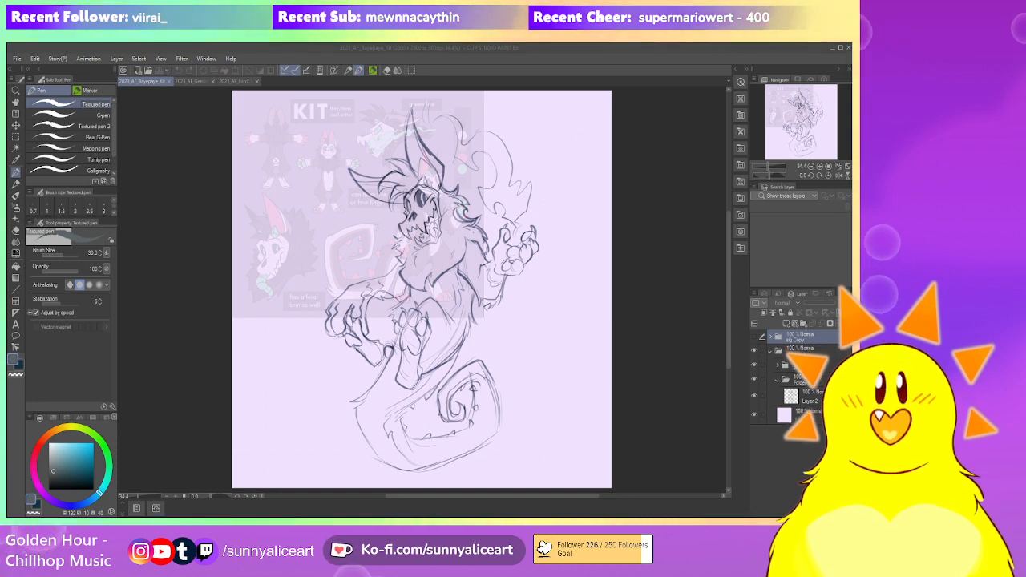
left_click_drag(559, 277, 539, 263)
scroll(531, 261, "up", 1)
left_click_drag(530, 224, 579, 305)
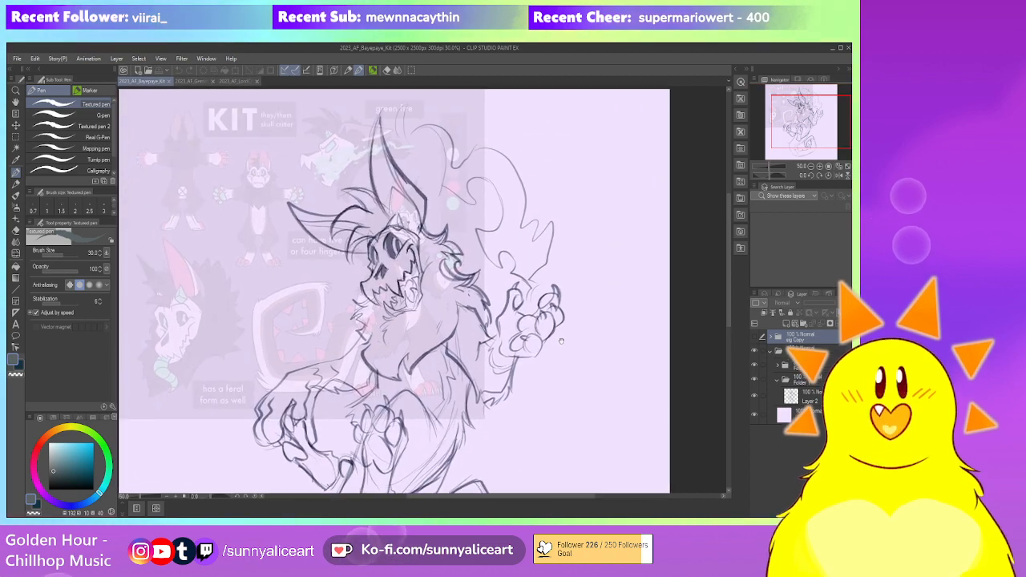
mouse_move(555, 317)
left_mouse_down()
mouse_move(574, 305)
mouse_move(582, 322)
mouse_move(567, 321)
mouse_move(565, 370)
mouse_move(571, 315)
left_mouse_up()
scroll(579, 321, "down", 1)
scroll(580, 322, "up", 1)
scroll(557, 295, "up", 1)
scroll(563, 300, "down", 1)
scroll(574, 321, "up", 1)
scroll(575, 321, "down", 1)
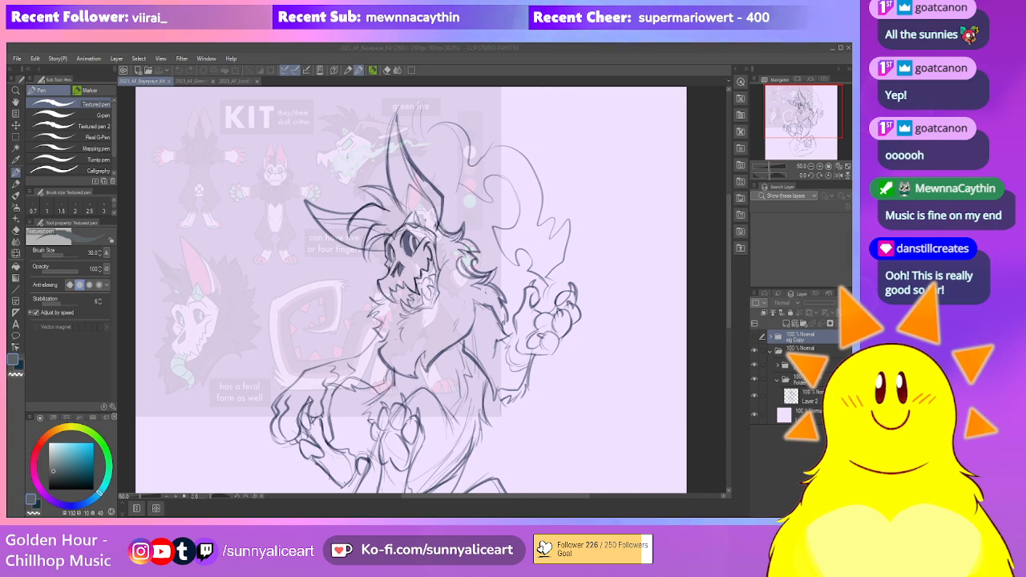
left_click_drag(589, 359, 584, 329)
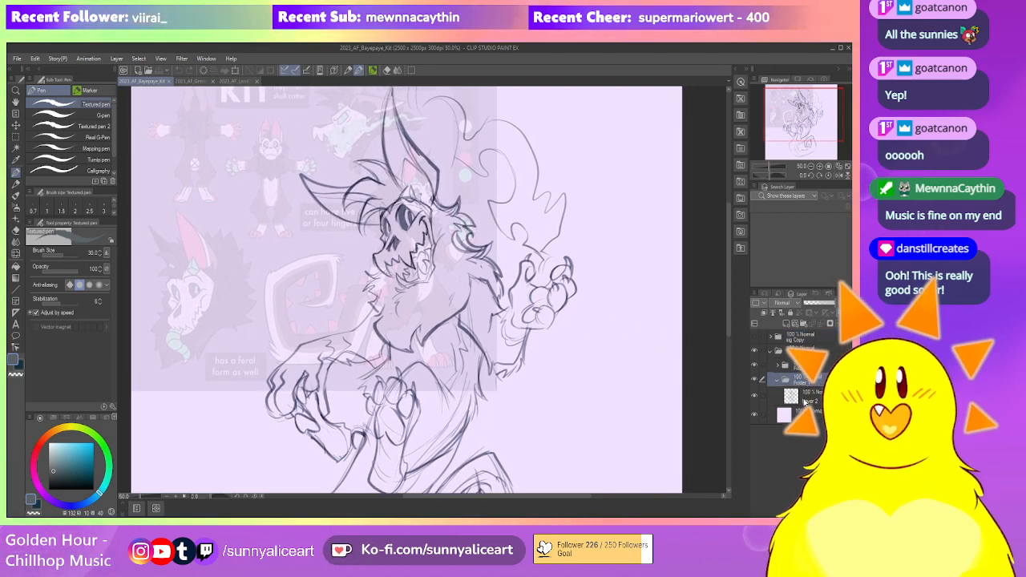
Lower the sketch folder's opacity to 13% and hide the character reference folder above it
left_click_drag(822, 302, 832, 321)
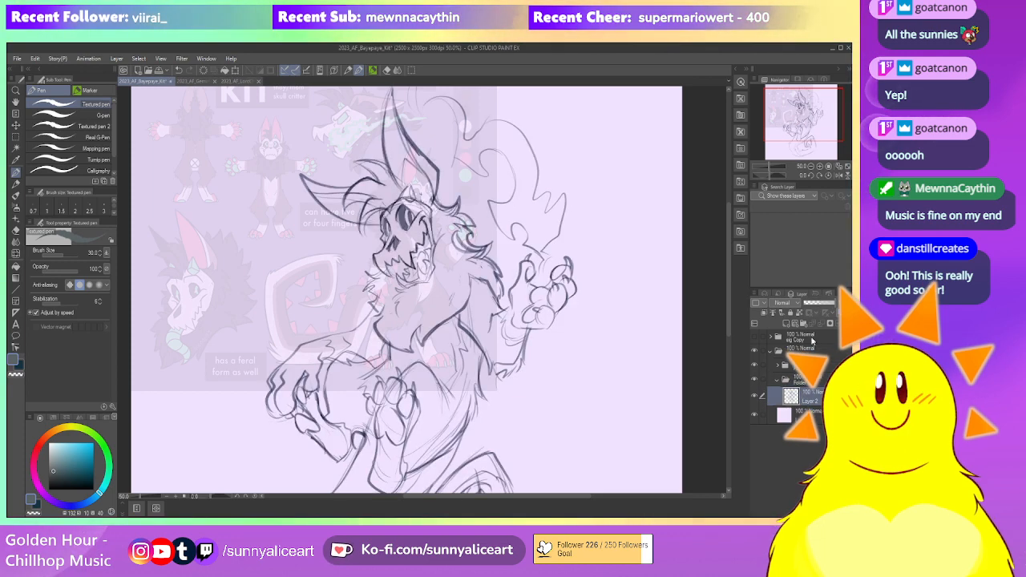
left_click(815, 303)
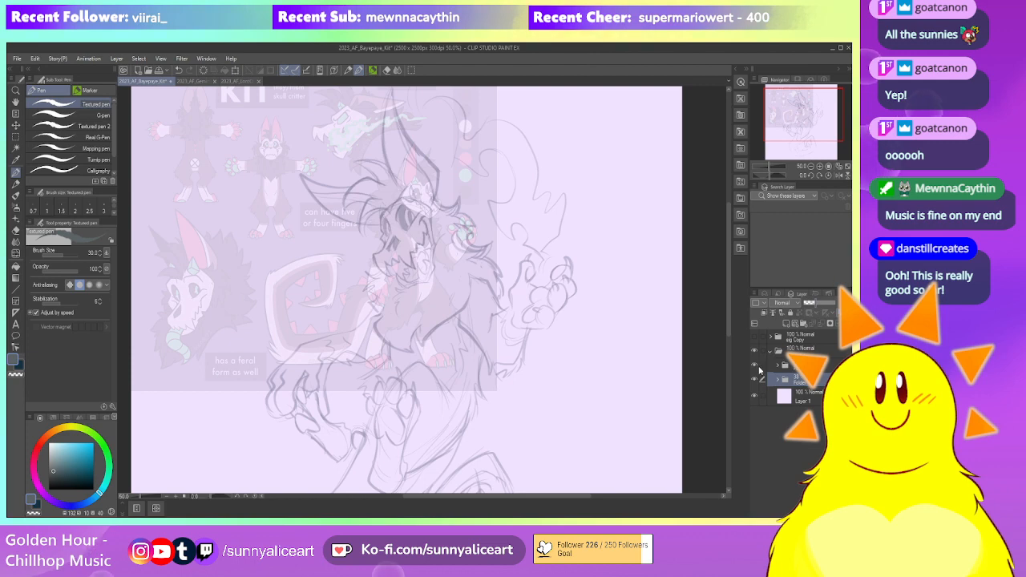
left_click(754, 366)
left_click_drag(816, 303, 811, 306)
left_click(808, 307)
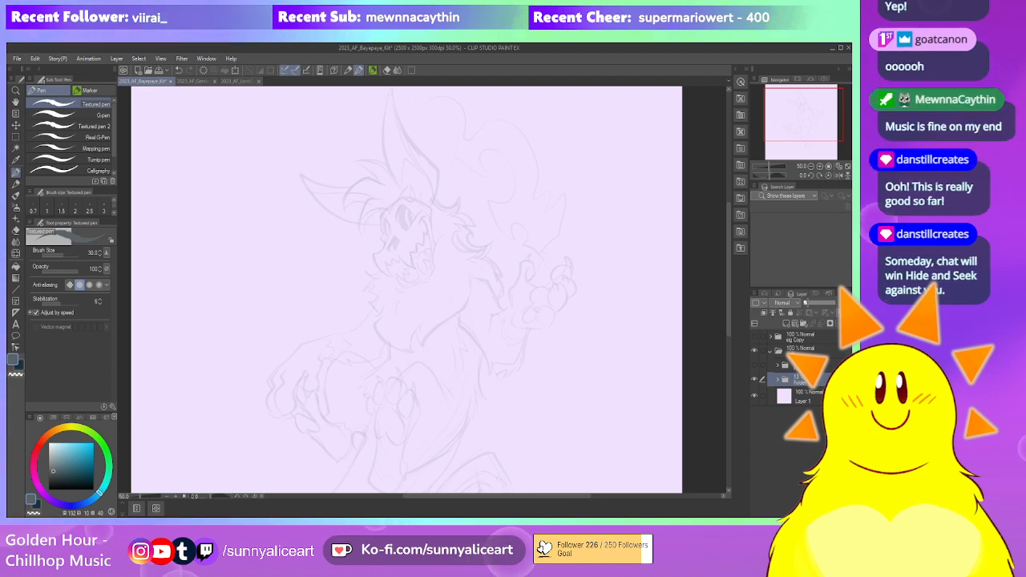
Add a new folder containing an empty raster layer above the sketch folder and choose a very dark green drawing colour
left_click(804, 365)
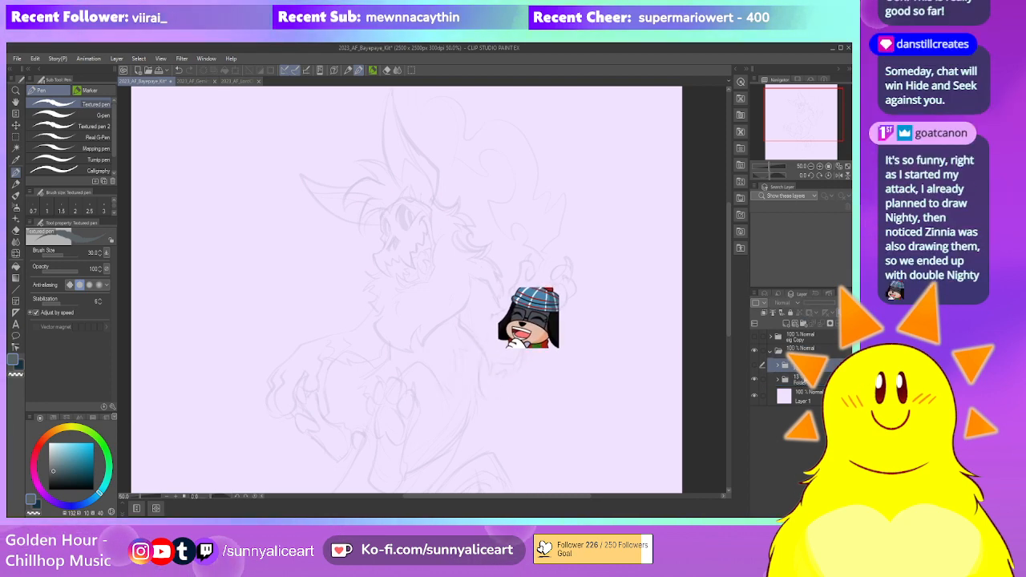
left_click(788, 324)
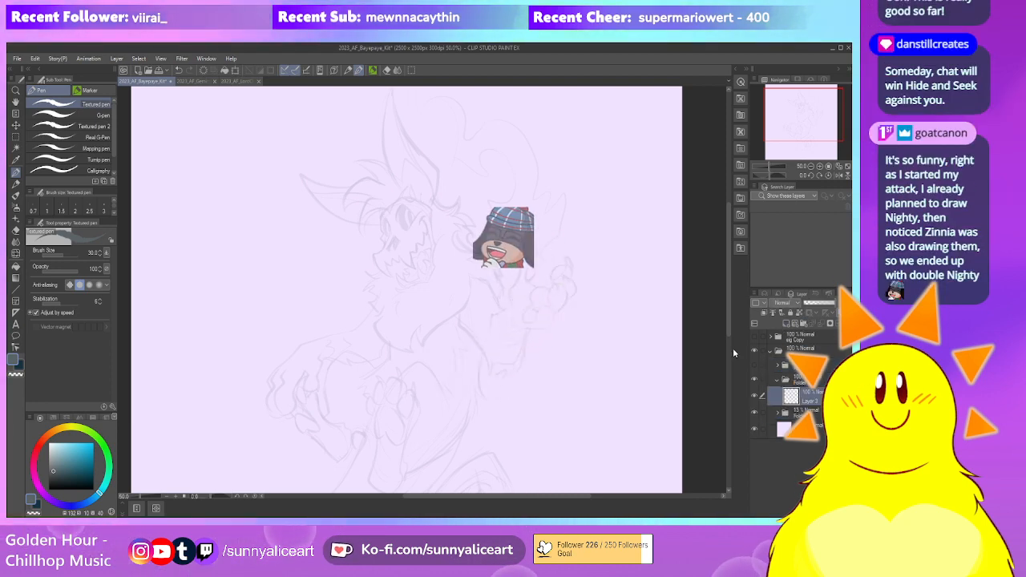
left_click(94, 478)
left_click(108, 467)
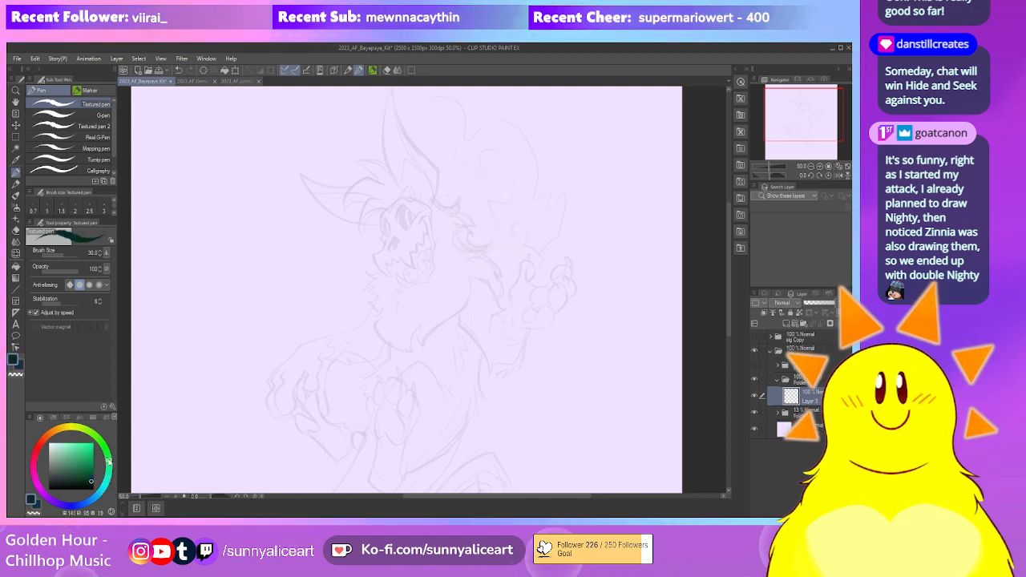
With the Textured pen at brush size 17, ink the curved line beside the skull's larger eye socket
mouse_move(437, 222)
left_mouse_down()
mouse_move(436, 239)
mouse_move(460, 259)
left_mouse_up()
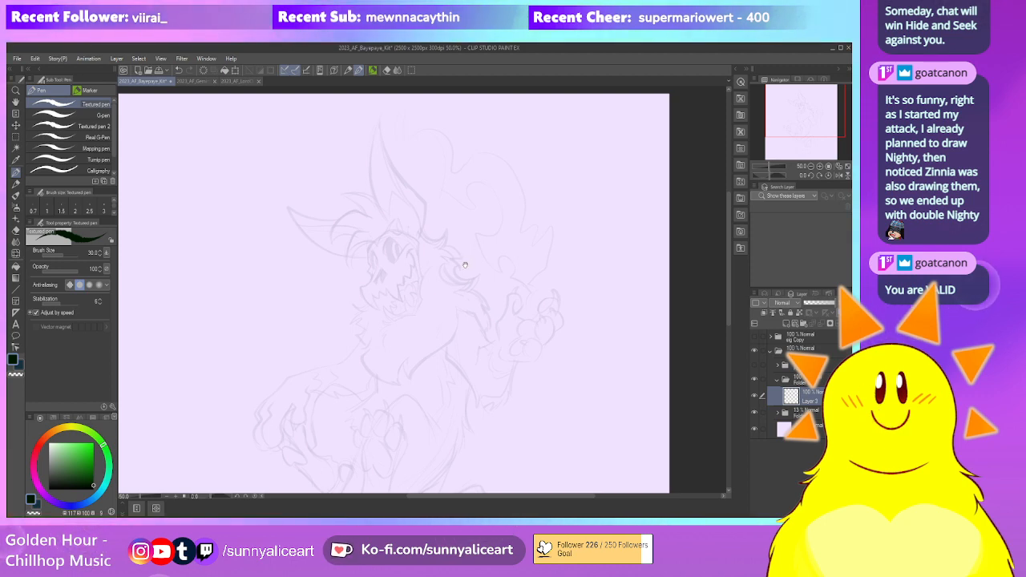
scroll(464, 260, "up", 1)
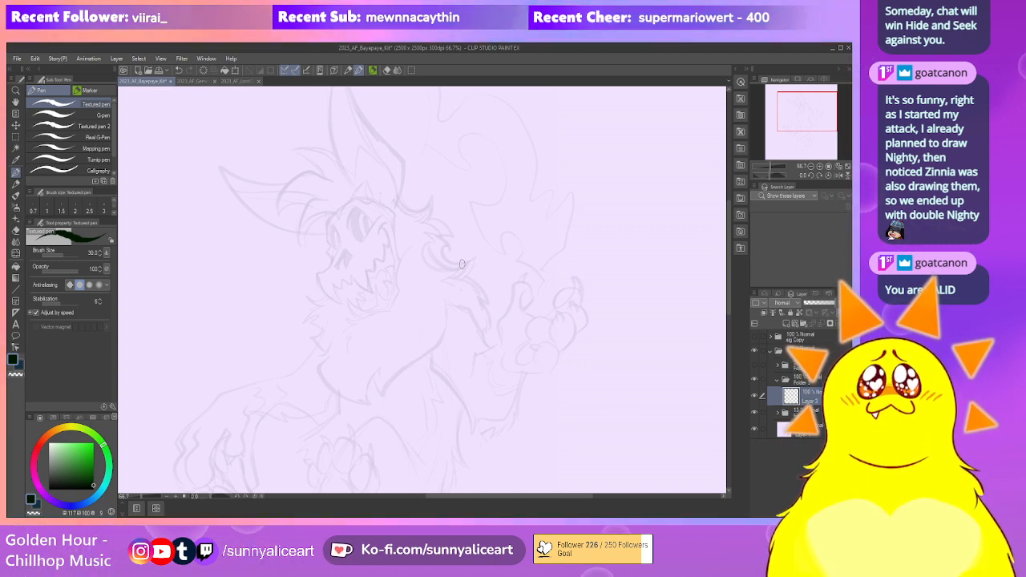
left_click_drag(457, 202, 476, 252)
scroll(394, 289, "up", 3)
left_click_drag(376, 310, 411, 255)
key("ctrl+z")
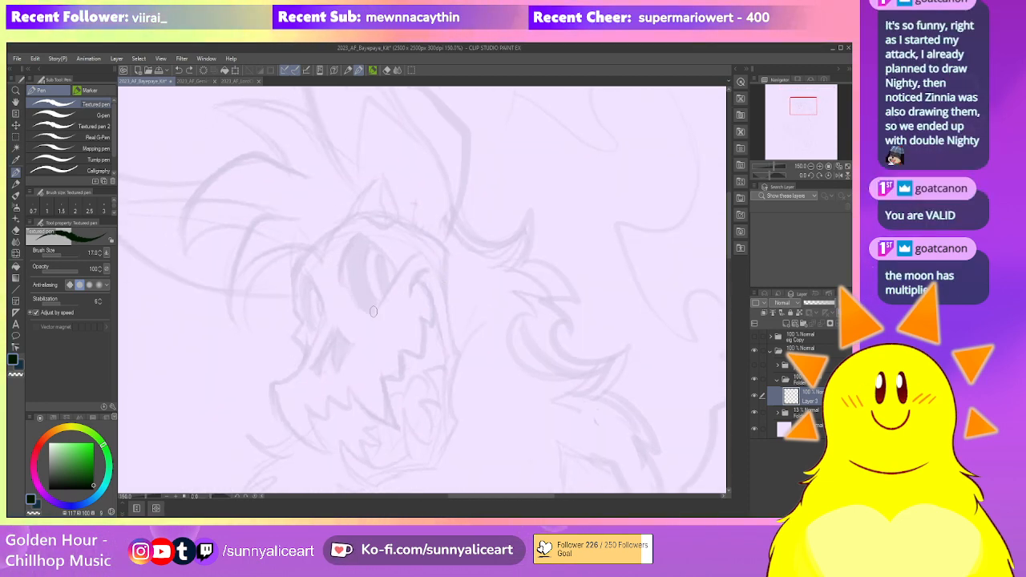
left_click_drag(395, 302, 426, 276)
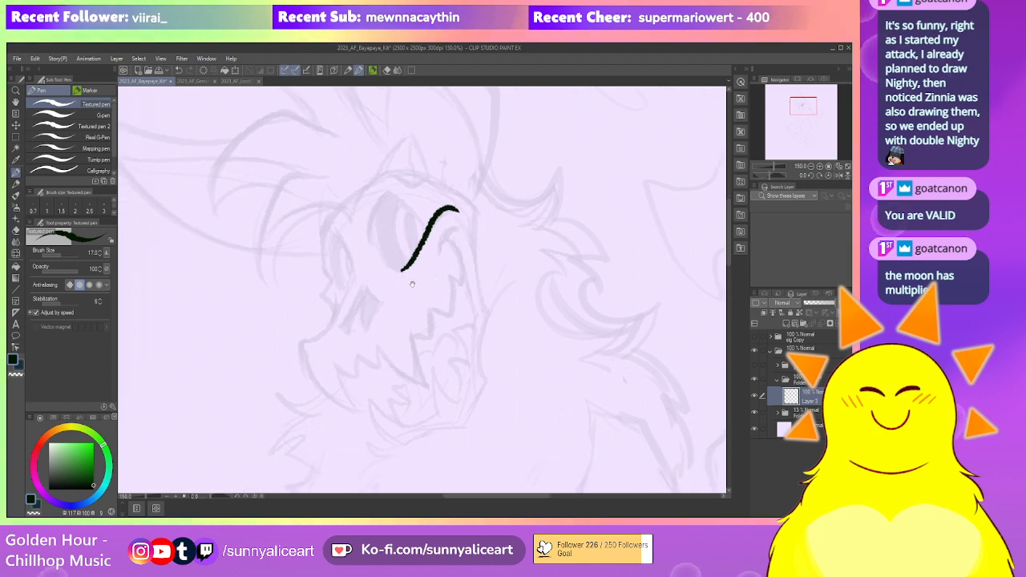
Ink the angular outline of the skull's nose cavity over the sketch and erase its overshooting line ends
left_click_drag(364, 325, 385, 294)
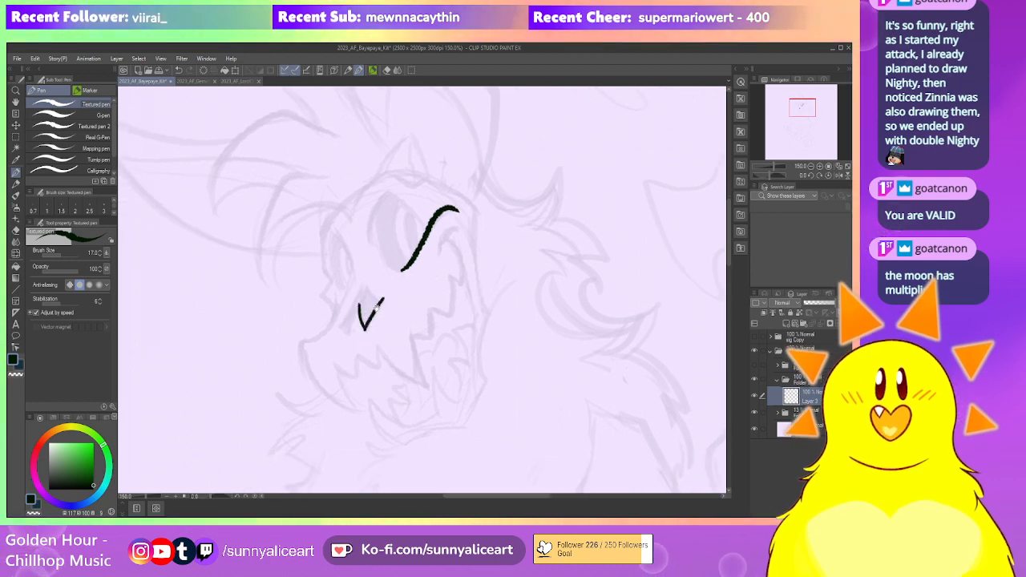
scroll(356, 321, "up", 2)
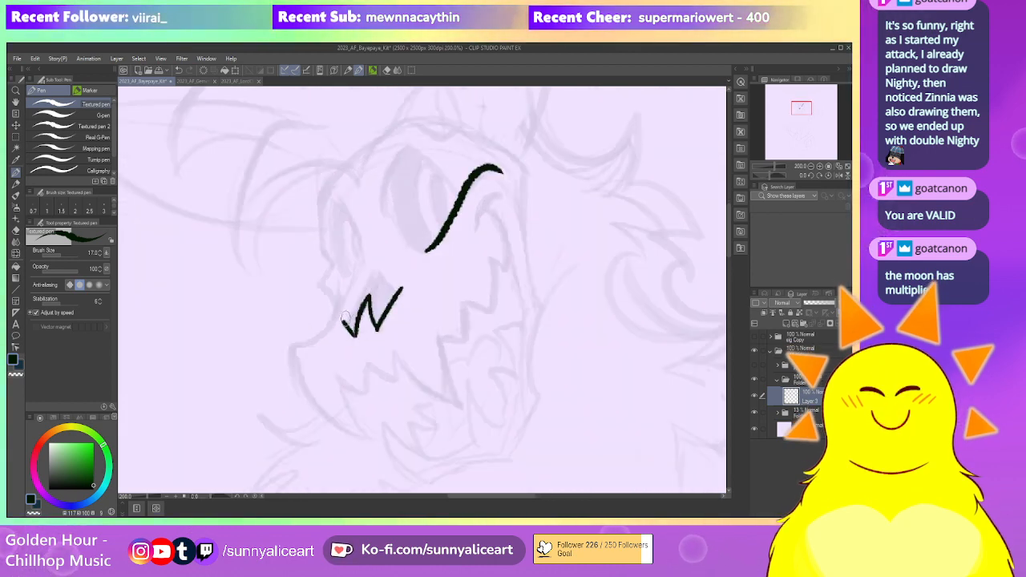
left_click_drag(357, 325, 398, 298)
key("ctrl+z")
left_click_drag(357, 324, 396, 299)
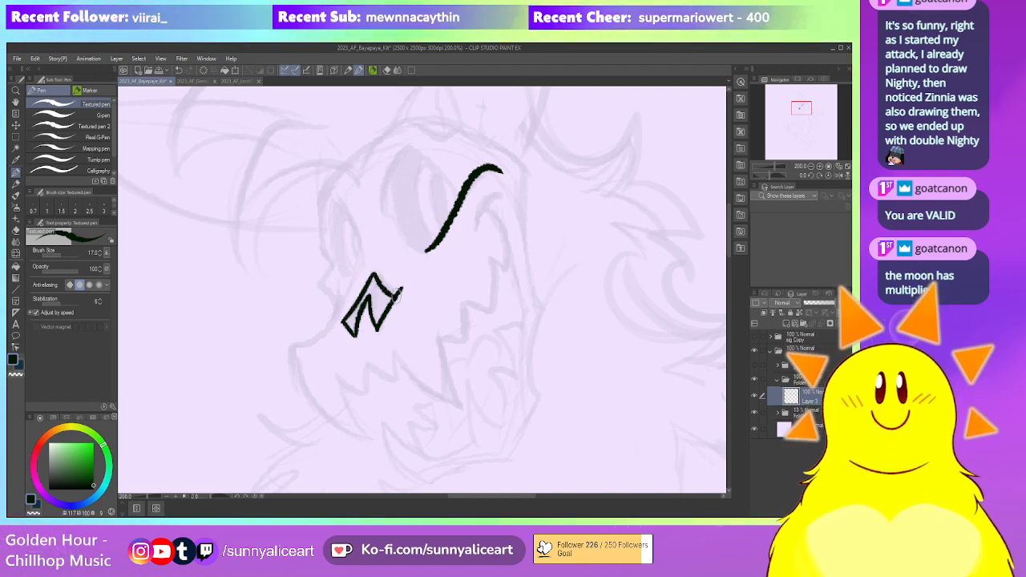
key("e")
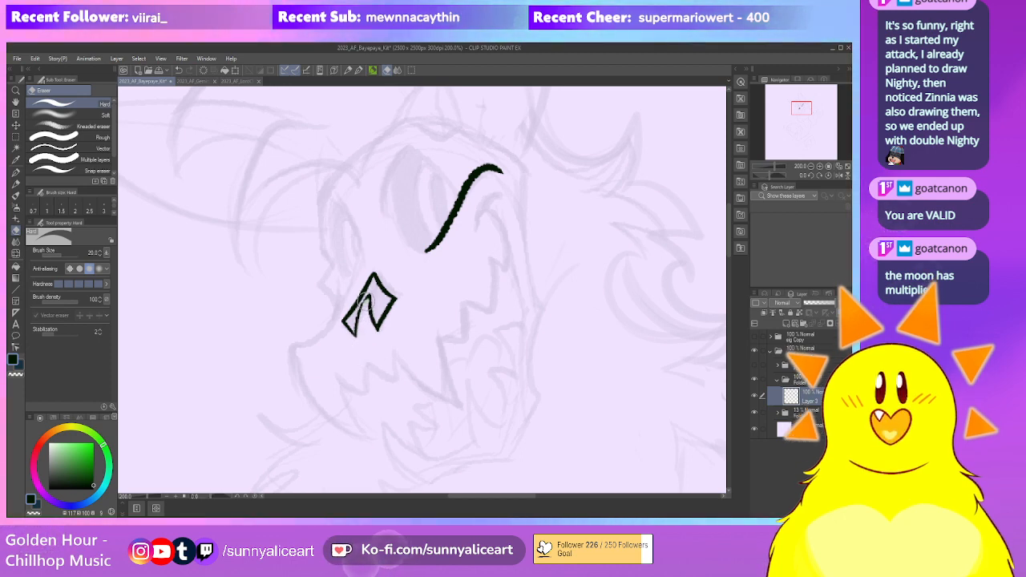
key("p")
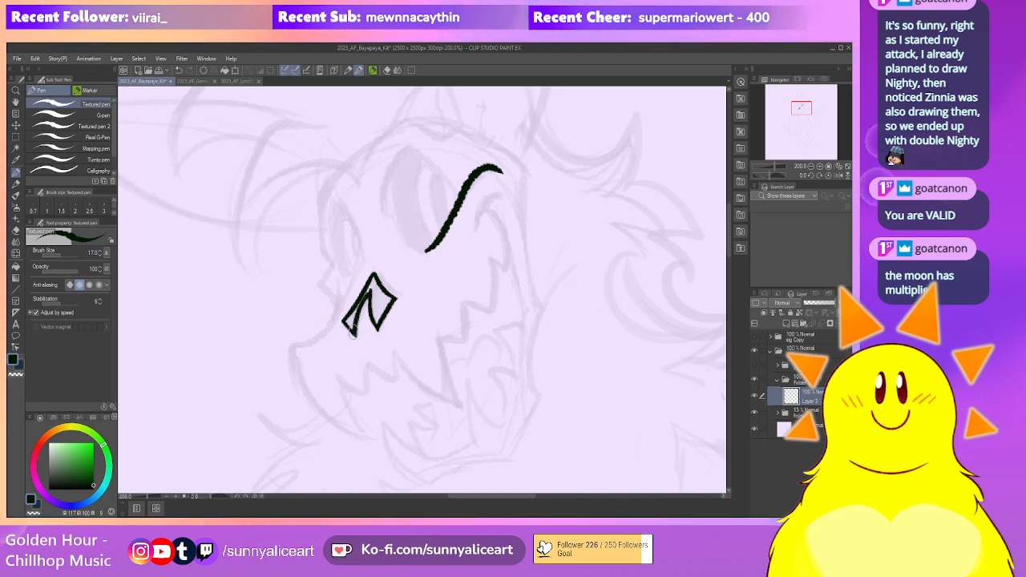
Fill both halves of the nose cavity outline with the dark green line colour
key("g")
key("g")
left_click(359, 317)
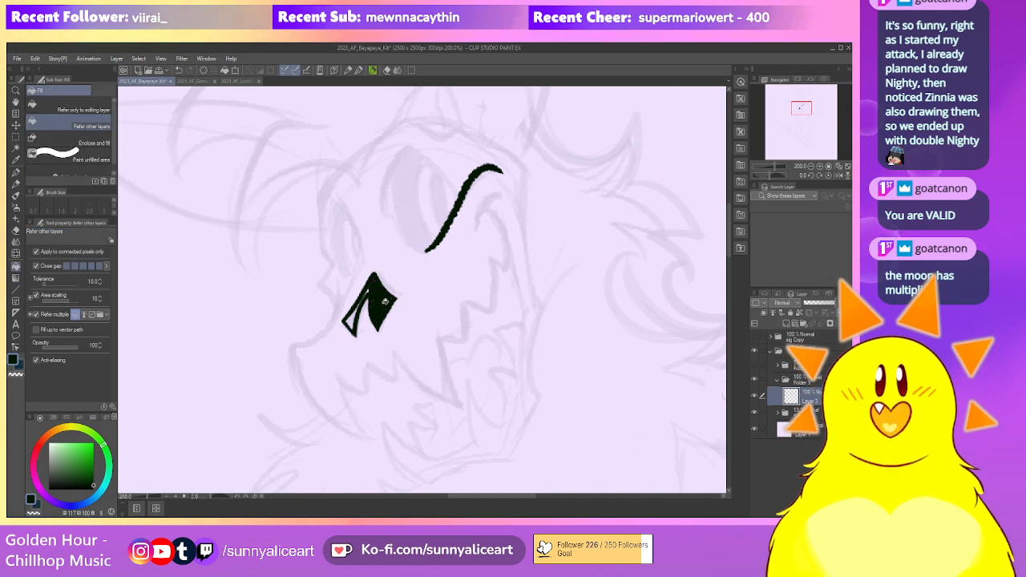
key("p")
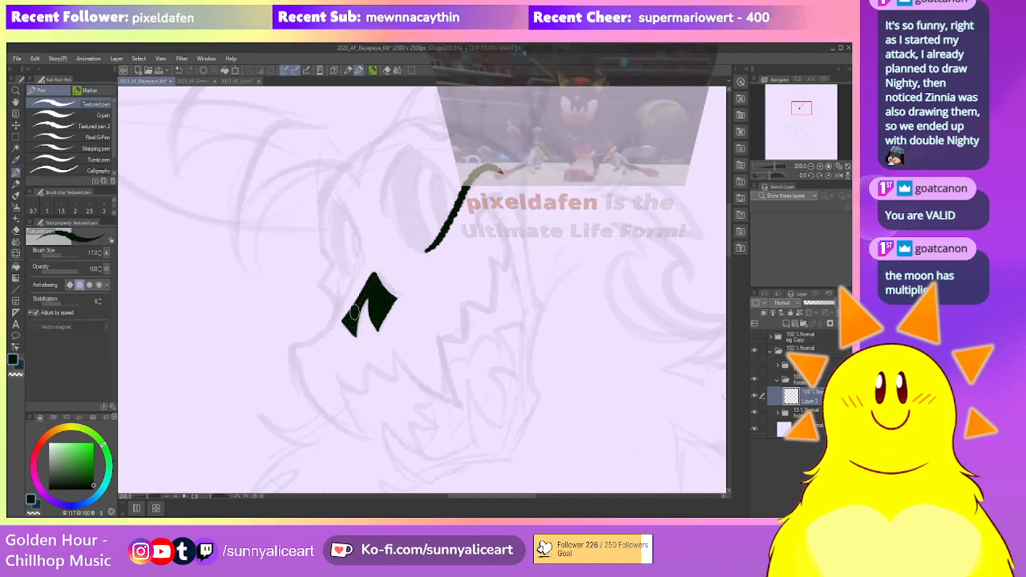
left_click_drag(383, 316, 382, 311)
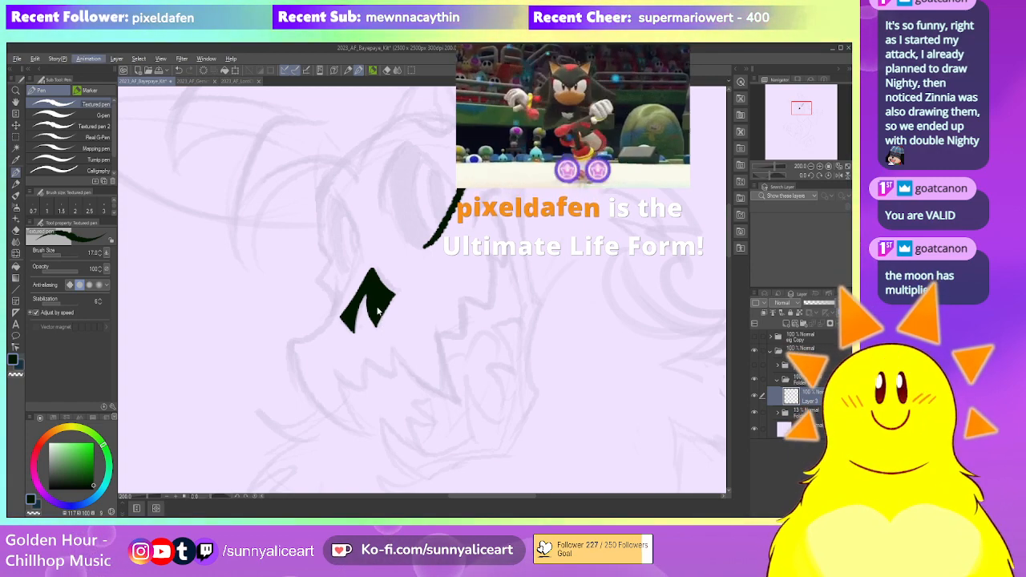
Ink the snout contour from the nose bridge around the front of the upper jaw, plus the large side fang
left_click_drag(380, 296, 388, 301)
mouse_move(365, 255)
left_mouse_down()
mouse_move(297, 347)
mouse_move(379, 437)
left_mouse_up()
left_click_drag(461, 383, 414, 343)
left_click_drag(353, 311, 441, 368)
left_click_drag(430, 330, 441, 322)
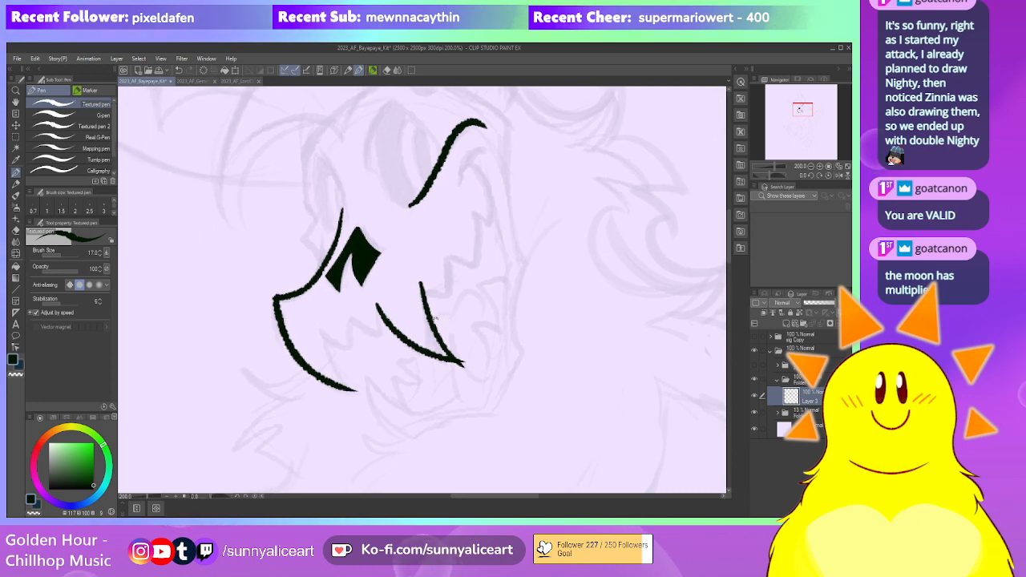
Ink the jagged front teeth of the upper jaw, join them to the snout contour and erase the excess line ends
mouse_move(348, 314)
left_mouse_down()
mouse_move(346, 343)
mouse_move(318, 318)
mouse_move(348, 311)
left_mouse_up()
key("ctrl+z")
key("e")
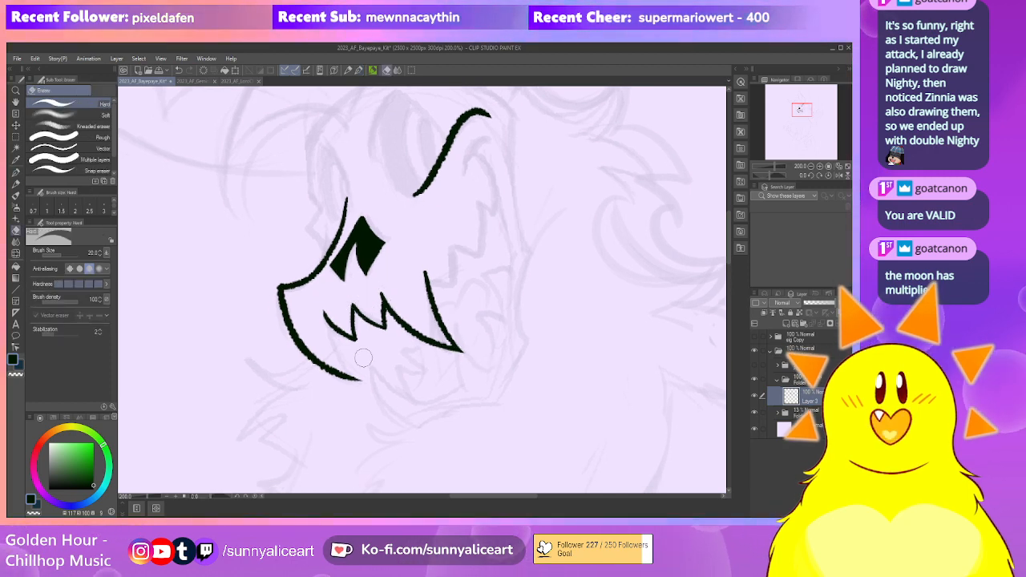
key("p")
key("e")
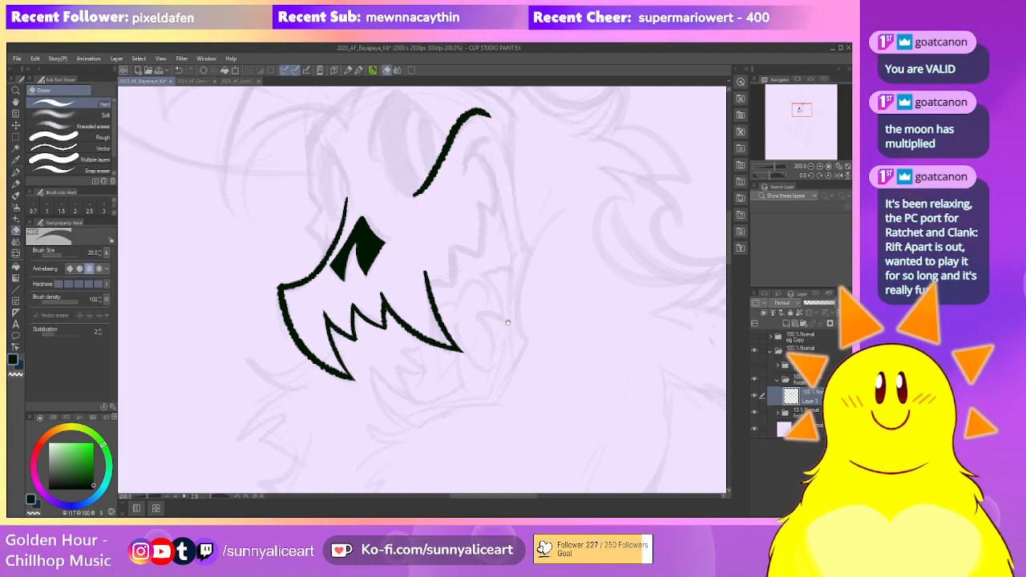
Ink the jagged back teeth of the upper jaw from the large fang up to the curved cheek crease
left_click_drag(500, 321, 476, 351)
key("p")
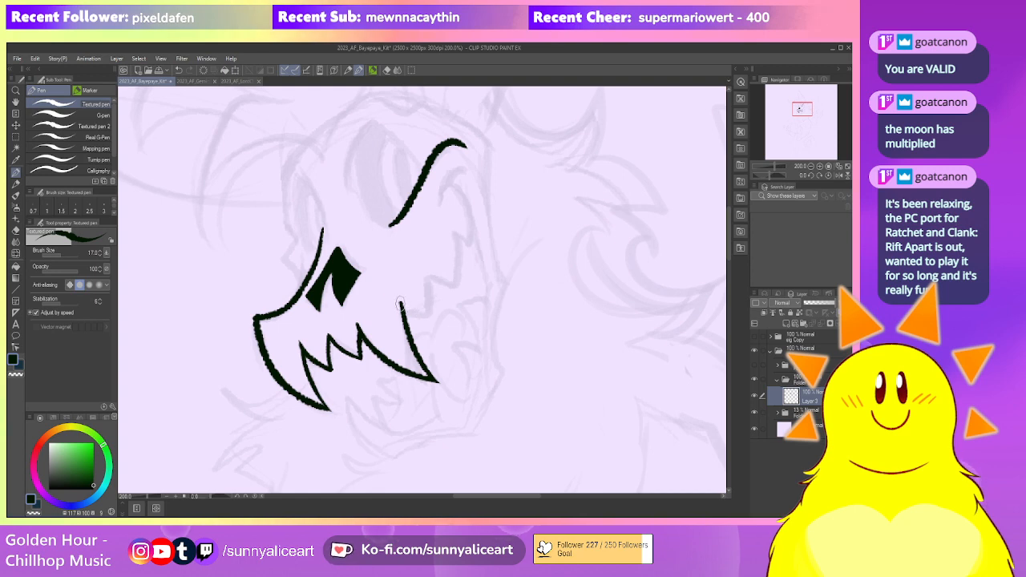
mouse_move(420, 274)
left_mouse_down()
mouse_move(416, 309)
mouse_move(447, 323)
left_mouse_up()
mouse_move(468, 270)
left_mouse_down()
mouse_move(458, 305)
mouse_move(439, 248)
mouse_move(454, 242)
mouse_move(443, 184)
left_mouse_up()
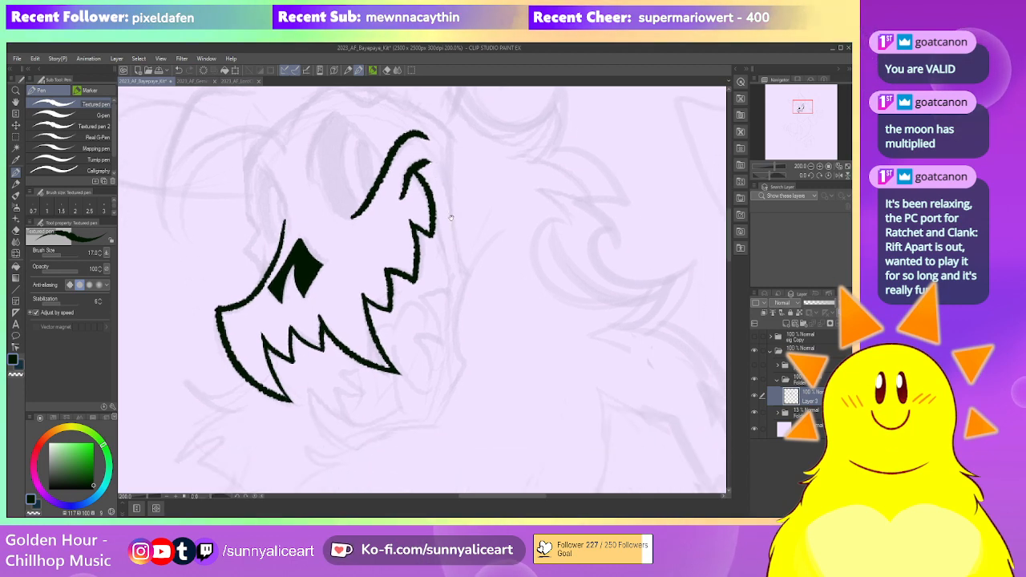
Ink the mouth's back corner and the lower jaw's pointed back teeth, erasing stray marks where they meet the large fang
mouse_move(434, 230)
left_mouse_down()
mouse_move(451, 279)
mouse_move(444, 255)
left_mouse_up()
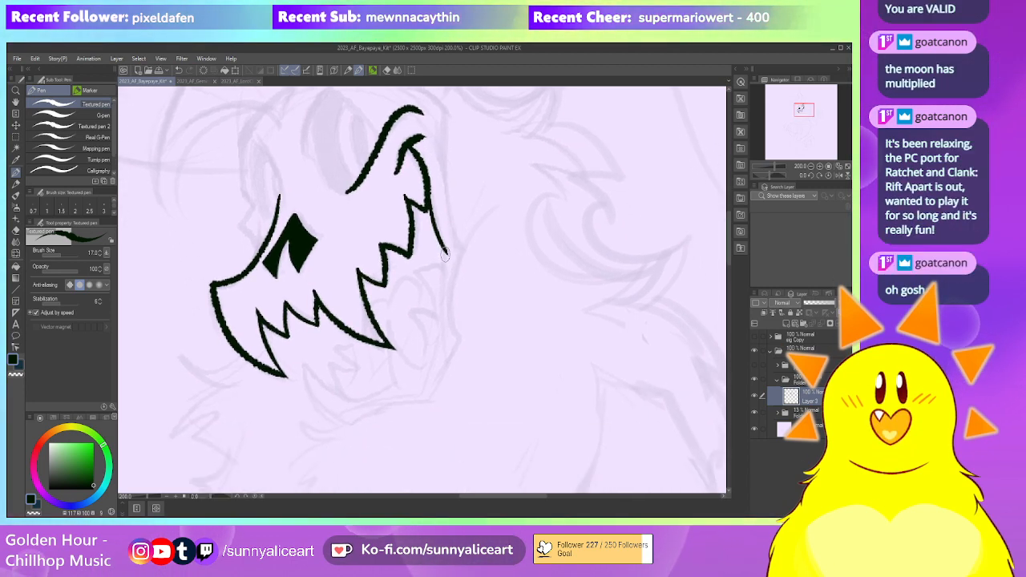
left_click_drag(445, 250, 438, 316)
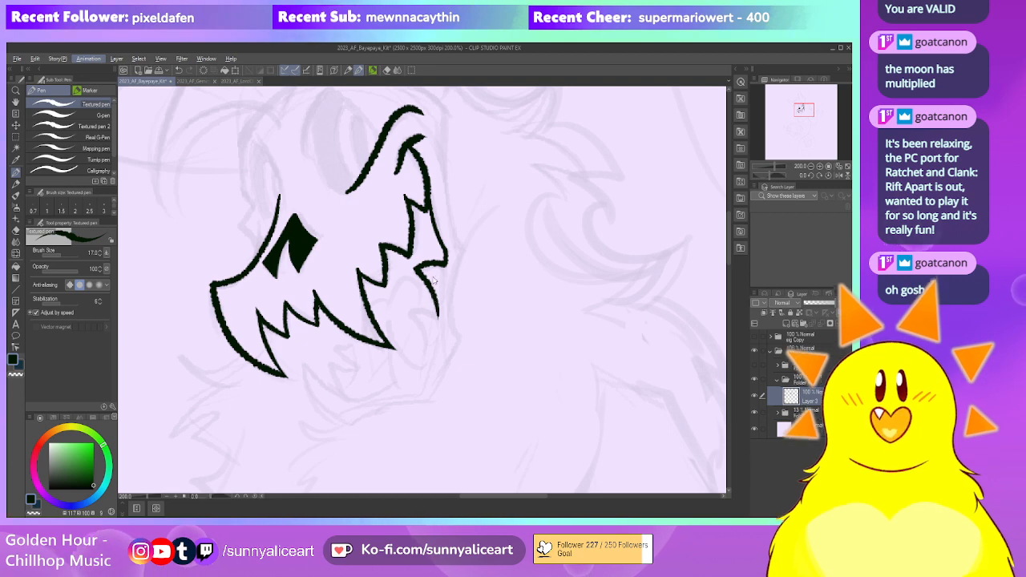
mouse_move(405, 311)
left_mouse_down()
mouse_move(422, 370)
mouse_move(441, 313)
mouse_move(405, 321)
mouse_move(409, 347)
mouse_move(400, 312)
left_mouse_up()
key("ctrl+z")
key("e")
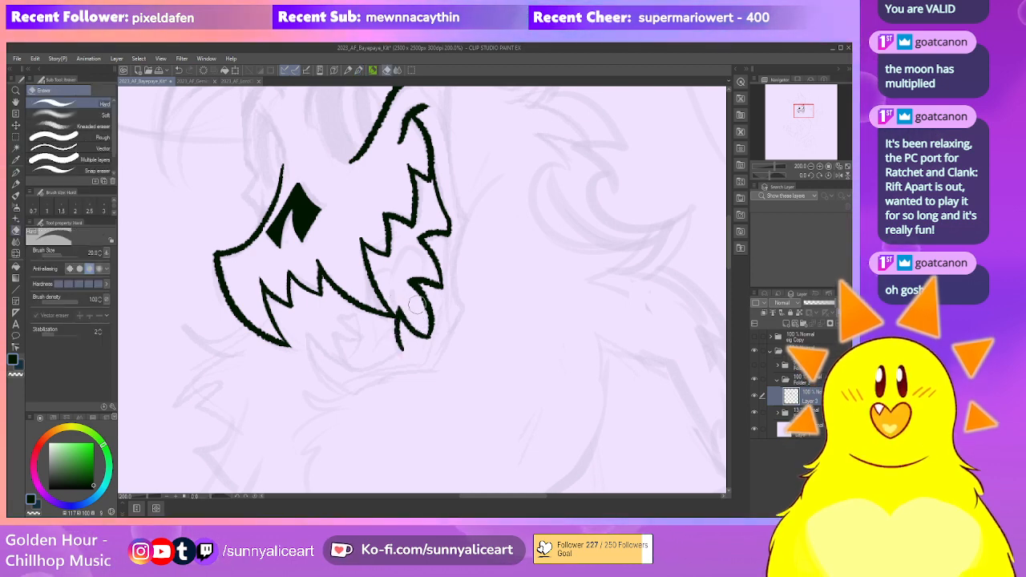
Ink the lower jaw's front fang, the curved gum line behind it and the chin's underside
key("p")
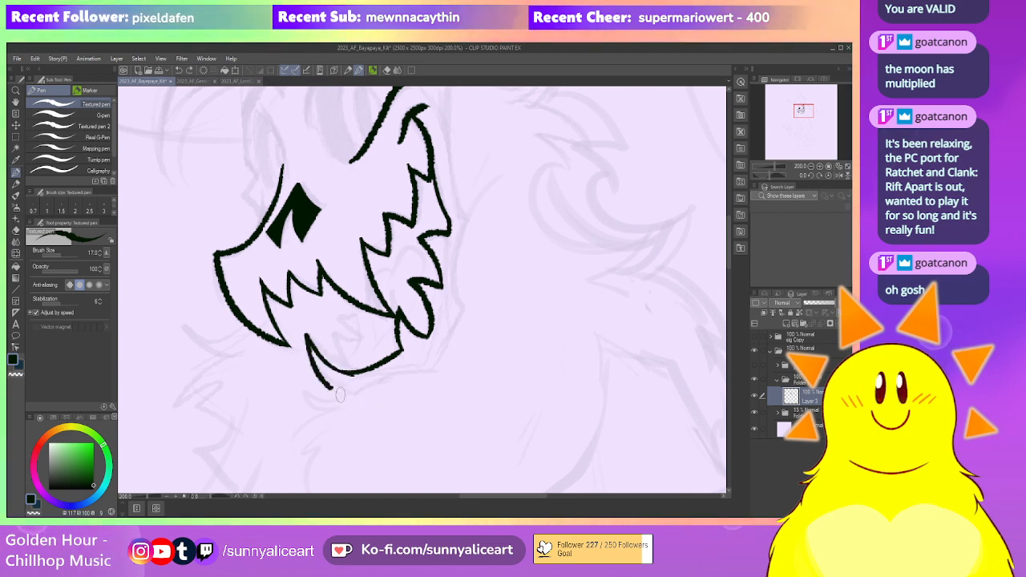
left_click_drag(325, 385, 352, 399)
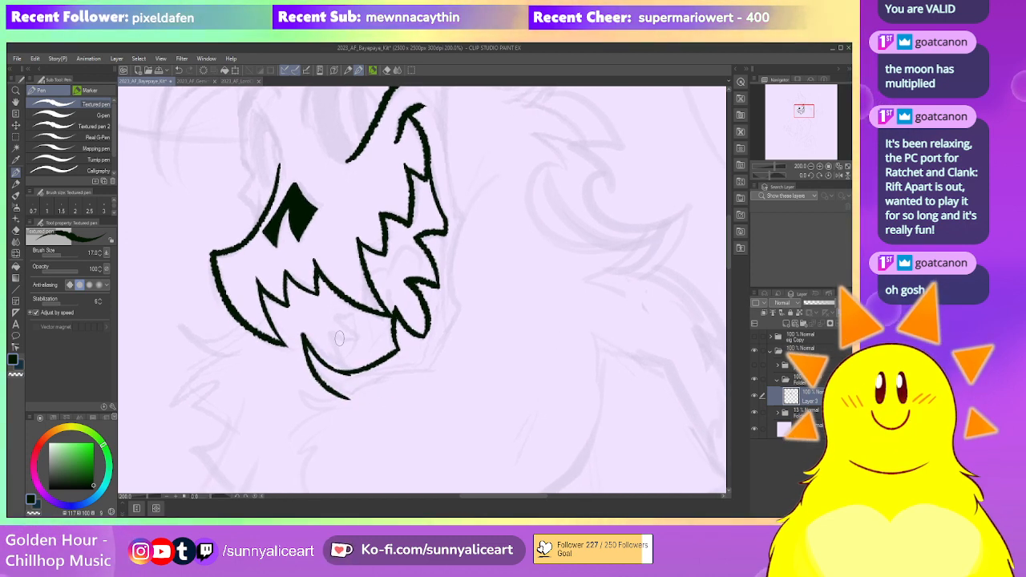
left_click_drag(344, 335, 332, 321)
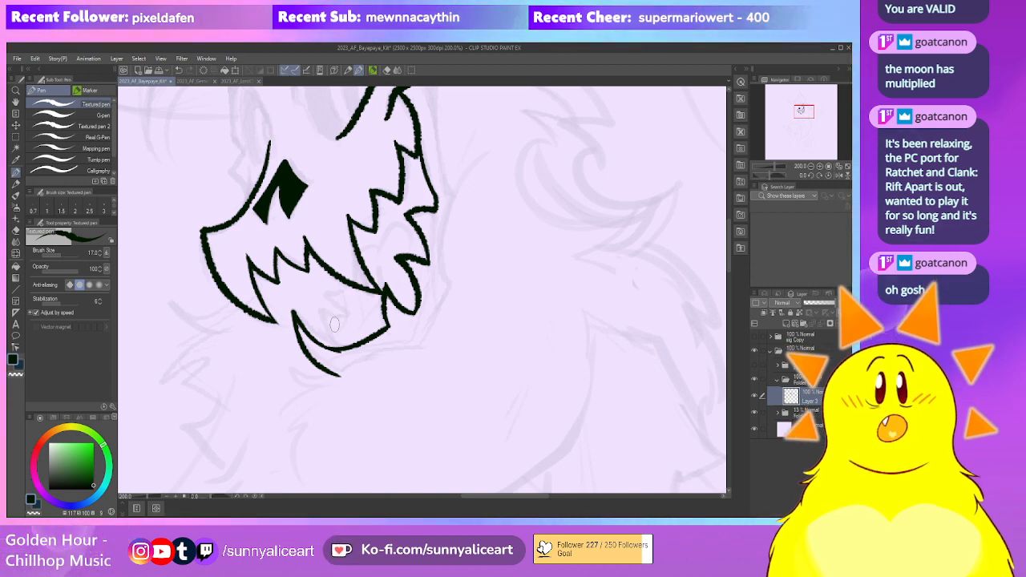
key("e")
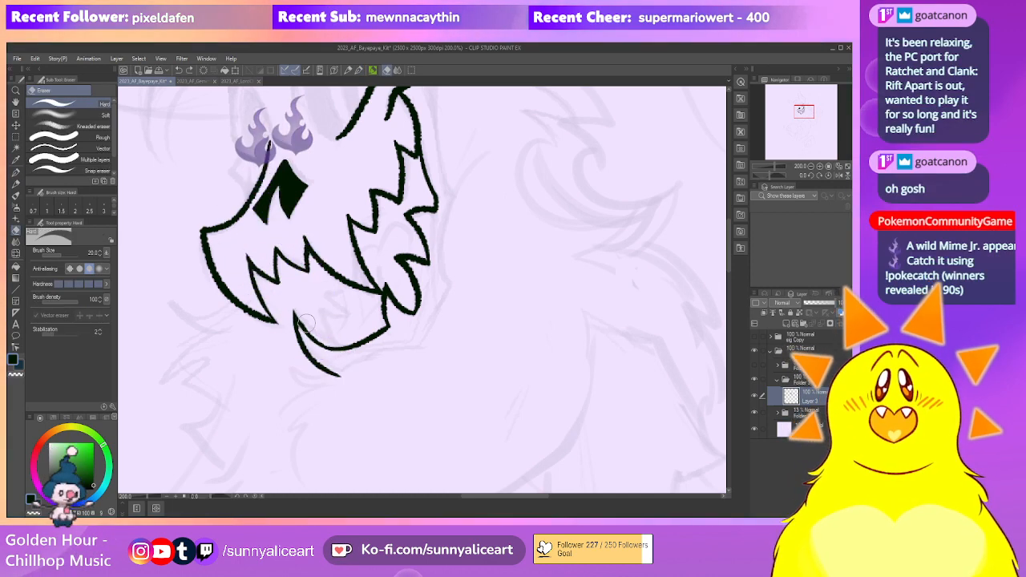
left_click_drag(337, 323, 328, 318)
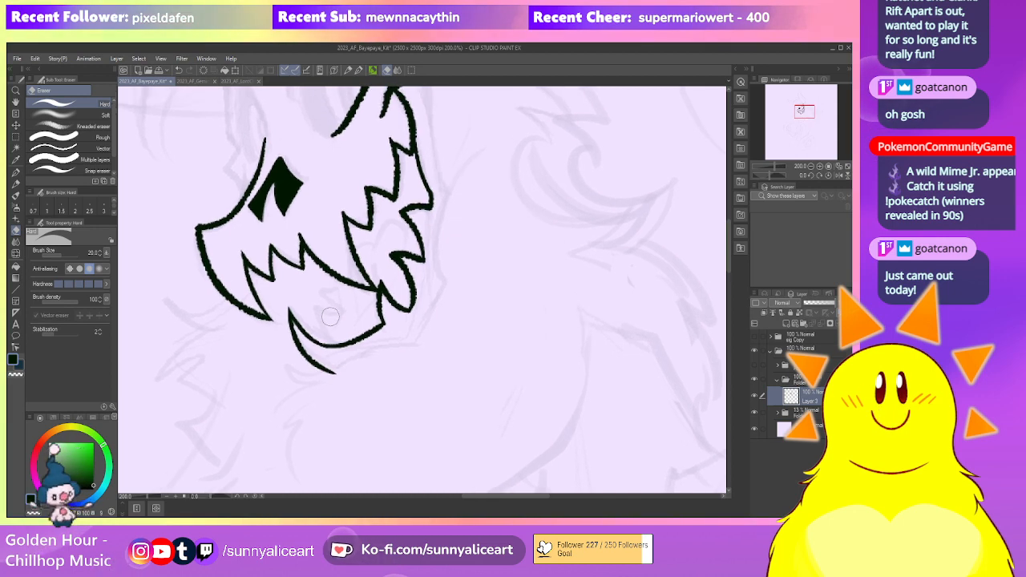
key("p")
left_click_drag(325, 369, 423, 348)
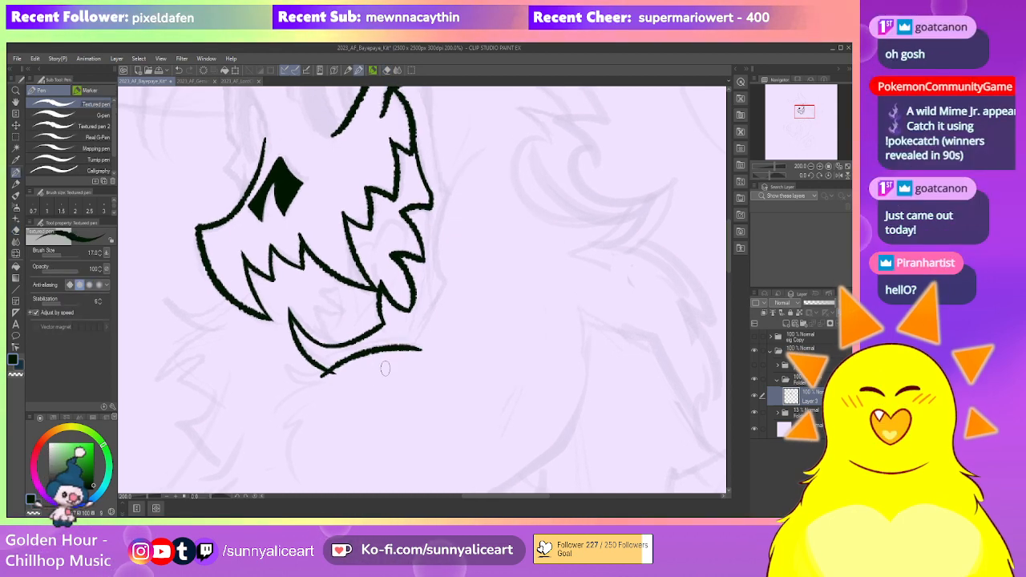
Clean the chin's tip, ink the jaw's back corner with the cheek line curving up from it, and erase the overlapping ends
key("e")
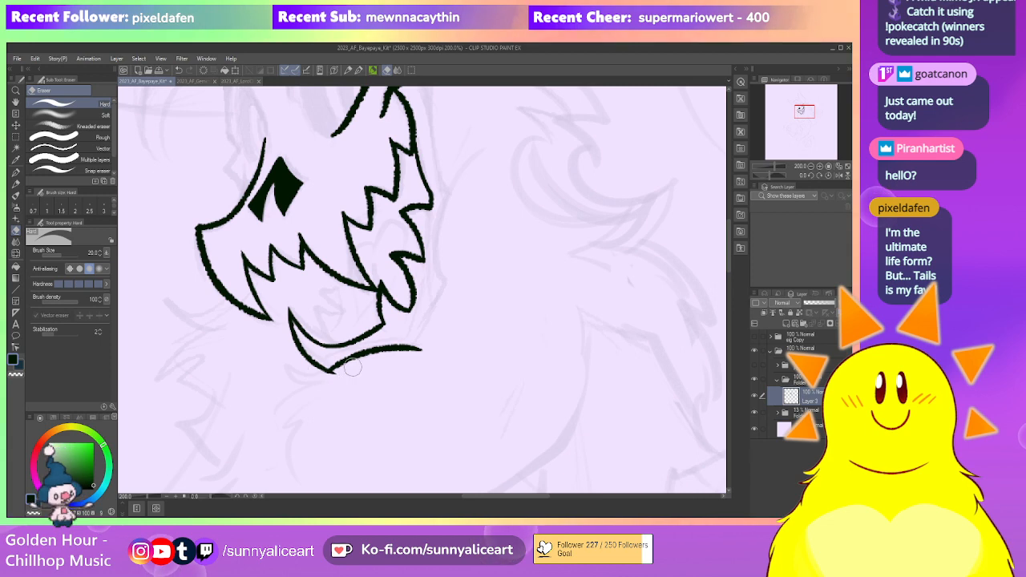
left_click_drag(342, 385, 278, 421)
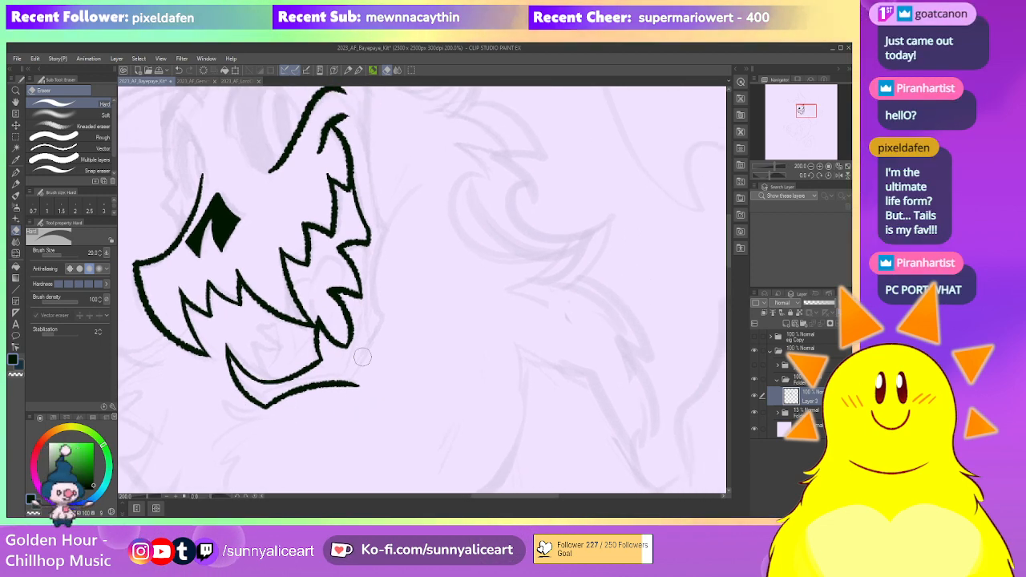
key("p")
mouse_move(352, 391)
left_mouse_down()
mouse_move(387, 305)
mouse_move(350, 289)
mouse_move(369, 275)
mouse_move(341, 365)
mouse_move(396, 234)
left_mouse_up()
key("e")
mouse_move(348, 358)
left_mouse_down()
mouse_move(357, 307)
mouse_move(363, 344)
left_mouse_up()
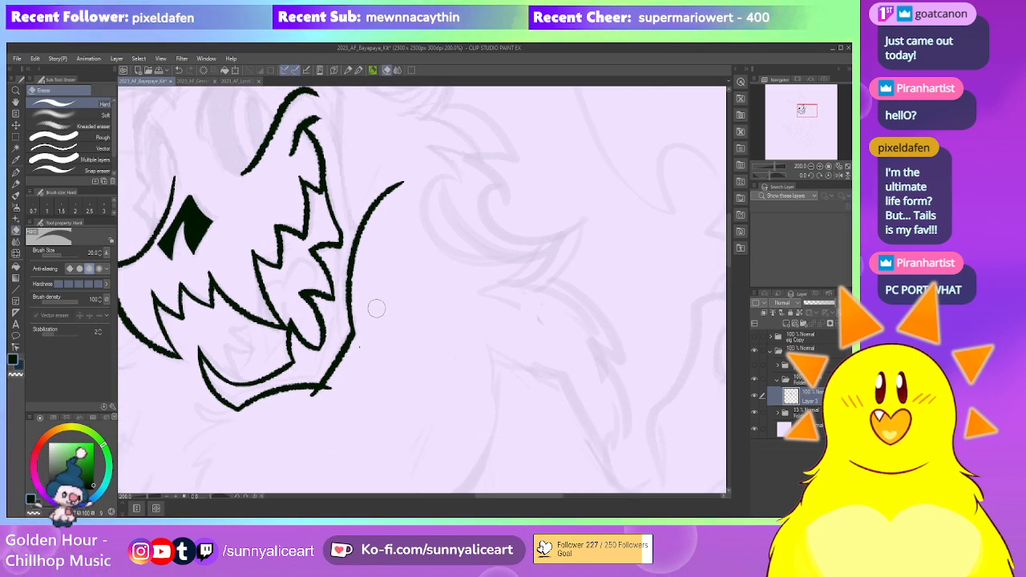
left_click_drag(329, 395, 309, 396)
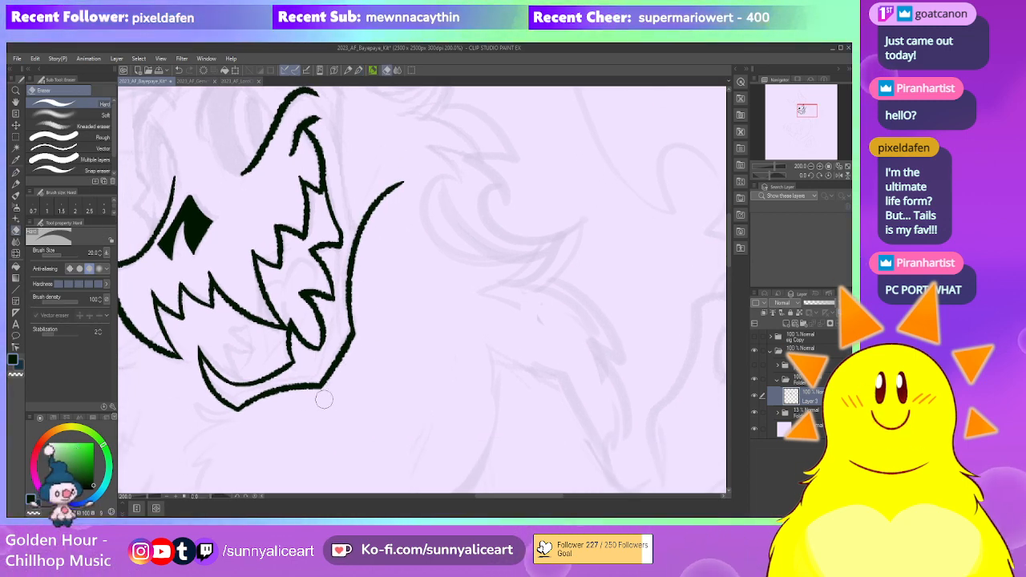
Ink the small jagged front teeth along the lower jaw's gum line, redoing the strokes that miss the sketch
left_click_drag(289, 353, 322, 369)
key("p")
left_click_drag(255, 364, 269, 397)
mouse_move(256, 365)
left_mouse_down()
mouse_move(291, 348)
mouse_move(252, 365)
mouse_move(288, 361)
mouse_move(277, 385)
left_mouse_up()
key("ctrl+z")
key("ctrl+z")
left_click_drag(264, 375, 289, 384)
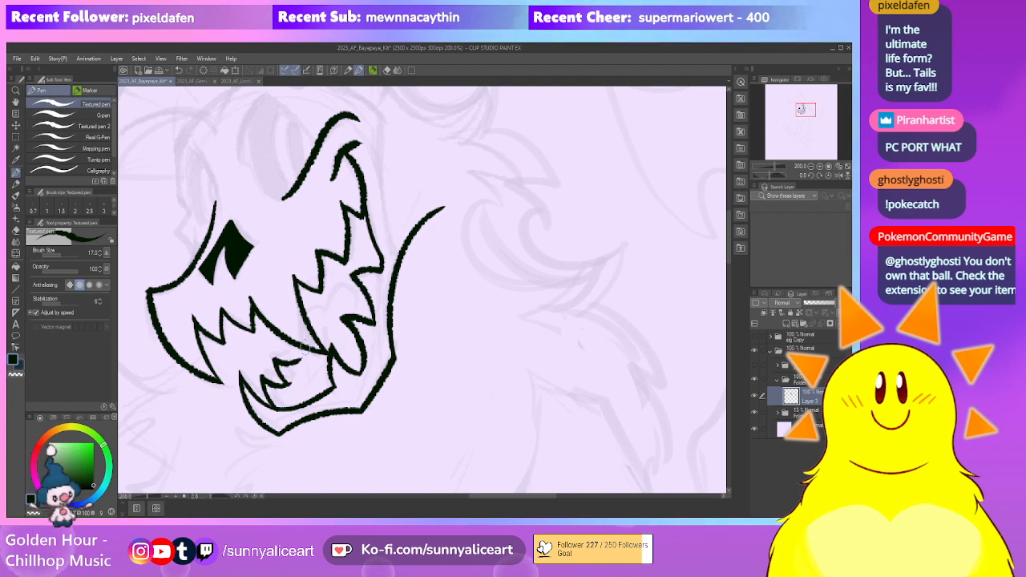
left_click_drag(384, 340, 384, 352)
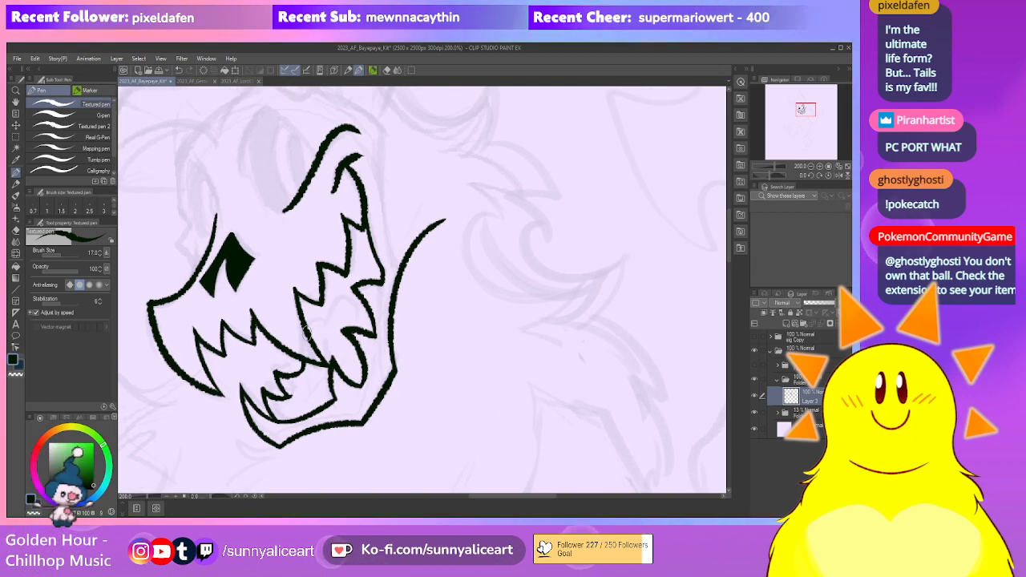
Ink the lower jaw's remaining pointed tooth and the rounded tongue inside the mouth, cleaning up where the lines overlap
mouse_move(328, 371)
left_mouse_down()
mouse_move(313, 403)
mouse_move(335, 400)
left_mouse_up()
key("ctrl+z")
key("ctrl+z")
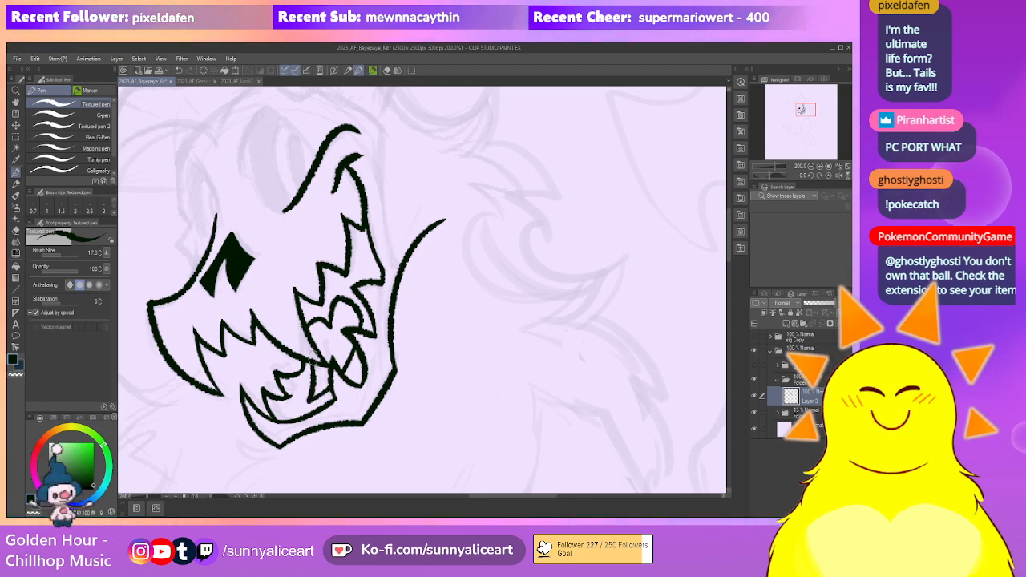
mouse_move(315, 367)
left_mouse_down()
mouse_move(313, 395)
mouse_move(338, 363)
left_mouse_up()
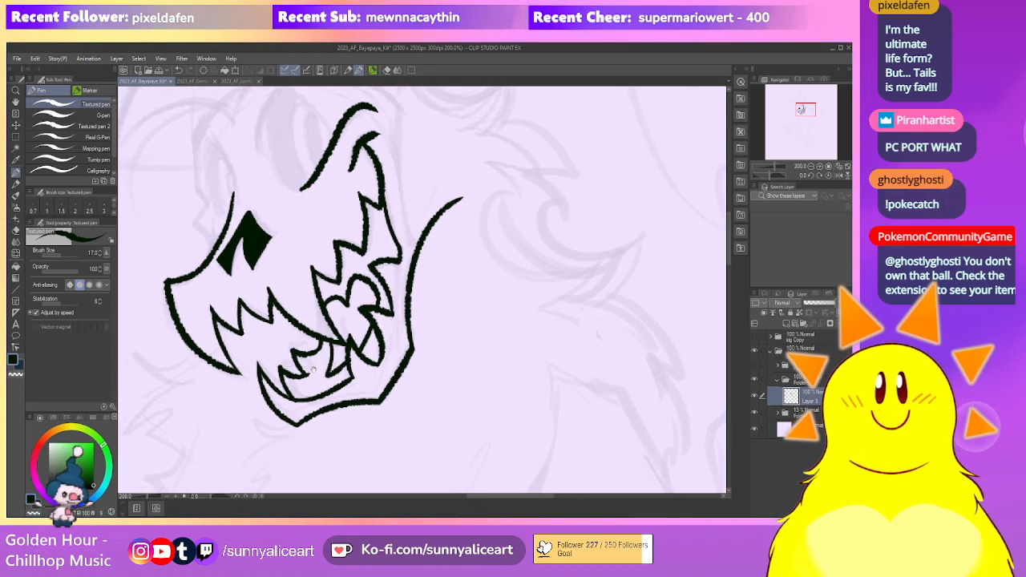
key("e")
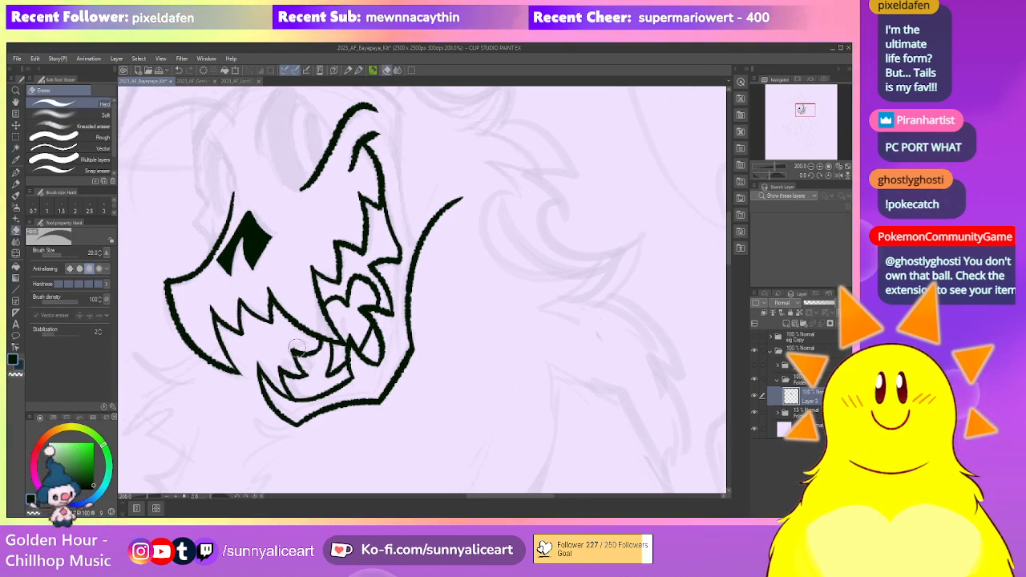
left_click_drag(372, 327, 385, 345)
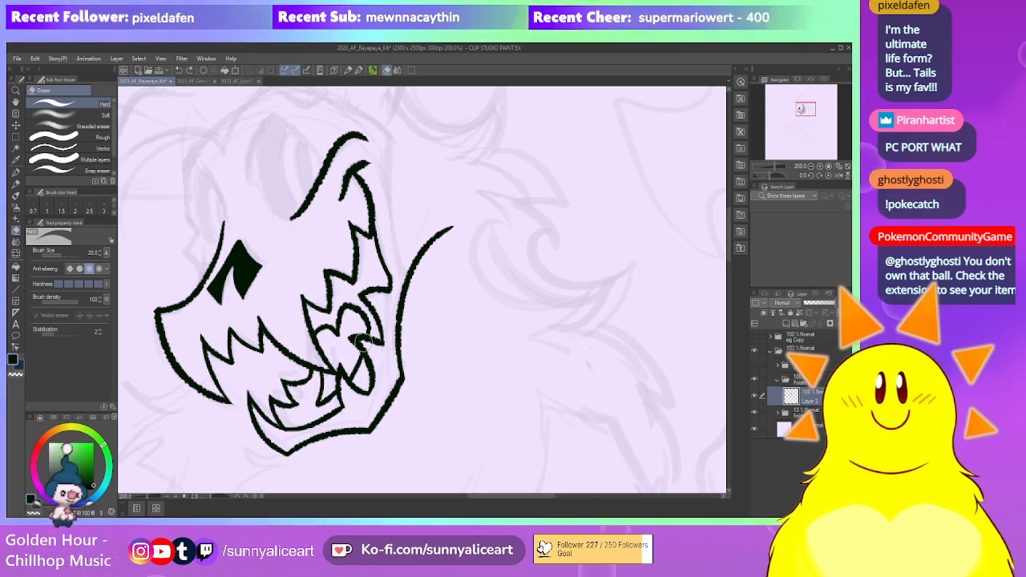
key("p")
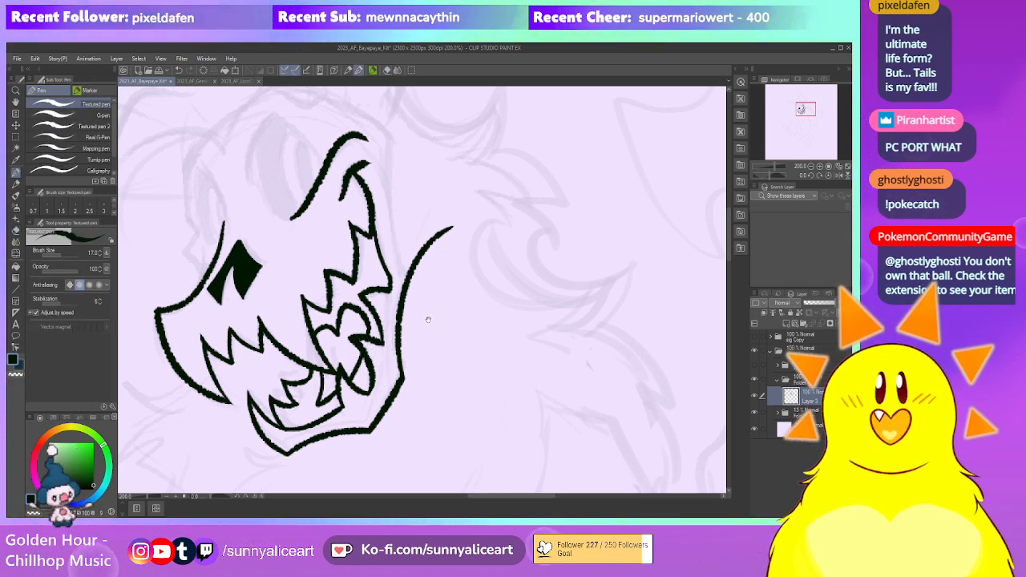
Ink the near eye's tilted oval outline, the curved iris line inside it and the solid black pupil
mouse_move(424, 324)
left_mouse_down()
mouse_move(413, 351)
mouse_move(419, 313)
mouse_move(409, 333)
mouse_move(422, 342)
mouse_move(422, 426)
left_mouse_up()
key("p")
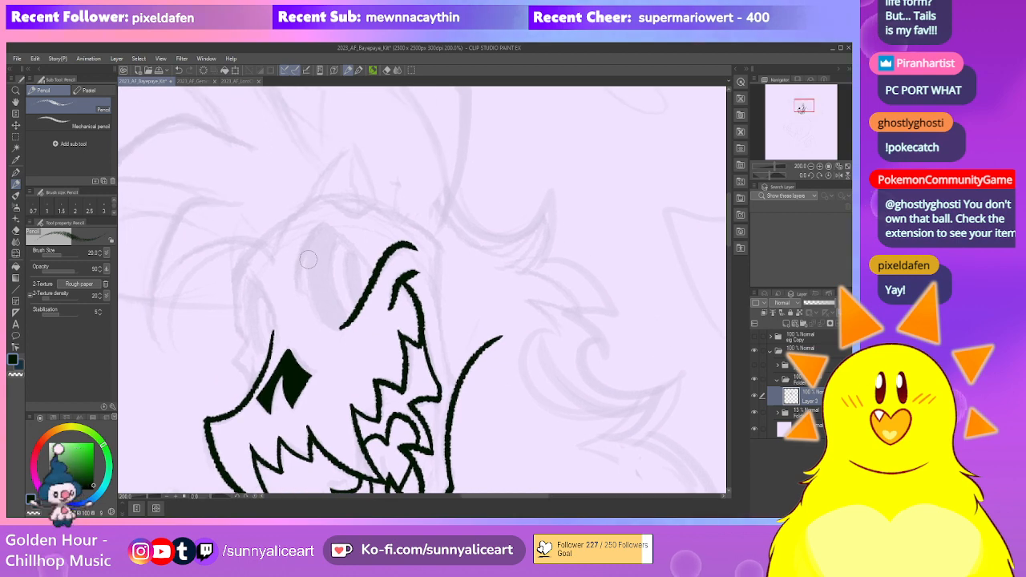
key("p")
mouse_move(297, 295)
left_mouse_down()
mouse_move(332, 232)
mouse_move(310, 292)
left_mouse_up()
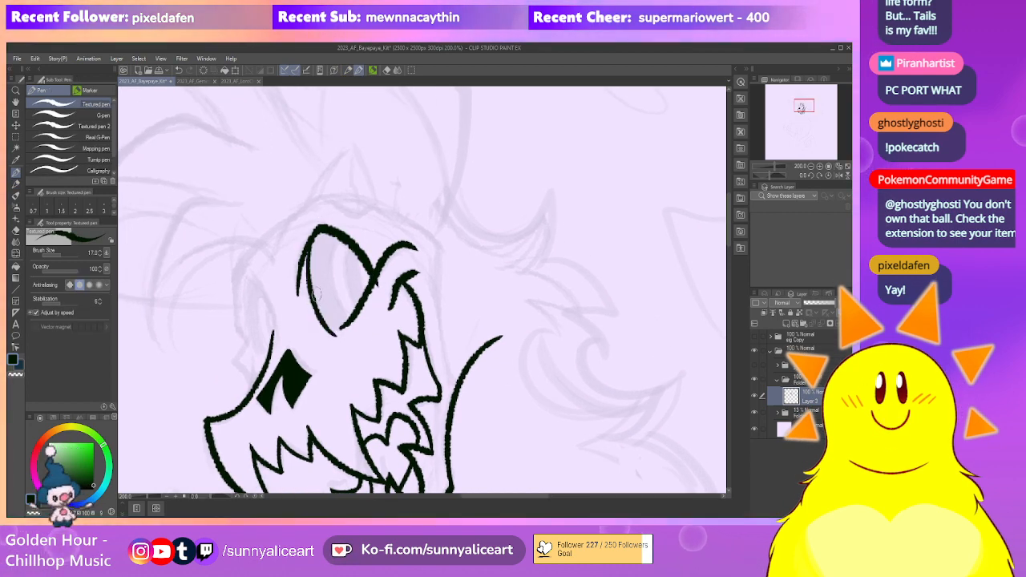
left_click_drag(377, 302, 373, 304)
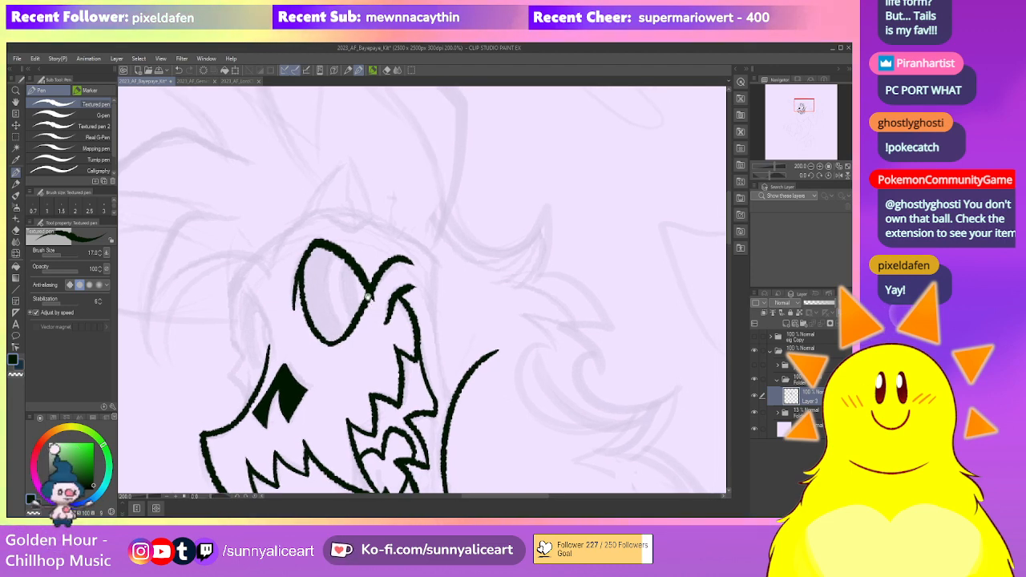
left_click_drag(337, 254, 347, 311)
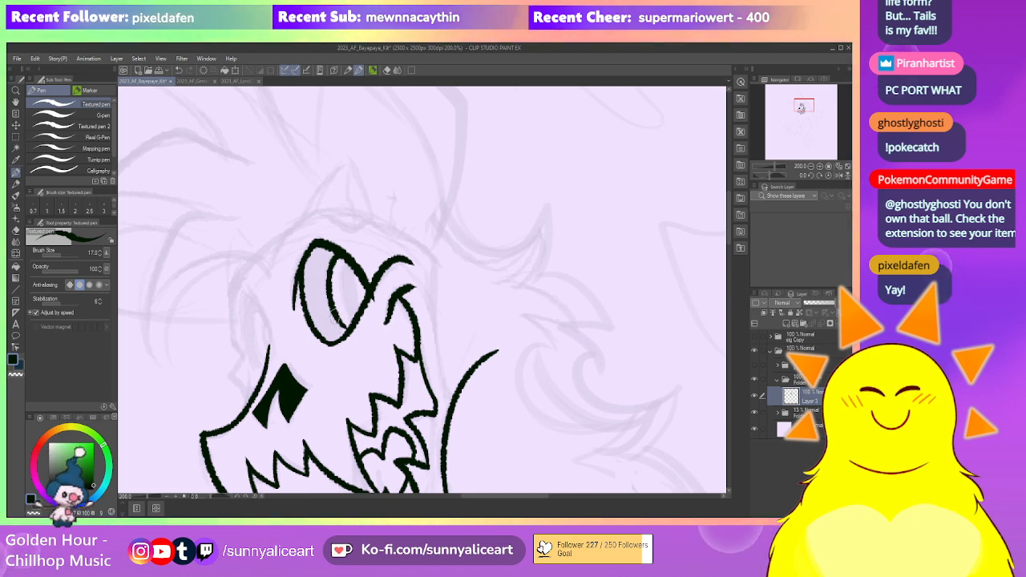
mouse_move(348, 280)
left_mouse_down()
mouse_move(354, 307)
mouse_move(351, 276)
left_mouse_up()
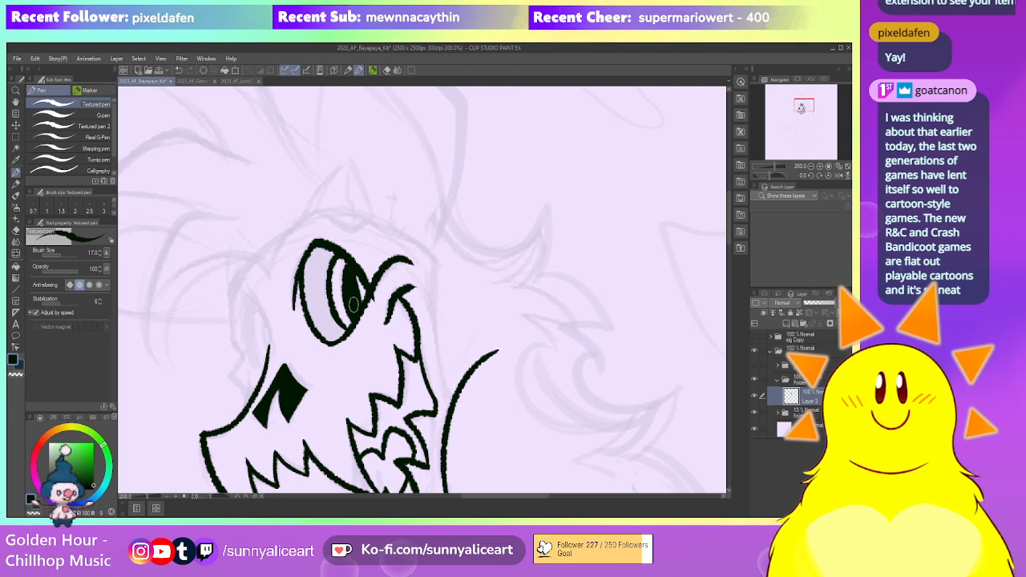
Ink the narrow far eye with its black filling and the angular brow ridge bending around its outer side
left_click_drag(295, 314, 324, 299)
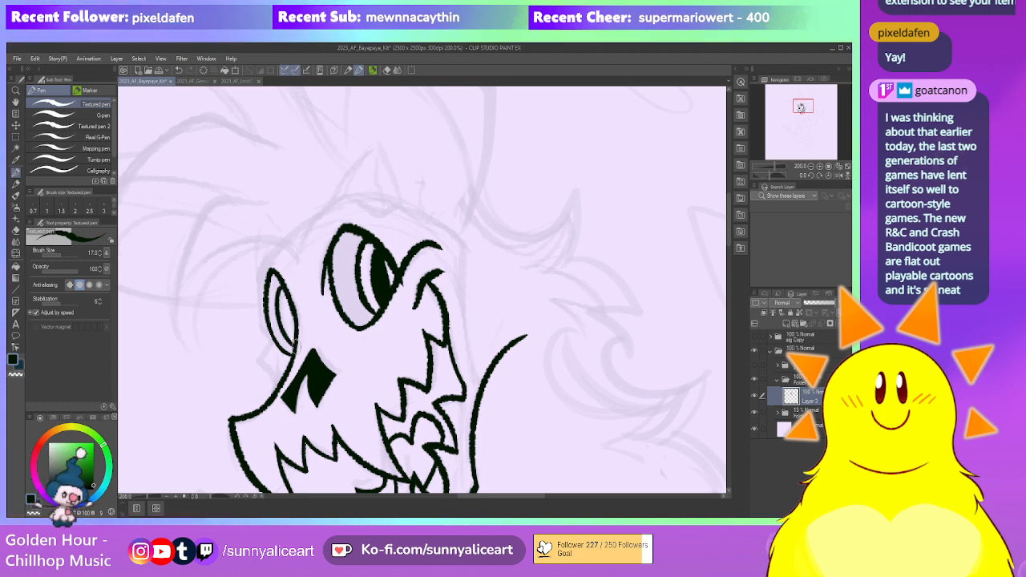
left_click(282, 308)
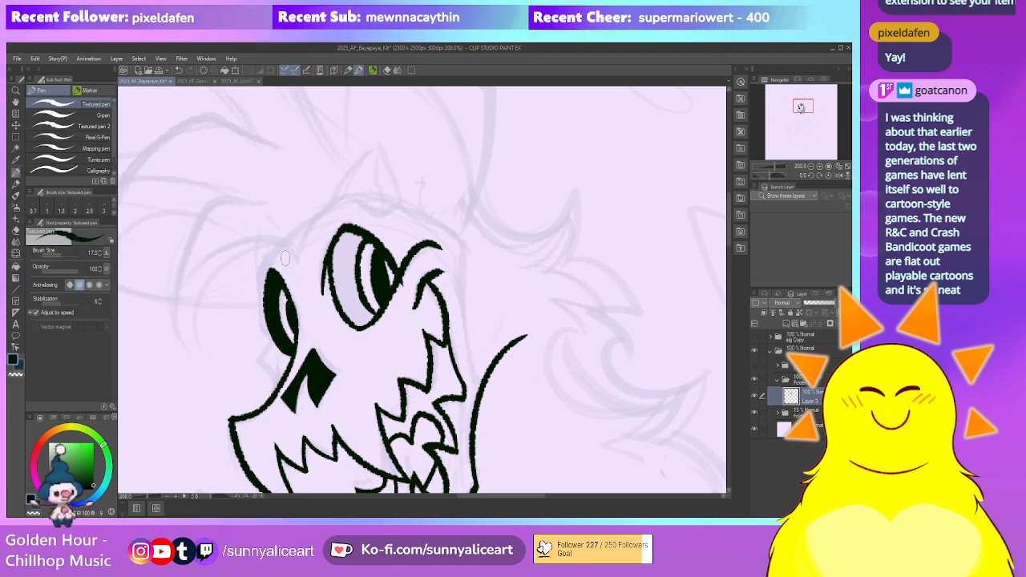
left_click_drag(278, 245, 251, 263)
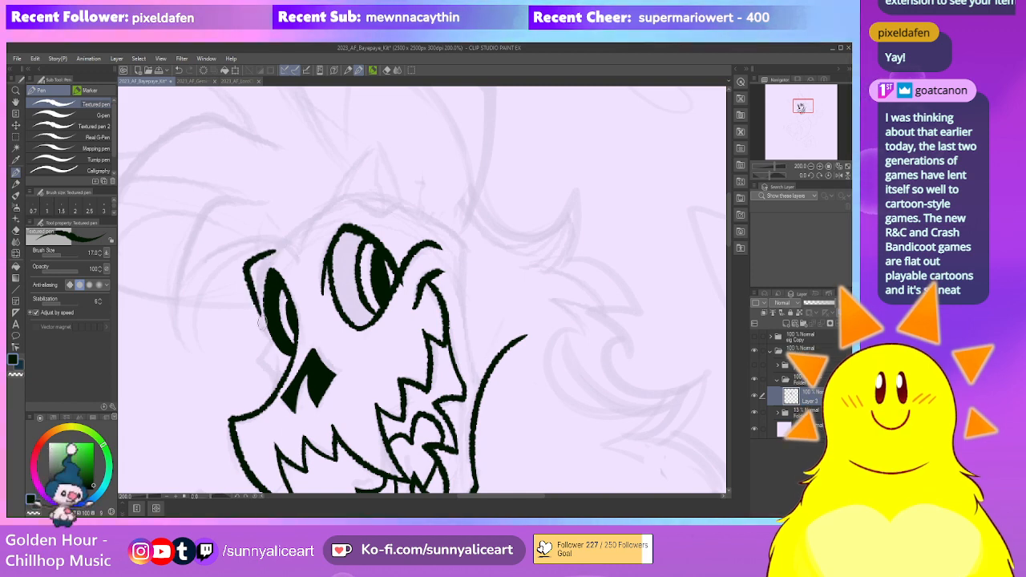
left_click_drag(257, 308, 262, 315)
left_click_drag(269, 334, 273, 301)
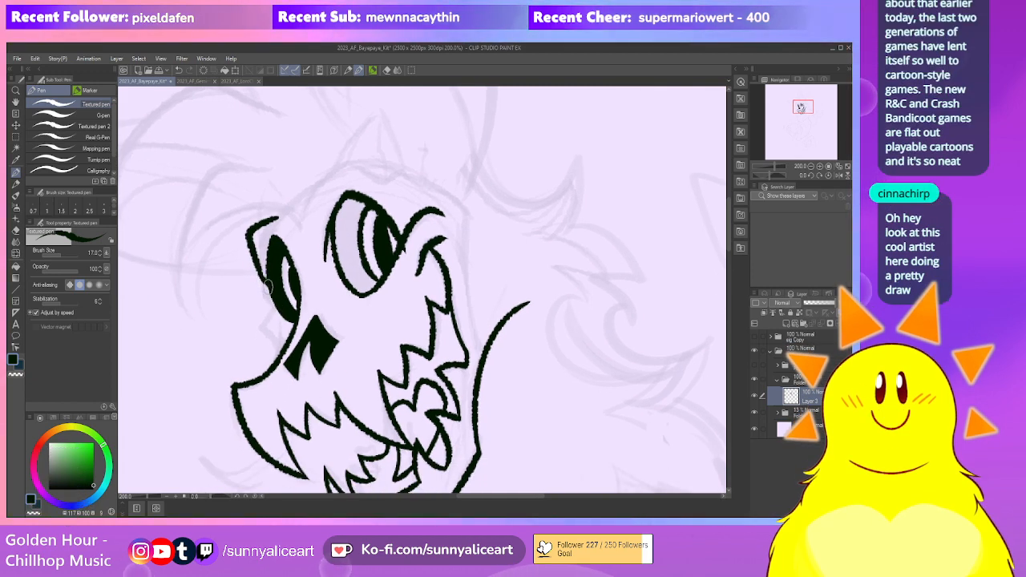
Ink the short pointed cheek contour between the far eye socket and the snout
key("e")
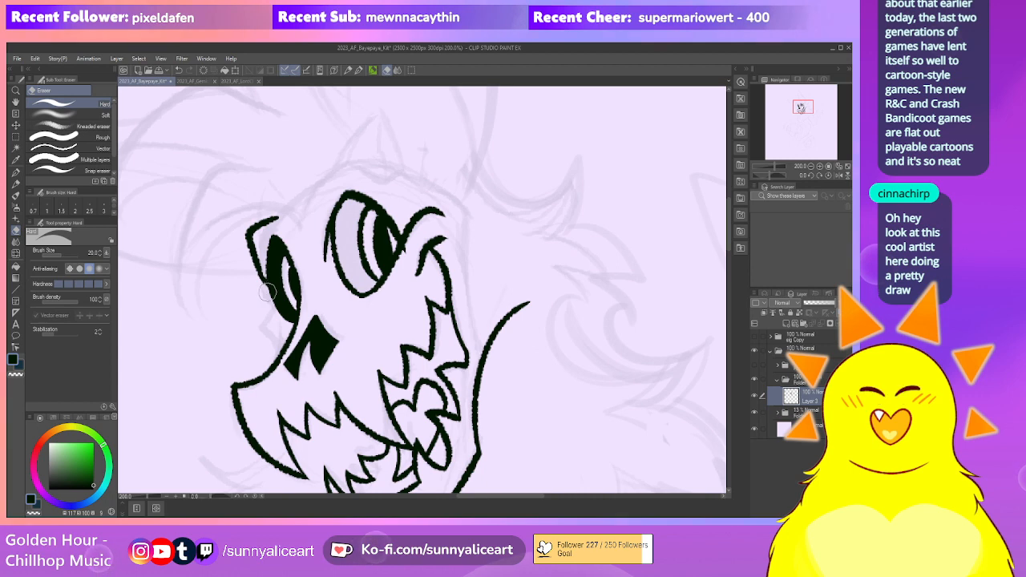
key("p")
mouse_move(259, 281)
left_mouse_down()
mouse_move(269, 293)
mouse_move(265, 323)
left_mouse_up()
key("ctrl+z")
Ink the small pointed horn above the near eye with a ridge line down its middle, and erase the excess line ends
mouse_move(322, 233)
left_mouse_down()
mouse_move(286, 302)
mouse_move(283, 345)
left_mouse_up()
mouse_move(308, 278)
left_mouse_down()
mouse_move(372, 286)
mouse_move(307, 277)
mouse_move(347, 234)
mouse_move(373, 286)
left_mouse_up()
left_click_drag(340, 229, 347, 294)
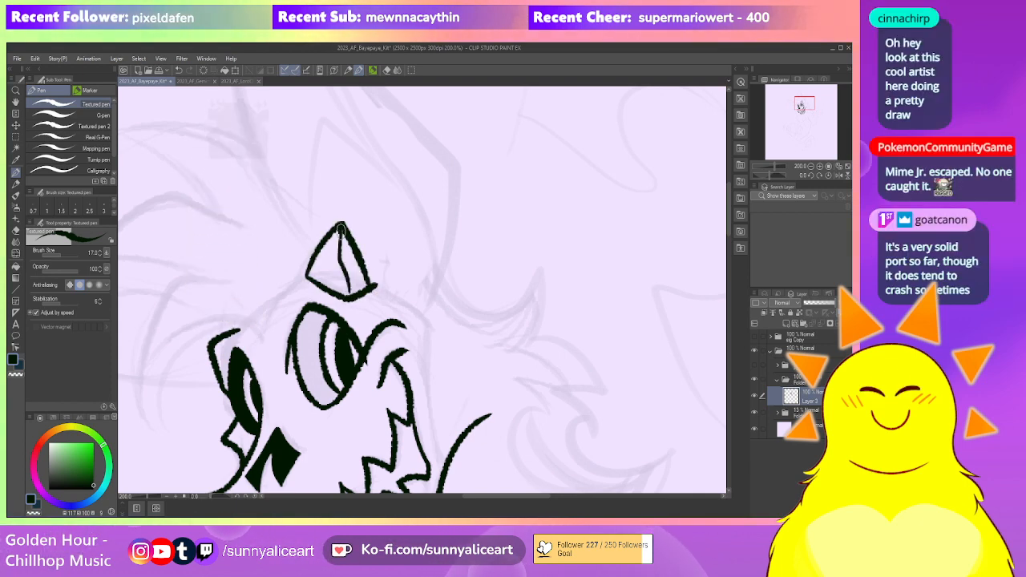
key("e")
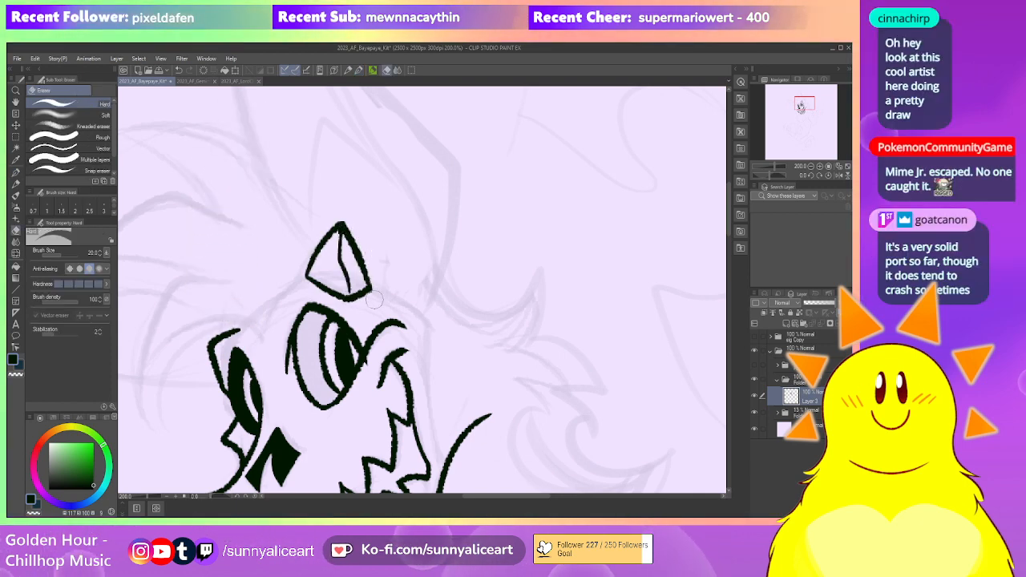
left_click_drag(408, 293, 394, 282)
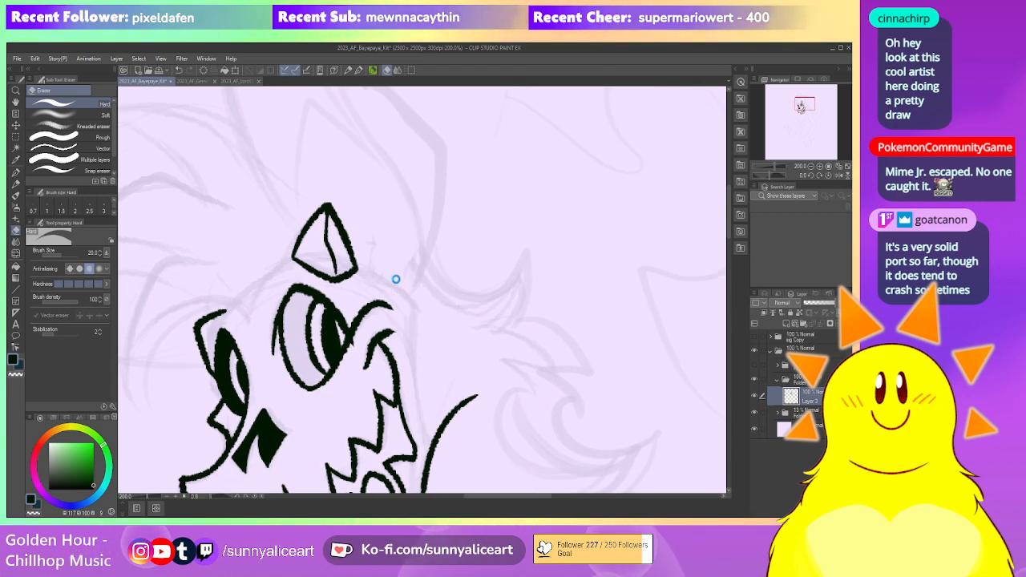
Ink the forehead contour from the horn to the far brow and the lowest curved hair tuft, and trim its tip
scroll(394, 282, "down", 4)
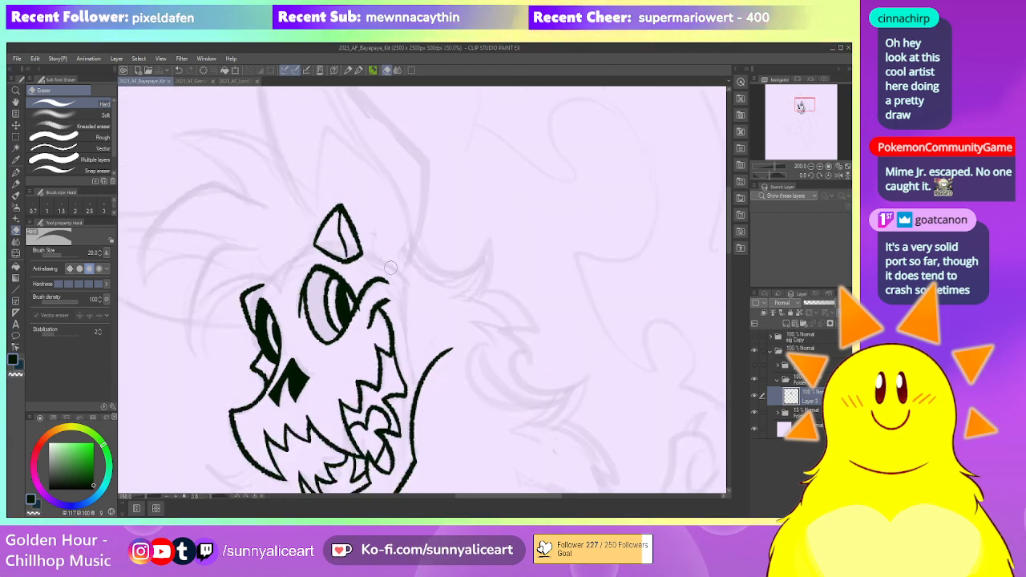
left_click_drag(377, 301, 377, 283)
scroll(376, 282, "up", 2)
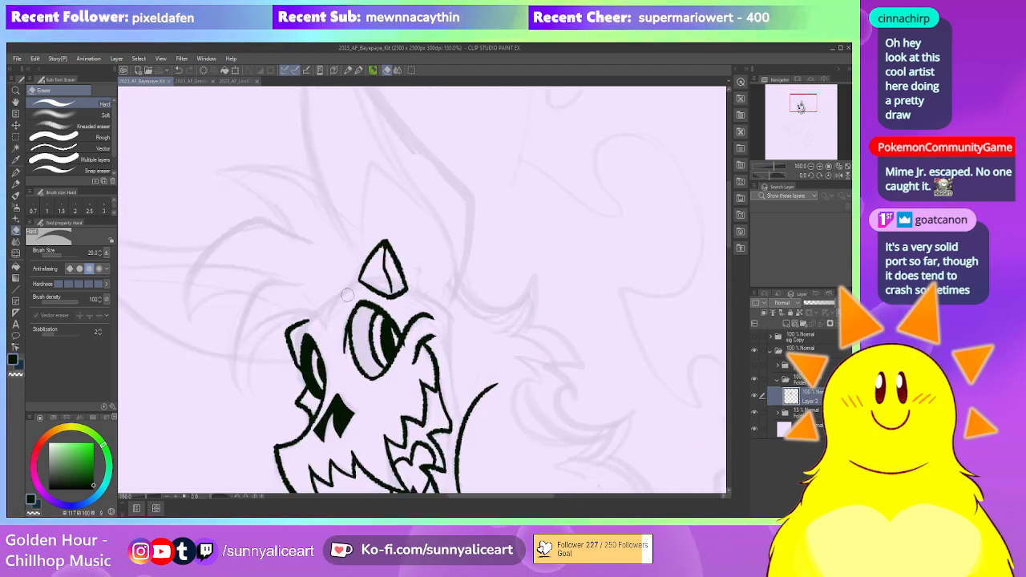
key("p")
mouse_move(357, 279)
left_mouse_down()
mouse_move(367, 266)
mouse_move(301, 372)
left_mouse_up()
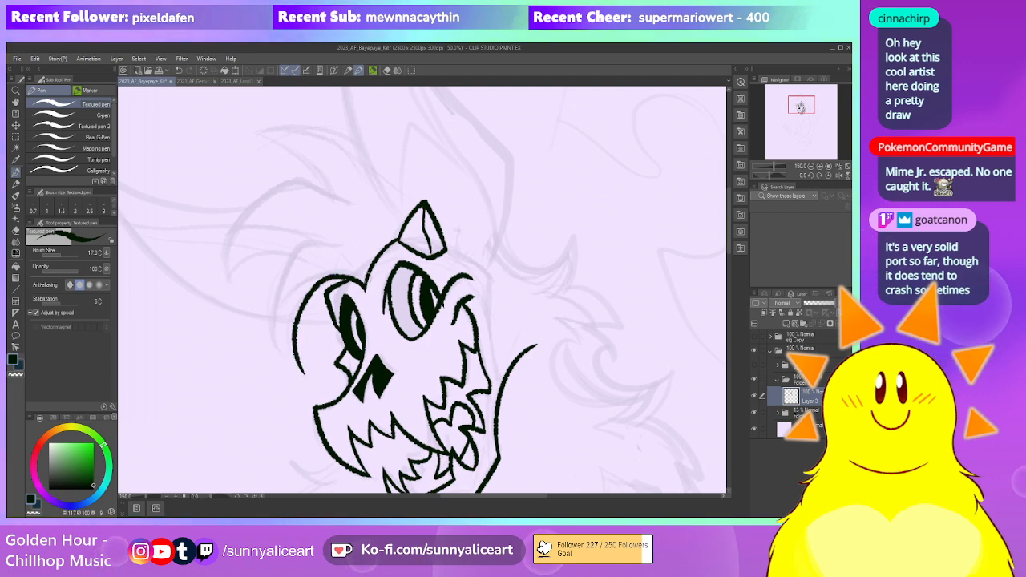
left_click_drag(342, 244, 304, 375)
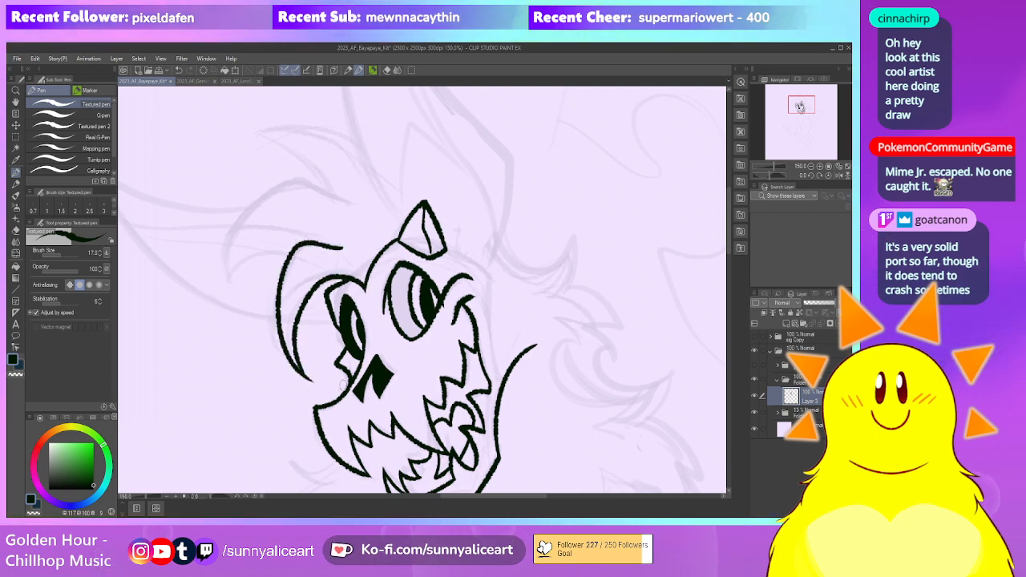
key("e")
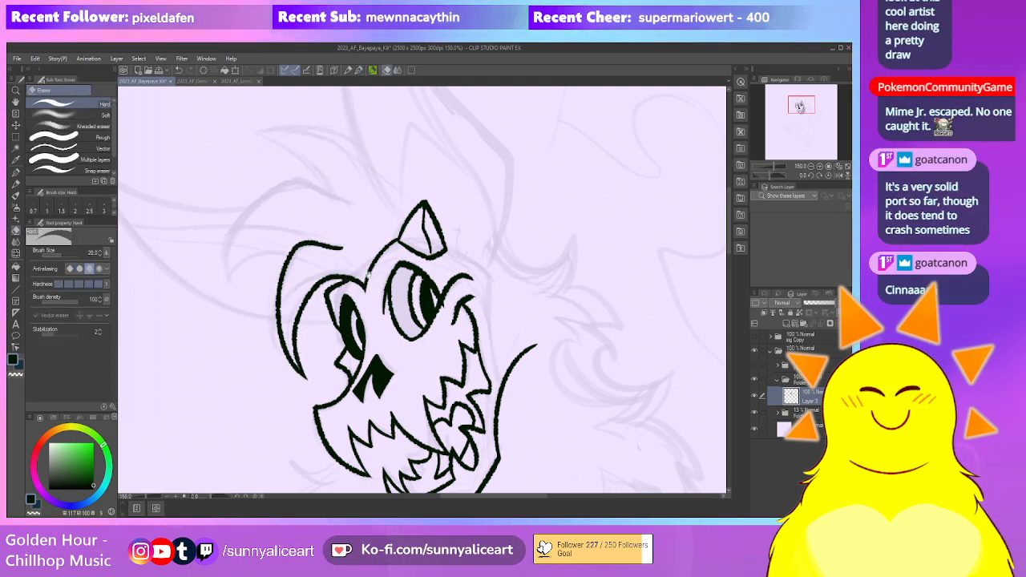
Ink the second curved hair tuft above the first, closing its underside and trimming the pointed tip
left_click_drag(359, 303, 392, 288)
key("p")
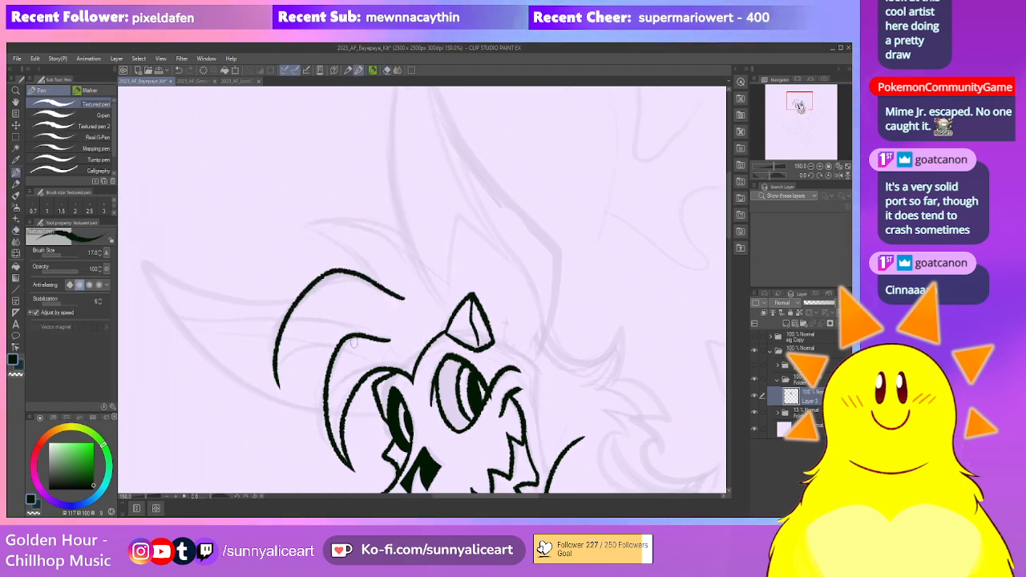
left_click_drag(282, 403, 303, 387)
key("e")
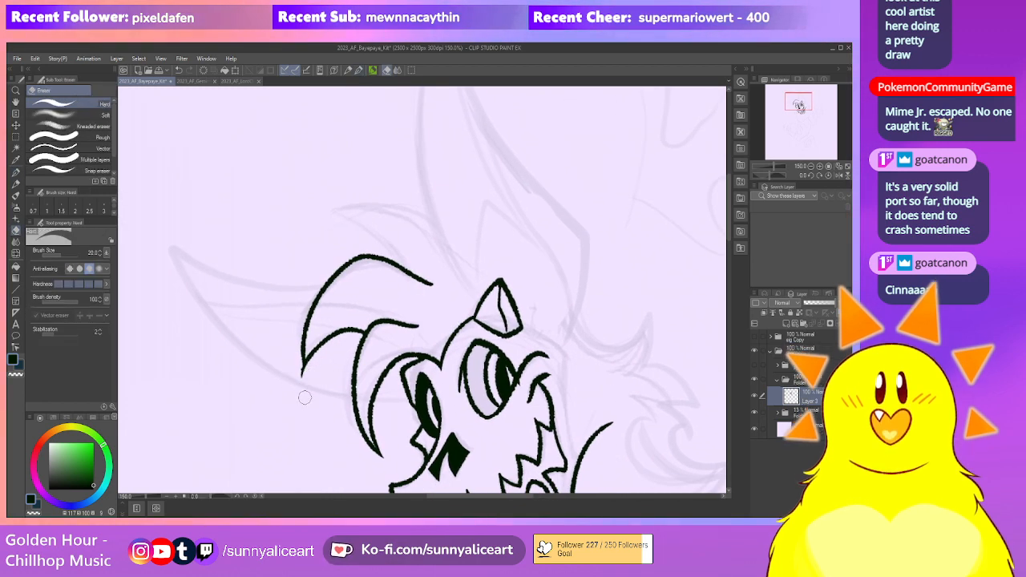
left_click_drag(364, 367, 298, 415)
Ink the topmost hair tuft sweeping from the horn to a sharp tip, close its underside and restore the canvas rotation
key("p")
left_click_drag(222, 494, 201, 499)
mouse_move(483, 302)
left_mouse_down()
mouse_move(483, 266)
mouse_move(358, 428)
left_mouse_up()
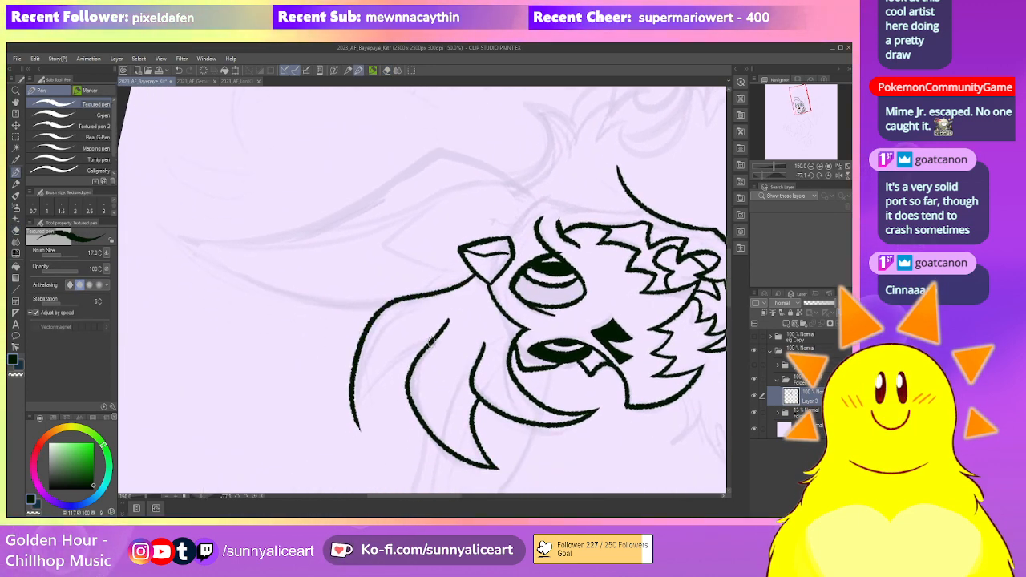
key("e")
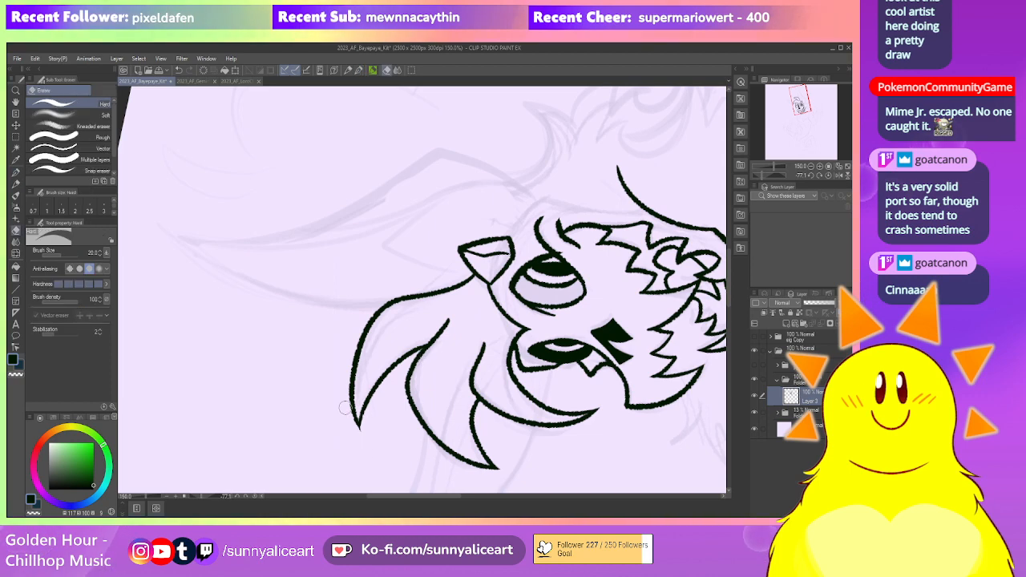
left_click_drag(490, 341, 408, 319)
left_click(255, 496)
left_click_drag(486, 290, 441, 352)
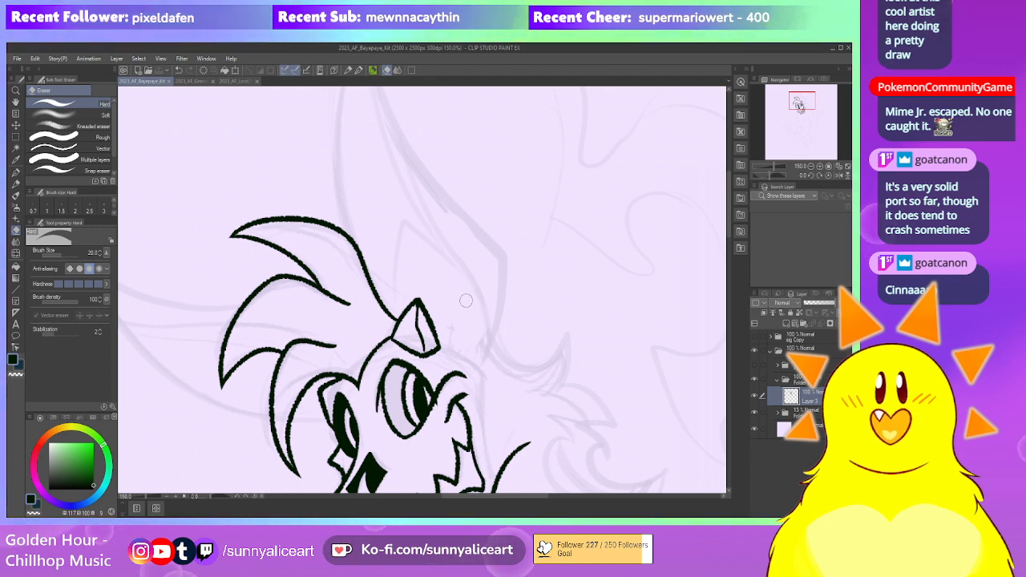
mouse_move(459, 314)
left_mouse_down()
mouse_move(436, 280)
mouse_move(409, 291)
mouse_move(391, 270)
left_mouse_up()
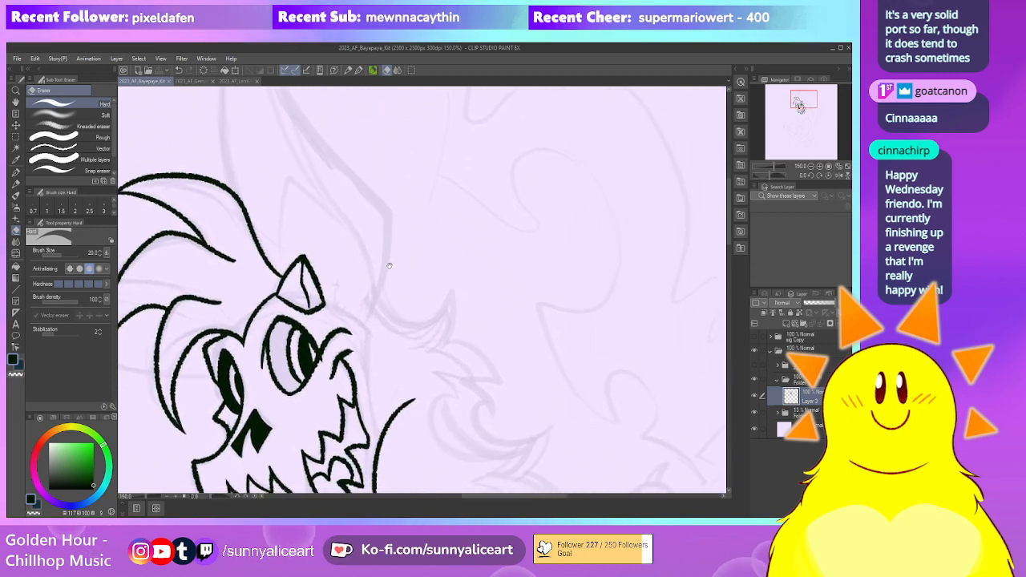
Ink the skull's angular back edge from the brow down to the chin and erase the leftover curved stroke behind the jaw
scroll(391, 270, "down", 1)
scroll(387, 349, "up", 1)
key("p")
mouse_move(325, 271)
left_mouse_down()
mouse_move(393, 317)
mouse_move(369, 299)
left_mouse_up()
mouse_move(357, 251)
left_mouse_down()
mouse_move(373, 371)
mouse_move(373, 278)
left_mouse_up()
key("e")
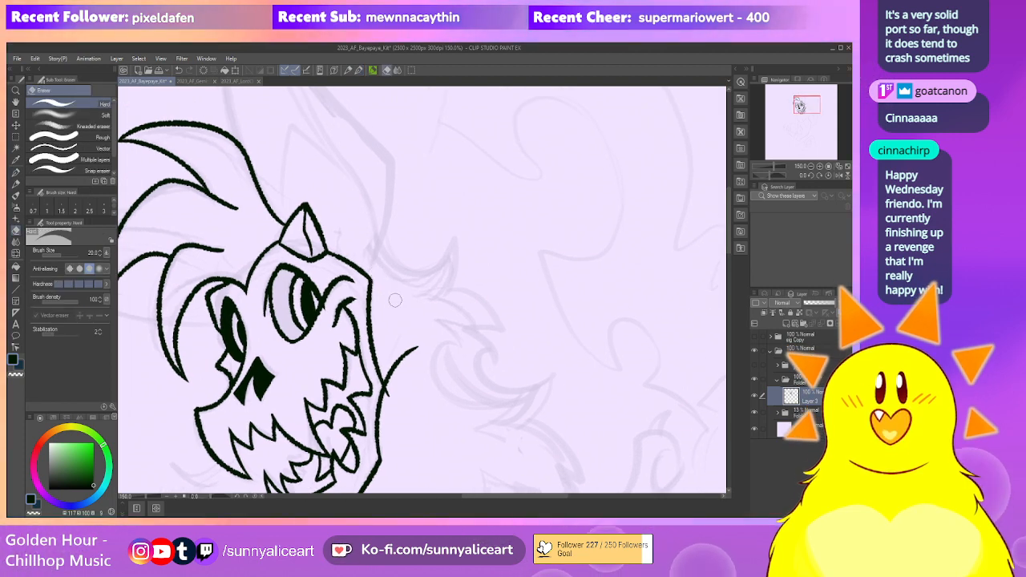
scroll(381, 305, "down", 3)
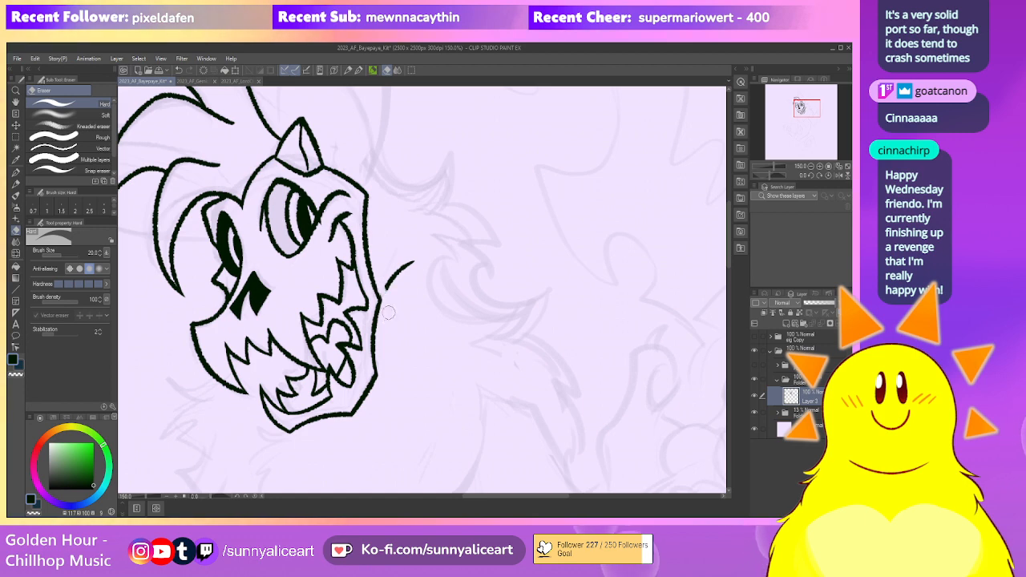
left_click_drag(388, 300, 413, 263)
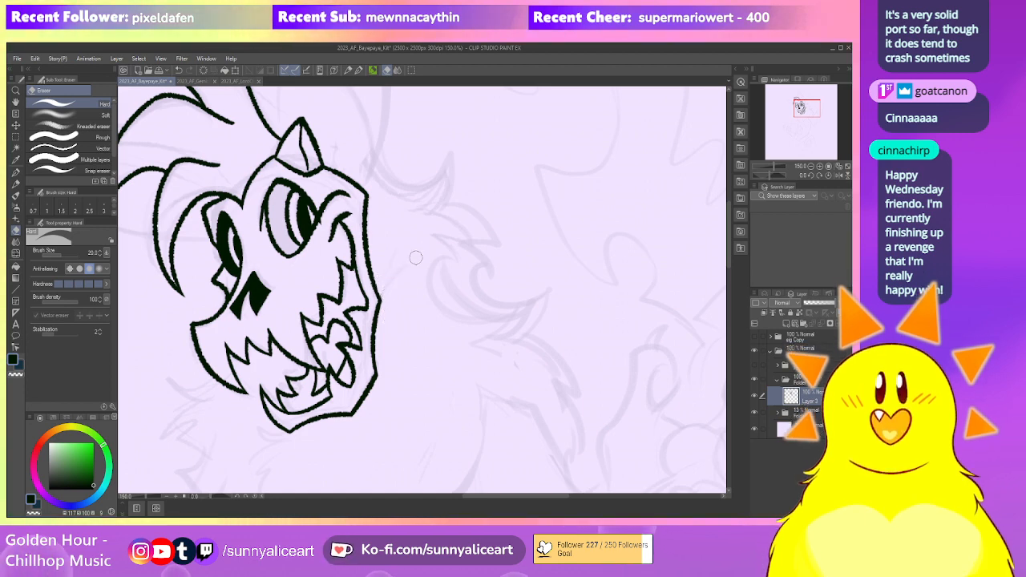
Fill the near eye socket solid black around the pupil and clean up the pale crescent inside it
key("p")
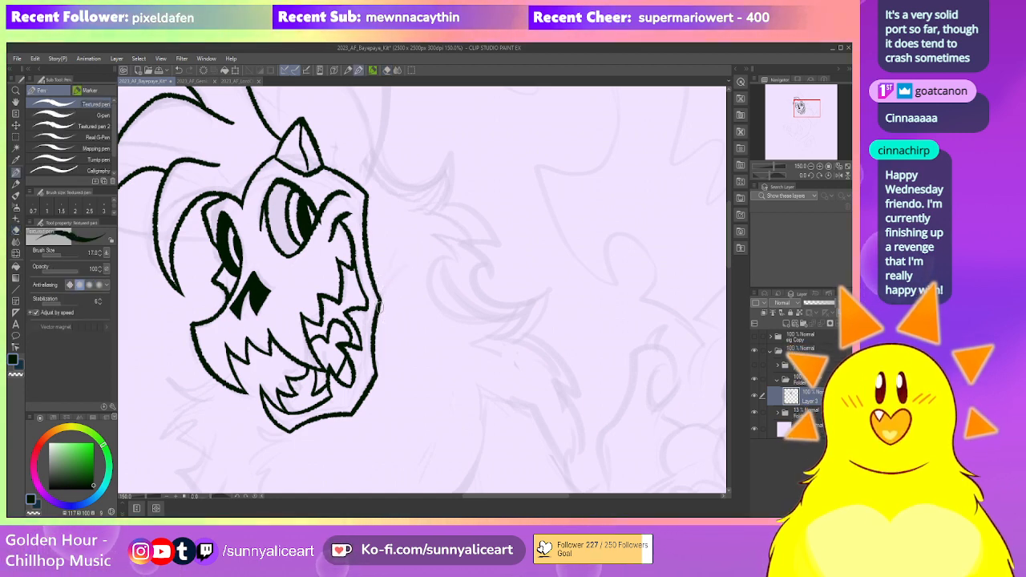
left_click_drag(283, 222, 329, 278)
key("g")
left_click(341, 265)
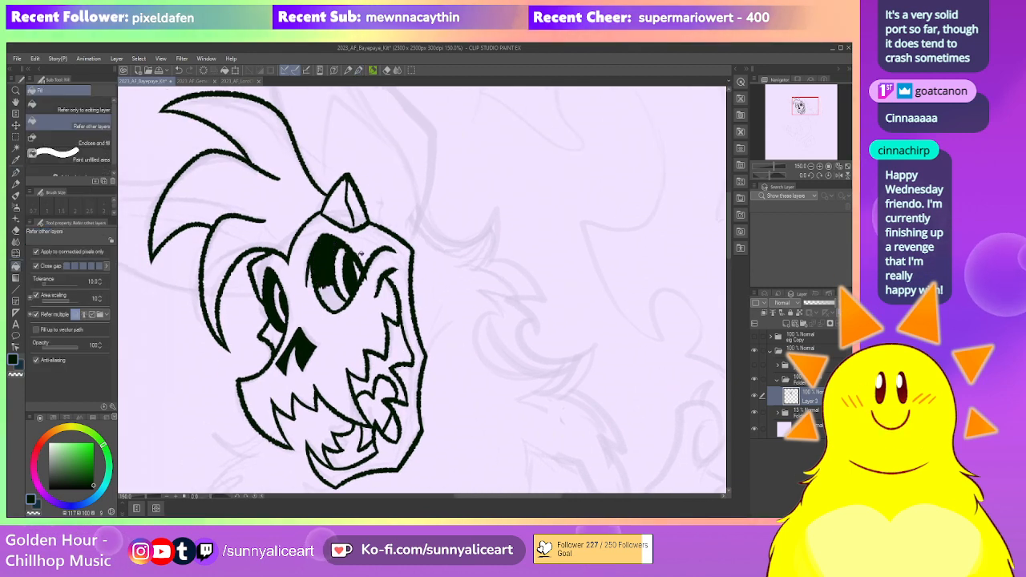
key("p")
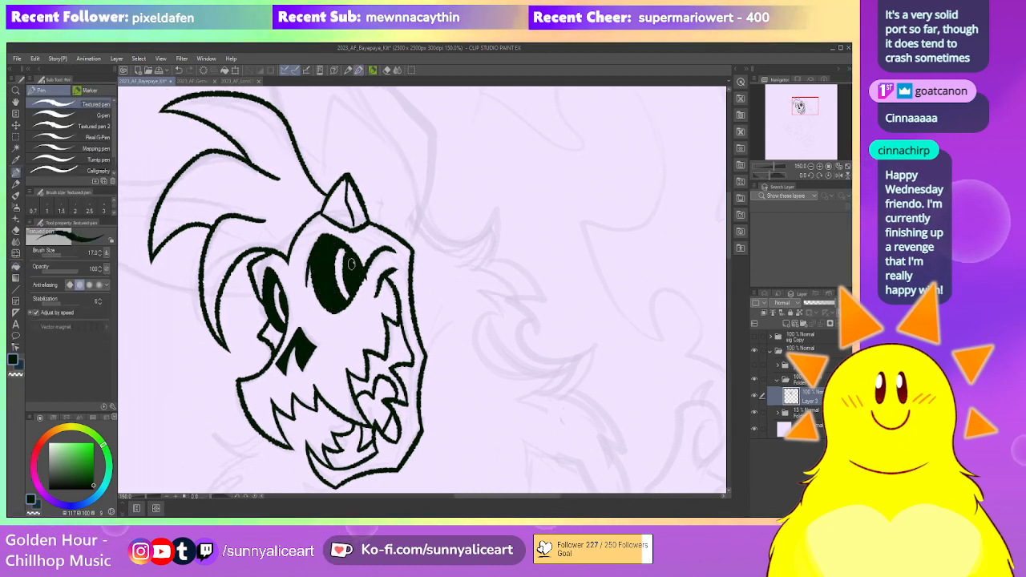
scroll(343, 264, "down", 2)
scroll(364, 257, "up", 2)
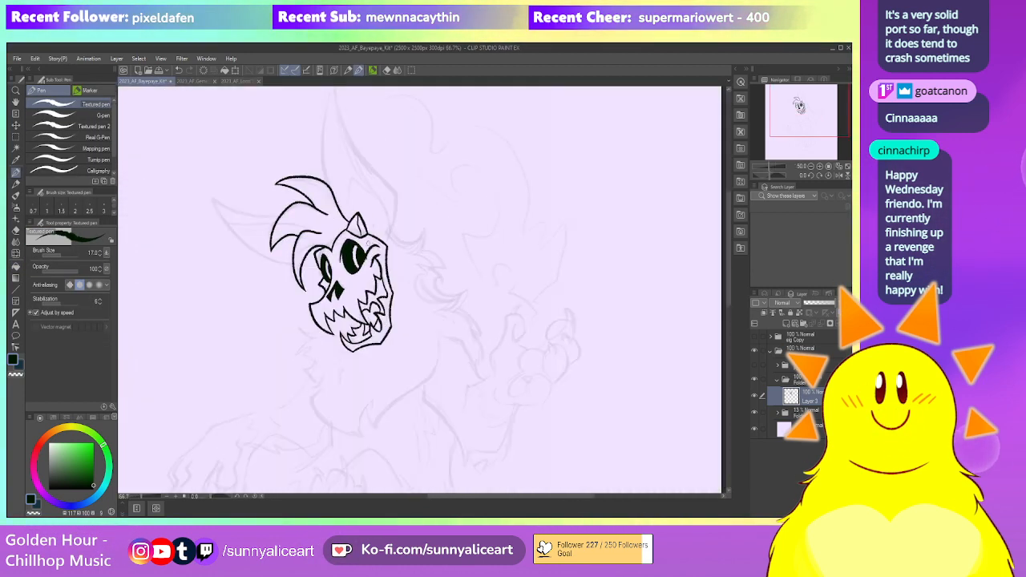
key("e")
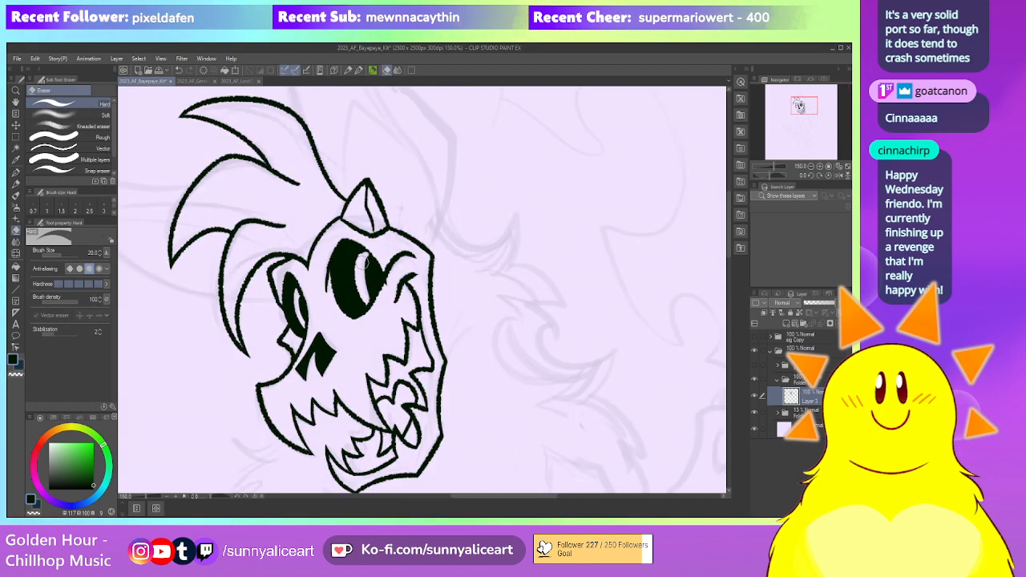
key("p")
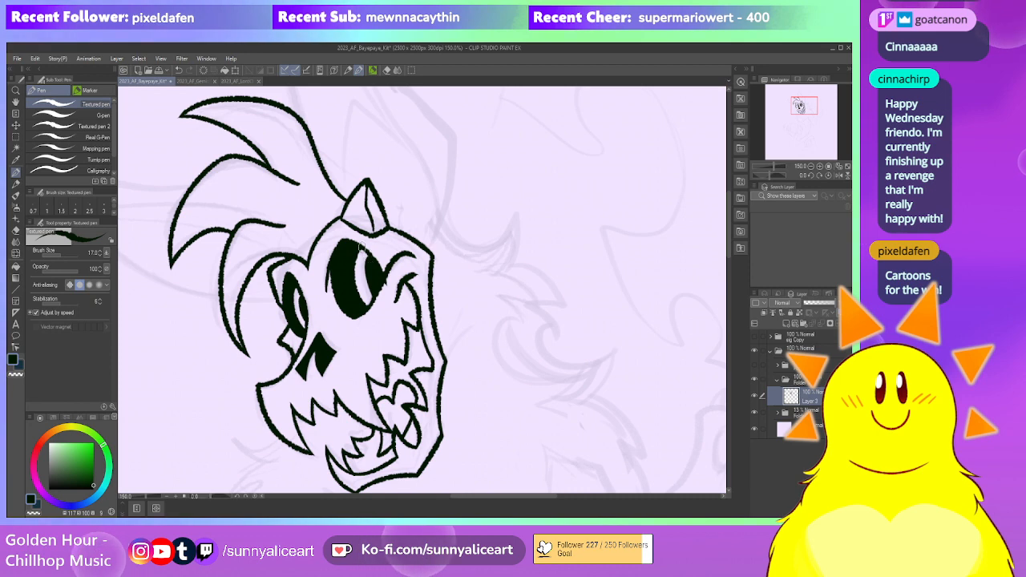
Add a new layer above the face line art and ink the short lower back edge of the near ear
scroll(423, 242, "down", 3)
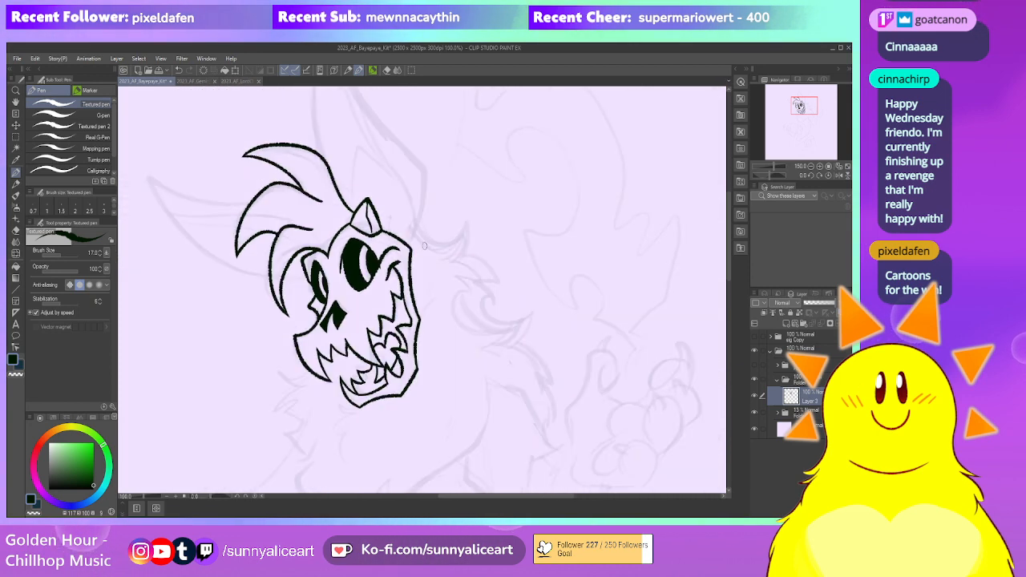
left_click_drag(455, 243, 442, 293)
left_click(786, 323)
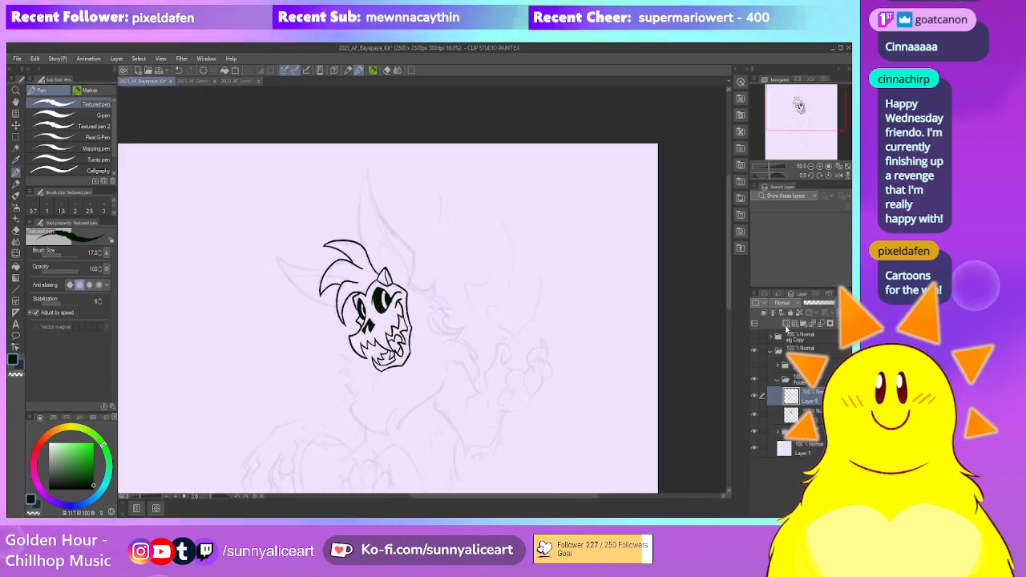
scroll(451, 262, "up", 1)
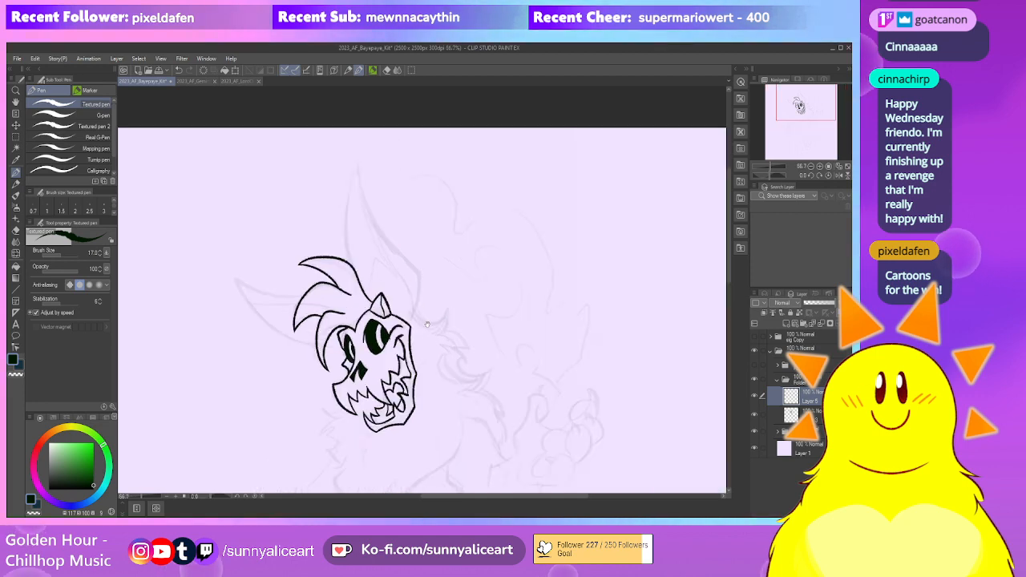
left_click_drag(419, 312, 410, 283)
scroll(408, 321, "up", 1)
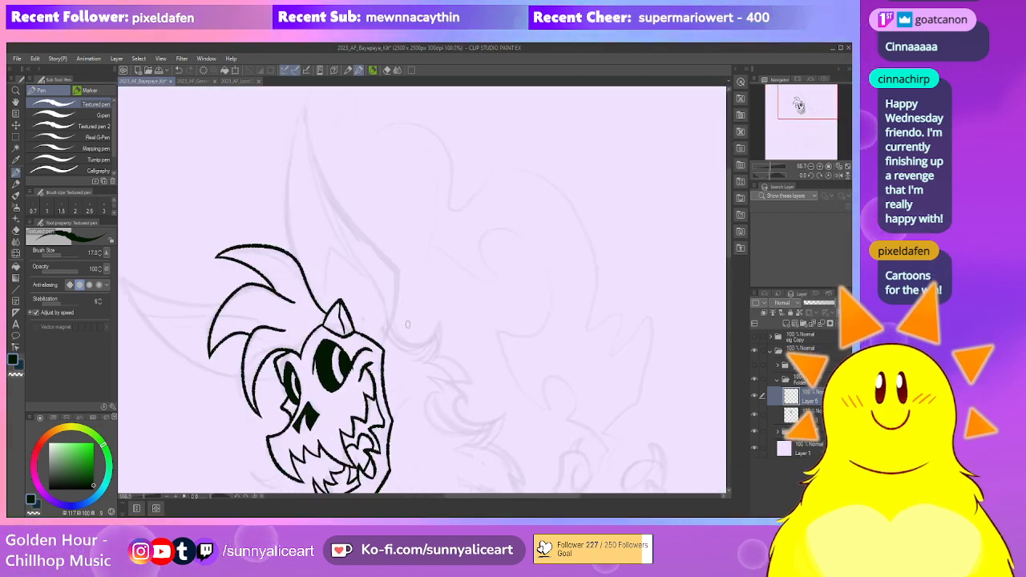
key("p")
left_click_drag(400, 344, 405, 298)
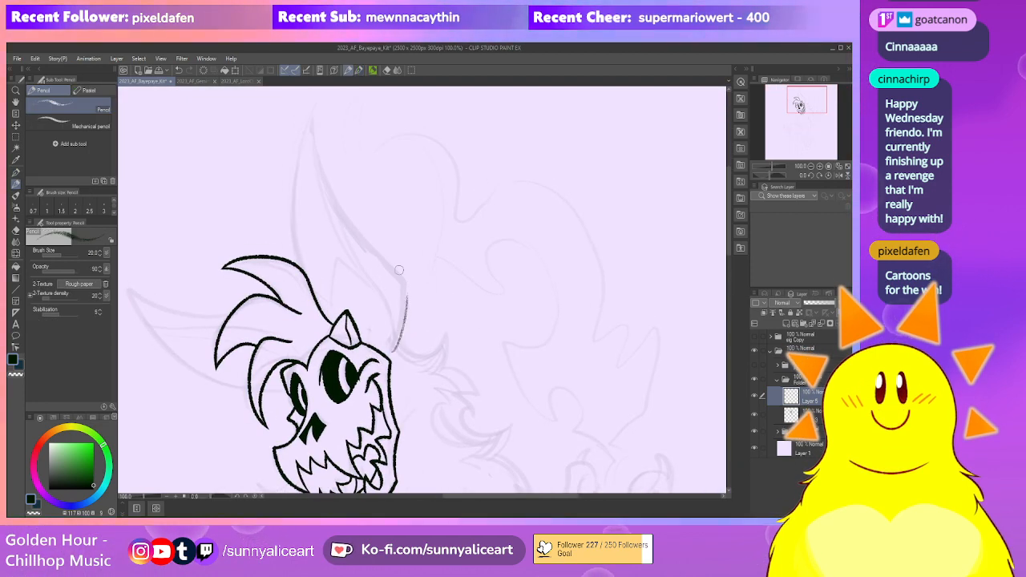
key("p")
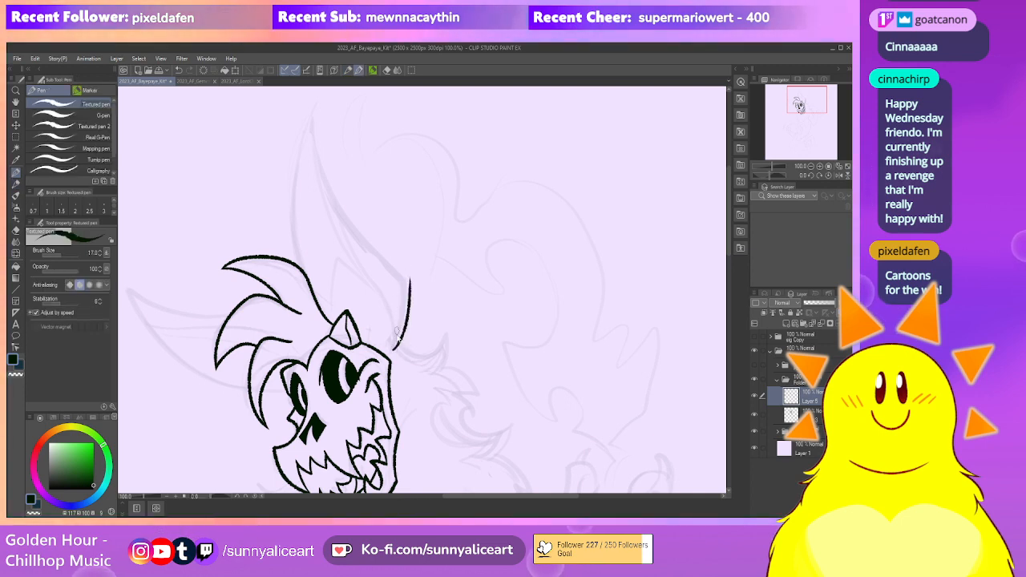
Ink the near ear's two long curved sides crossing at the tip, and the fold line running down inside the ear
left_click_drag(383, 220, 386, 256)
left_click_drag(328, 213, 433, 320)
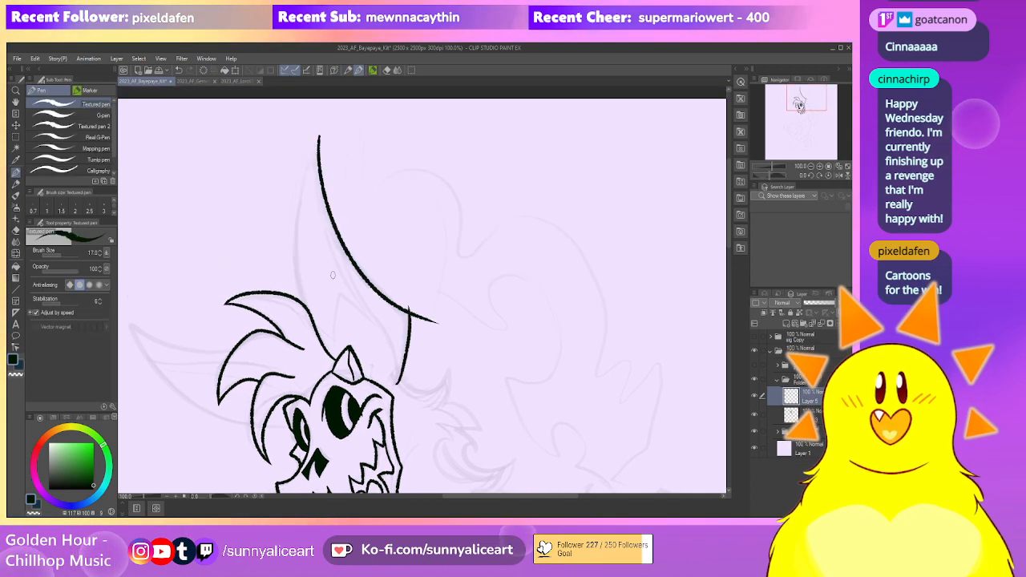
left_click_drag(341, 117, 295, 297)
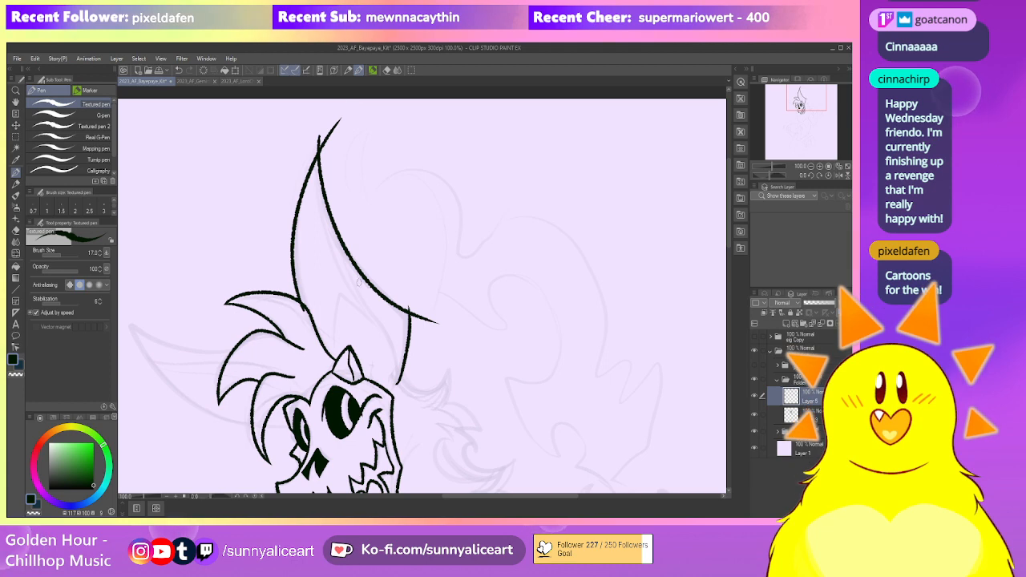
left_click_drag(412, 194, 395, 172)
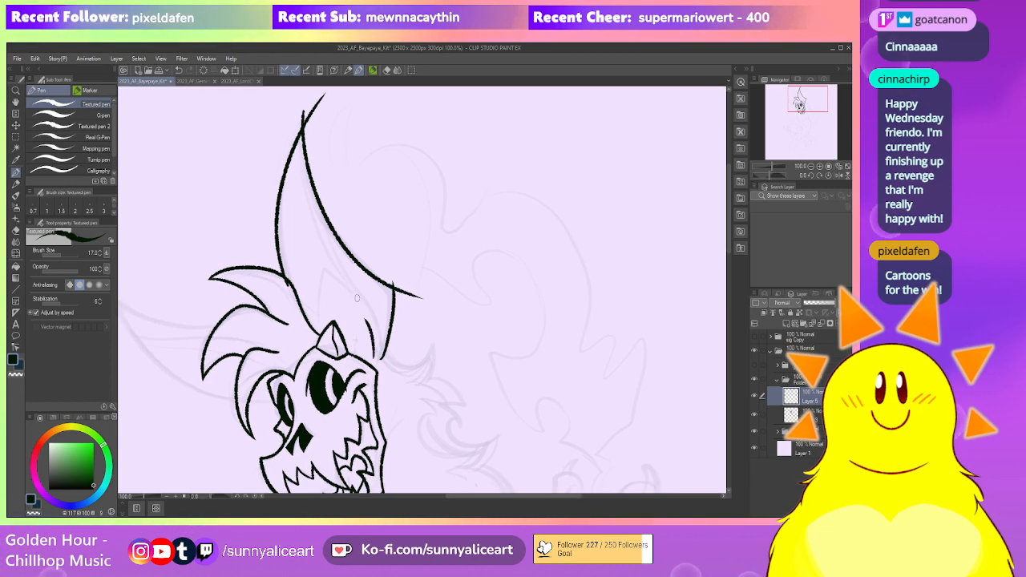
key("ctrl+z")
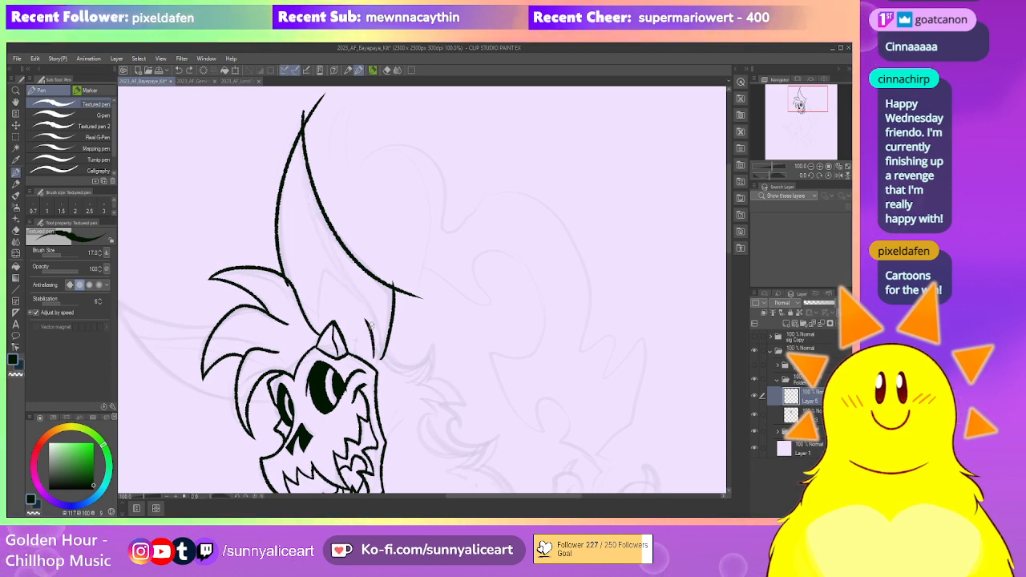
key("ctrl+z")
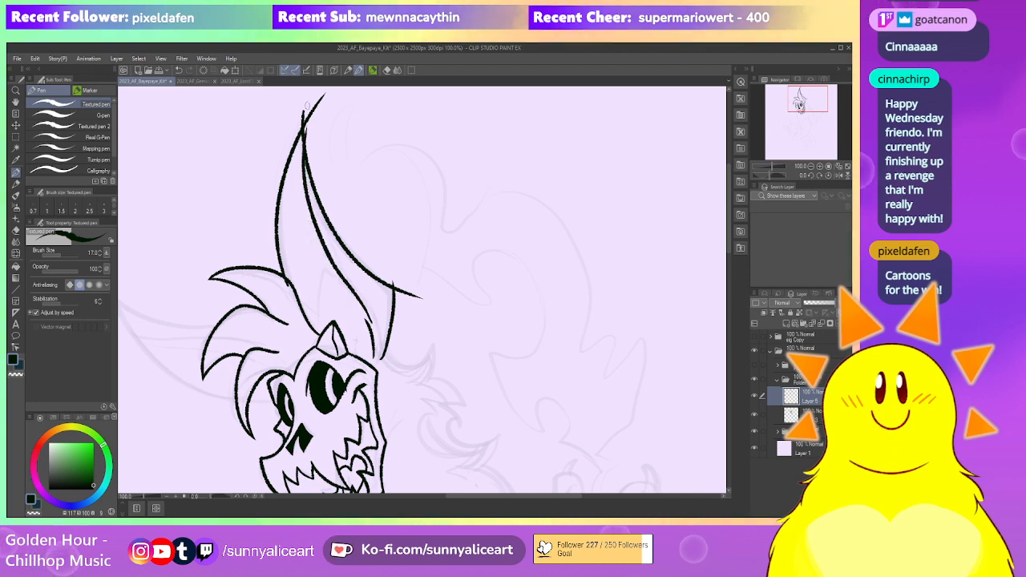
Erase the near ear's overshooting line ends at the tip and back corner and the overlap with the top hair tuft
key("e")
mouse_move(312, 132)
left_mouse_down()
mouse_move(330, 226)
mouse_move(317, 164)
mouse_move(328, 225)
mouse_move(304, 195)
mouse_move(323, 170)
mouse_move(295, 207)
mouse_move(330, 158)
left_mouse_up()
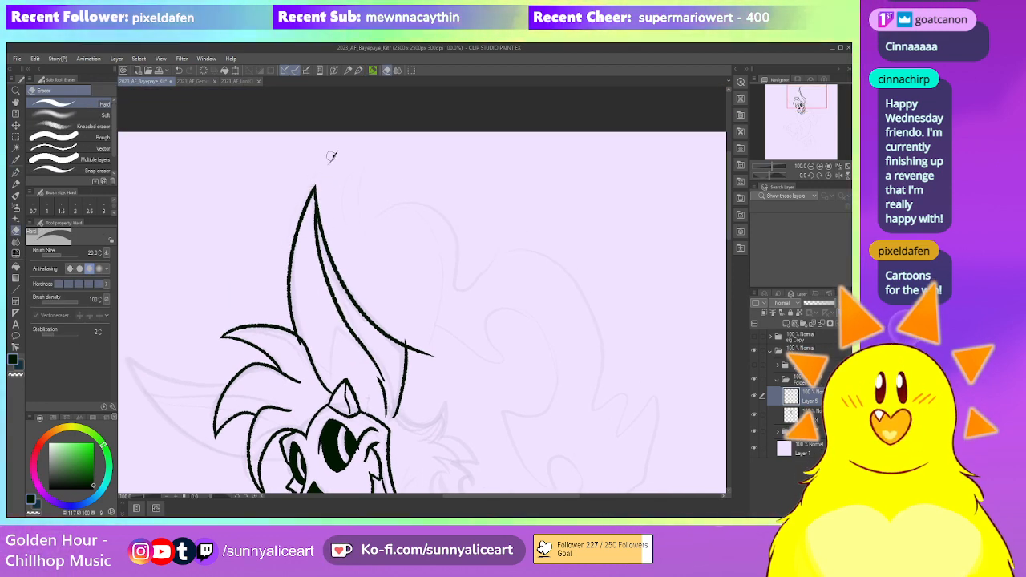
scroll(310, 190, "down", 2)
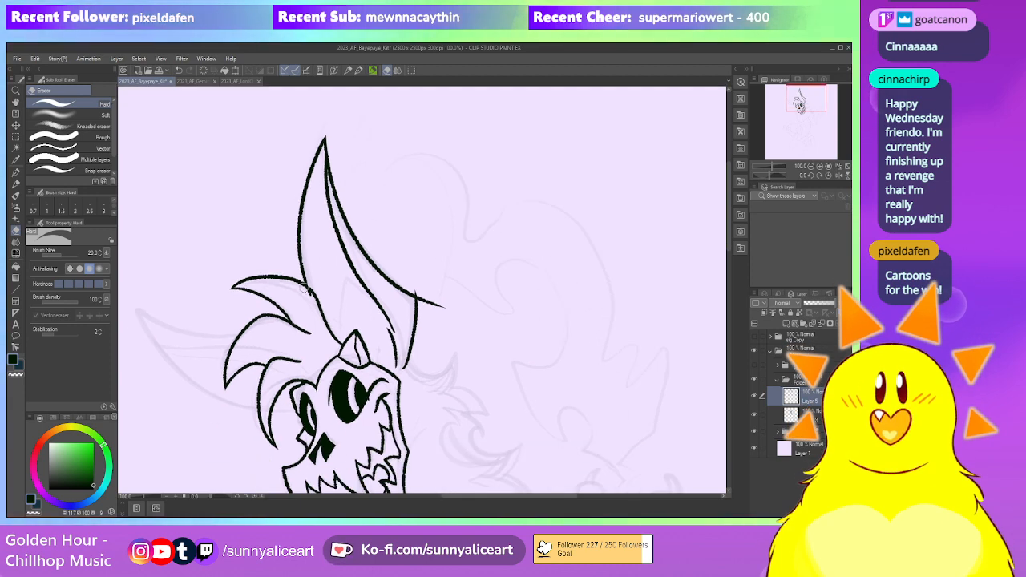
left_click_drag(306, 290, 285, 230)
mouse_move(401, 235)
left_mouse_down()
mouse_move(423, 248)
mouse_move(422, 276)
mouse_move(385, 260)
left_mouse_up()
Ink the pointed tuft inside the base of the near ear, just behind the horn
key("p")
key("ctrl+z")
left_click_drag(356, 292, 362, 239)
mouse_move(408, 307)
left_mouse_down()
mouse_move(393, 255)
mouse_move(410, 293)
left_mouse_up()
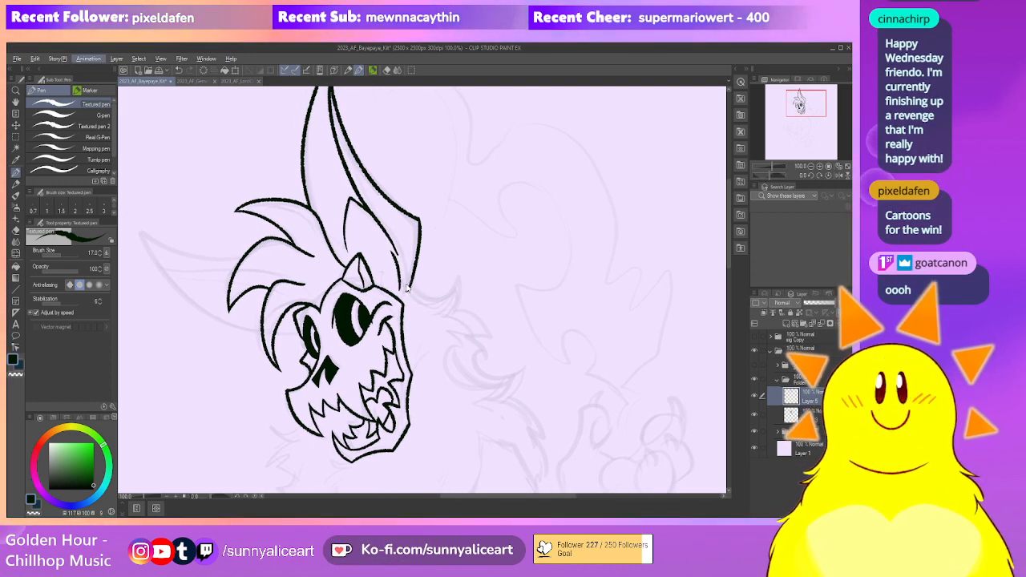
Rotate the canvas about 88 degrees and ink the far ear's two curved sides and inner fold line behind the hair tufts
mouse_move(444, 214)
left_mouse_down()
mouse_move(459, 260)
mouse_move(494, 242)
left_mouse_up()
left_click_drag(594, 312, 646, 352)
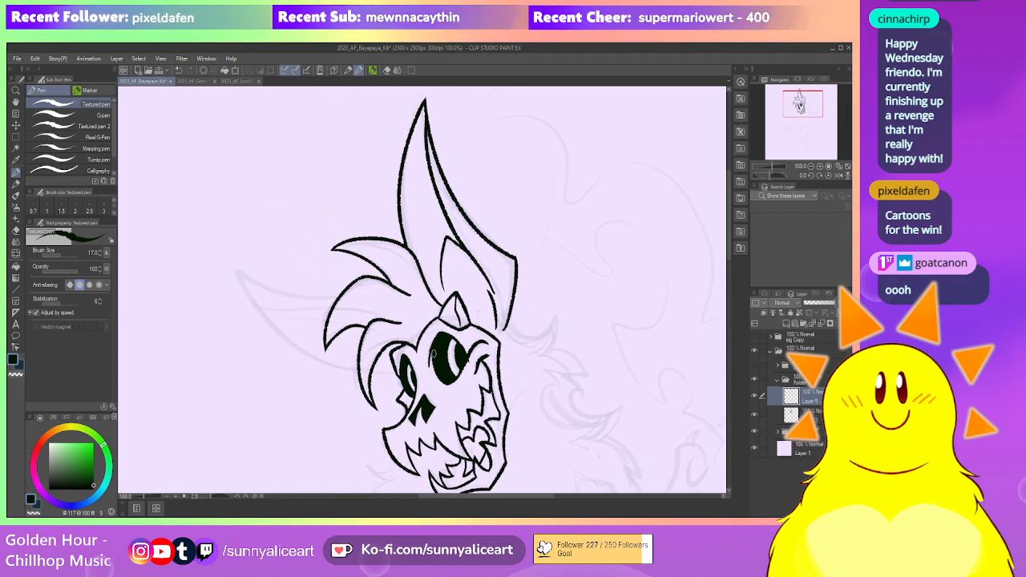
key("p")
left_click_drag(216, 498, 224, 497)
left_click_drag(416, 224, 389, 332)
key("p")
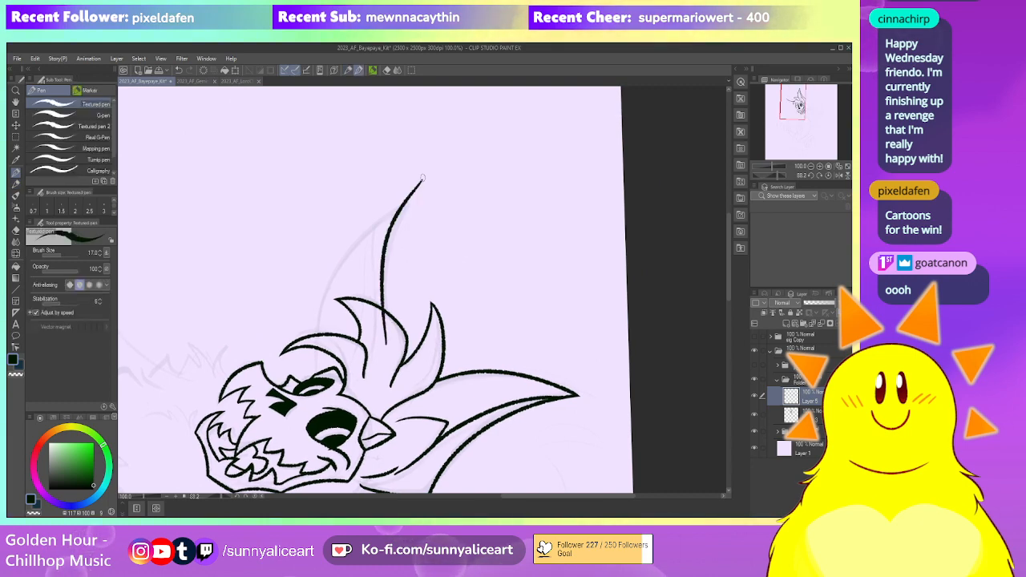
left_click_drag(417, 189, 384, 325)
left_click_drag(313, 344, 421, 198)
left_click_drag(397, 297, 407, 275)
left_click_drag(418, 183, 378, 305)
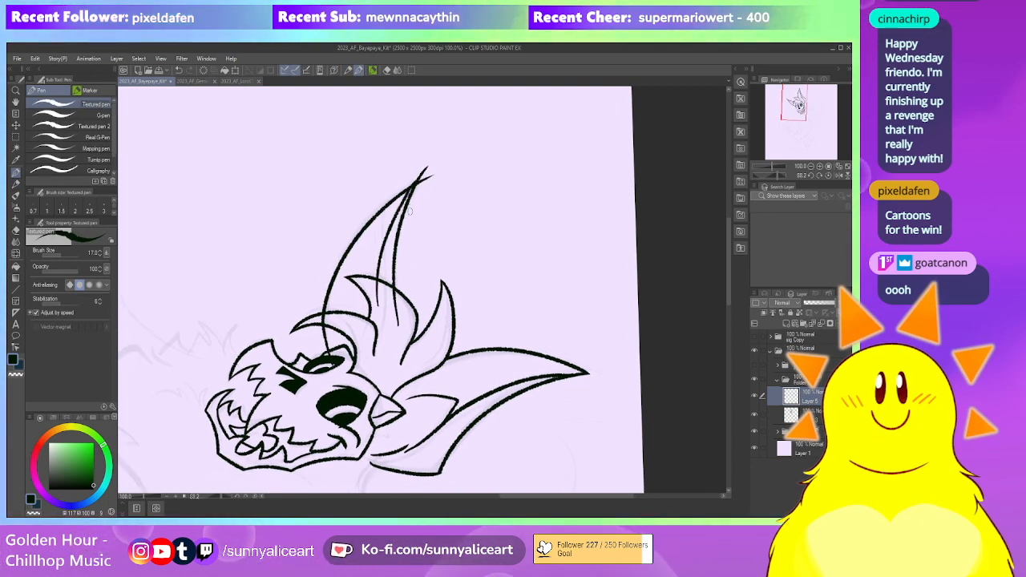
Trim the far ear's tip, erase its lines where they cross the hair tufts and face, and reset the canvas rotation
key("e")
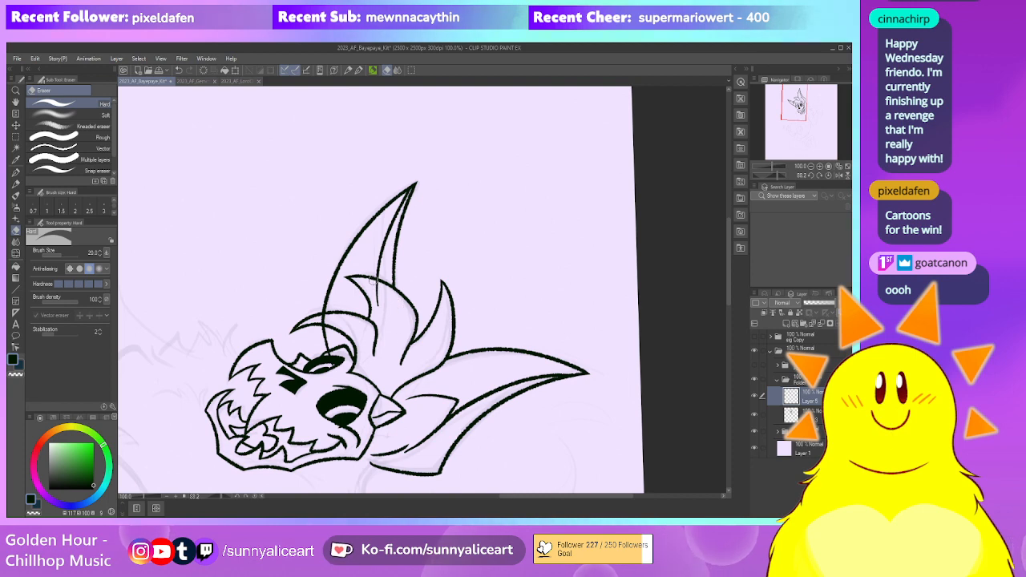
left_click_drag(380, 296, 410, 276)
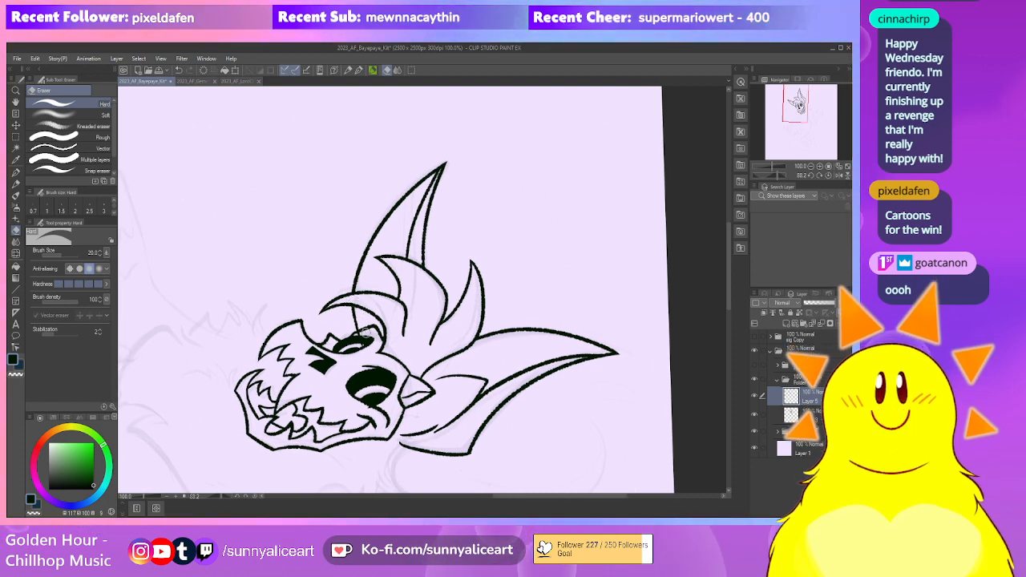
left_click_drag(512, 285, 505, 251)
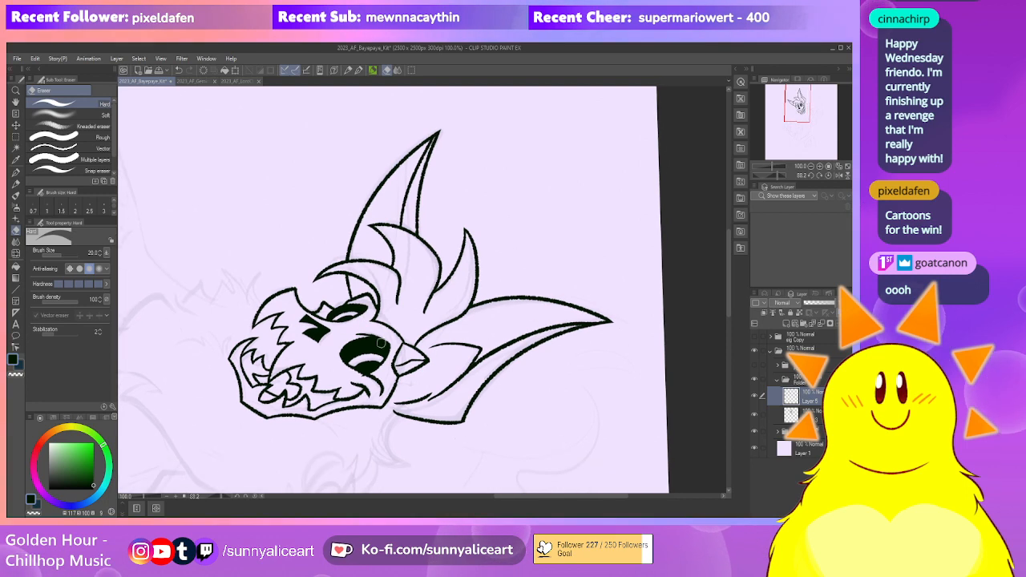
left_click(256, 496)
Ink the first pointed fur tufts of the neck, starting from the lower edge of the muzzle
key("ctrl+minus")
key("ctrl+minus")
mouse_move(568, 334)
left_mouse_down()
mouse_move(612, 364)
mouse_move(488, 233)
left_mouse_up()
scroll(389, 263, "up", 2)
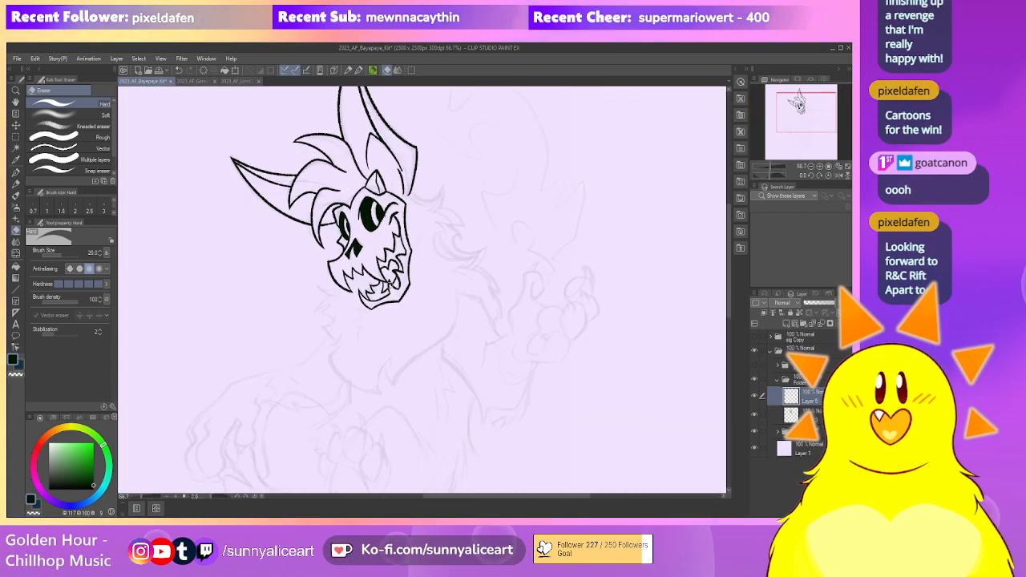
left_click_drag(389, 263, 442, 294)
key("p")
left_click_drag(332, 313, 357, 318)
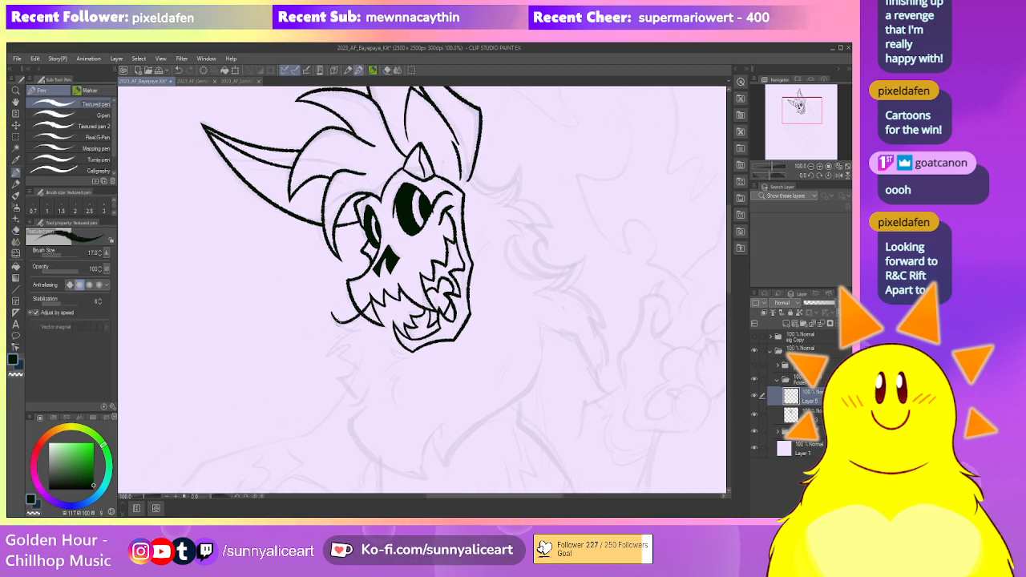
scroll(370, 295, "up", 2)
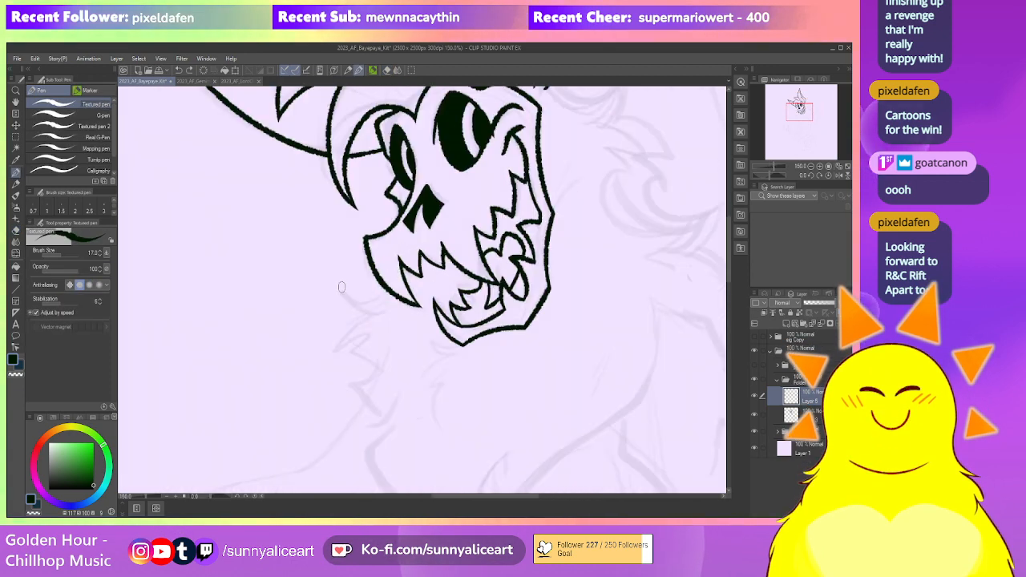
mouse_move(385, 307)
left_mouse_down()
mouse_move(350, 323)
mouse_move(389, 296)
mouse_move(366, 322)
mouse_move(388, 363)
left_mouse_up()
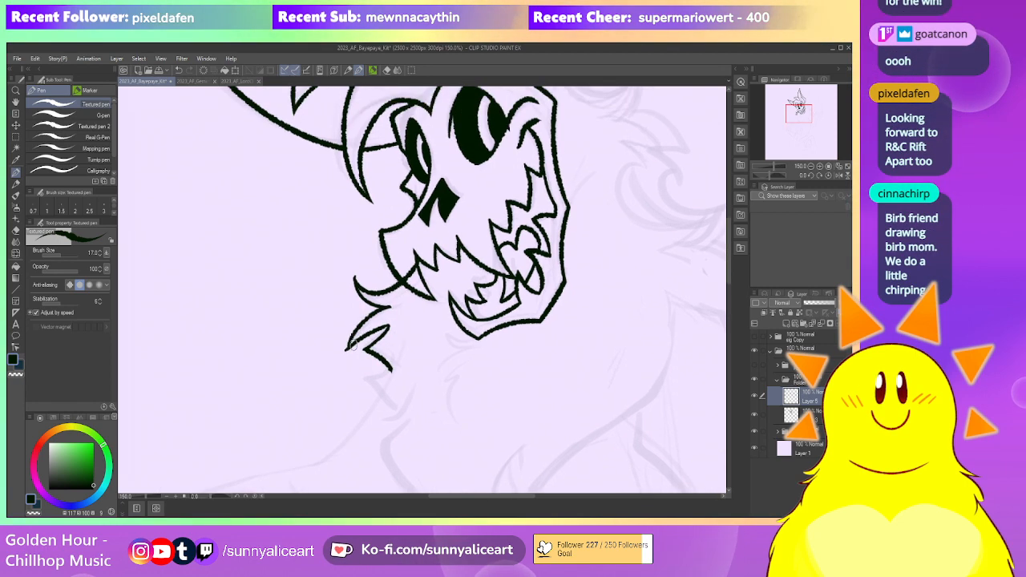
Ink more pointed fur tufts down the front edge of the neck and trim their overlapping ends with the eraser
key("r")
key("e")
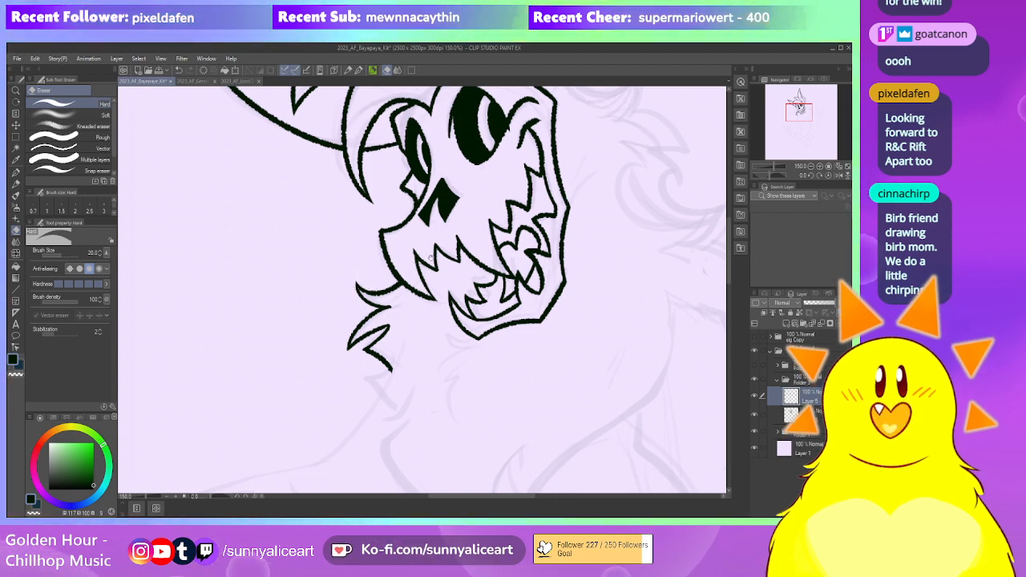
scroll(417, 288, "down", 3)
key("p")
mouse_move(394, 290)
left_mouse_down()
mouse_move(411, 326)
mouse_move(435, 309)
left_mouse_up()
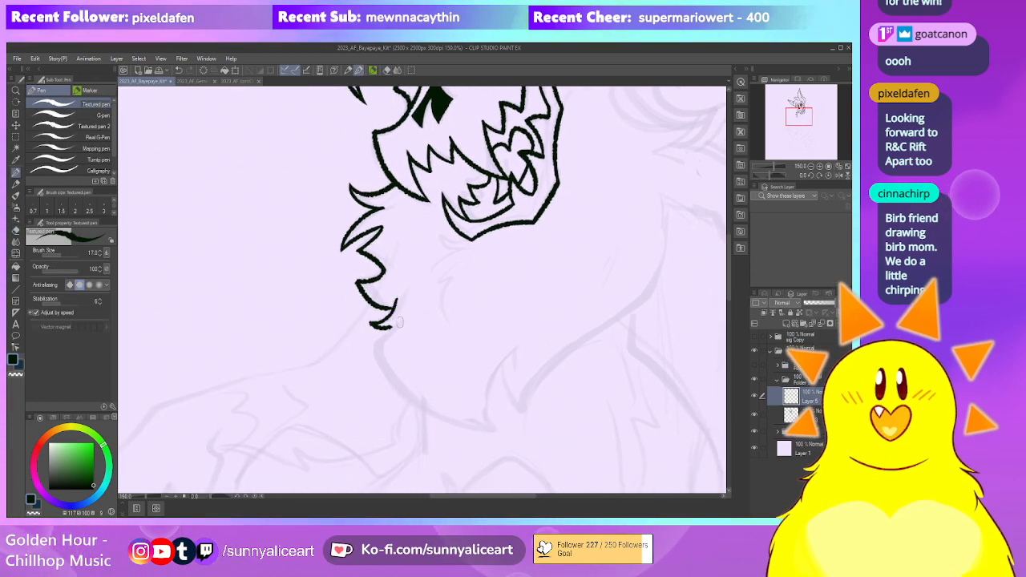
key("e")
scroll(387, 328, "up", 2)
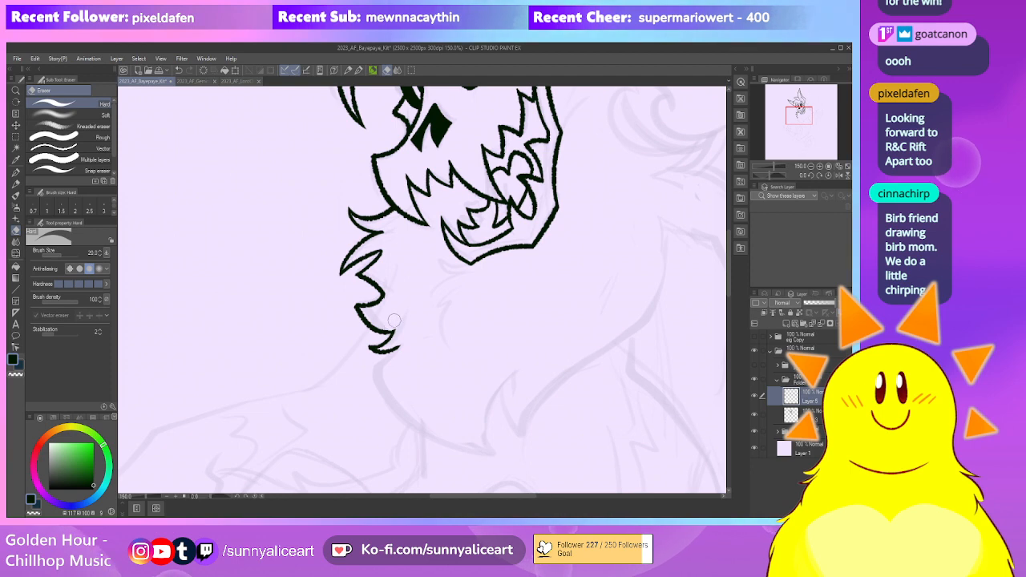
scroll(385, 361, "down", 3)
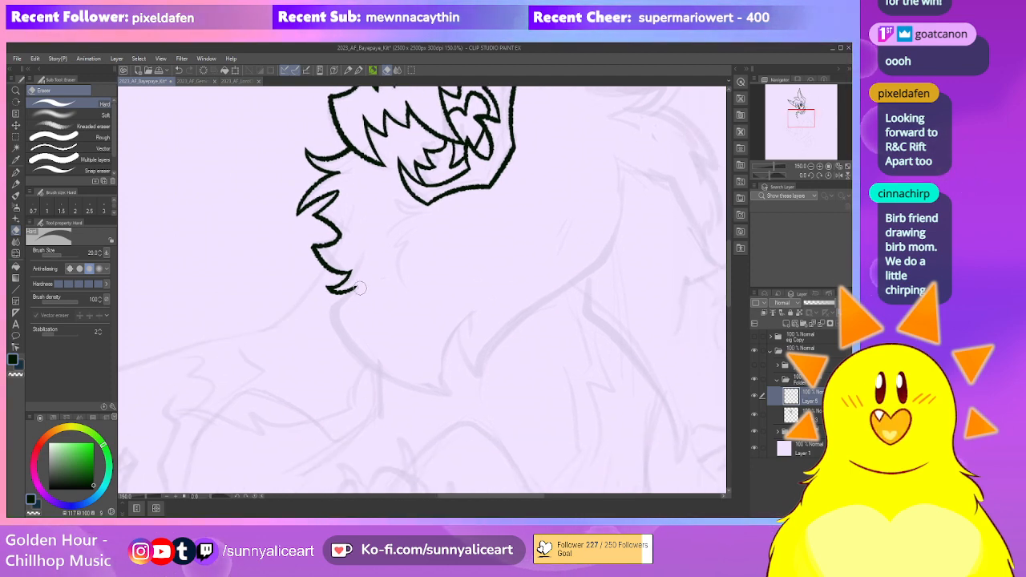
Ink the long rounded chest outline sweeping down from the lowest neck tuft, undoing and redrawing the first strokes
key("p")
left_click_drag(333, 294, 415, 394)
mouse_move(377, 281)
left_mouse_down()
mouse_move(385, 312)
mouse_move(382, 258)
mouse_move(343, 350)
mouse_move(430, 379)
left_mouse_up()
key("ctrl+z")
key("ctrl+z")
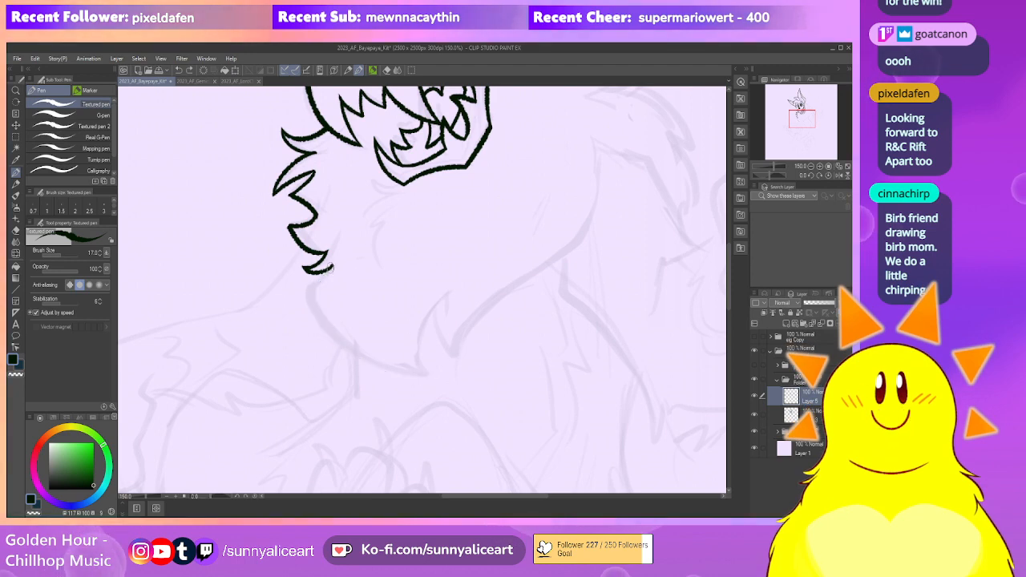
left_click_drag(355, 239, 380, 375)
key("e")
key("p")
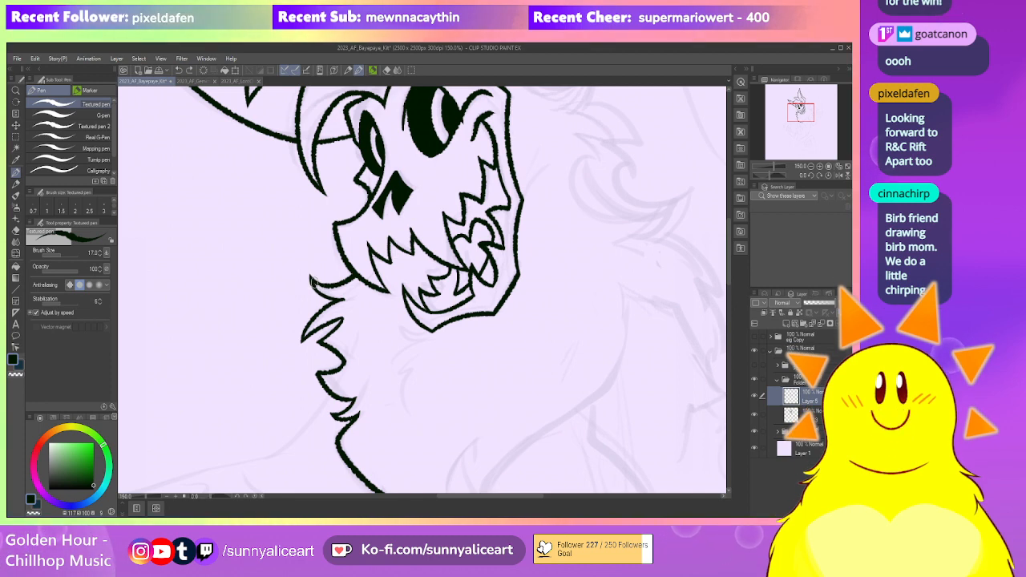
Ink small pointed fur tufts under the chin with a short curved fur line below them, and clean their edges
mouse_move(509, 343)
left_mouse_down()
mouse_move(423, 295)
mouse_move(472, 316)
left_mouse_up()
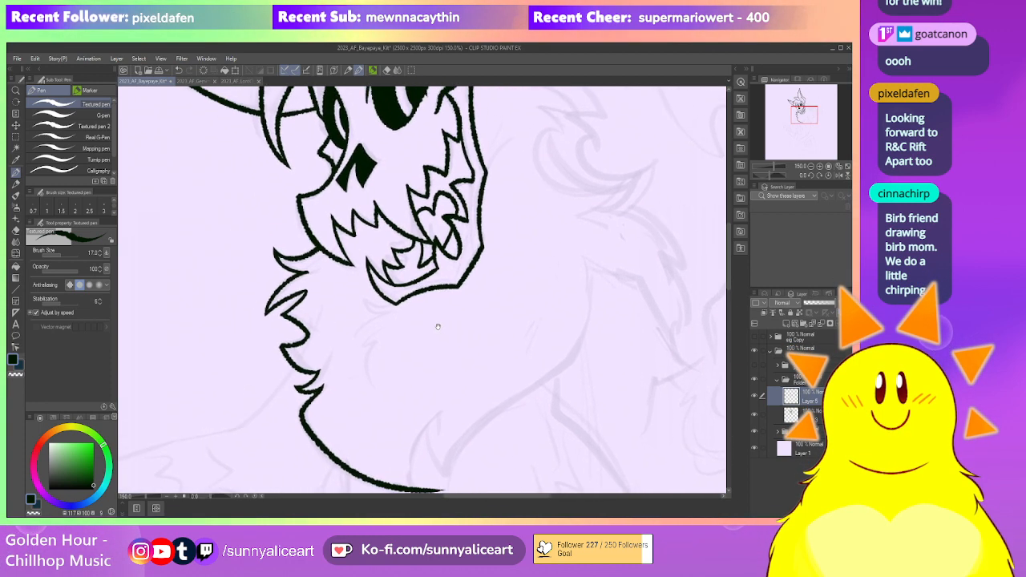
key("p")
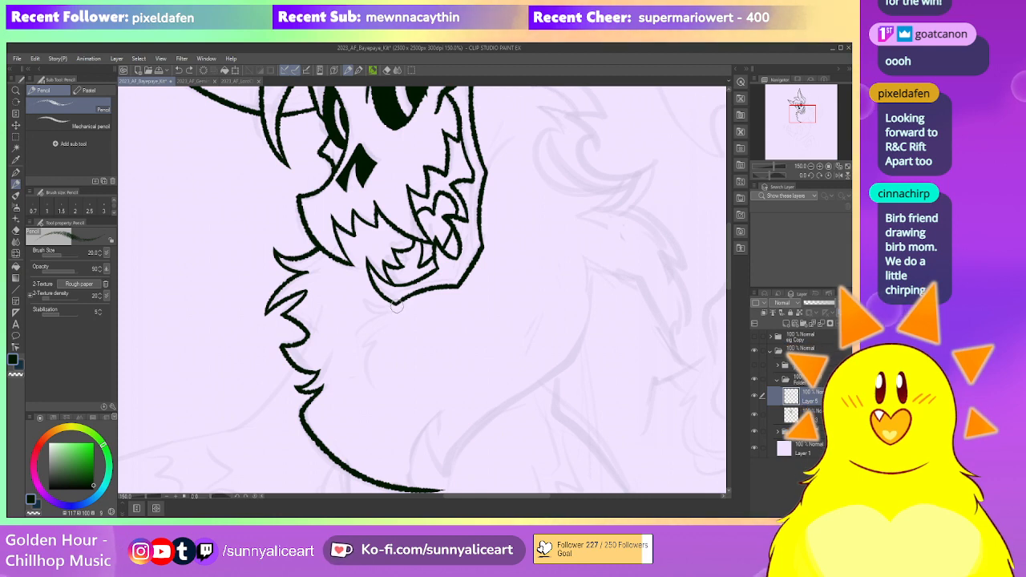
key("p")
key("ctrl+z")
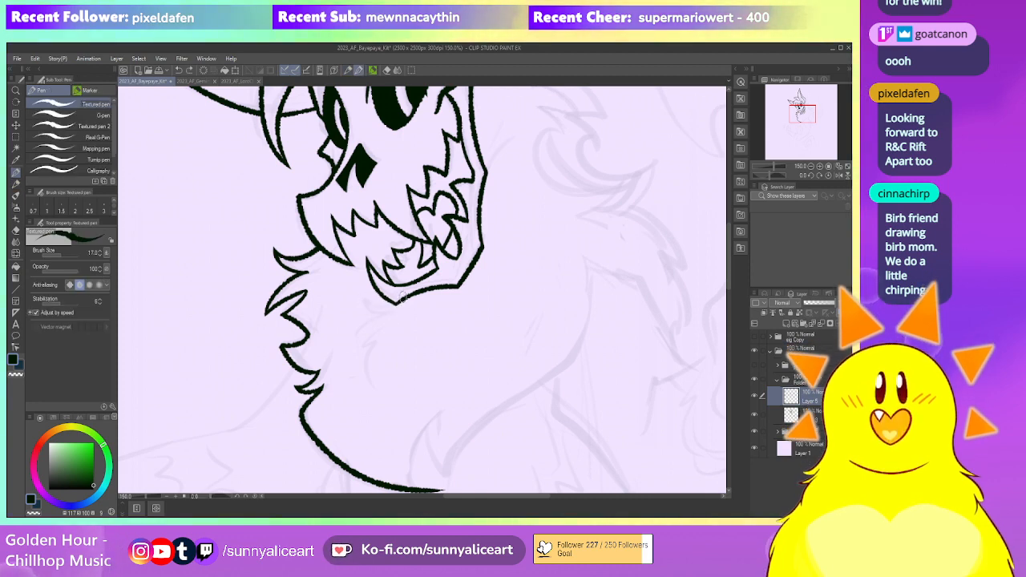
left_click_drag(374, 318, 356, 343)
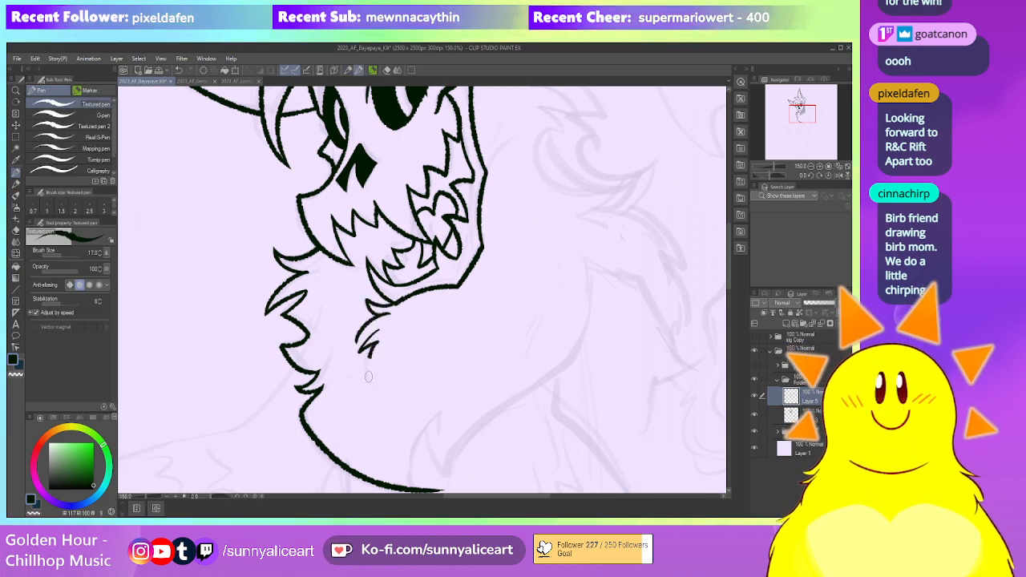
scroll(386, 345, "up", 1)
key("e")
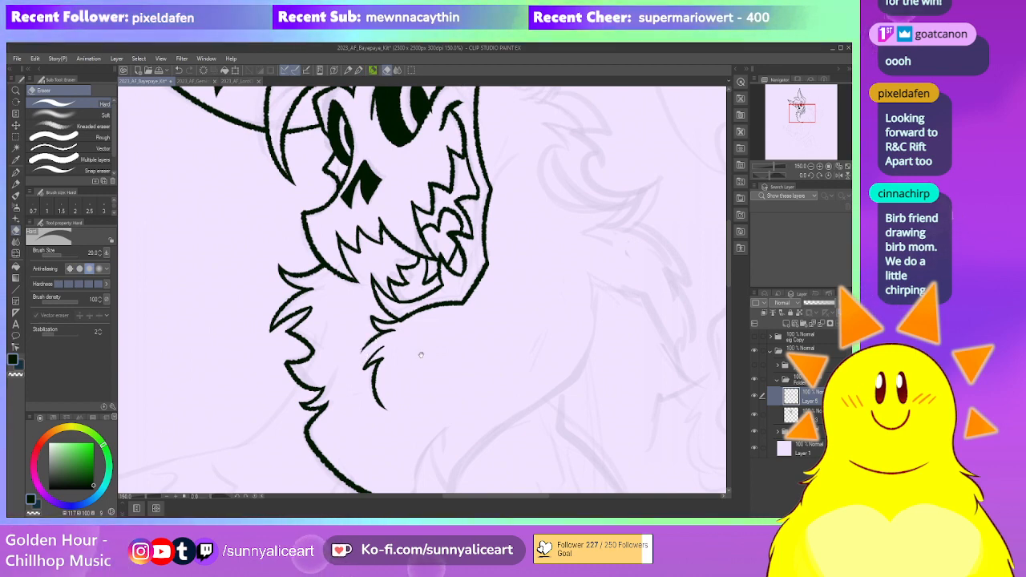
Close the lower end of the chest outline in a sharp point with a short upward-curving stroke
scroll(420, 348, "down", 5)
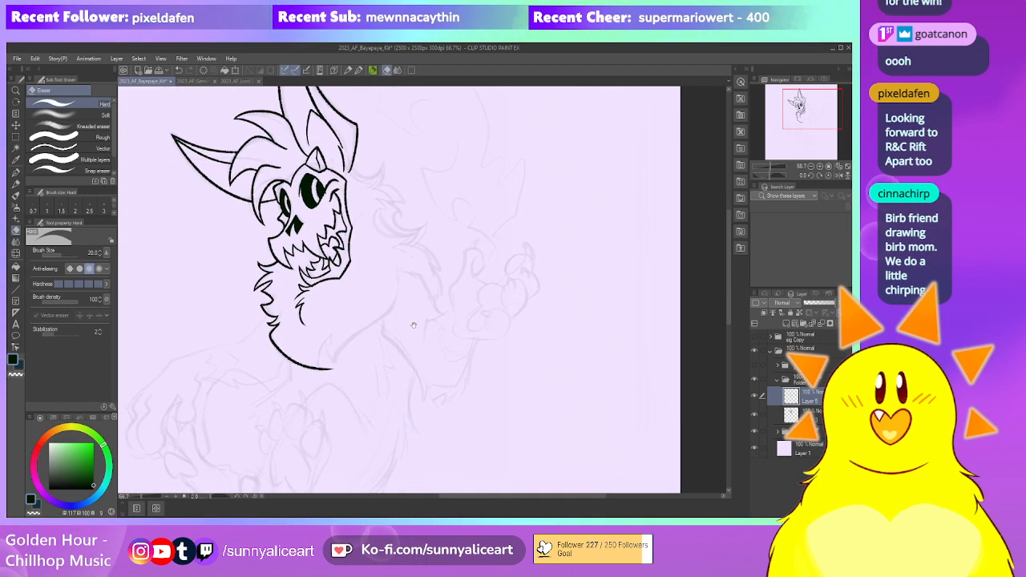
scroll(347, 320, "up", 2)
key("p")
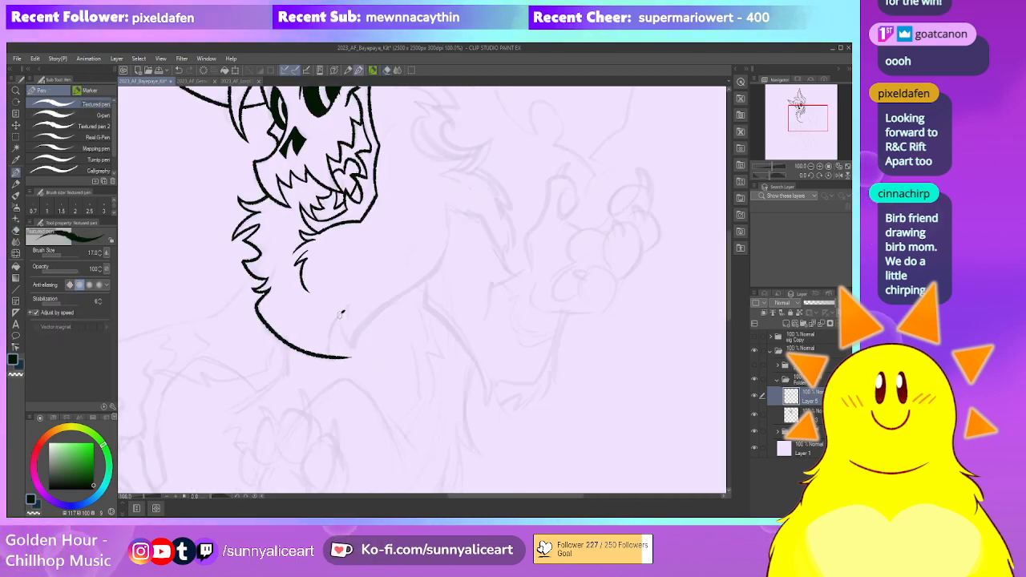
scroll(361, 336, "up", 2)
key("e")
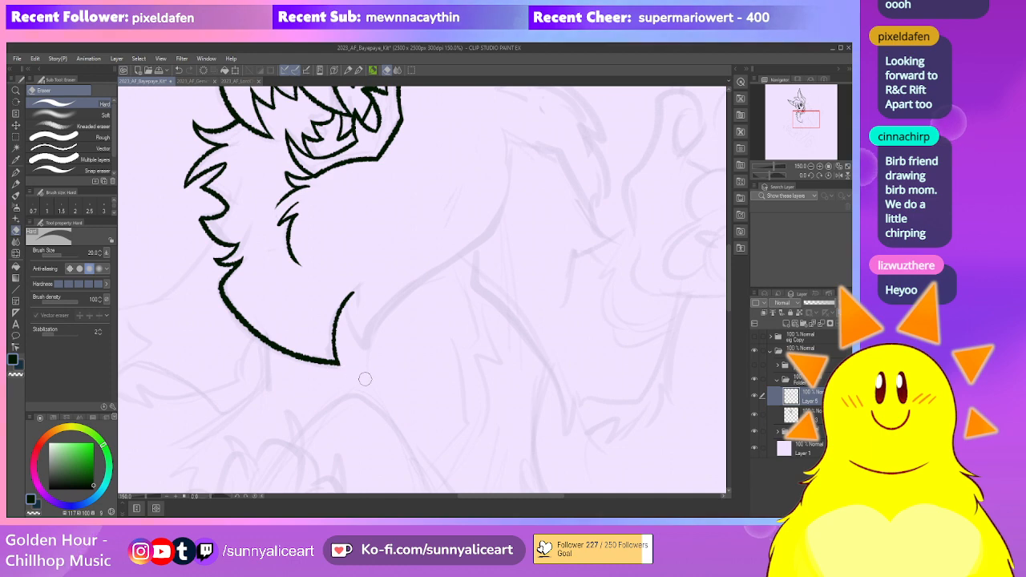
Ink the second spike of the chest fur and the long curve rising from it up the back side of the neck
scroll(357, 386, "down", 2)
key("p")
mouse_move(326, 359)
left_mouse_down()
mouse_move(335, 392)
mouse_move(405, 336)
left_mouse_up()
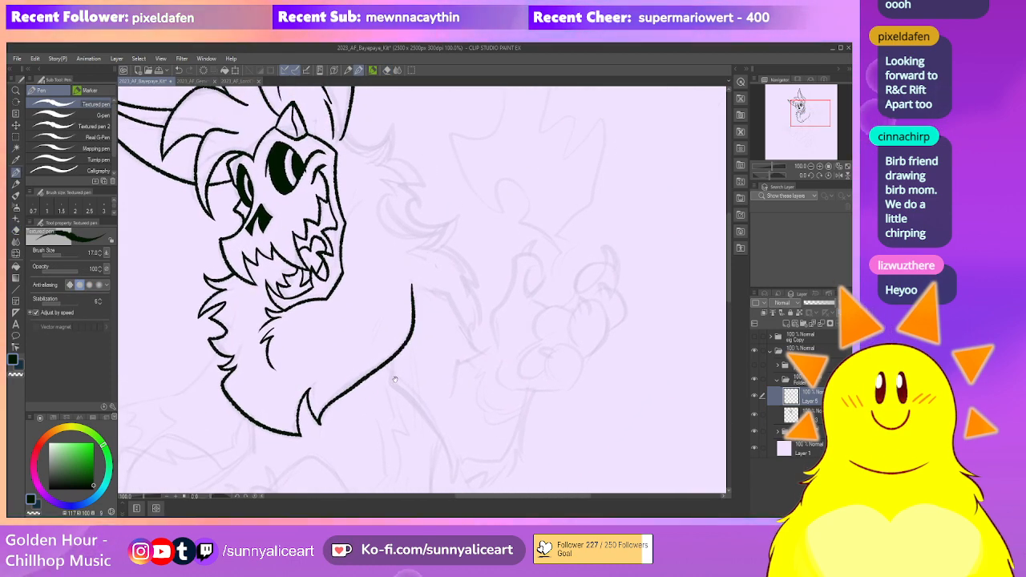
left_click_drag(396, 386, 420, 333)
key("e")
left_click_drag(348, 377, 329, 368)
scroll(341, 349, "up", 5)
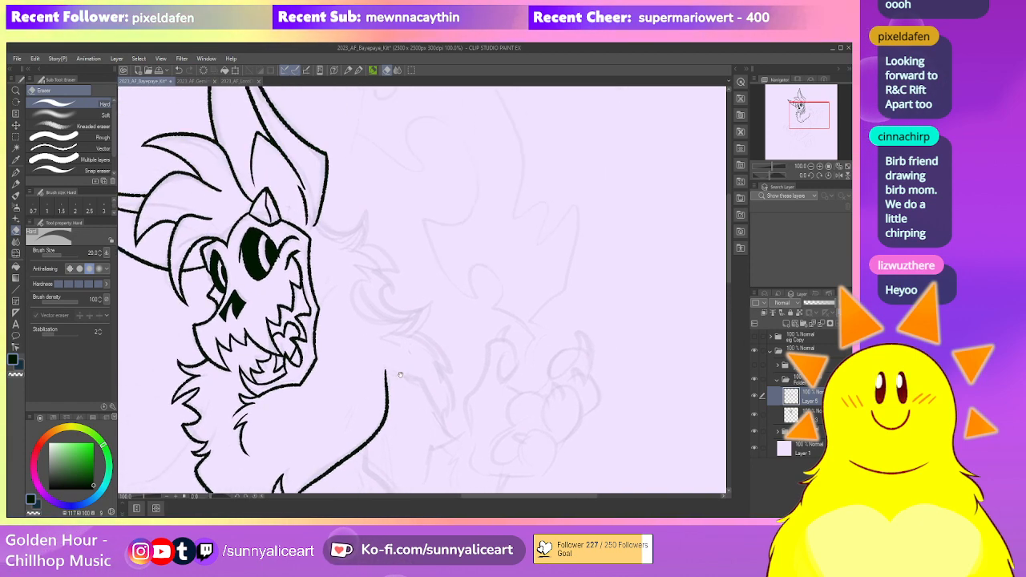
Ink the first curved mane tuft behind the far ear and erase the overshooting line at its tip
scroll(325, 273, "up", 2)
key("p")
mouse_move(314, 266)
left_mouse_down()
mouse_move(391, 232)
mouse_move(413, 260)
left_mouse_up()
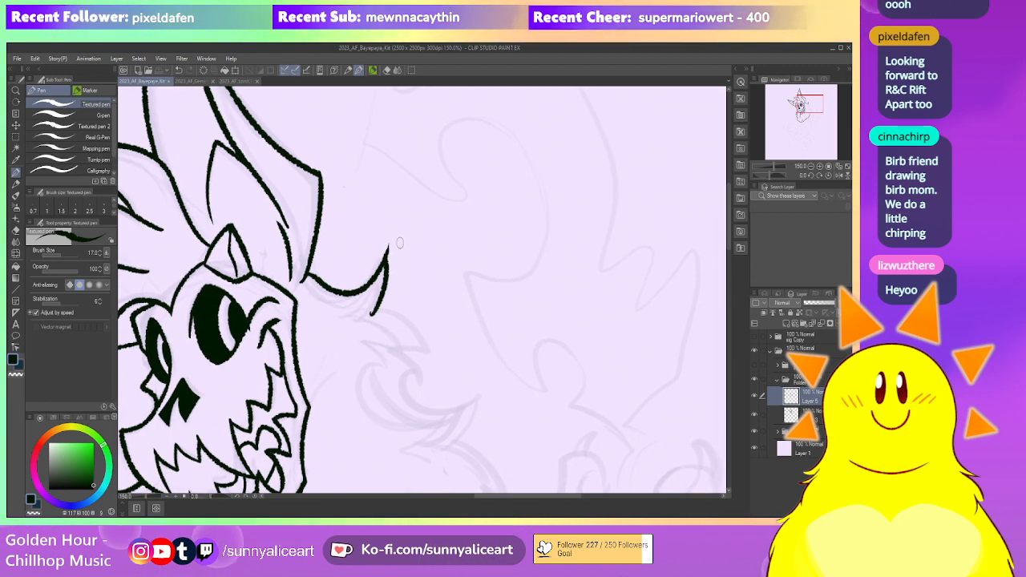
scroll(403, 282, "up", 2)
key("e")
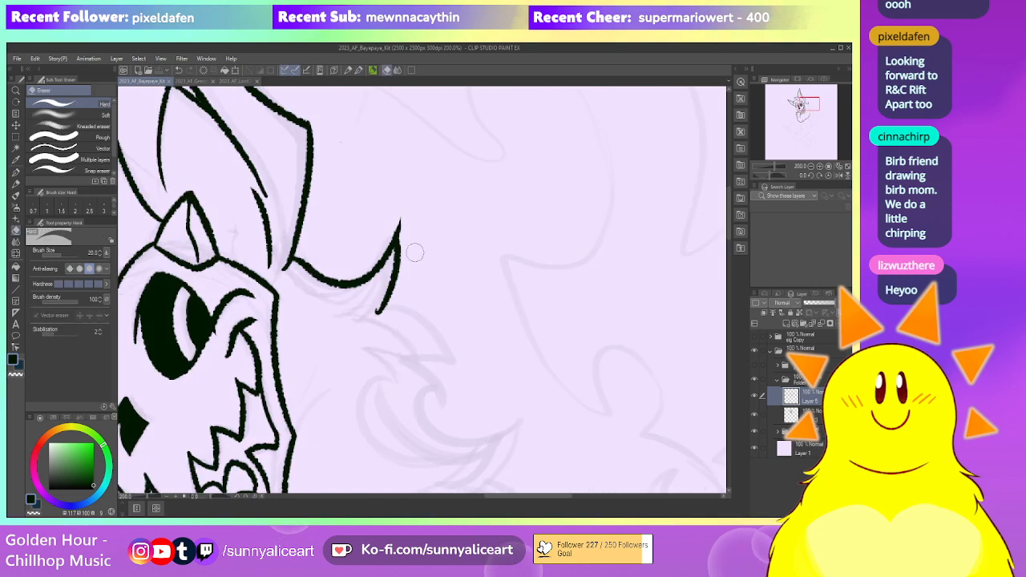
left_click_drag(410, 230, 394, 222)
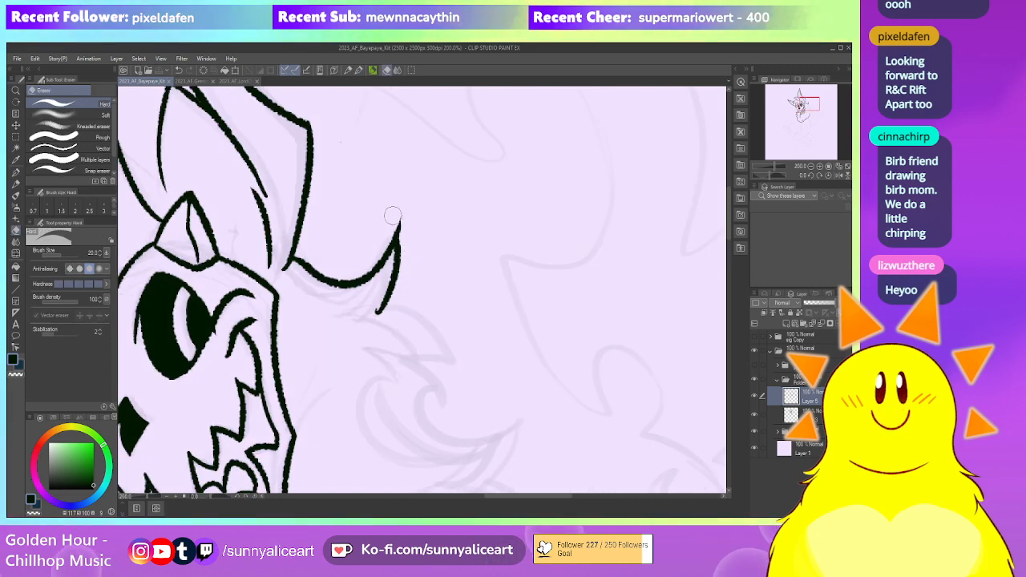
scroll(369, 188, "up", 2)
left_click(804, 414)
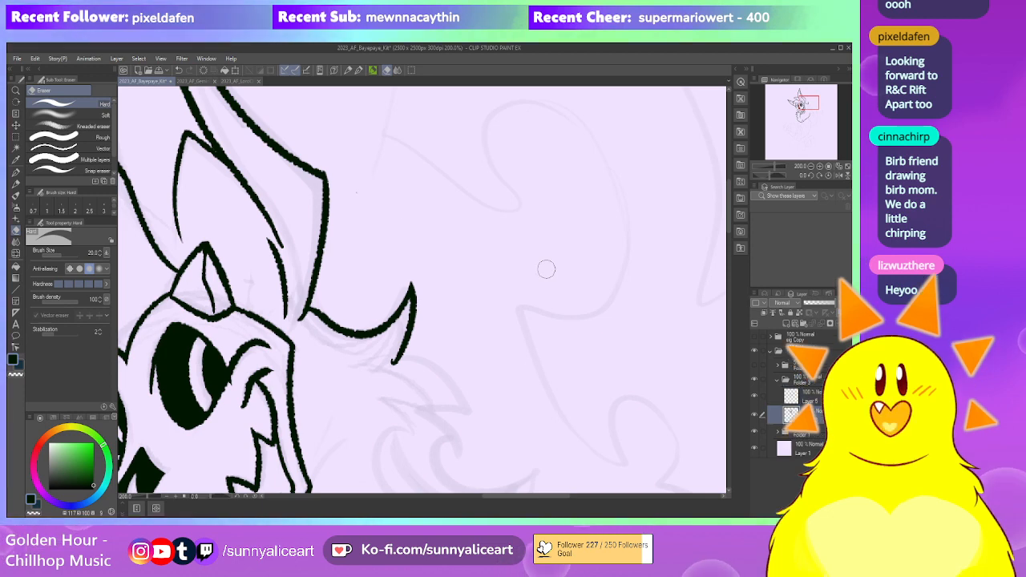
left_click(764, 388)
scroll(451, 327, "down", 3)
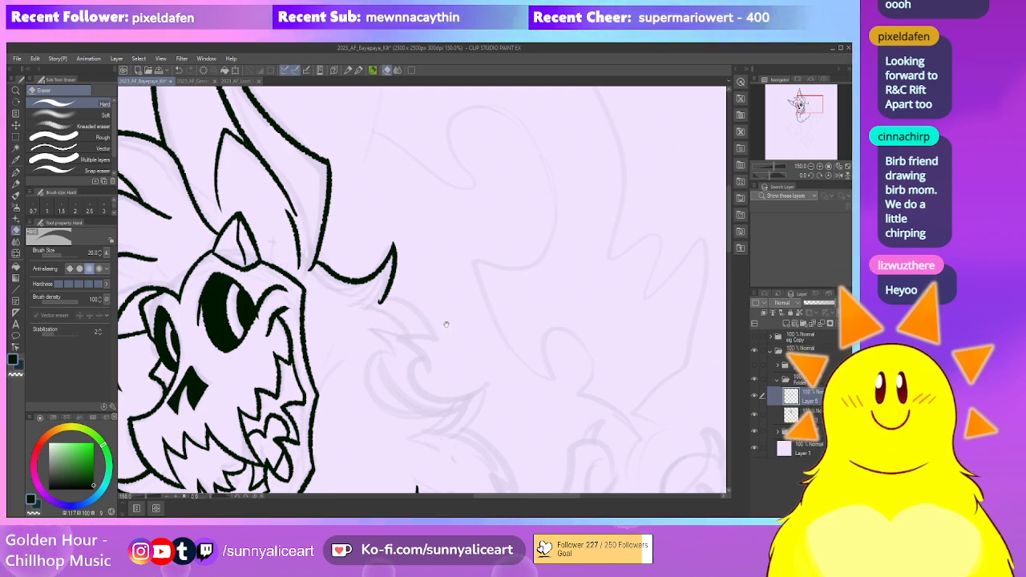
left_click_drag(446, 324, 443, 318)
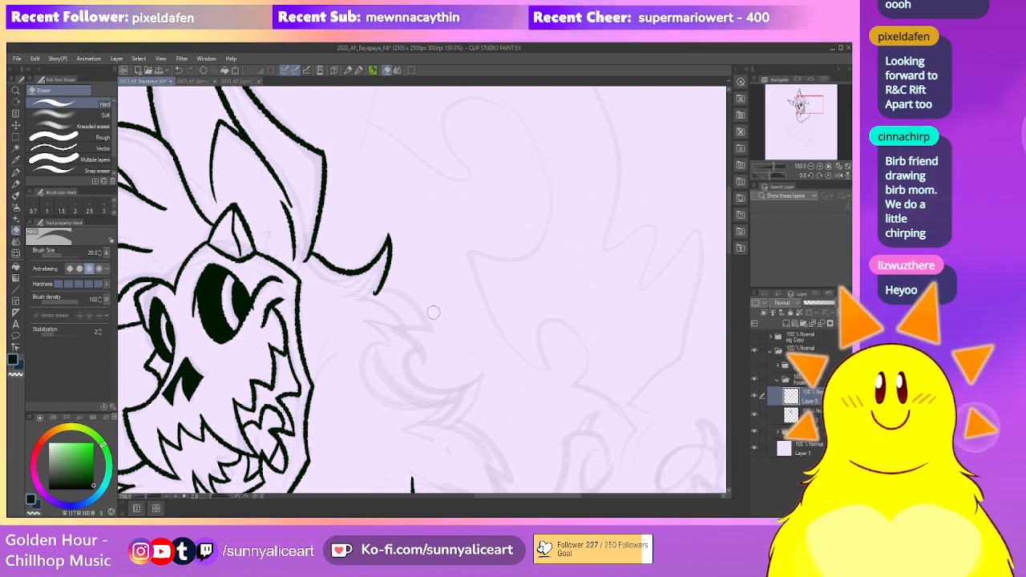
Ink the next pointed tuft and the curled tuft down the back of the mane, redrawing the first stroke and trimming the tips
left_click_drag(430, 309, 422, 290)
key("p")
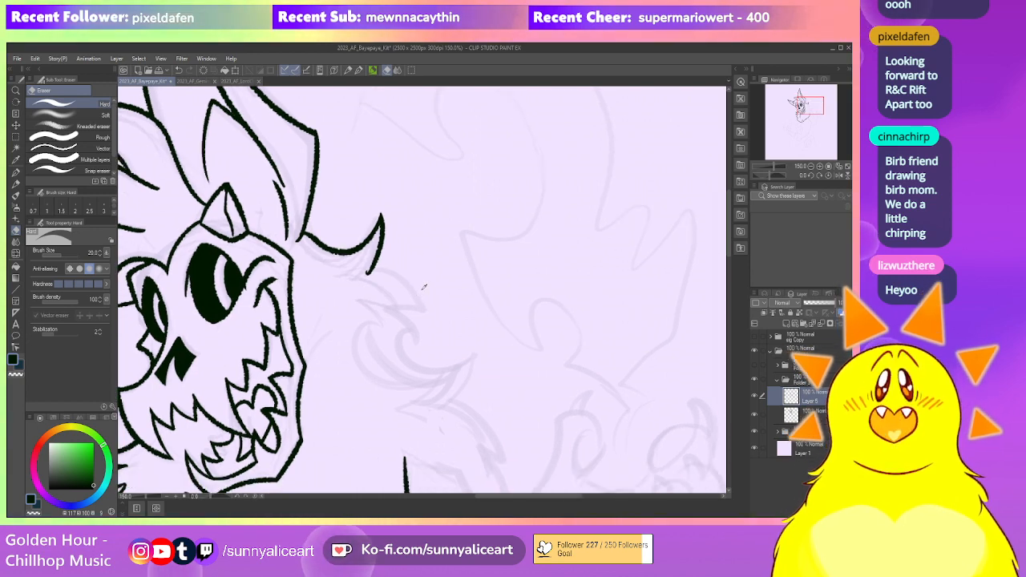
left_click_drag(367, 273, 421, 302)
key("ctrl+z")
mouse_move(368, 273)
left_mouse_down()
mouse_move(428, 319)
mouse_move(419, 252)
left_mouse_up()
key("e")
mouse_move(425, 300)
left_mouse_down()
mouse_move(436, 263)
mouse_move(433, 289)
left_mouse_up()
key("p")
mouse_move(456, 252)
left_mouse_down()
mouse_move(422, 226)
mouse_move(437, 271)
mouse_move(427, 221)
left_mouse_up()
key("e")
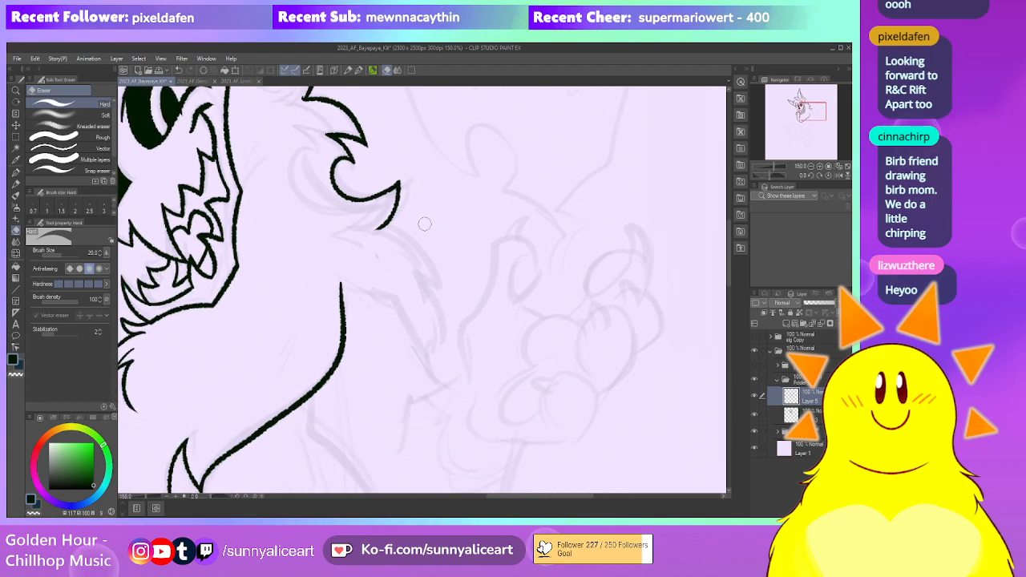
Ink the curved shoulder line sloping down from the base of the curled mane tuft and refine its edge
key("p")
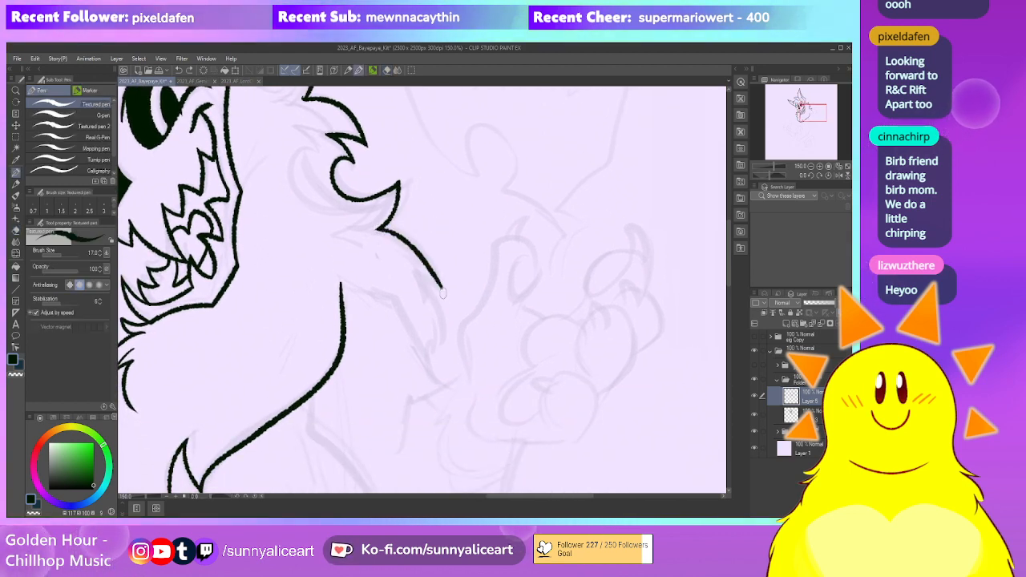
left_click_drag(455, 279, 445, 270)
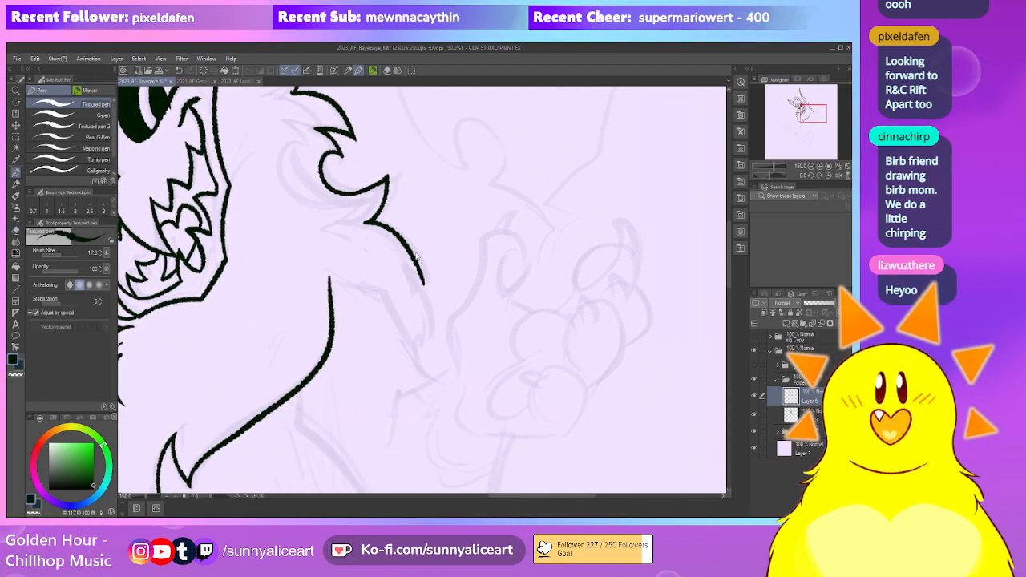
left_click_drag(391, 240, 407, 260)
key("e")
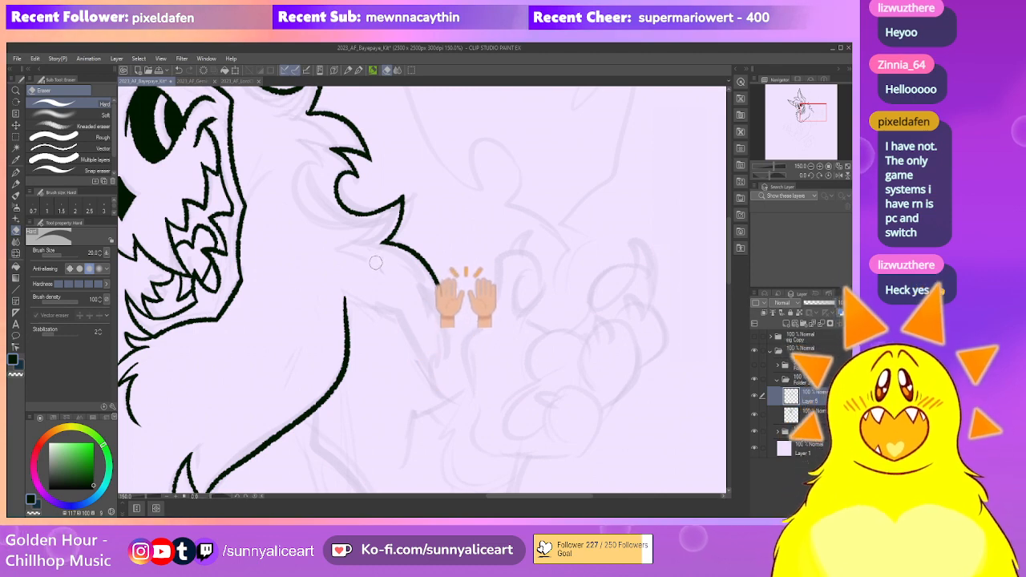
left_click_drag(422, 254, 388, 211)
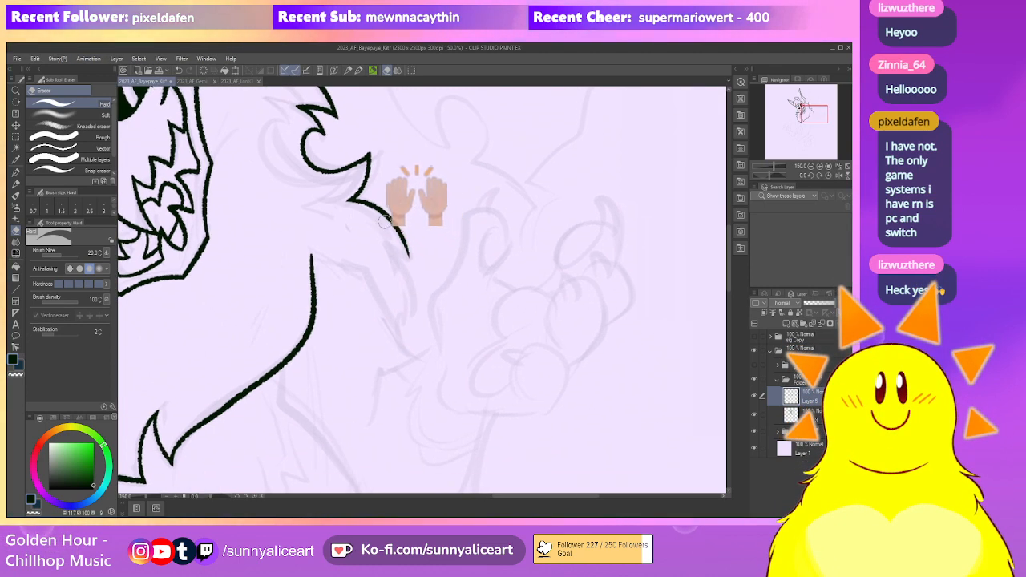
Ink the pointed fur tufts along the outer shoulder edge, ending in a small hook, and clean their tips
key("p")
mouse_move(417, 279)
left_mouse_down()
mouse_move(411, 243)
mouse_move(409, 281)
mouse_move(425, 244)
left_mouse_up()
key("e")
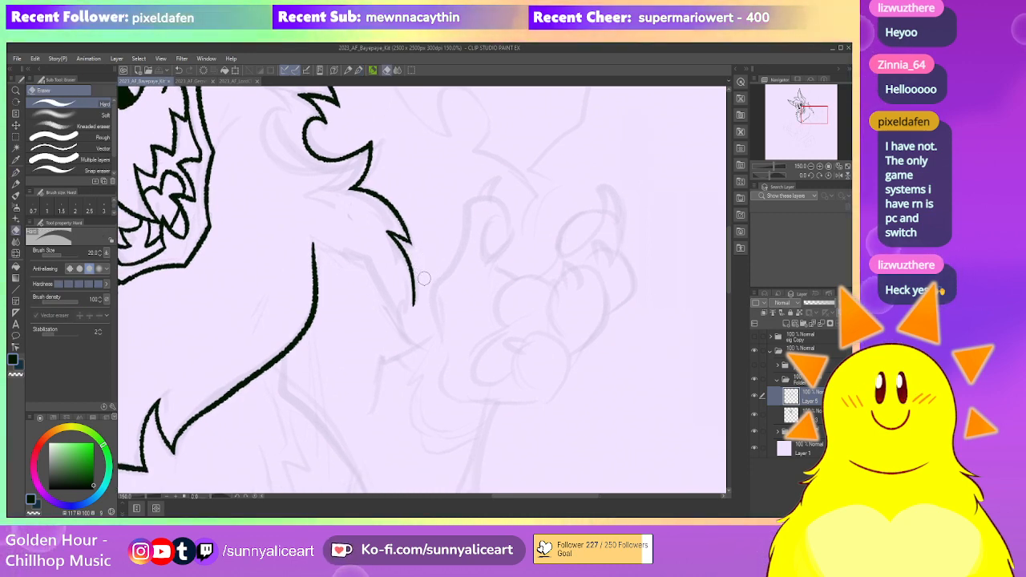
left_click_drag(413, 300, 411, 283)
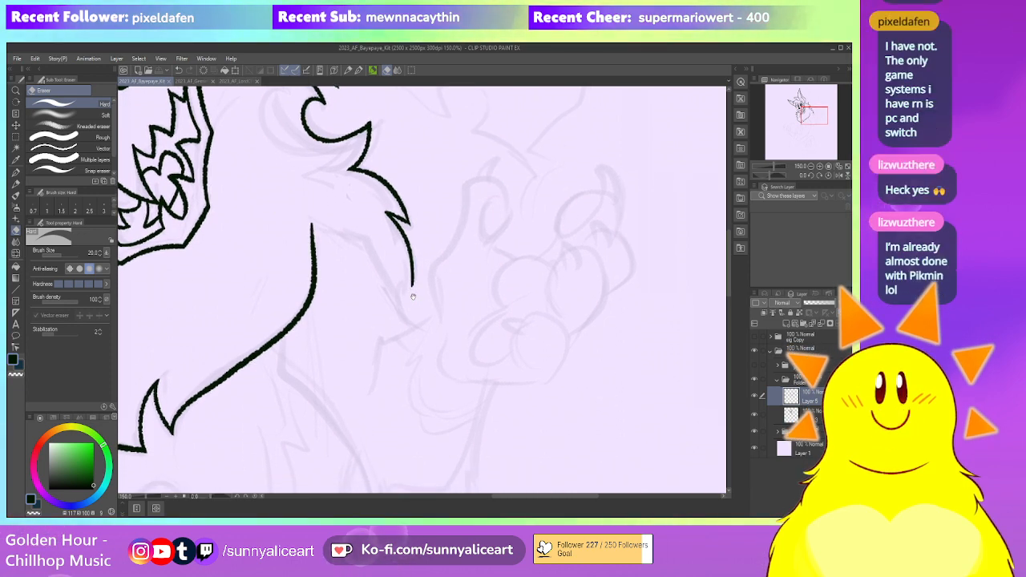
key("p")
left_click_drag(400, 256, 415, 283)
key("e")
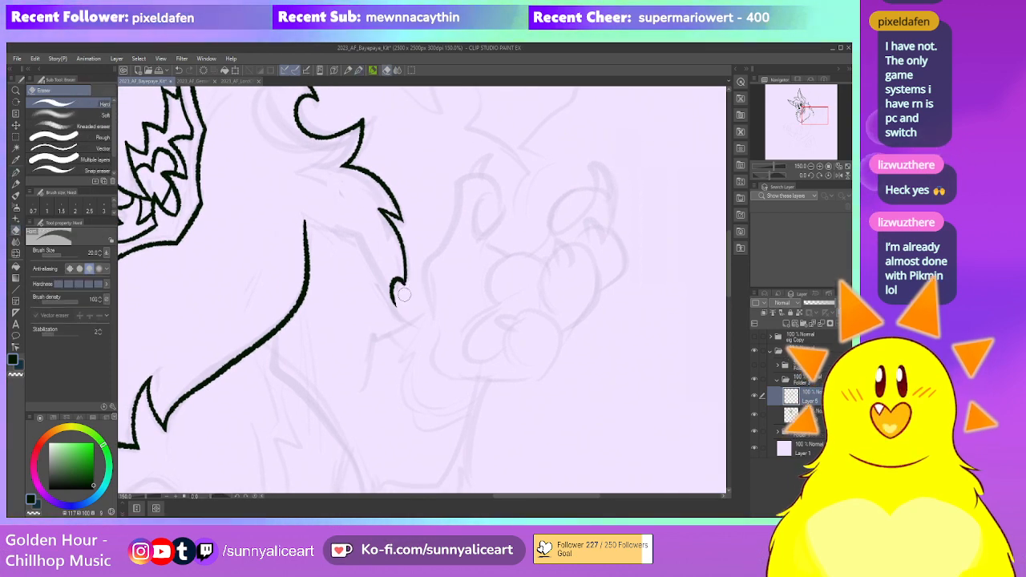
Ink the inner edge beneath the shoulder fur from the top of the neck curve, plus the body line descending from the chest fur
scroll(403, 295, "down", 5)
mouse_move(478, 290)
left_mouse_down()
mouse_move(494, 329)
mouse_move(437, 325)
mouse_move(385, 377)
left_mouse_up()
scroll(437, 325, "up", 5)
key("p")
left_click_drag(291, 242, 293, 243)
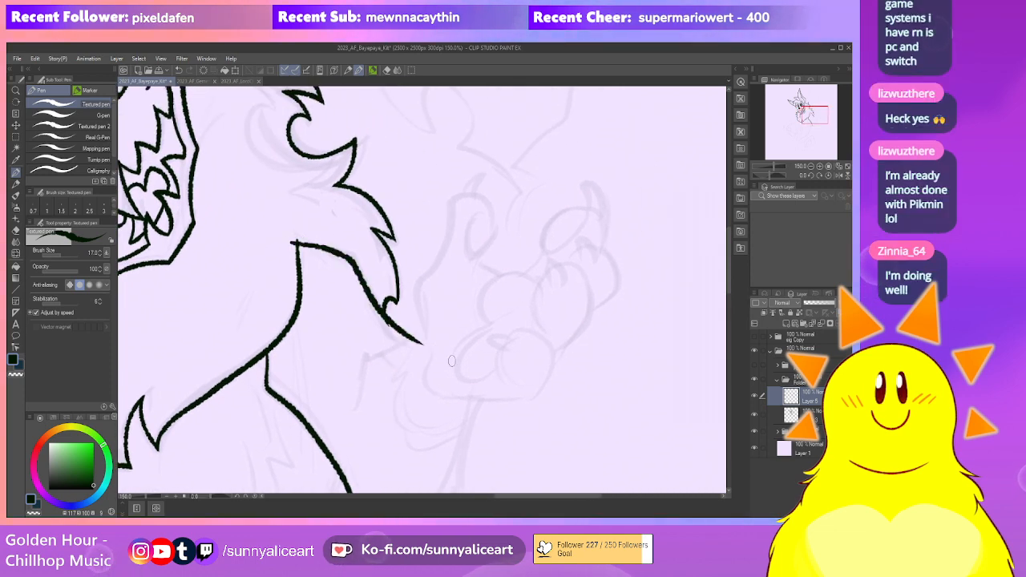
Undo the inner shoulder edge and redraw it as two curved strokes meeting at a corner
left_click_drag(427, 313, 420, 301)
key("ctrl+z")
mouse_move(406, 258)
left_mouse_down()
mouse_move(407, 280)
mouse_move(402, 269)
left_mouse_up()
left_click_drag(290, 243, 364, 264)
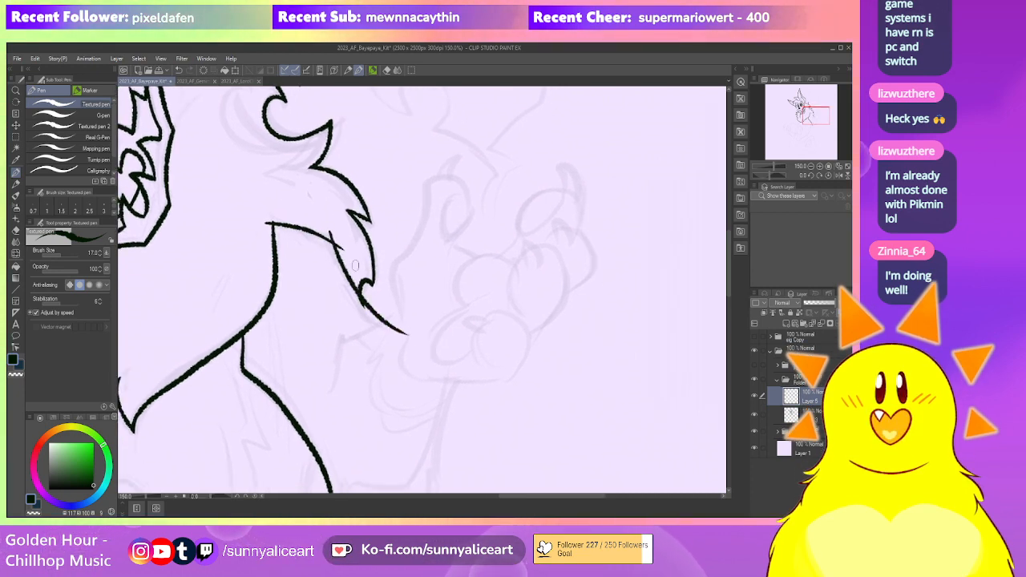
left_click_drag(341, 229, 359, 256)
Erase the overlapping ends at the inner shoulder corners and open a gap between the body line and the chest fur
key("e")
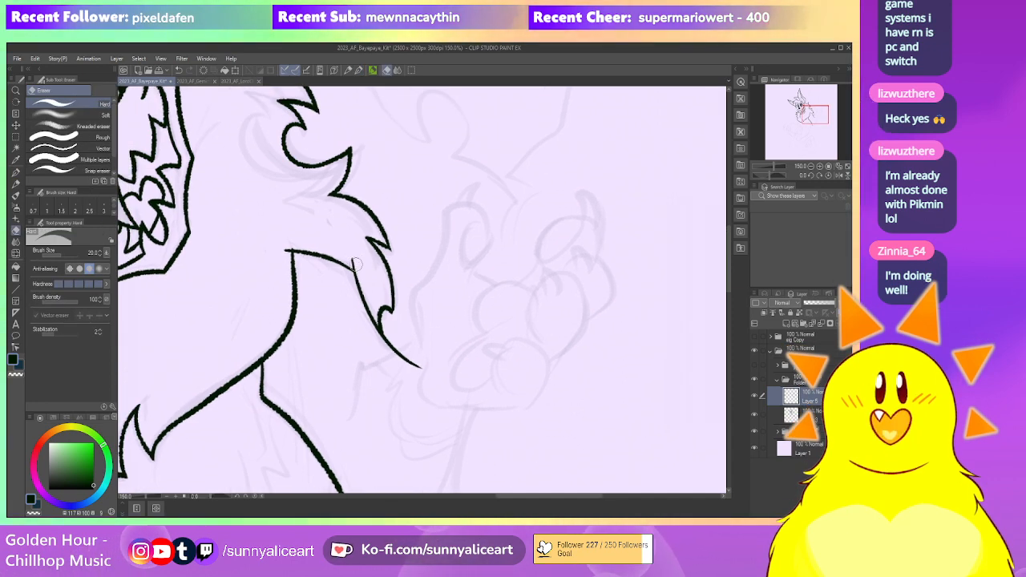
mouse_move(342, 241)
left_mouse_down()
mouse_move(376, 242)
mouse_move(317, 244)
mouse_move(311, 172)
left_mouse_up()
key("ctrl+minus")
mouse_move(471, 326)
left_mouse_down()
mouse_move(473, 278)
mouse_move(474, 327)
left_mouse_up()
key("ctrl+plus")
left_click_drag(355, 295, 344, 303)
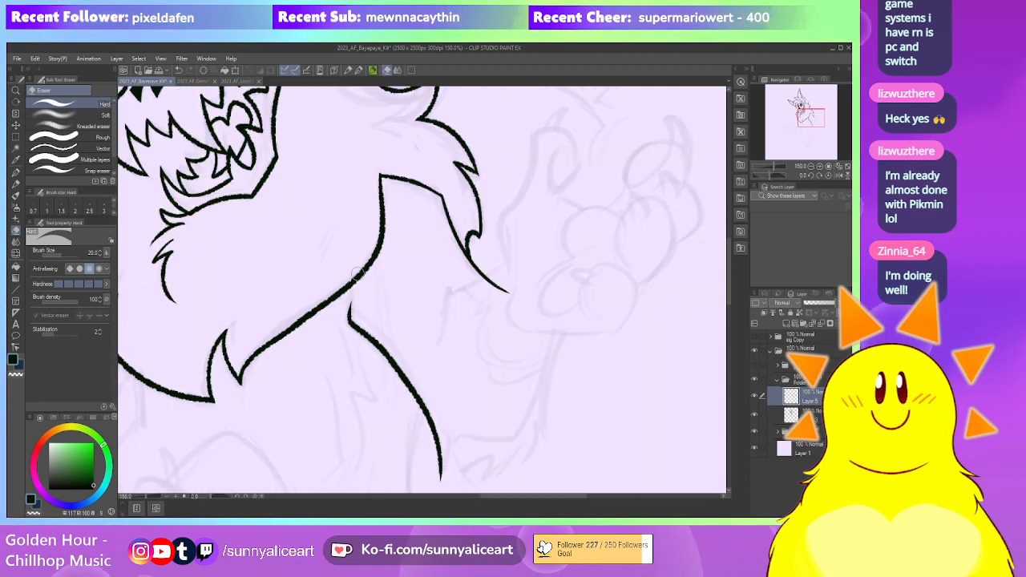
Merge the inked layer into the line art layer below and add a new raster layer
key("ctrl+minus")
key("ctrl+minus")
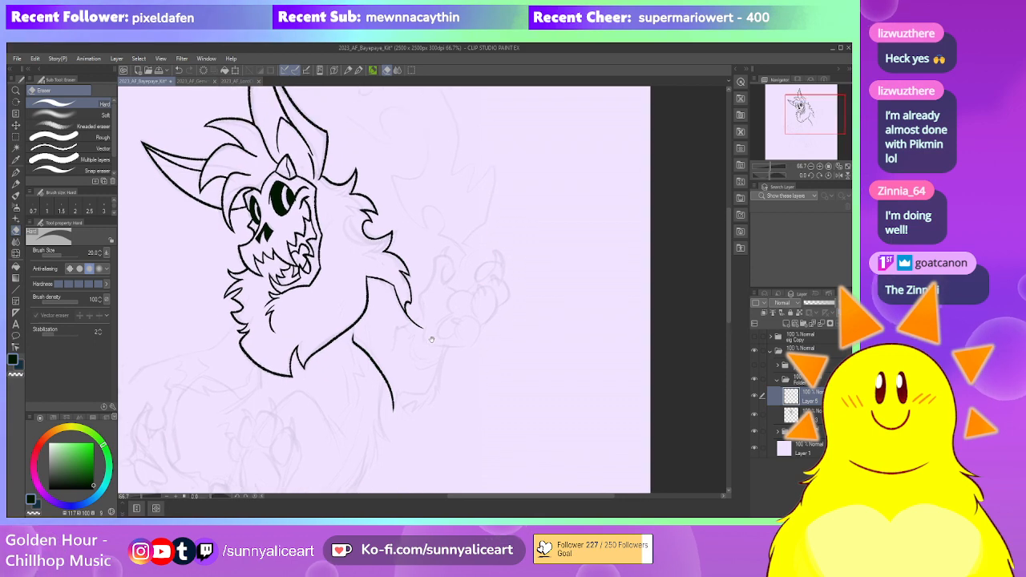
left_click_drag(428, 328, 441, 321)
key("ctrl+plus")
key("ctrl+e")
left_click(786, 324)
Ink the outer outline of the raised hand's first finger from the wrist to a rounded tip, redoing the stroke once
left_click_drag(468, 366, 438, 364)
key("ctrl+plus")
left_click_drag(388, 234, 348, 338)
key("p")
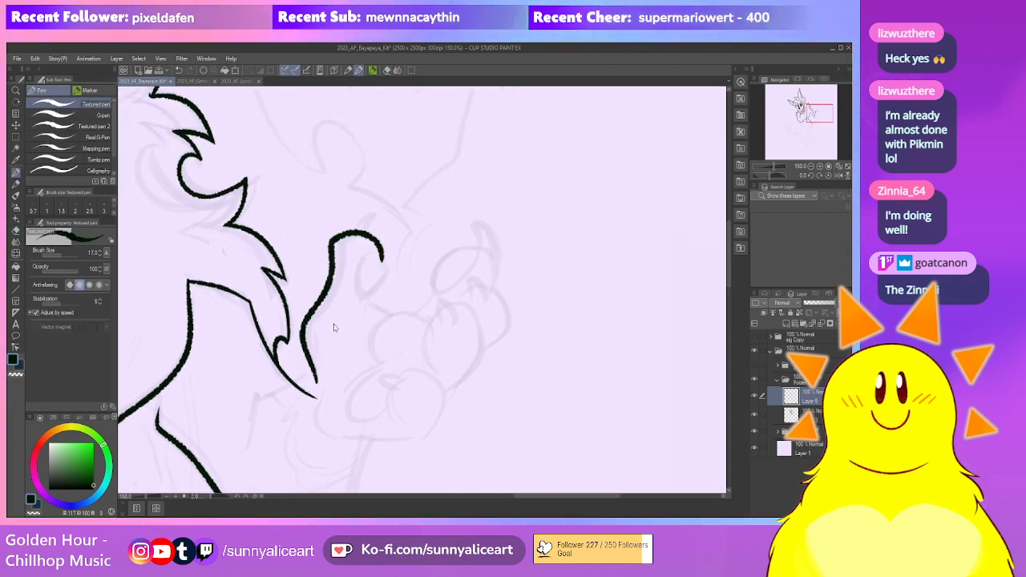
key("ctrl+z")
mouse_move(316, 377)
left_mouse_down()
mouse_move(305, 338)
mouse_move(353, 233)
mouse_move(371, 272)
left_mouse_up()
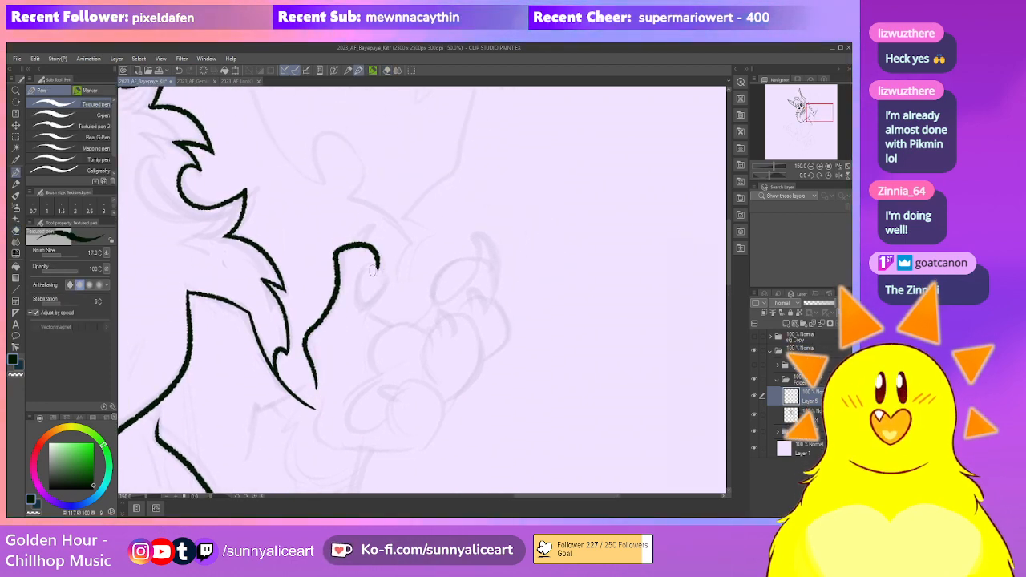
Ink the oval pad and small curved claw of the first finger, cleaning the claw's edges with the eraser
mouse_move(367, 310)
left_mouse_down()
mouse_move(377, 266)
mouse_move(372, 323)
left_mouse_up()
key("e")
key("p")
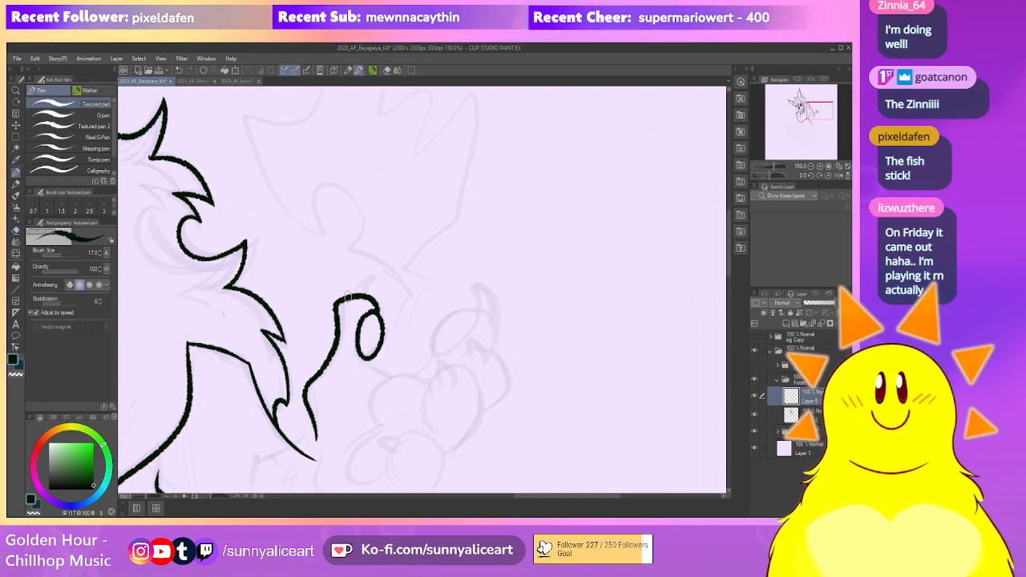
key("e")
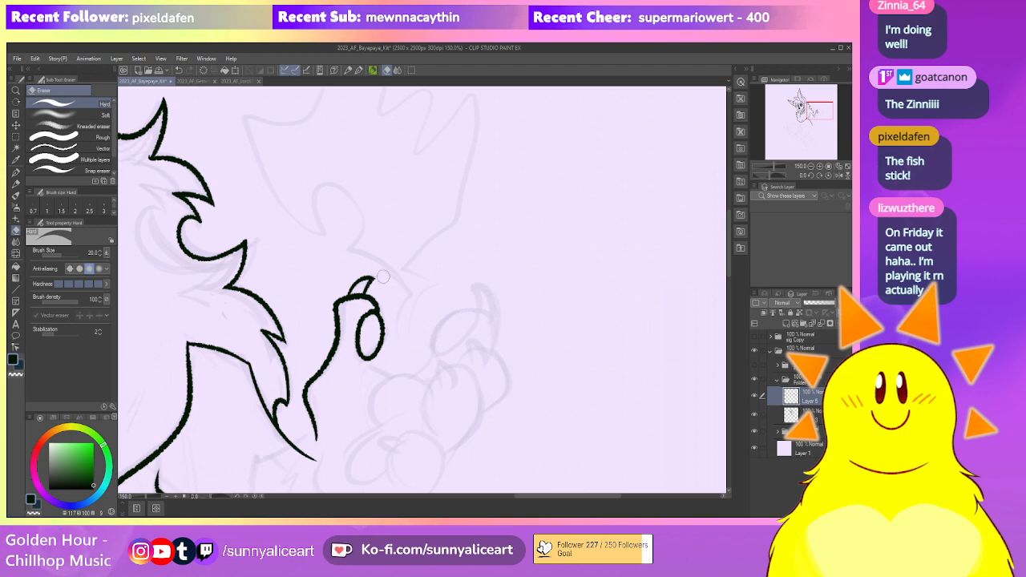
mouse_move(374, 286)
left_mouse_down()
mouse_move(371, 296)
mouse_move(371, 259)
left_mouse_up()
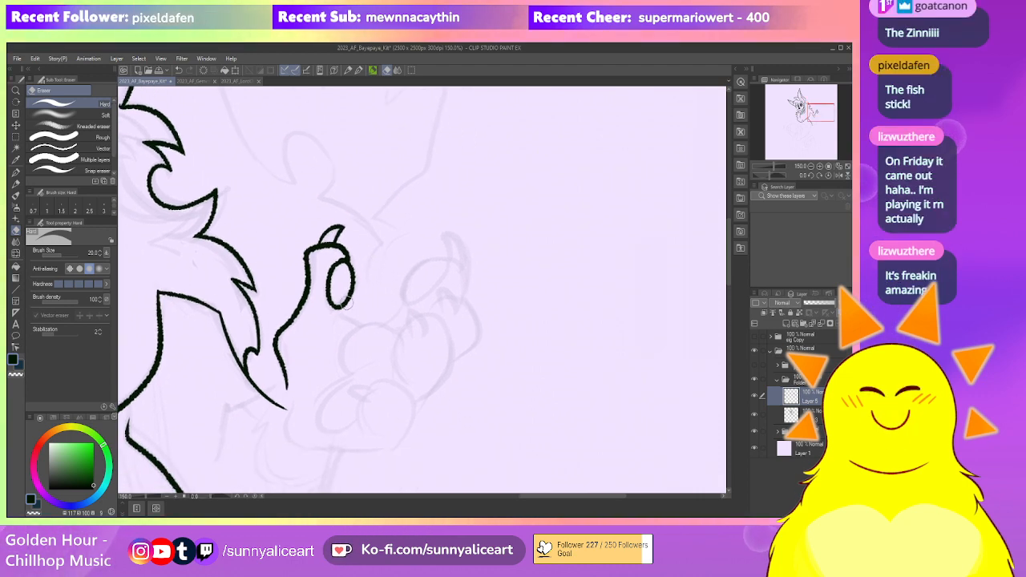
Ink the short curve below the first finger's pad and the rounded lower finger with its claw and the hand's bottom edge
key("p")
left_click_drag(344, 304, 335, 320)
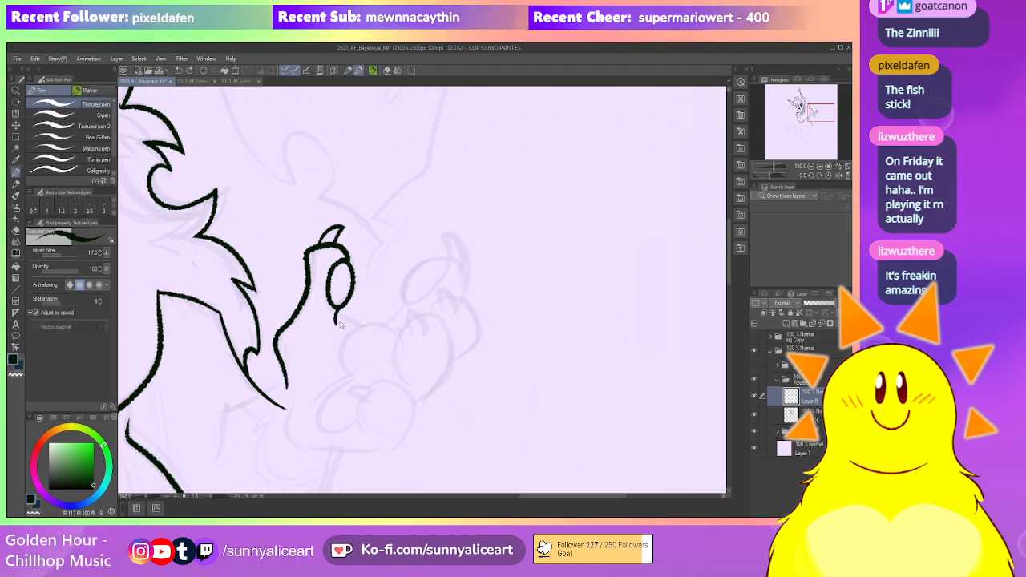
left_click_drag(455, 352, 452, 281)
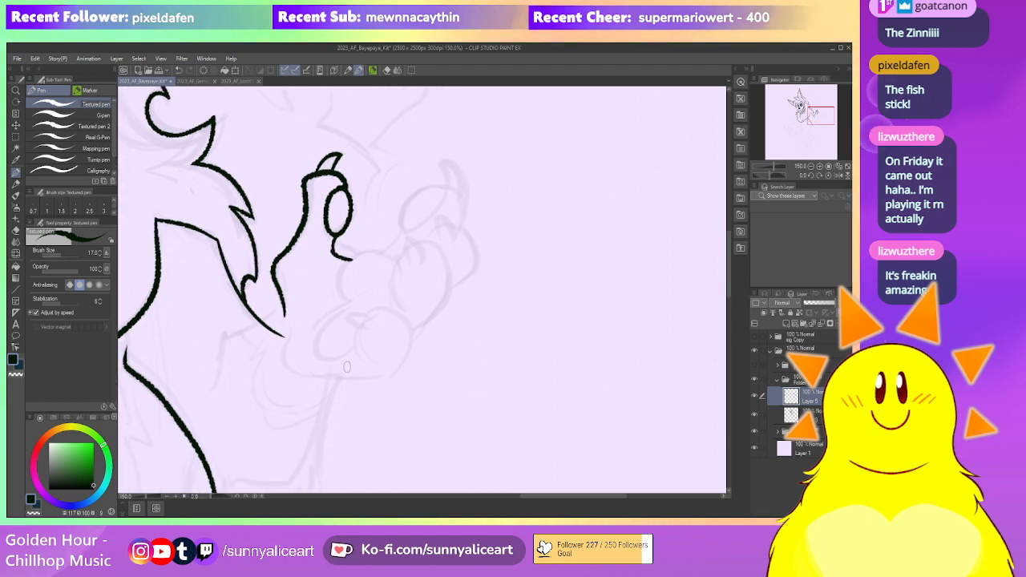
left_click_drag(308, 381, 391, 373)
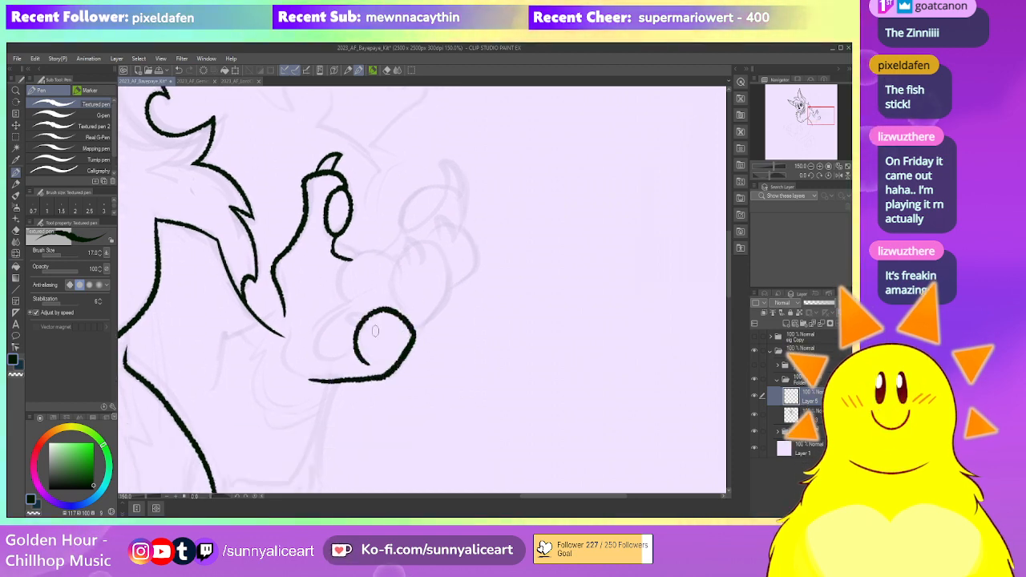
key("e")
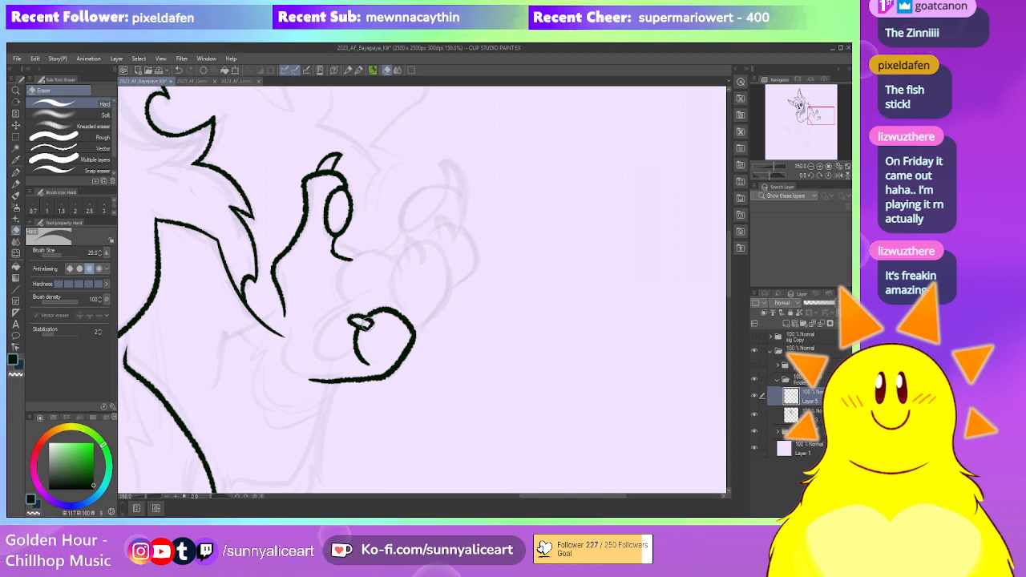
key("p")
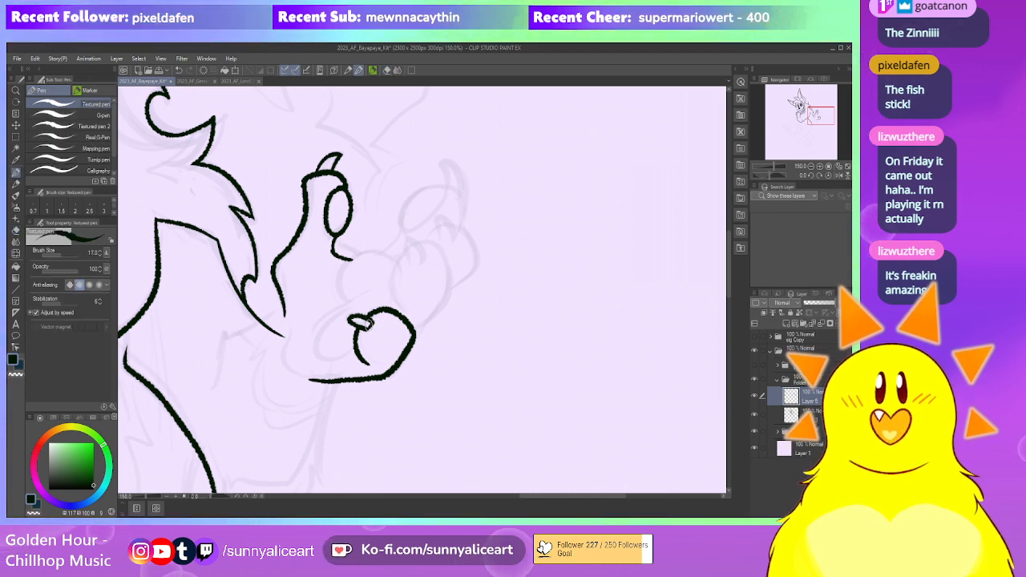
Ink the rounded outline of the next finger above the lower finger, undoing and redrawing it once
mouse_move(438, 323)
left_mouse_down()
mouse_move(412, 342)
mouse_move(434, 329)
left_mouse_up()
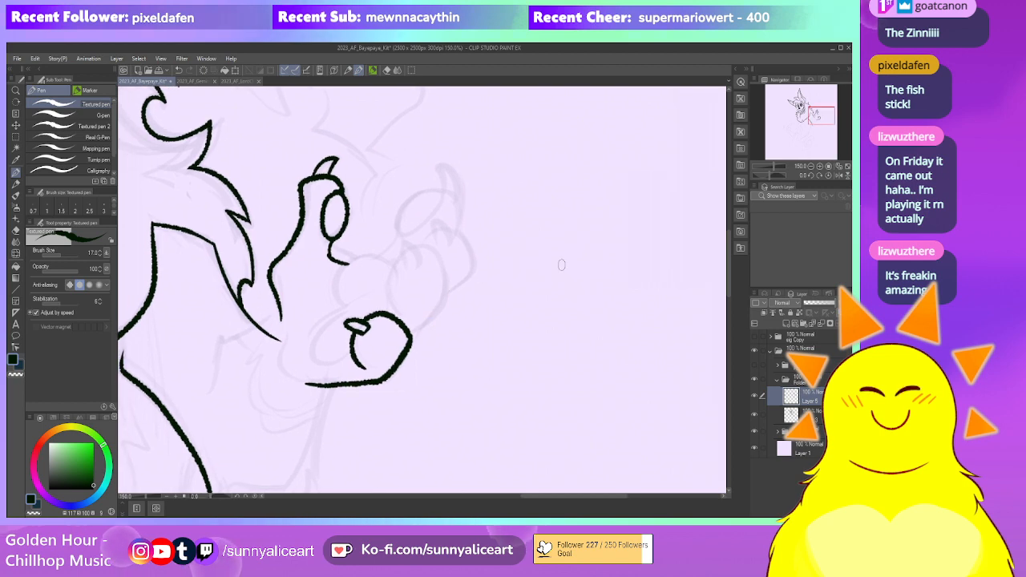
mouse_move(452, 292)
left_mouse_down()
mouse_move(451, 337)
mouse_move(430, 339)
left_mouse_up()
key("p")
mouse_move(388, 393)
left_mouse_down()
mouse_move(425, 359)
mouse_move(375, 317)
left_mouse_up()
key("ctrl+z")
key("p")
mouse_move(389, 395)
left_mouse_down()
mouse_move(423, 361)
mouse_move(373, 357)
left_mouse_up()
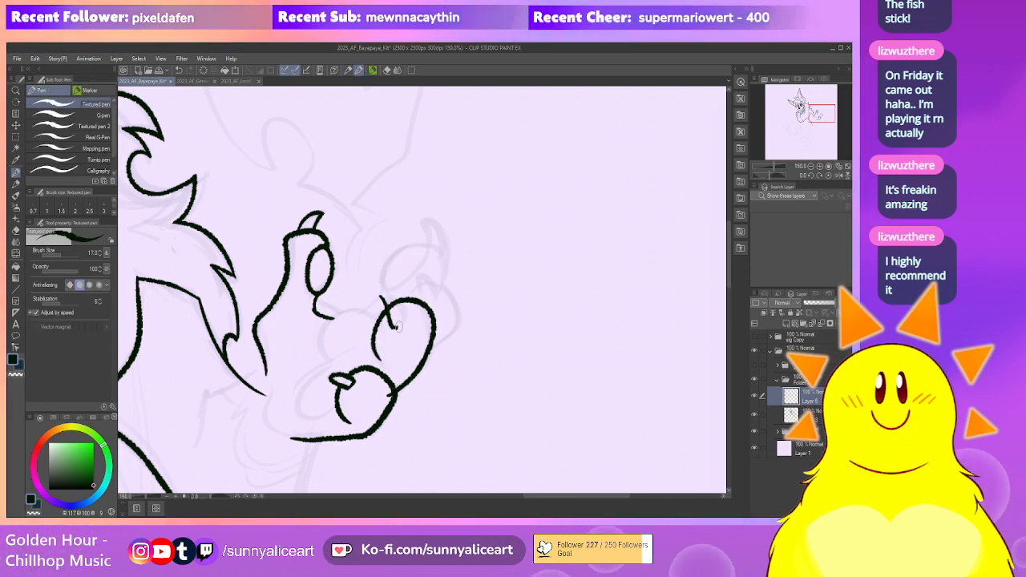
Redraw the pointed claw on the second rounded finger and erase the overlapping lines around it
mouse_move(390, 303)
left_mouse_down()
mouse_move(402, 313)
mouse_move(386, 294)
left_mouse_up()
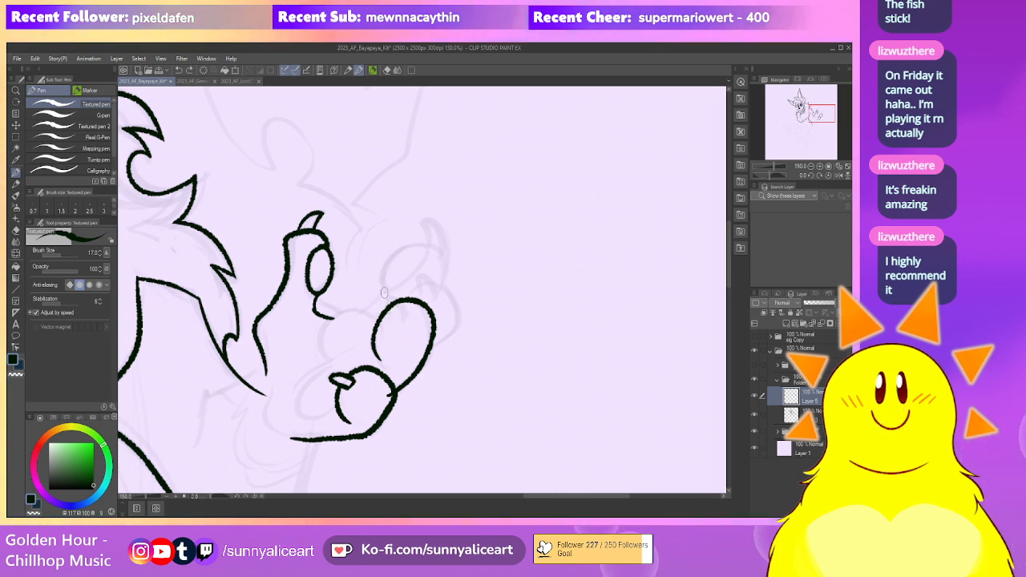
key("e")
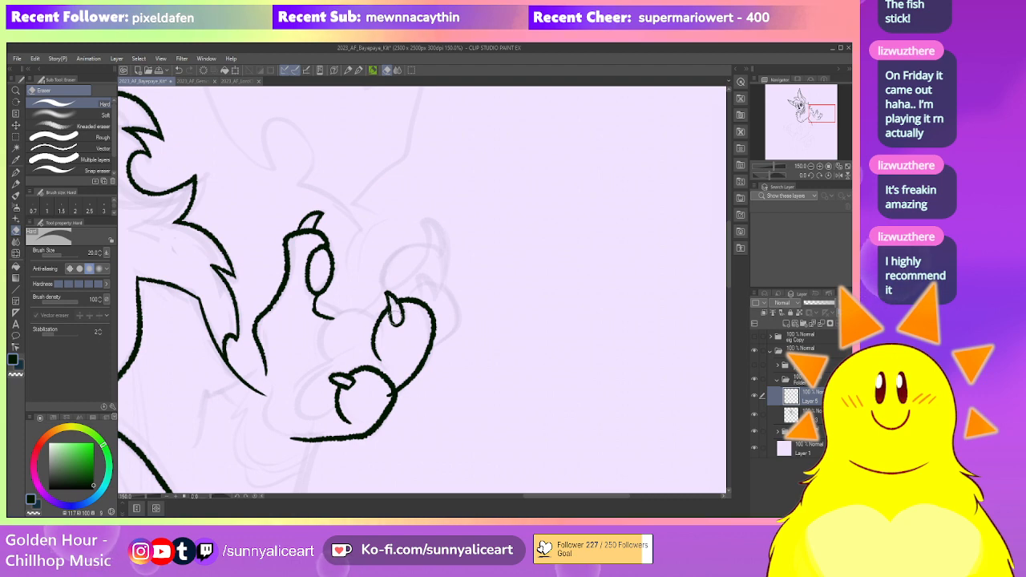
scroll(397, 308, "down", 2)
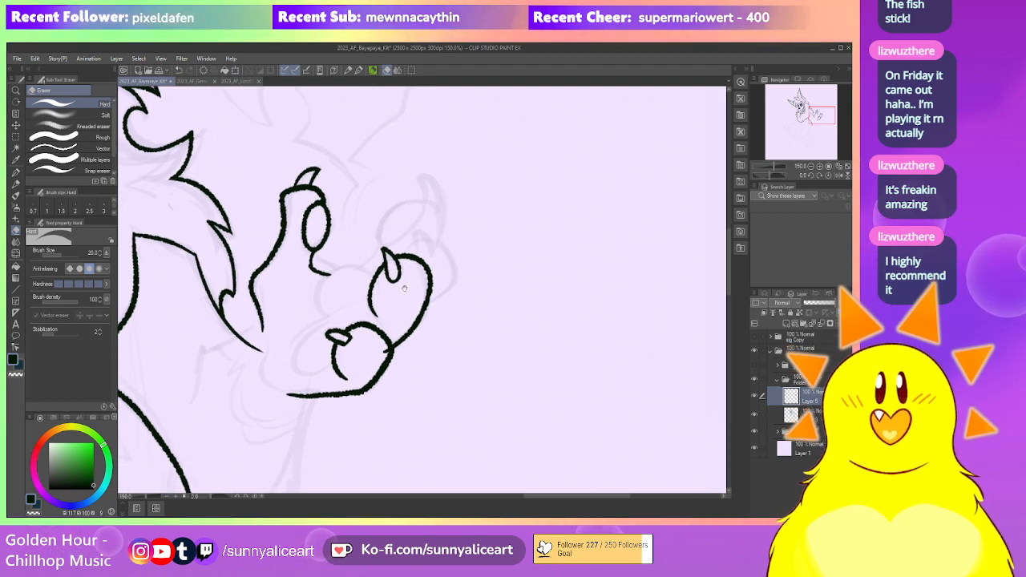
scroll(394, 312, "down", 1)
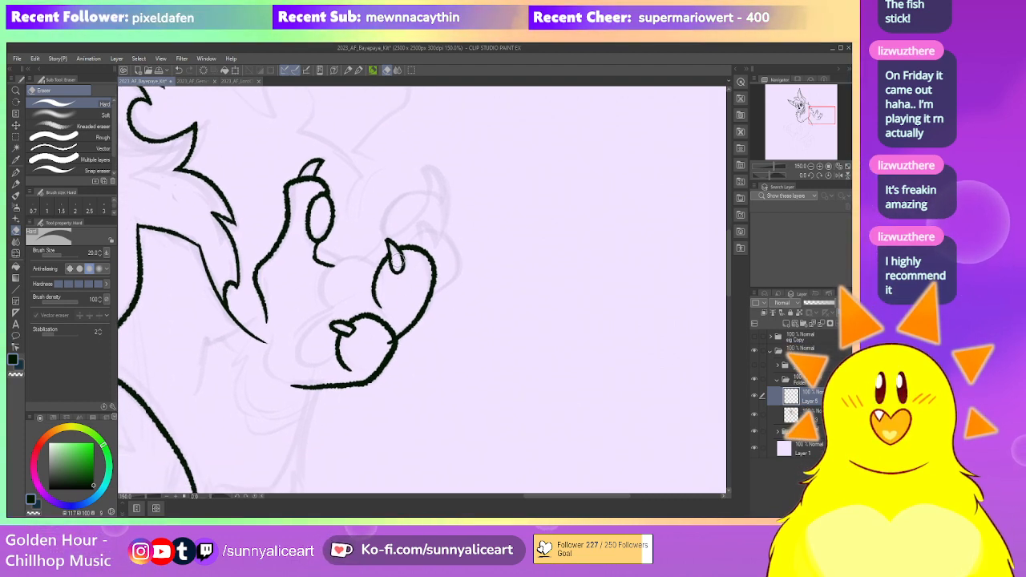
left_click_drag(395, 301, 402, 311)
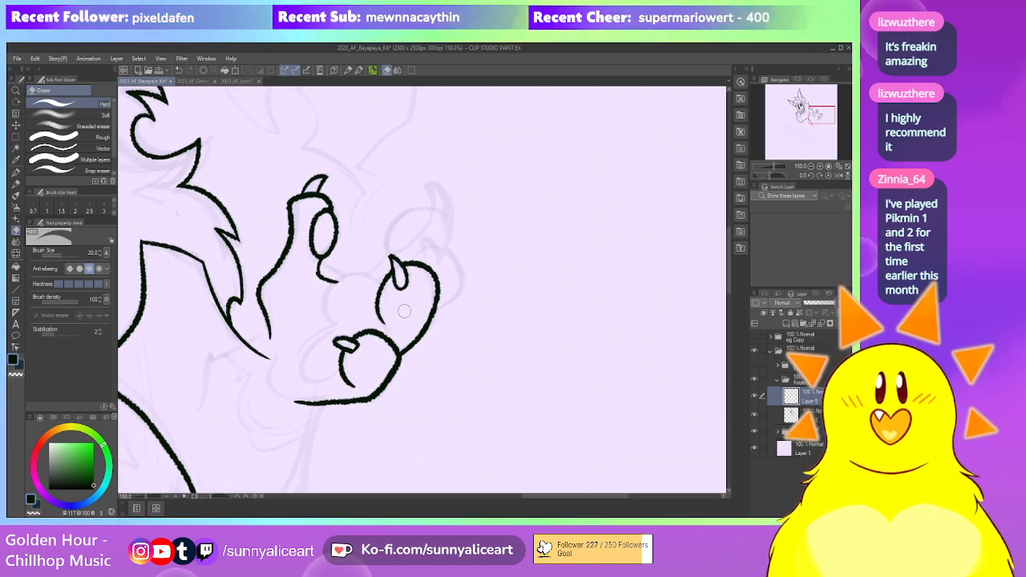
Merge the finished fingers down, add a new layer, and ink another rounded finger behind them with a pointed claw
left_click_drag(469, 290, 472, 326)
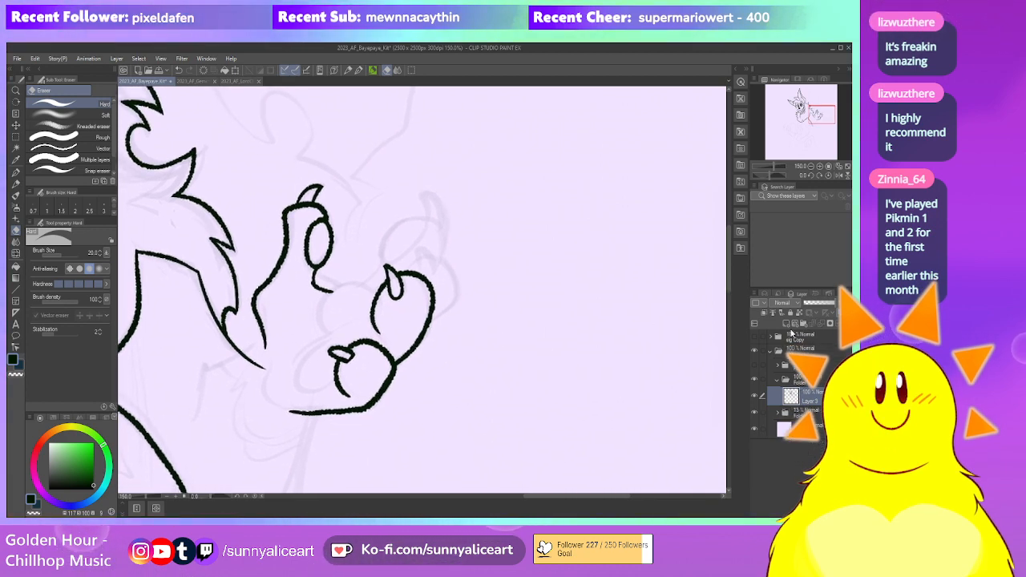
left_click_drag(435, 274, 433, 284)
key("p")
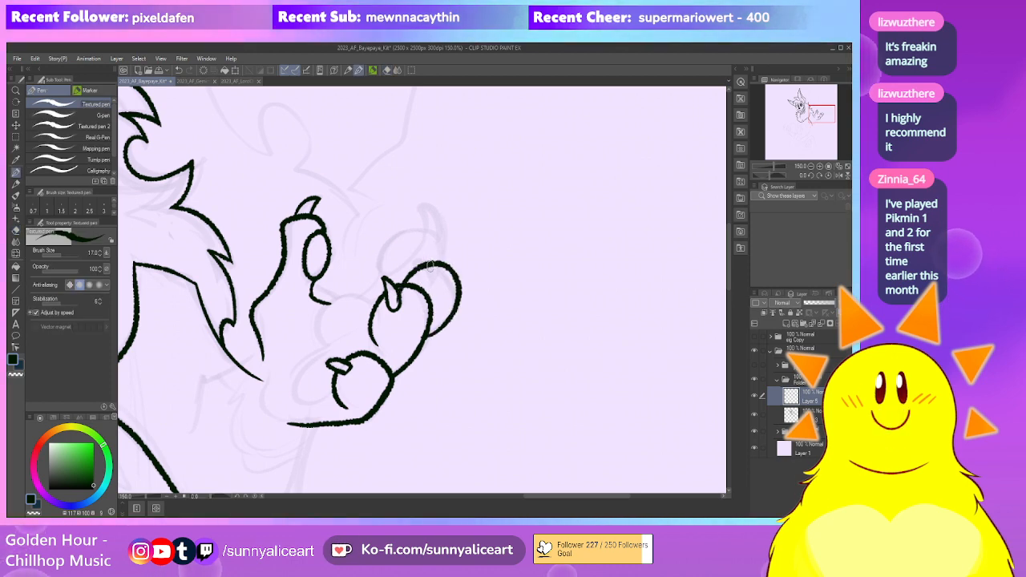
left_click_drag(427, 263, 429, 271)
key("e")
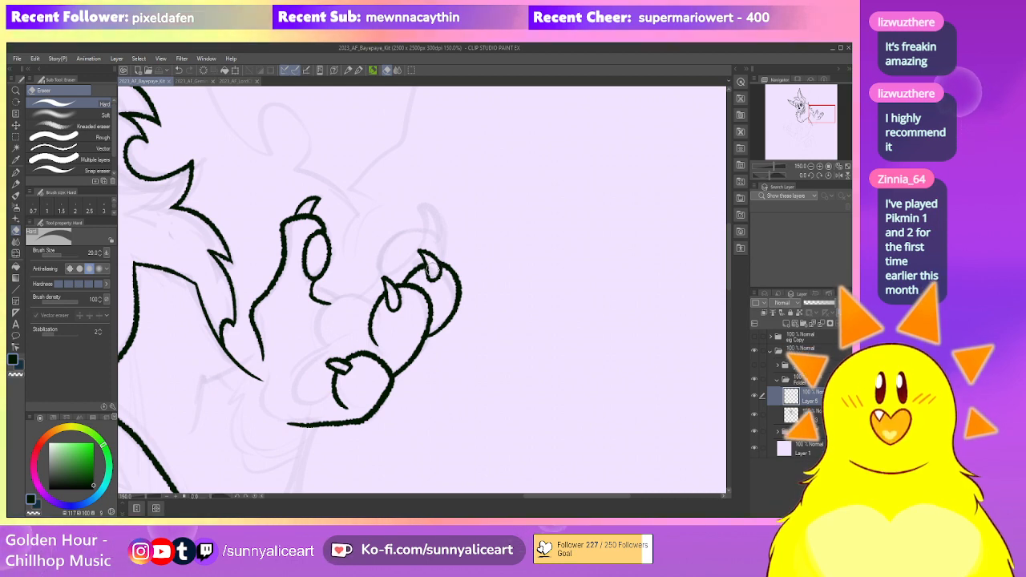
Ink the uppermost finger with its curved claw, oval pad, and the line running down toward the palm
mouse_move(459, 255)
left_mouse_down()
mouse_move(462, 245)
mouse_move(359, 298)
left_mouse_up()
key("p")
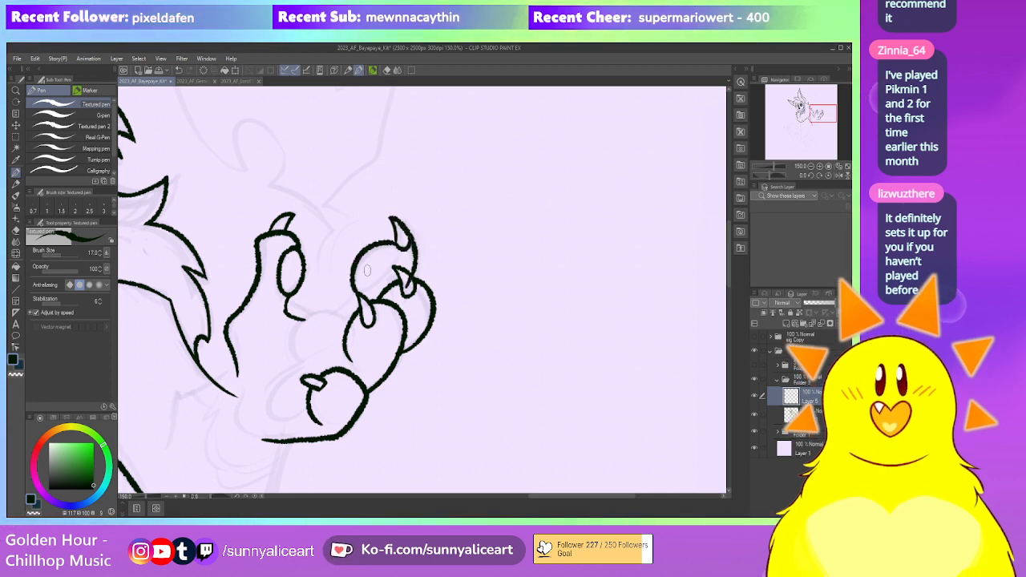
left_click_drag(393, 249, 417, 248)
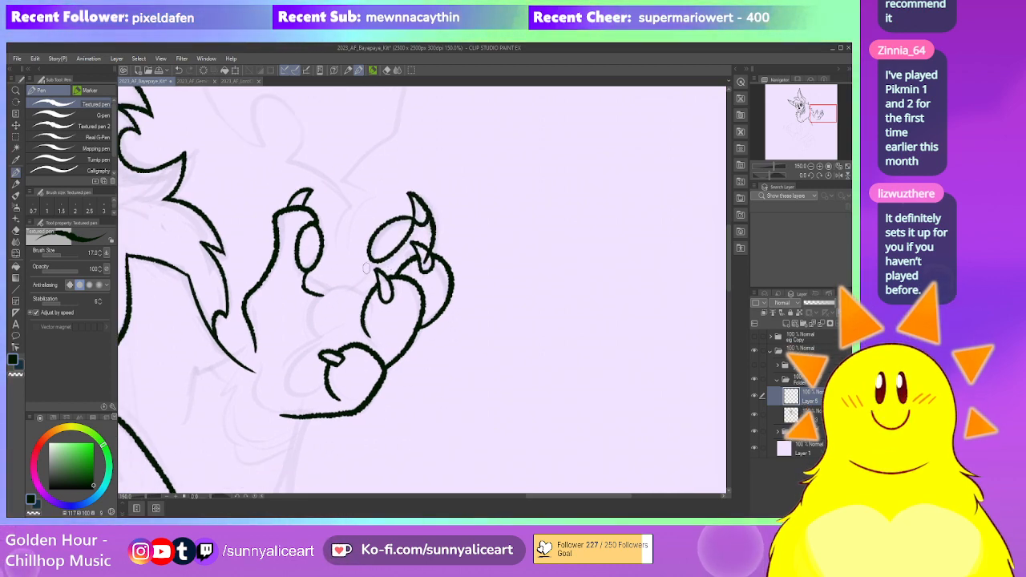
left_click_drag(473, 295, 473, 265)
Erase the overlapping lines around the uppermost finger's claw and close the outline of its oval pad
key("e")
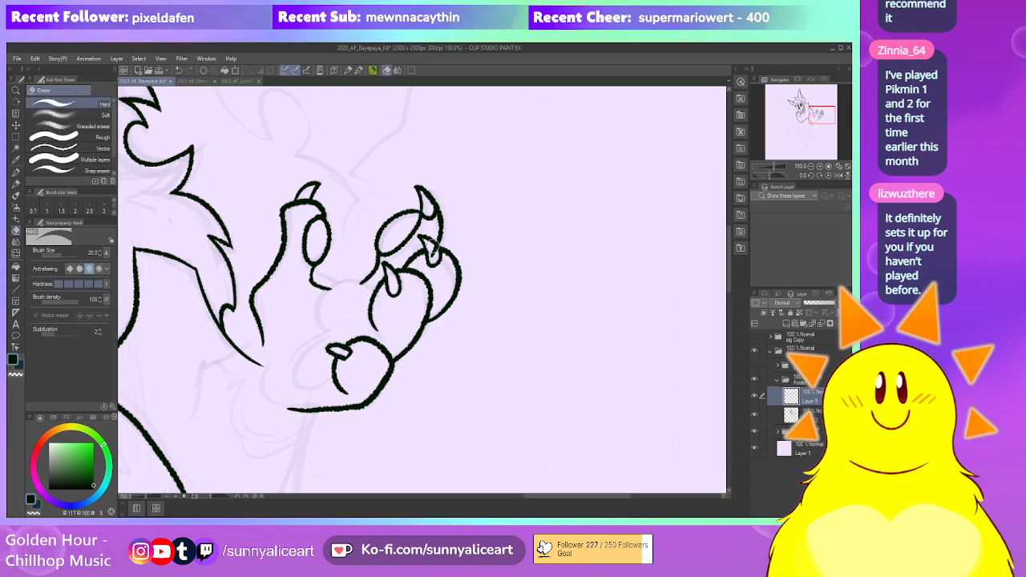
scroll(431, 253, "up", 2)
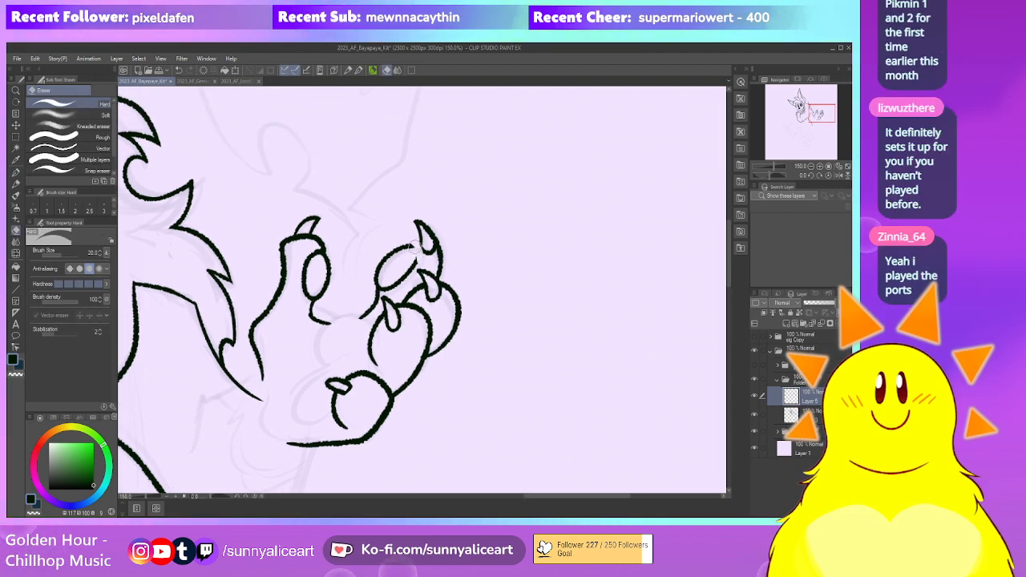
key("p")
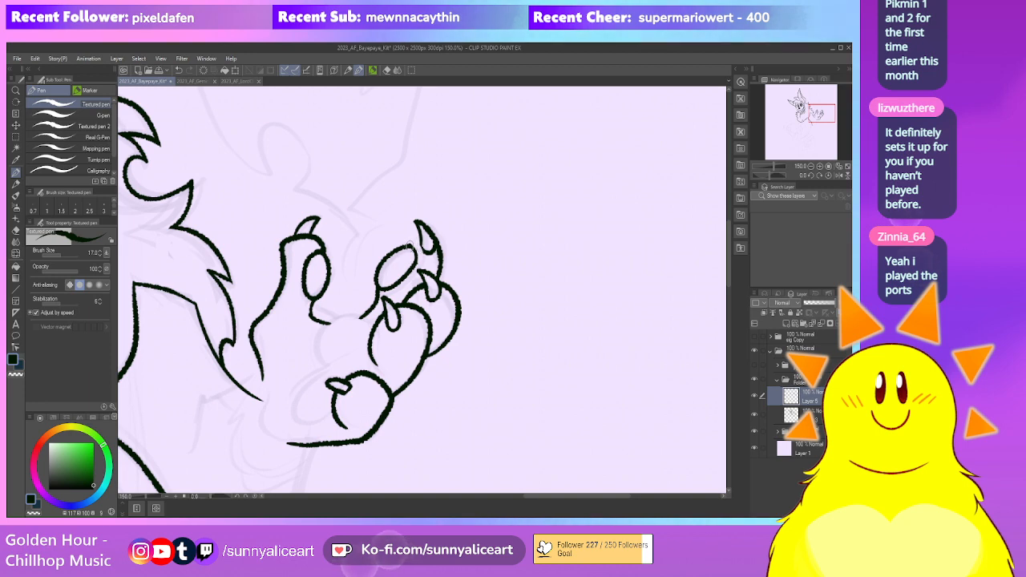
scroll(452, 246, "down", 1)
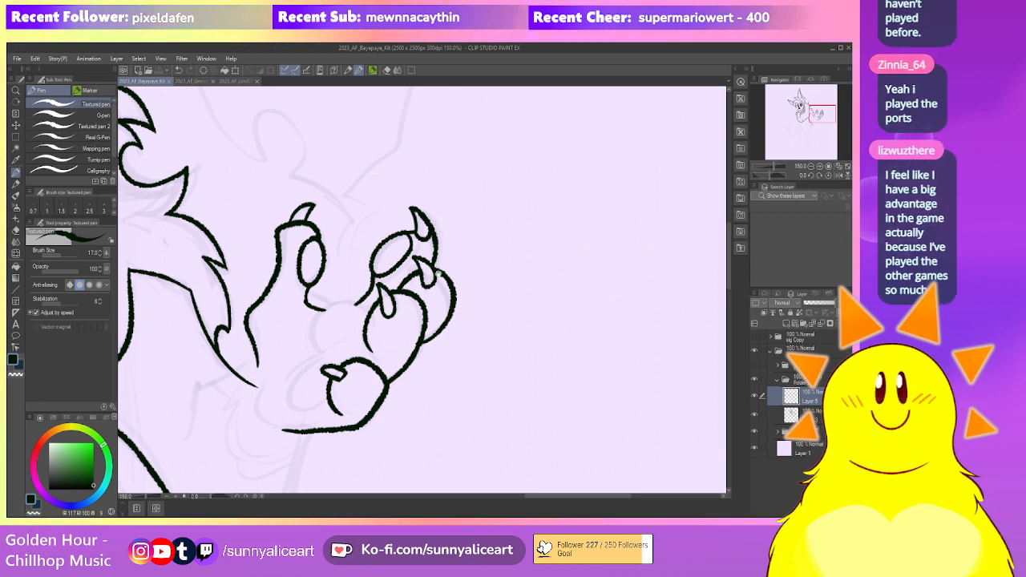
Ink the round palm pad and the oval pad beside the lower finger, erasing the lines that cross the fingers
left_click_drag(369, 335, 406, 311)
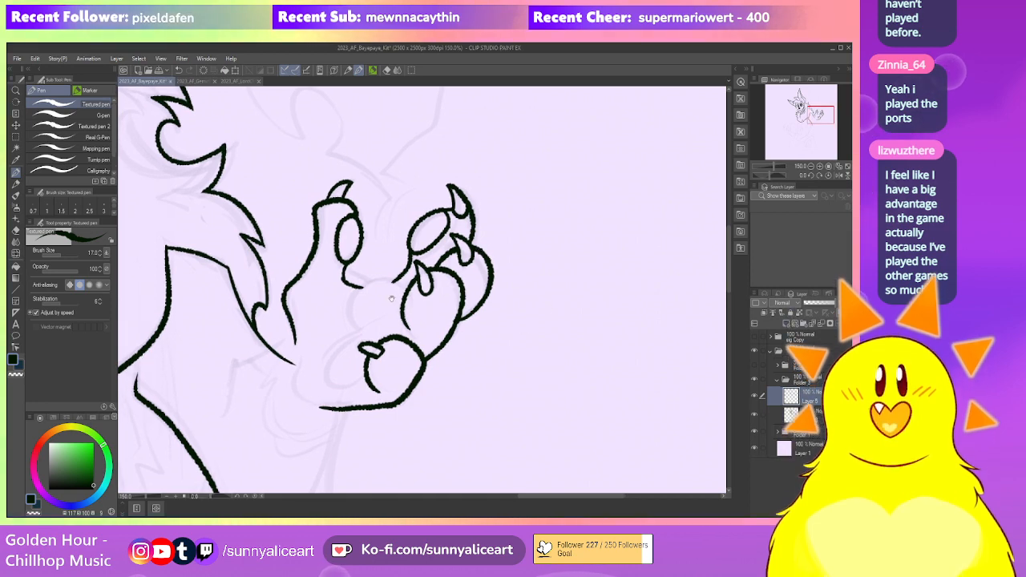
key("p")
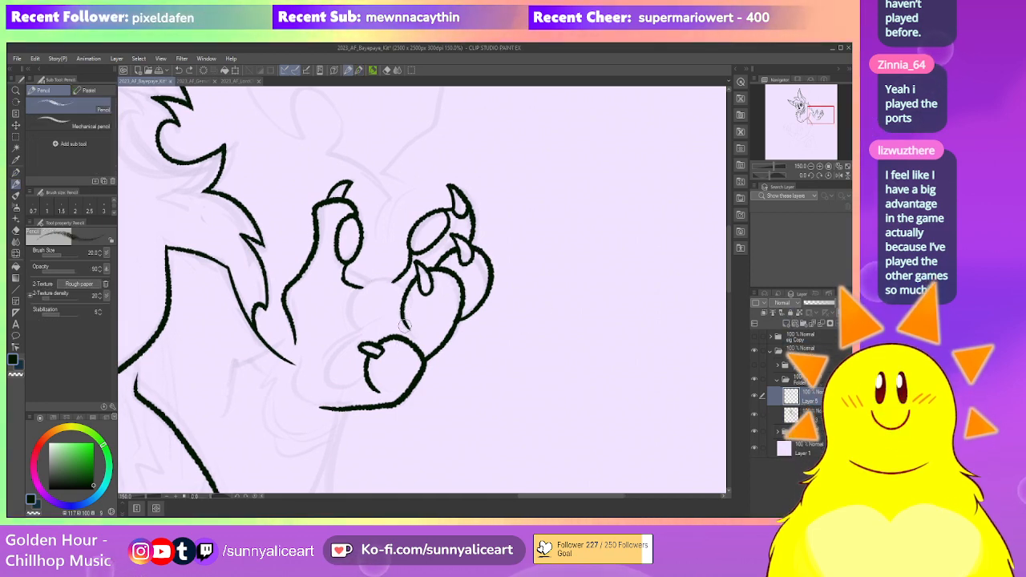
key("p")
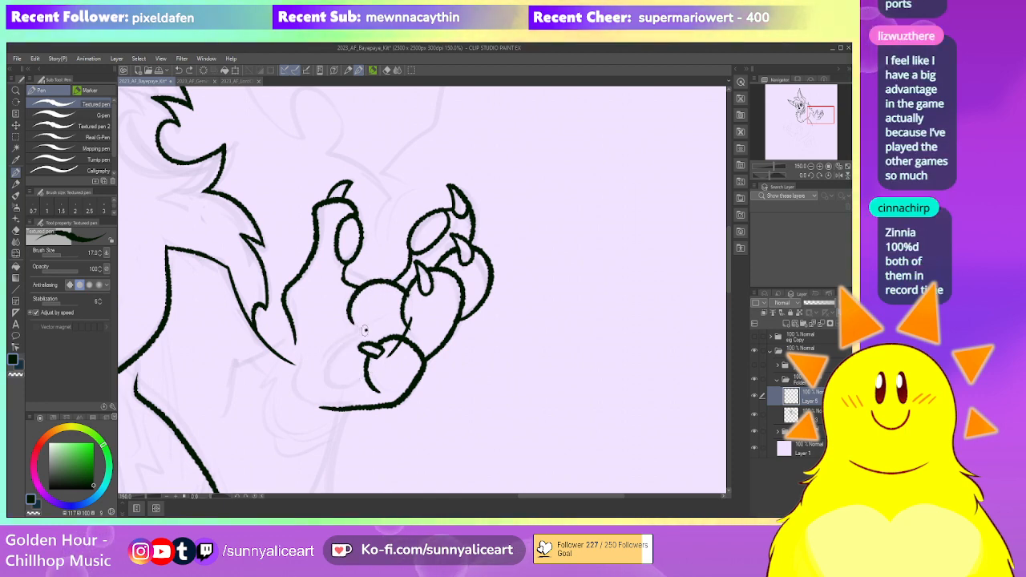
left_click_drag(365, 331, 370, 385)
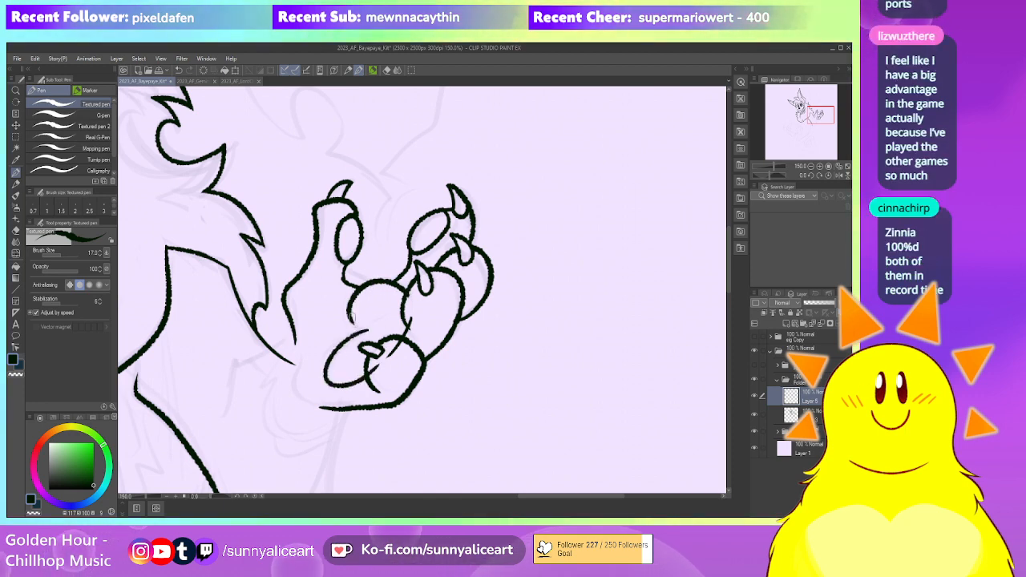
key("e")
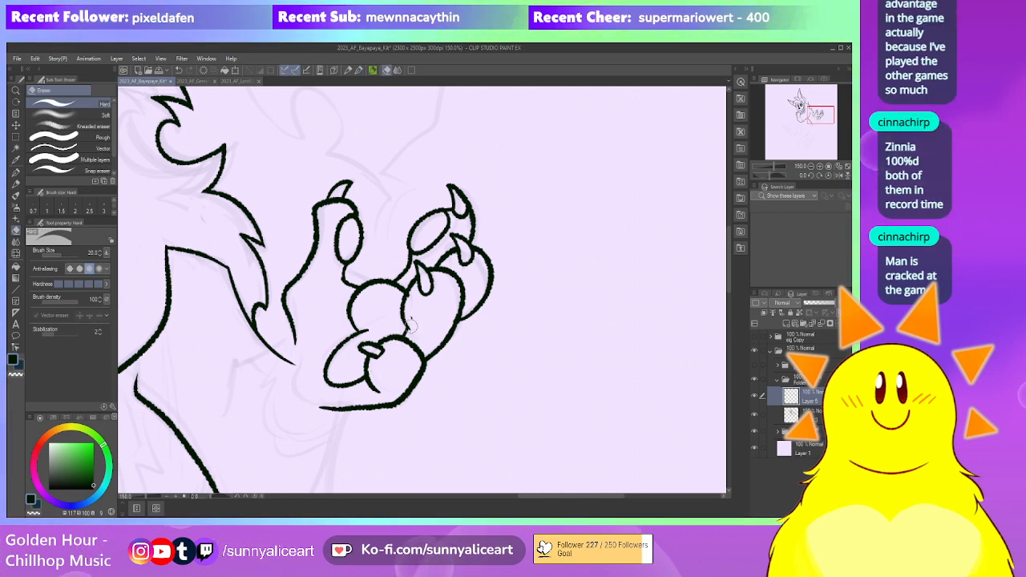
Finish cleaning the hand's line overlaps and merge its layer into the line art layer below
left_click_drag(473, 318, 508, 313)
key("ctrl+e")
left_click_drag(472, 343, 456, 351)
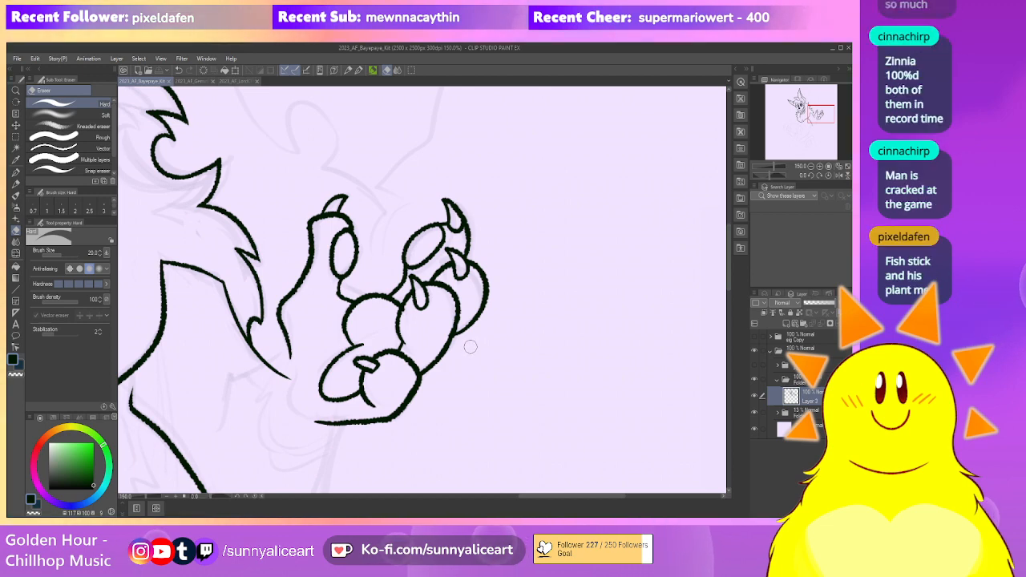
Ink the raised forearm's edges below the hand on a new layer, adding jagged fur tufts at the elbow
left_click_drag(462, 319, 491, 288)
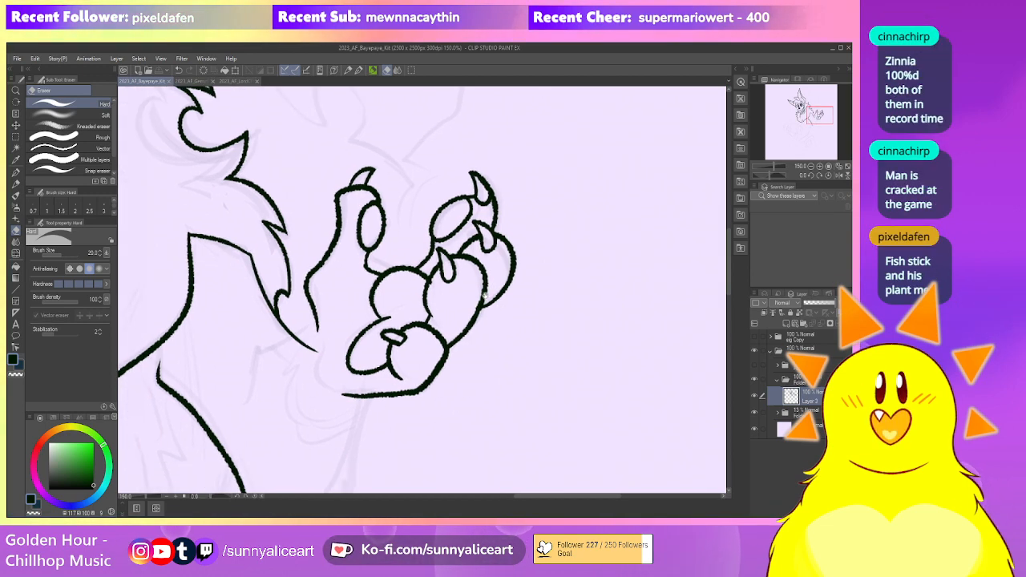
left_click_drag(610, 296, 650, 287)
mouse_move(355, 301)
left_mouse_down()
mouse_move(440, 230)
mouse_move(375, 268)
mouse_move(367, 328)
left_mouse_up()
key("p")
mouse_move(495, 305)
left_mouse_down()
mouse_move(435, 267)
mouse_move(422, 303)
mouse_move(429, 391)
mouse_move(429, 361)
mouse_move(402, 373)
mouse_move(411, 359)
mouse_move(335, 367)
left_mouse_up()
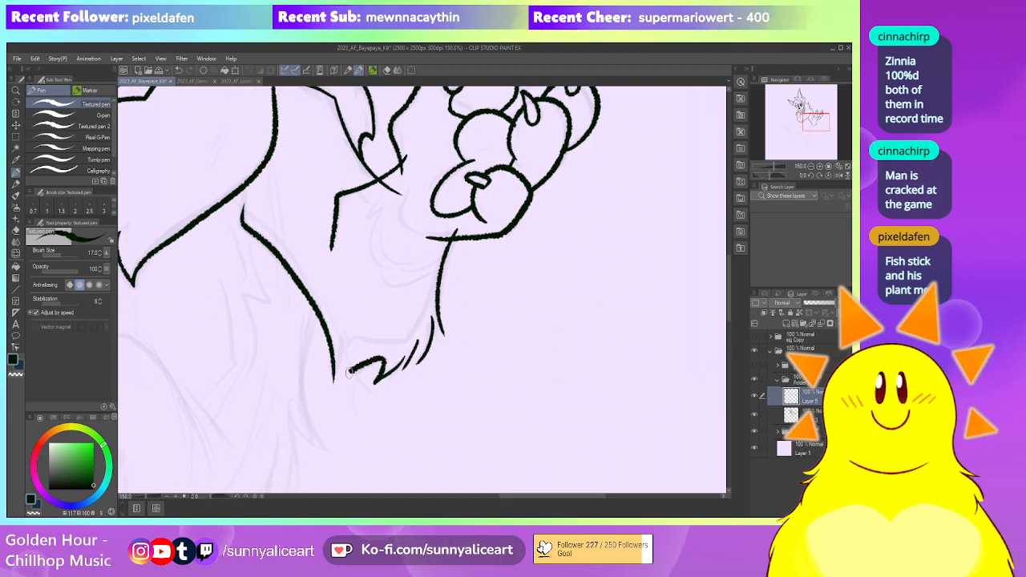
Erase the overlapping lines where the forearm meets the shoulder fur and merge the forearm layer into the line art layer below
key("e")
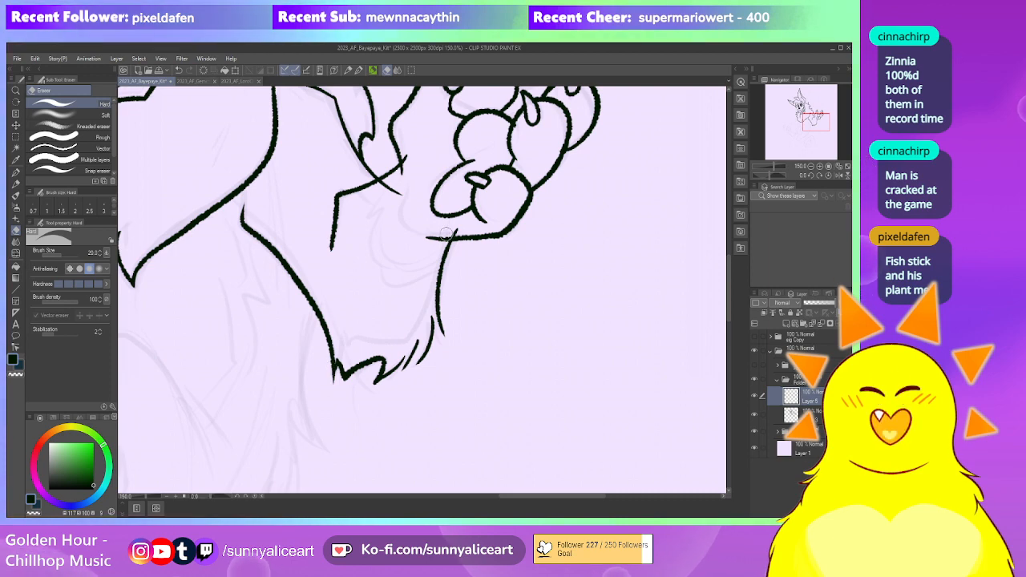
scroll(433, 223, "up", 3)
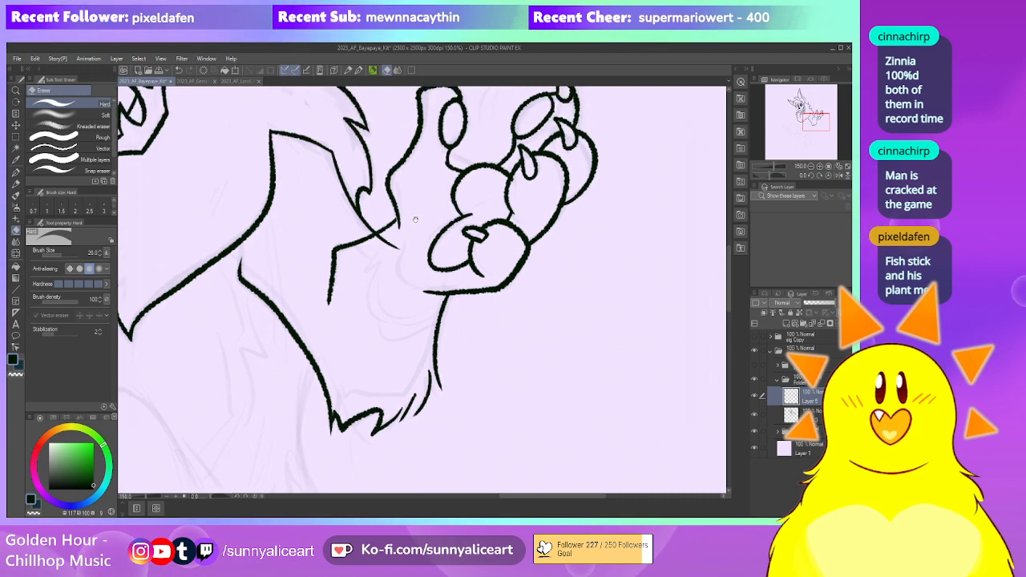
left_click_drag(403, 220, 424, 258)
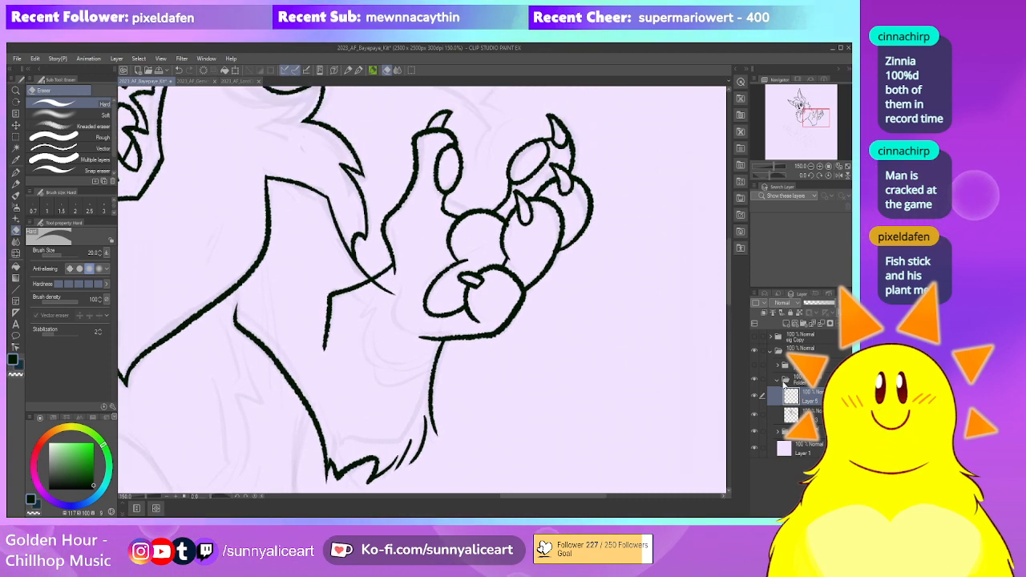
left_click(775, 412)
left_click_drag(378, 288, 370, 290)
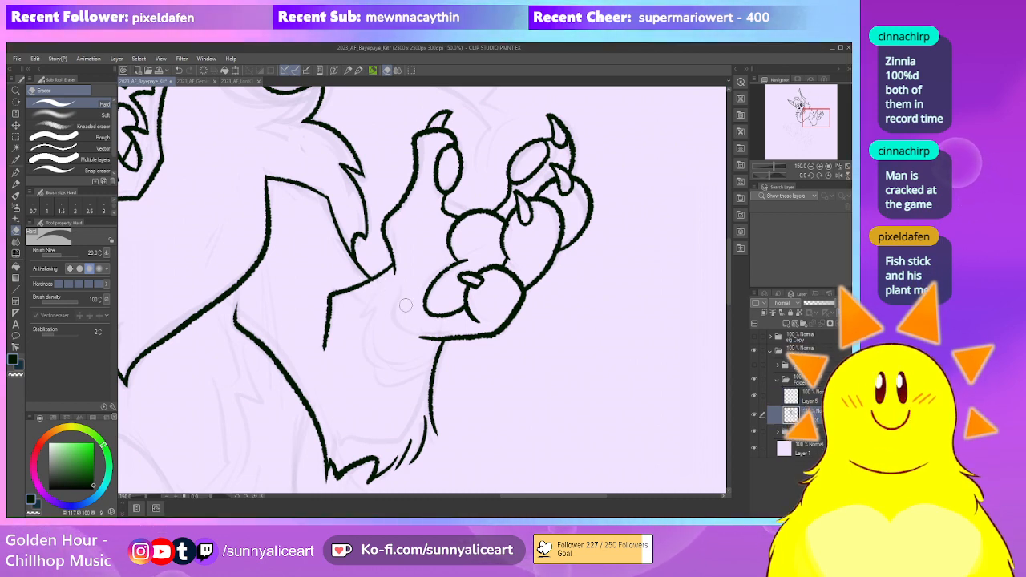
scroll(588, 323, "down", 3)
left_click(799, 402)
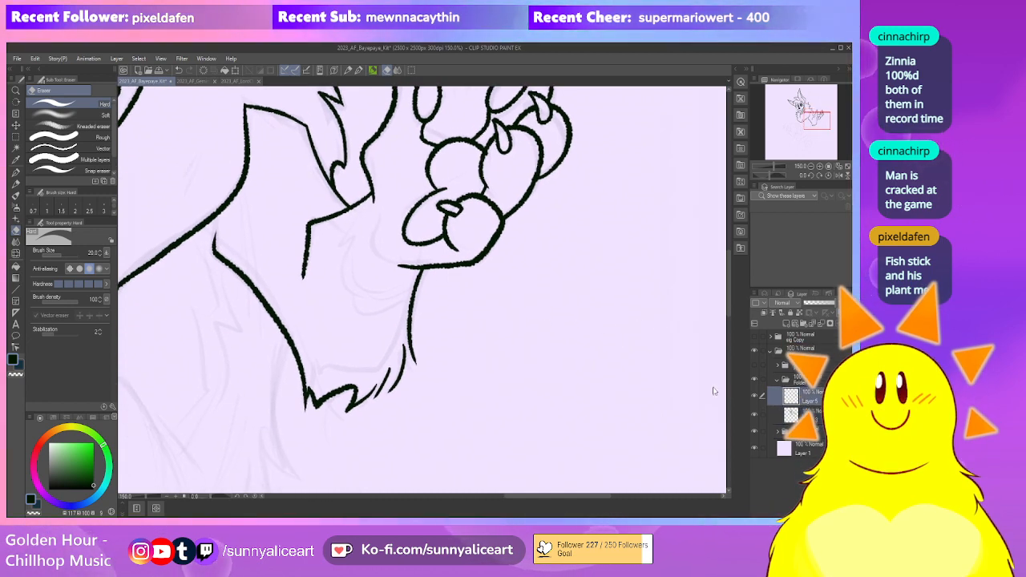
key("ctrl+e")
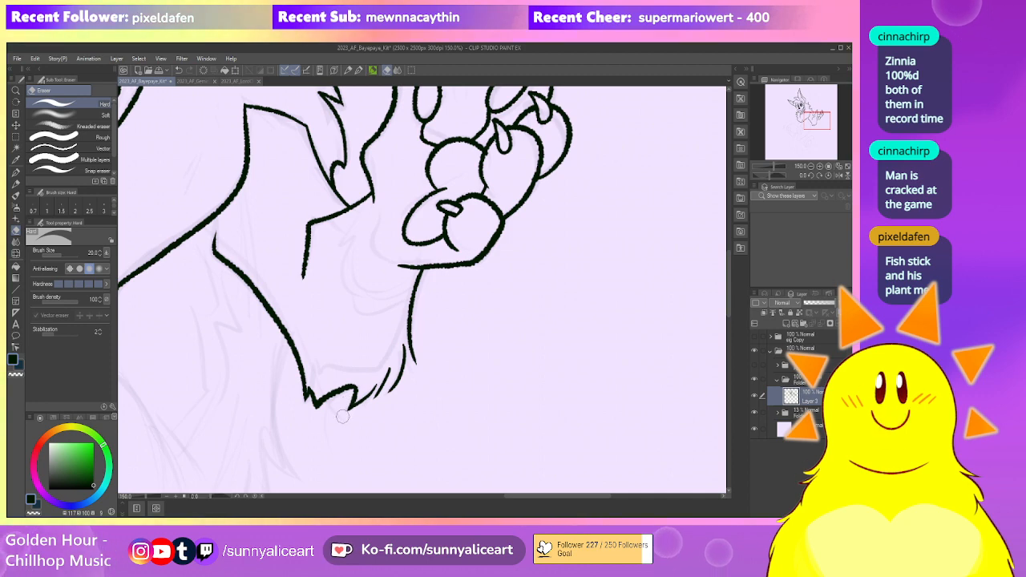
Ink the side of the torso below the raised arm on a new layer, ending in a pointed fur tuft
scroll(423, 377, "down", 4)
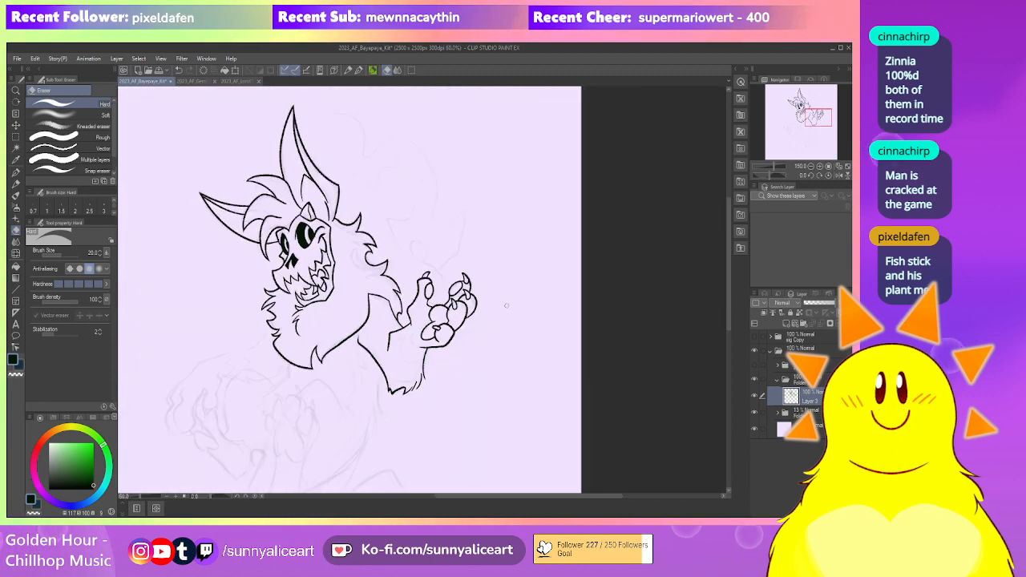
left_click(786, 324)
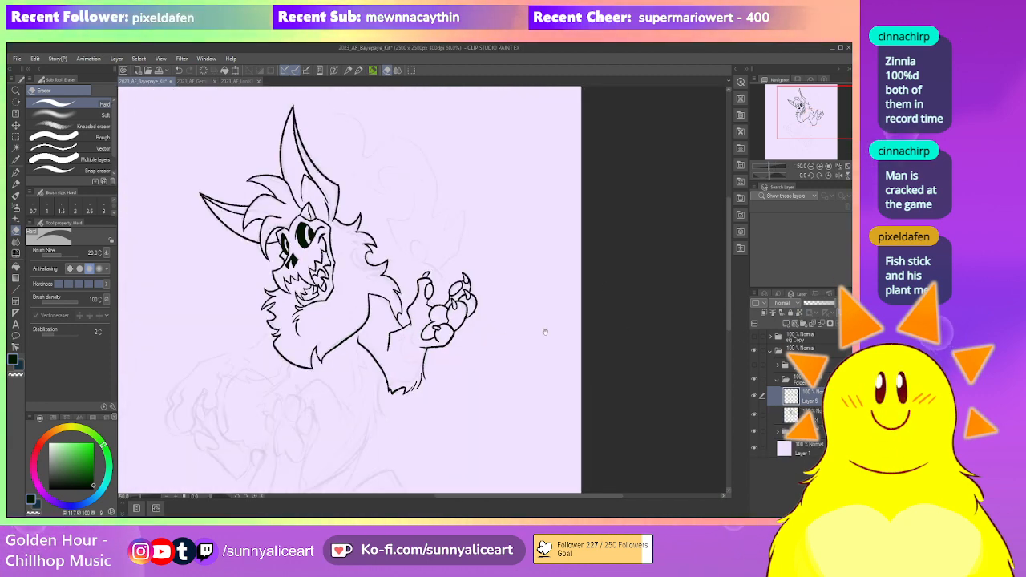
left_click_drag(465, 367, 432, 345)
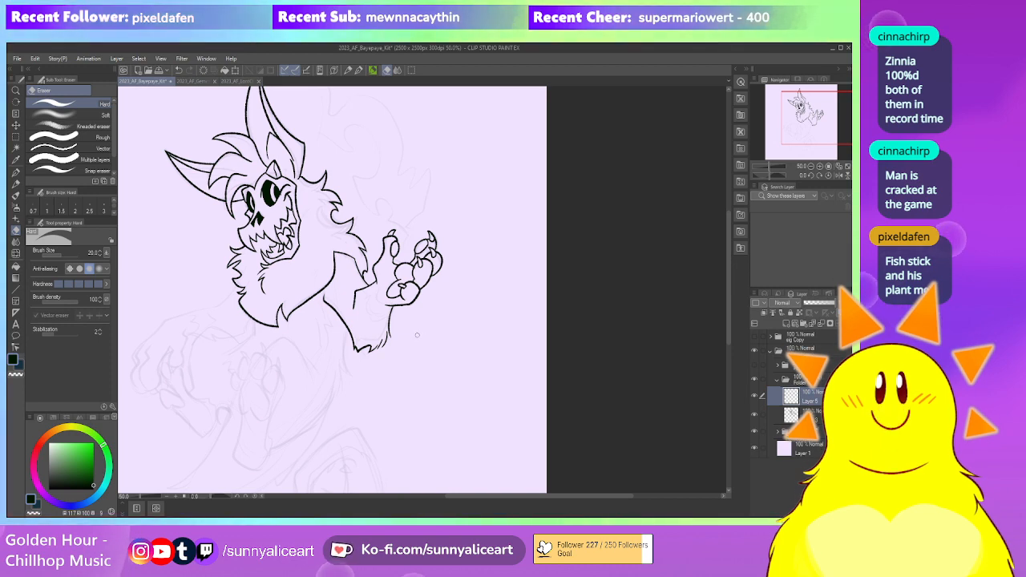
left_click_drag(418, 364, 449, 333)
scroll(429, 321, "up", 1)
scroll(404, 290, "up", 2)
left_click_drag(398, 298, 406, 306)
key("p")
mouse_move(391, 214)
left_mouse_down()
mouse_move(378, 244)
mouse_move(406, 360)
mouse_move(378, 242)
mouse_move(401, 376)
left_mouse_up()
key("ctrl+z")
left_click_drag(399, 365, 393, 304)
mouse_move(357, 271)
left_mouse_down()
mouse_move(379, 304)
mouse_move(394, 282)
mouse_move(421, 394)
left_mouse_up()
key("e")
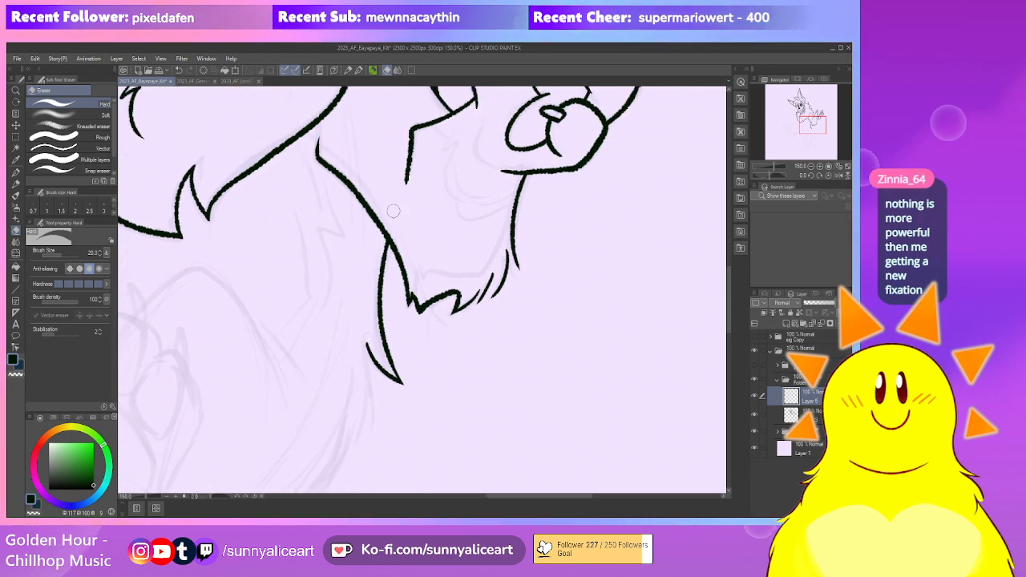
Transform the new torso-side line, shifting it slightly up and to the left under the raised arm
scroll(434, 225, "down", 5)
scroll(427, 290, "up", 4)
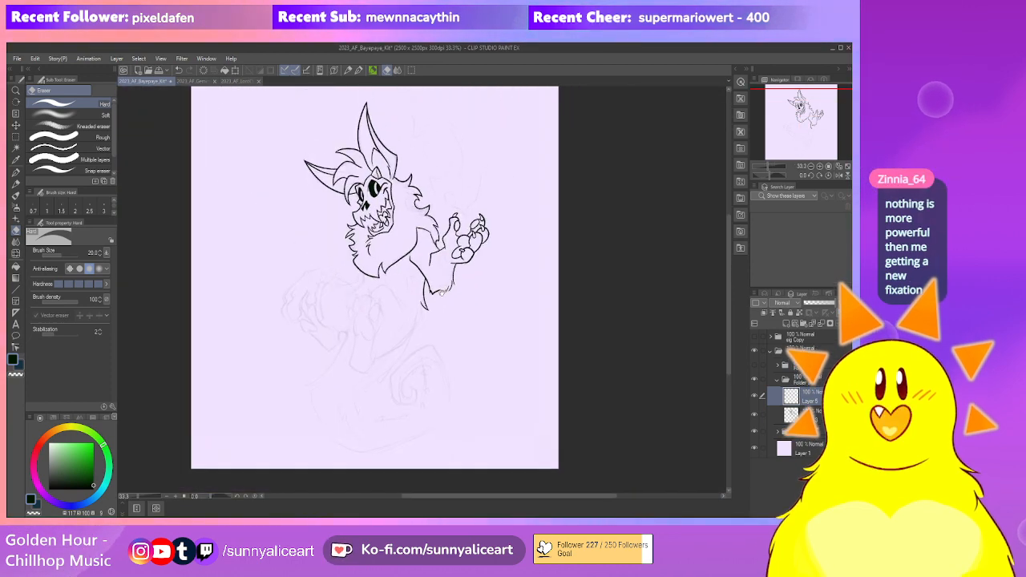
key("ctrl+t")
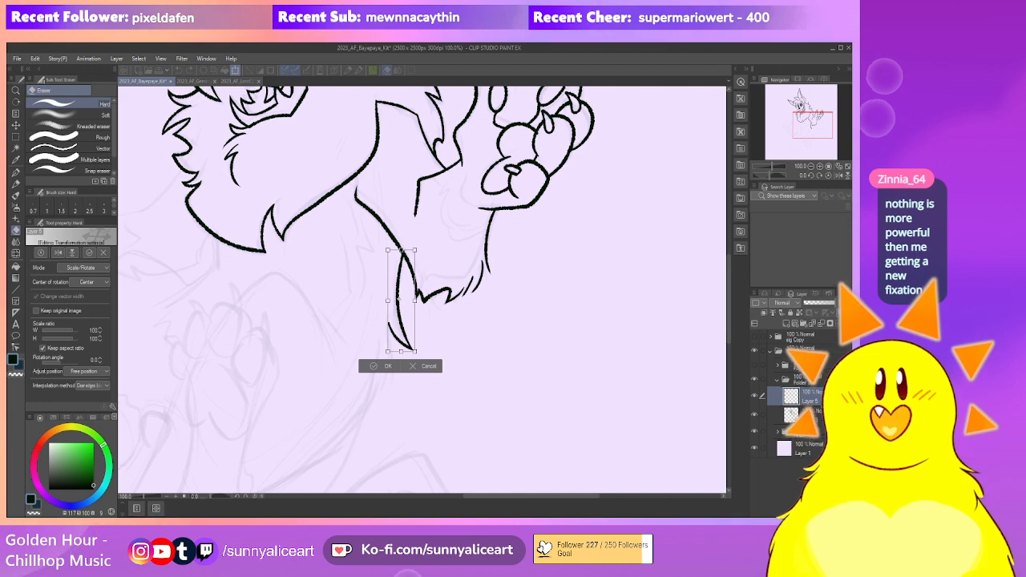
left_click_drag(405, 316, 400, 307)
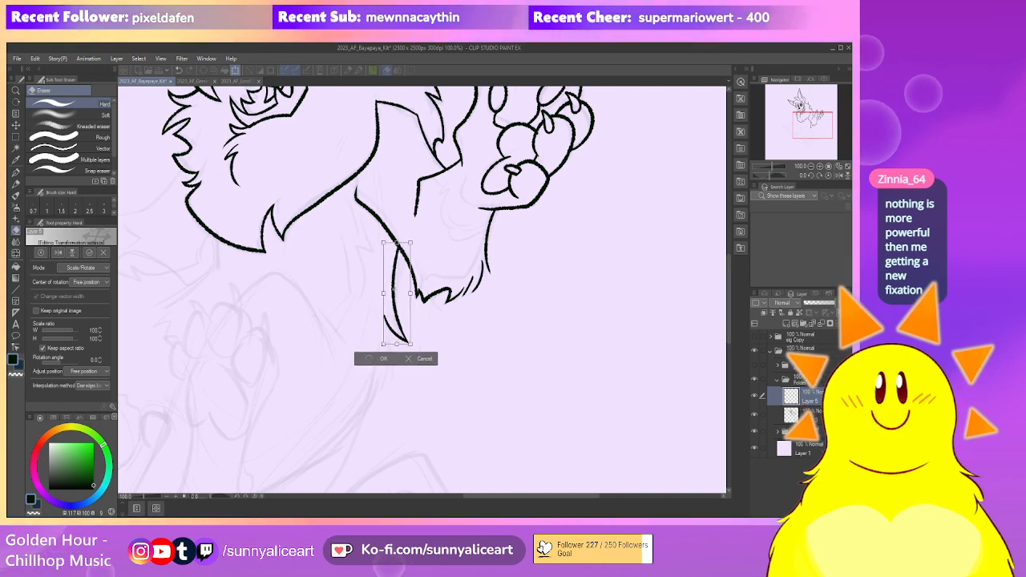
key("Return")
Continue the torso side downward with short fur strokes and a long curve sweeping in under the belly
mouse_move(398, 238)
left_mouse_down()
mouse_move(400, 195)
mouse_move(421, 153)
left_mouse_up()
key("p")
left_click_drag(414, 244, 409, 301)
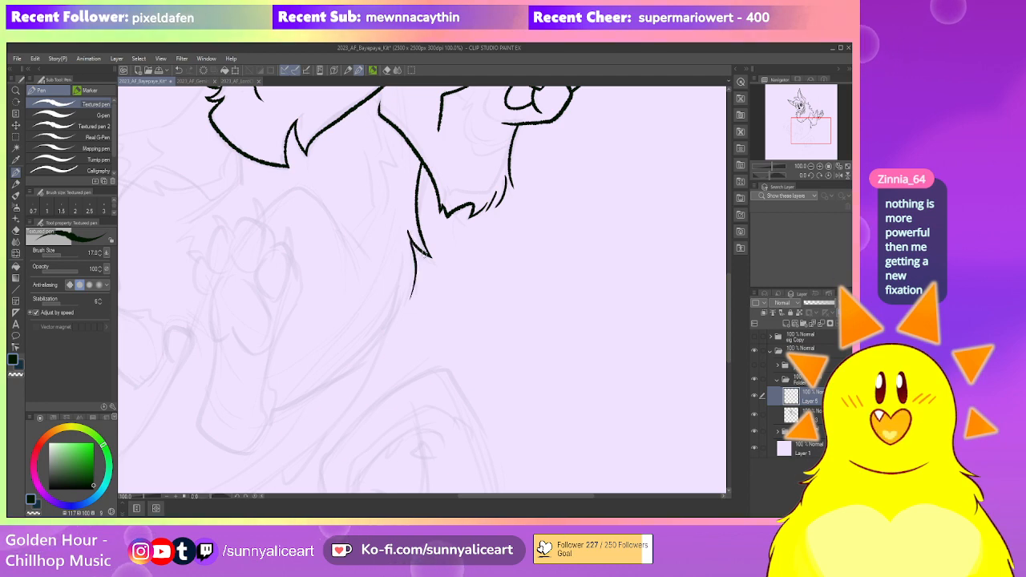
left_click_drag(407, 278, 430, 239)
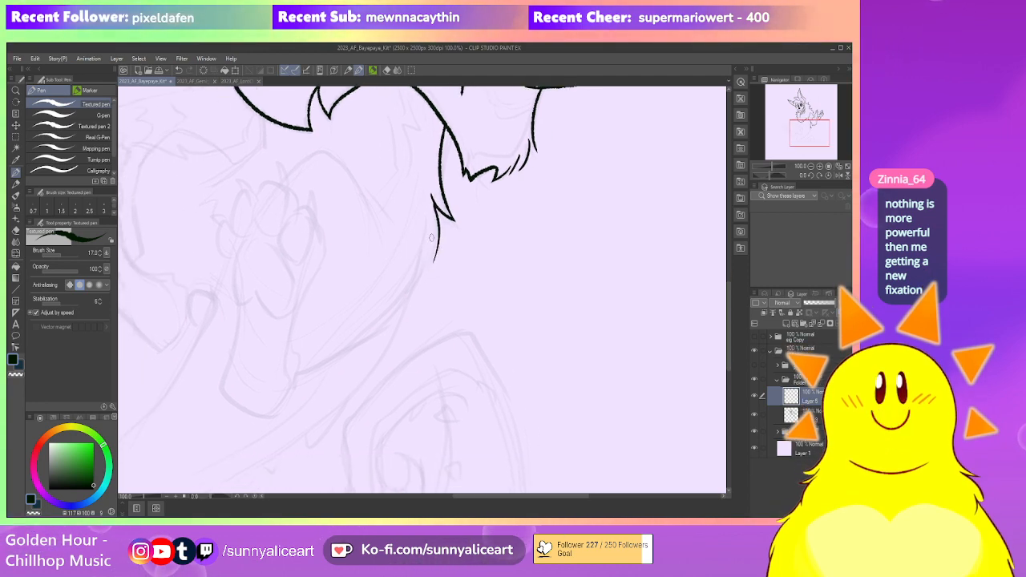
left_click_drag(401, 297, 425, 276)
mouse_move(451, 241)
left_mouse_down()
mouse_move(418, 298)
mouse_move(317, 352)
left_mouse_up()
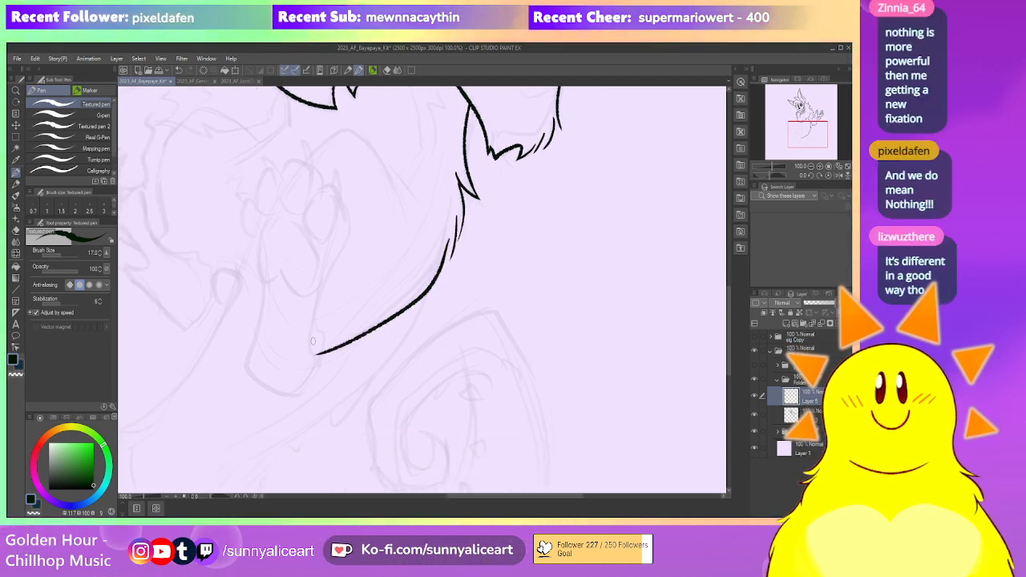
scroll(417, 276, "down", 3)
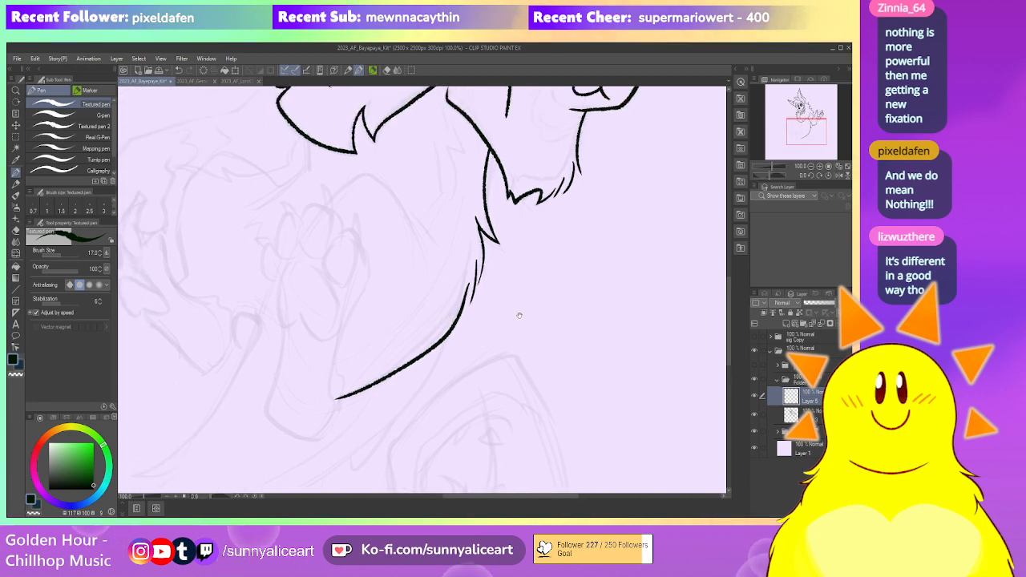
Ink the innermost finger of the lowered hand with its small pointed claw on a new layer
left_click(787, 323)
left_click_drag(431, 295, 508, 301)
scroll(347, 251, "up", 2)
scroll(316, 210, "up", 2)
mouse_move(321, 211)
left_mouse_down()
mouse_move(318, 317)
mouse_move(293, 358)
mouse_move(265, 327)
mouse_move(268, 285)
left_mouse_up()
mouse_move(296, 299)
left_mouse_down()
mouse_move(269, 267)
mouse_move(309, 262)
left_mouse_up()
left_click_drag(292, 322, 317, 322)
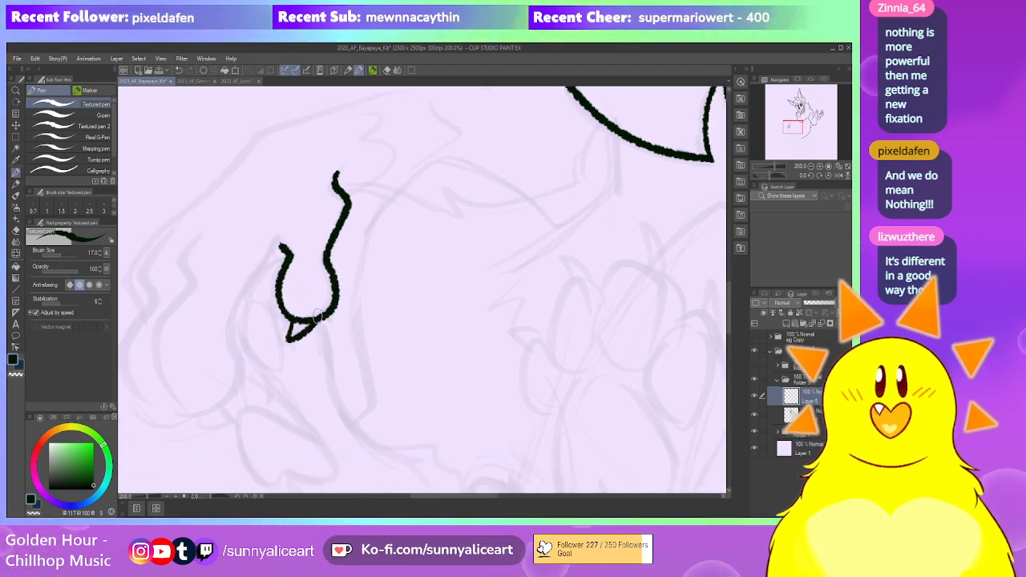
mouse_move(327, 278)
left_mouse_down()
mouse_move(346, 307)
mouse_move(373, 266)
left_mouse_up()
Ink the next finger of the lowered hand, with its wavy outer edge, rounded tip and the start of its claw
mouse_move(325, 222)
left_mouse_down()
mouse_move(288, 298)
mouse_move(294, 356)
left_mouse_up()
left_click_drag(294, 168, 276, 236)
key("ctrl+z")
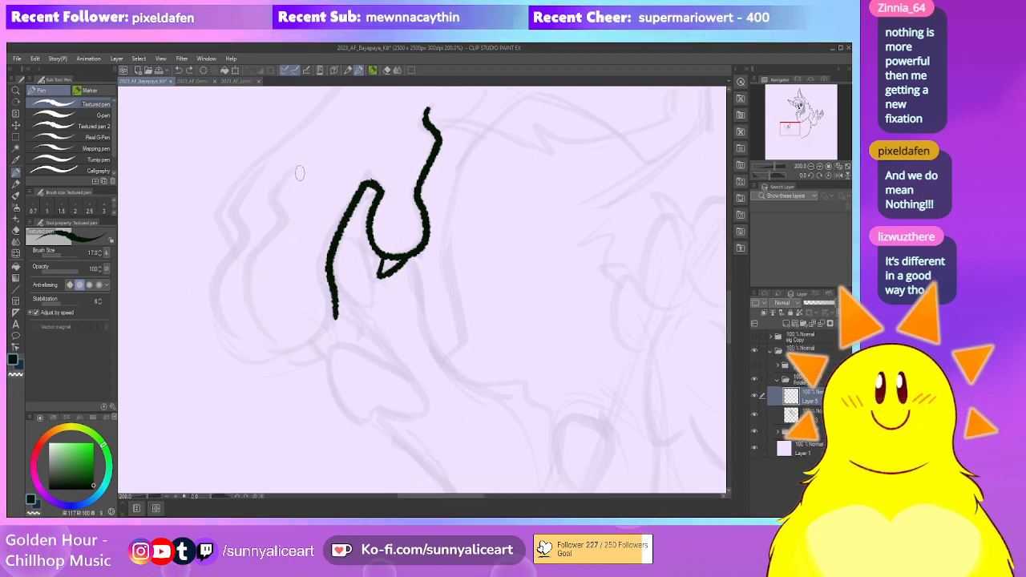
mouse_move(293, 169)
left_mouse_down()
mouse_move(283, 218)
mouse_move(247, 281)
mouse_move(336, 315)
left_mouse_up()
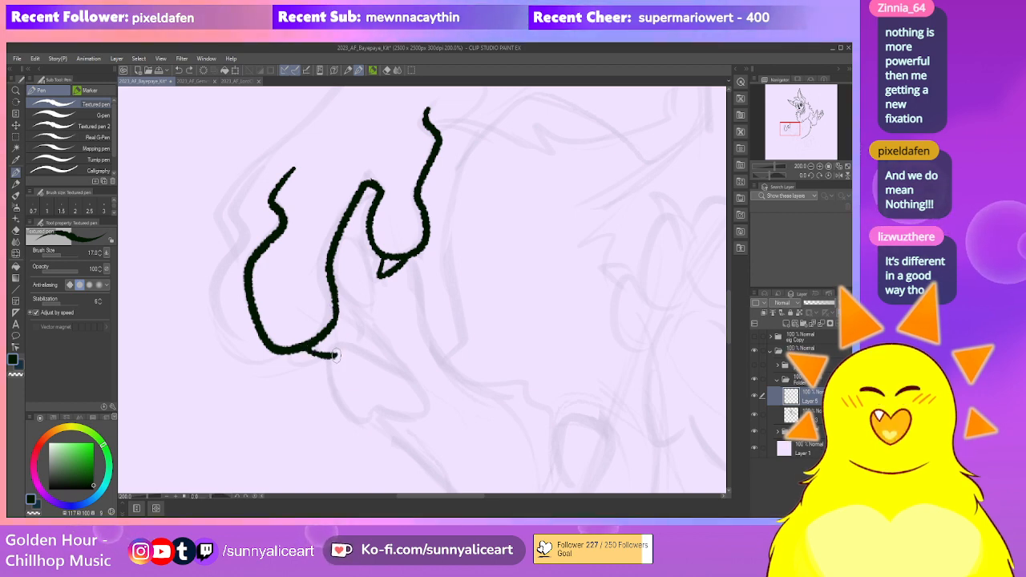
left_click_drag(306, 350, 327, 343)
Ink the outer finger behind it and the knuckle line running up the back of the lowered hand
left_click_drag(303, 217, 334, 232)
mouse_move(288, 192)
left_mouse_down()
mouse_move(250, 292)
mouse_move(267, 367)
mouse_move(318, 361)
mouse_move(343, 369)
left_mouse_up()
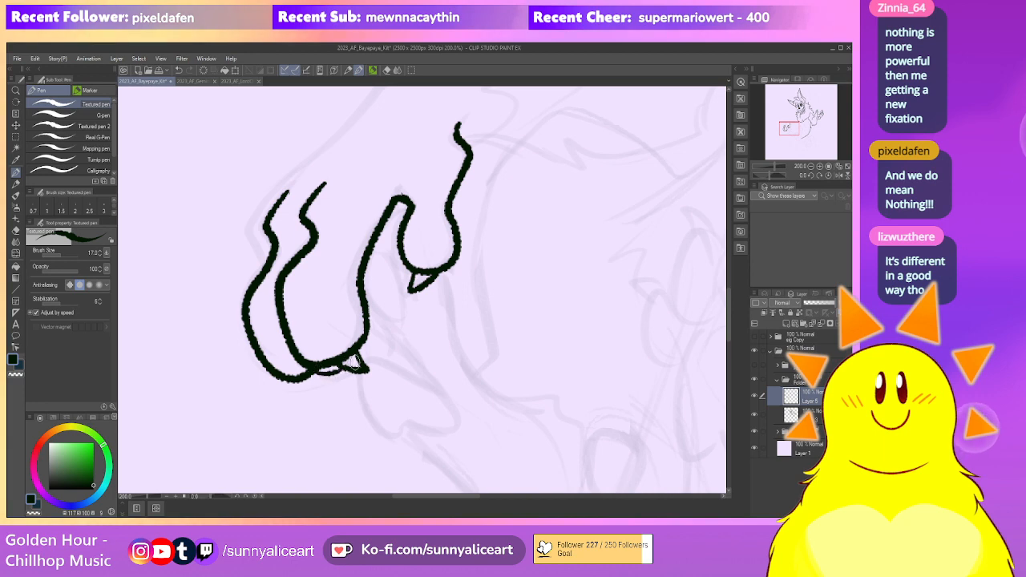
scroll(384, 366, "up", 3)
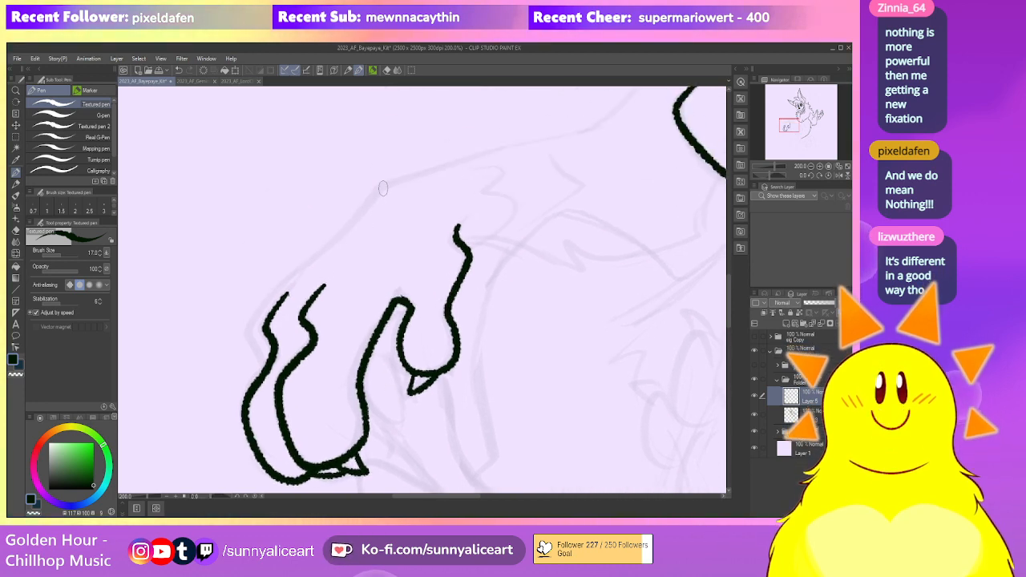
mouse_move(327, 245)
left_mouse_down()
mouse_move(258, 304)
mouse_move(251, 345)
left_mouse_up()
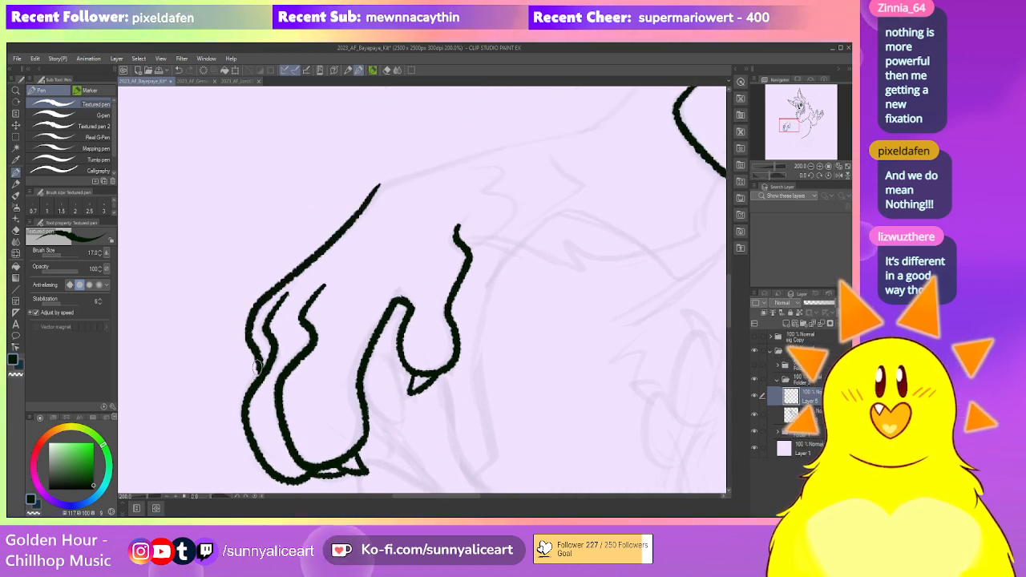
Ink the lowered arm's upper edge from the neck fur to the wrist and erase the overlaps where the lines meet
left_click_drag(452, 324, 359, 412)
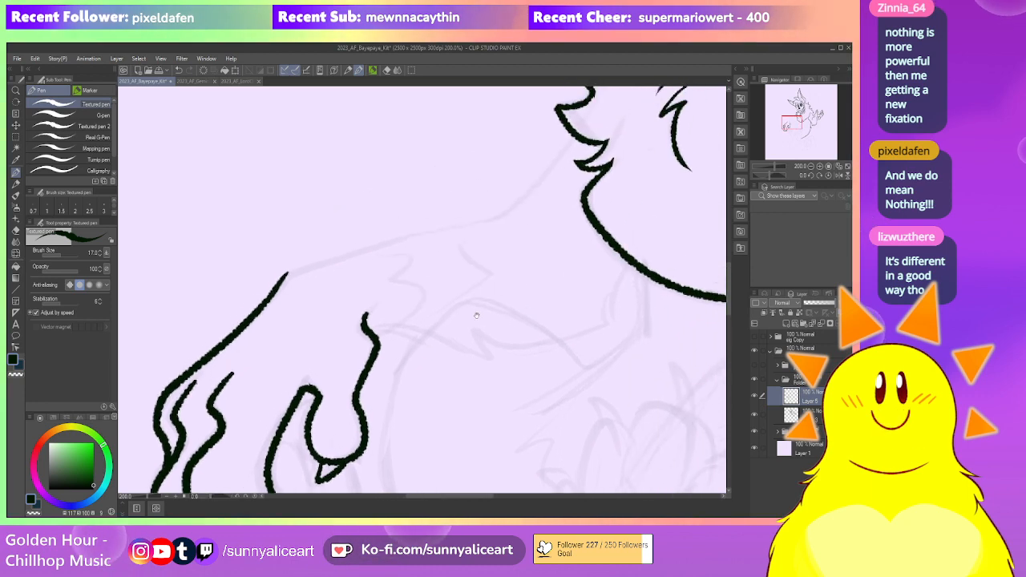
left_click_drag(481, 310, 455, 335)
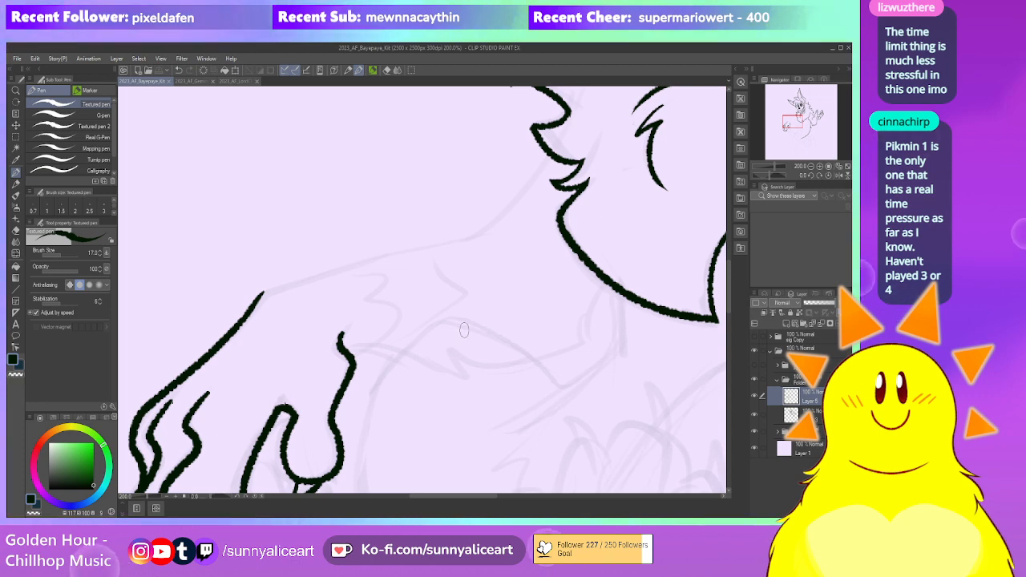
mouse_move(532, 190)
left_mouse_down()
mouse_move(482, 263)
mouse_move(224, 349)
left_mouse_up()
left_click_drag(432, 328, 492, 309)
key("e")
left_click_drag(288, 319, 276, 341)
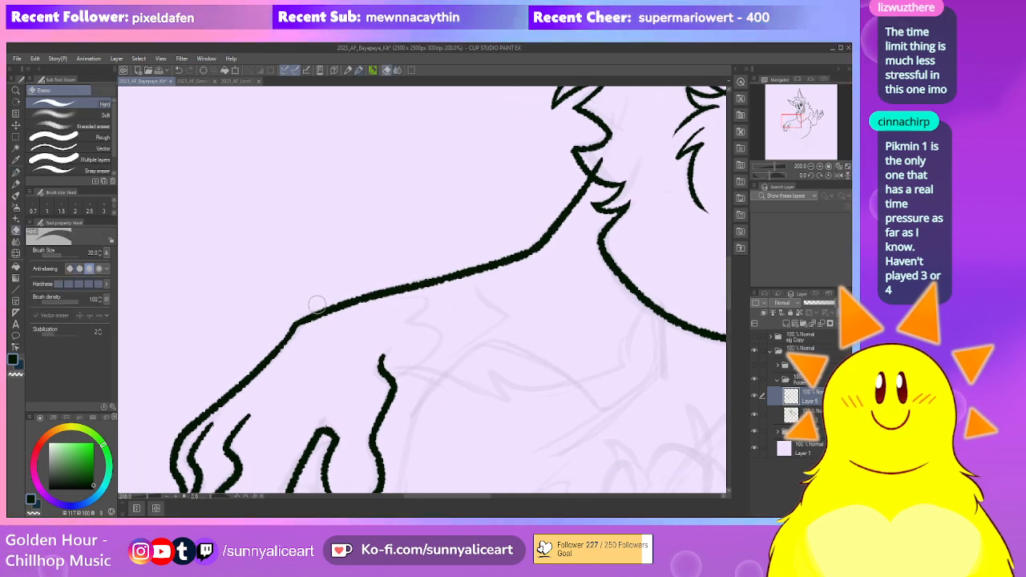
left_click_drag(557, 257, 428, 335)
left_click_drag(471, 240, 461, 253)
Ink the lowered arm's underside from the wrist to the chest fur, including a pointed fur tuft
scroll(504, 248, "down", 1)
left_click_drag(454, 414, 462, 364)
key("p")
mouse_move(330, 351)
left_mouse_down()
mouse_move(393, 363)
mouse_move(463, 395)
mouse_move(430, 390)
left_mouse_up()
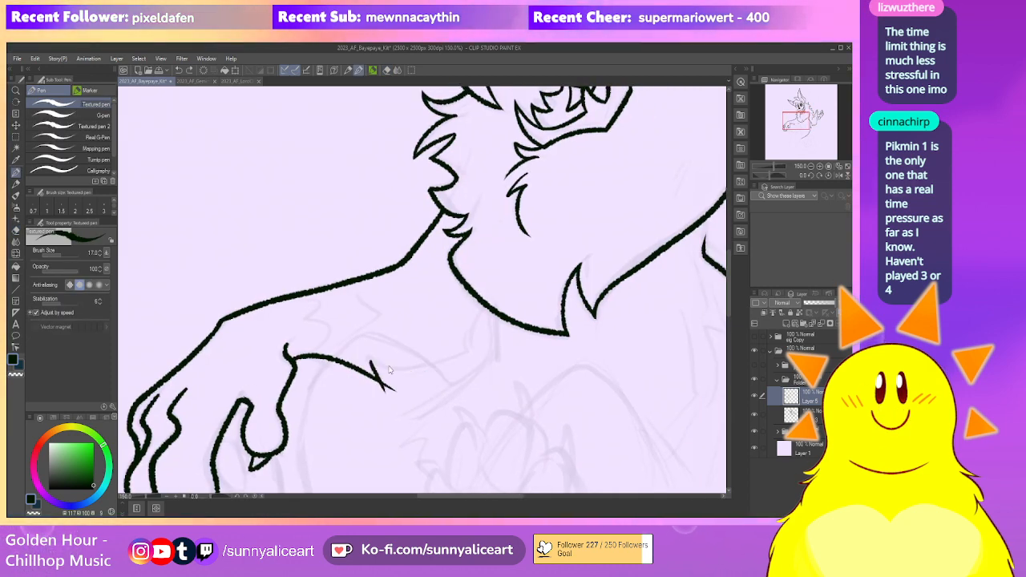
left_click_drag(513, 302, 496, 293)
Erase the underside's overlapping ends, merge the arm into the line art layer below, and add a new layer
key("e")
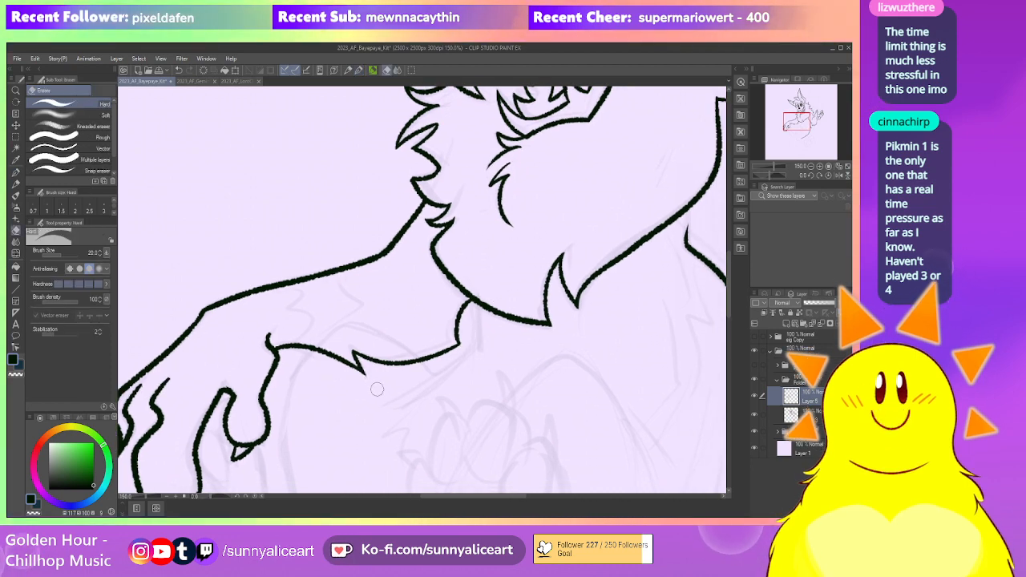
scroll(409, 380, "down", 3)
mouse_move(508, 369)
left_mouse_down()
mouse_move(472, 339)
mouse_move(466, 356)
left_mouse_up()
key("ctrl+e")
left_click(788, 323)
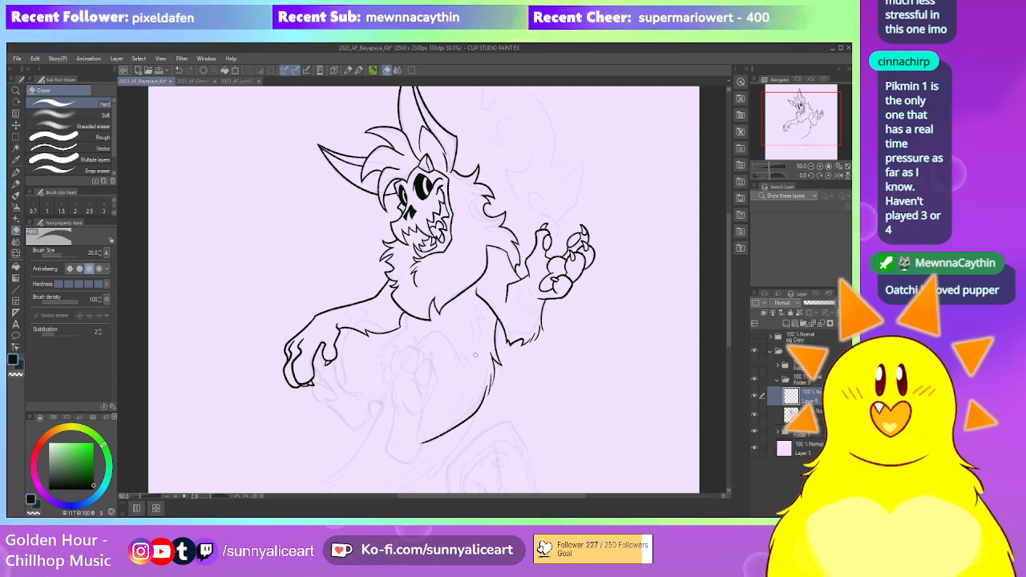
Ink the raised foot's outer toe with its oval pad, pointed claw, and the line running down the foot's side
scroll(470, 355, "up", 5)
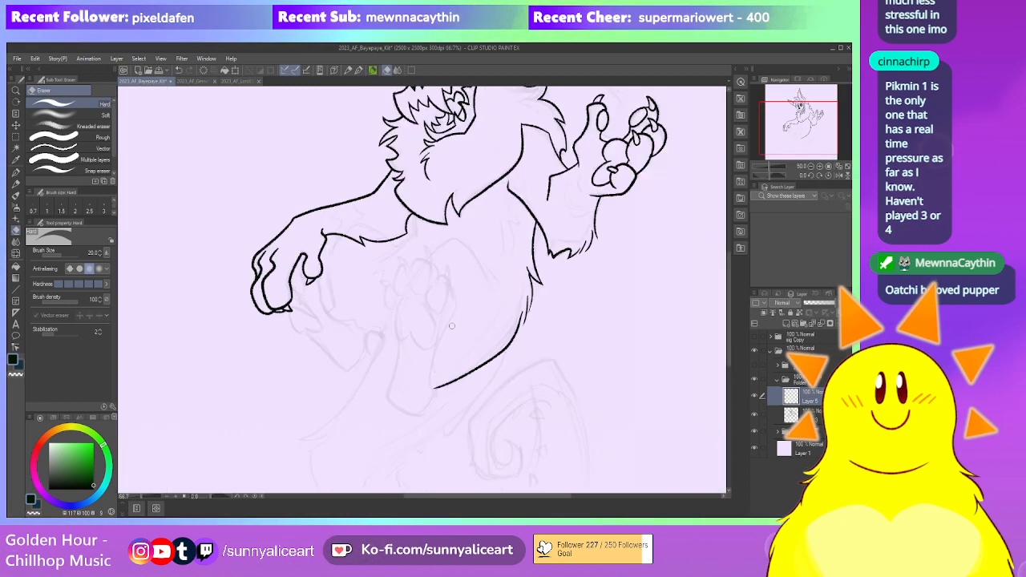
key("p")
left_click_drag(425, 228, 413, 295)
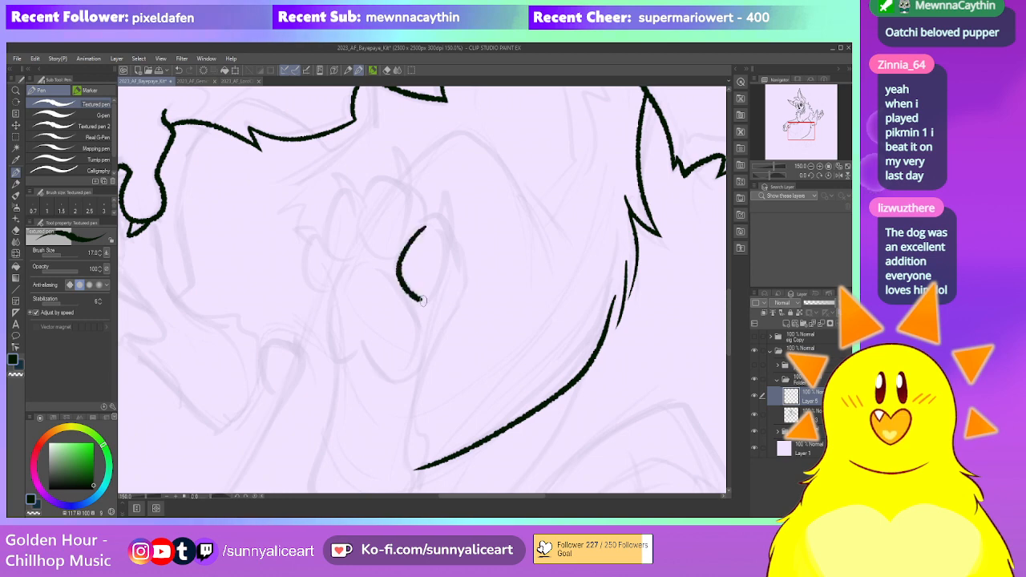
left_click_drag(408, 253, 398, 266)
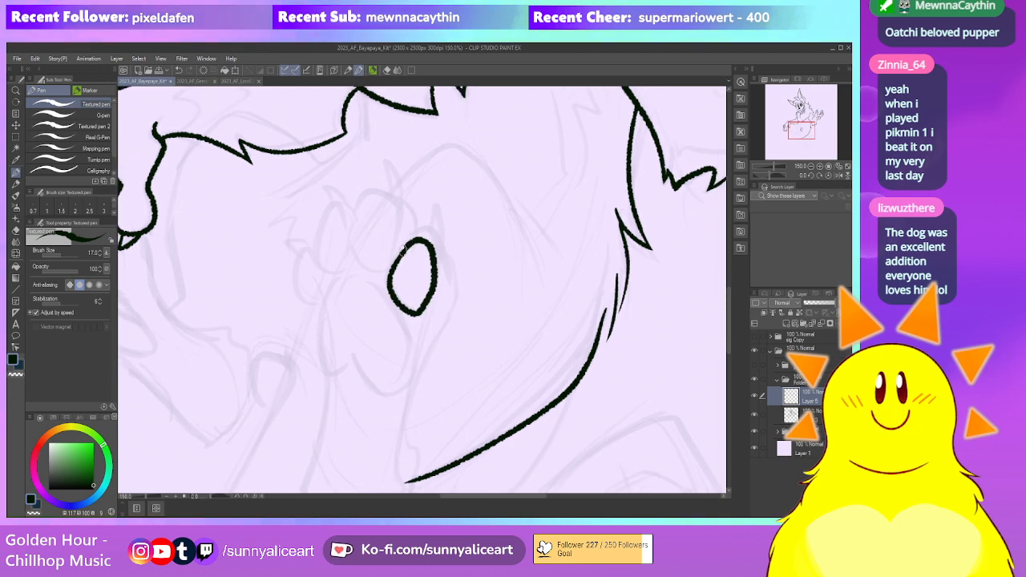
mouse_move(452, 290)
left_mouse_down()
mouse_move(436, 250)
mouse_move(394, 363)
left_mouse_up()
left_click_drag(442, 244, 414, 370)
mouse_move(399, 251)
left_mouse_down()
mouse_move(403, 234)
mouse_move(450, 284)
left_mouse_up()
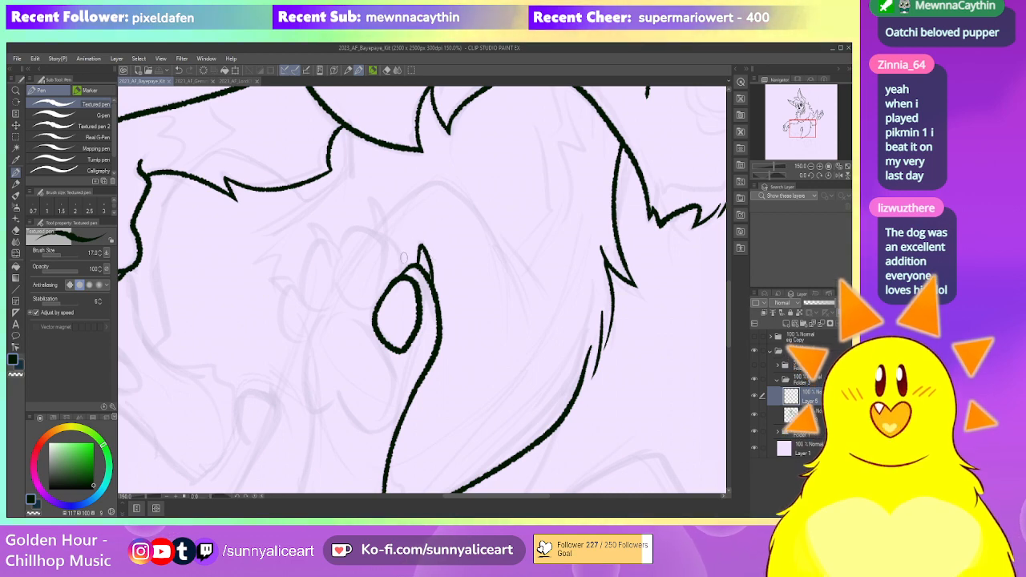
Ink the raised foot's remaining three toes as overlapping oval pads, each topped with a pointed claw
mouse_move(392, 241)
left_mouse_down()
mouse_move(345, 244)
mouse_move(337, 293)
left_mouse_up()
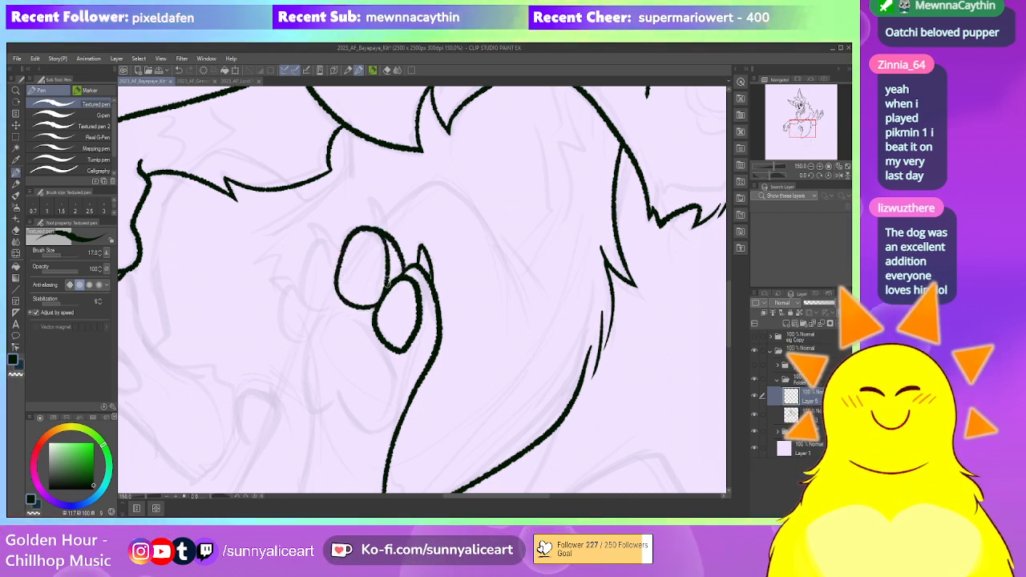
mouse_move(370, 200)
left_mouse_down()
mouse_move(390, 237)
mouse_move(422, 217)
left_mouse_up()
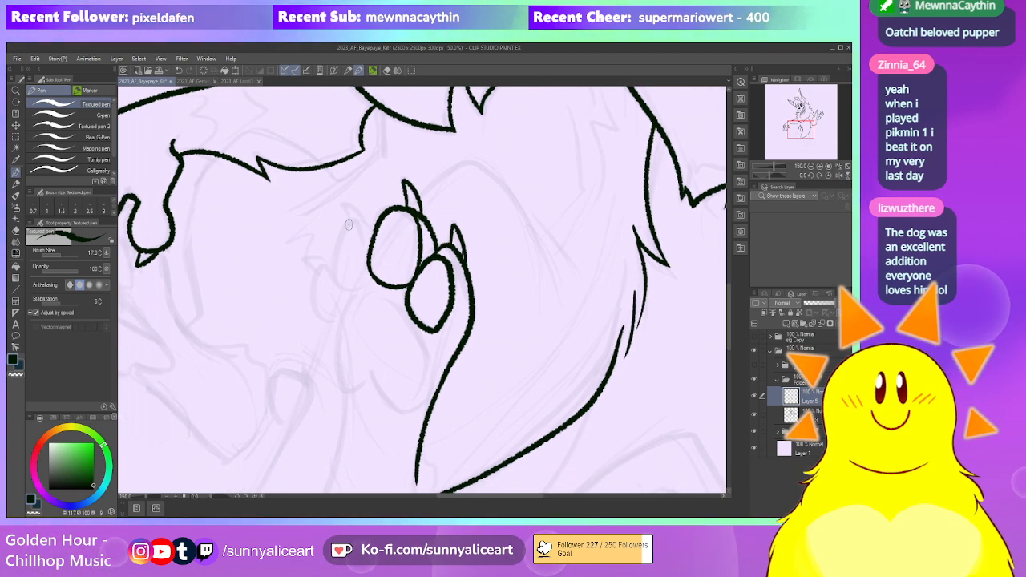
mouse_move(347, 225)
left_mouse_down()
mouse_move(337, 282)
mouse_move(370, 277)
left_mouse_up()
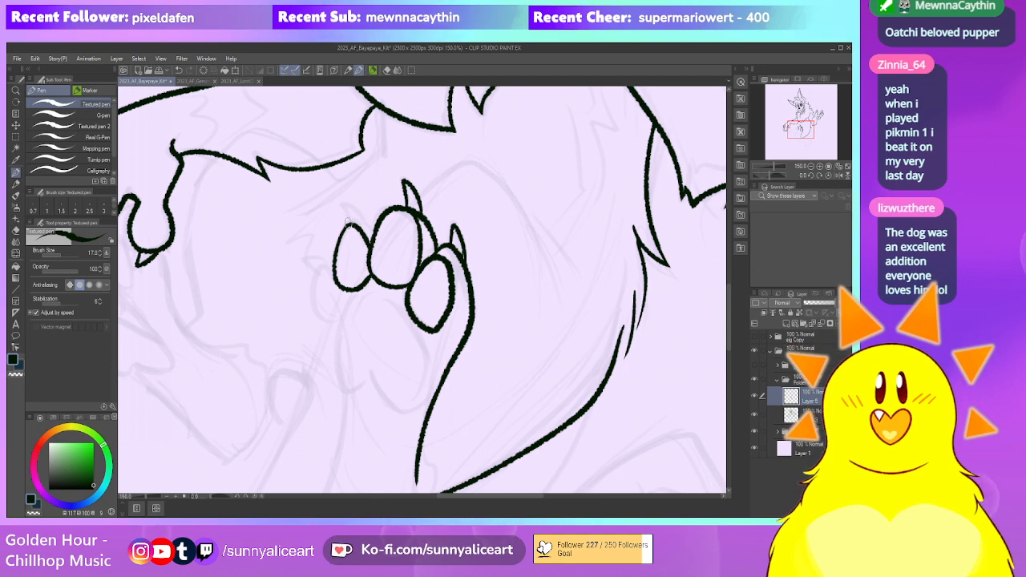
mouse_move(370, 221)
left_mouse_down()
mouse_move(345, 202)
mouse_move(368, 227)
left_mouse_up()
mouse_move(329, 269)
left_mouse_down()
mouse_move(340, 235)
mouse_move(371, 335)
left_mouse_up()
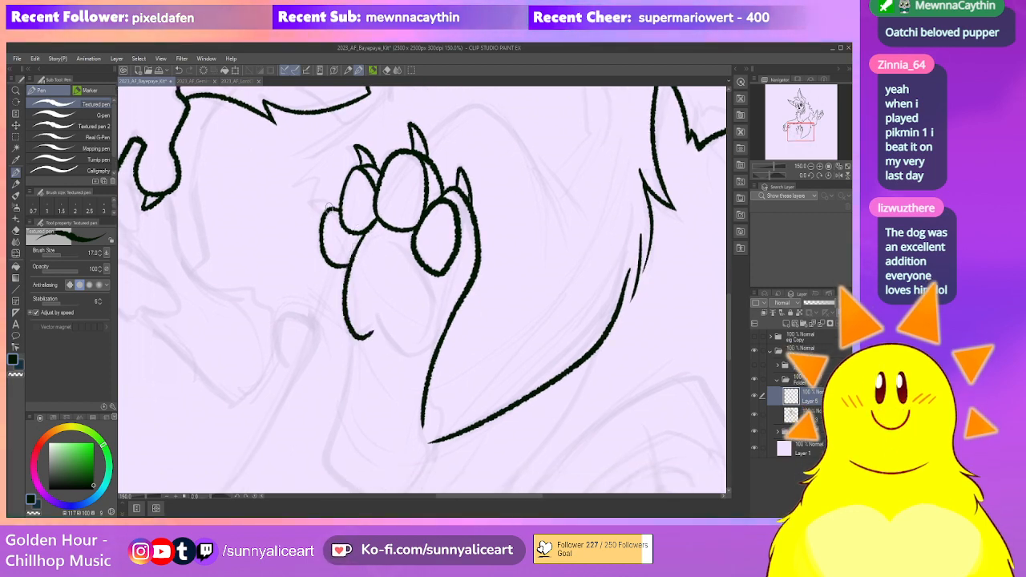
left_click_drag(315, 202, 338, 210)
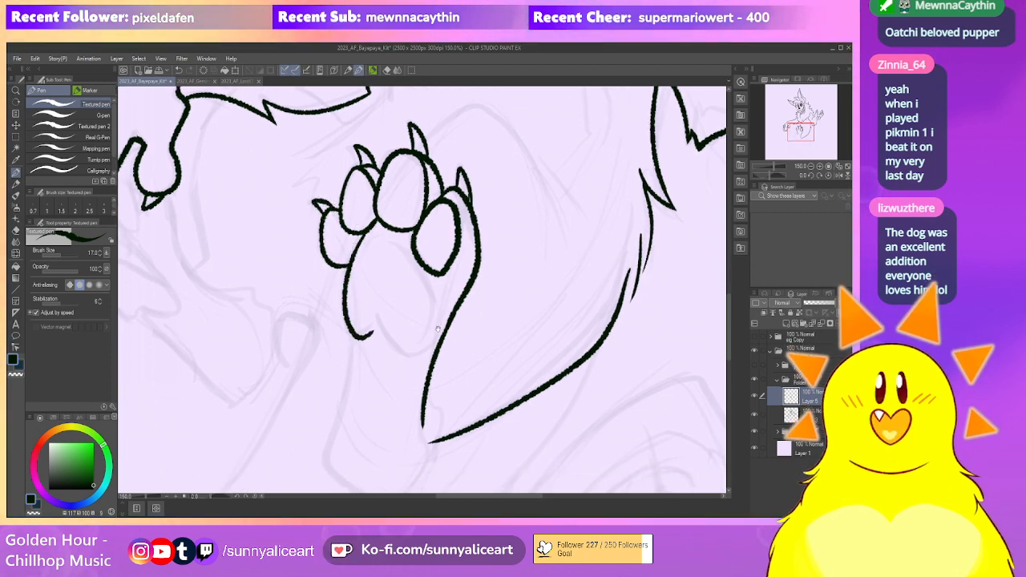
Ink the raised foot's large central pad with an arched top and a rounded lower lobe on the side nearest the ankle line
left_click_drag(359, 255, 420, 204)
mouse_move(358, 249)
left_mouse_down()
mouse_move(412, 240)
mouse_move(416, 190)
left_mouse_up()
key("ctrl+z")
left_click_drag(358, 248, 408, 250)
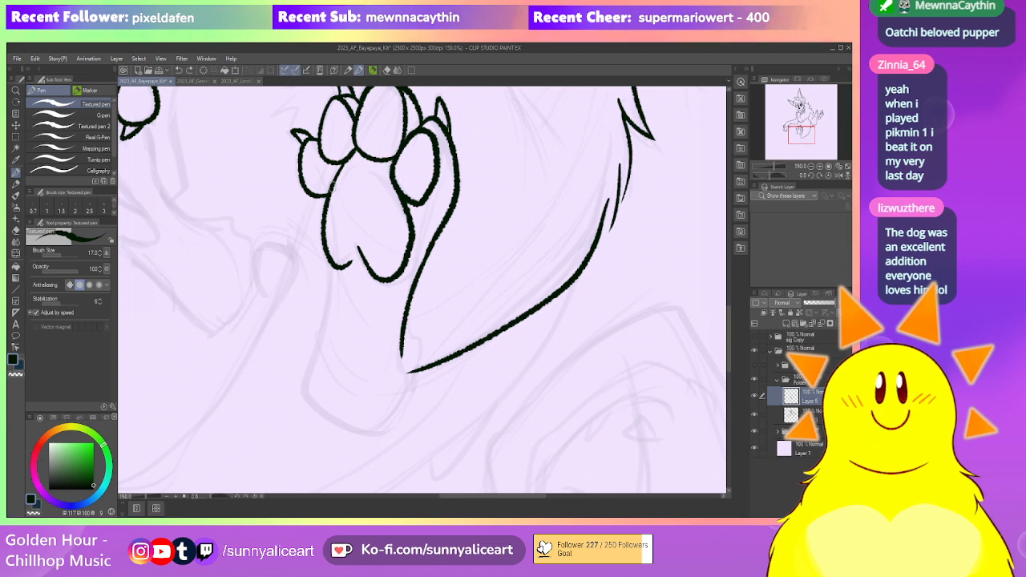
scroll(446, 217, "down", 3)
scroll(436, 140, "up", 3)
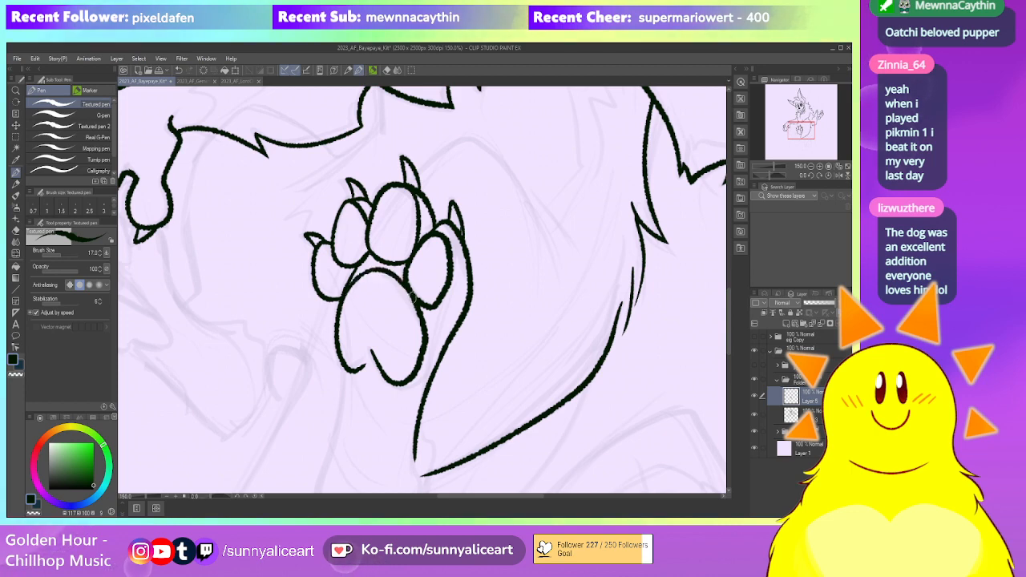
scroll(406, 285, "down", 4)
scroll(433, 273, "up", 3)
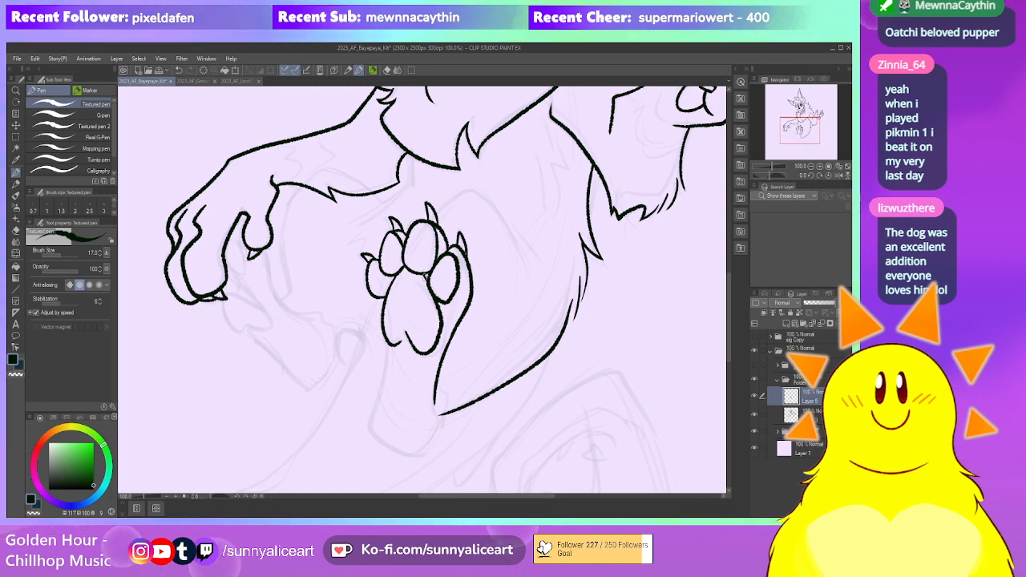
Clean up where the large pad meets the toes, save the file, and close the notch at the pad's lower edge
left_click_drag(454, 333, 449, 314)
scroll(399, 254, "up", 2)
key("e")
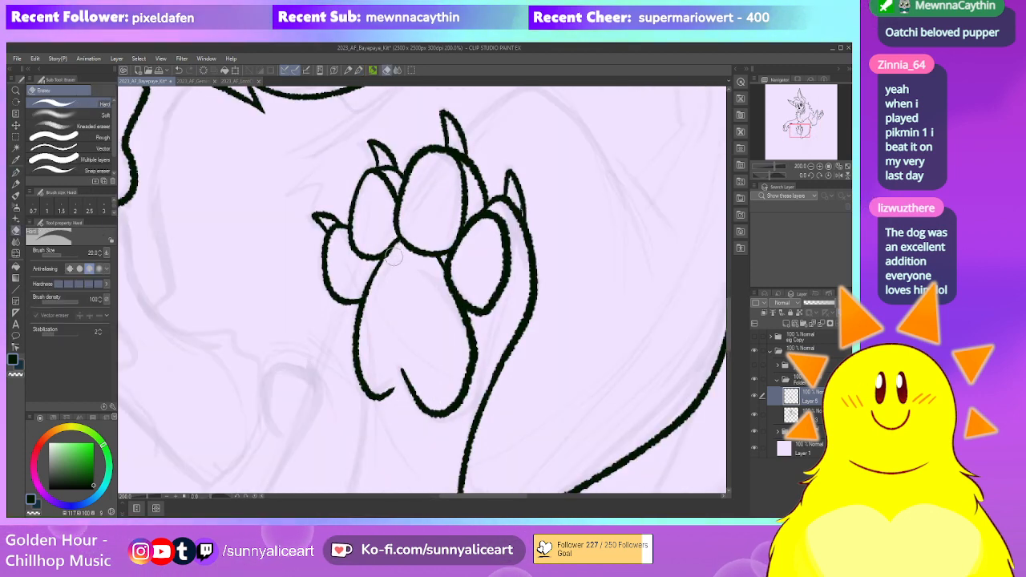
key("p")
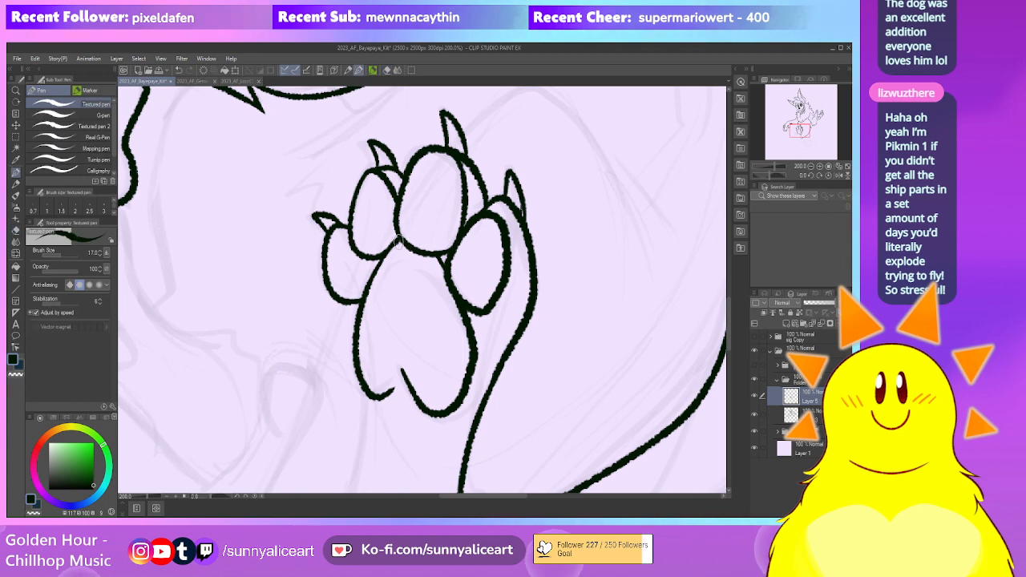
left_click_drag(426, 305, 376, 243)
key("ctrl+s")
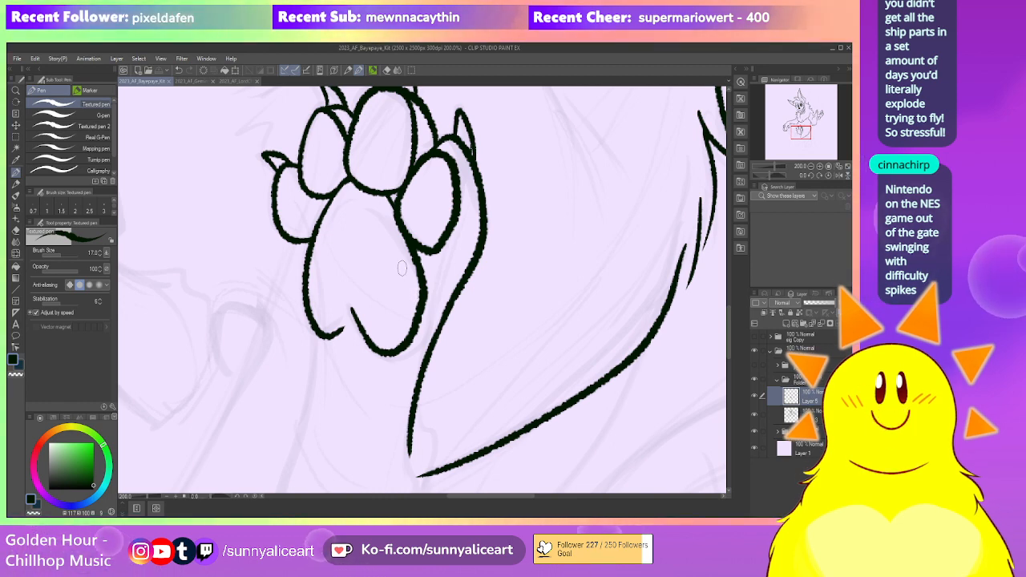
left_click_drag(413, 295, 437, 280)
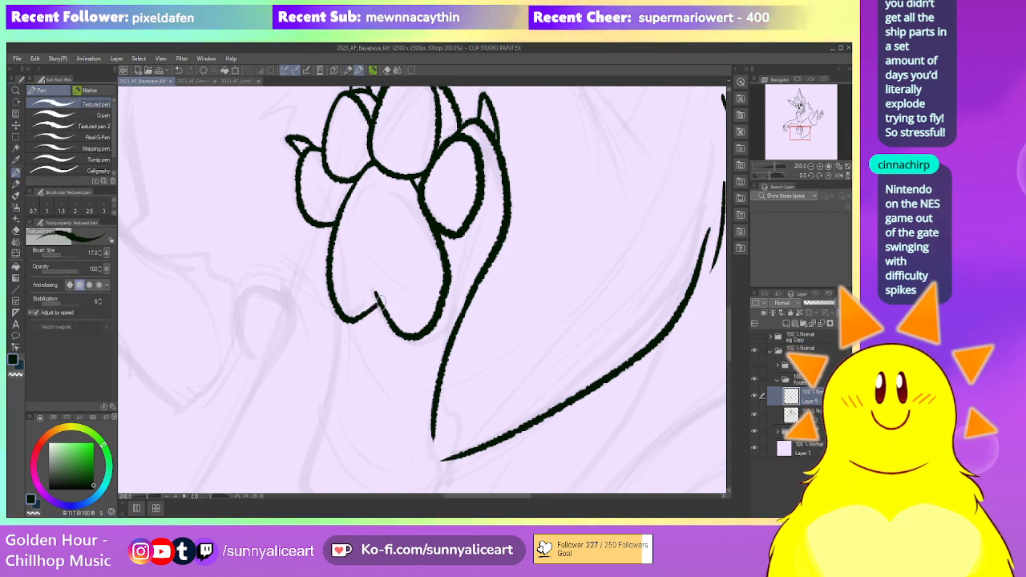
Ink the raised foot's inner side and rounded heel, join them to the outer side, and erase the overshoot at the heel's tip
left_click_drag(470, 351, 422, 283)
scroll(312, 255, "down", 1)
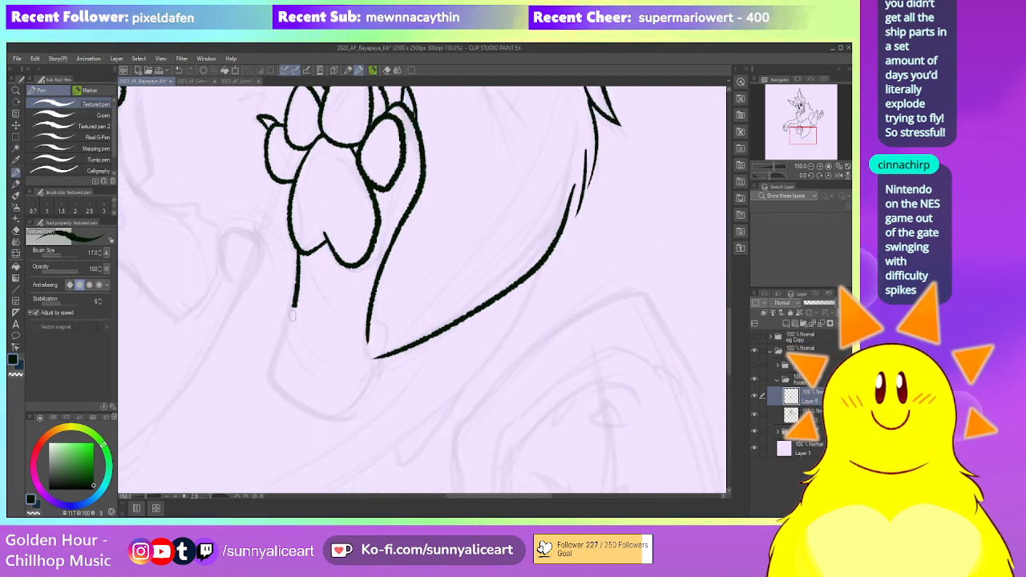
left_click_drag(362, 416, 376, 362)
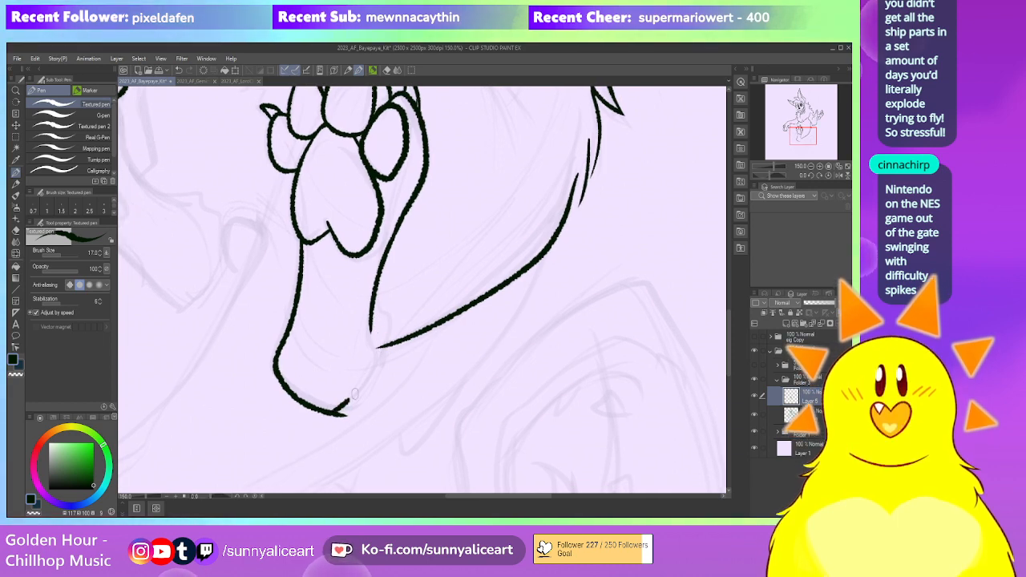
left_click_drag(372, 323, 376, 360)
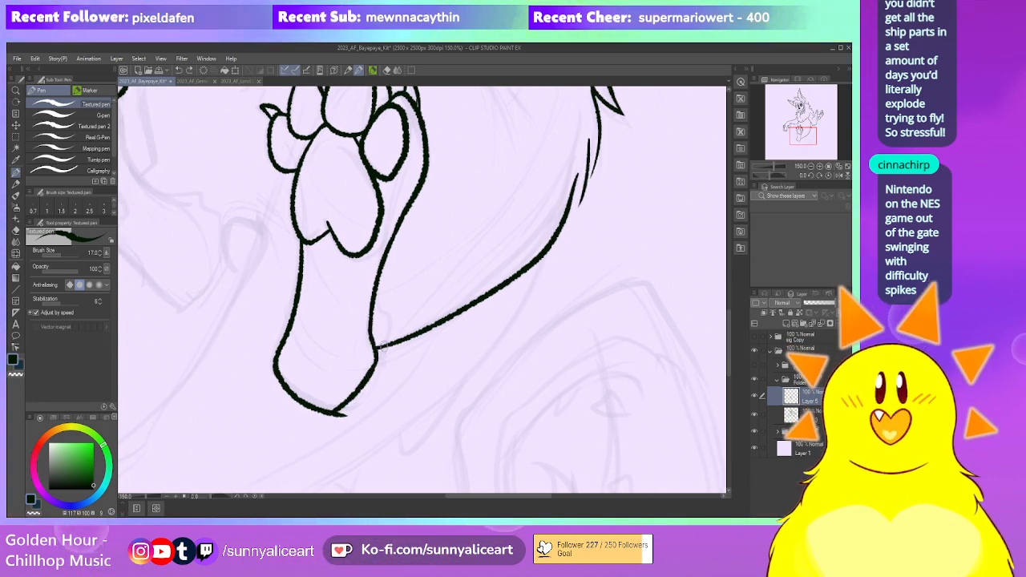
left_click_drag(359, 408, 371, 391)
key("e")
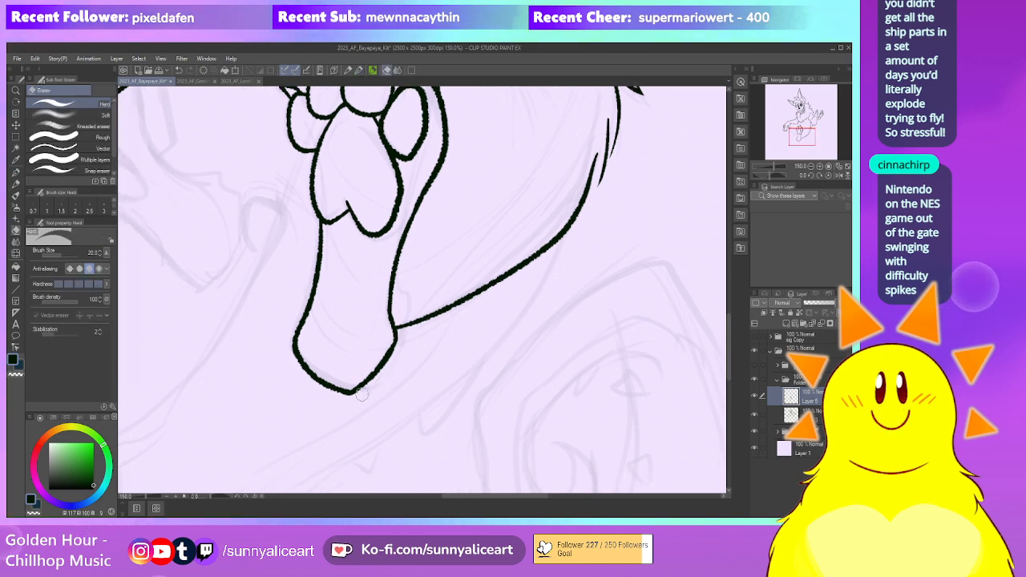
Ink the raised leg's knee as an arch from behind the toes down to the thigh, adding short fur strokes
scroll(489, 340, "down", 3)
left_click_drag(511, 227, 408, 262)
scroll(440, 289, "up", 3)
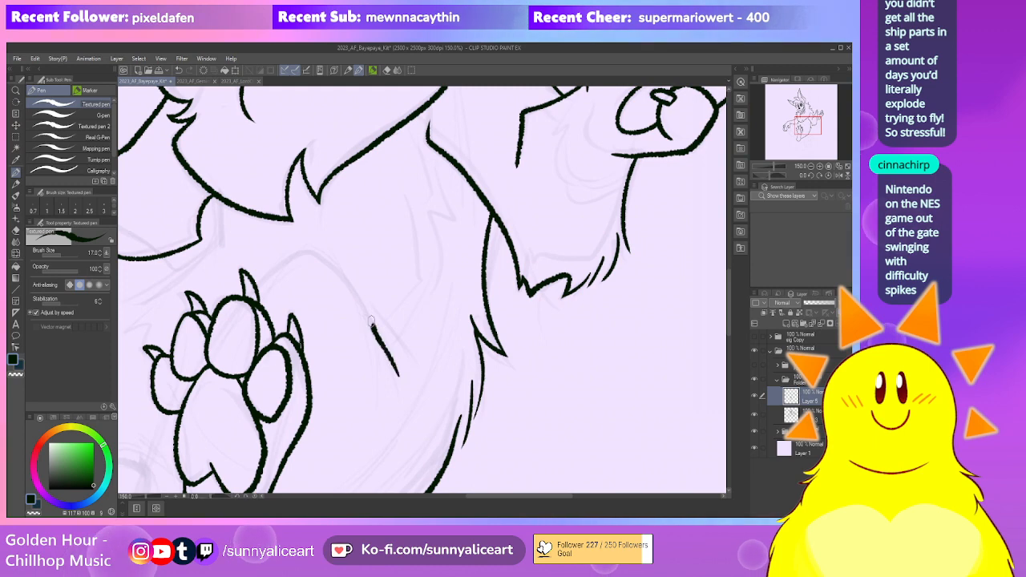
left_click_drag(398, 375, 256, 278)
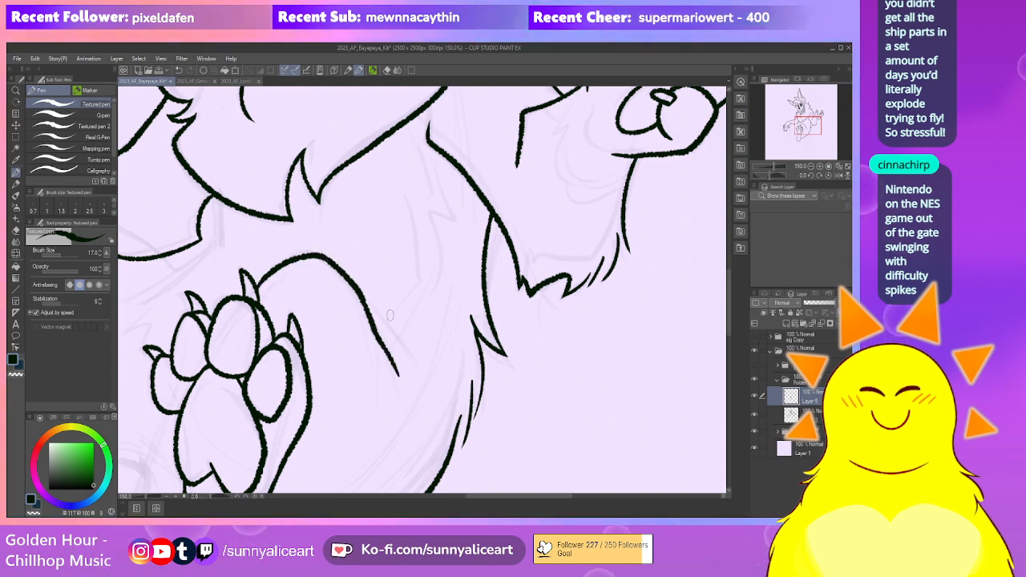
scroll(449, 358, "down", 3)
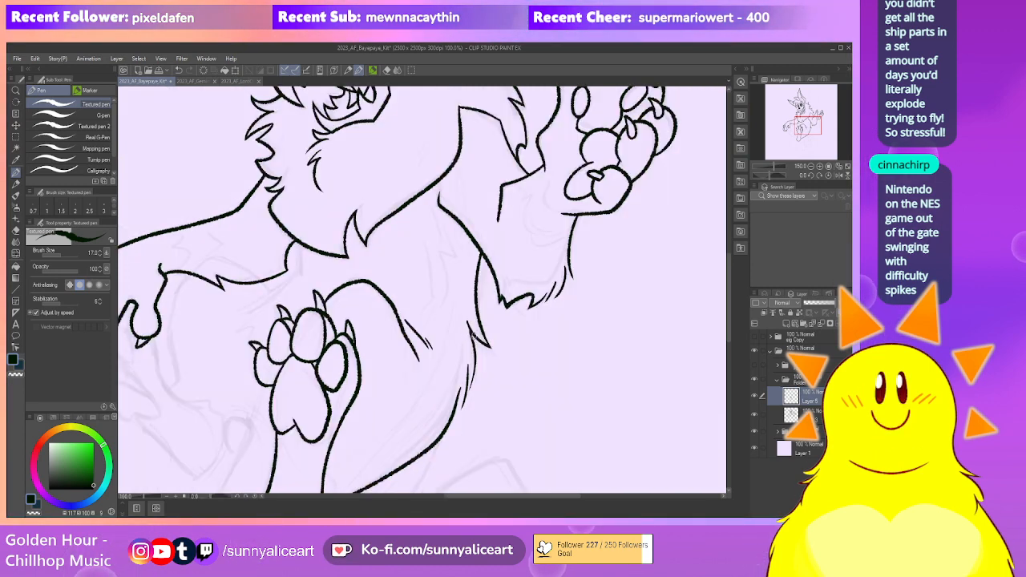
left_click_drag(632, 332, 622, 309)
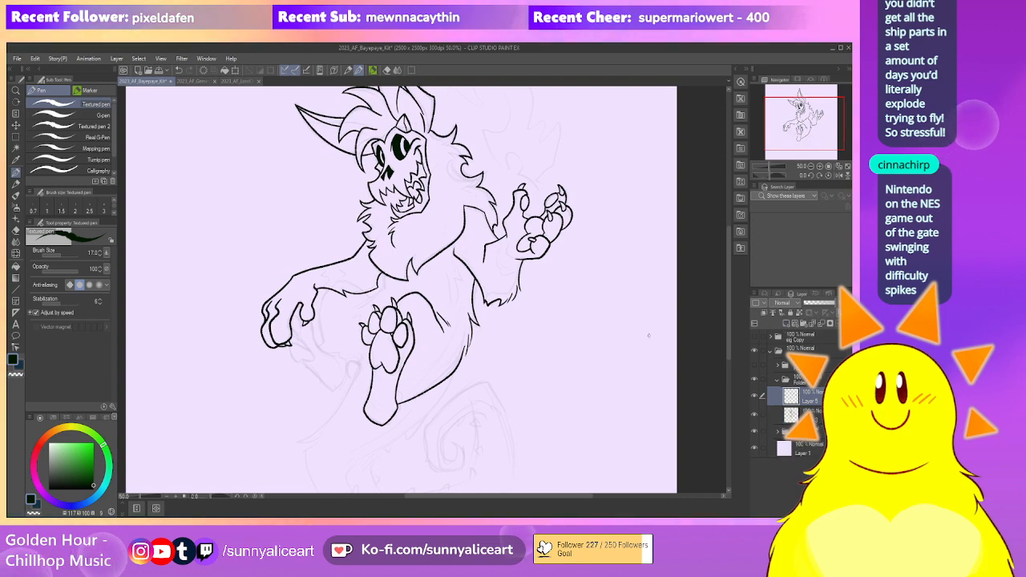
Ink the curved belly line from the chest fur toward the raised foot's toes and erase its overlap at the chest
left_click_drag(489, 365, 463, 319)
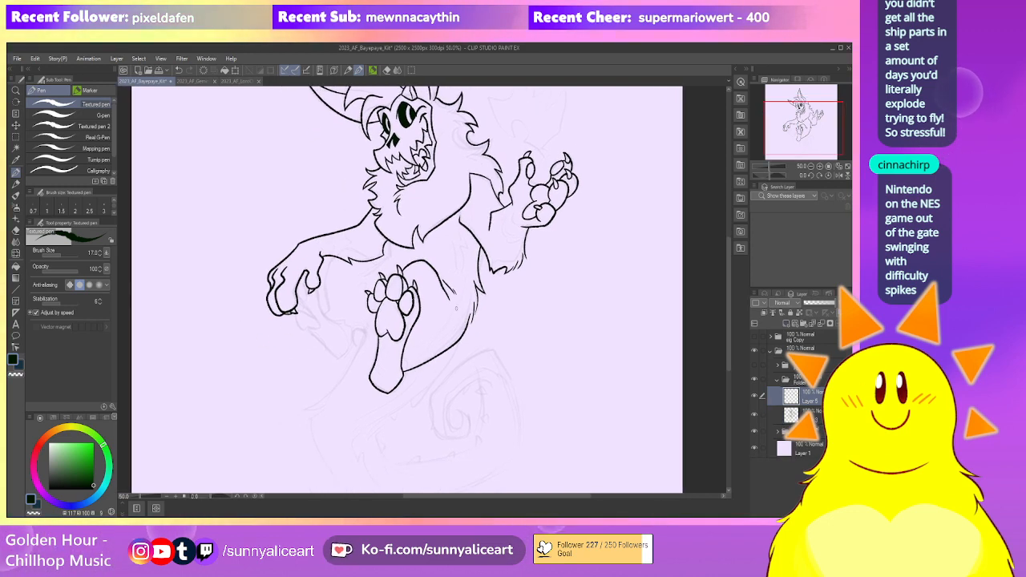
scroll(462, 315, "up", 1)
left_click_drag(495, 349, 472, 352)
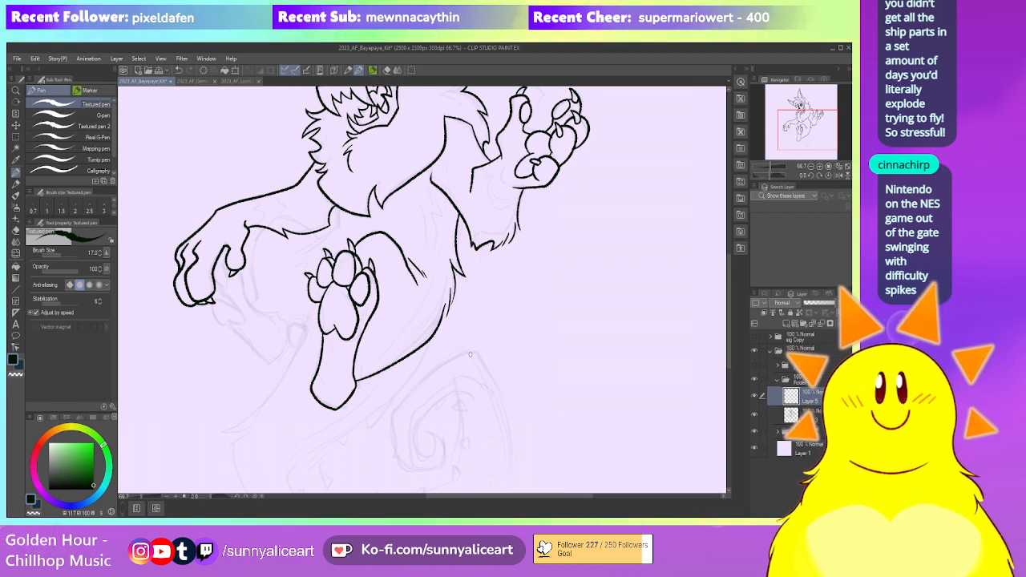
left_click_drag(451, 349, 474, 337)
key("ctrl+plus")
left_click_drag(408, 216, 439, 310)
key("p")
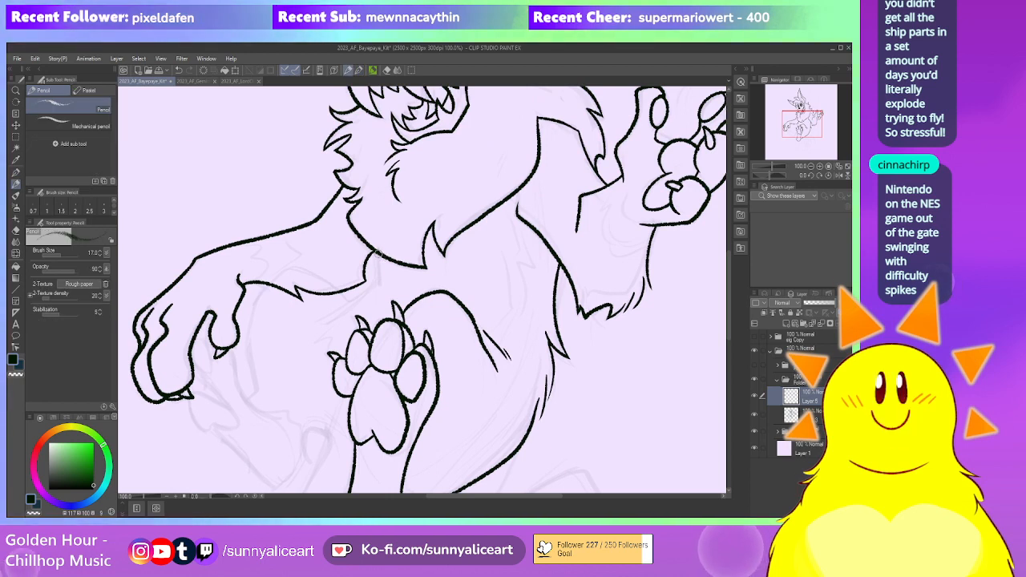
key("p")
mouse_move(383, 271)
left_mouse_down()
mouse_move(395, 256)
mouse_move(393, 278)
left_mouse_up()
key("ctrl+plus")
key("e")
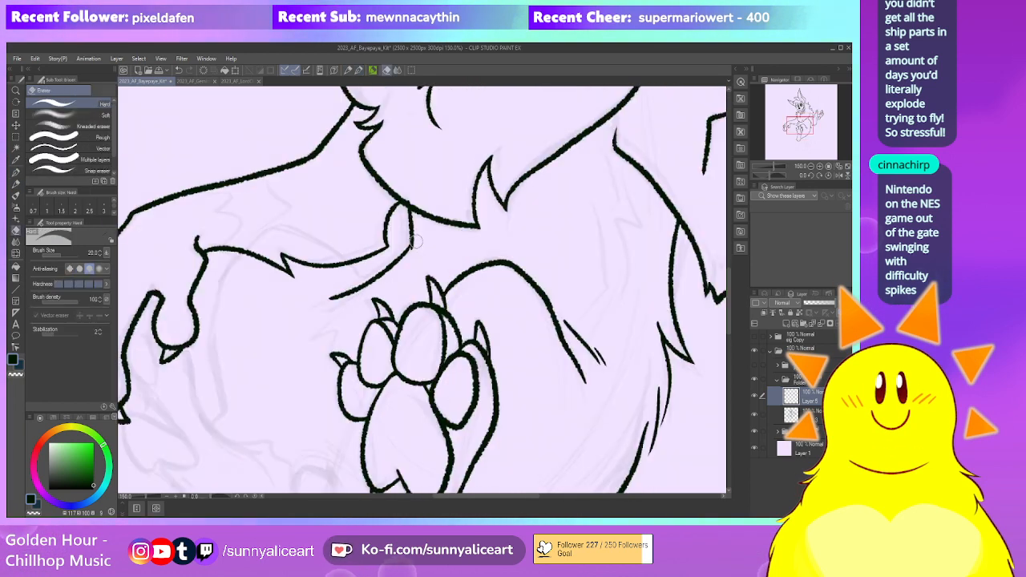
key("p")
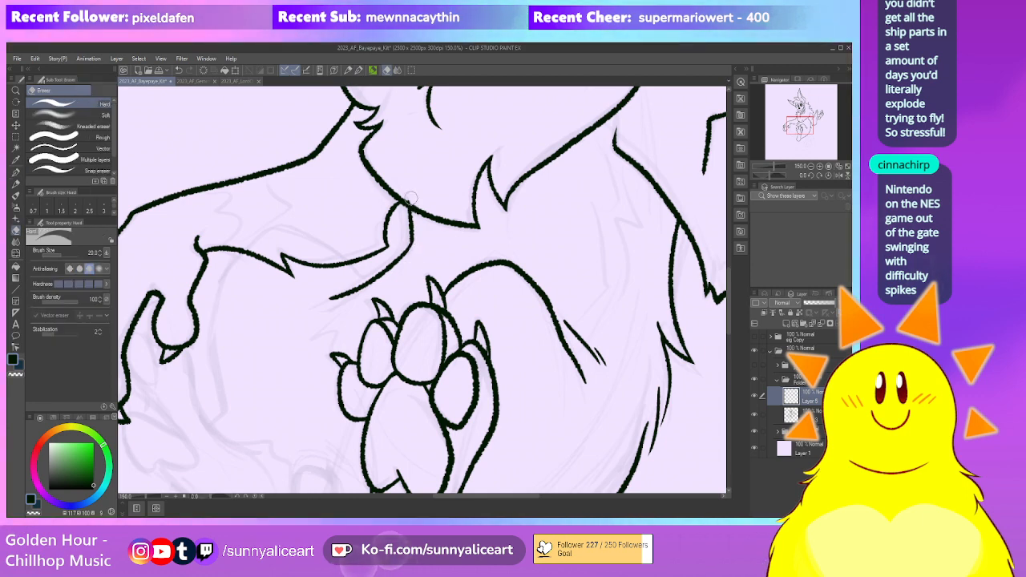
Ink pointed fur tufts between the belly line and the raised foot's toes and tidy their ends with the eraser
left_click_drag(358, 282, 387, 241)
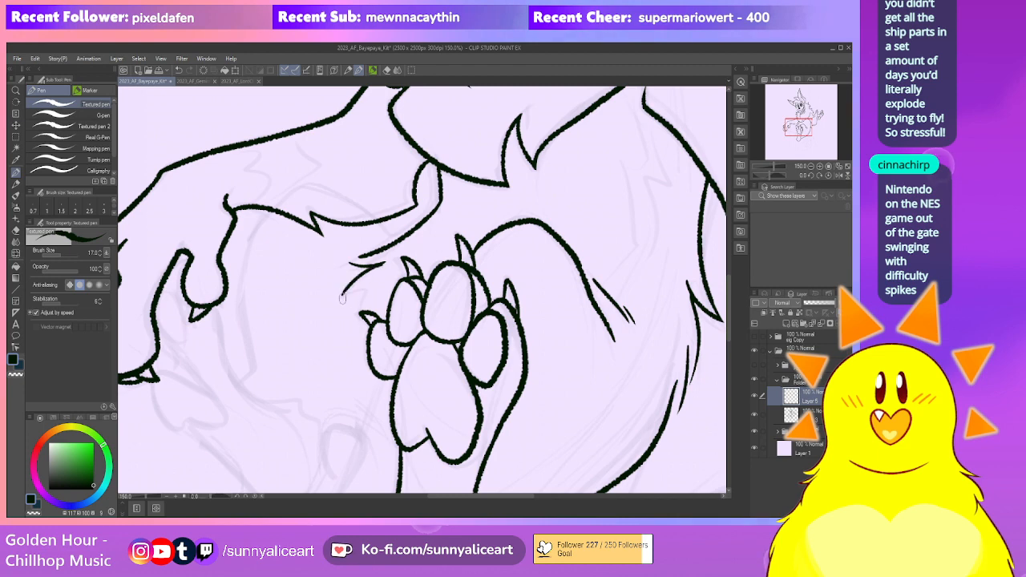
left_click_drag(342, 298, 370, 290)
key("e")
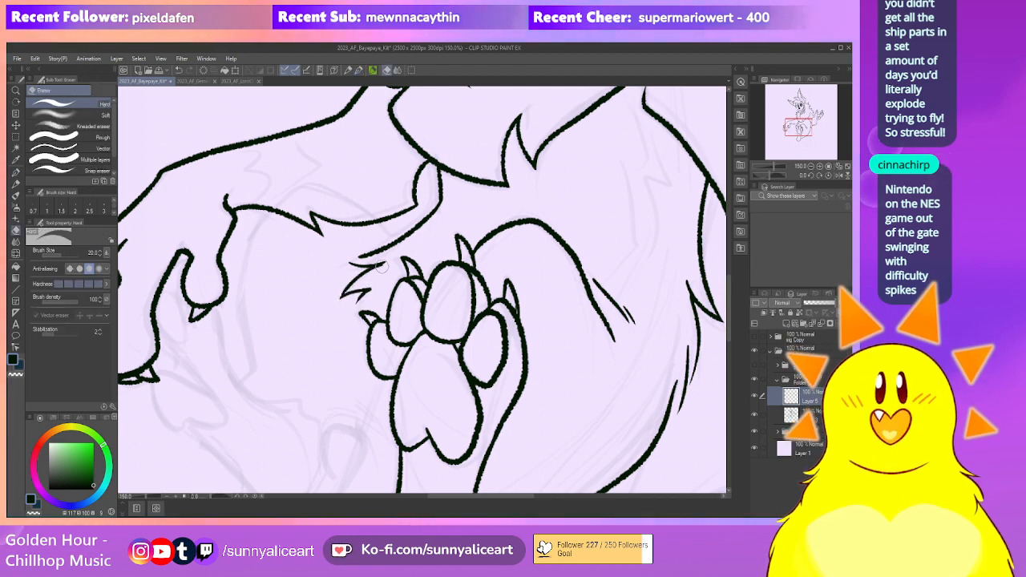
scroll(457, 273, "down", 2)
left_click_drag(457, 273, 444, 337)
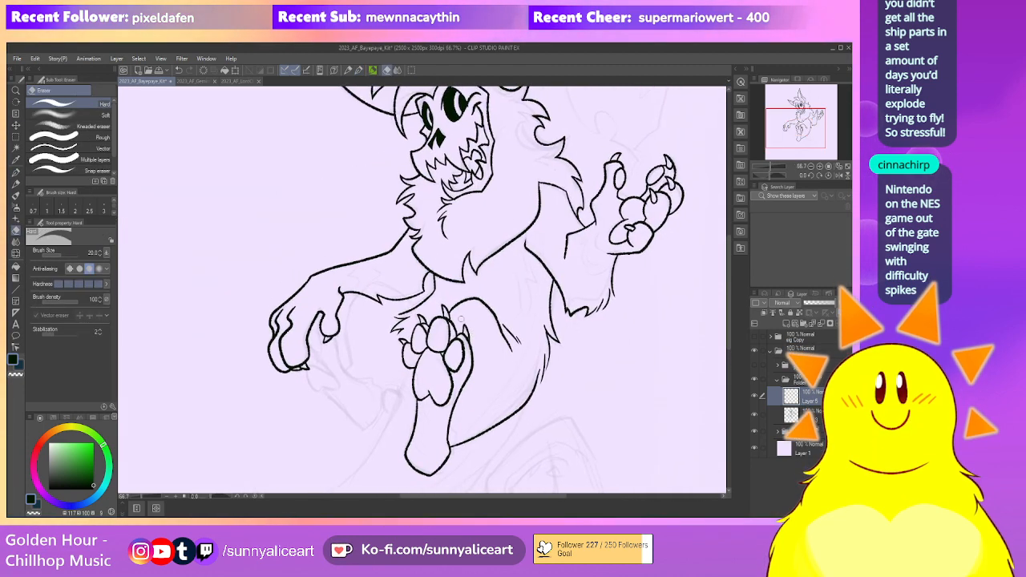
Ink a short belly line beneath the lowered arm and the far leg's two edges running down from the arm and thumb
scroll(444, 337, "up", 2)
key("p")
left_click_drag(369, 287, 400, 298)
left_click_drag(337, 297, 422, 208)
left_click_drag(341, 188, 330, 200)
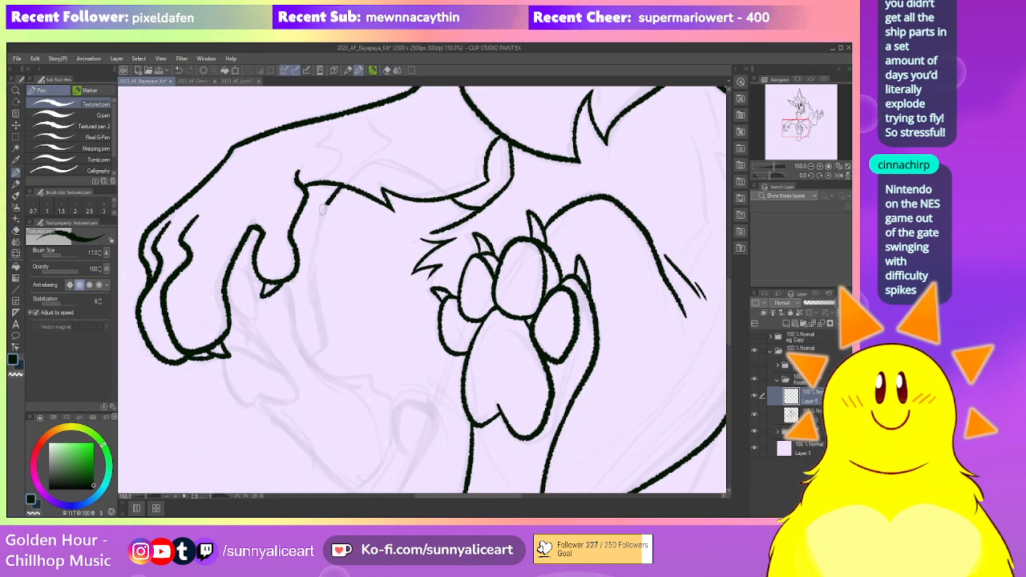
left_click_drag(325, 341, 347, 290)
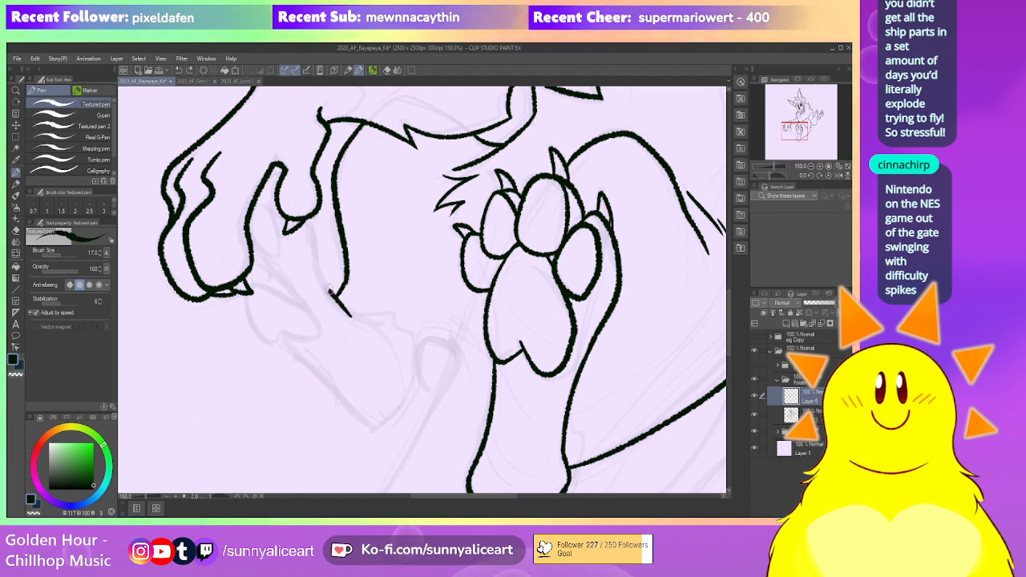
left_click_drag(341, 215, 348, 254)
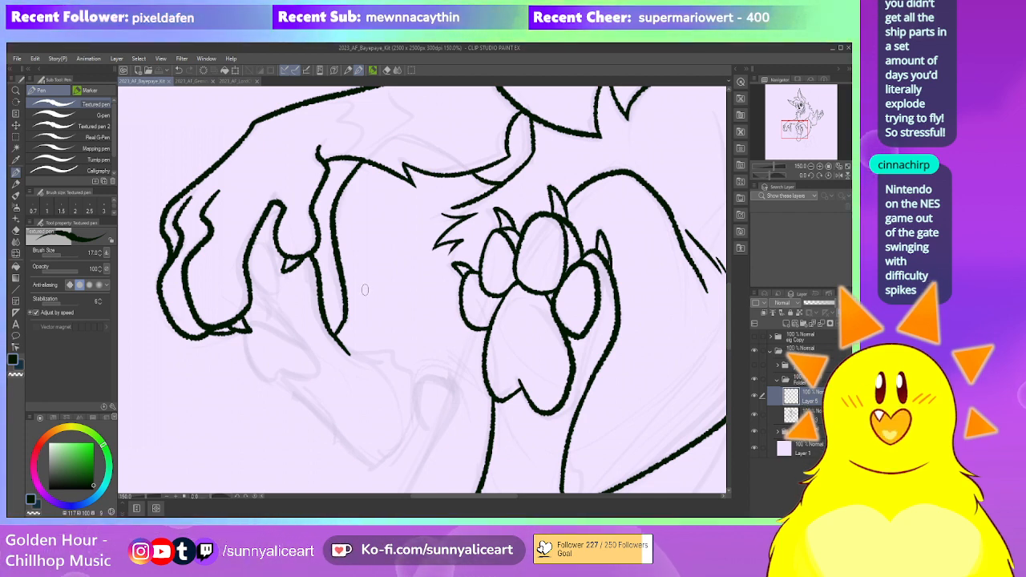
Ink the far foot's toe and oval pad between the lowered hand's fingers, plus the larger notched pad below the hand
mouse_move(263, 261)
left_mouse_down()
mouse_move(295, 259)
mouse_move(287, 298)
left_mouse_up()
left_click_drag(294, 222, 310, 226)
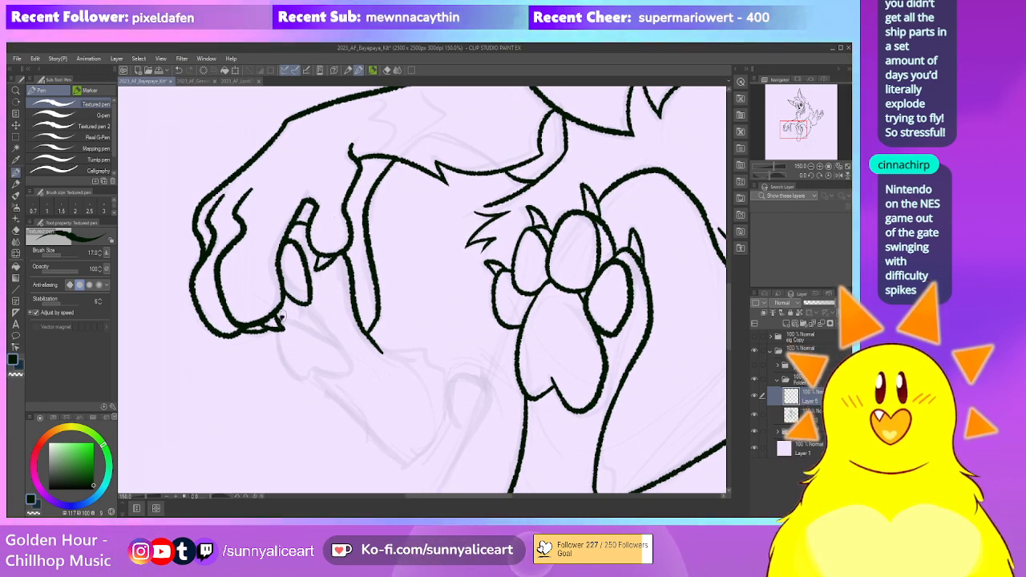
left_click_drag(279, 318, 355, 363)
scroll(274, 310, "down", 1)
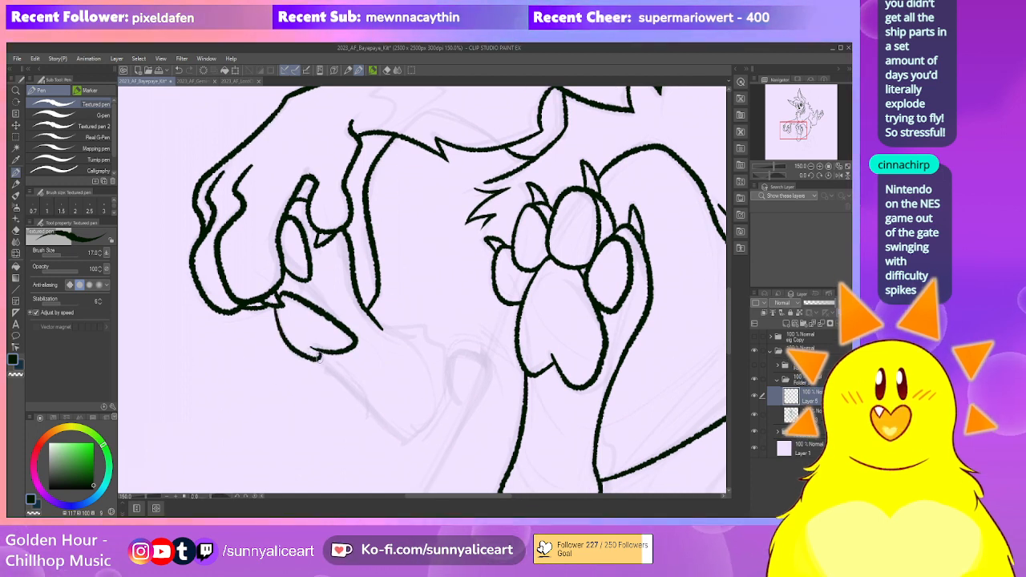
Ink the far foot's sole from the large pad to the pointed heel and up into the curved ankle
mouse_move(319, 359)
left_mouse_down()
mouse_move(252, 295)
mouse_move(373, 343)
left_mouse_up()
mouse_move(434, 317)
left_mouse_down()
mouse_move(405, 351)
mouse_move(377, 324)
mouse_move(359, 362)
mouse_move(355, 337)
mouse_move(353, 367)
left_mouse_up()
key("ctrl+z")
mouse_move(395, 336)
left_mouse_down()
mouse_move(356, 351)
mouse_move(354, 369)
mouse_move(391, 346)
left_mouse_up()
scroll(391, 346, "down", 3)
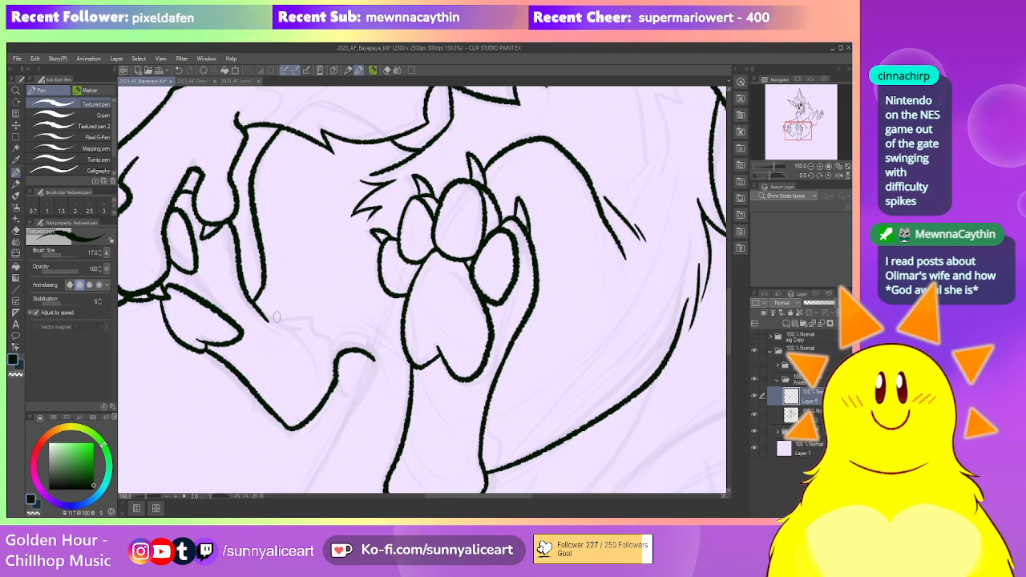
scroll(422, 314, "up", 4)
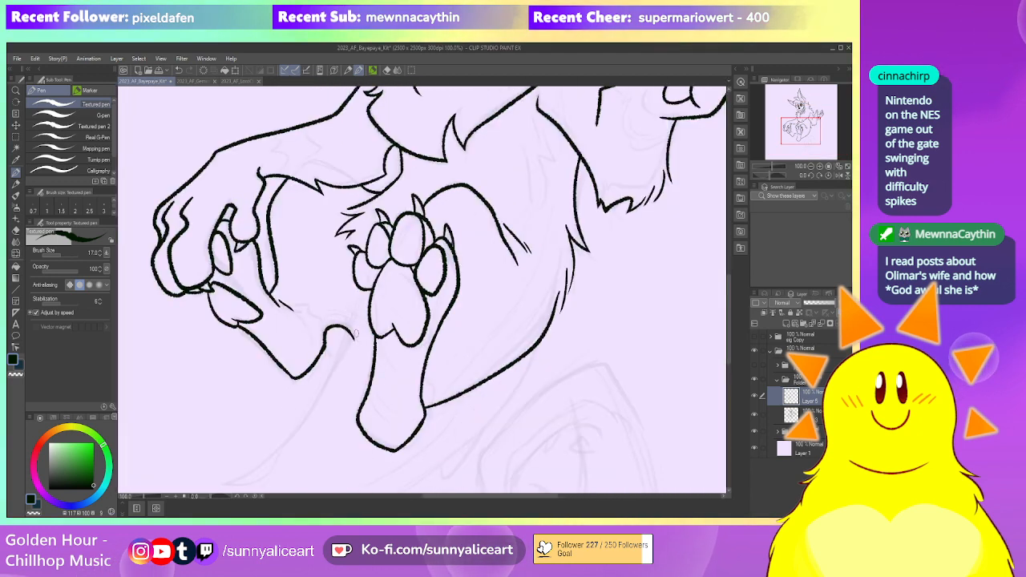
Ink the tail's two edges, one sweeping down from the near thigh and the other down from the far leg's ankle
scroll(502, 340, "down", 1)
scroll(502, 340, "down", 2)
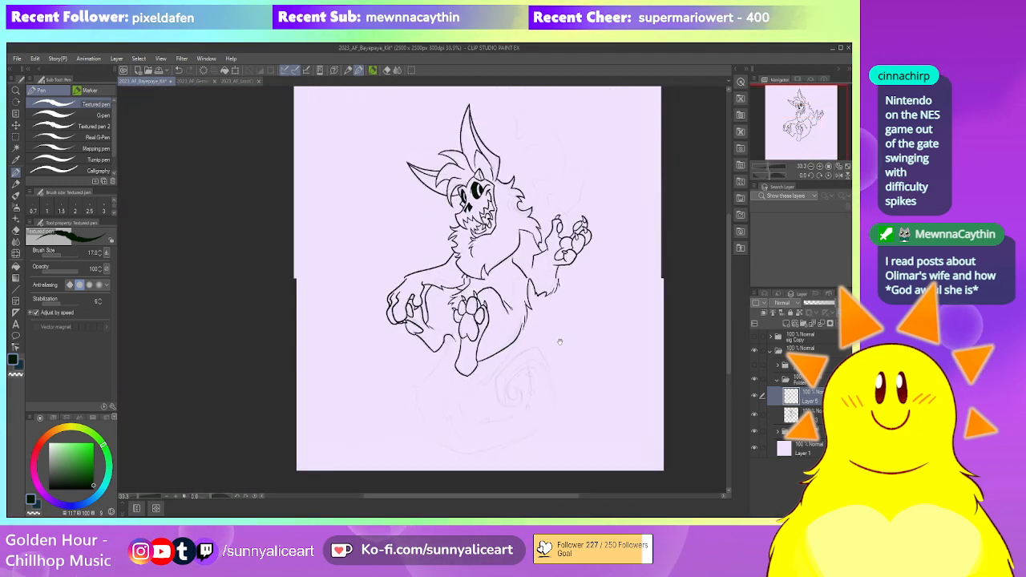
scroll(446, 273, "up", 2)
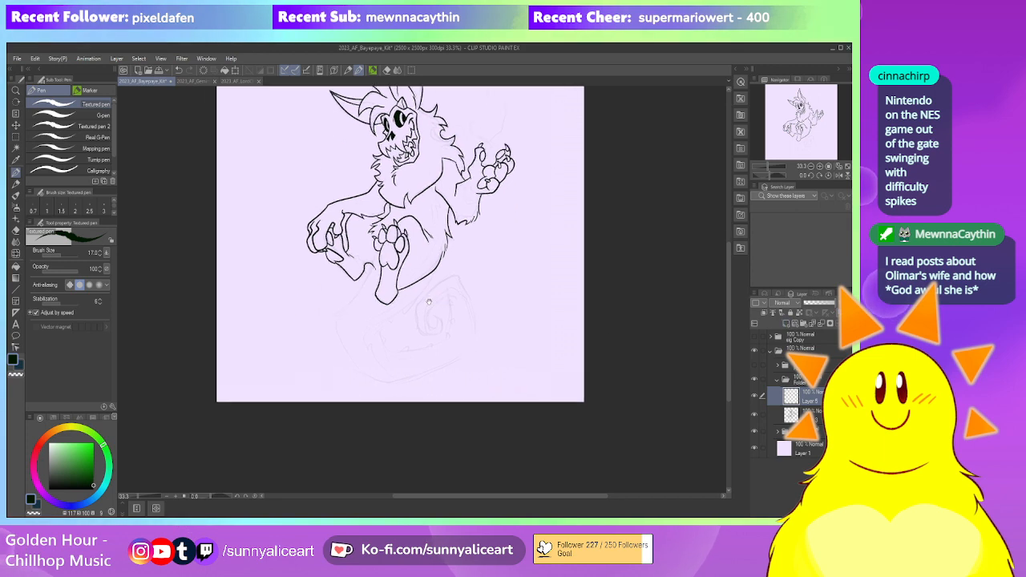
key("p")
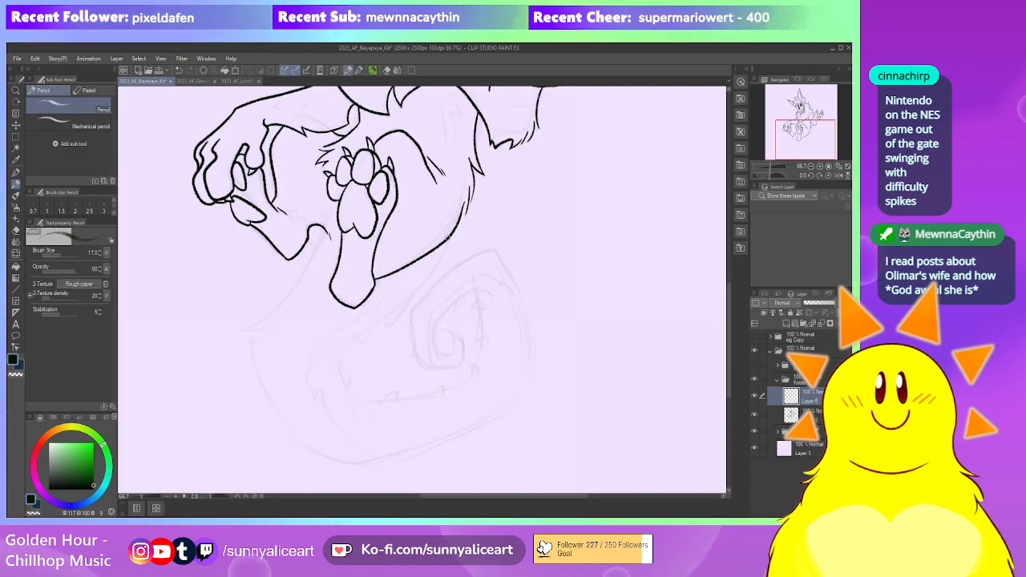
key("p")
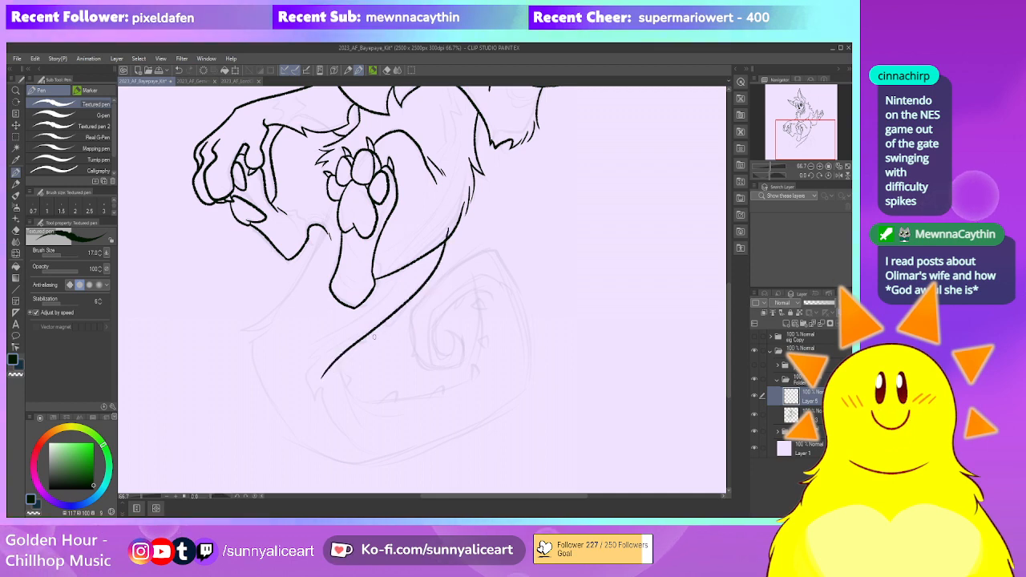
left_click_drag(427, 280, 330, 376)
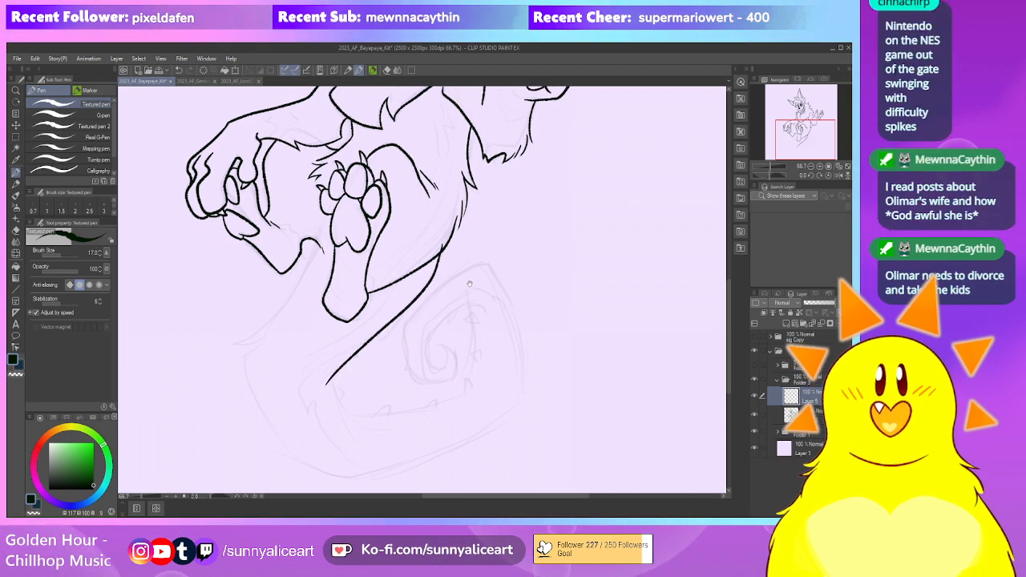
left_click_drag(482, 298, 508, 278)
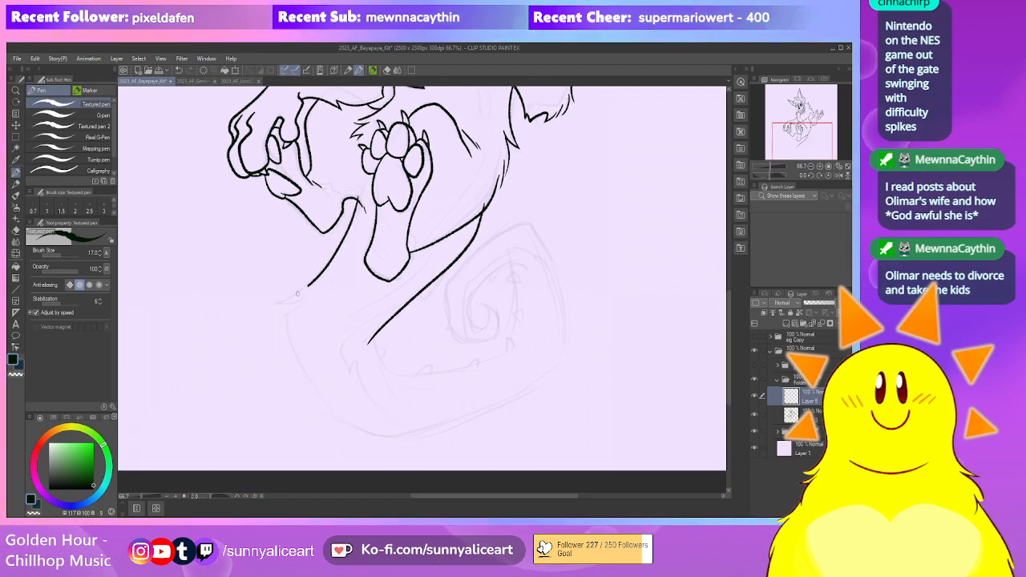
Ink a pointed fur tuft at the tail's first bend and its outer edge curving downward, tidying the tuft with the eraser
scroll(362, 188, "up", 2)
key("e")
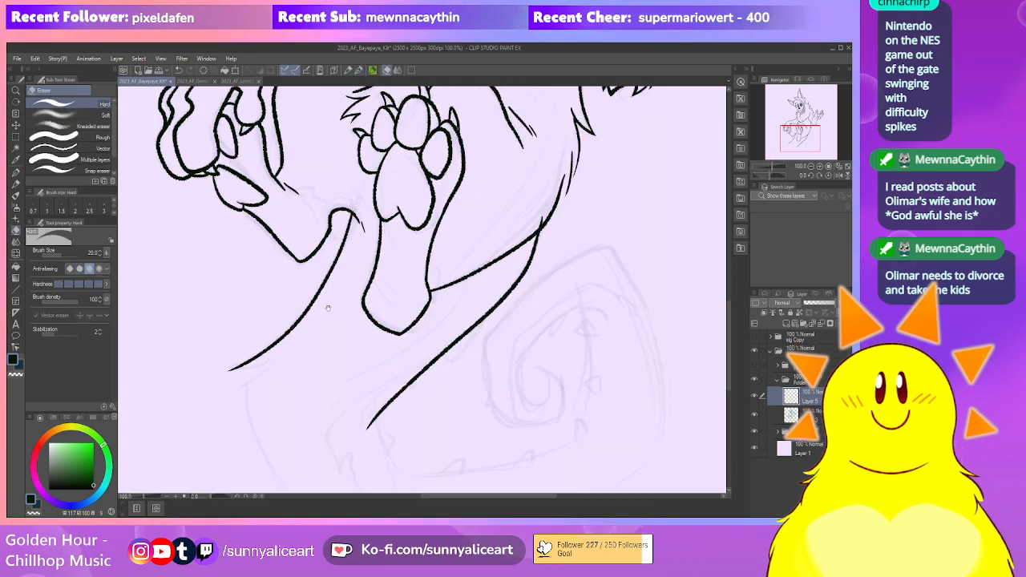
scroll(327, 305, "up", 1)
key("p")
mouse_move(262, 297)
left_mouse_down()
mouse_move(304, 288)
mouse_move(292, 278)
mouse_move(307, 396)
left_mouse_up()
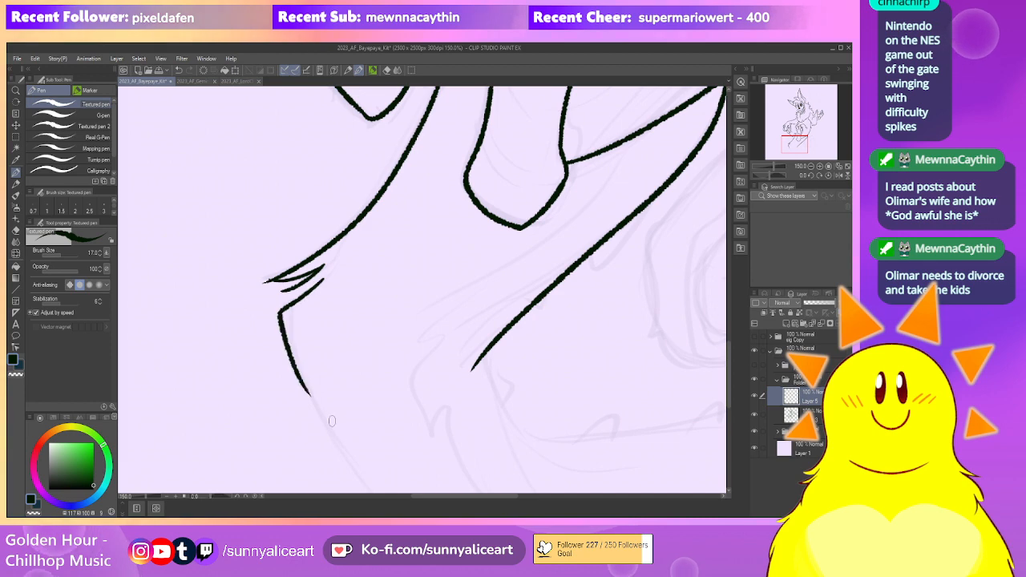
scroll(358, 367, "down", 2)
mouse_move(379, 345)
left_mouse_down()
mouse_move(314, 259)
mouse_move(333, 417)
left_mouse_up()
scroll(309, 255, "up", 1)
scroll(343, 313, "up", 1)
key("e")
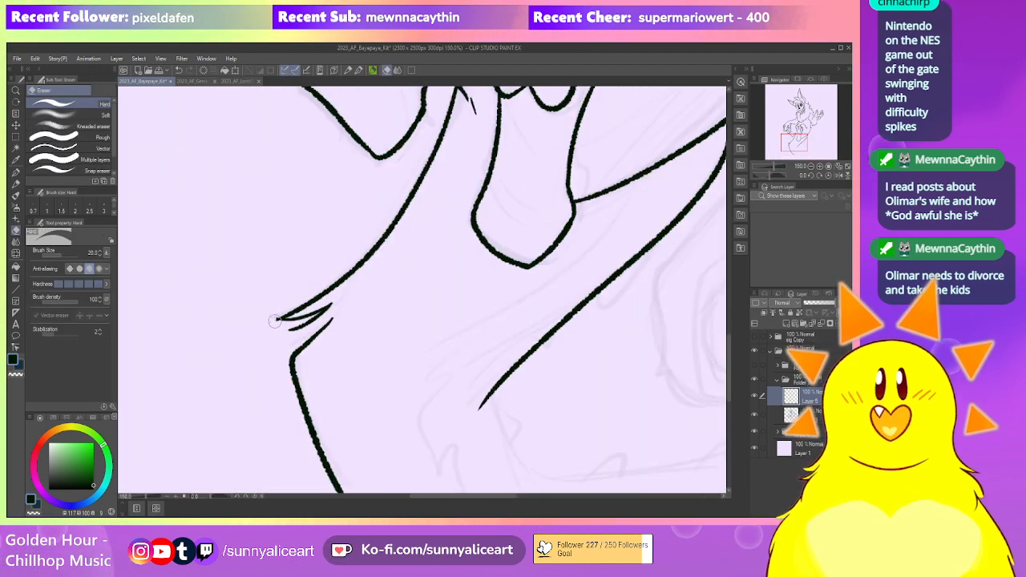
Ink a short curve continuing the tail's inner edge past the first bend and trim its start with the eraser
scroll(476, 231, "down", 2)
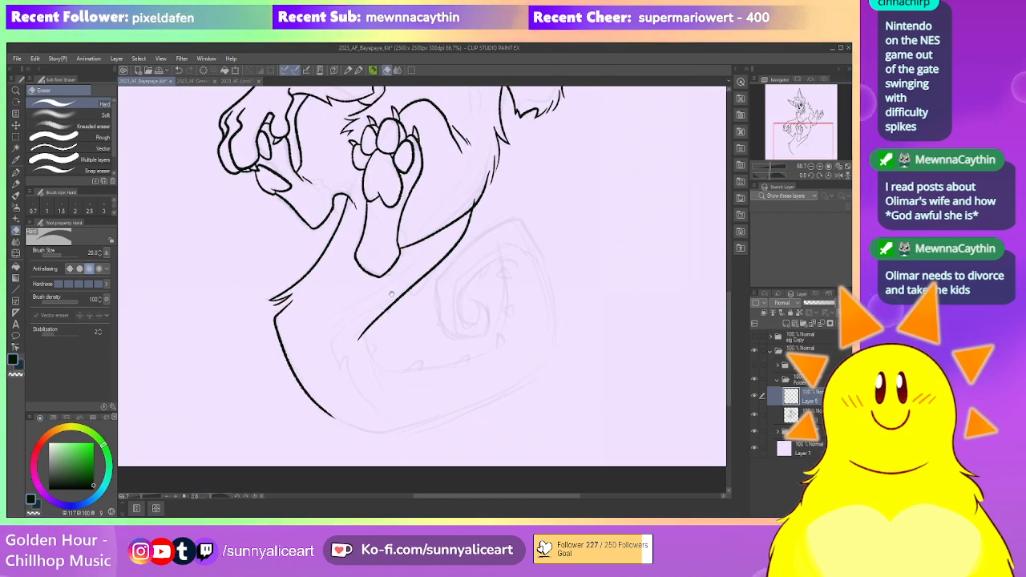
left_click_drag(404, 332, 391, 321)
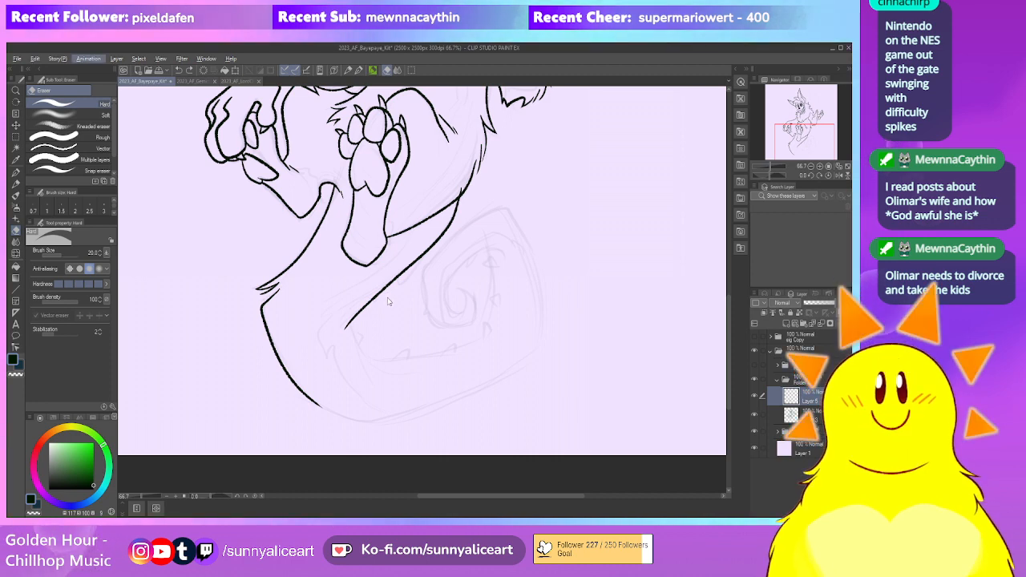
scroll(393, 315, "up", 3)
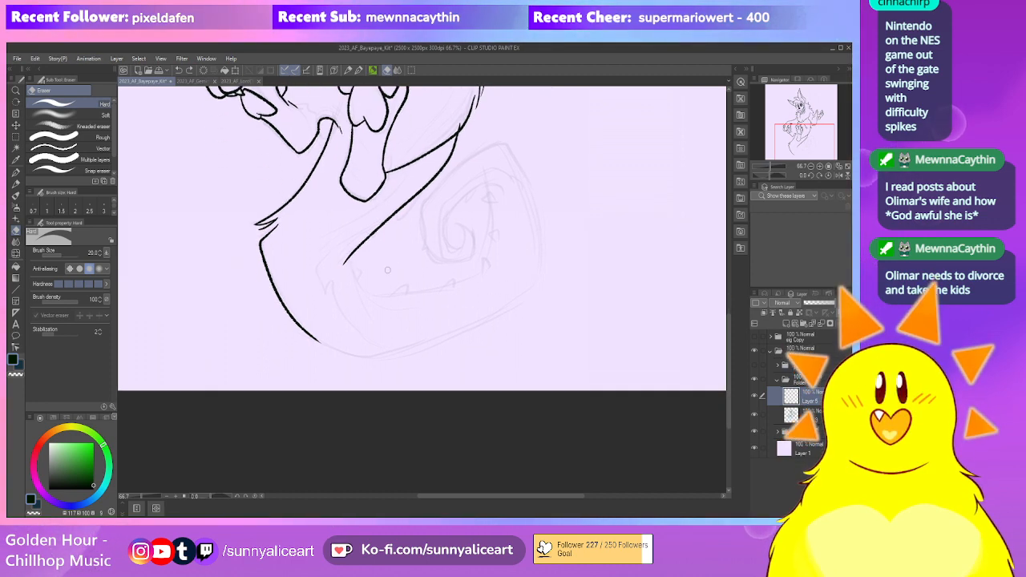
scroll(557, 321, "down", 1)
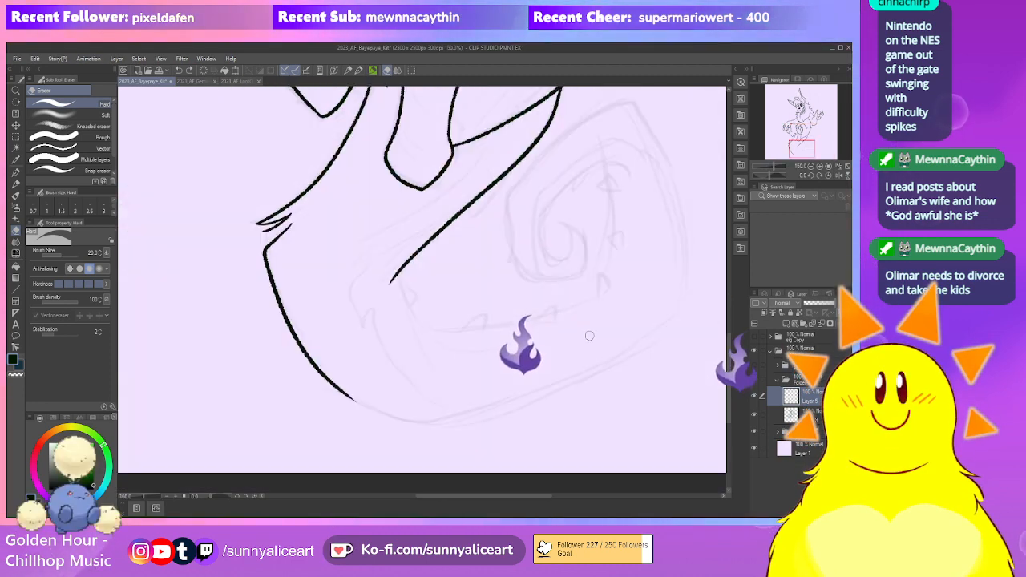
left_click(786, 323)
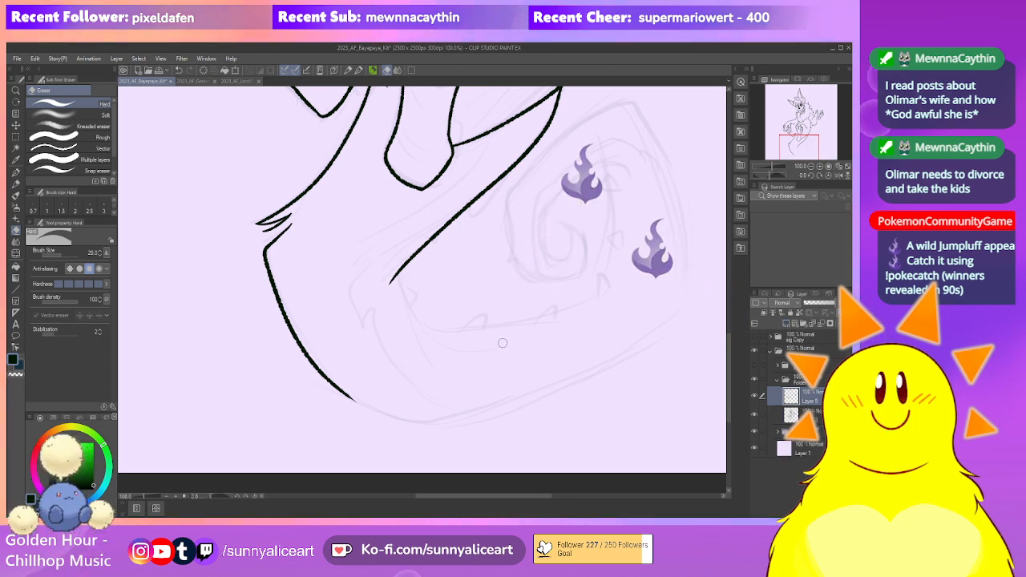
left_click_drag(483, 318, 433, 311)
key("p")
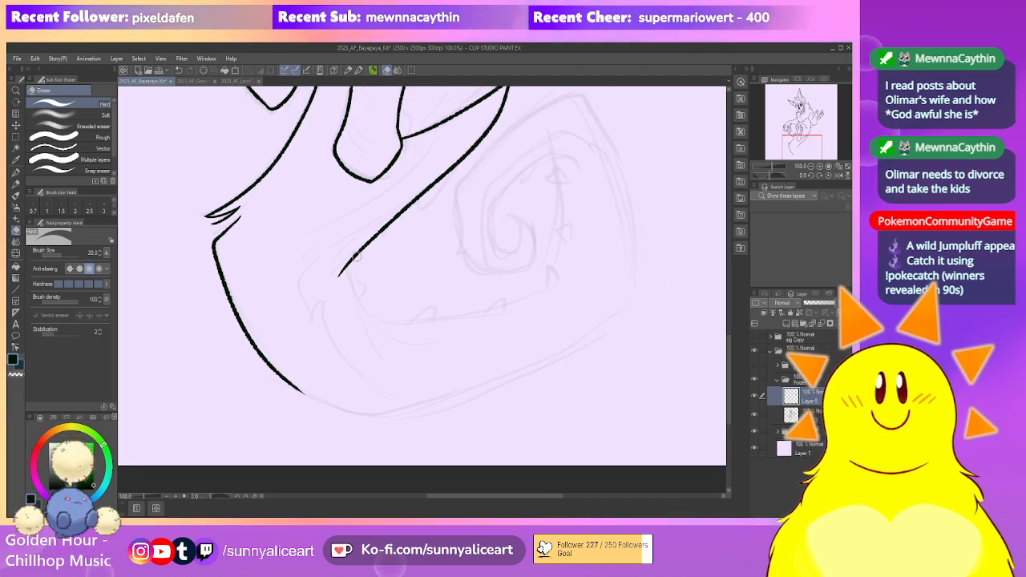
left_click_drag(346, 252, 391, 351)
mouse_move(364, 250)
left_mouse_down()
mouse_move(365, 272)
mouse_move(347, 285)
left_mouse_up()
scroll(366, 272, "up", 1)
key("e")
scroll(366, 273, "down", 1)
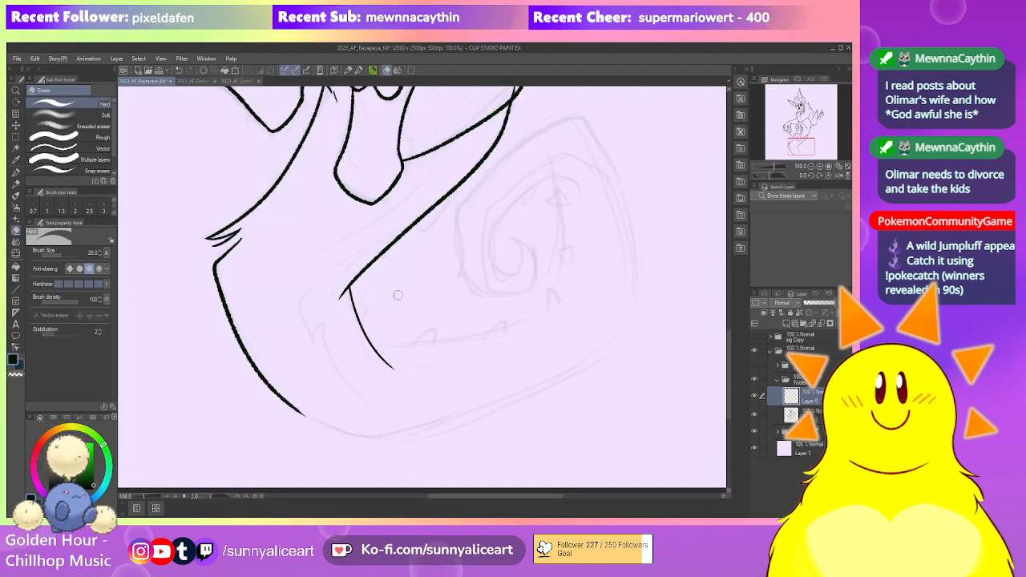
Erase the overshooting line tip where the tail's inner edge meets the near thigh
scroll(390, 291, "down", 2)
left_click_drag(402, 339, 404, 329)
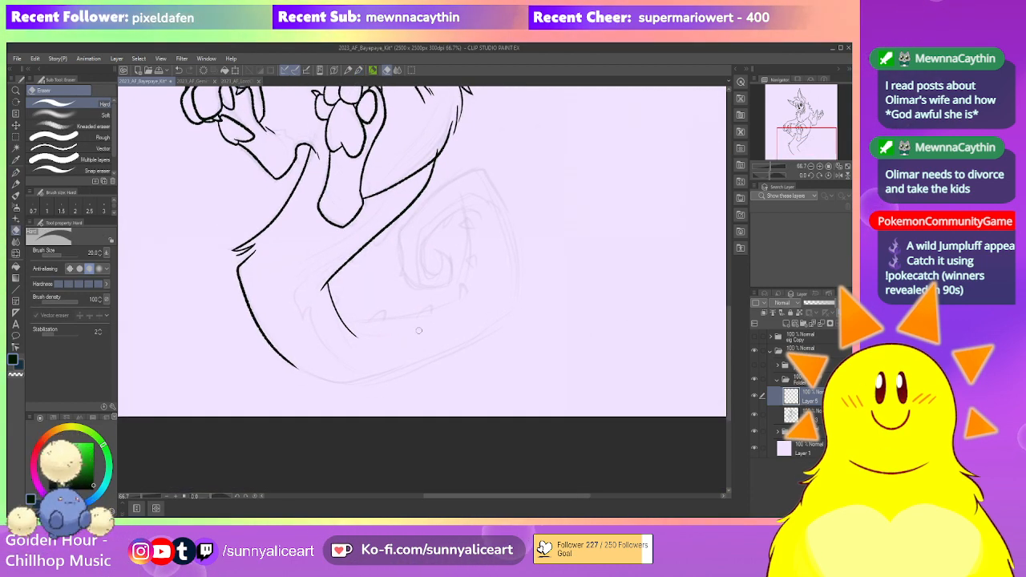
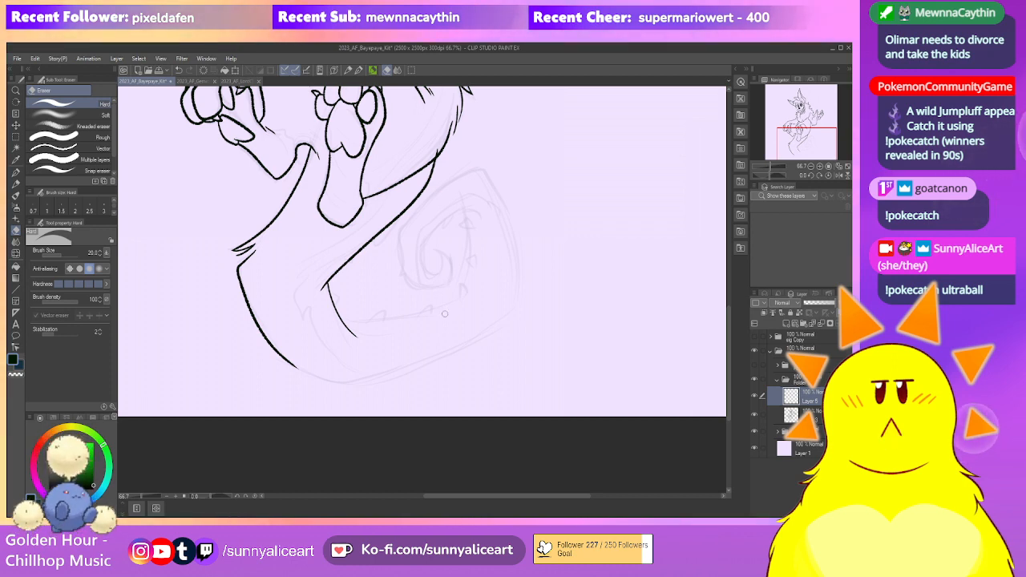
scroll(444, 312, "up", 2)
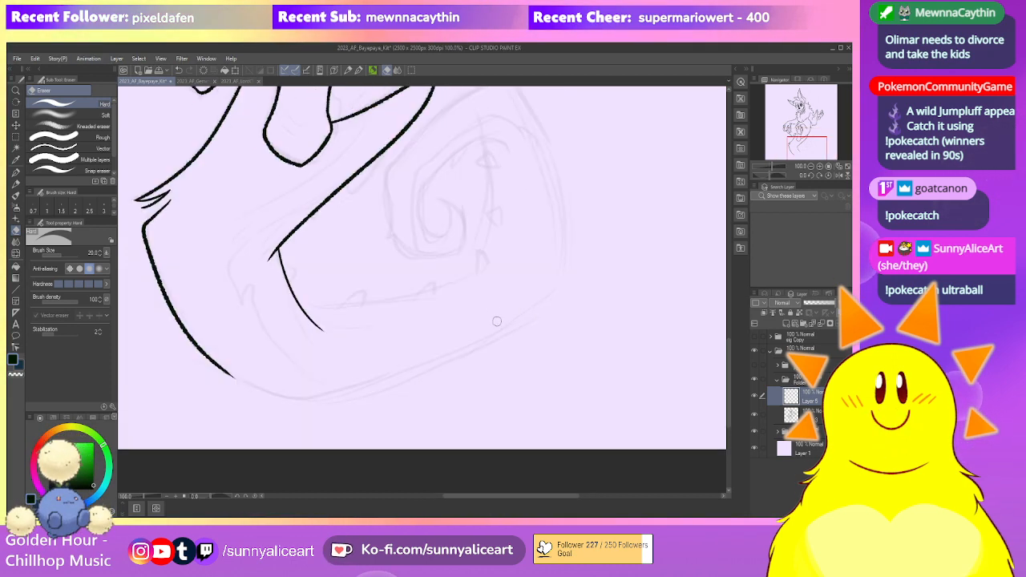
scroll(497, 324, "up", 3)
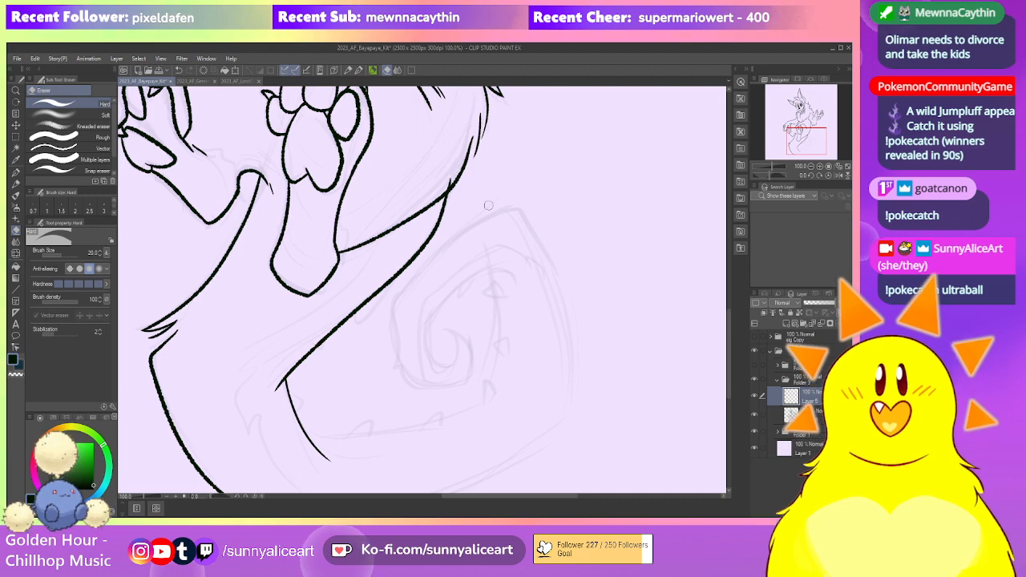
left_click(808, 414)
left_click_drag(450, 181, 453, 175)
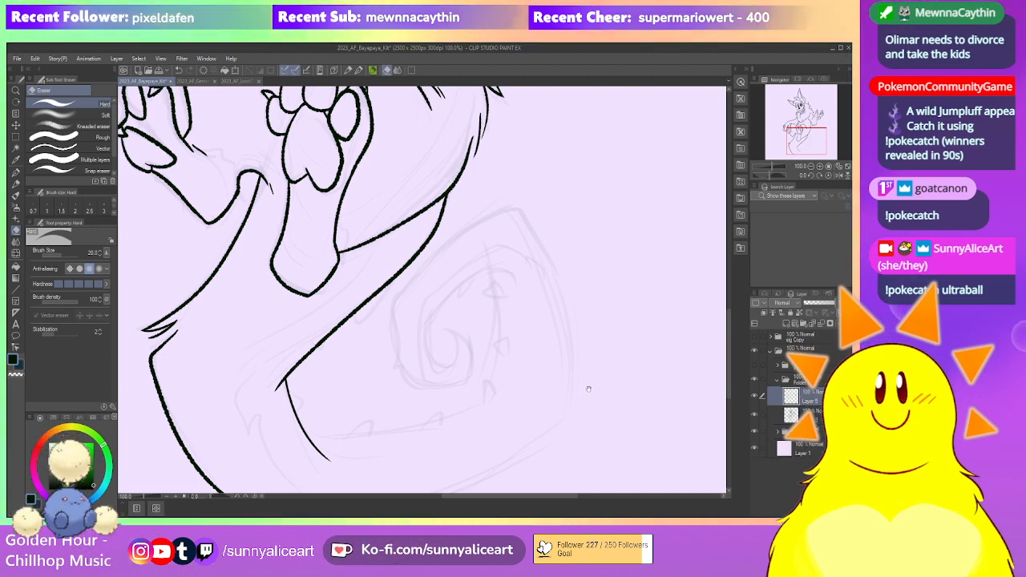
Rotate the canvas and ink the tail's long outer edge along its underside, erasing the overshoots at the corner
scroll(440, 321, "down", 2)
left_click_drag(215, 496, 222, 494)
left_click_drag(363, 208, 326, 269)
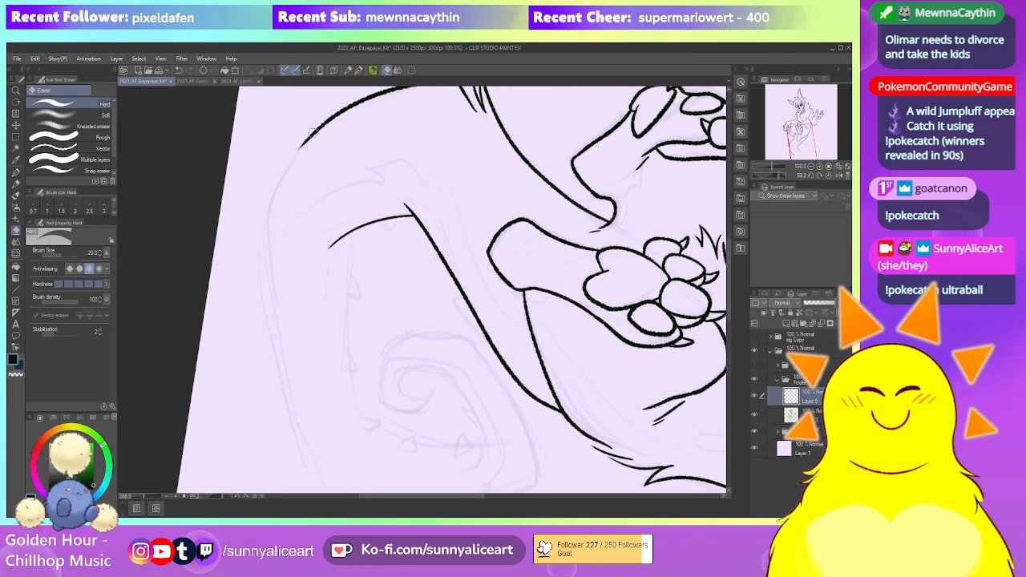
key("p")
mouse_move(308, 140)
left_mouse_down()
mouse_move(259, 249)
mouse_move(257, 214)
left_mouse_up()
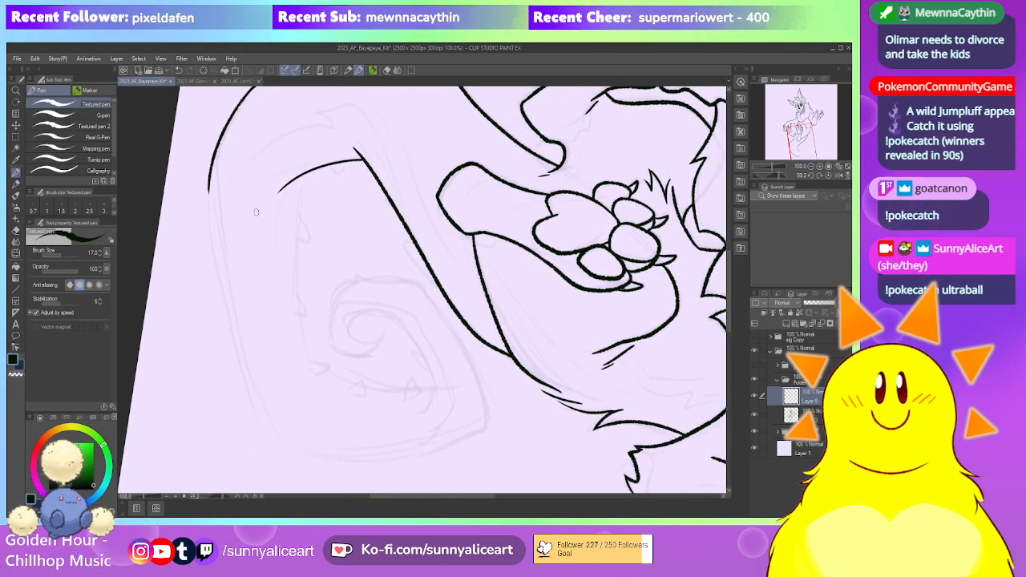
scroll(256, 215, "down", 1)
scroll(252, 206, "up", 2)
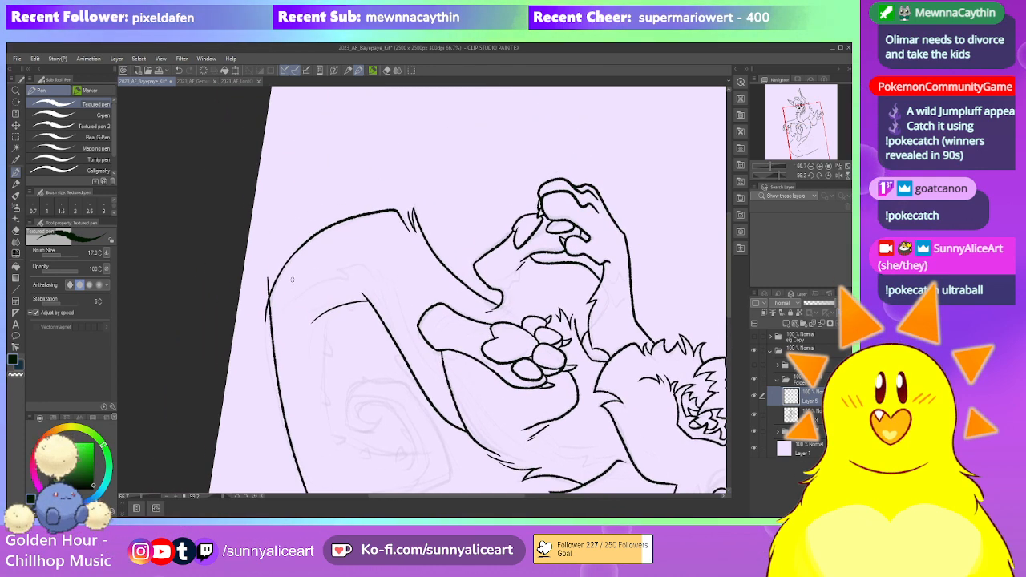
key("e")
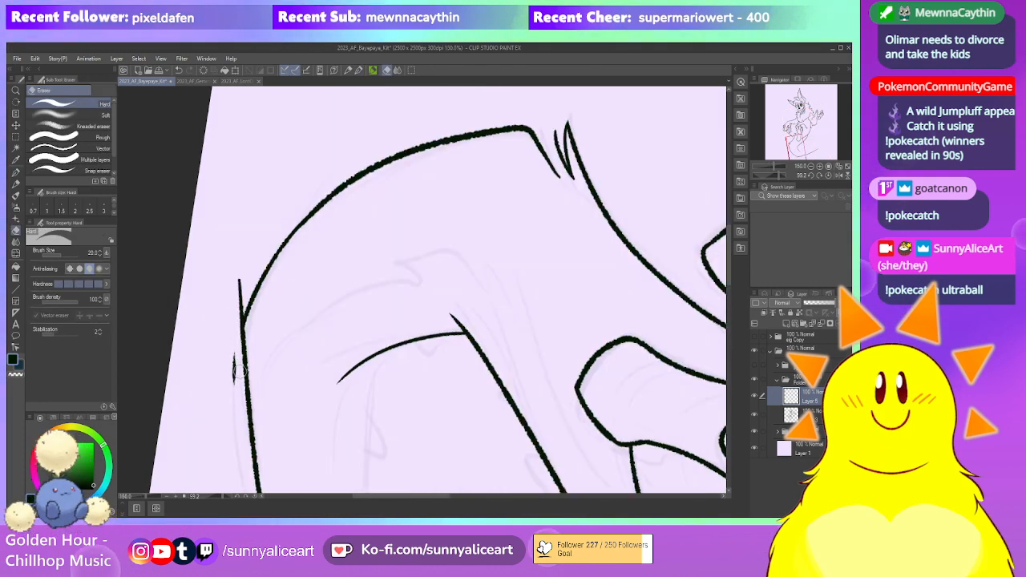
left_click_drag(244, 298, 241, 311)
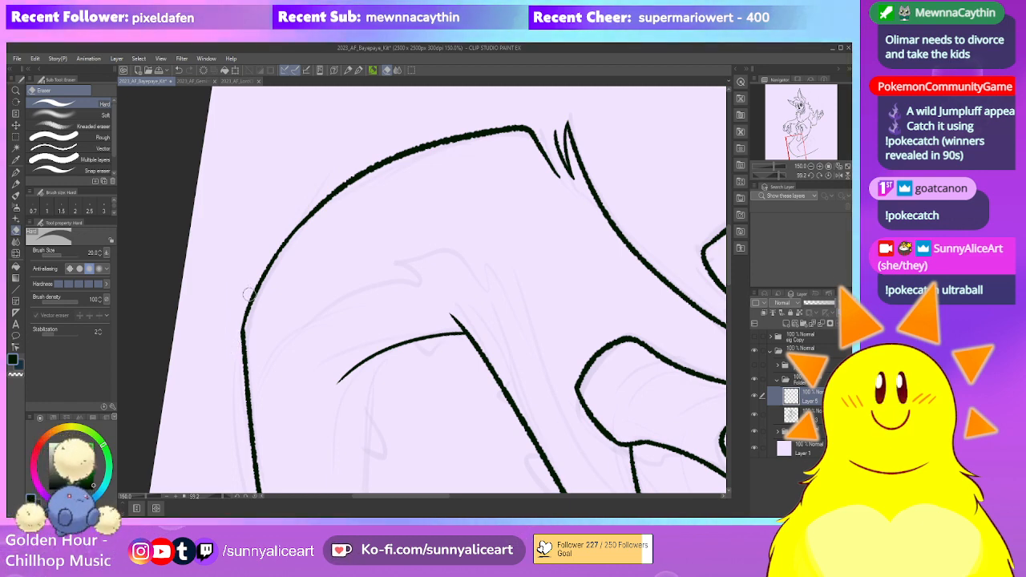
key("p")
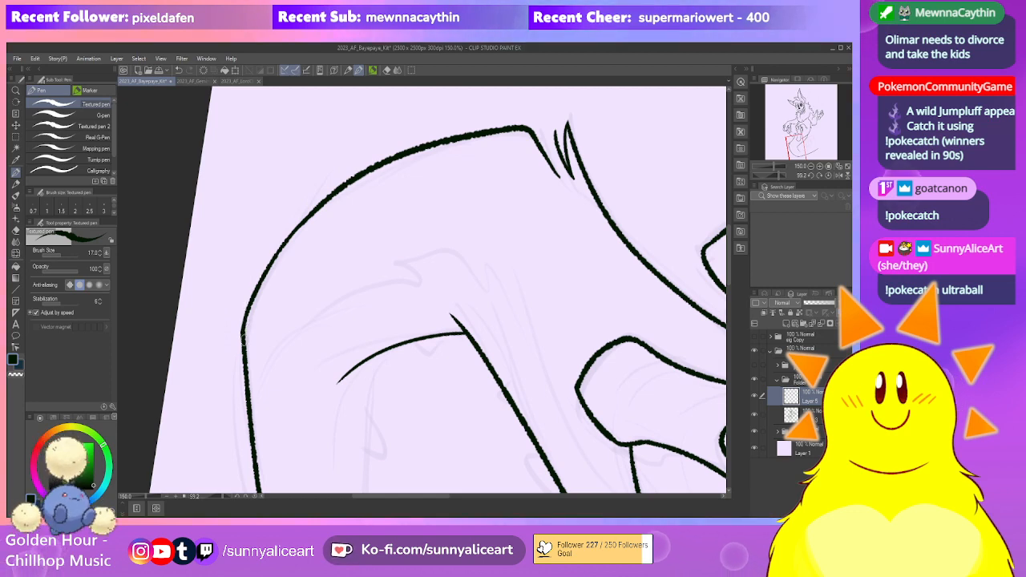
Ink the tail's inner edge parallel to the long outer line and erase its overshoot at the corner
scroll(403, 307, "down", 2)
left_click_drag(403, 307, 284, 181)
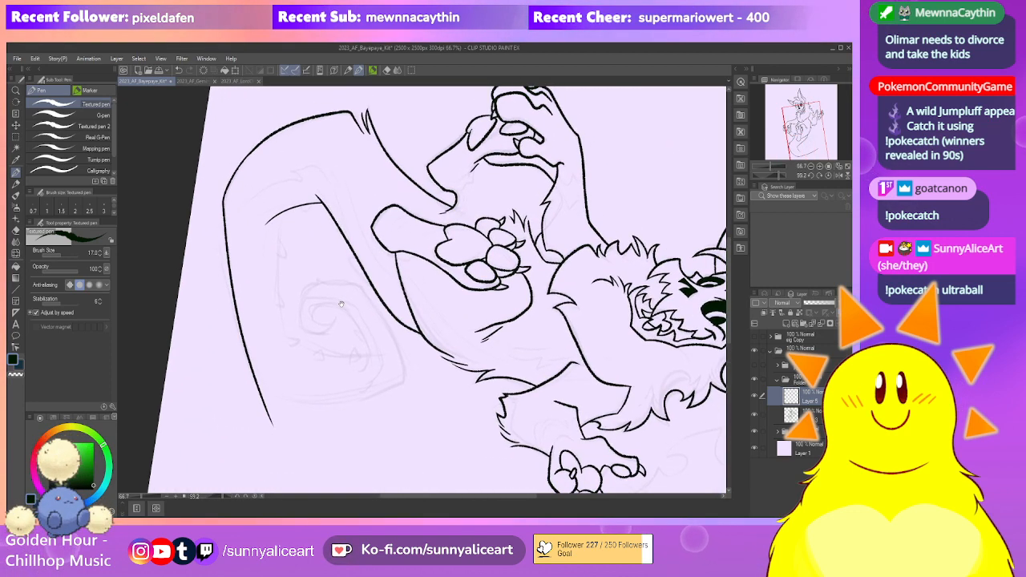
scroll(287, 217, "up", 1)
left_click_drag(287, 217, 267, 164)
key("p")
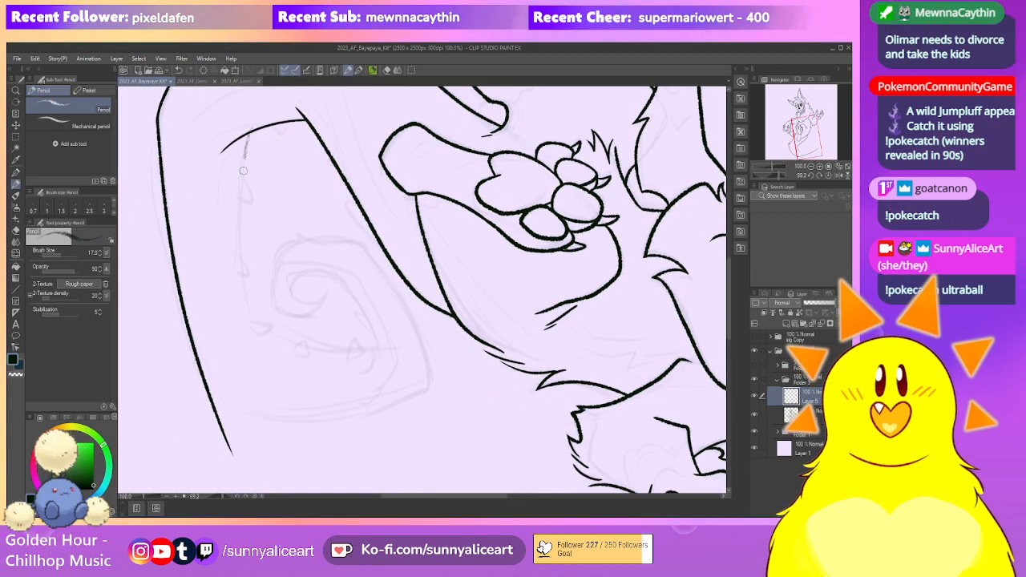
key("p")
left_click_drag(252, 122, 257, 349)
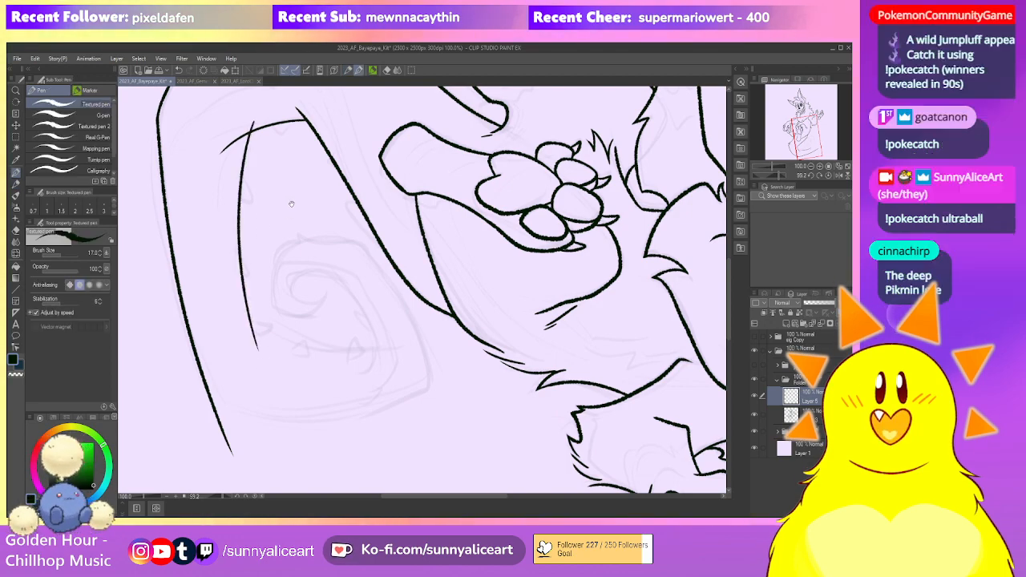
left_click_drag(261, 161, 297, 298)
scroll(297, 298, "up", 1)
key("e")
mouse_move(343, 391)
left_mouse_down()
mouse_move(329, 335)
mouse_move(328, 444)
mouse_move(330, 236)
mouse_move(340, 324)
left_mouse_up()
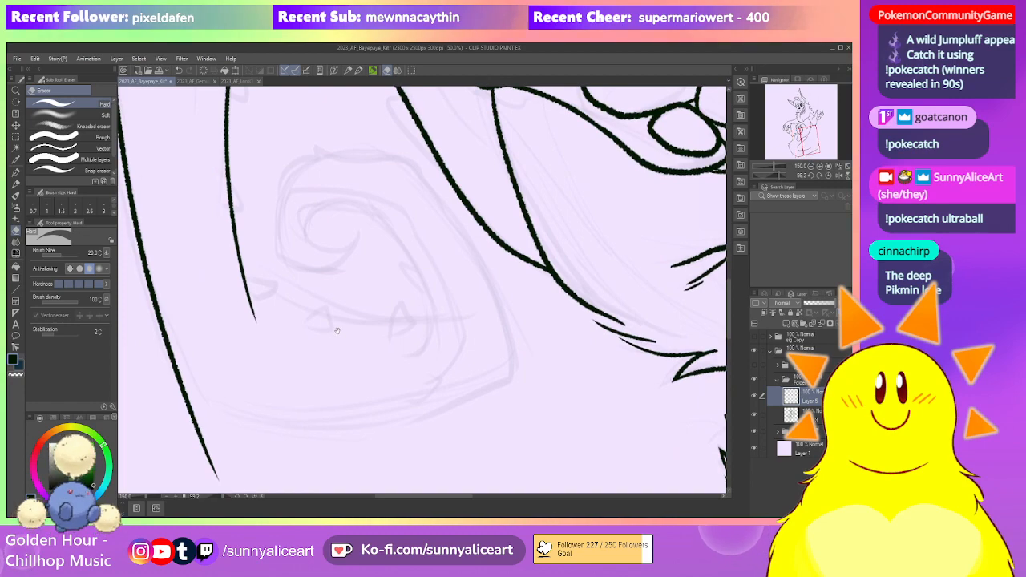
Ink the outer and inner edges of the tail's next side, crossing the ends of the long lines at the corner
scroll(286, 396, "down", 1)
left_click_drag(214, 498, 191, 503)
mouse_move(419, 220)
left_mouse_down()
mouse_move(357, 325)
mouse_move(351, 311)
left_mouse_up()
key("p")
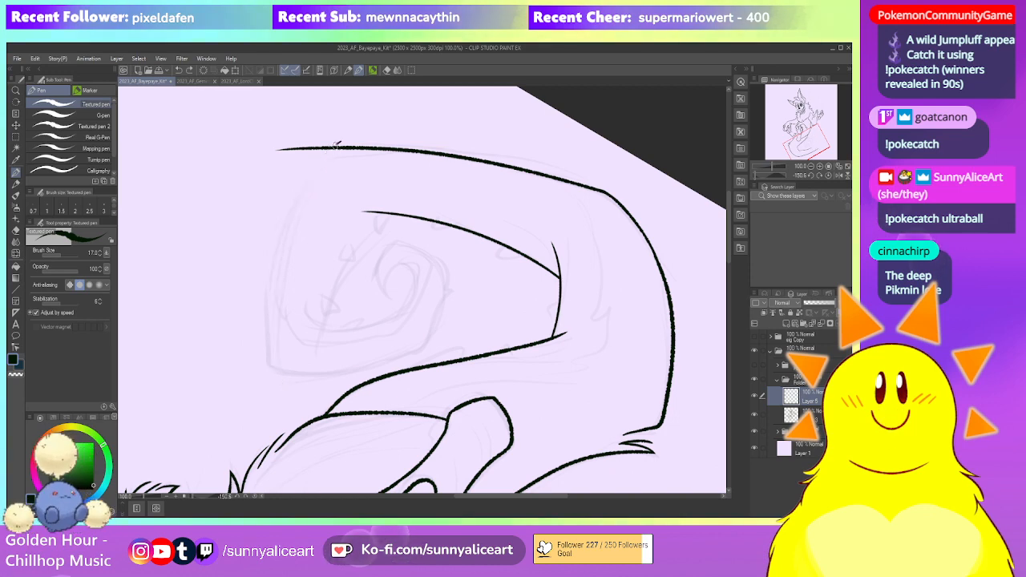
key("ctrl+z")
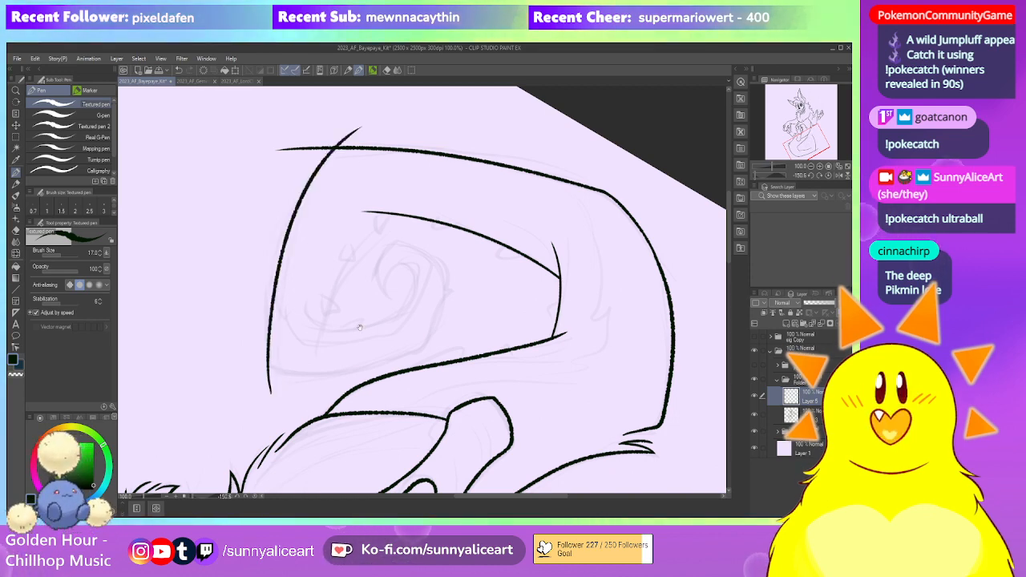
left_click_drag(358, 326, 349, 323)
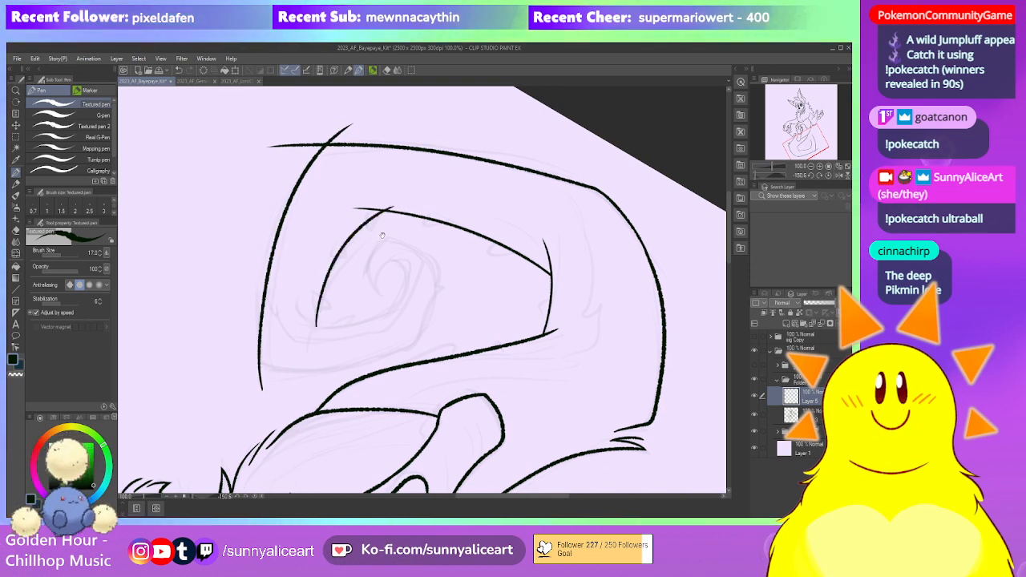
Erase the overshooting line ends at the tail's outer corner
scroll(406, 208, "up", 2)
key("e")
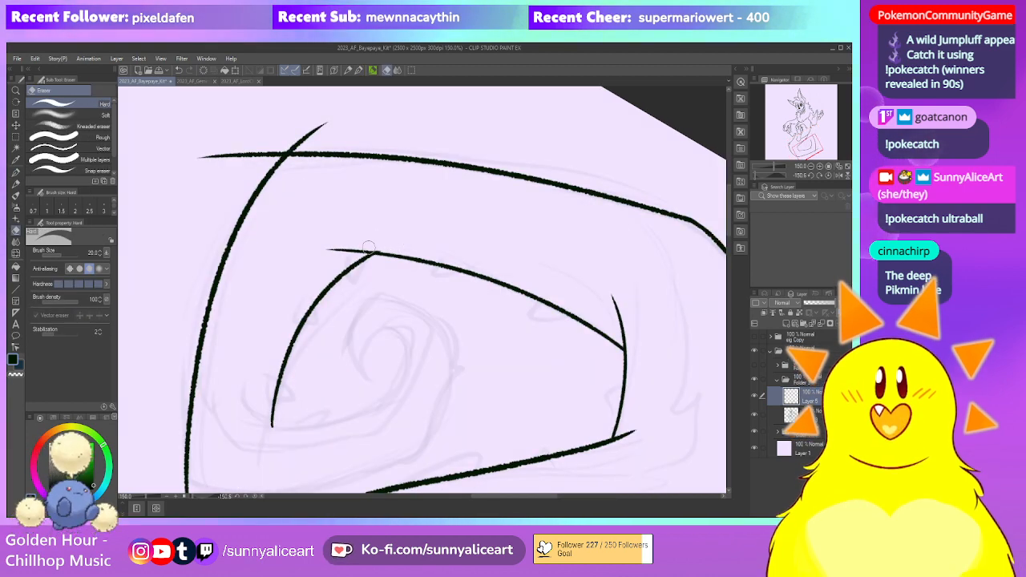
left_click_drag(322, 173, 369, 236)
left_click_drag(346, 196, 326, 210)
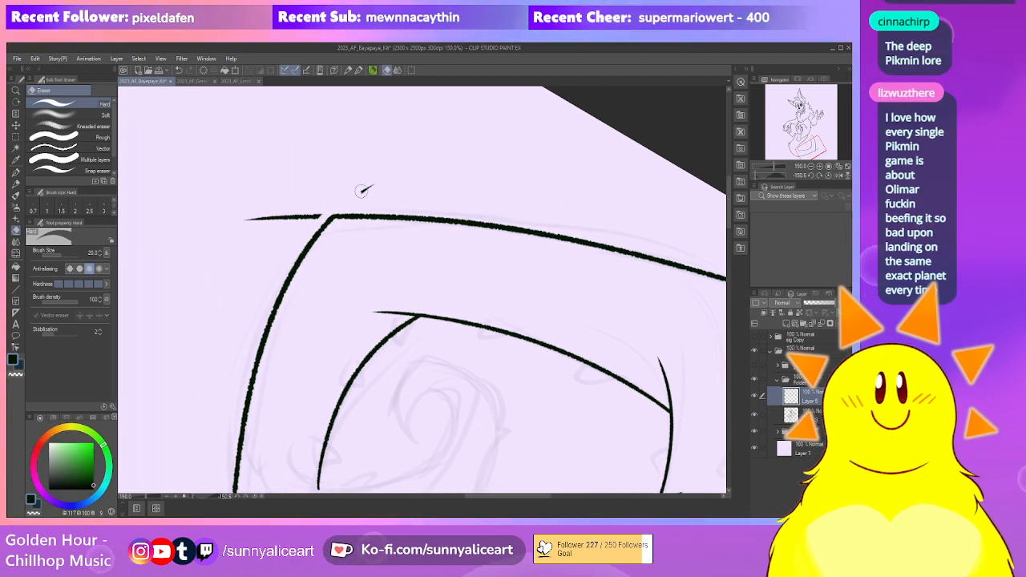
left_click_drag(273, 217, 235, 221)
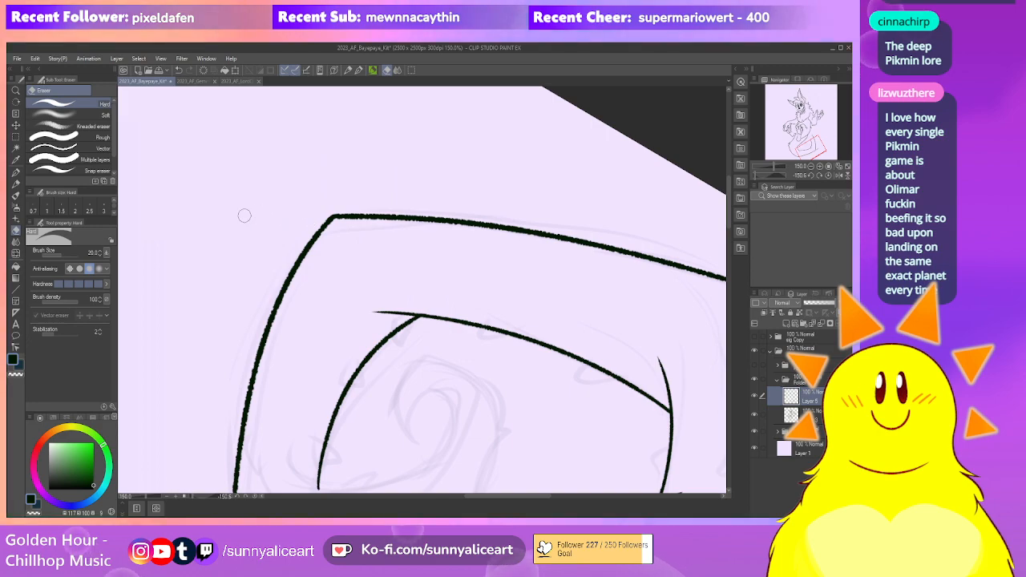
Turn the canvas back and ink the tail's outer and inner edges curving inward from the next corner towards the curl's centre
left_click_drag(439, 420, 391, 276)
left_click_drag(369, 365, 433, 300)
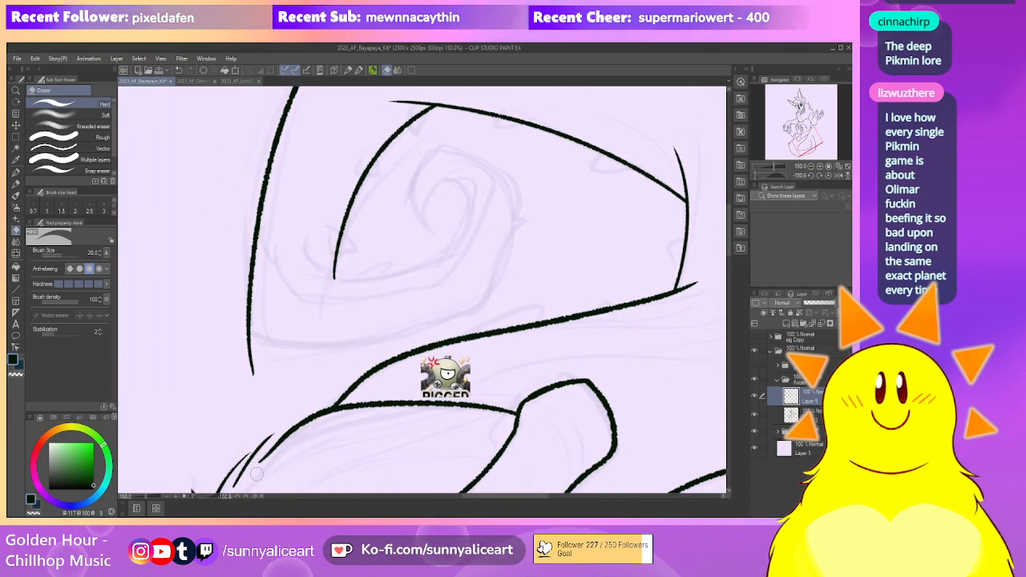
left_click_drag(191, 497, 203, 496)
left_click_drag(474, 330, 431, 293)
scroll(433, 290, "up", 1)
scroll(449, 277, "up", 1)
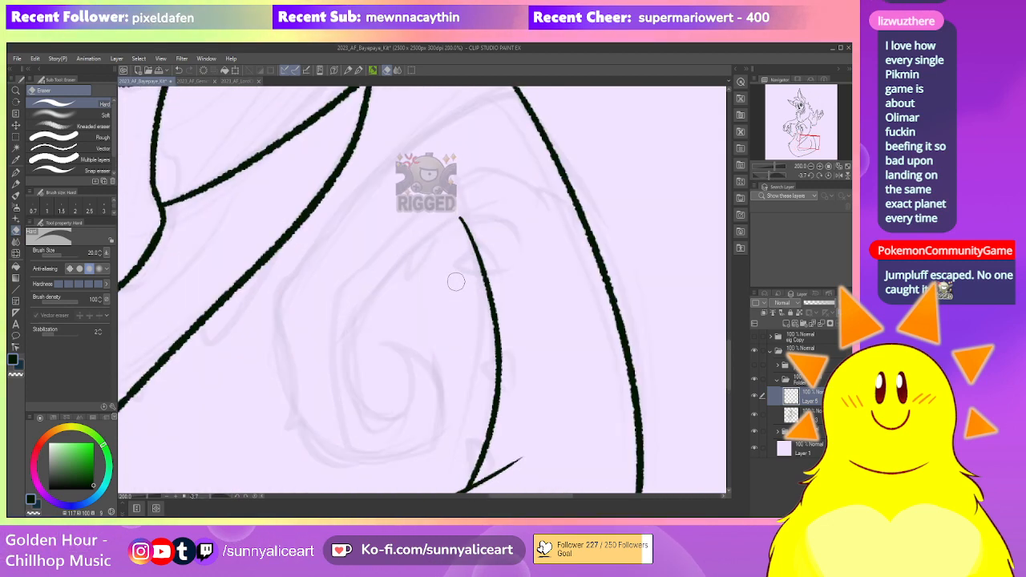
scroll(451, 274, "down", 2)
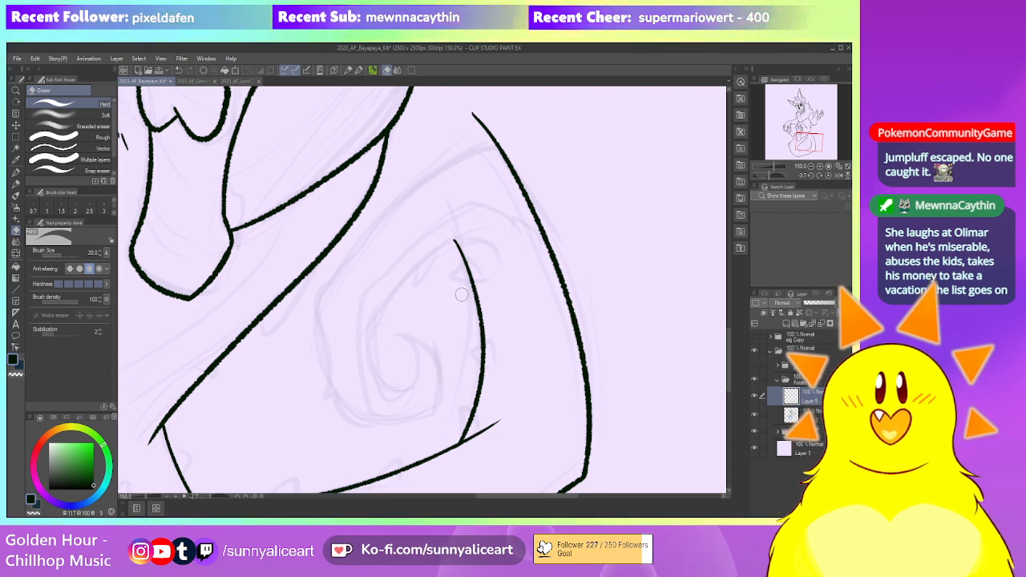
key("p")
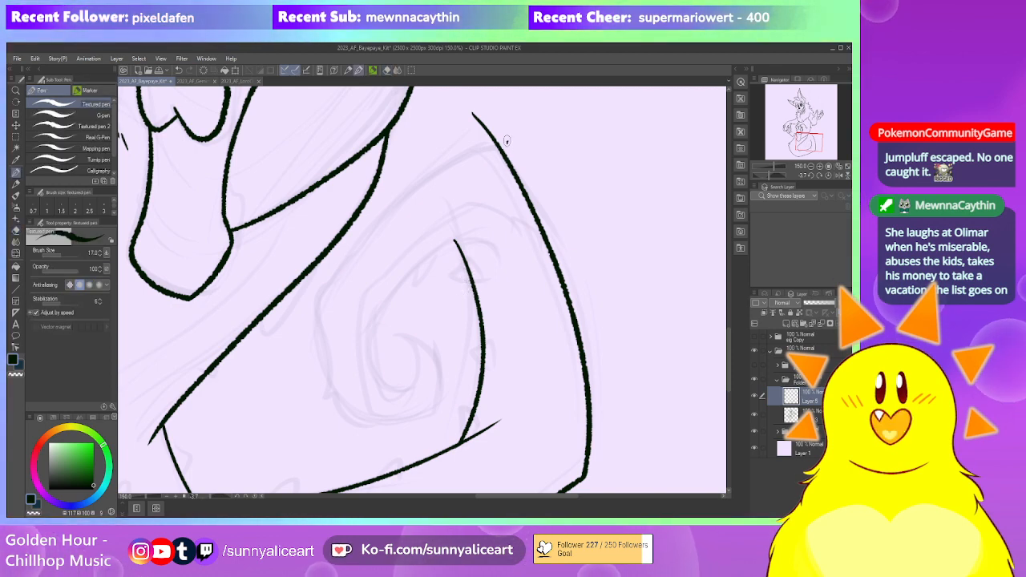
left_click_drag(510, 141, 301, 400)
key("ctrl+z")
mouse_move(511, 144)
left_mouse_down()
mouse_move(447, 166)
mouse_move(303, 361)
left_mouse_up()
mouse_move(493, 248)
left_mouse_down()
mouse_move(487, 215)
mouse_move(353, 302)
left_mouse_up()
left_click_drag(442, 267, 412, 254)
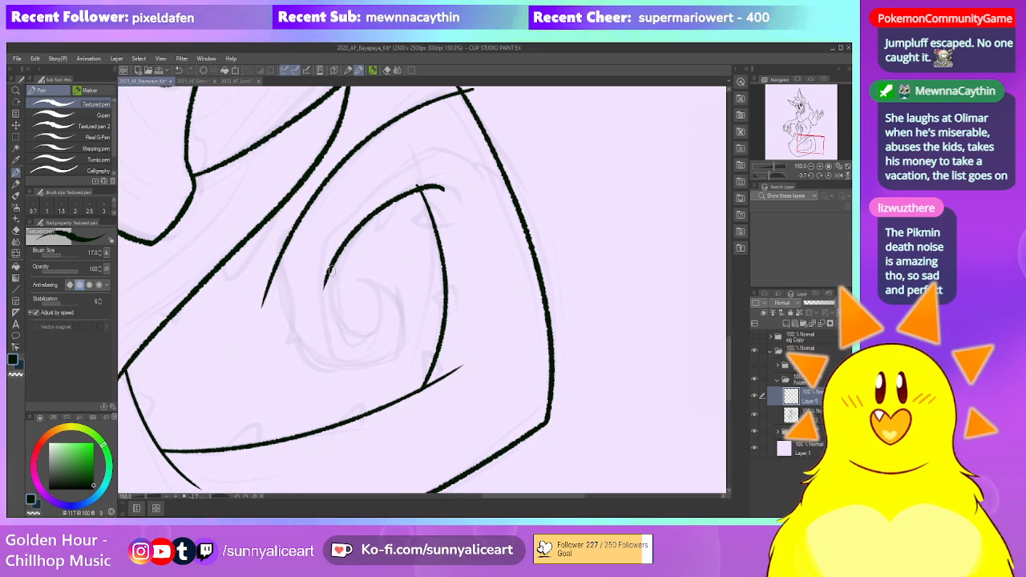
Ink the spiral tip at the tail's centre and close its rounded outer edge with a corner along the underside
mouse_move(326, 284)
left_mouse_down()
mouse_move(338, 331)
mouse_move(368, 286)
left_mouse_up()
left_click_drag(373, 328, 366, 283)
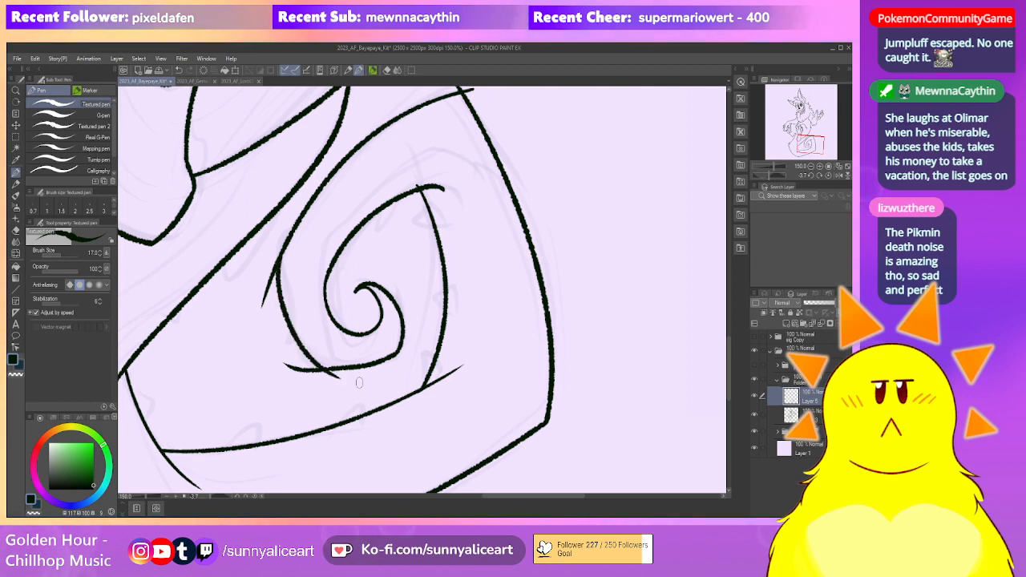
Erase the crossing line ends around the spiral's outer edge and at the top of its inner edge
left_click_drag(295, 283, 317, 287)
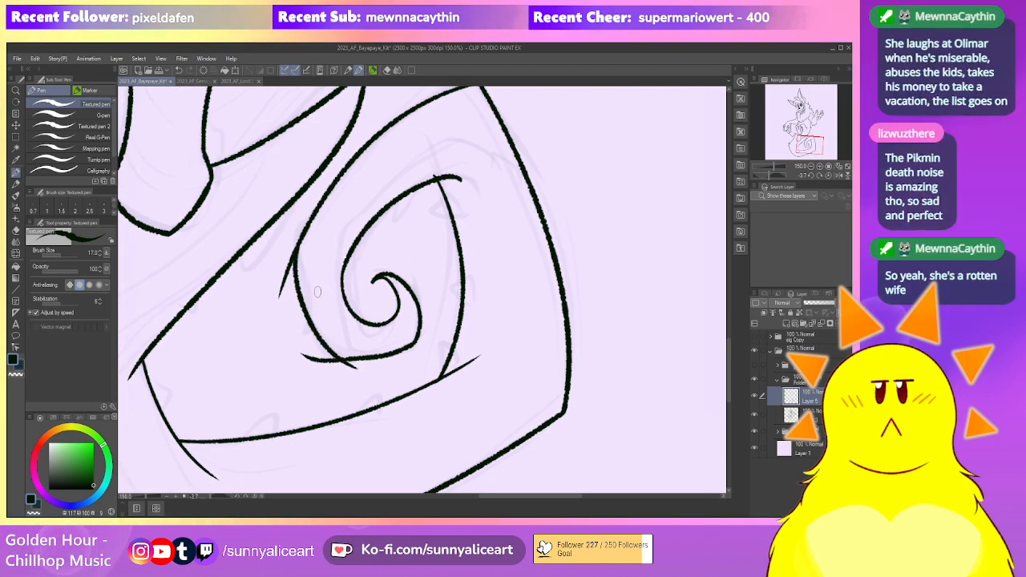
mouse_move(290, 250)
left_mouse_down()
mouse_move(302, 289)
mouse_move(291, 337)
left_mouse_up()
key("e")
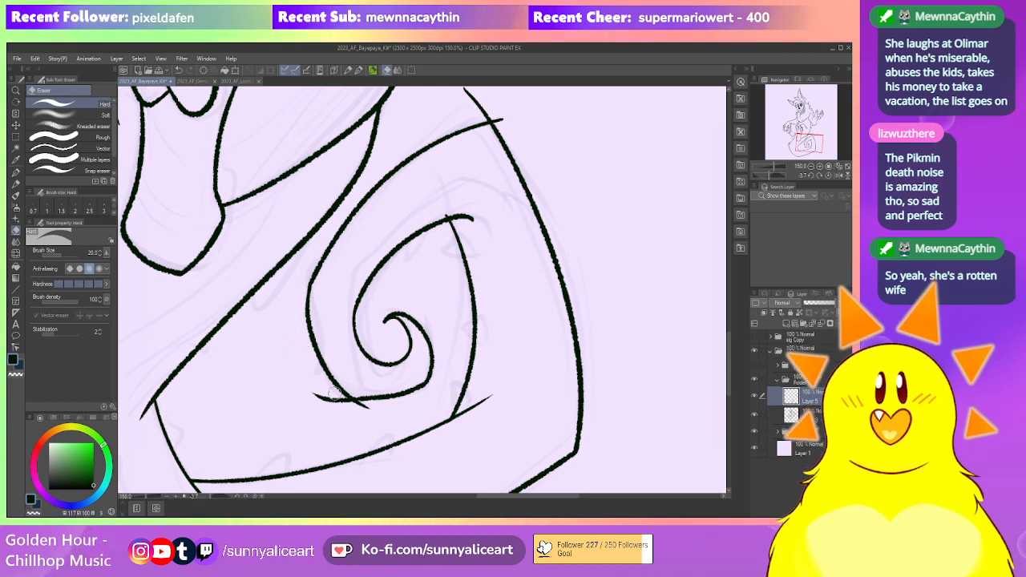
mouse_move(337, 401)
left_mouse_down()
mouse_move(313, 394)
mouse_move(379, 411)
left_mouse_up()
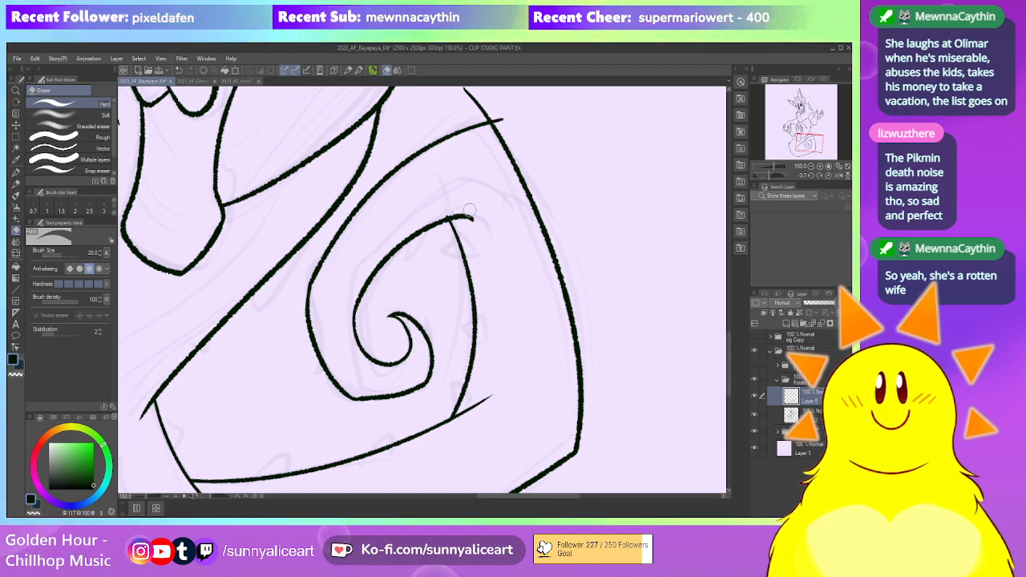
left_click_drag(456, 211, 478, 219)
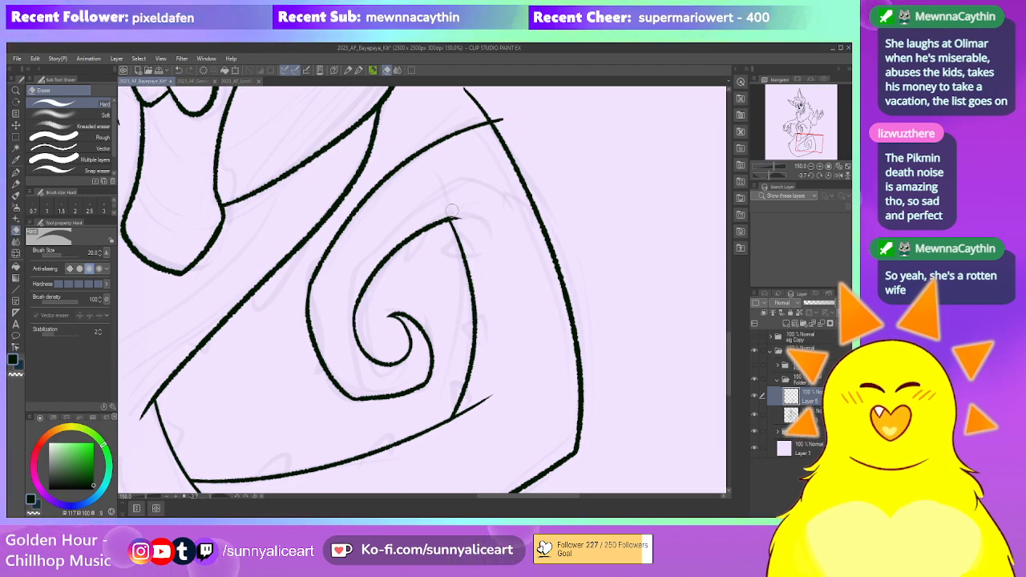
Erase the overshooting tips at the curl's upper outer corner and the inner edge's lower corner
mouse_move(533, 126)
left_mouse_down()
mouse_move(511, 244)
mouse_move(471, 230)
left_mouse_up()
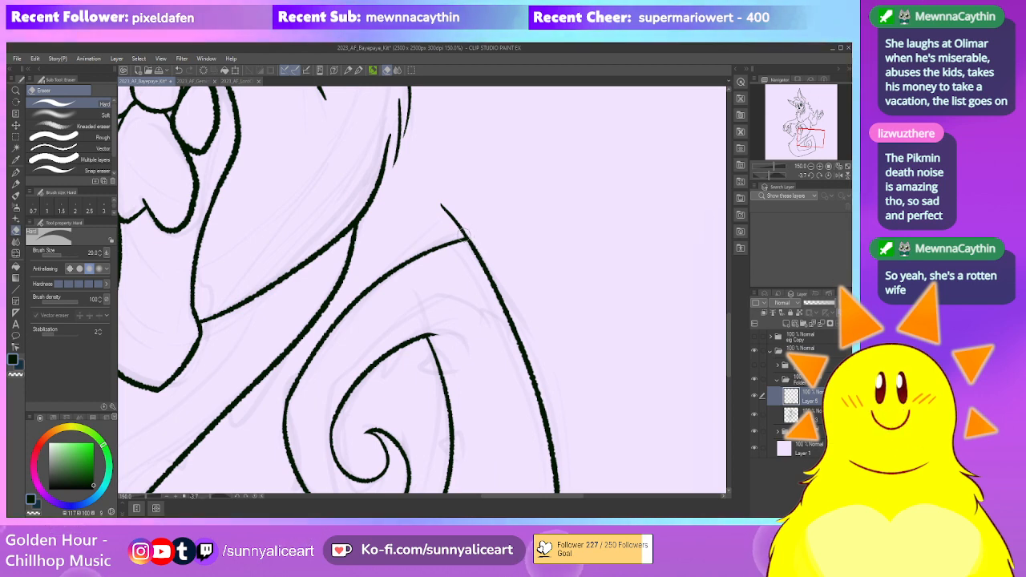
left_click_drag(463, 231, 434, 191)
left_click_drag(540, 334, 503, 185)
left_click_drag(469, 276, 515, 168)
mouse_move(468, 247)
left_mouse_down()
mouse_move(439, 285)
mouse_move(459, 341)
mouse_move(451, 326)
mouse_move(472, 324)
left_mouse_up()
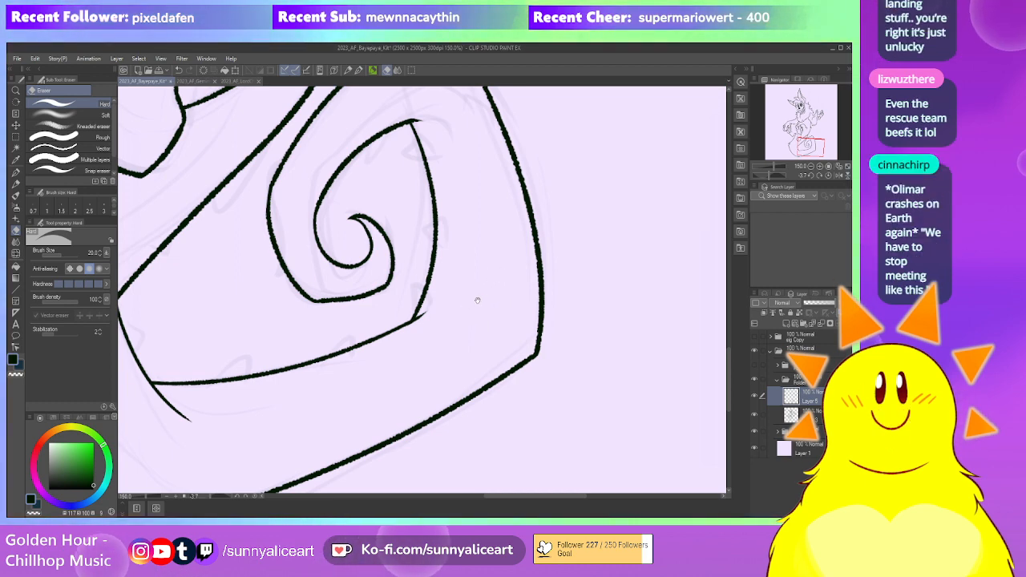
Ink five pointed spikes across the tail's inner edge, along the upper diagonal, the near bend and the lower stretch
scroll(471, 317, "down", 5)
left_click_drag(509, 288, 483, 310)
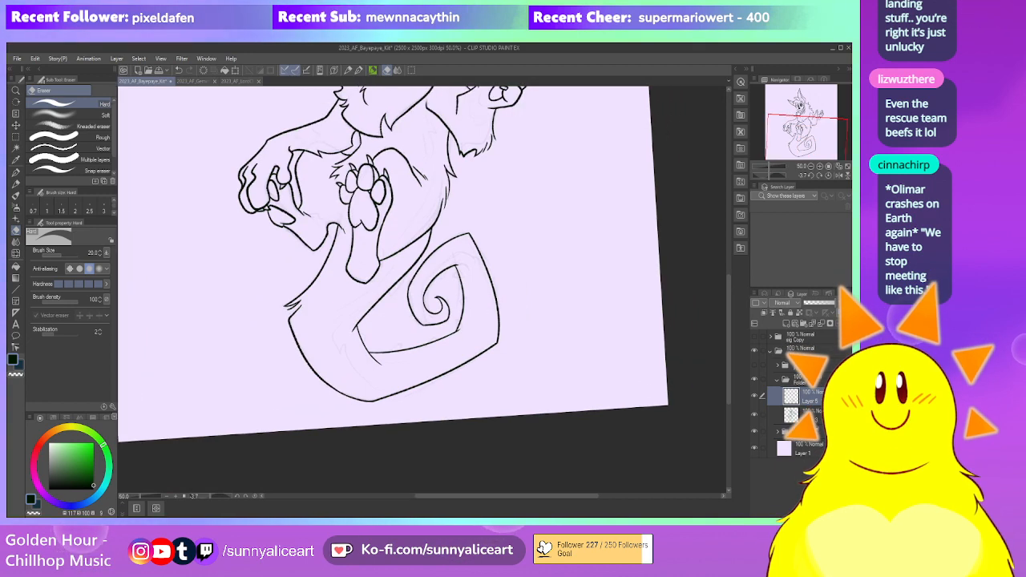
scroll(401, 291, "up", 5)
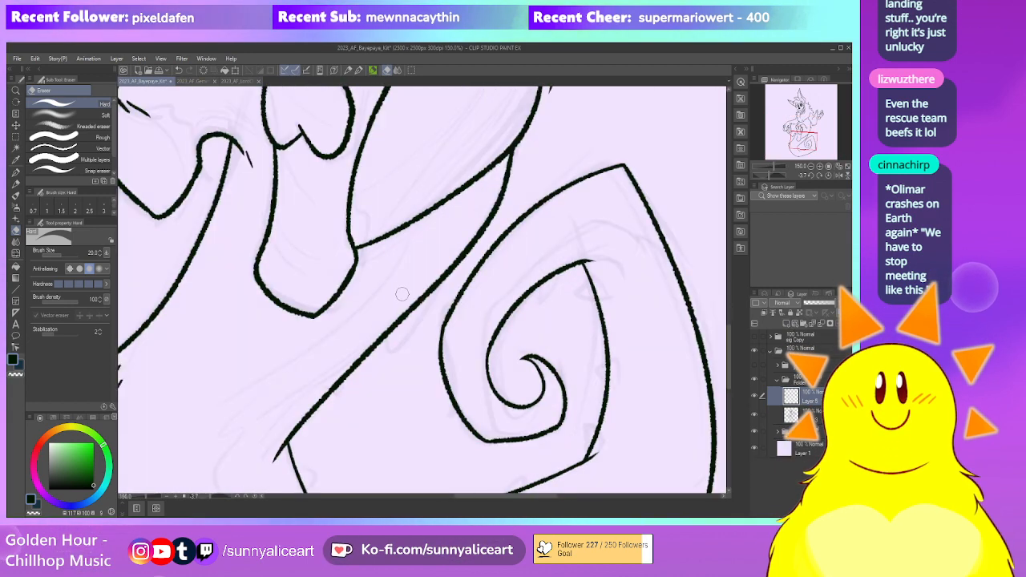
key("p")
mouse_move(380, 325)
left_mouse_down()
mouse_move(411, 329)
mouse_move(424, 273)
left_mouse_up()
left_click_drag(340, 382, 423, 235)
left_click_drag(352, 325, 359, 377)
mouse_move(468, 386)
left_mouse_down()
mouse_move(443, 388)
mouse_move(464, 377)
mouse_move(417, 383)
mouse_move(420, 414)
mouse_move(517, 334)
left_mouse_up()
left_click_drag(517, 334, 521, 368)
mouse_move(521, 369)
left_mouse_down()
mouse_move(425, 440)
mouse_move(393, 433)
left_mouse_up()
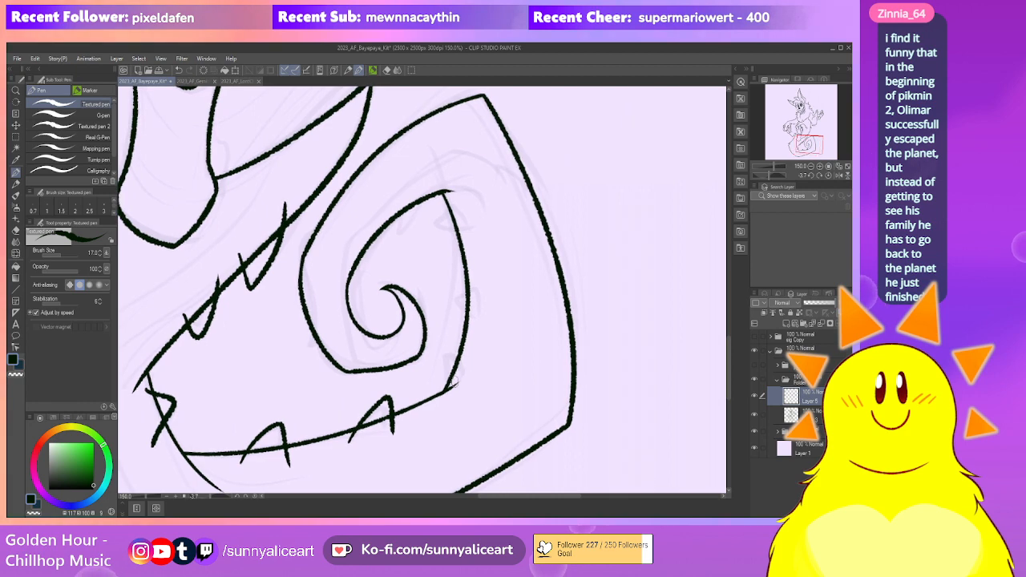
Ink two small spikes on the curl's inner edge, one at the lower bend and one midway up the side
left_click_drag(457, 353, 454, 384)
left_click_drag(488, 350, 476, 362)
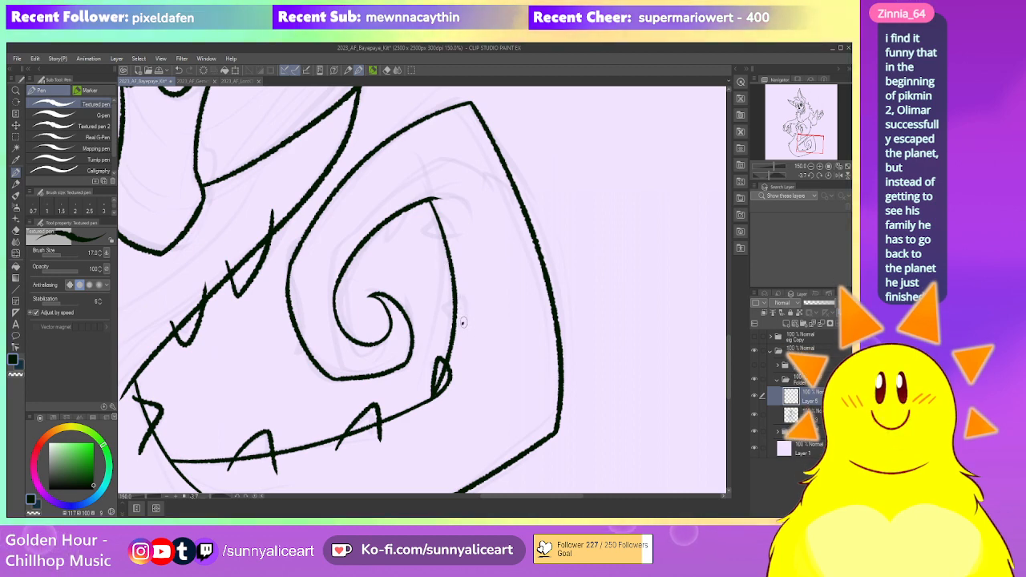
left_click_drag(456, 323, 464, 304)
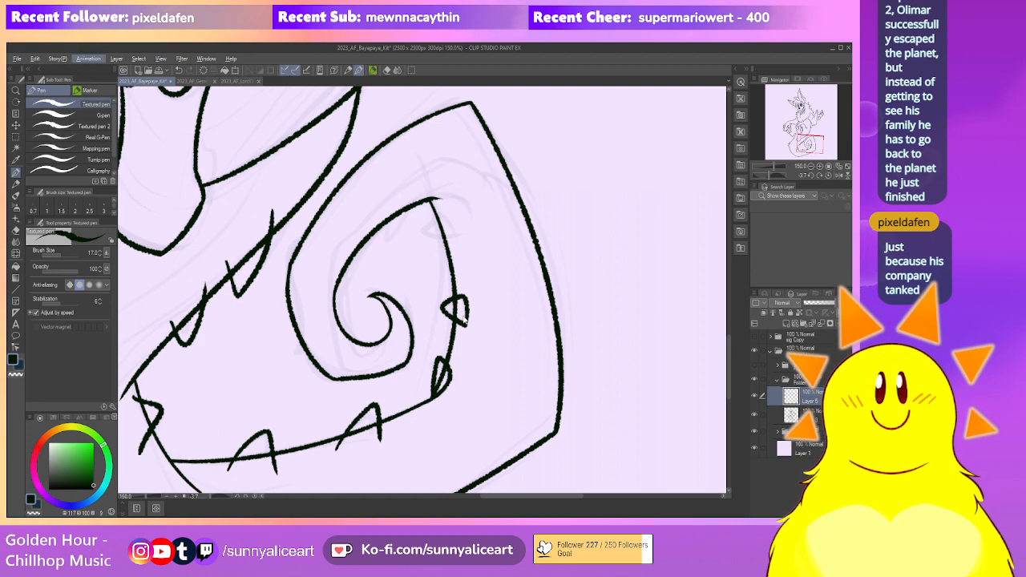
left_click_drag(466, 285, 465, 310)
Ink a spike near the top of the curl's inner edge and three smaller ones following the spiral inward
scroll(466, 310, "up", 1)
left_click_drag(471, 267, 466, 280)
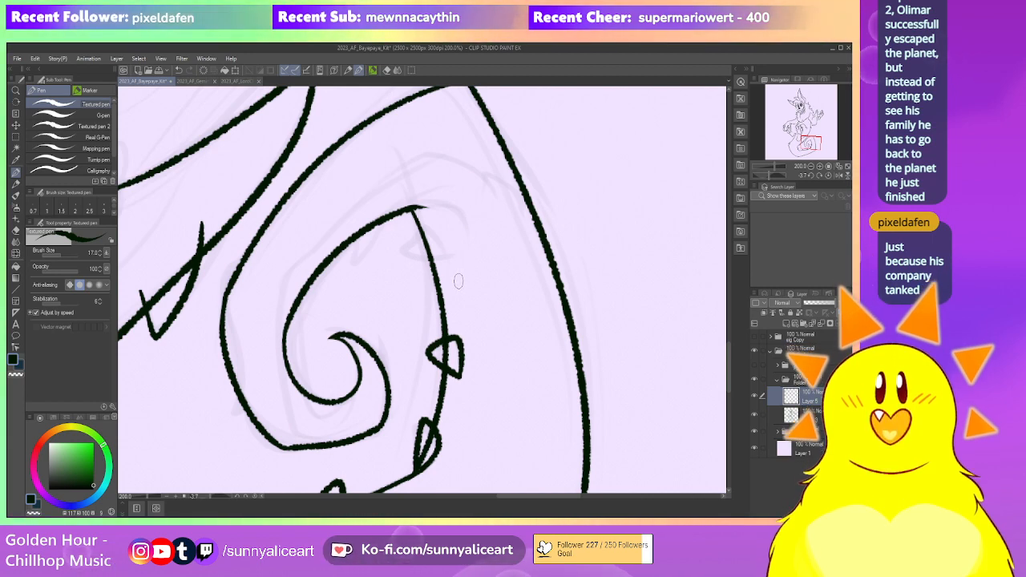
scroll(459, 290, "up", 2)
scroll(443, 210, "down", 2)
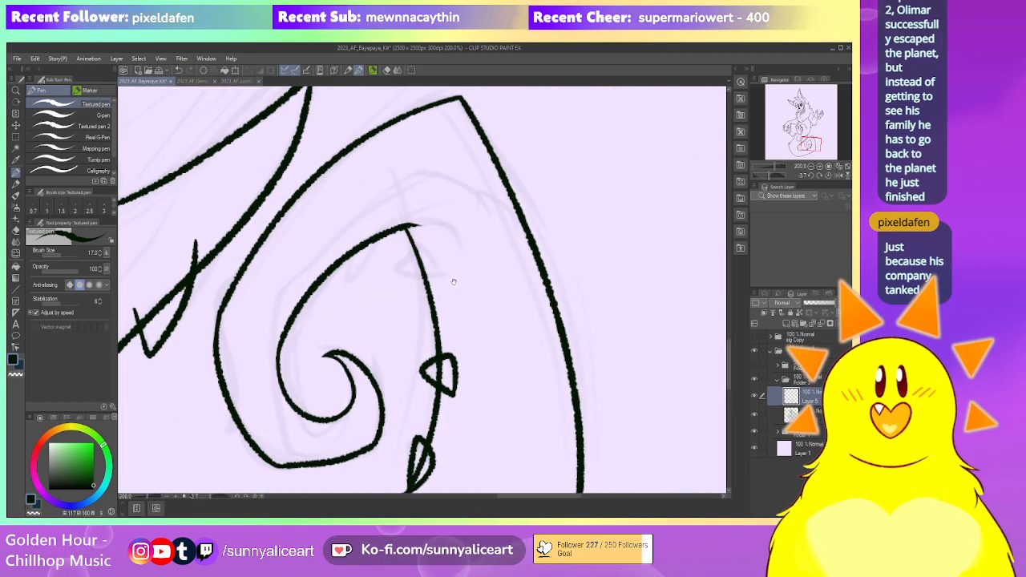
key("p")
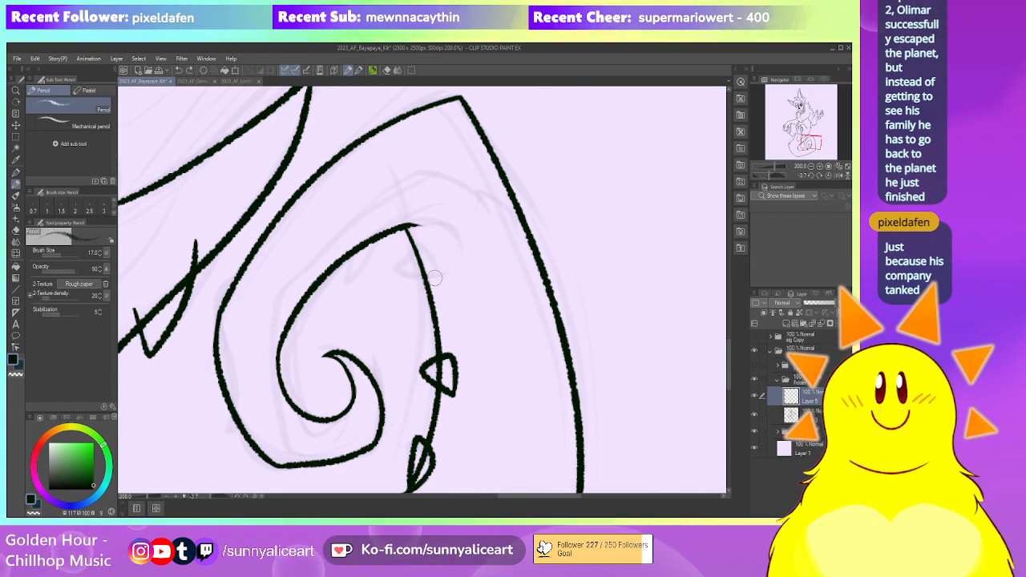
key("p")
mouse_move(419, 251)
left_mouse_down()
mouse_move(398, 272)
mouse_move(438, 279)
left_mouse_up()
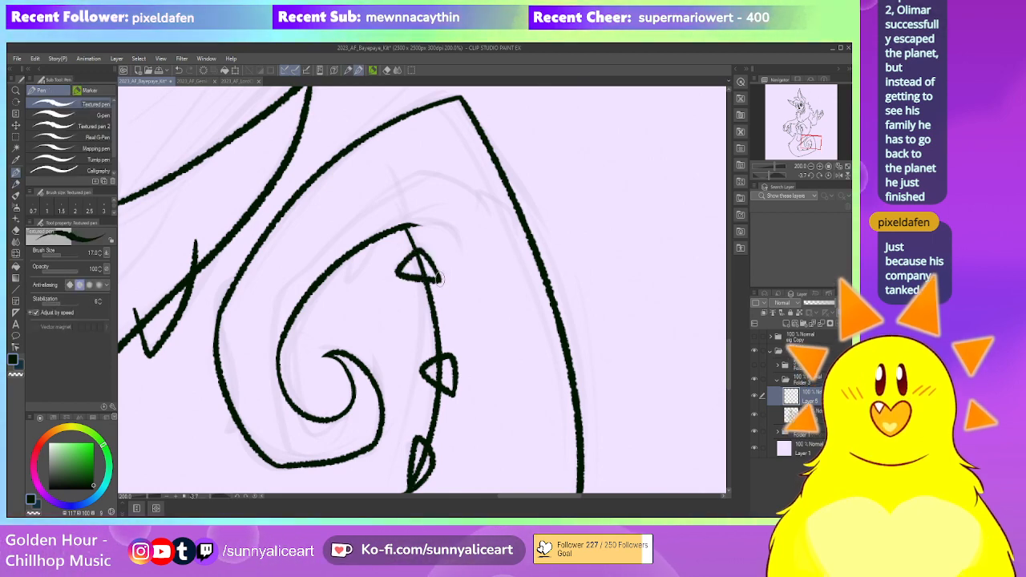
left_click_drag(345, 262, 375, 231)
left_click_drag(344, 296, 382, 256)
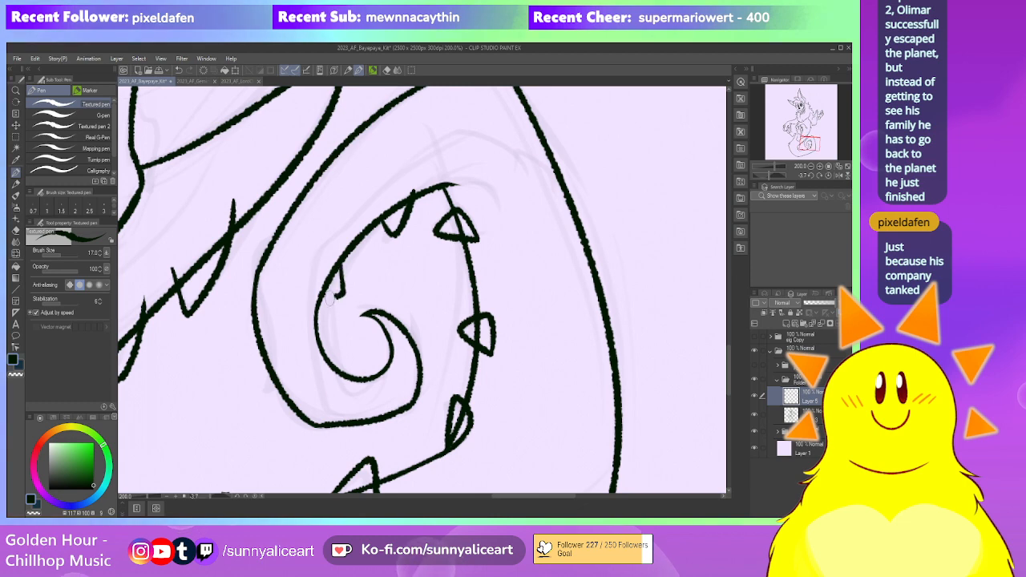
Erase the tail line crossing inside the three spikes on the curl's inner edge, then retouch the lower spike's base with the Textured pen
scroll(394, 351, "down", 2)
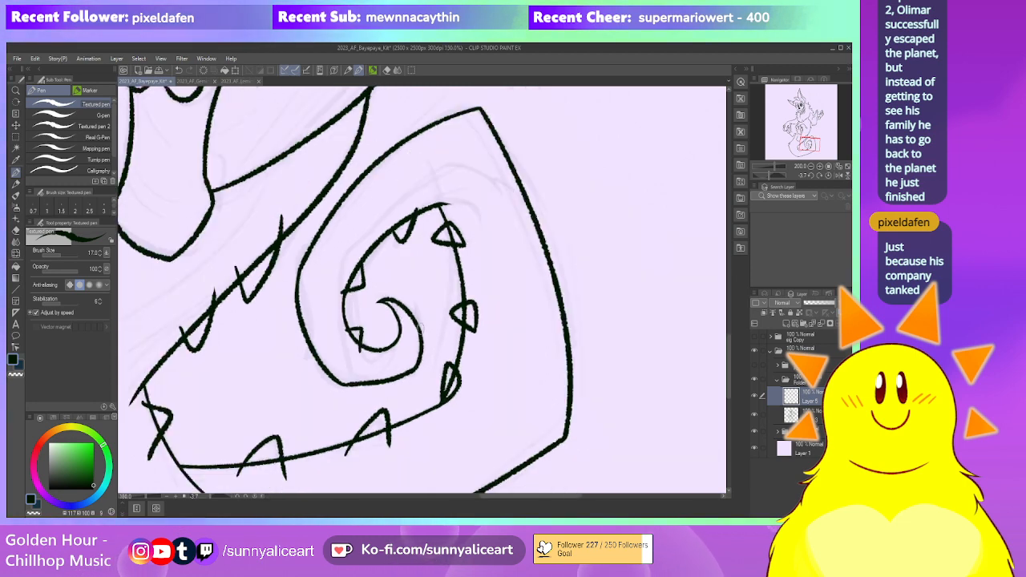
key("e")
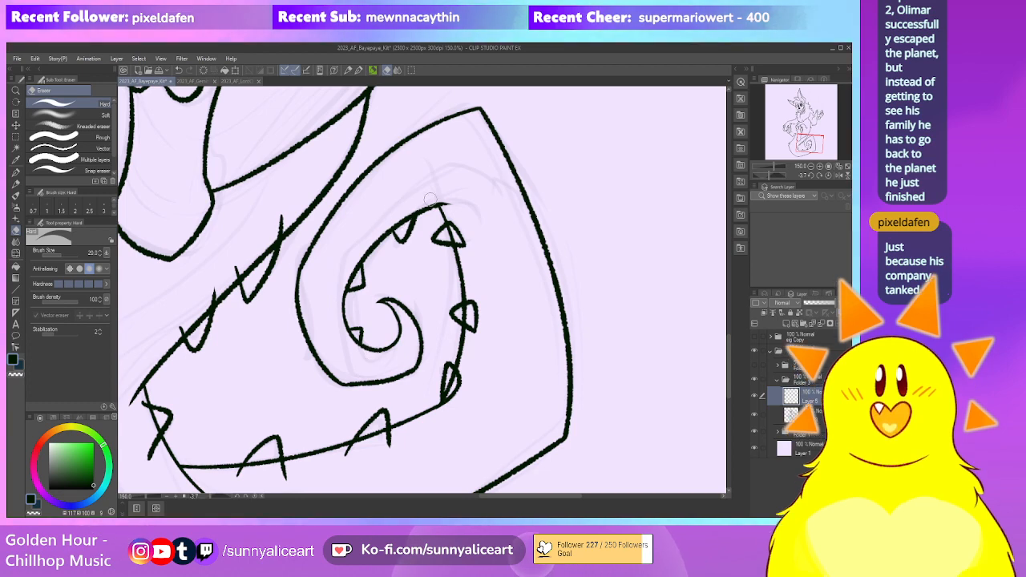
left_click_drag(495, 289, 485, 268)
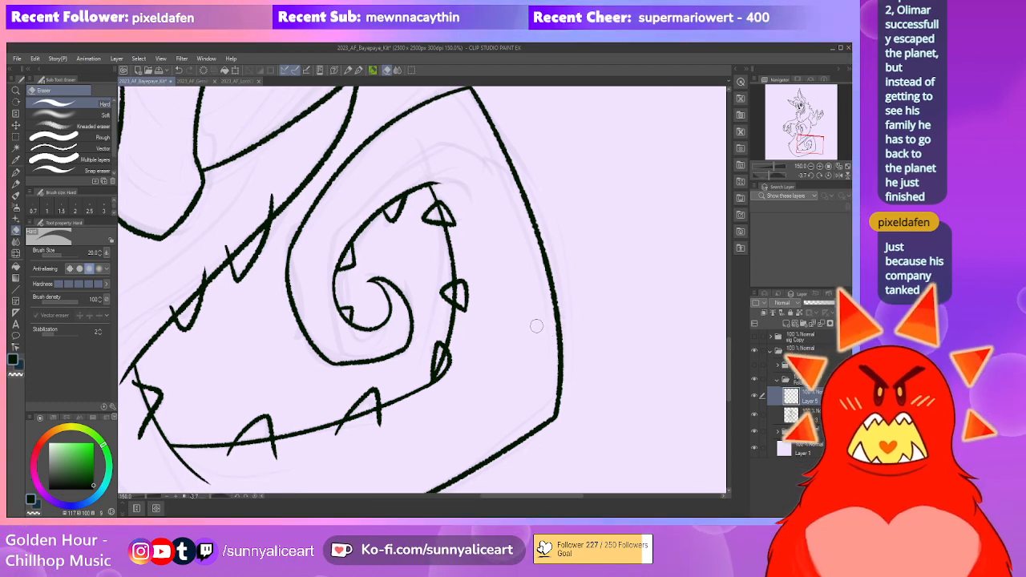
left_click(794, 414)
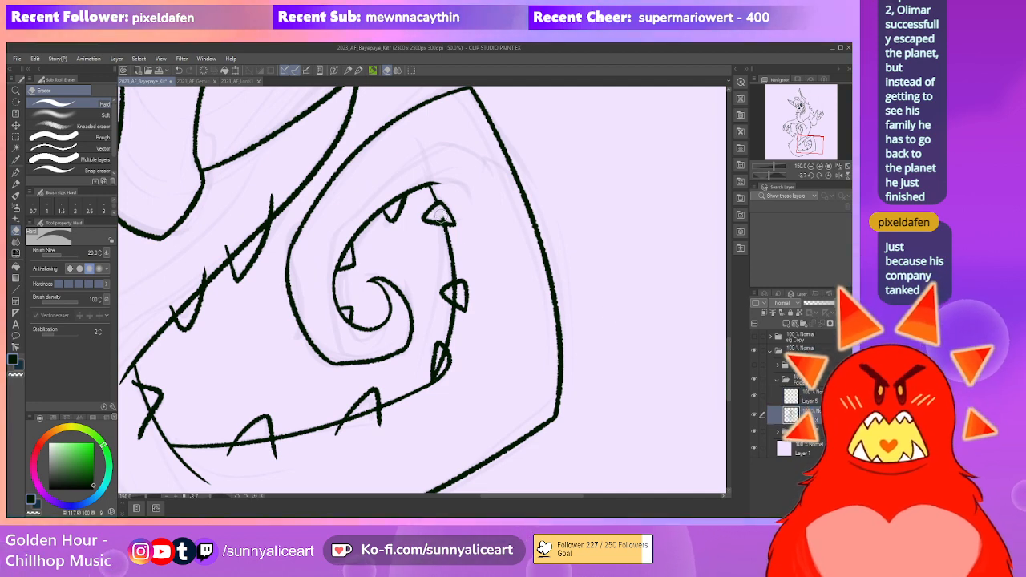
left_click_drag(439, 208, 442, 216)
left_click_drag(452, 289, 460, 300)
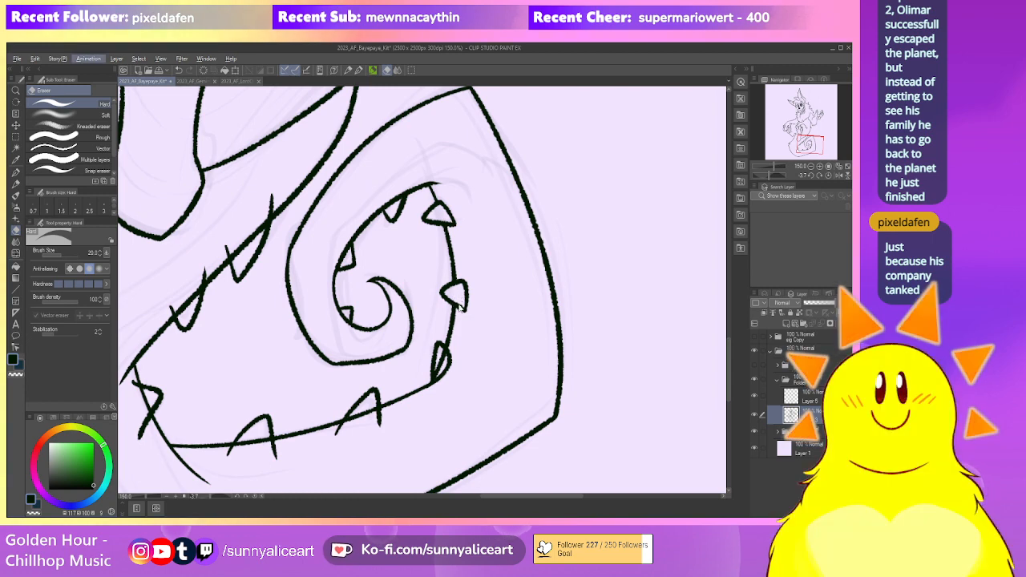
mouse_move(437, 354)
left_mouse_down()
mouse_move(442, 366)
mouse_move(478, 338)
left_mouse_up()
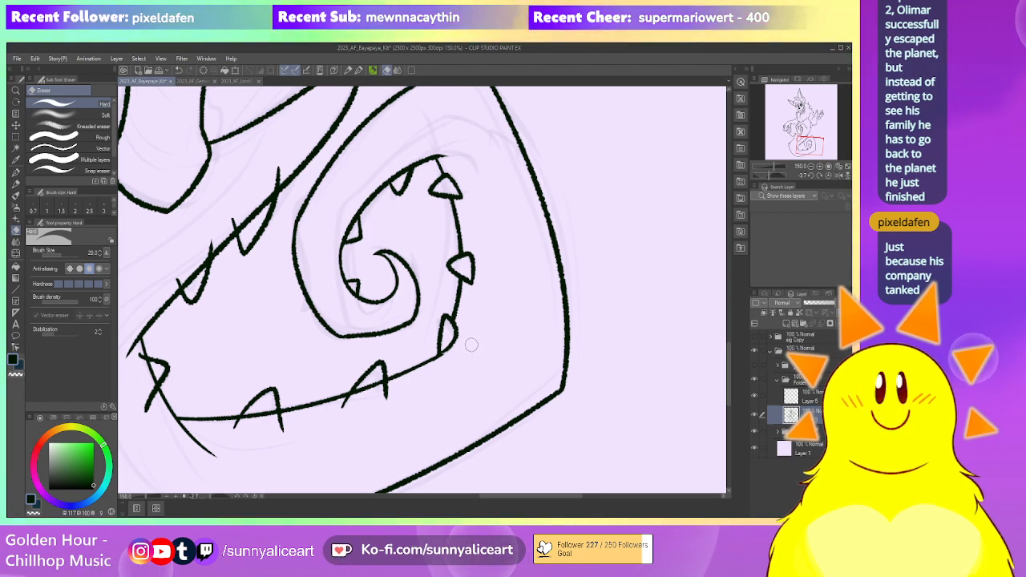
key("p")
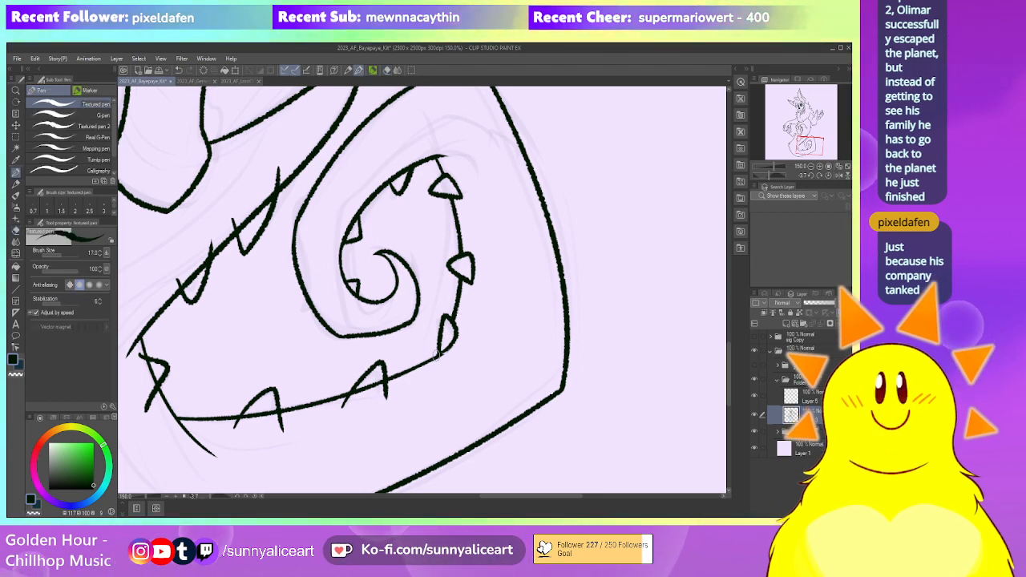
mouse_move(453, 336)
left_mouse_down()
mouse_move(419, 376)
mouse_move(475, 332)
left_mouse_up()
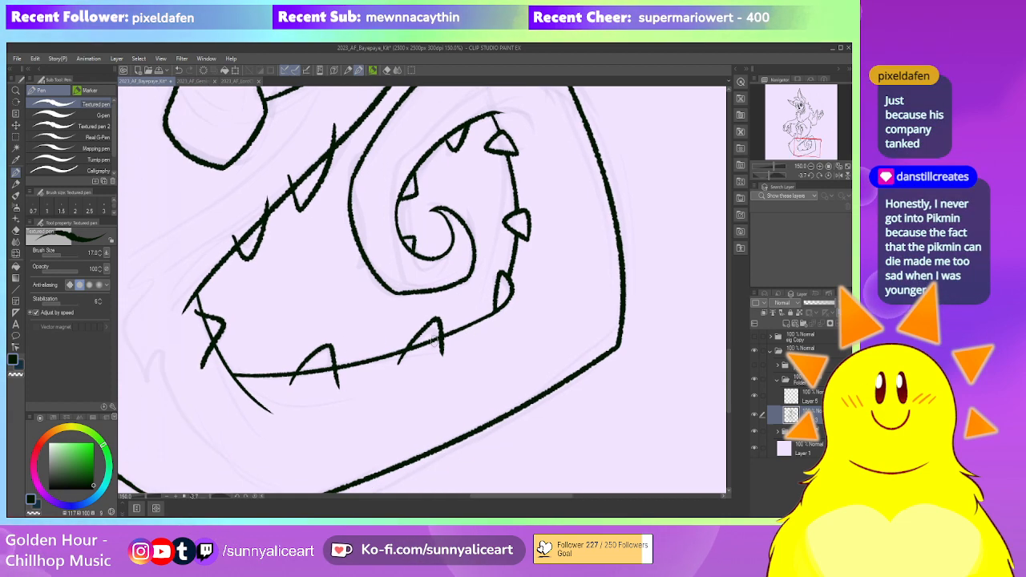
Erase the overshooting ends of the spikes along the tail's lower stretch, near bend and upper diagonal on the spike layer
key("e")
left_click(814, 397)
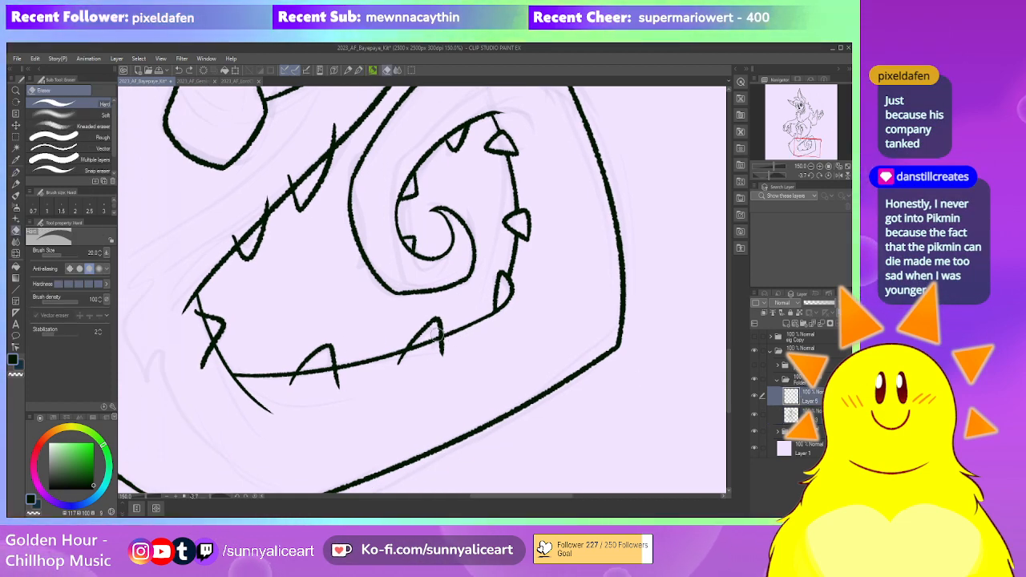
left_click_drag(399, 364, 482, 330)
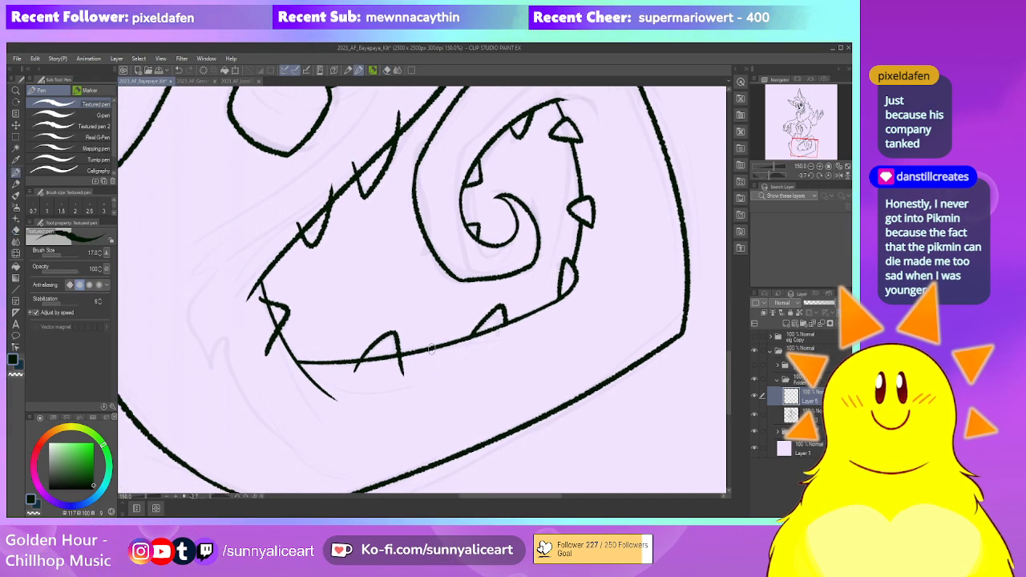
left_click_drag(360, 362, 355, 367)
left_click_drag(312, 326, 347, 367)
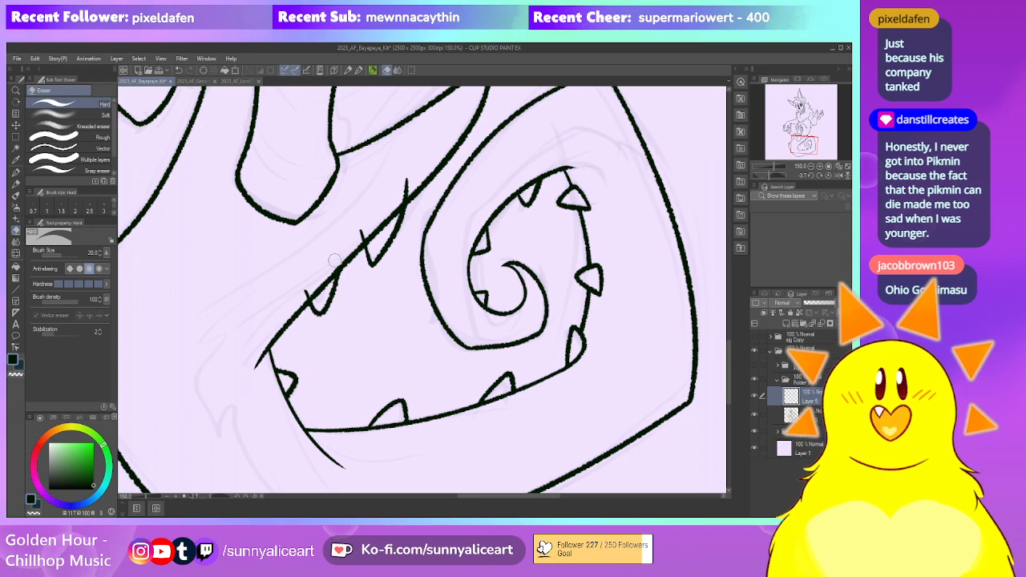
key("alt+s")
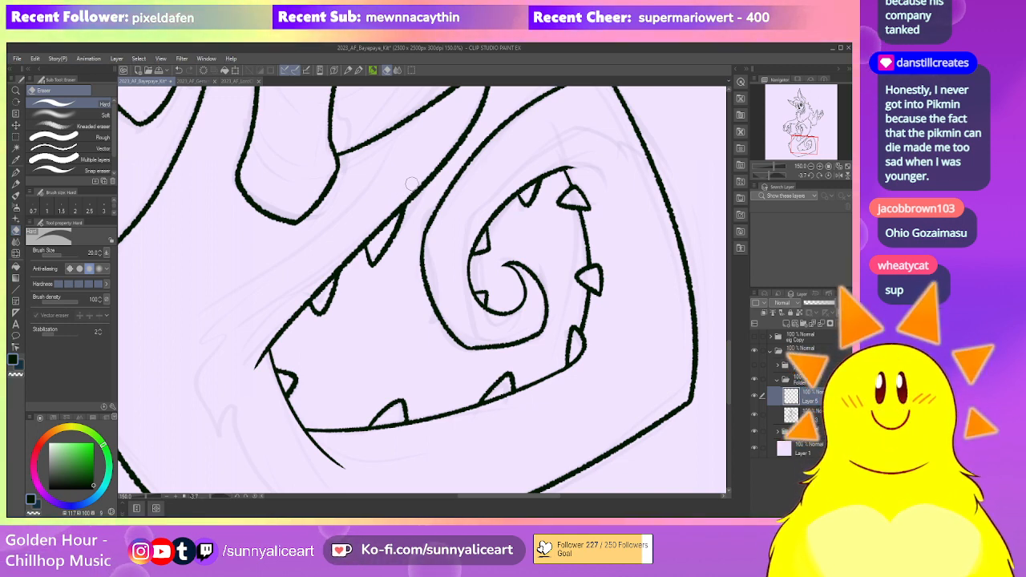
Collapse the current line art folder and add a new folder named flames containing a blank layer
scroll(449, 168, "down", 3)
left_click_drag(563, 233, 518, 345)
scroll(520, 293, "down", 2)
left_click_drag(520, 294, 541, 360)
left_click(253, 496)
scroll(548, 350, "up", 1)
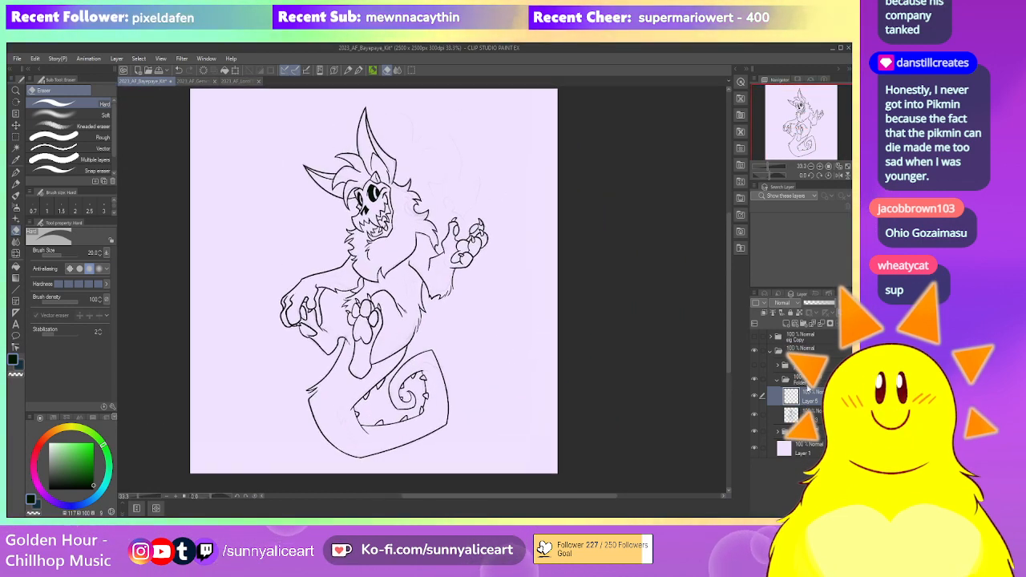
left_click(779, 381)
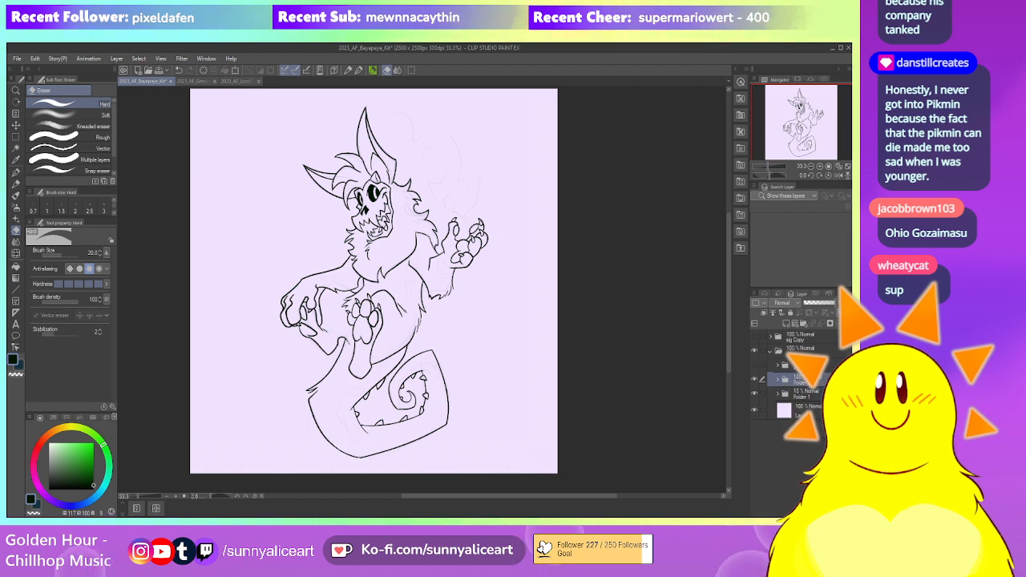
left_click(803, 325)
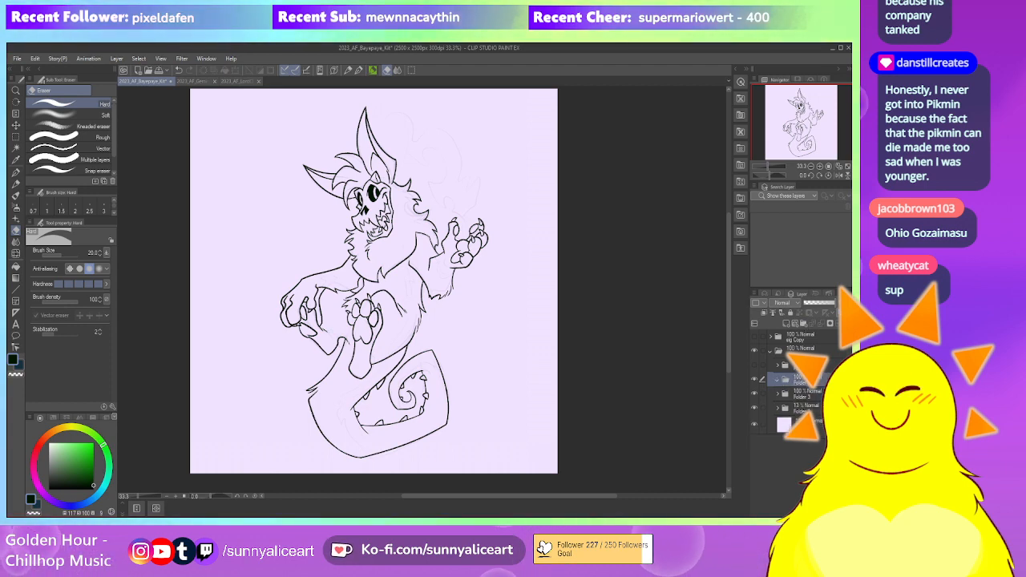
double_click(802, 383)
type("flames")
key("Return")
left_click(786, 324)
Ink the flame's inner edge from the raised hand up to its hooked tip, plus a small detached wisp beside the ear
left_click_drag(540, 253, 519, 371)
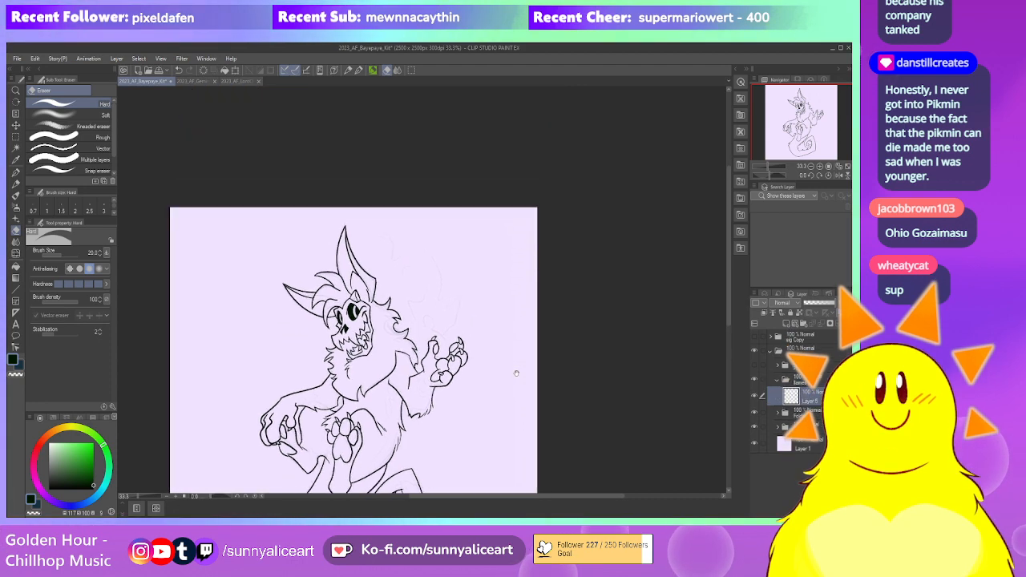
scroll(473, 331, "up", 3)
left_click_drag(391, 290, 435, 367)
key("p")
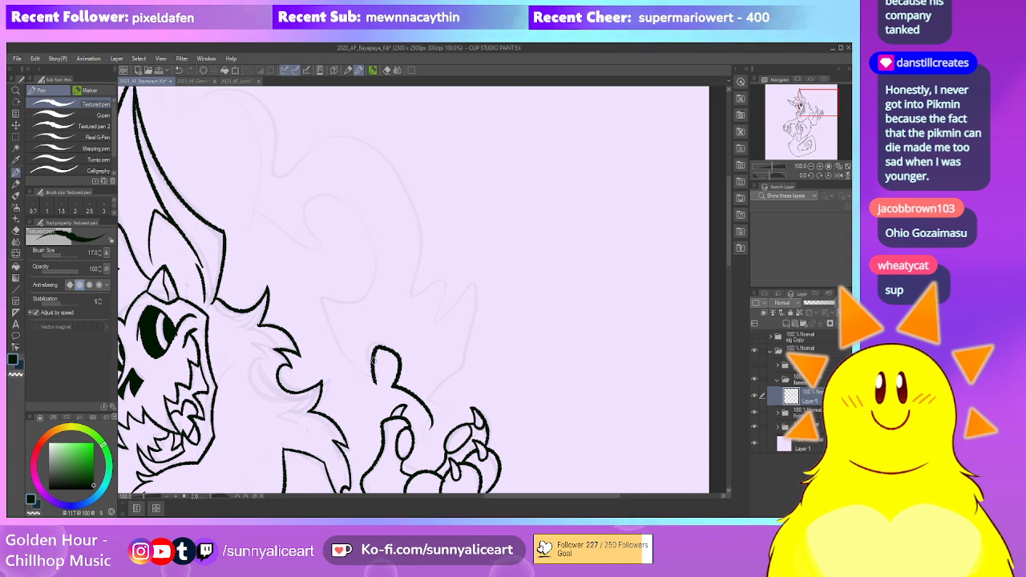
mouse_move(378, 381)
left_mouse_down()
mouse_move(332, 344)
mouse_move(386, 361)
mouse_move(336, 257)
mouse_move(339, 301)
left_mouse_up()
left_click_drag(356, 279, 377, 313)
left_click_drag(291, 295, 373, 337)
mouse_move(330, 269)
left_mouse_down()
mouse_move(359, 327)
mouse_move(275, 271)
mouse_move(320, 335)
mouse_move(407, 384)
left_mouse_up()
key("ctrl+z")
left_click_drag(322, 334, 397, 371)
mouse_move(312, 295)
left_mouse_down()
mouse_move(343, 331)
mouse_move(404, 275)
left_mouse_up()
Erase the overshooting line ends on the detached wisp, the flame's hooked tip and the corner below it
key("ctrl+plus")
key("e")
left_click_drag(343, 329, 348, 342)
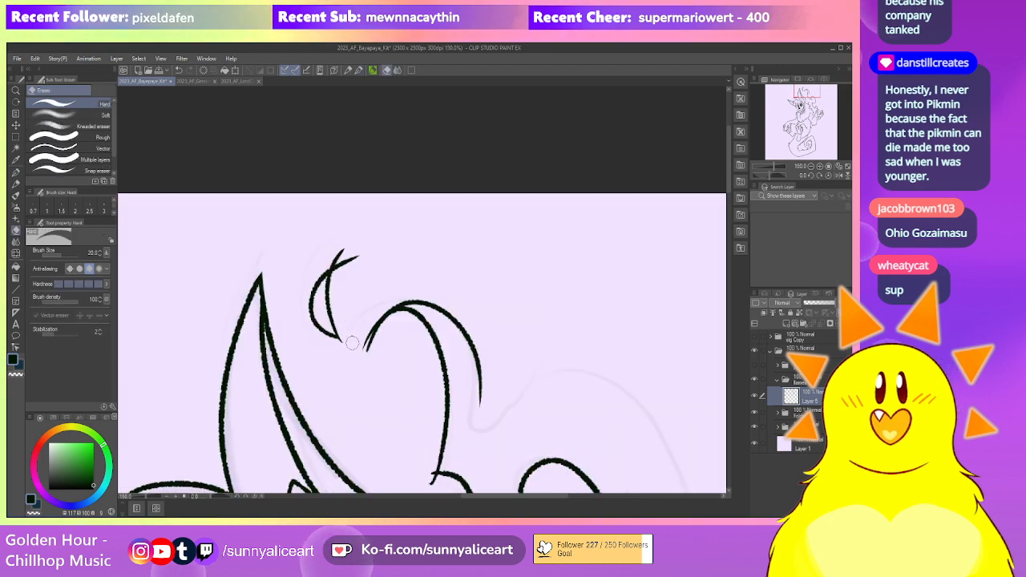
mouse_move(344, 274)
left_mouse_down()
mouse_move(358, 248)
mouse_move(338, 262)
mouse_move(346, 252)
mouse_move(336, 296)
mouse_move(334, 253)
mouse_move(349, 260)
mouse_move(321, 269)
mouse_move(364, 244)
mouse_move(355, 271)
mouse_move(422, 258)
mouse_move(393, 258)
mouse_move(389, 308)
mouse_move(349, 275)
mouse_move(337, 324)
left_mouse_up()
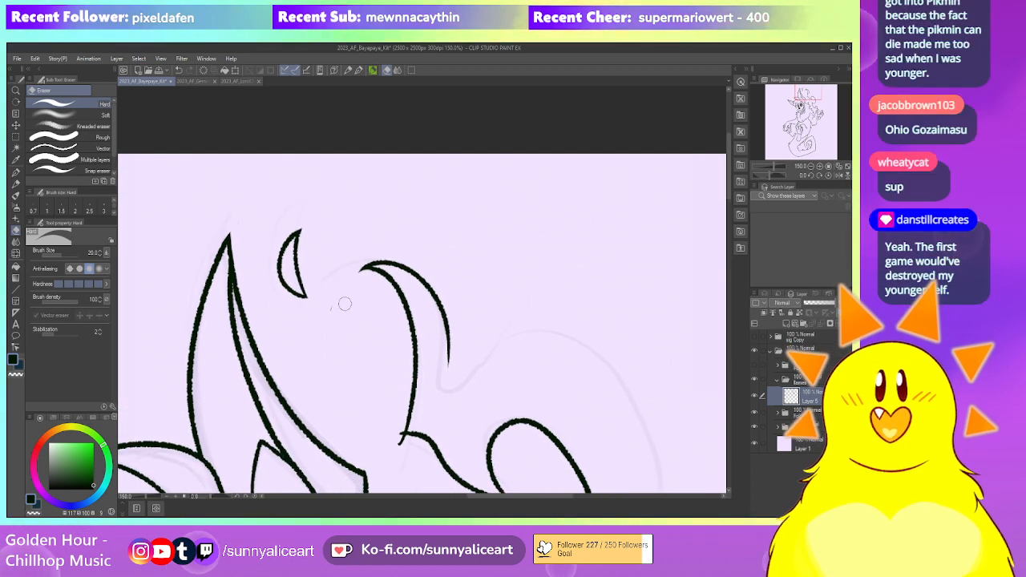
left_click(330, 302)
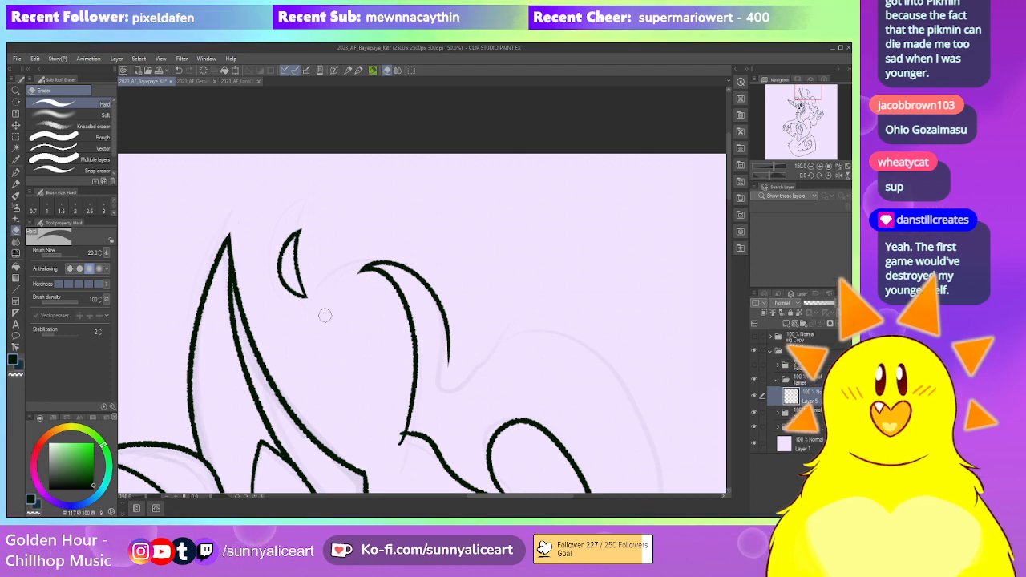
left_click_drag(481, 337, 468, 321)
left_click_drag(405, 383, 369, 266)
left_click_drag(349, 299, 347, 316)
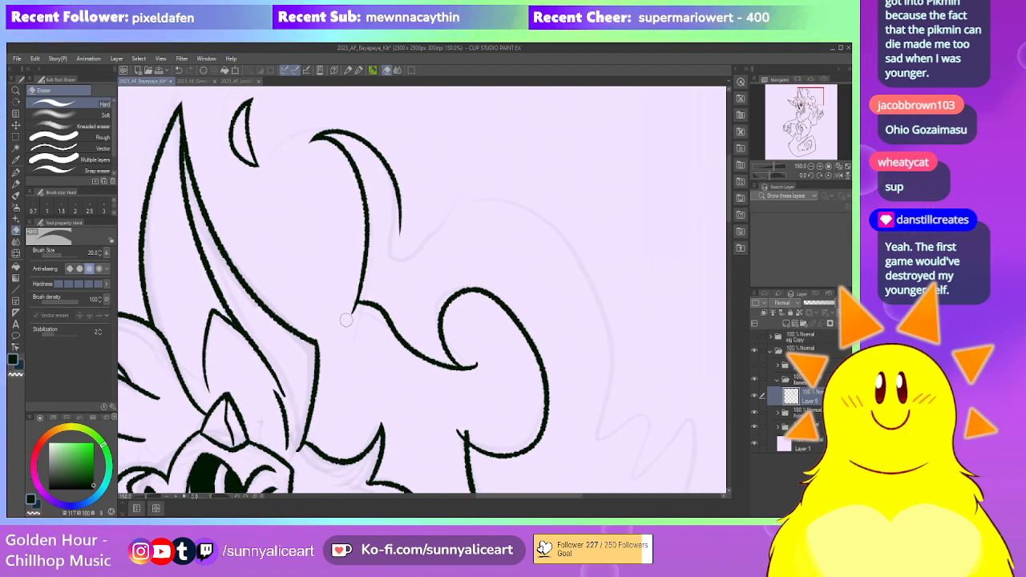
Erase the overshooting ends at the corners of the flame's rounded inner curl and where the flame meets the raised finger
left_click_drag(497, 339, 395, 301)
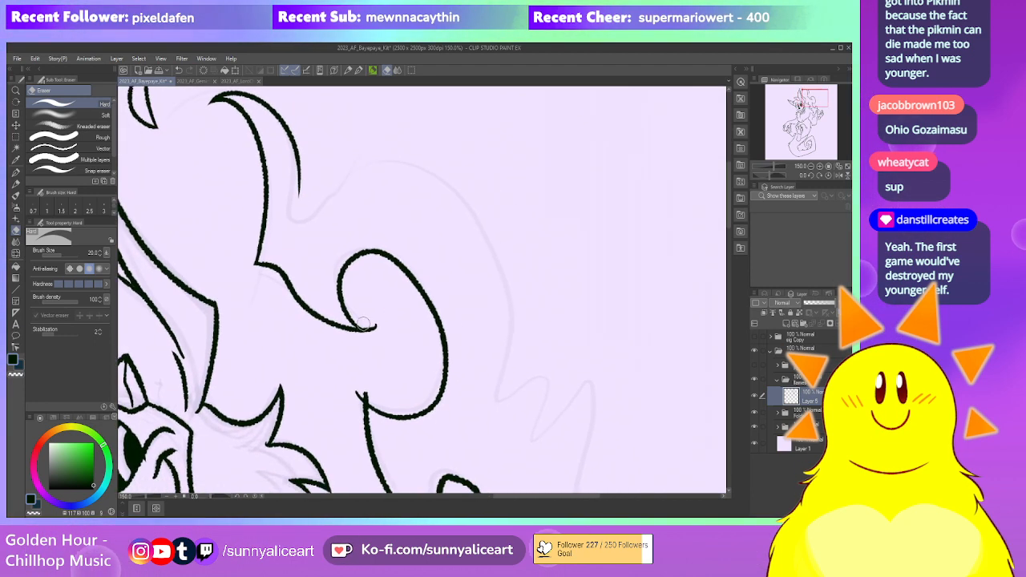
scroll(399, 292, "down", 2)
scroll(429, 327, "up", 2)
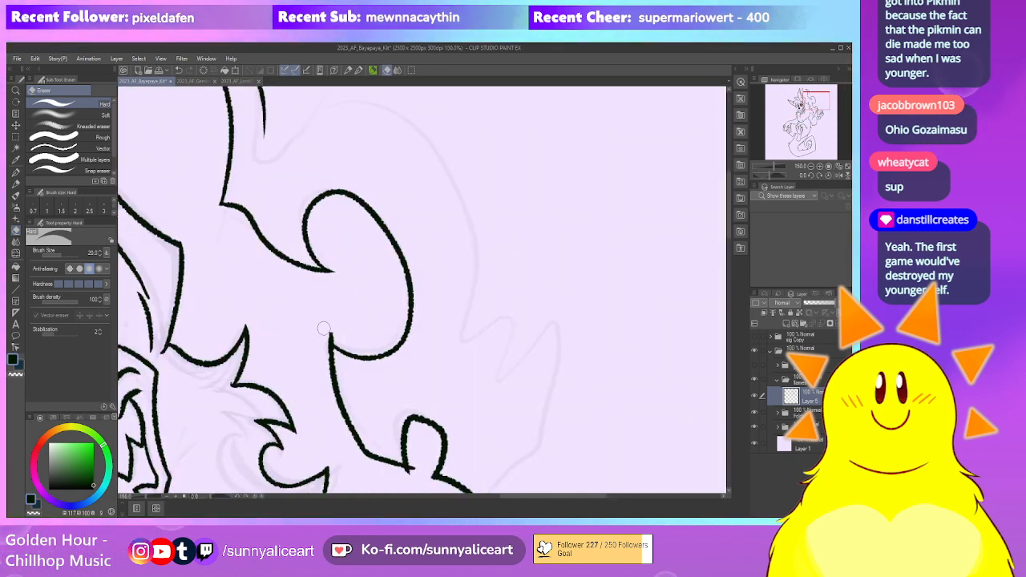
left_click_drag(396, 342, 355, 317)
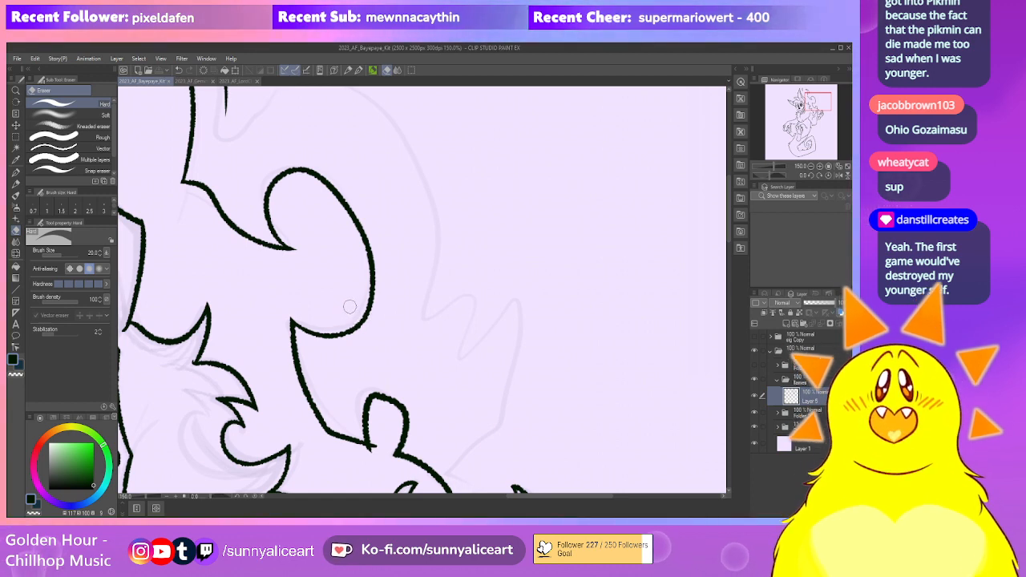
left_click_drag(389, 321, 374, 261)
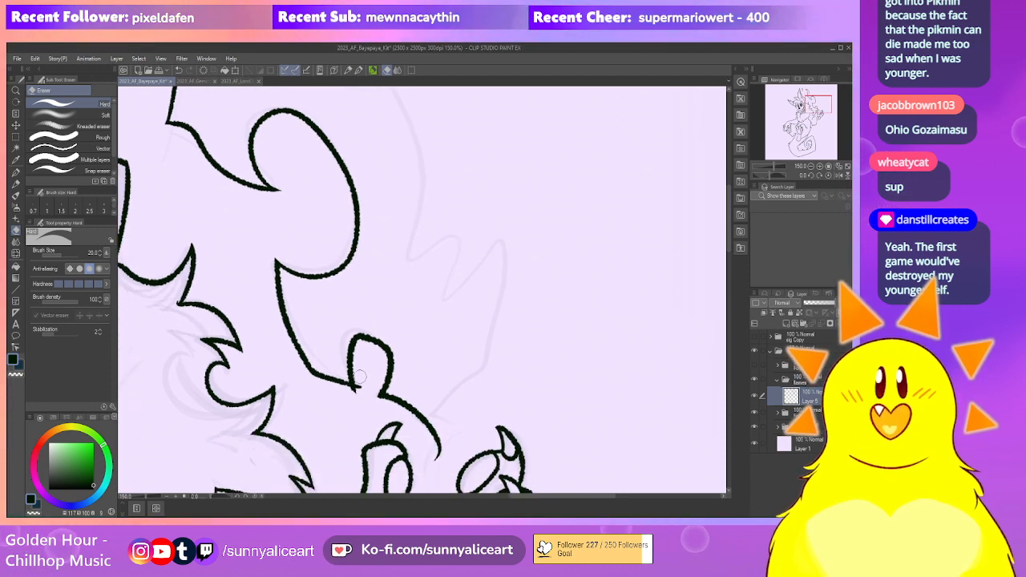
mouse_move(363, 386)
left_mouse_down()
mouse_move(366, 410)
mouse_move(345, 391)
left_mouse_up()
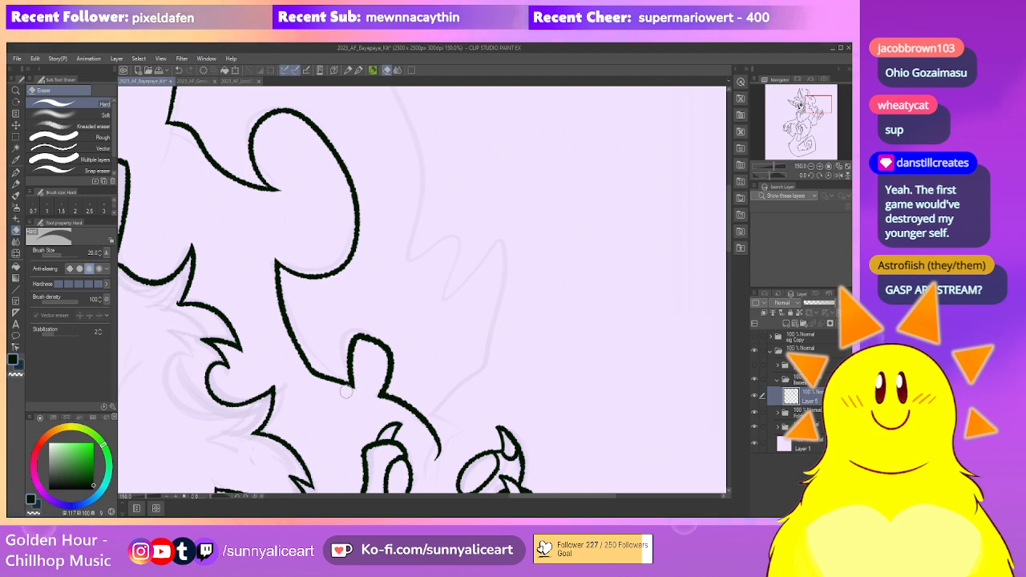
Ink the flame's outer edge from the hooked tip over the large curve and two smaller tongues down to the palm
left_click_drag(418, 374, 419, 289)
left_click_drag(417, 233, 406, 373)
left_click_drag(380, 272, 434, 409)
key("p")
left_click_drag(201, 254, 329, 222)
left_click_drag(407, 264, 327, 170)
left_click_drag(242, 127, 339, 313)
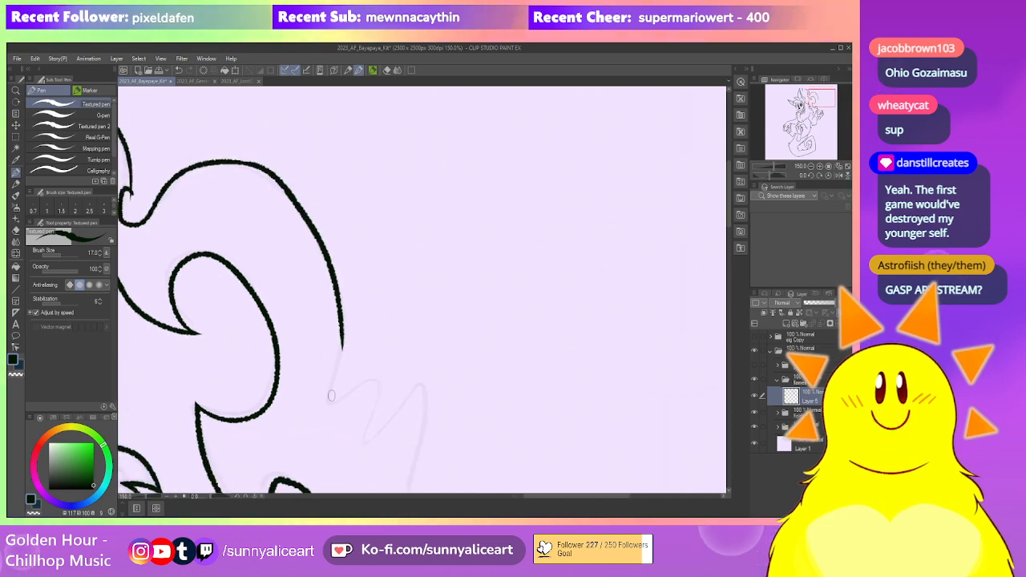
mouse_move(357, 348)
left_mouse_down()
mouse_move(380, 293)
mouse_move(376, 362)
left_mouse_up()
left_click_drag(412, 343, 402, 321)
left_click_drag(409, 392, 421, 311)
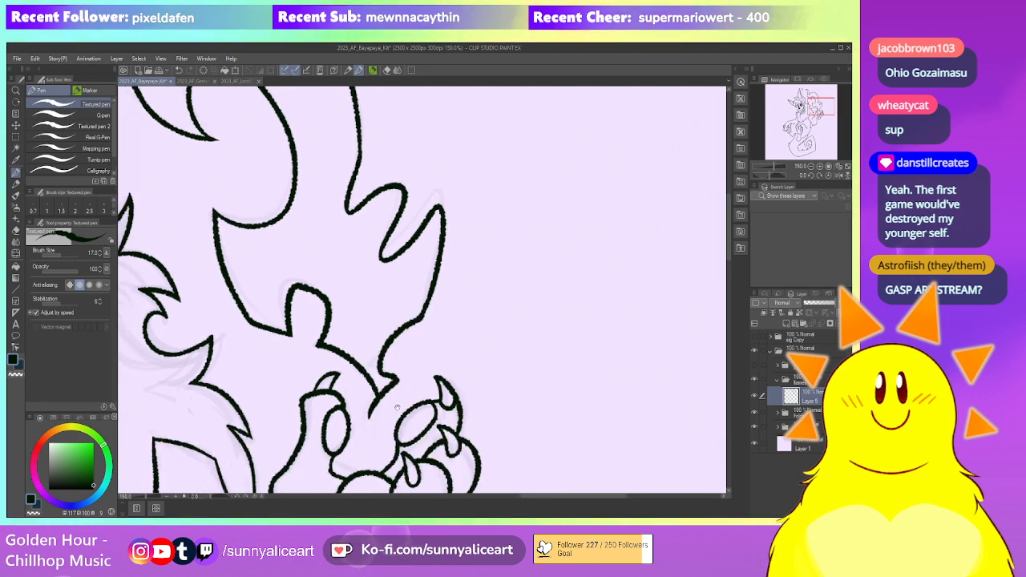
left_click_drag(398, 405, 407, 382)
Erase the overshooting flame lines above the palm and at the notch beneath the hooked tip, then check the whole drawing
key("e")
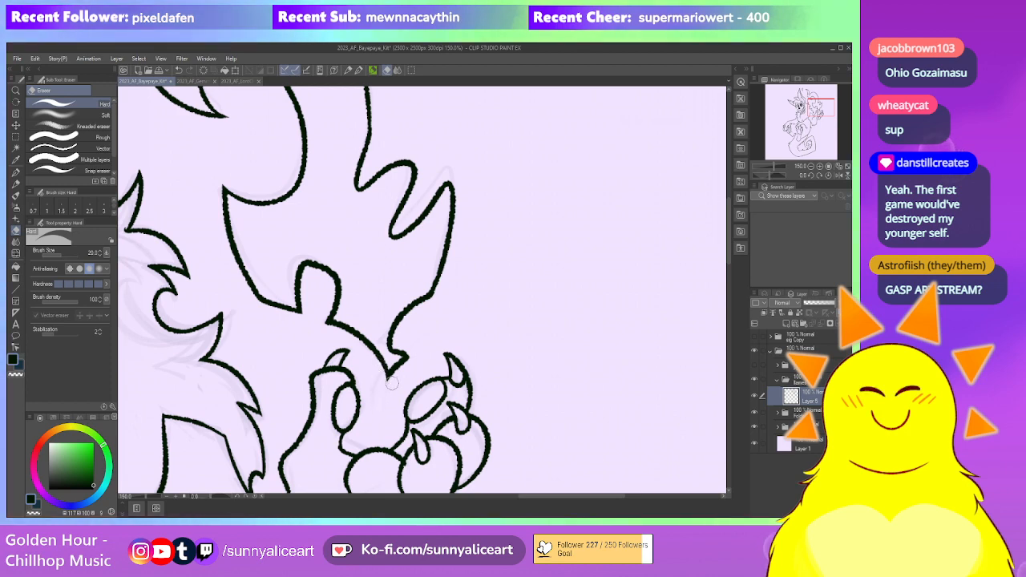
left_click_drag(308, 93, 450, 429)
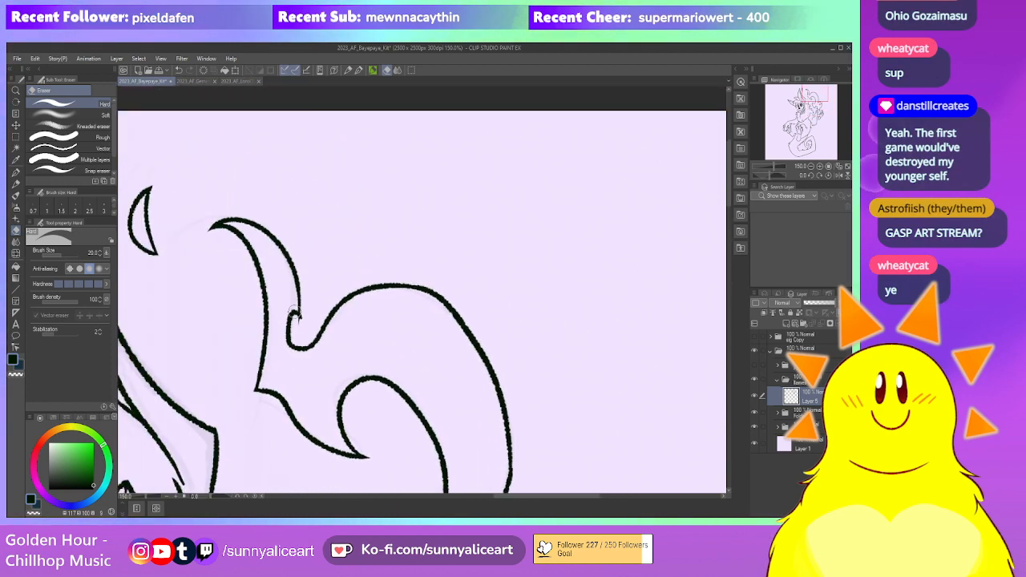
mouse_move(312, 265)
left_mouse_down()
mouse_move(337, 309)
mouse_move(337, 265)
left_mouse_up()
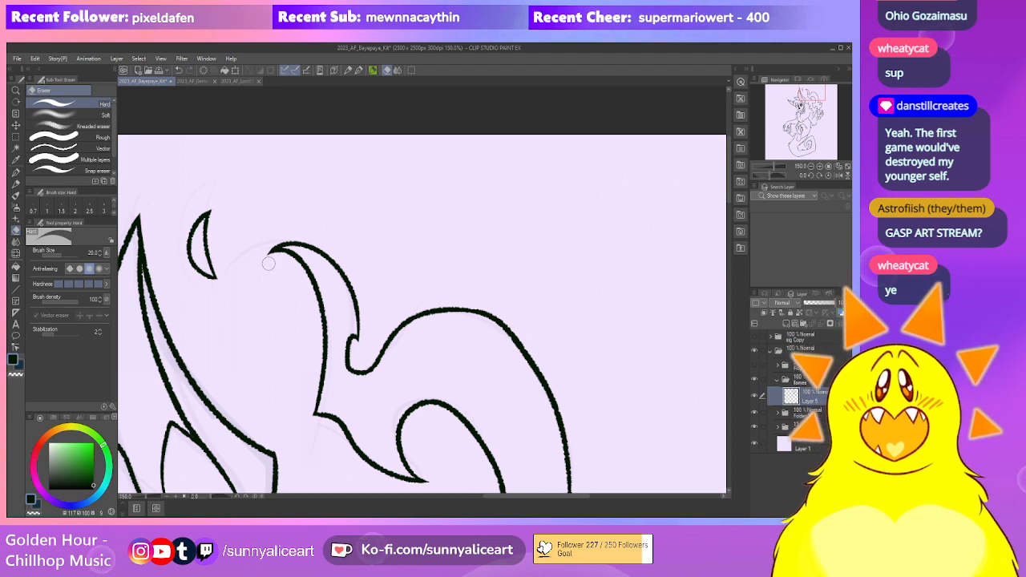
left_click_drag(443, 258, 417, 229)
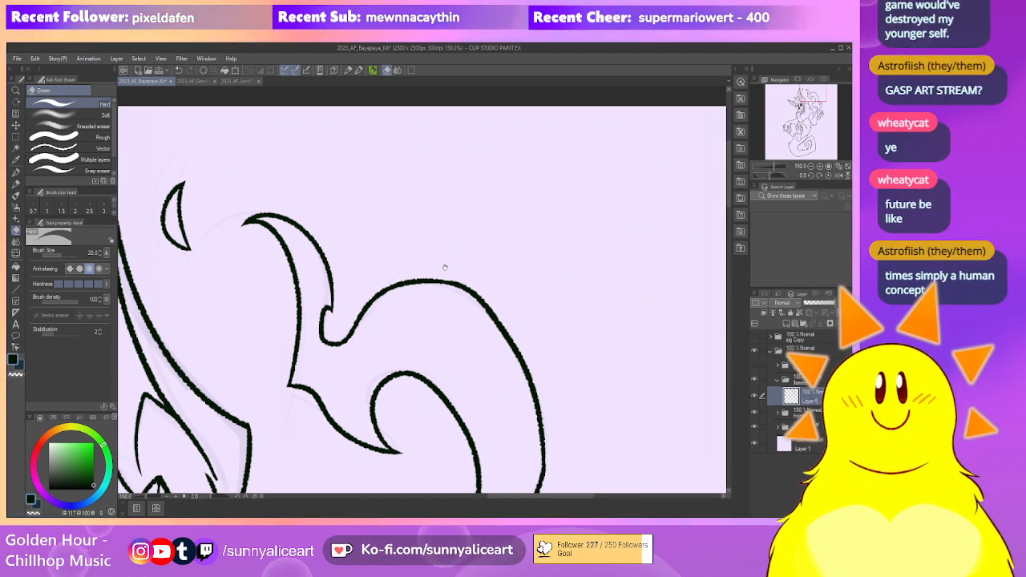
left_click_drag(444, 267, 430, 235)
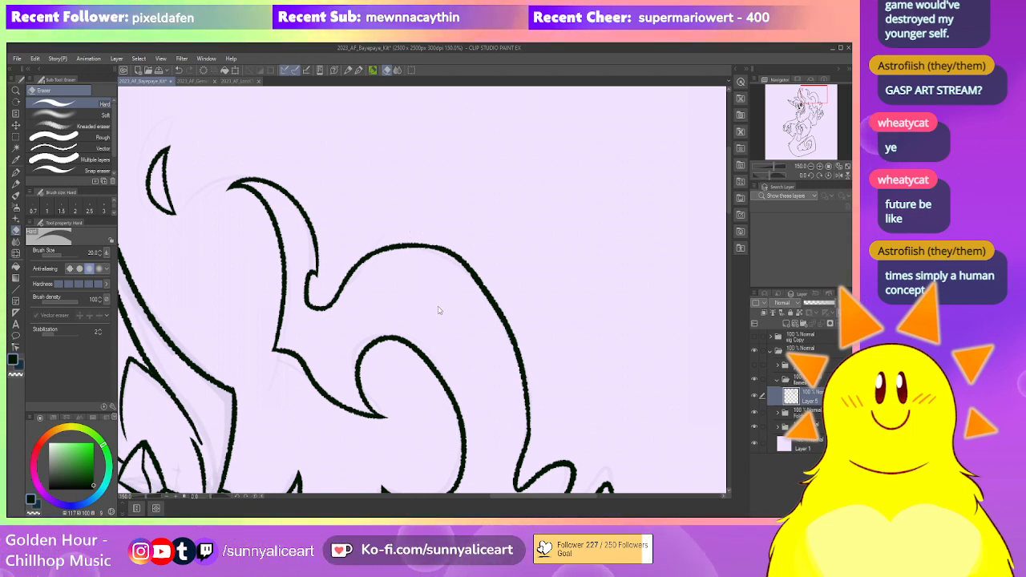
key("ctrl+0")
left_click_drag(548, 300, 534, 309)
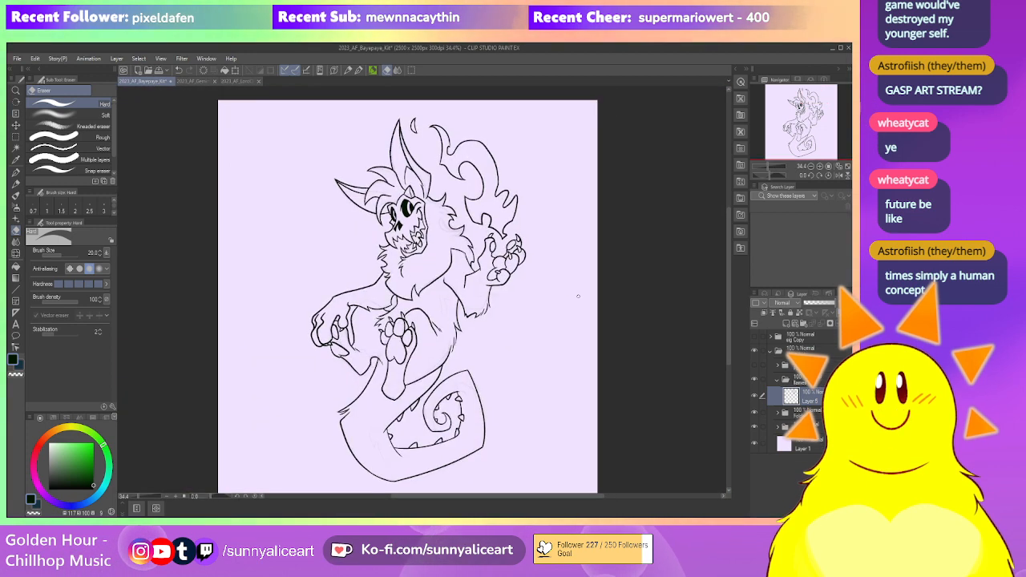
mouse_move(572, 343)
left_mouse_down()
mouse_move(569, 350)
mouse_move(582, 334)
left_mouse_up()
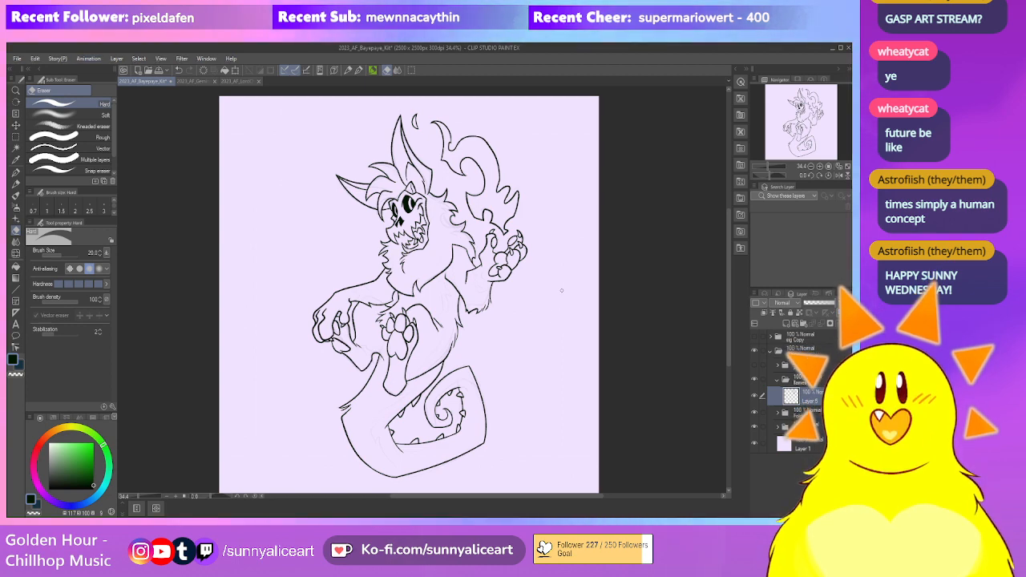
Move the lower layer in the Bases folder above Layer 5 and select the layer beneath it
left_click_drag(556, 344, 553, 337)
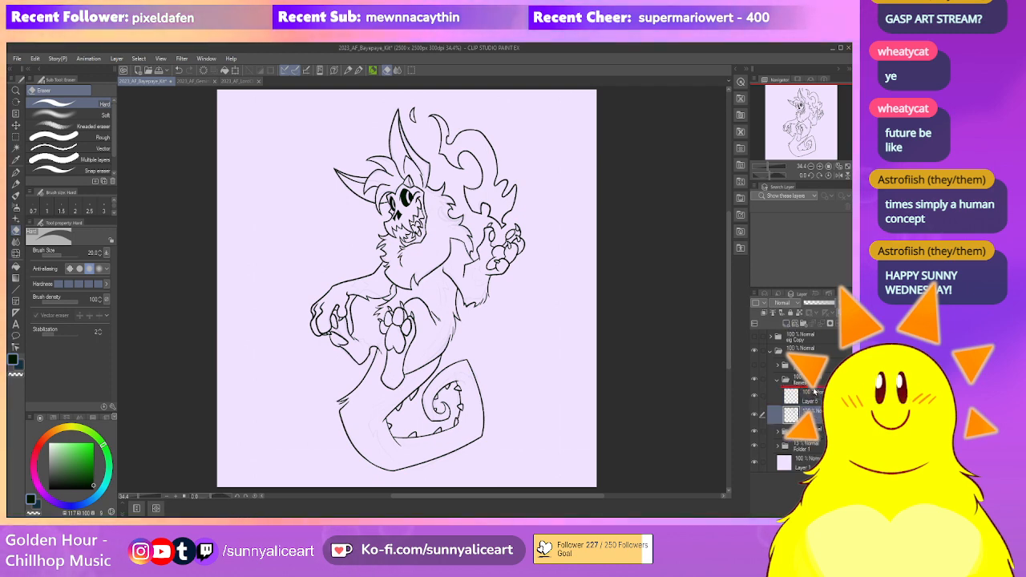
left_click_drag(814, 392, 814, 390)
left_click(815, 411)
Show the Kit reference sheet folder and raise the opacity of the folder and its image layer to full
left_click(754, 365)
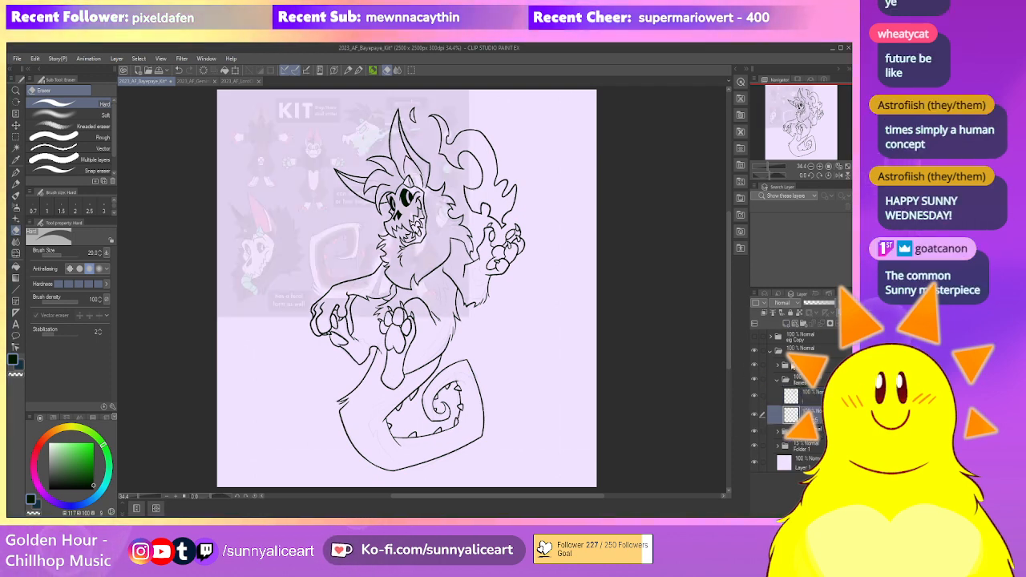
left_click(795, 366)
left_click(819, 303)
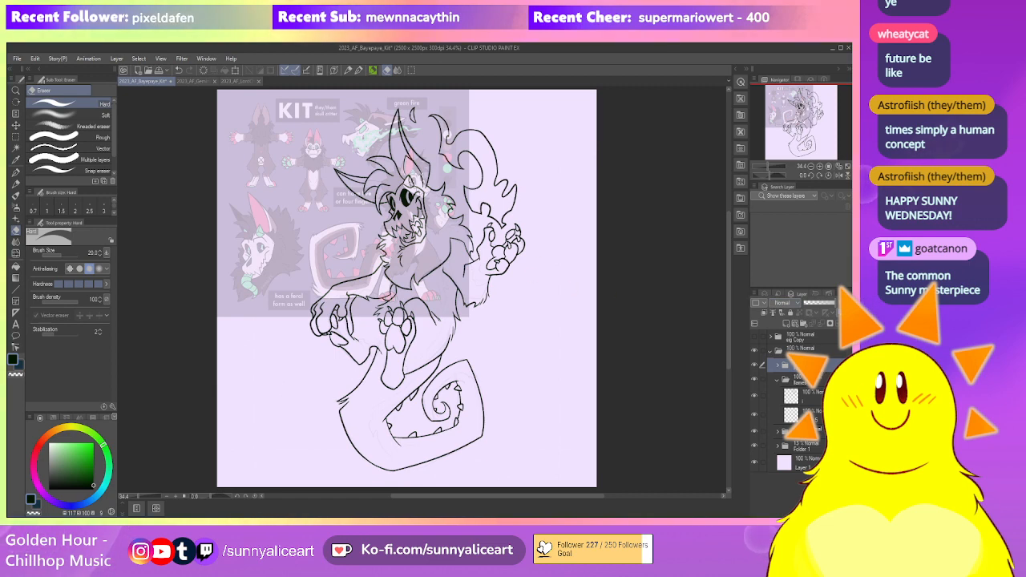
left_click(777, 366)
left_click_drag(829, 304, 843, 303)
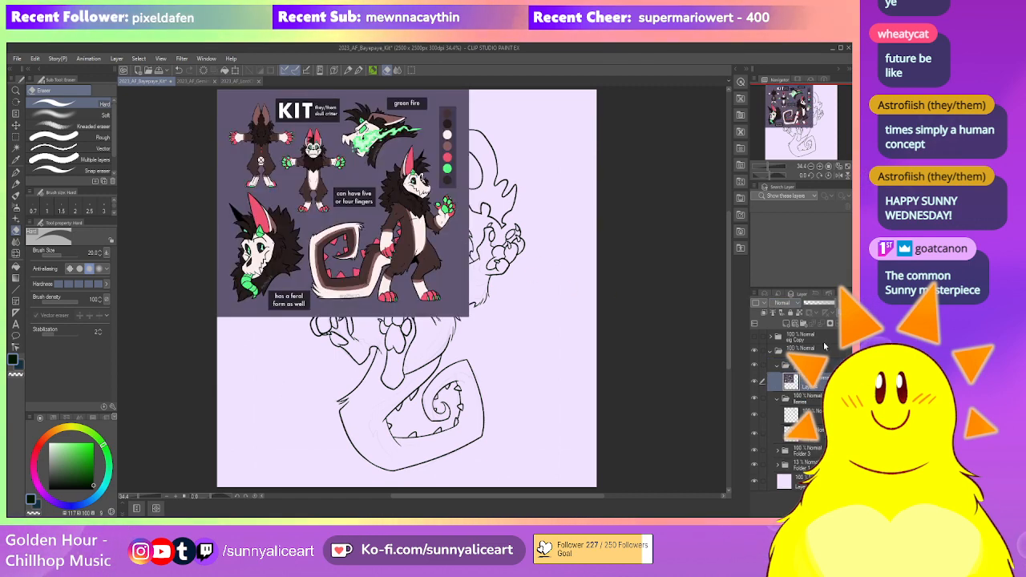
left_click(776, 368)
Pick the dark brown fur colour from the standing figure on the reference sheet, and hide the reference folder
left_click_drag(572, 289, 594, 344)
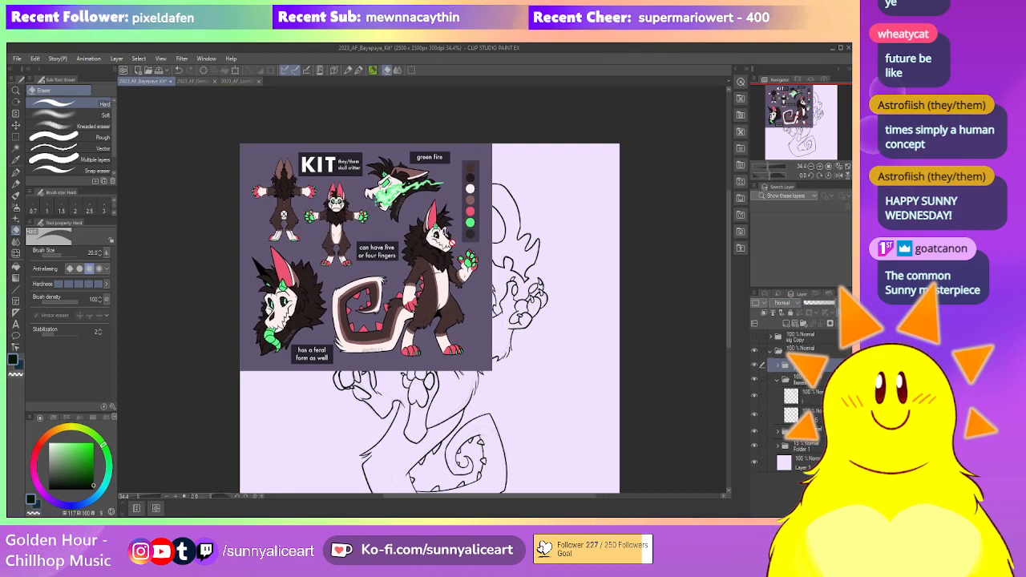
scroll(457, 234, "up", 1)
left_click_drag(458, 235, 444, 255)
key("i")
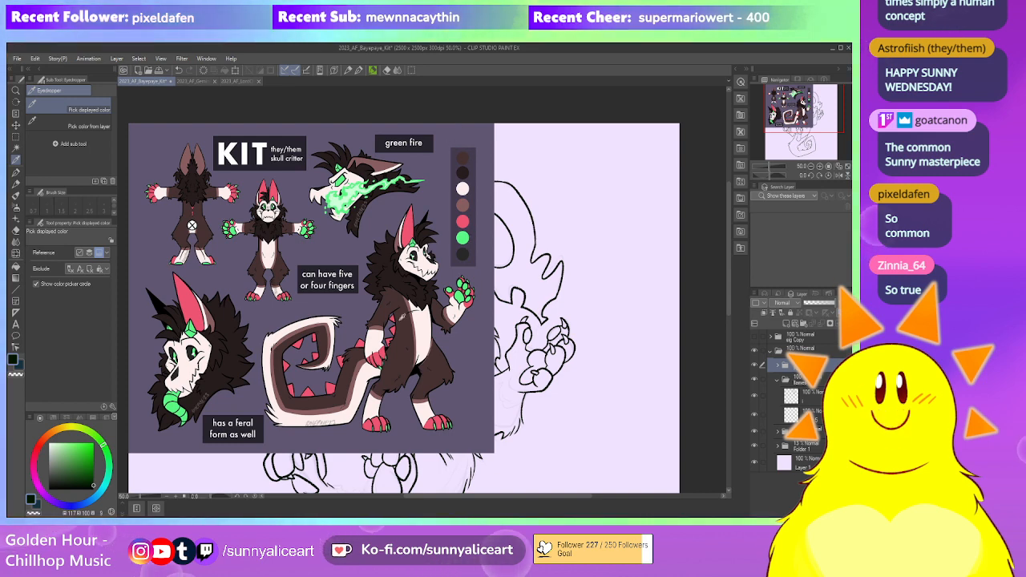
left_click(404, 328)
scroll(609, 369, "down", 1)
left_click_drag(609, 369, 561, 310)
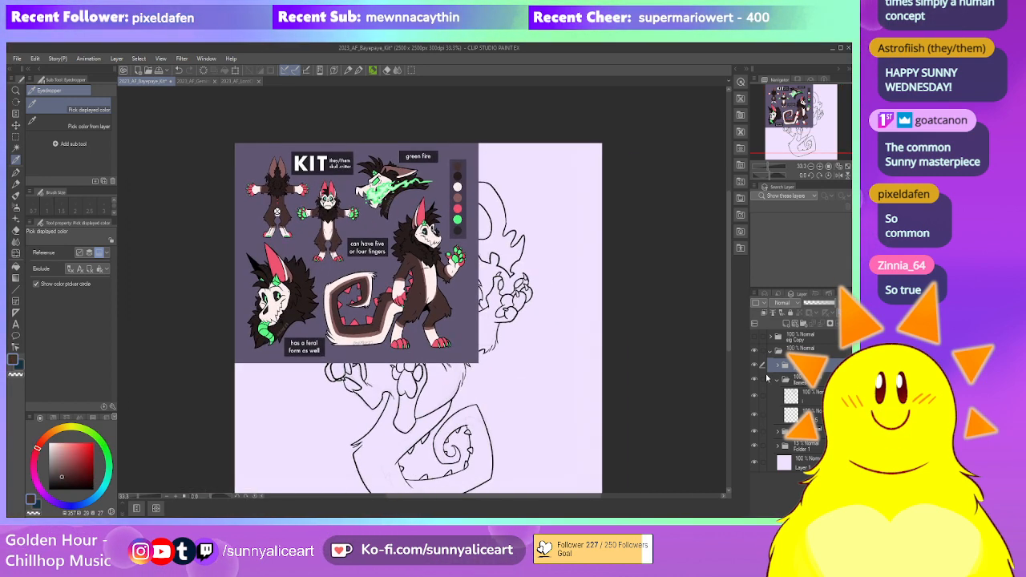
left_click(754, 365)
left_click_drag(665, 389, 655, 357)
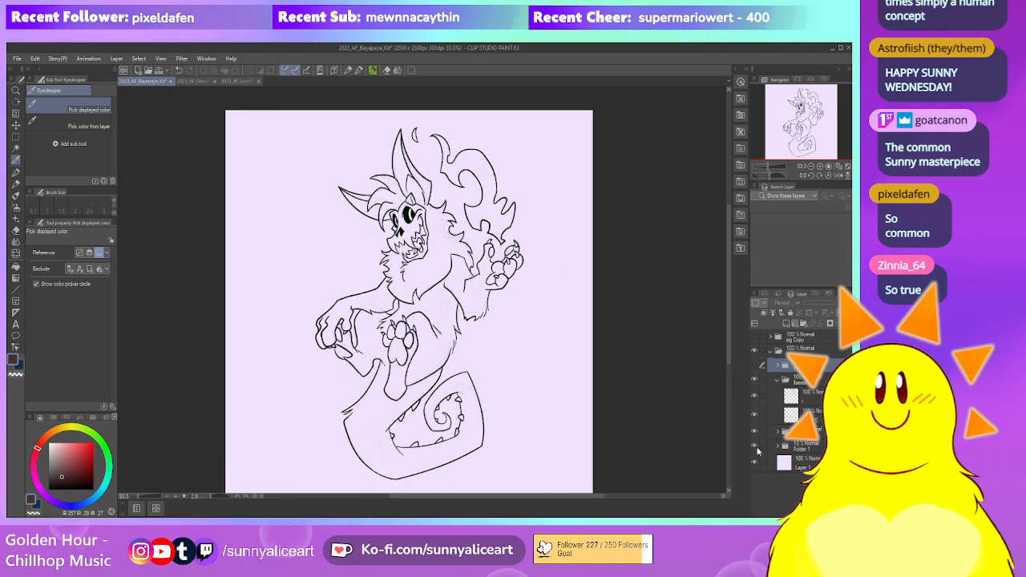
Move the sketch folder above the Bases folder, raise its opacity to full and hide it
left_click(797, 433)
left_click(808, 448)
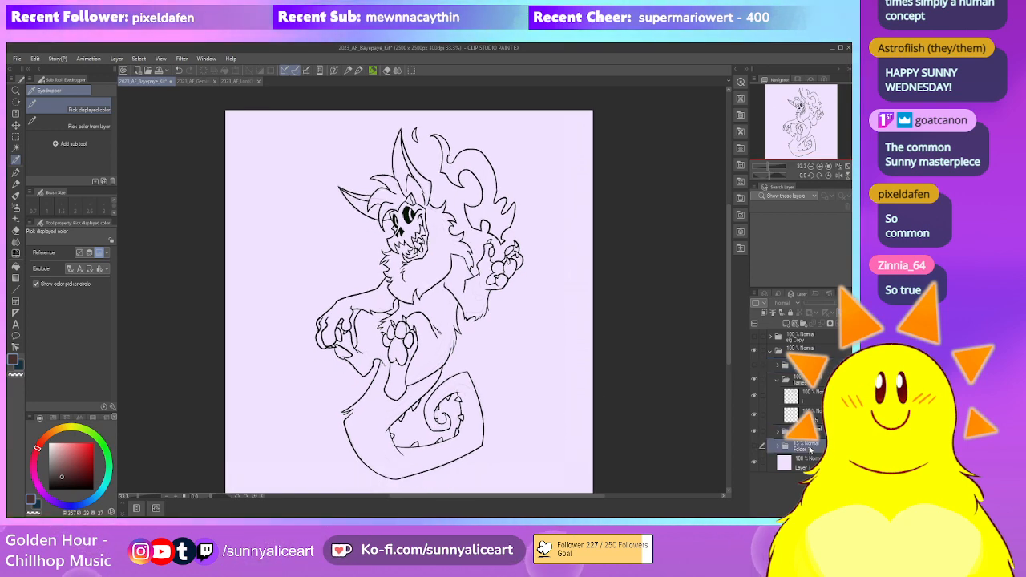
left_click(754, 446)
left_click_drag(805, 448, 802, 372)
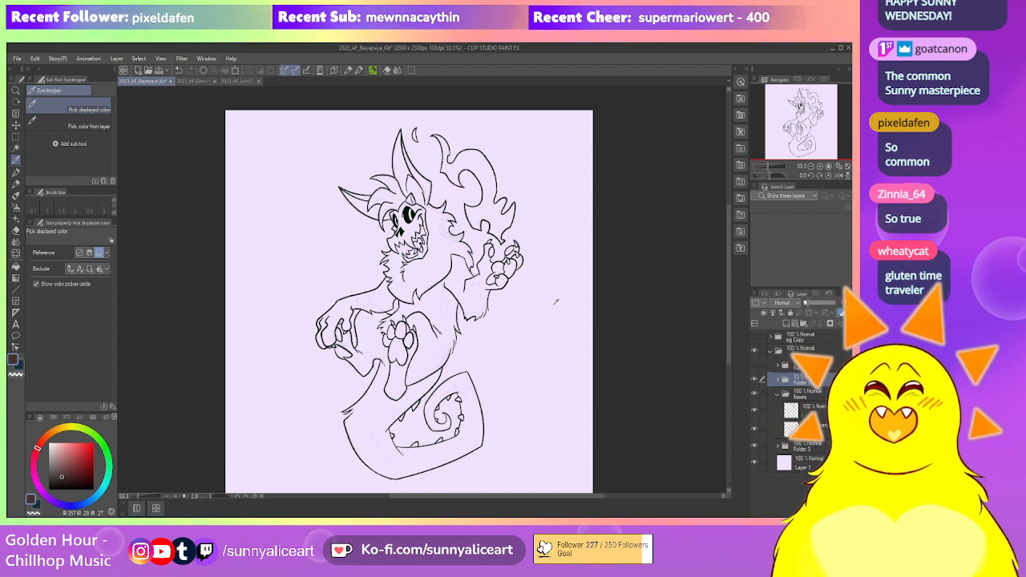
mouse_move(613, 300)
left_mouse_down()
mouse_move(615, 282)
mouse_move(602, 286)
mouse_move(598, 307)
left_mouse_up()
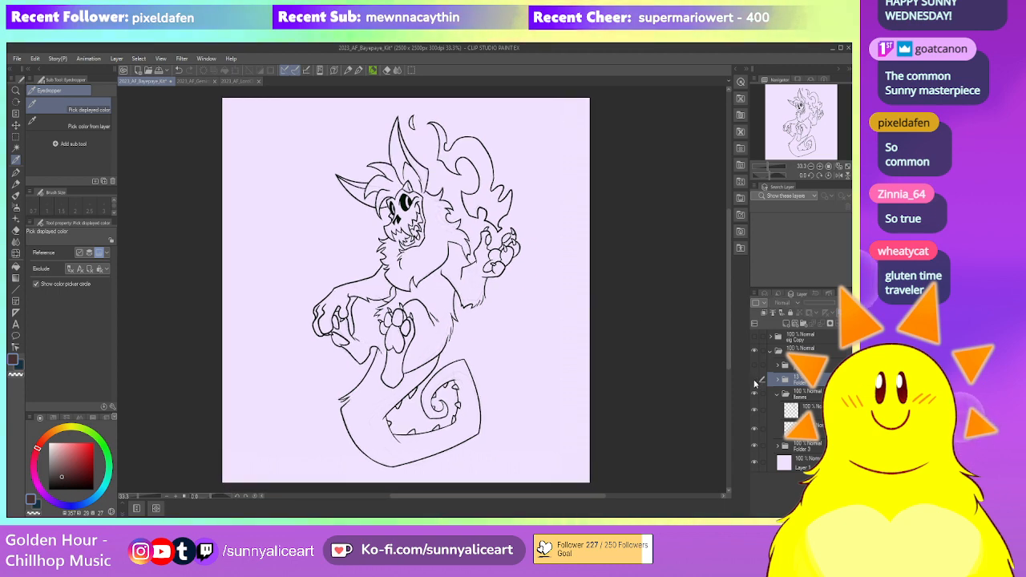
left_click(836, 303)
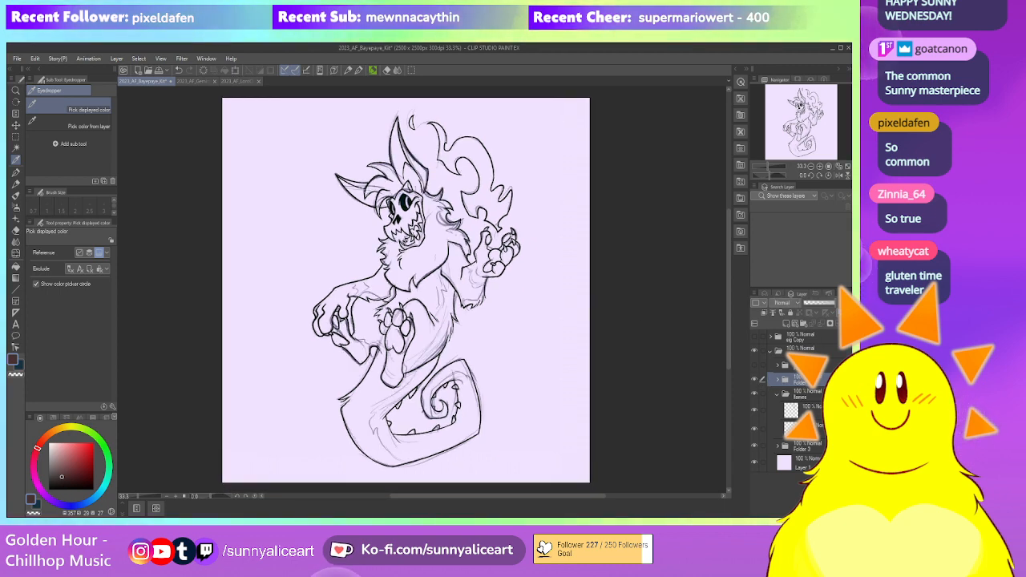
left_click(754, 379)
Try to fill the chest area with the dark brown on the lower layer of the Bases folder, referring to other layers
left_click(794, 429)
key("g")
key("g")
left_click(445, 247)
left_click_drag(445, 248, 439, 255)
key("ctrl+z")
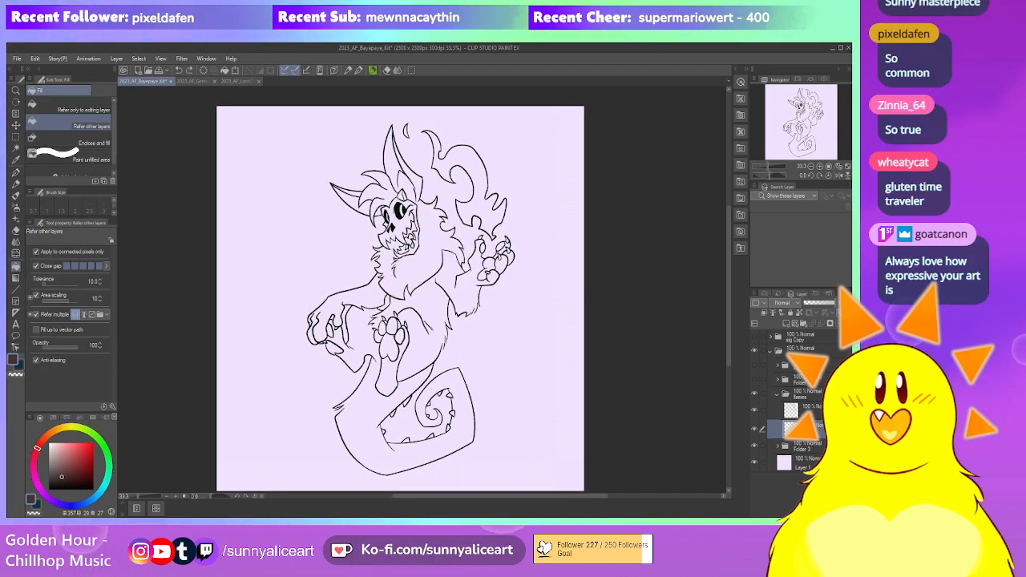
Collapse the Bases folder, open the folder beneath it and add a new layer at the bottom of that folder
left_click(774, 397)
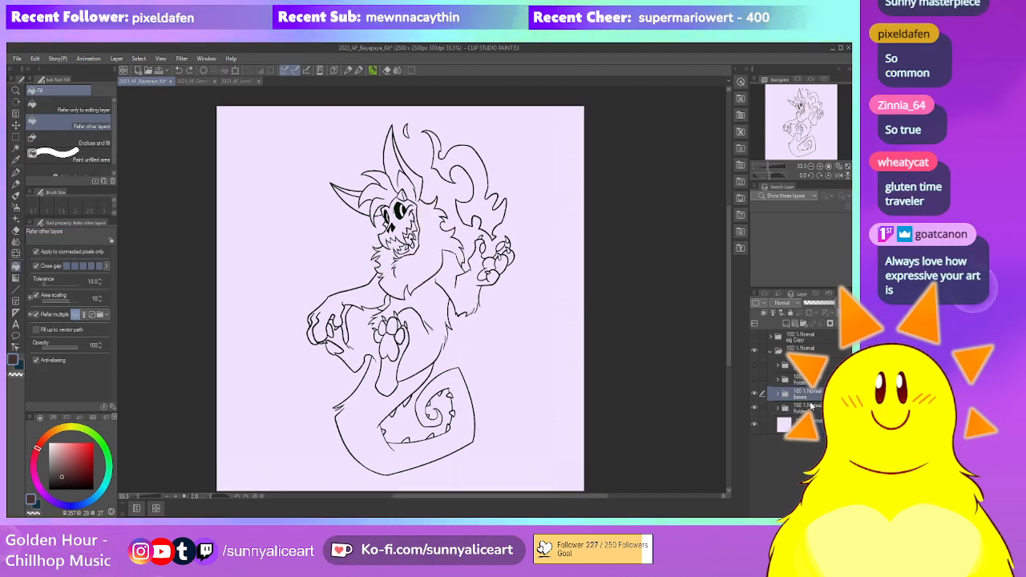
left_click(803, 408)
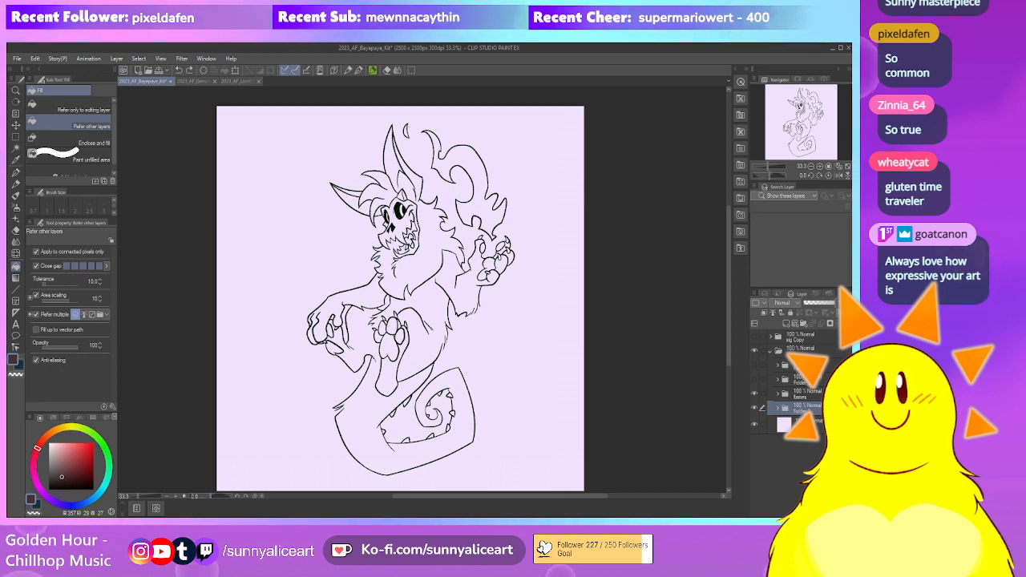
left_click(812, 431)
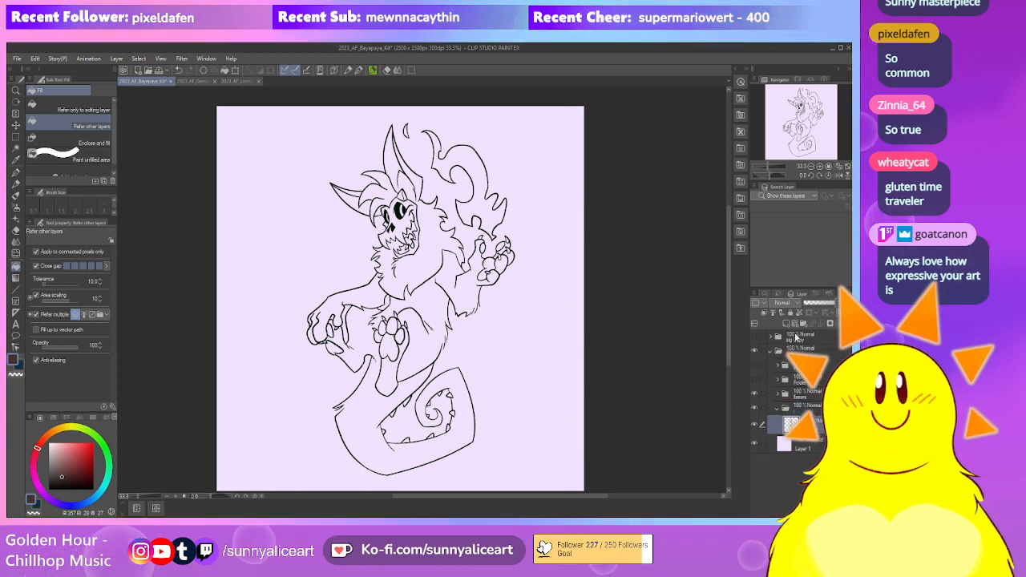
key("ctrl+shift+n")
left_click(815, 446)
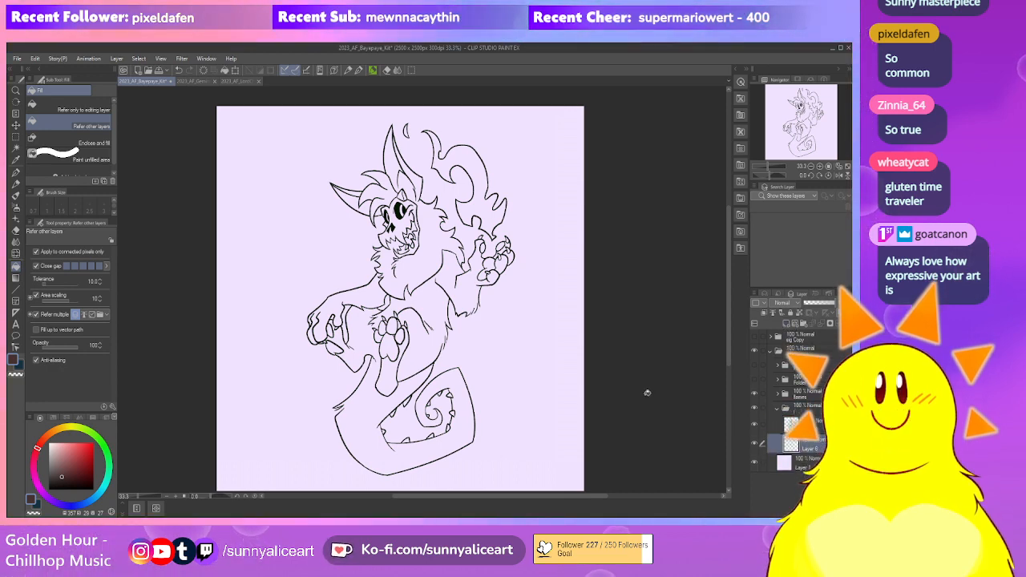
Fill the torso, legs and tail with the dark brown on the new layer beneath the line art
left_click(437, 297)
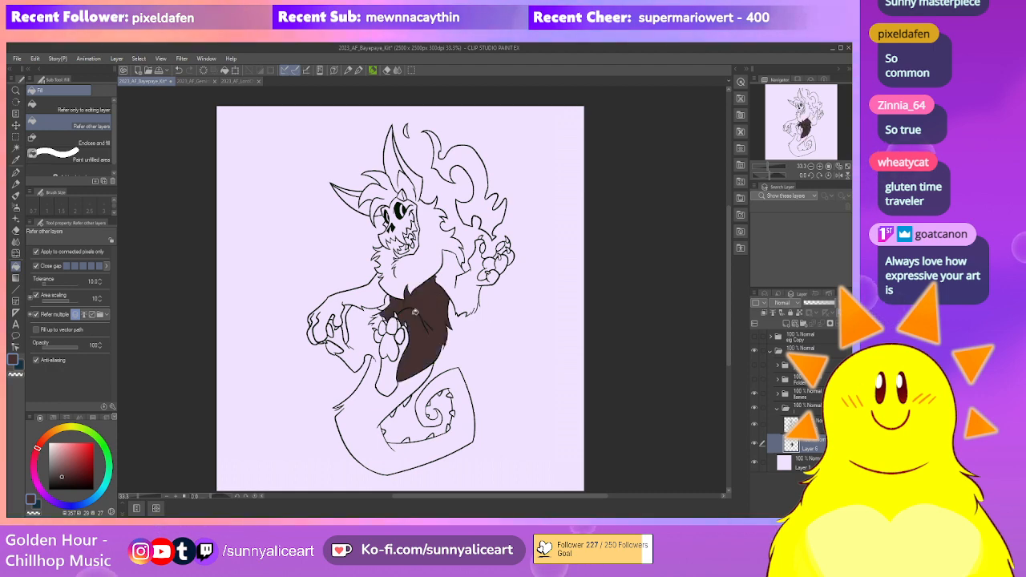
scroll(383, 338, "up", 1)
left_click(359, 340)
left_click_drag(368, 333, 395, 288)
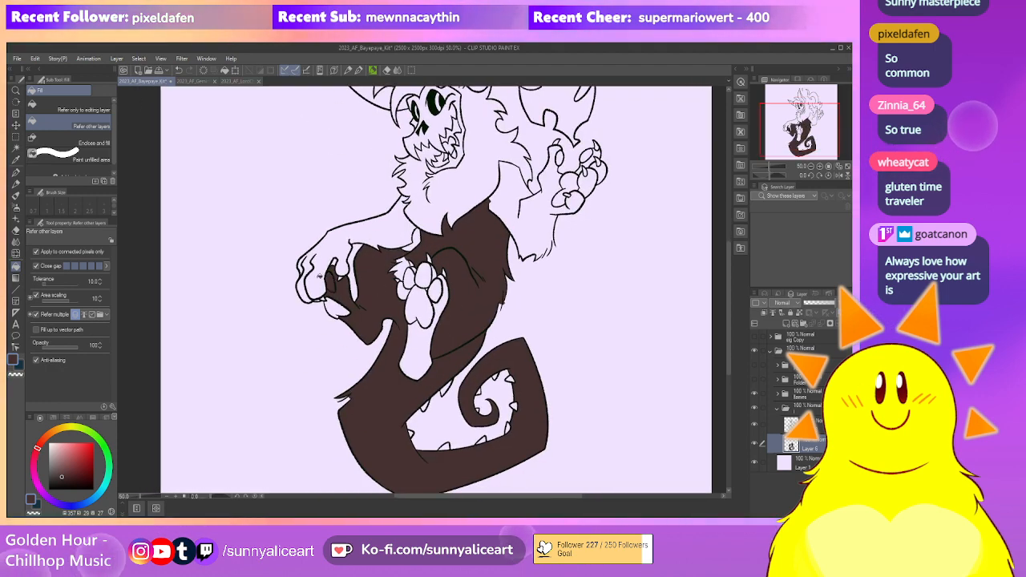
Fill the lowered arm and hand with dark brown and touch up the hand's unfilled gaps using the Textured pen
left_click(329, 282)
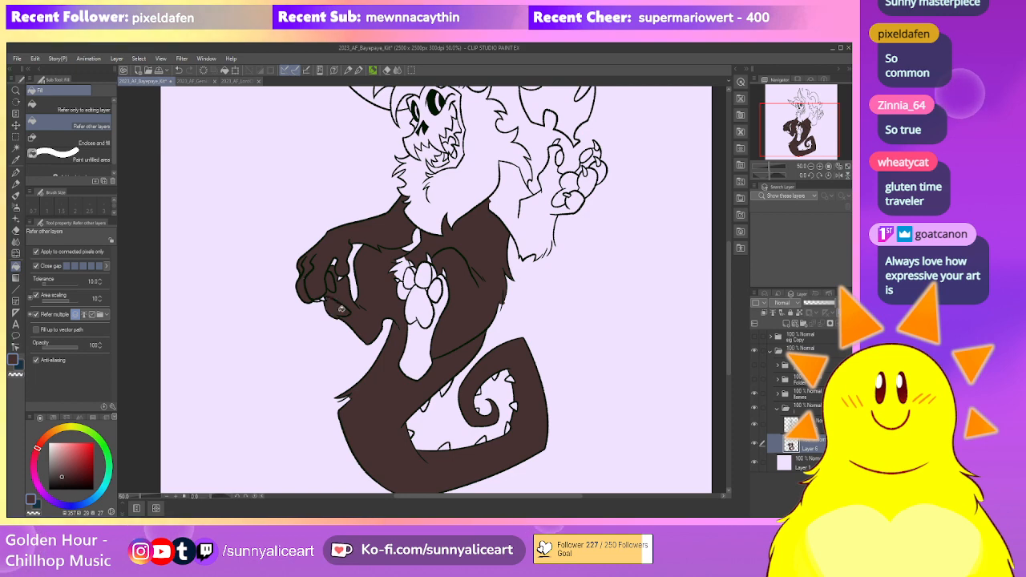
scroll(305, 292, "up", 2)
key("p")
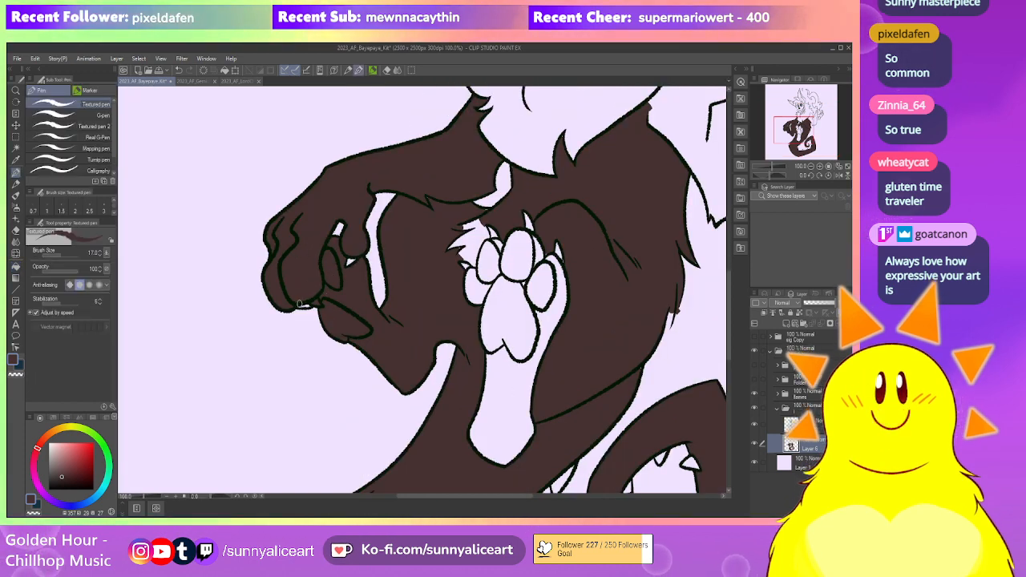
scroll(385, 319, "down", 1)
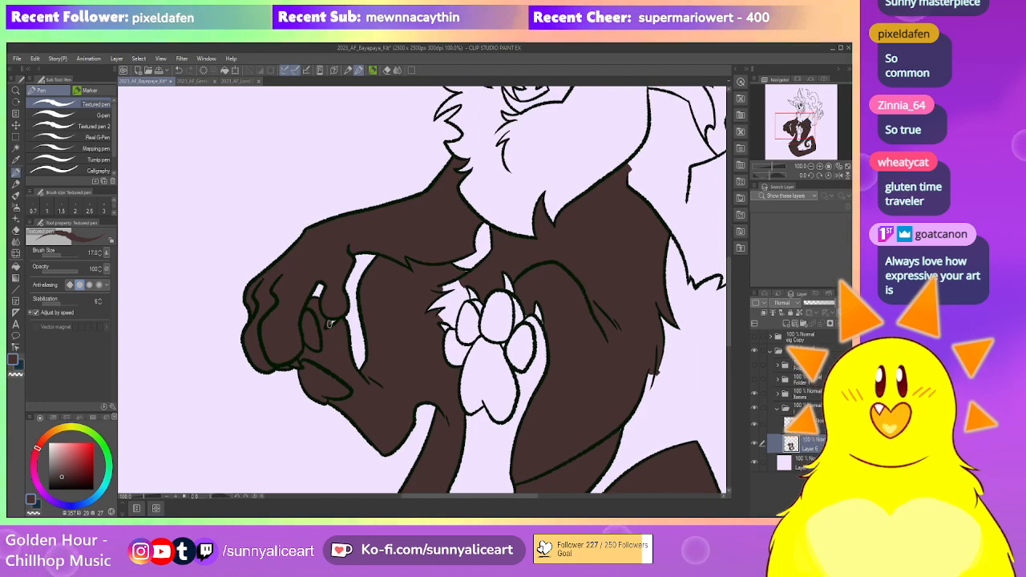
scroll(464, 314, "down", 1)
Fill the raised foot's sole, toes and pads with the same dark brown, referring to other layers
key("g")
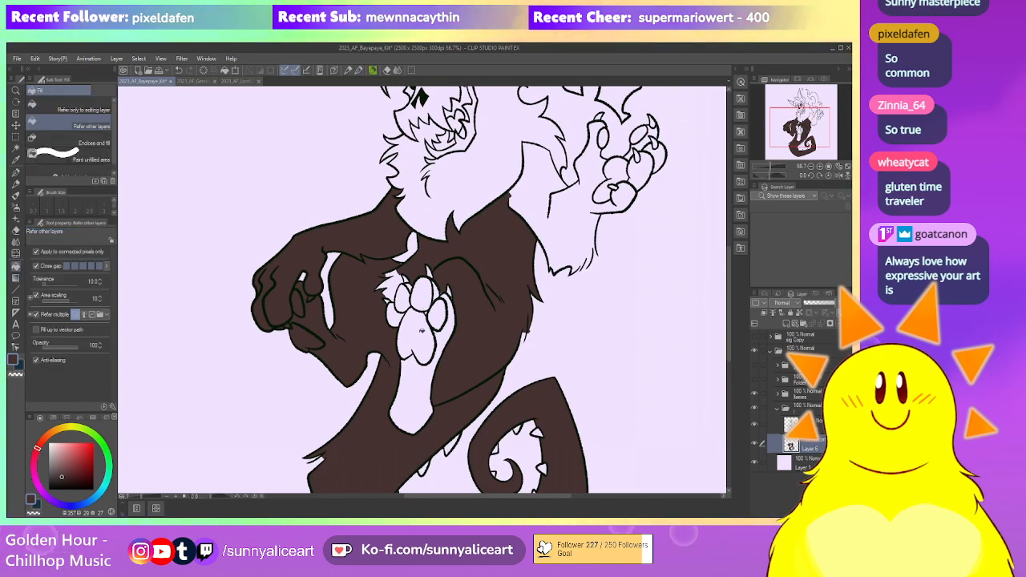
left_click(416, 336)
left_click(437, 317)
left_click(414, 342)
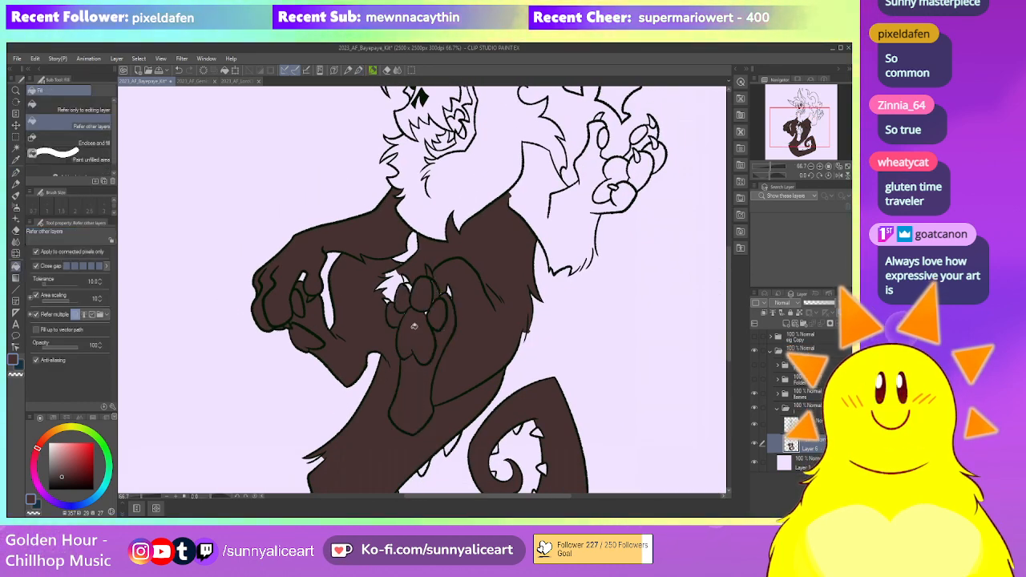
left_click_drag(397, 283, 396, 349)
Fill the chest fur, neck mane, face and jaw with the dark brown base colour
left_click(488, 232)
left_click_drag(487, 232, 463, 354)
left_click(414, 282)
left_click(421, 327)
left_click(445, 258)
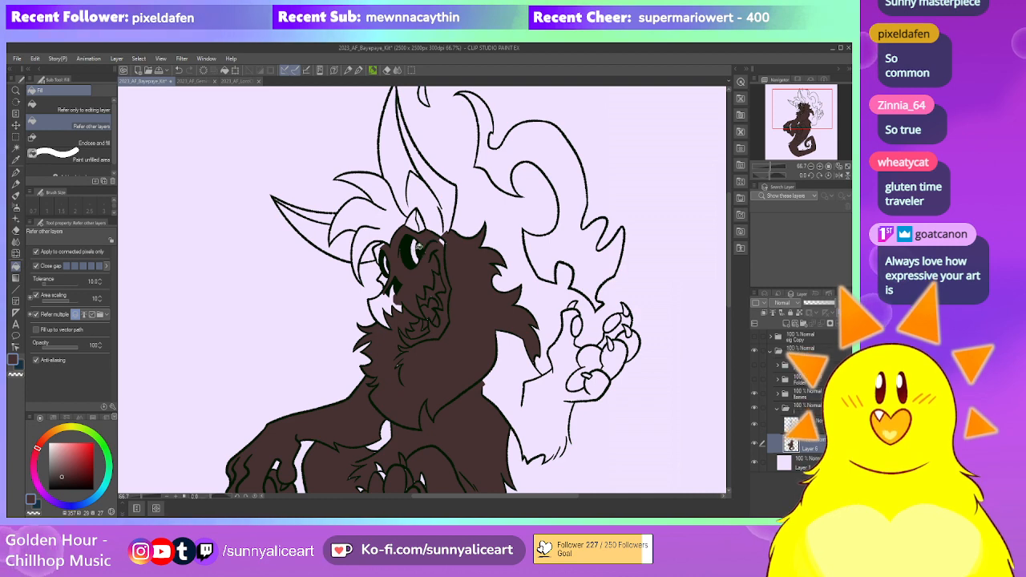
left_click(388, 300)
left_click_drag(388, 300, 402, 343)
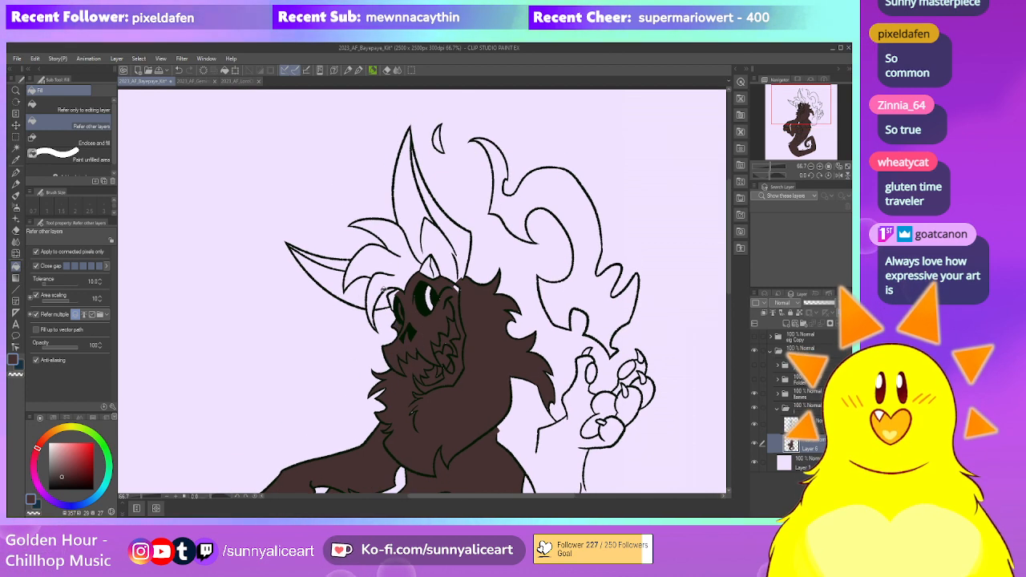
Fill the hair tufts, ears and horns on the head with the dark brown base colour
left_click(394, 294)
left_click(353, 285)
left_click(411, 200)
left_click(447, 241)
left_click(424, 261)
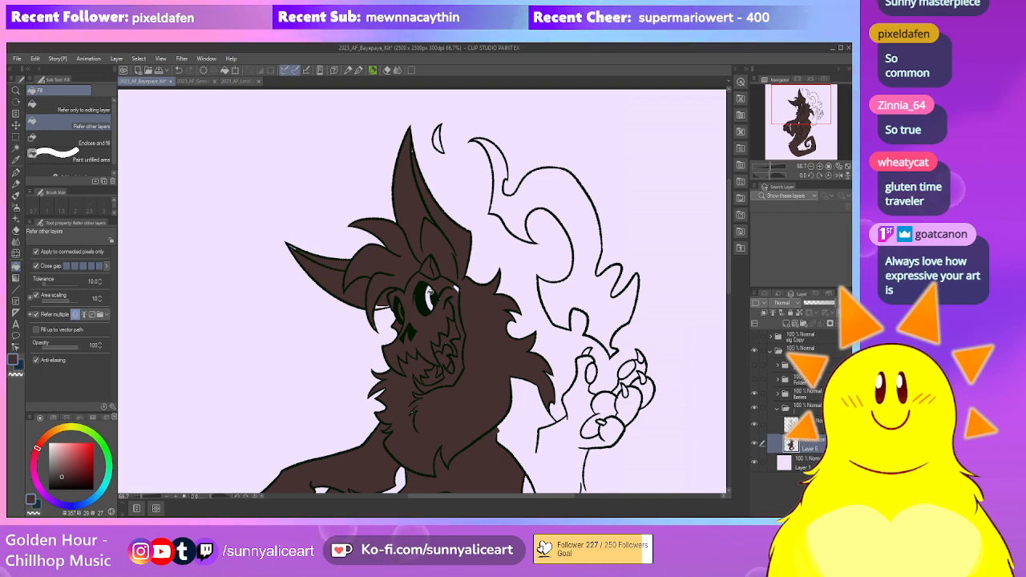
Fill the raised arm, its paw pads and fingers with the dark brown base colour
left_click_drag(477, 306, 406, 169)
left_click(475, 314)
left_click(510, 262)
left_click_drag(532, 268, 501, 282)
left_click(503, 280)
left_click(511, 309)
left_click(530, 280)
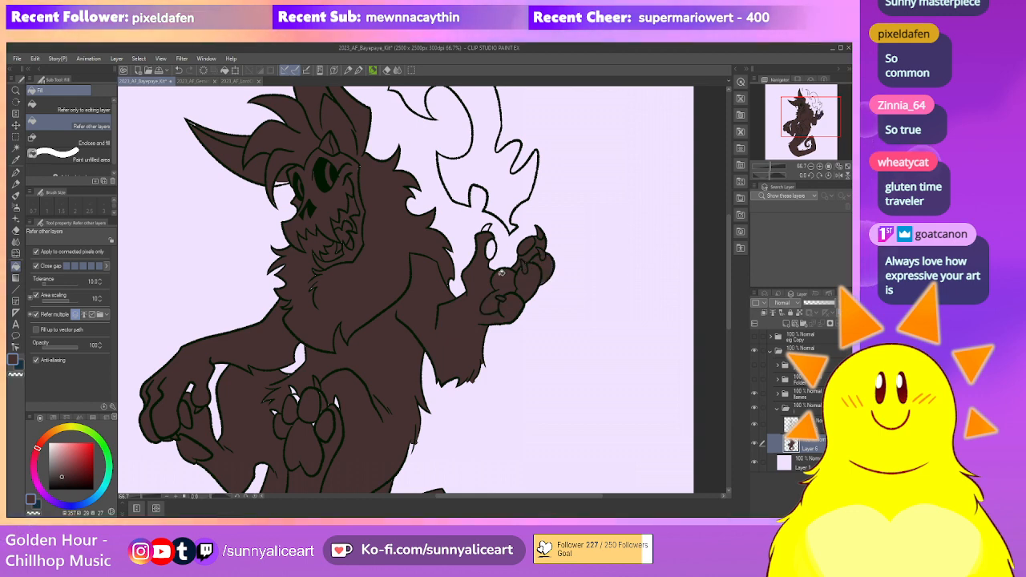
Paint over the gaps around the raised foot's toes and claws using the Textured pen at size 100
left_click_drag(482, 256, 555, 106, "space")
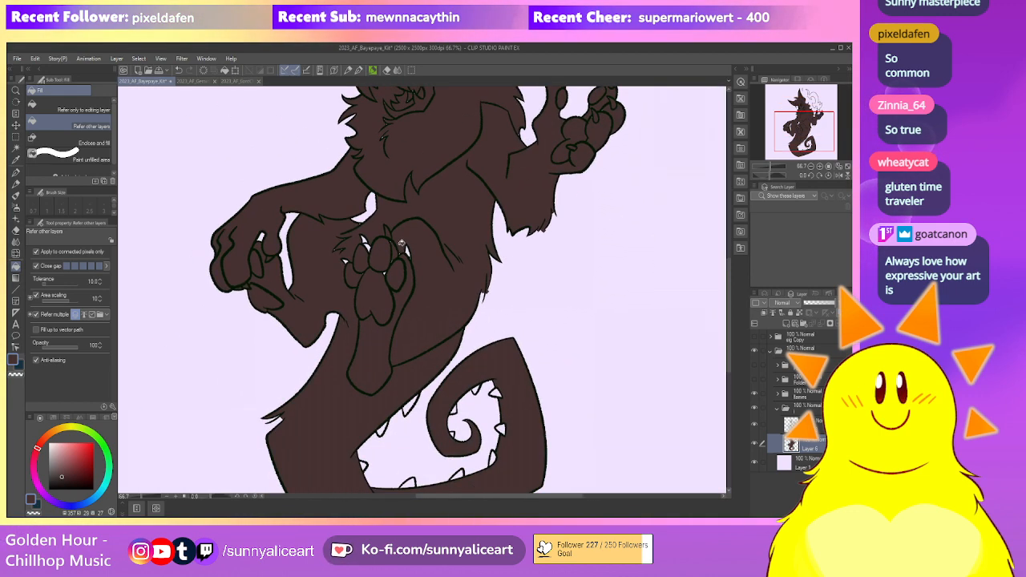
mouse_move(413, 261)
left_mouse_down()
mouse_move(422, 270)
mouse_move(403, 279)
left_mouse_up()
scroll(423, 267, "up", 1)
scroll(404, 277, "down", 2)
left_click_drag(414, 187, 419, 297)
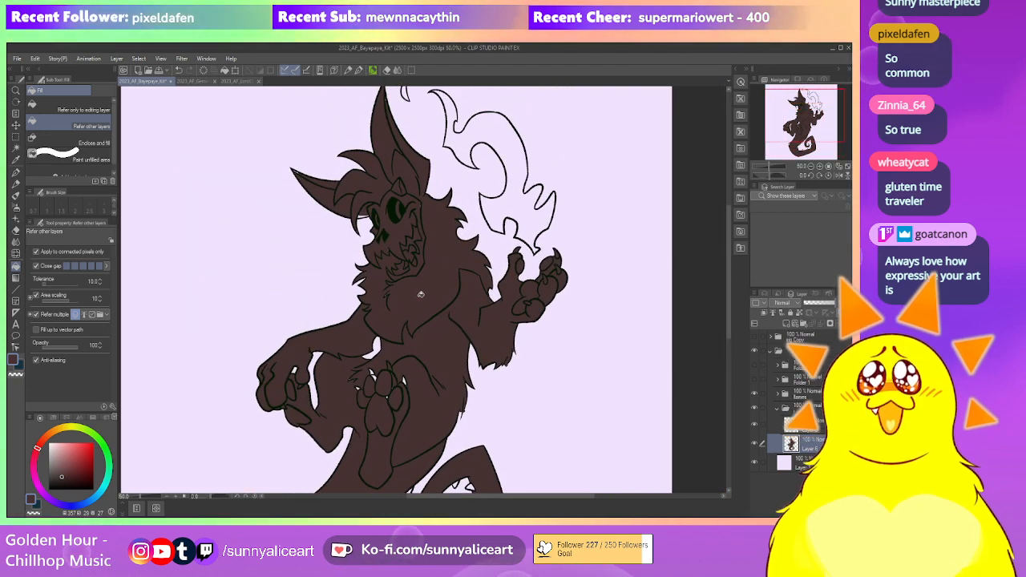
scroll(423, 291, "up", 1)
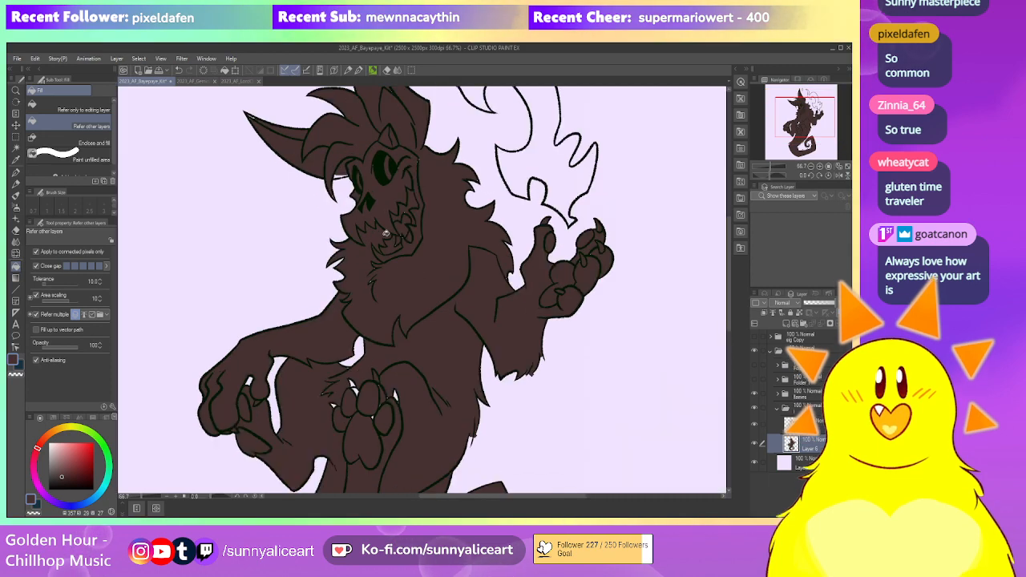
key("p")
scroll(353, 403, "down", 1)
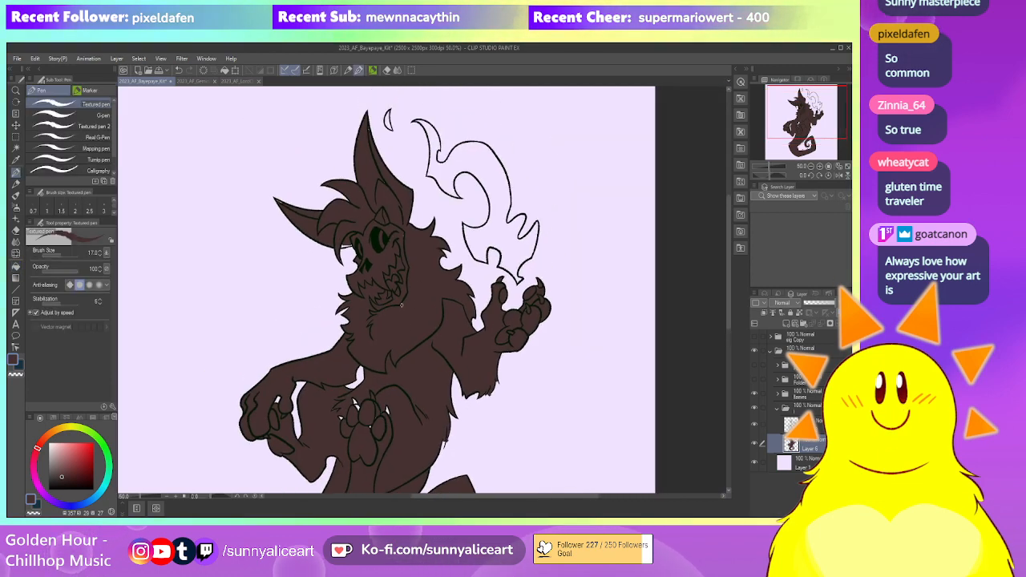
key("bracketright")
key("bracketright")
key("bracketright")
key("bracketright")
mouse_move(352, 406)
left_mouse_down()
mouse_move(340, 430)
mouse_move(338, 407)
mouse_move(372, 436)
mouse_move(379, 393)
left_mouse_up()
scroll(380, 393, "up", 2)
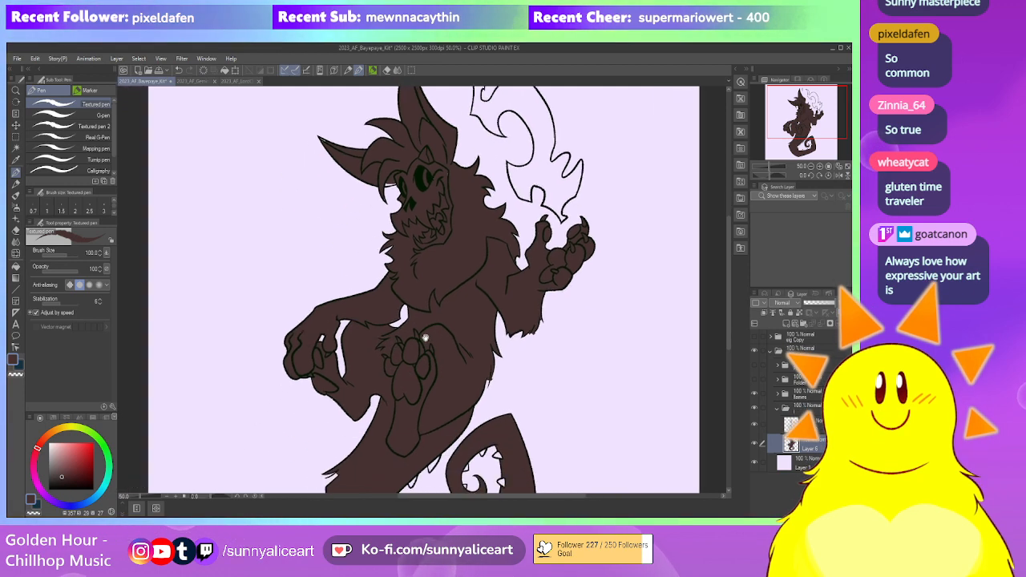
Reduce the Textured pen to size 20 and touch up small gaps around the raised foot and torso
key("bracketleft")
key("bracketleft")
key("bracketleft")
key("bracketleft")
key("bracketleft")
key("bracketleft")
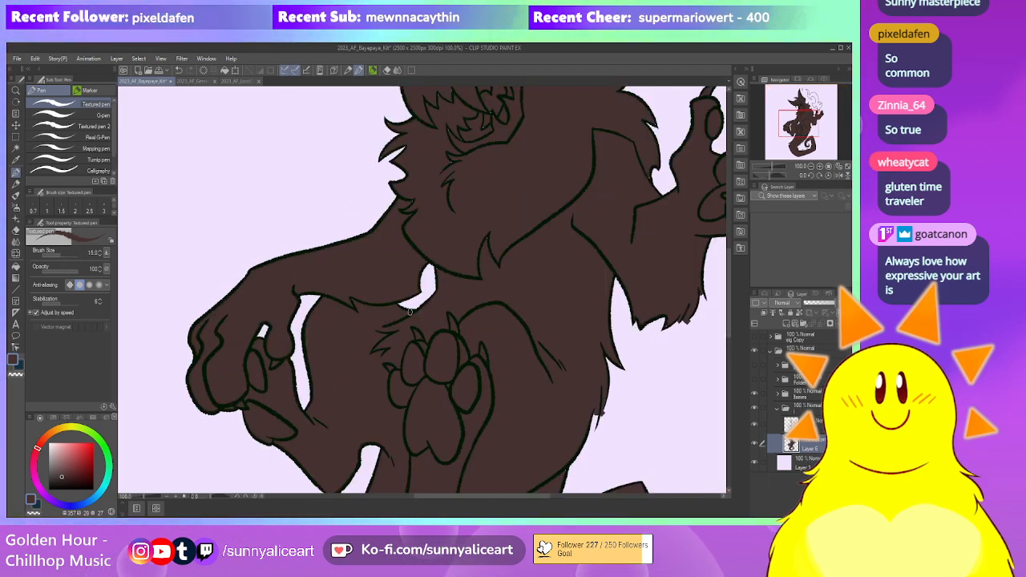
key("bracketright")
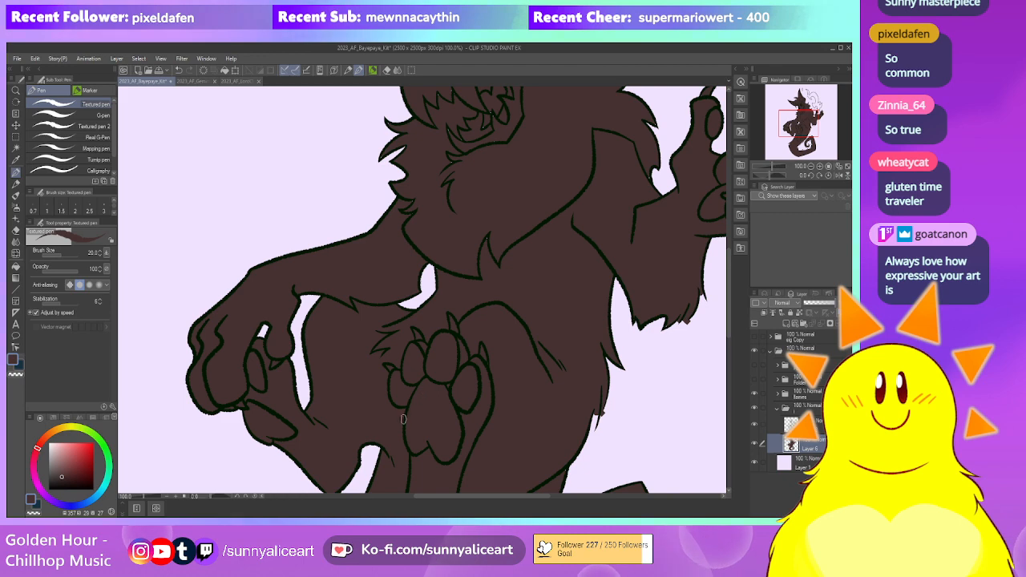
left_click_drag(415, 380, 401, 332)
left_click_drag(484, 403, 431, 320)
left_click_drag(431, 378, 422, 312)
left_click_drag(442, 265, 457, 381)
left_click_drag(440, 200, 419, 350)
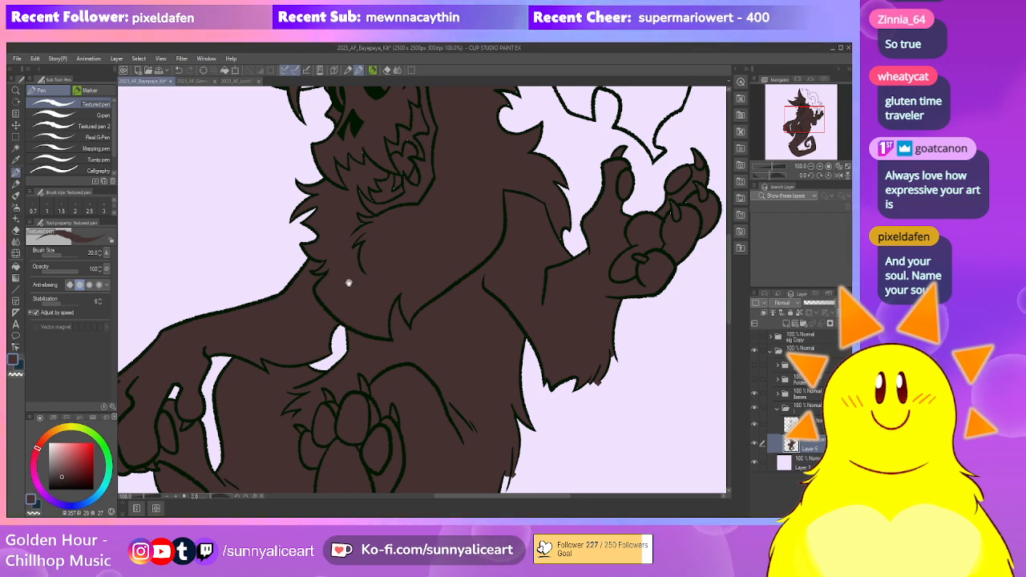
Cover the remaining gaps beneath the hair, at the horn tips and along the face edge with dark brown
left_click_drag(348, 296, 377, 367)
left_click_drag(349, 327, 372, 351)
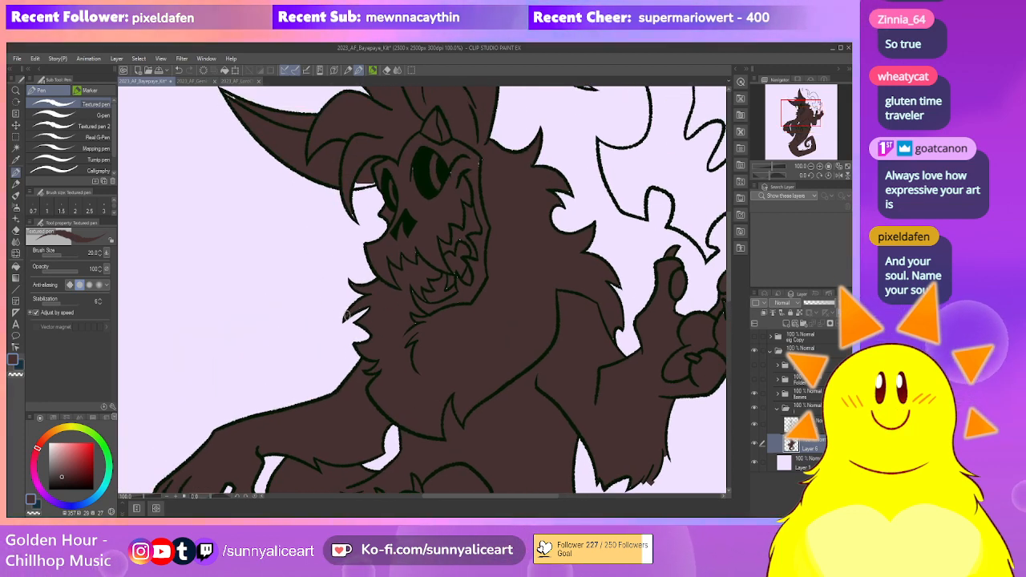
left_click_drag(354, 213, 313, 300)
key("g")
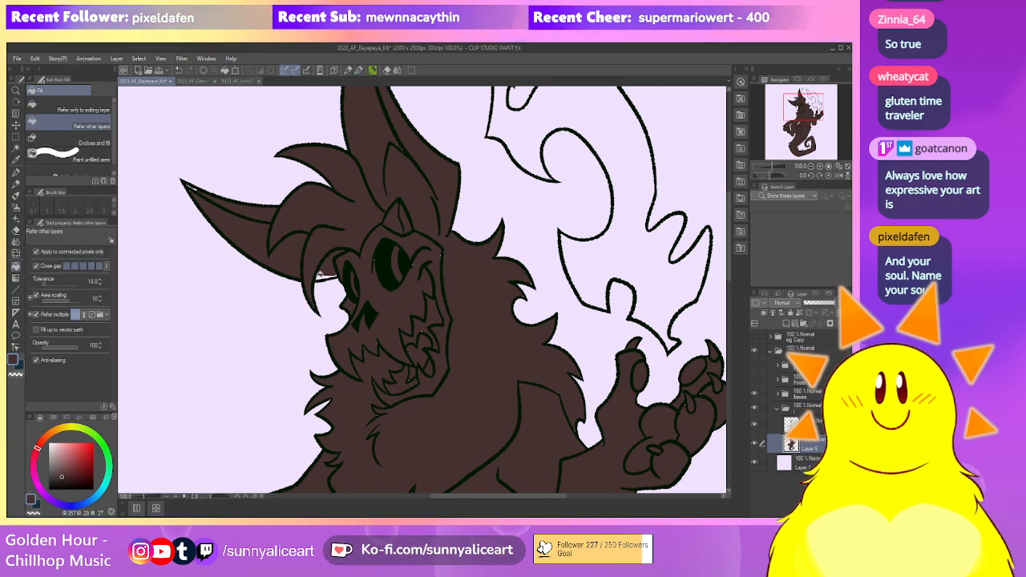
key("p")
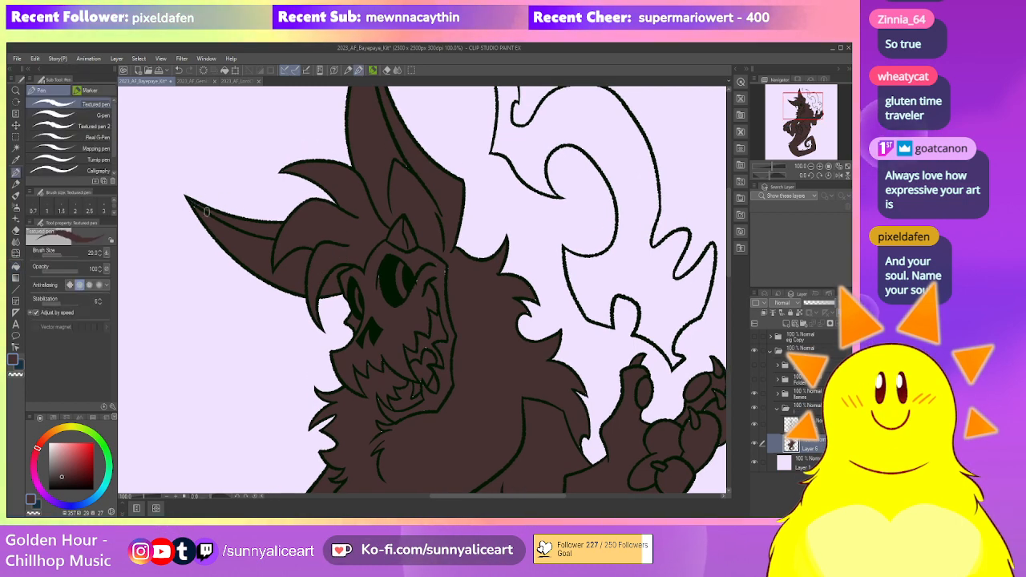
left_click_drag(403, 262, 415, 274)
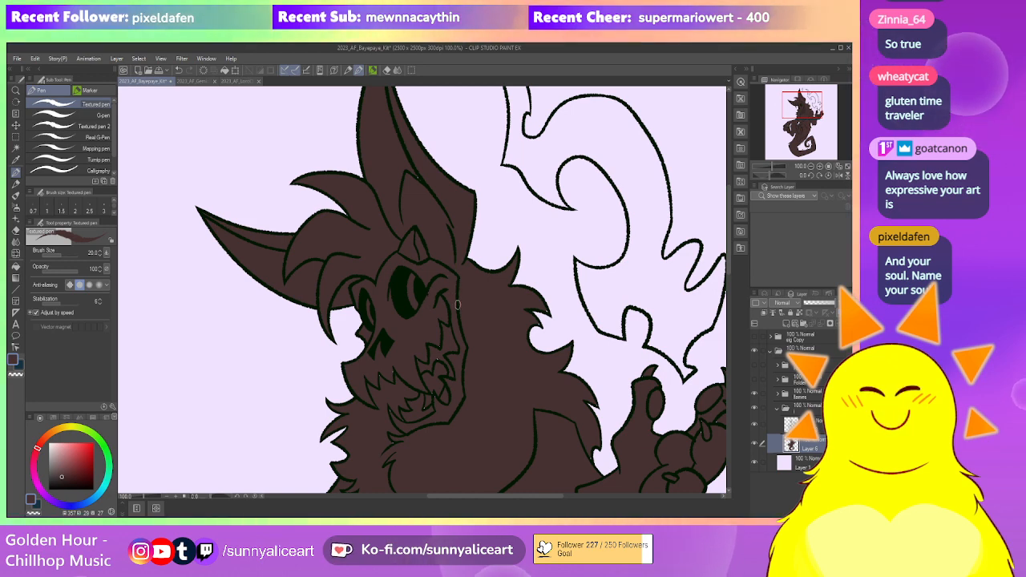
scroll(420, 269, "up", 3)
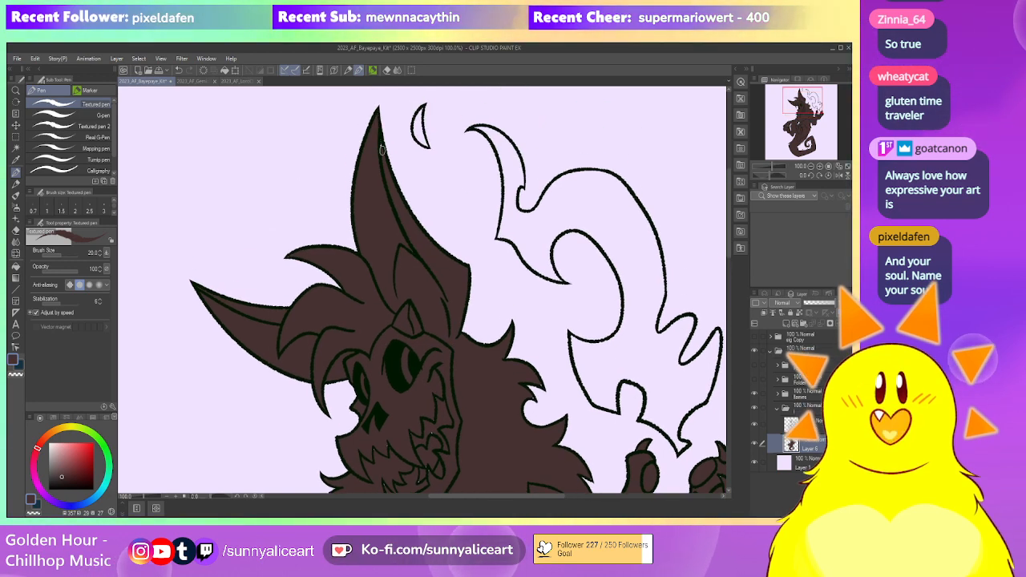
scroll(401, 209, "down", 3)
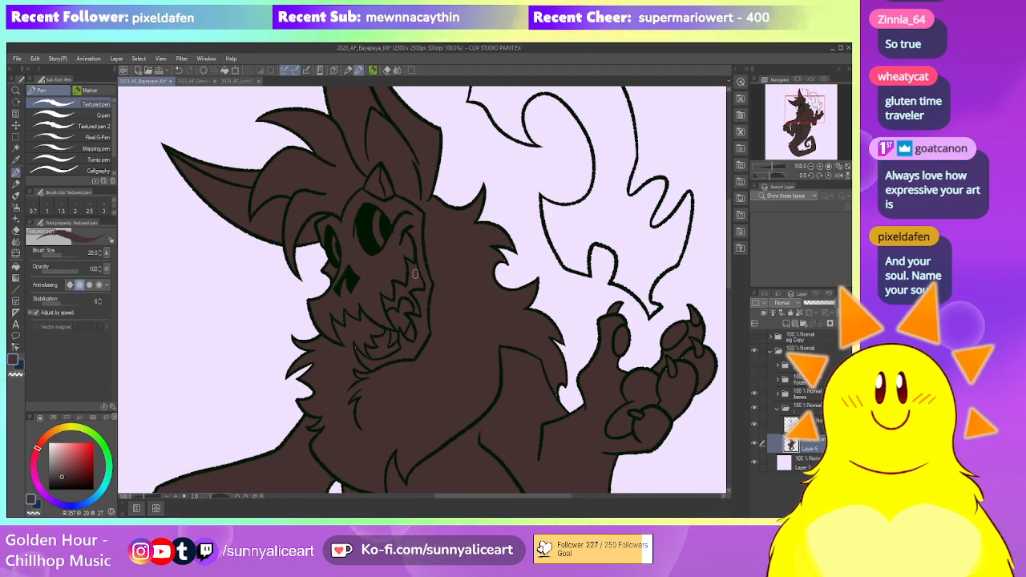
Lasso the mouth and jaw area, fill the selection with dark brown, and deselect it
key("m")
left_click_drag(334, 380, 441, 248)
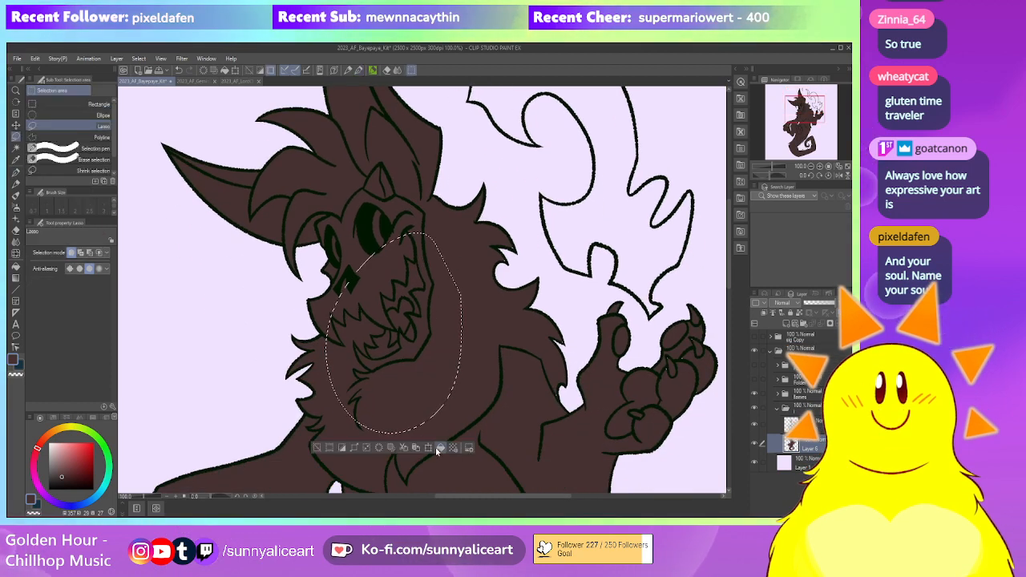
left_click(440, 447)
left_click(320, 447)
left_click_drag(493, 329, 465, 343)
Touch up the base colour along the mane edge and raised paw with the Textured pen at size 20
key("e")
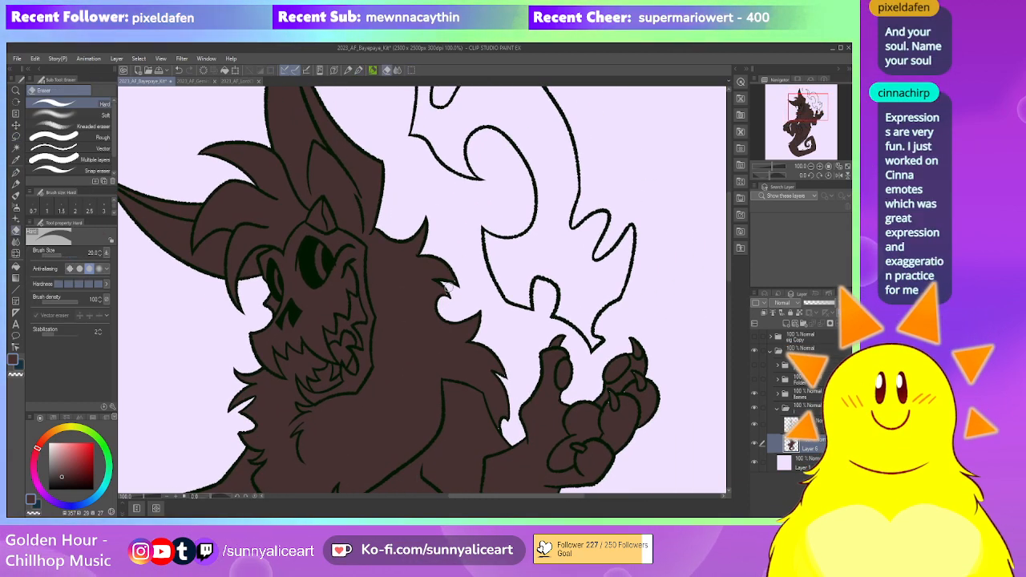
key("p")
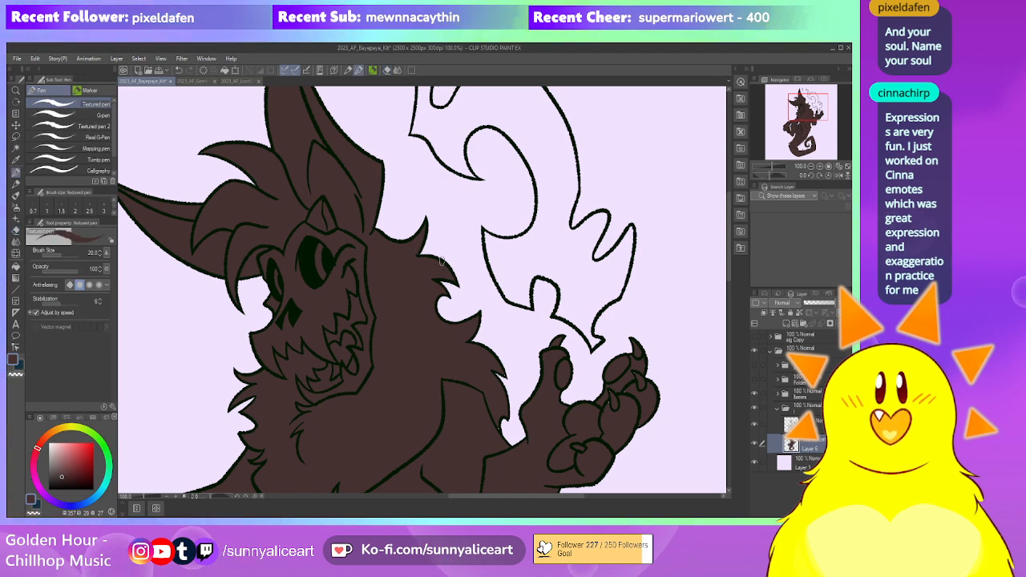
left_click_drag(500, 371, 434, 300)
left_click_drag(534, 326, 457, 271)
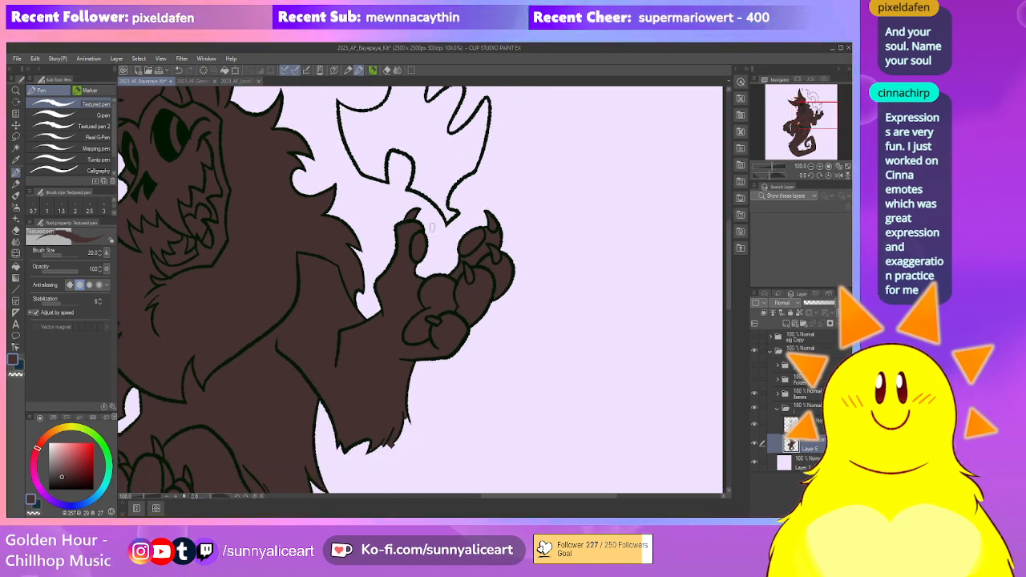
Clean up the base colour at the fur tuft on the hip's outer edge with the Eraser and Textured pen
scroll(407, 240, "down", 2)
left_click_drag(402, 379, 495, 227)
scroll(477, 234, "up", 2)
scroll(444, 215, "up", 1)
key("e")
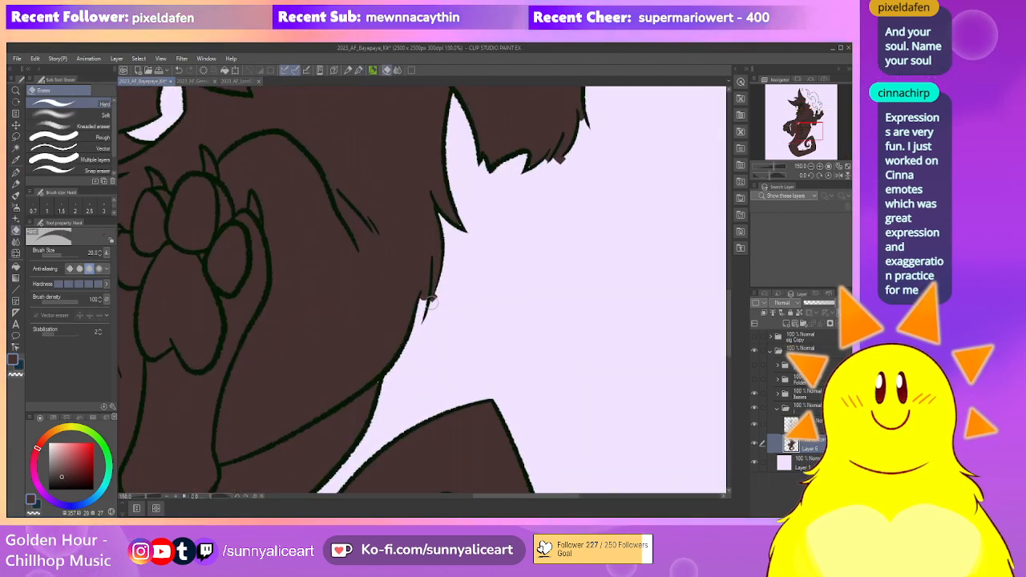
scroll(447, 282, "up", 1)
key("p")
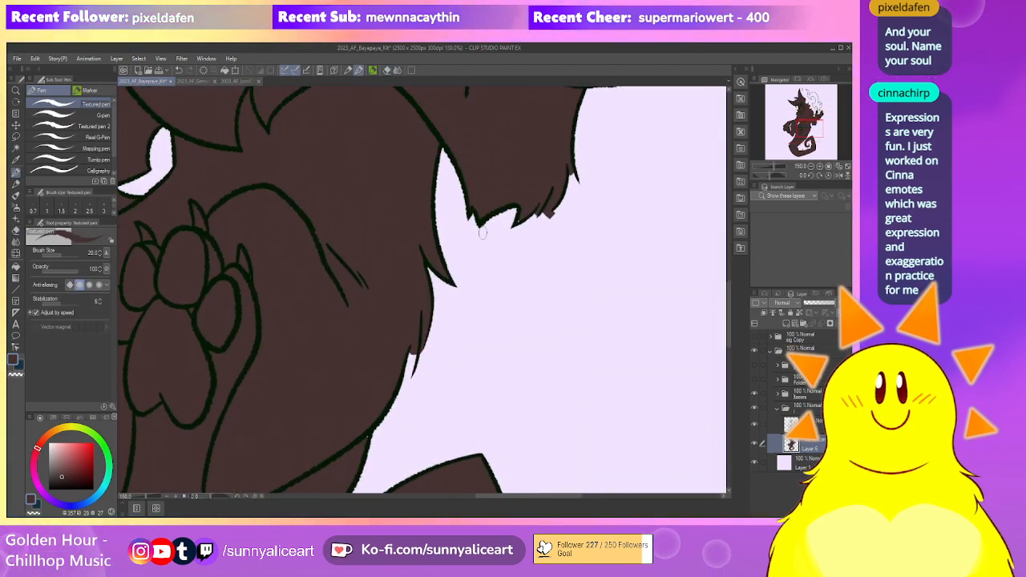
left_click_drag(424, 321, 443, 245)
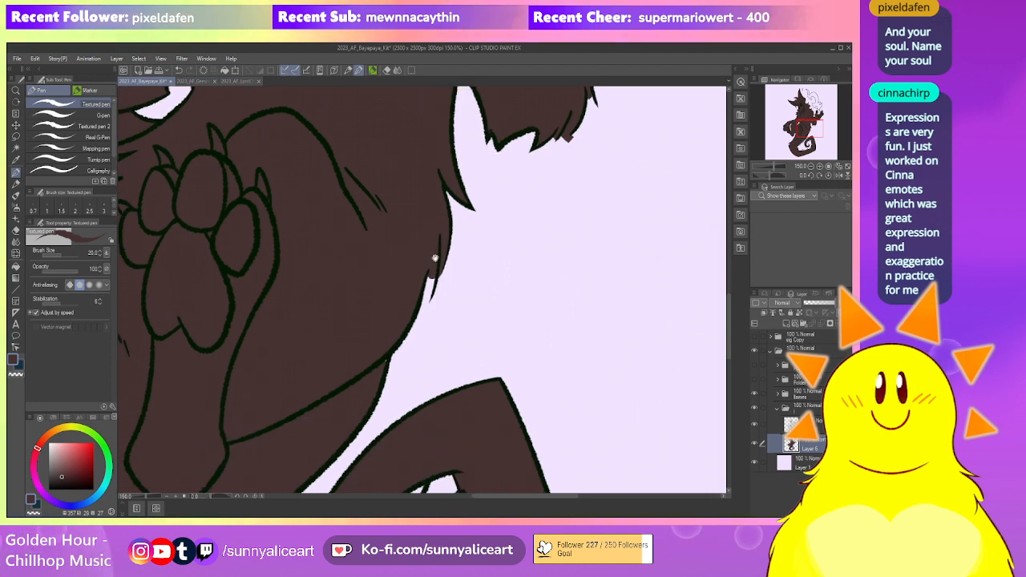
mouse_move(431, 284)
left_mouse_down()
mouse_move(450, 248)
mouse_move(446, 288)
left_mouse_up()
scroll(421, 255, "down", 2)
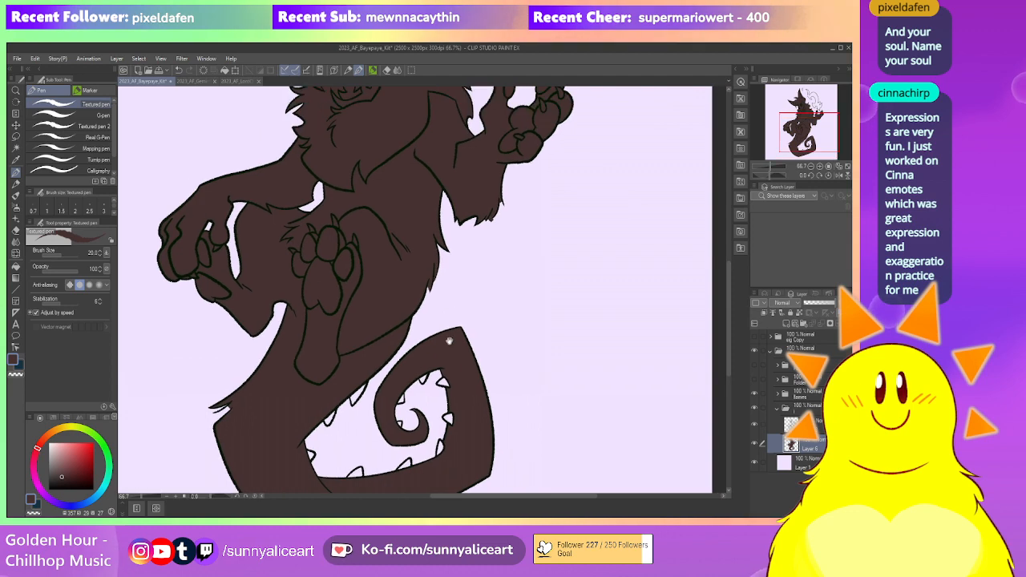
Fill the spikes along the inside of the tail and its curled tip with dark brown, working with Fill and the Textured pen
left_click_drag(449, 337, 463, 221)
scroll(463, 221, "up", 2)
key("g")
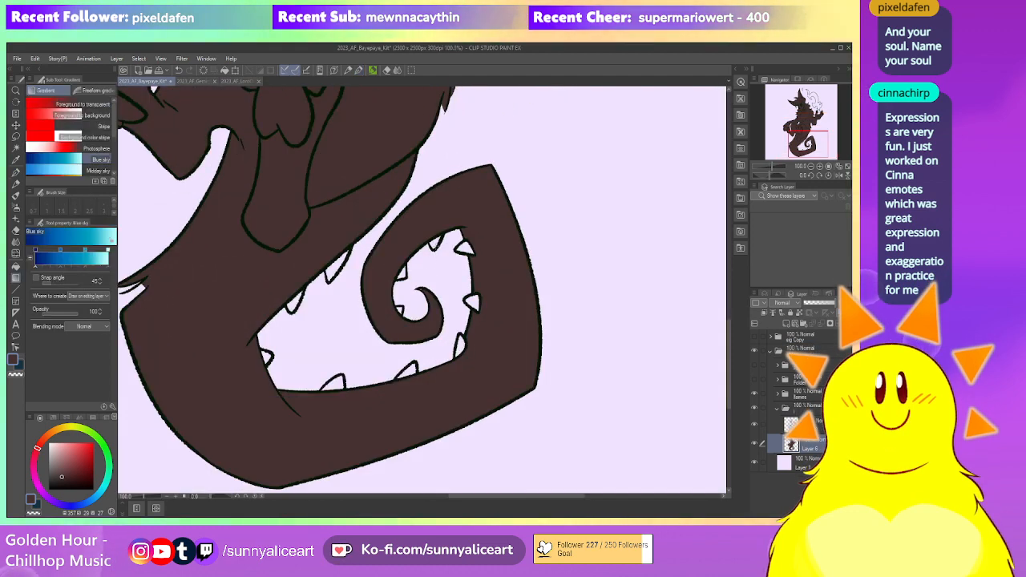
key("g")
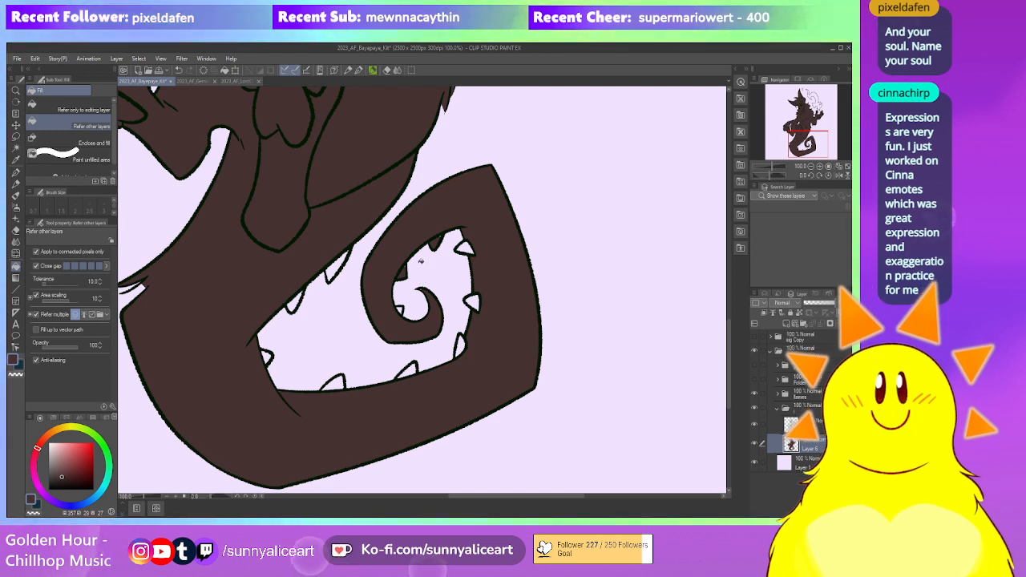
left_click_drag(414, 294, 416, 280)
left_click(337, 249)
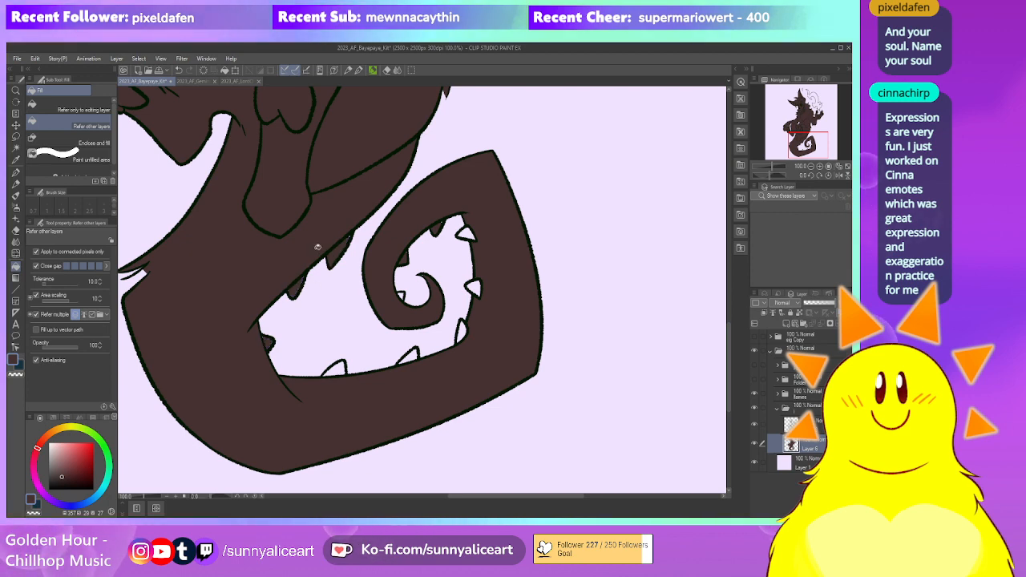
key("p")
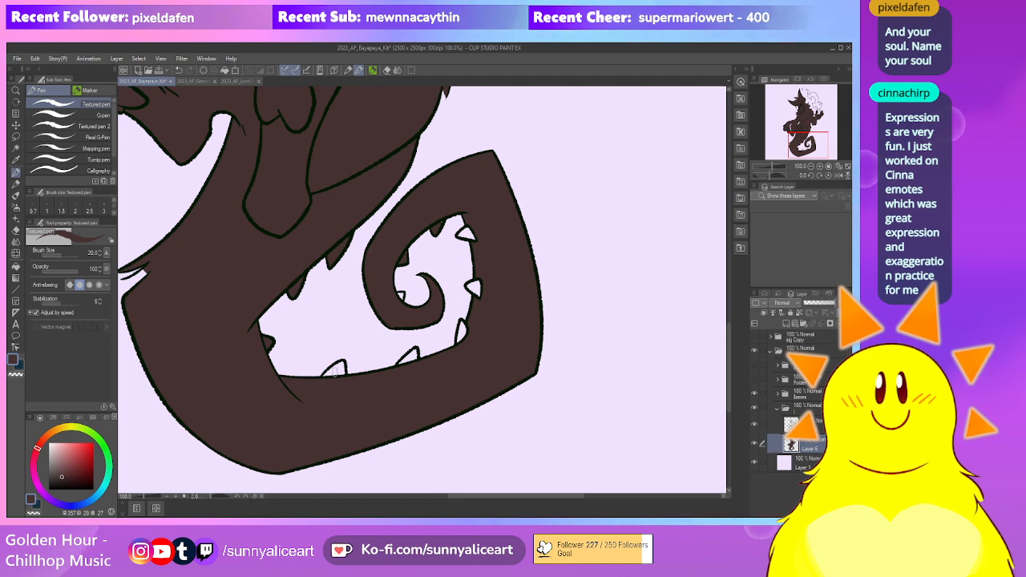
key("g")
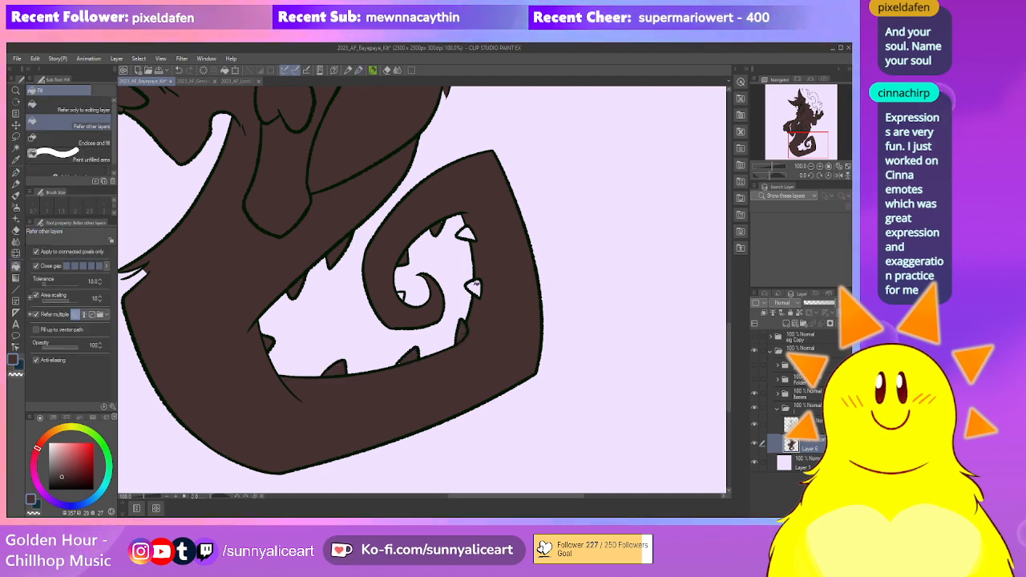
key("p")
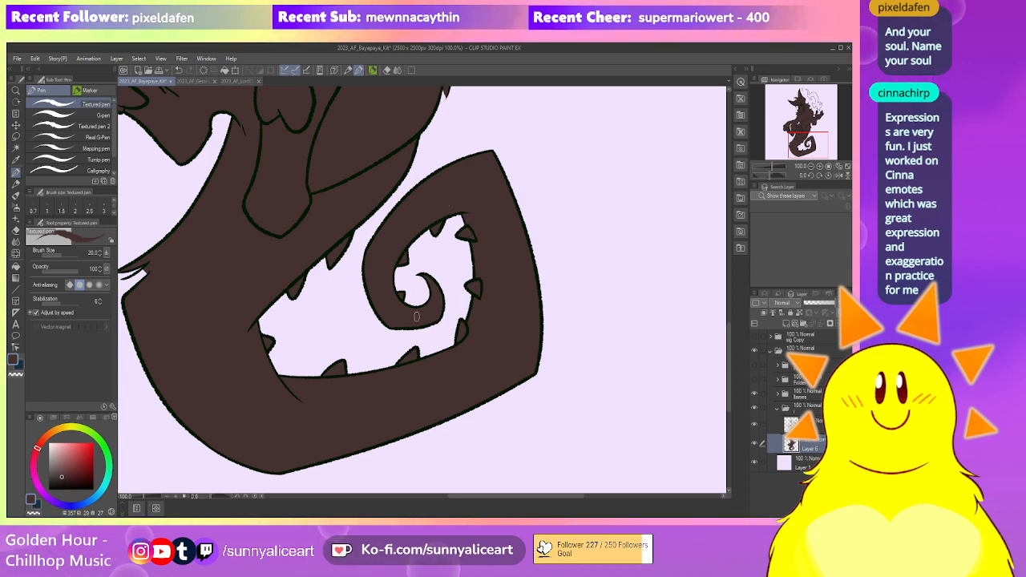
scroll(492, 170, "up", 5)
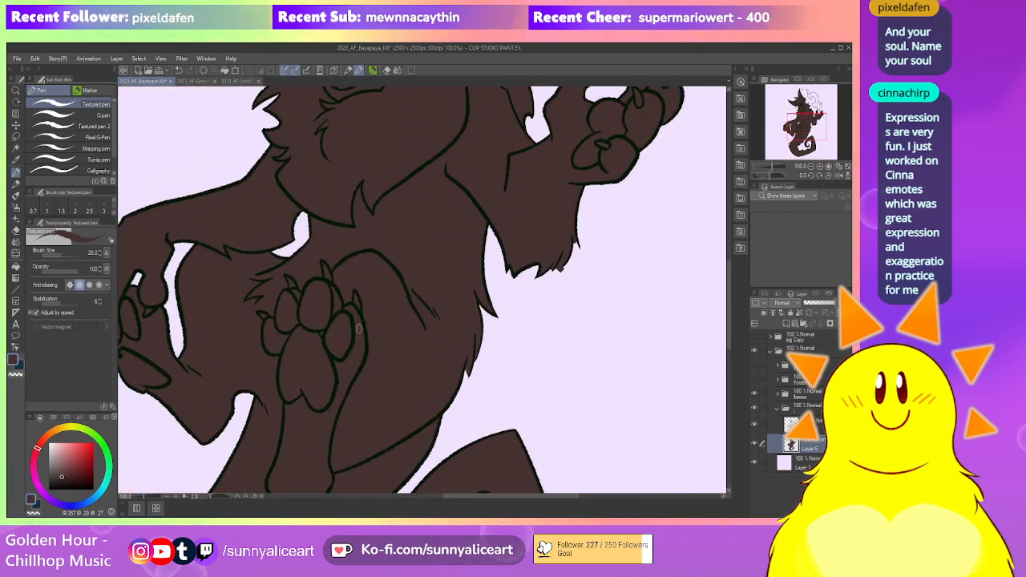
scroll(358, 309, "down", 5)
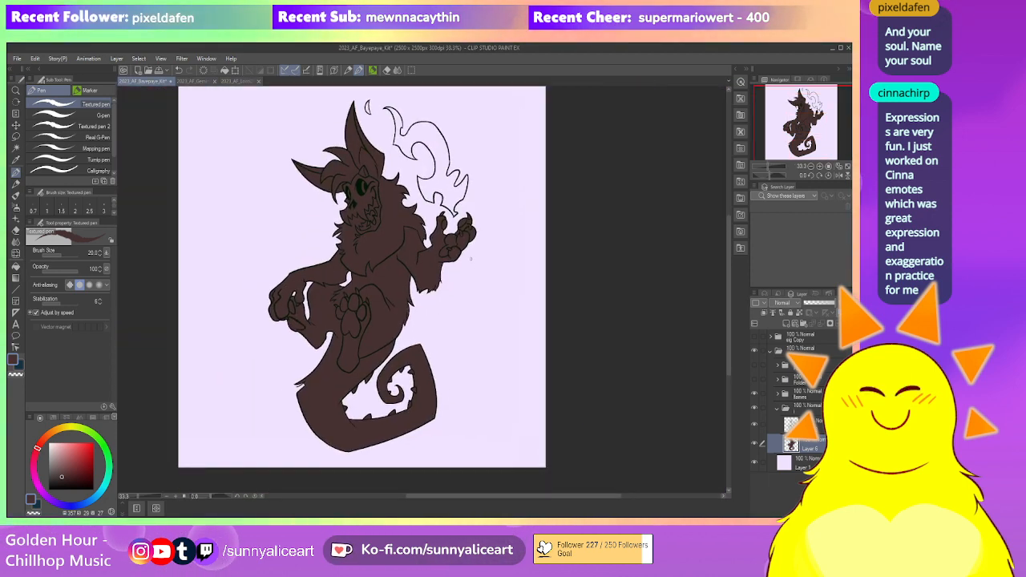
Collapse the body's layer folder, expand the flame's folder and select its lower layer
left_click(777, 407)
left_click(776, 393)
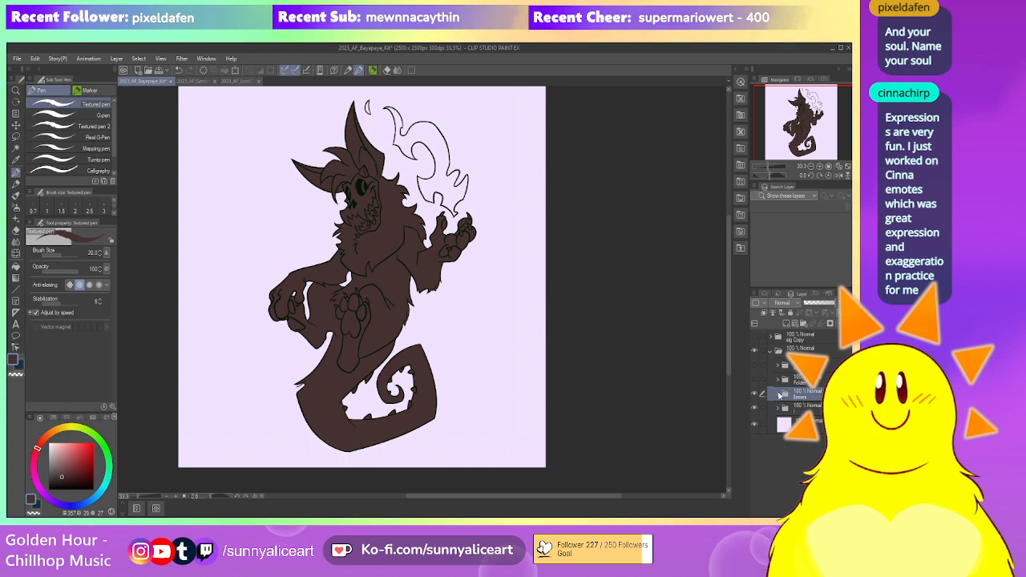
left_click(801, 409)
left_click(804, 428)
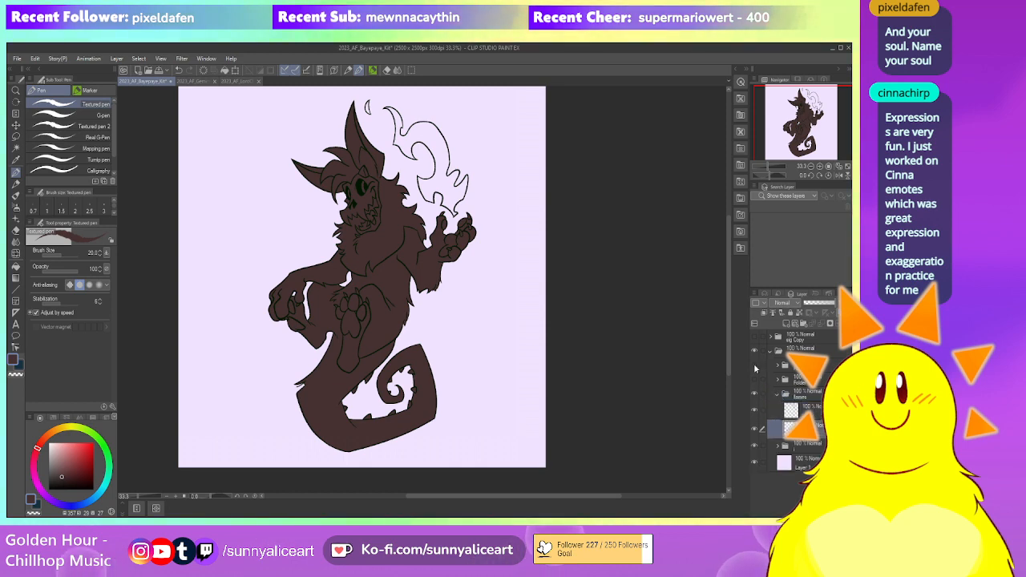
Show the Kit reference sheet, sample the bright green from its fire, and hide the sheet again
key("ctrl+v")
scroll(352, 189, "up", 1)
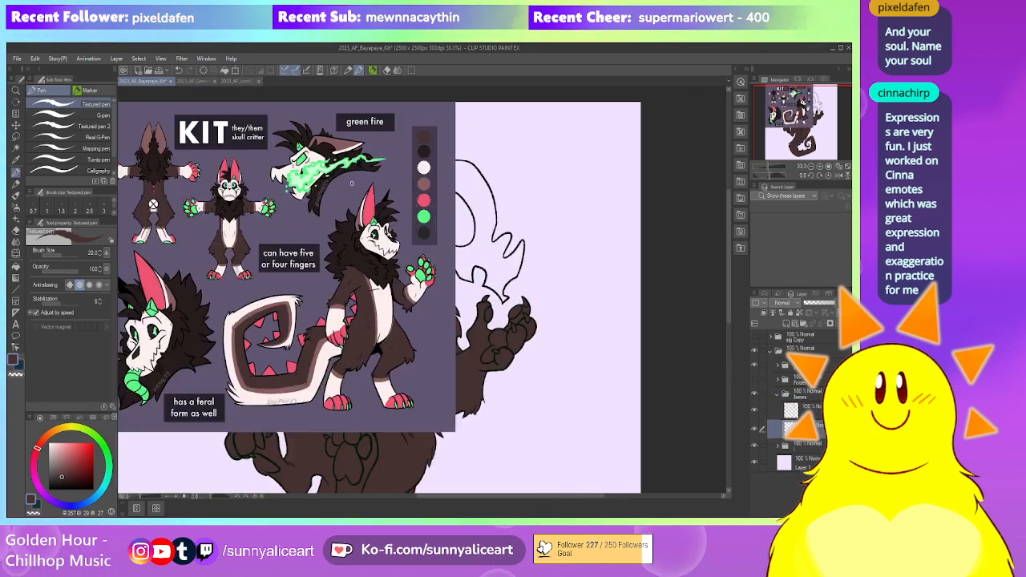
scroll(353, 189, "up", 1)
key("i")
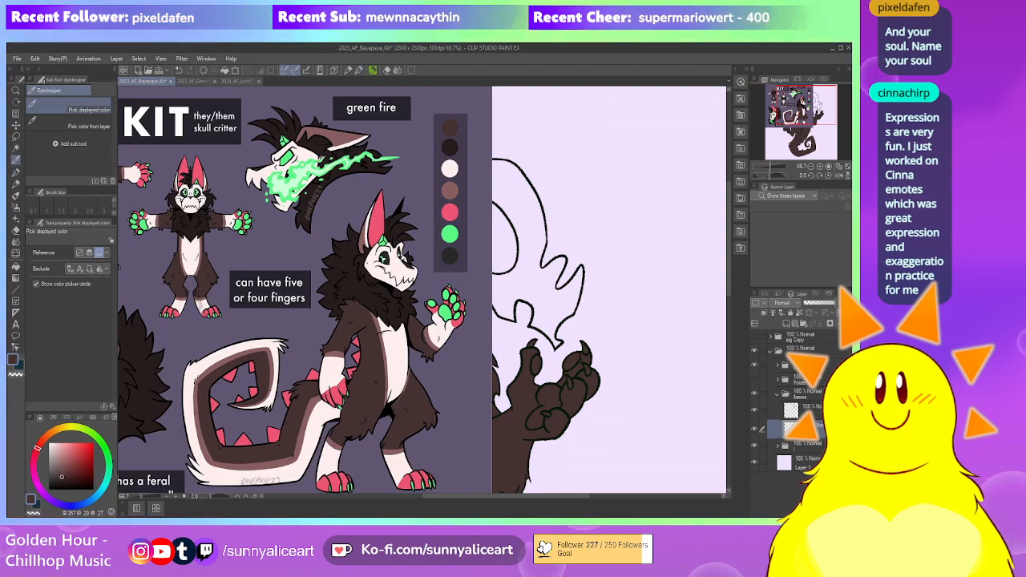
left_click(315, 162)
left_click(755, 351, "alt")
left_click(755, 351, "alt")
left_click(755, 351, "alt")
left_click(756, 351, "alt")
left_click(754, 365)
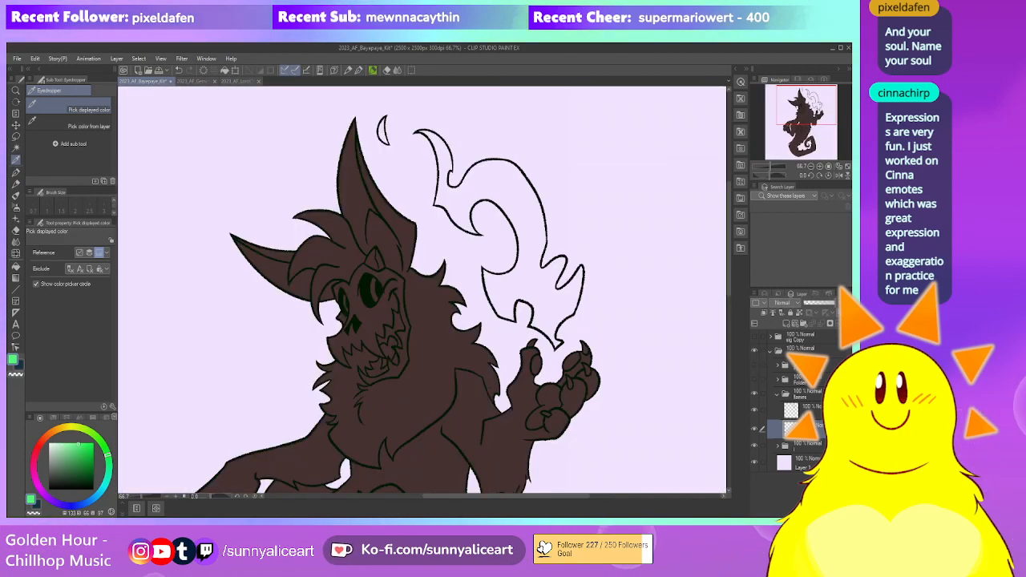
Fill the flame above the raised paw and its small separate wisp with bright green on the flame's lower layer
left_click_drag(591, 358, 545, 312)
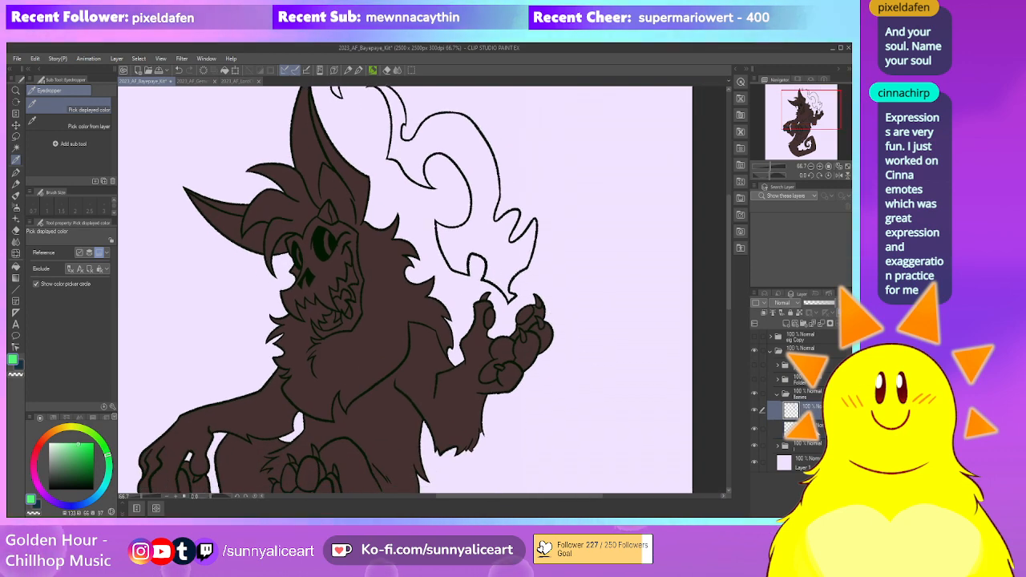
left_click(806, 428)
key("g")
key("g")
left_click(486, 185)
left_click_drag(491, 185, 502, 308)
left_click(349, 206)
scroll(473, 215, "down", 2)
scroll(438, 207, "up", 3)
left_click_drag(360, 199, 377, 231)
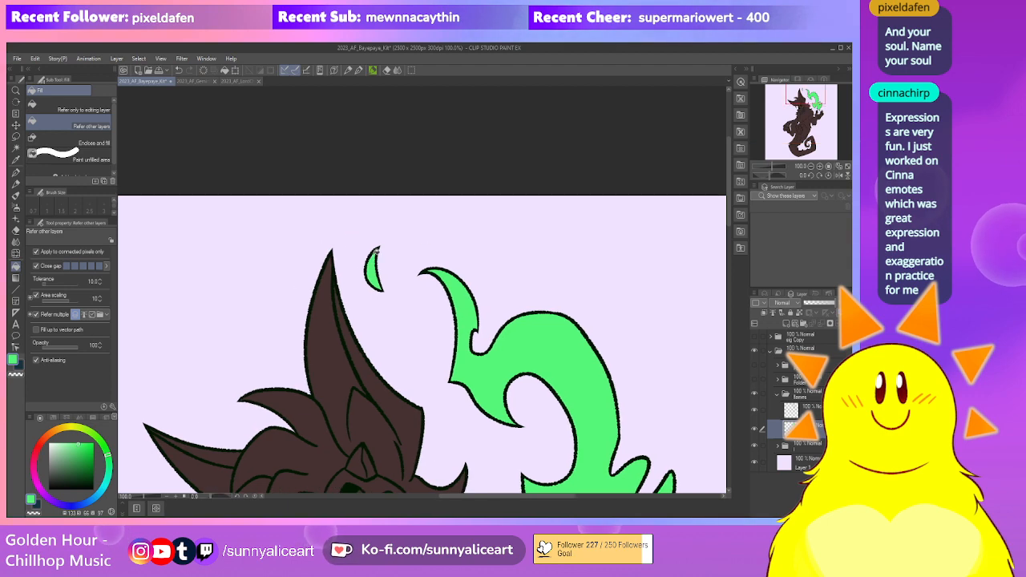
Switch to the Textured pen and save the file
key("p")
scroll(540, 330, "down", 3)
left_click_drag(541, 330, 522, 277)
key("ctrl+s")
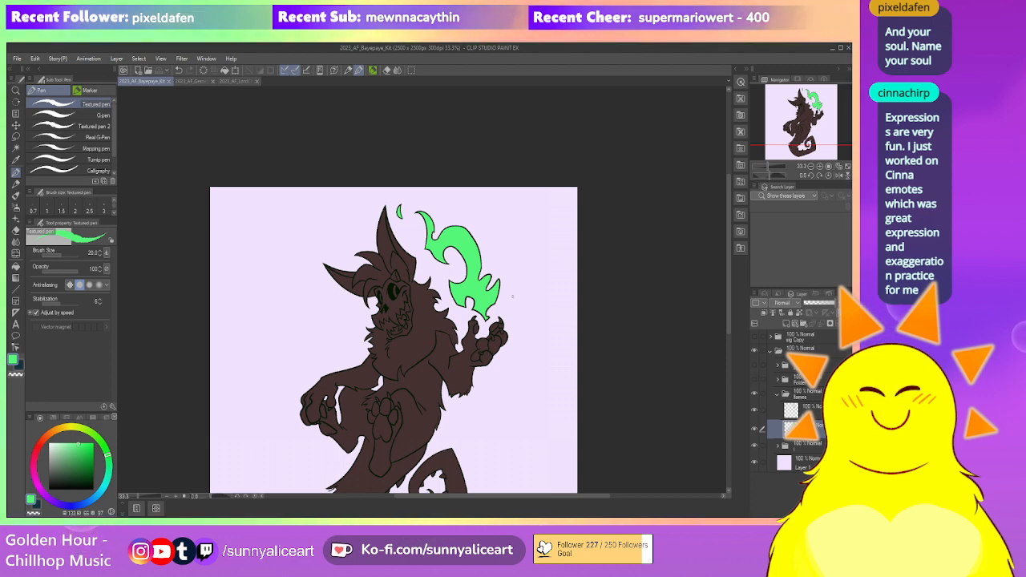
left_click_drag(507, 286, 507, 234)
mouse_move(497, 301)
left_mouse_down()
mouse_move(496, 278)
mouse_move(495, 289)
left_mouse_up()
scroll(496, 279, "up", 1)
scroll(496, 279, "down", 1)
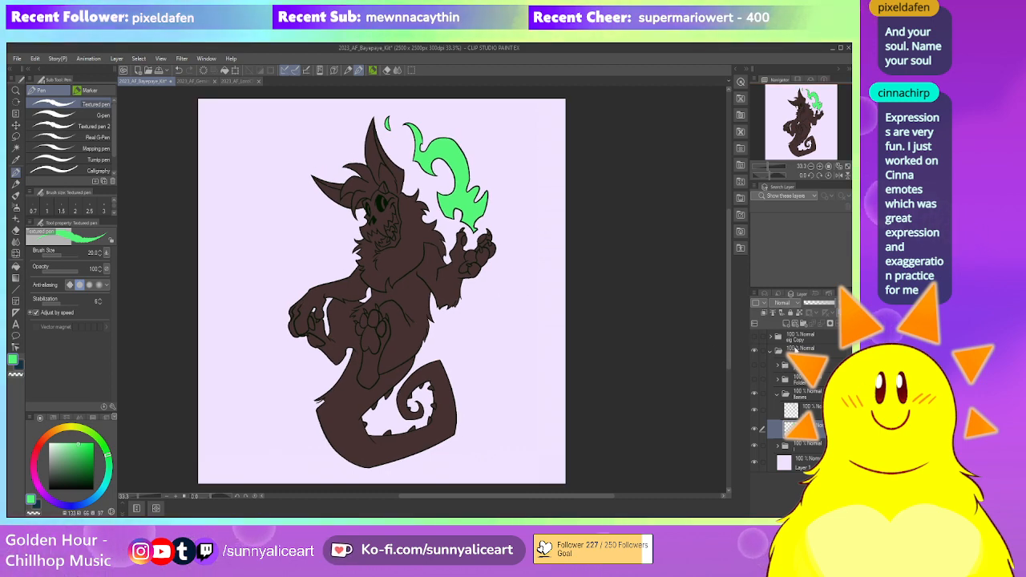
Lasso around the flame on its line art layer, recolour the outlines green, deselect and save the file
left_click(814, 404)
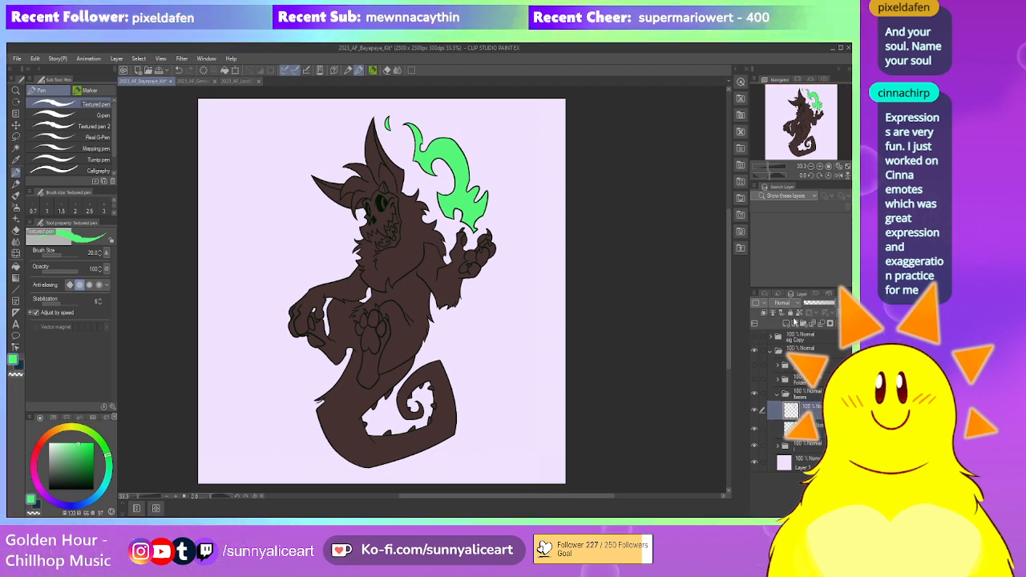
key("m")
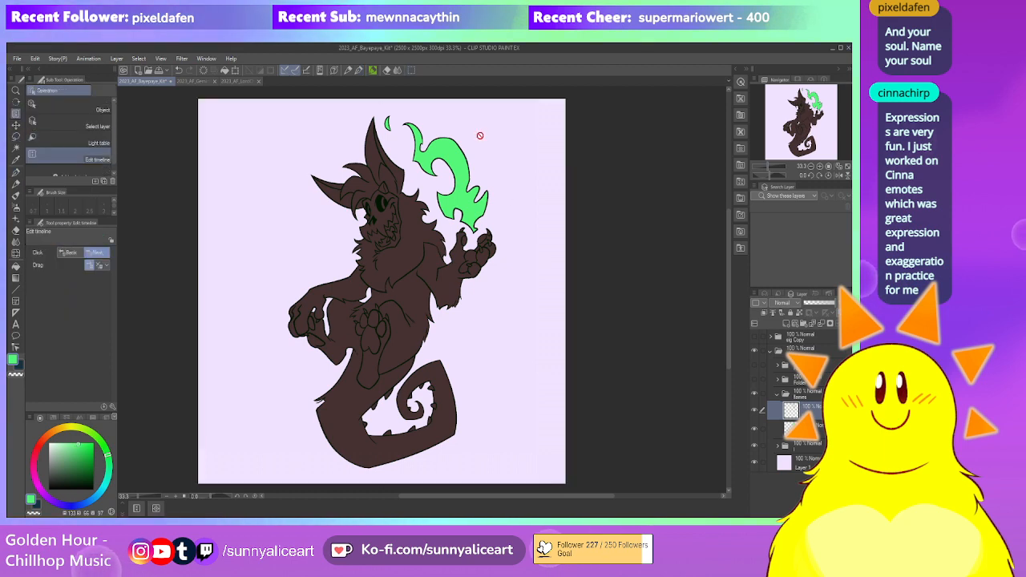
left_click_drag(547, 212, 546, 151)
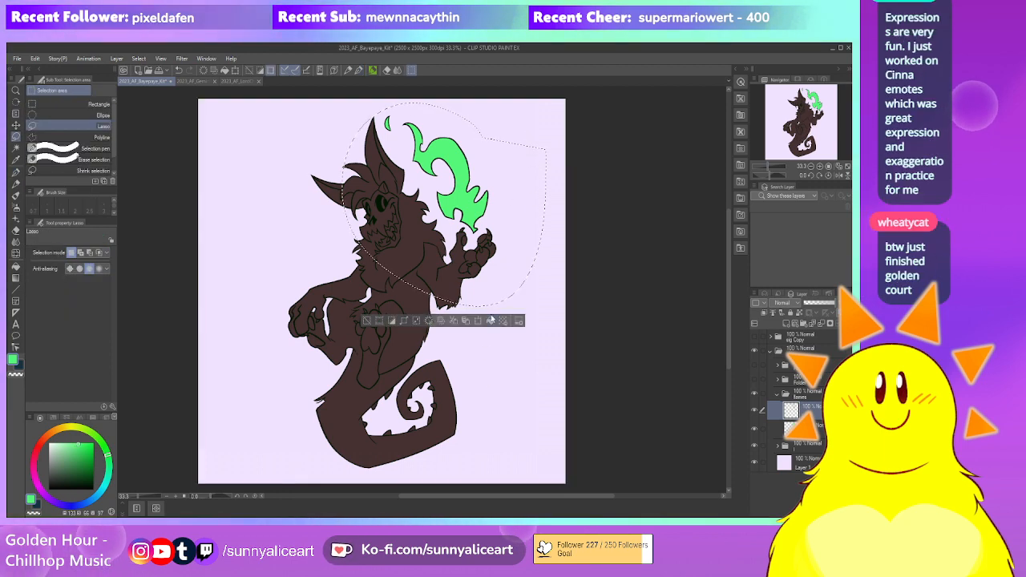
key("alt+Delete")
key("ctrl+z")
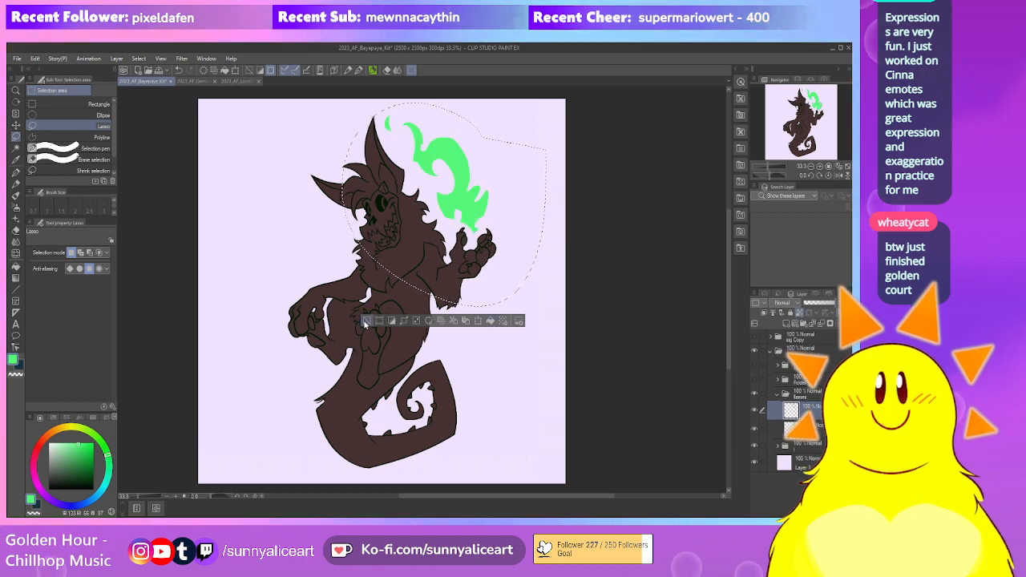
key("ctrl+d")
key("ctrl+s")
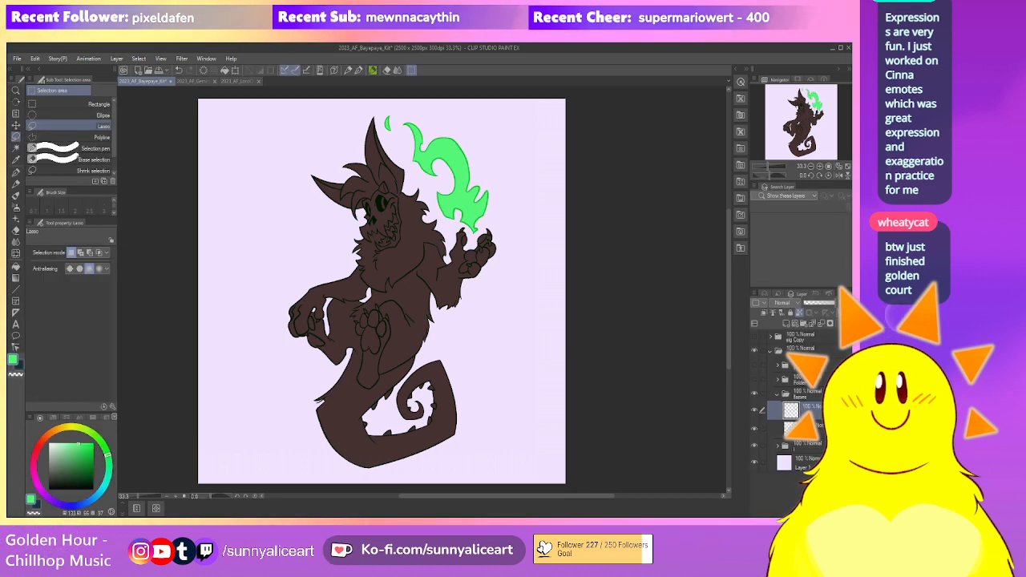
Add a new layer clipped to the creature's dark brown base layer in the body folder
left_click(776, 394)
left_click(791, 413)
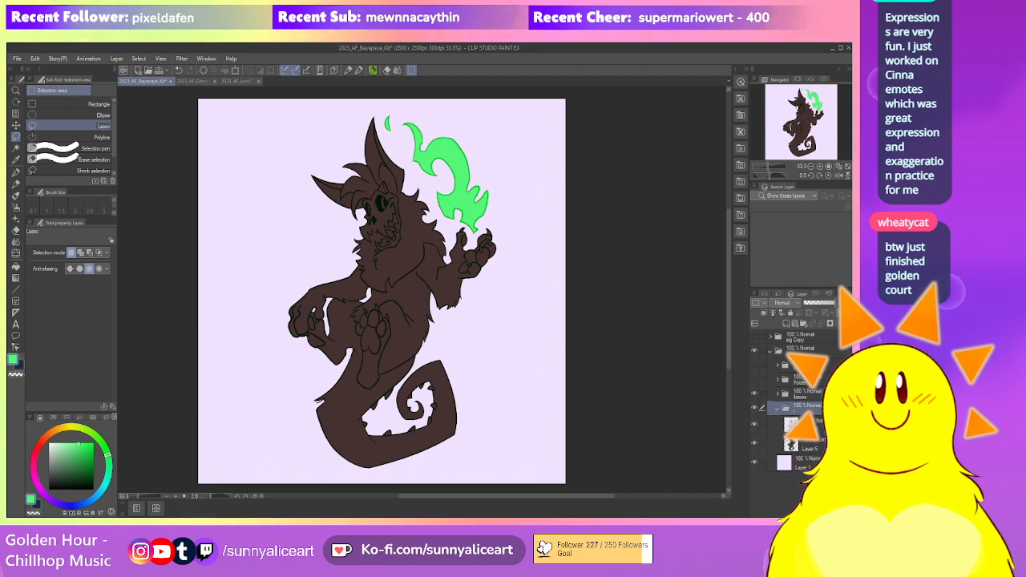
left_click(808, 445)
left_click(764, 313)
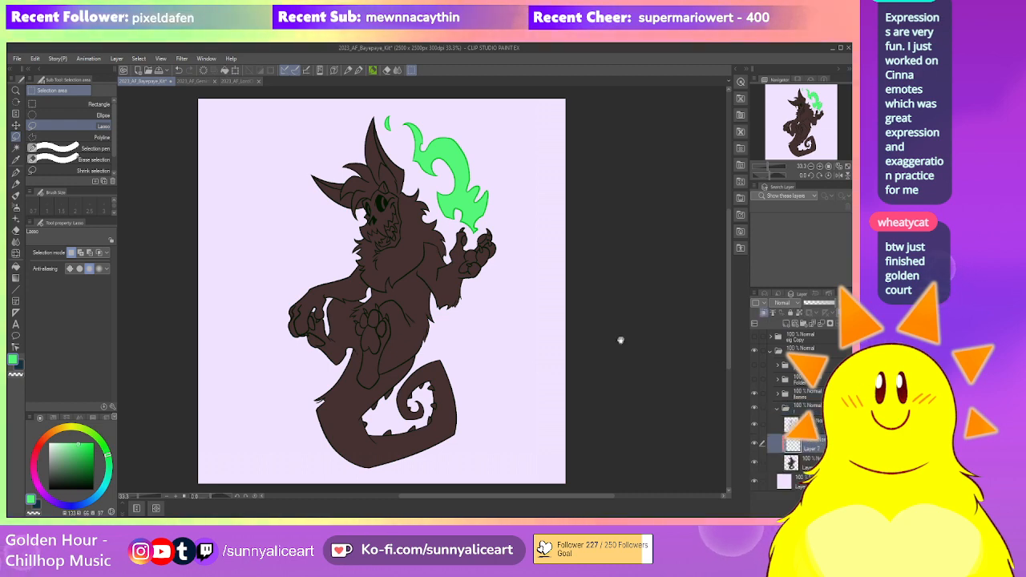
left_click_drag(532, 271, 531, 293)
scroll(527, 296, "up", 1)
left_click_drag(518, 332, 540, 308)
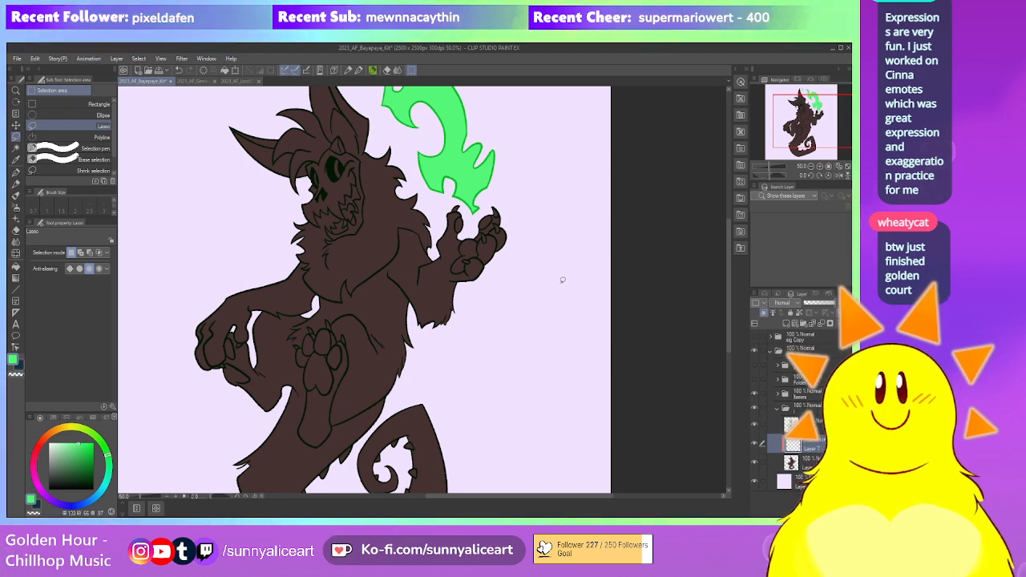
scroll(549, 282, "down", 2)
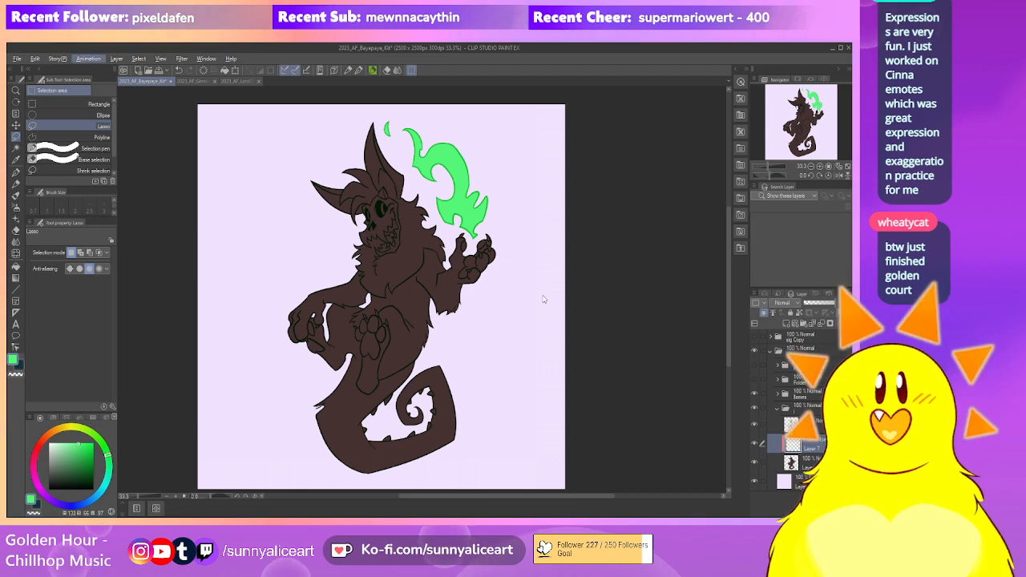
left_click_drag(566, 318, 561, 309)
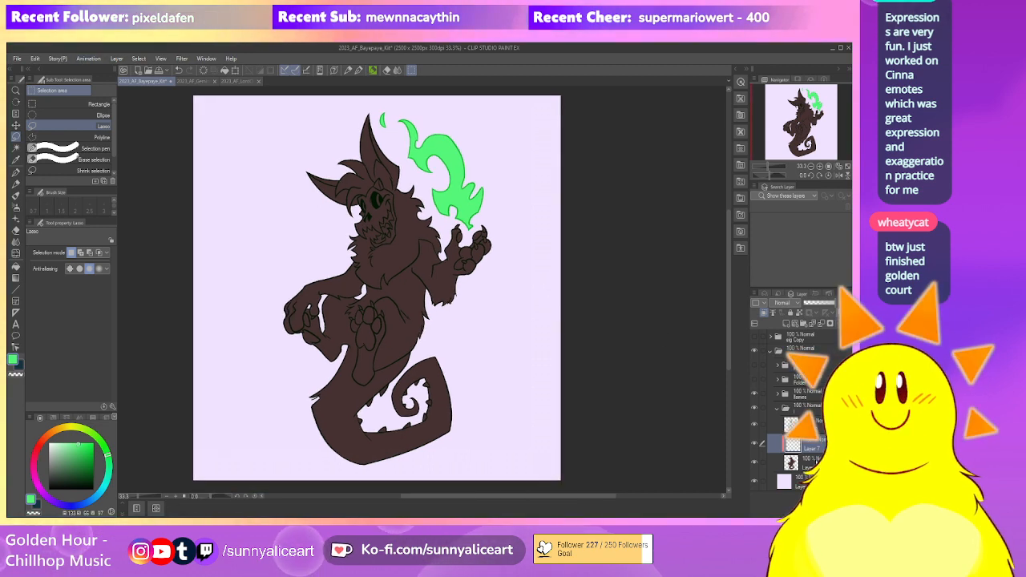
Show the reference sheet and sample the character's white as the main colour and the paw pads' green as the secondary colour
left_click(754, 366)
left_click_drag(465, 235, 474, 302)
scroll(423, 255, "up", 2)
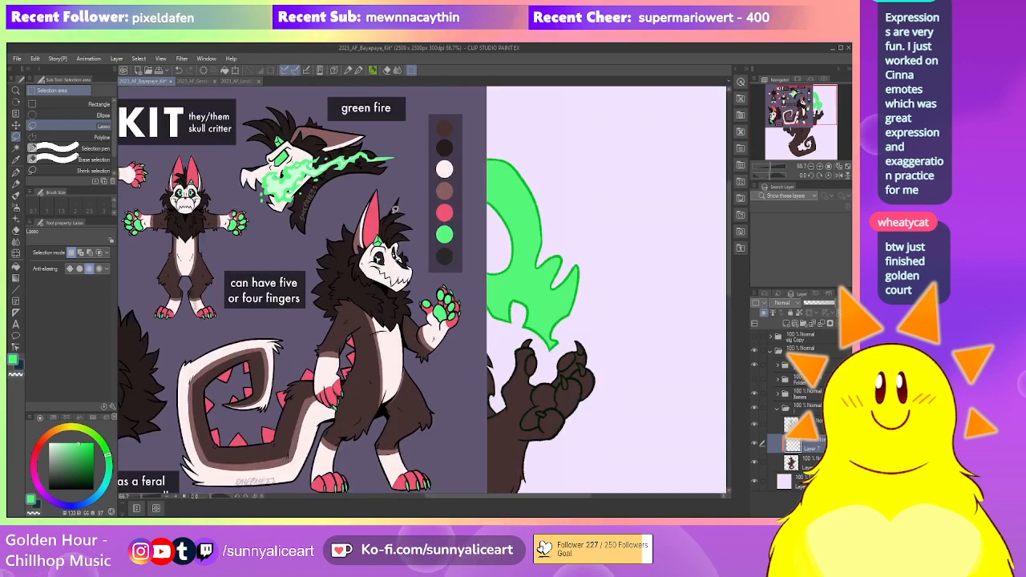
key("i")
left_click(340, 250)
left_click(393, 273)
left_click(416, 238)
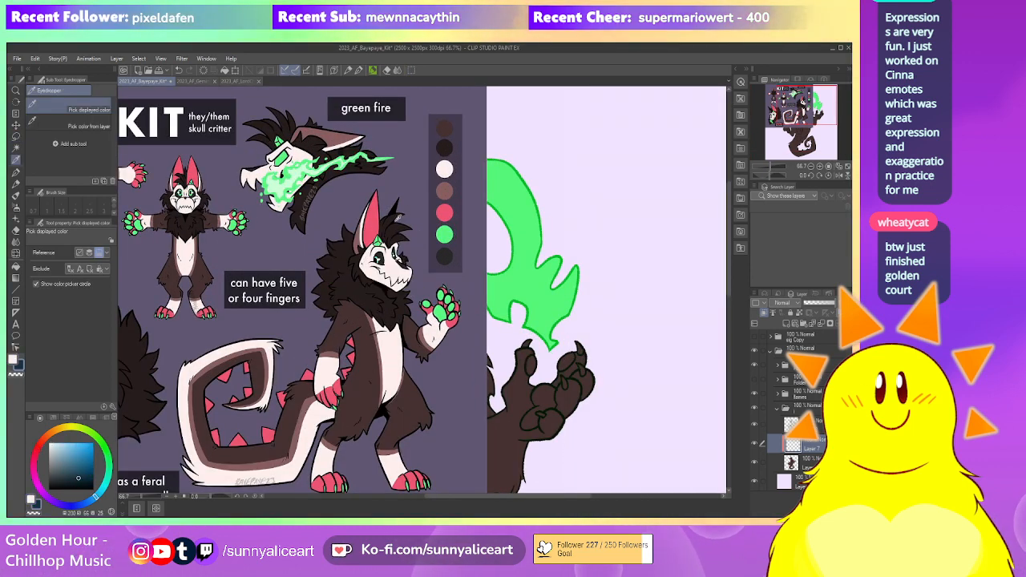
left_click(440, 313)
scroll(484, 307, "down", 2)
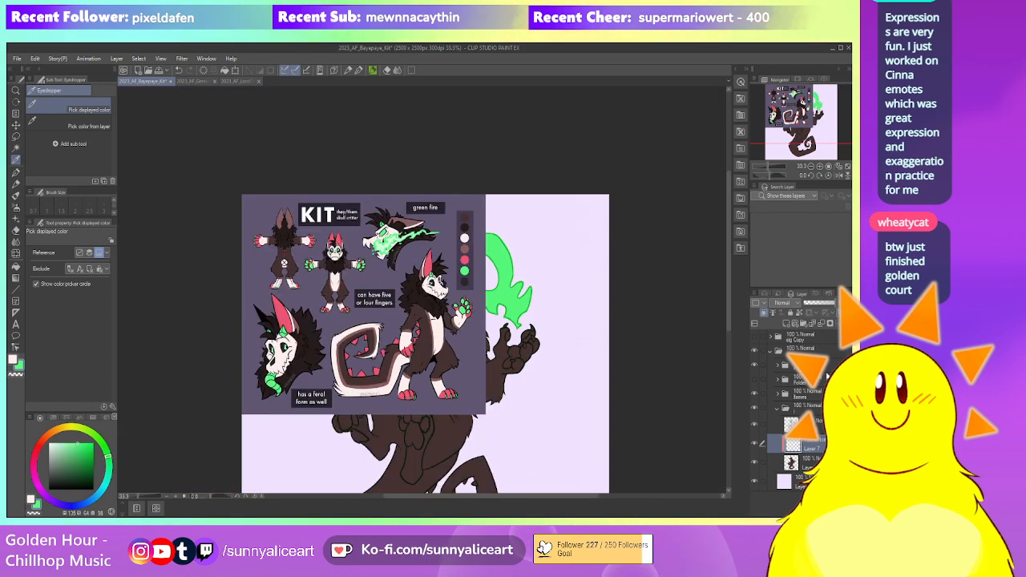
Move the visible reference sheet folder beneath the body folder so the sheet sits behind the creature
left_click(754, 365)
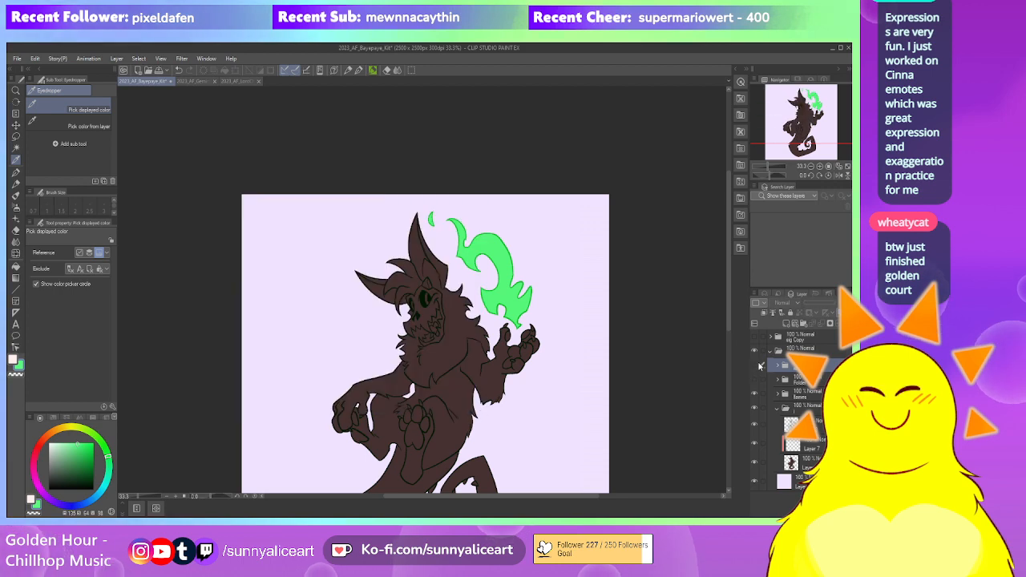
left_click(754, 366)
left_click_drag(795, 366, 794, 471)
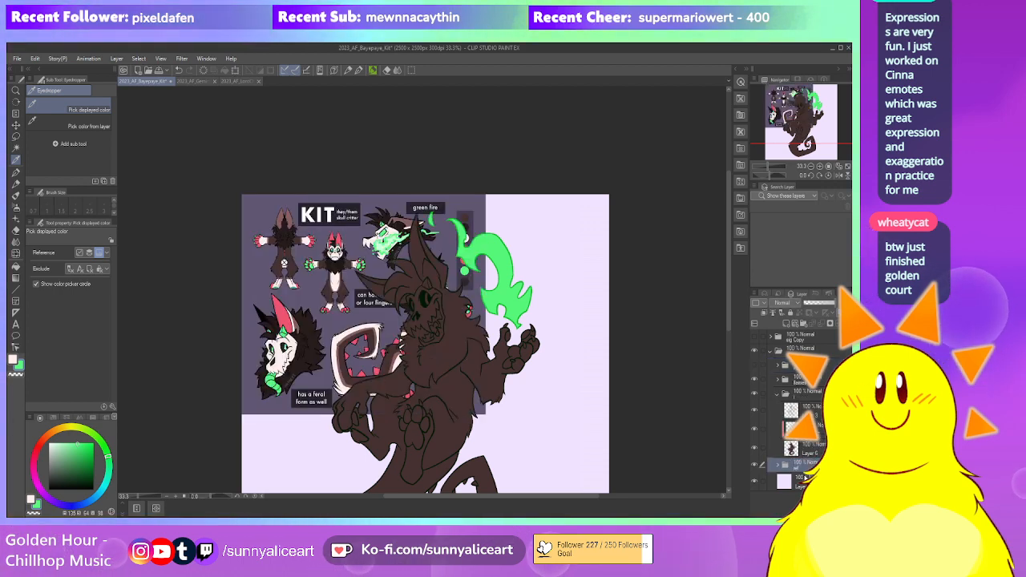
Fill the small horn on the creature's forehead with green on the clipped layer
left_click(808, 428)
left_click_drag(586, 371, 584, 325)
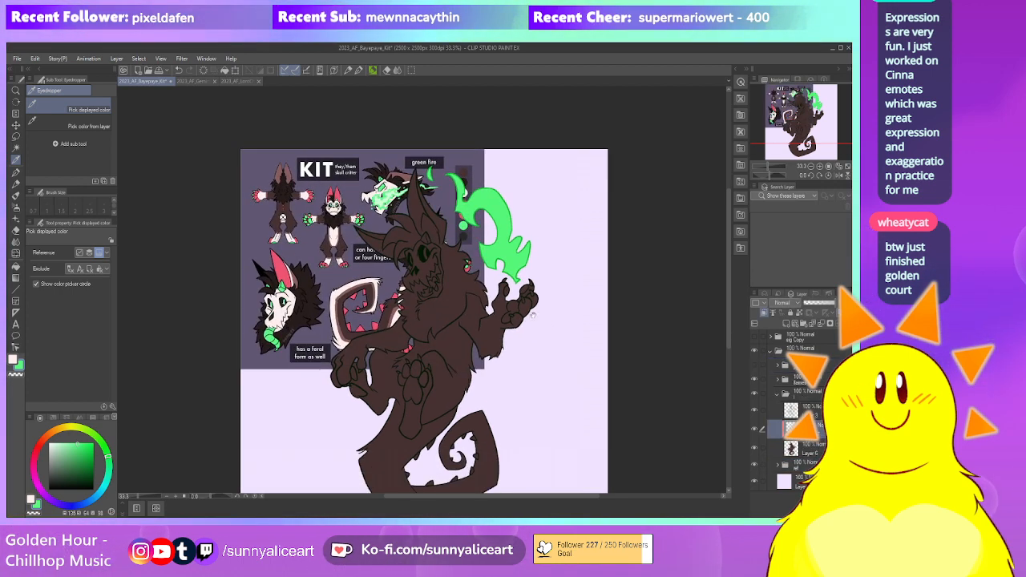
scroll(473, 311, "up", 1)
left_click_drag(419, 233, 467, 300)
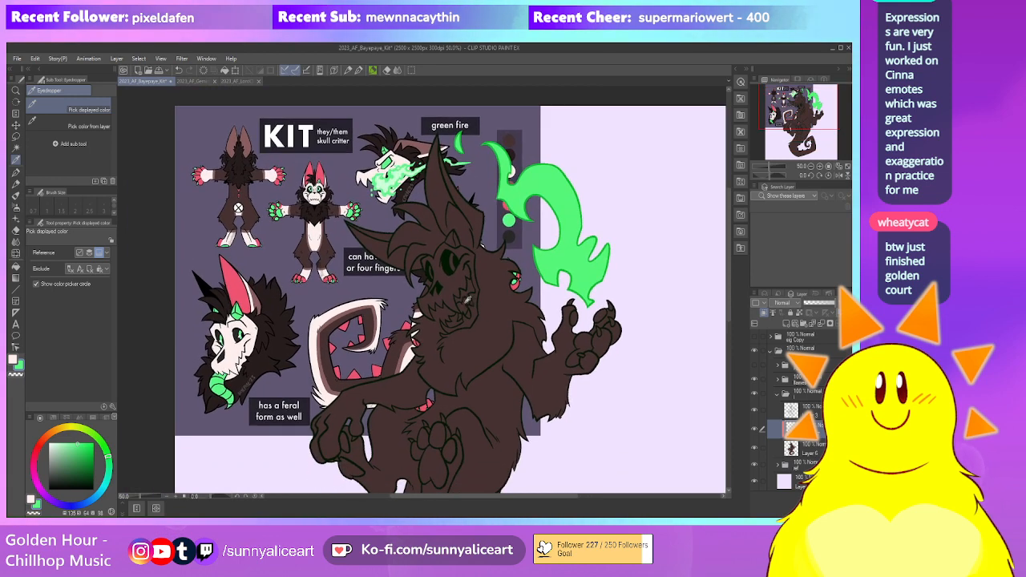
key("g")
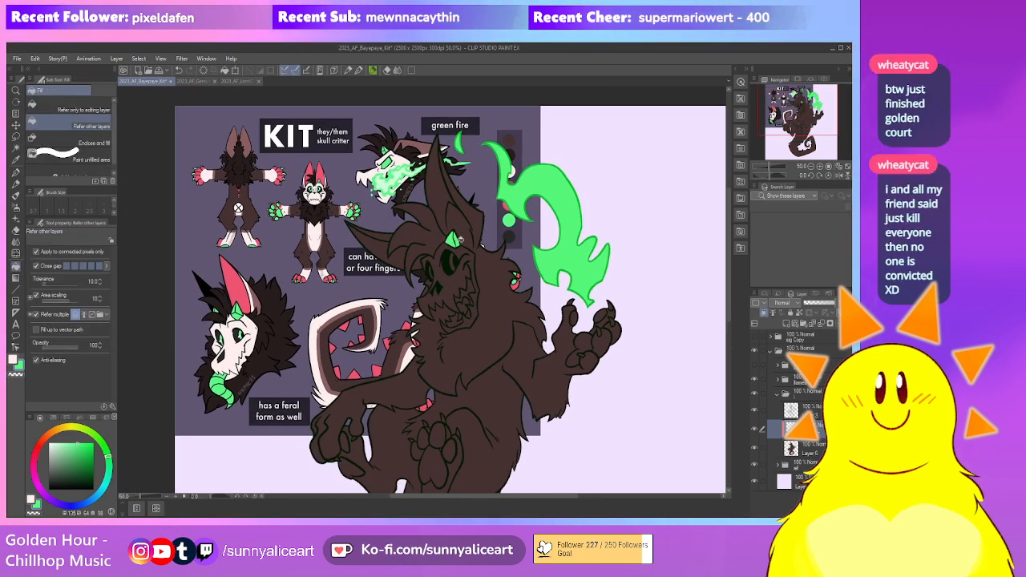
Fill the crescent pupils in both eyes and the tongue with green on the clipped layer
scroll(462, 295, "up", 1)
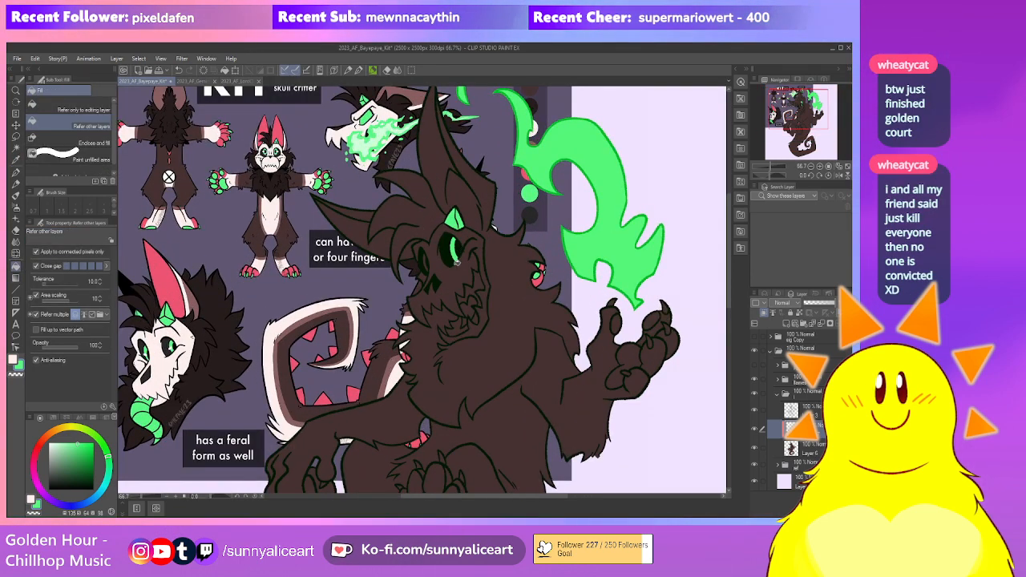
scroll(457, 259, "up", 1)
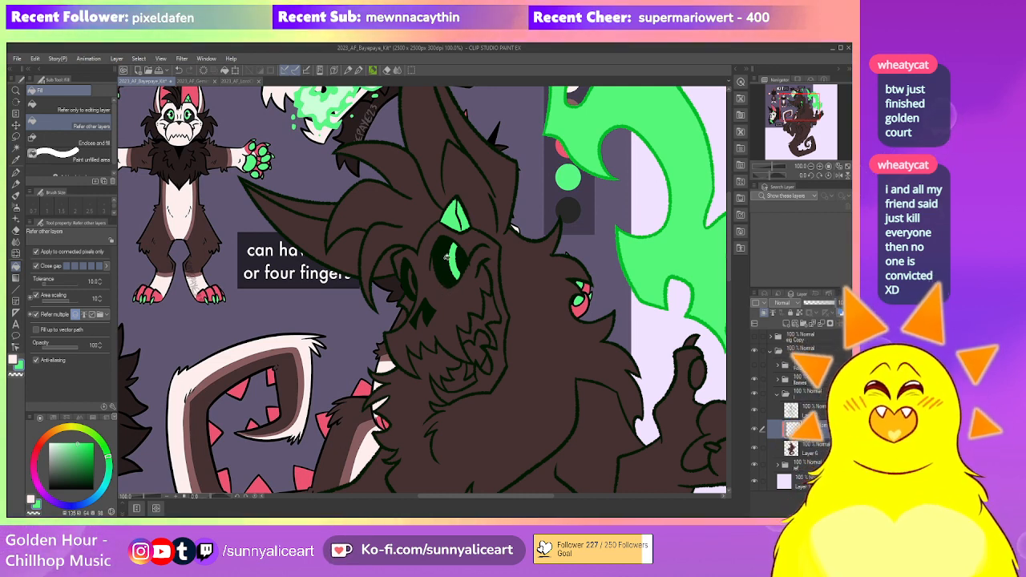
left_click_drag(416, 265, 397, 218)
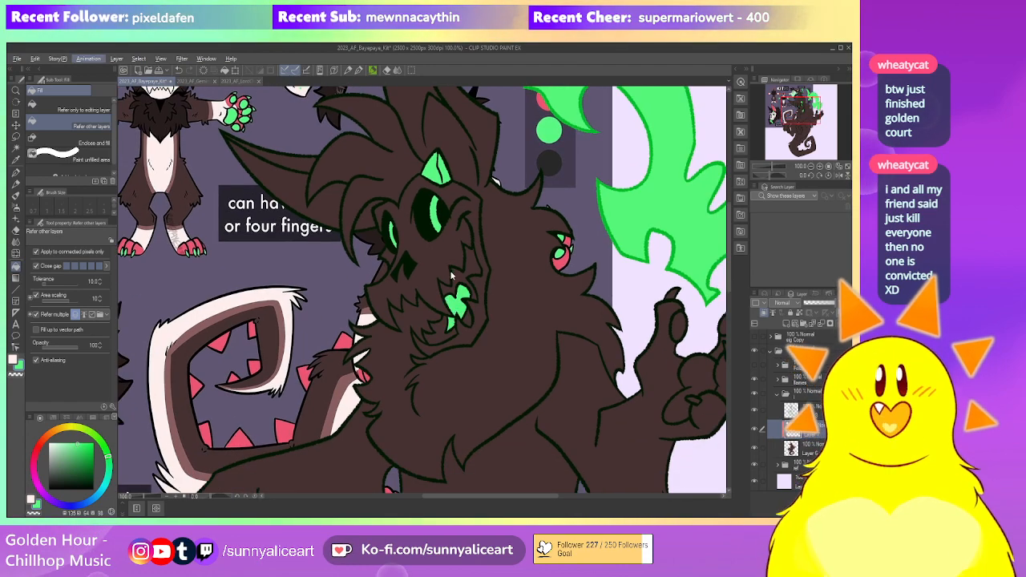
left_click_drag(448, 228, 453, 270)
scroll(453, 270, "up", 1)
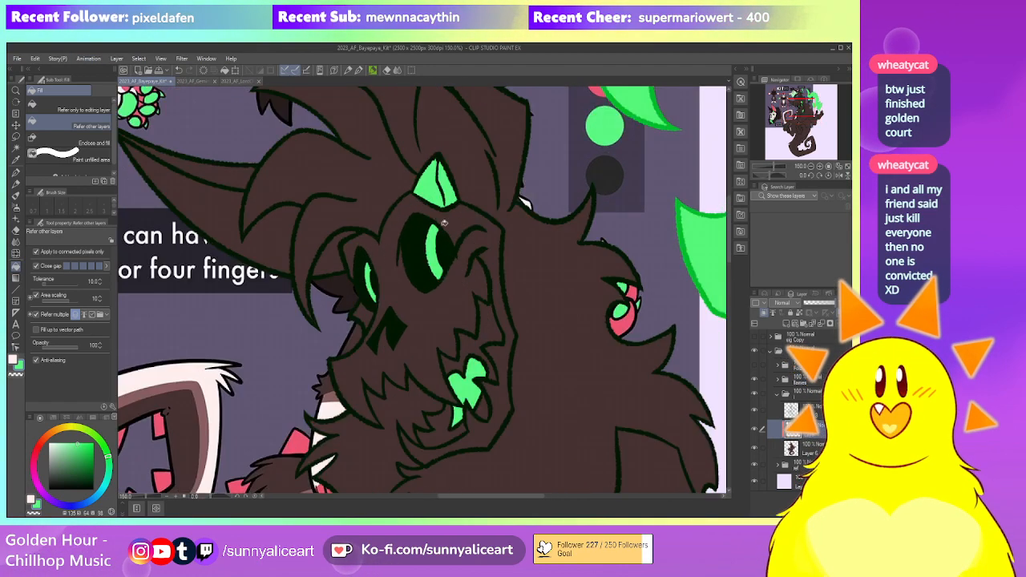
key("p")
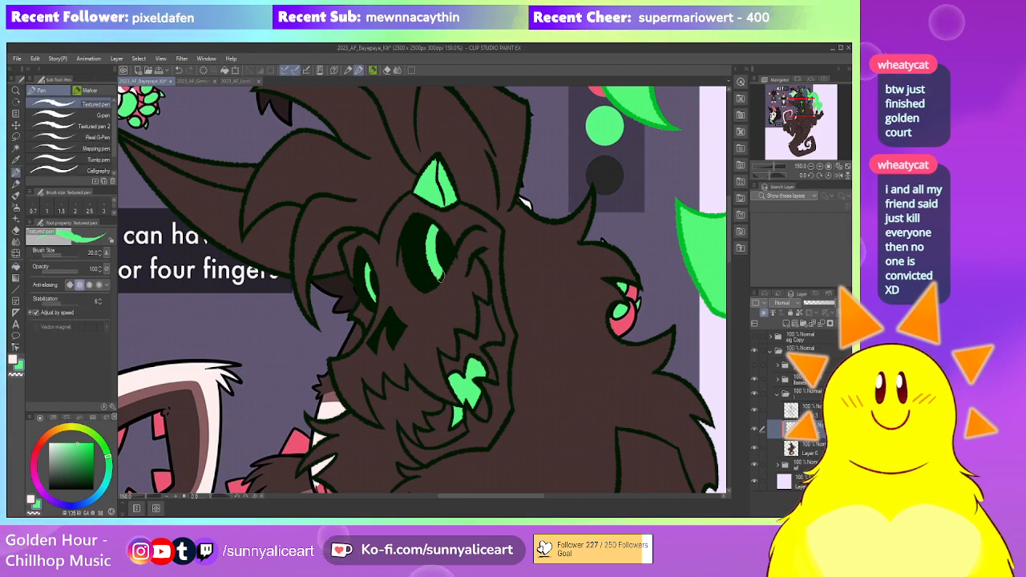
scroll(445, 255, "down", 4)
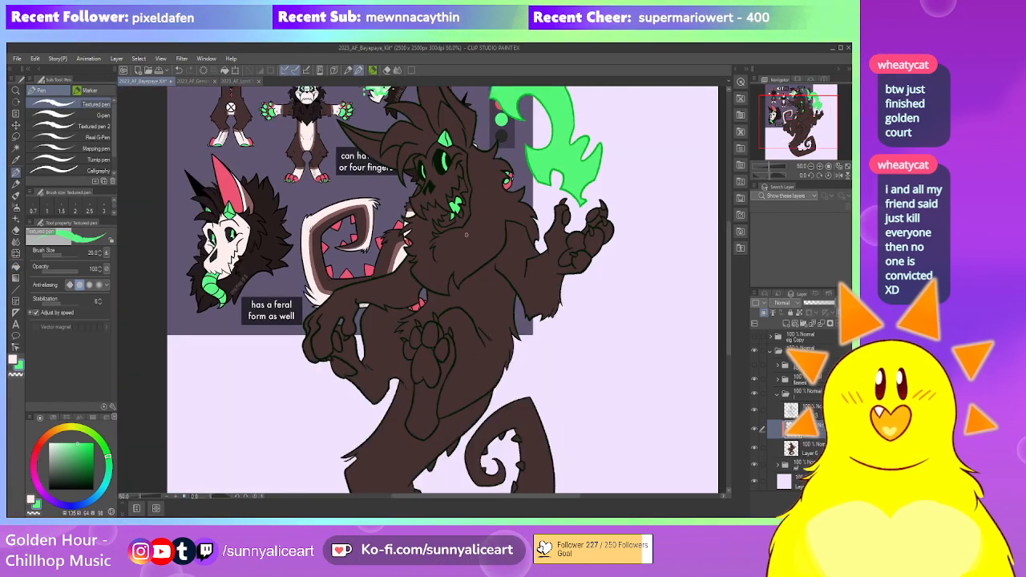
Fill the raised foot's paw pads and the visible pads of the lowered hand with green
left_click_drag(446, 288, 455, 257)
key("g")
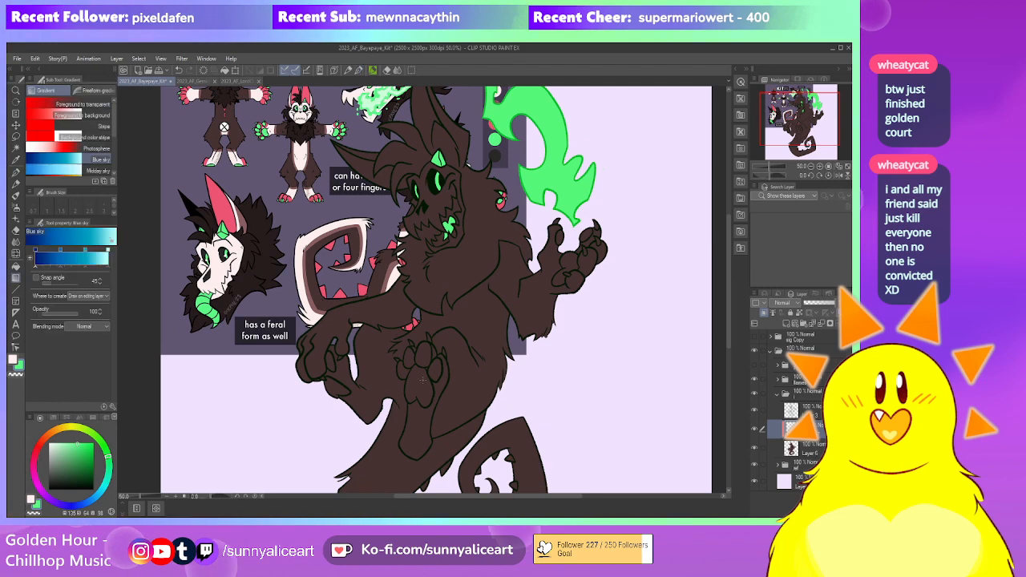
key("g")
left_click(421, 380)
scroll(424, 375, "up", 1)
left_click(423, 351)
left_click(436, 361)
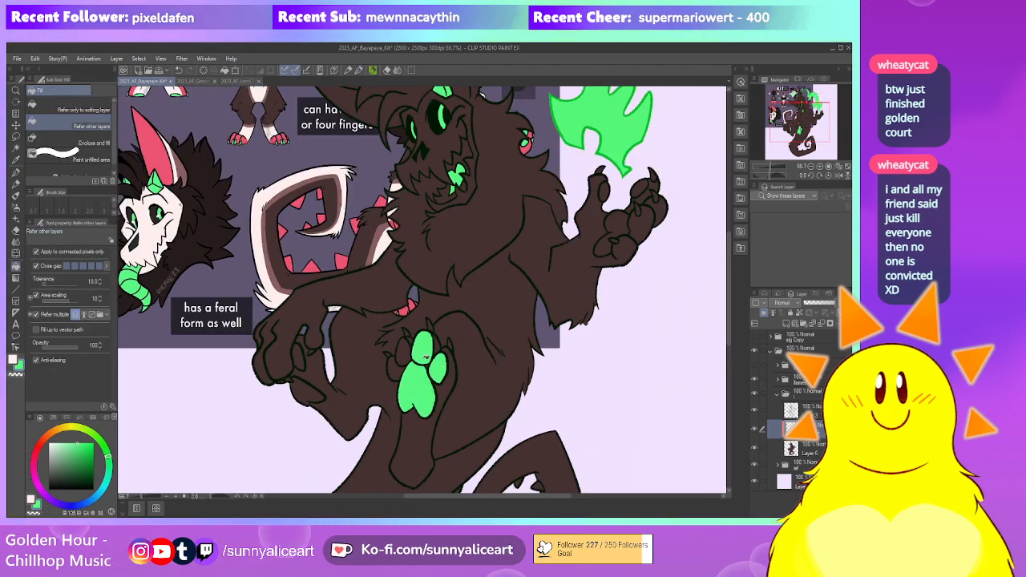
left_click(298, 355)
left_click(306, 390)
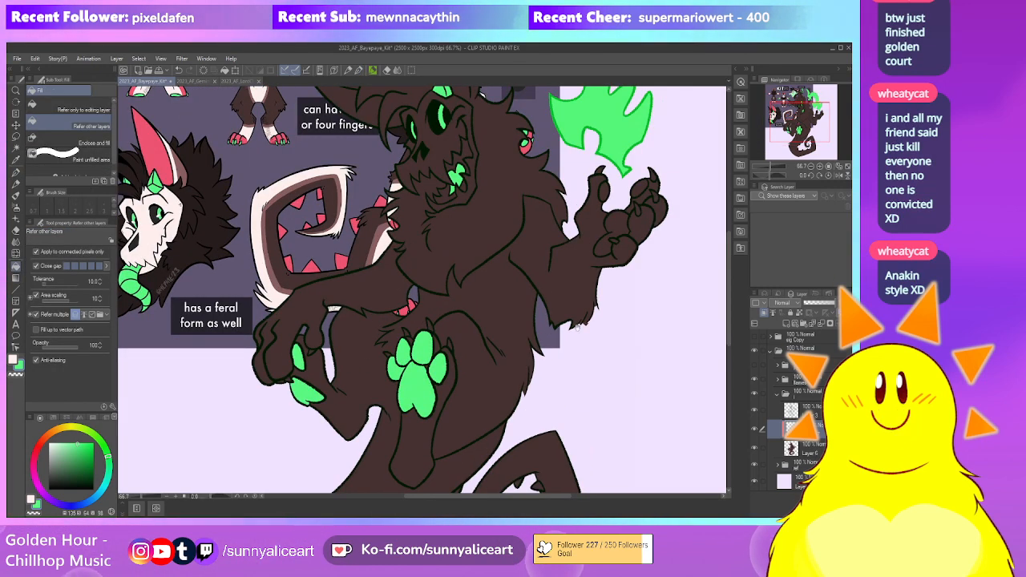
Fill the palm, thumb and finger pads of the raised hand with the same green
left_click_drag(563, 324, 524, 342)
left_click(513, 233)
left_click(526, 270)
left_click(550, 232)
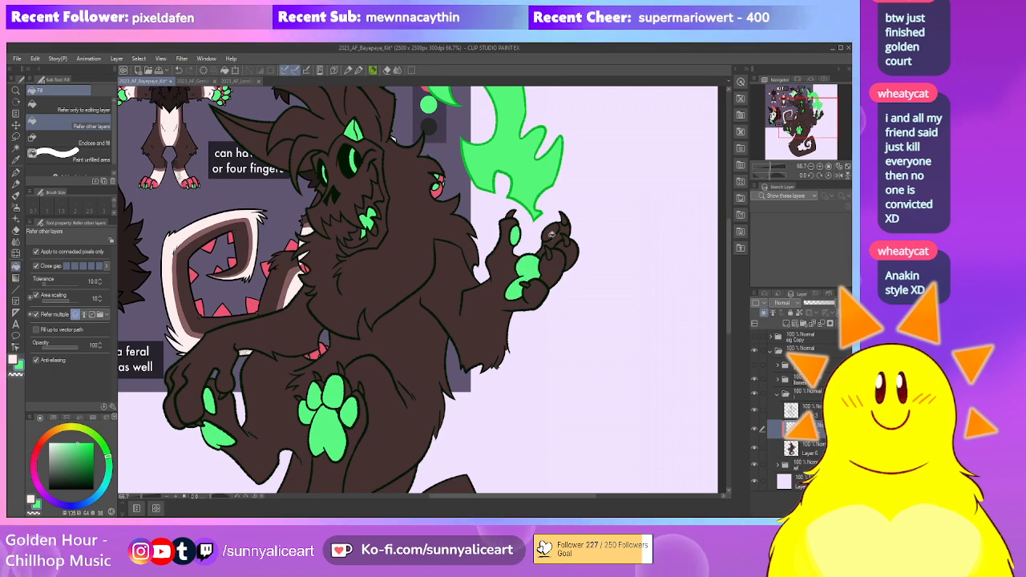
scroll(470, 257, "down", 2)
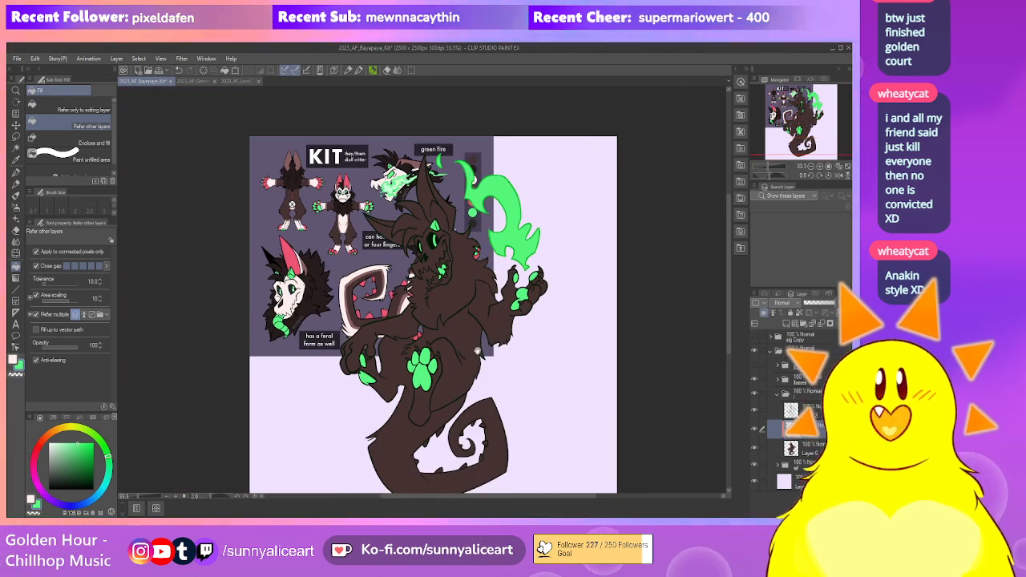
left_click_drag(474, 324, 474, 316)
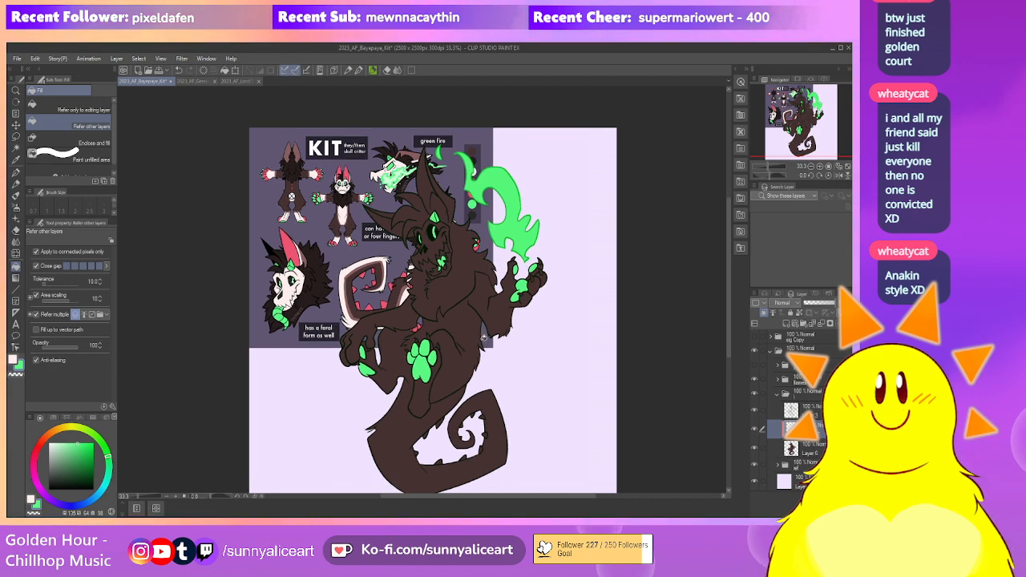
Sample the pink from the reference head's ear and fill the insides of both of the creature's ears
scroll(481, 271, "up", 1)
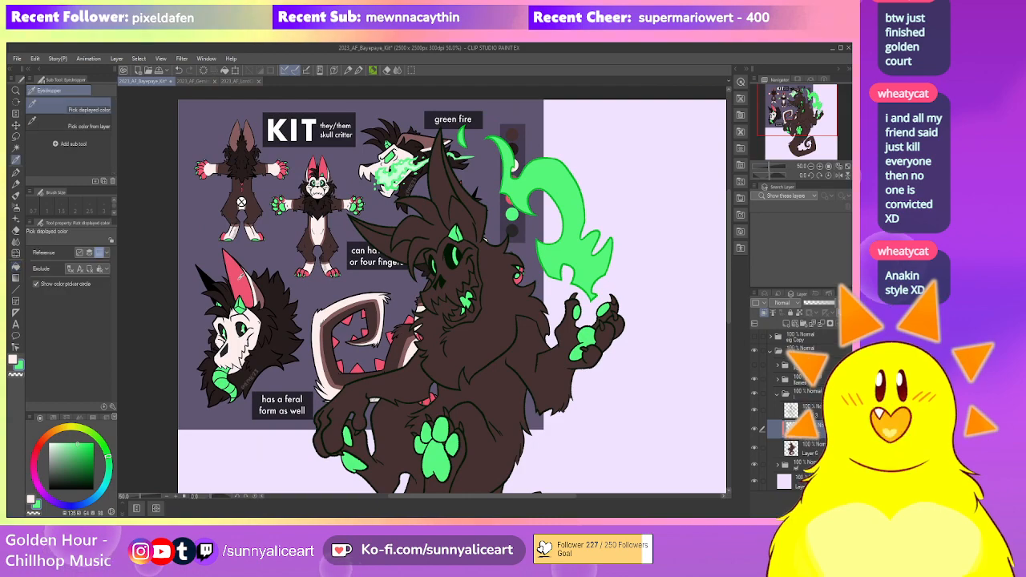
left_click(238, 281, "alt")
left_click_drag(441, 180, 417, 260)
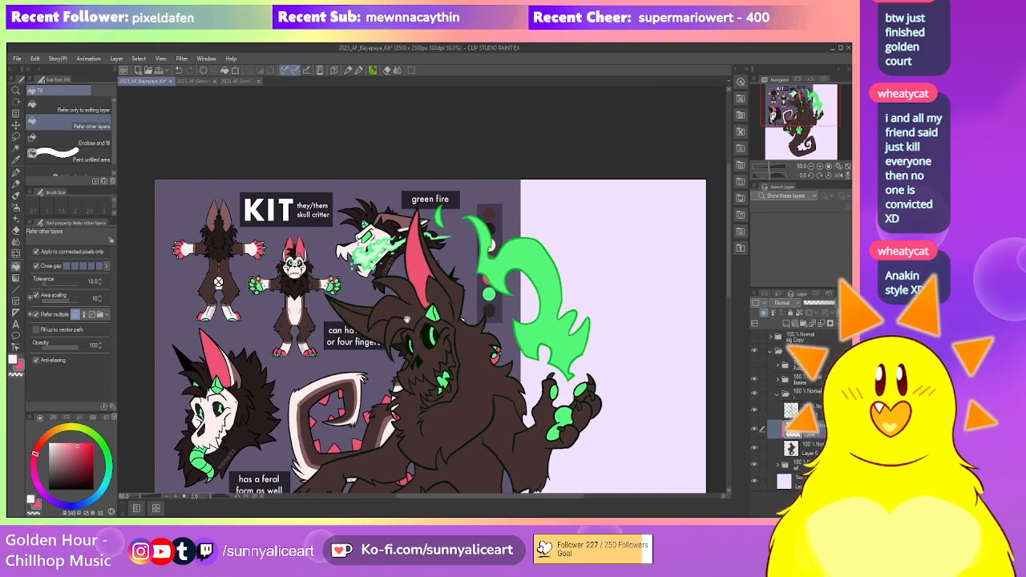
scroll(361, 327, "up", 1)
scroll(385, 277, "up", 3)
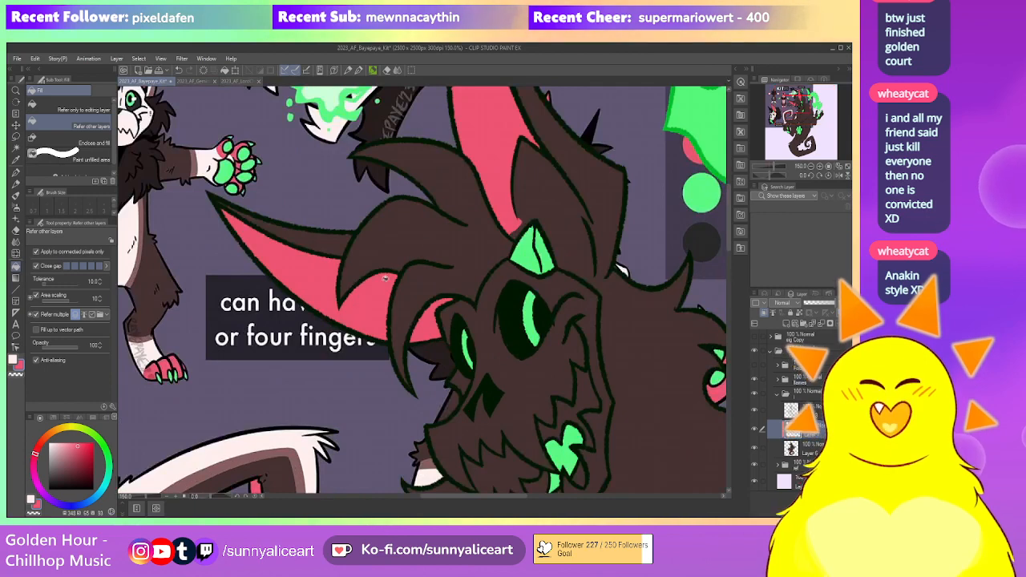
left_click_drag(594, 224, 474, 300)
left_click(444, 269)
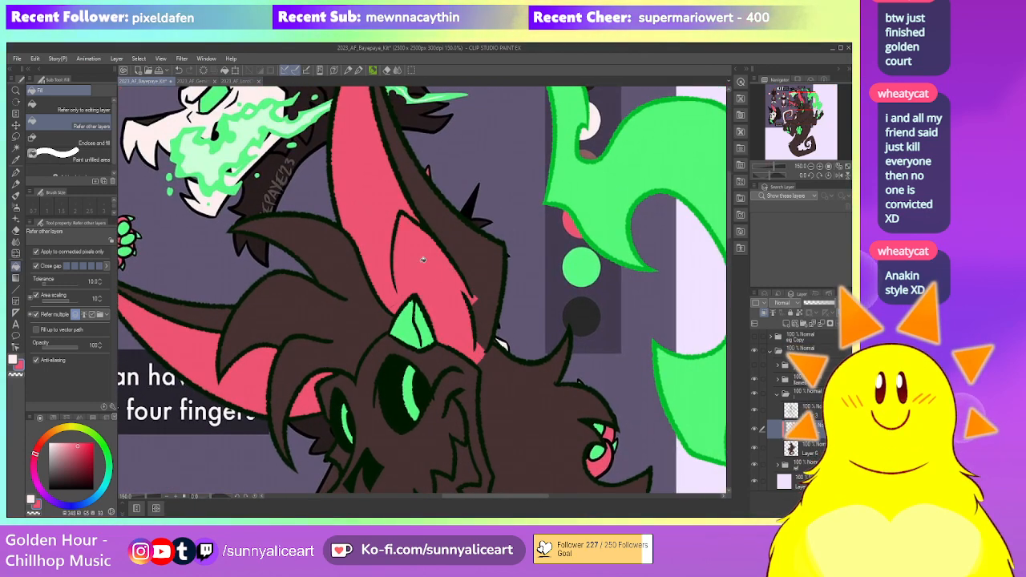
Touch up the gaps in the upright ear's pink with the Textured pen and erase the spill outside its outline
key("p")
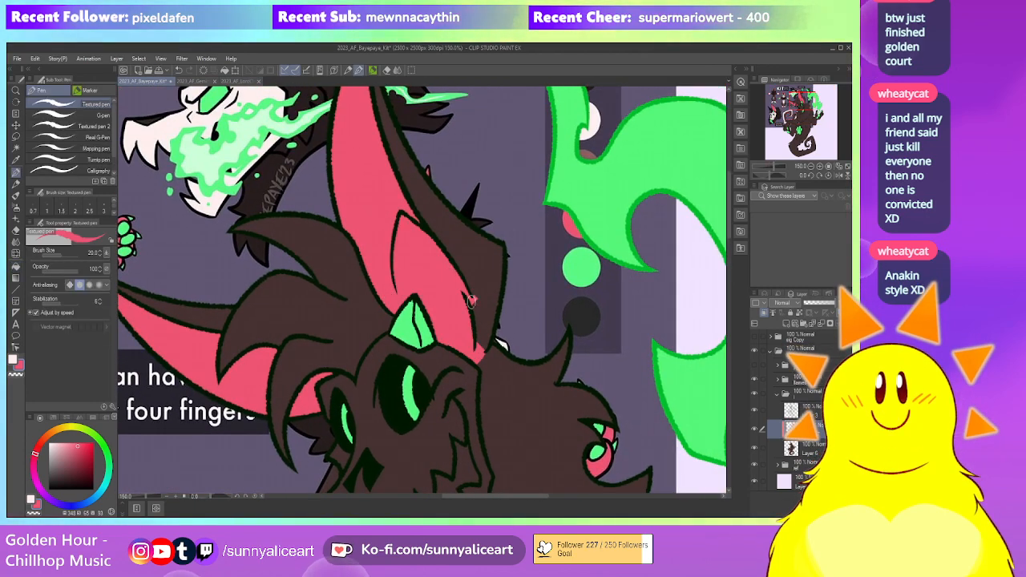
left_click_drag(462, 285, 432, 260)
key("e")
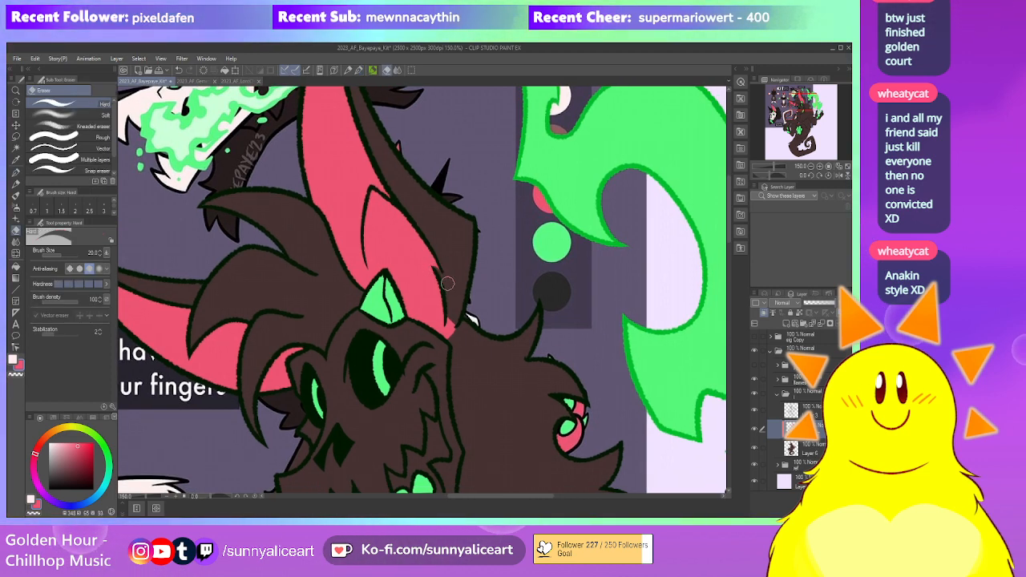
left_click_drag(441, 345, 435, 296)
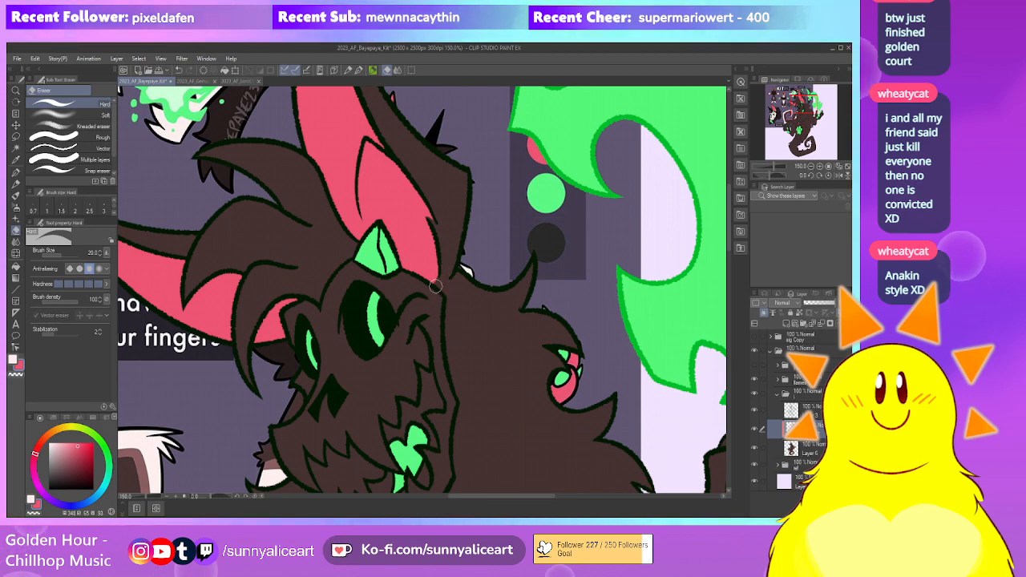
Sample the white of the reference head's skull and fill the creature's skull face and upper teeth with it
scroll(428, 297, "down", 4)
scroll(442, 243, "up", 2)
scroll(443, 242, "up", 1)
scroll(442, 243, "down", 1)
left_click_drag(442, 243, 487, 272)
left_click(222, 296, "alt")
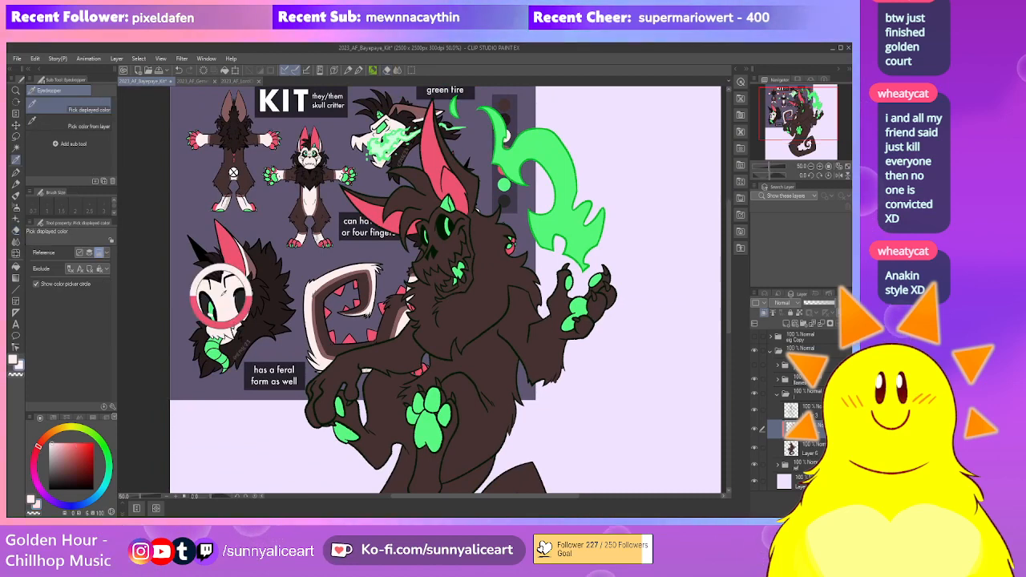
key("g")
scroll(448, 269, "up", 3)
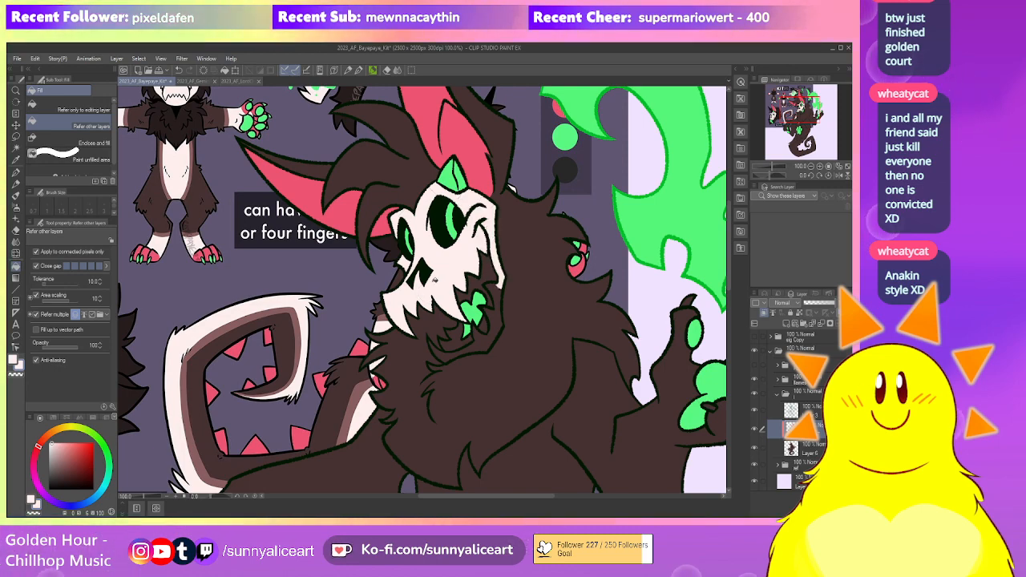
Fill the remaining skull sections, including the cheekbone and lower jaw, with white
scroll(425, 284, "up", 3)
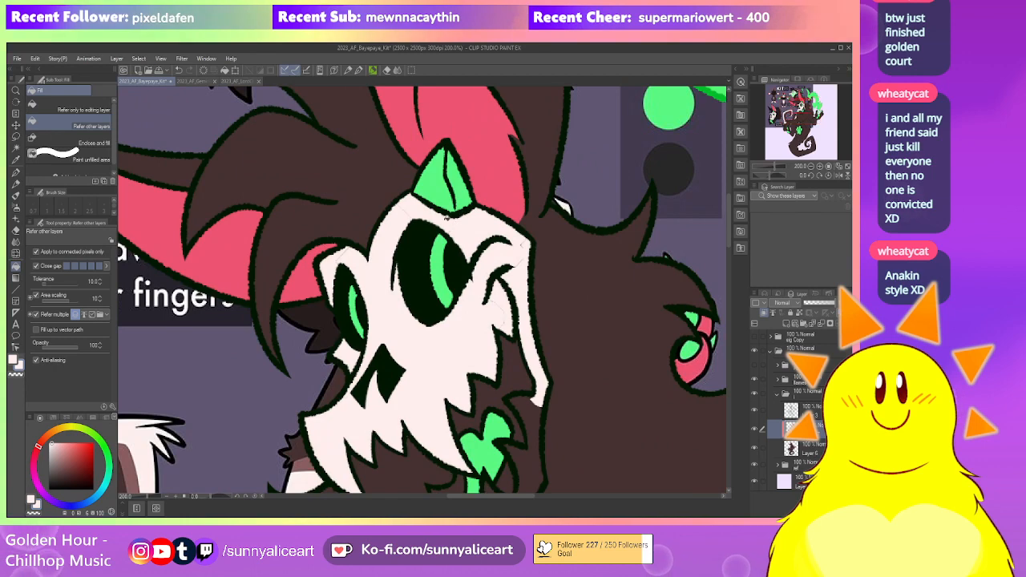
left_click_drag(423, 336, 343, 189)
left_click(448, 278)
left_click_drag(425, 145, 434, 241)
mouse_move(453, 291)
left_mouse_down()
mouse_move(464, 239)
mouse_move(455, 332)
mouse_move(448, 201)
mouse_move(450, 273)
left_mouse_up()
left_click(429, 375)
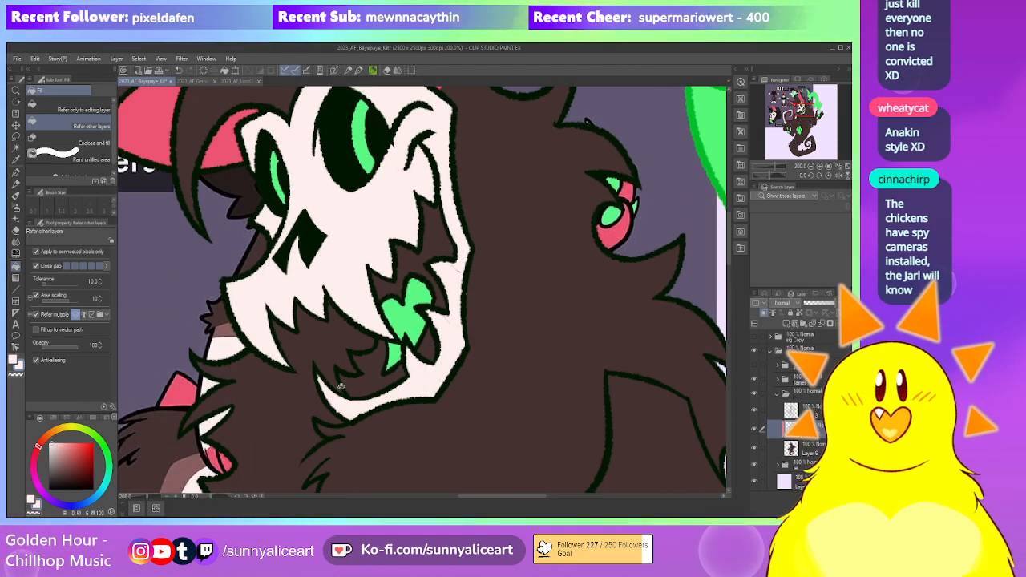
Touch up the skull's white with the Textured pen and sample the creature's dark brown fur colour
key("p")
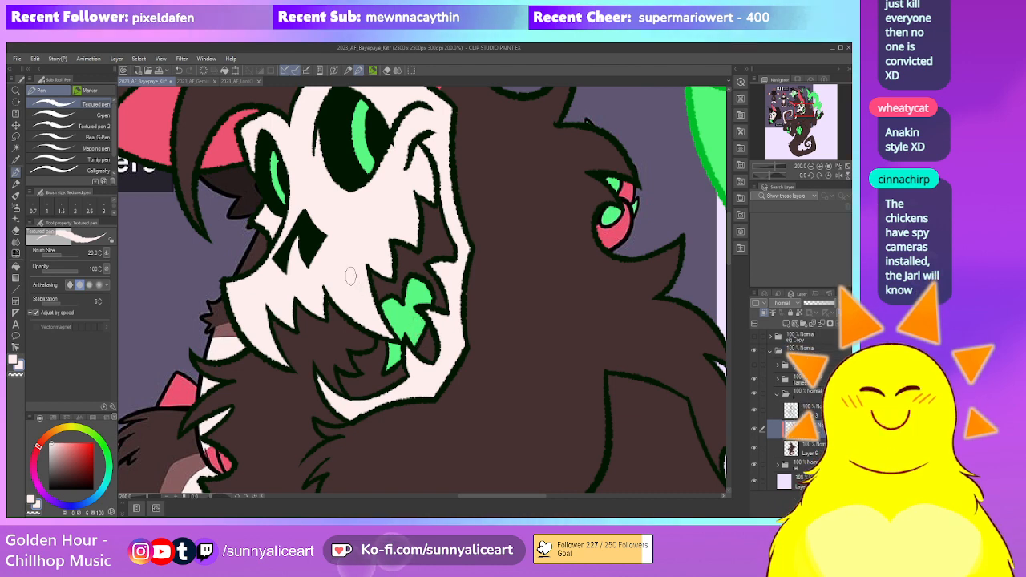
left_click_drag(337, 283, 347, 295)
scroll(440, 222, "down", 4)
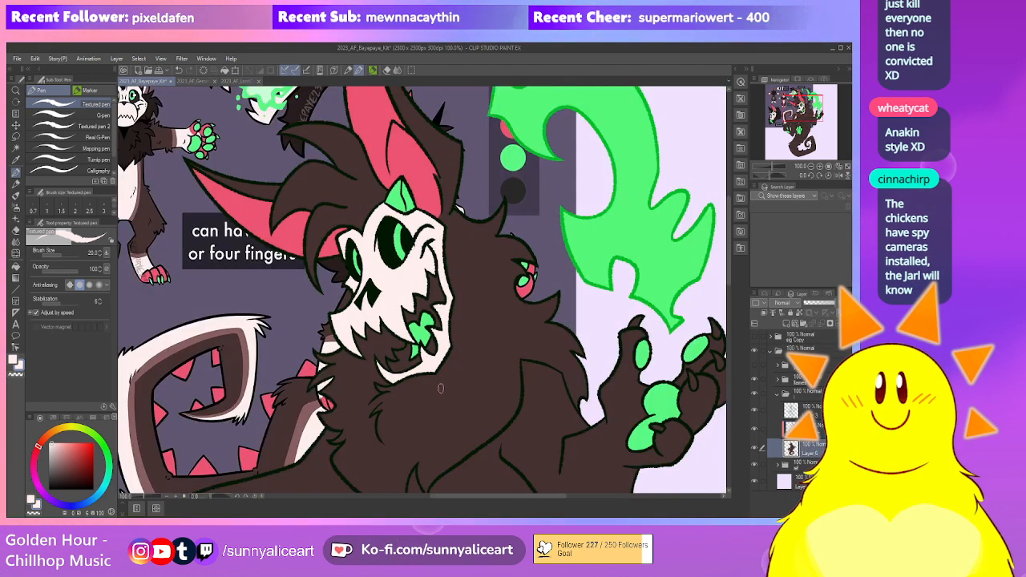
left_click(384, 342, "alt")
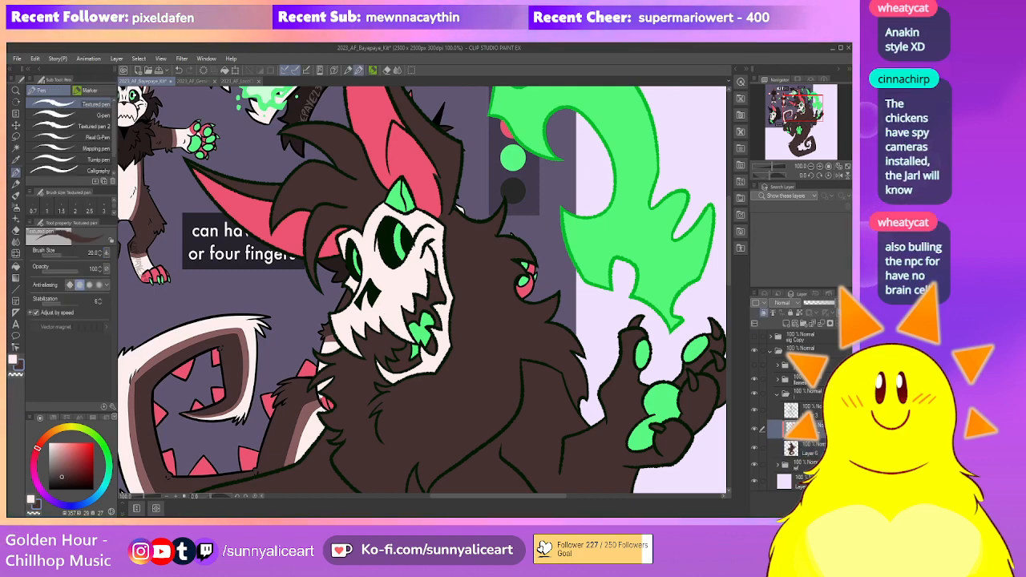
left_click_drag(474, 318, 449, 293)
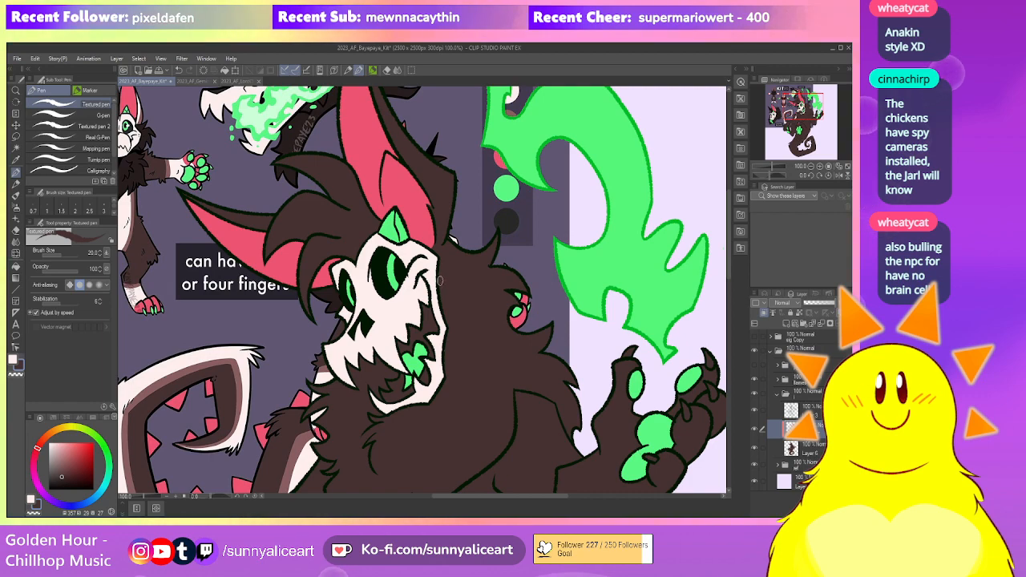
left_click_drag(442, 317, 449, 351)
scroll(441, 293, "down", 2)
Sample the near-black brown of the reference character's chest ruff and fill the creature's neck ruff and head hair with it
key("i")
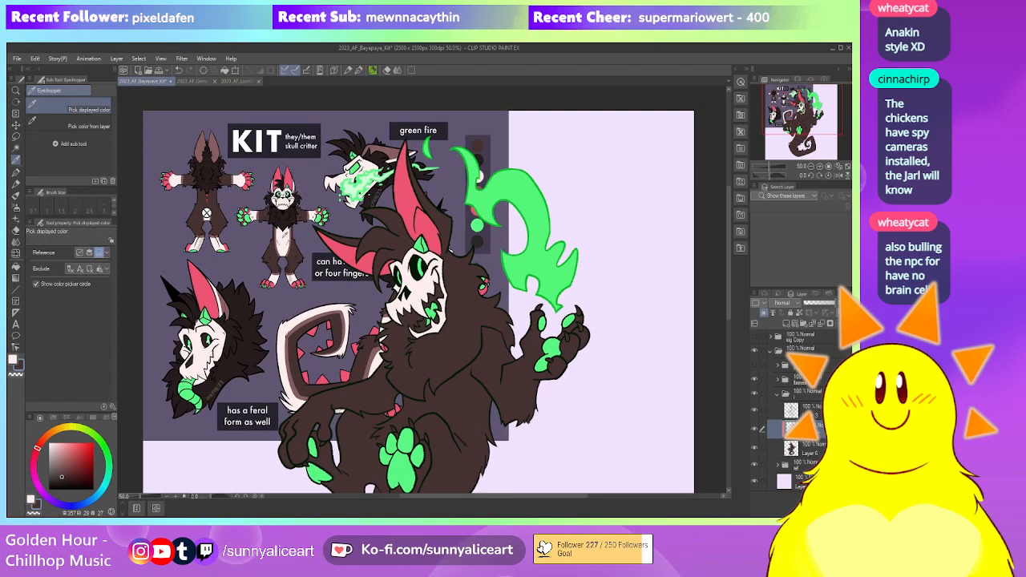
left_click(282, 219)
left_click_drag(525, 409, 505, 387)
key("g")
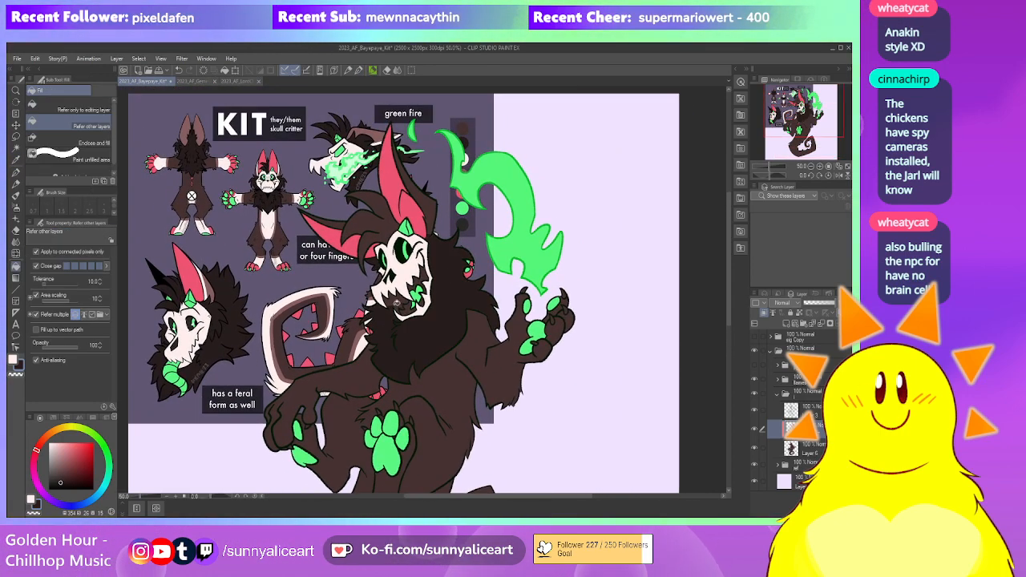
scroll(417, 252, "up", 1)
scroll(426, 224, "down", 1)
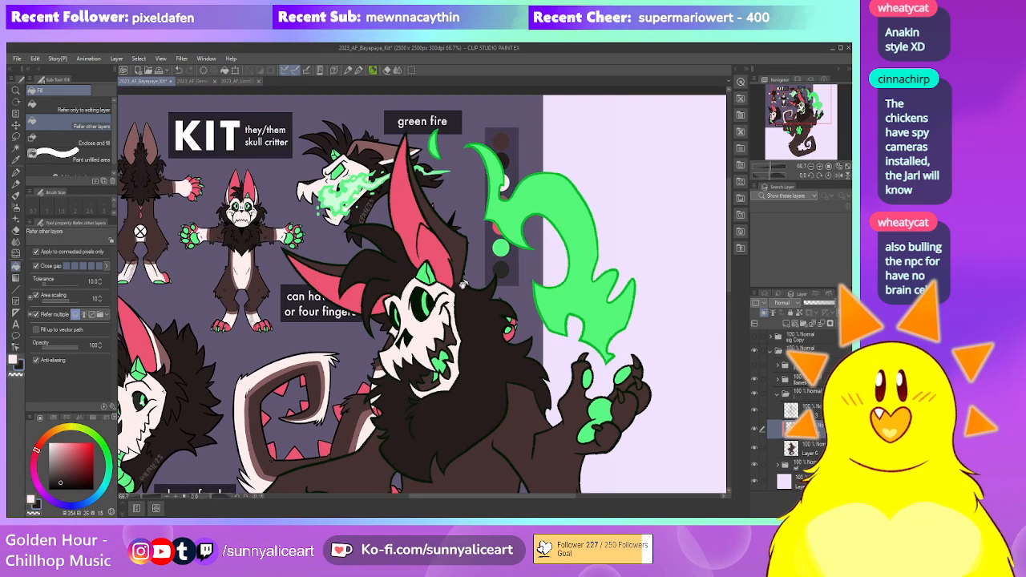
Touch up the leftover patches in the near-black neck ruff and hair with the Textured pen
scroll(425, 224, "up", 1)
scroll(427, 242, "up", 2)
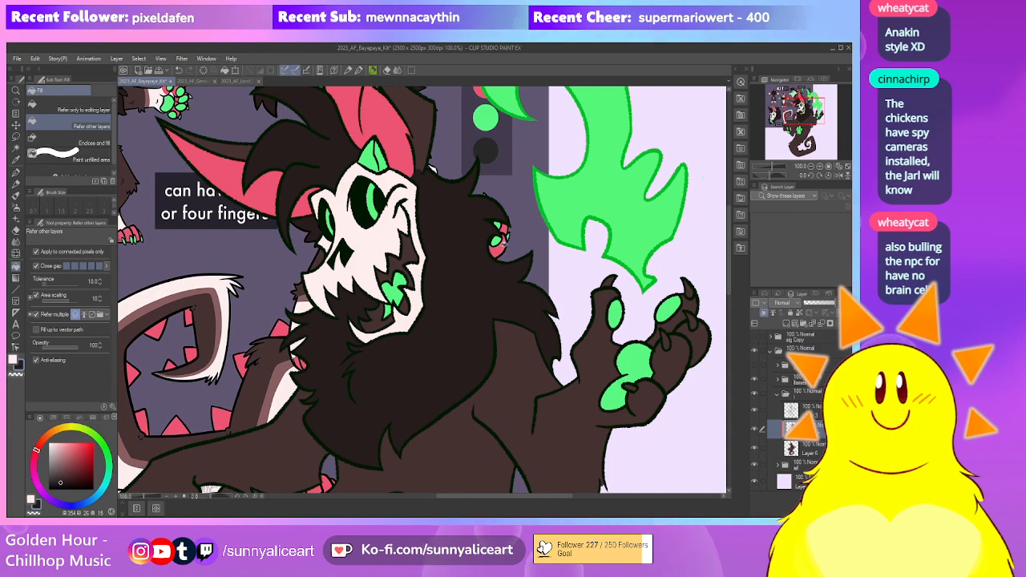
scroll(374, 316, "down", 2)
scroll(373, 316, "up", 3)
key("p")
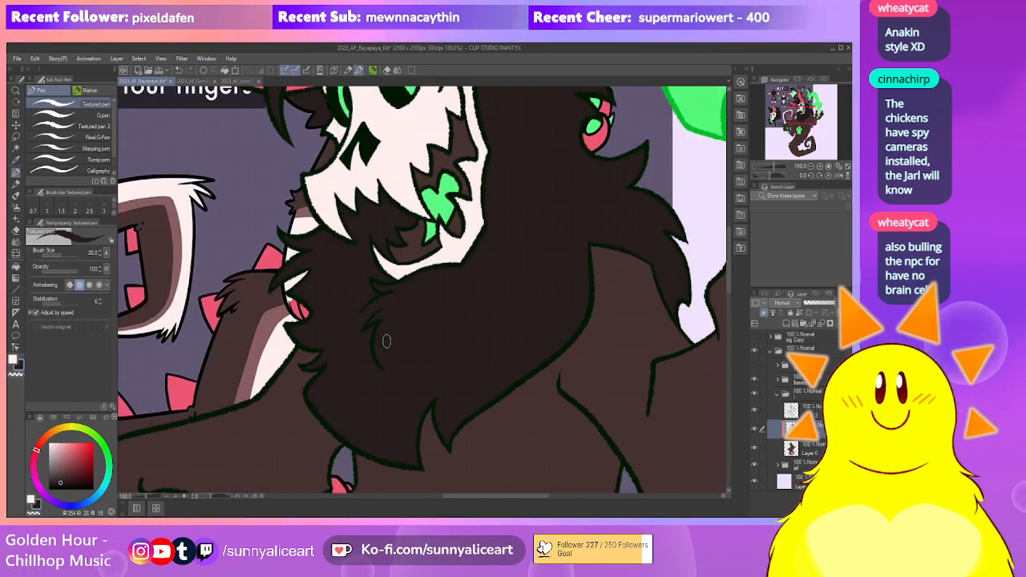
scroll(382, 343, "down", 3)
scroll(449, 256, "down", 1)
scroll(449, 256, "up", 2)
scroll(438, 263, "down", 1)
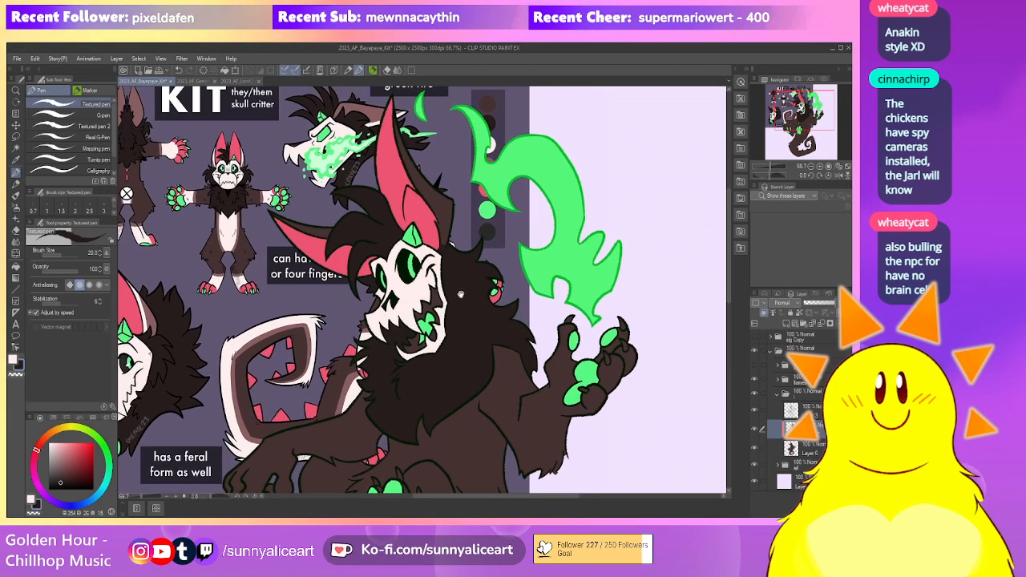
scroll(449, 280, "up", 3)
left_click_drag(467, 302, 476, 335)
Check the reference sheet with the body folder hidden, show the folder again, and fill the mouth's interior with the eye socket's near-black green
left_click(755, 394)
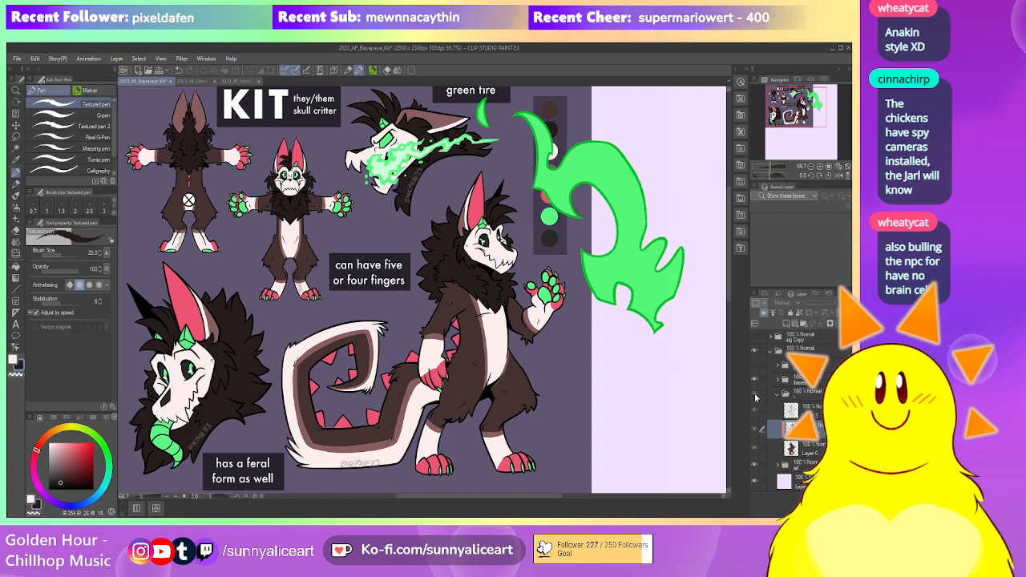
left_click(754, 398)
left_click_drag(540, 368, 472, 321)
scroll(471, 322, "up", 4)
left_click(356, 172, "alt")
key("g")
key("g")
left_click(413, 269)
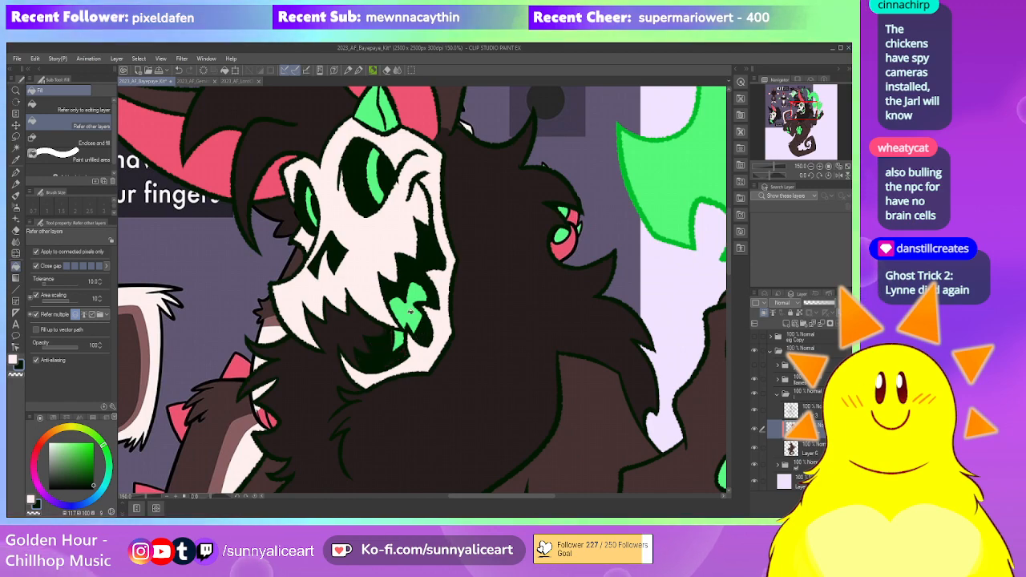
Sample the forehead horn's bright green, fill the raised hand's claws with it, and touch them up with the Textured pen
key("p")
scroll(450, 294, "down", 6)
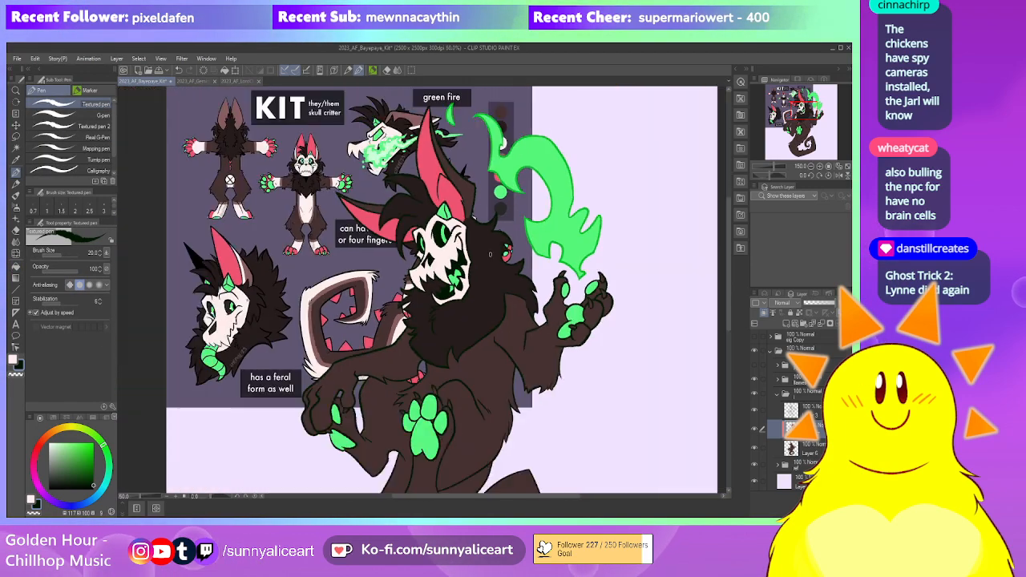
scroll(481, 297, "up", 2)
left_click_drag(494, 298, 558, 317)
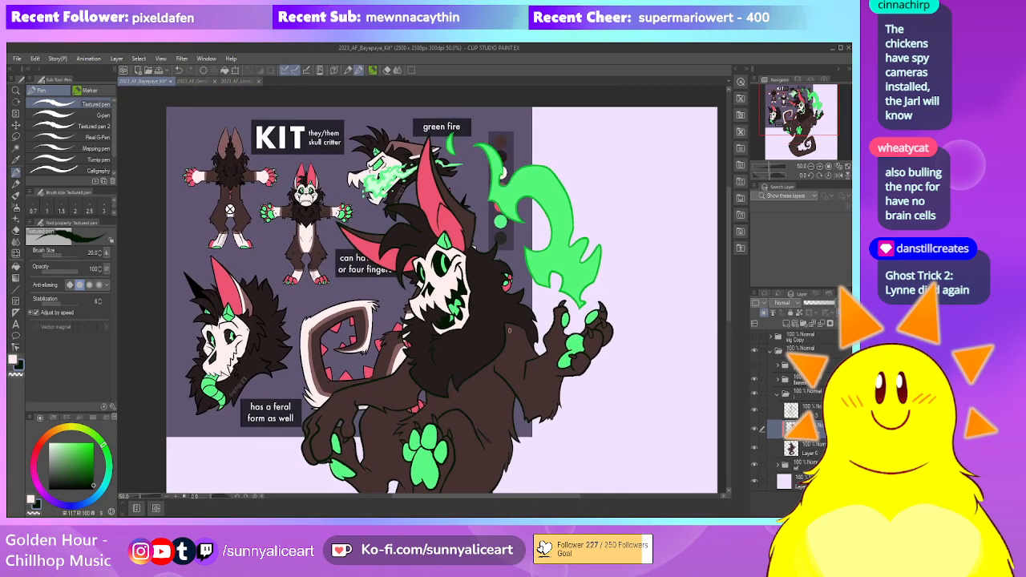
scroll(488, 234, "up", 4)
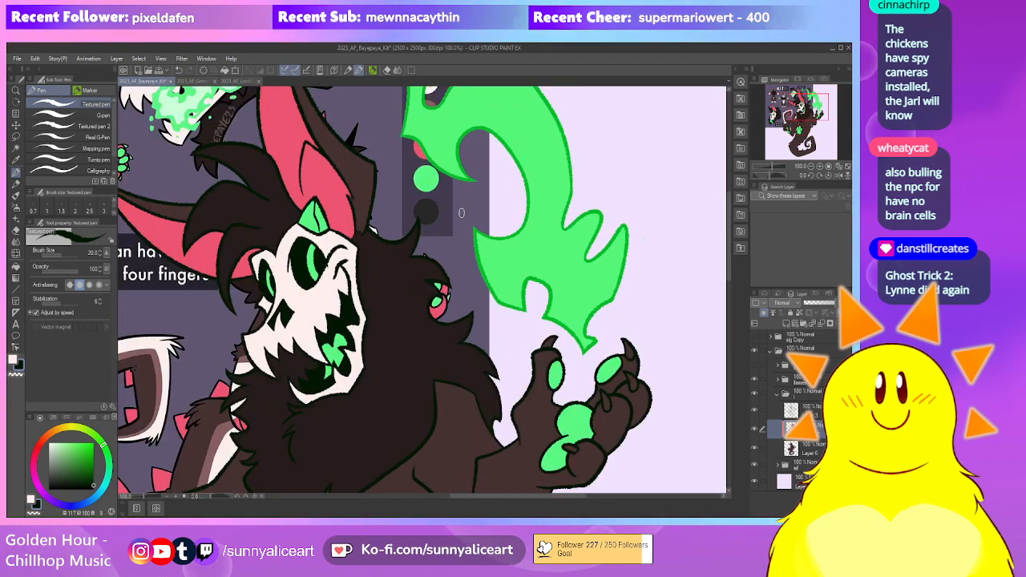
key("i")
left_click(309, 218)
left_click_drag(569, 359, 512, 225)
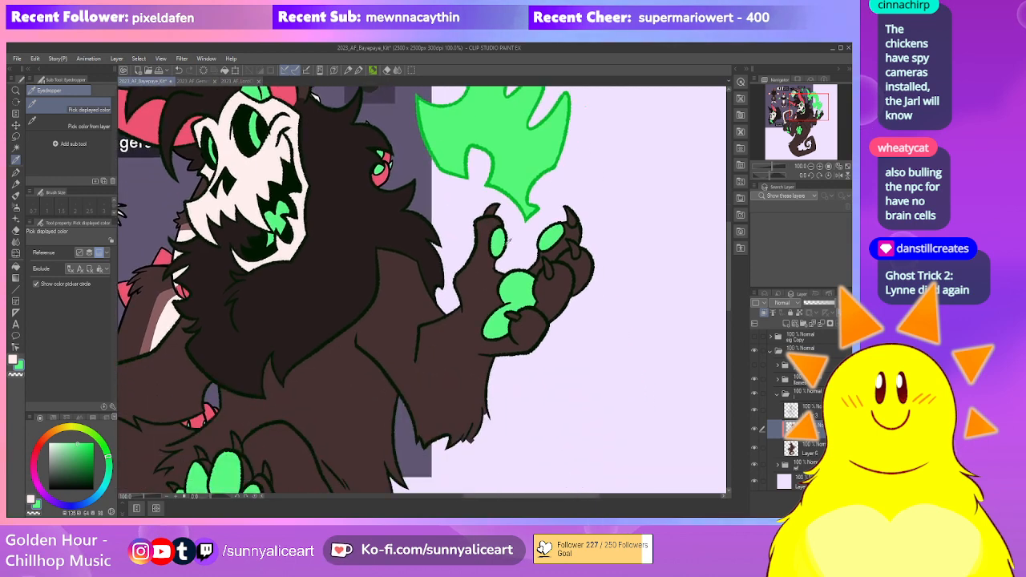
key("g")
key("g")
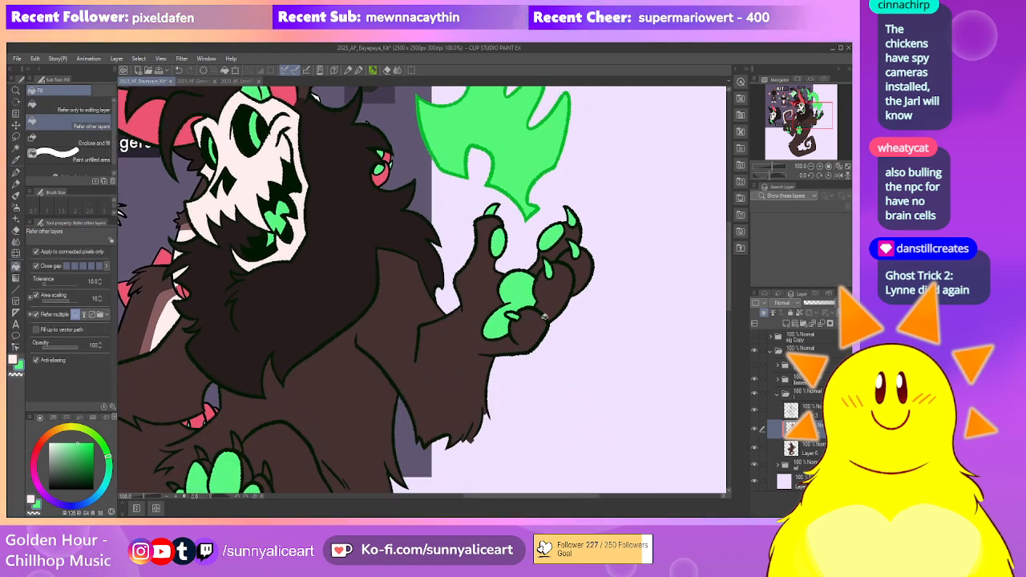
key("p")
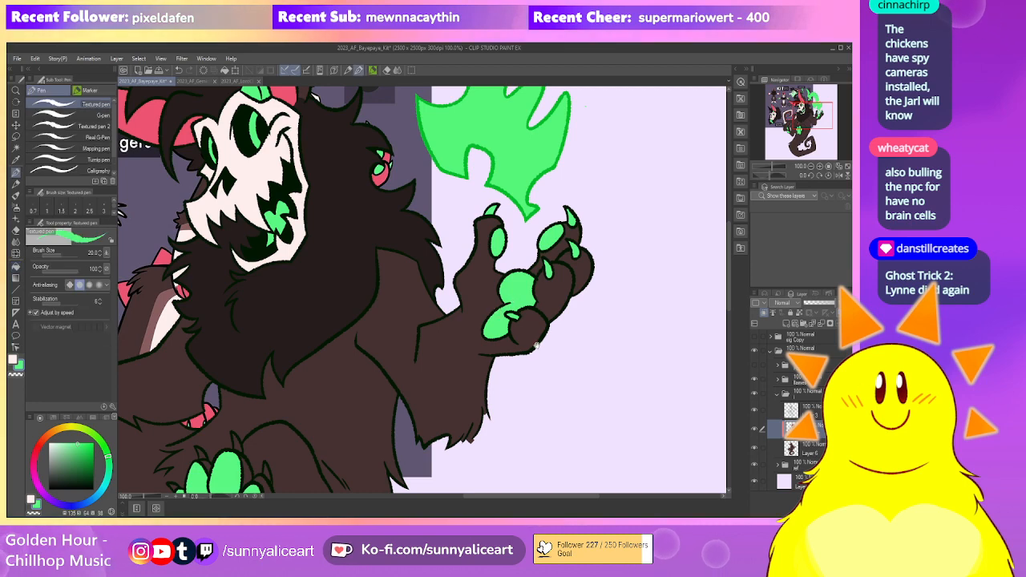
left_click_drag(533, 343, 530, 344)
left_click_drag(480, 339, 514, 340)
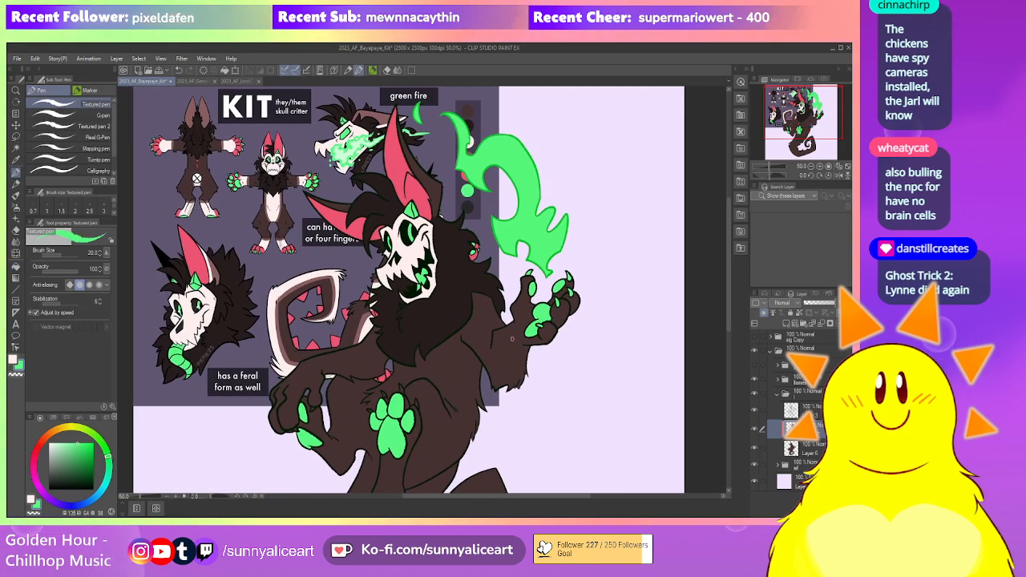
Fill the claws of the lowered hand and the raised foot with bright green, touching up gaps with the Textured pen
scroll(349, 322, "up", 5)
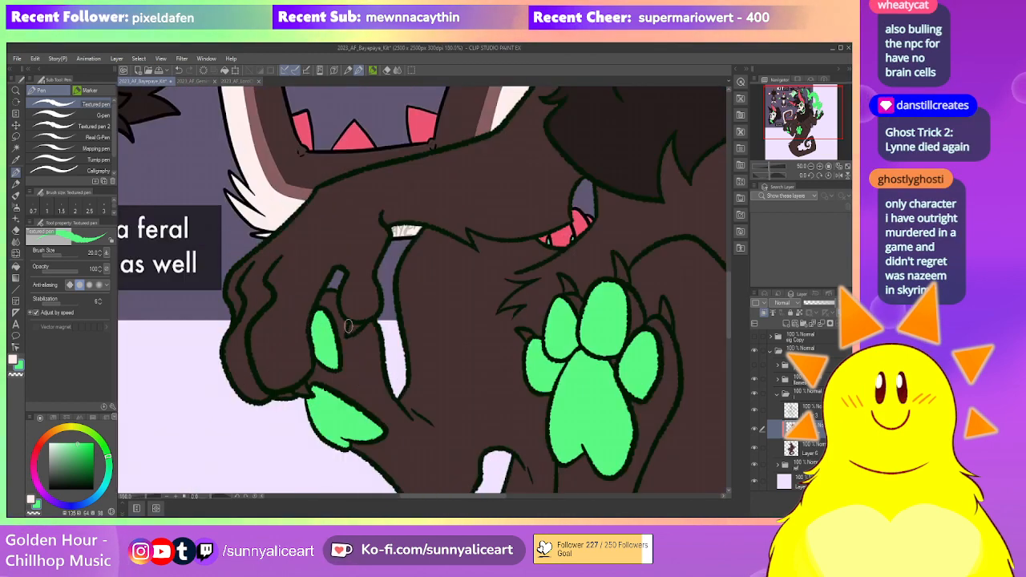
key("g")
left_click(357, 327)
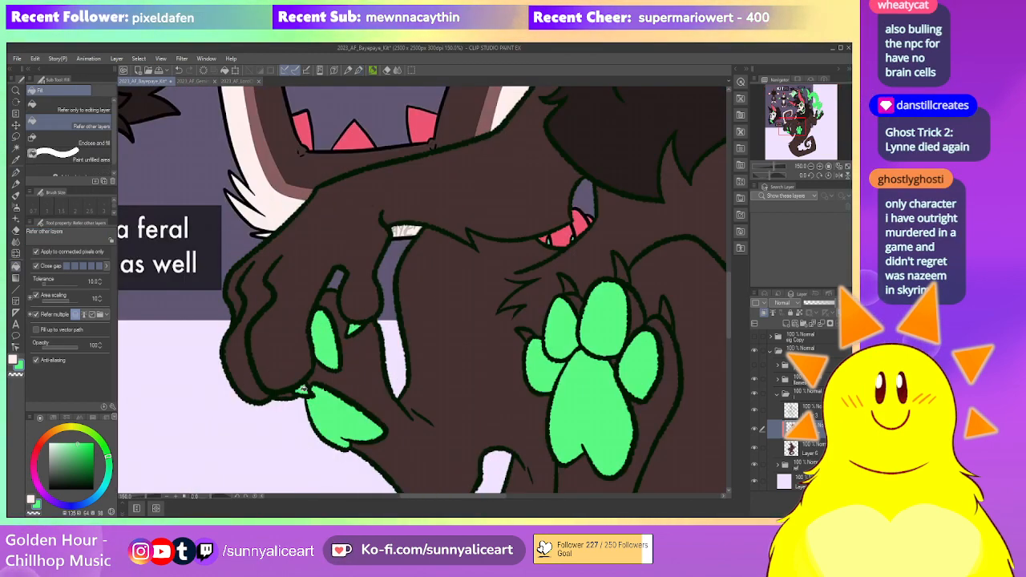
key("p")
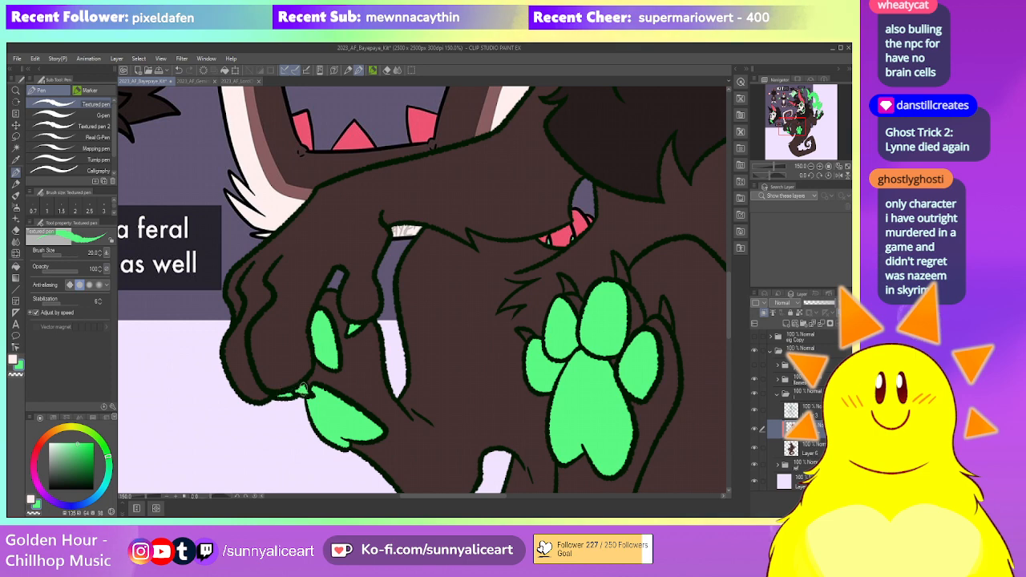
left_click_drag(542, 319, 449, 350)
key("g")
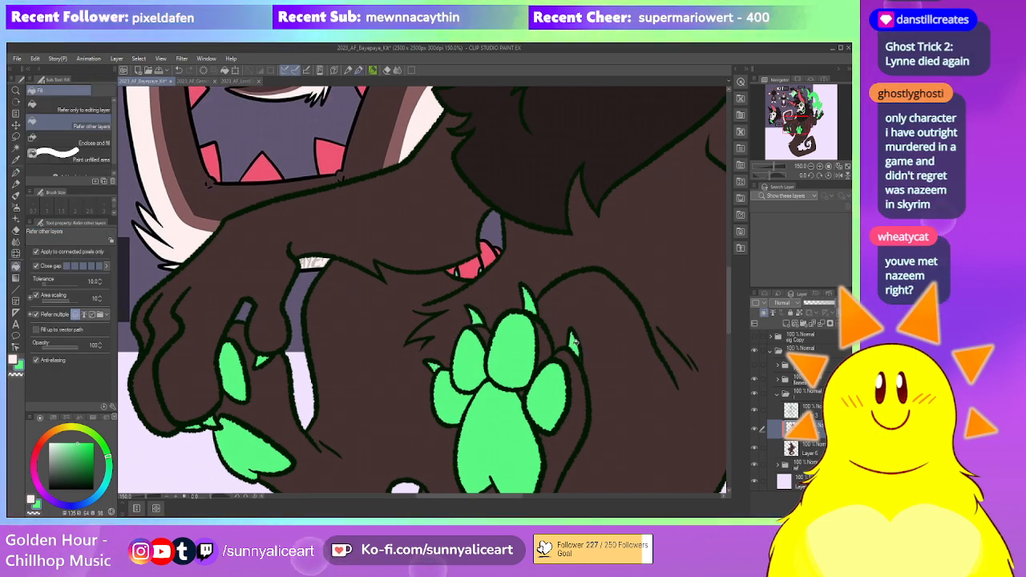
scroll(575, 343, "down", 1)
left_click_drag(587, 347, 479, 327)
key("p")
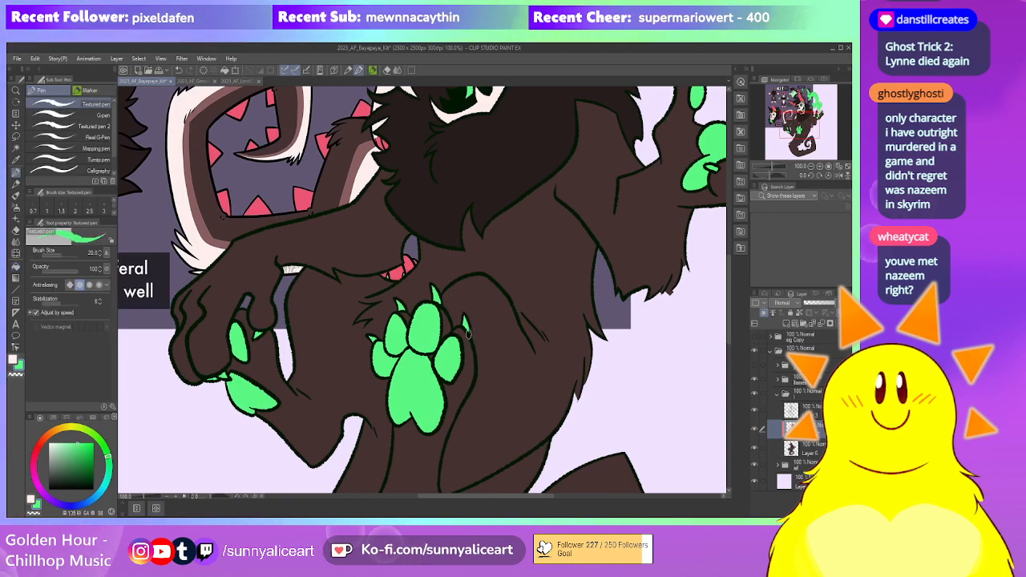
Select the layer above the markings layer and ready the Hard eraser for cleanup around the raised foot's claws
scroll(489, 341, "down", 2)
left_click_drag(512, 364, 457, 346)
scroll(453, 341, "up", 3)
left_click(808, 394)
left_click(808, 410)
scroll(456, 346, "up", 1)
key("e")
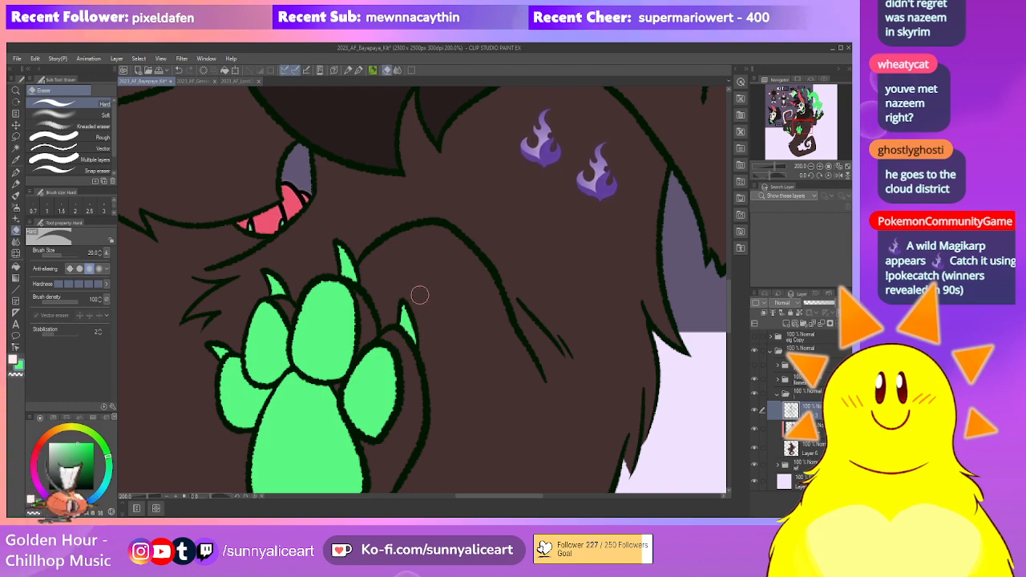
scroll(433, 284, "down", 4)
scroll(461, 270, "down", 4)
scroll(472, 297, "up", 3)
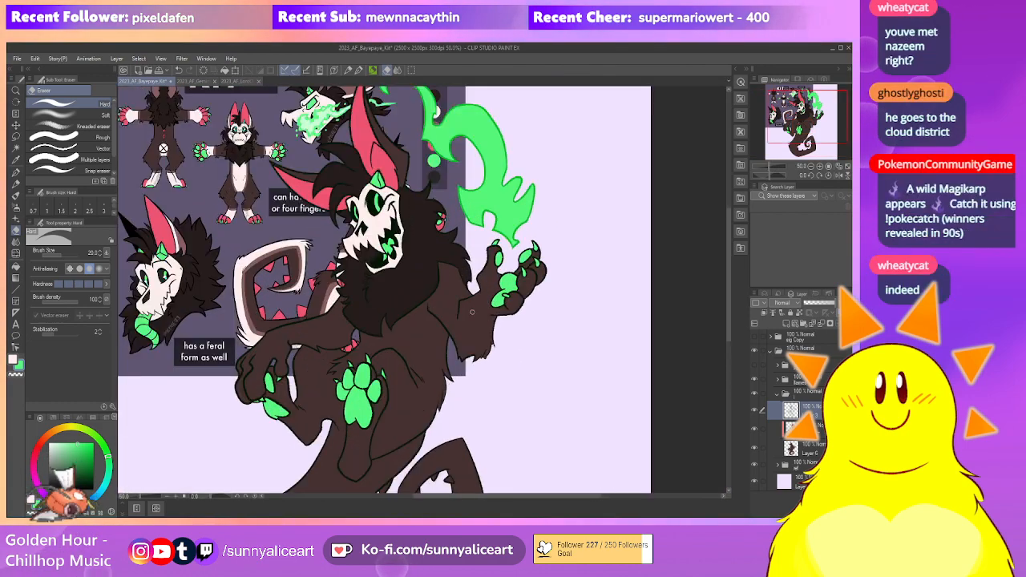
left_click_drag(478, 308, 489, 279)
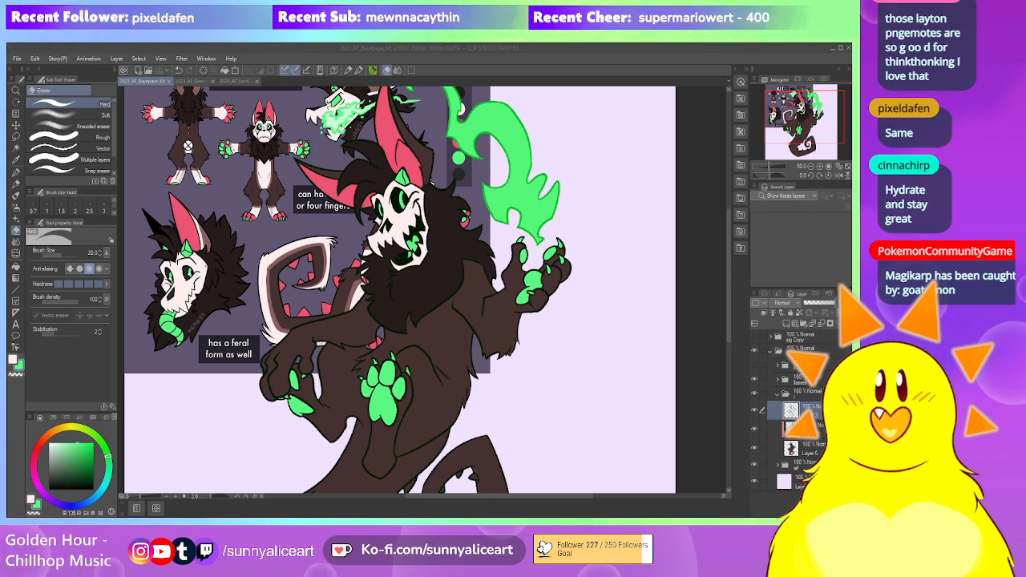
left_click(558, 351)
left_click_drag(555, 357, 587, 347)
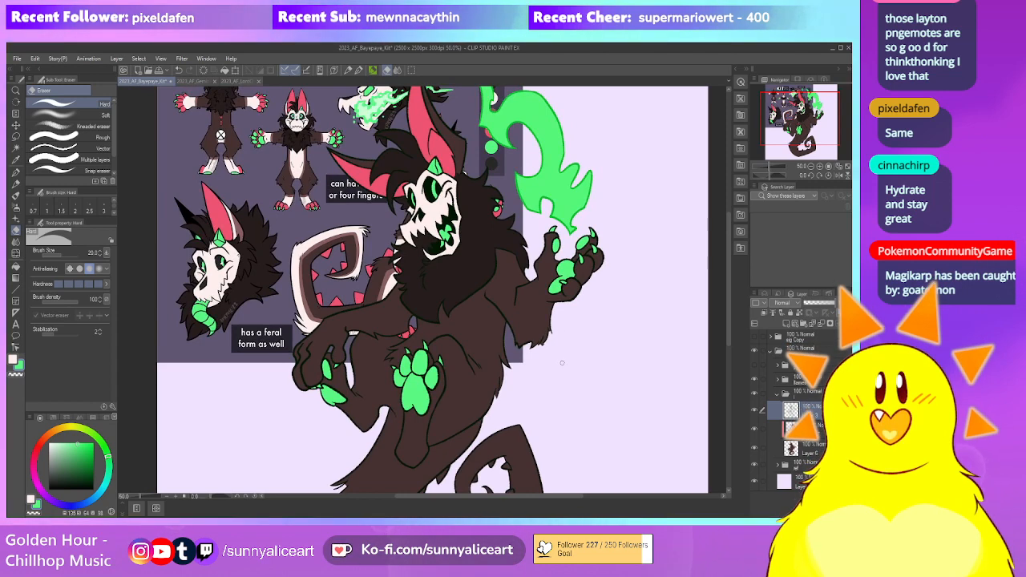
mouse_move(569, 380)
left_mouse_down()
mouse_move(568, 408)
mouse_move(562, 392)
left_mouse_up()
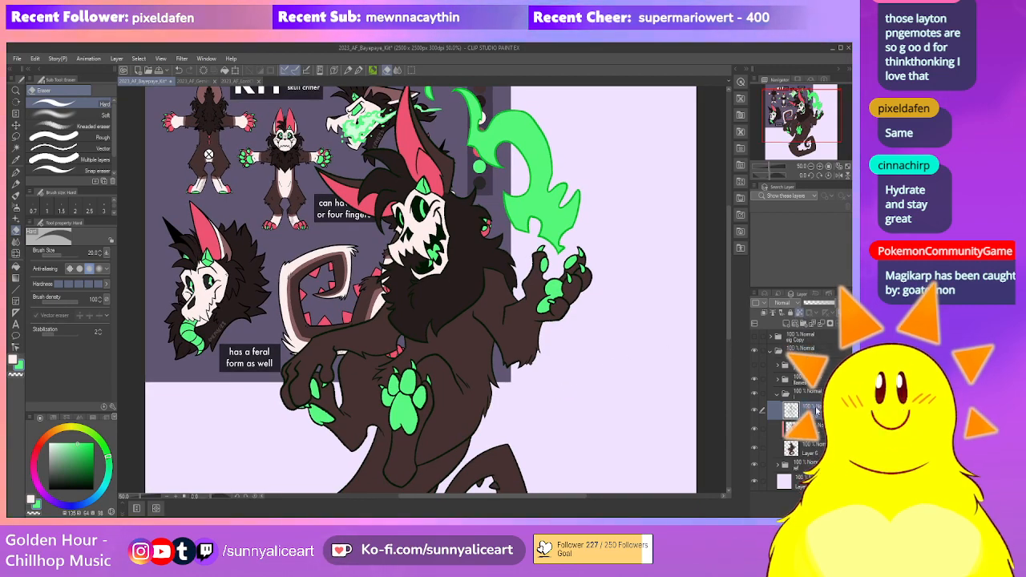
left_click_drag(670, 403, 611, 421)
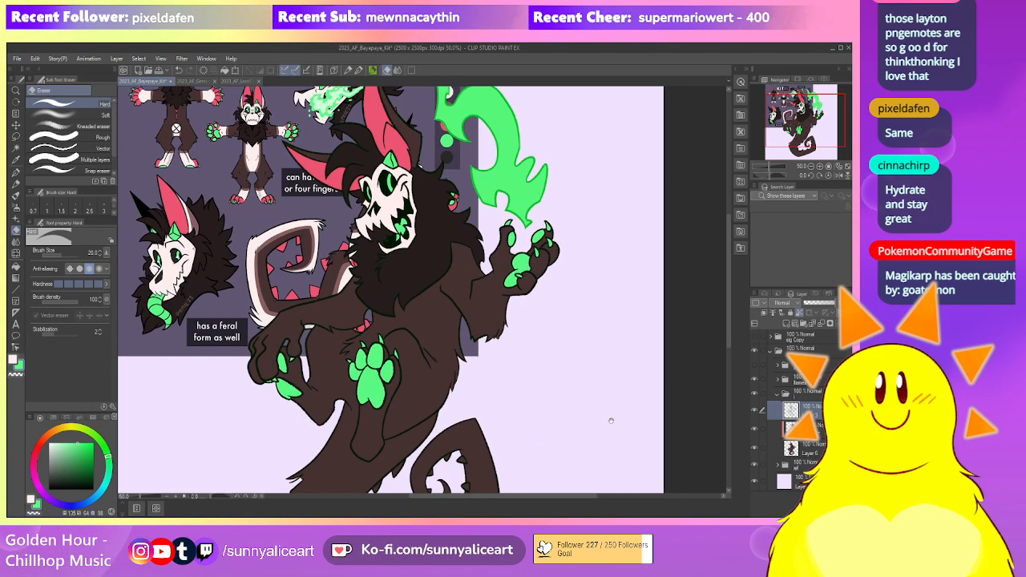
Select the markings layer, sample the reference belly marking's muted reddish brown for the Textured pen, and show the sketch folder over the colours
left_click(809, 428)
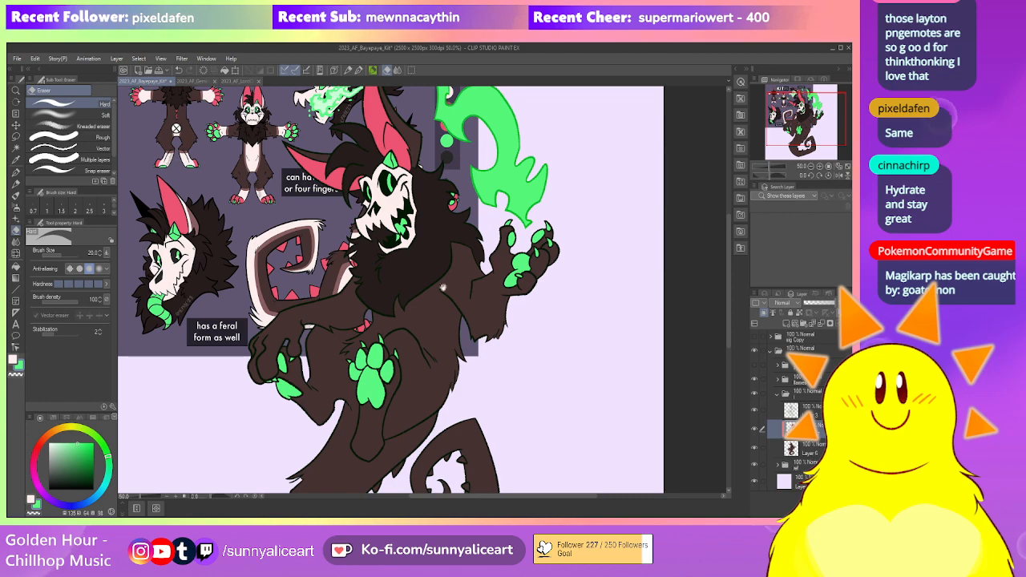
left_click_drag(381, 259, 442, 355)
scroll(345, 318, "up", 4)
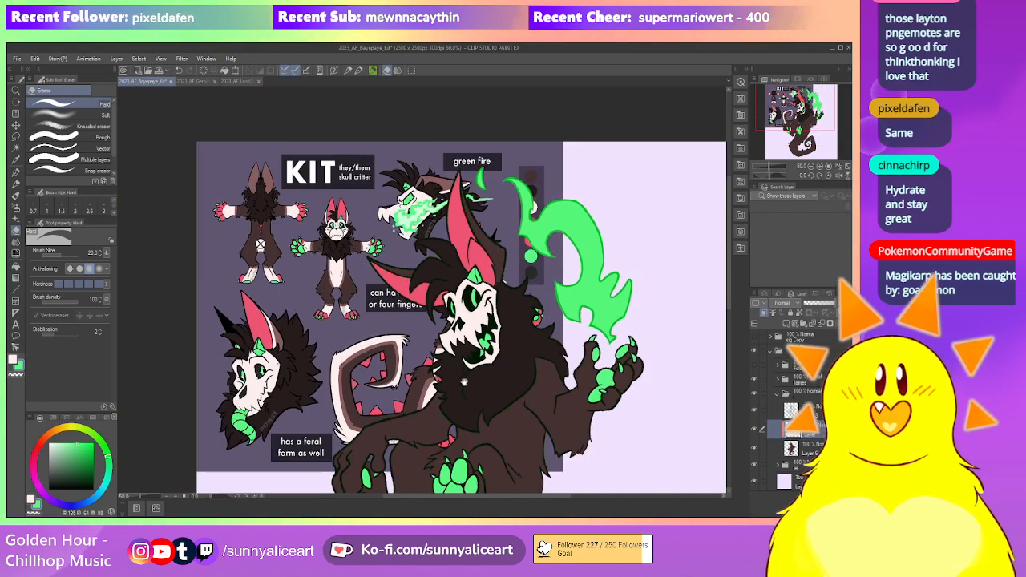
key("i")
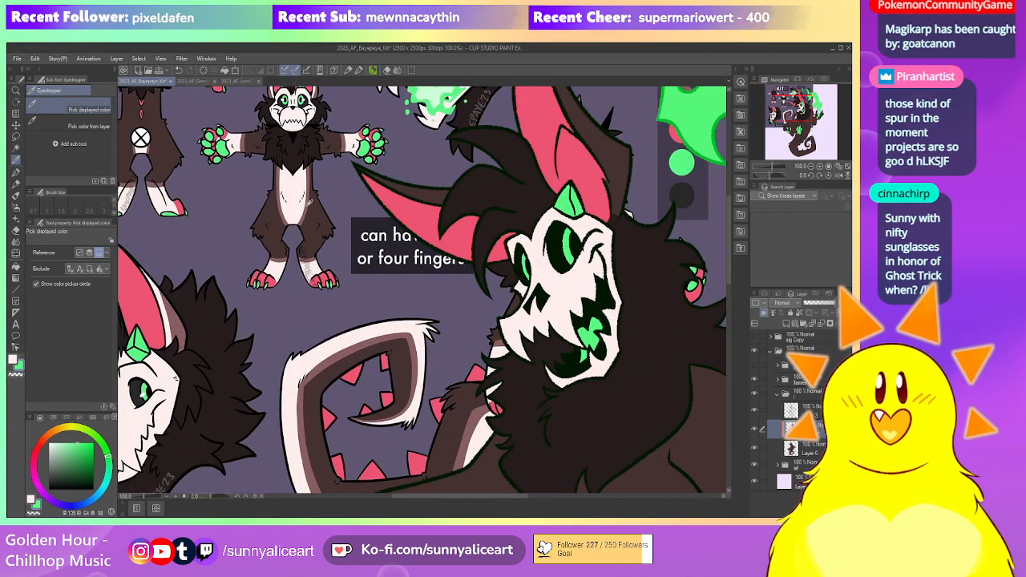
left_click(307, 206)
scroll(214, 197, "down", 4)
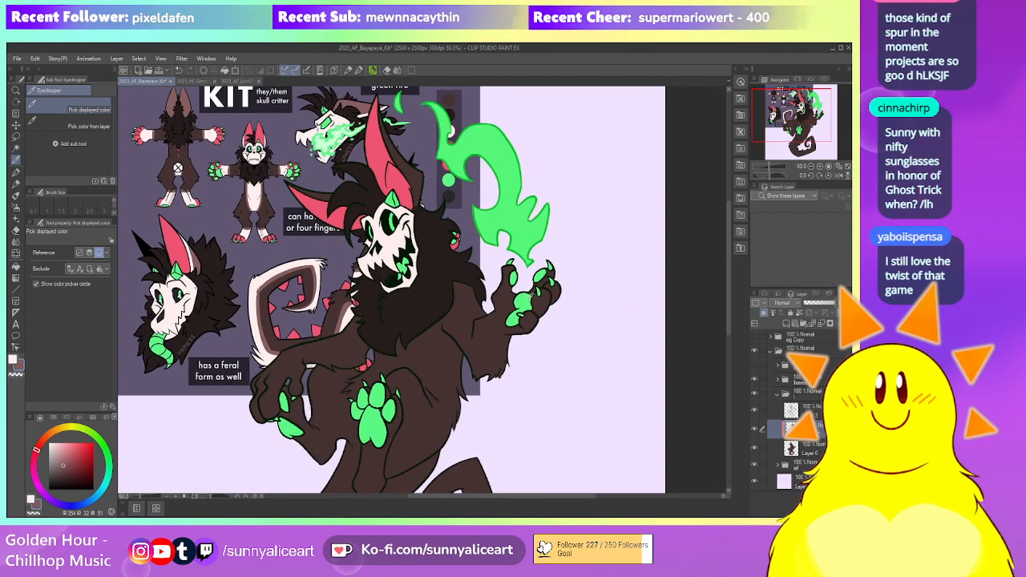
key("p")
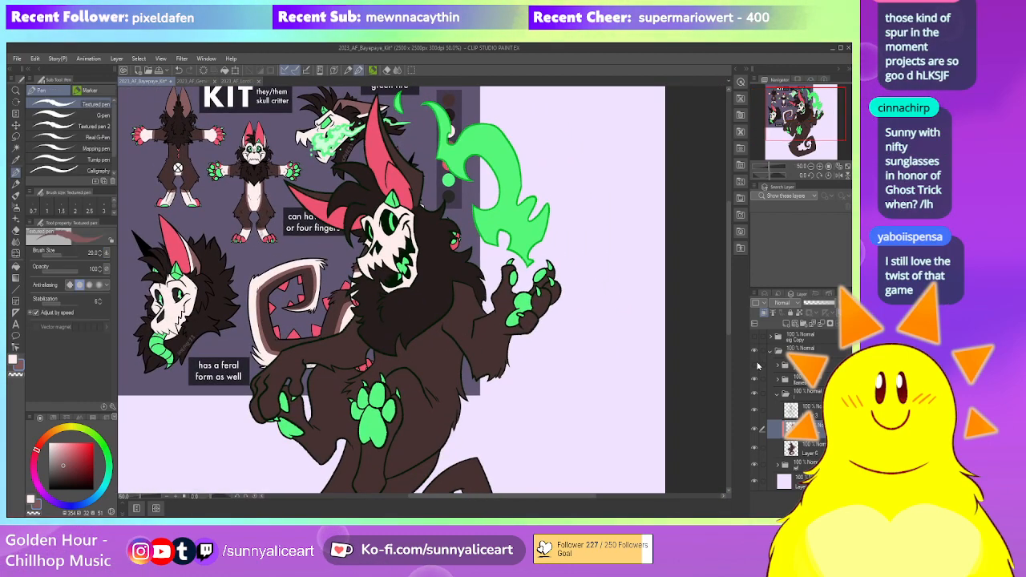
left_click(755, 366)
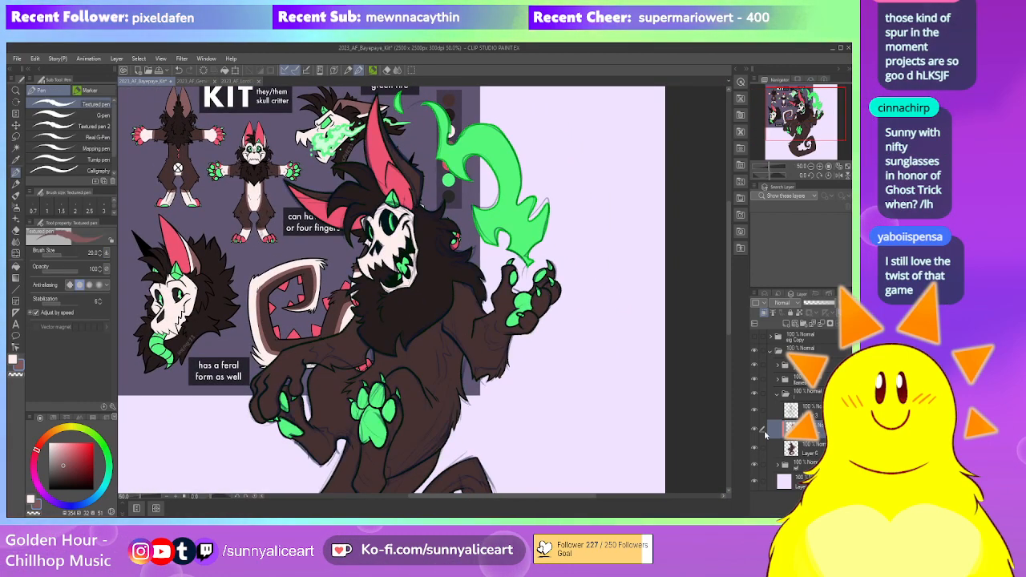
Draw the jagged edge of the raised forearm's marking in muted reddish brown with the Textured pen, following the sketch
scroll(439, 249, "up", 4)
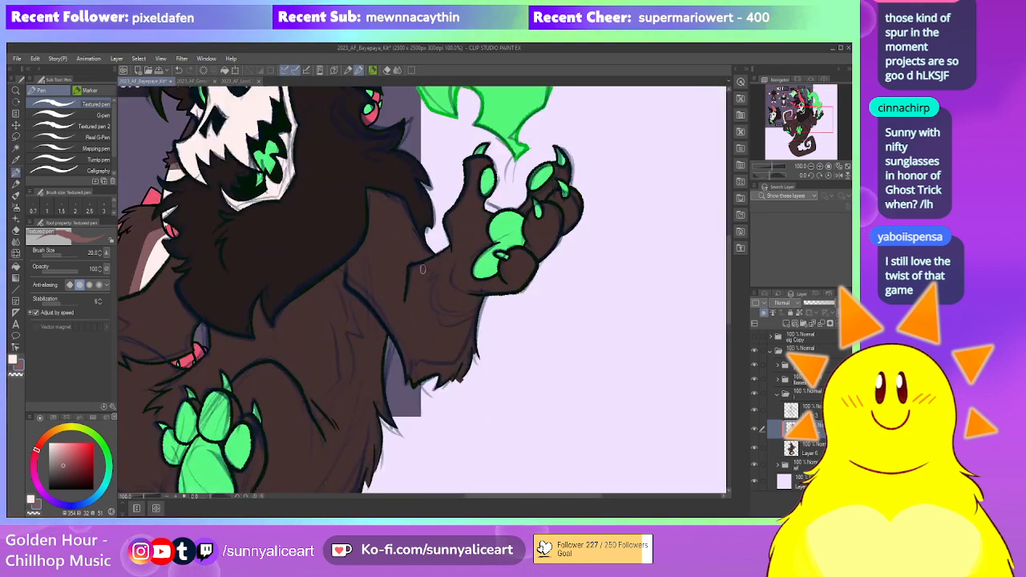
key("p")
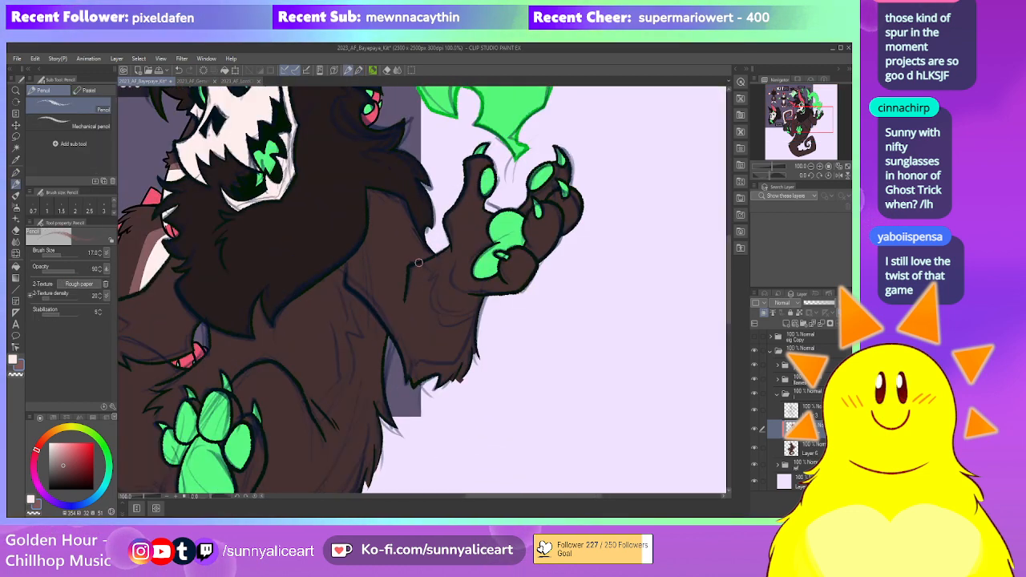
key("p")
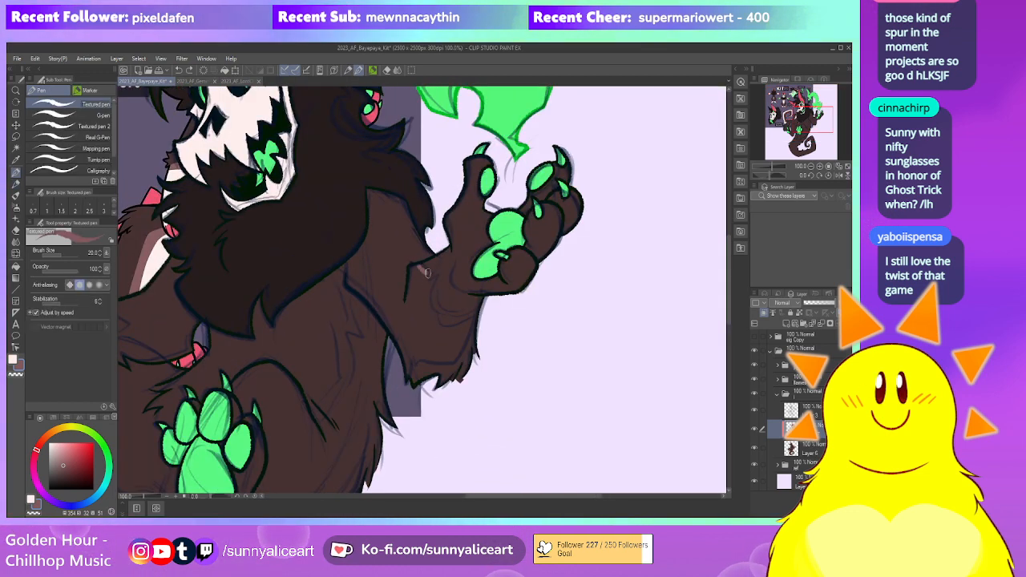
left_click_drag(507, 323, 486, 350)
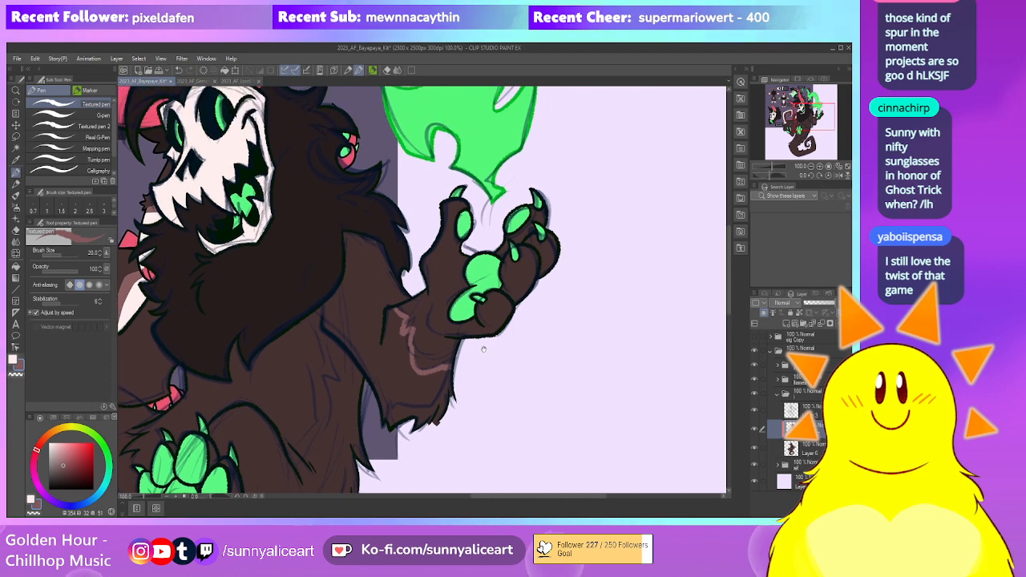
scroll(469, 329, "down", 1)
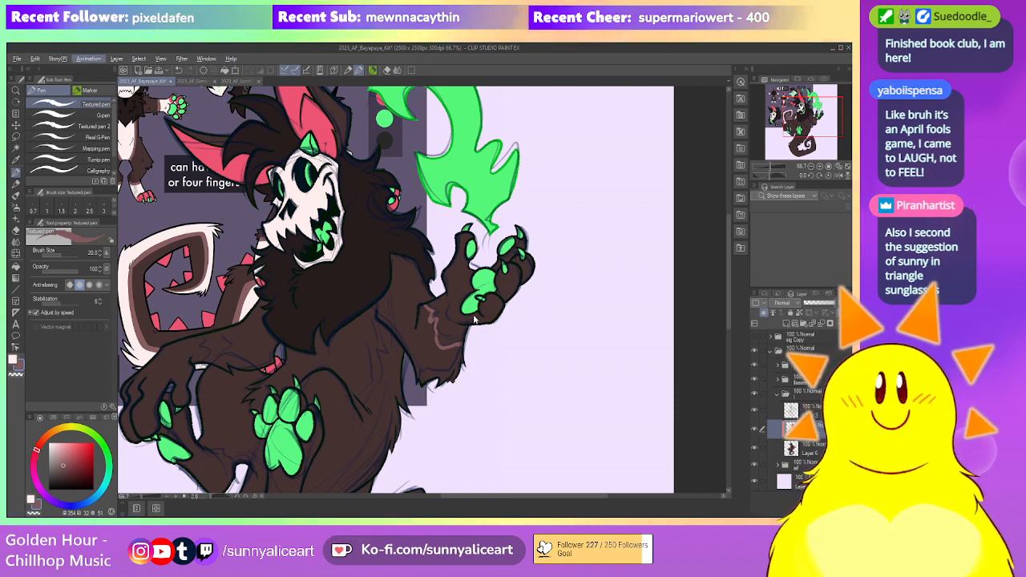
scroll(478, 342, "up", 2)
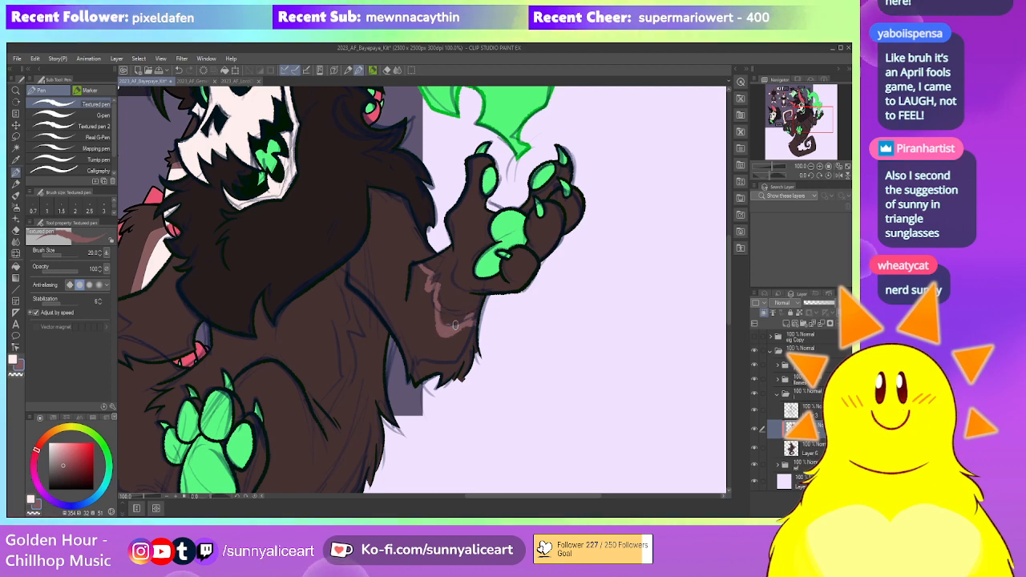
Draw the jagged reddish-brown edge of the belly marking from beneath the neck ruff down the torso to the thigh
scroll(473, 310, "down", 2)
scroll(462, 313, "up", 2)
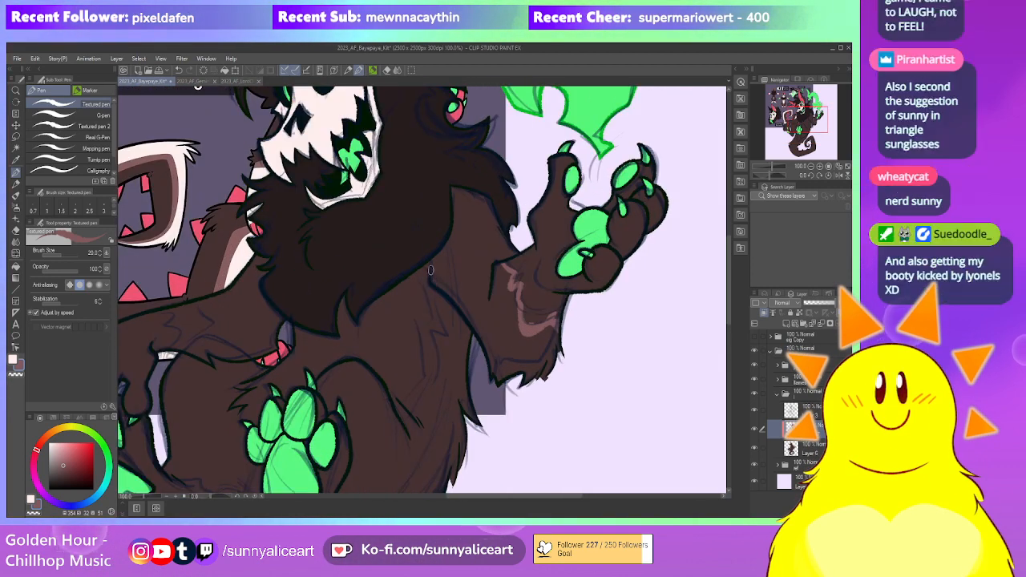
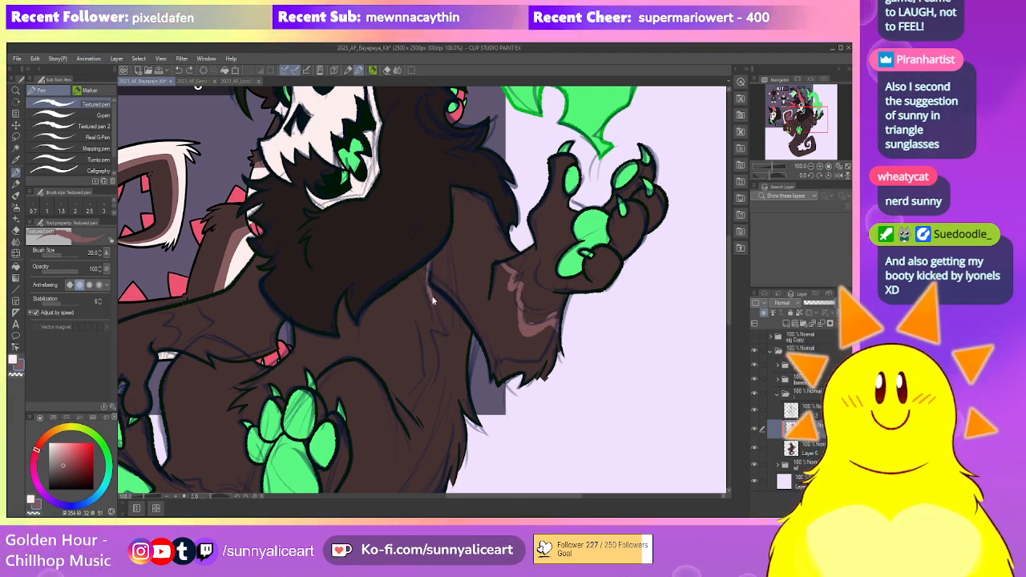
mouse_move(433, 300)
left_mouse_down()
mouse_move(446, 331)
mouse_move(439, 291)
mouse_move(432, 336)
mouse_move(449, 299)
left_mouse_up()
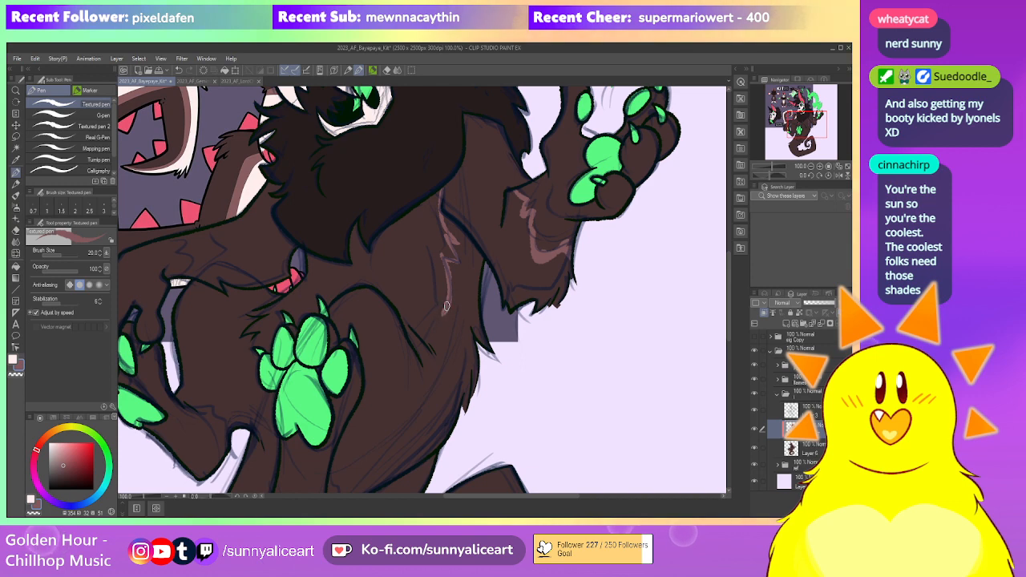
left_click_drag(428, 326, 477, 262)
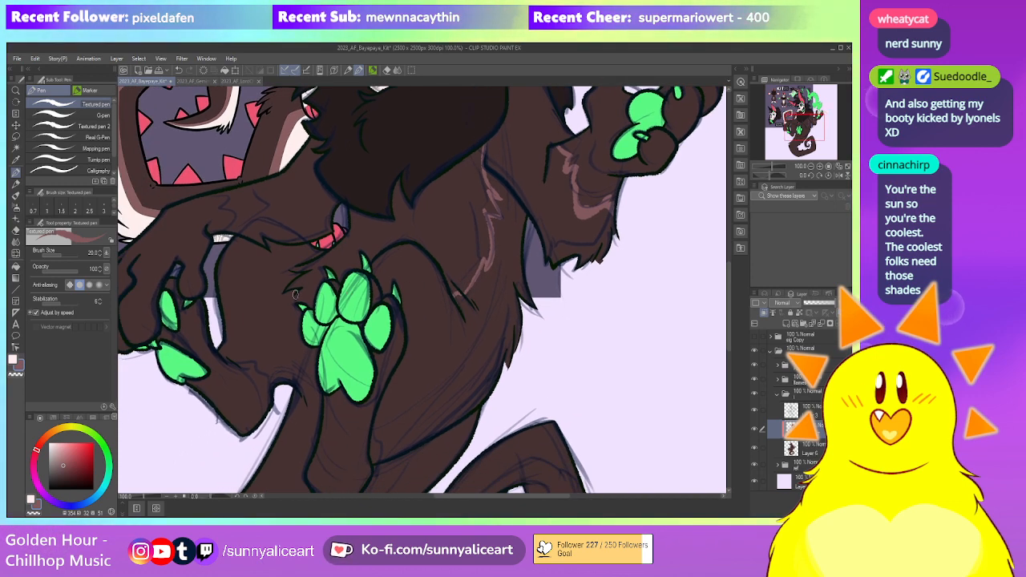
Draw the jagged reddish-brown edge of the lowered forearm's marking with the Textured pen
scroll(304, 305, "down", 4)
scroll(373, 309, "up", 6)
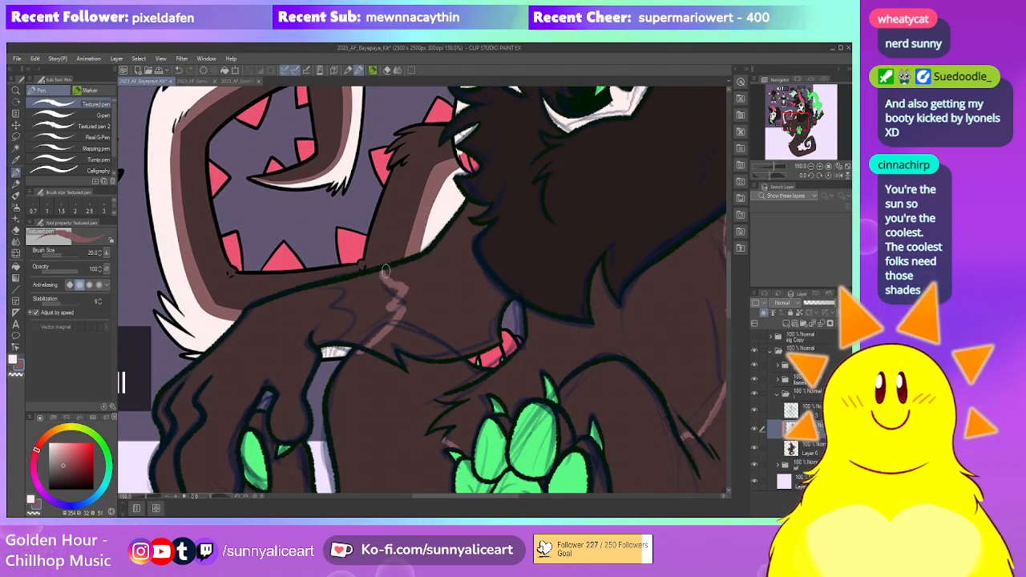
left_click_drag(359, 360, 382, 314)
key("e")
scroll(417, 319, "down", 5)
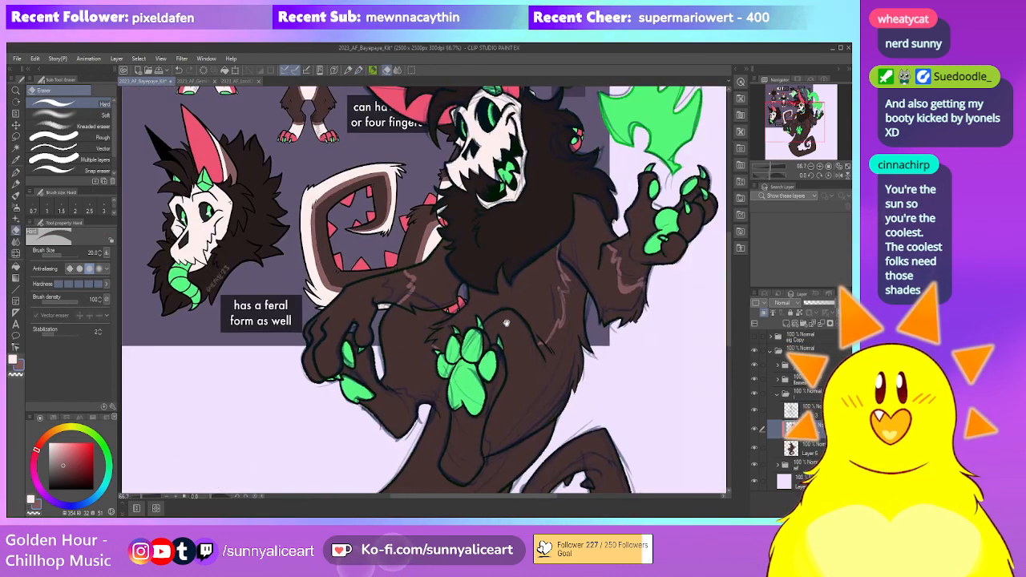
scroll(457, 324, "down", 1)
scroll(458, 324, "up", 1)
left_click_drag(481, 325, 464, 326)
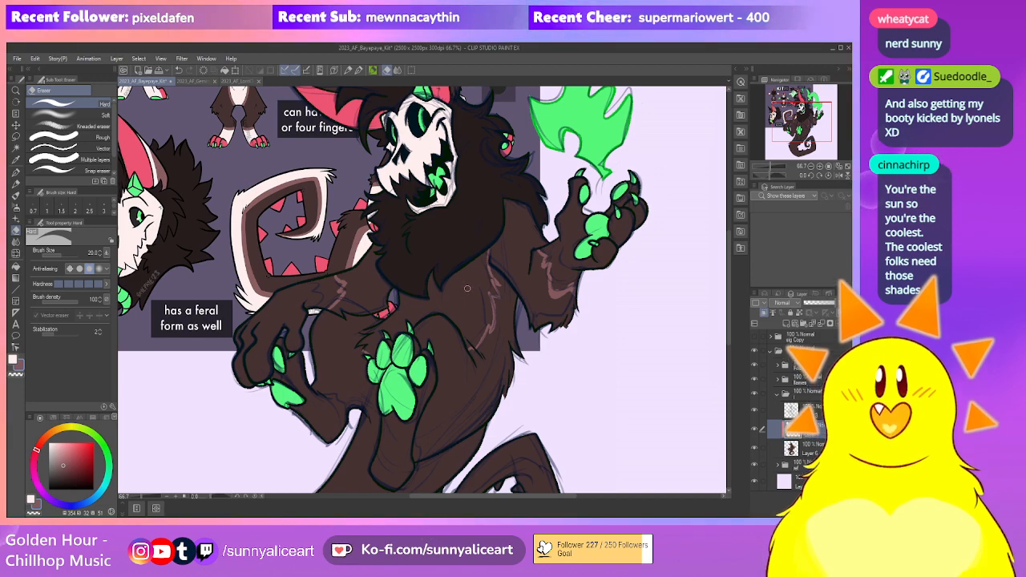
left_click_drag(477, 323, 451, 296)
scroll(451, 296, "down", 2)
scroll(336, 307, "up", 5)
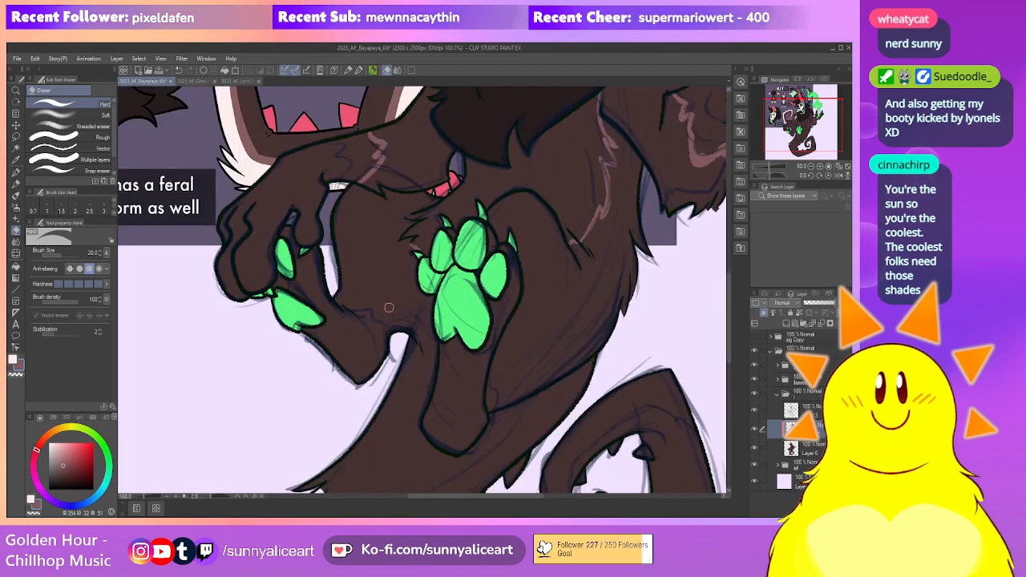
Draw the jagged reddish-brown marking edges on the far bent leg, the raised foot's ankle and the fur beside its paw pads
key("p")
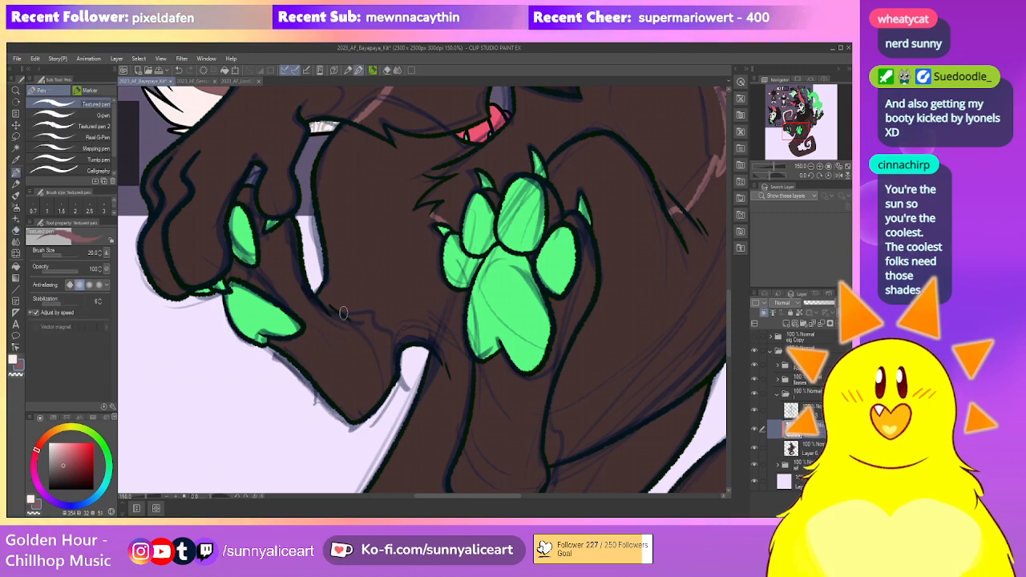
left_click_drag(388, 339, 392, 370)
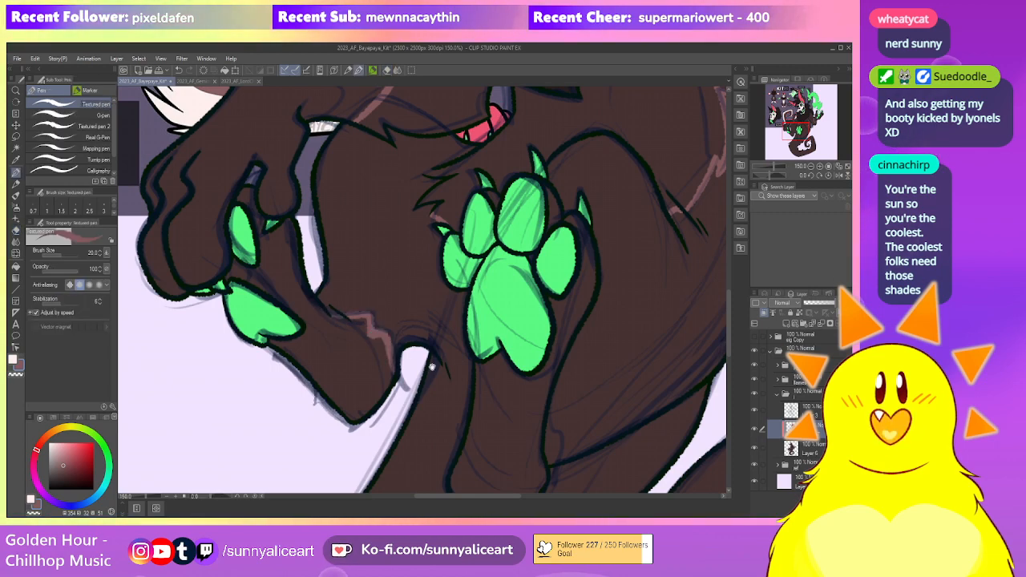
left_click_drag(551, 392, 461, 294)
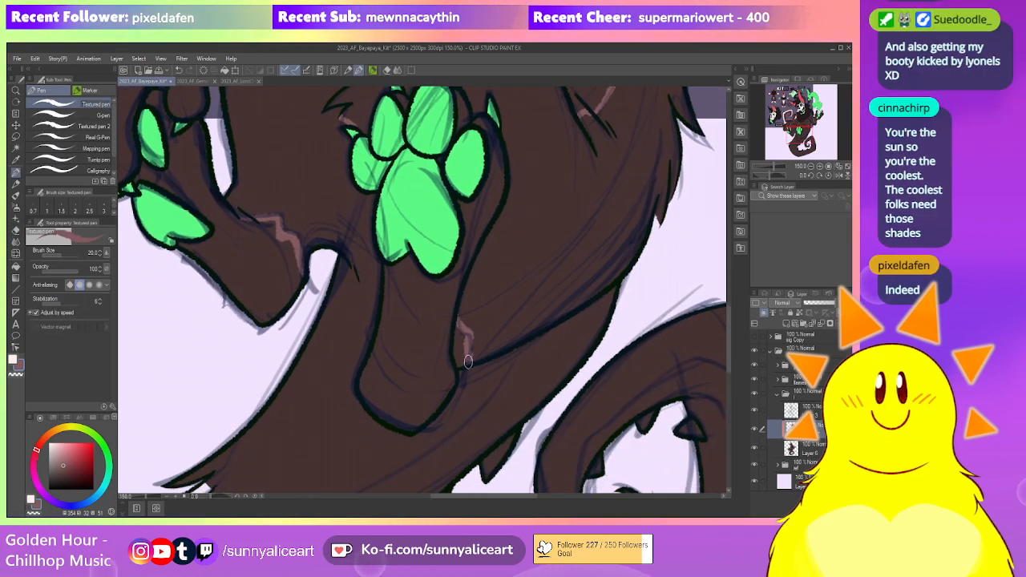
scroll(468, 362, "down", 5)
scroll(499, 379, "up", 2)
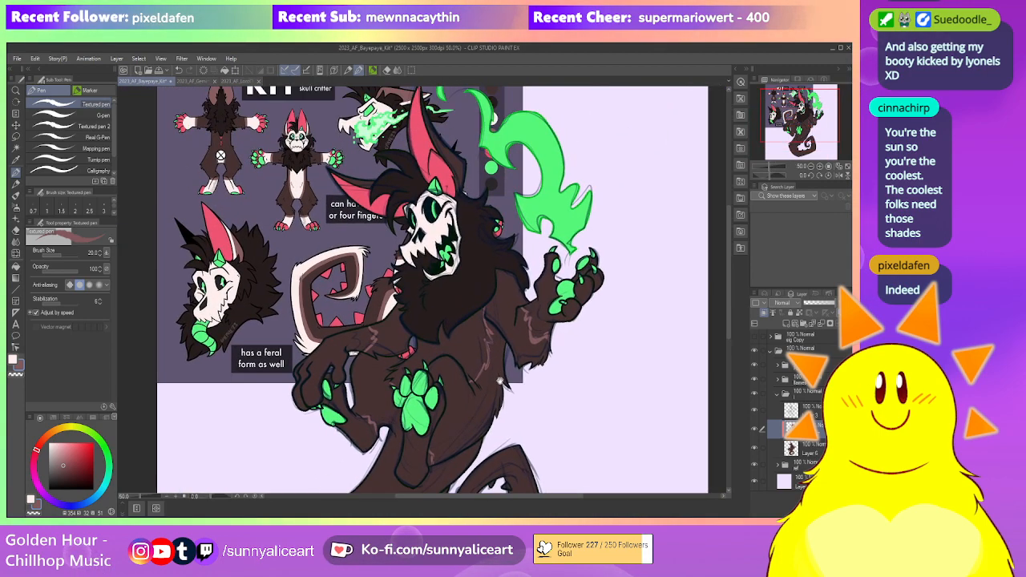
left_click_drag(505, 402, 513, 274)
scroll(405, 271, "up", 2)
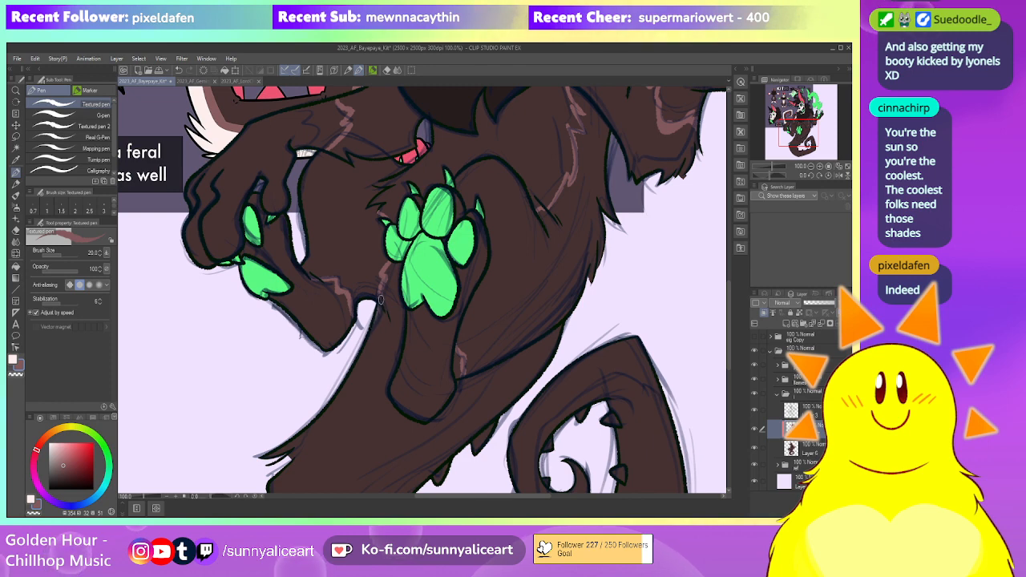
Draw the reddish-brown marking edge from below the raised leg down the tail's base to its lower bend, following the sketch
mouse_move(535, 368)
left_mouse_down()
mouse_move(523, 235)
mouse_move(415, 317)
left_mouse_up()
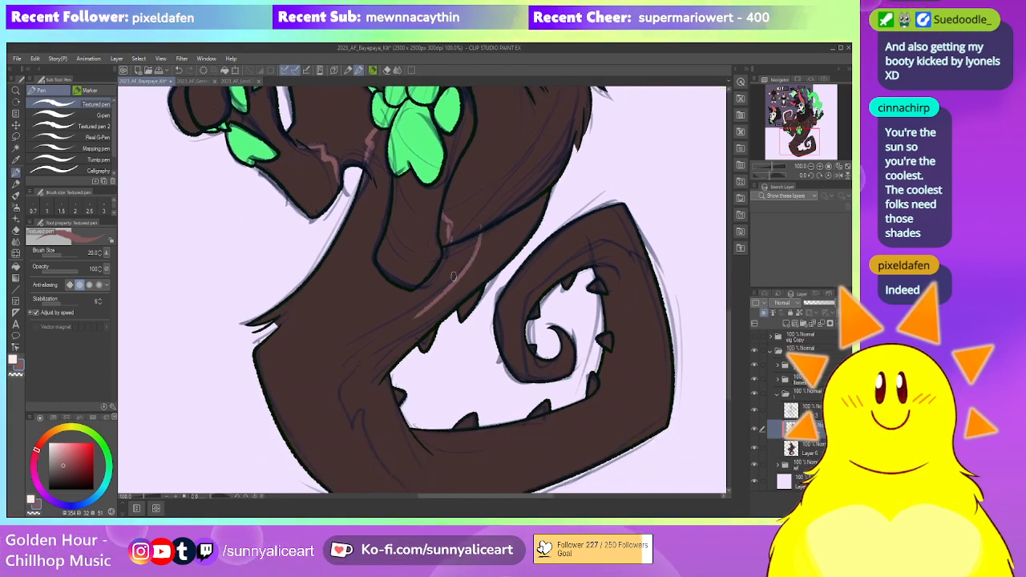
left_click_drag(488, 218, 331, 372)
mouse_move(425, 331)
left_mouse_down()
mouse_move(447, 303)
mouse_move(442, 269)
left_mouse_up()
mouse_move(377, 298)
left_mouse_down()
mouse_move(365, 351)
mouse_move(373, 359)
mouse_move(361, 321)
mouse_move(369, 369)
mouse_move(371, 357)
mouse_move(388, 396)
mouse_move(317, 316)
mouse_move(377, 372)
left_mouse_up()
key("ctrl+z")
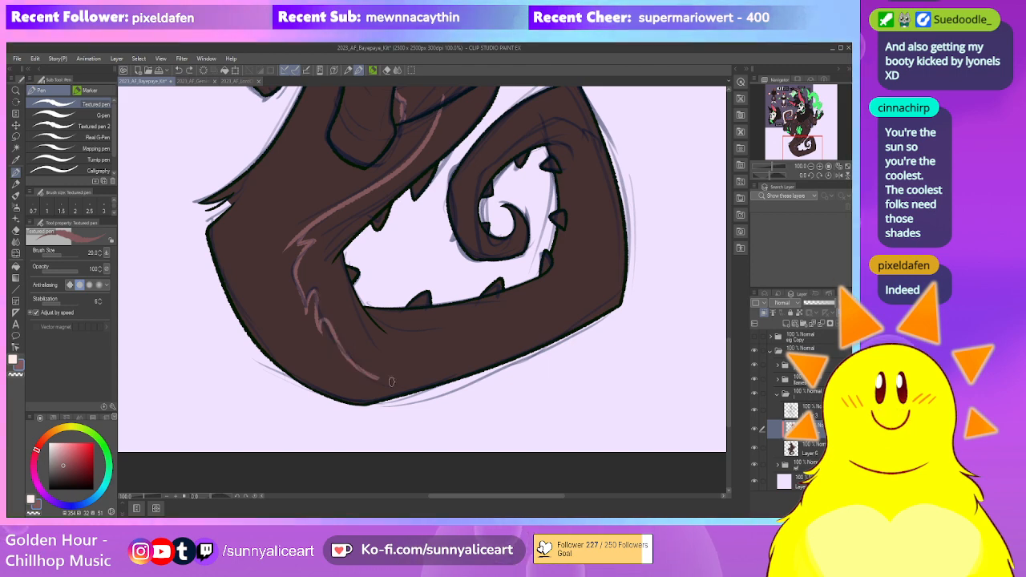
left_click_drag(367, 375, 422, 386)
left_click_drag(406, 361, 377, 348)
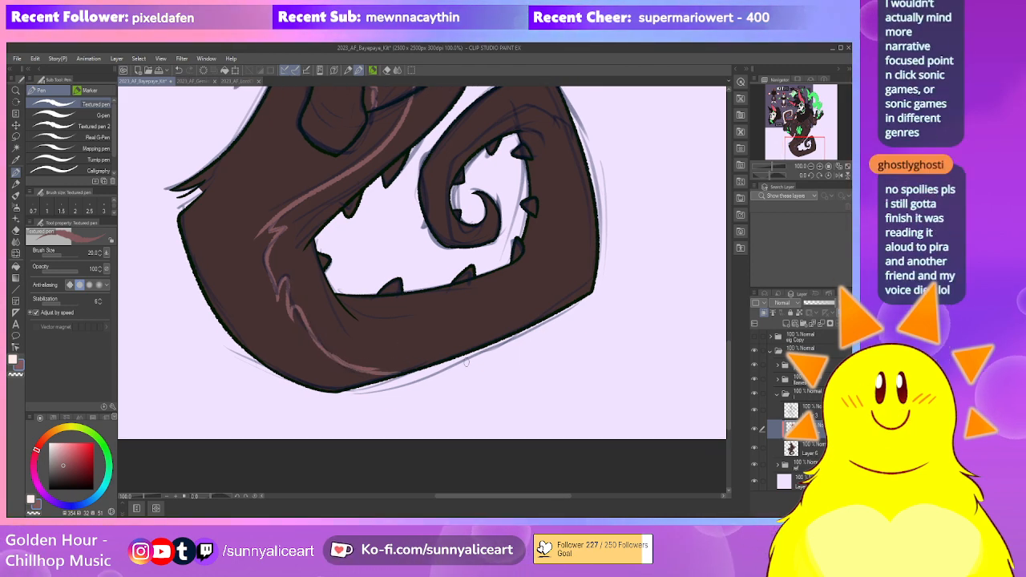
Continue the reddish-brown marking edge from the tail's outer corner around the top of the curl to its inner spiral
left_click_drag(438, 295, 453, 334)
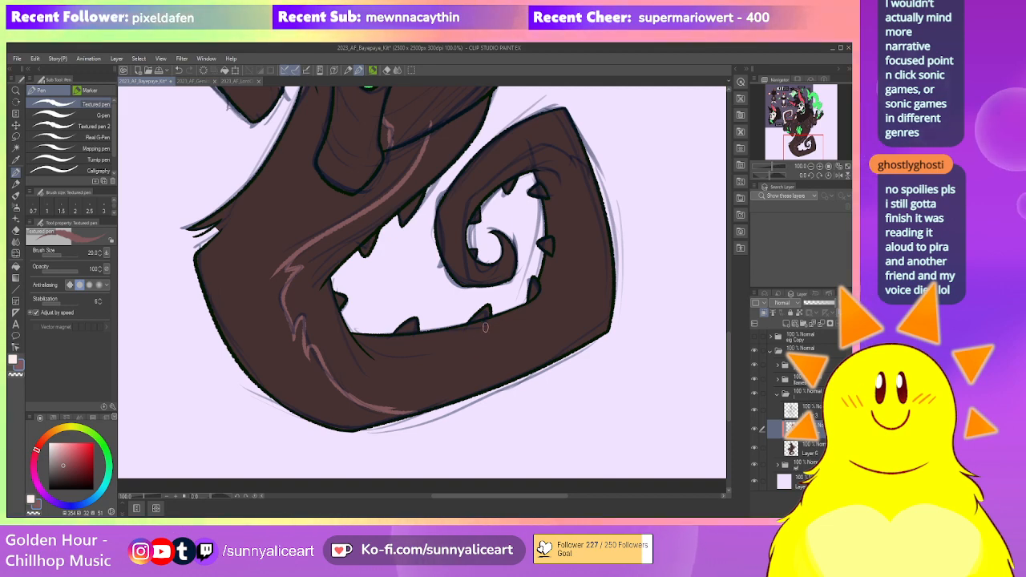
left_click_drag(602, 281, 492, 315)
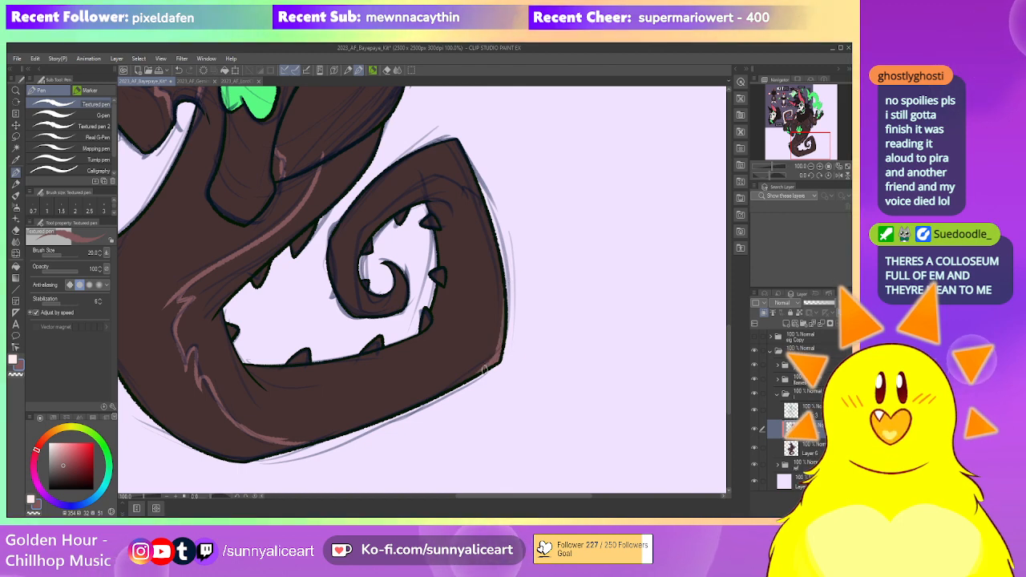
left_click_drag(522, 270, 552, 347)
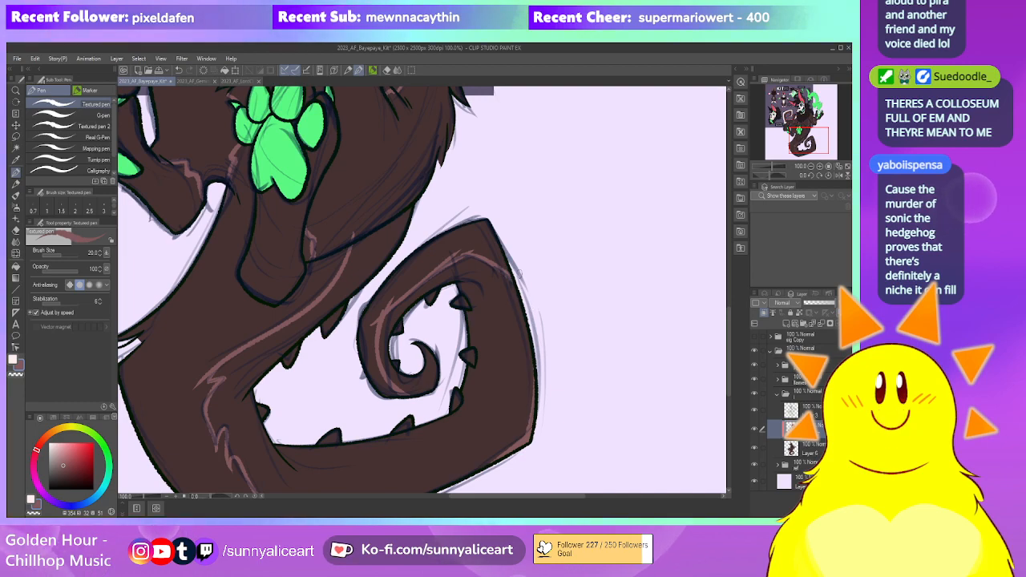
scroll(529, 265, "down", 2)
mouse_move(553, 208)
left_mouse_down()
mouse_move(527, 309)
mouse_move(537, 297)
mouse_move(515, 316)
left_mouse_up()
scroll(529, 310, "down", 1)
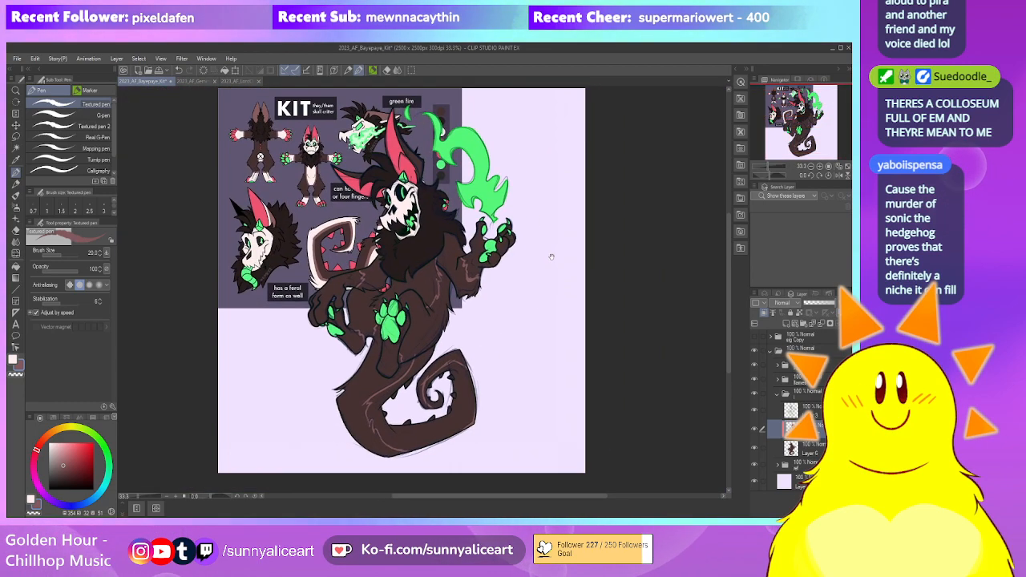
Draw the reddish-brown marking edge on the back of the upright ear with the Textured pen
scroll(571, 264, "up", 3)
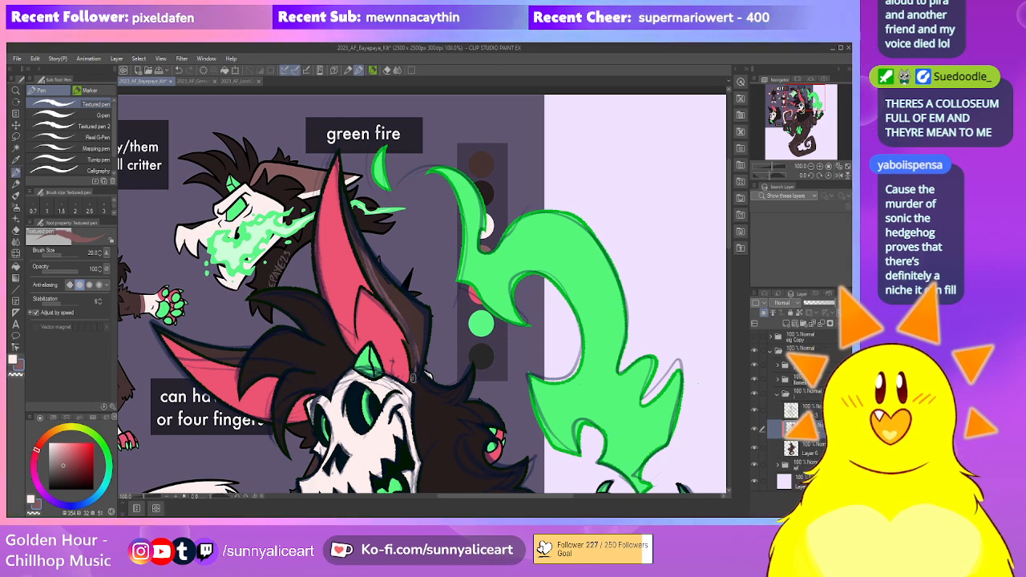
left_click_drag(359, 318, 454, 302)
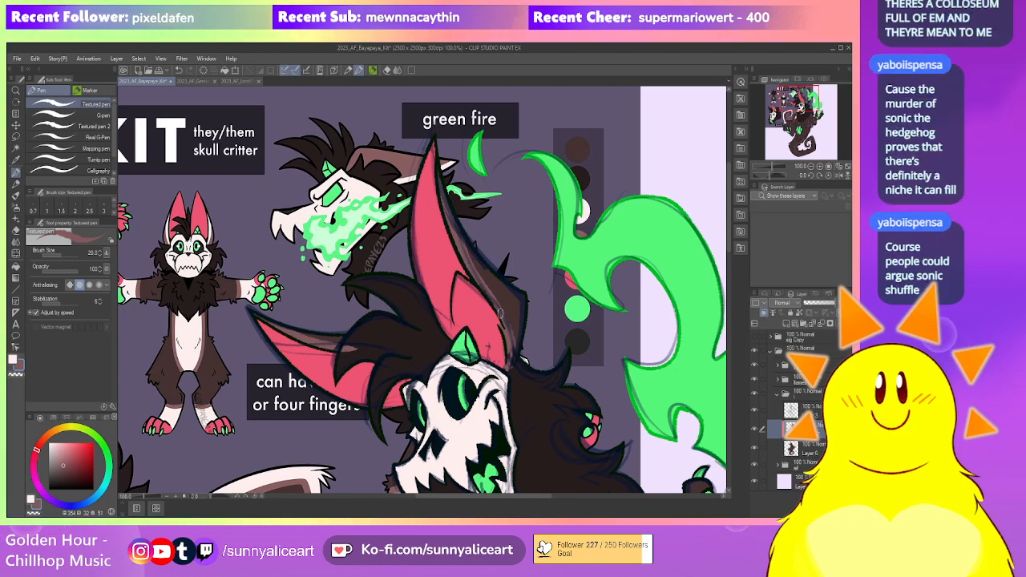
scroll(493, 305, "down", 5)
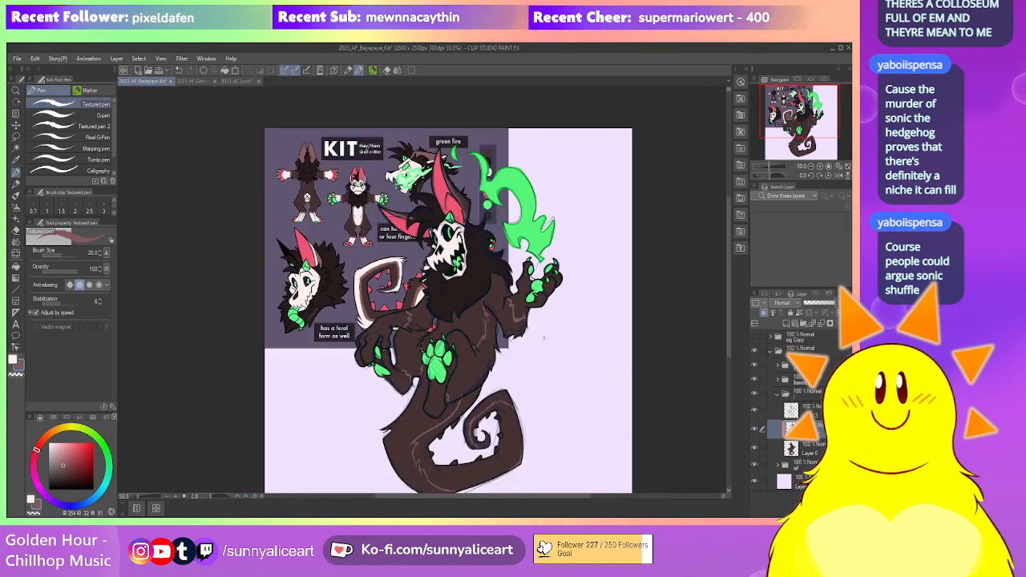
left_click_drag(567, 372, 524, 343)
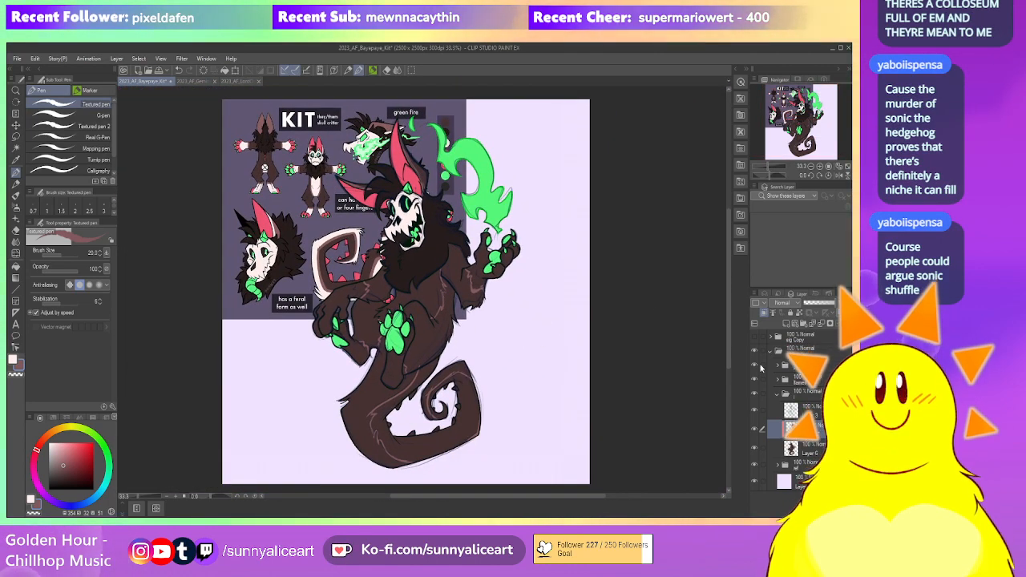
Hide the sketch and fill the belly, tail underside and raised foot markings with muted reddish brown, referring to other layers
scroll(436, 275, "up", 2)
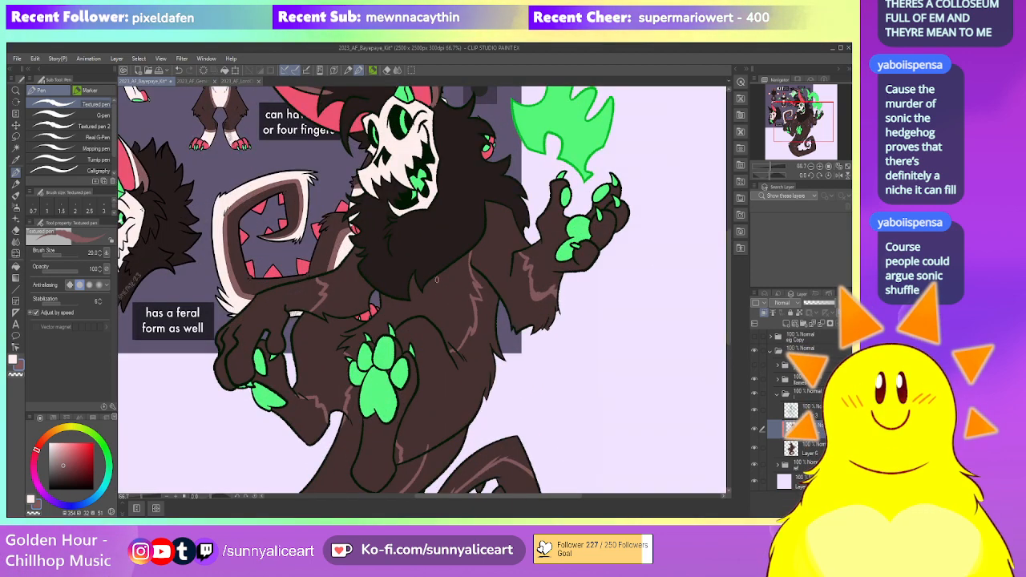
key("g")
key("g")
left_click(439, 291)
left_click_drag(439, 321, 465, 250)
left_click(427, 399)
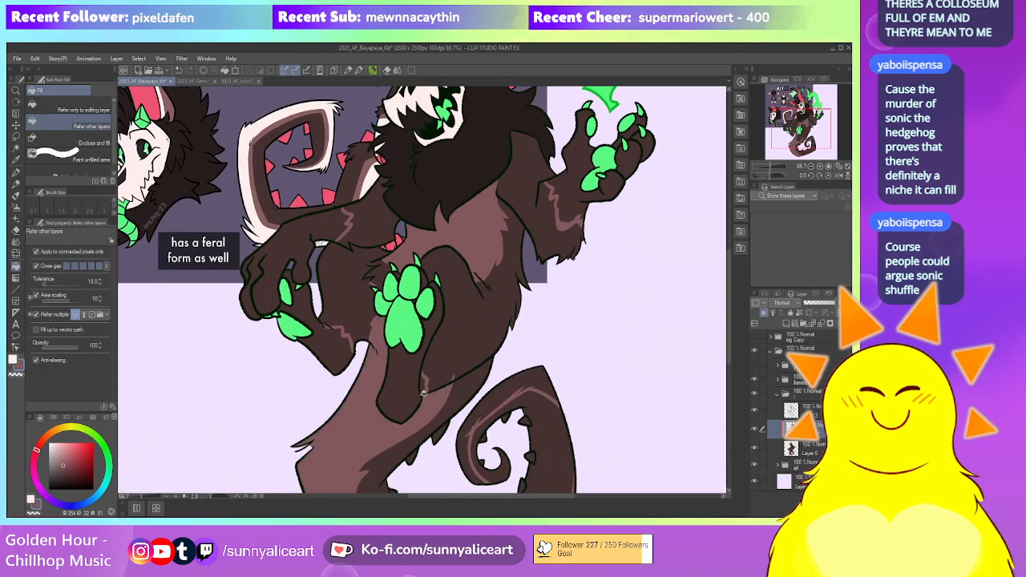
left_click_drag(424, 386, 422, 340)
left_click(423, 340)
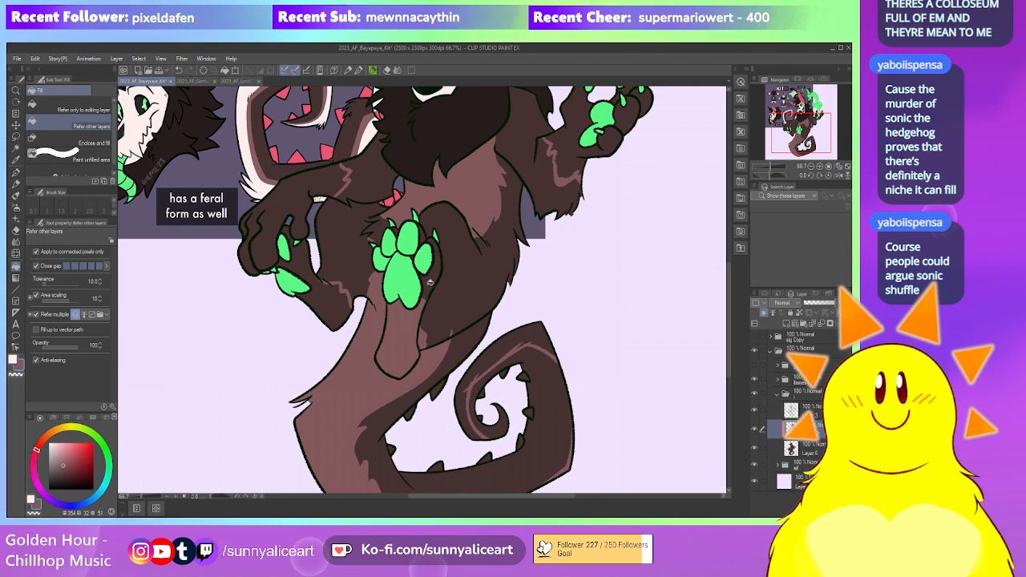
Fill the far foot, lowered forearm and hand with muted reddish brown, and ready the Textured pen for small gaps
left_click(310, 270)
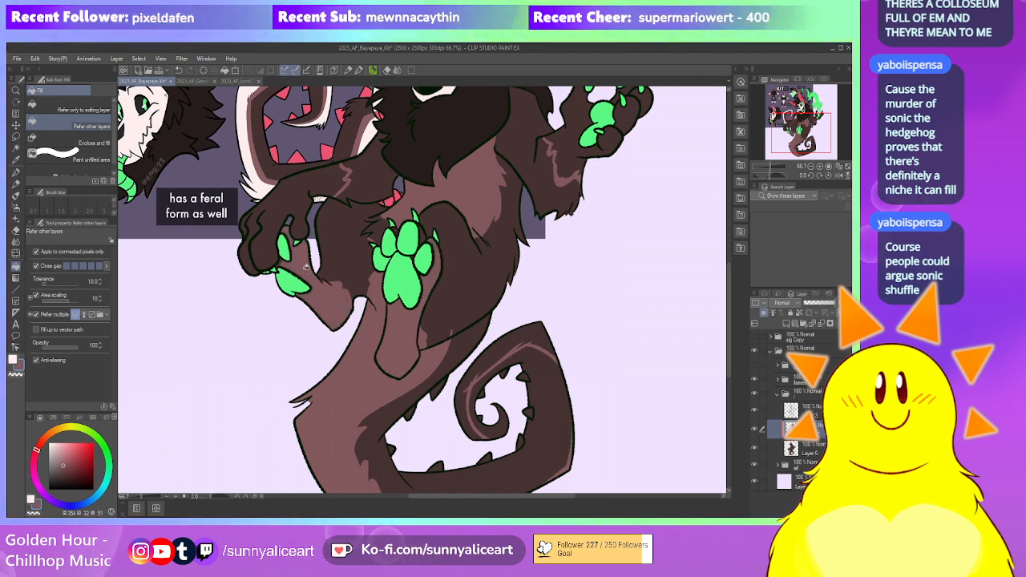
left_click_drag(281, 263, 314, 346)
left_click(295, 312)
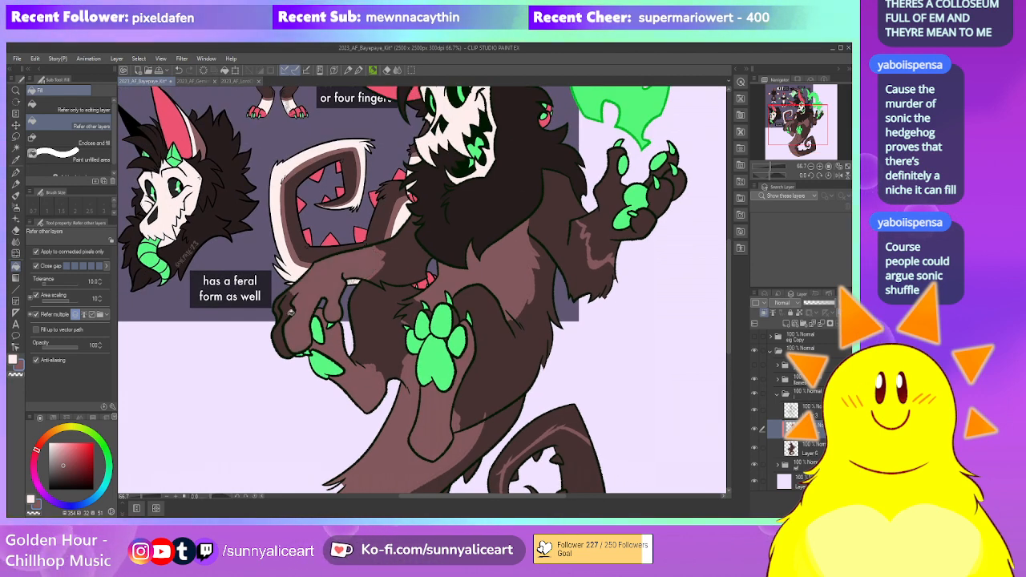
key("p")
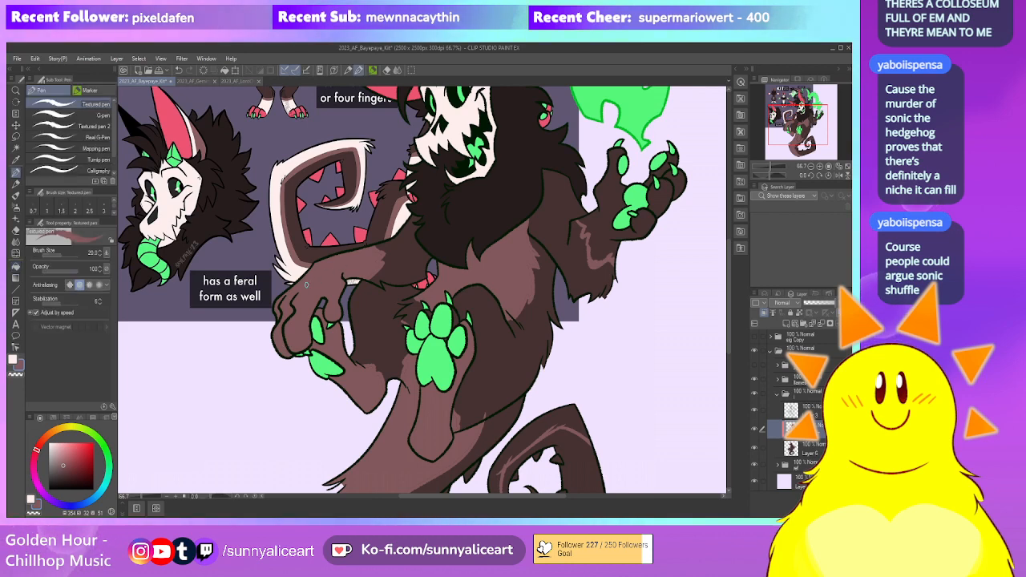
scroll(485, 312, "up", 1)
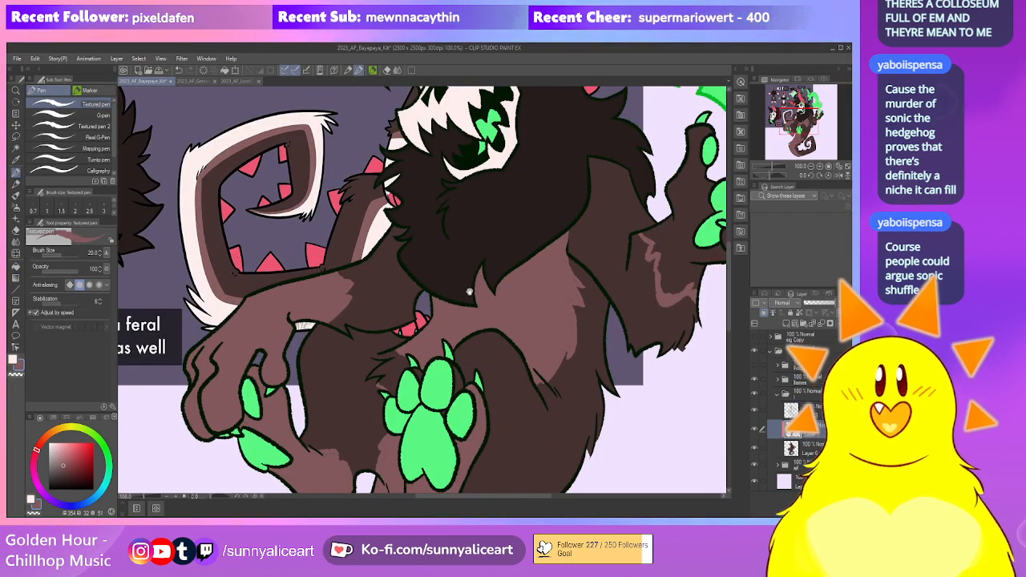
left_click_drag(463, 260, 424, 280)
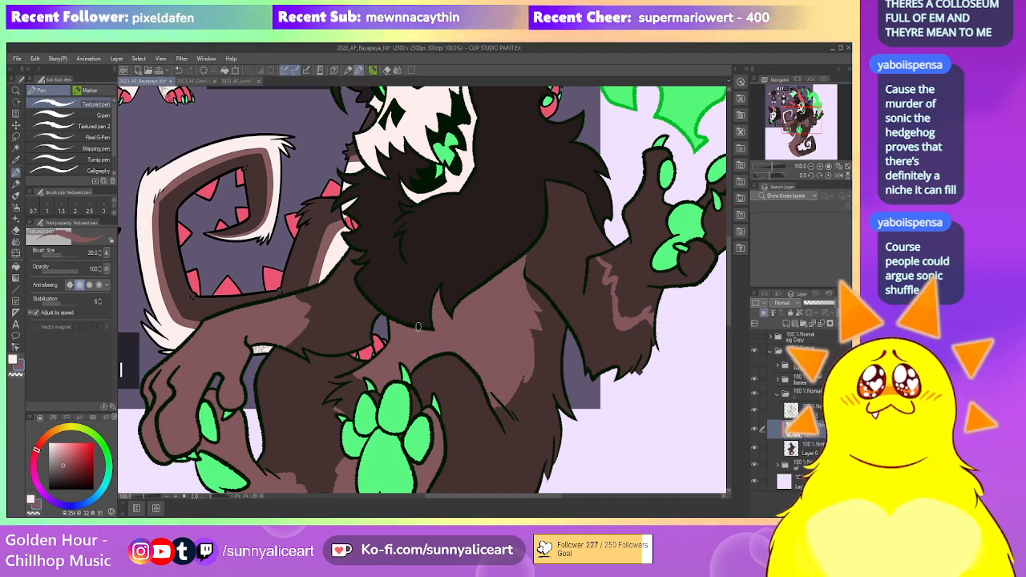
Fill the raised forearm, palm and fingers with muted reddish brown, using the Fill tool that refers to other layers
left_click_drag(644, 362, 572, 397)
key("g")
key("g")
key("g")
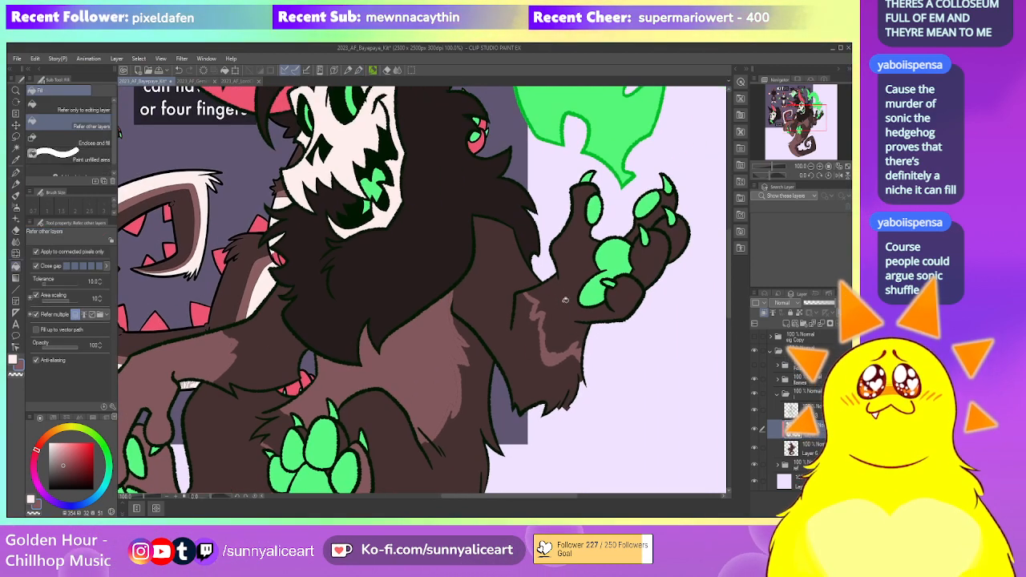
key("g")
left_click(562, 294)
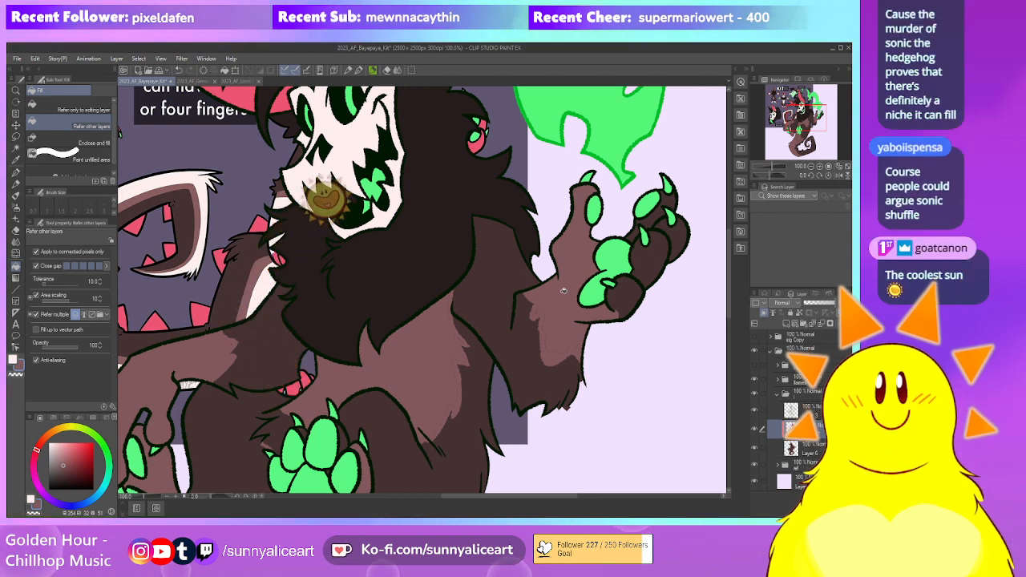
left_click_drag(629, 295, 556, 325)
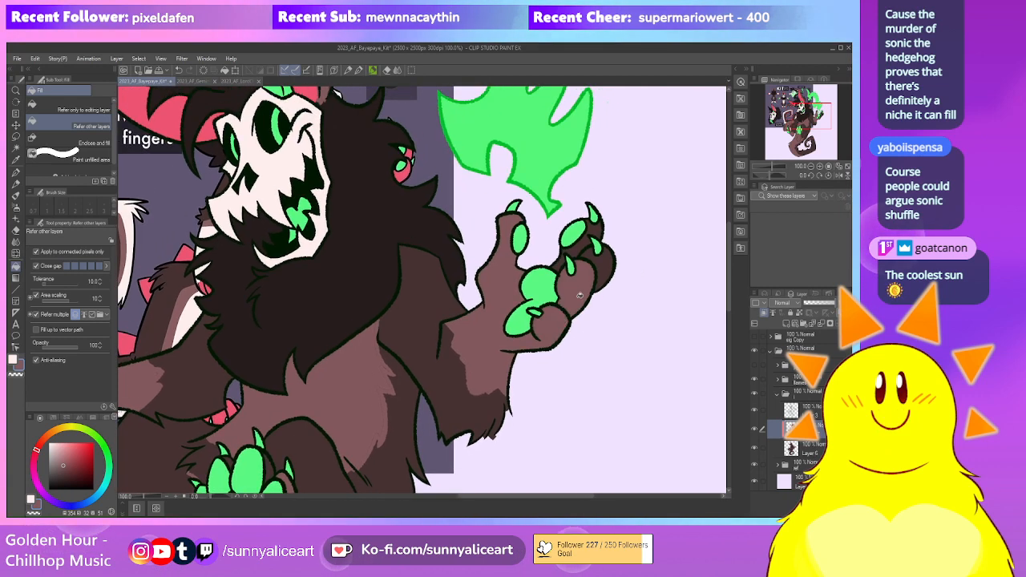
scroll(574, 249, "up", 2)
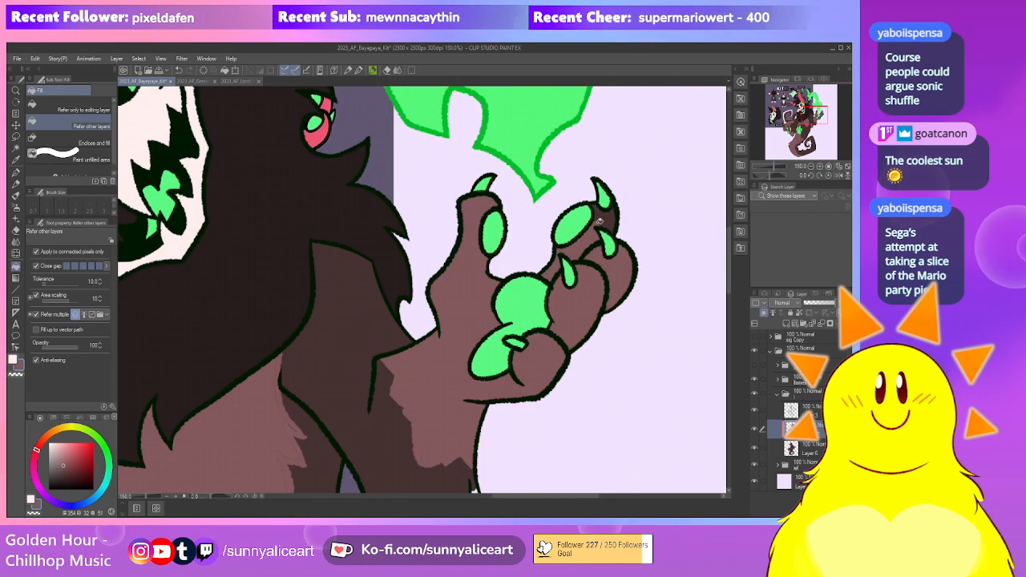
Ready the Hard eraser on the layer above the markings, and reselect the markings layer
key("alt+bracketright")
key("e")
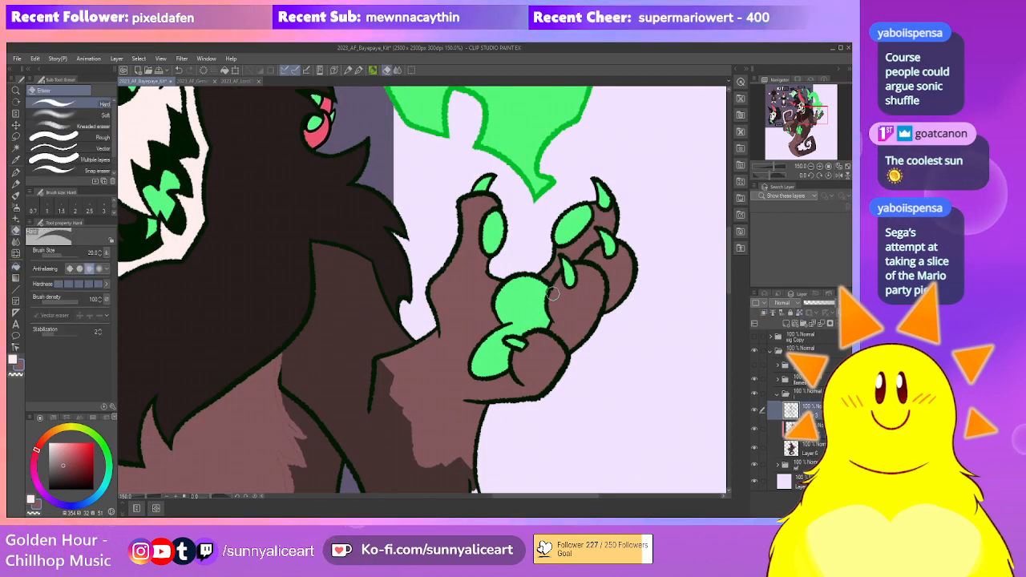
scroll(554, 299, "down", 2)
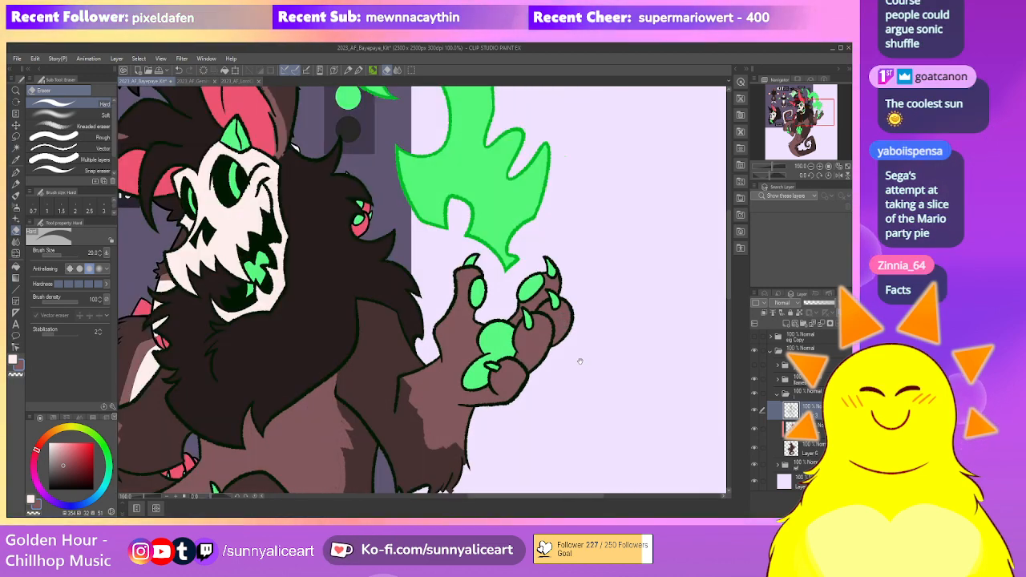
scroll(580, 361, "down", 1)
left_click(819, 433)
scroll(420, 277, "up", 2)
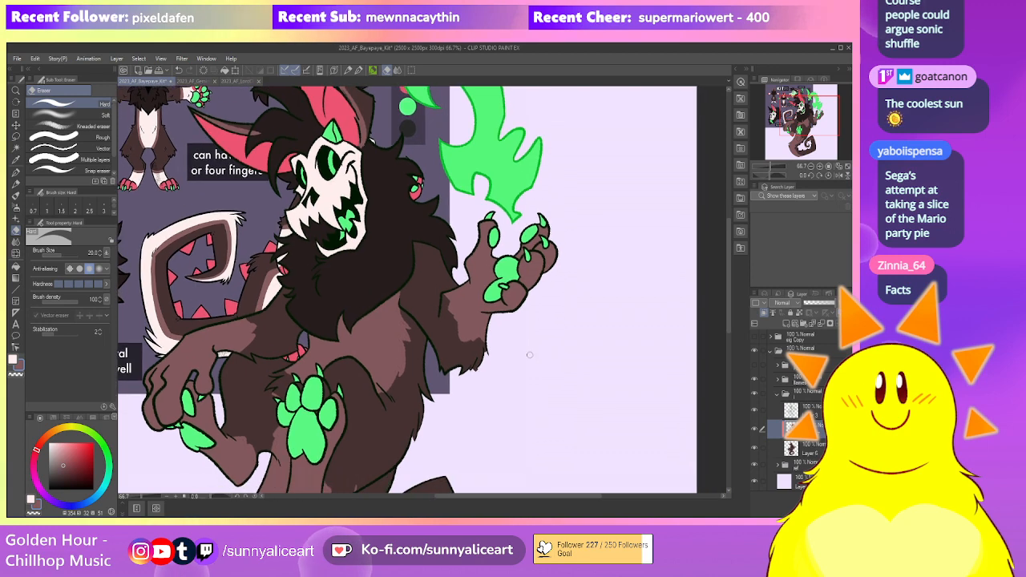
Clean up the chest and belly marking's jagged edge, covering leftover gaps in muted reddish brown with the Textured pen
key("p")
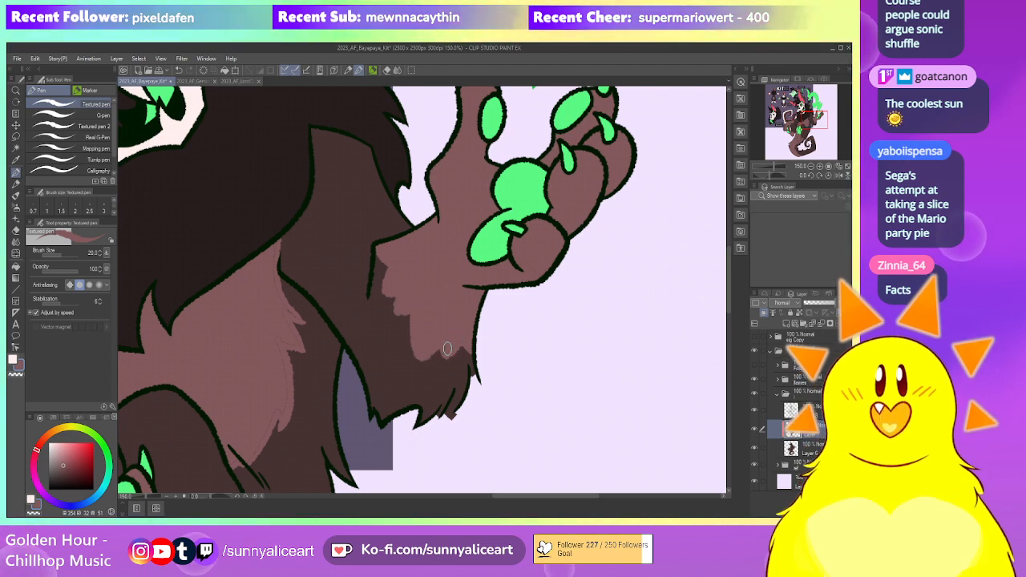
scroll(473, 401, "down", 2)
scroll(423, 346, "up", 2)
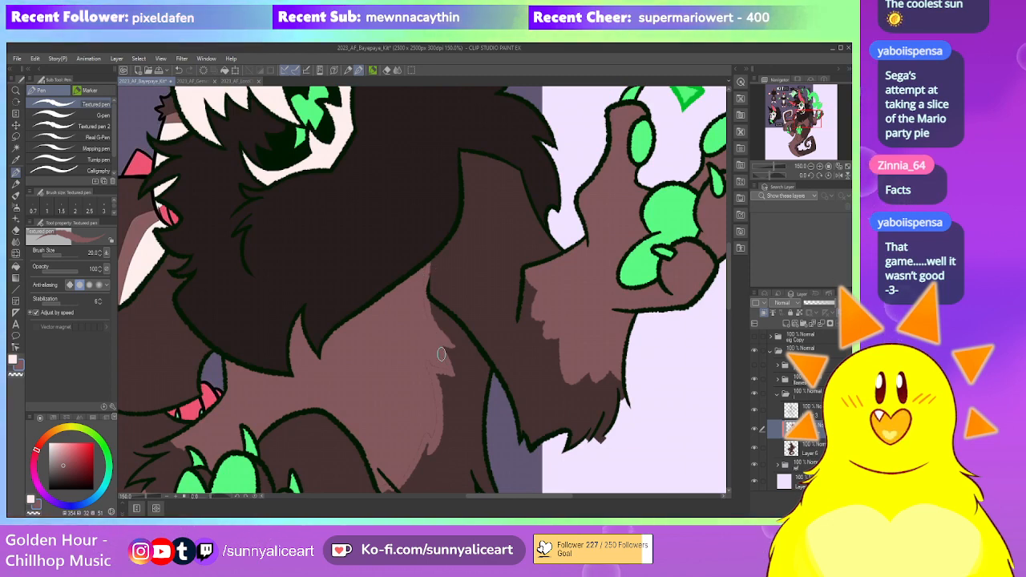
left_click_drag(426, 349, 437, 258)
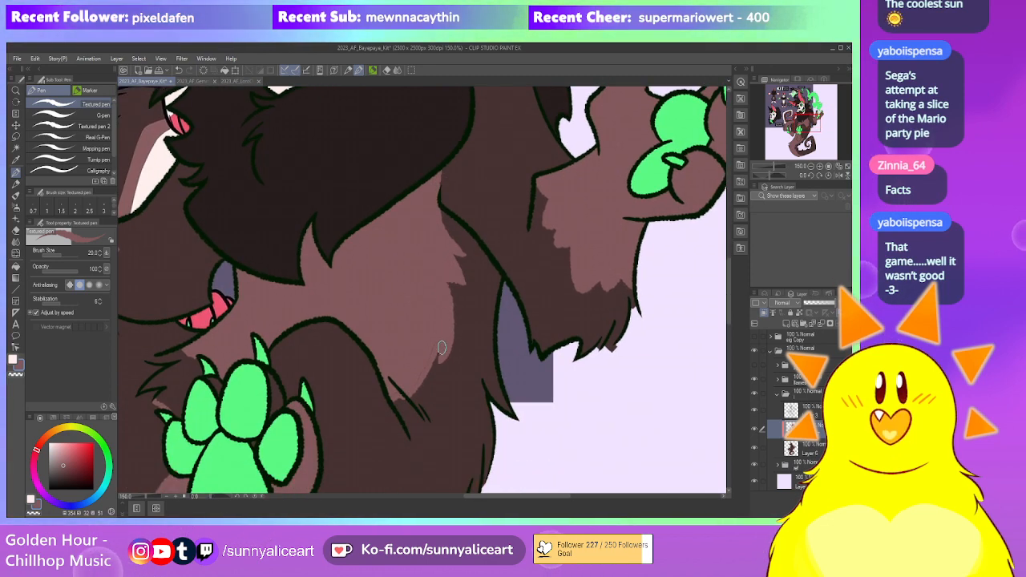
left_click_drag(412, 382, 427, 344)
key("e")
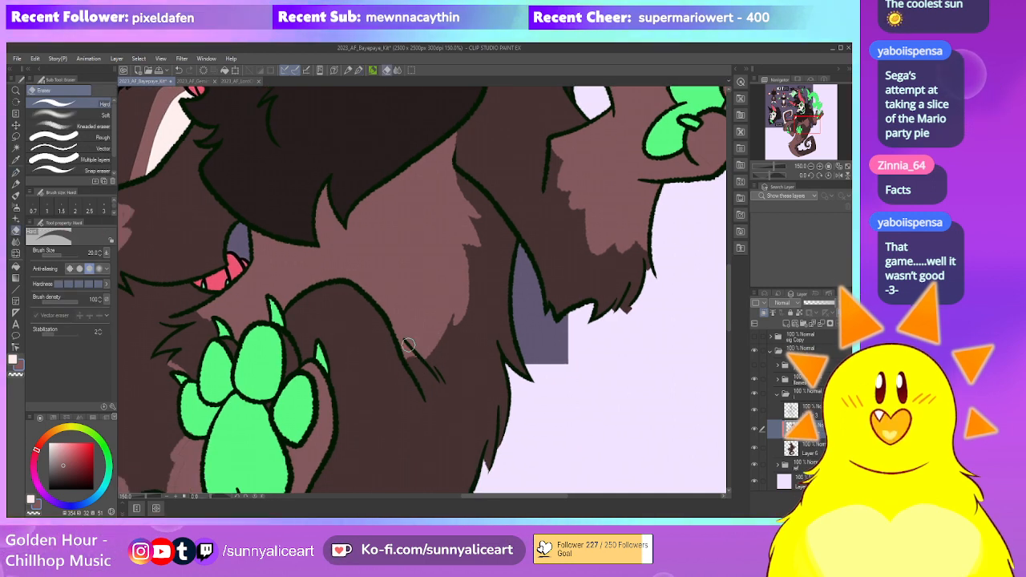
key("p")
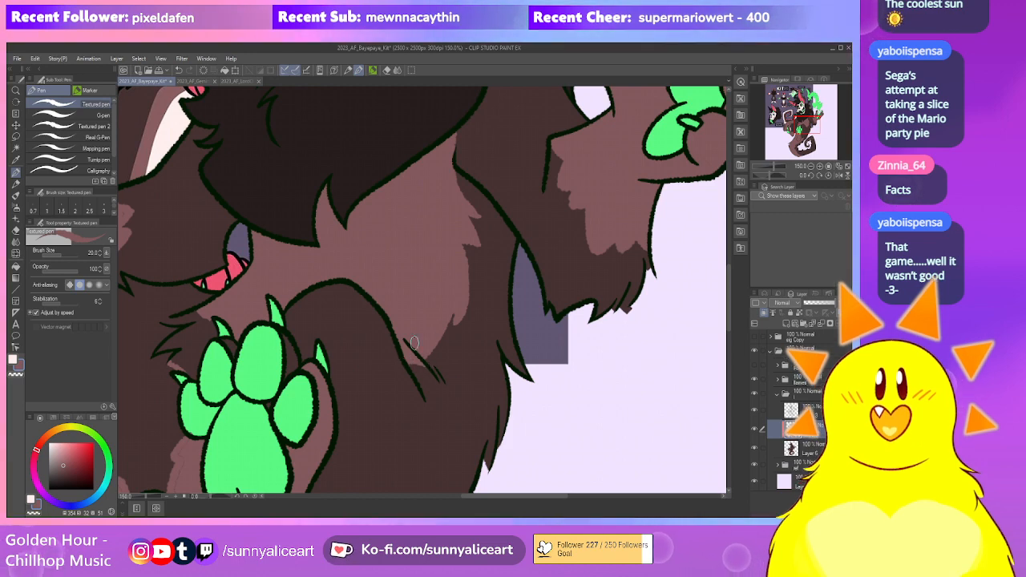
Fill the belly fur tufts beside the raised foot with muted reddish brown and touch up their tips with the Textured pen
left_click_drag(369, 314, 553, 286)
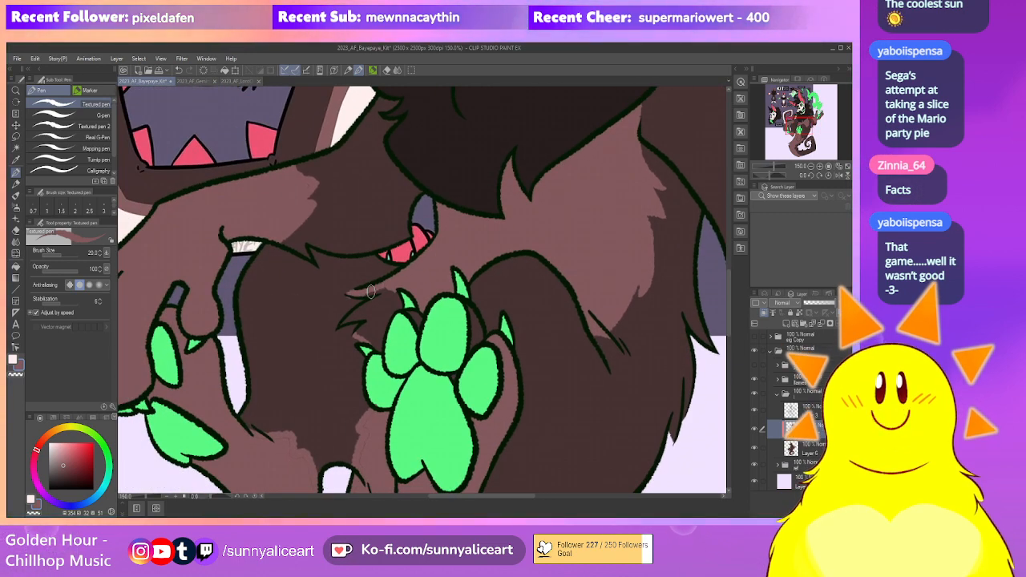
key("g")
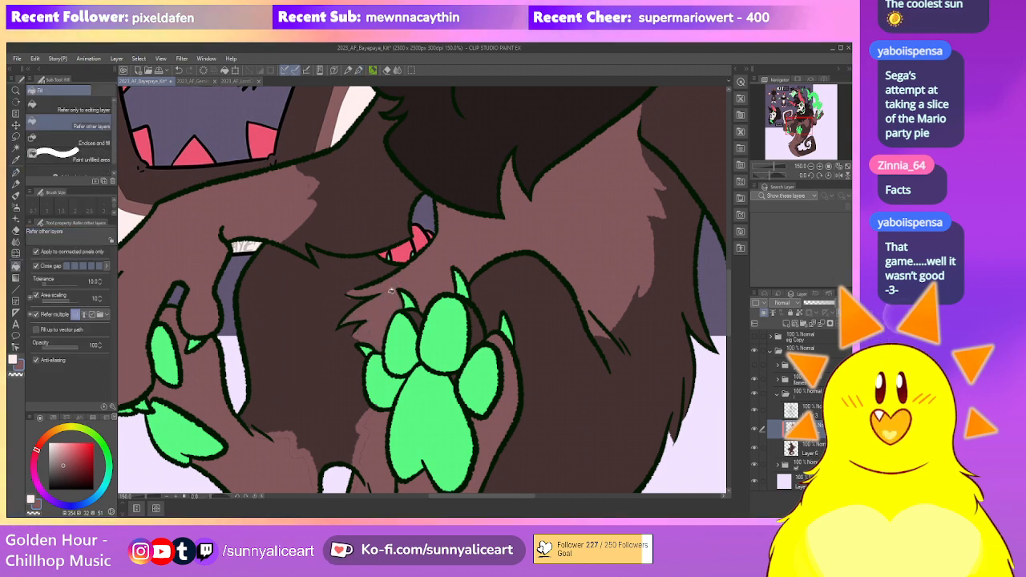
key("p")
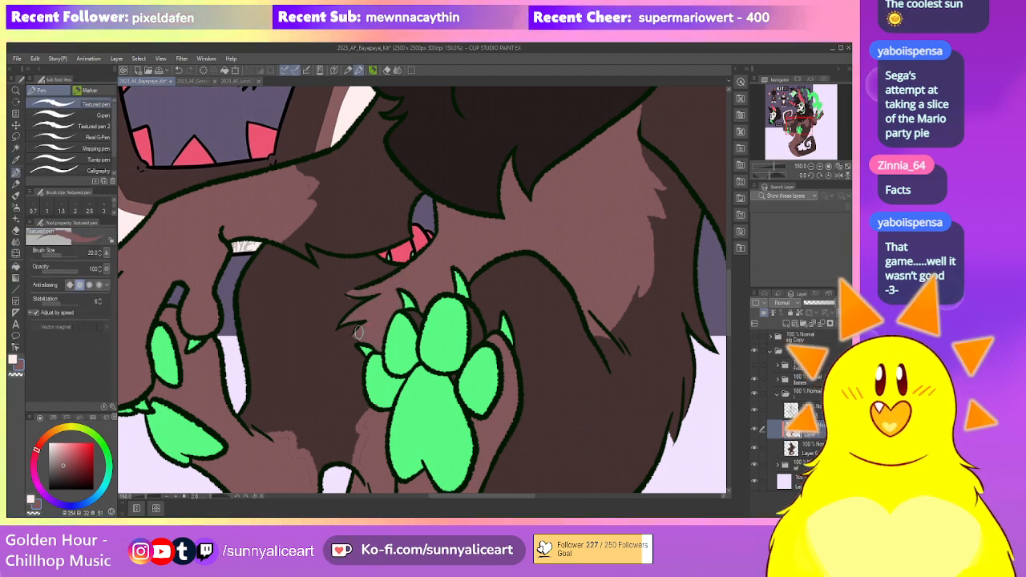
left_click_drag(378, 327, 401, 379)
key("e")
key("p")
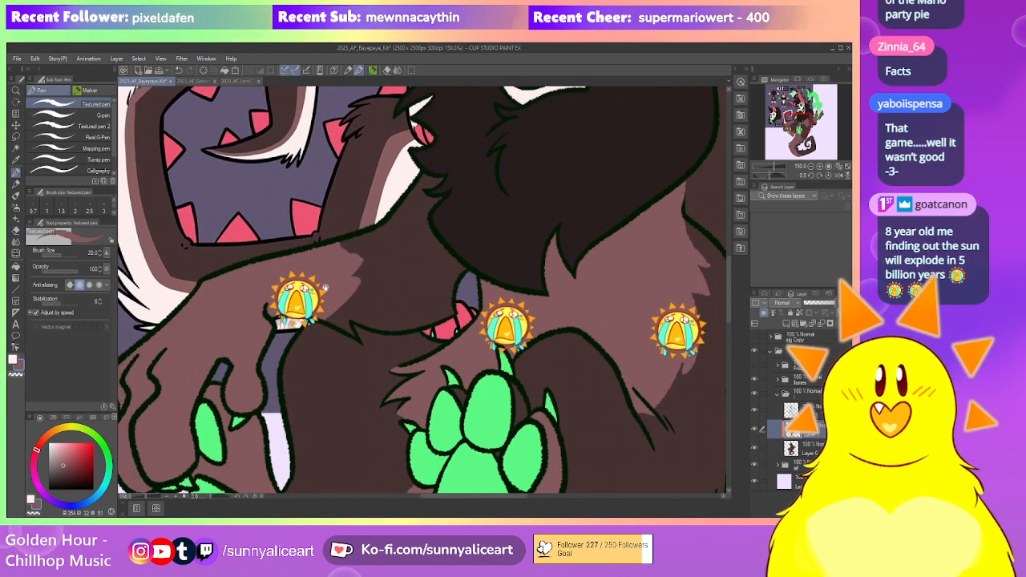
Sample the dark brown on the base fur layer and check the legs for gaps by hiding and reshowing the markings
left_click_drag(331, 277, 342, 184)
left_click_drag(358, 372, 327, 275)
key("p")
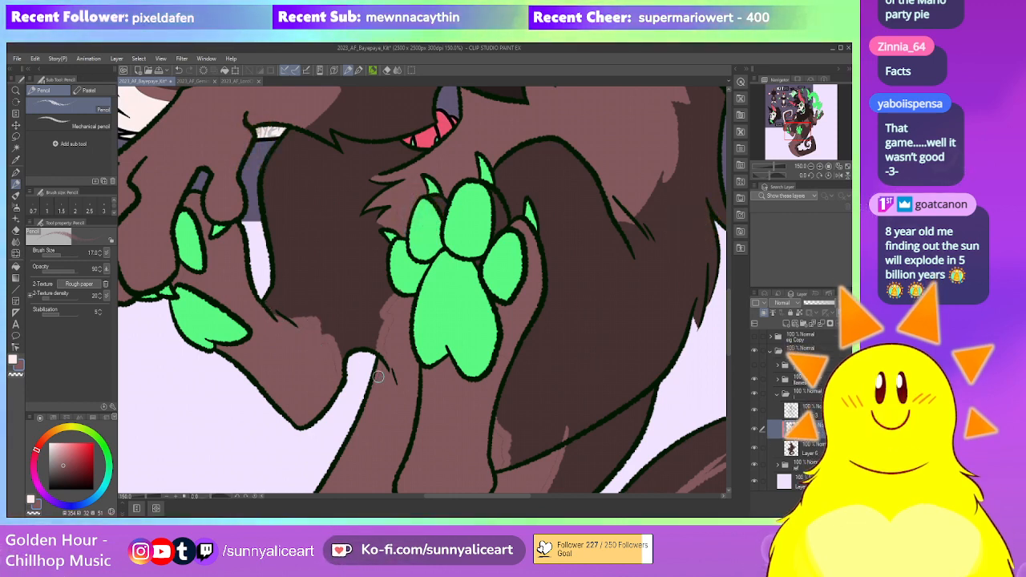
left_click(808, 451)
key("x")
key("x")
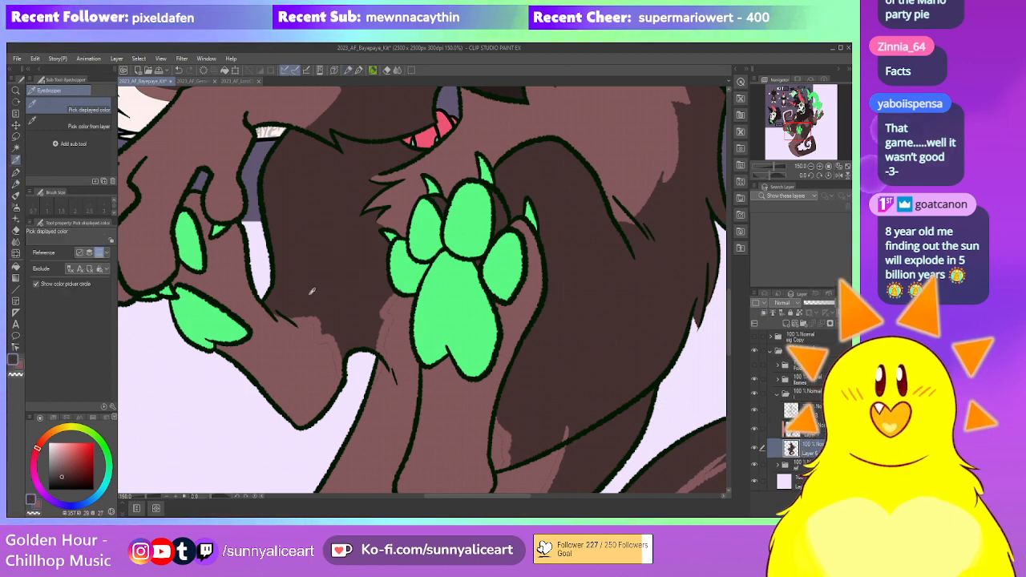
key("p")
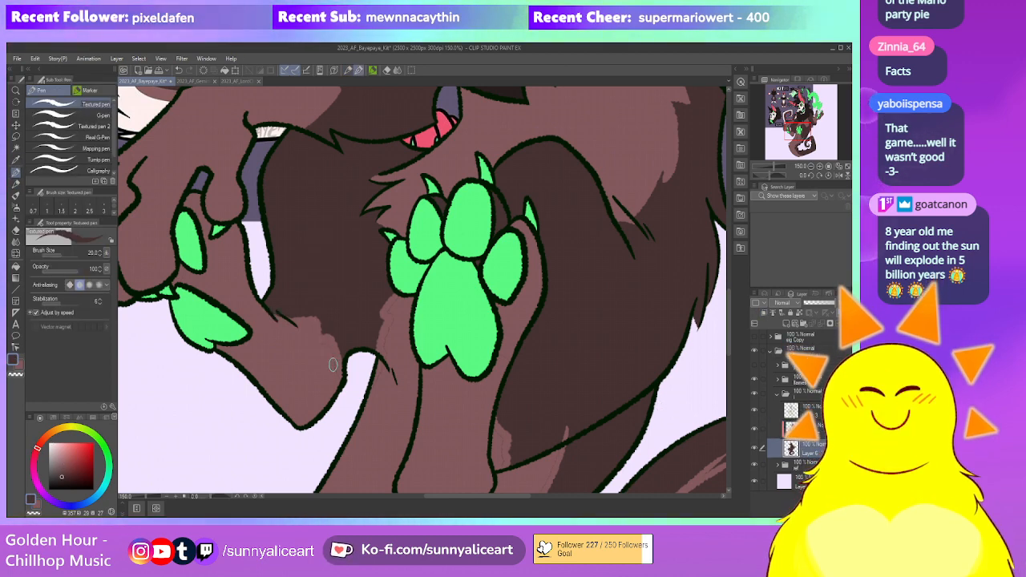
left_click(755, 431)
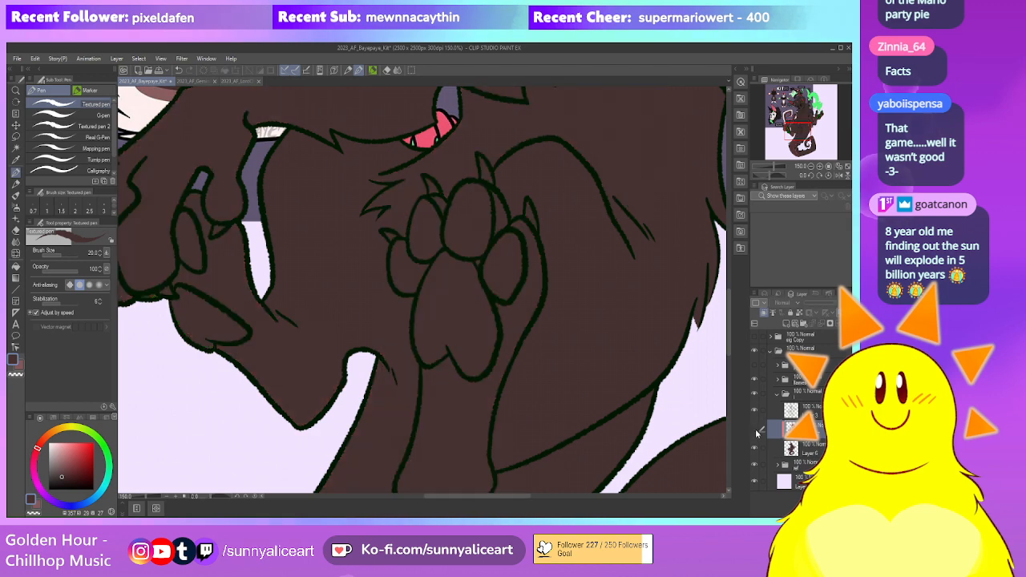
left_click(755, 431)
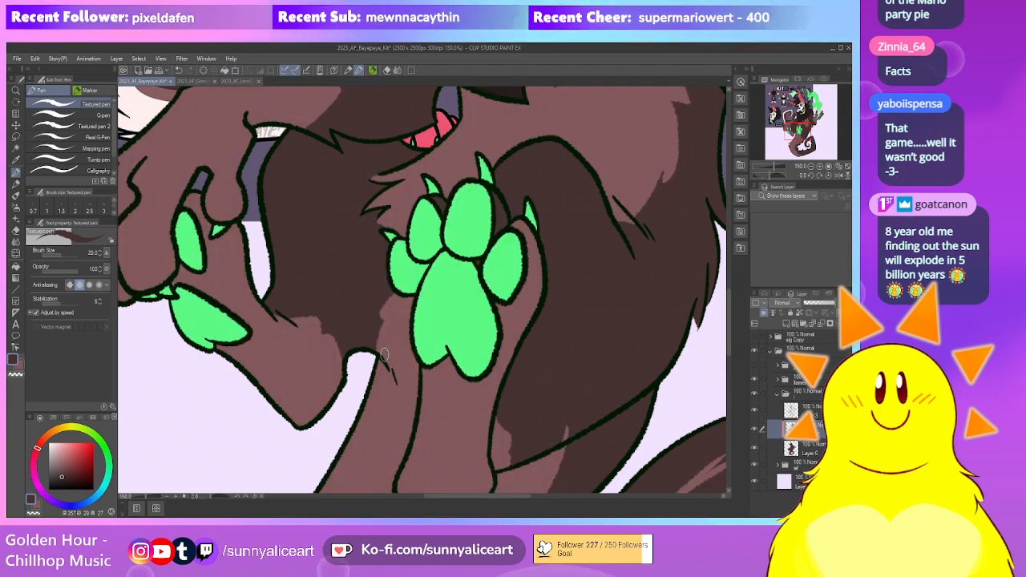
Cover the faint gaps in the marking beside the raised foot's sole with muted reddish brown, and ready the Hard eraser
key("p")
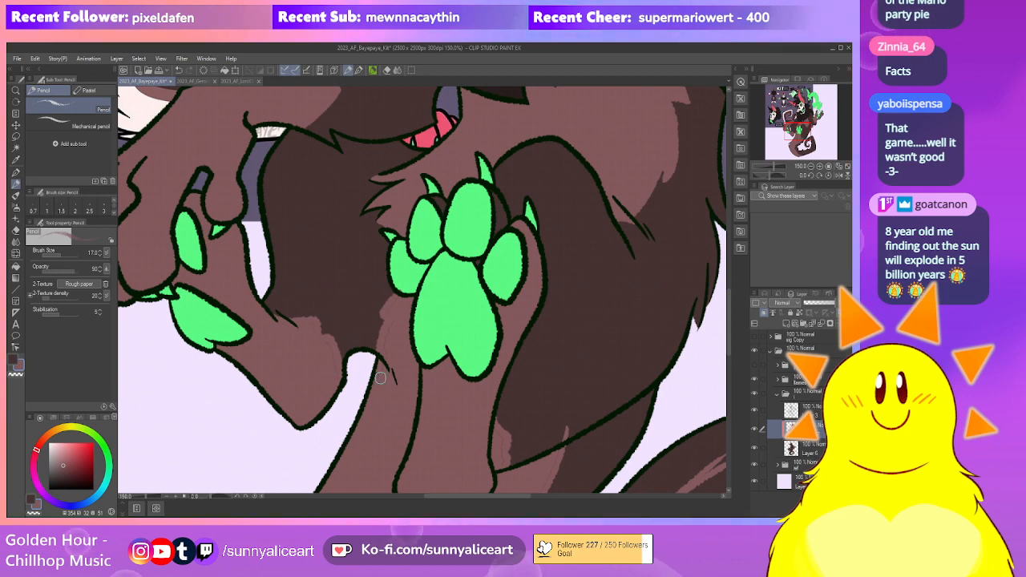
left_click_drag(414, 388, 381, 381)
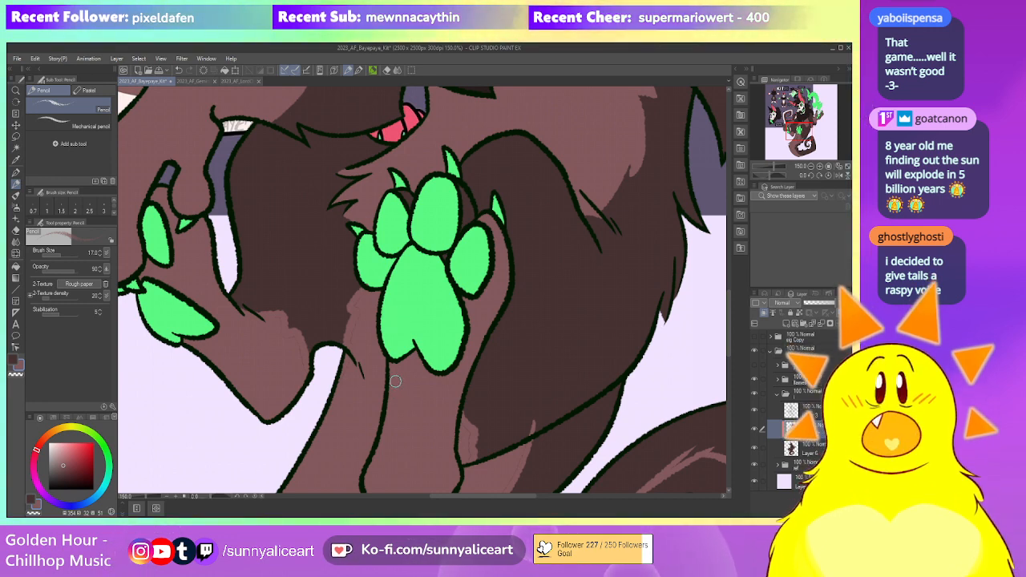
left_click_drag(494, 419, 444, 285)
scroll(435, 355, "down", 4)
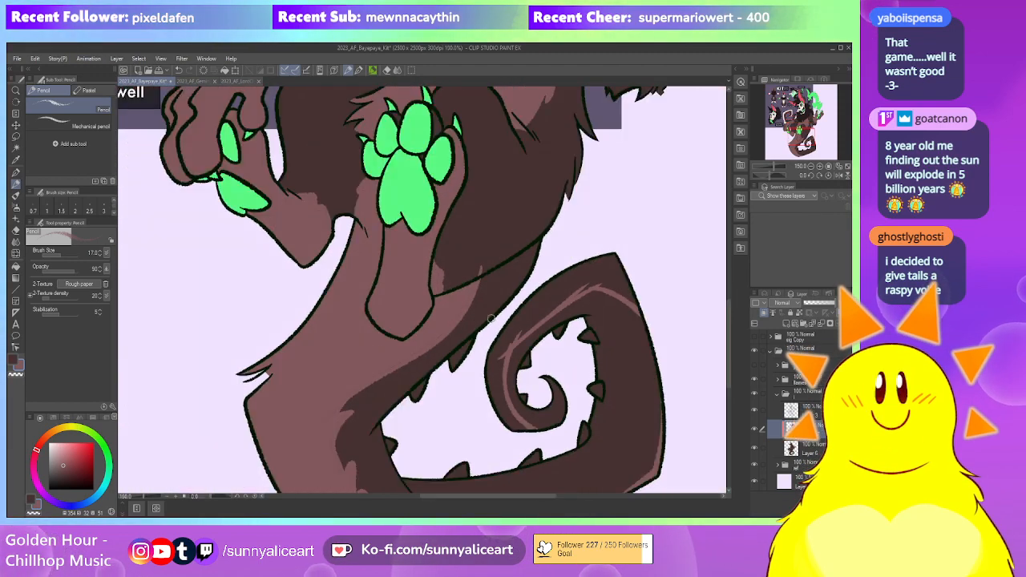
scroll(521, 360, "up", 3)
key("e")
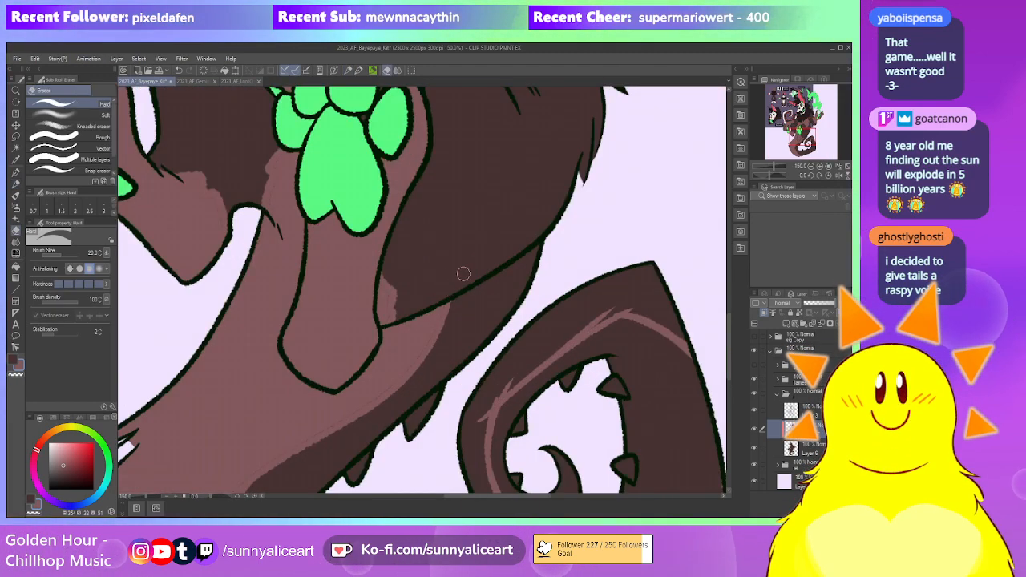
Compare the tail with its markings hidden and shown, and fill the curled tail's outer band with muted reddish brown
scroll(476, 266, "down", 2)
scroll(476, 266, "down", 1)
left_click(754, 429)
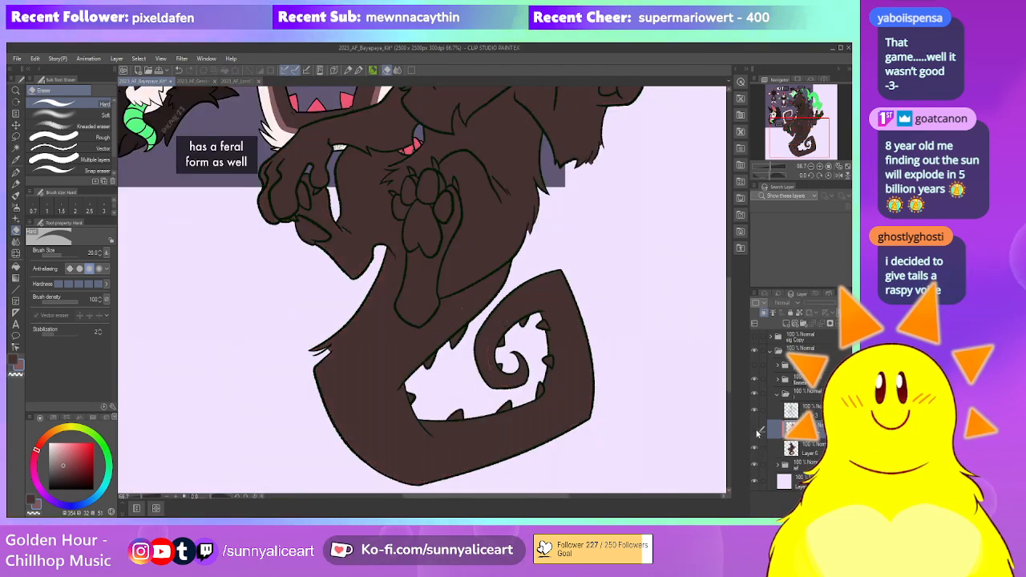
left_click(754, 430)
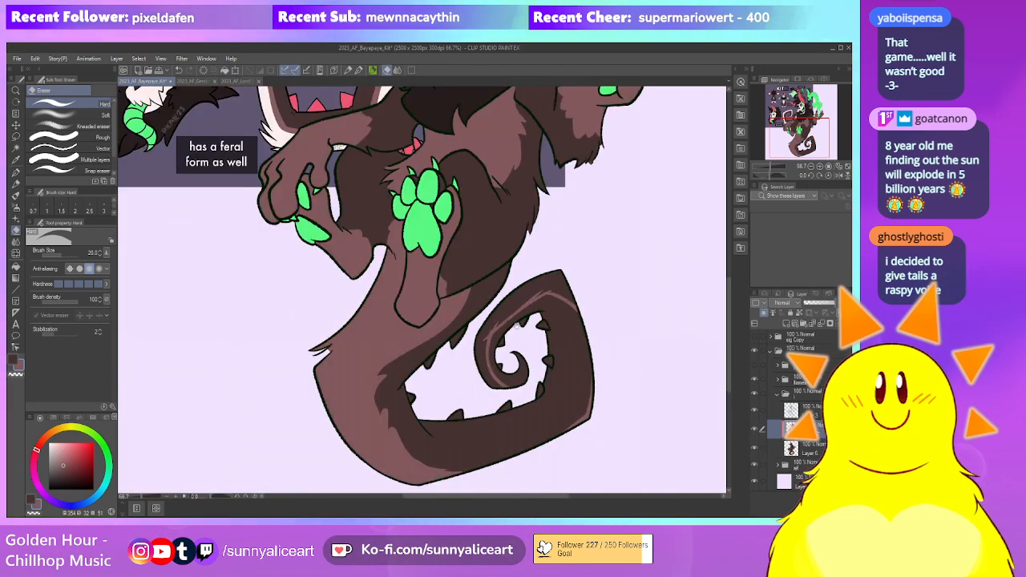
left_click_drag(521, 329, 506, 341)
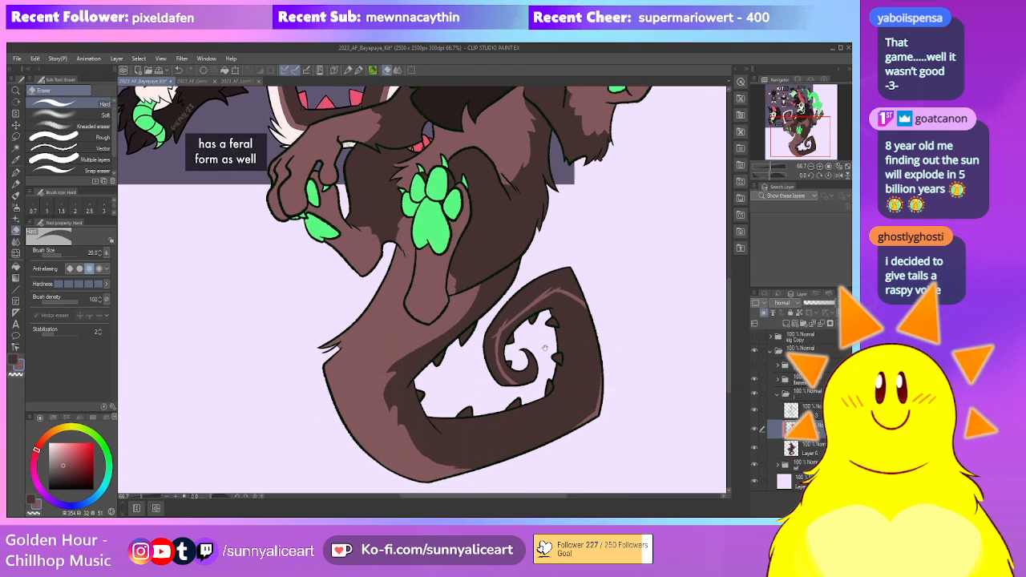
scroll(551, 304, "up", 1)
key("g")
left_click(540, 285)
mouse_move(533, 327)
left_mouse_down()
mouse_move(531, 296)
mouse_move(501, 322)
left_mouse_up()
left_click(489, 337)
scroll(499, 322, "up", 1)
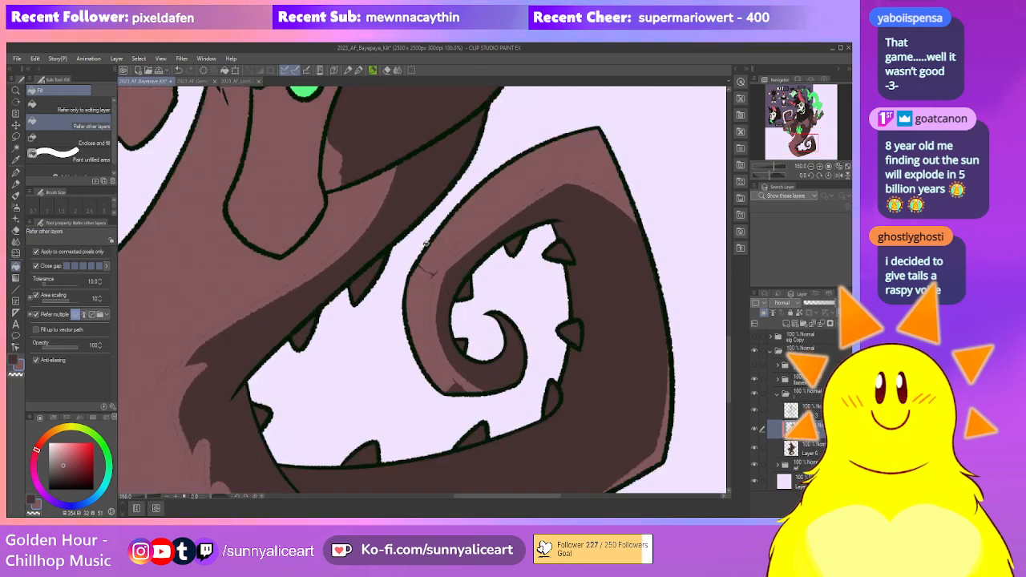
Paint over leftover gaps along the curled tail's marking with the Textured pen, from the curl back to the tail's base
key("p")
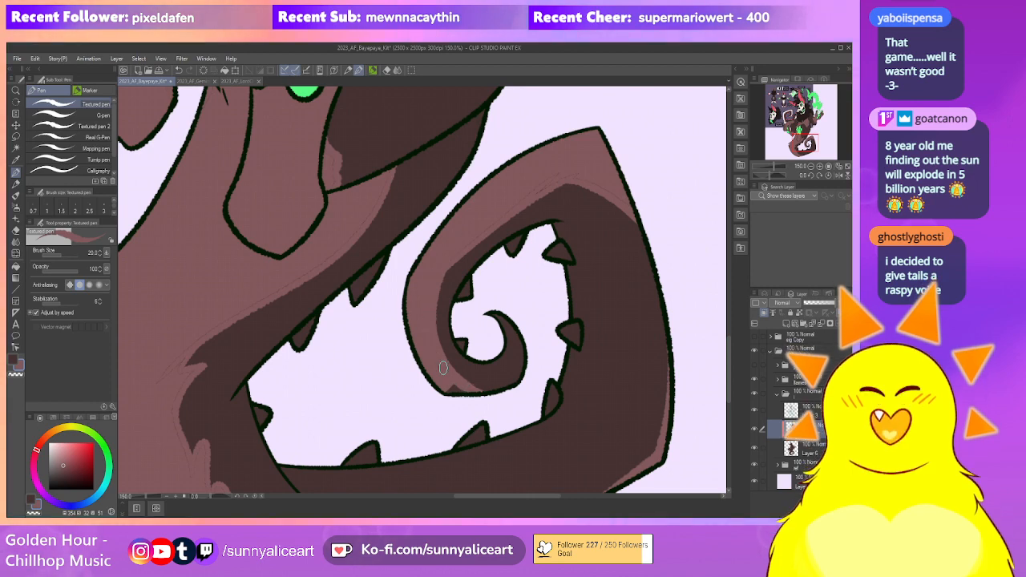
left_click_drag(543, 296, 516, 358)
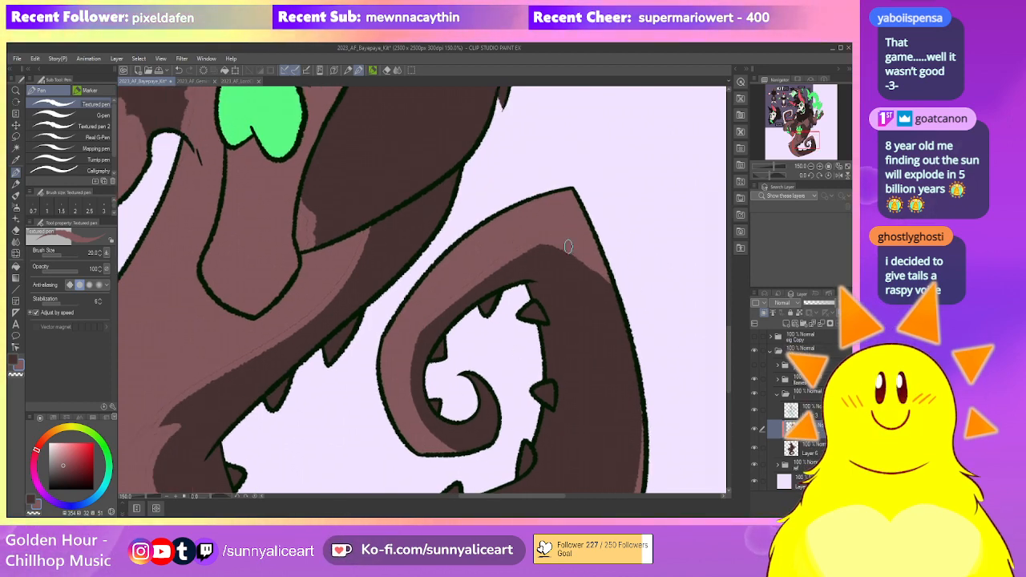
left_click_drag(626, 299, 506, 205)
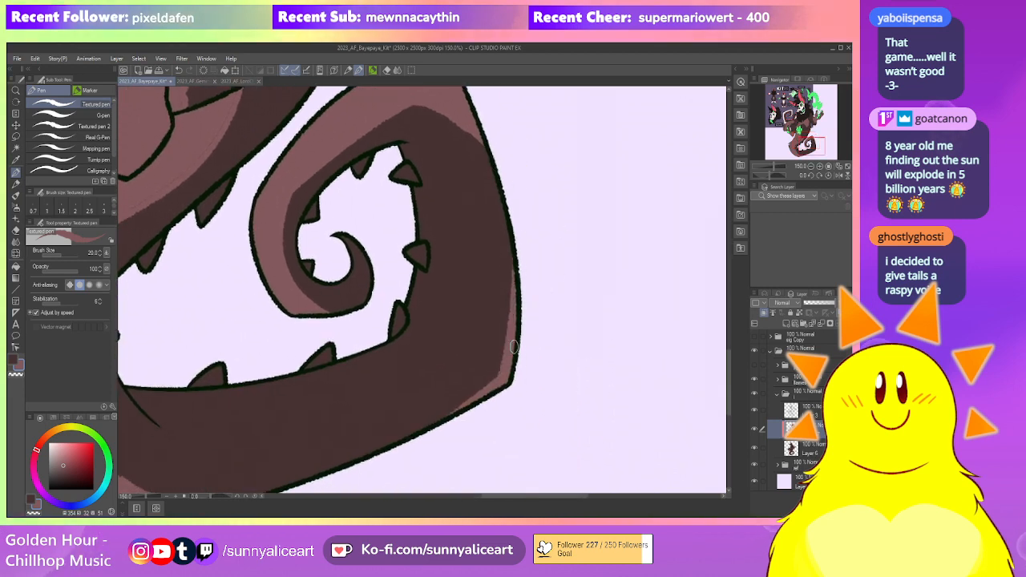
left_click_drag(266, 454, 444, 349)
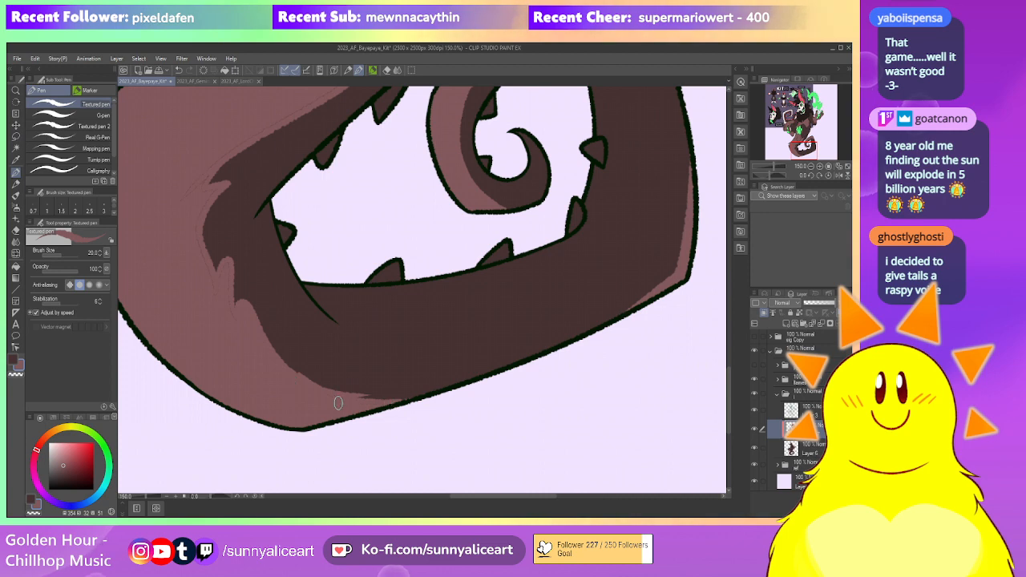
left_click_drag(382, 306, 487, 369)
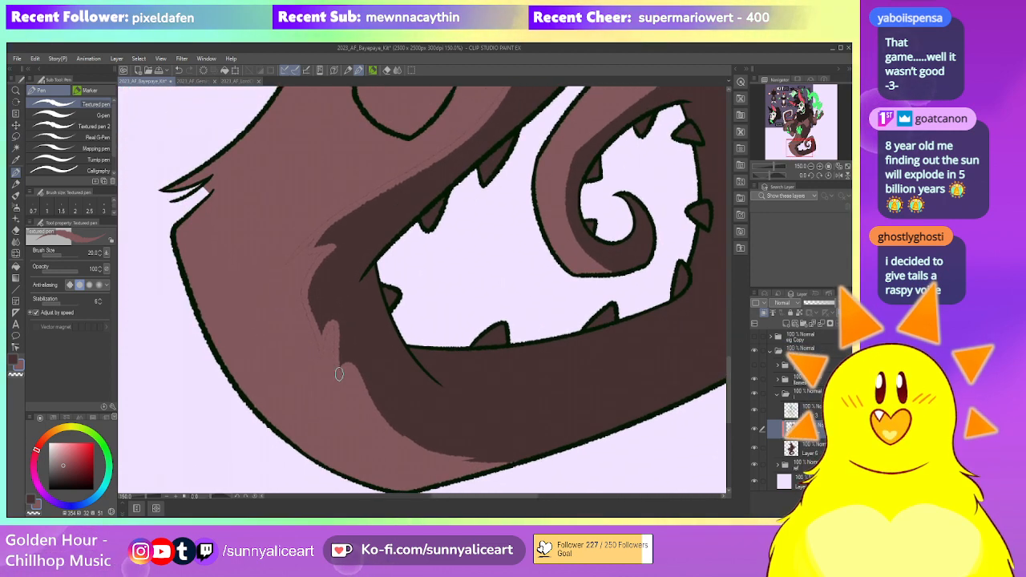
left_click_drag(317, 345, 339, 394)
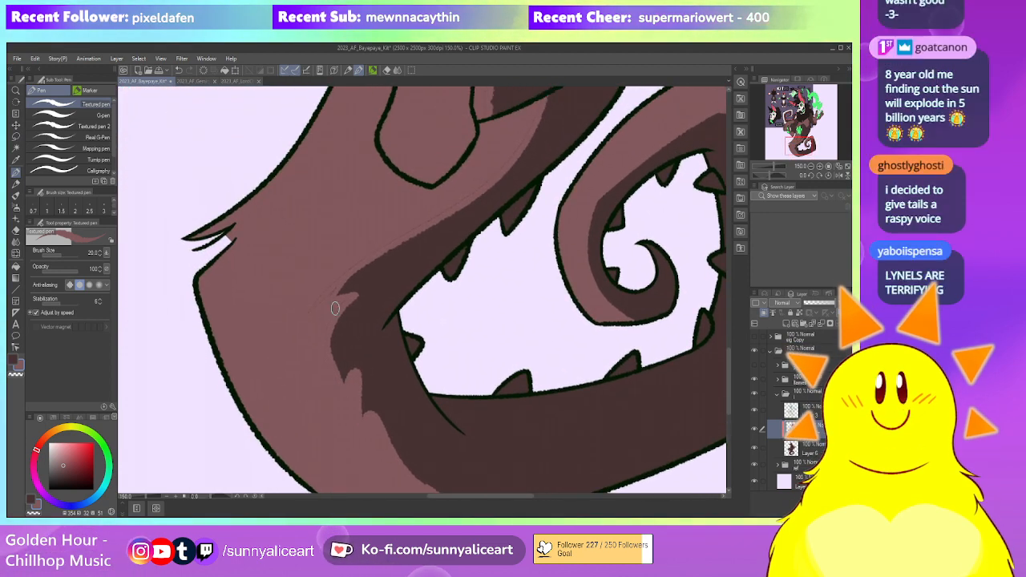
left_click_drag(357, 271, 446, 325)
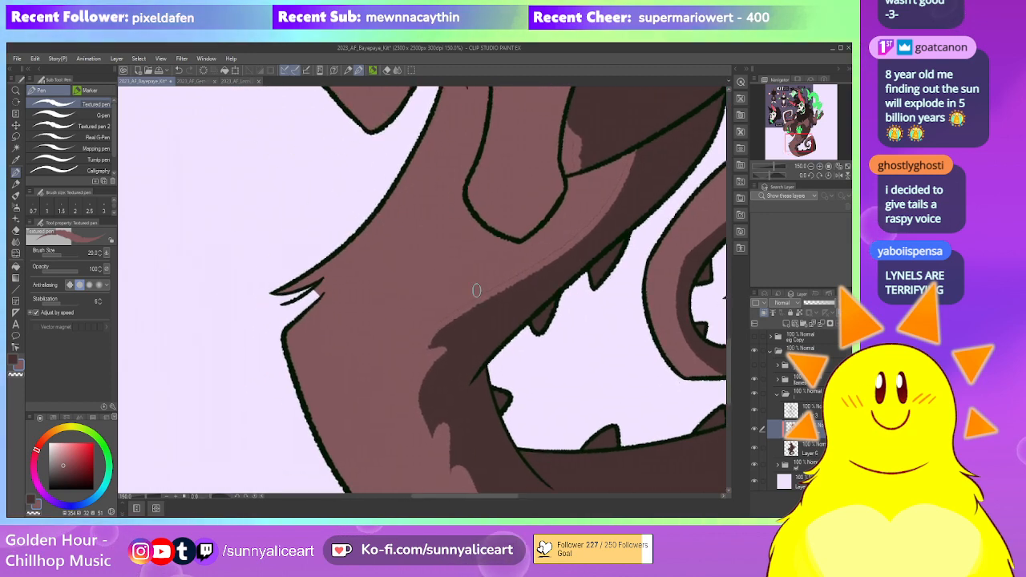
Paint the empty fur tuft at the tail's base dark brown on the base layer, and cover it with reddish brown on the markings layer
left_click(809, 451)
key("p")
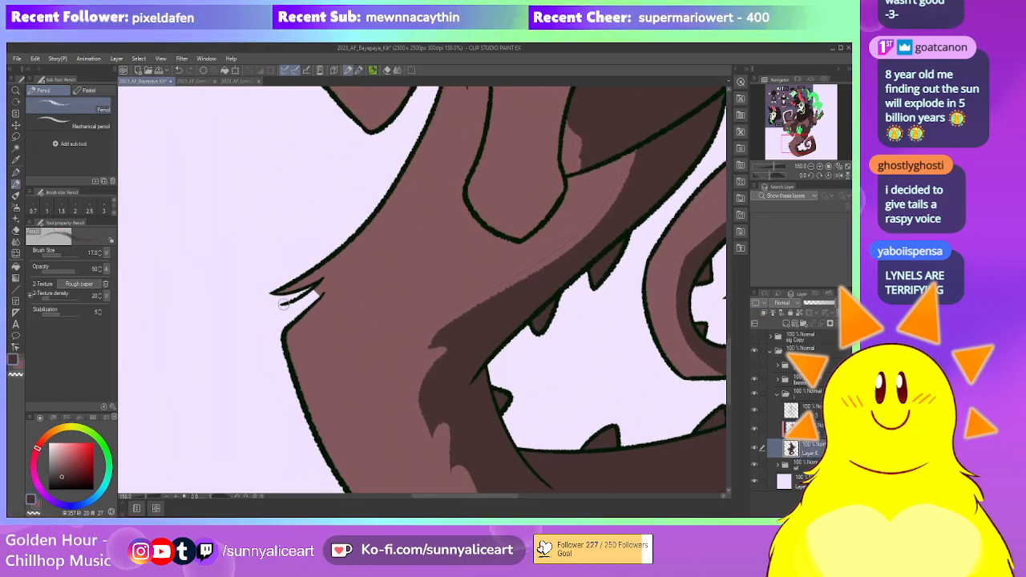
key("p")
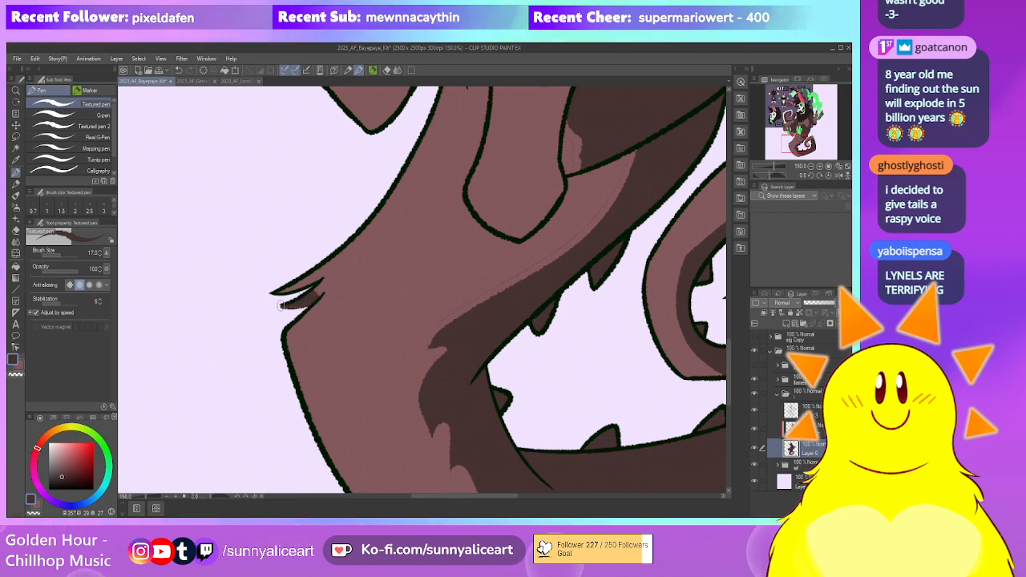
left_click(819, 427)
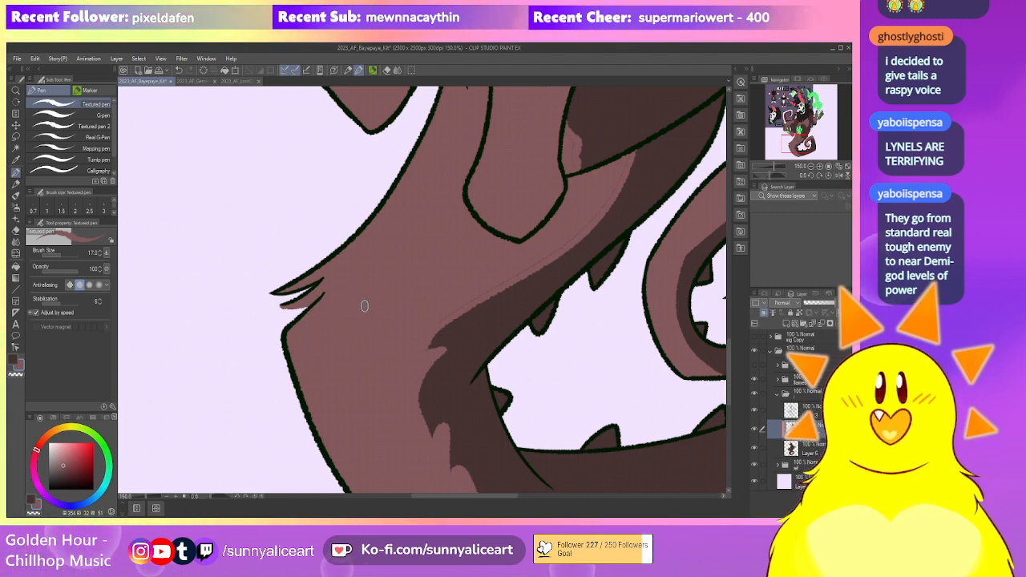
Inspect the fur markings from the tail up past the raised foot to the forearm, and sample the reddish brown for the Textured pen
left_click_drag(442, 311, 398, 286)
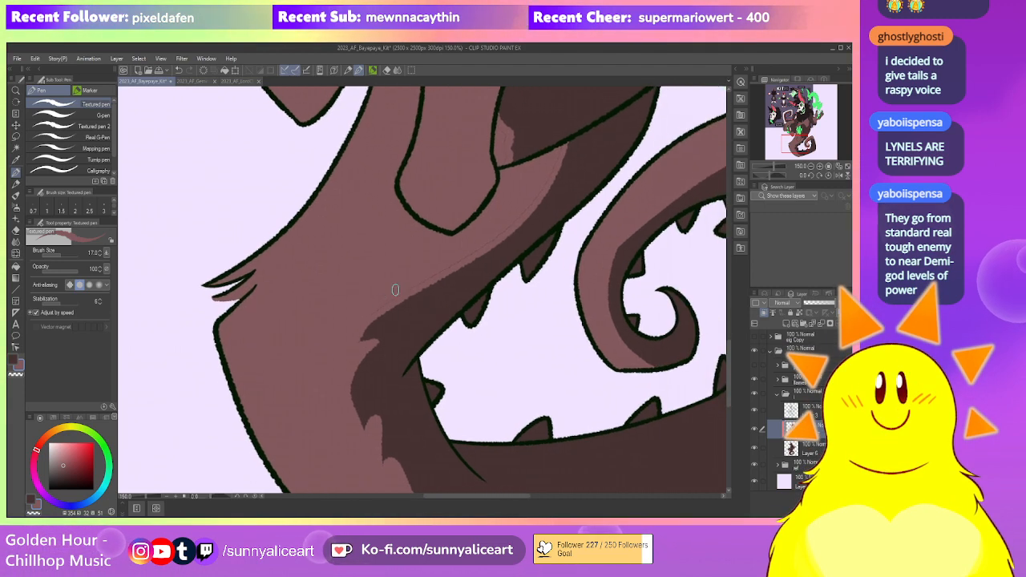
left_click_drag(352, 394, 351, 325)
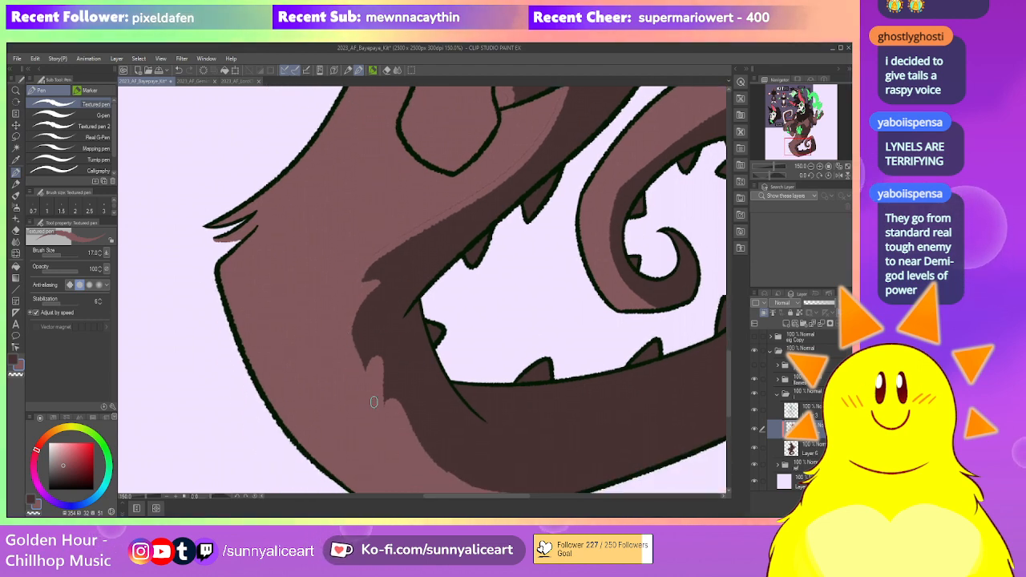
left_click_drag(390, 230, 362, 352)
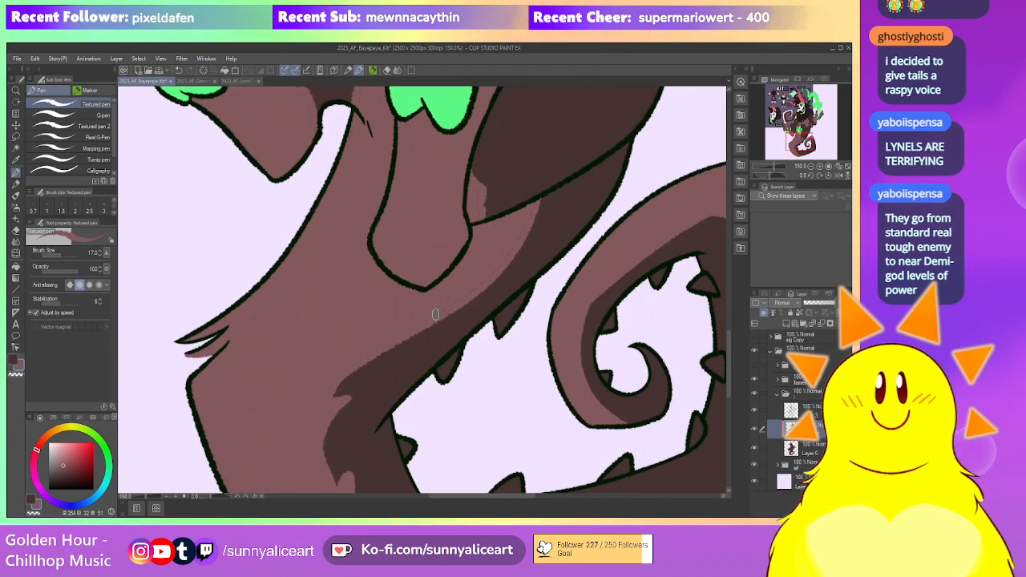
left_click_drag(523, 223, 499, 308)
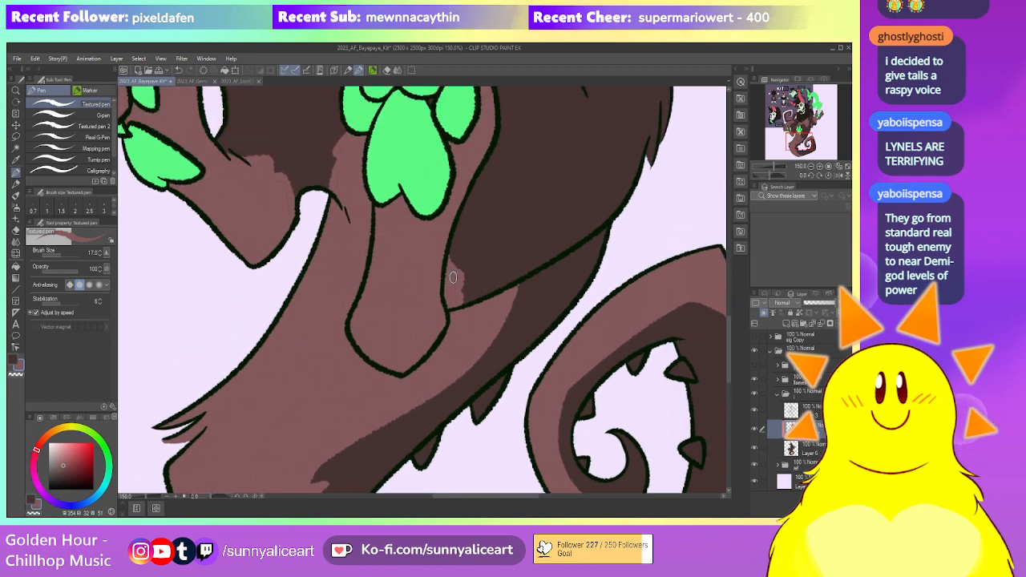
left_click_drag(445, 266, 489, 281)
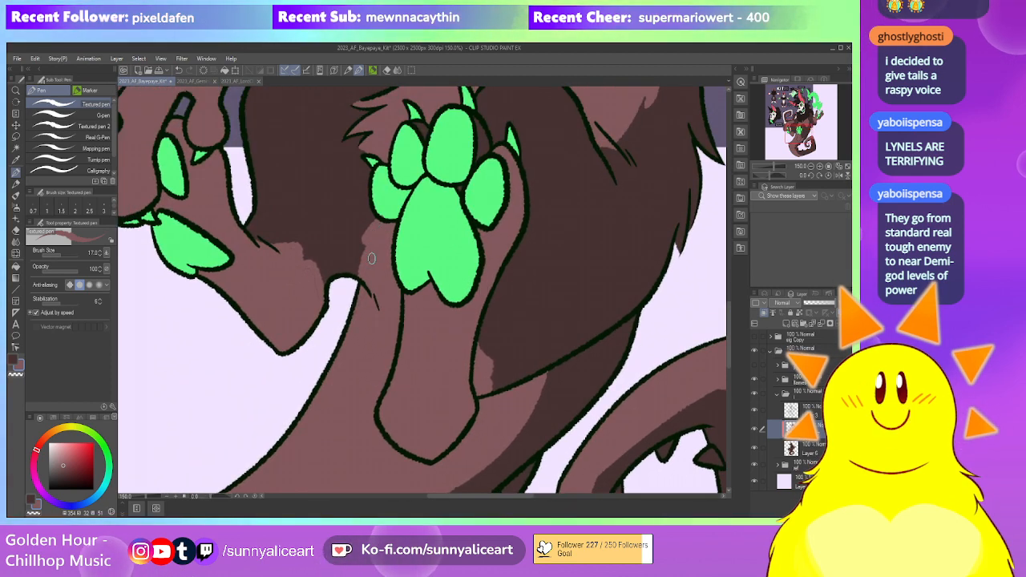
left_click_drag(383, 231, 420, 268)
key("e")
key("i")
left_click(386, 301)
key("p")
key("i")
left_click(318, 308)
key("p")
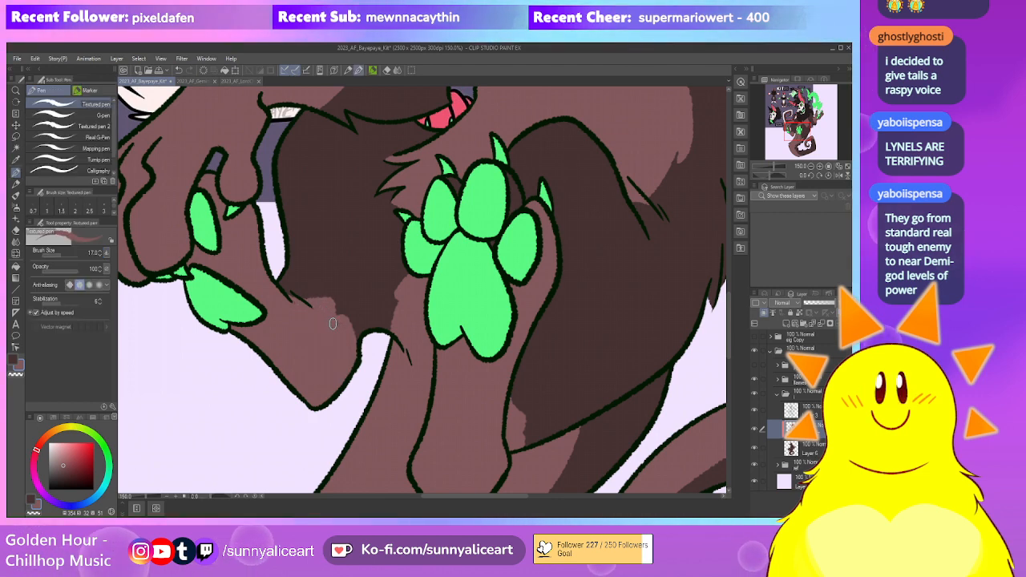
left_click_drag(546, 183, 394, 215)
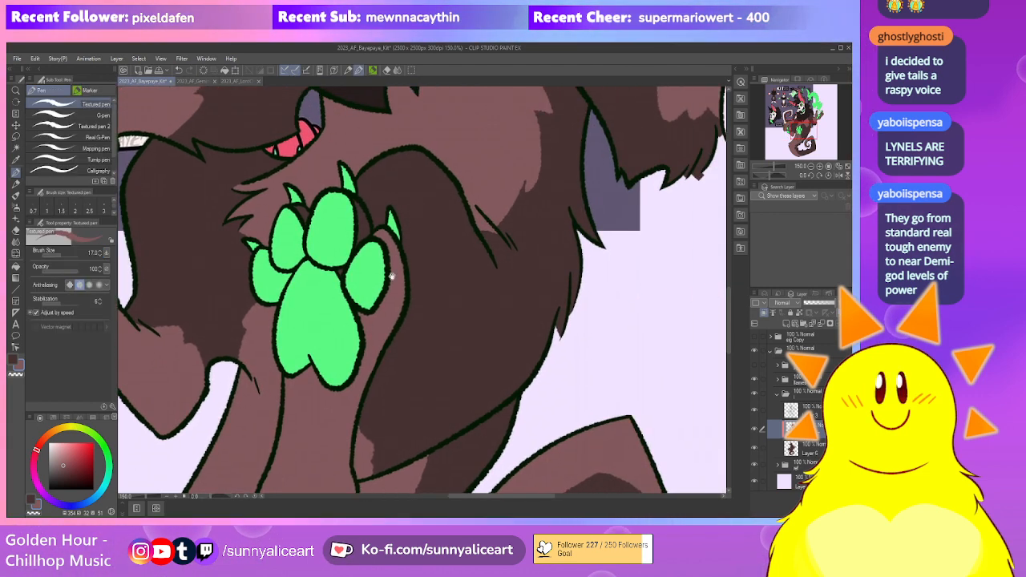
Cover the reddish brown marking spilling over the hair beside the sideways ear with the hair's dark colour
scroll(394, 214, "down", 6)
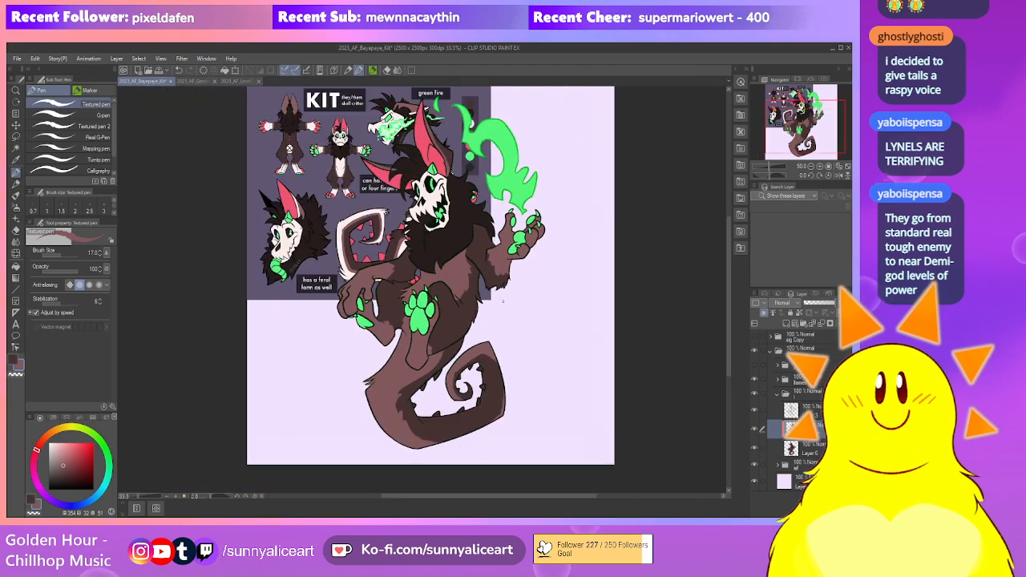
scroll(416, 160, "up", 6)
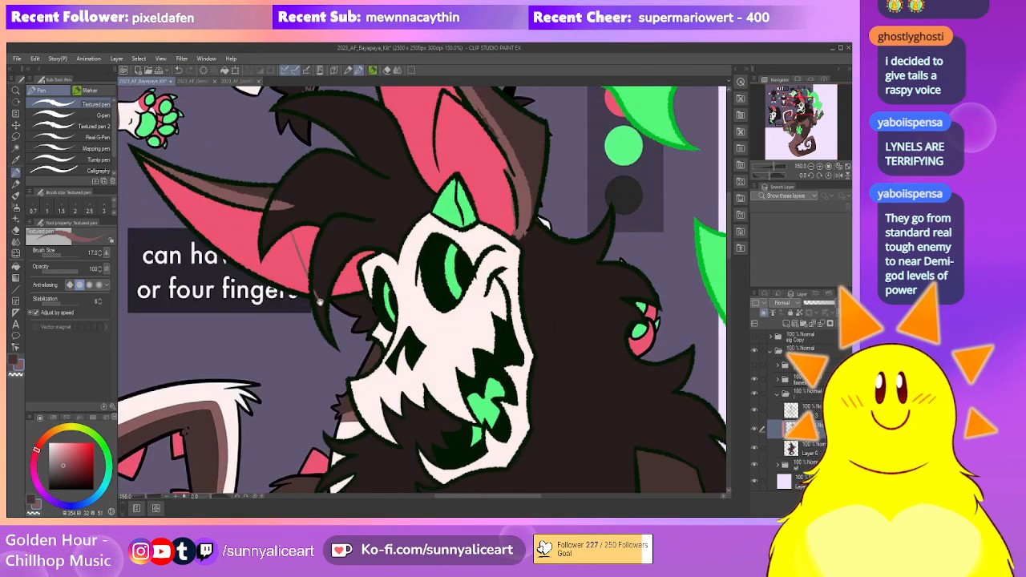
left_click_drag(303, 210, 307, 271)
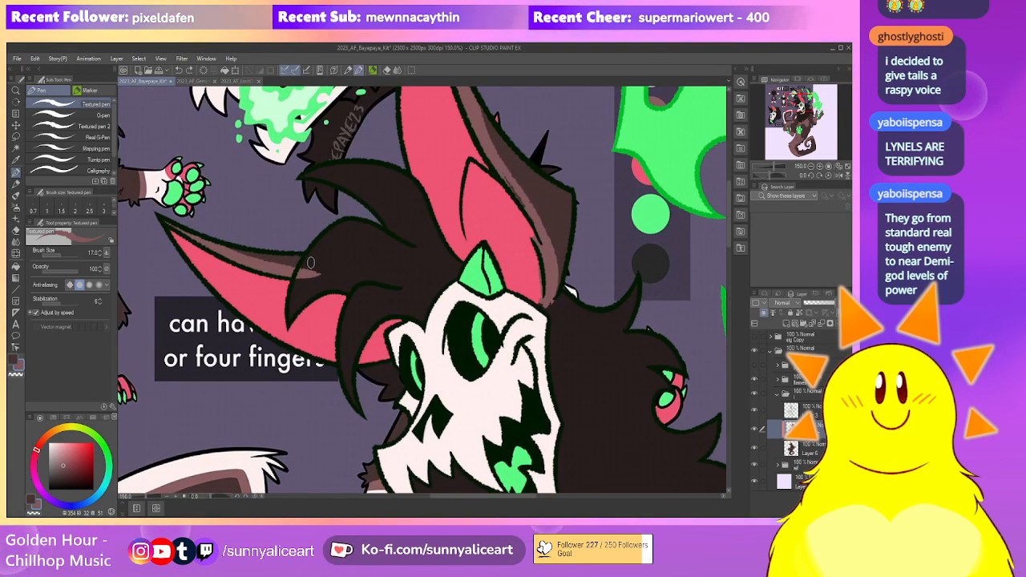
left_click(309, 263, "alt")
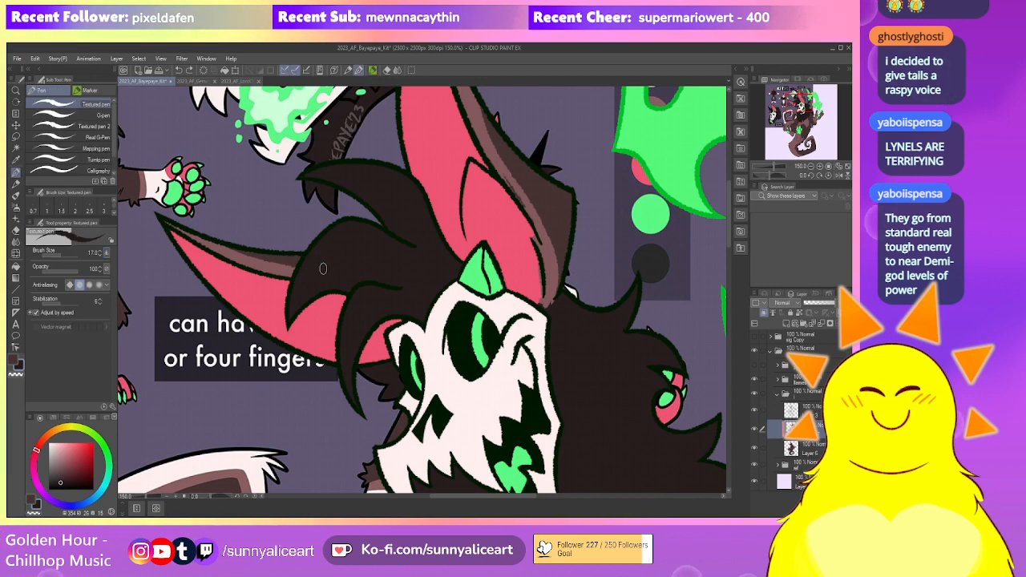
Clean up the border between the upright ear's pink inside and its reddish brown marking, sampling both colours from the ear
left_click_drag(569, 292, 451, 290)
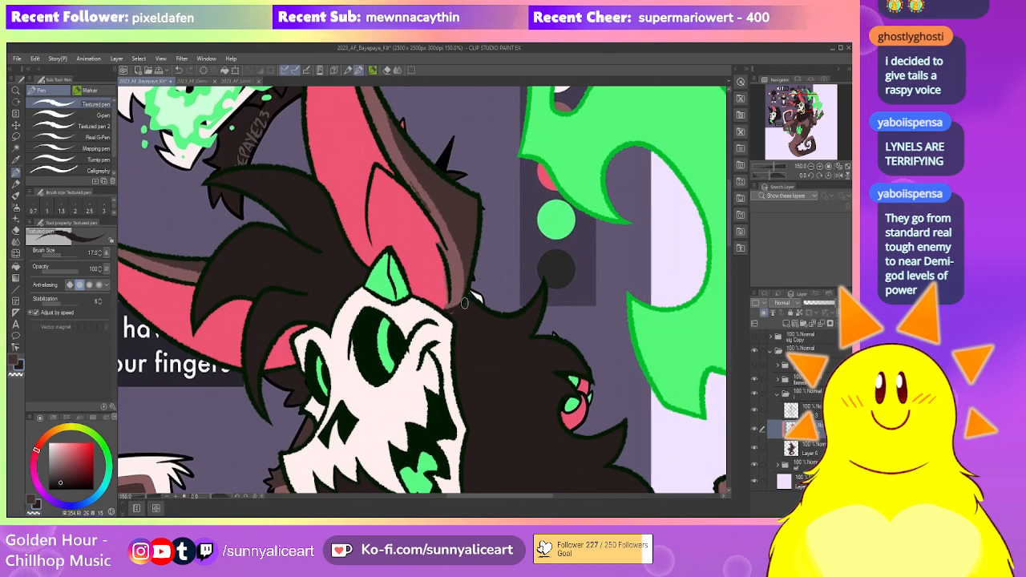
left_click(440, 263, "alt")
scroll(424, 265, "up", 3)
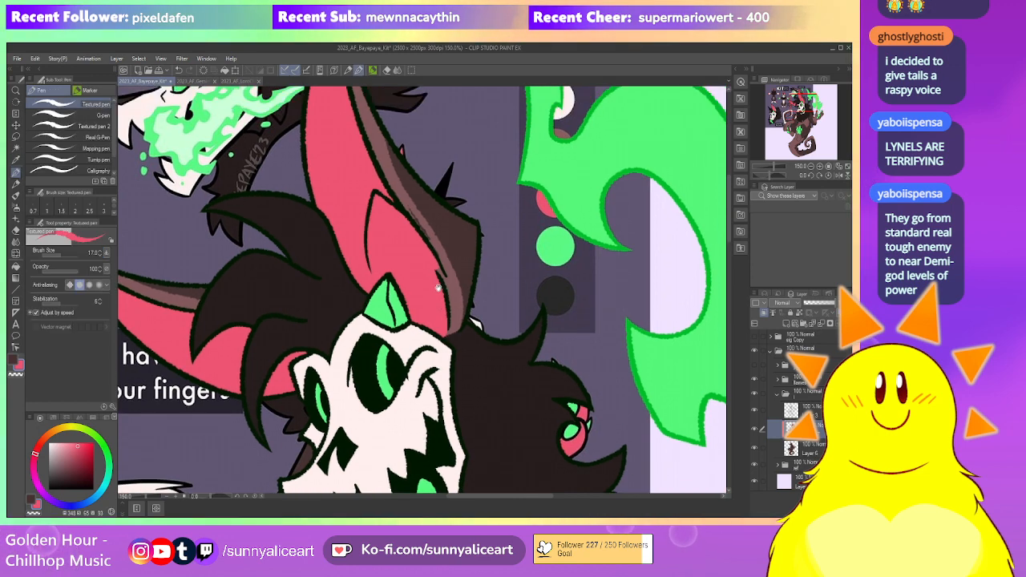
left_click(371, 153, "alt")
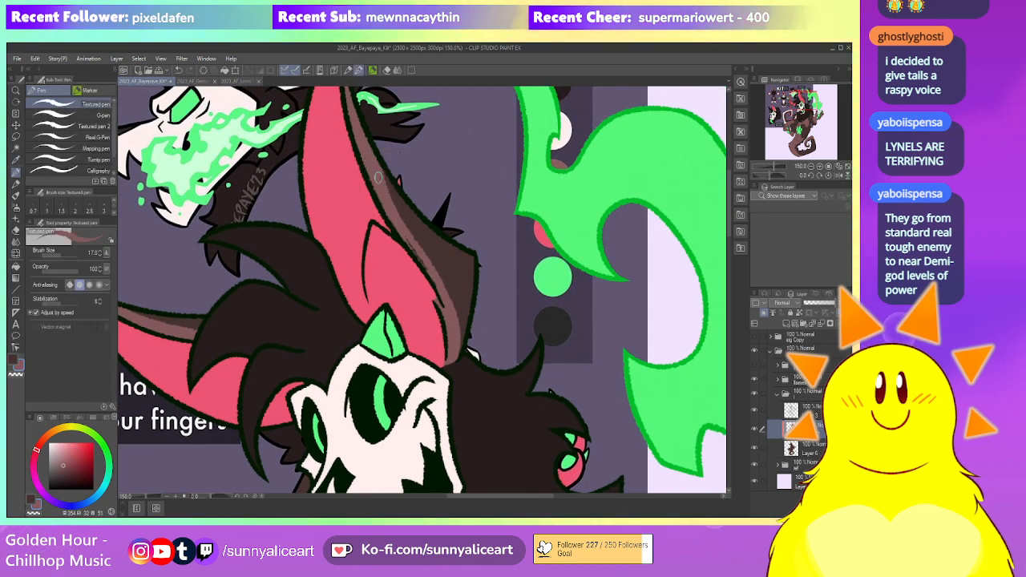
scroll(441, 309, "down", 1)
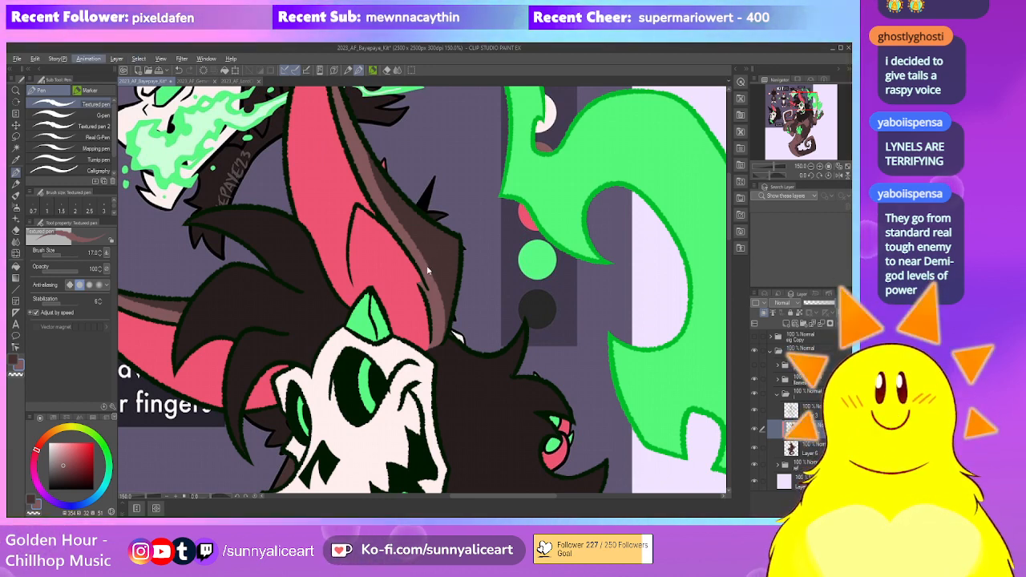
left_click_drag(431, 284, 423, 307)
left_click(403, 292, "alt")
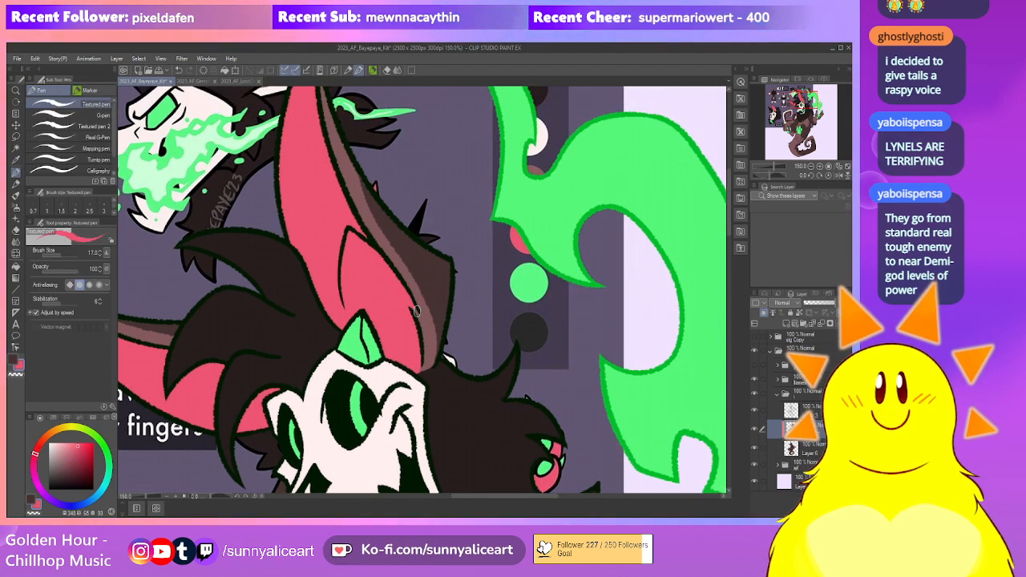
left_click(422, 320, "alt")
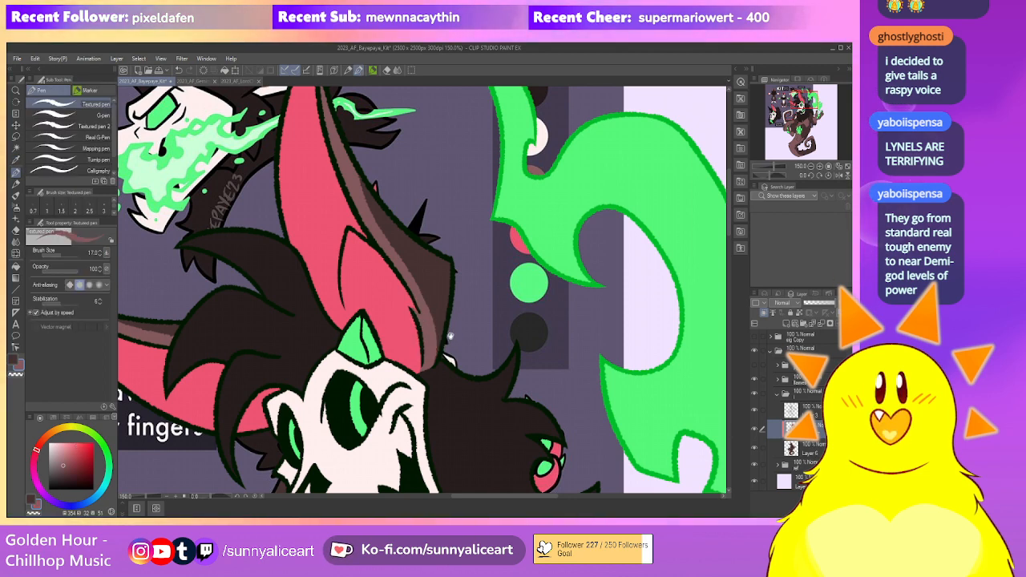
left_click_drag(435, 362, 420, 334)
Add fur-like reddish brown strokes along the marking's edge on the back of the upright ear
left_click_drag(443, 205, 419, 290)
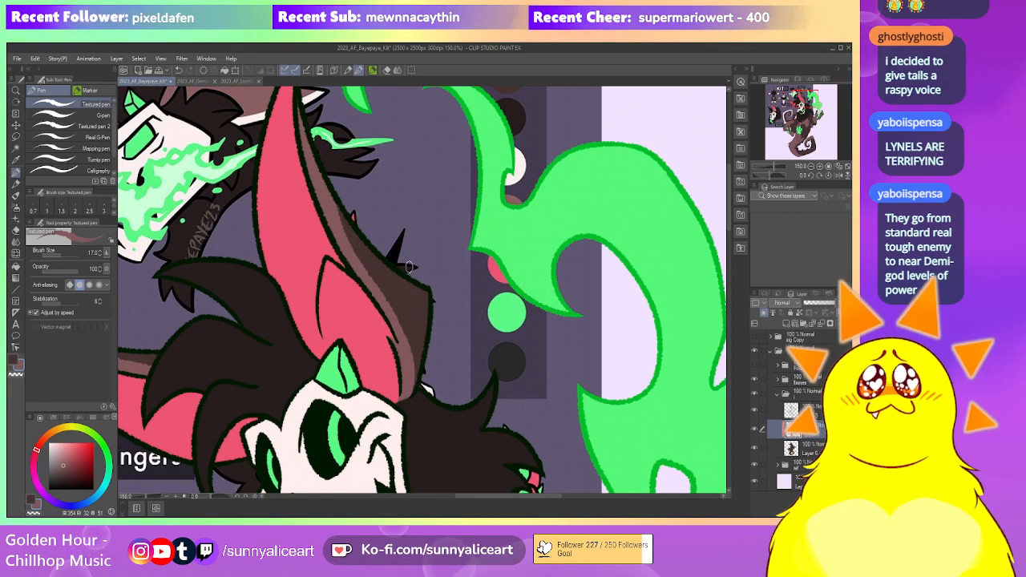
left_click_drag(389, 283, 395, 311)
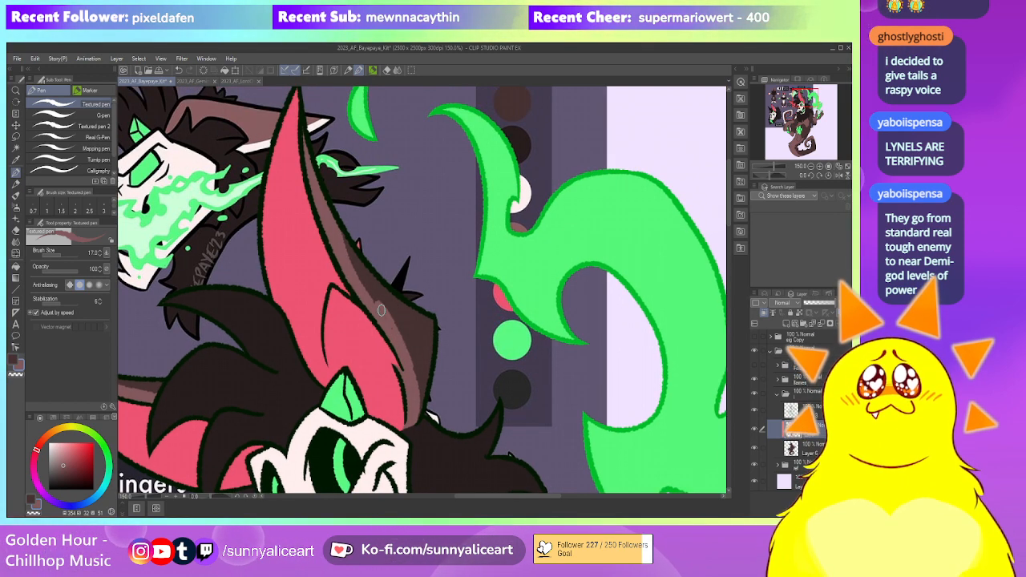
left_click_drag(375, 302, 392, 328)
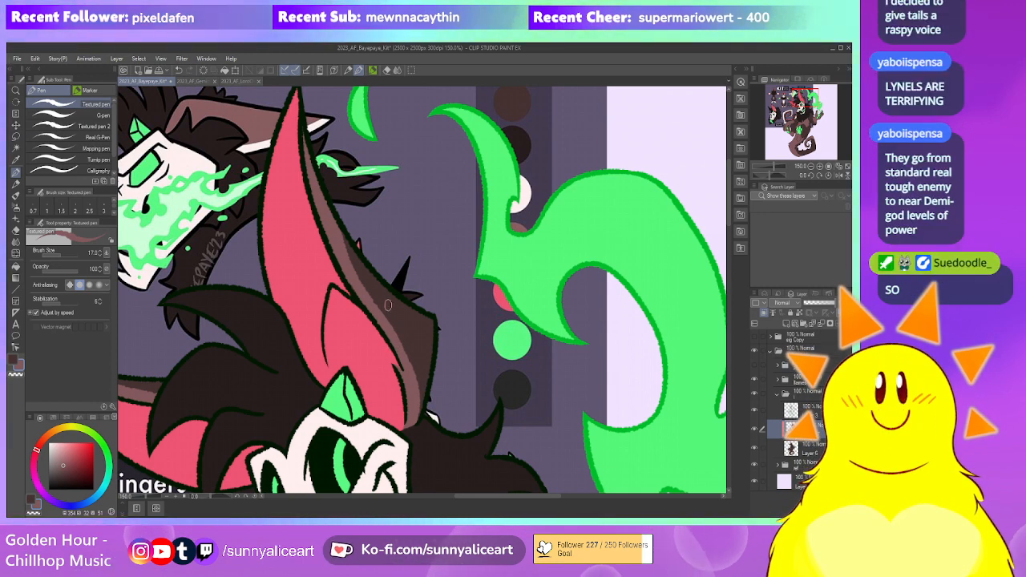
left_click_drag(417, 385, 408, 362)
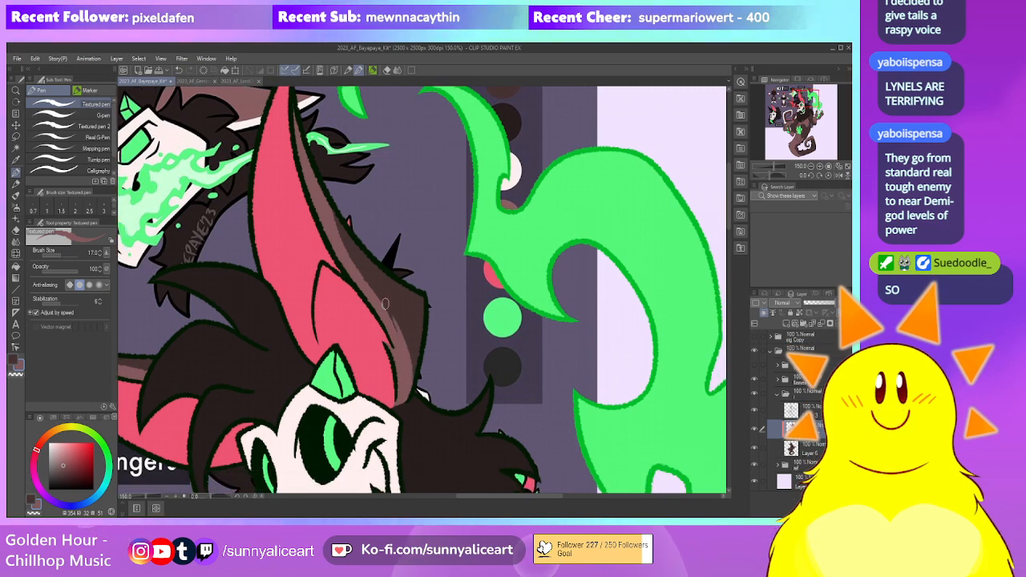
left_click_drag(403, 269, 413, 333)
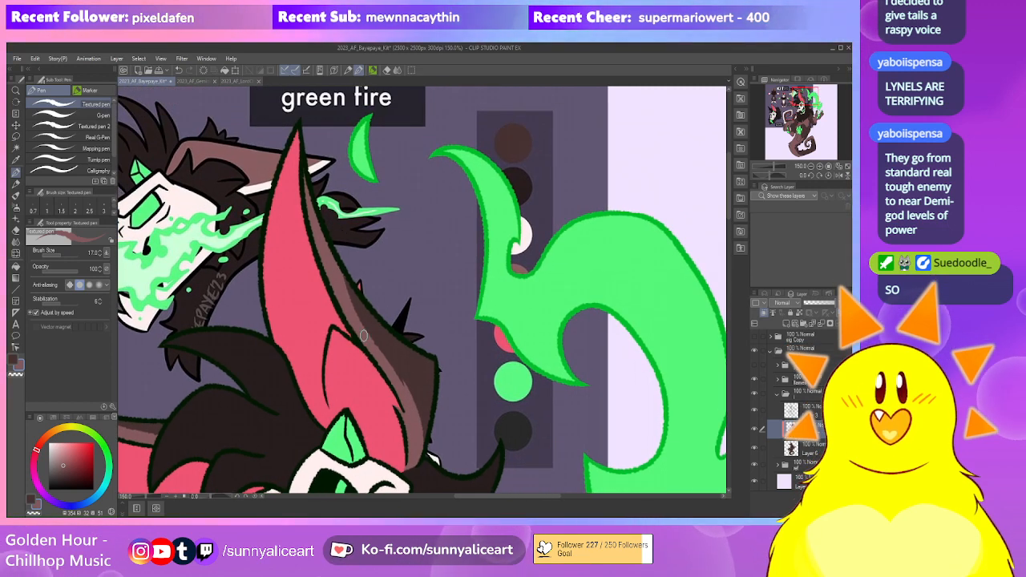
Review the markings on the creature's ears, body and raised arm against the Kit reference sheet
scroll(359, 324, "down", 3)
left_click_drag(382, 260, 384, 266)
left_click_drag(521, 481, 536, 345)
left_click_drag(524, 397, 525, 371)
left_click_drag(546, 316, 547, 435)
left_click_drag(553, 348, 546, 379)
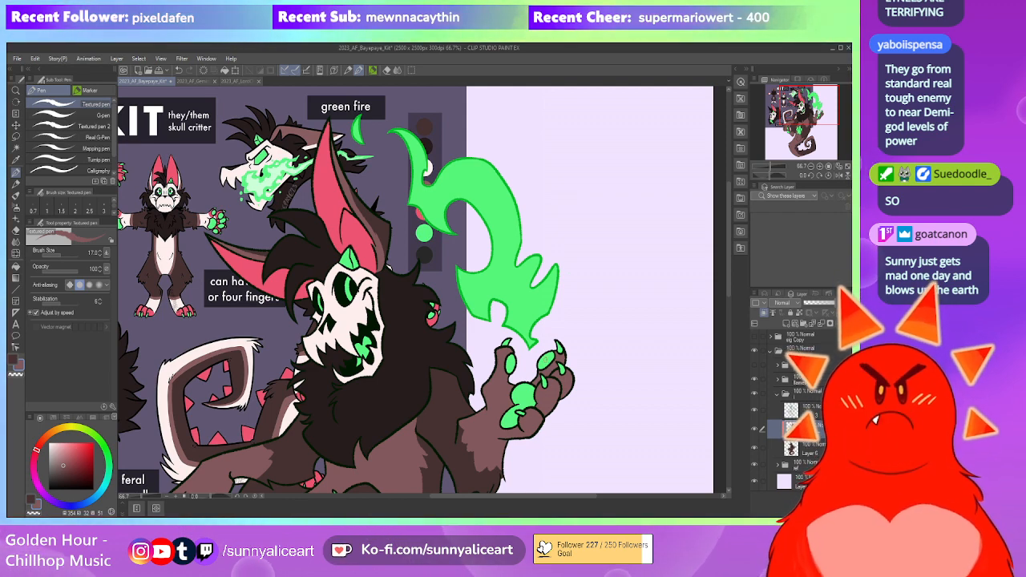
left_click_drag(526, 460, 568, 389)
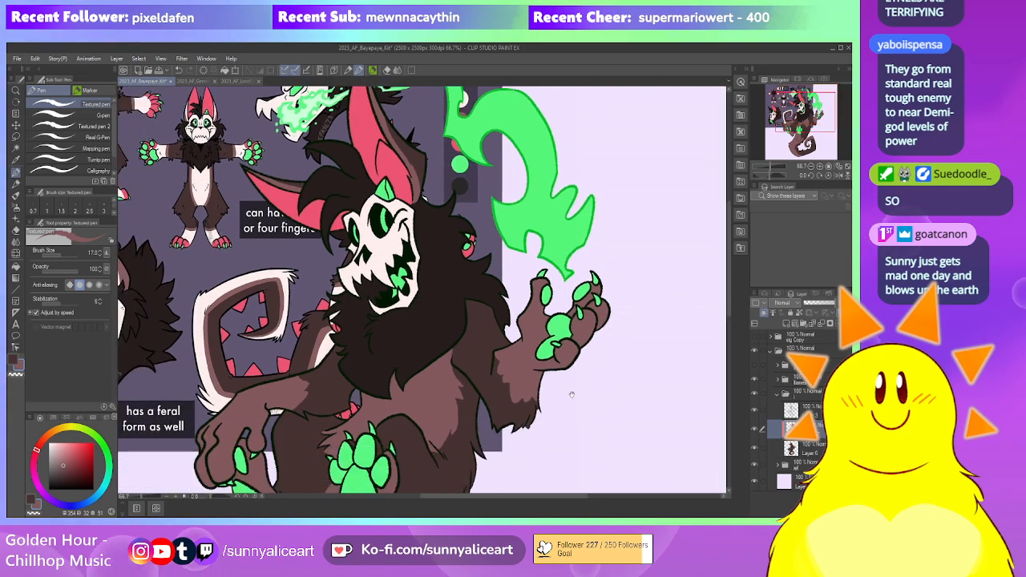
left_click_drag(552, 435, 552, 332)
left_click_drag(500, 216, 525, 337)
scroll(460, 200, "up", 3)
scroll(460, 178, "down", 4)
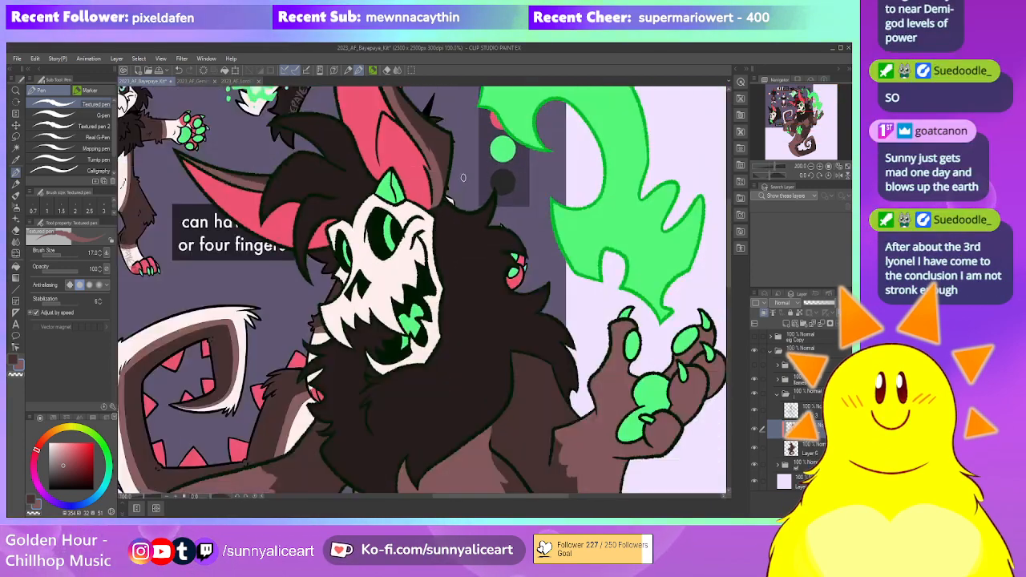
left_click_drag(484, 218, 459, 260)
left_click_drag(572, 402, 549, 365)
Add a new layer above the reddish brown markings, and sample white from the Kit reference's belly for the Textured pen
left_click(787, 324)
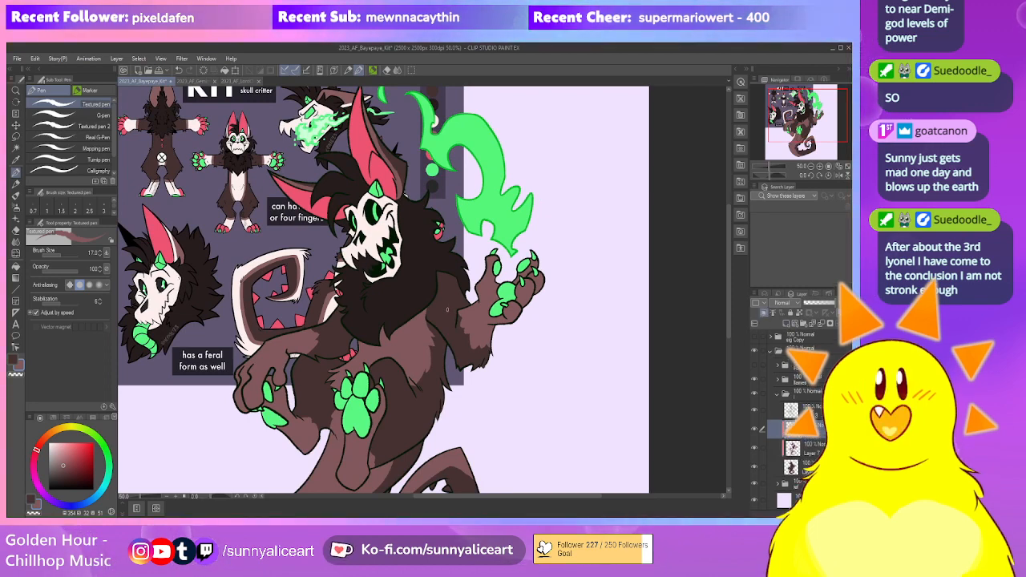
left_click_drag(304, 221, 336, 271)
scroll(337, 270, "up", 1)
scroll(148, 186, "up", 2)
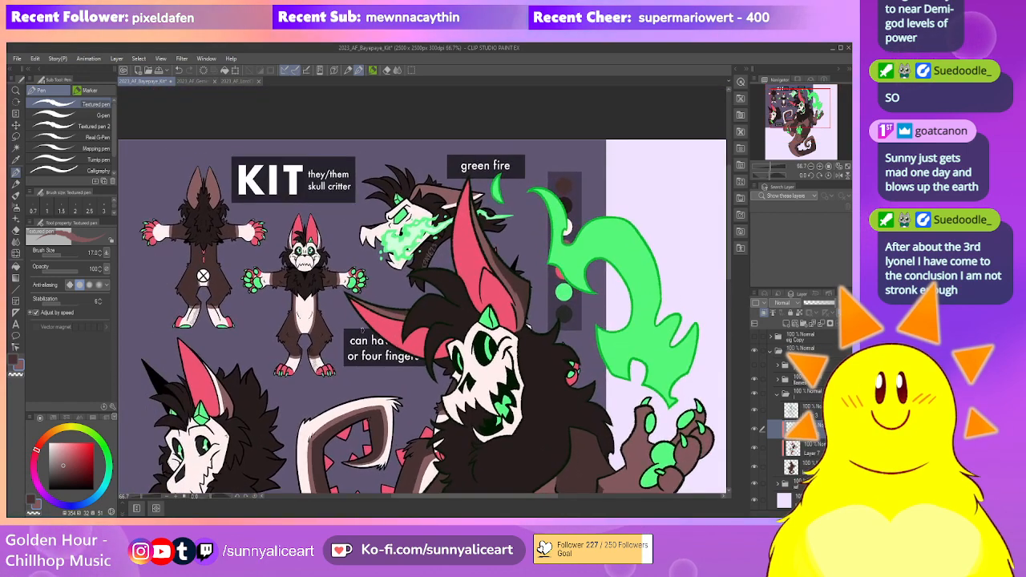
key("alt")
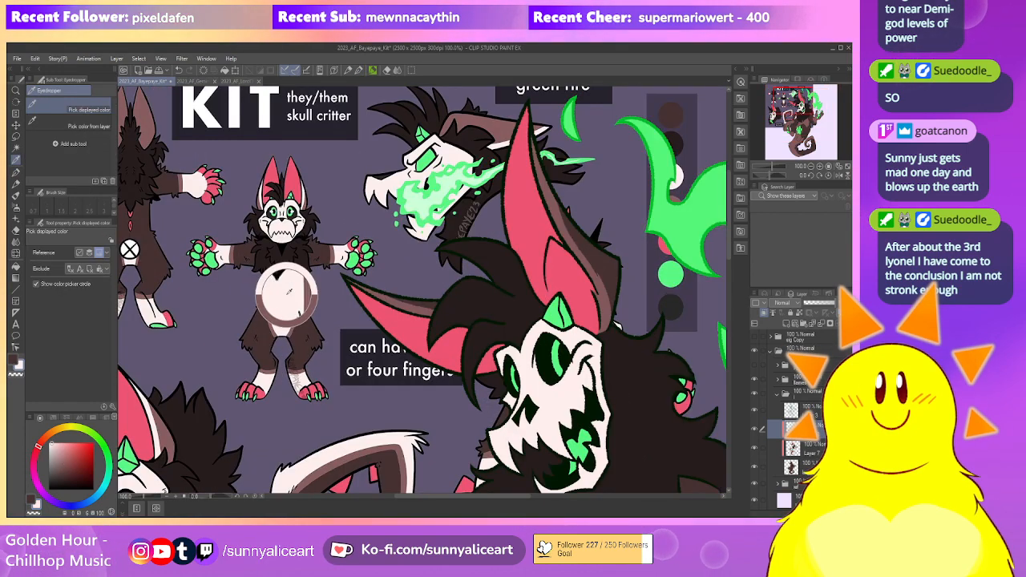
scroll(296, 277, "down", 2)
left_click_drag(526, 358, 506, 344)
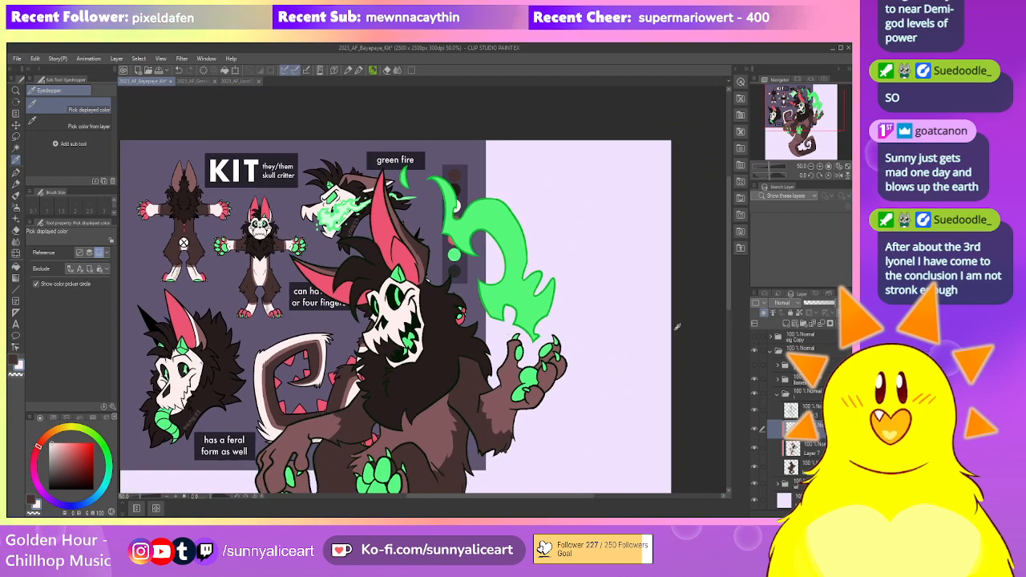
scroll(447, 259, "up", 1)
left_click_drag(448, 259, 516, 301)
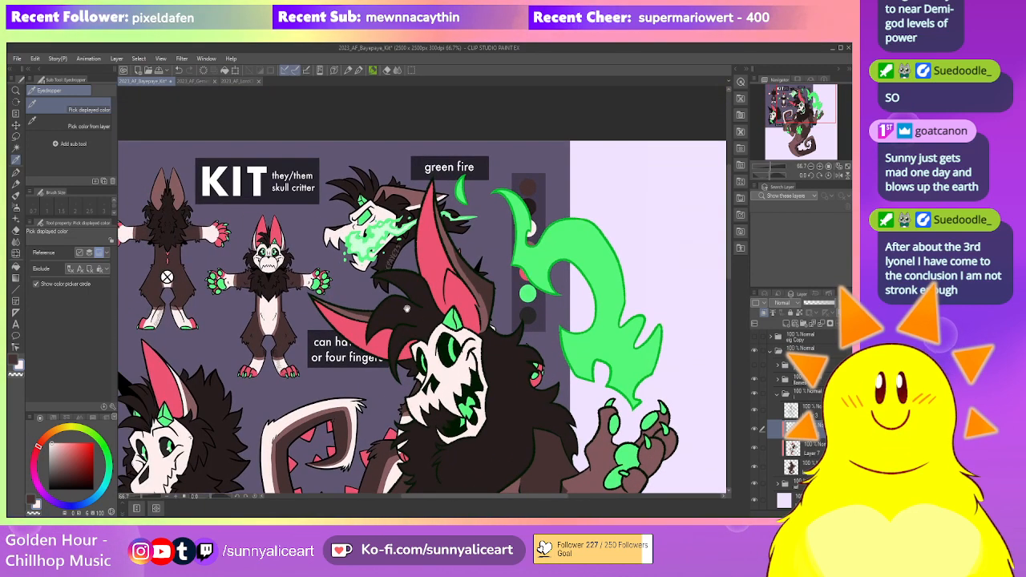
key("p")
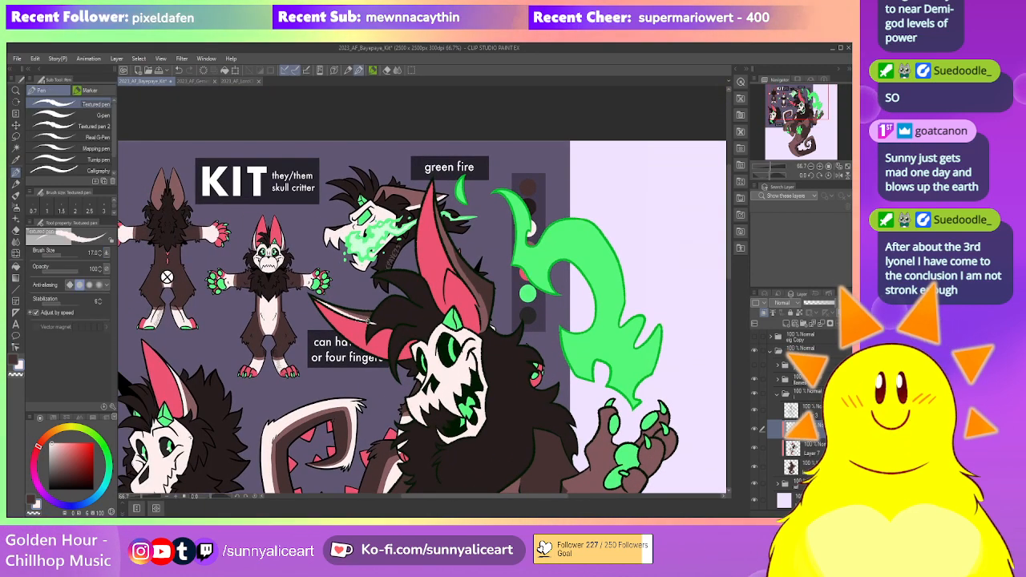
Paint white stripes along the brown backs of both ears beside the pink insides, and ready the Hard eraser
left_click_drag(423, 247, 354, 258)
scroll(354, 258, "up", 1)
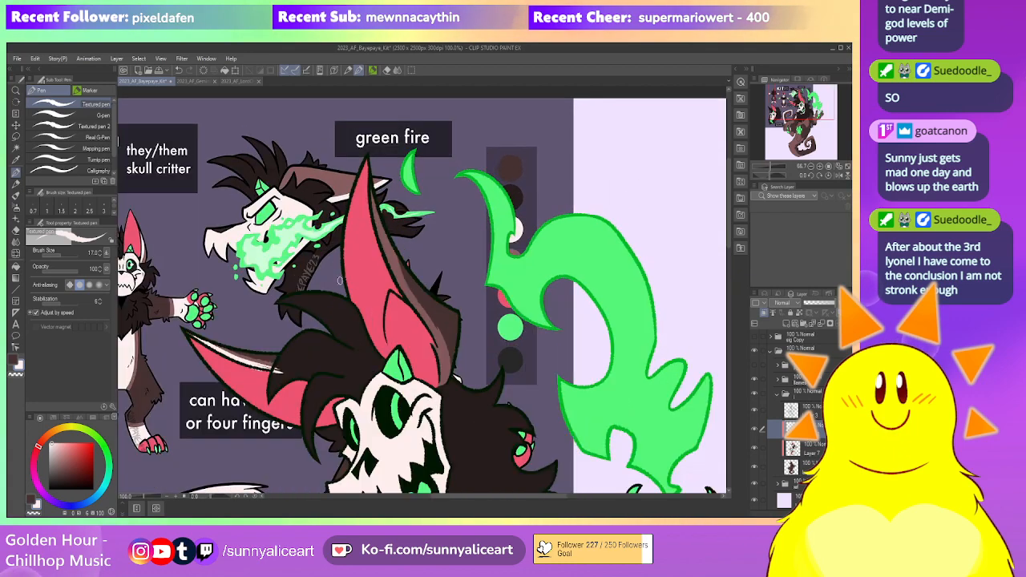
left_click_drag(403, 228, 398, 240)
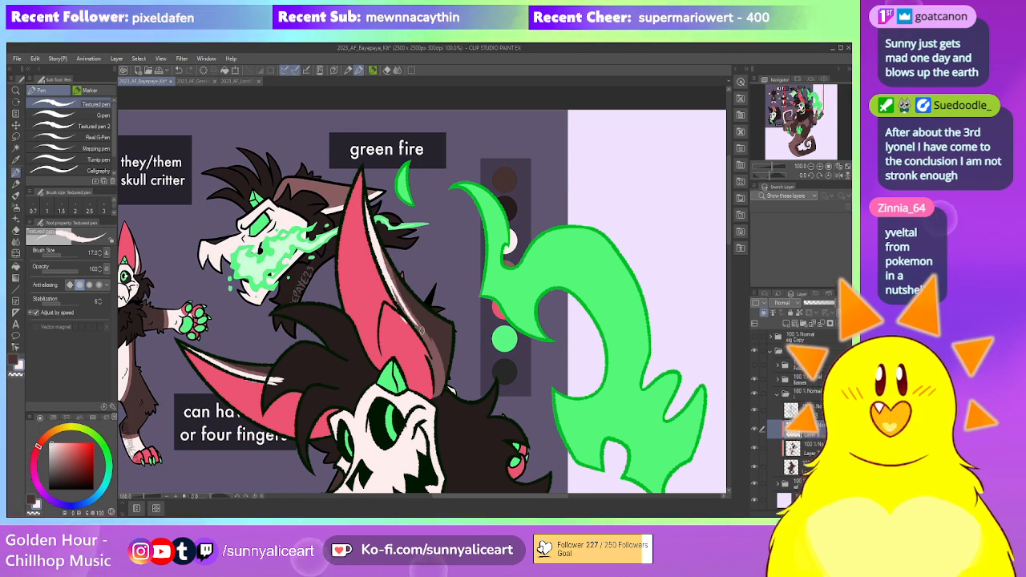
left_click_drag(386, 273, 365, 242)
mouse_move(393, 296)
left_mouse_down()
mouse_move(372, 258)
mouse_move(399, 299)
left_mouse_up()
scroll(398, 308, "up", 2)
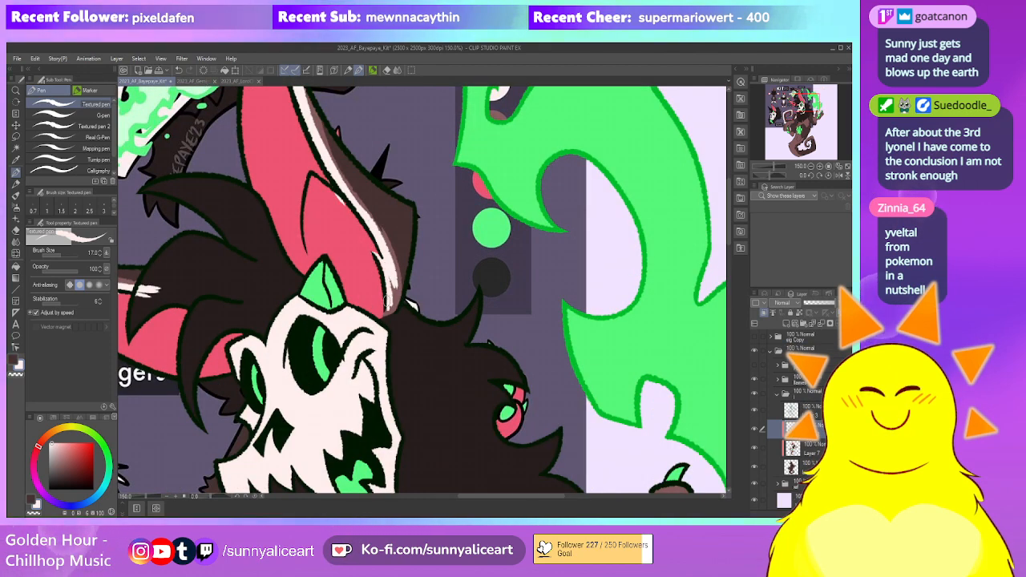
mouse_move(398, 270)
left_mouse_down()
mouse_move(408, 320)
mouse_move(383, 288)
left_mouse_up()
key("e")
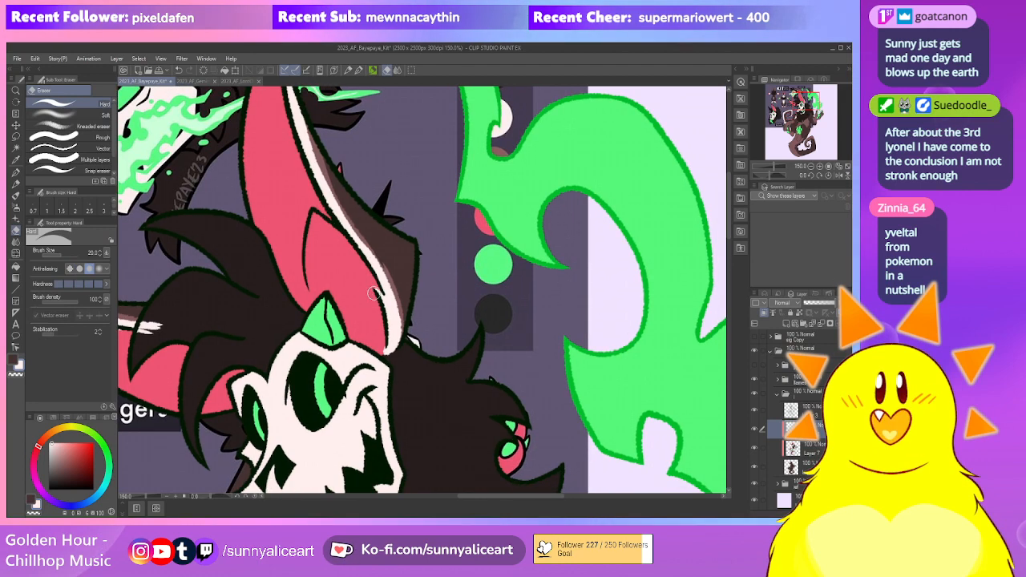
Trim and touch up the white stripe on the back of the upright ear with the Hard eraser and Textured pen
left_click_drag(375, 323, 375, 275)
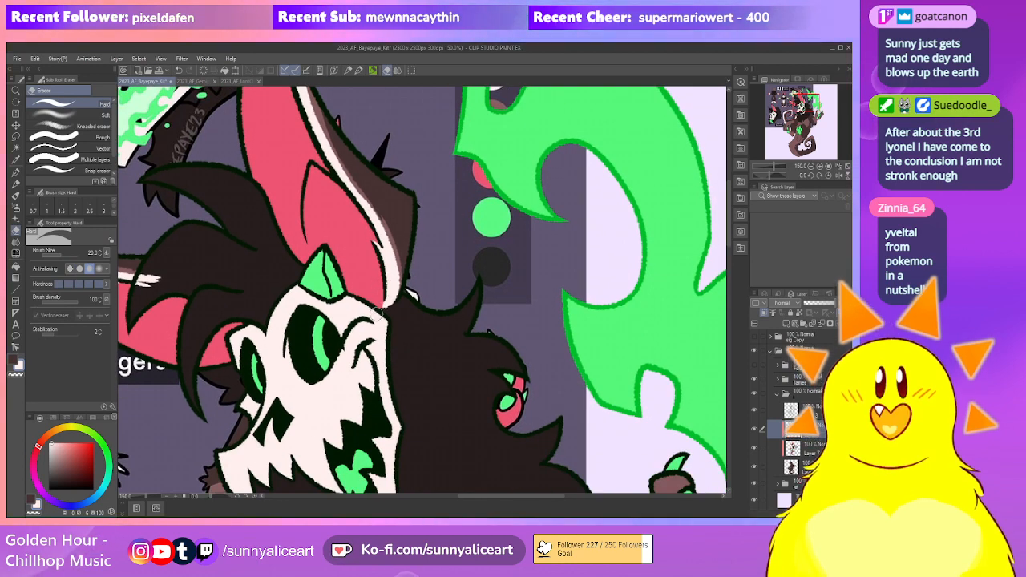
left_click_drag(289, 264, 332, 317)
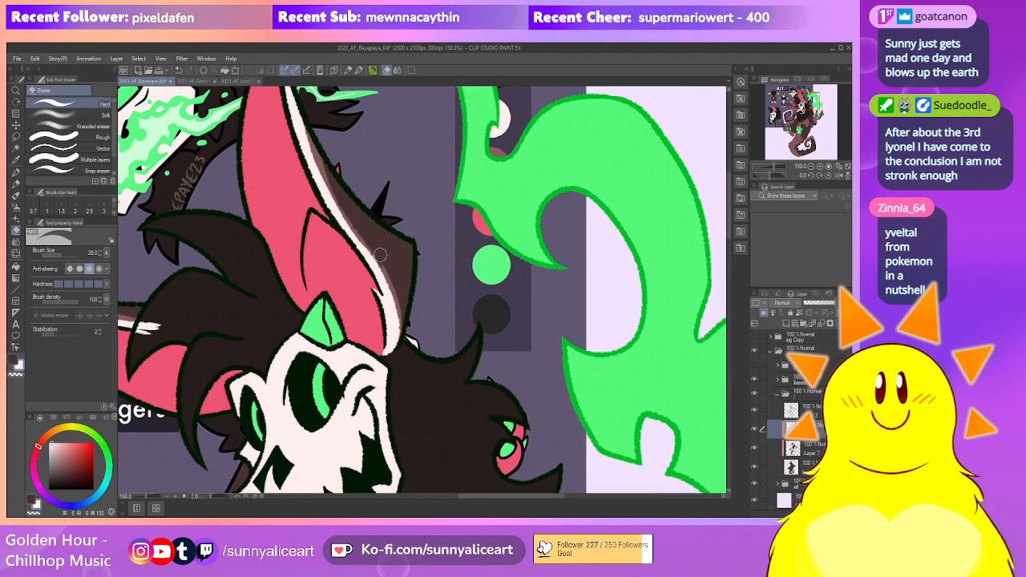
key("p")
left_click_drag(377, 277, 404, 310)
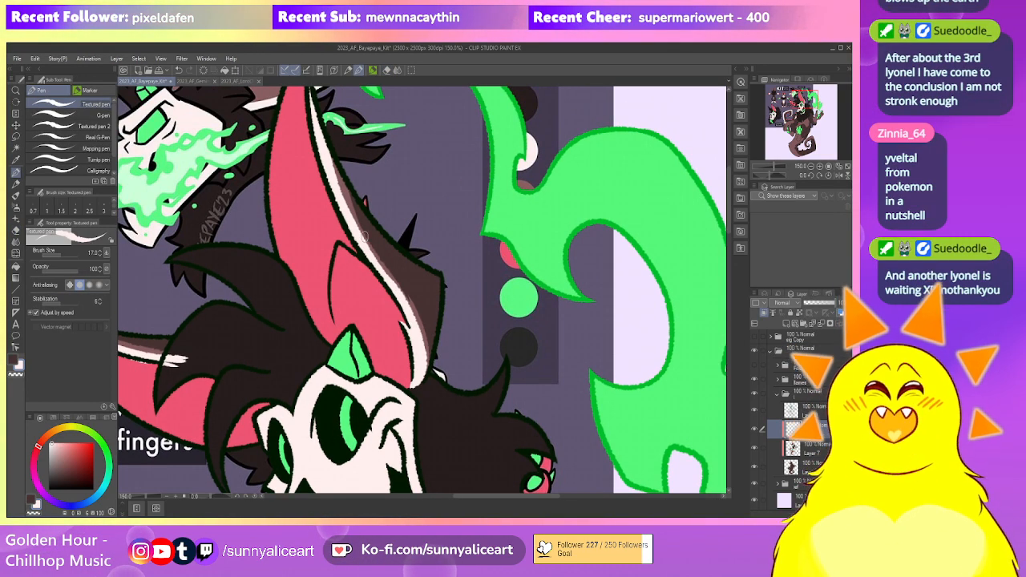
Trim the white stripe toward the tip of the lower ear with the Hard eraser, and ready the Textured pen
left_click_drag(317, 297, 457, 274)
key("e")
left_click_drag(309, 337, 317, 323)
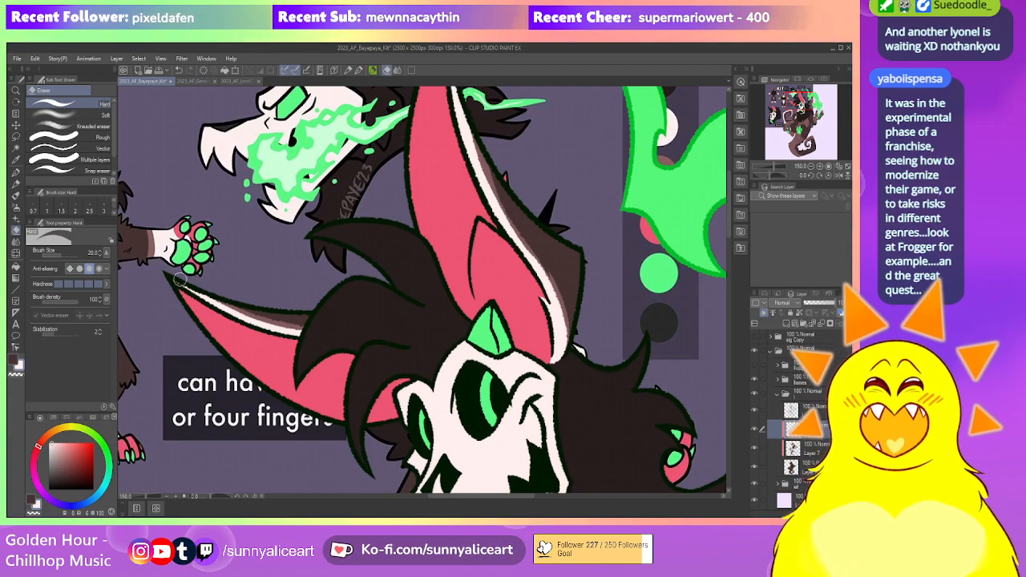
key("p")
mouse_move(541, 187)
left_mouse_down()
mouse_move(481, 168)
mouse_move(436, 168)
mouse_move(432, 245)
mouse_move(421, 243)
mouse_move(417, 219)
left_mouse_up()
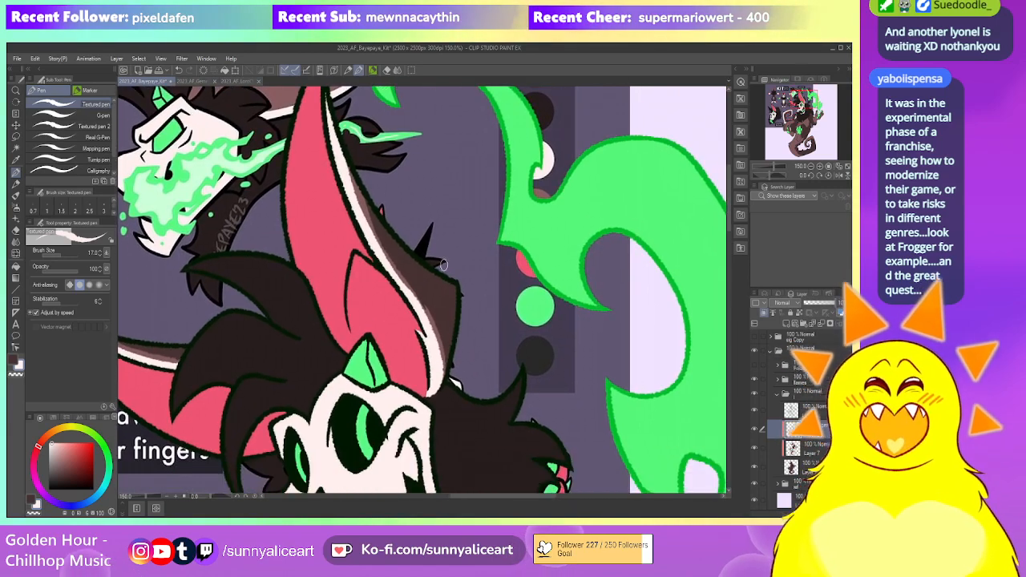
Draw a jagged white edge across the lowered forearm and fill the forearm, hand and fingers beyond it with white
scroll(409, 296, "down", 4)
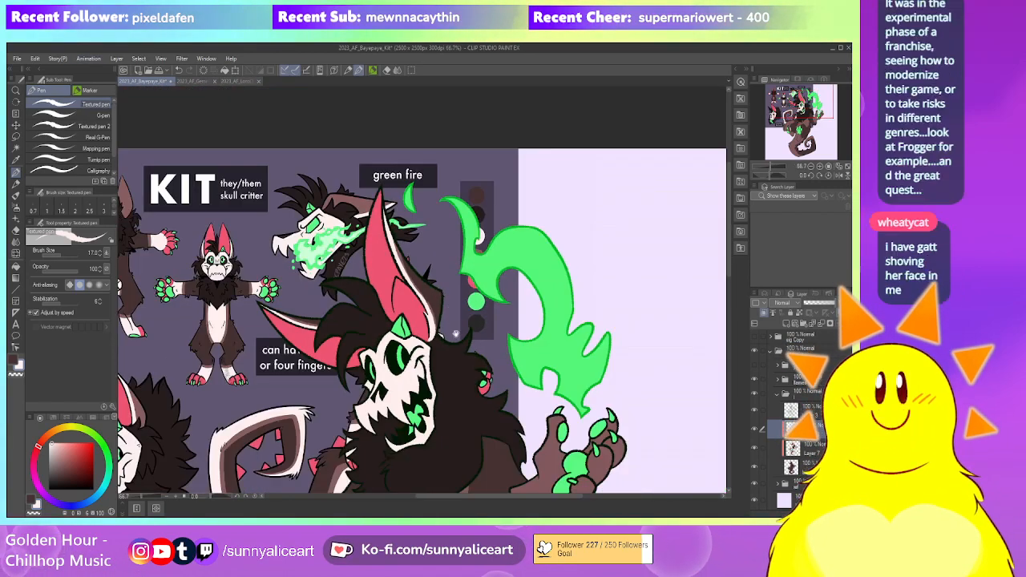
scroll(404, 369, "up", 4)
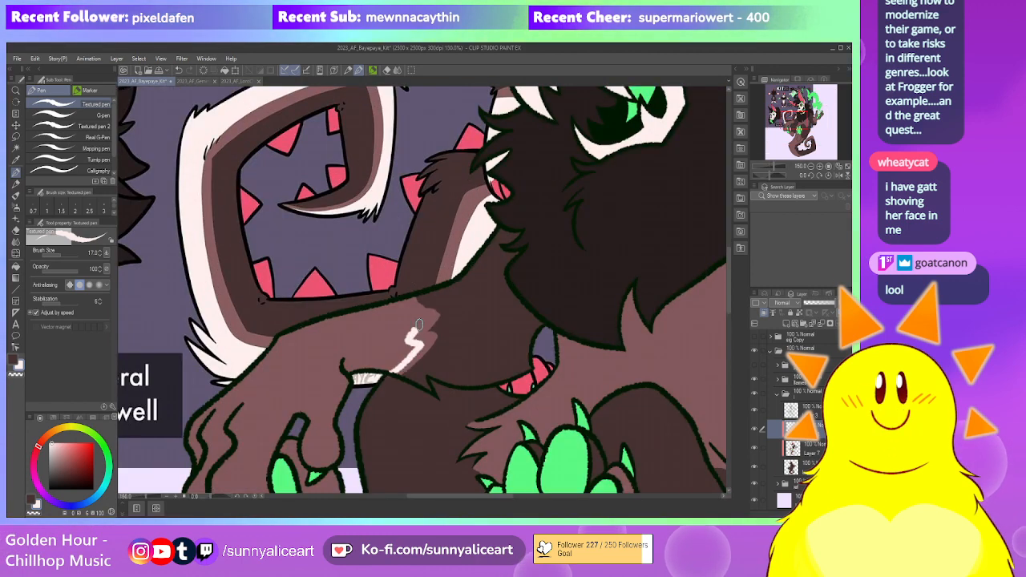
scroll(421, 319, "down", 1)
key("g")
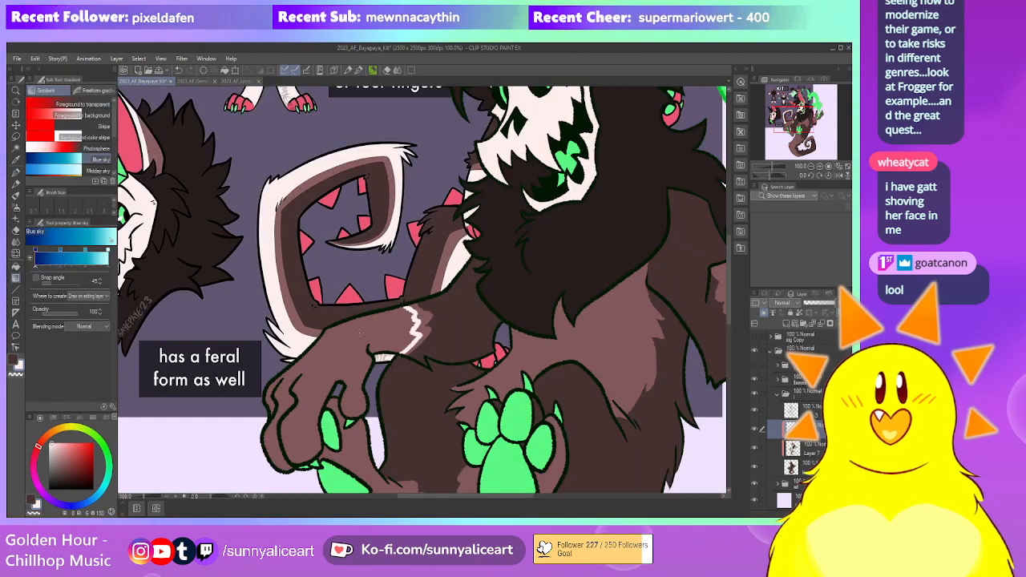
key("g")
left_click(379, 329)
left_click_drag(365, 345, 392, 281)
left_click(317, 339)
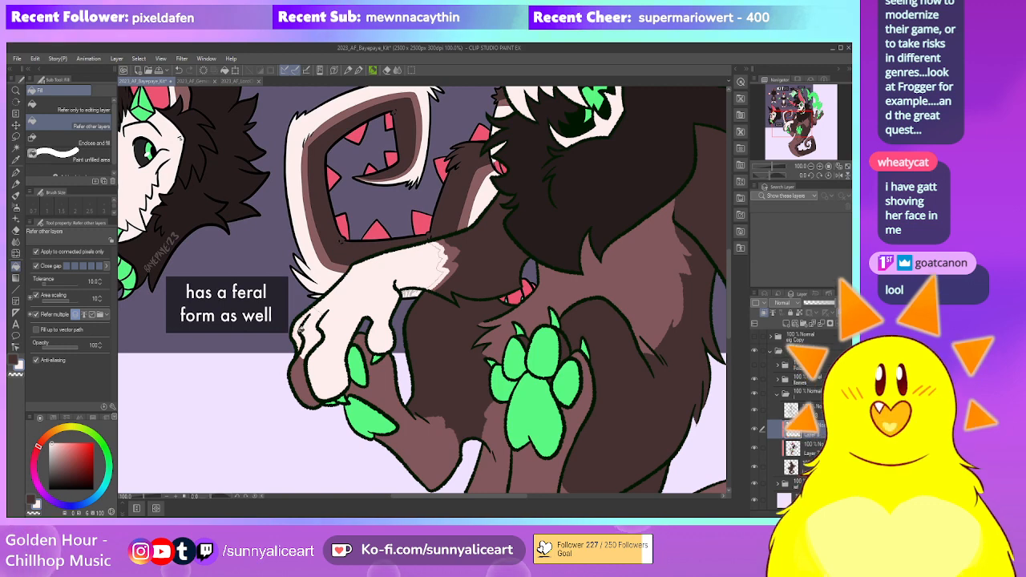
Paint over the unfilled seam between the lowered forearm's jagged edge and its white fill with the Textured pen
key("p")
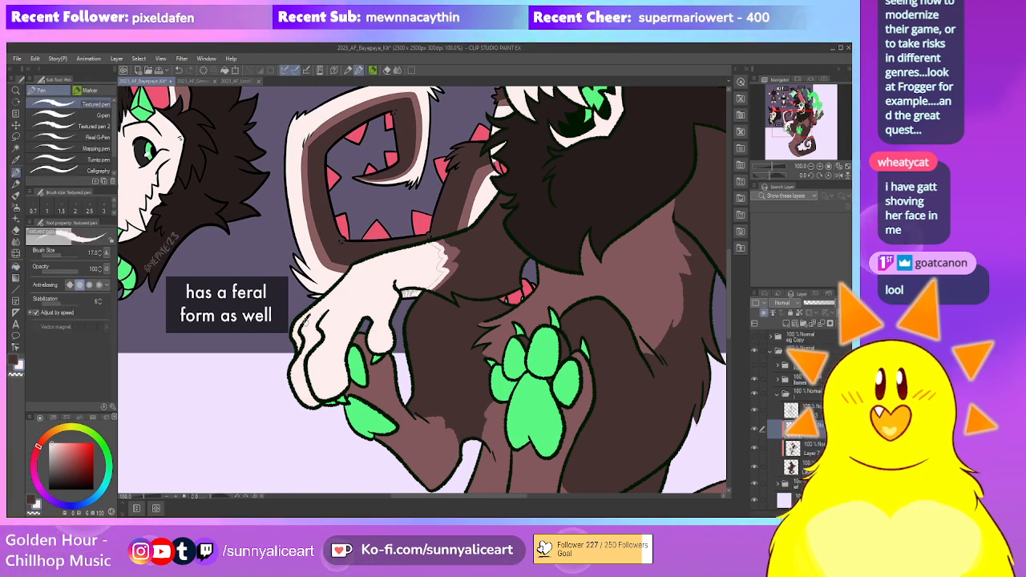
key("ctrl+plus")
left_click_drag(442, 217, 361, 332)
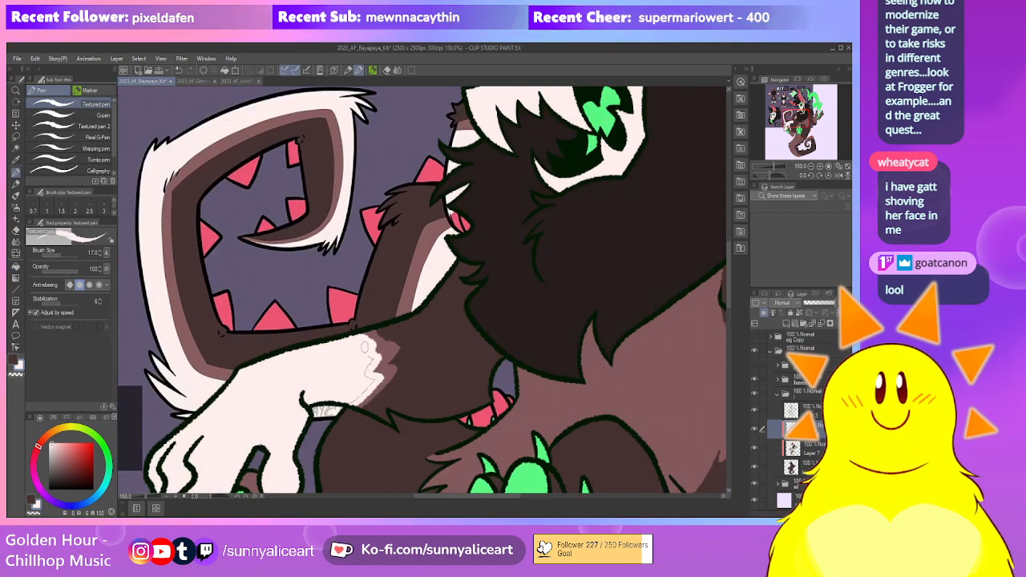
key("ctrl+minus")
key("ctrl+minus")
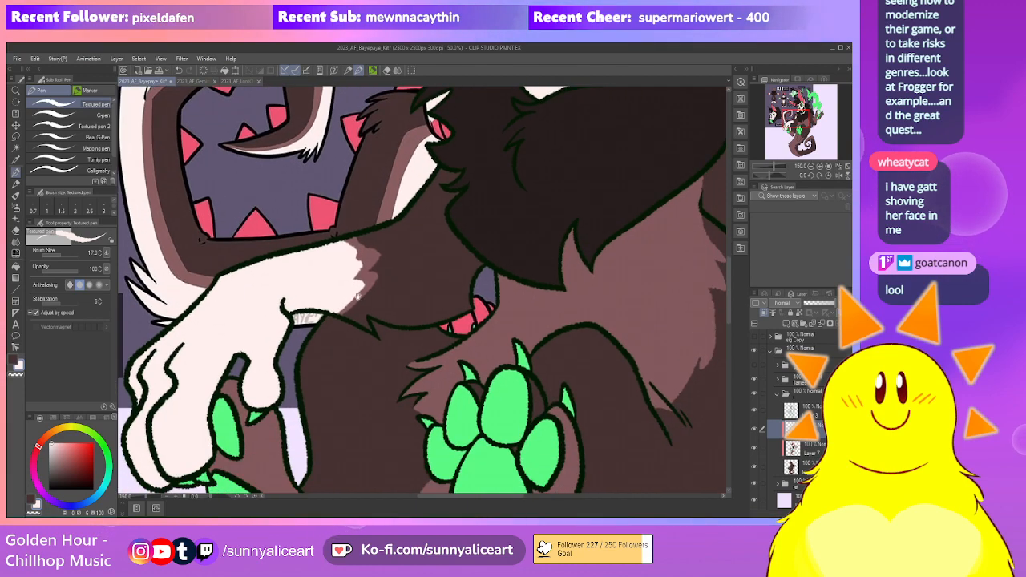
left_click_drag(462, 279, 436, 329)
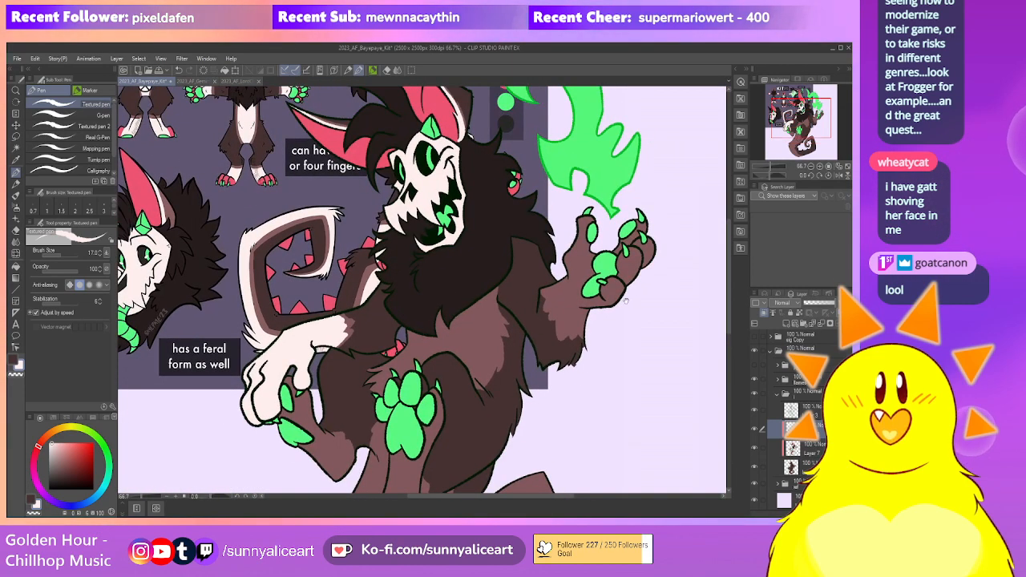
Draw a jagged white fur edge across the raised forearm, inside the reddish brown marking
left_click_drag(613, 304, 448, 342)
key("ctrl+plus")
key("ctrl+plus")
mouse_move(336, 316)
left_mouse_down()
mouse_move(347, 347)
mouse_move(377, 368)
mouse_move(380, 397)
mouse_move(401, 391)
mouse_move(425, 403)
left_mouse_up()
left_click_drag(394, 314, 368, 335)
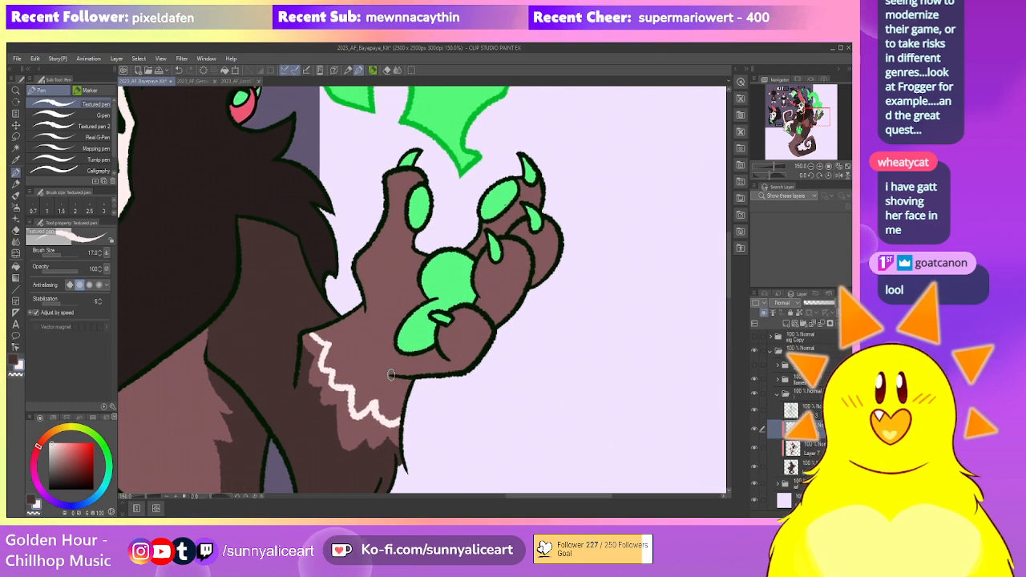
Fill the raised arm's wrist, palm and every finger with white, referring to other layers
key("g")
key("g")
left_click(367, 332)
left_click(461, 344)
left_click(499, 288)
left_click(539, 255)
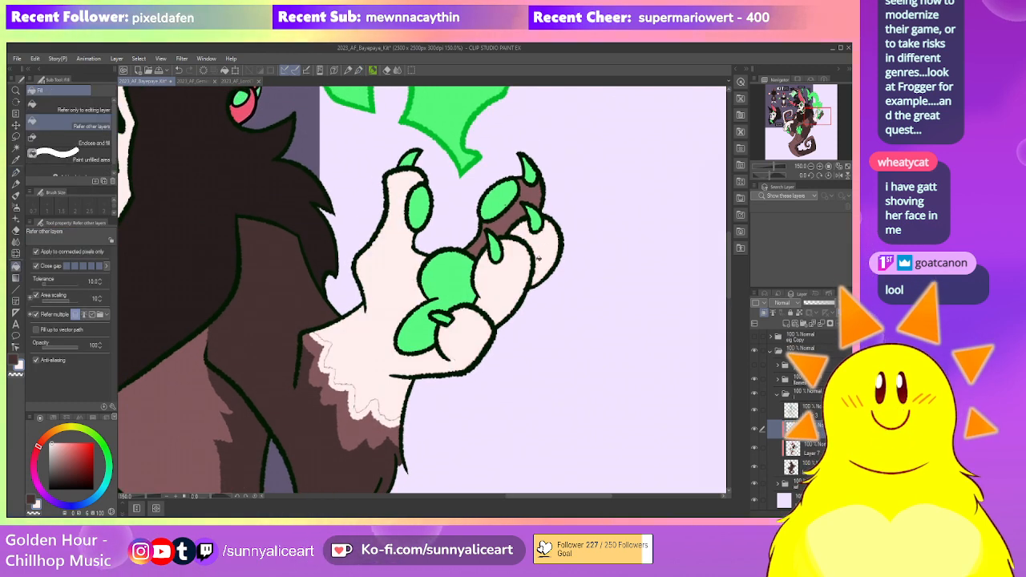
left_click(536, 189)
left_click(481, 243)
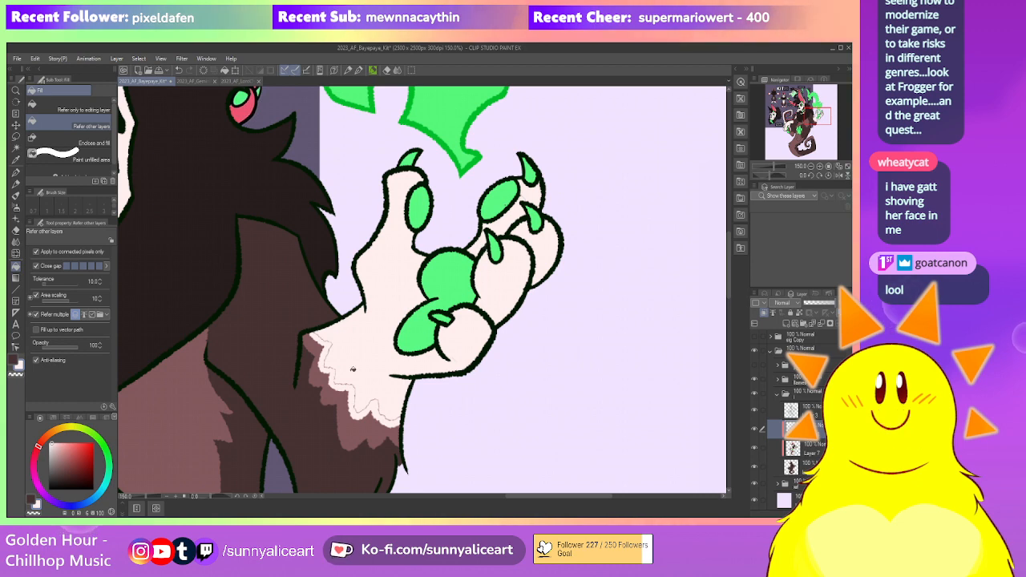
Cover the thin seam along the raised forearm's jagged white edge with the Textured pen
key("p")
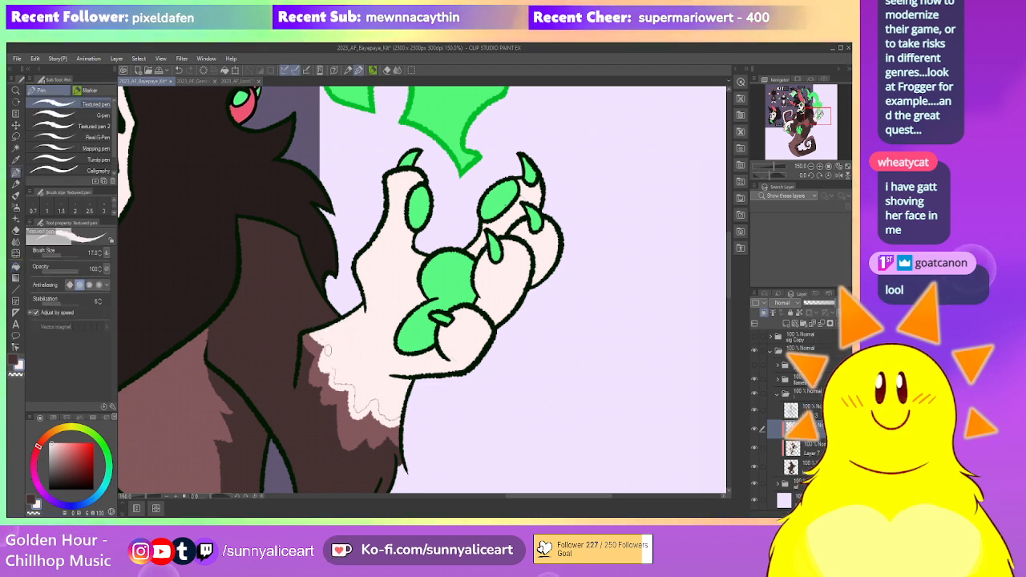
mouse_move(349, 385)
left_mouse_down()
mouse_move(358, 409)
mouse_move(377, 397)
mouse_move(395, 413)
left_mouse_up()
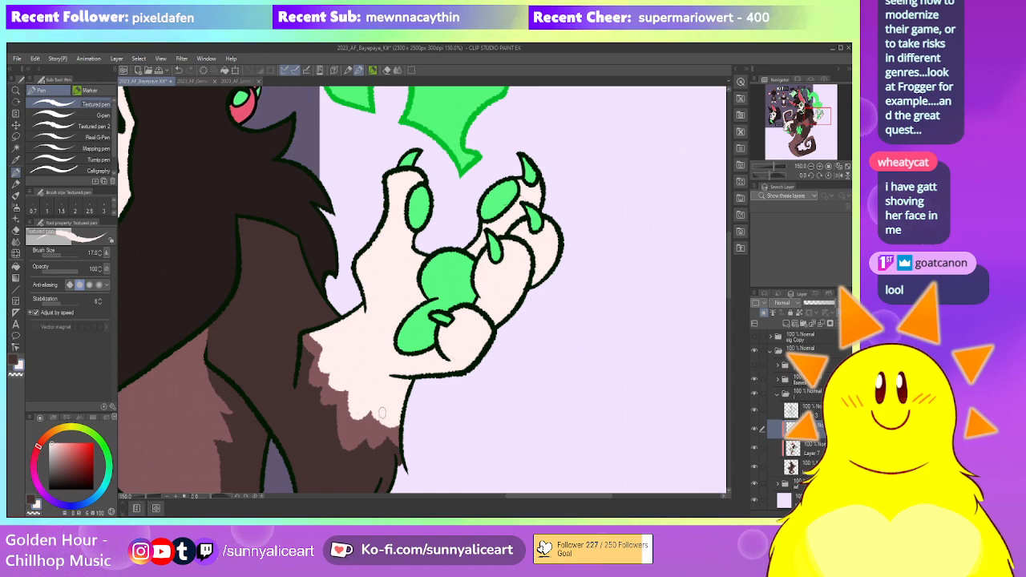
mouse_move(472, 318)
left_mouse_down()
mouse_move(415, 352)
mouse_move(401, 404)
left_mouse_up()
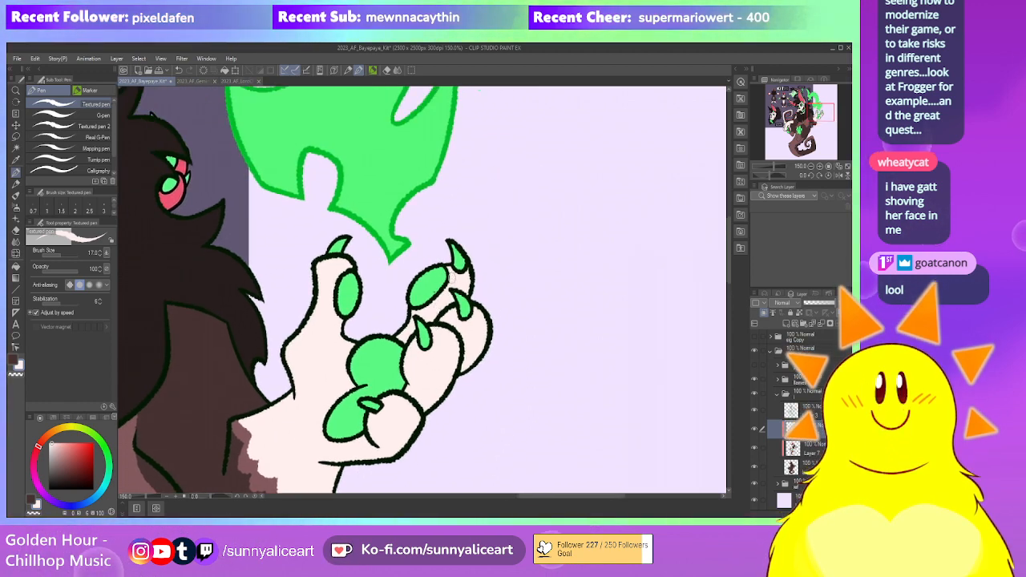
left_click(435, 284, "alt")
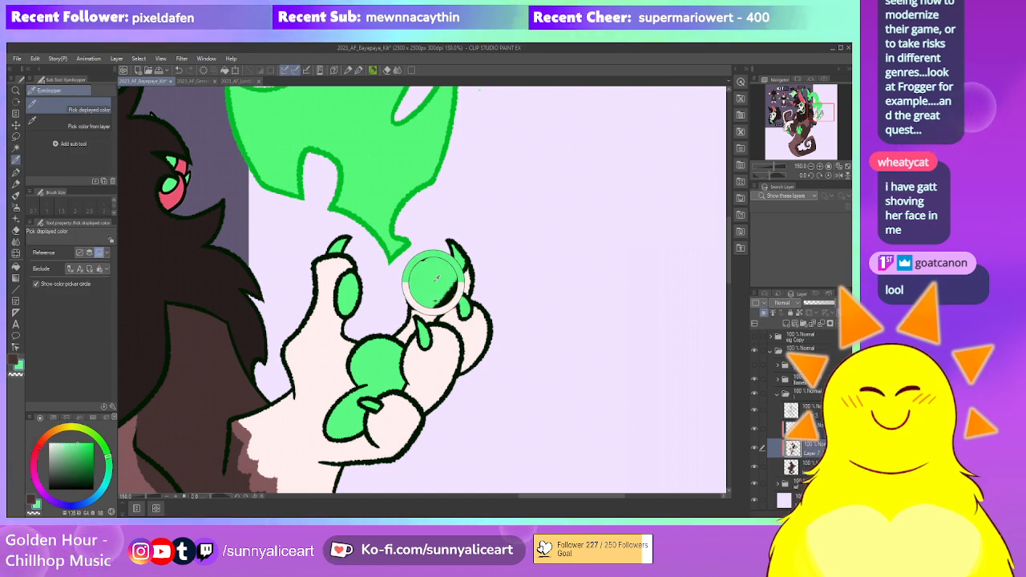
scroll(520, 300, "down", 3)
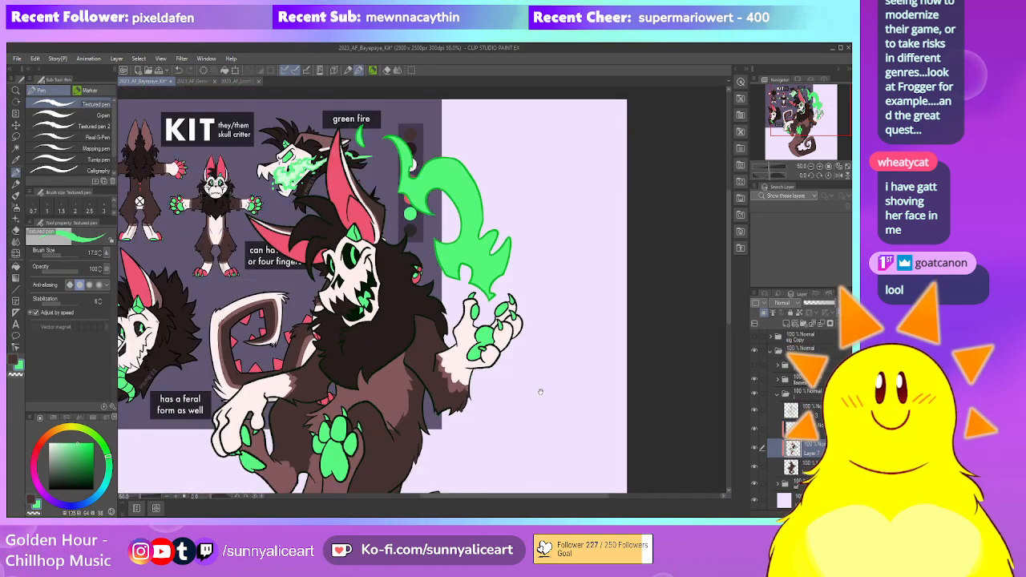
left_click_drag(540, 387, 571, 330)
left_click_drag(508, 432, 522, 372)
scroll(383, 348, "up", 1)
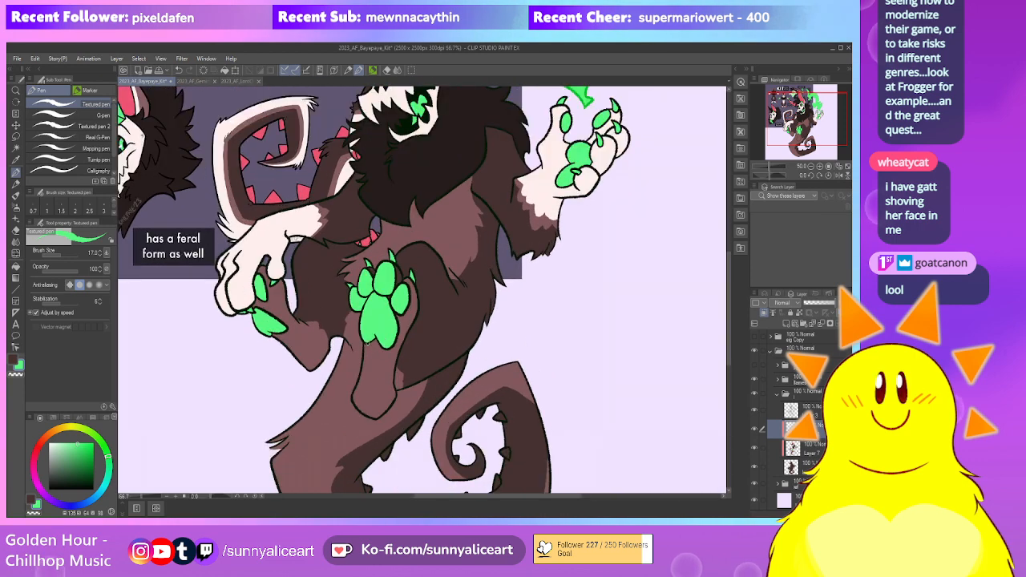
left_click(274, 234, "alt")
key("g")
left_click(332, 365)
key("ctrl+z")
Draw a jagged white edge at the heel of the foot behind the lowered hand, fill the foot white and cover the seam
scroll(321, 361, "up", 2)
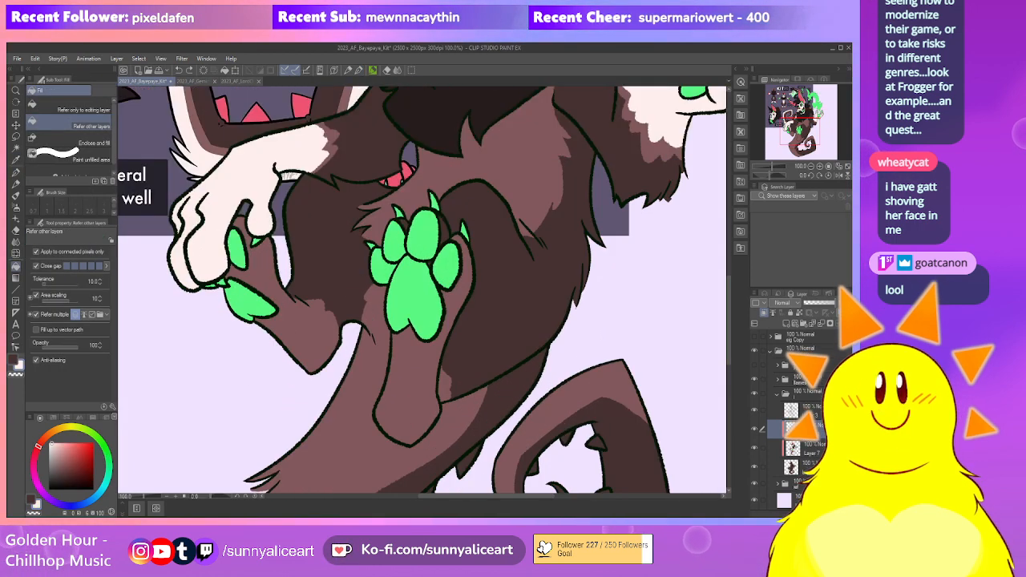
key("p")
left_click_drag(293, 299, 325, 329)
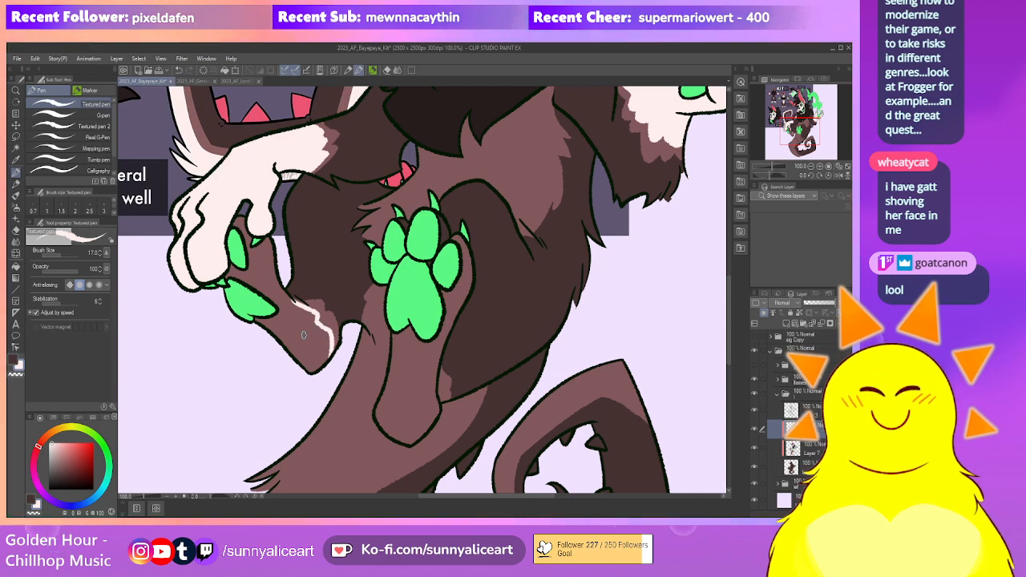
key("g")
left_click(307, 329)
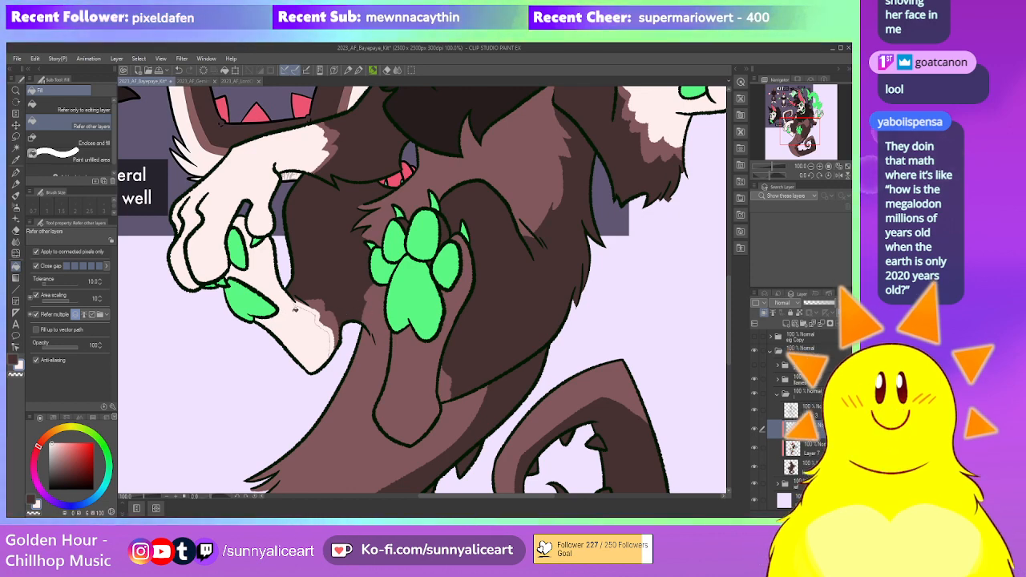
key("p")
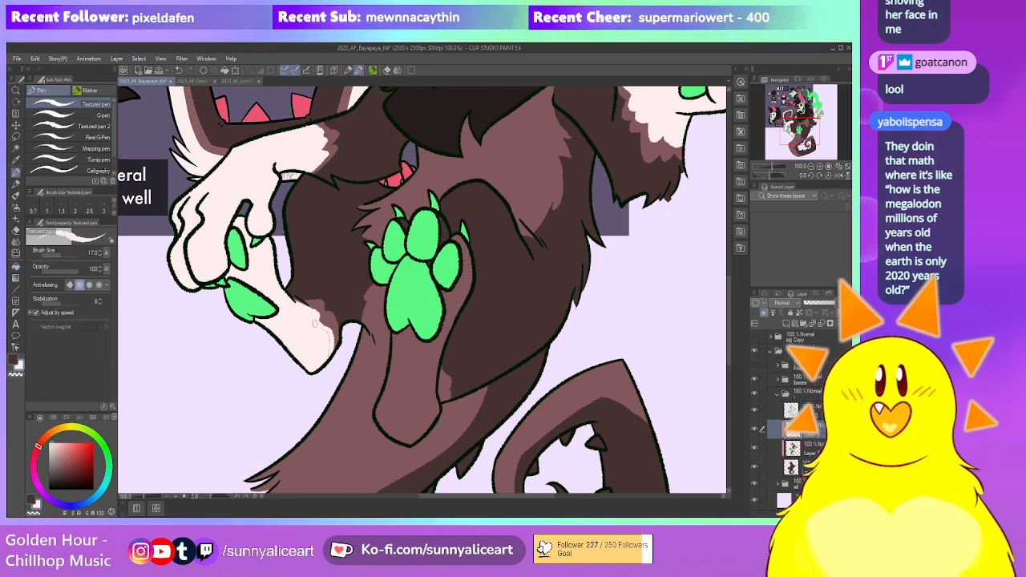
Fill the sole and toes of the foot with the large green paw pads with white
left_click_drag(460, 374, 407, 333)
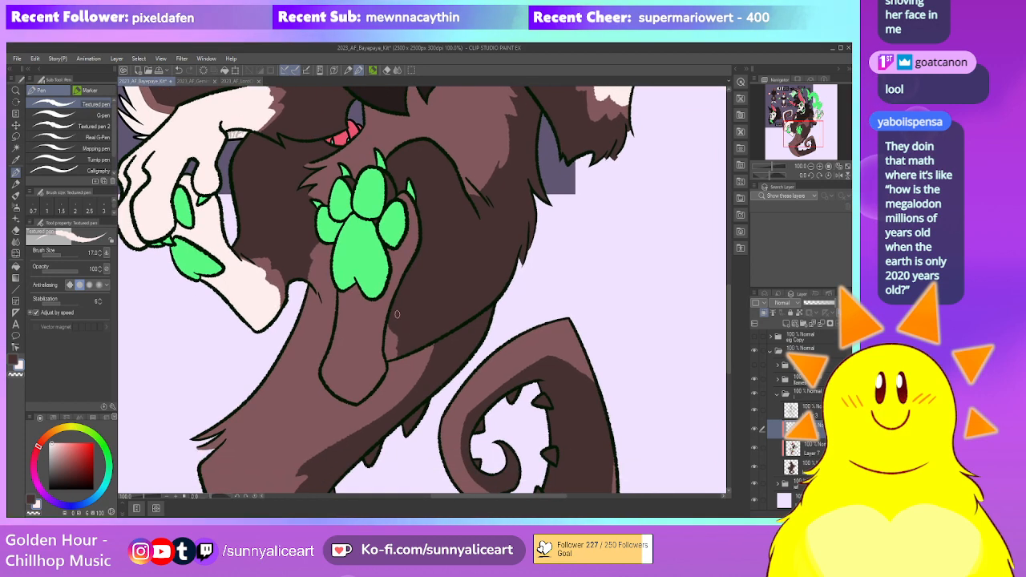
key("g")
key("g")
left_click(362, 344)
left_click(406, 247)
scroll(387, 182, "up", 2)
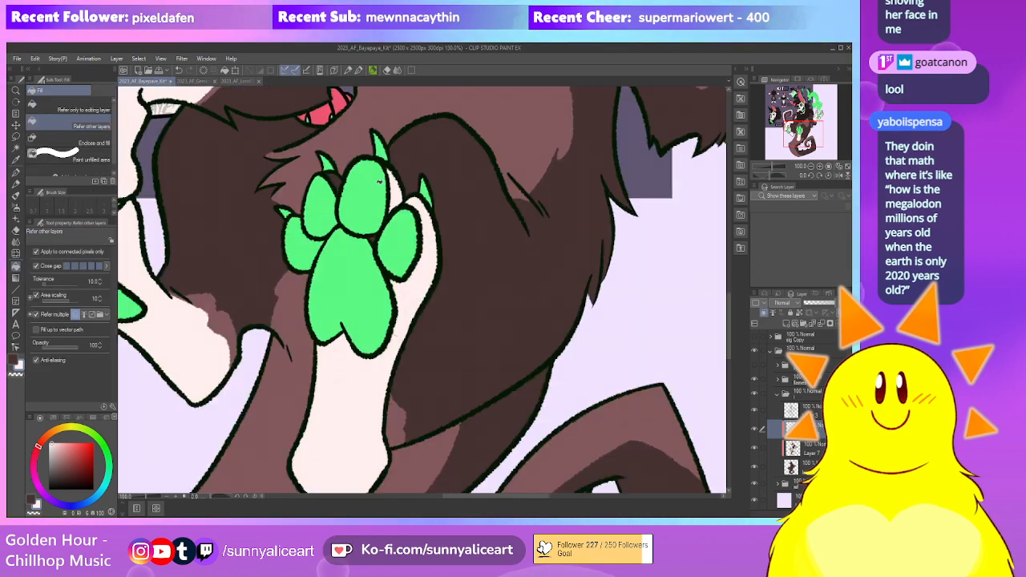
Touch up the remaining gaps around that foot's green paw pads in white with the Textured pen
key("p")
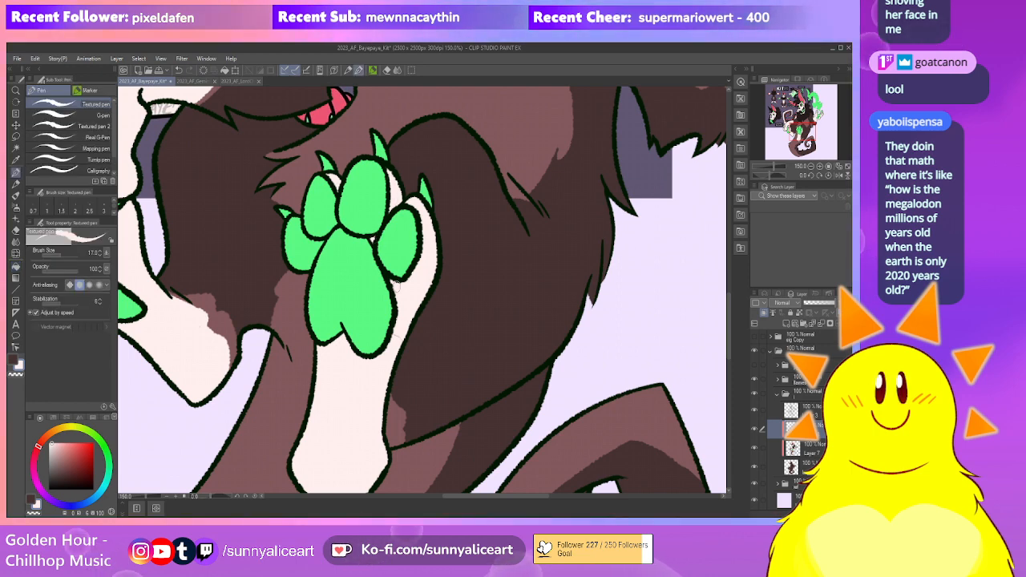
left_click_drag(402, 320, 391, 220)
mouse_move(380, 308)
left_mouse_down()
mouse_move(381, 340)
mouse_move(376, 314)
left_mouse_up()
Draw a jagged white fur edge down the side of the belly inside the reddish brown marking, and fill the belly white
scroll(377, 313, "down", 4)
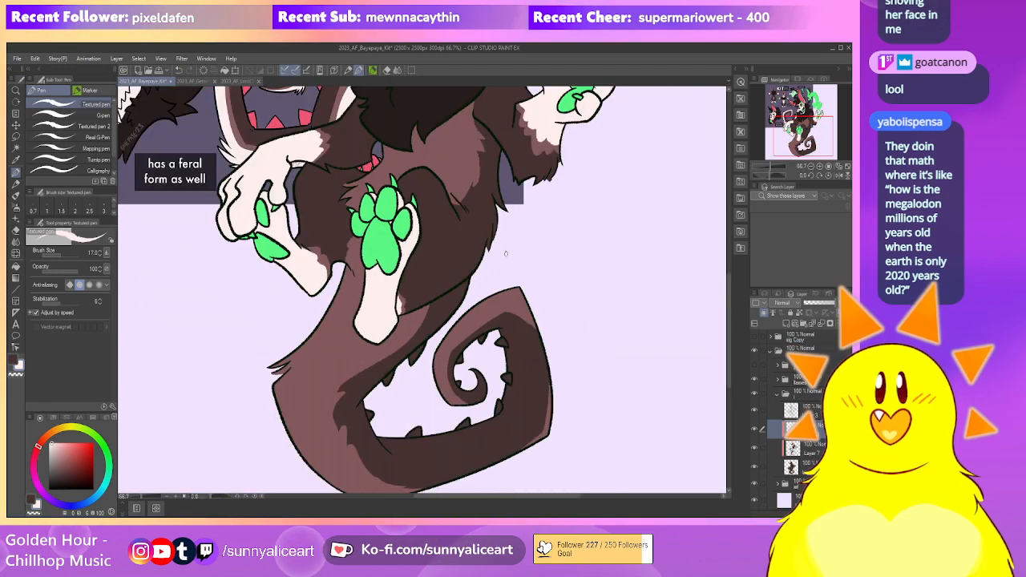
left_click_drag(472, 178, 445, 319)
scroll(445, 319, "up", 3)
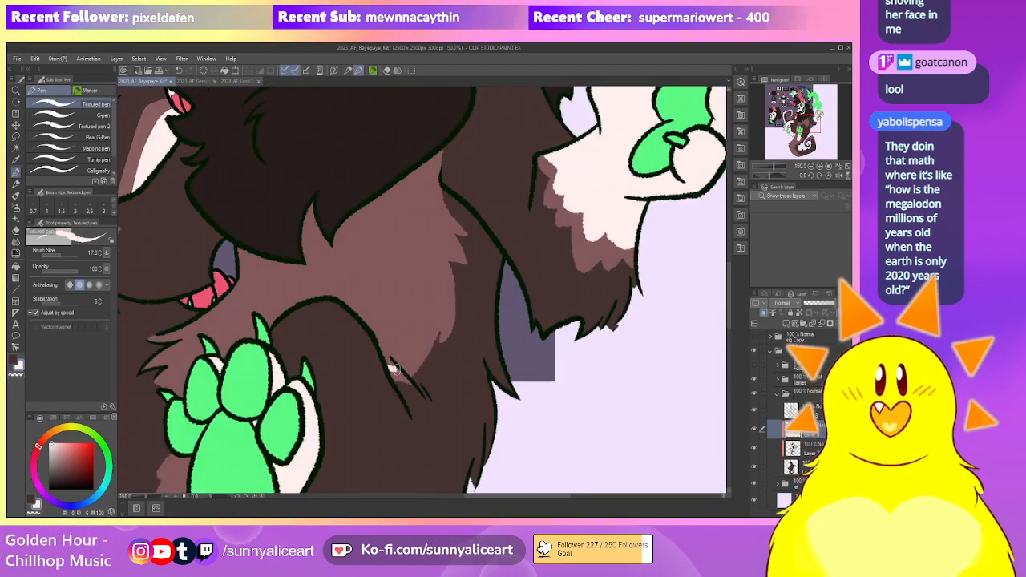
mouse_move(396, 363)
left_mouse_down()
mouse_move(434, 269)
mouse_move(442, 295)
left_mouse_up()
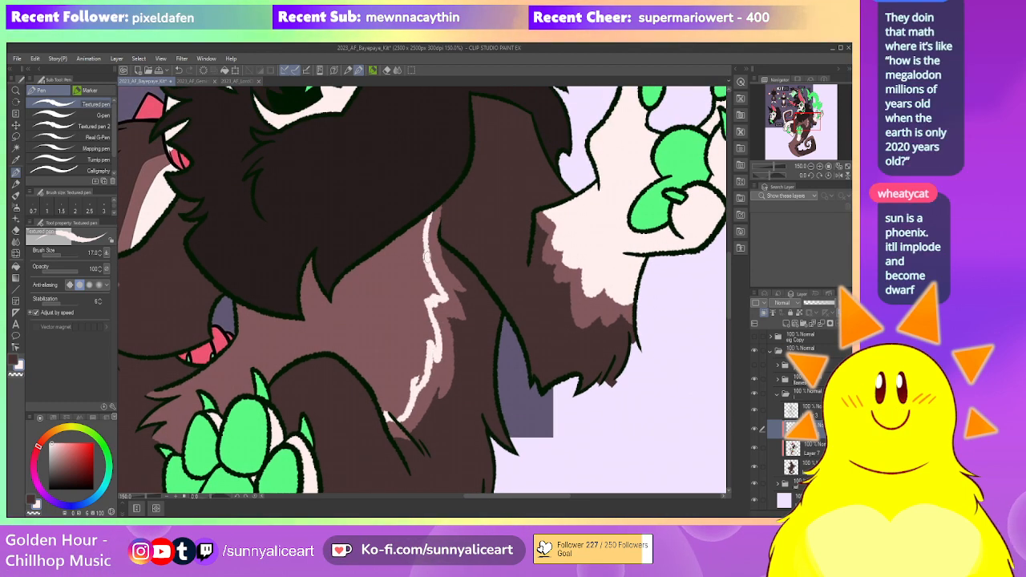
left_click_drag(338, 303, 451, 255)
scroll(402, 247, "down", 2)
key("g")
left_click(391, 267)
Clean up the white fur tips above the raised foot and cover the thin seam along the belly's white fur edge with the Textured pen
scroll(353, 317, "up", 2)
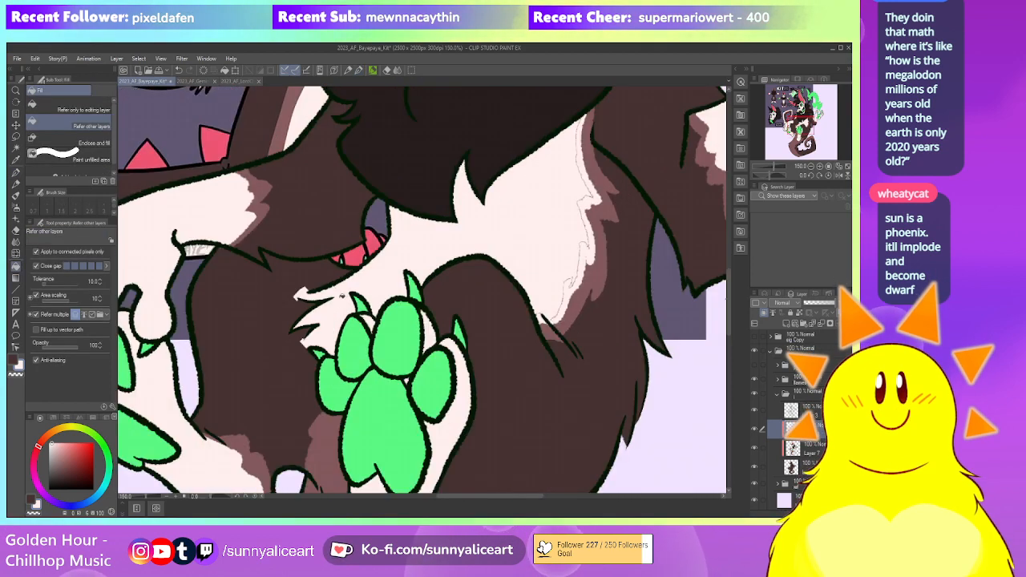
key("e")
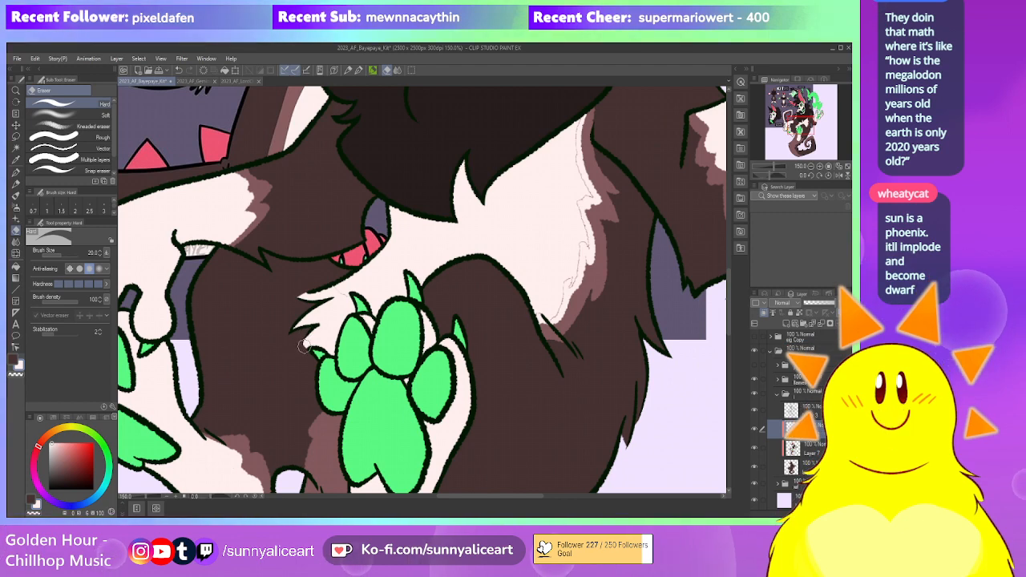
left_click_drag(381, 272, 353, 294)
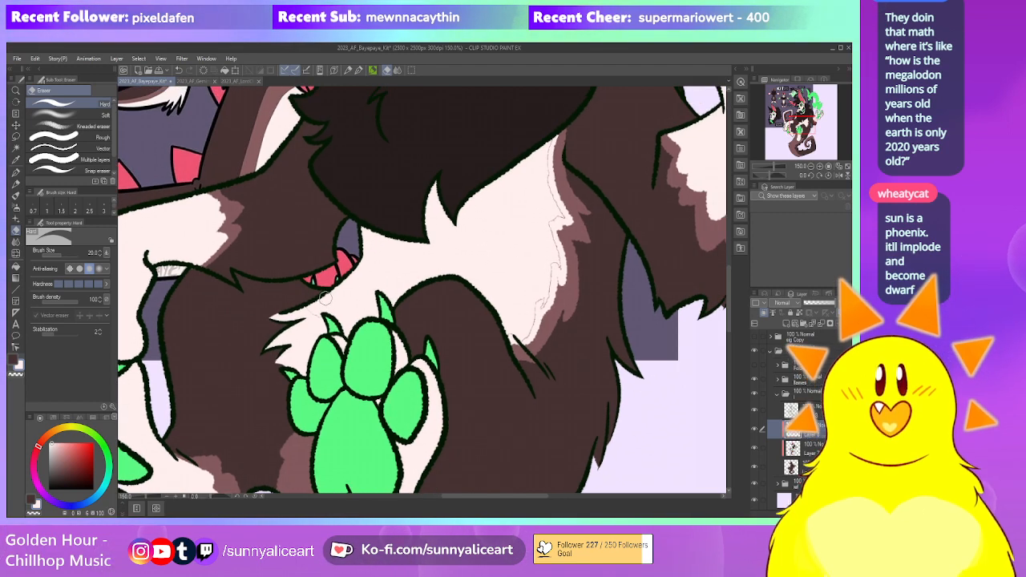
key("p")
scroll(358, 273, "down", 5)
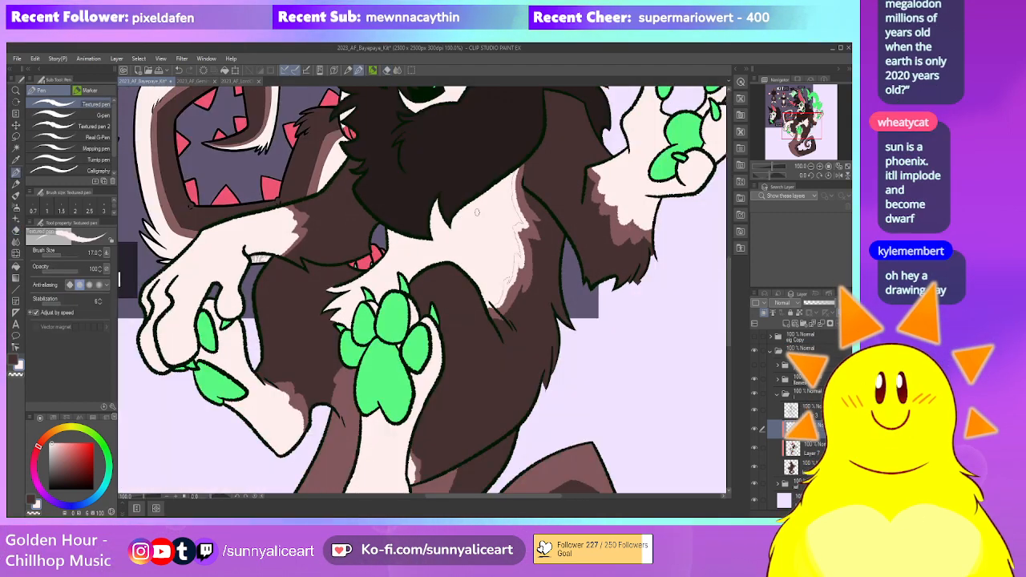
scroll(369, 330, "up", 5)
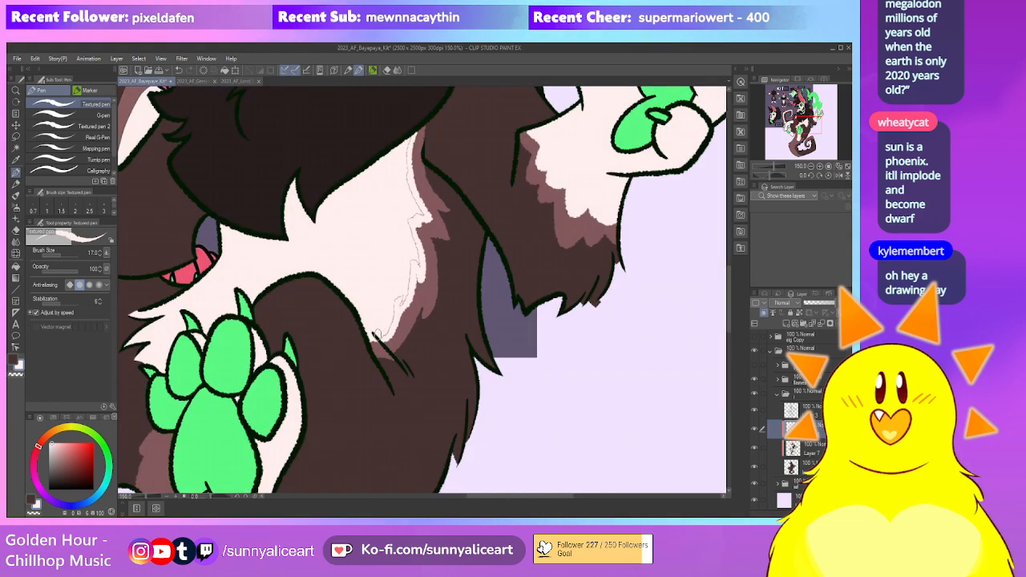
mouse_move(416, 218)
left_mouse_down()
mouse_move(419, 267)
mouse_move(429, 262)
mouse_move(414, 203)
left_mouse_up()
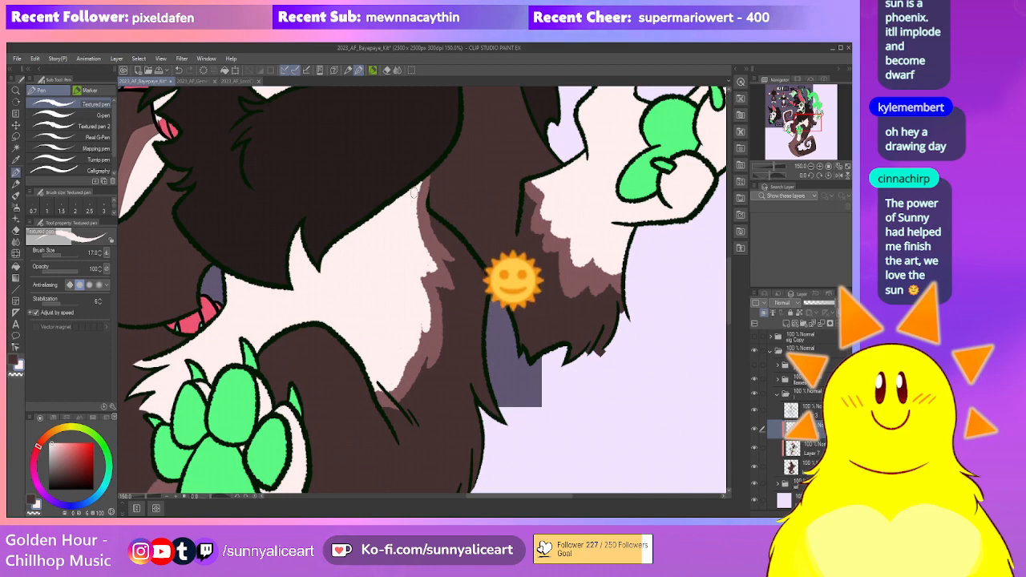
scroll(411, 222, "down", 2)
scroll(436, 235, "up", 2)
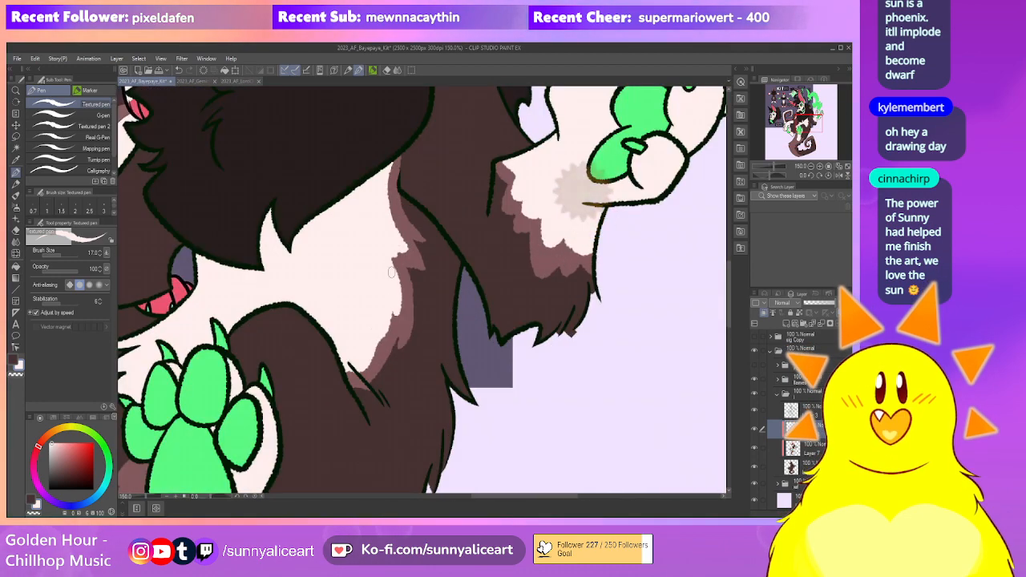
Draw a jagged white fur edge inside the reddish brown marking from the tail base beside the foot down around the tail's lower bend
scroll(399, 298, "down", 3)
scroll(393, 271, "up", 2)
scroll(393, 271, "up", 3)
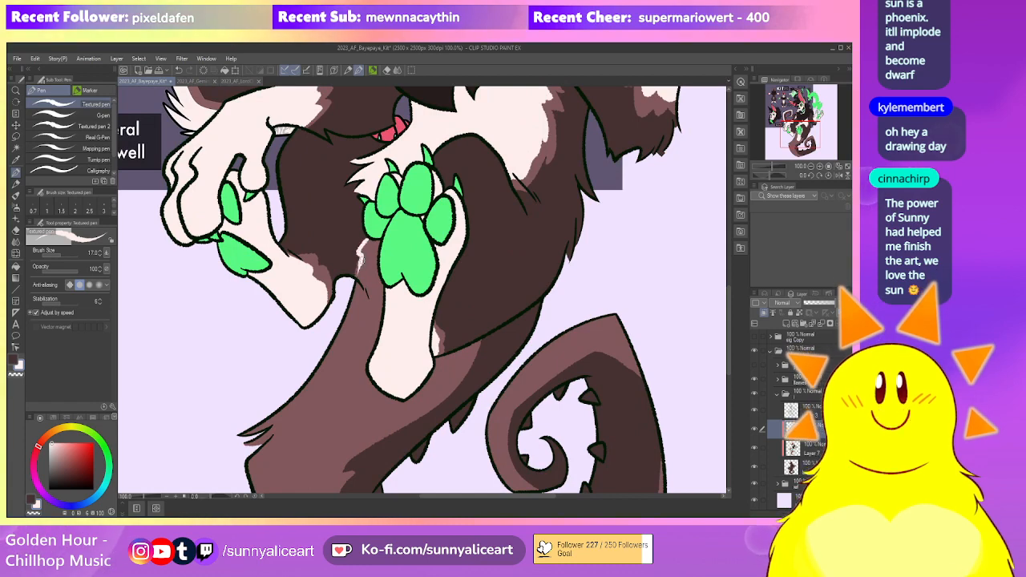
left_click_drag(360, 285, 359, 302)
mouse_move(451, 327)
left_mouse_down()
mouse_move(349, 328)
mouse_move(412, 272)
mouse_move(296, 362)
left_mouse_up()
key("ctrl+z")
left_click_drag(363, 332, 385, 268)
left_click_drag(324, 298, 331, 363)
left_click_drag(335, 284, 327, 328)
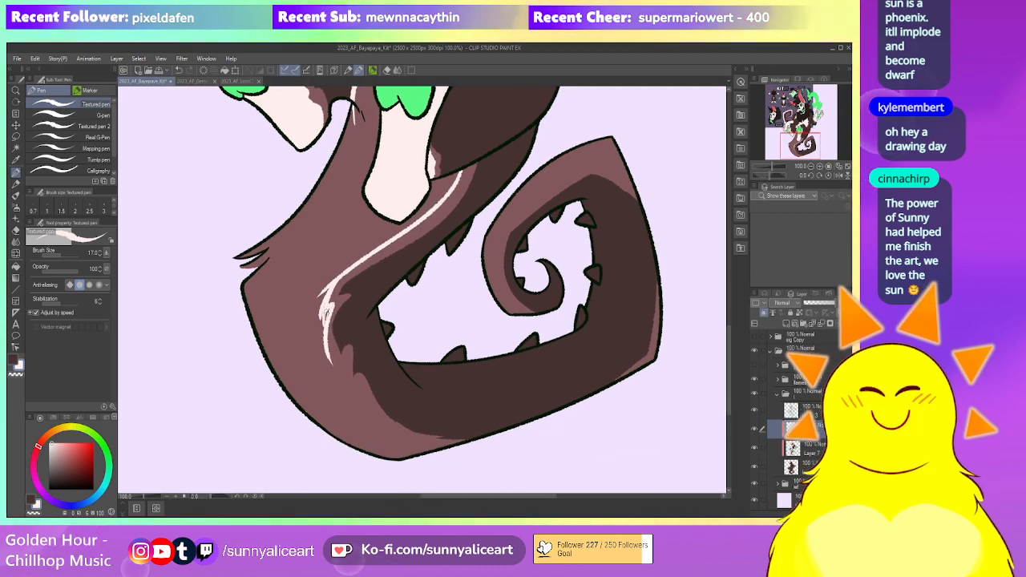
left_click_drag(339, 379, 295, 310)
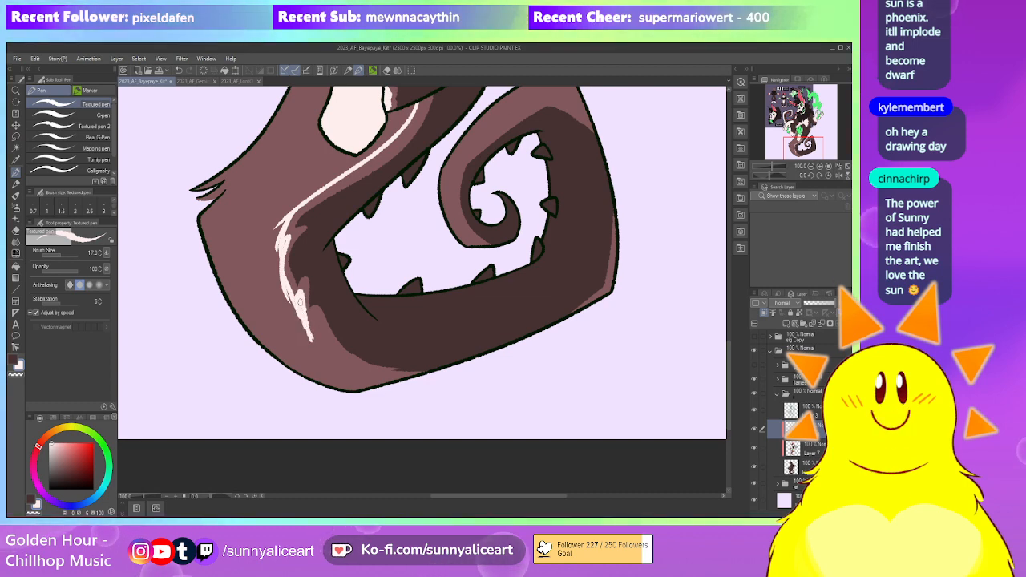
left_click_drag(360, 385, 336, 360)
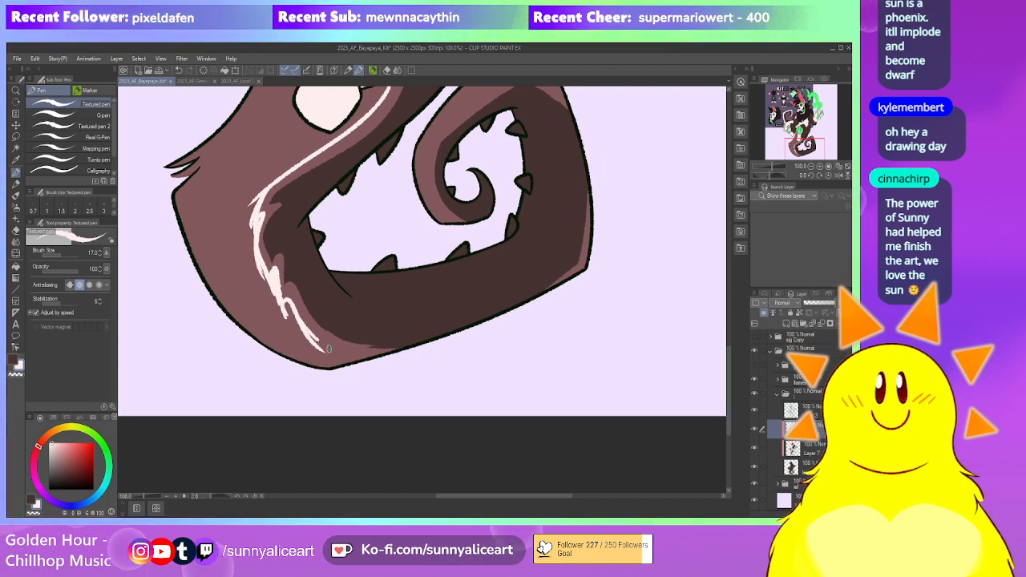
Continue the white fur edge along the outer side of the curled tail tip and its two pointed corners
left_click_drag(545, 270, 534, 420)
left_click_drag(442, 372, 415, 311)
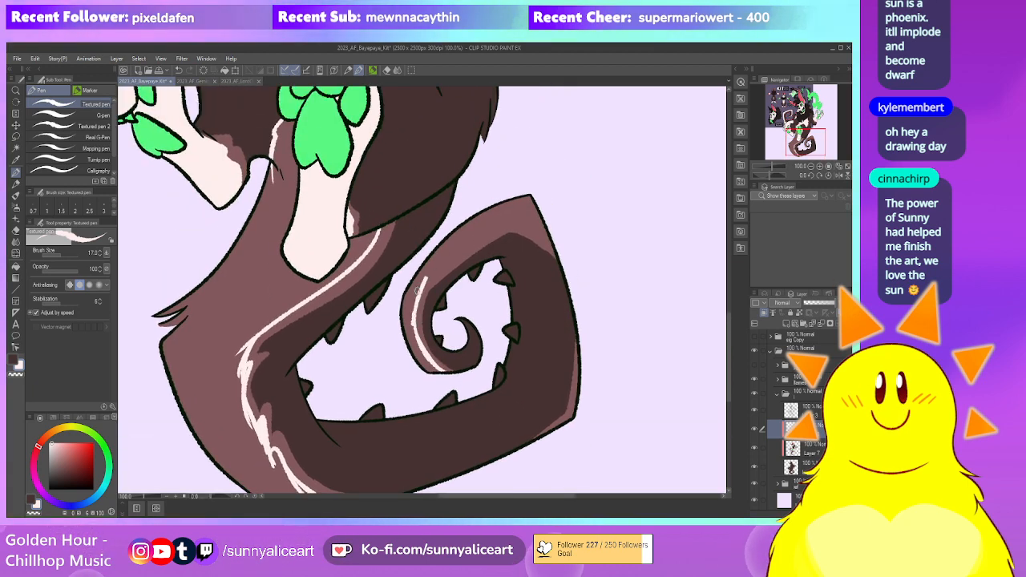
left_click_drag(425, 290, 525, 223)
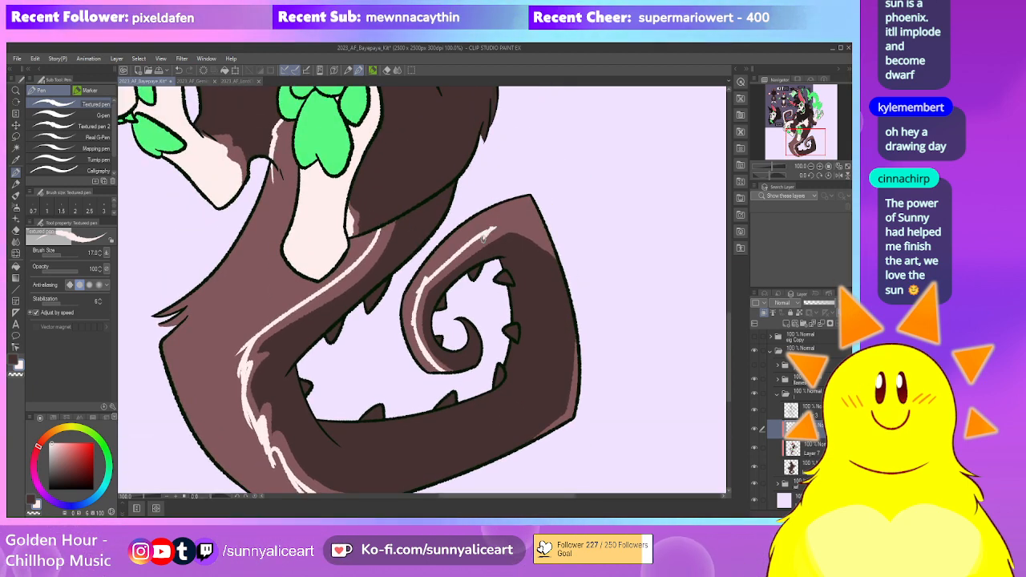
left_click_drag(566, 426, 503, 360)
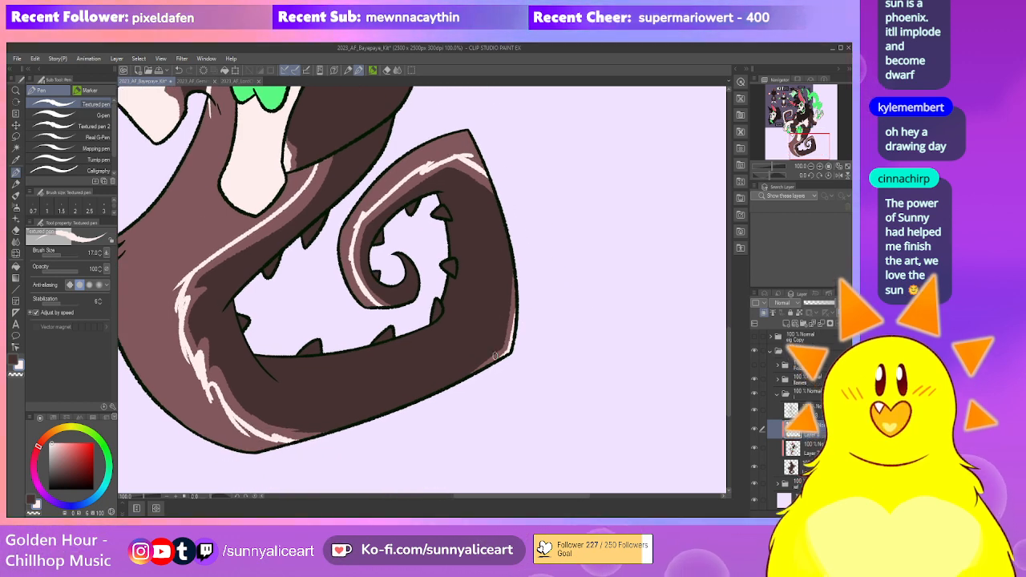
left_click_drag(509, 271, 540, 325)
Fill the outer side of the tail with white and cover the seam along the curled tip with the Textured pen
key("g")
key("g")
left_click(501, 276)
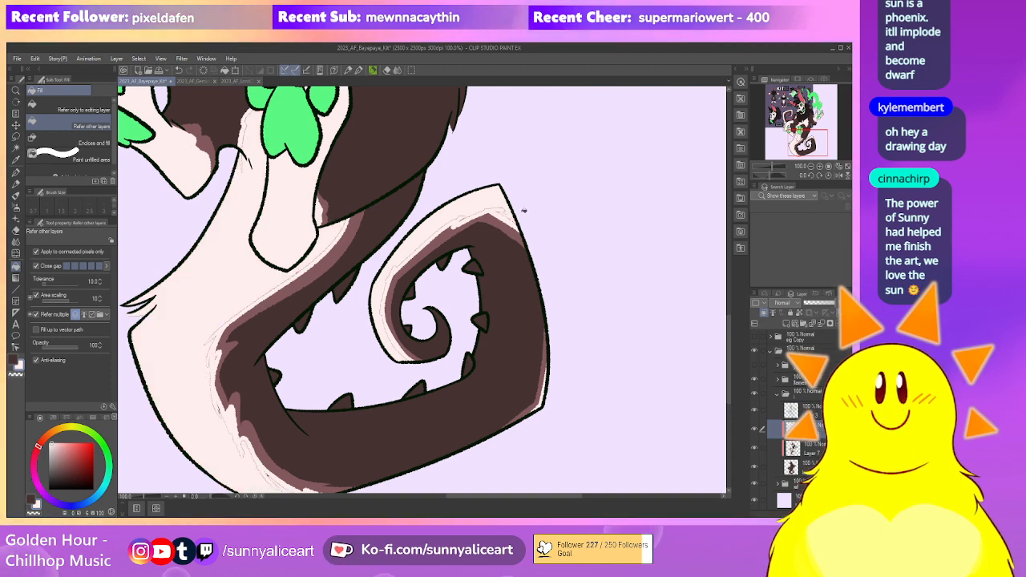
key("p")
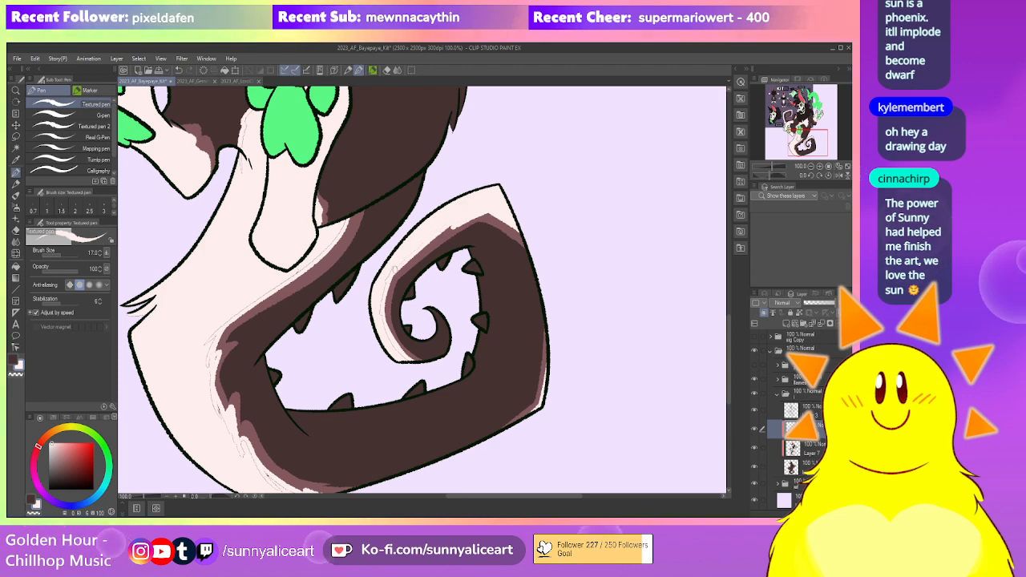
left_click_drag(545, 347, 500, 279)
left_click_drag(389, 375, 497, 357)
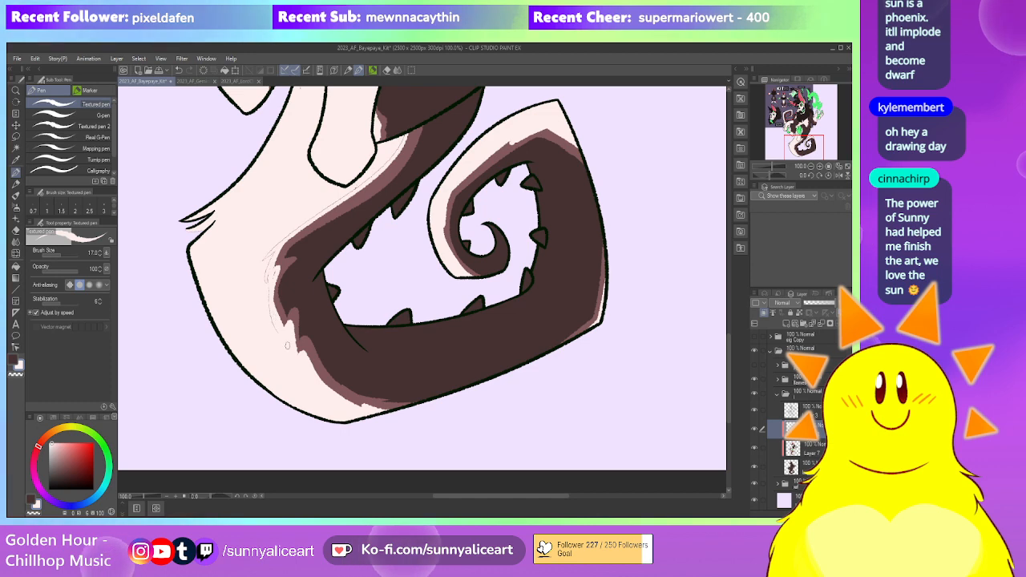
Cover the remaining seams in white along the tail's lower bend and up to its base beside the foot
left_click_drag(290, 351, 309, 396)
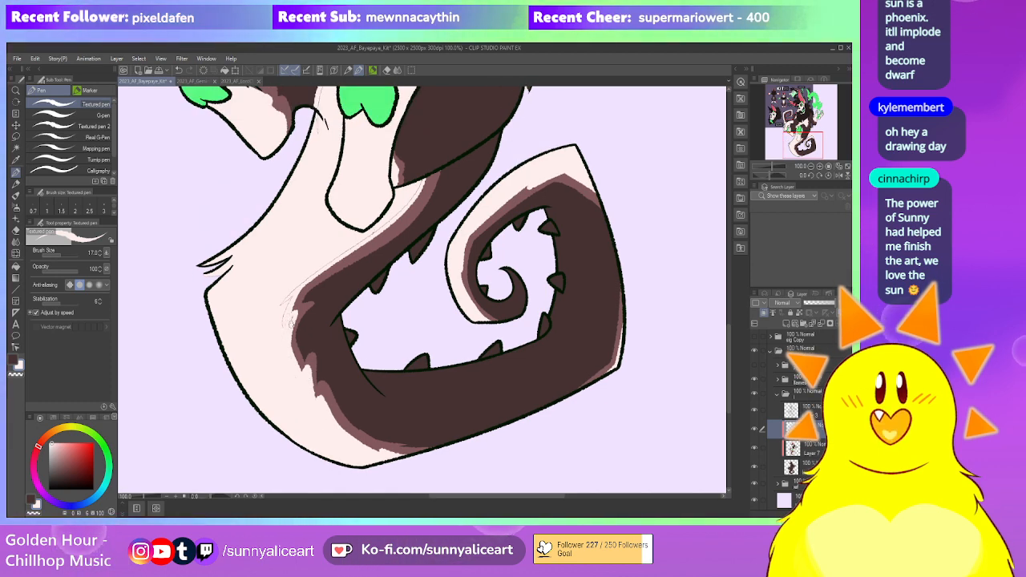
left_click_drag(314, 283, 338, 322)
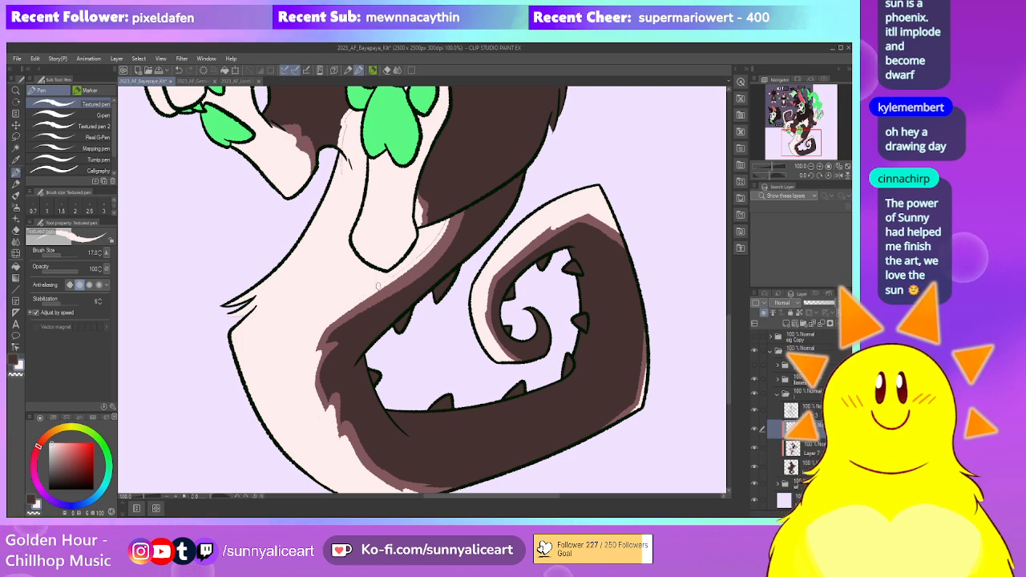
left_click_drag(411, 262, 396, 287)
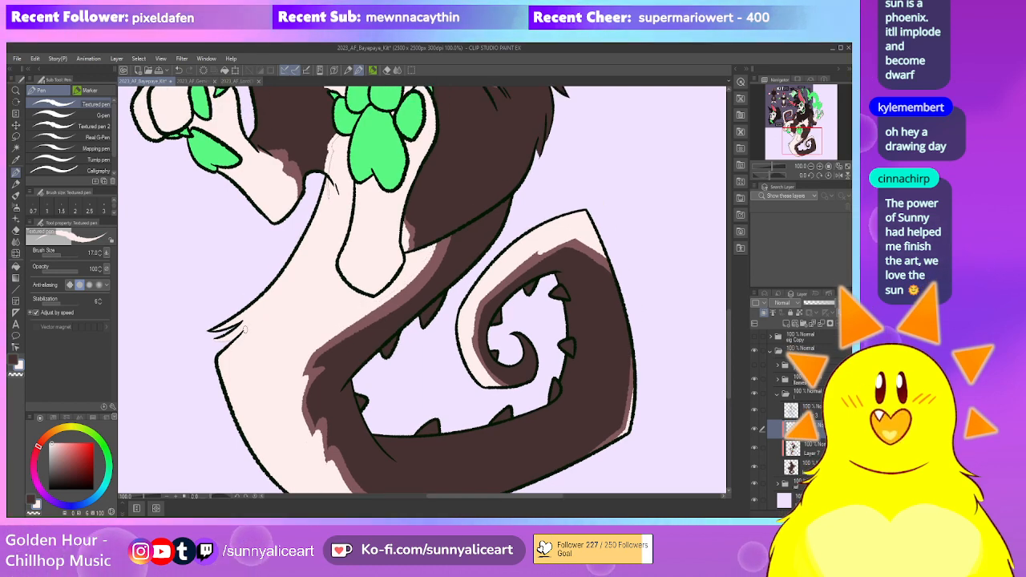
left_click_drag(413, 271, 385, 341)
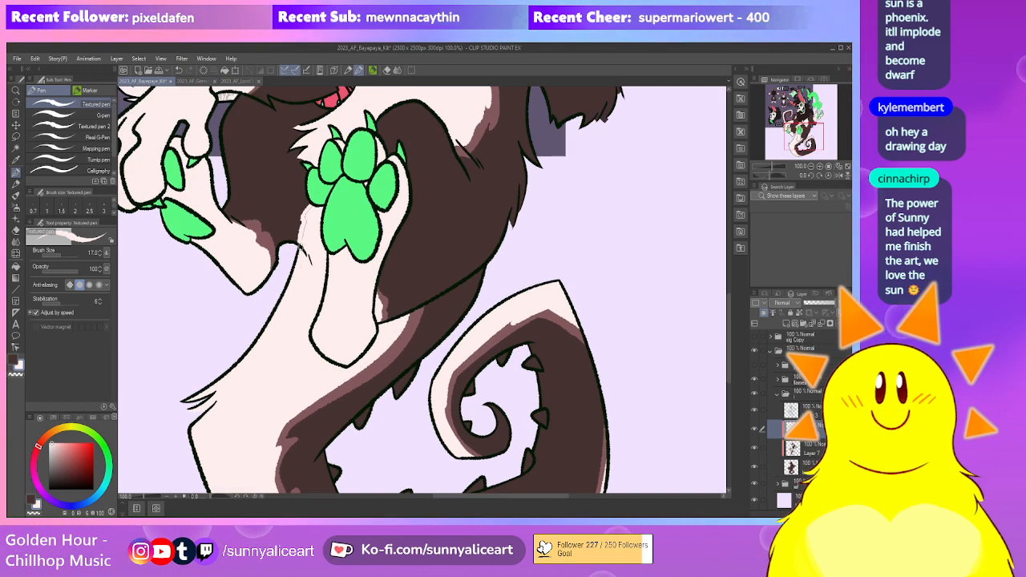
left_click_drag(316, 214, 312, 249)
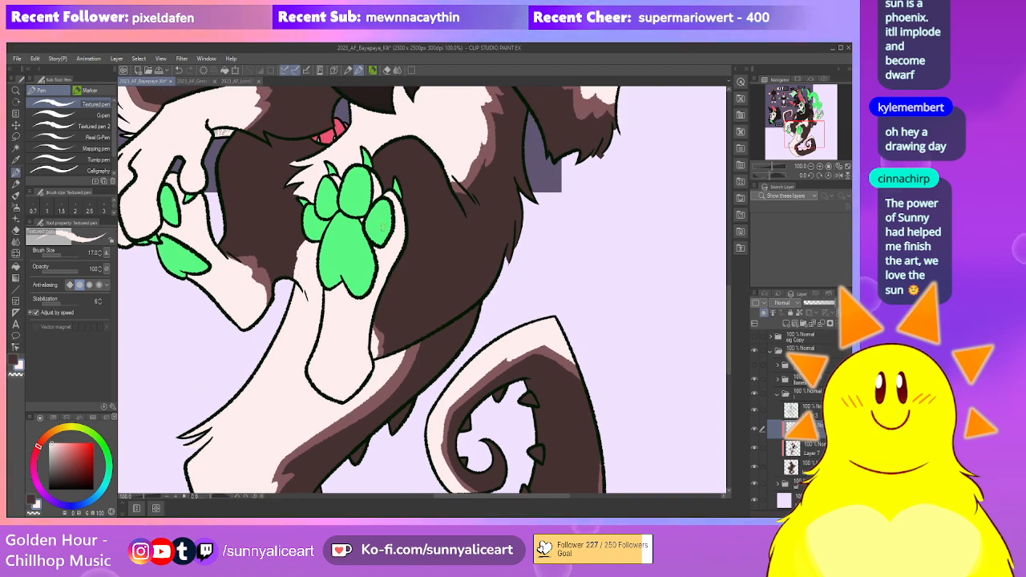
Save the drawing
left_click_drag(528, 272, 473, 193)
scroll(515, 224, "down", 3)
left_click_drag(515, 223, 497, 279)
scroll(491, 284, "up", 2)
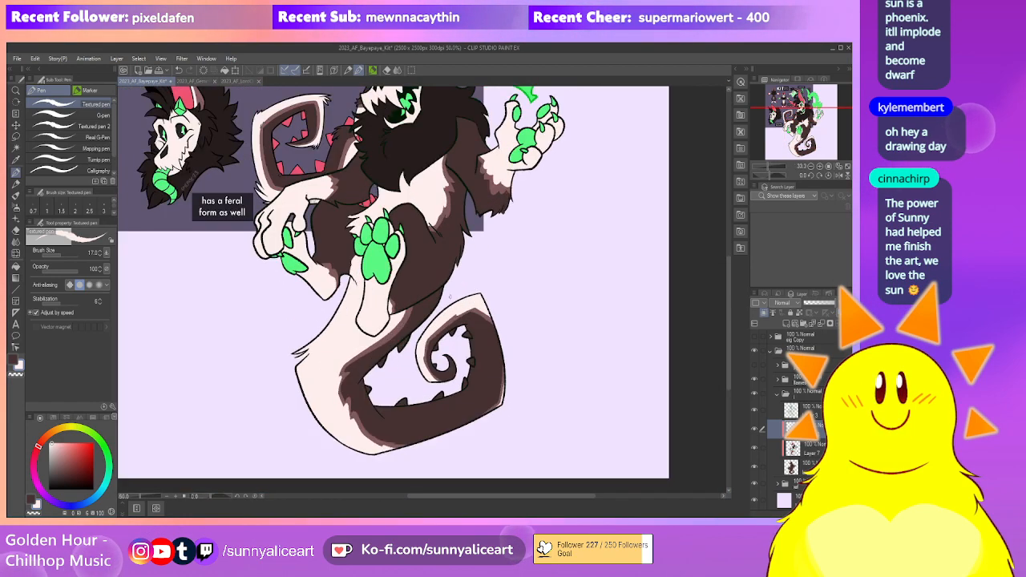
key("e")
scroll(399, 308, "down", 3)
scroll(466, 296, "up", 1)
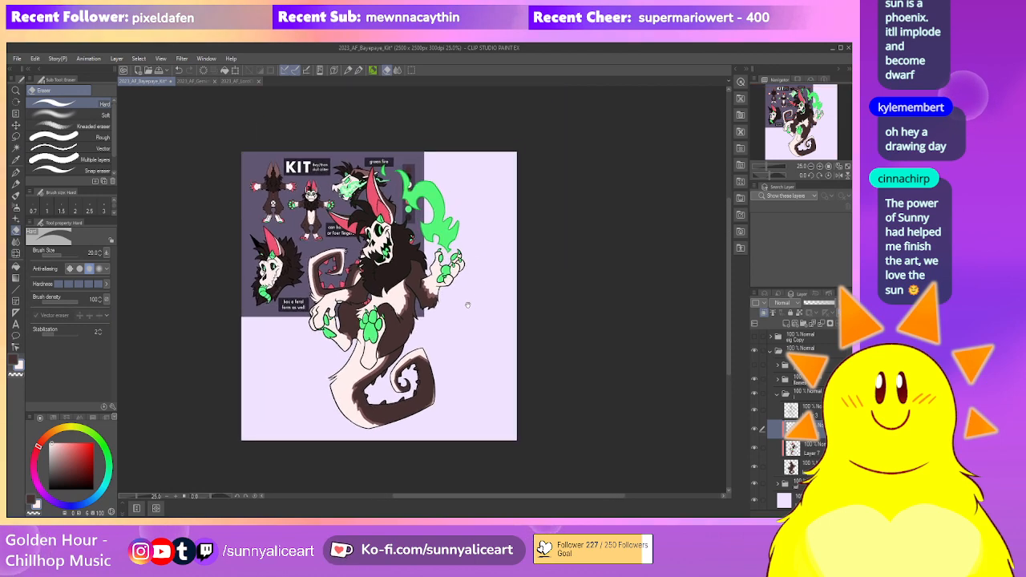
left_click_drag(465, 290, 501, 315)
key("ctrl+s")
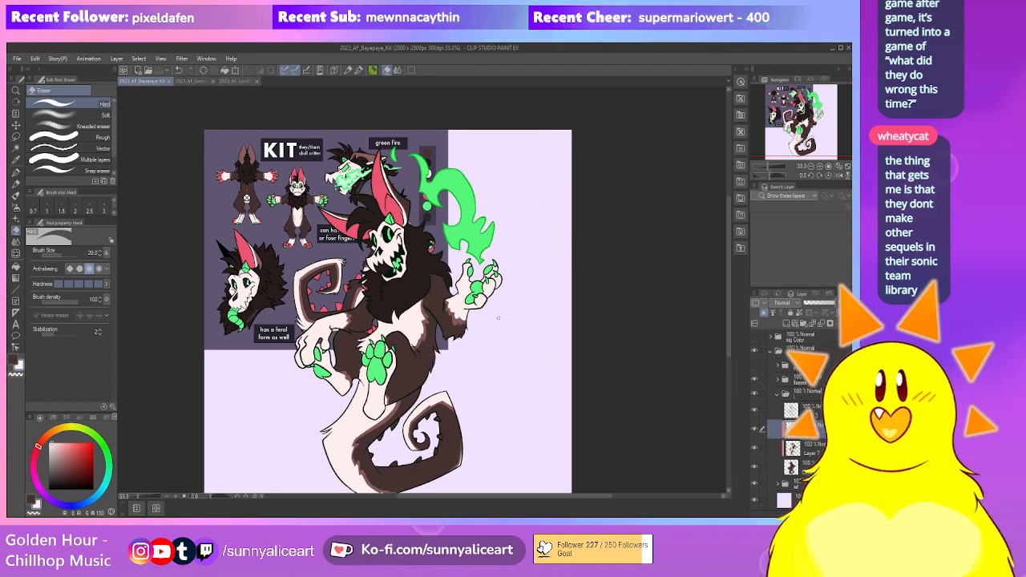
Touch up the white fur edge on the raised forearm with the Textured pen
scroll(457, 305, "up", 3)
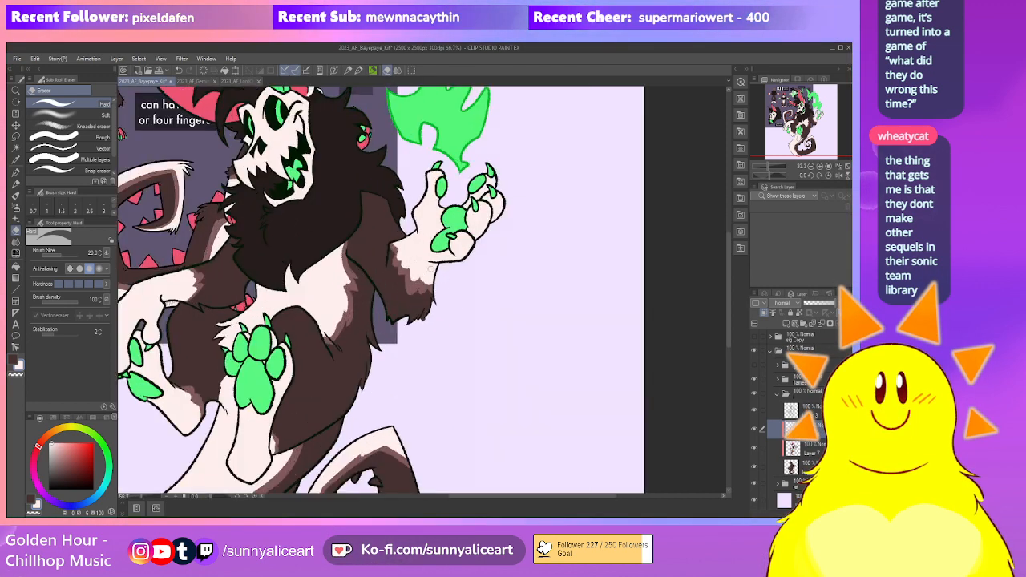
key("p")
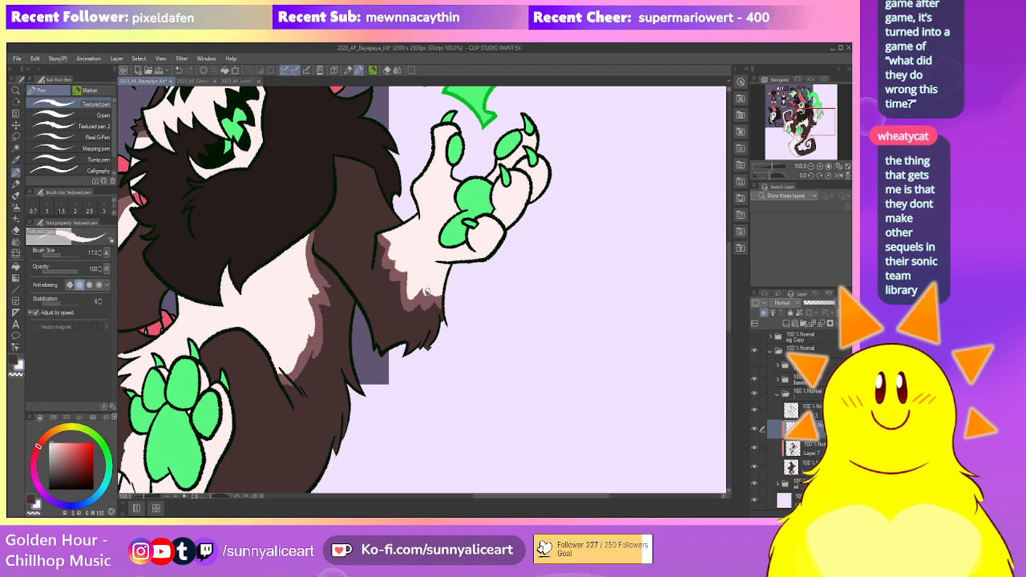
scroll(427, 286, "down", 3)
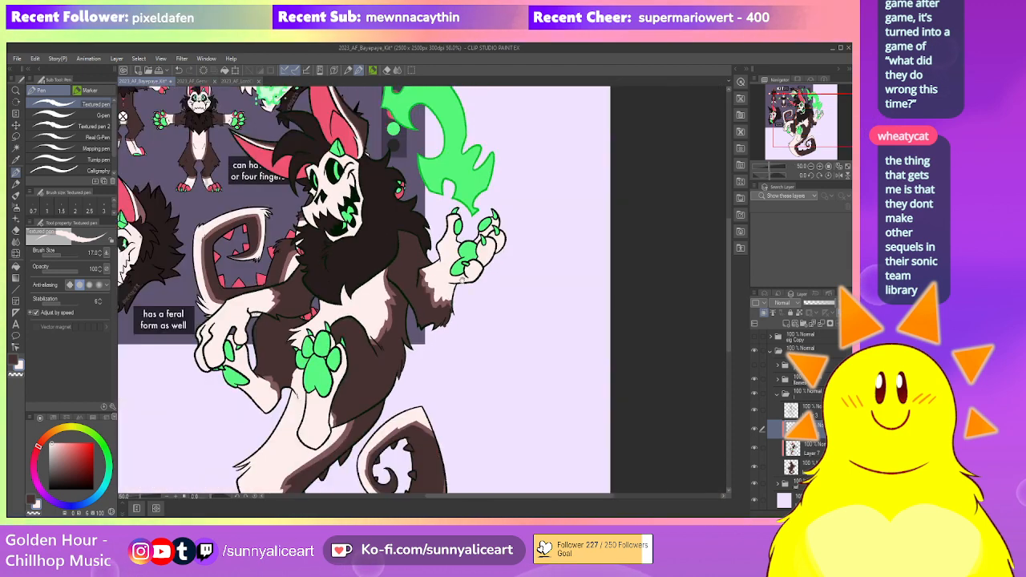
left_click_drag(451, 285, 468, 283)
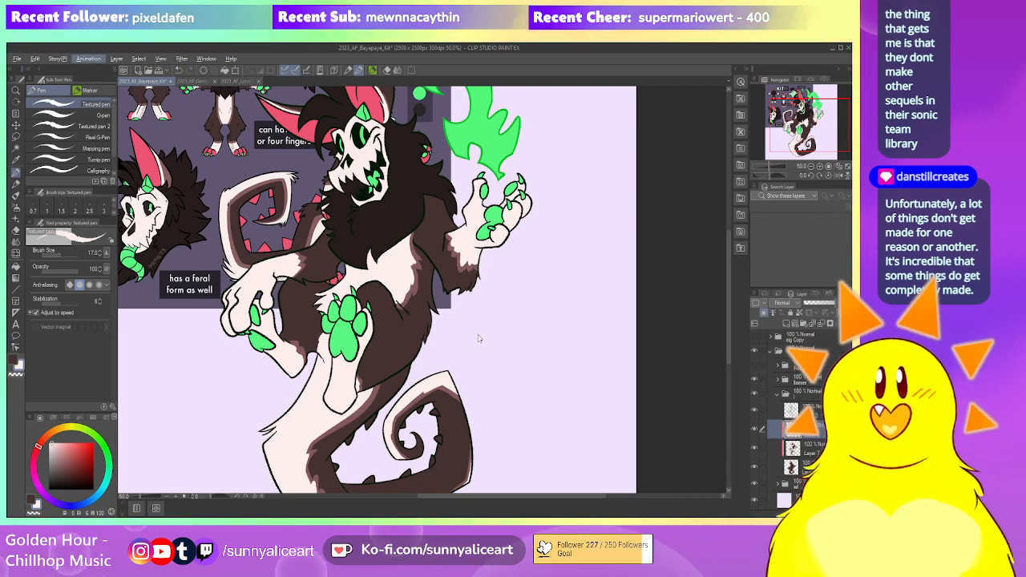
Add a new raster layer above the white markings layer and clip it to the layer below
left_click_drag(462, 349, 479, 251)
scroll(479, 251, "down", 1)
left_click_drag(507, 219, 456, 307)
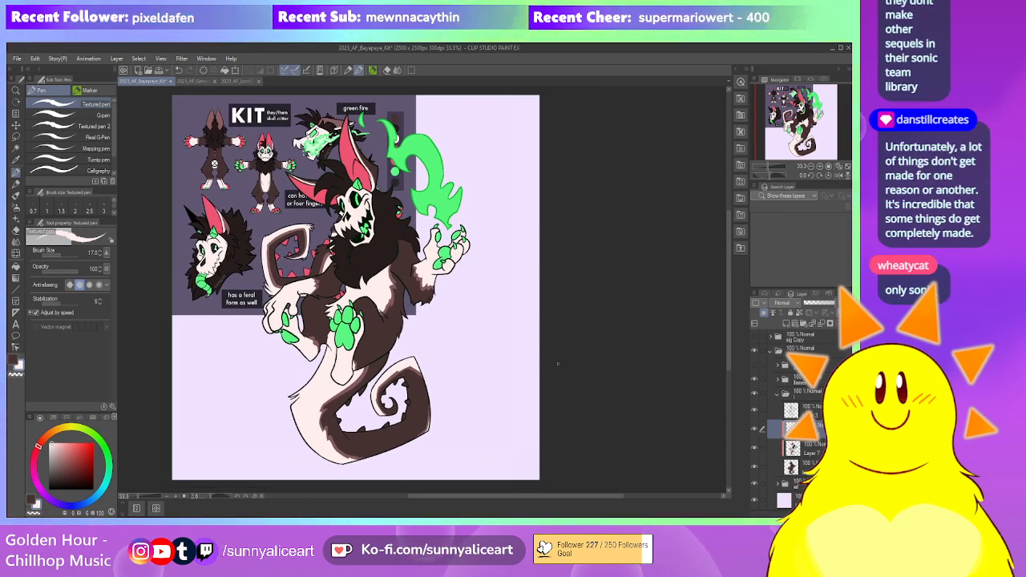
left_click(787, 325)
left_click(764, 313)
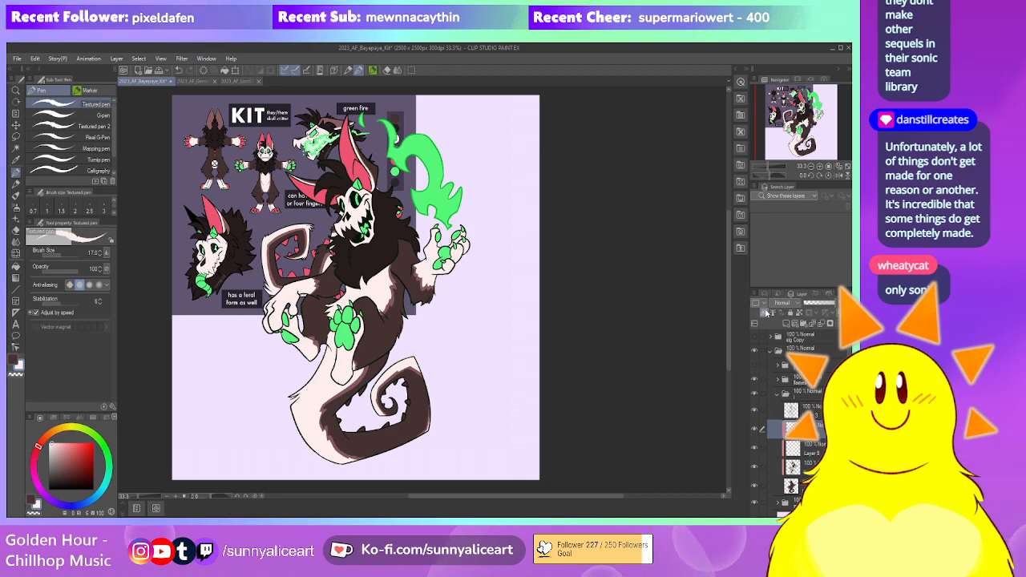
Pick the pinkish red from the Kit reference sheet as the drawing colour
left_click_drag(457, 281, 495, 359)
key("ctrl+plus")
key("ctrl+plus")
key("ctrl+plus")
left_click_drag(337, 264, 458, 320)
key("ctrl+plus")
left_click(346, 335, "alt")
key("ctrl+minus")
key("ctrl+minus")
key("ctrl+minus")
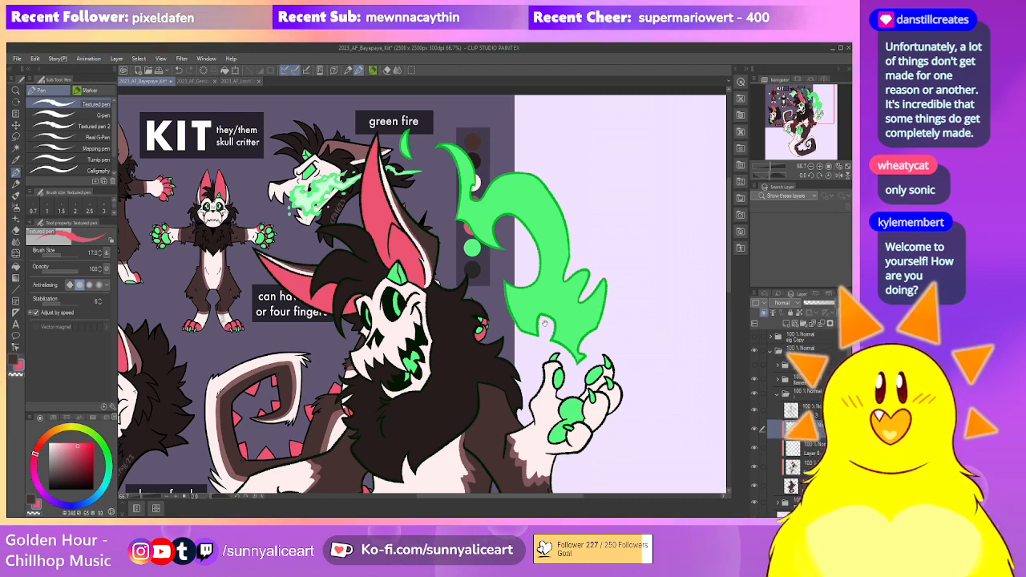
Colour the thumb tip of the raised hand pinkish red, leaving its green pad and claw uncovered
scroll(545, 319, "up", 2)
scroll(537, 311, "up", 3)
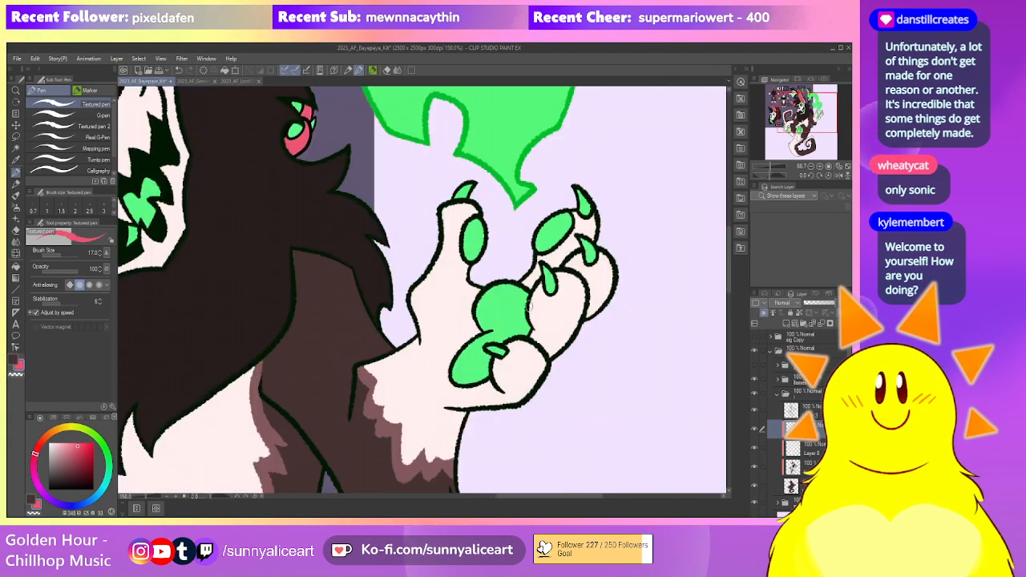
scroll(489, 281, "down", 2)
left_click_drag(473, 253, 497, 309)
scroll(497, 309, "up", 1)
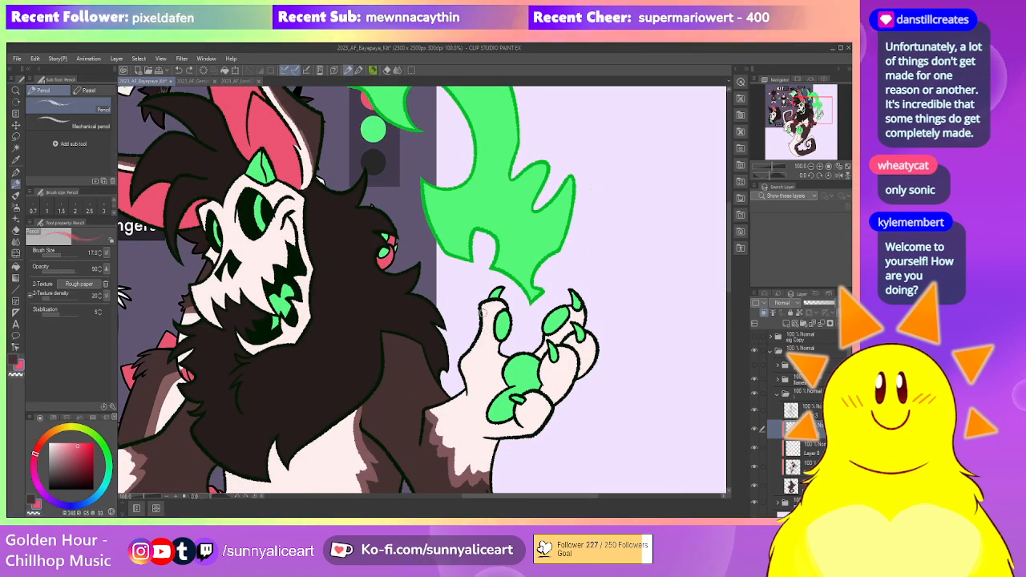
mouse_move(502, 314)
left_mouse_down()
mouse_move(496, 345)
mouse_move(485, 313)
mouse_move(505, 302)
mouse_move(497, 327)
left_mouse_up()
key("e")
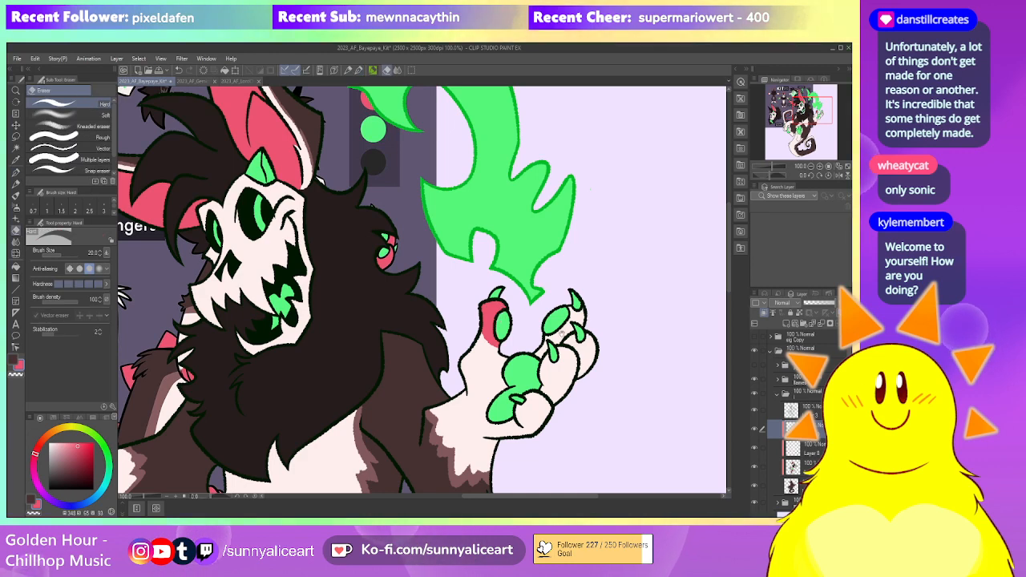
Fill three fingers of the raised hand with pinkish red and erase the excess around the lowest finger
left_click_drag(576, 328, 506, 279)
key("space")
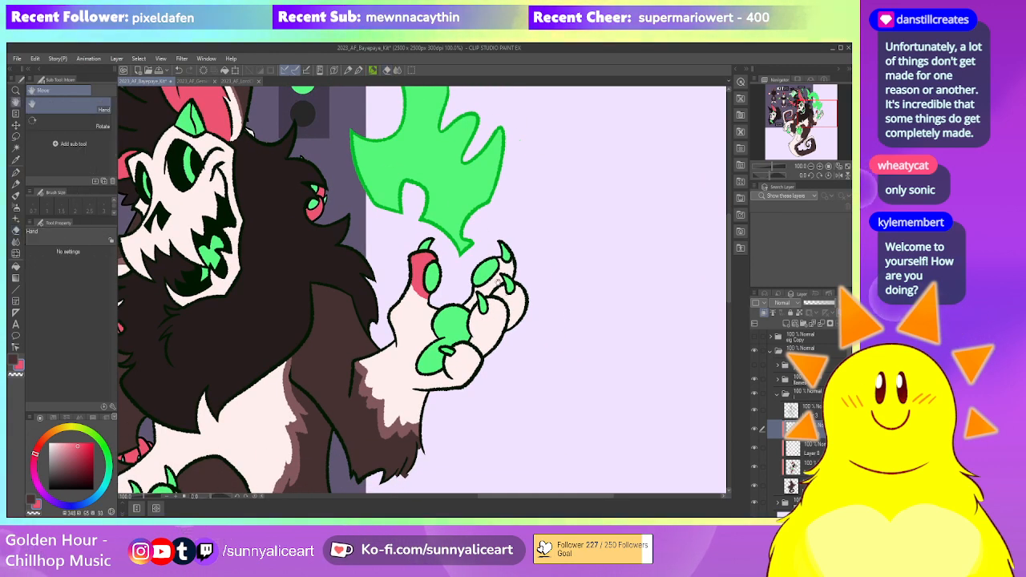
key("g")
left_click(498, 319)
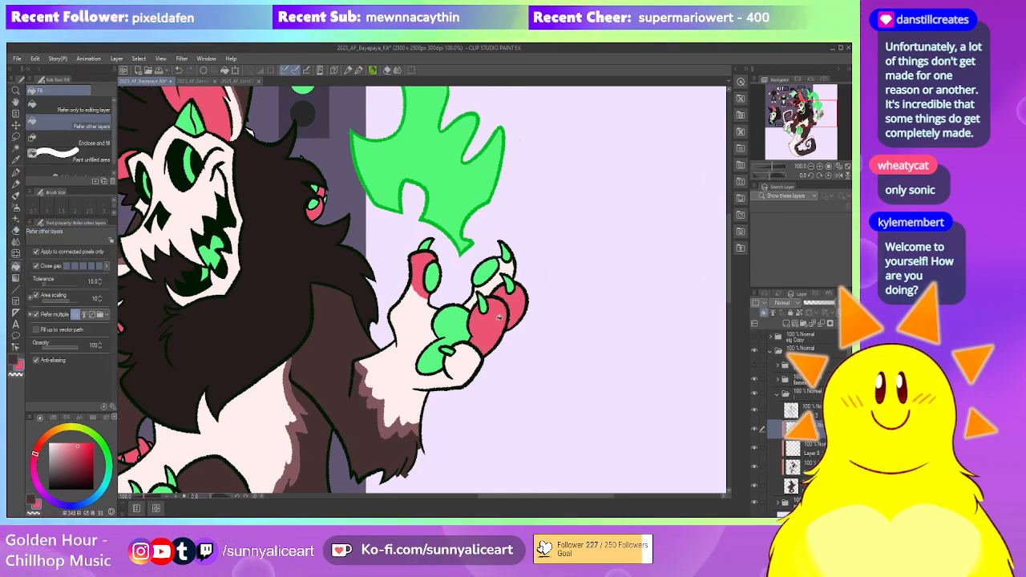
left_click(463, 345)
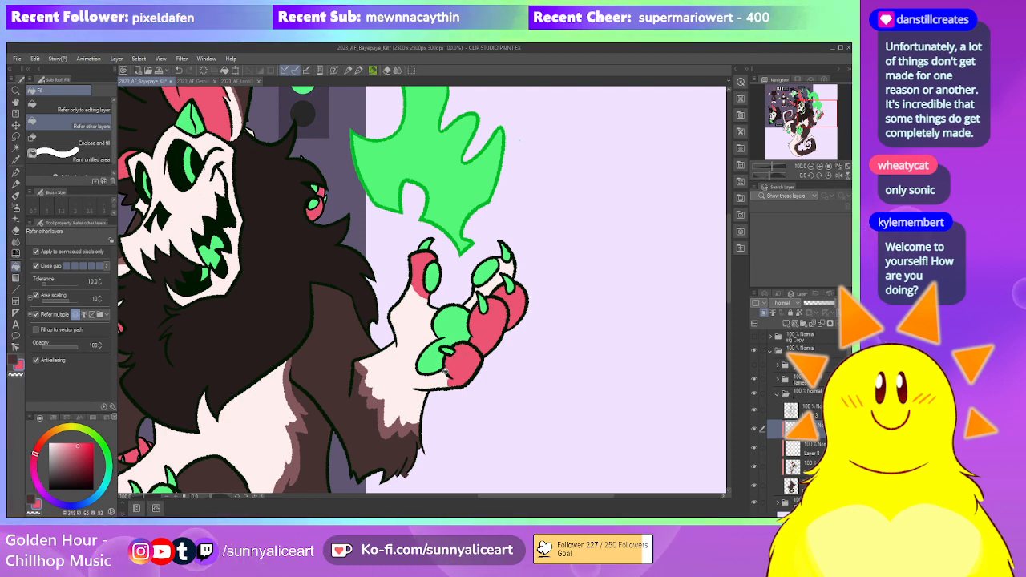
key("e")
left_click_drag(472, 383, 450, 385)
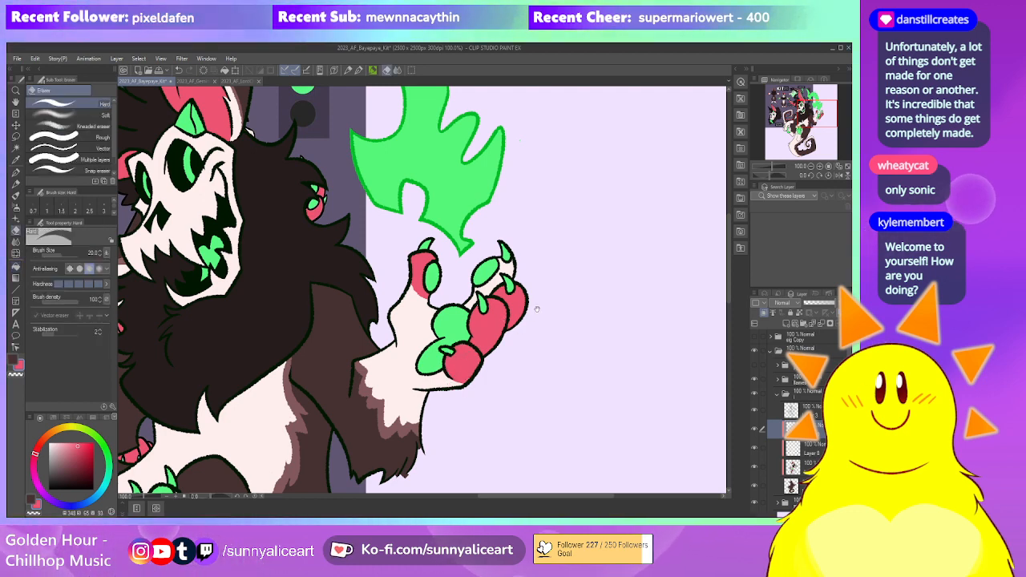
Fill the remaining uppermost finger of the raised hand with pinkish red
key("space")
left_click_drag(536, 307, 530, 328)
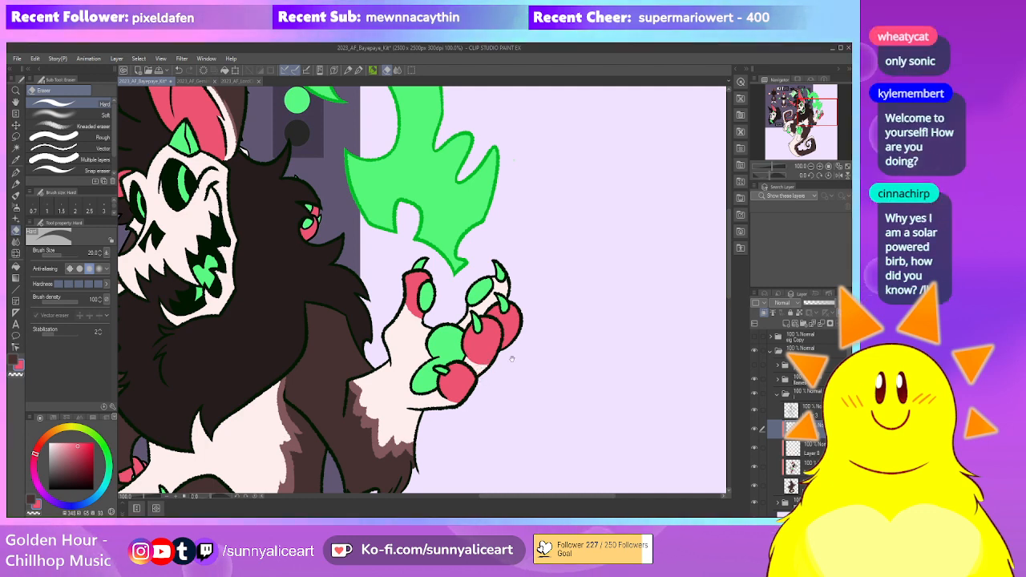
key("space")
left_click_drag(511, 358, 499, 369)
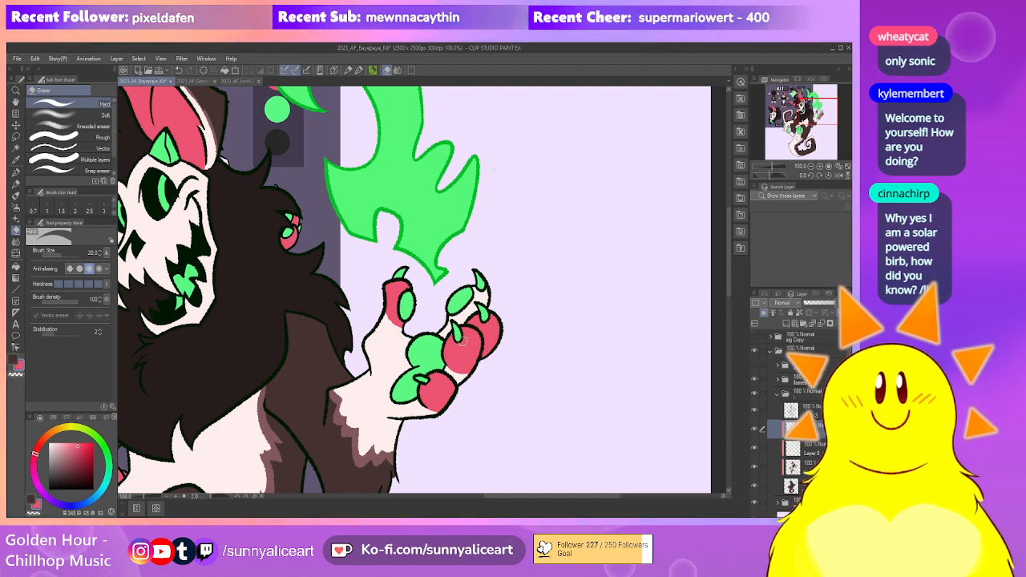
key("p")
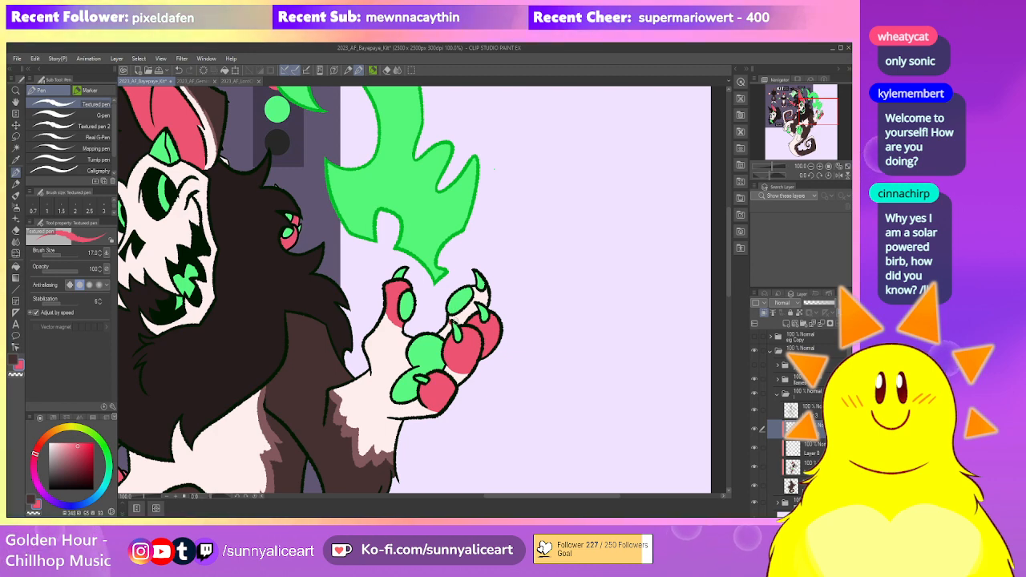
key("g")
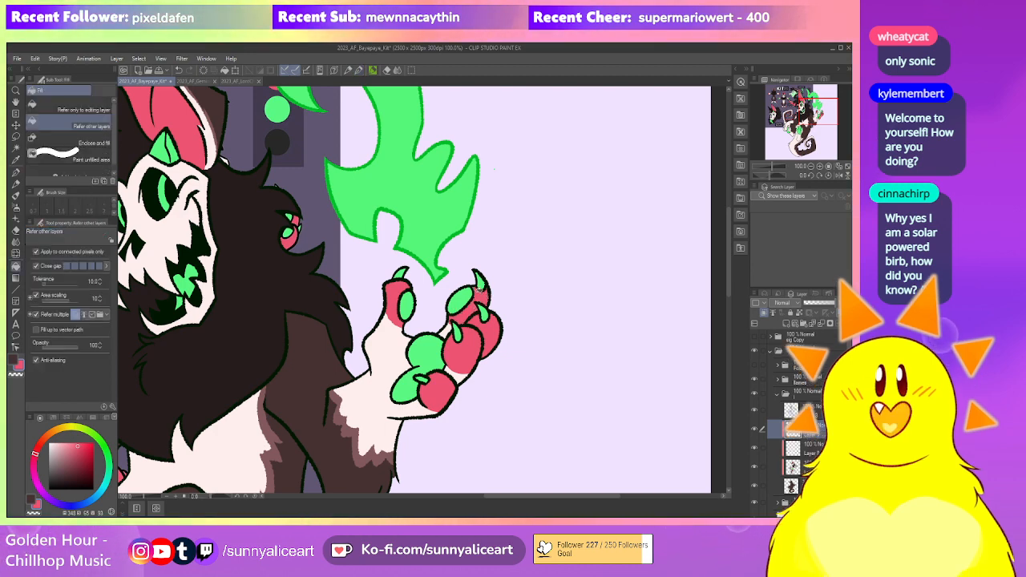
key("p")
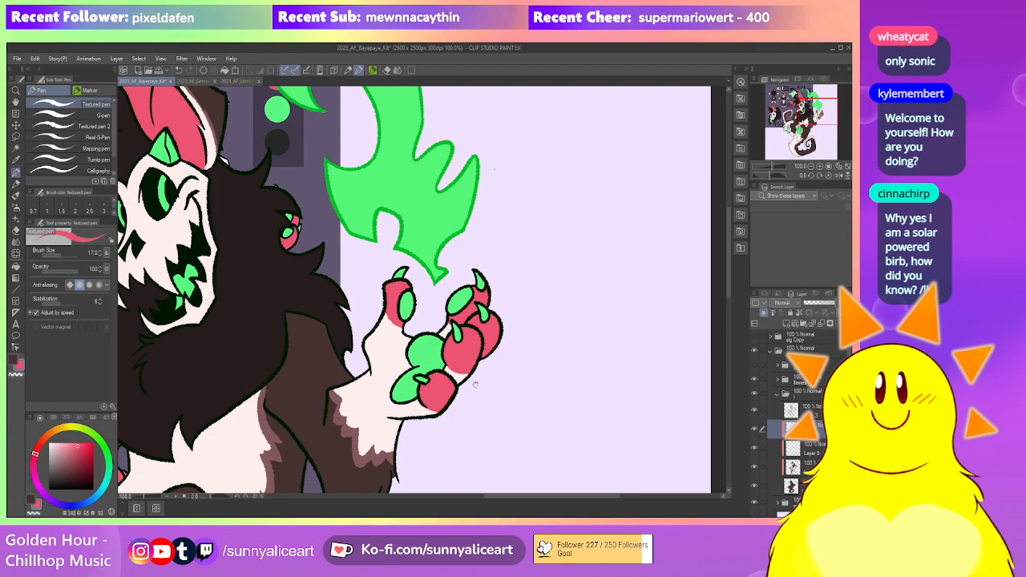
Outline the fingertips and thumb tip of the lowered hand with the Textured pen and fill them pinkish red
left_click_drag(453, 323, 568, 190)
left_click_drag(233, 332, 417, 345)
left_click_drag(308, 291, 369, 242)
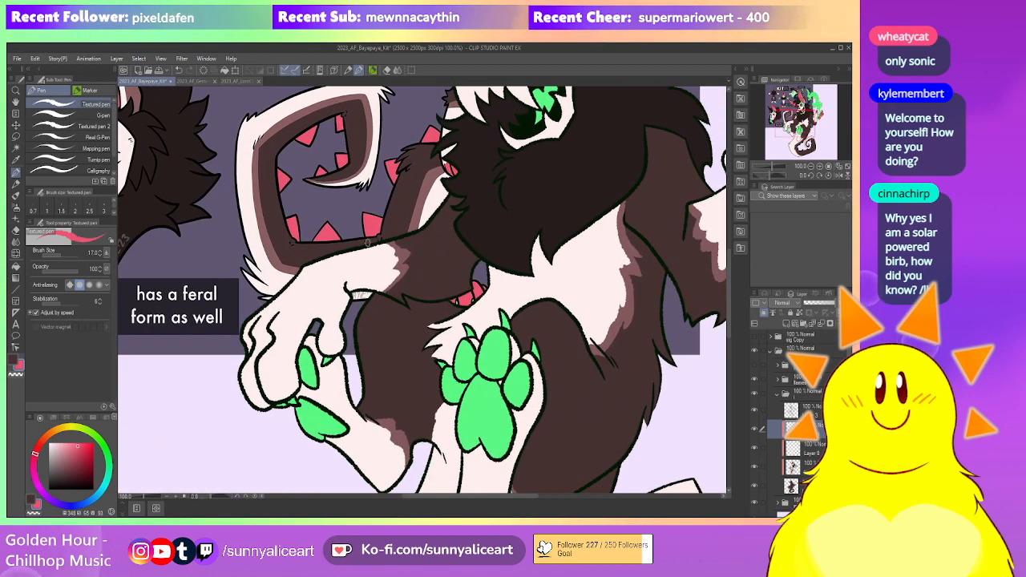
scroll(365, 313, "up", 1)
scroll(396, 305, "down", 3)
left_click_drag(365, 313, 397, 341)
scroll(397, 340, "up", 1)
scroll(396, 340, "up", 1)
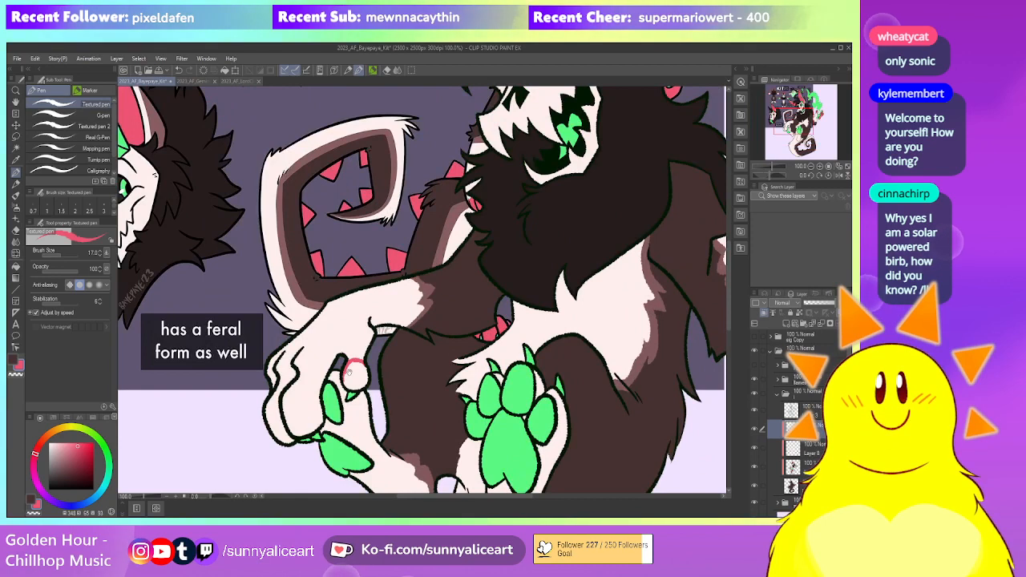
scroll(389, 343, "up", 1)
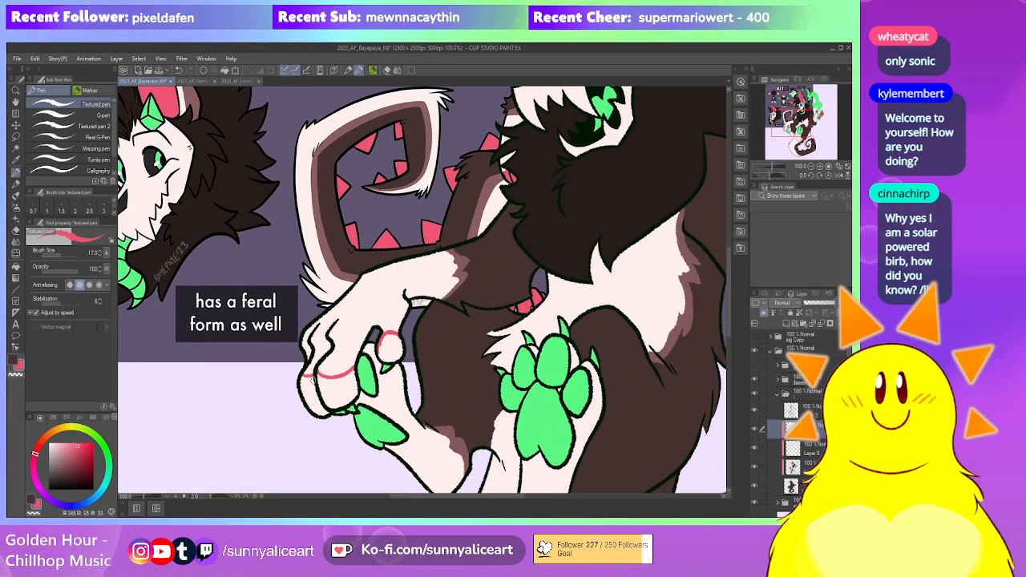
key("g")
left_click(333, 387)
left_click(390, 344)
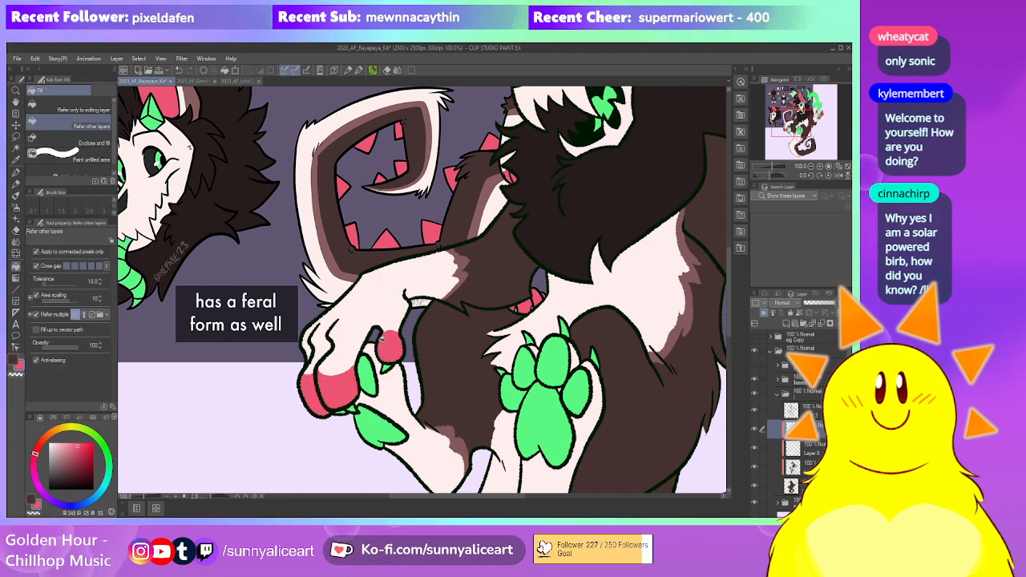
Outline the area beside the green pad below the lowered hand's thumb and fill it pinkish red
key("p")
left_click_drag(402, 358, 394, 342)
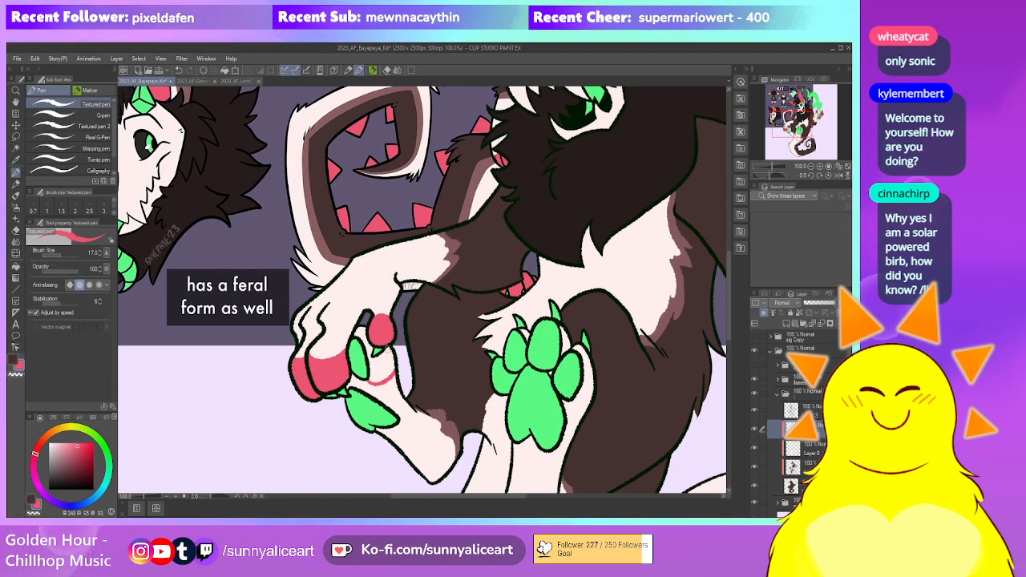
key("g")
Fill the toes showing behind the green pads of the raised foot with pinkish red
scroll(403, 449, "up", 3)
scroll(399, 411, "down", 3)
scroll(393, 361, "up", 6)
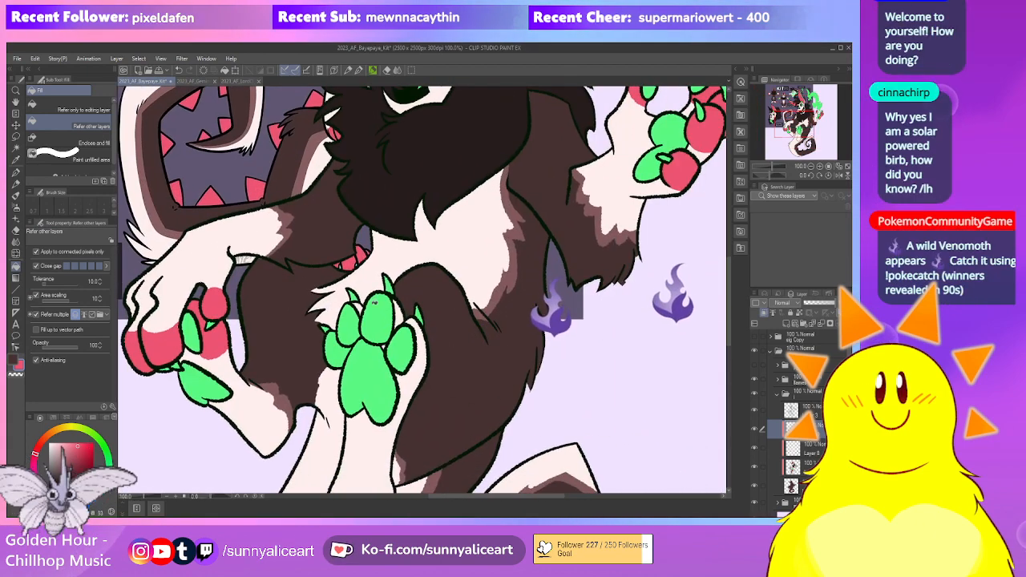
left_click_drag(383, 302, 371, 290)
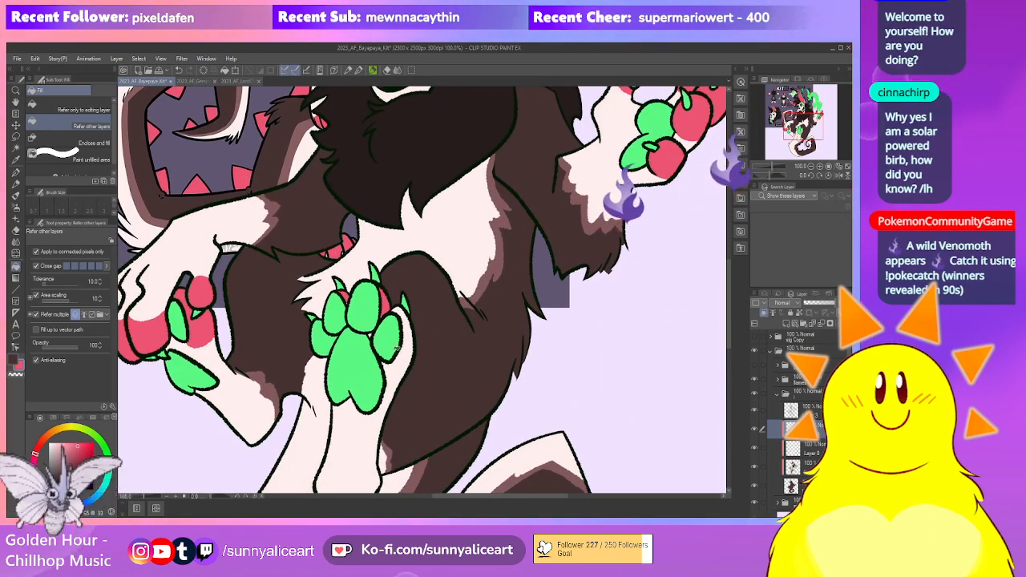
key("p")
key("g")
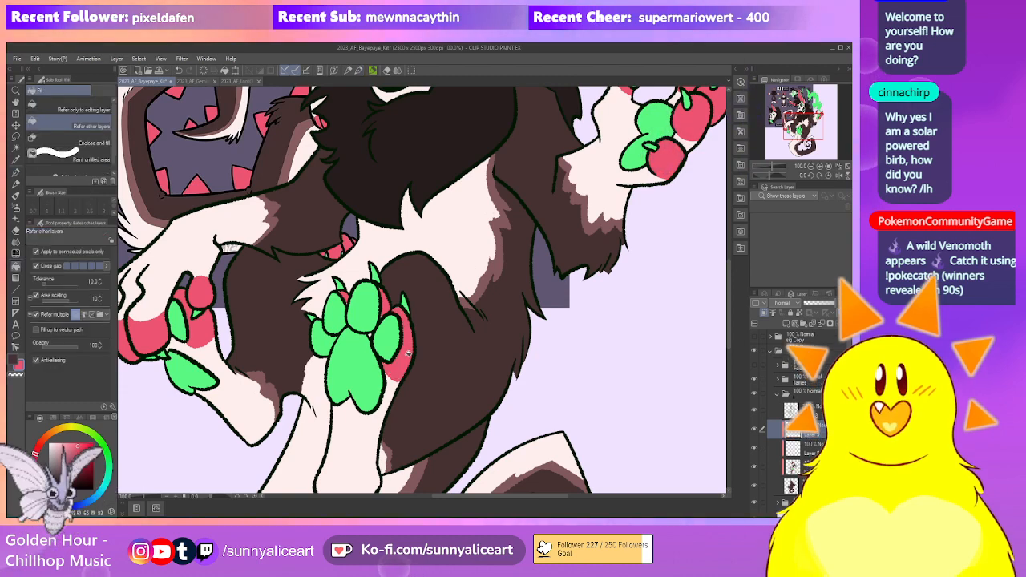
scroll(373, 341, "up", 1)
key("p")
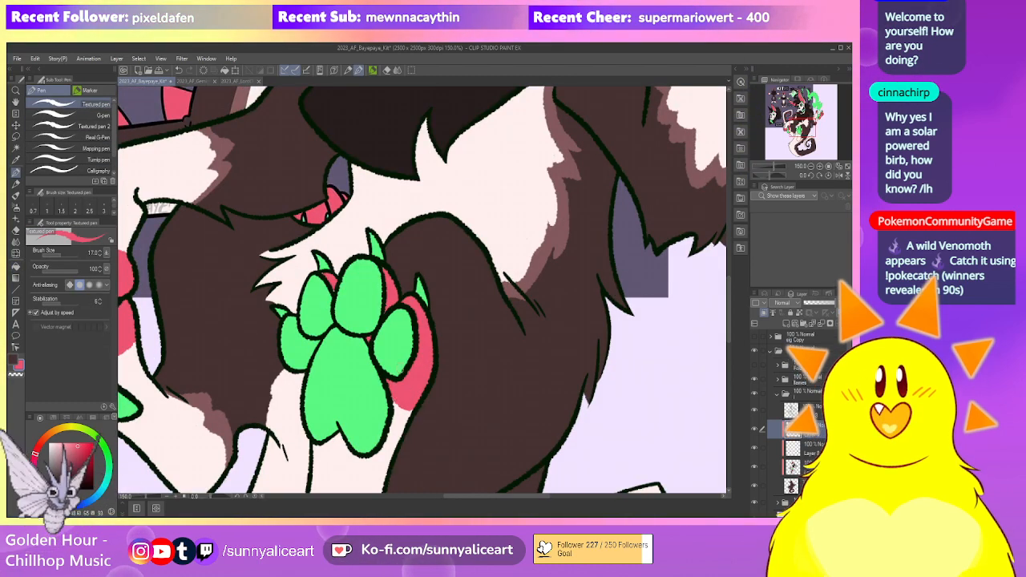
Examine the pinkish red paw markings and the overall flat colours across the whole creature
scroll(539, 272, "down", 4)
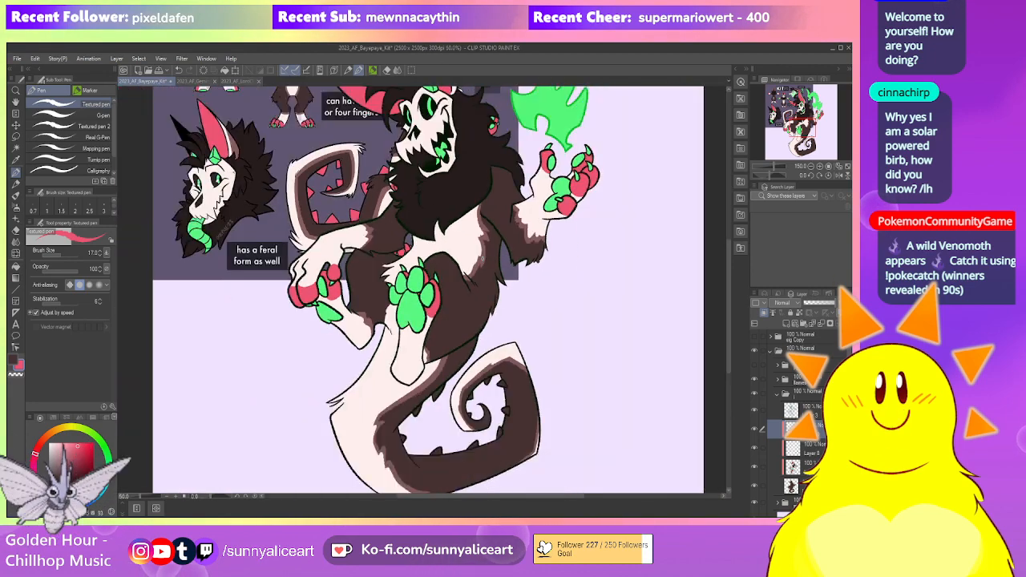
scroll(540, 272, "up", 3)
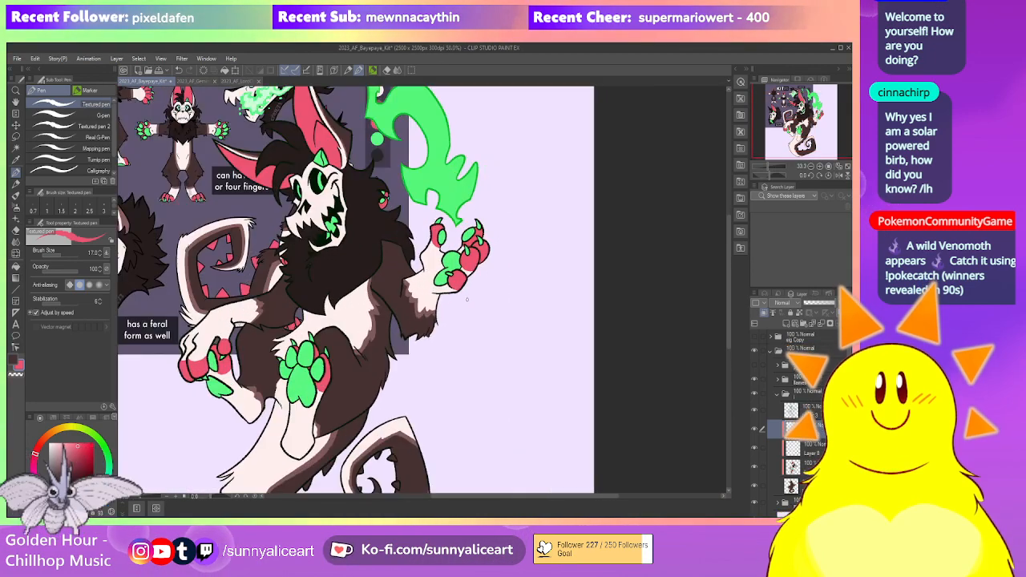
scroll(467, 316, "down", 2)
scroll(473, 314, "up", 1)
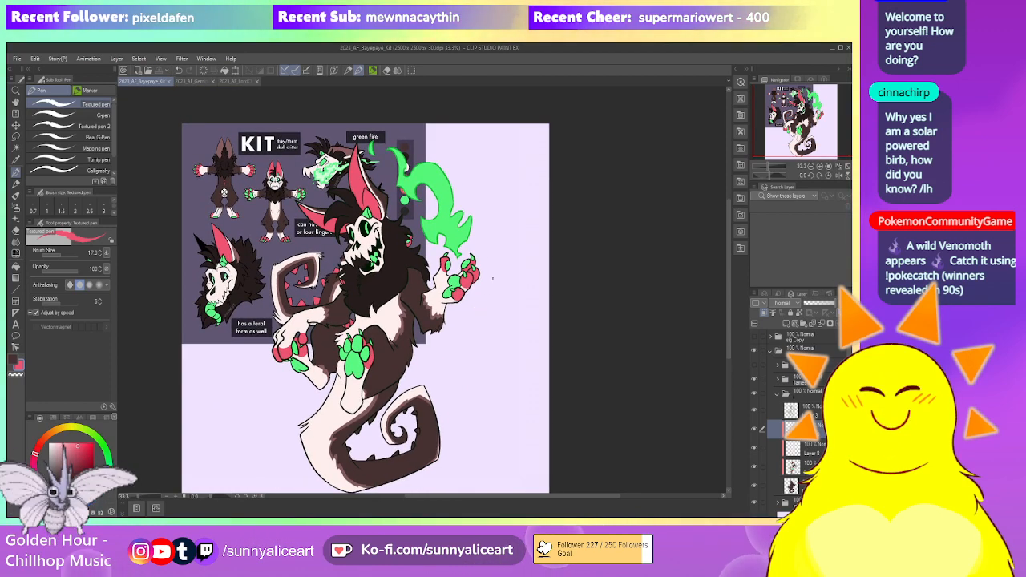
left_click_drag(466, 302, 492, 313)
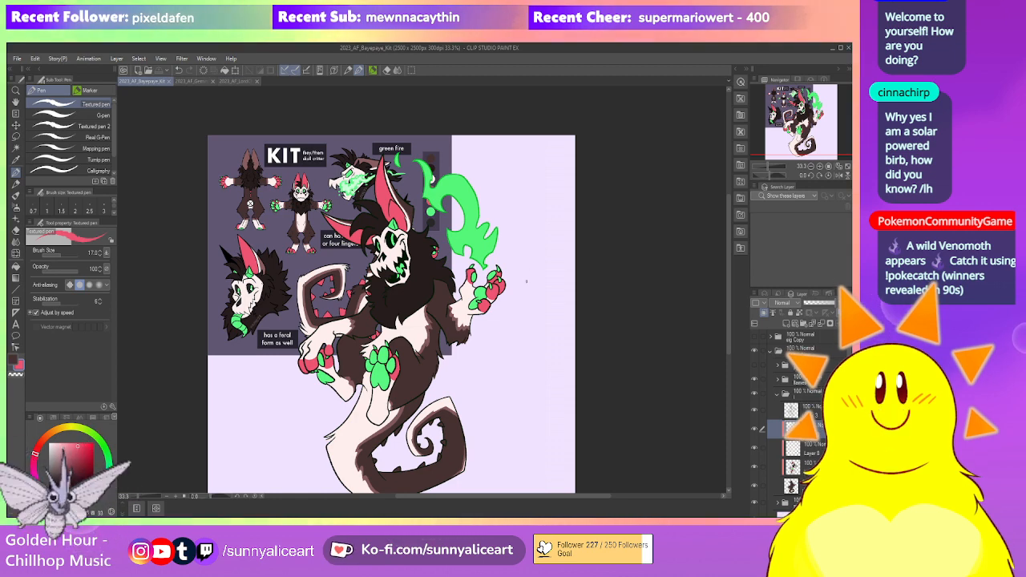
left_click_drag(510, 344, 515, 303)
scroll(513, 259, "up", 1)
scroll(513, 260, "down", 1)
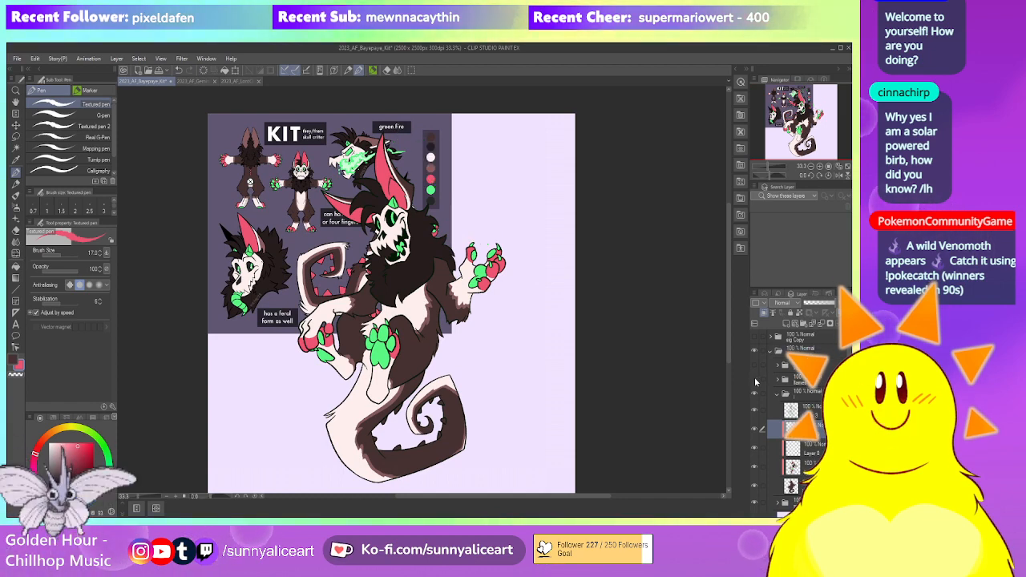
Pick the pale green from the reference sheet's green fire and show the flame's layer folder again
left_click_drag(445, 181, 499, 248)
scroll(498, 248, "up", 1)
key("i")
left_click(455, 233)
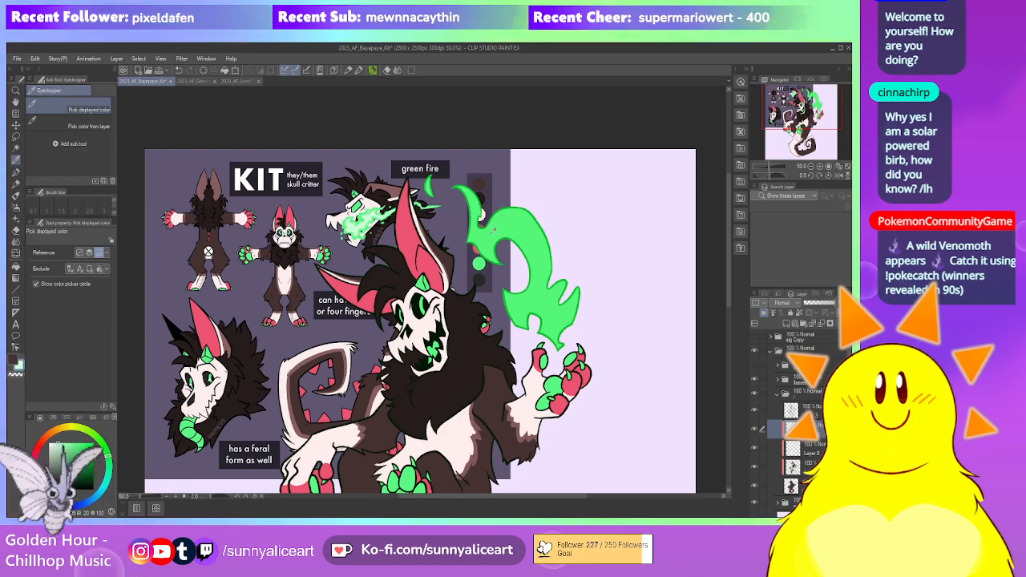
left_click(753, 382)
left_click(754, 382)
left_click(753, 383)
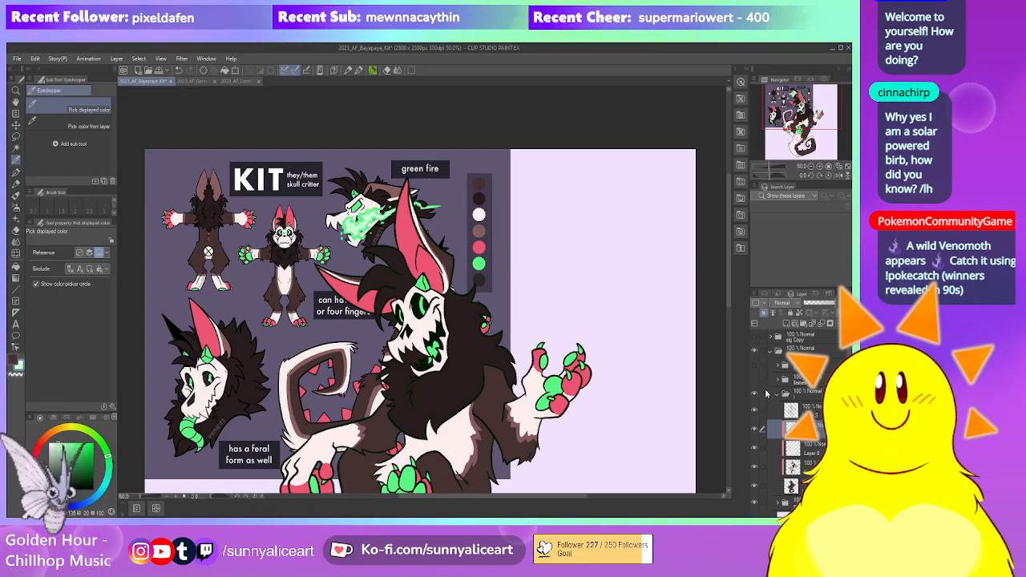
left_click(753, 382)
Hide the Kit reference sheet so only the creature and its flame remain on the canvas
scroll(754, 481, "down", 1)
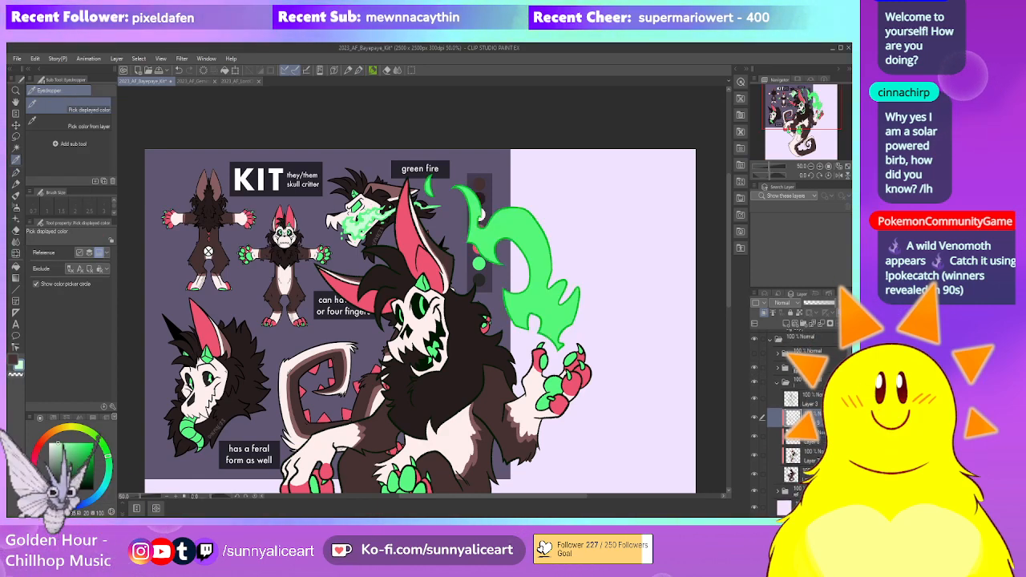
left_click(755, 491)
left_click_drag(624, 413, 587, 354)
scroll(587, 354, "down", 2)
left_click_drag(630, 380, 566, 363)
scroll(566, 363, "up", 1)
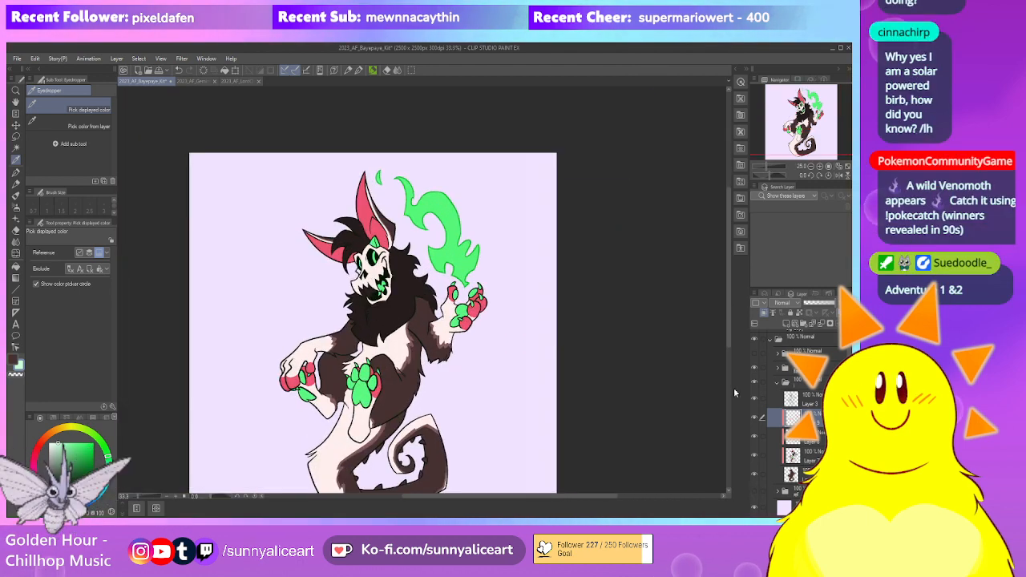
Expand the flame's layer folder and add a new layer above the flame's flat colour, clipped to the layer below
left_click(782, 368)
left_click(815, 404)
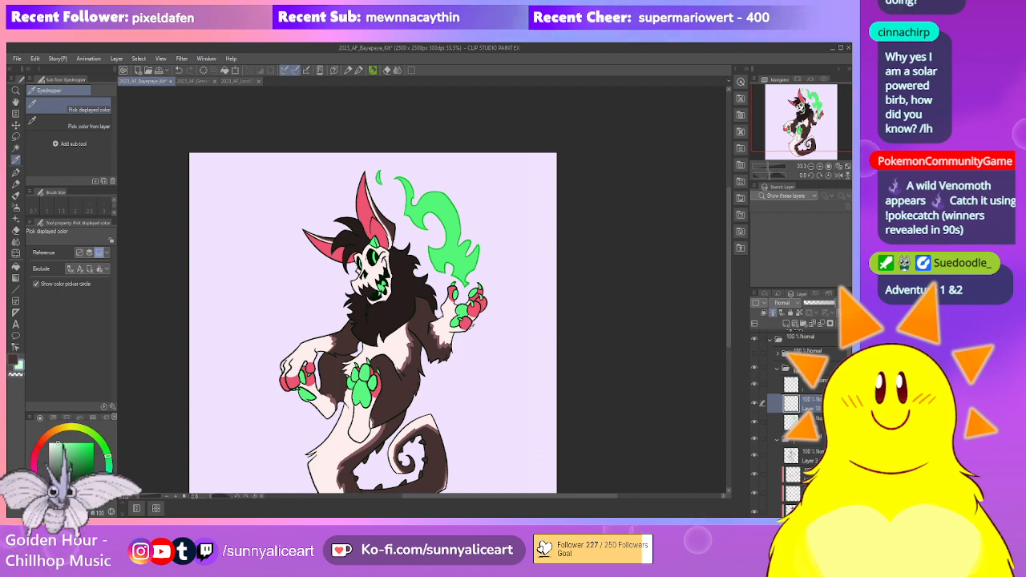
scroll(417, 299, "up", 3)
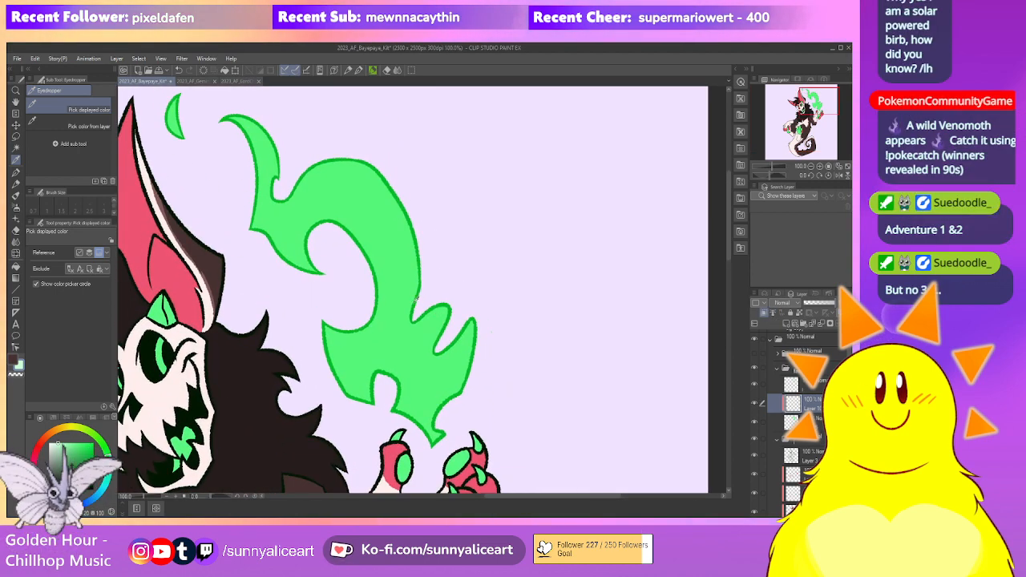
Lasso and fill two pale green highlights, one in the flame's upper left curl and one down its curved middle
key("m")
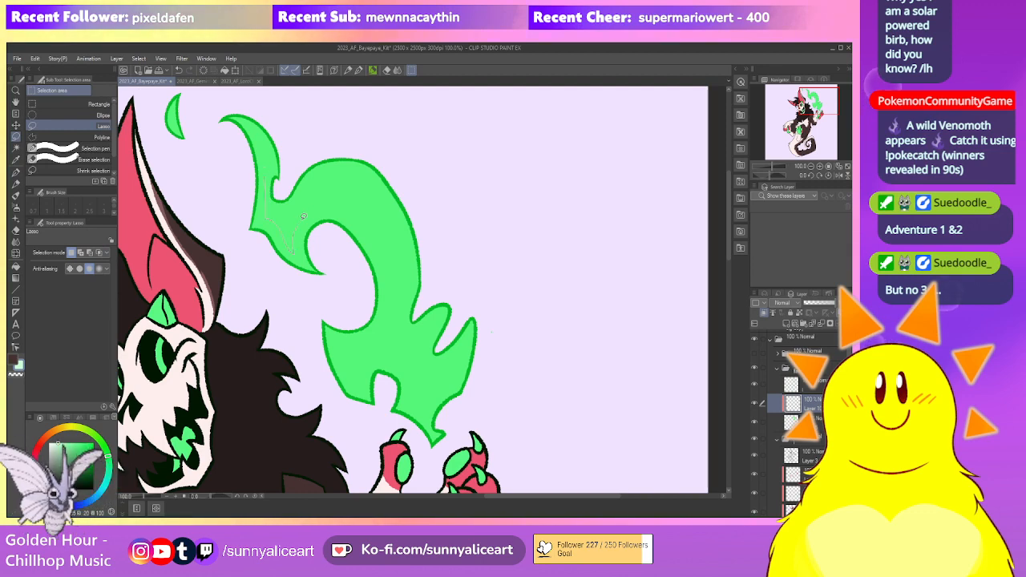
left_click_drag(275, 203, 270, 201)
key("alt+BackSpace")
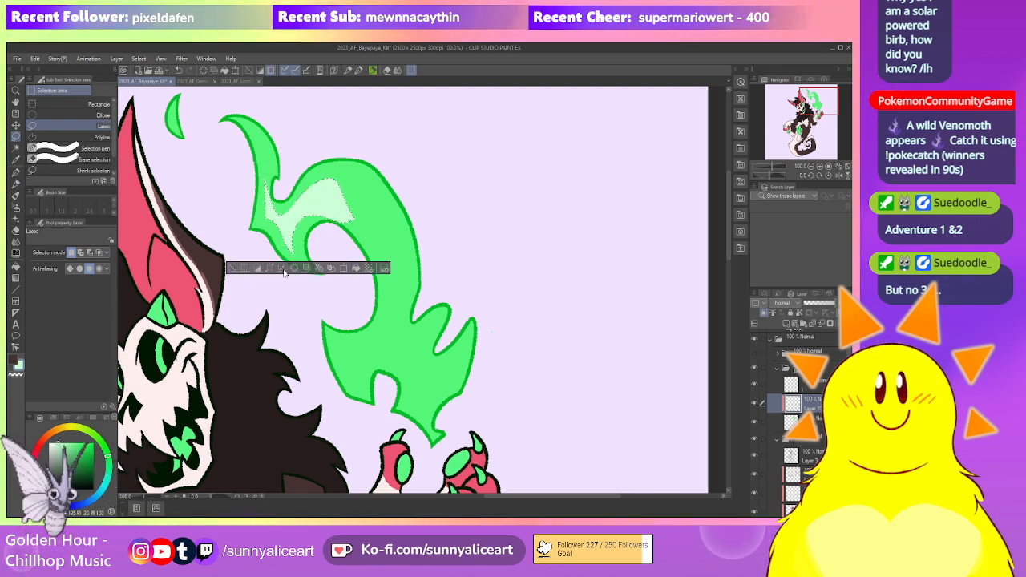
key("ctrl+d")
left_click_drag(379, 192, 378, 193)
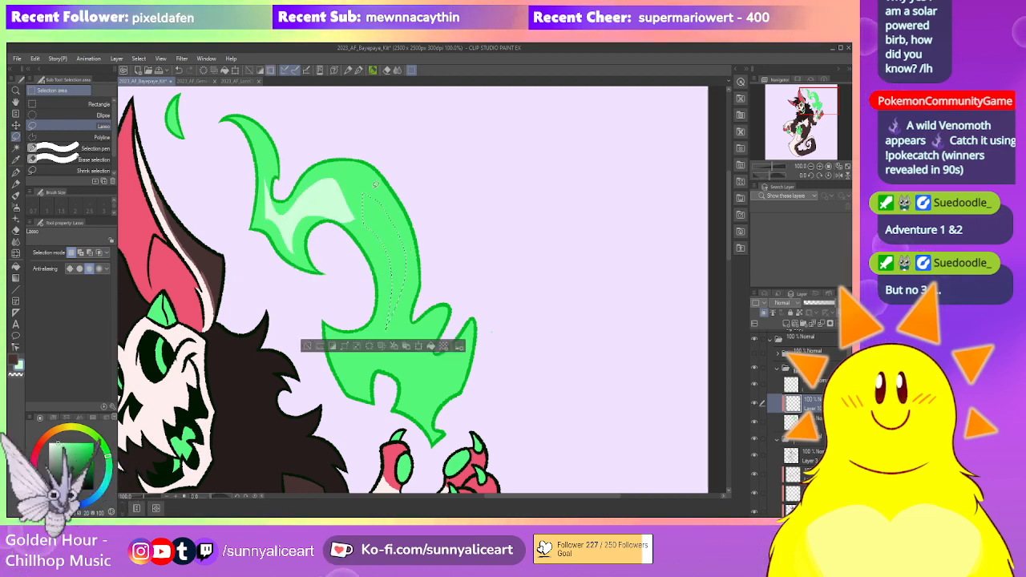
key("alt+BackSpace")
key("ctrl+d")
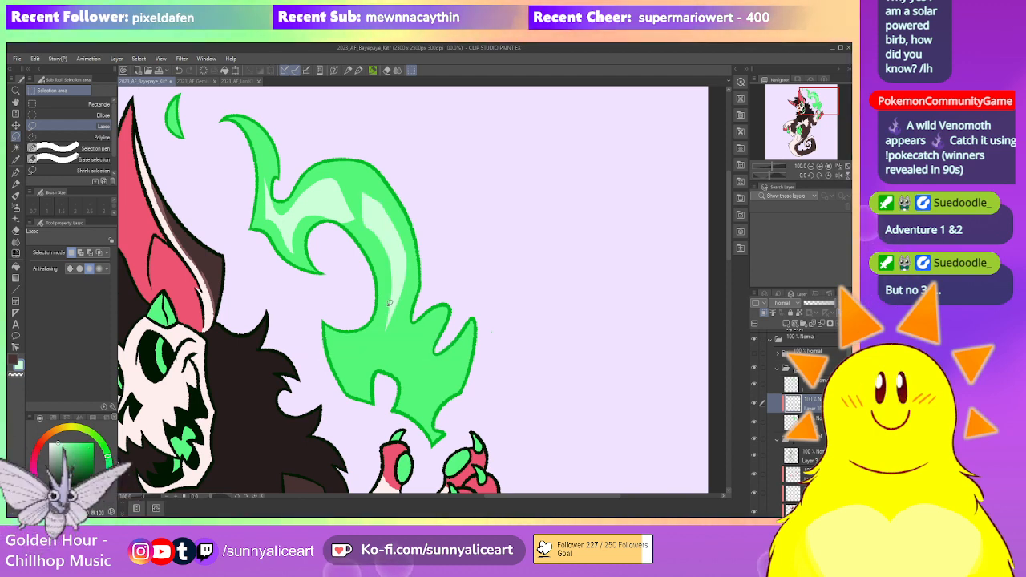
Lasso and fill jagged pale green highlights in the left lobe and centre of the flame's wide lower part
left_click_drag(392, 337, 392, 304)
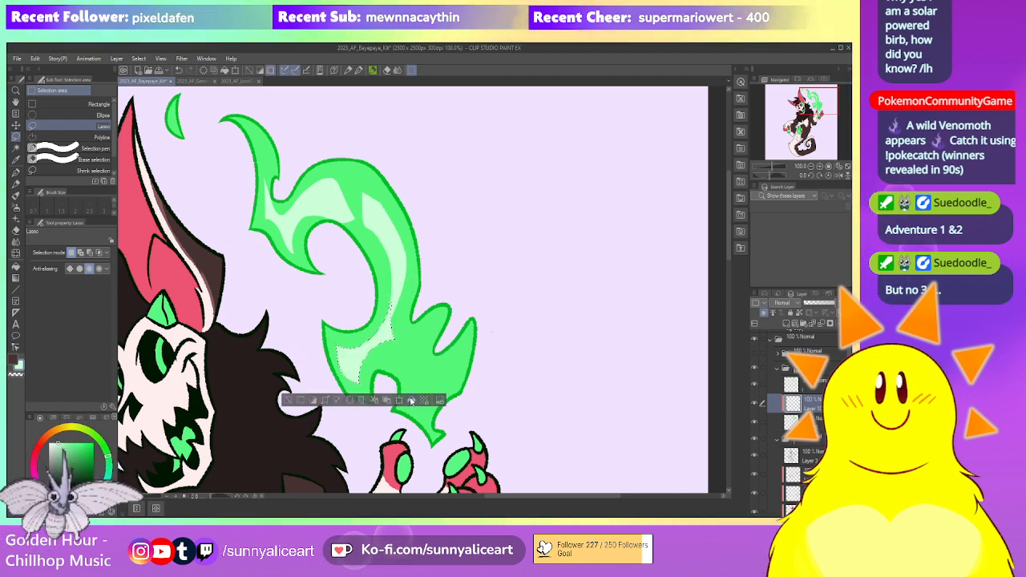
key("ctrl+d")
left_click_drag(405, 364, 423, 408)
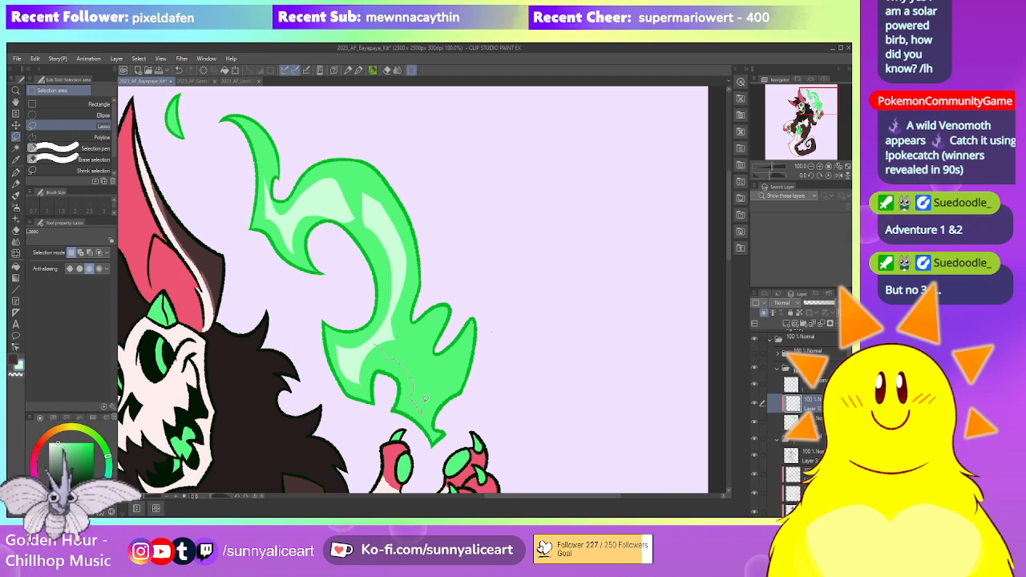
left_click_drag(400, 327, 401, 329)
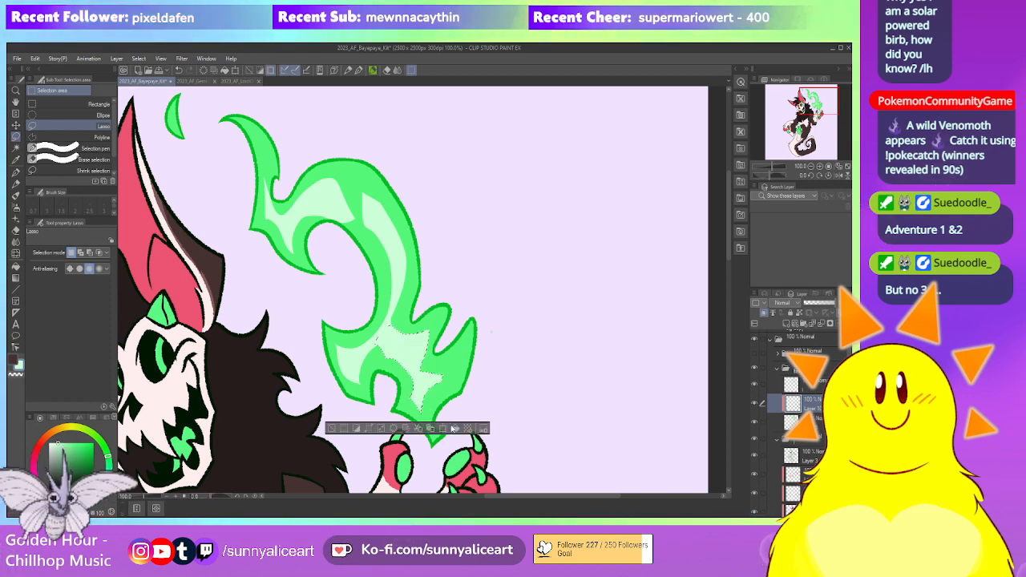
scroll(498, 374, "down", 5)
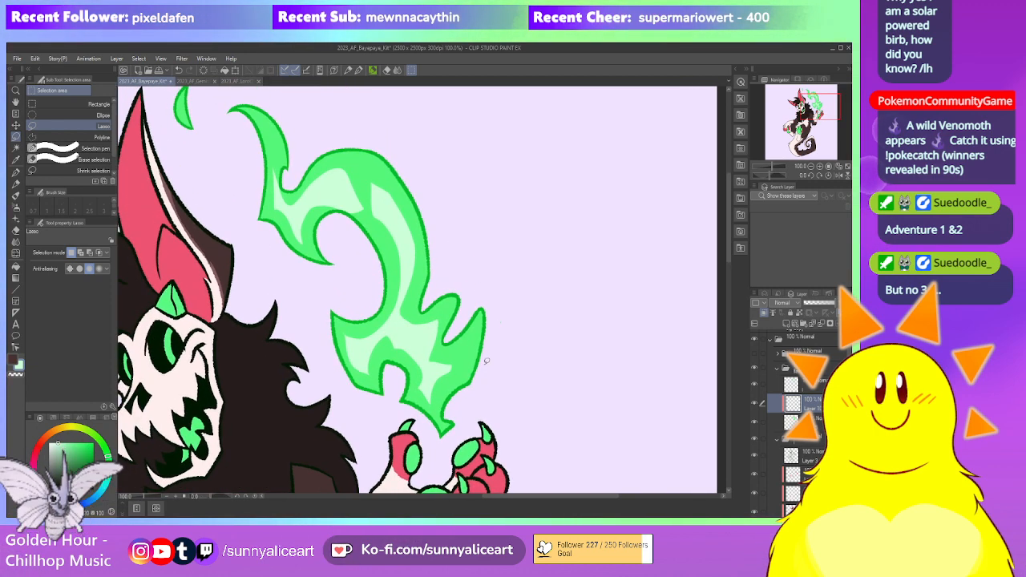
Soften the pale green highlights on the flame with the Kneaded eraser at size 120
key("e")
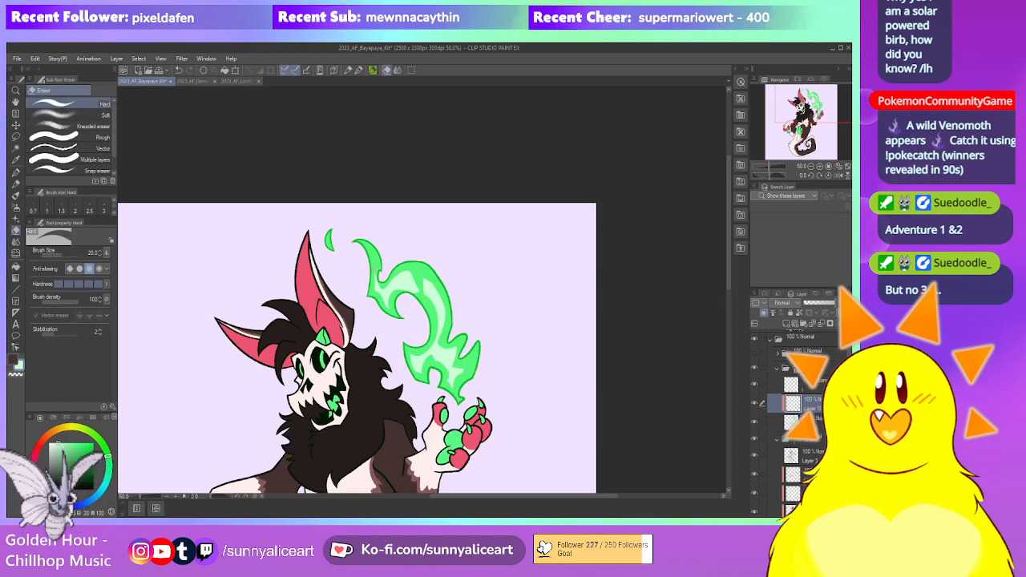
left_click(94, 126)
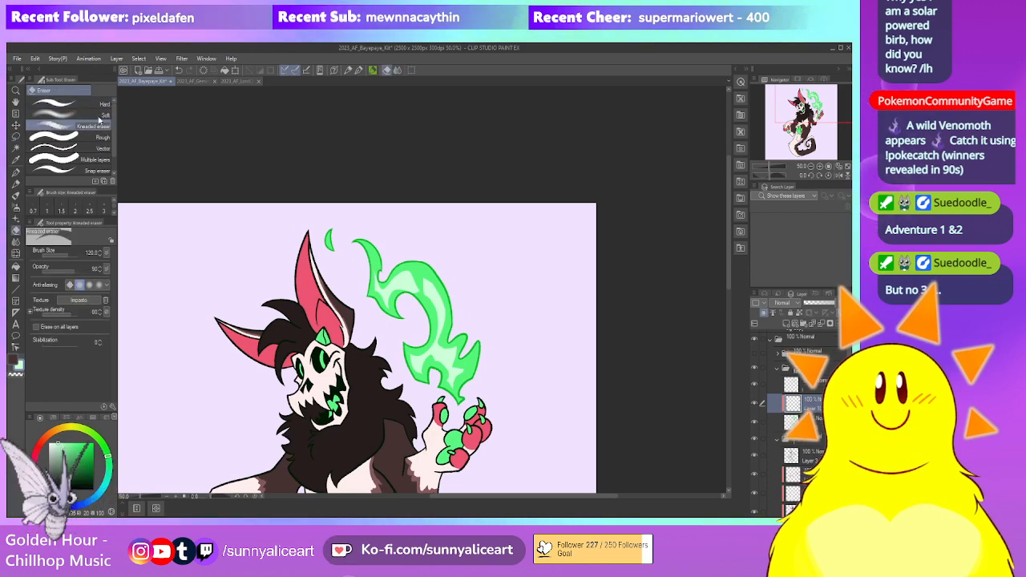
key("bracketleft")
key("bracketleft")
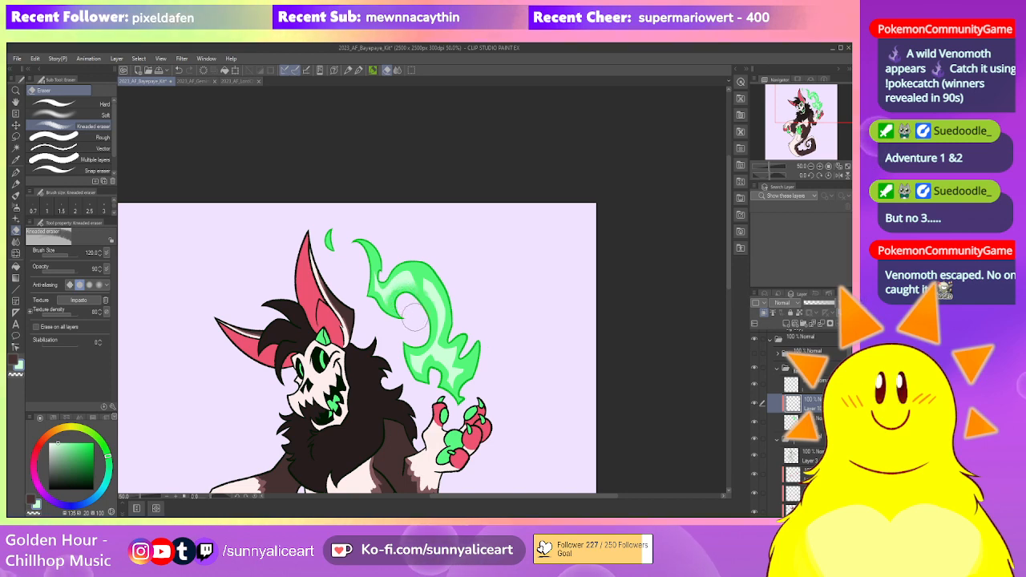
left_click_drag(478, 313, 467, 295)
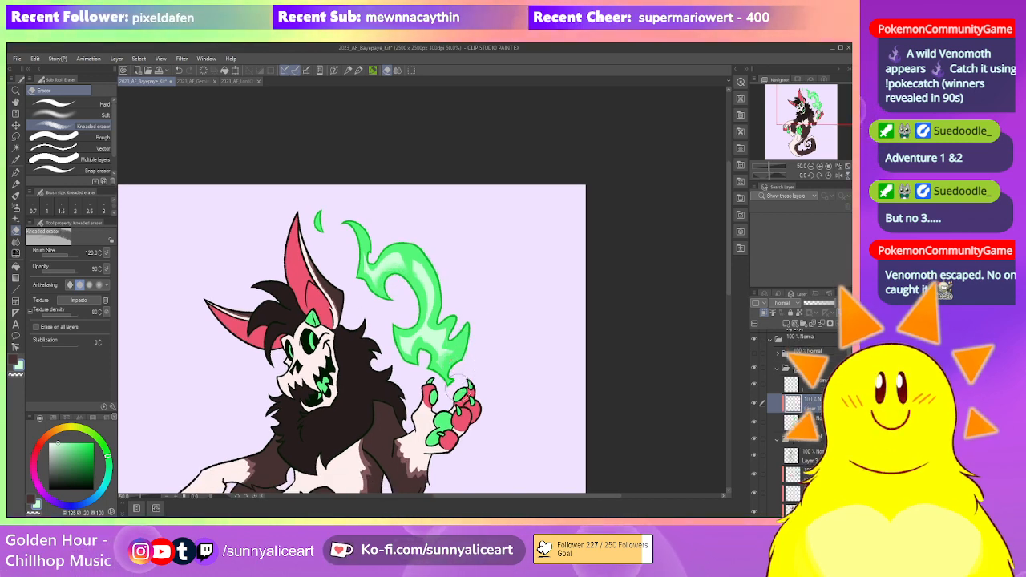
Fade the highlights in the flame's lower part with a larger Kneaded eraser, then reduce its size to 200
key("bracketright")
key("bracketright")
key("bracketright")
key("bracketright")
key("bracketright")
key("bracketright")
key("bracketright")
left_click_drag(465, 372, 482, 391)
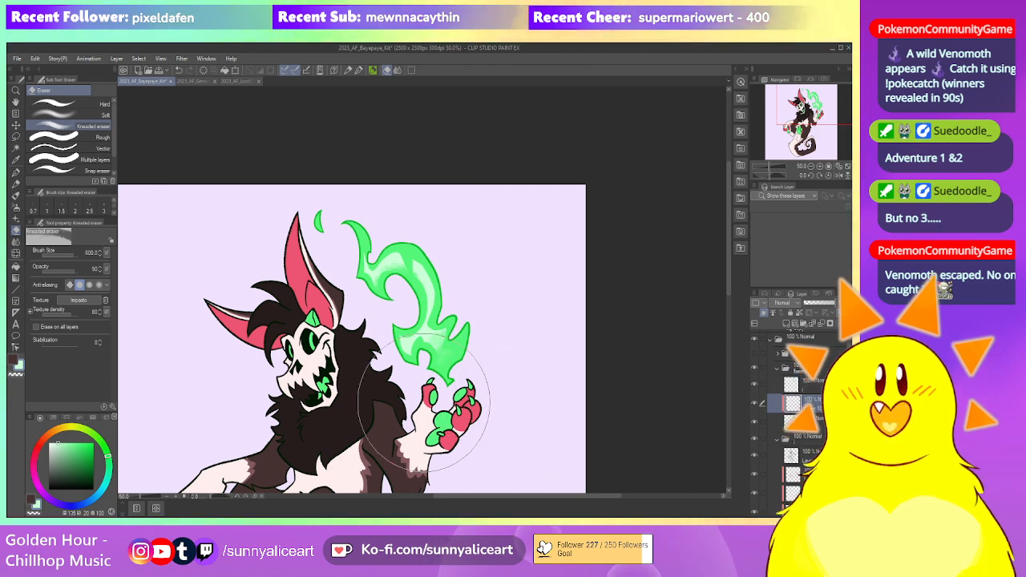
key("bracketleft")
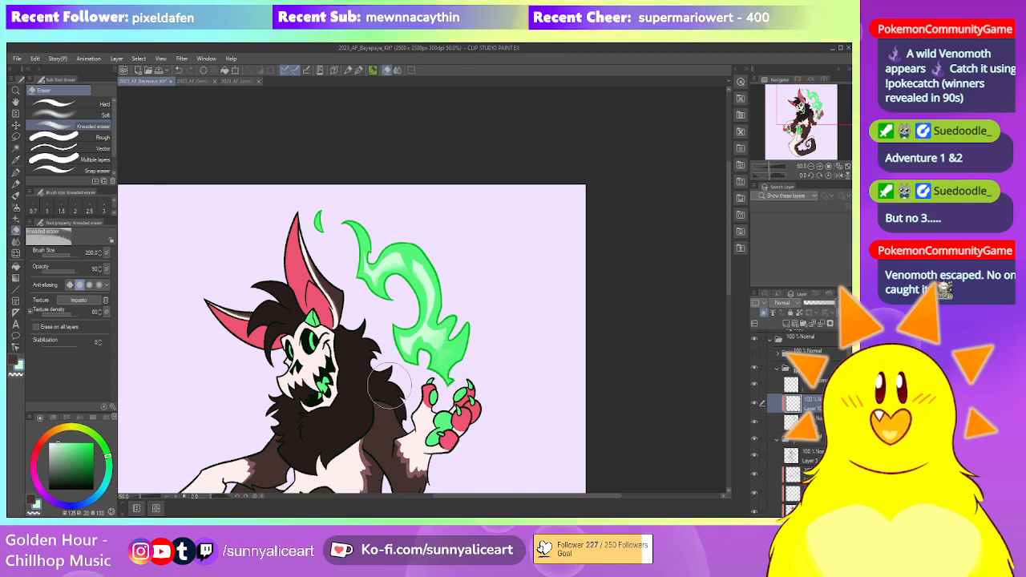
left_click_drag(508, 372, 488, 339)
scroll(492, 329, "down", 1)
scroll(499, 311, "up", 2)
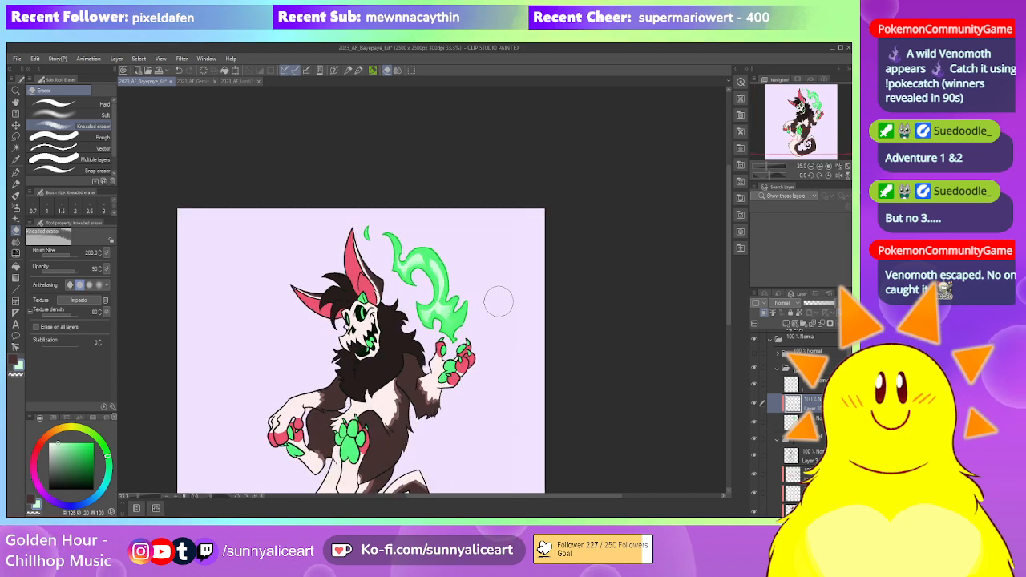
Touch up the pale green highlights in the flame's lower part with the Textured pen at size 17 and the Kneaded eraser
key("p")
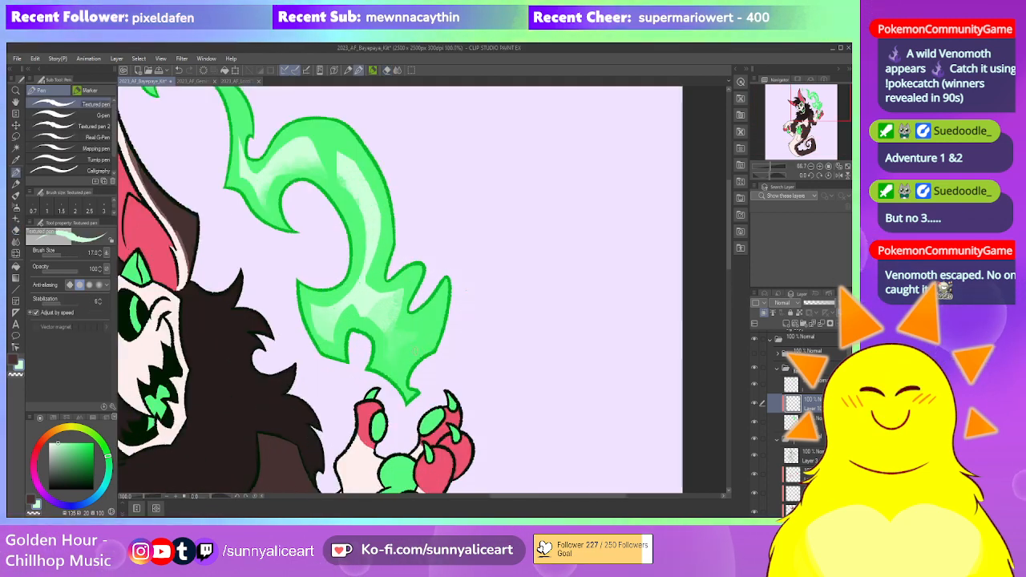
scroll(410, 353, "up", 1)
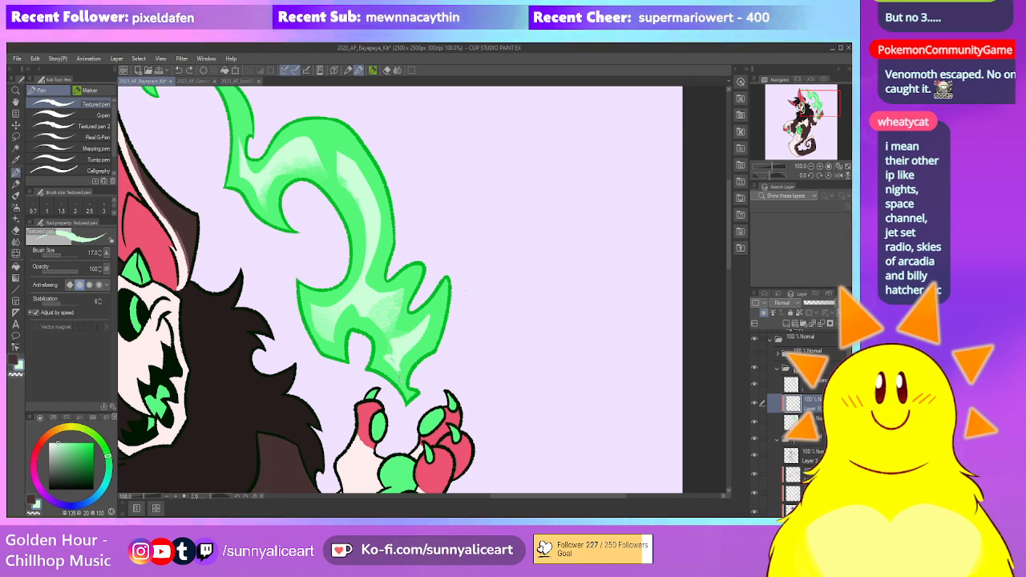
key("e")
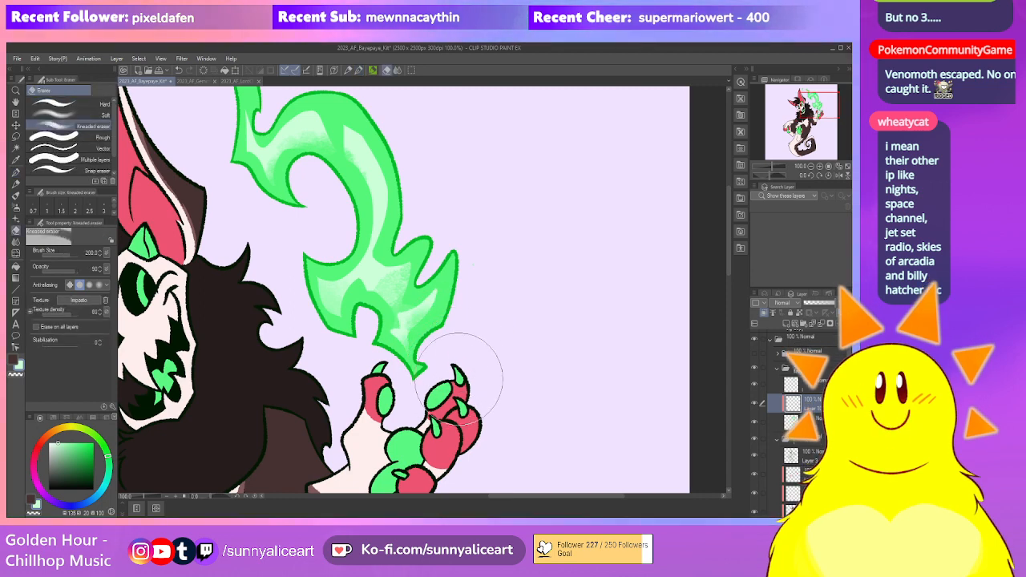
scroll(482, 346, "down", 3)
left_click_drag(495, 344, 480, 293)
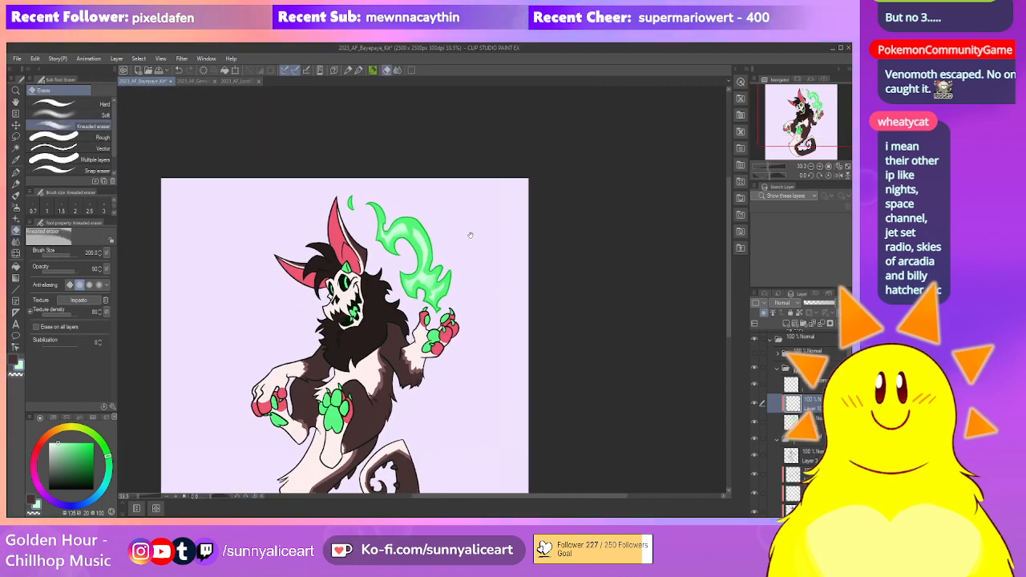
Paint pale green highlights in the flame's narrow upper tip with the Textured pen and soften them with the Kneaded eraser at size 200
left_click_drag(449, 210, 456, 270)
scroll(343, 195, "up", 4)
key("p")
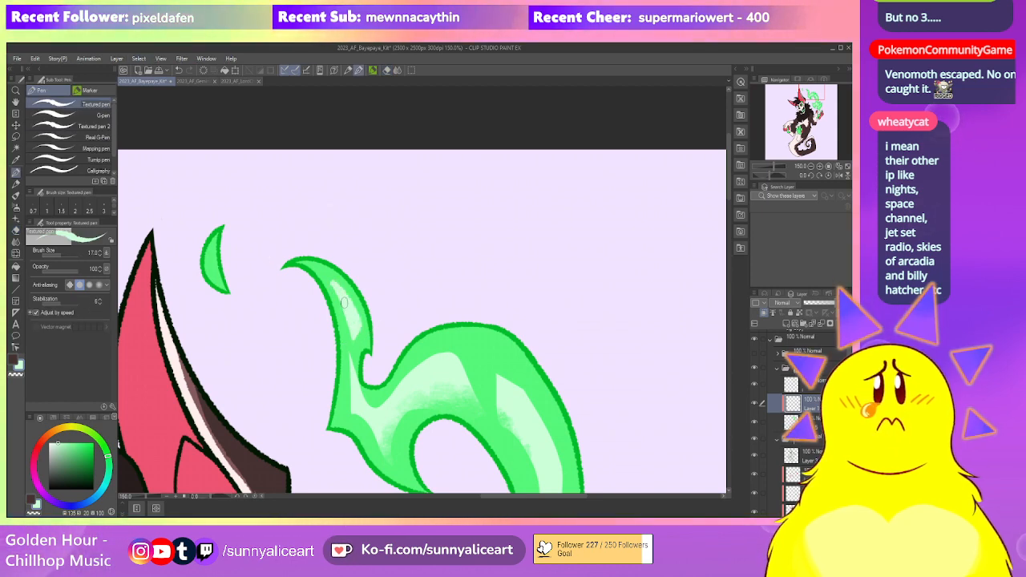
key("e")
left_click_drag(313, 265, 311, 254)
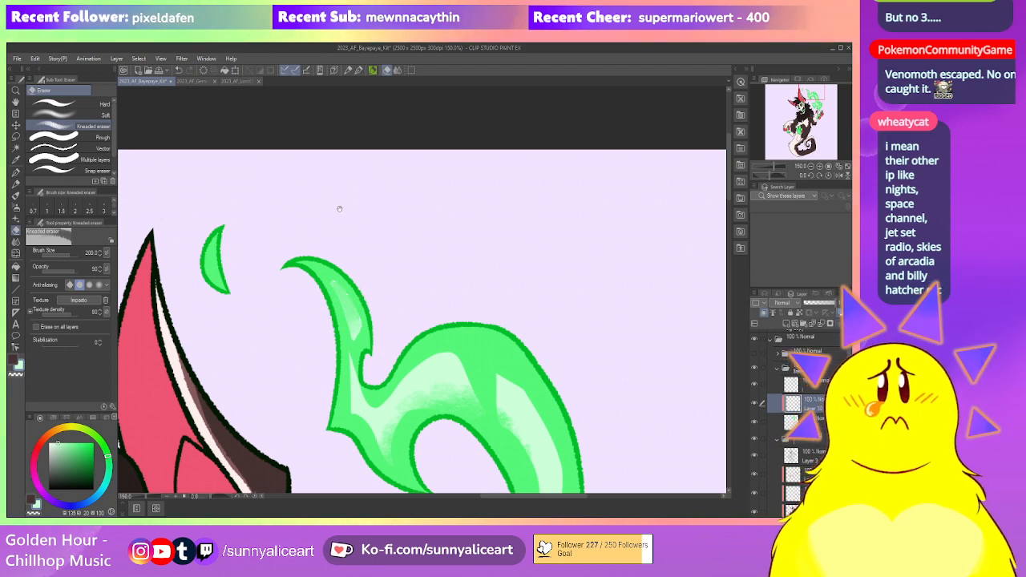
Add a pale green highlight to the small detached flame wisp and soften it with the kneaded eraser
left_click_drag(339, 206, 416, 244)
key("p")
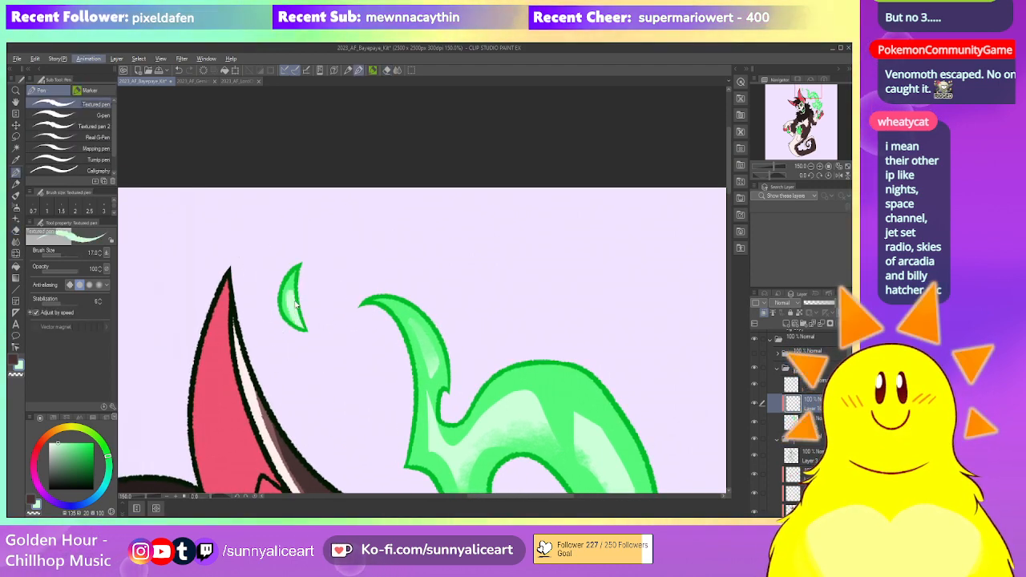
key("e")
scroll(345, 217, "down", 5)
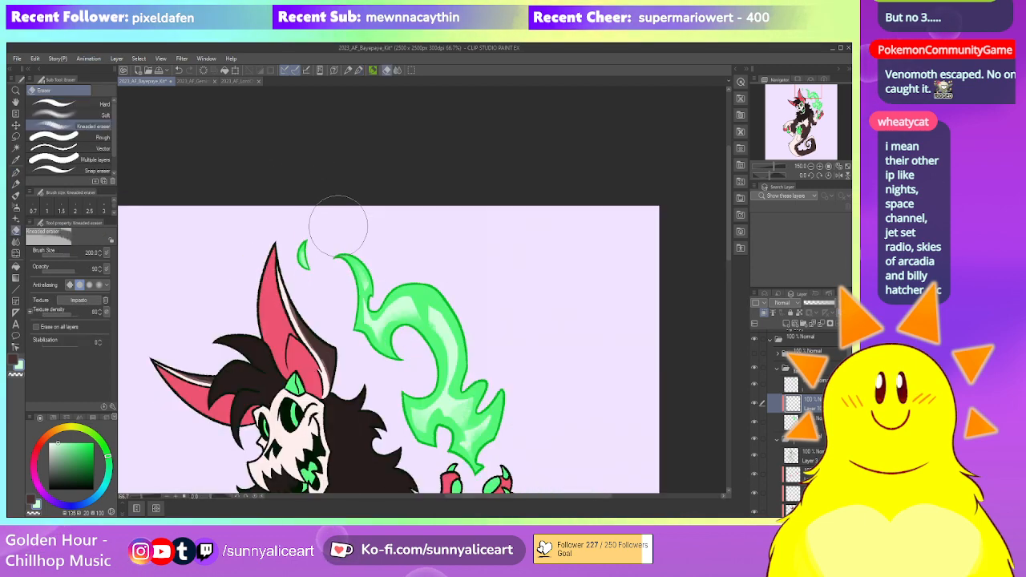
mouse_move(494, 369)
left_mouse_down()
mouse_move(479, 294)
mouse_move(495, 284)
mouse_move(495, 300)
left_mouse_up()
scroll(476, 298, "down", 1)
scroll(474, 302, "up", 1)
scroll(487, 295, "down", 1)
scroll(487, 297, "up", 1)
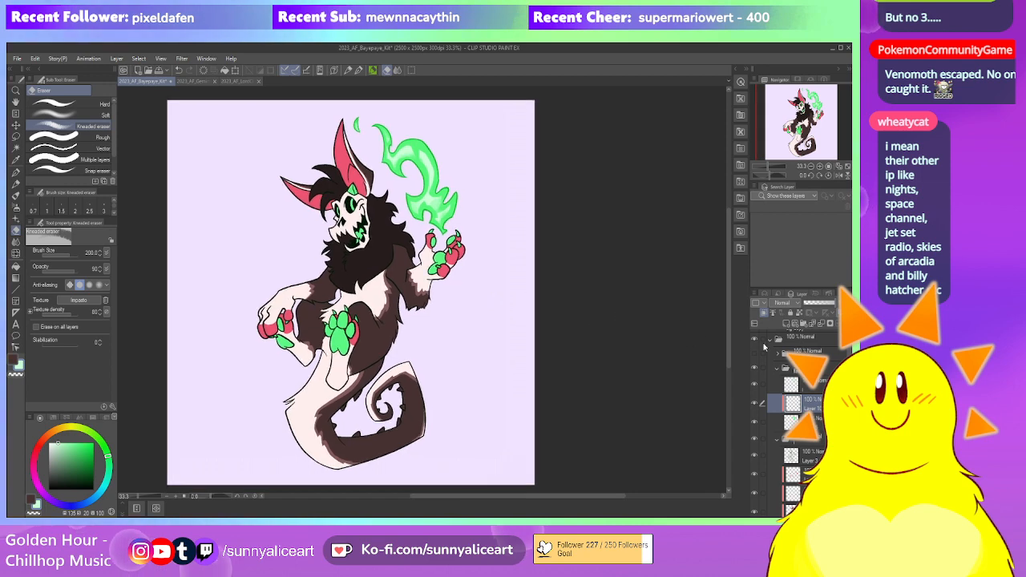
Transform the character's layer folders together, shifting the whole figure and its flame slightly to the left on the canvas
left_click(781, 370)
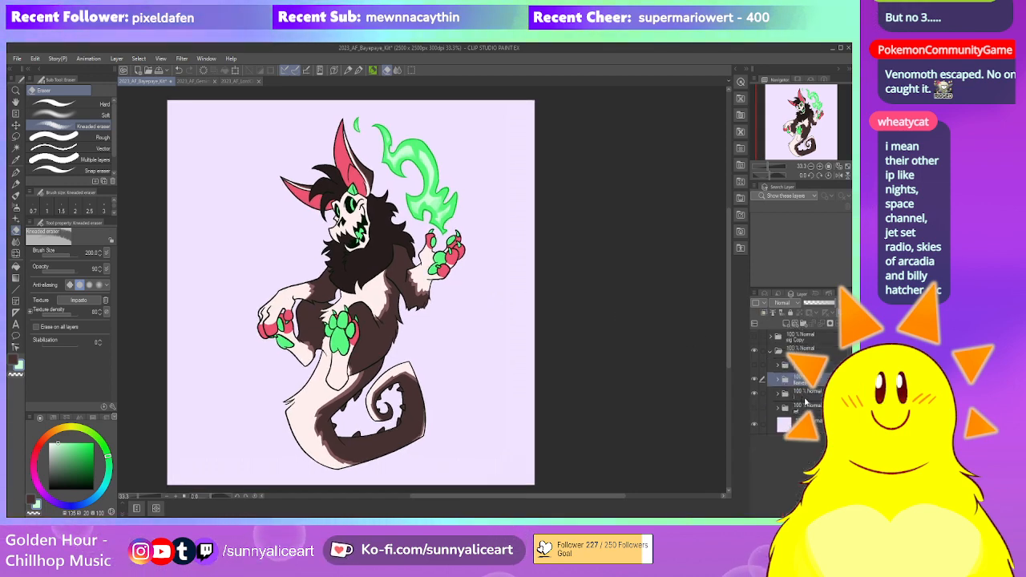
left_click(800, 349)
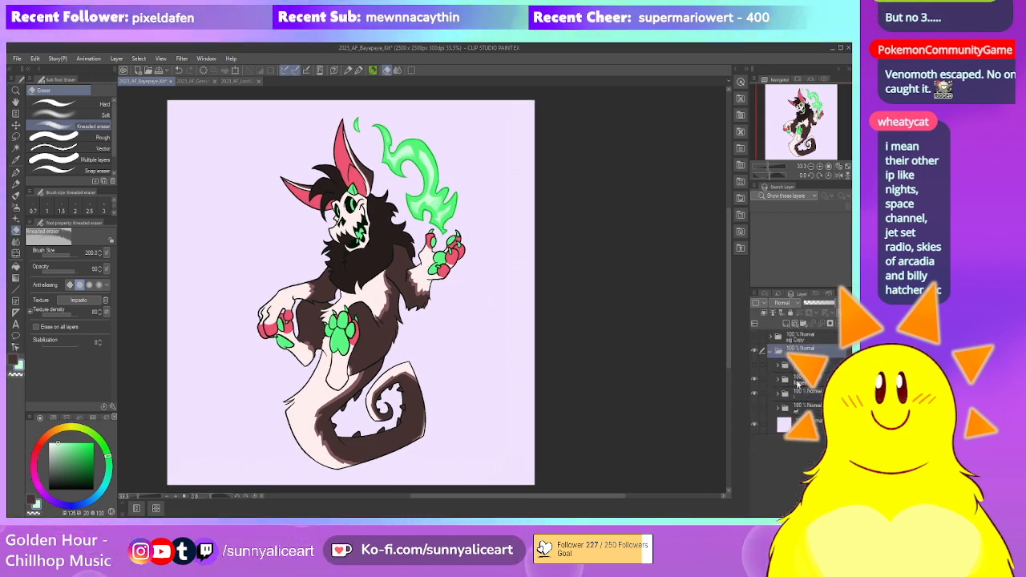
left_click(797, 397)
left_click(806, 408)
left_click(806, 366, "shift")
left_click(806, 367)
left_click(805, 397, "shift")
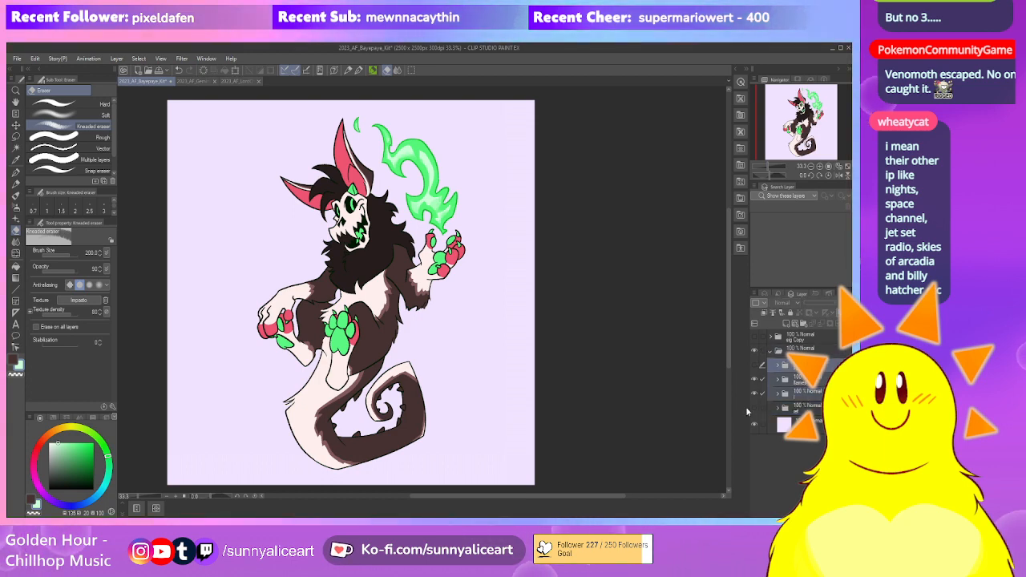
key("ctrl+t")
left_click_drag(423, 350, 409, 350)
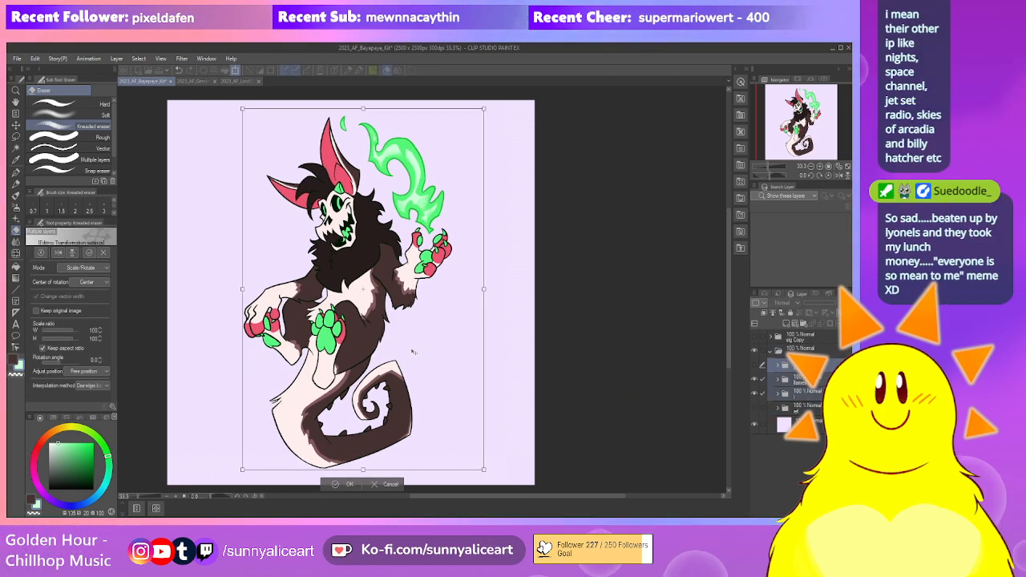
key("Return")
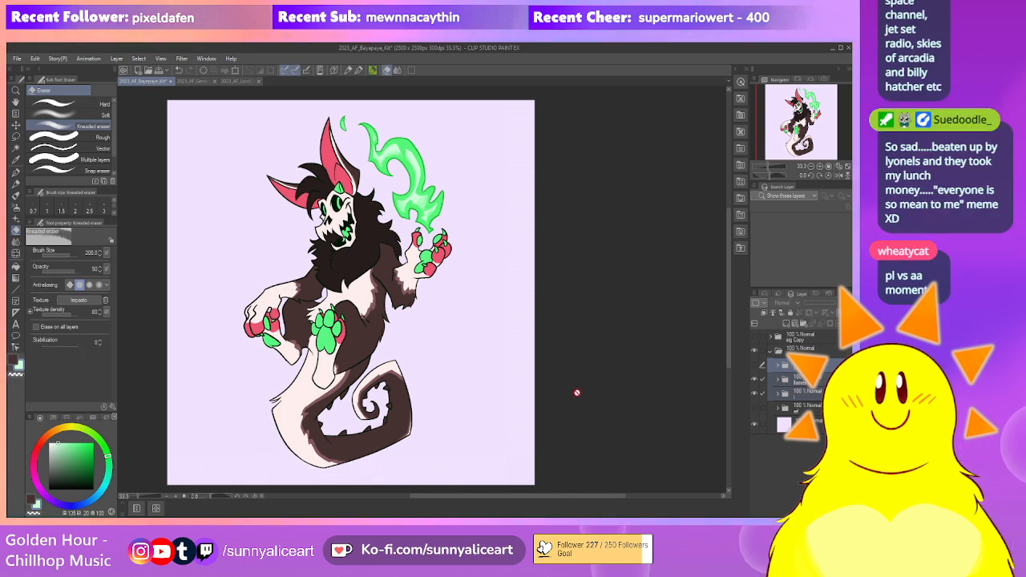
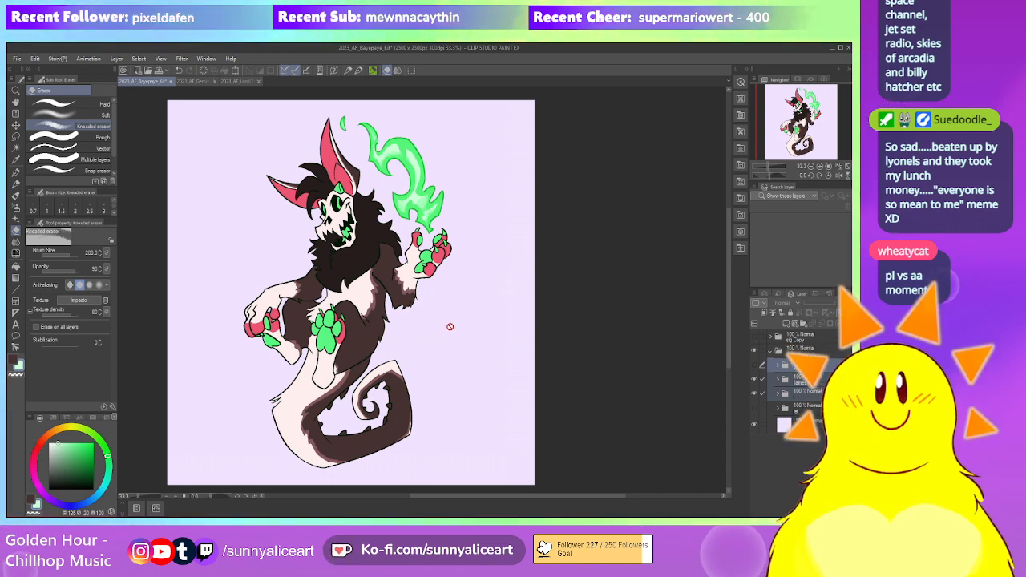
Clean up the dark brown fur tips at the raised arm's elbow, filling with the sampled brown and trimming overspill with the hard eraser
left_click(777, 392)
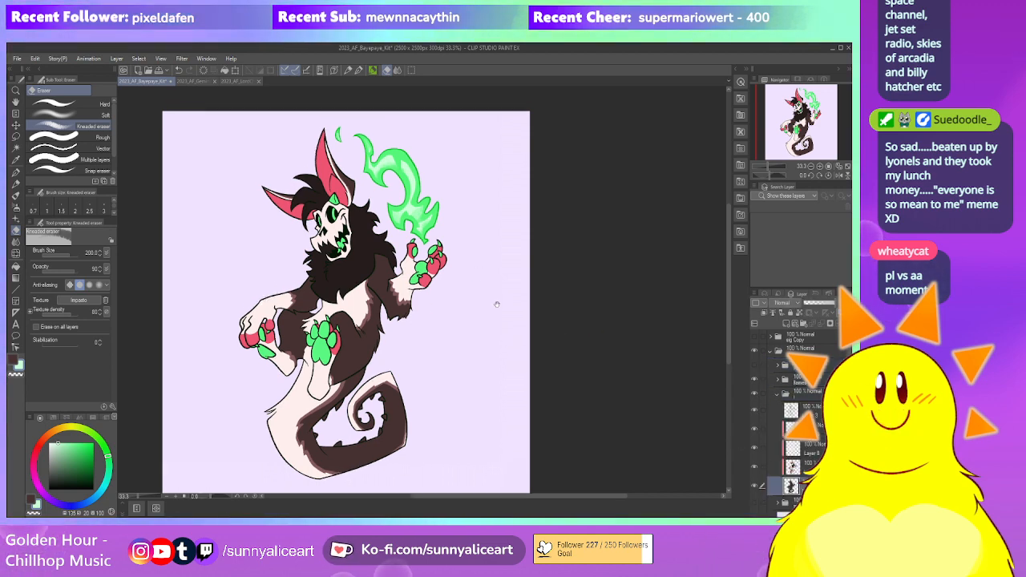
scroll(412, 298, "up", 6)
left_click(369, 286, "alt")
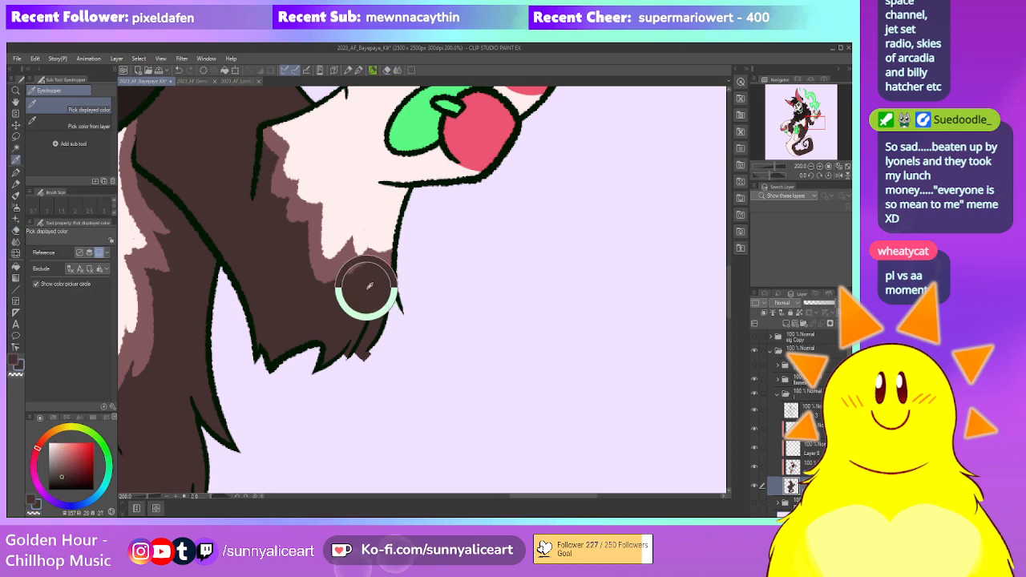
key("p")
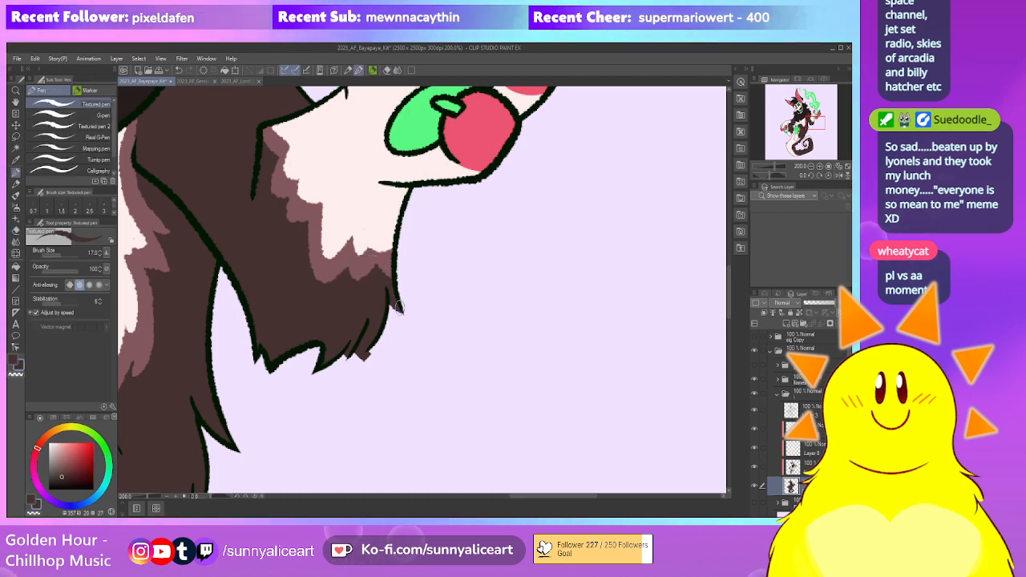
left_click_drag(398, 307, 422, 267)
key("e")
left_click(97, 115)
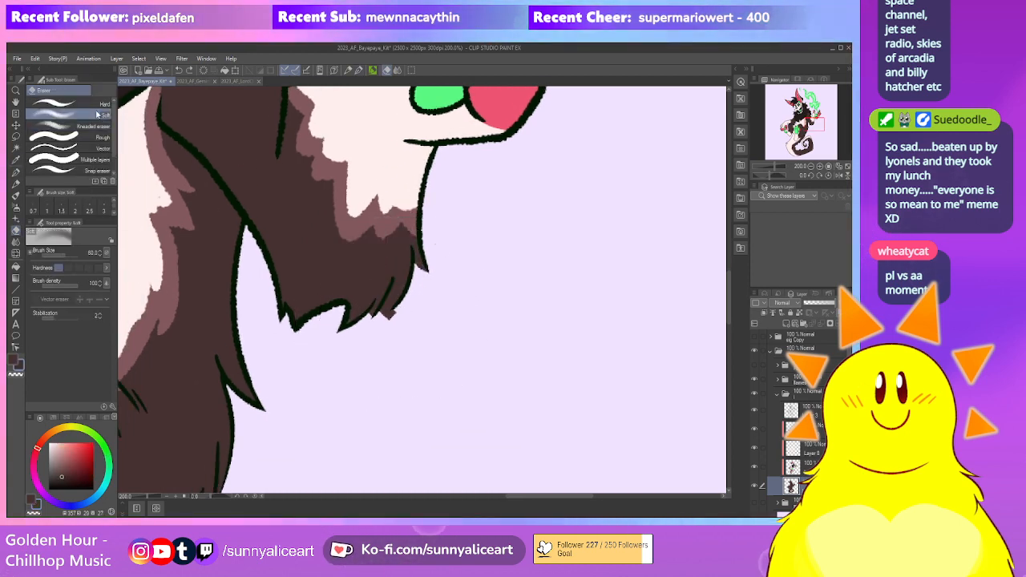
left_click(98, 106)
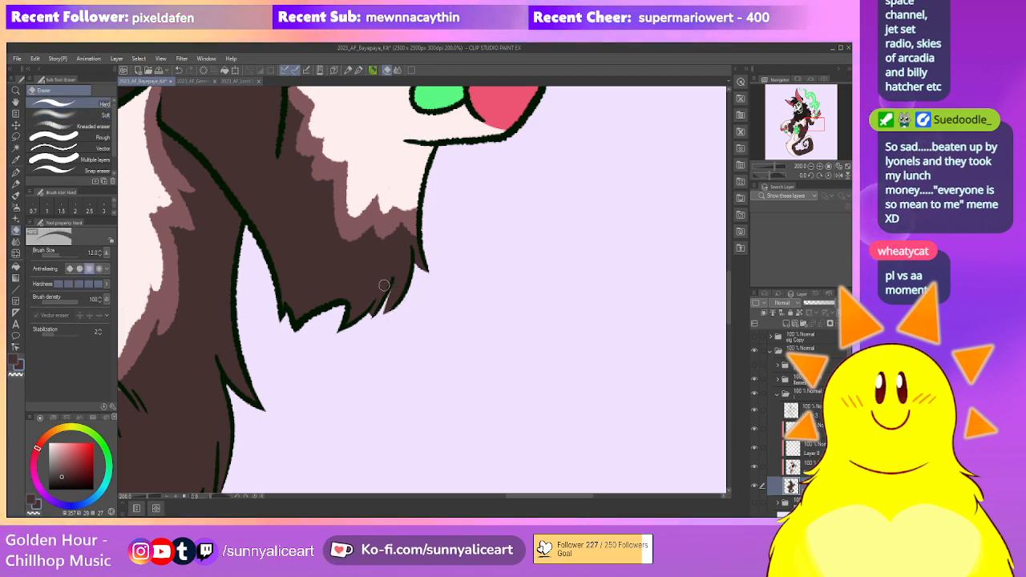
key("p")
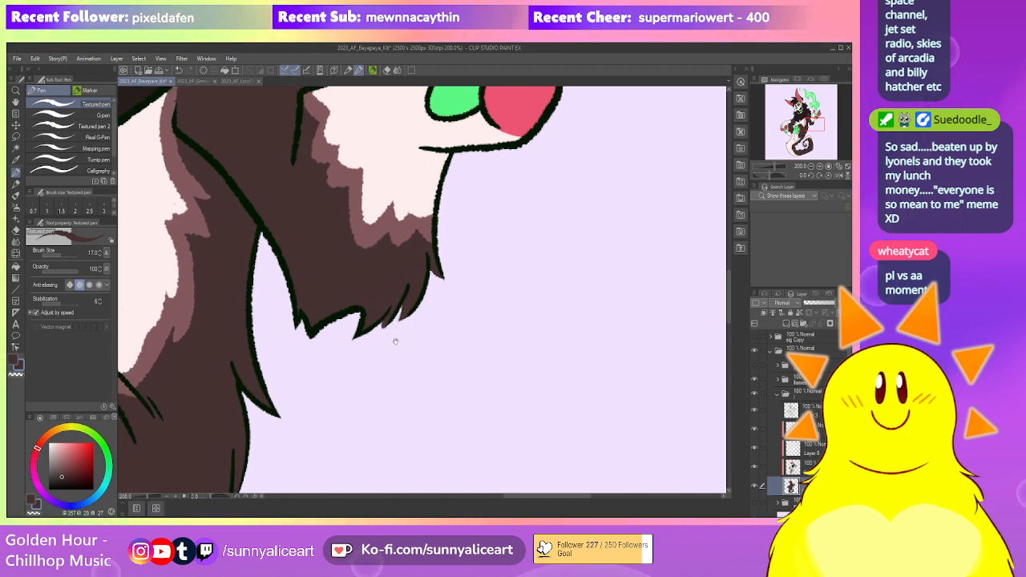
key("e")
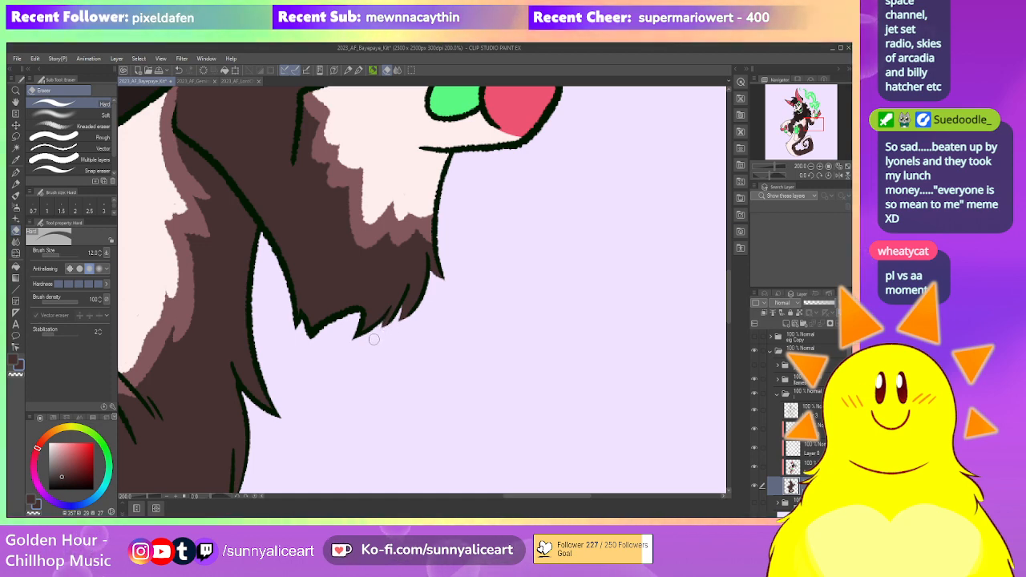
scroll(388, 346, "down", 5)
left_click_drag(470, 365, 478, 313)
scroll(478, 313, "down", 1)
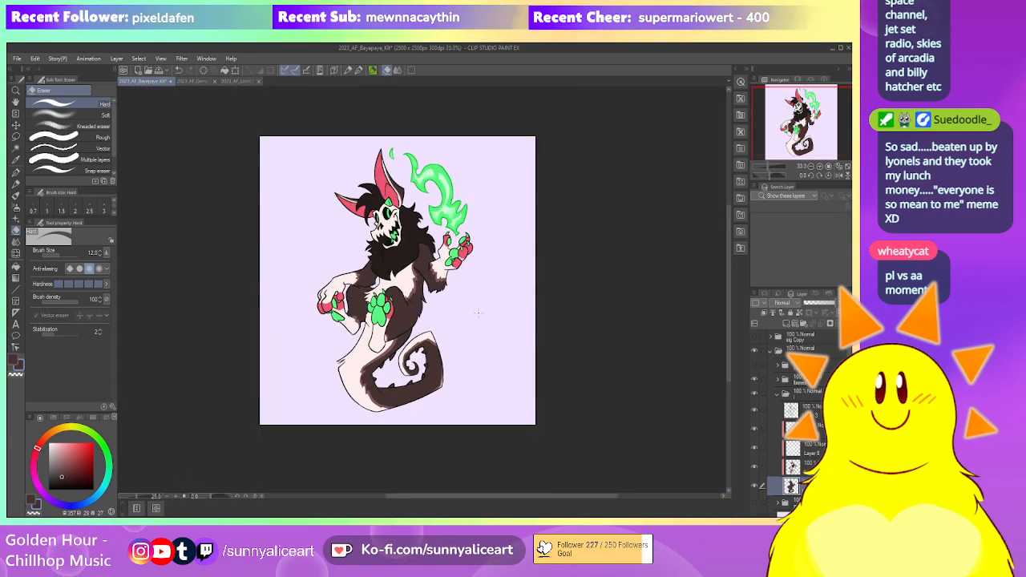
scroll(479, 312, "up", 1)
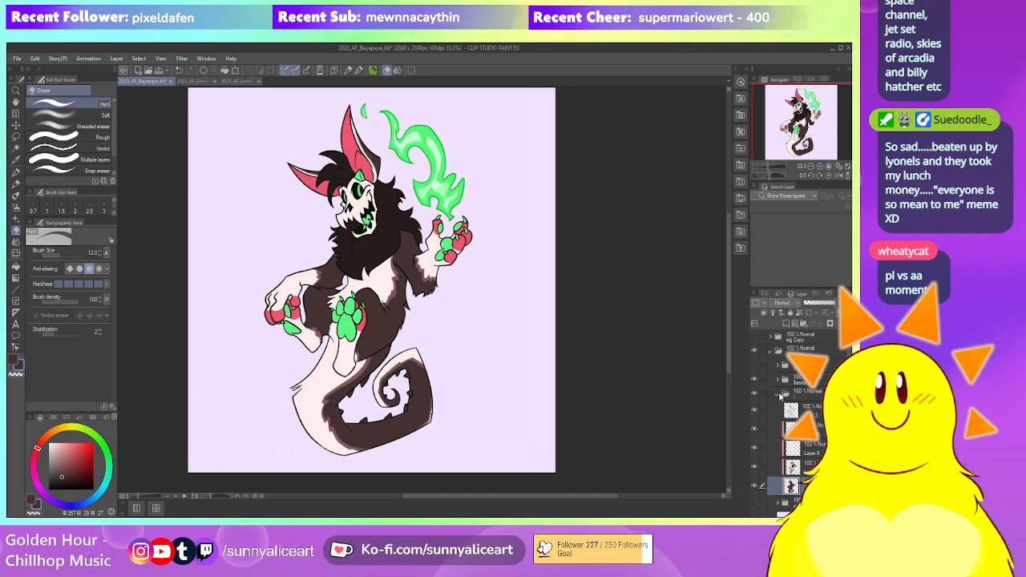
Paint small white highlights in both of the character's green eyes on a new layer using the textured pen
left_click(805, 408)
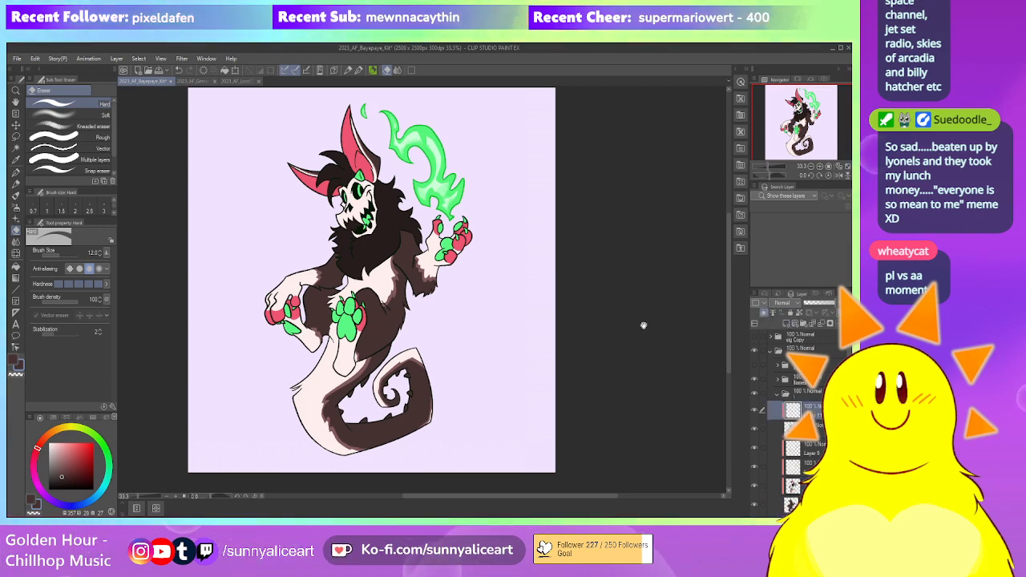
left_click_drag(439, 249, 462, 281)
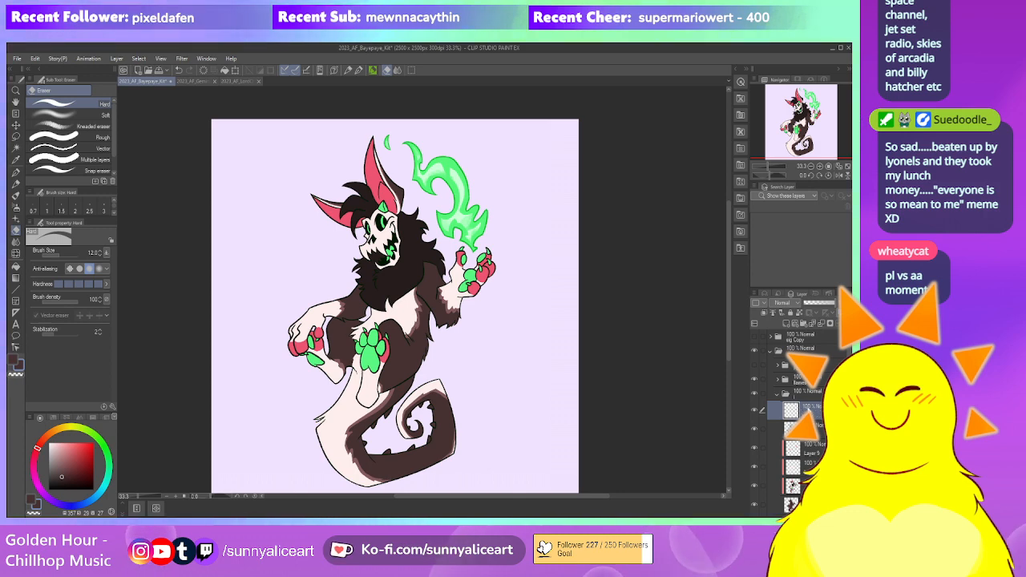
left_click_drag(431, 229, 435, 263)
scroll(435, 264, "up", 4)
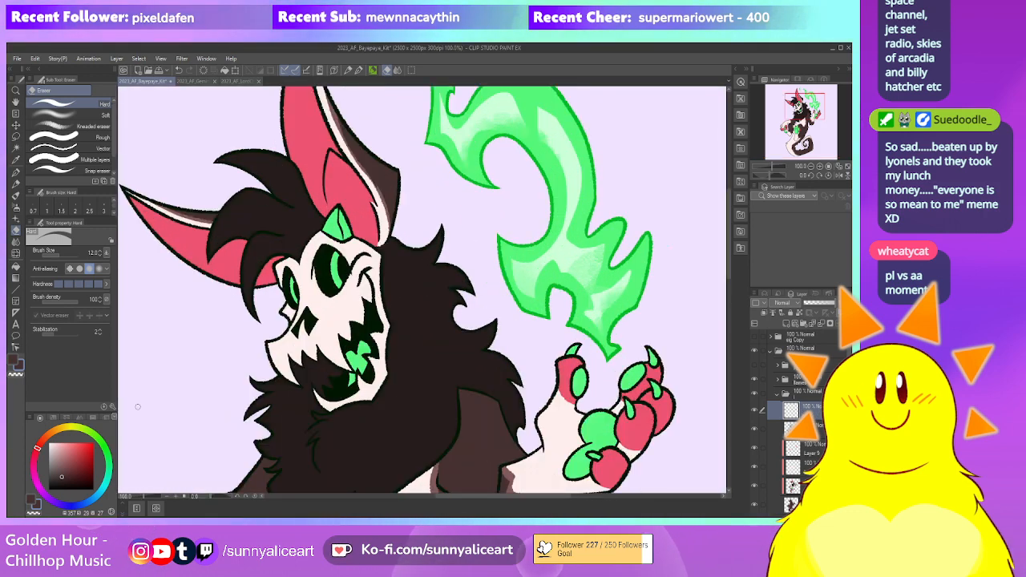
scroll(360, 149, "up", 1)
key("p")
left_click_drag(312, 330, 313, 322)
left_click_drag(252, 349, 252, 353)
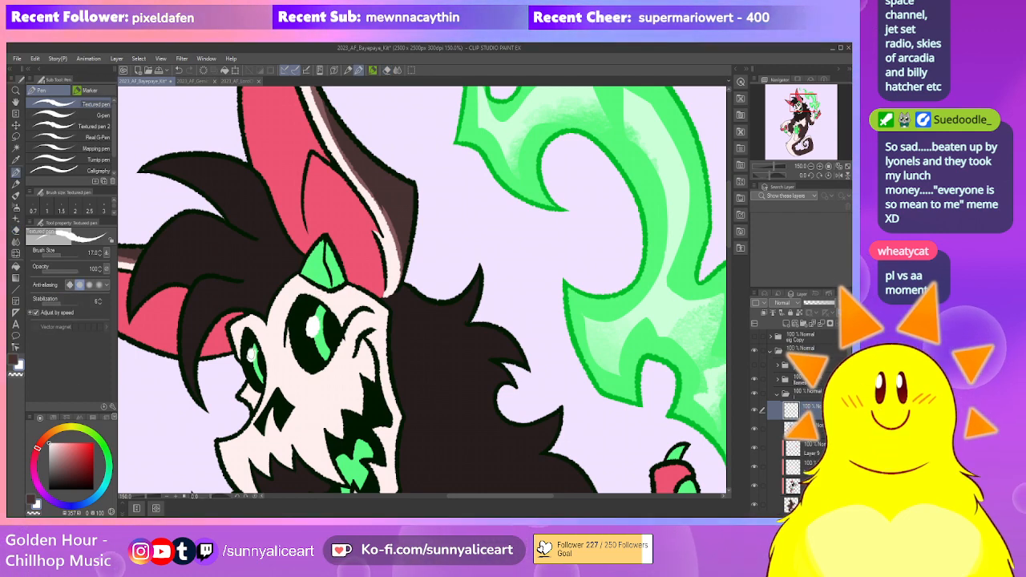
Draw thin white shine marks on the green pads of the raised foot and the lowered hand
scroll(415, 282, "down", 3)
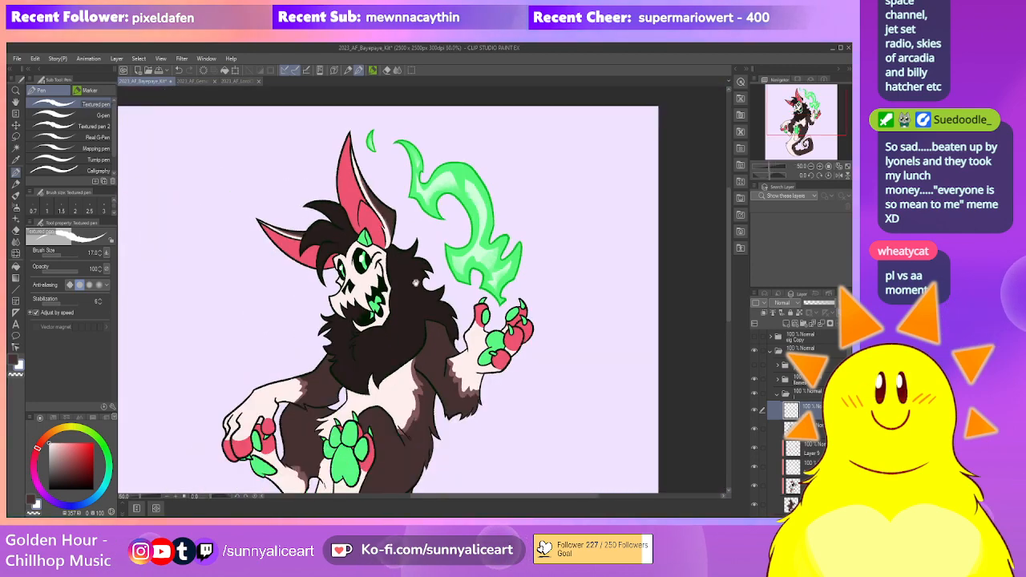
scroll(415, 280, "down", 1)
scroll(415, 289, "up", 2)
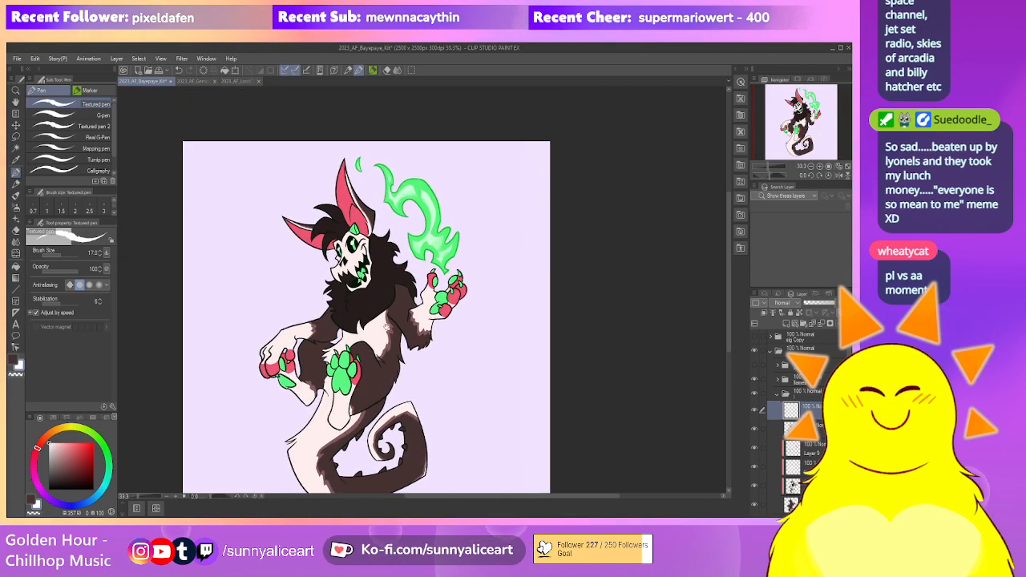
scroll(340, 261, "up", 3)
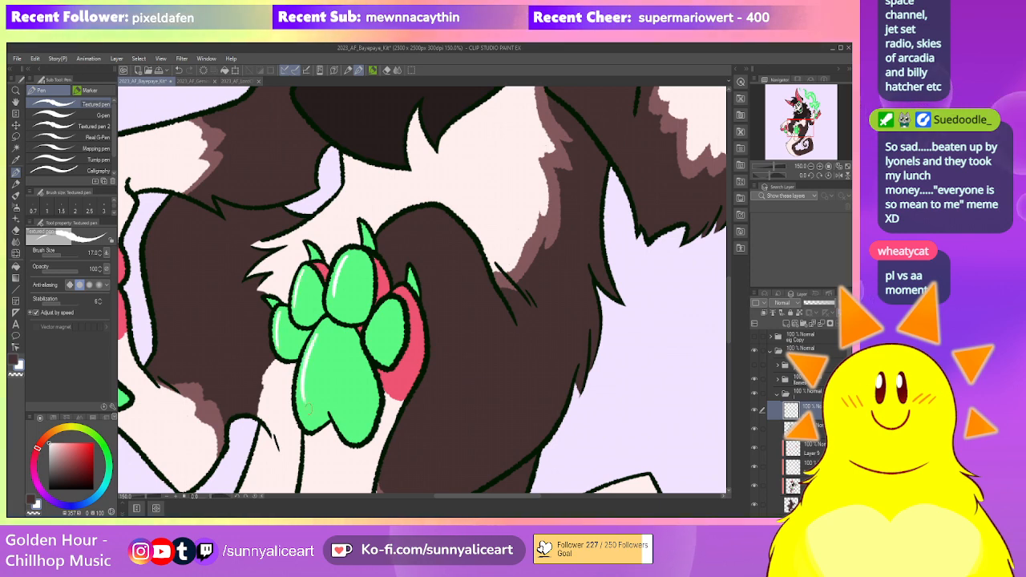
left_click_drag(425, 248, 419, 296)
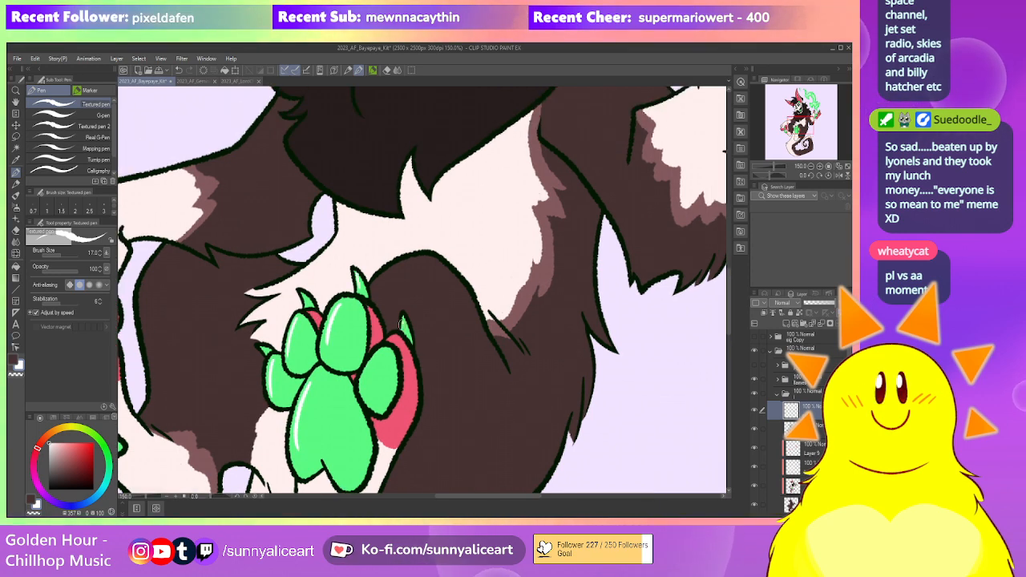
left_click_drag(160, 326, 379, 287)
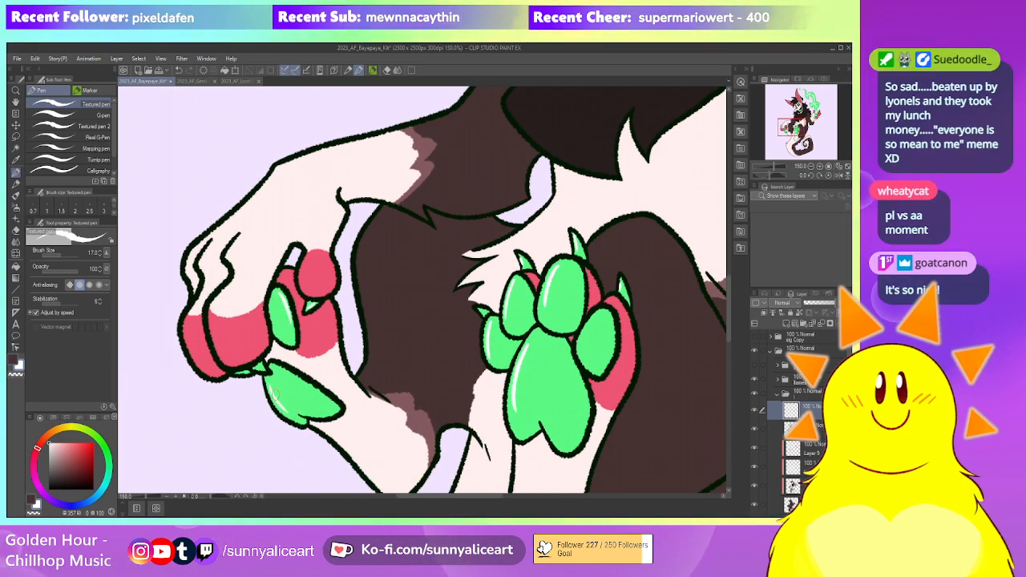
scroll(290, 413, "down", 3)
left_click_drag(471, 395, 385, 308)
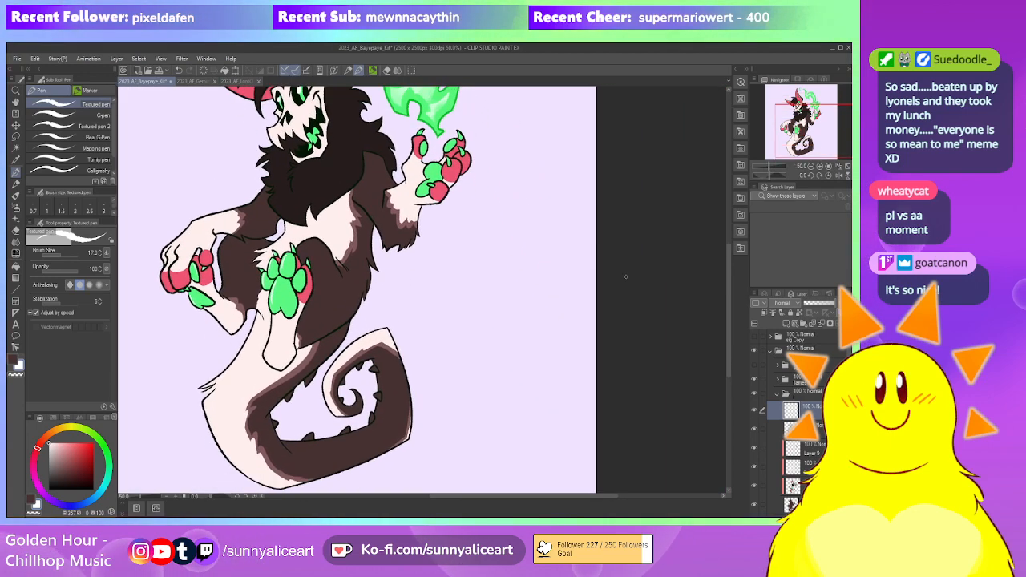
Fill the spikes along the tail's inner curve with the pinkish red sampled from the raised hand, after checking the reference sheet
left_click(809, 486)
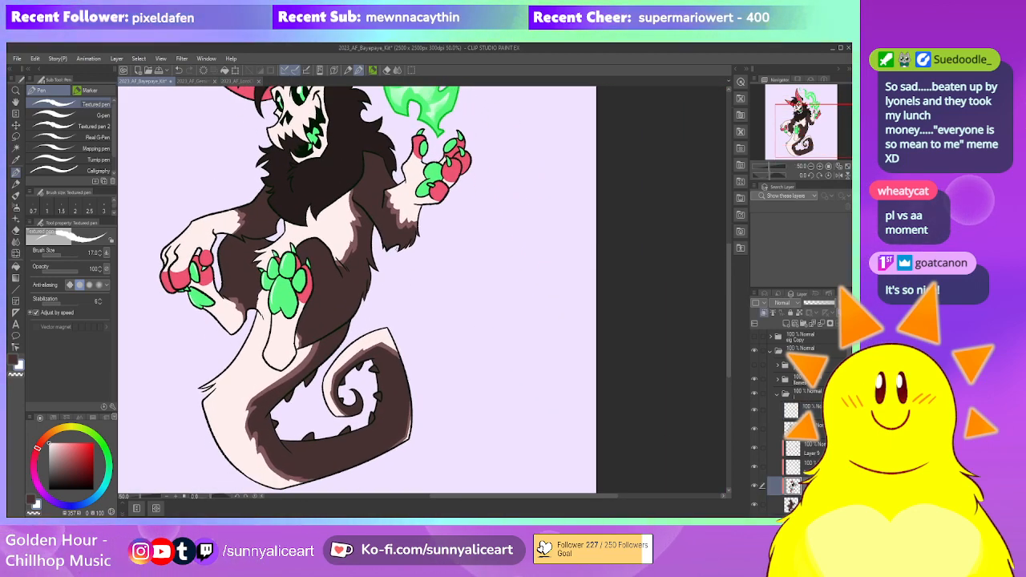
scroll(401, 220, "up", 1)
left_click_drag(400, 220, 386, 302)
key("i")
left_click(460, 233)
scroll(461, 232, "down", 2)
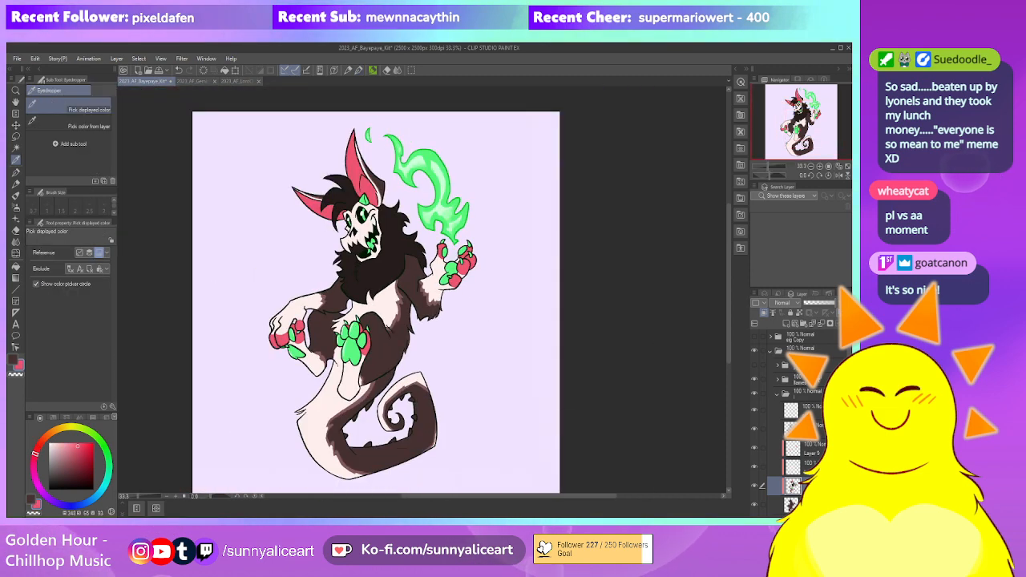
scroll(793, 417, "down", 2)
left_click(753, 492)
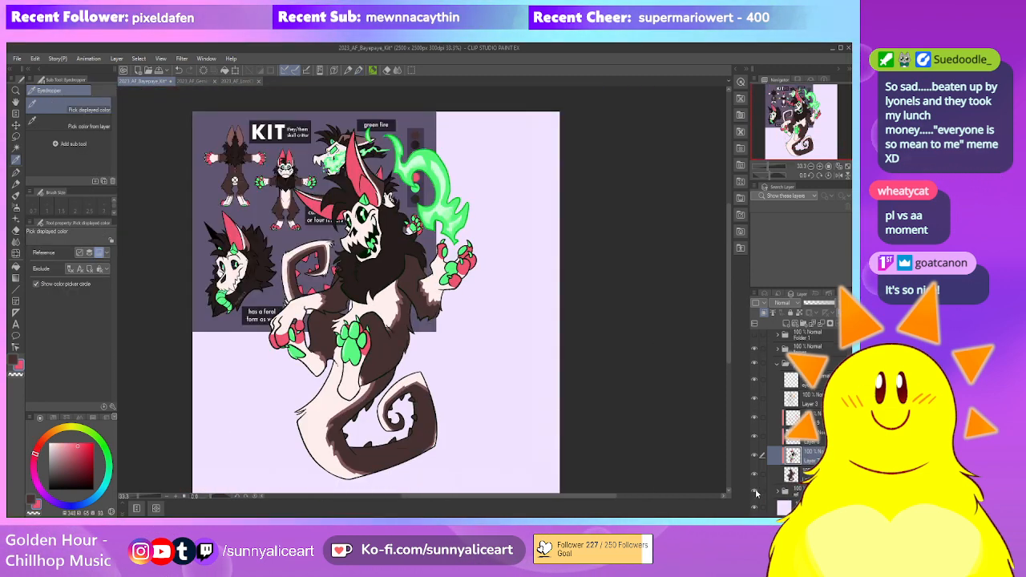
left_click(754, 492)
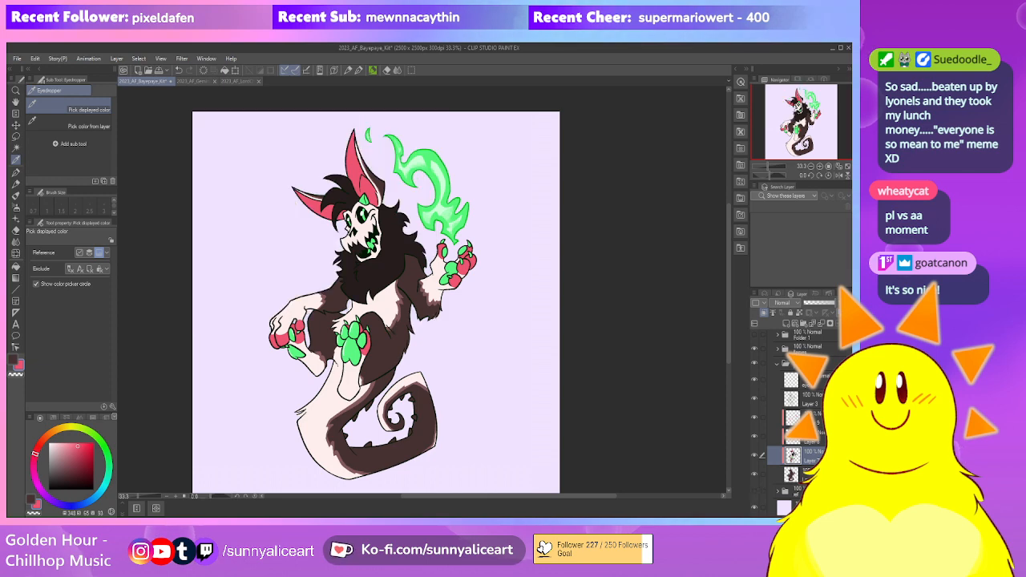
left_click_drag(474, 387, 502, 291)
scroll(389, 311, "up", 3)
key("g")
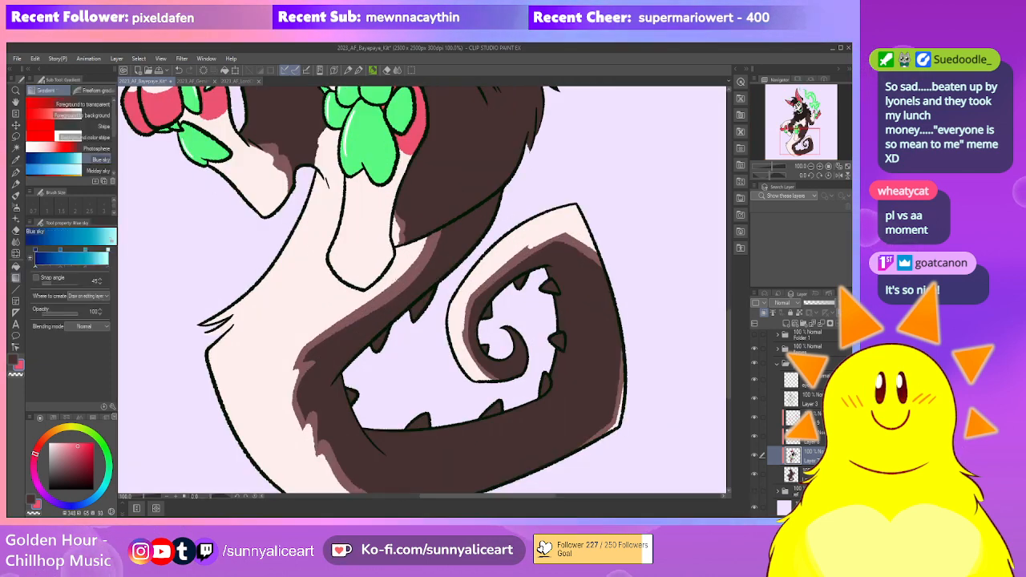
key("g")
left_click_drag(353, 394, 322, 322)
left_click(388, 350)
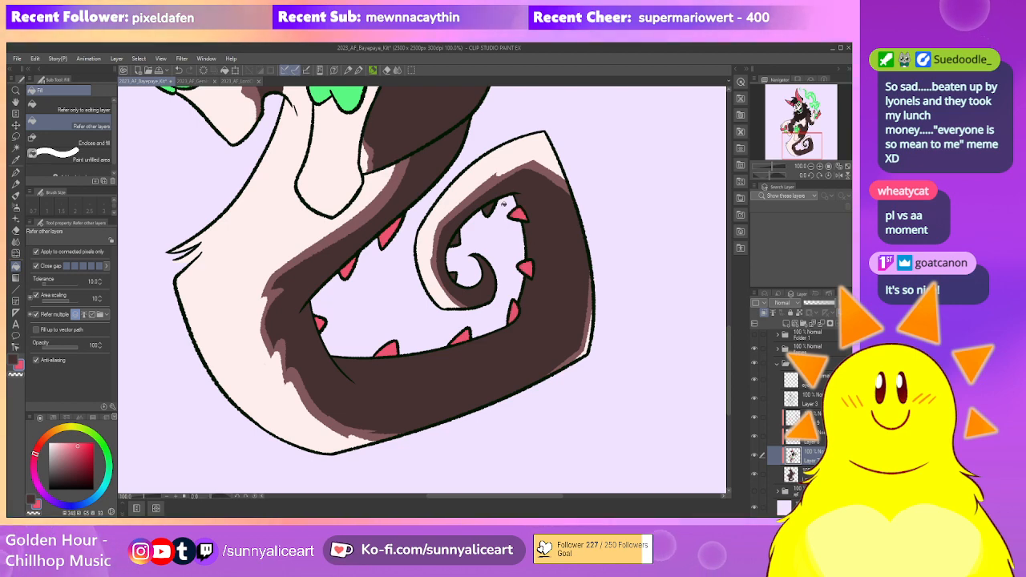
scroll(535, 221, "down", 4)
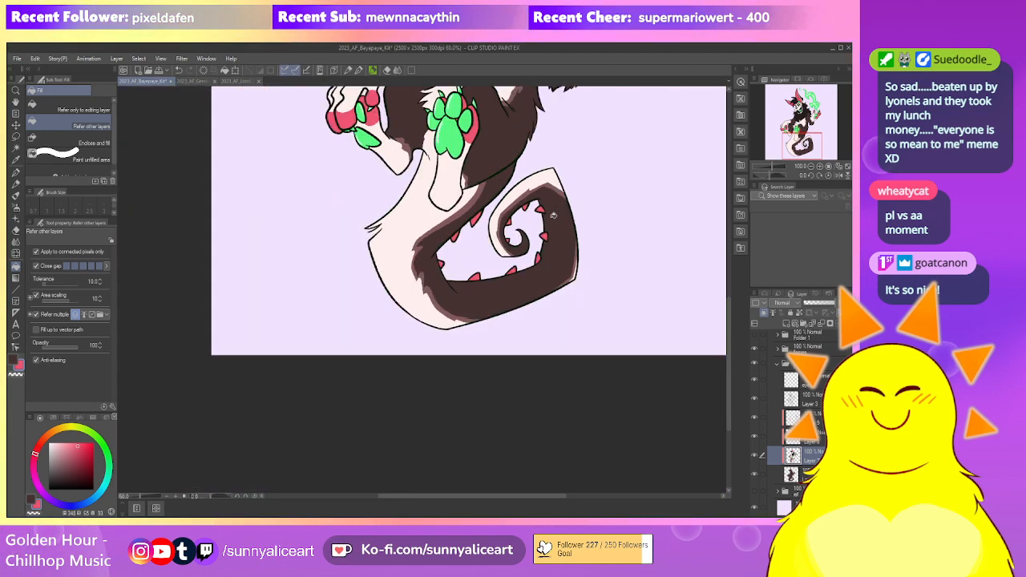
Draw white shine marks on the green pads of the raised hand with the textured pen on the eye highlight layer
left_click_drag(477, 291, 487, 289)
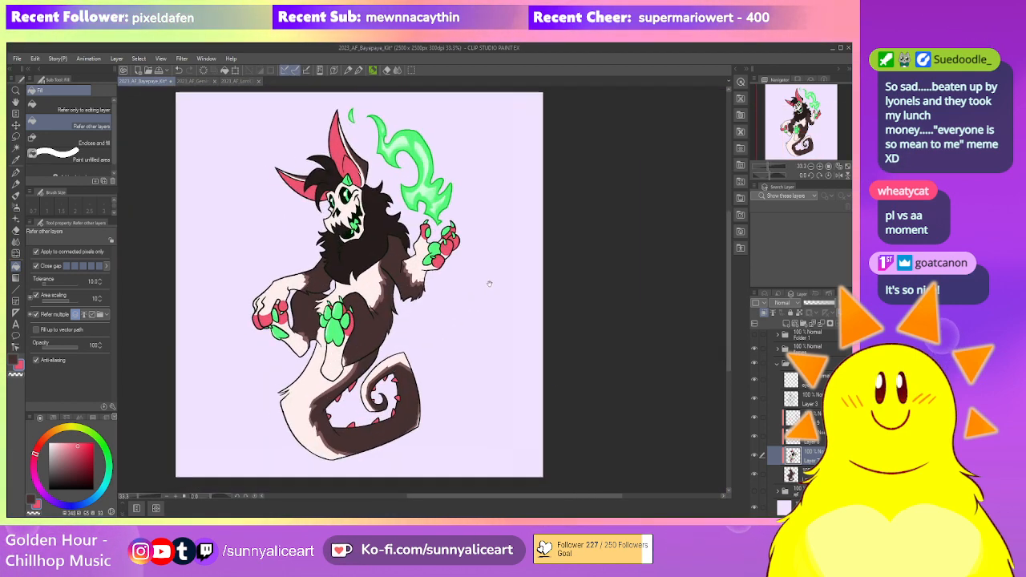
left_click(819, 383)
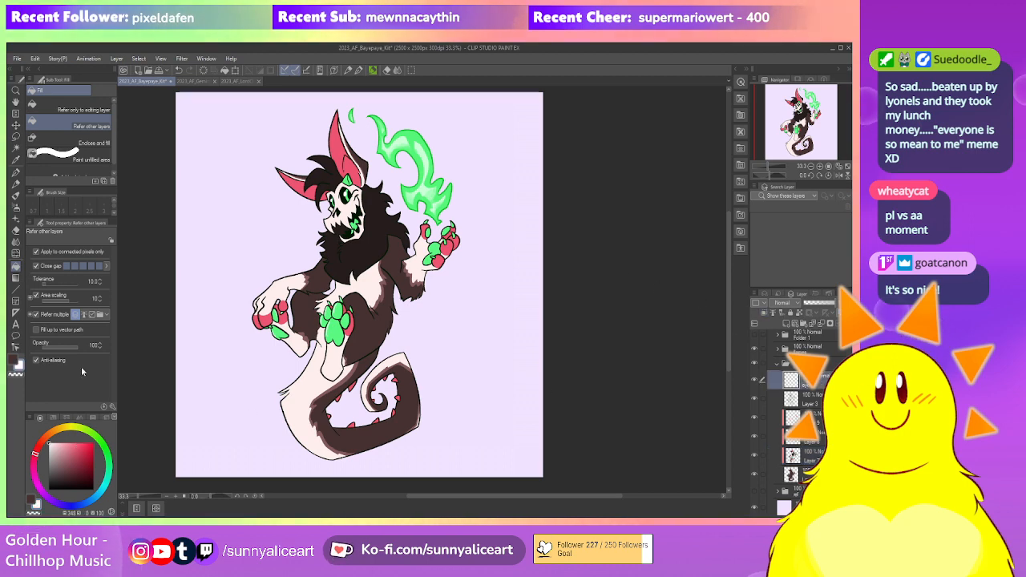
scroll(343, 320, "up", 4)
key("p")
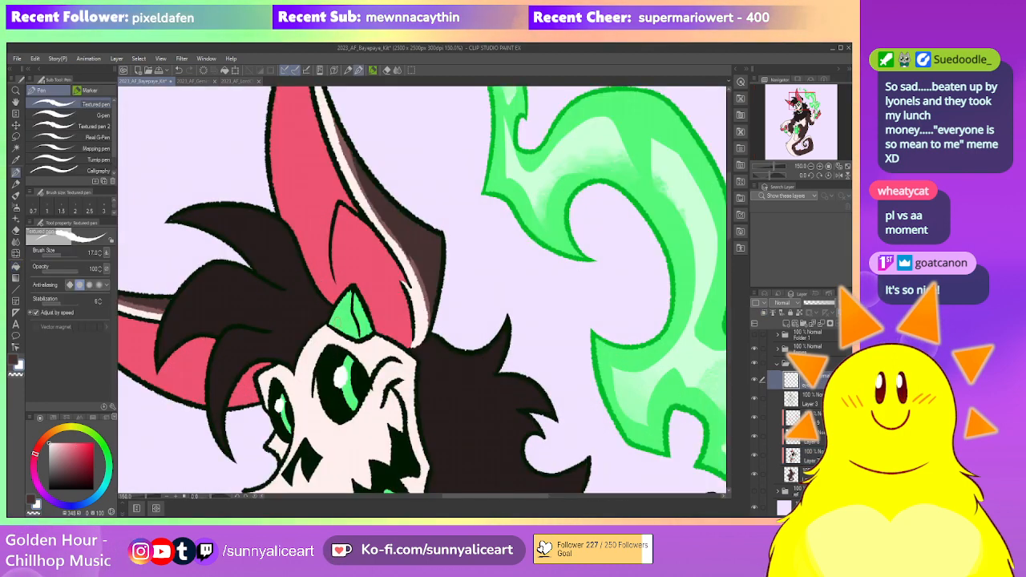
scroll(357, 252, "down", 3)
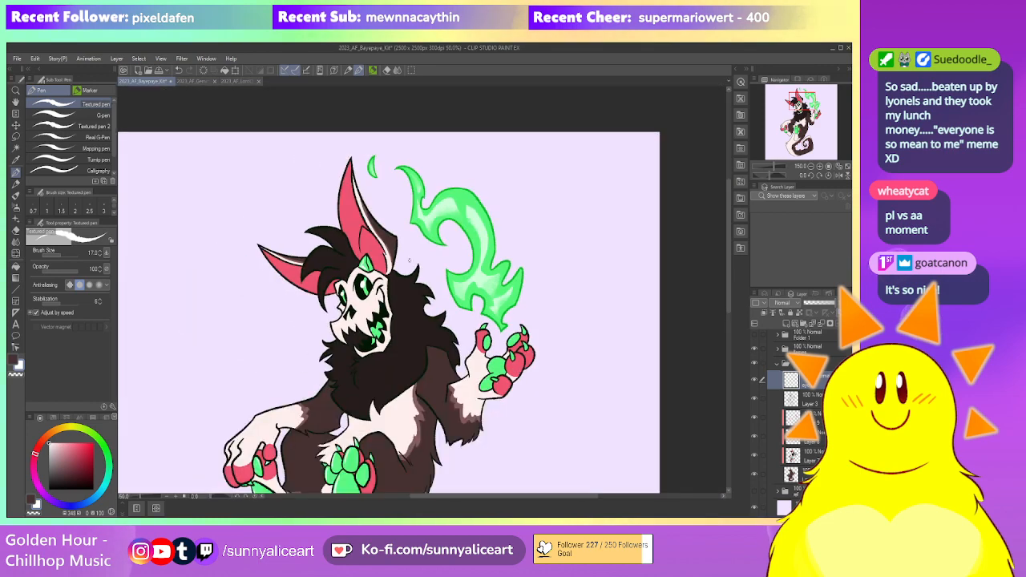
scroll(505, 309, "up", 4)
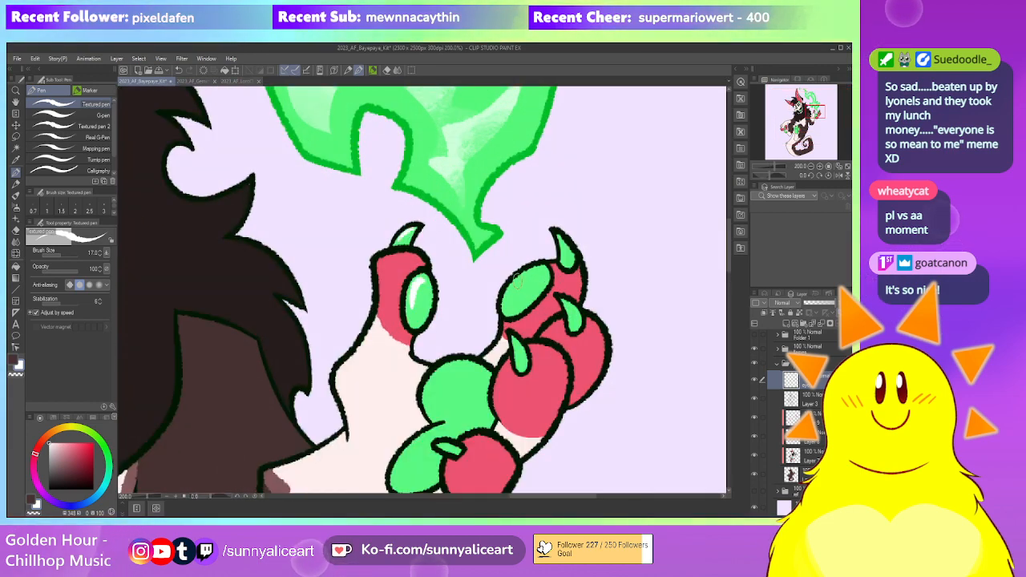
left_click_drag(567, 272, 543, 266)
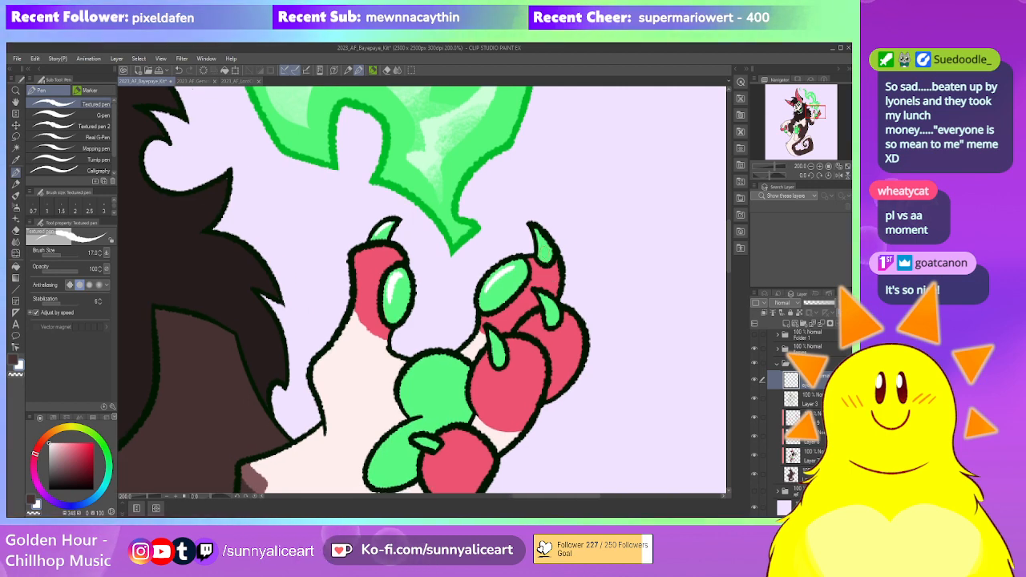
left_click_drag(491, 383, 481, 296)
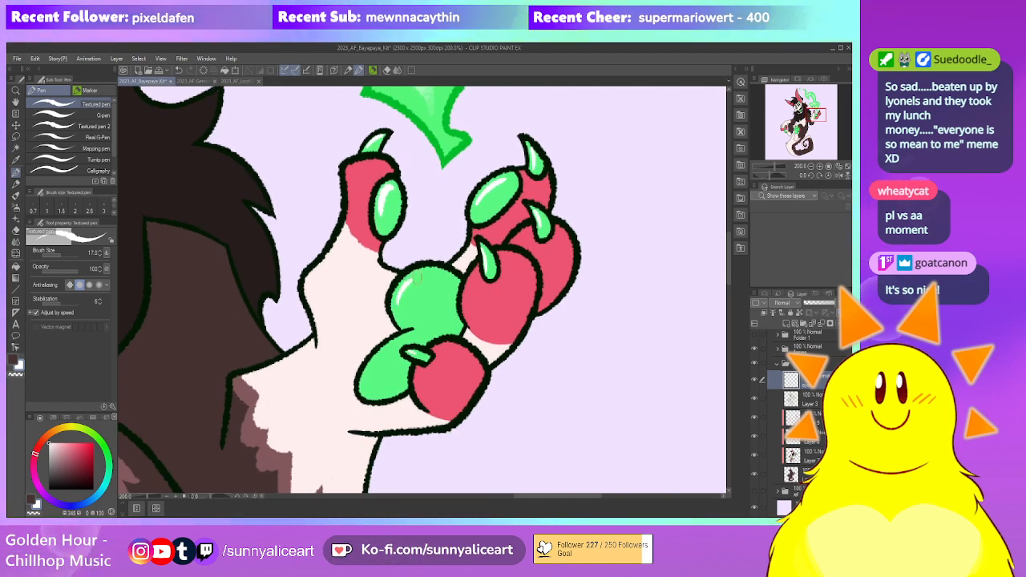
scroll(440, 264, "down", 5)
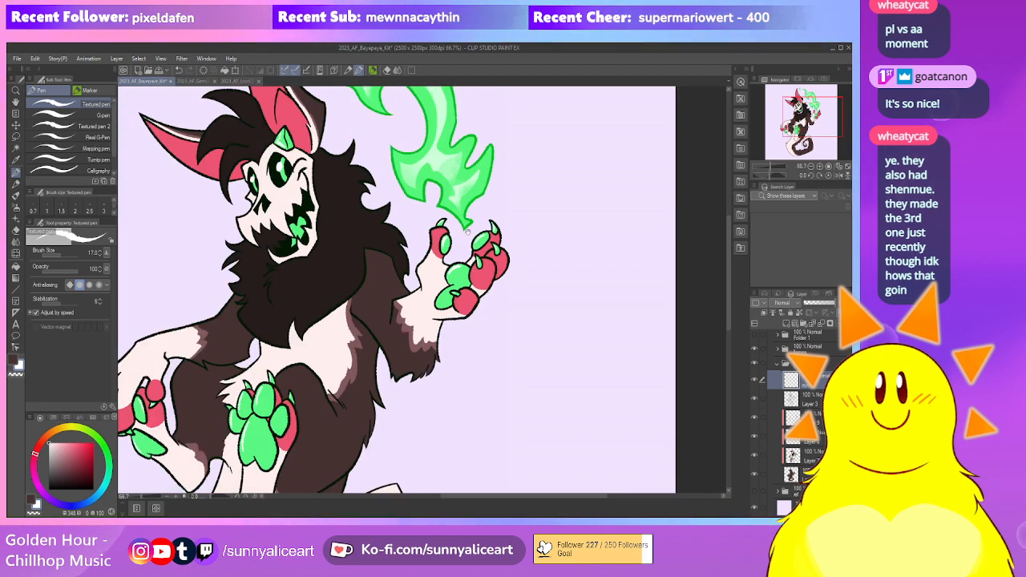
scroll(433, 303, "down", 2)
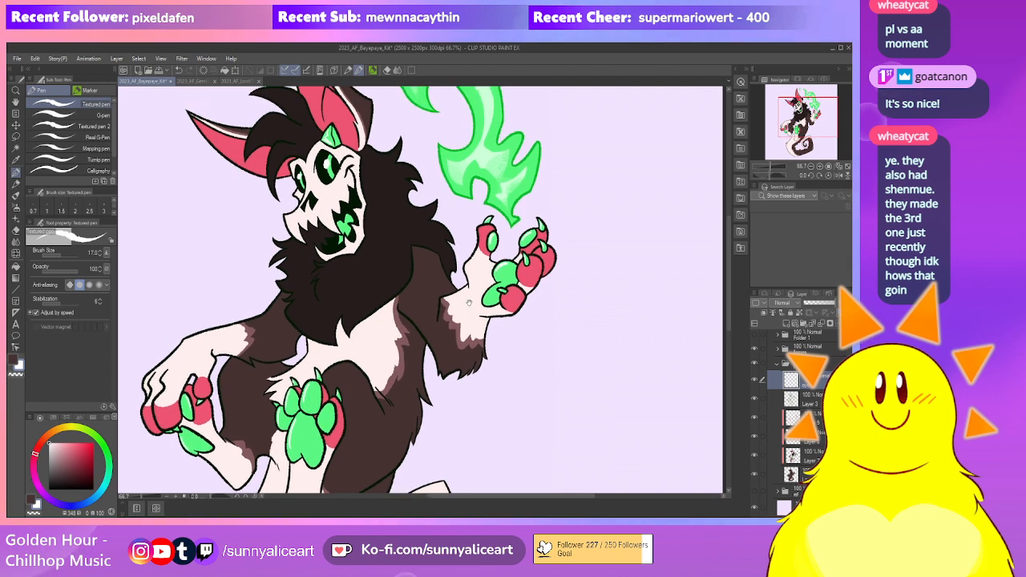
scroll(464, 303, "down", 2)
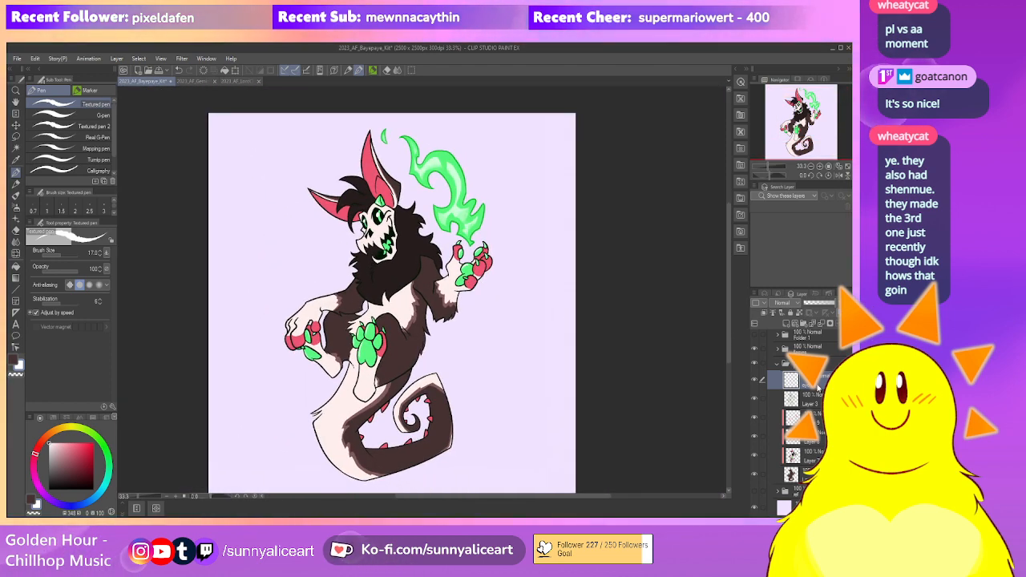
left_click(815, 400)
left_click(808, 418)
left_click(755, 420)
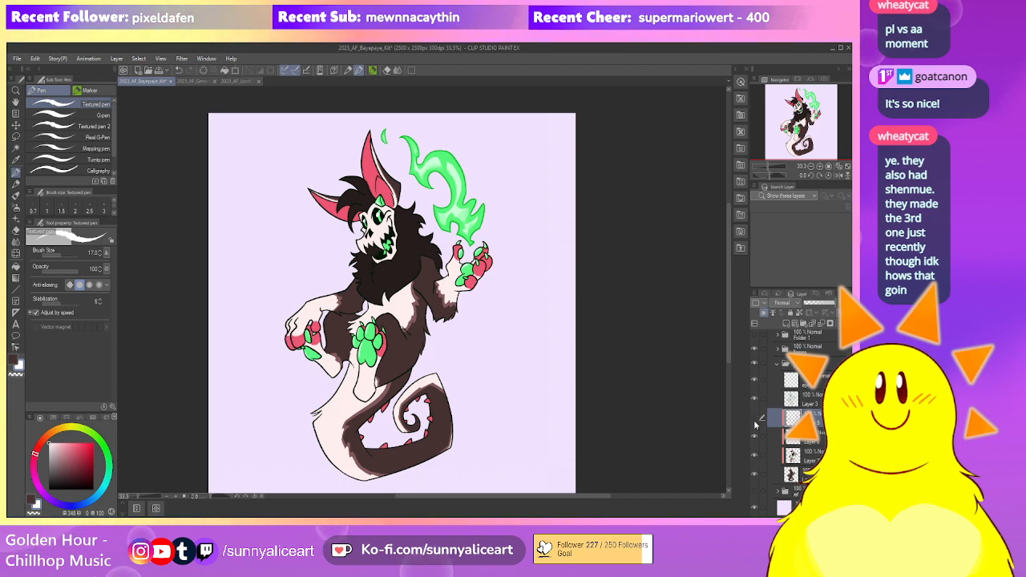
left_click(755, 419)
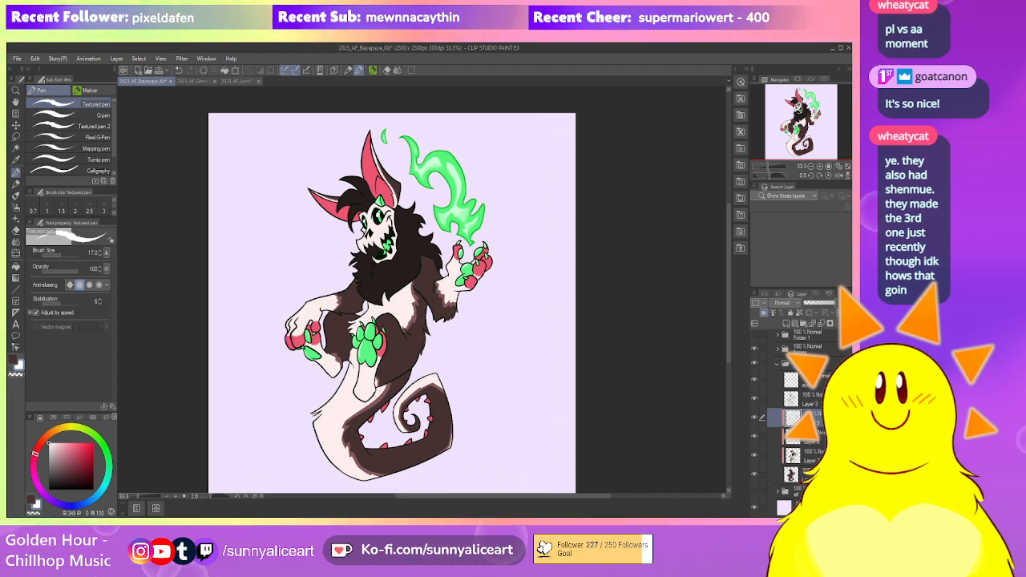
Try white and dark green fills on the background layer and check the flame against the green
left_click(768, 504)
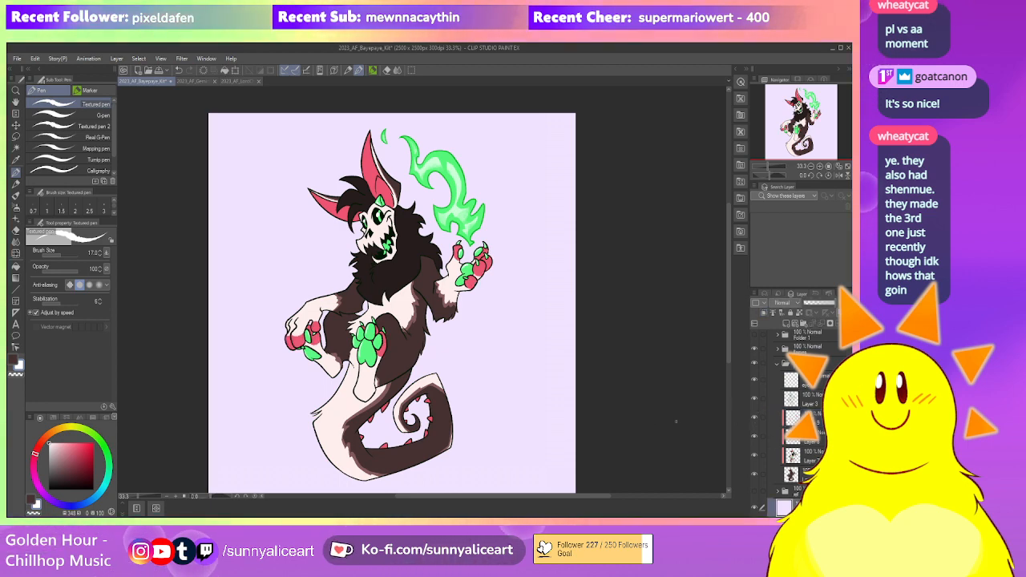
left_click(107, 459)
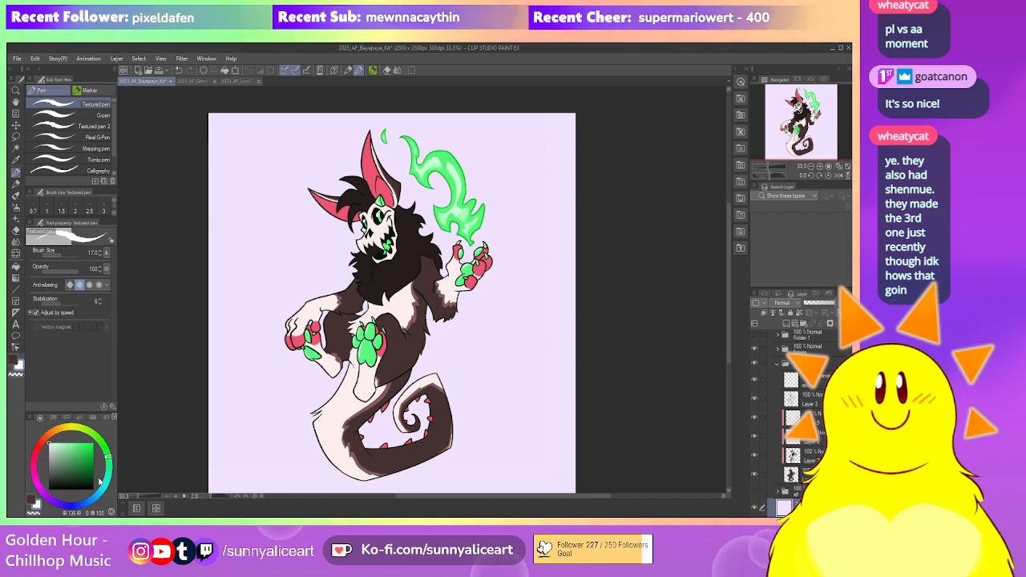
key("g")
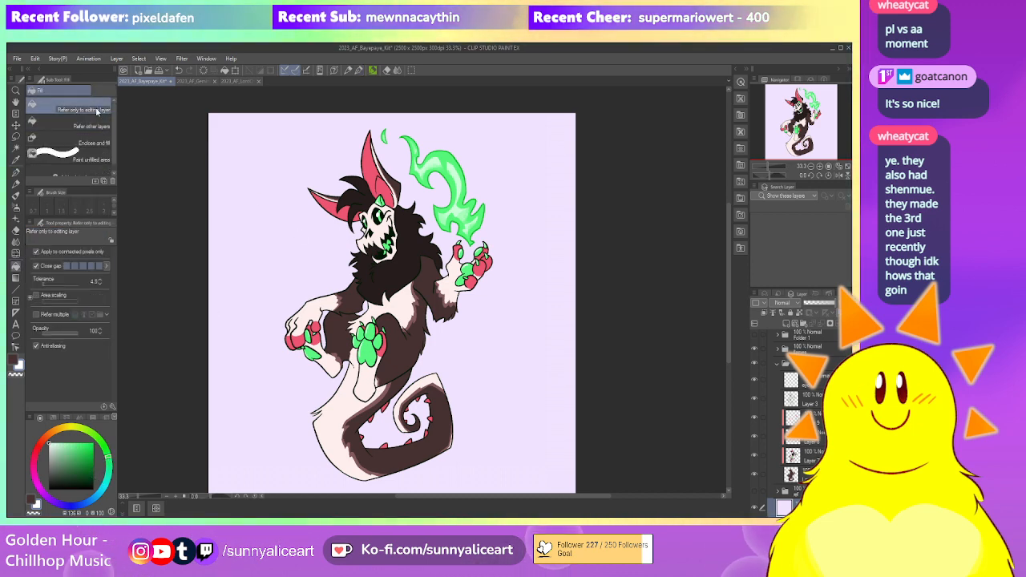
left_click(276, 231)
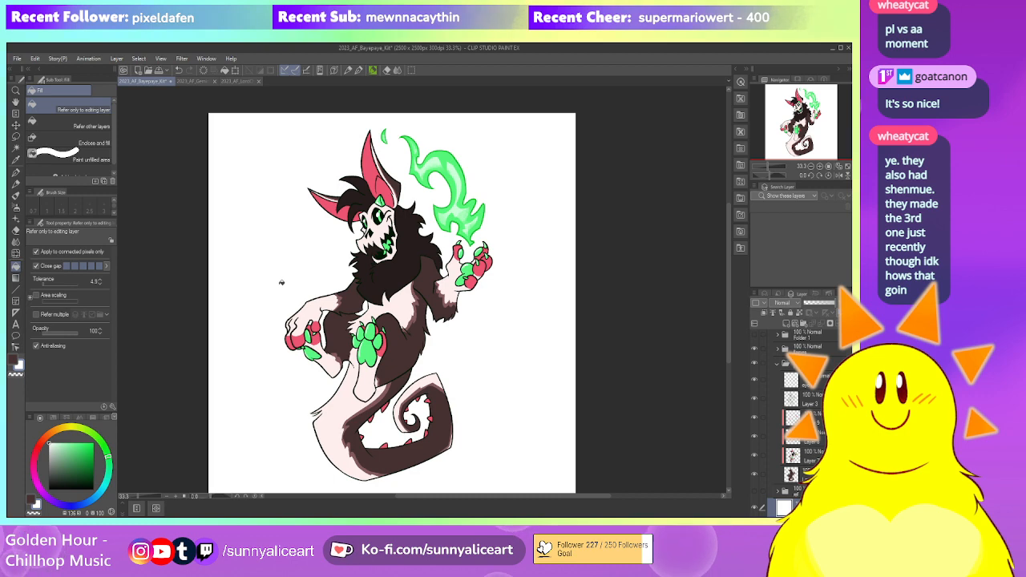
left_click(86, 467)
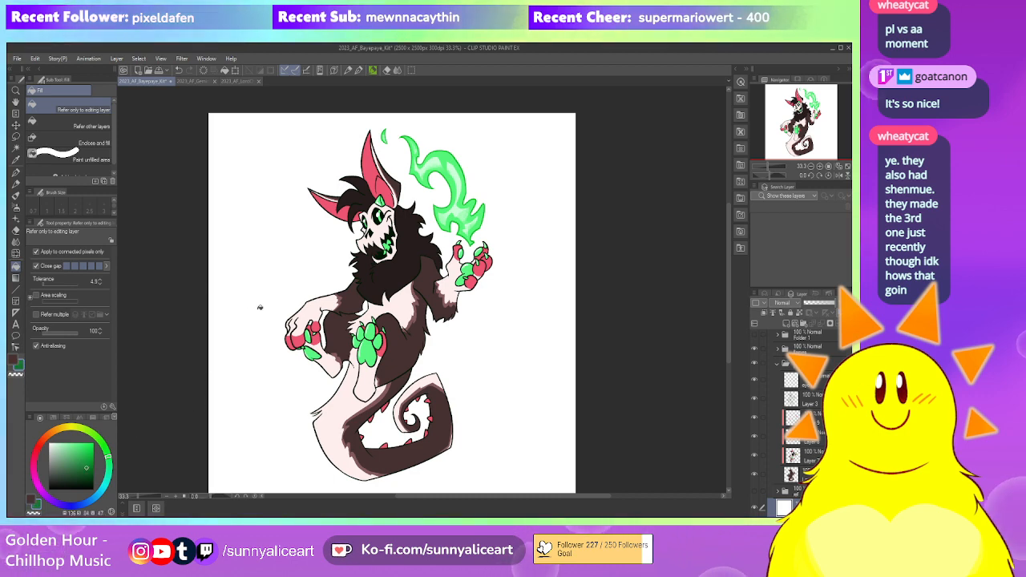
left_click(238, 313)
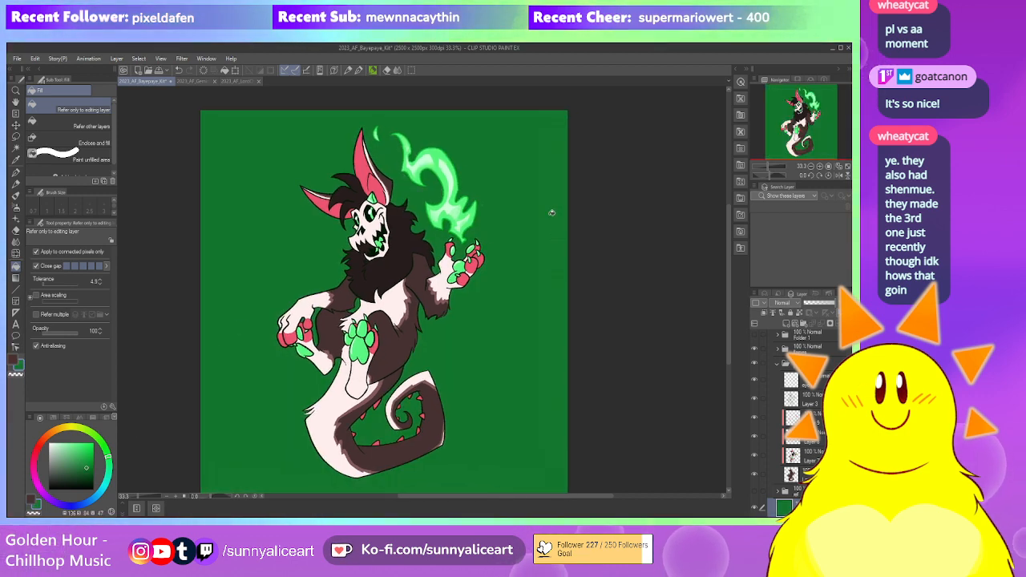
scroll(552, 215, "up", 2)
left_click_drag(520, 209, 548, 279)
scroll(605, 308, "up", 1)
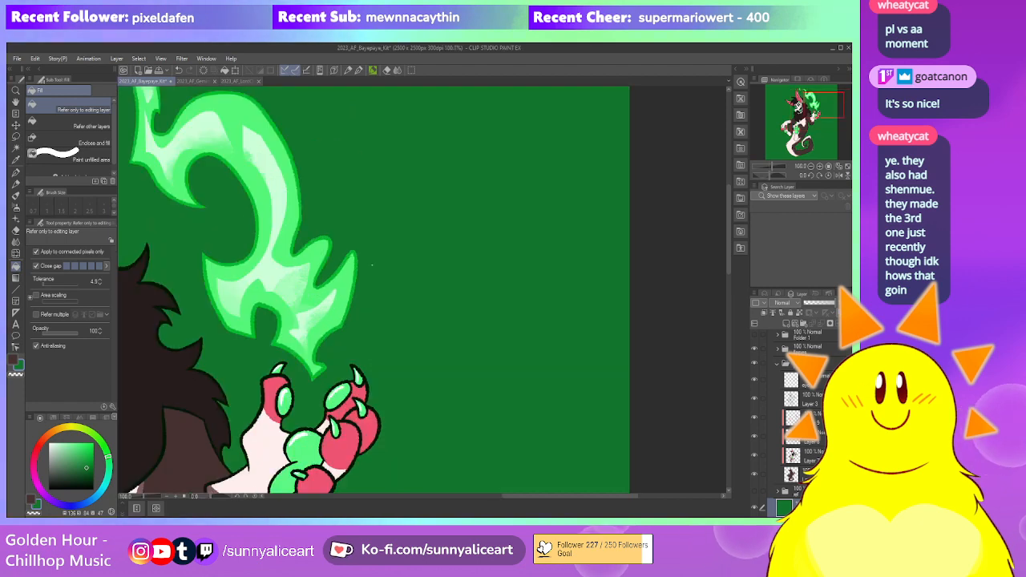
left_click(779, 354)
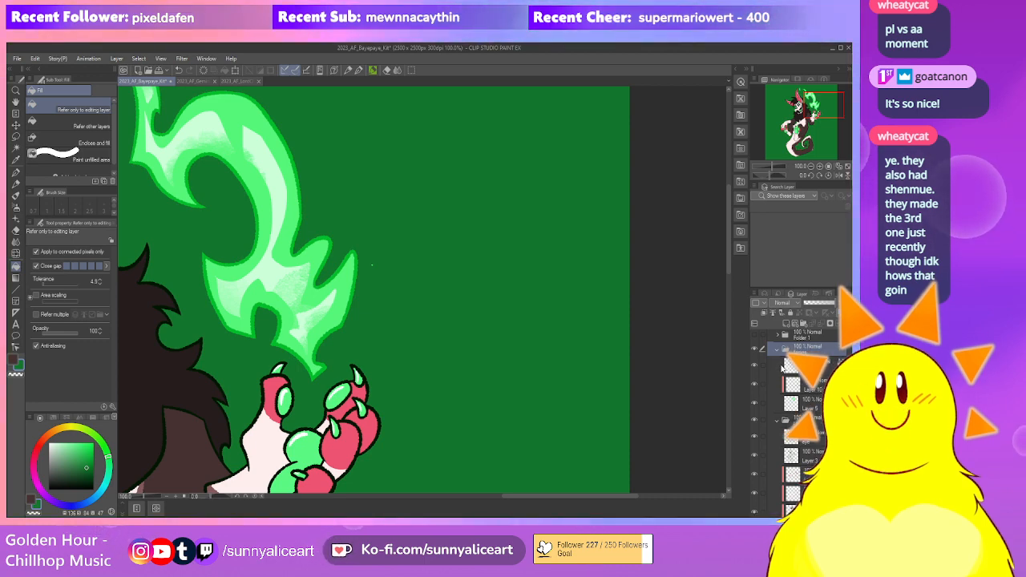
left_click(781, 367)
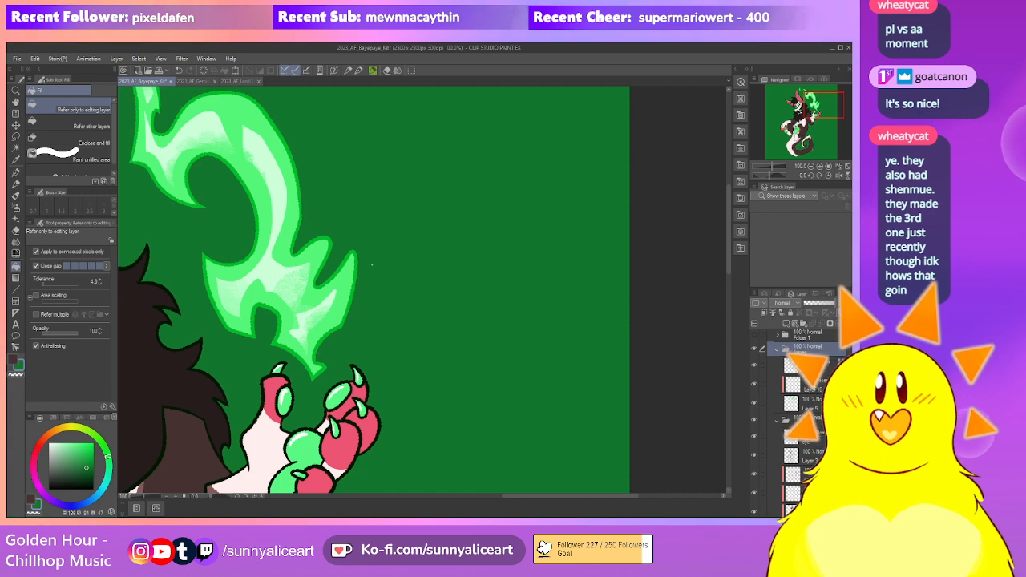
key("e")
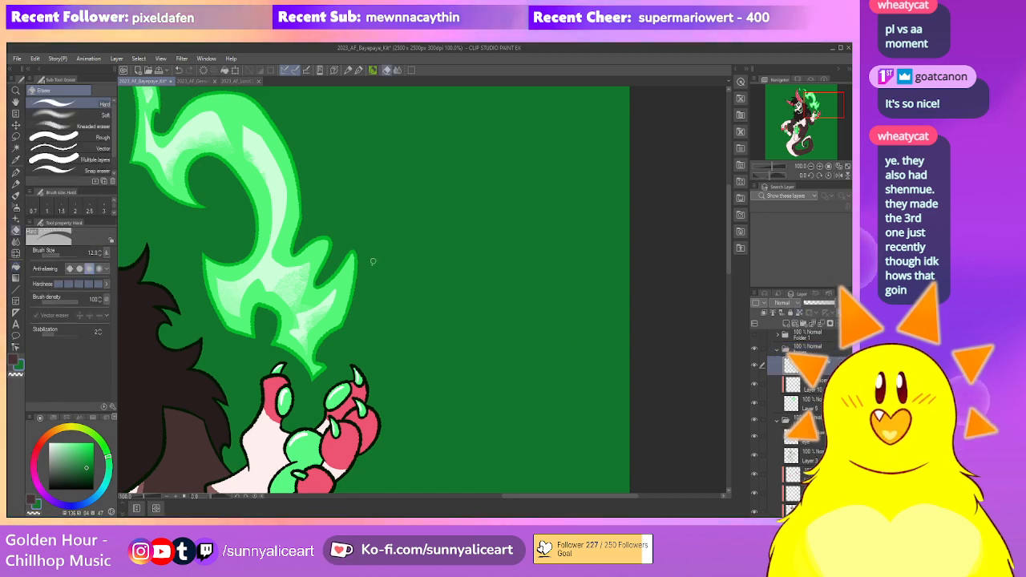
left_click(807, 404)
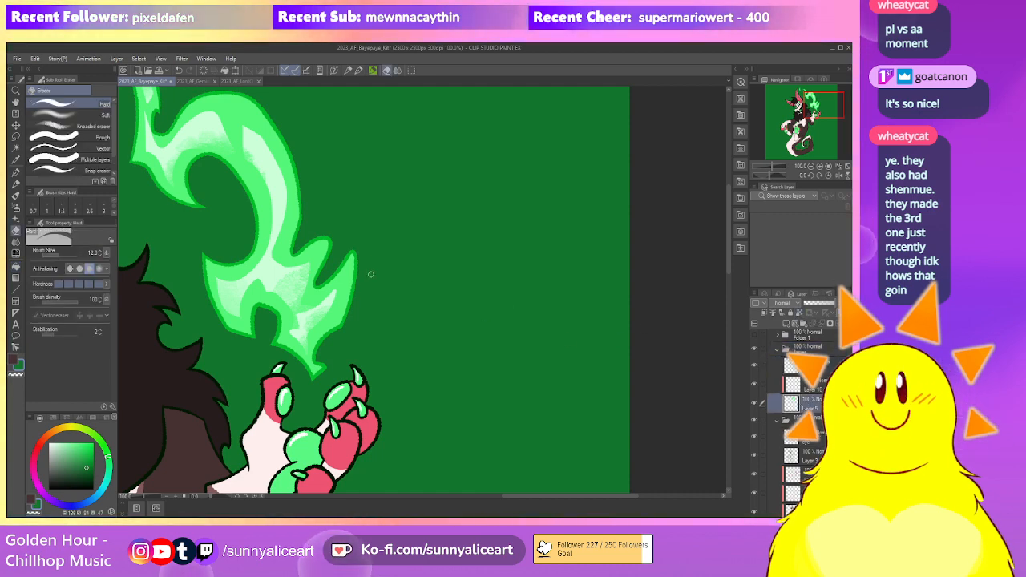
scroll(393, 253, "down", 4)
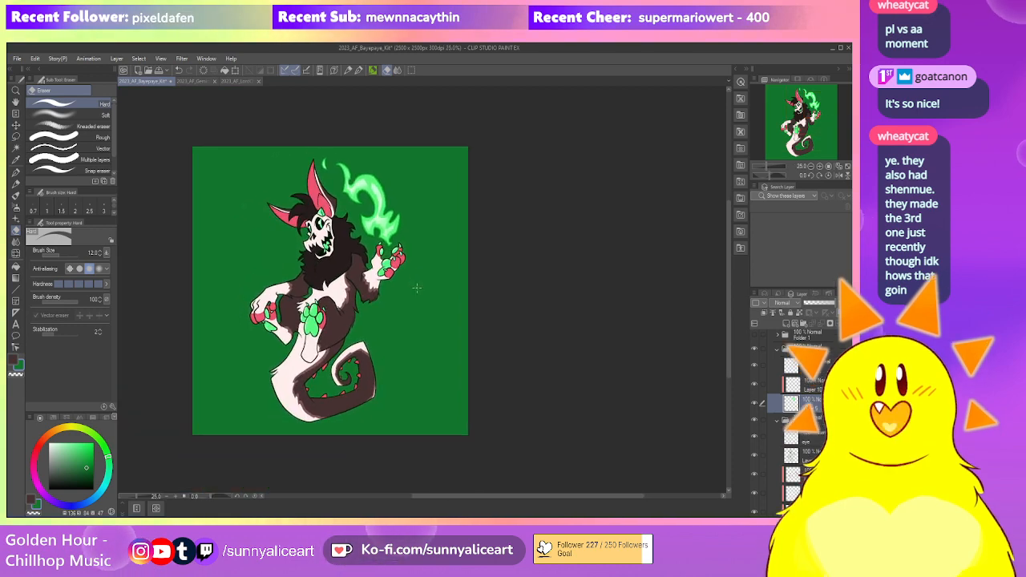
scroll(414, 290, "down", 1)
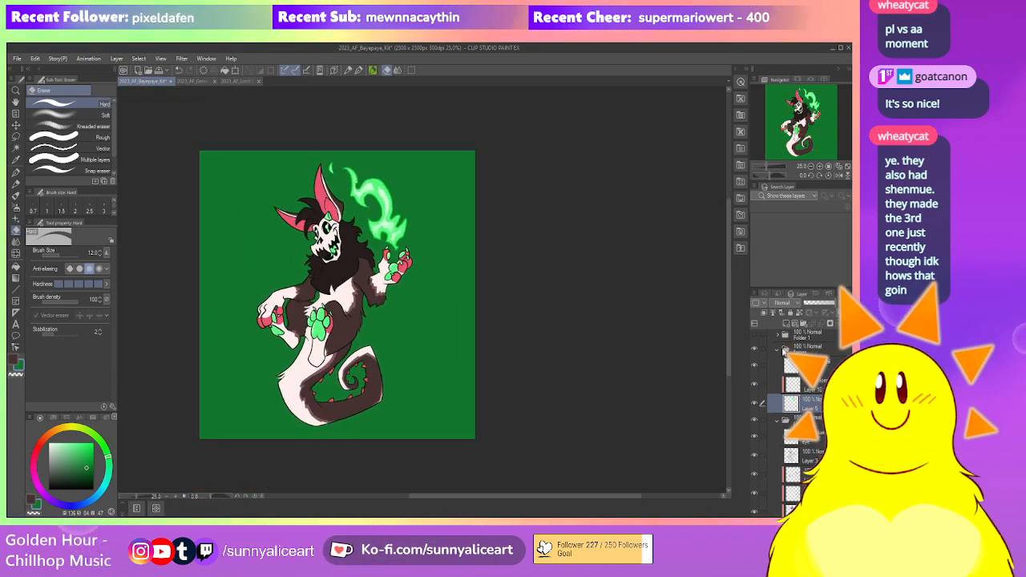
Collapse the flame's layer folder and fill the background layer with a dark orange-brown
left_click(784, 351)
left_click(781, 364)
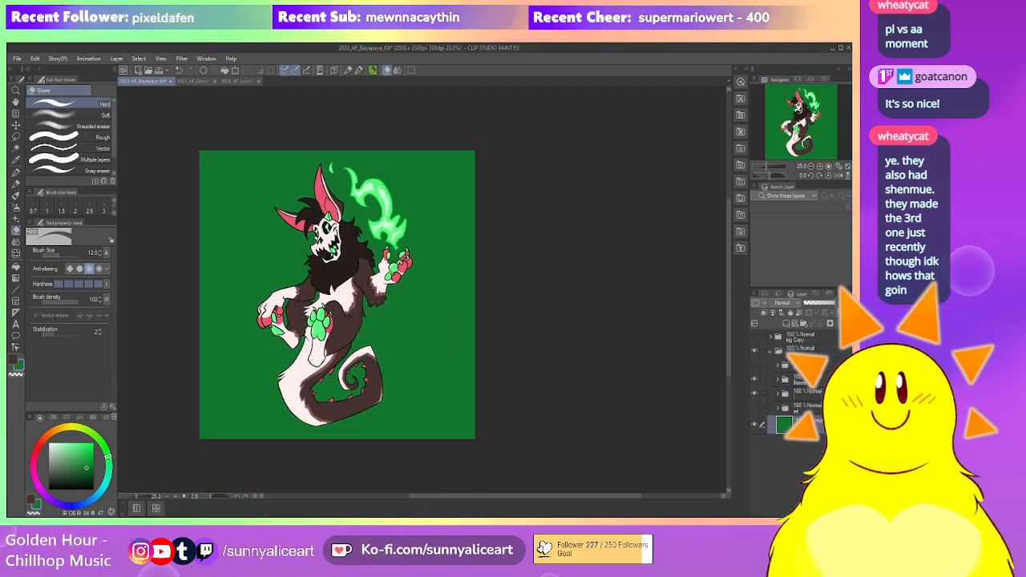
left_click(70, 476)
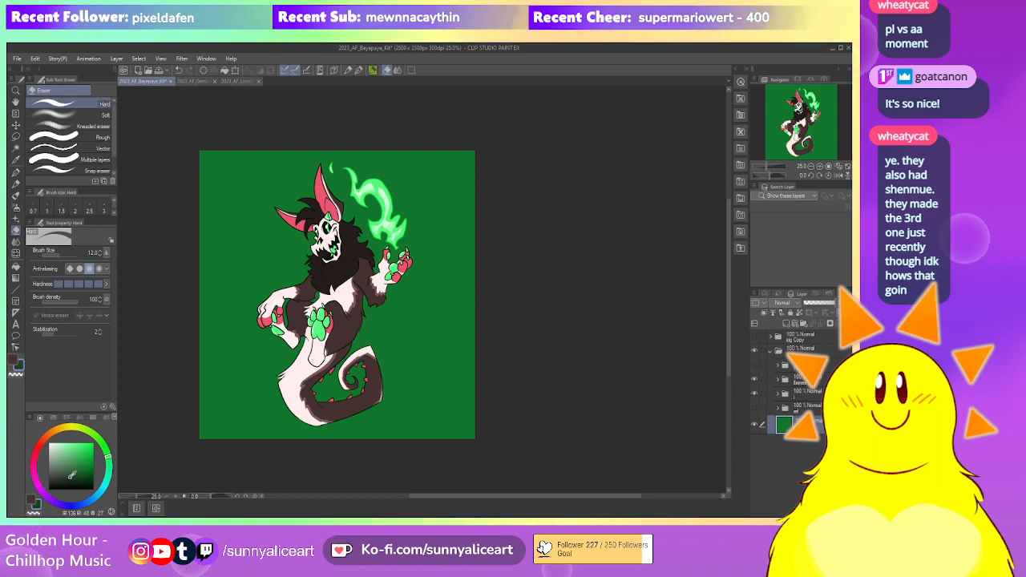
left_click_drag(38, 455, 48, 434)
left_click(94, 463)
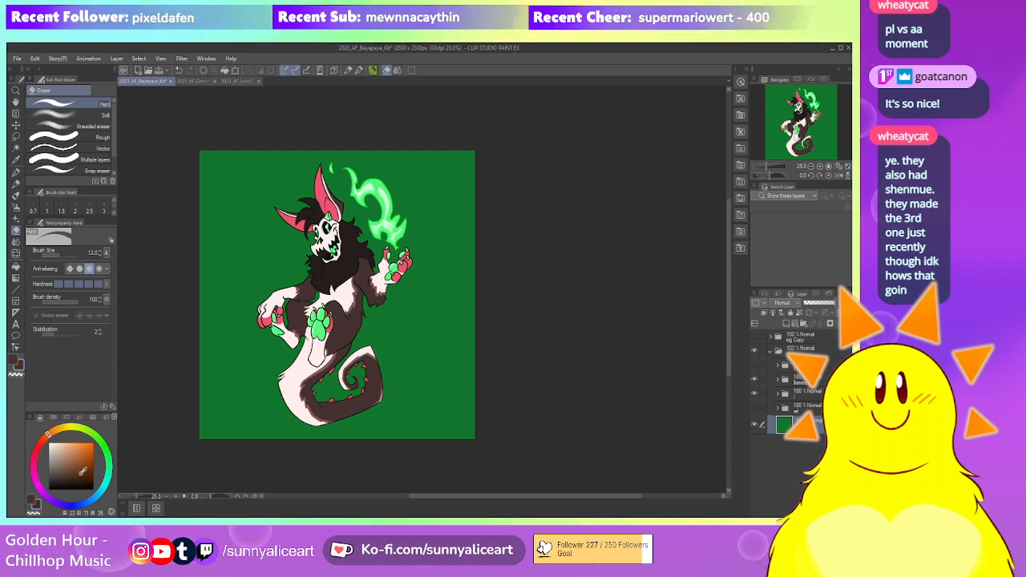
key("g")
key("g")
left_click(244, 330)
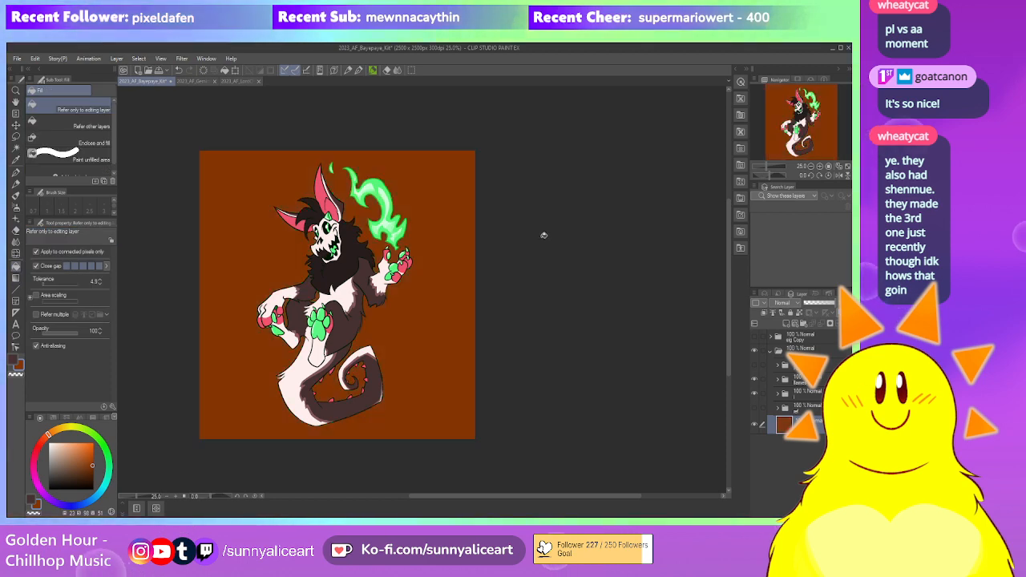
Shift the background's hue, saturation and luminosity to a muted medium purple
key("ctrl+u")
left_click_drag(514, 289, 566, 296)
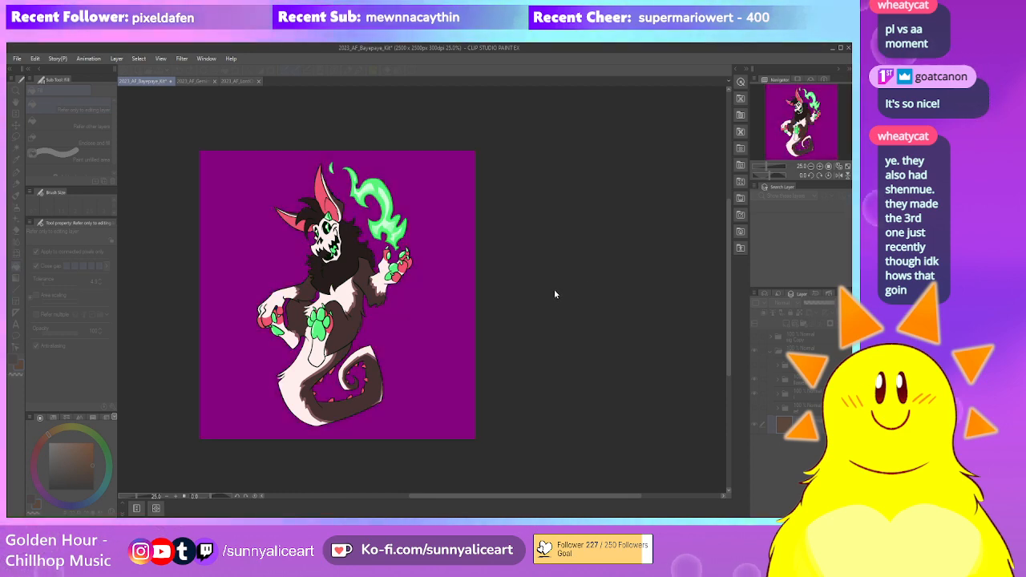
left_click_drag(620, 340, 629, 341)
left_click(638, 316)
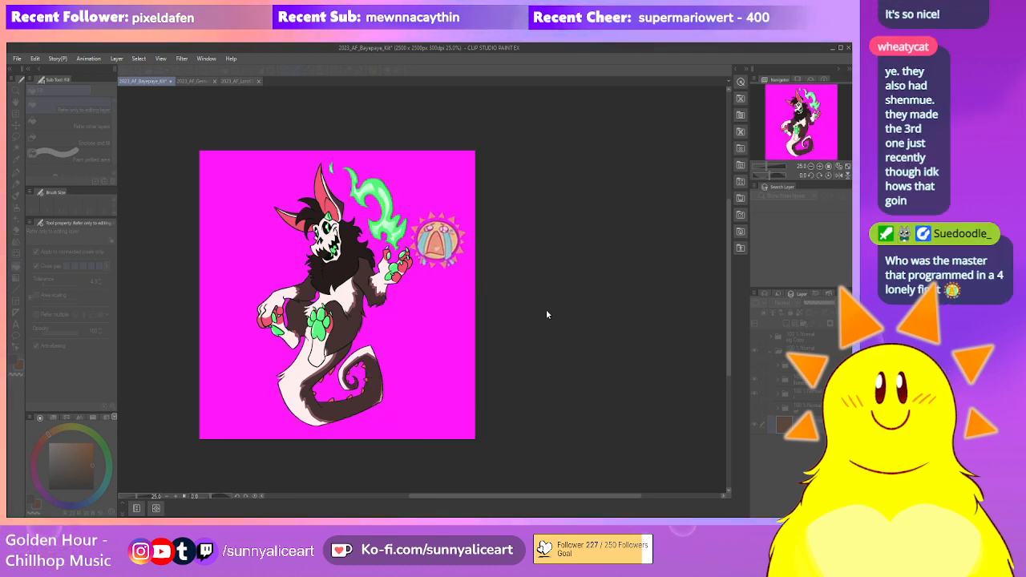
left_click(538, 315)
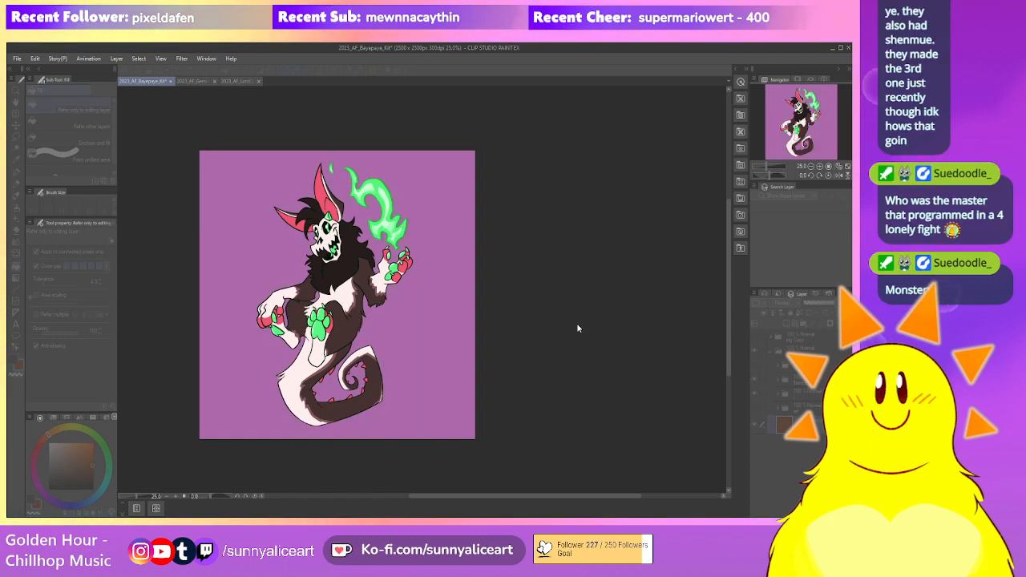
left_click(625, 341)
left_click_drag(625, 340, 613, 337)
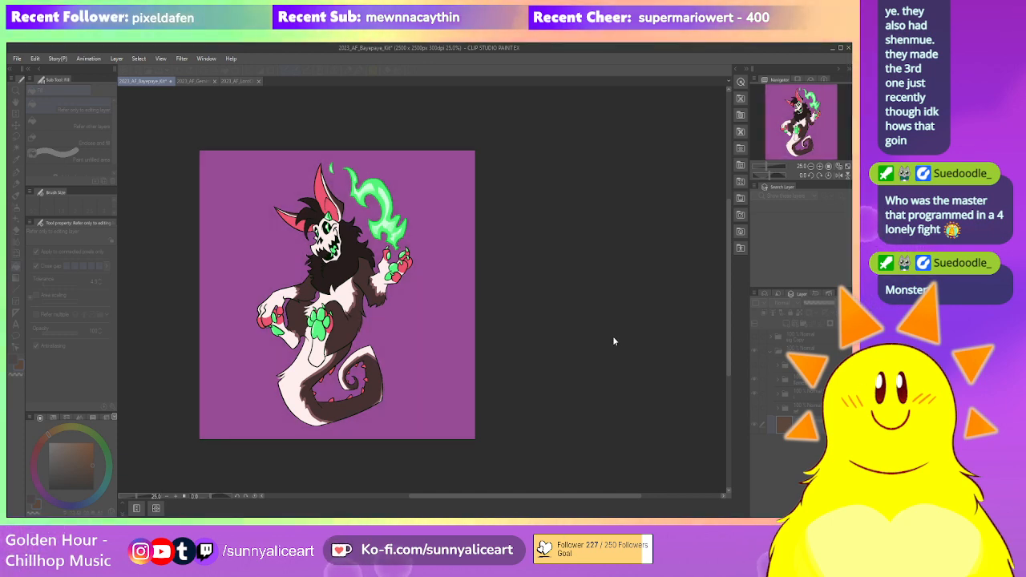
left_click(692, 276)
Expand the character's colour layer folder, toggle the red paw colour layer to identify it, and add a clipped layer above it
scroll(509, 329, "up", 1)
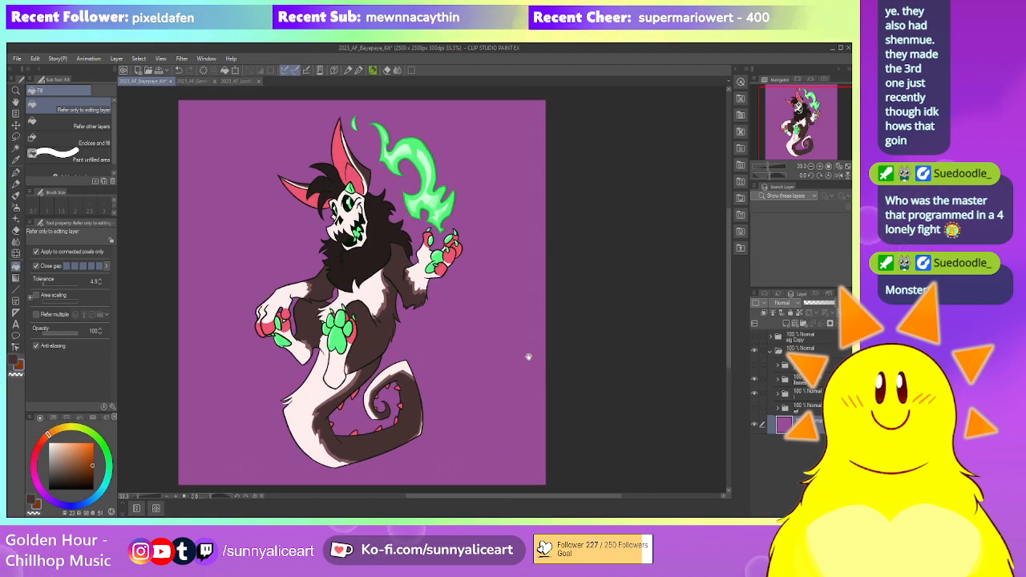
left_click(779, 395)
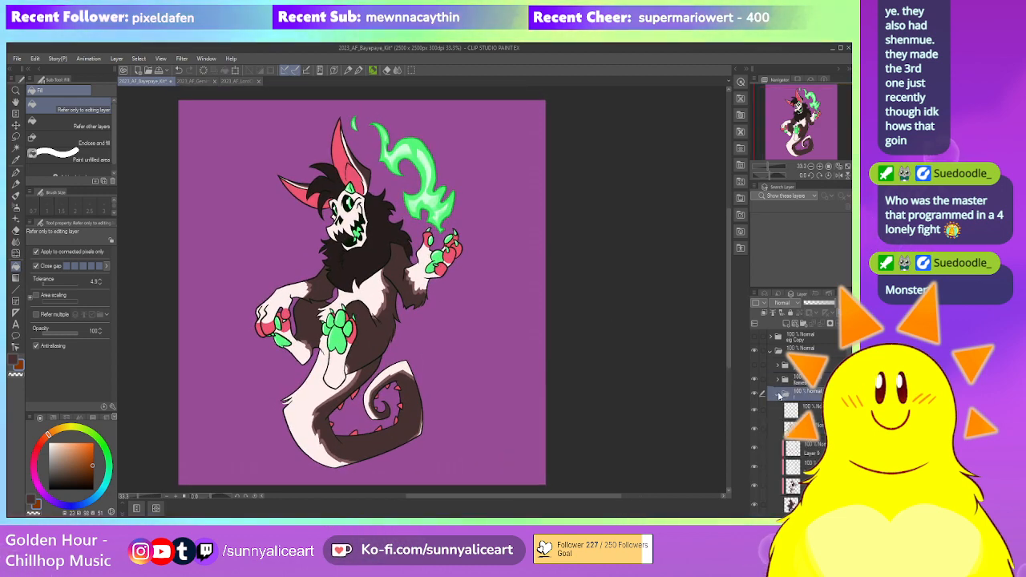
left_click(813, 449)
left_click(755, 450)
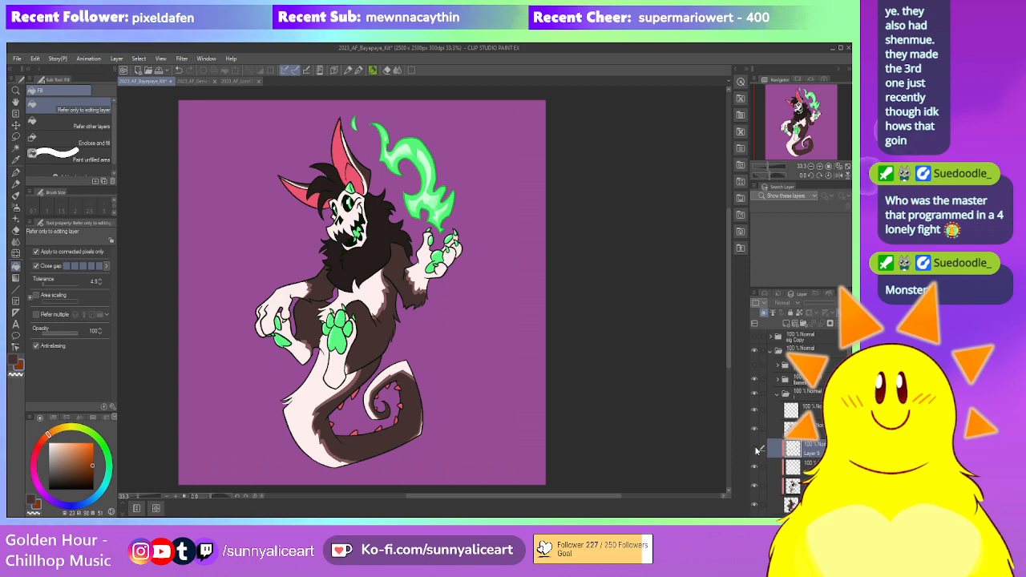
left_click(755, 449)
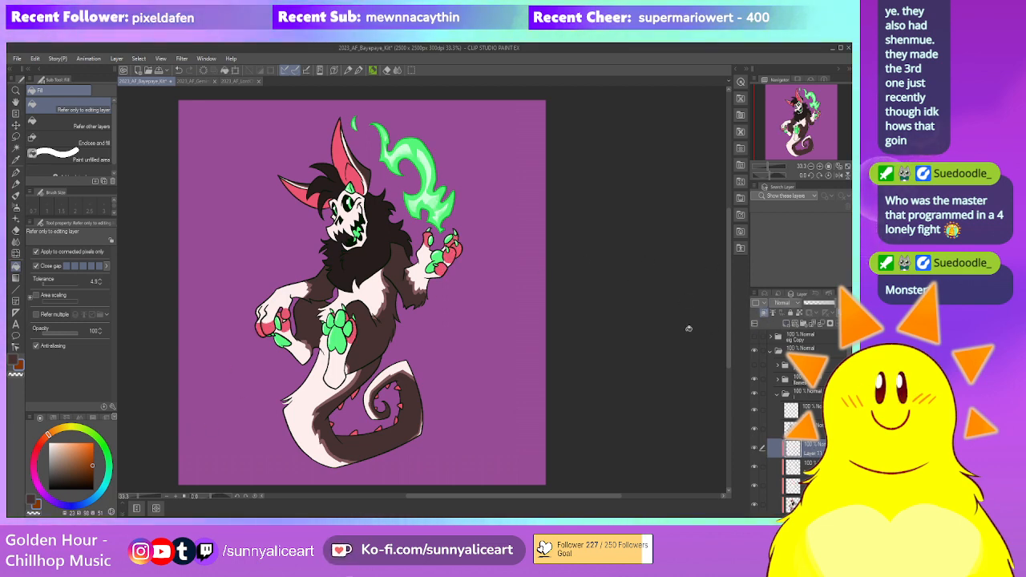
key("i")
left_click(273, 381)
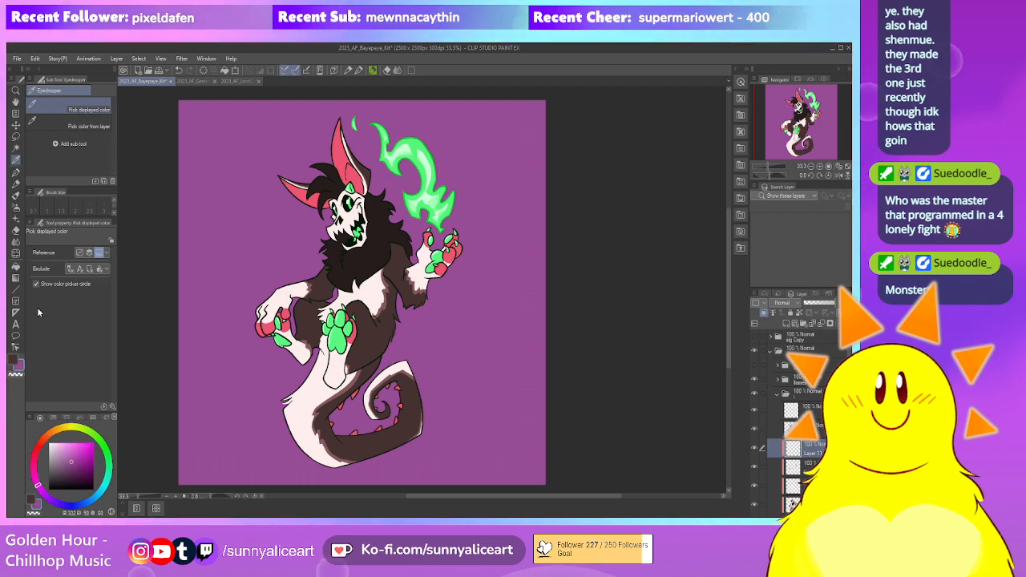
left_click(16, 254)
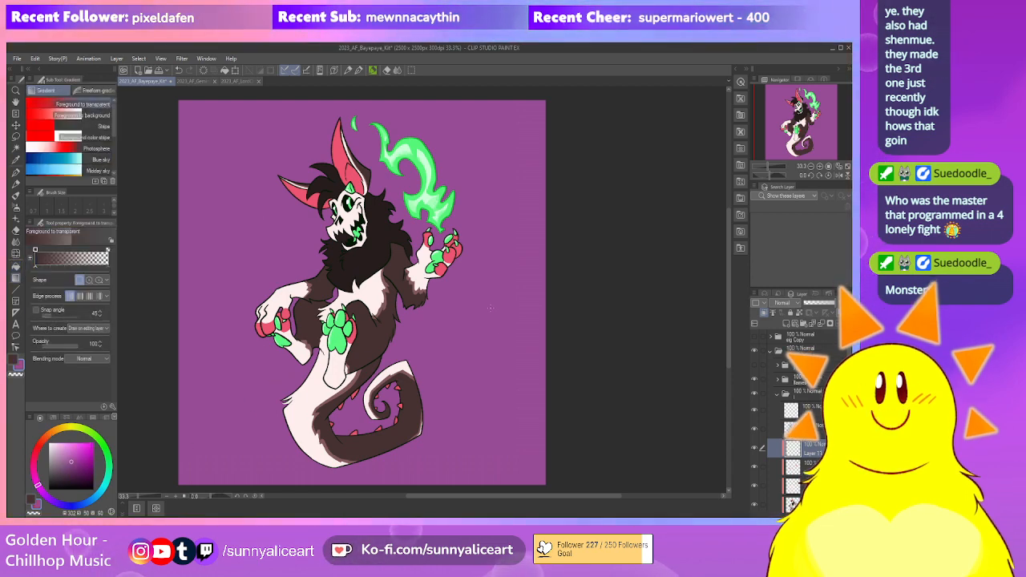
left_click_drag(279, 329, 446, 144)
key("ctrl+z")
Sample the background purple, apply a foreground-to-transparent gradient from the tail towards the flame, and set the layer to Hard light
key("i")
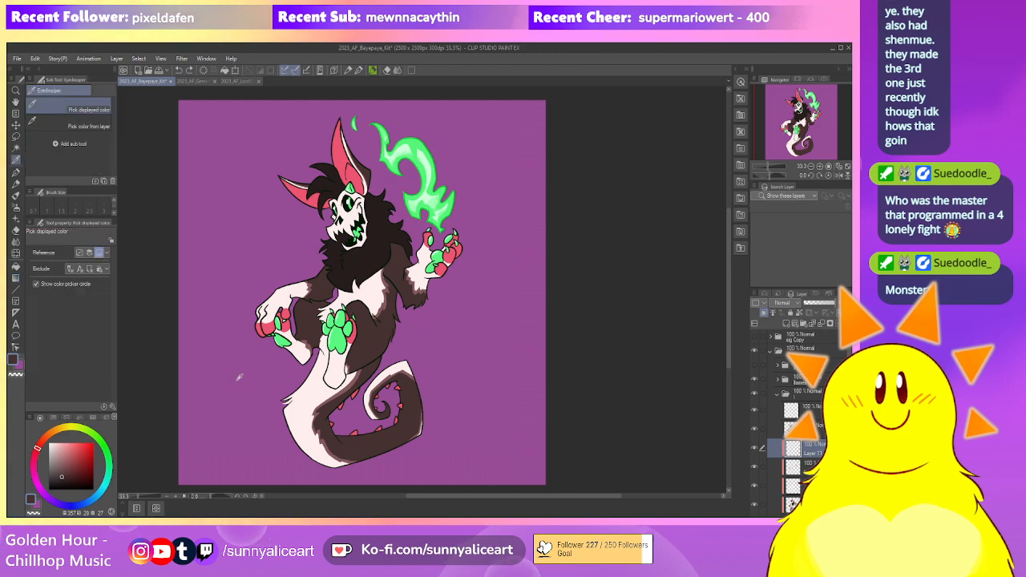
left_click(237, 377)
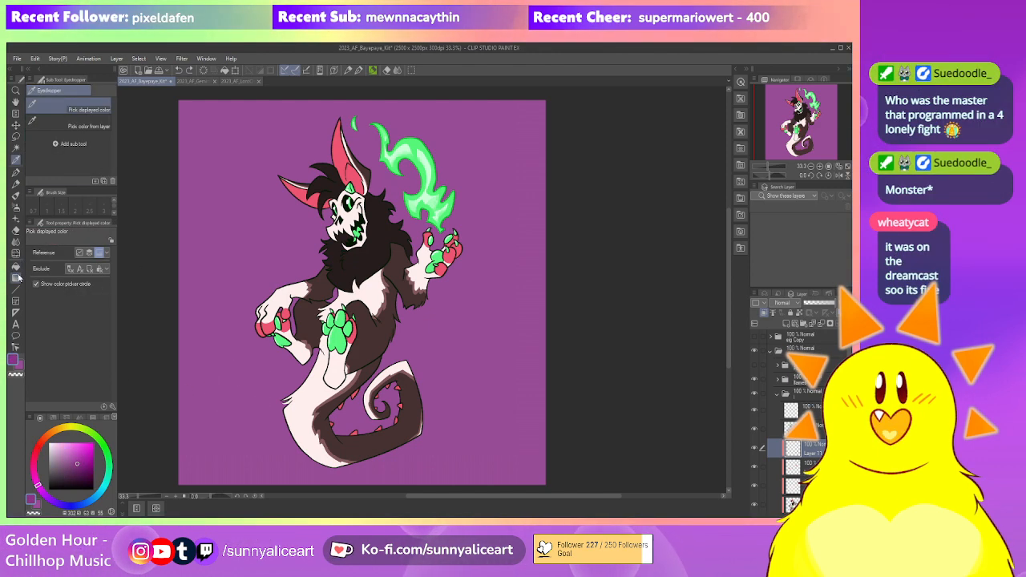
key("g")
left_click_drag(251, 393, 476, 129)
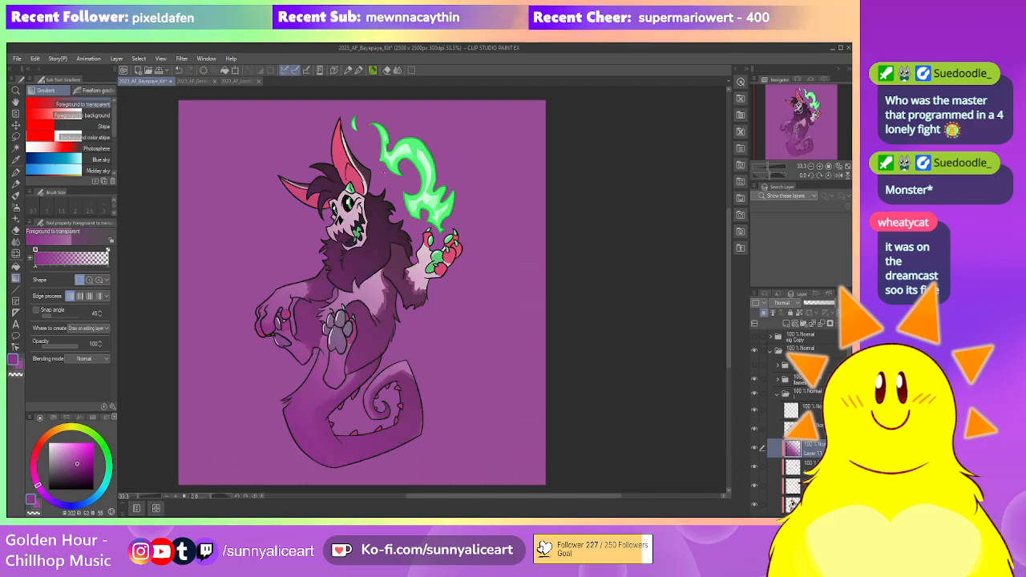
left_click(788, 183)
Erase the purple tint from the skull, ears and mane with the kneaded eraser, reducing its size from 200 to 40
key("e")
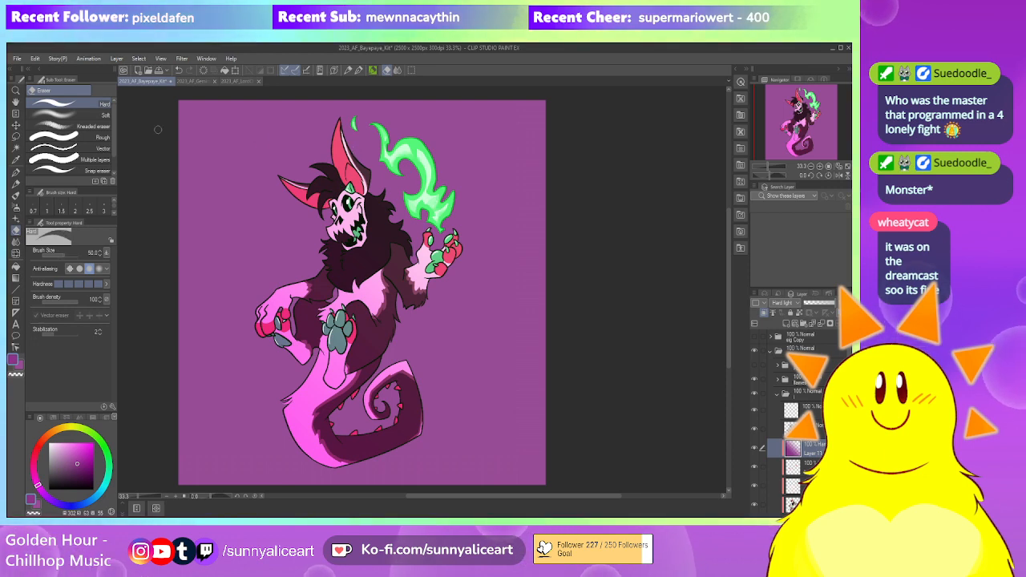
left_click(88, 127)
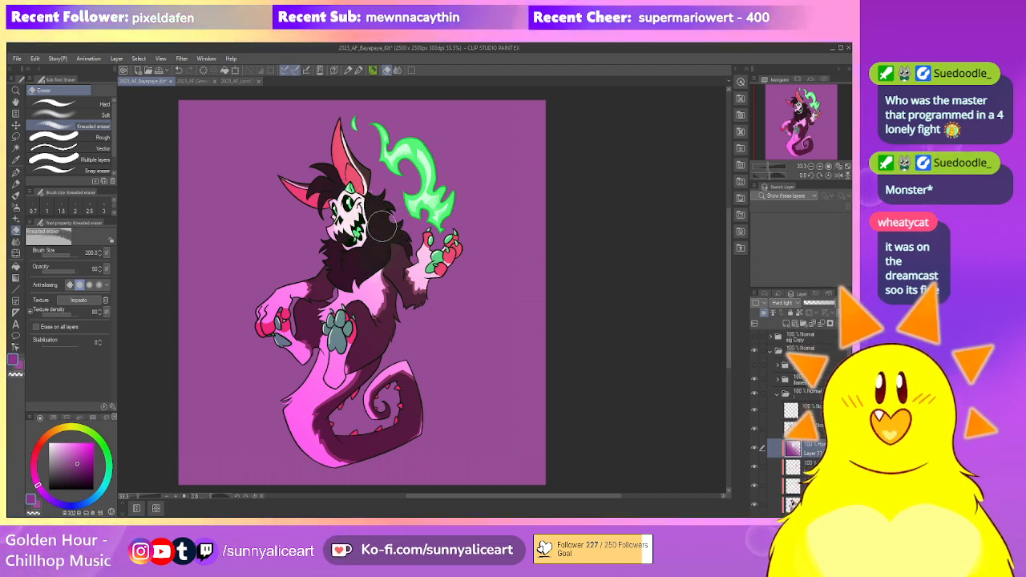
key("[")
key("[")
key("[")
key("[")
key("[")
key("[")
key("[")
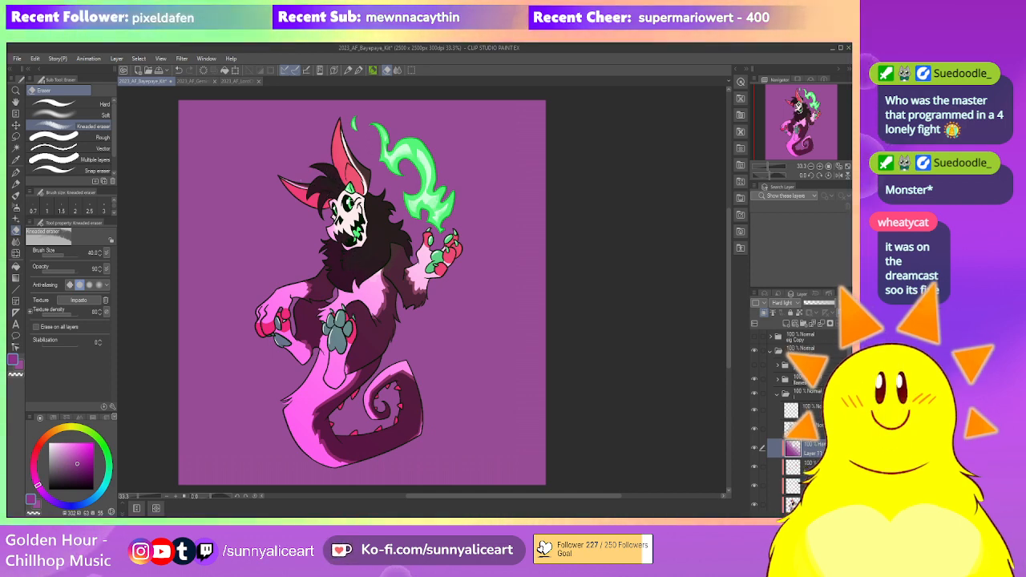
Erase the purple tint along the raised arm, belly, front hand, raised foot and outer tail edge with the kneaded eraser
key("bracketright")
key("bracketright")
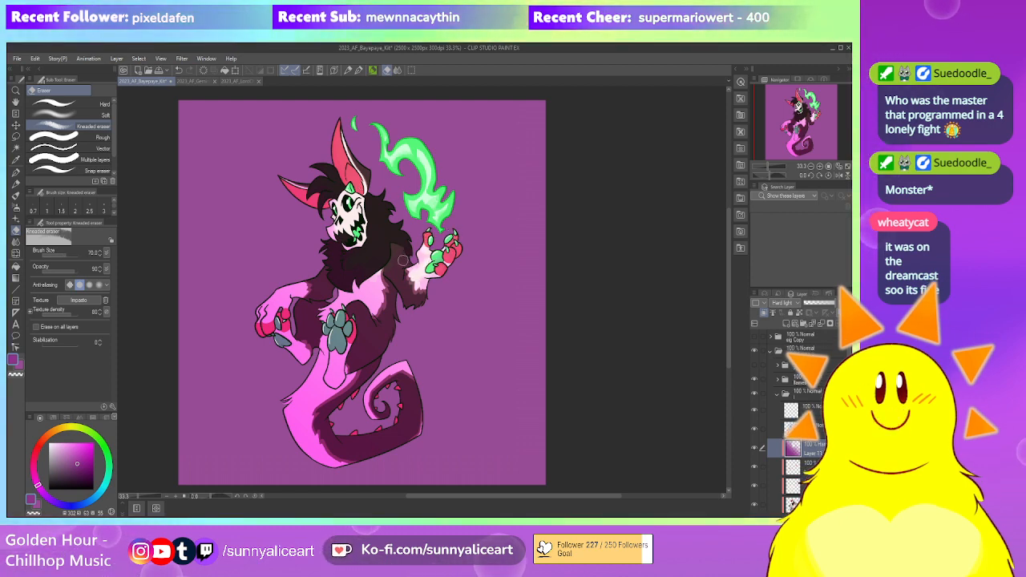
key("bracketleft")
left_click_drag(343, 311, 330, 325)
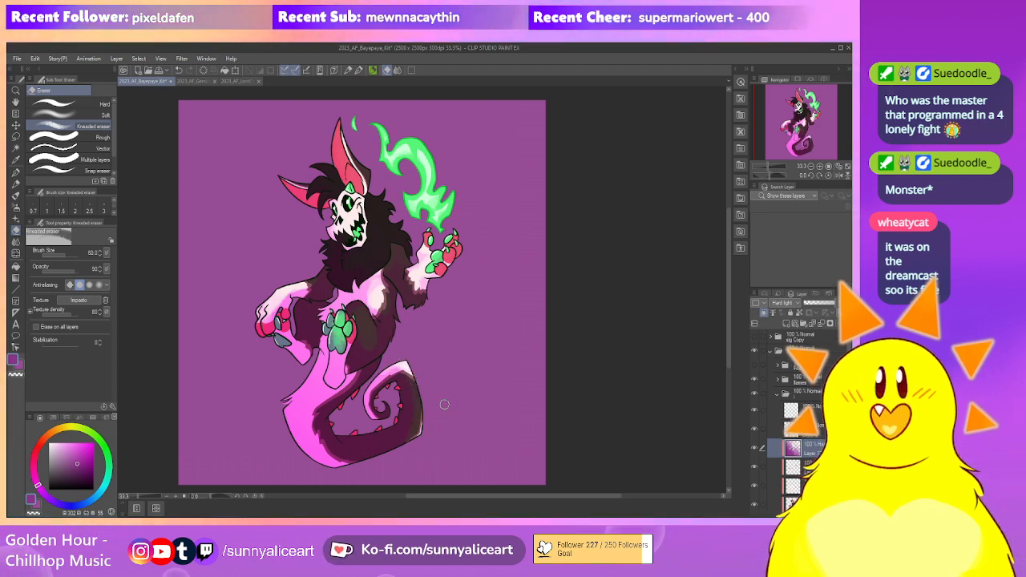
left_click_drag(447, 404, 455, 381)
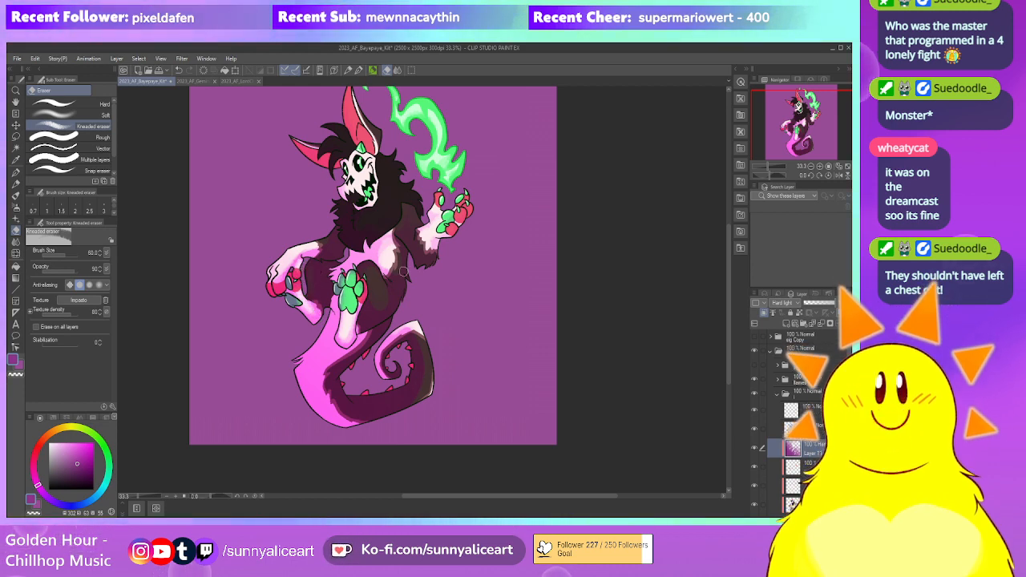
Review the whole figure and hide the purple Hard light gradient layer
scroll(400, 264, "up", 2)
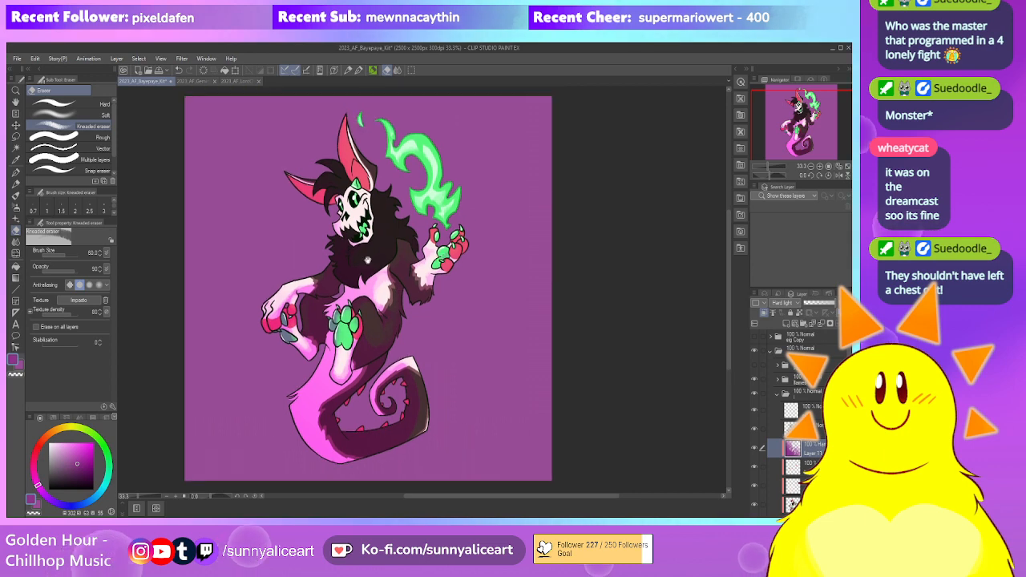
scroll(437, 208, "up", 1)
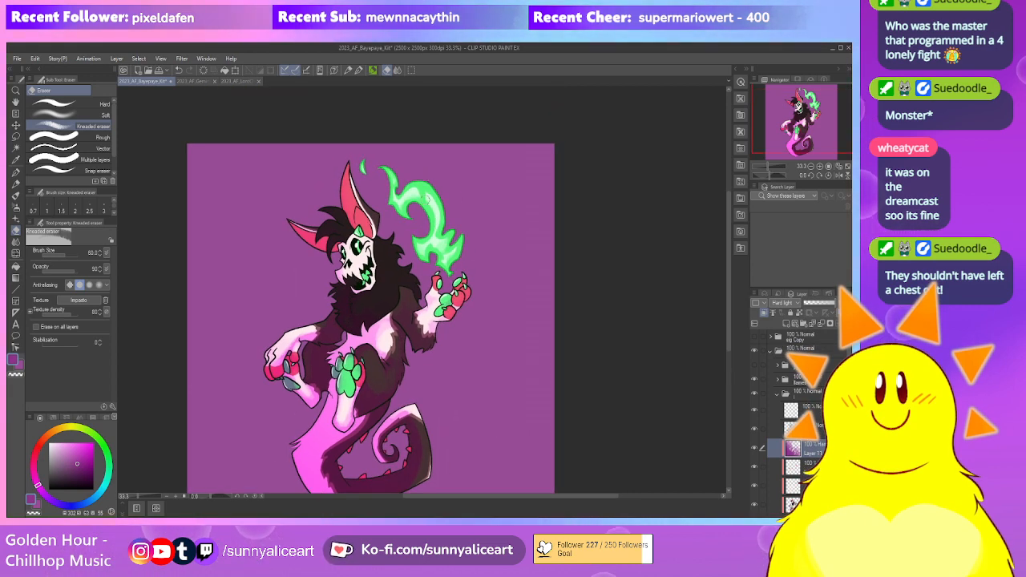
scroll(485, 278, "down", 3)
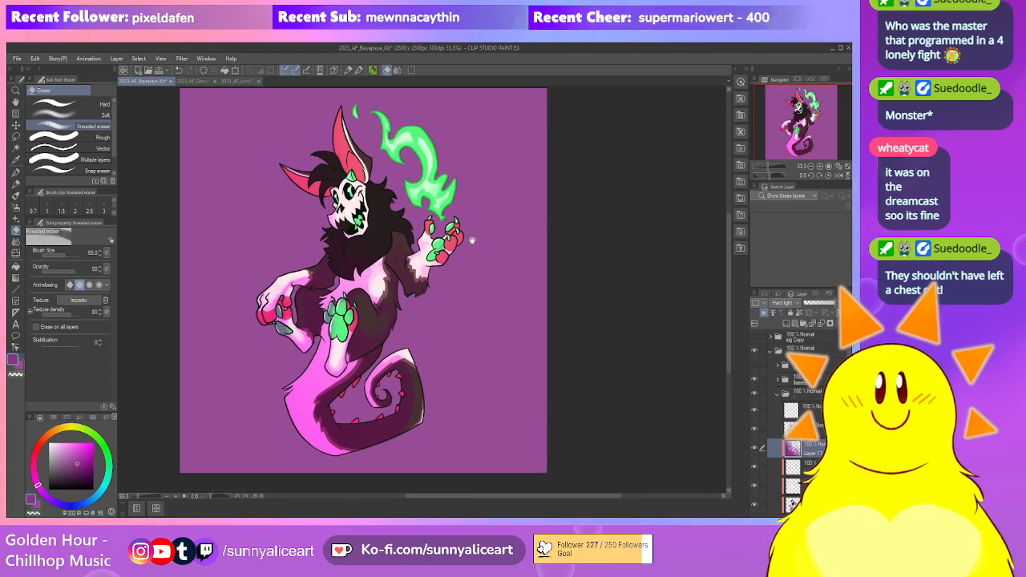
left_click(754, 448)
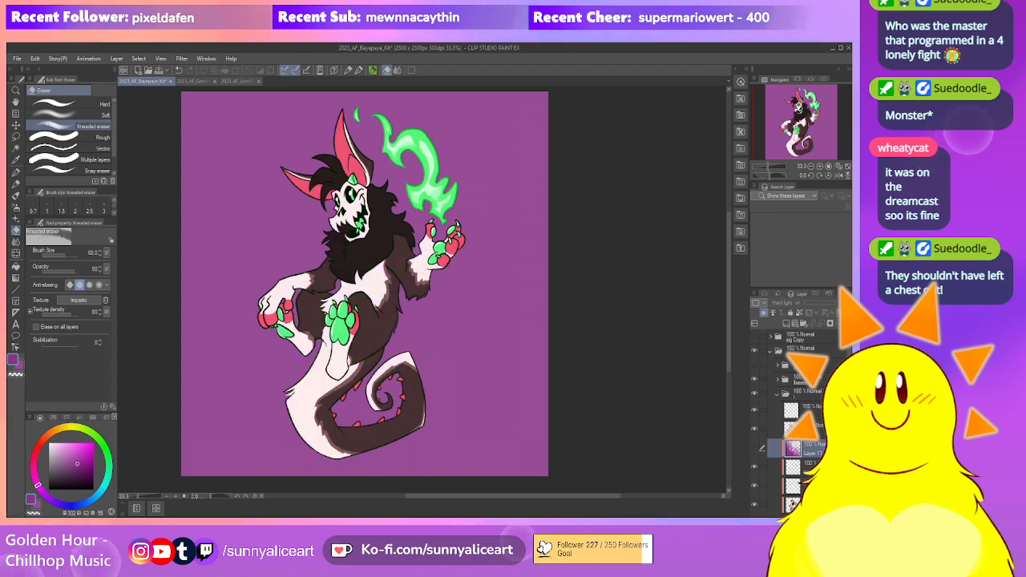
On the transparency-locked line art layer, recolour the forehead gem's lines dark green with the textured pen, using a darkened gem green
left_click(792, 411)
left_click(791, 429)
scroll(352, 192, "up", 6)
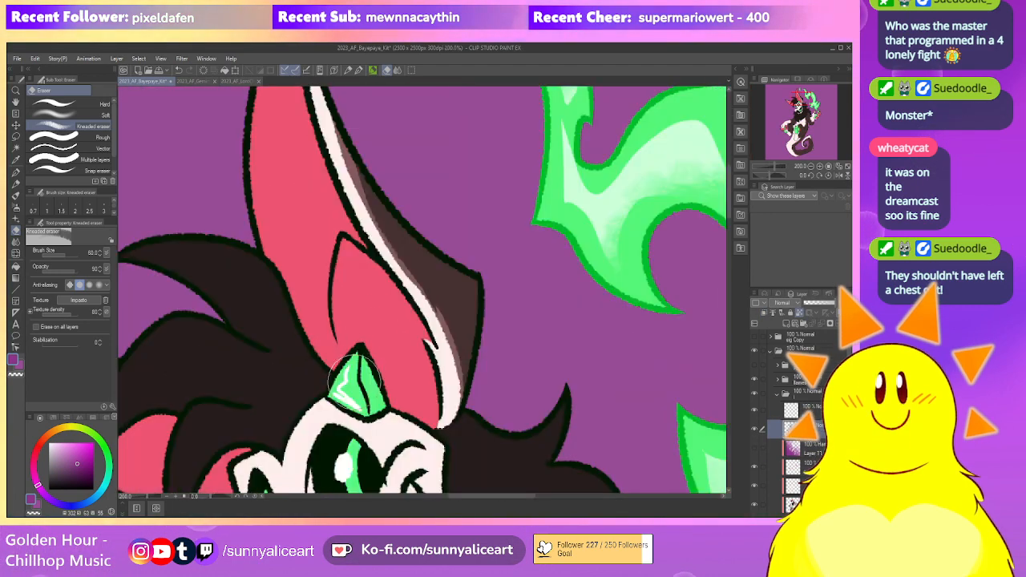
left_click(352, 378, "alt")
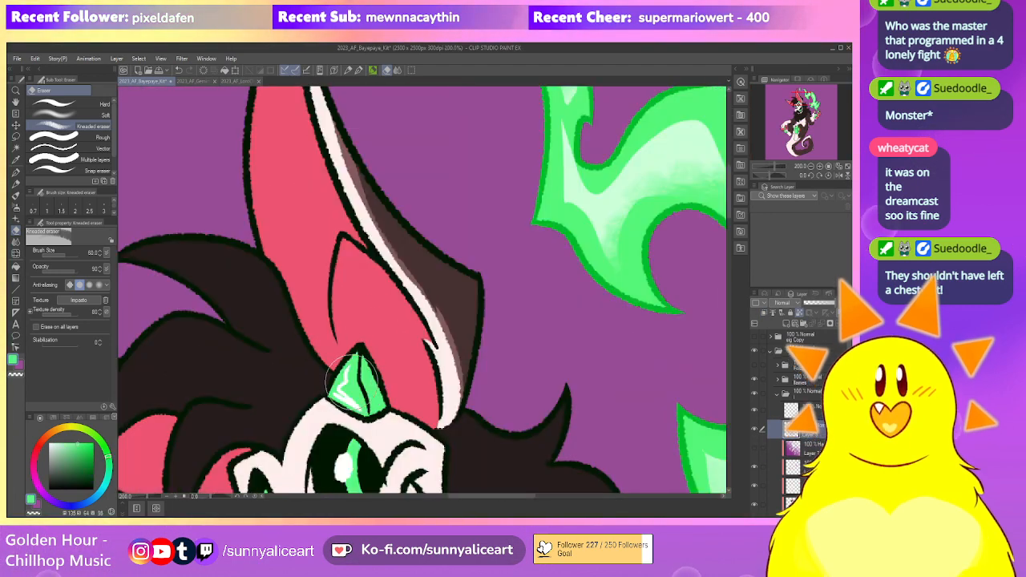
key("bracketleft")
key("bracketleft")
key("bracketleft")
key("bracketleft")
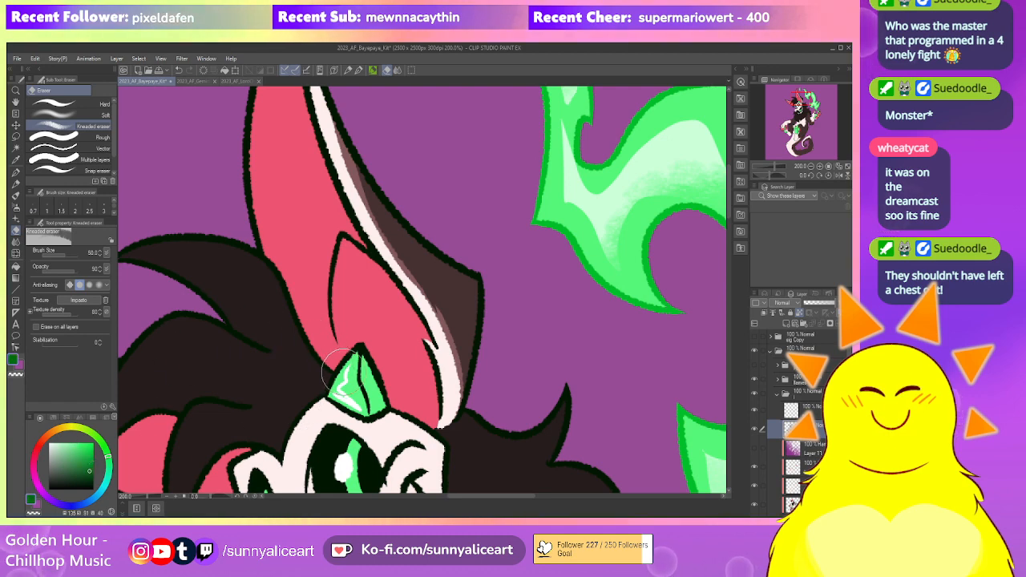
key("p")
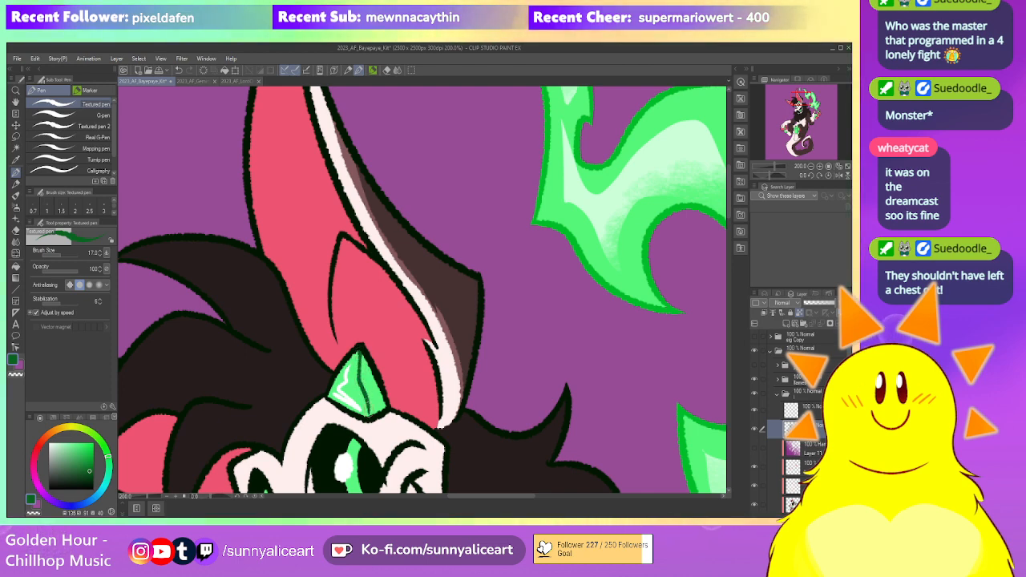
Recolour the linework around the green parts of the eyes and the tongue in dark green with the textured pen
scroll(369, 413, "down", 2)
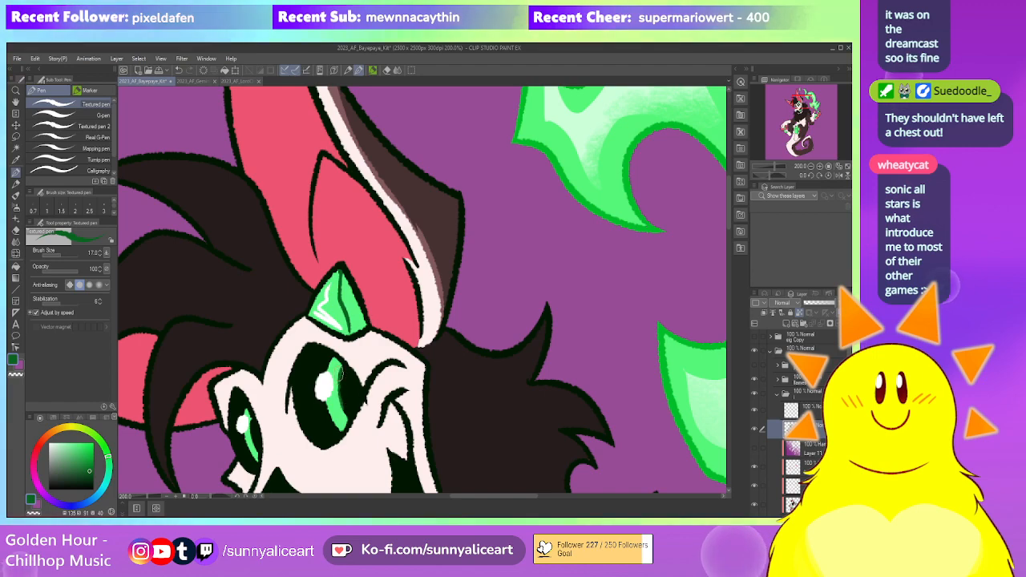
scroll(345, 412, "down", 4)
scroll(375, 302, "up", 3)
scroll(372, 303, "up", 2)
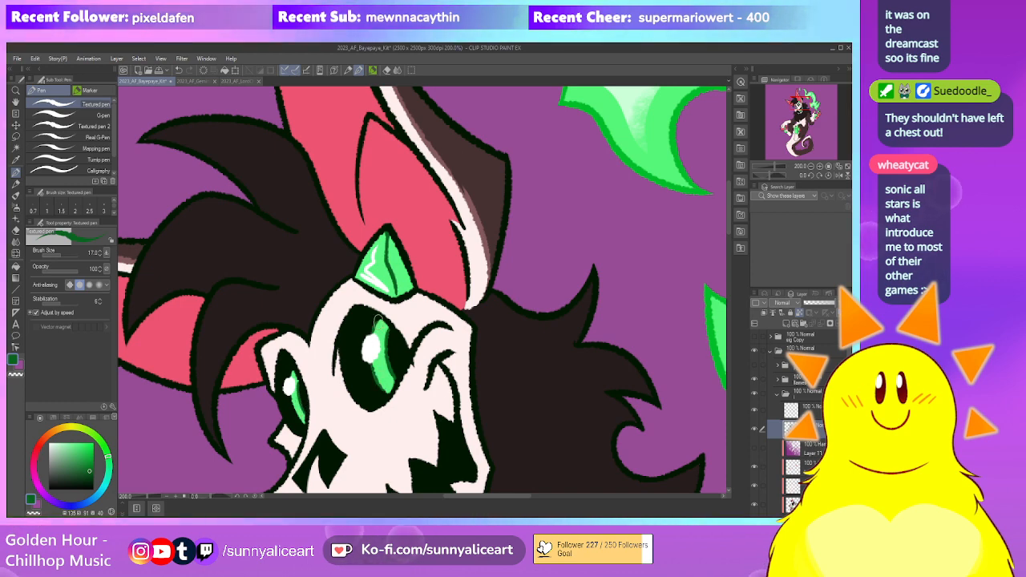
scroll(375, 322, "down", 5)
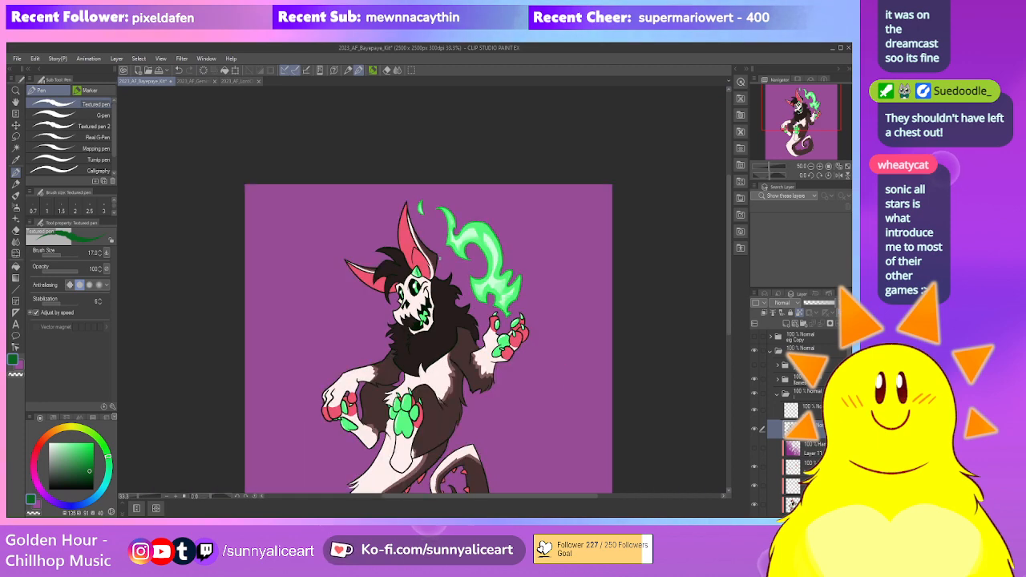
scroll(382, 321, "up", 5)
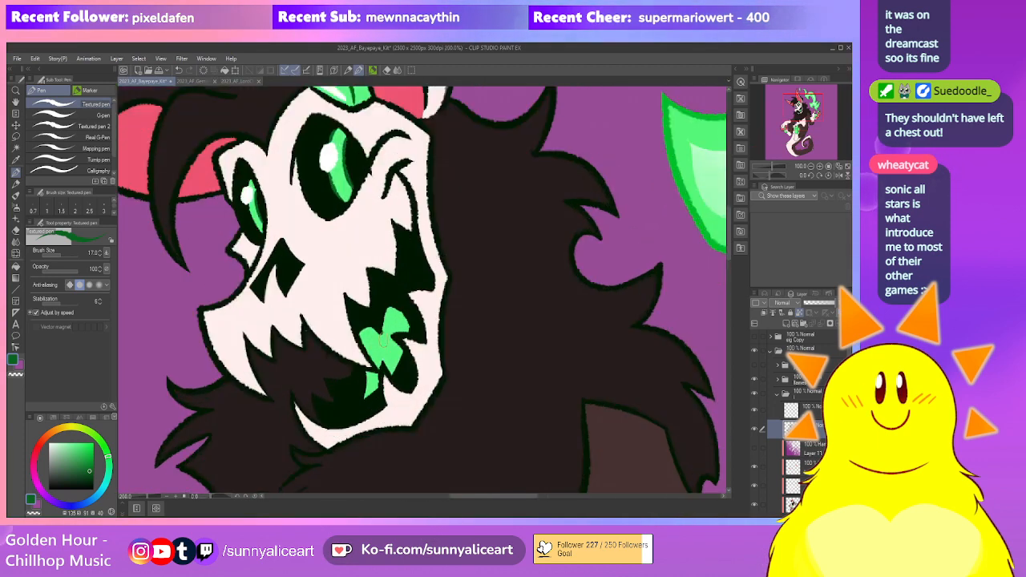
scroll(398, 289, "down", 4)
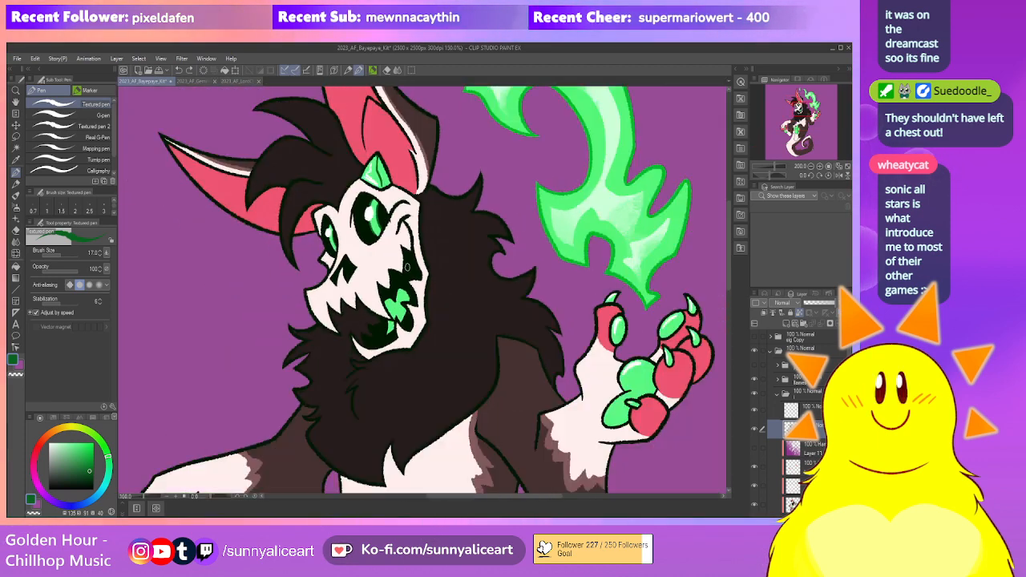
Recolour the inner lines of the upright ear dark red with the textured pen
scroll(380, 297, "up", 3)
left_click(380, 297, "alt")
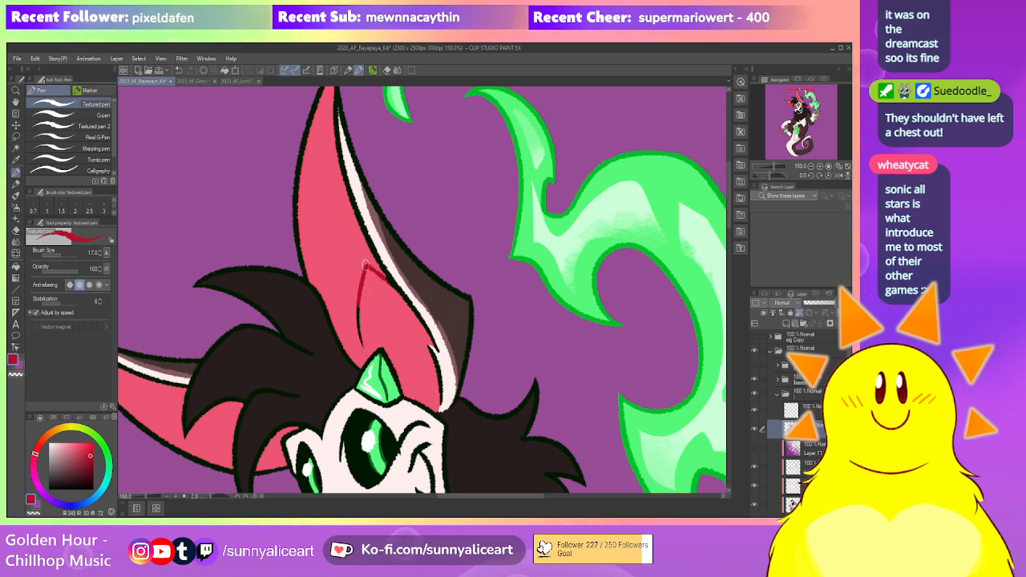
scroll(360, 316, "down", 5)
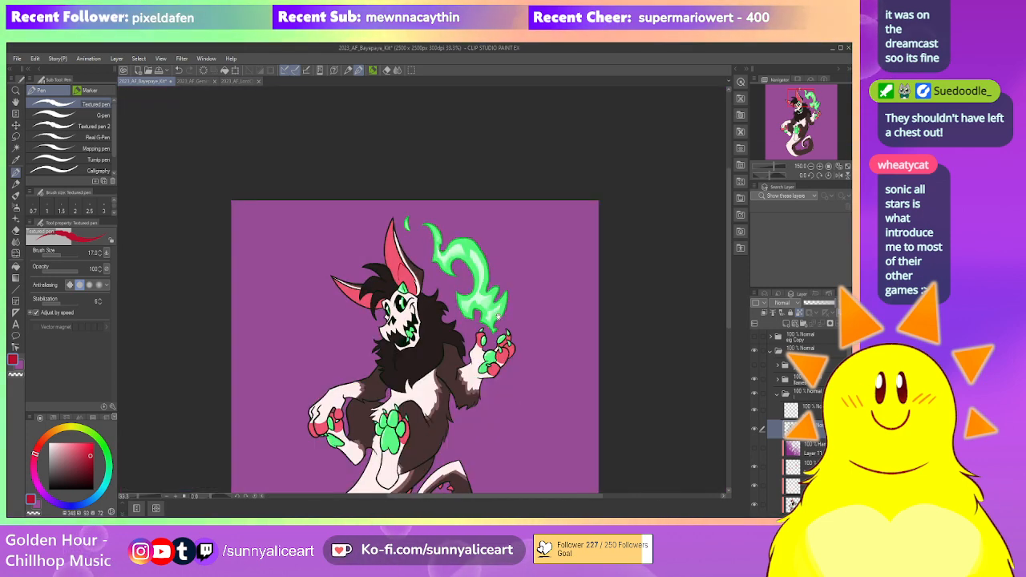
Sample the gem's dark green line colour and recolour the inner lines of the raised hand's green palm pads with the textured pen
scroll(467, 291, "up", 5)
left_click(392, 177, "alt")
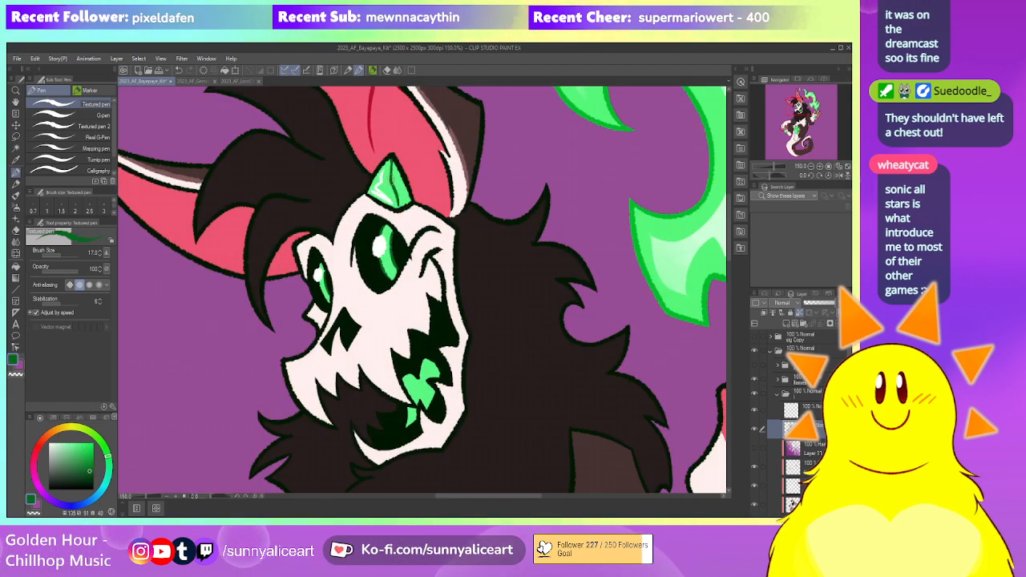
scroll(388, 196, "down", 2)
left_click_drag(479, 302, 438, 243)
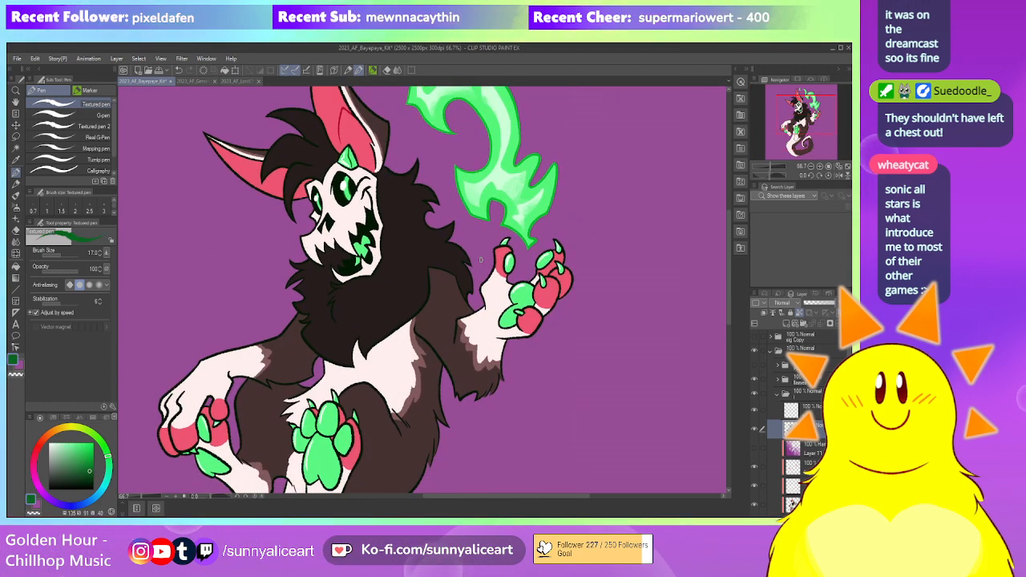
left_click_drag(491, 303, 475, 300)
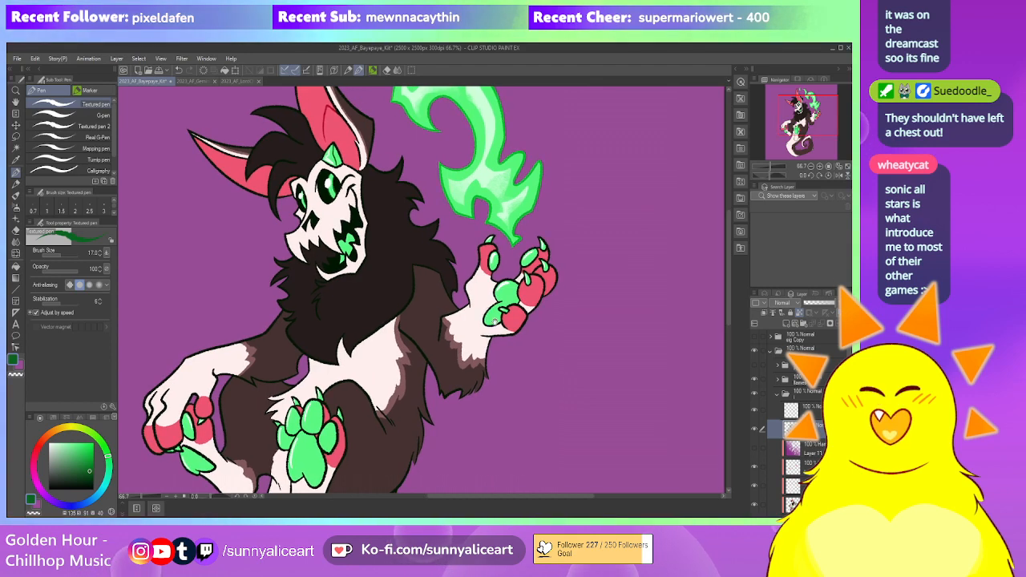
scroll(489, 313, "up", 2)
left_click_drag(475, 245, 472, 264)
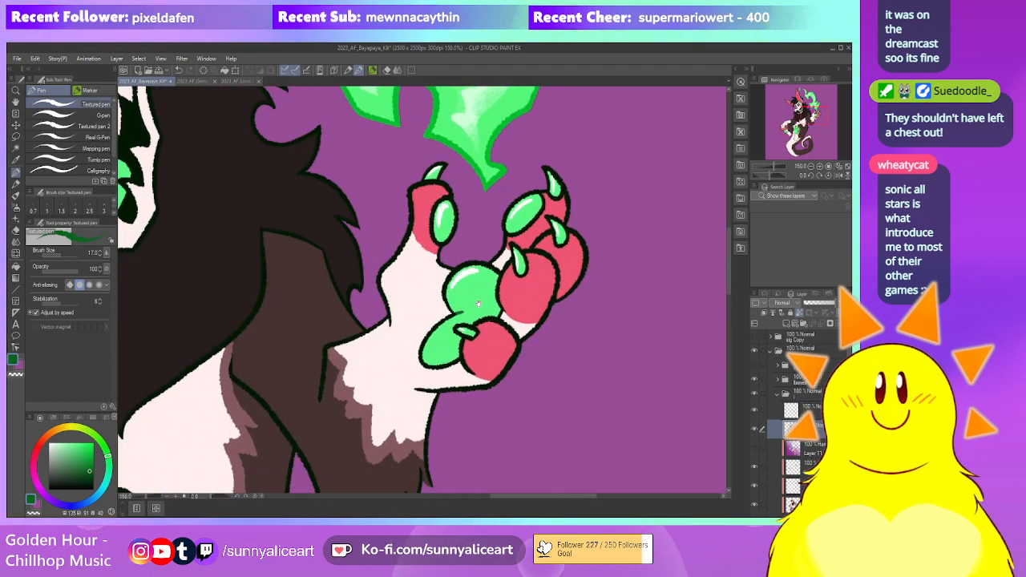
left_click_drag(474, 303, 451, 276)
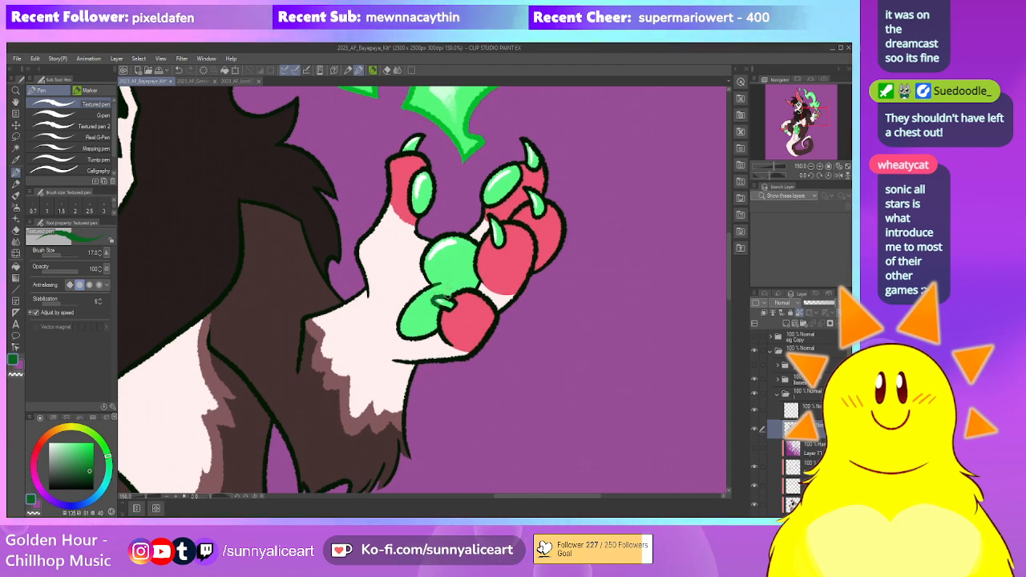
Recolour the lines between the raised foot's green pads dark green, checking the pads of the lowered hand and other foot
scroll(449, 283, "down", 2)
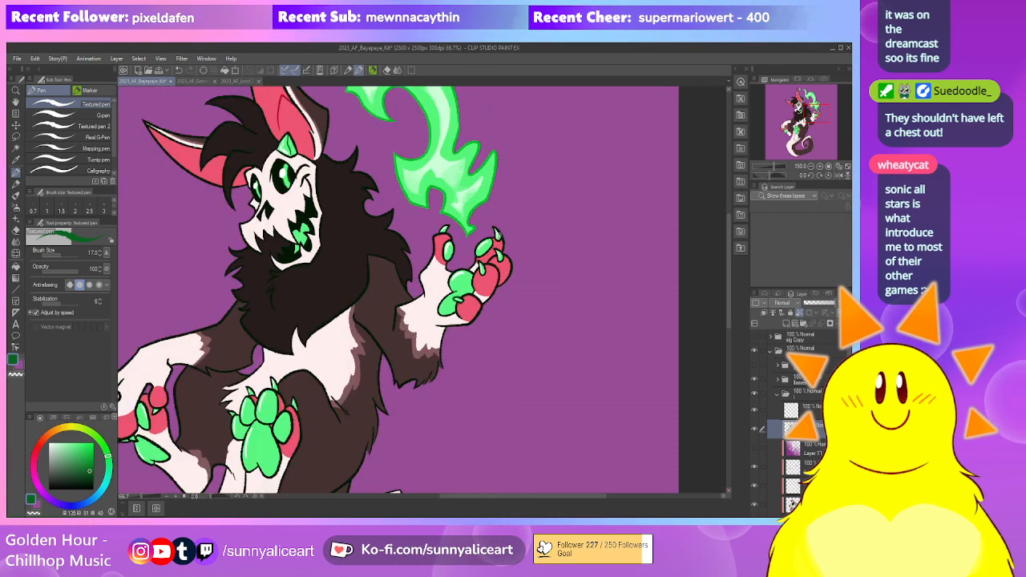
scroll(497, 234, "down", 2)
scroll(466, 261, "up", 2)
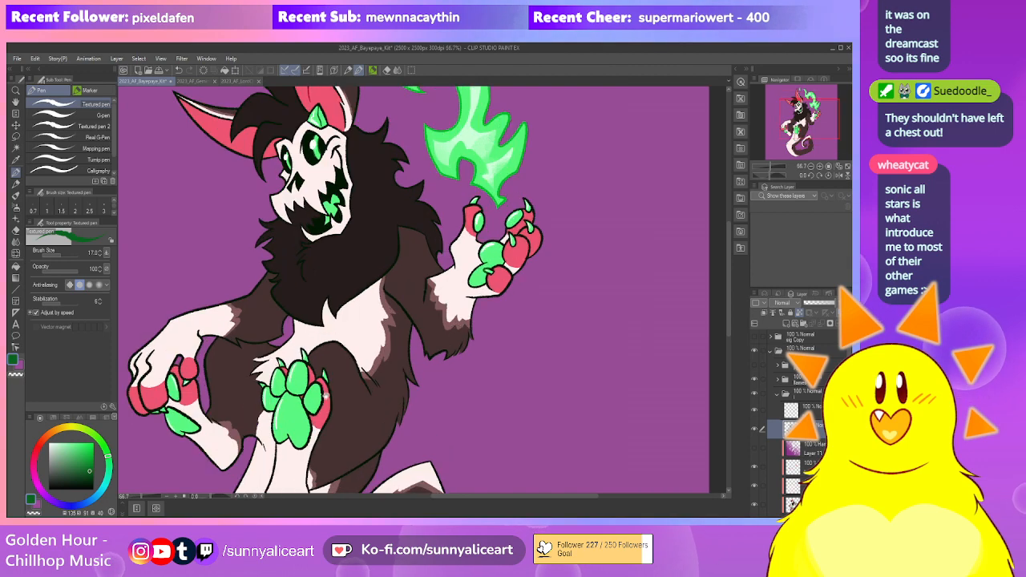
scroll(324, 396, "up", 2)
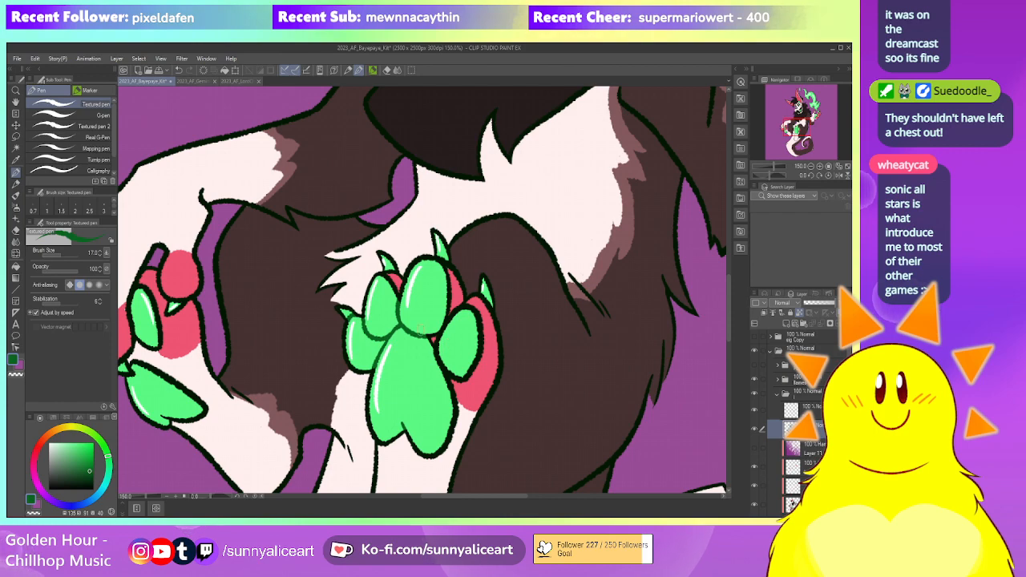
scroll(460, 281, "down", 4)
left_click_drag(473, 264, 444, 313)
scroll(360, 323, "up", 5)
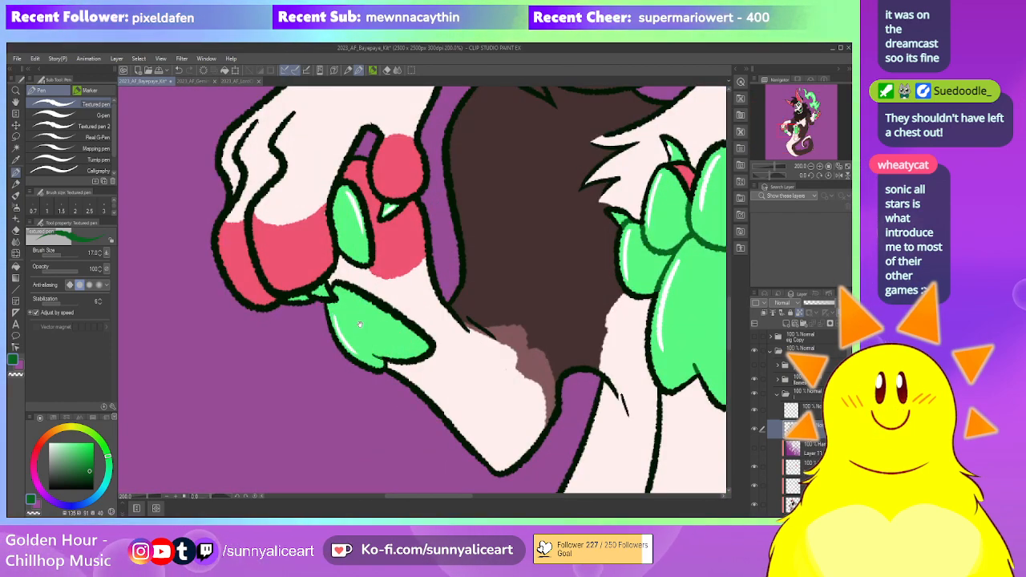
left_click_drag(360, 323, 404, 374)
scroll(479, 311, "down", 5)
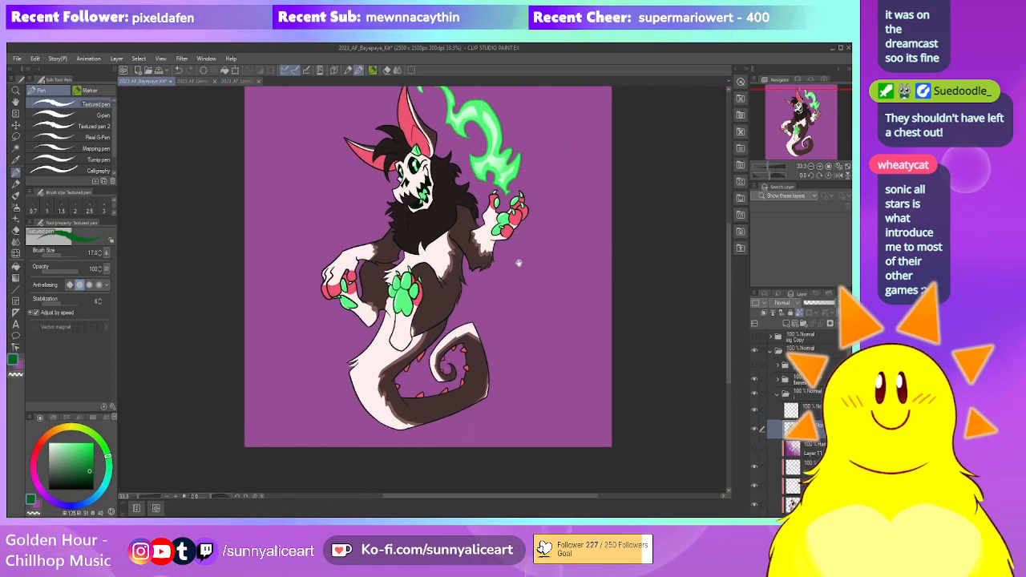
Recolour the inner fur lines on the hip and legs in dark brown with the textured pen
scroll(517, 262, "up", 4)
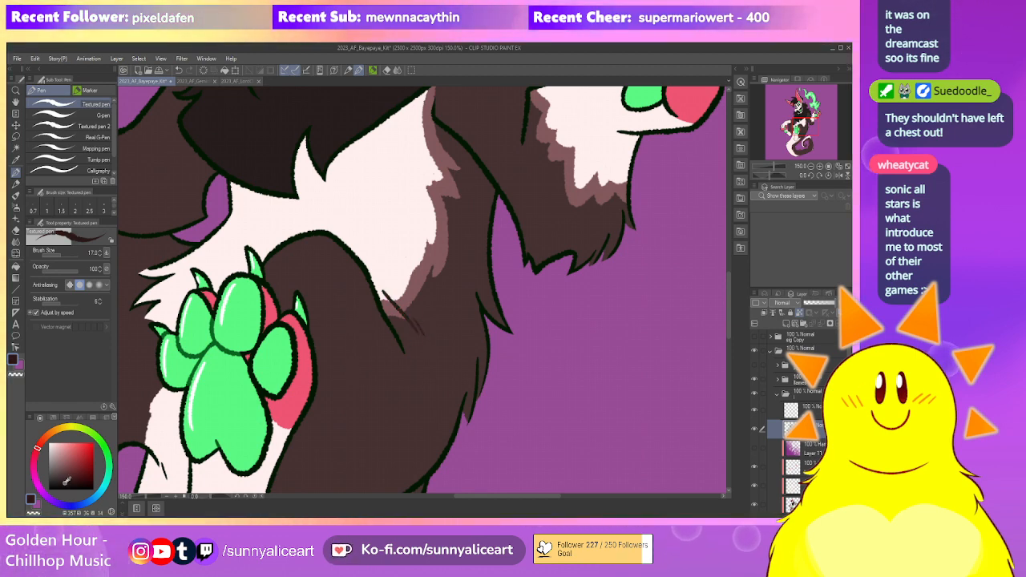
scroll(419, 331, "down", 4)
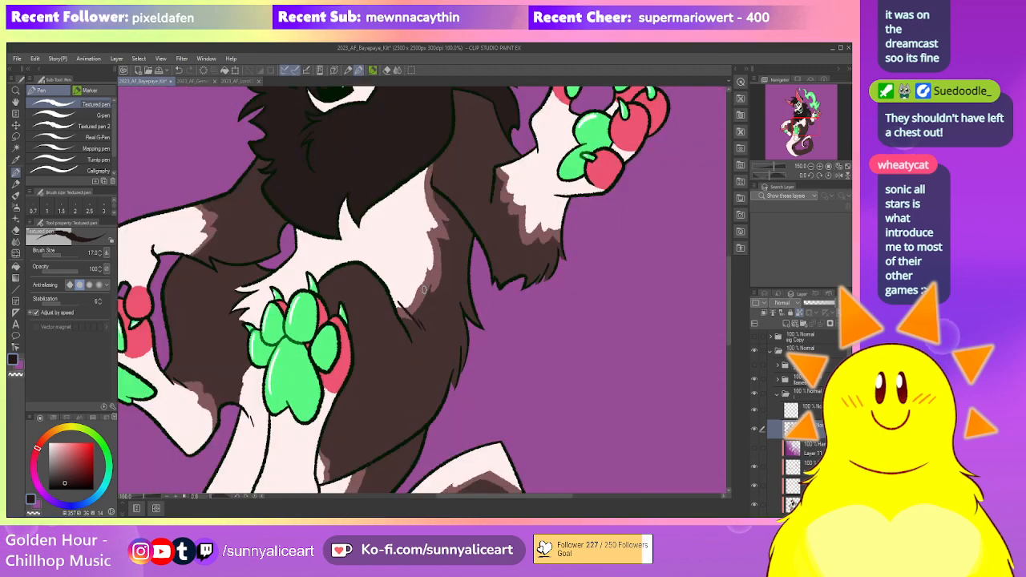
scroll(422, 337, "up", 2)
scroll(279, 313, "up", 3)
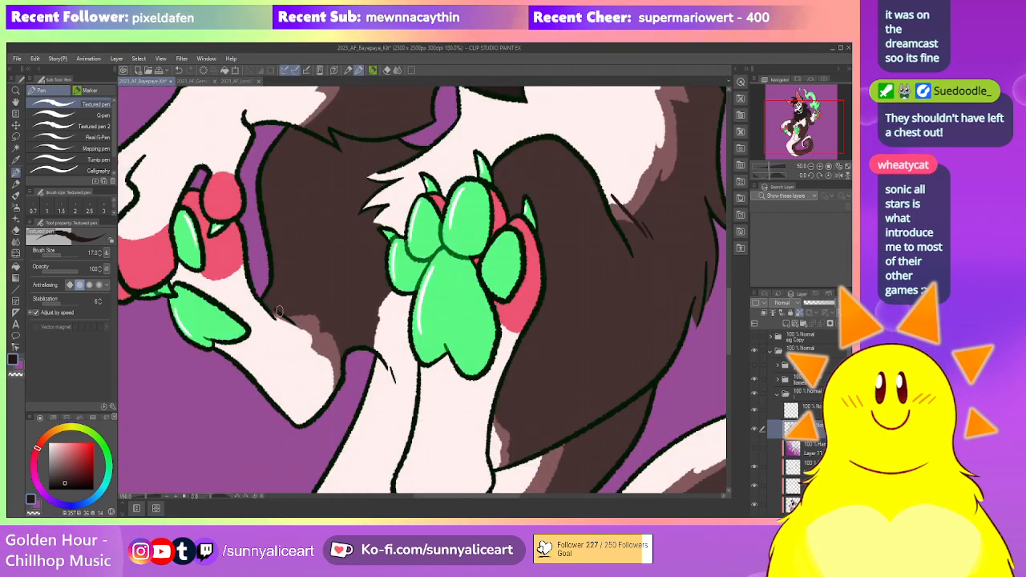
scroll(313, 326, "down", 4)
scroll(340, 301, "up", 3)
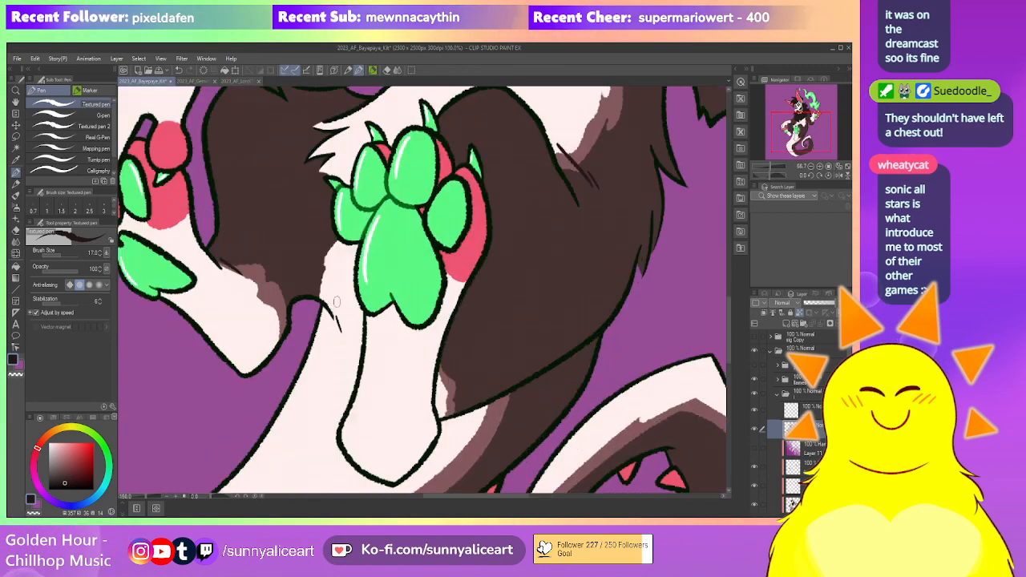
scroll(339, 335, "down", 4)
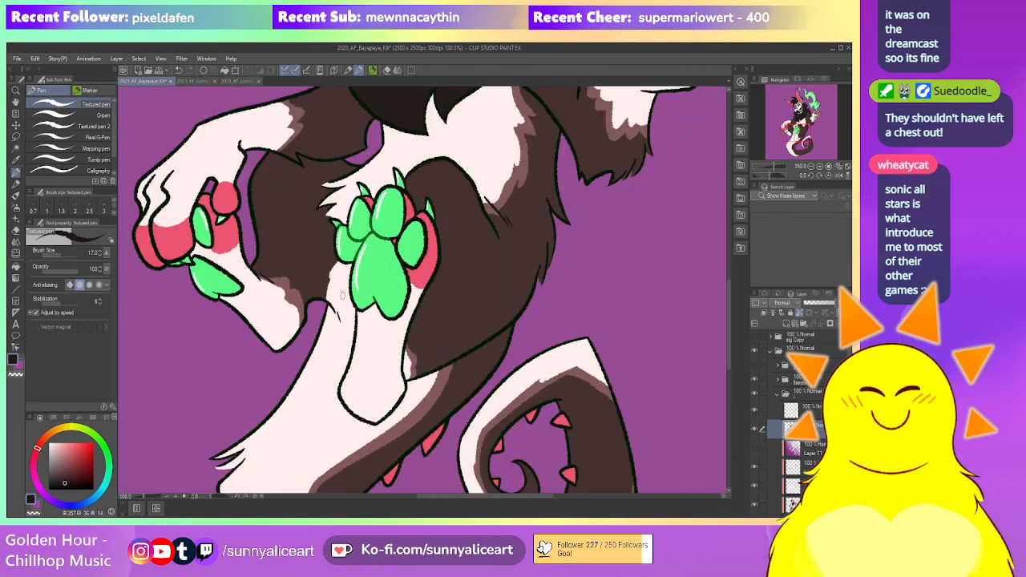
scroll(403, 341, "up", 2)
Choose a slightly lighter dark brown and recolour the inner fold lines along the curled tail
scroll(402, 340, "up", 3)
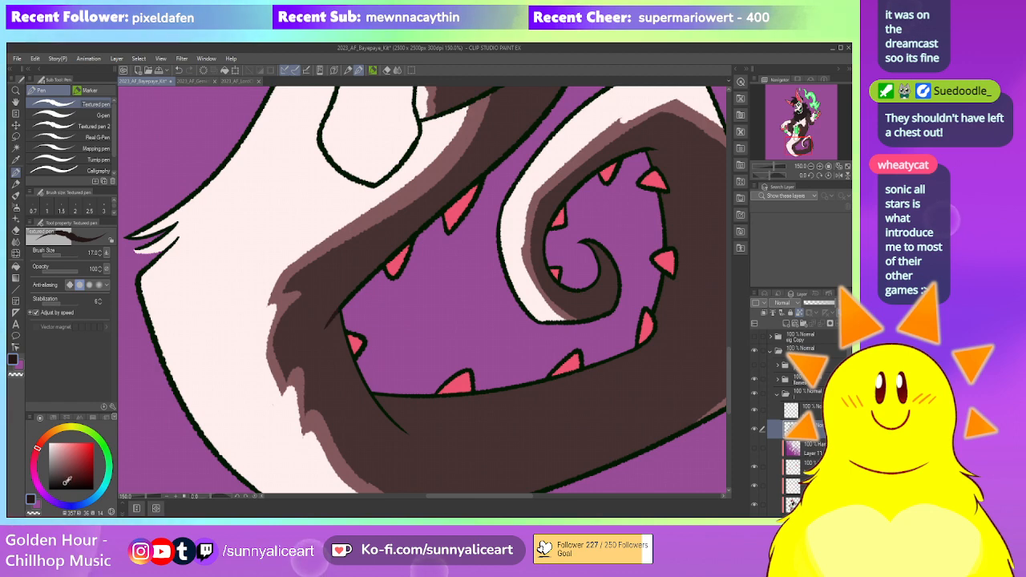
left_click(66, 479)
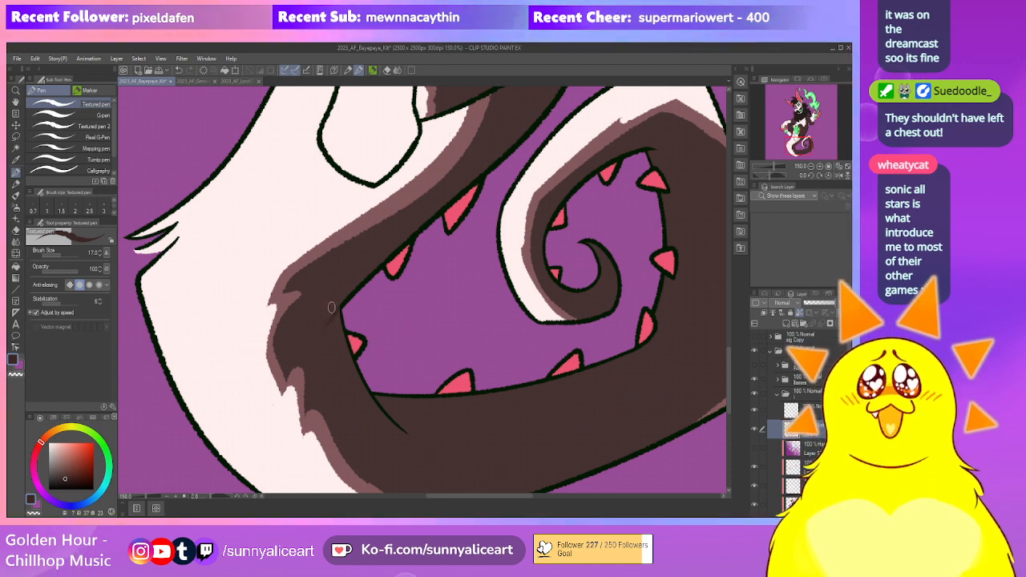
left_click_drag(375, 352, 343, 305)
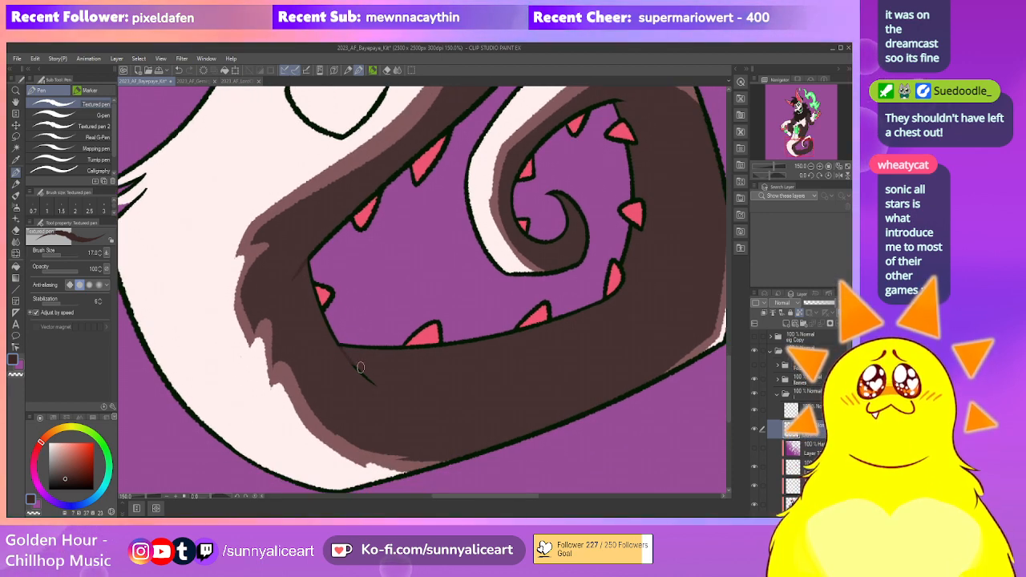
left_click_drag(360, 366, 471, 216)
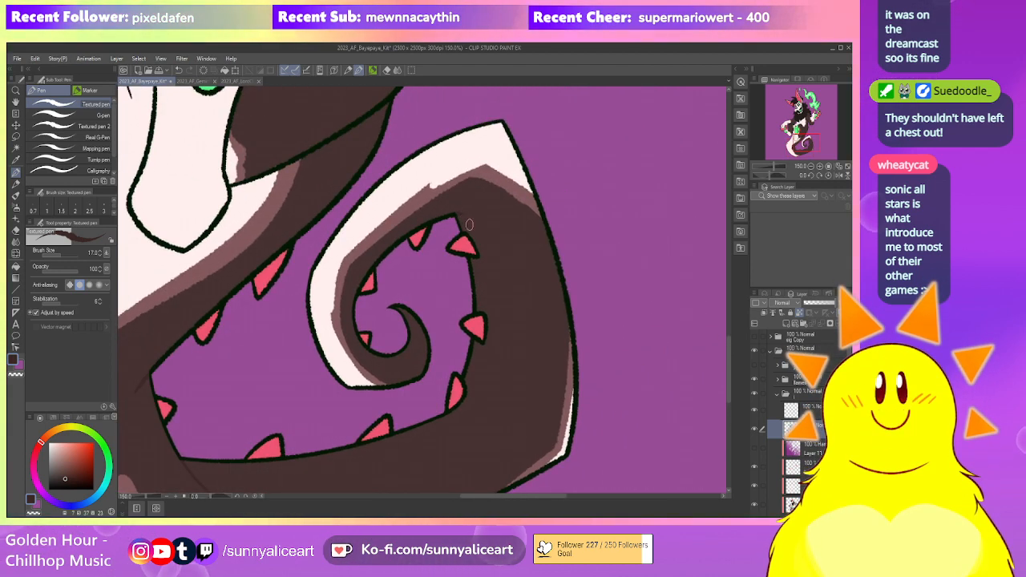
Recolour the short inner line on the leg and the wrist line of the lowered hand in the same brown
scroll(463, 216, "down", 2)
left_click_drag(483, 162, 457, 274)
scroll(295, 300, "up", 2)
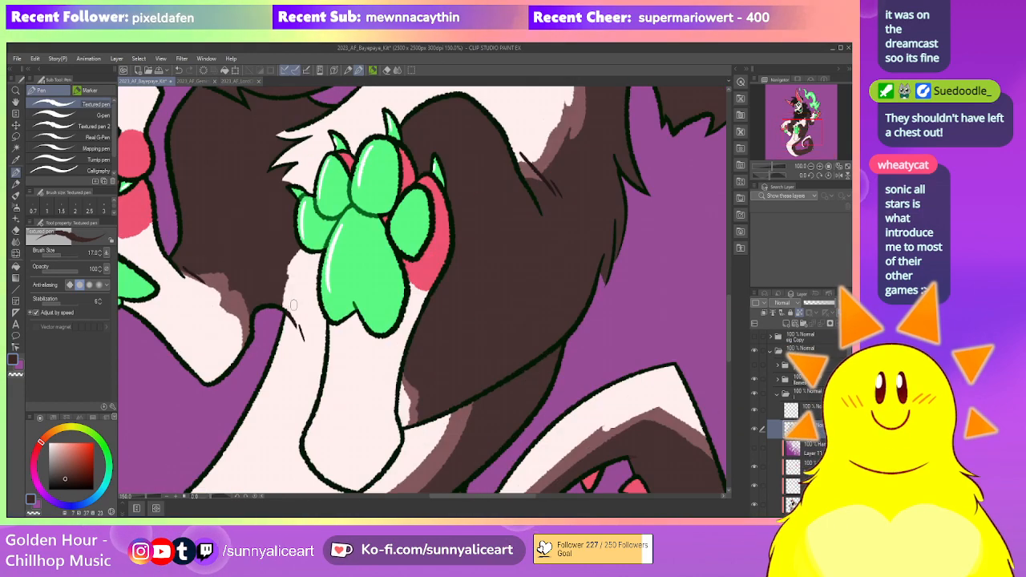
scroll(301, 344, "down", 2)
left_click_drag(336, 241, 457, 287)
scroll(387, 251, "up", 1)
scroll(358, 300, "up", 1)
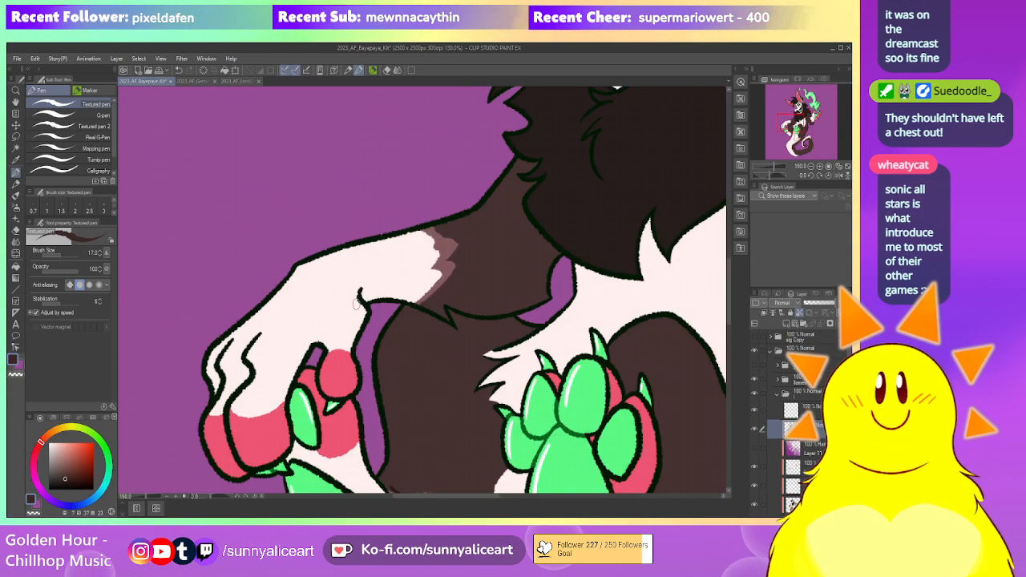
scroll(363, 293, "down", 2)
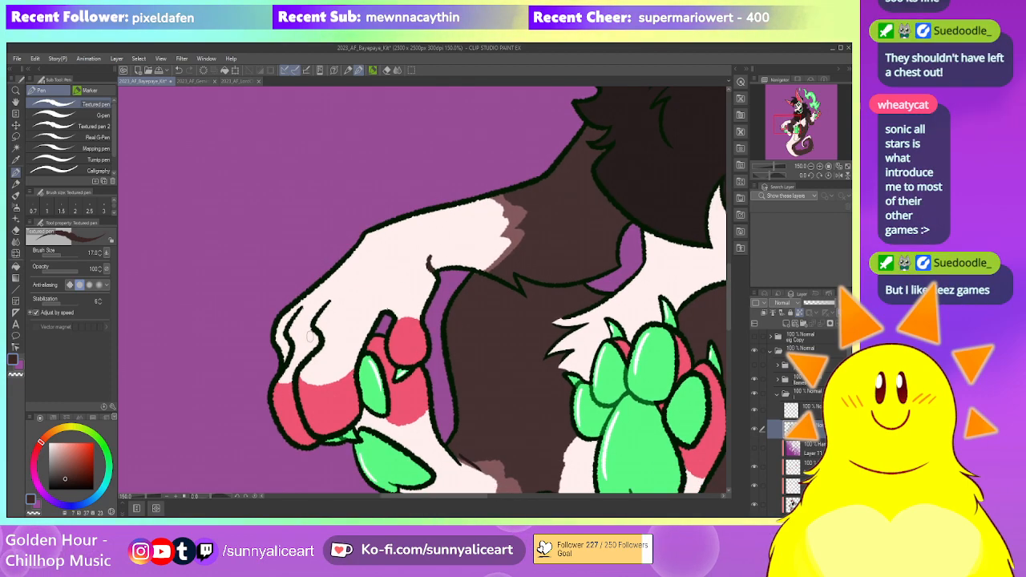
Recolour the inner end of the raised hand's wrist line in dark brown with the textured pen
scroll(435, 255, "down", 1)
left_click_drag(643, 289, 459, 373)
scroll(425, 293, "up", 3)
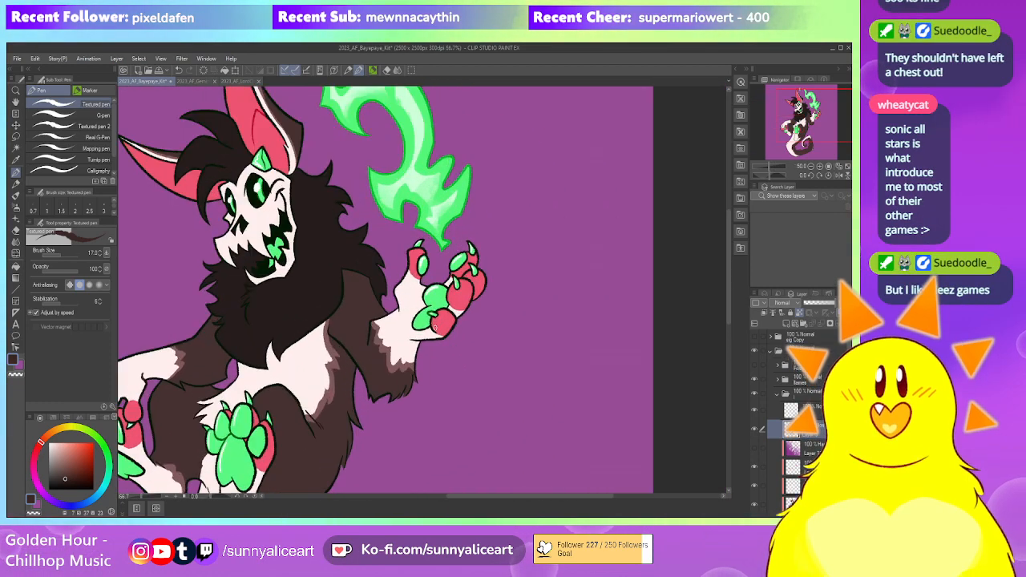
left_click_drag(391, 314, 400, 264)
scroll(410, 346, "up", 1)
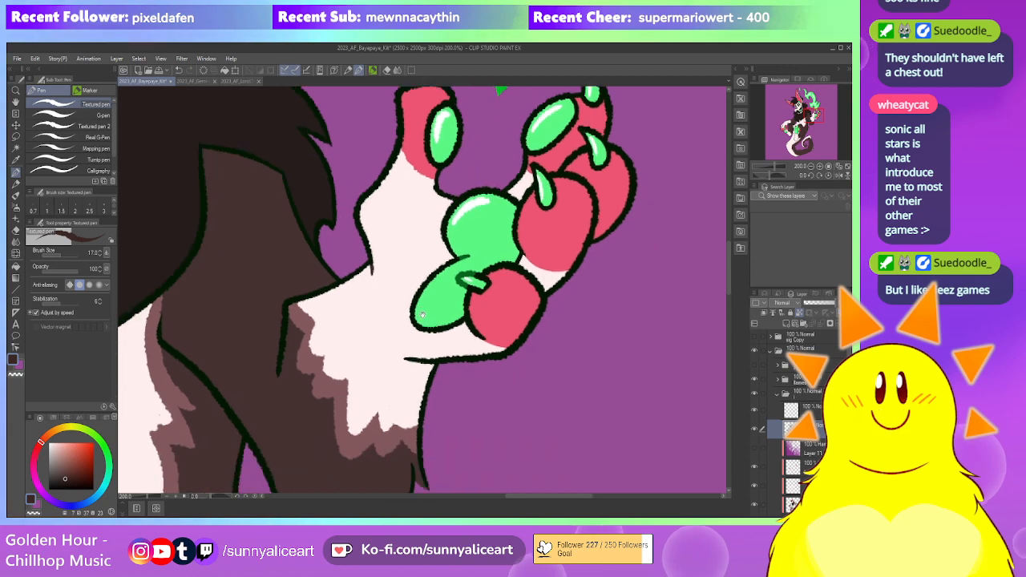
left_click_drag(398, 327, 426, 328)
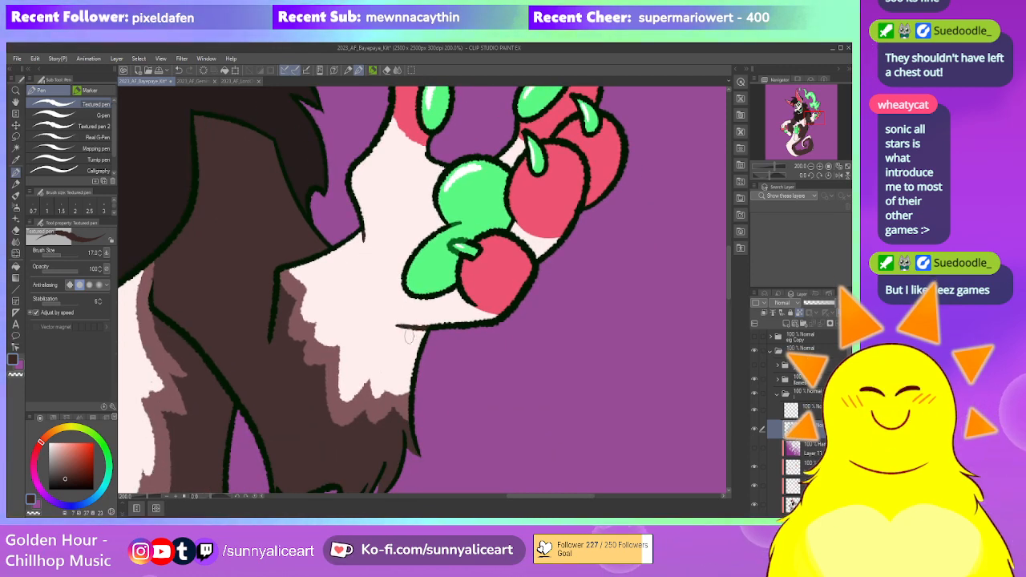
scroll(421, 318, "down", 5)
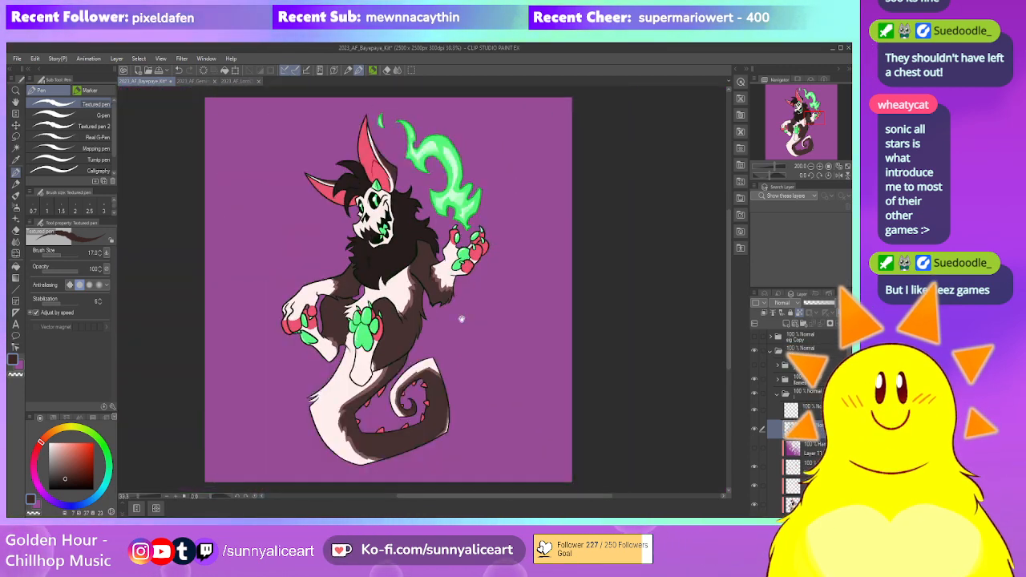
Recolour the inner fur strokes of the chest fluff below the jaw in dark brown
scroll(392, 273, "up", 1)
scroll(392, 272, "up", 2)
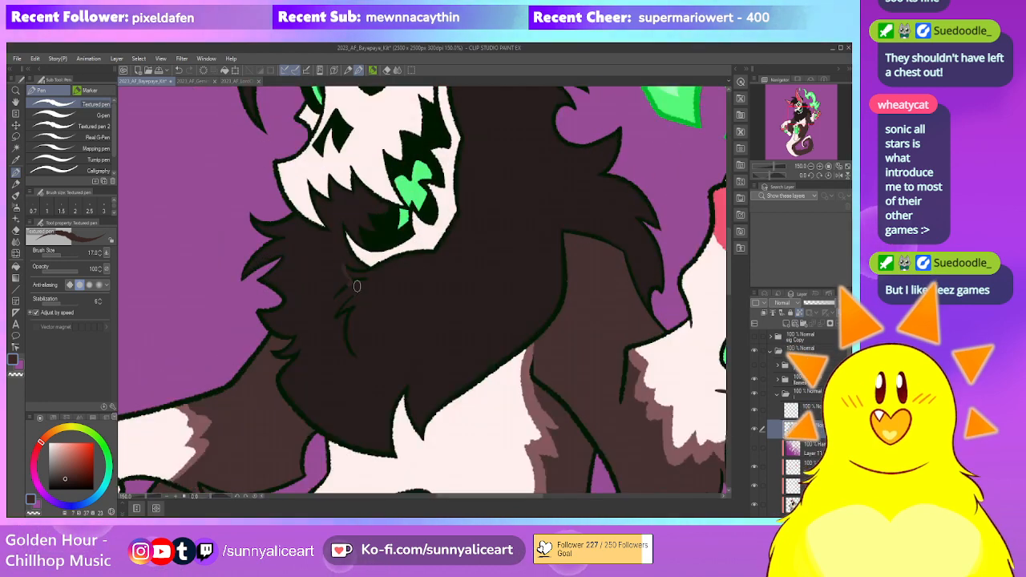
scroll(403, 294, "down", 3)
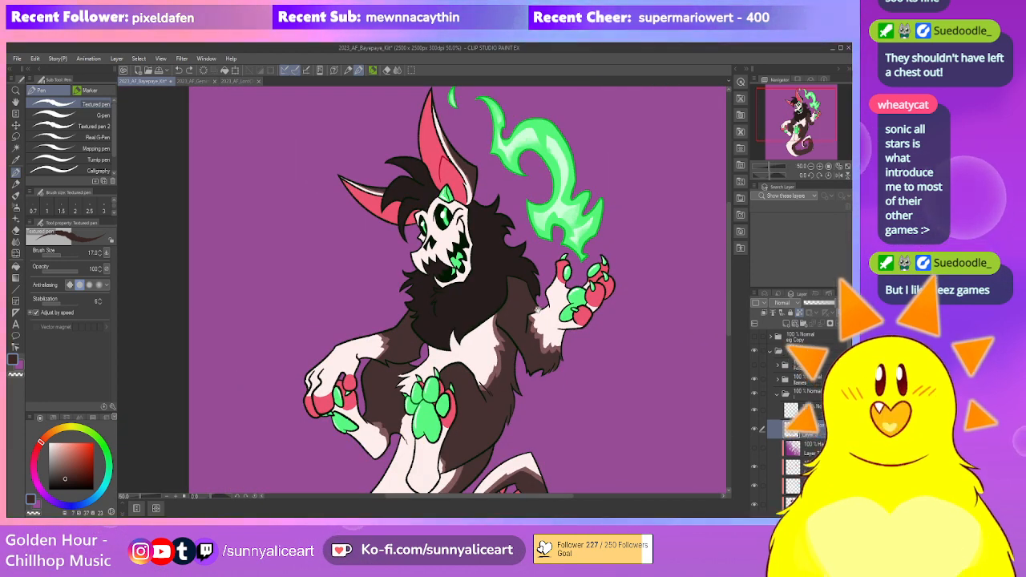
scroll(532, 299, "down", 2)
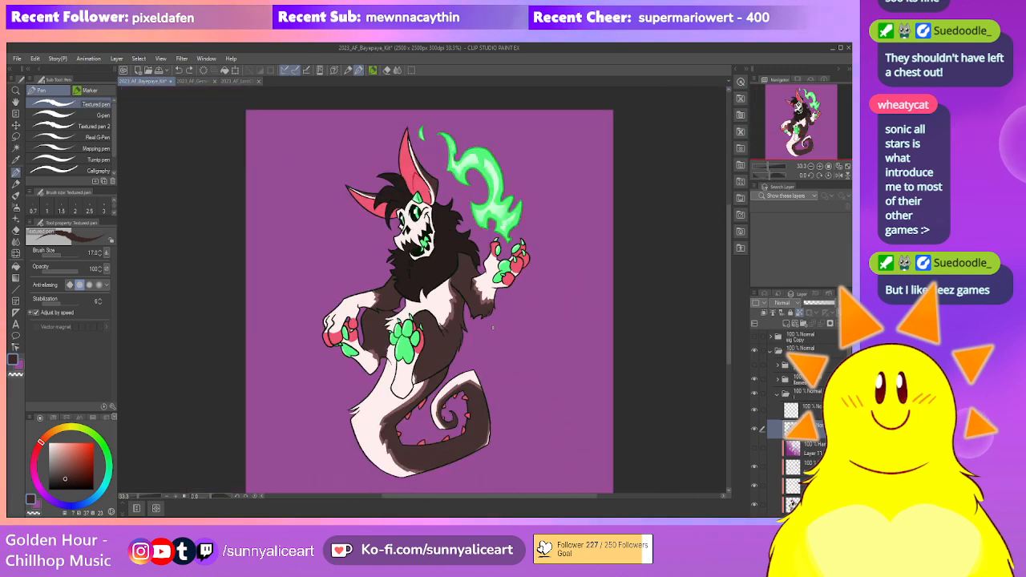
Sample the dark green from the raised foot's linework and touch up the lines between its green toe pads
scroll(492, 326, "up", 4)
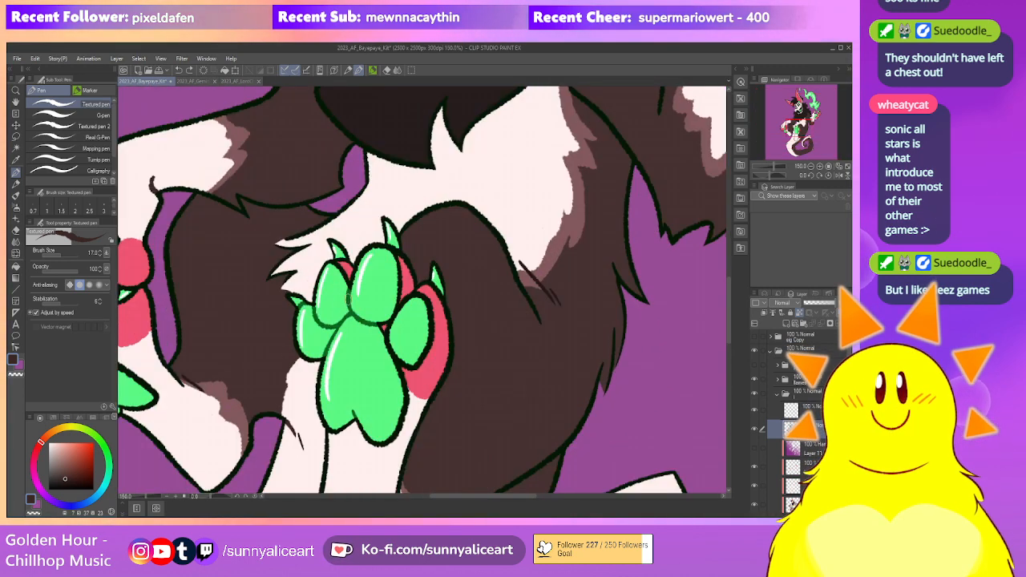
left_click(365, 299, "alt")
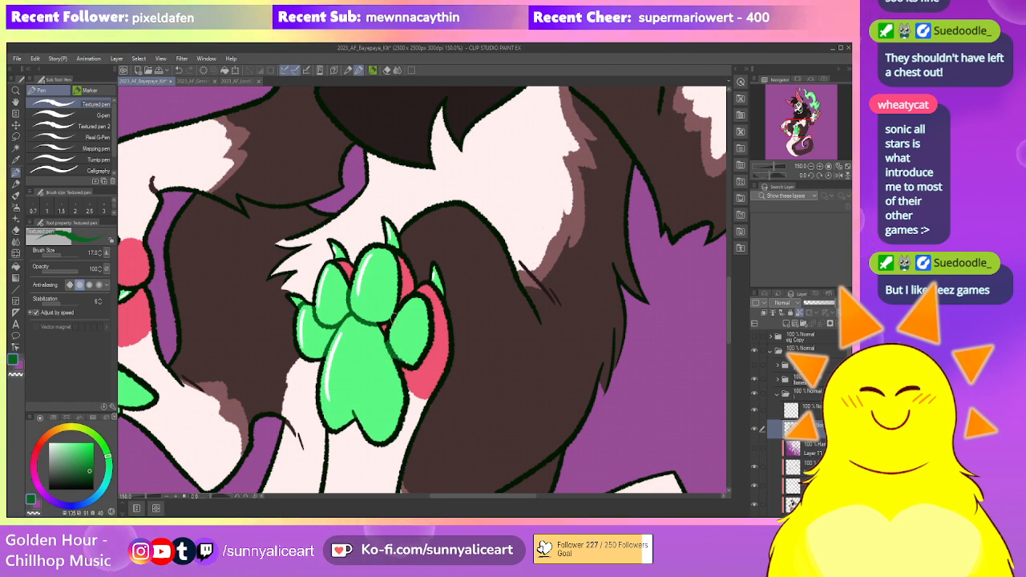
scroll(392, 321, "down", 5)
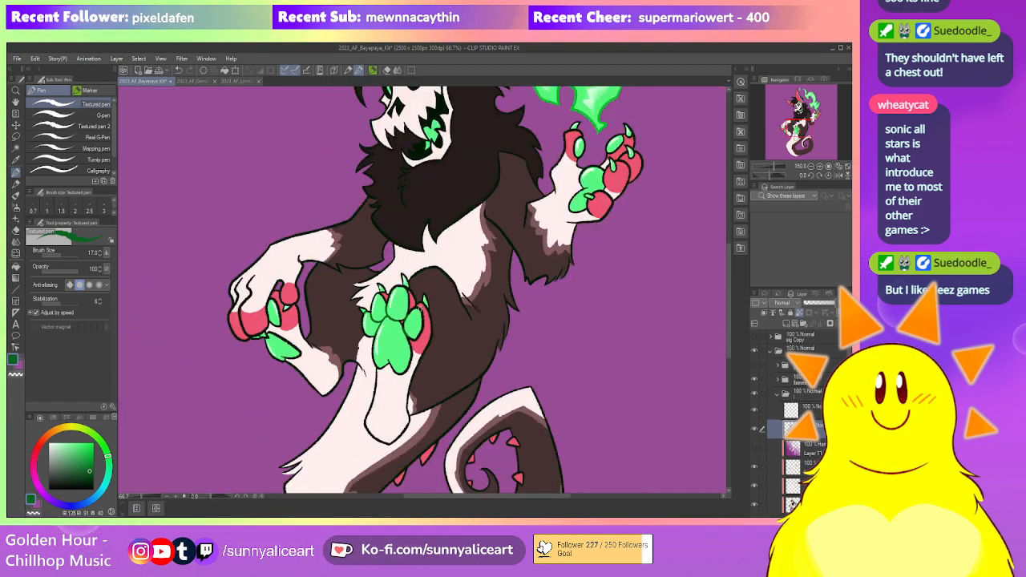
scroll(397, 320, "up", 4)
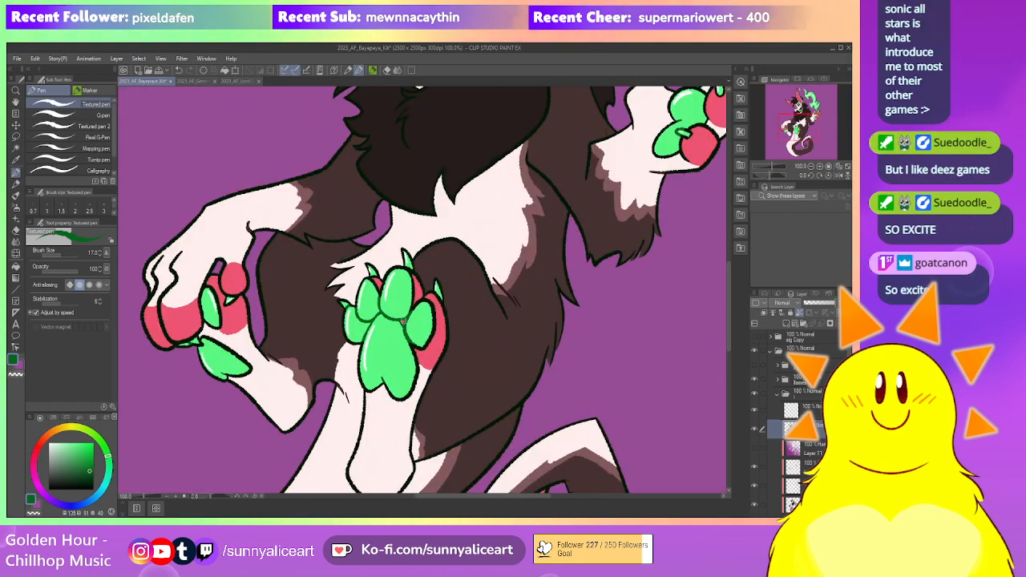
scroll(397, 320, "down", 5)
scroll(416, 322, "up", 6)
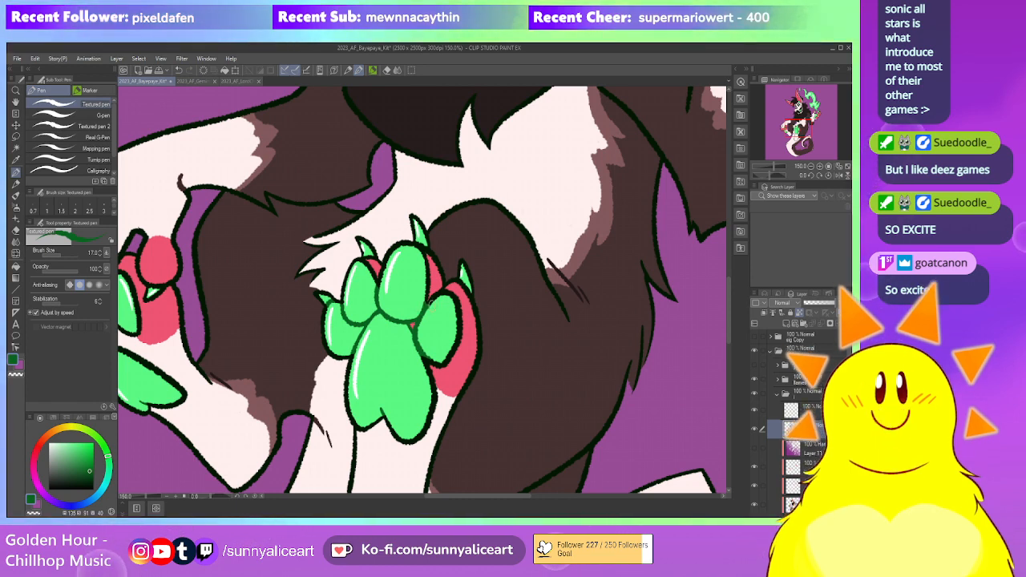
scroll(482, 292, "down", 6)
scroll(483, 292, "up", 1)
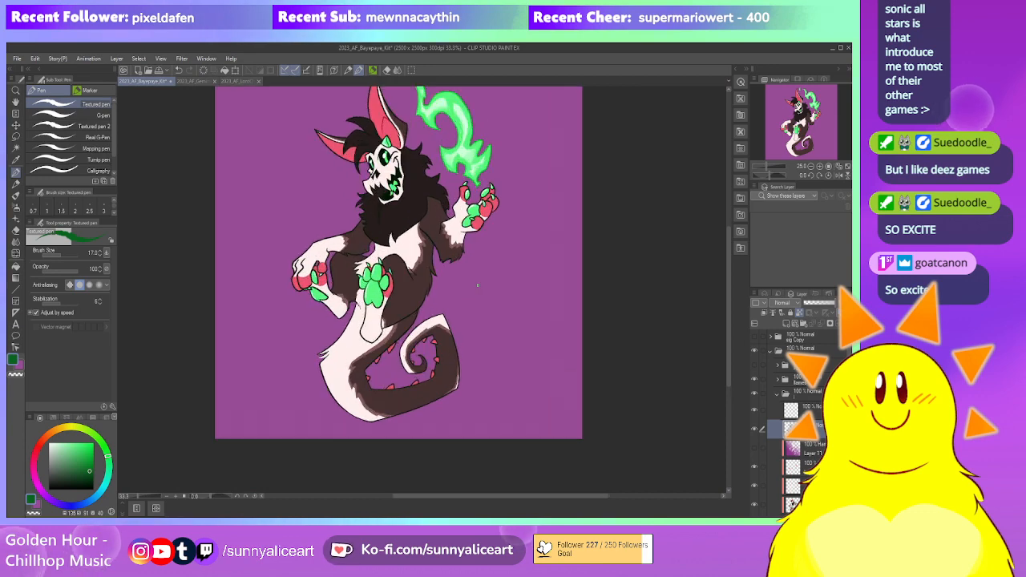
Examine the recoloured line art on the whole figure and up close on the lowered hand and raised foot
left_click_drag(474, 287, 520, 310)
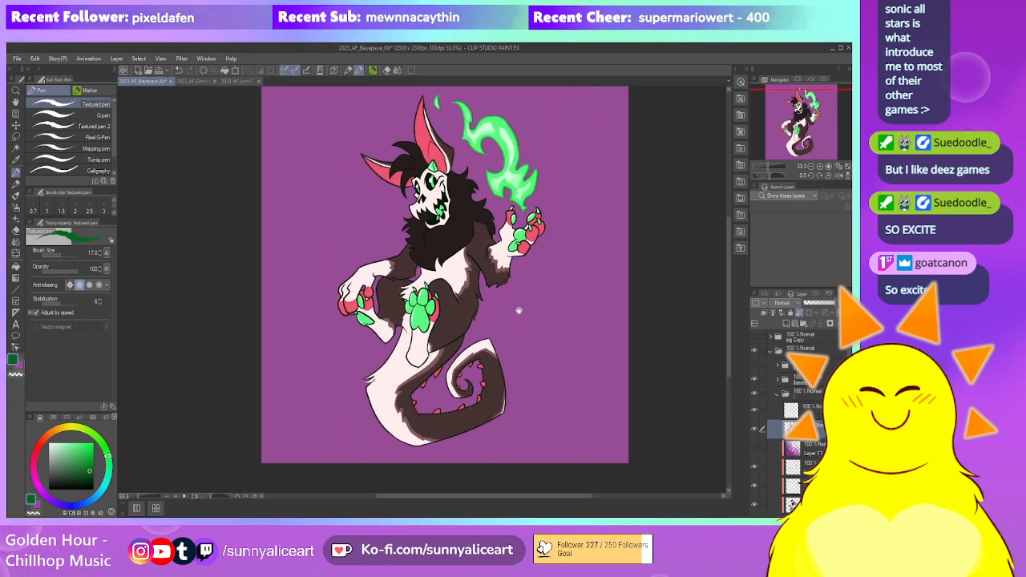
scroll(364, 296, "up", 4)
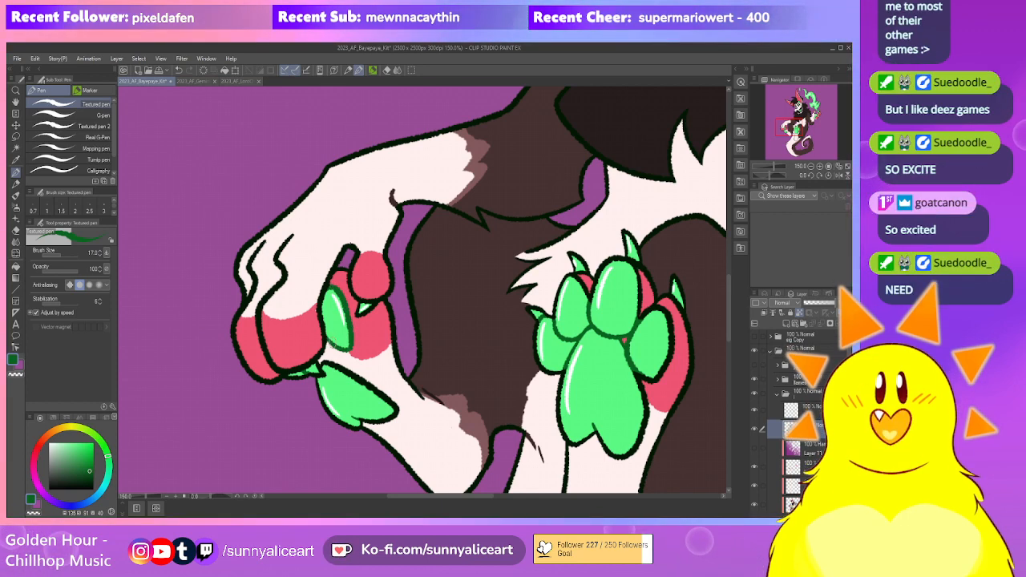
scroll(396, 295, "down", 3)
scroll(501, 272, "down", 1)
left_click_drag(598, 323, 487, 359)
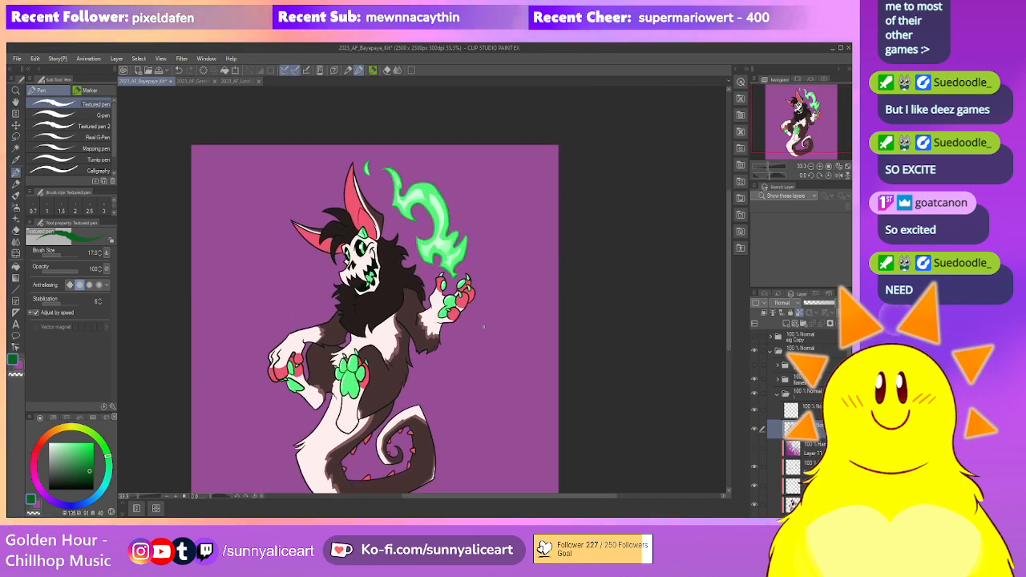
scroll(480, 353, "down", 1)
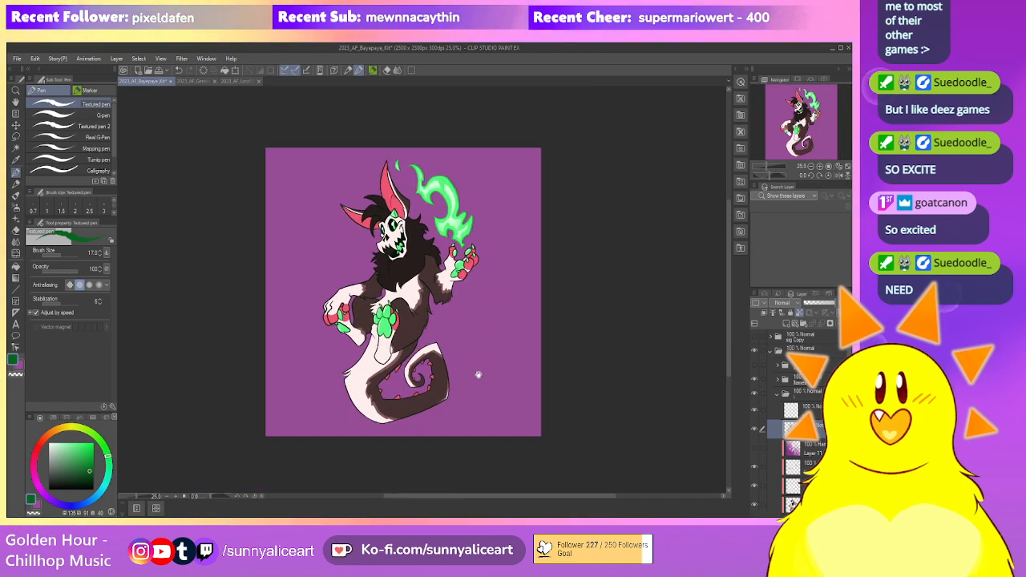
scroll(473, 341, "up", 1)
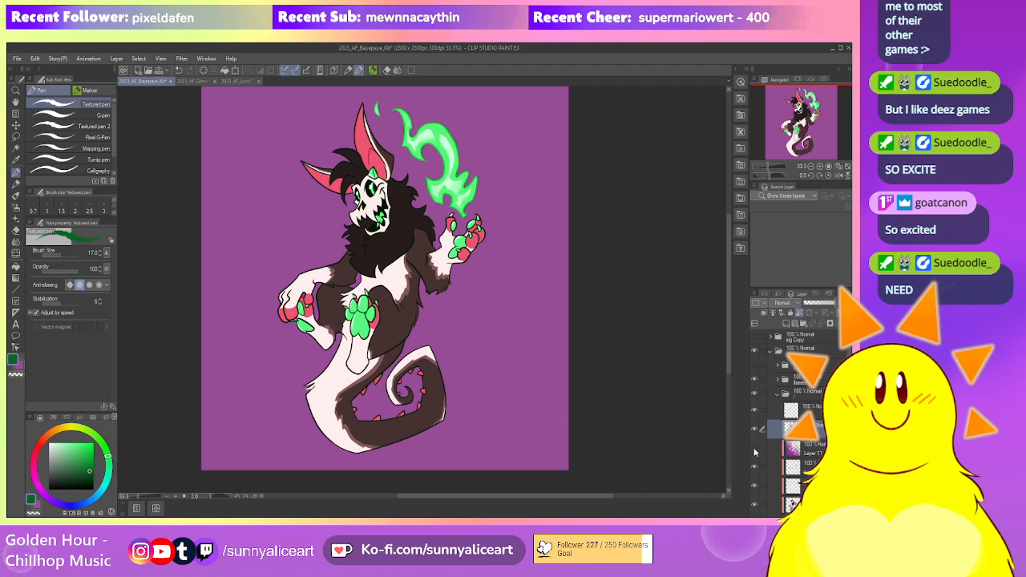
Show the purple Hard light shading layer and make it the active layer
left_click(753, 448)
left_click(777, 447)
scroll(481, 327, "down", 1)
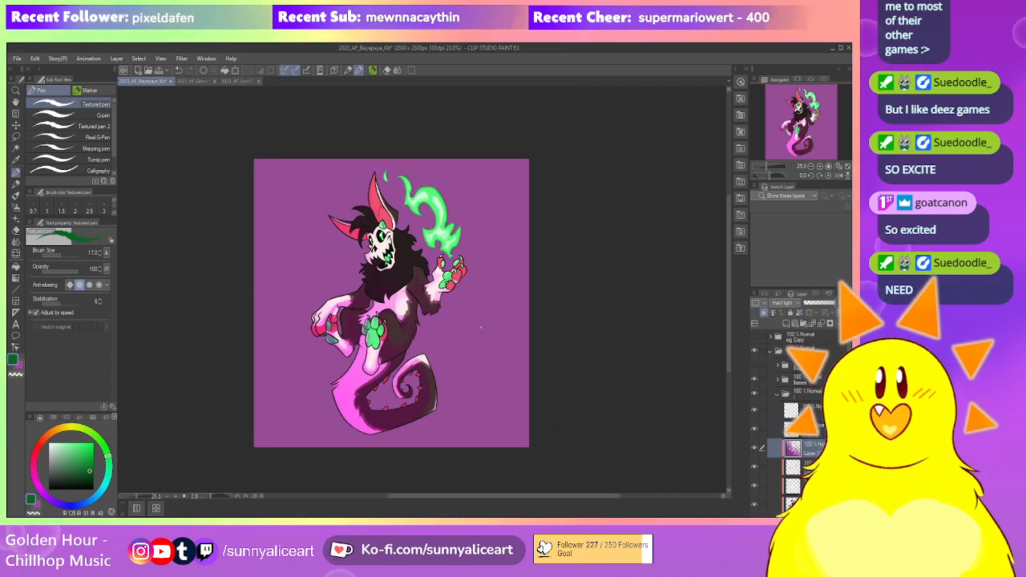
scroll(481, 327, "up", 1)
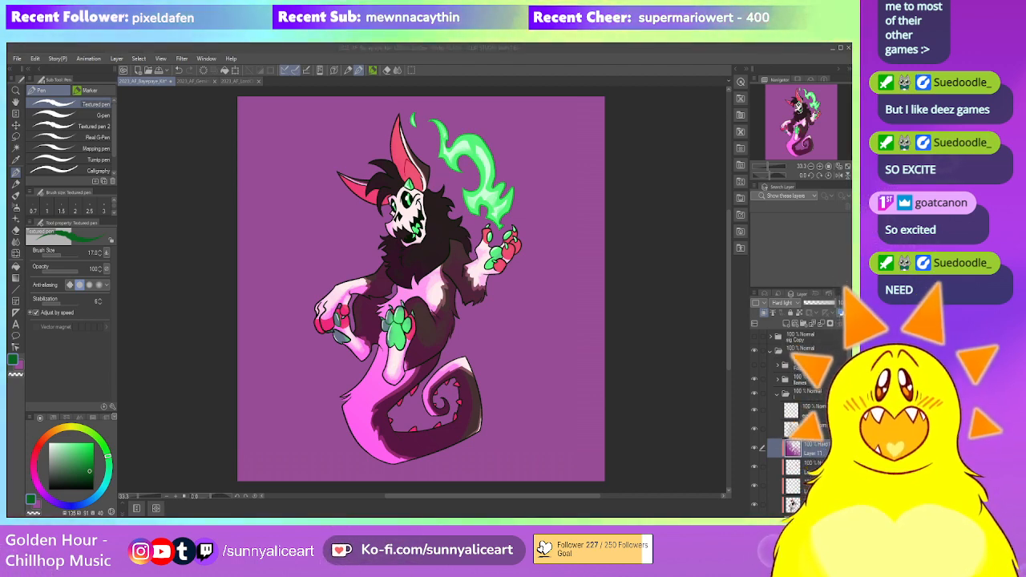
left_click(584, 65)
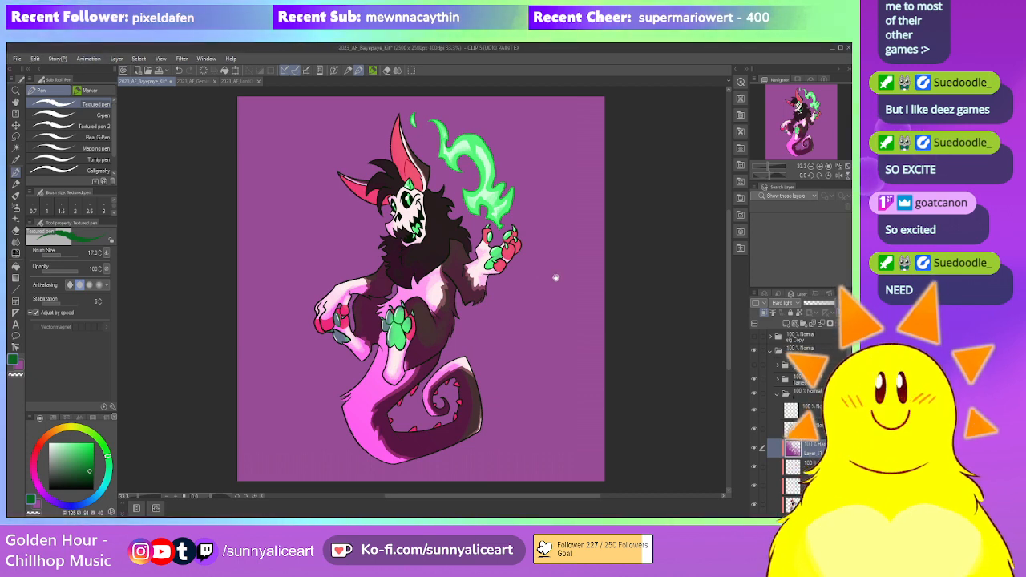
left_click_drag(556, 278, 551, 280)
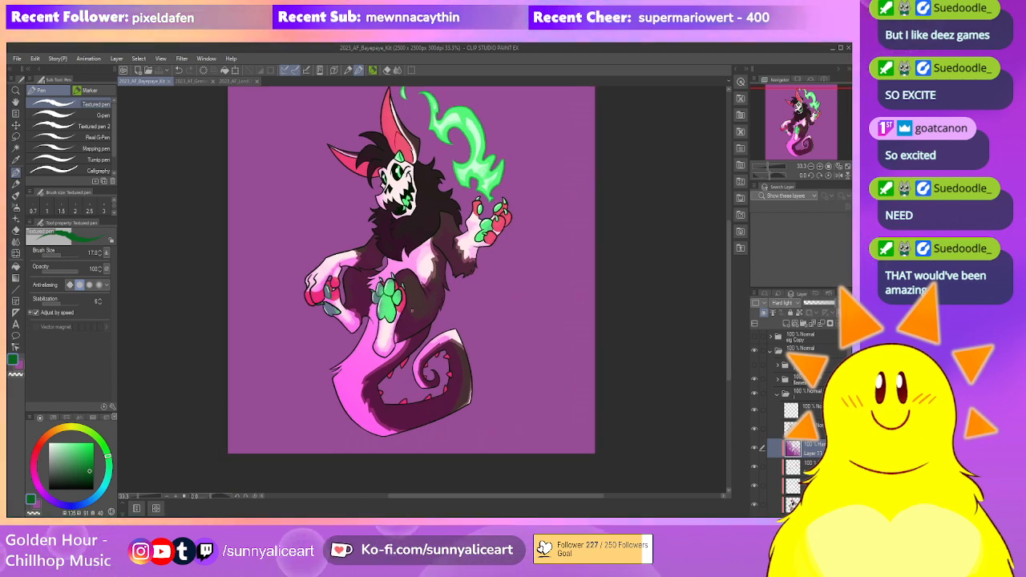
Soften the purple shading on the chest, arms and legs with the Wet bleed blender
scroll(481, 336, "up", 1)
key("j")
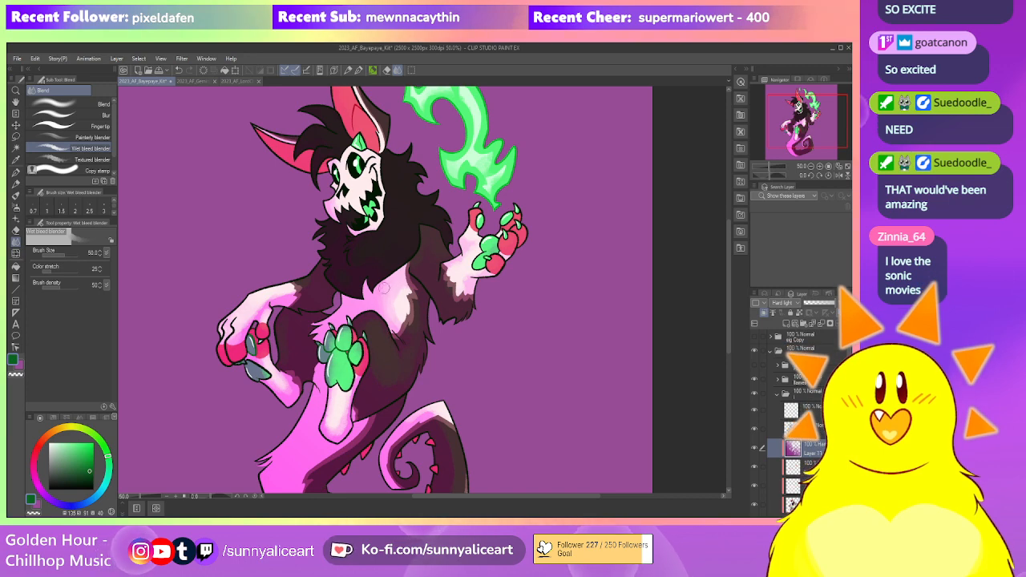
left_click_drag(387, 242, 407, 288)
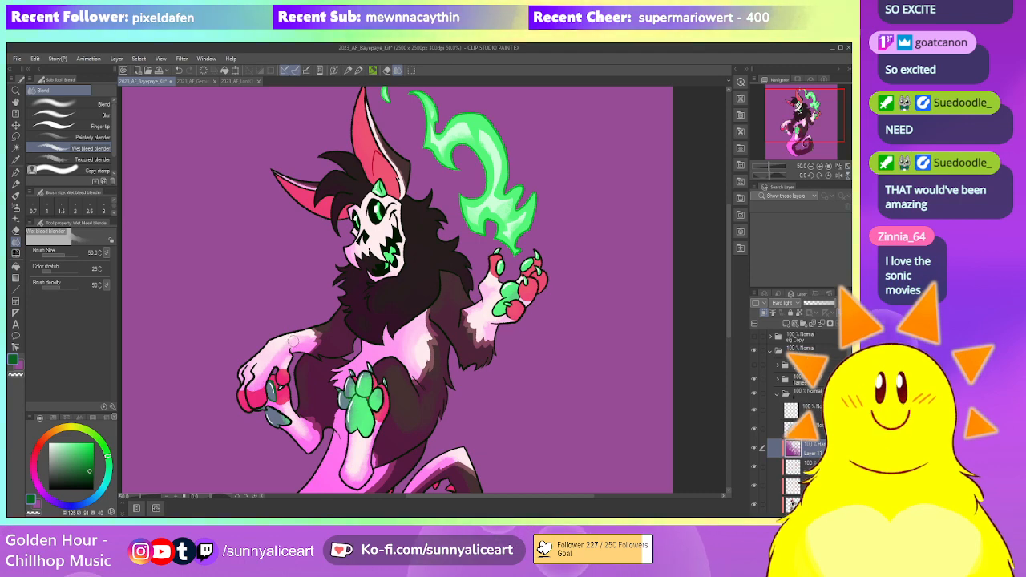
left_click_drag(422, 294, 353, 263)
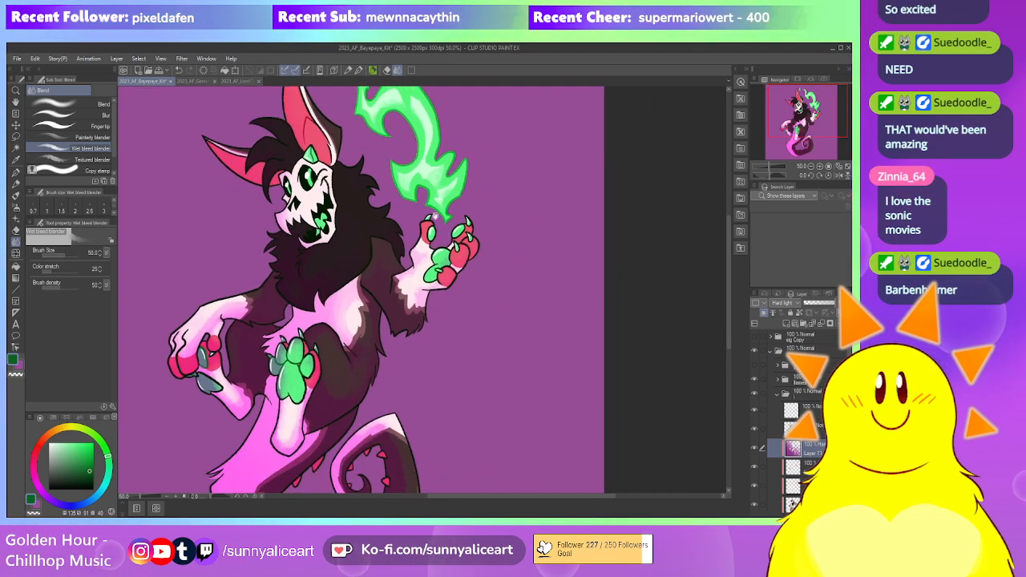
left_click_drag(422, 257, 457, 168)
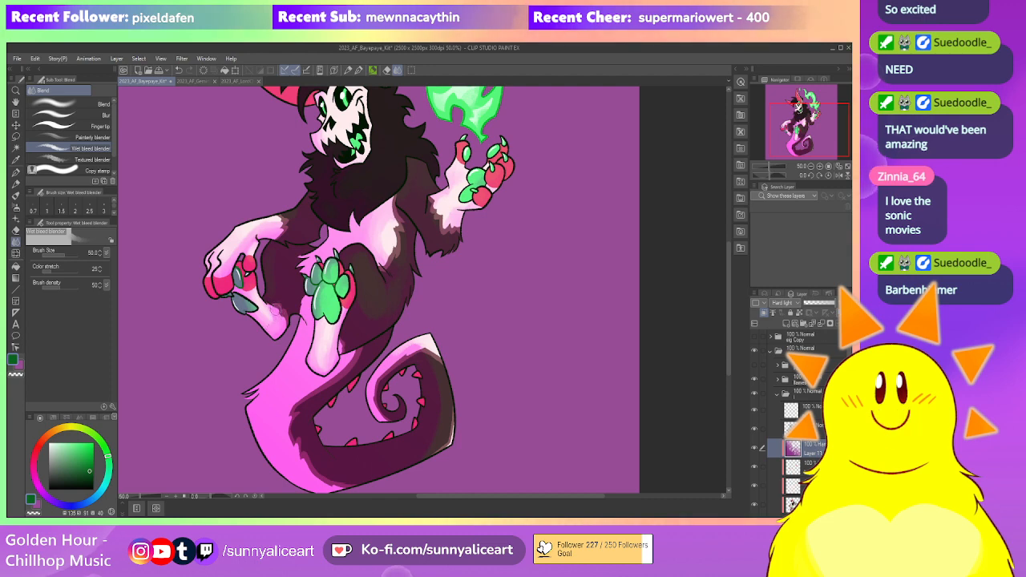
left_click_drag(489, 236, 342, 283)
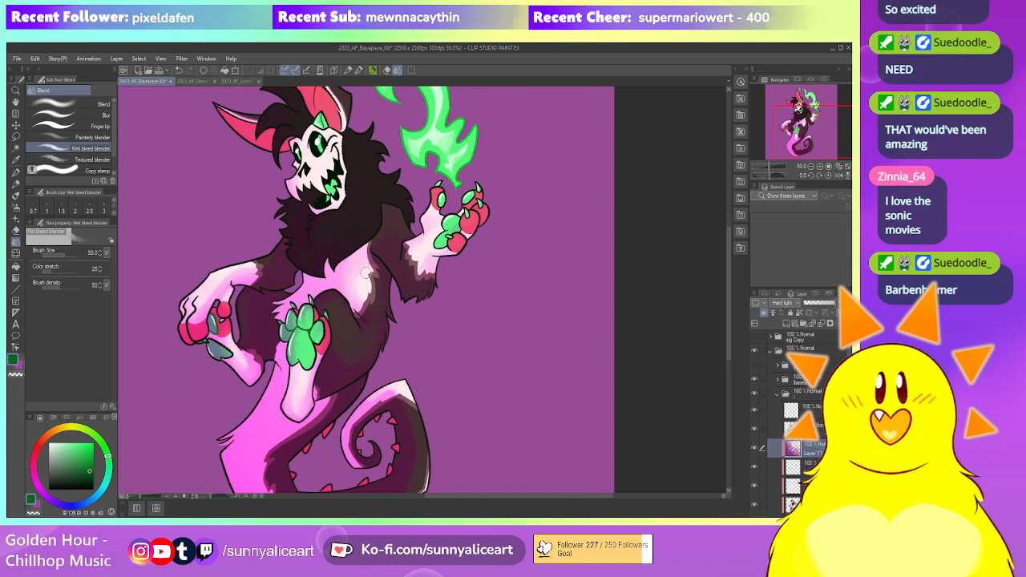
scroll(363, 290, "down", 3)
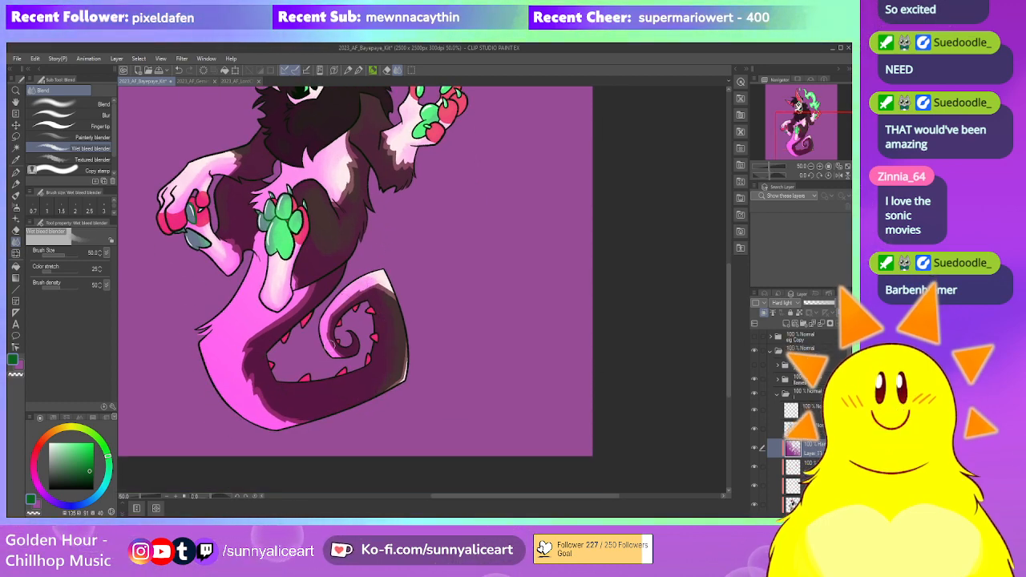
mouse_move(396, 179)
left_mouse_down()
mouse_move(434, 329)
mouse_move(491, 331)
left_mouse_up()
scroll(336, 323, "up", 1)
mouse_move(309, 346)
left_mouse_down()
mouse_move(356, 317)
mouse_move(376, 349)
left_mouse_up()
Erase shading along the edges of the lowered hand with the Hard eraser at a reduced brush size
key("e")
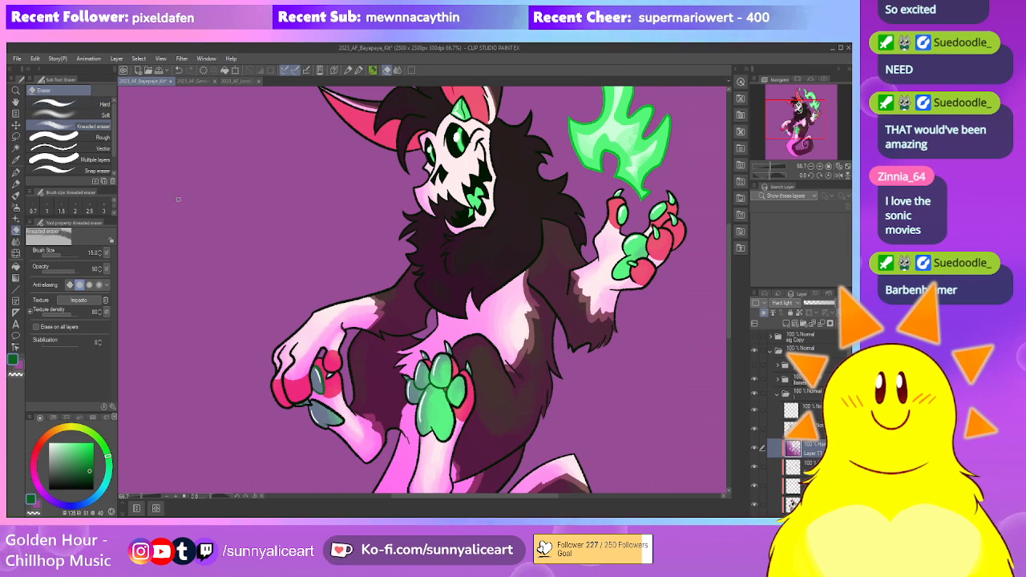
left_click(64, 104)
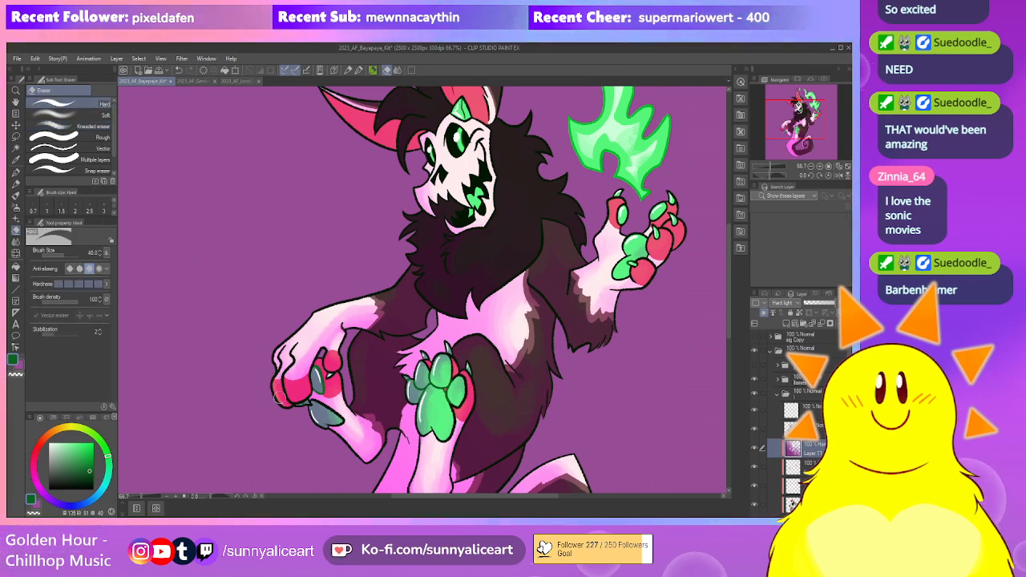
key("bracketleft")
key("bracketleft")
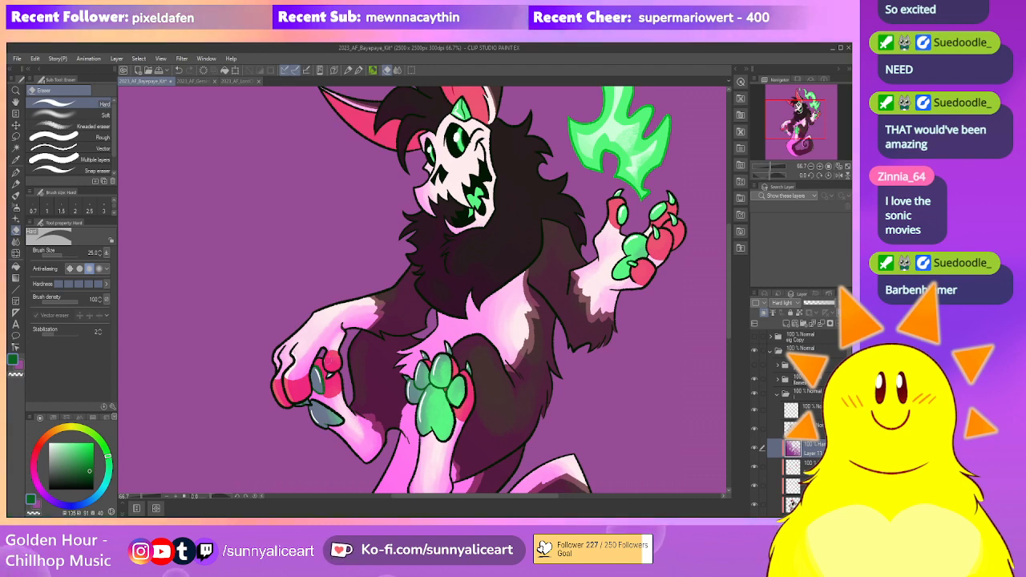
scroll(423, 289, "down", 2)
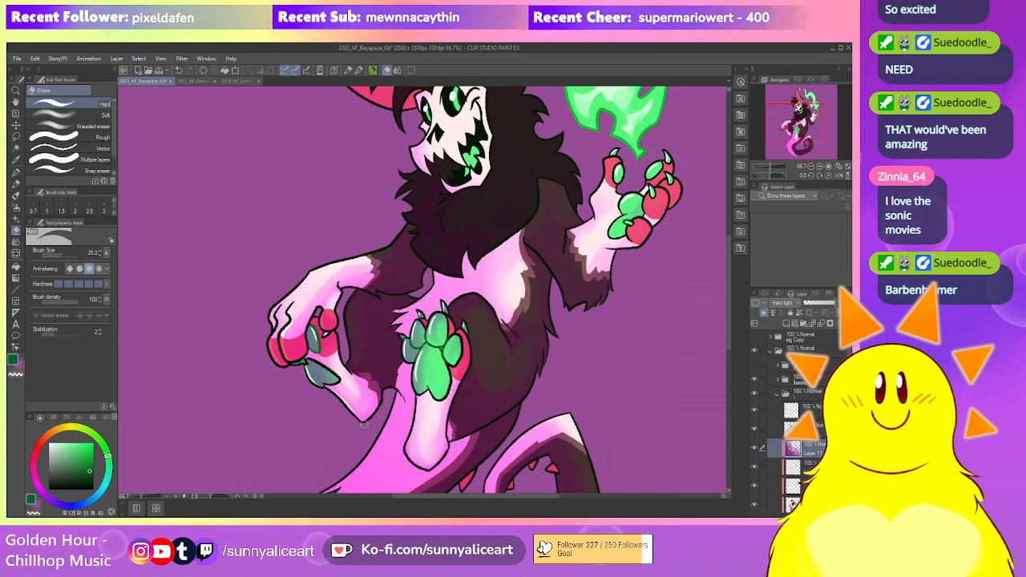
left_click_drag(332, 388, 354, 410)
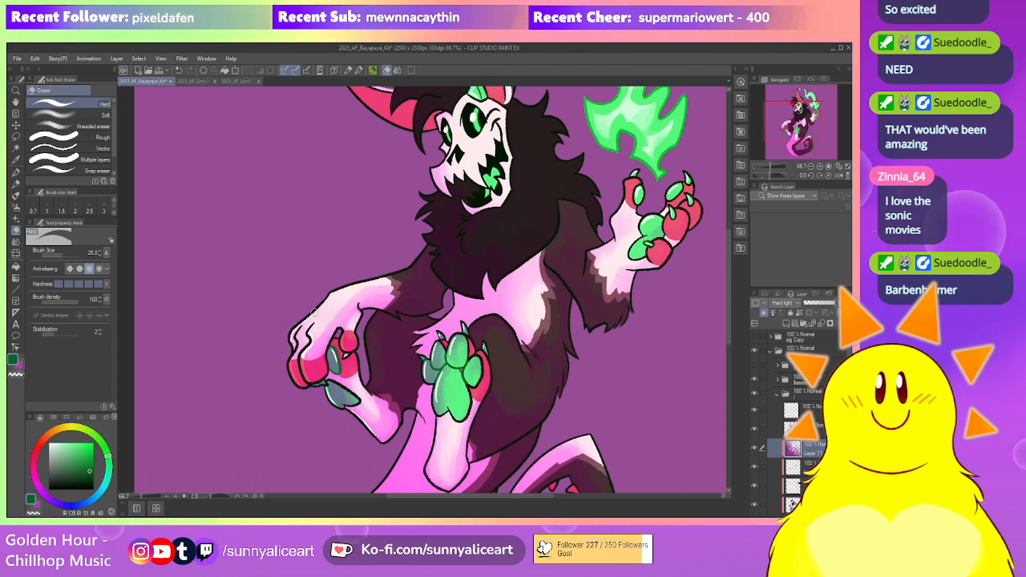
Erase shading around the raised foot's claws, the leg and the outer edge of the lower tail
left_click_drag(428, 356, 363, 302)
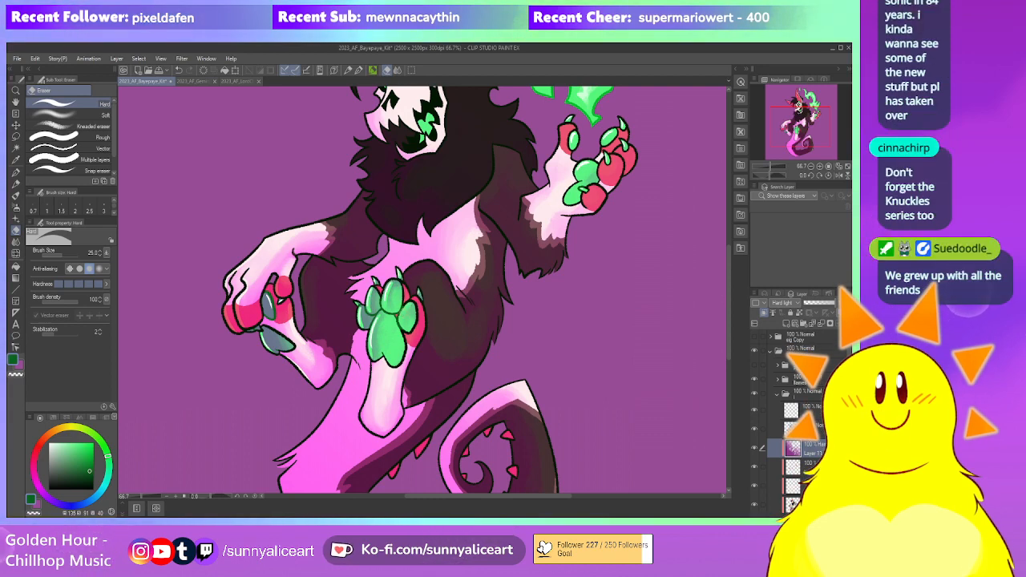
left_click_drag(434, 343, 374, 251)
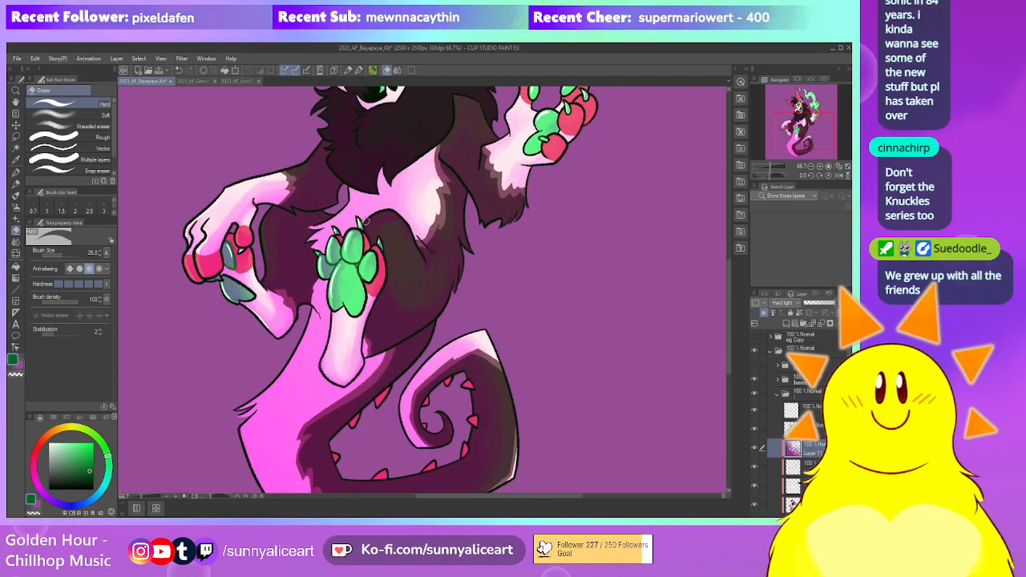
left_click_drag(407, 214, 416, 139)
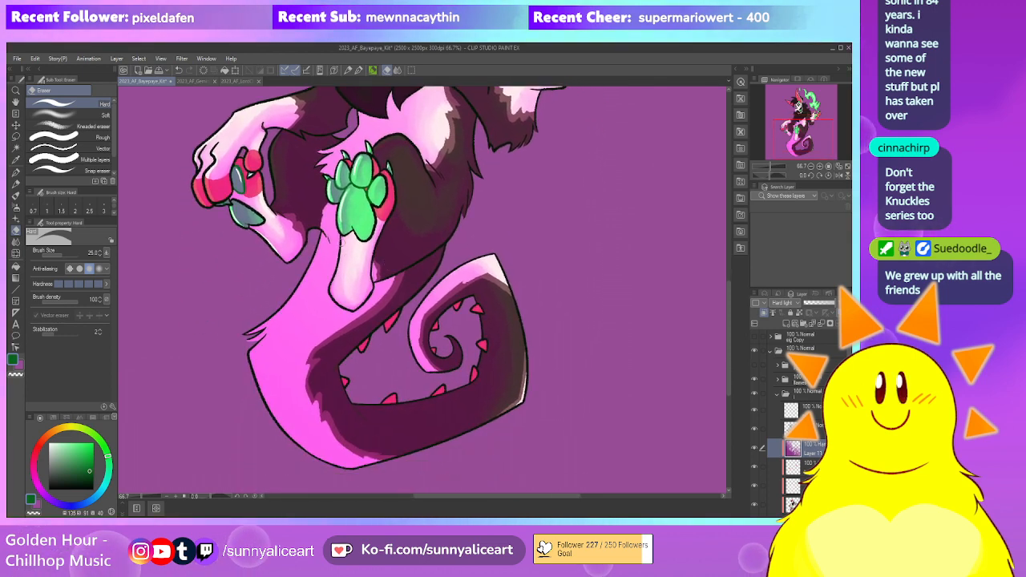
left_click_drag(420, 243, 372, 315)
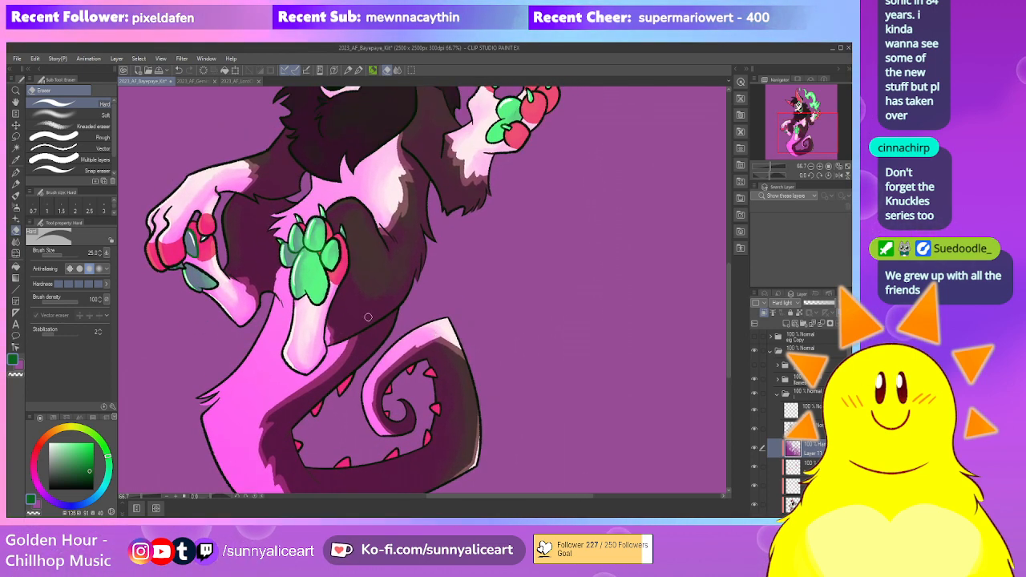
scroll(372, 321, "down", 3)
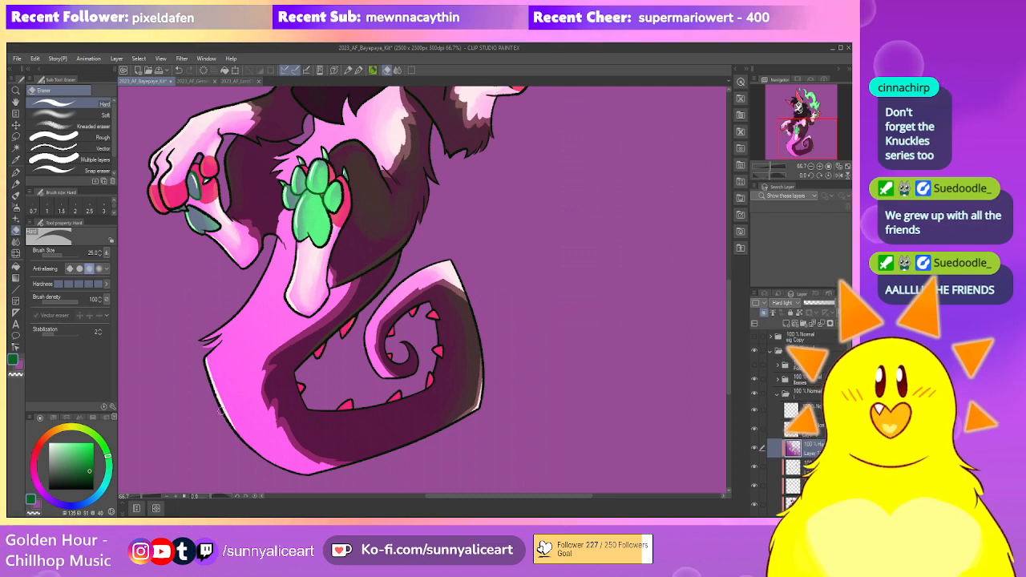
Blend the erased highlight into the shading along the tail's outer curve with the Wet bleed blender
key("j")
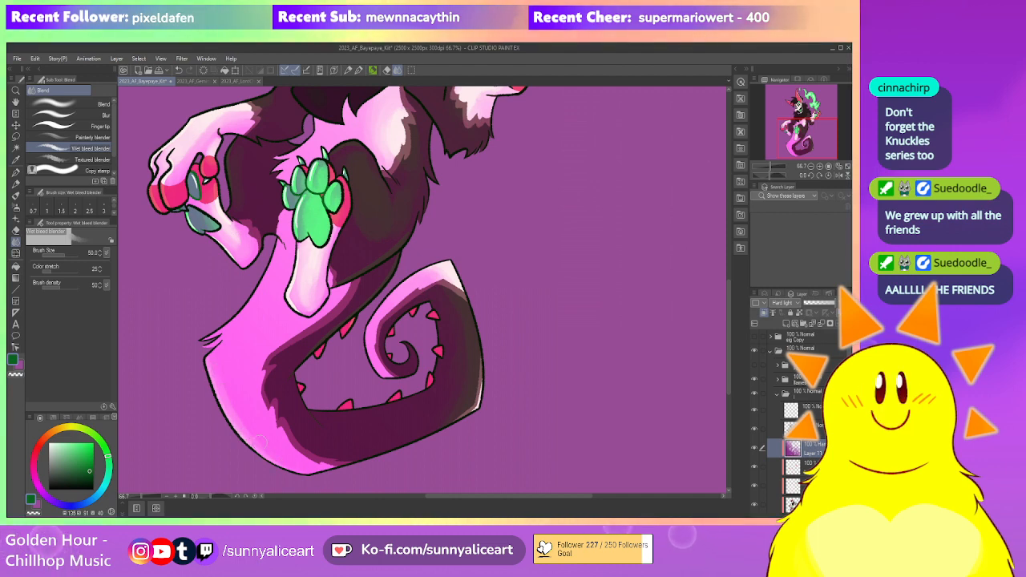
scroll(390, 378, "down", 3)
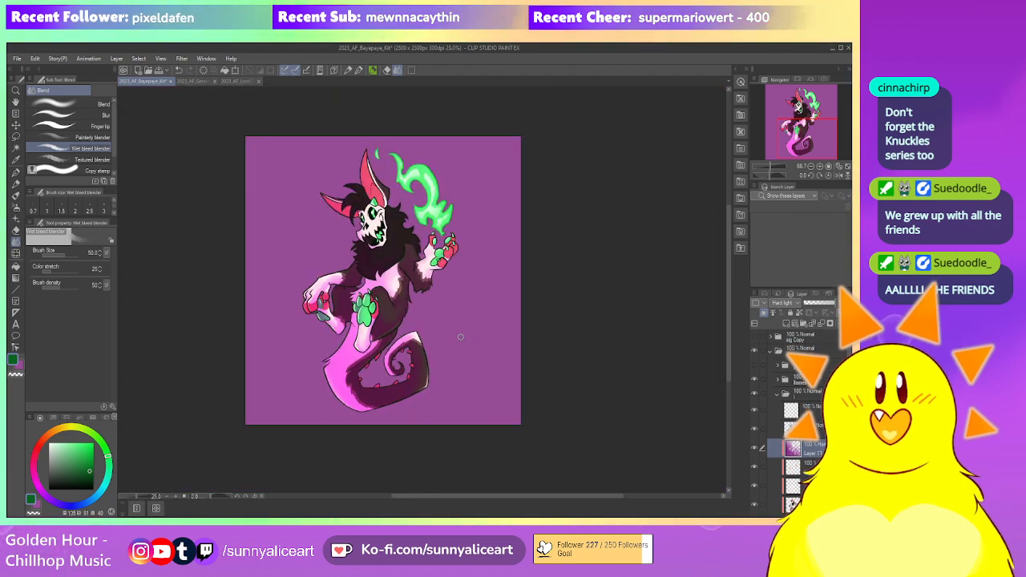
scroll(455, 338, "up", 3)
Erase shading on the curled end of the tail and its red spikes with the Hard eraser
key("e")
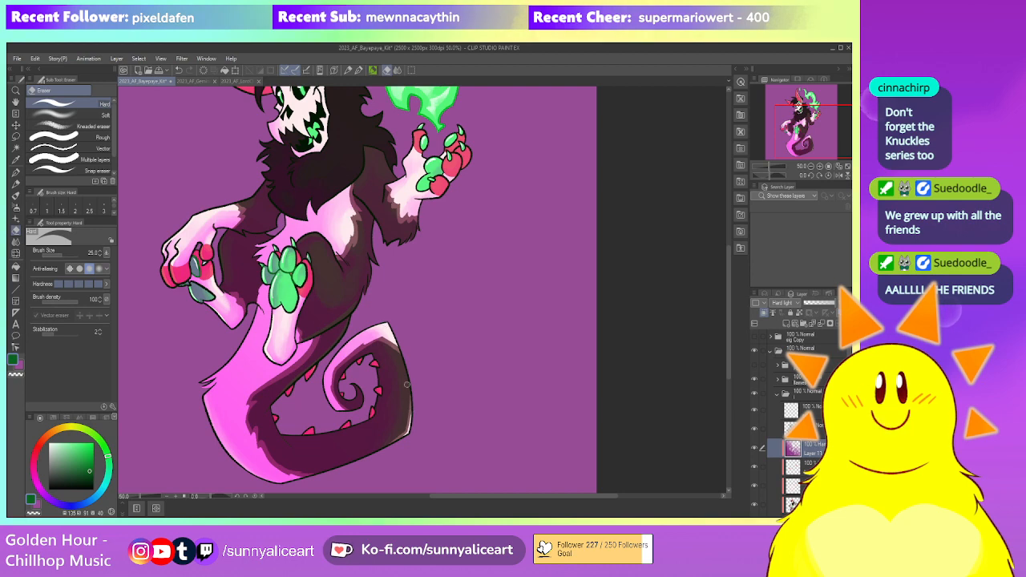
scroll(381, 356, "up", 2)
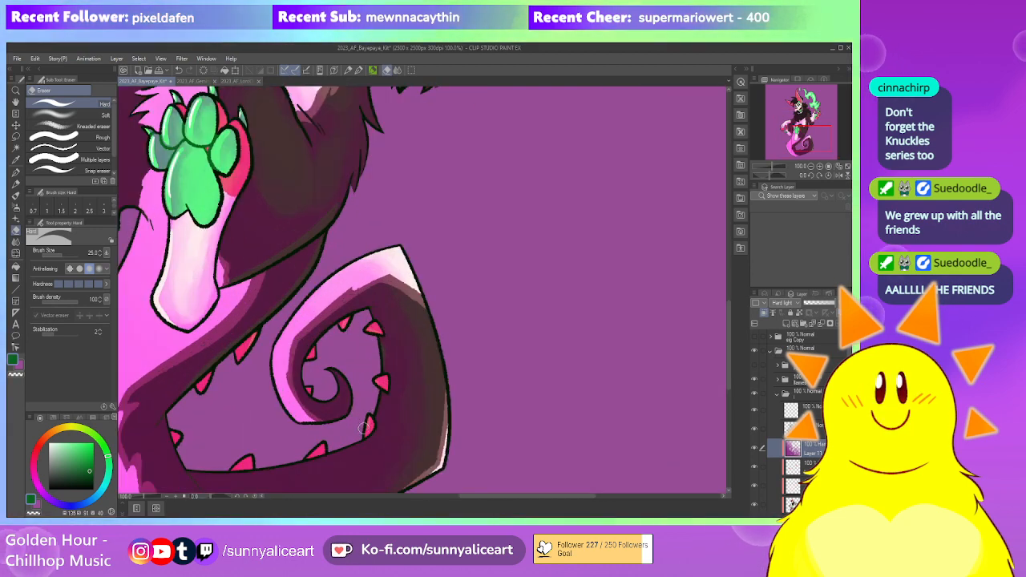
left_click_drag(239, 460, 306, 422)
scroll(305, 422, "down", 2)
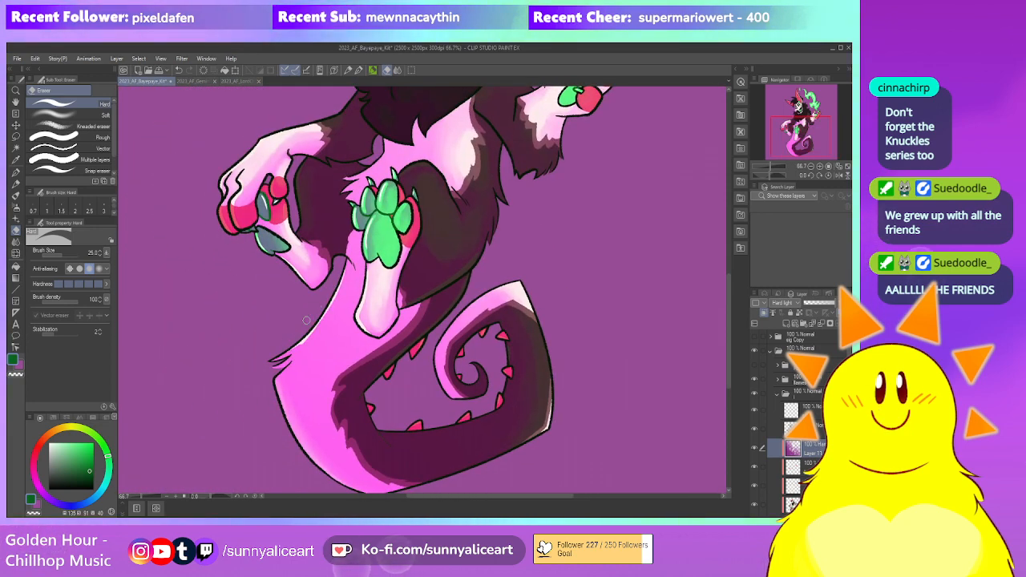
left_click_drag(382, 272, 467, 334)
Examine the shading on the raised arm, chest, skull face and ears
scroll(407, 365, "up", 2)
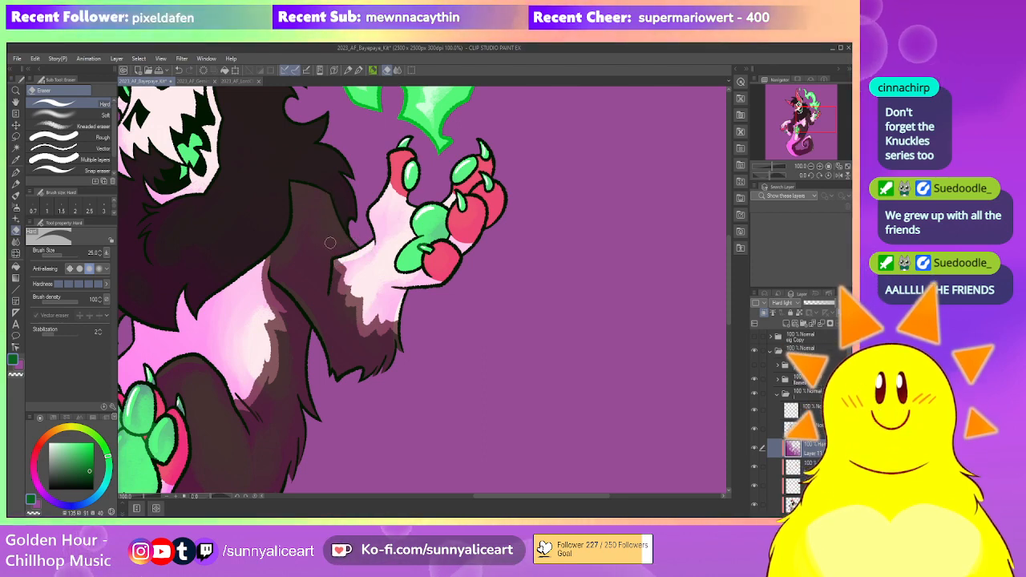
left_click_drag(387, 192, 395, 254)
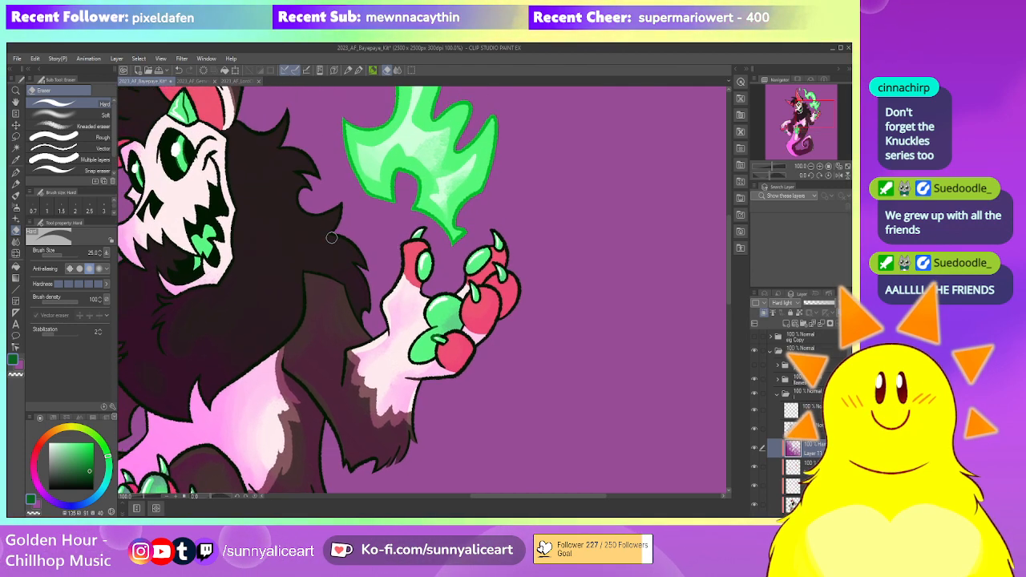
left_click_drag(345, 284, 436, 255)
left_click_drag(247, 313, 303, 294)
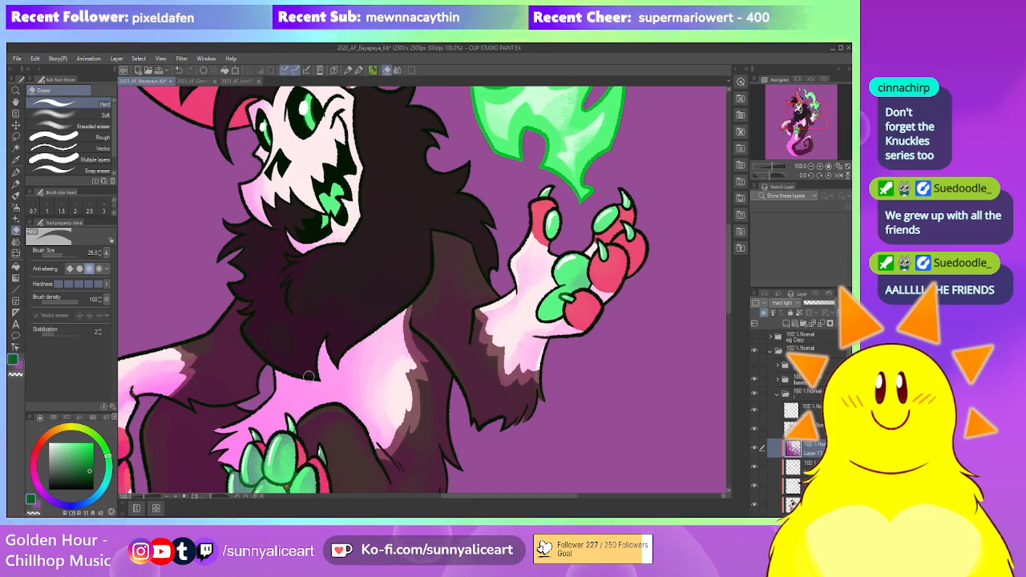
left_click_drag(248, 251, 265, 283)
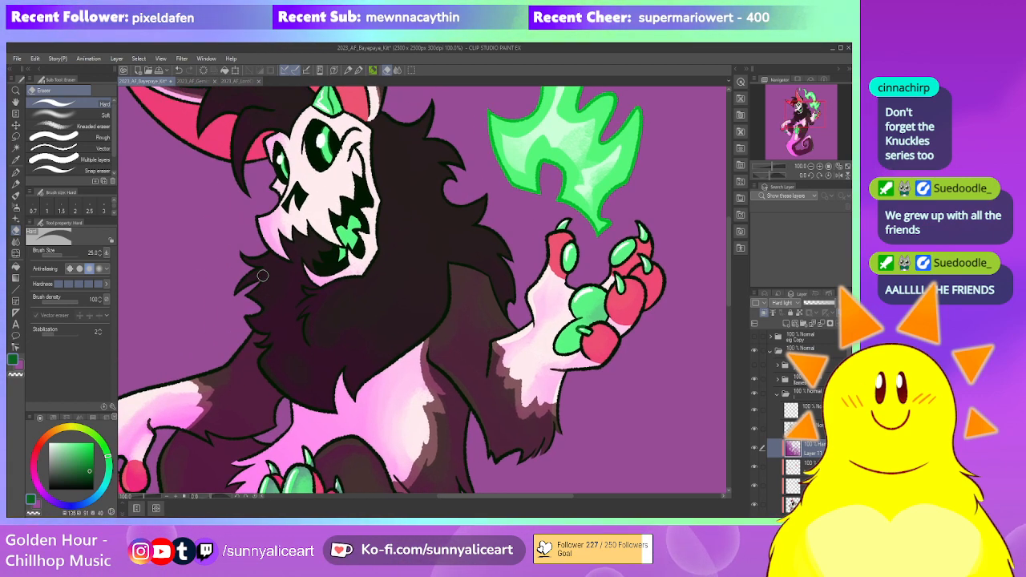
left_click_drag(326, 249, 366, 365)
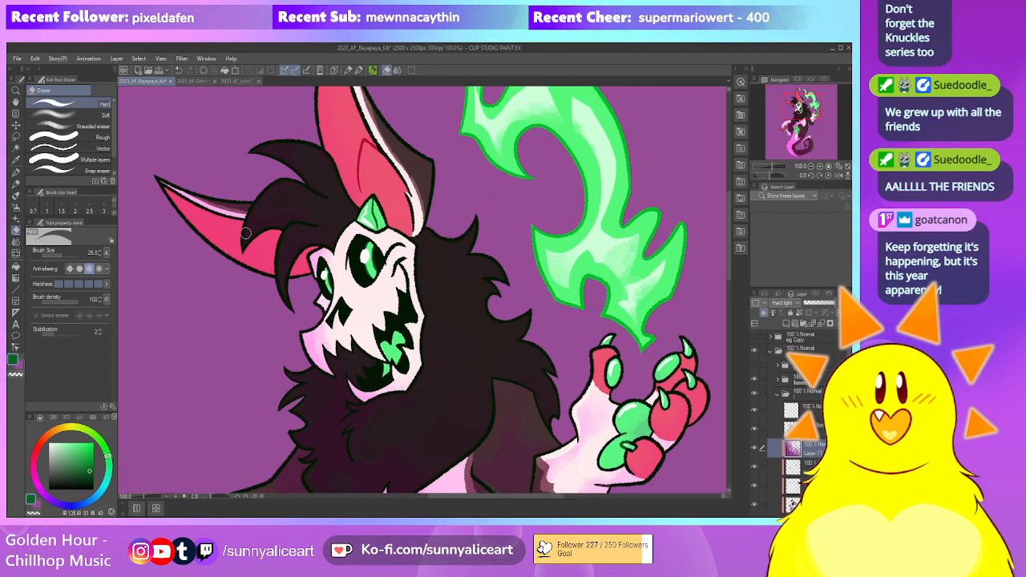
left_click_drag(263, 138, 268, 234)
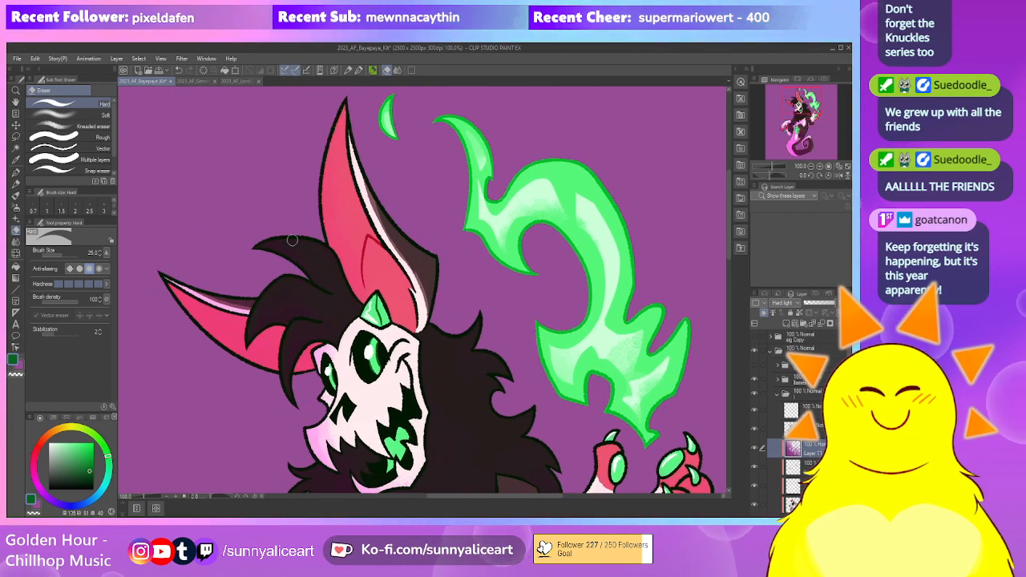
left_click_drag(451, 327, 401, 251)
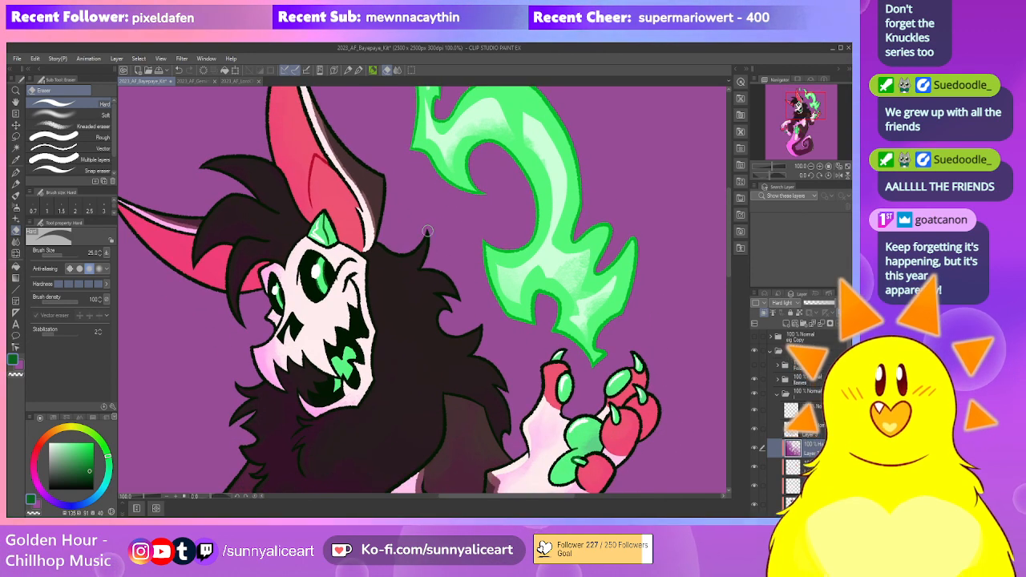
left_click_drag(455, 304, 417, 163)
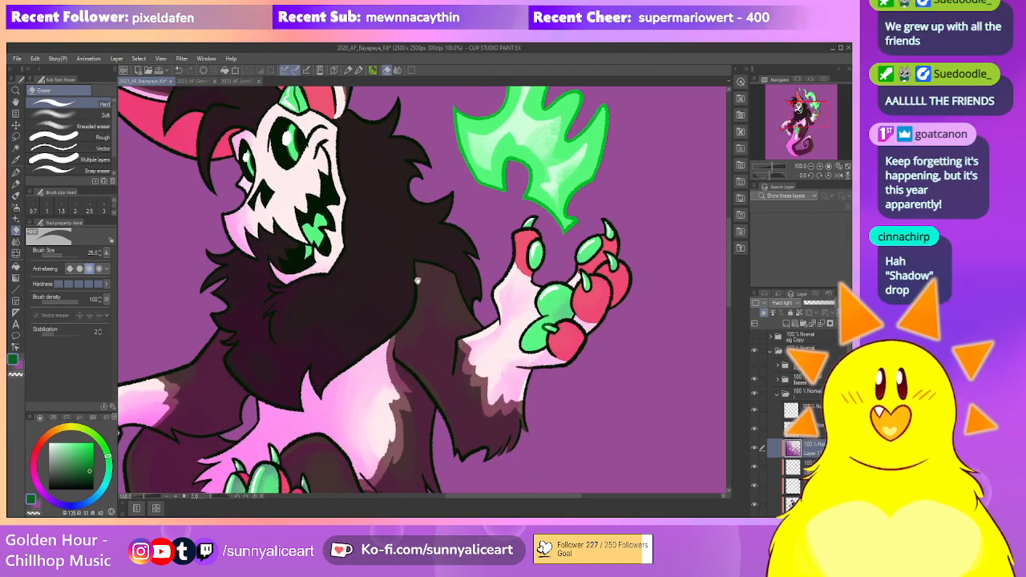
left_click_drag(414, 271, 472, 277)
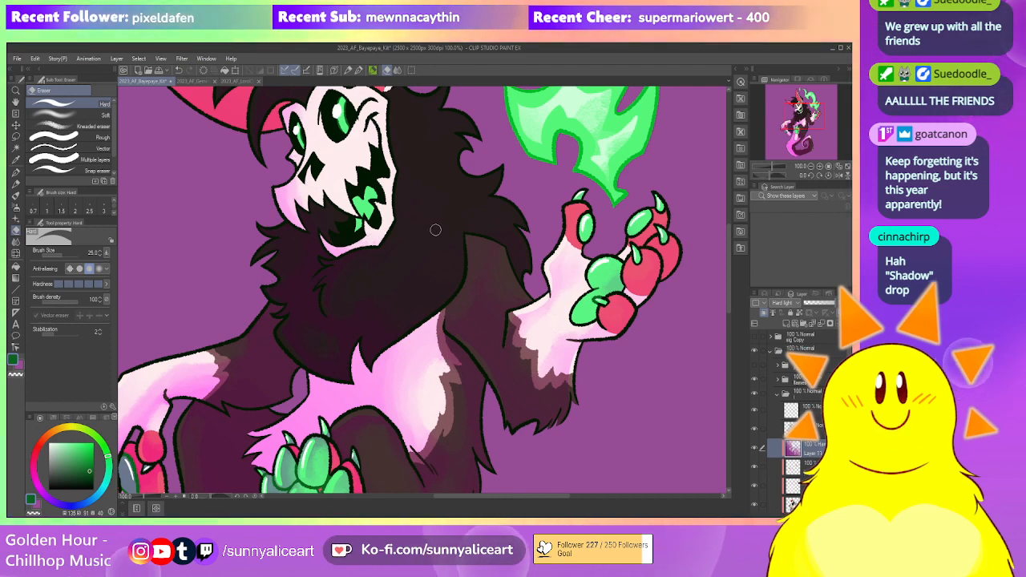
Examine the shading on the torso, raised foot, legs and curled tail
scroll(385, 324, "down", 5)
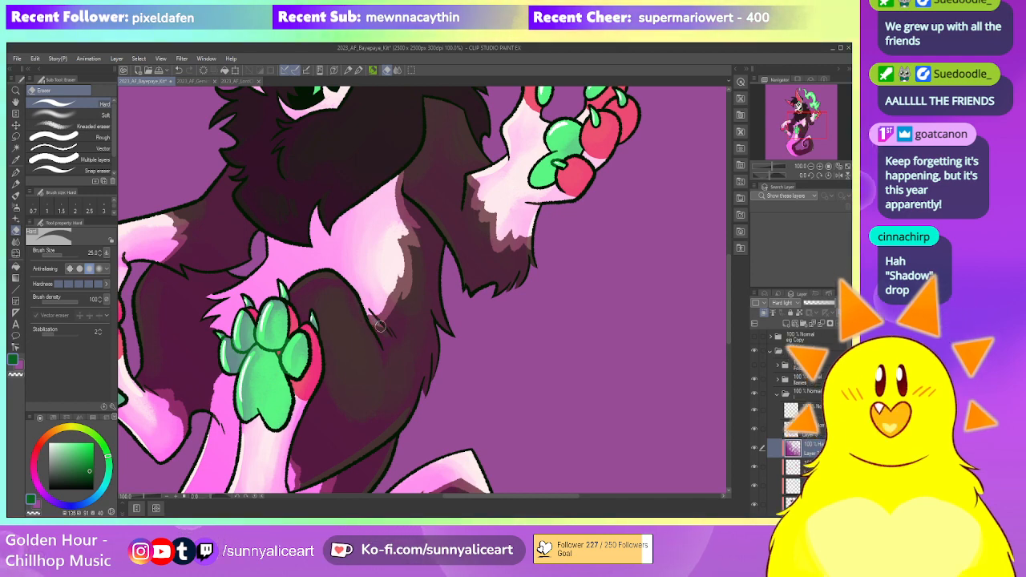
scroll(465, 274, "right", 1)
scroll(433, 279, "down", 3)
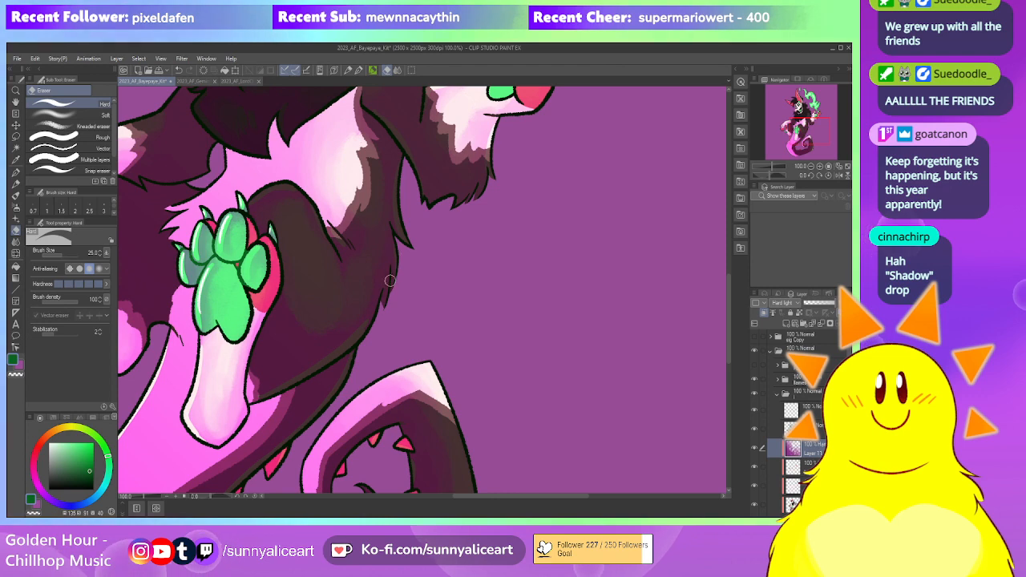
scroll(397, 240, "down", 3)
scroll(377, 256, "up", 1)
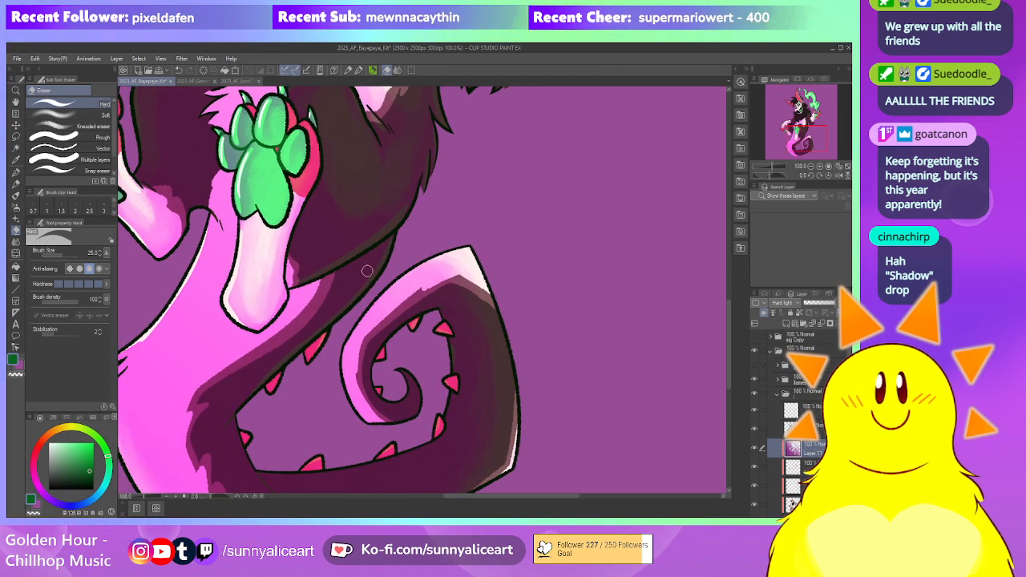
scroll(353, 275, "down", 3)
left_click_drag(483, 271, 421, 289)
scroll(407, 288, "up", 1)
scroll(407, 288, "up", 1)
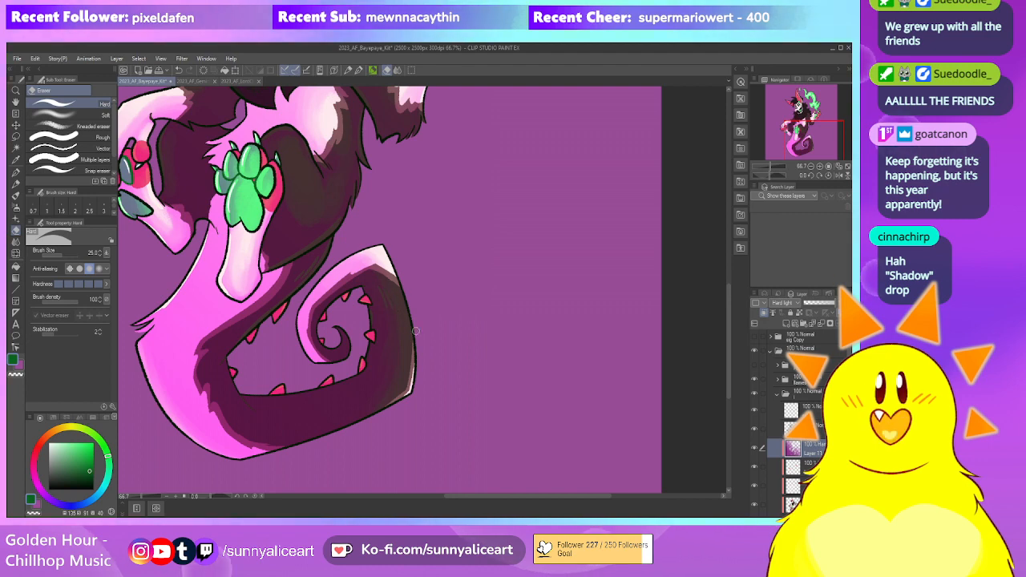
scroll(409, 319, "up", 2)
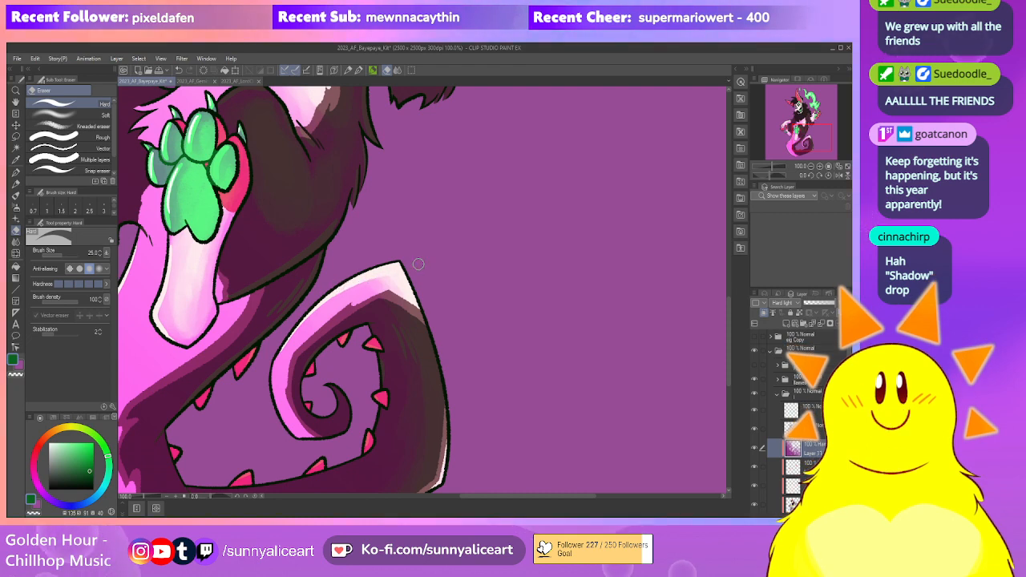
Review the shading across the whole illustration, comparing the full figure with close views of the upper body
scroll(418, 265, "down", 5)
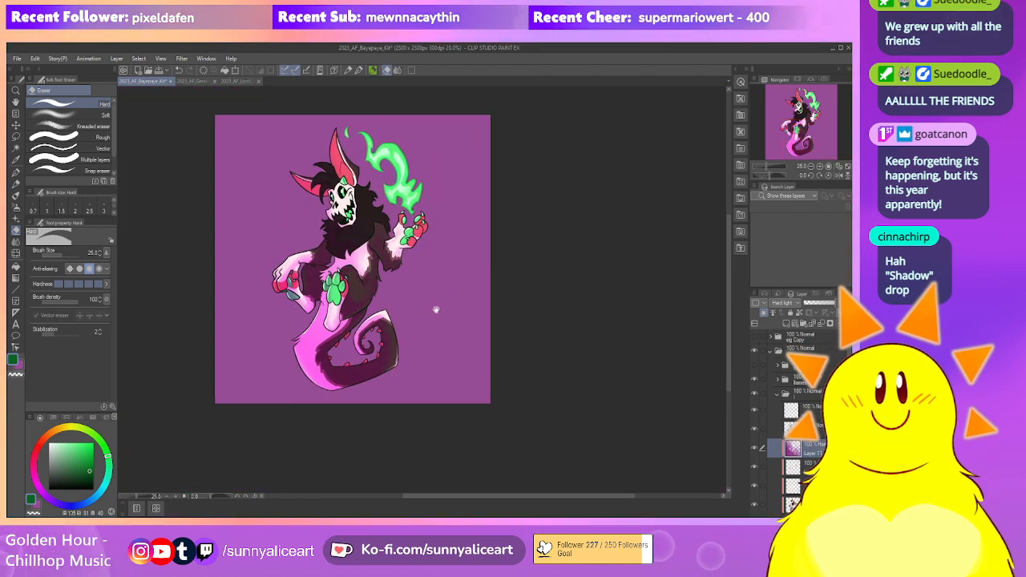
scroll(423, 312, "up", 1)
mouse_move(426, 300)
left_mouse_down()
mouse_move(446, 348)
mouse_move(437, 316)
left_mouse_up()
key("ctrl+minus")
key("ctrl+plus")
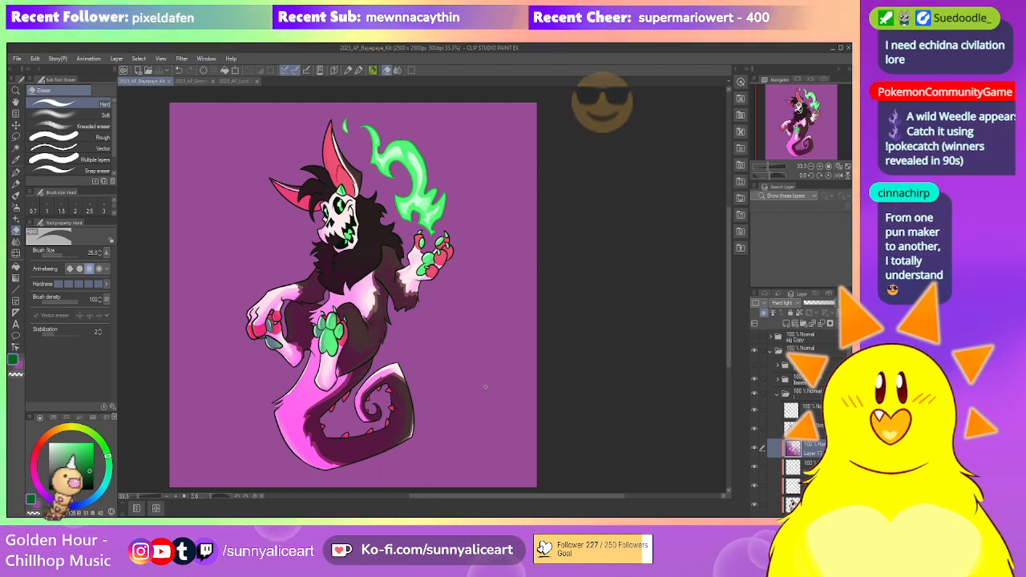
mouse_move(434, 329)
left_mouse_down()
mouse_move(447, 309)
mouse_move(441, 315)
left_mouse_up()
scroll(435, 309, "up", 1)
scroll(412, 304, "down", 1)
scroll(440, 319, "up", 1)
scroll(393, 329, "up", 3)
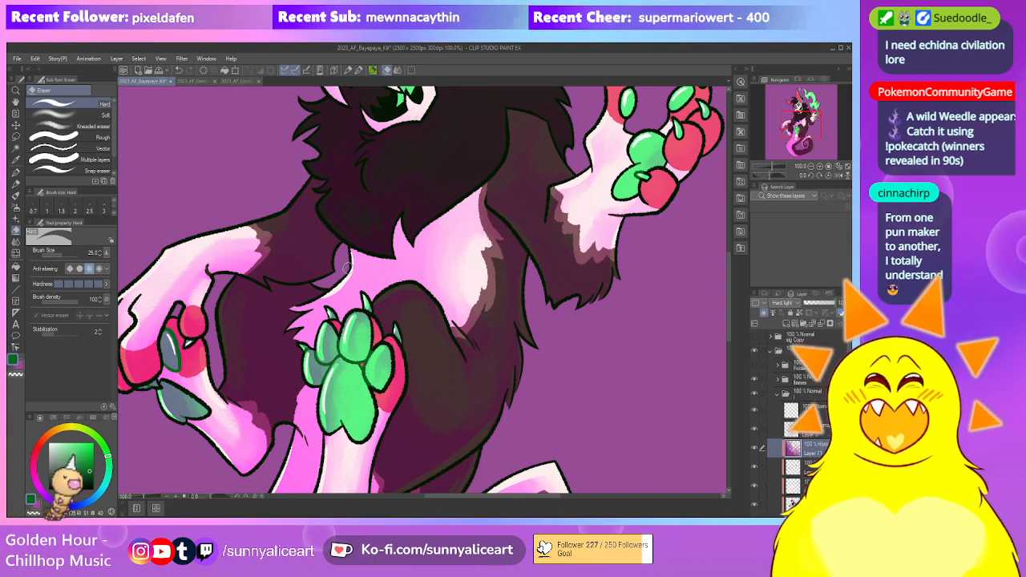
scroll(480, 300, "down", 2)
left_click_drag(548, 313, 485, 316)
scroll(497, 315, "down", 1)
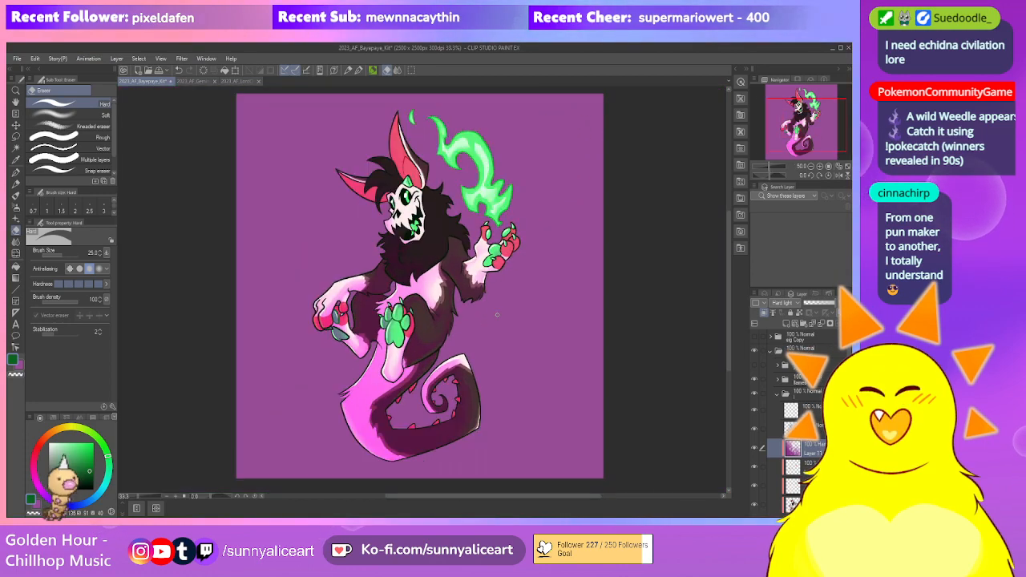
scroll(496, 315, "up", 2)
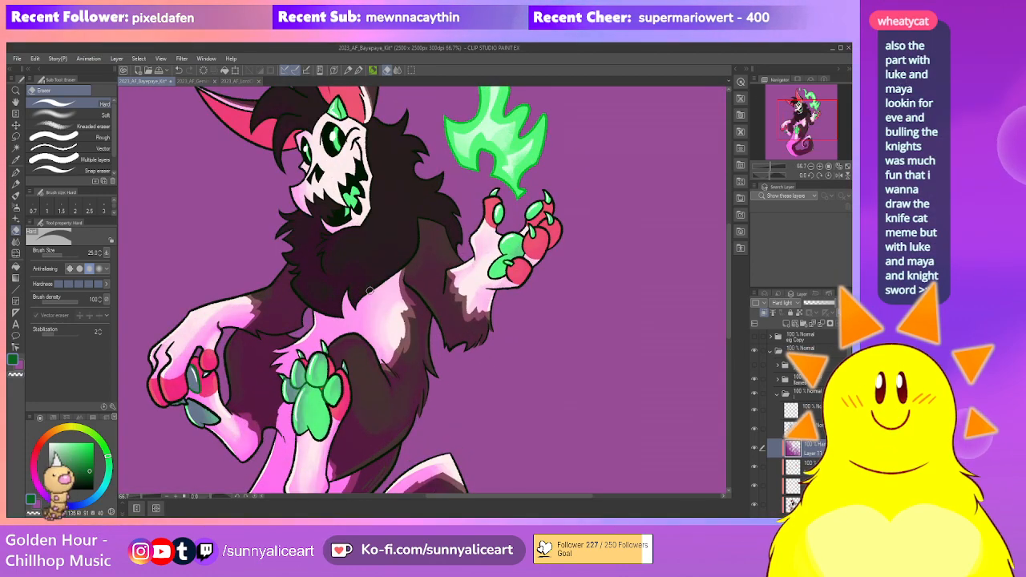
left_click_drag(277, 237, 301, 276)
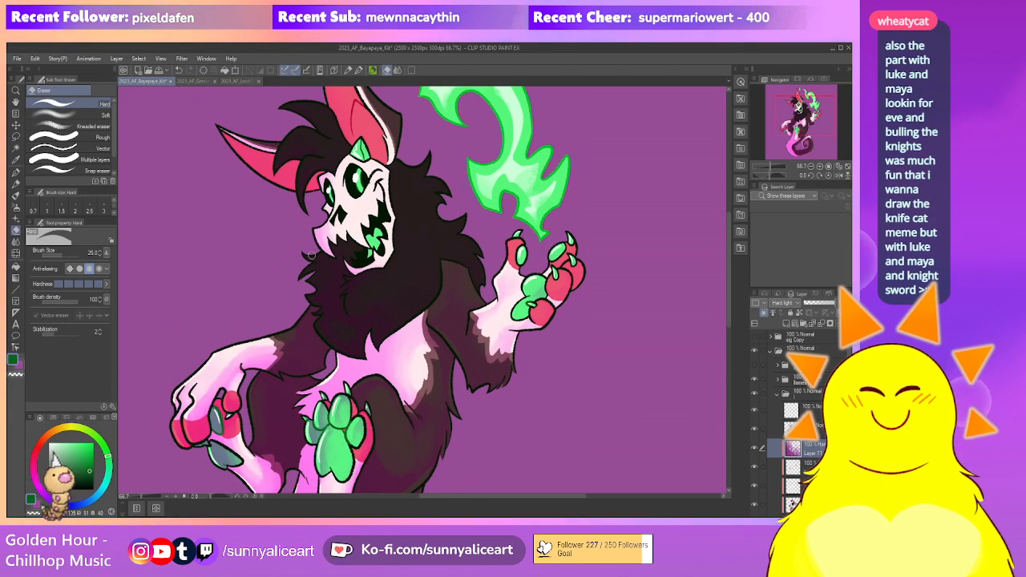
scroll(286, 393, "down", 2)
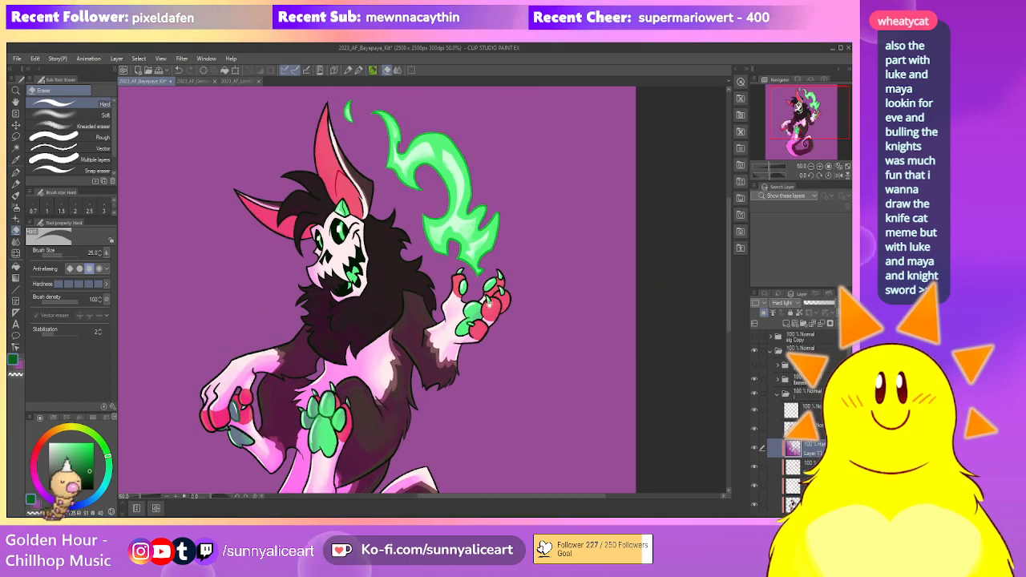
left_click_drag(489, 303, 482, 287)
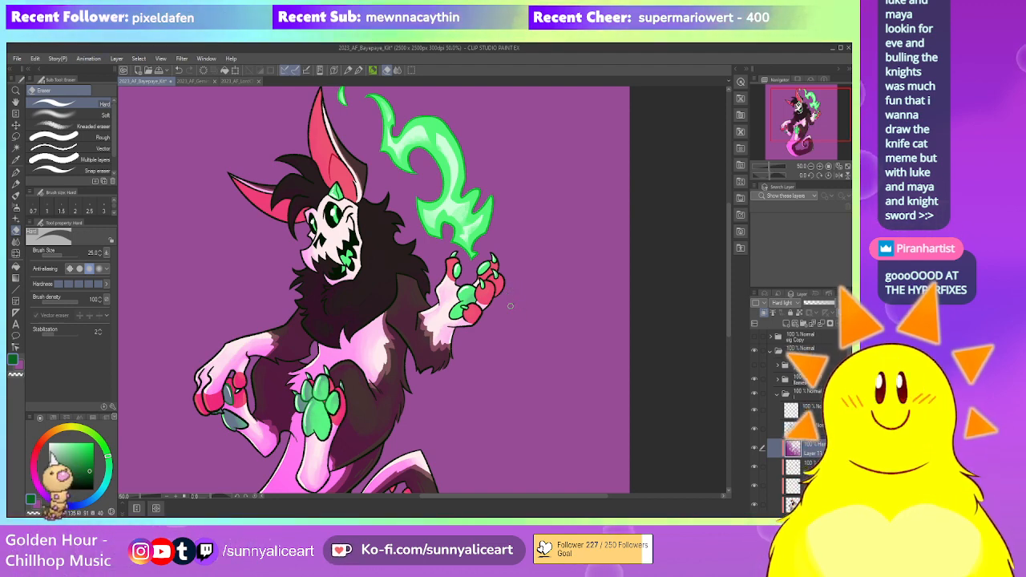
Duplicate the purple Hard light shading layer
left_click_drag(497, 373, 484, 318)
scroll(492, 297, "down", 1)
left_click_drag(789, 343, 787, 324)
left_click_drag(456, 291, 460, 294)
Fade the duplicated shading over the torso, legs and raised arm with the Kneaded eraser at brush size 500
left_click(83, 127)
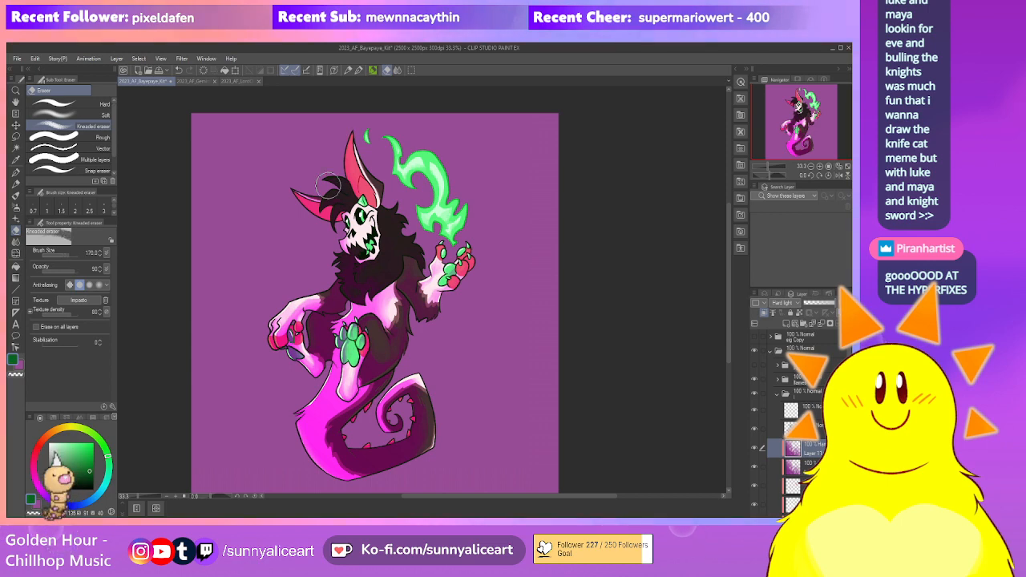
mouse_move(388, 291)
left_mouse_down()
mouse_move(333, 307)
mouse_move(353, 316)
mouse_move(376, 383)
left_mouse_up()
mouse_move(406, 310)
left_mouse_down()
mouse_move(375, 352)
mouse_move(396, 391)
left_mouse_up()
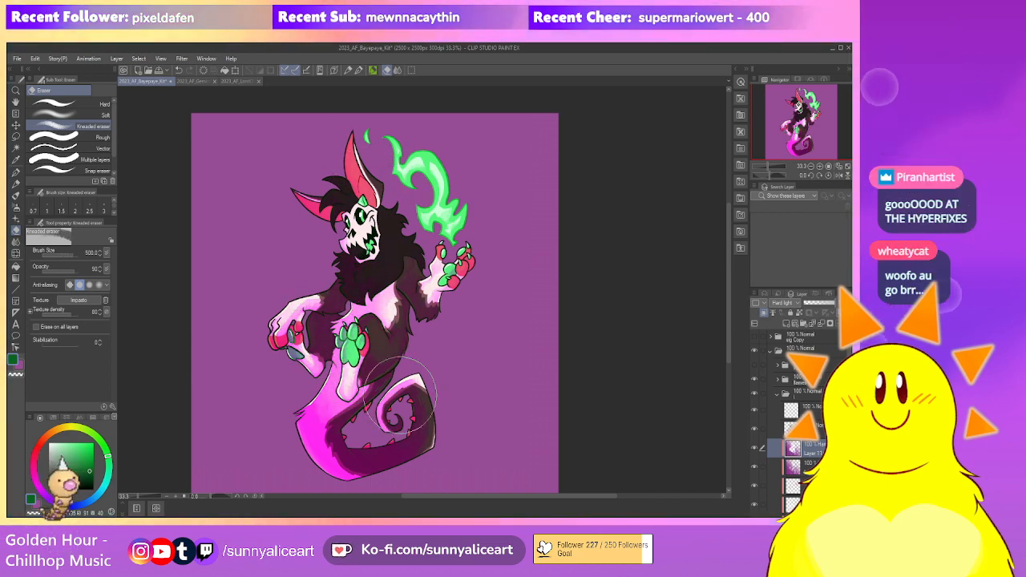
mouse_move(421, 355)
left_mouse_down()
mouse_move(452, 291)
mouse_move(448, 247)
left_mouse_up()
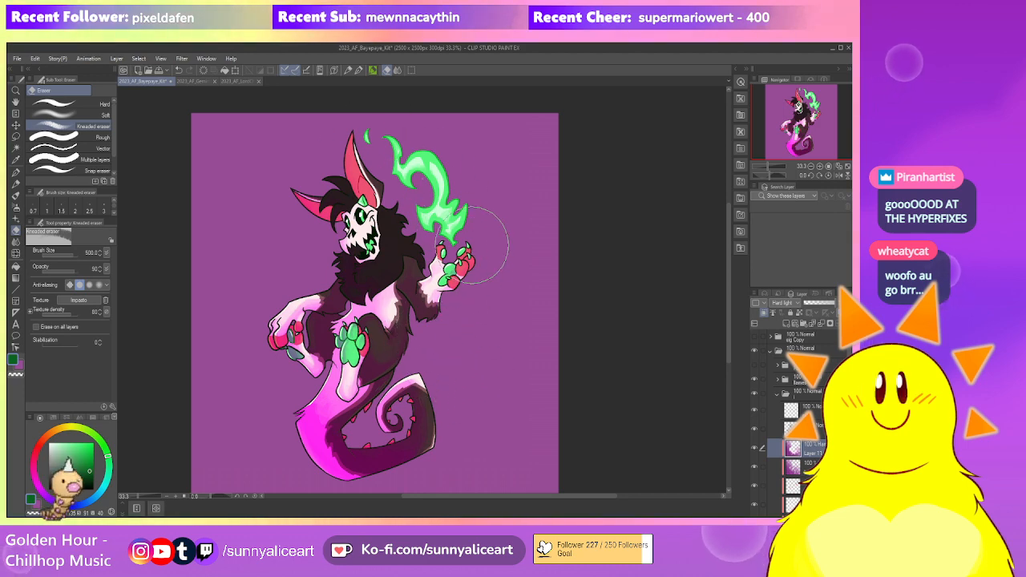
key("bracketright")
key("bracketright")
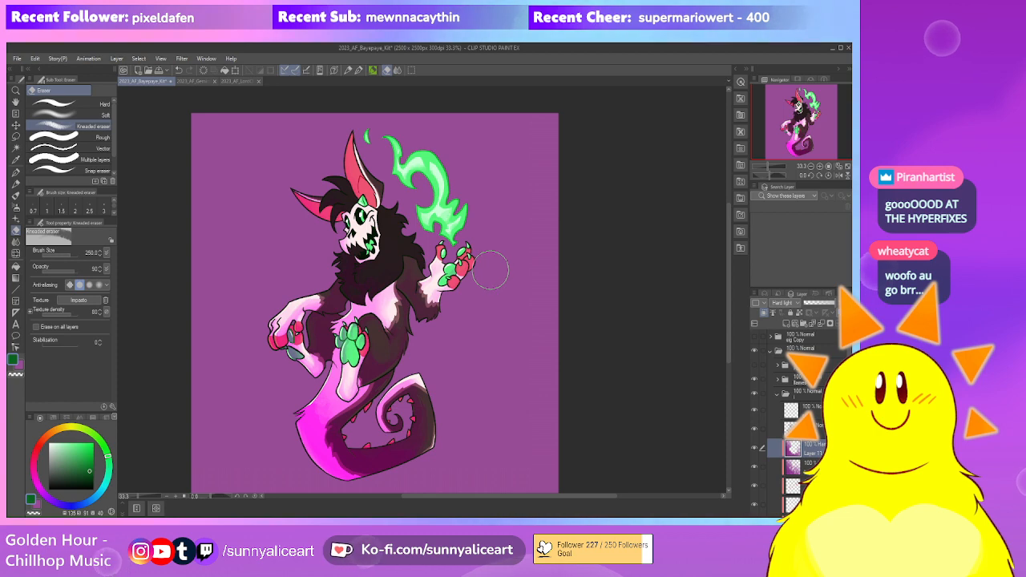
left_click_drag(491, 291, 488, 283)
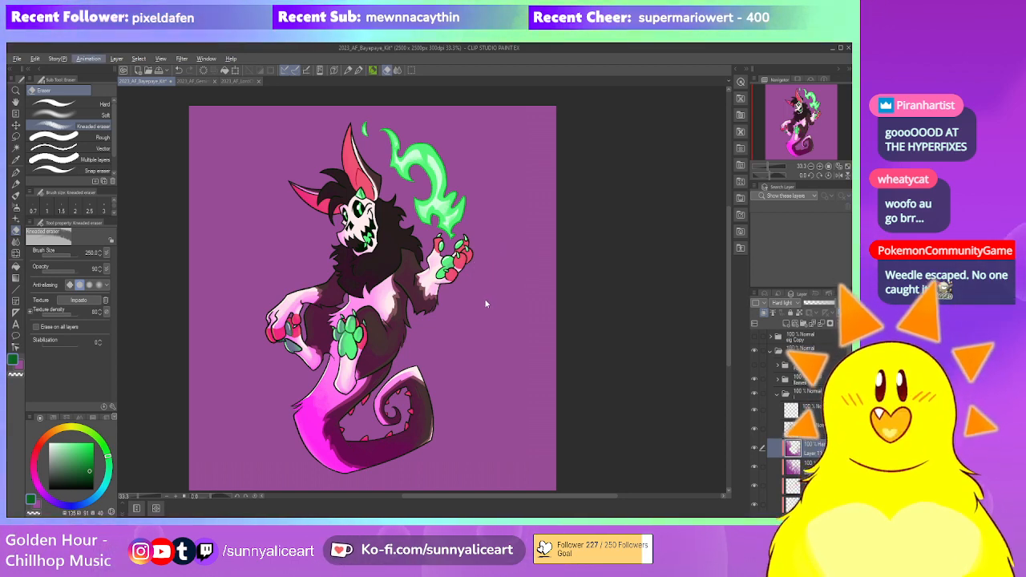
scroll(500, 286, "down", 1)
mouse_move(493, 307)
left_mouse_down()
mouse_move(501, 284)
mouse_move(482, 309)
left_mouse_up()
scroll(498, 288, "up", 1)
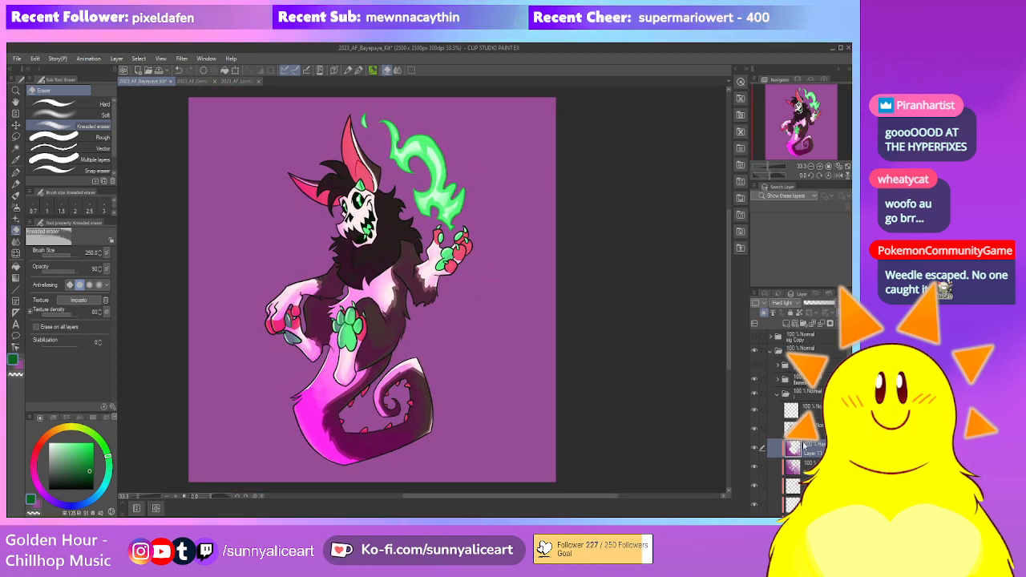
Add a new Normal layer above the two Hard light shading layers and sample the background purple as the drawing colour
left_click(754, 449)
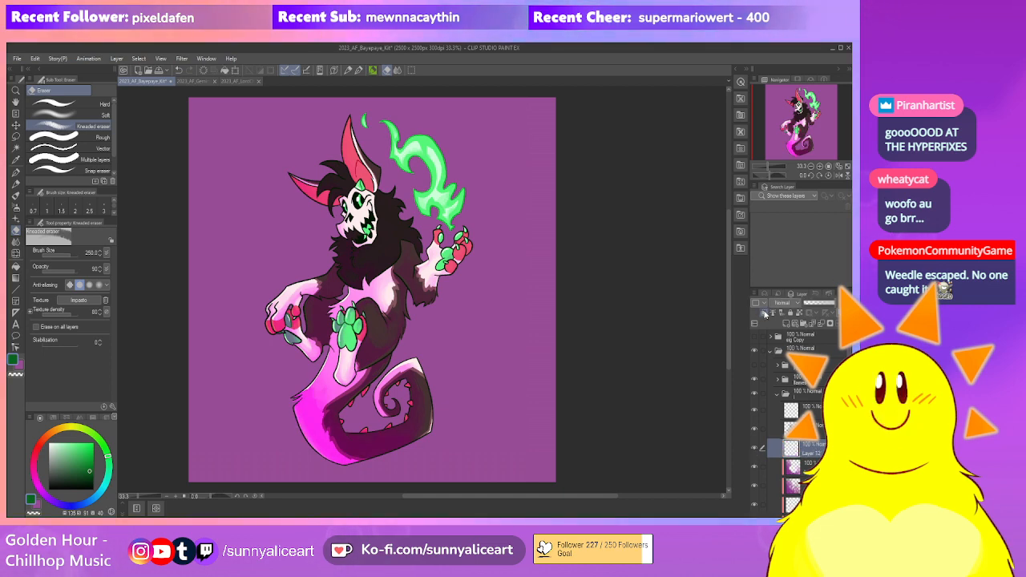
left_click_drag(500, 255, 508, 302)
scroll(491, 272, "up", 1)
left_click_drag(249, 272, 320, 242)
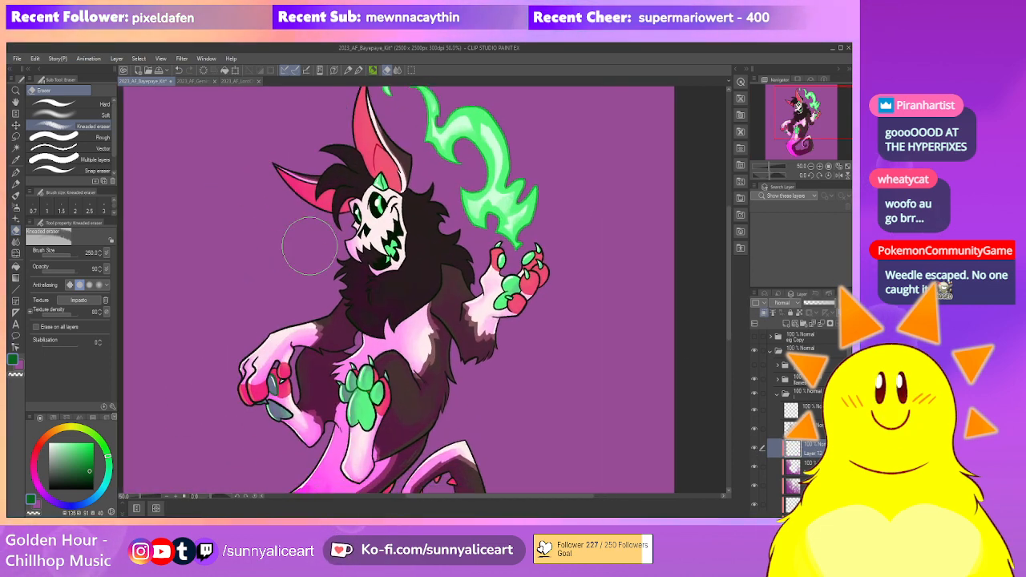
left_click(282, 275, "alt")
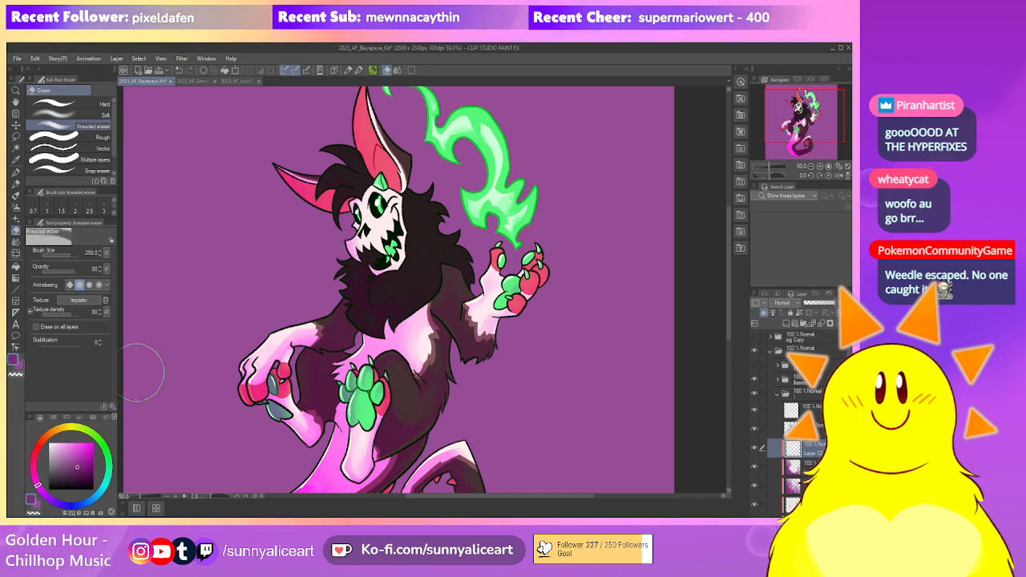
Fill the far ear with the sampled purple on the new layer using the Refer other layers fill
key("g")
key("g")
left_click(301, 225)
key("ctrl+z")
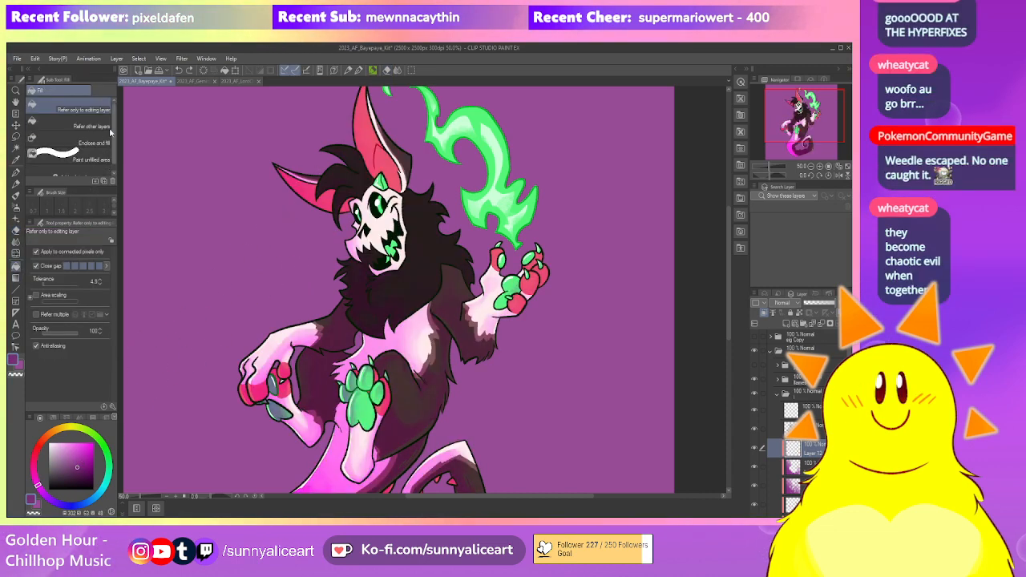
left_click(76, 126)
scroll(328, 161, "up", 1)
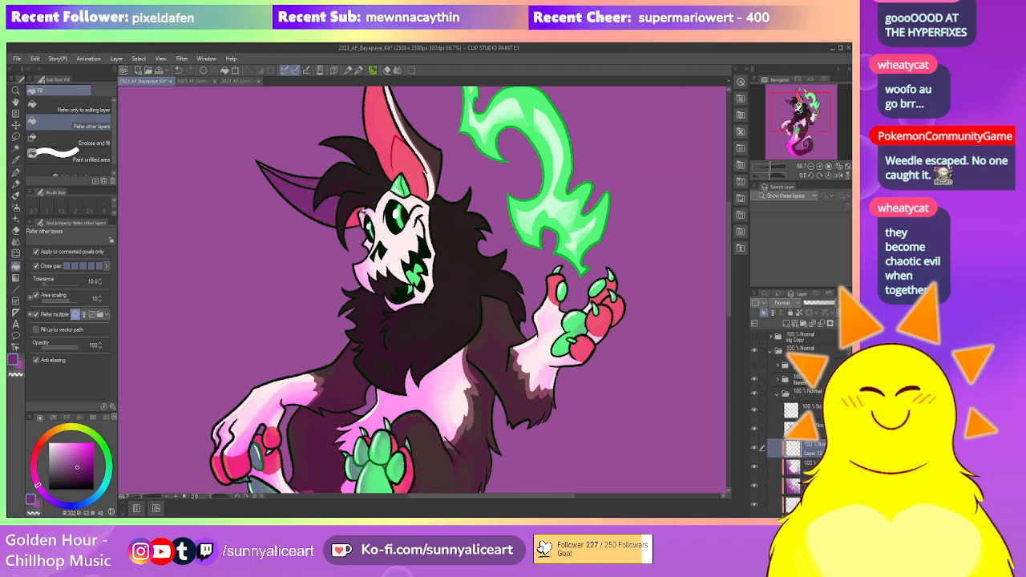
Hide the two Hard light shading layers and fill the far arm, hand and foot with the sampled purple
scroll(440, 242, "down", 2)
left_click_drag(401, 323, 405, 275)
scroll(393, 276, "up", 2)
left_click(403, 294)
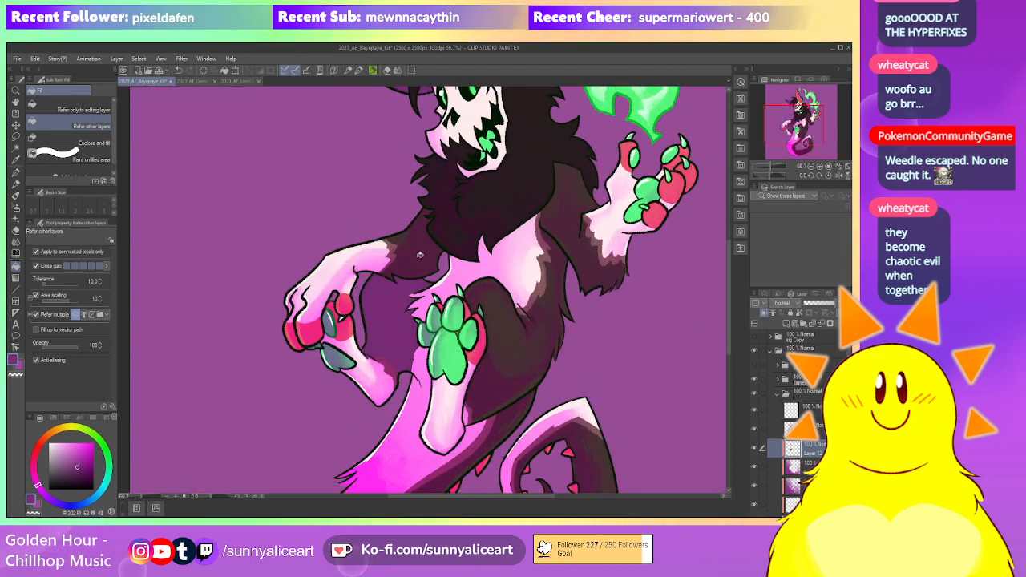
scroll(390, 350, "down", 1)
left_click(755, 468)
left_click(755, 486)
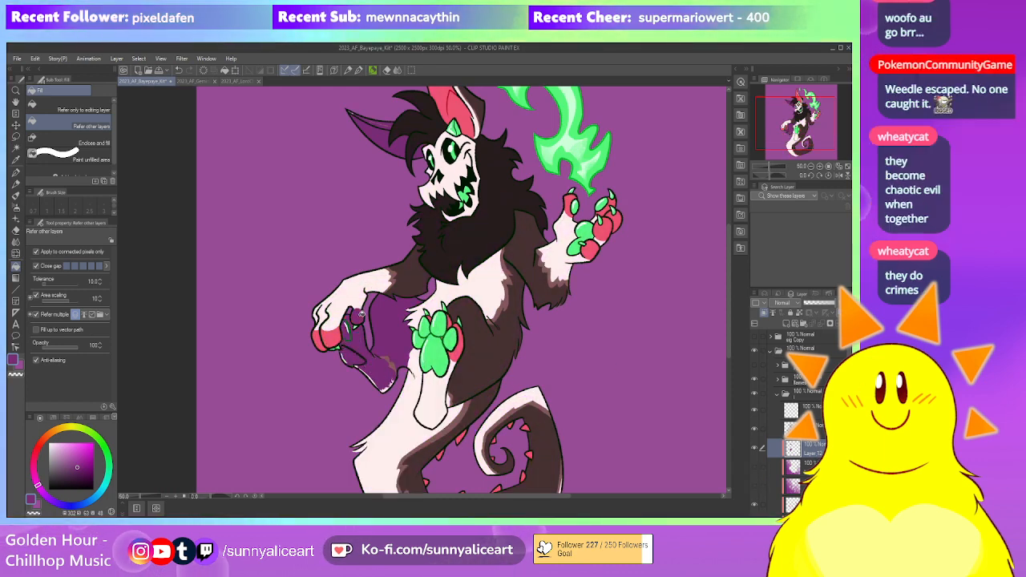
left_click(350, 323)
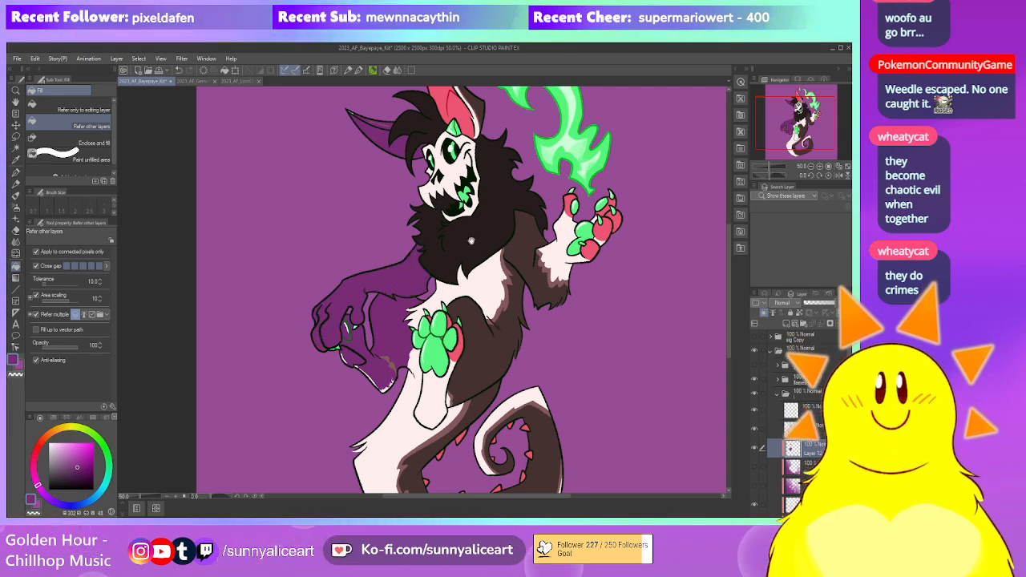
Fill the tail's dark and light areas and the lower body with the sampled purple
scroll(464, 223, "down", 2)
left_click_drag(438, 344, 428, 307)
left_click(443, 345)
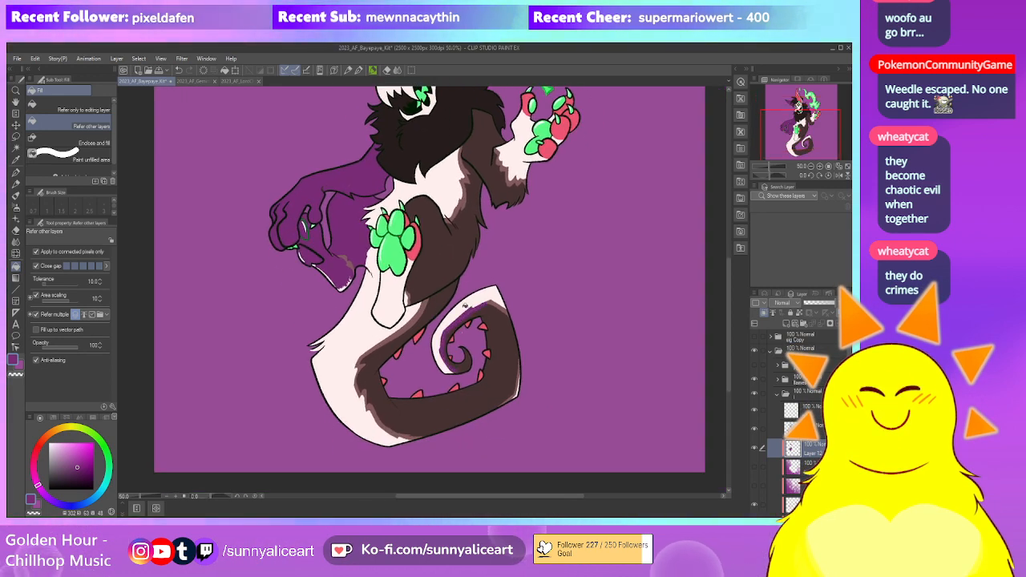
left_click(485, 300)
left_click(504, 329)
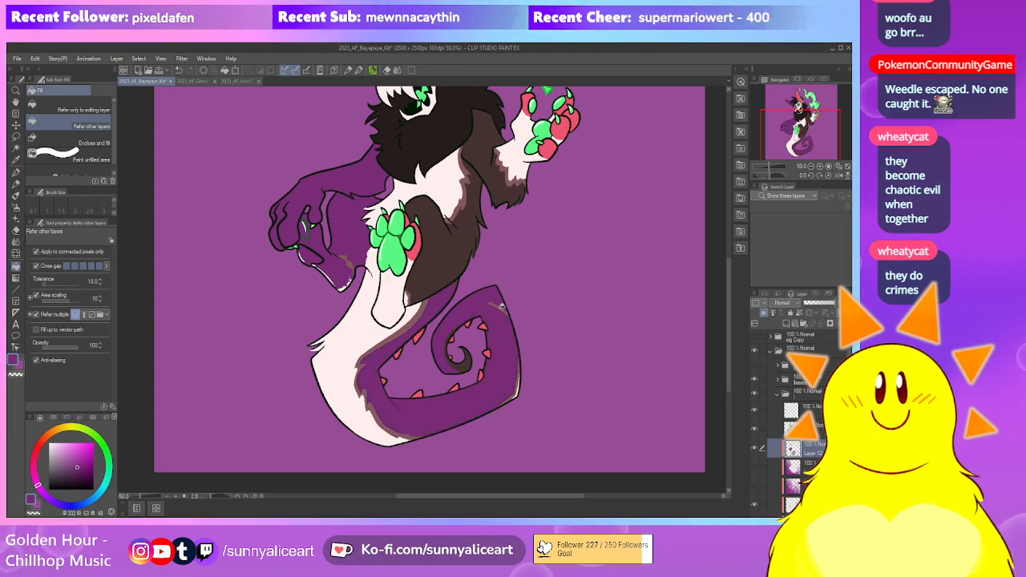
left_click_drag(470, 260, 456, 308)
left_click(353, 336)
scroll(463, 317, "down", 1)
scroll(464, 316, "up", 1)
scroll(468, 311, "down", 1)
left_click_drag(470, 311, 455, 336)
Try to fade the purple fill beside the raised leg with the Kneaded eraser at brush size 50
key("e")
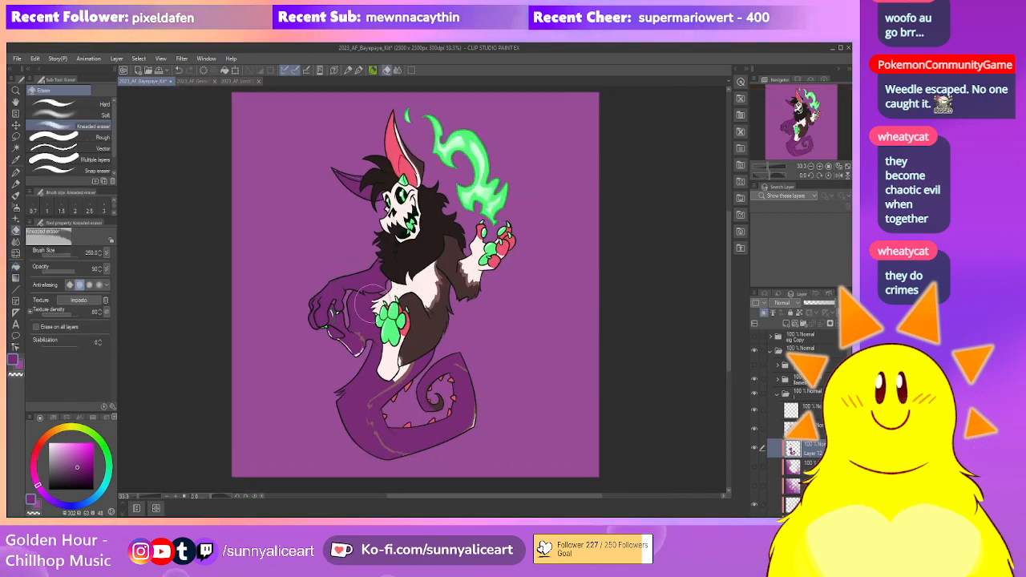
key("bracketleft")
key("bracketleft")
key("bracketleft")
key("bracketleft")
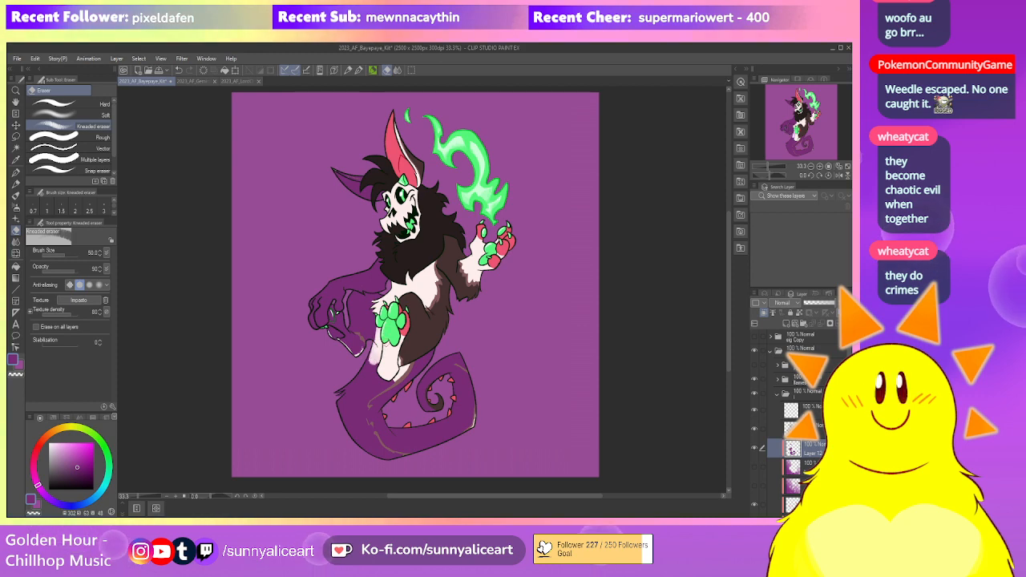
key("bracketright")
key("bracketright")
key("bracketright")
key("ctrl+z")
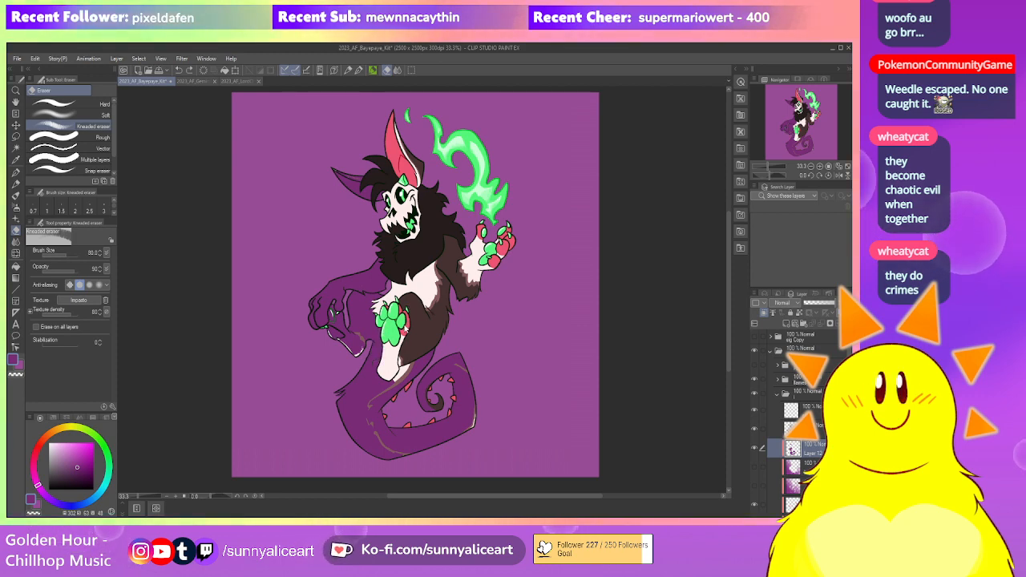
Blend the purple fill over the tail and lower body using the Wet bleed blender at brush size 150
left_click_drag(497, 332, 484, 341)
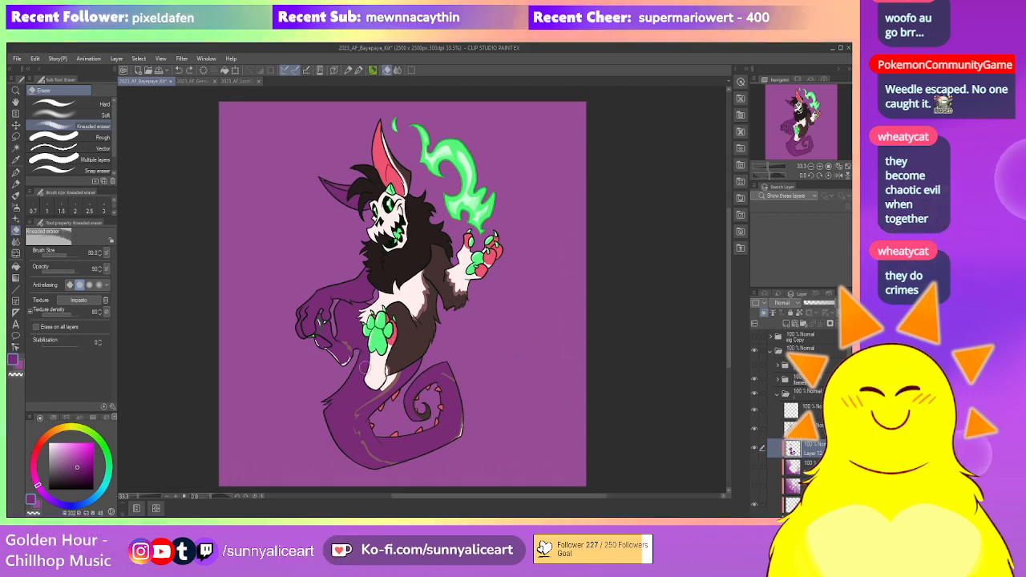
key("p")
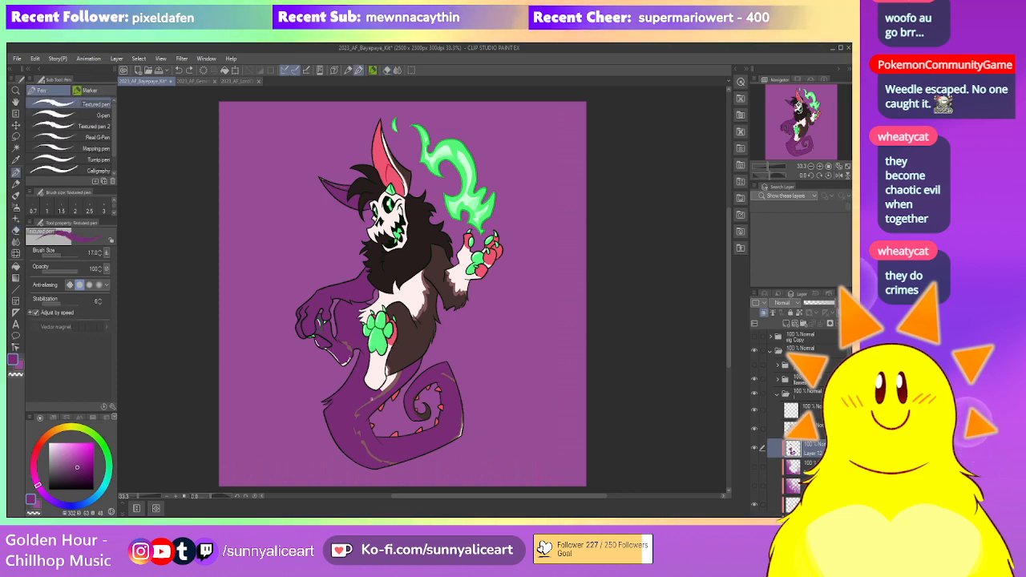
key("j")
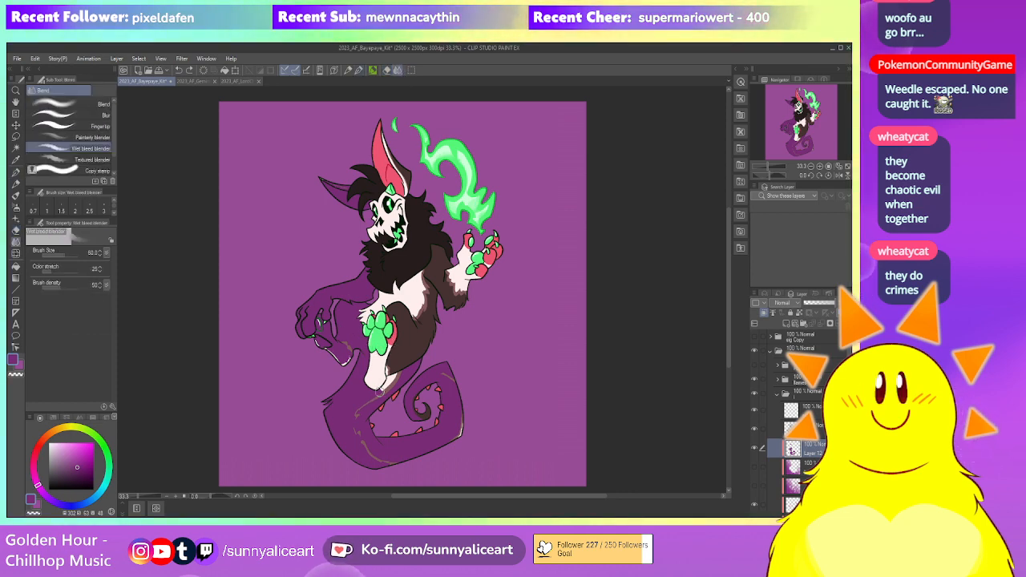
key("bracketright")
key("bracketright")
key("bracketright")
key("bracketright")
key("bracketright")
key("bracketright")
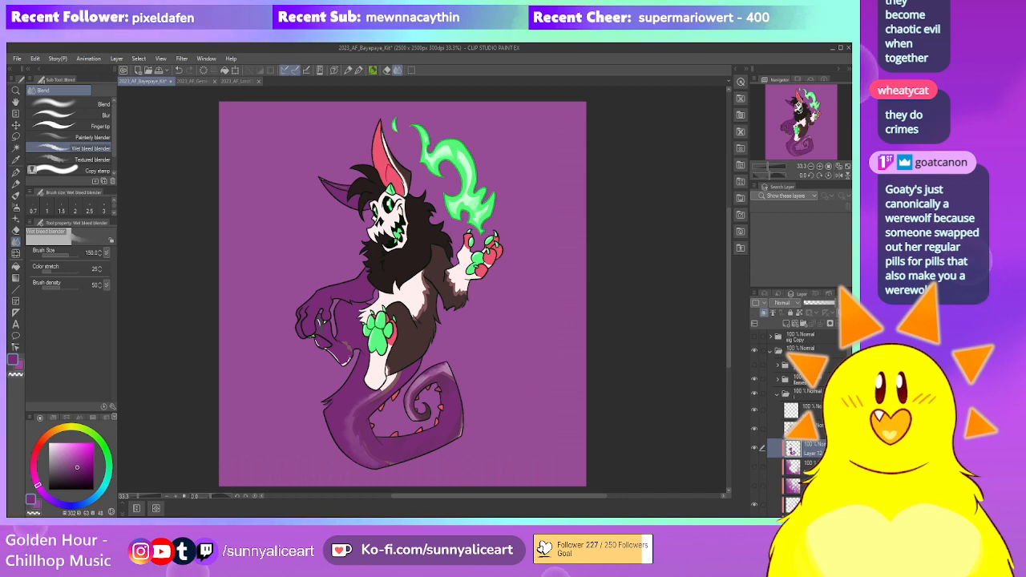
Try the Overlay and Hard light blending modes on the purple fill layer
left_click(781, 166)
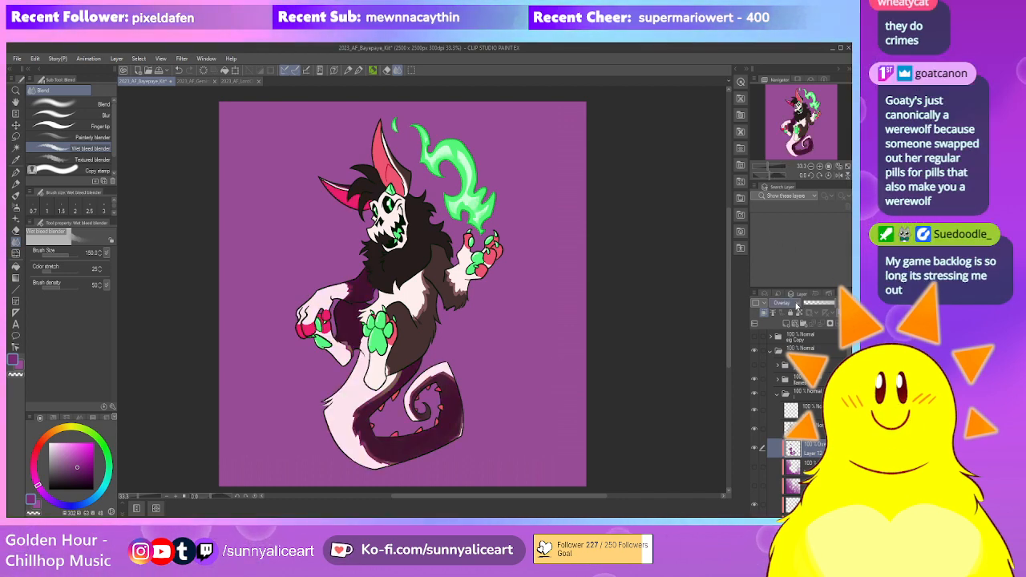
left_click(788, 180)
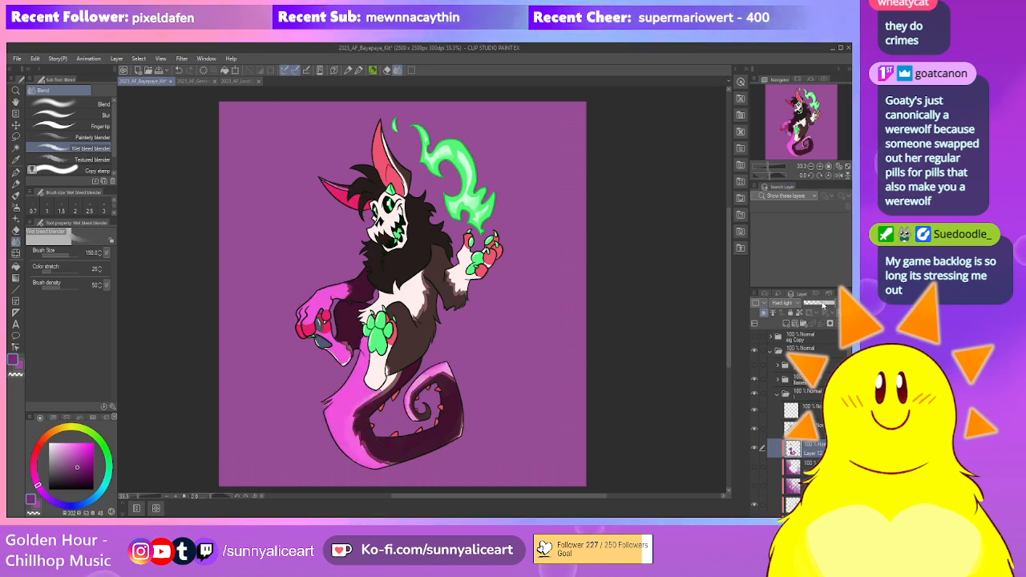
left_click(822, 305)
left_click(833, 305)
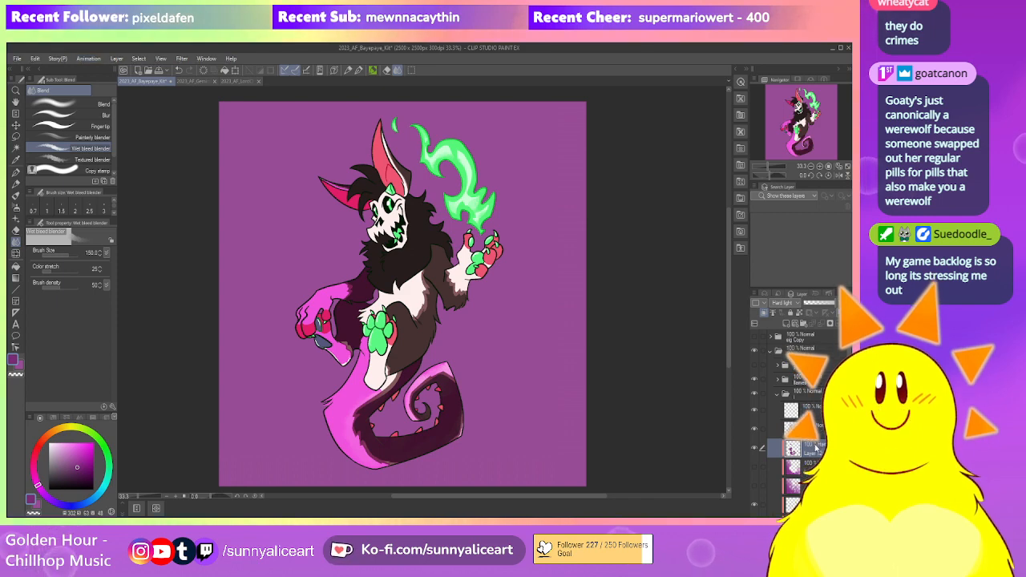
left_click(774, 73)
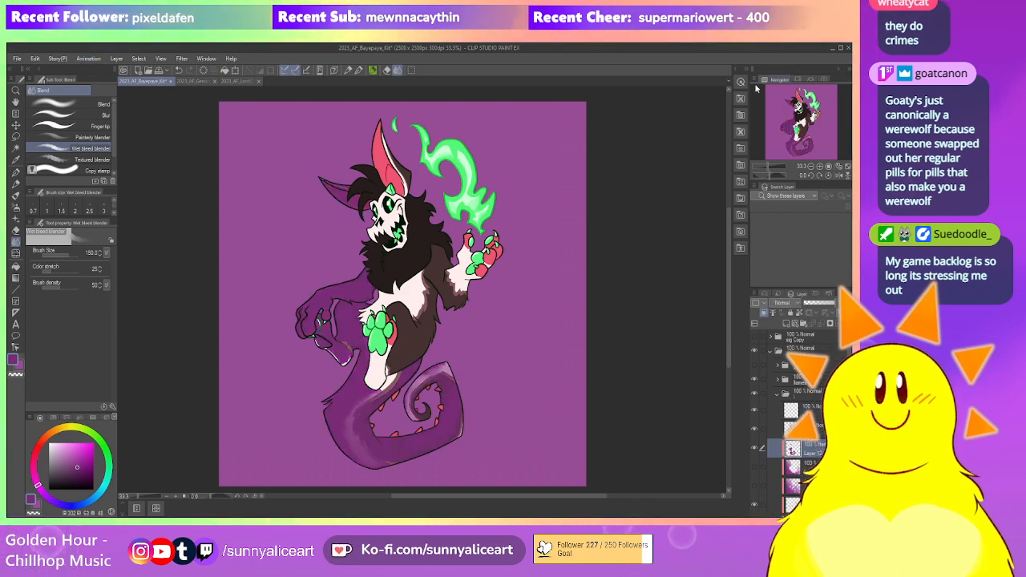
Lower the purple fill layer's opacity to 64% in Normal mode
left_click(819, 306)
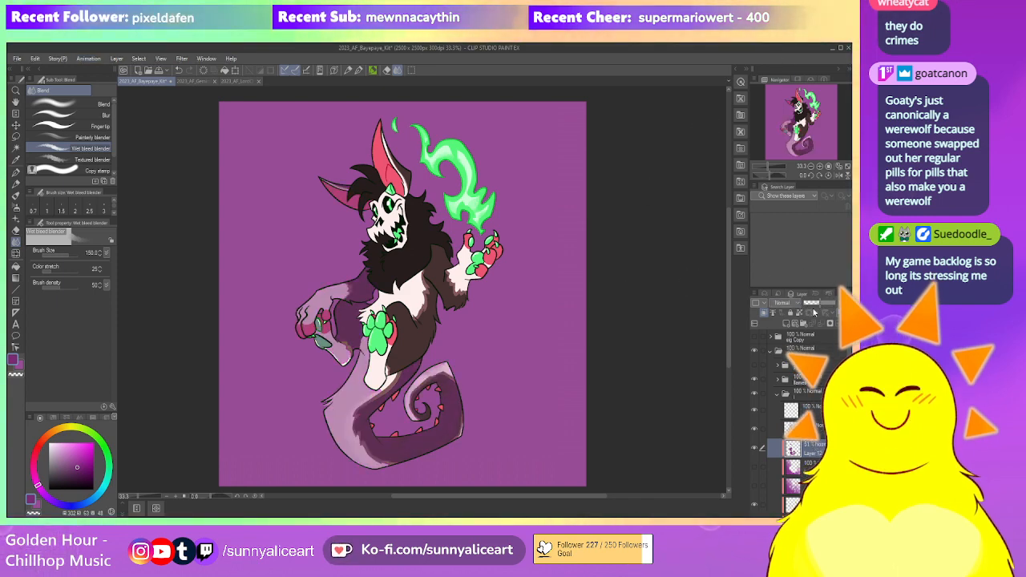
left_click_drag(585, 384, 583, 391)
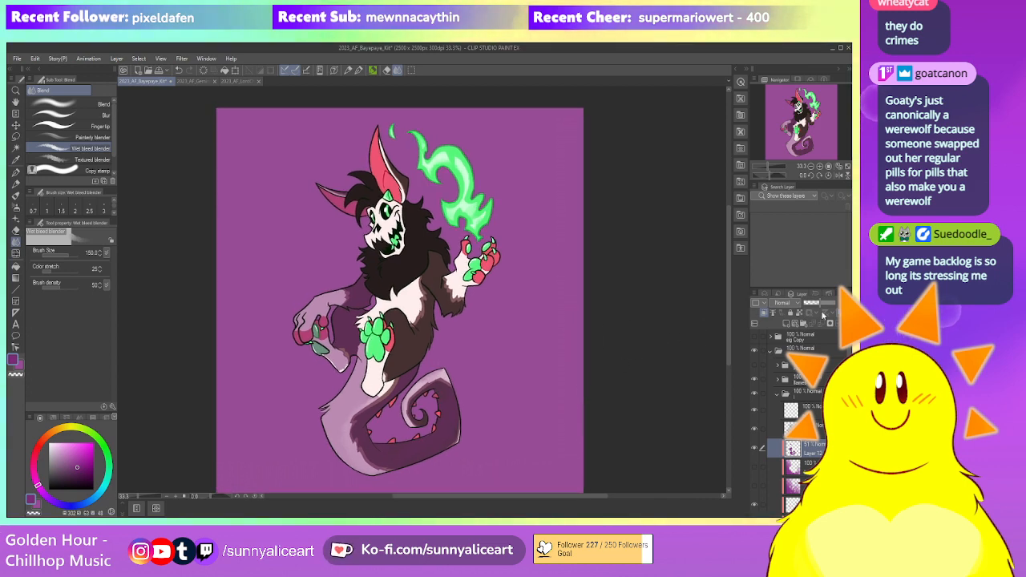
left_click(826, 306)
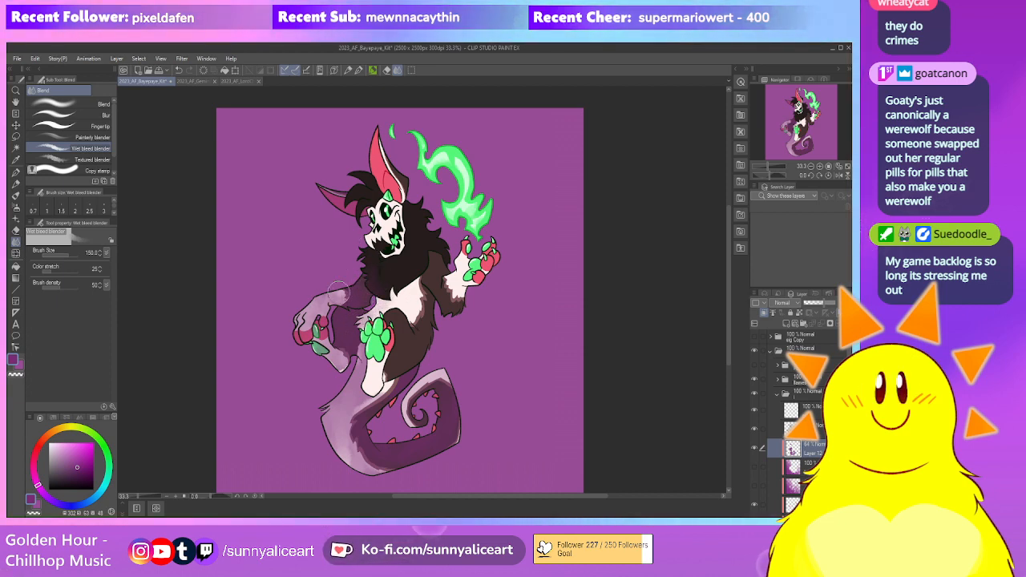
left_click_drag(493, 221, 466, 202)
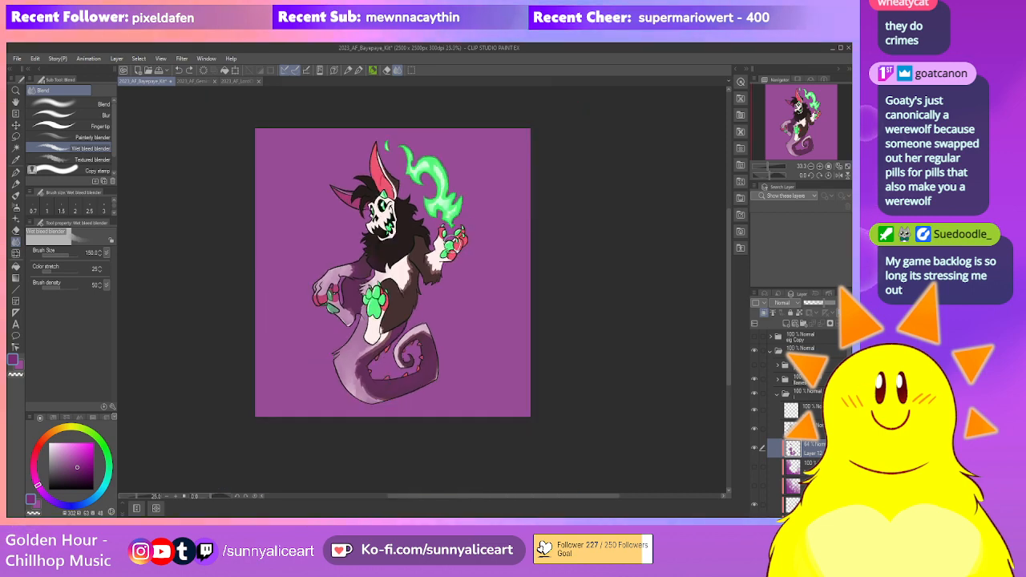
Show the two Hard light shading layers again and check the combined shading on the whole figure
left_click(753, 468)
left_click(754, 486)
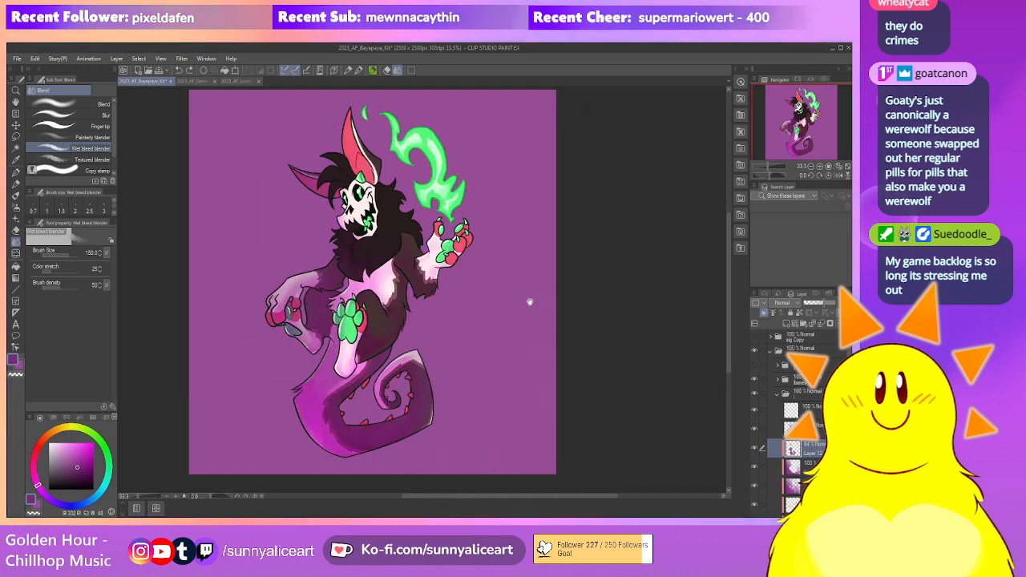
left_click_drag(537, 345, 510, 362)
scroll(513, 358, "down", 1)
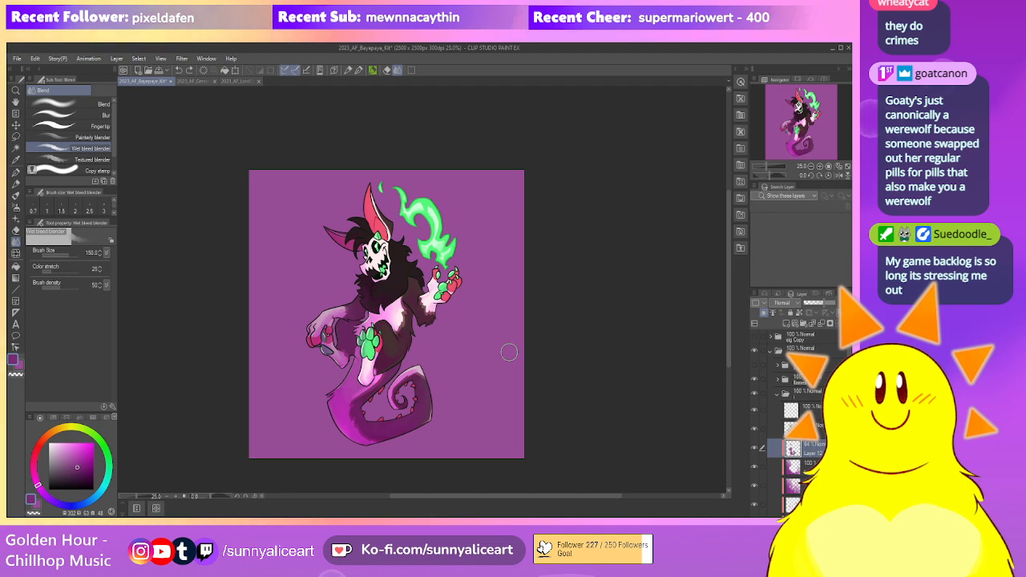
scroll(508, 352, "up", 1)
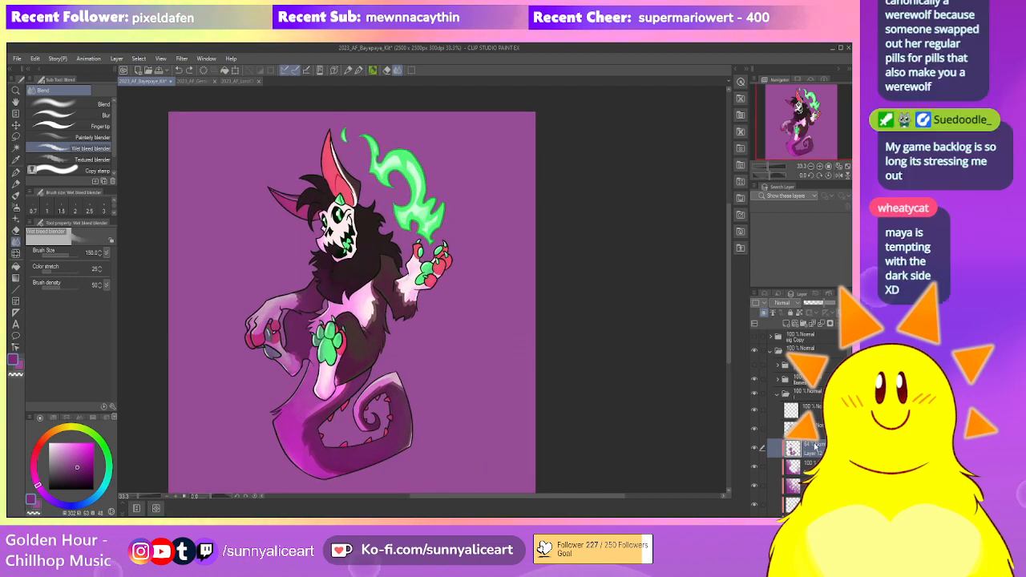
Add a new Normal layer above the purple fill layer and sample the flame's green for the Textured pen
left_click(787, 325)
left_click_drag(459, 232, 463, 309)
scroll(460, 300, "up", 1)
scroll(382, 237, "up", 1)
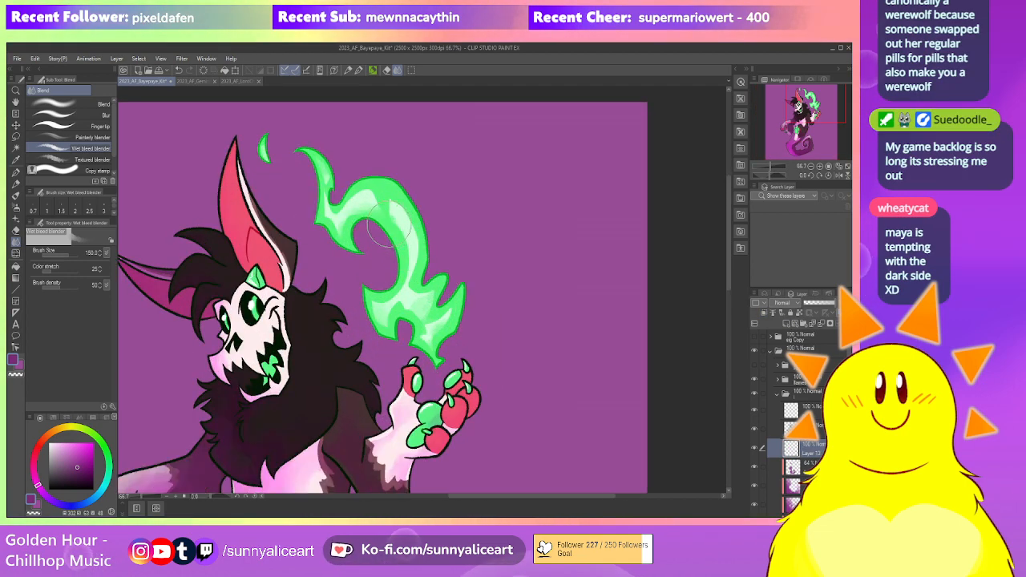
left_click(377, 226, "alt")
scroll(380, 235, "down", 1)
left_click_drag(379, 235, 426, 241)
key("p")
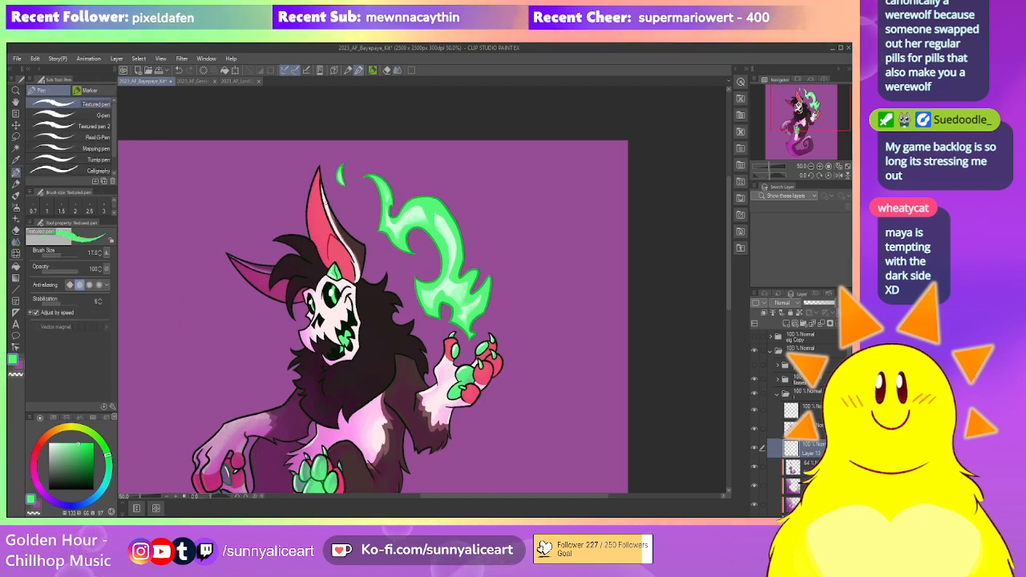
Paint green rim light along the near ear, the flame-facing side of the skull and the fur behind it at brush size 80
left_click_drag(321, 176, 367, 244)
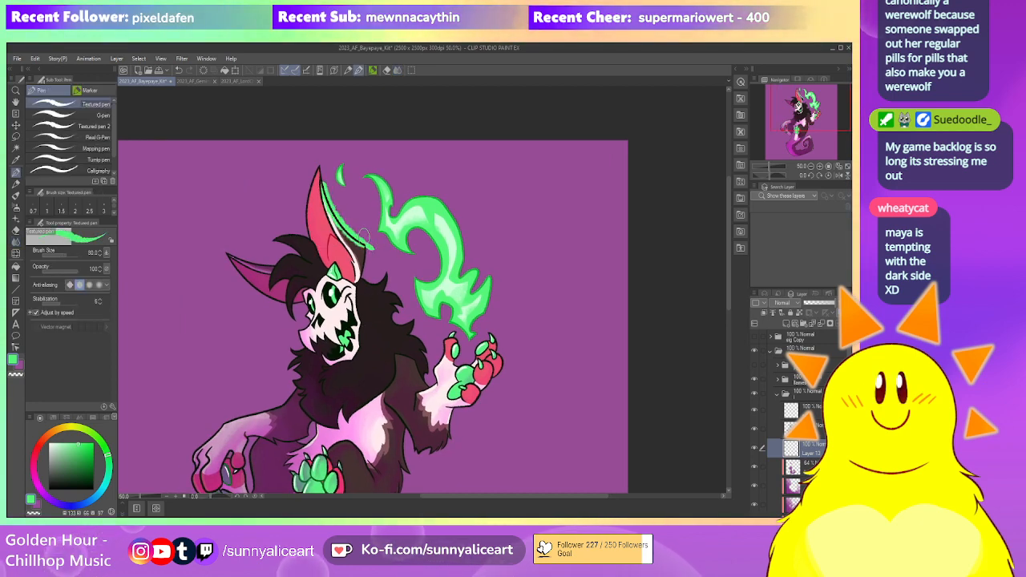
key("ctrl+z")
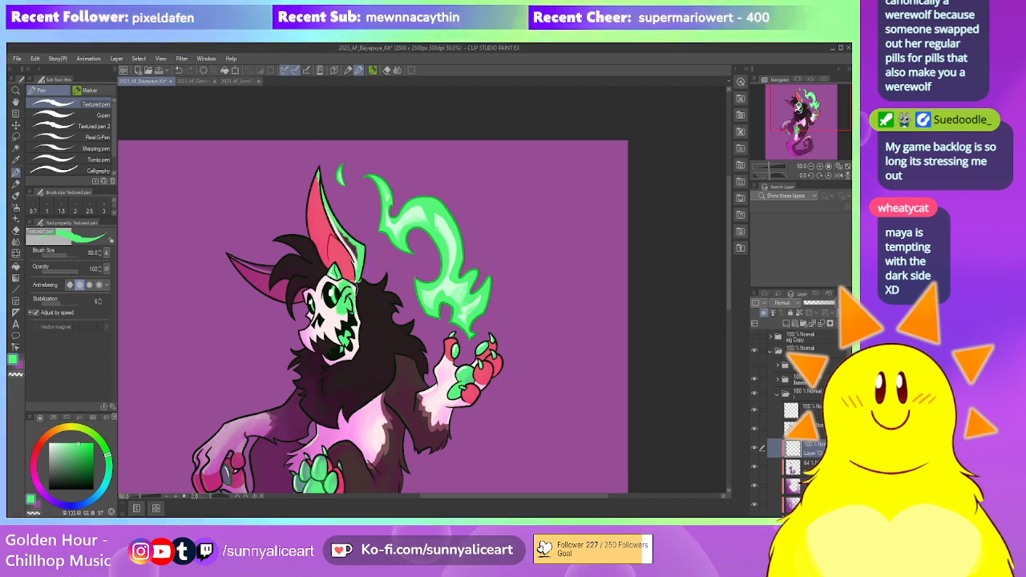
left_click_drag(362, 282, 387, 278)
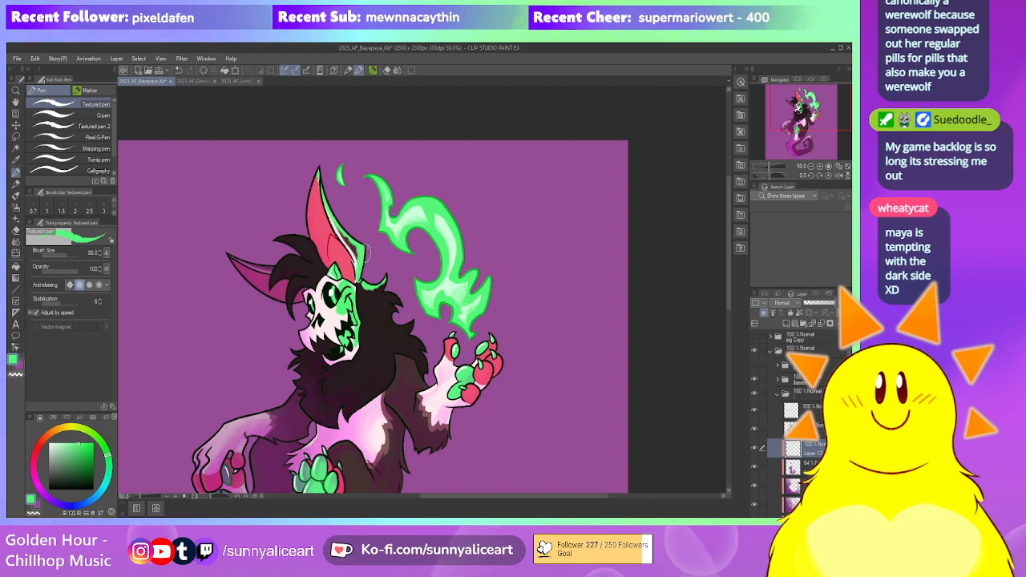
Paint green highlight strokes over the hair tuft, neck ruff and chest fur with the Textured pen at brush size 50
key("[")
left_click_drag(290, 257, 304, 266)
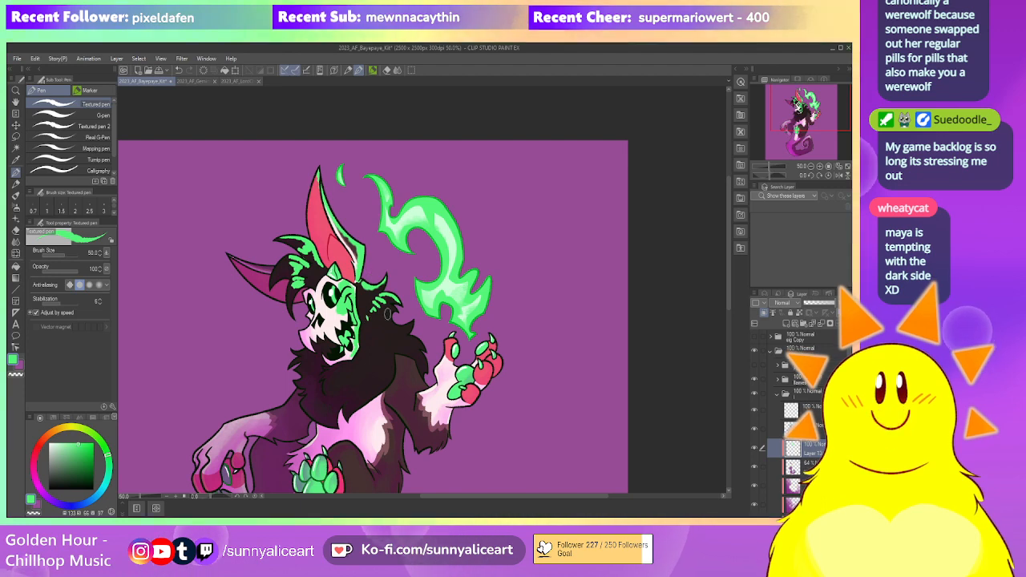
scroll(376, 315, "up", 1)
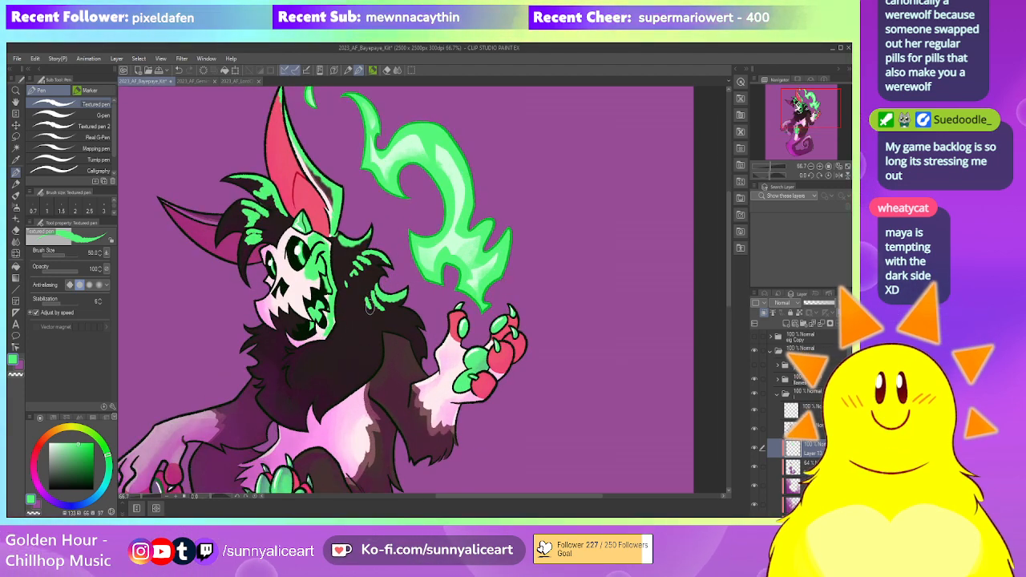
left_click_drag(358, 303, 385, 279)
mouse_move(321, 331)
left_mouse_down()
mouse_move(313, 336)
mouse_move(331, 334)
left_mouse_up()
mouse_move(345, 328)
left_mouse_down()
mouse_move(353, 340)
mouse_move(362, 333)
mouse_move(324, 368)
left_mouse_up()
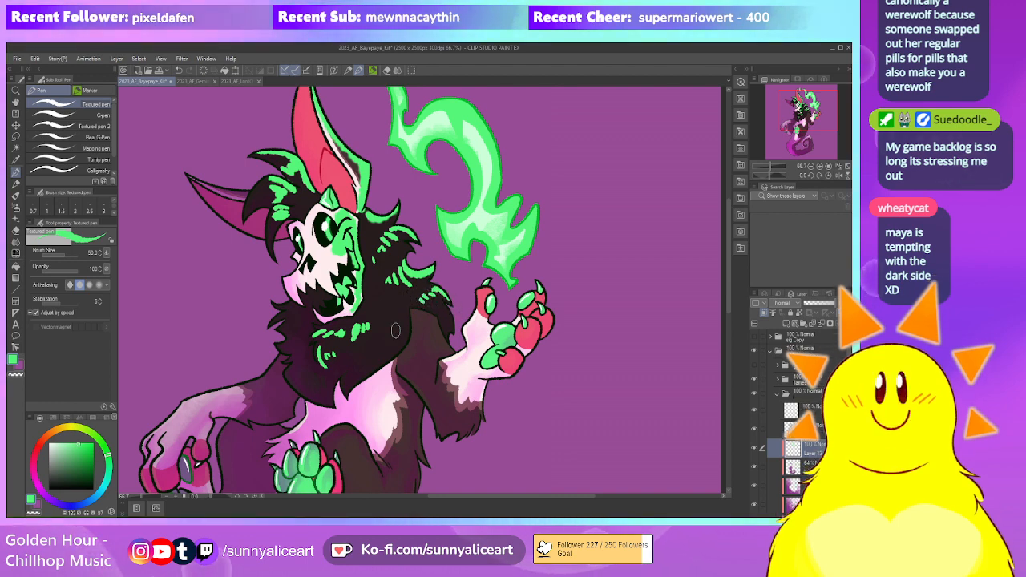
left_click_drag(367, 371, 397, 318)
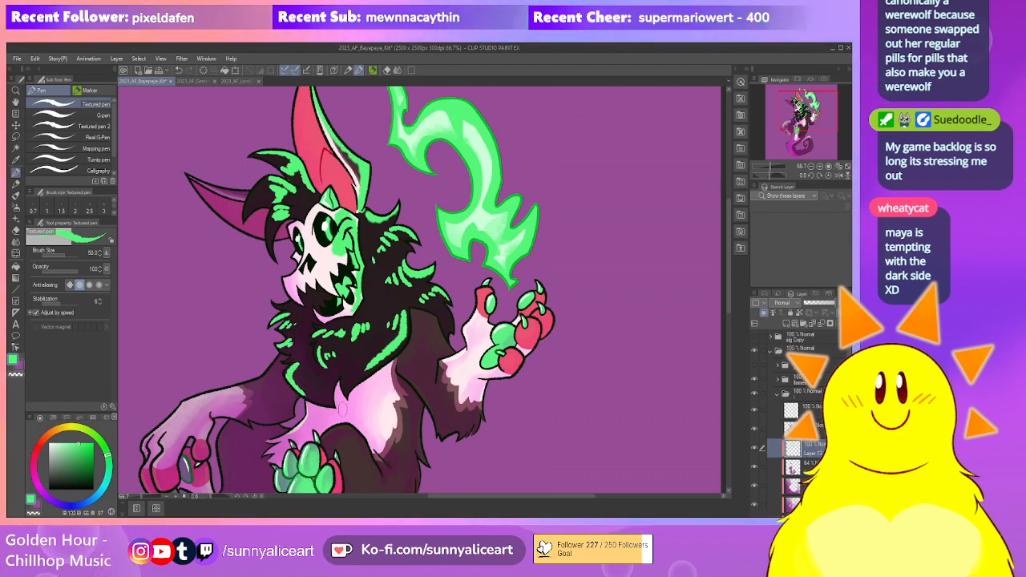
Paint green light on the raised paw and upper arm, and add more green strokes to the neck fur
mouse_move(429, 295)
left_mouse_down()
mouse_move(405, 273)
mouse_move(424, 329)
left_mouse_up()
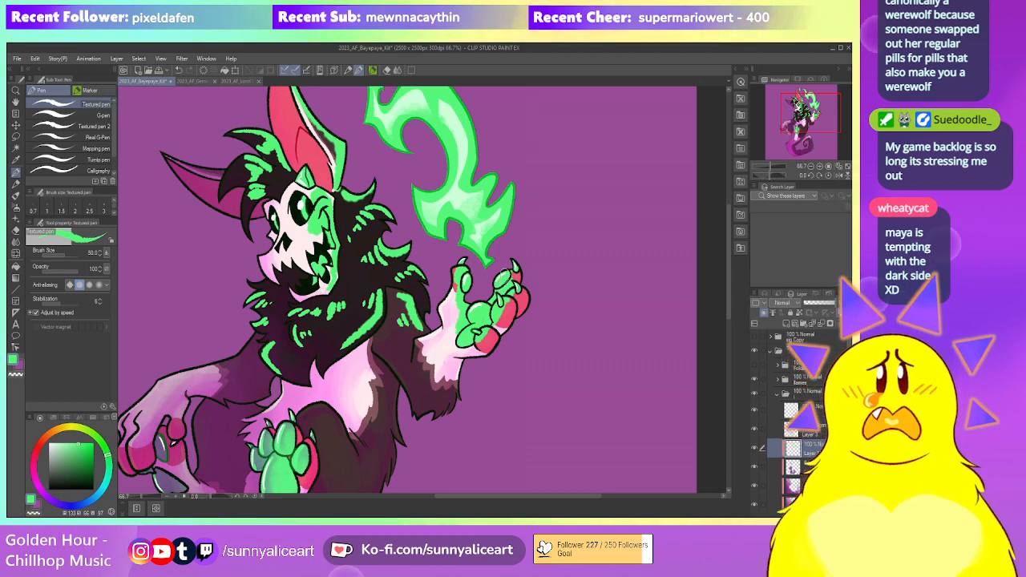
mouse_move(414, 280)
left_mouse_down()
mouse_move(426, 274)
mouse_move(415, 272)
left_mouse_up()
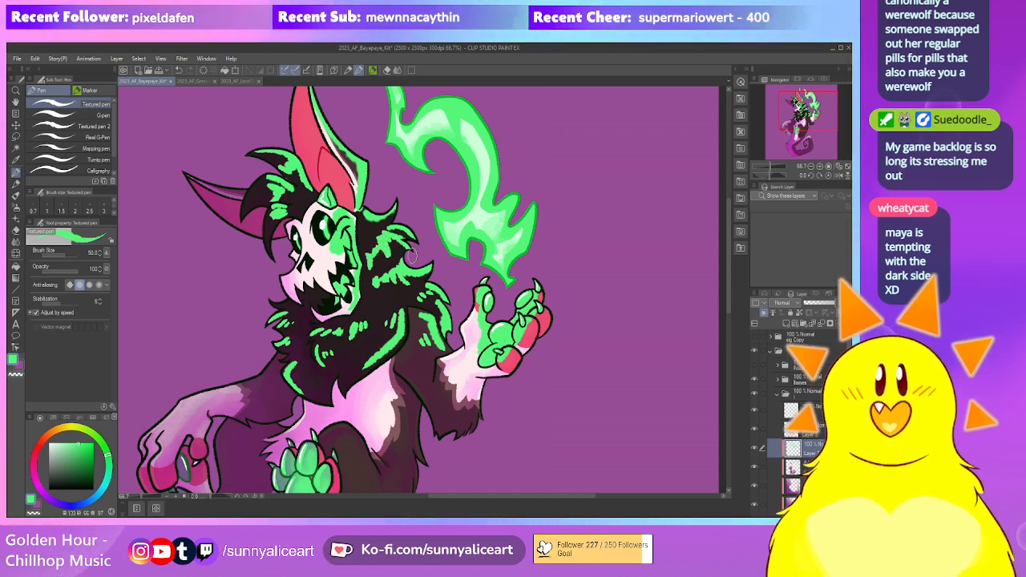
left_click_drag(398, 219, 407, 246)
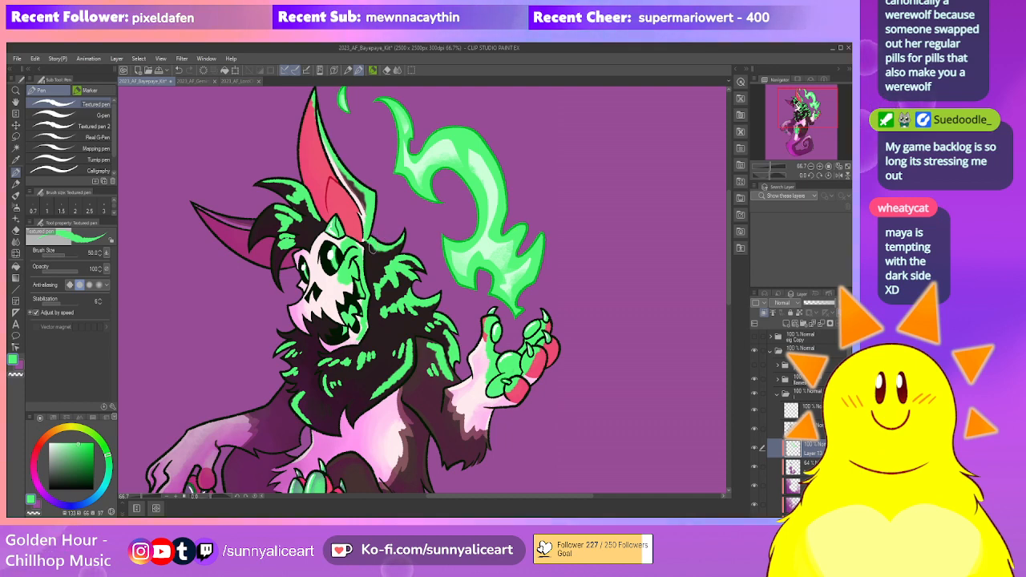
Add green light to the wrist of the raised arm and a small green stroke on the thigh
left_click_drag(373, 254, 374, 225)
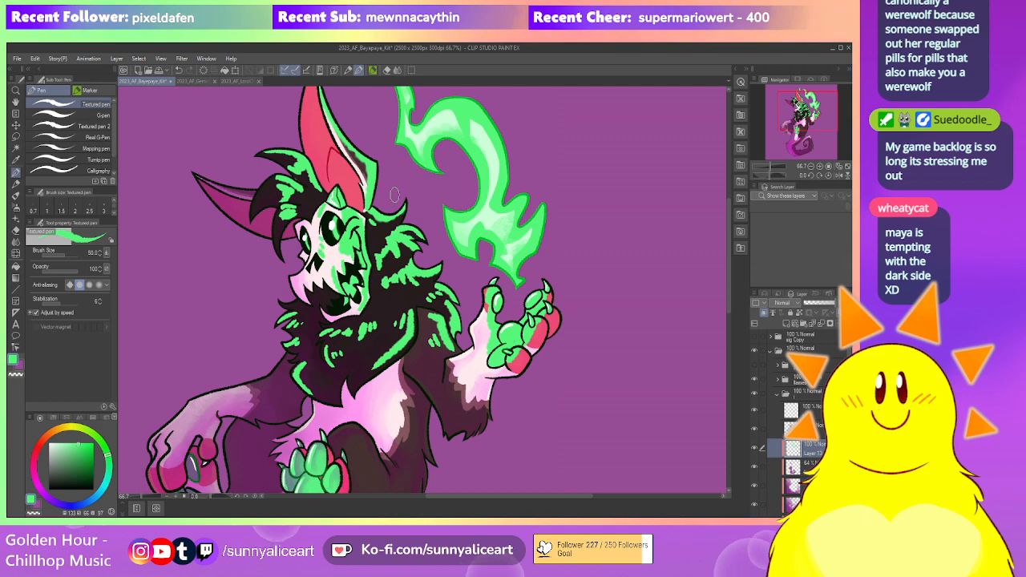
scroll(440, 304, "down", 3)
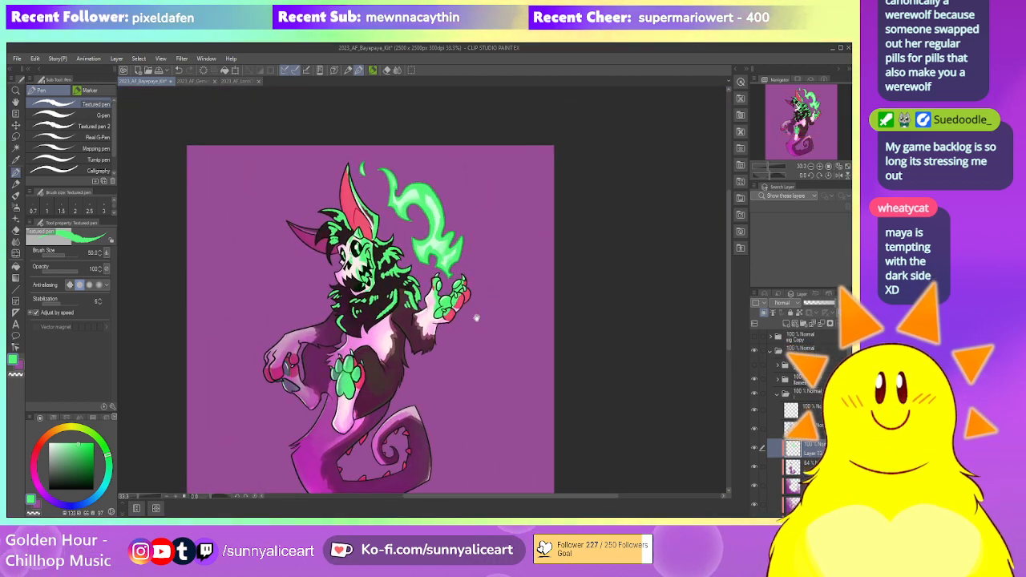
scroll(497, 232, "up", 2)
scroll(474, 235, "down", 2)
scroll(481, 257, "up", 2)
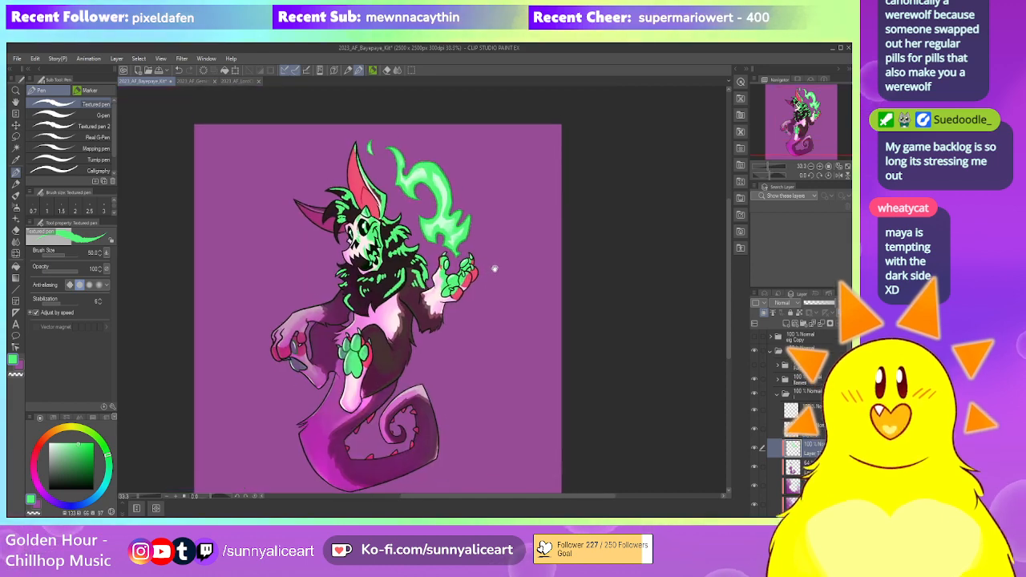
scroll(469, 240, "down", 2)
scroll(484, 263, "up", 2)
scroll(485, 266, "up", 1)
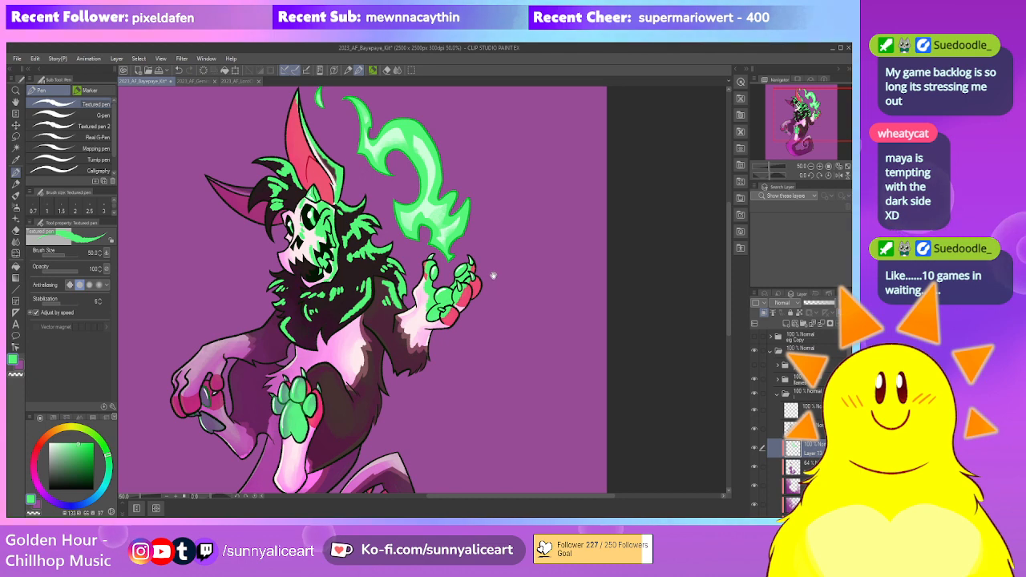
scroll(493, 278, "down", 1)
scroll(465, 284, "up", 1)
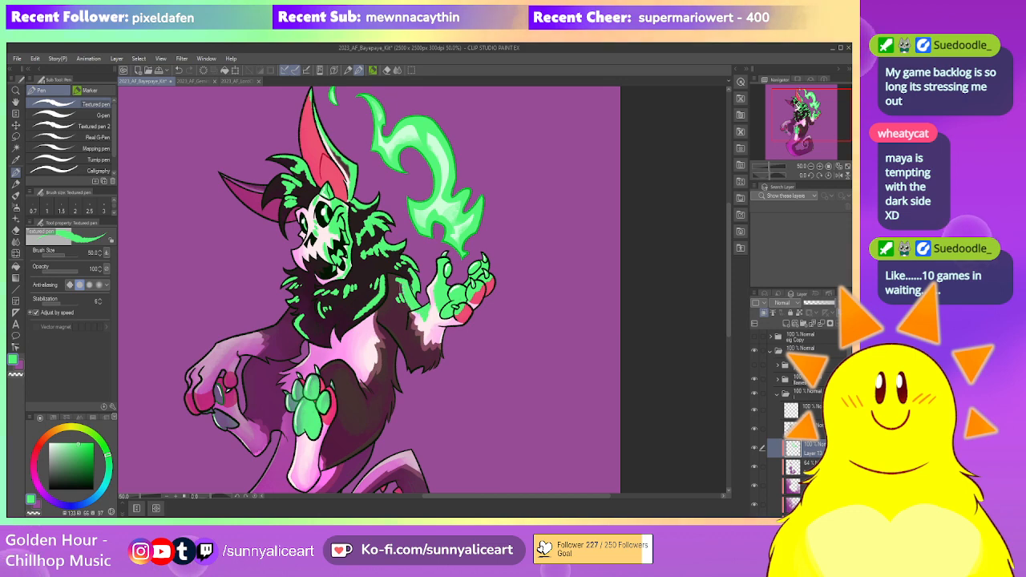
key("ctrl+minus")
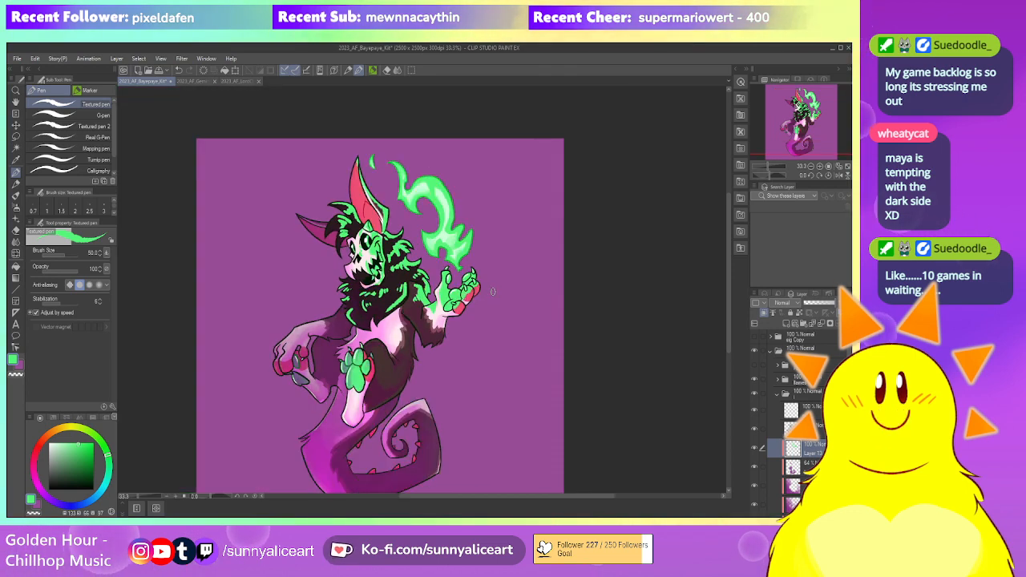
key("ctrl+plus")
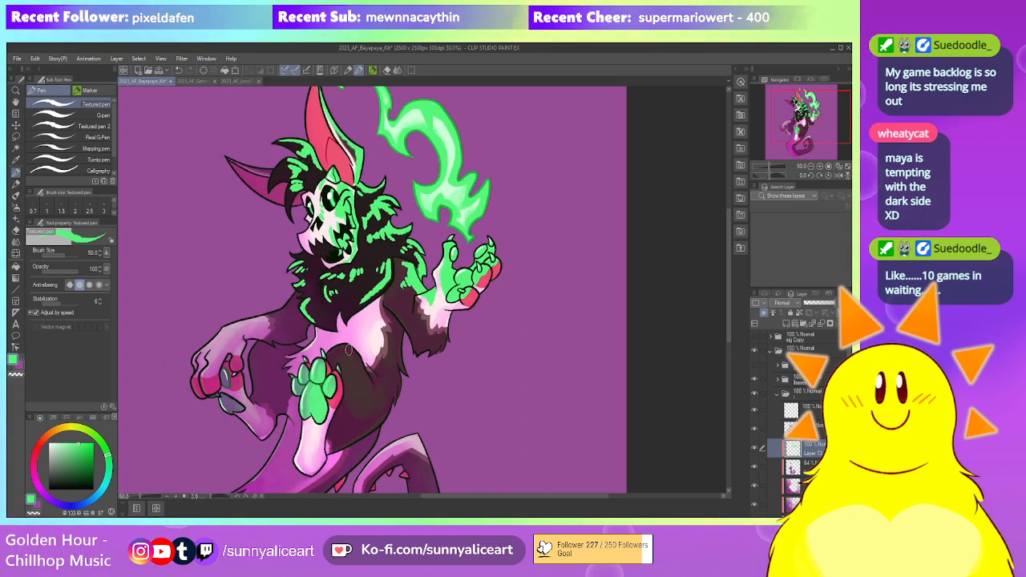
key("ctrl+minus")
key("ctrl+minus")
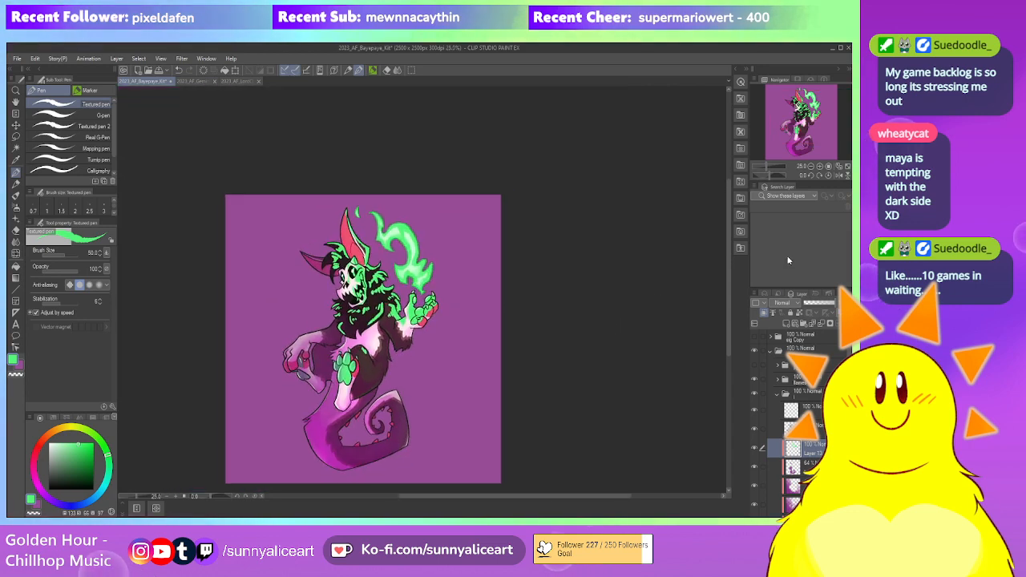
Set the green light layer's blending mode to Add (Glow) and lower its opacity to about 76%
left_click(786, 167)
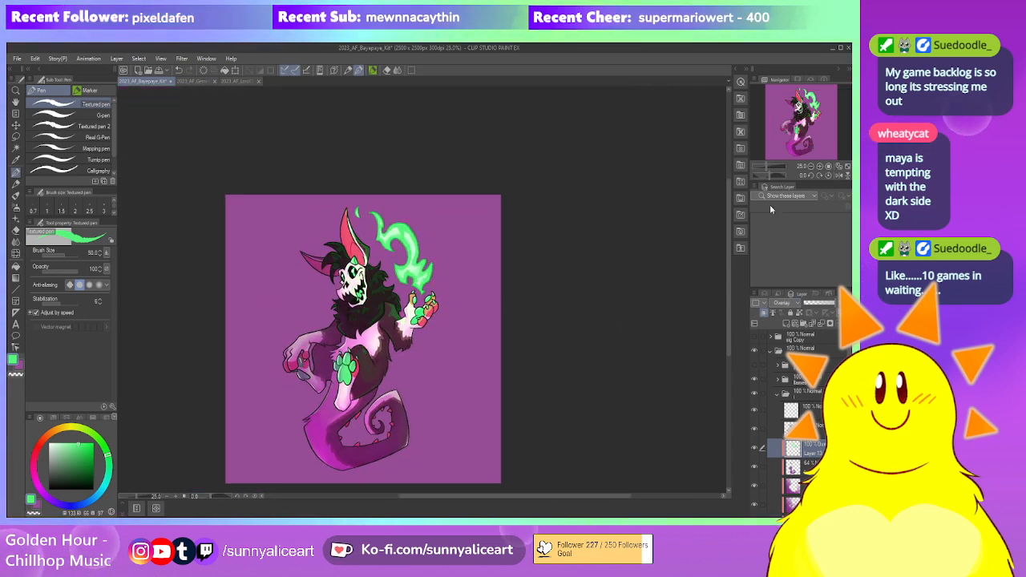
left_click(786, 155)
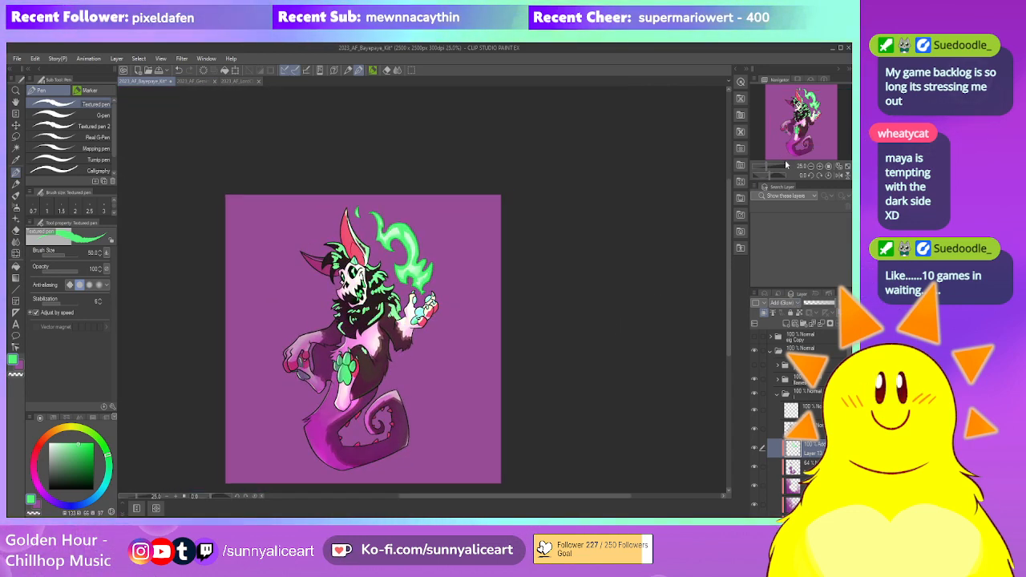
left_click_drag(826, 304, 828, 304)
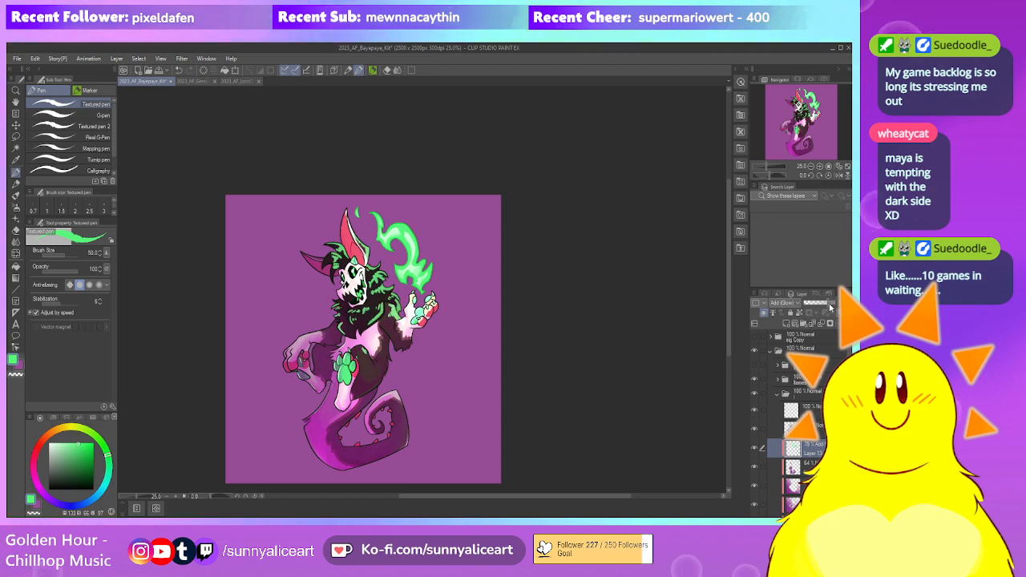
scroll(449, 330, "up", 2)
scroll(437, 341, "down", 2)
scroll(352, 361, "up", 2)
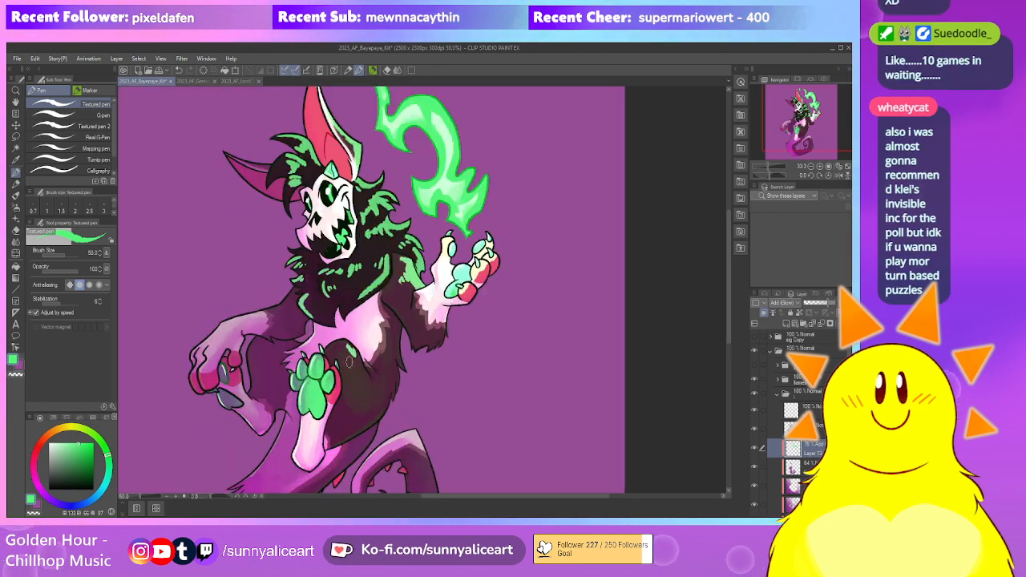
Erase the stray green stroke on the thigh and set the Wet bleed blender to brush size 40
key("e")
key("j")
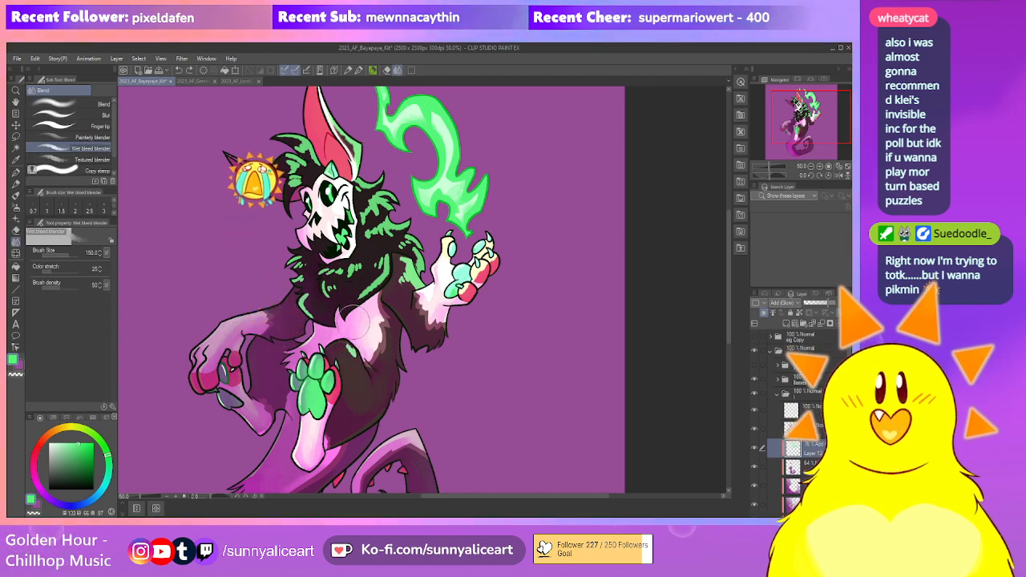
key("e")
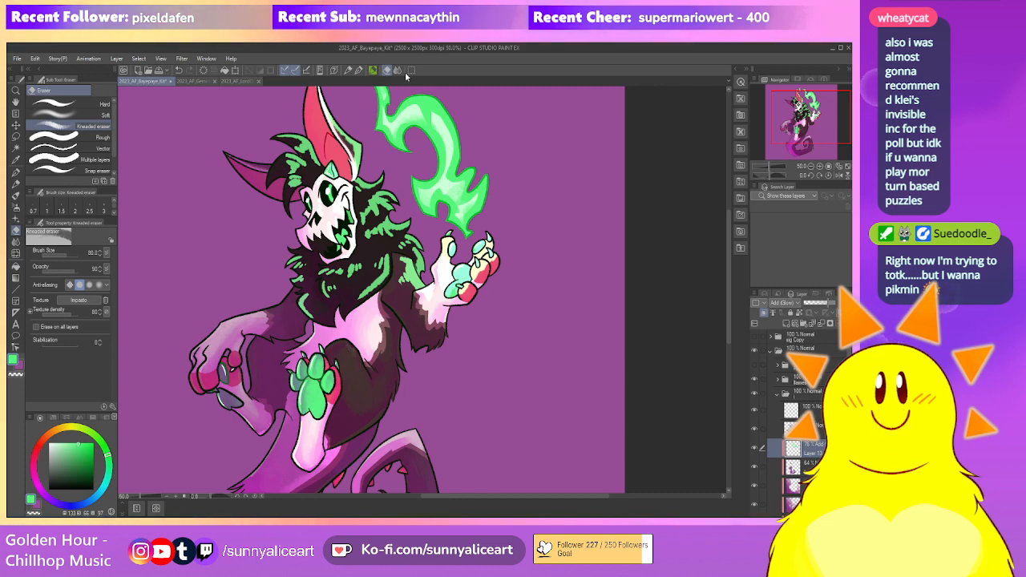
key("j")
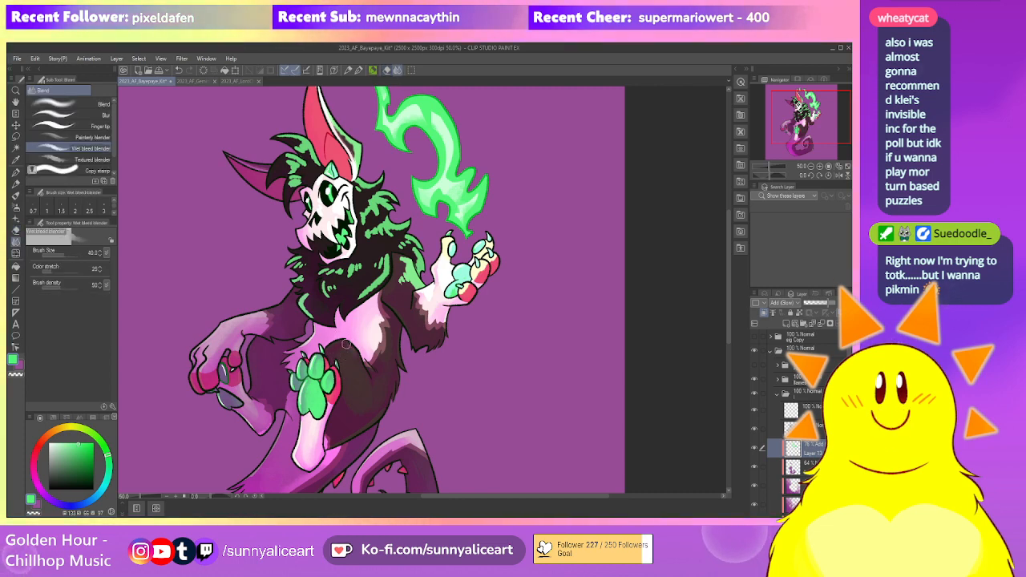
left_click_drag(373, 300, 390, 314)
scroll(390, 314, "down", 1)
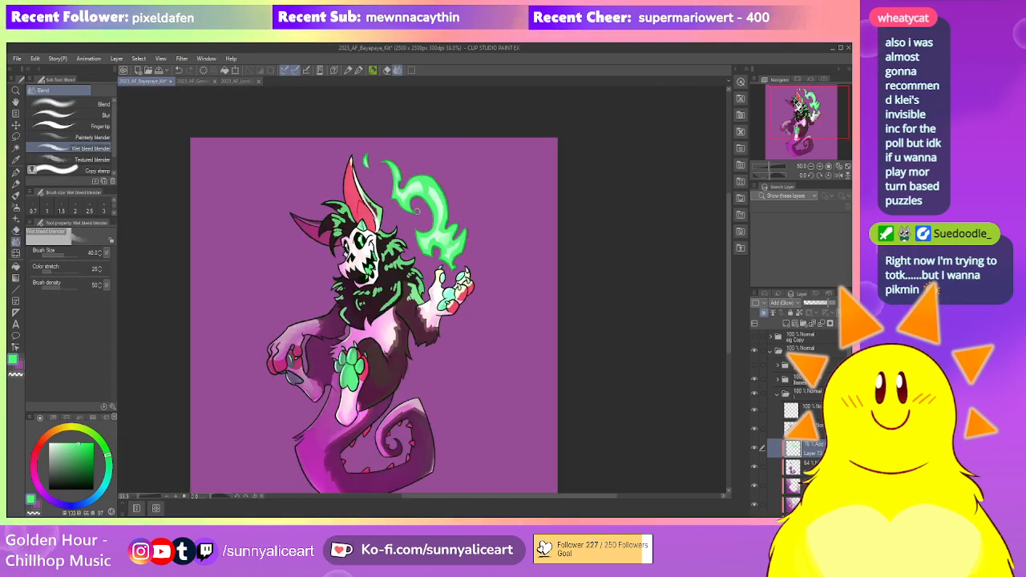
scroll(427, 226, "up", 1)
left_click_drag(409, 216, 407, 251)
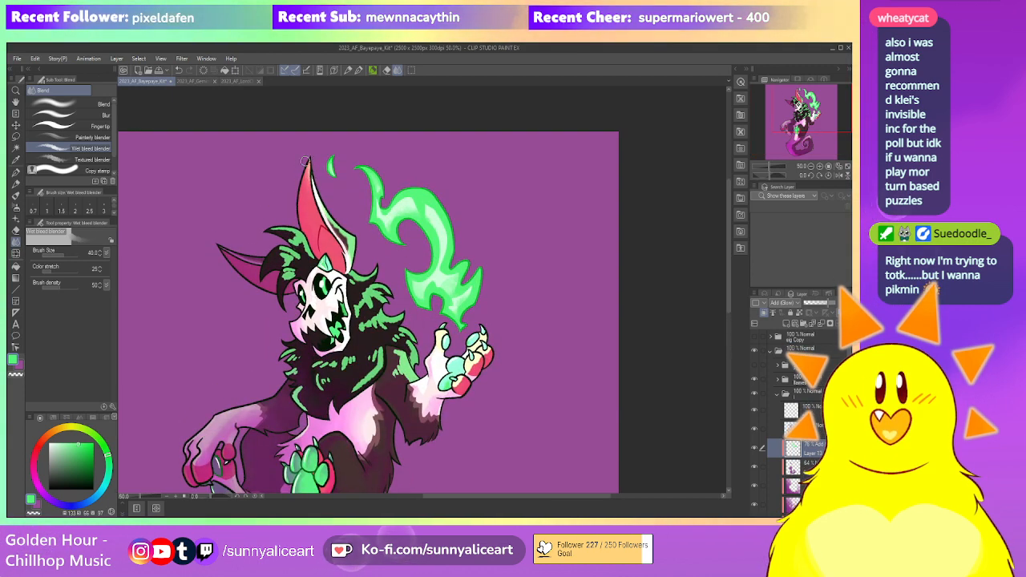
Touch up the light at the near ear's tip and soften the green on its back edge and the hair tuft
key("p")
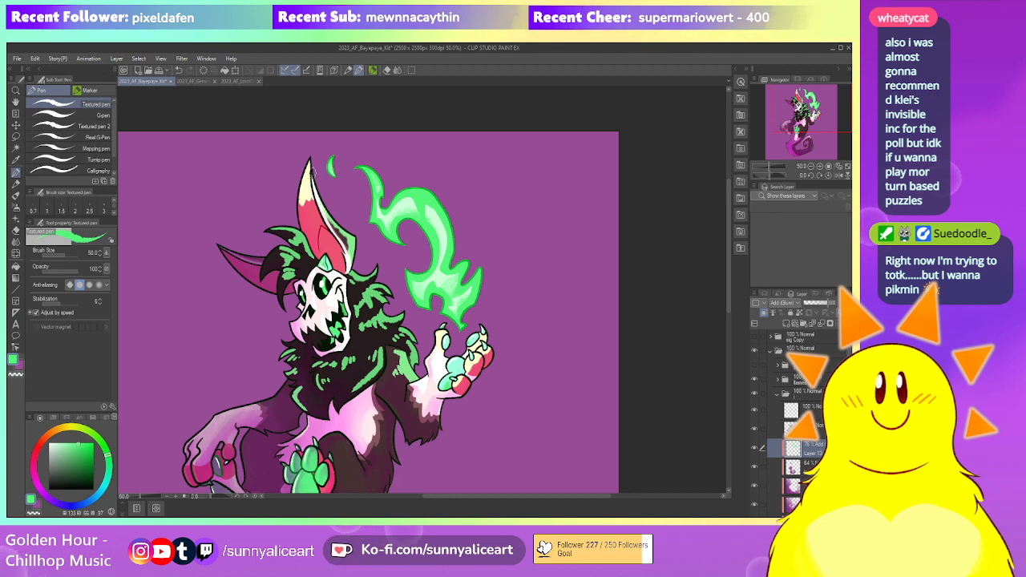
left_click(394, 71)
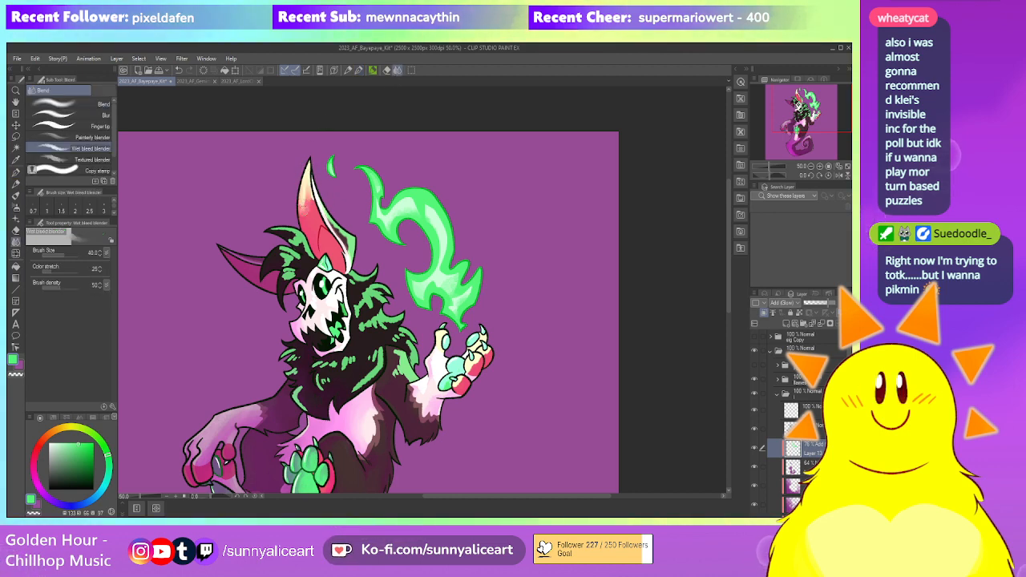
key("e")
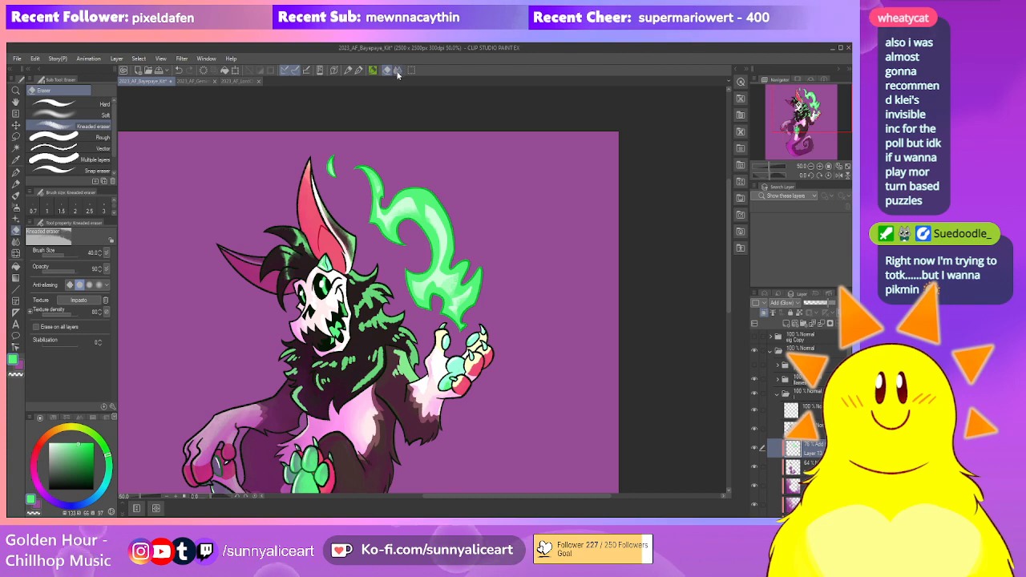
key("j")
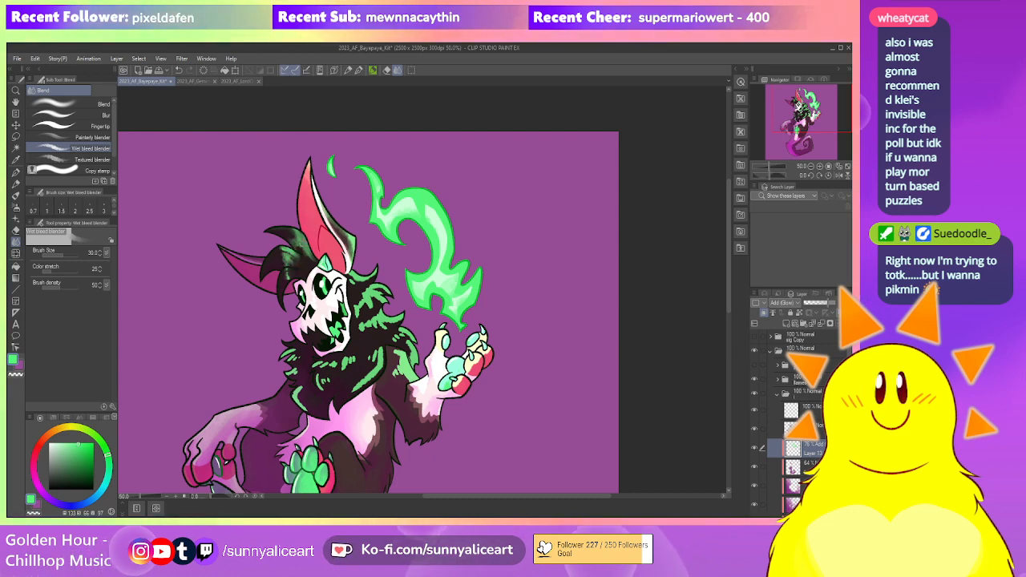
Carve the blended green highlights on the hair tuft into cleaner shapes with the Hard eraser at brush size 30
key("e")
left_click(88, 105)
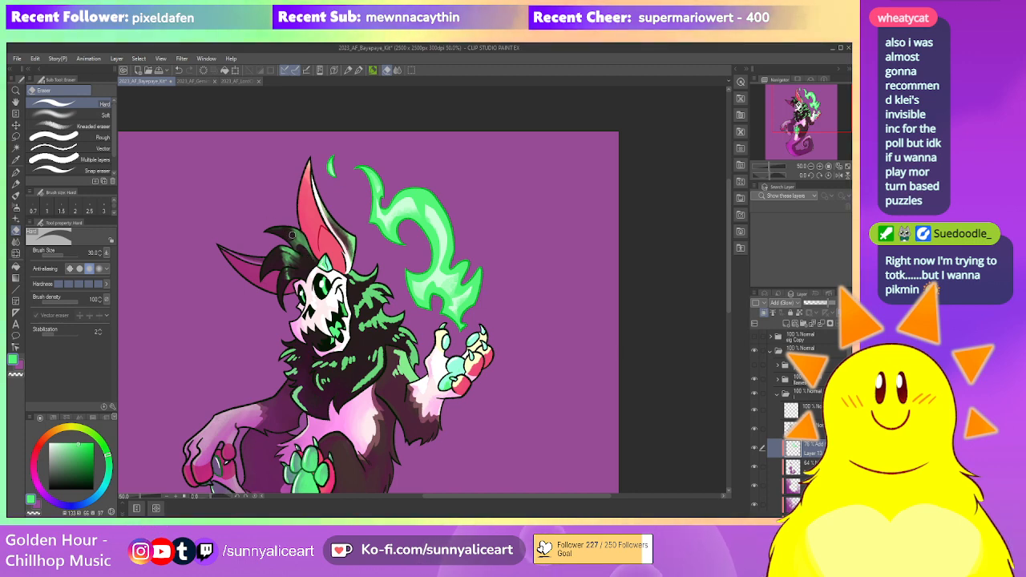
scroll(267, 230, "up", 3)
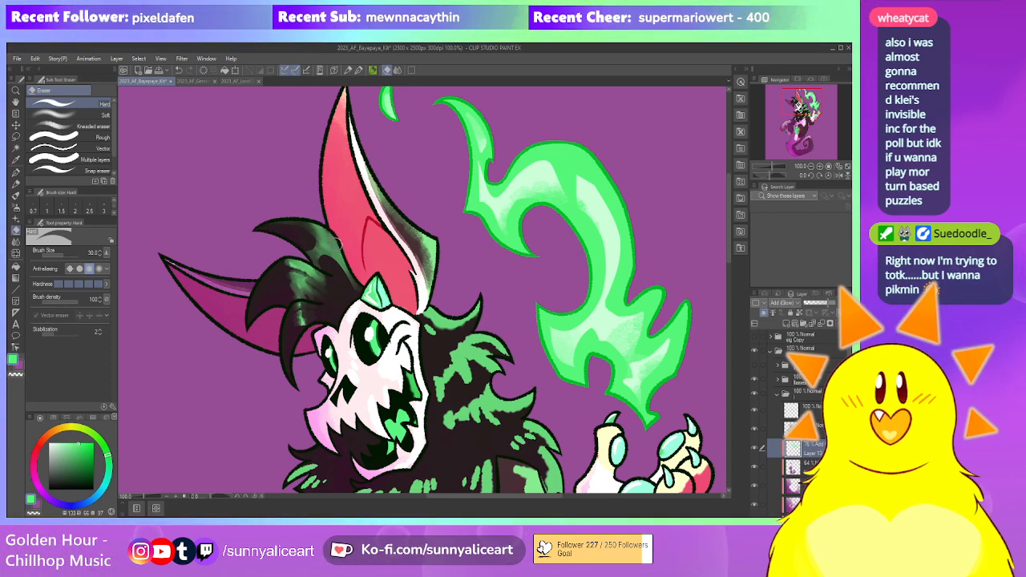
left_click_drag(332, 253, 348, 243)
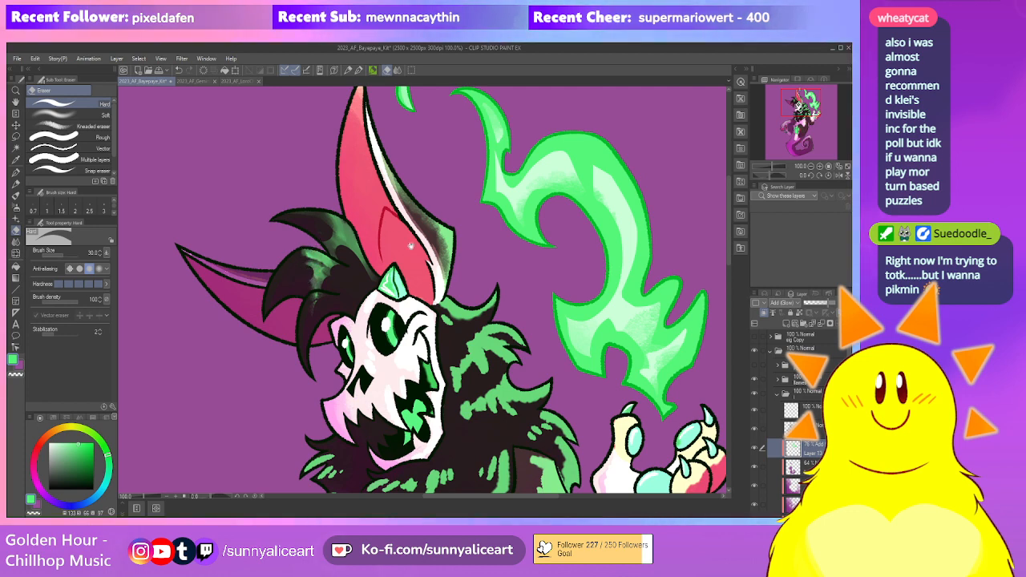
left_click_drag(393, 241, 361, 214)
left_click_drag(356, 340, 341, 294)
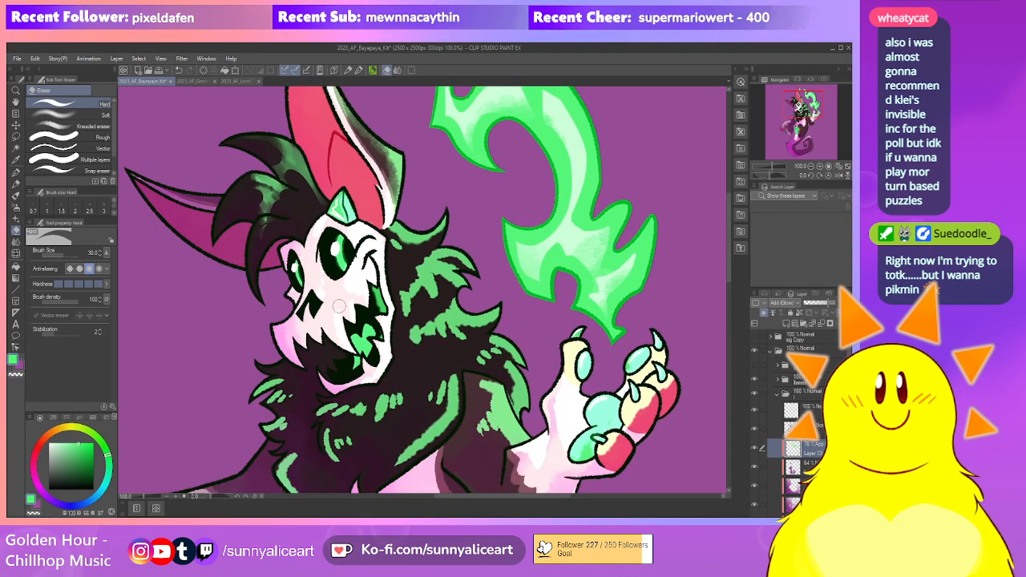
Trim the green light on the back of the near ear to a narrow edge with the Hard eraser
left_click_drag(423, 226, 397, 242)
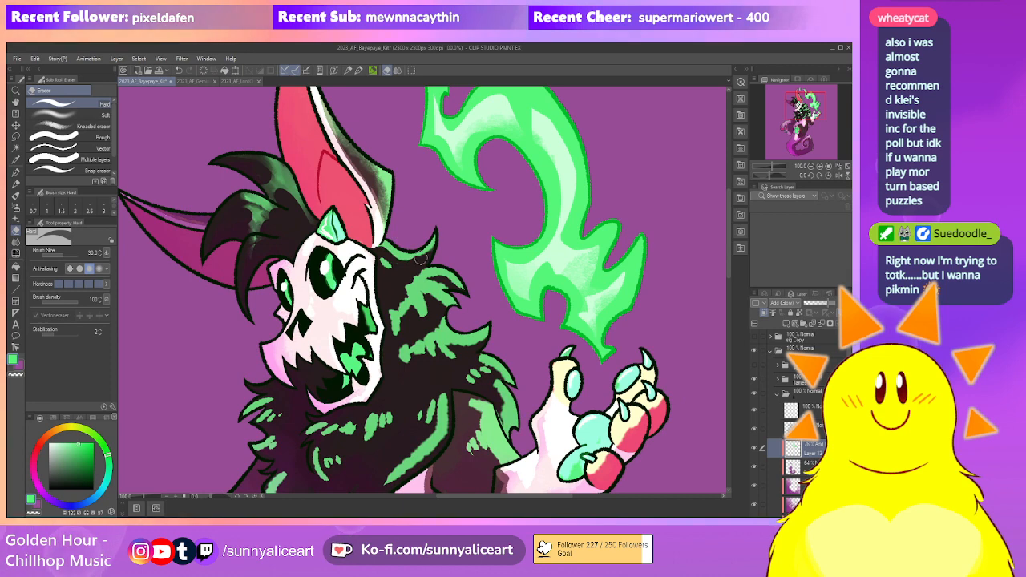
left_click_drag(404, 215, 413, 276)
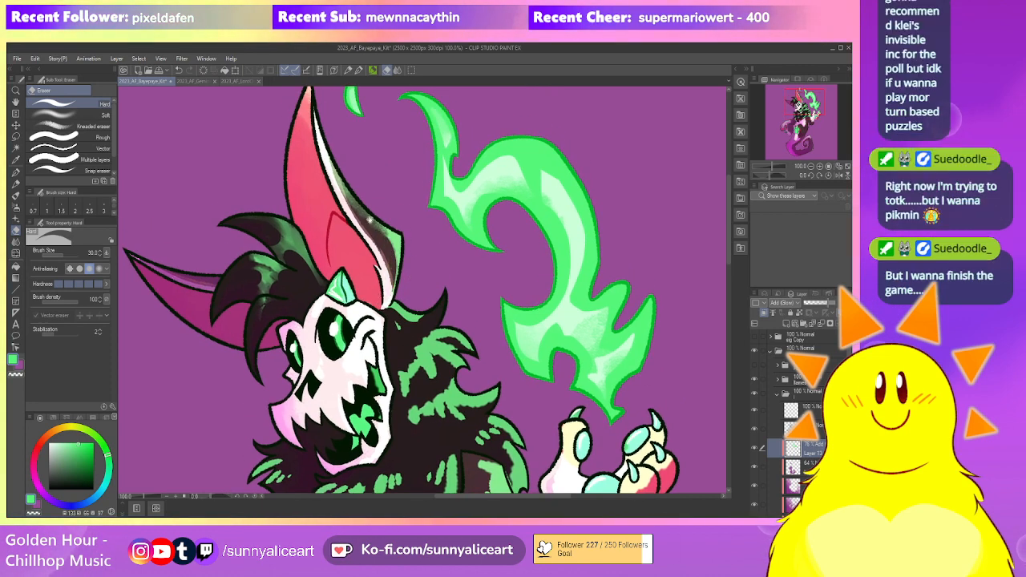
left_click_drag(370, 231, 396, 278)
left_click_drag(340, 164, 372, 245)
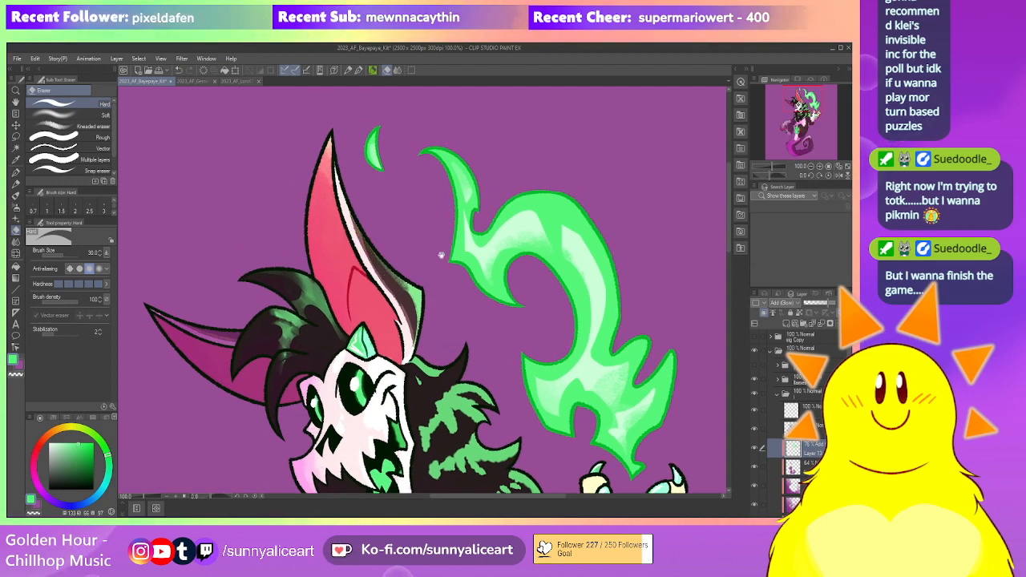
left_click_drag(435, 254, 419, 211)
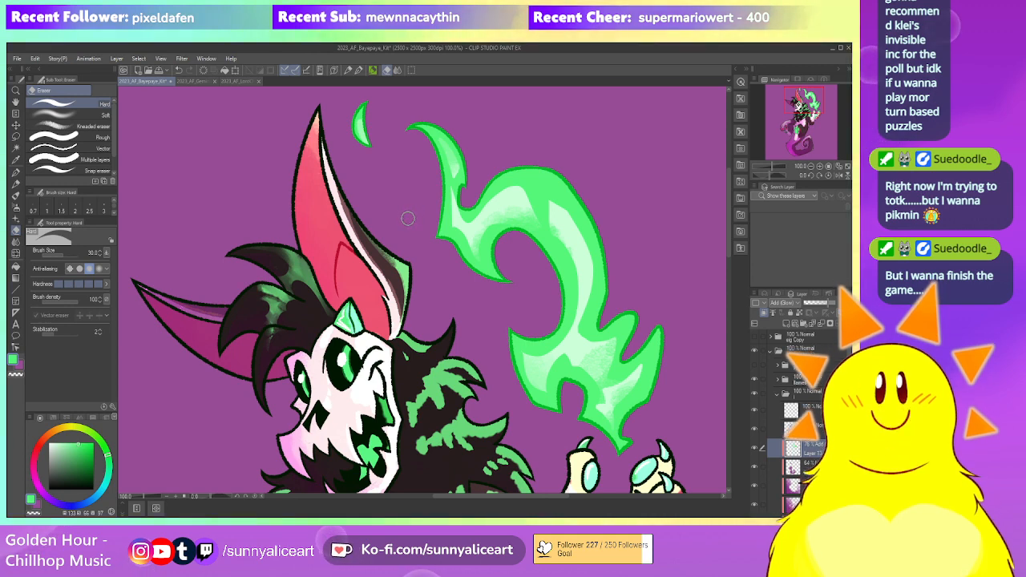
key("alt+s")
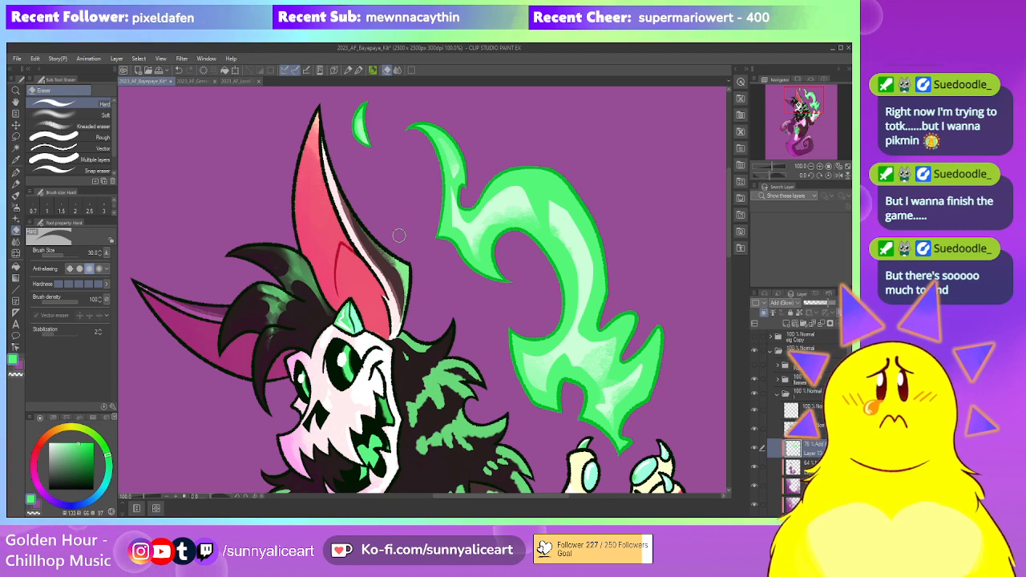
left_click_drag(426, 280, 416, 233)
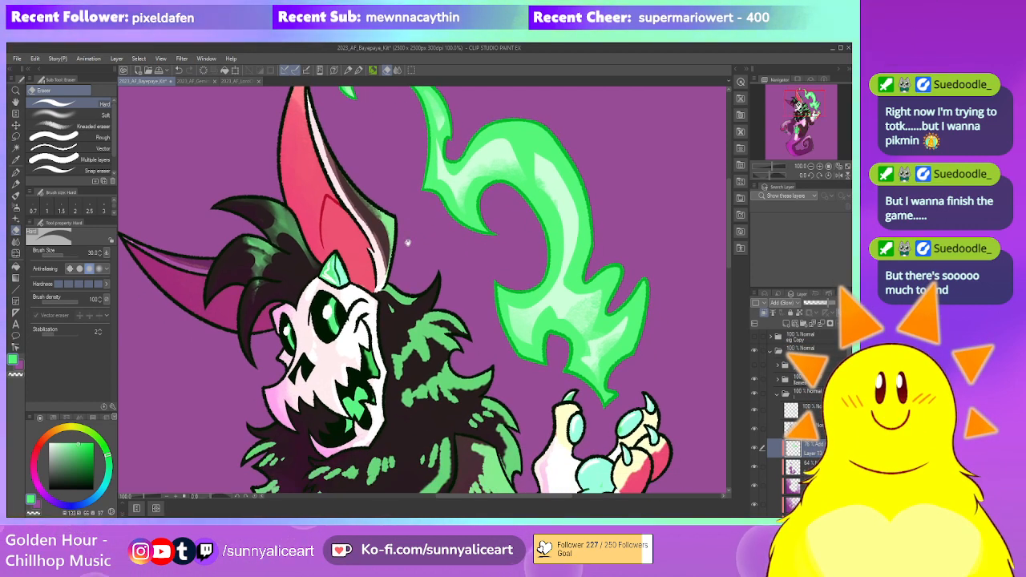
Trim the green light on the fur beside the skull with the Hard eraser and soften it with the Wet bleed blender
scroll(407, 233, "down", 2)
scroll(402, 249, "down", 3)
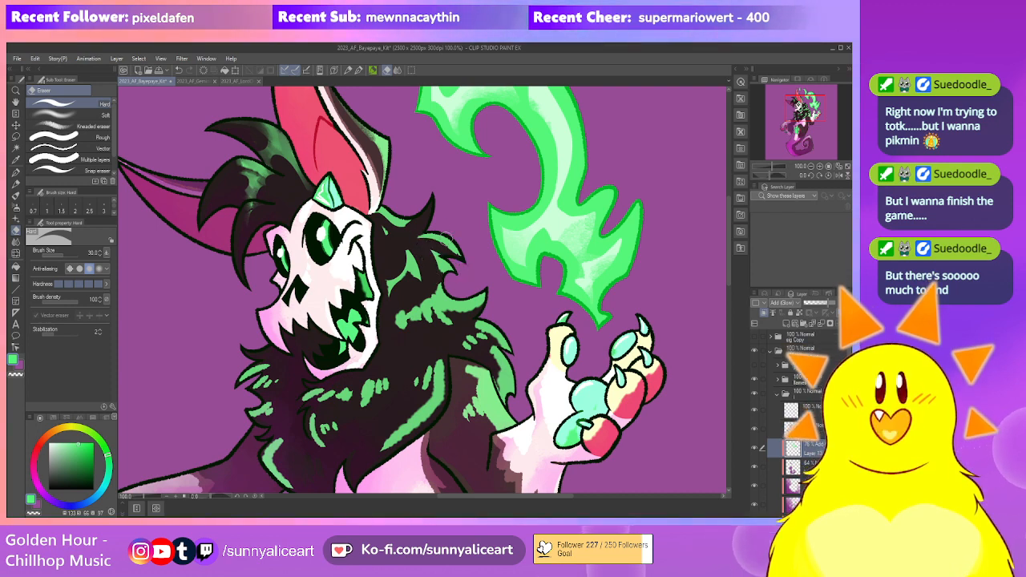
left_click_drag(379, 272, 386, 256)
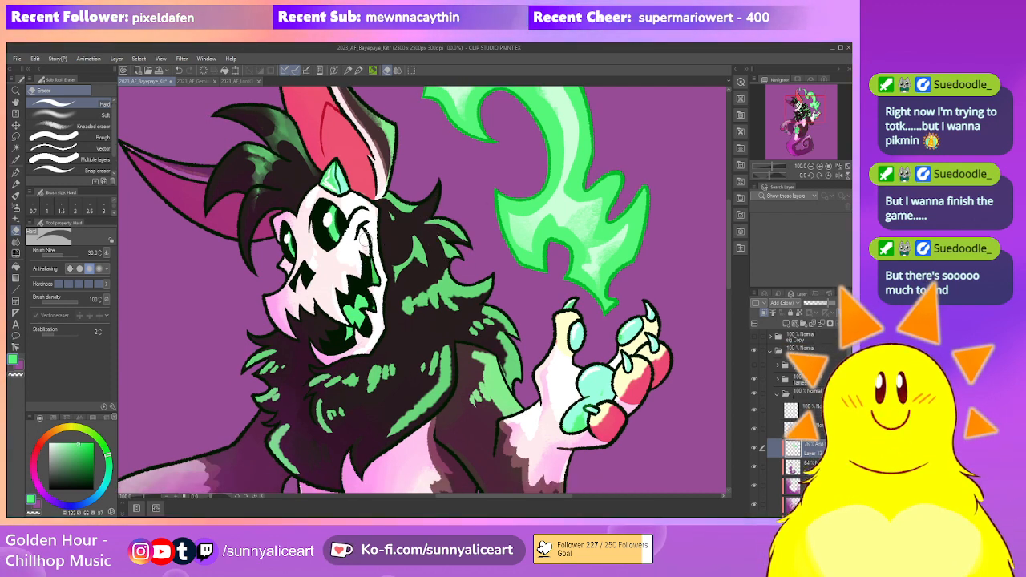
left_click(400, 71)
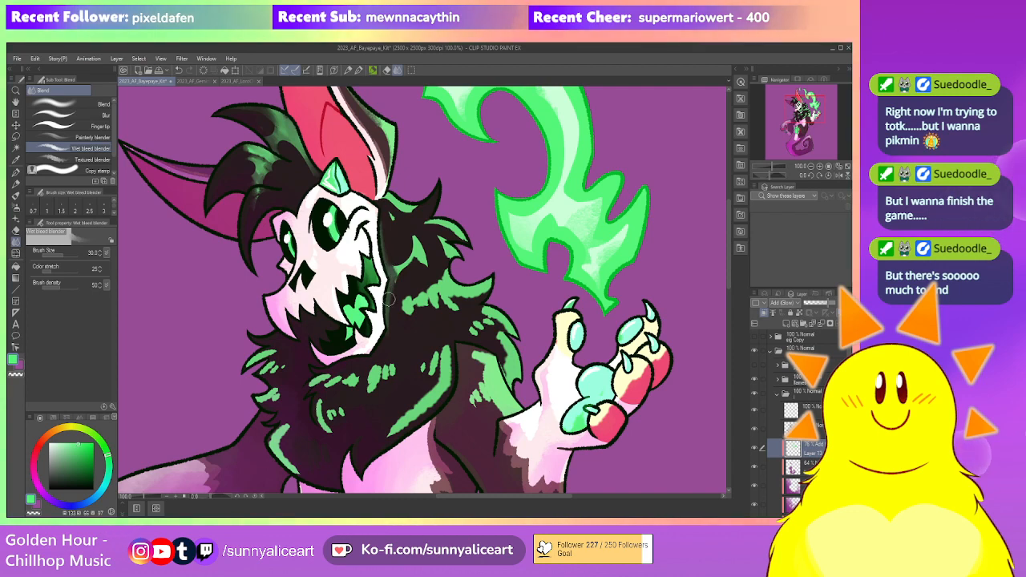
left_click_drag(385, 319, 374, 293)
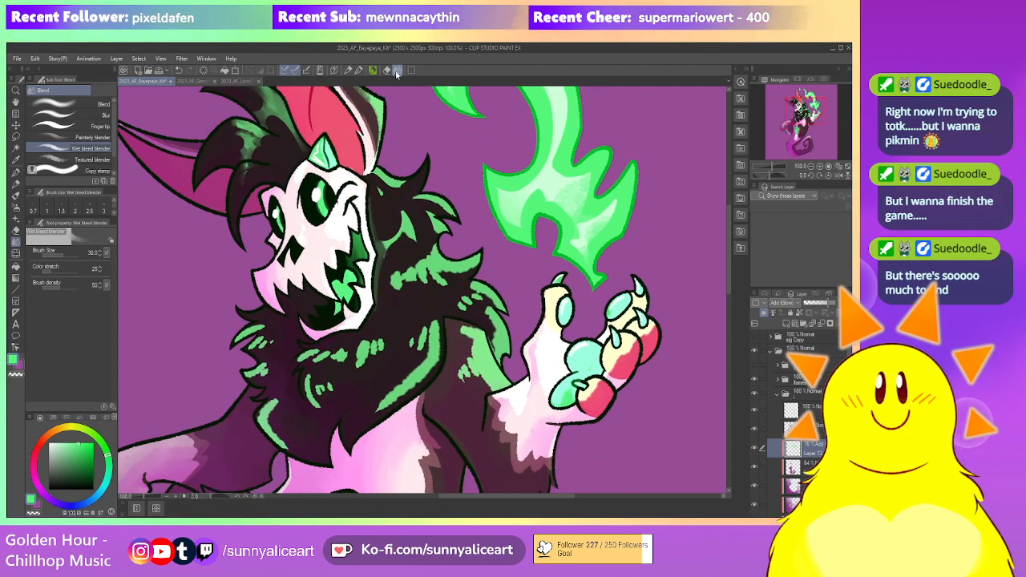
Thin the green highlights on the mane behind the skull and on the shoulder tufts into narrow strands with the Hard eraser
left_click(349, 70)
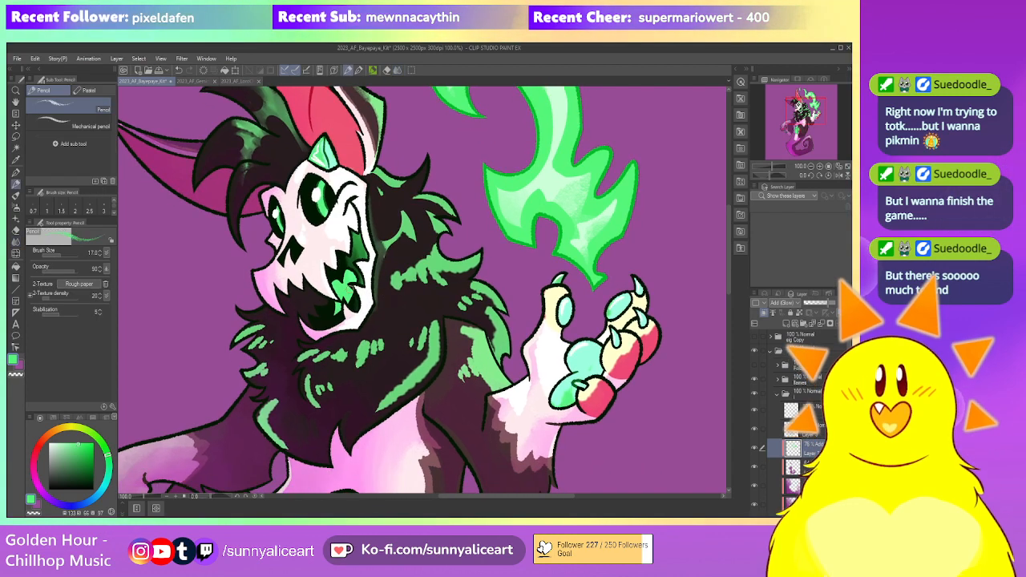
left_click(359, 71)
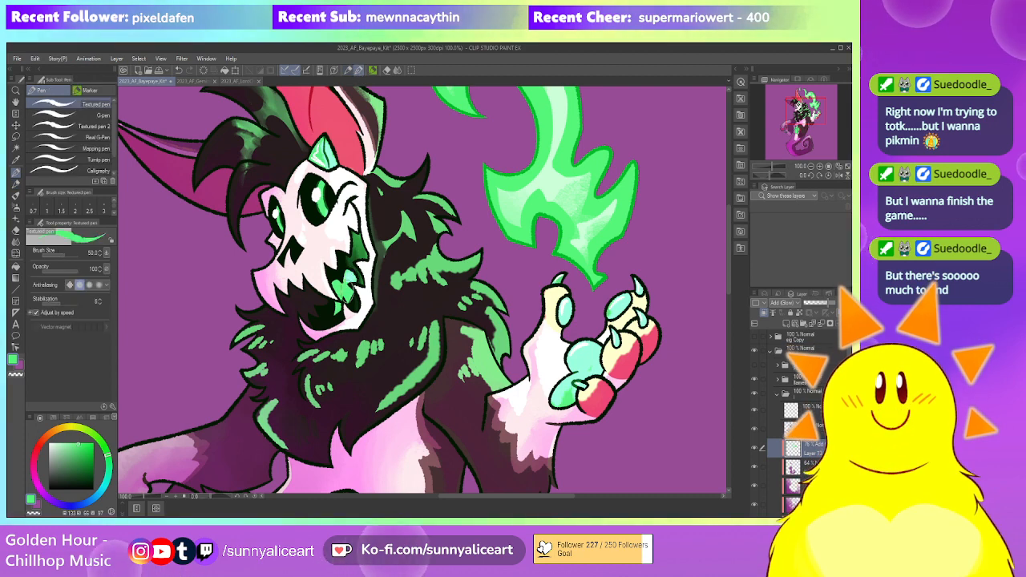
left_click(386, 71)
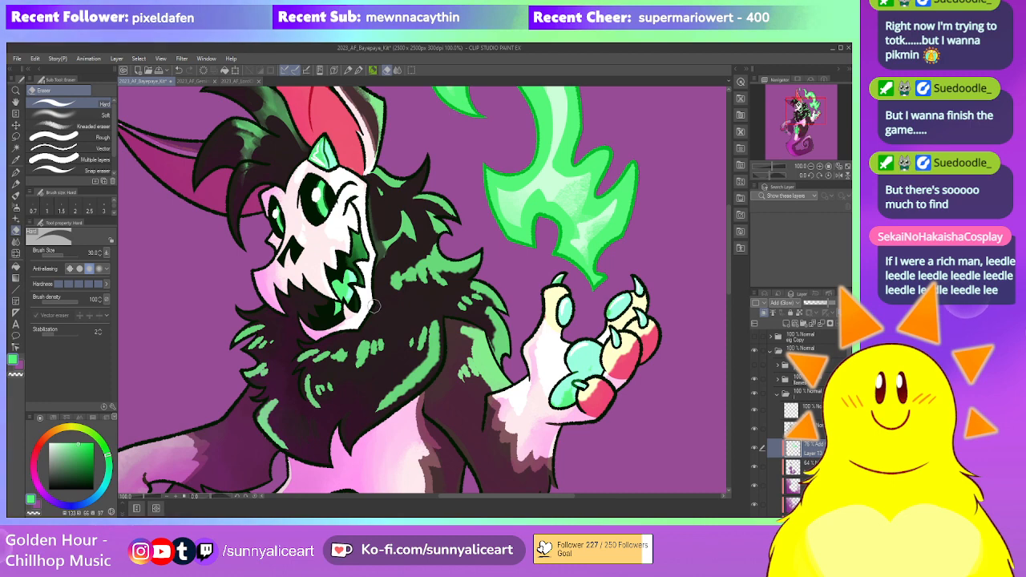
scroll(392, 258, "up", 1)
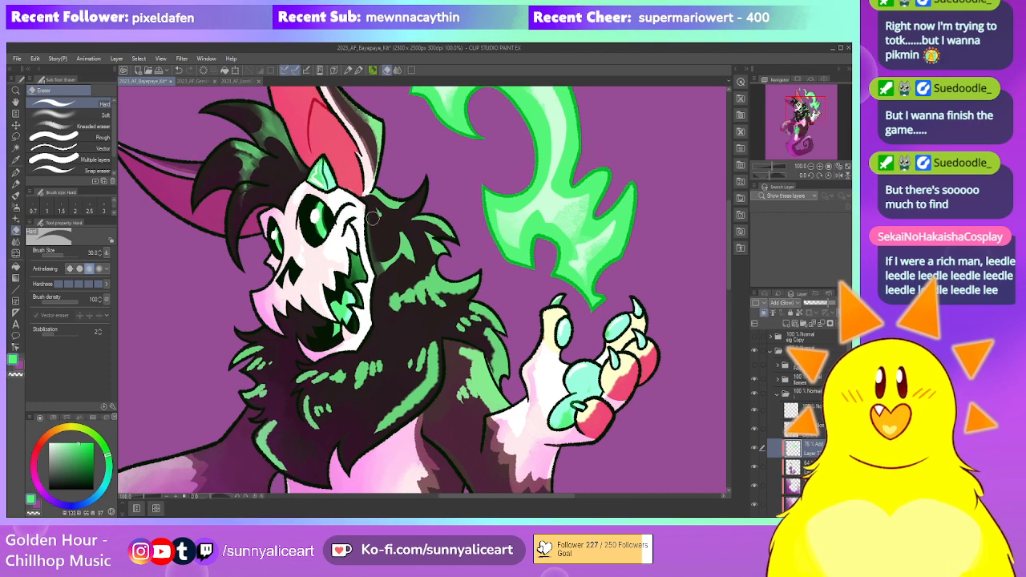
left_click_drag(405, 263, 385, 223)
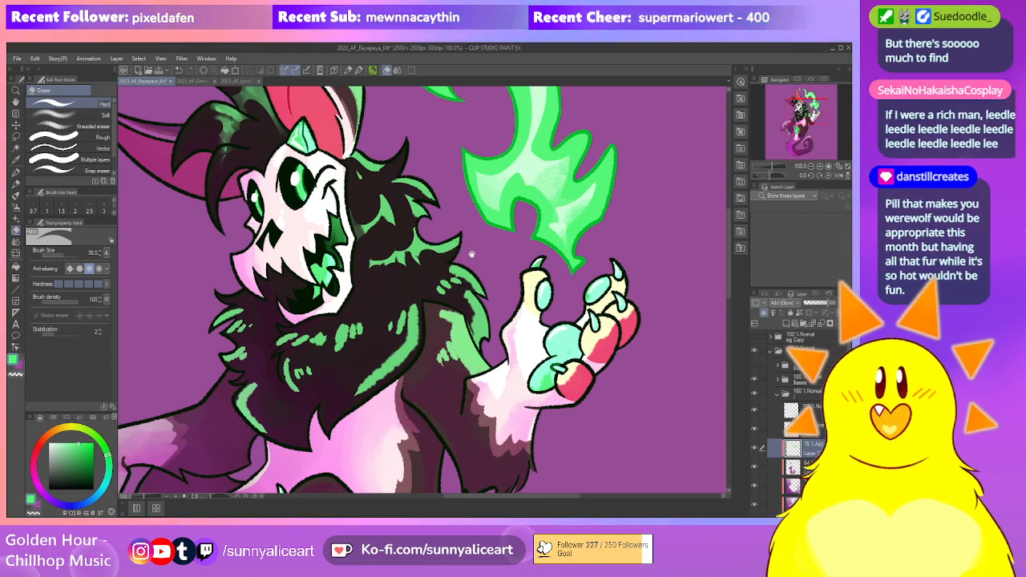
left_click_drag(458, 251, 429, 210)
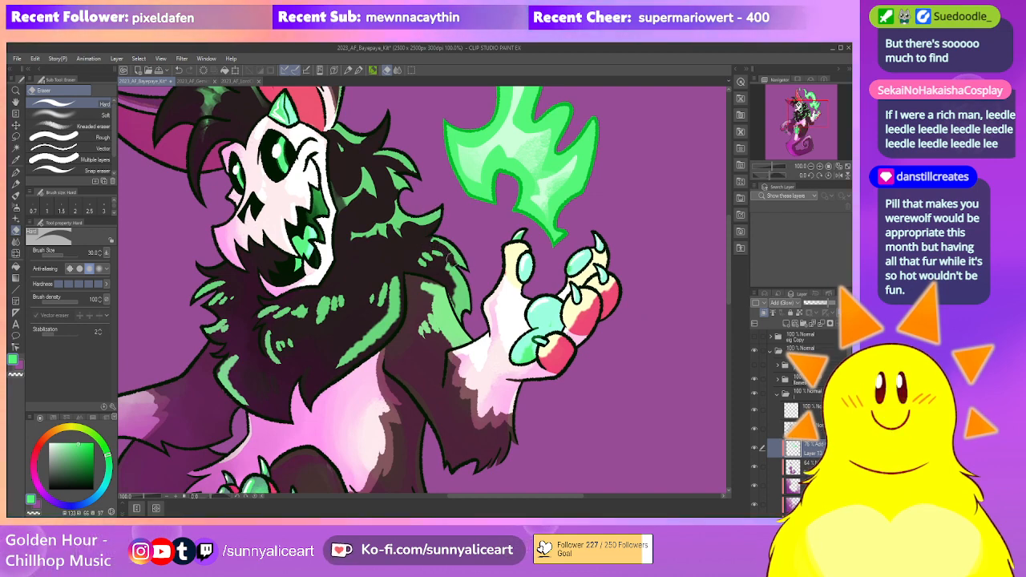
left_click_drag(448, 265, 426, 259)
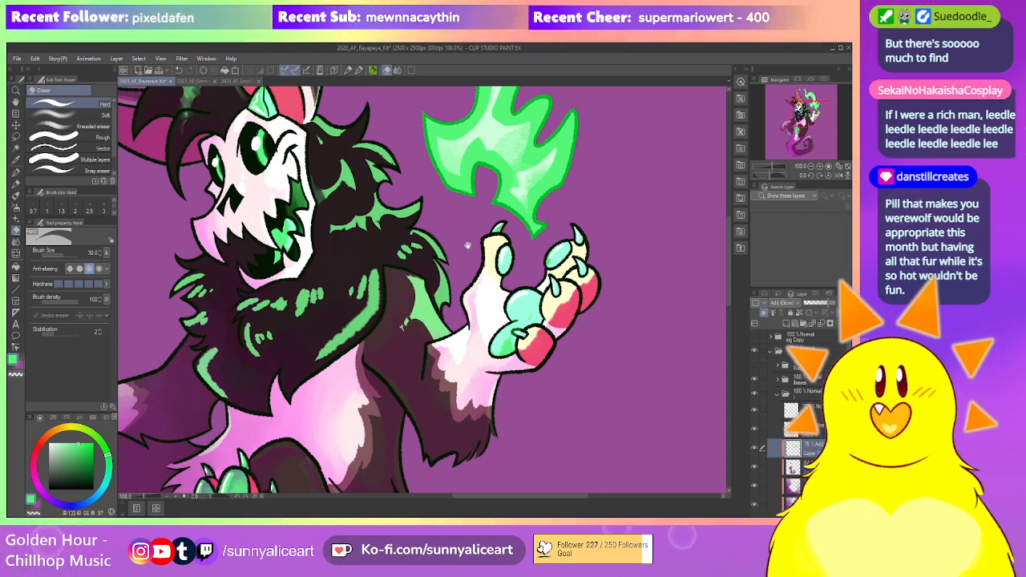
Carve the green highlights across the chest ruff into thinner, smaller strokes with the Hard eraser
left_click_drag(460, 251, 457, 274)
left_click_drag(392, 261, 431, 254)
scroll(431, 254, "down", 1)
scroll(433, 318, "down", 3)
scroll(395, 265, "up", 3)
scroll(385, 259, "up", 1)
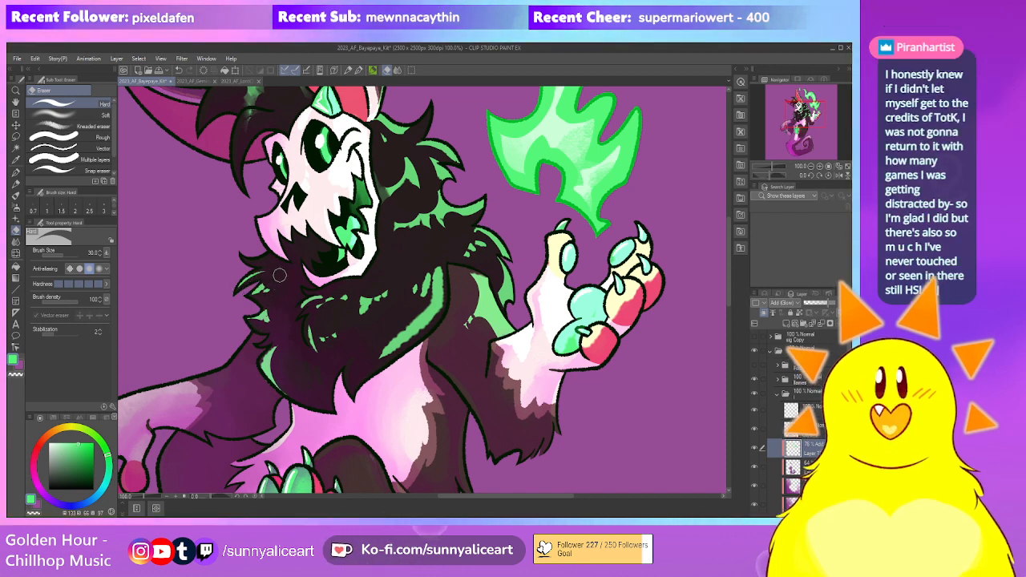
left_click_drag(349, 299, 306, 326)
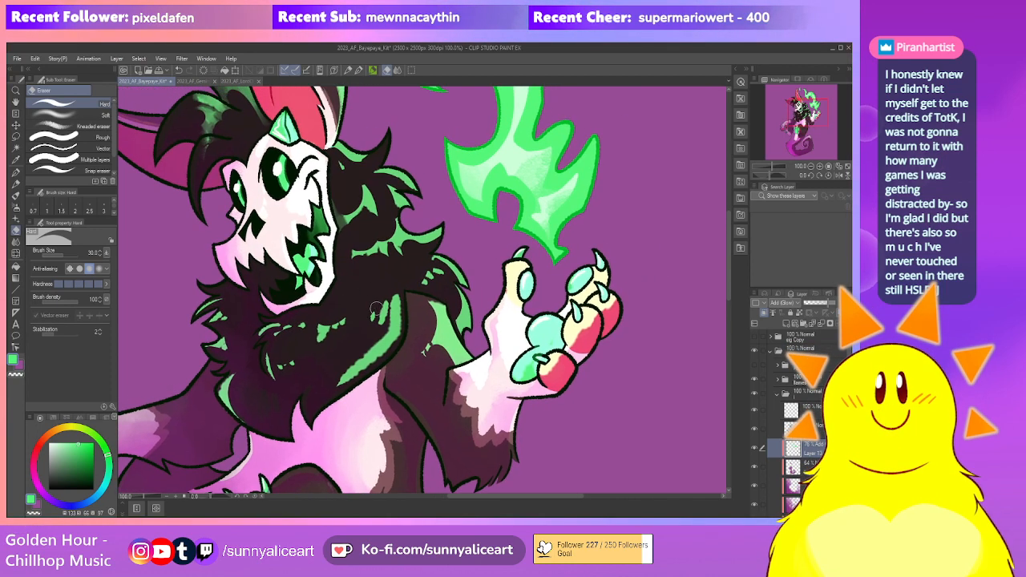
left_click_drag(421, 318, 329, 319)
left_click_drag(433, 325, 412, 309)
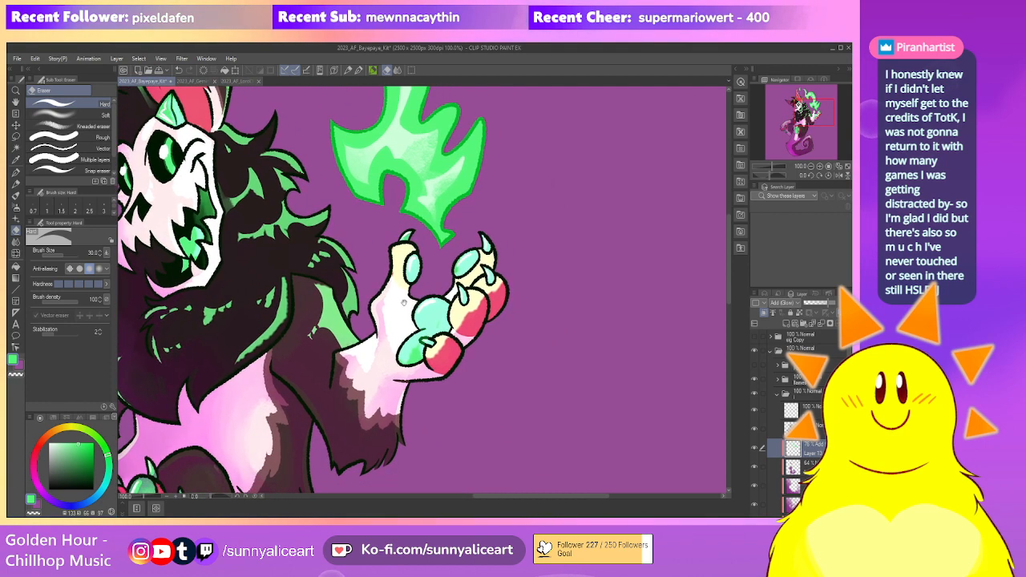
Paint green rim light along the raised thigh and the flank fur with the Textured pen
left_click_drag(298, 480, 399, 313)
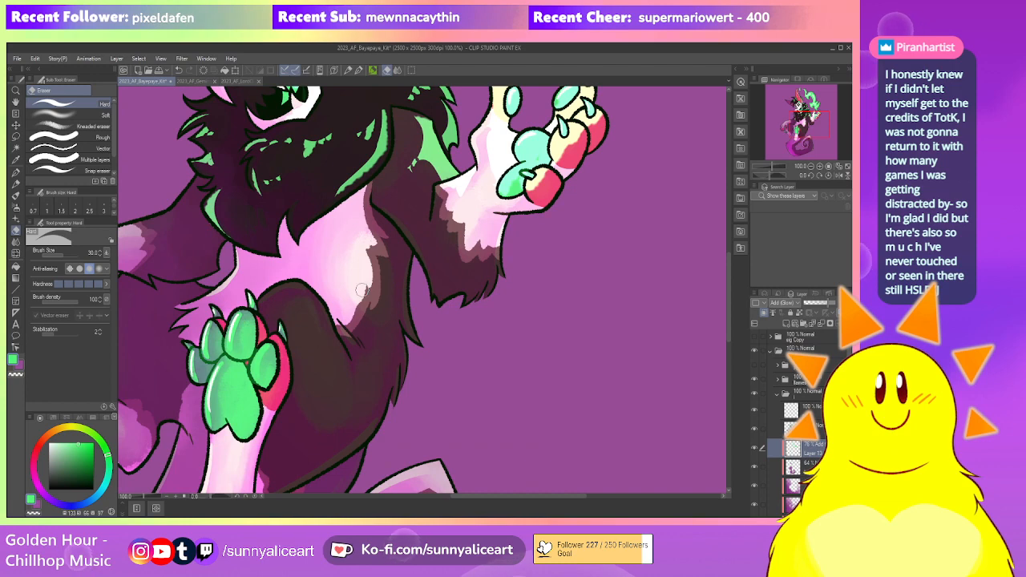
scroll(362, 294, "down", 3)
scroll(371, 217, "up", 1)
left_click(348, 70)
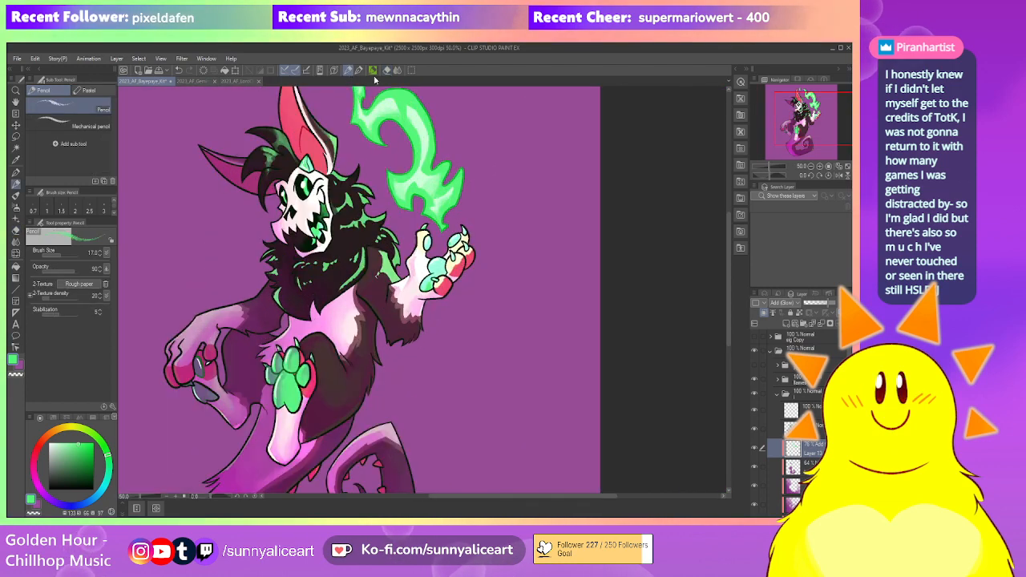
left_click(359, 71)
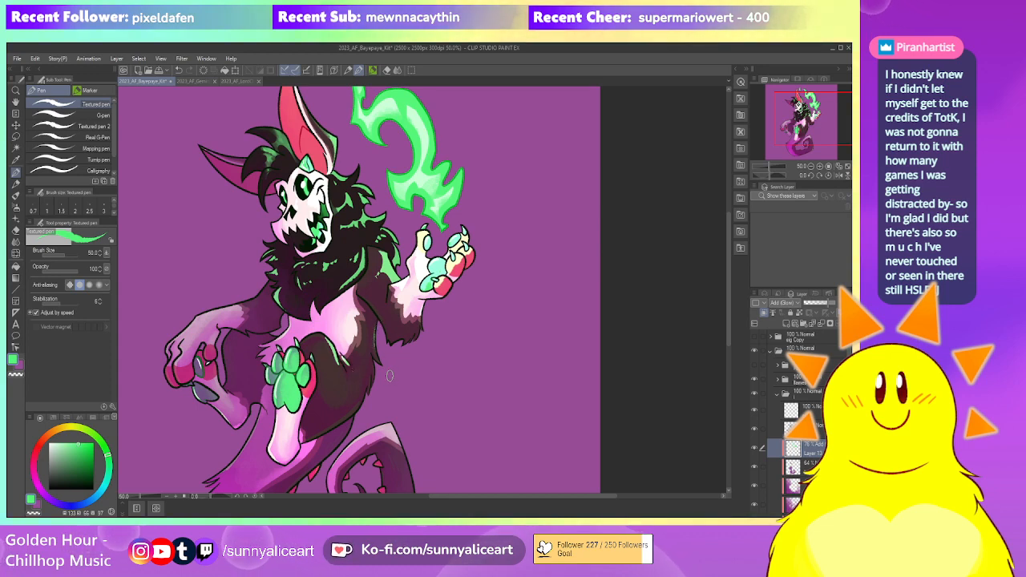
scroll(385, 373, "down", 2)
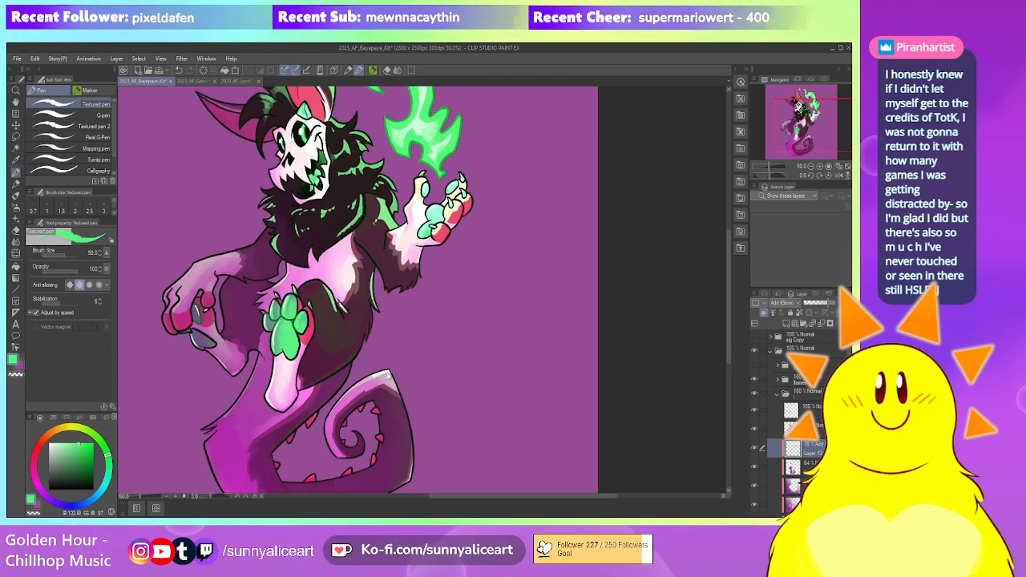
left_click_drag(423, 353, 403, 370)
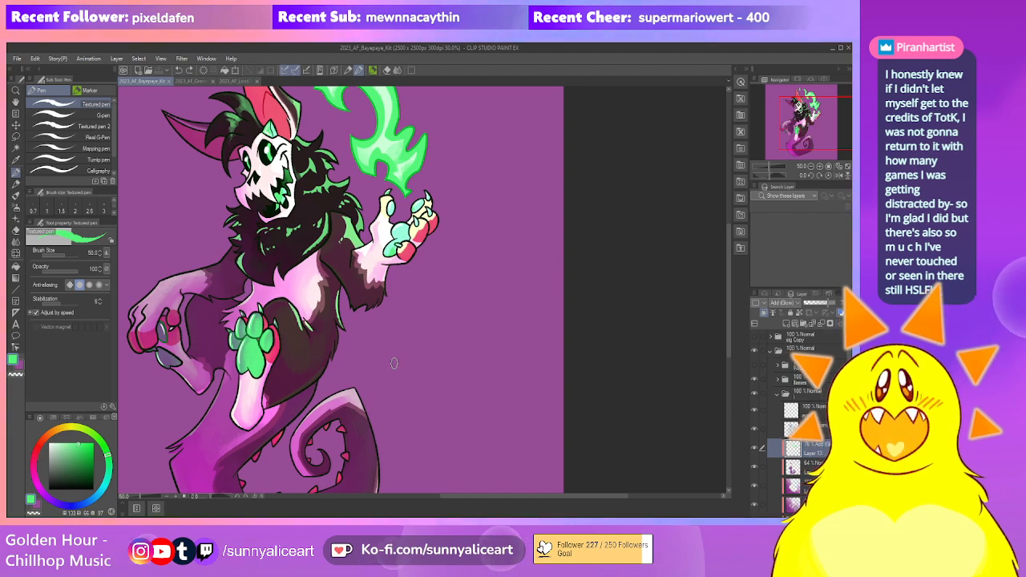
Blend the hard light edges on the raised hand's red finger pads with the Wet bleed blender at brush size 30
left_click_drag(422, 315, 414, 378)
scroll(414, 378, "up", 1)
left_click(398, 71)
mouse_move(386, 286)
left_mouse_down()
mouse_move(398, 289)
mouse_move(417, 254)
left_mouse_up()
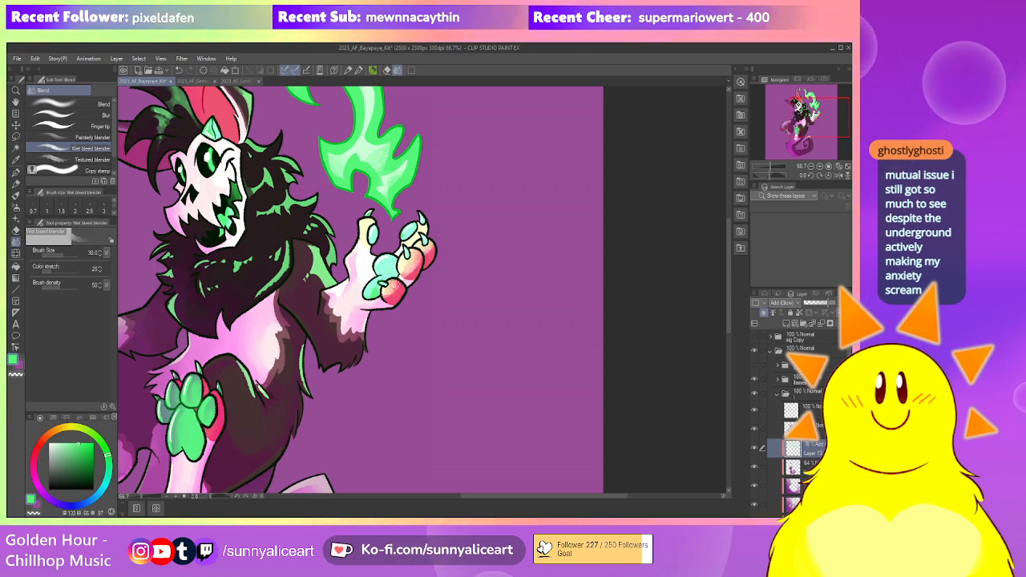
left_click_drag(438, 293, 429, 280)
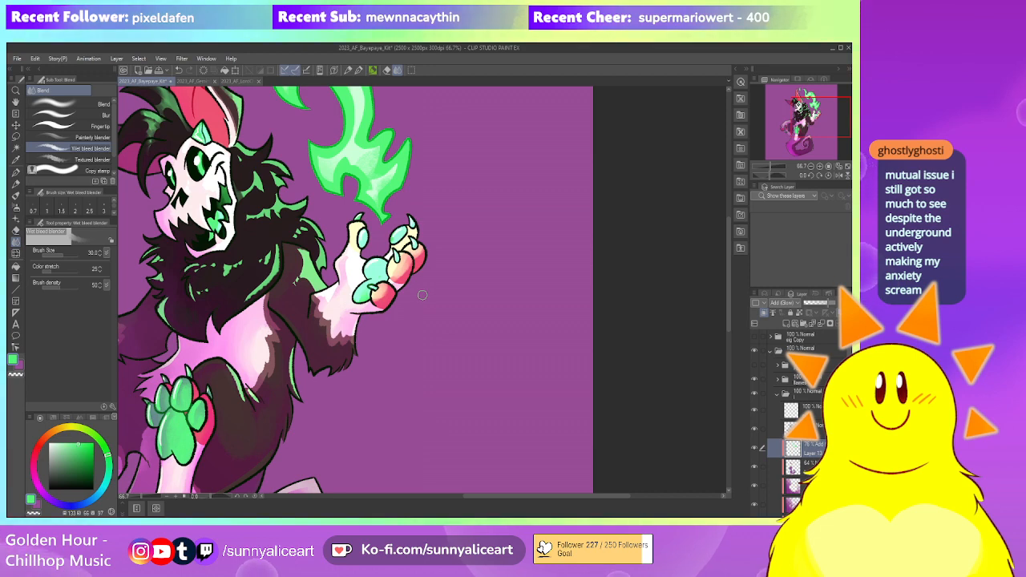
left_click_drag(422, 295, 429, 304)
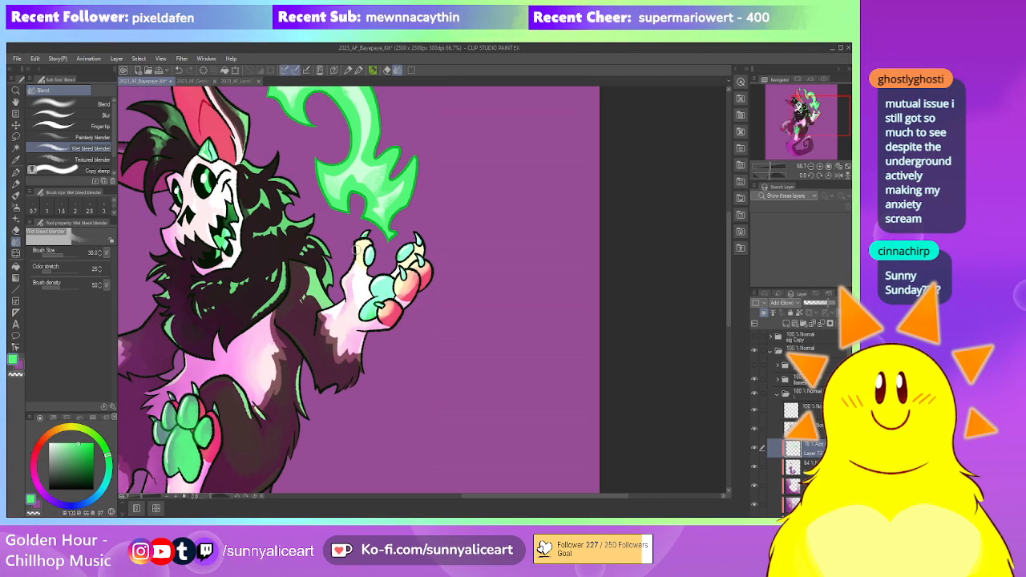
Carve back the light on the raised hand's thumb with the Hard eraser and touch up its edge
key("e")
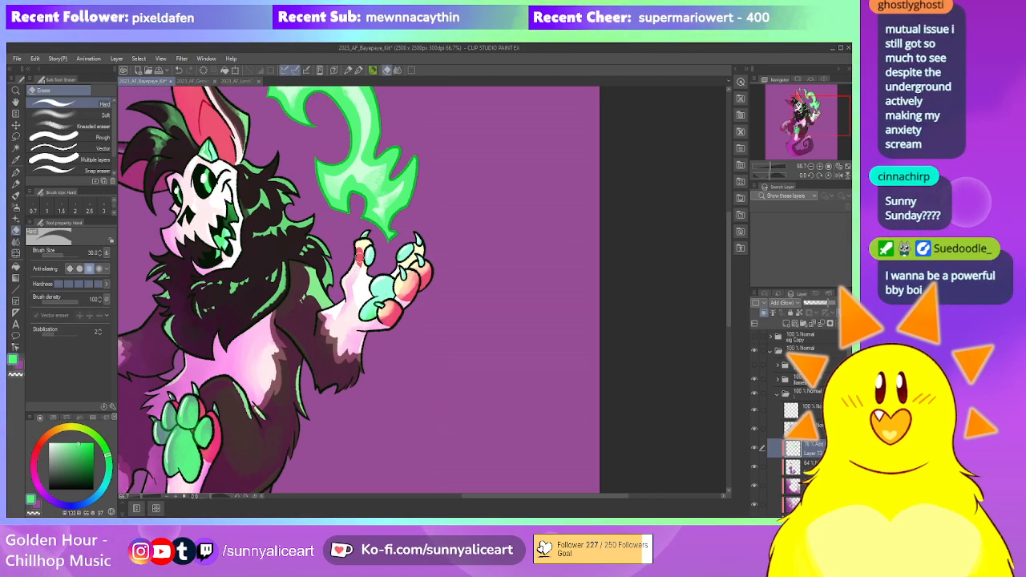
left_click_drag(359, 256, 353, 262)
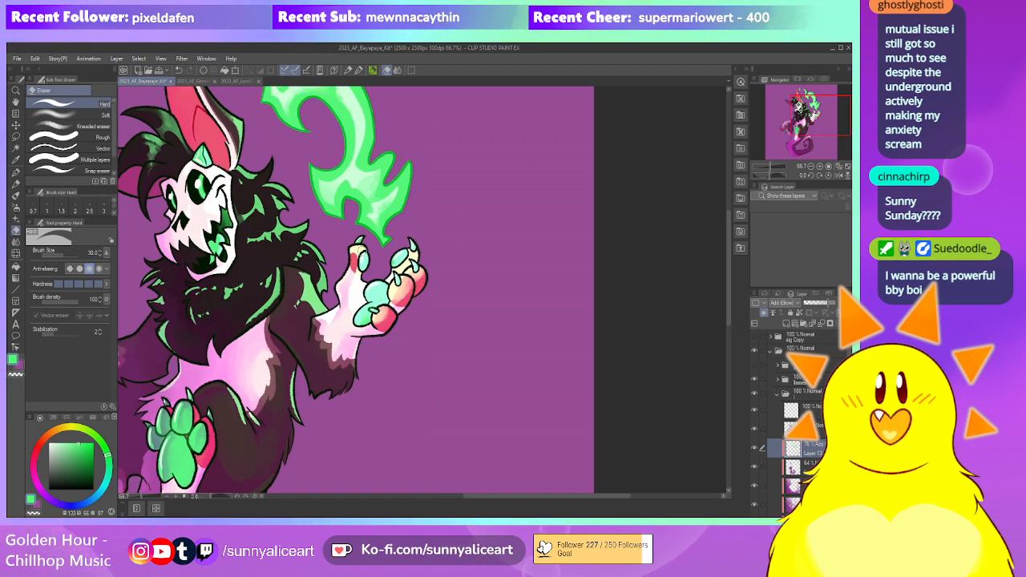
key("p")
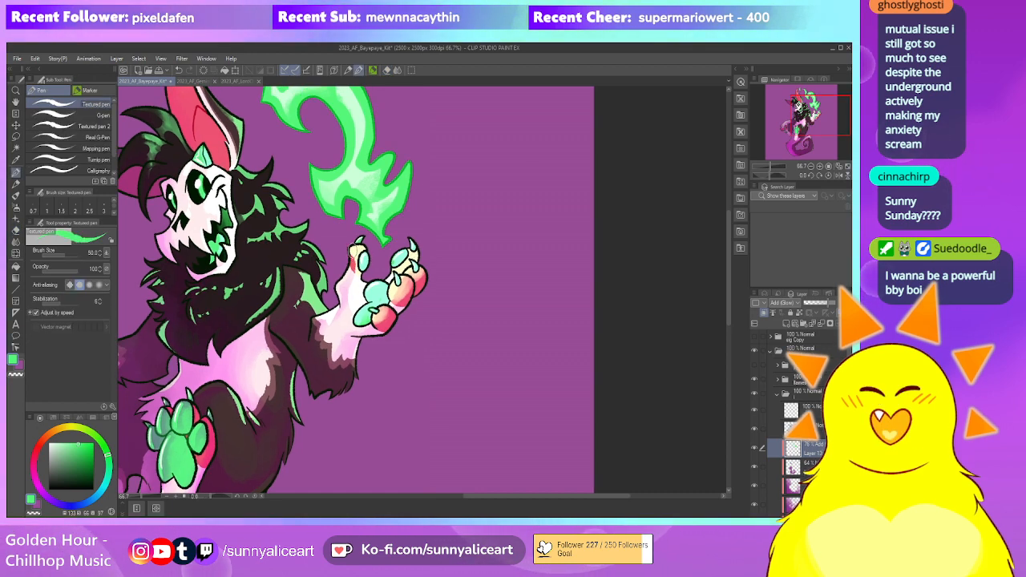
scroll(386, 292, "down", 4)
scroll(386, 292, "up", 2)
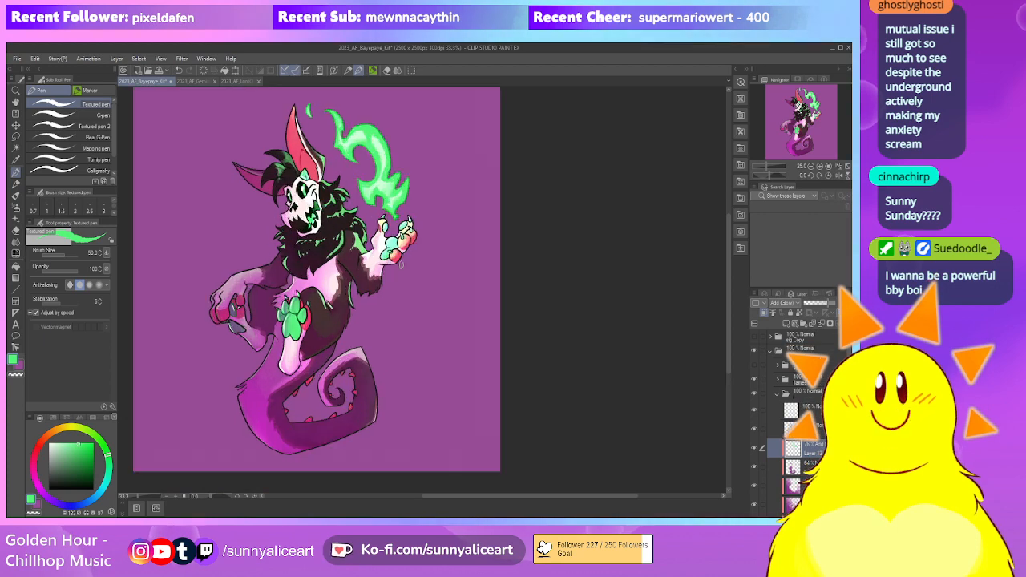
scroll(387, 292, "down", 1)
scroll(378, 292, "up", 1)
left_click(396, 71)
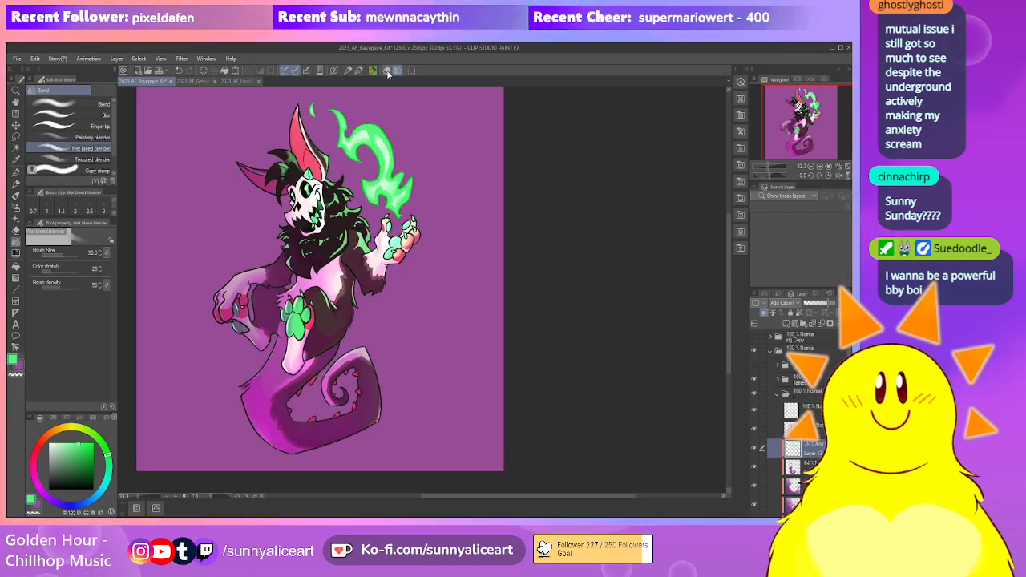
Fade the green highlights on the chest ruff and thigh with the Kneaded eraser at brush size 250
left_click(386, 70)
left_click(80, 125)
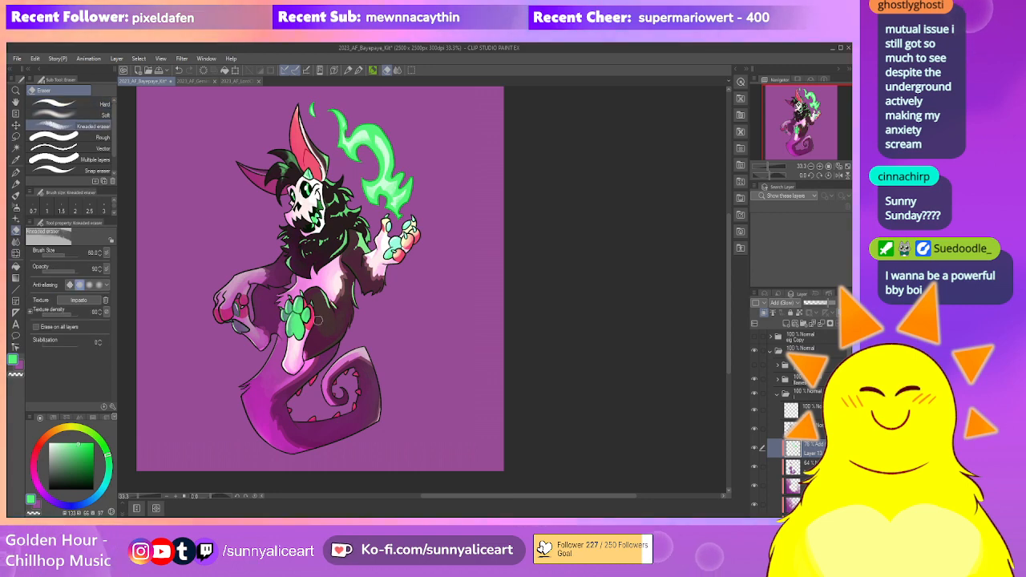
key("]")
key("]")
key("]")
key("]")
key("]")
key("]")
key("]")
left_click_drag(320, 322, 321, 327)
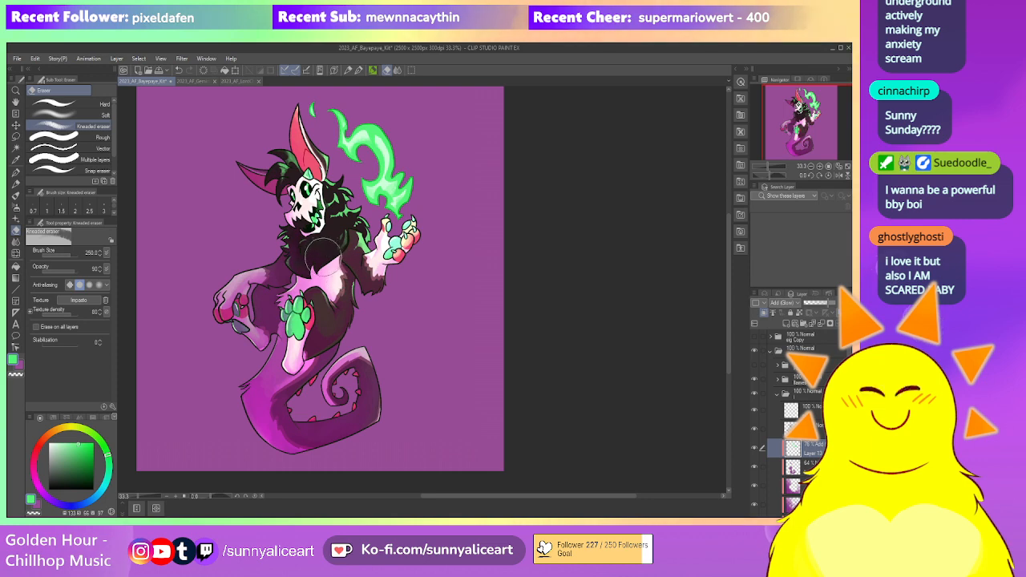
Add a new Normal layer directly beneath the Add (Glow) light layer
scroll(392, 265, "down", 4)
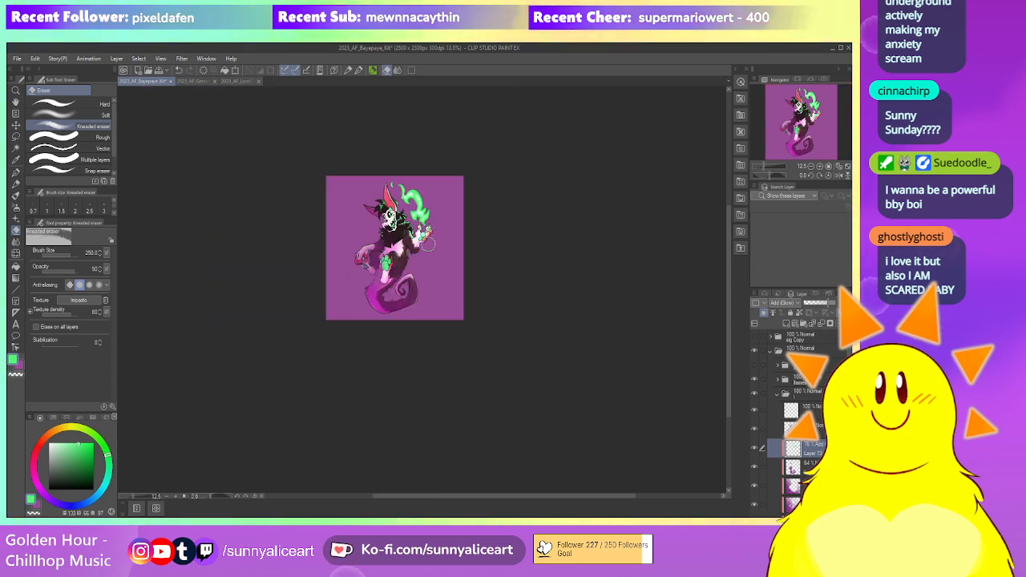
scroll(431, 315, "up", 4)
scroll(430, 315, "down", 2)
scroll(368, 314, "up", 4)
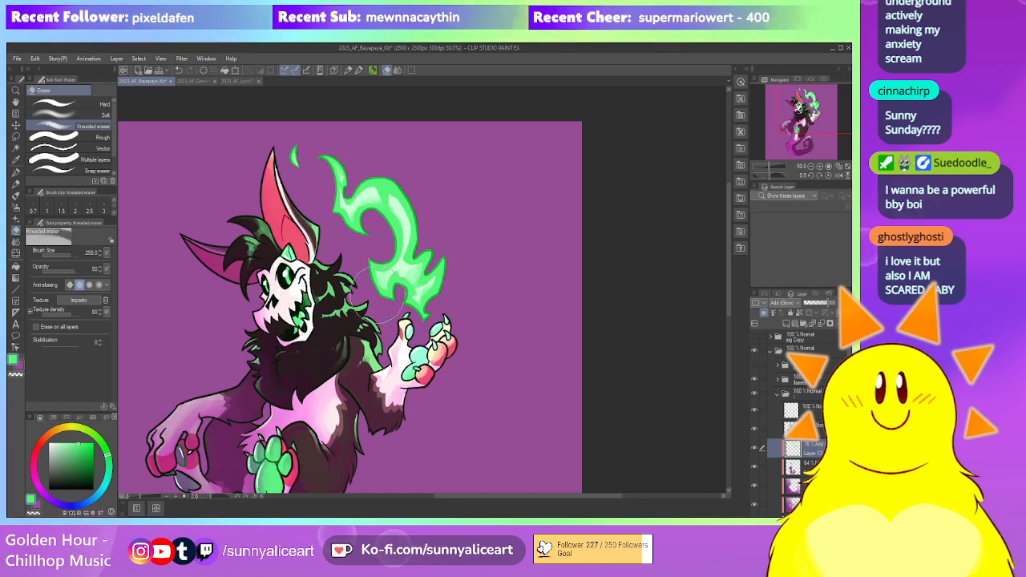
left_click_drag(389, 310, 420, 293)
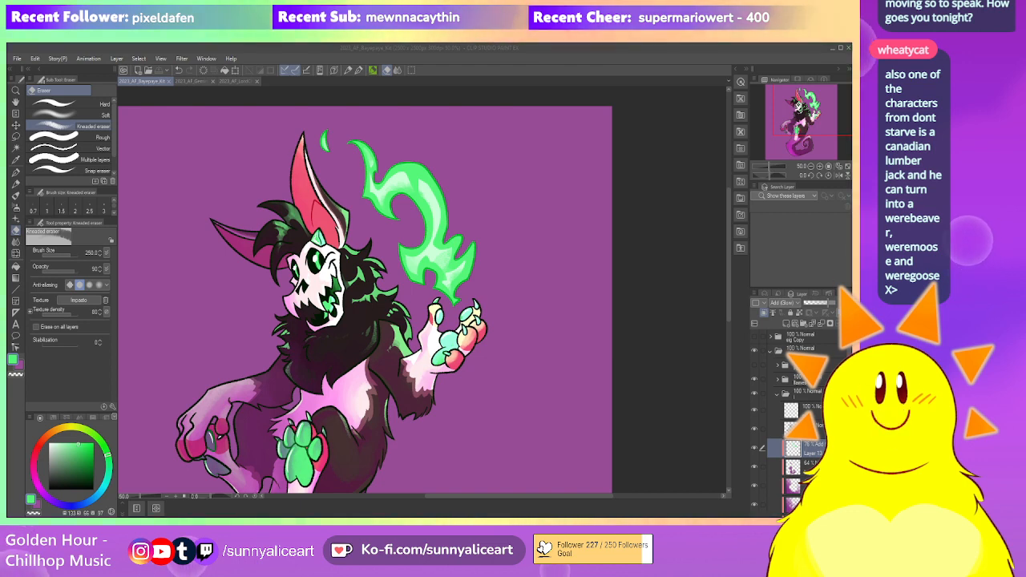
scroll(528, 343, "down", 1)
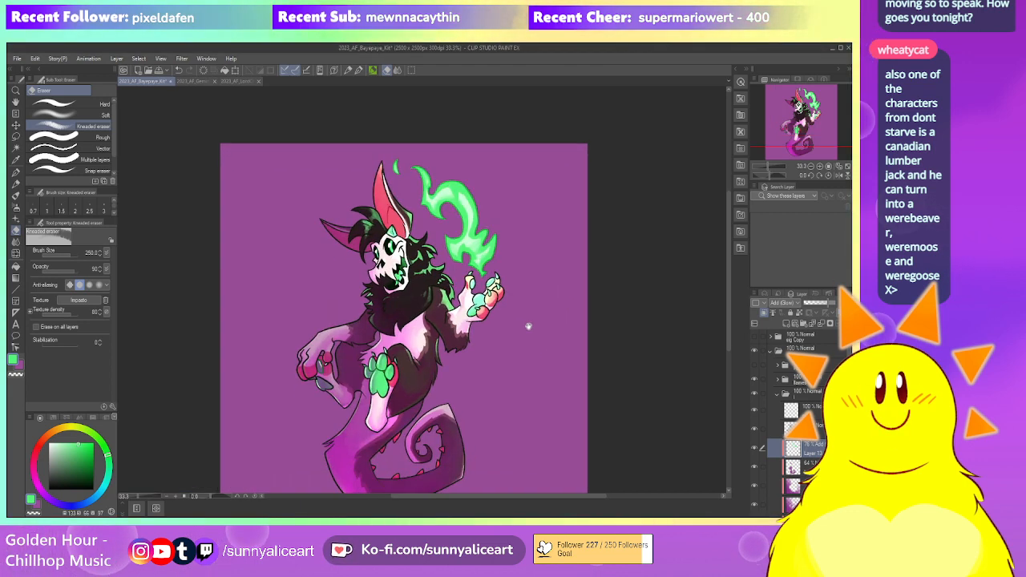
scroll(519, 338, "down", 1)
scroll(512, 334, "up", 1)
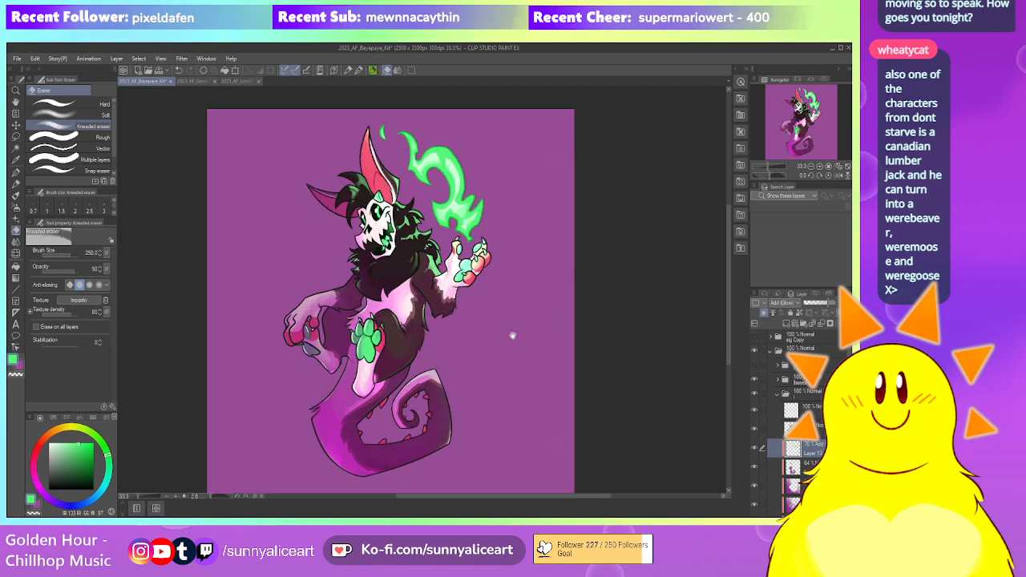
left_click(806, 465)
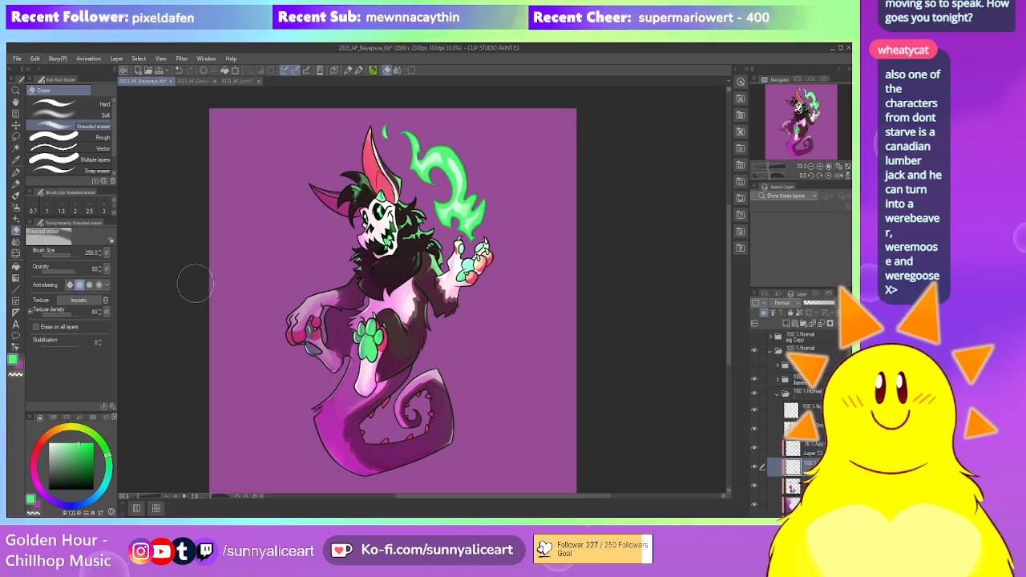
Apply a green foreground-to-transparent gradient from beyond the flame towards the lower body and set the layer's blending mode to Soft light
left_click(17, 278)
left_click_drag(545, 164, 380, 281)
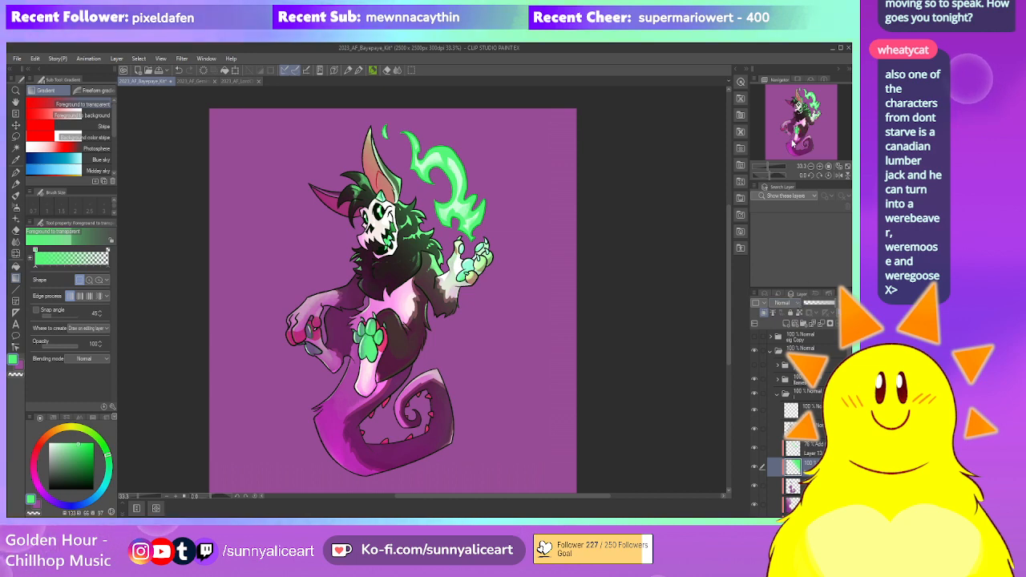
left_click(787, 151)
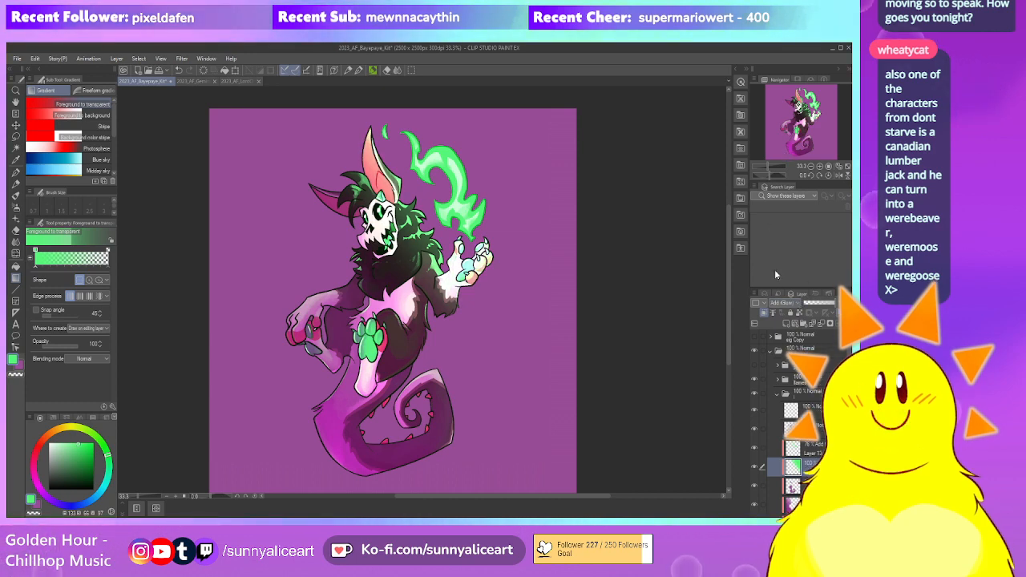
left_click(791, 167)
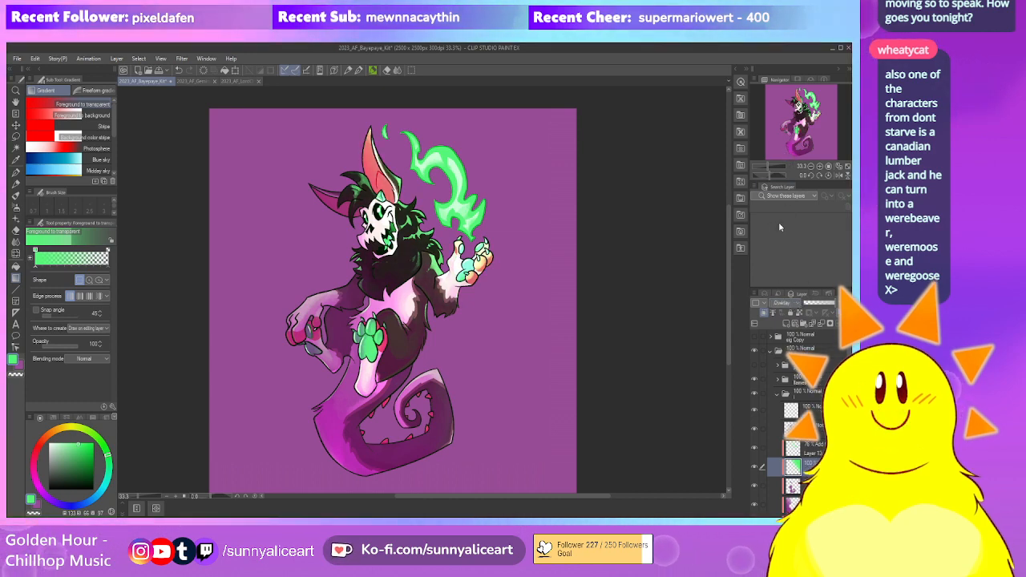
left_click(753, 469)
left_click(755, 470)
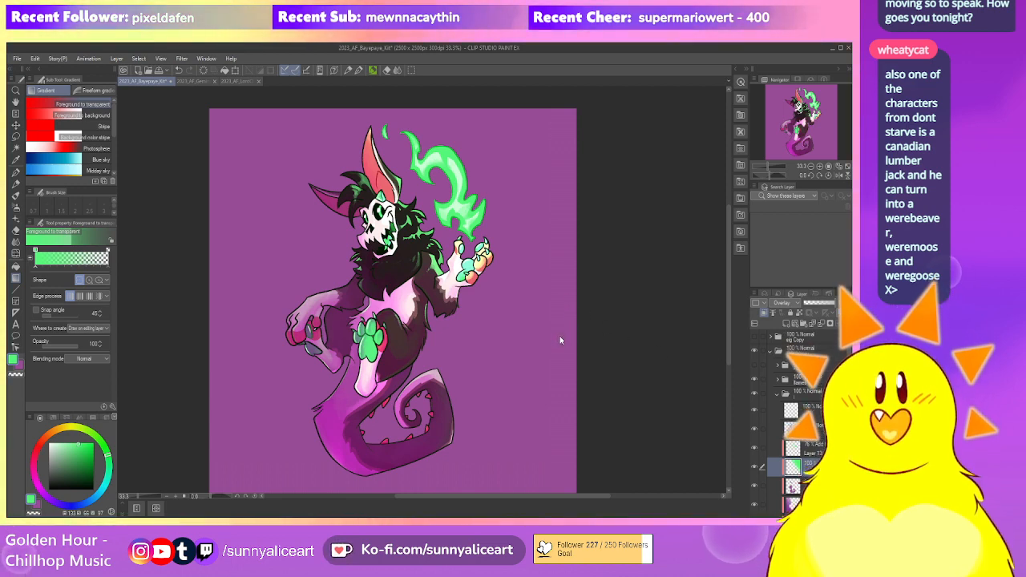
left_click(784, 185)
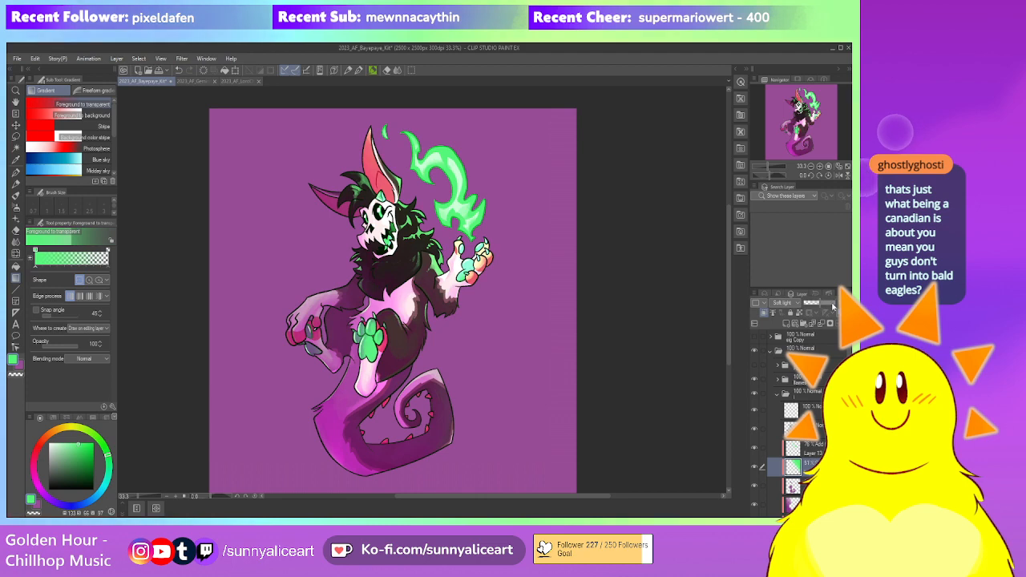
left_click_drag(605, 337, 549, 347)
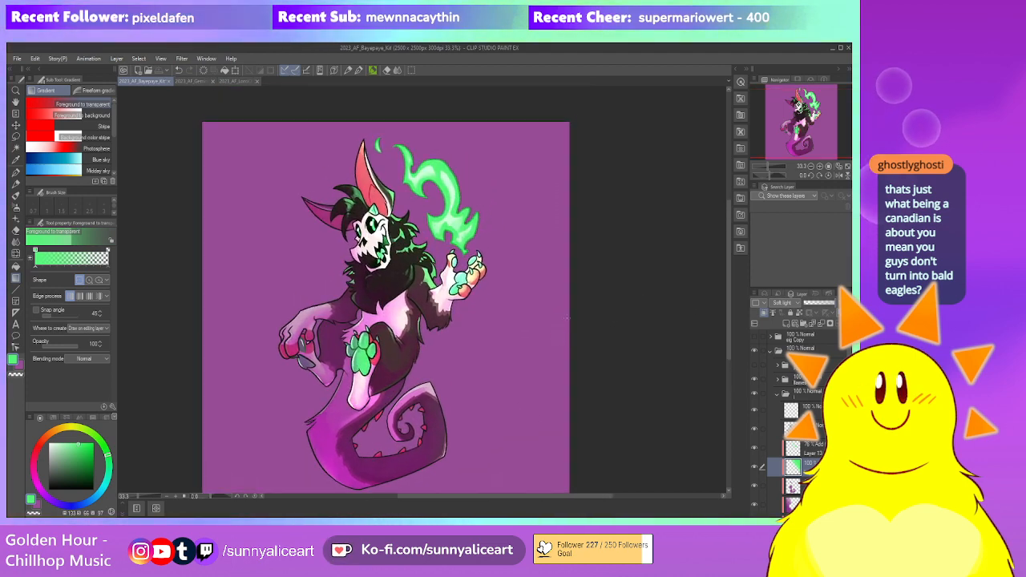
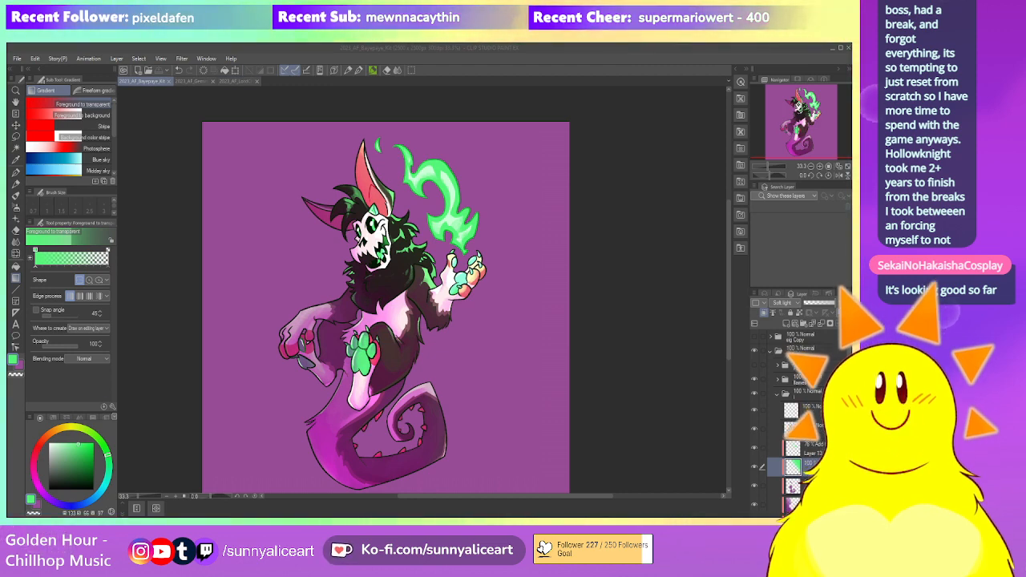
Compare the drawing with and without the green gradient layer, and duplicate that Soft light layer to strengthen the glow
left_click(514, 198)
left_click_drag(539, 265, 529, 239)
scroll(529, 239, "down", 1)
scroll(531, 243, "up", 1)
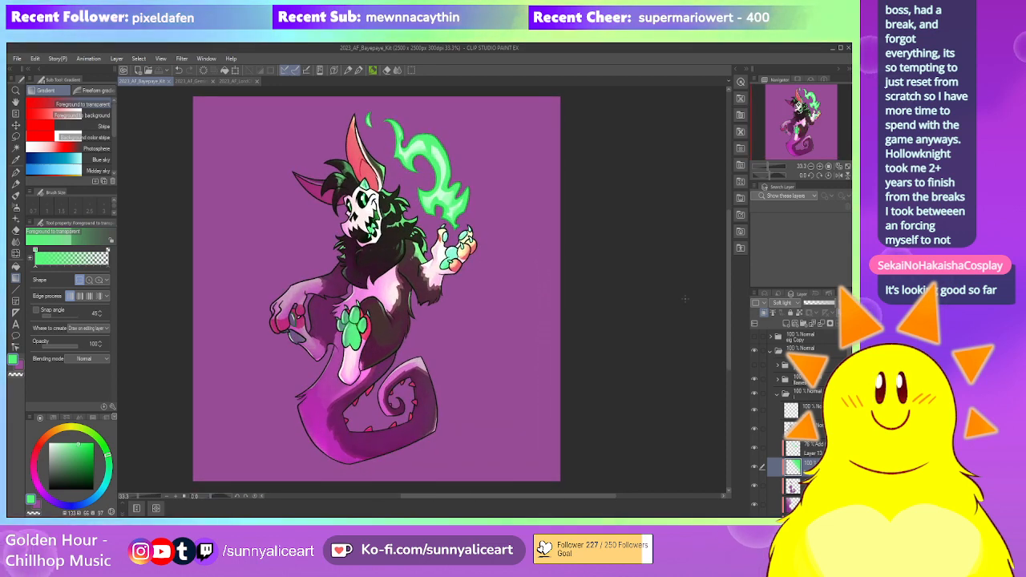
left_click(755, 469)
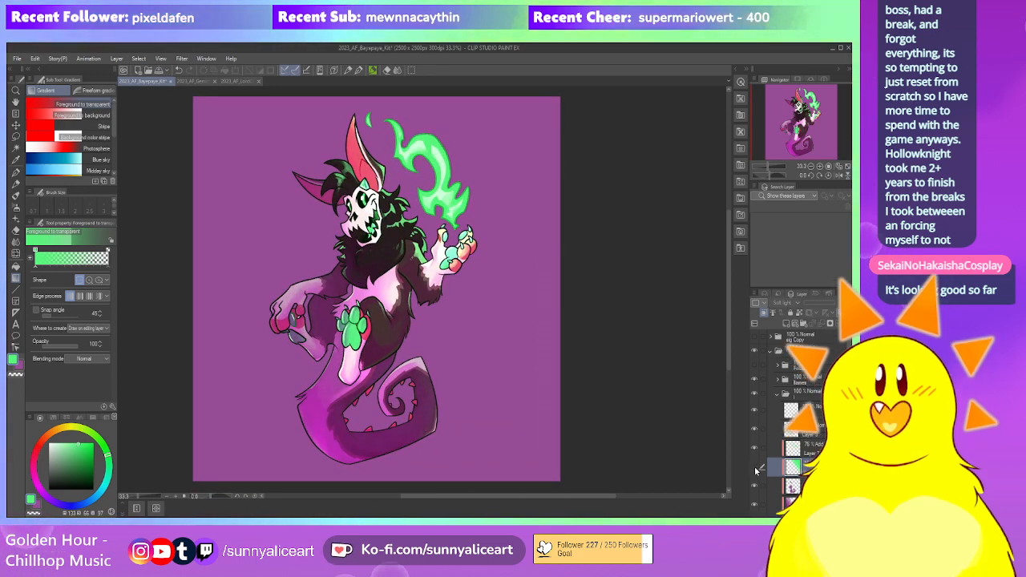
left_click_drag(787, 324, 791, 325)
scroll(661, 395, "down", 1)
scroll(659, 394, "up", 1)
scroll(659, 399, "down", 1)
scroll(657, 399, "up", 1)
left_click_drag(655, 408, 655, 419)
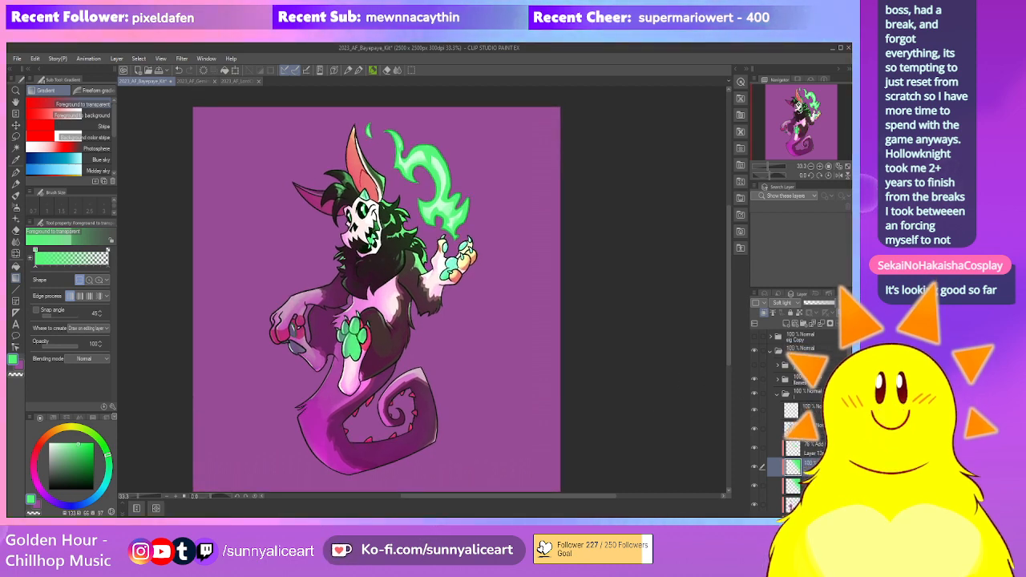
Add a new Normal layer directly above the shading layer beneath the gradients and sample the background purple as the drawing colour
scroll(809, 445, "down", 4)
left_click(811, 442)
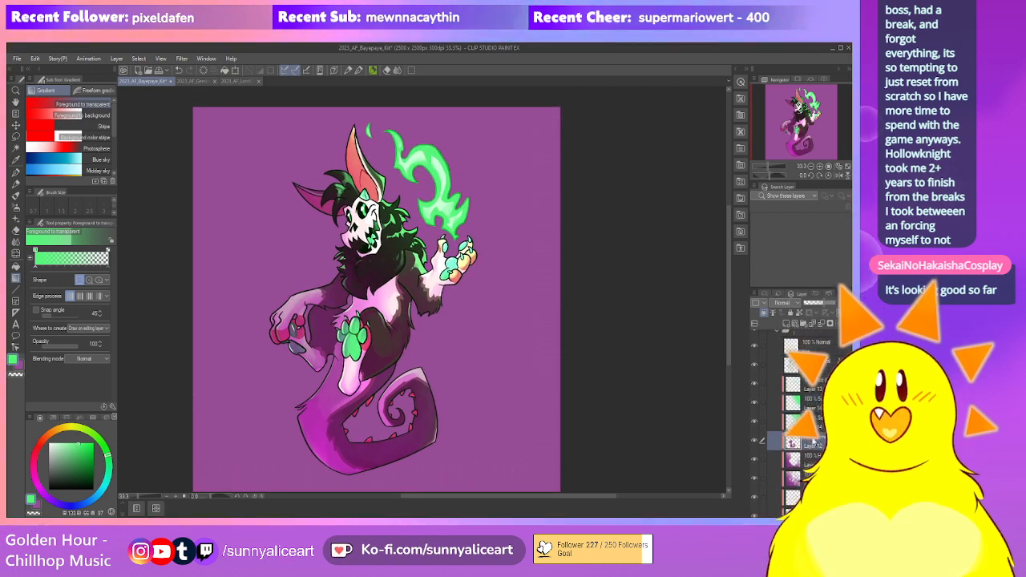
left_click(375, 376, "alt")
left_click_drag(331, 388, 338, 277)
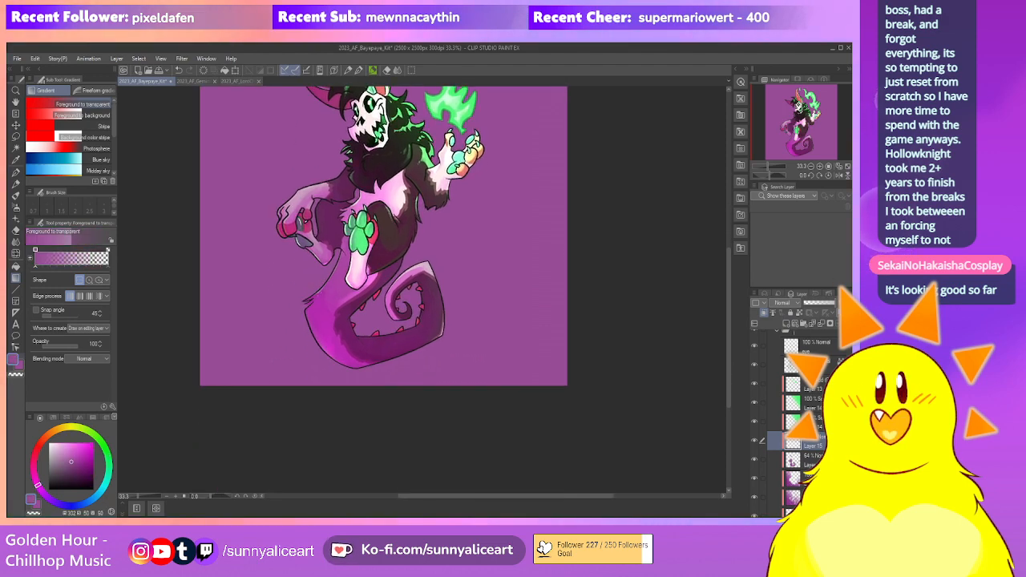
Darken the purple and paint shading over the tail and lowered arm with the Textured pen at brush size 50
scroll(336, 278, "up", 2)
left_click(350, 71)
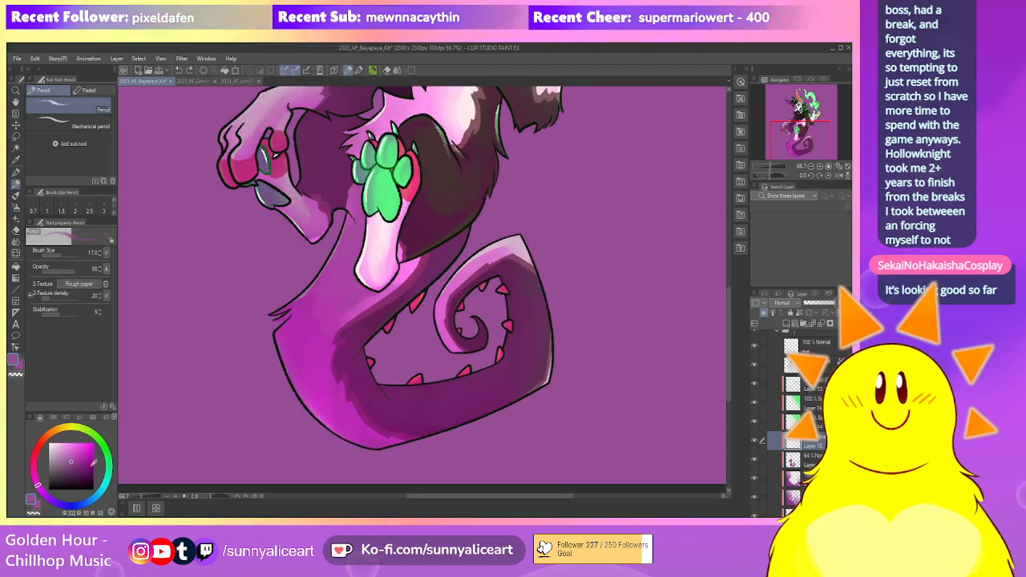
key("bracketright")
key("bracketright")
key("bracketright")
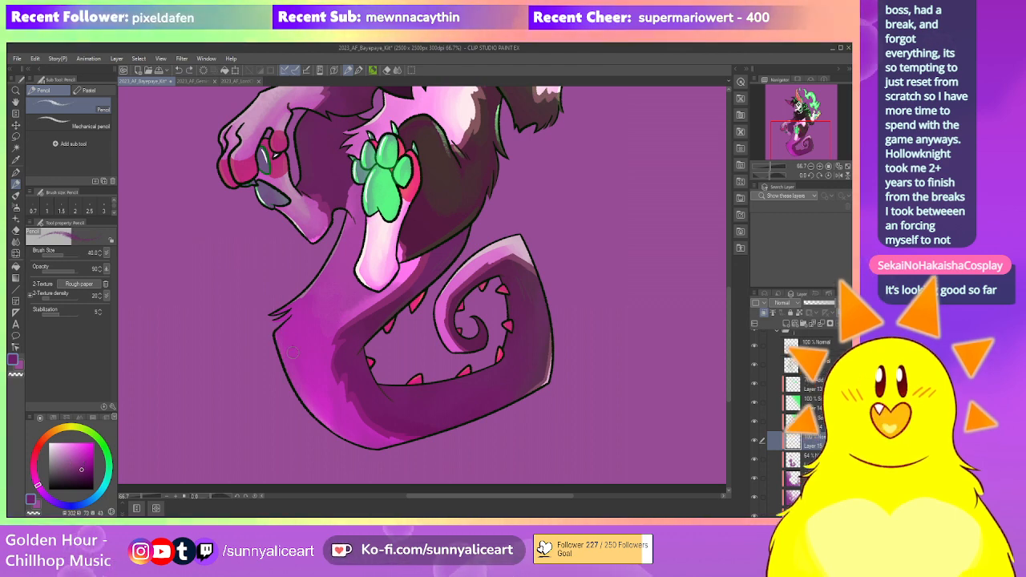
key("p")
left_click_drag(275, 341, 380, 463)
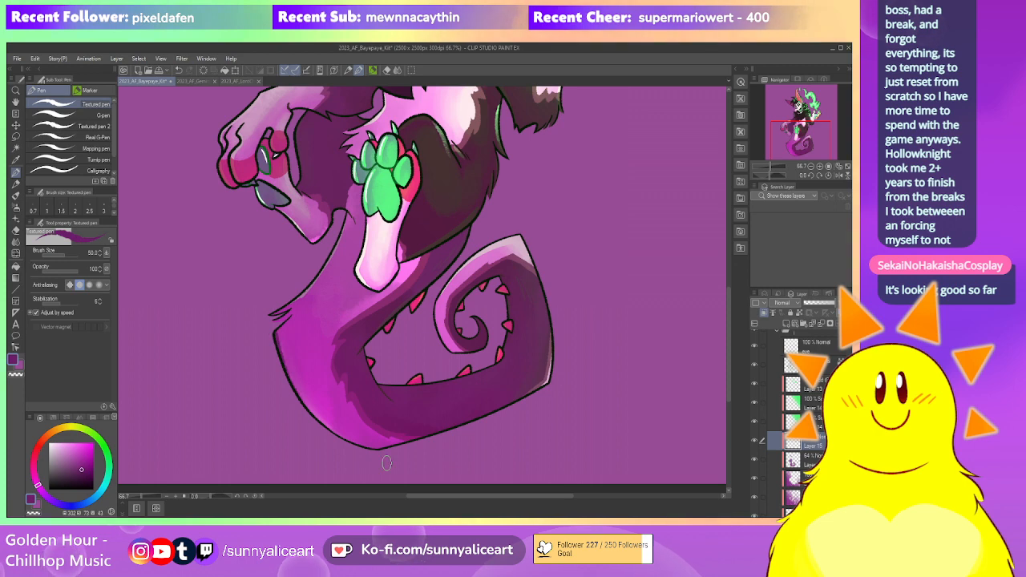
mouse_move(285, 365)
left_mouse_down()
mouse_move(406, 460)
mouse_move(416, 457)
left_mouse_up()
left_click_drag(386, 343, 435, 426)
left_click_drag(345, 323, 361, 387)
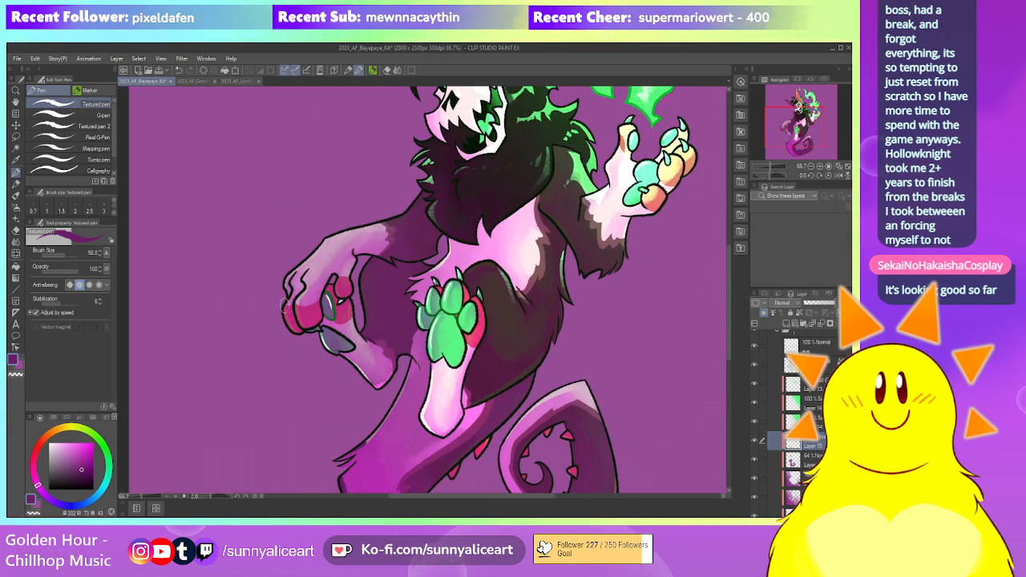
mouse_move(315, 332)
left_mouse_down()
mouse_move(334, 371)
mouse_move(351, 274)
left_mouse_up()
Check the purple shading across the whole figure and lower the shading layer's opacity
scroll(391, 250, "down", 3)
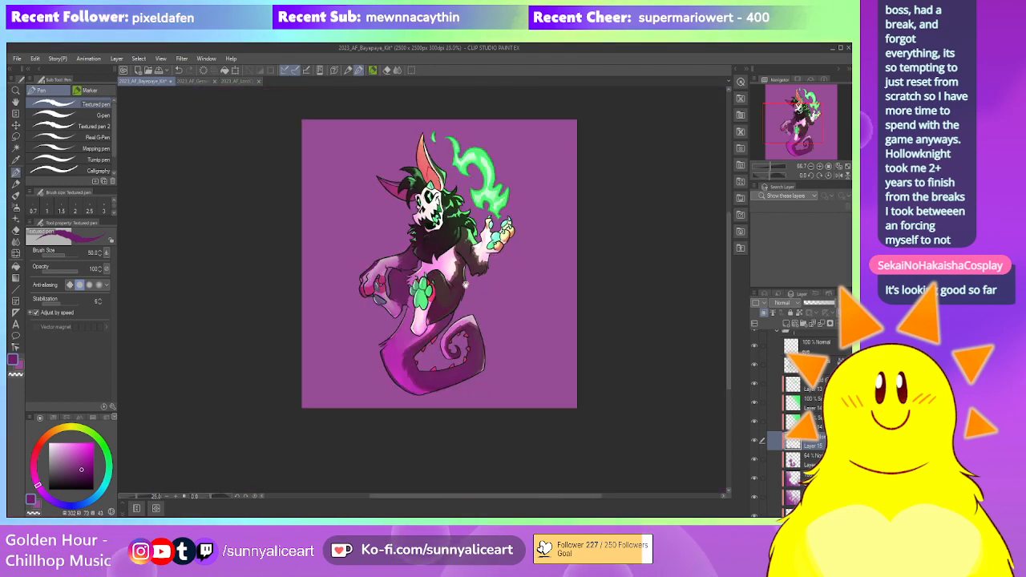
left_click_drag(539, 315, 474, 386)
scroll(474, 386, "down", 2)
scroll(474, 384, "up", 2)
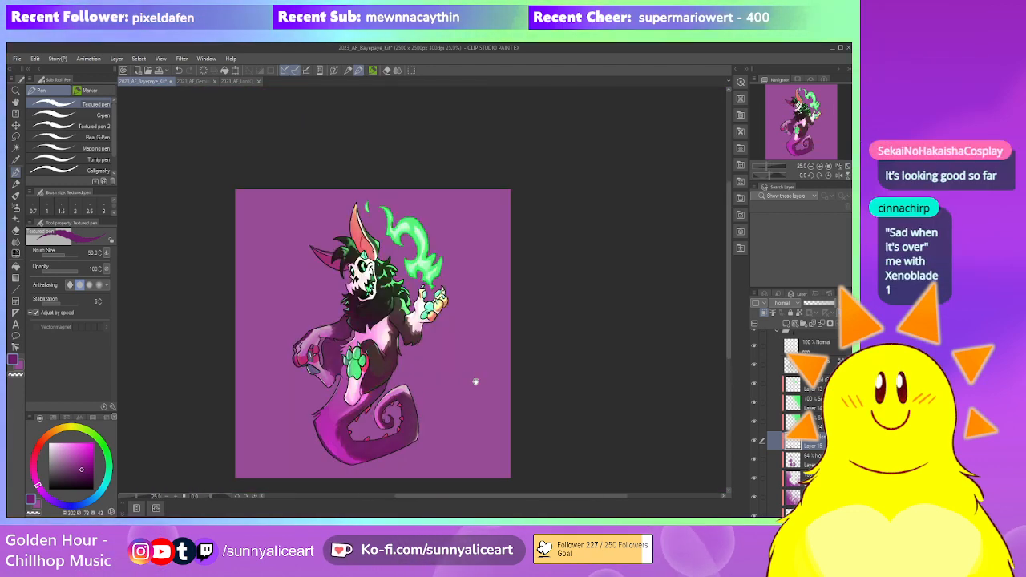
scroll(351, 384, "up", 2)
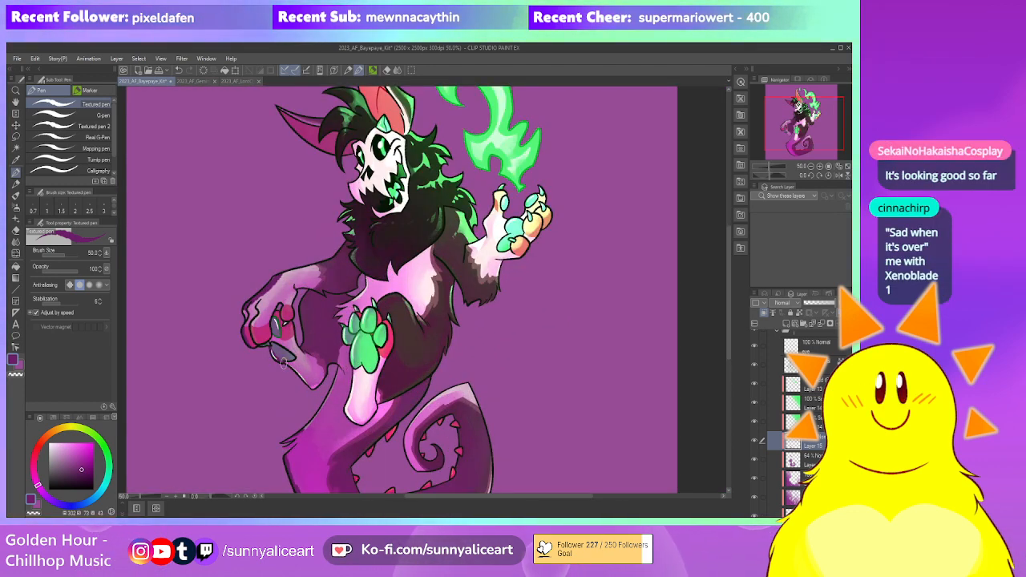
scroll(350, 386, "down", 2)
scroll(340, 393, "up", 2)
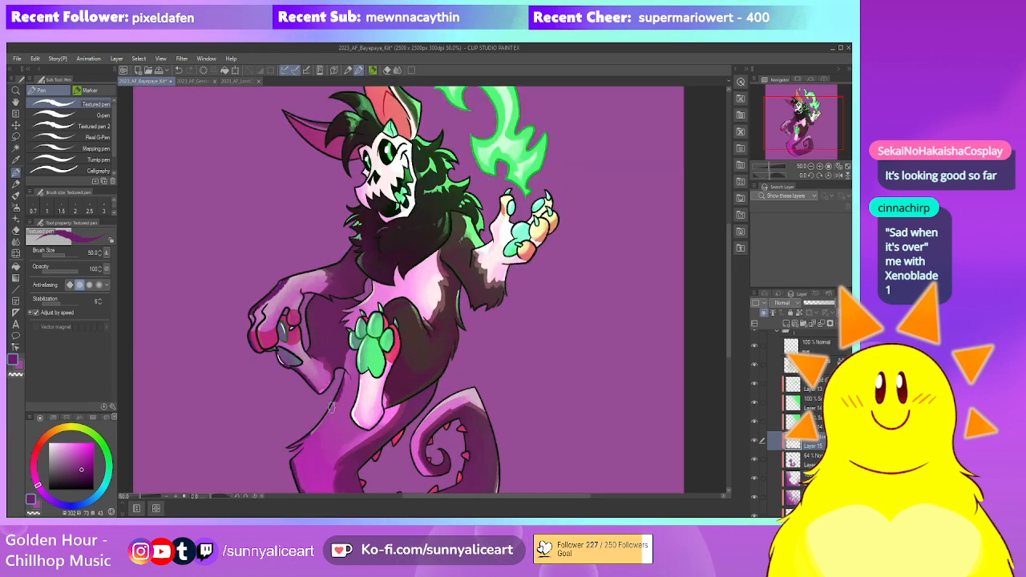
scroll(393, 289, "down", 2)
scroll(393, 288, "up", 1)
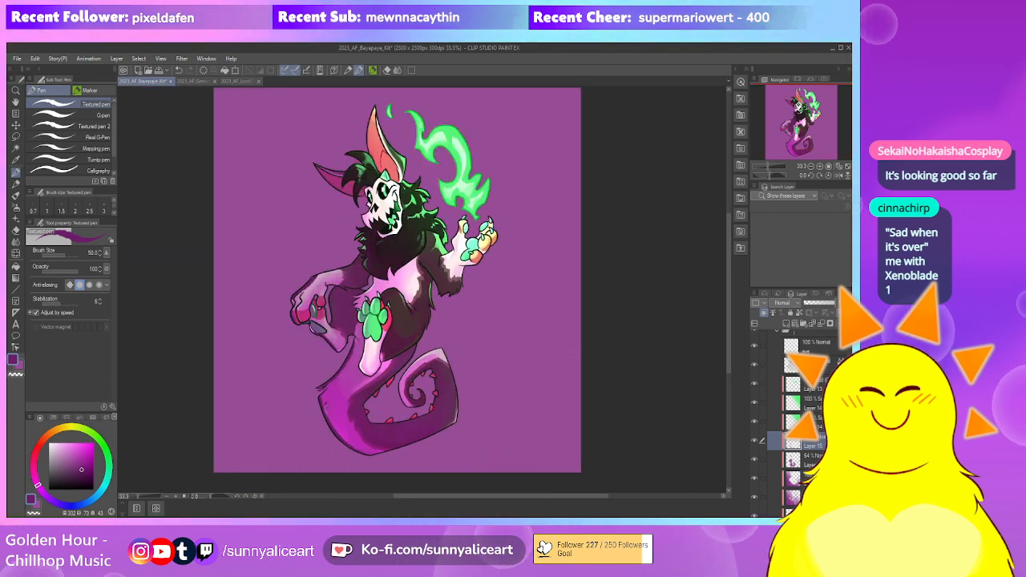
scroll(550, 374, "down", 1)
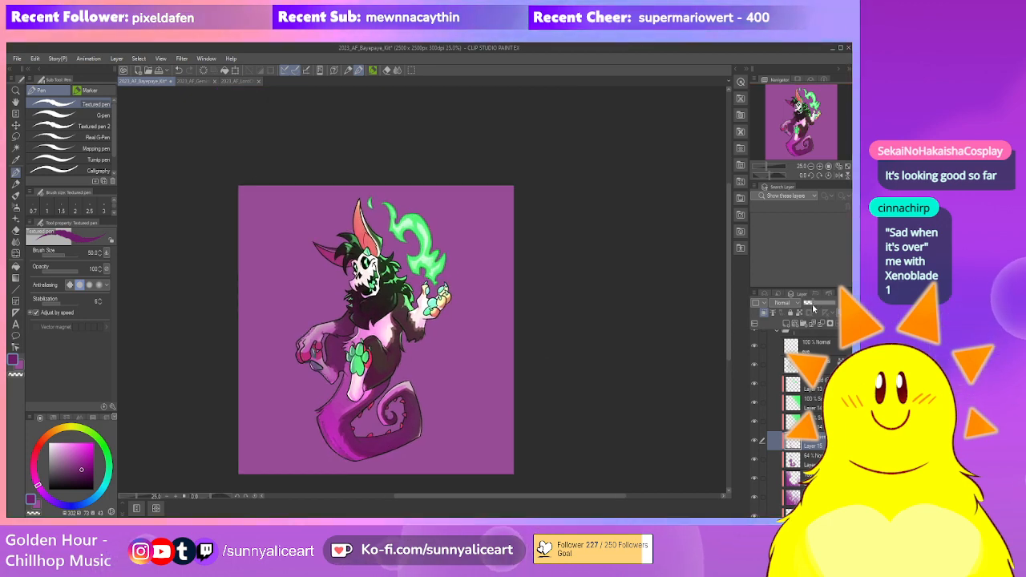
Soften the purple shading on the tail with the Wet bleed blender, enlarging the brush to size 120, and save the file
key("j")
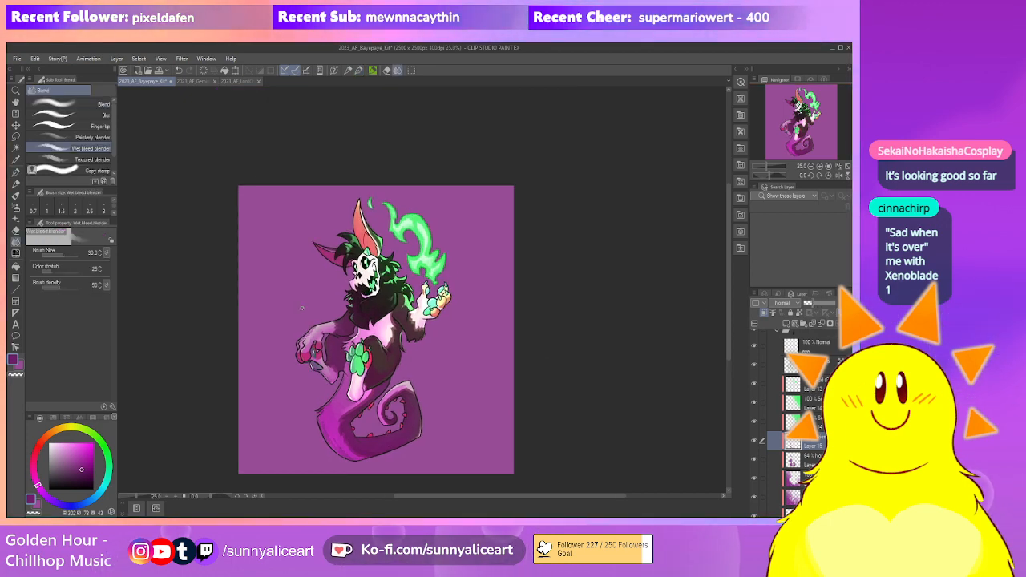
left_click_drag(377, 345, 365, 314)
key("bracketright")
key("bracketright")
key("bracketright")
key("bracketright")
key("bracketright")
key("bracketright")
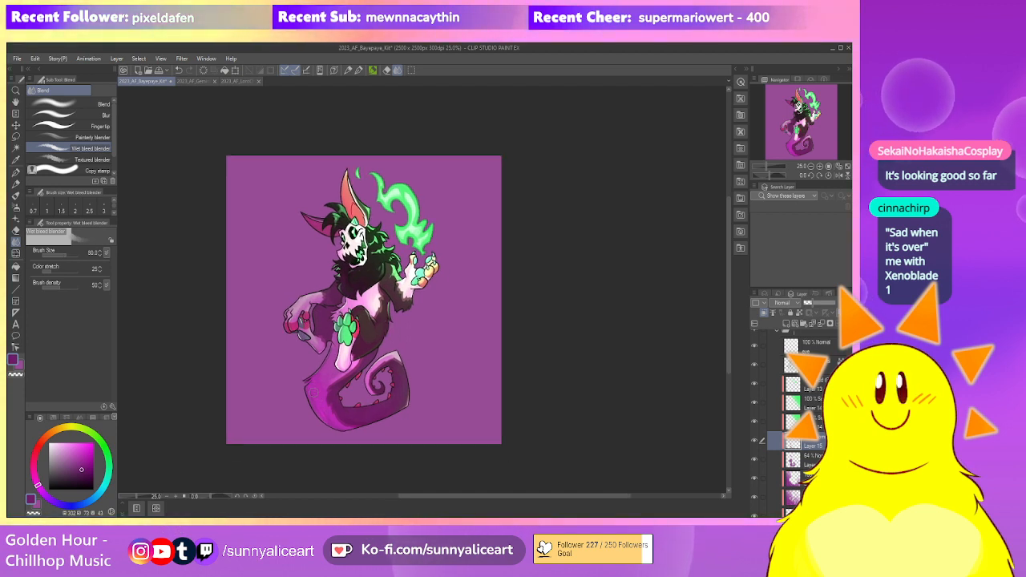
left_click_drag(407, 374, 399, 370)
key("ctrl+s")
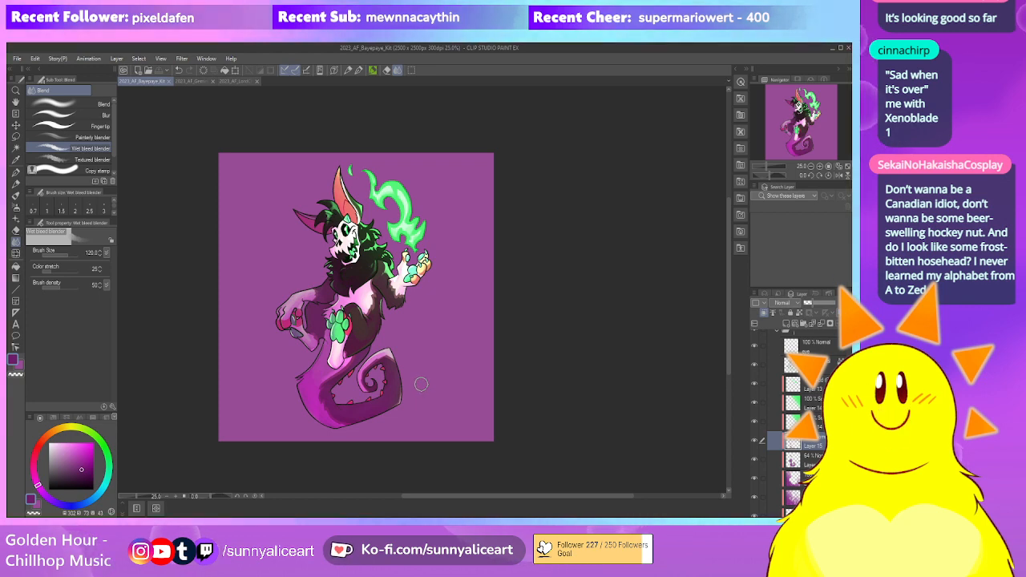
Review the purple shading over the full figure and set its layer's blending mode to Multiply
scroll(419, 324, "up", 2)
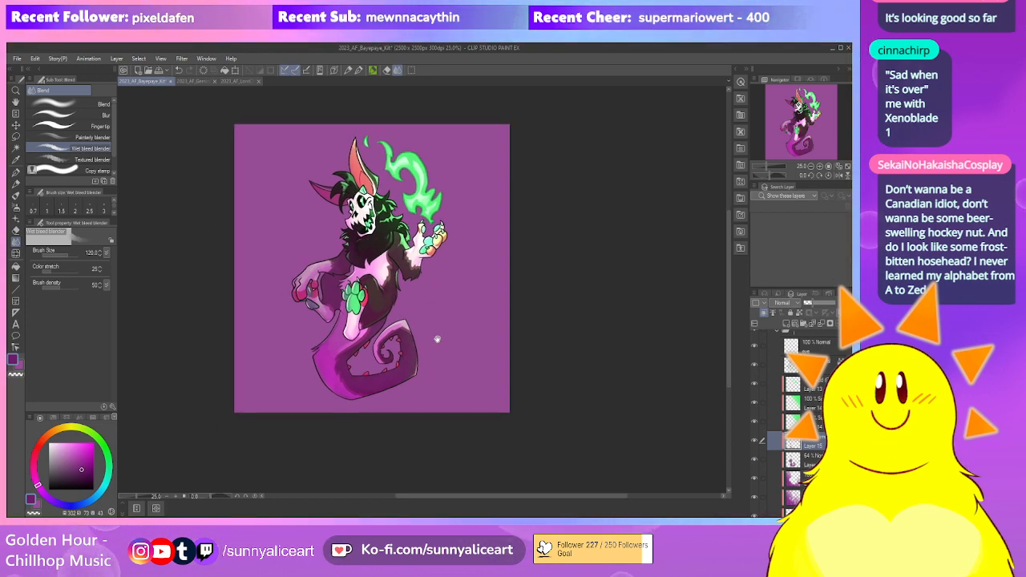
left_click_drag(426, 298, 442, 342)
scroll(440, 340, "up", 1)
scroll(440, 340, "down", 1)
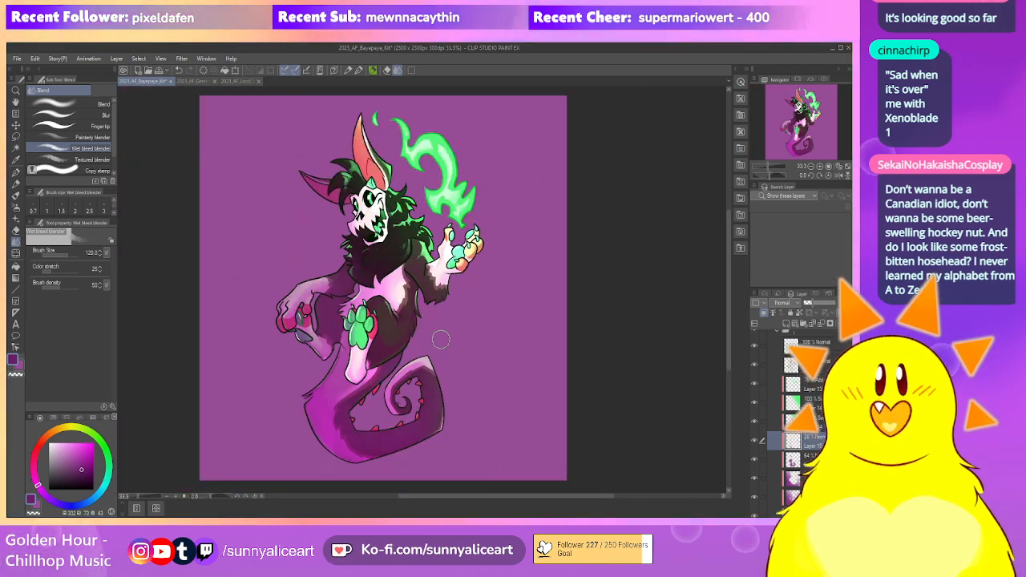
left_click_drag(449, 341, 463, 336)
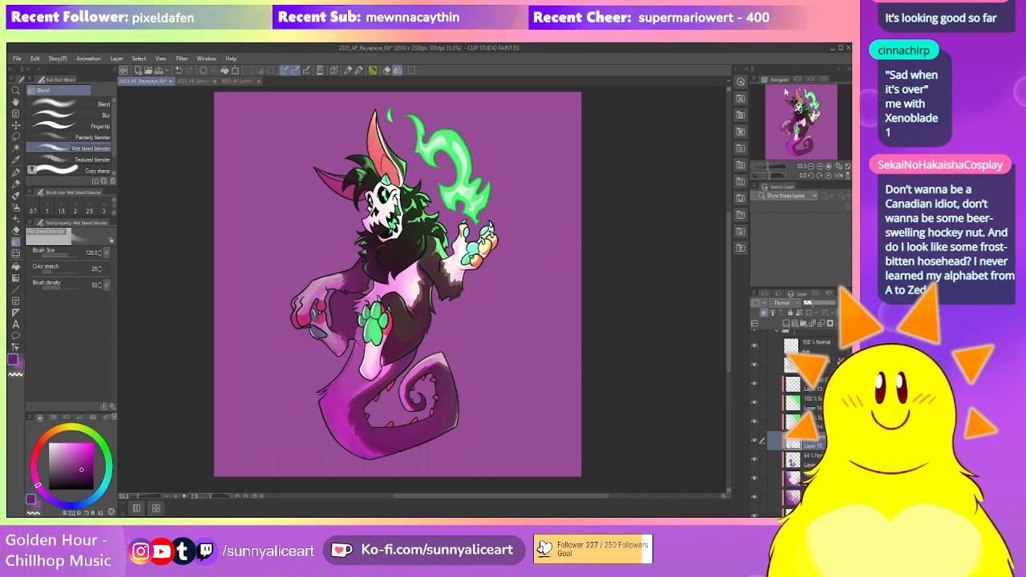
scroll(470, 408, "up", 1)
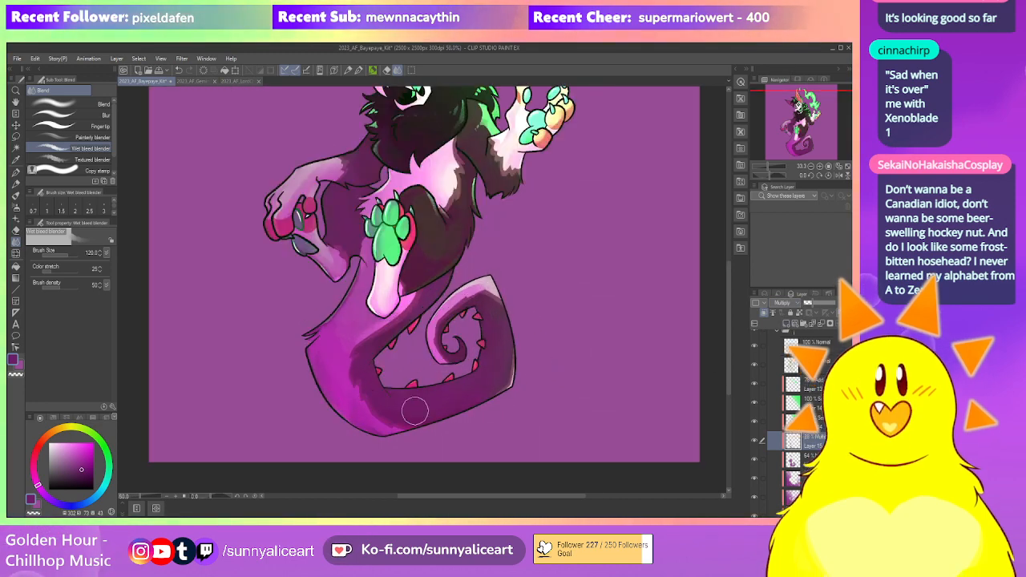
Touch up the purple shading on the lower body with the Textured pen at brush size 70
key("p")
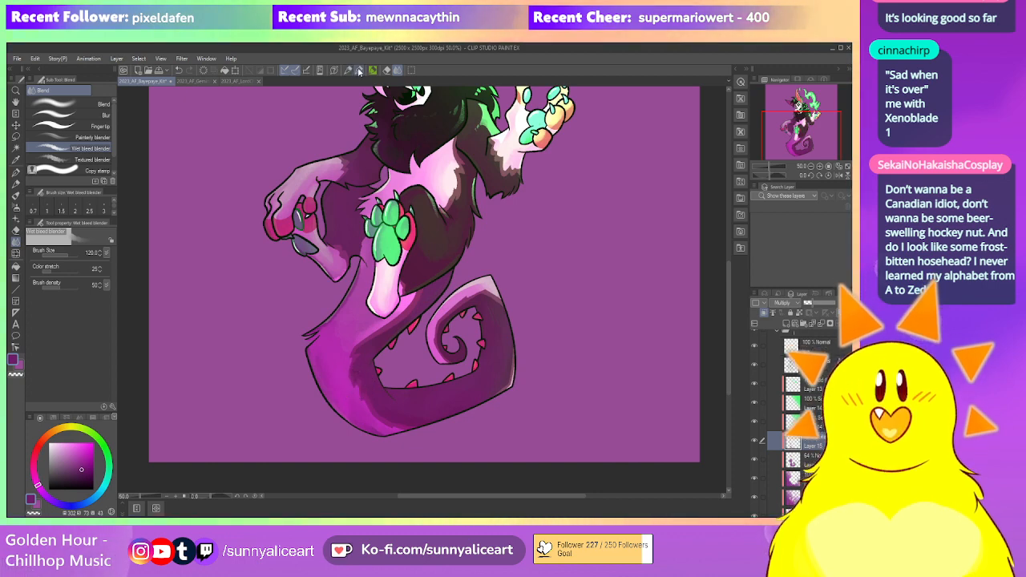
key("bracketright")
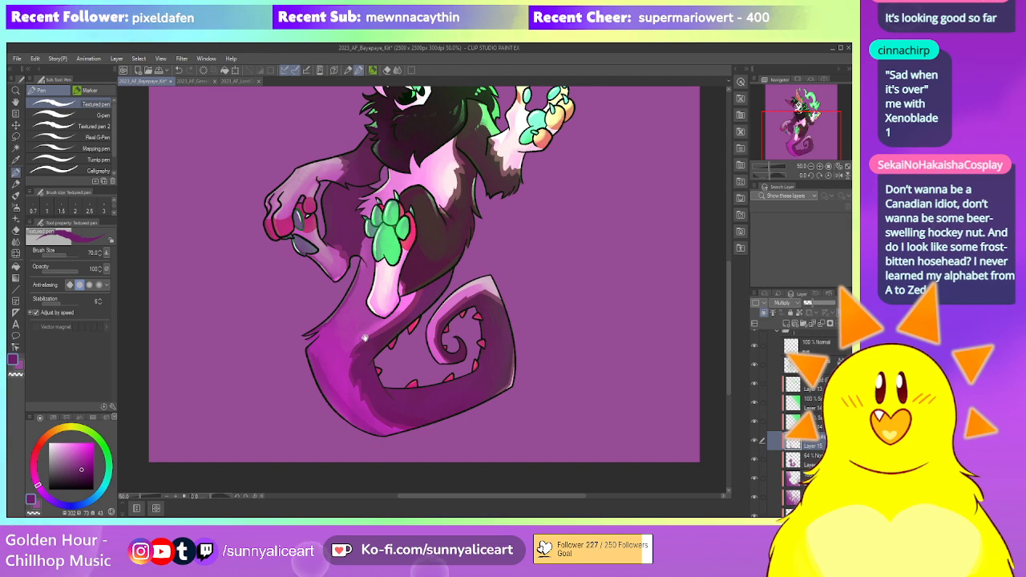
scroll(363, 340, "up", 2)
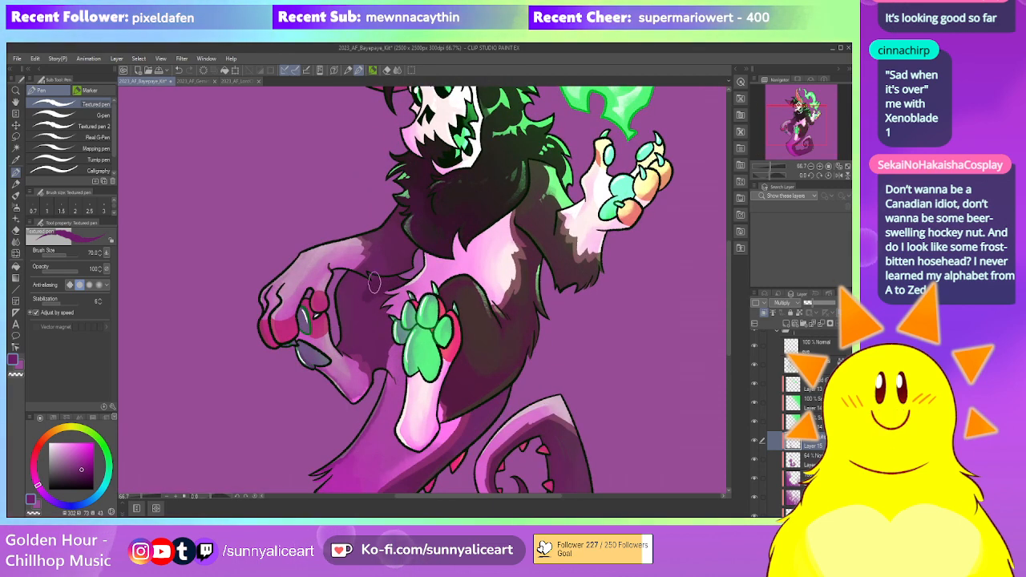
key("g")
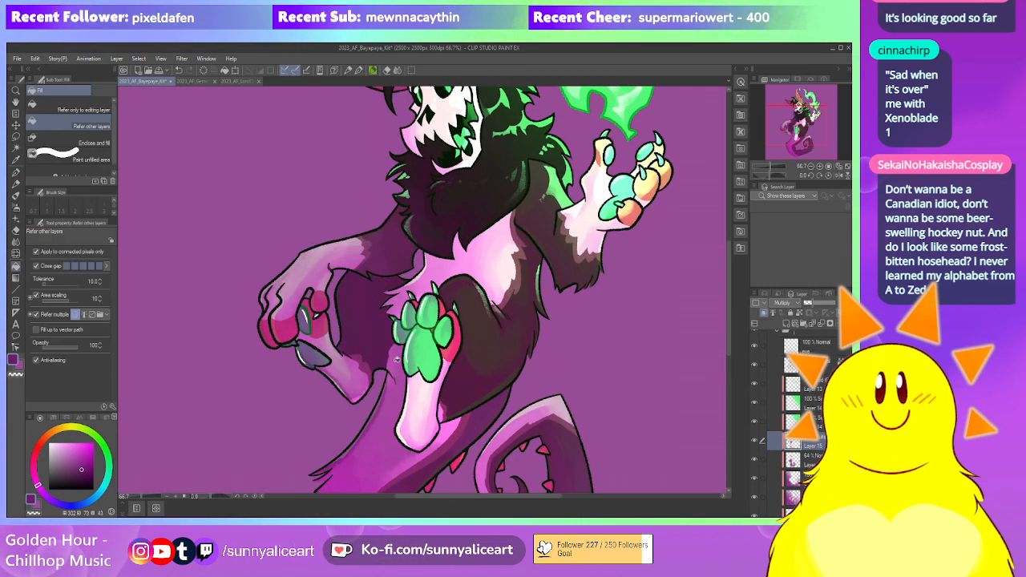
scroll(398, 358, "down", 1)
left_click_drag(398, 359, 457, 178)
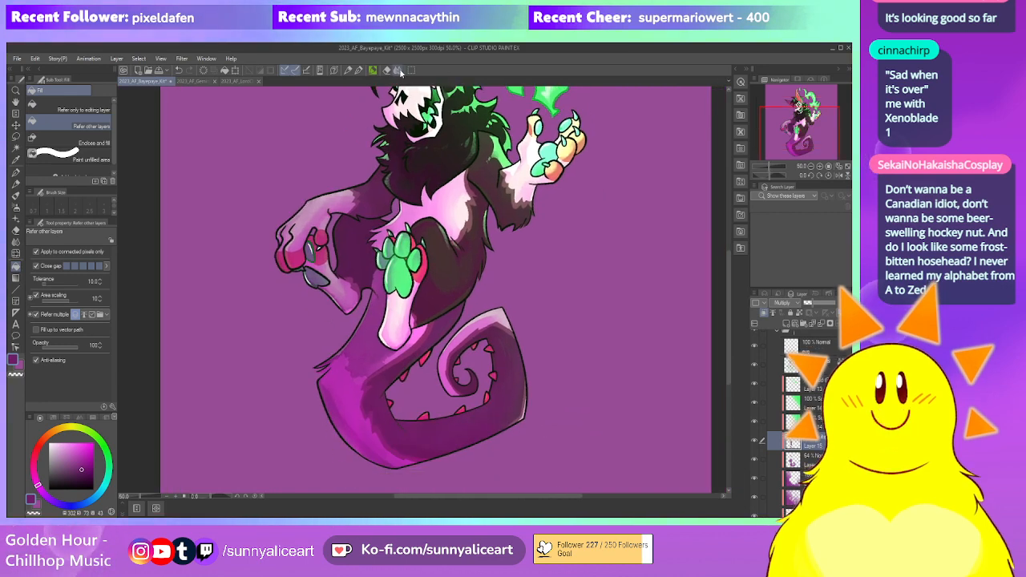
Blend the purple shading on the upper tail with the Wet bleed blender at brush size 120
left_click(398, 70)
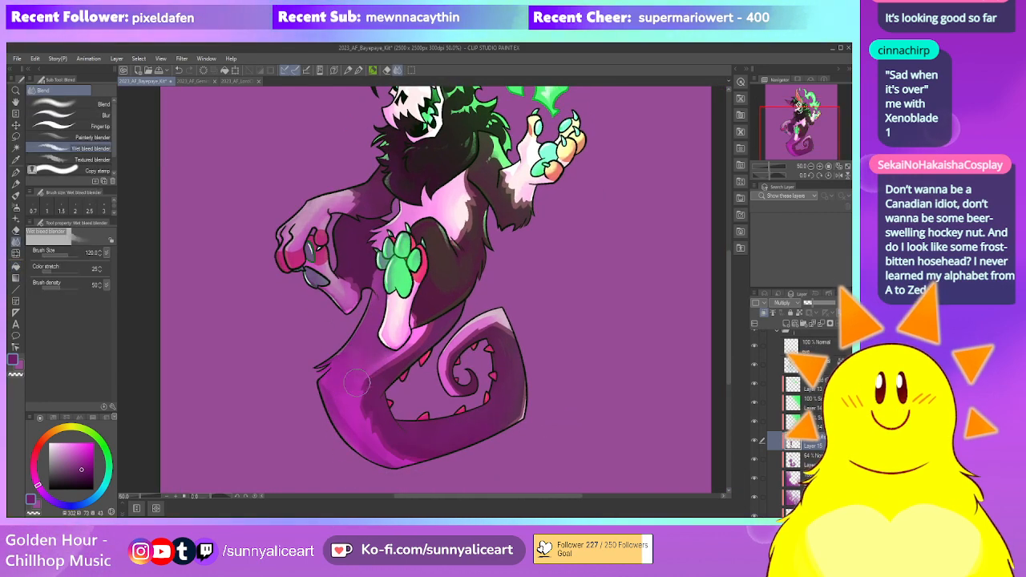
left_click_drag(344, 257, 312, 481)
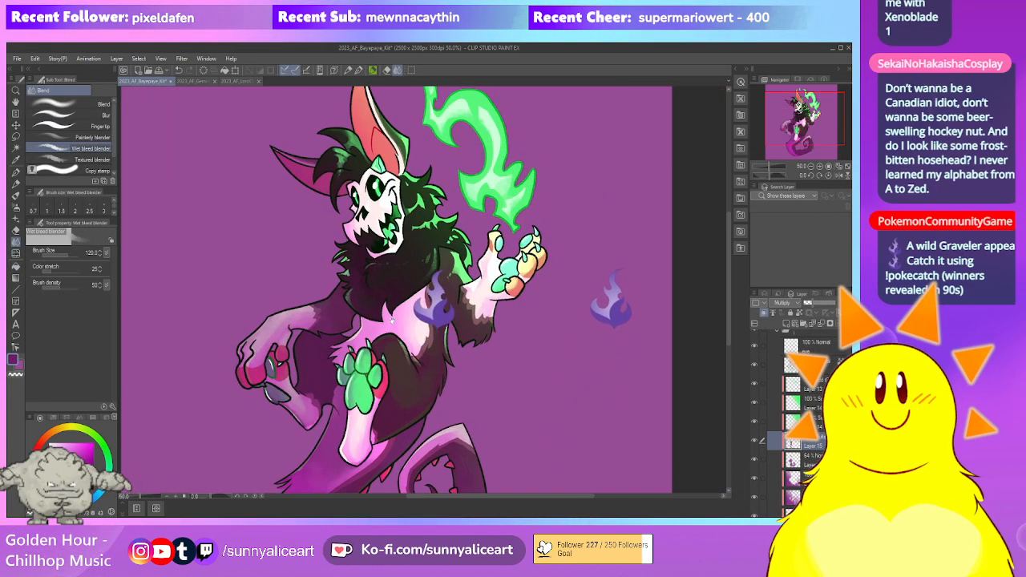
scroll(463, 306, "down", 2)
scroll(463, 306, "up", 1)
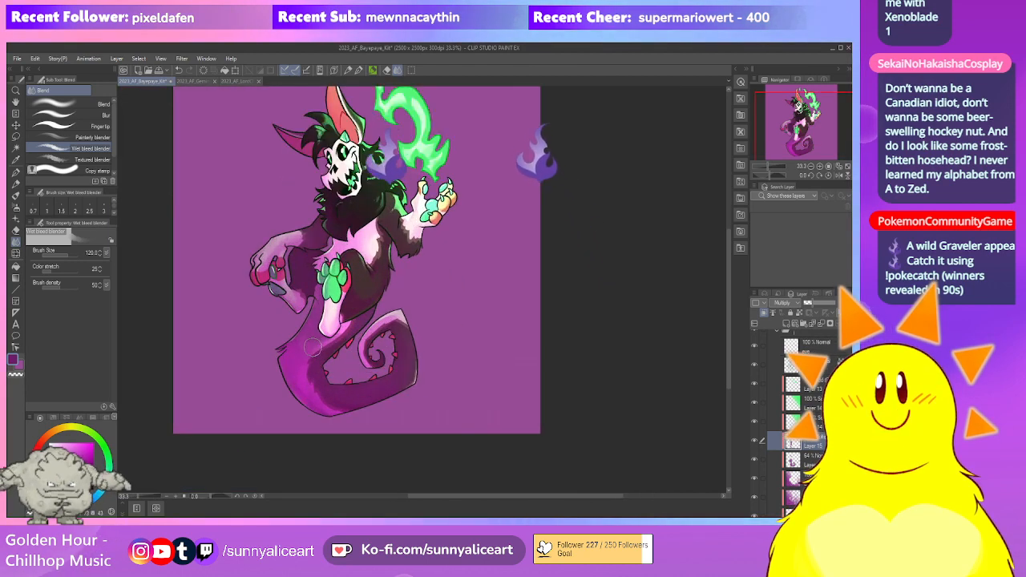
scroll(426, 366, "up", 1)
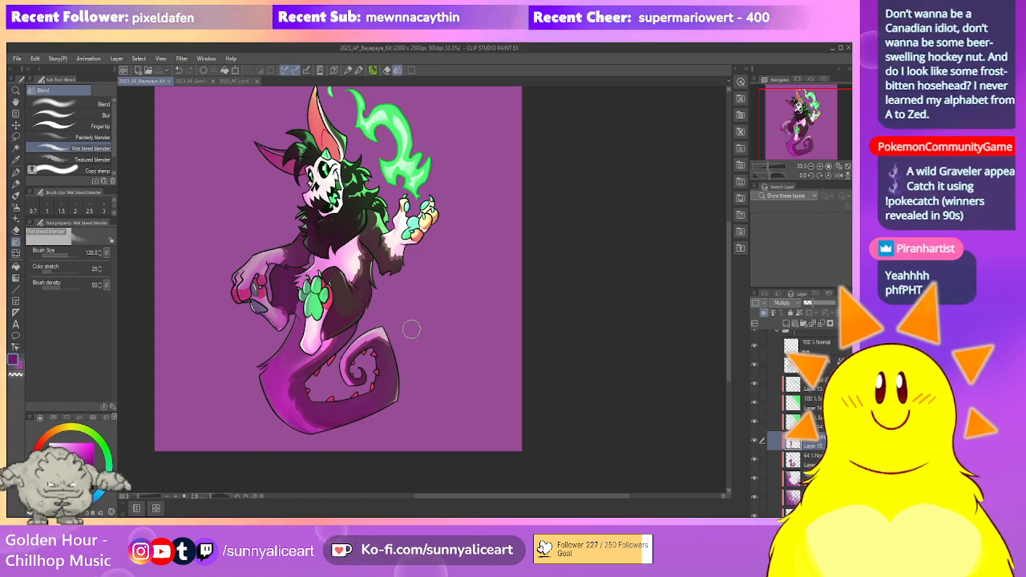
scroll(286, 372, "up", 1)
left_click_drag(287, 374, 299, 404)
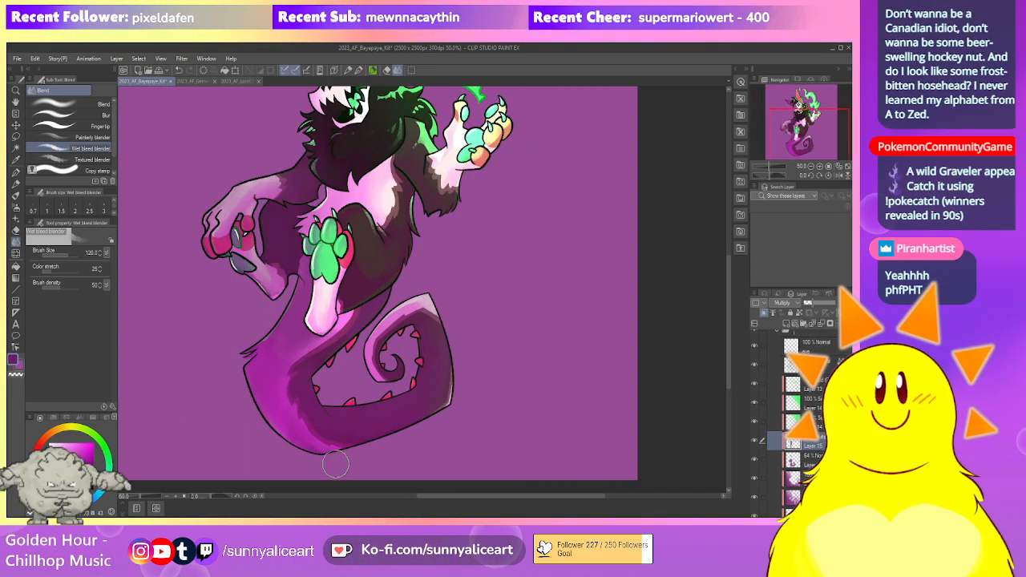
Paint purple shading along the outer side of the tail with the Textured pen at brush size 70 and save the file
key("p")
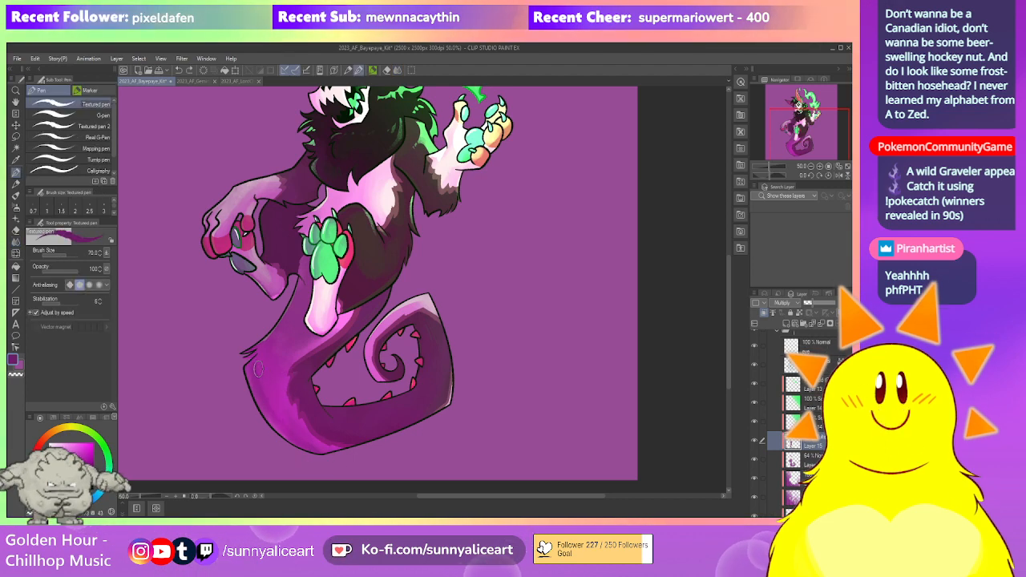
left_click_drag(285, 327, 301, 366)
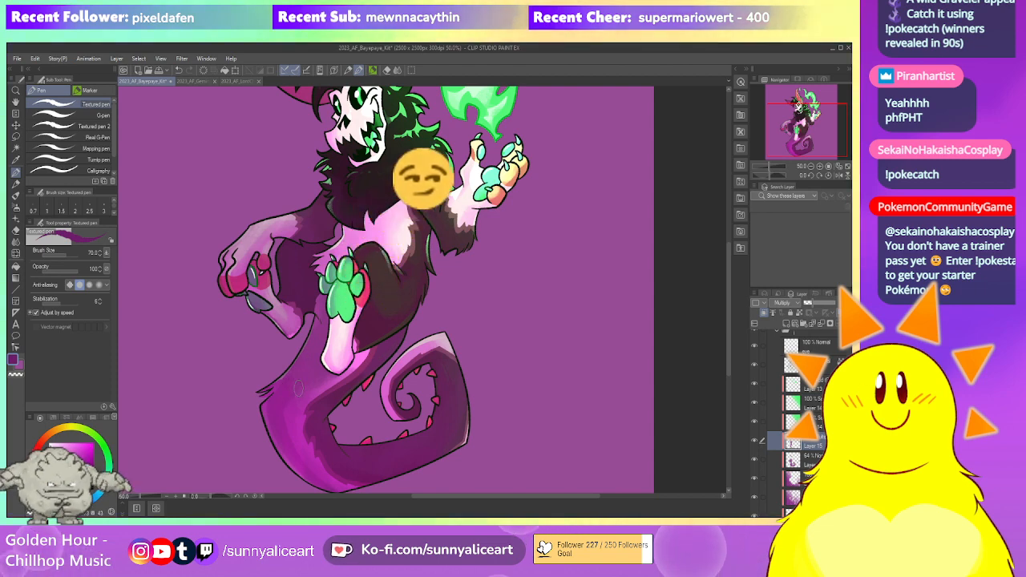
left_click_drag(359, 411, 348, 405)
key("ctrl+s")
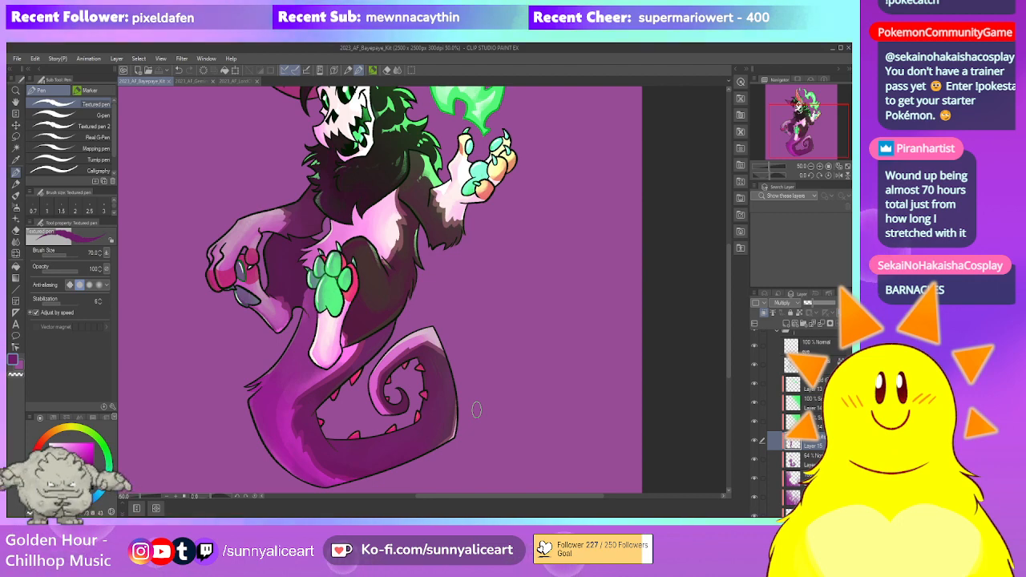
Refine the purple shading around the tail and lower body with further Textured pen strokes
scroll(273, 321, "up", 1)
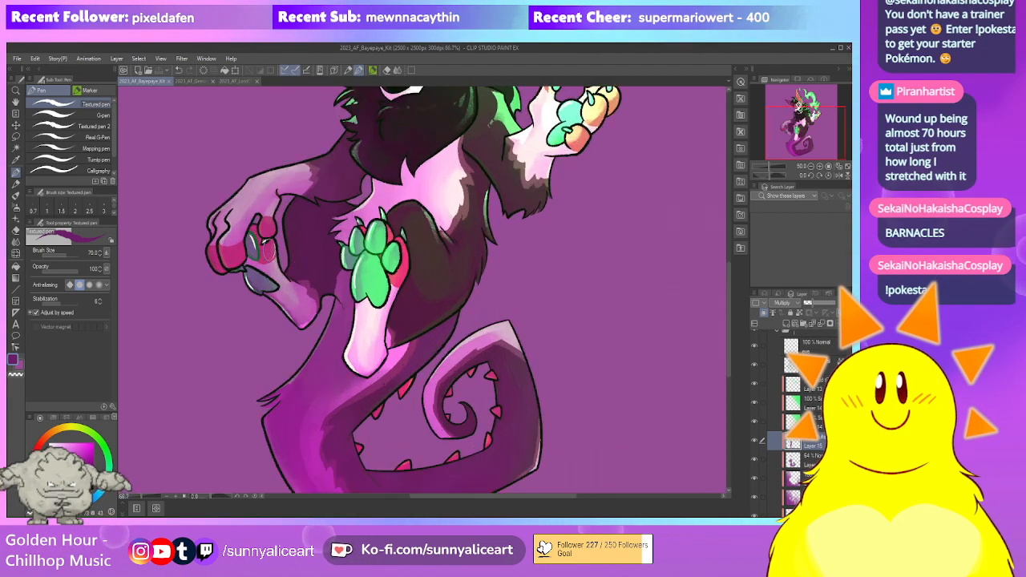
scroll(267, 271, "down", 1)
scroll(365, 319, "down", 1)
scroll(416, 377, "up", 1)
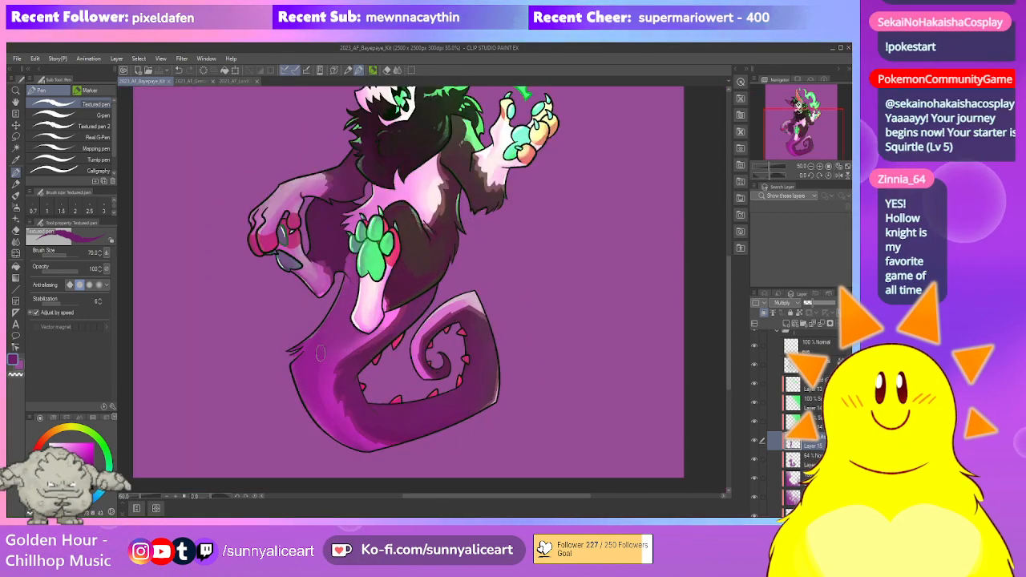
left_click_drag(417, 378, 384, 394)
scroll(370, 321, "down", 1)
scroll(369, 327, "up", 1)
left_click_drag(406, 328, 391, 363)
scroll(390, 363, "up", 1)
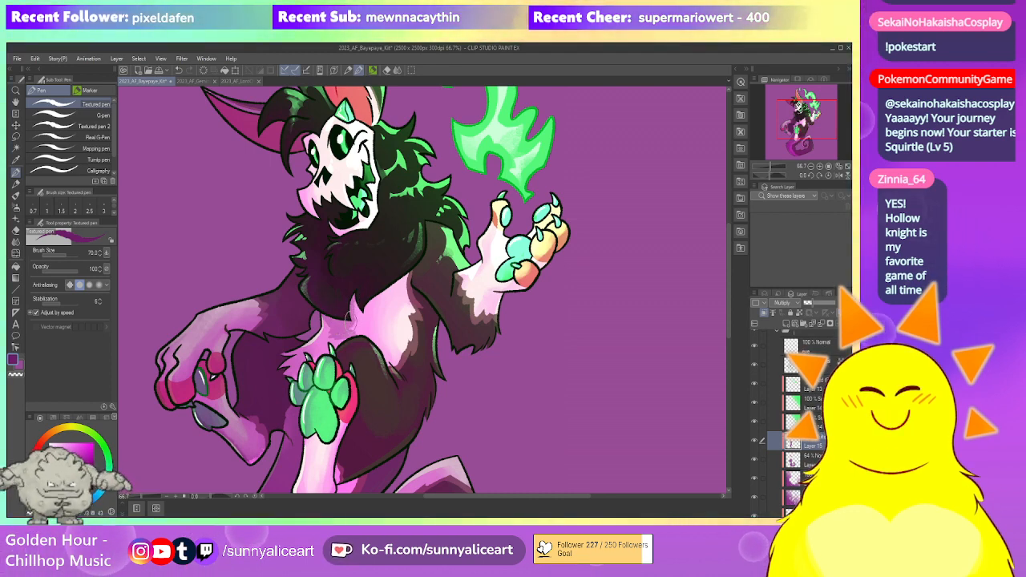
Examine the purple shading over the full figure and up close on the raised foot, torso and tail
scroll(438, 293, "down", 5)
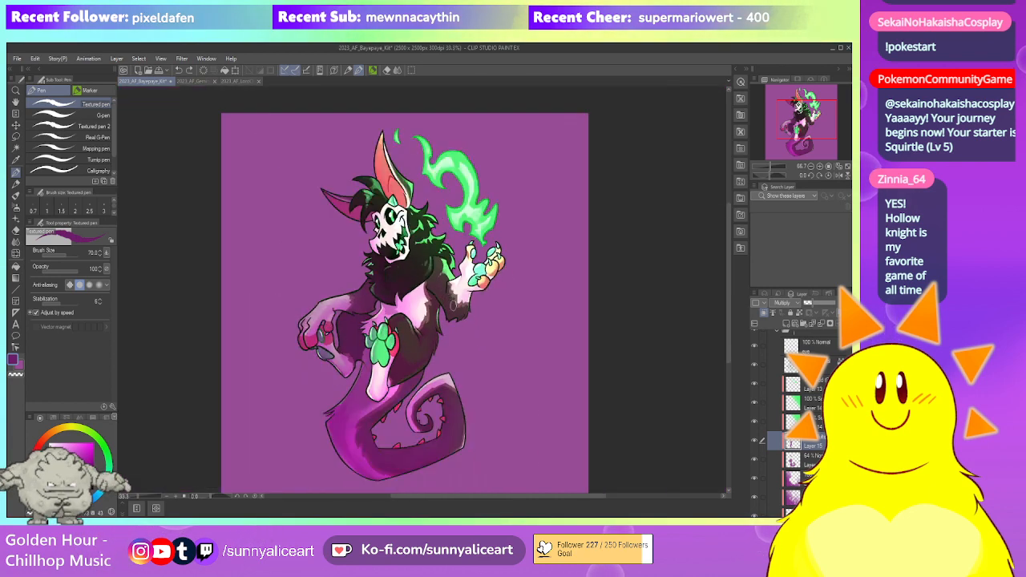
scroll(485, 324, "up", 3)
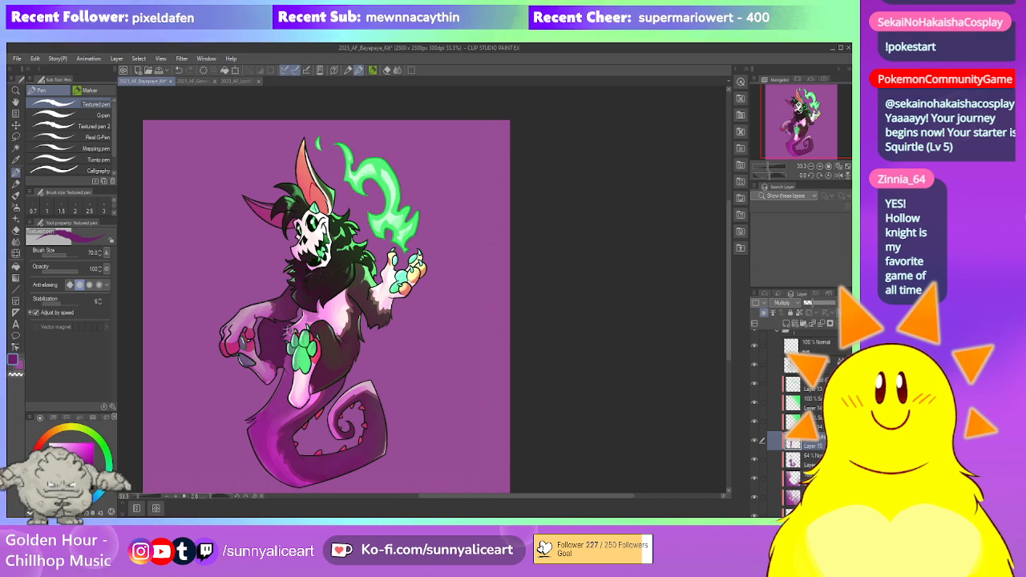
left_click_drag(411, 336, 407, 341)
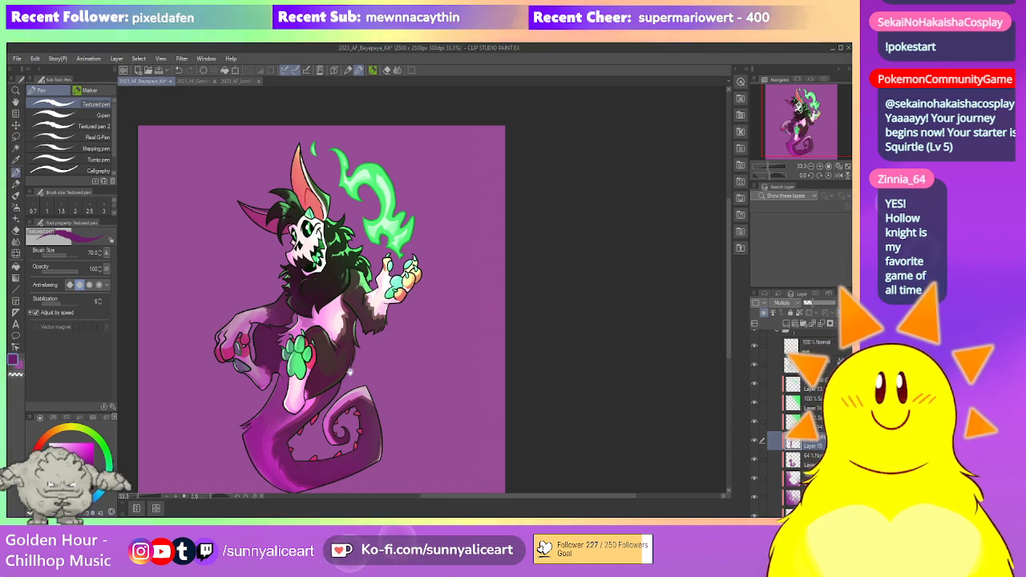
left_click_drag(335, 375, 367, 314)
scroll(321, 348, "up", 1)
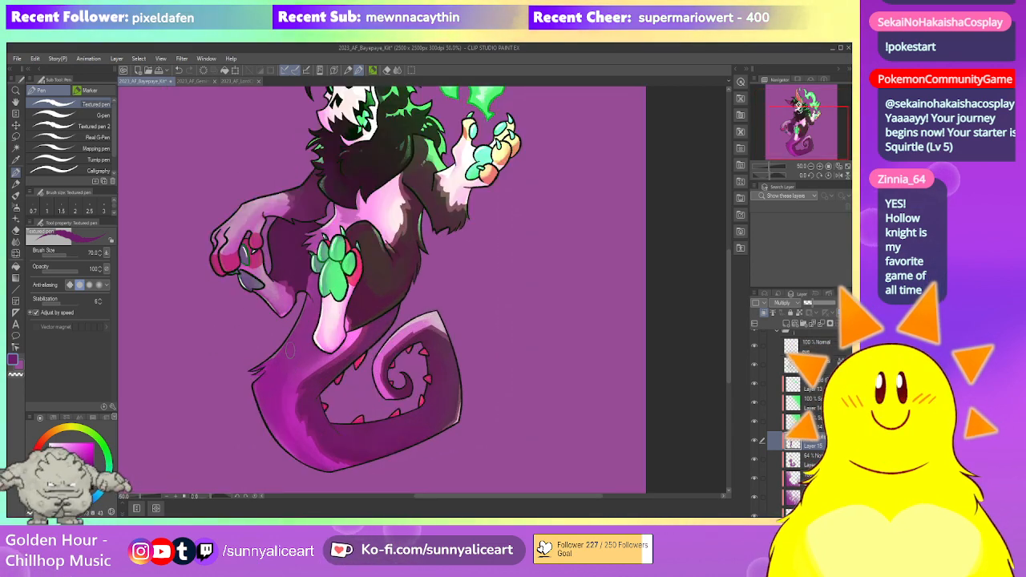
scroll(288, 352, "down", 1)
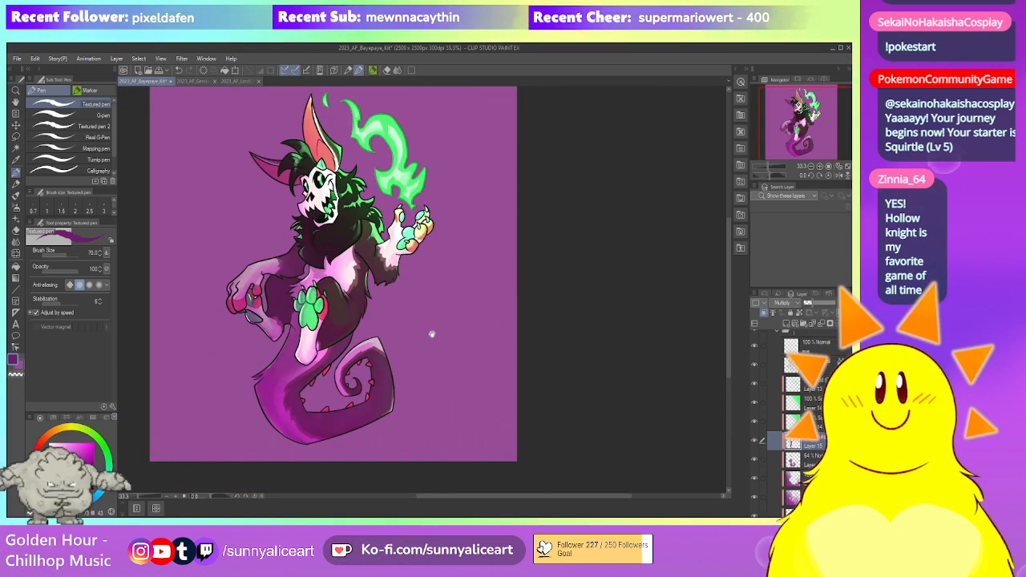
scroll(415, 323, "up", 3)
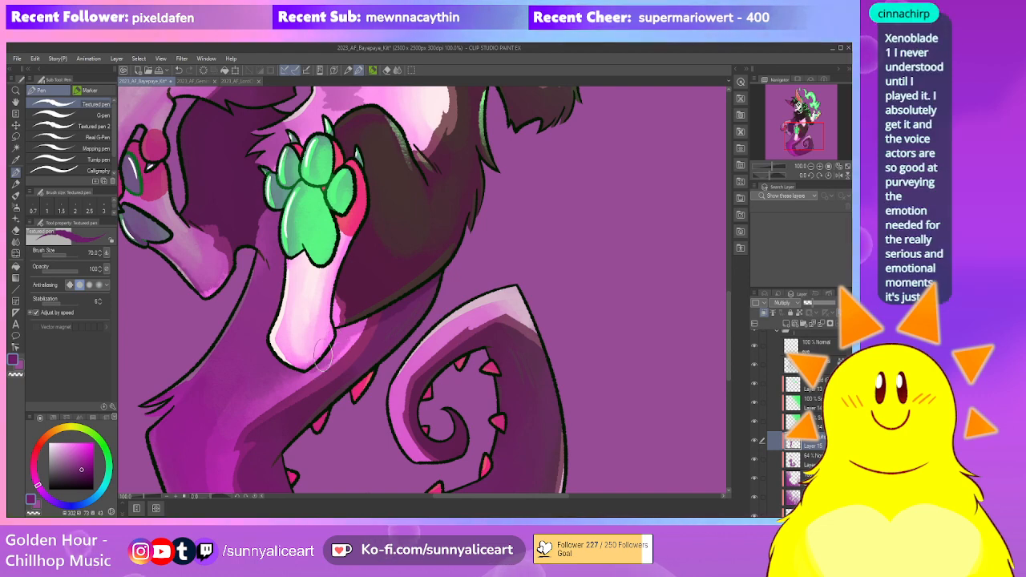
scroll(362, 319, "down", 5)
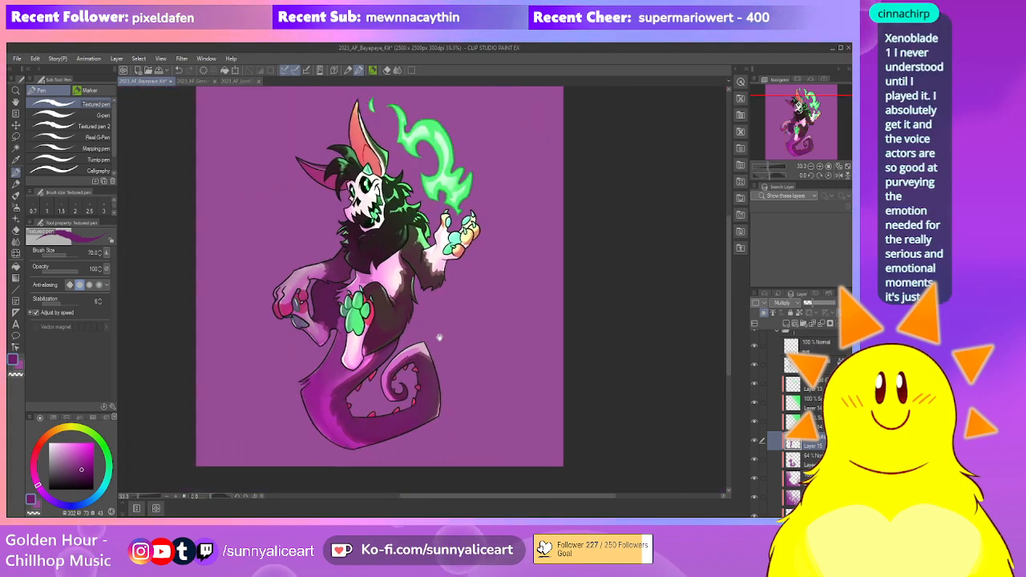
scroll(416, 372, "up", 2)
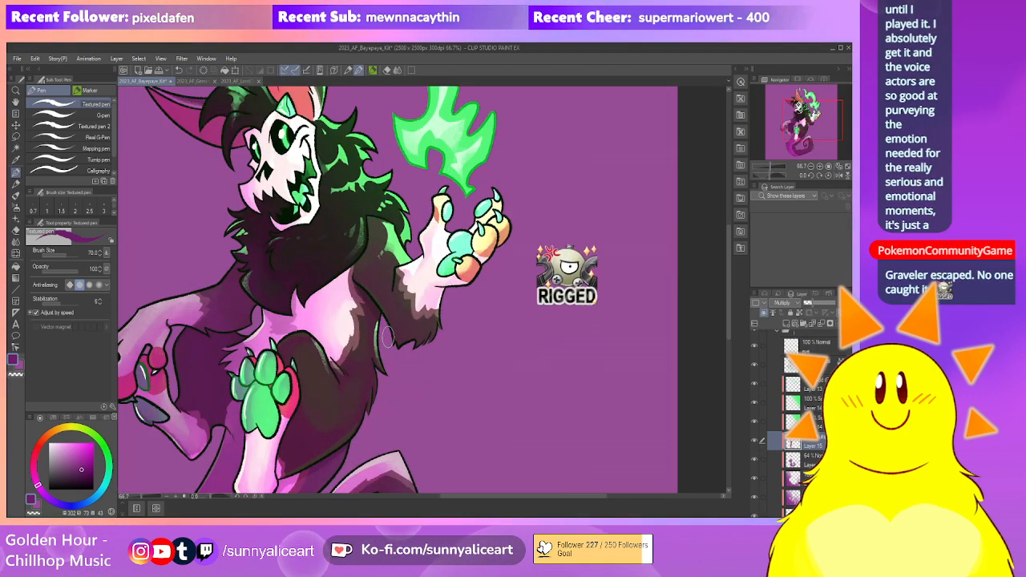
scroll(387, 354, "down", 1)
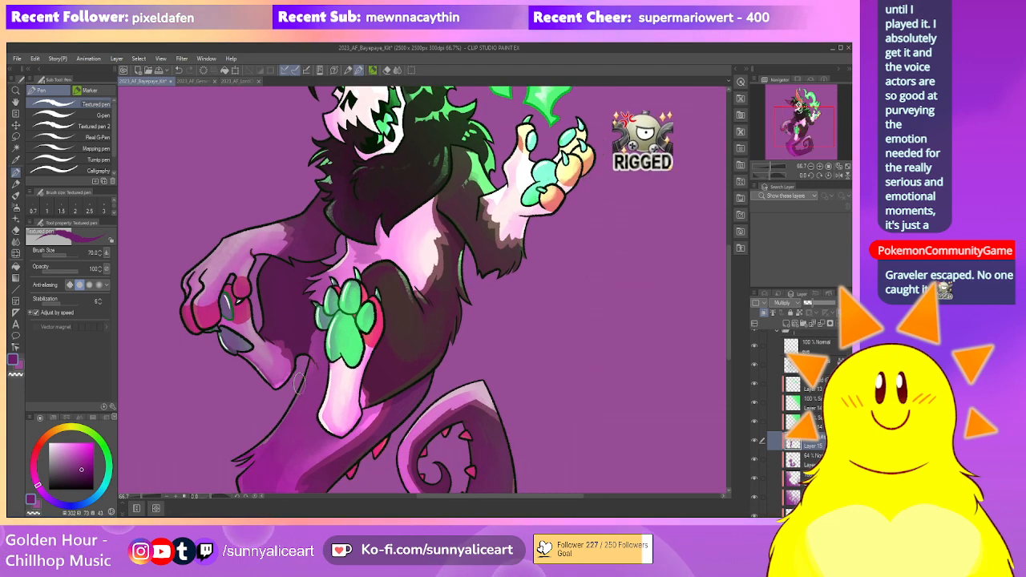
scroll(471, 315, "down", 2)
mouse_move(472, 316)
left_mouse_down()
mouse_move(437, 328)
mouse_move(444, 348)
mouse_move(464, 326)
mouse_move(472, 333)
left_mouse_up()
scroll(446, 346, "down", 2)
scroll(447, 345, "up", 2)
scroll(449, 341, "up", 1)
scroll(448, 341, "down", 1)
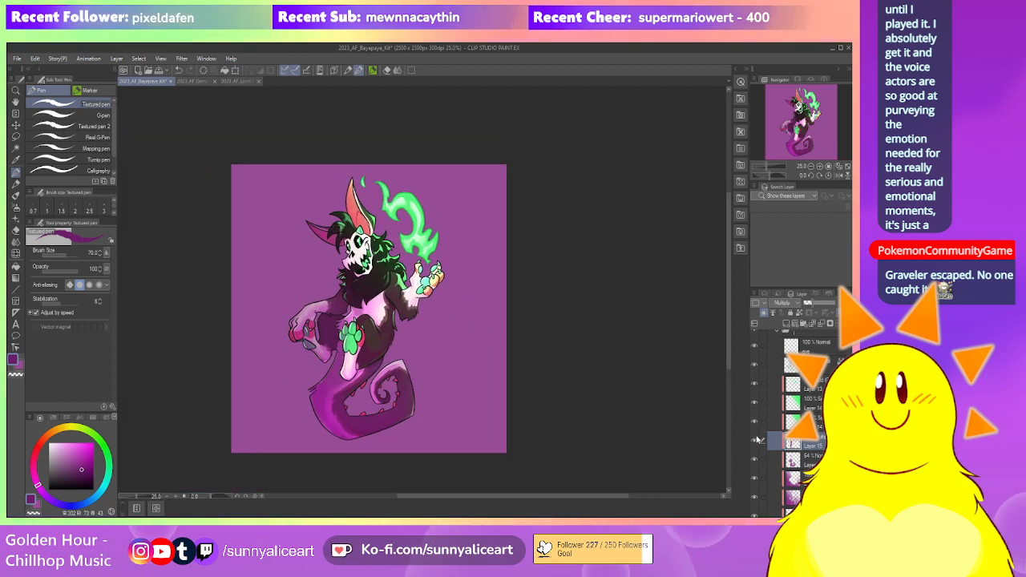
Compare the figure with the Multiply shading layer hidden and shown, and collapse the folder containing it
left_click(755, 441)
left_click(756, 442)
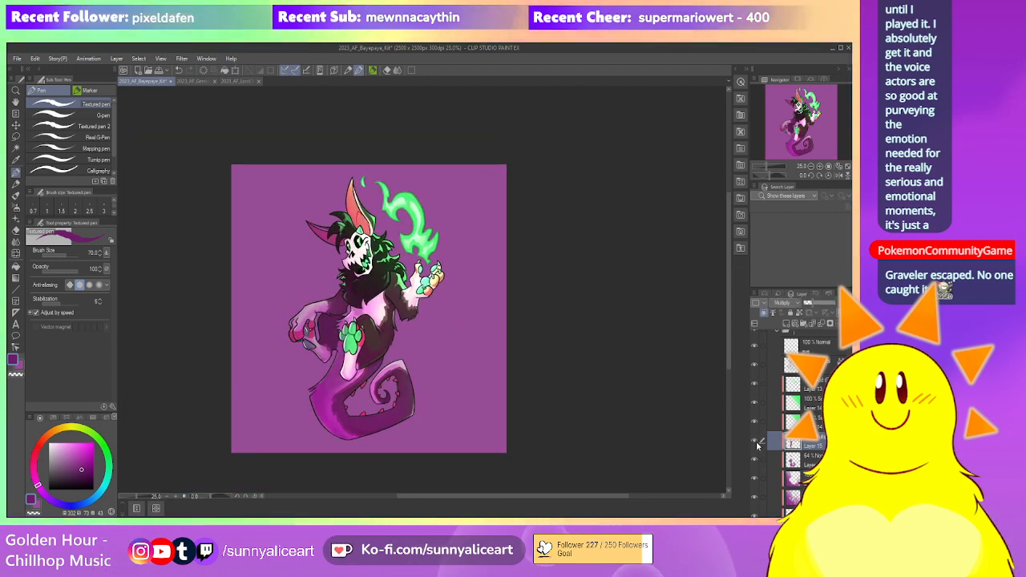
scroll(789, 424, "up", 3)
left_click(777, 394)
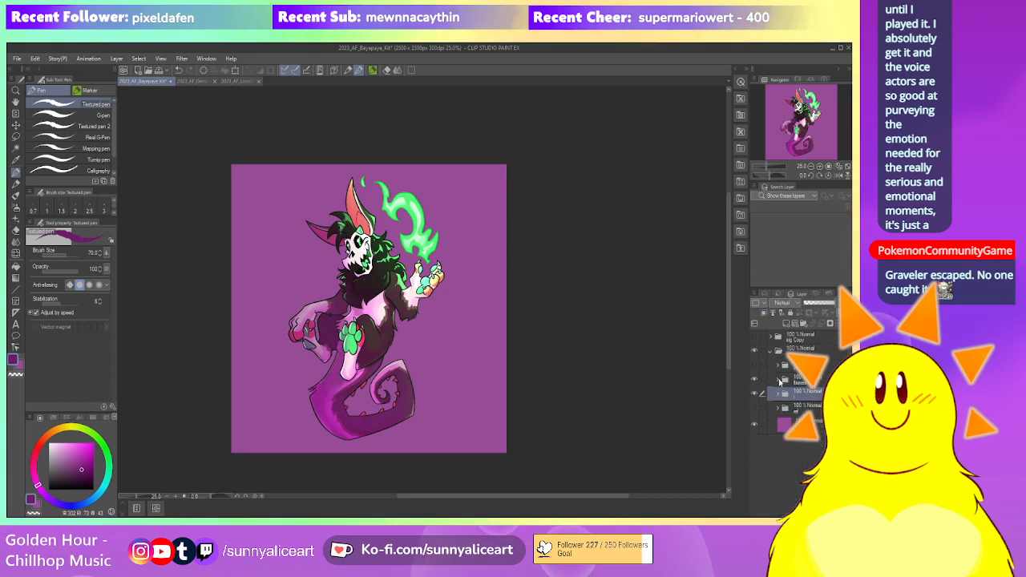
Duplicate the green flame's layer inside the bases folder, and apply a blur filter to the original Layer 5
left_click(776, 380)
left_click(793, 415)
left_click(792, 433)
left_click_drag(793, 433, 787, 323)
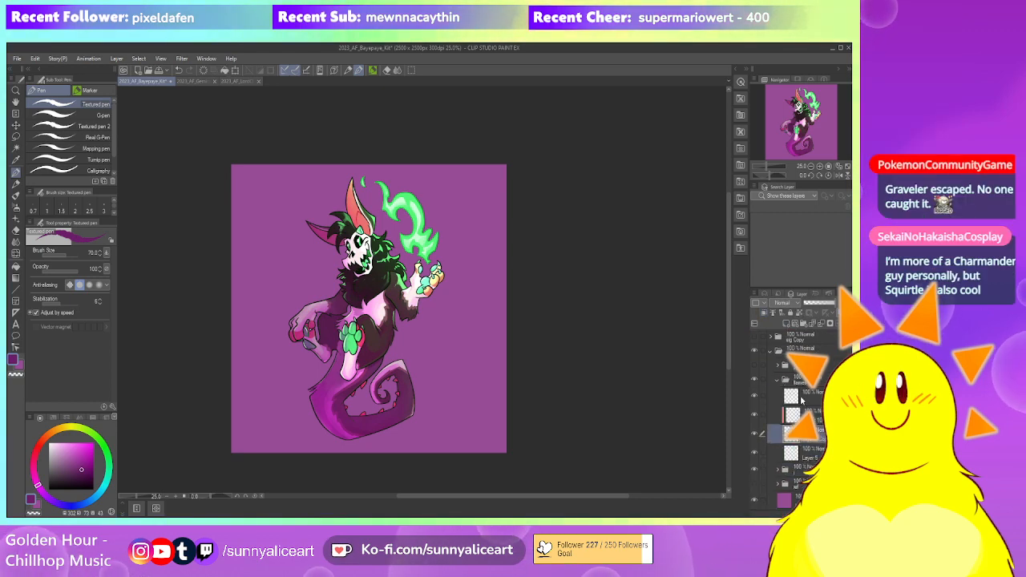
left_click(792, 452)
left_click(184, 62)
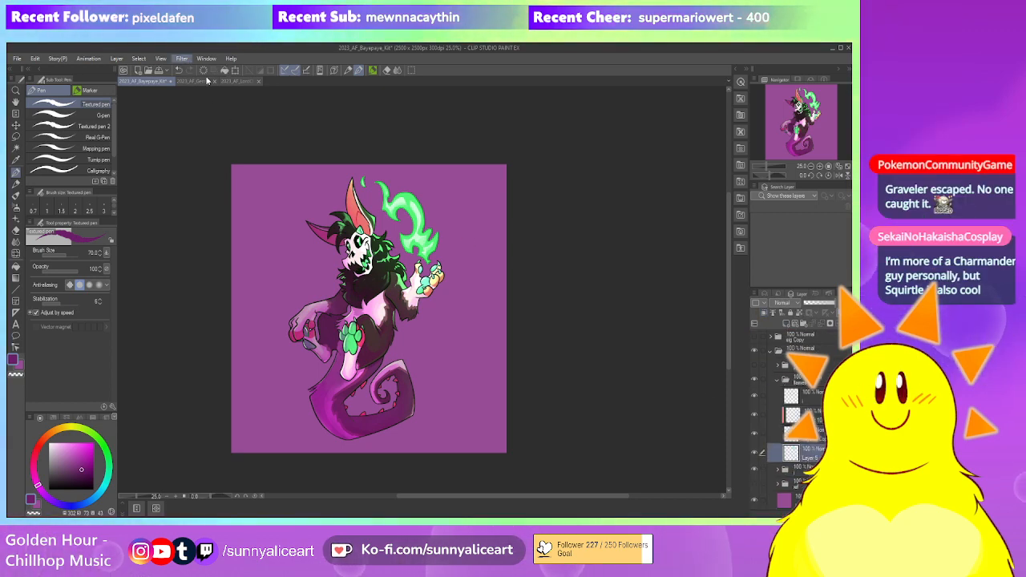
left_click(297, 95)
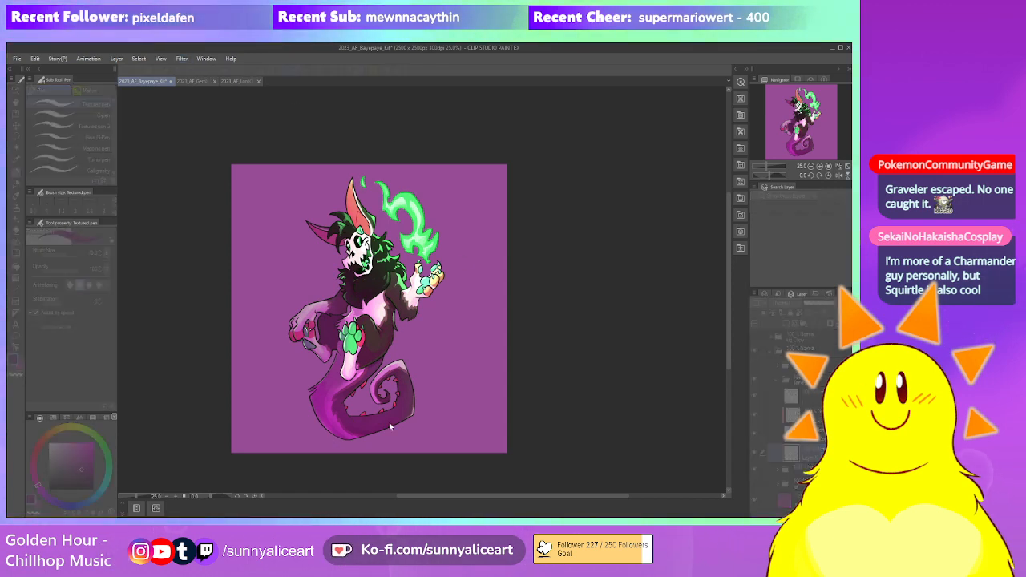
left_click(544, 427)
Set the topmost flame layer to Add blending mode and blur it into a glow
left_click(811, 392)
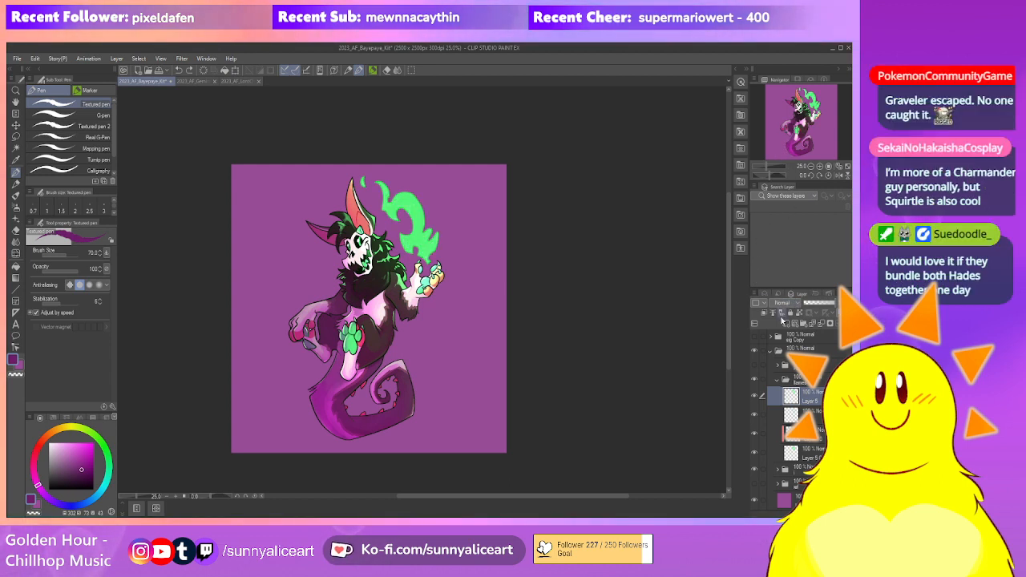
scroll(778, 305, "down", 10)
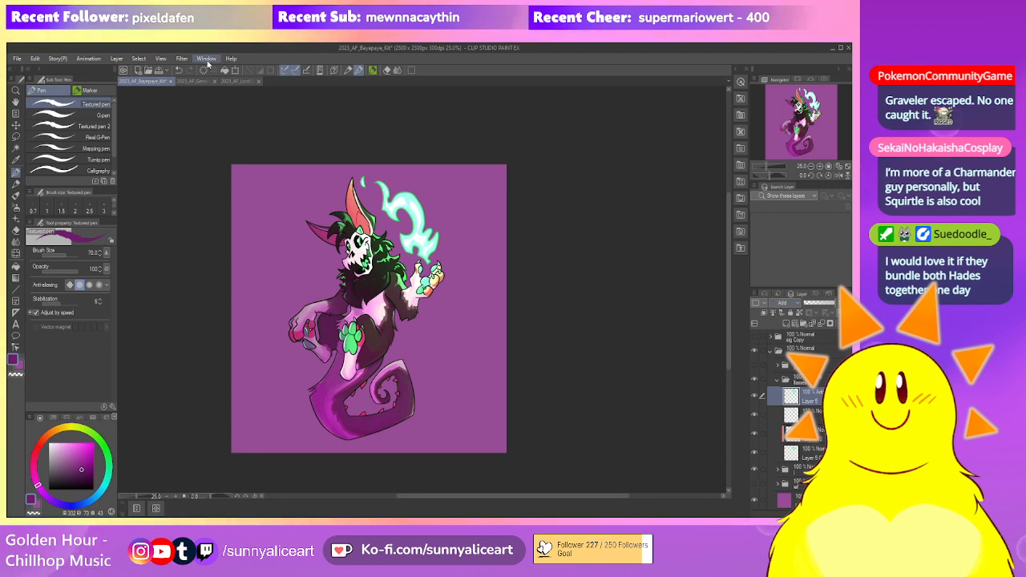
left_click(275, 93)
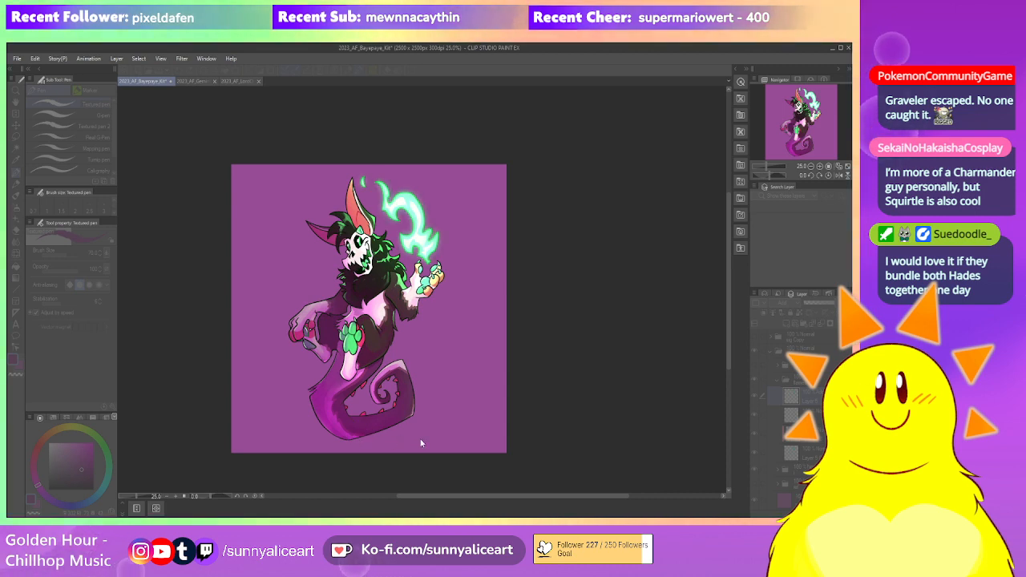
left_click(538, 419)
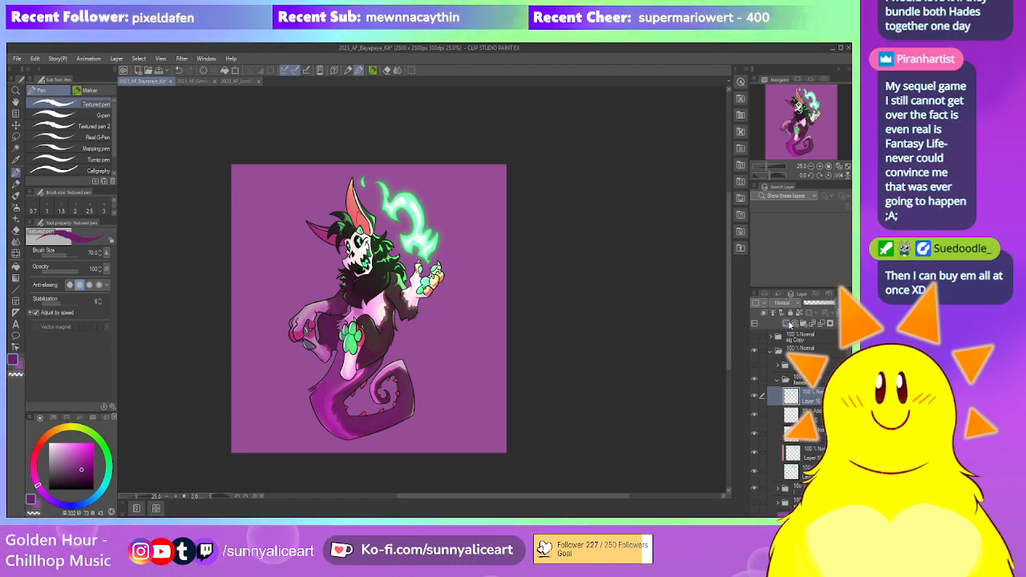
Paint reflected light along the ear, hair and raised hand on Layer 16, using the Textured pen and a mint colour picked from the flame
scroll(407, 207, "up", 2)
left_click(406, 207, "alt")
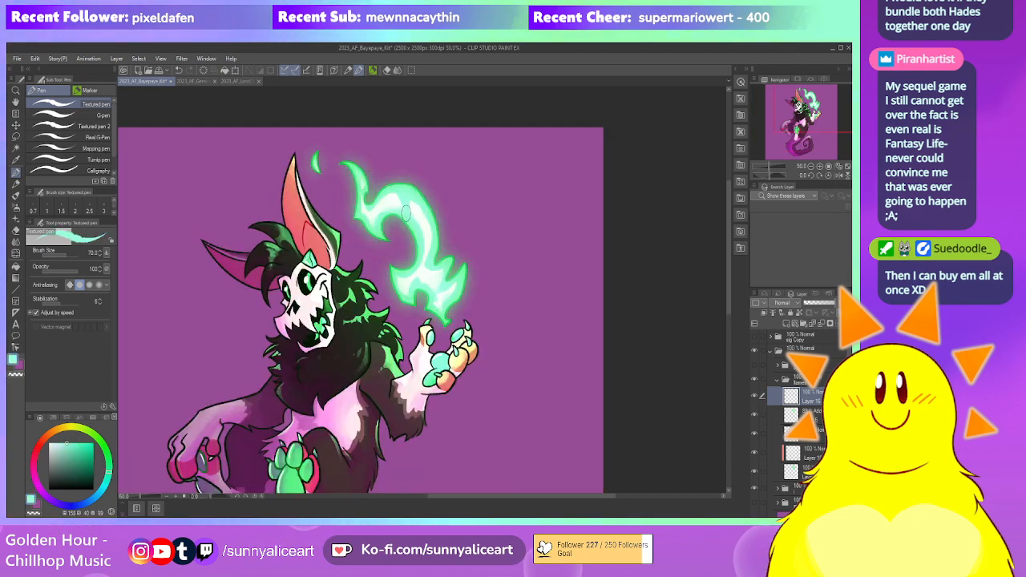
scroll(406, 207, "down", 2)
key("p")
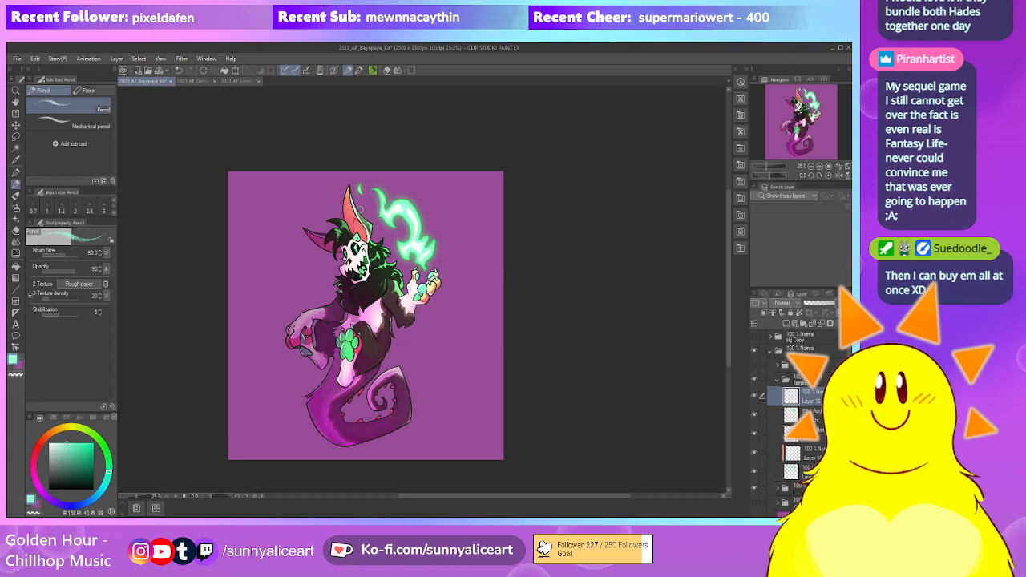
key("p")
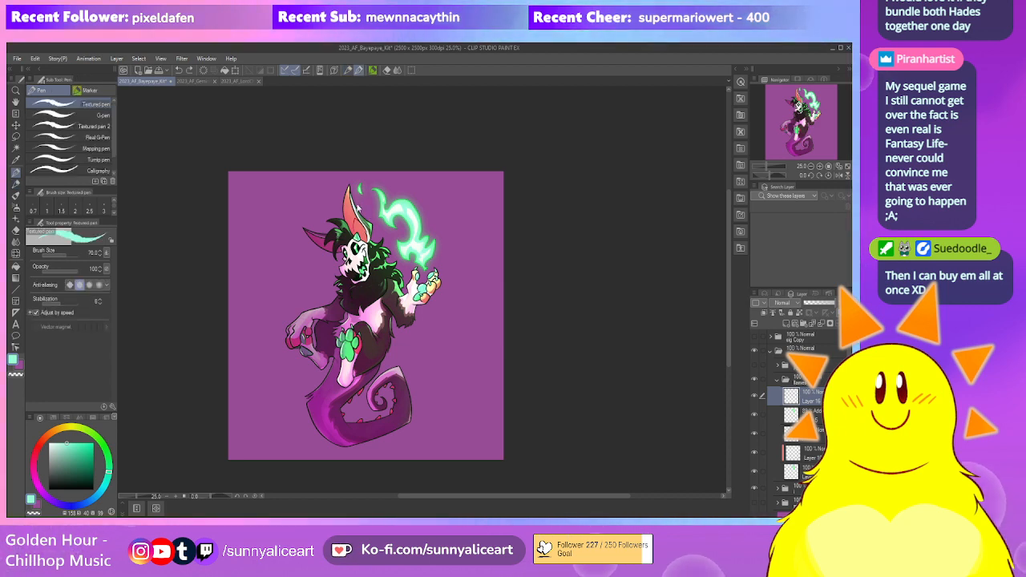
scroll(389, 240, "up", 1)
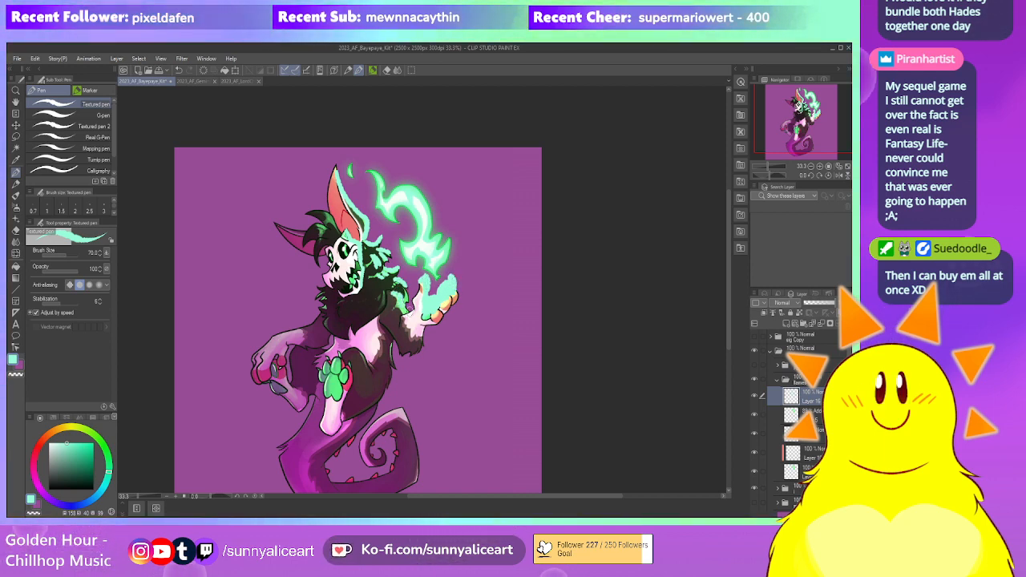
left_click_drag(561, 321, 568, 304)
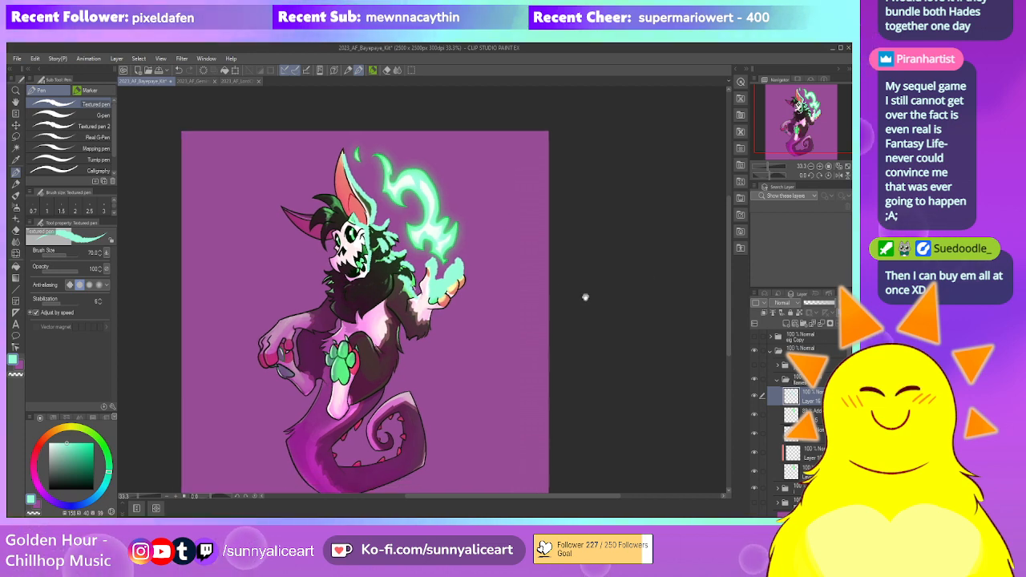
Blur the mint light strokes and lower their layer's opacity to 42%, comparing the artwork with and without them
left_click(181, 59)
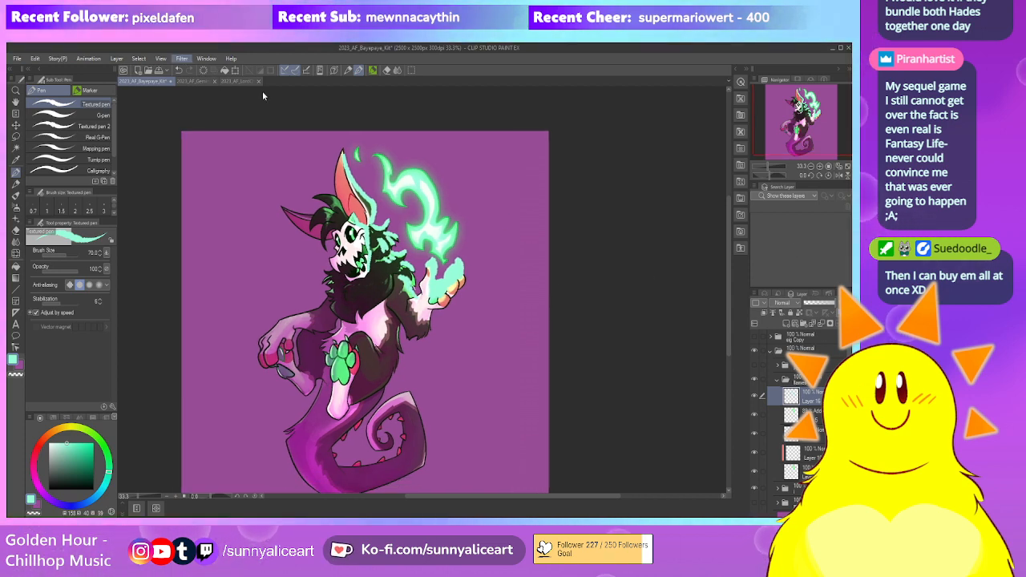
left_click(312, 132)
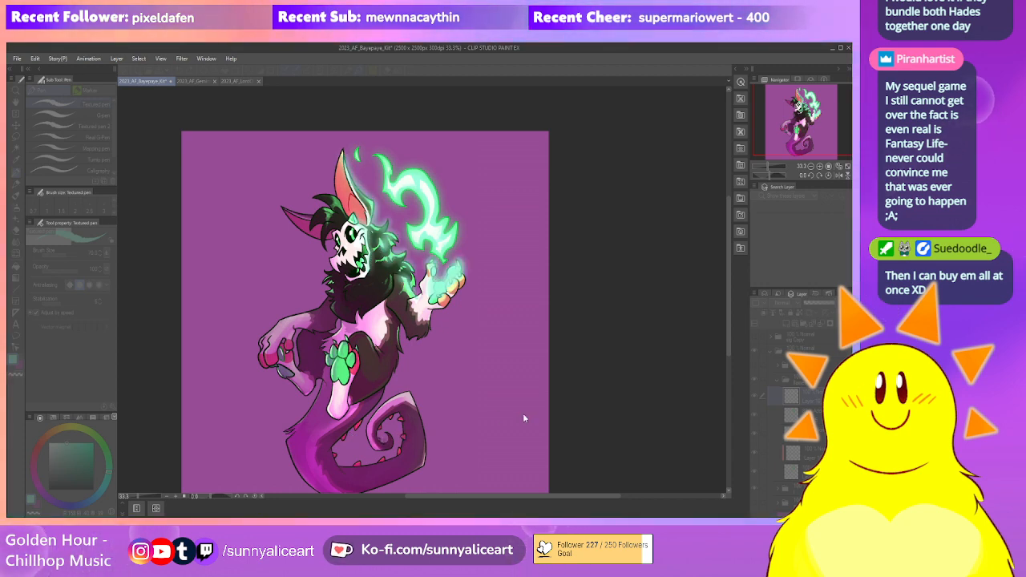
left_click(733, 345)
left_click_drag(823, 305, 817, 304)
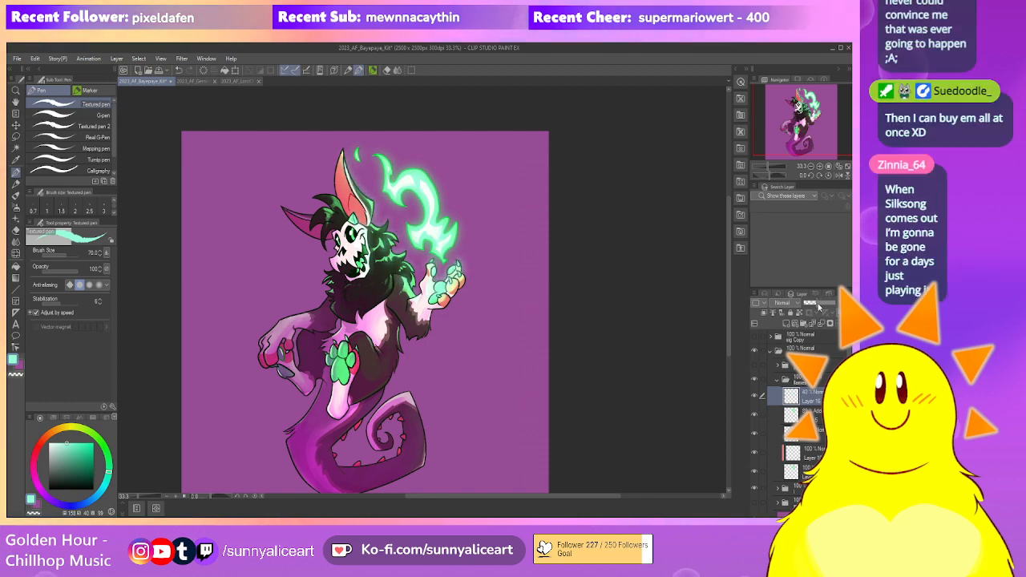
scroll(564, 360, "down", 1)
left_click_drag(564, 385, 552, 369)
scroll(552, 369, "up", 1)
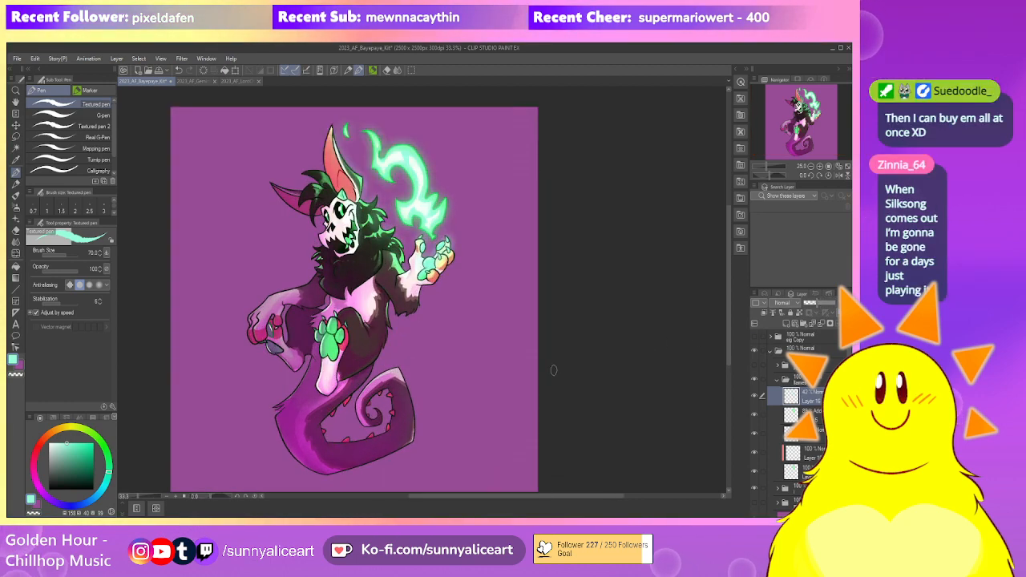
left_click(754, 397)
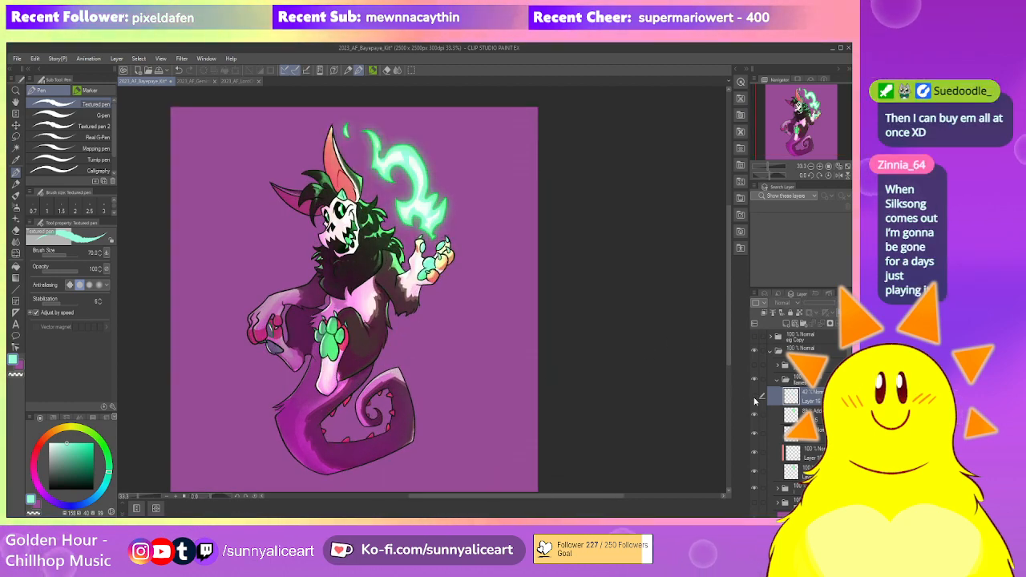
left_click(754, 399)
Soften the mint light on the character with the Kneaded eraser, reducing its brush size to 120, and compare the layer on and off
key("e")
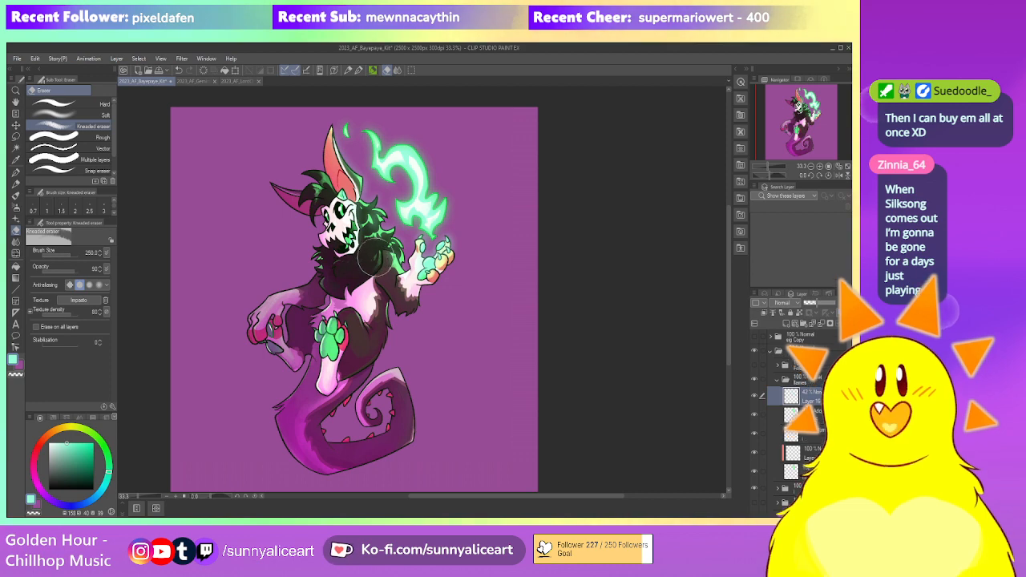
key("bracketleft")
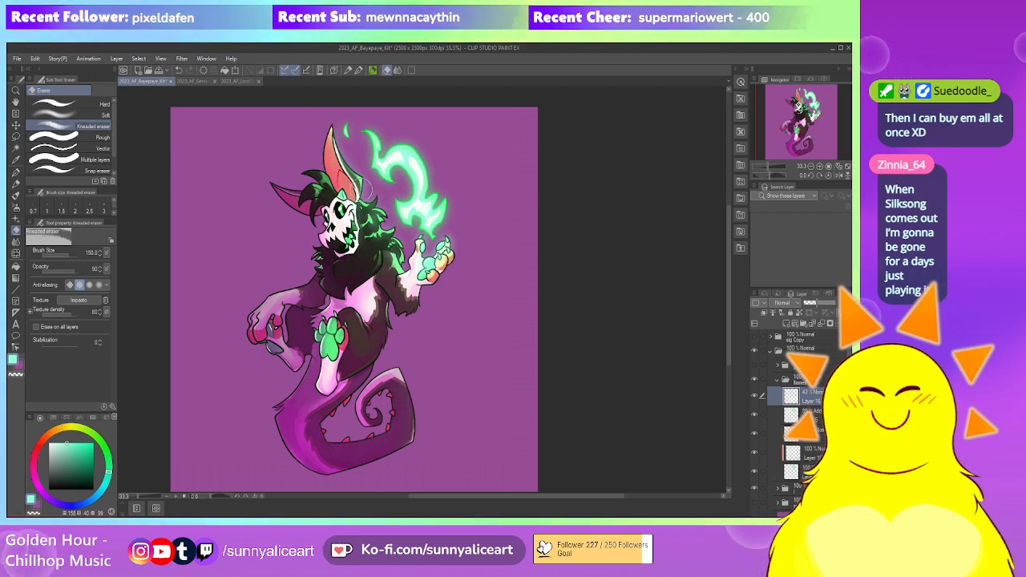
key("bracketleft")
key("bracketleft")
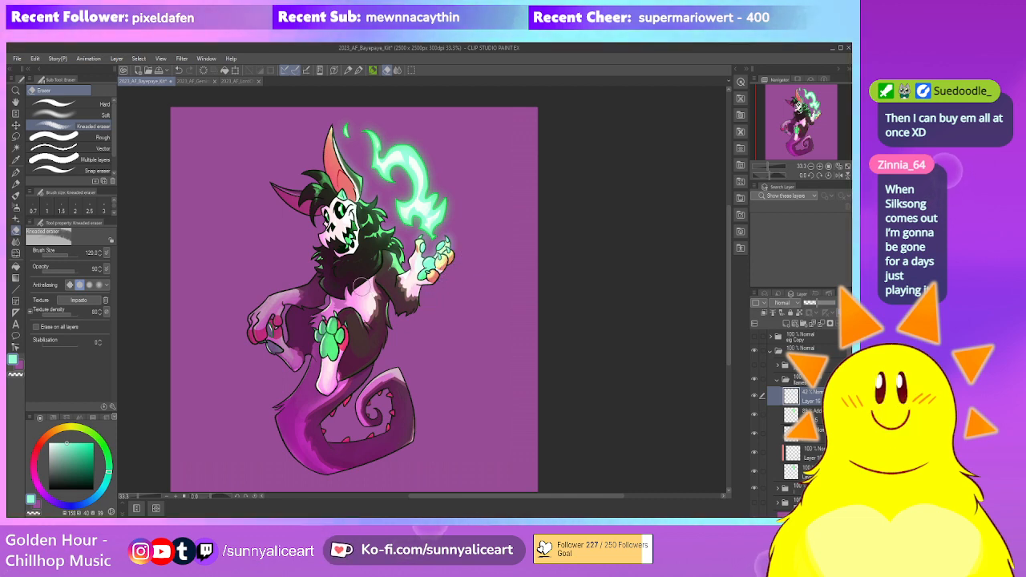
left_click_drag(517, 339, 601, 332)
left_click(753, 399)
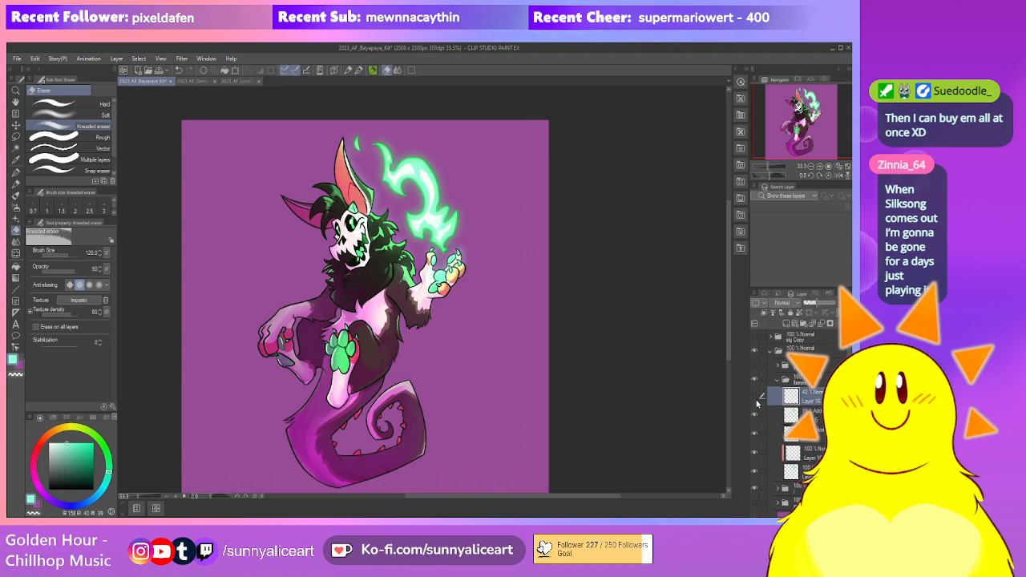
left_click(754, 400)
scroll(521, 258, "down", 2)
scroll(530, 300, "up", 2)
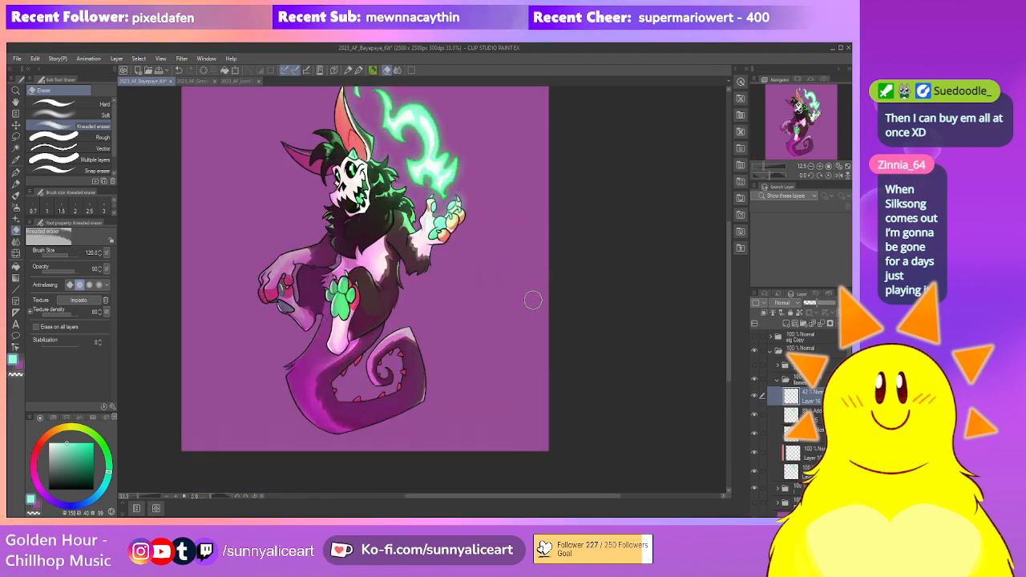
scroll(538, 295, "down", 1)
left_click_drag(539, 292, 526, 323)
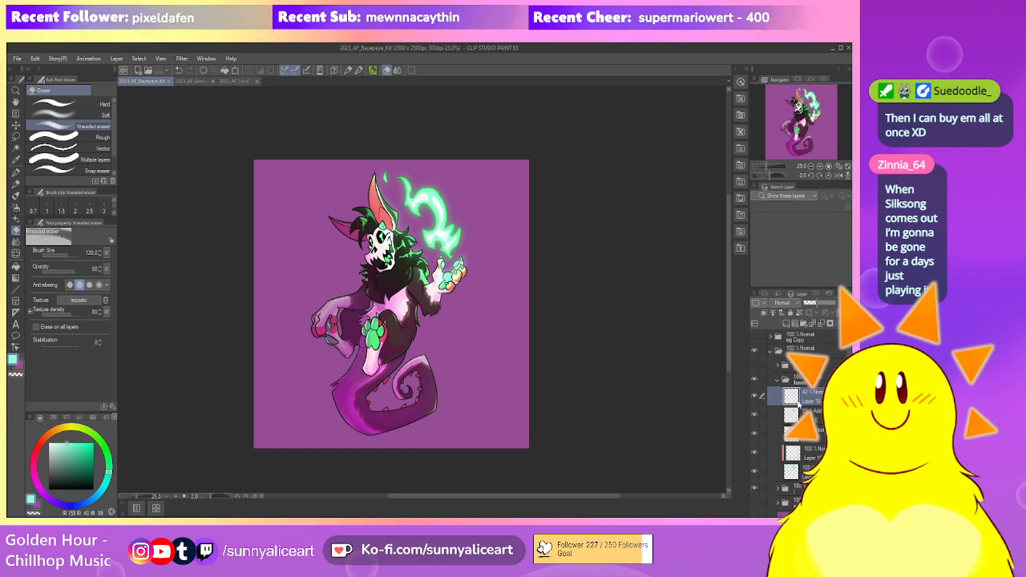
Collapse the bases folder, add a raster layer directly above the purple background, and choose a darker shade of the background purple
left_click(776, 381)
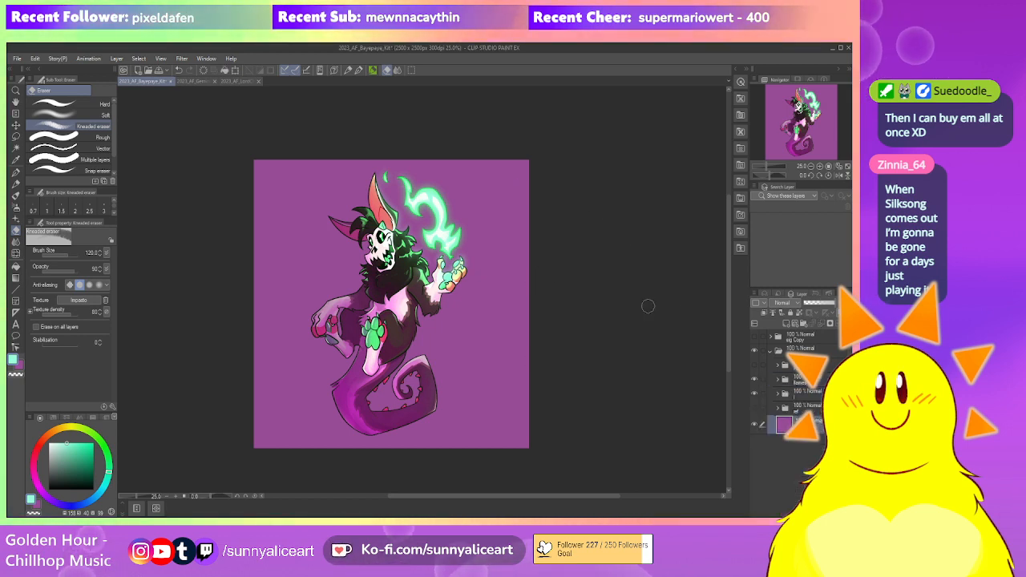
left_click(786, 323)
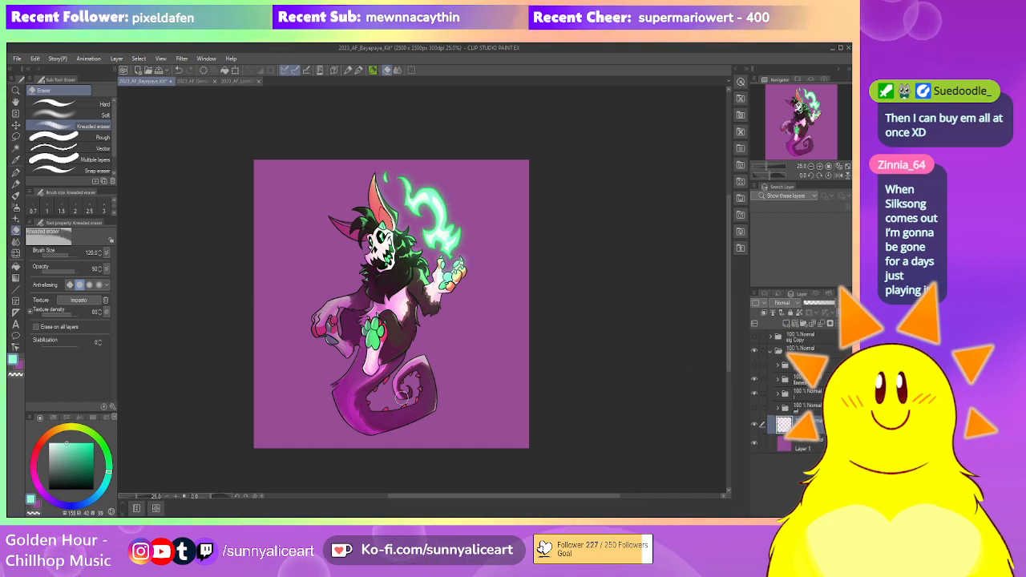
left_click(297, 360, "alt")
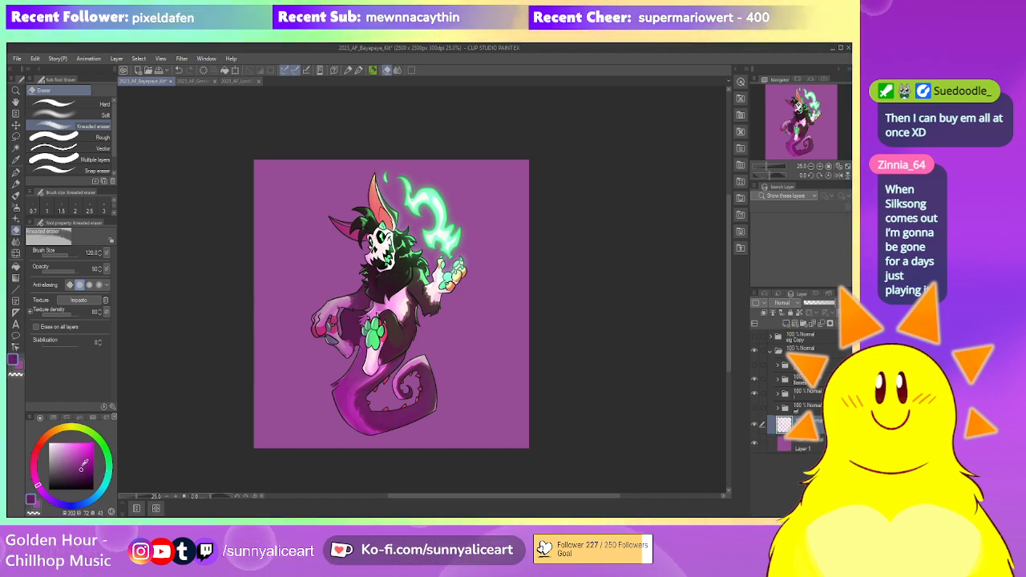
Create a flat, pointed ground shadow beneath the tail with a polyline selection filled in dark purple
key("m")
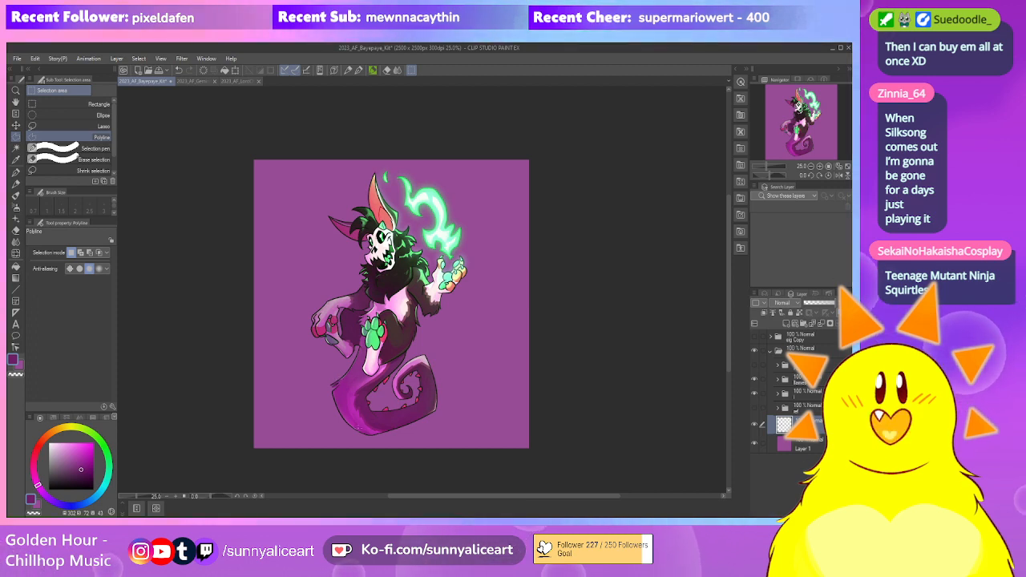
left_click(365, 423)
left_click(279, 430)
left_click(349, 441)
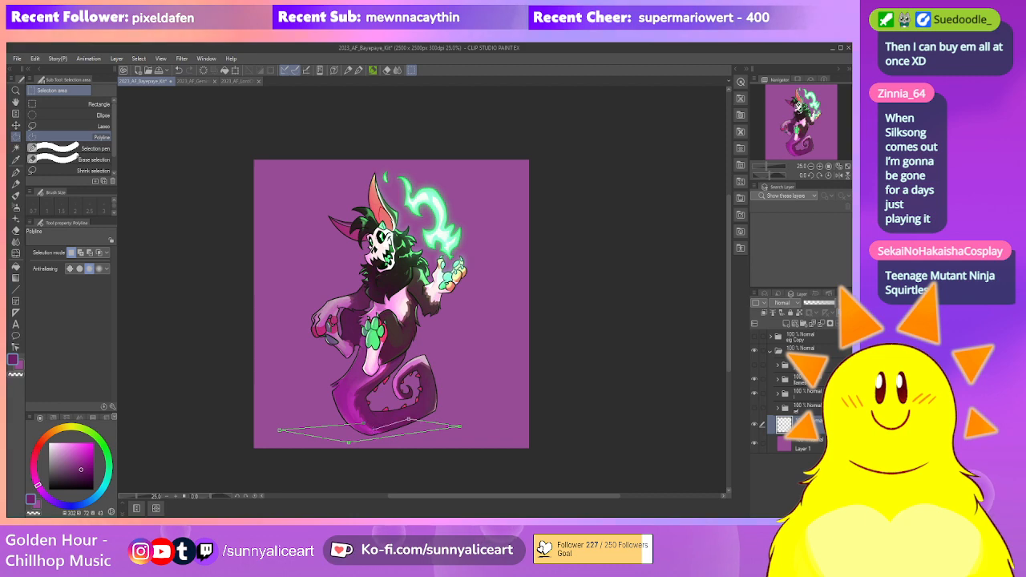
left_click(365, 424)
left_click(416, 458)
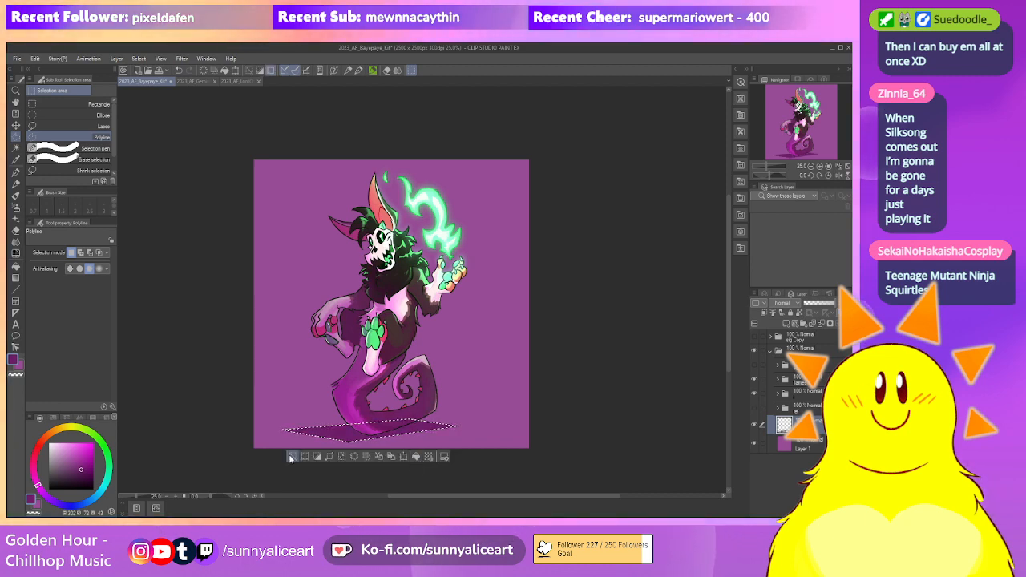
left_click(291, 458)
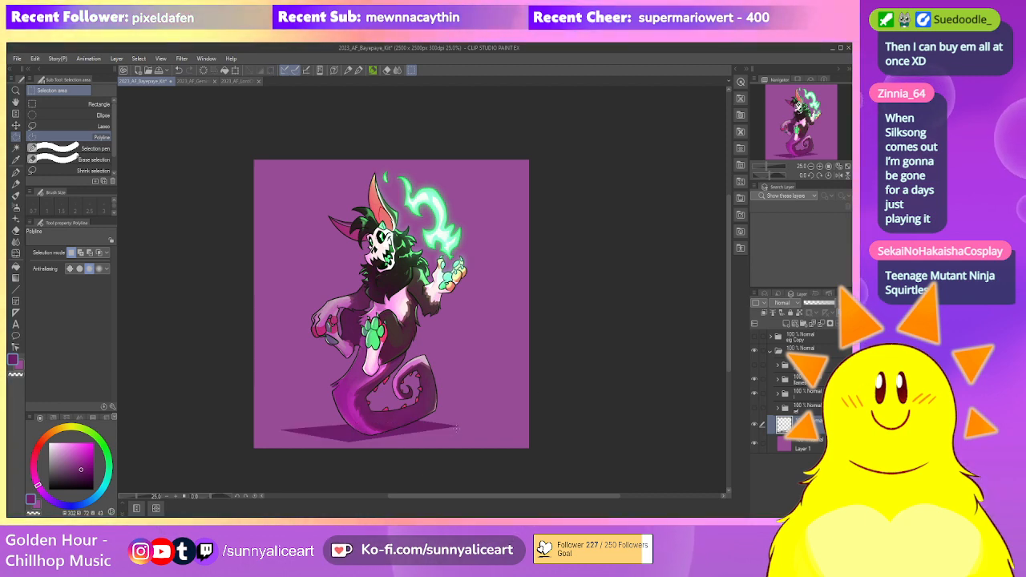
key("ctrl+t")
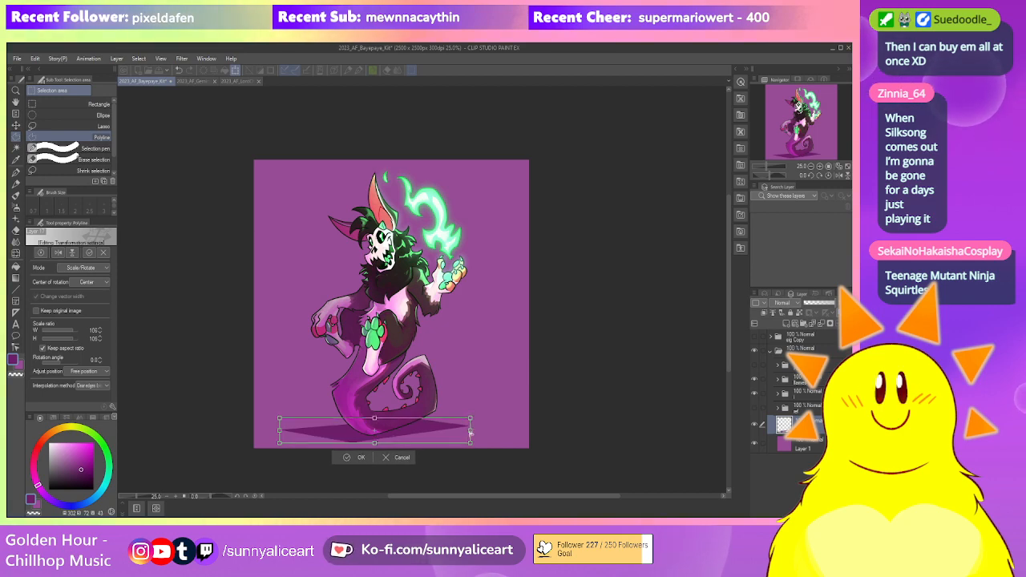
key("Return")
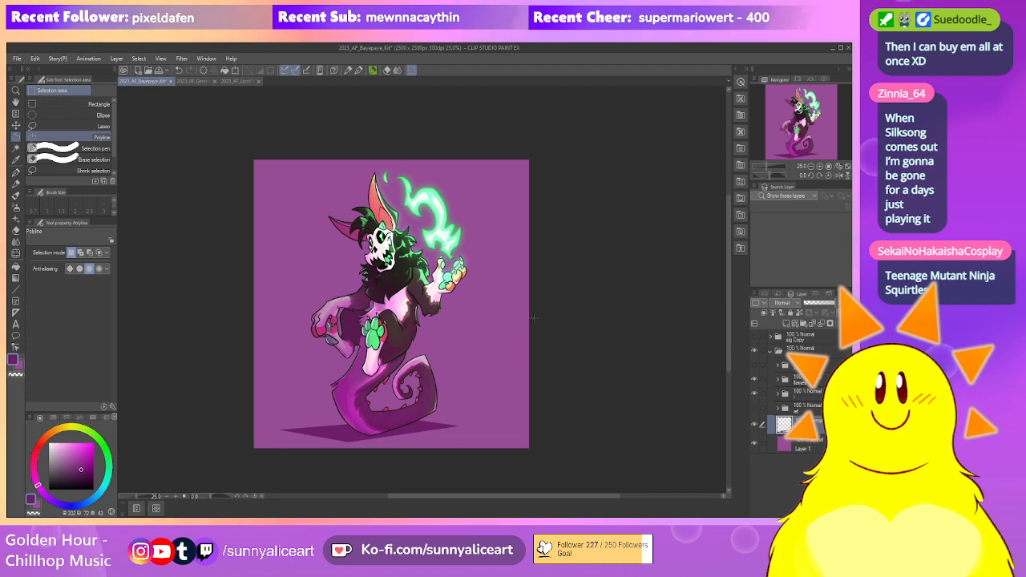
On a new layer above the shadow, select the full canvas width above the tail's base as a rectangle and fill it with dark purple
left_click_drag(481, 398, 484, 389)
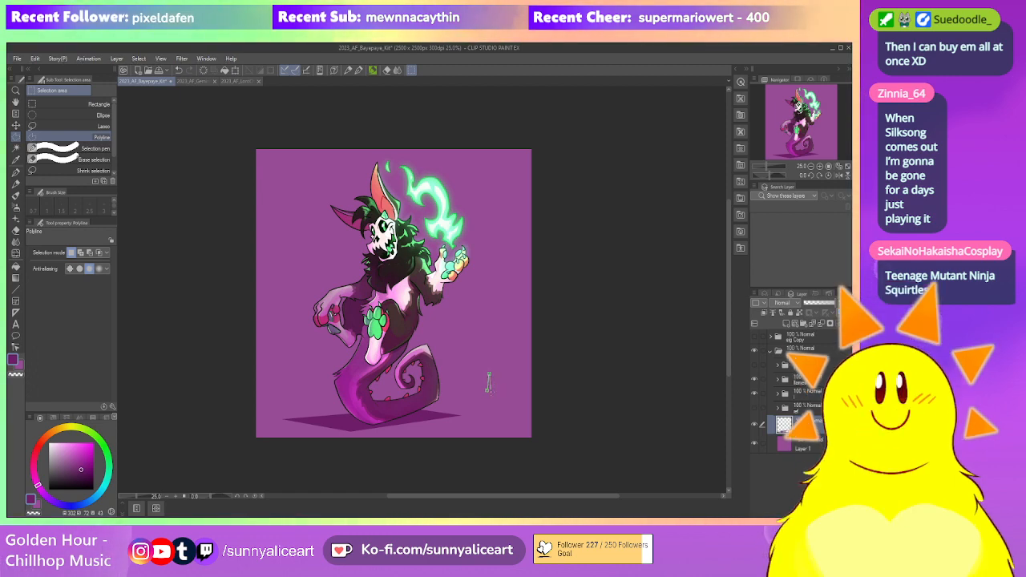
left_click_drag(515, 382, 524, 387)
scroll(516, 379, "down", 2)
scroll(516, 379, "up", 2)
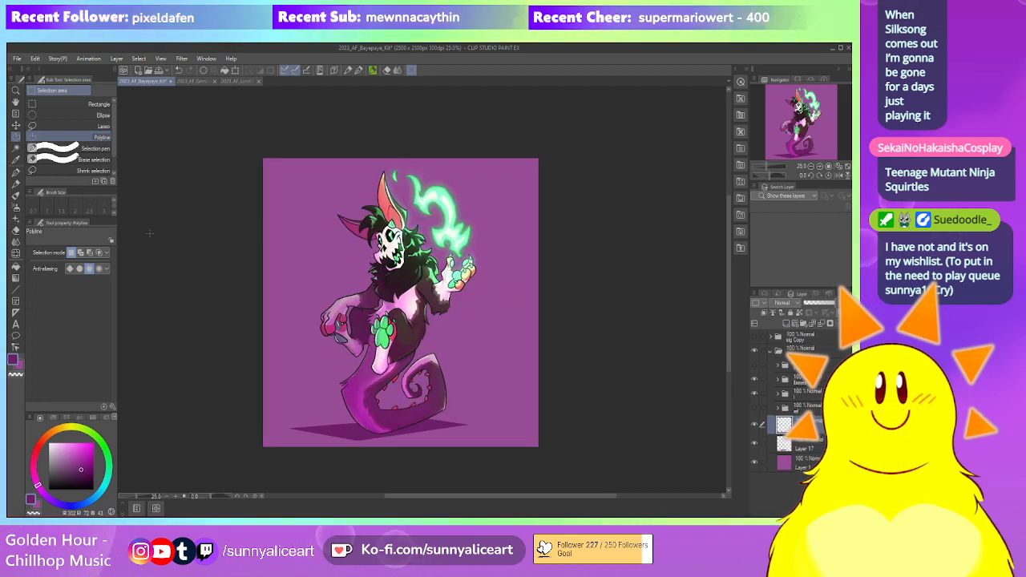
left_click(80, 104)
left_click_drag(253, 414, 602, 115)
left_click(447, 428)
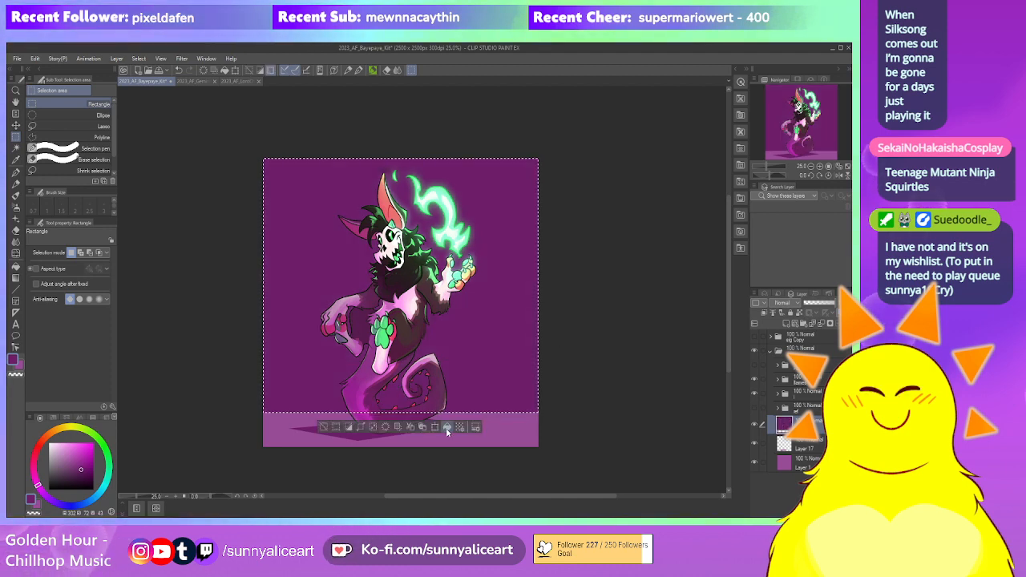
Clear the selection and lighten the upper wall with a foreground-to-transparent gradient in the floor's lighter purple
left_click(324, 429)
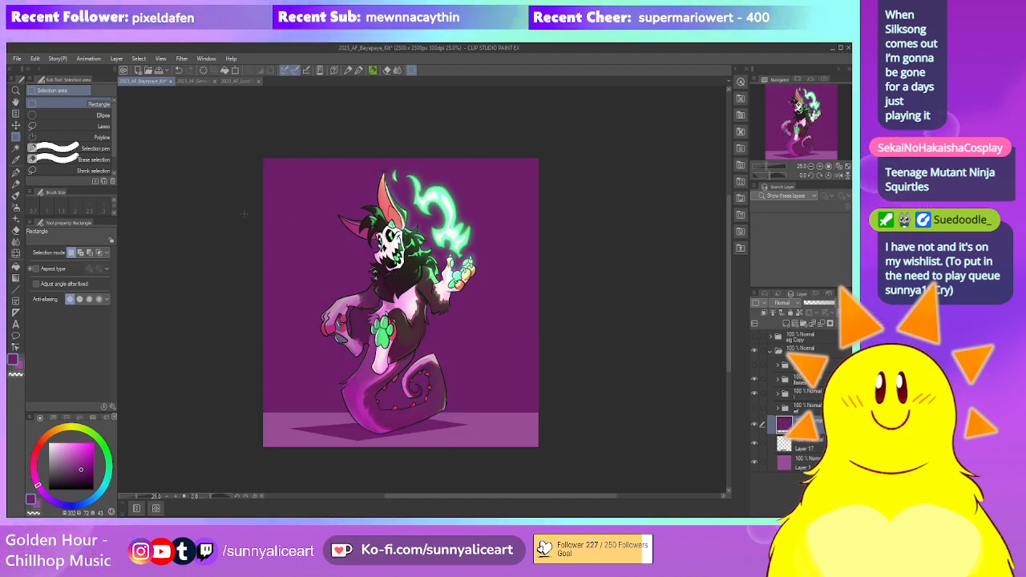
left_click(496, 421, "alt")
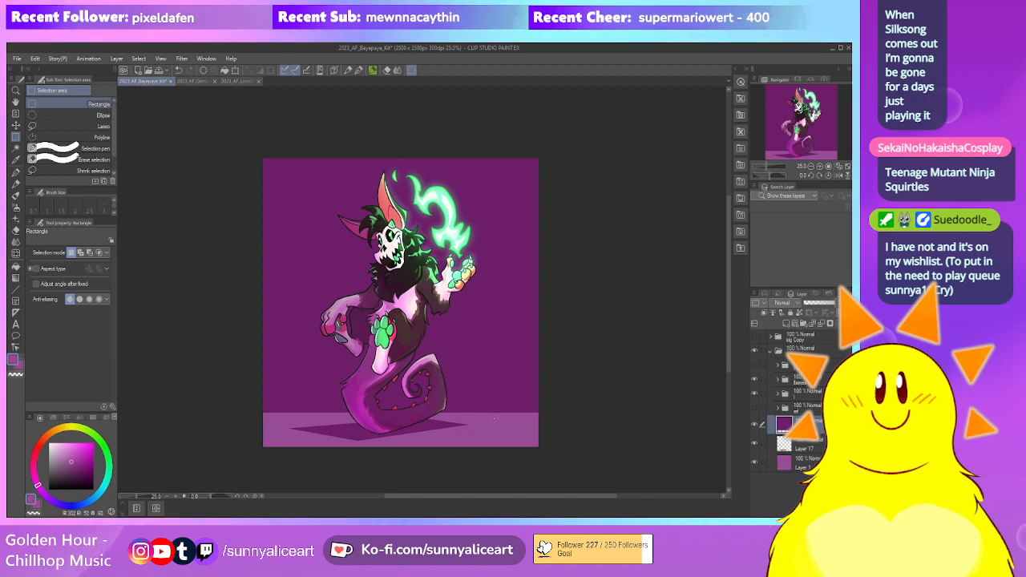
left_click(15, 278)
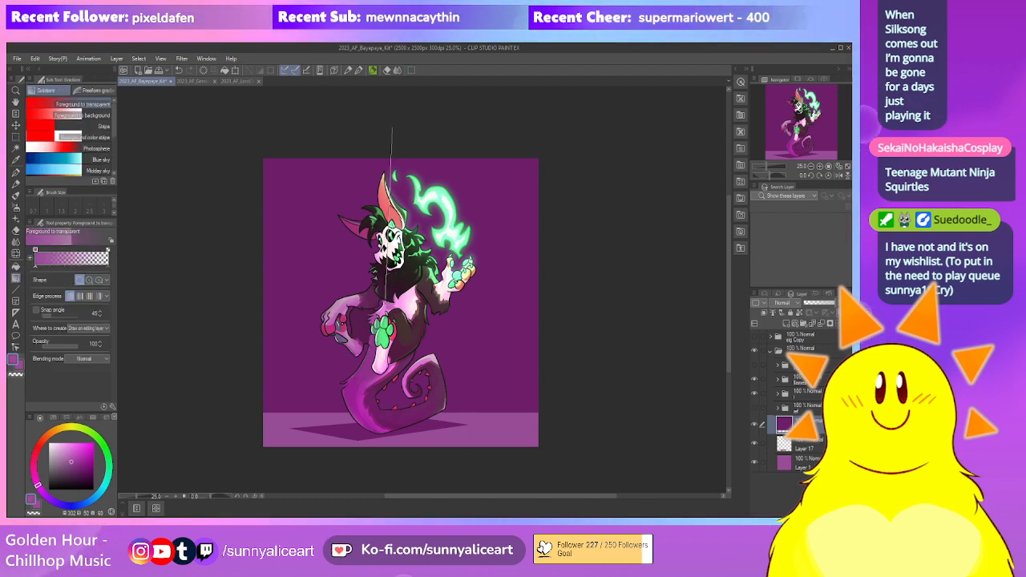
left_click_drag(391, 233, 390, 324)
left_click_drag(285, 127, 292, 282)
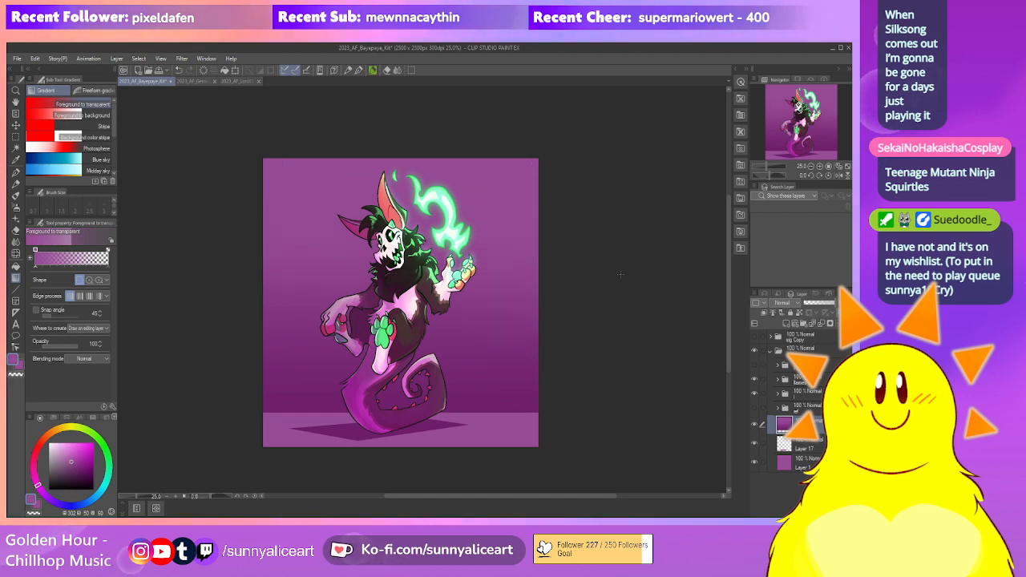
Pick the mint green from the flame's glow and add a foreground-to-transparent gradient fading in from the background's upper-right corner
left_click(464, 188, "alt")
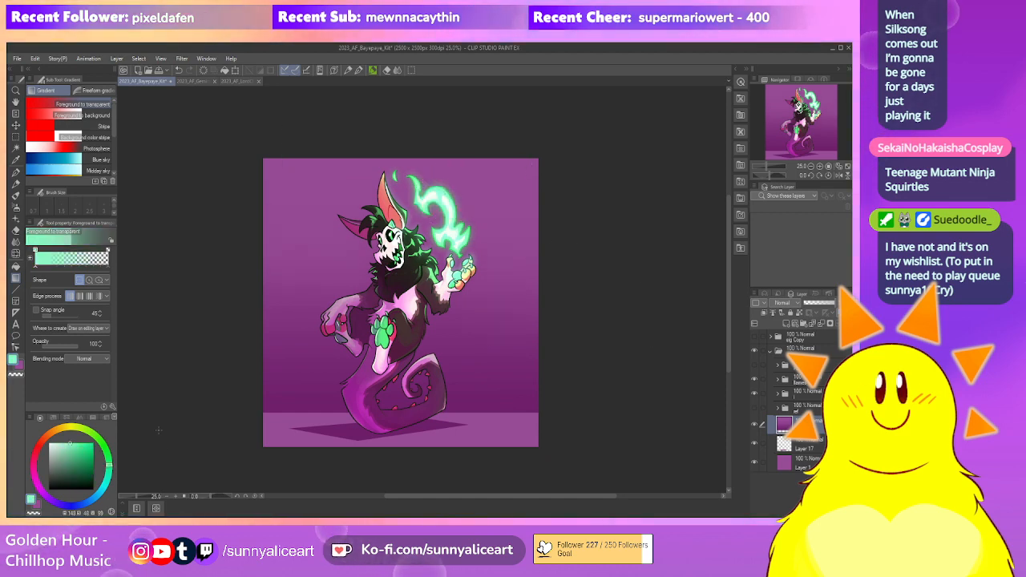
left_click_drag(527, 134, 417, 320)
key("ctrl+z")
left_click_drag(539, 136, 514, 196)
key("ctrl+z")
left_click_drag(546, 147, 545, 223)
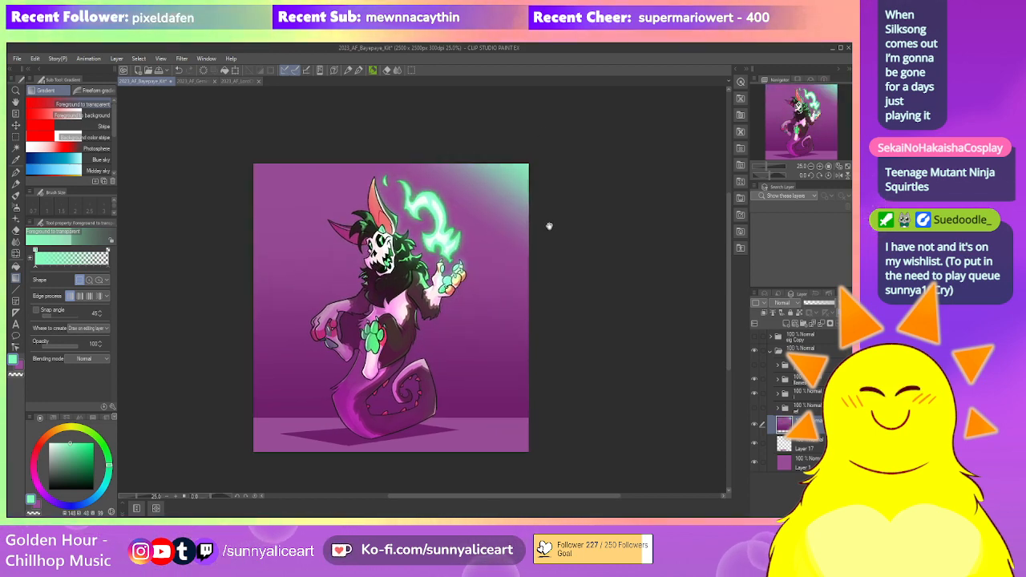
Choose a darker purple and shade the background's lower-left corner with a diagonal foreground-to-transparent gradient
left_click(286, 394, "alt")
left_click(82, 474)
left_click_drag(225, 429, 311, 361)
key("ctrl+z")
left_click_drag(223, 429, 308, 356)
Add a raster layer directly above the base purple background layer
left_click(806, 463)
left_click(805, 446)
left_click(806, 463)
left_click(786, 323)
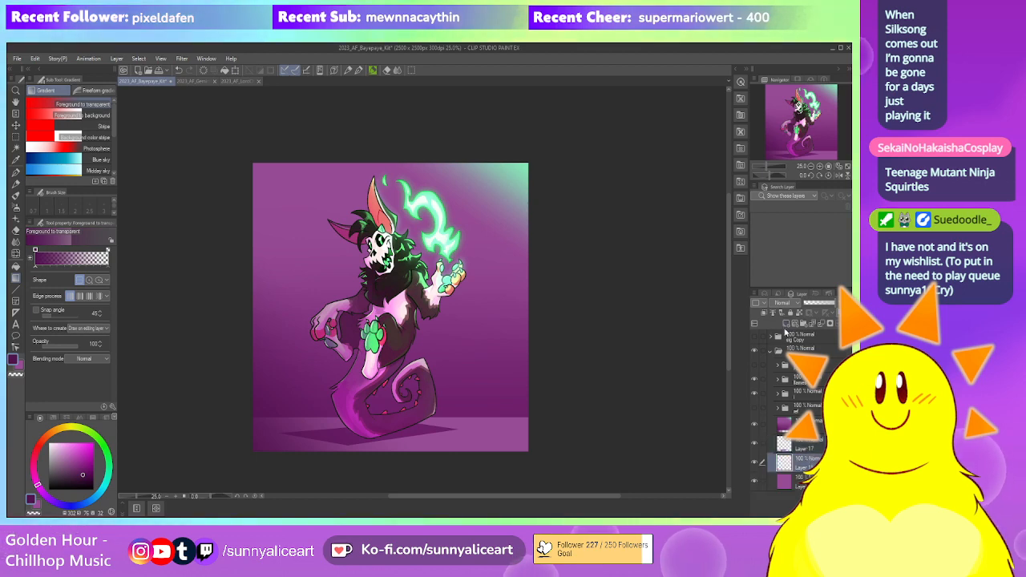
Choose the Dappled light decoration brush, move the gradient wall layer beneath the ground shadow, and place the empty layer between them
left_click_drag(522, 323, 536, 333)
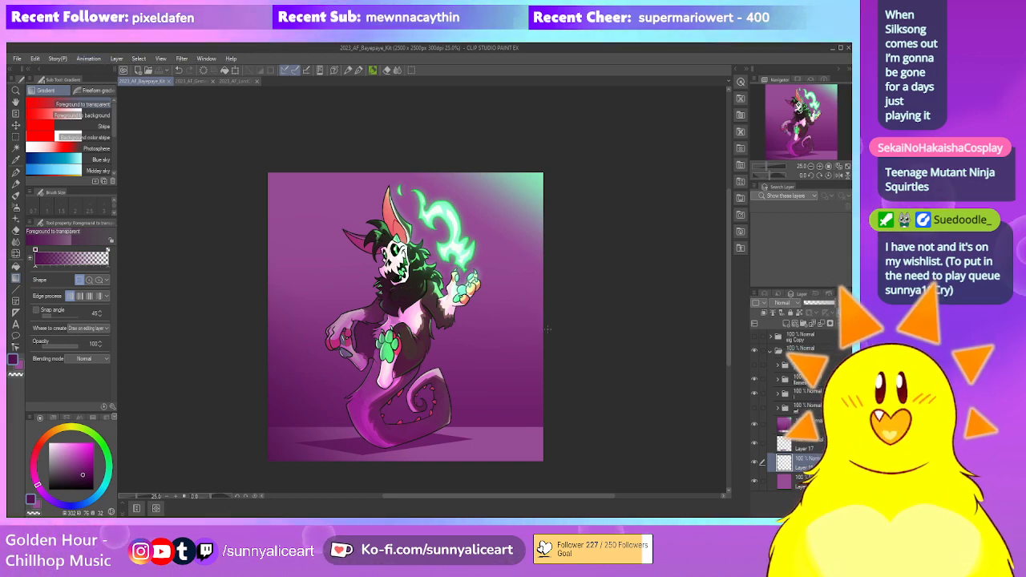
left_click_drag(555, 343, 536, 334)
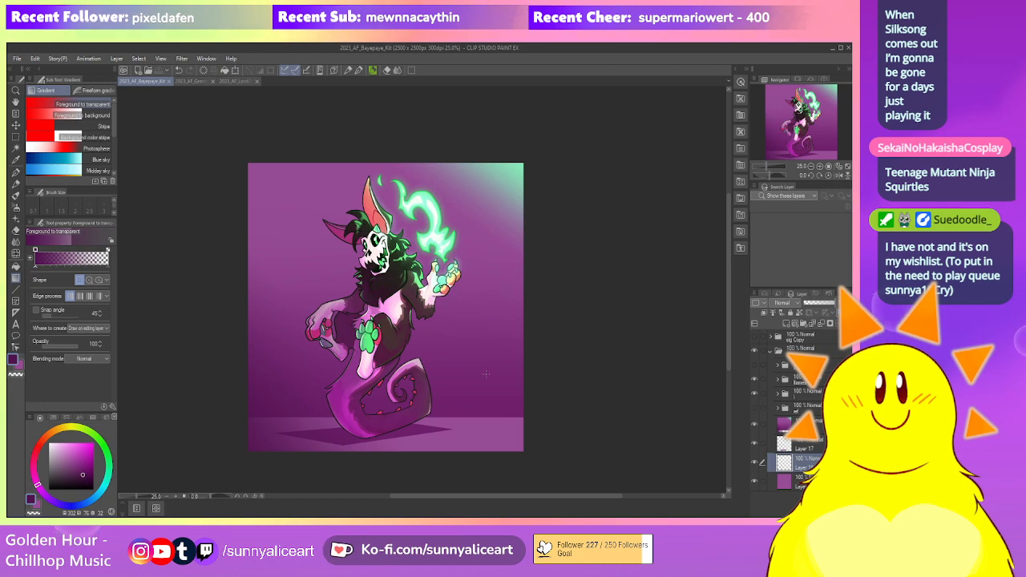
left_click(13, 221)
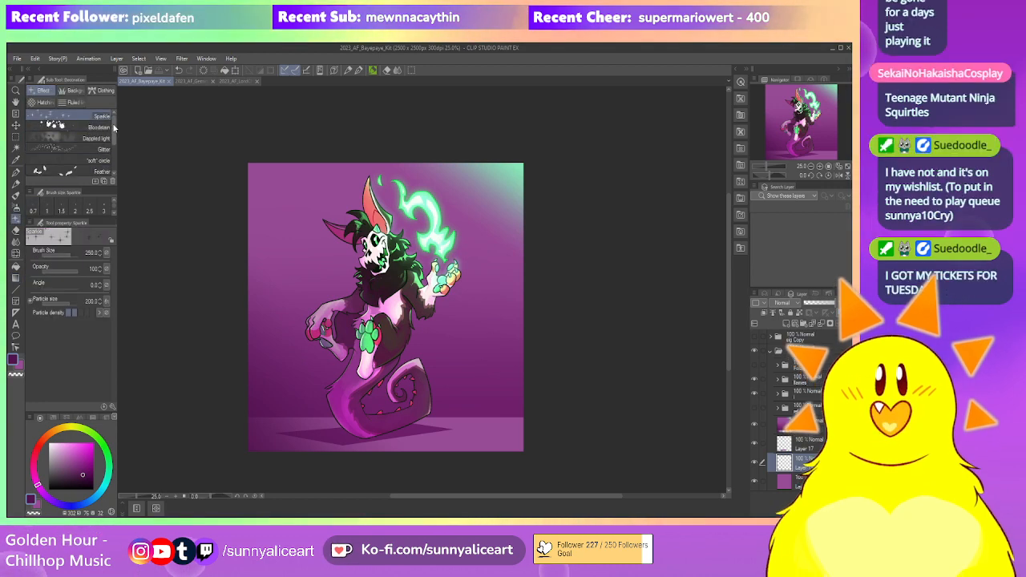
left_click_drag(114, 154, 117, 128)
left_click(80, 138)
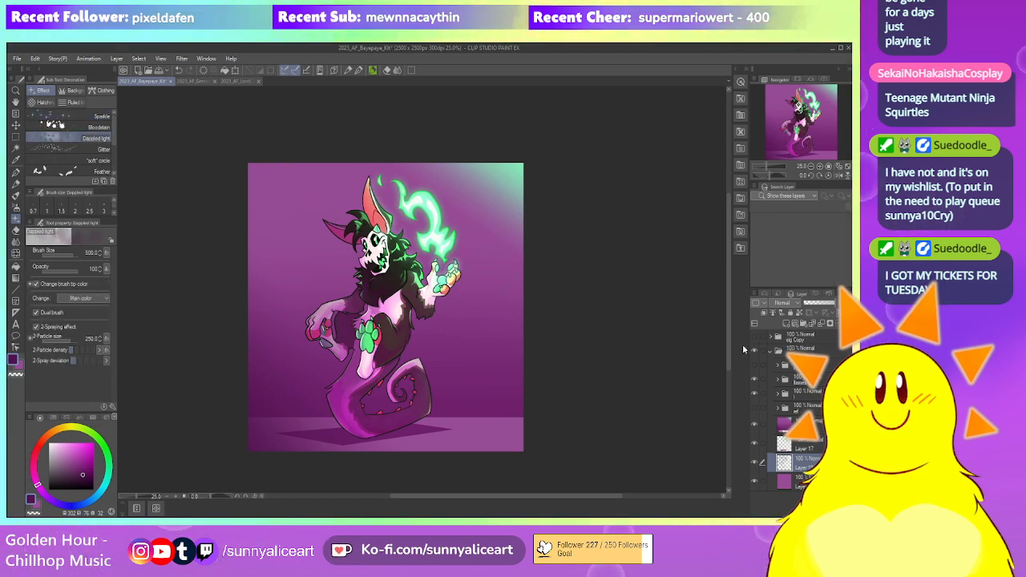
left_click_drag(811, 427, 813, 453)
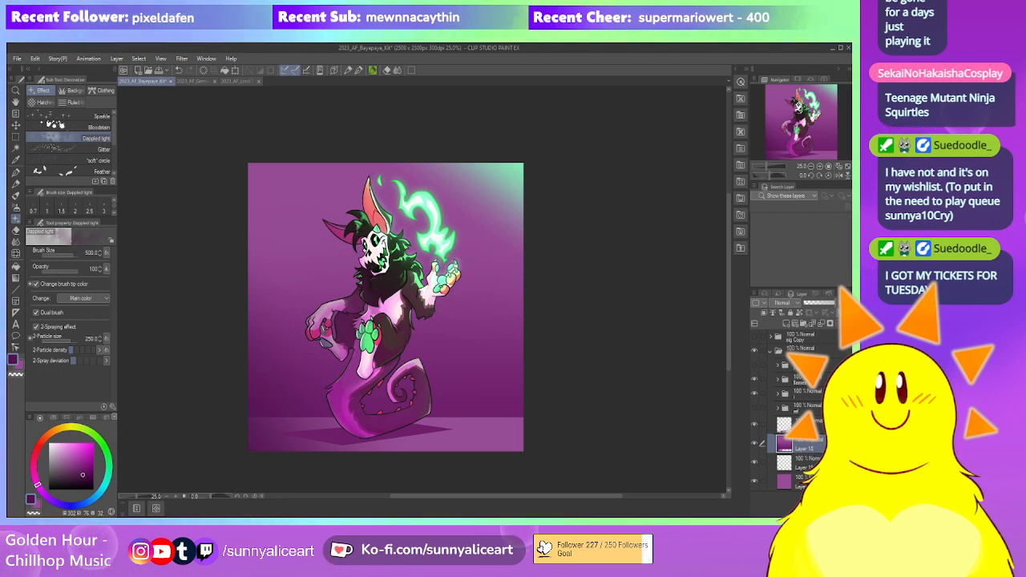
left_click(800, 465)
left_click_drag(806, 441, 805, 438)
Paint soft dappled light spots across the whole background behind the character with a brush size of 500
mouse_move(305, 194)
left_mouse_down()
mouse_move(259, 235)
mouse_move(371, 146)
mouse_move(264, 415)
mouse_move(440, 176)
mouse_move(368, 349)
mouse_move(439, 380)
mouse_move(543, 271)
mouse_move(485, 476)
mouse_move(567, 376)
mouse_move(453, 406)
left_mouse_up()
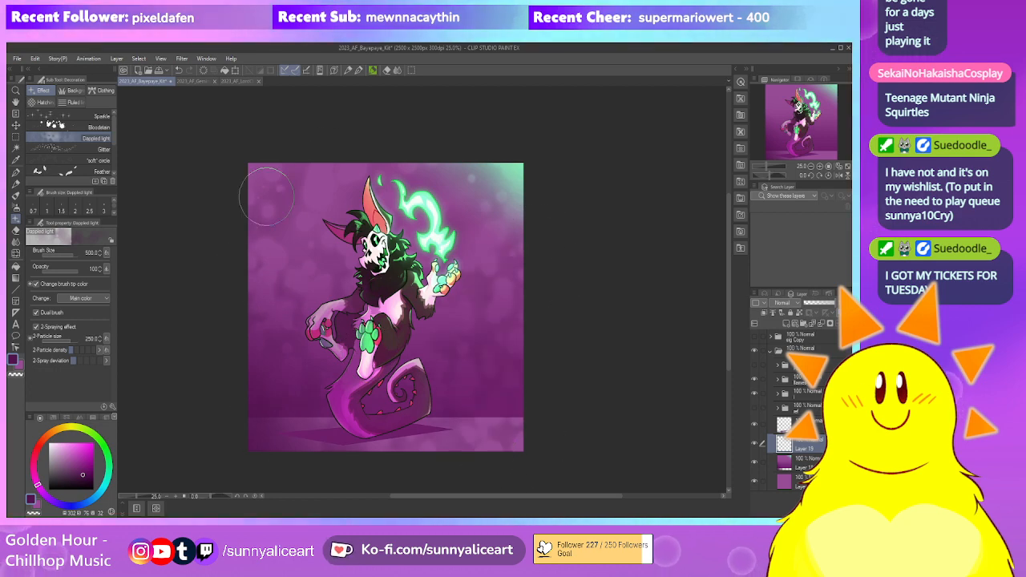
mouse_move(600, 352)
left_mouse_down()
mouse_move(614, 346)
mouse_move(591, 371)
left_mouse_up()
scroll(595, 355, "up", 1)
scroll(585, 362, "down", 1)
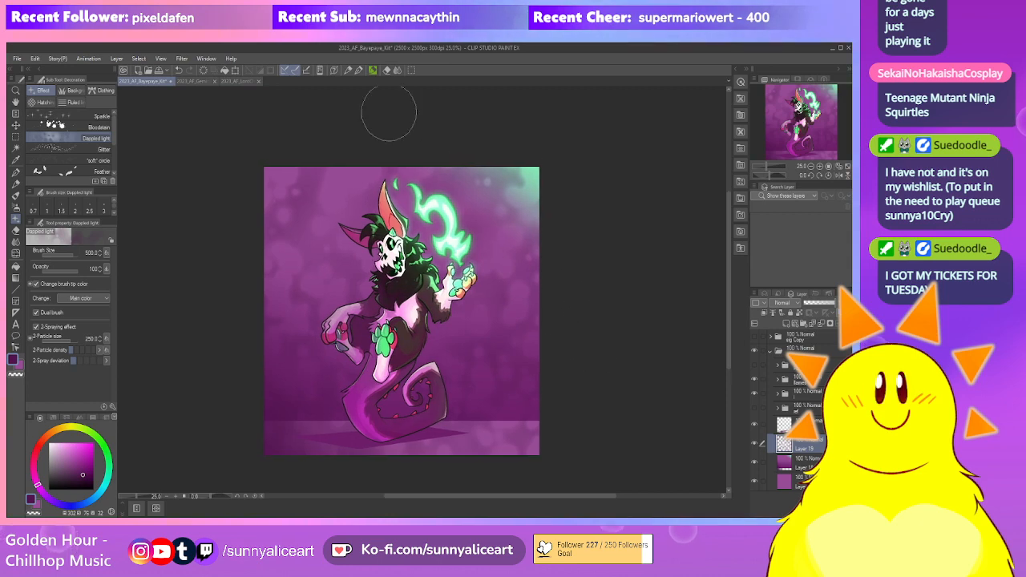
Erase the dappled light from the floor strip using the Kneaded eraser at brush size 700
left_click(387, 71)
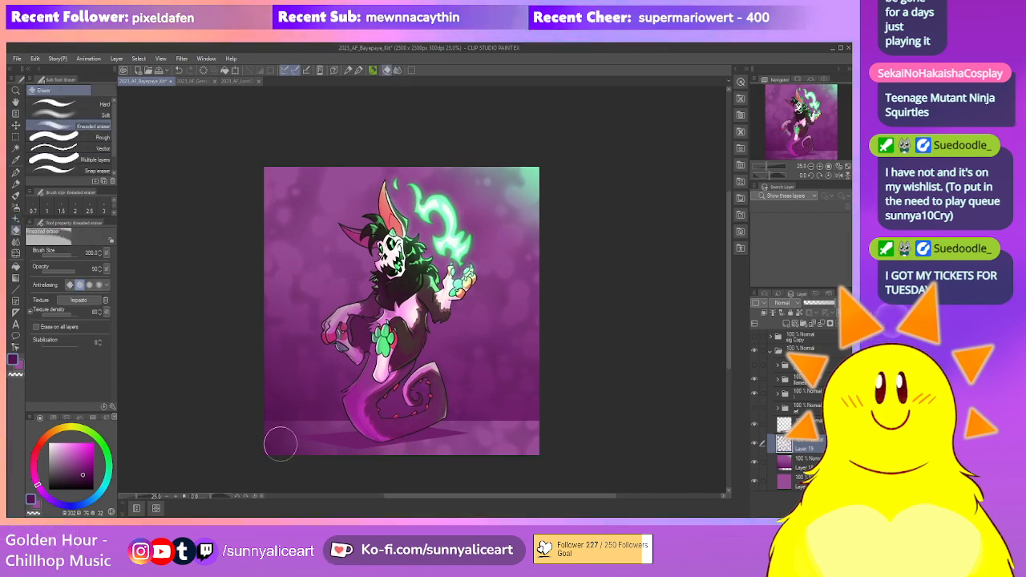
left_click_drag(375, 452, 587, 458)
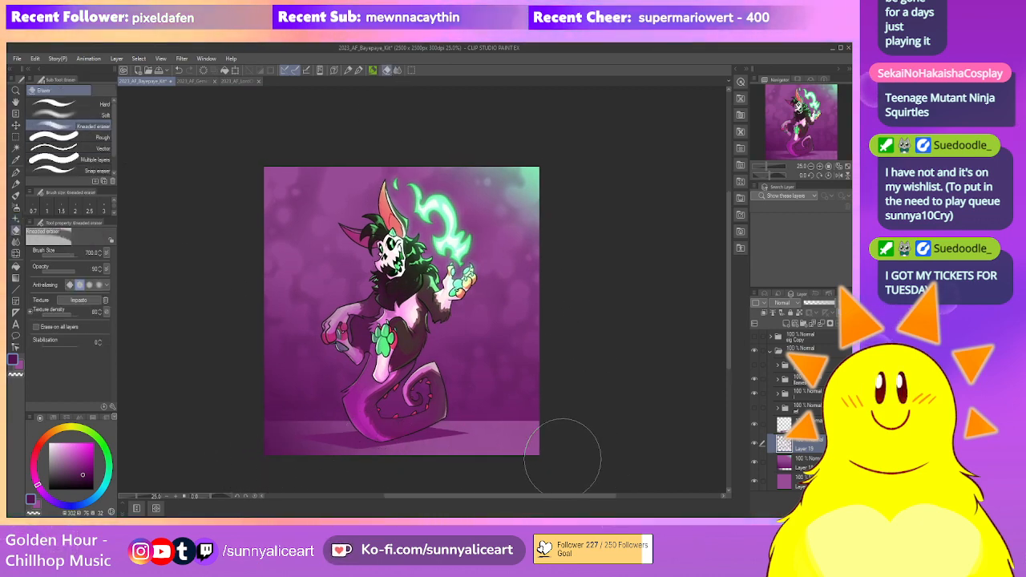
left_click_drag(598, 416, 596, 423)
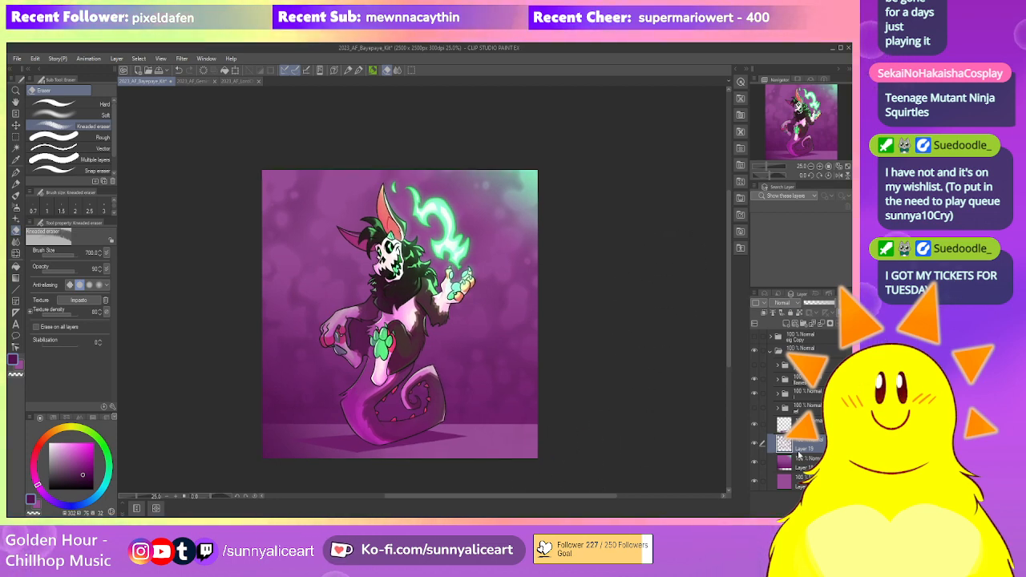
Duplicate the gradient wall layer and place the copy inside the character's folder below its top layer, clipped to the artwork beneath
left_click(789, 462)
left_click_drag(786, 324, 787, 324)
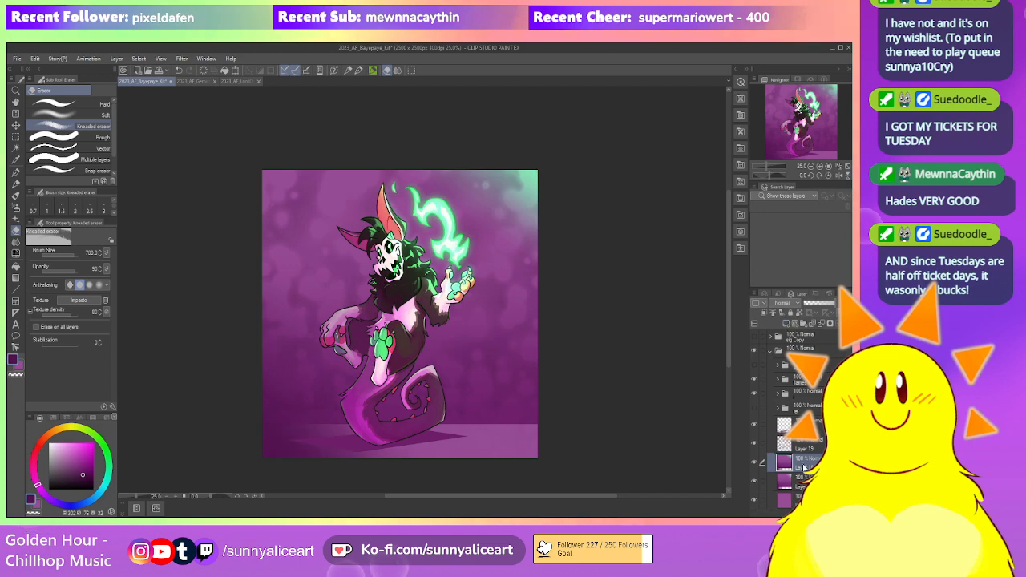
left_click_drag(806, 465, 811, 391)
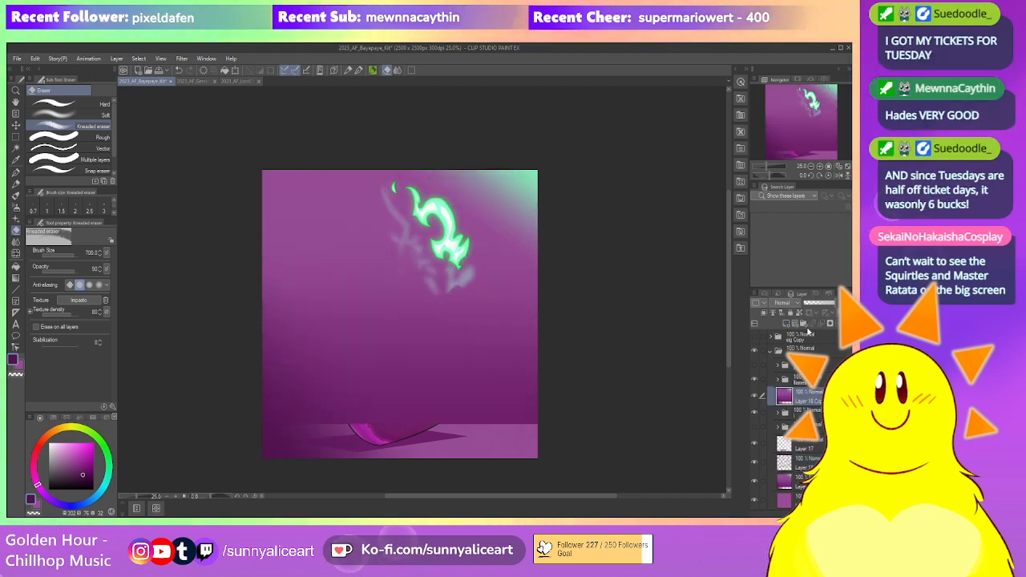
left_click(765, 315)
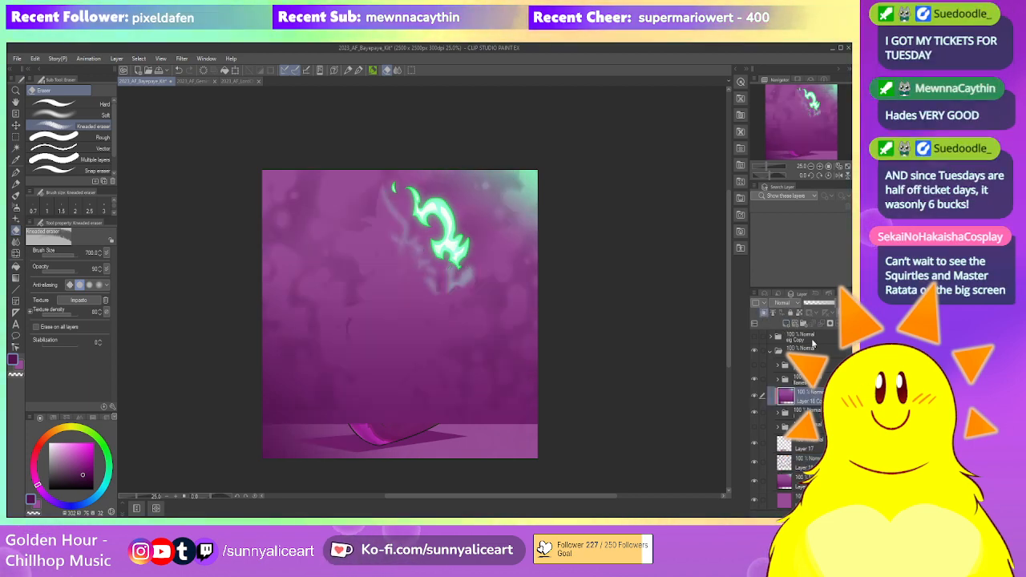
key("ctrl+z")
left_click(784, 414)
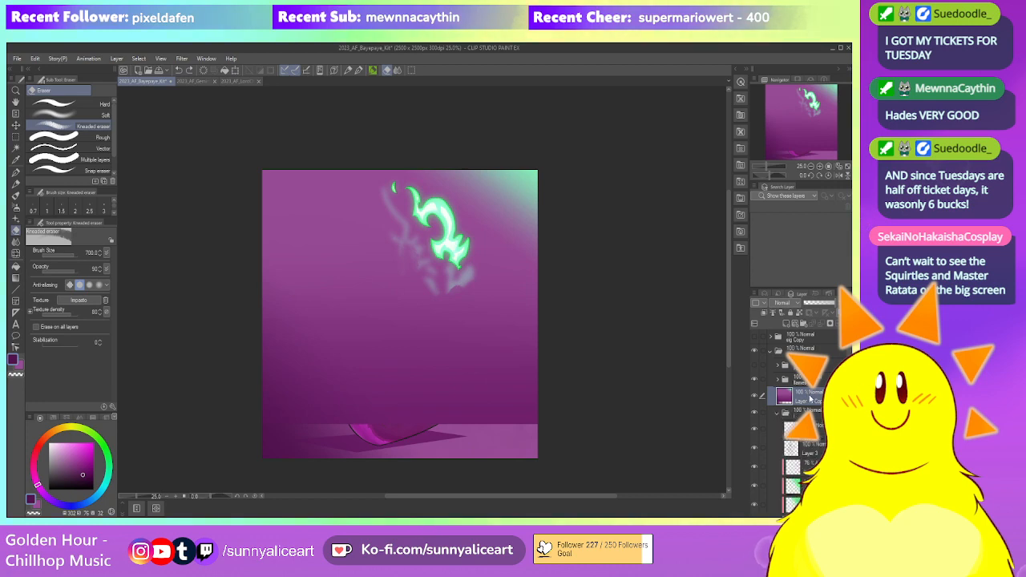
left_click_drag(808, 397, 819, 440)
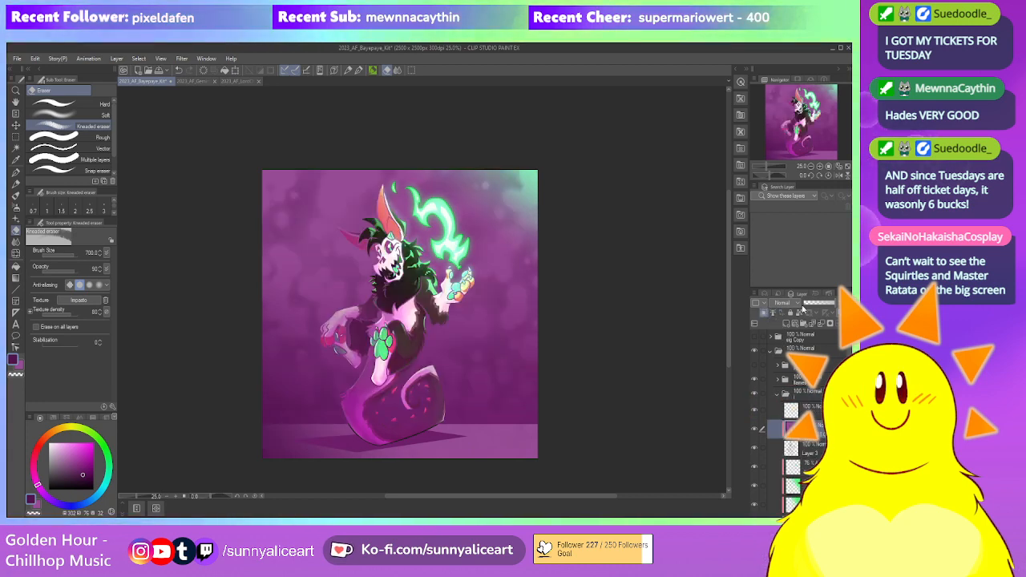
Try blending modes such as Hard light on the clipped gradient copy, settling on Normal with a reduced layer opacity
left_click(785, 166)
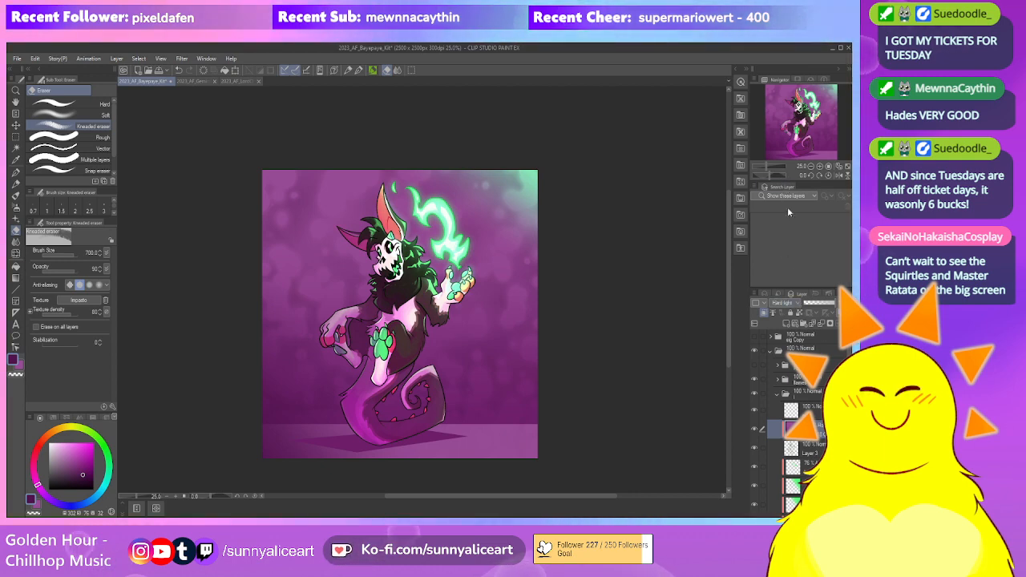
scroll(800, 300, "up", 5)
scroll(820, 305, "down", 1)
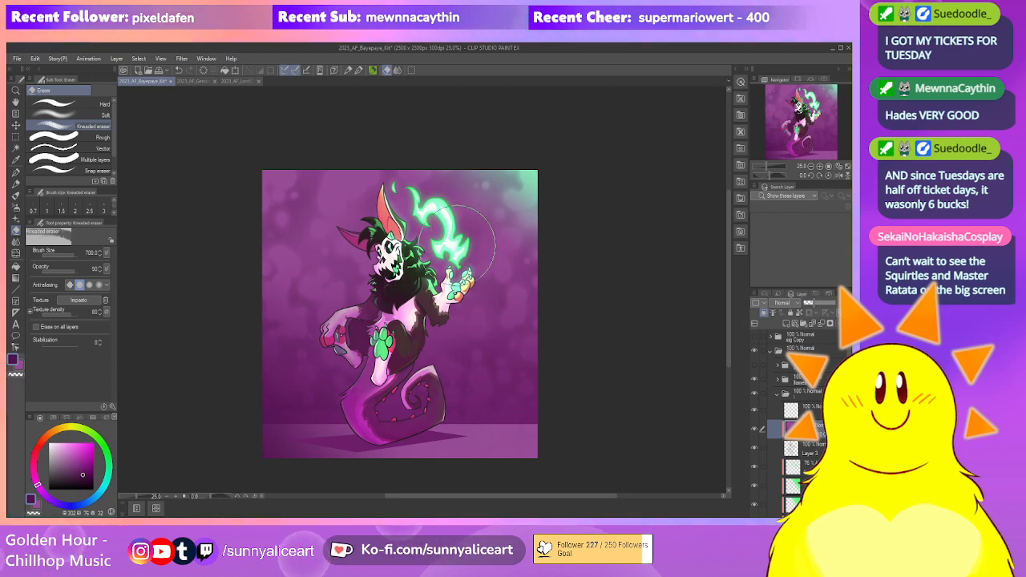
Examine how the clipped gradient tints the character at different zoom levels and with the layer toggled
scroll(486, 297, "up", 1)
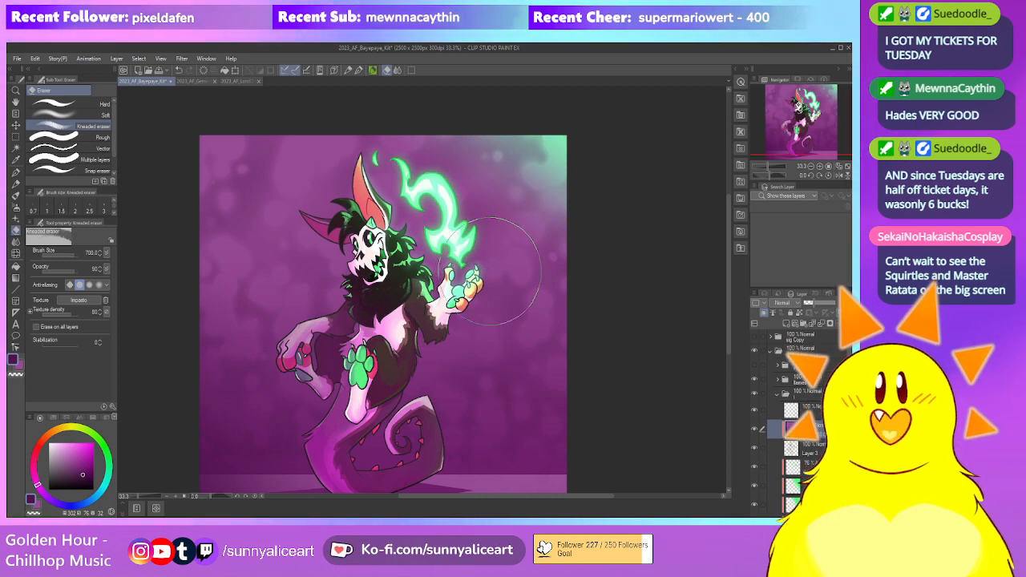
scroll(477, 344, "down", 1)
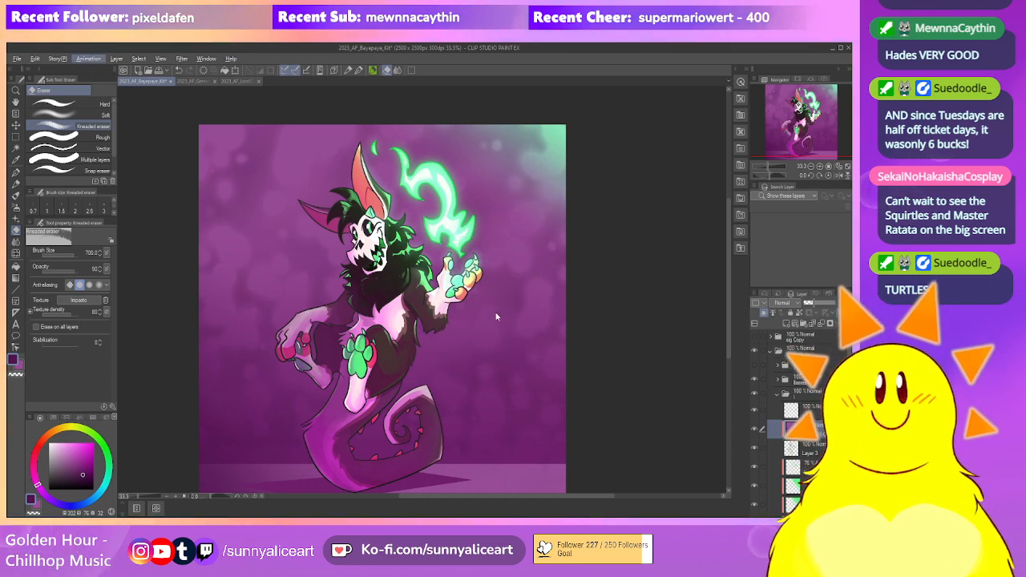
scroll(499, 322, "down", 1)
scroll(492, 318, "up", 1)
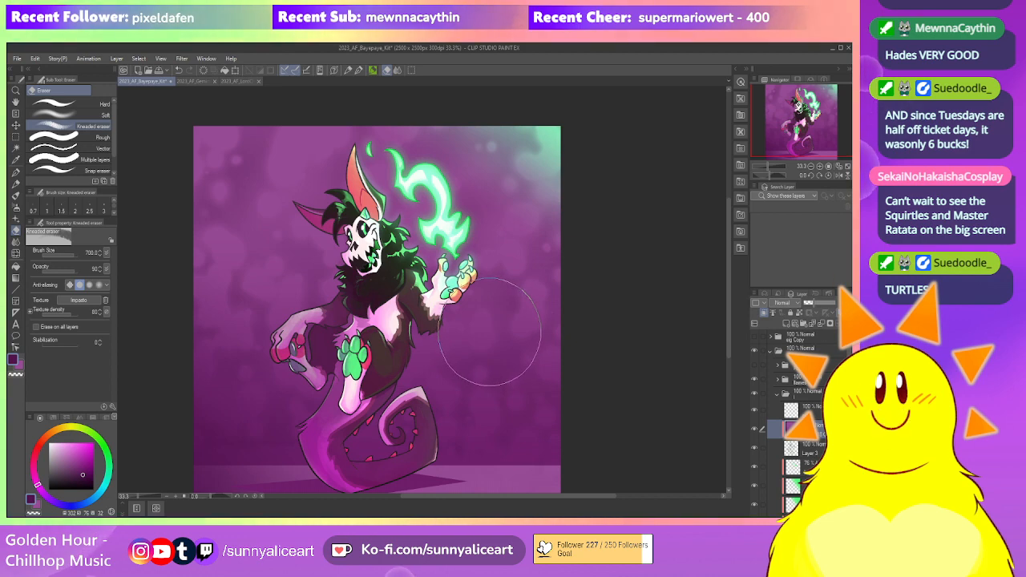
scroll(501, 316, "down", 1)
scroll(512, 300, "up", 1)
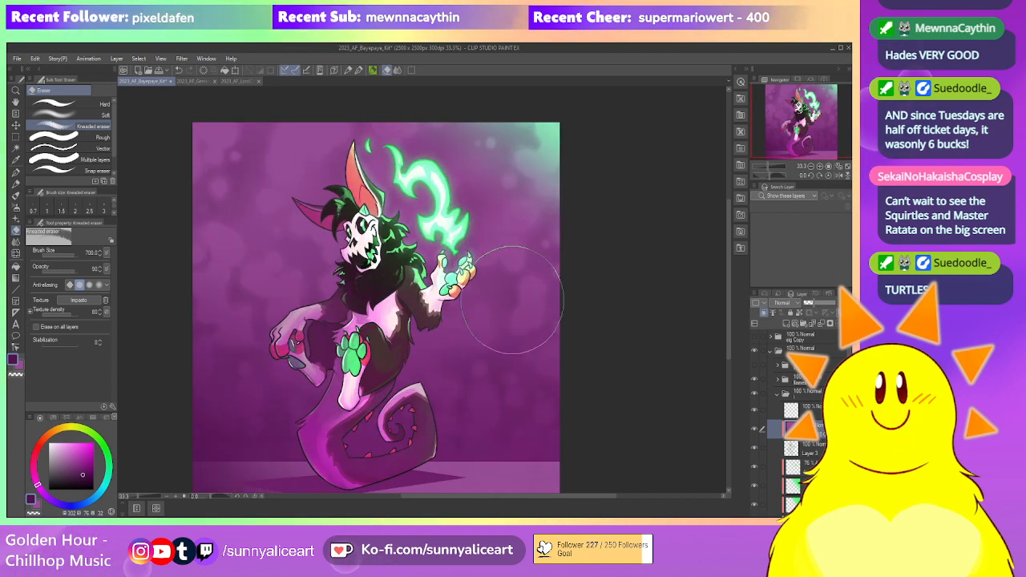
left_click(754, 429)
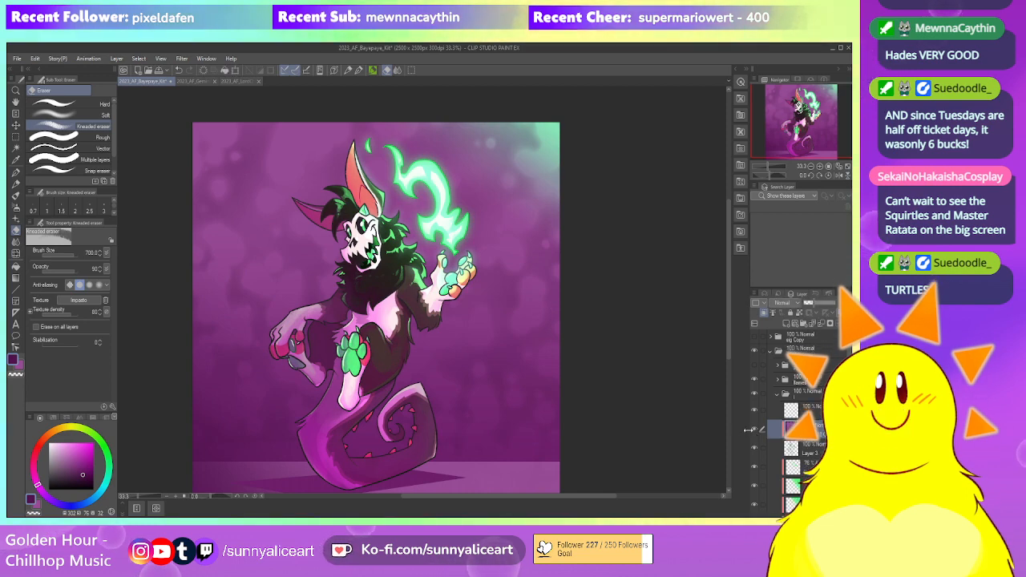
Reduce the Kneaded eraser's brush size to 200
key("[")
key("[")
key("[")
key("[")
key("[")
key("[")
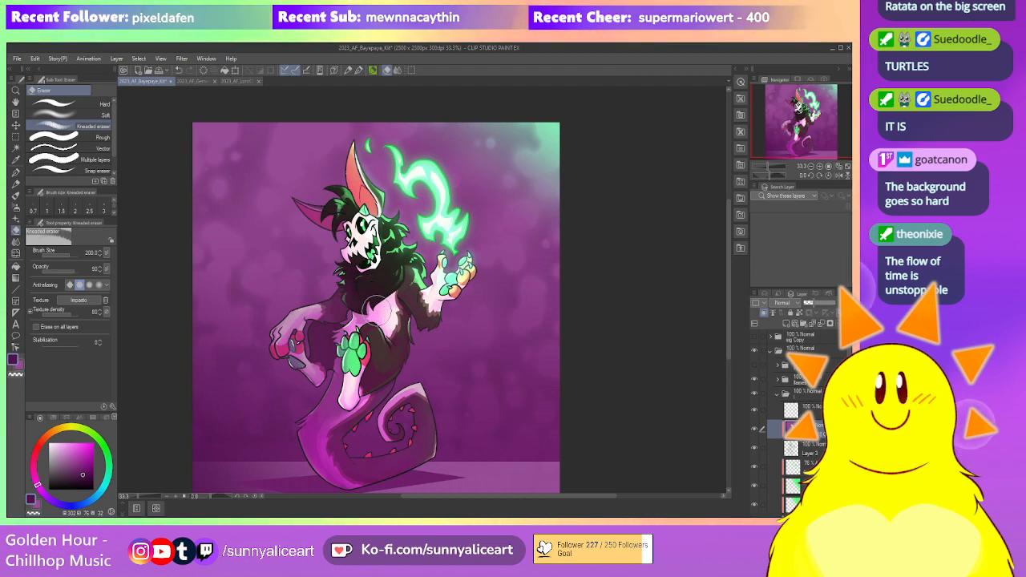
Collapse the character's folder and make the ground shadow layer active
left_click_drag(536, 337, 521, 311)
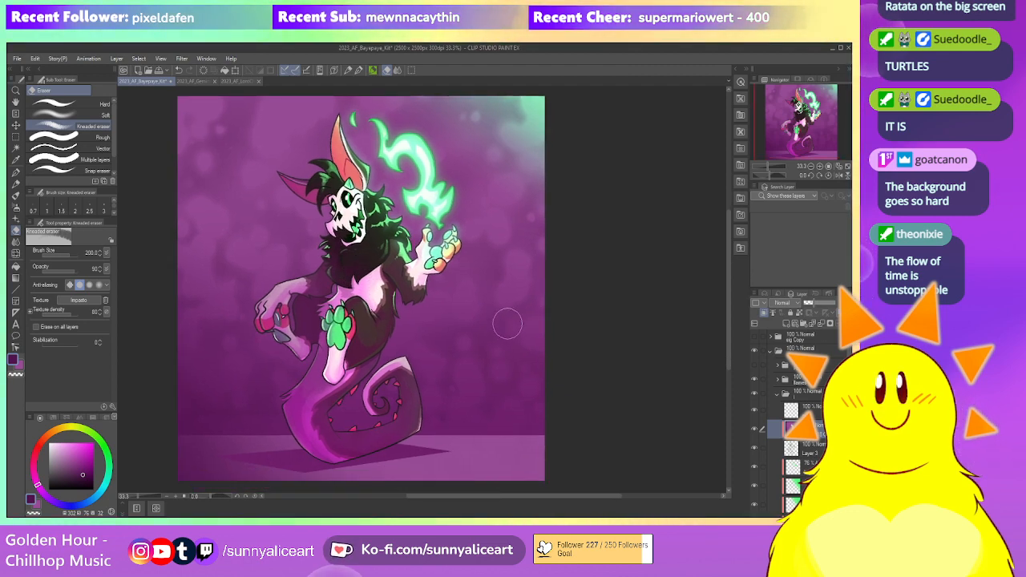
left_click_drag(473, 316, 490, 323)
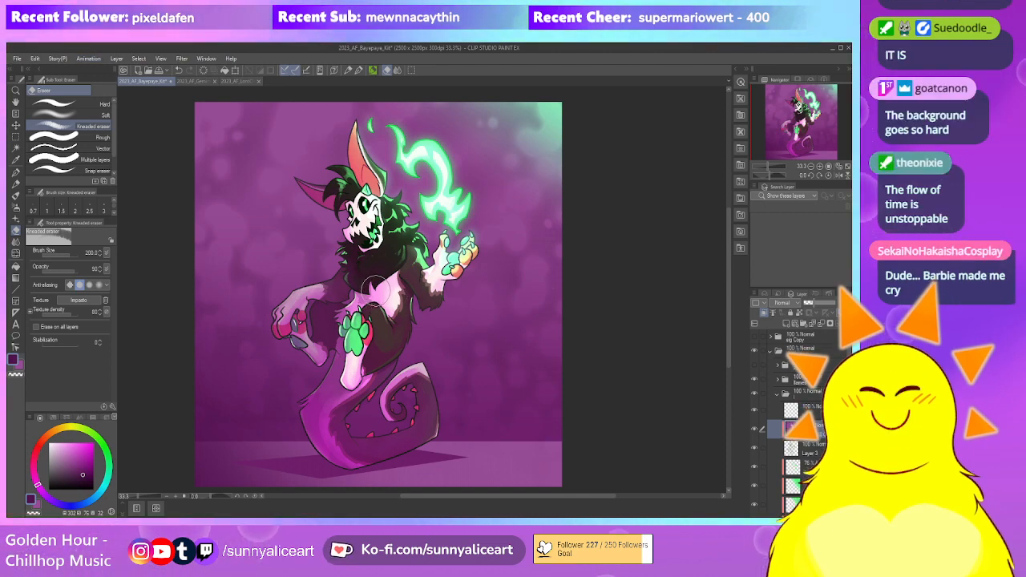
left_click_drag(396, 337, 393, 307)
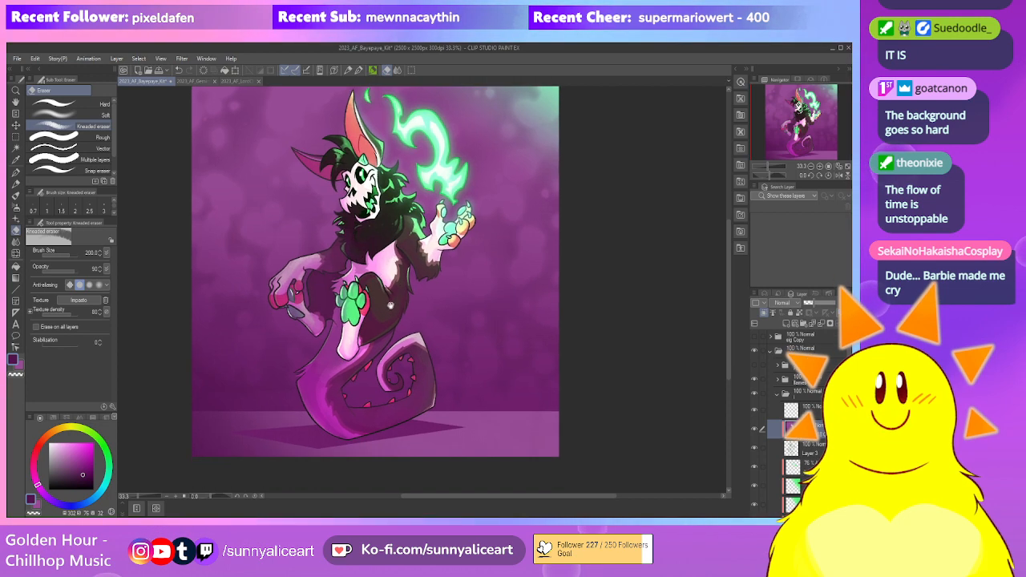
scroll(395, 300, "down", 1)
scroll(480, 272, "up", 1)
left_click_drag(489, 273, 499, 289)
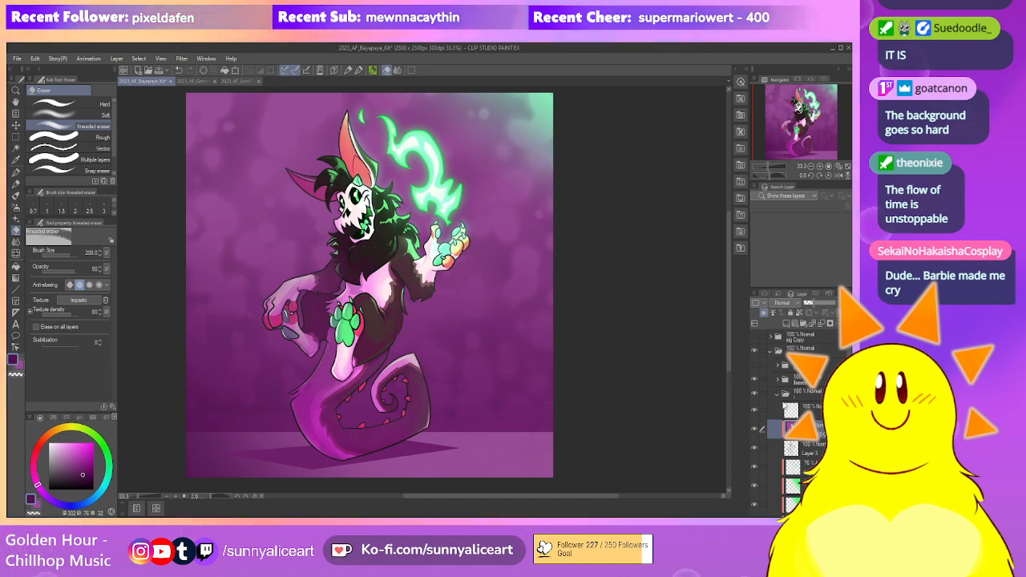
left_click(776, 395)
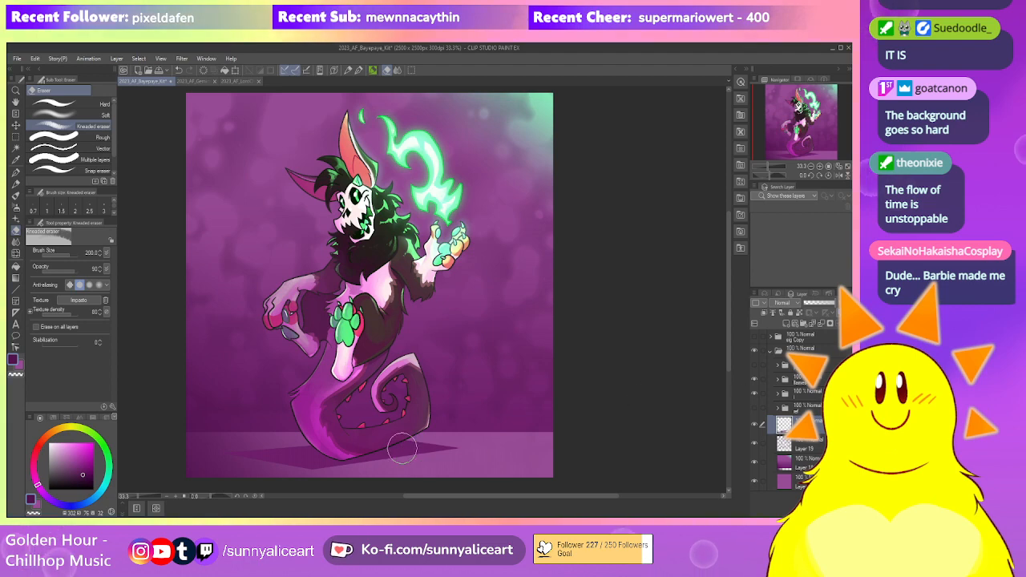
key("m")
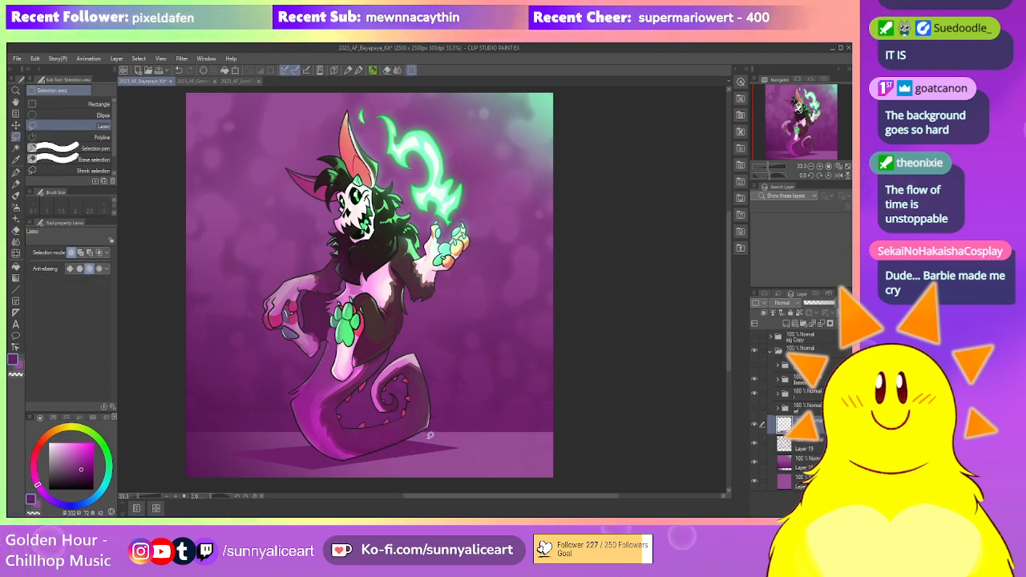
left_click_drag(438, 437, 439, 437)
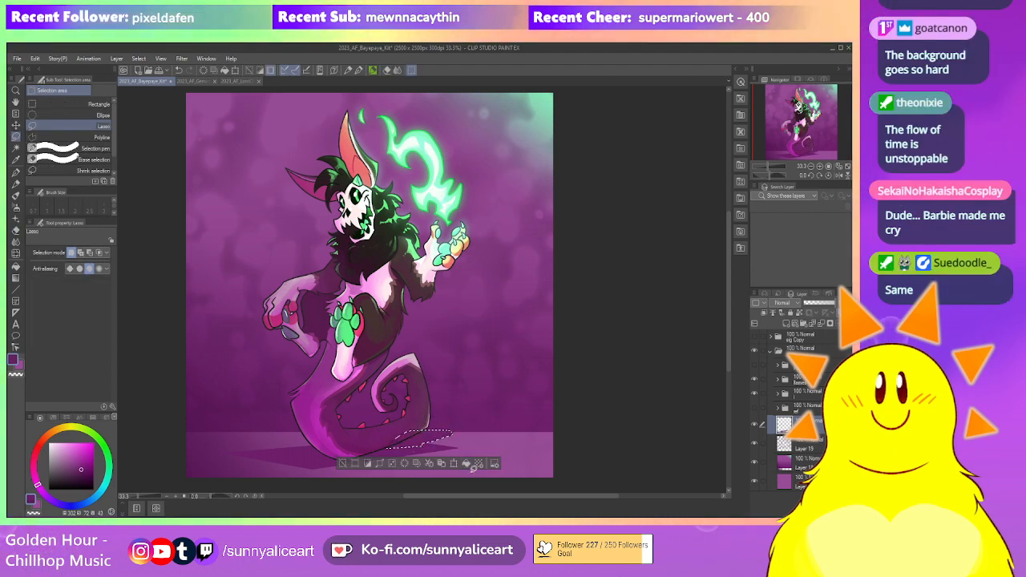
left_click(341, 463)
scroll(537, 390, "down", 1)
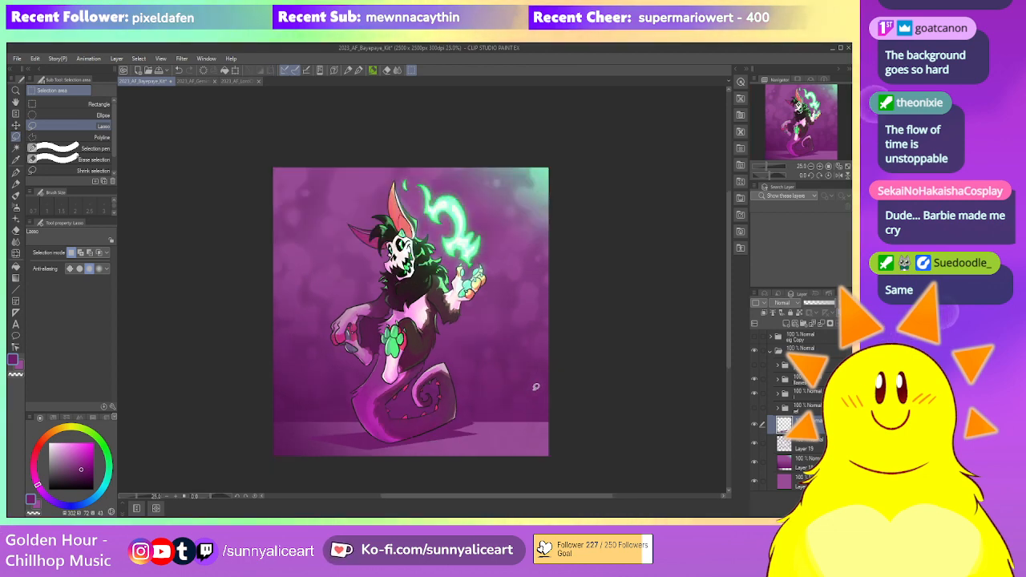
key("ctrl+z")
scroll(385, 407, "up", 1)
left_click(508, 412)
scroll(505, 389, "up", 1)
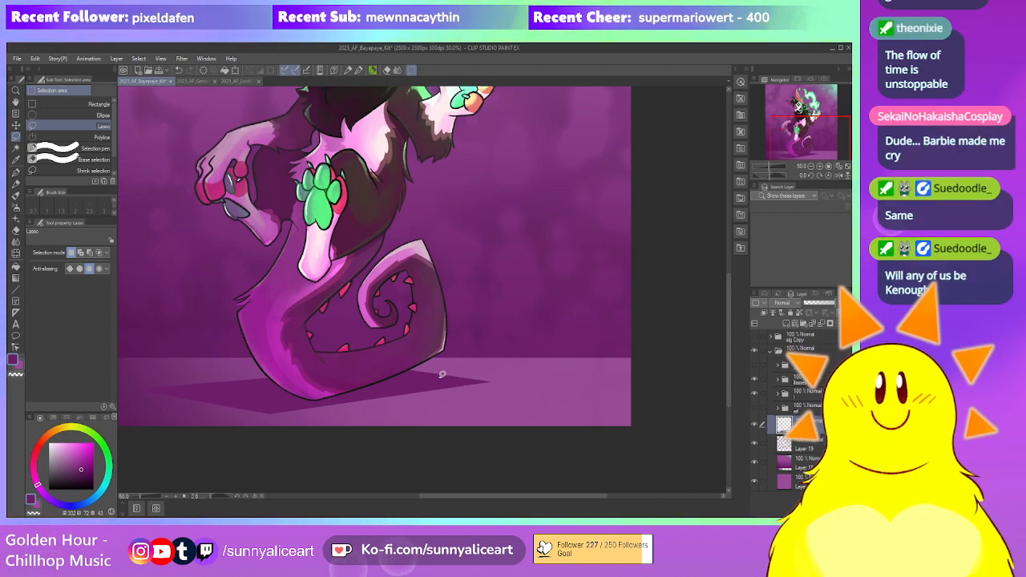
Fill a polyline-selected angular area beside the tail's lower corner to extend the ground shadow
left_click(82, 137)
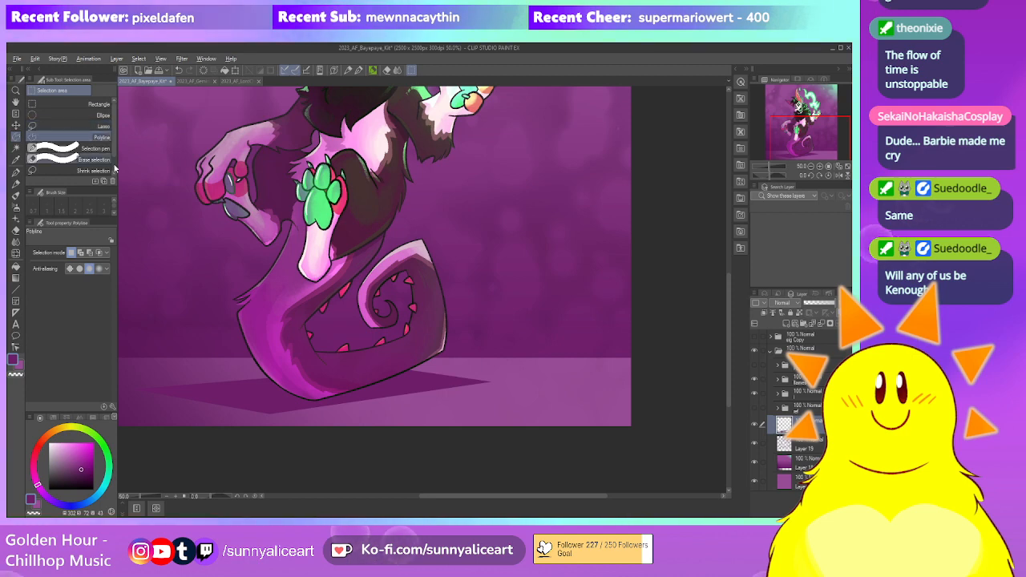
left_click(468, 351)
left_click(423, 347)
left_click(378, 378)
double_click(418, 373)
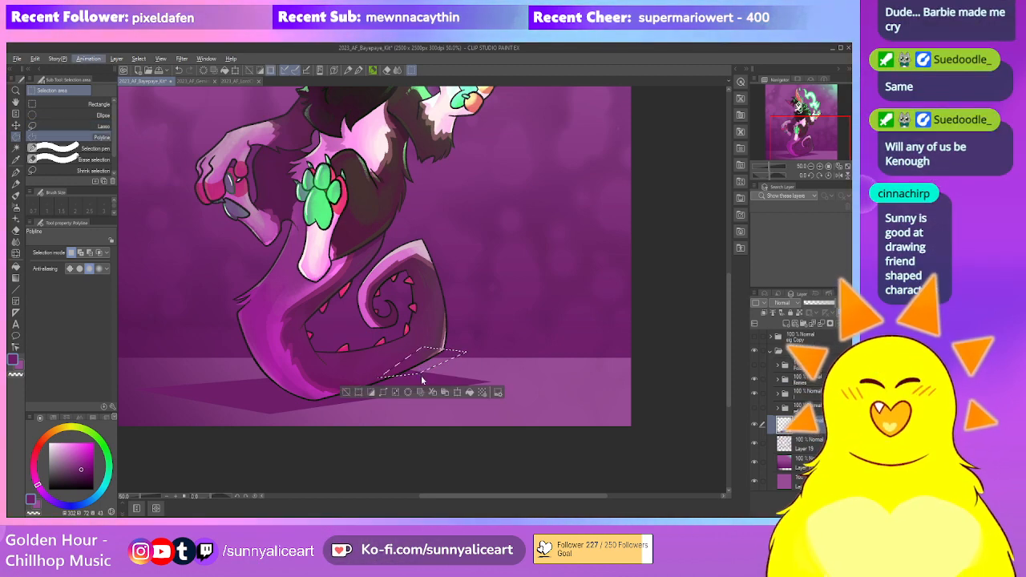
left_click(346, 392)
scroll(516, 346, "down", 4)
left_click_drag(540, 343, 501, 376)
scroll(491, 377, "up", 2)
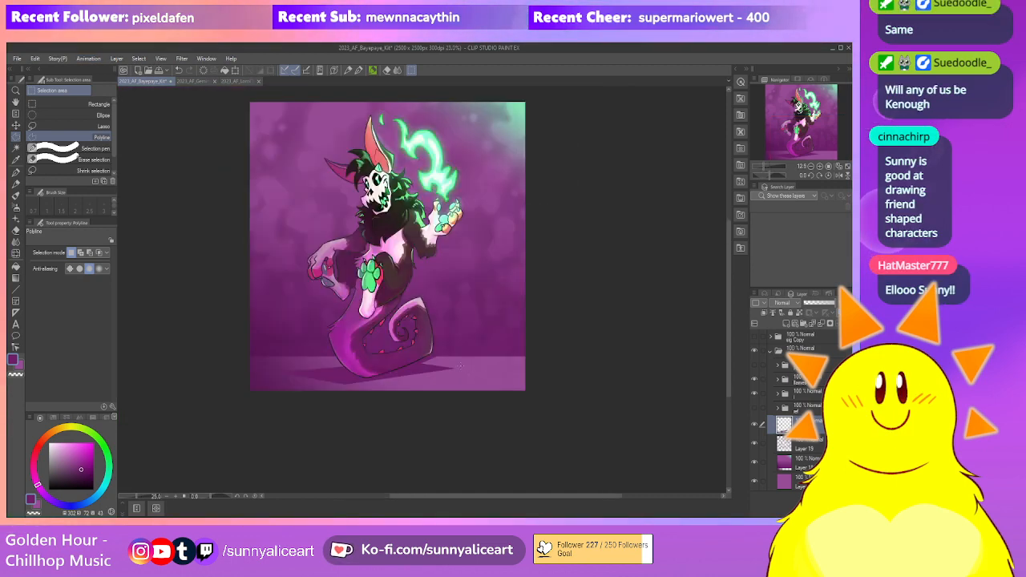
Add narrow pointed spikes to the ground shadow beside the tail tip by filling polyline selections
scroll(457, 365, "up", 2)
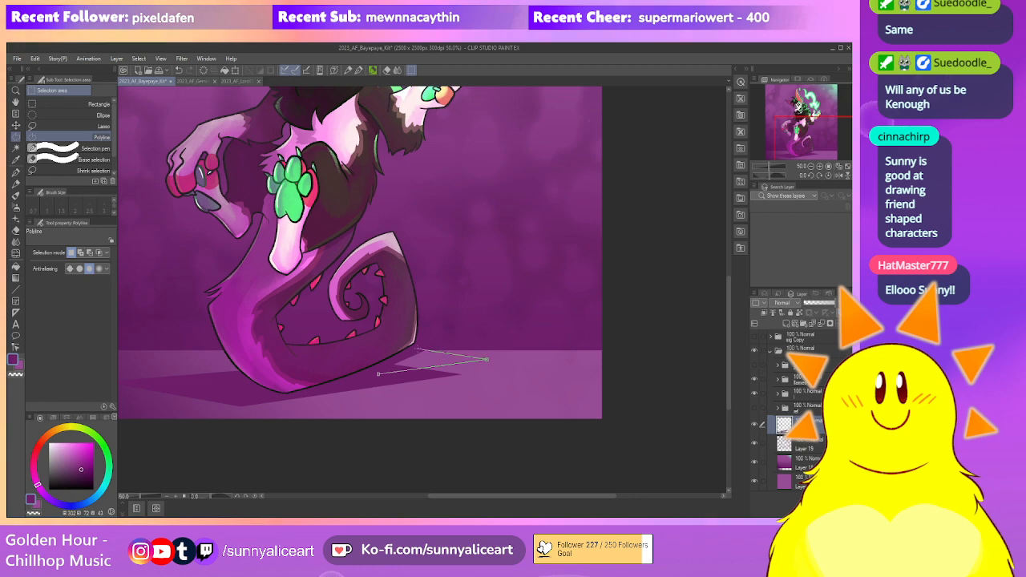
double_click(377, 376)
left_click(361, 390)
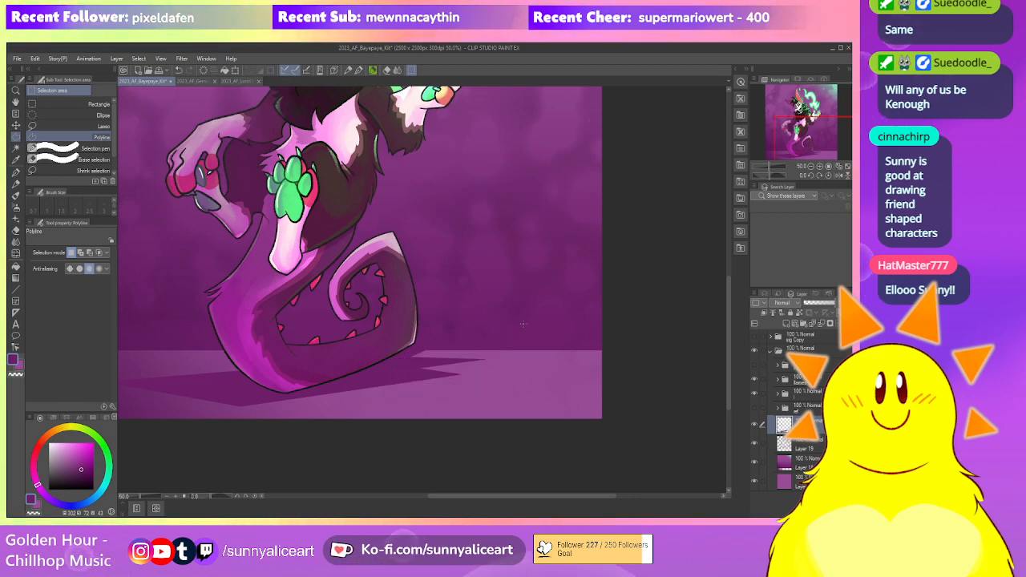
scroll(384, 377, "down", 4)
scroll(405, 363, "up", 3)
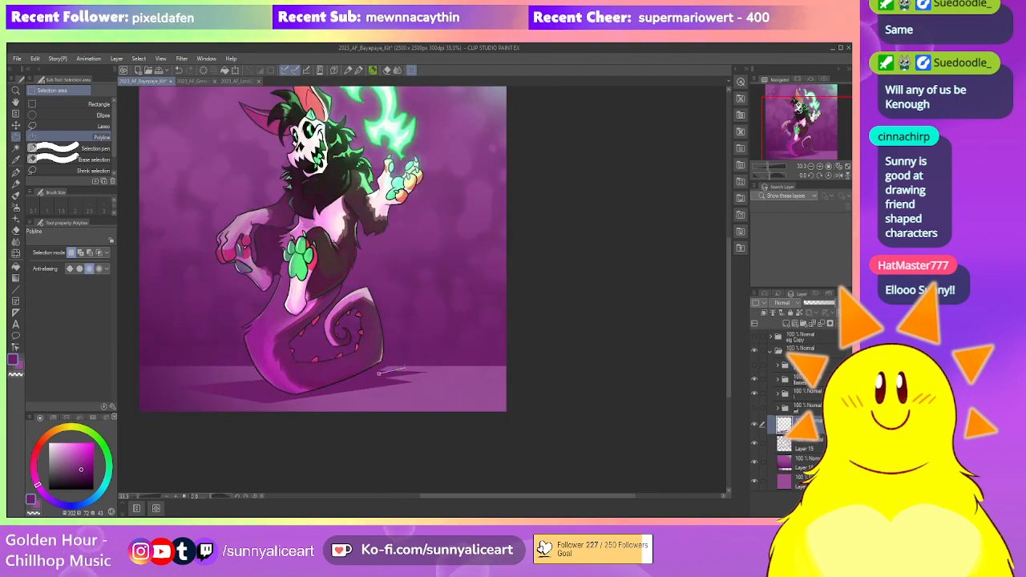
double_click(446, 366)
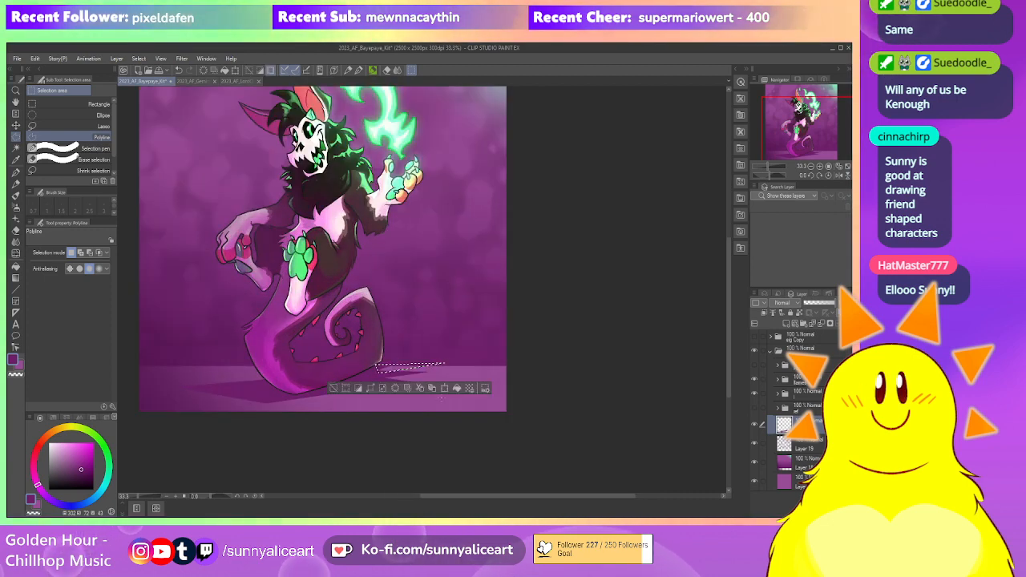
left_click(381, 388)
scroll(385, 376, "down", 4)
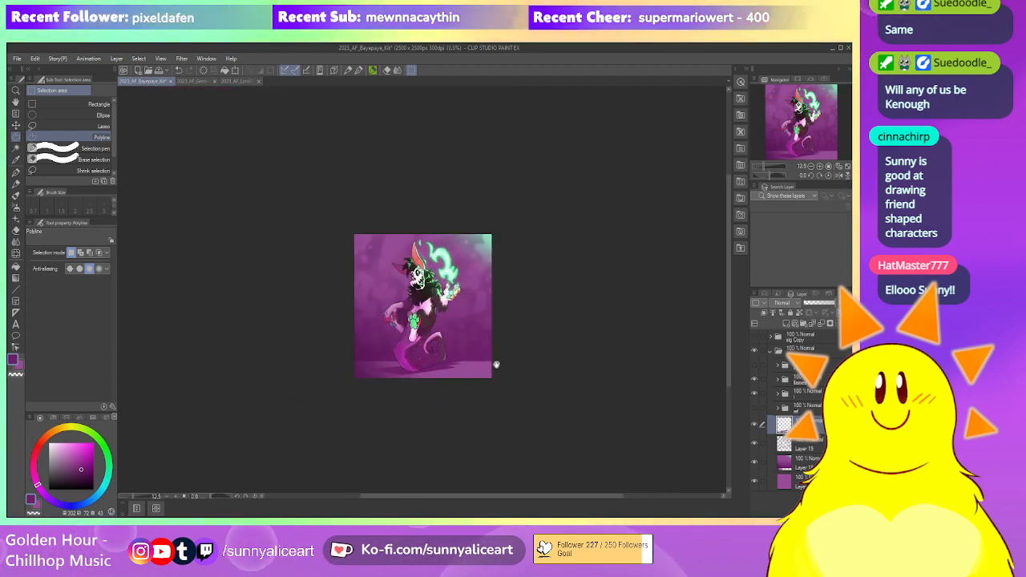
Fill a small triangular polyline selection beside the base of the tail's outer curve to give the shadow another spike
scroll(389, 350, "up", 4)
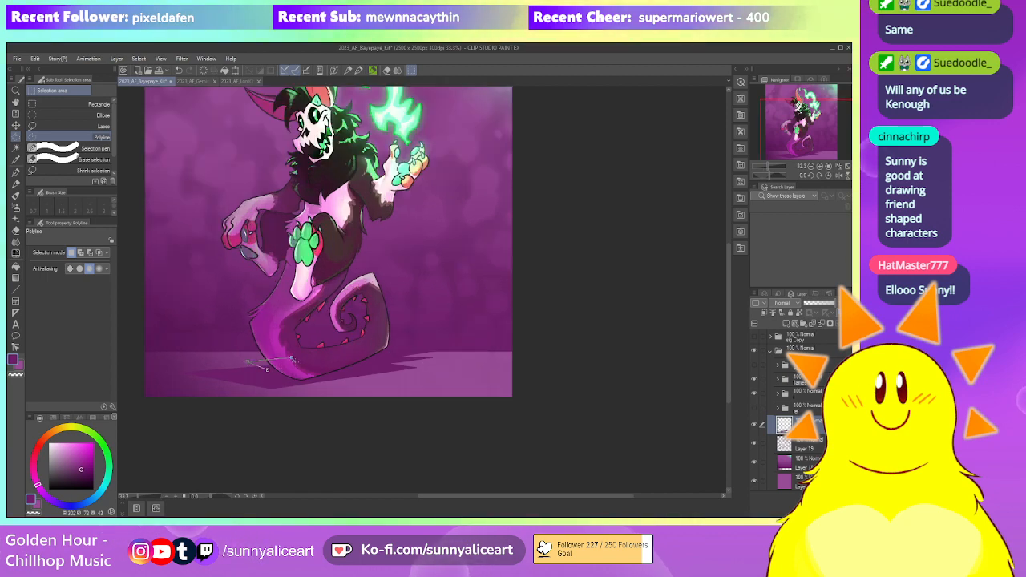
double_click(267, 371)
left_click(308, 384)
key("ctrl+d")
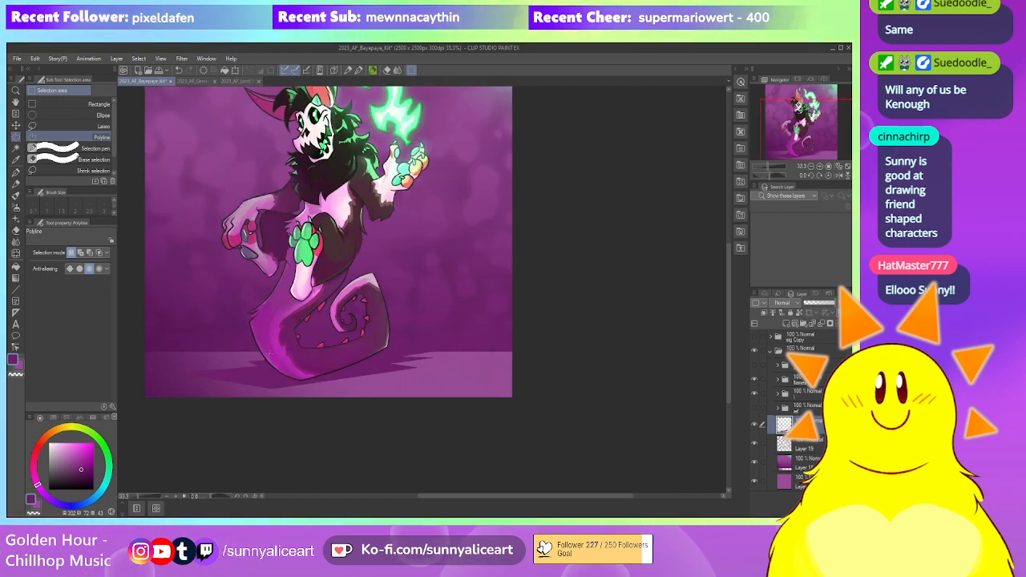
scroll(502, 329, "down", 4)
scroll(489, 360, "up", 3)
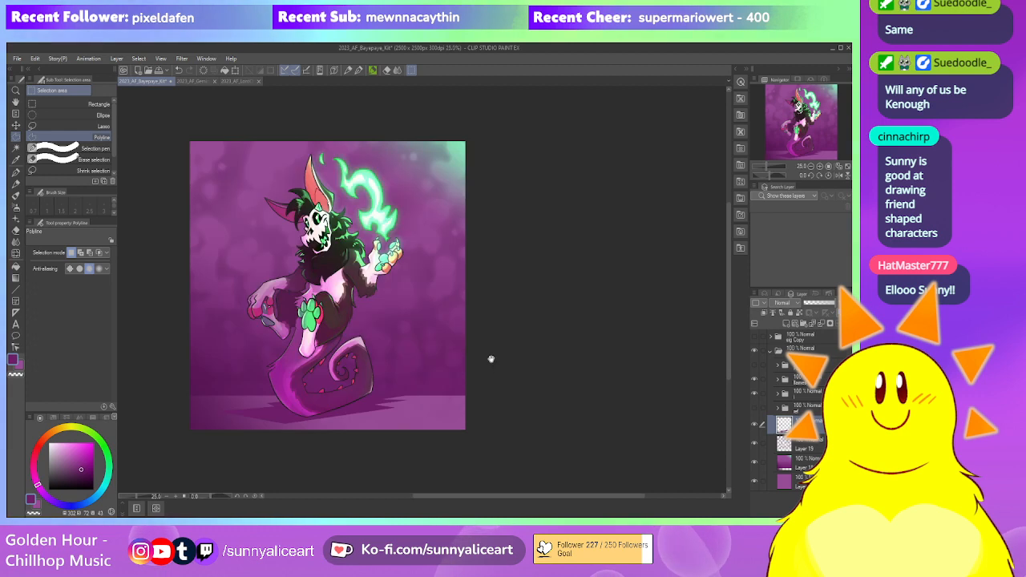
left_click_drag(545, 390, 568, 393)
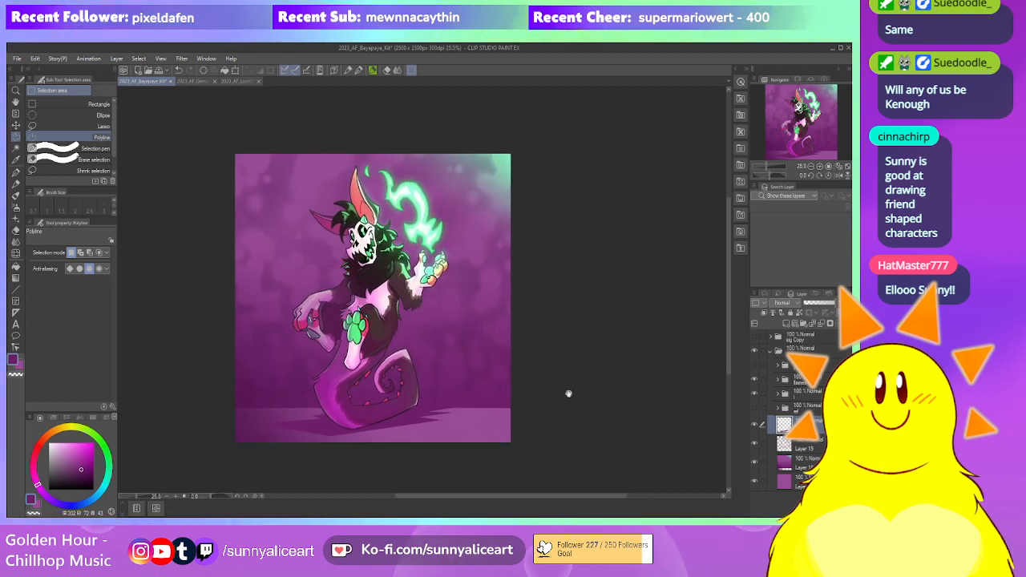
Collapse the artwork folder, then show and expand the signature folder
left_click(773, 351)
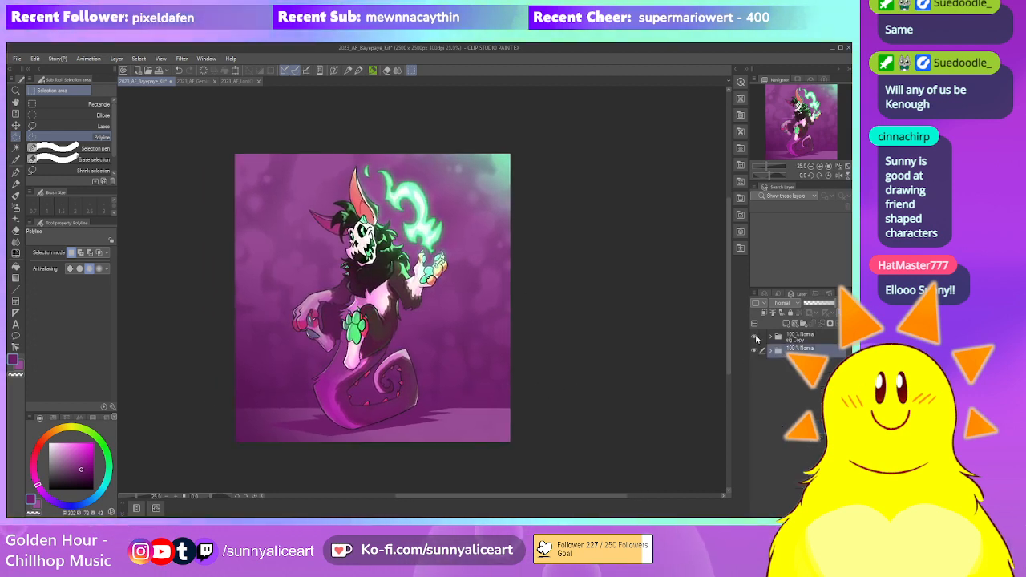
left_click(754, 337)
left_click(792, 341)
left_click(770, 338)
left_click(801, 354)
scroll(501, 288, "up", 2)
left_click_drag(501, 289, 647, 301)
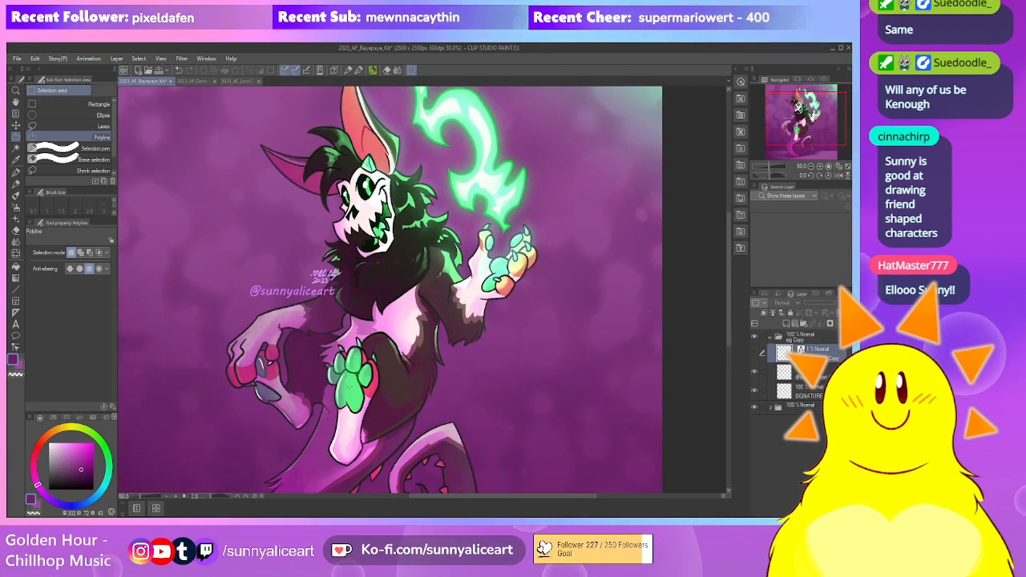
Recolour the artist handle and the signature with the green sampled from the paw pad
right_click(350, 387)
left_click(805, 373)
key("m")
mouse_move(328, 237)
left_mouse_down()
mouse_move(208, 322)
mouse_move(441, 253)
left_mouse_up()
left_click(368, 389)
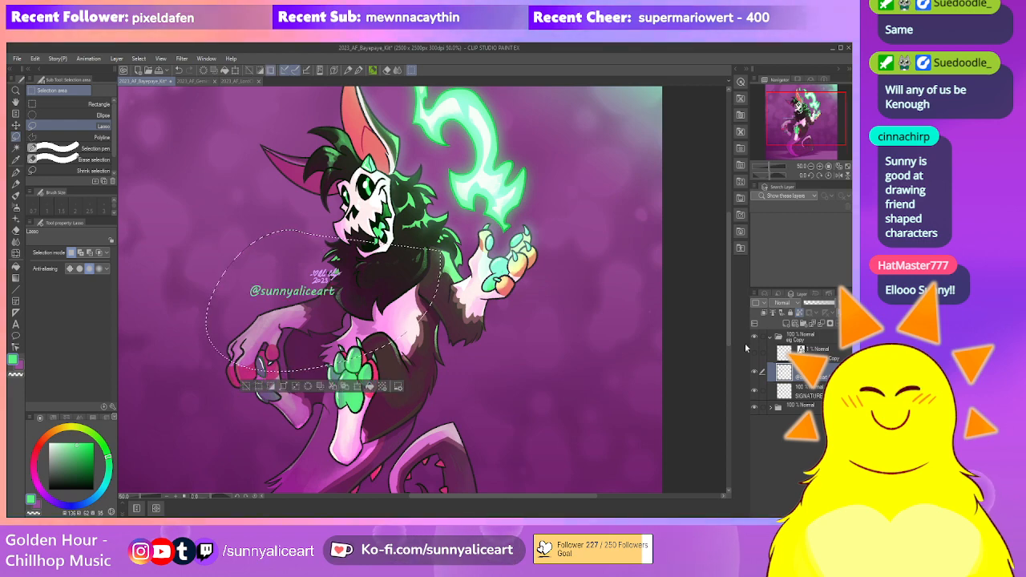
left_click(806, 392)
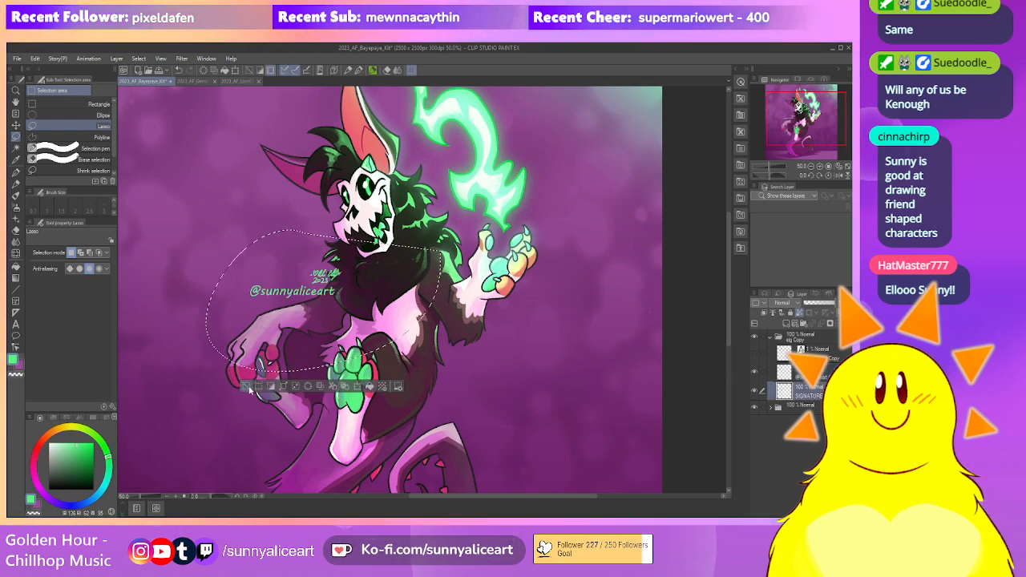
key("ctrl+d")
Transform the whole signature folder, shifting the signature and handle slightly outward beside the character's chest
scroll(547, 359, "down", 1)
left_click(799, 337)
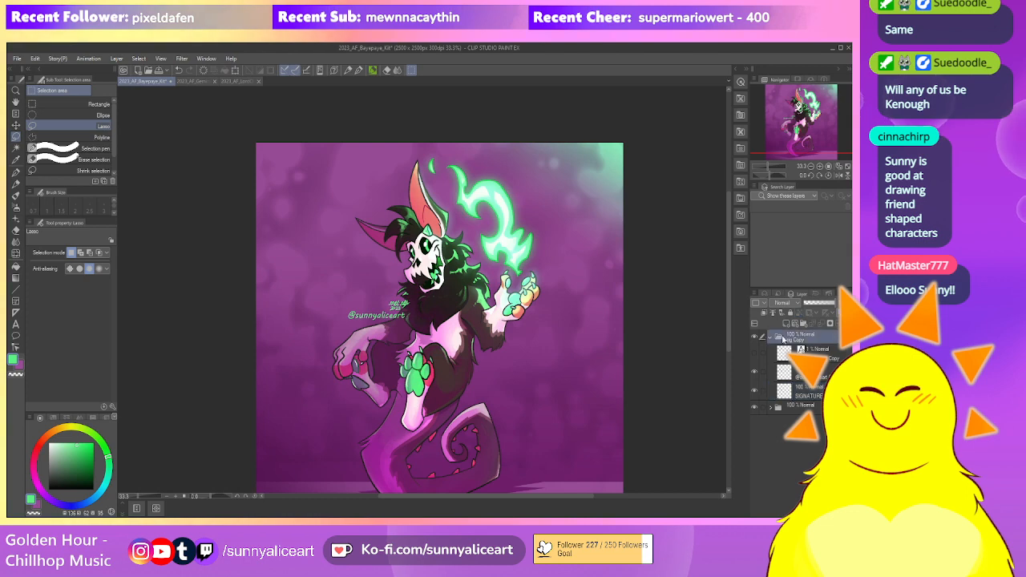
left_click(771, 338)
key("ctrl+t")
left_click_drag(408, 324, 397, 322)
left_click(320, 393)
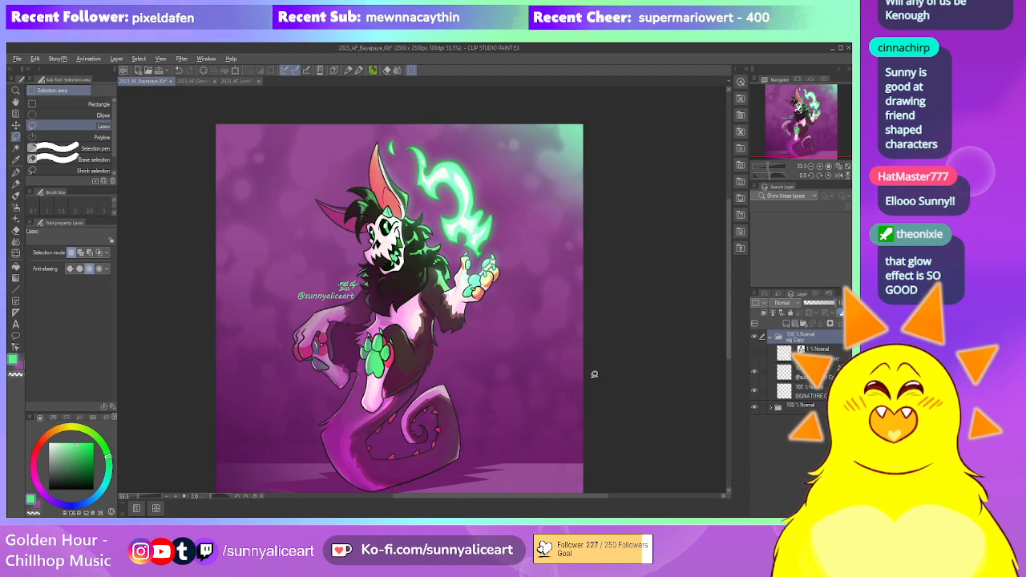
Hide the artist handle layer and make the signature layer active
key("alt+s")
key("Escape")
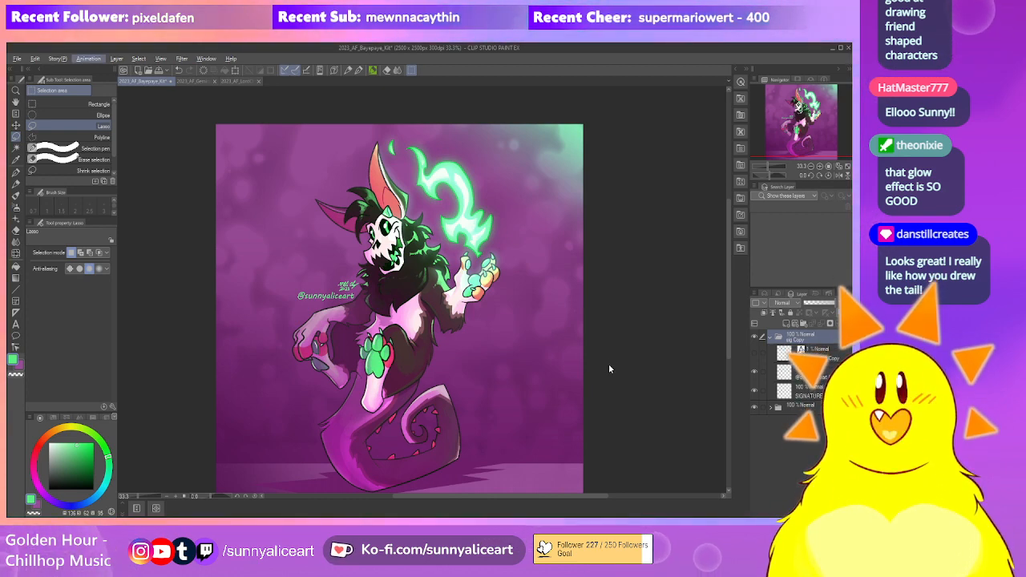
left_click_drag(621, 396, 623, 367)
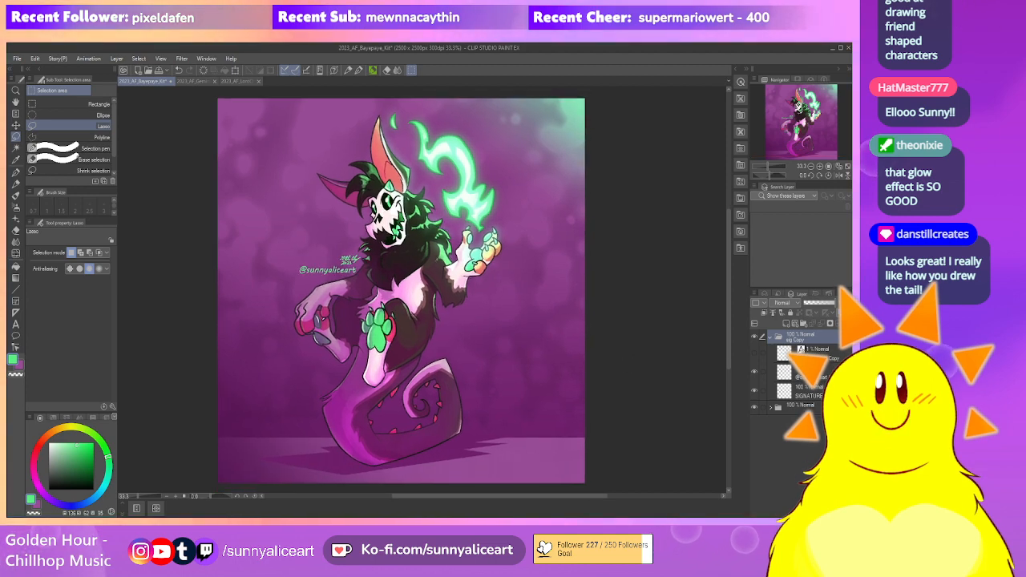
left_click(772, 377)
left_click(814, 395)
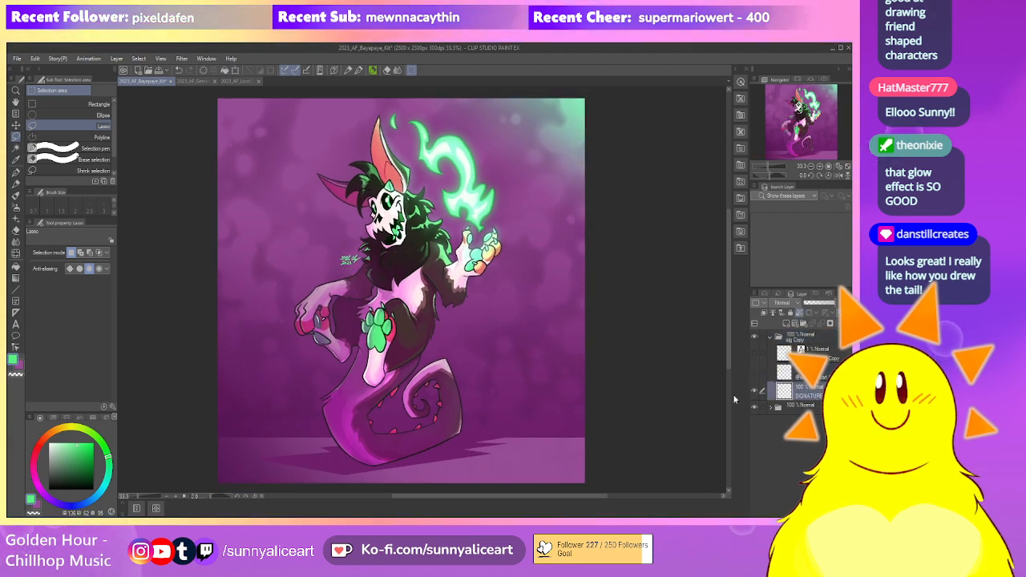
Try placing the signature on the pale tip of the curled tail
key("ctrl+t")
scroll(361, 269, "up", 1)
mouse_move(354, 262)
left_mouse_down()
mouse_move(487, 273)
mouse_move(512, 317)
mouse_move(477, 279)
mouse_move(451, 392)
left_mouse_up()
scroll(420, 409, "down", 2)
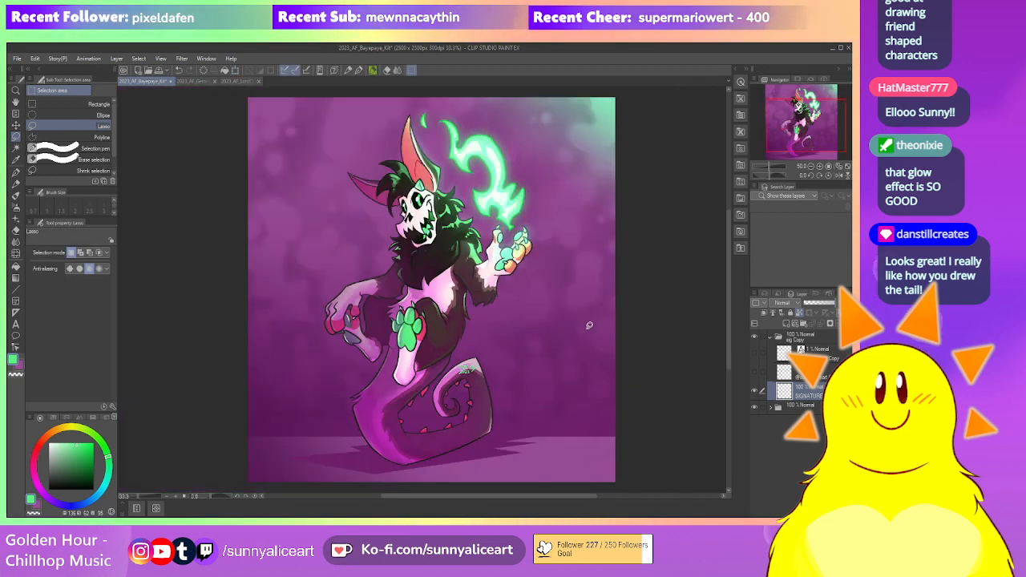
Move the signature onto the dark fur of the character's chest
scroll(420, 409, "up", 1)
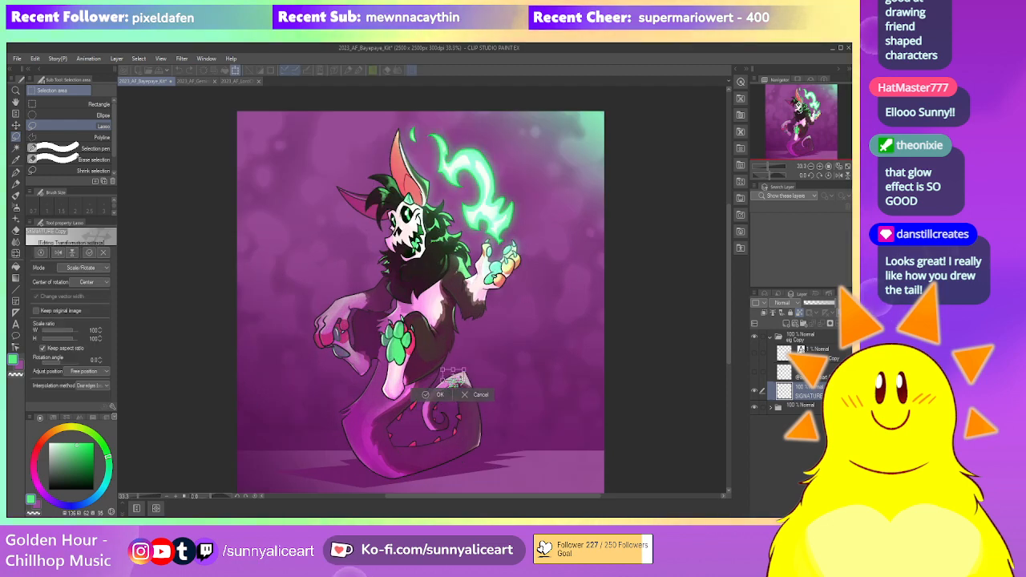
mouse_move(458, 385)
left_mouse_down()
mouse_move(381, 231)
mouse_move(427, 279)
left_mouse_up()
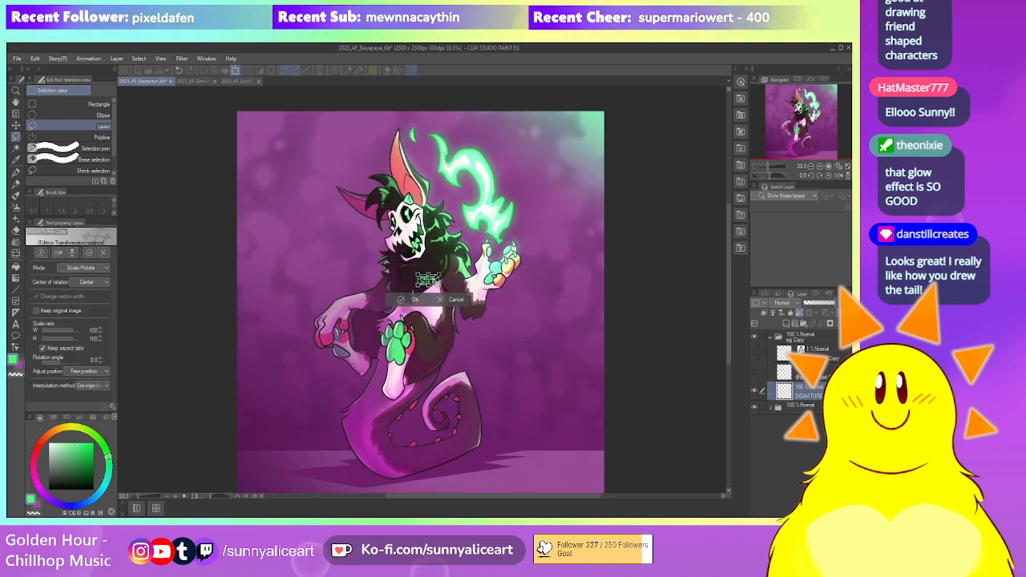
key("Return")
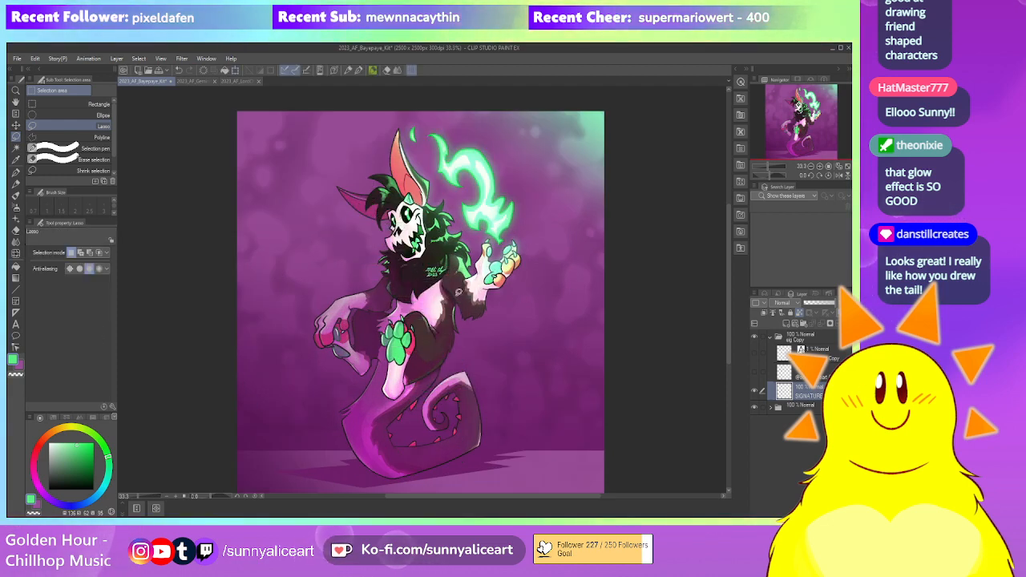
Lower the signature layer's opacity to 14% and fine-tune its position on the chest fur
left_click(812, 305)
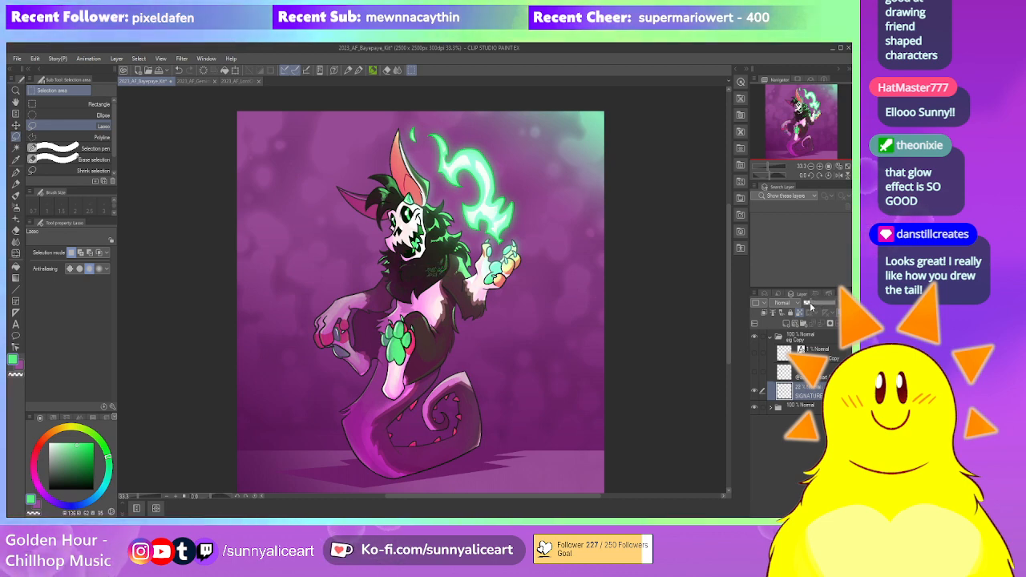
key("ctrl+plus")
key("ctrl+plus")
key("ctrl+t")
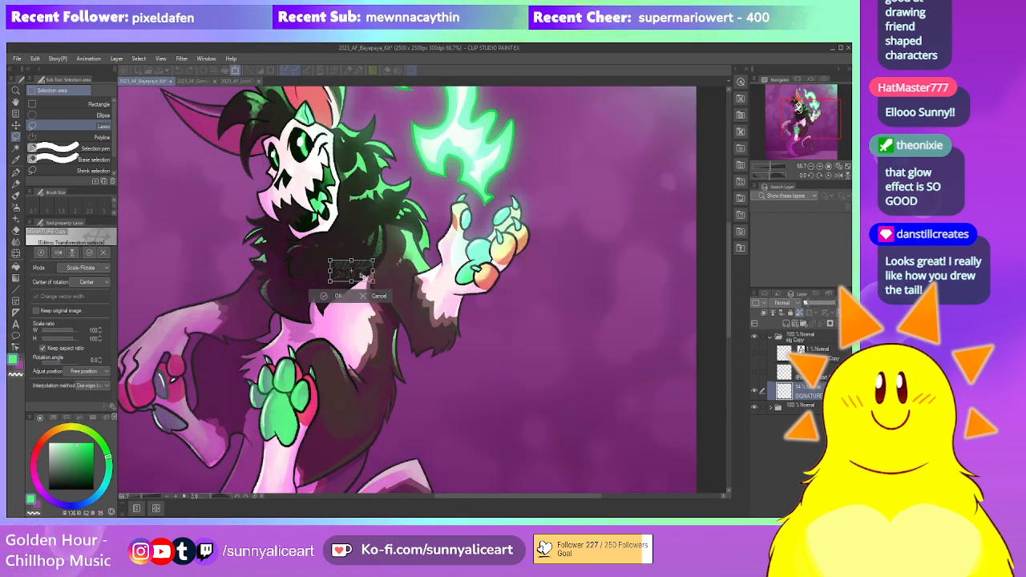
key("Return")
key("ctrl+minus")
key("ctrl+minus")
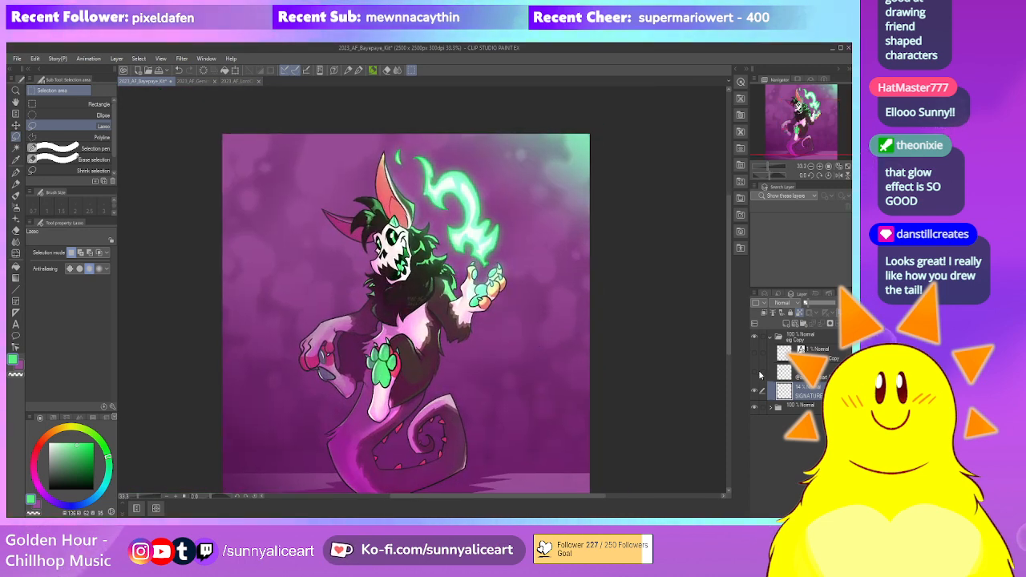
Collapse the signature folder and make the plain purple base layer in the artwork folder active
left_click(771, 337)
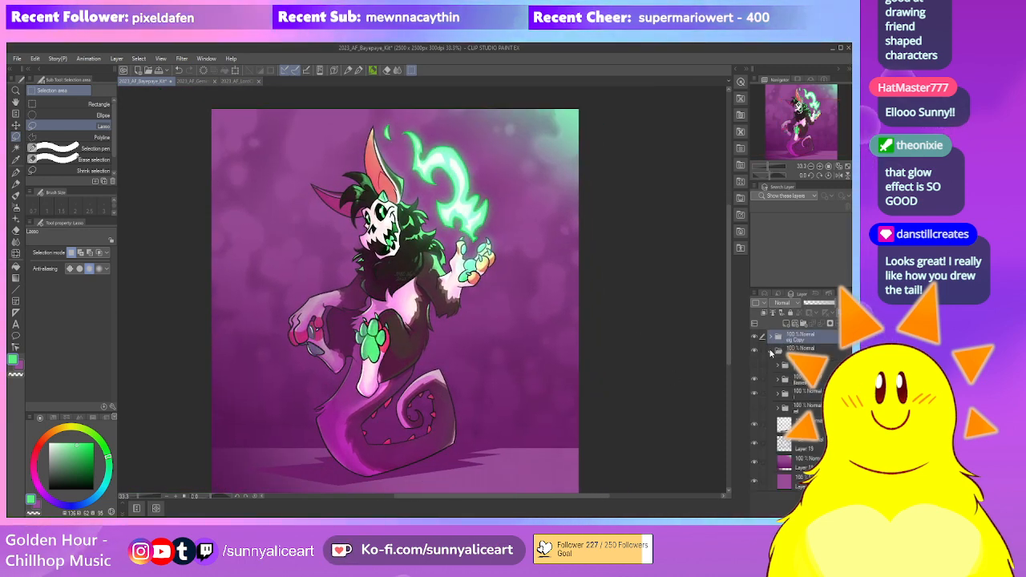
left_click(770, 350)
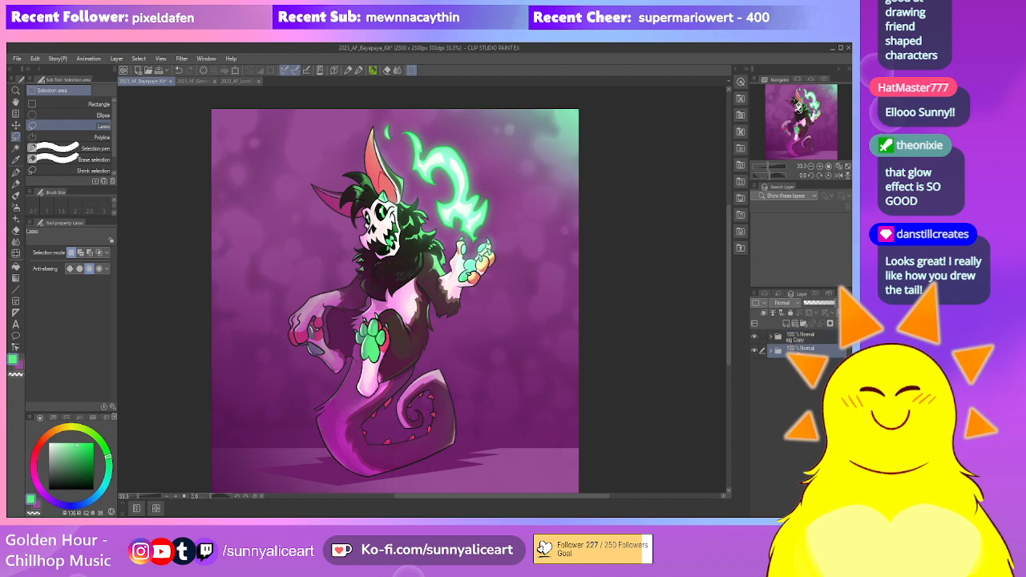
left_click(770, 350)
left_click(801, 481)
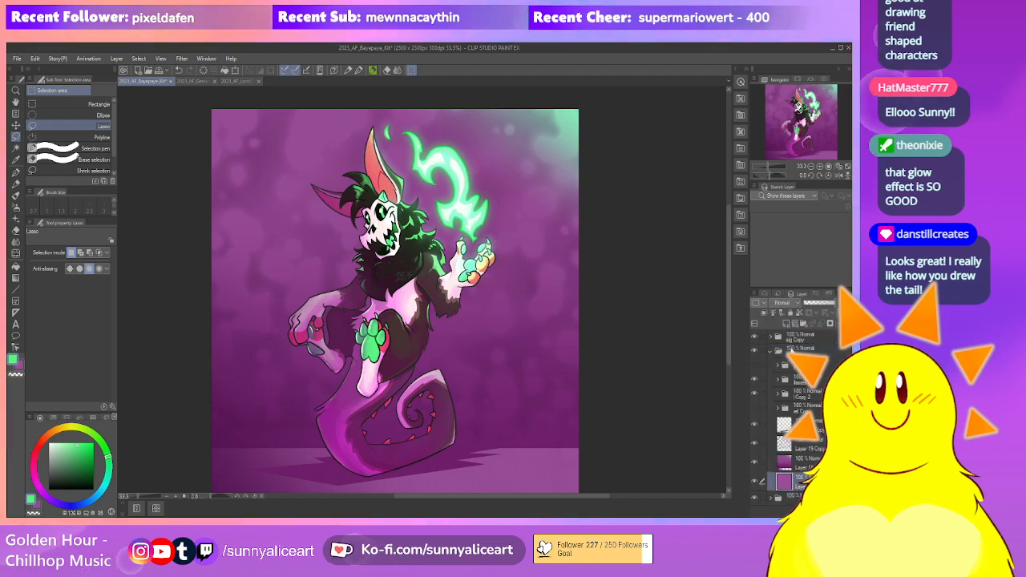
Merge the artwork folder and its layers into a single layer and apply a contrast-deepening tonal correction to it
left_click(797, 351, "shift")
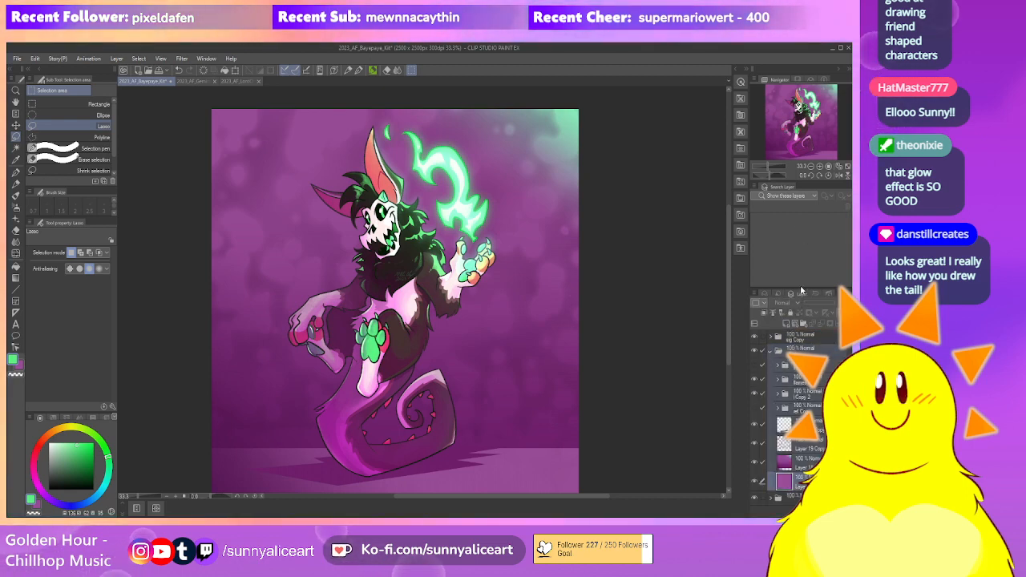
key("shift+alt+e")
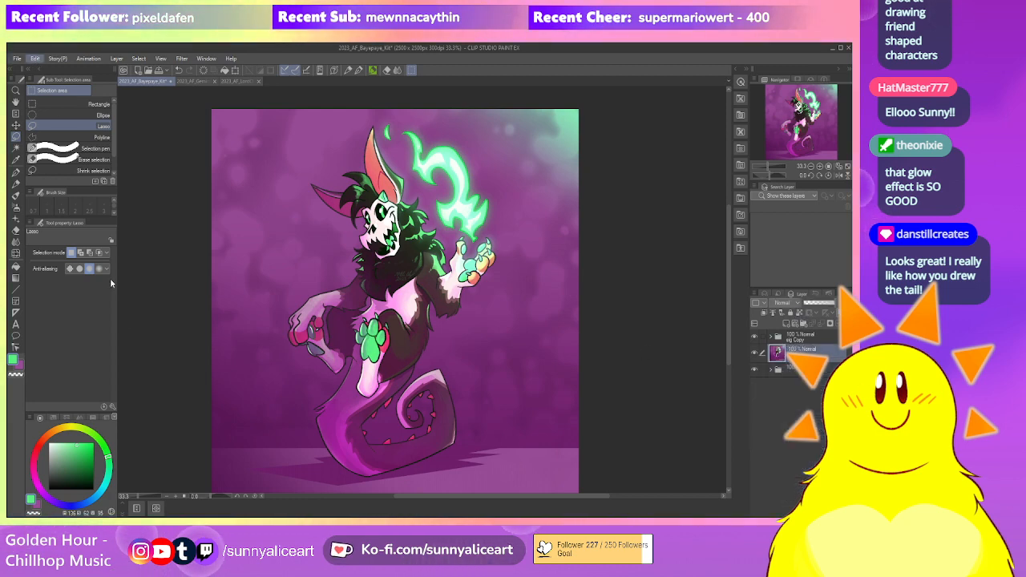
left_click(221, 327)
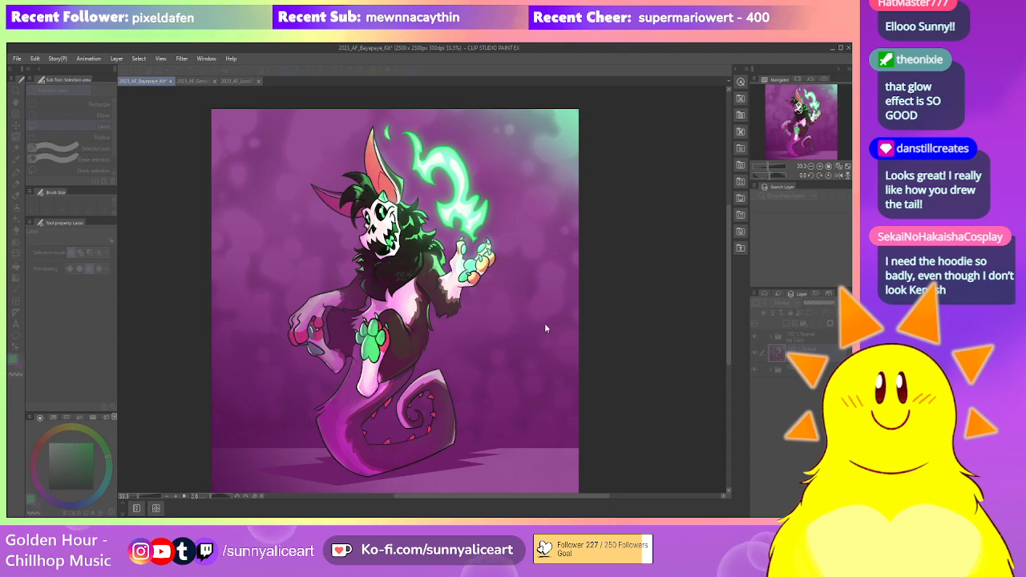
left_click(546, 323)
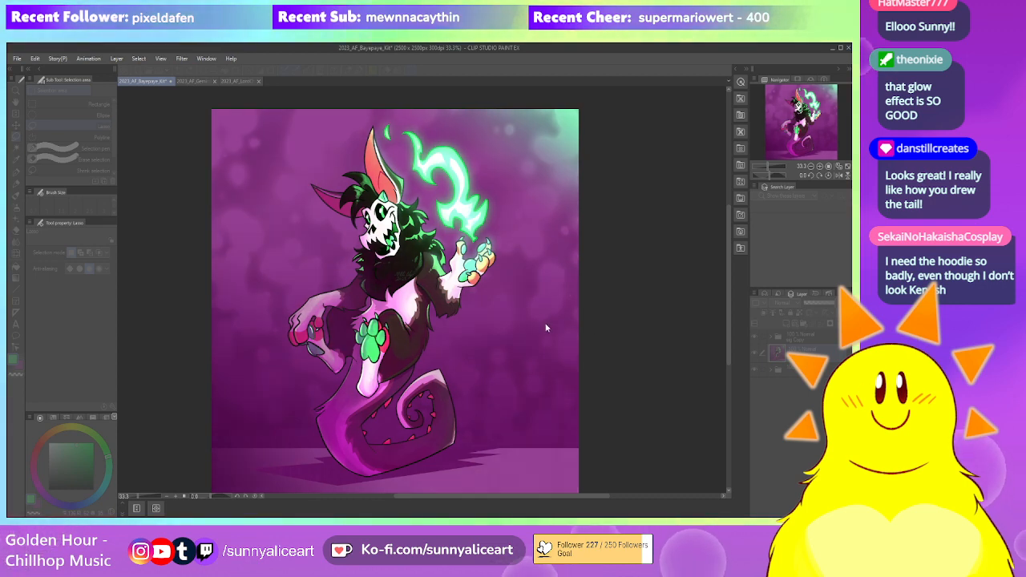
Toggle the merged artwork layer's visibility and inspect the whole finished illustration
left_click(755, 353)
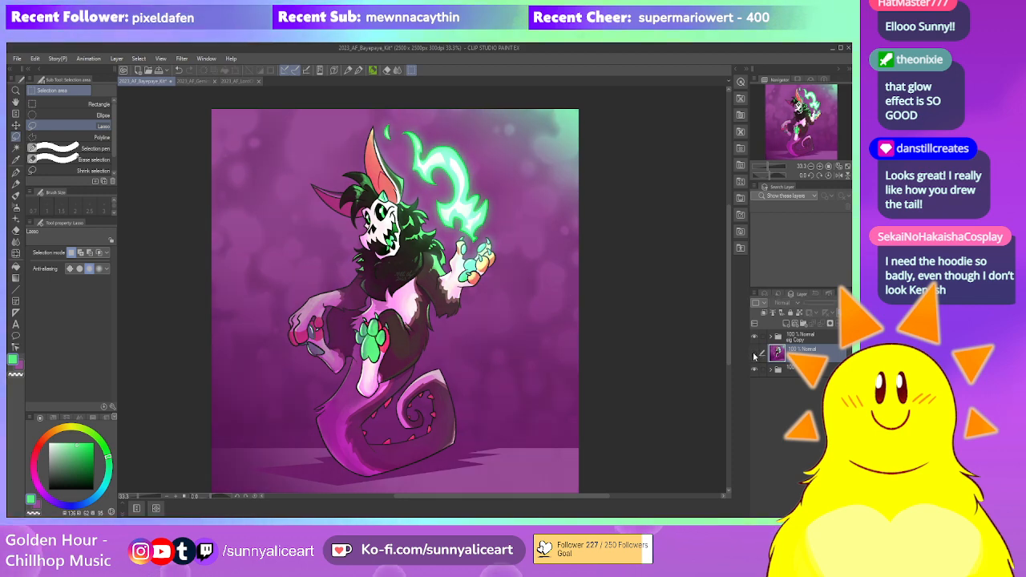
left_click(755, 354)
scroll(633, 377, "down", 1)
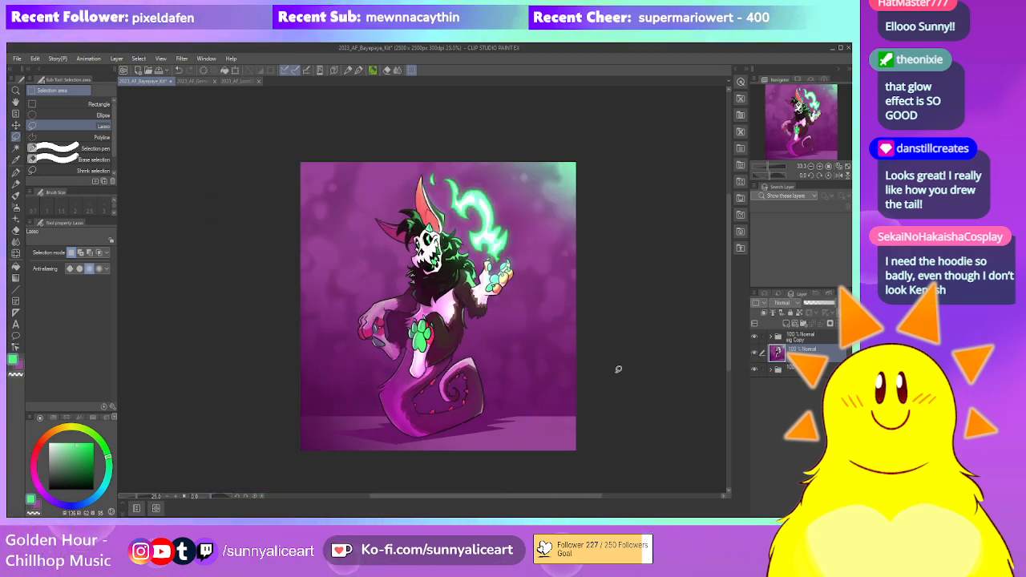
scroll(622, 369, "up", 1)
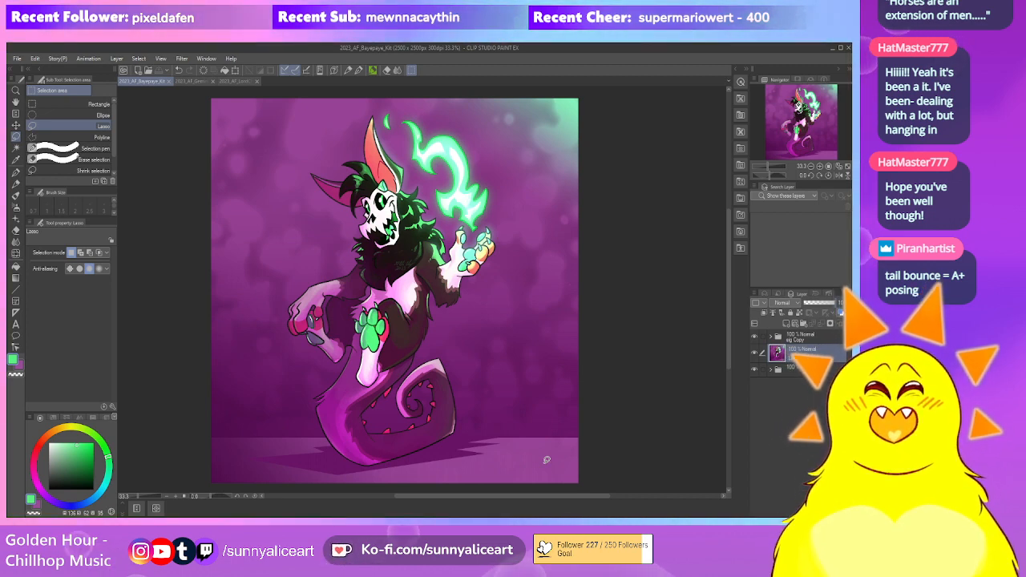
key("alt+s")
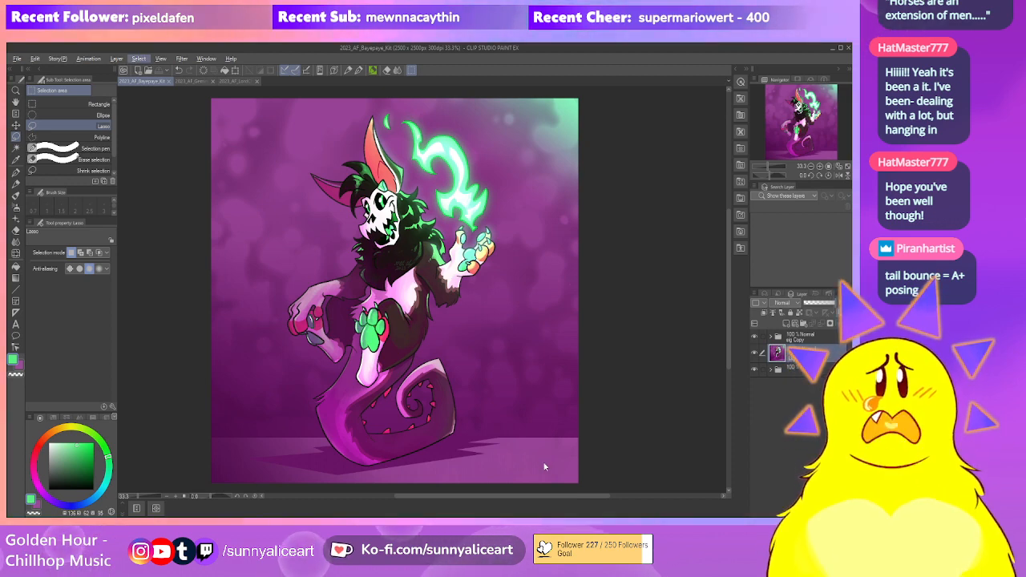
key("Escape")
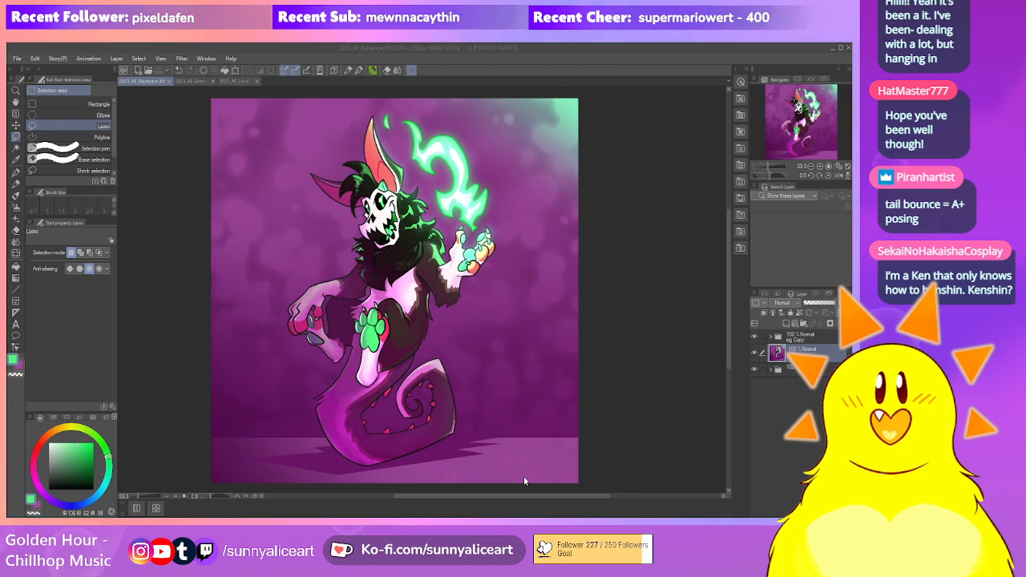
Switch to the 2023_AF_GeminiVeil_Demongemini document, collapse the character sketch folder and lower its opacity
left_click(190, 81)
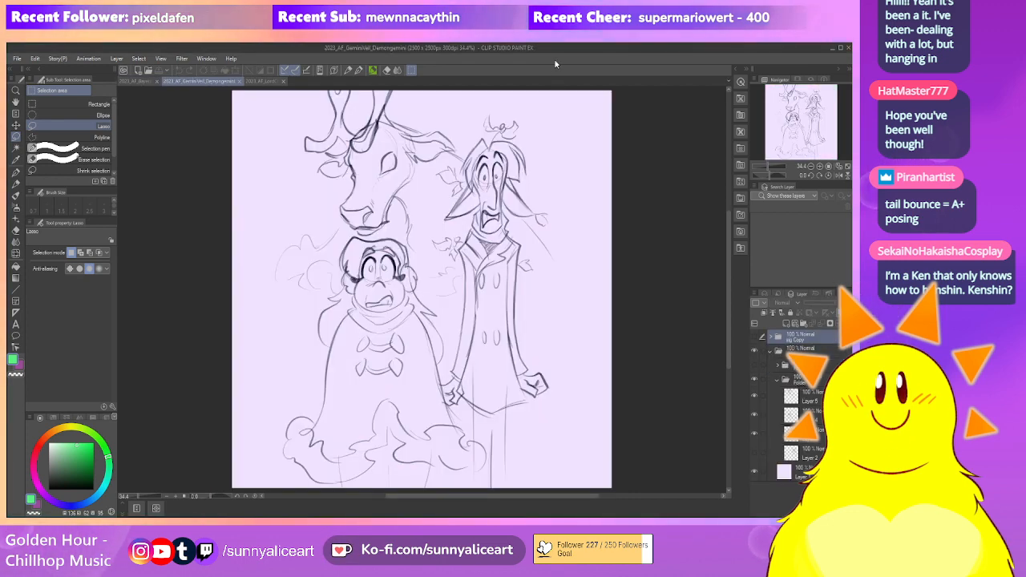
left_click(778, 381)
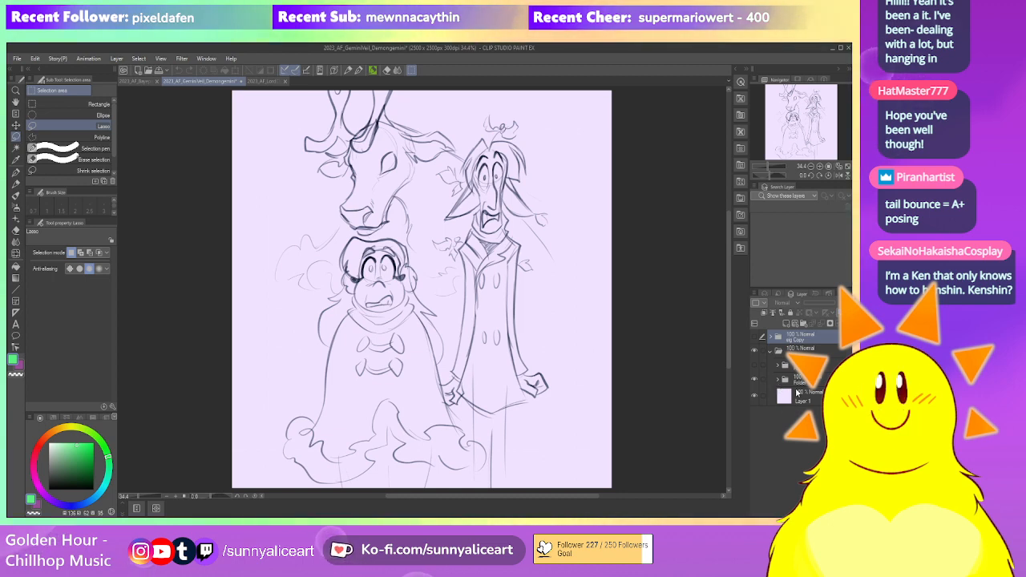
left_click(779, 381)
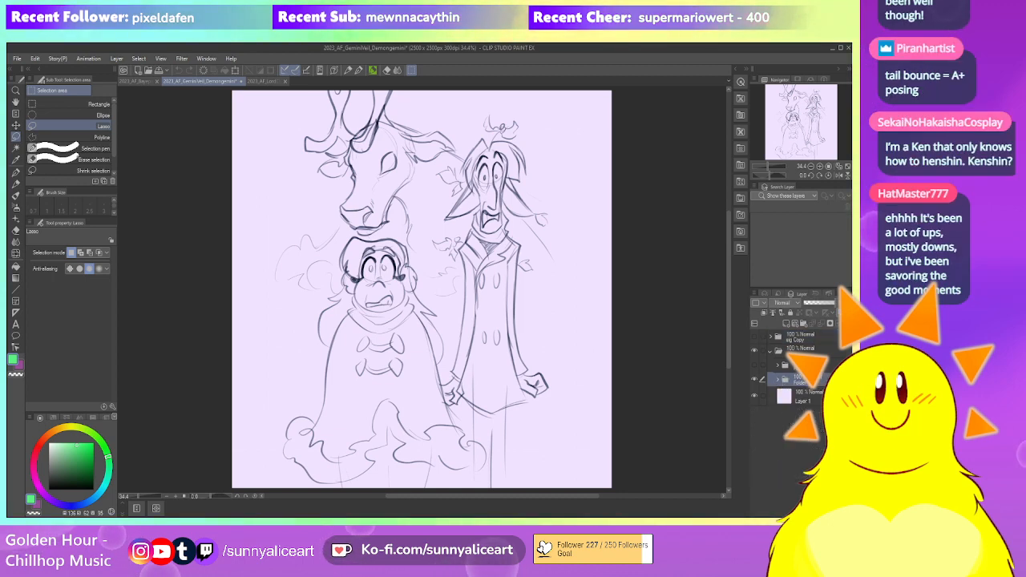
left_click(812, 304)
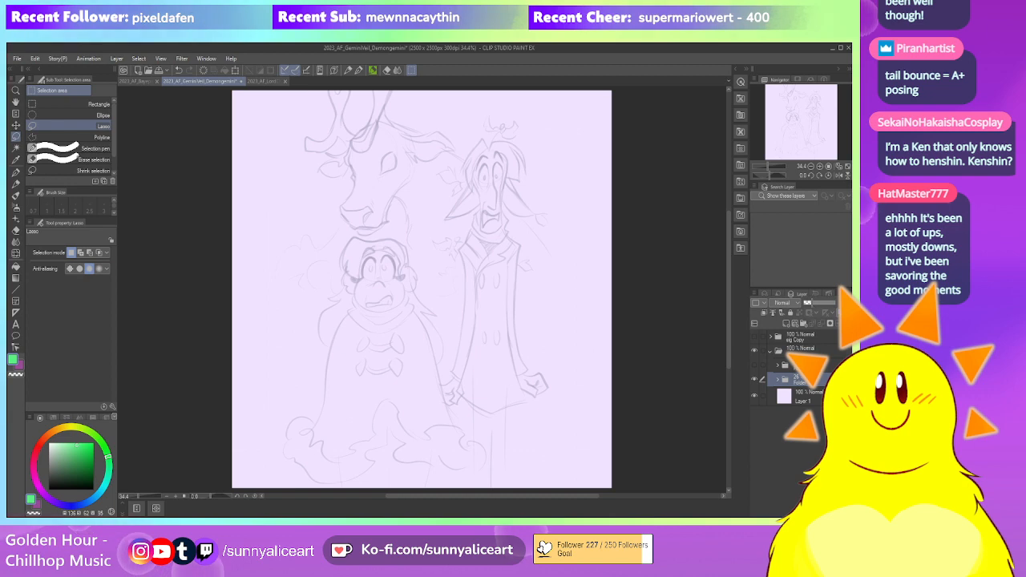
Add a folder with an empty layer above the sketch folder and fade the sketch folder to 24% opacity
left_click(756, 367)
left_click(756, 366)
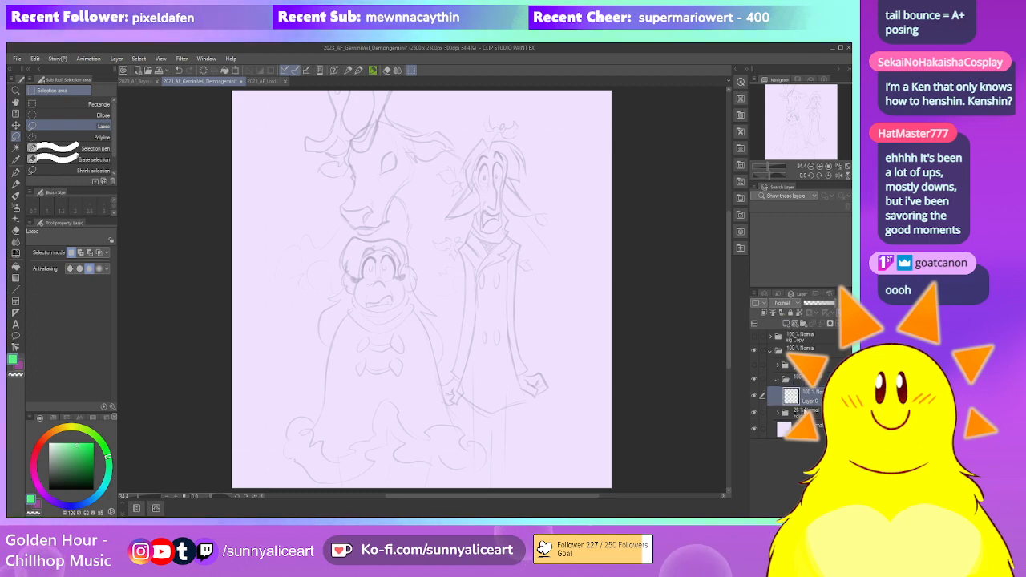
left_click(789, 324)
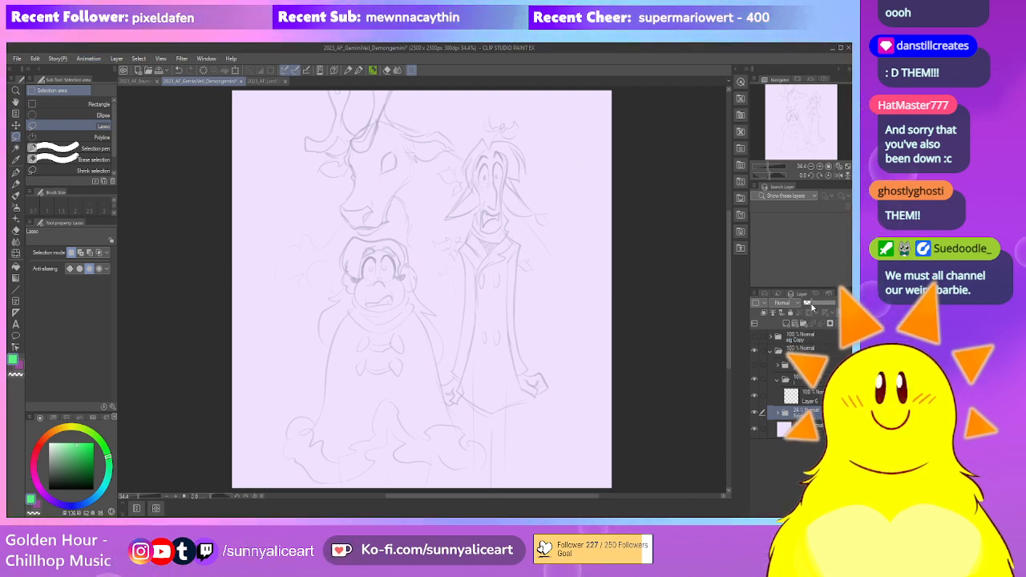
left_click(813, 394)
Set up the Textured pen with a dark navy colour for inking the shorter character's face
left_click_drag(444, 254, 441, 267)
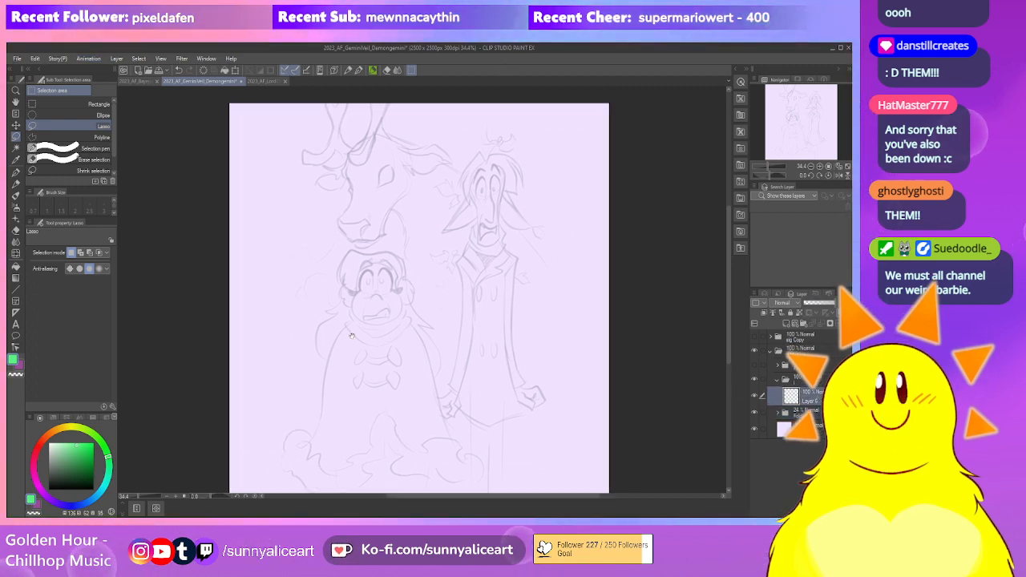
left_click(93, 476)
left_click(68, 505)
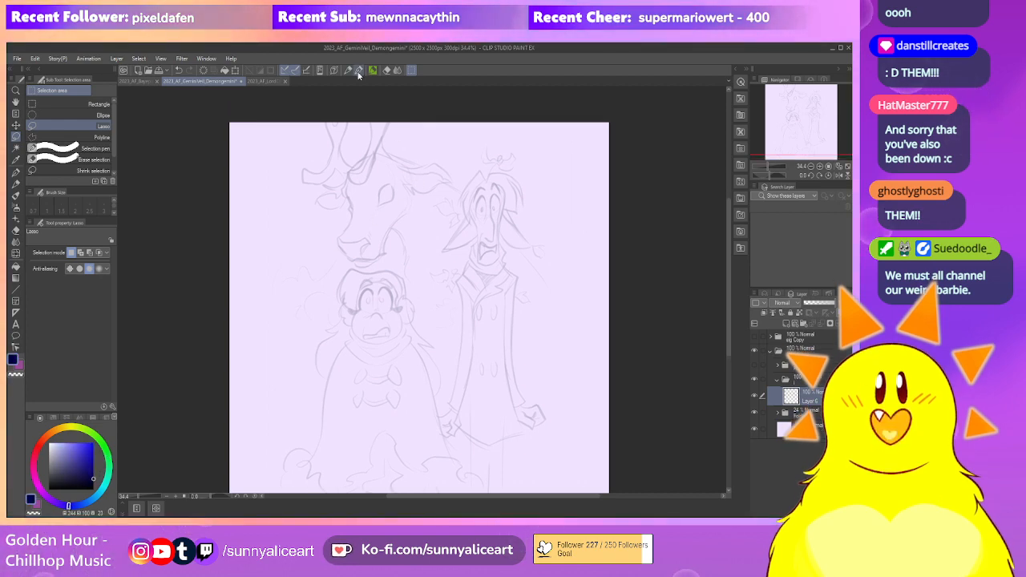
key("p")
scroll(393, 271, "up", 4)
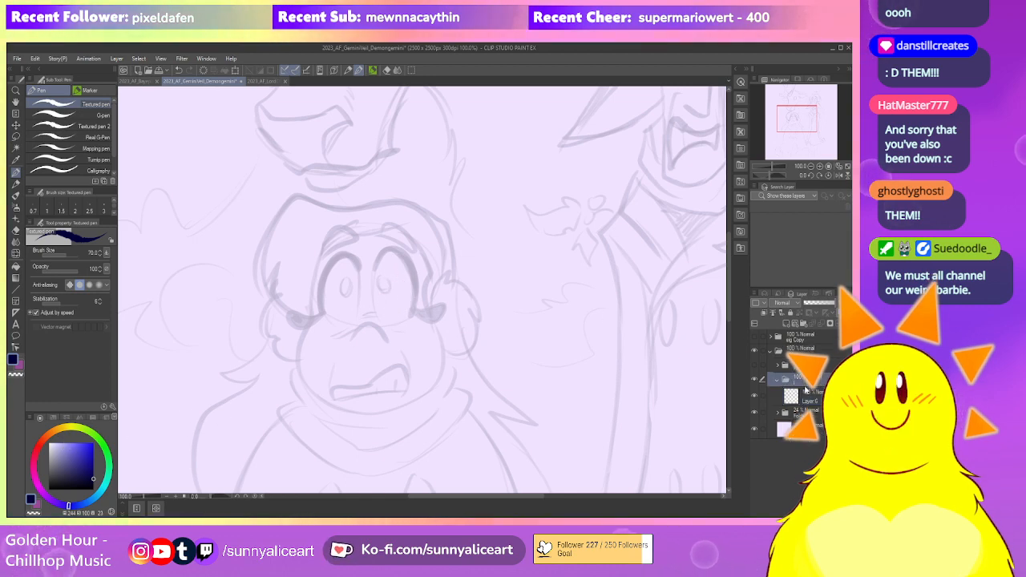
Name the line-art folder gemini and add another folder with an empty layer above it, named veil
left_click(778, 380)
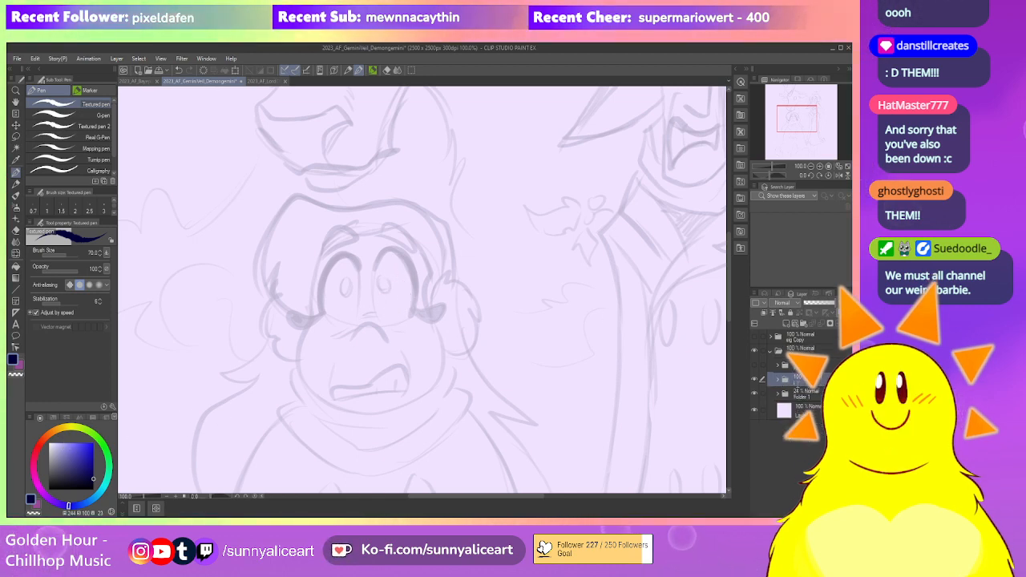
left_click(777, 381)
left_click(803, 323)
left_click(787, 323)
left_click(801, 380)
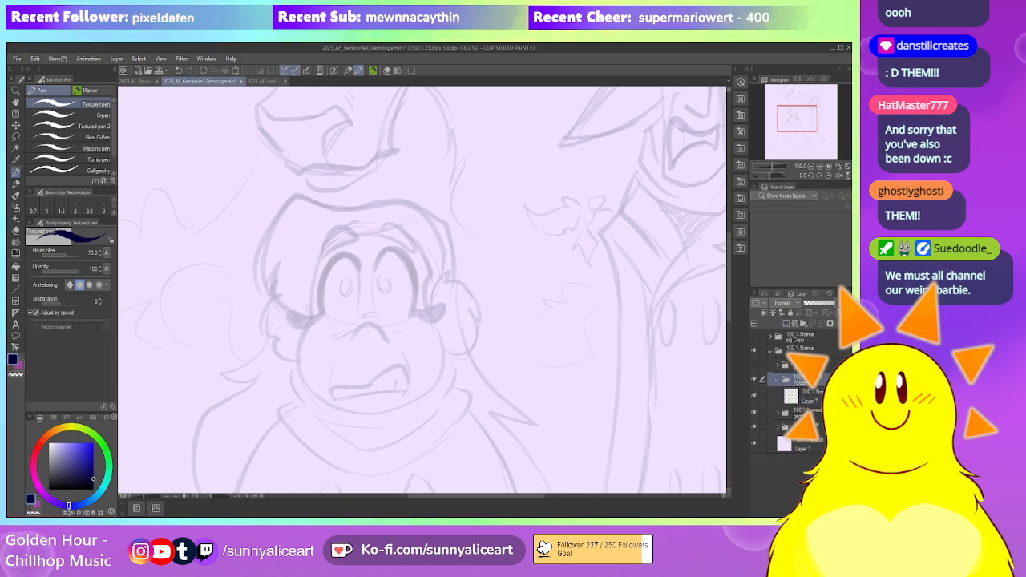
left_click(781, 382)
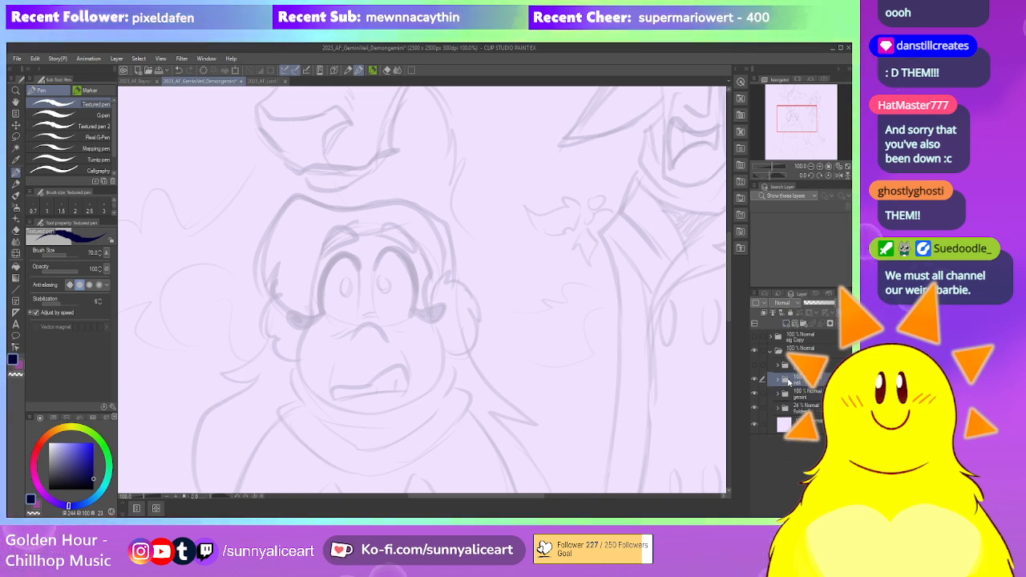
Add a third line-art folder below gemini and make the empty layer inside the gemini folder active
left_click(802, 407)
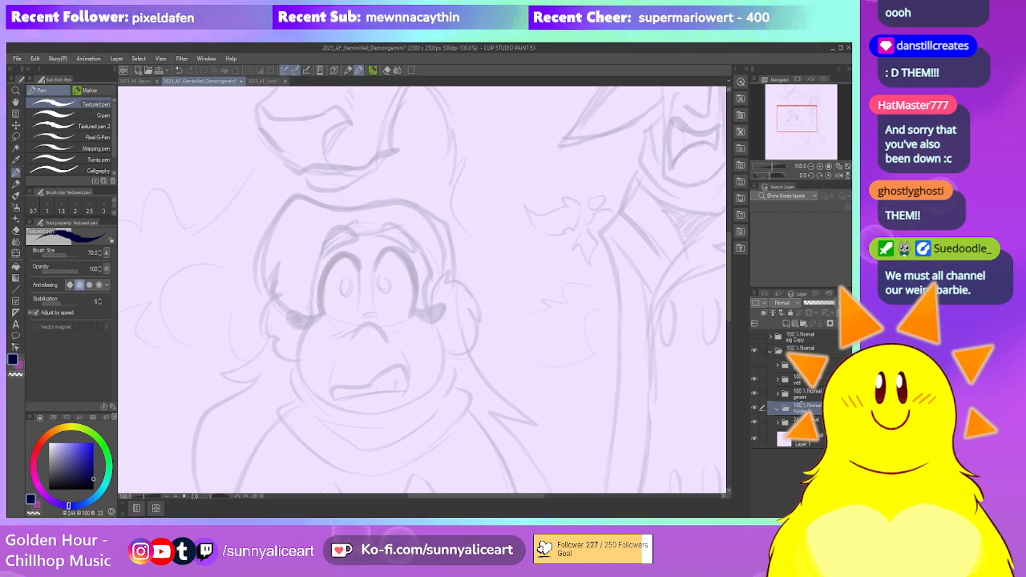
left_click(774, 396)
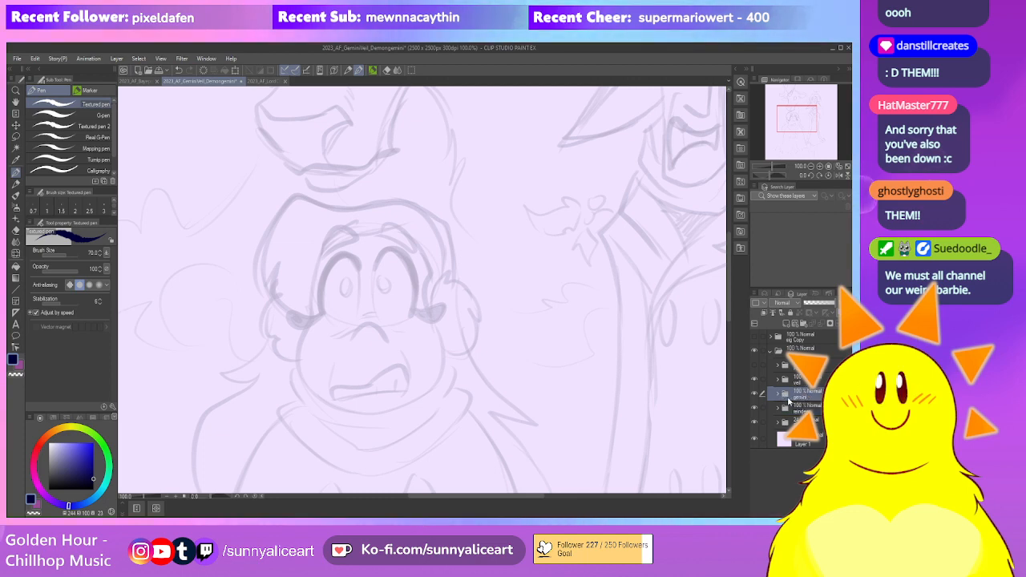
left_click(777, 395)
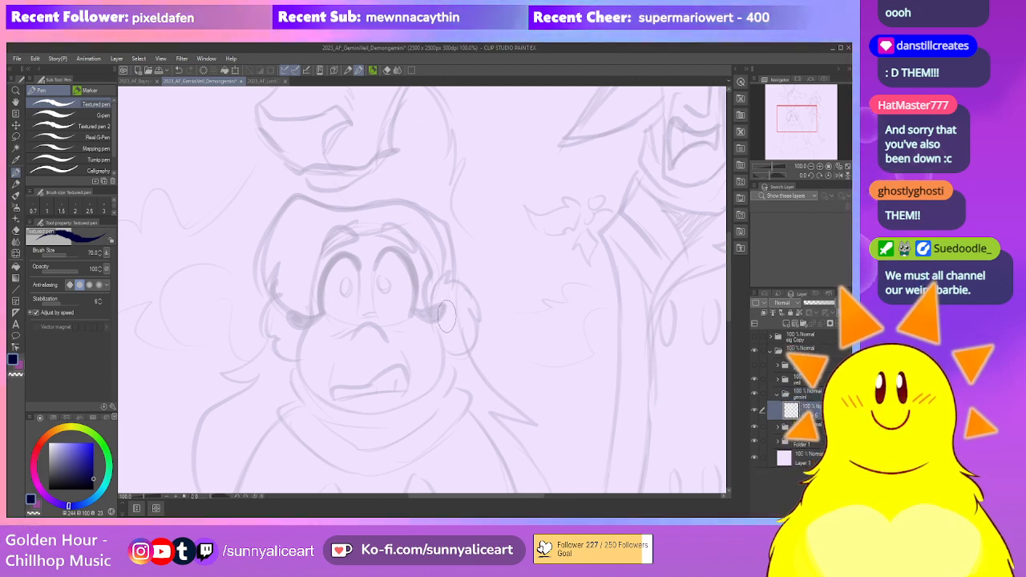
Change the Textured pen's drawing colour to dark red after a test mark beside the shorter character's face
left_click_drag(458, 321, 464, 282)
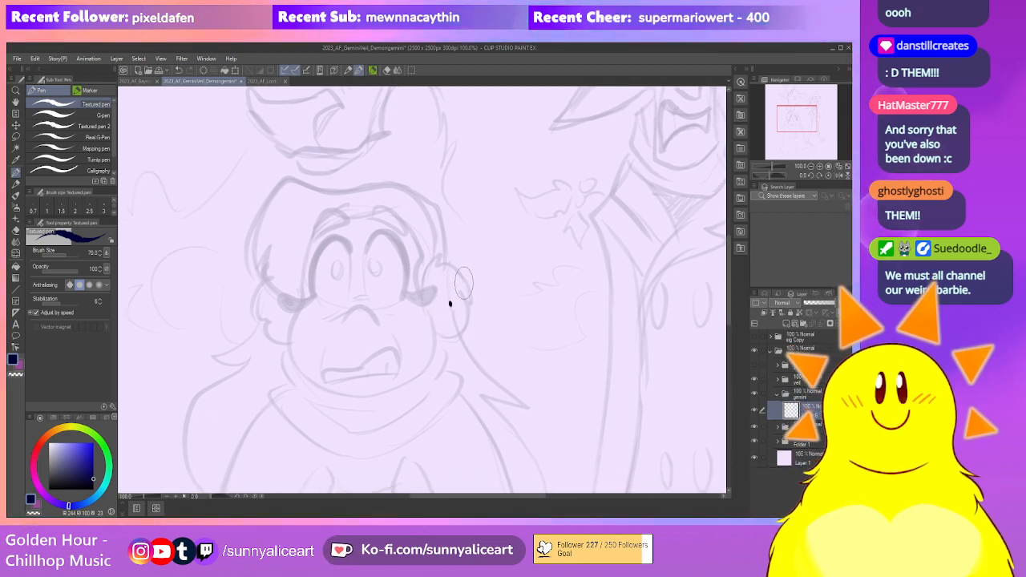
key("c")
left_click_drag(63, 438, 41, 446)
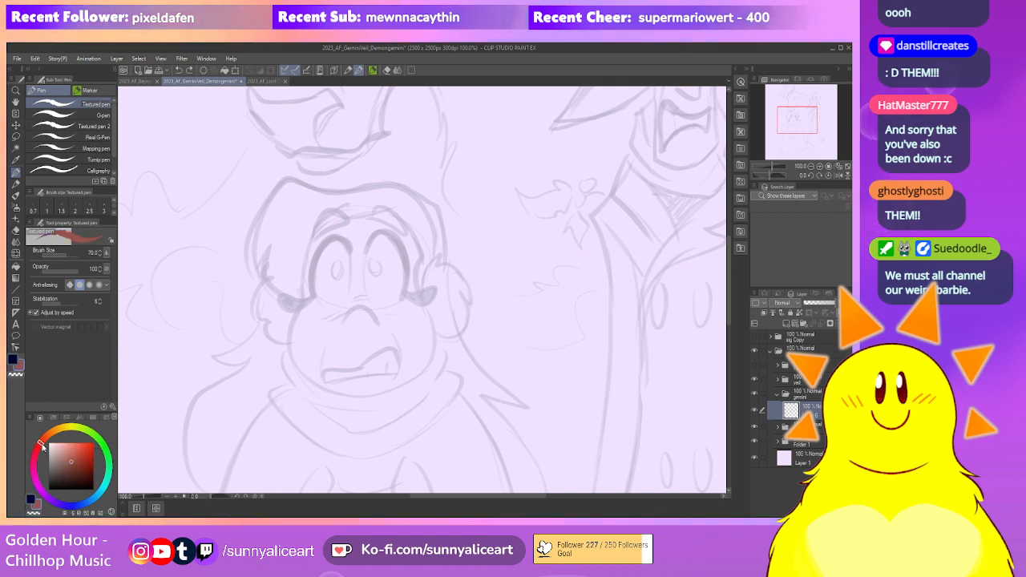
left_click_drag(367, 284, 369, 310)
key("p")
left_click_drag(367, 346, 375, 349)
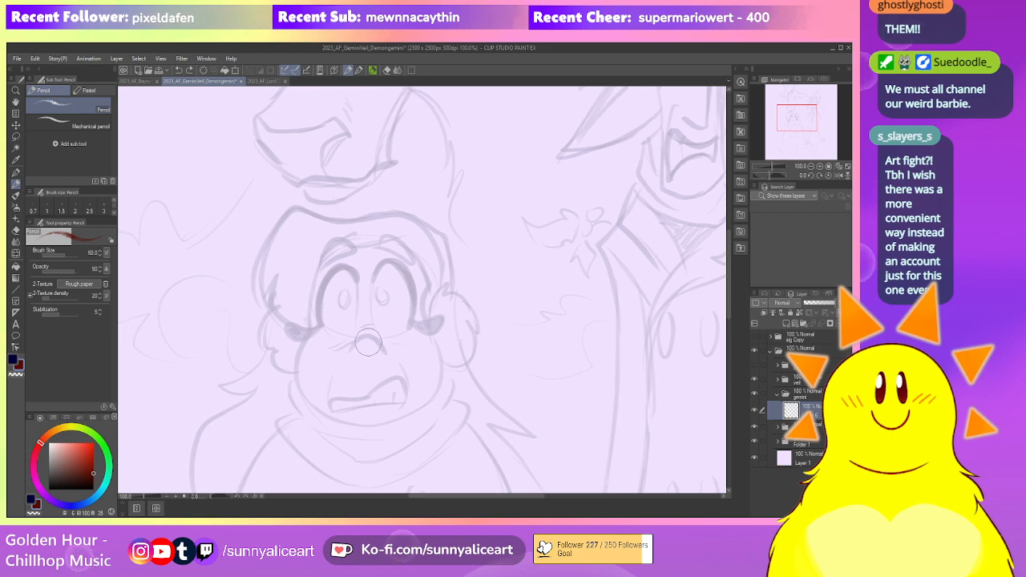
key("p")
Reduce the Textured pen to size 15 and ink the arched nose of the shorter character over the sketch
scroll(367, 345, "up", 3)
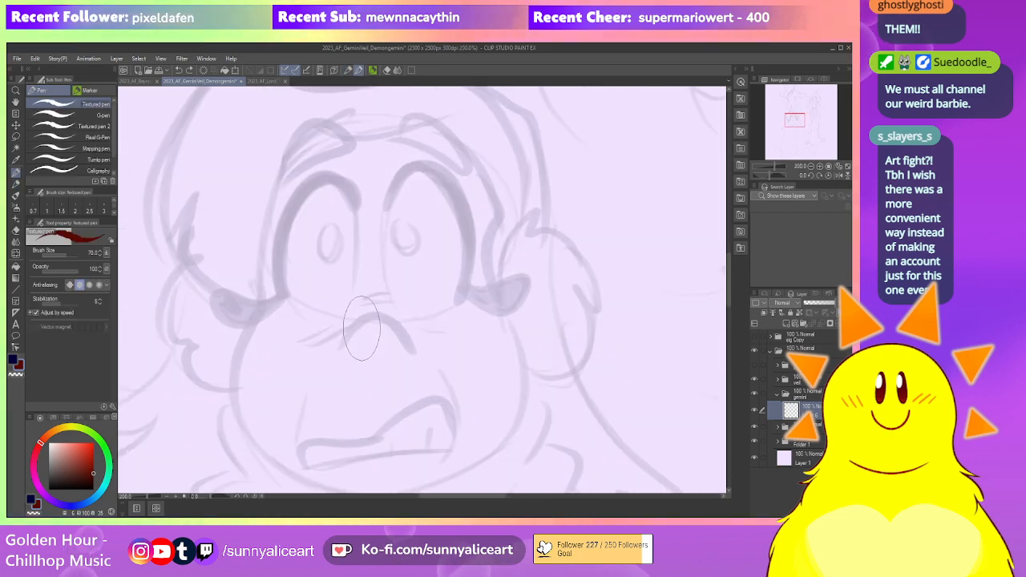
key("bracketleft")
key("bracketleft")
key("bracketleft")
left_click_drag(343, 344, 421, 355)
key("ctrl+z")
key("bracketleft")
key("bracketleft")
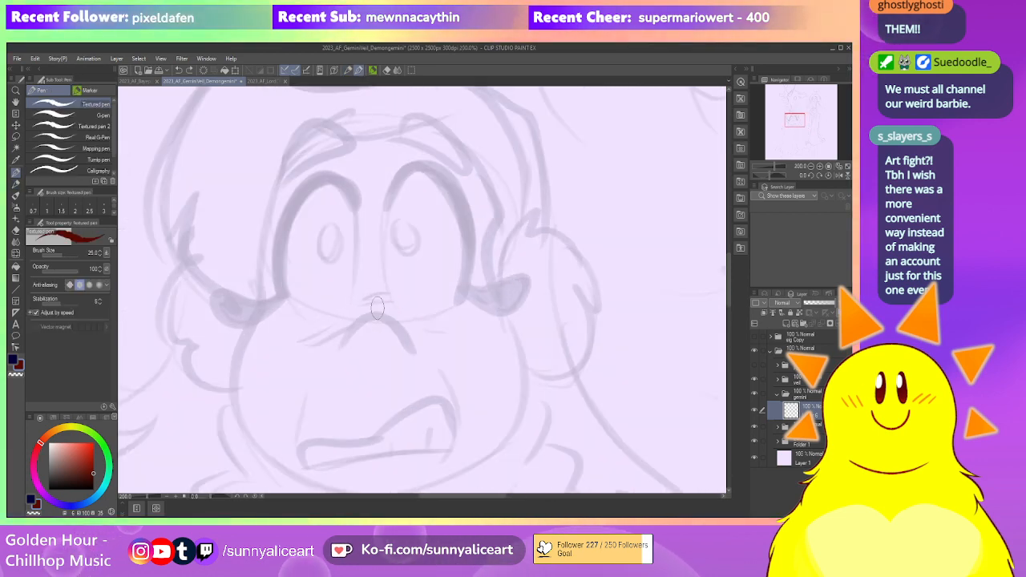
mouse_move(340, 346)
left_mouse_down()
mouse_move(387, 316)
mouse_move(425, 358)
mouse_move(353, 325)
mouse_move(421, 359)
mouse_move(446, 320)
left_mouse_up()
key("ctrl+z")
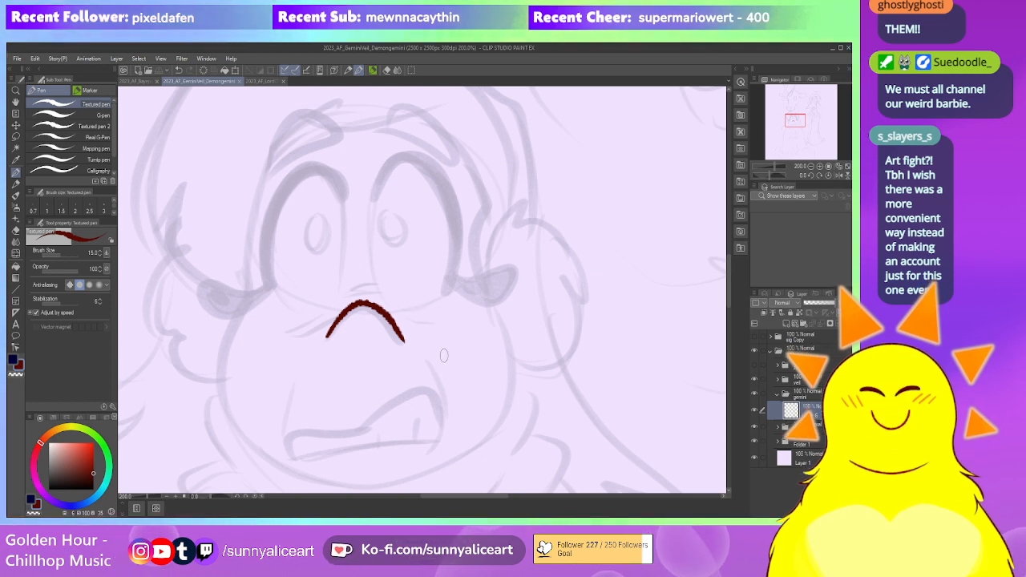
Ink the grimacing mouth outline with a long lower line and a wavy upper lip along the sketch
left_click_drag(436, 339, 428, 257)
left_click_drag(289, 373, 481, 353)
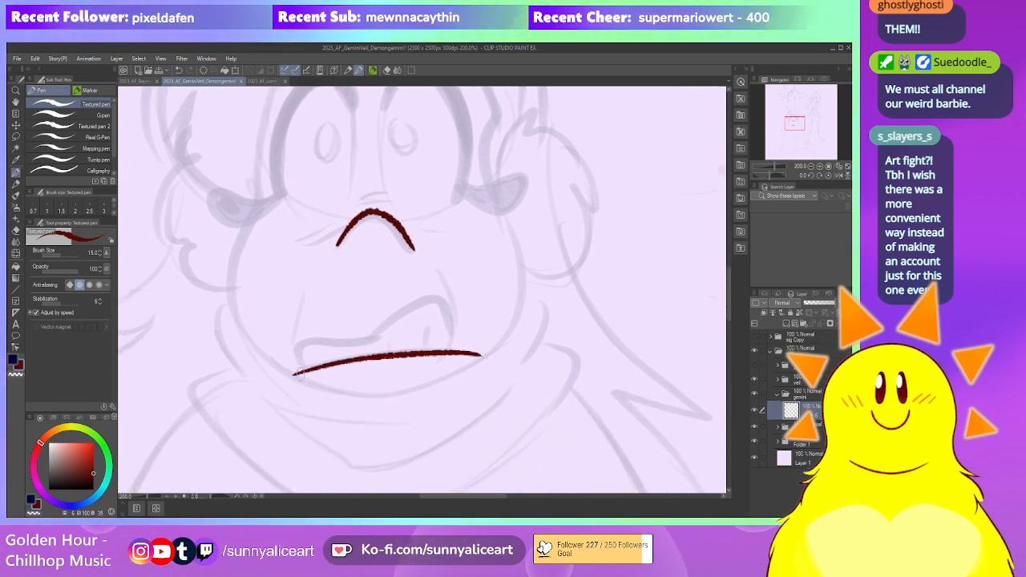
left_click_drag(327, 342, 445, 370)
mouse_move(451, 323)
left_mouse_down()
mouse_move(452, 356)
mouse_move(429, 349)
left_mouse_up()
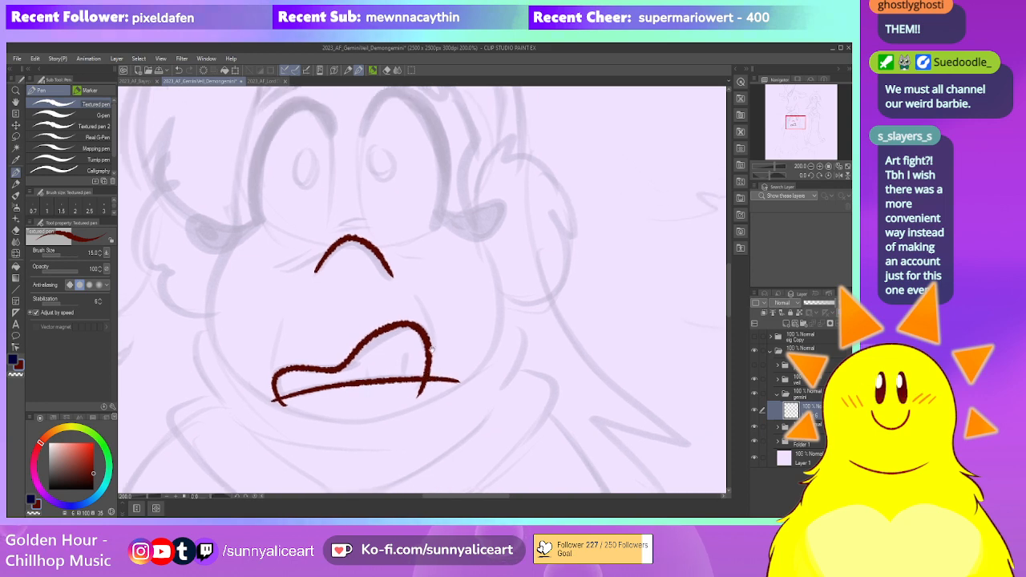
Ink a crease line on each side of the mouth and short tooth lines inside it
left_click_drag(414, 294, 437, 358)
mouse_move(283, 319)
left_mouse_down()
mouse_move(271, 380)
mouse_move(295, 392)
left_mouse_up()
key("ctrl+z")
mouse_move(407, 349)
left_mouse_down()
mouse_move(402, 379)
mouse_move(363, 381)
mouse_move(383, 378)
left_mouse_up()
Erase the overshooting line end below the mouth's lower line with the Hard eraser at size 17
key("e")
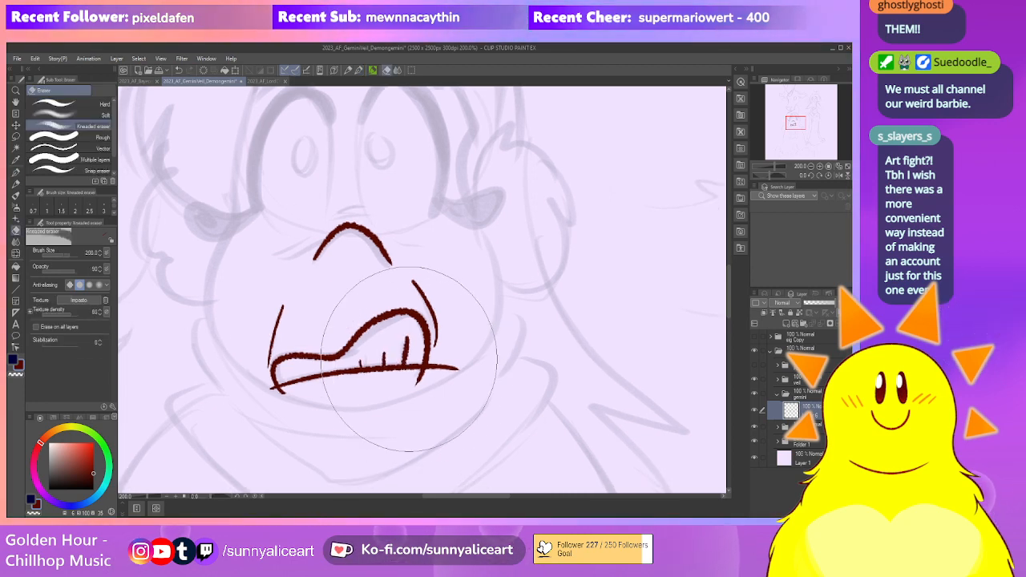
left_click(56, 104)
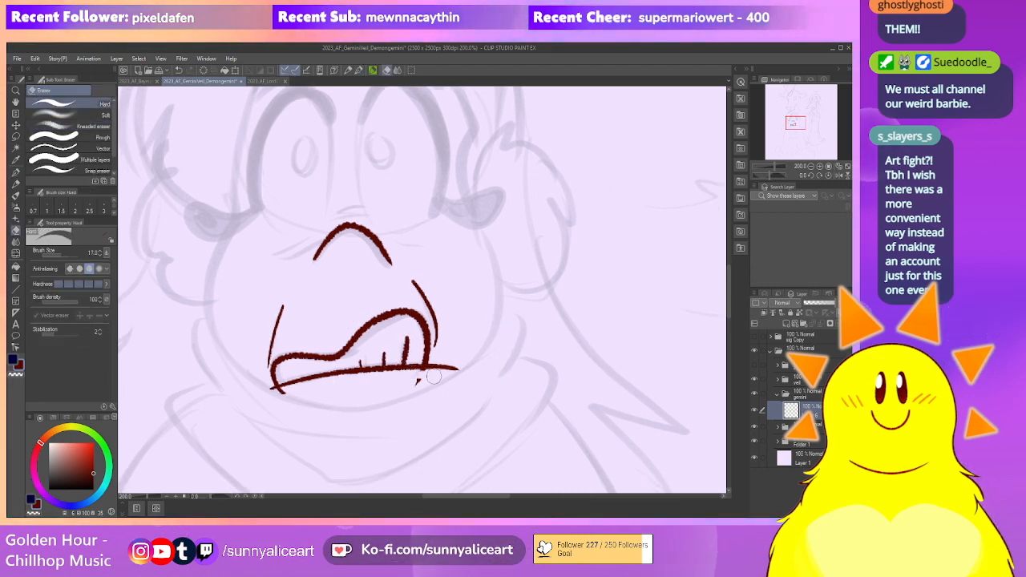
left_click(418, 380)
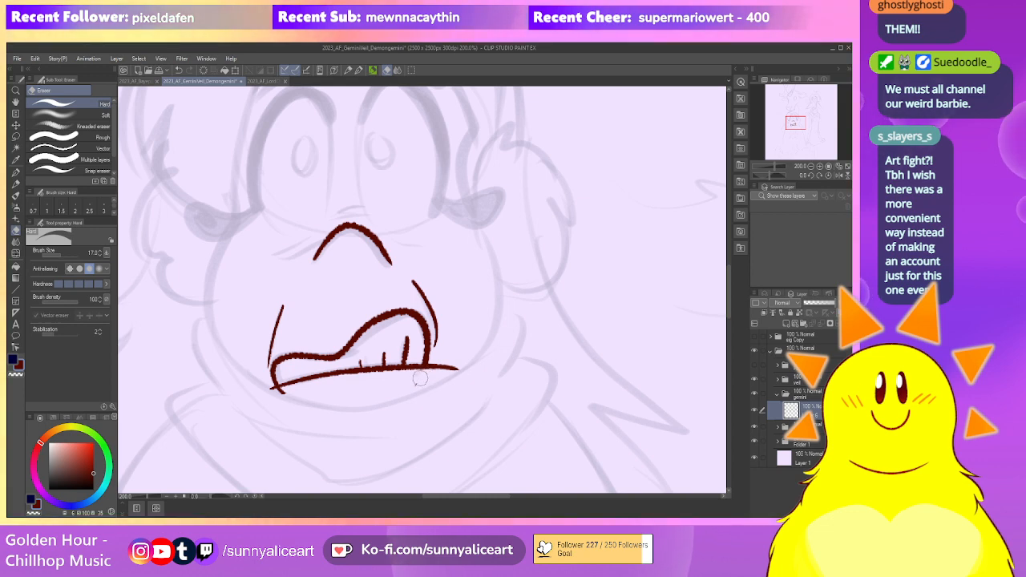
Erase the overshooting line ends at both corners of the shorter character's mouth with the Hard eraser
left_click_drag(433, 362, 460, 369)
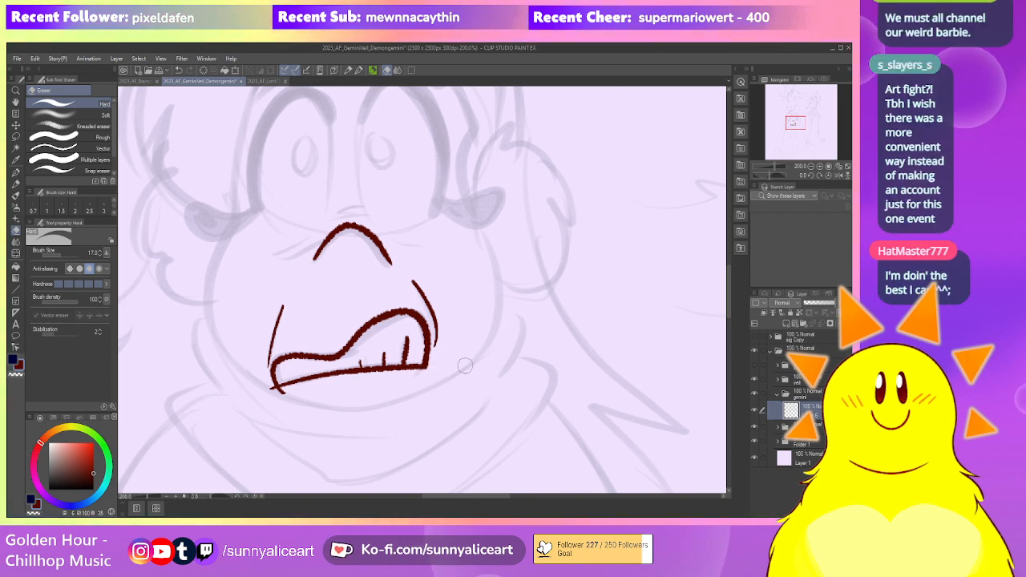
left_click_drag(268, 389, 284, 396)
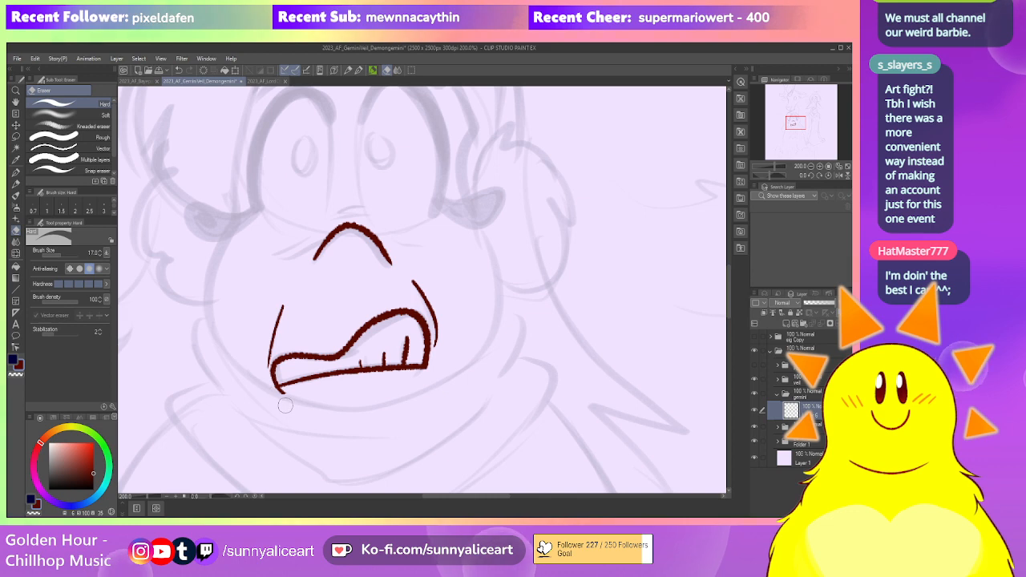
left_click_drag(479, 279, 440, 373)
scroll(456, 337, "down", 1)
scroll(445, 358, "down", 2)
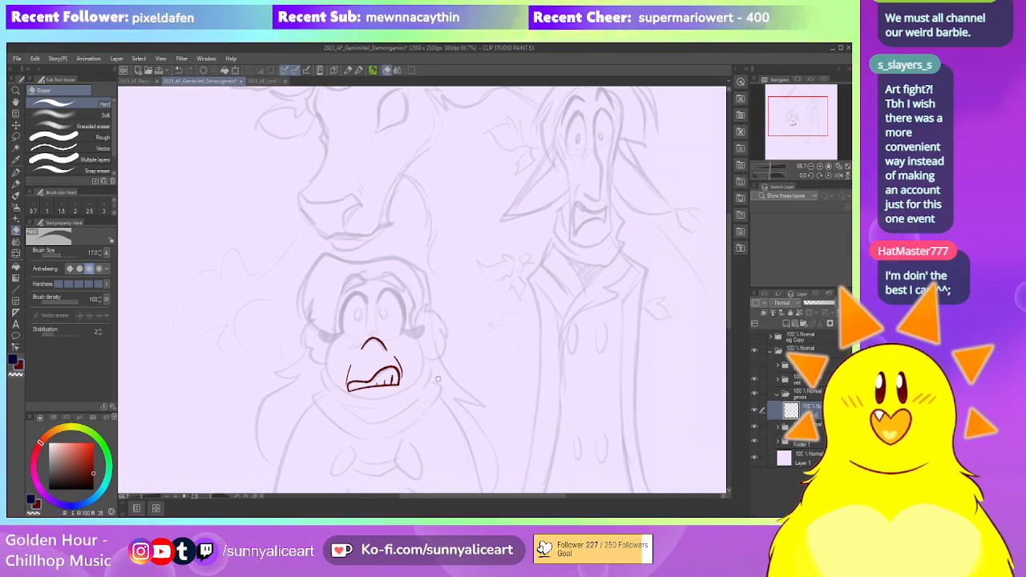
Ink short crease lines above the arched nose and along both of its sides with the Textured pen
scroll(437, 378, "up", 2)
left_click_drag(428, 355, 443, 384)
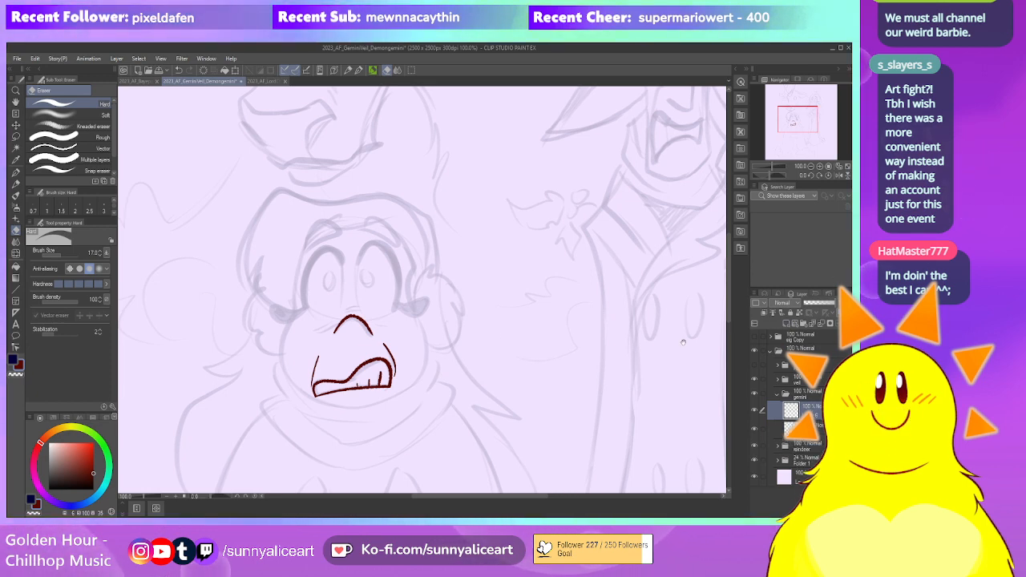
scroll(354, 322, "up", 2)
key("p")
left_click_drag(350, 363, 367, 353)
left_click_drag(360, 358, 385, 333)
left_click_drag(330, 369, 374, 349)
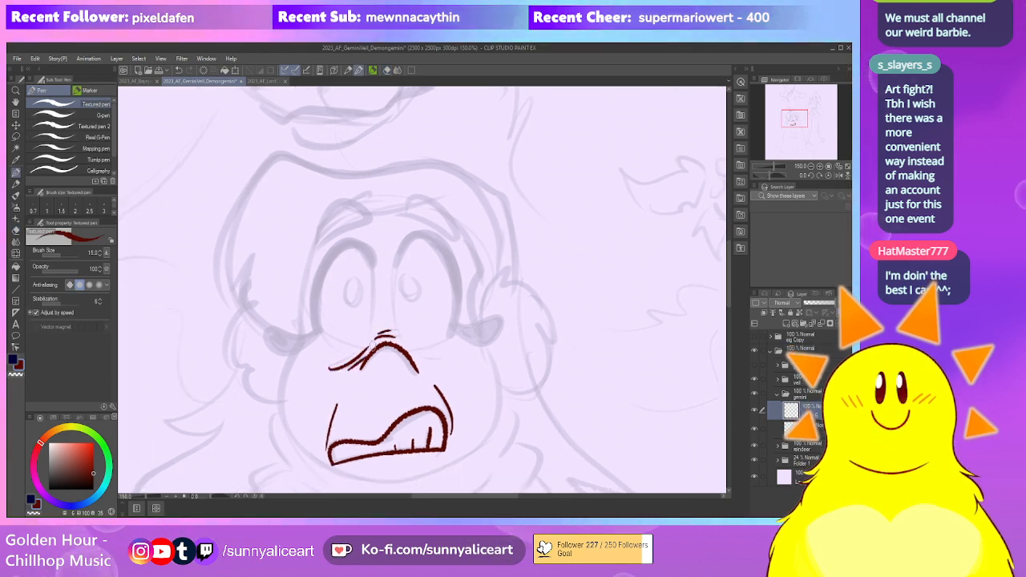
left_click_drag(465, 320, 496, 347)
Ink a small oval pupil and the long curved inner edge of the left eye over the sketch
key("ctrl+plus")
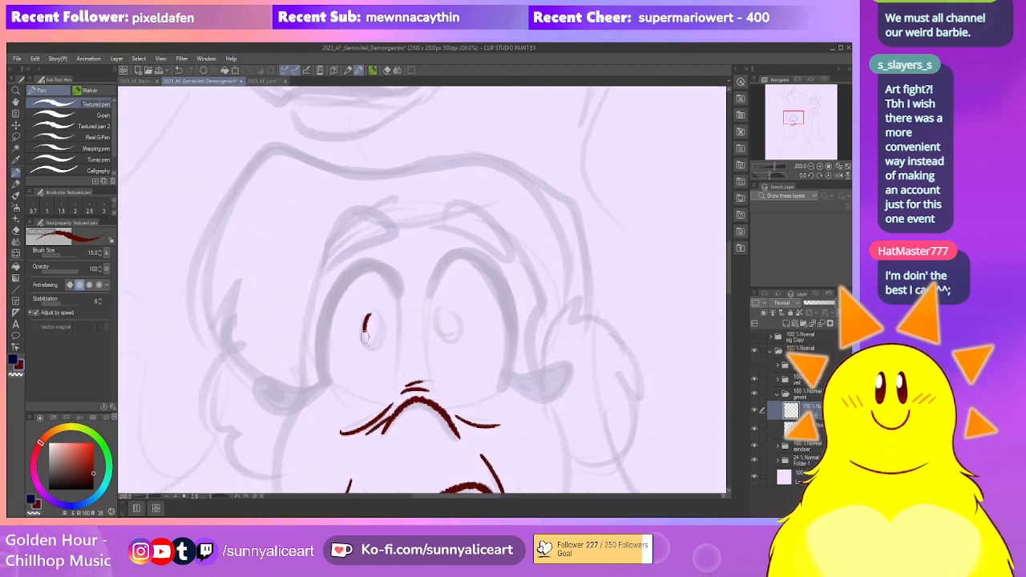
key("ctrl+z")
key("ctrl+z")
mouse_move(372, 311)
left_mouse_down()
mouse_move(383, 327)
mouse_move(372, 313)
left_mouse_up()
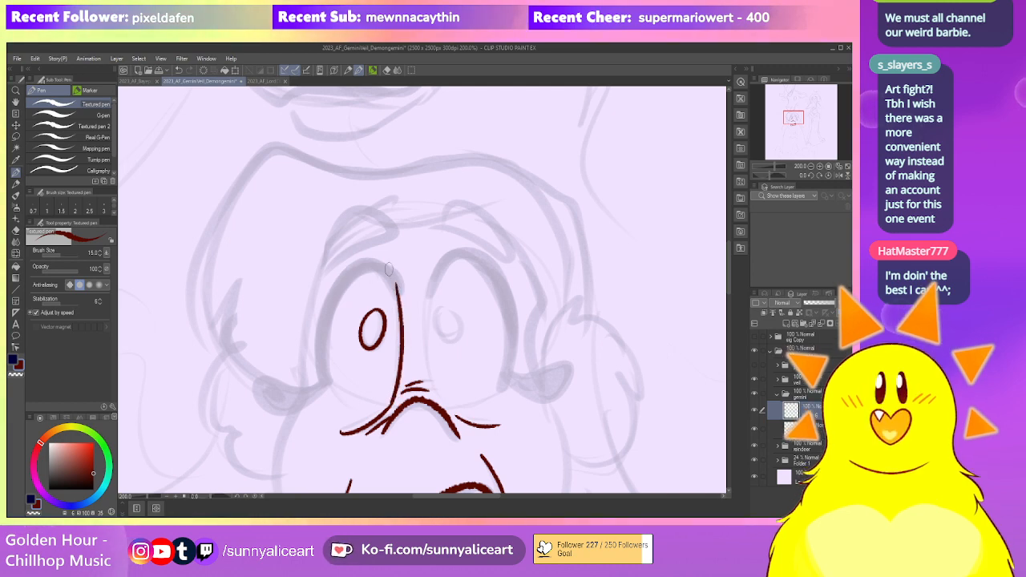
key("ctrl+z")
key("ctrl+z")
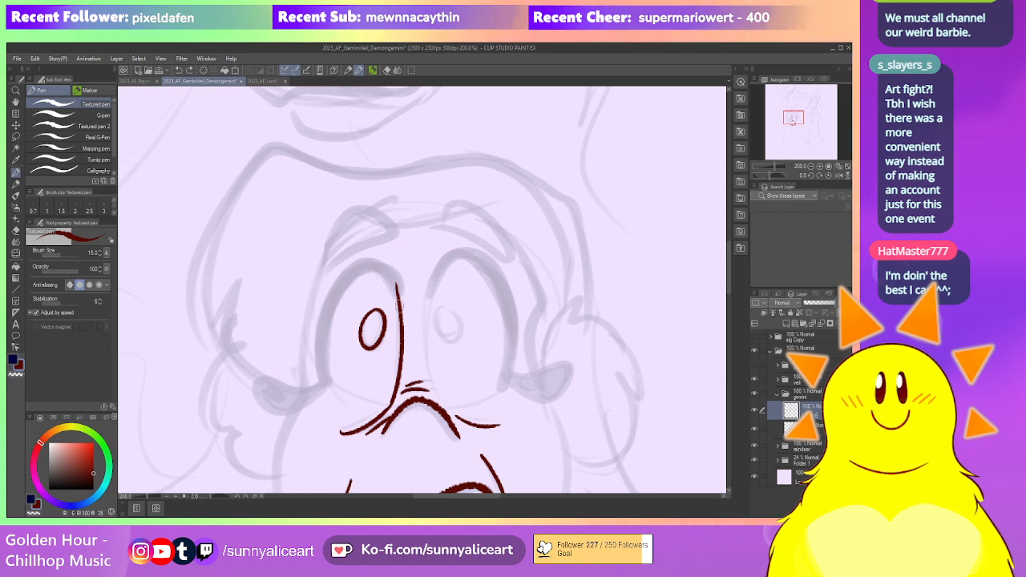
Ink a thick upper lid around the left eye and a solid rounded lash at its outer corner
mouse_move(389, 286)
left_mouse_down()
mouse_move(334, 396)
mouse_move(365, 265)
left_mouse_up()
mouse_move(327, 320)
left_mouse_down()
mouse_move(375, 267)
mouse_move(334, 289)
mouse_move(371, 264)
mouse_move(342, 279)
mouse_move(389, 278)
left_mouse_up()
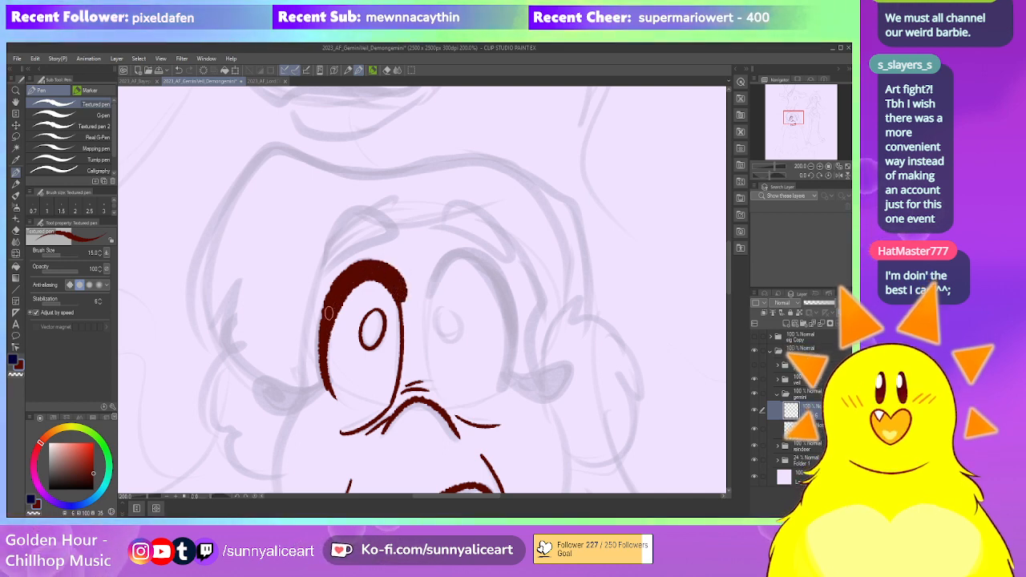
mouse_move(323, 375)
left_mouse_down()
mouse_move(269, 378)
mouse_move(315, 393)
left_mouse_up()
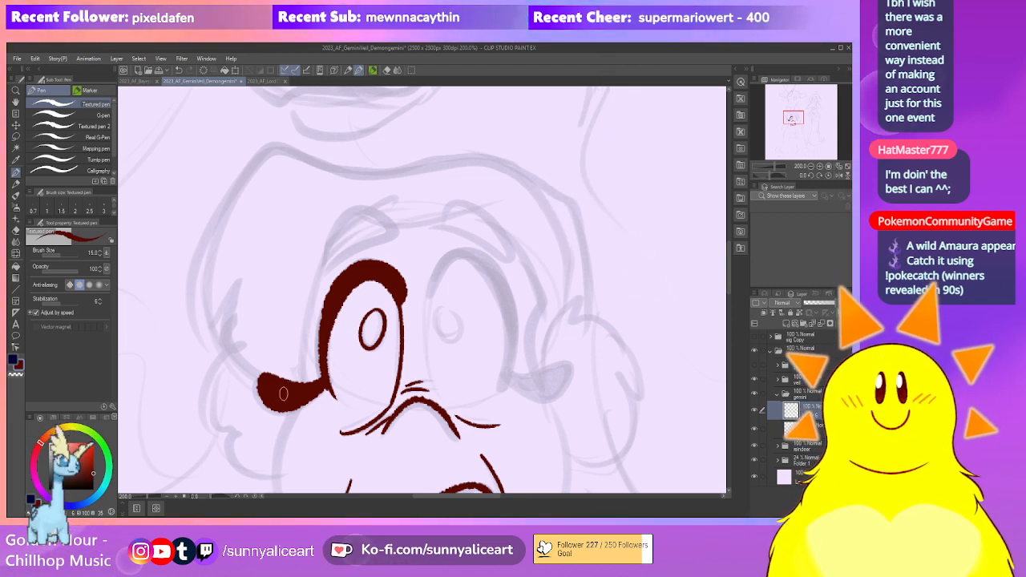
Ink the right eye's oval pupil and tall arched outline, with a heavier line along its outer side
scroll(393, 303, "up", 2)
scroll(439, 284, "down", 1)
mouse_move(491, 358)
left_mouse_down()
mouse_move(438, 284)
mouse_move(418, 313)
mouse_move(368, 319)
mouse_move(356, 375)
left_mouse_up()
scroll(394, 300, "up", 1)
mouse_move(363, 285)
left_mouse_down()
mouse_move(441, 325)
mouse_move(432, 368)
mouse_move(439, 344)
mouse_move(429, 295)
left_mouse_up()
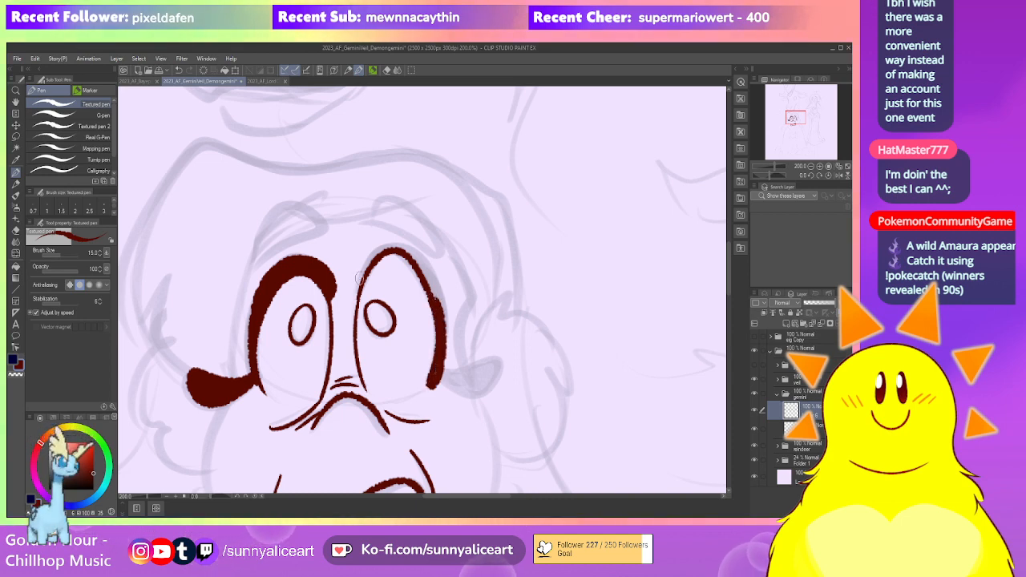
Thicken the right eye's upper lid into a solid band and ink thin lower lid lines under both eyes
left_click_drag(368, 252, 358, 295)
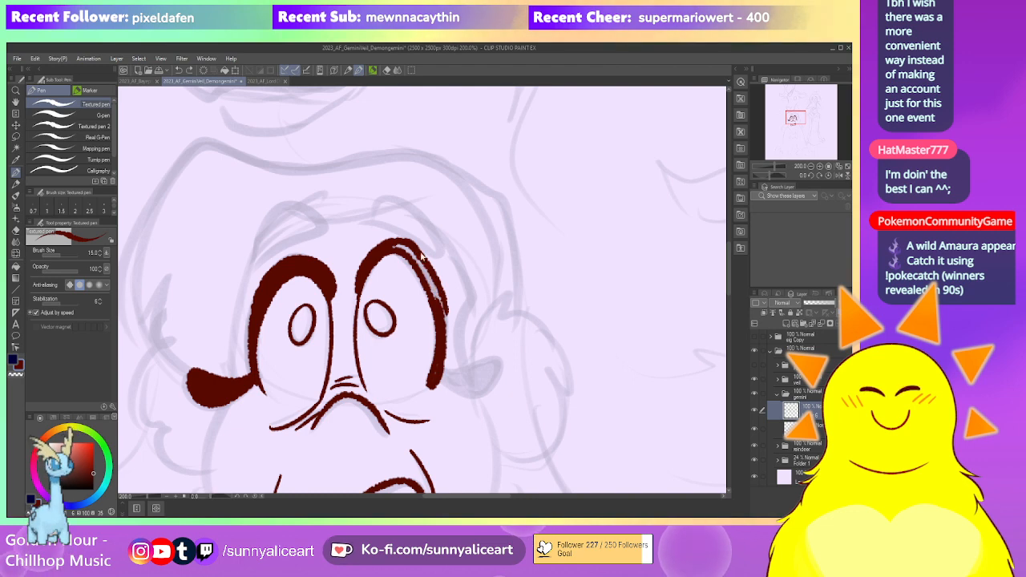
left_click_drag(413, 248, 445, 333)
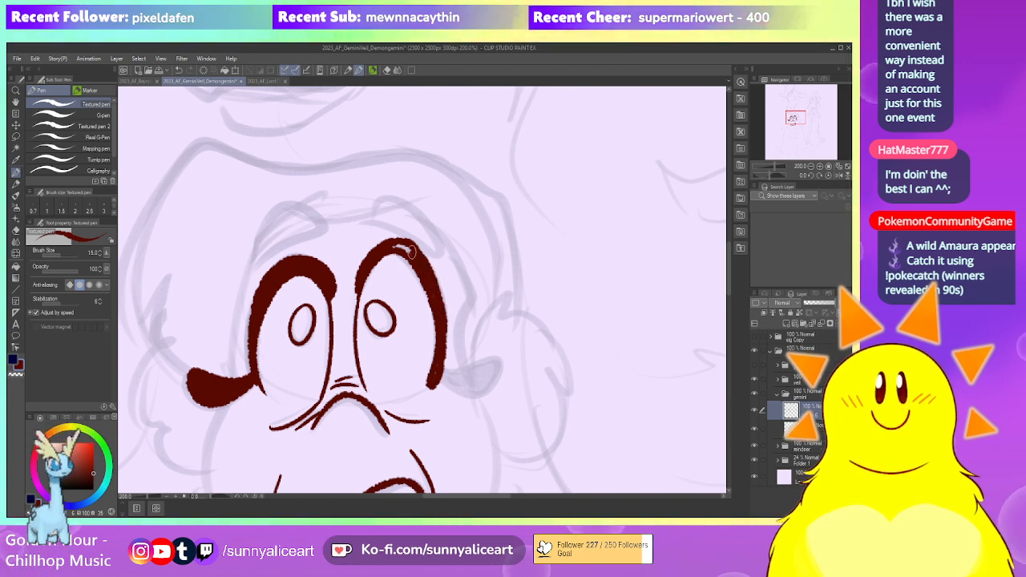
mouse_move(395, 246)
left_mouse_down()
mouse_move(434, 294)
mouse_move(437, 272)
mouse_move(421, 261)
left_mouse_up()
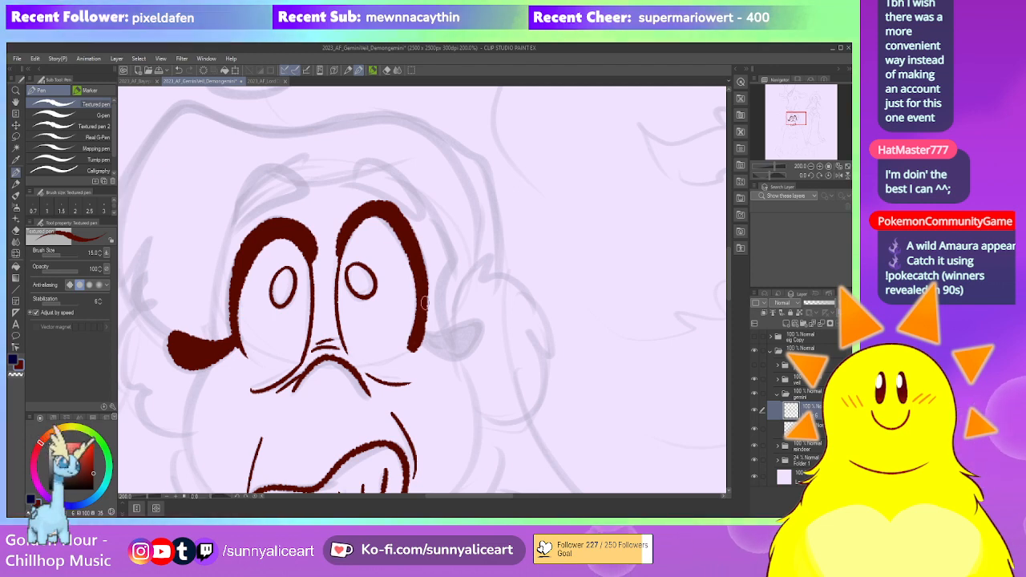
left_click_drag(420, 302, 428, 287)
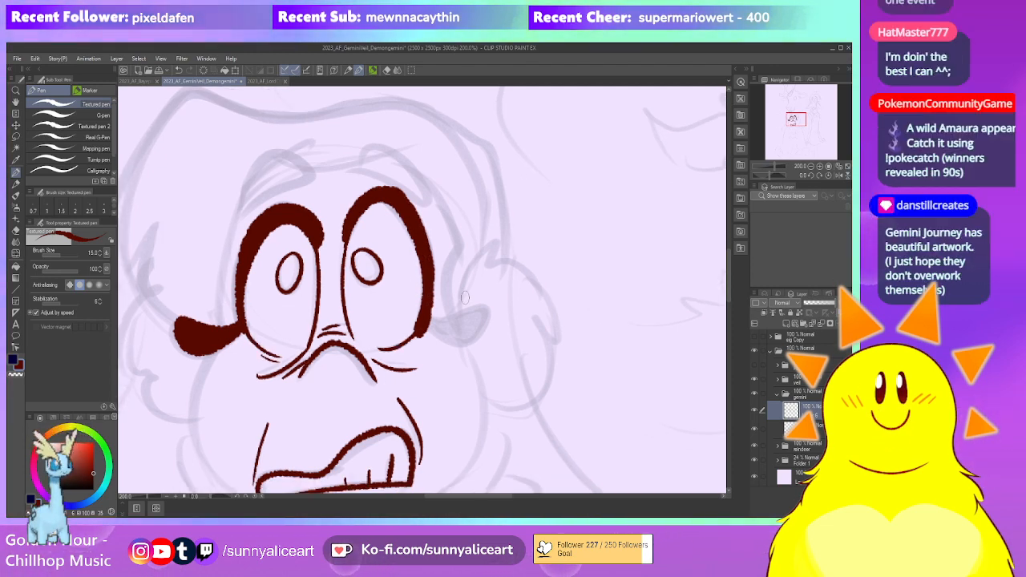
Ink and fill a solid rounded lash at the right eye's outer corner
left_click_drag(498, 335, 403, 336)
mouse_move(334, 325)
left_mouse_down()
mouse_move(375, 341)
mouse_move(365, 334)
mouse_move(389, 327)
left_mouse_up()
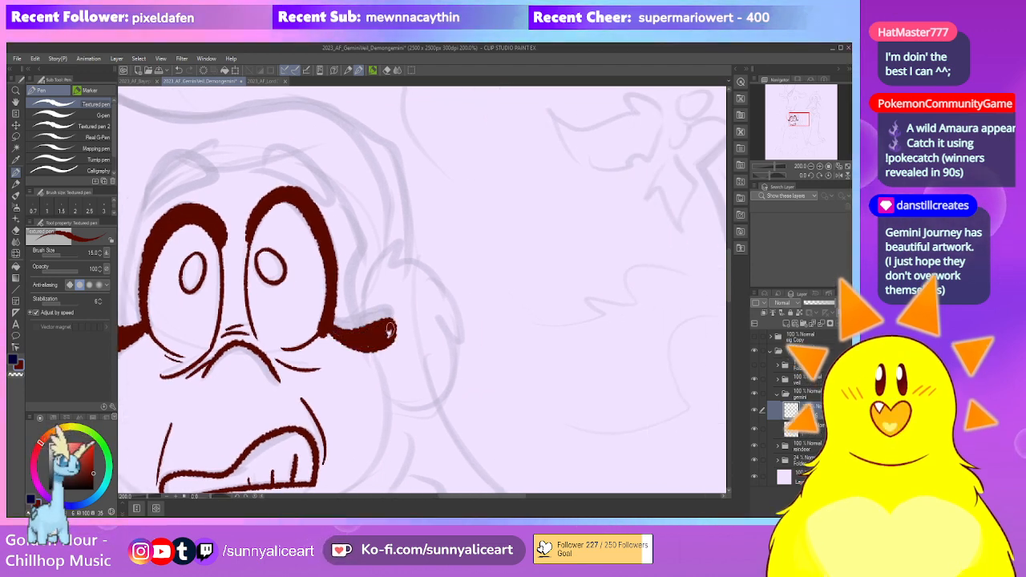
scroll(371, 301, "down", 5)
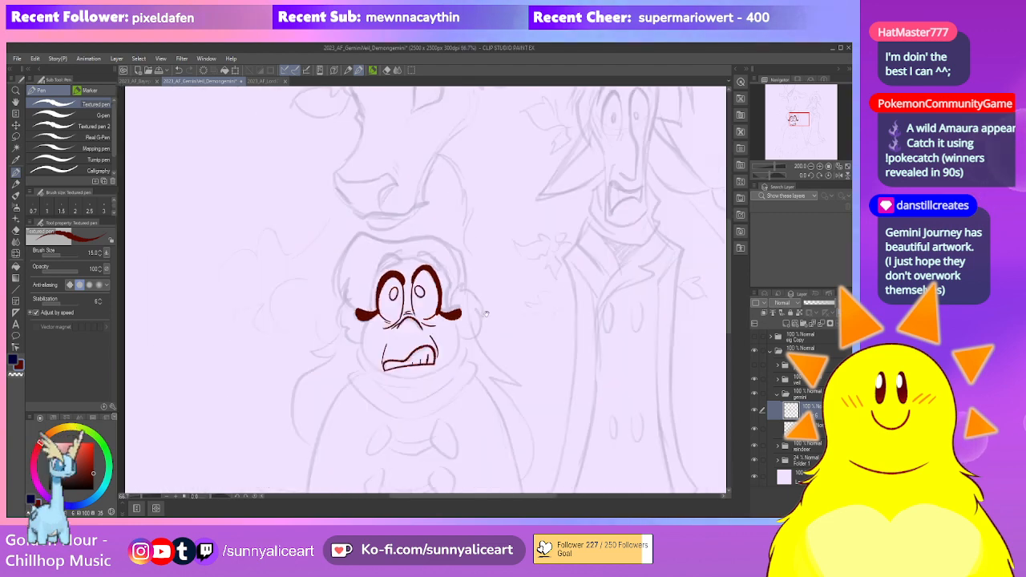
Ink the outlines of both arched eyebrows above the eyes along the sketch
scroll(467, 328, "up", 4)
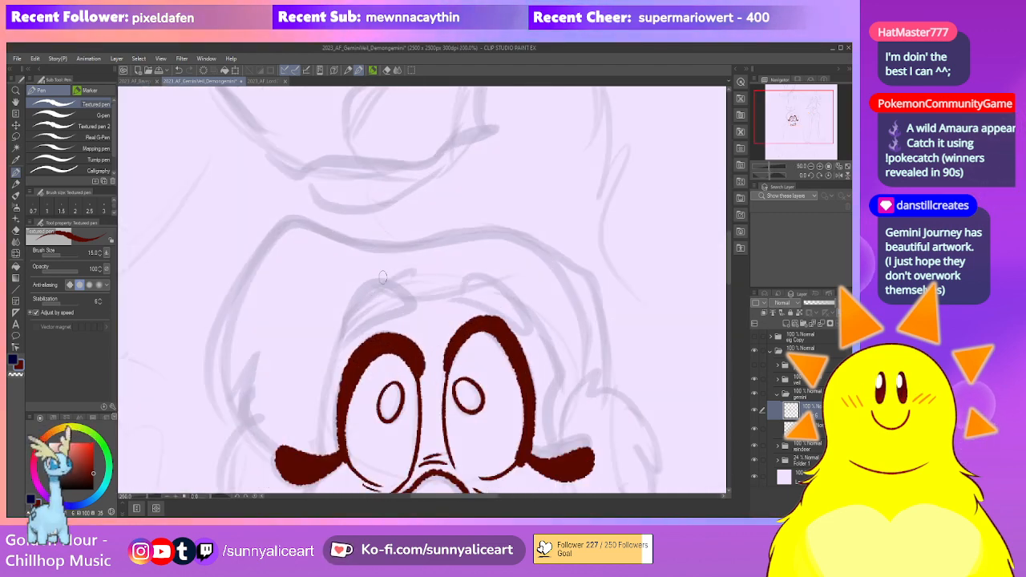
mouse_move(399, 318)
left_mouse_down()
mouse_move(371, 288)
mouse_move(344, 342)
left_mouse_up()
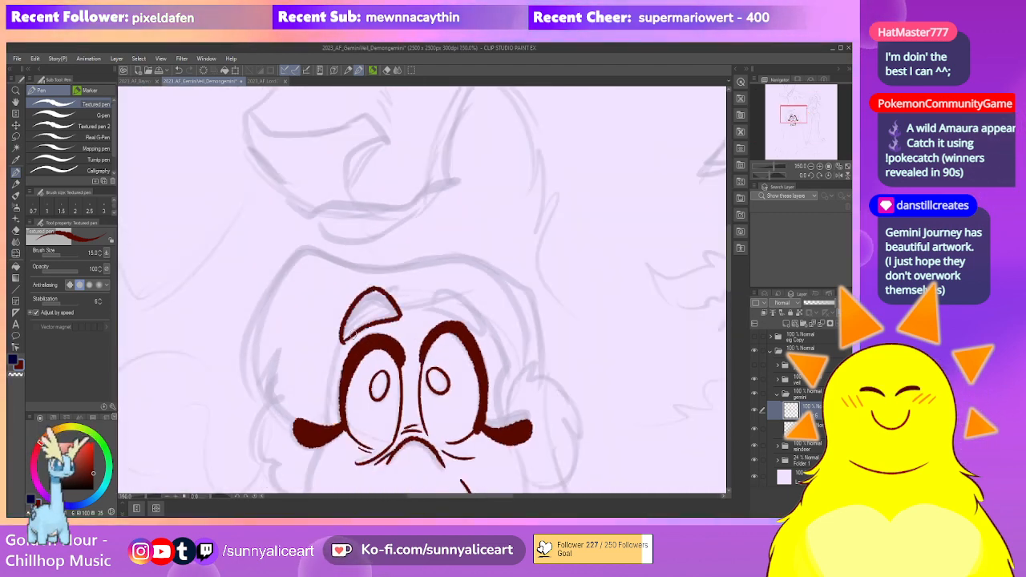
left_click_drag(486, 332, 432, 307)
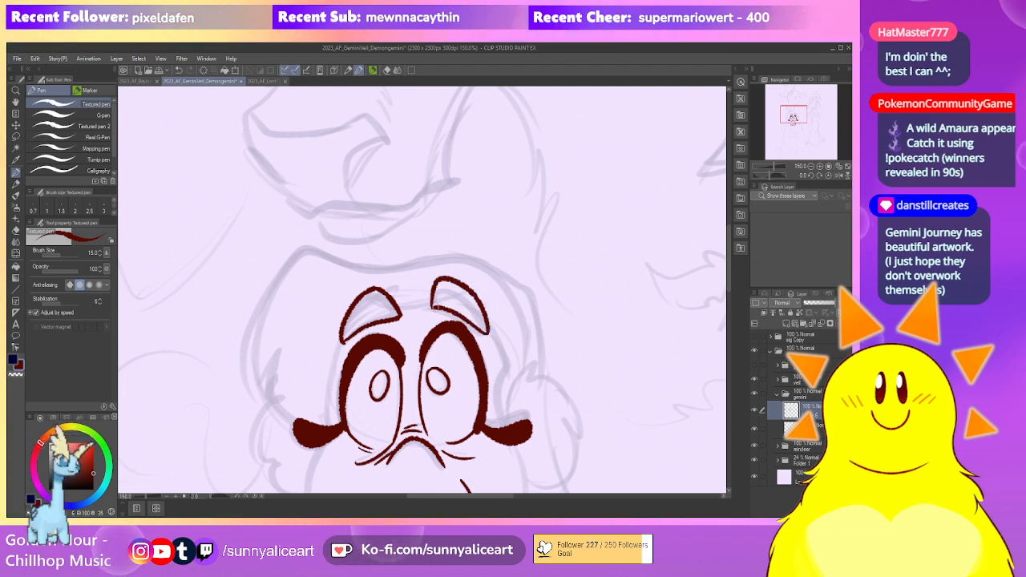
Clean up the line at the left eyebrow's lower edge and outer tip with the Hard eraser
key("e")
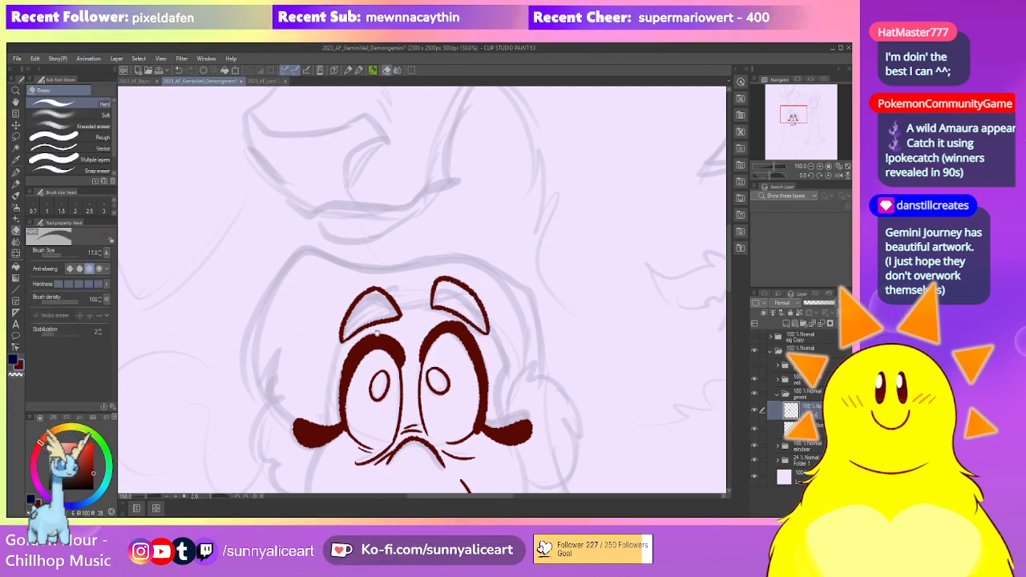
left_click_drag(364, 336, 356, 349)
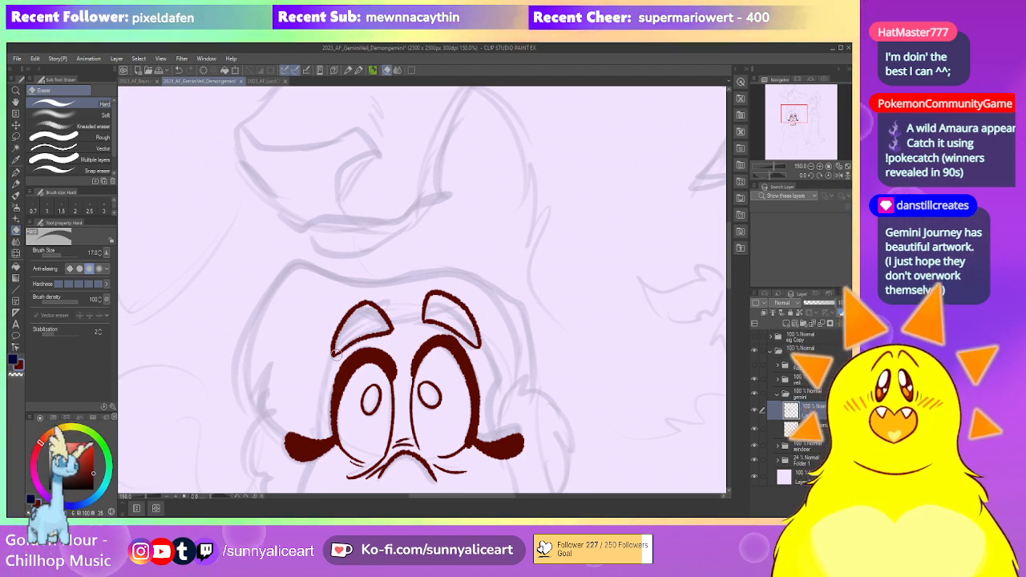
key("ctrl+minus")
key("ctrl+minus")
key("ctrl+minus")
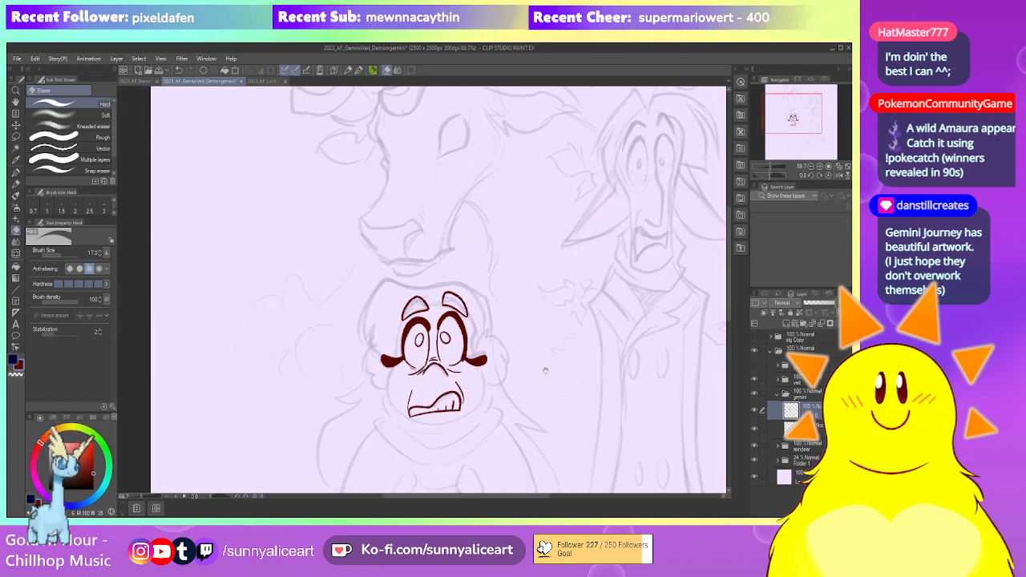
Ink a curved forehead line joining the two eyebrows with the Textured pen
key("ctrl+plus")
key("ctrl+plus")
key("ctrl+plus")
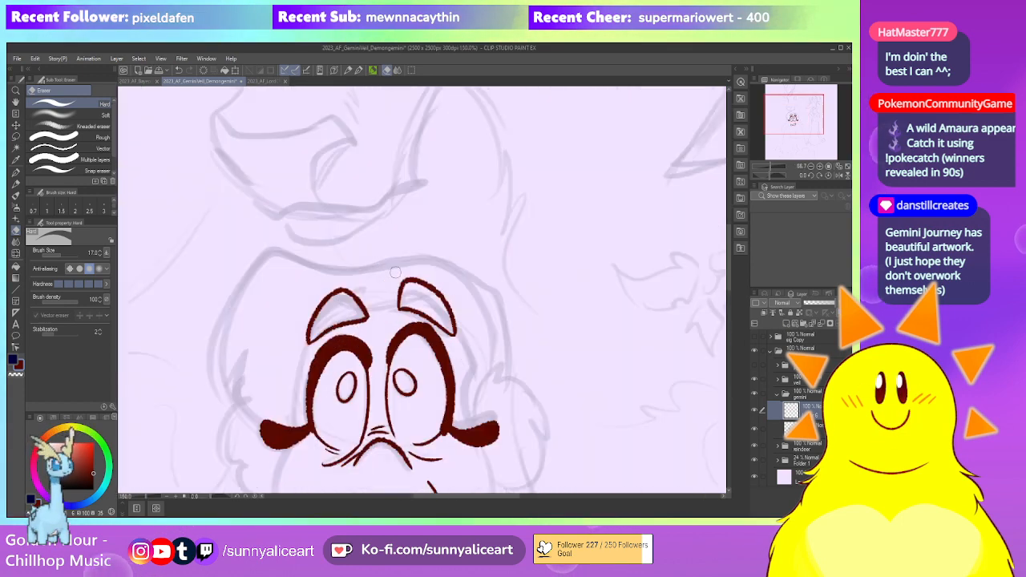
key("p")
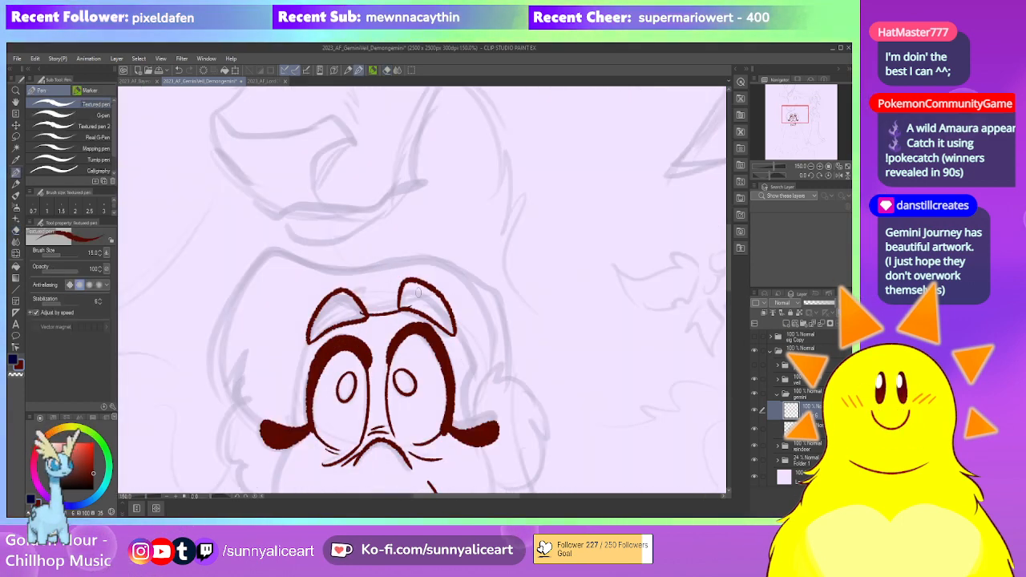
left_click_drag(380, 327, 388, 311)
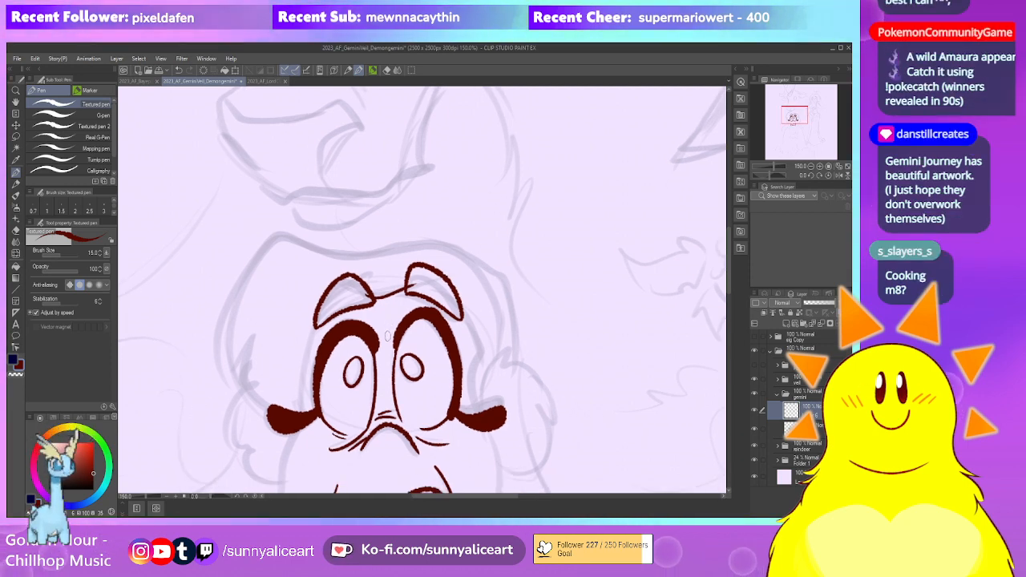
left_click_drag(388, 336, 411, 290)
Ink the left side of the face from the eyebrow down to the lash, redrawing the first stroke
left_click_drag(340, 280, 325, 353)
key("ctrl+z")
mouse_move(340, 274)
left_mouse_down()
mouse_move(327, 362)
mouse_move(353, 244)
left_mouse_up()
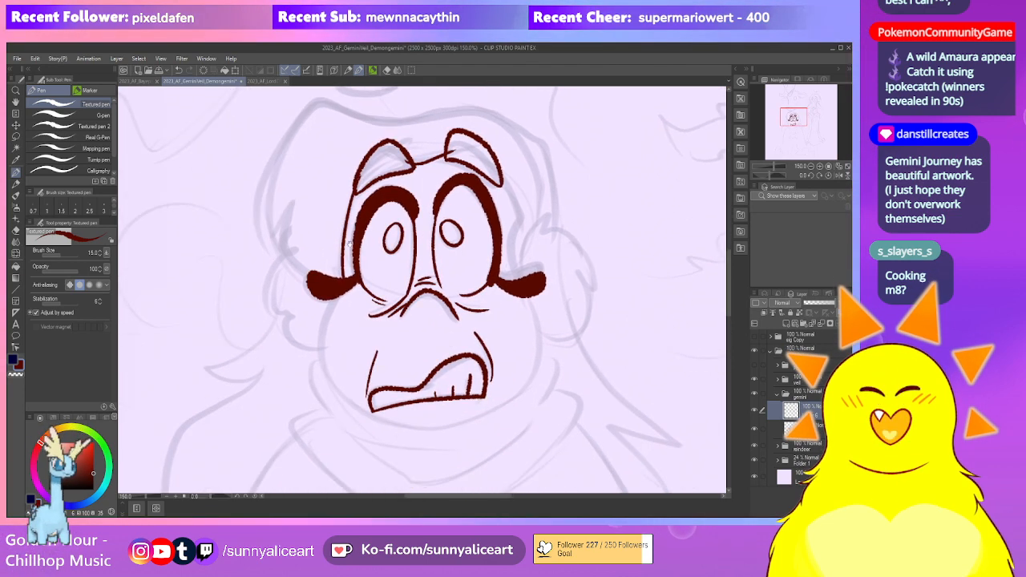
left_click_drag(443, 314, 399, 317)
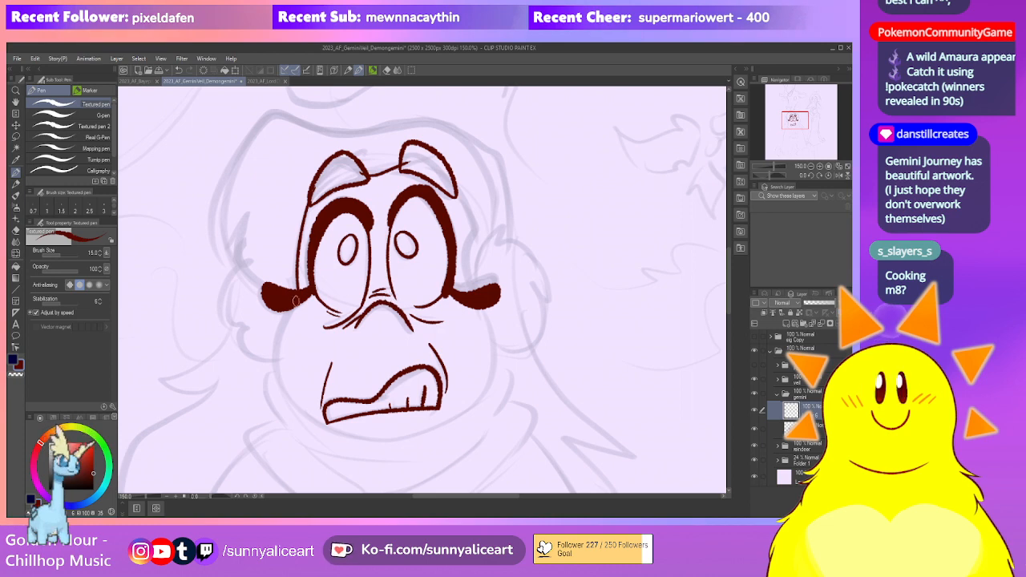
Ink the round cheeks and chin around the mouth, and the right side of the face beside the eye
left_click_drag(305, 295, 248, 246)
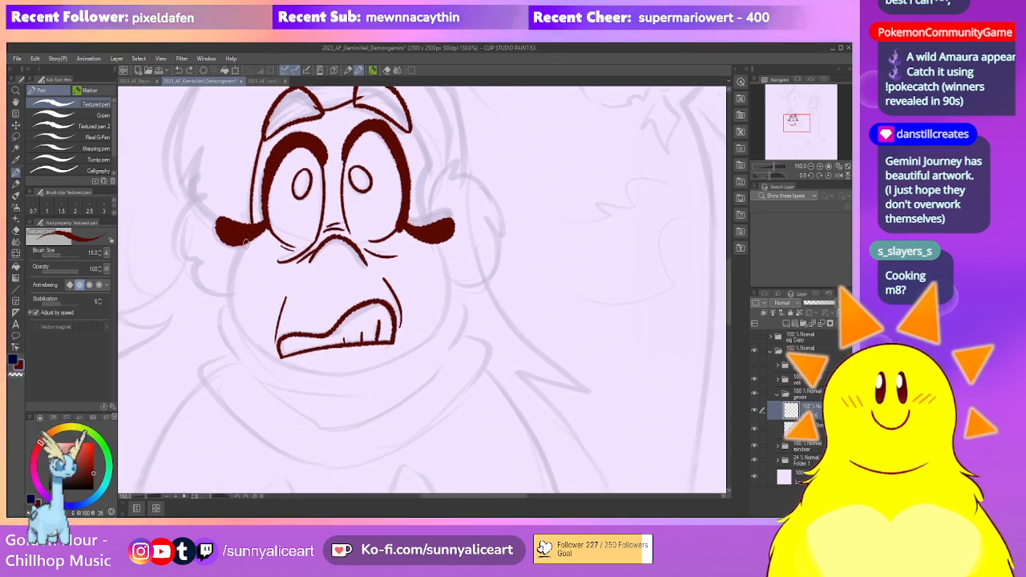
key("ctrl+z")
key("ctrl+z")
key("ctrl+z")
mouse_move(239, 244)
left_mouse_down()
mouse_move(286, 367)
mouse_move(339, 385)
left_mouse_up()
mouse_move(432, 178)
left_mouse_down()
mouse_move(379, 222)
mouse_move(381, 280)
mouse_move(394, 218)
mouse_move(318, 356)
left_mouse_up()
left_click_drag(409, 286, 441, 264)
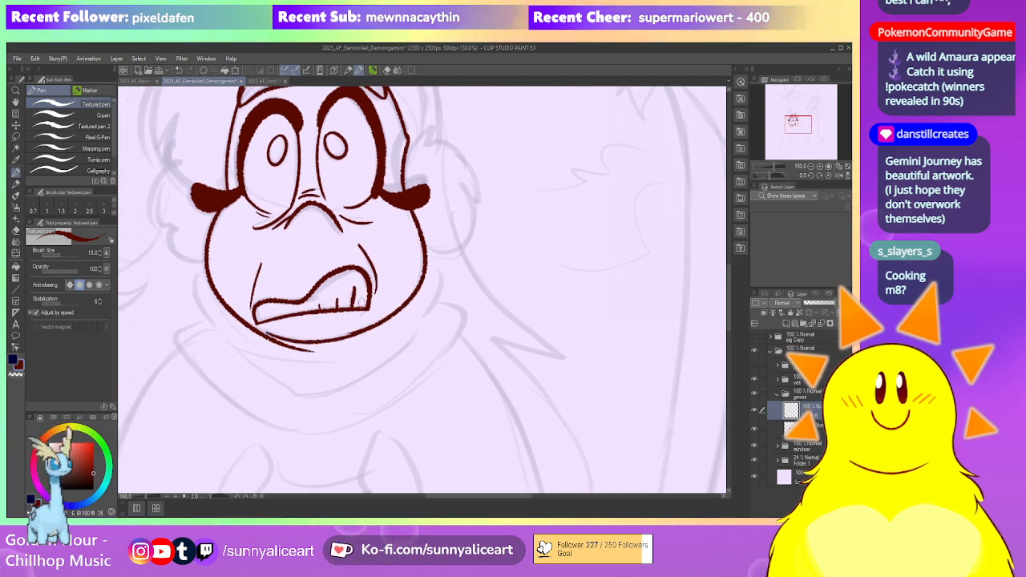
Erase the overshooting line ends below the chin and refine the jaw line with the canvas rotated, restoring the upright view
left_click_drag(316, 307, 348, 329)
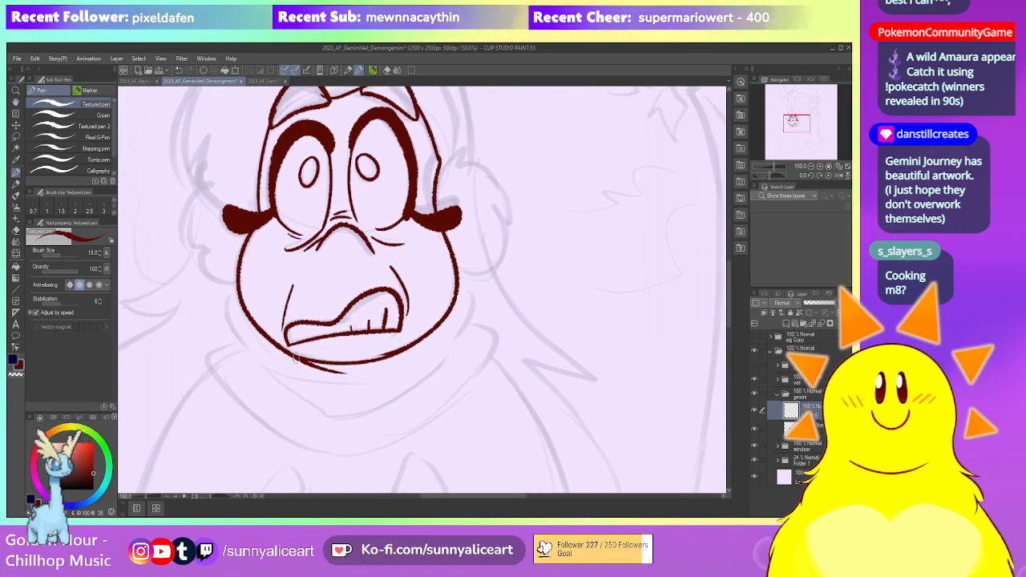
key("e")
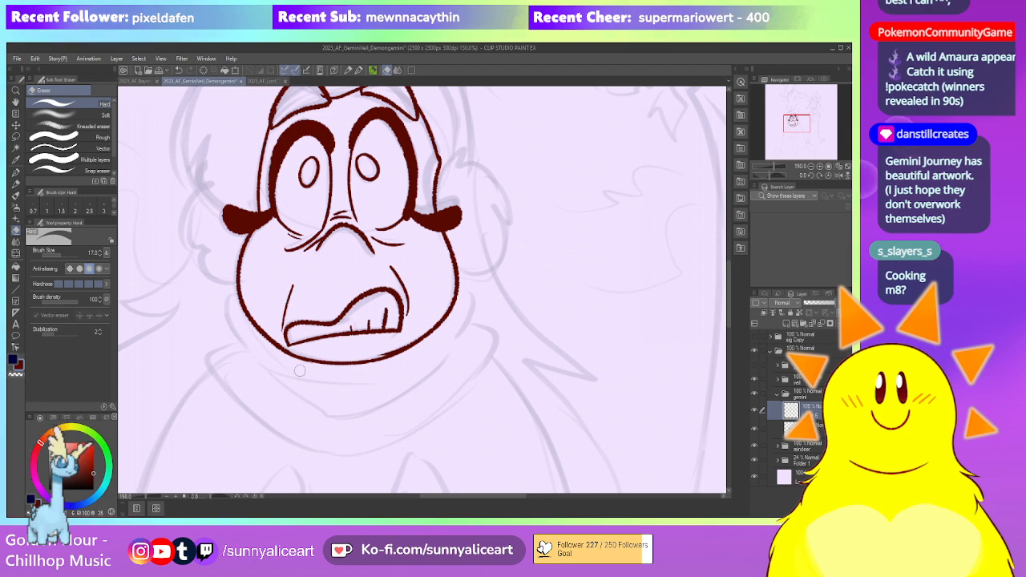
left_click_drag(218, 496, 225, 497)
left_click_drag(353, 278, 350, 353)
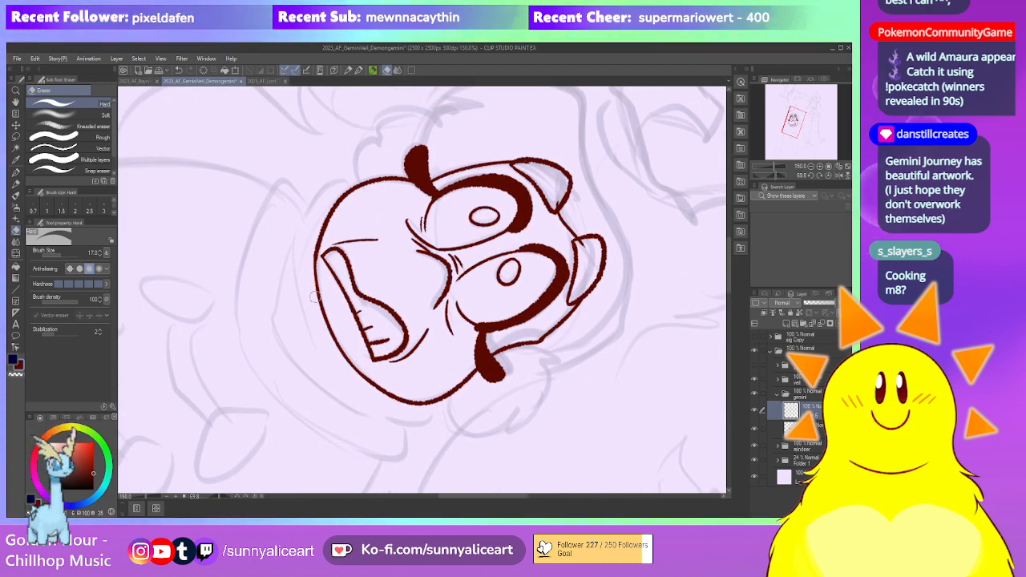
key("p")
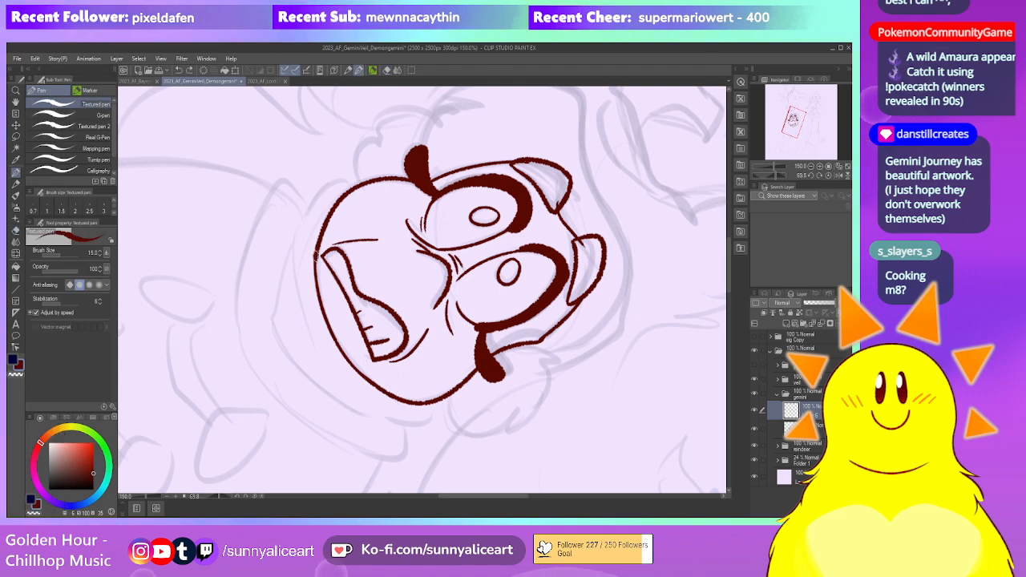
left_click(255, 496)
scroll(561, 327, "down", 2)
left_click_drag(593, 330, 525, 372)
scroll(414, 282, "up", 3)
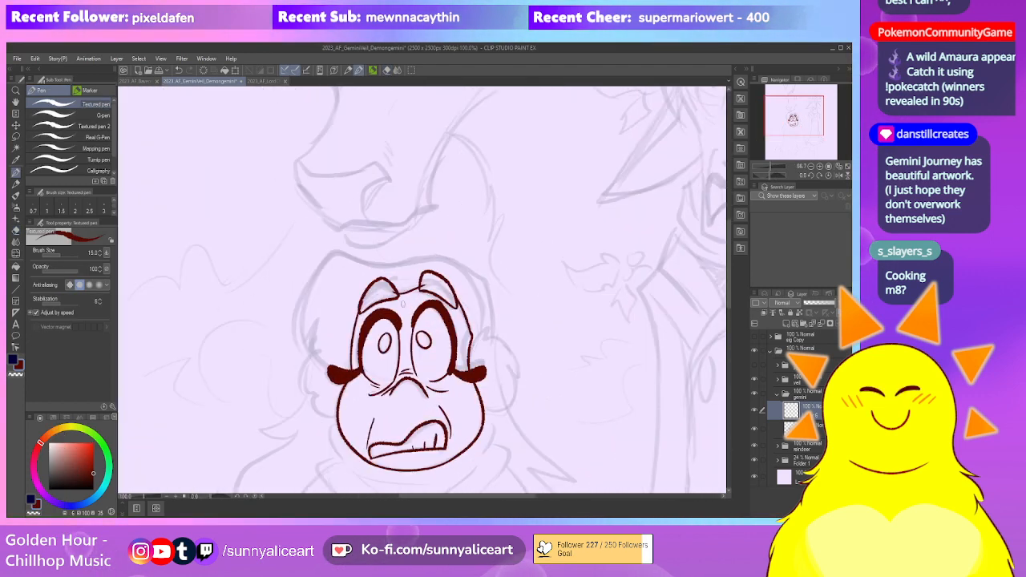
Clean up the inked line on the right side of the face beside the eye with the Hard eraser
key("e")
left_click_drag(440, 277, 458, 238)
scroll(459, 239, "down", 3)
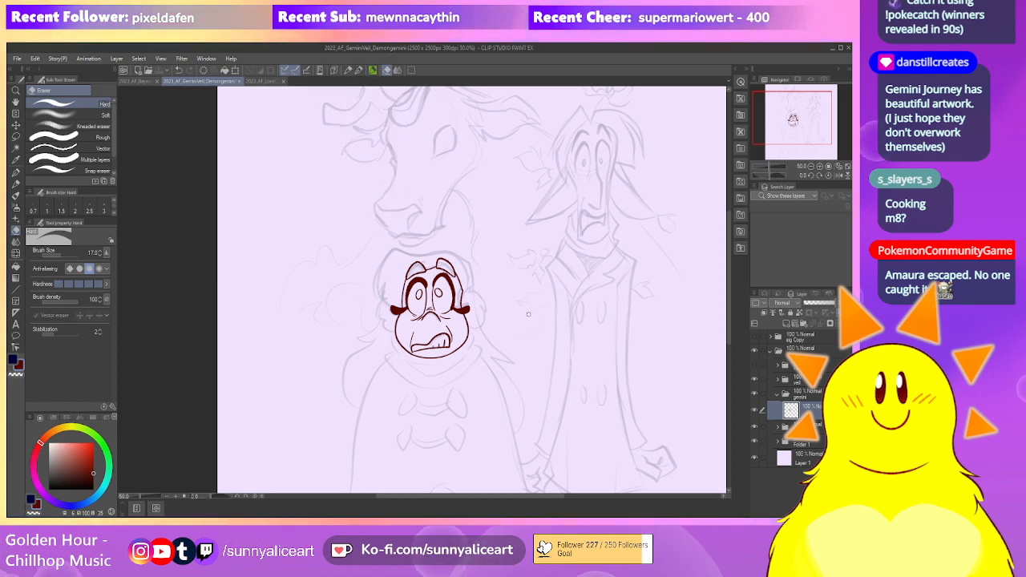
scroll(513, 321, "up", 2)
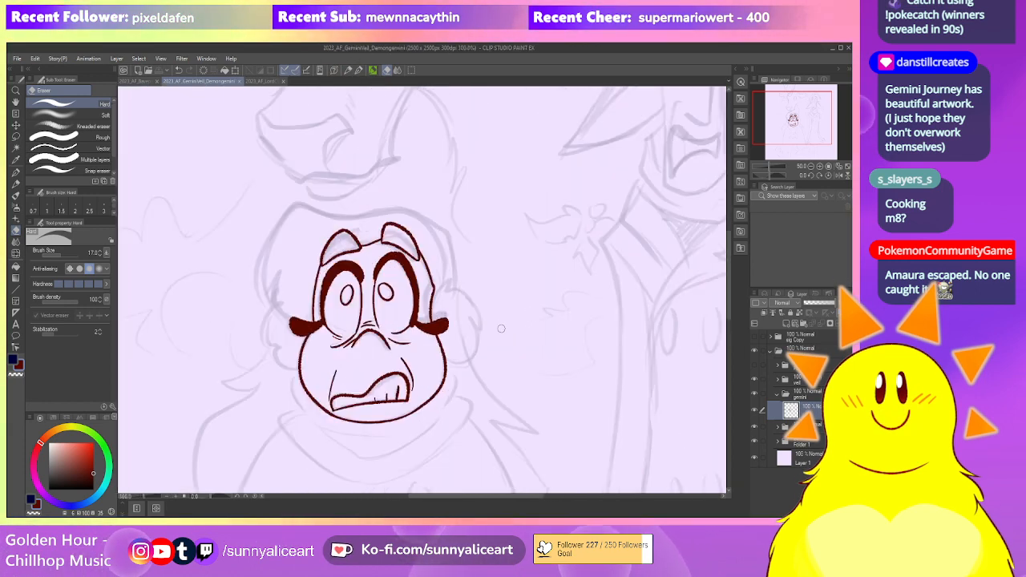
scroll(392, 306, "up", 2)
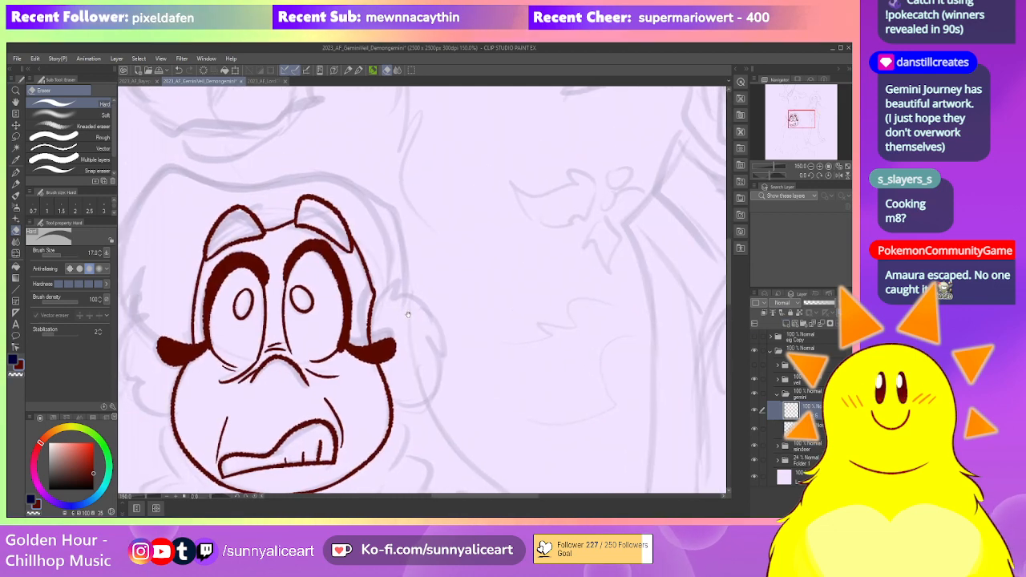
View the finished skull-faced creature illustration and return to the Gemini and Veil drawing
left_click(139, 81)
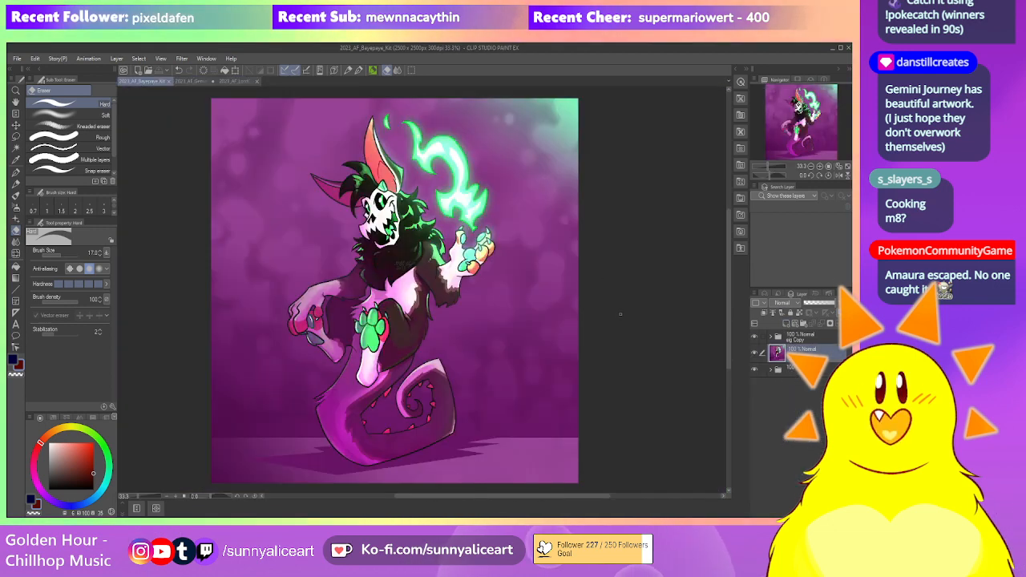
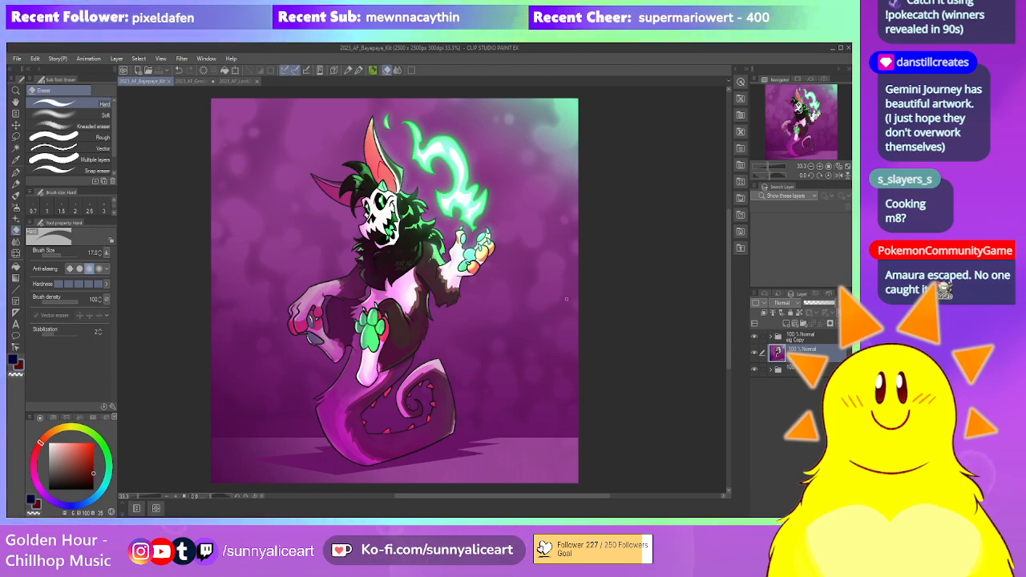
left_click(195, 81)
Ink the fluffy hair puff on the right side of the head, from its pointed tip down to the cheek
left_click_drag(400, 298, 435, 299)
key("p")
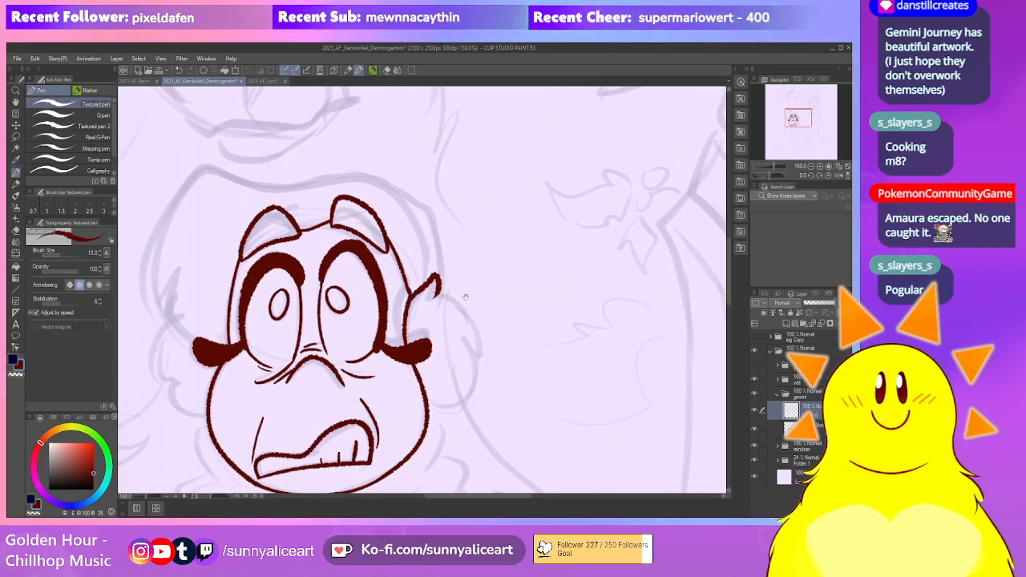
scroll(463, 297, "up", 1)
mouse_move(431, 271)
left_mouse_down()
mouse_move(477, 353)
mouse_move(452, 287)
mouse_move(441, 288)
left_mouse_up()
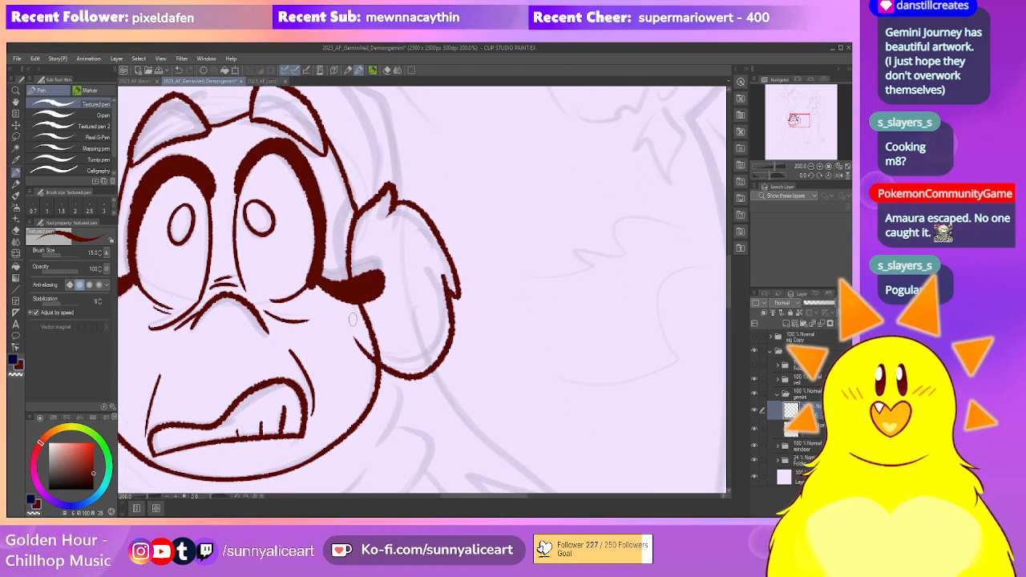
left_click_drag(372, 353, 359, 338)
left_click_drag(365, 337, 374, 354)
Erase the part of the right hair puff's outline that overlaps the cheek
key("e")
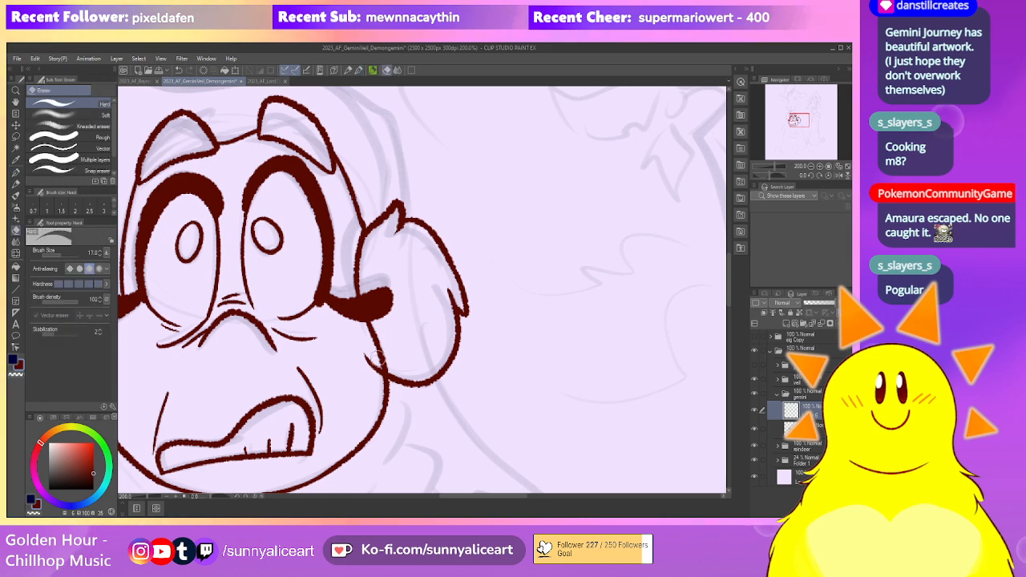
left_click_drag(470, 280, 502, 348)
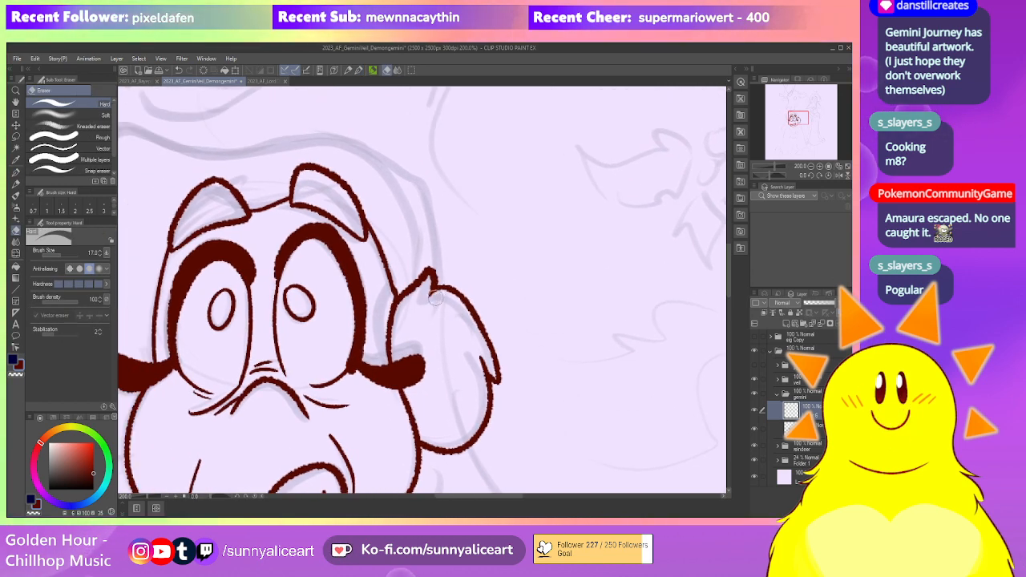
scroll(441, 273, "down", 2)
left_click_drag(547, 286, 596, 316)
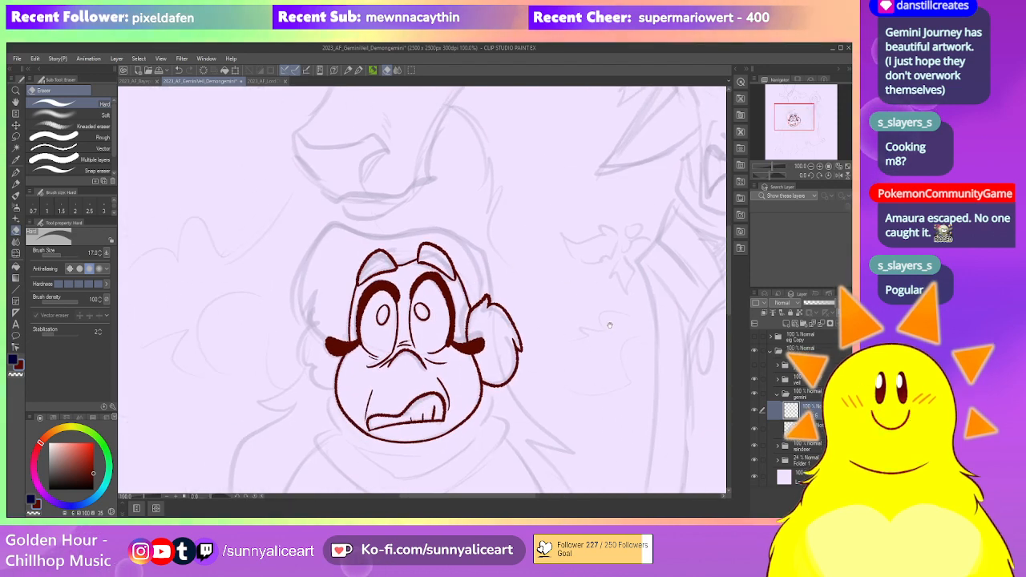
scroll(451, 263, "up", 1)
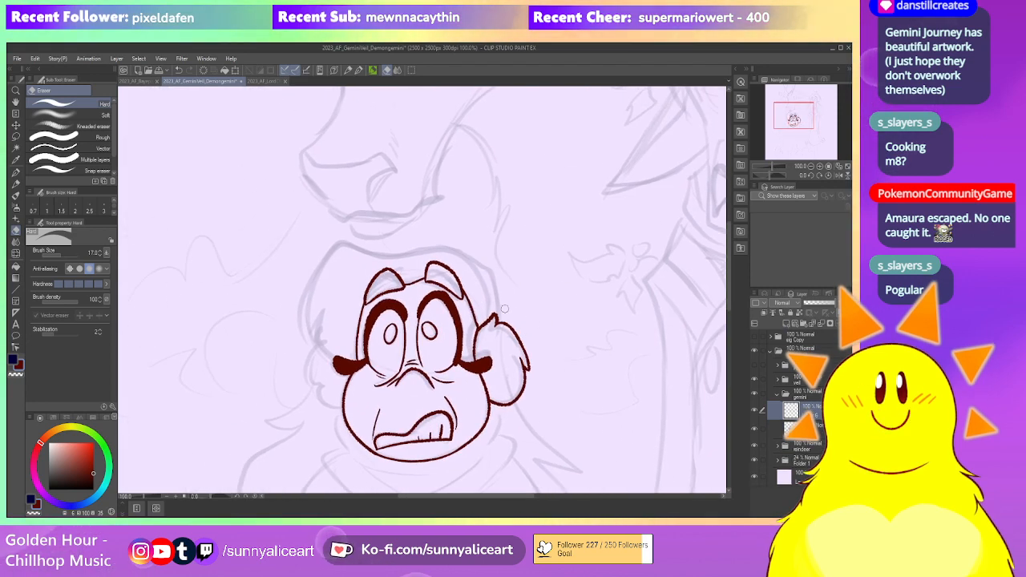
Ink the wavy hair outline from the right puff over the top of the head and down to the left lash, tidying the line ends
key("p")
mouse_move(502, 320)
left_mouse_down()
mouse_move(414, 219)
mouse_move(222, 280)
mouse_move(223, 345)
left_mouse_up()
left_click_drag(260, 309, 281, 298)
mouse_move(245, 333)
left_mouse_down()
mouse_move(281, 297)
mouse_move(270, 310)
mouse_move(278, 303)
mouse_move(294, 373)
left_mouse_up()
left_click_drag(306, 317, 313, 320)
key("e")
key("p")
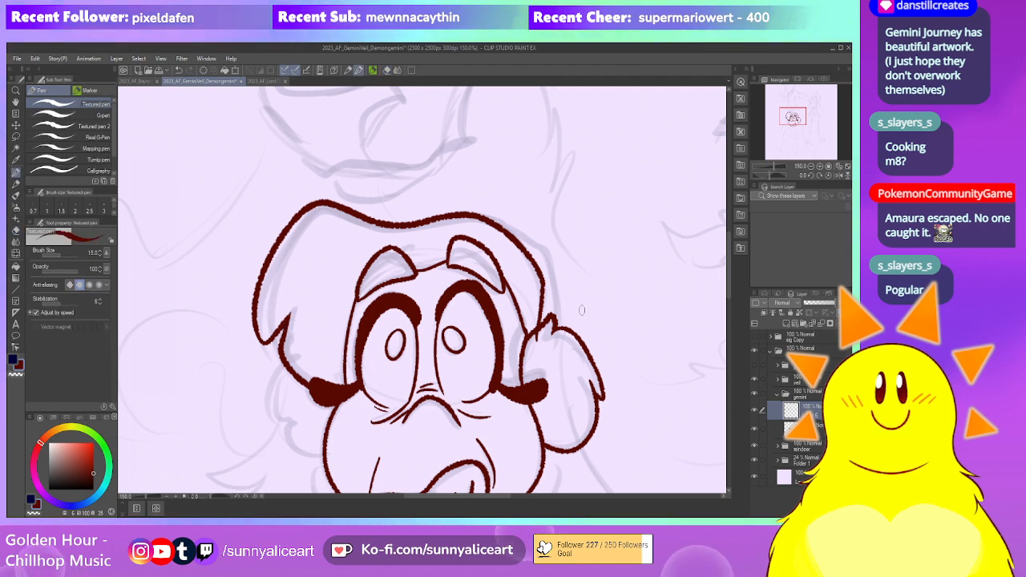
scroll(584, 306, "down", 2)
key("e")
scroll(555, 353, "down", 2)
left_click_drag(555, 354, 512, 319)
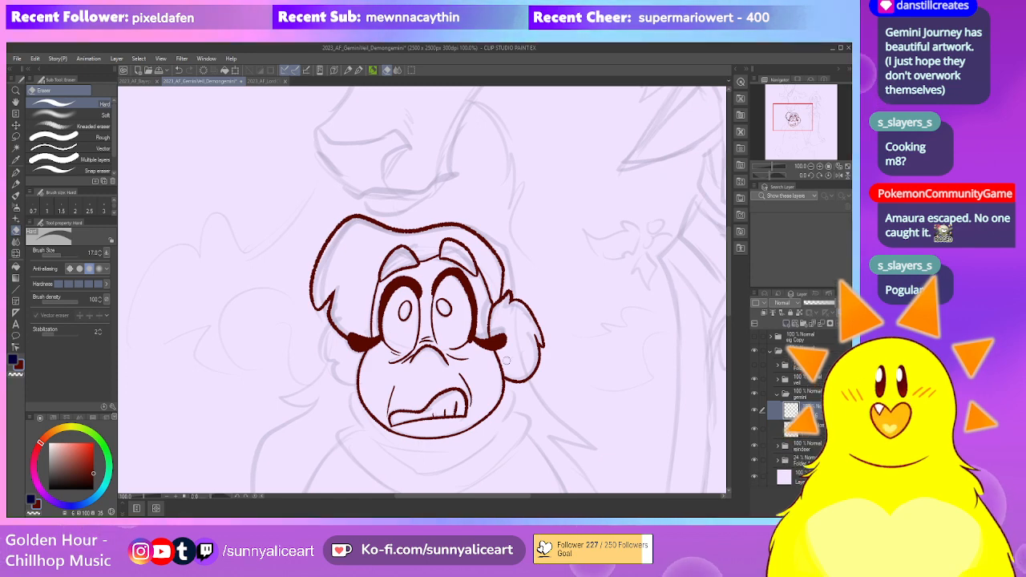
Ink the lower hair puff on the left side of the head and erase the overlapping lines where it meets the upper hair
scroll(428, 344, "up", 2)
key("p")
mouse_move(280, 317)
left_mouse_down()
mouse_move(265, 336)
mouse_move(323, 403)
left_mouse_up()
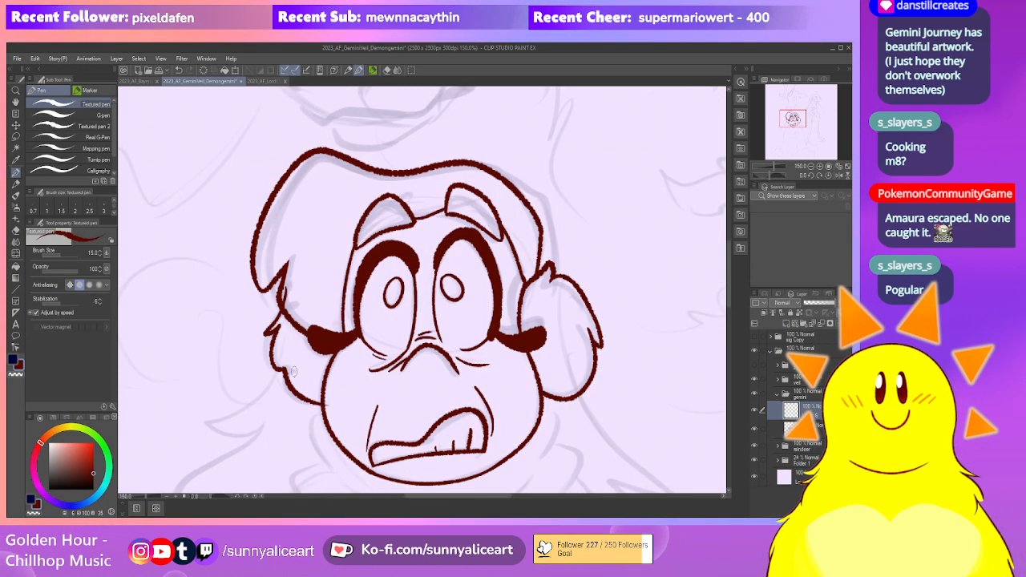
key("e")
scroll(311, 375, "down", 1)
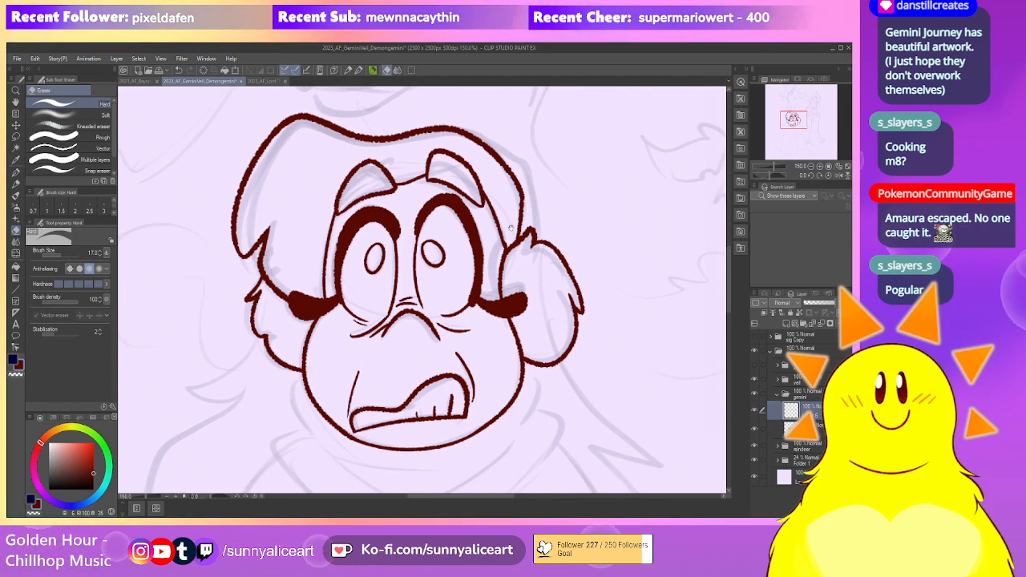
left_click_drag(432, 304, 472, 335)
scroll(330, 327, "up", 1)
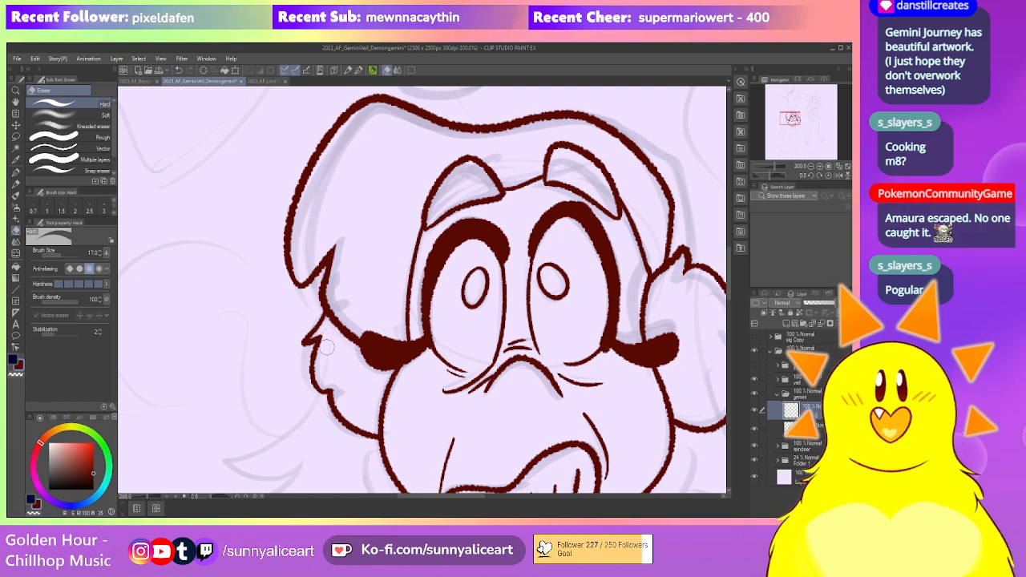
Ink an outer hair contour along the upper right of the head with the Textured pen, undoing the unwanted strokes
scroll(326, 348, "down", 1)
left_click_drag(622, 279, 504, 303)
scroll(503, 300, "down", 1)
scroll(502, 281, "up", 1)
left_click_drag(500, 251, 482, 331)
key("p")
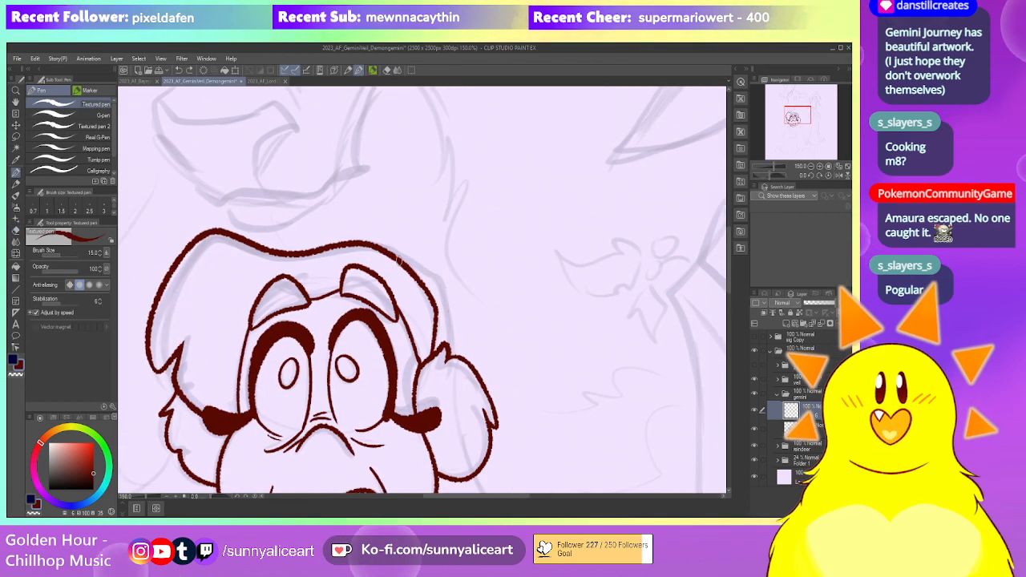
key("ctrl+z")
key("ctrl+z")
scroll(483, 259, "down", 5)
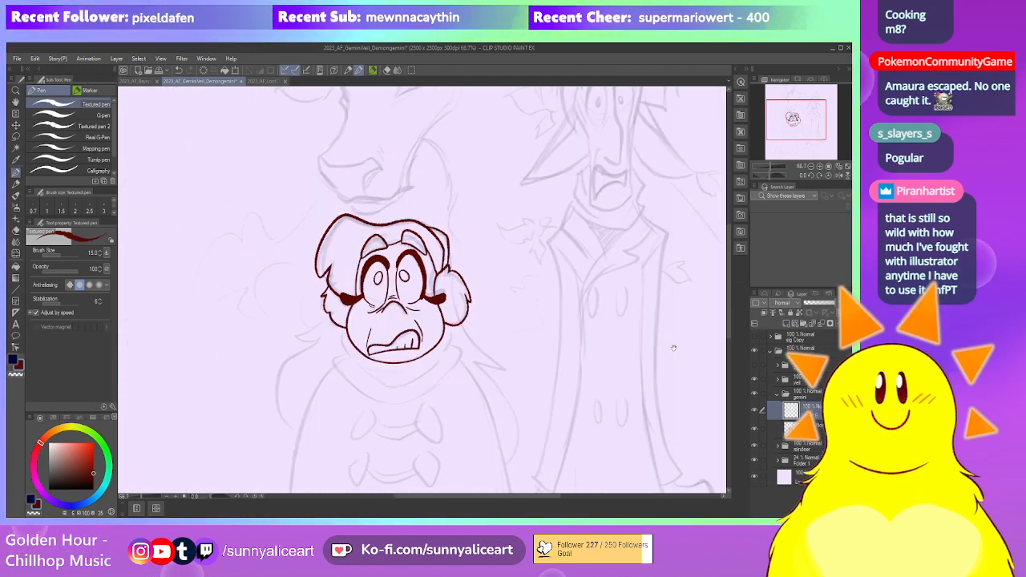
Ink the scarf's upper edge below both cheeks and begin its outer contour on the left
scroll(412, 413, "up", 2)
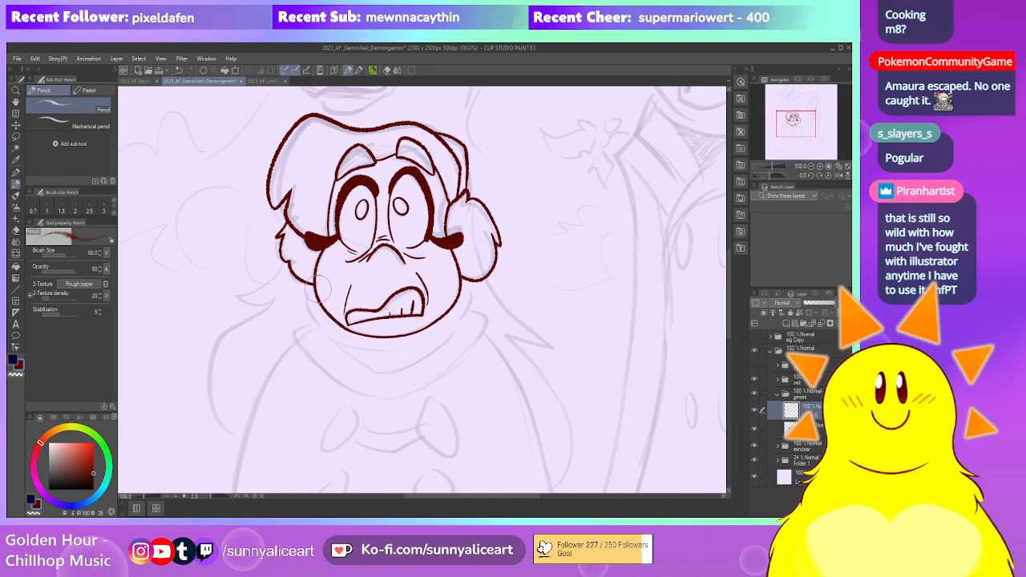
key("p")
left_click_drag(319, 290, 319, 333)
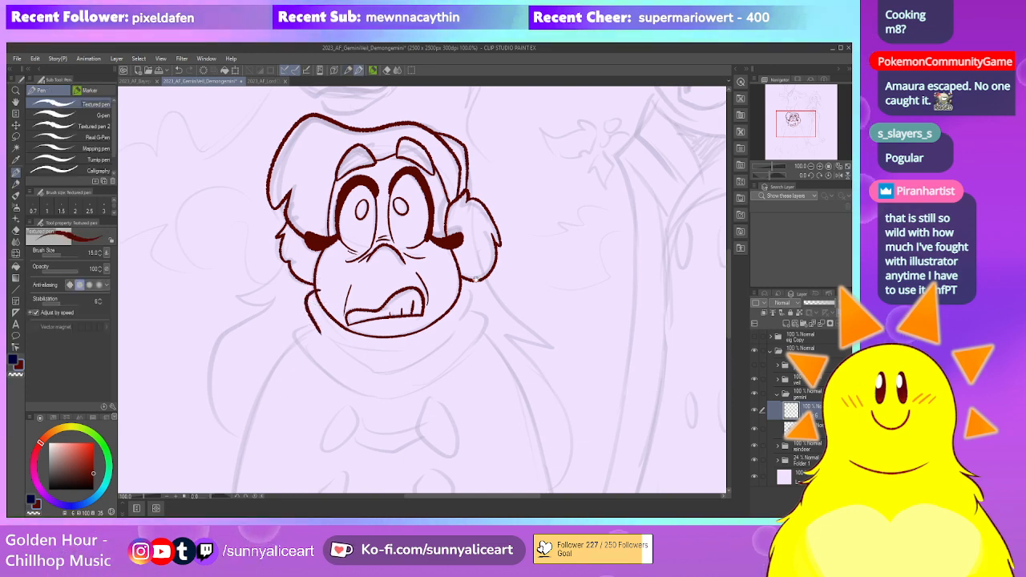
left_click_drag(463, 279, 460, 319)
left_click_drag(317, 314, 333, 281)
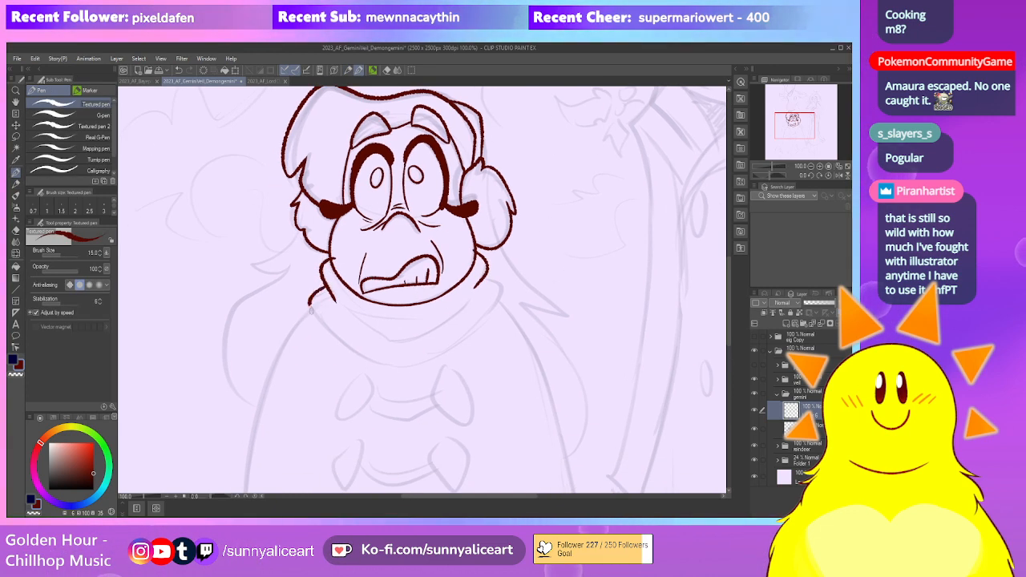
Ink the scarf's outer contour down to its pointed lower edge, and add the curved fold lines inside it
scroll(474, 308, "up", 2)
mouse_move(305, 437)
left_mouse_down()
mouse_move(457, 321)
mouse_move(445, 345)
left_mouse_up()
key("ctrl+z")
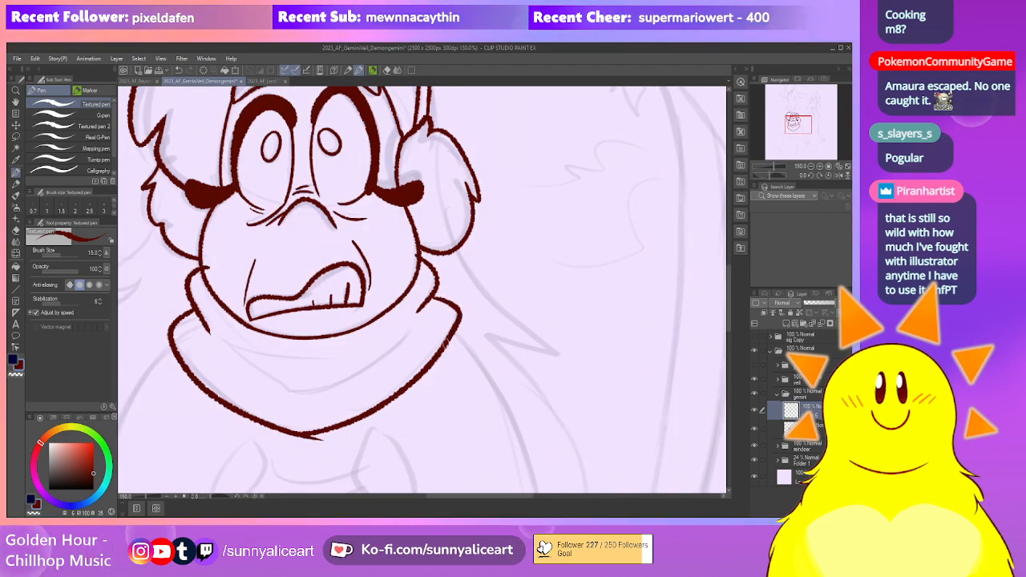
left_click_drag(433, 304, 497, 297)
left_click_drag(290, 340, 424, 342)
left_click_drag(306, 363, 367, 397)
left_click_drag(372, 438, 356, 387)
Erase the overshooting line ends at the scarf's lower point and beside the left cheek
key("e")
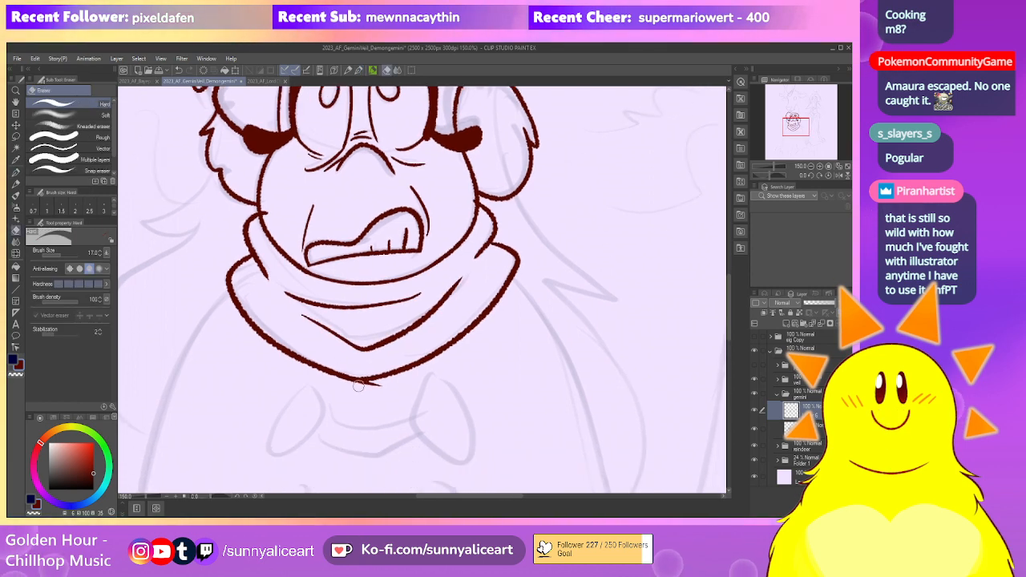
scroll(356, 386, "down", 4)
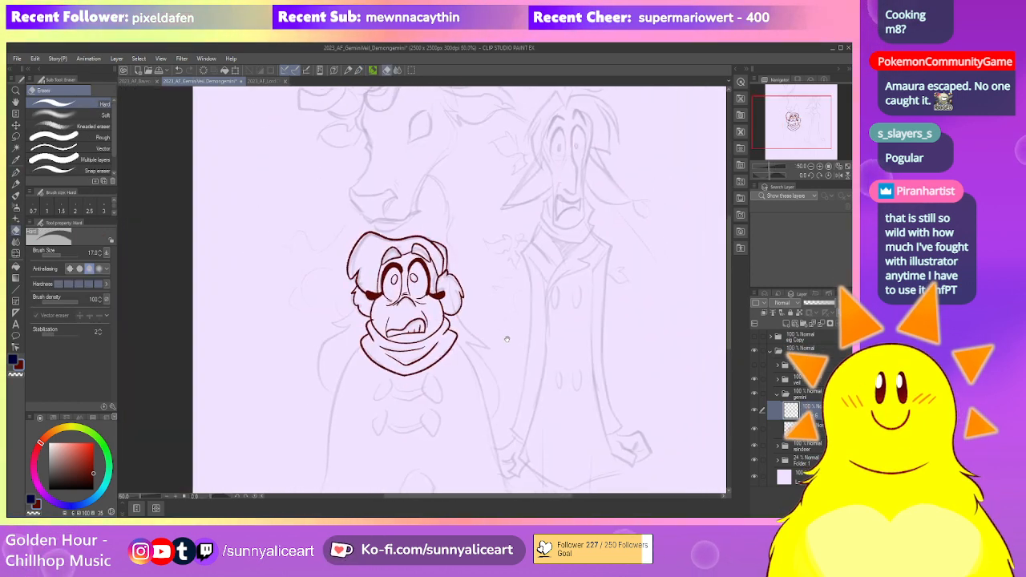
scroll(435, 313, "up", 2)
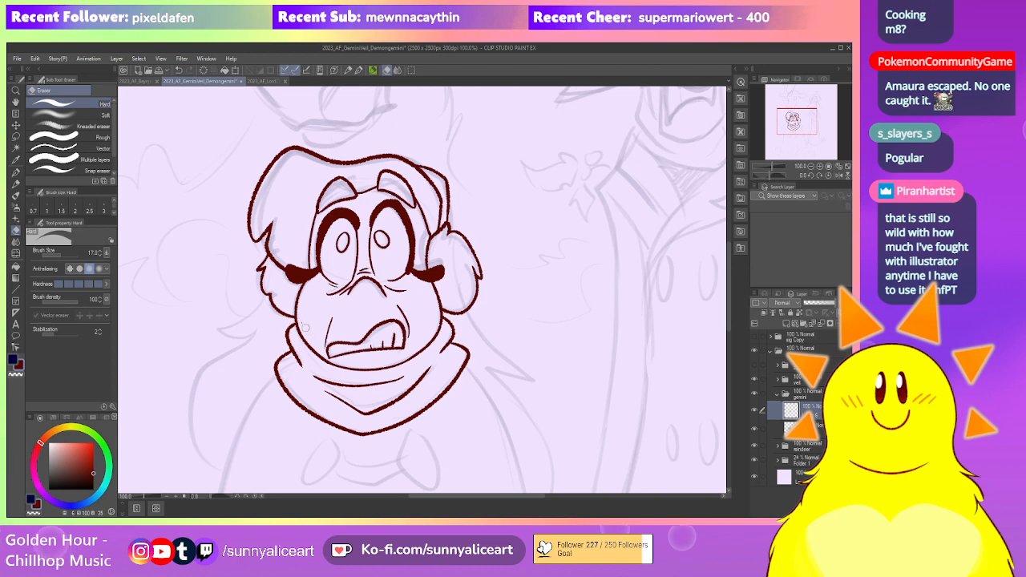
scroll(303, 323, "down", 2)
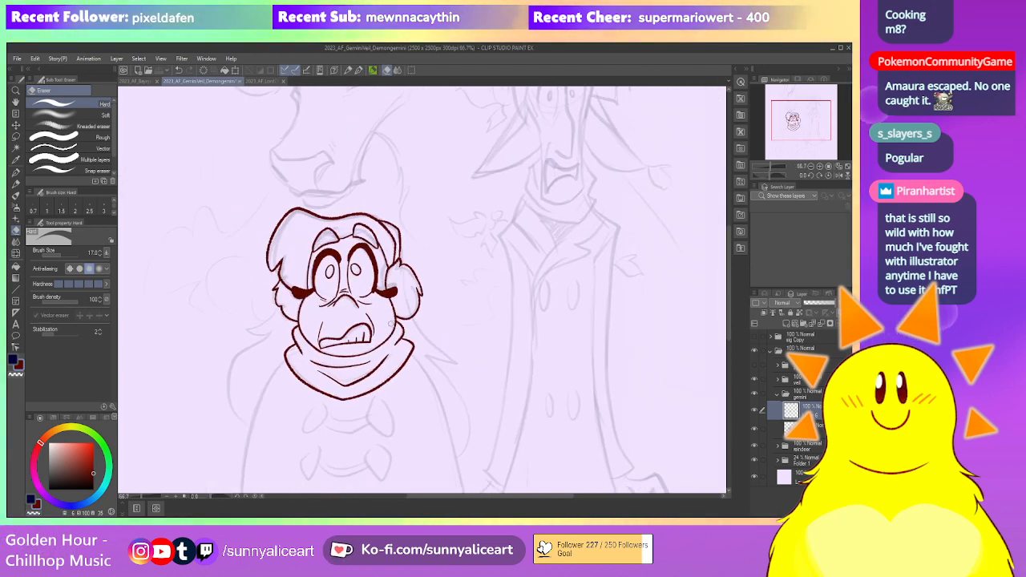
scroll(389, 321, "down", 1)
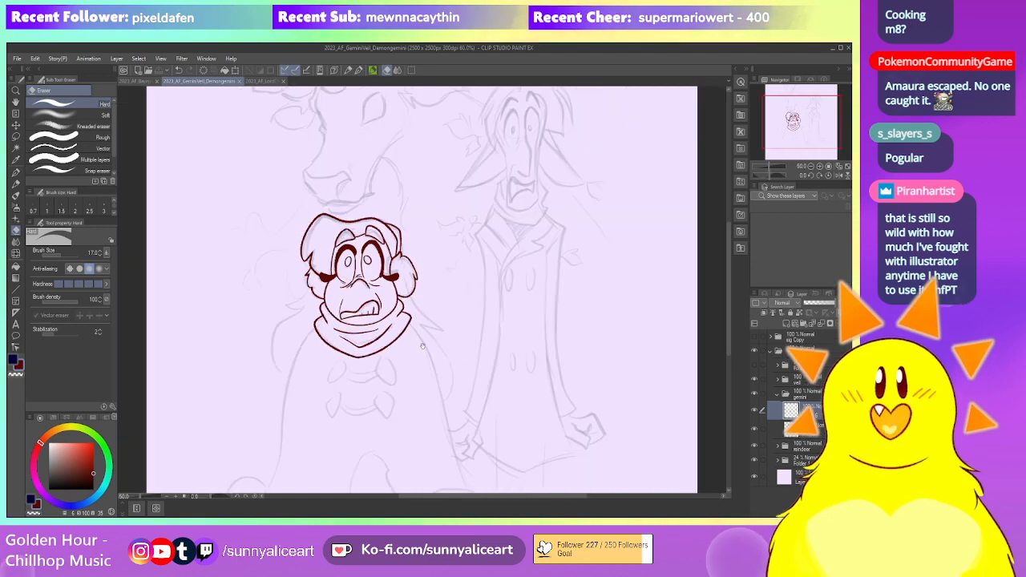
scroll(432, 313, "down", 1)
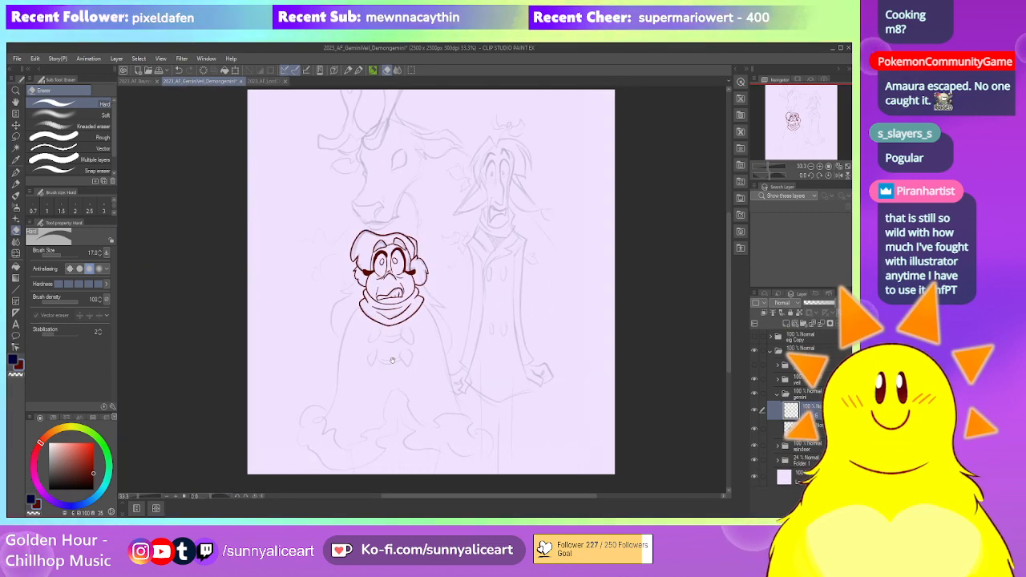
Try to ink the cape's left edge in one long curve from the scarf down to the hem
scroll(373, 271, "up", 1)
key("p")
left_click_drag(365, 240, 321, 422)
mouse_move(334, 371)
left_mouse_down()
mouse_move(299, 428)
mouse_move(170, 405)
left_mouse_up()
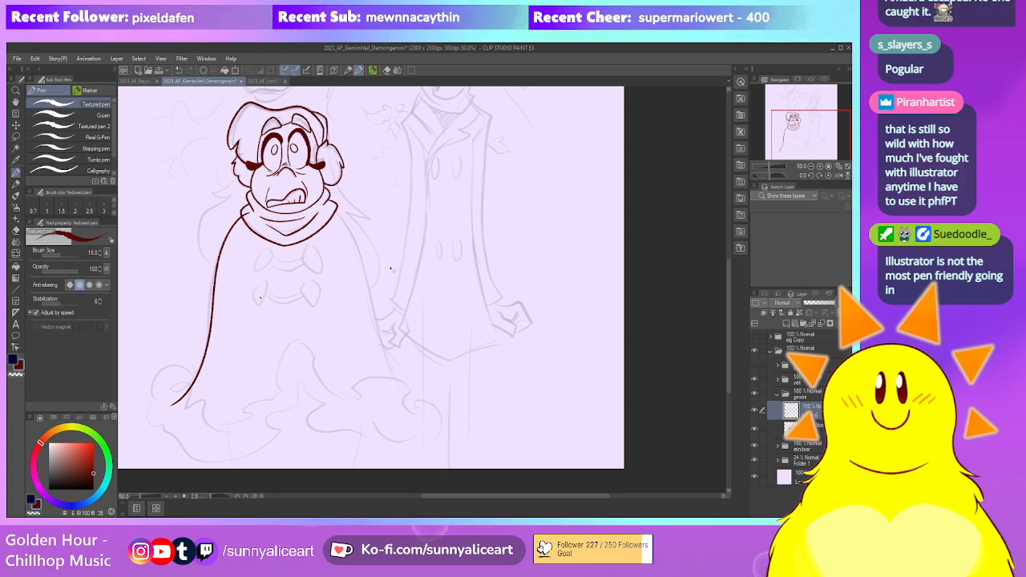
Try a diagonal line and a cluster of rounded hand-like shapes over the lower cape, and remove the linework below the scarf
left_click_drag(385, 274, 363, 304)
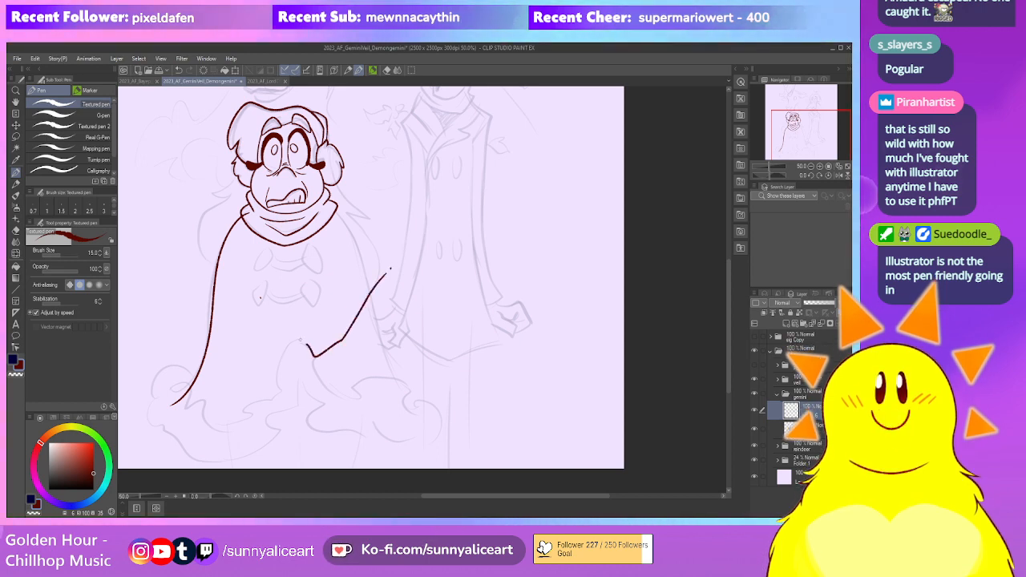
left_click_drag(311, 354, 255, 347)
left_click_drag(227, 397, 249, 383)
left_click_drag(285, 346, 298, 361)
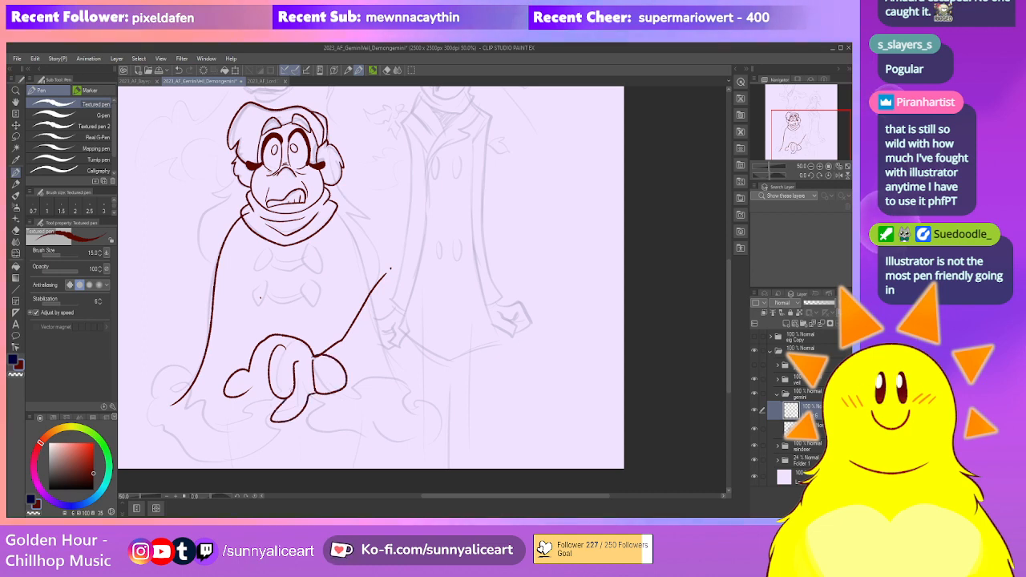
left_click_drag(408, 363, 482, 379)
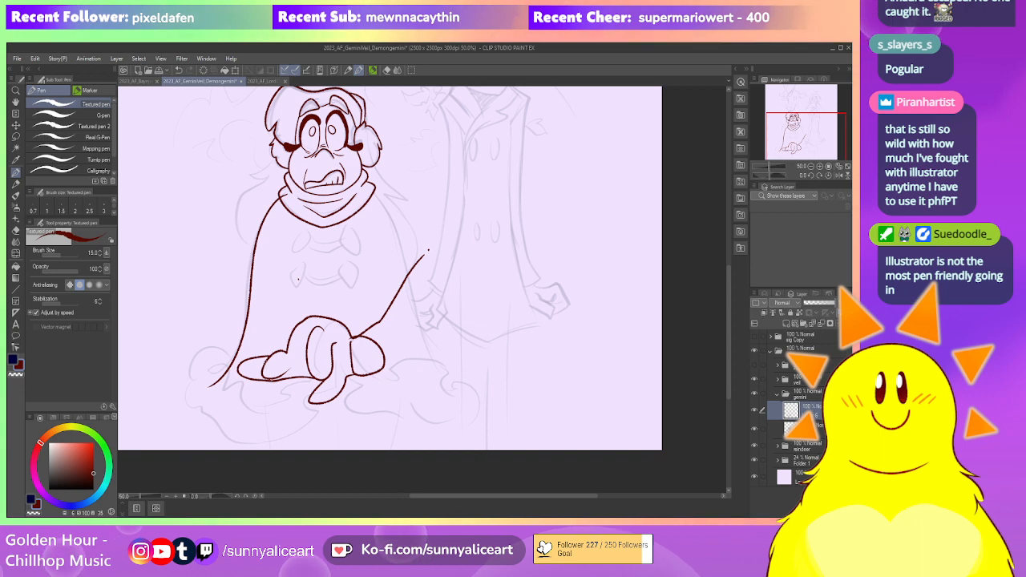
mouse_move(239, 370)
left_mouse_down()
mouse_move(250, 363)
mouse_move(323, 386)
left_mouse_up()
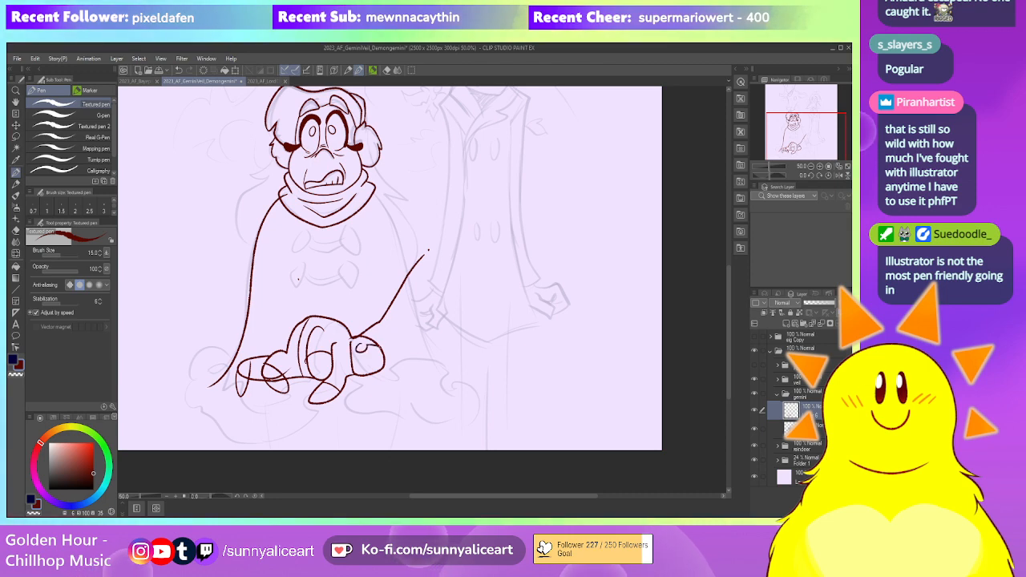
left_click_drag(454, 339, 451, 340)
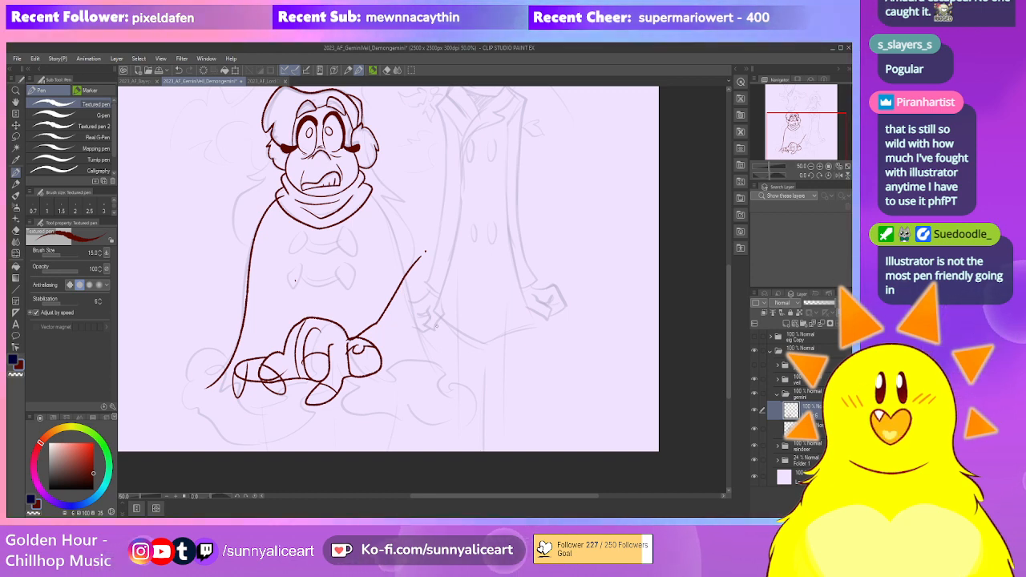
left_click(847, 323)
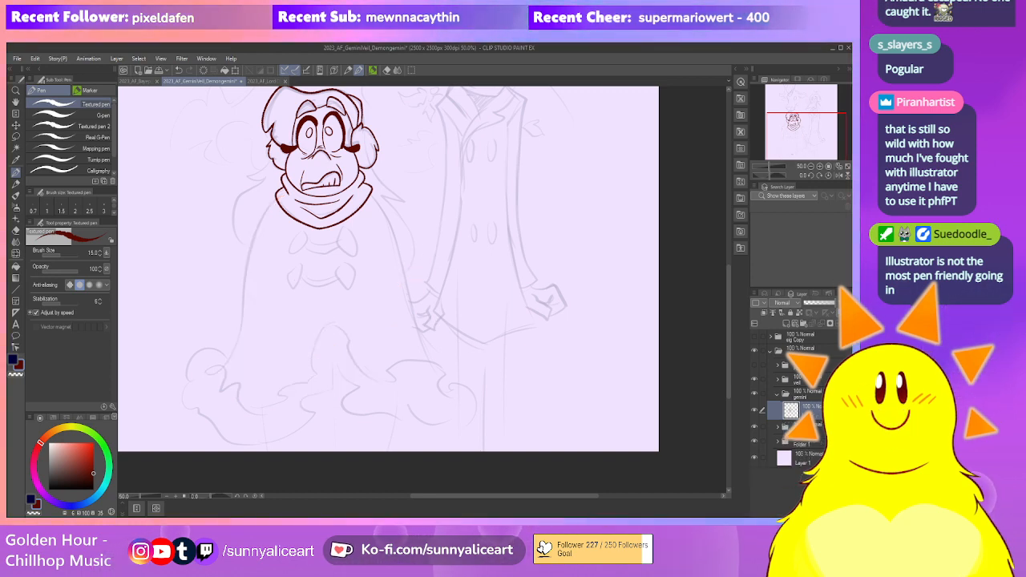
Restore the removed linework, then delete only the diagonal line and rounded shapes over the lower cape, keeping the left edge
key("ctrl+z")
key("m")
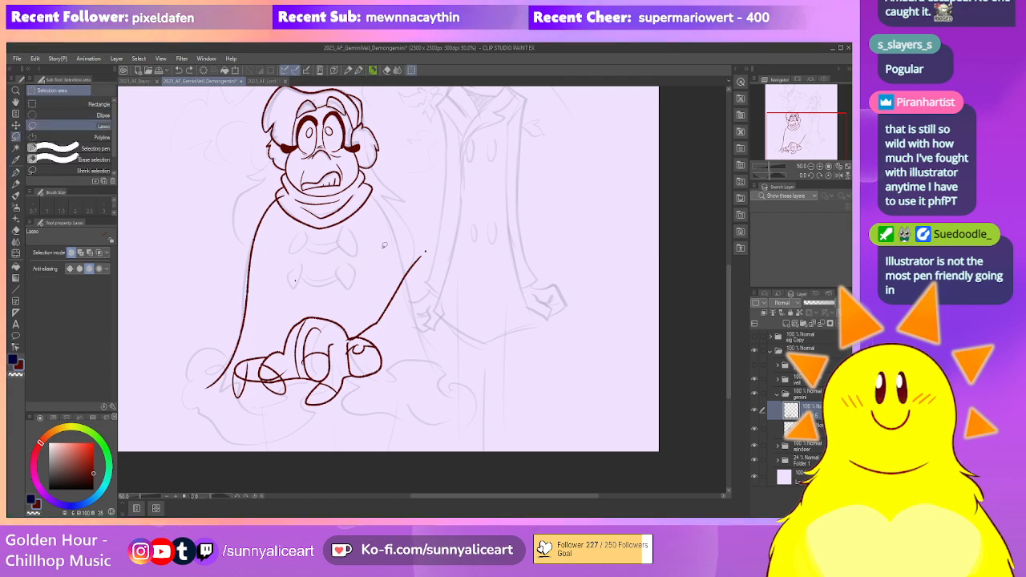
mouse_move(233, 365)
left_mouse_down()
mouse_move(481, 350)
mouse_move(431, 245)
left_mouse_up()
left_click(344, 457)
left_click(327, 433)
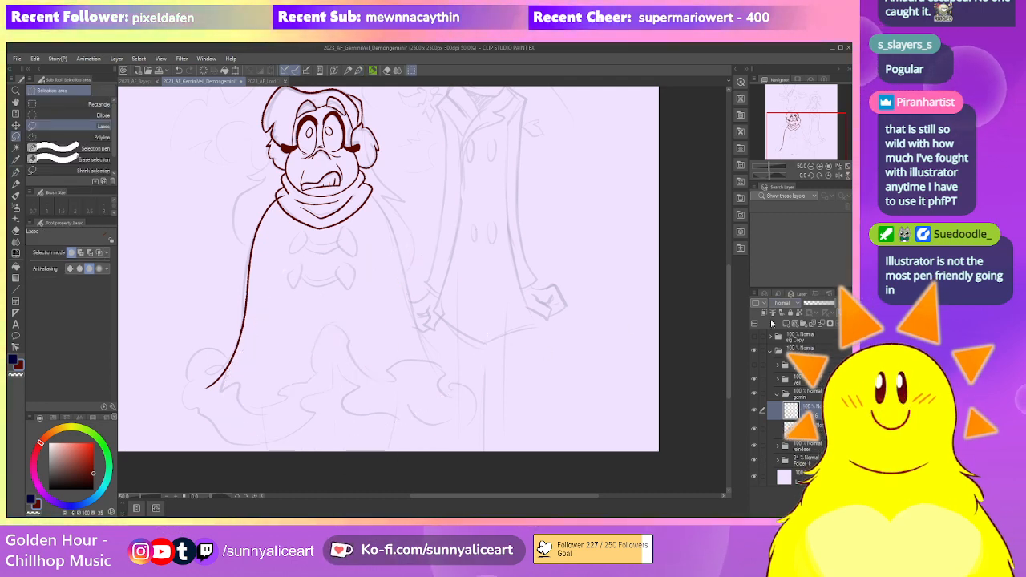
Ink the cape's right edge as one long curve from the scarf down to the hem, redrawing it until it flows smoothly
left_click_drag(554, 339, 515, 371)
key("p")
mouse_move(330, 225)
left_mouse_down()
mouse_move(356, 261)
mouse_move(412, 424)
left_mouse_up()
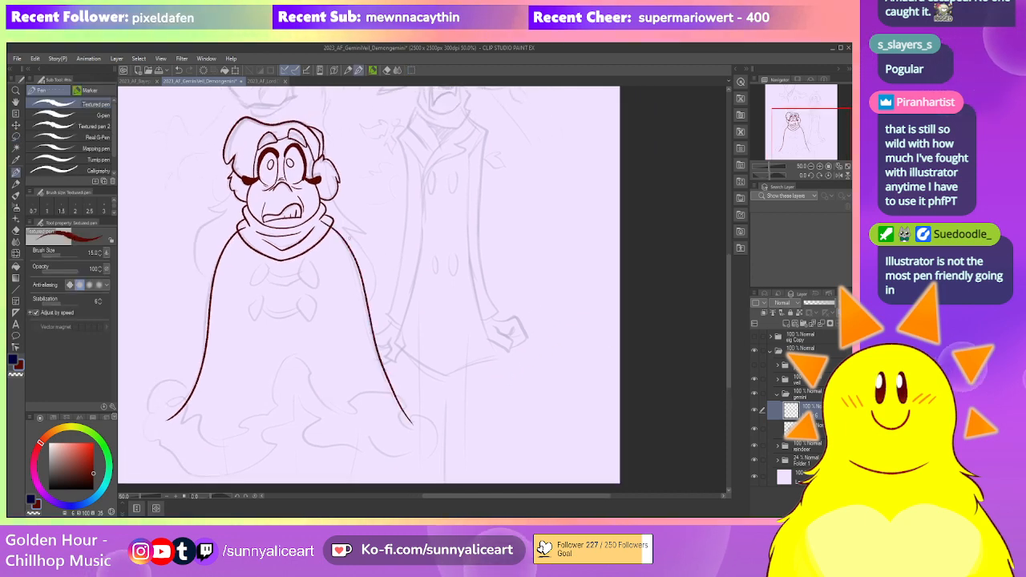
key("ctrl+z")
left_click_drag(328, 223, 404, 418)
key("ctrl+z")
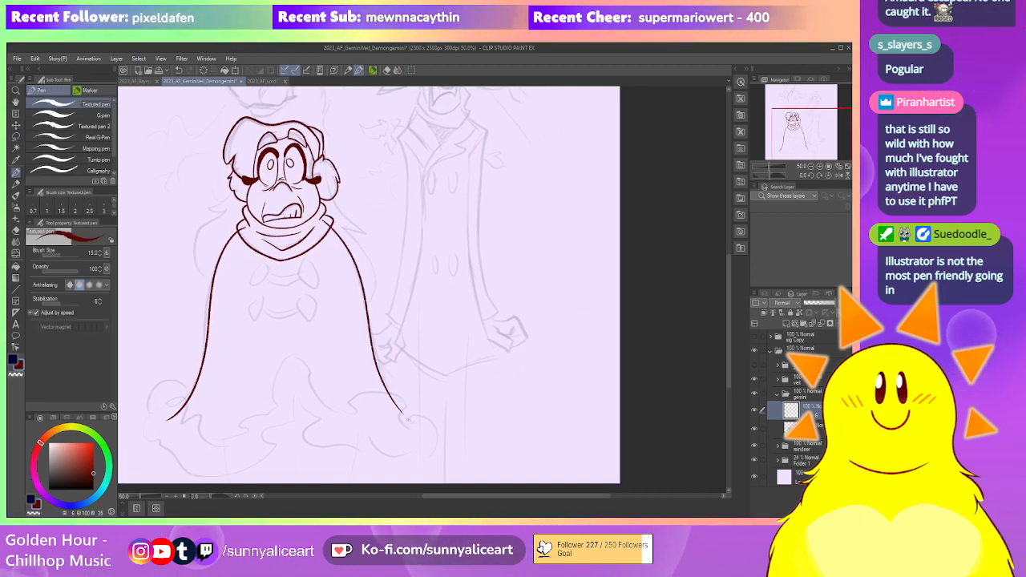
key("ctrl+y")
key("ctrl+z")
mouse_move(330, 223)
left_mouse_down()
mouse_move(352, 255)
mouse_move(403, 431)
left_mouse_up()
left_click_drag(362, 264, 373, 275)
key("ctrl+z")
left_click_drag(343, 236, 427, 442)
mouse_move(380, 266)
left_mouse_down()
mouse_move(396, 271)
mouse_move(389, 246)
left_mouse_up()
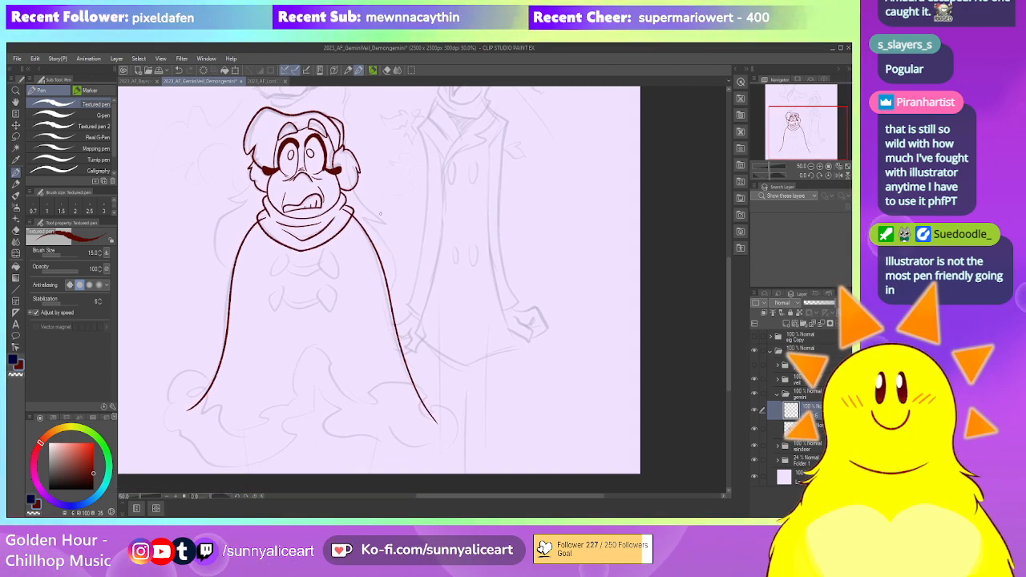
Lasso the cape's right edge and transform it slightly to fit the figure, then clear the selection
key("m")
left_click_drag(370, 393, 415, 446)
key("ctrl+t")
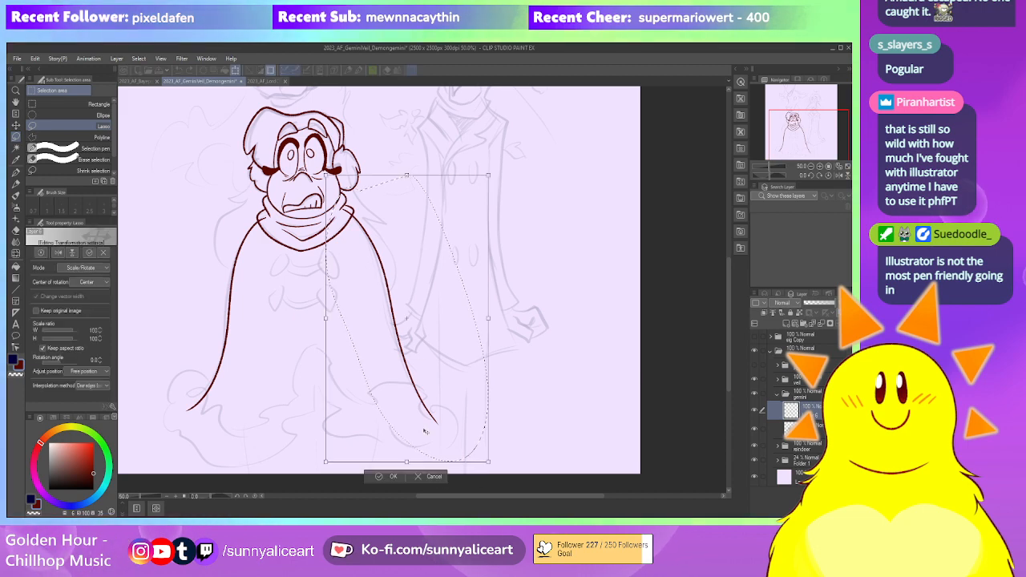
left_click(375, 476)
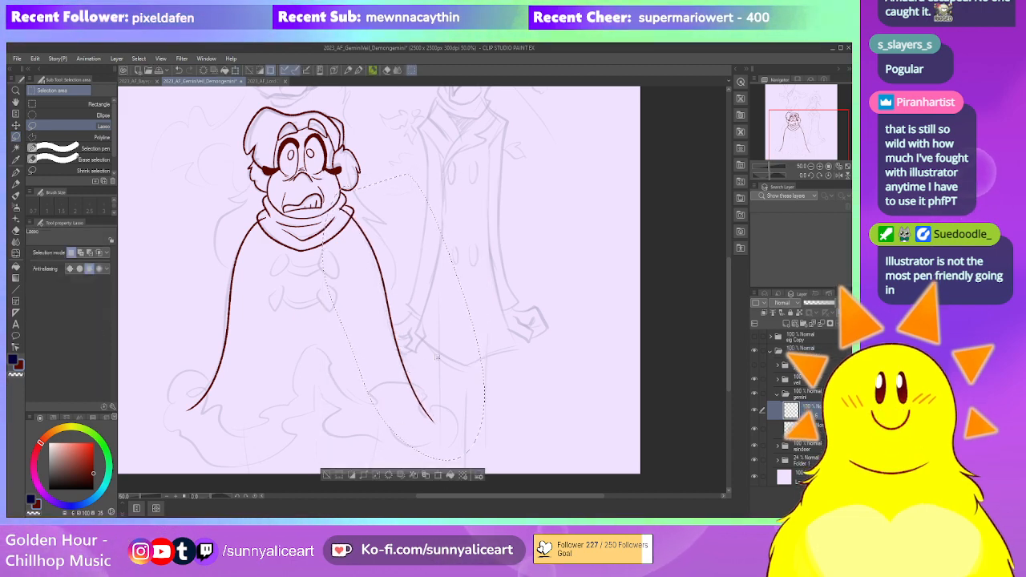
left_click_drag(453, 331, 476, 341)
key("ctrl+d")
Clean up the cape lines where they meet the scarf and merge the cape layer into the line art
left_click_drag(347, 279, 387, 323)
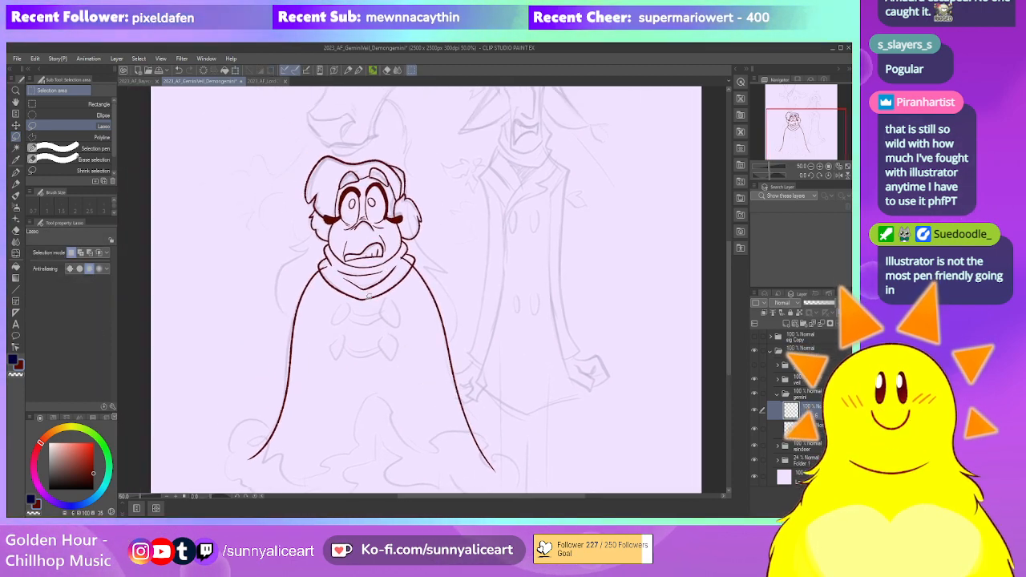
scroll(351, 287, "up", 2)
key("e")
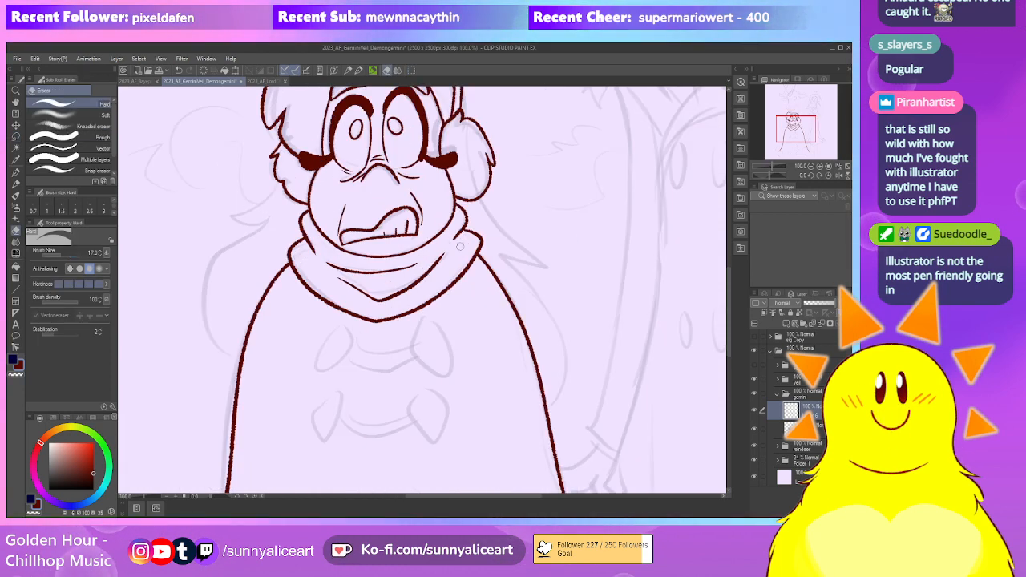
scroll(732, 326, "down", 3)
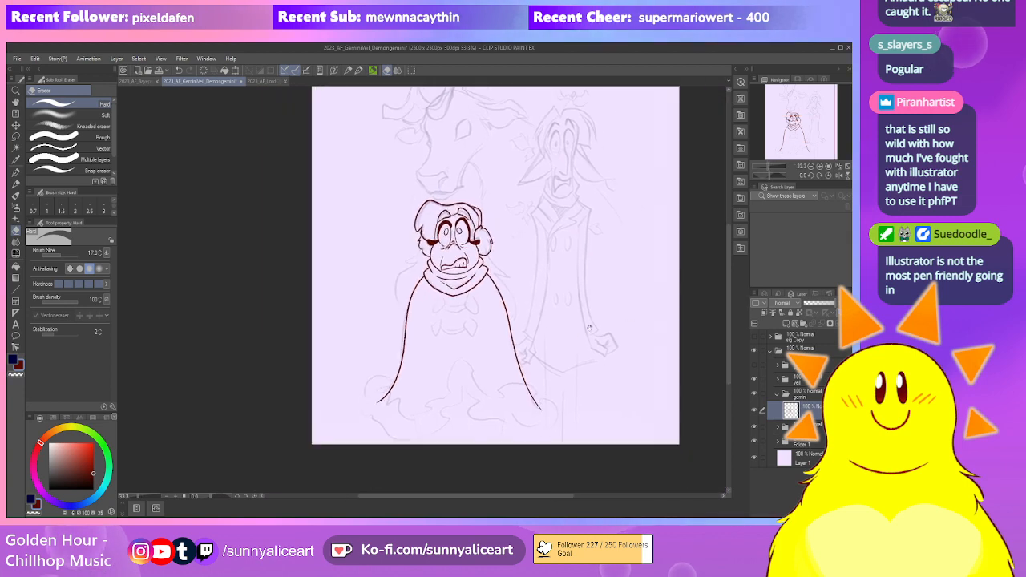
Ink four oval toggles in two rows on the cape's chest on a new layer, and merge it down
left_click(786, 325)
left_click_drag(509, 364, 476, 376)
scroll(476, 376, "up", 5)
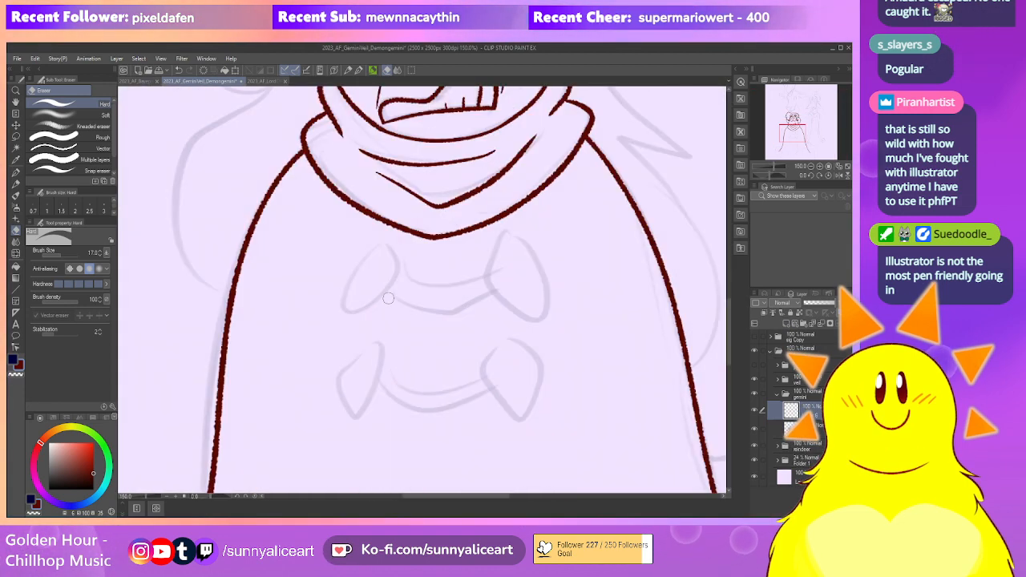
key("p")
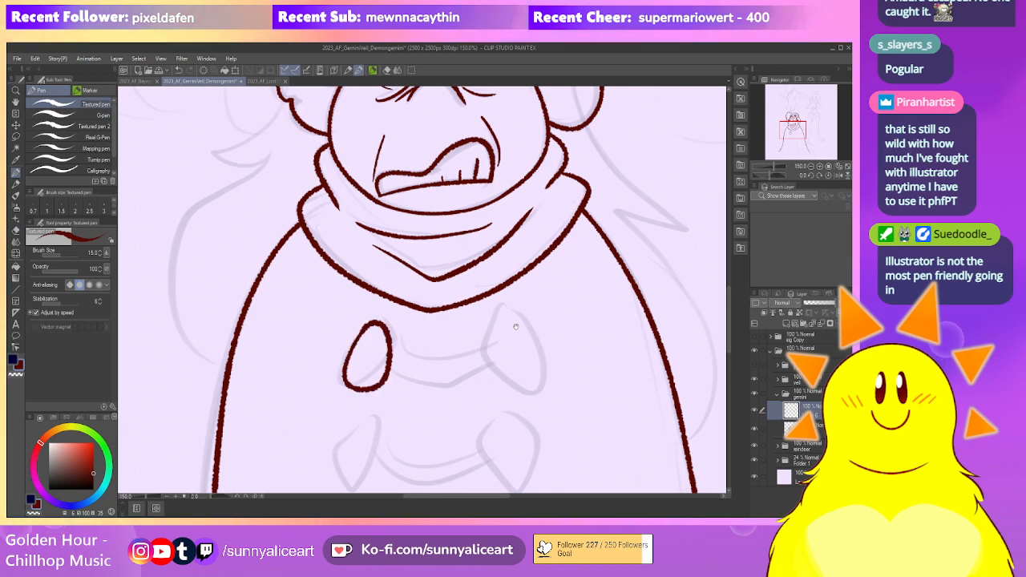
left_click_drag(503, 327, 436, 302)
left_click_drag(282, 411, 328, 336)
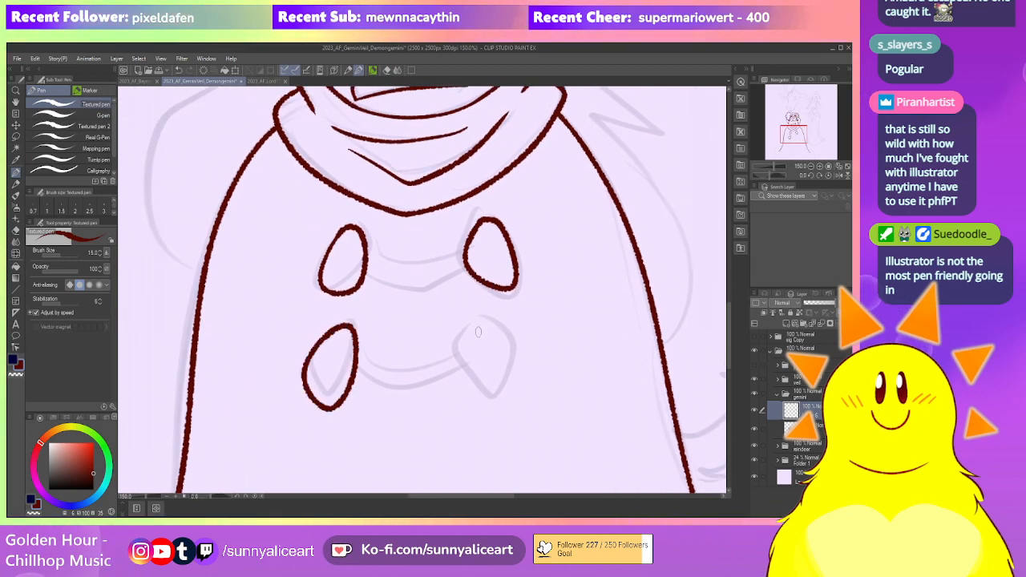
key("ctrl+e")
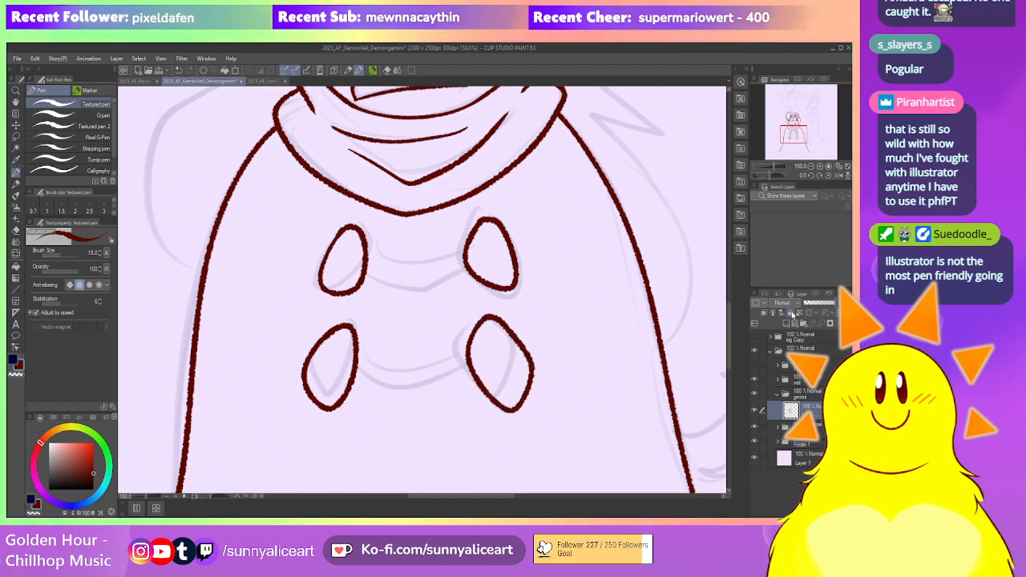
Rotate the canvas and ink a pair of curved cords between the toggles of each row
left_click_drag(221, 496, 222, 496)
left_click_drag(375, 301, 367, 330)
key("ctrl+z")
left_click_drag(355, 239, 309, 304)
left_click_drag(438, 327, 401, 328)
mouse_move(410, 258)
left_mouse_down()
mouse_move(406, 396)
mouse_move(424, 395)
left_mouse_up()
key("ctrl+z")
mouse_move(412, 258)
left_mouse_down()
mouse_move(377, 309)
mouse_move(407, 387)
left_mouse_up()
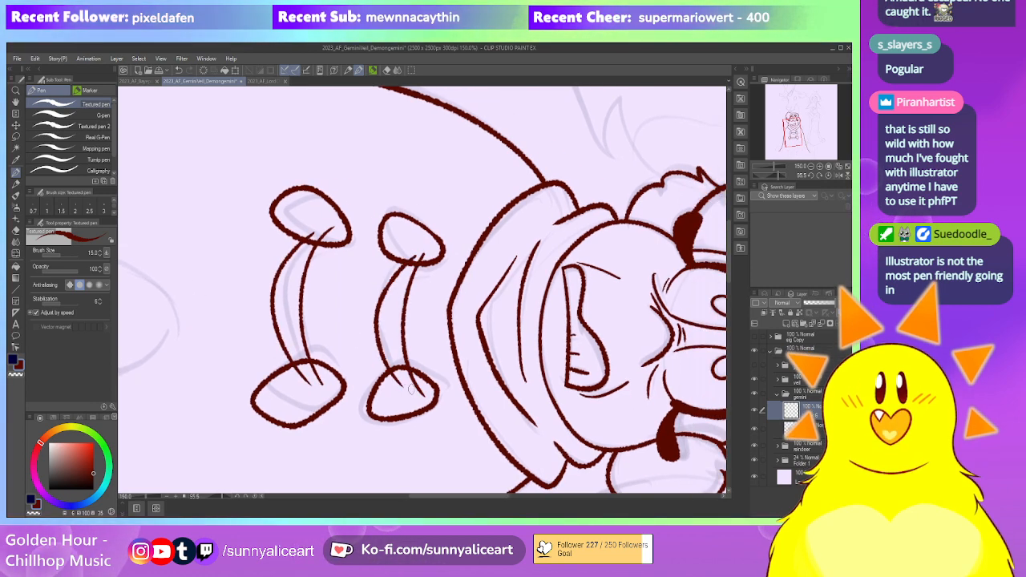
key("ctrl+z")
mouse_move(411, 262)
left_mouse_down()
mouse_move(391, 284)
mouse_move(421, 393)
left_mouse_up()
left_click_drag(393, 361, 428, 363)
Erase the cord ends that overlap the toggles and reset the canvas rotation
key("e")
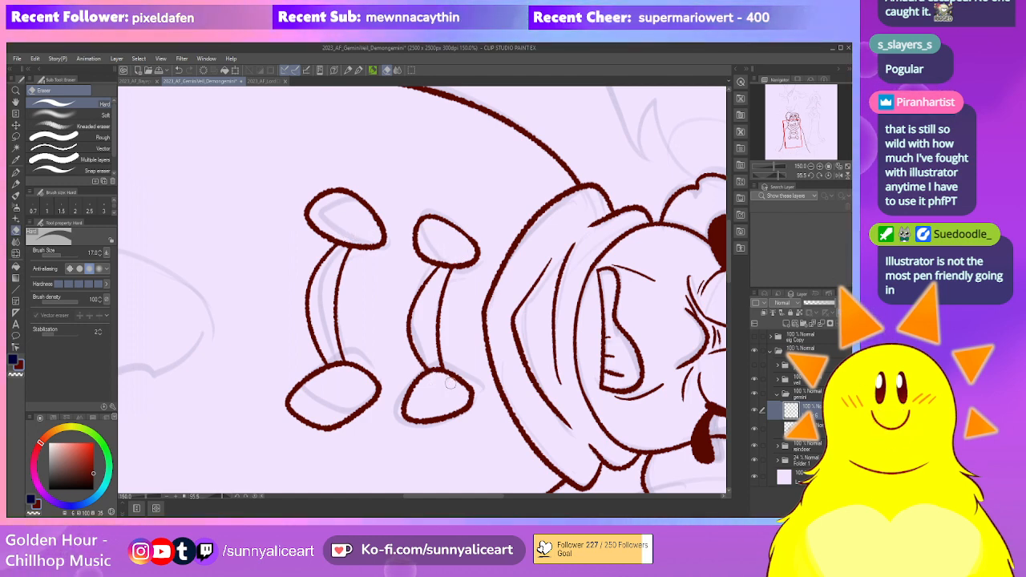
scroll(451, 387, "down", 4)
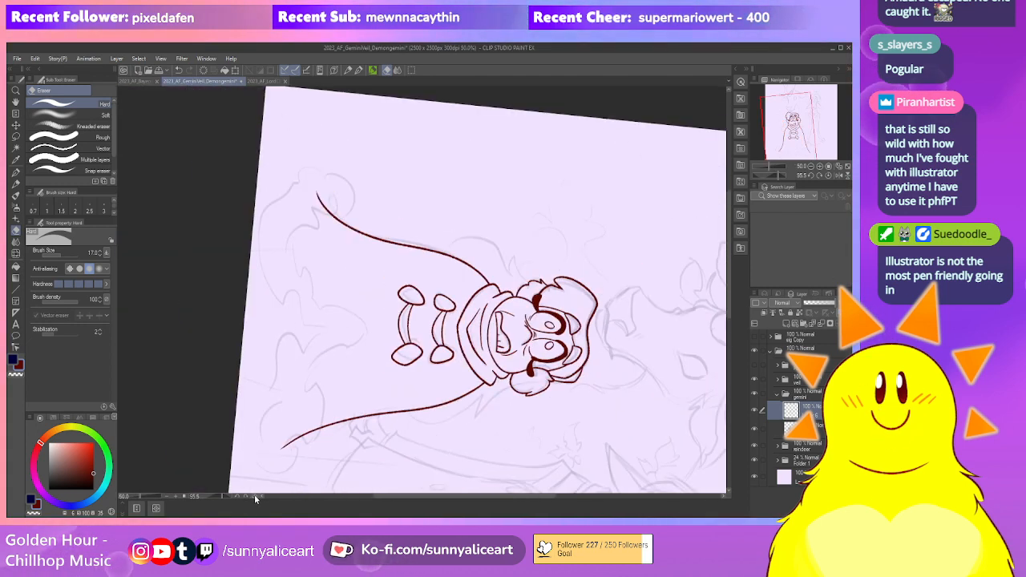
left_click(254, 495)
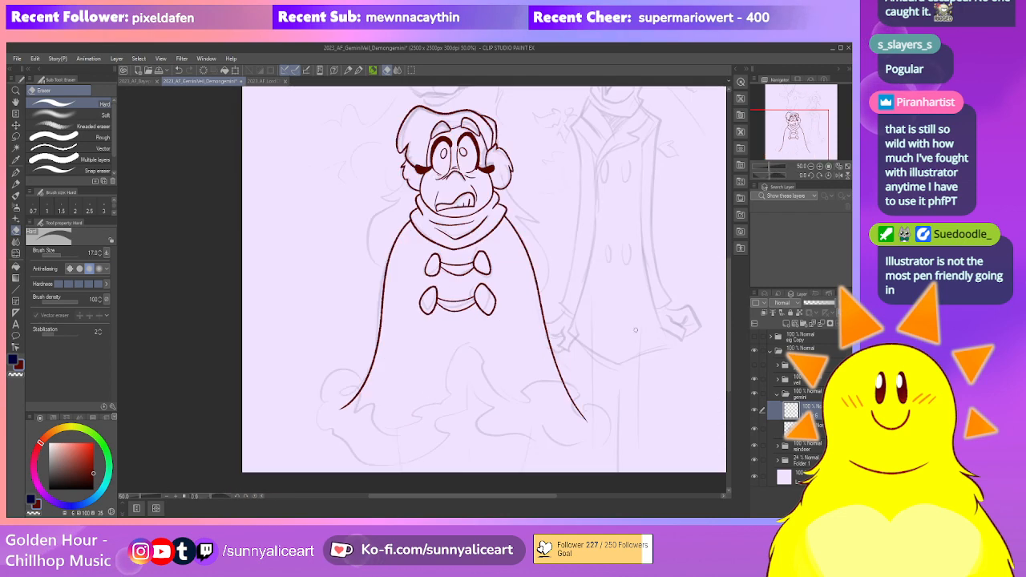
Ink the cape's ragged front hem from the left edge, over the central peak, to the curl beyond the right edge
scroll(585, 457, "up", 1)
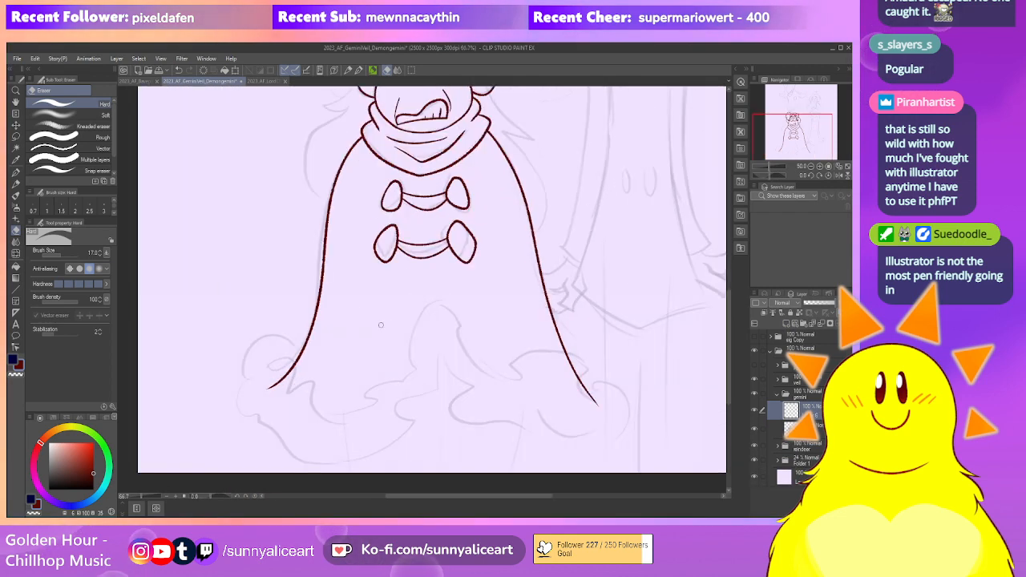
key("p")
left_click_drag(258, 369, 303, 385)
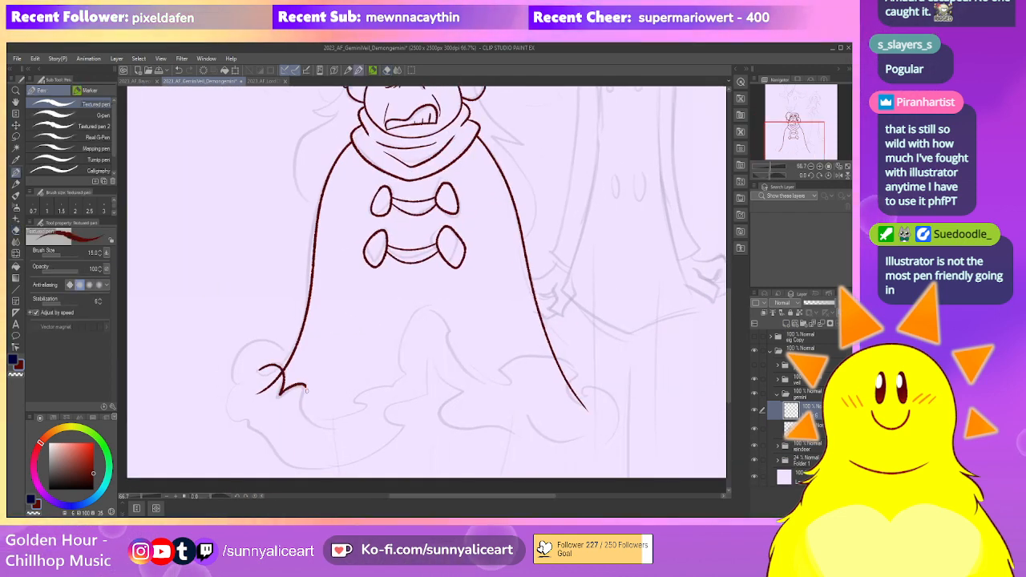
scroll(406, 385, "up", 2)
mouse_move(260, 447)
left_mouse_down()
mouse_move(305, 414)
mouse_move(319, 386)
mouse_move(333, 396)
mouse_move(374, 302)
mouse_move(417, 342)
left_mouse_up()
mouse_move(417, 342)
left_mouse_down()
mouse_move(309, 300)
mouse_move(337, 374)
left_mouse_up()
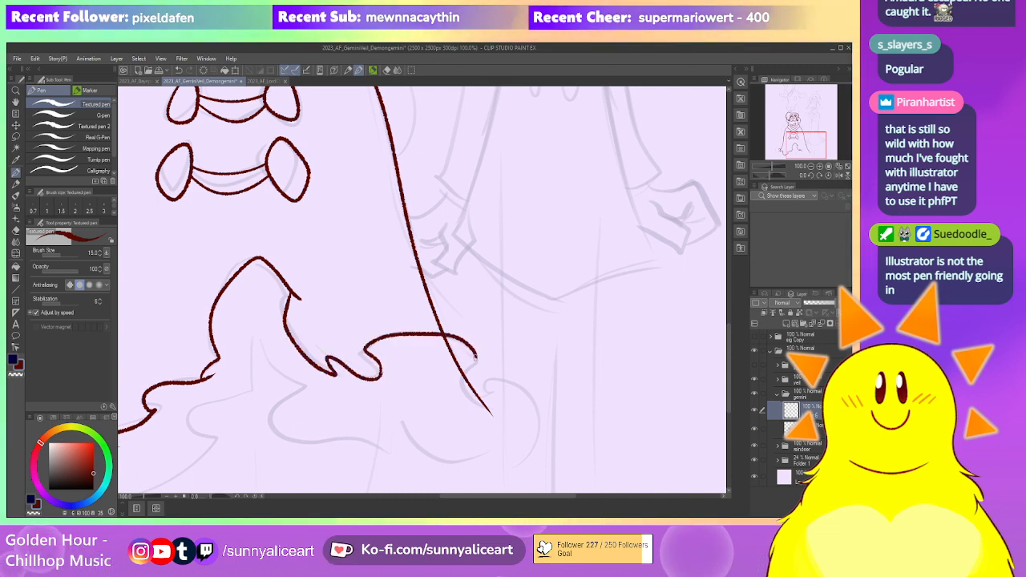
mouse_move(379, 332)
left_mouse_down()
mouse_move(308, 339)
mouse_move(424, 359)
mouse_move(387, 336)
mouse_move(431, 406)
left_mouse_up()
left_click_drag(412, 347, 466, 362)
left_click_drag(385, 362, 503, 439)
Erase the overshooting line tips at the corners of the front hem around the central peak
key("e")
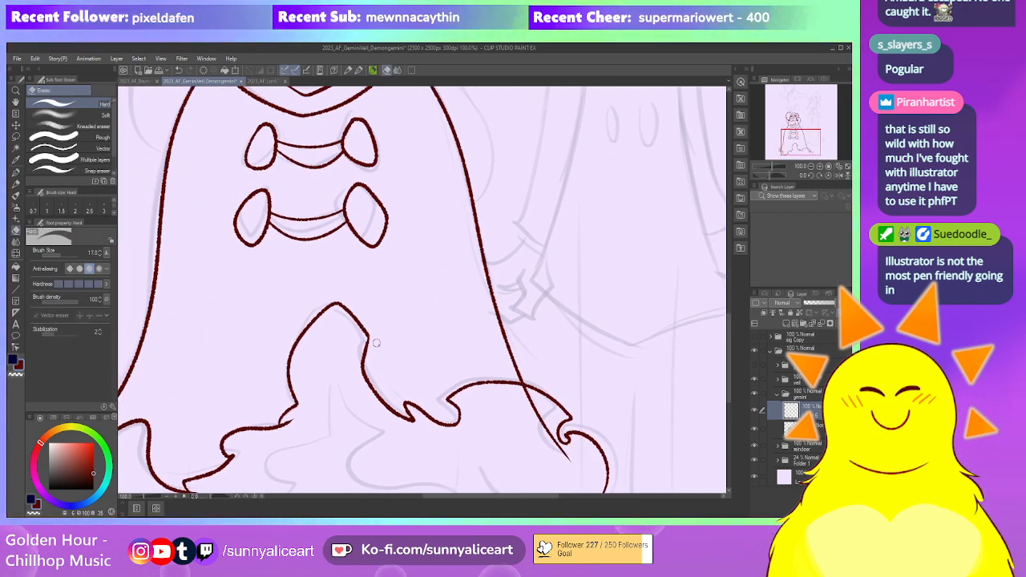
scroll(373, 344, "up", 2)
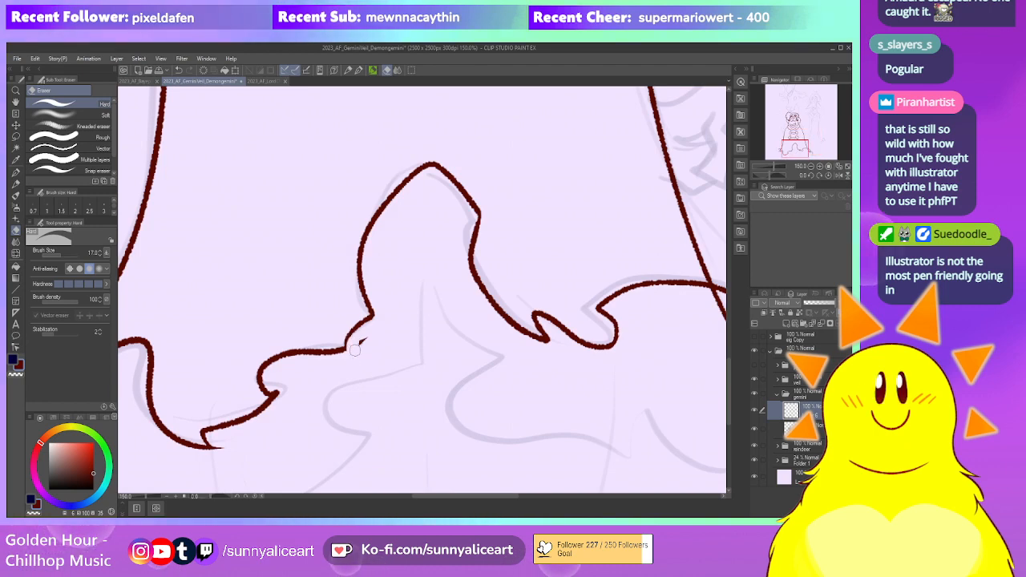
left_click_drag(355, 372, 362, 330)
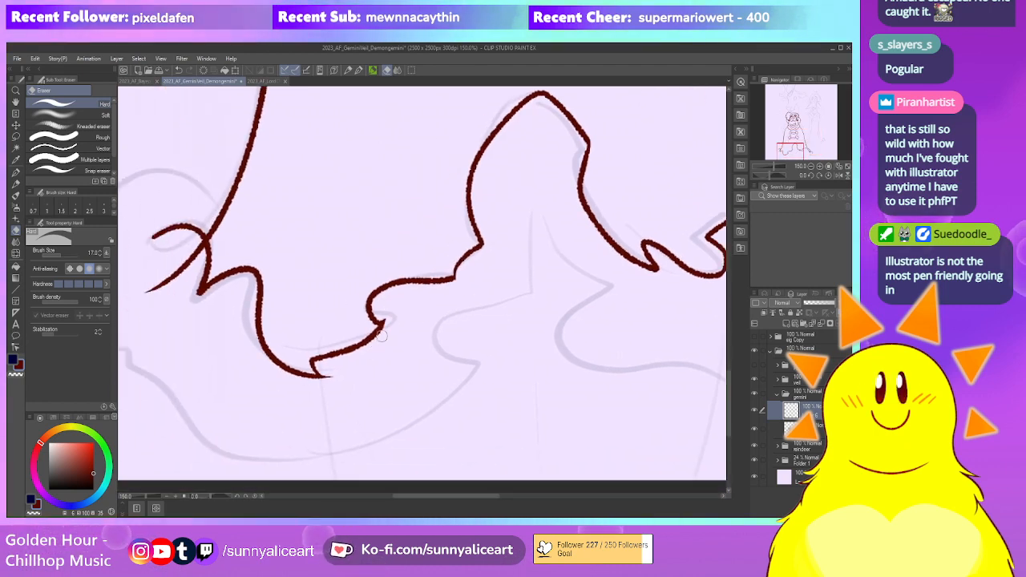
left_click_drag(377, 329, 479, 382)
Erase the tail of the cape's left edge that extends past the hem on the lower line layer
left_click(808, 429)
left_click_drag(330, 310, 316, 332)
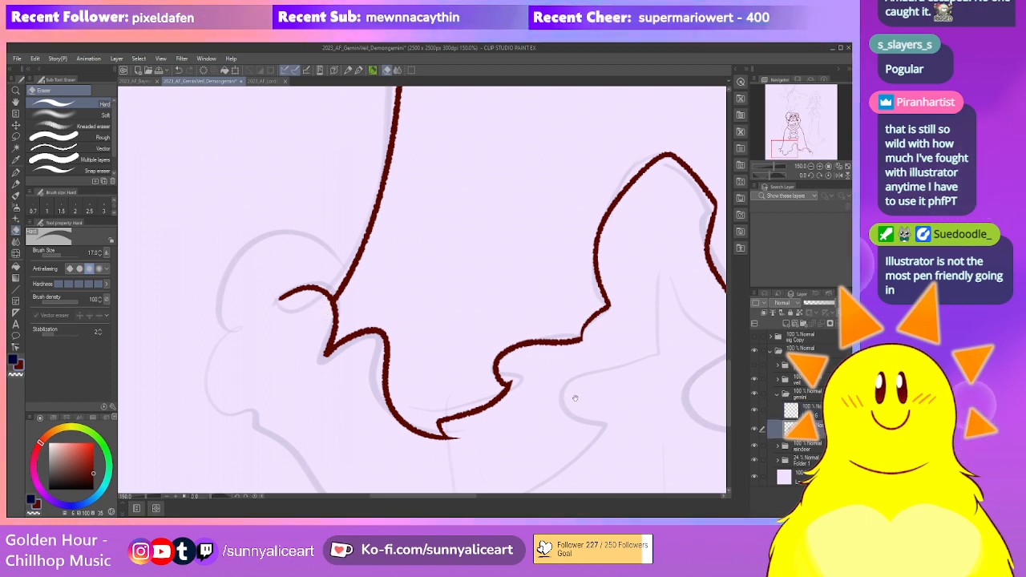
left_click_drag(560, 388, 556, 384)
Erase the spurs on the hem's left points and the tail of the cape's right edge below the hem
left_click(808, 410)
scroll(642, 393, "down", 2)
left_click_drag(657, 397, 414, 367)
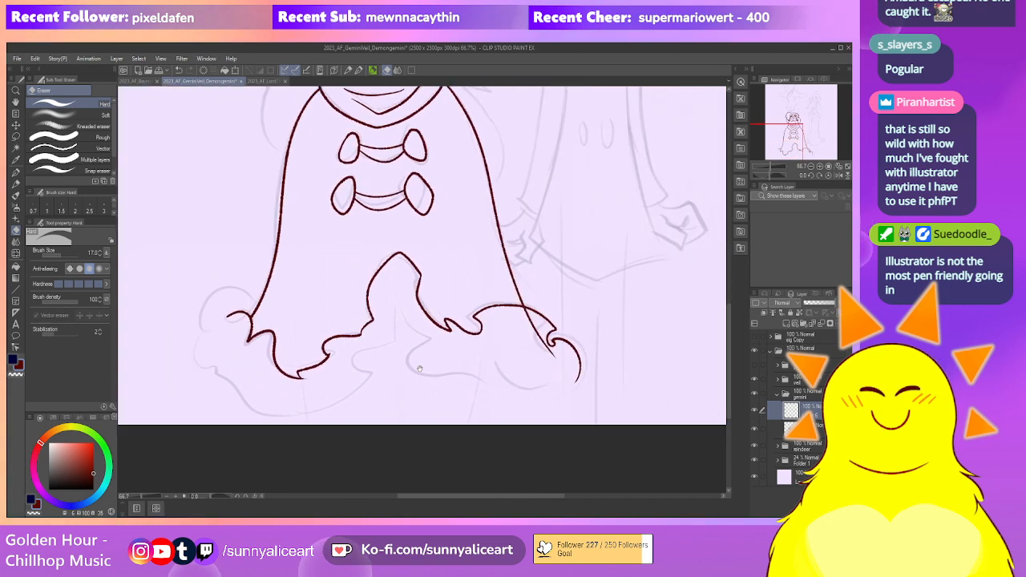
scroll(413, 367, "up", 2)
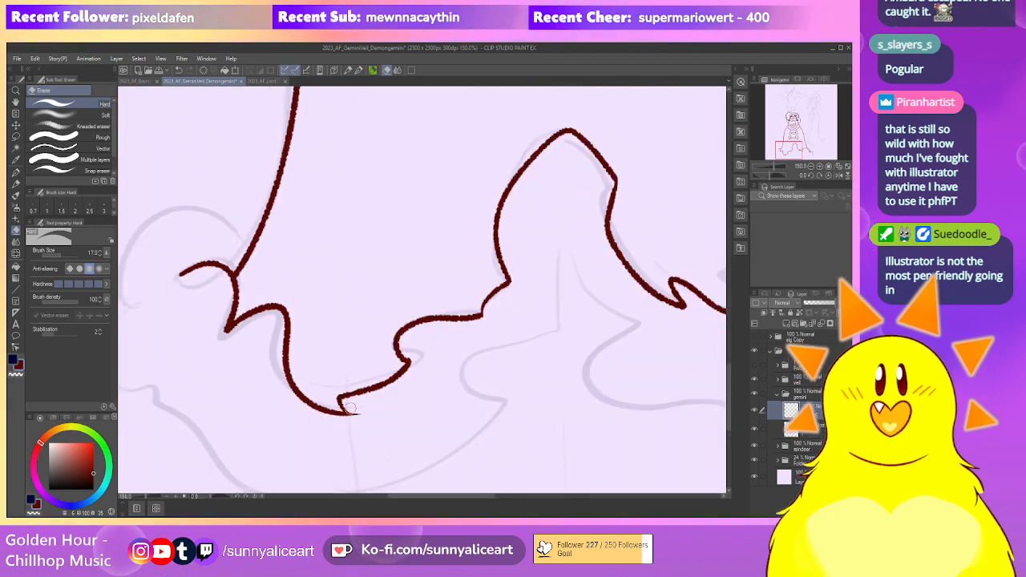
scroll(381, 369, "down", 1)
left_click_drag(581, 327, 507, 327)
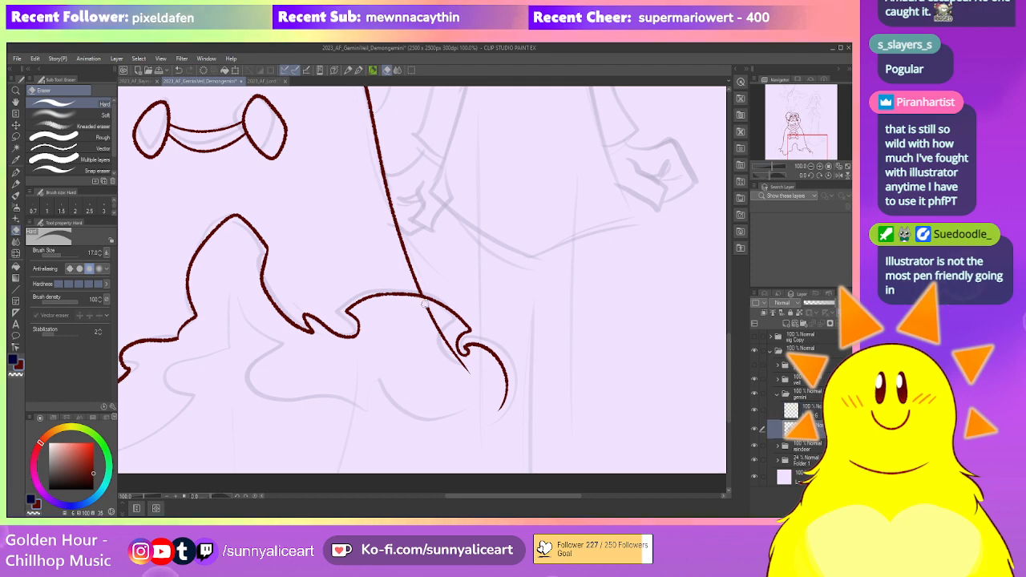
scroll(472, 376, "down", 1)
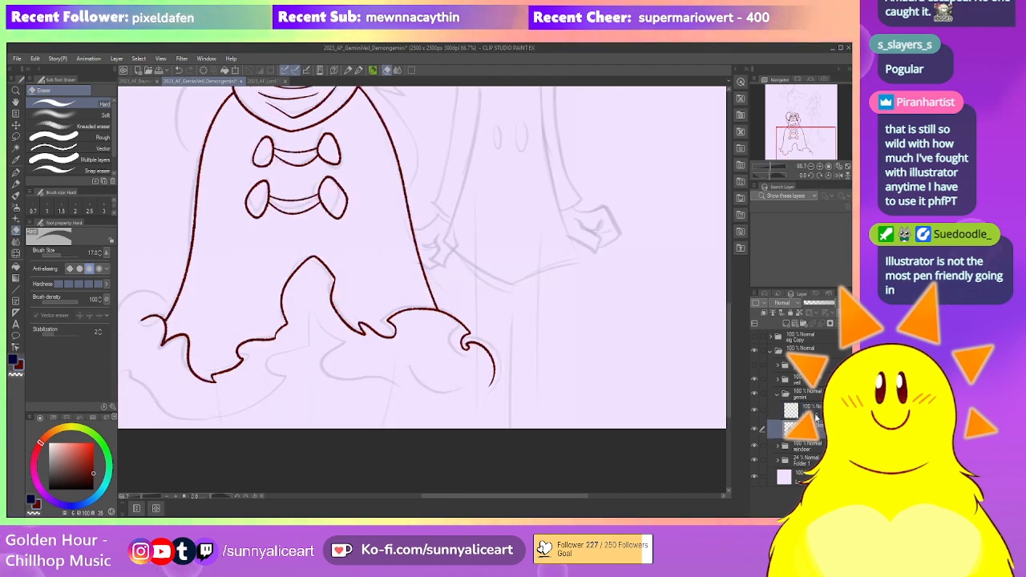
Ink the back hem's rounded curls at the cape's lower left on the hem layer, continuing into the bottom edge
left_click(816, 417)
key("ctrl+minus")
key("ctrl+plus")
left_click_drag(321, 320, 447, 347)
key("ctrl+plus")
mouse_move(259, 368)
left_mouse_down()
mouse_move(344, 342)
mouse_move(374, 344)
mouse_move(266, 380)
mouse_move(271, 357)
left_mouse_up()
key("p")
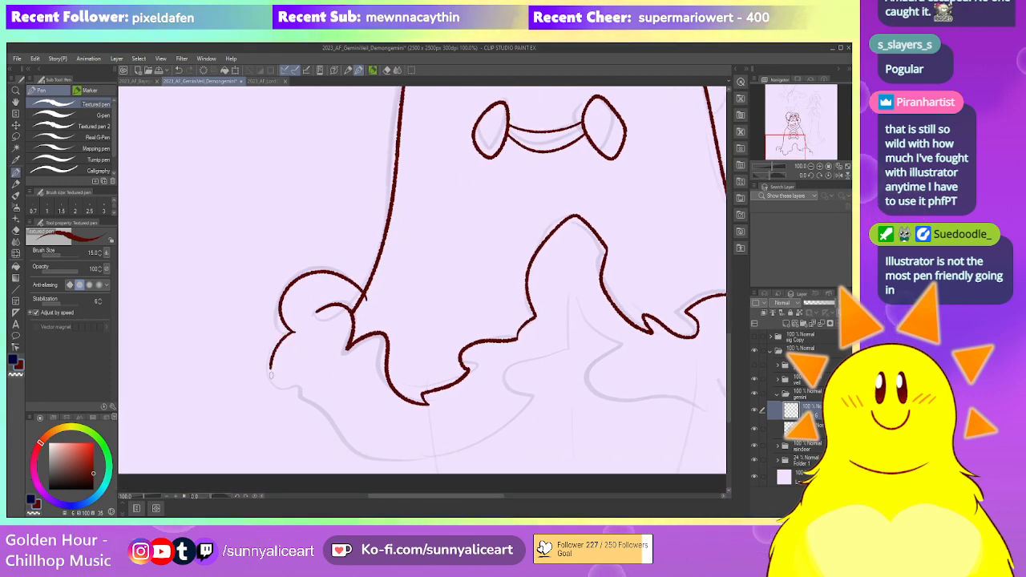
mouse_move(297, 399)
left_mouse_down()
mouse_move(194, 328)
mouse_move(291, 388)
left_mouse_up()
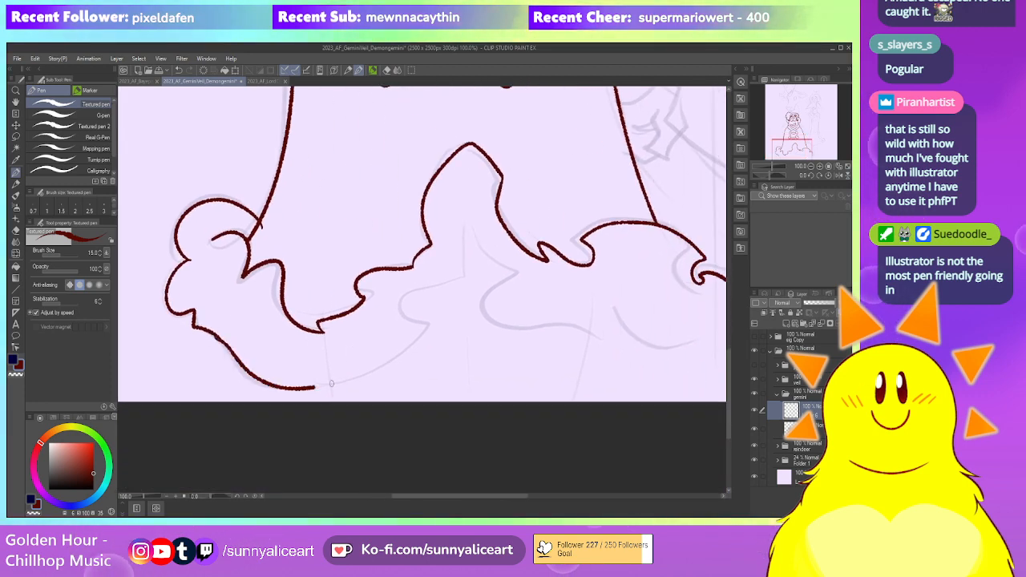
Undo the bottom stroke, rotate the canvas, and re-ink the back hem's bottom edge up to its pointed corner and first wave
key("ctrl+z")
left_click_drag(217, 496, 222, 497)
mouse_move(324, 94)
left_mouse_down()
mouse_move(324, 214)
mouse_move(385, 413)
mouse_move(314, 347)
left_mouse_up()
key("ctrl+plus")
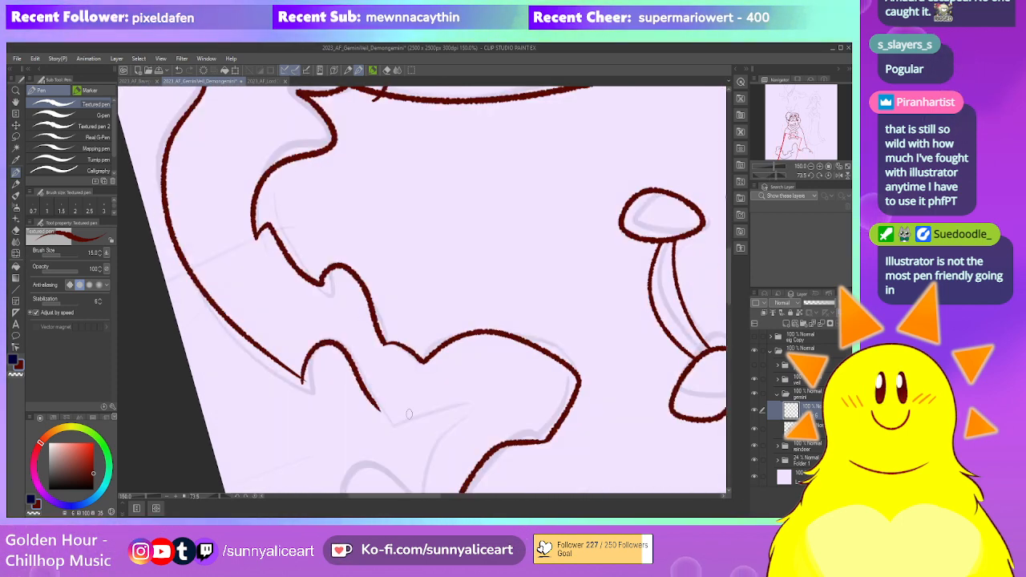
Ink the back hem's next pointed fold beneath the cape's front opening and the curve running down from its tip
left_click_drag(401, 422, 317, 332)
mouse_move(386, 353)
left_mouse_down()
mouse_move(336, 284)
mouse_move(314, 380)
left_mouse_up()
key("ctrl+z")
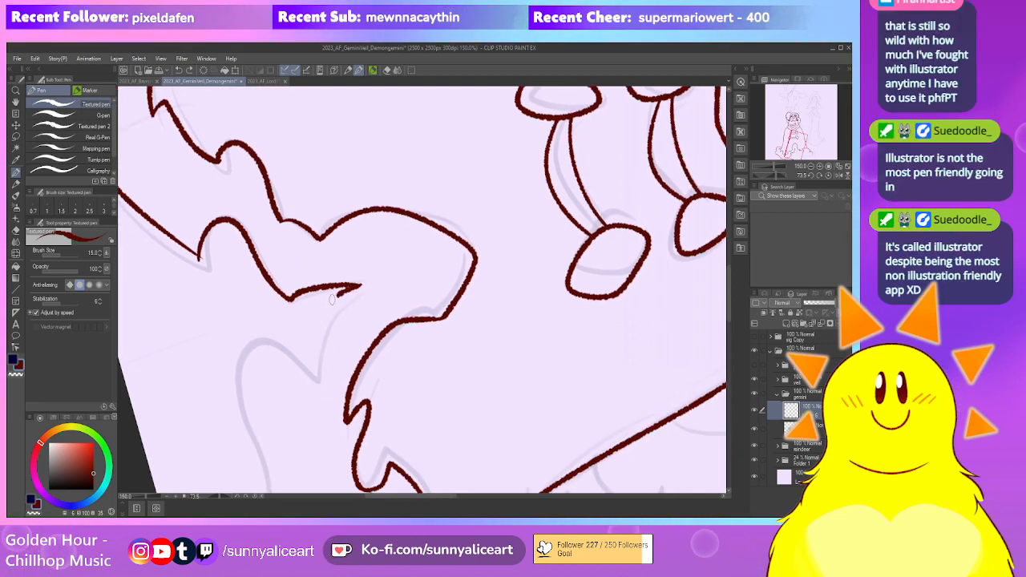
left_click_drag(315, 380, 315, 391)
left_click_drag(350, 326, 370, 316)
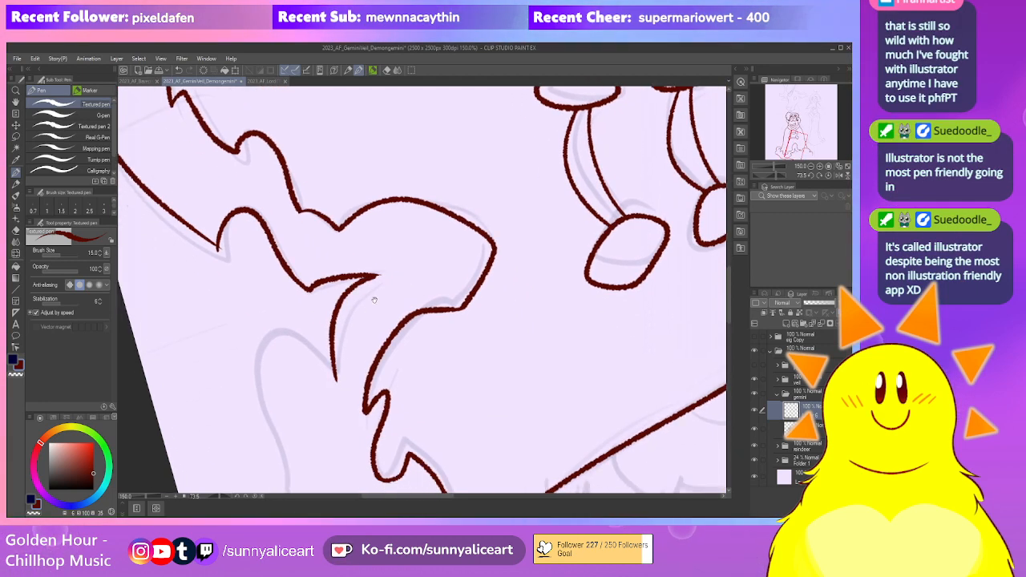
key("e")
key("p")
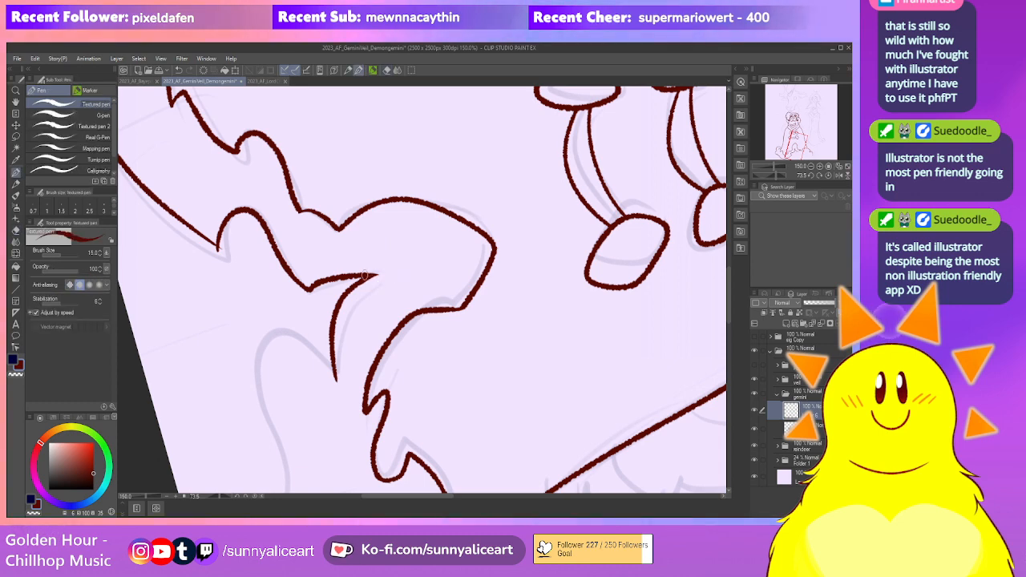
left_click_drag(363, 327, 378, 305)
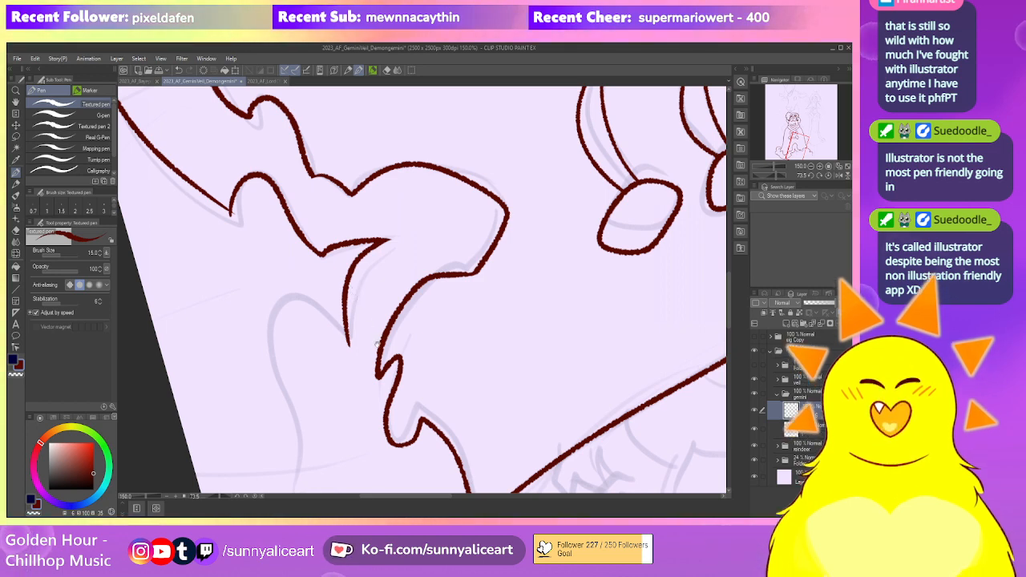
Ink the rounded lobe of the back hem beyond the pointed fold, continuing the bottom edge into its small hook
left_click_drag(353, 297, 310, 210)
mouse_move(317, 249)
left_mouse_down()
mouse_move(284, 210)
mouse_move(257, 414)
left_mouse_up()
left_click_drag(321, 359, 345, 255)
left_click_drag(280, 309, 322, 300)
left_click_drag(351, 302, 356, 252)
left_click_drag(318, 265, 321, 263)
left_click_drag(323, 269, 328, 246)
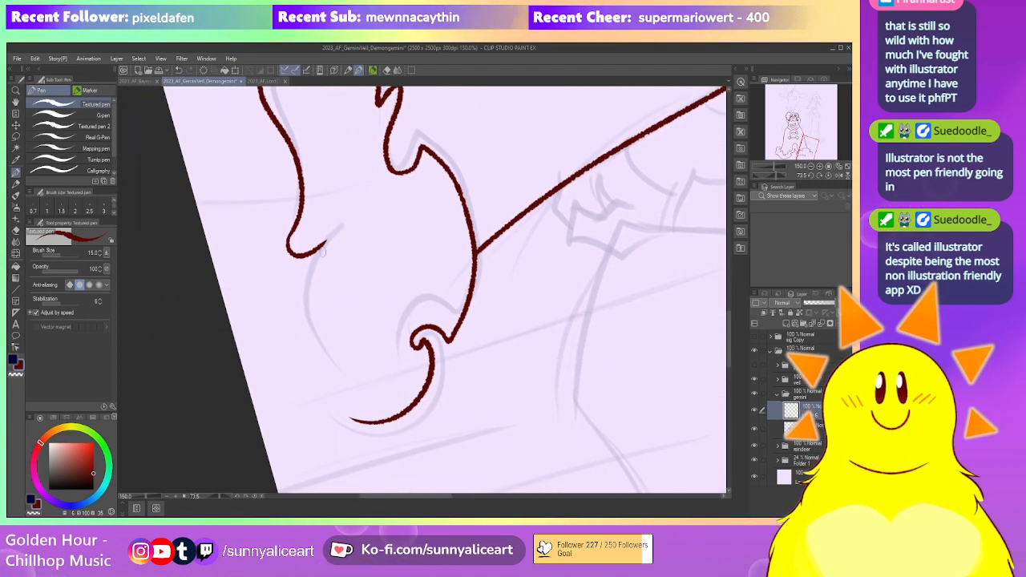
Ink the last stretch of the back hem's bottom edge, redoing the stroke to close the outline at the curled end
left_click_drag(299, 308, 353, 419)
left_click_drag(325, 243, 381, 433)
key("ctrl+z")
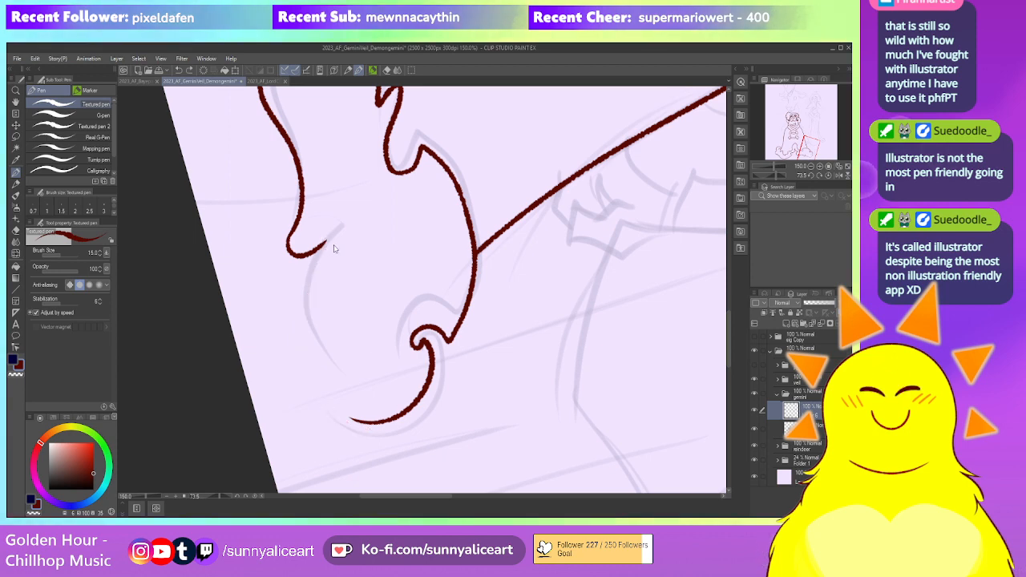
key("ctrl+t")
left_click(354, 471)
left_click_drag(326, 243, 378, 432)
left_click_drag(360, 372, 339, 350)
scroll(385, 360, "down", 2)
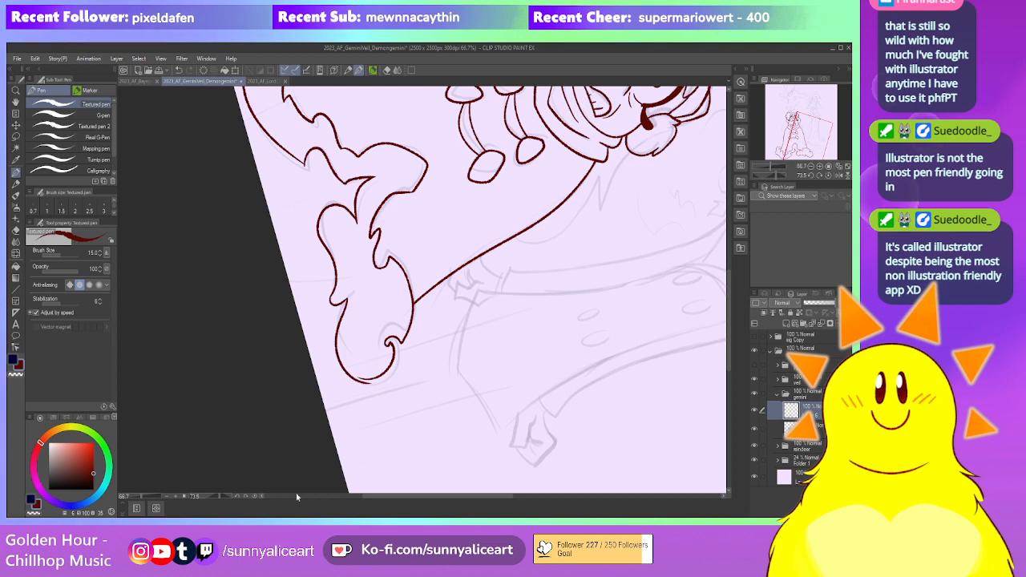
Reset the canvas rotation and ink two short leg lines from the back hem down to the canvas edge
key("ctrl+at")
scroll(553, 292, "down", 1)
left_click_drag(495, 311, 532, 369)
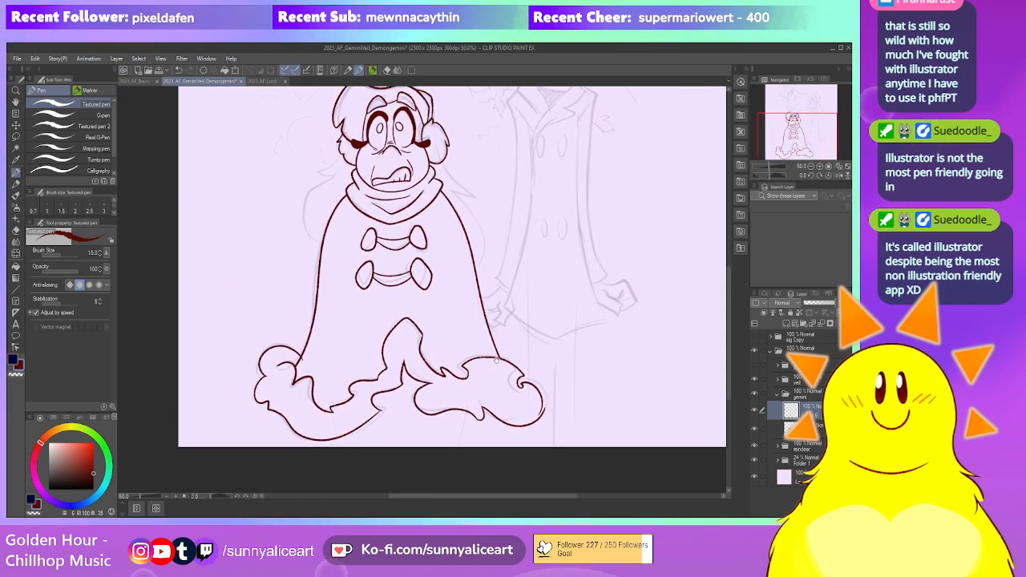
scroll(324, 350, "up", 1)
key("e")
scroll(297, 371, "down", 1)
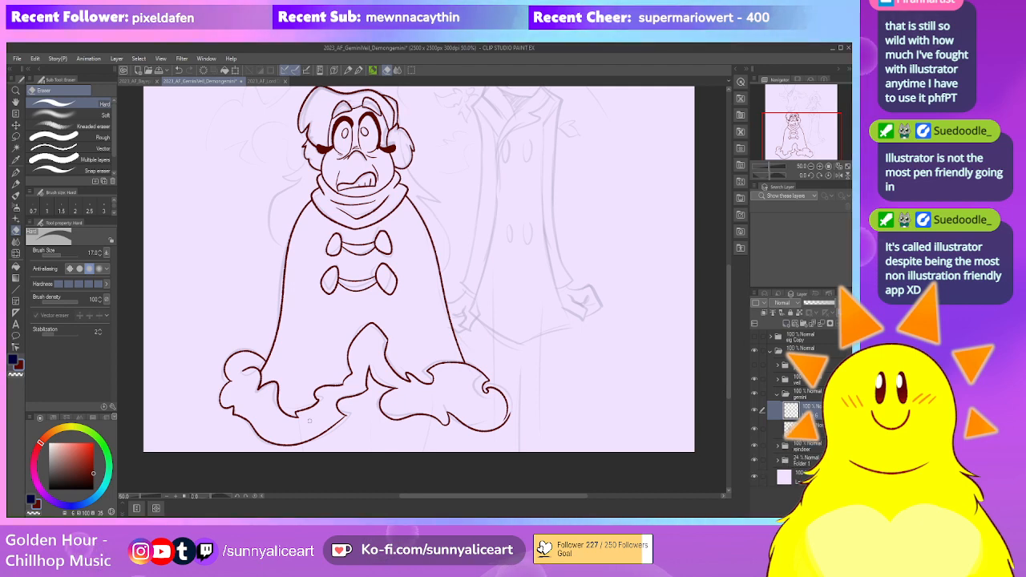
key("p")
left_click_drag(429, 399, 420, 452)
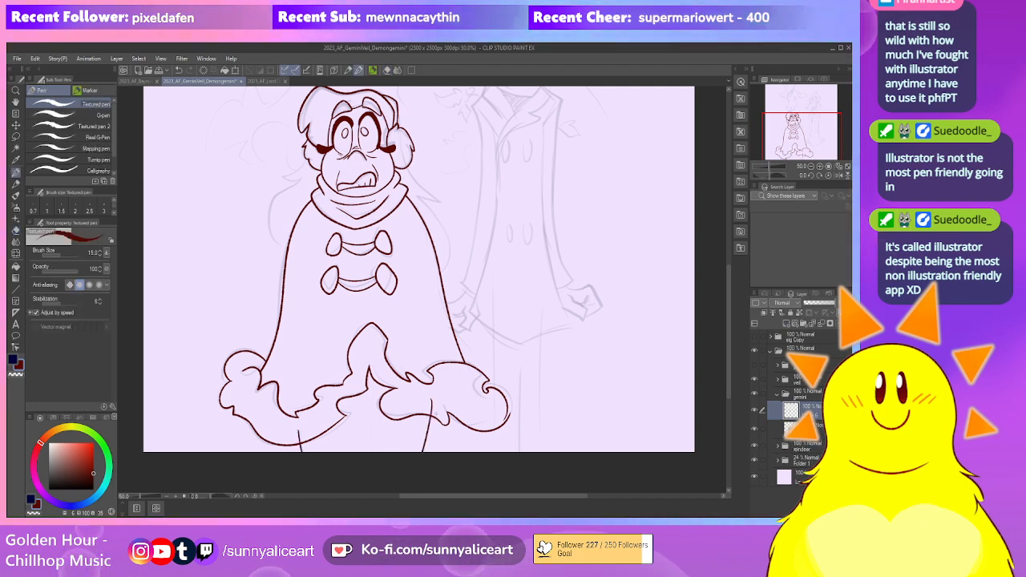
Erase the upper ends of both leg lines where they overlap the back hem
scroll(279, 467, "up", 2)
key("e")
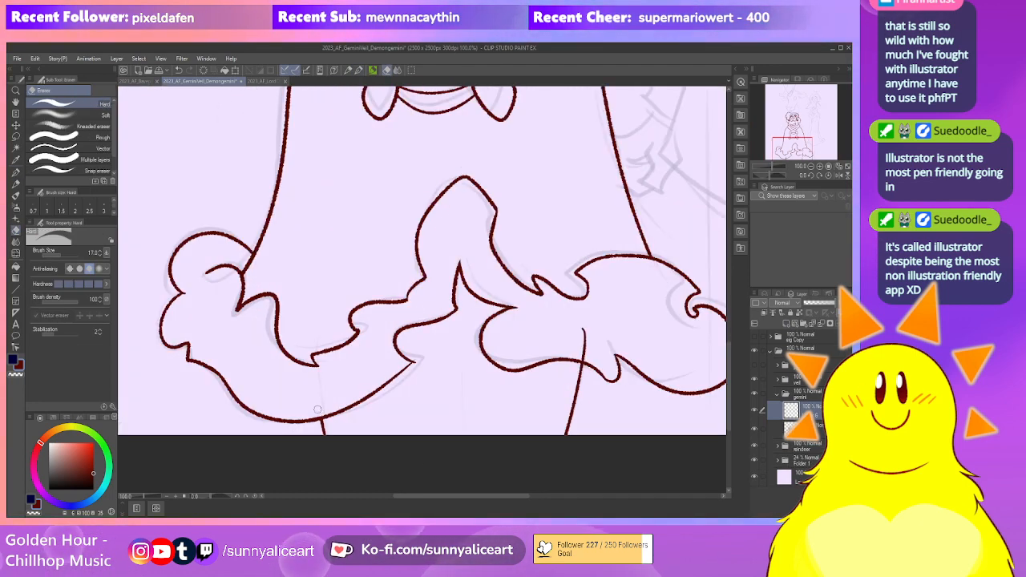
scroll(322, 401, "right", 3)
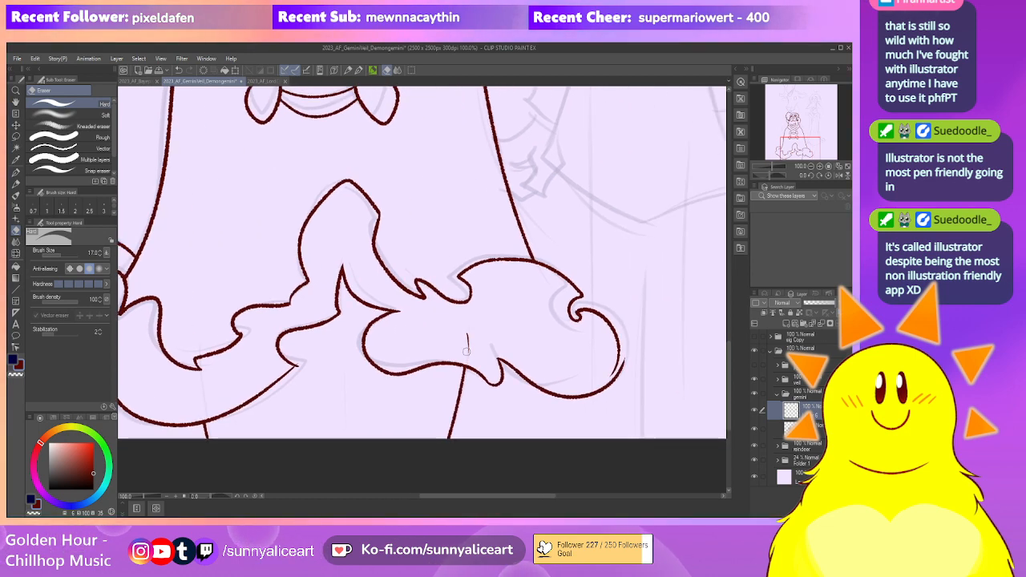
scroll(464, 341, "down", 2)
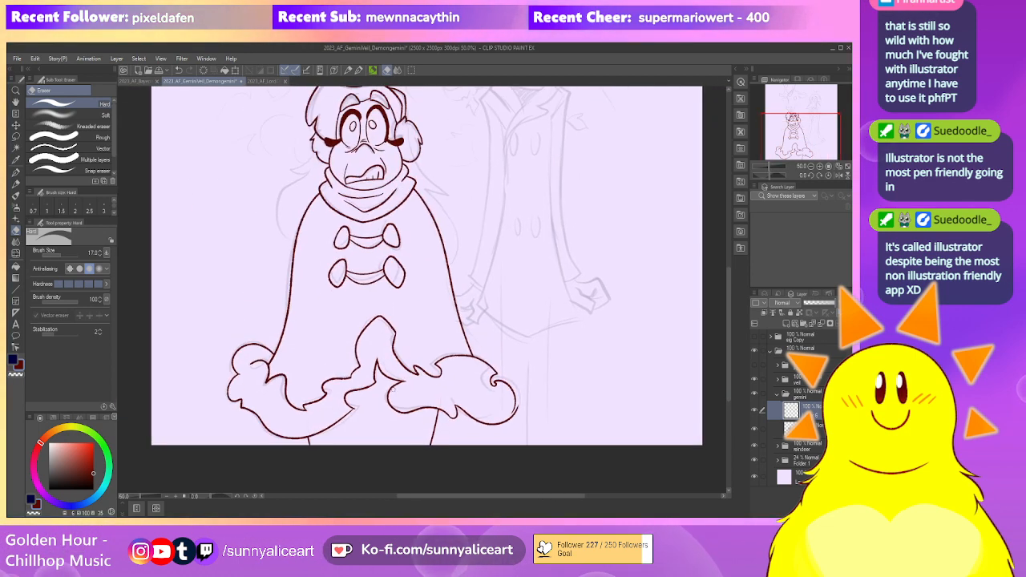
Ink the long hair flowing from the left earmuff, with a flicked point and an outer curve ending at the cape
key("p")
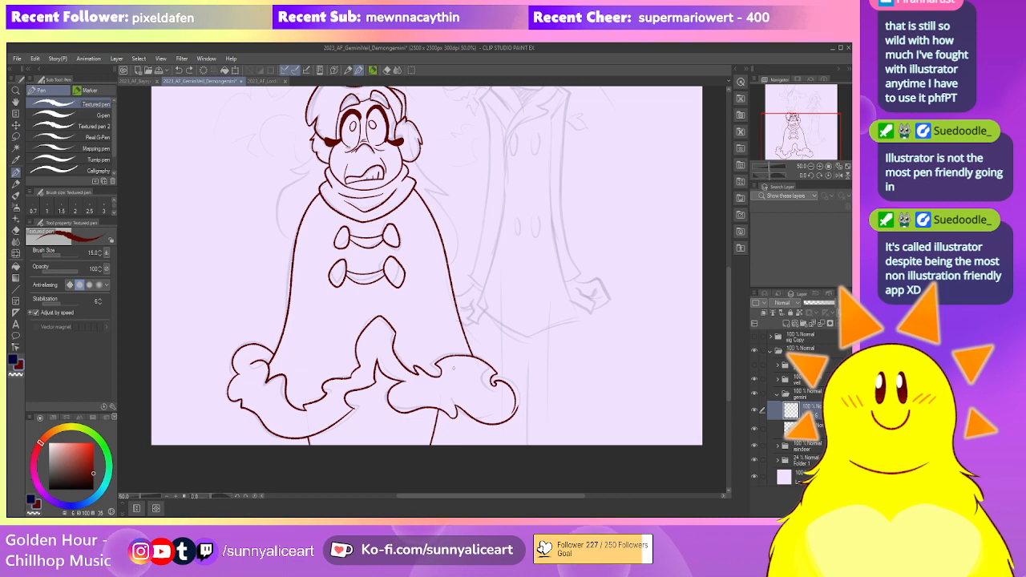
scroll(440, 380, "down", 1)
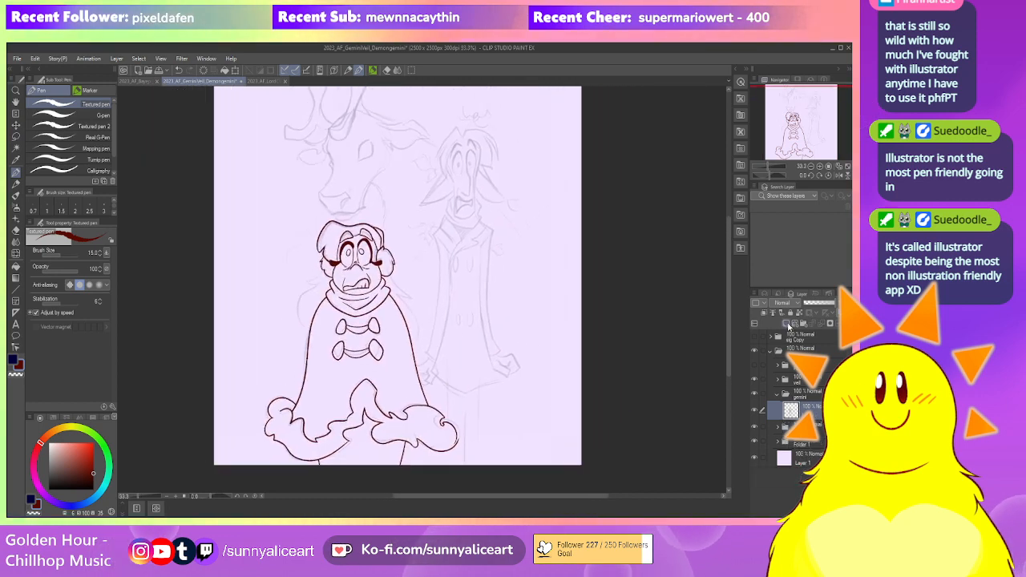
scroll(386, 290, "up", 2)
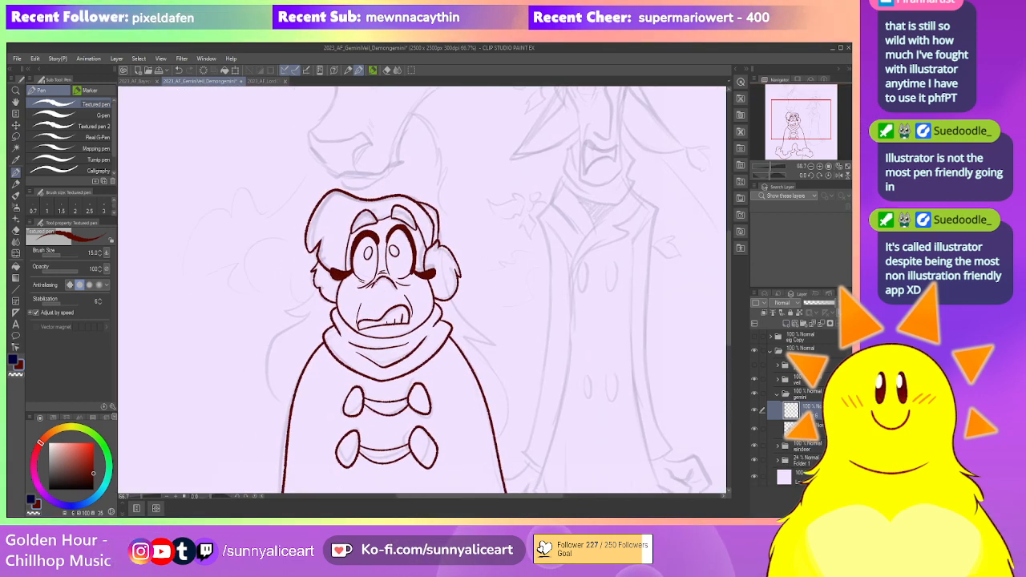
key("p")
key("p")
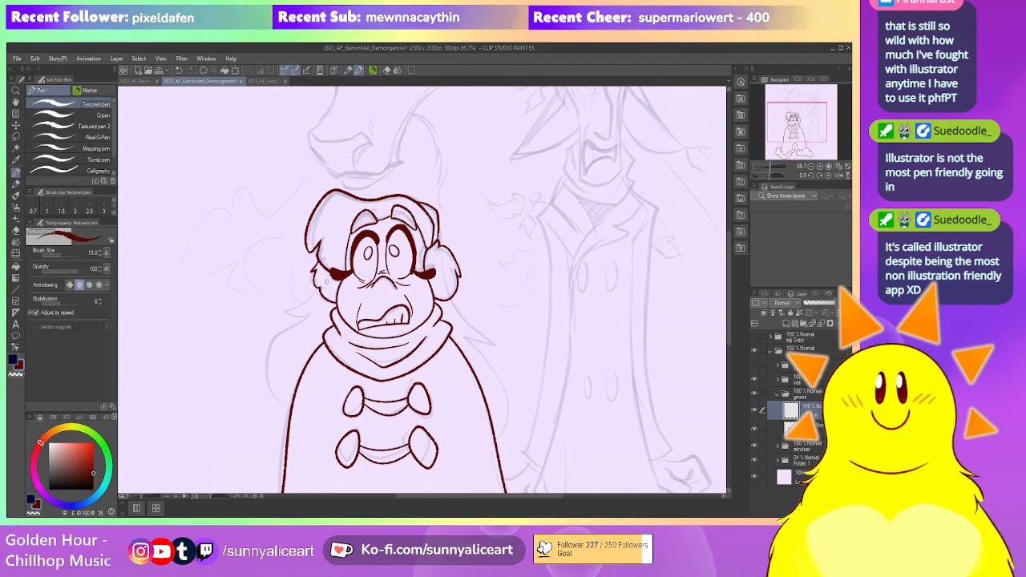
mouse_move(319, 290)
left_mouse_down()
mouse_move(283, 317)
mouse_move(329, 308)
left_mouse_up()
left_click_drag(331, 323, 352, 285)
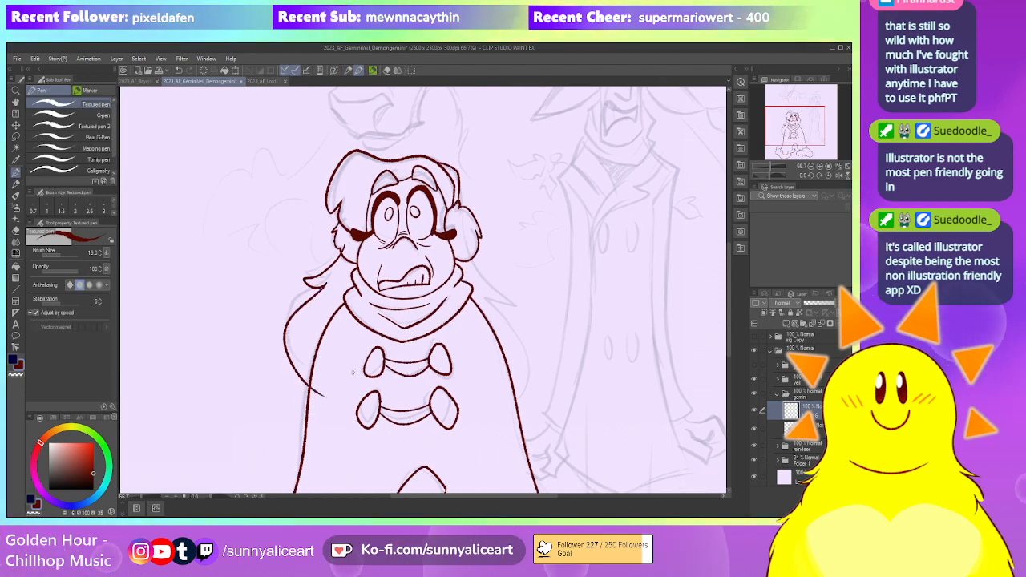
Erase the stray start of the new hair line where it meets the left earmuff
scroll(276, 327, "up", 5)
key("e")
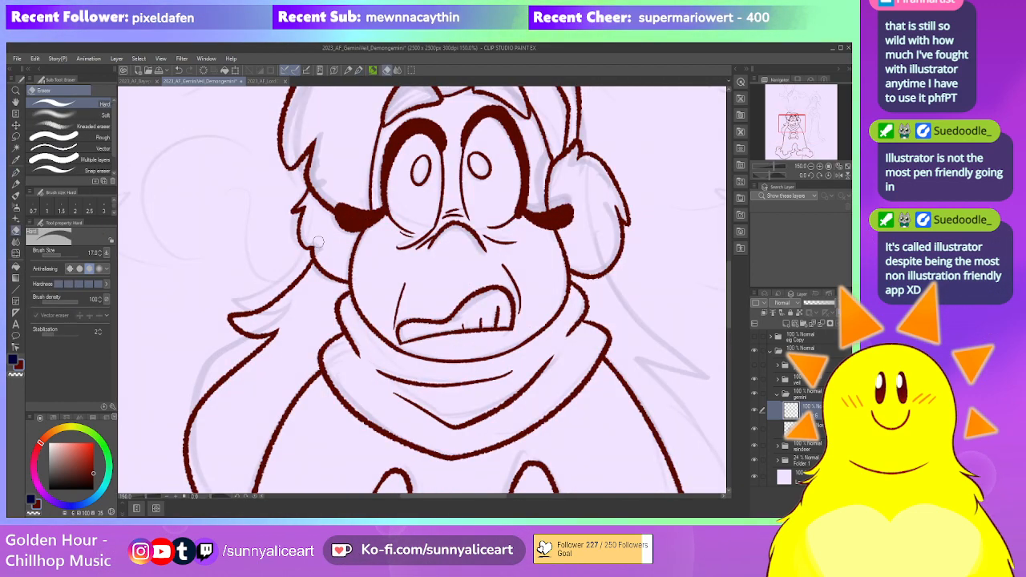
scroll(323, 250, "down", 4)
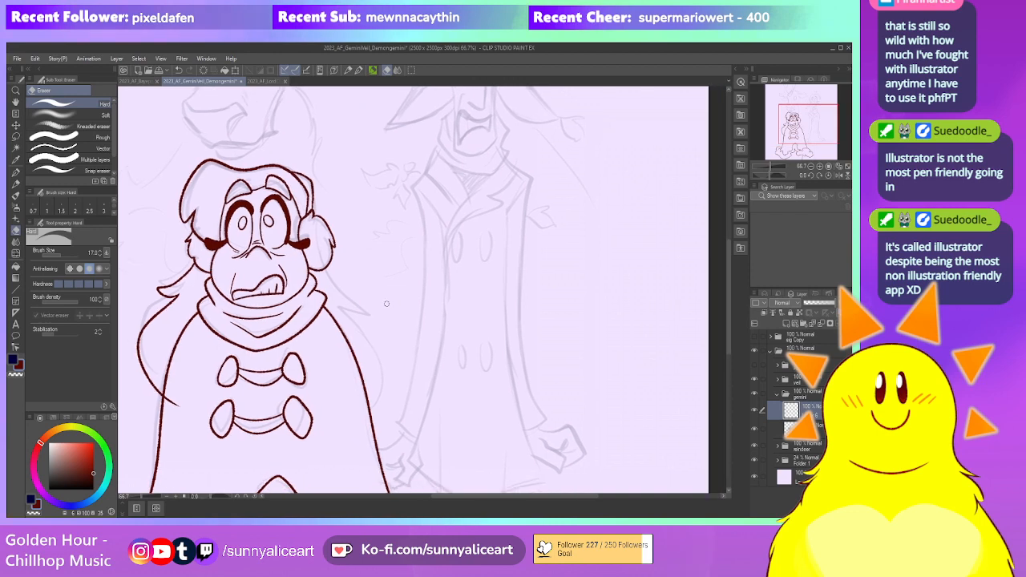
Ink the matching long hair below the right earmuff, with a flicked point and an outer curve to the cape
key("p")
left_click_drag(362, 308, 340, 304)
left_click_drag(340, 305, 328, 283)
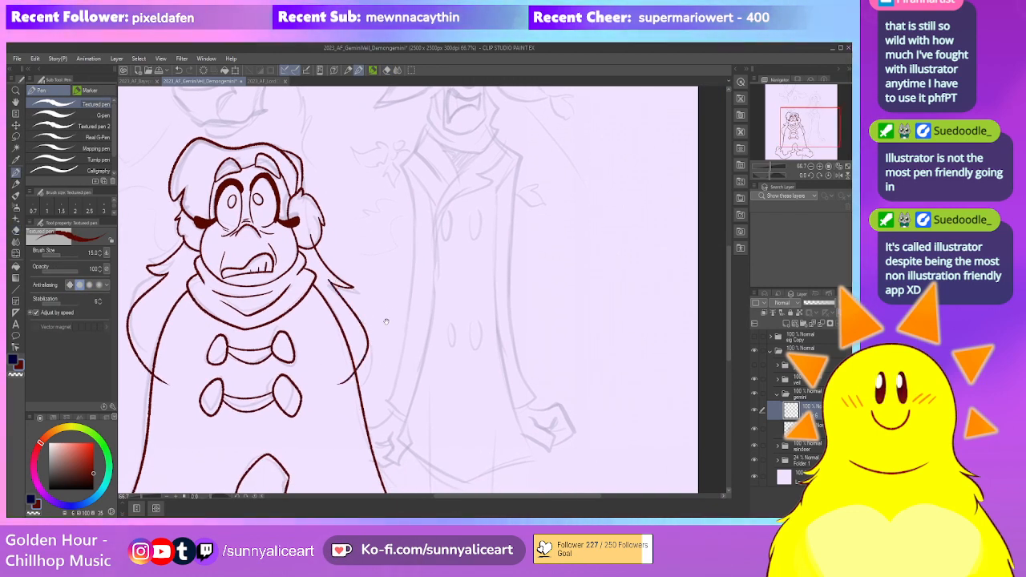
Erase the hair line overlapping the right earmuff and the hair ends crossing into the cape on both sides
scroll(390, 325, "up", 2)
key("e")
left_click_drag(323, 278, 350, 319)
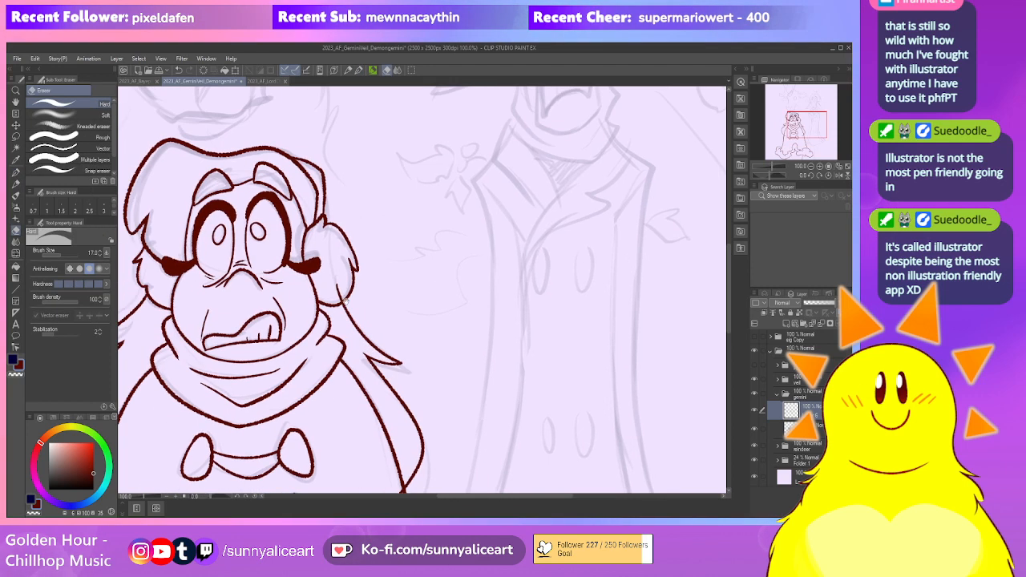
mouse_move(389, 488)
left_mouse_down()
mouse_move(421, 367)
mouse_move(403, 333)
mouse_move(389, 355)
mouse_move(559, 396)
left_mouse_up()
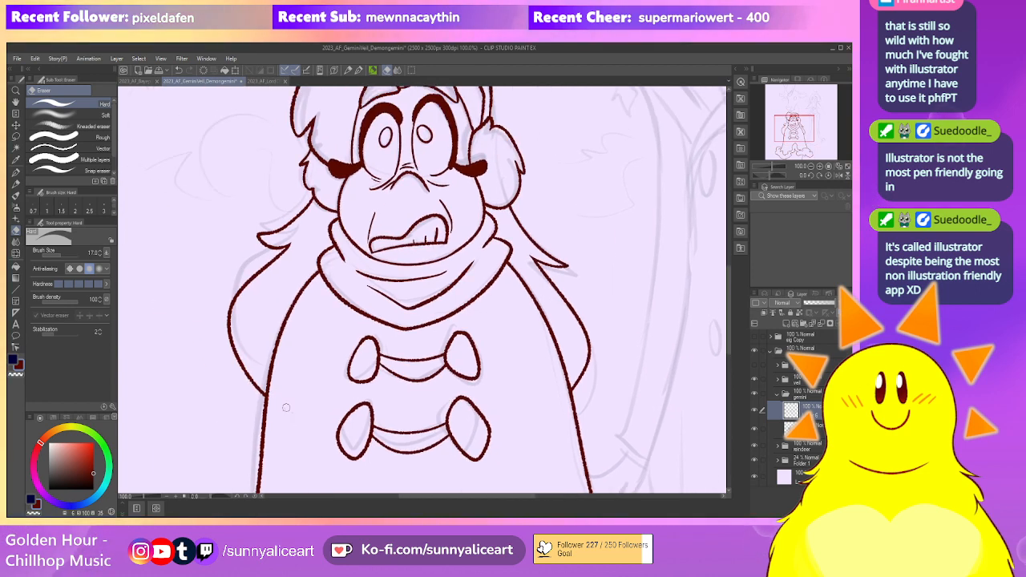
Collapse the gemini folder, move the veil folder below it, and expand the veil folder
scroll(282, 418, "down", 5)
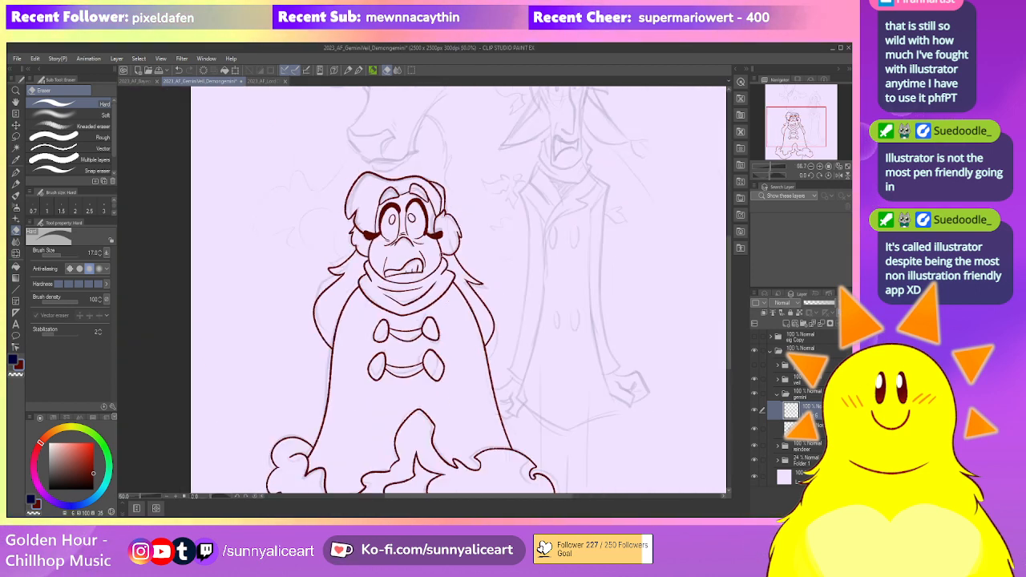
scroll(491, 336, "down", 3)
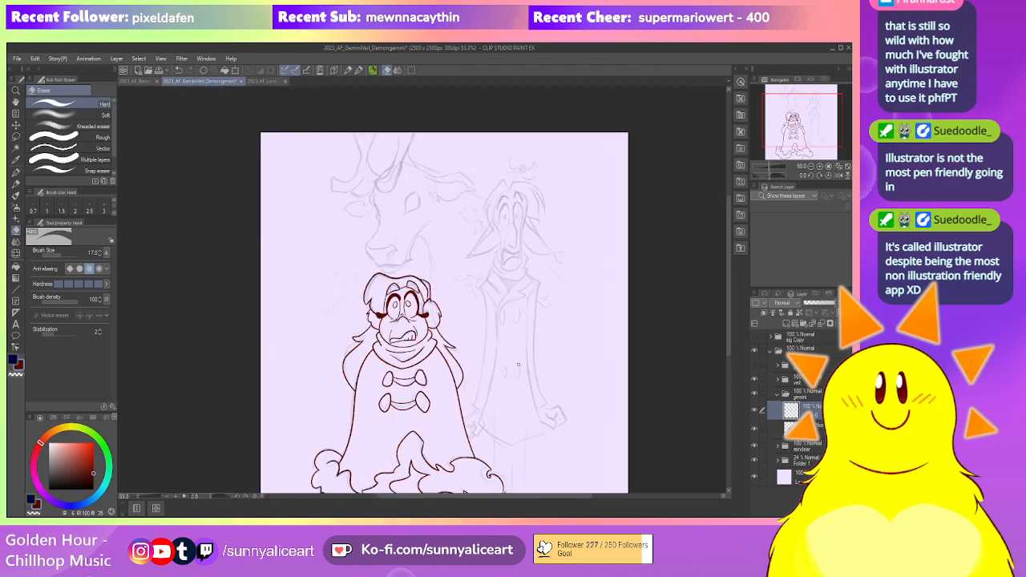
left_click_drag(622, 417, 618, 376)
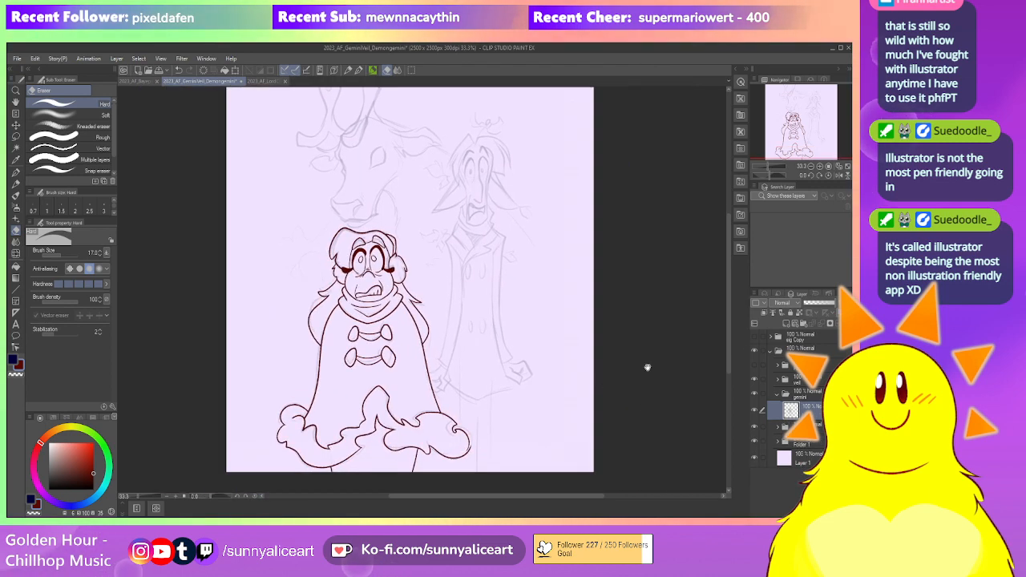
left_click(777, 395)
left_click(778, 381)
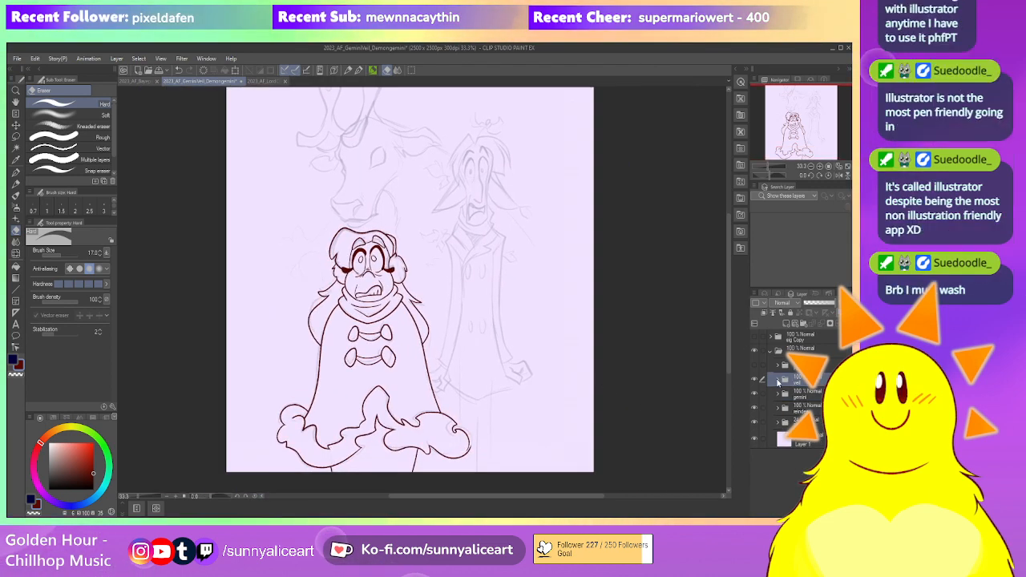
left_click_drag(811, 404, 810, 403)
left_click(777, 395)
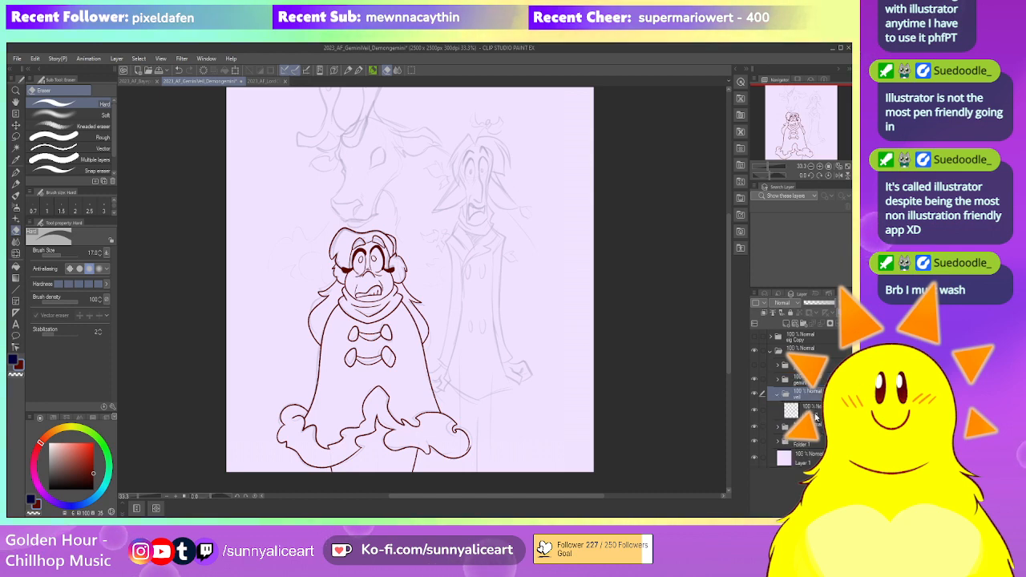
Ink the taller character's long nose in dark blue on the layer inside the veil folder
left_click(809, 410)
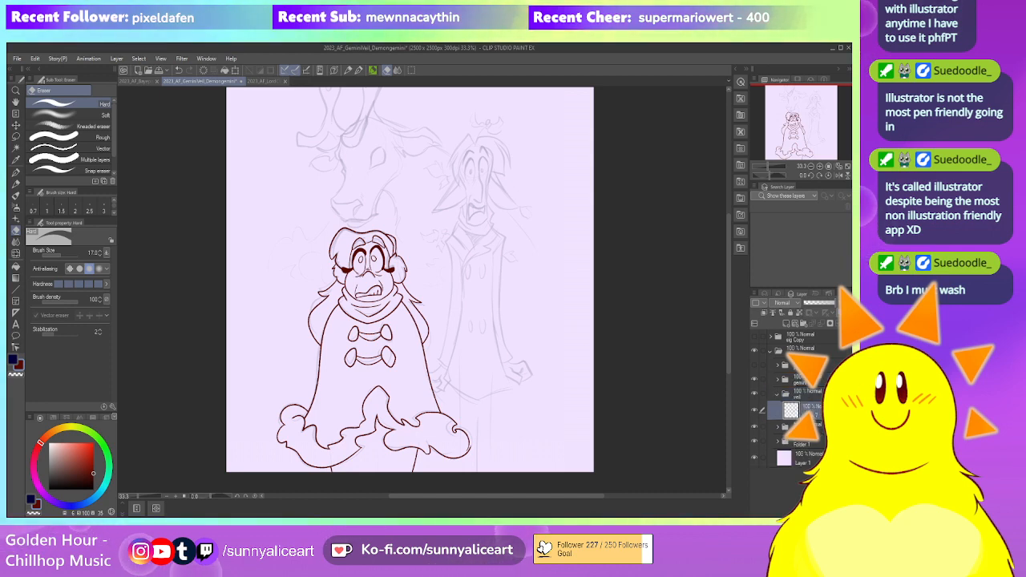
key("x")
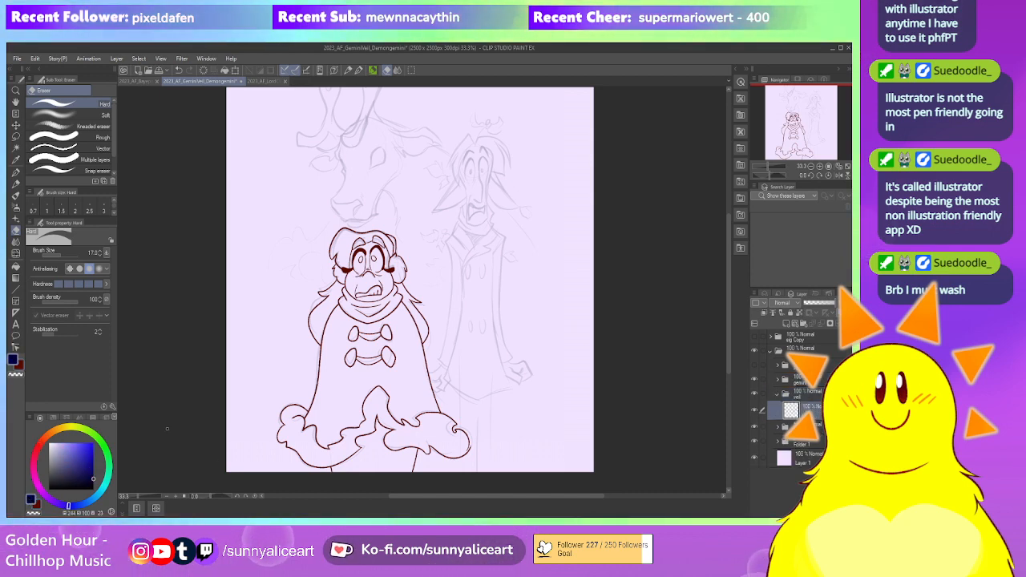
mouse_move(472, 284)
left_mouse_down()
mouse_move(430, 302)
mouse_move(398, 346)
left_mouse_up()
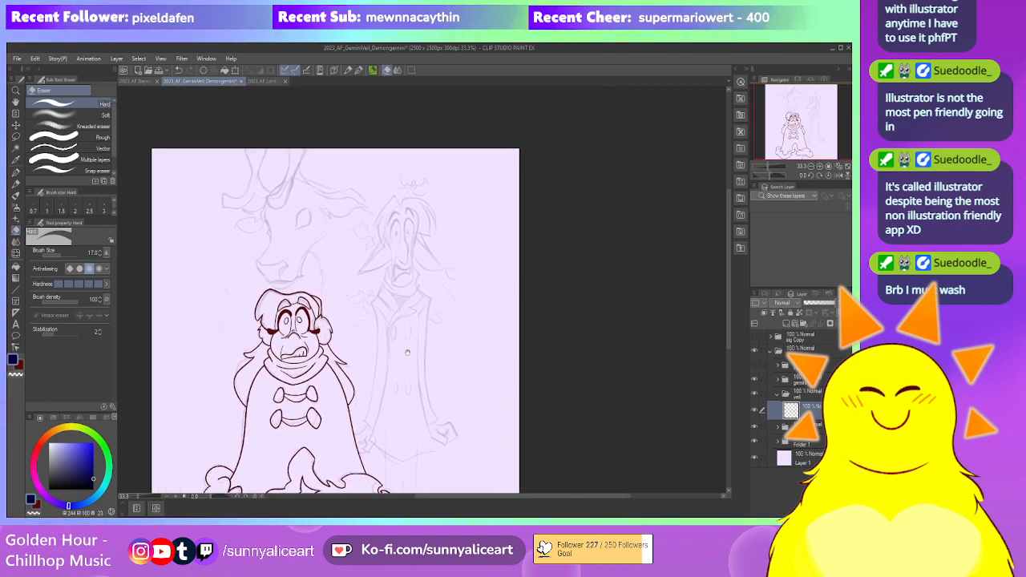
scroll(393, 304, "up", 5)
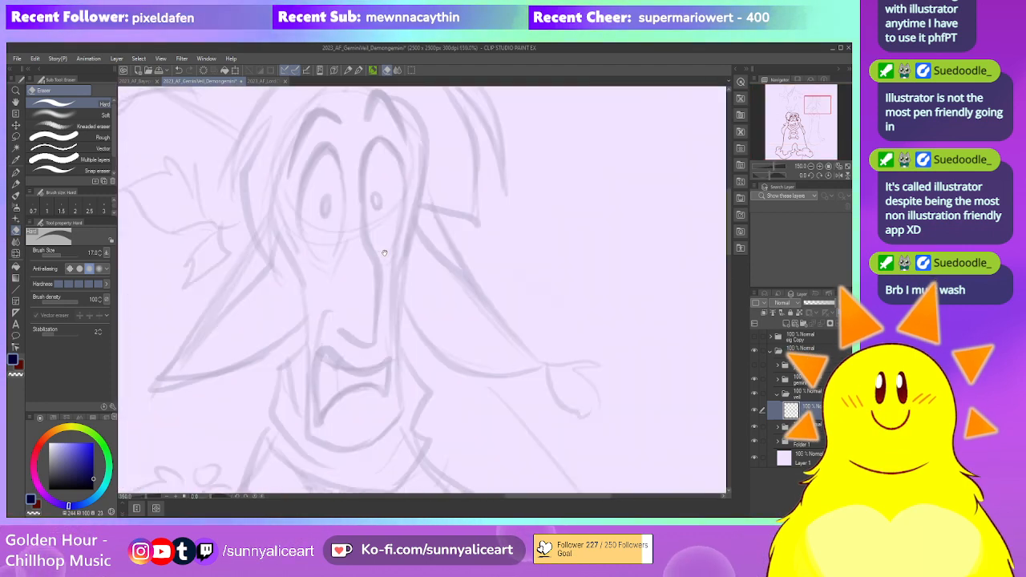
key("p")
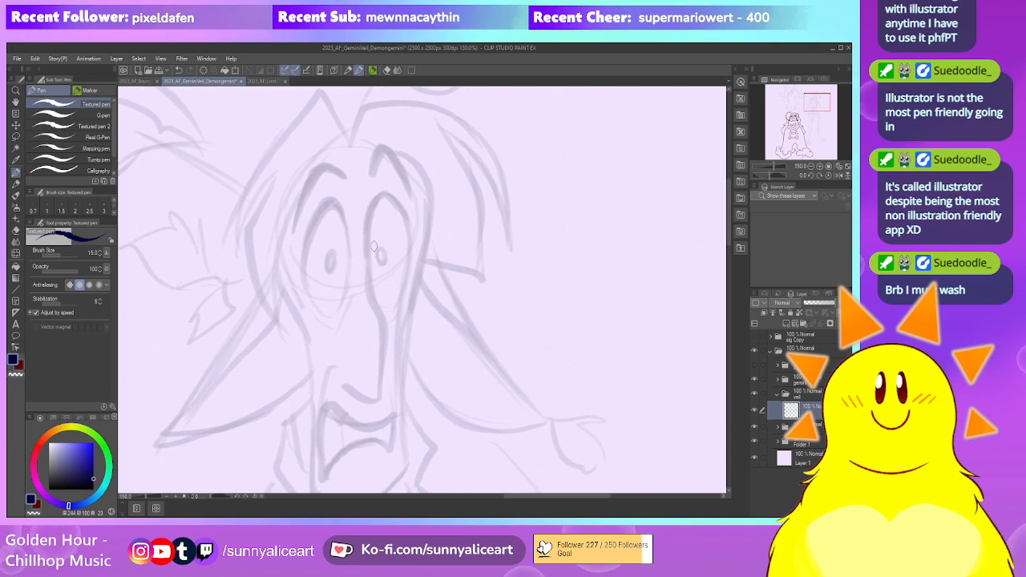
left_click_drag(365, 228, 383, 385)
scroll(383, 376, "up", 2)
mouse_move(385, 325)
left_mouse_down()
mouse_move(380, 376)
mouse_move(336, 359)
mouse_move(386, 290)
mouse_move(398, 220)
left_mouse_up()
key("ctrl+z")
mouse_move(403, 356)
left_mouse_down()
mouse_move(421, 333)
mouse_move(361, 330)
mouse_move(314, 345)
mouse_move(320, 407)
mouse_move(362, 375)
left_mouse_up()
key("ctrl+z")
Ink the taller character's wide, grimacing mouth outline below the nose, with a small tooth notch under the upper lip
left_click_drag(322, 407, 376, 360)
key("ctrl+z")
left_click_drag(322, 408, 400, 360)
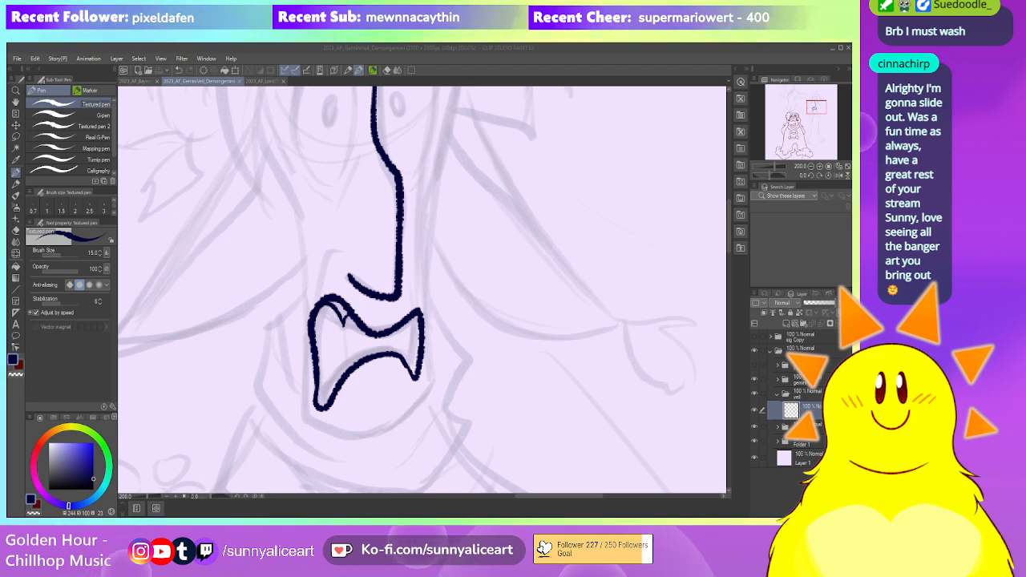
left_click(375, 351)
scroll(359, 331, "up", 2)
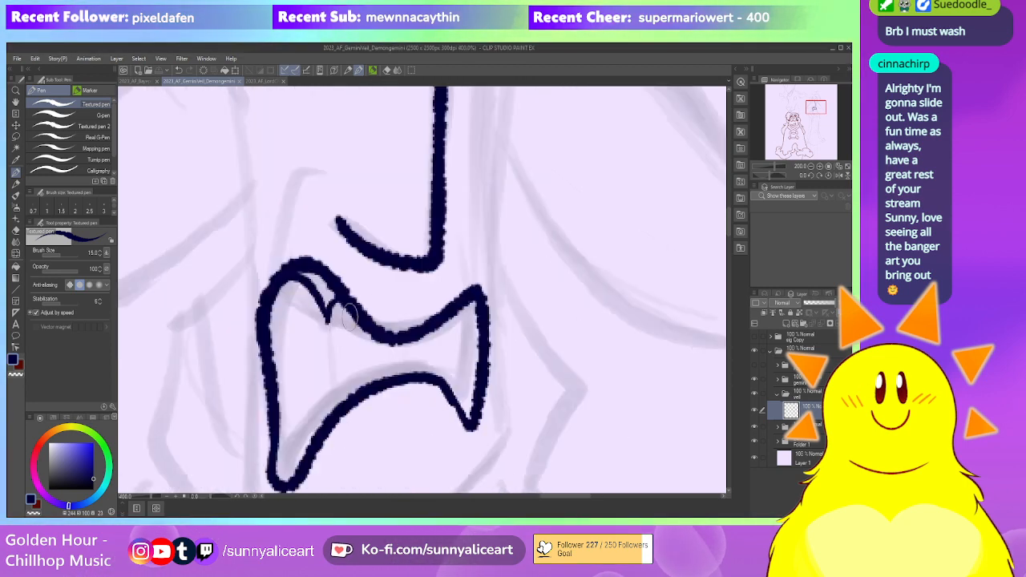
Extend the tooth notch under the upper lip and ink a short tooth line at the mouth's left side
scroll(326, 322, "down", 2)
key("p")
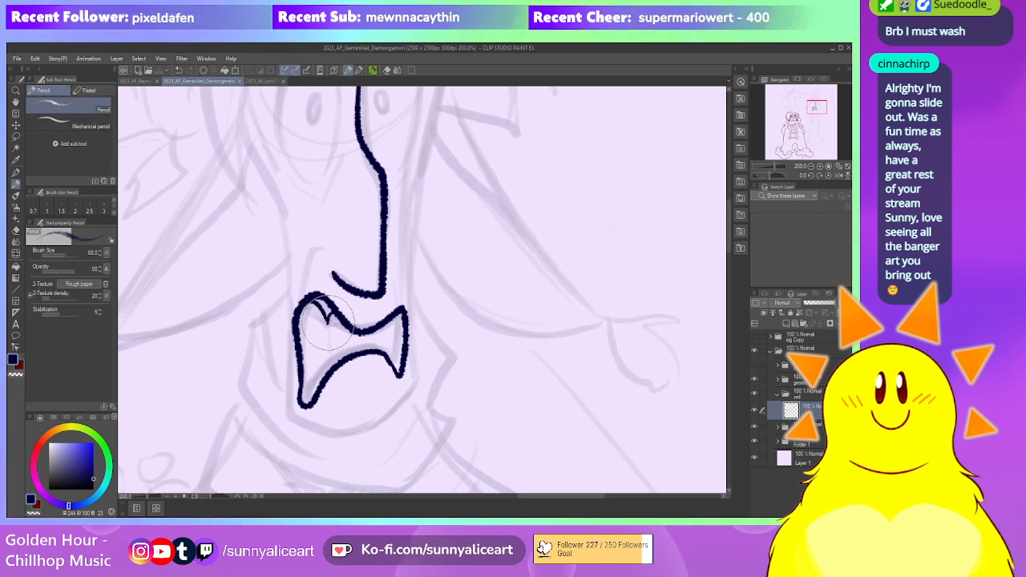
key("p")
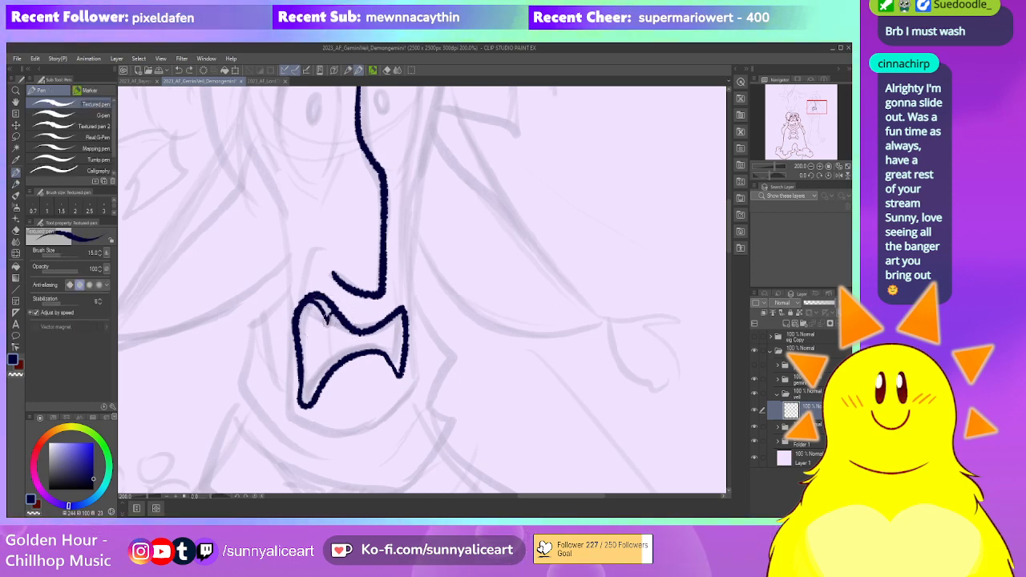
left_click_drag(302, 353, 319, 347)
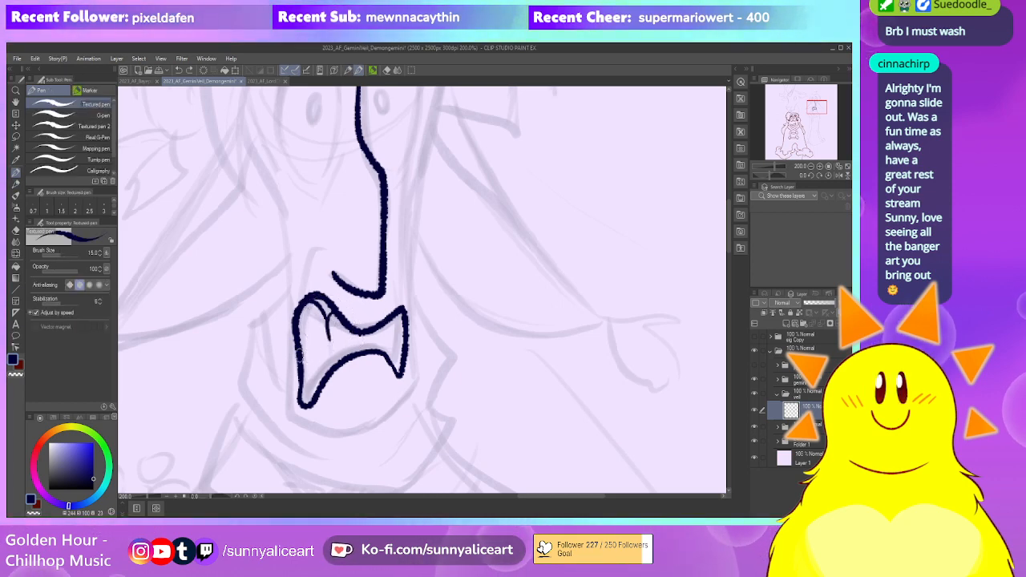
scroll(304, 379, "down", 2)
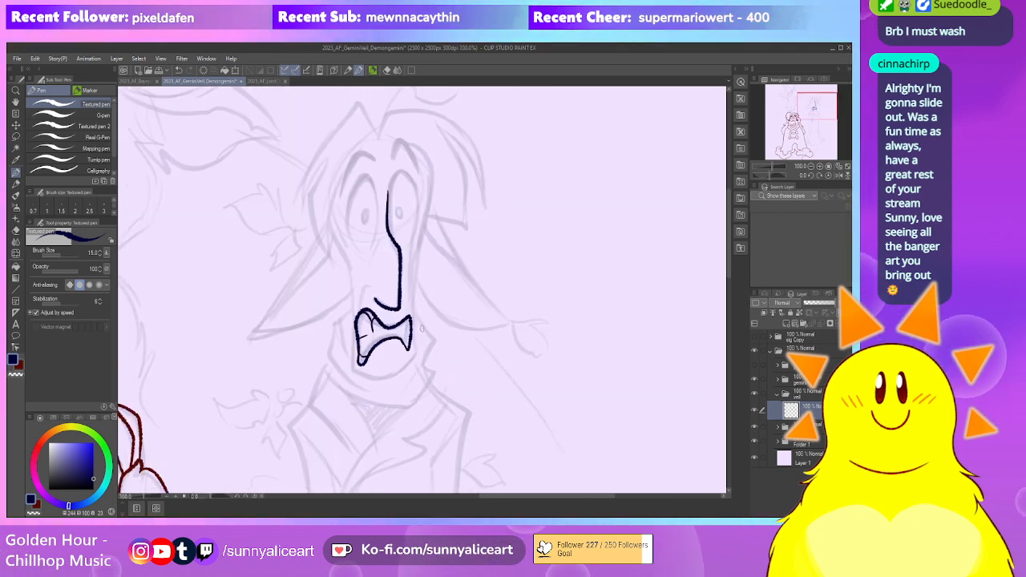
scroll(405, 335, "up", 2)
left_click_drag(404, 335, 418, 360)
Erase the mouth's lower-left corner and redraw it as a shorter point
key("e")
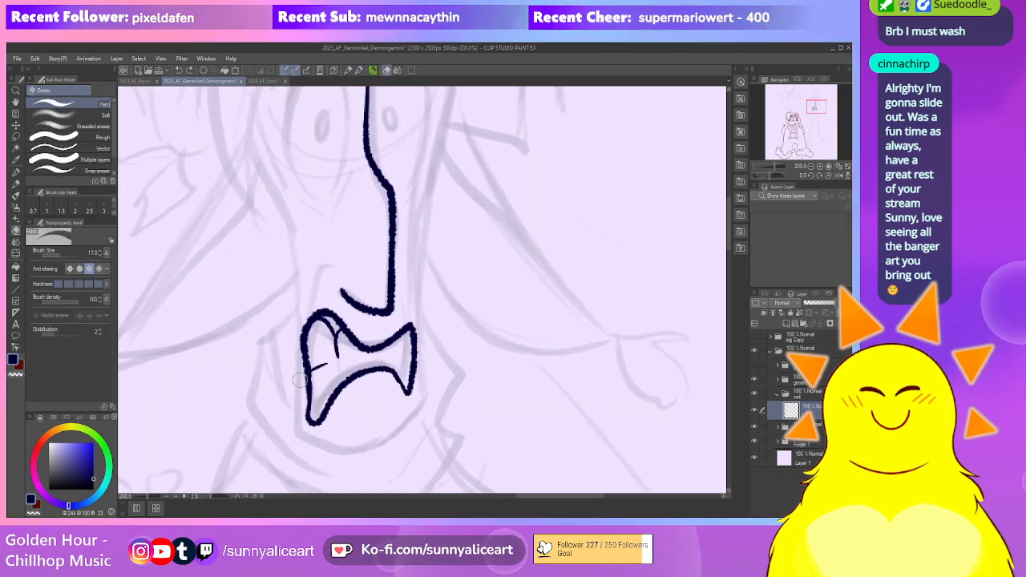
left_click_drag(323, 407, 302, 402)
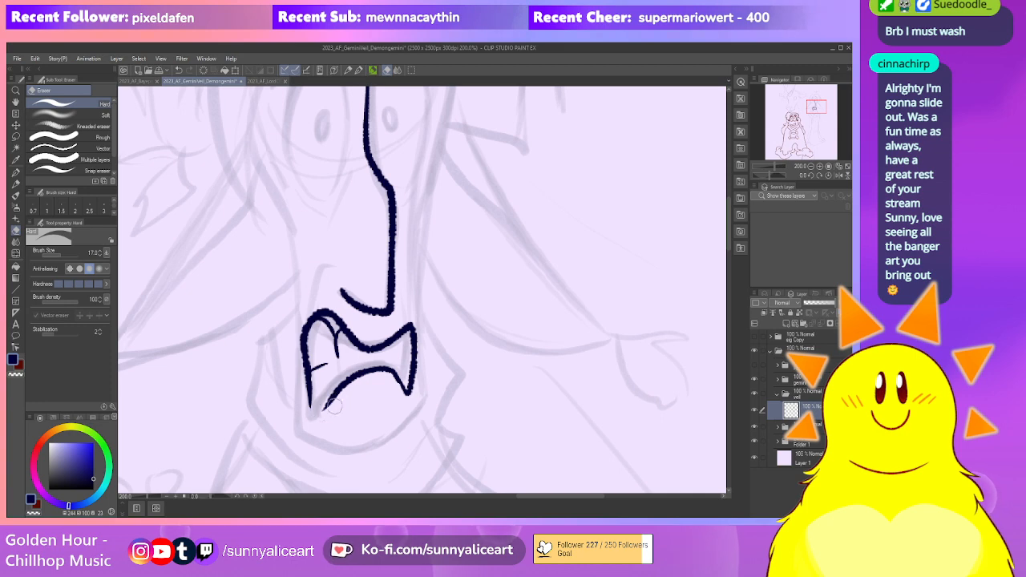
key("p")
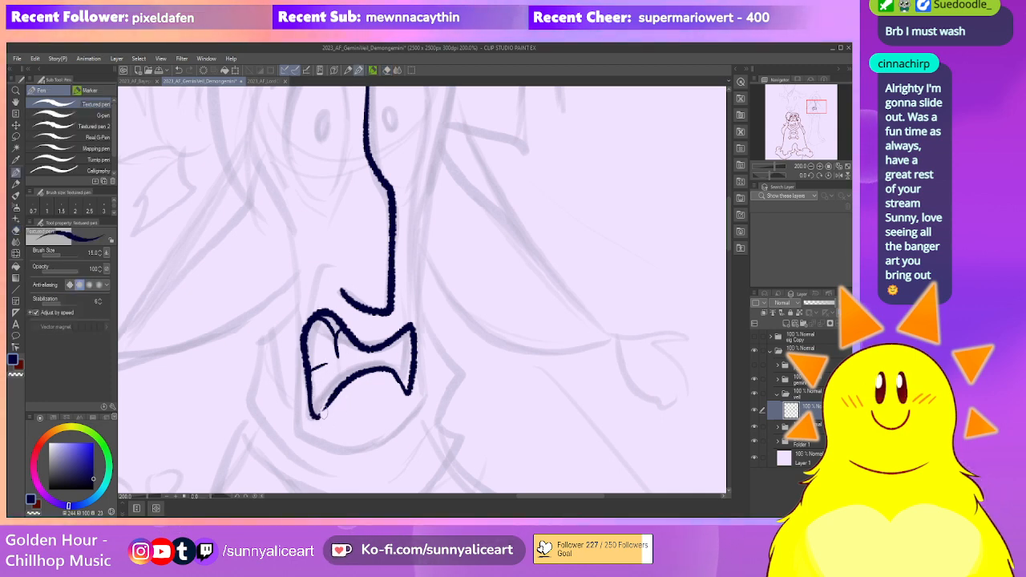
left_click_drag(311, 417, 333, 390)
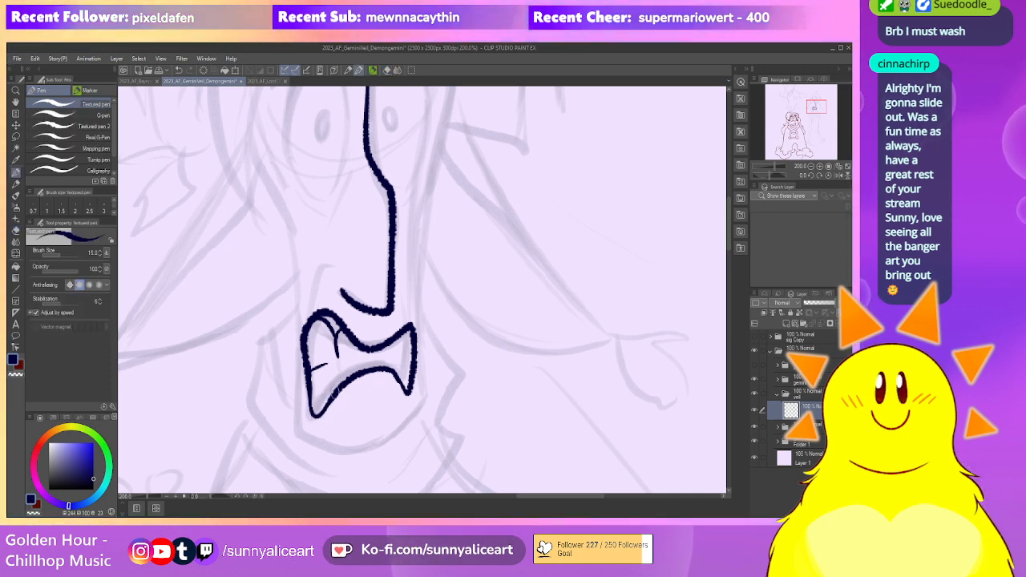
Ink a short tooth line at the mouth's right side and trim the notch under the upper lip with the eraser
scroll(401, 370, "down", 2)
scroll(403, 372, "down", 2)
scroll(404, 371, "down", 1)
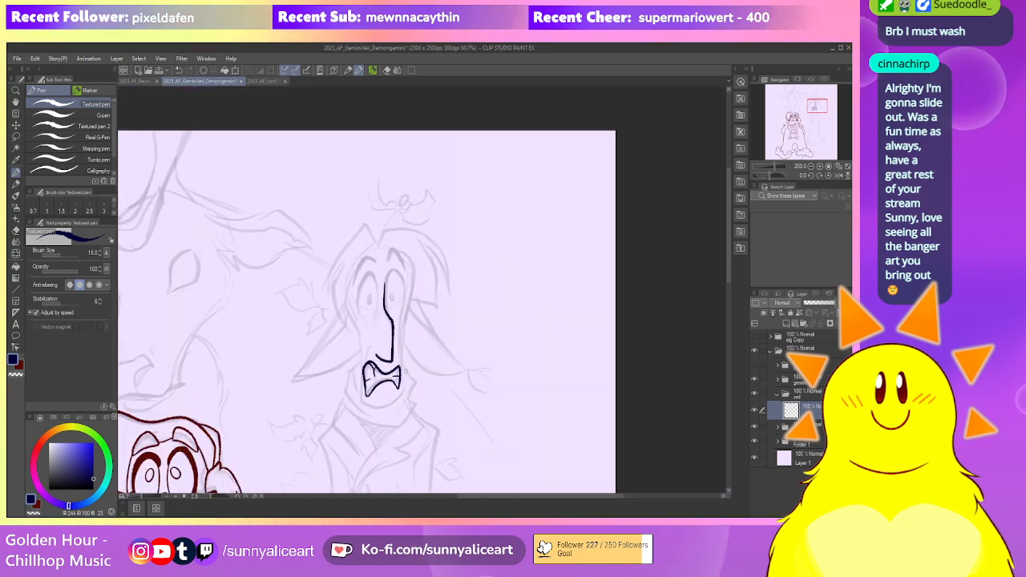
scroll(396, 365, "up", 3)
key("e")
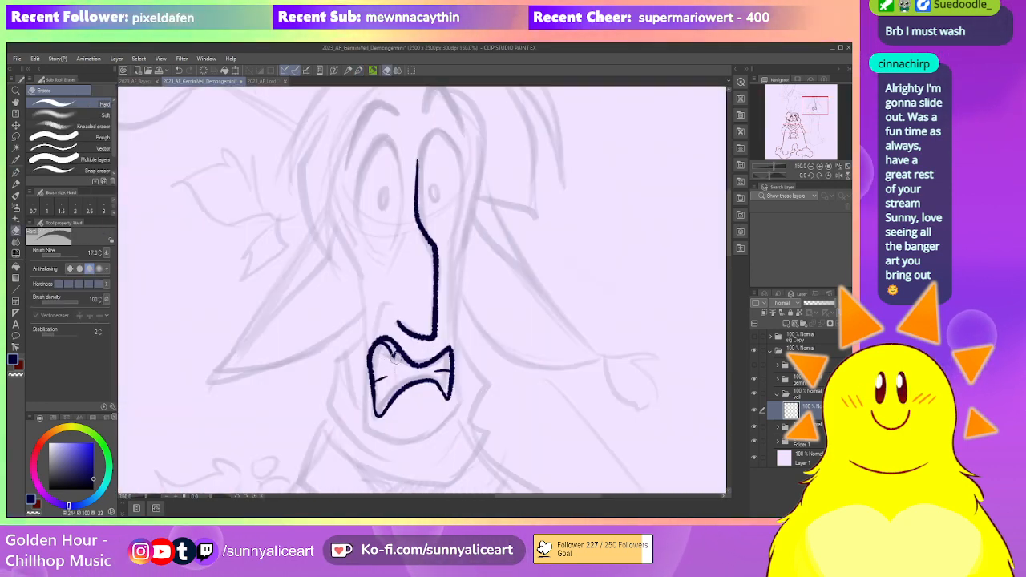
left_click_drag(451, 342, 399, 343)
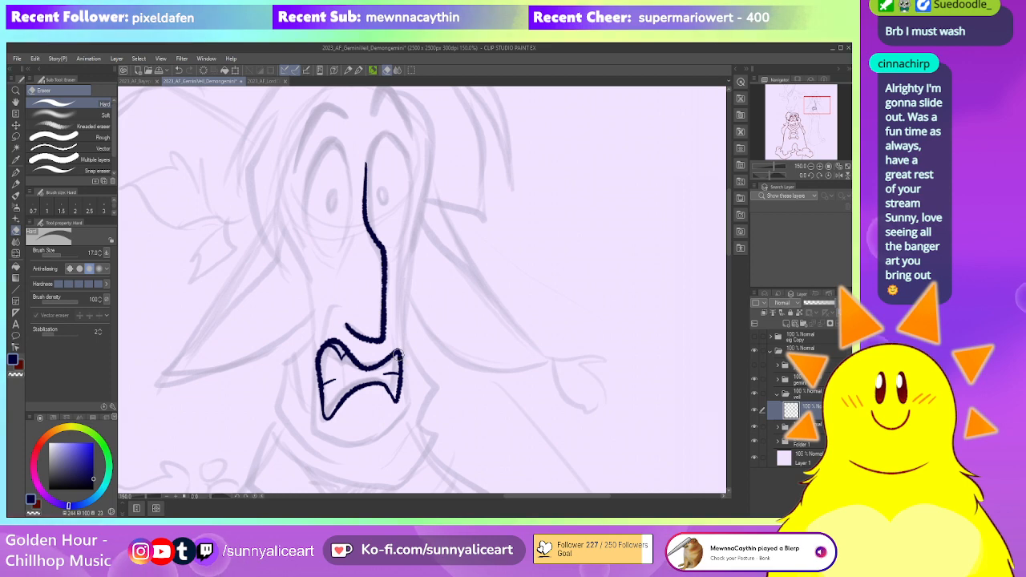
left_click_drag(427, 332, 395, 340)
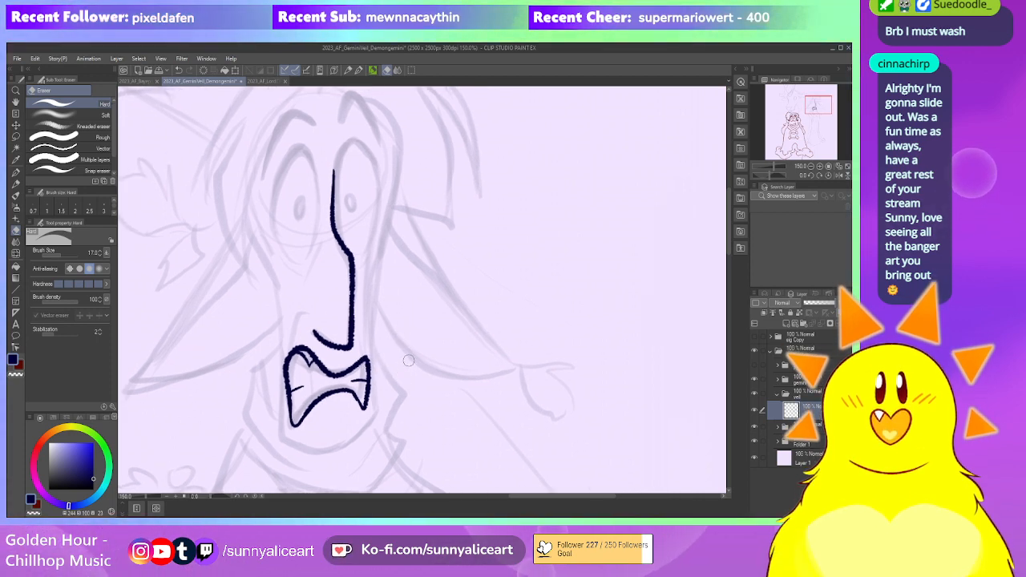
Ink the nostril with its cheek crease left of the nose and a short crease on the nose's right side
scroll(408, 371, "down", 5)
scroll(384, 355, "up", 3)
scroll(384, 355, "up", 3)
key("p")
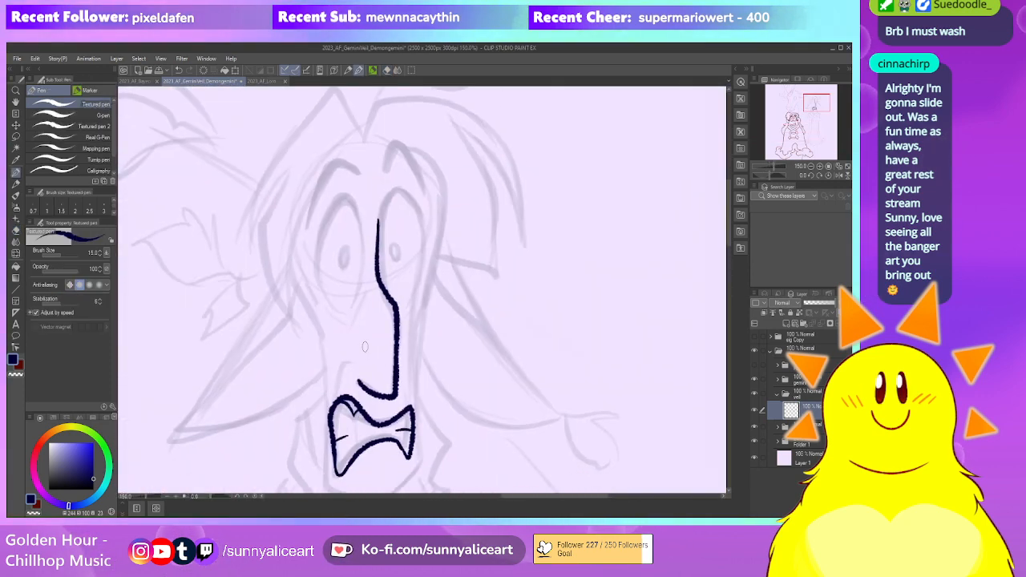
mouse_move(418, 368)
left_mouse_down()
mouse_move(391, 368)
mouse_move(413, 327)
left_mouse_up()
scroll(353, 401, "down", 2)
scroll(348, 400, "up", 2)
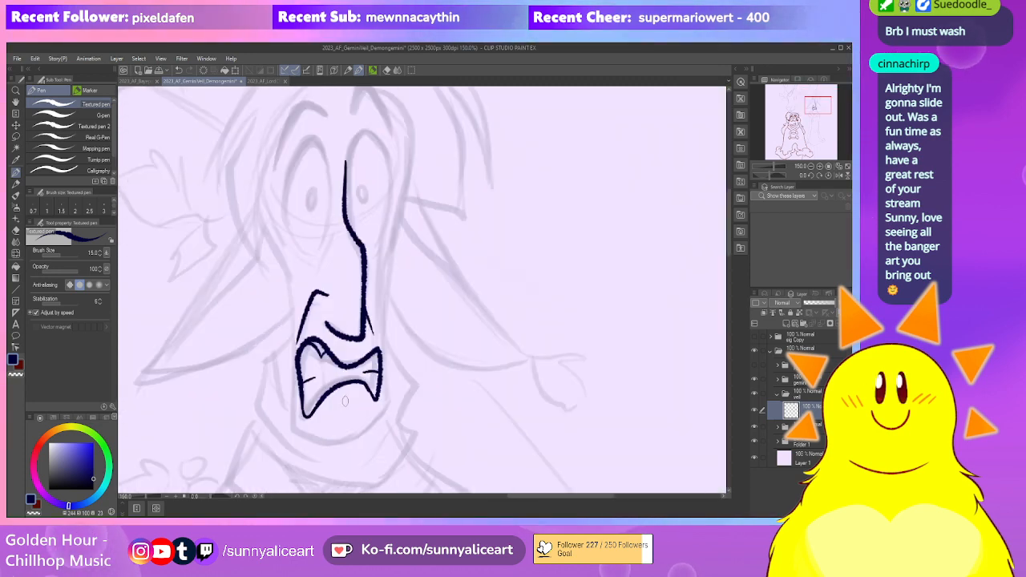
Ink a short curved crease just below the taller character's mouth
scroll(362, 393, "down", 4)
scroll(372, 394, "up", 2)
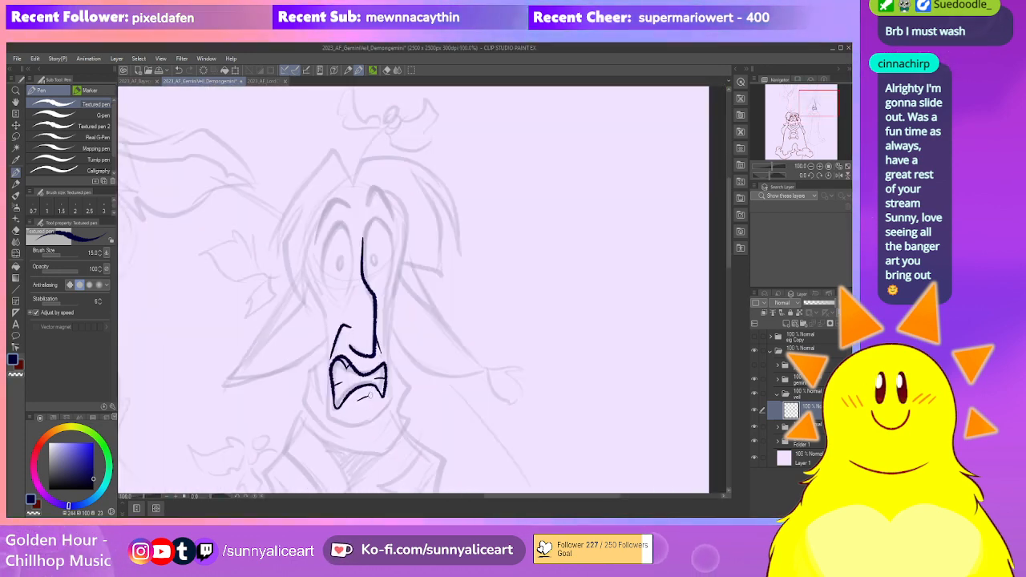
left_click_drag(357, 401, 372, 398)
scroll(368, 388, "down", 2)
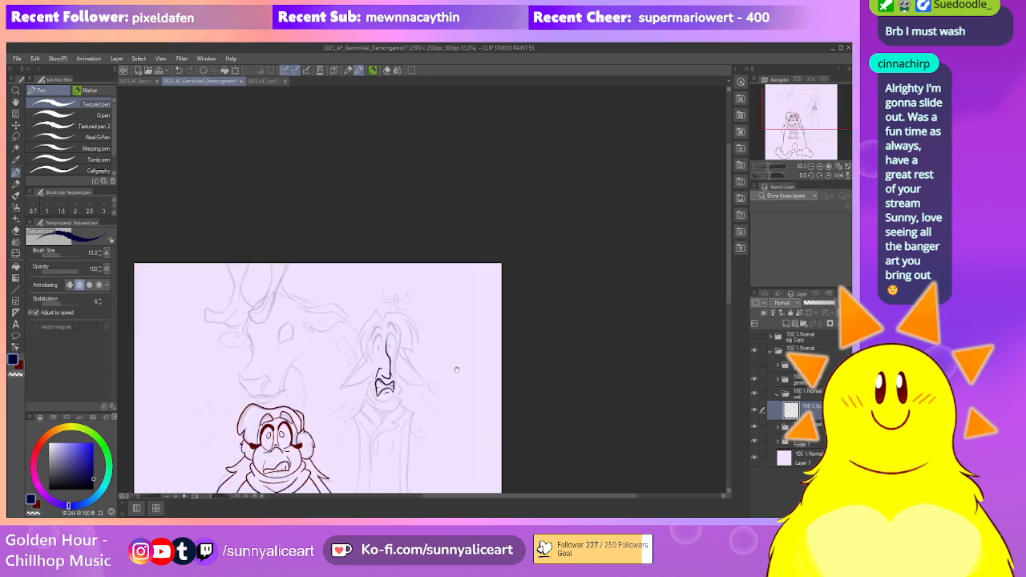
Ink the taller character's left eye as a tall oval with a thick upper lash line on a new layer in the veil folder
scroll(376, 393, "up", 4)
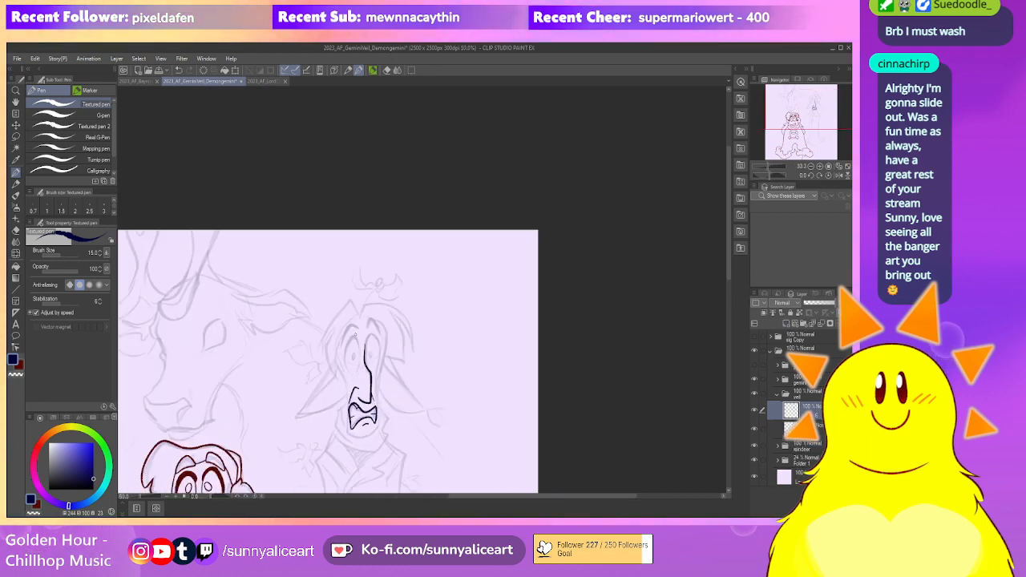
scroll(377, 397, "up", 1)
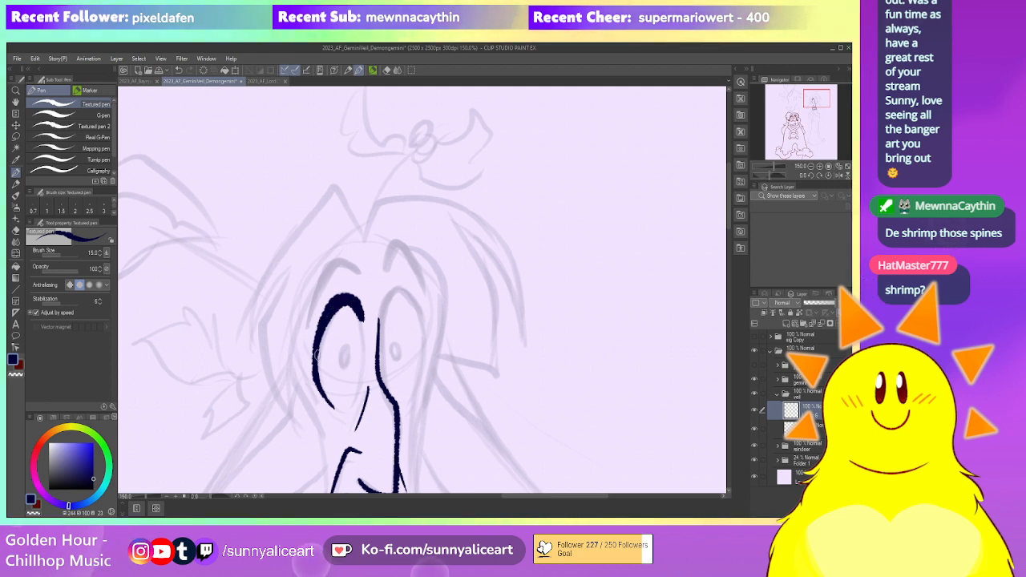
key("e")
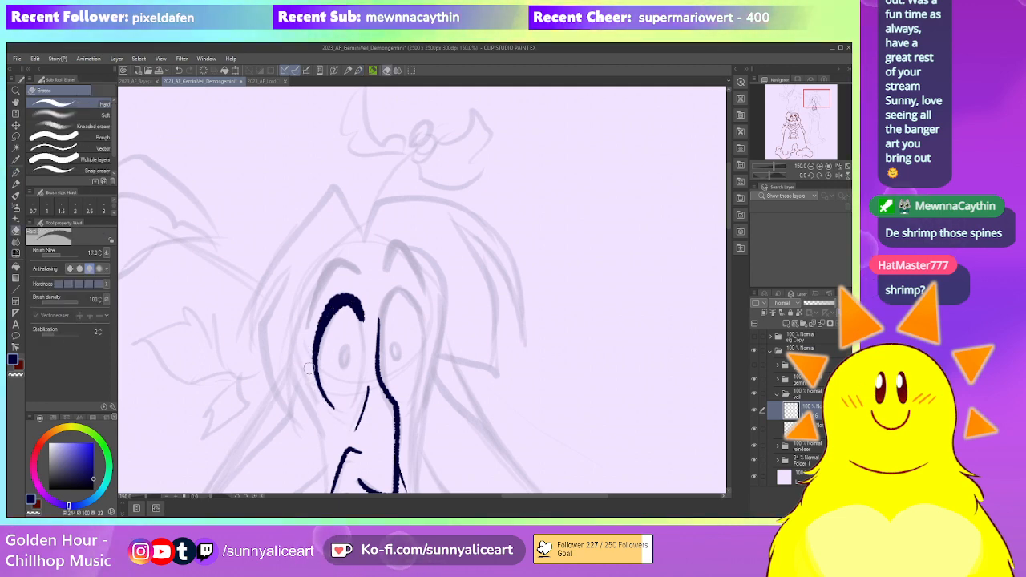
mouse_move(325, 396)
left_mouse_down()
mouse_move(334, 343)
mouse_move(355, 361)
mouse_move(341, 305)
left_mouse_up()
key("p")
key("ctrl+z")
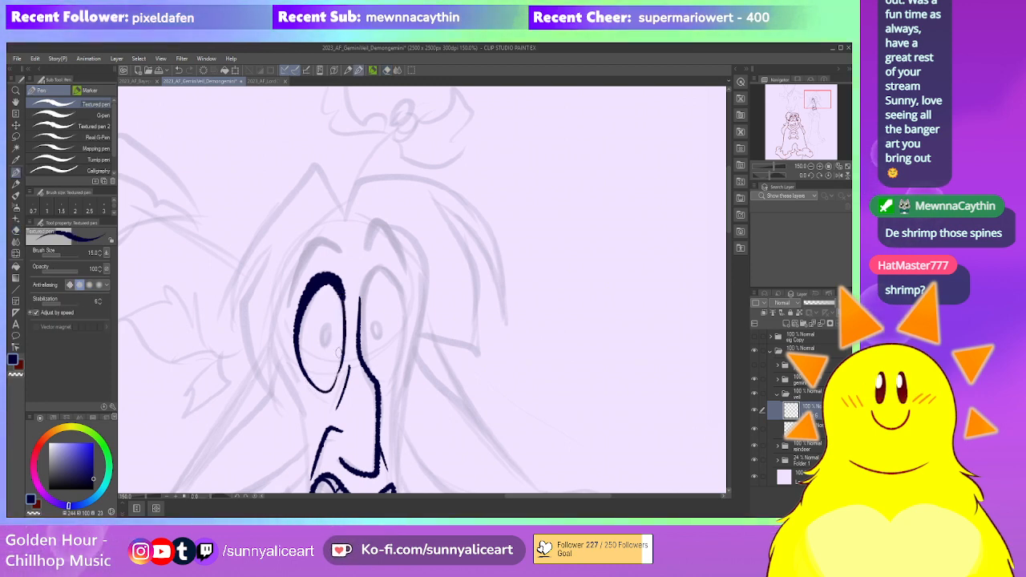
Clean up the left eye's lower edge, then ink a crease beneath it and a solid oval pupil
key("e")
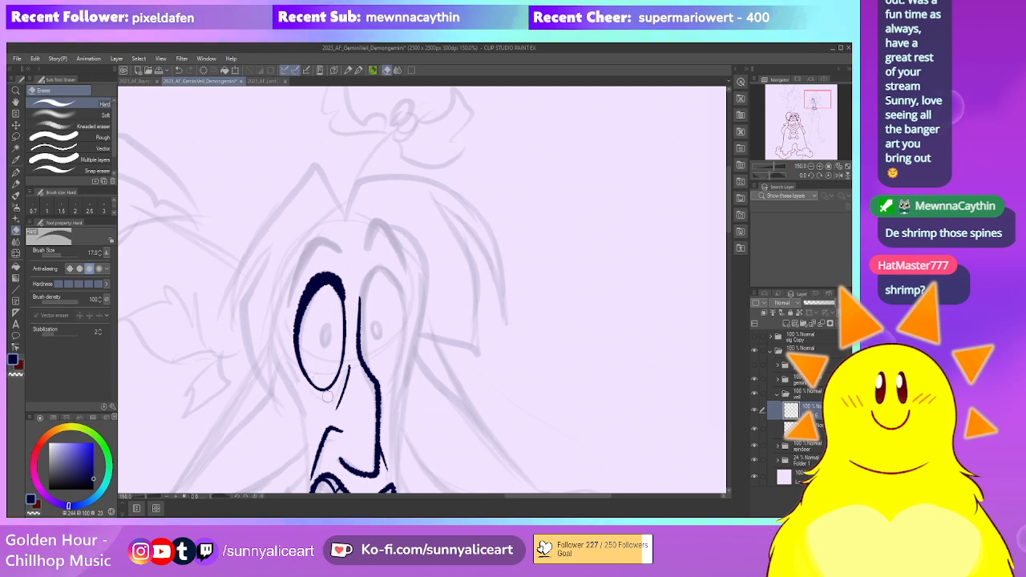
key("p")
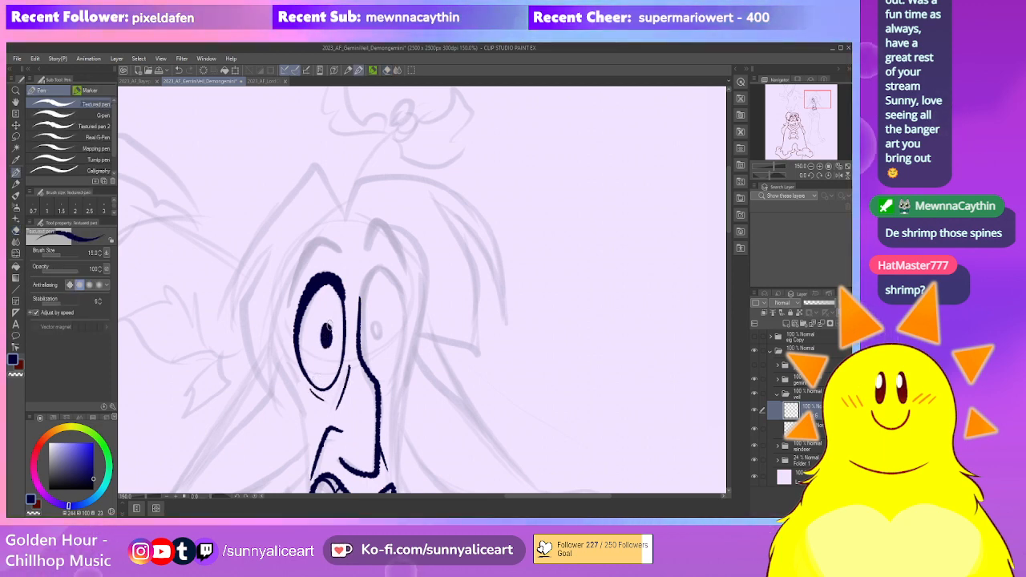
scroll(380, 292, "down", 4)
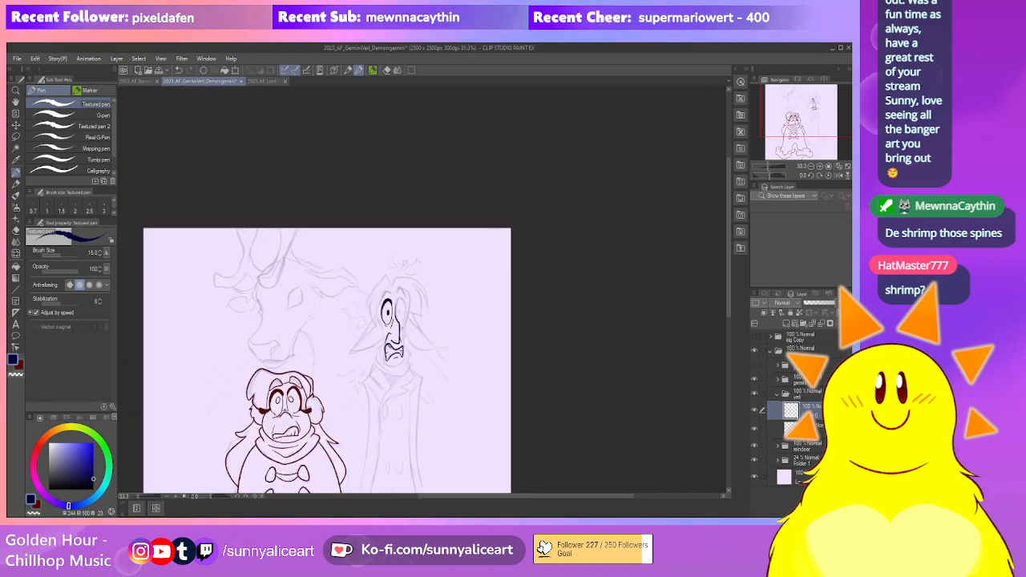
Ink the taller character's right eye with a solid oval pupil and a tall outline, thickest along the upper lid
scroll(381, 321, "up", 4)
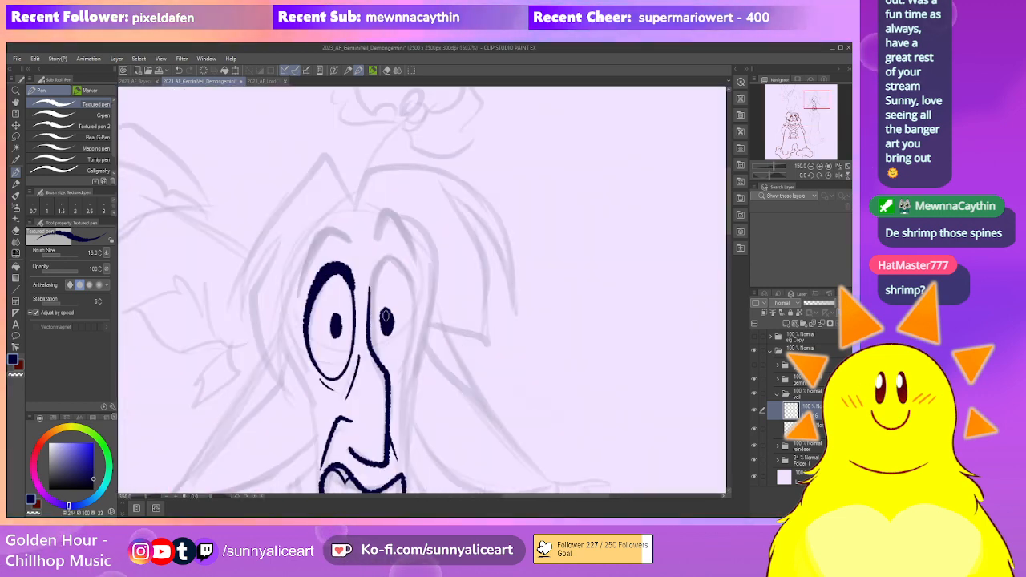
left_click_drag(386, 313, 386, 328)
left_click_drag(373, 285, 404, 307)
key("ctrl+z")
left_click_drag(384, 378, 405, 307)
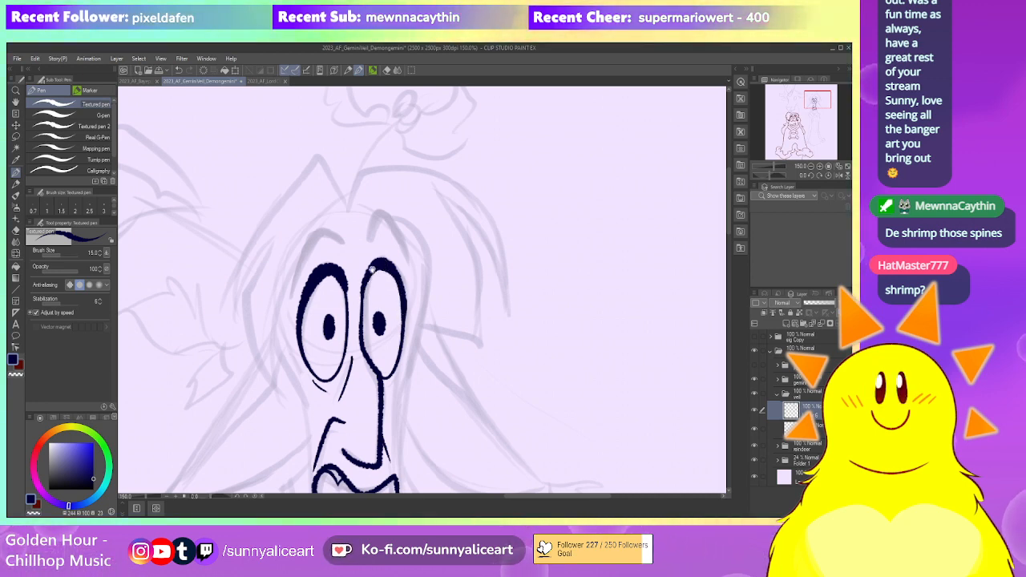
Ink thick, arched eyebrows above both of the taller character's eyes
left_click_drag(402, 301, 420, 347)
mouse_move(311, 337)
left_mouse_down()
mouse_move(325, 287)
mouse_move(363, 289)
mouse_move(338, 284)
mouse_move(397, 261)
mouse_move(429, 319)
left_mouse_up()
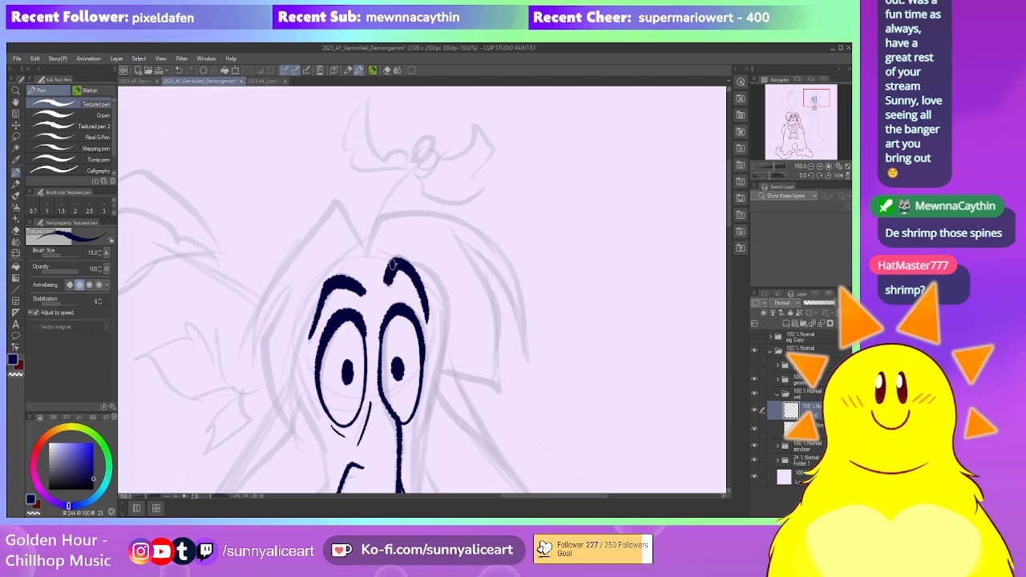
left_click_drag(438, 374, 410, 302)
key("ctrl+minus")
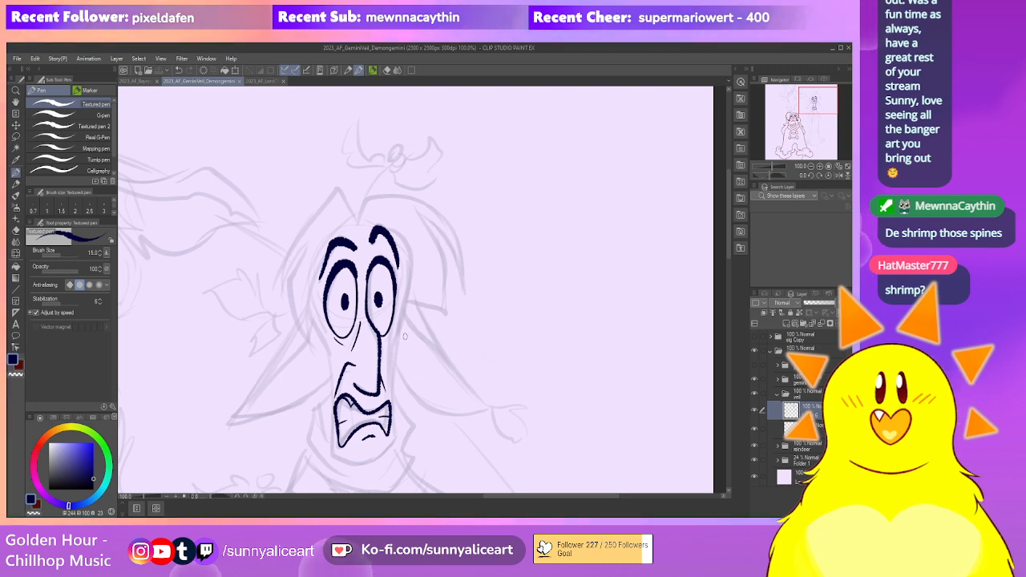
left_click_drag(416, 361, 411, 342)
scroll(412, 342, "down", 1)
left_click_drag(484, 377, 487, 354)
scroll(487, 357, "up", 1)
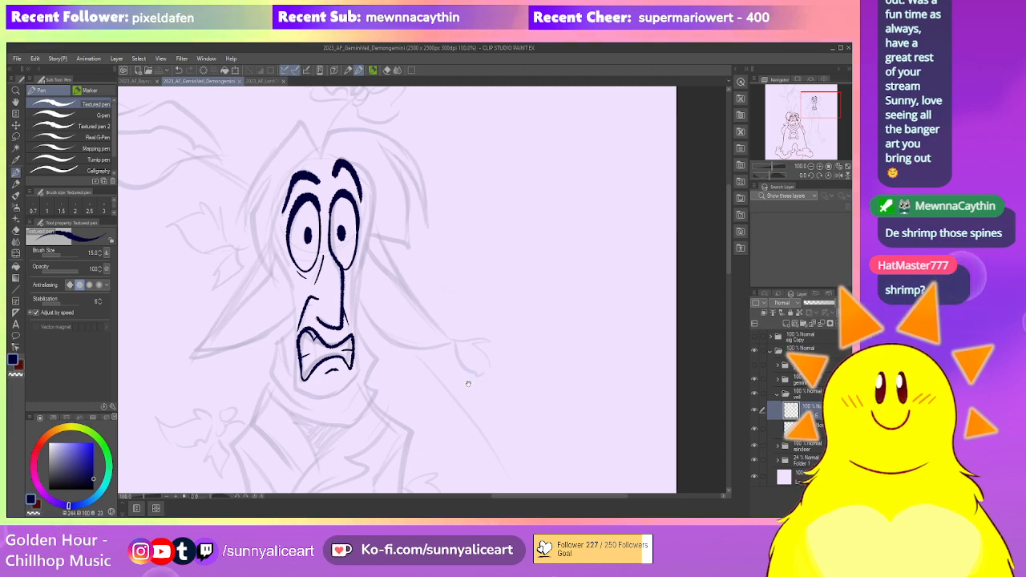
scroll(466, 381, "down", 2)
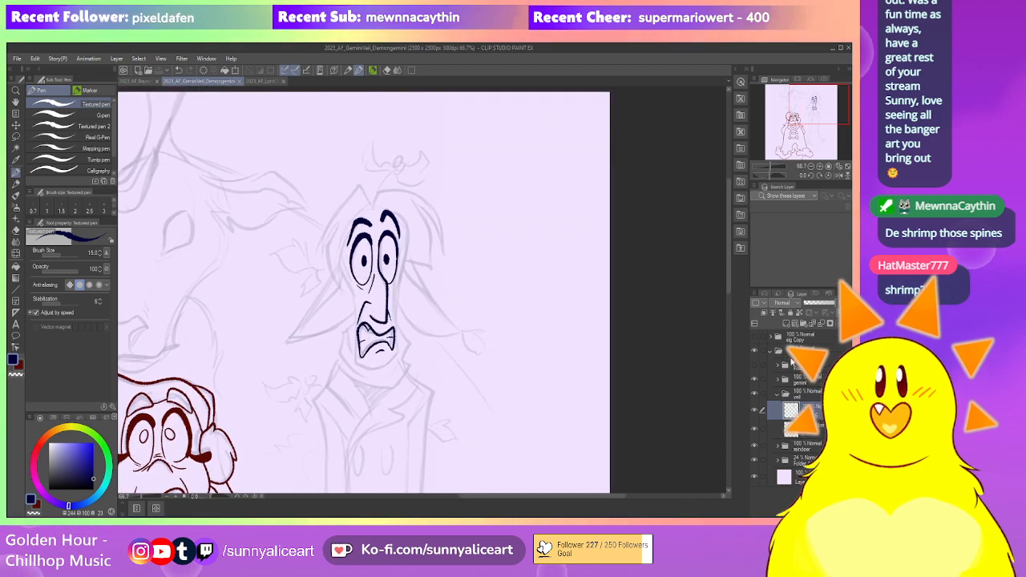
Ink both long sides of the taller character's face from the brow area down past the mouth
scroll(449, 264, "up", 2)
key("p")
key("p")
mouse_move(378, 224)
left_mouse_down()
mouse_move(371, 327)
mouse_move(385, 273)
mouse_move(374, 337)
left_mouse_up()
key("ctrl+z")
left_click_drag(368, 281, 378, 309)
left_click_drag(302, 253, 317, 359)
mouse_move(372, 337)
left_mouse_down()
mouse_move(369, 290)
mouse_move(312, 367)
left_mouse_up()
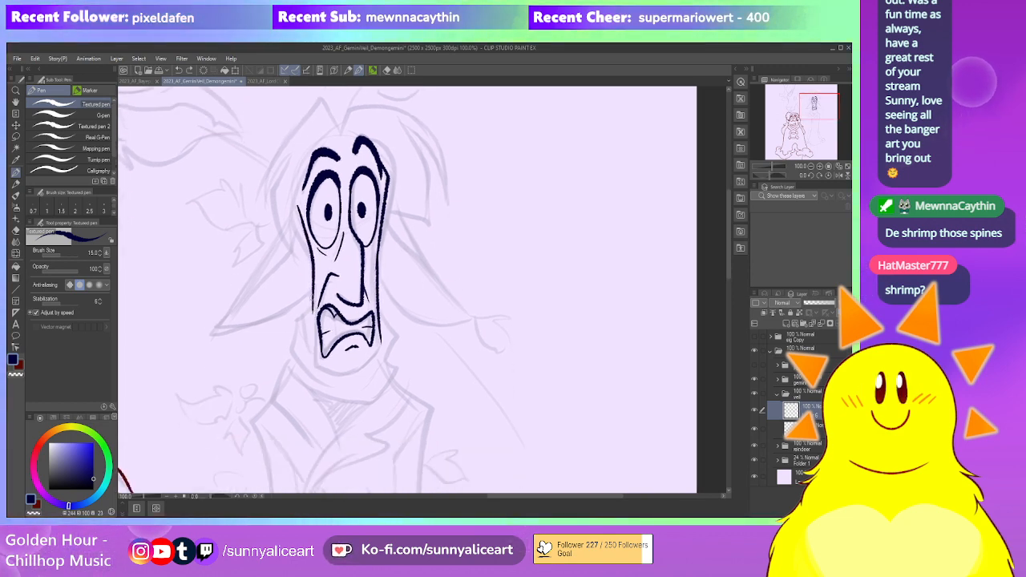
Ink the taller character's curved chin, joining the two long sides of the face below the mouth
left_click_drag(409, 343, 389, 329)
key("ctrl+z")
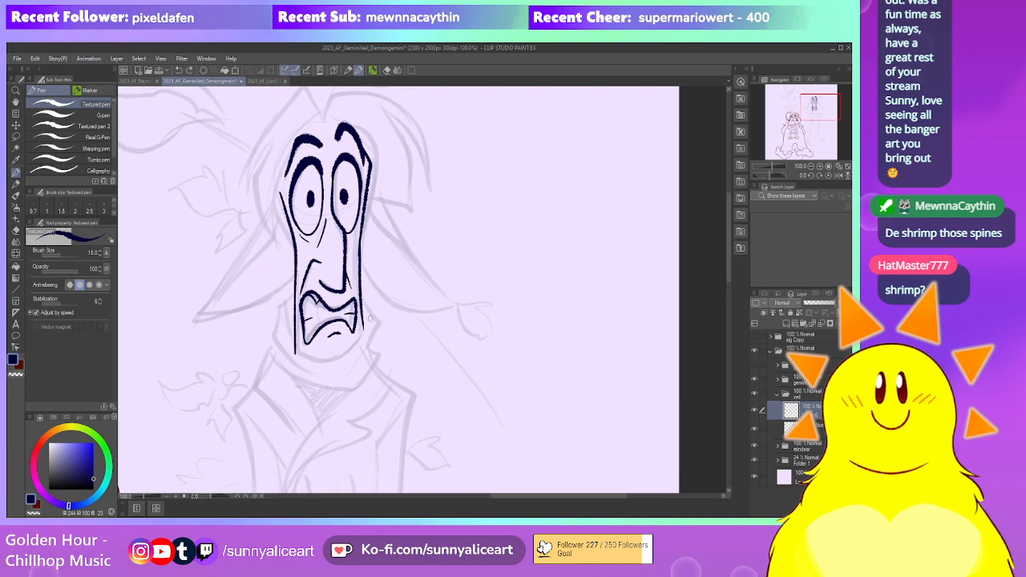
scroll(341, 328, "up", 1)
key("ctrl+z")
left_click_drag(266, 351, 371, 340)
key("ctrl+z")
left_click_drag(266, 351, 370, 342)
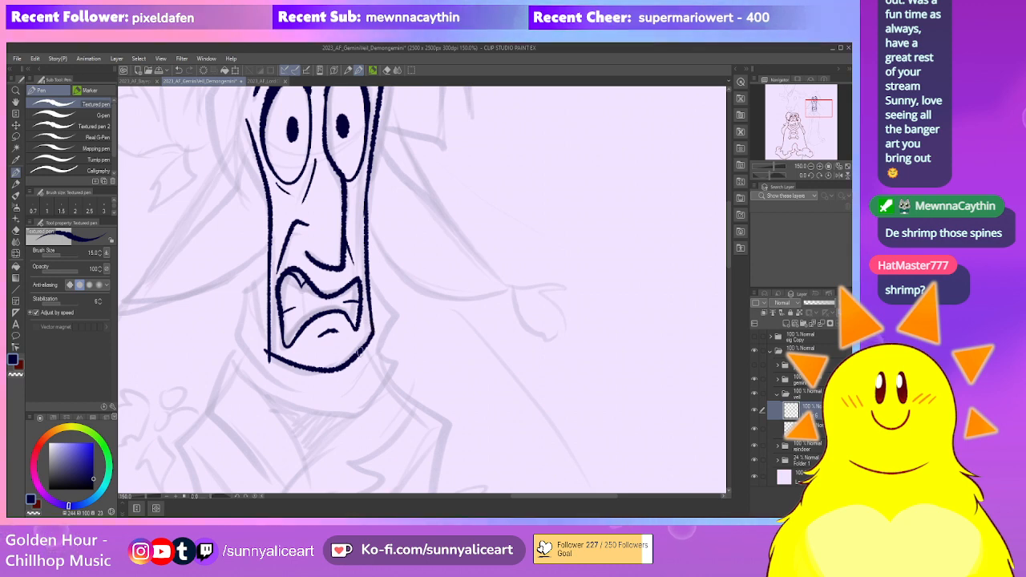
Erase the line ends that overshoot the chin's left corner on the taller character's face
left_click_drag(371, 330, 391, 342)
key("e")
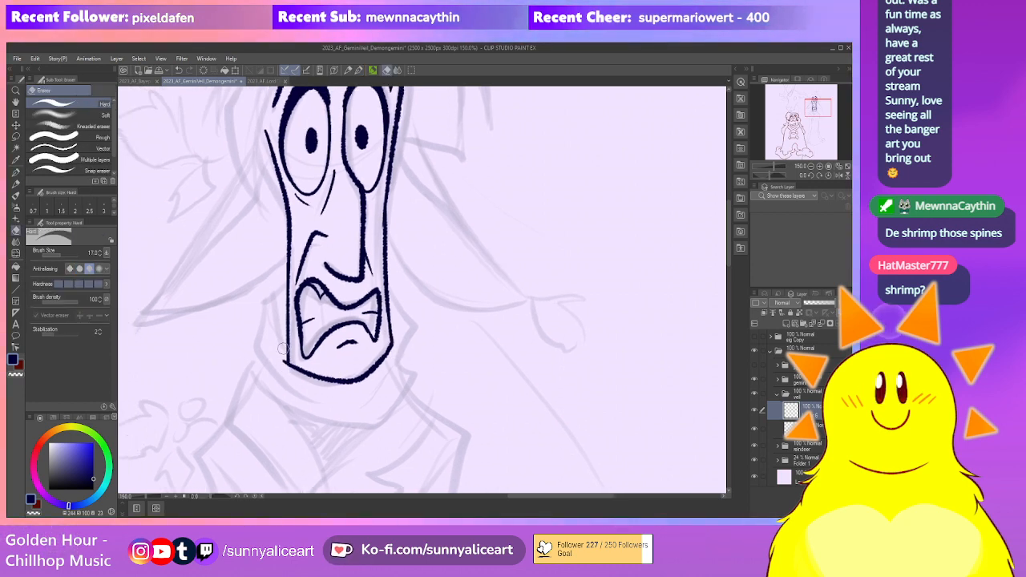
scroll(284, 382, "up", 3)
key("p")
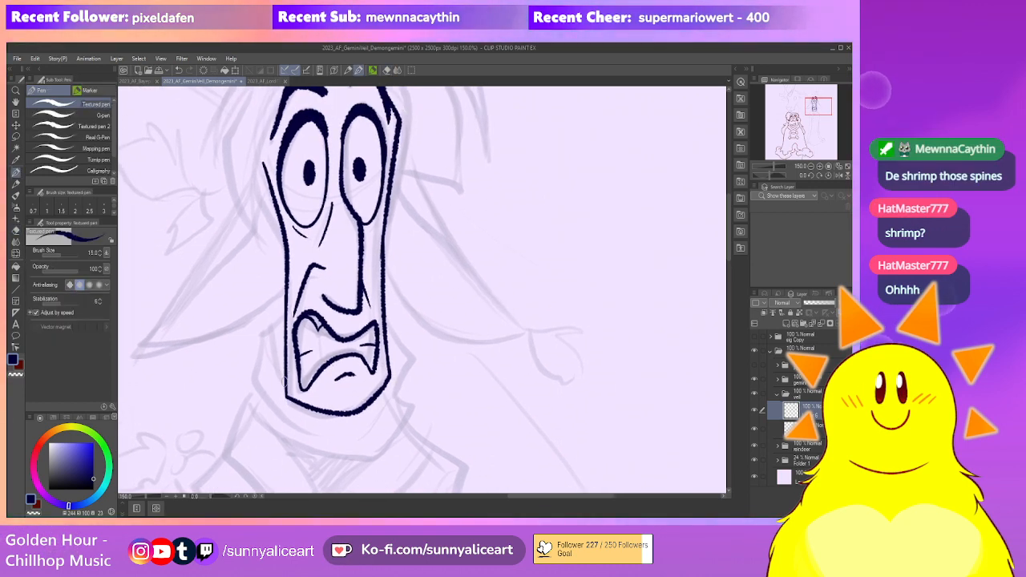
scroll(284, 394, "down", 4)
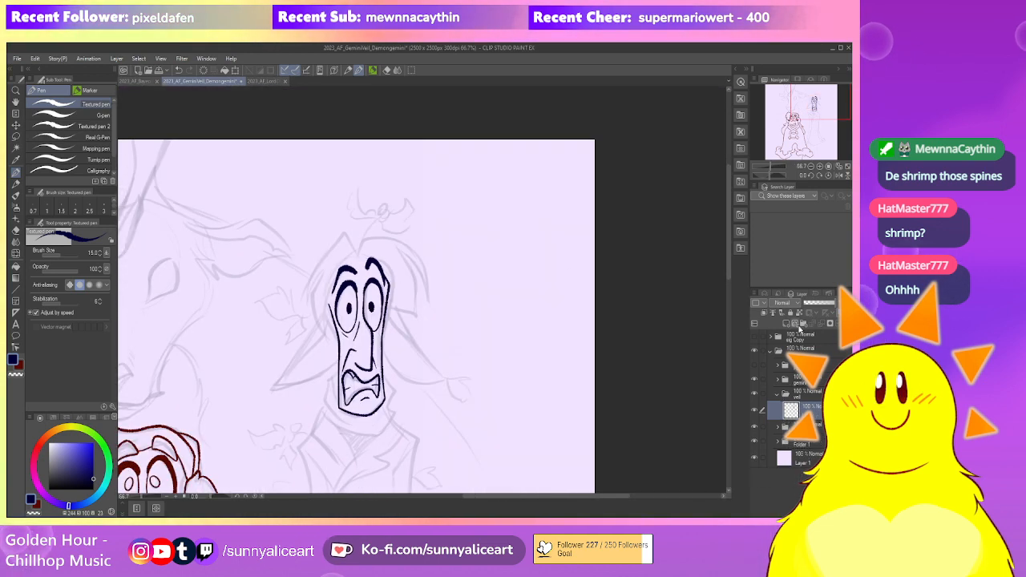
Ink the left side of the taller character's hair with a pointed peak, a slanted outer edge and a narrow strand
left_click_drag(434, 329, 427, 322)
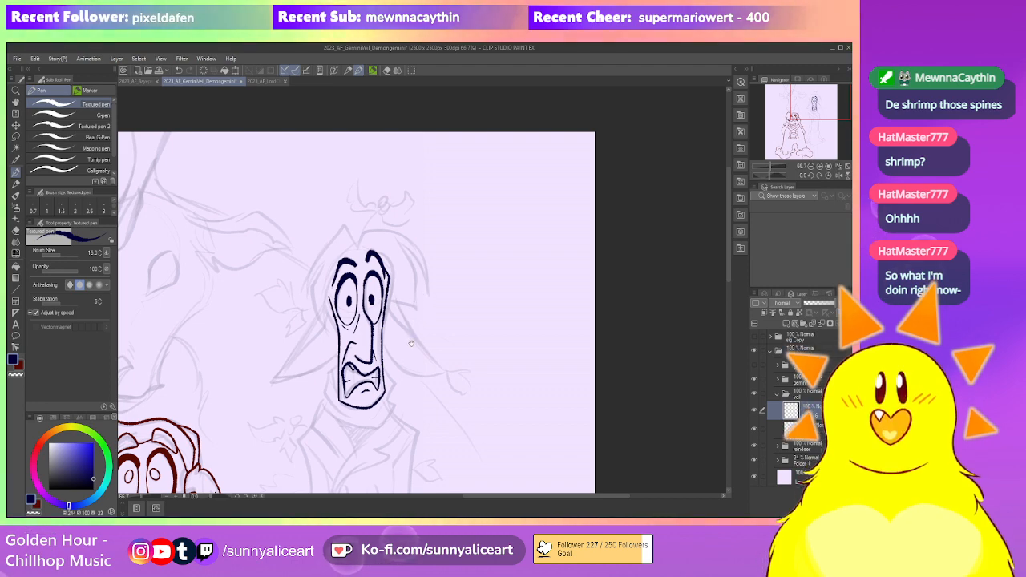
left_click_drag(416, 351, 415, 346)
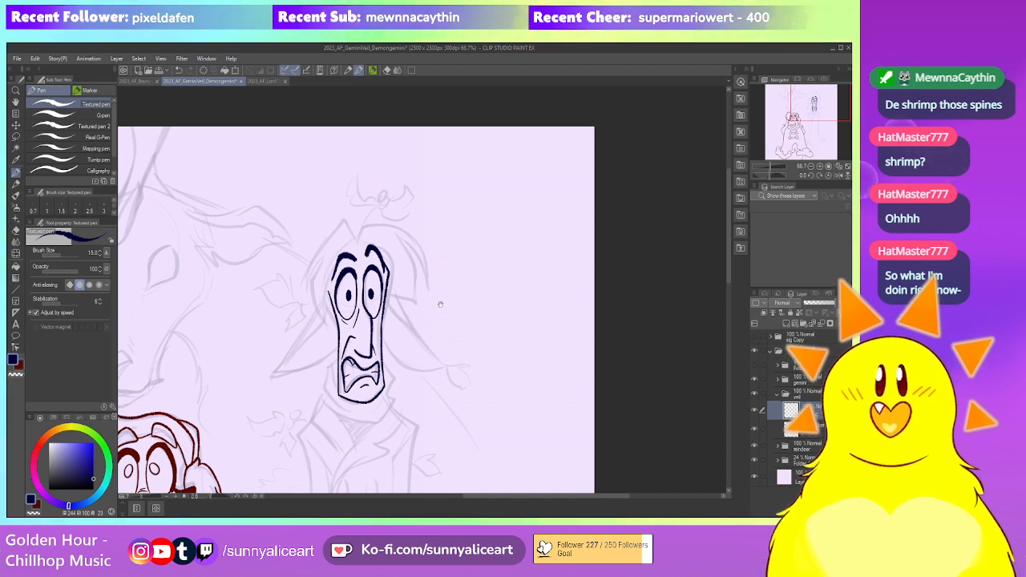
scroll(406, 276, "up", 4)
left_click_drag(406, 276, 470, 368)
scroll(376, 253, "down", 1)
scroll(376, 252, "up", 1)
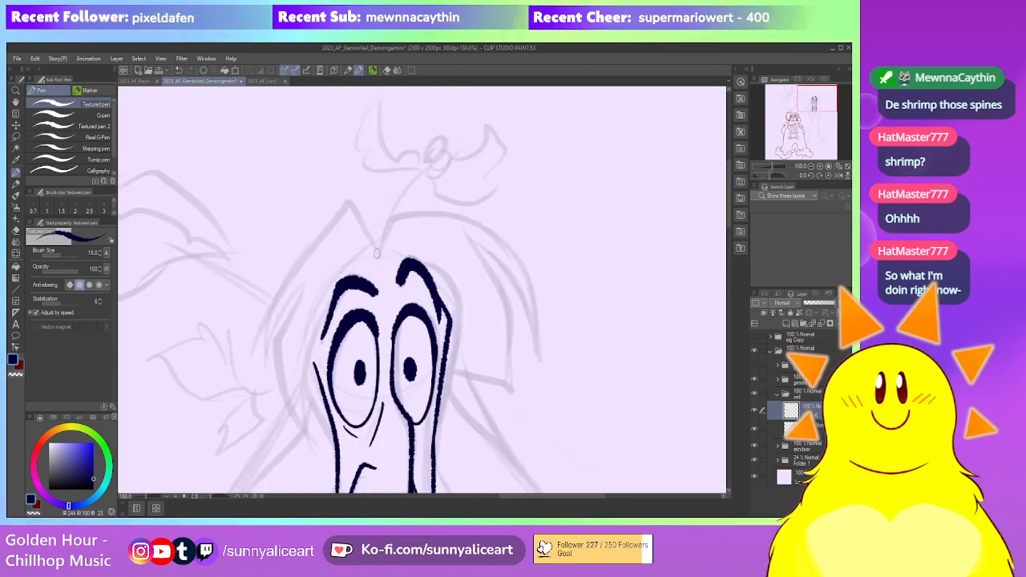
left_click_drag(297, 343, 313, 305)
key("ctrl+z")
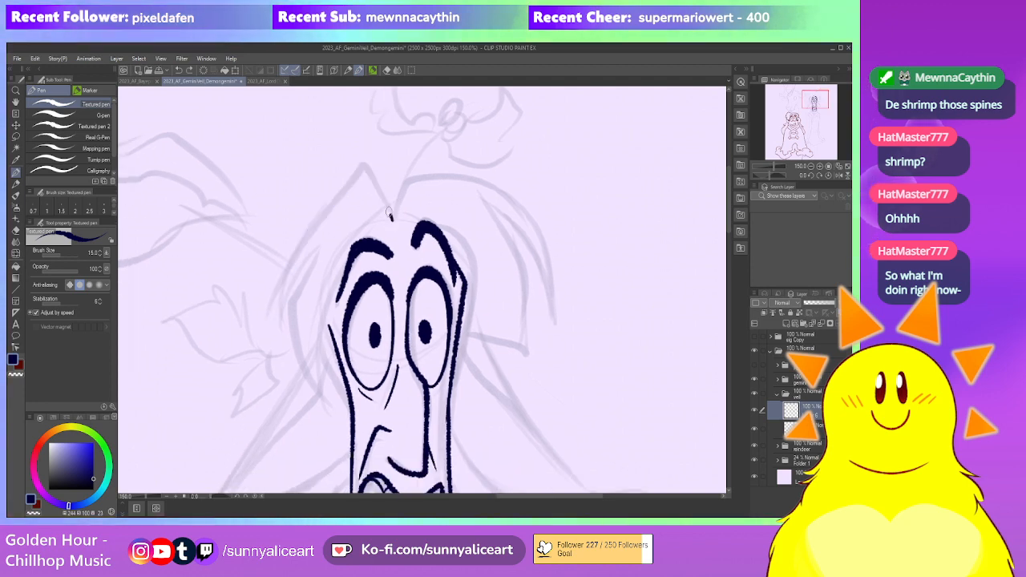
left_click_drag(319, 245, 320, 399)
mouse_move(378, 268)
left_mouse_down()
mouse_move(374, 250)
mouse_move(324, 352)
left_mouse_up()
key("ctrl+z")
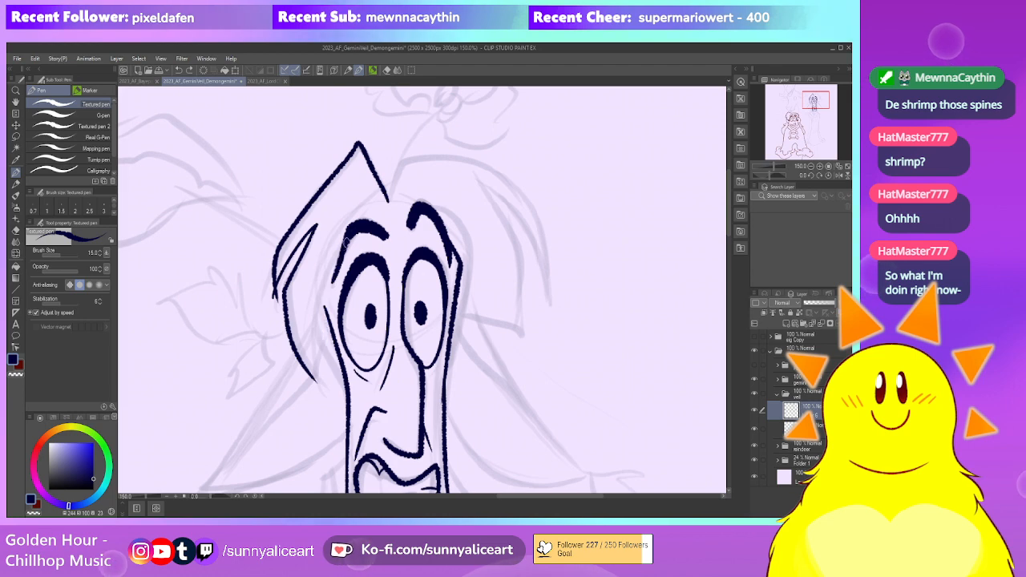
Ink the inner edge of the left hair lock from beside the brow down to its pointed tip
left_click_drag(324, 282, 321, 401)
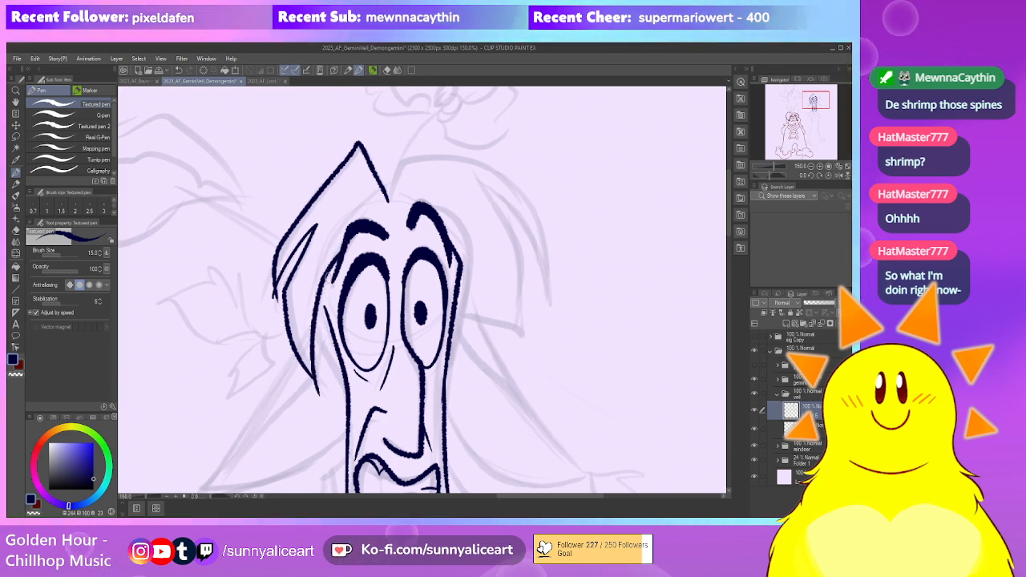
key("ctrl+z")
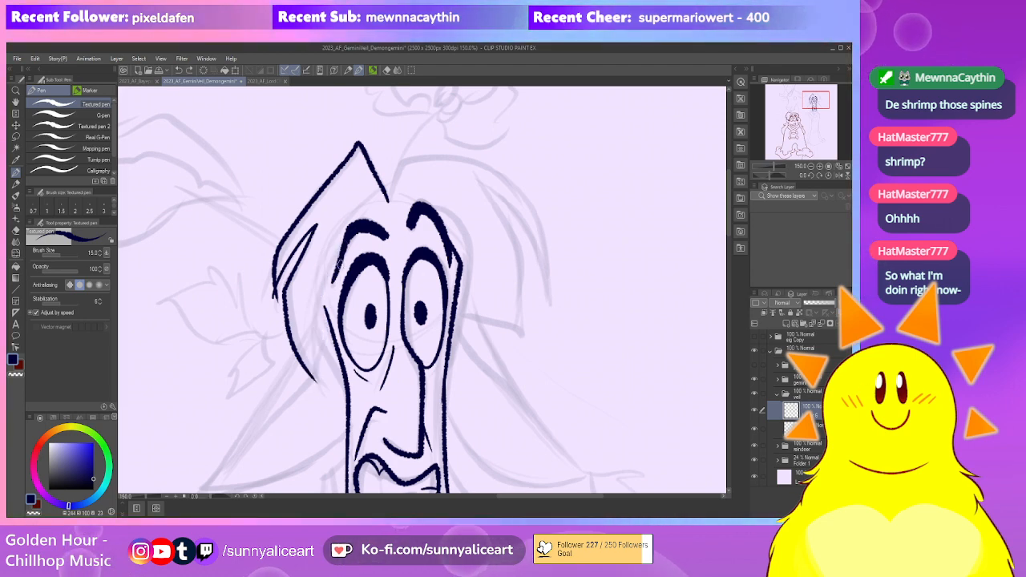
scroll(411, 228, "down", 4)
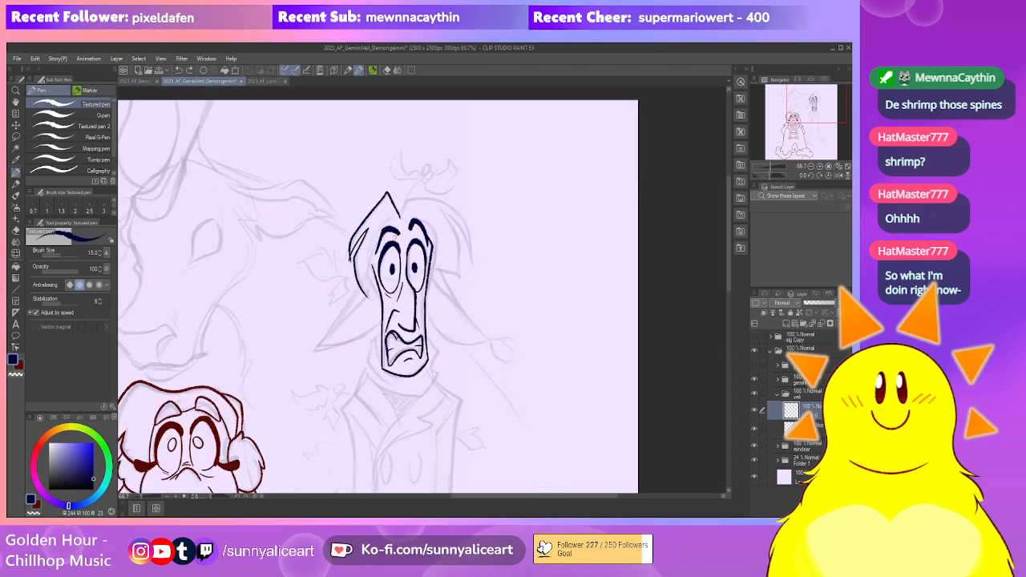
scroll(372, 242, "up", 4)
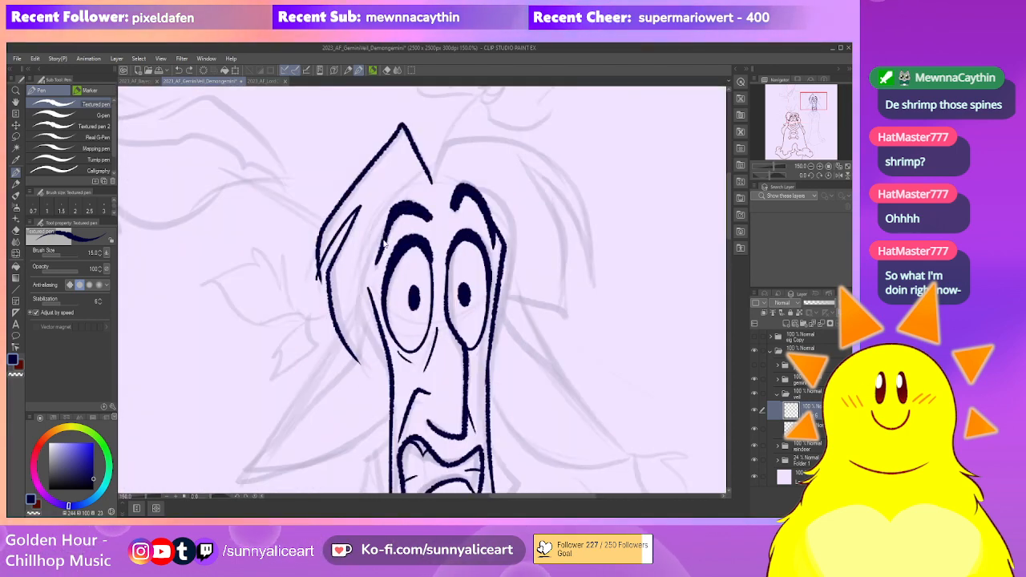
left_click_drag(370, 284, 361, 290)
mouse_move(346, 370)
left_mouse_down()
mouse_move(346, 348)
mouse_move(351, 360)
left_mouse_up()
Erase the overshooting line ends at the left hair lock's tip
key("e")
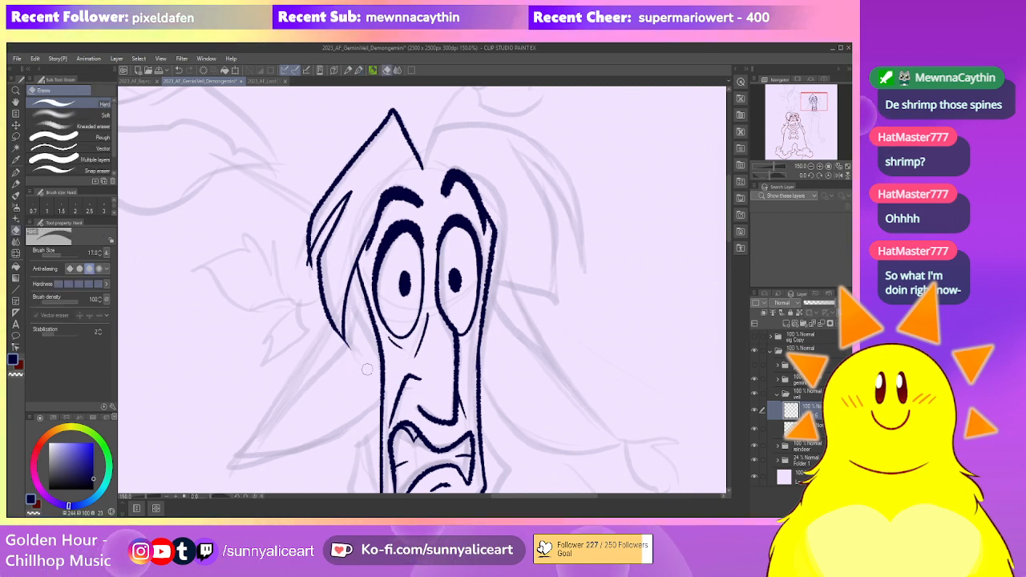
scroll(345, 313, "up", 2)
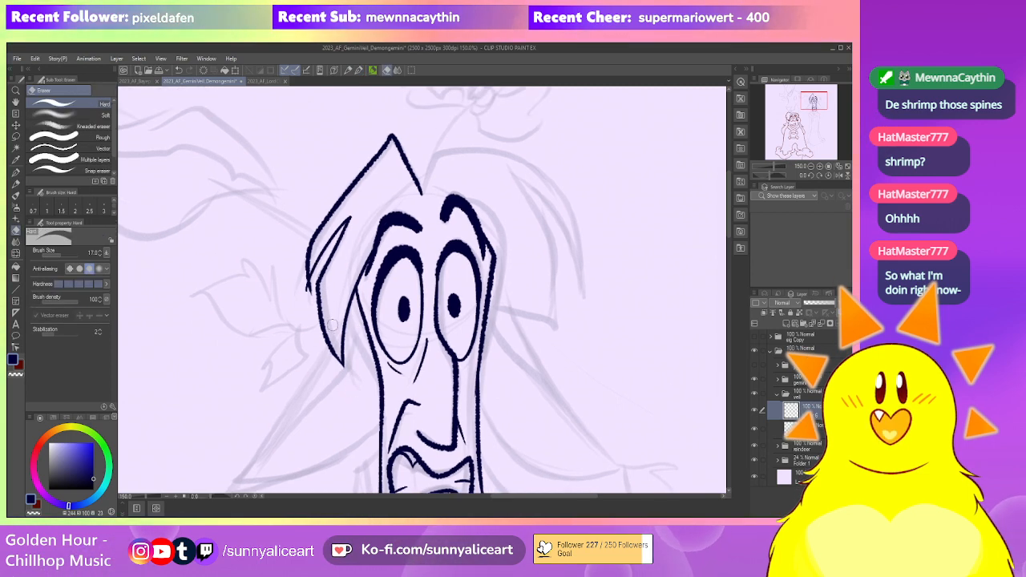
scroll(335, 278, "up", 2)
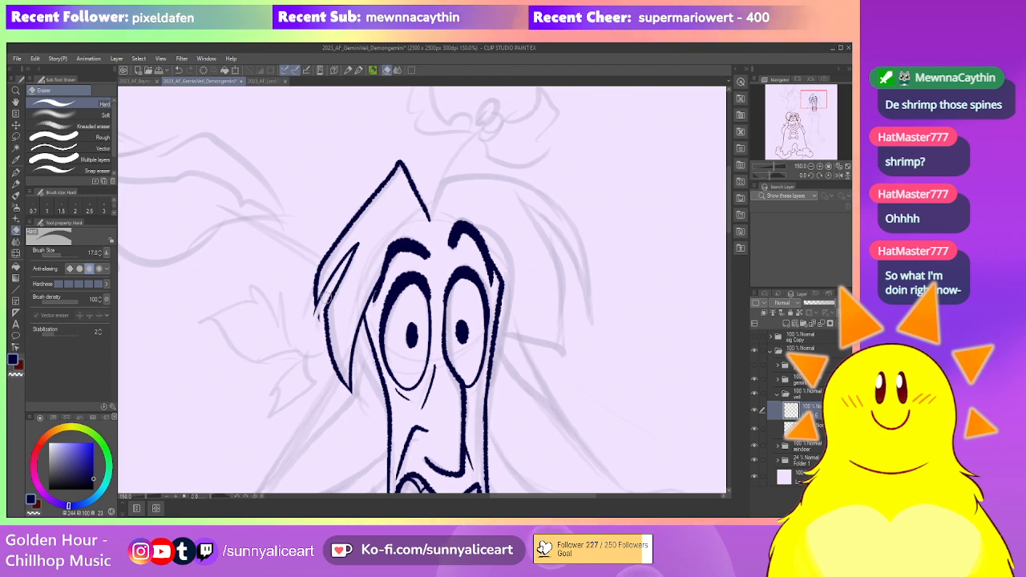
Ink the forehead outline above the left eyebrow, tidying it where it meets the brow
mouse_move(427, 212)
left_mouse_down()
mouse_move(378, 222)
mouse_move(344, 249)
mouse_move(296, 320)
left_mouse_up()
key("p")
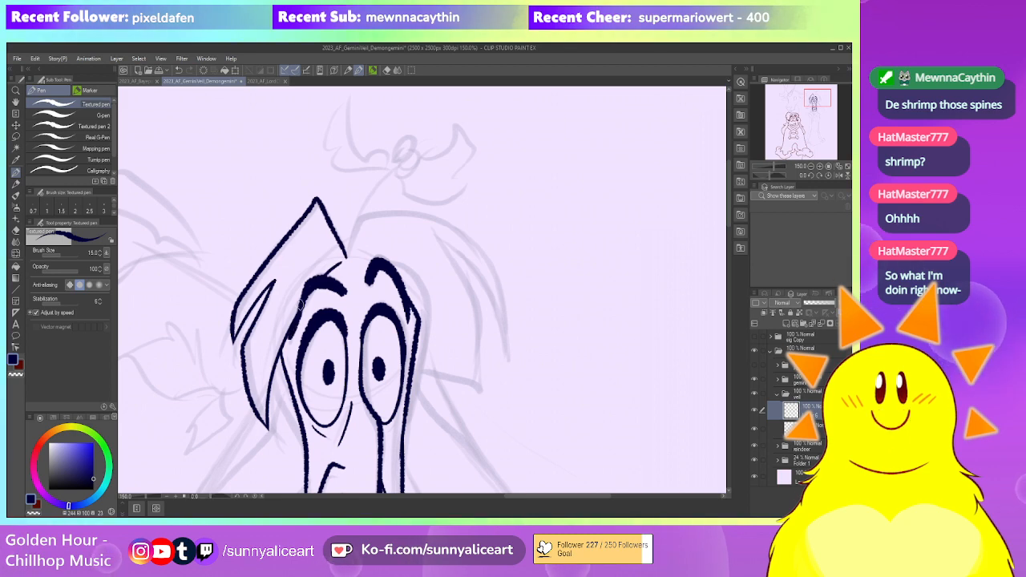
key("e")
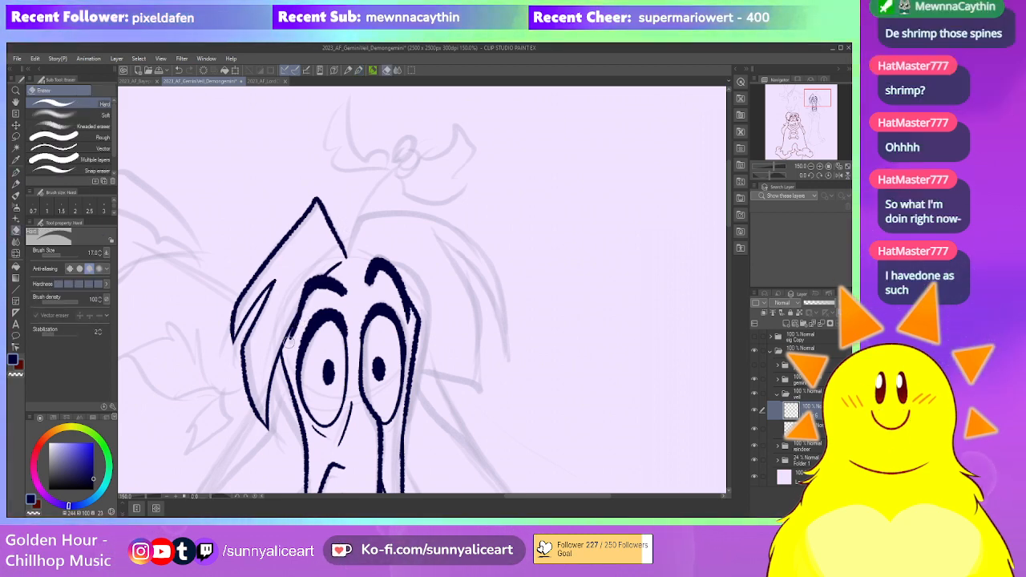
key("p")
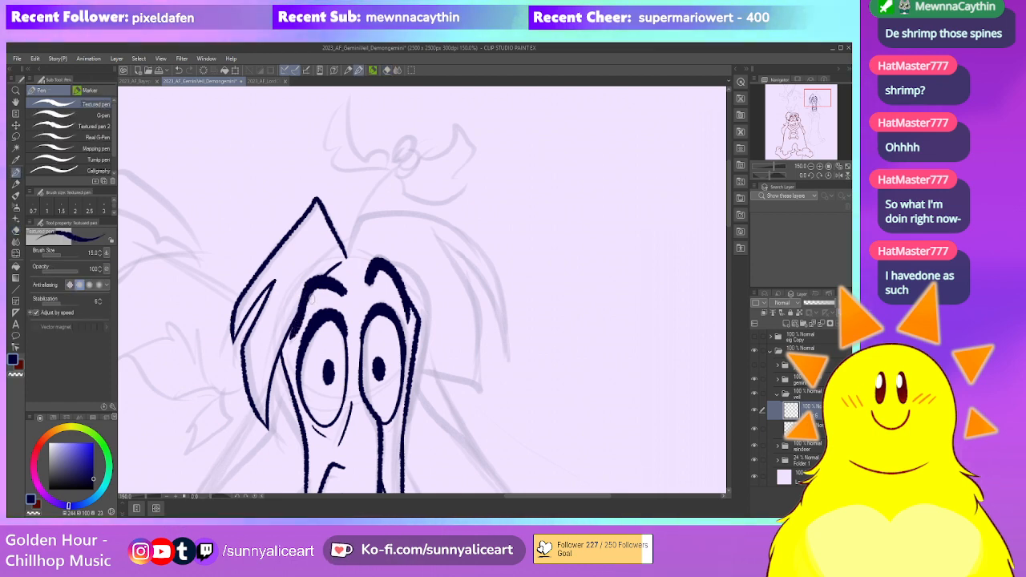
Ink the right side of the taller character's hair as a large arched sweep ending in pointed, layered strands
scroll(339, 282, "down", 4)
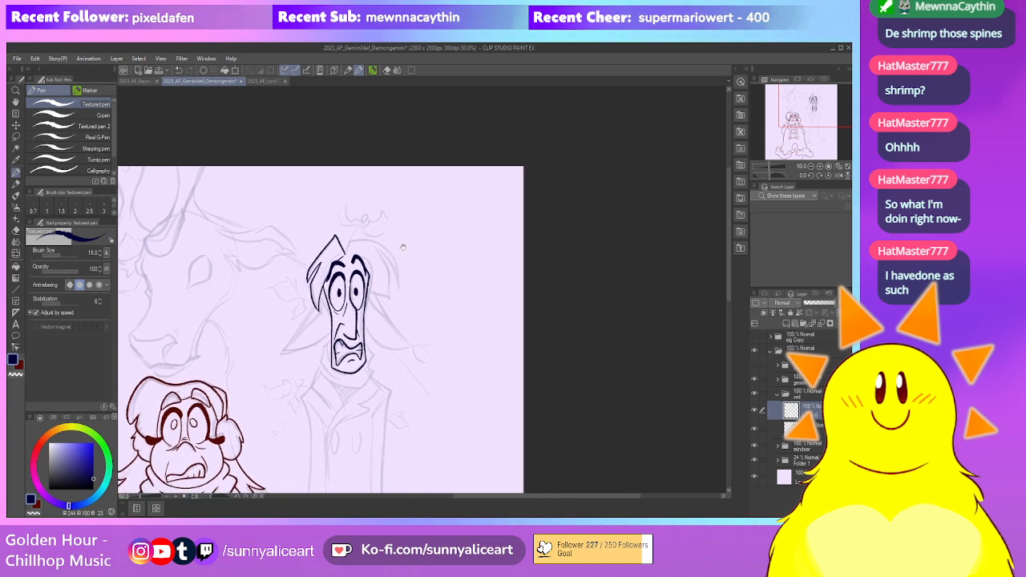
scroll(382, 228, "up", 2)
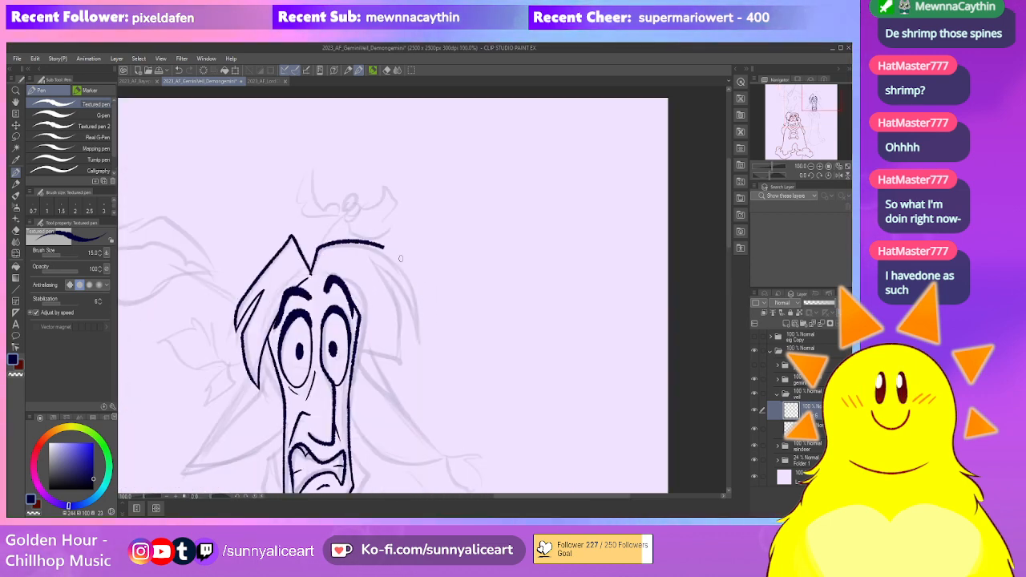
left_click_drag(375, 263, 399, 365)
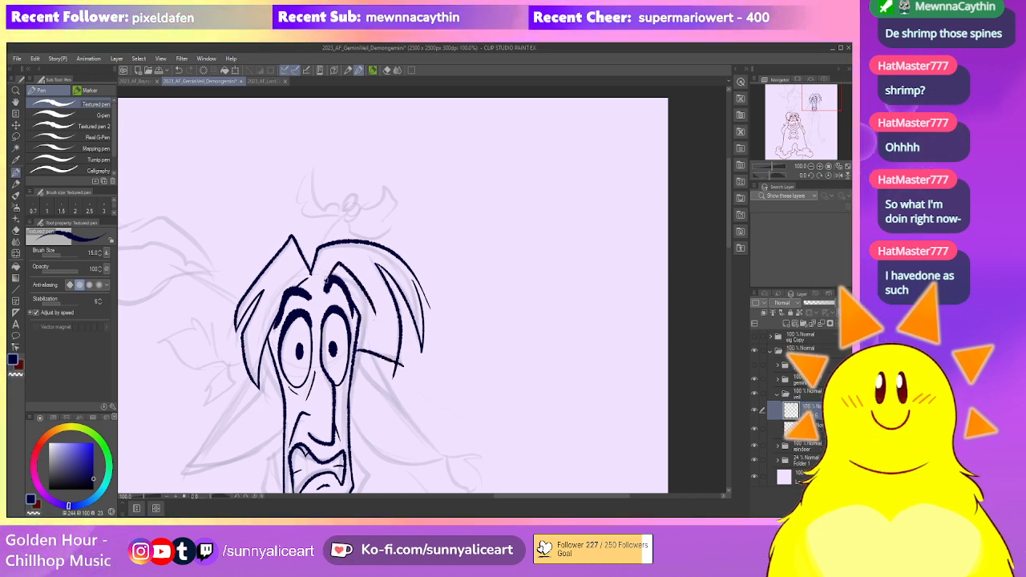
Erase the overshooting line ends around the right hair strands and their lower corner
left_click_drag(363, 292, 345, 235)
scroll(391, 317, "up", 1)
key("e")
left_click_drag(371, 307, 381, 311)
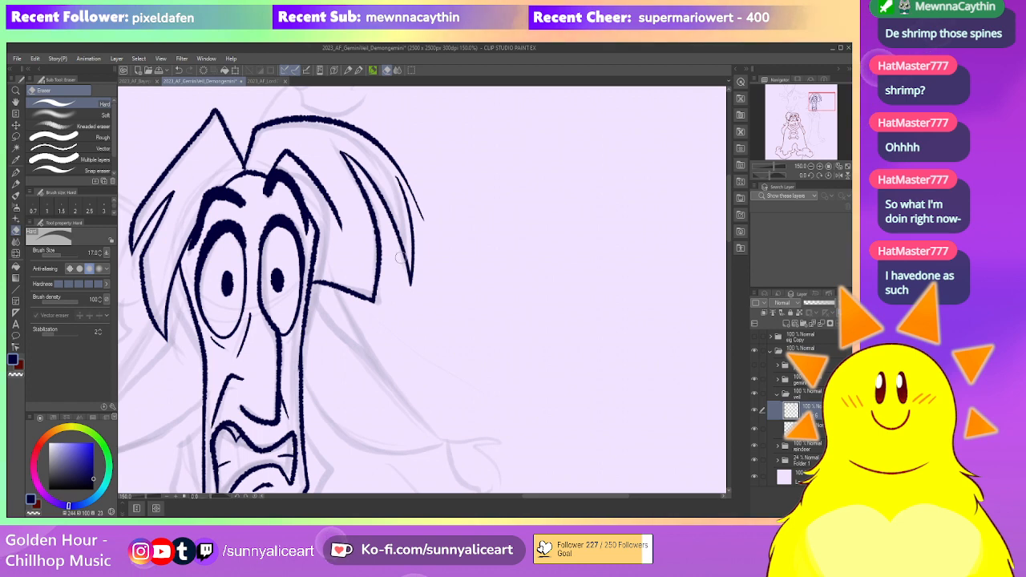
scroll(409, 289, "down", 2)
left_click_drag(381, 249, 408, 287)
scroll(384, 268, "up", 2)
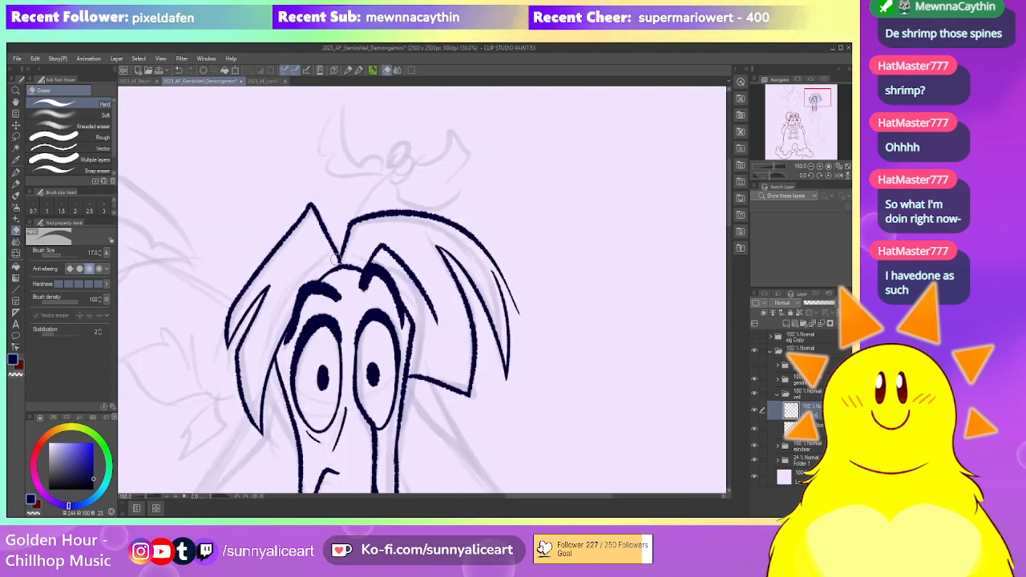
scroll(357, 254, "down", 3)
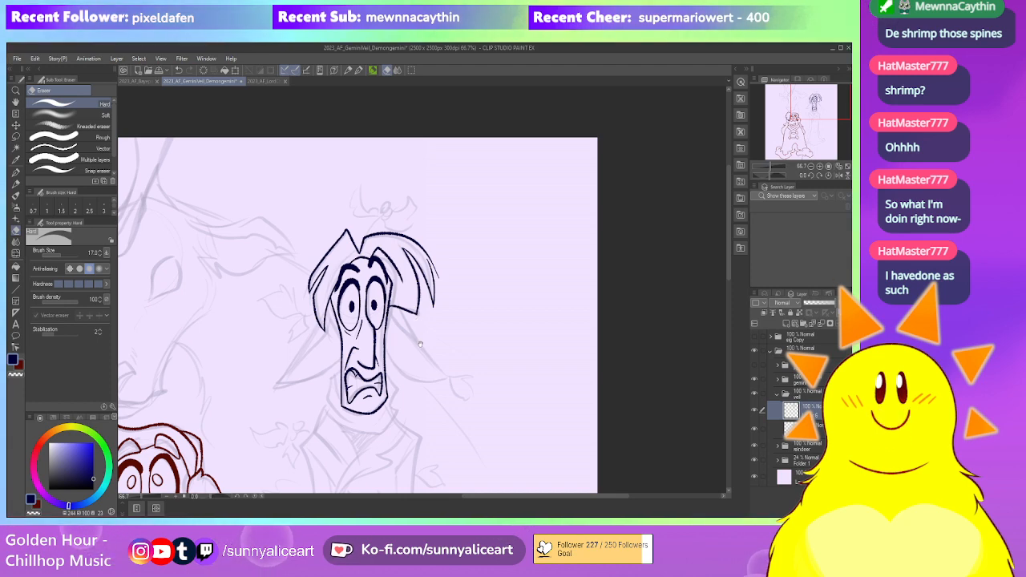
Ink the folded high collar around the taller character's chin and neck, and clean up its line ends
scroll(416, 324, "up", 2)
left_click_drag(402, 309, 401, 314)
scroll(454, 335, "down", 1)
mouse_move(400, 362)
left_mouse_down()
mouse_move(414, 330)
mouse_move(399, 334)
left_mouse_up()
scroll(415, 330, "up", 1)
key("p")
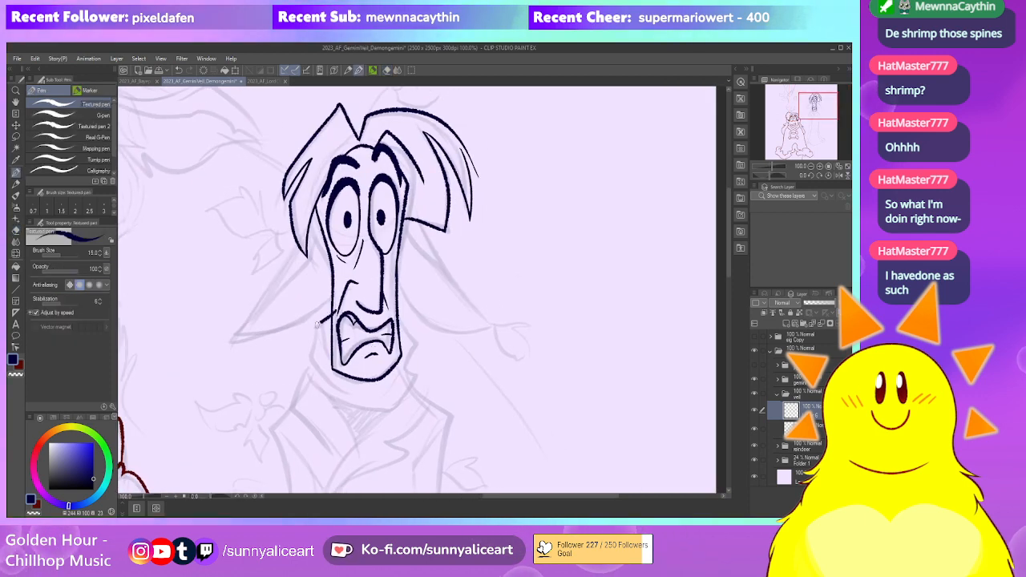
left_click_drag(319, 316, 312, 356)
mouse_move(412, 373)
left_mouse_down()
mouse_move(382, 313)
mouse_move(412, 312)
mouse_move(383, 327)
mouse_move(406, 341)
left_mouse_up()
scroll(353, 311, "up", 1)
key("e")
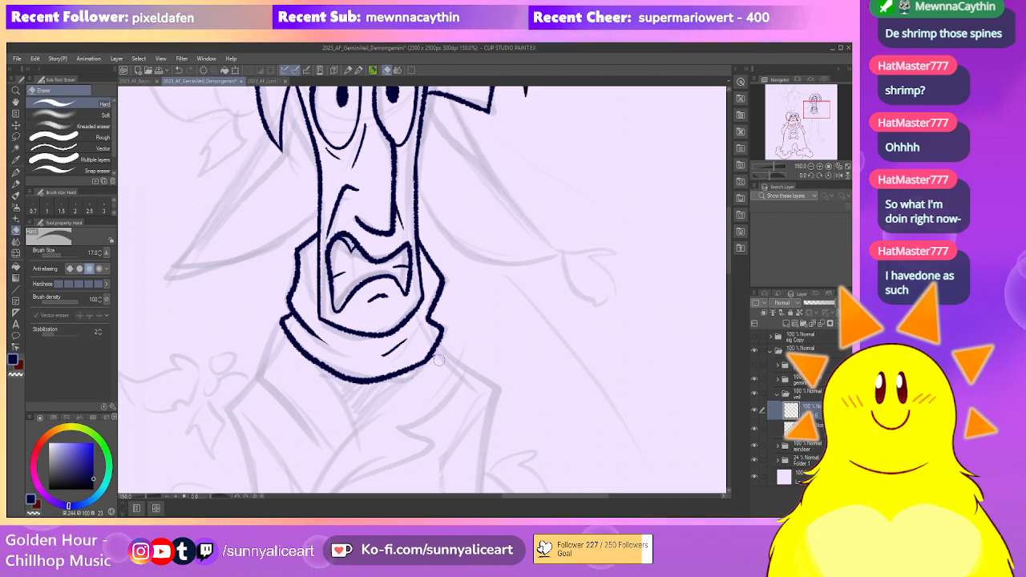
scroll(433, 361, "down", 2)
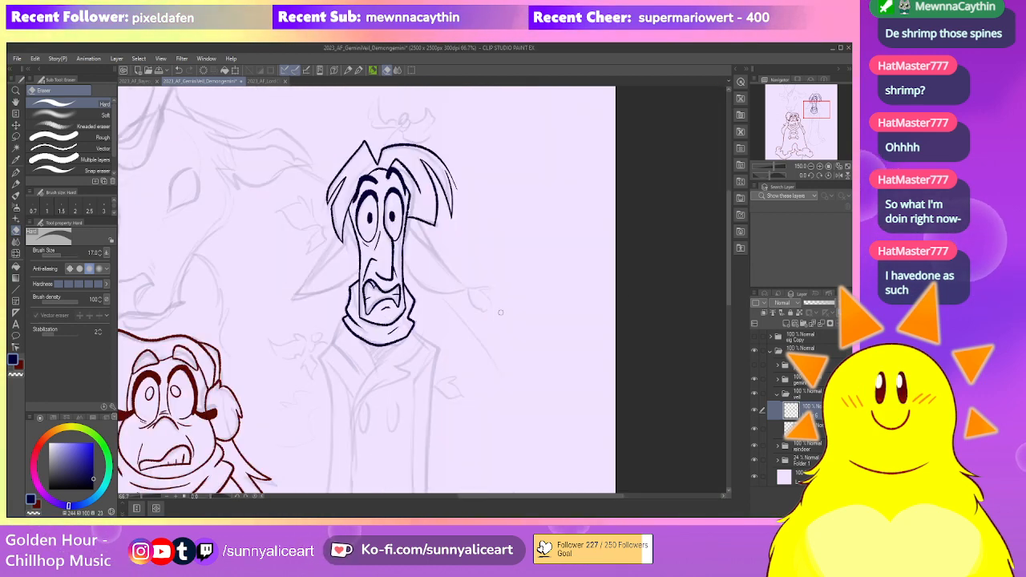
Ink the taller character's long, drooping left ear, with both edges meeting at a point
mouse_move(440, 311)
left_mouse_down()
mouse_move(463, 361)
mouse_move(465, 395)
left_mouse_up()
scroll(463, 361, "up", 1)
key("p")
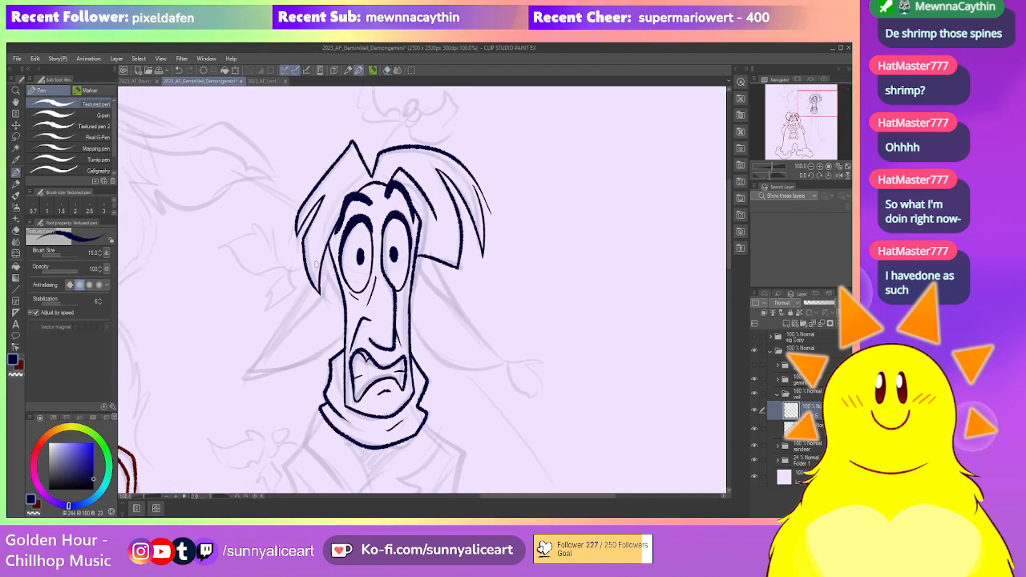
left_click_drag(259, 371, 234, 376)
left_click_drag(439, 305, 323, 293)
left_click_drag(318, 249, 376, 351)
Ink the taller character's drooping right ear from beneath the hair to a pointed tip, redoing unsatisfactory strokes
left_click_drag(359, 281, 405, 298)
key("ctrl+z")
left_click_drag(358, 256, 427, 366)
left_click_drag(405, 321, 401, 317)
key("ctrl+z")
mouse_move(350, 249)
left_mouse_down()
mouse_move(400, 328)
mouse_move(431, 359)
left_mouse_up()
left_click_drag(330, 307, 318, 285)
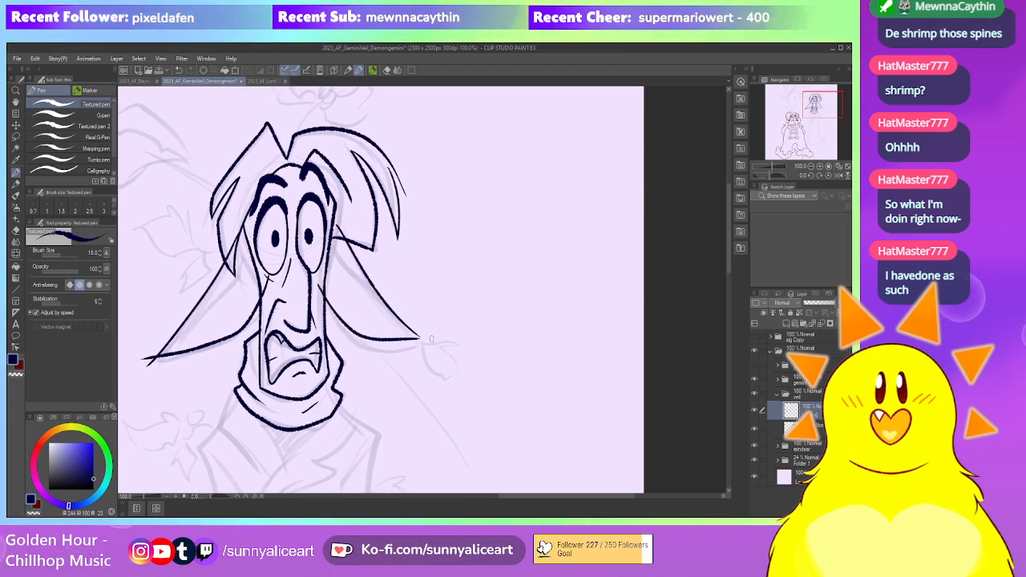
Ink inner fold lines along the upper edges of both of the taller character's ears
left_click_drag(427, 333, 423, 325)
left_click_drag(356, 250, 427, 294)
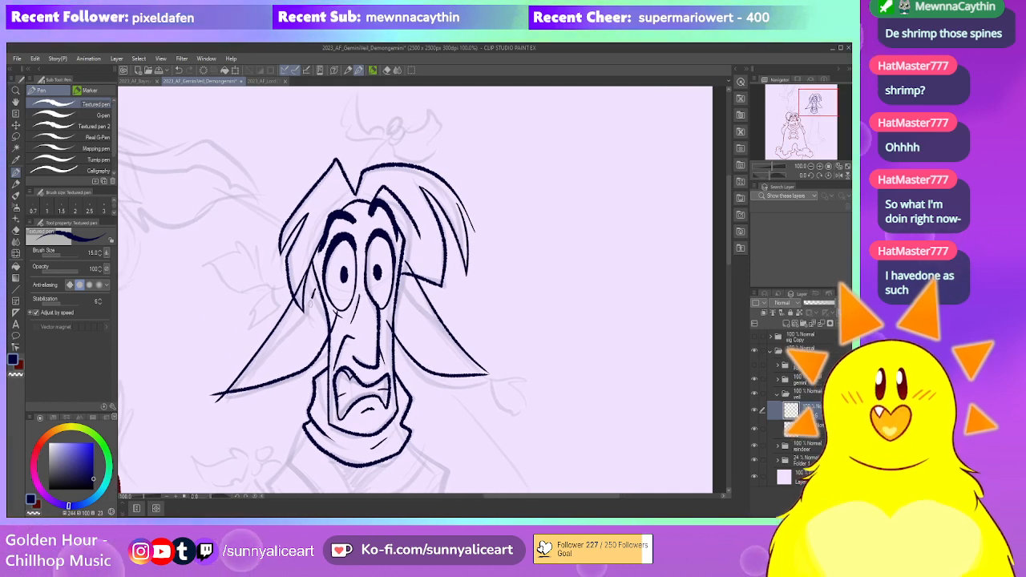
left_click_drag(423, 304, 329, 300)
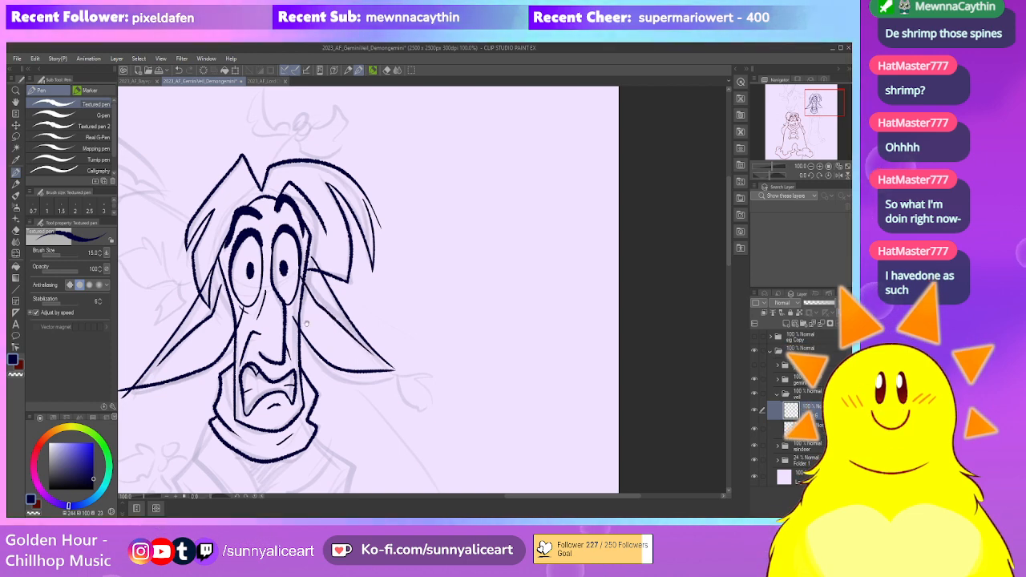
left_click_drag(309, 323, 373, 337)
Erase the overshooting line ends at the tip of the taller character's left ear
scroll(292, 290, "up", 1)
key("e")
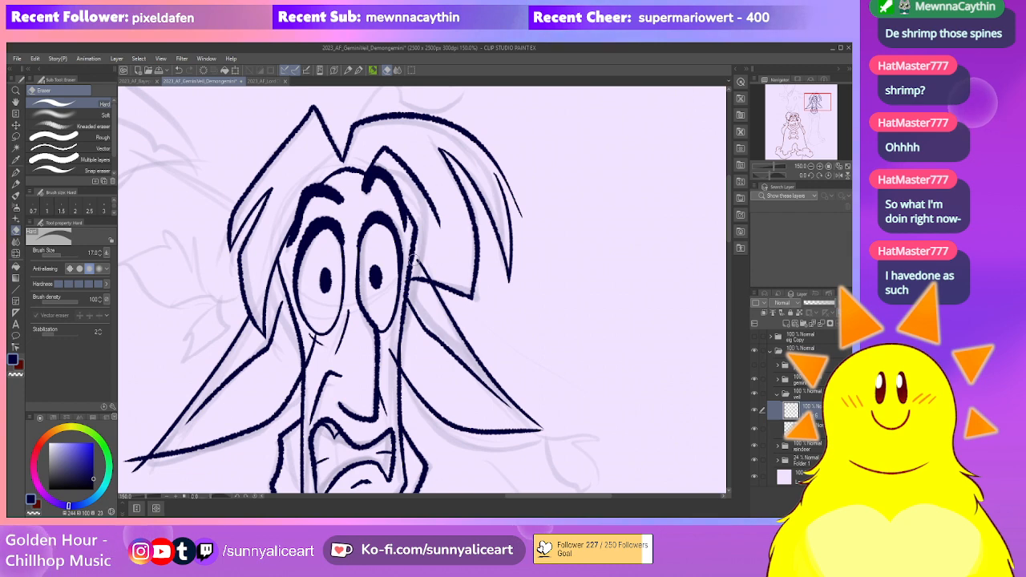
scroll(387, 250, "down", 3)
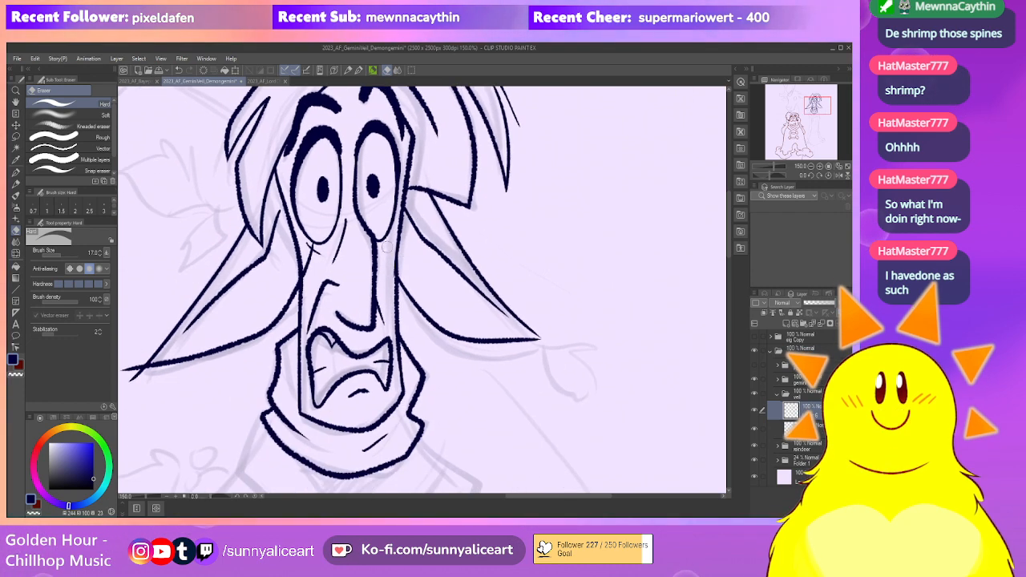
left_click_drag(387, 250, 439, 285)
mouse_move(360, 295)
left_mouse_down()
mouse_move(362, 329)
mouse_move(452, 281)
left_mouse_up()
left_click_drag(258, 377, 275, 380)
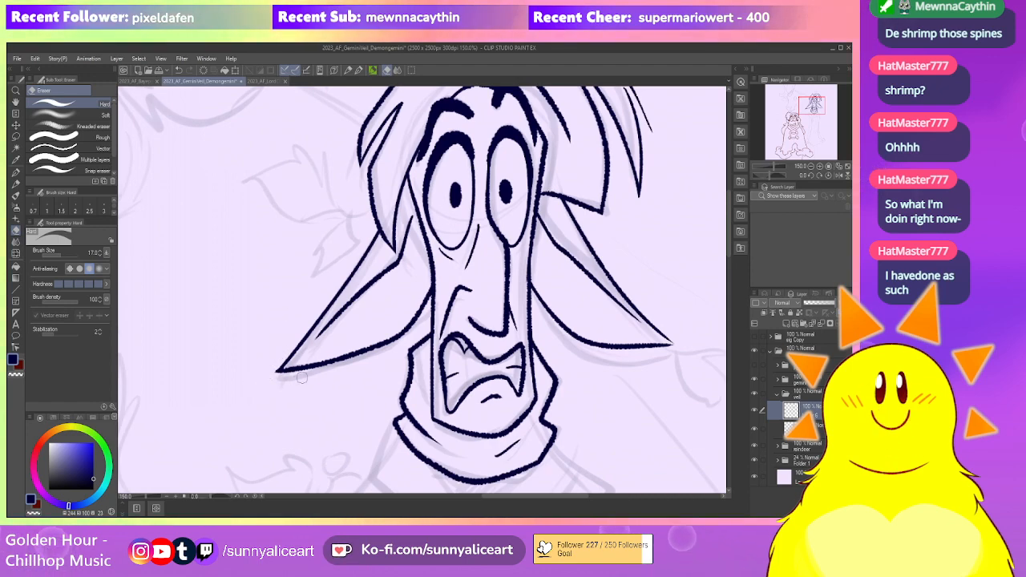
Ink two spiky holly leaves, one large and one small, sprouting from the left side of the taller character's hair
left_click_drag(657, 278, 444, 291)
scroll(501, 323, "down", 1)
scroll(501, 323, "down", 1)
left_click_drag(501, 323, 515, 375)
scroll(367, 322, "up", 2)
left_click_drag(367, 322, 405, 335)
key("p")
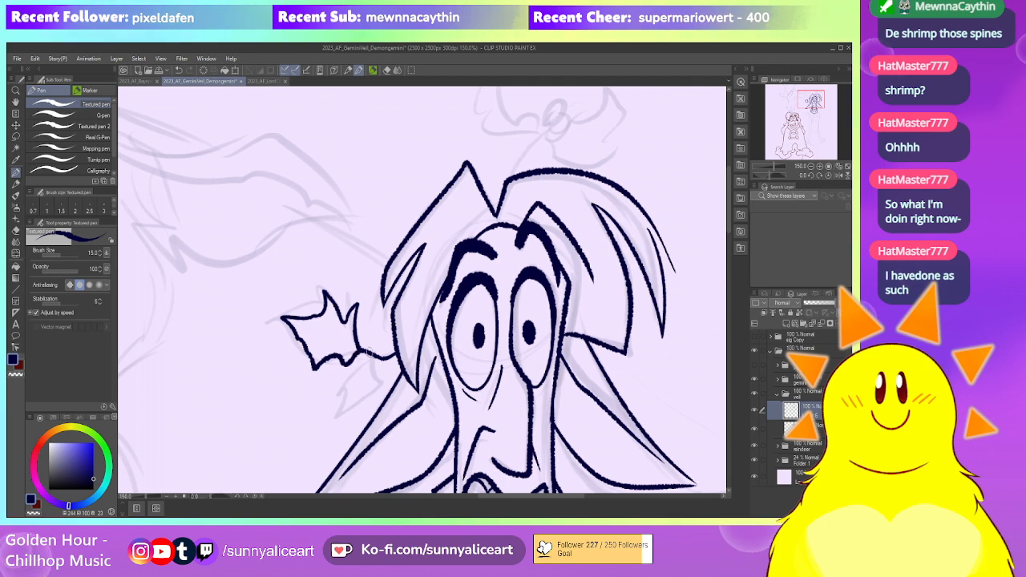
left_click_drag(343, 363, 349, 328)
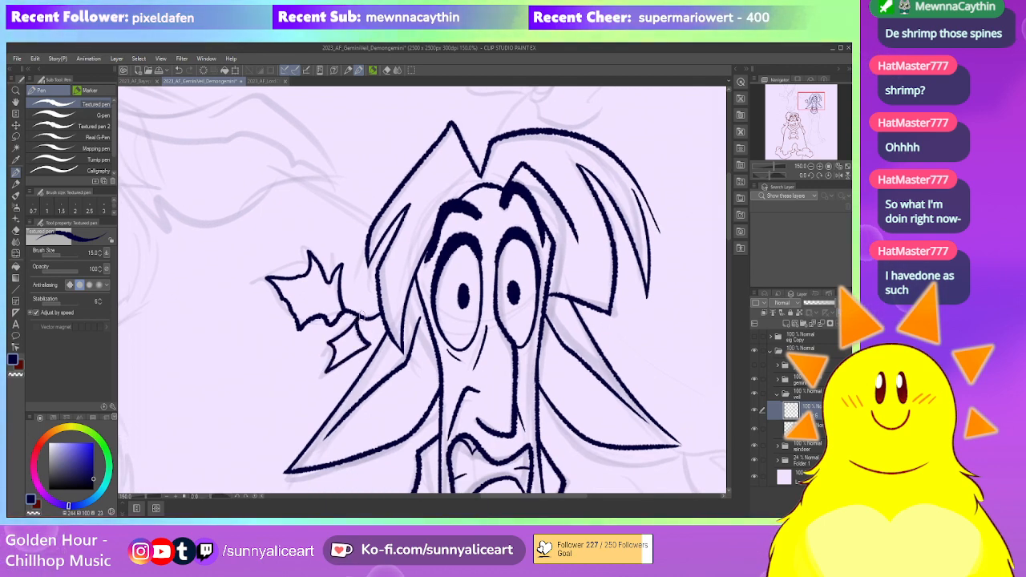
Ink a holly sprig with three leaves and three round berries above the taller character's head, joined to the hair by a short stem
mouse_move(529, 112)
left_mouse_down()
mouse_move(426, 169)
mouse_move(344, 284)
mouse_move(346, 314)
left_mouse_up()
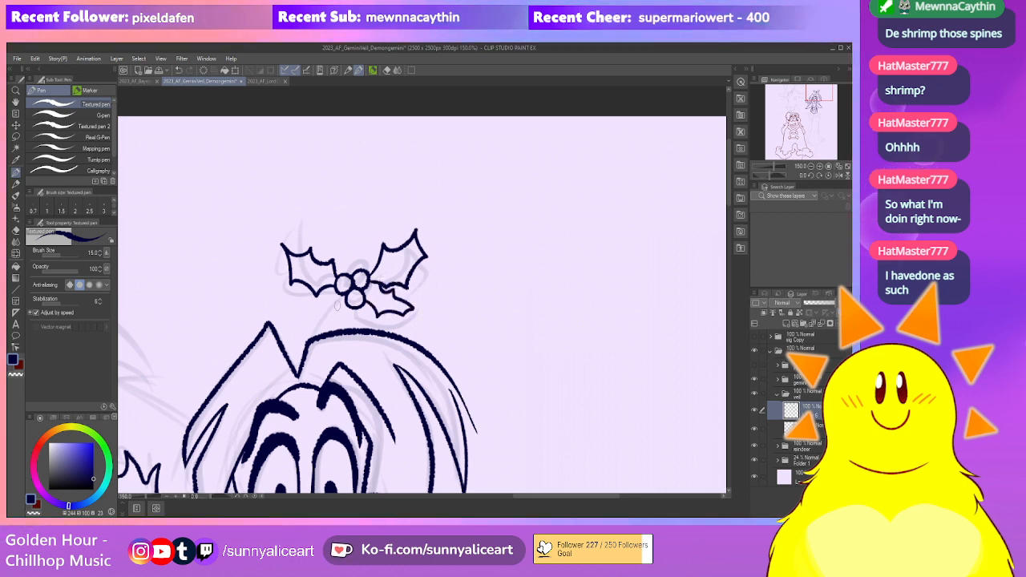
scroll(448, 290, "down", 1)
left_click_drag(485, 321, 440, 243)
left_click_drag(438, 355, 384, 254)
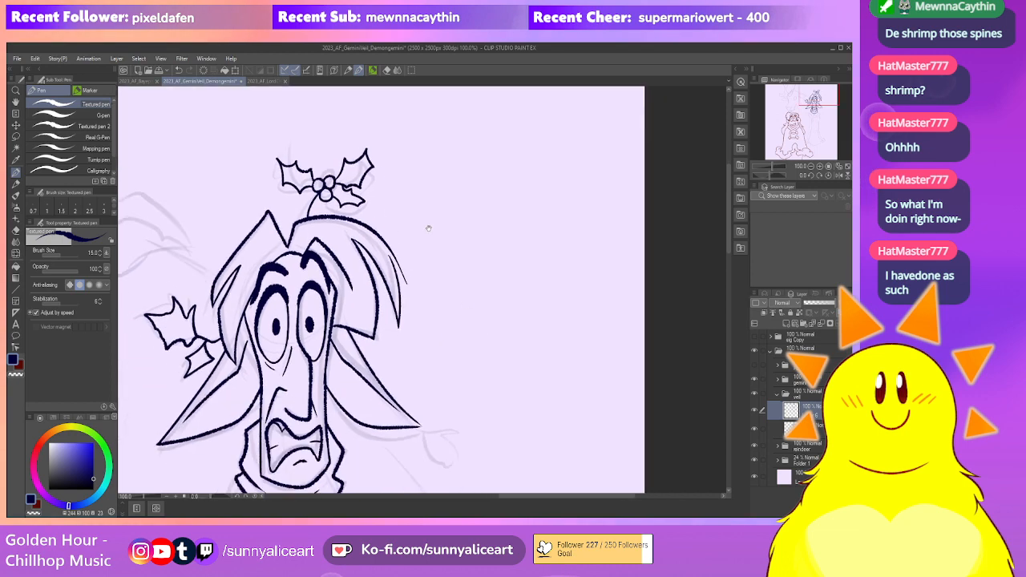
Ink two spiky holly leaves at the tip of the taller character's right ear
scroll(406, 295, "up", 1)
left_click_drag(386, 414, 423, 391)
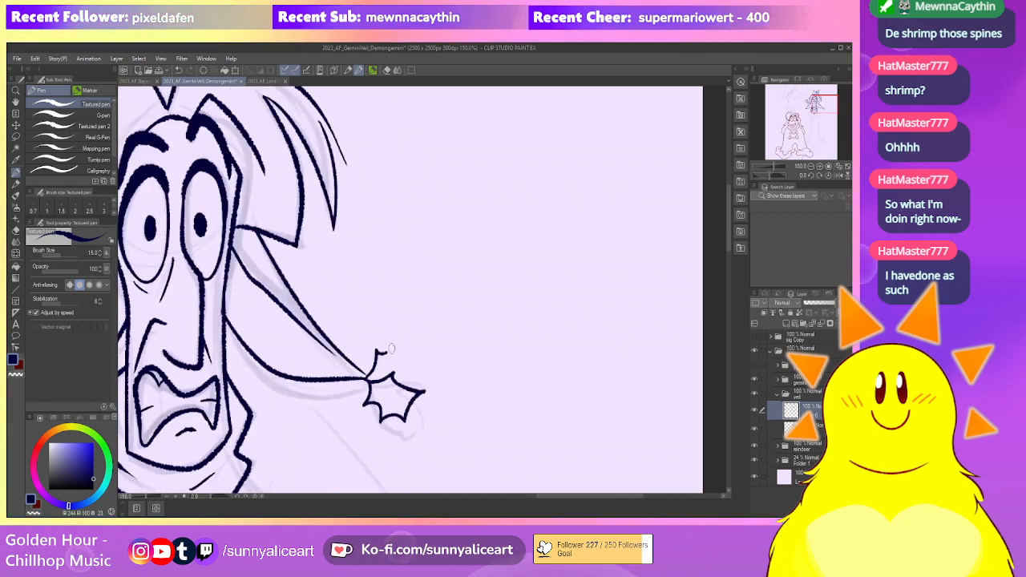
left_click_drag(402, 384, 394, 376)
key("e")
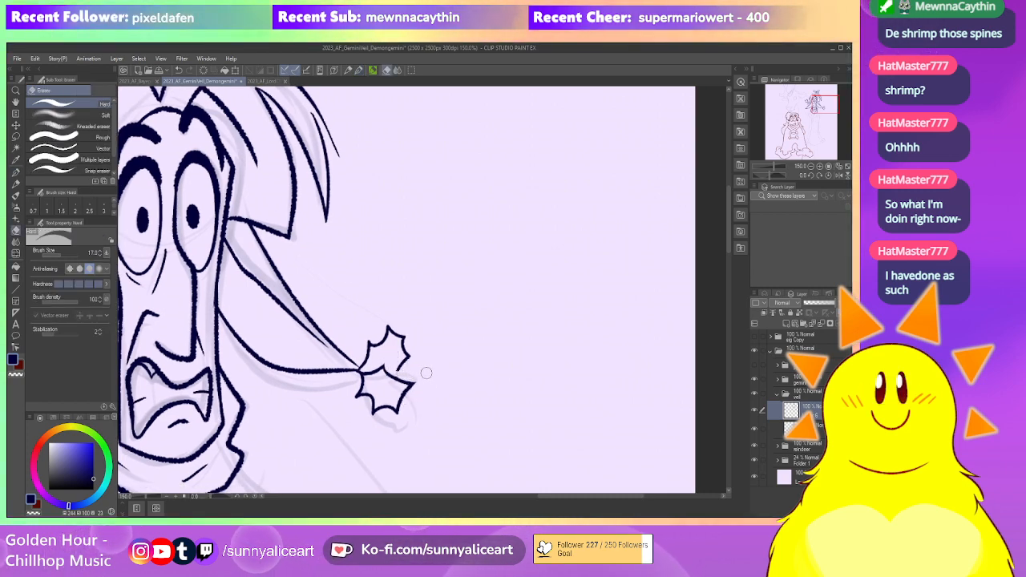
key("p")
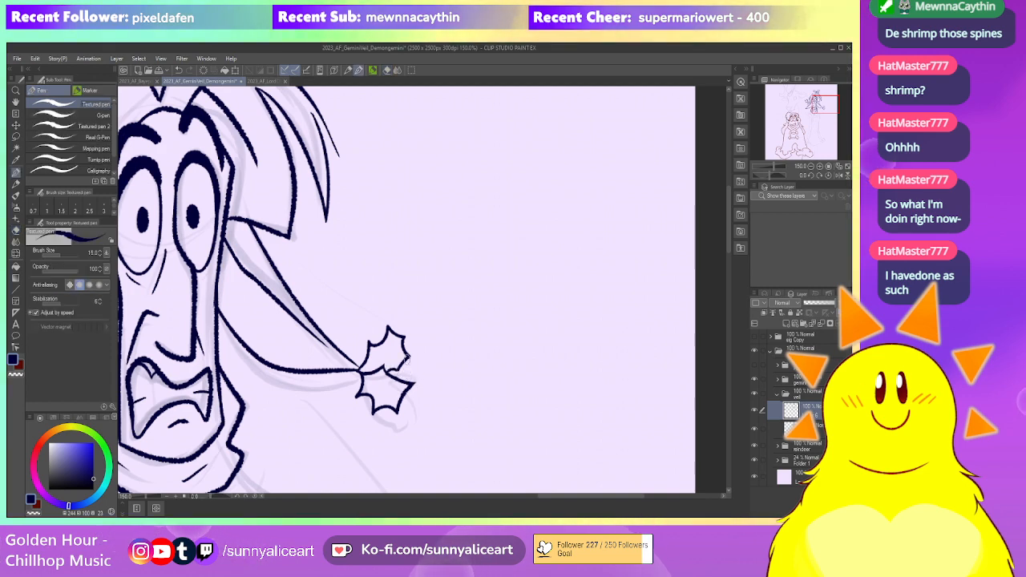
key("e")
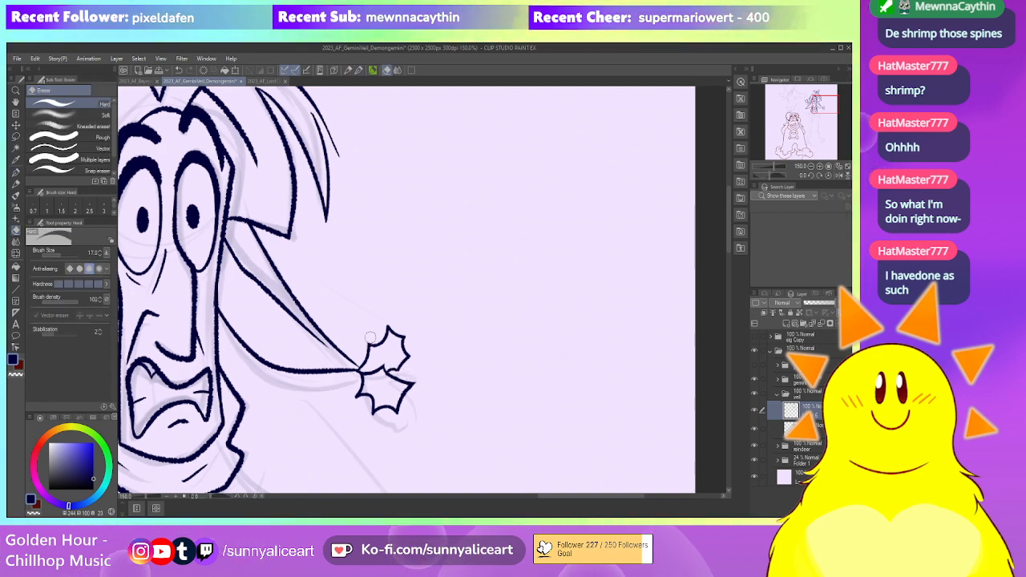
Ink the taller character's notched coat lapels below the high collar, with the right lapel overlapping and curving down into the coat's front opening
scroll(375, 338, "down", 3)
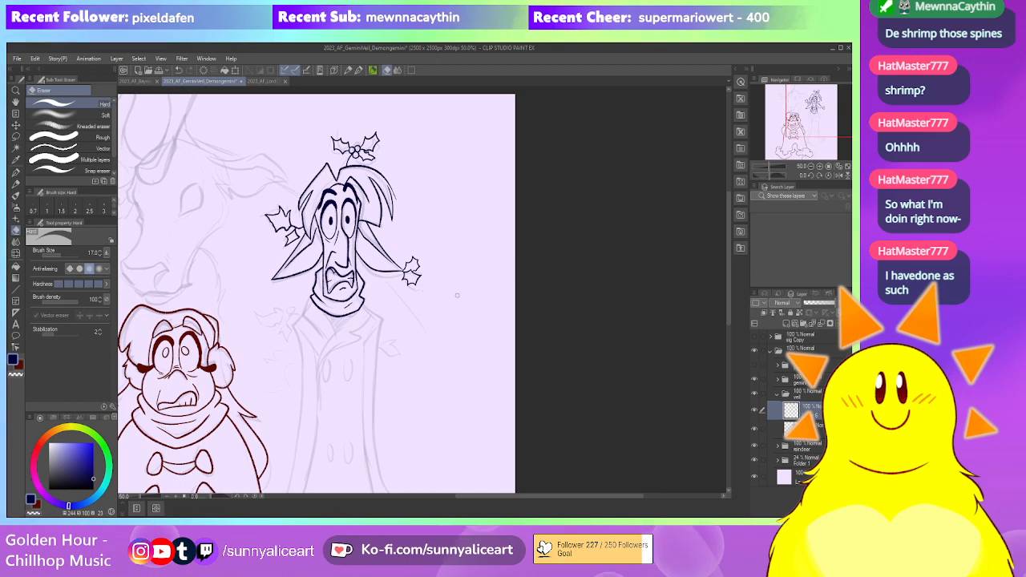
scroll(397, 401, "up", 4)
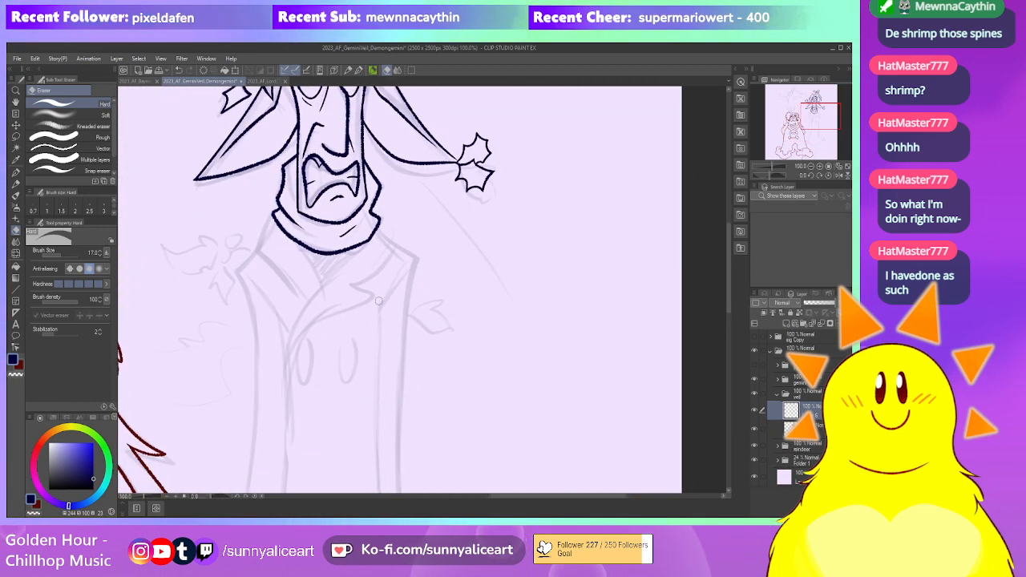
key("p")
left_click_drag(370, 238, 281, 392)
mouse_move(343, 340)
left_mouse_down()
mouse_move(307, 311)
mouse_move(395, 263)
mouse_move(370, 245)
left_mouse_up()
mouse_move(403, 240)
left_mouse_down()
mouse_move(391, 281)
mouse_move(372, 227)
left_mouse_up()
left_click_drag(327, 287, 343, 292)
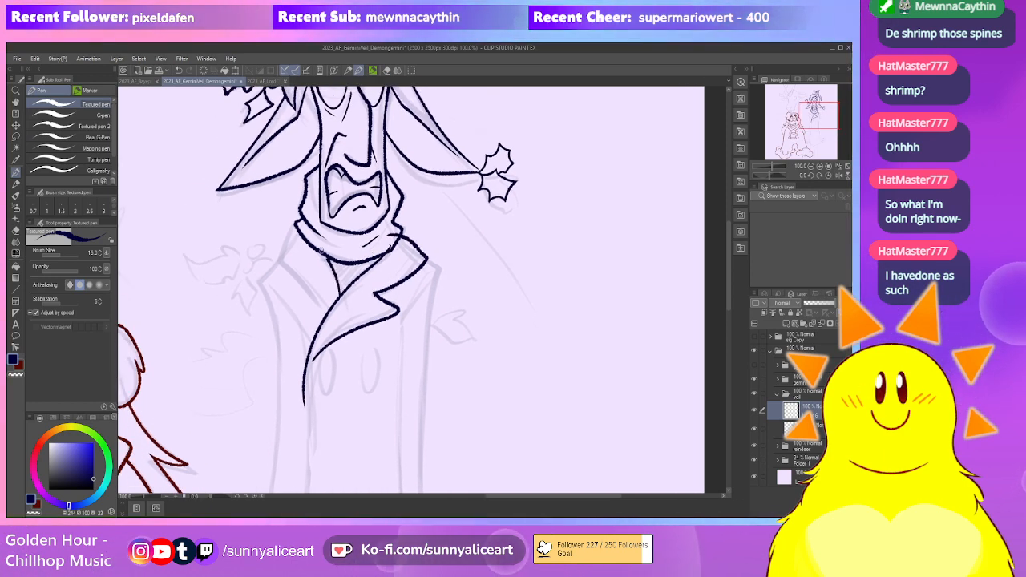
left_click_drag(301, 225, 289, 241)
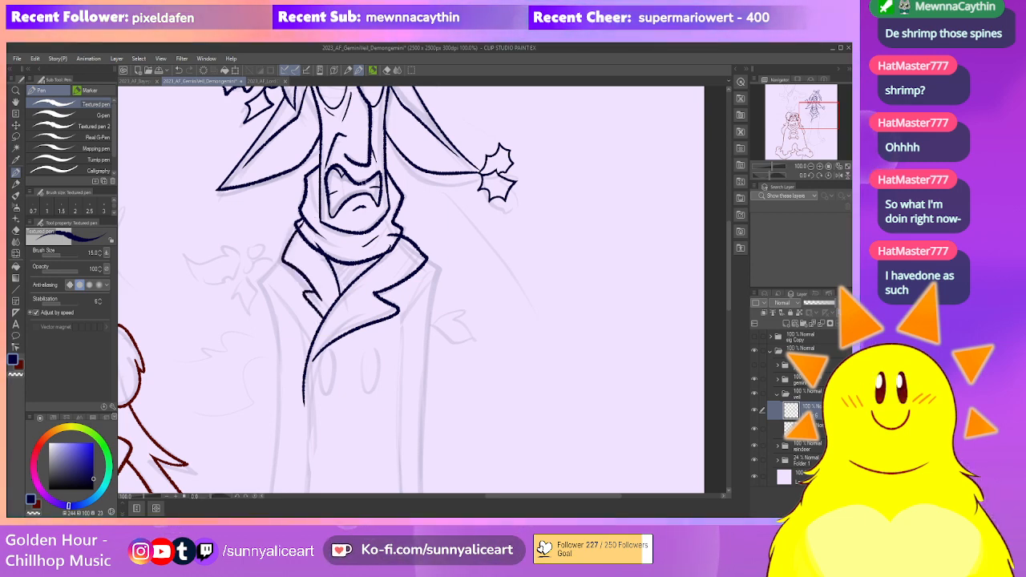
Redraw the left collar contour of the tall character's coat and erase the stray lapel lines beside it
key("ctrl+z")
mouse_move(282, 249)
left_mouse_down()
mouse_move(301, 226)
mouse_move(289, 210)
left_mouse_up()
key("ctrl+minus")
key("ctrl+minus")
key("ctrl+minus")
key("ctrl+plus")
key("ctrl+plus")
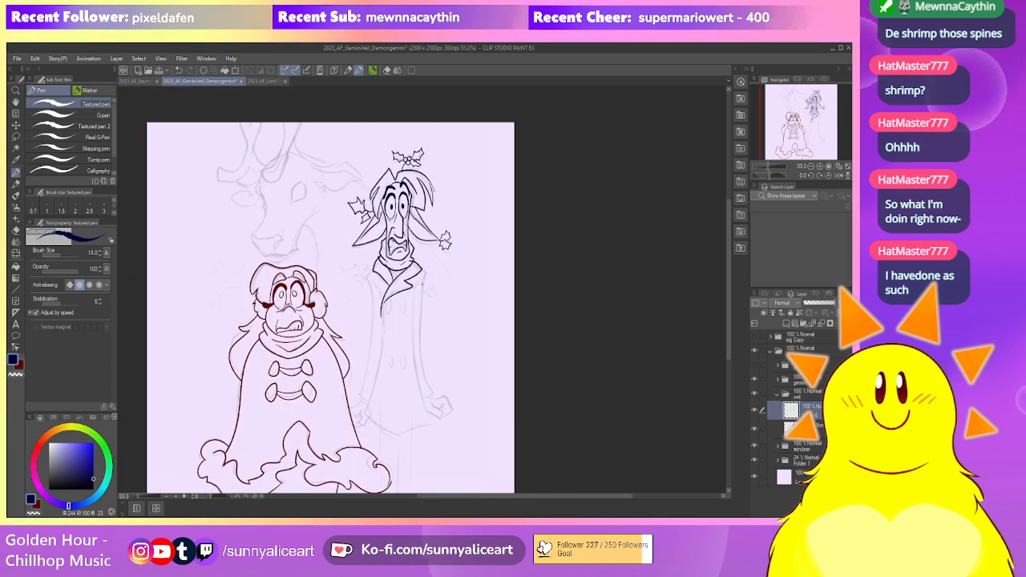
key("e")
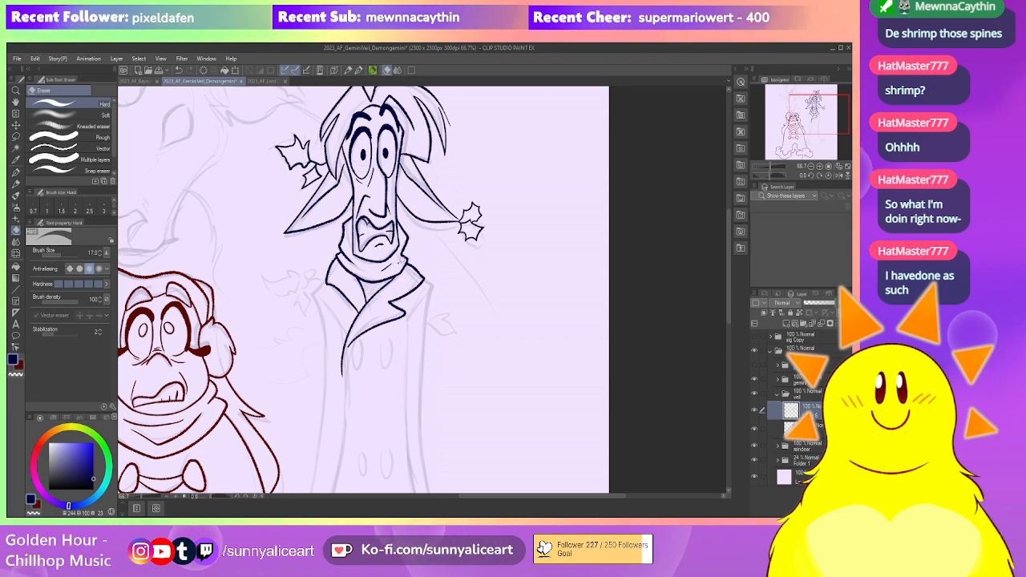
mouse_move(467, 406)
left_mouse_down()
mouse_move(487, 302)
mouse_move(448, 274)
mouse_move(471, 360)
left_mouse_up()
scroll(344, 249, "up", 1)
key("p")
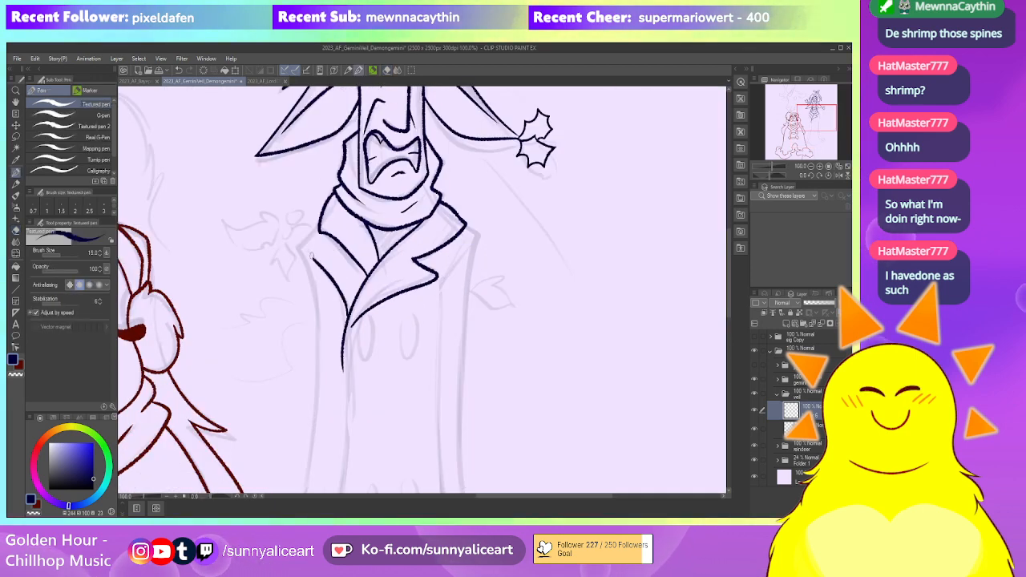
Ink the left lapel and shoulder corner of the tall character's coat, following the sketch
mouse_move(347, 313)
left_mouse_down()
mouse_move(310, 252)
mouse_move(338, 270)
mouse_move(374, 243)
left_mouse_up()
scroll(522, 247, "down", 1)
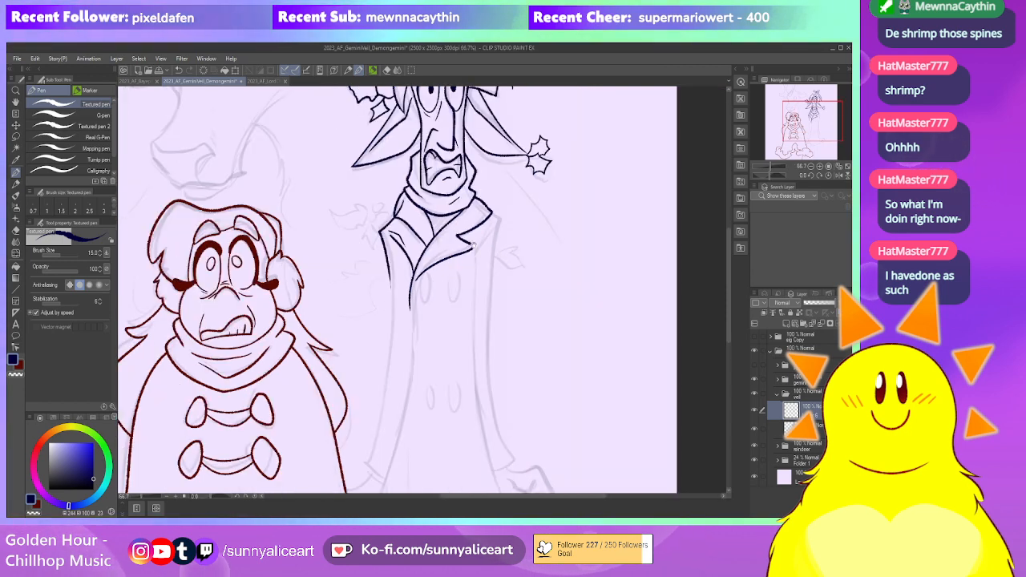
left_click_drag(457, 248, 344, 254)
mouse_move(377, 212)
left_mouse_down()
mouse_move(379, 290)
mouse_move(418, 282)
mouse_move(410, 263)
left_mouse_up()
scroll(426, 307, "down", 1)
key("ctrl+z")
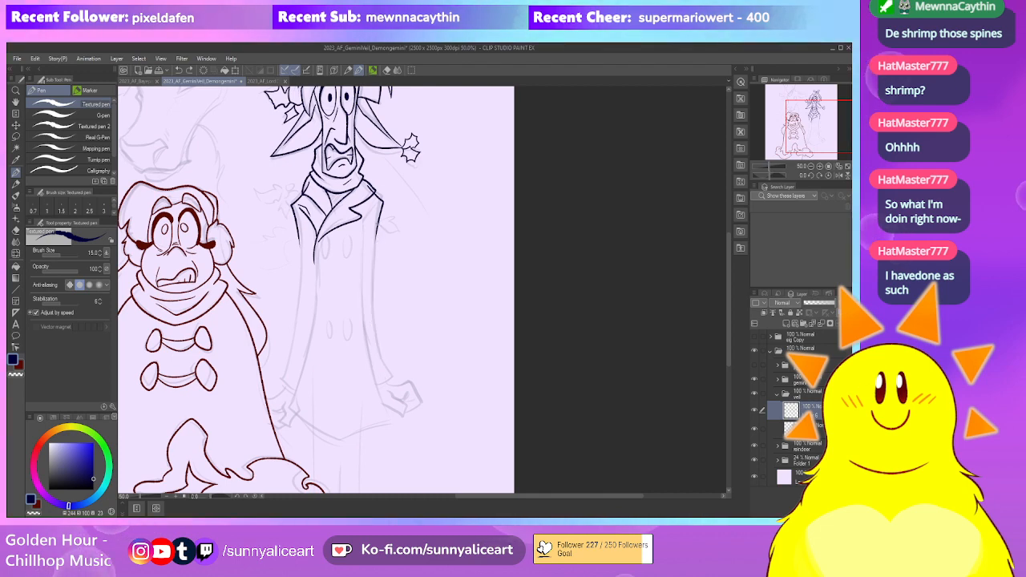
Ink the long outer contours of the coat from both shoulders to the hands, undoing and redrawing unsatisfactory strokes
left_click_drag(376, 223, 394, 384)
left_click_drag(383, 281, 433, 239)
key("ctrl+z")
left_click_drag(350, 221, 329, 346)
key("ctrl+z")
left_click_drag(350, 197, 322, 371)
left_click_drag(395, 166, 423, 290)
scroll(405, 226, "up", 1)
scroll(405, 226, "up", 1)
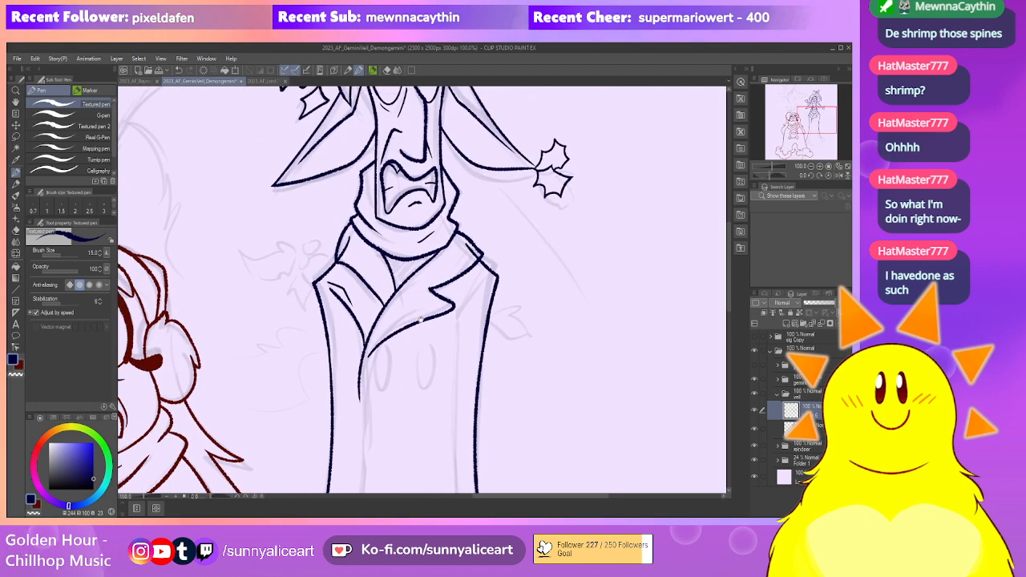
Erase the overlapping line where the right side of the collar meets the coat's shoulder
key("e")
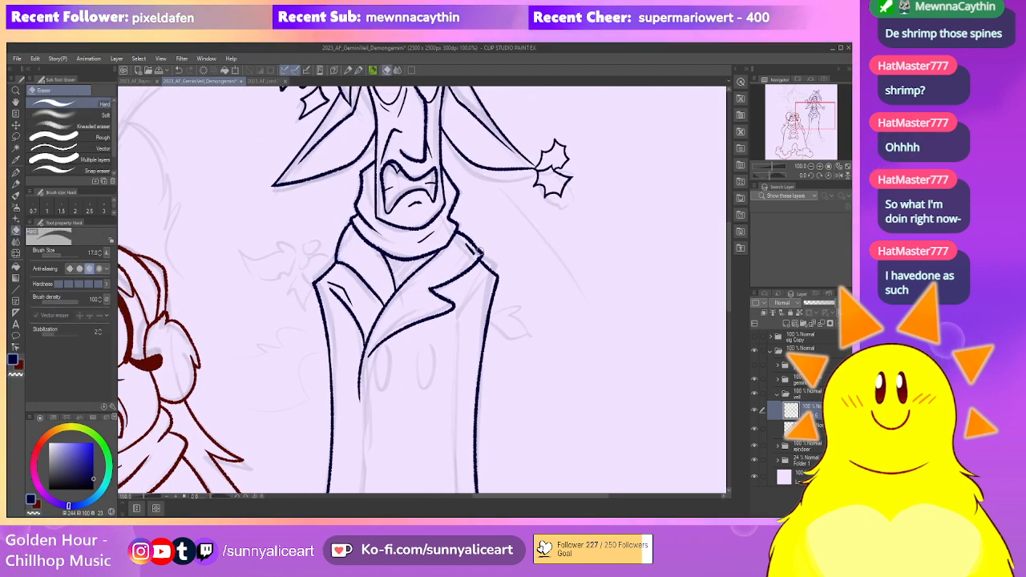
scroll(461, 249, "down", 3)
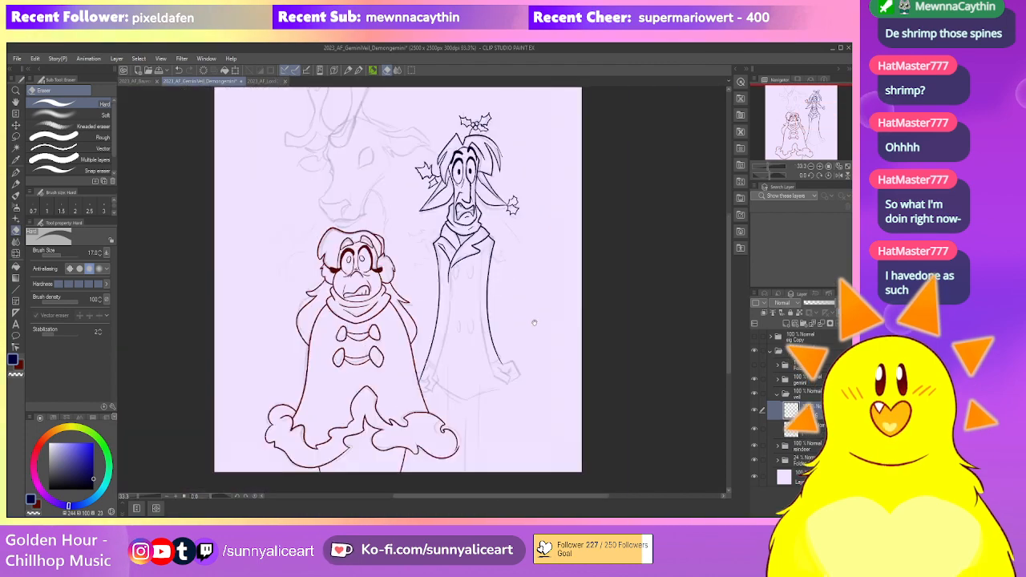
scroll(460, 337, "up", 2)
Ink the coat's two inner side lines between the sleeves and body, and its pointed hem
key("p")
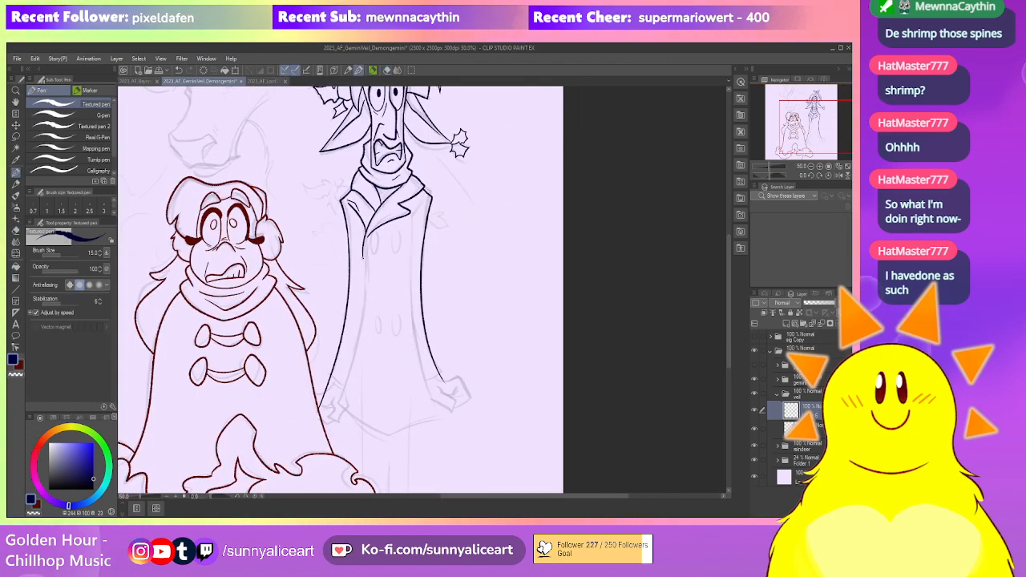
mouse_move(363, 261)
left_mouse_down()
mouse_move(360, 342)
mouse_move(387, 262)
mouse_move(328, 352)
left_mouse_up()
scroll(385, 263, "up", 1)
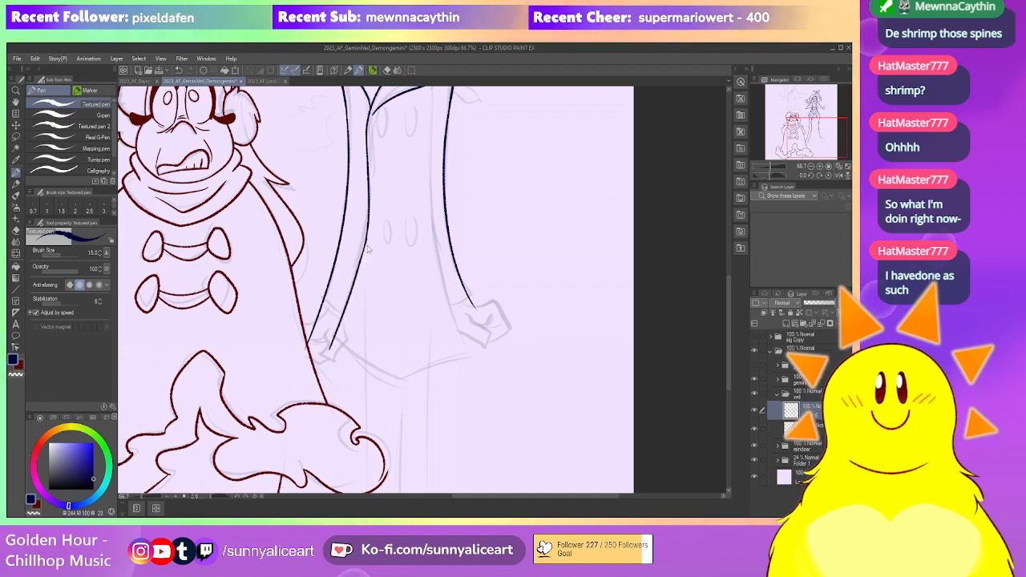
scroll(353, 274, "up", 2)
scroll(410, 240, "right", 2)
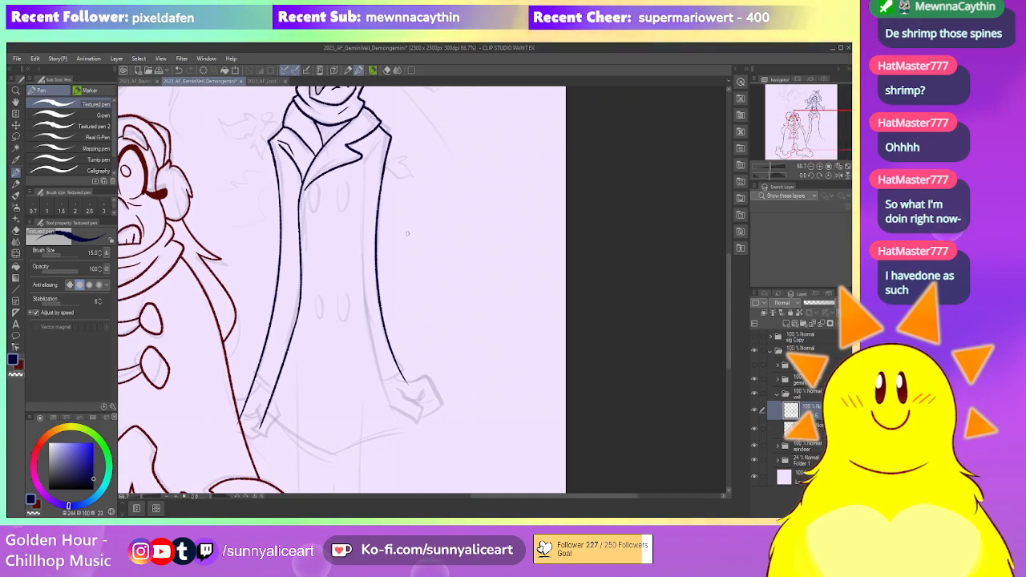
scroll(388, 311, "up", 2)
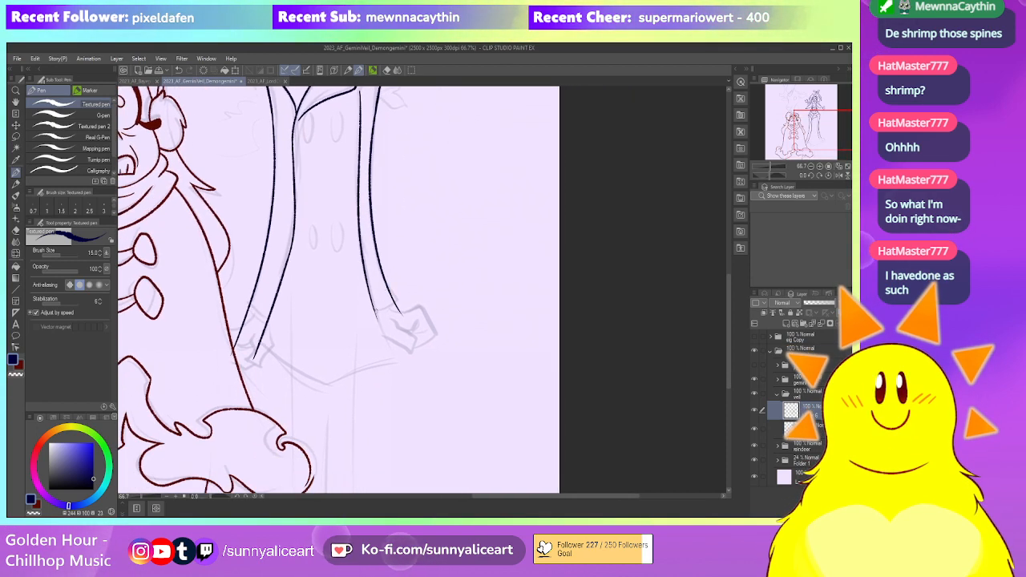
left_click_drag(405, 311, 420, 402)
mouse_move(196, 355)
left_mouse_down()
mouse_move(306, 422)
mouse_move(430, 368)
left_mouse_up()
Erase the line ends overshooting the hem corners and the left sleeve where it overlaps the shorter character
scroll(430, 368, "up", 2)
key("e")
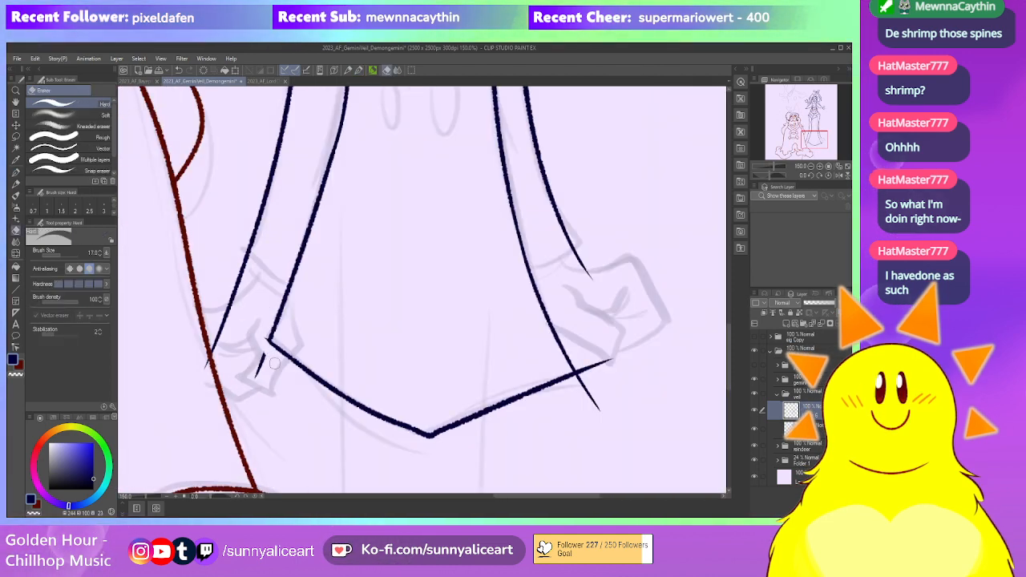
scroll(260, 335, "down", 2)
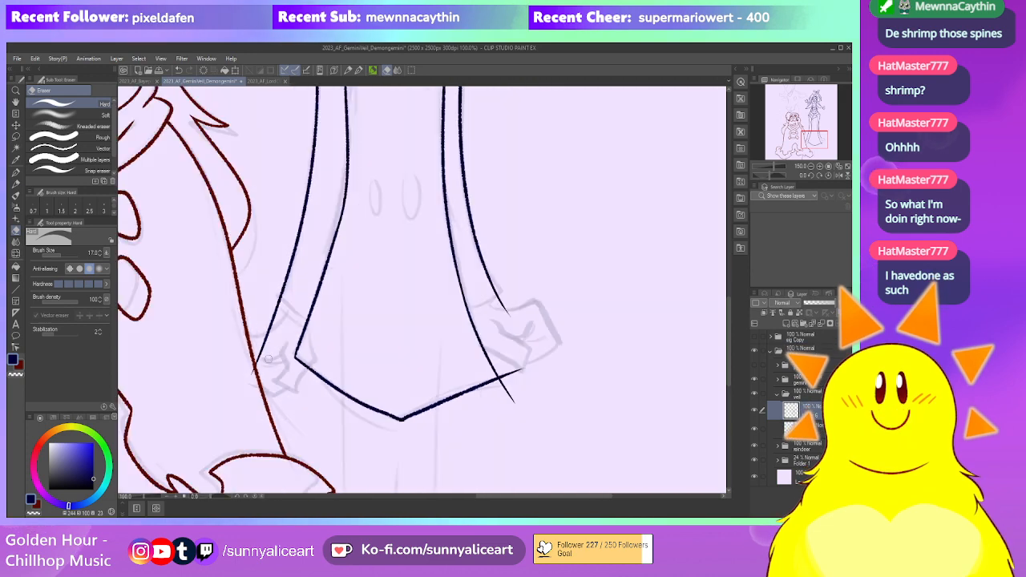
left_click_drag(260, 351, 255, 372)
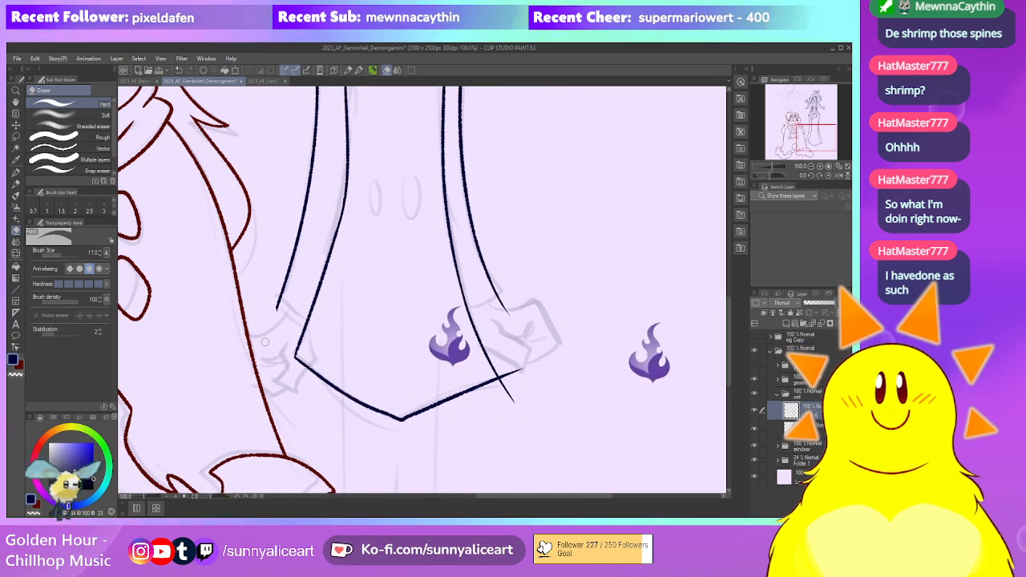
scroll(437, 271, "down", 1)
mouse_move(479, 337)
left_mouse_down()
mouse_move(417, 348)
mouse_move(437, 343)
left_mouse_up()
scroll(417, 351, "up", 2)
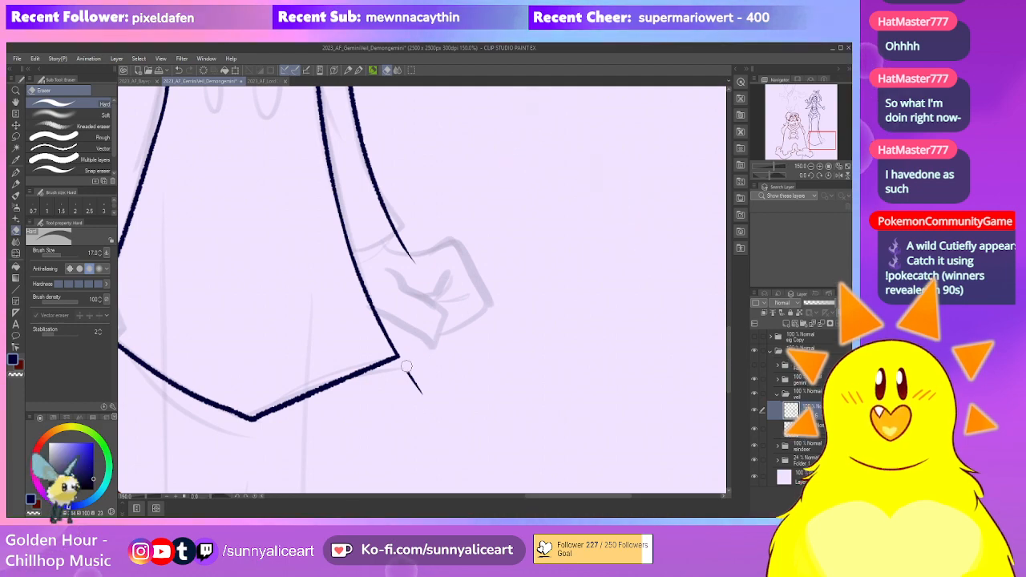
Ink a narrow angular fold mark inside the coat's right shoulder and trim it with the eraser
scroll(462, 294, "down", 2)
left_click_drag(465, 277, 443, 384)
left_click_drag(443, 281, 468, 366)
scroll(468, 366, "up", 3)
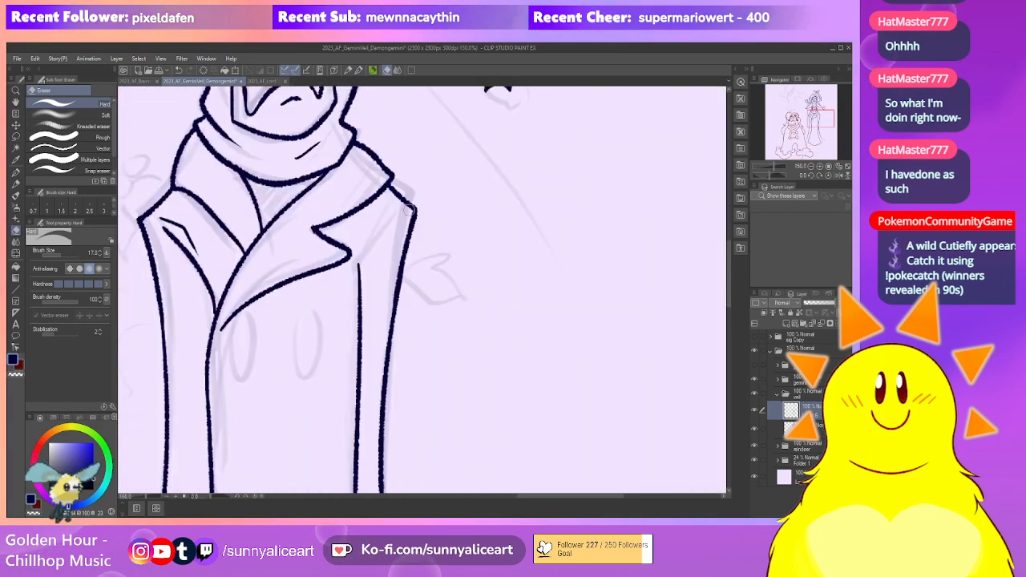
key("p")
left_click_drag(401, 207, 365, 254)
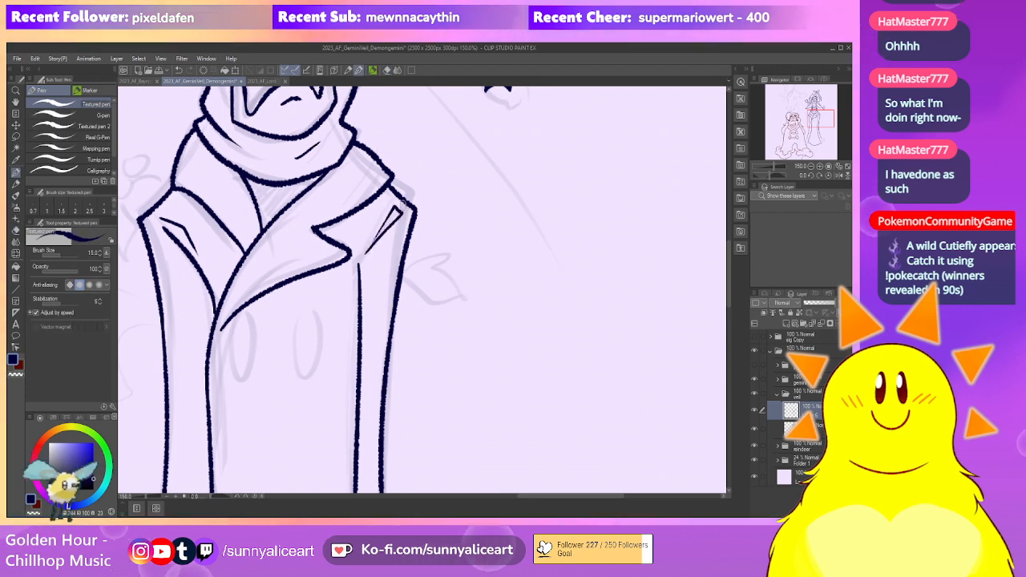
key("e")
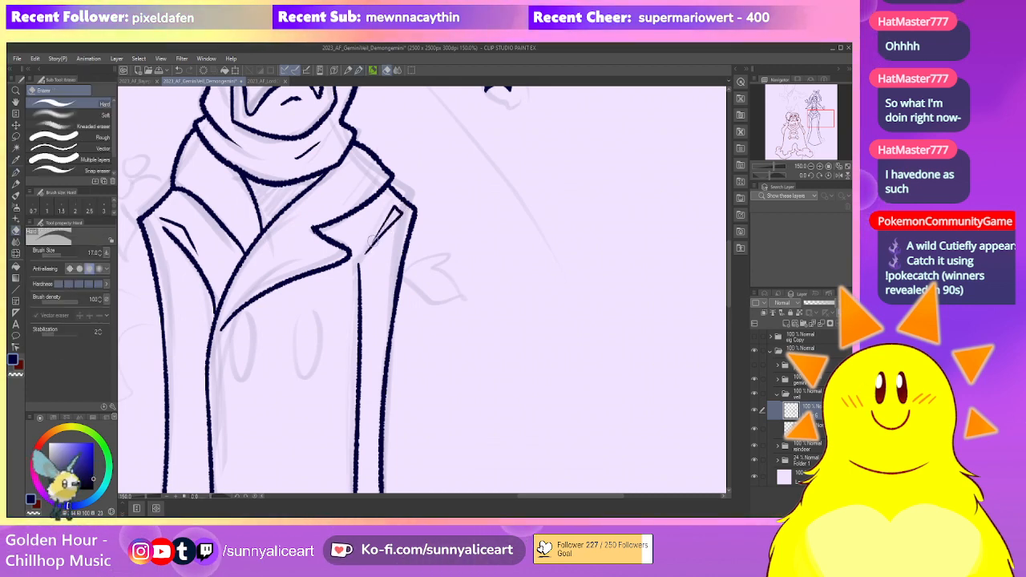
Ink the two outer leg lines of the tall character, running from the coat to the canvas's lower edge
scroll(391, 228, "down", 2)
scroll(391, 227, "down", 3)
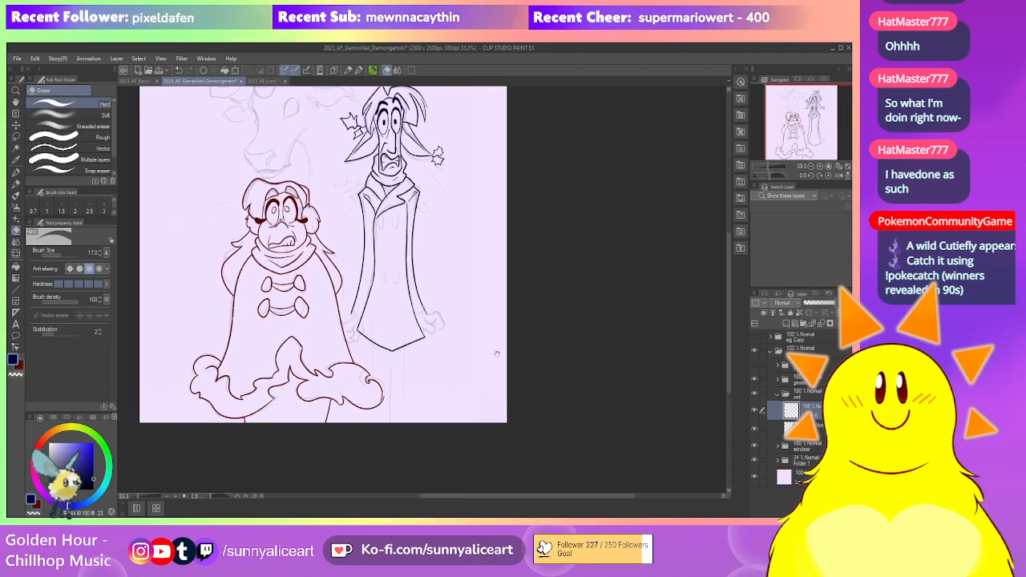
scroll(401, 376, "up", 1)
key("p")
scroll(325, 271, "down", 1)
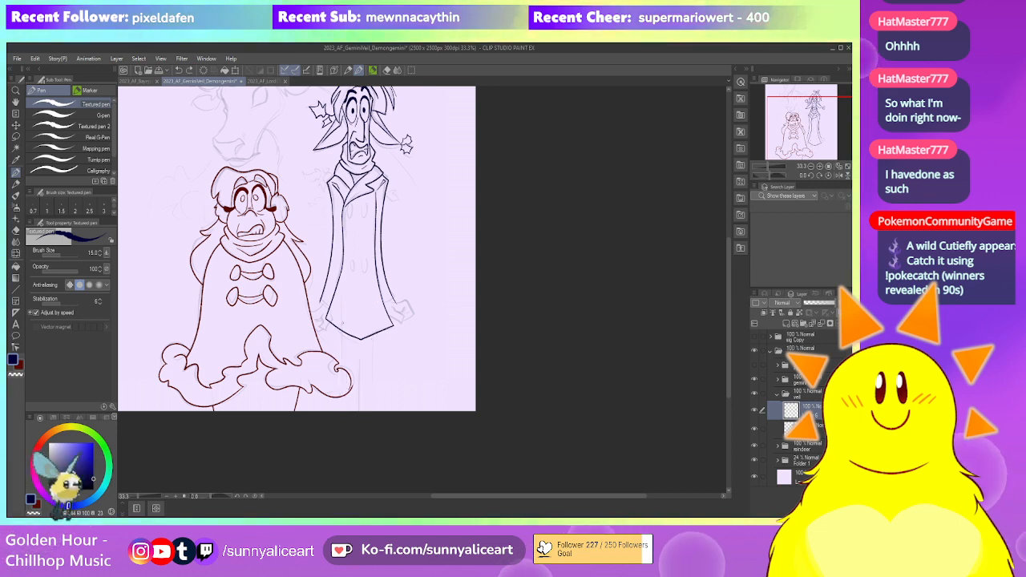
scroll(371, 353, "up", 3)
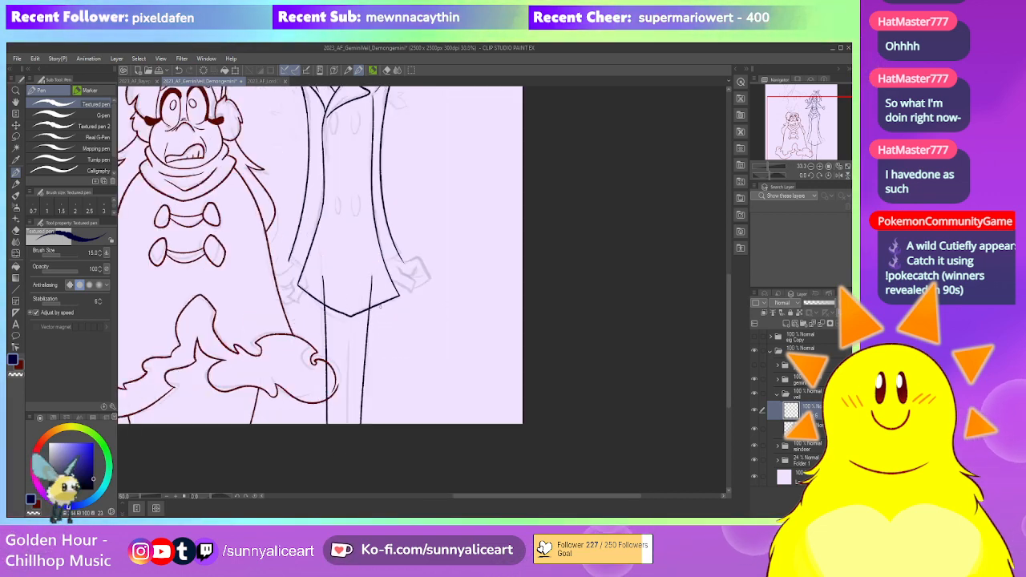
Lasso and delete the parts of both leg lines that overlap the coat above the hem
key("m")
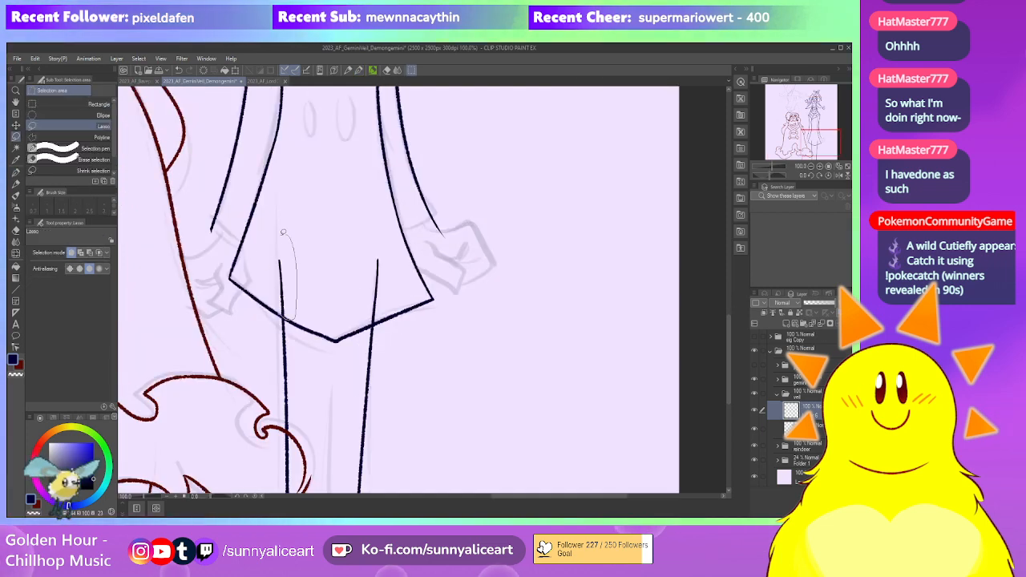
left_click_drag(291, 232, 301, 319)
key("Delete")
key("ctrl+d")
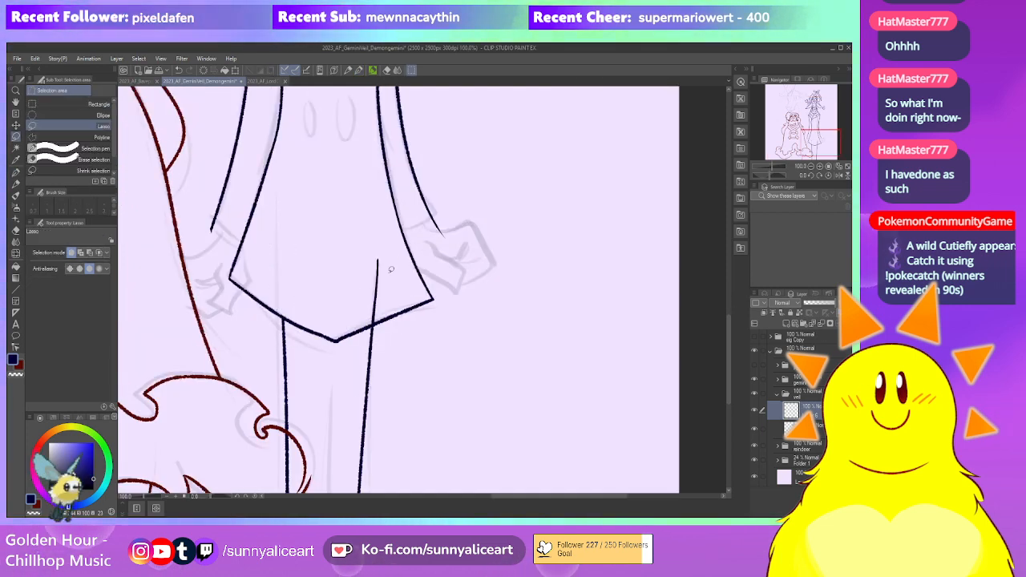
left_click_drag(390, 271, 390, 267)
key("Delete")
key("ctrl+d")
Ink four oval buttons in two pairs down the coat's front, redrawing the misplaced ones
scroll(445, 268, "down", 2)
left_click_drag(403, 133, 392, 337)
scroll(392, 337, "up", 1)
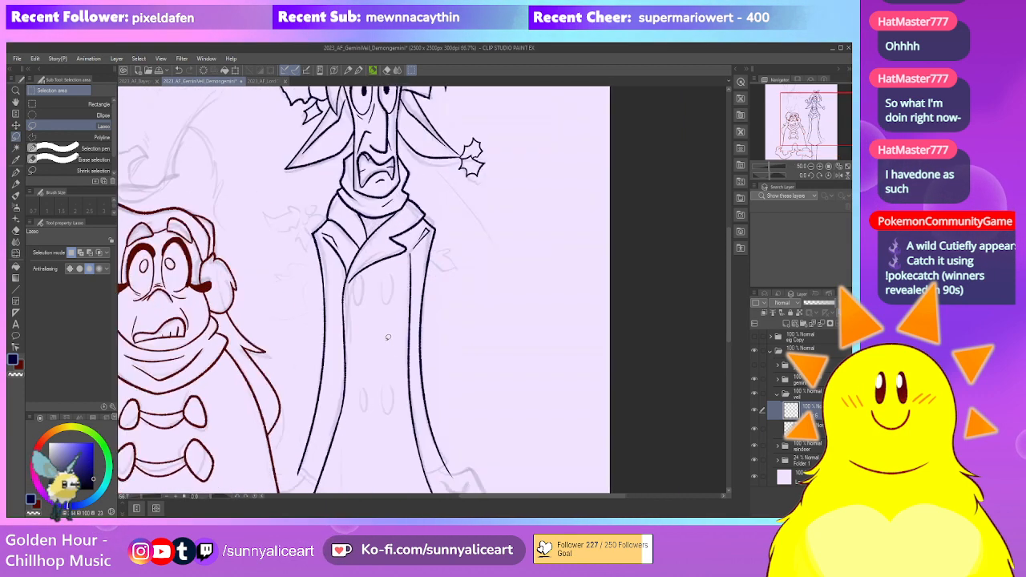
scroll(392, 337, "up", 3)
key("p")
key("ctrl+z")
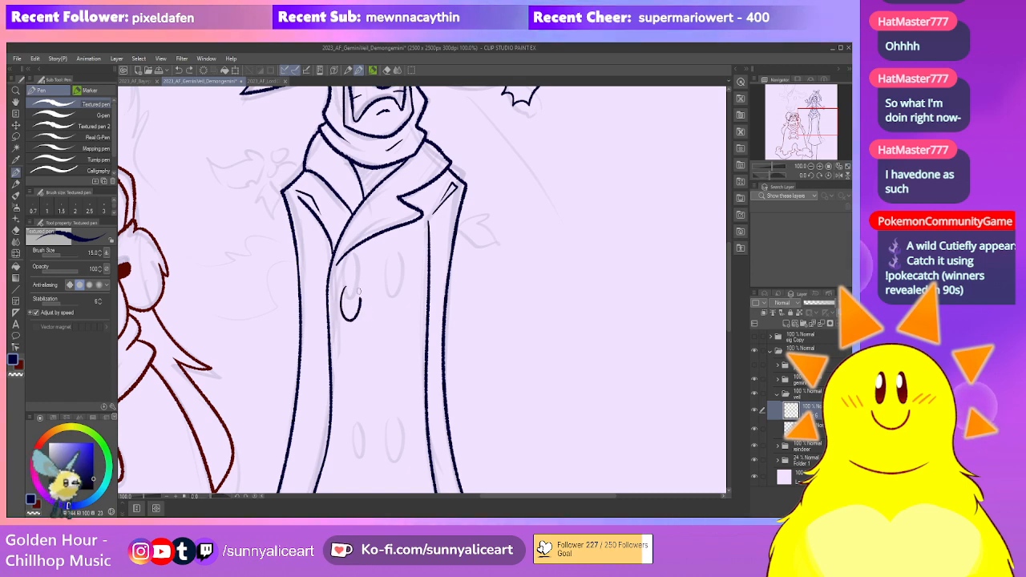
mouse_move(396, 288)
left_mouse_down()
mouse_move(399, 314)
mouse_move(386, 233)
left_mouse_up()
key("ctrl+z")
mouse_move(361, 337)
left_mouse_down()
mouse_move(364, 291)
mouse_move(348, 329)
left_mouse_up()
scroll(364, 291, "up", 3)
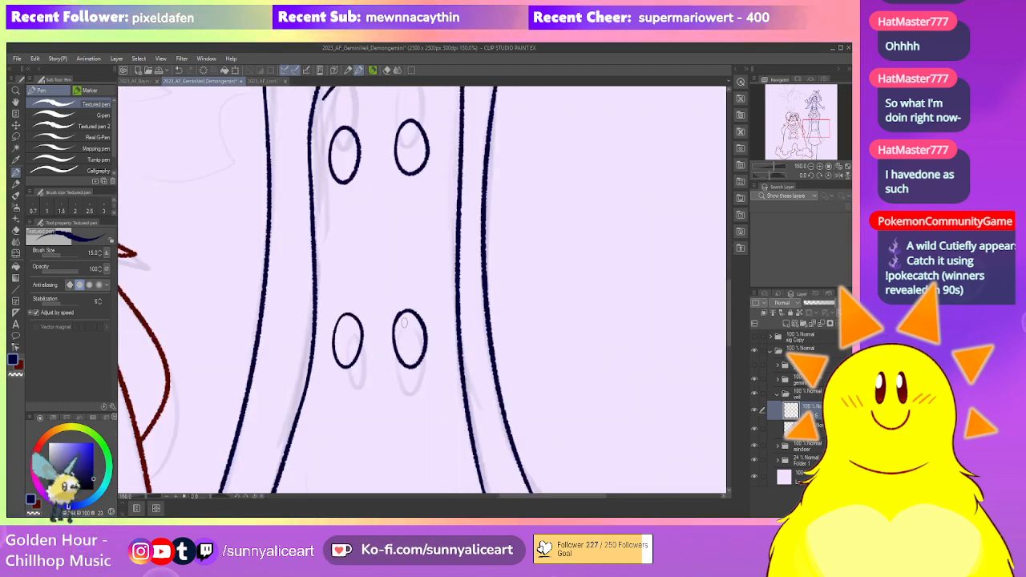
Ink the spiky holly leaf sticking out beside the coat's right side, just below the shoulder
scroll(406, 316, "down", 5)
scroll(436, 305, "up", 1)
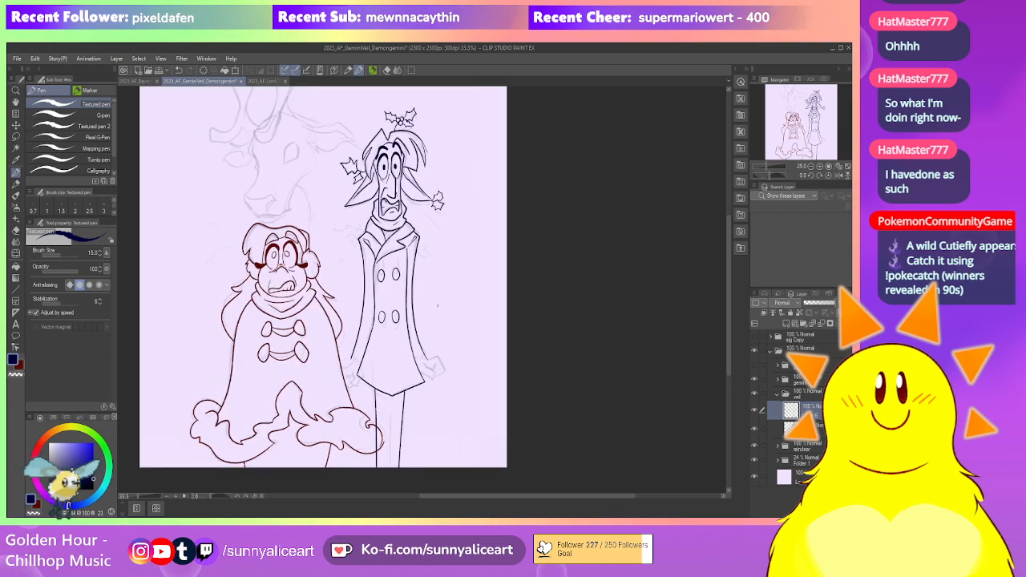
scroll(378, 364, "up", 1)
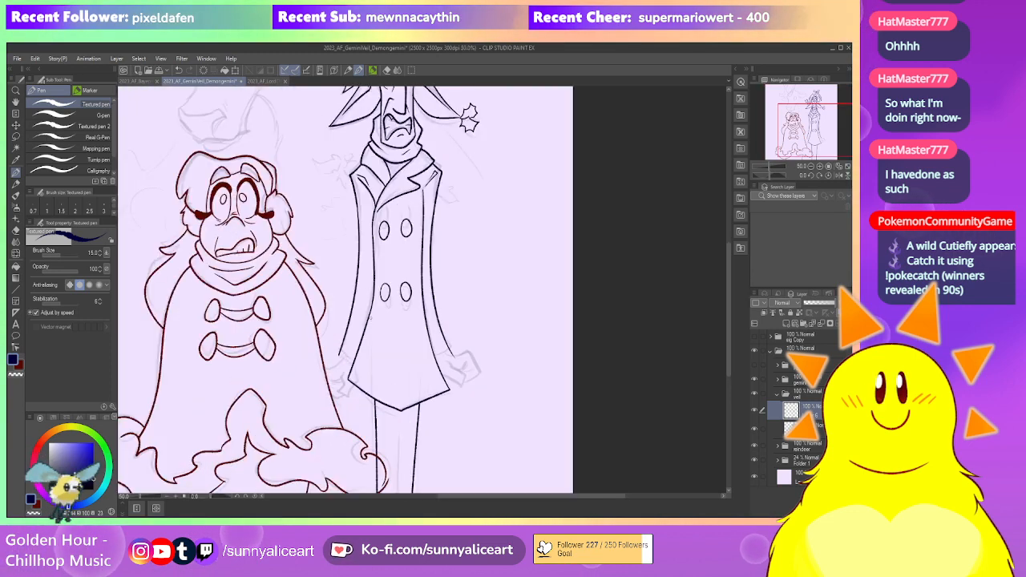
scroll(477, 322, "down", 1)
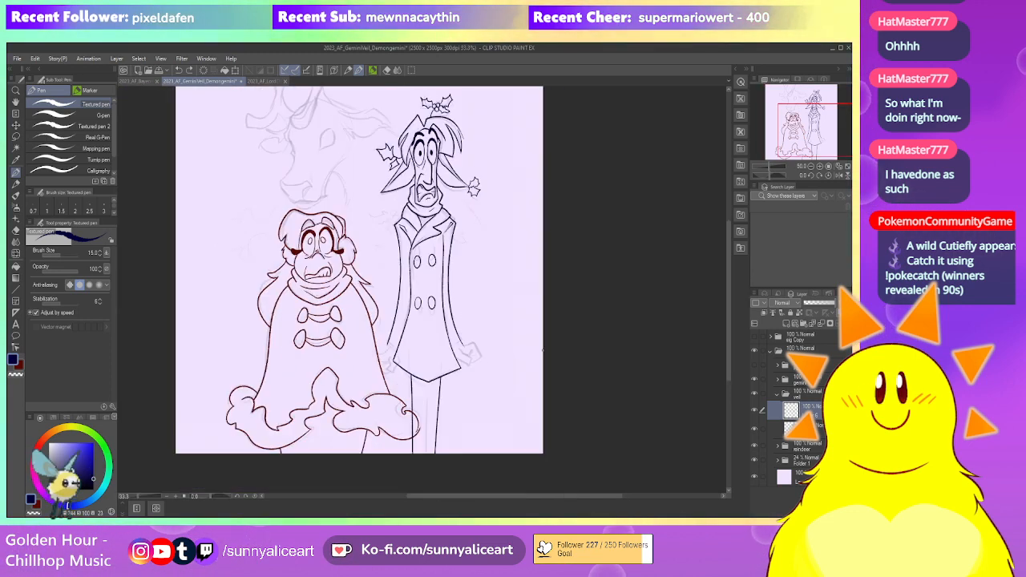
scroll(417, 309, "up", 4)
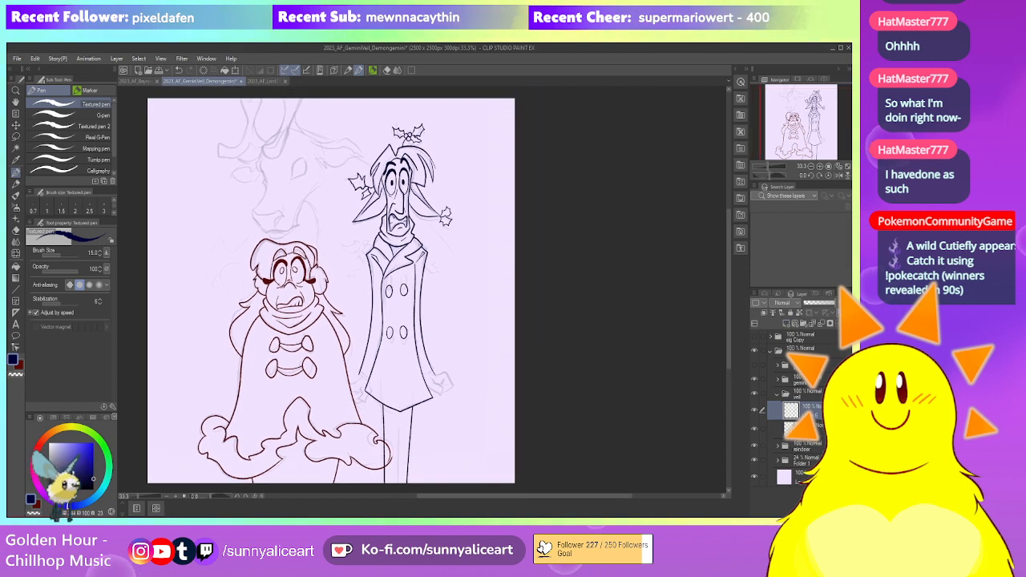
left_click_drag(398, 311, 442, 292)
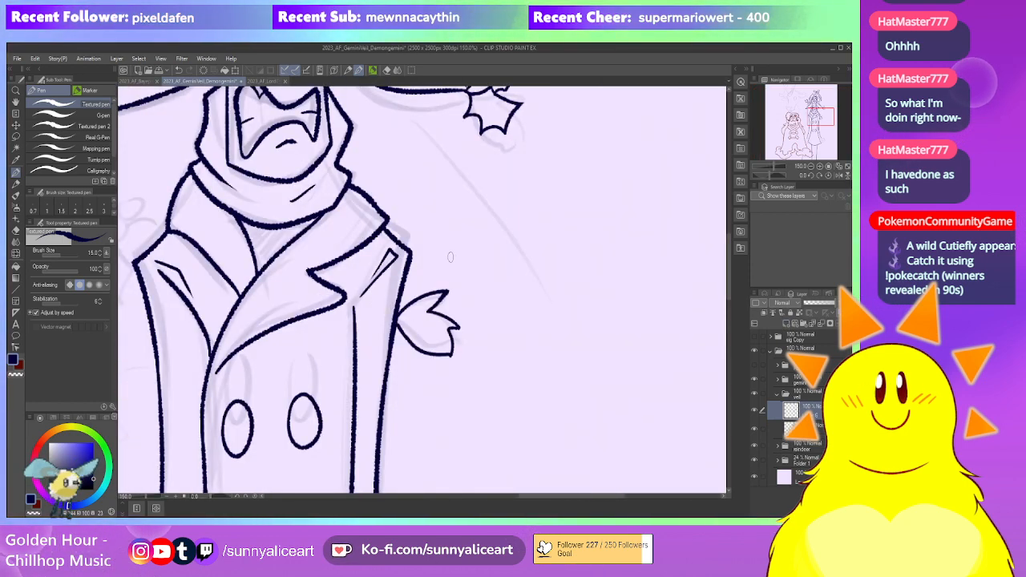
key("e")
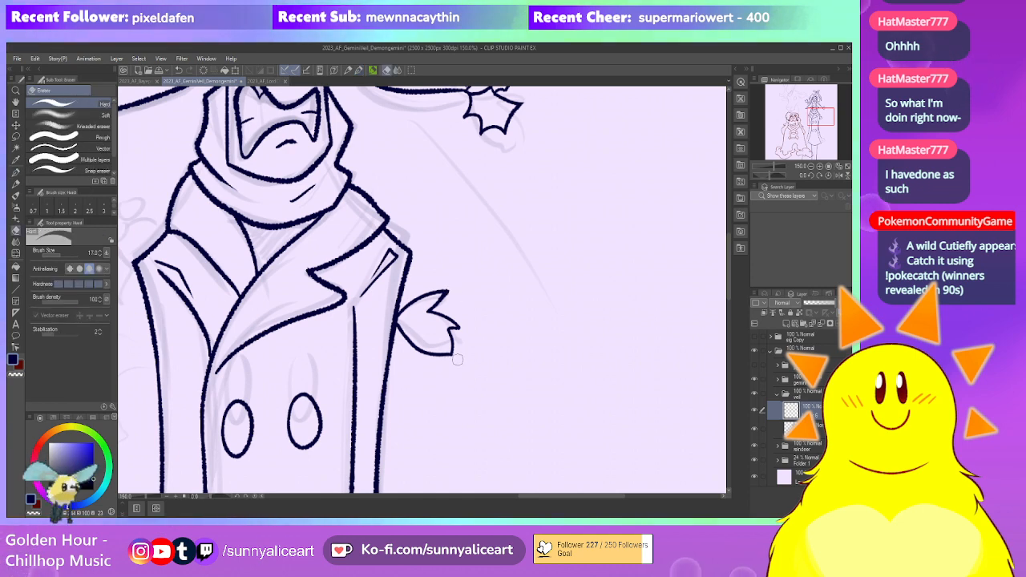
Ink a three-berry holly sprig with spiky leaves beside the coat's left shoulder, plus a small spiky leaf beside the coat below it
mouse_move(255, 269)
left_mouse_down()
mouse_move(419, 345)
mouse_move(479, 353)
left_mouse_up()
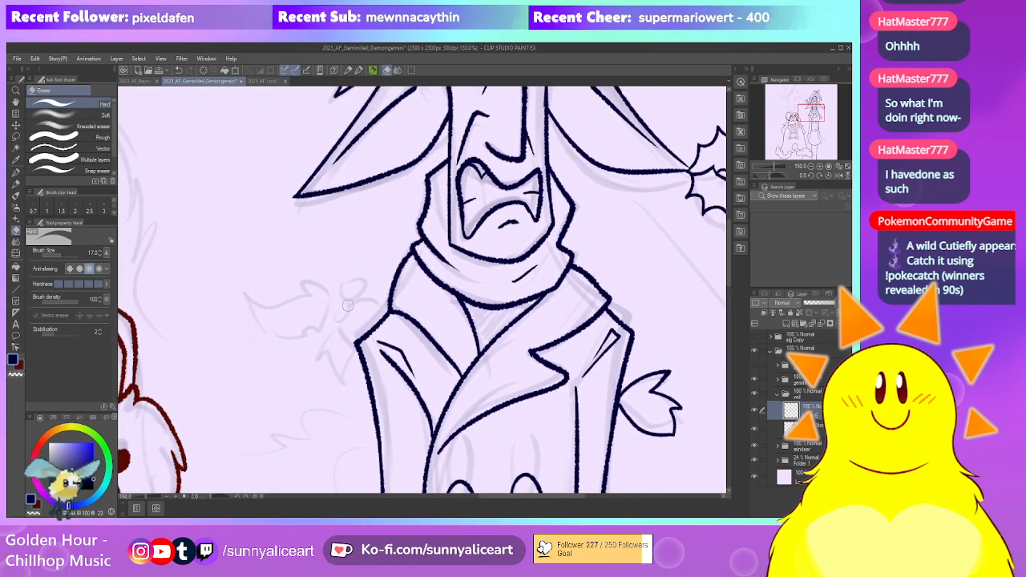
key("p")
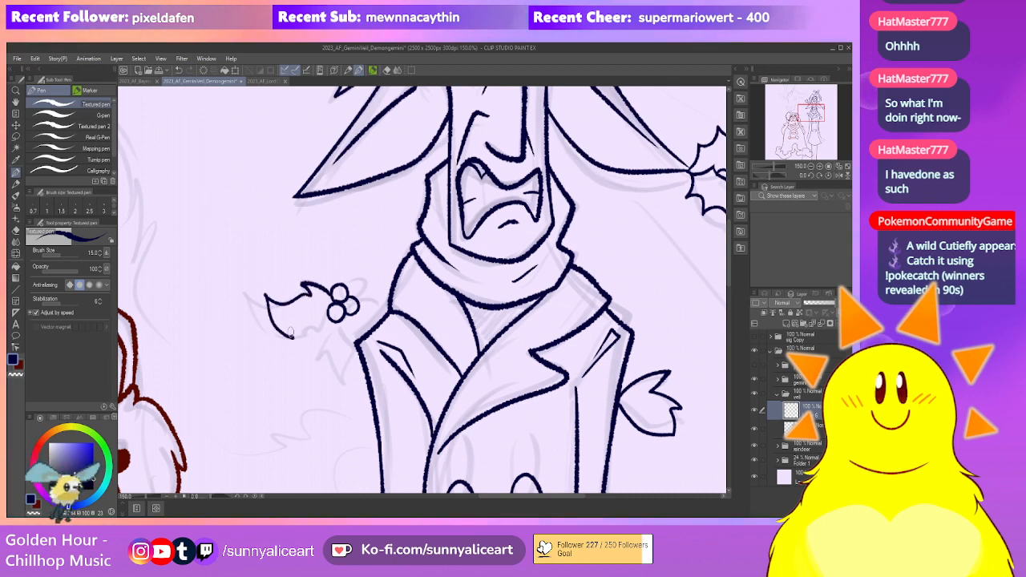
left_click_drag(347, 279, 371, 240)
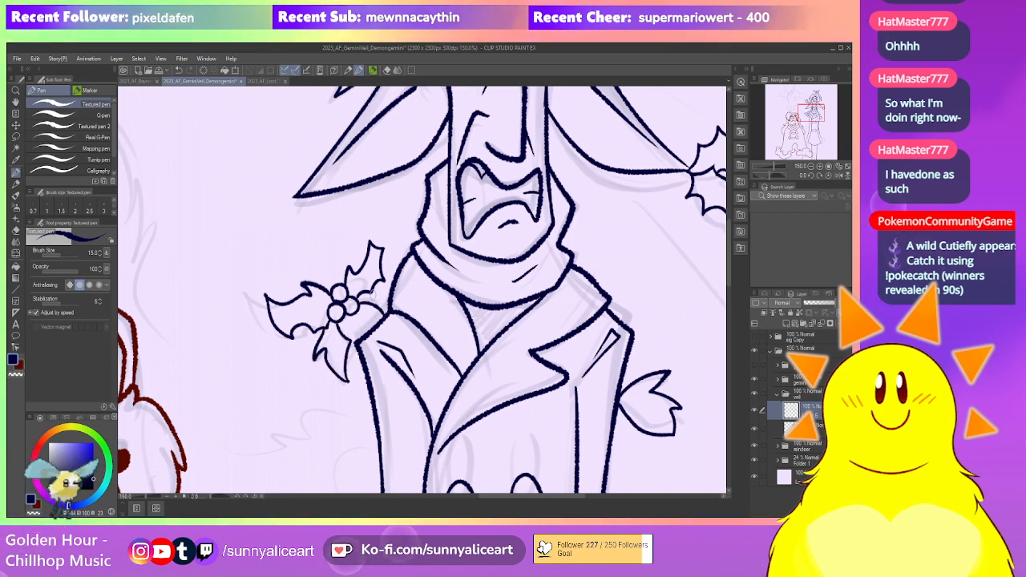
left_click_drag(387, 341, 379, 251)
scroll(384, 226, "up", 1)
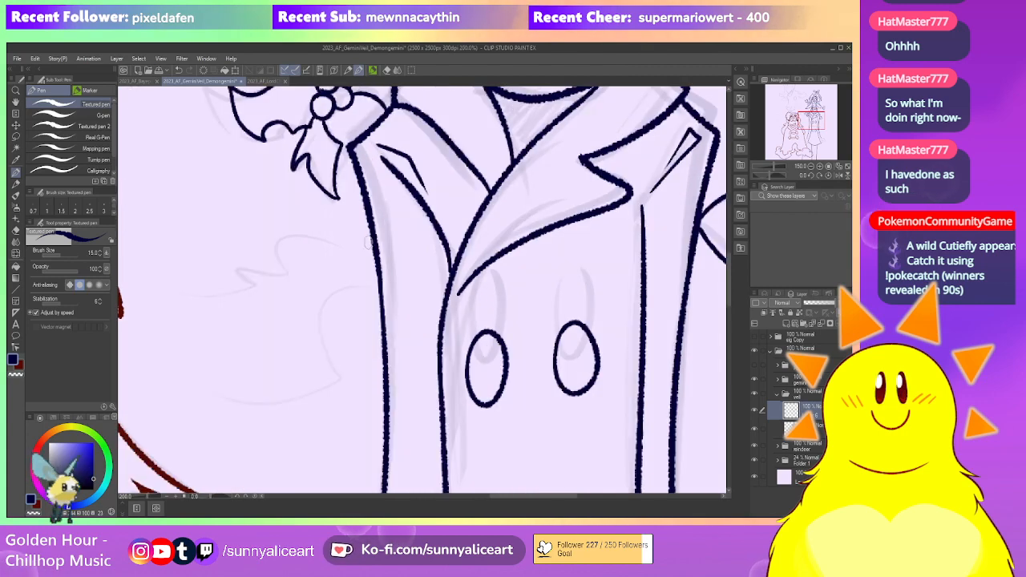
scroll(385, 295, "down", 4)
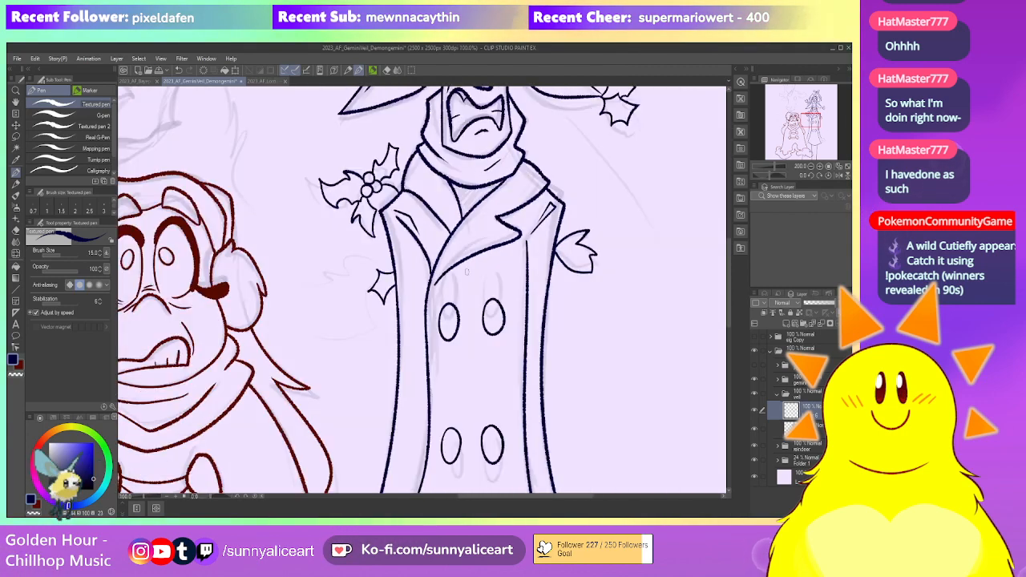
Ink a curved cuff line across the lower end of each of the tall character's sleeves
scroll(461, 330, "down", 2)
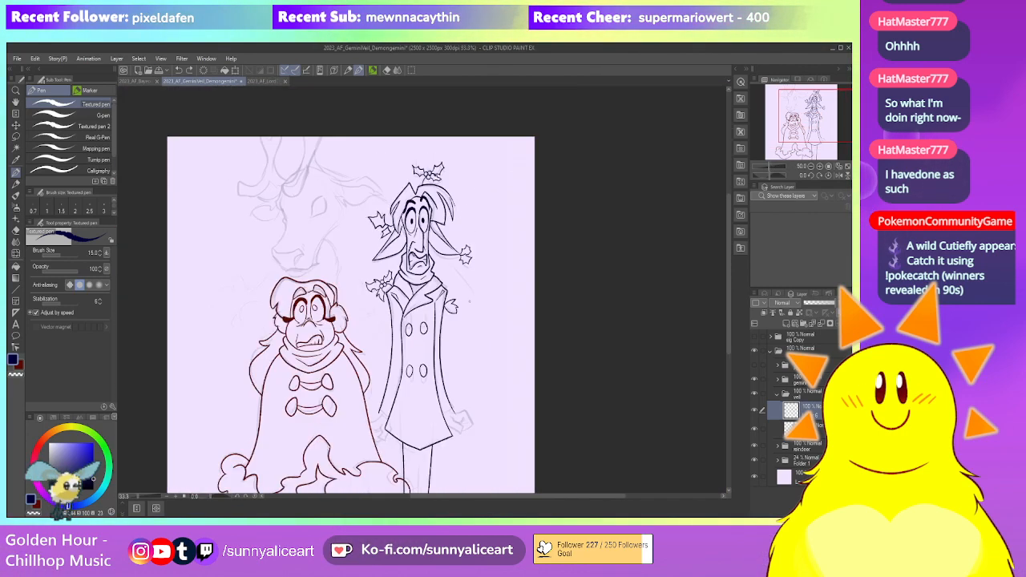
scroll(417, 350, "up", 2)
scroll(418, 349, "up", 2)
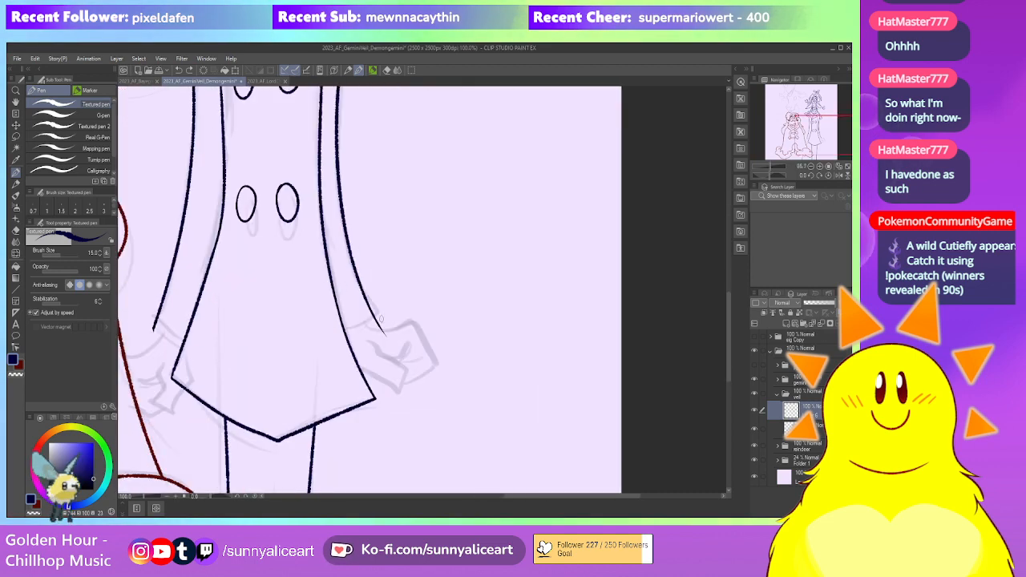
left_click_drag(362, 320, 380, 306)
left_click_drag(321, 337, 429, 345)
left_click_drag(259, 314, 318, 360)
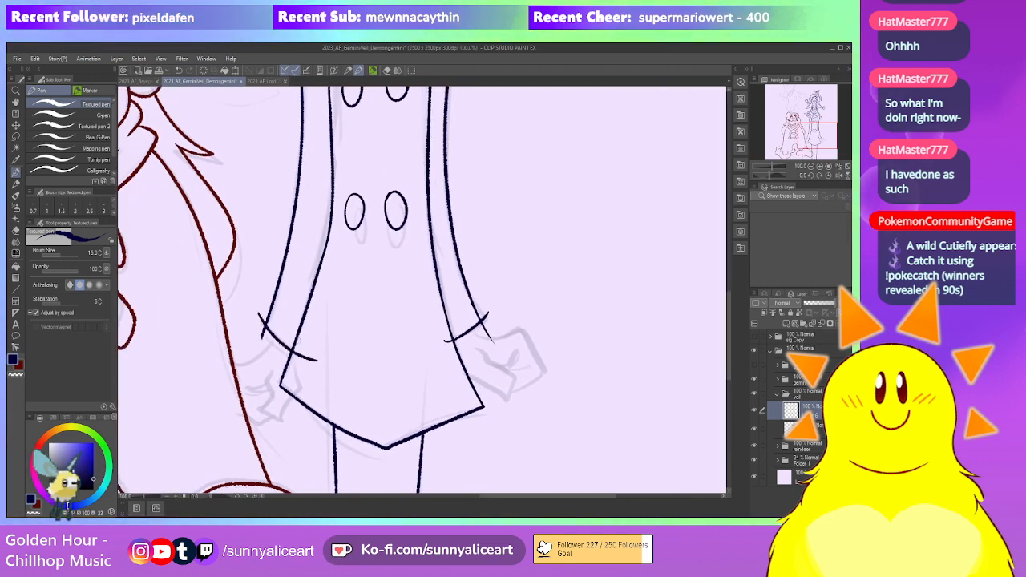
Erase the cuff and sleeve line ends that overshoot the cuff corners and cross into the coat front
key("e")
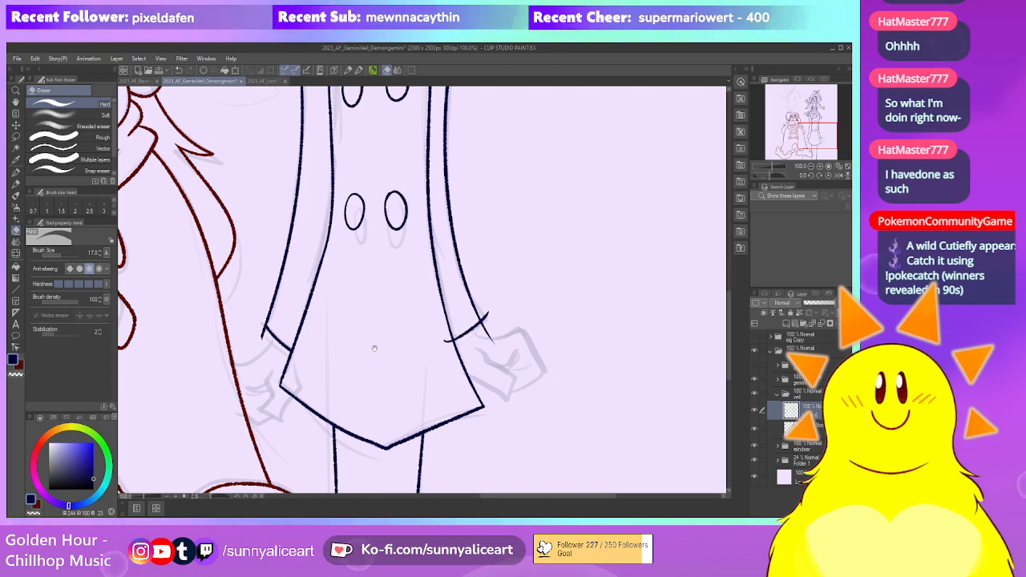
scroll(355, 355, "up", 2)
left_click_drag(410, 312, 417, 335)
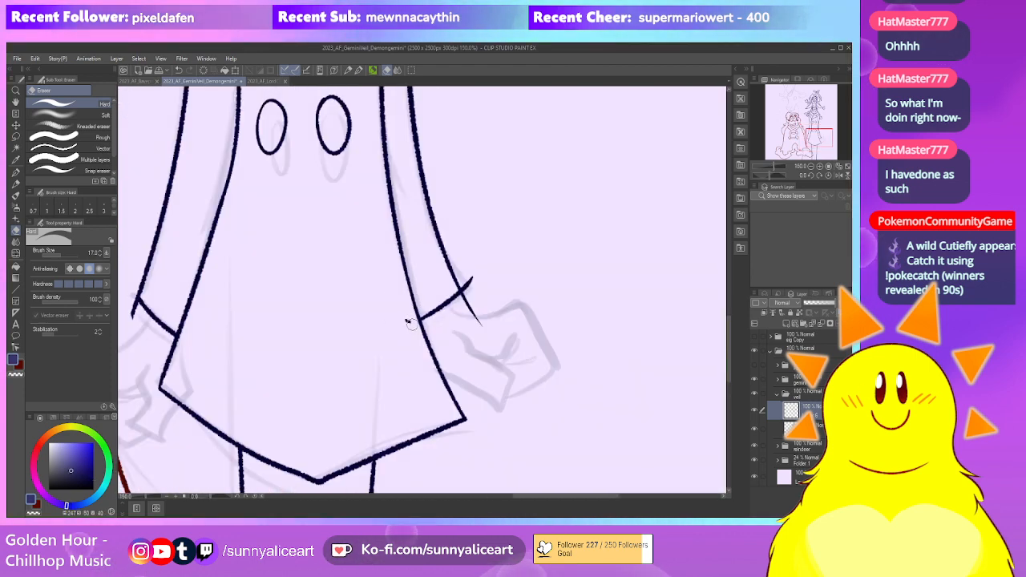
right_click(414, 311)
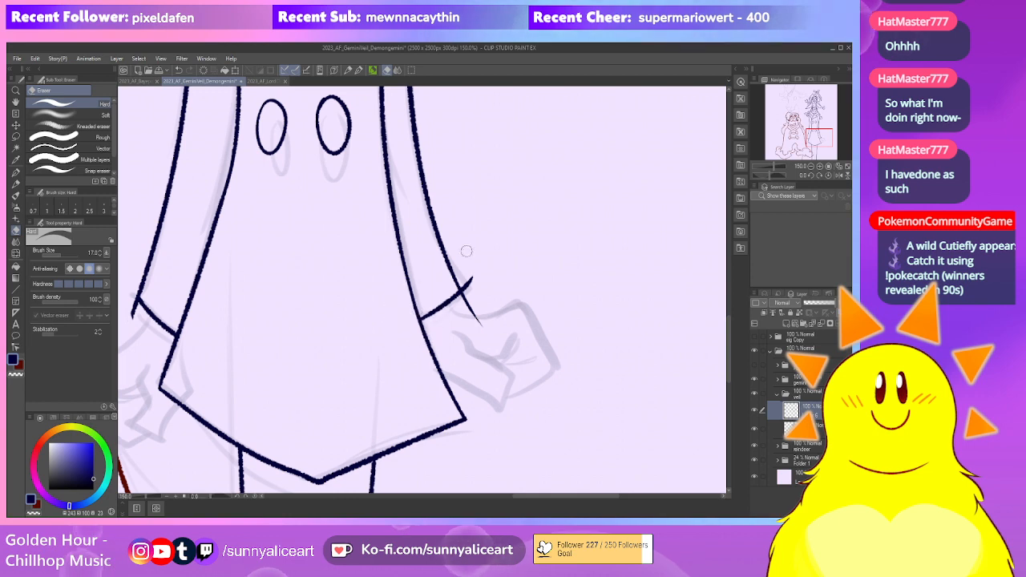
left_click_drag(466, 290, 464, 283)
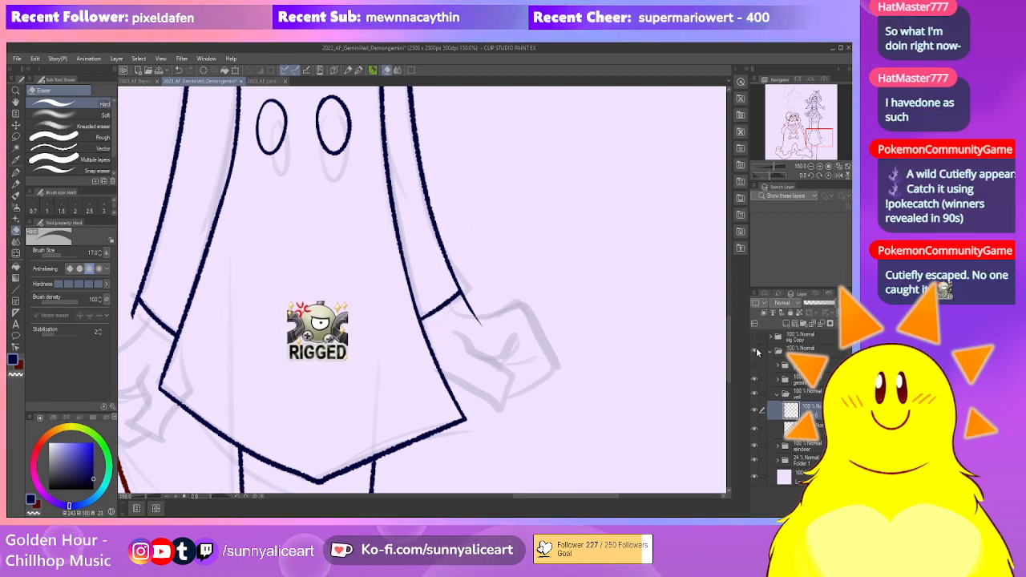
left_click_drag(469, 291, 479, 321)
left_click_drag(396, 321, 548, 310)
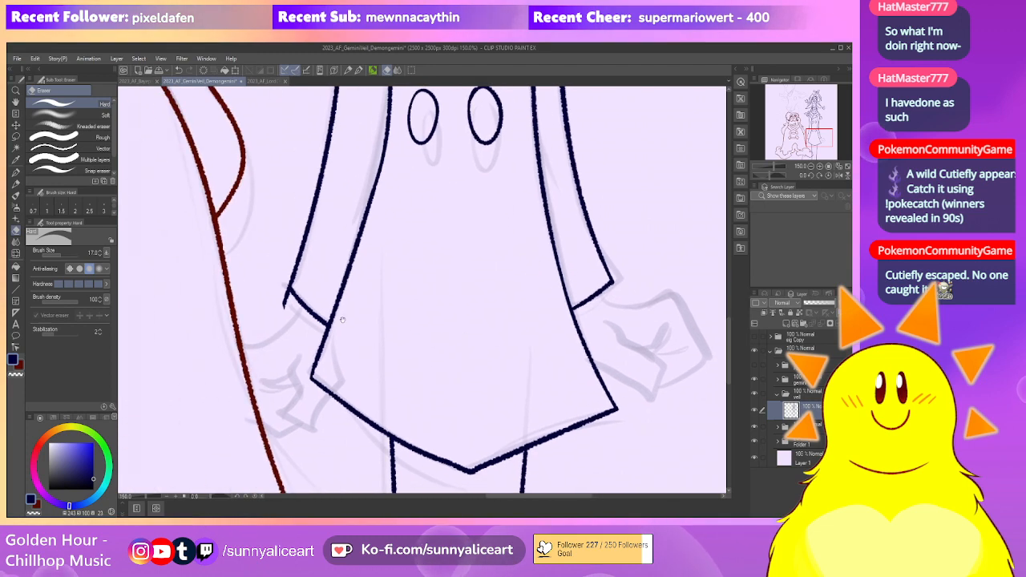
mouse_move(284, 290)
left_mouse_down()
mouse_move(296, 310)
mouse_move(285, 308)
left_mouse_up()
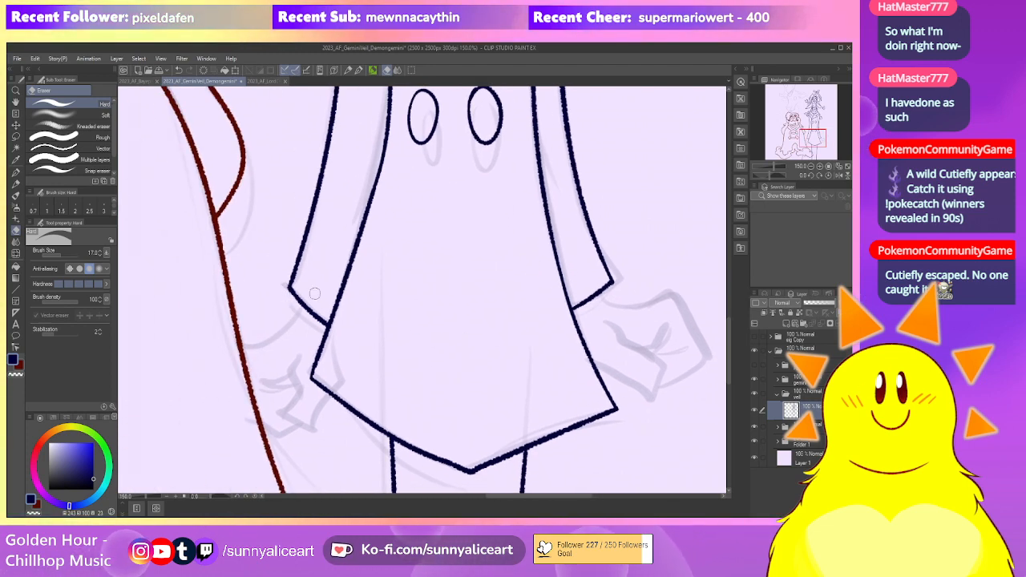
On a new layer, ink the clenched hand with its finger creases below the left cuff, erasing the stroke end inside the sleeve
left_click(785, 325)
left_click_drag(339, 334, 342, 300)
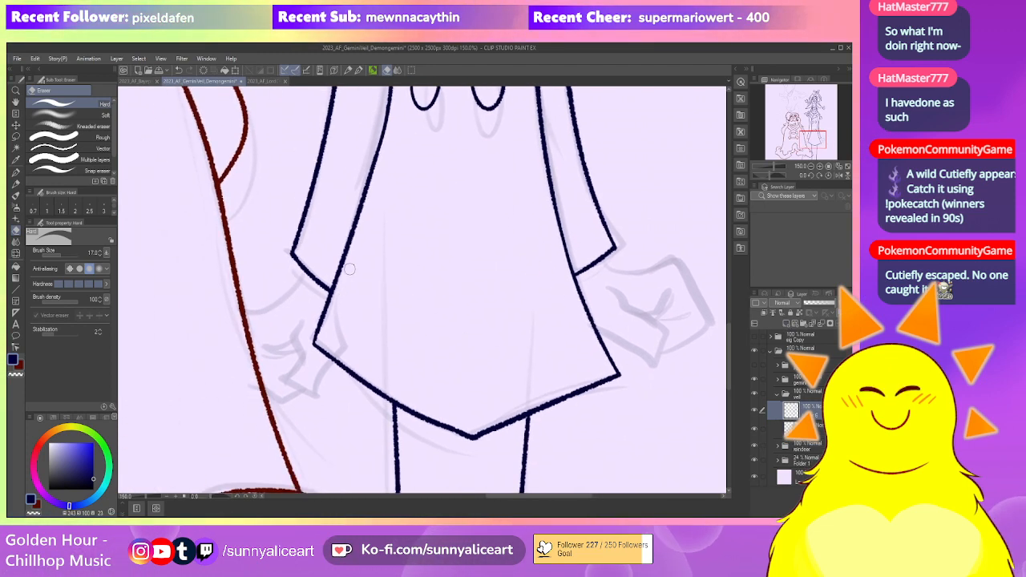
key("p")
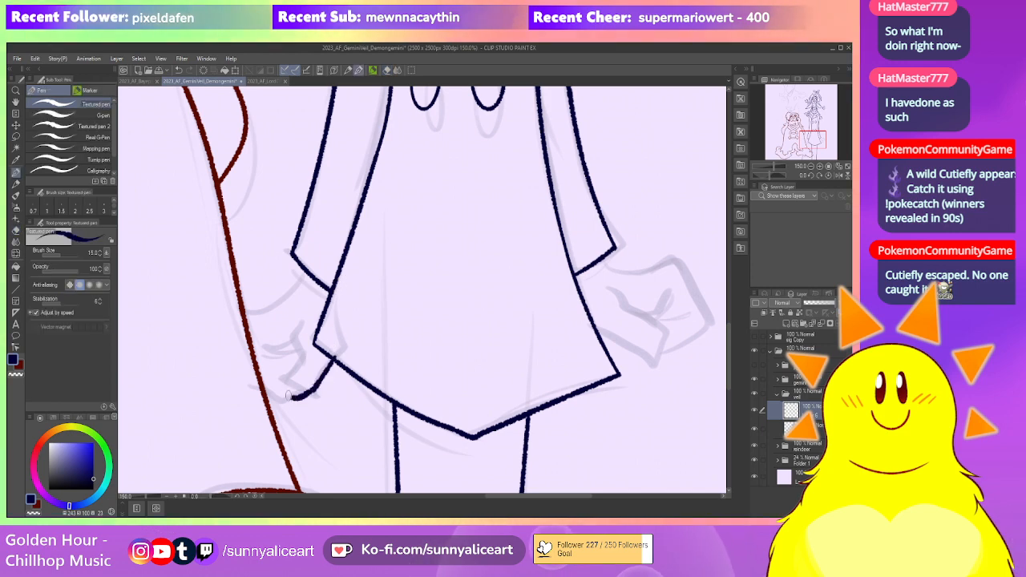
mouse_move(304, 366)
left_mouse_down()
mouse_move(330, 385)
mouse_move(335, 359)
left_mouse_up()
mouse_move(305, 262)
left_mouse_down()
mouse_move(245, 344)
mouse_move(254, 385)
mouse_move(301, 398)
left_mouse_up()
mouse_move(268, 362)
left_mouse_down()
mouse_move(302, 352)
mouse_move(286, 378)
left_mouse_up()
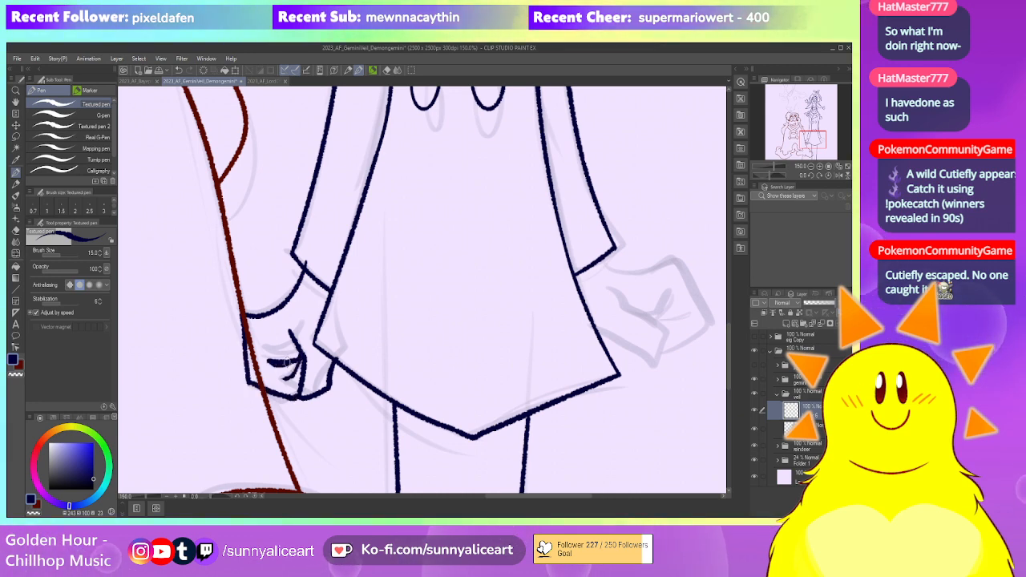
key("e")
left_click_drag(308, 267, 303, 258)
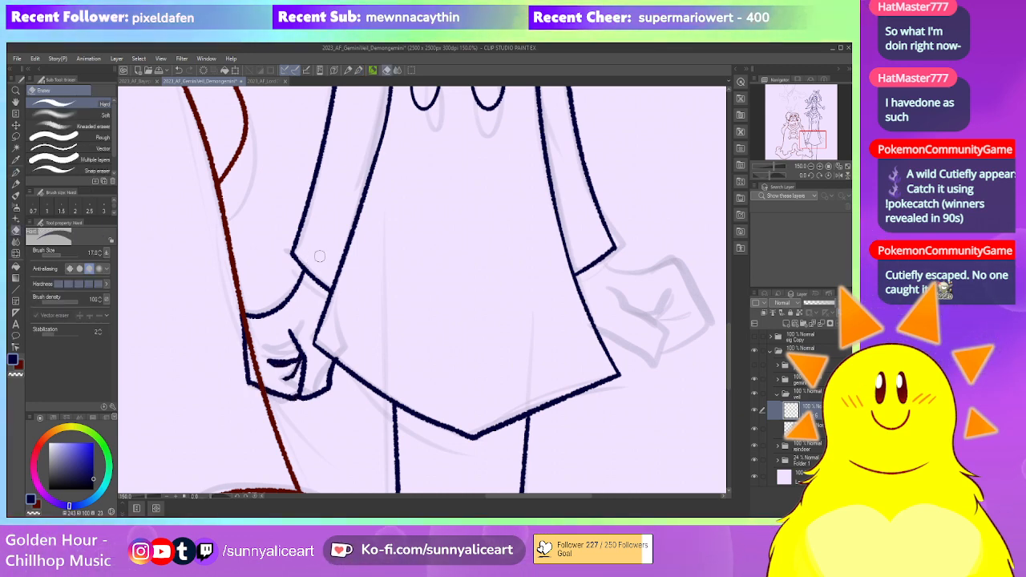
Ink the clenched hand below the right cuff and erase the strokes that overlap the sleeve and coat
scroll(446, 287, "down", 2)
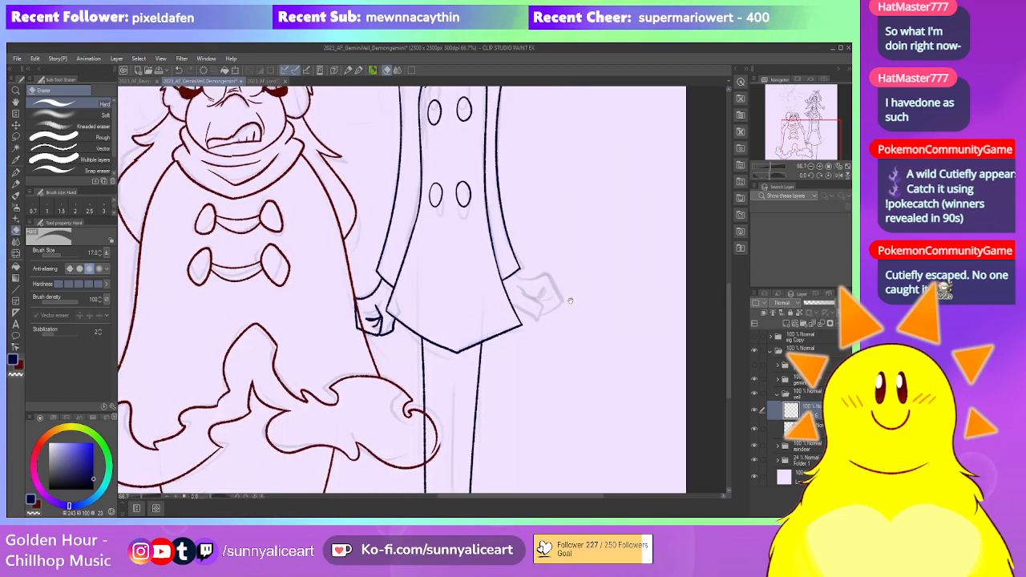
left_click_drag(581, 297, 353, 376)
scroll(313, 352, "up", 1)
left_click_drag(281, 380, 283, 336)
key("p")
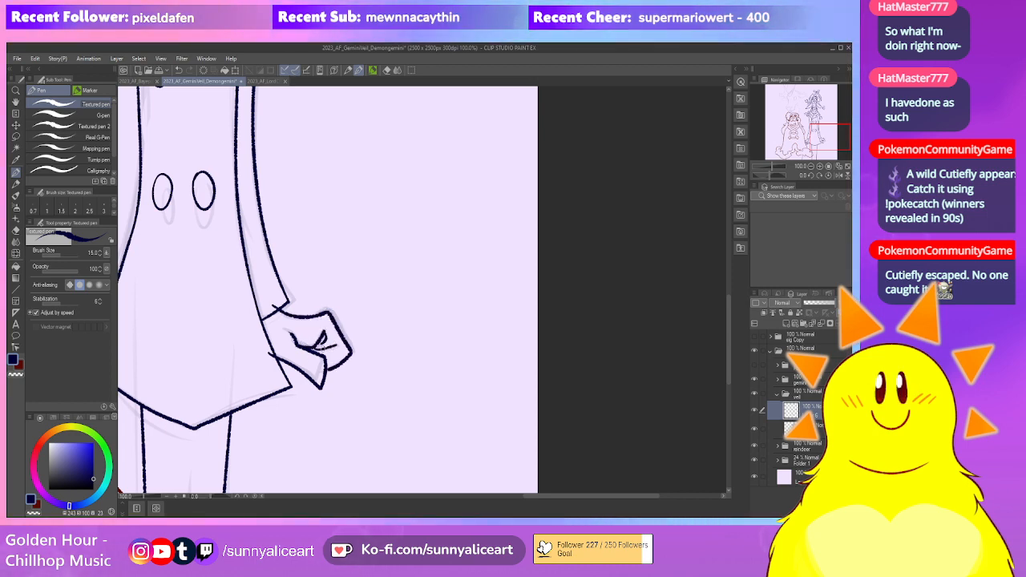
key("e")
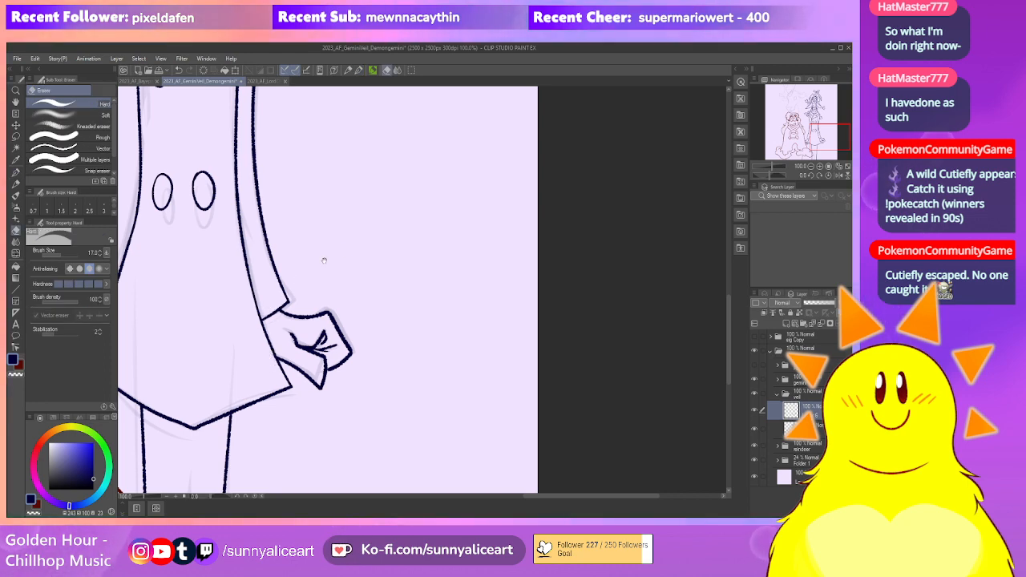
Collapse the tall character's layer folder and make the layer inside the reindeer folder active
scroll(315, 268, "down", 5)
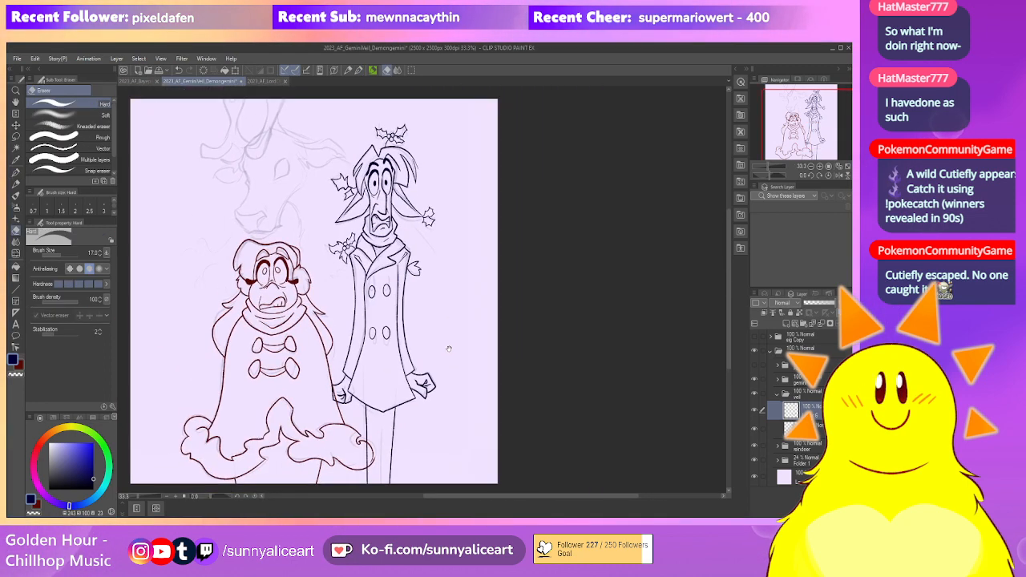
left_click_drag(449, 349, 446, 358)
mouse_move(578, 383)
left_mouse_down()
mouse_move(584, 362)
mouse_move(581, 373)
left_mouse_up()
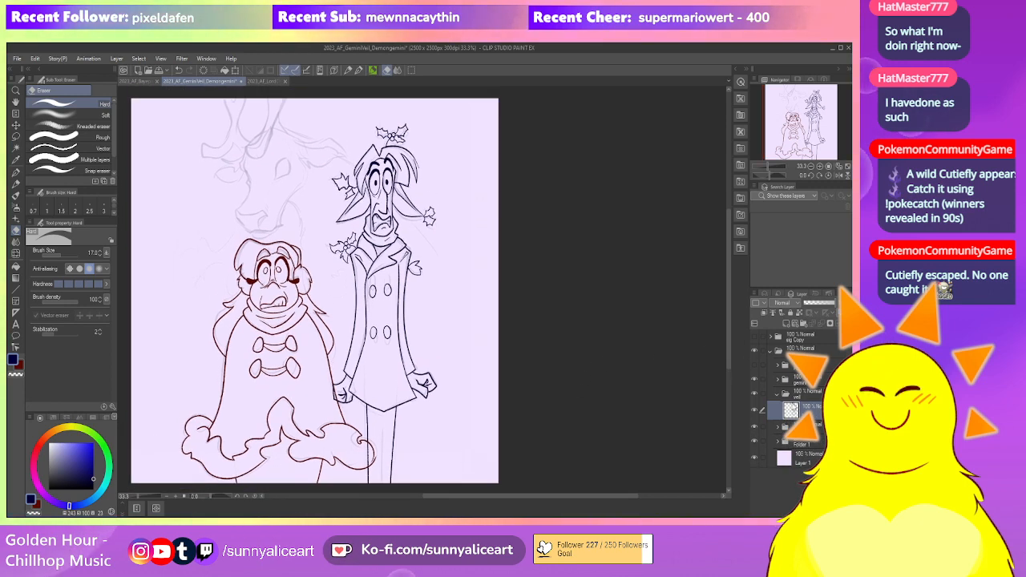
left_click(781, 396)
left_click(803, 409)
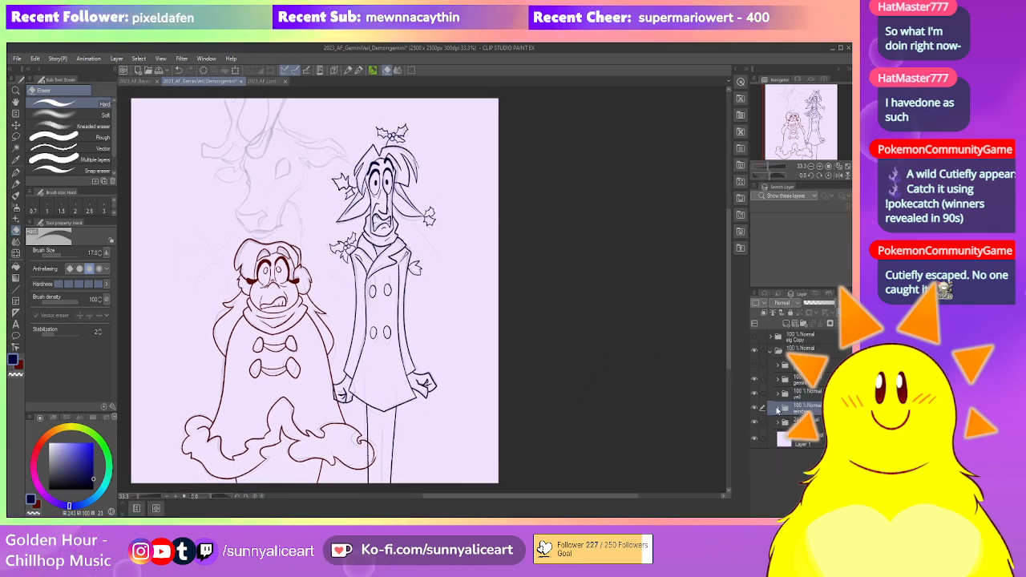
left_click(778, 409)
left_click(803, 425)
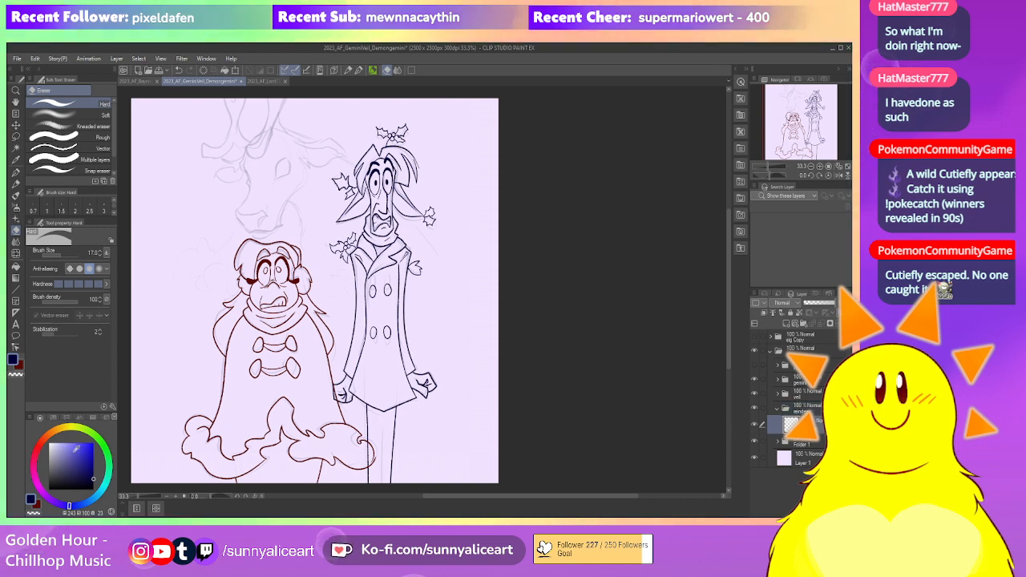
Ink the reindeer's near eye in dark red, with the short crease marks below it and the far brow line
left_click(52, 502)
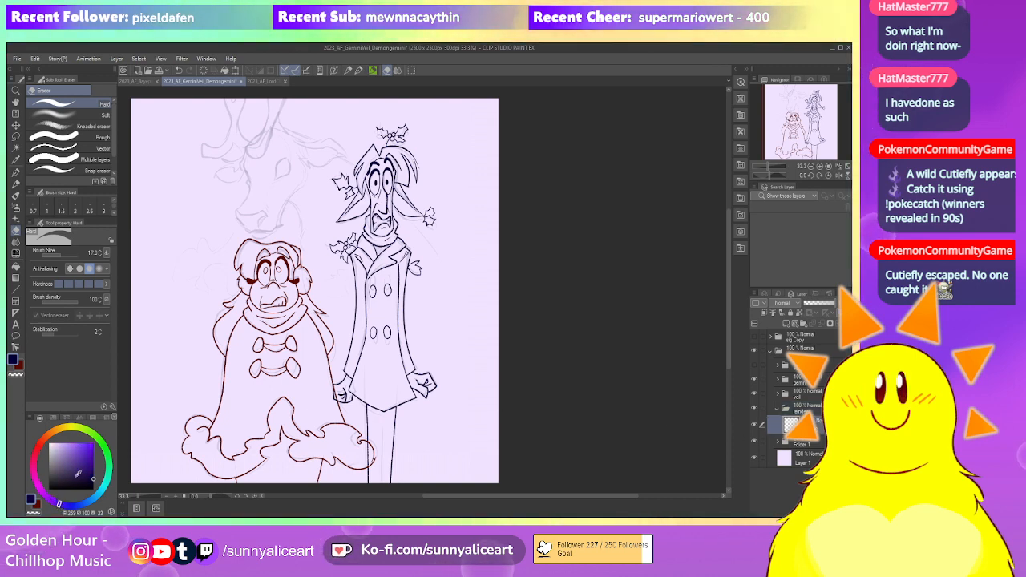
left_click(20, 366)
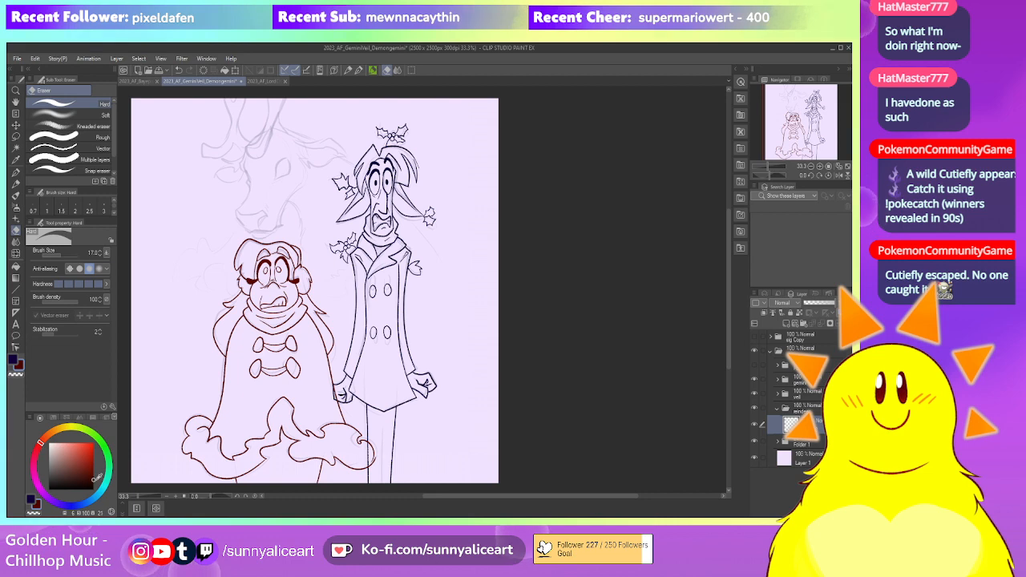
scroll(323, 382, "up", 5)
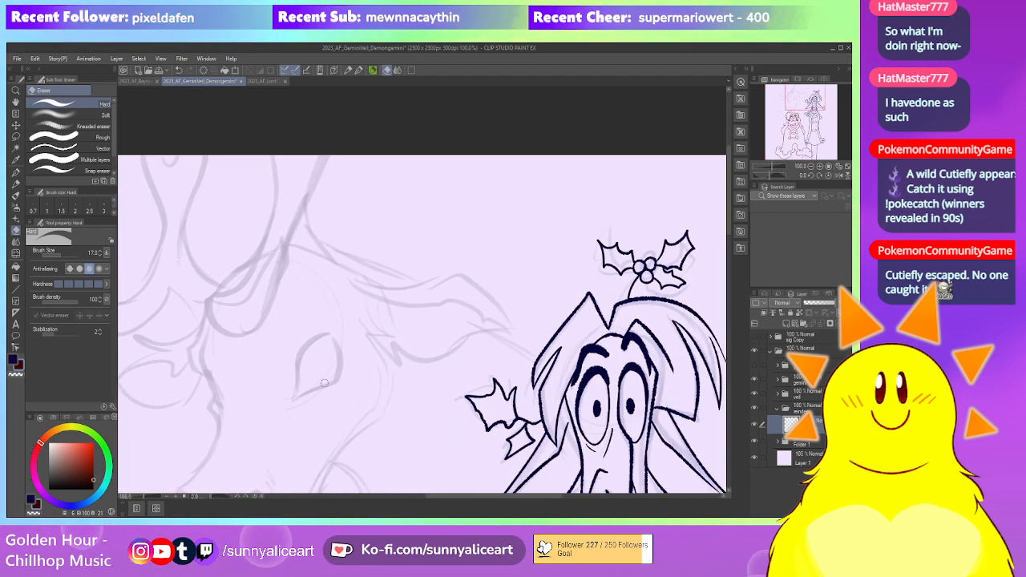
key("p")
mouse_move(294, 394)
left_mouse_down()
mouse_move(313, 334)
mouse_move(337, 330)
left_mouse_up()
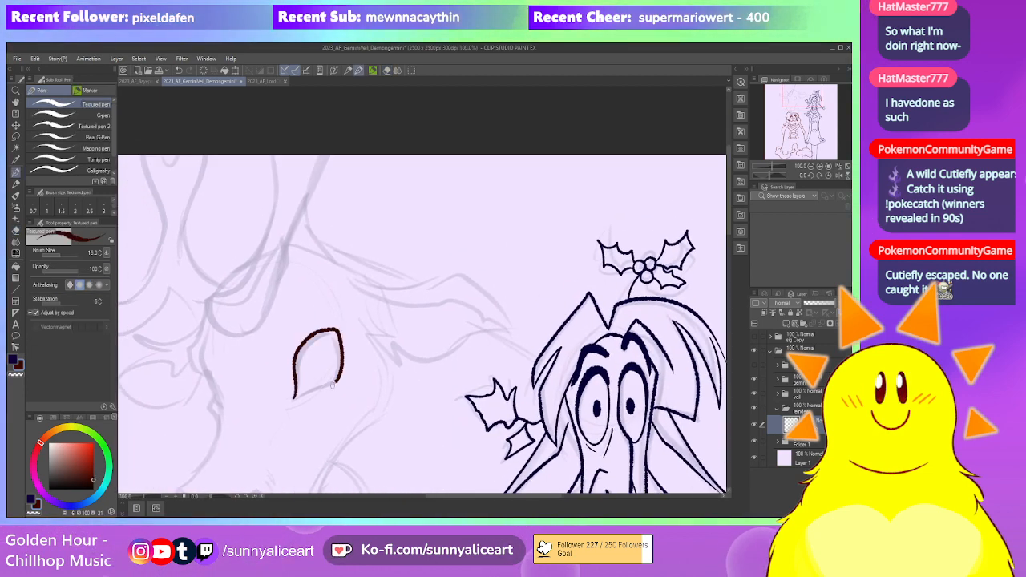
mouse_move(298, 415)
left_mouse_down()
mouse_move(327, 332)
mouse_move(301, 370)
left_mouse_up()
mouse_move(258, 296)
left_mouse_down()
mouse_move(292, 288)
mouse_move(254, 263)
left_mouse_up()
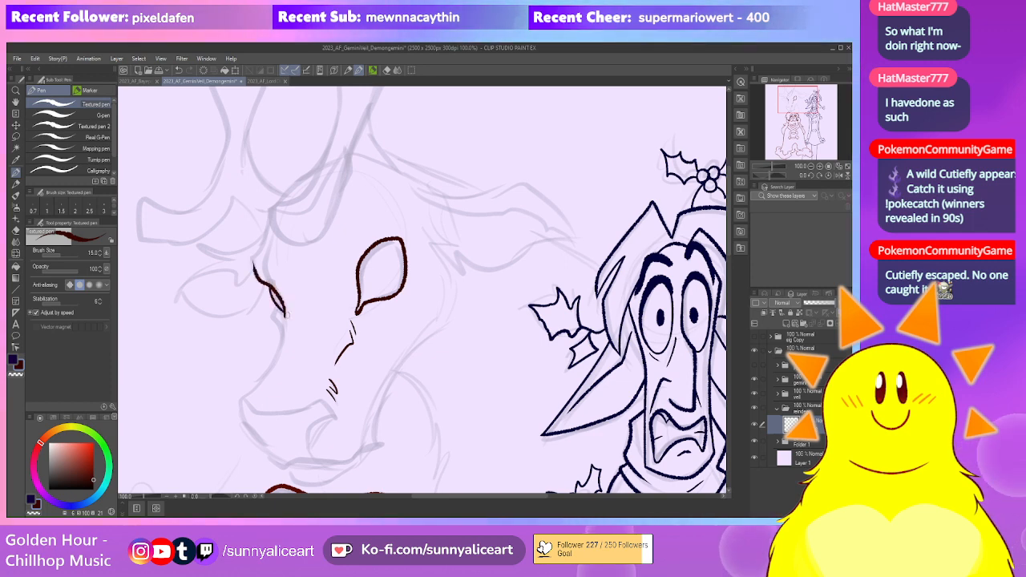
Ink the reindeer's front profile in dark red from the far brow down the bridge and around the tip of the muzzle
left_click_drag(339, 315, 347, 288)
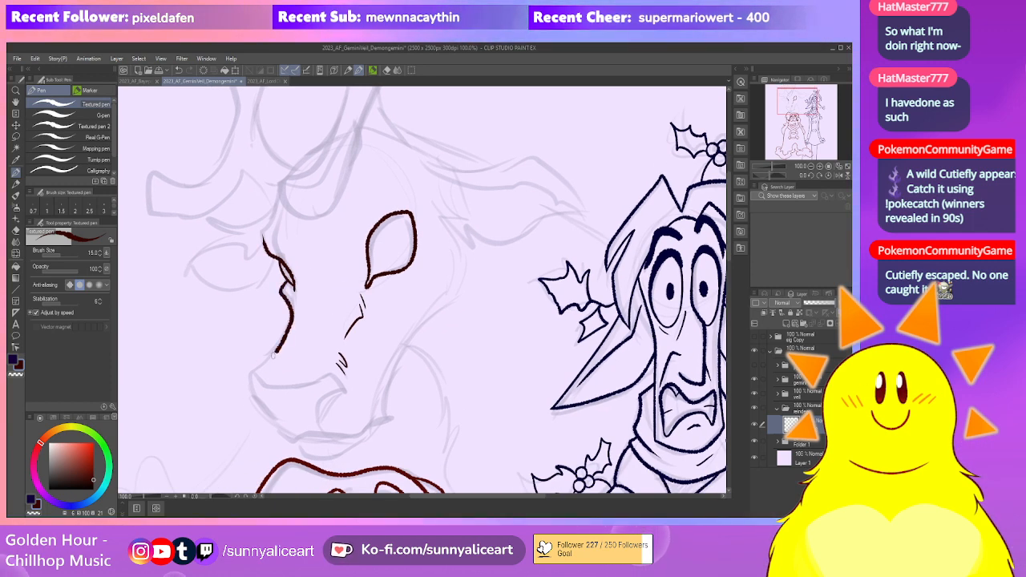
left_click_drag(253, 399, 260, 406)
left_click_drag(289, 385, 244, 309)
scroll(243, 307, "up", 1)
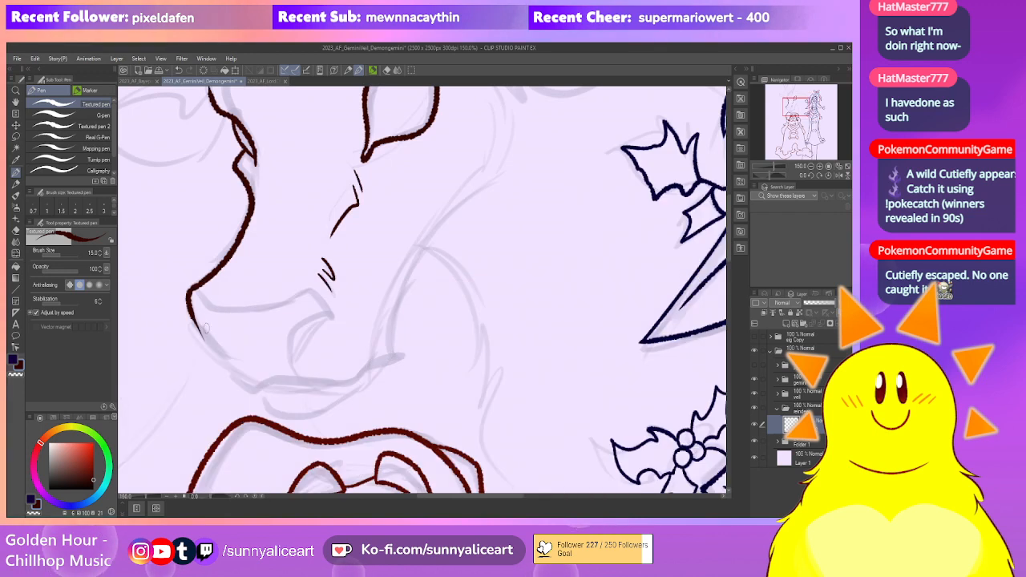
left_click_drag(201, 335, 240, 375)
left_click_drag(244, 299, 267, 323)
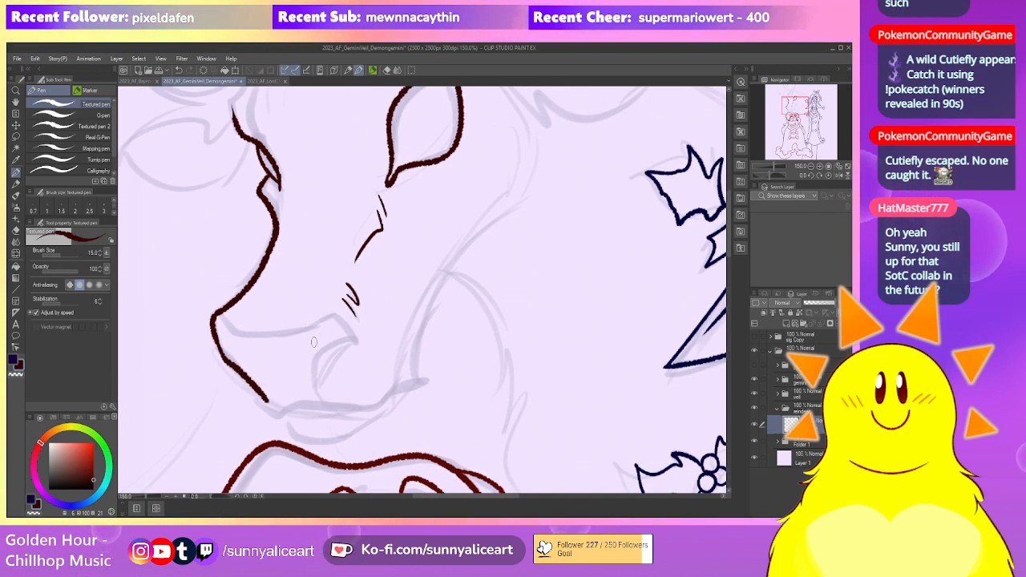
Ink the upper edge of the reindeer's nose and the curved nostril line, redoing the first stroke
left_click_drag(274, 337, 281, 321)
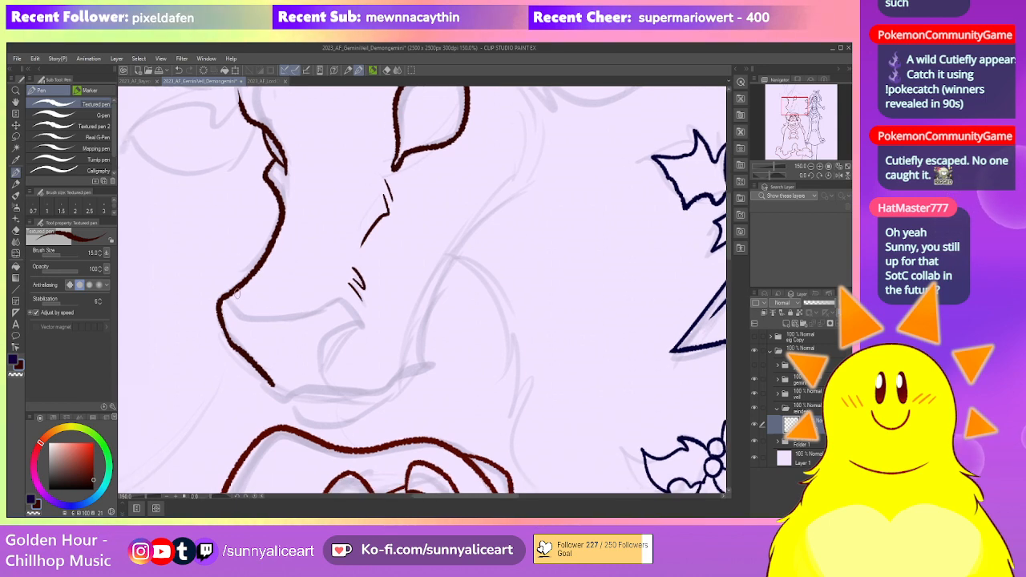
key("ctrl+z")
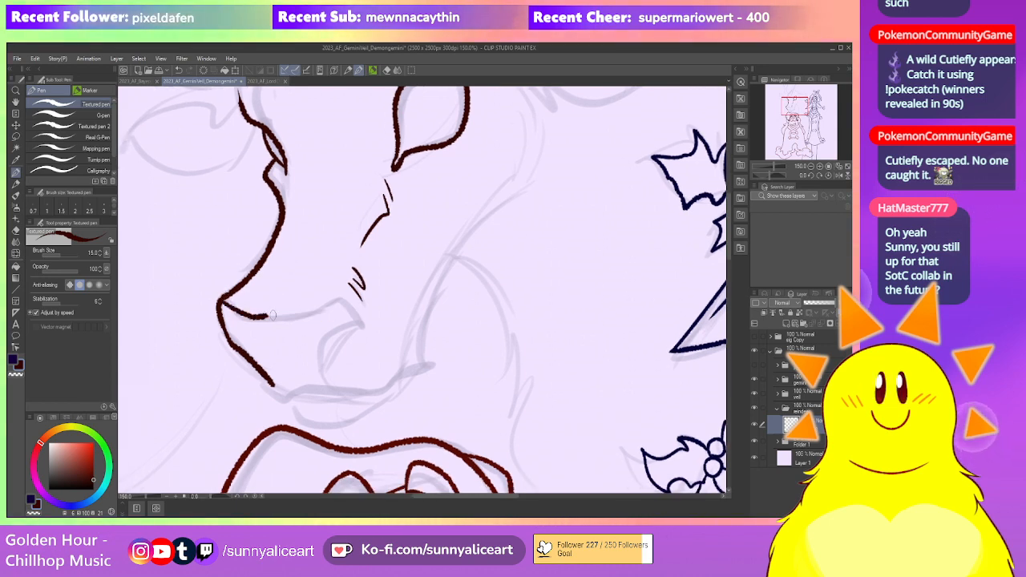
mouse_move(329, 301)
left_mouse_down()
mouse_move(365, 331)
mouse_move(351, 302)
left_mouse_up()
scroll(350, 300, "up", 1)
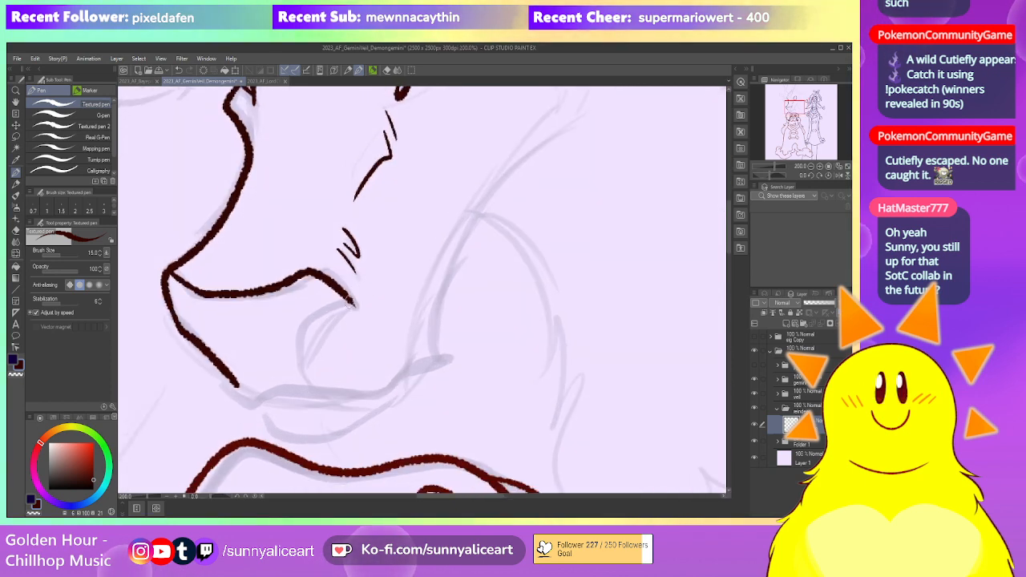
scroll(350, 305, "down", 3)
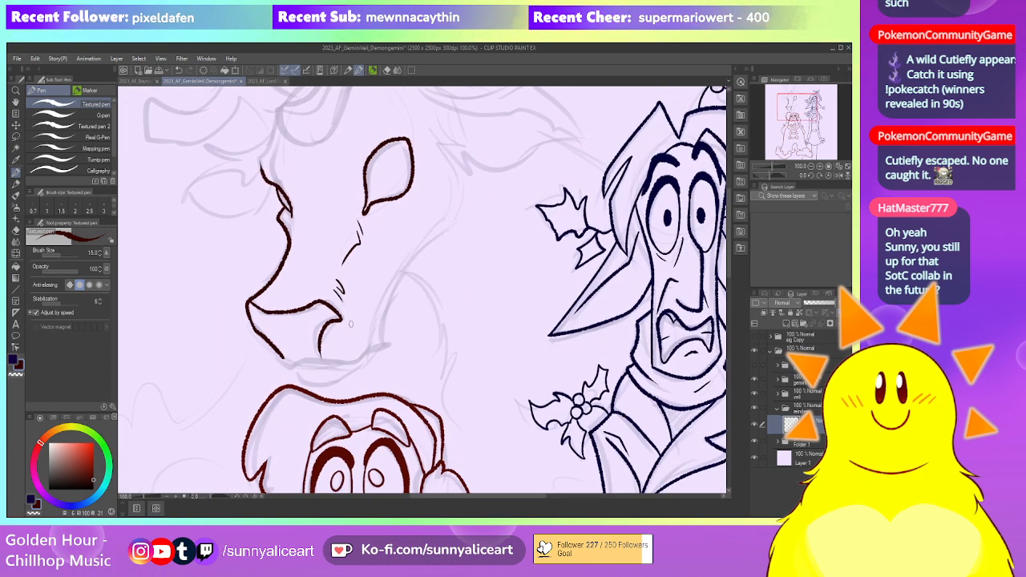
scroll(351, 324, "up", 1)
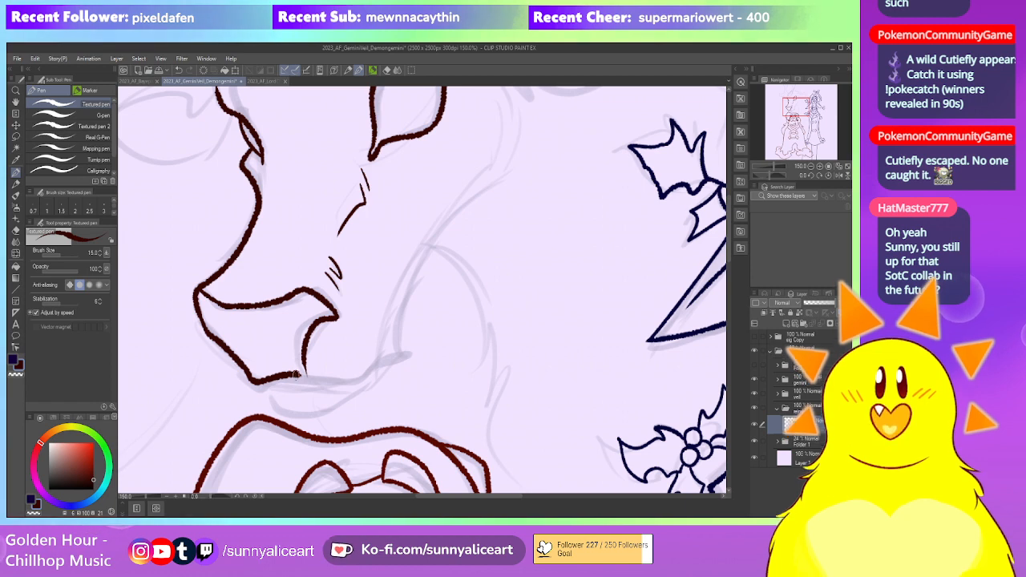
Ink the reindeer's mouth line from the nose to a thickened upturned corner, and compare the drawing with the layer hidden and shown
left_click_drag(304, 374, 364, 372)
left_click_drag(300, 375, 367, 378)
mouse_move(411, 348)
left_mouse_down()
mouse_move(446, 337)
mouse_move(414, 353)
left_mouse_up()
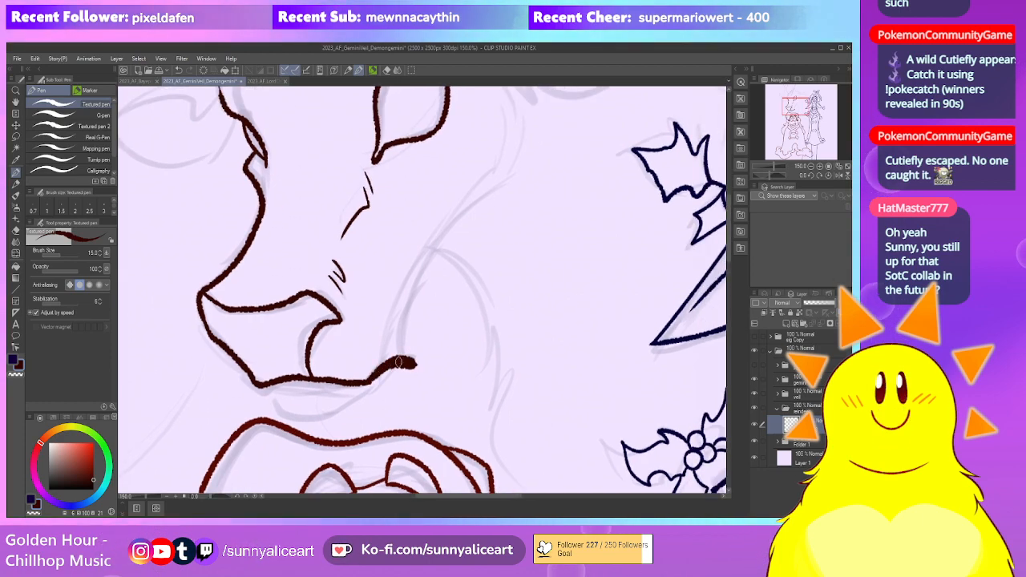
scroll(402, 363, "down", 5)
scroll(381, 337, "up", 3)
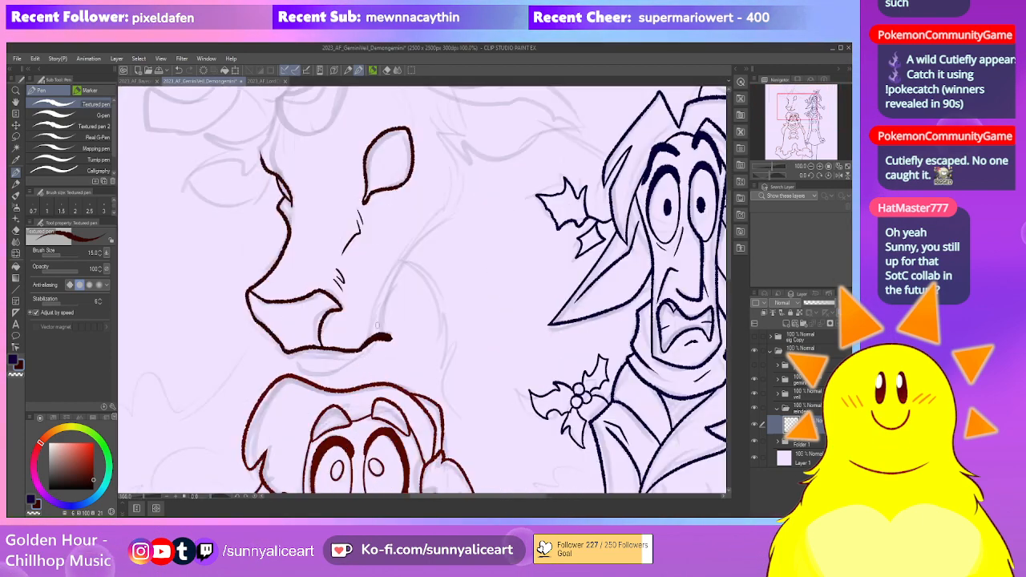
scroll(381, 338, "down", 2)
left_click(754, 427)
left_click(754, 427)
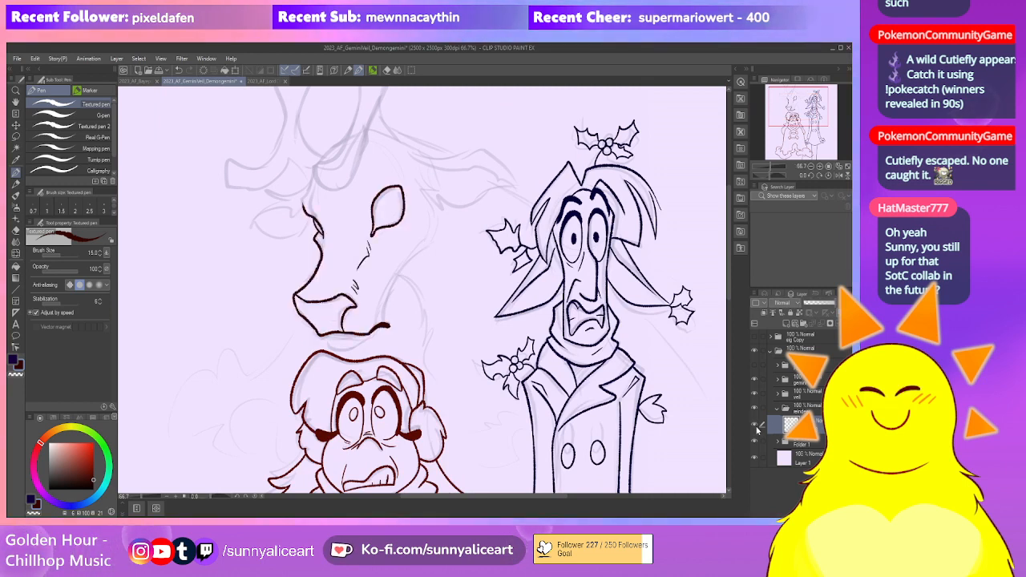
Ink the reindeer's lower lip and chin beneath the mouth line, undoing strokes that miss the sketch
scroll(357, 311, "up", 3)
left_click_drag(313, 331, 357, 347)
mouse_move(256, 357)
left_mouse_down()
mouse_move(267, 385)
mouse_move(335, 383)
mouse_move(373, 344)
left_mouse_up()
key("ctrl+z")
mouse_move(255, 356)
left_mouse_down()
mouse_move(268, 386)
mouse_move(353, 378)
mouse_move(386, 343)
mouse_move(377, 360)
mouse_move(349, 363)
left_mouse_up()
key("ctrl+z")
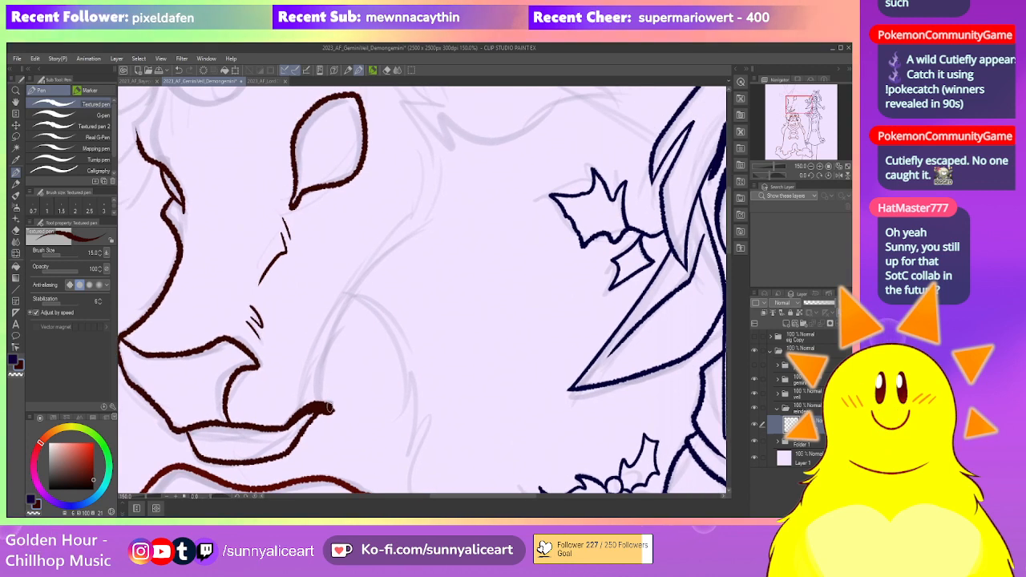
Ink the reindeer's jawline and the short, tapered cheek fur strokes behind the eye
left_click_drag(356, 291, 386, 352)
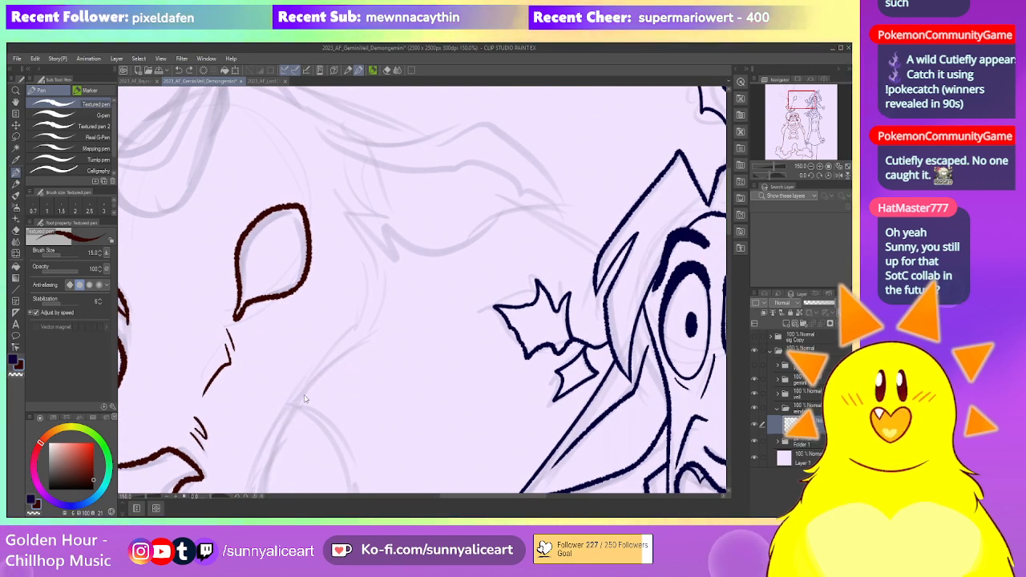
left_click_drag(324, 377, 333, 389)
left_click_drag(361, 337, 346, 370)
left_click_drag(359, 315, 359, 351)
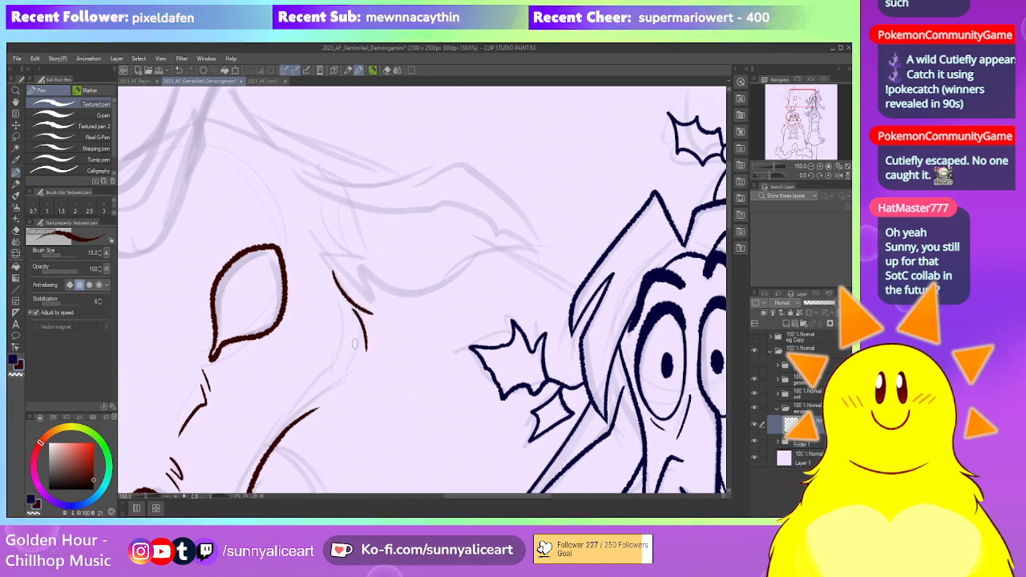
scroll(336, 389, "down", 5)
scroll(293, 305, "up", 3)
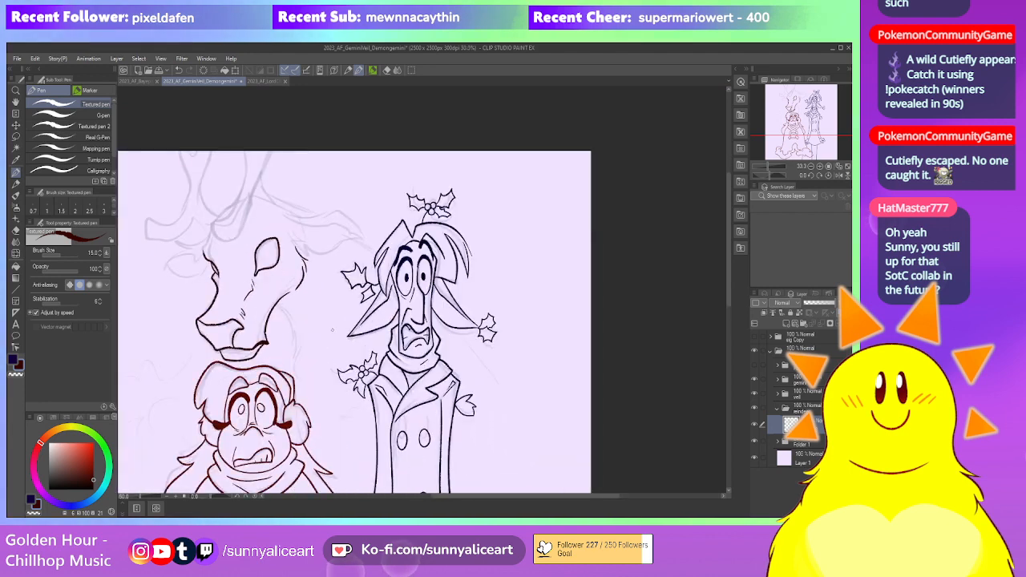
Ink the reindeer's neck line with fur tufts from the jaw down behind the shorter character's head
left_click_drag(305, 347, 321, 252)
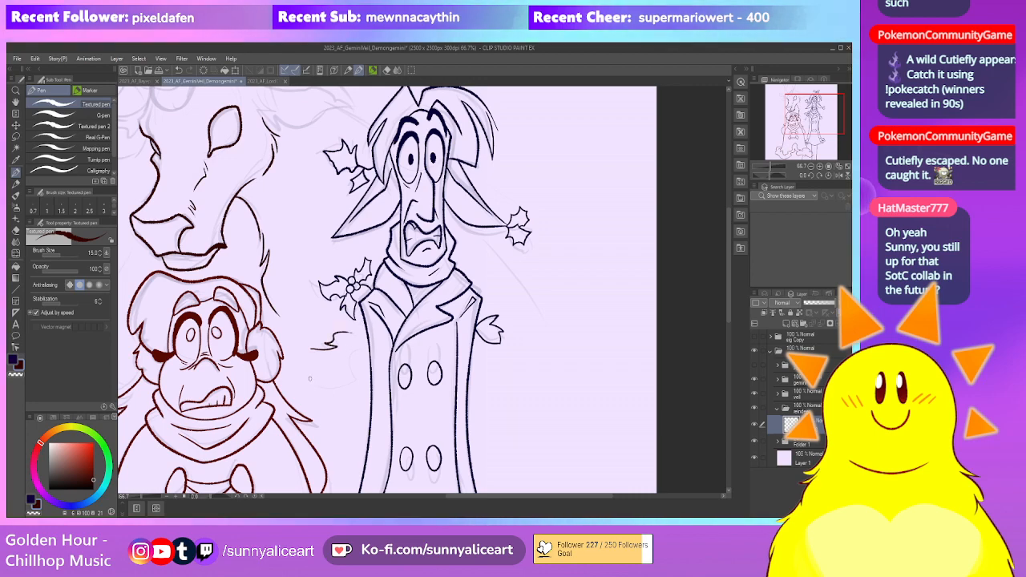
scroll(374, 255, "down", 3)
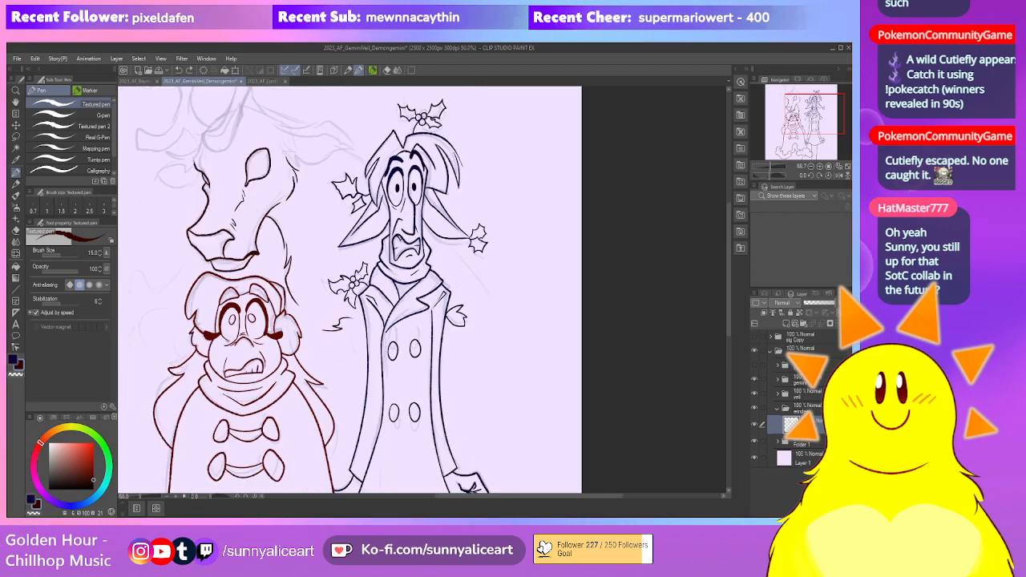
scroll(371, 258, "up", 3)
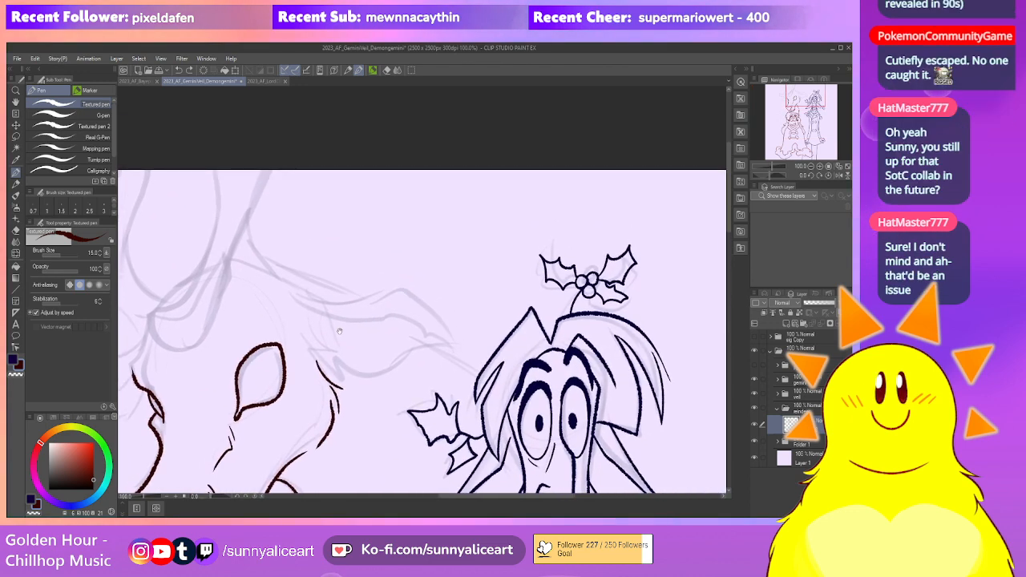
Rotate the canvas by about 44 degrees and ink the reindeer's near ear outline with fur points at its base
left_click(215, 496)
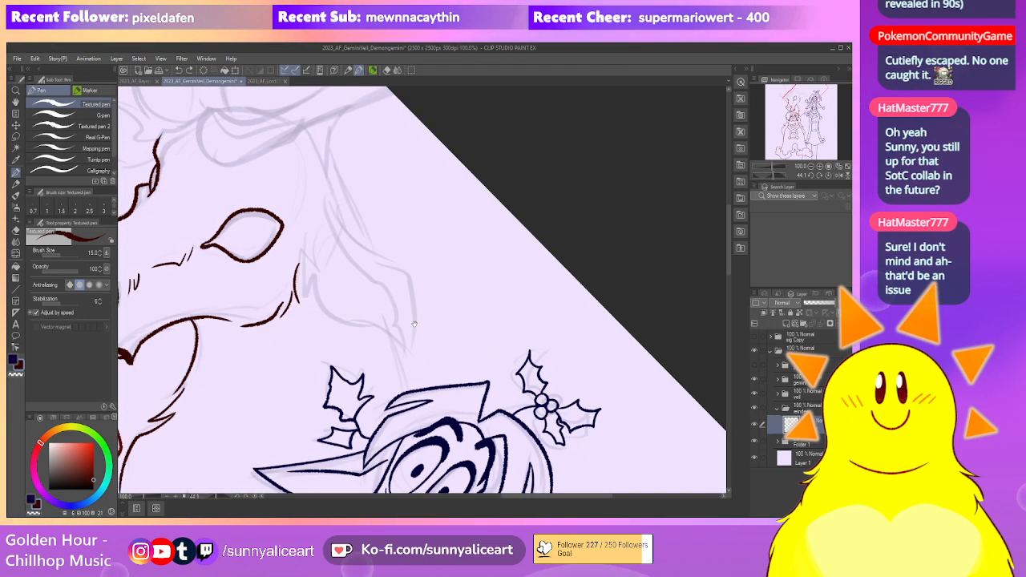
left_click_drag(415, 331, 383, 367)
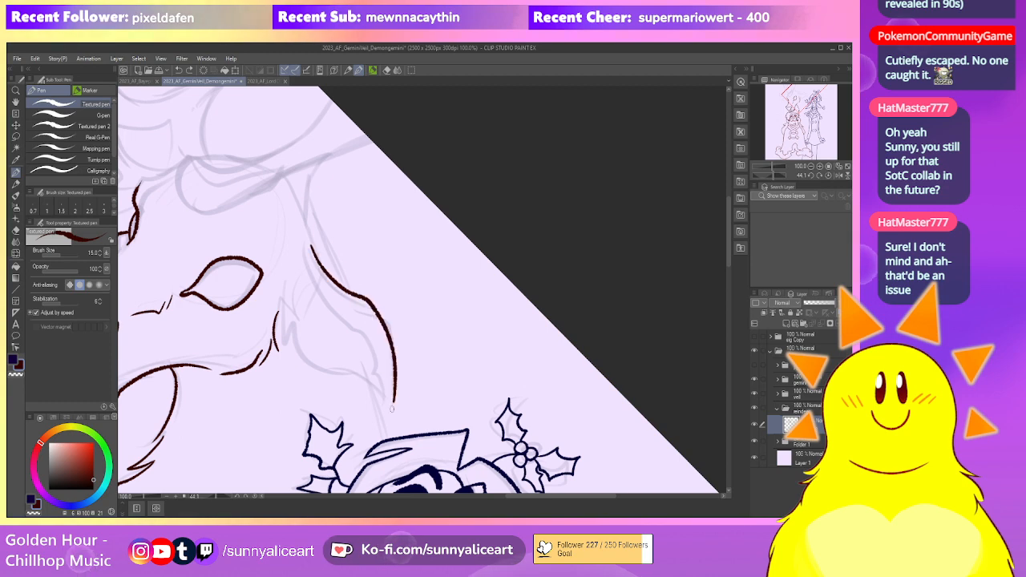
mouse_move(288, 276)
left_mouse_down()
mouse_move(284, 335)
mouse_move(313, 374)
left_mouse_up()
mouse_move(335, 375)
left_mouse_down()
mouse_move(326, 343)
mouse_move(305, 342)
mouse_move(379, 383)
left_mouse_up()
mouse_move(359, 312)
left_mouse_down()
mouse_move(376, 354)
mouse_move(359, 330)
left_mouse_up()
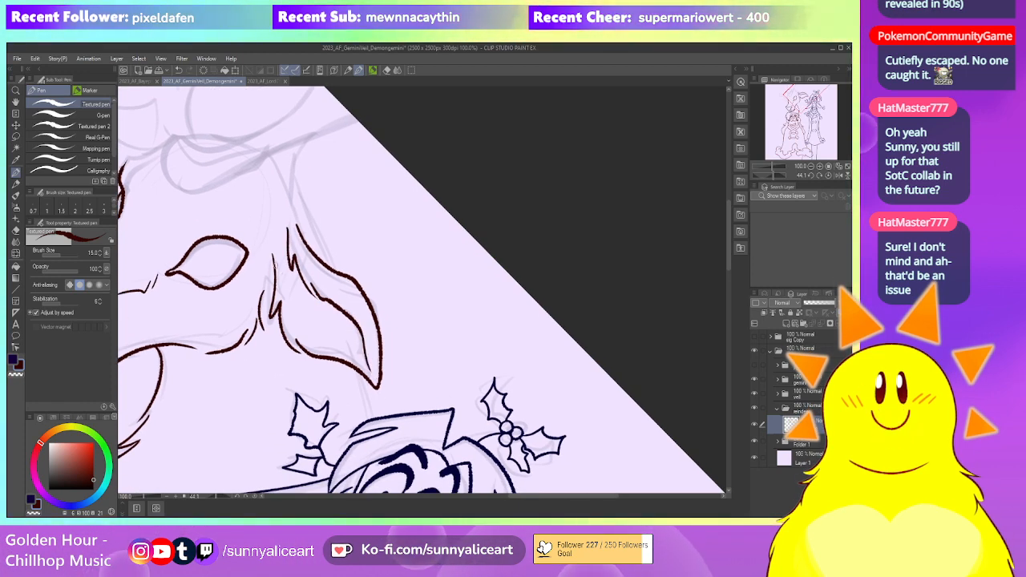
Ink the inner fold and fur tufts of the reindeer's near ear, undoing the unsuitable strokes
left_click_drag(282, 290, 316, 304)
key("ctrl+z")
left_click_drag(273, 255, 318, 303)
key("ctrl+z")
mouse_move(274, 255)
left_mouse_down()
mouse_move(339, 352)
mouse_move(303, 348)
mouse_move(330, 367)
left_mouse_up()
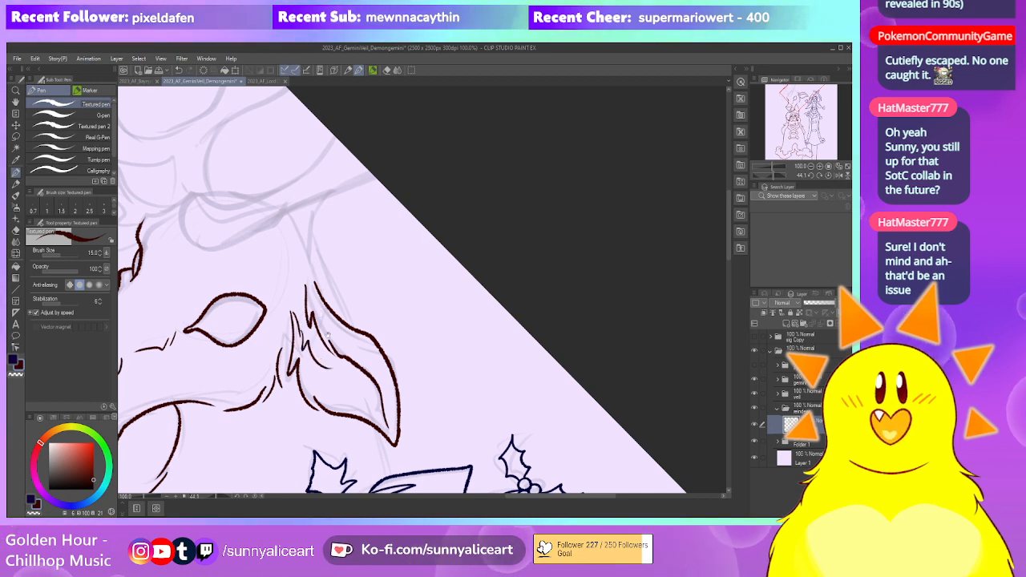
scroll(327, 335, "up", 3)
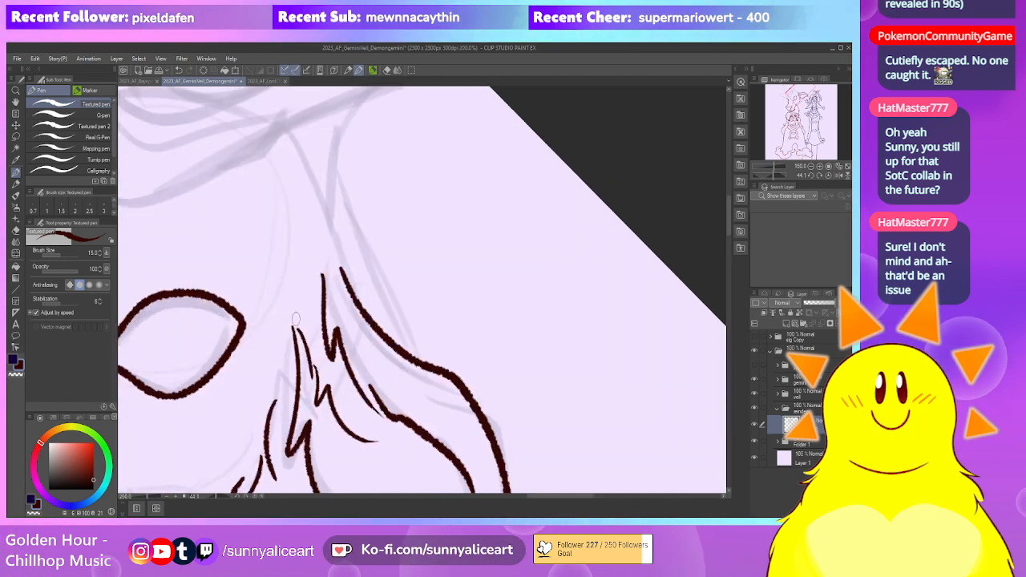
scroll(366, 328, "down", 3)
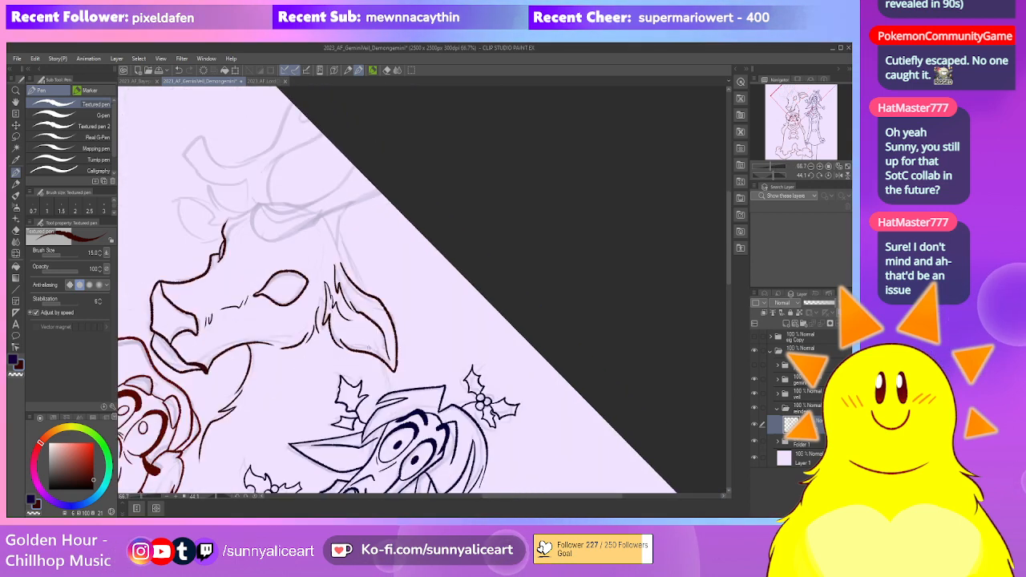
Reset the canvas rotation, add a new layer, and ink the reindeer's near antler with its rounded base up to the canvas edge
scroll(434, 289, "down", 2)
scroll(434, 289, "down", 3)
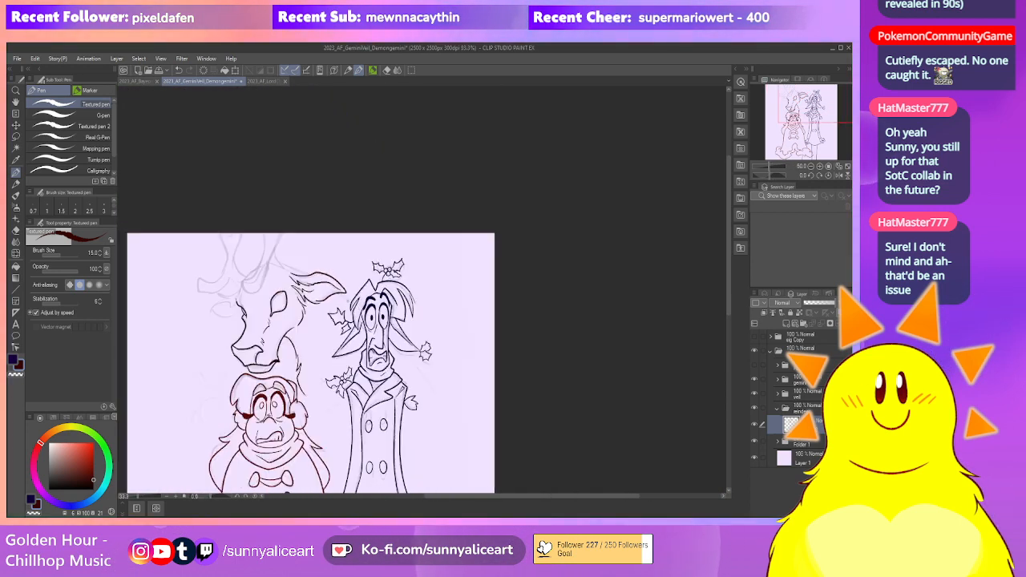
scroll(290, 352, "down", 1)
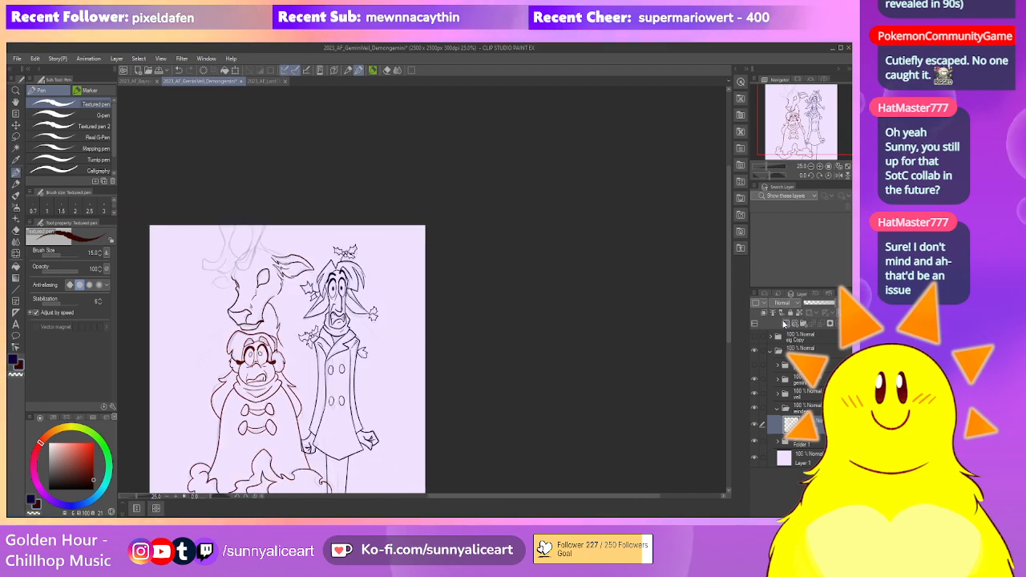
scroll(438, 273, "up", 3)
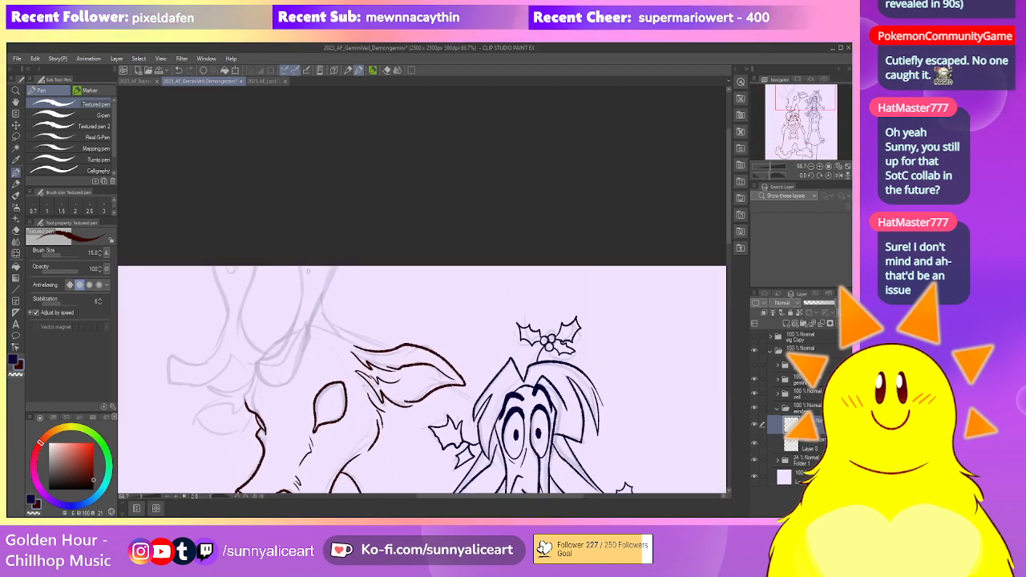
left_click_drag(263, 361, 337, 266)
scroll(337, 266, "up", 2)
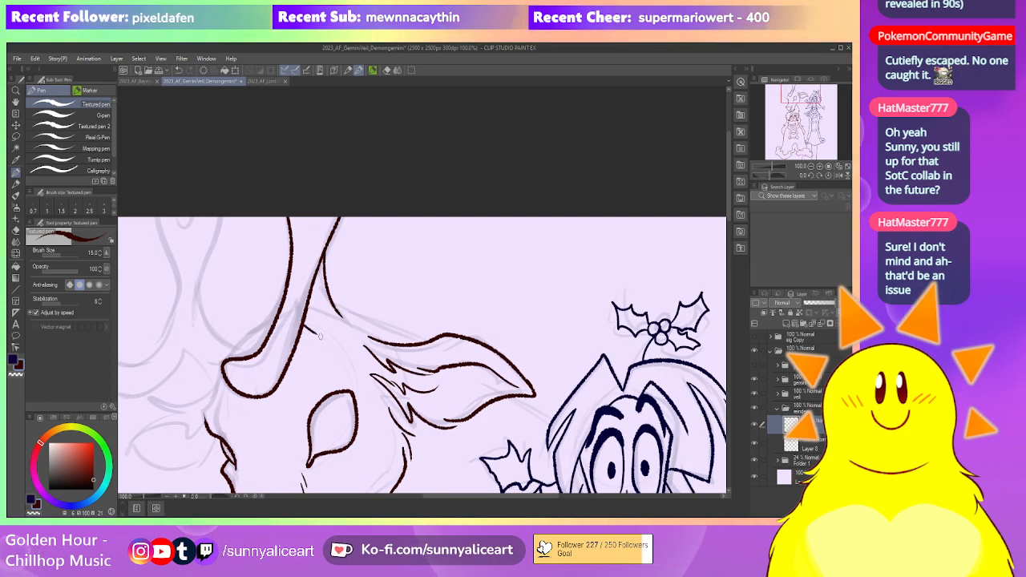
Ink the short fur strokes on the crown of the reindeer's head between the near antler and the ear
scroll(311, 332, "down", 1)
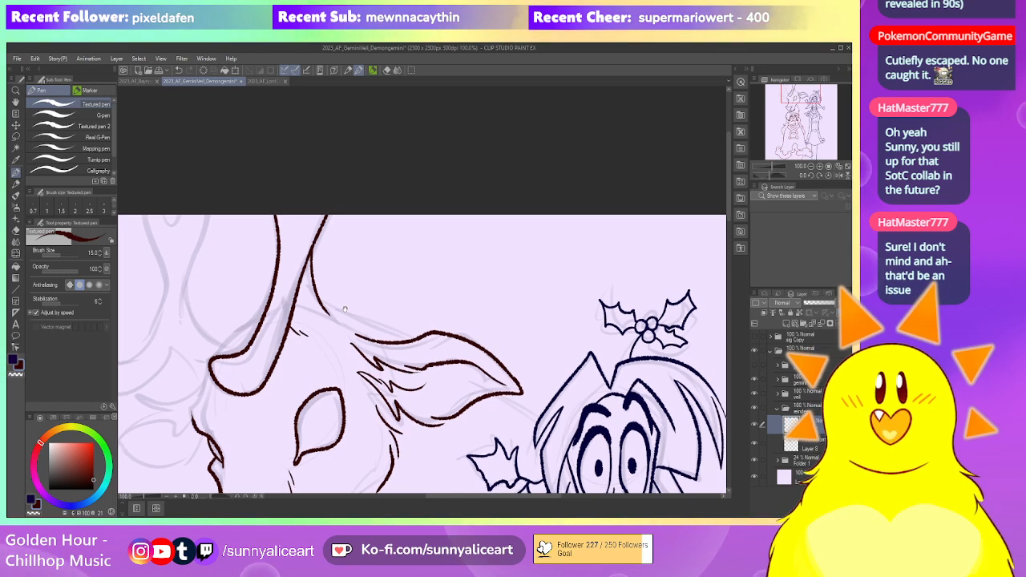
scroll(303, 293, "up", 1)
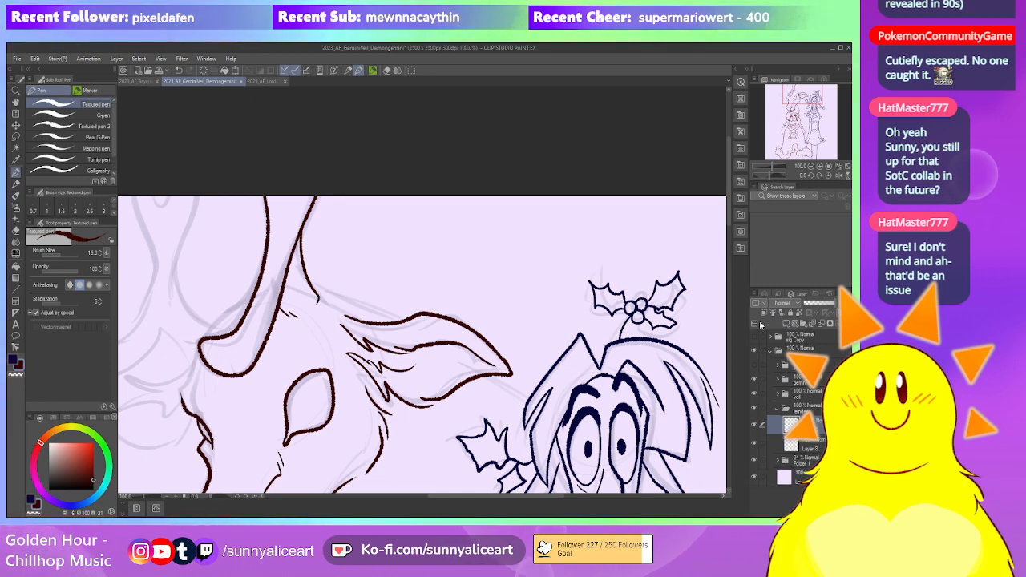
scroll(334, 304, "down", 1)
scroll(317, 376, "up", 1)
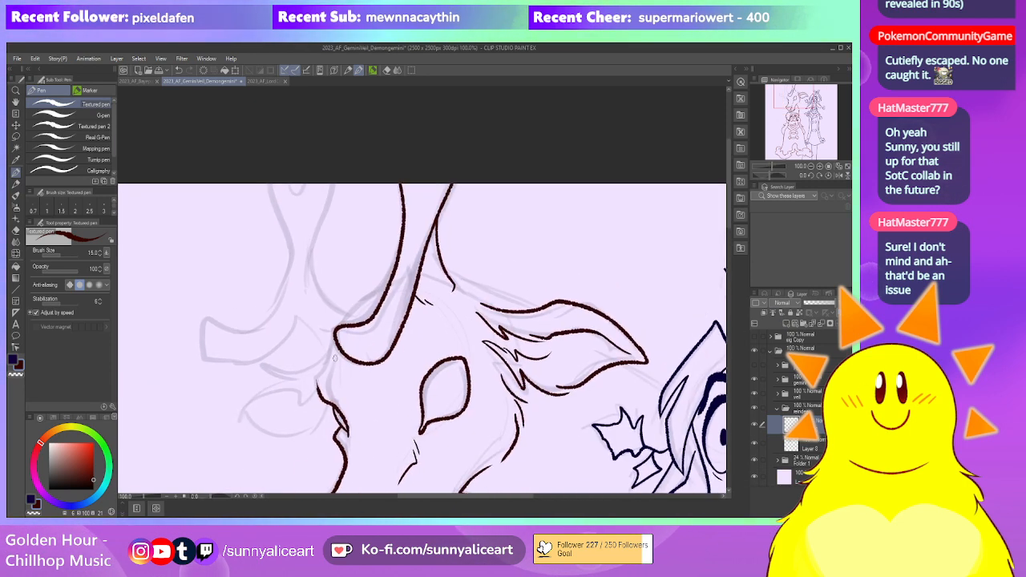
Ink the reindeer's forehead contour from the far brow up behind the antler base, and erase the overlap inside the antler
key("p")
key("p")
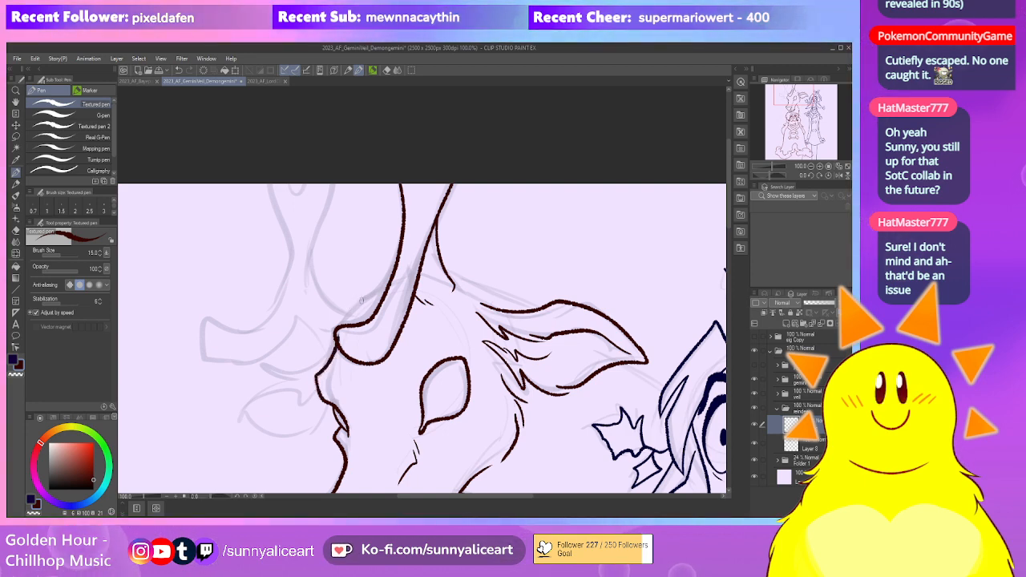
scroll(438, 269, "down", 1)
key("e")
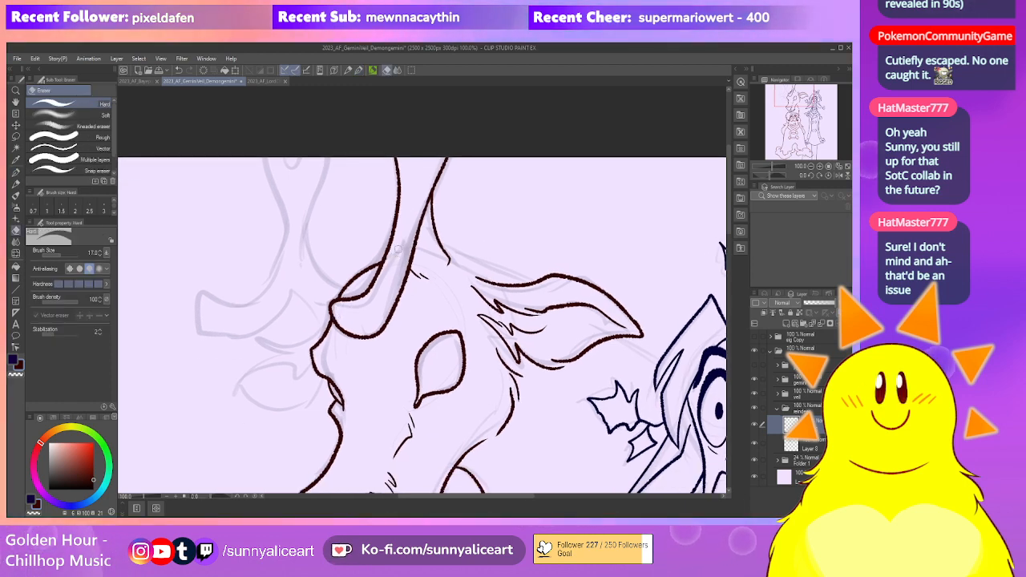
Rotate the canvas and ink the reindeer's crown contour in one long stroke from the near antler base past the ear
scroll(409, 252, "down", 4)
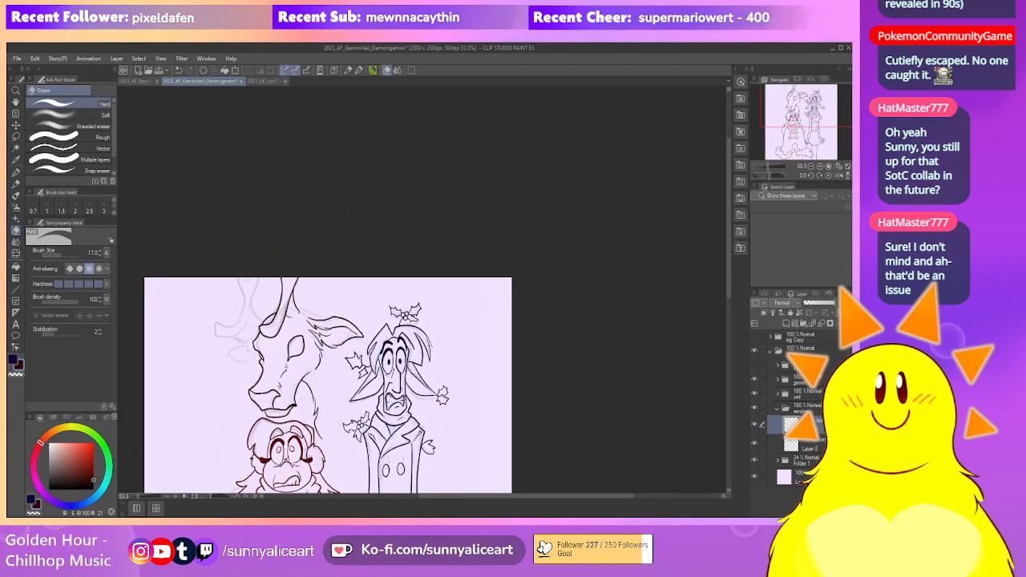
left_click(218, 496)
left_click_drag(396, 213, 386, 282)
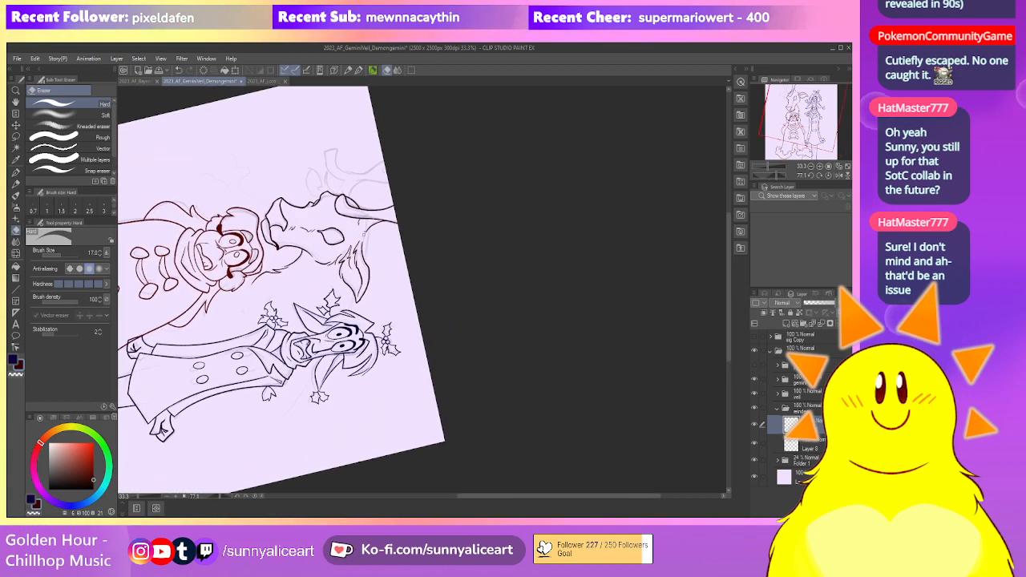
key("p")
scroll(372, 238, "down", 1)
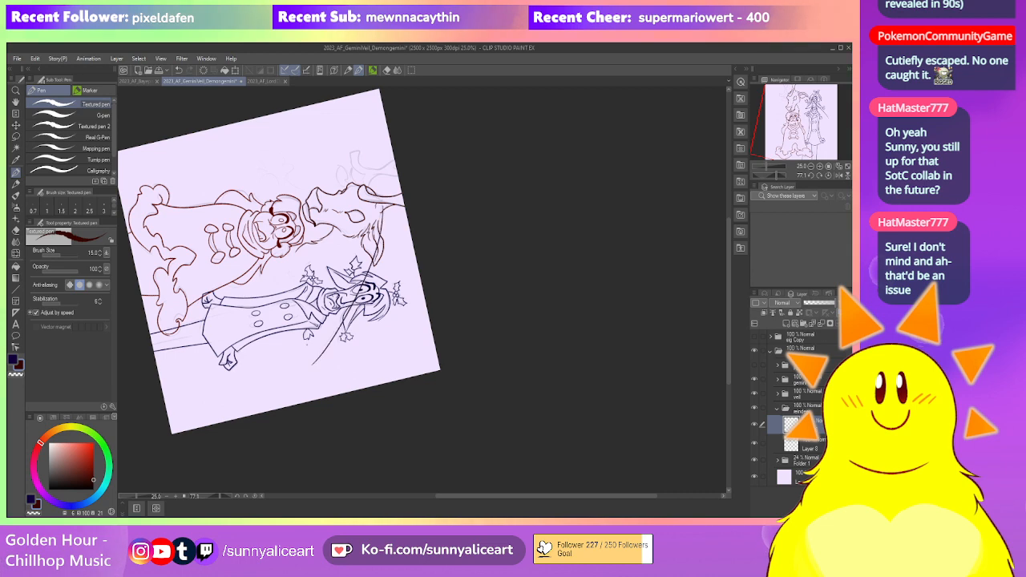
scroll(400, 245, "up", 2)
key("ctrl+t")
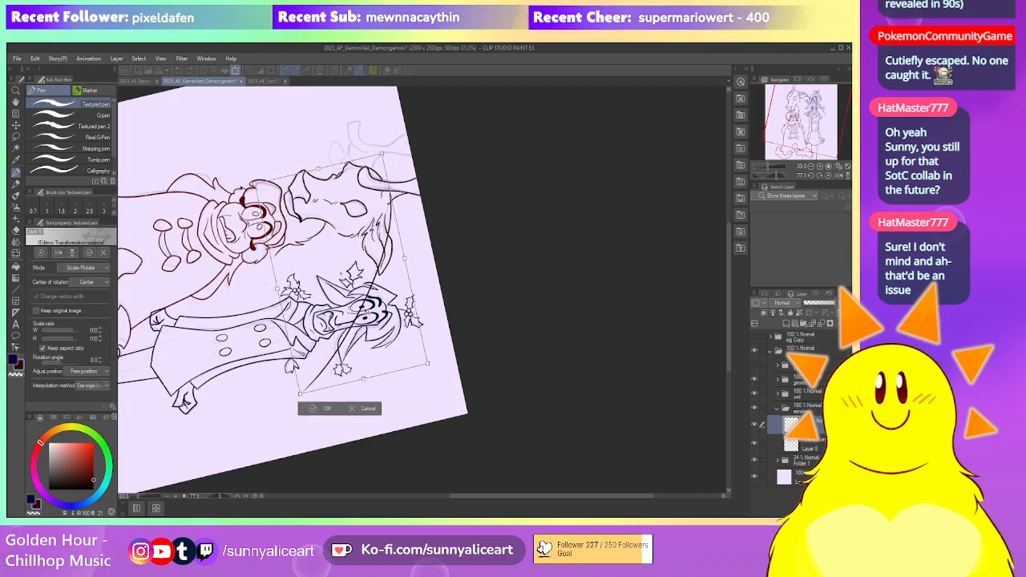
key("ctrl+z")
key("Escape")
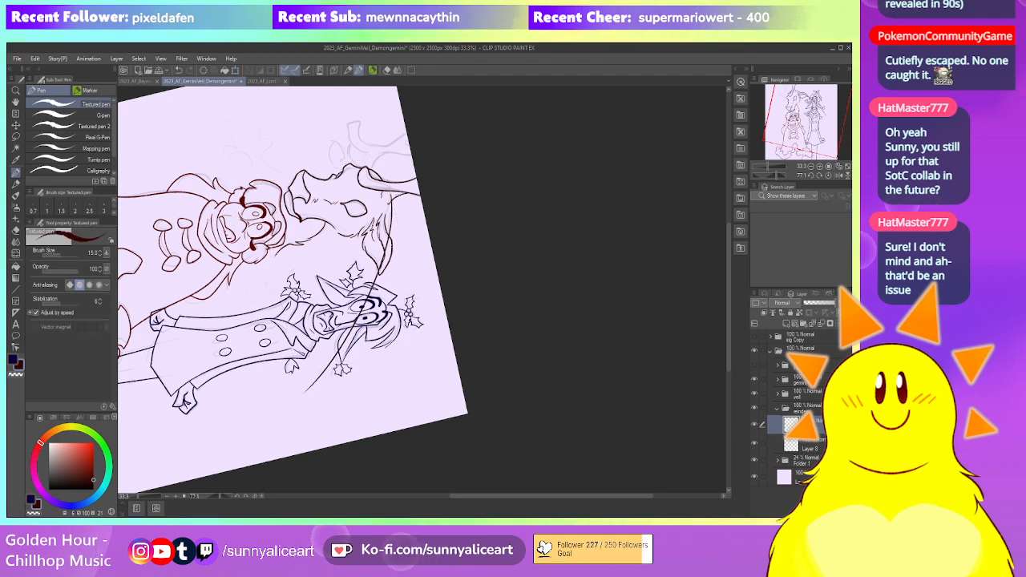
Lasso the reindeer's crown stroke, transform it to fit between the antler and the ear, and deselect
key("m")
left_click_drag(336, 342, 356, 383)
key("ctrl+t")
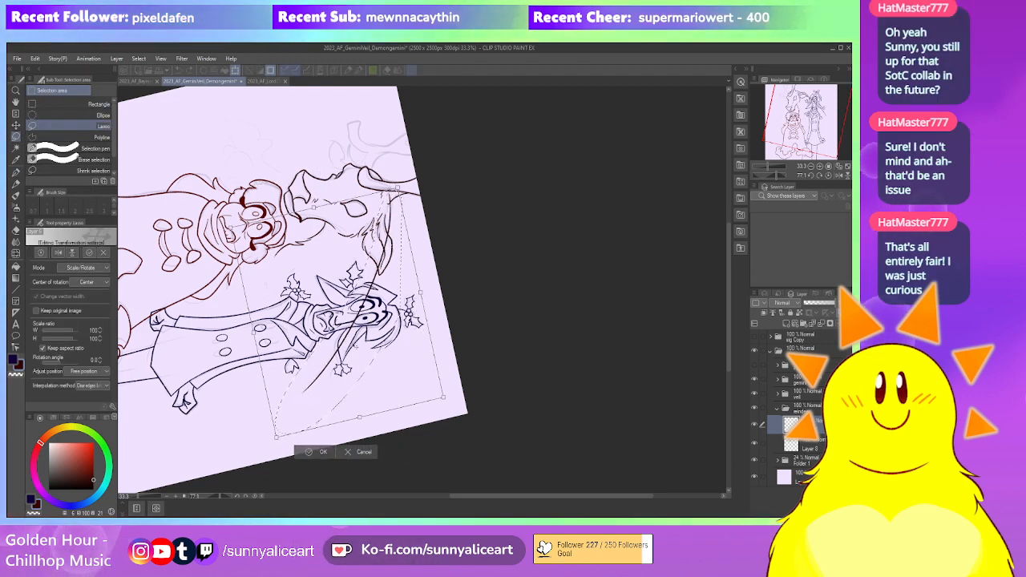
left_click(320, 452)
left_click(263, 453)
Clean up the crown line's junctions and delete the part of it that crosses the reindeer's near ear
scroll(388, 128, "up", 2)
scroll(389, 245, "up", 1)
key("e")
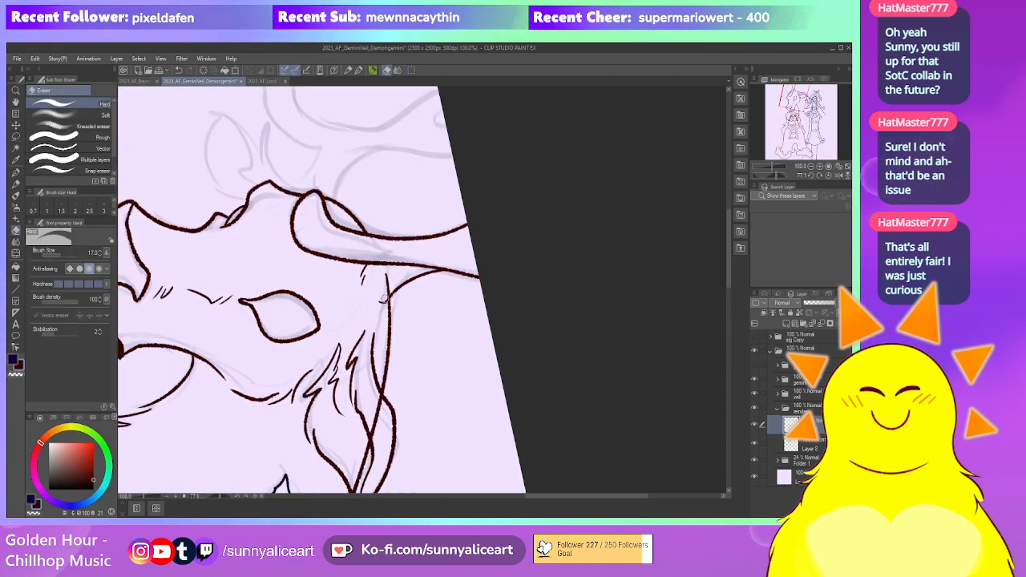
left_click_drag(375, 424, 374, 294)
key("m")
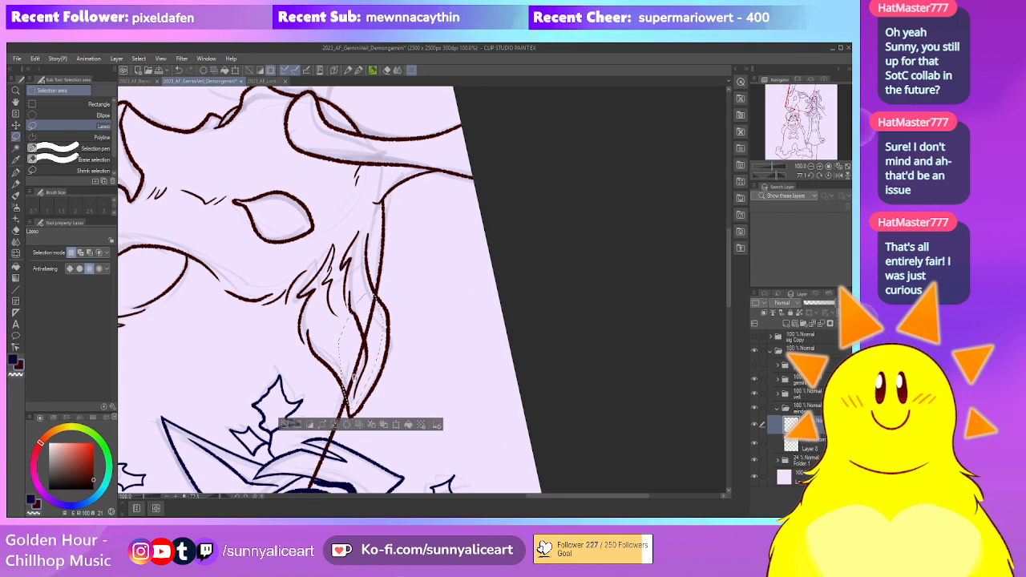
left_click(283, 426)
key("ctrl+minus")
key("ctrl+minus")
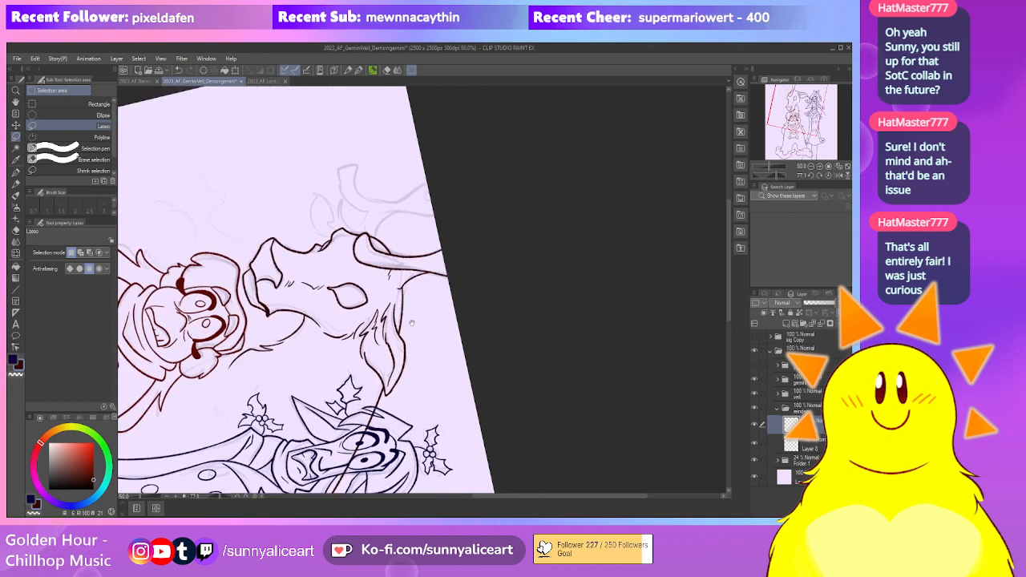
Reset the canvas rotation and ink the reindeer's far antler, with its blunt forward prong, up to the canvas edge
left_click(255, 497)
mouse_move(433, 377)
left_mouse_down()
mouse_move(413, 314)
mouse_move(384, 286)
left_mouse_up()
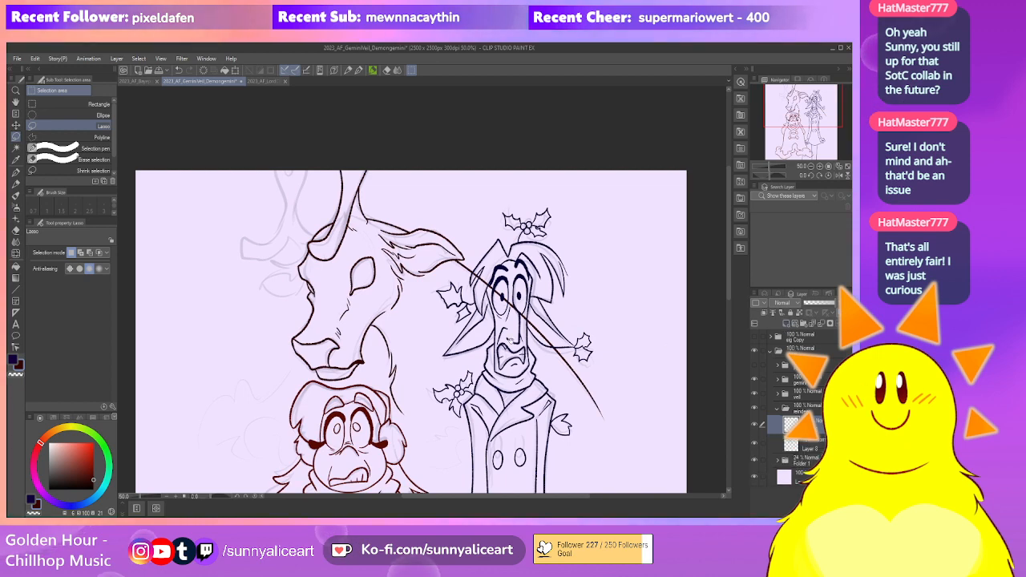
mouse_move(432, 334)
left_mouse_down()
mouse_move(457, 343)
mouse_move(465, 382)
mouse_move(486, 392)
left_mouse_up()
key("ctrl+plus")
key("ctrl+plus")
mouse_move(357, 245)
left_mouse_down()
mouse_move(390, 314)
mouse_move(377, 176)
left_mouse_up()
key("p")
mouse_move(369, 359)
left_mouse_down()
mouse_move(400, 295)
mouse_move(371, 289)
left_mouse_up()
mouse_move(285, 331)
left_mouse_down()
mouse_move(279, 290)
mouse_move(347, 314)
mouse_move(363, 273)
mouse_move(354, 299)
mouse_move(366, 253)
mouse_move(330, 172)
left_mouse_up()
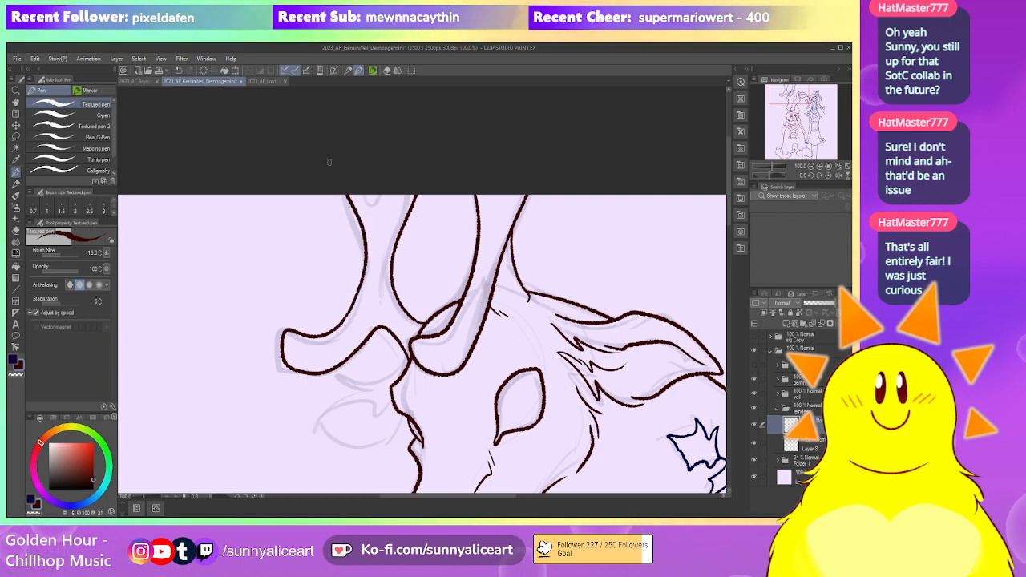
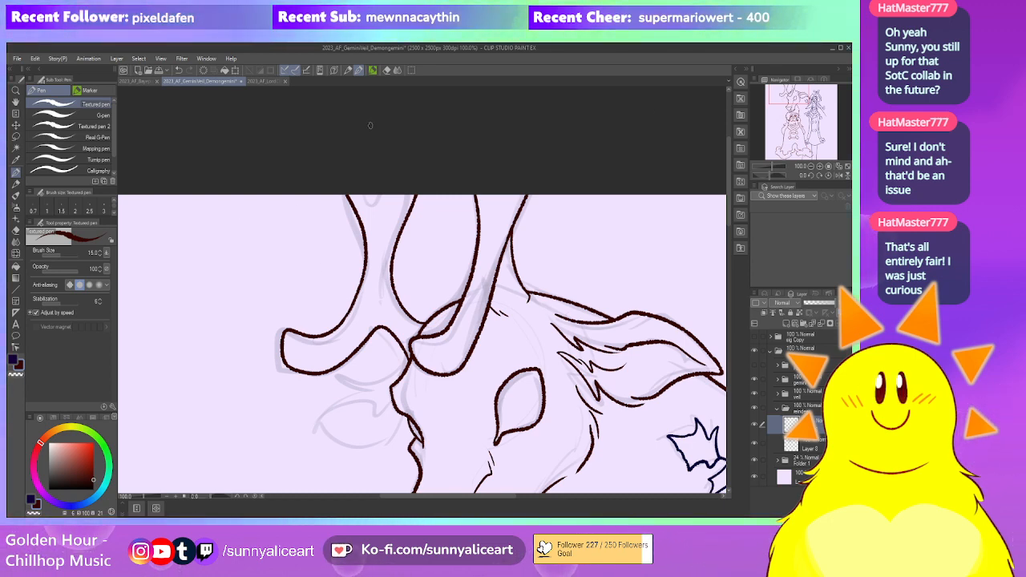
scroll(281, 258, "down", 5)
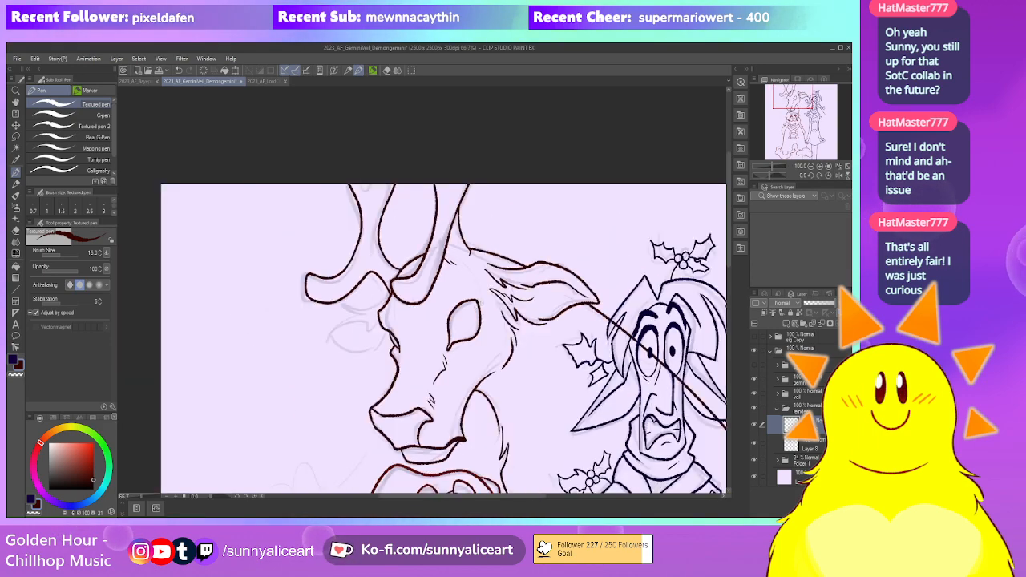
left_click_drag(517, 303, 439, 283)
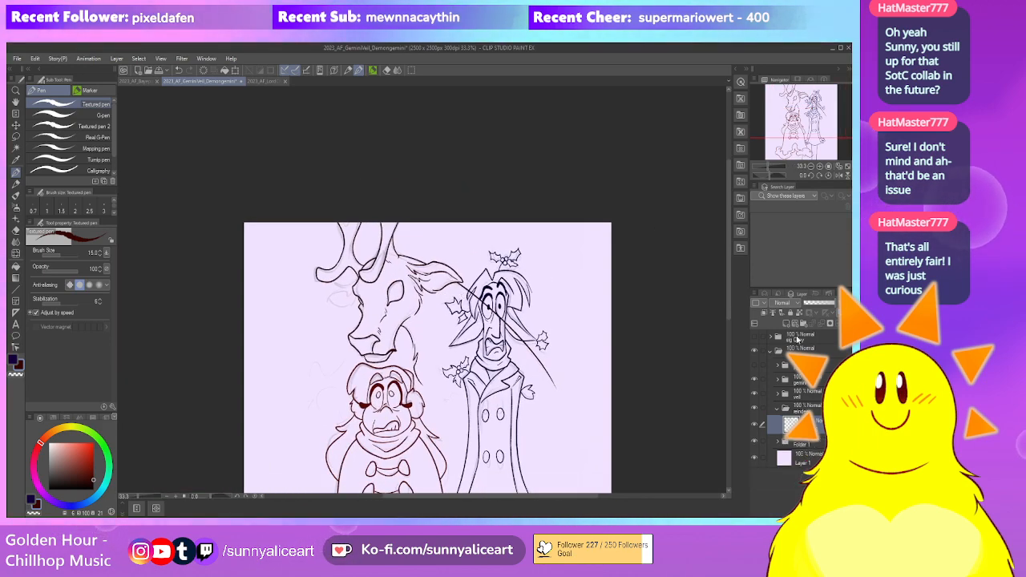
Ink the reindeer's far ear below the far antler, with its inner fold and fur tufts, on a separate layer
scroll(419, 298, "up", 4)
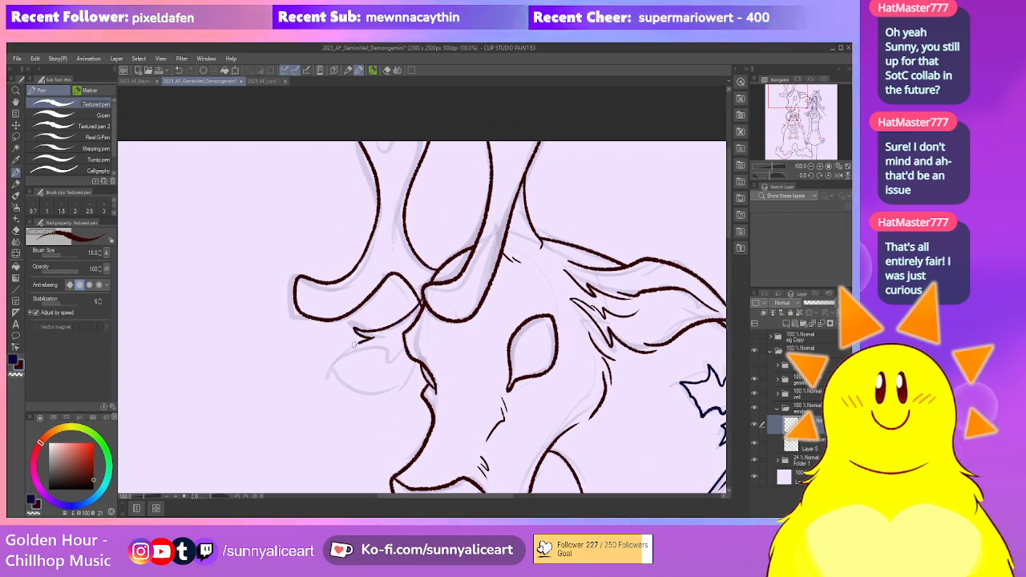
left_click_drag(350, 400, 419, 366)
scroll(450, 298, "down", 2)
left_click_drag(511, 351, 474, 355)
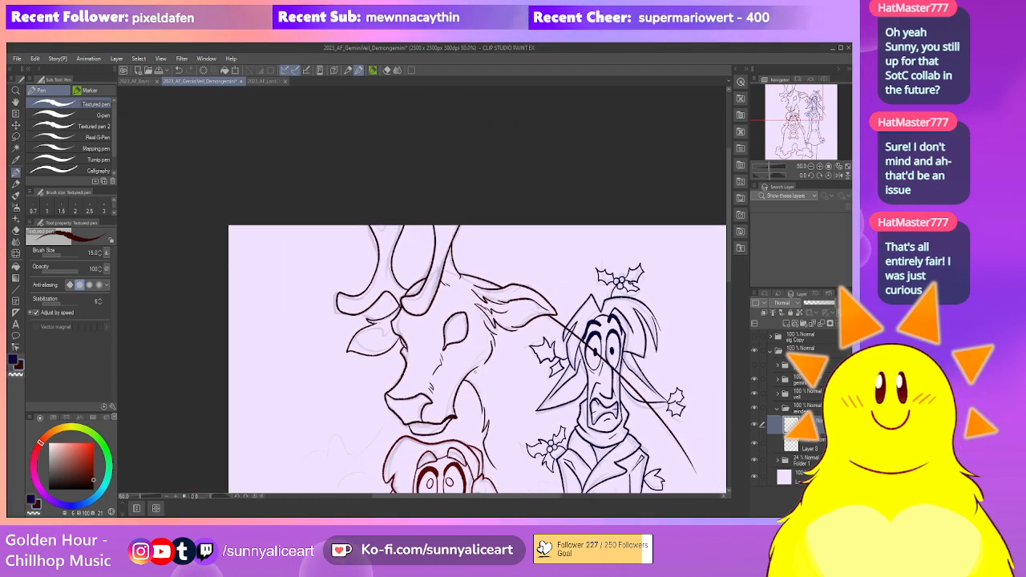
Transform the far ear's line art so it sits against the reindeer's head under the far antler
scroll(475, 356, "up", 1)
key("ctrl+t")
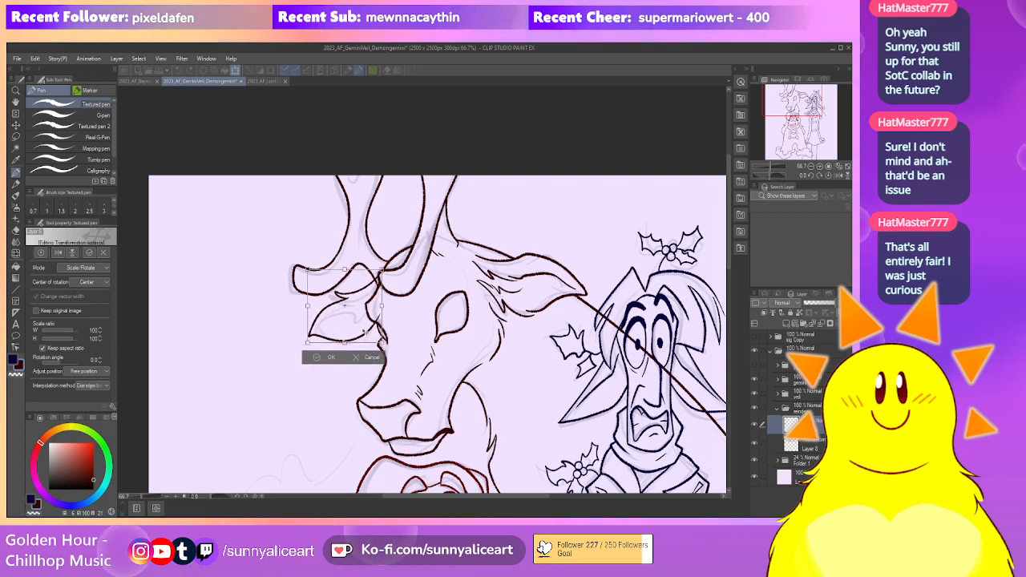
left_click_drag(391, 321, 421, 340)
key("Return")
scroll(421, 313, "up", 1)
scroll(396, 340, "up", 1)
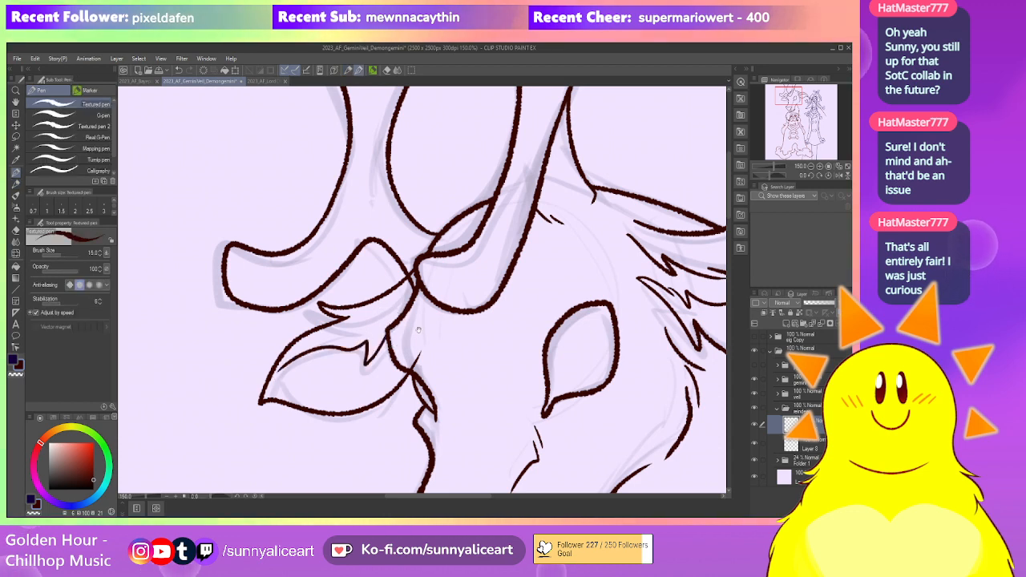
Erase the far ear's lines where they overlap the reindeer's brow, and merge the ear layer into the line art
key("e")
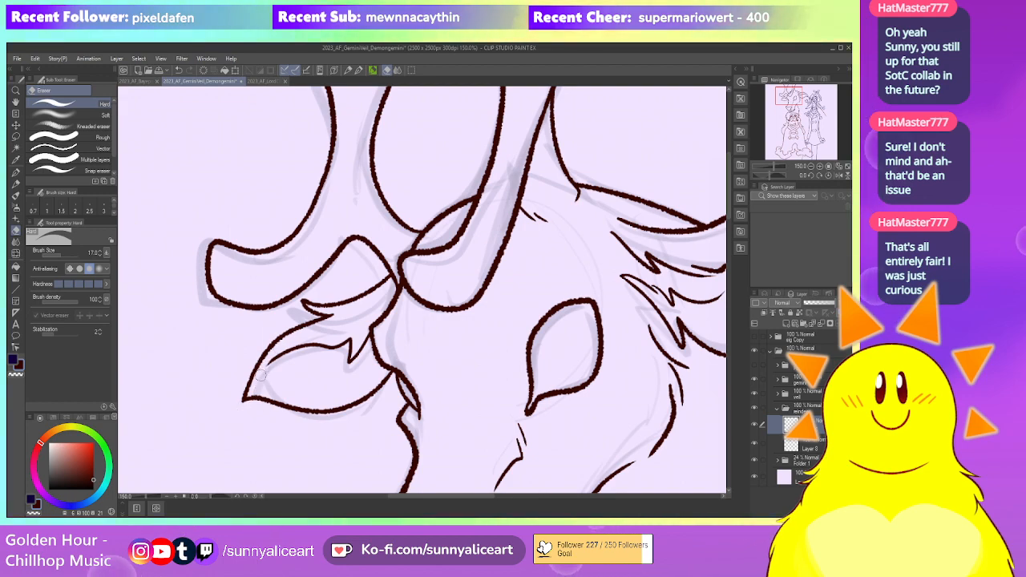
scroll(533, 304, "down", 6)
left_click_drag(533, 304, 514, 296)
key("ctrl+e")
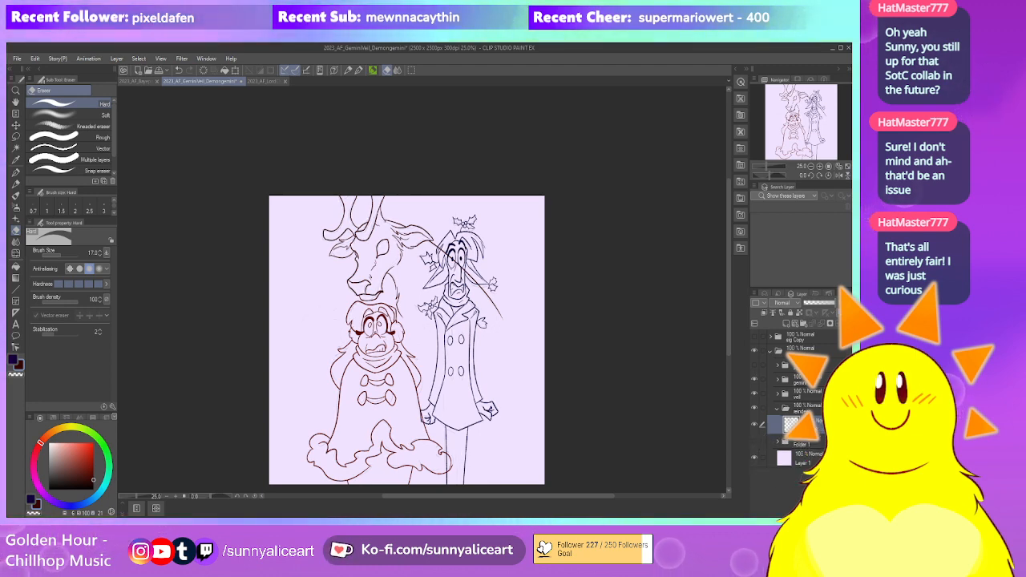
Collapse the reindeer layer folder and hide it
left_click(782, 412)
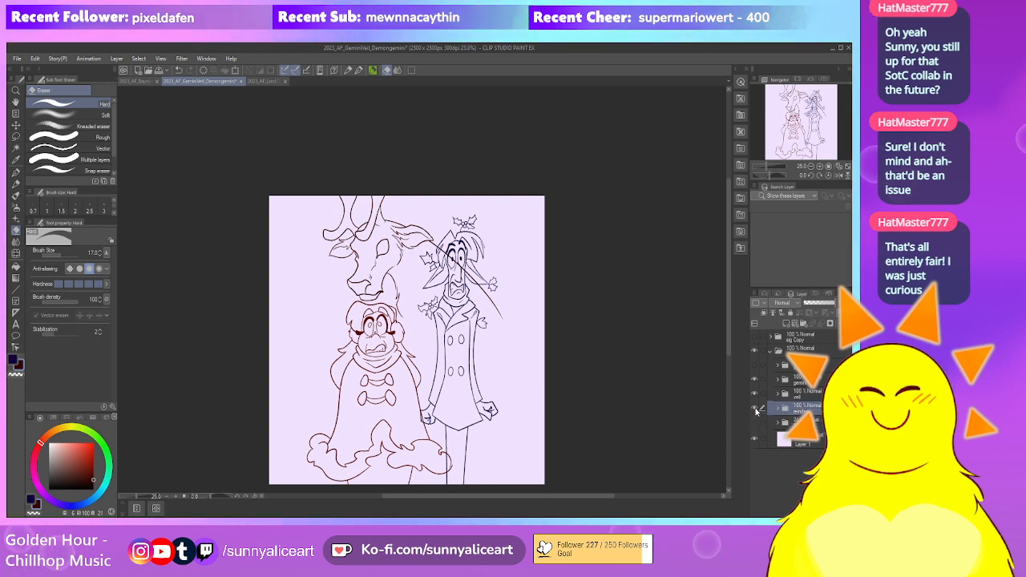
left_click(754, 408)
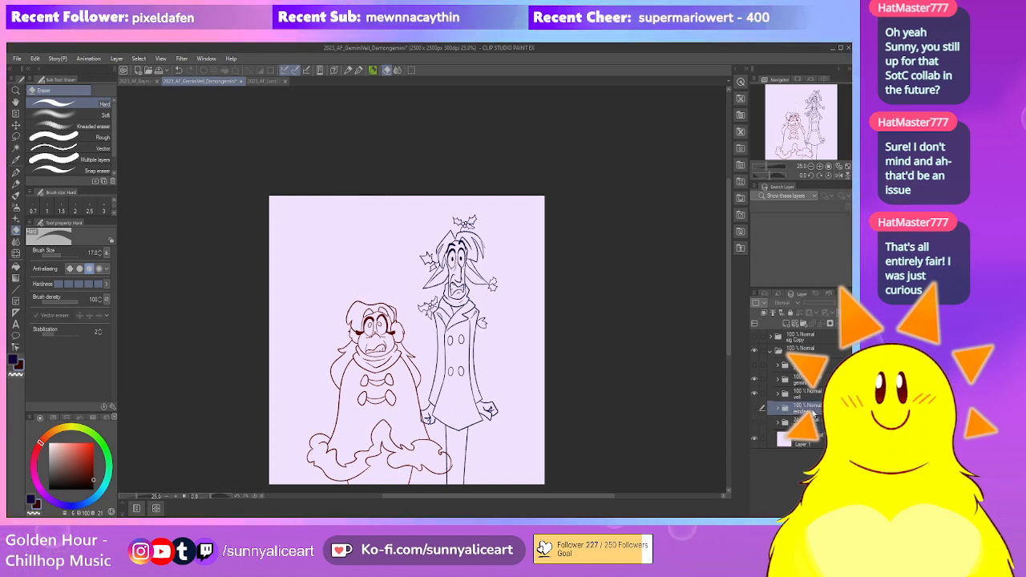
left_click_drag(583, 360, 573, 345)
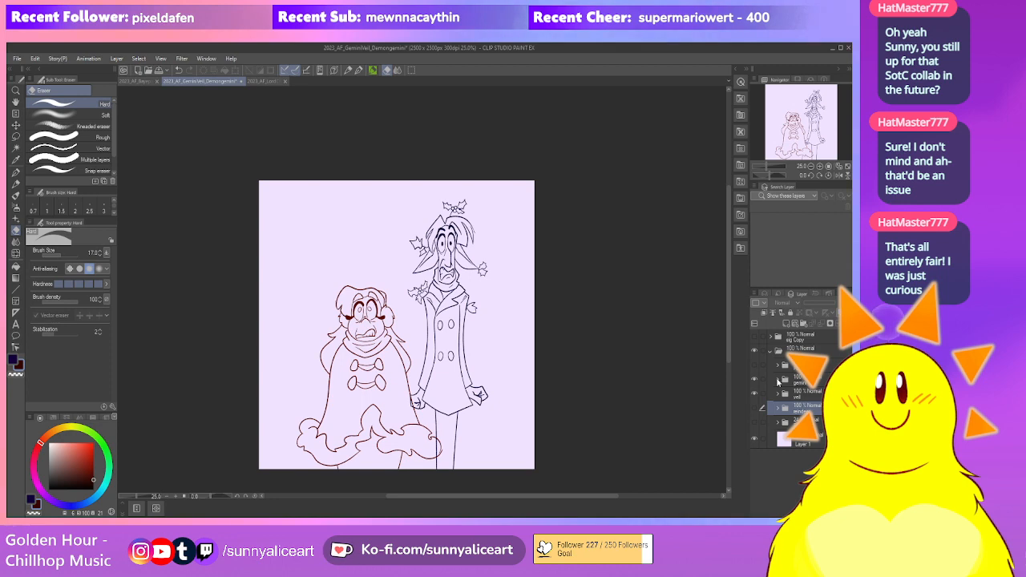
Expand the shorter character's folder and add a new layer beneath the line art for flat colours
left_click(779, 380)
left_click(805, 397)
left_click(786, 324)
left_click_drag(808, 413, 809, 392)
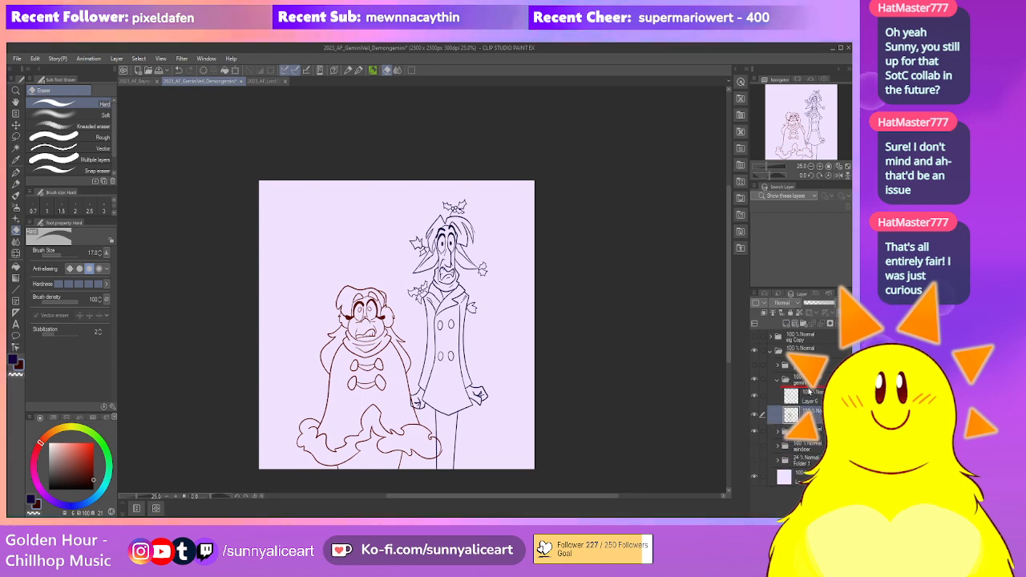
left_click(816, 419)
Show the character reference folder at full opacity and examine the shorter character's yellow-coat outfit drawings
left_click(754, 365)
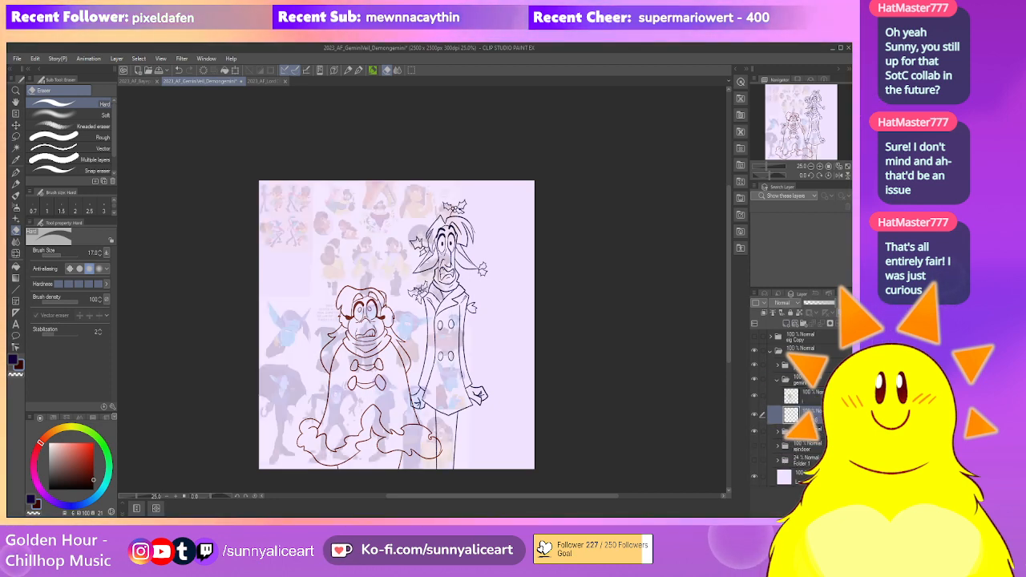
key("ctrl+plus")
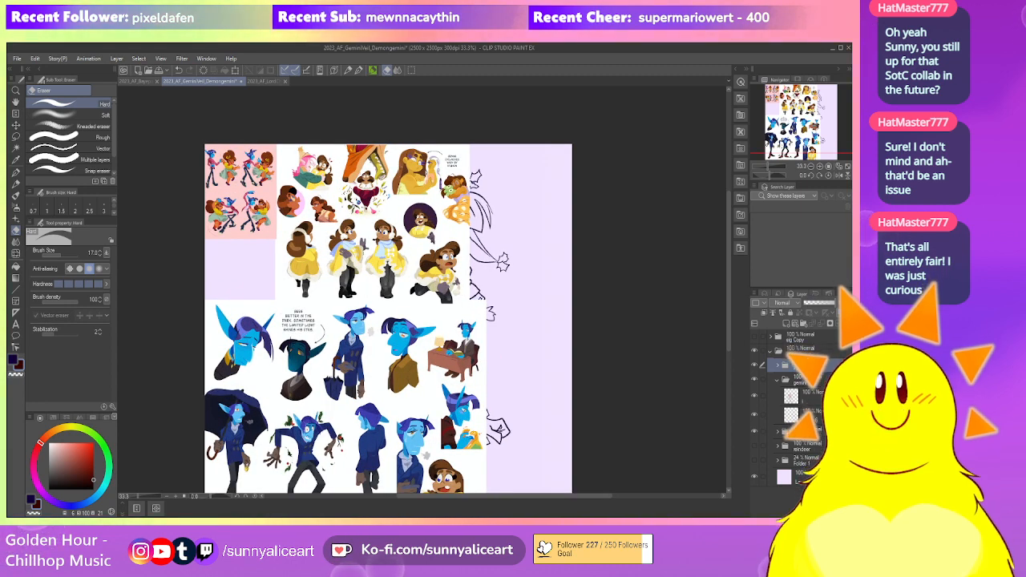
scroll(335, 299, "up", 3)
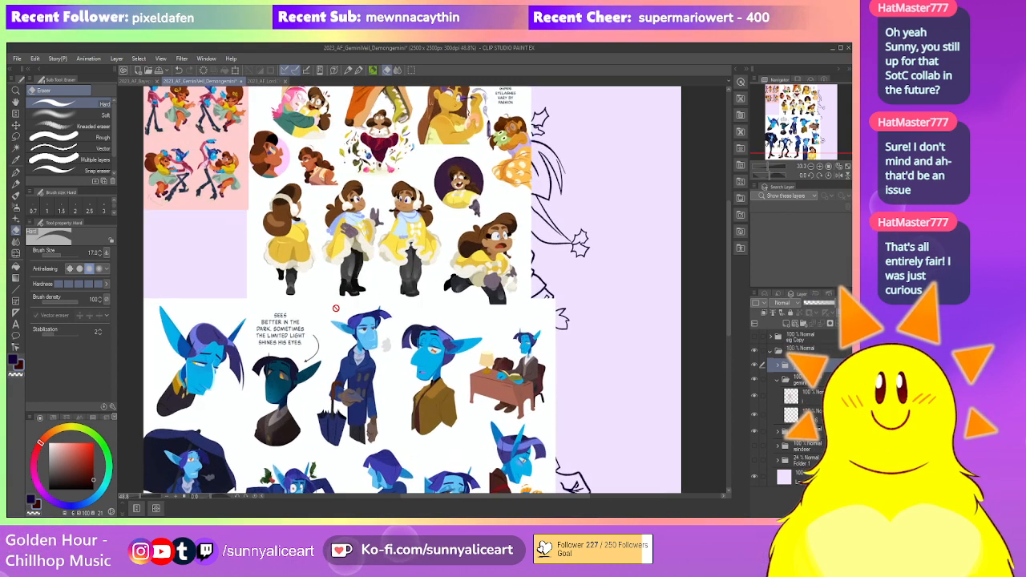
scroll(365, 293, "down", 2)
scroll(366, 294, "up", 1)
left_click_drag(416, 238, 401, 288)
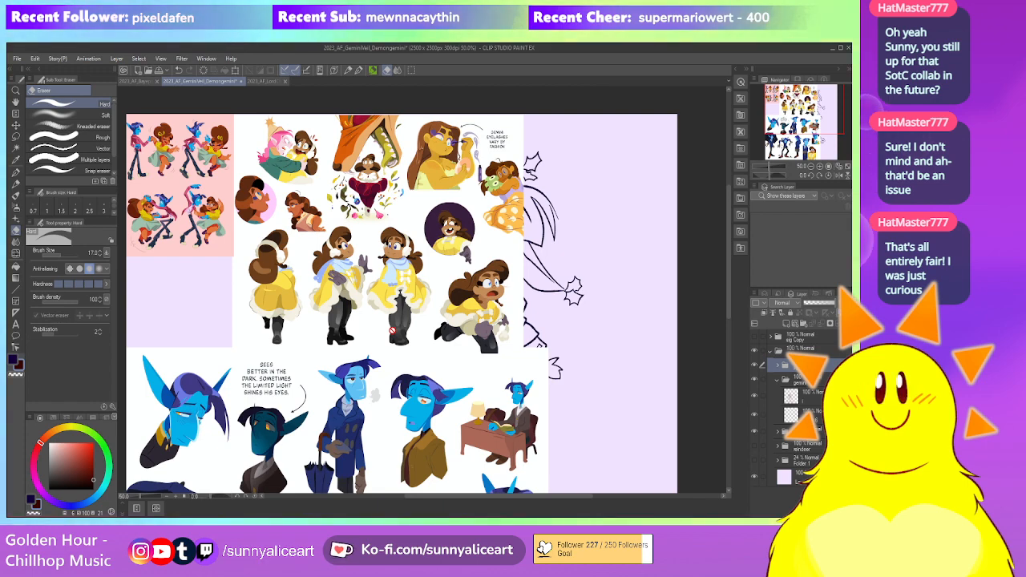
scroll(392, 330, "down", 2)
scroll(328, 343, "up", 2)
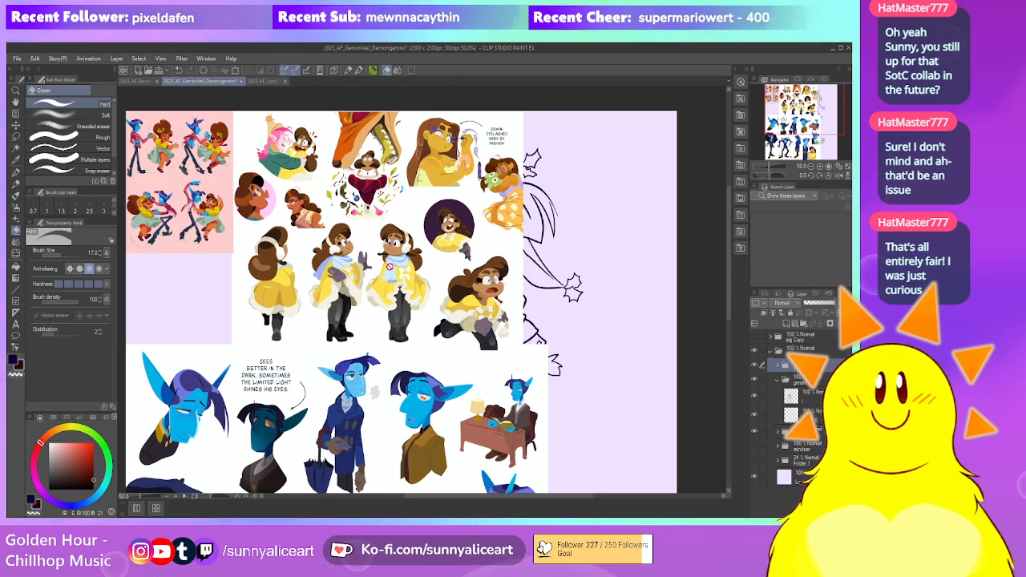
Pick the brown skin colour from the front-facing reference figure with earmuffs and a yellow coat
scroll(396, 216, "up", 2)
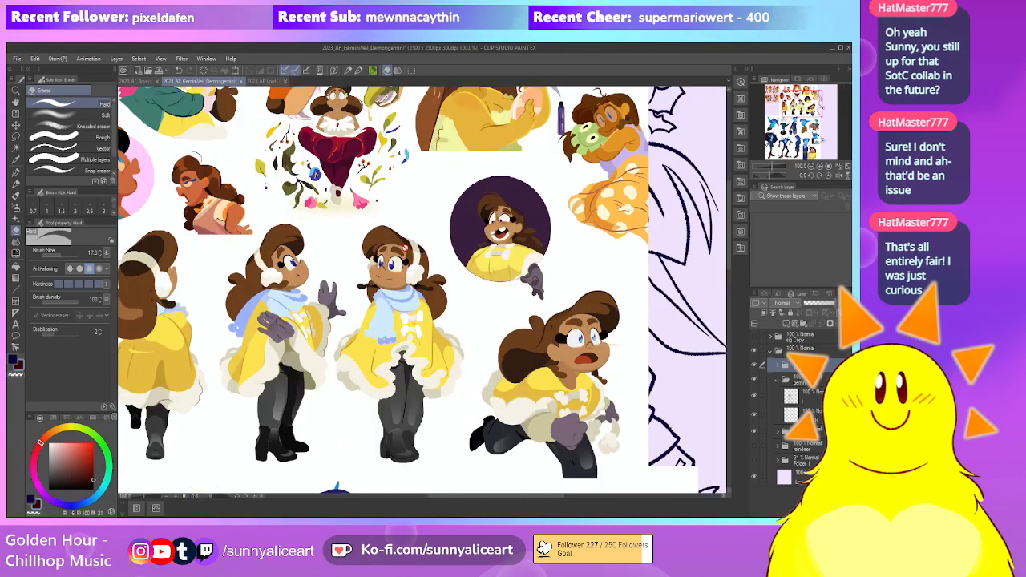
key("i")
left_click(382, 236)
key("x")
key("x")
scroll(531, 307, "down", 2)
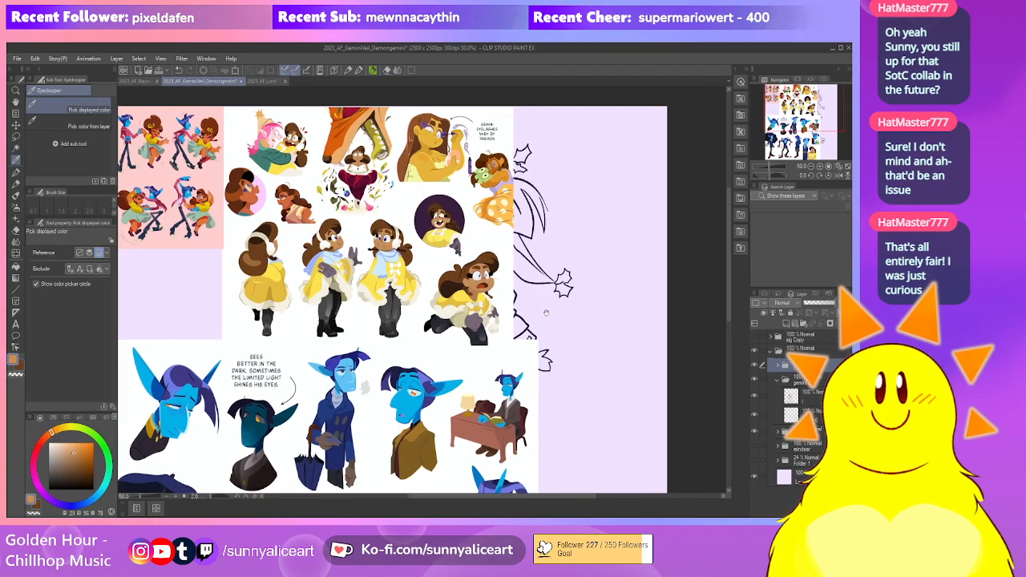
Hide the reference folder and fill the shorter character's lower face with the skin colour on the layer beneath the line art
left_click(754, 366)
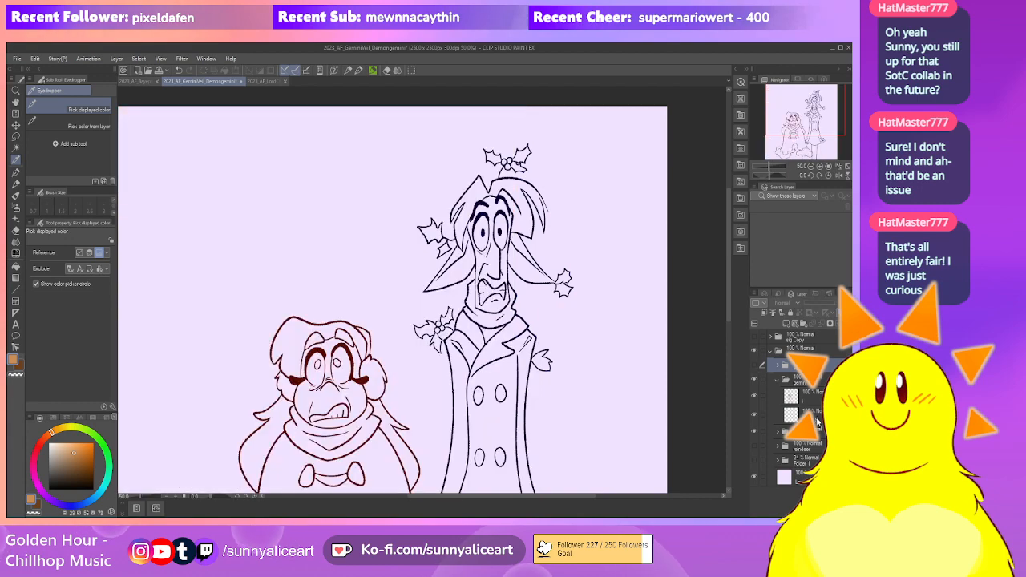
left_click(792, 415)
mouse_move(471, 432)
left_mouse_down()
mouse_move(487, 331)
mouse_move(497, 343)
left_mouse_up()
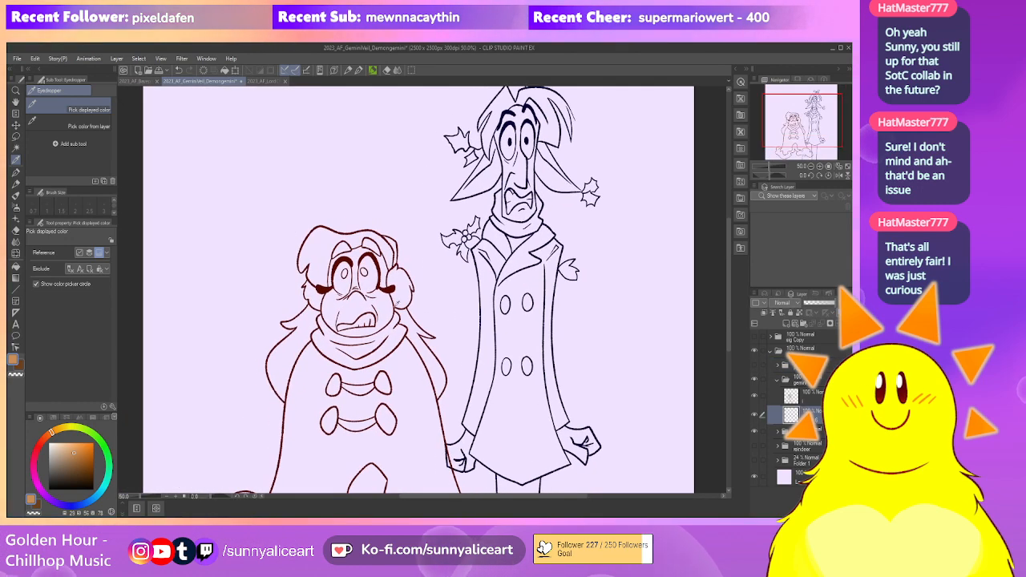
key("g")
left_click(358, 322)
Fill the shorter character's nose bridge, forehead and the skin around the eyes with the same brown
scroll(359, 329, "up", 2)
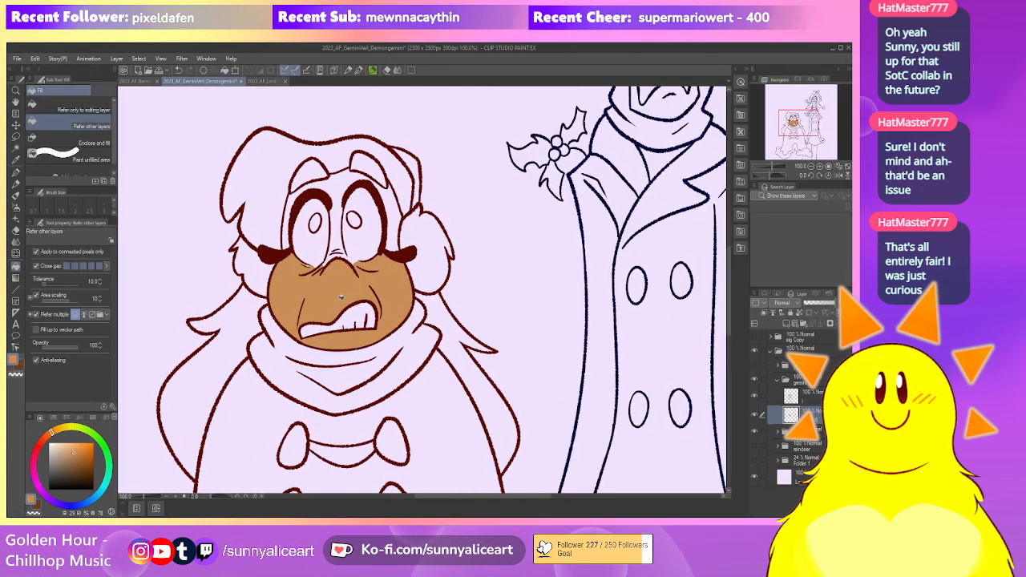
left_click_drag(345, 257, 357, 300)
left_click(349, 265)
left_click(335, 224)
left_click(337, 226)
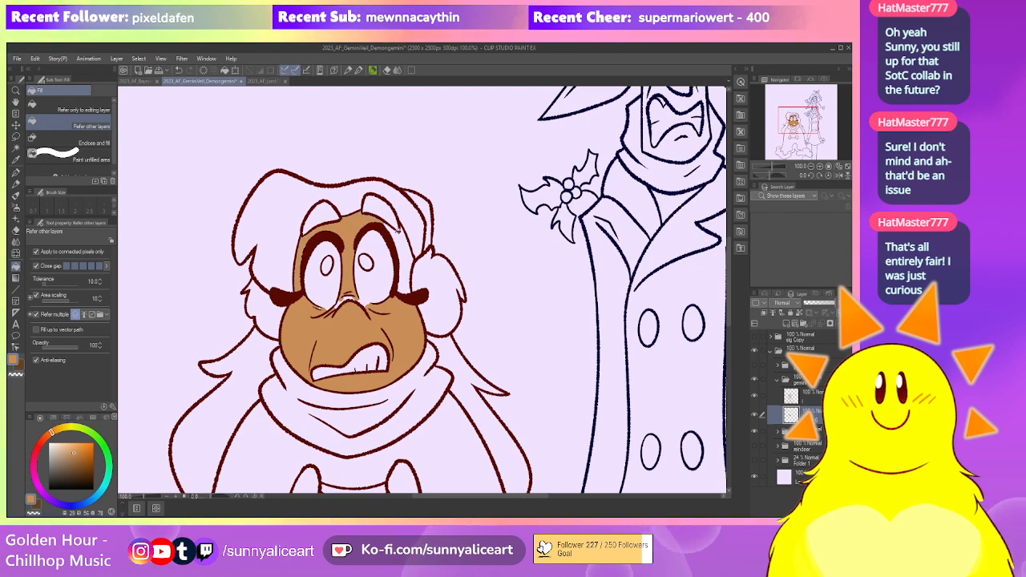
Touch up the remaining unfilled gaps around the shorter character's nose with the brown skin colour
left_click(398, 260)
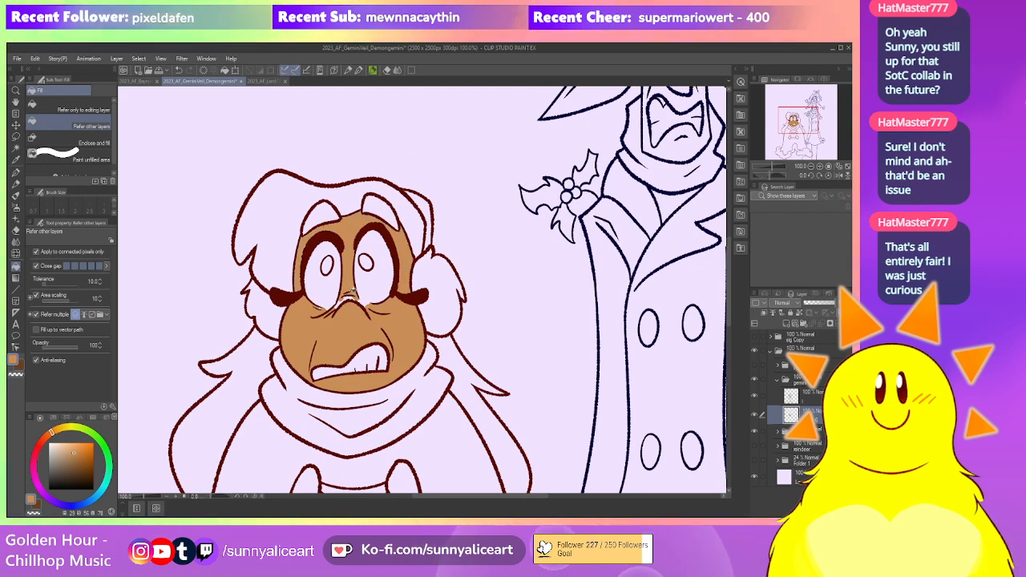
key("p")
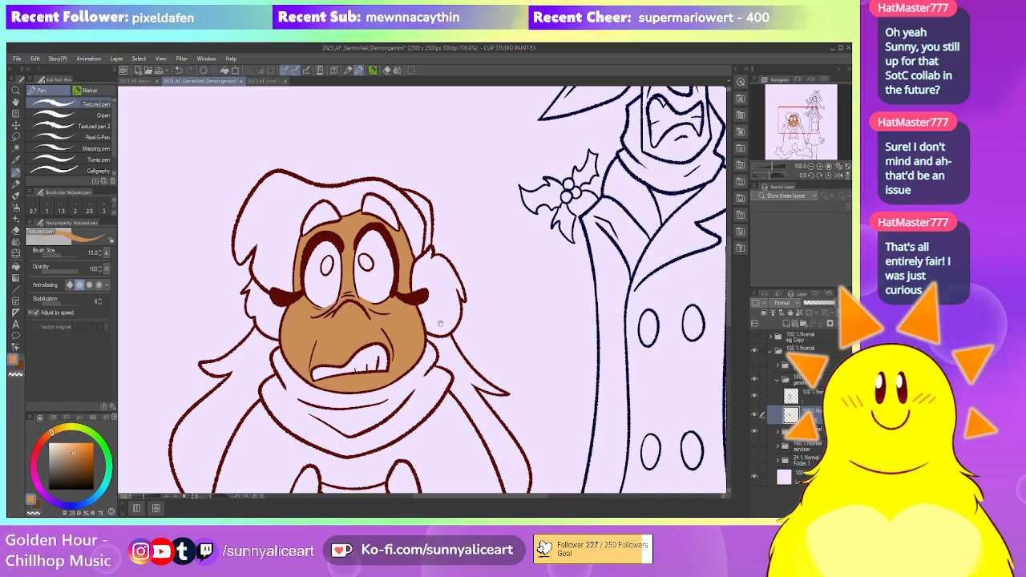
Fill the shorter character's hair, long side locks and eyebrows with dark brown
scroll(336, 306, "down", 5)
key("g")
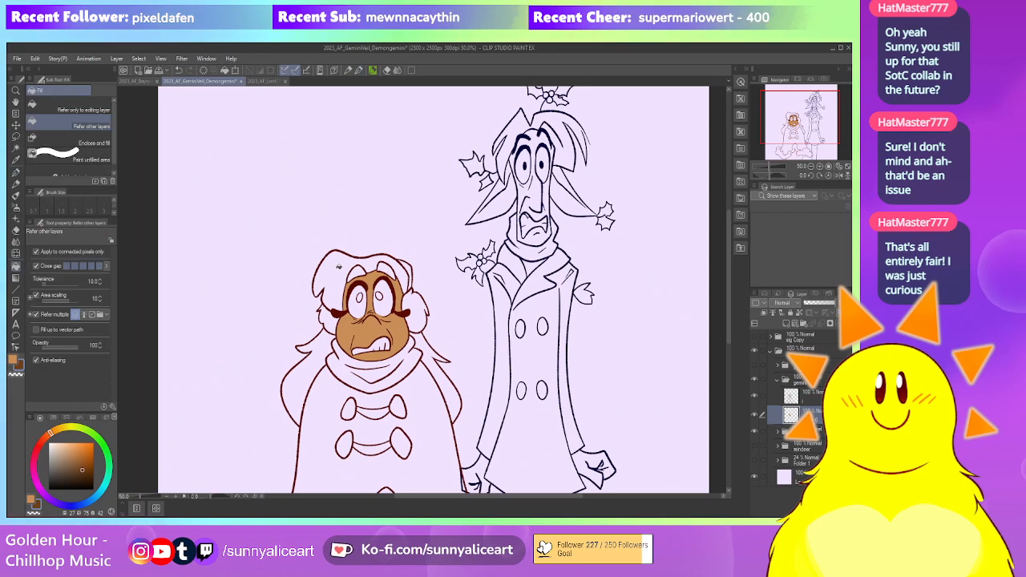
left_click(345, 268)
left_click(301, 385)
scroll(409, 257, "up", 1)
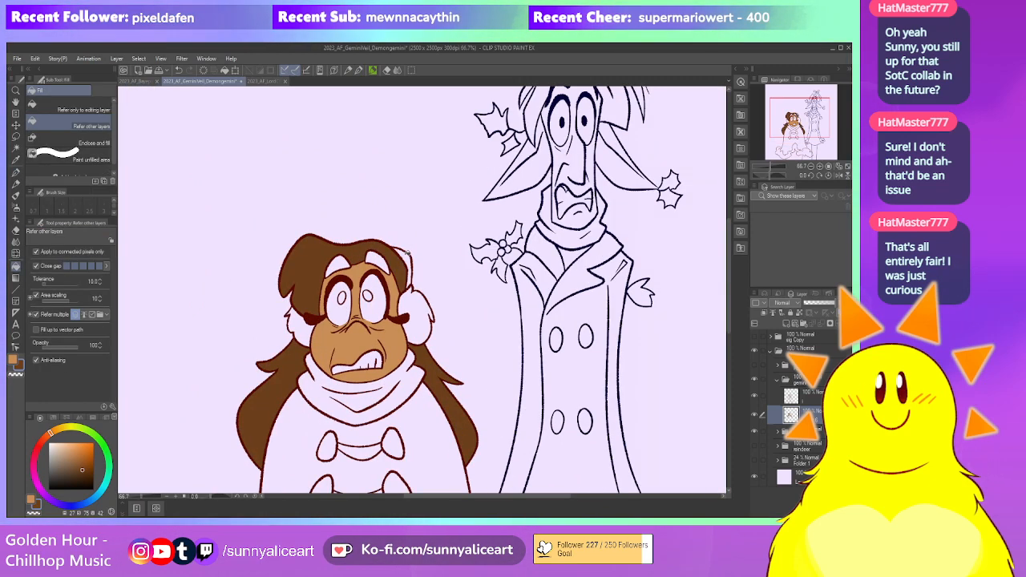
scroll(395, 288, "up", 2)
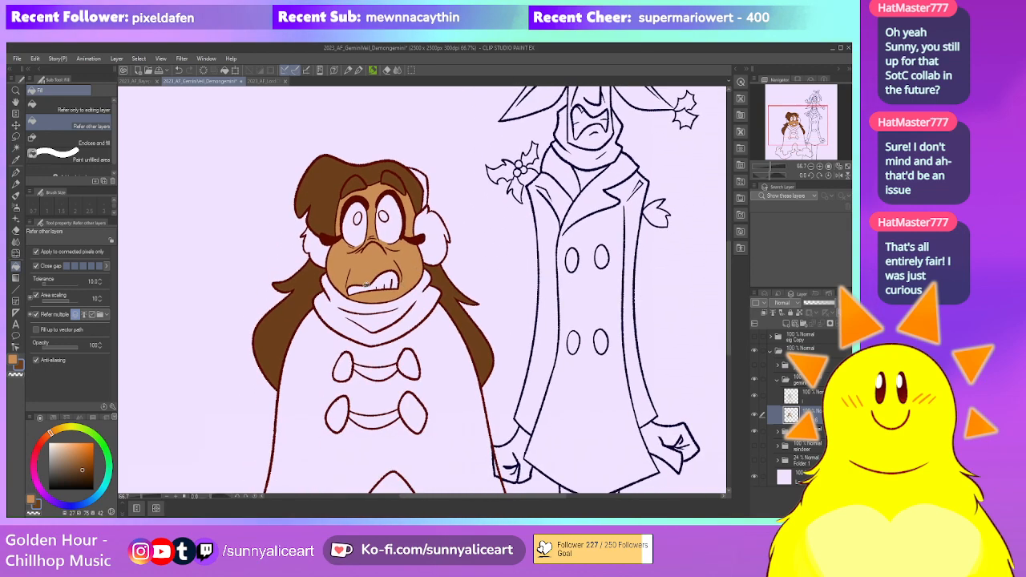
key("p")
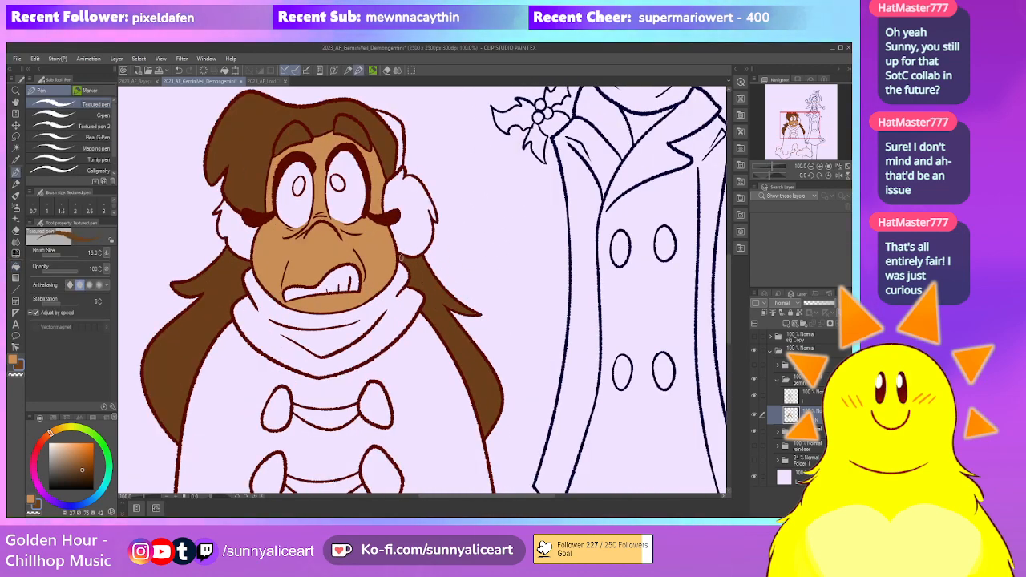
scroll(369, 213, "up", 3)
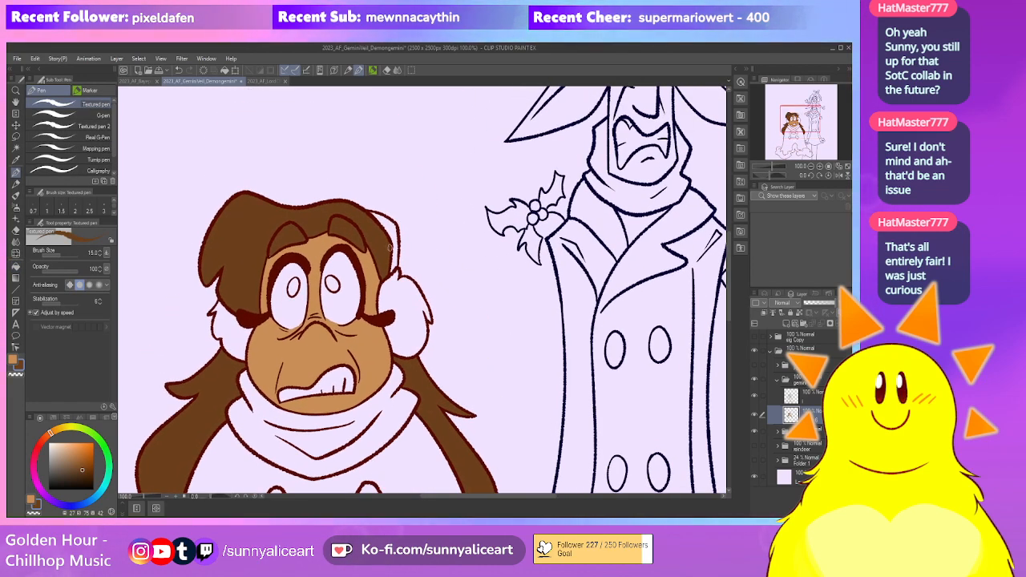
scroll(273, 244, "down", 3)
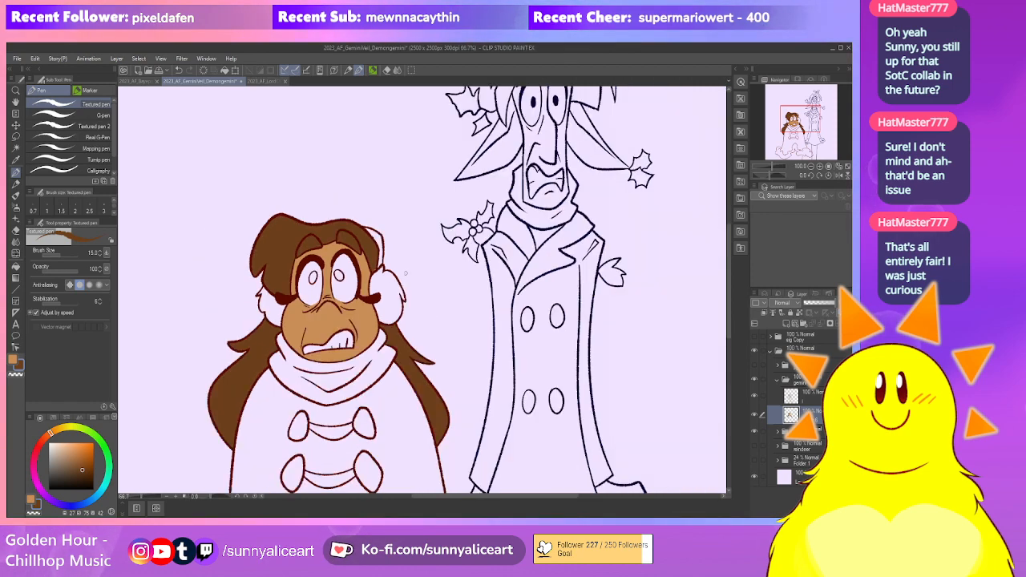
Hide the taller character's folder and pick the earmuffs' cream and white colours from the yellow-coat reference figures
left_click_drag(503, 331, 497, 333)
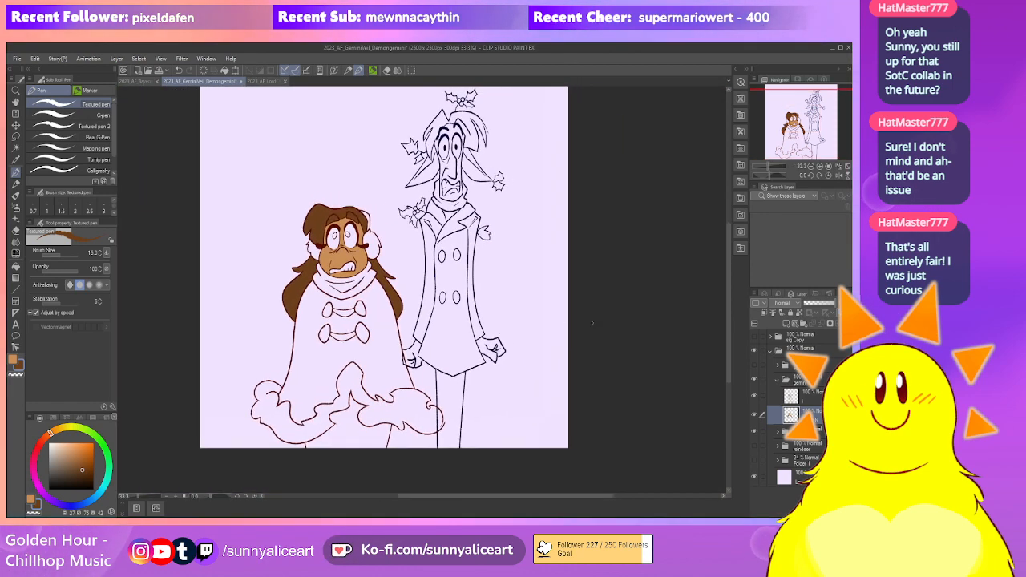
left_click(754, 431)
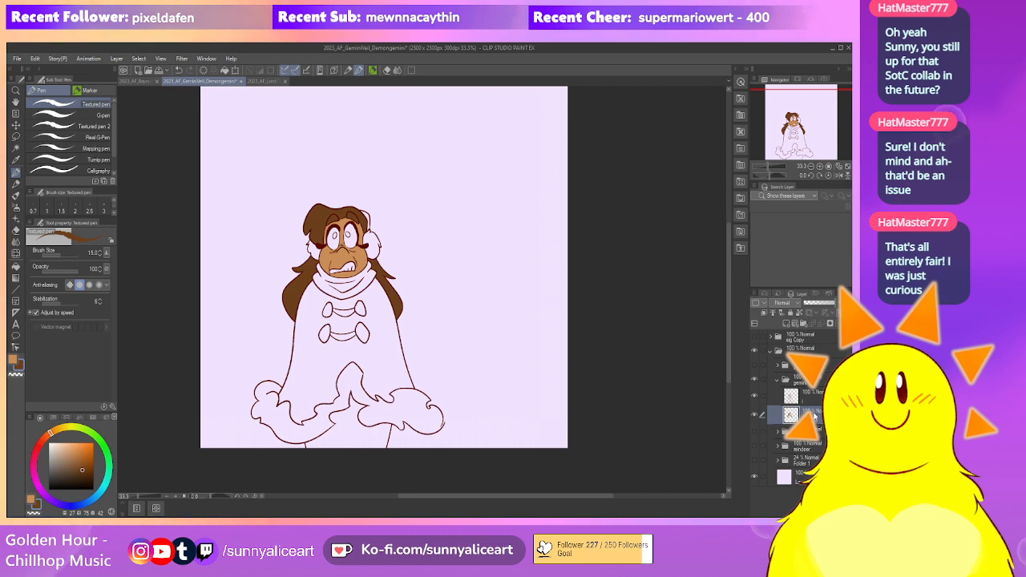
left_click(755, 365)
left_click(790, 365)
left_click_drag(354, 142, 355, 258)
scroll(355, 258, "up", 1)
scroll(354, 258, "up", 2)
key("alt")
left_click(318, 298)
left_click(308, 288)
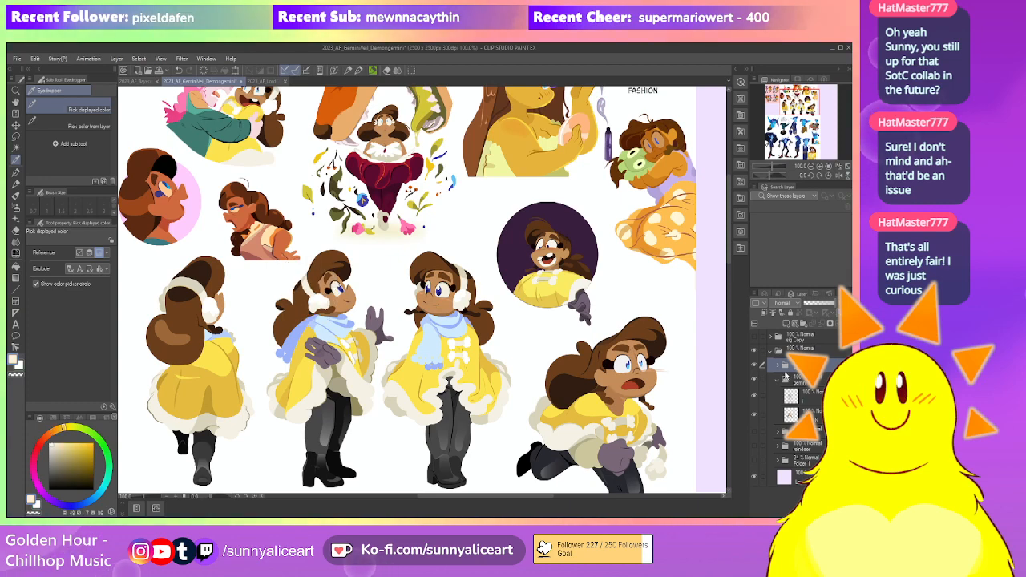
Hide the reference folder and, on the shorter character's colour layer, fill the headband with cream and both earmuffs with white
left_click(754, 365)
left_click(818, 417)
scroll(411, 278, "down", 3)
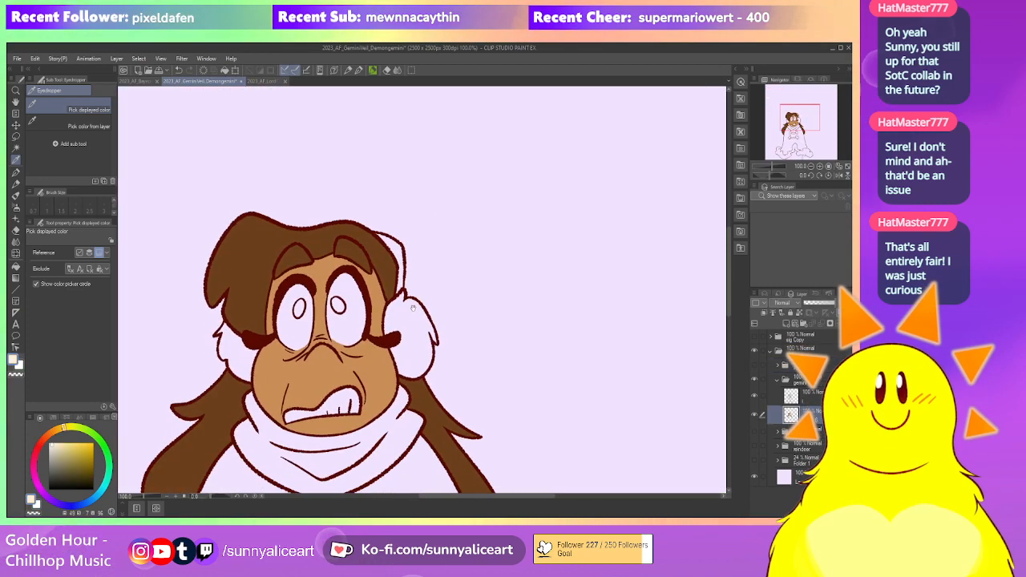
key("g")
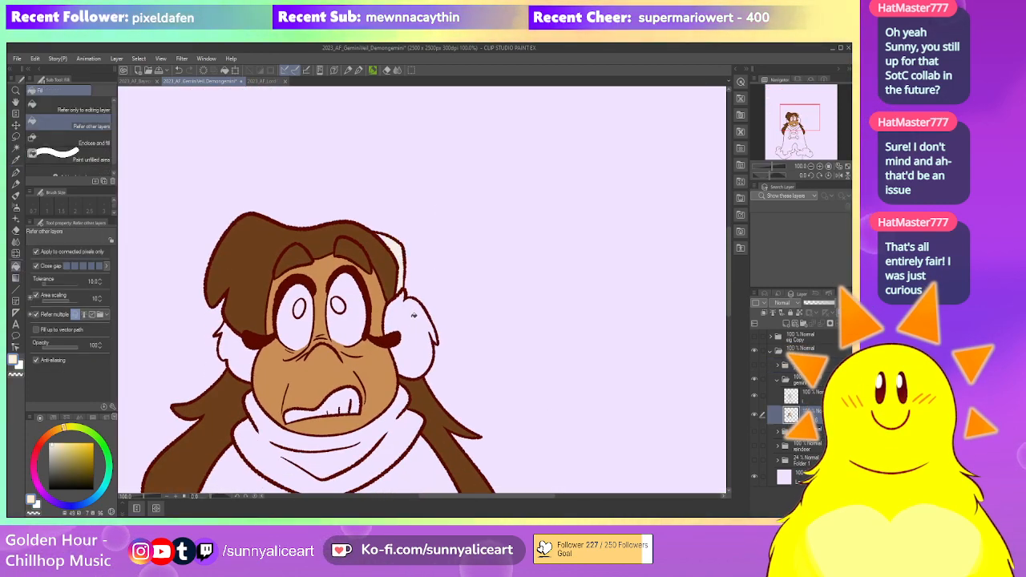
key("x")
left_click(413, 315)
left_click(242, 354)
scroll(429, 274, "down", 2)
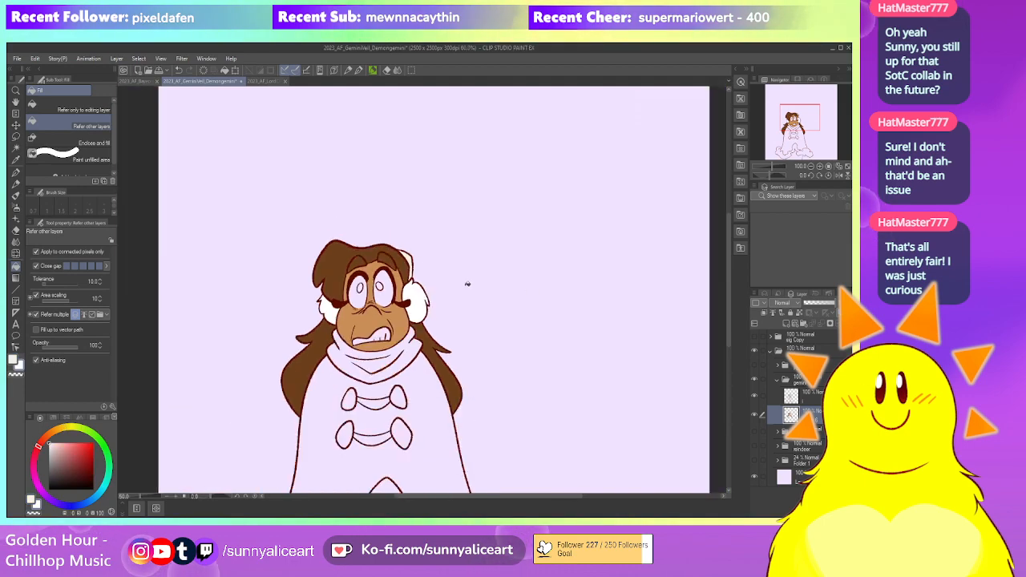
Show the reference folder and pick the scarf's light blue and the eyes' dark blue from the yellow-coat figures
left_click(754, 366)
left_click_drag(436, 240, 437, 354)
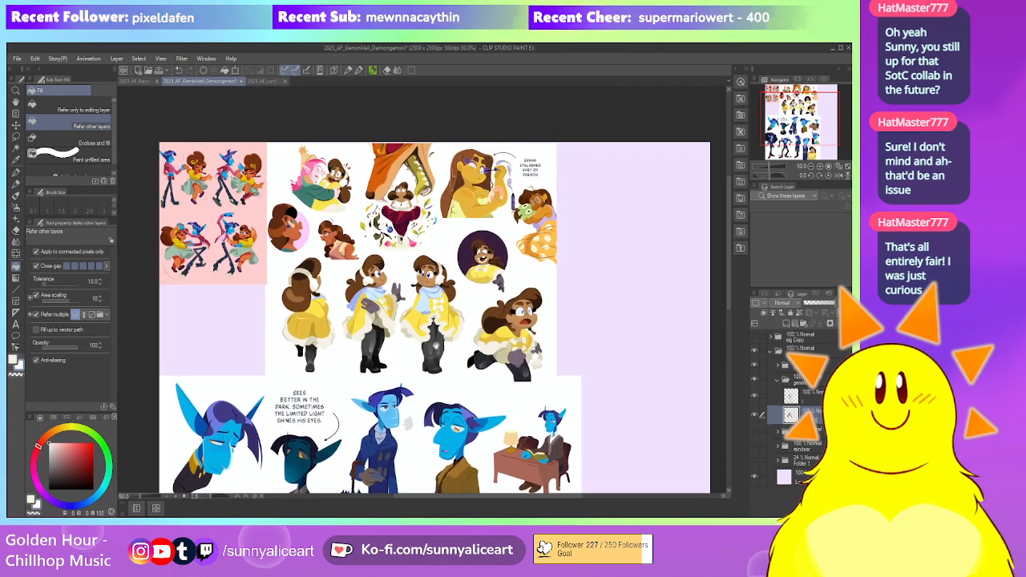
scroll(437, 353, "up", 2)
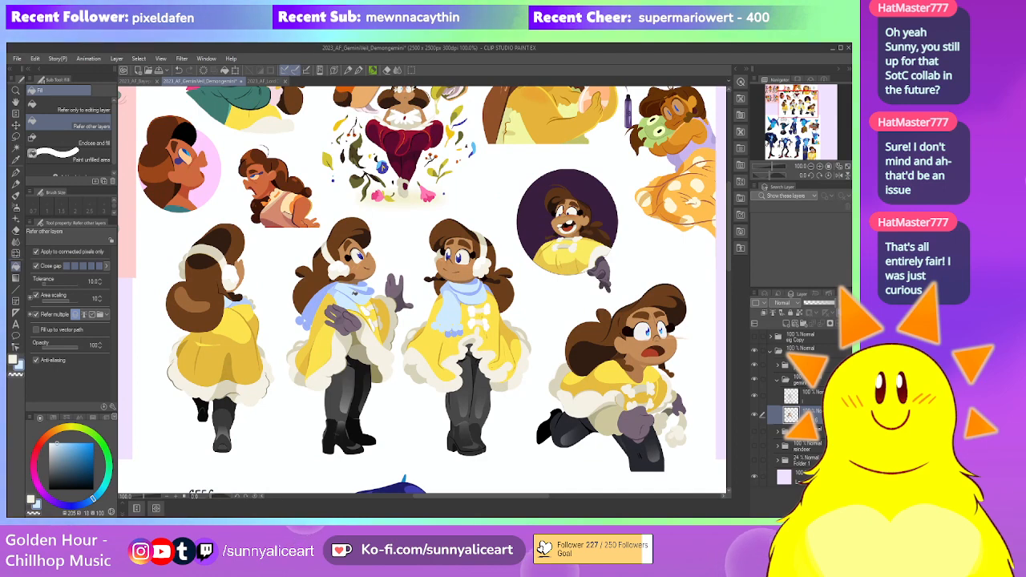
left_click_drag(560, 352, 527, 322)
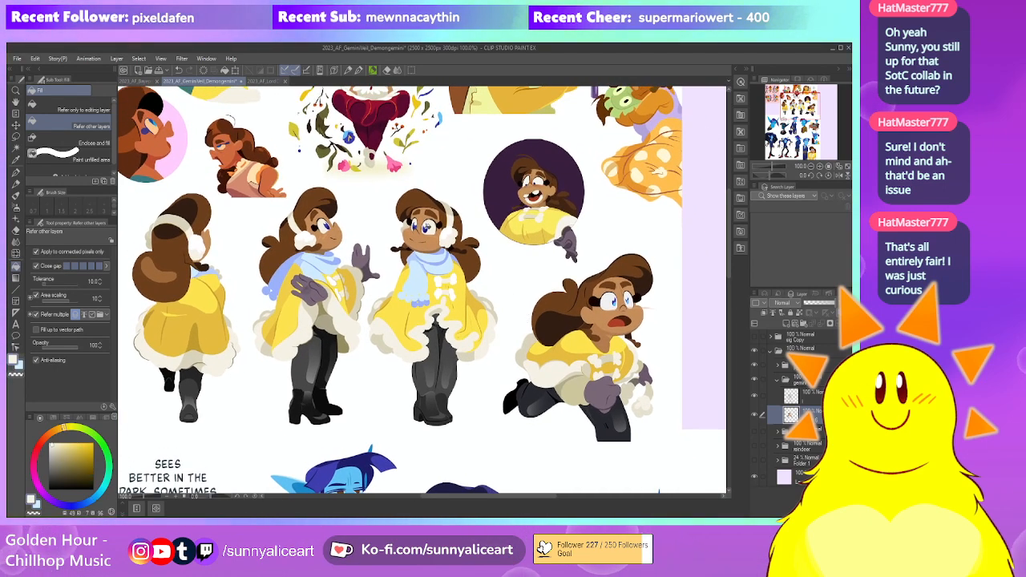
left_click(425, 222, "alt")
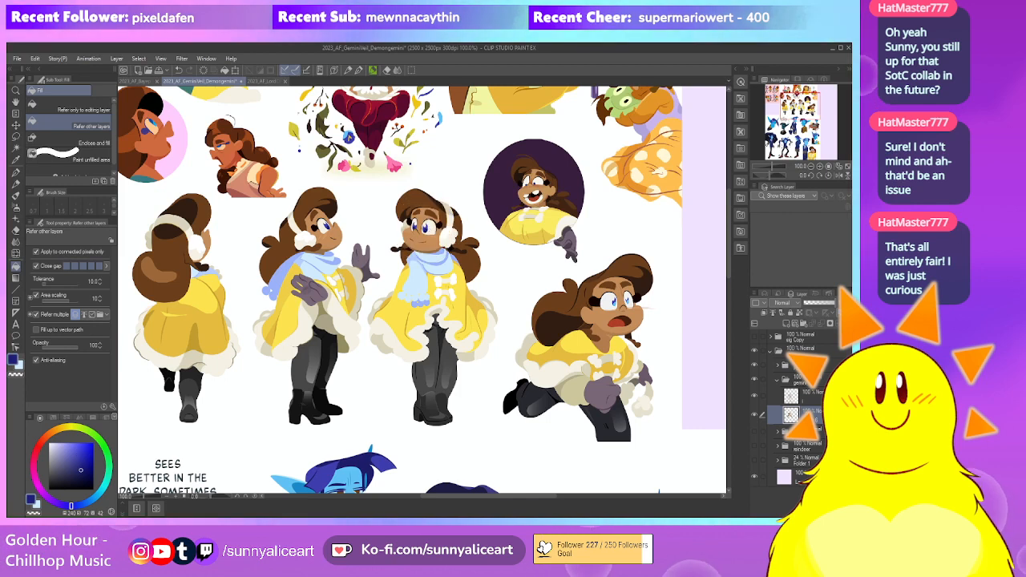
Hide the reference folder and fill the shorter character's scarf with light blue
left_click(755, 397)
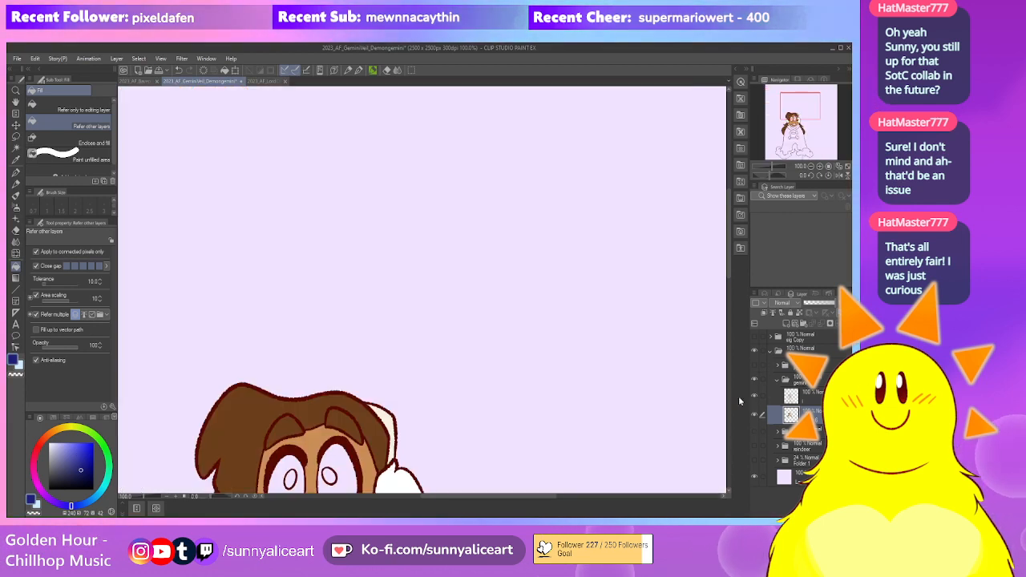
left_click_drag(484, 321, 492, 193)
left_click_drag(451, 323, 470, 262)
key("x")
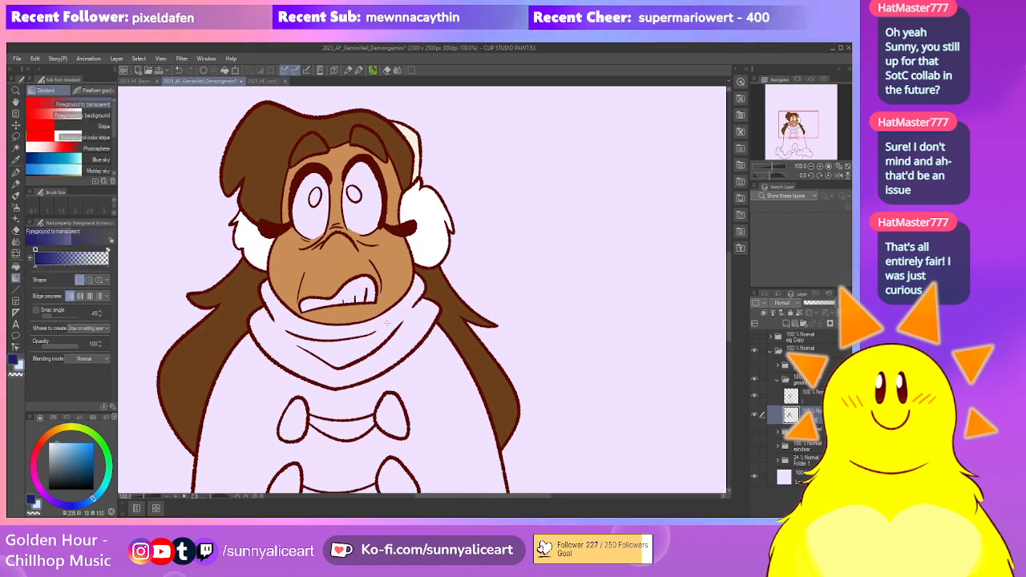
left_click(346, 358)
left_click_drag(362, 254, 355, 284)
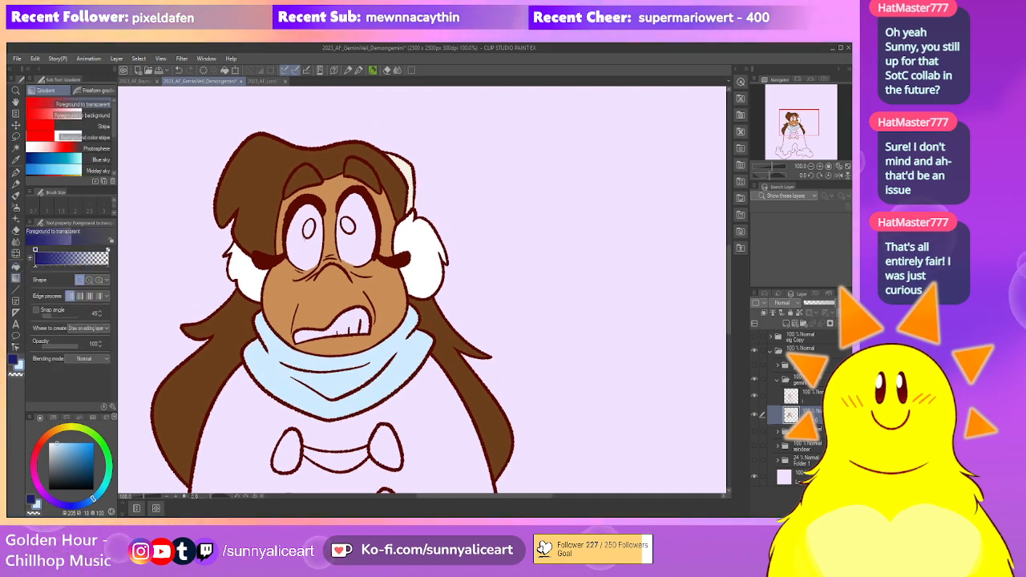
Fill both of the shorter character's pupils with dark blue
key("x")
left_click(308, 230)
left_click(347, 225)
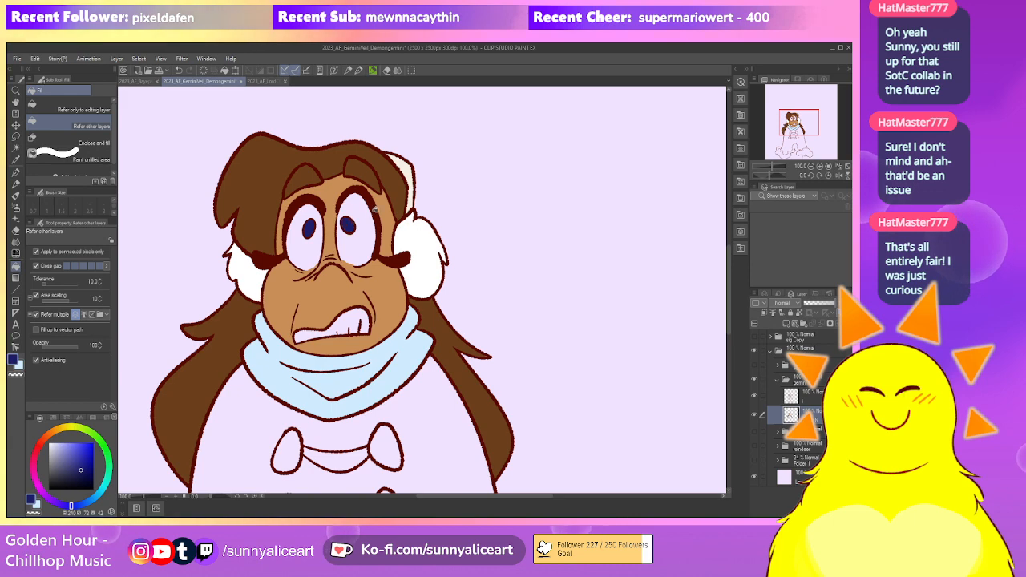
scroll(451, 245, "down", 2)
left_click_drag(579, 400, 548, 376)
scroll(547, 376, "up", 2)
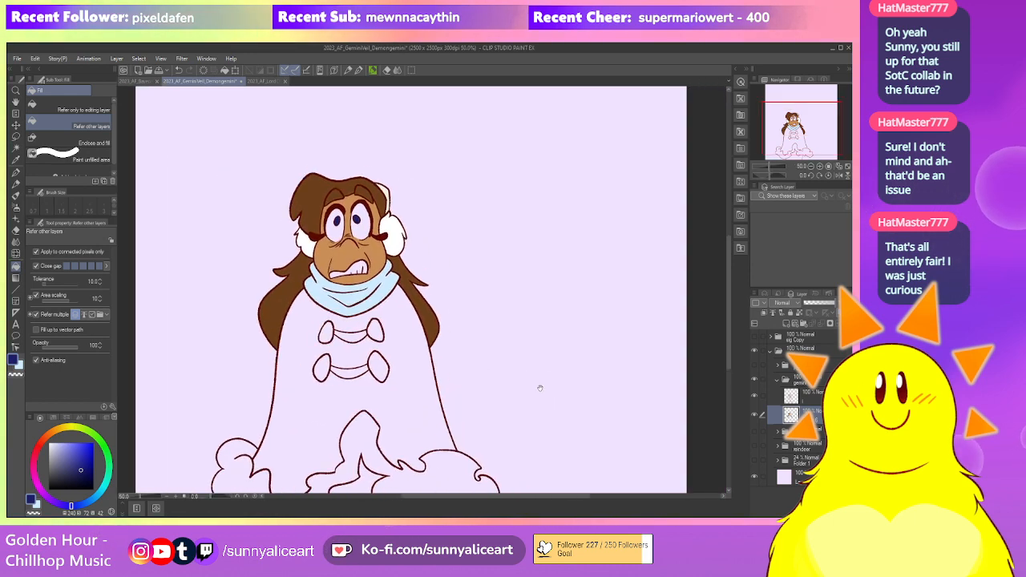
left_click_drag(340, 197, 332, 284)
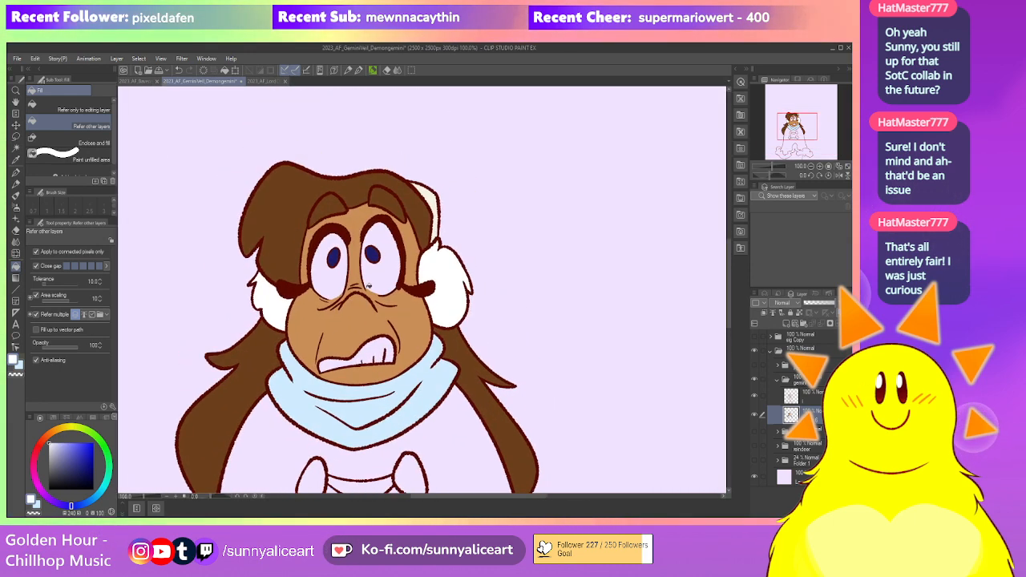
left_click(327, 279)
key("ctrl+z")
Fill the area around both pupils with white and touch up the remaining gaps with the Textured pen
left_click_drag(302, 338, 297, 363)
scroll(297, 363, "up", 1)
left_click(62, 429)
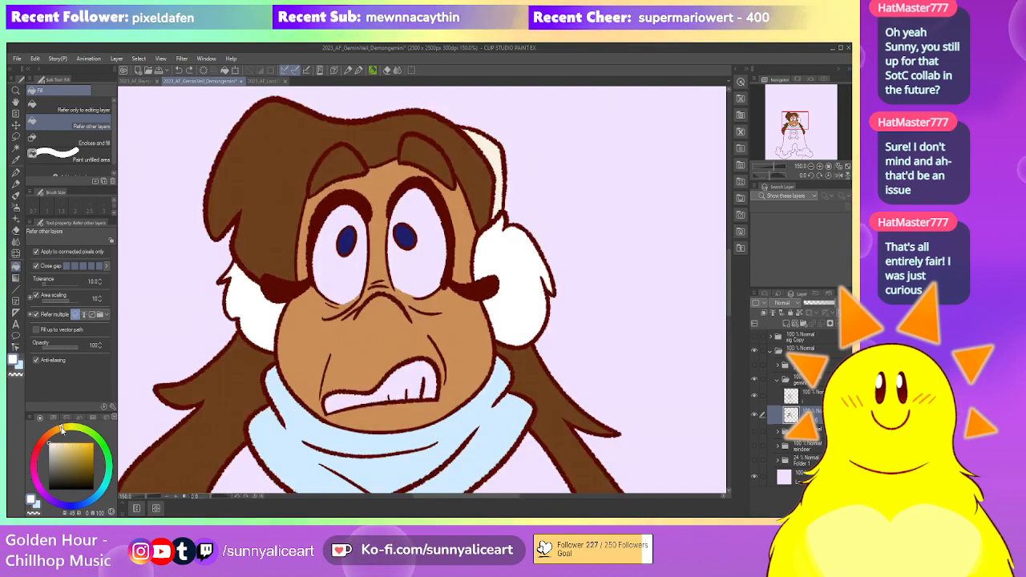
left_click_drag(61, 430, 95, 497)
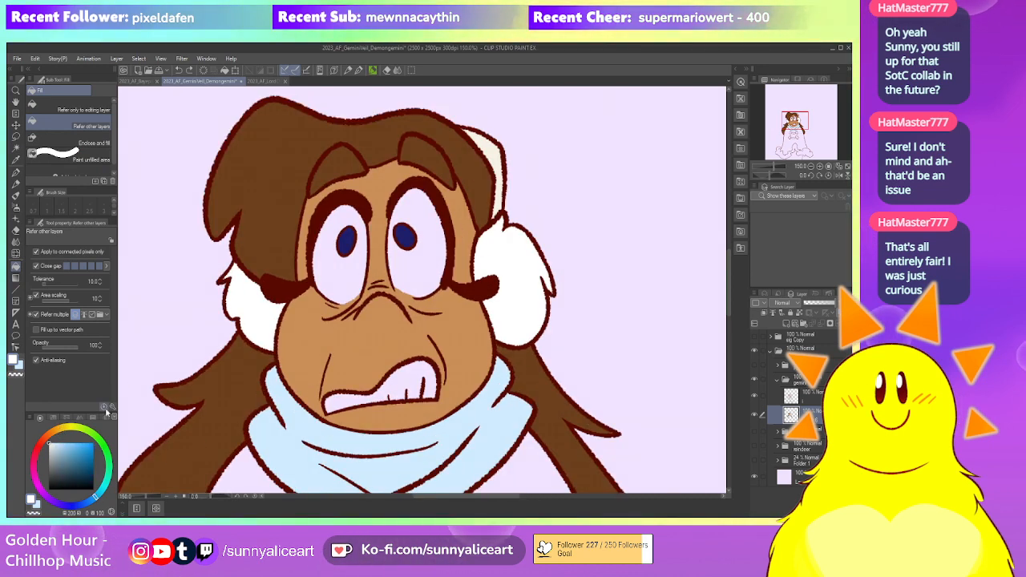
left_click(335, 271)
left_click(416, 202)
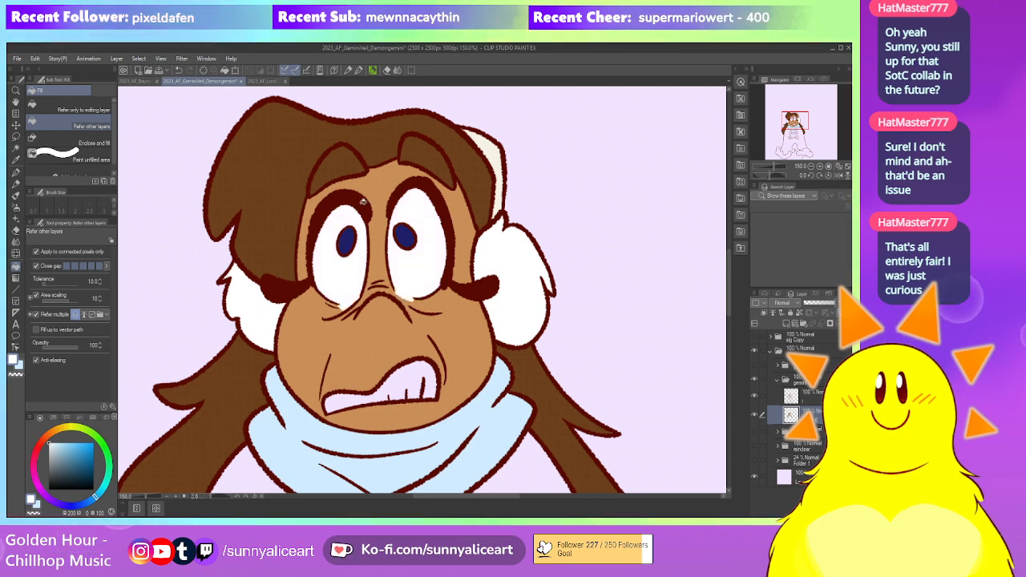
key("p")
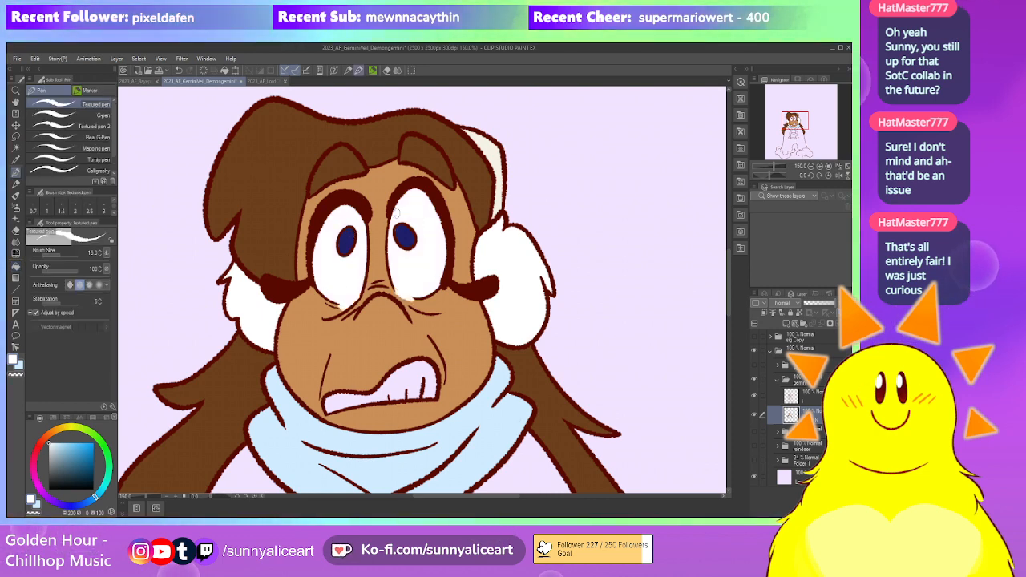
left_click_drag(394, 263, 413, 195)
Fill the shorter character's teeth with white and touch up the small gaps between the tooth lines
scroll(412, 261, "down", 2)
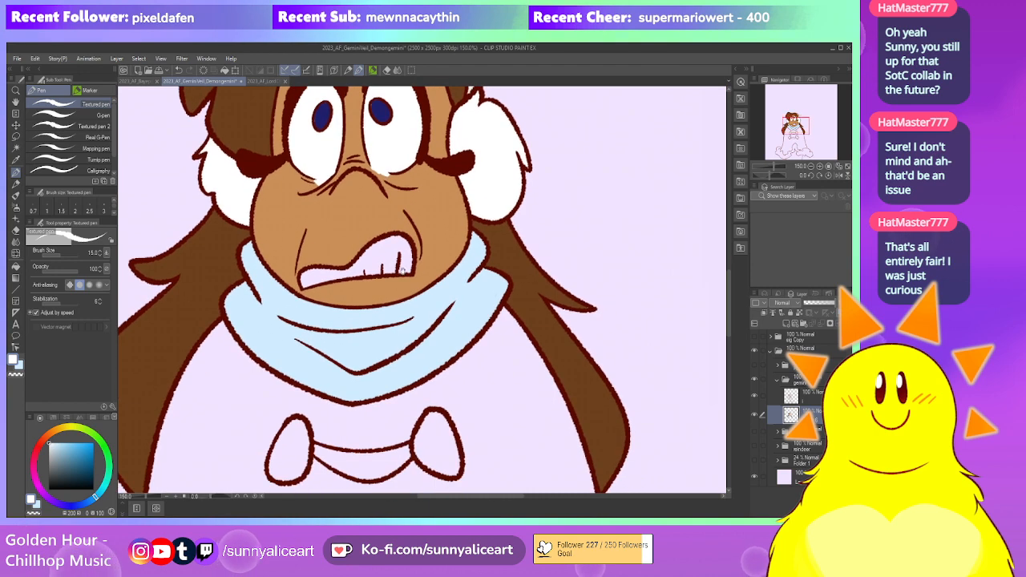
key("g")
left_click(400, 265)
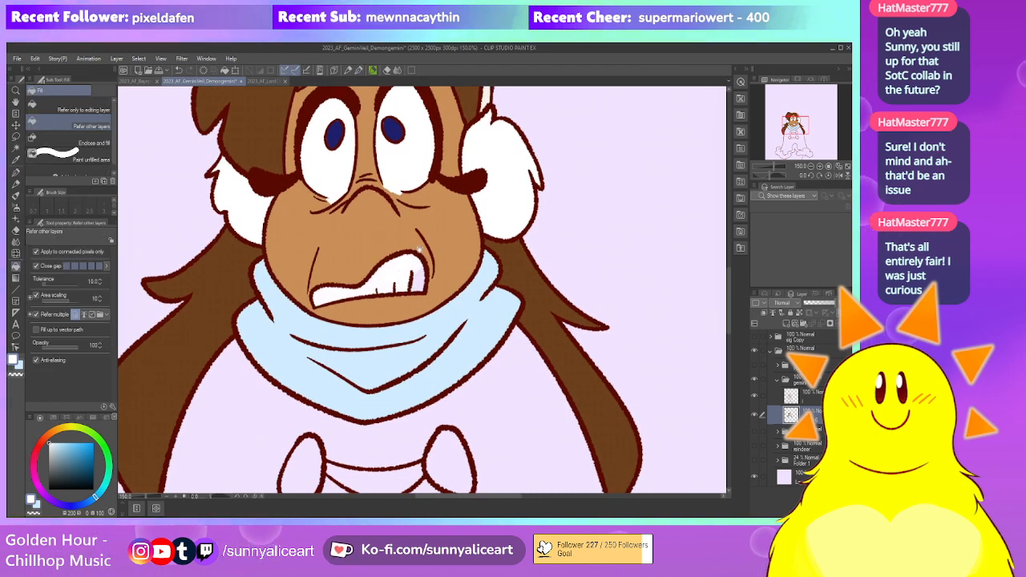
scroll(404, 280, "up", 2)
key("p")
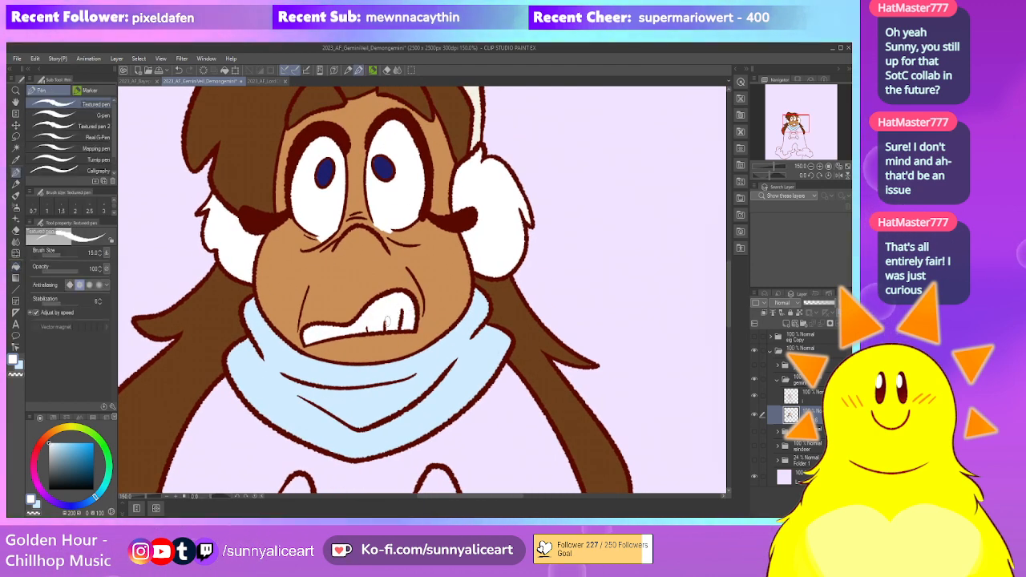
Pick the brown skin colour from the face and paint over the white spill beneath both eyes with the Textured pen
scroll(370, 326, "up", 5)
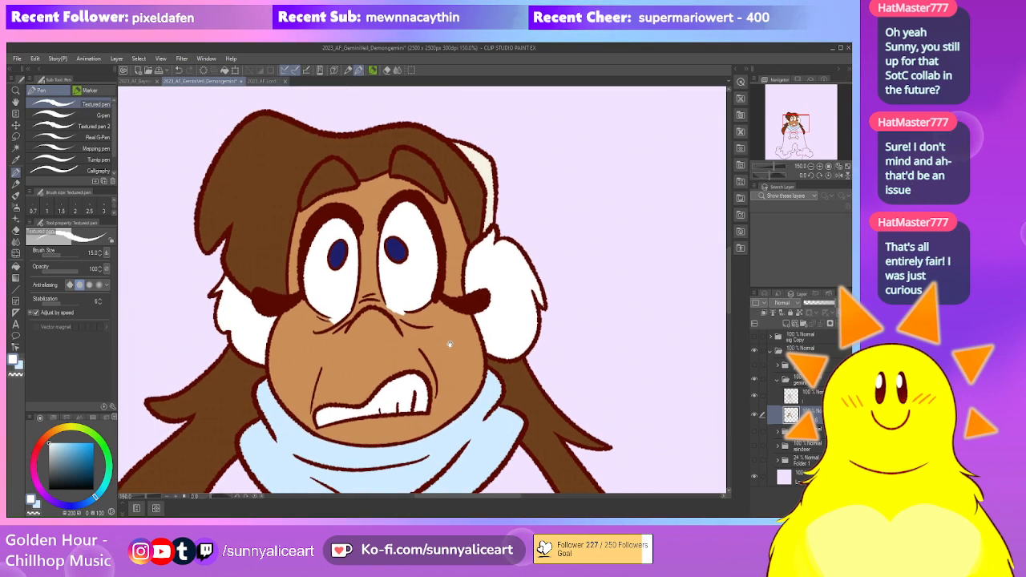
left_click(313, 319, "alt")
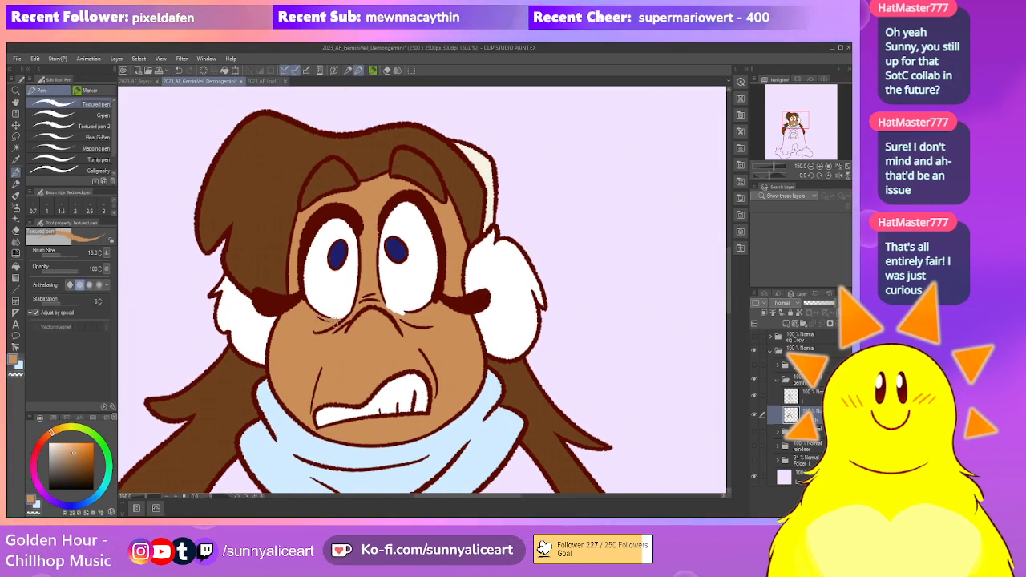
scroll(437, 321, "up", 1)
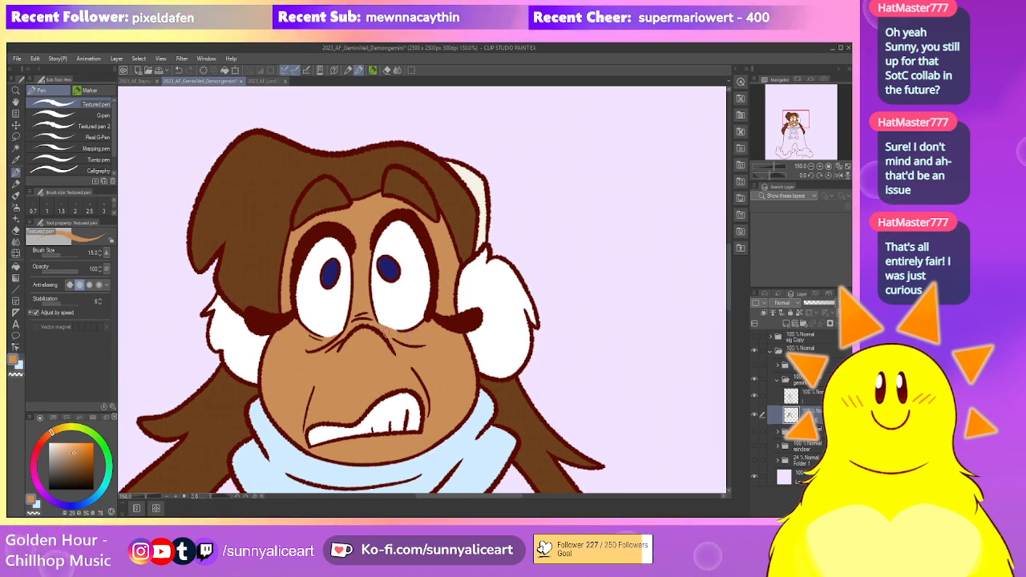
scroll(373, 326, "up", 1)
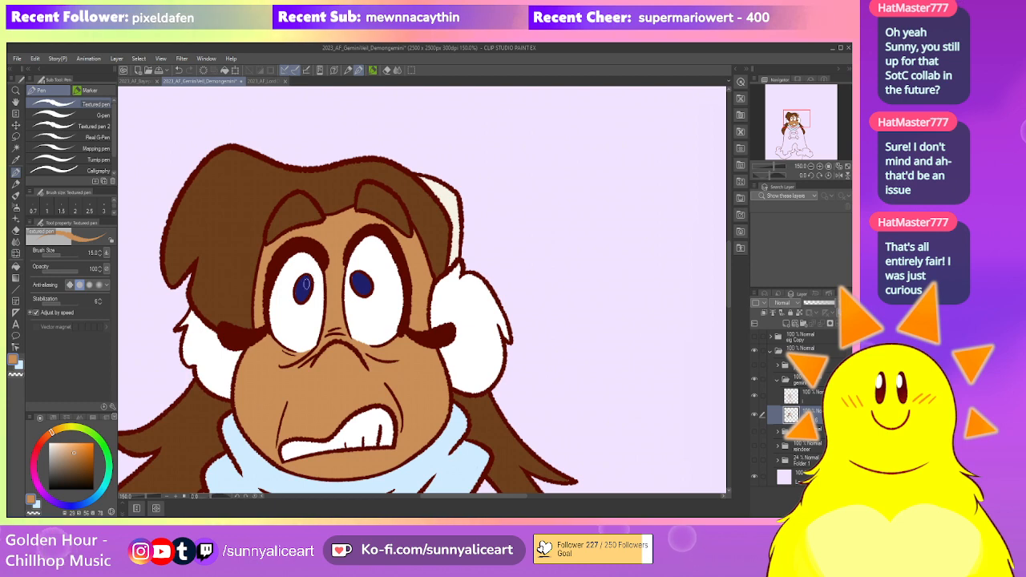
Sample the coat's yellow and the fur trim's off-white from the shorter character's reference drawings, and hide the references again
left_click(304, 282, "alt")
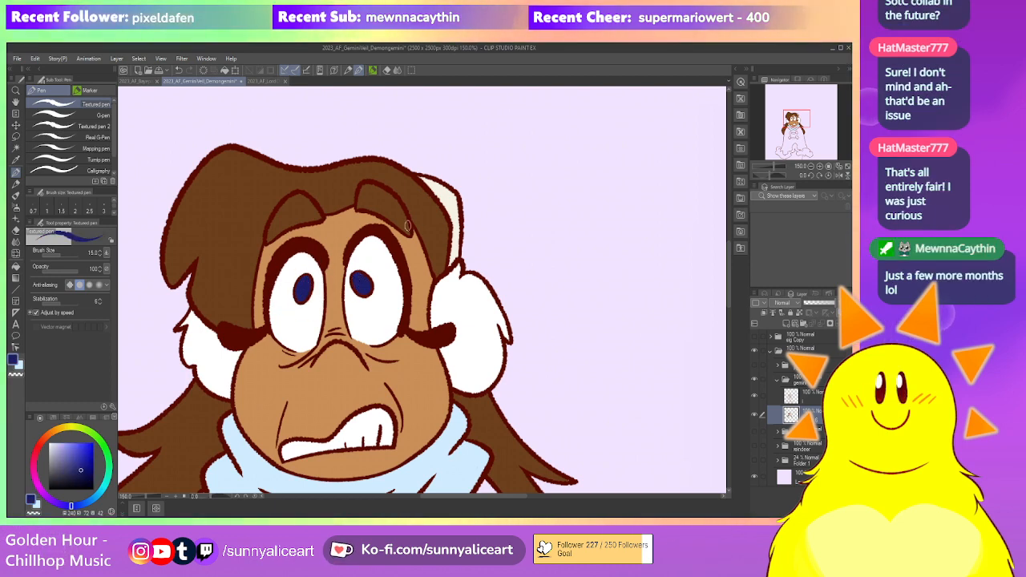
scroll(481, 297, "down", 4)
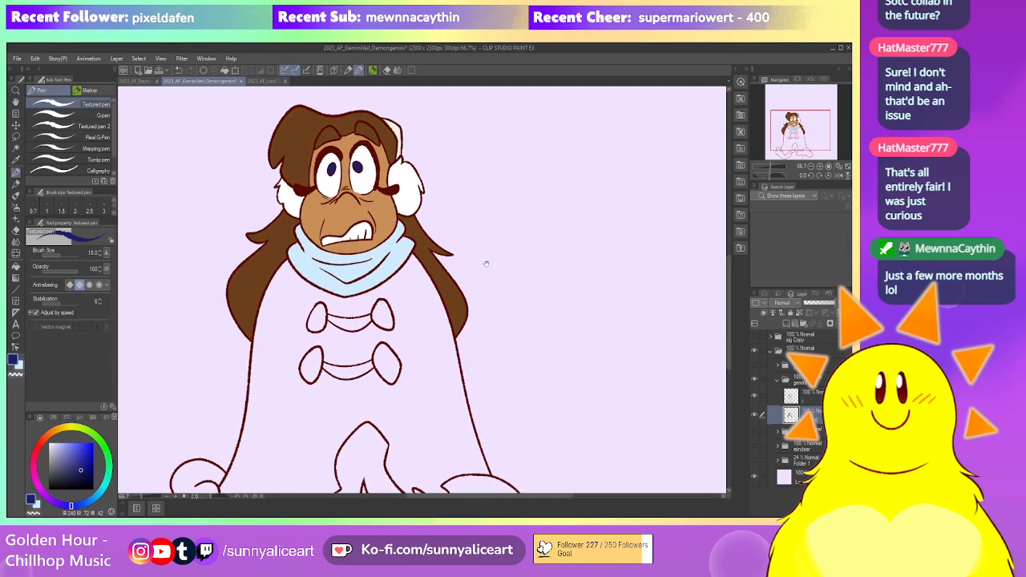
left_click_drag(562, 360, 638, 334)
left_click(754, 366)
left_click_drag(577, 256, 565, 416)
left_click(348, 245, "alt")
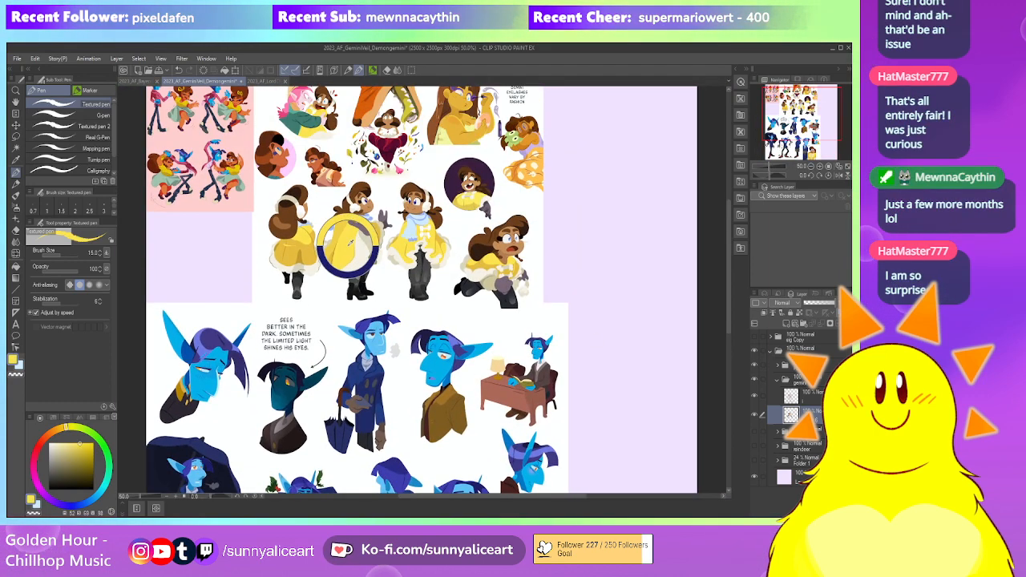
left_click(373, 249, "alt")
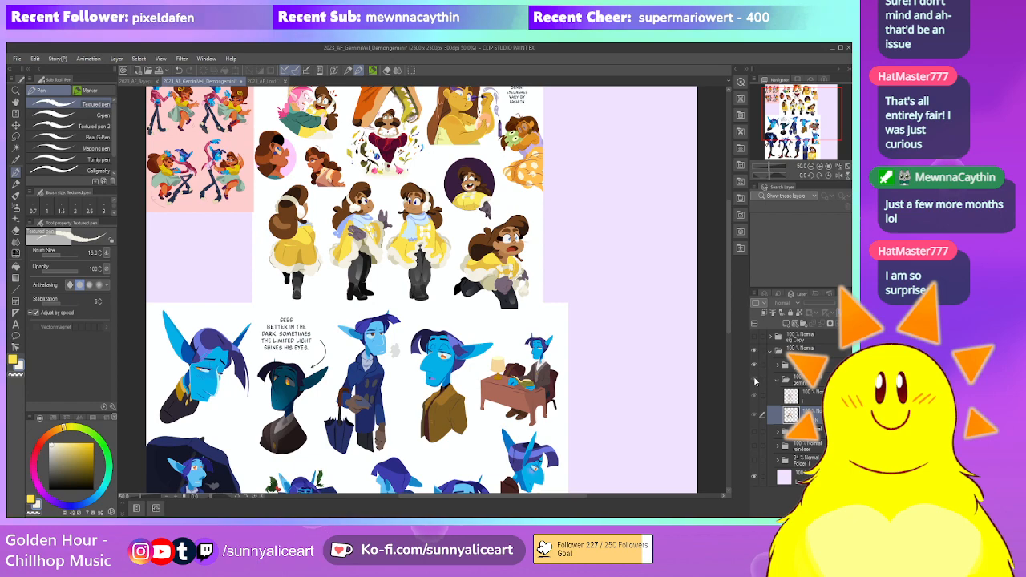
left_click(755, 353)
left_click(755, 363)
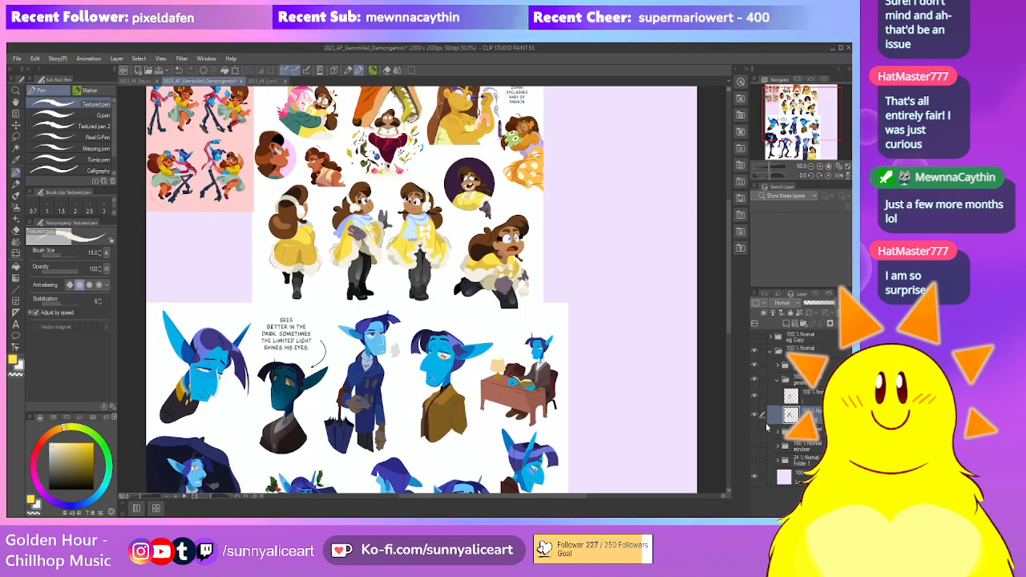
left_click(754, 366)
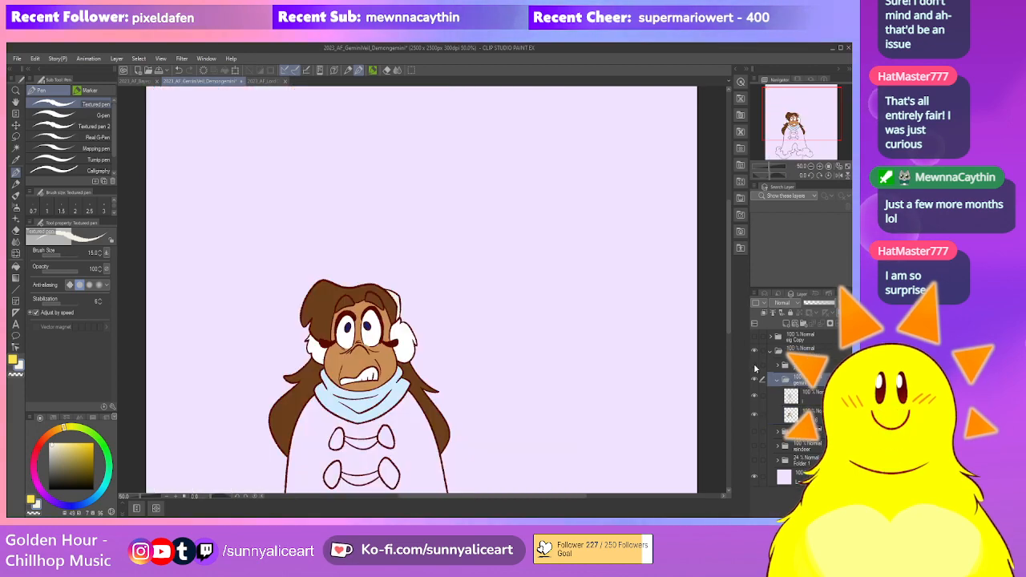
Check the coat against the references, and fill its toggles, cords and hem fur trim with off-white on the flat colour layer
scroll(566, 350, "up", 3)
left_click_drag(551, 362, 561, 347)
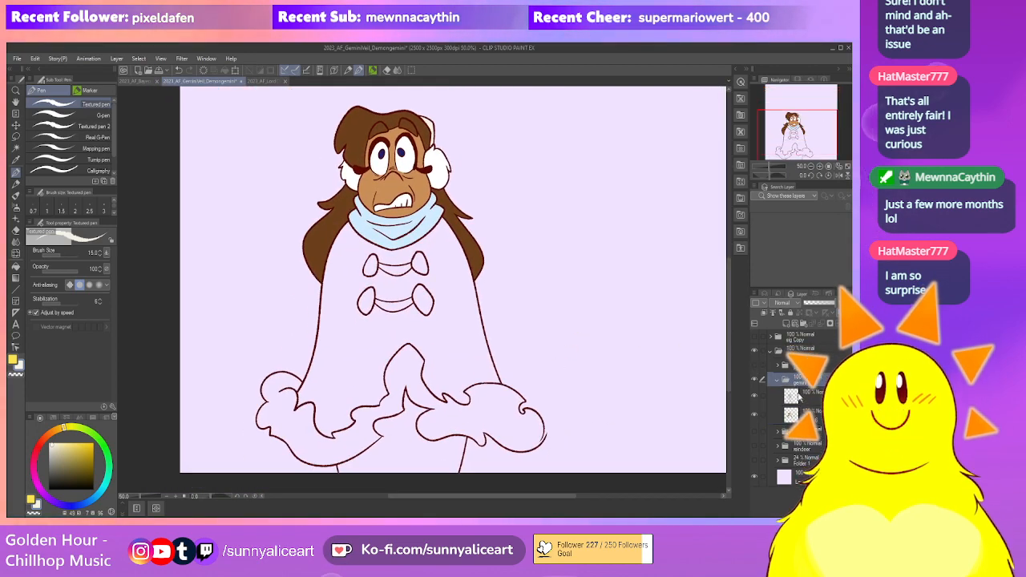
left_click(754, 365)
left_click_drag(659, 327, 653, 387)
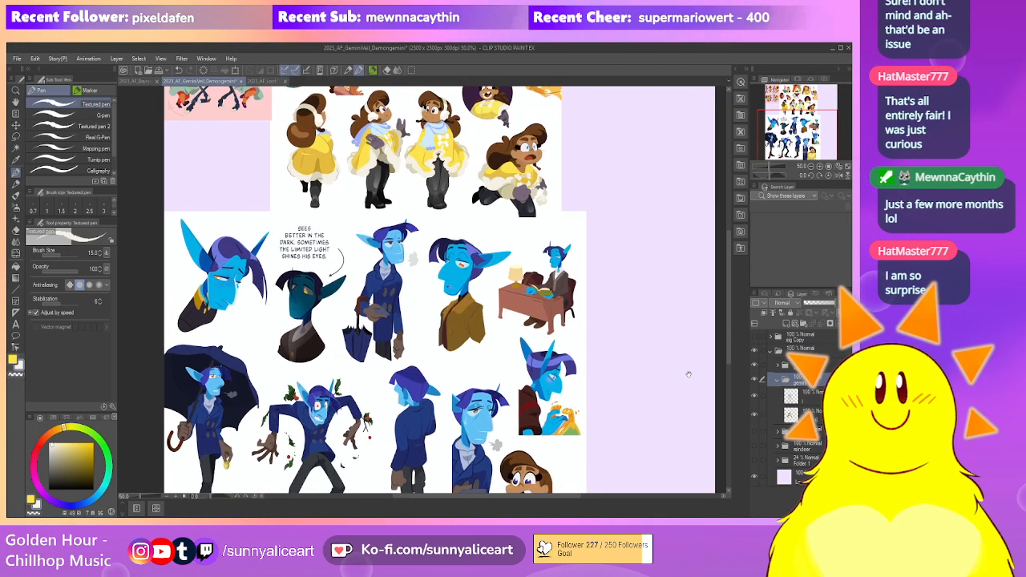
left_click(755, 365)
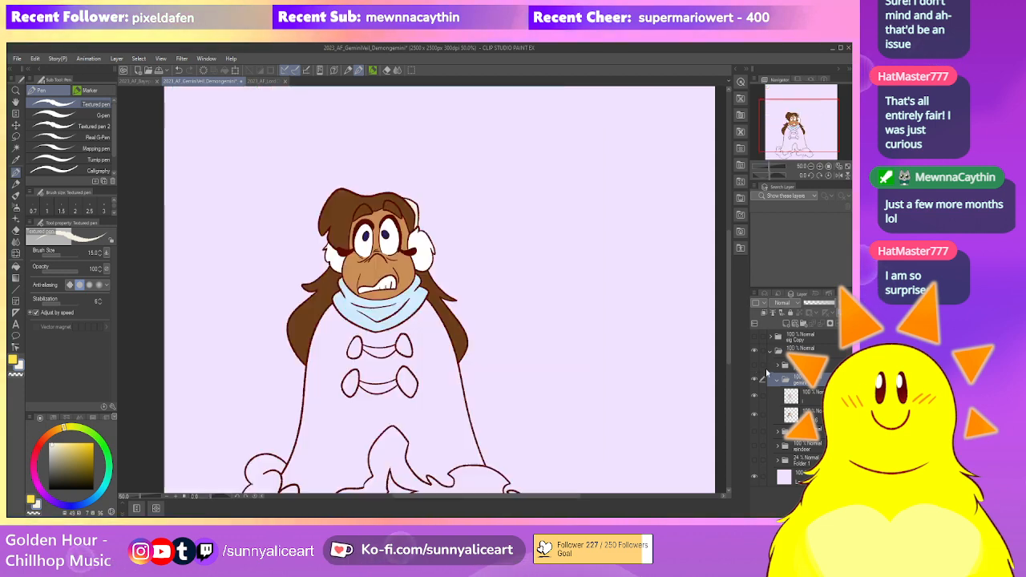
left_click(815, 417)
left_click_drag(524, 392, 521, 357)
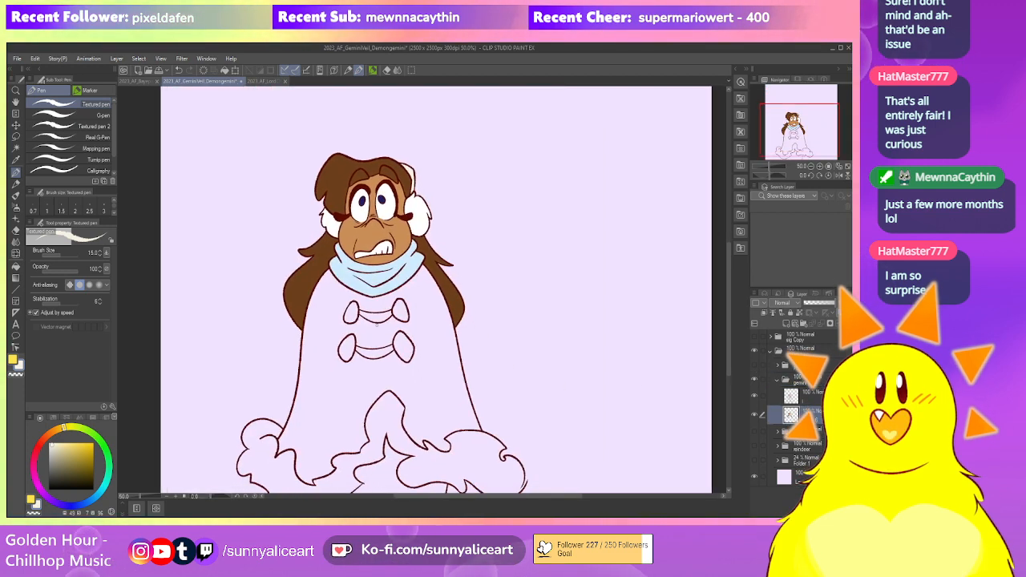
key("g")
key("g")
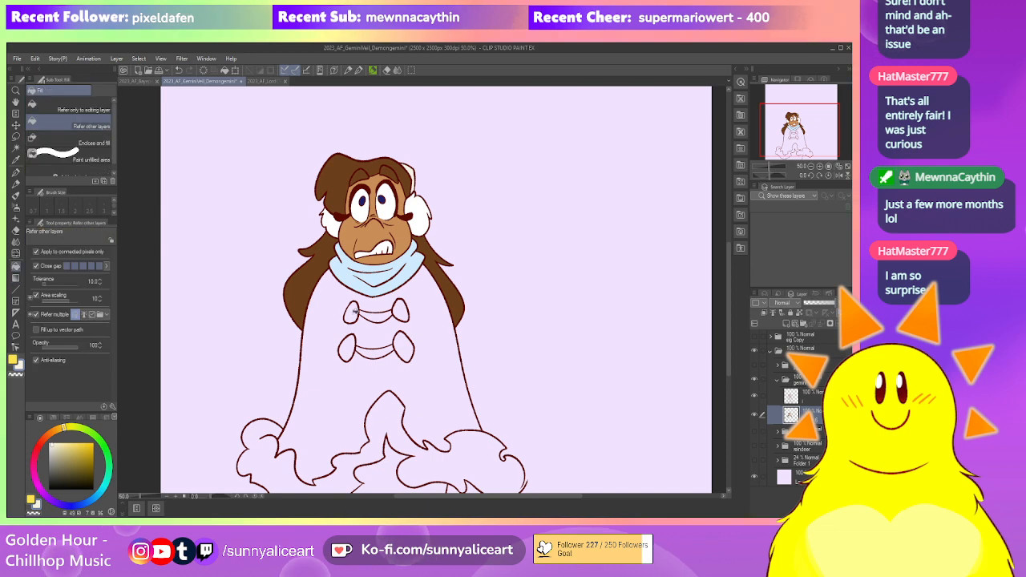
left_click(347, 349)
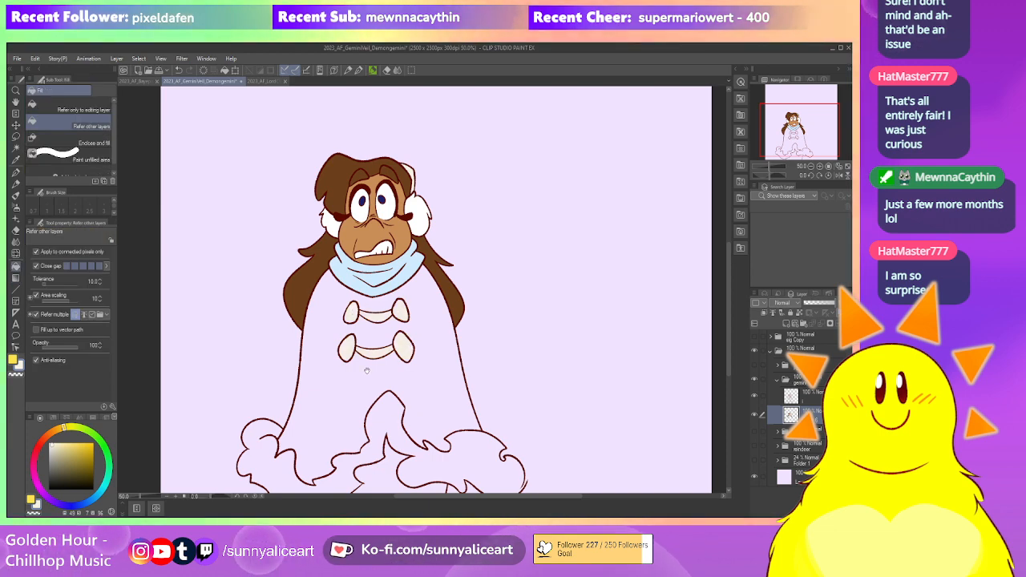
left_click_drag(390, 406, 373, 319)
left_click(372, 324)
Fill the body of the shorter character's coat with yellow
left_click_drag(472, 303, 481, 347)
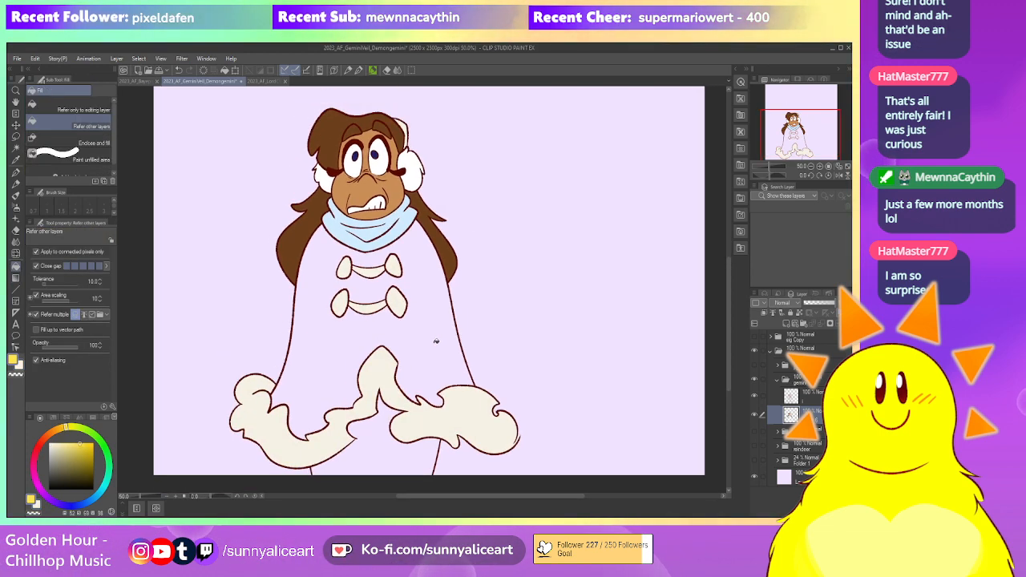
left_click(435, 341)
left_click_drag(466, 289, 461, 316)
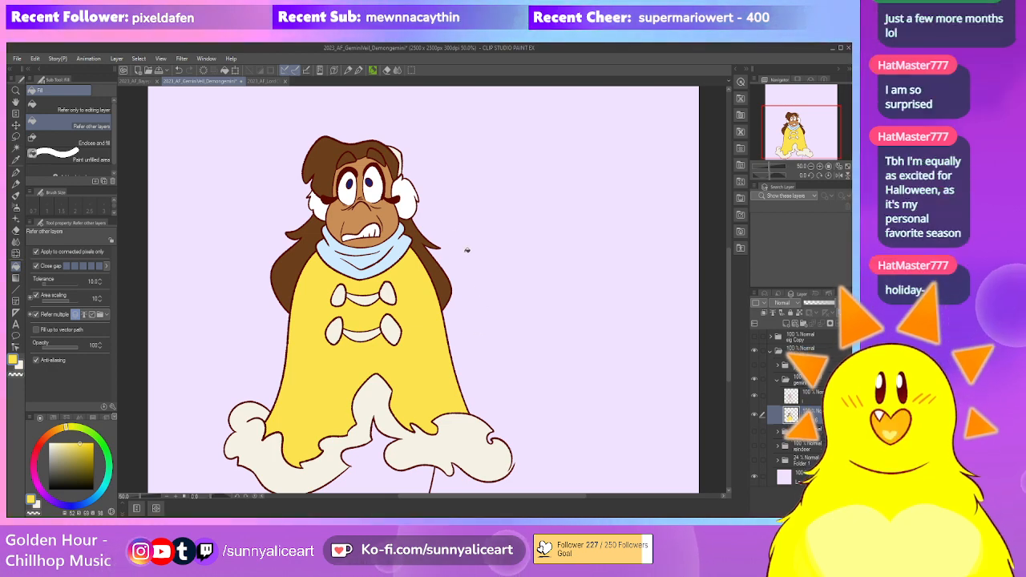
Touch up the unfilled sliver at the fur trim's outer tip in off-white with the Textured pen
scroll(500, 318, "down", 3)
left_click_drag(511, 379, 485, 346)
scroll(485, 346, "up", 2)
scroll(487, 348, "up", 2)
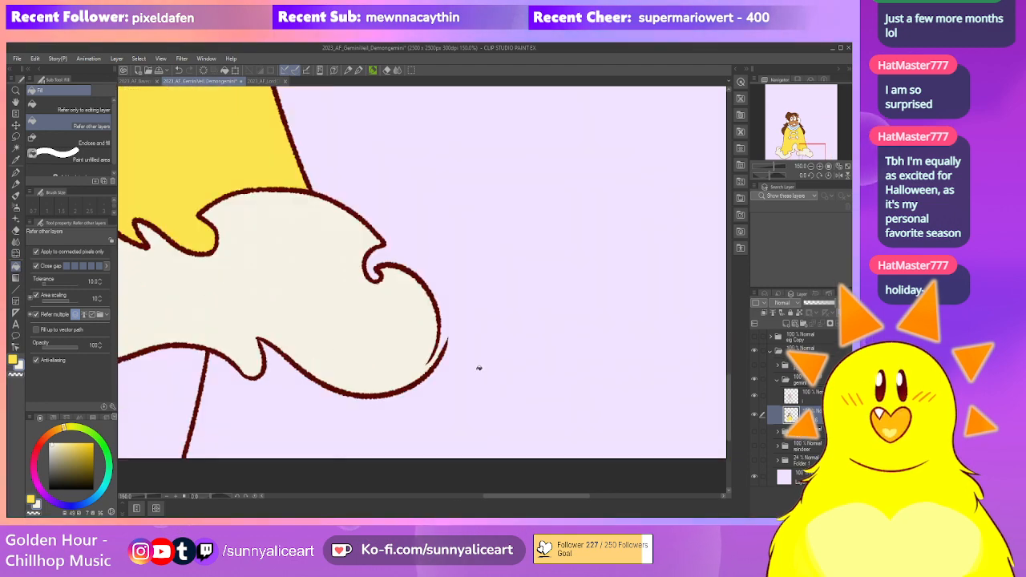
key("p")
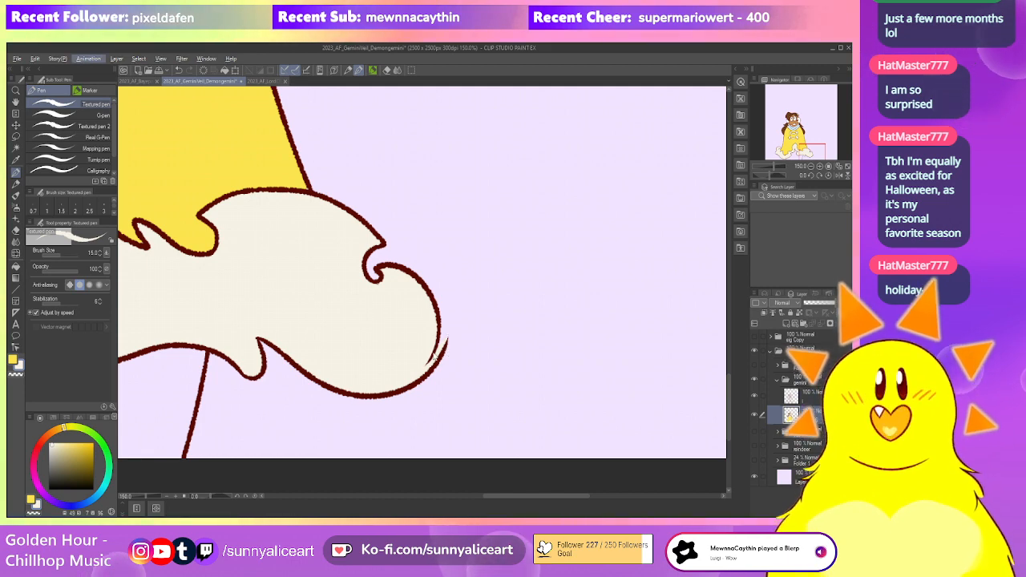
scroll(417, 356, "down", 2)
scroll(418, 356, "down", 3)
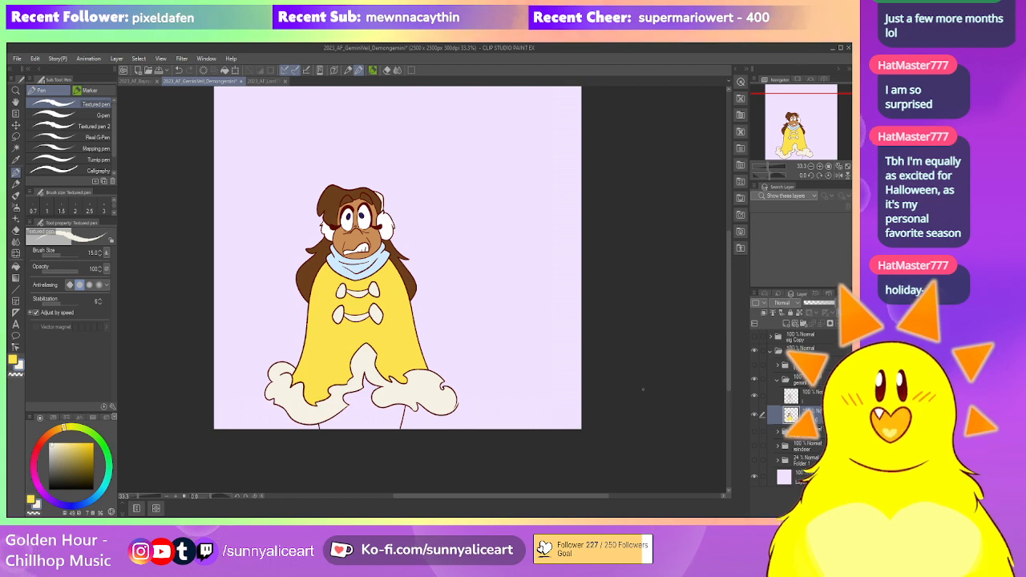
Sample the dark grey of the legs from the reference drawings and fill the shorter character's legs beneath the coat with it
left_click(754, 365)
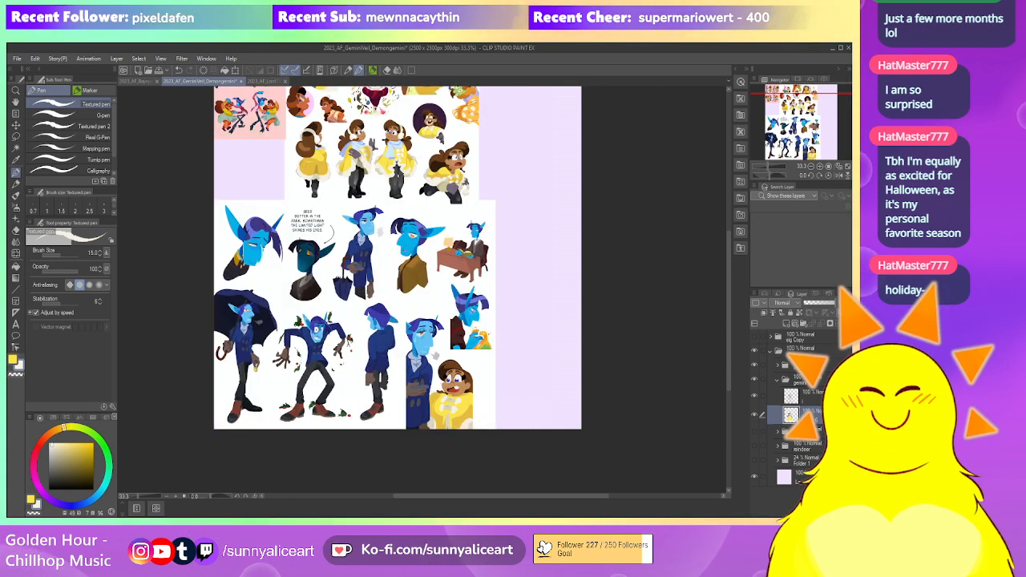
right_click(396, 180)
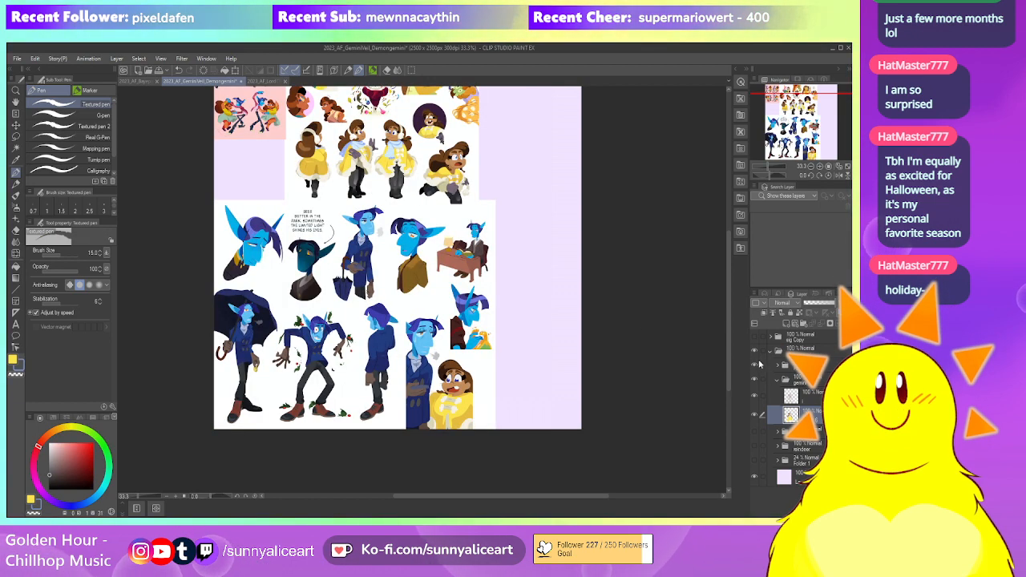
left_click(754, 365)
left_click_drag(565, 396, 572, 380)
key("g")
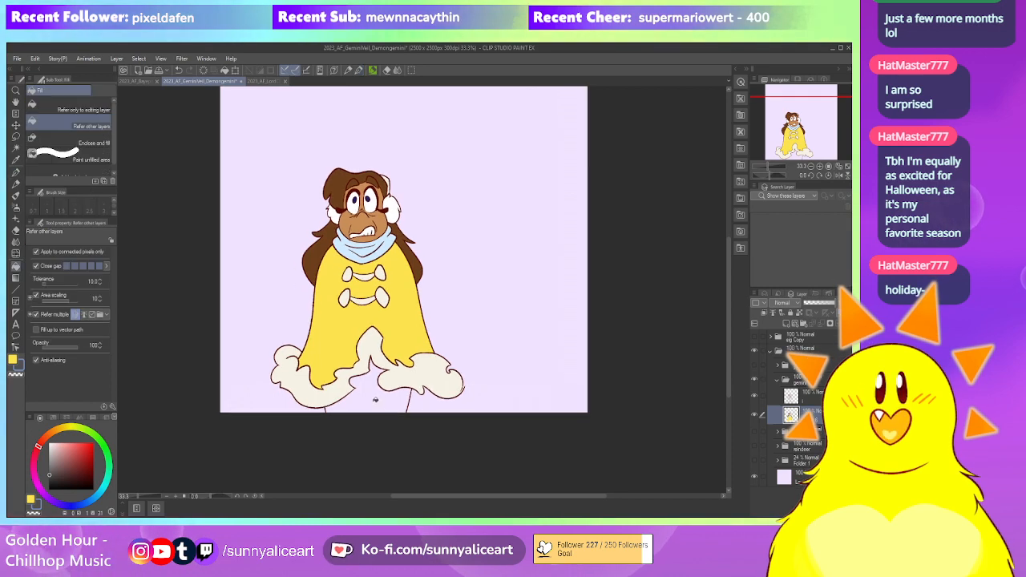
left_click(373, 394)
scroll(433, 411, "down", 1)
scroll(432, 411, "up", 3)
scroll(449, 410, "down", 2)
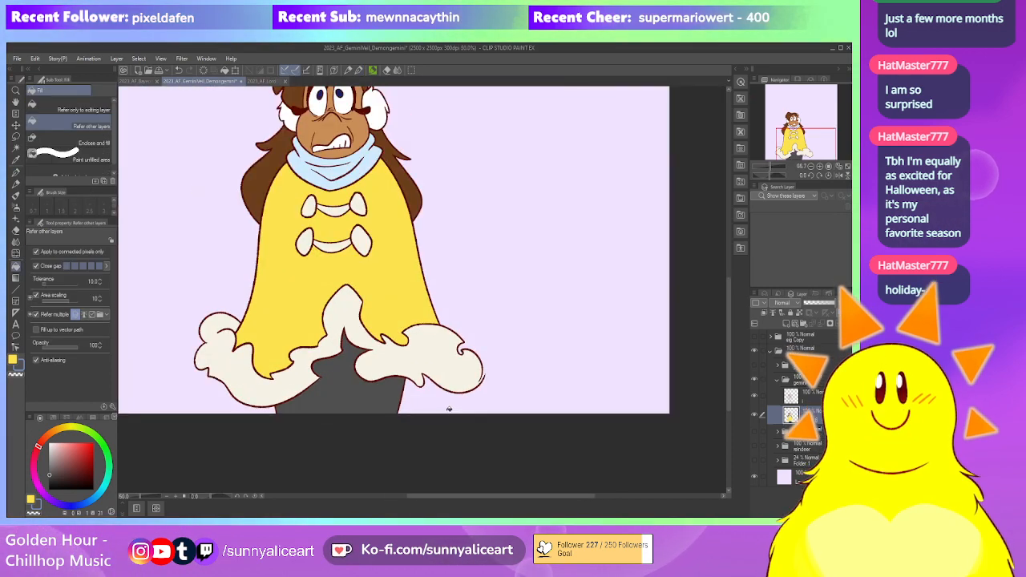
left_click_drag(462, 381, 455, 398)
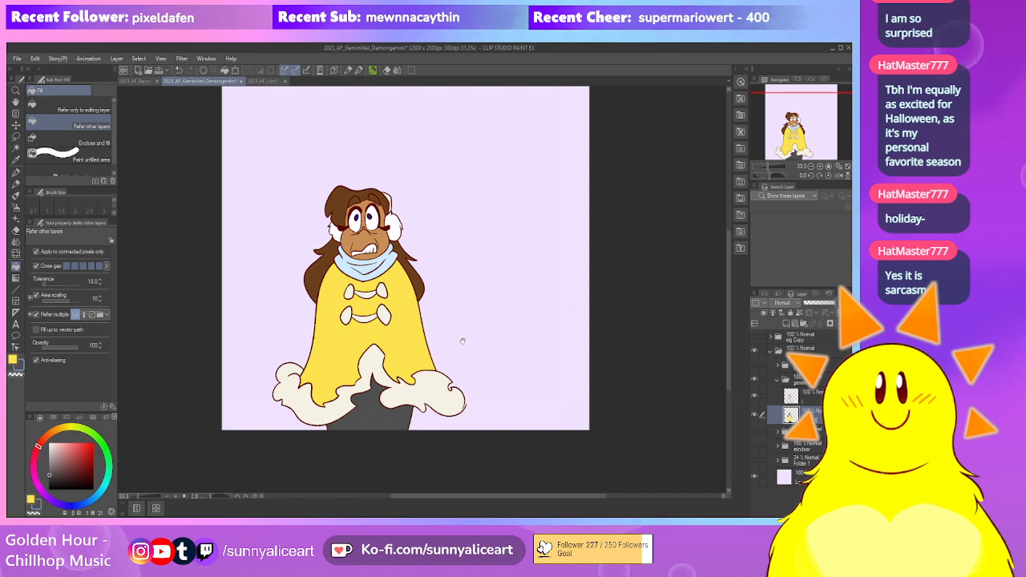
Recolour the outlines of both pupils on the line art layer with a darker navy blue using the Textured pen, and save the file
scroll(463, 341, "up", 2)
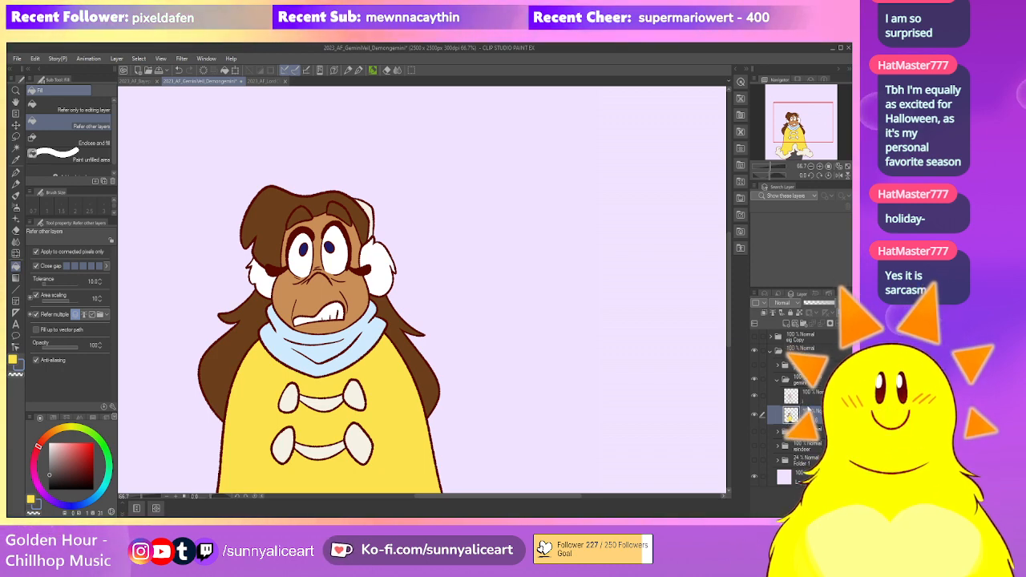
left_click(807, 396)
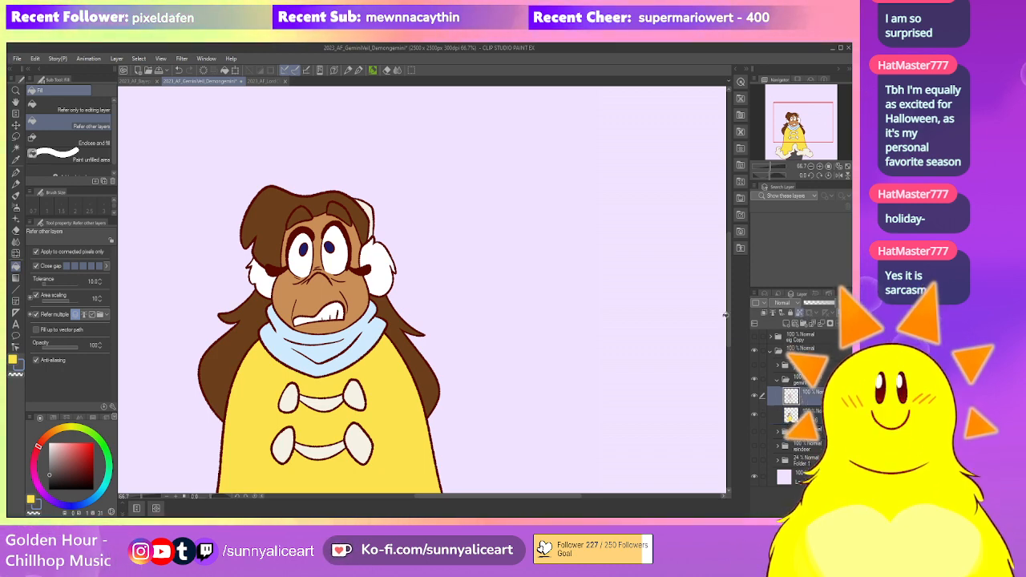
left_click_drag(303, 249, 329, 285)
scroll(333, 296, "up", 3)
left_click(338, 302, "alt")
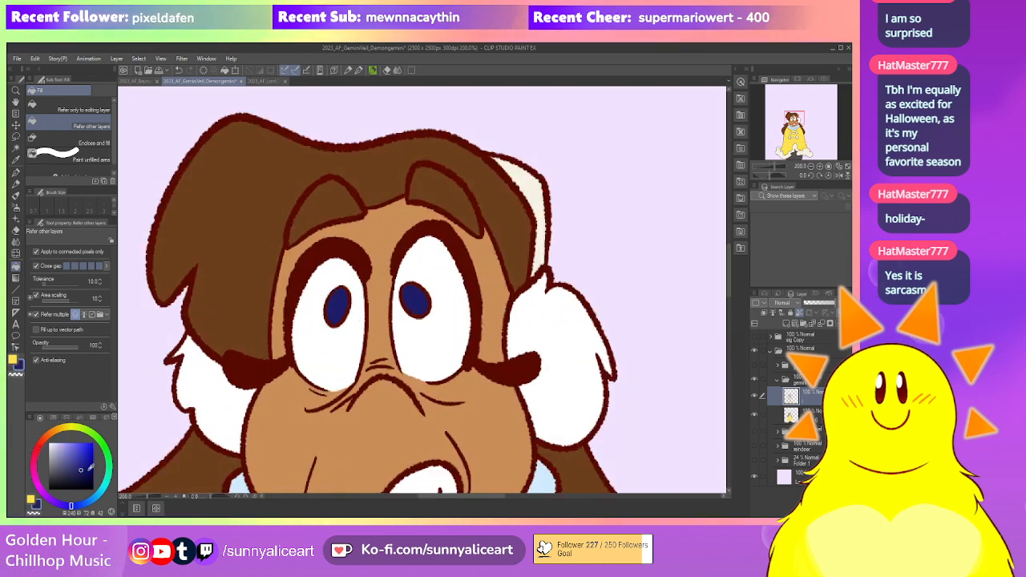
key("p")
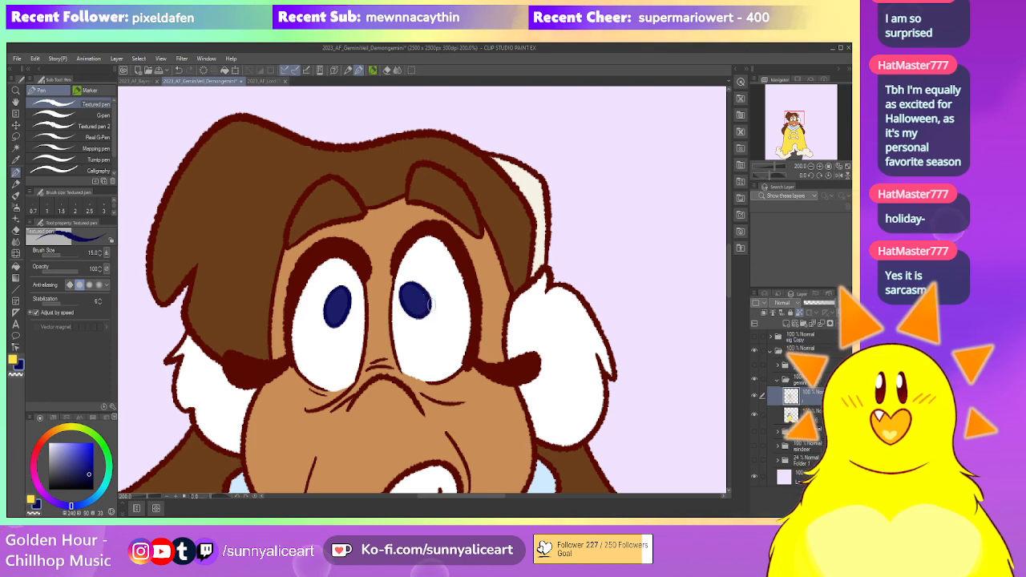
scroll(538, 328, "down", 5)
left_click_drag(538, 328, 460, 274)
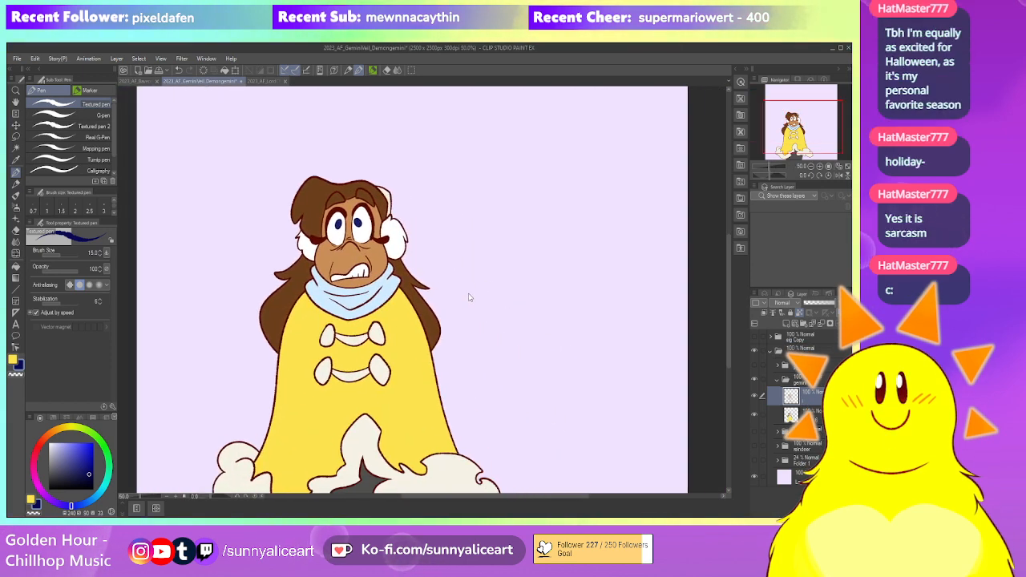
key("ctrl+s")
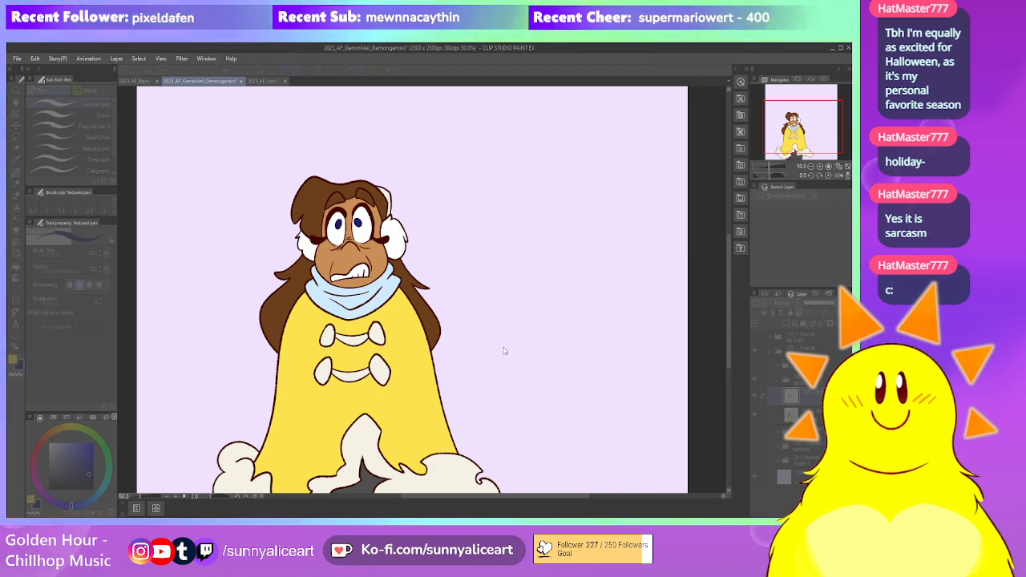
Recolour the fold lines inside the scarf with a deeper sky blue using the Textured pen on the line art layer
left_click_drag(428, 337, 426, 381)
scroll(356, 265, "up", 5)
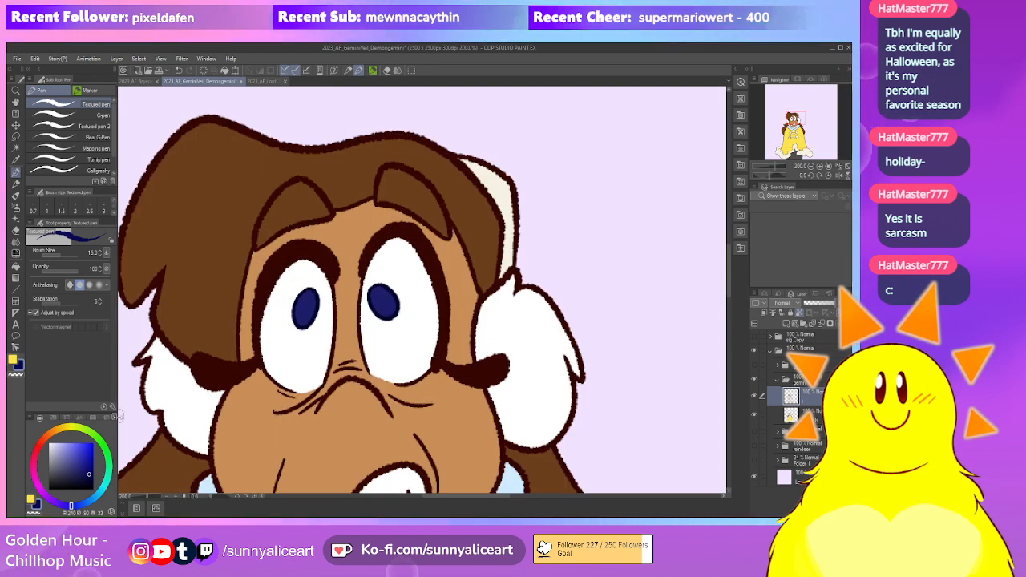
scroll(414, 287, "down", 5)
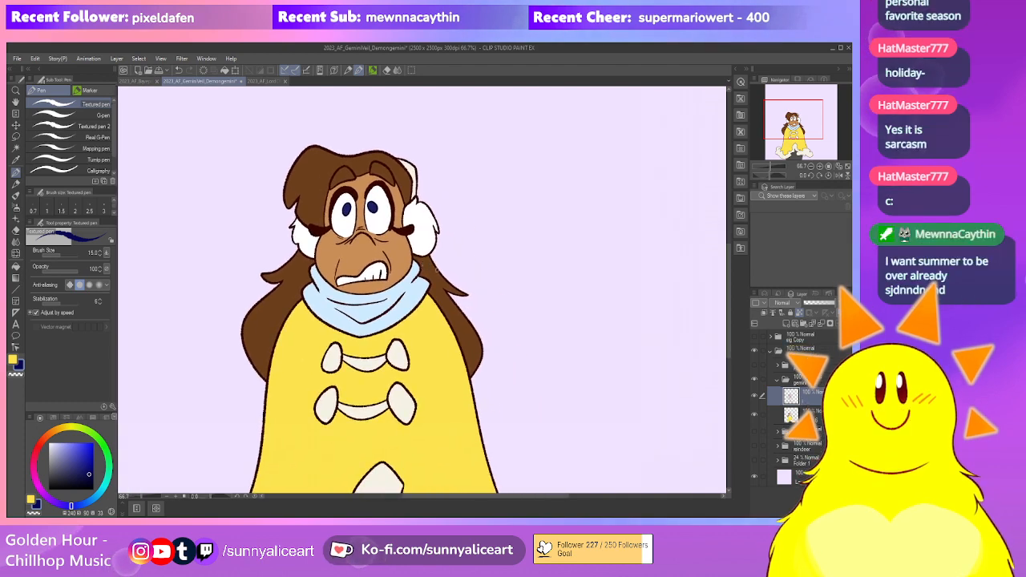
scroll(377, 260, "up", 3)
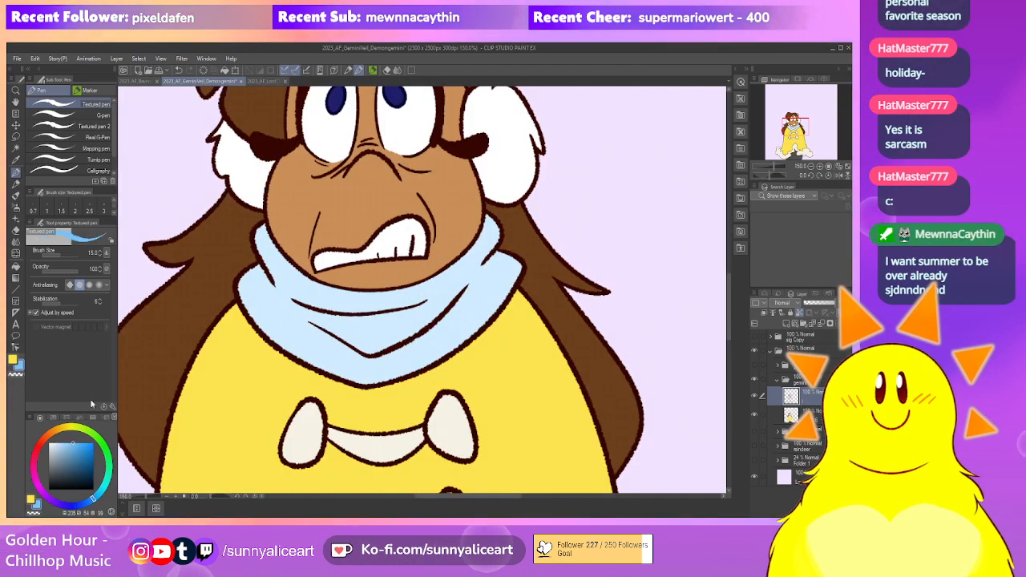
mouse_move(292, 300)
left_mouse_down()
mouse_move(380, 311)
mouse_move(432, 298)
mouse_move(423, 332)
left_mouse_up()
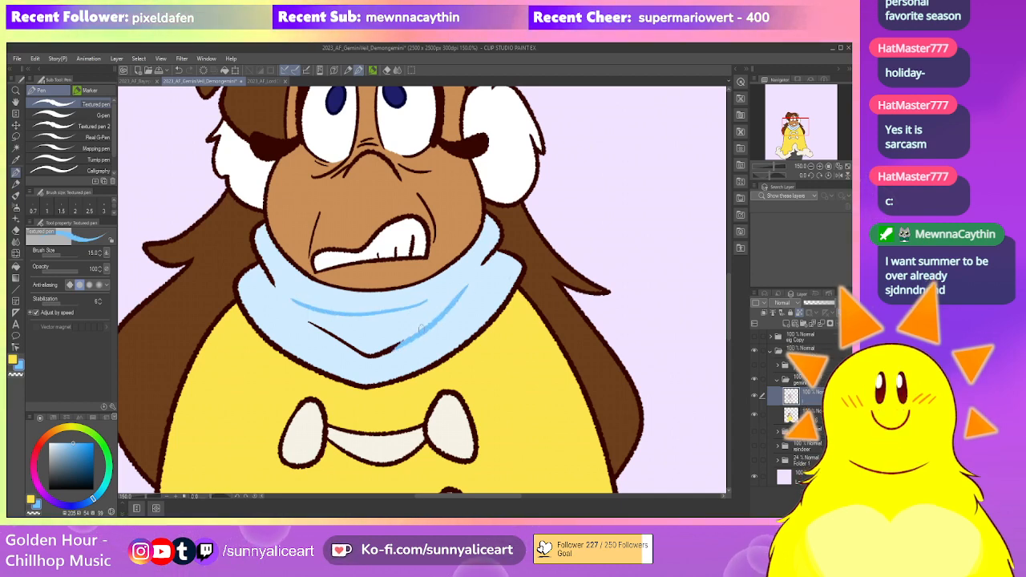
left_click_drag(463, 290, 361, 353)
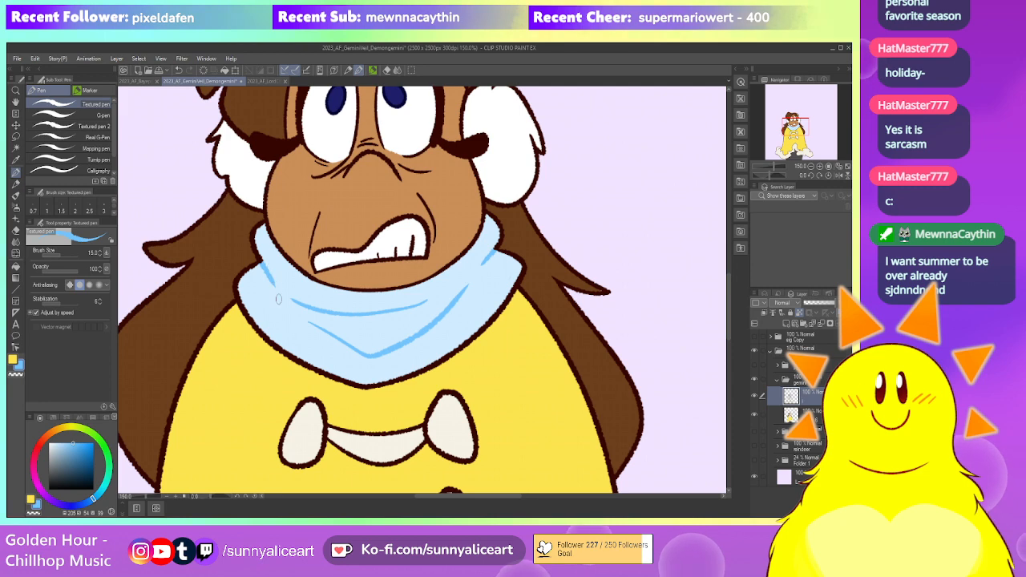
Sample the coat's yellow, shift its hue to orange and recolour the outlines of the four coat toggles with it on the line art layer
scroll(274, 296, "down", 4)
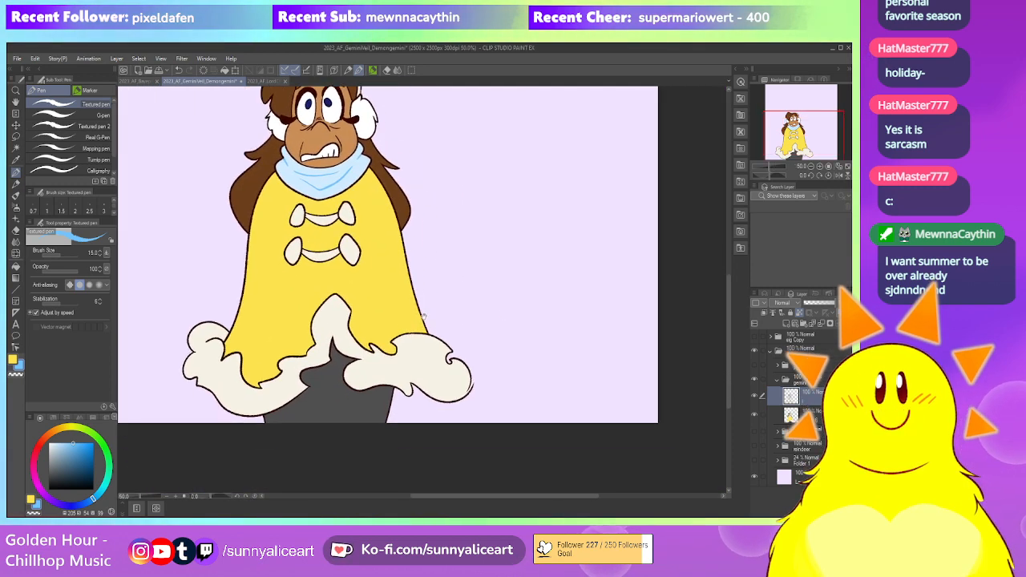
scroll(424, 319, "up", 4)
left_click(325, 266, "alt")
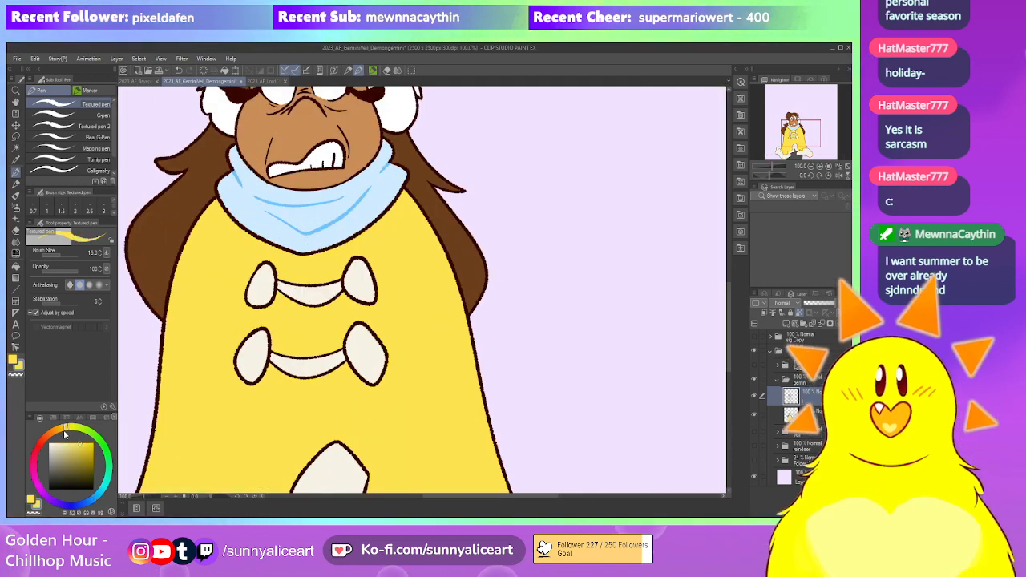
left_click_drag(68, 435, 48, 433)
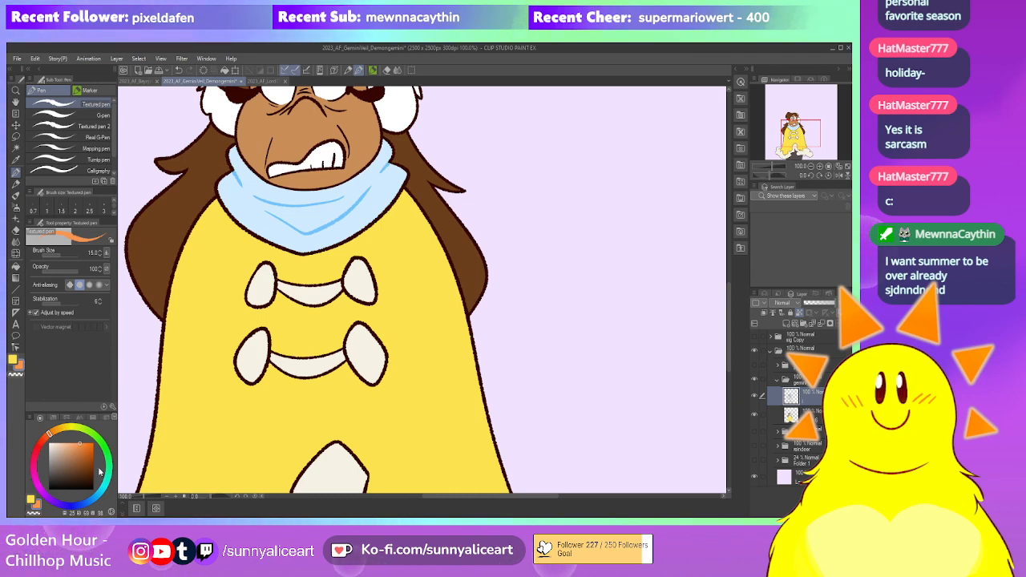
key("m")
mouse_move(279, 260)
left_mouse_down()
mouse_move(228, 301)
mouse_move(410, 380)
mouse_move(329, 264)
mouse_move(289, 267)
left_mouse_up()
left_click(358, 429)
left_click(235, 429)
scroll(418, 349, "down", 3)
left_click_drag(458, 350, 416, 335)
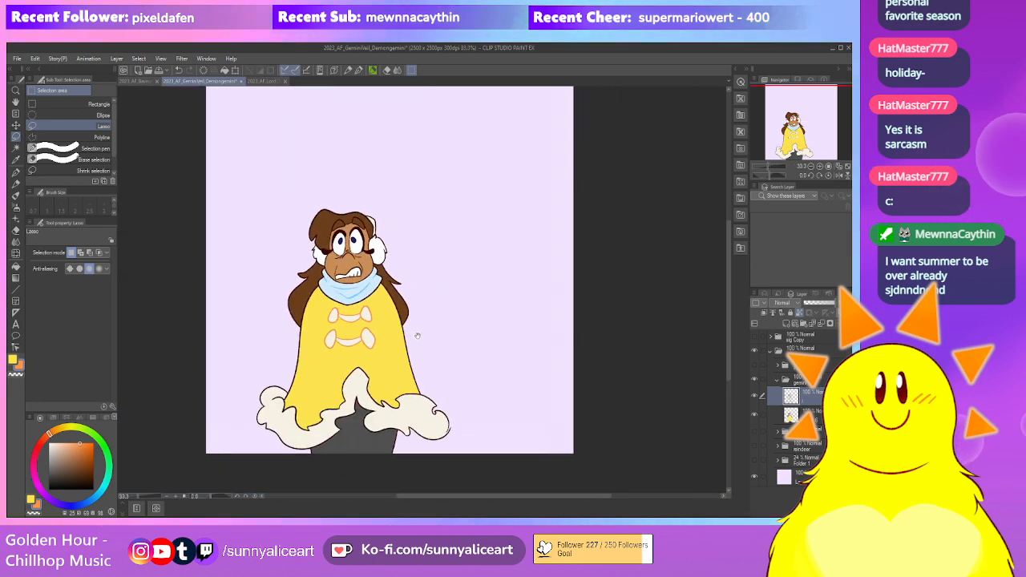
Darken the orange to brown, recolour the lasso-selected outlines of the coat's four toggles with it, and clear the selection
scroll(389, 328, "up", 1)
scroll(388, 329, "up", 1)
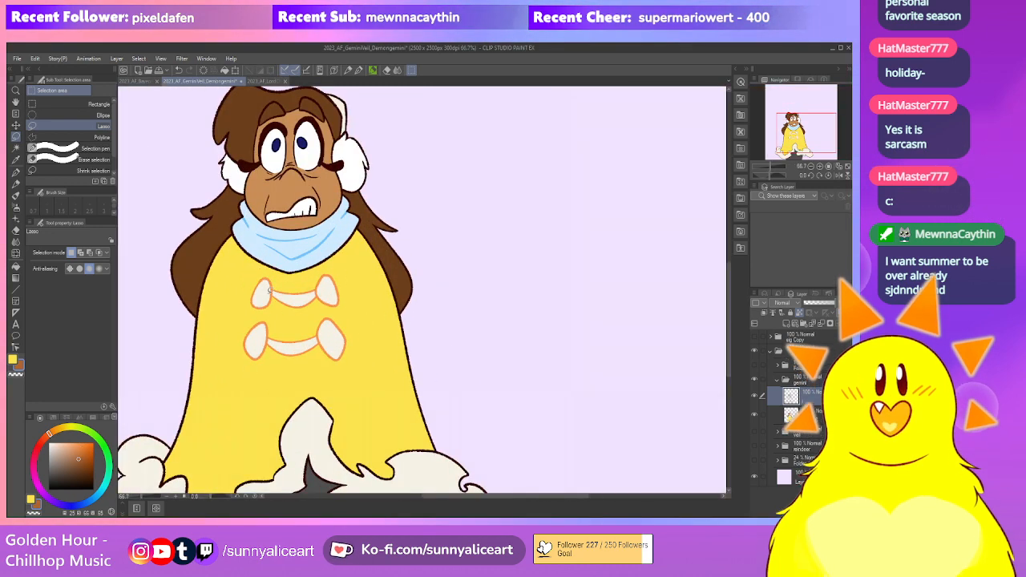
mouse_move(316, 272)
left_mouse_down()
mouse_move(300, 378)
mouse_move(318, 276)
left_mouse_up()
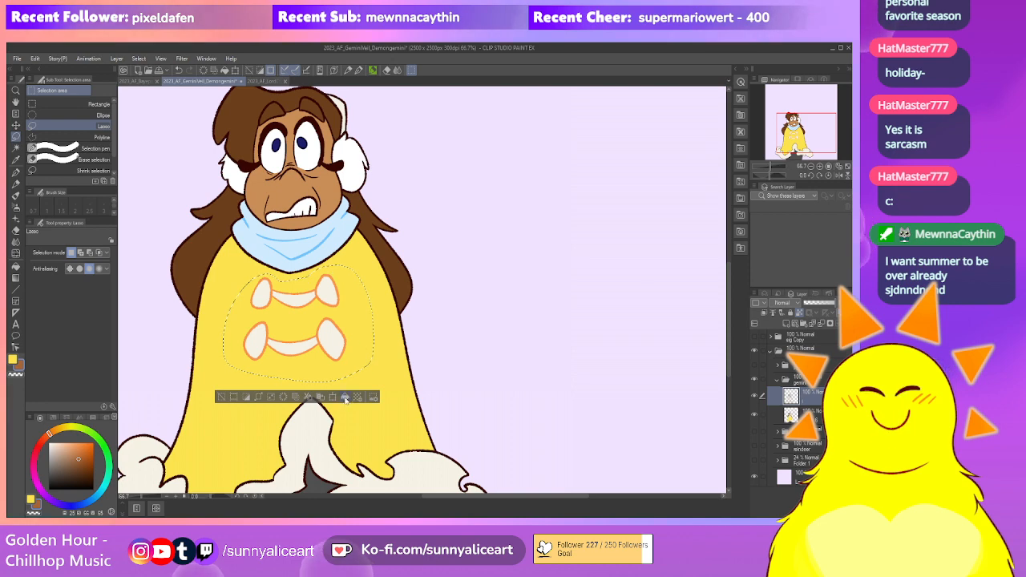
scroll(267, 348, "down", 1)
key("ctrl+d")
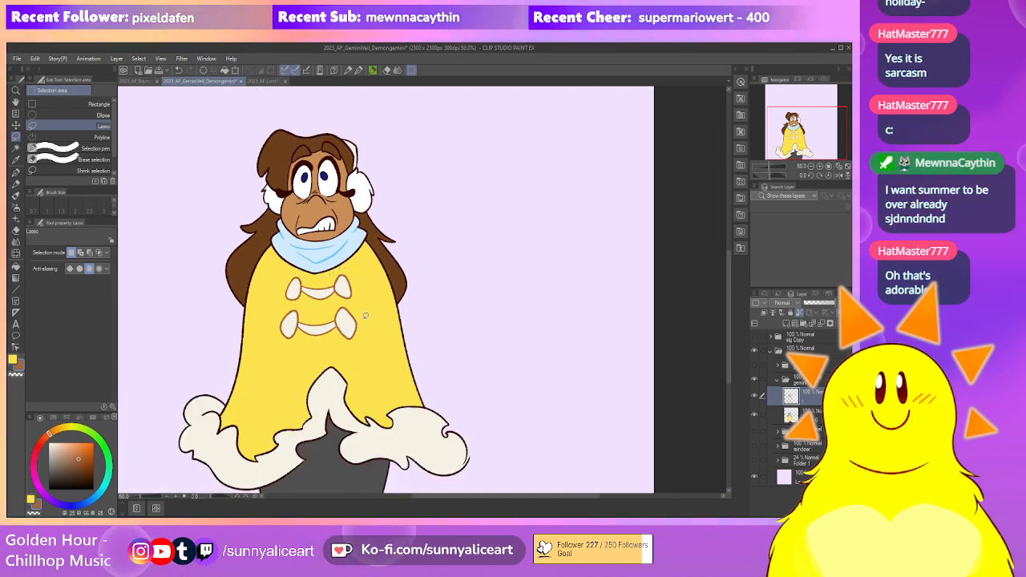
Recolour the inner fur line of the earmuff beside the headband in the same brown with the Textured pen
scroll(427, 287, "down", 2)
mouse_move(436, 309)
left_mouse_down()
mouse_move(414, 339)
mouse_move(400, 339)
mouse_move(393, 313)
mouse_move(392, 338)
left_mouse_up()
scroll(395, 339, "up", 2)
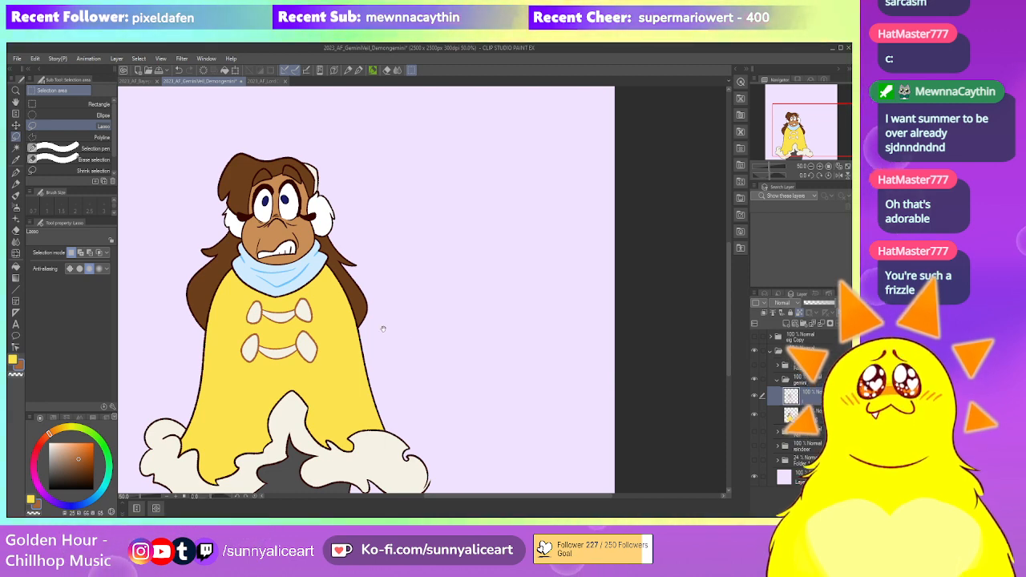
left_click_drag(389, 329, 416, 325)
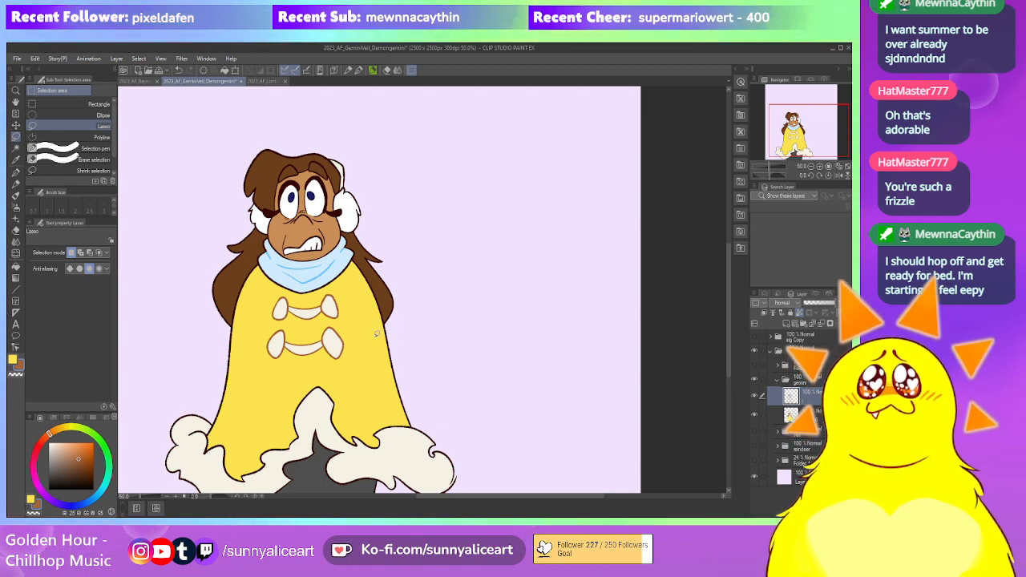
left_click_drag(417, 358, 414, 389)
scroll(393, 376, "up", 2)
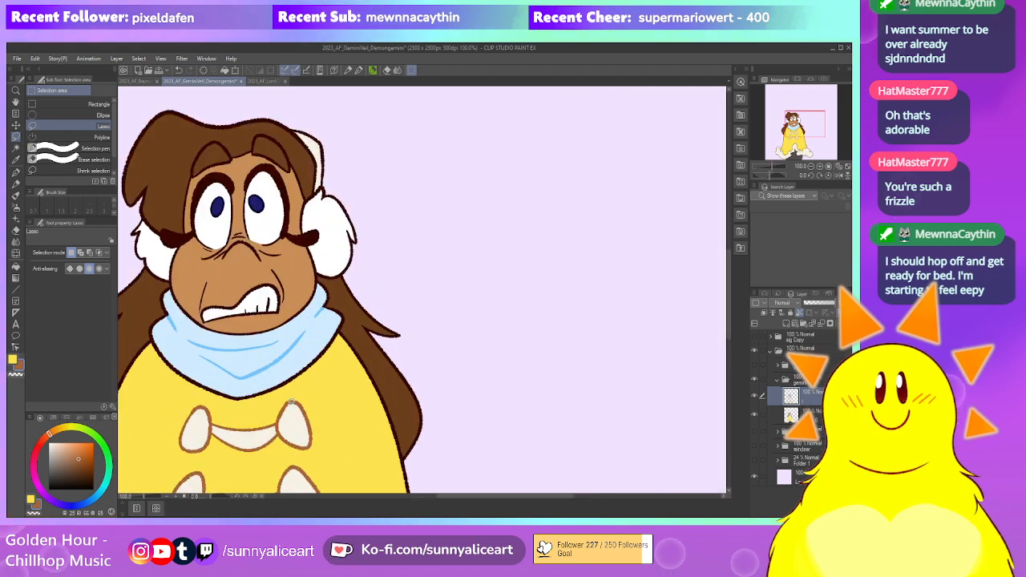
scroll(346, 285, "up", 1)
key("p")
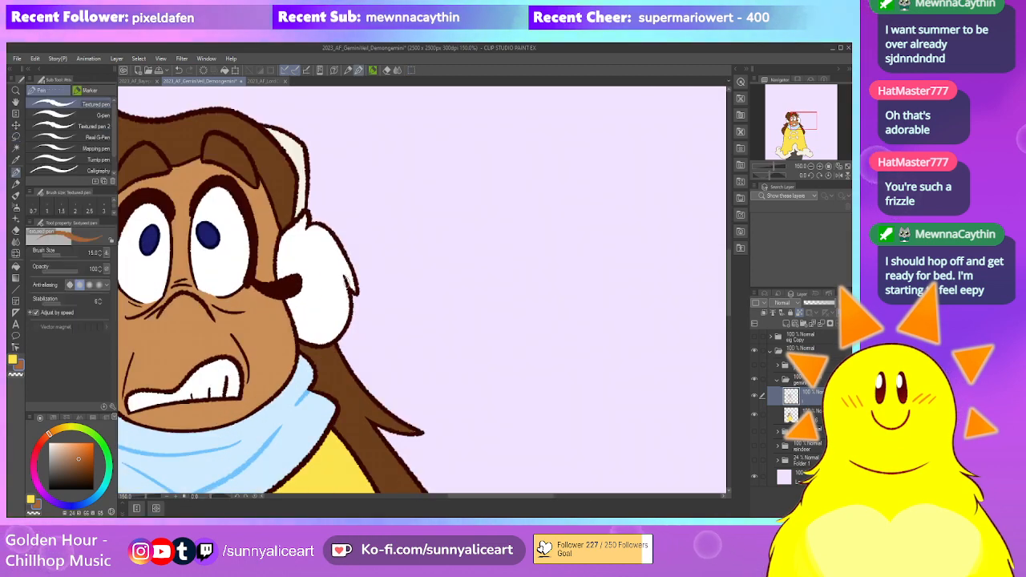
left_click_drag(324, 261, 337, 284)
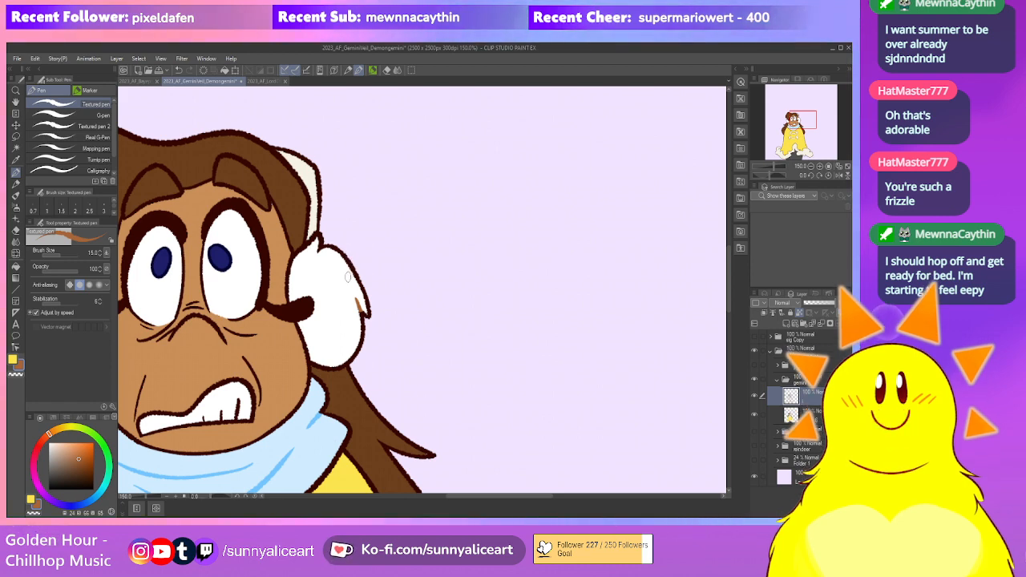
left_click_drag(345, 278, 362, 327)
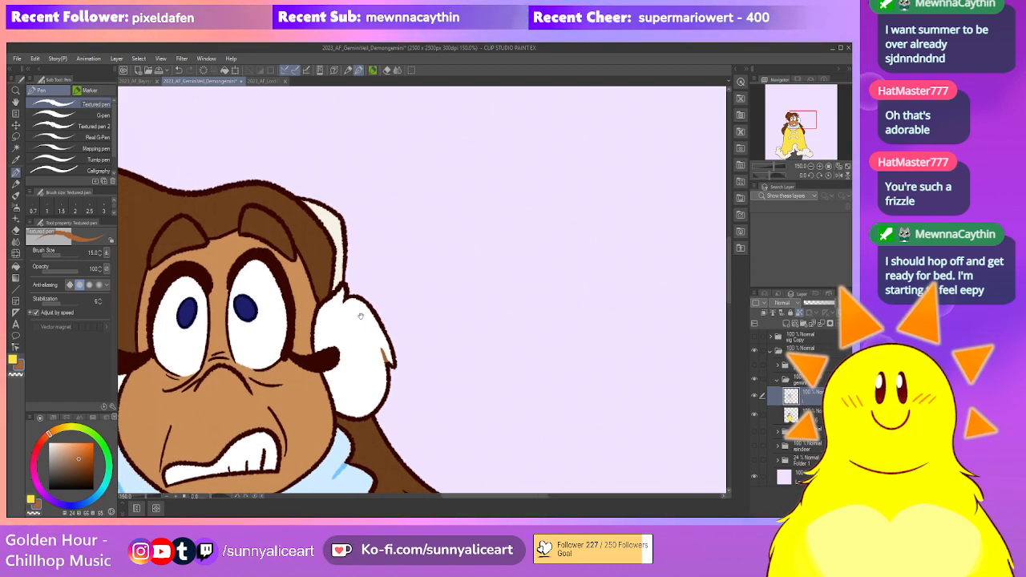
Examine the whole shorter character for remaining lines to recolour and gaps in the flat colours
scroll(343, 299, "down", 3)
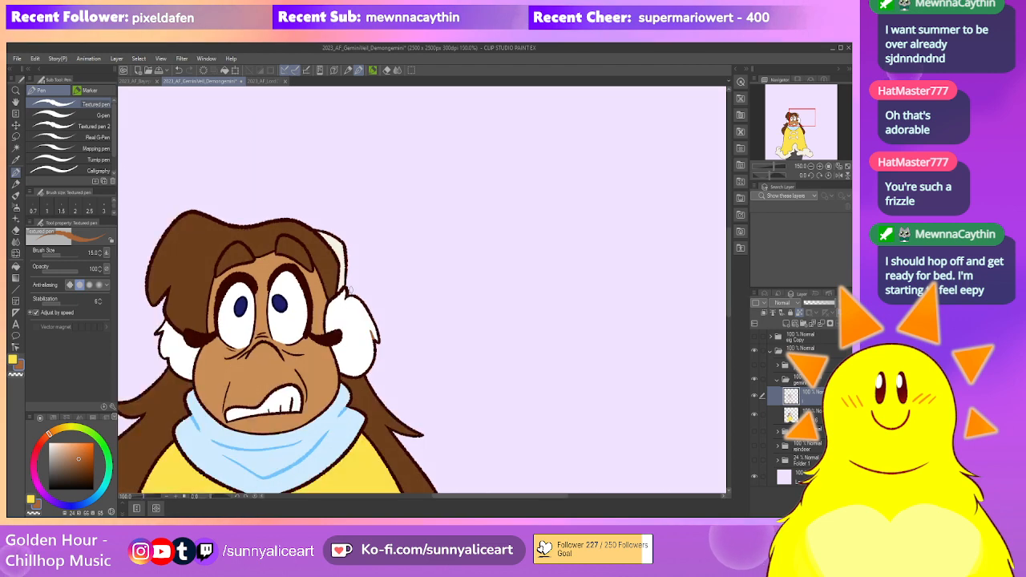
left_click_drag(375, 353, 370, 341)
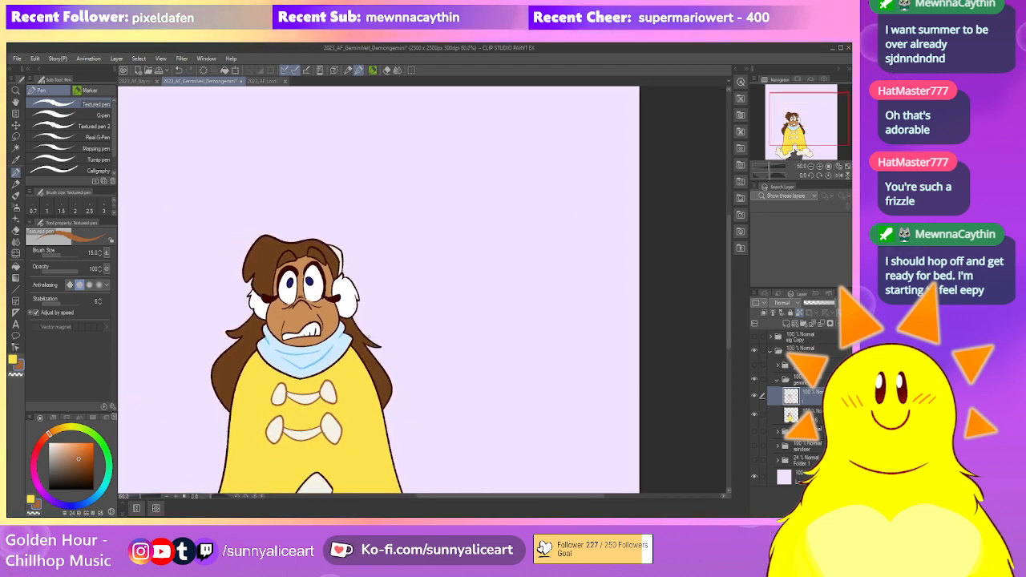
left_click_drag(373, 381, 373, 323)
scroll(382, 354, "down", 1)
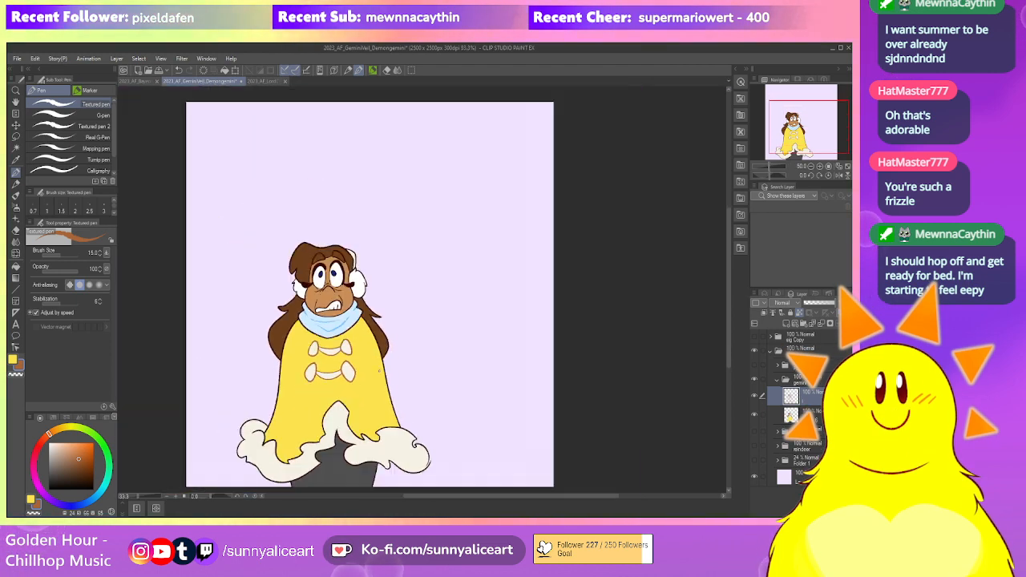
left_click_drag(383, 408, 365, 393)
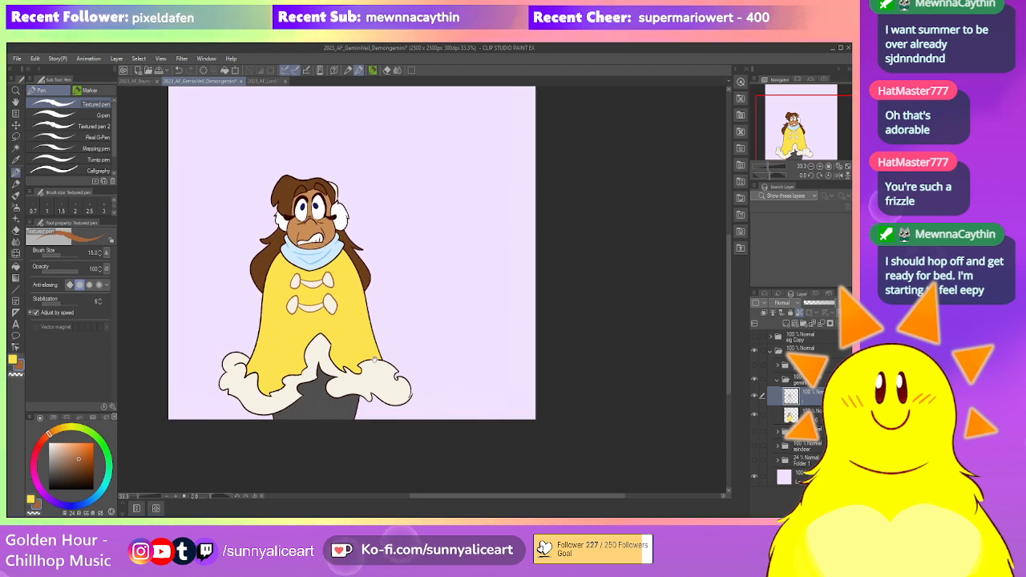
left_click_drag(377, 356, 383, 365)
scroll(376, 350, "down", 1)
left_click_drag(369, 333, 371, 369)
scroll(371, 369, "down", 1)
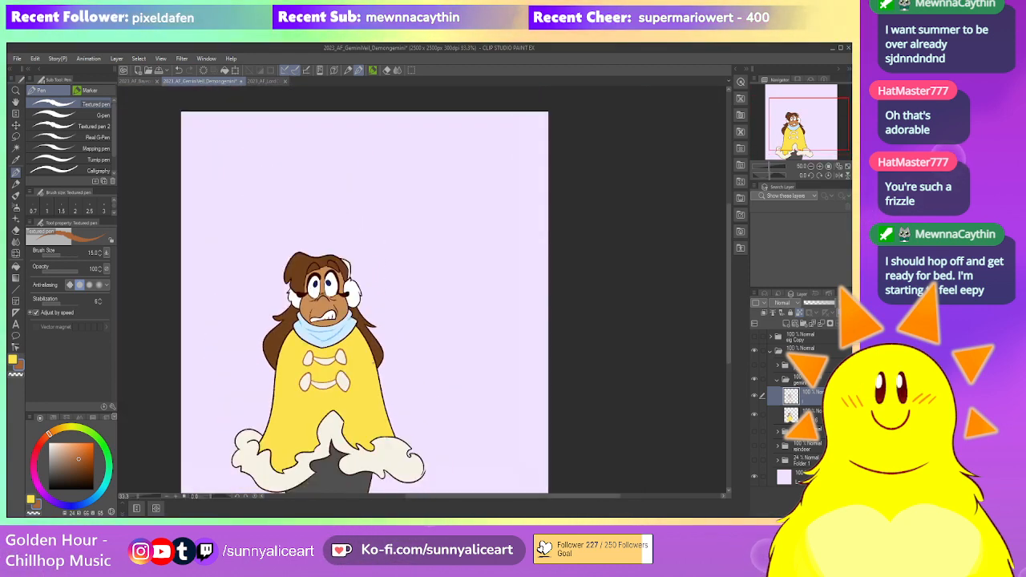
Hide the shorter character's folder, show the taller character's folder and activate the layer beneath its line art
left_click(775, 378)
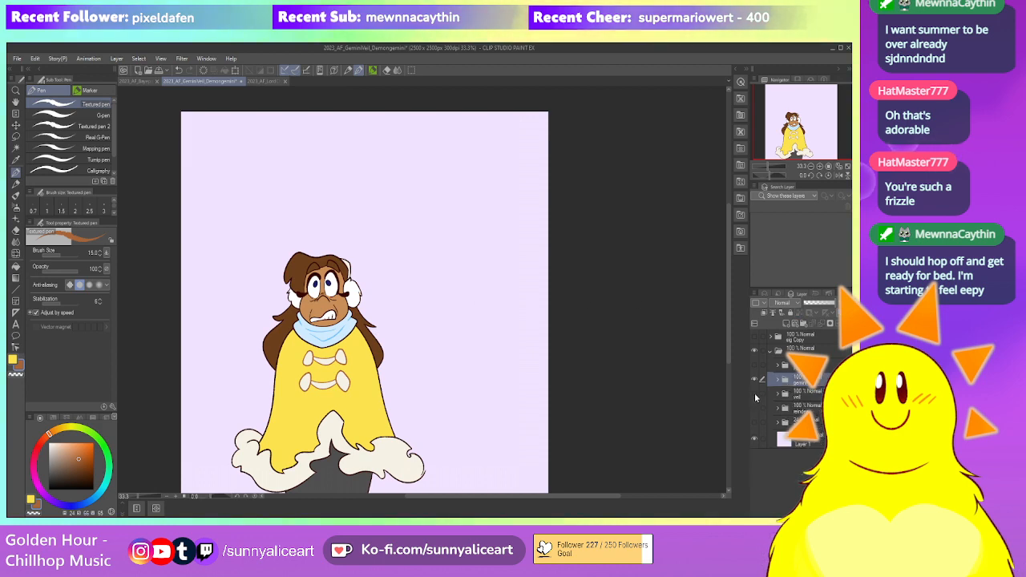
left_click(754, 394)
left_click(754, 380)
left_click(810, 396)
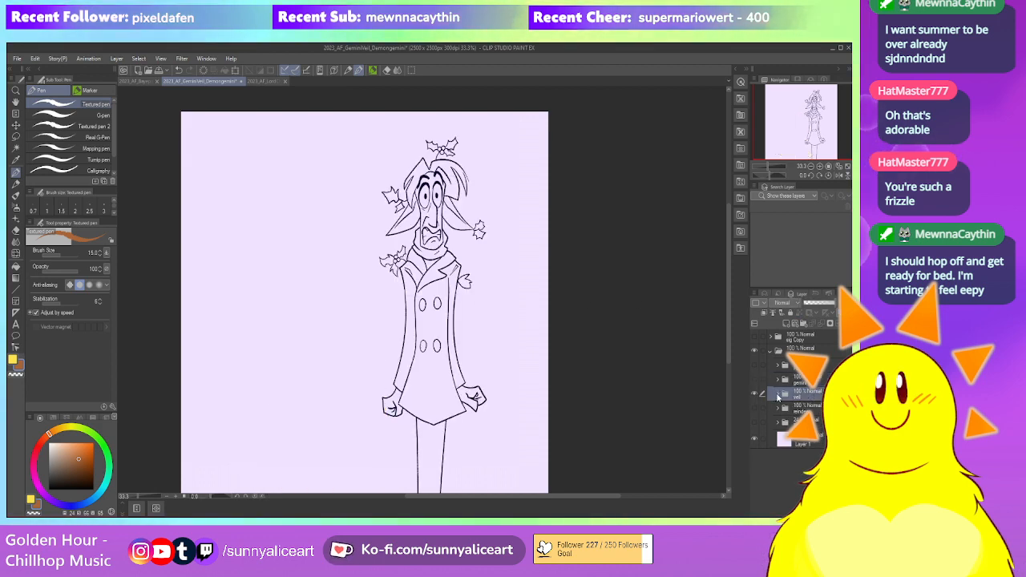
left_click(776, 396)
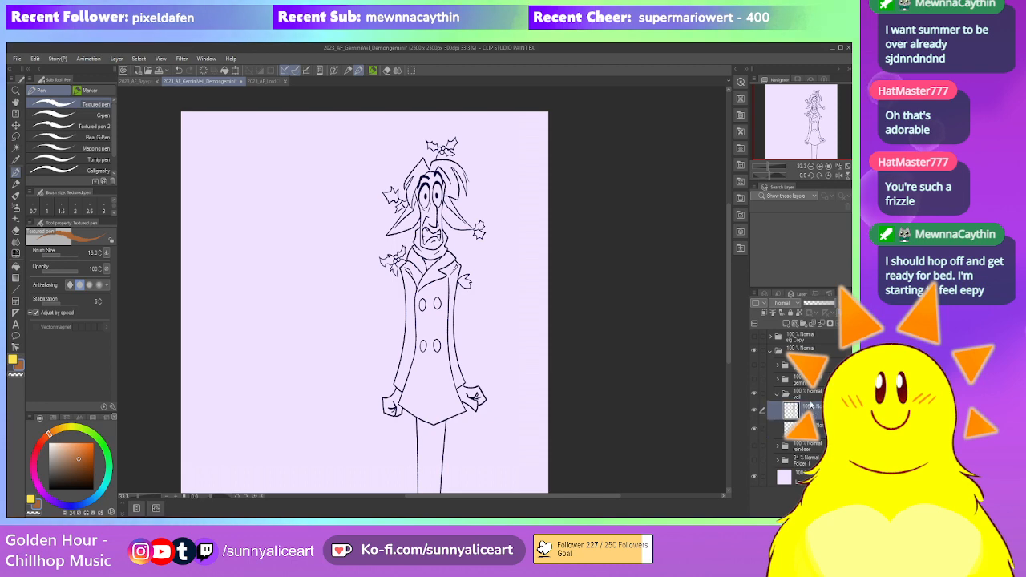
left_click_drag(528, 318, 453, 324)
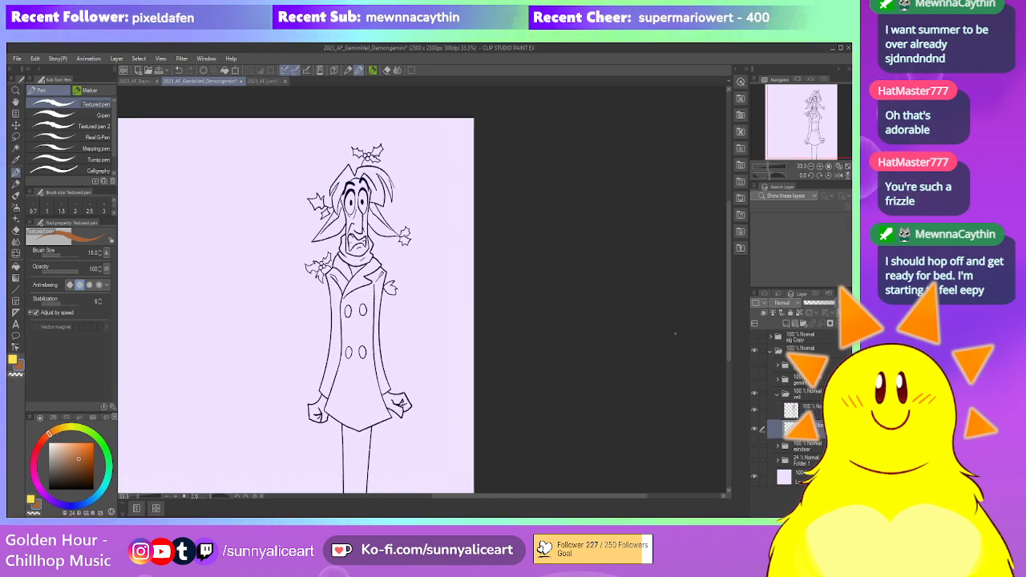
Sample the bright blue skin and dark purple hair from the taller character's reference drawings as the two drawing colours, and hide the references
left_click(754, 365)
left_click_drag(603, 378, 688, 360)
key("ctrl+plus")
key("ctrl+plus")
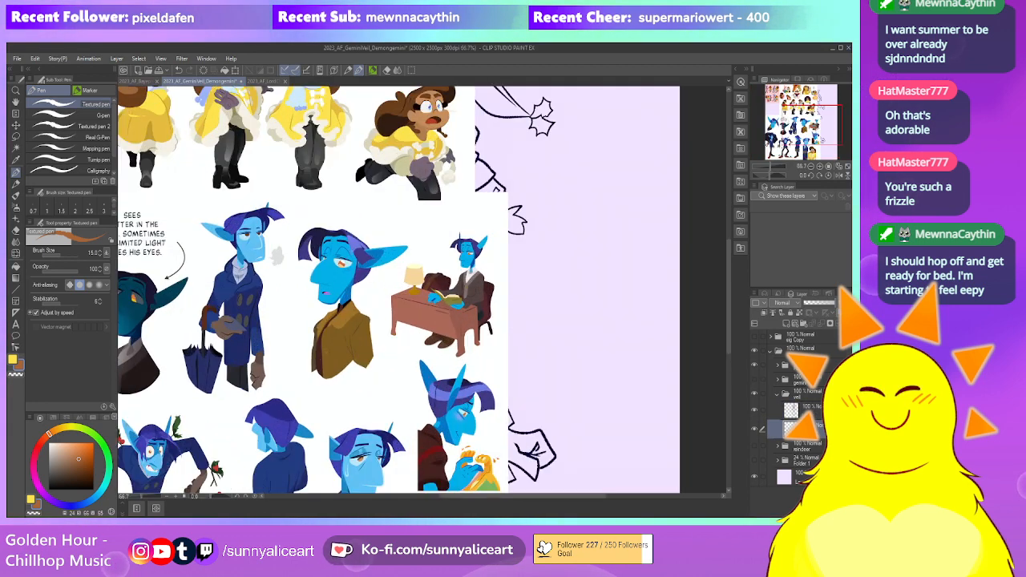
left_click(337, 277, "alt")
key("x")
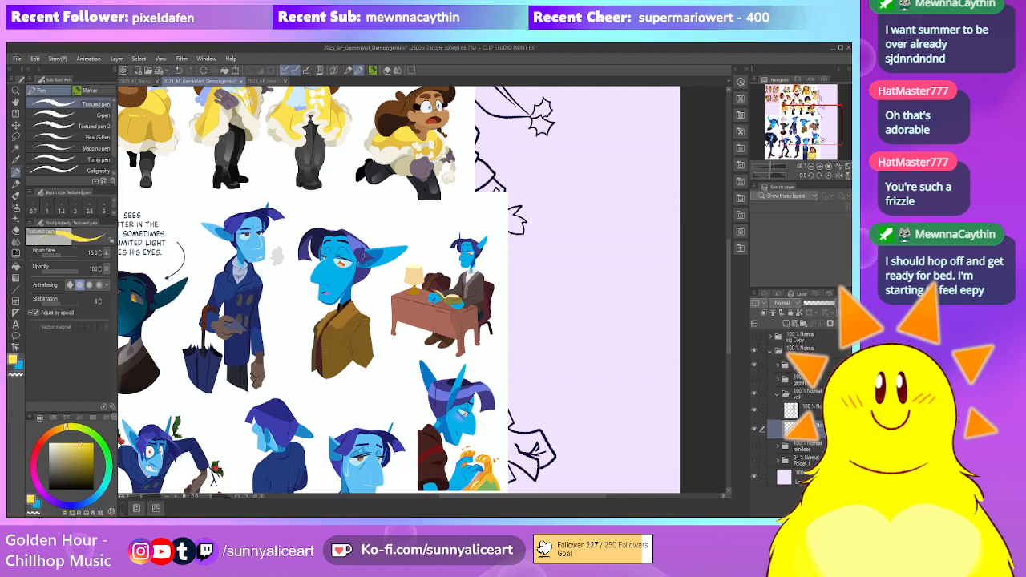
left_click(363, 255, "alt")
left_click(754, 364)
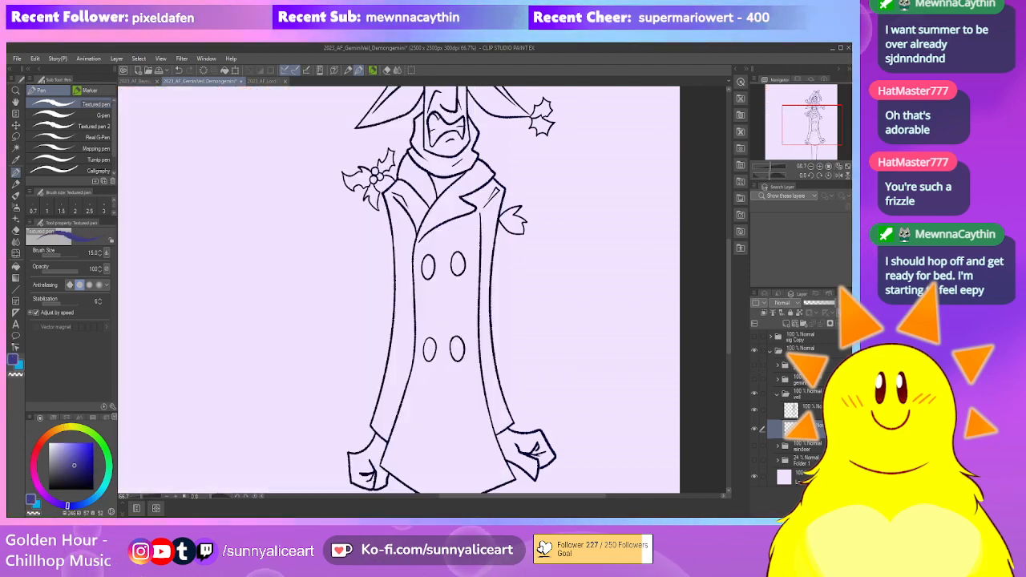
Fill the taller character's hair with the sampled dark purple, using the fill that refers to other layers
left_click_drag(544, 269, 511, 493)
key("g")
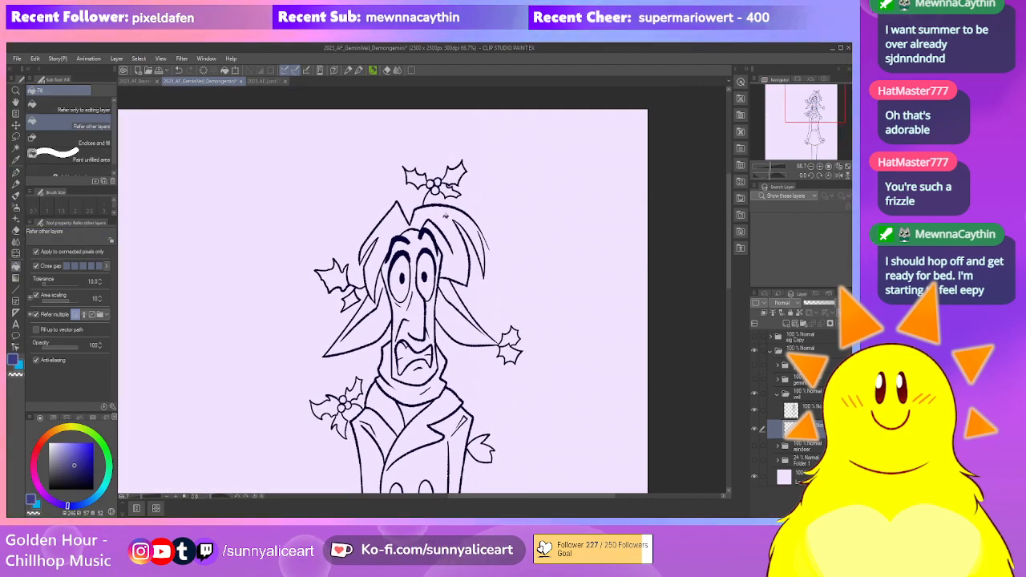
left_click(457, 255)
left_click(432, 210)
scroll(433, 210, "up", 2)
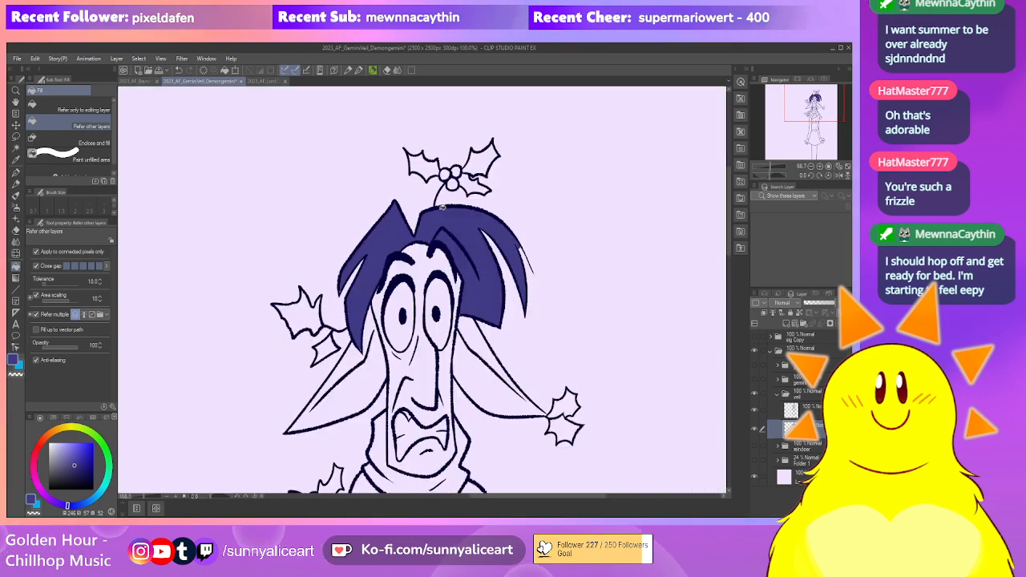
Touch up the unfilled hair tips in dark purple with the Textured pen and clean the edges with the Hard eraser
scroll(535, 237, "up", 1)
left_click_drag(315, 237, 380, 281)
key("p")
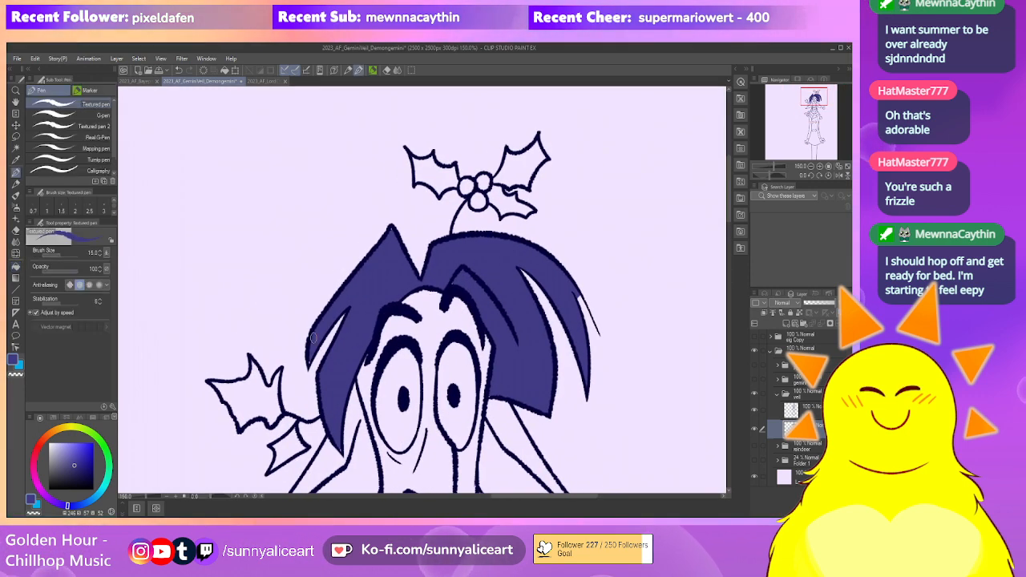
left_click_drag(348, 399, 351, 352)
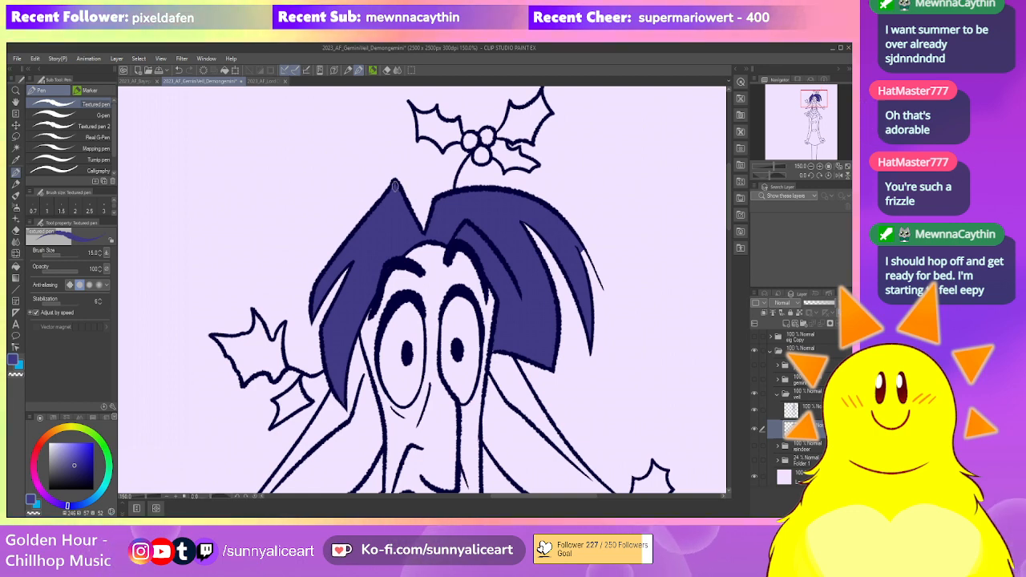
mouse_move(617, 268)
left_mouse_down()
mouse_move(540, 240)
mouse_move(466, 298)
mouse_move(463, 323)
mouse_move(494, 314)
left_mouse_up()
key("e")
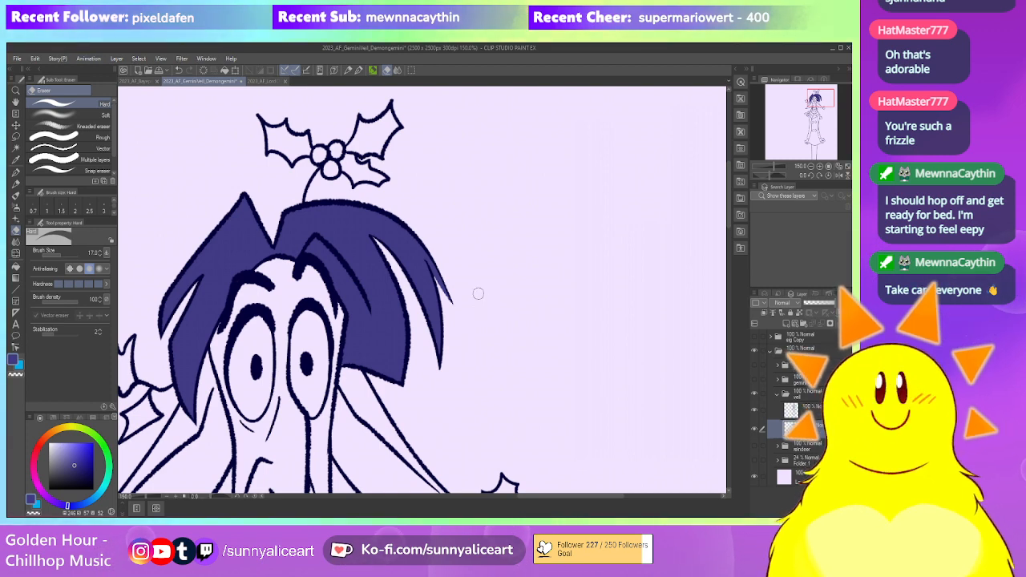
scroll(443, 258, "down", 1)
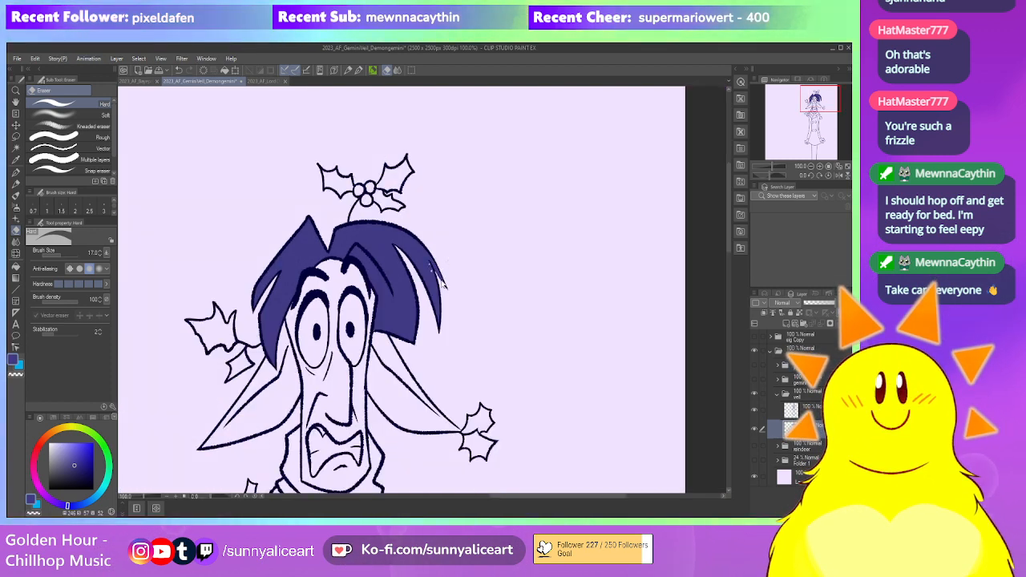
key("p")
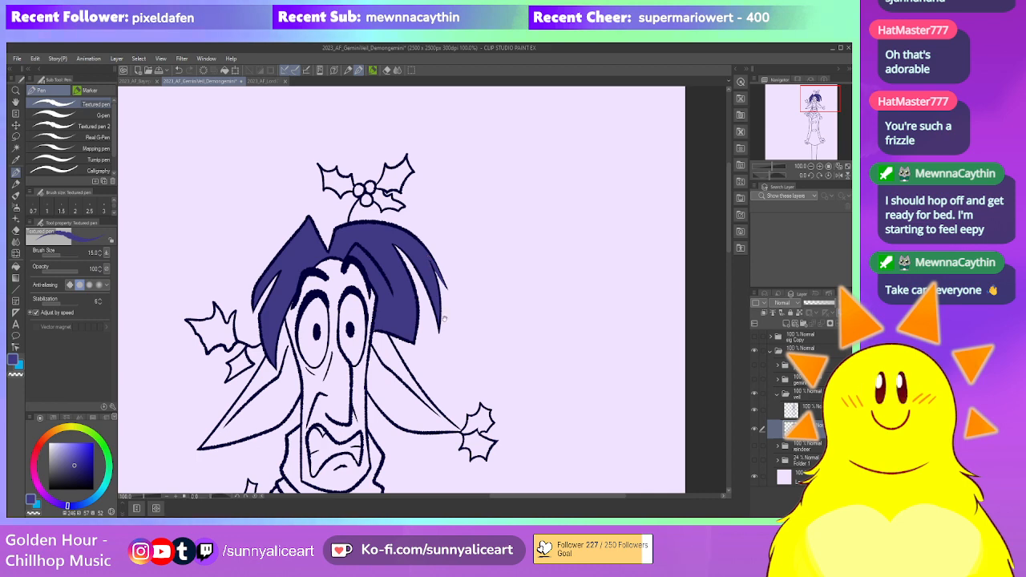
left_click_drag(445, 319, 452, 295)
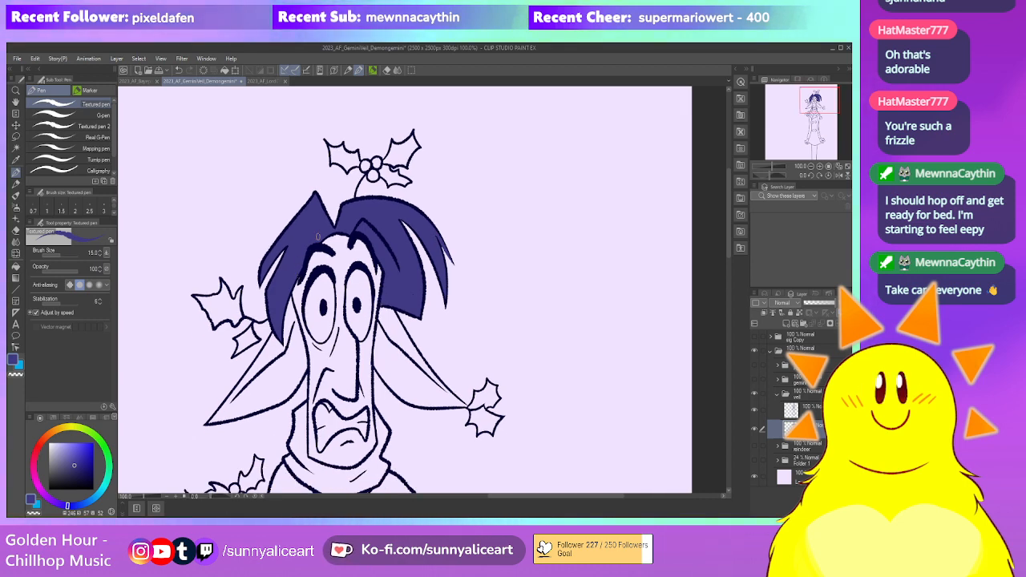
Fill the taller character's ears, face and chin with the sampled bright blue, using the fill that refers to other layers
key("g")
left_click(296, 356)
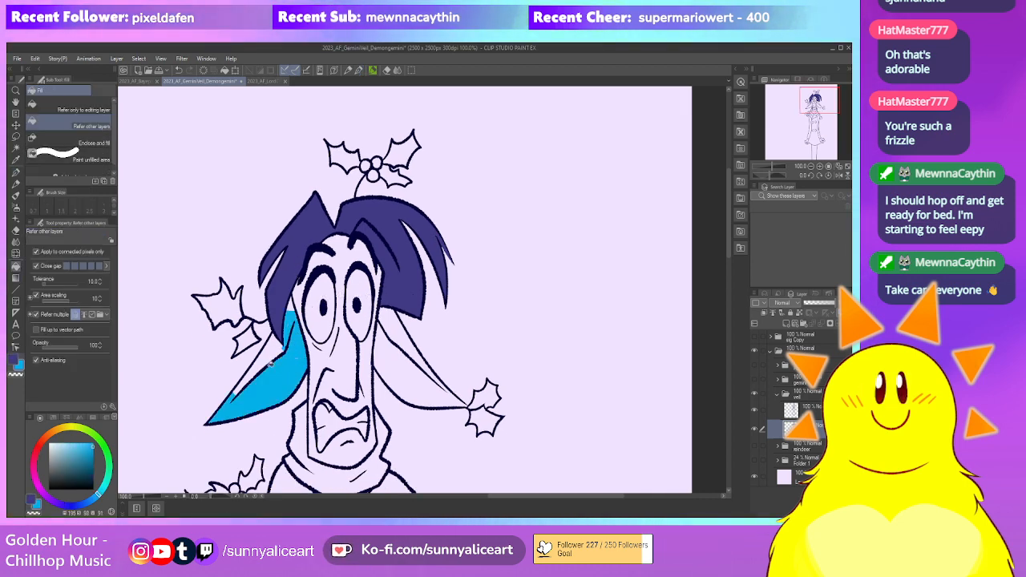
left_click(333, 260)
key("p")
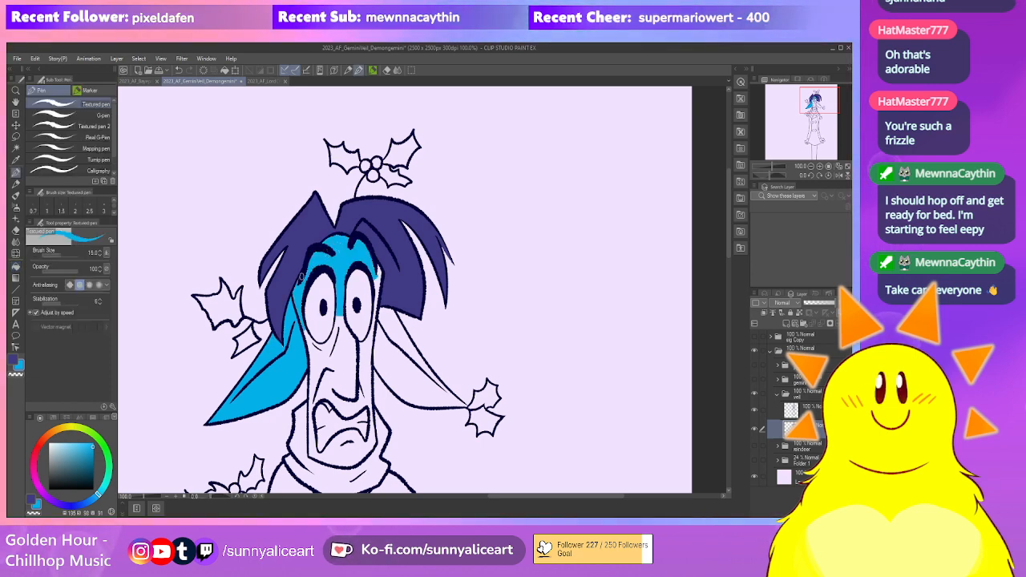
key("g")
left_click(345, 352)
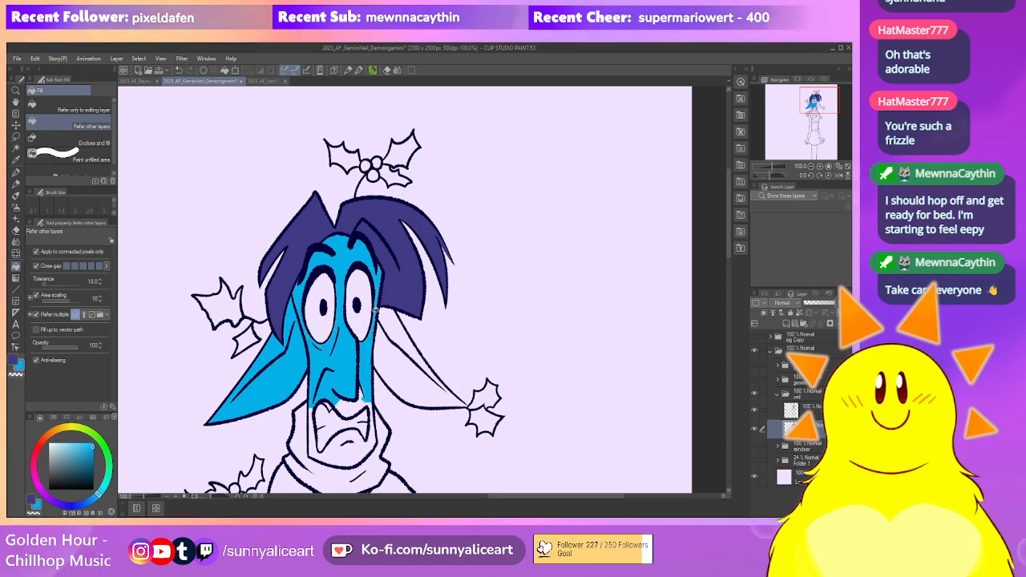
left_click(396, 333)
mouse_move(362, 393)
left_mouse_down()
mouse_move(324, 325)
mouse_move(366, 319)
left_mouse_up()
left_click(312, 369)
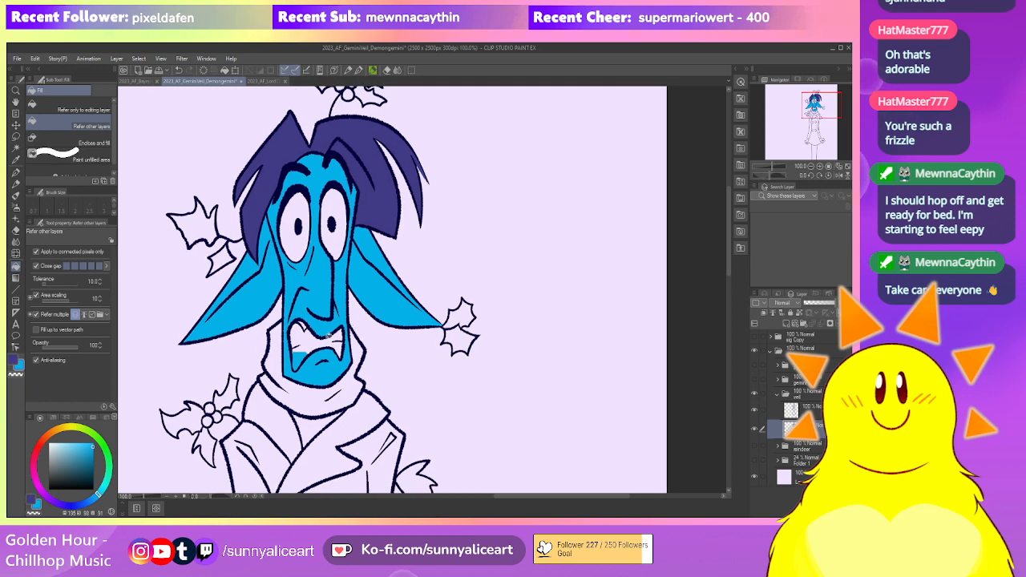
Erase the stray blue from the teeth with the Hard eraser and touch up the skin edges with the Textured pen
scroll(323, 366, "up", 1)
key("e")
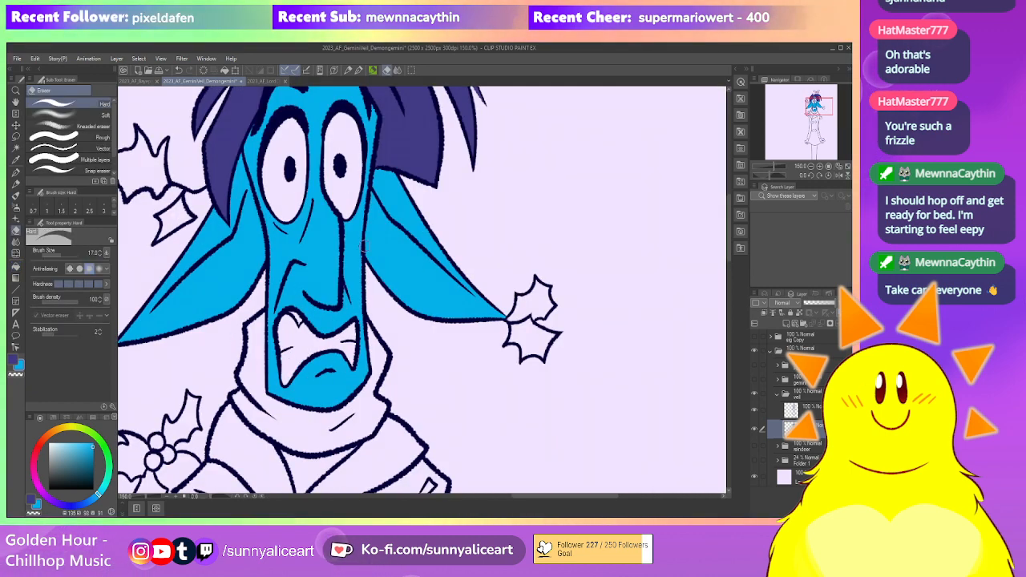
key("p")
scroll(375, 251, "down", 1)
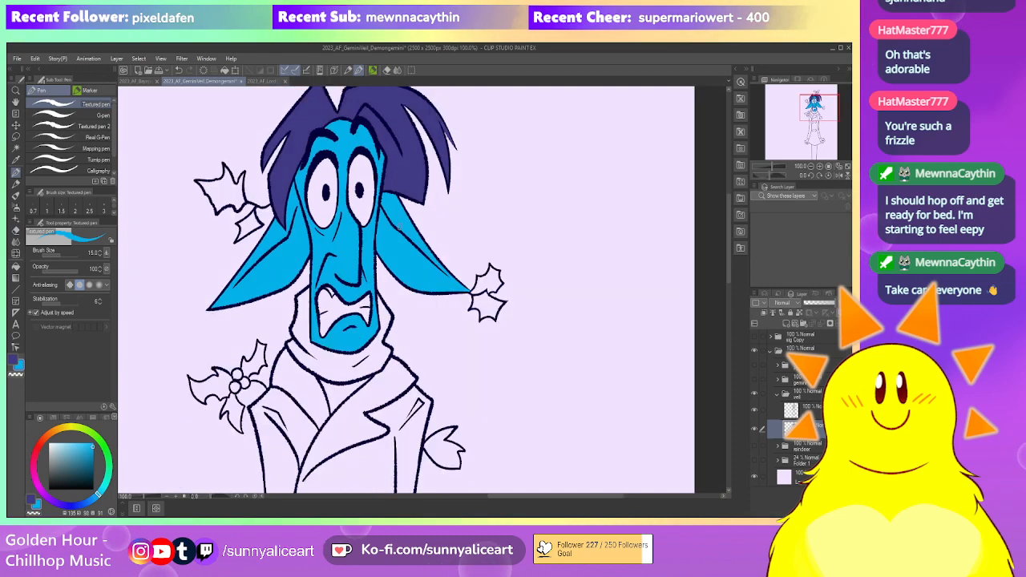
left_click_drag(350, 217, 363, 273)
scroll(363, 272, "up", 1)
Switch the drawing colour to white and fill the taller character's eyes and teeth with it
scroll(486, 377, "down", 4)
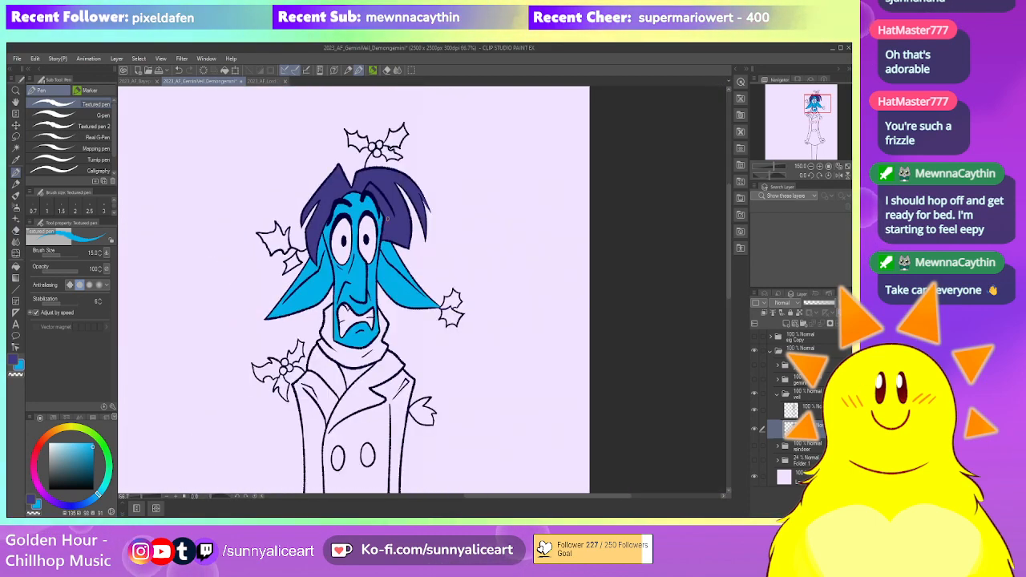
scroll(486, 376, "down", 1)
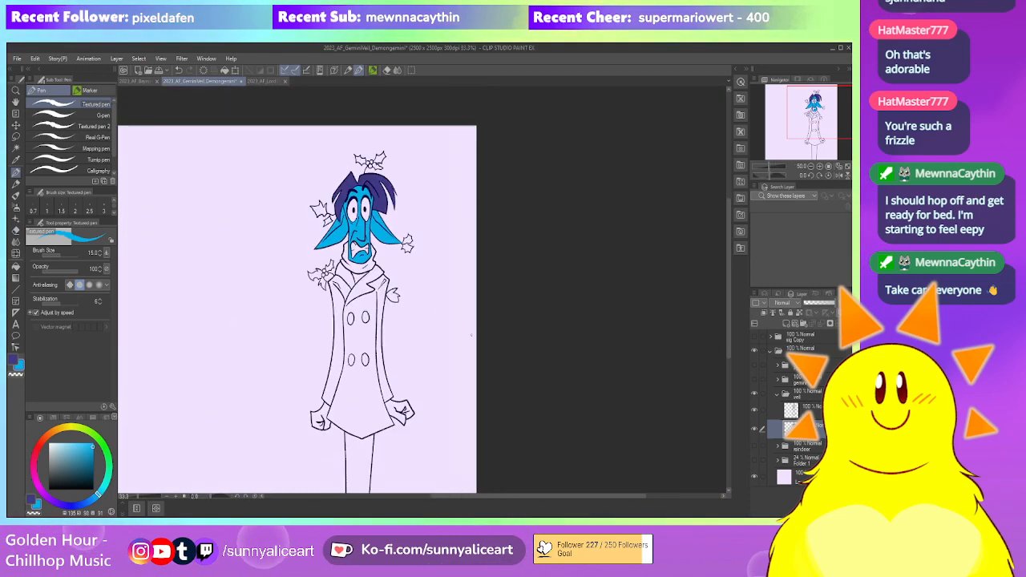
scroll(474, 329, "down", 1)
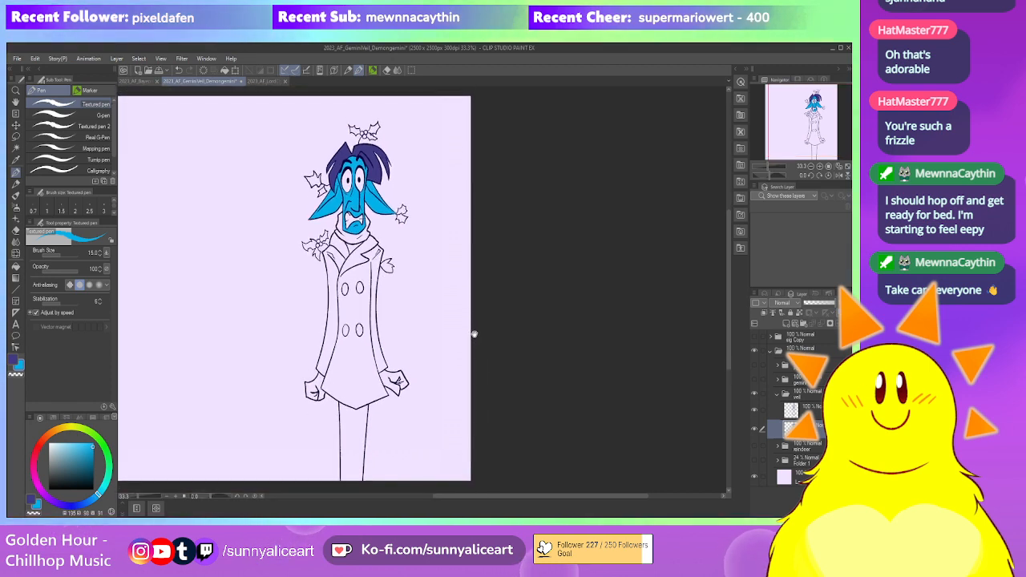
scroll(468, 324, "up", 1)
left_click_drag(465, 321, 496, 380)
left_click_drag(480, 302, 548, 339)
key("g")
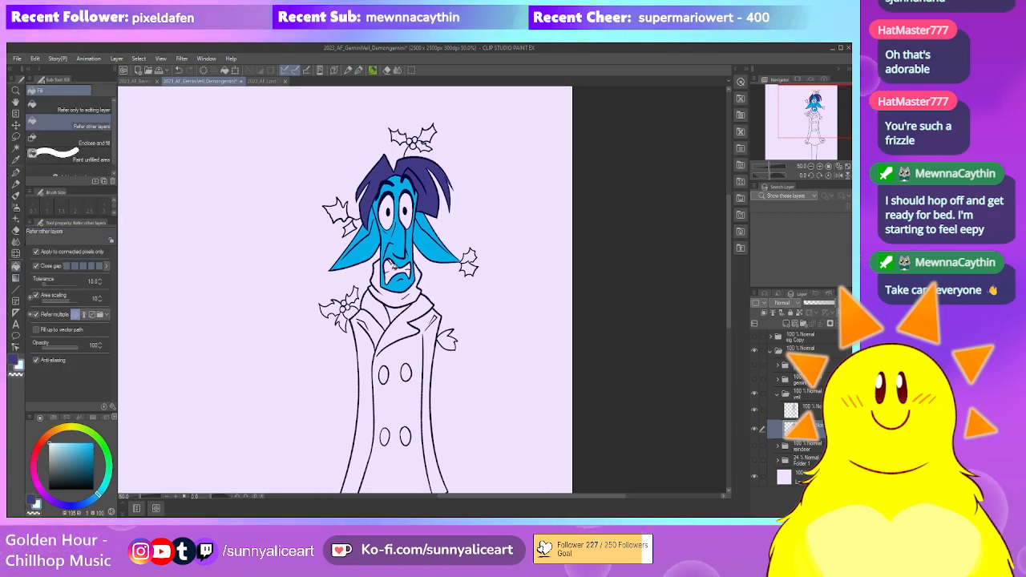
scroll(414, 263, "up", 2)
scroll(404, 280, "down", 2)
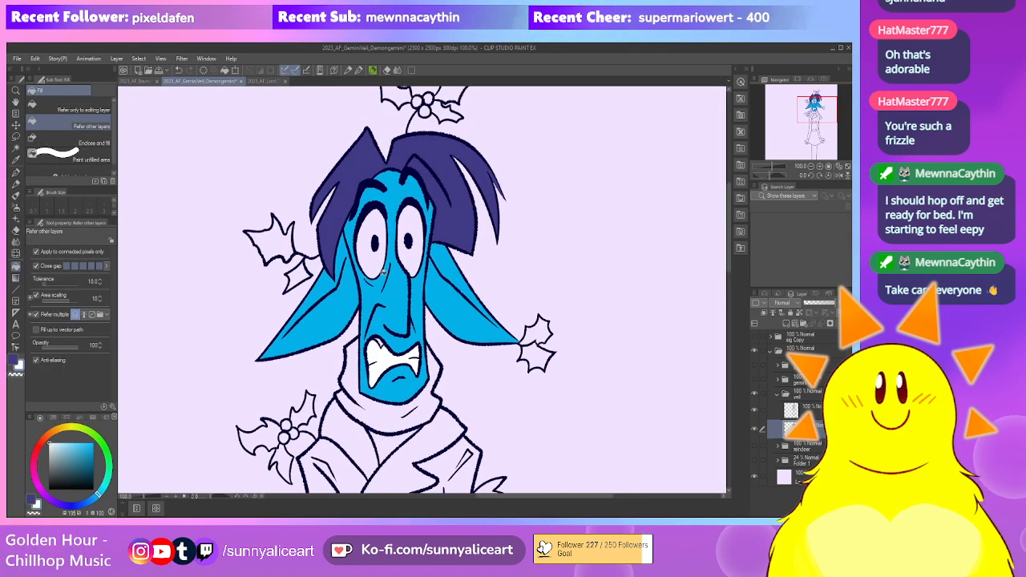
scroll(378, 233, "up", 2)
scroll(376, 234, "down", 2)
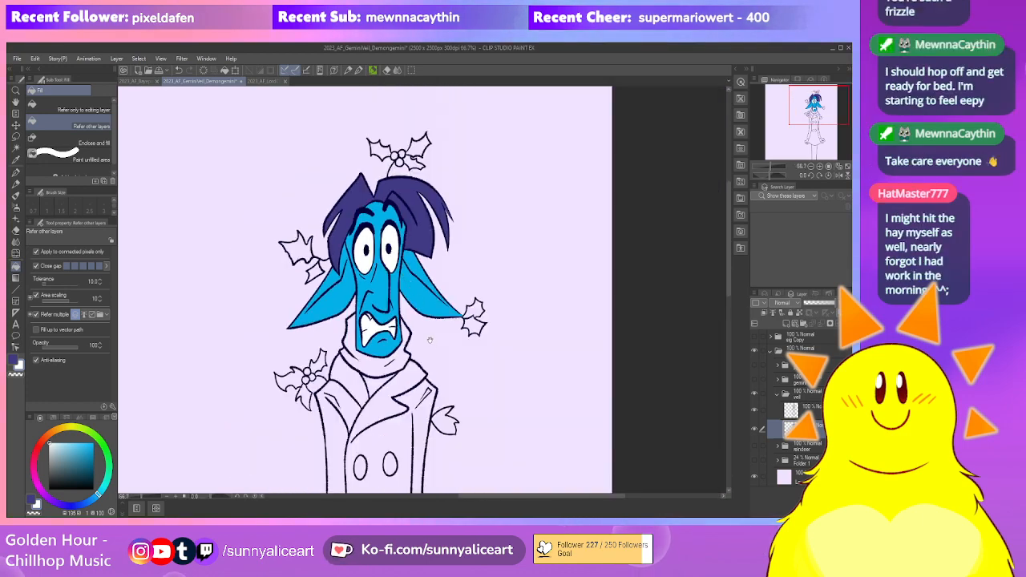
scroll(432, 264, "up", 3)
scroll(492, 300, "down", 4)
scroll(493, 301, "down", 1)
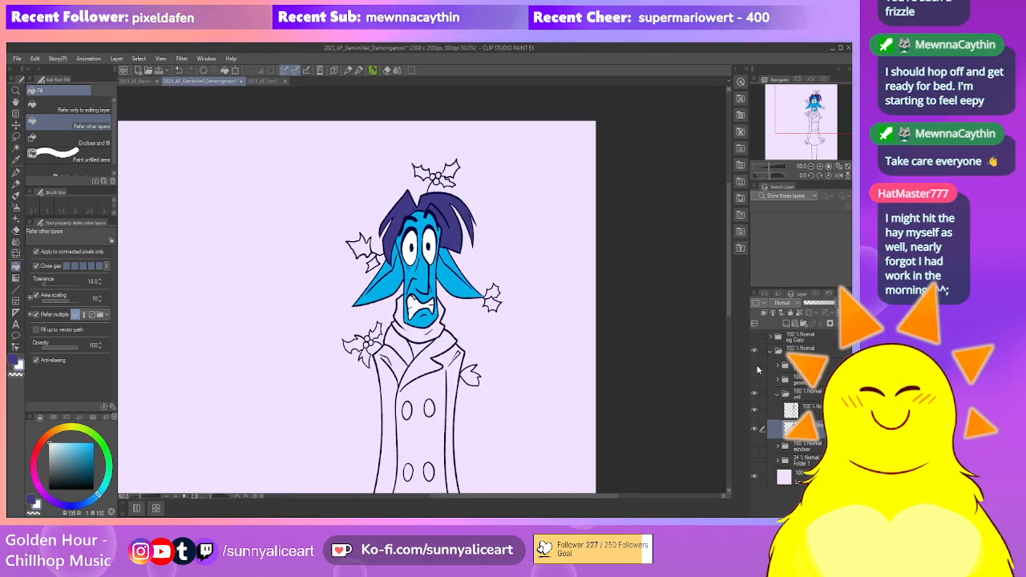
Show the reference drawings, sample the orange-brown of the eye and the purple of the mouth as the two drawing colours, and hide the references
left_click(754, 365)
left_click_drag(593, 408, 694, 247)
scroll(299, 401, "up", 4)
left_click(306, 327, "alt")
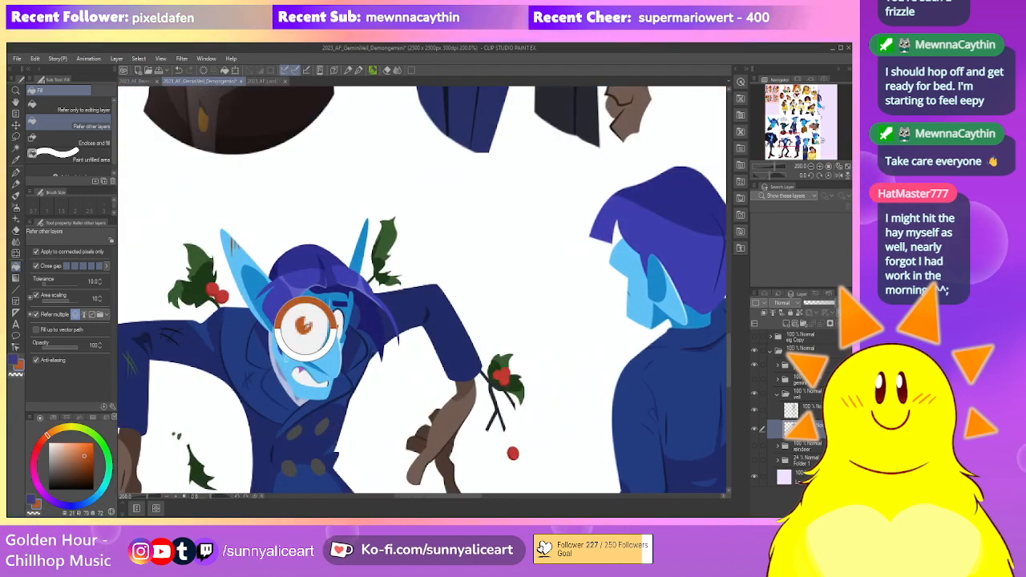
left_click(301, 369, "alt")
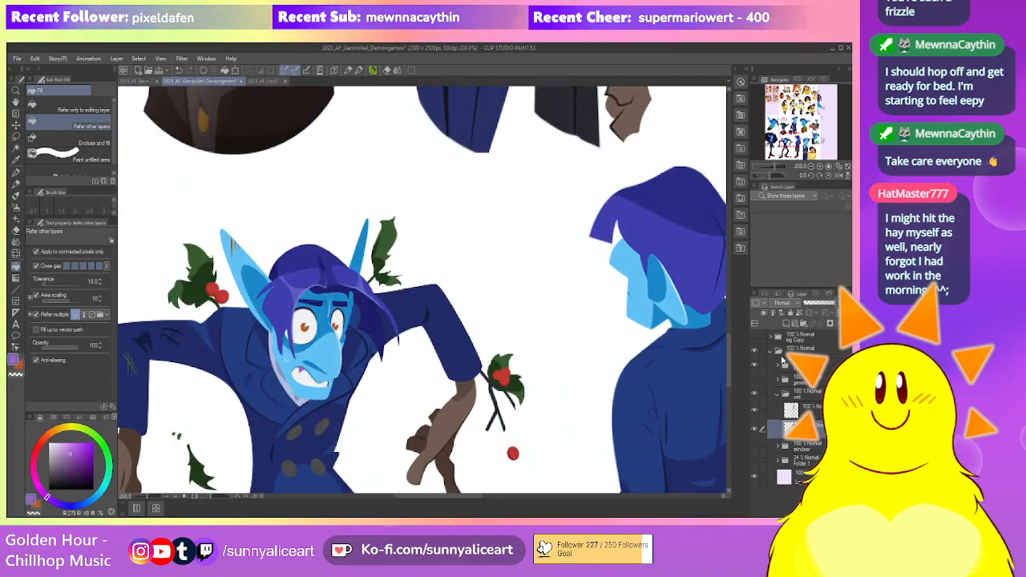
left_click(754, 366)
Fill the small gum area inside the taller character's mouth with the sampled purple
scroll(569, 298, "down", 2)
left_click_drag(587, 172, 340, 433)
left_click_drag(613, 145, 400, 364)
key("g")
key("g")
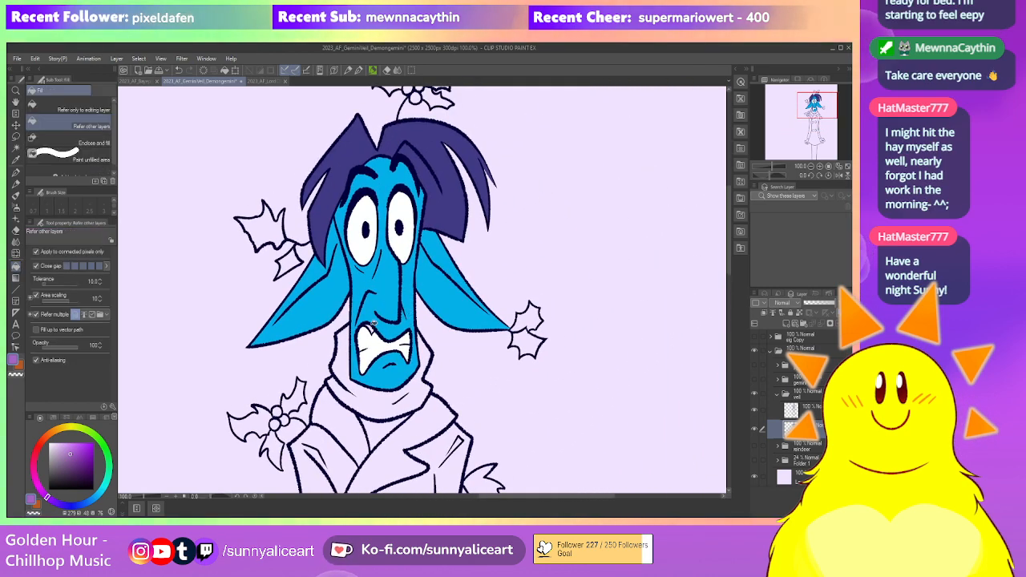
left_click_drag(396, 299, 392, 348)
left_click(367, 378)
Activate the taller character's line art layer and paint both pupils orange-brown with the Textured pen
key("x")
left_click(804, 410)
scroll(375, 288, "up", 2)
key("p")
left_click_drag(349, 265, 345, 287)
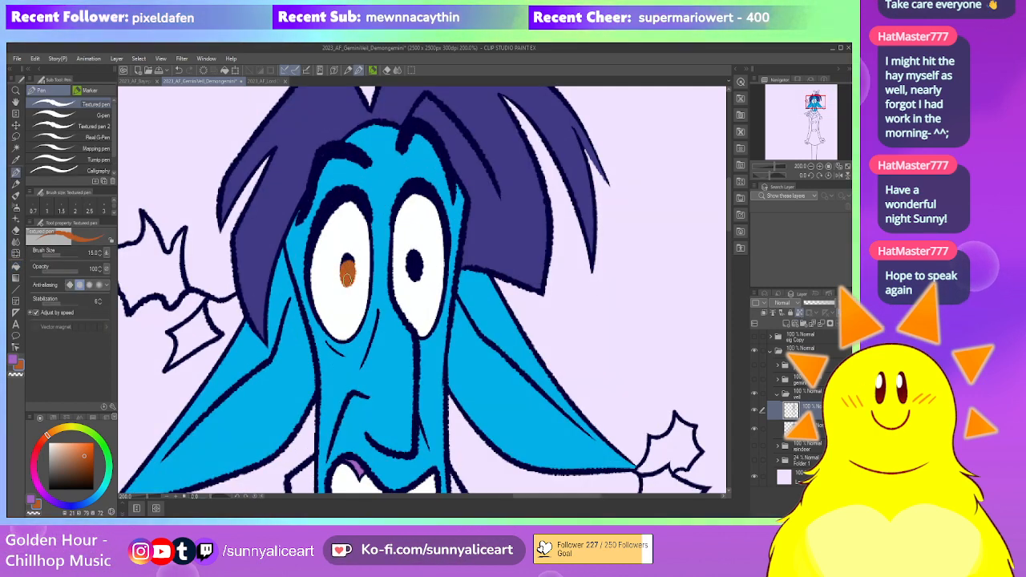
key("ctrl+z")
left_click_drag(347, 258, 347, 273)
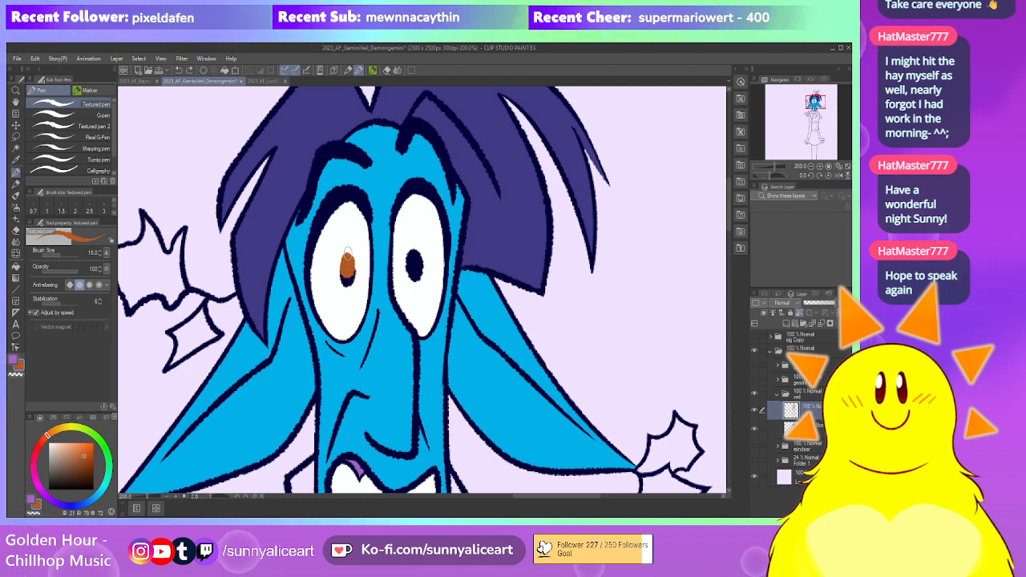
left_click_drag(407, 261, 413, 272)
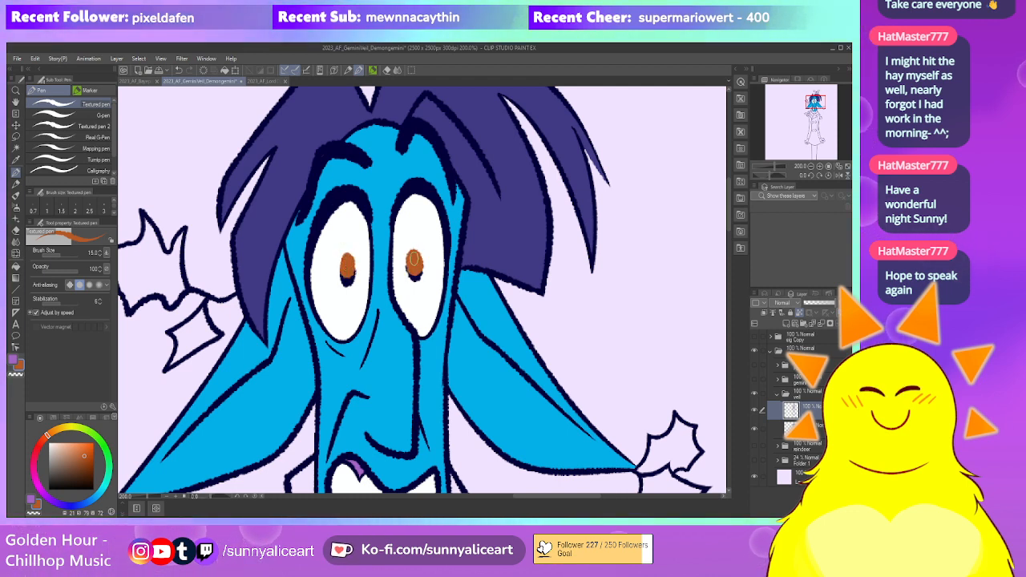
scroll(412, 261, "down", 5)
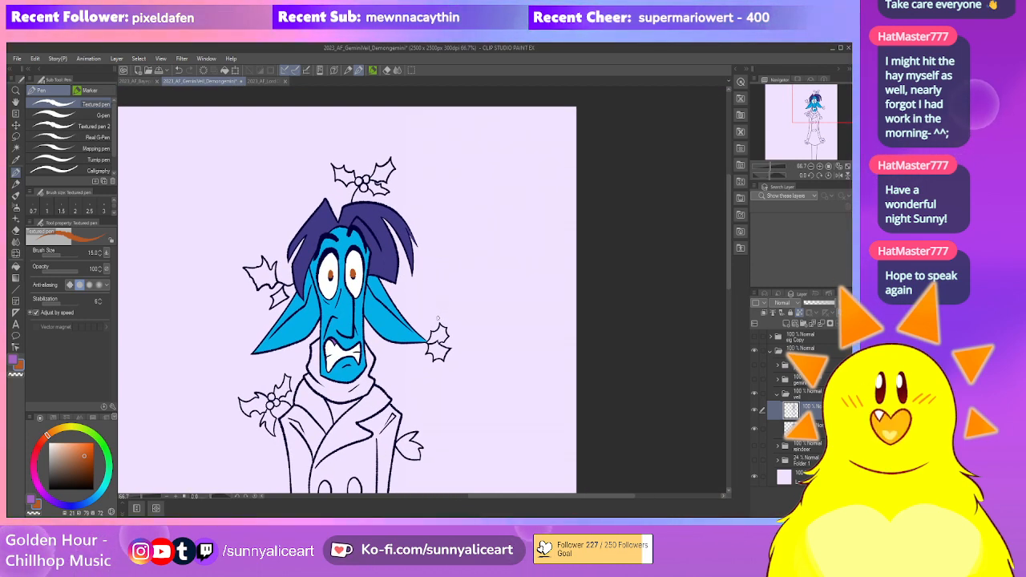
scroll(329, 271, "up", 5)
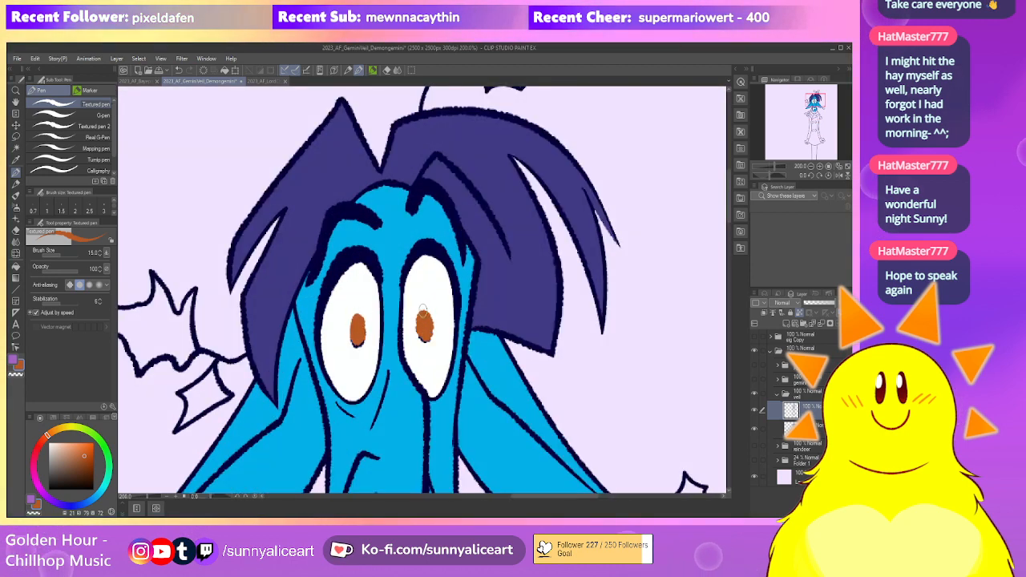
scroll(424, 319, "down", 5)
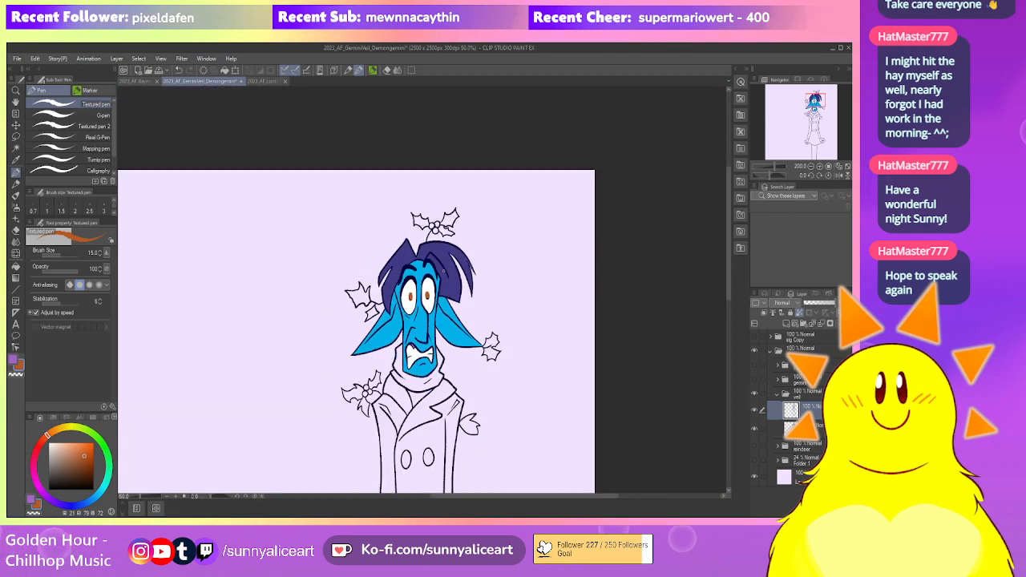
scroll(426, 295, "up", 3)
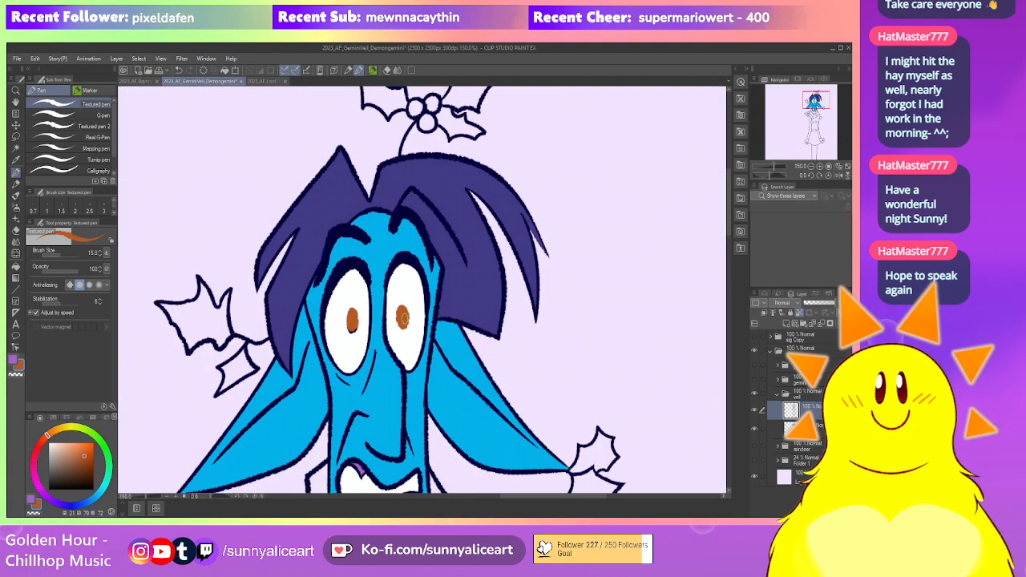
scroll(353, 319, "down", 5)
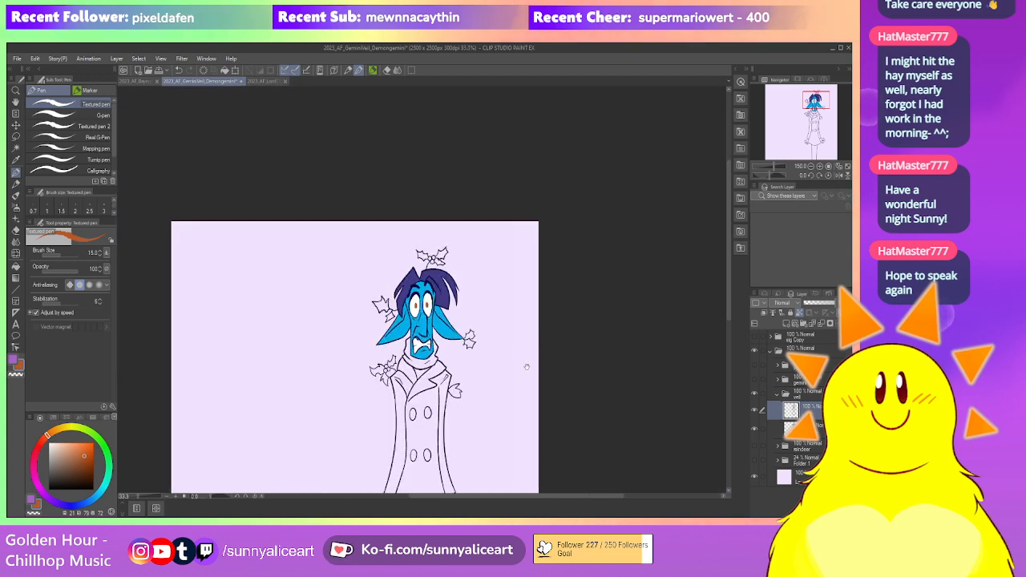
Show the reference drawings, sample the pale grey-blue scarf and dark blue coat as the two drawing colours, and hide the references
scroll(513, 354, "up", 2)
mouse_move(508, 371)
left_mouse_down()
mouse_move(513, 400)
mouse_move(513, 338)
mouse_move(517, 408)
mouse_move(515, 366)
left_mouse_up()
scroll(518, 319, "down", 1)
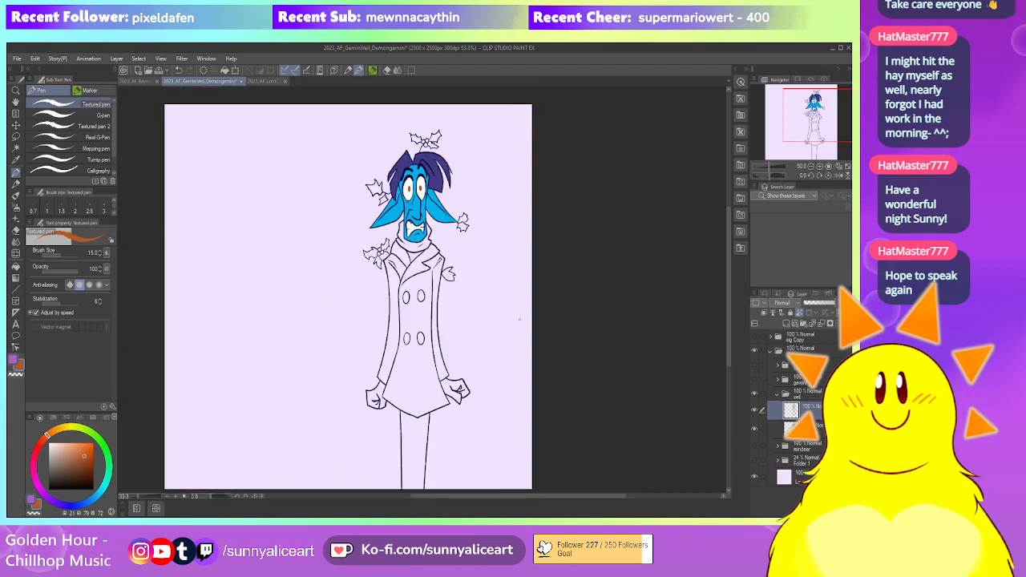
left_click(754, 368)
scroll(356, 347, "up", 1)
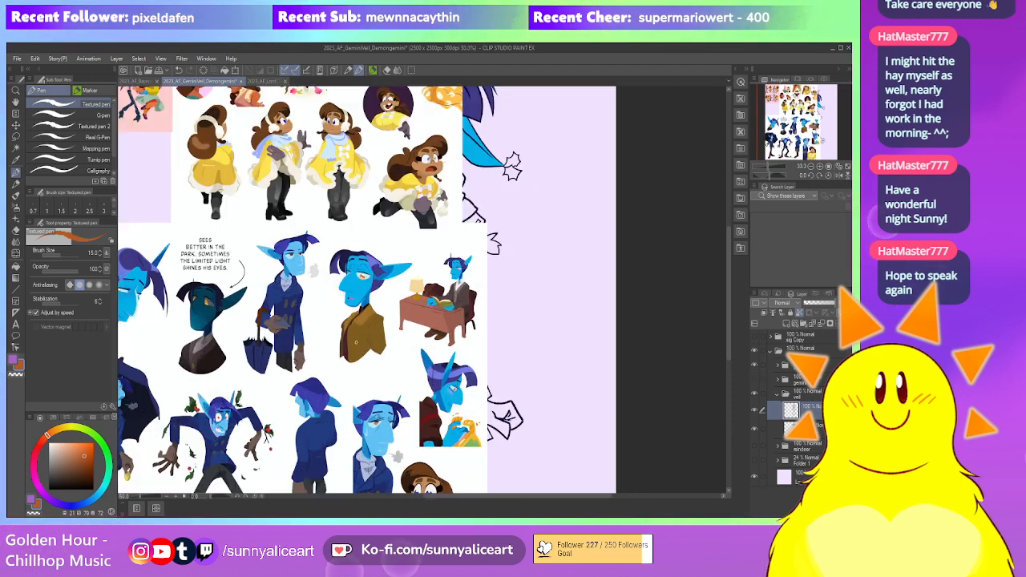
left_click(283, 275, "alt")
left_click(277, 293, "alt")
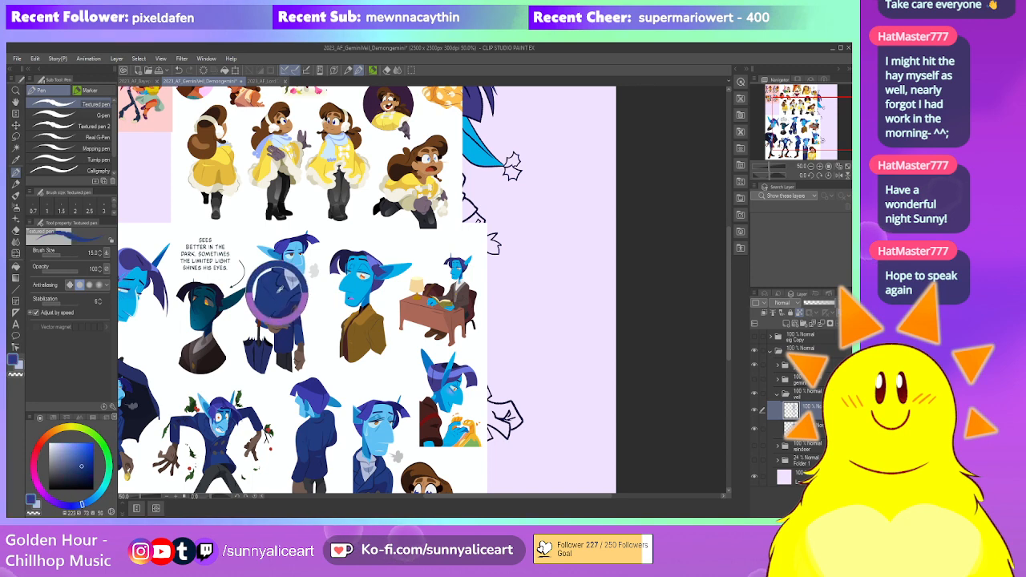
left_click(754, 367)
Fill the taller character's scarf and its lower part inside the collar with pale grey-blue on the layer beneath the line art
left_click_drag(443, 241, 406, 335)
key("g")
left_click(404, 297)
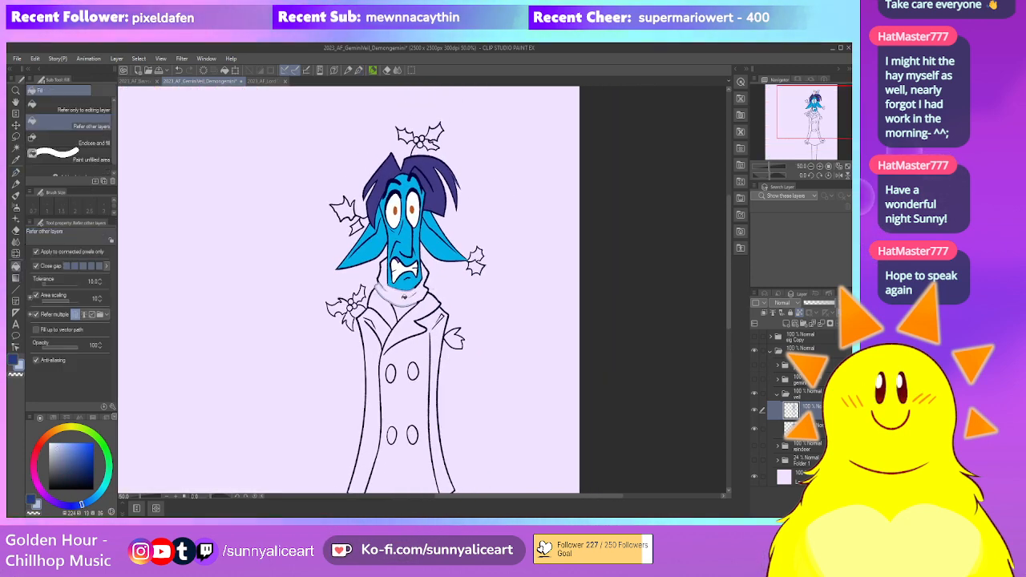
scroll(404, 287, "up", 1)
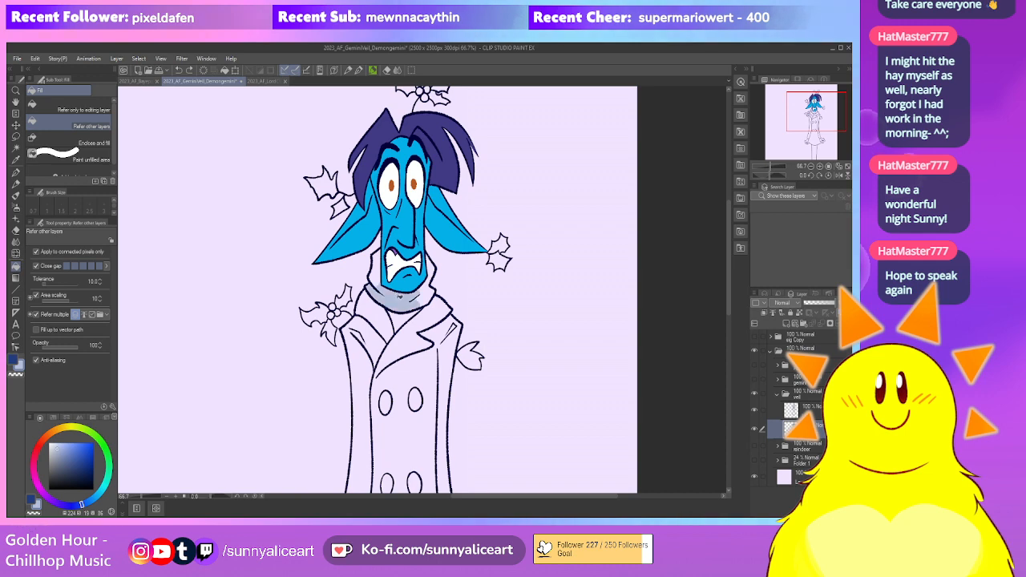
scroll(398, 295, "up", 1)
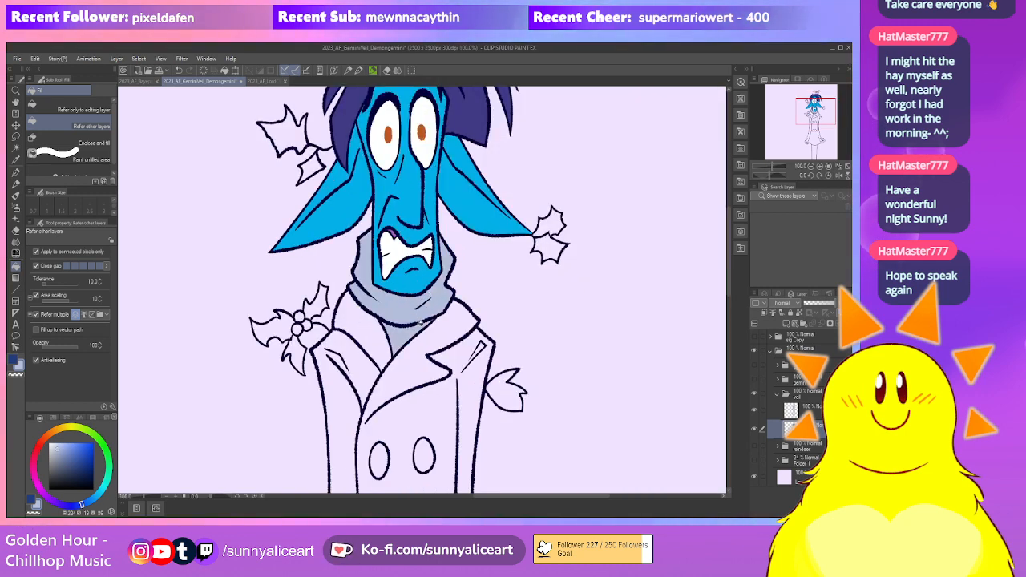
Fill the coat's collar, front and both sleeves with dark blue, touching up the unfilled shoulder corners with the Textured pen
left_click_drag(425, 346, 338, 388)
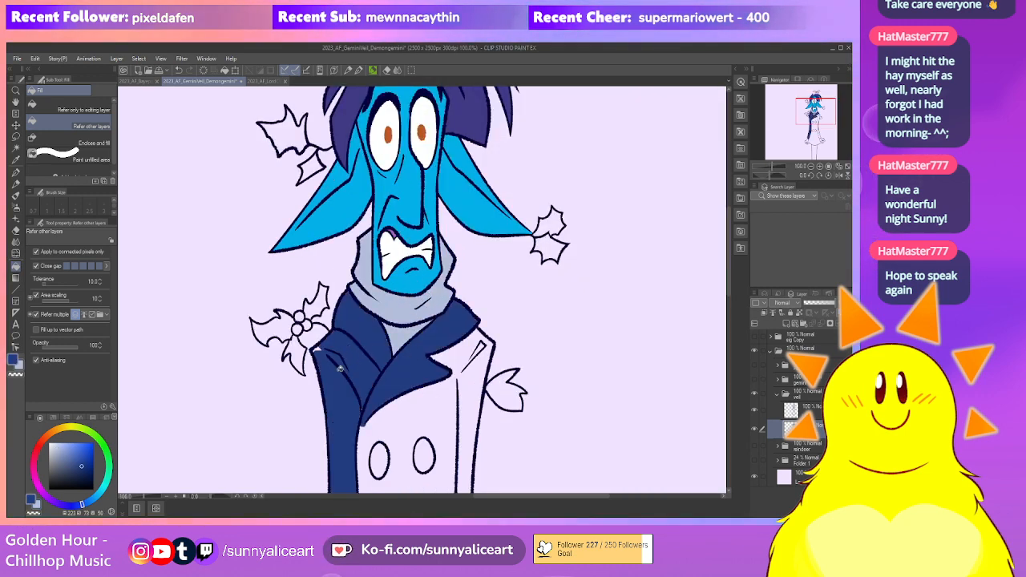
left_click_drag(397, 411, 372, 328)
left_click(371, 327)
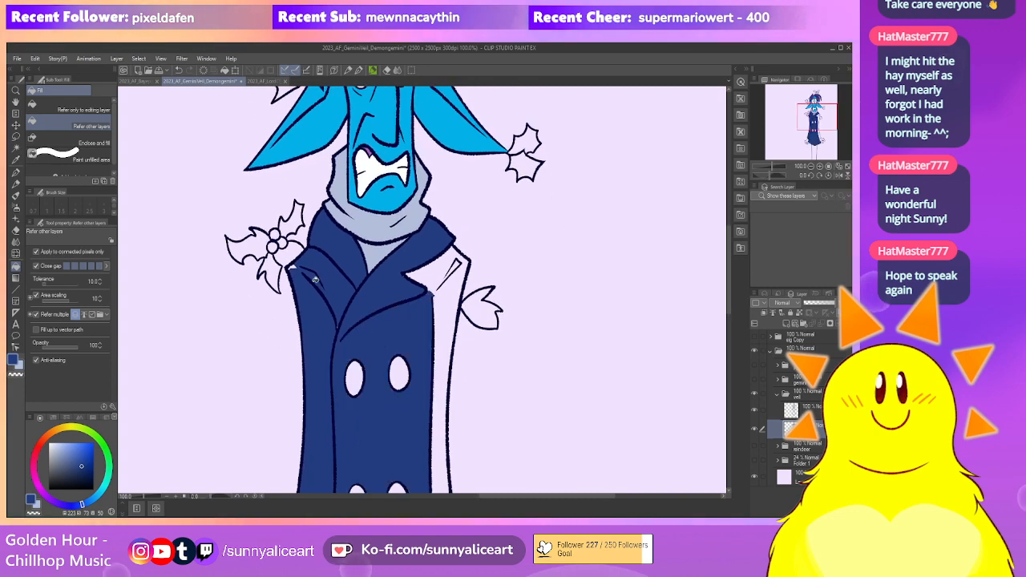
key("p")
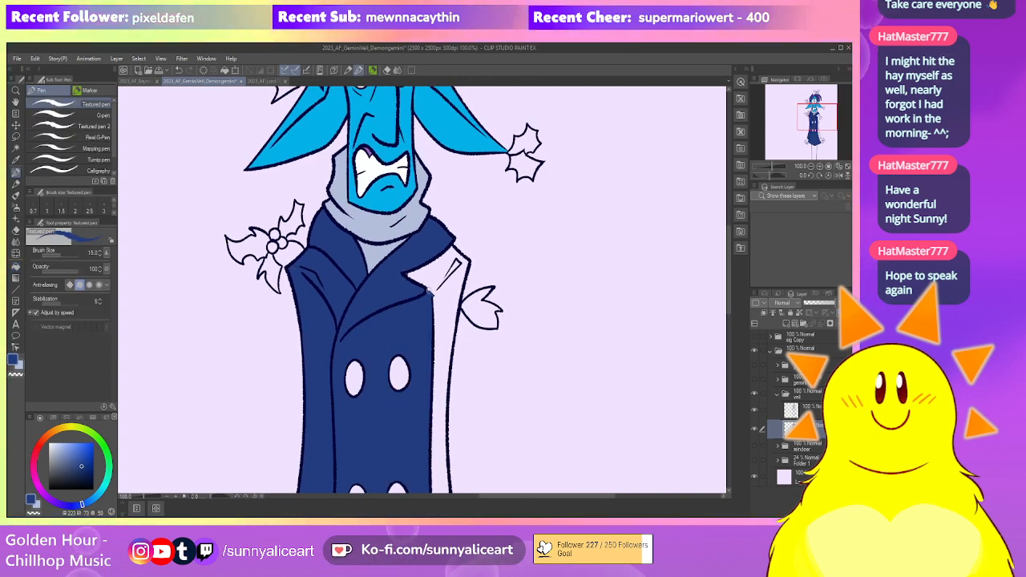
key("g")
left_click(455, 252)
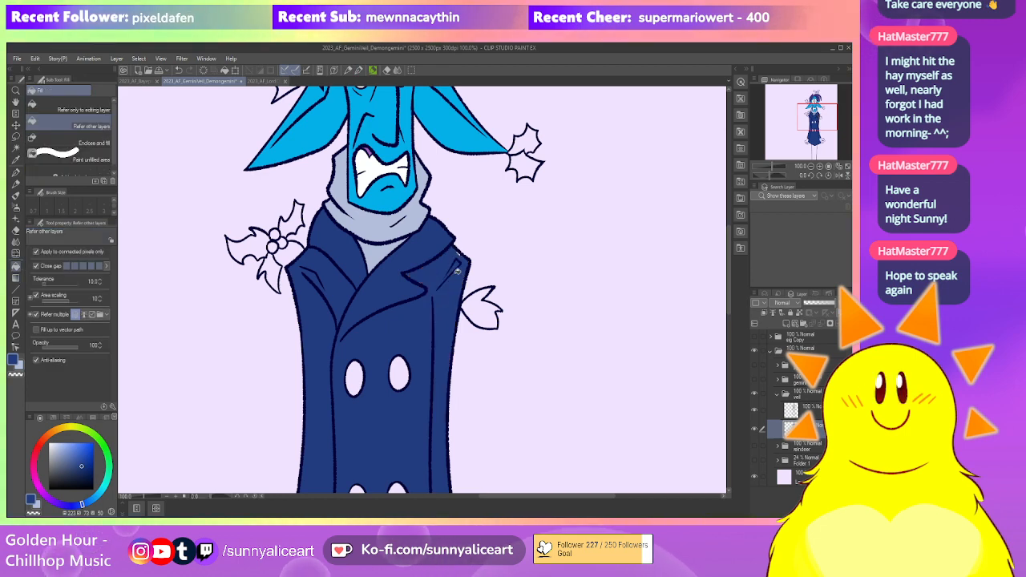
key("p")
Show the reference drawings, sample the coat buttons' dark grey as the drawing colour, and hide the references
scroll(445, 258, "down", 3)
scroll(456, 305, "up", 3)
scroll(443, 319, "down", 1)
left_click_drag(443, 321, 453, 213)
left_click(754, 366)
left_click_drag(212, 433, 345, 329)
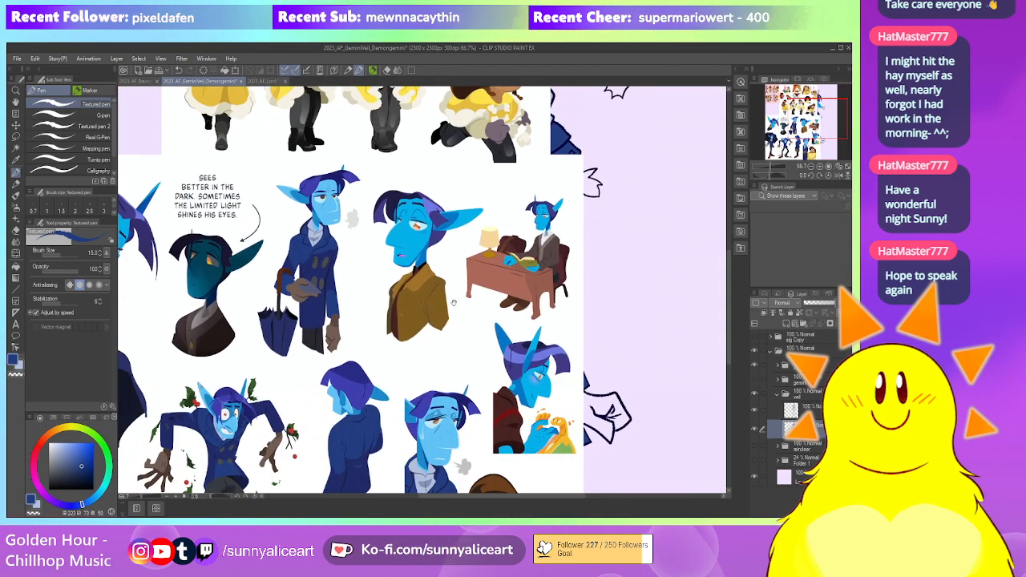
left_click_drag(230, 459, 254, 409)
left_click(254, 409, "alt")
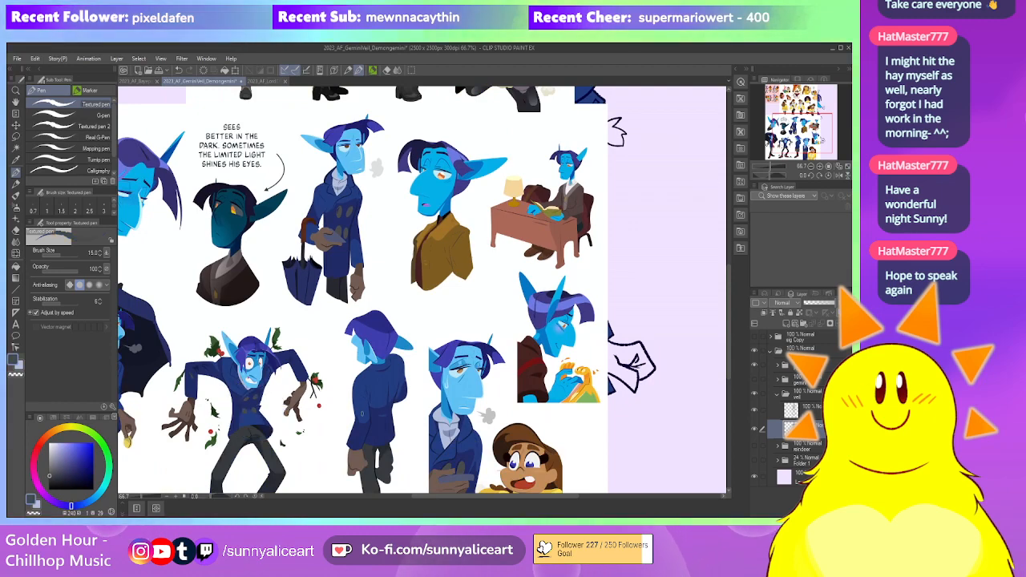
left_click(754, 367)
left_click_drag(556, 296, 439, 430)
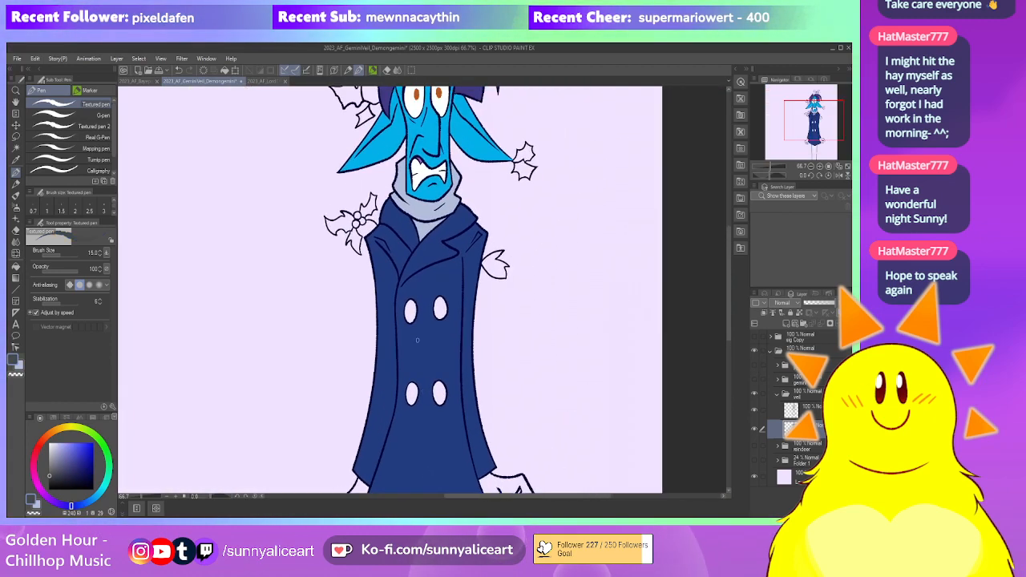
Fill the four buttons on the taller character's coat with the sampled dark grey
key("g")
key("g")
left_click(410, 312)
left_click(442, 308)
left_click(440, 394)
left_click(412, 394)
scroll(477, 384, "down", 2)
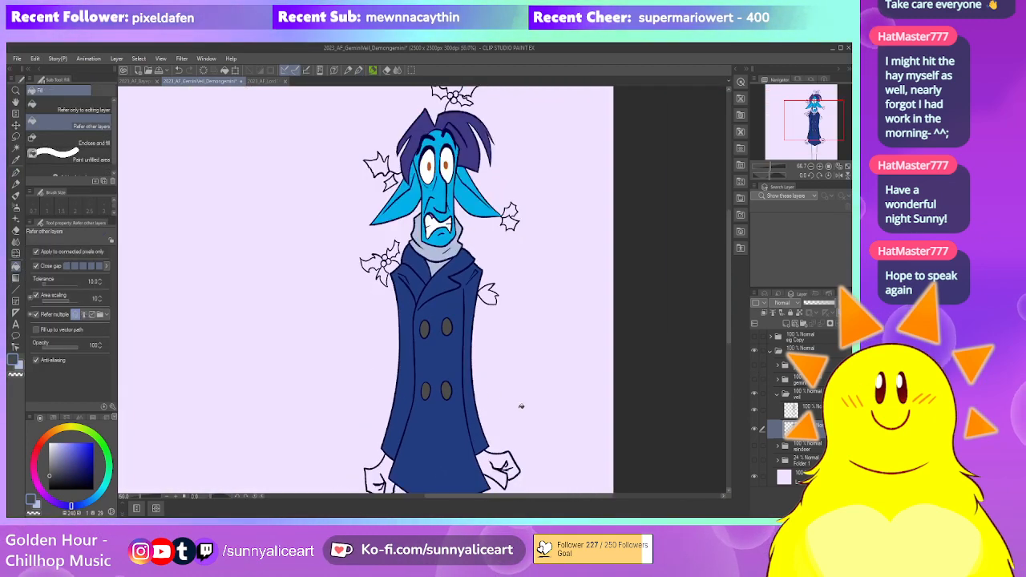
Sample the glove brown from the reference drawings and fill both of the taller character's hands with it
left_click(754, 366)
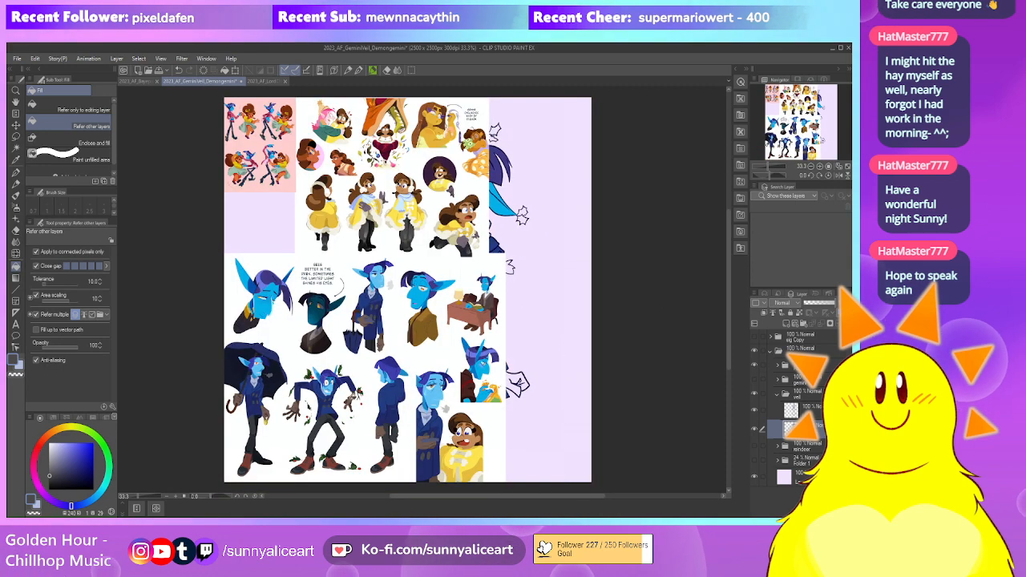
left_click(754, 366)
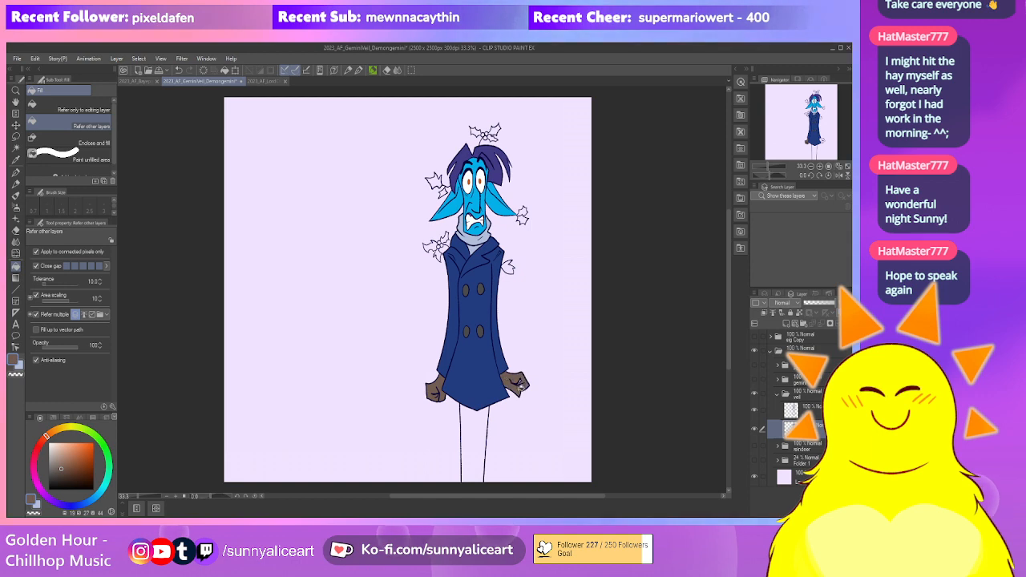
scroll(489, 391, "up", 3)
scroll(461, 399, "down", 2)
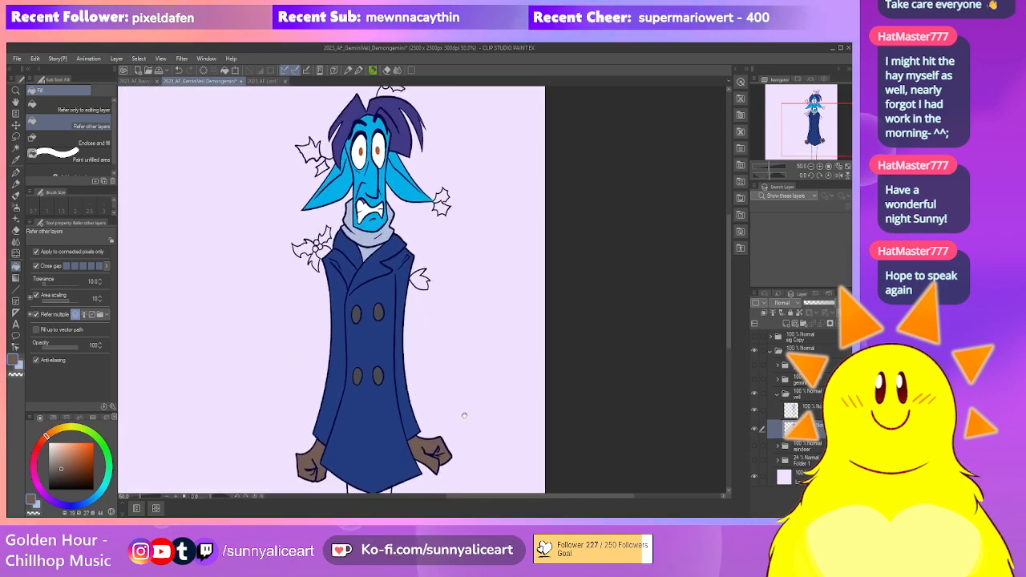
Sample the dark grey trousers from the reference drawings and fill the taller character's legs with it
scroll(462, 399, "down", 2)
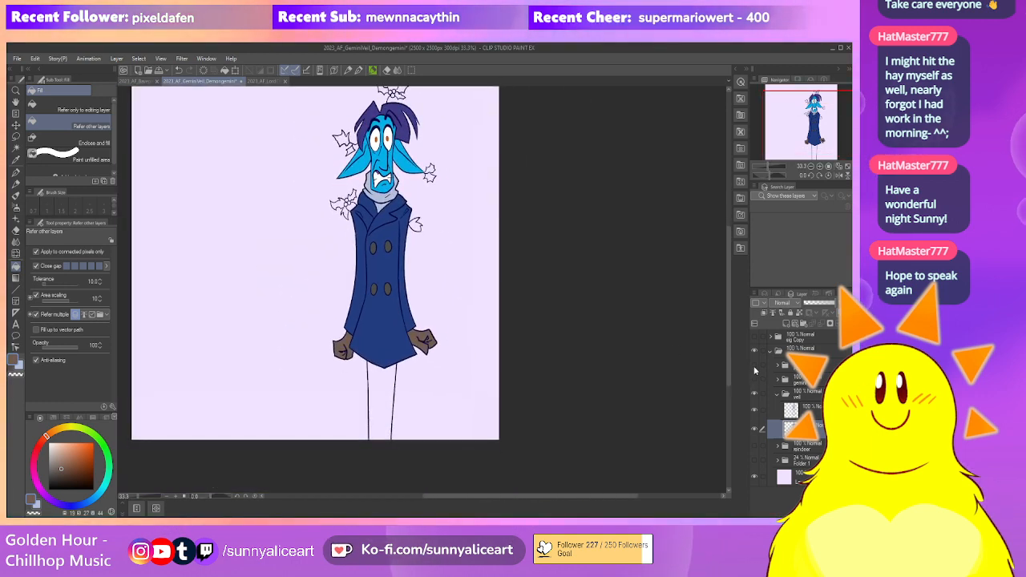
left_click(754, 368)
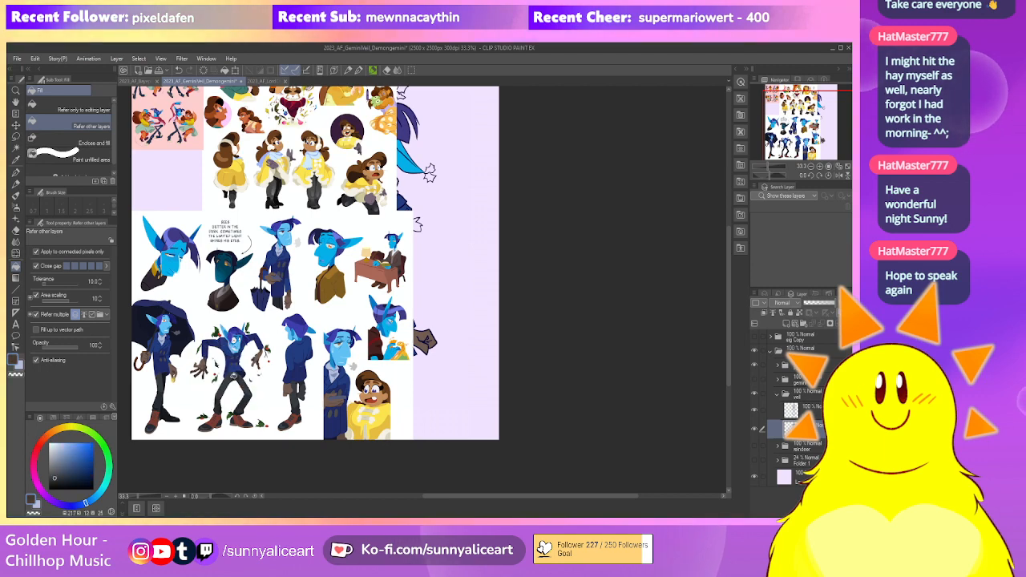
left_click(754, 367)
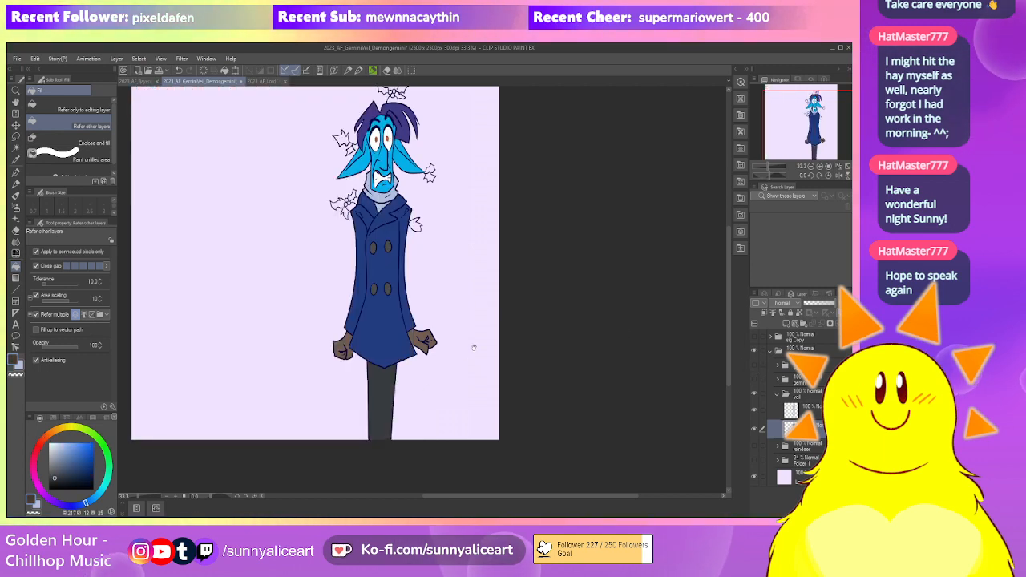
Show the reference drawings, sample the holly's berry red and leaf green as the two drawing colours, and hide the references
scroll(464, 362, "up", 3)
left_click_drag(405, 361, 442, 343)
left_click(754, 366)
left_click_drag(432, 425, 678, 172)
left_click_drag(492, 463, 612, 275)
left_click(327, 427, "alt")
key("x")
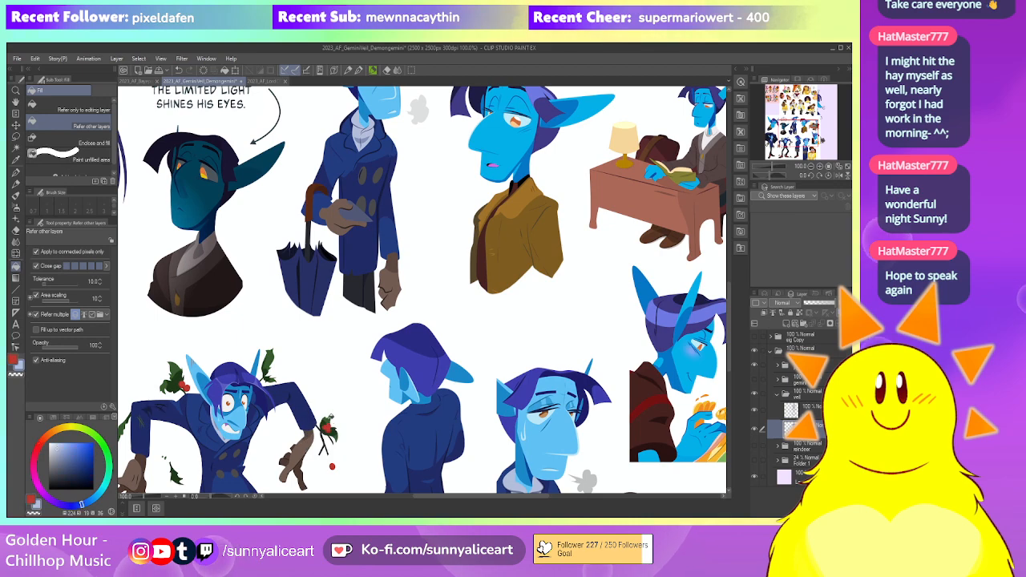
left_click(327, 419, "alt")
left_click(754, 365)
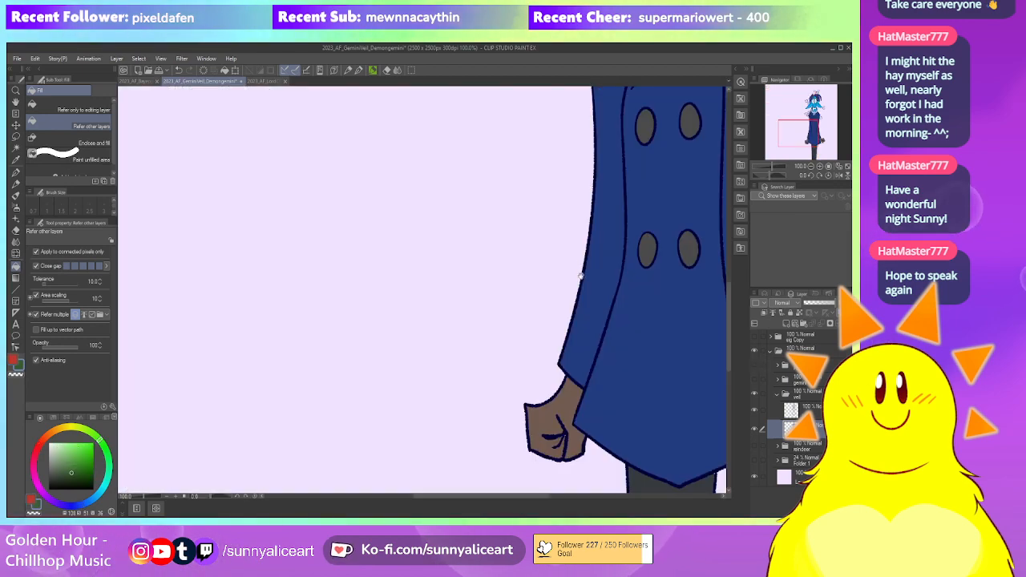
Fill the holly leaves around the taller character's shoulders, ears and hair with the sampled green
left_click_drag(618, 178, 435, 369)
left_click_drag(544, 207, 486, 383)
left_click(528, 265)
left_click(526, 241)
left_click_drag(526, 241, 569, 353)
left_click(305, 263)
left_click(329, 297)
left_click_drag(448, 107, 433, 219)
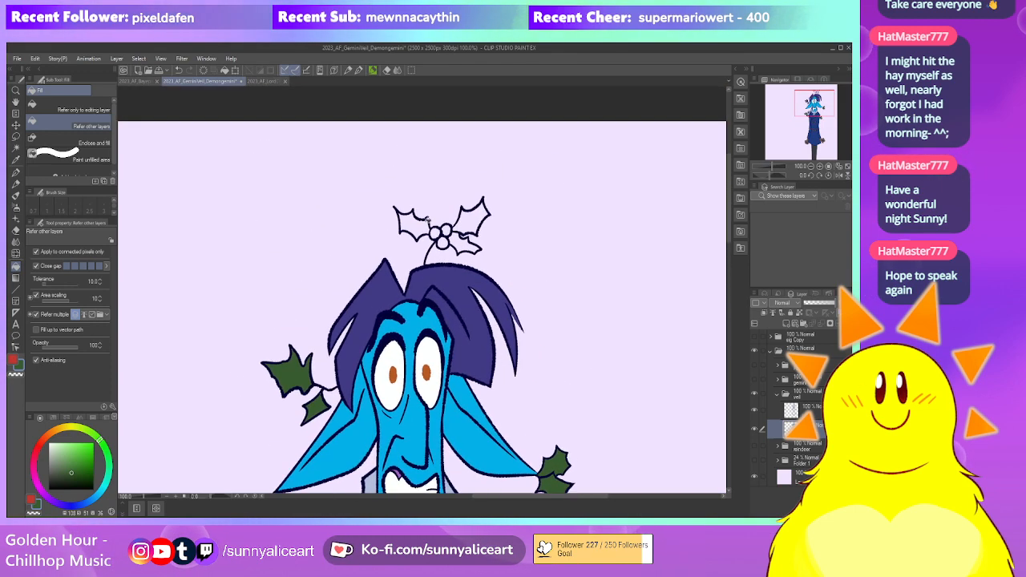
left_click(464, 228)
scroll(441, 240, "up", 2)
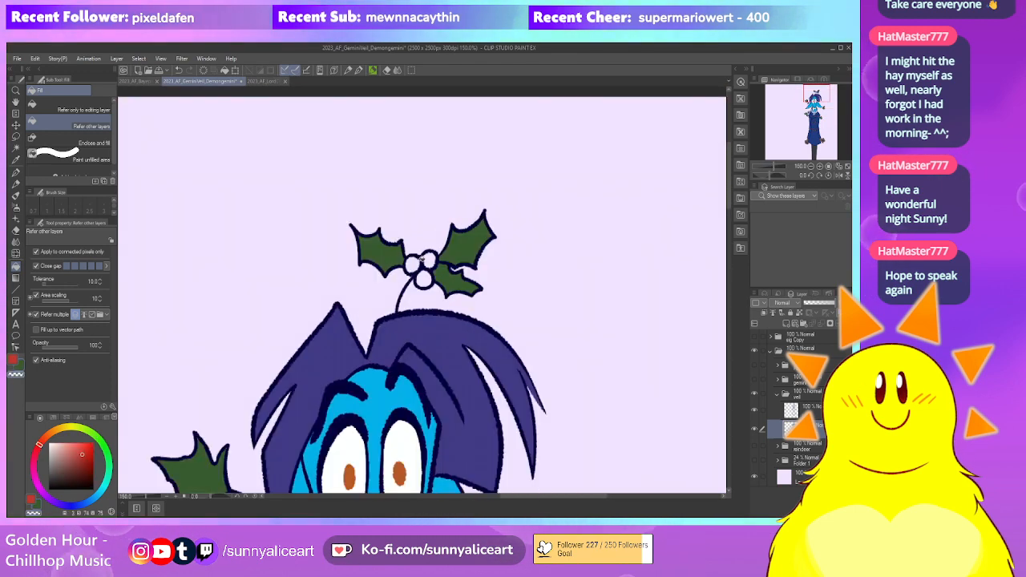
Switch to the sampled red and fill the berries on the holly sprigs above the hair and beside the shoulder
key("x")
left_click(427, 278)
scroll(427, 278, "down", 1)
left_click_drag(513, 378, 472, 226)
left_click_drag(453, 368, 544, 249)
scroll(341, 337, "up", 1)
scroll(340, 337, "up", 1)
left_click(343, 323)
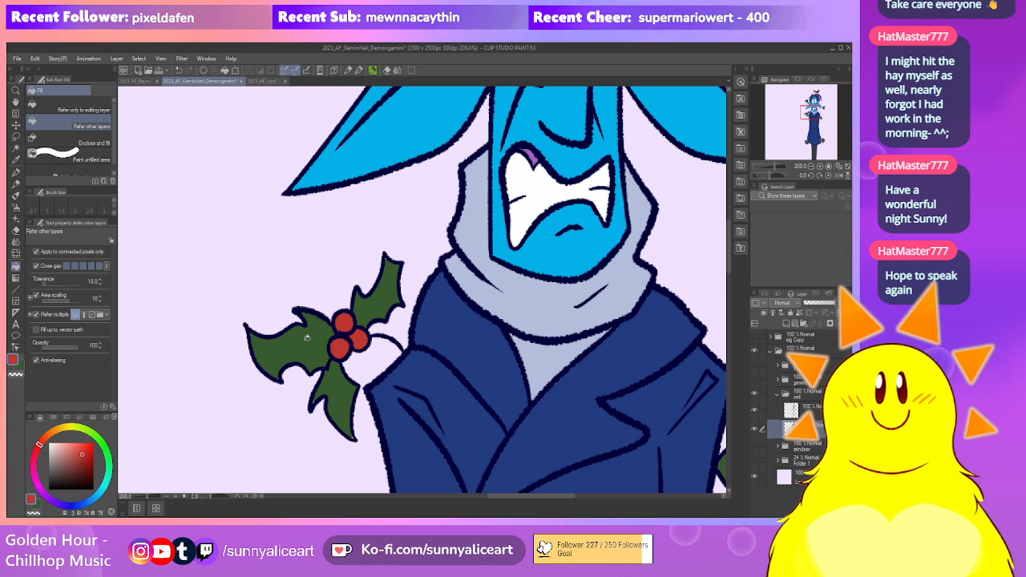
Pick up the leaf green again and touch up the holly leaves with the Textured pen
key("p")
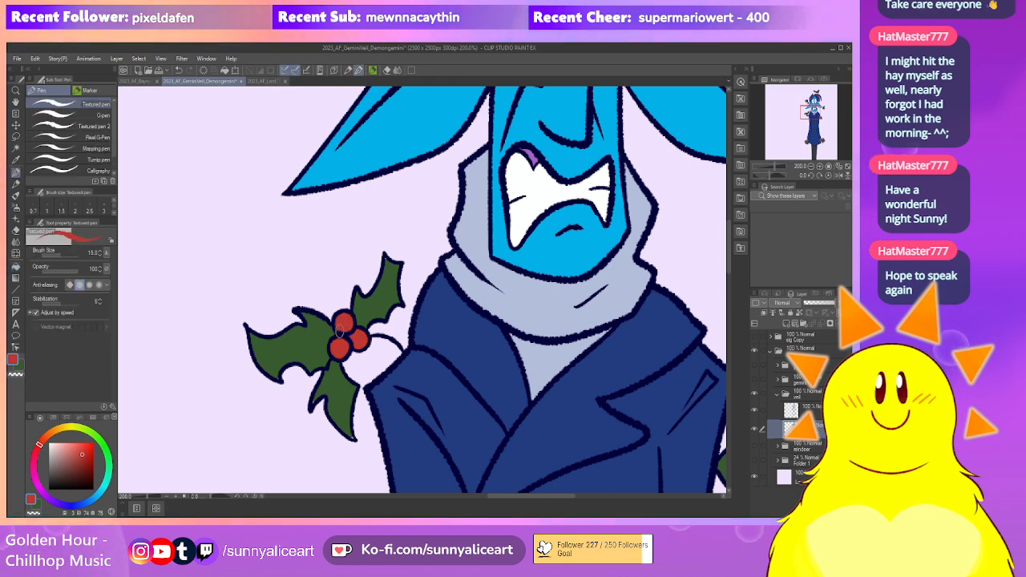
left_click(273, 358, "alt")
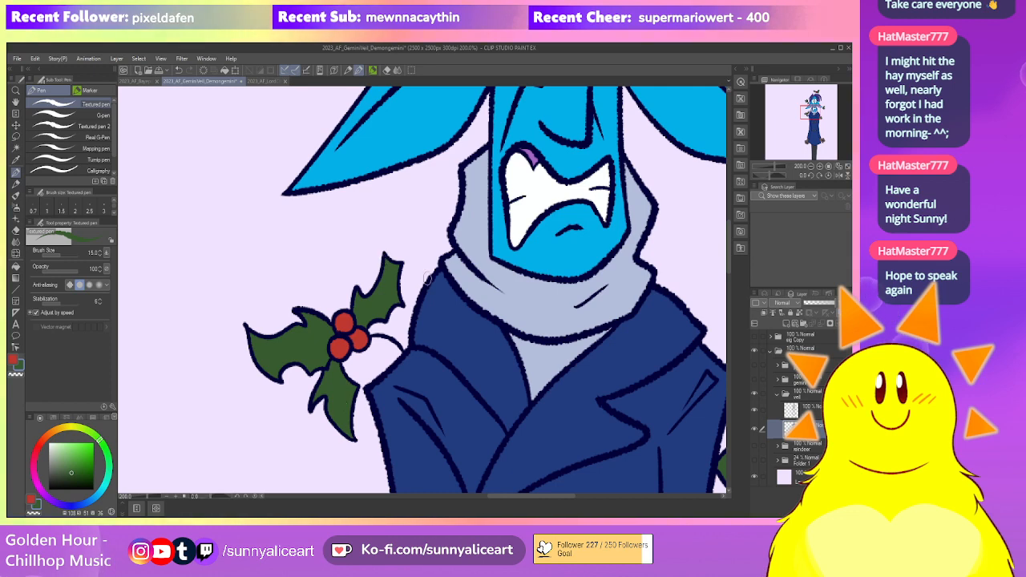
left_click_drag(637, 311, 474, 289)
left_click_drag(654, 340, 481, 287)
left_click_drag(506, 186, 428, 396)
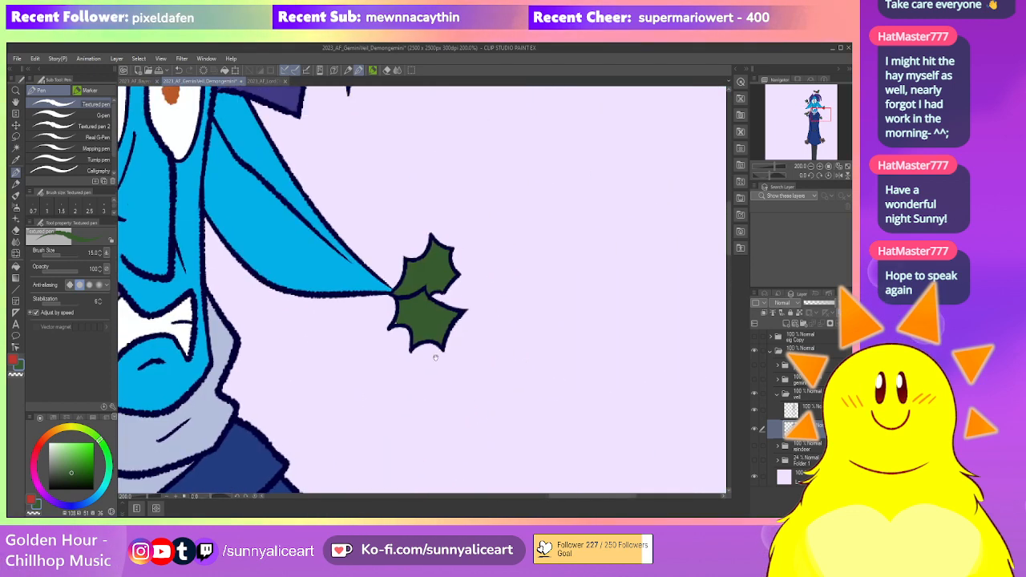
left_click_drag(406, 238, 423, 362)
Trim the outline tips of the holly leaves above the hair with the Hard eraser on the line art layer
left_click(808, 409)
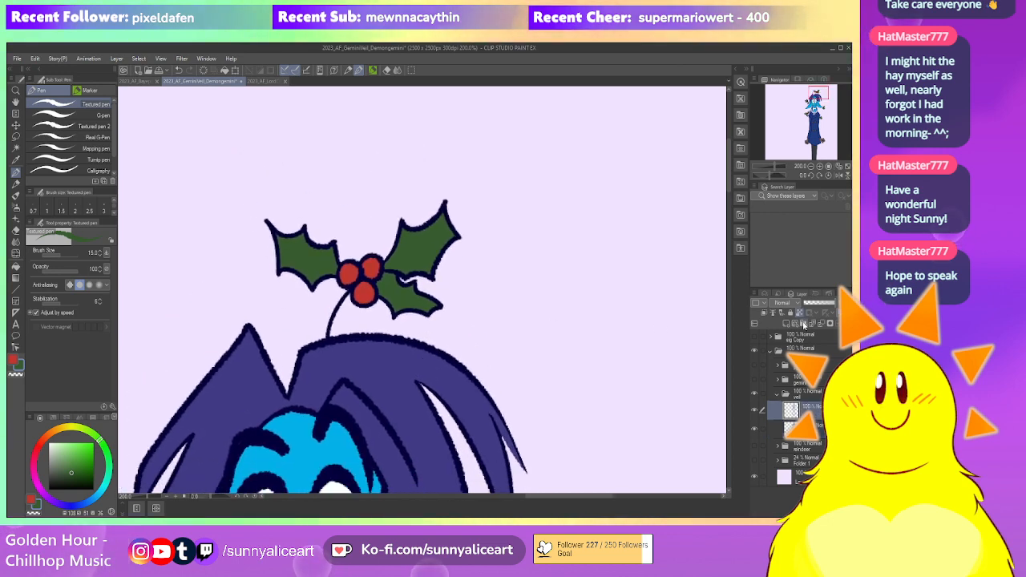
left_click_drag(604, 300, 632, 357)
key("e")
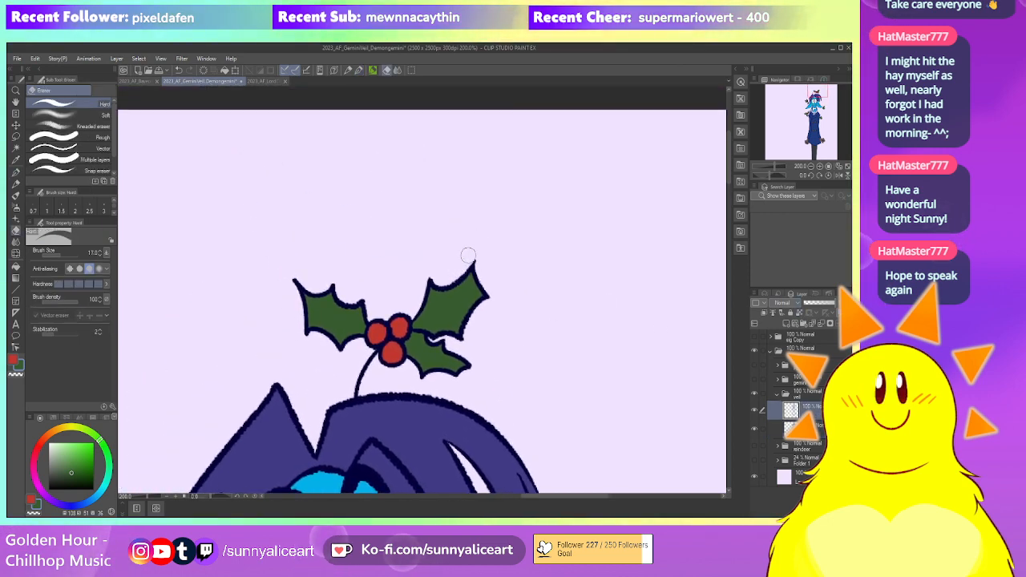
left_click_drag(477, 251, 483, 270)
left_click_drag(290, 281, 297, 274)
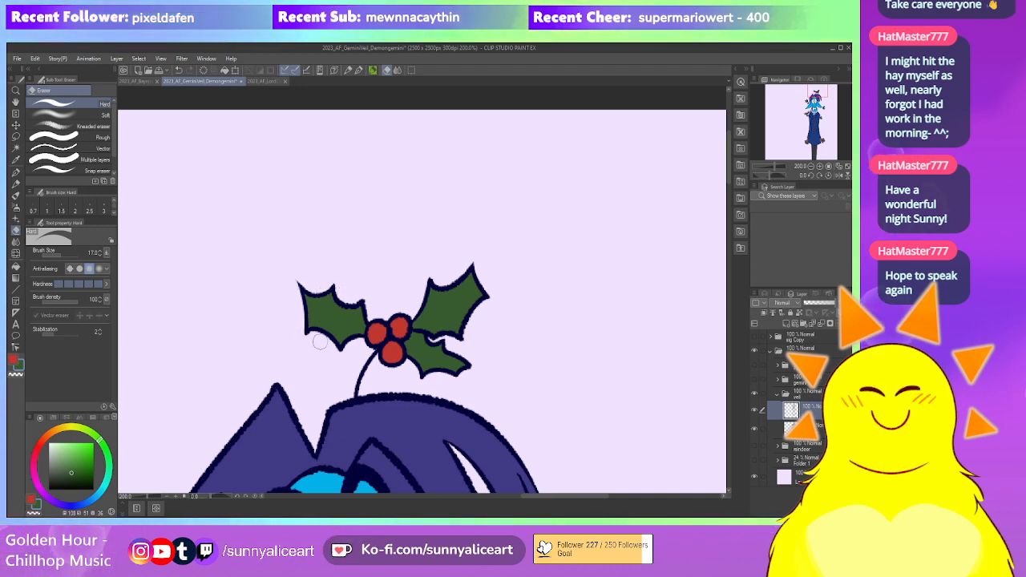
left_click_drag(313, 337, 360, 296)
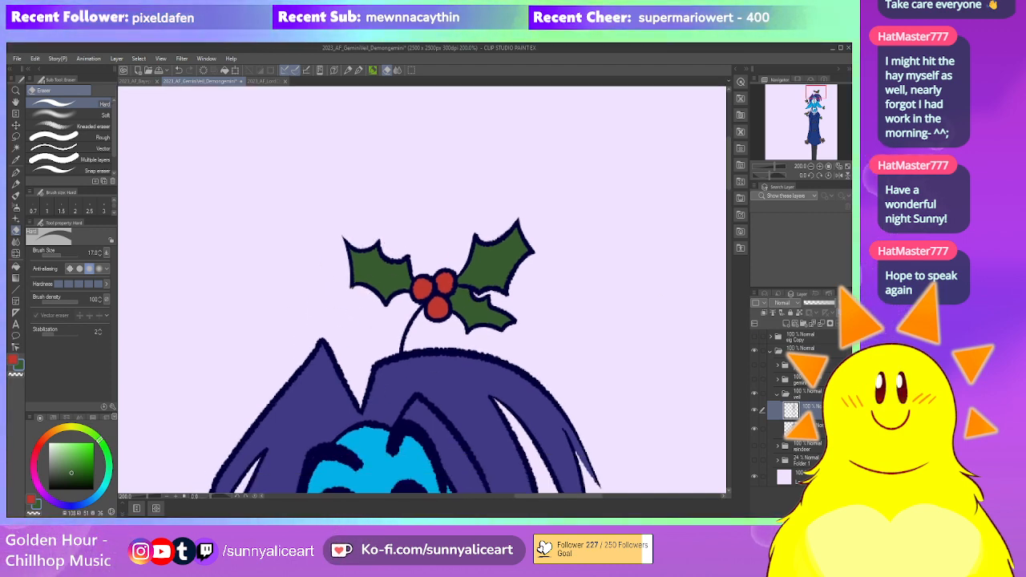
left_click_drag(390, 384, 514, 124)
Collapse the taller character's layer folder and show the shorter character beside the finished flat colours
key("p")
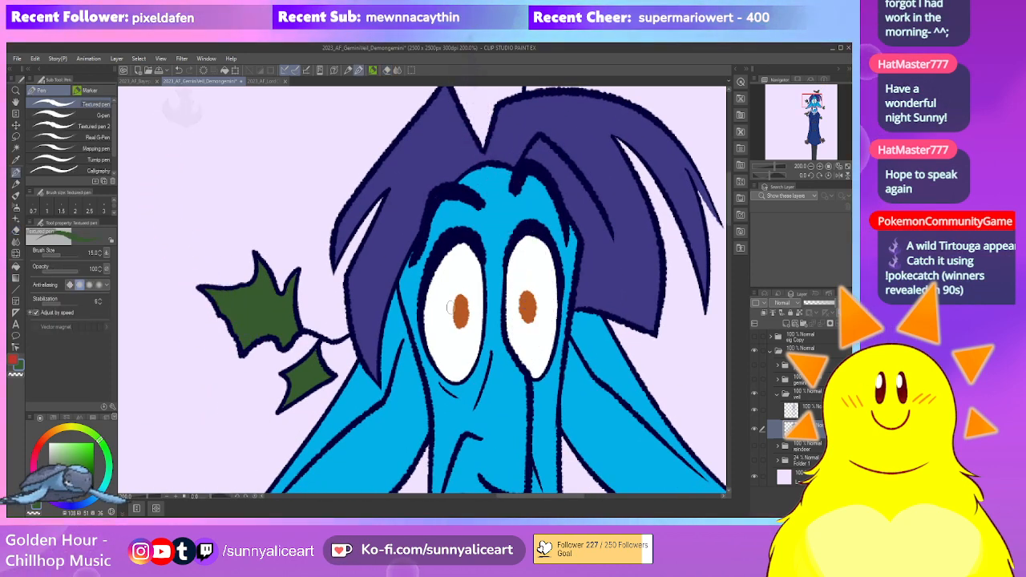
scroll(563, 305, "down", 3)
left_click_drag(622, 340, 485, 299)
scroll(547, 389, "down", 1)
left_click_drag(548, 390, 525, 320)
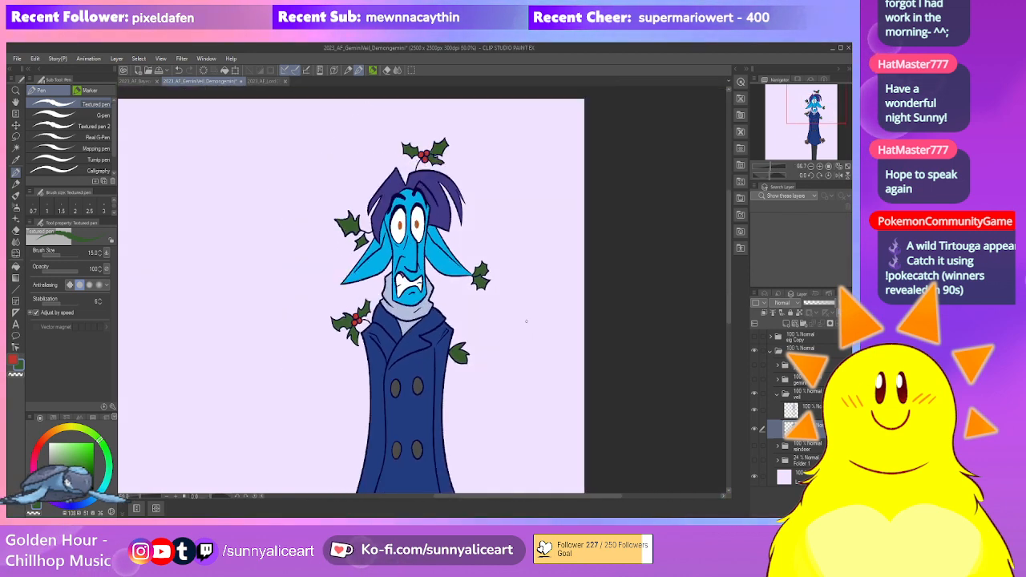
scroll(561, 380, "down", 1)
mouse_move(566, 391)
left_mouse_down()
mouse_move(529, 342)
mouse_move(544, 319)
left_mouse_up()
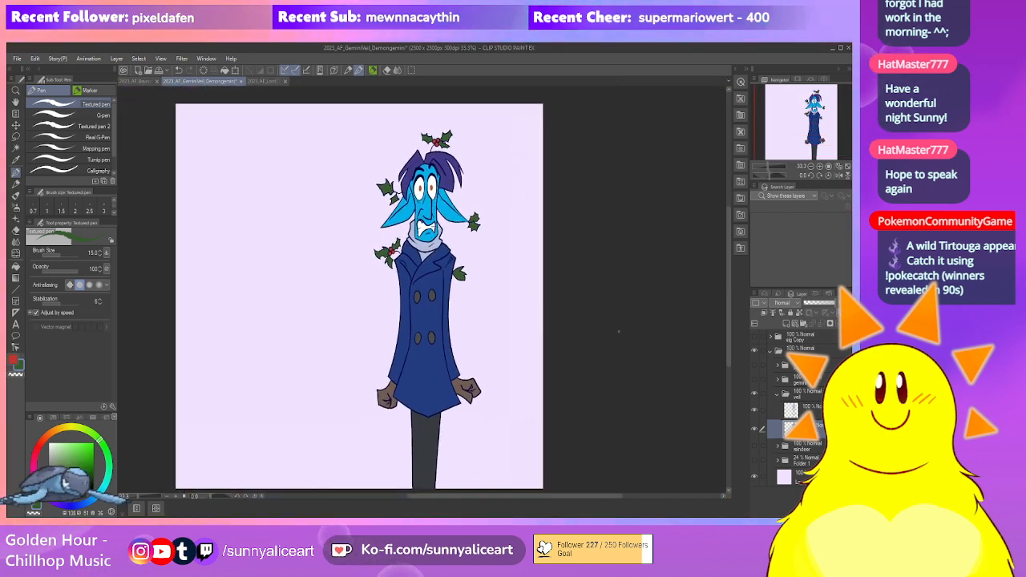
left_click(776, 396)
left_click(753, 379)
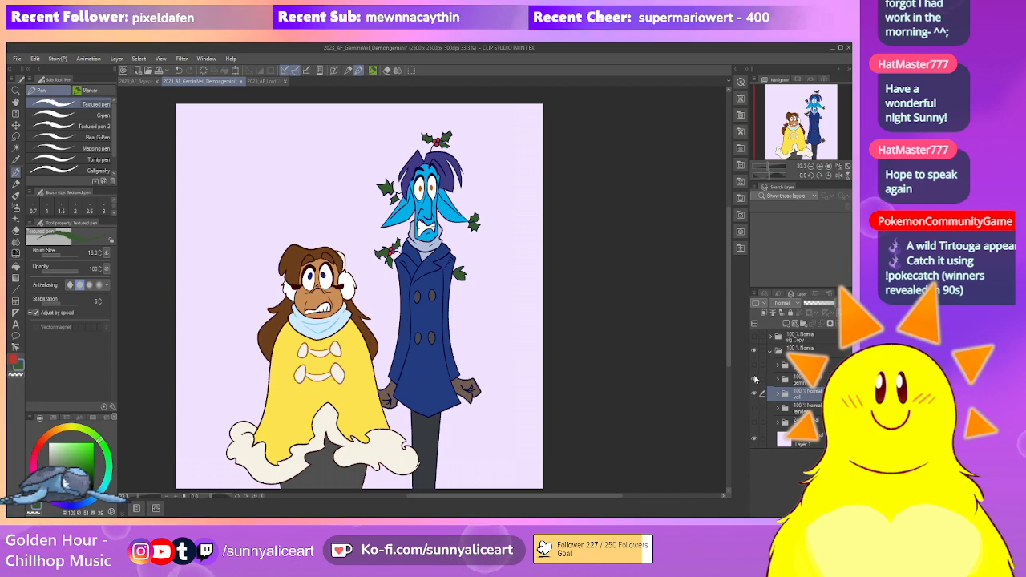
Add a new layer above the line art in the shorter character's folder and another in the taller character's folder
left_click(776, 379)
left_click(803, 397)
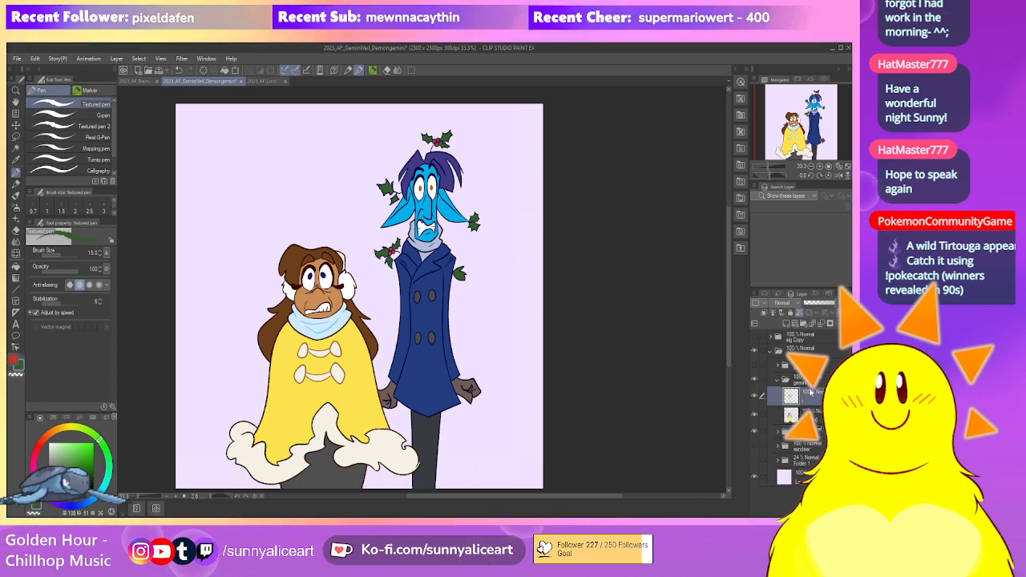
left_click(786, 323)
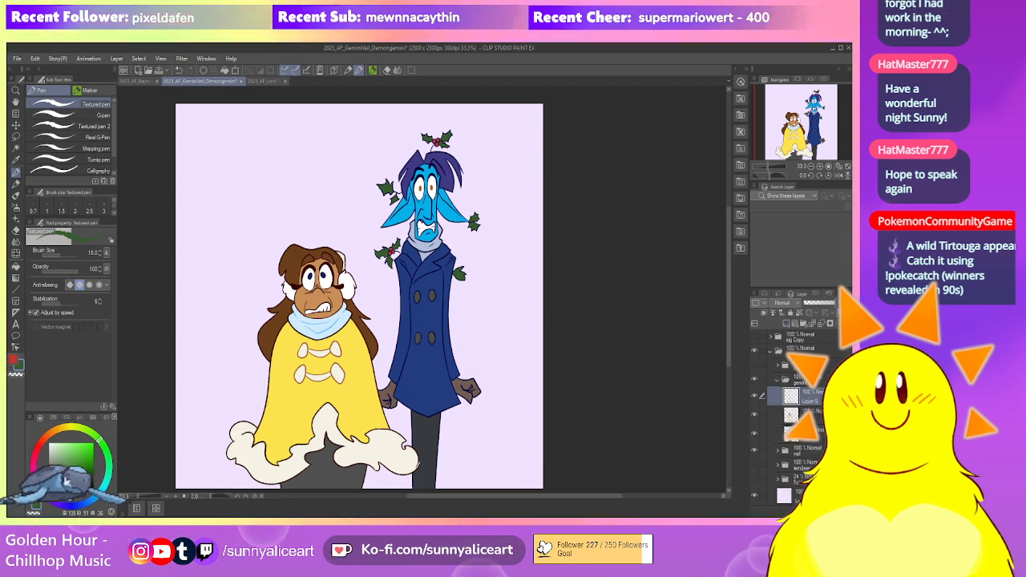
left_click(805, 450)
left_click(777, 451)
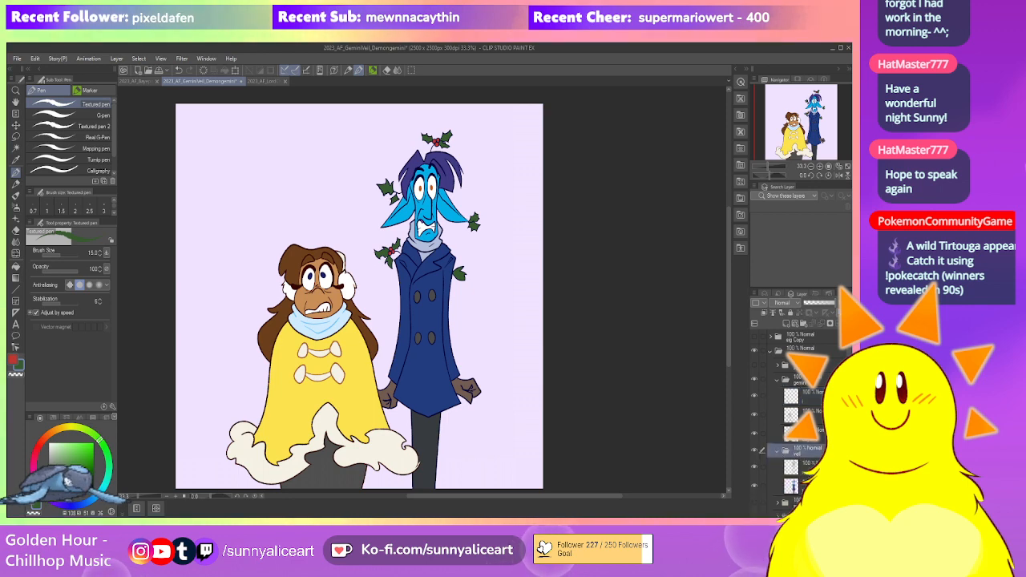
left_click(802, 464)
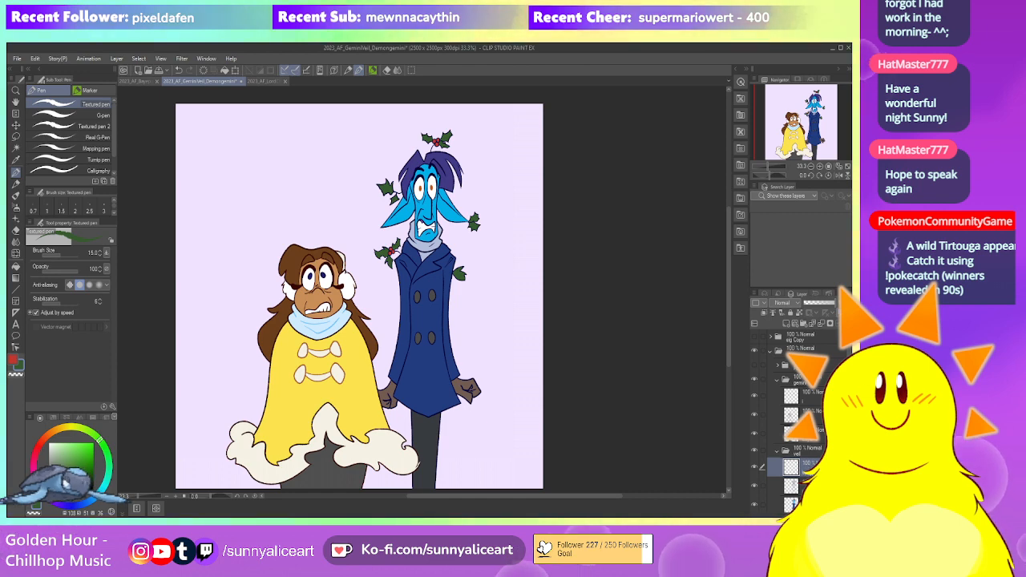
Paint small white highlights on the shorter character's pupils with the Textured pen on that character's new layer
left_click(781, 394)
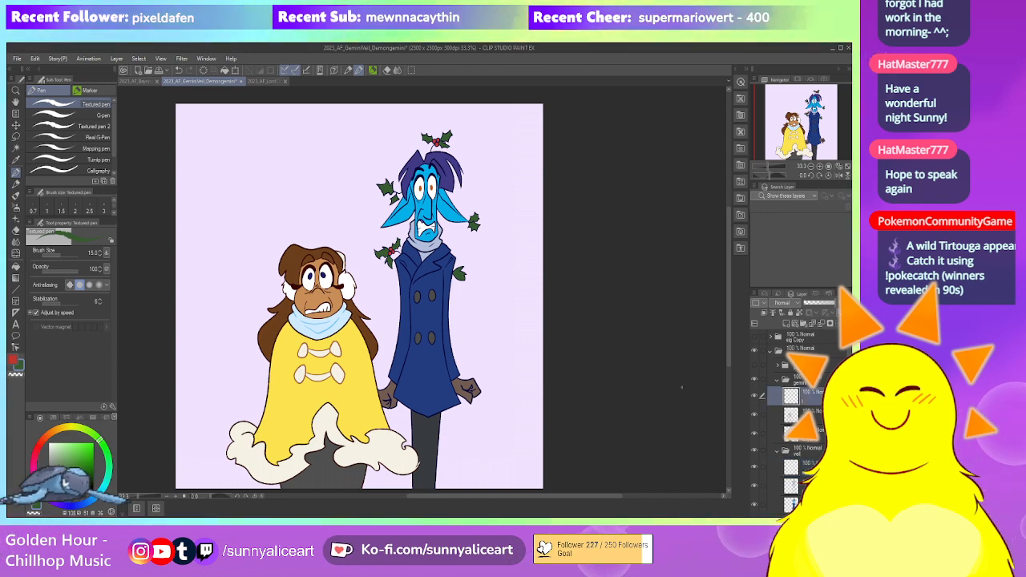
left_click(49, 443)
scroll(311, 281, "up", 4)
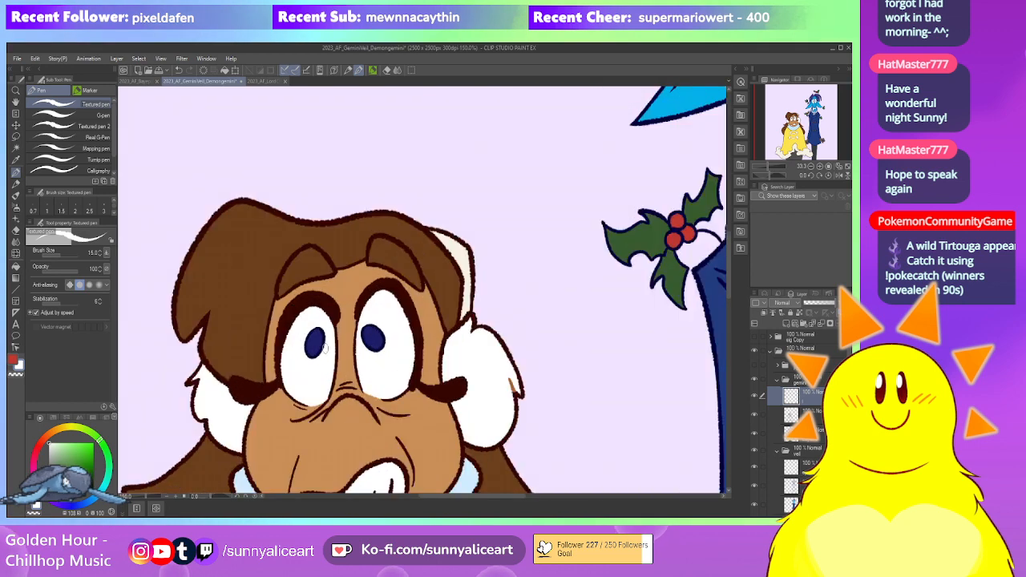
scroll(324, 346, "up", 1)
key("p")
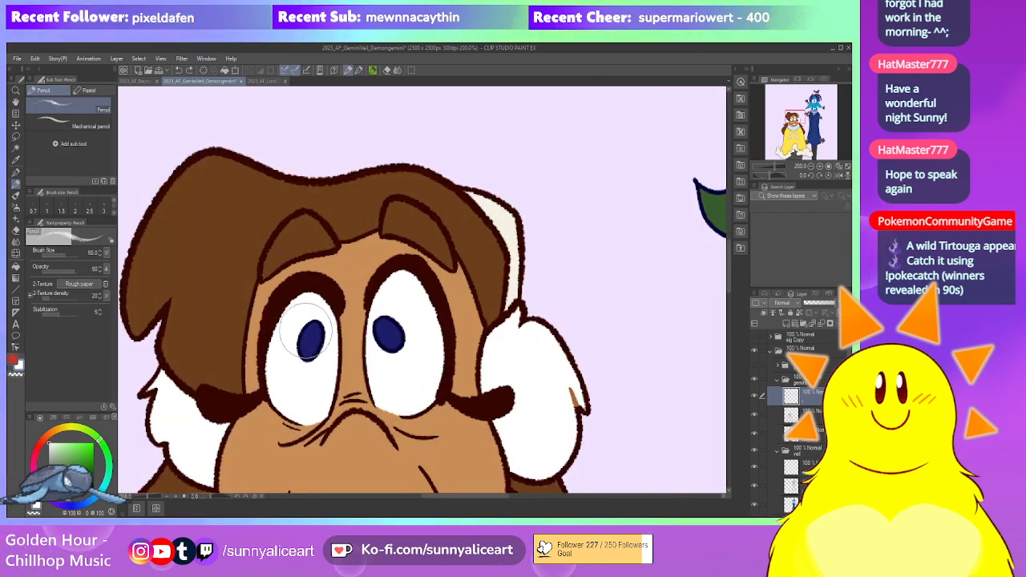
key("p")
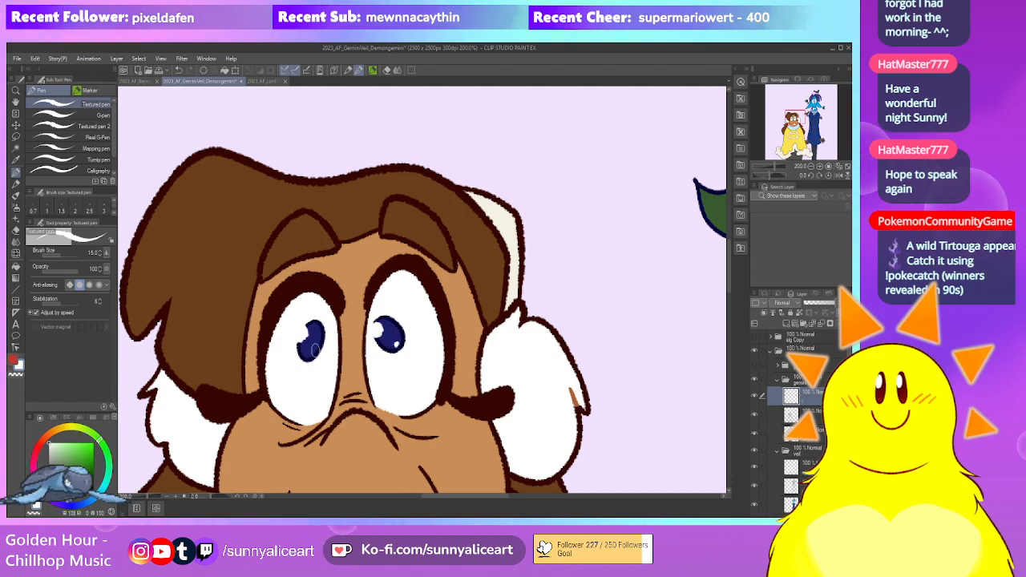
scroll(271, 319, "down", 5)
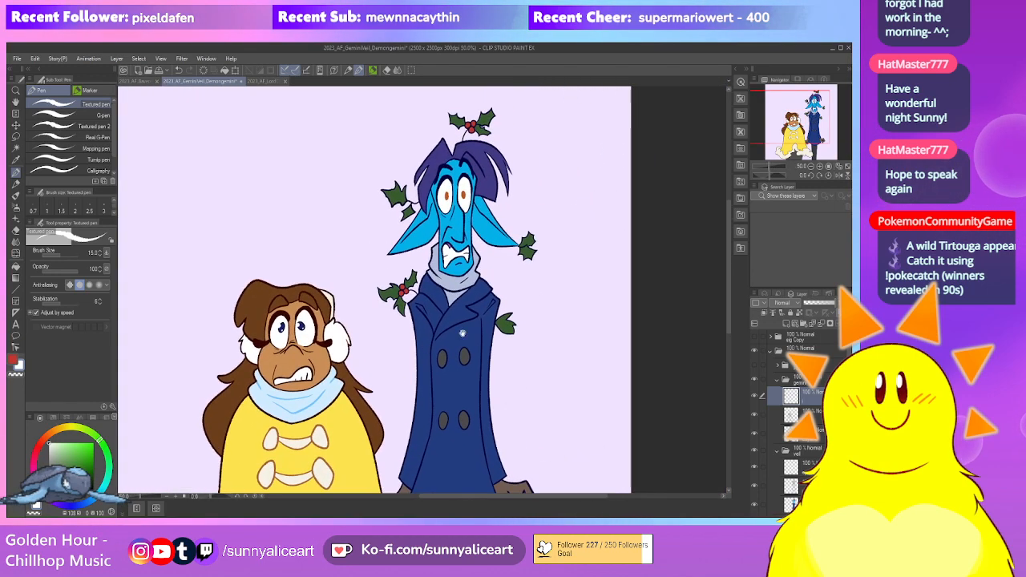
Paint small white highlights on the taller character's orange pupils with the Textured pen
scroll(411, 280, "up", 6)
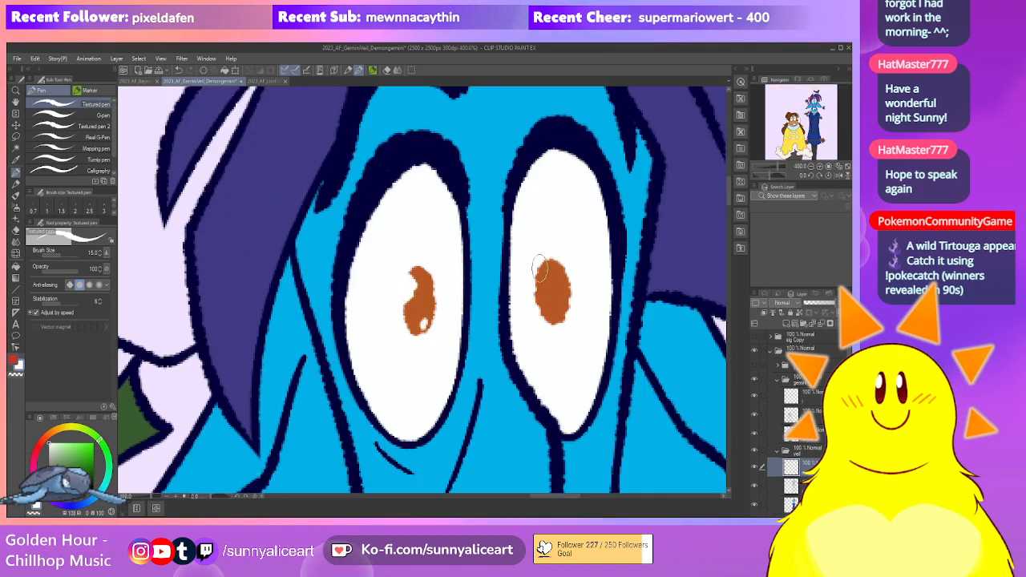
left_click_drag(546, 277, 547, 283)
left_click(560, 318)
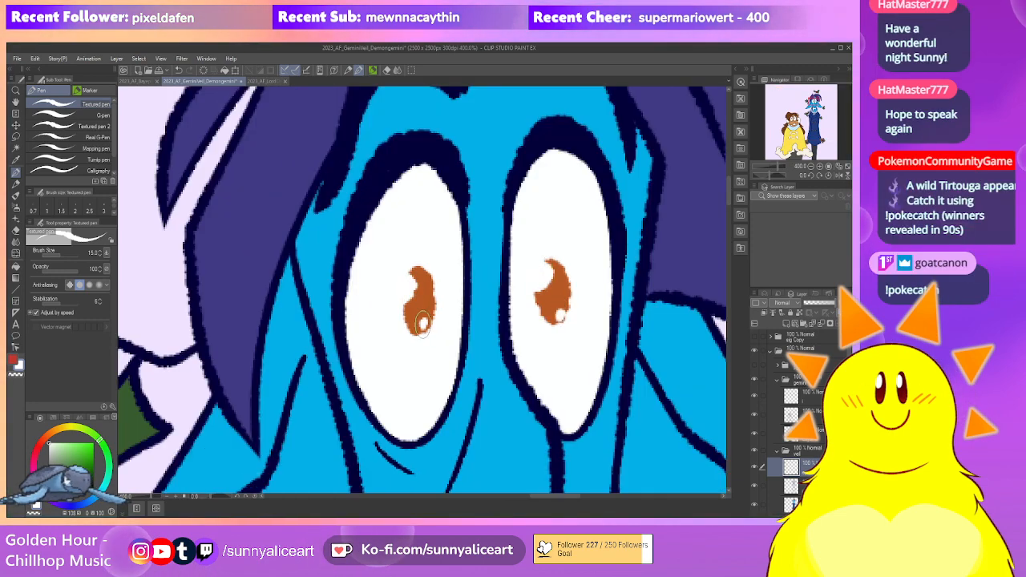
scroll(430, 316, "down", 5)
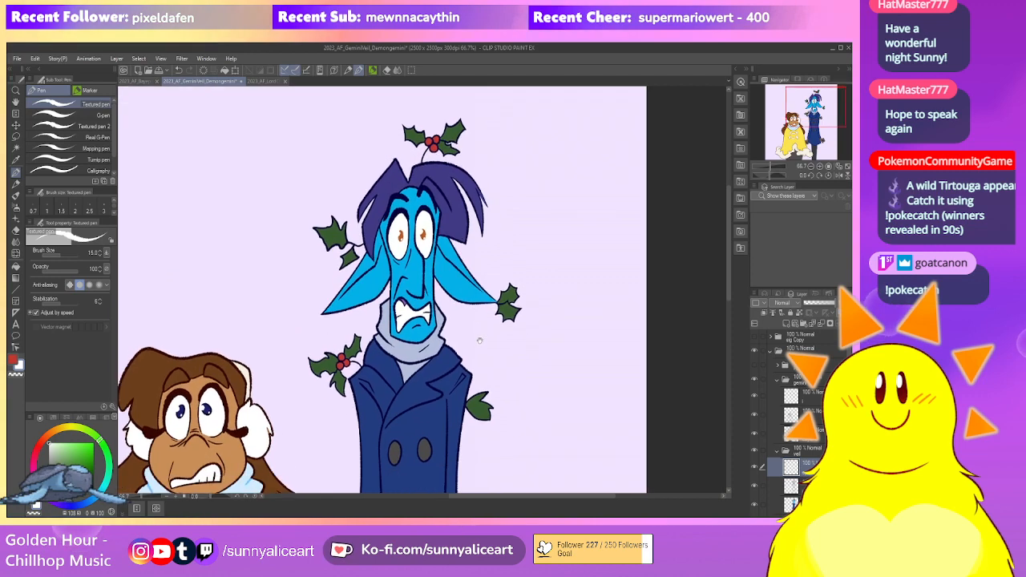
left_click_drag(486, 341, 497, 338)
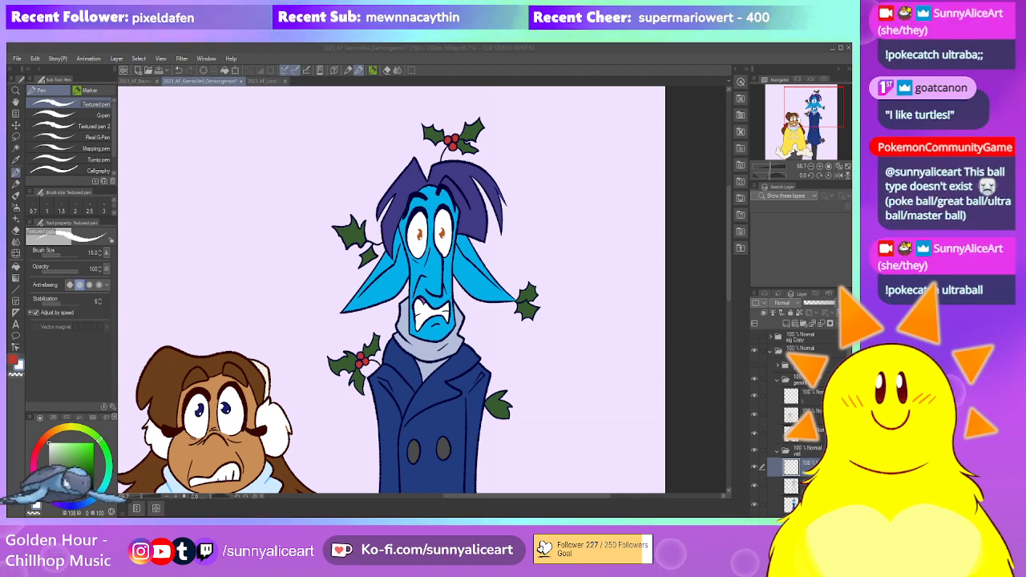
Paint pale yellow into the upper part of both of the taller character's orange pupils
mouse_move(570, 271)
left_mouse_down()
mouse_move(575, 236)
mouse_move(554, 277)
left_mouse_up()
mouse_move(505, 323)
left_mouse_down()
mouse_move(503, 263)
mouse_move(491, 336)
left_mouse_up()
scroll(441, 273, "up", 1)
scroll(422, 234, "up", 2)
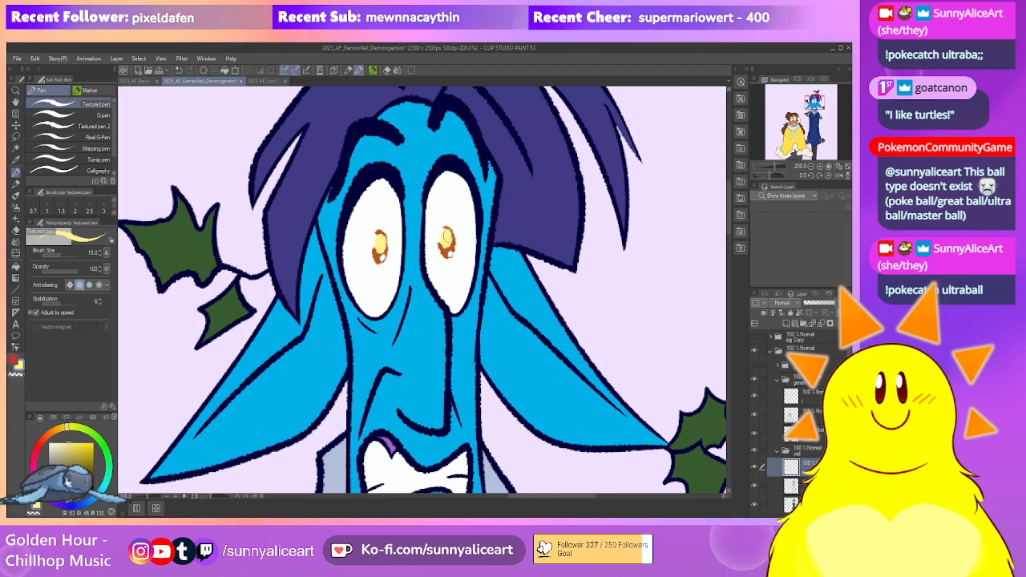
Touch up the highlights around the yellow shine in the taller character's pupils with white
key("x")
left_click(49, 444)
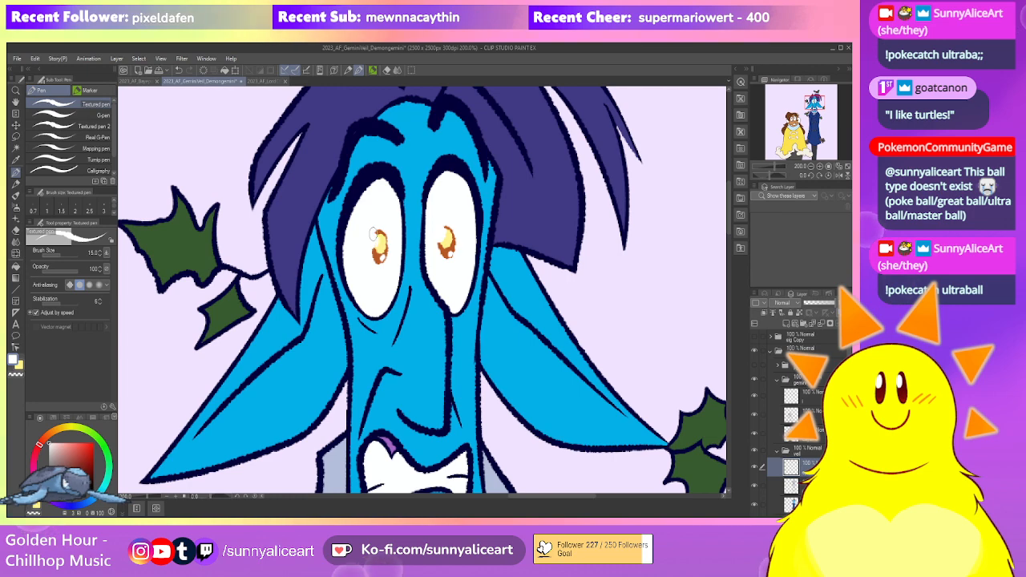
scroll(383, 255, "down", 8)
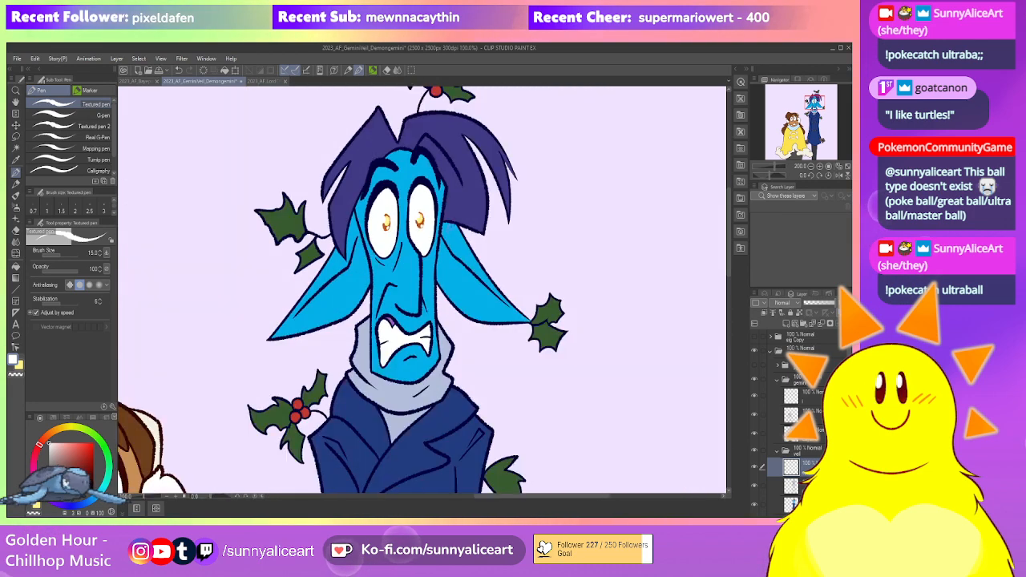
mouse_move(443, 248)
left_mouse_down()
mouse_move(456, 281)
mouse_move(446, 261)
left_mouse_up()
scroll(445, 243, "up", 1)
scroll(456, 281, "down", 1)
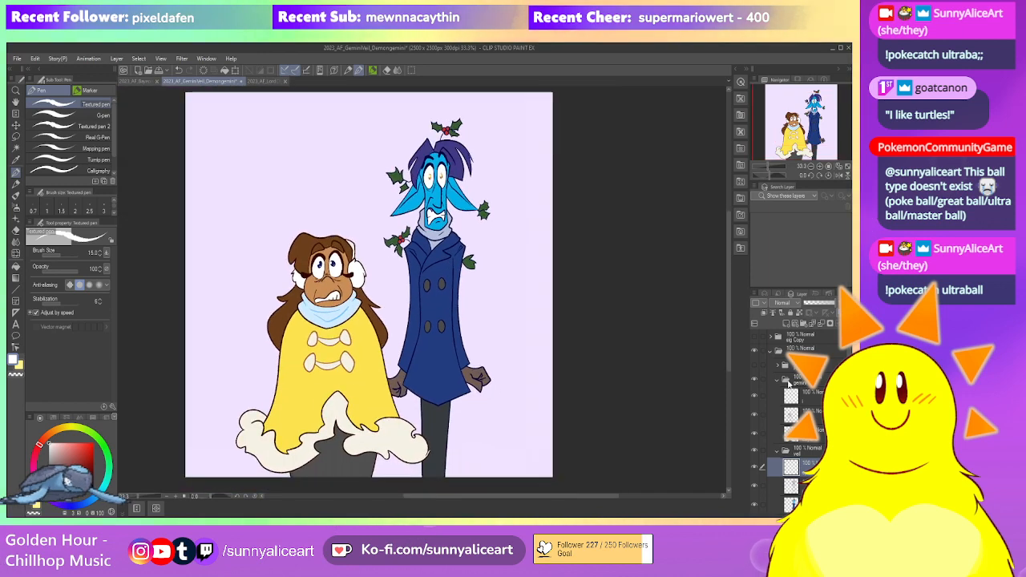
Show the reference drawings over the canvas for a brief check and hide them again
left_click(777, 383)
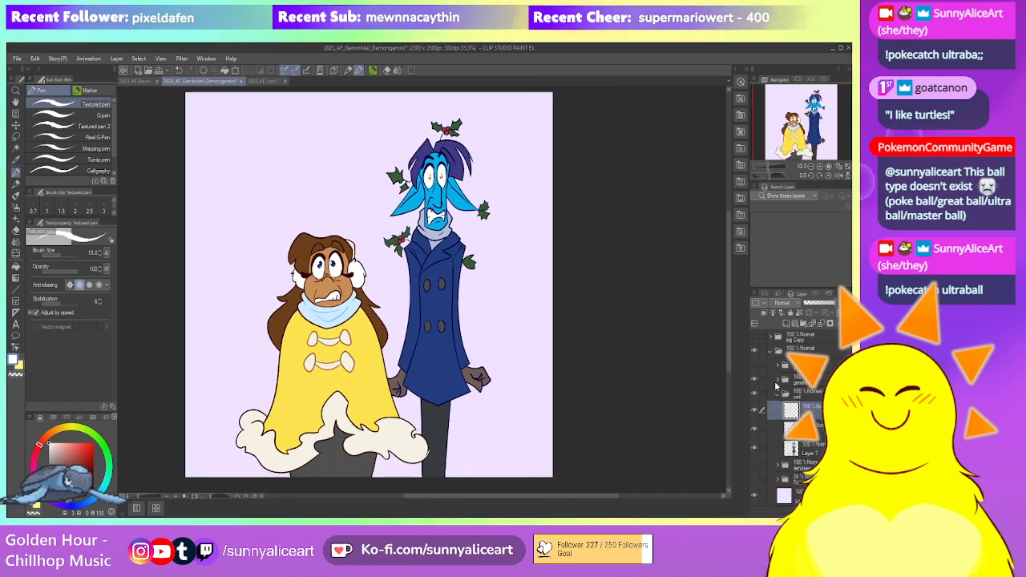
left_click(777, 382)
left_click(754, 365)
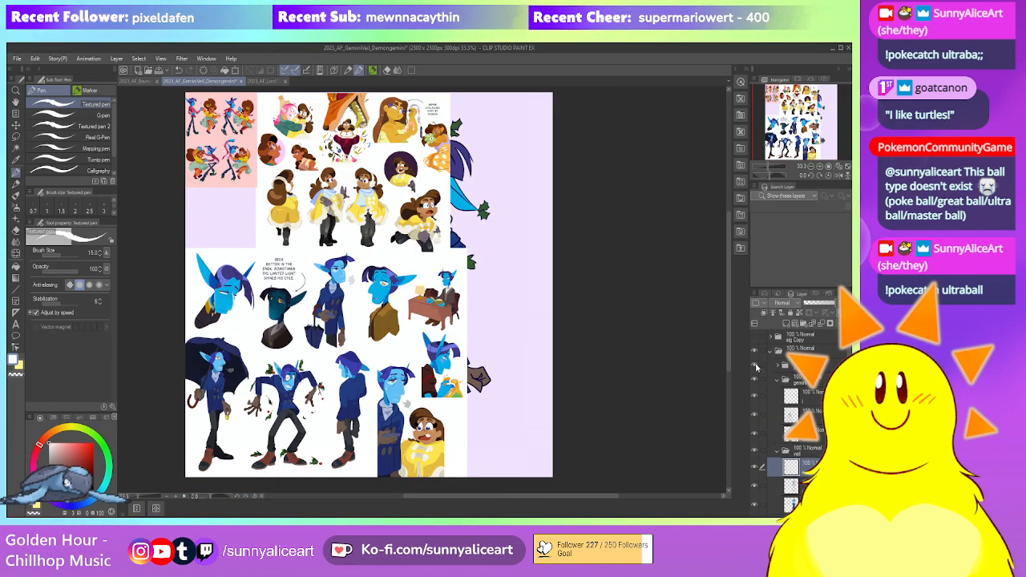
left_click(754, 366)
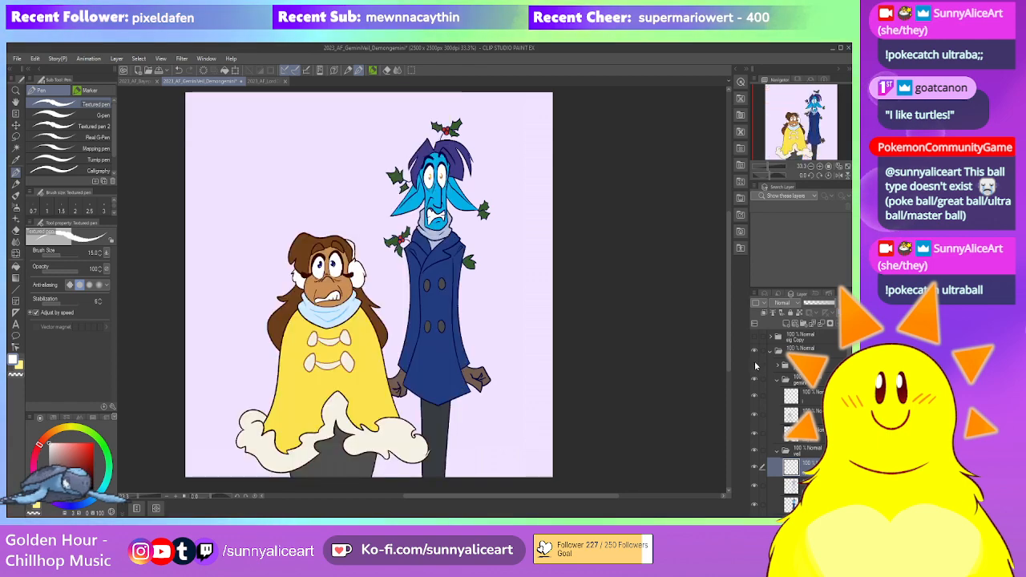
Collapse both characters' layer folders, and show and expand the reindeer folder
left_click_drag(644, 340, 649, 376)
left_click(777, 380)
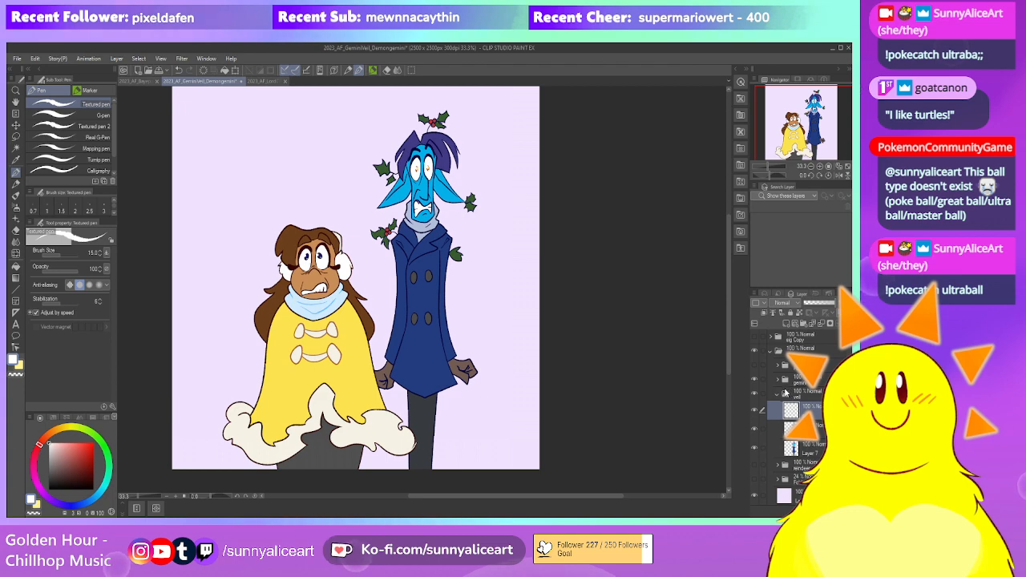
left_click(776, 394)
left_click(787, 409)
left_click(754, 409)
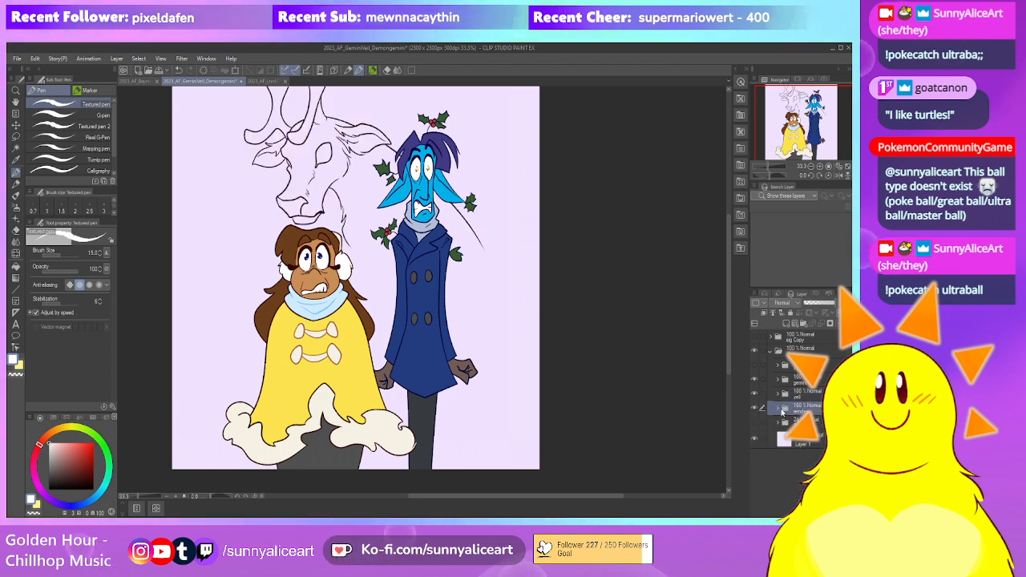
left_click(777, 409)
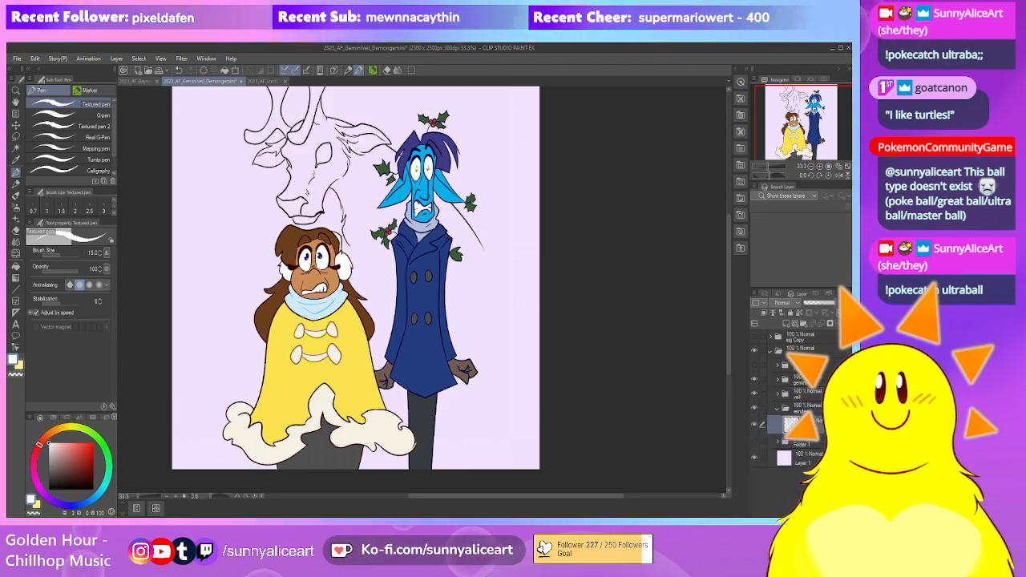
Add a new layer beneath the reindeer's line art and fill its nose with red
left_click(786, 323)
left_click(811, 443)
left_click_drag(345, 225, 402, 326)
scroll(393, 325, "up", 2)
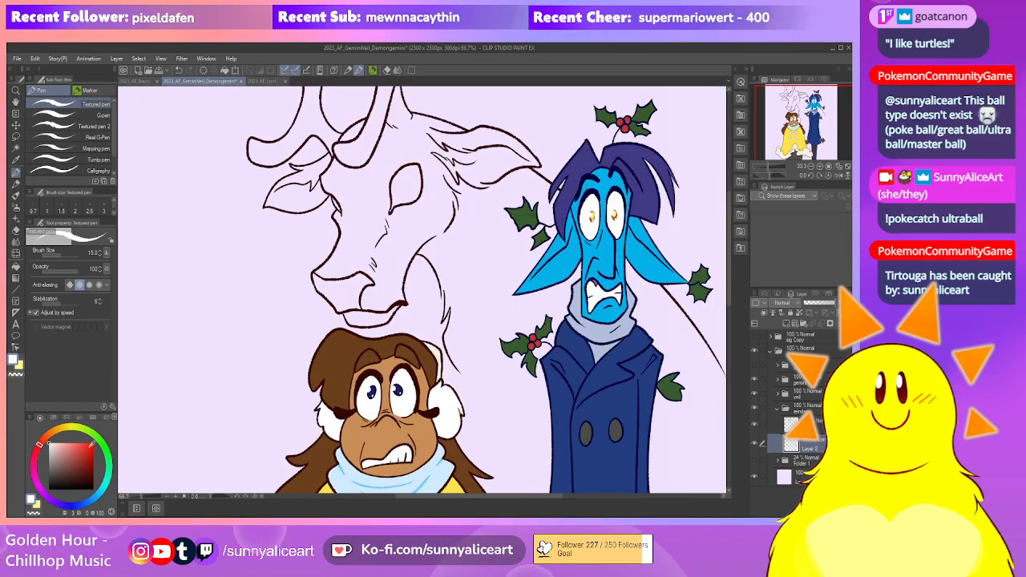
left_click(82, 455)
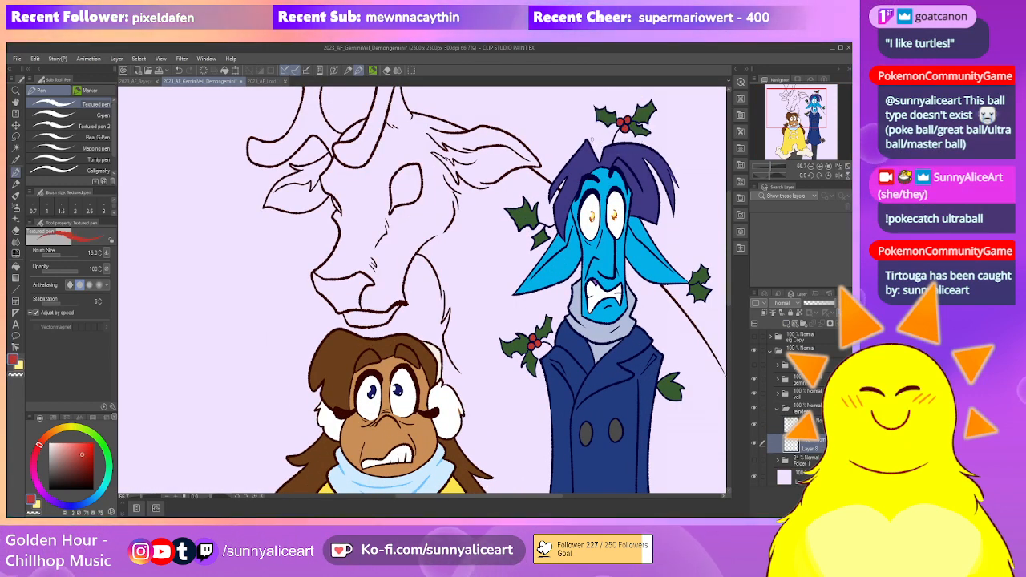
key("g")
left_click(341, 290)
scroll(393, 273, "up", 3)
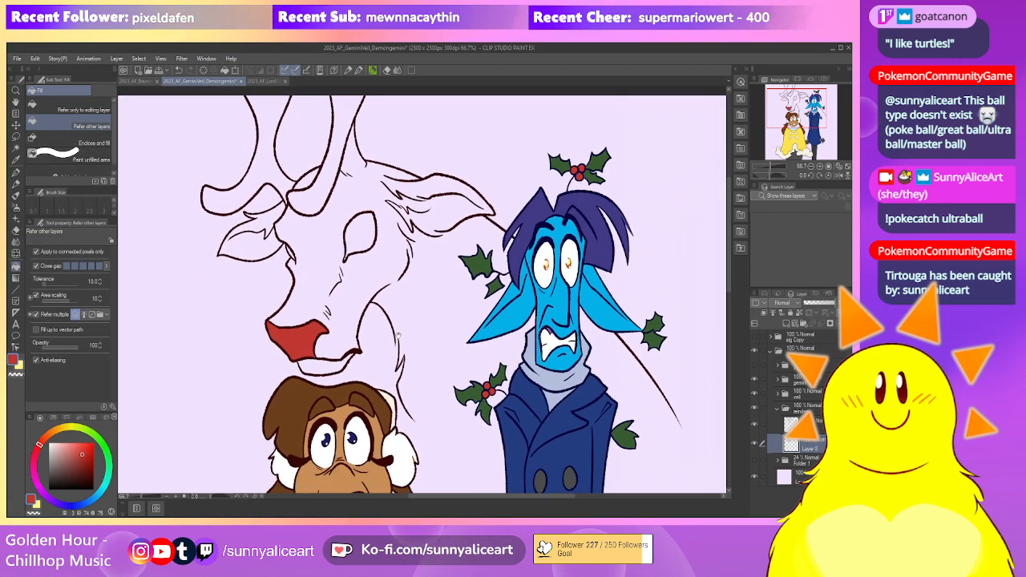
Fill the reindeer's eyes with white on the new layer beneath the line art
key("p")
scroll(313, 367, "down", 4)
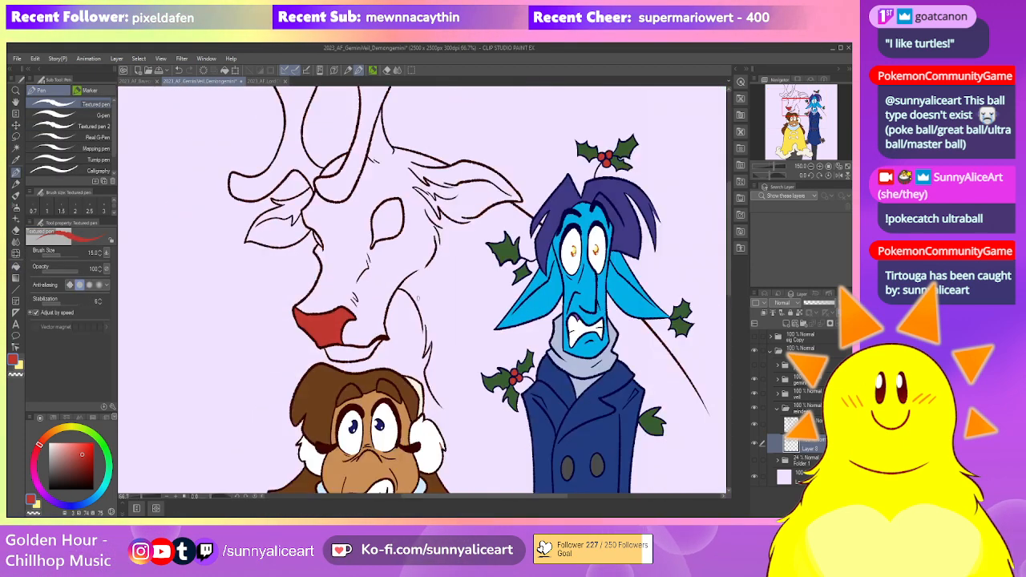
left_click(66, 444)
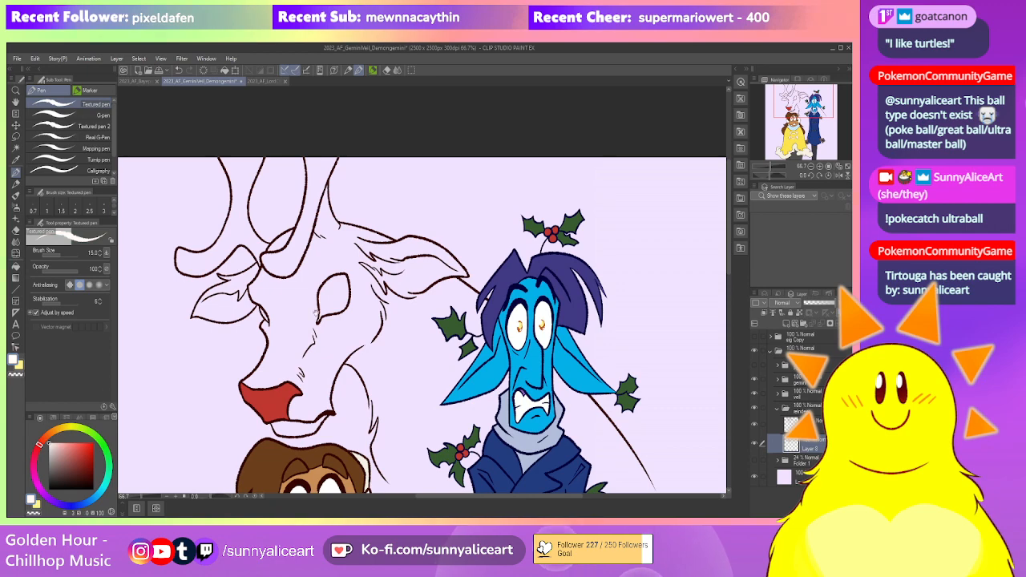
scroll(281, 319, "up", 1)
key("g")
left_click(365, 311)
scroll(287, 327, "up", 3)
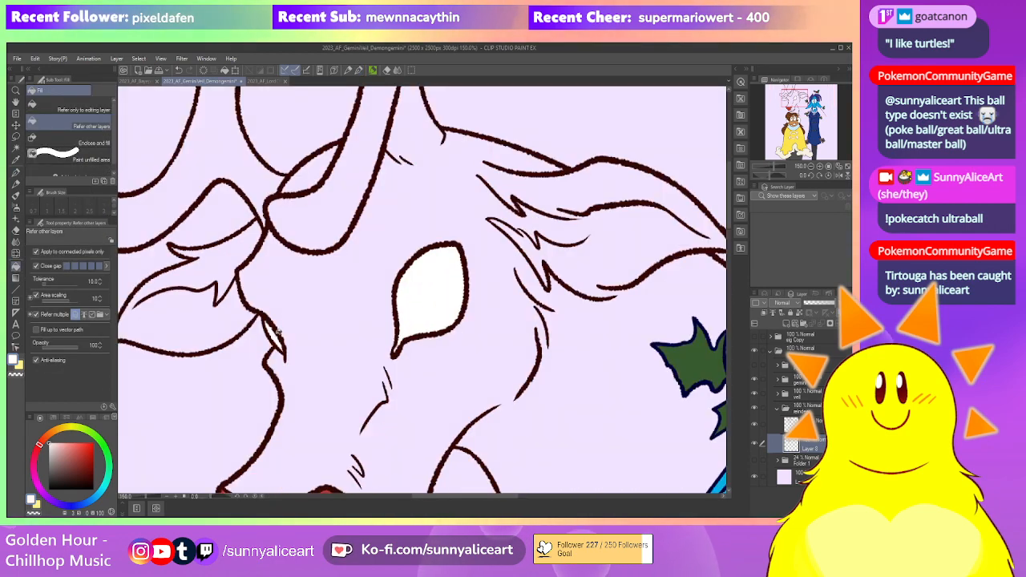
scroll(275, 331, "down", 4)
left_click_drag(397, 267, 395, 264)
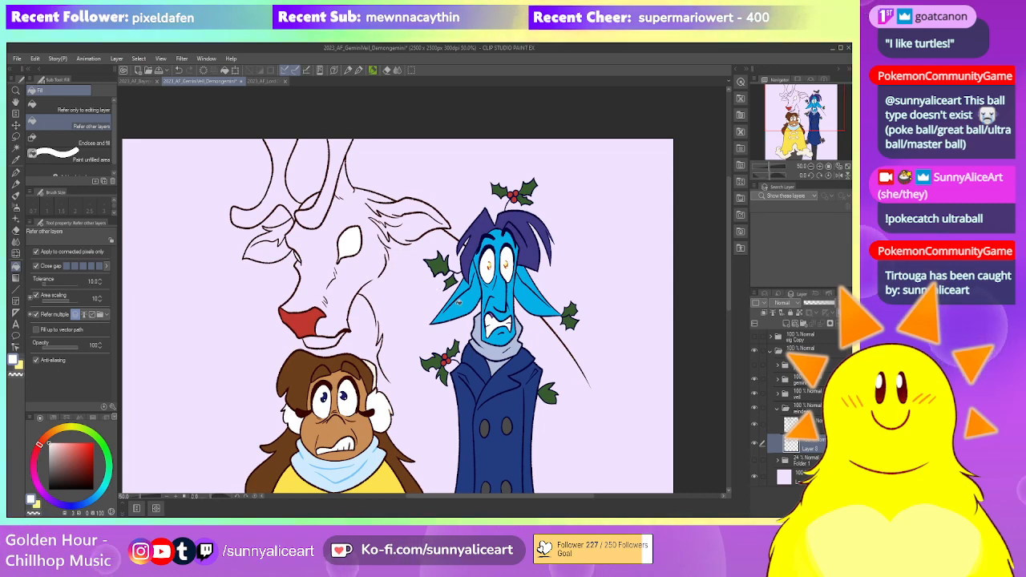
Fill the upper fur of the reindeer's ear beneath the antler with a medium brown
left_click_drag(450, 301, 456, 328)
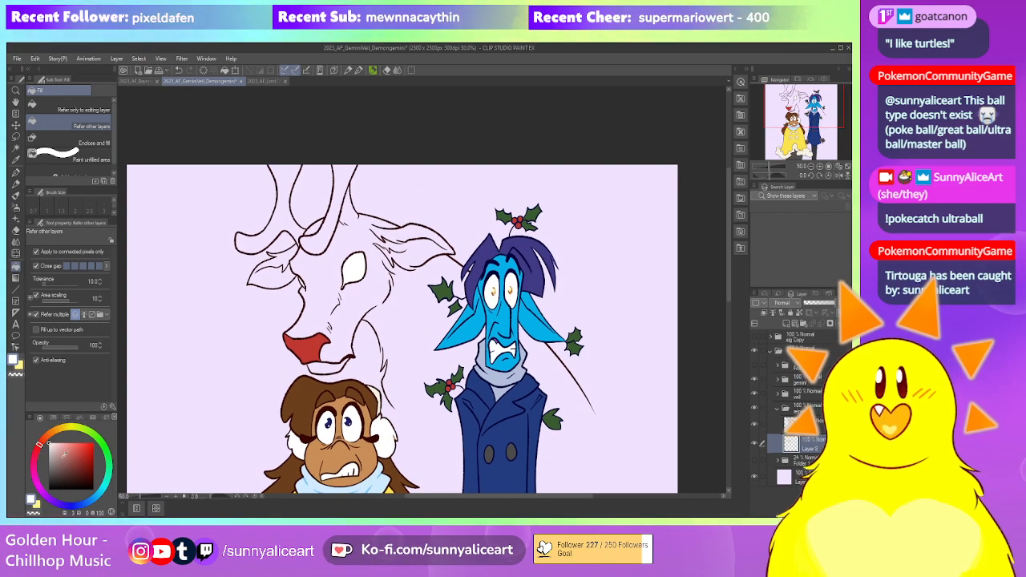
left_click(294, 390, "alt")
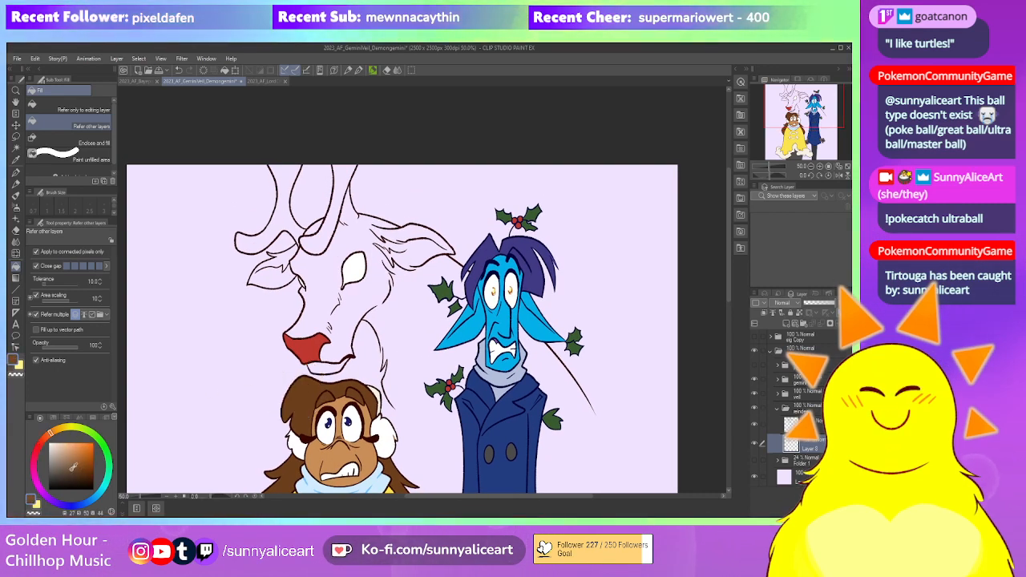
left_click_drag(305, 264, 296, 303)
key("g")
key("g")
left_click(274, 303)
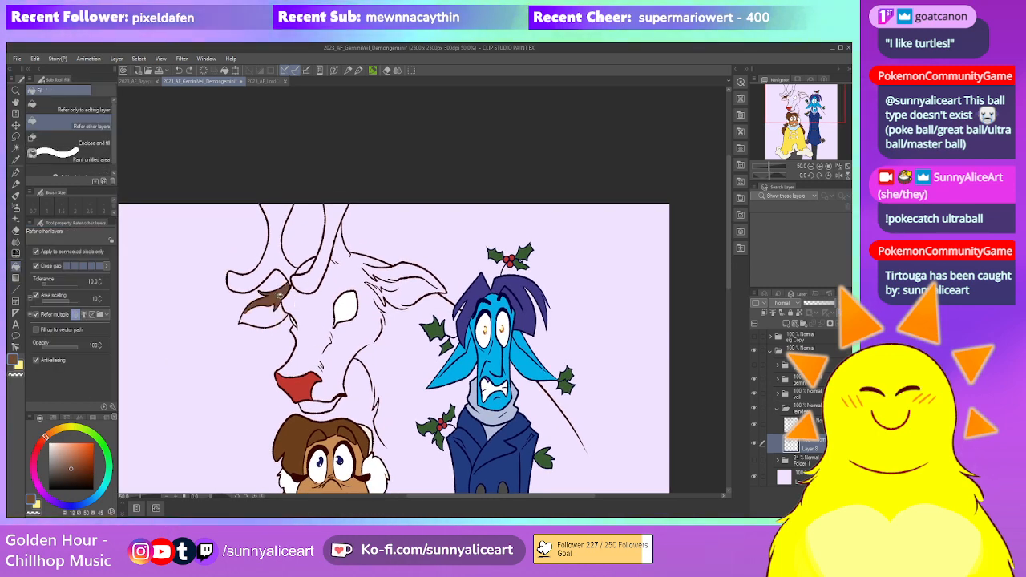
Touch up the brown fill at the tips of the ear fur with the Textured pen and Hard eraser
scroll(278, 297, "up", 5)
key("p")
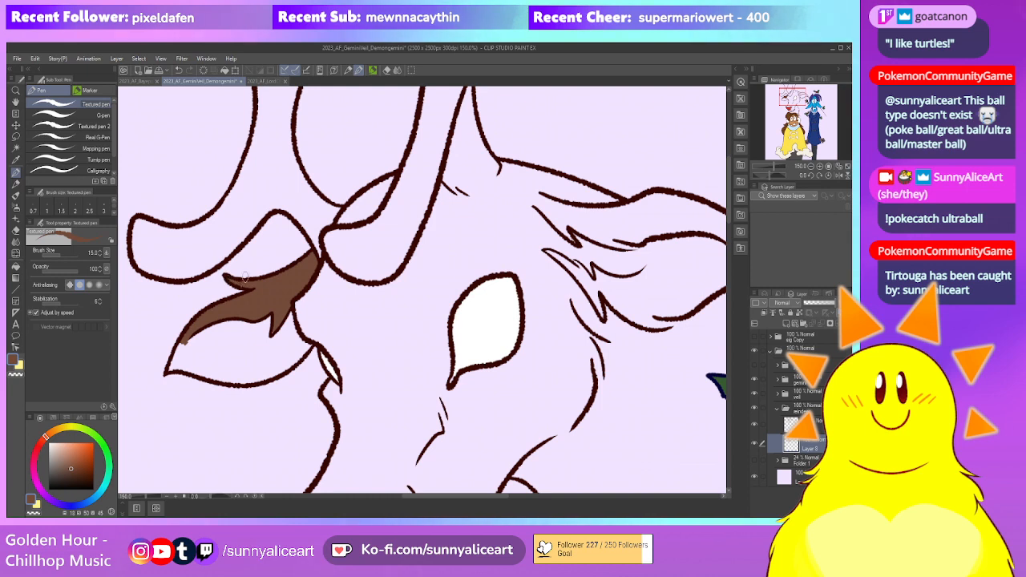
key("e")
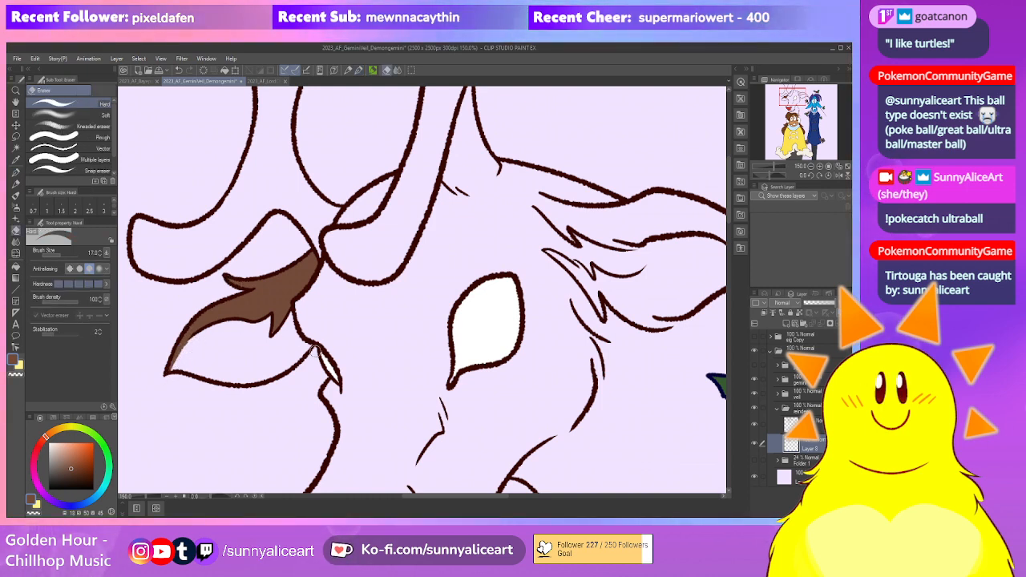
key("p")
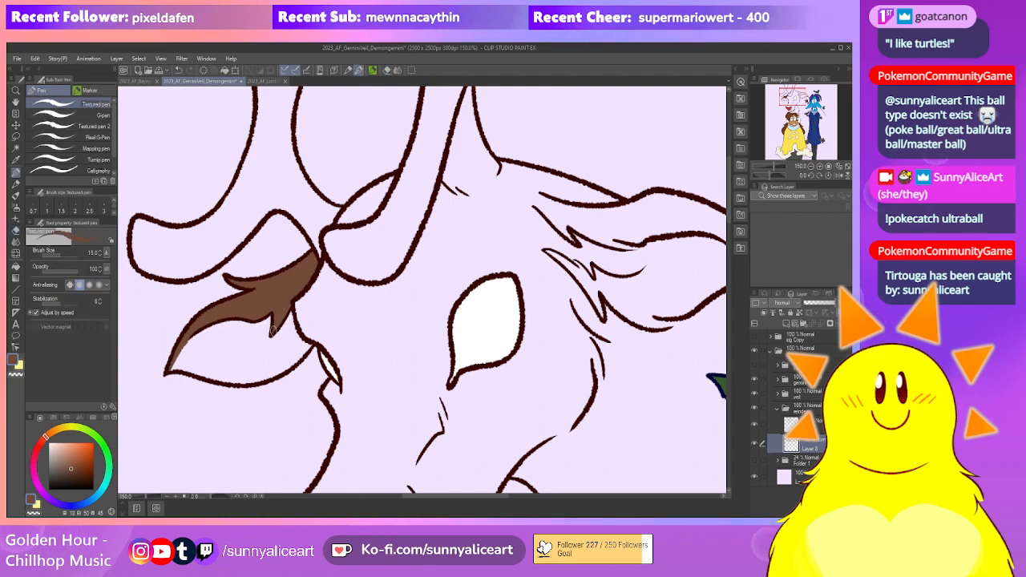
scroll(434, 309, "down", 5)
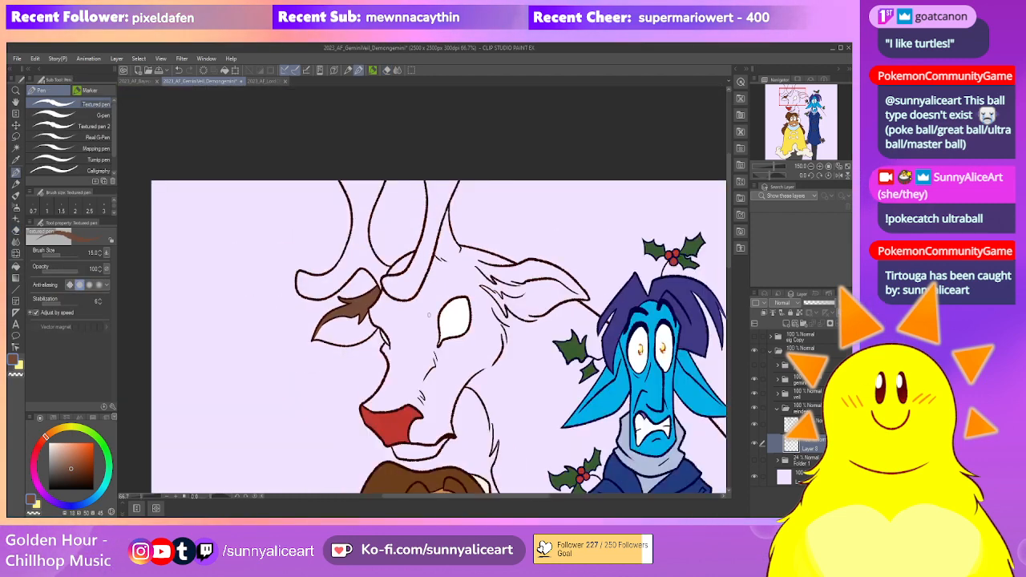
Fill the inside of the same reindeer ear with a greyish brown
left_click(348, 357, "alt")
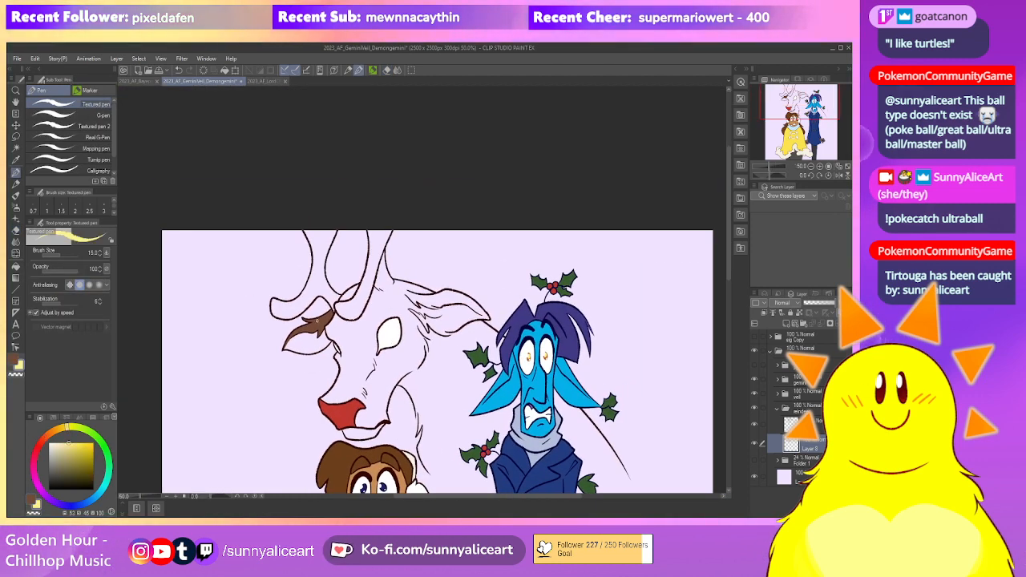
left_click(316, 320, "alt")
key("g")
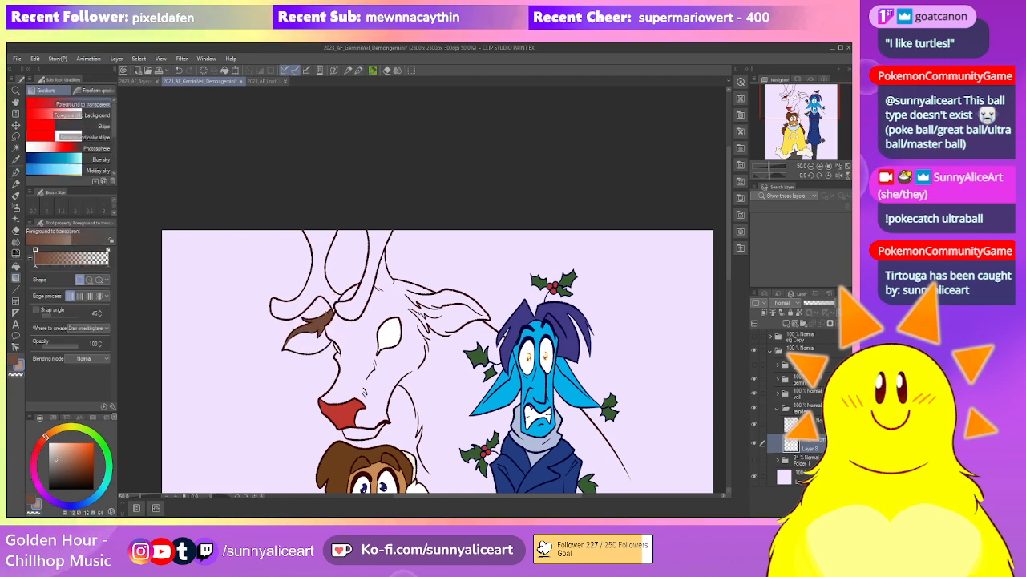
left_click(321, 343)
scroll(349, 355, "up", 5)
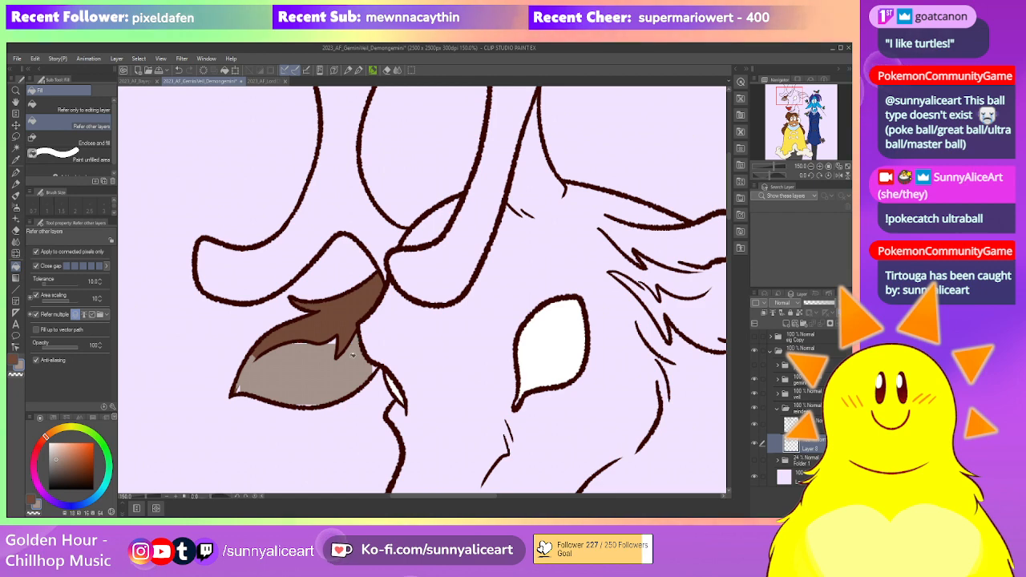
Clean up the border between the ear's brown fur and grey-brown inside, extending the brown down to the ear tip
key("p")
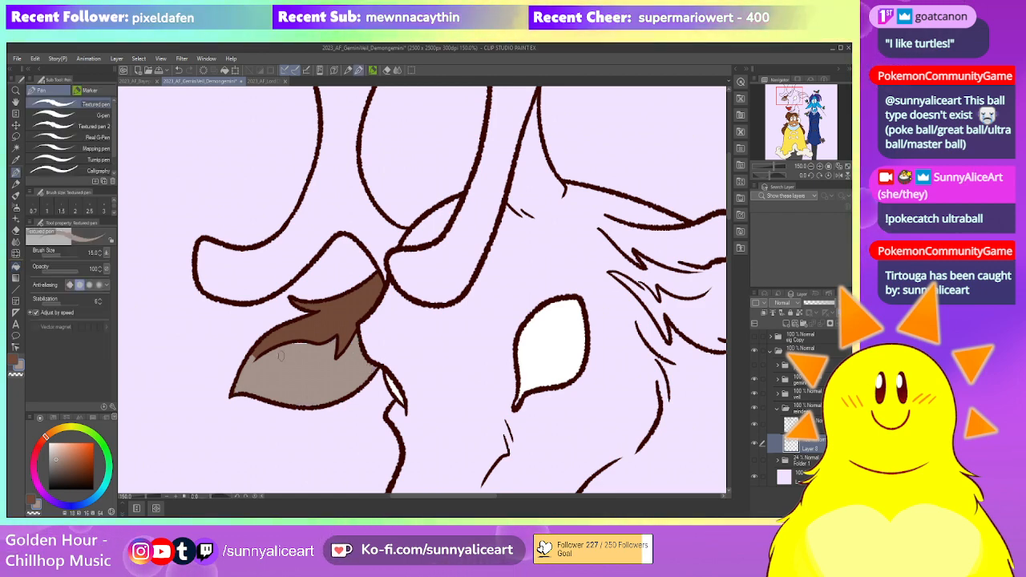
key("x")
left_click_drag(255, 356, 235, 388)
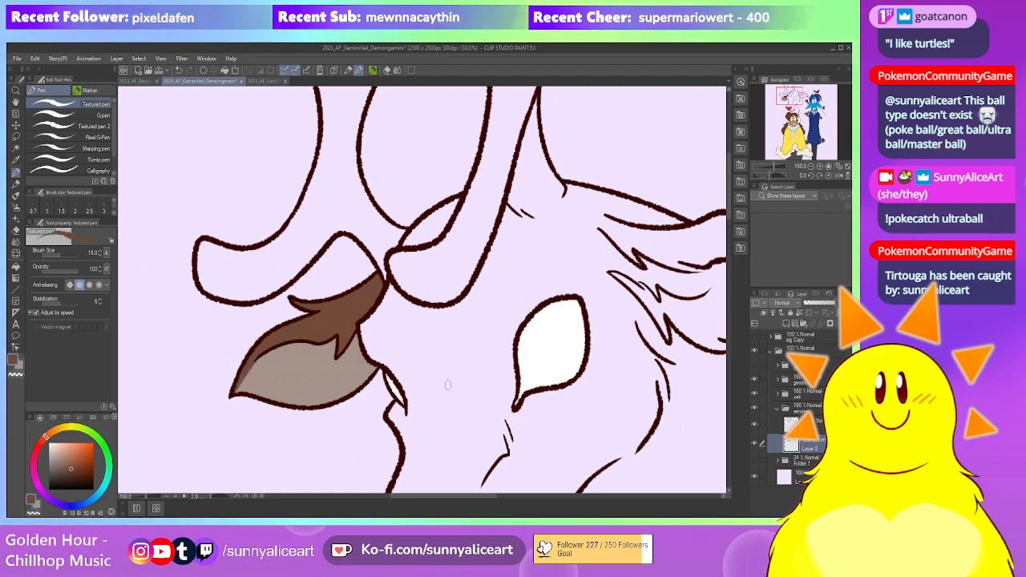
key("x")
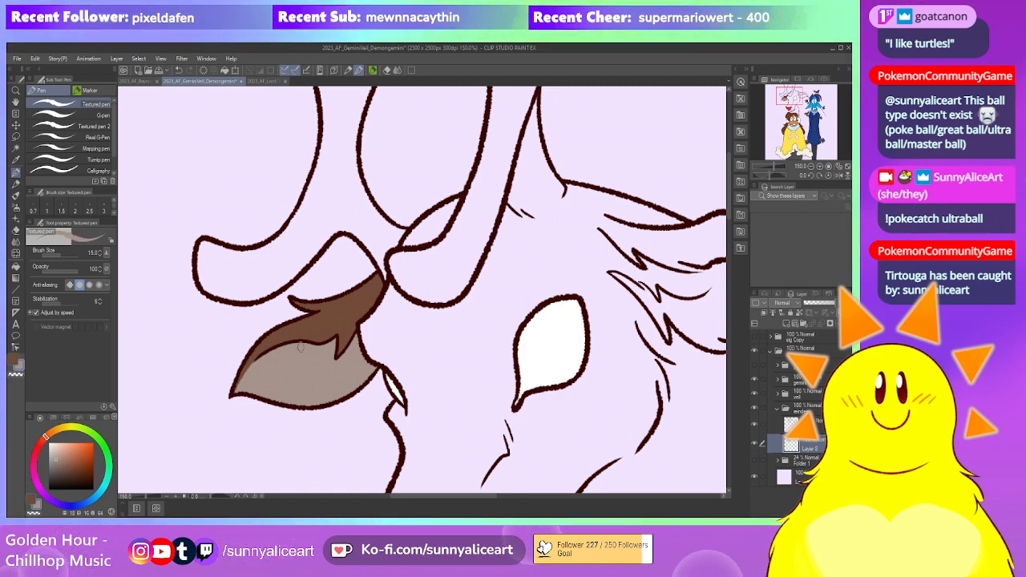
scroll(409, 332, "down", 3)
left_click_drag(538, 365, 398, 359)
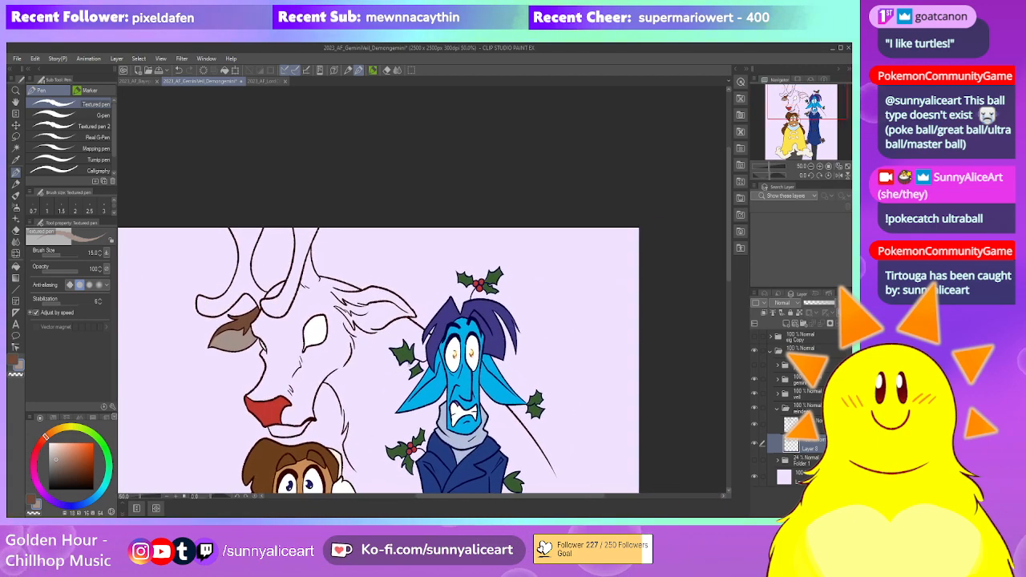
Fill both of the reindeer's antlers with the same medium brown as the ear fur
scroll(417, 346, "up", 2)
left_click_drag(308, 317, 425, 351)
scroll(424, 352, "down", 2)
left_click_drag(368, 368, 363, 366)
left_click(69, 460)
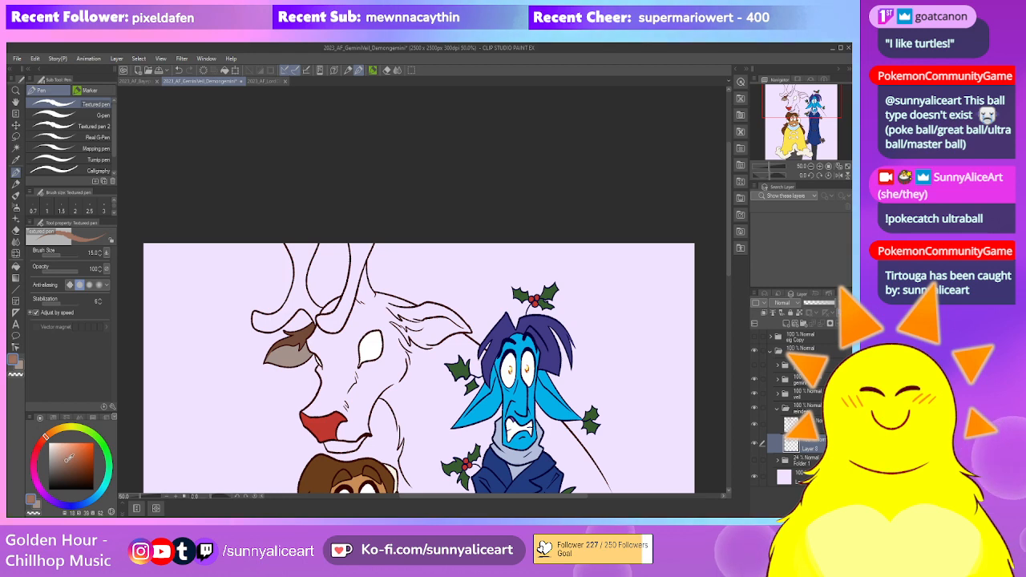
key("g")
left_click(321, 260)
left_click(371, 272)
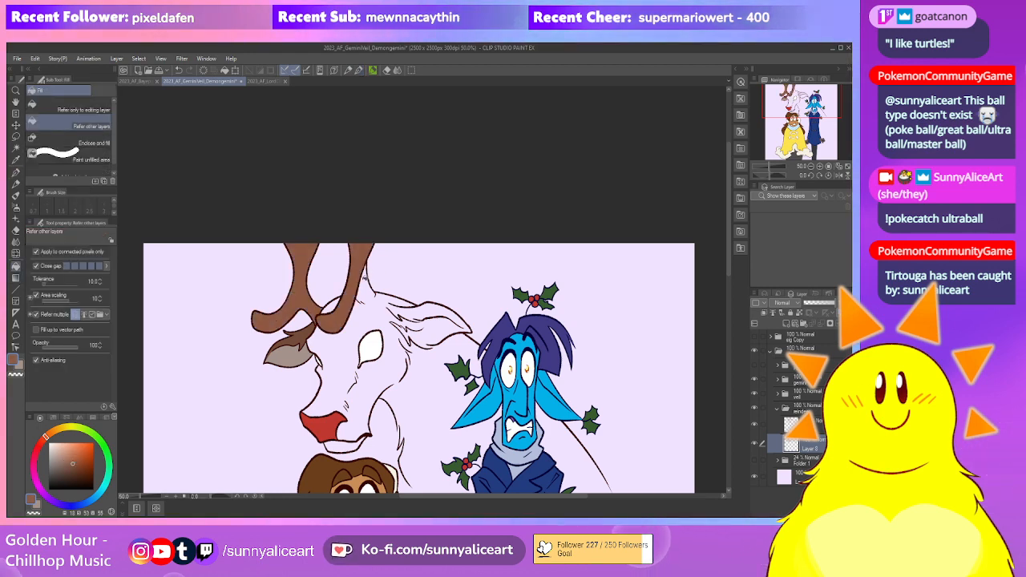
Fill the reindeer's head and lower jaw with the medium brown, leaving the eye and nose as they are
left_click(391, 299)
left_click_drag(364, 446, 341, 403)
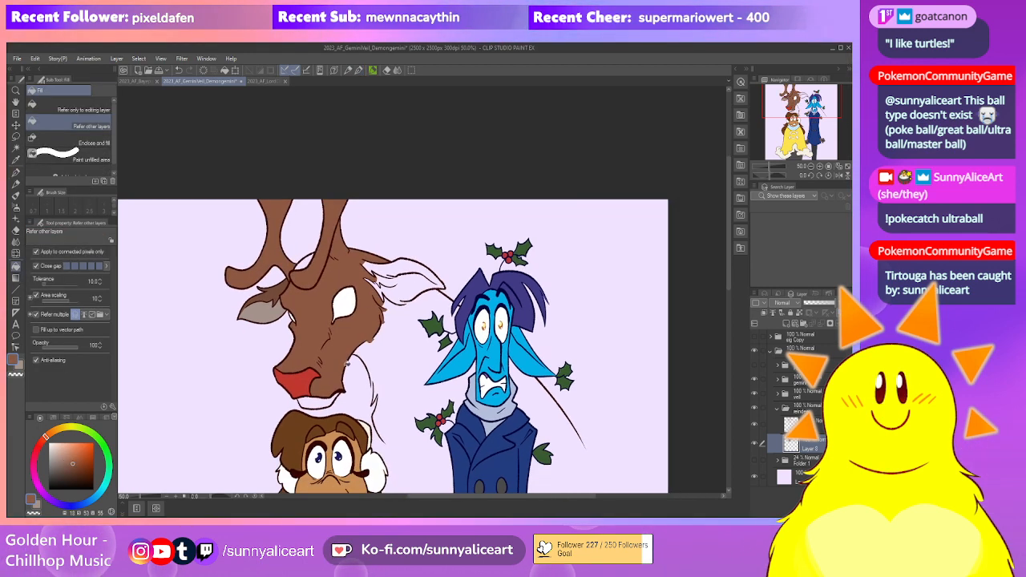
scroll(341, 402, "up", 1)
left_click(327, 398)
scroll(371, 363, "up", 2)
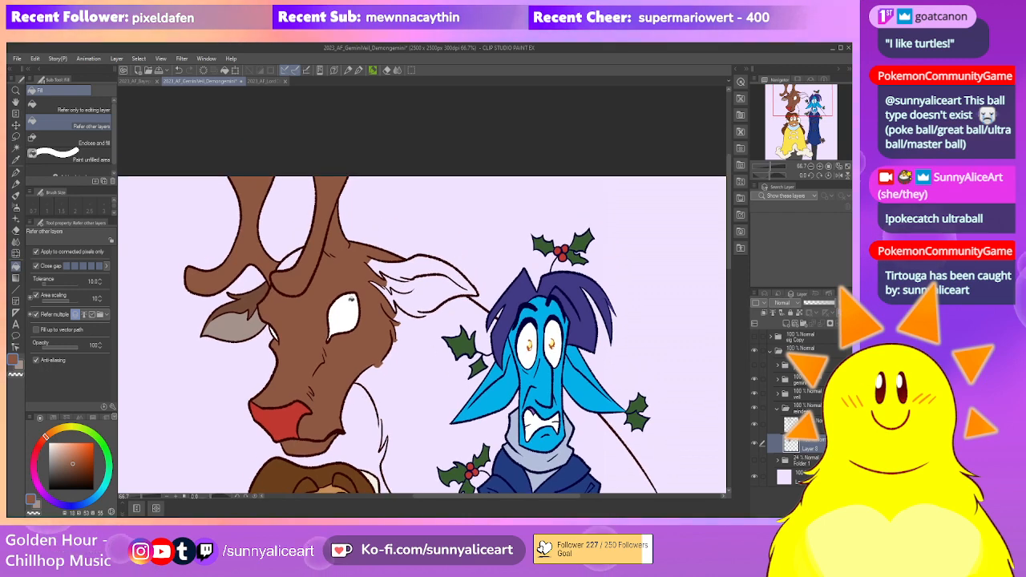
Try the very dark brown of the line art as the fill colour for one antler
key("x")
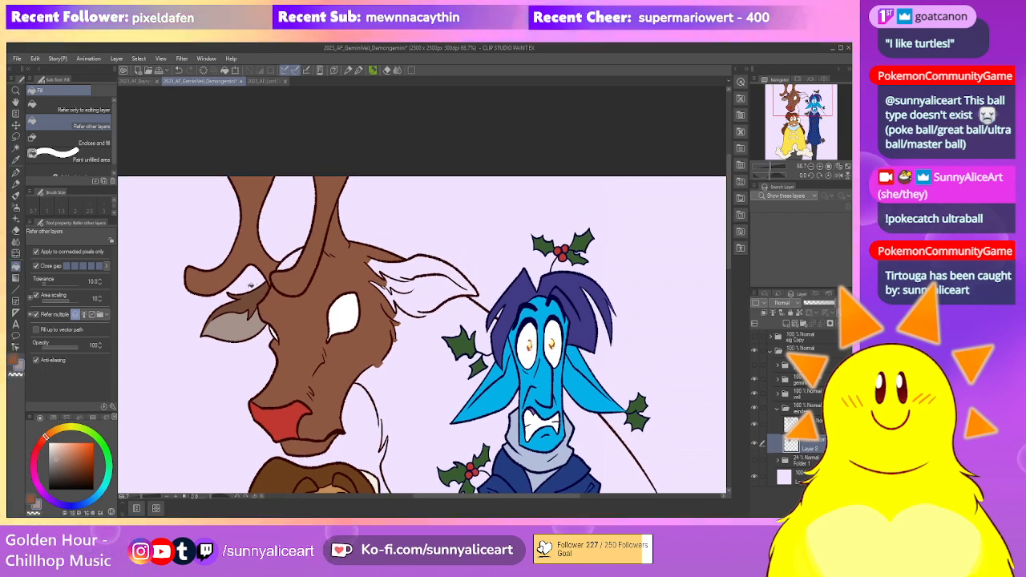
left_click(249, 297, "alt")
left_click(252, 234)
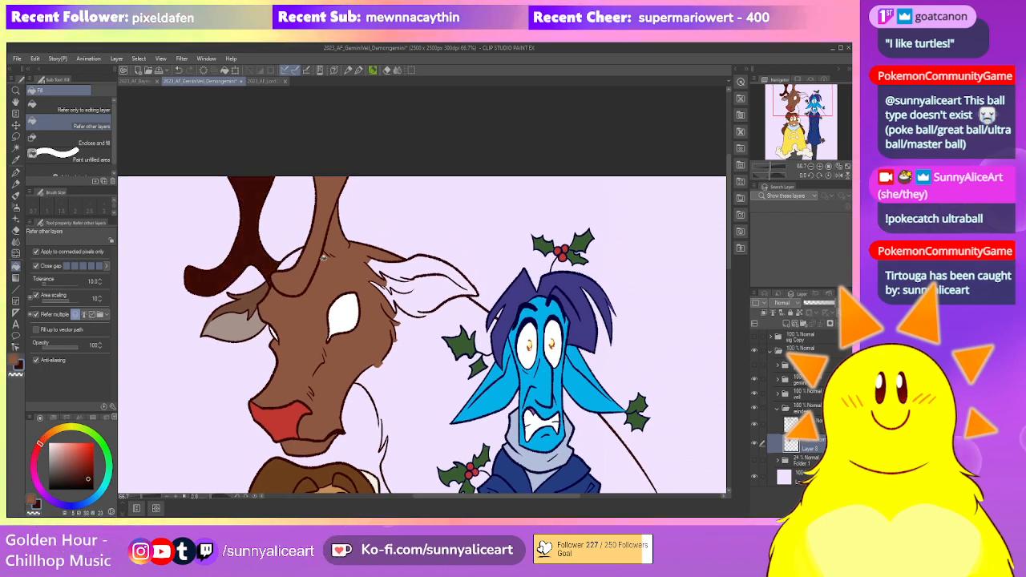
scroll(367, 304, "down", 3)
key("ctrl+z")
key("ctrl+z")
Recolour both antlers with a slightly darker, duller brown than the head
scroll(309, 300, "up", 2)
left_click(305, 307, "alt")
left_click(303, 238)
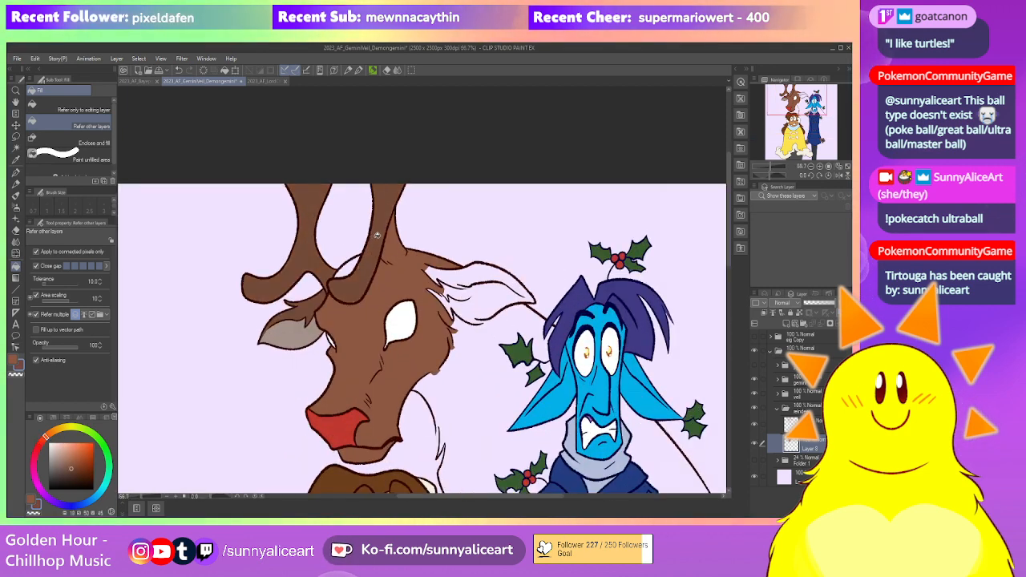
Paint the base of the near antler in the antler brown with a larger Textured pen and tidy its border using the head's brown
scroll(376, 234, "down", 3)
scroll(350, 269, "up", 4)
scroll(349, 269, "up", 2)
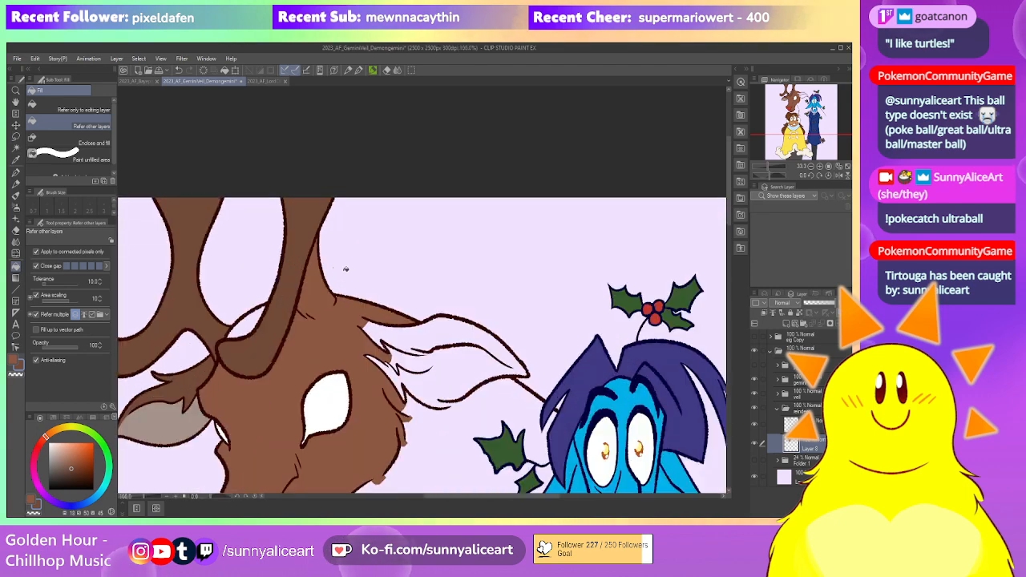
key("p")
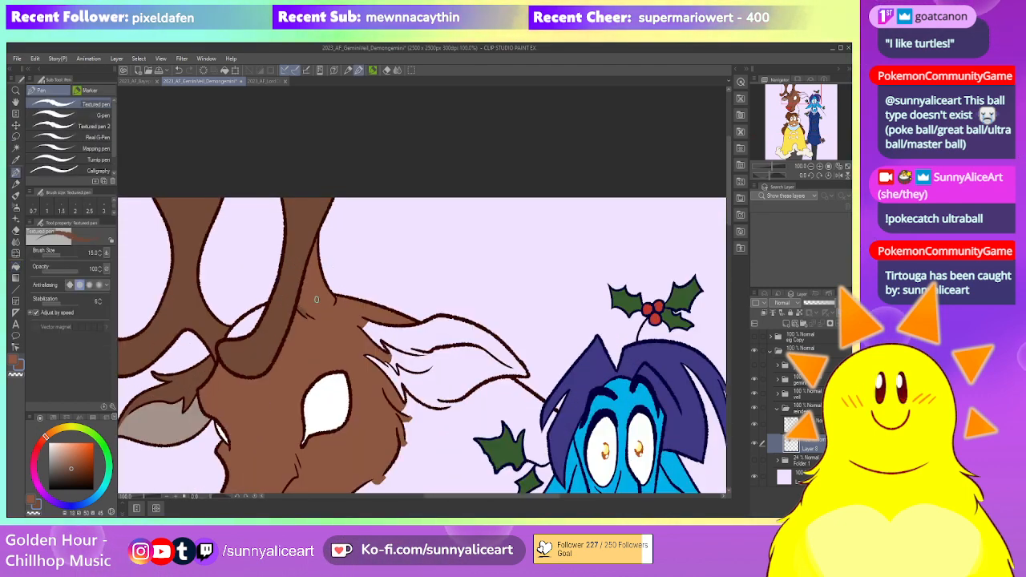
key("bracketright")
key("bracketright")
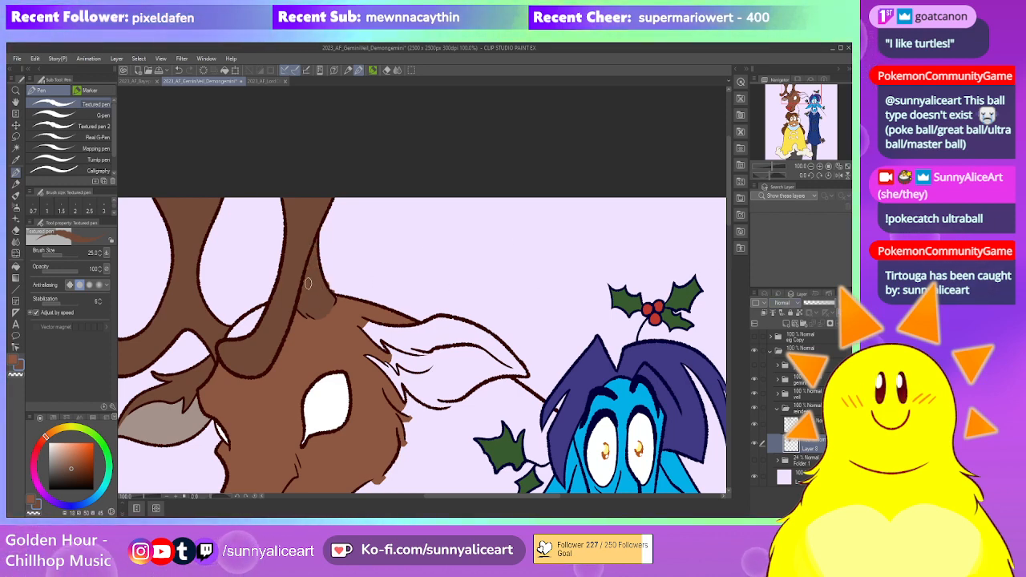
key("e")
key("x")
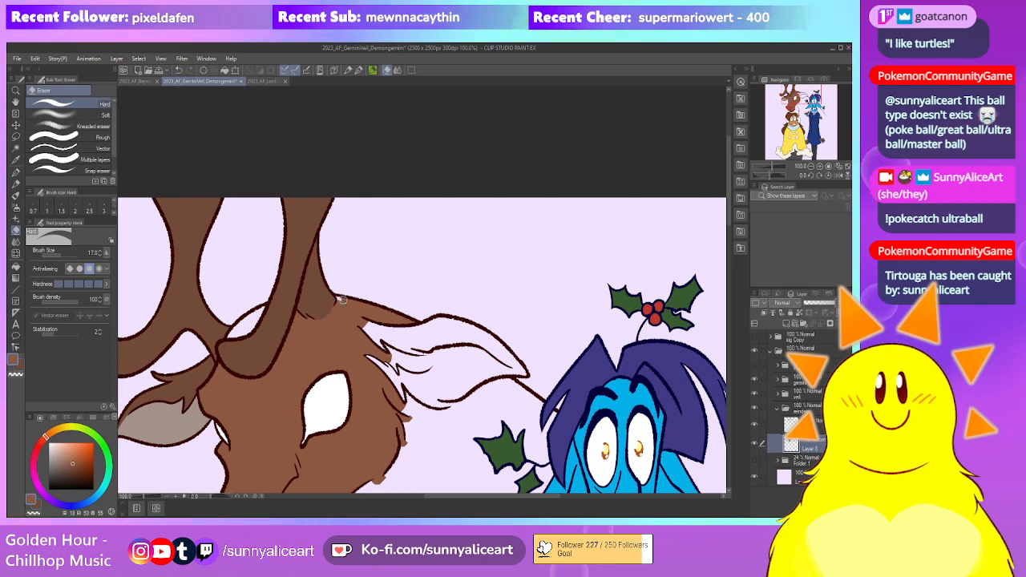
key("p")
left_click_drag(321, 319, 360, 297)
Fill the uncoloured patch of the reindeer's head between the antlers with the head's brown and touch up its edges
key("g")
key("g")
left_click_drag(289, 332, 316, 314)
left_click(315, 292)
left_click(275, 330)
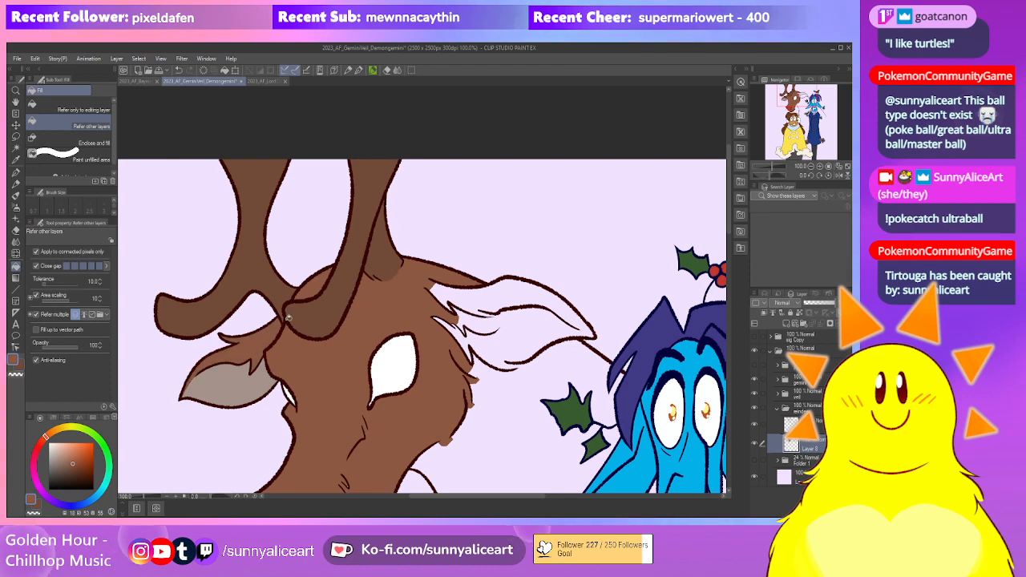
key("p")
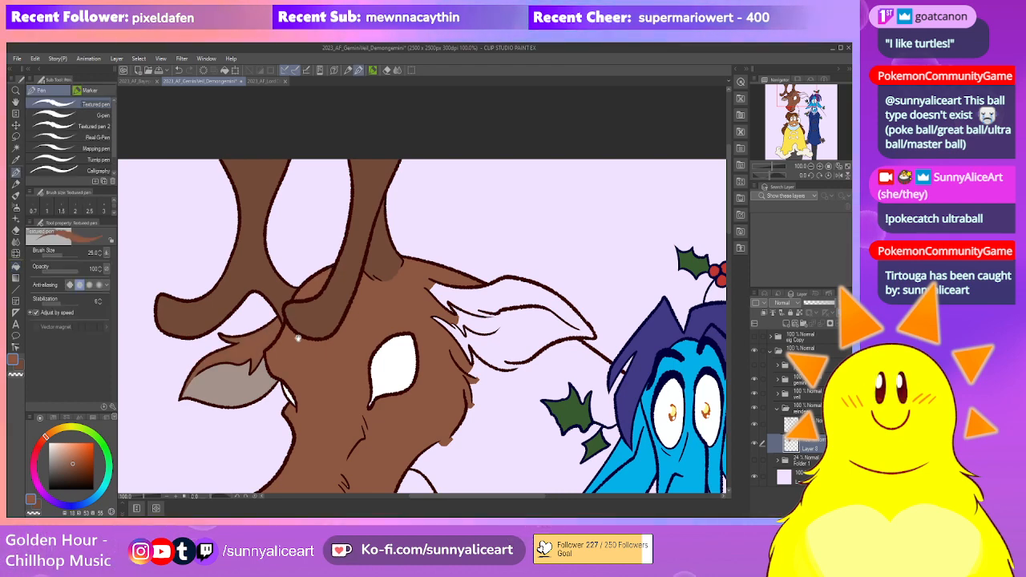
left_click_drag(296, 335, 328, 282)
Fill the upper fur of the reindeer's ear nearest the blue character with the head's medium brown
scroll(413, 311, "down", 3)
left_click_drag(433, 309, 327, 325)
scroll(366, 318, "up", 2)
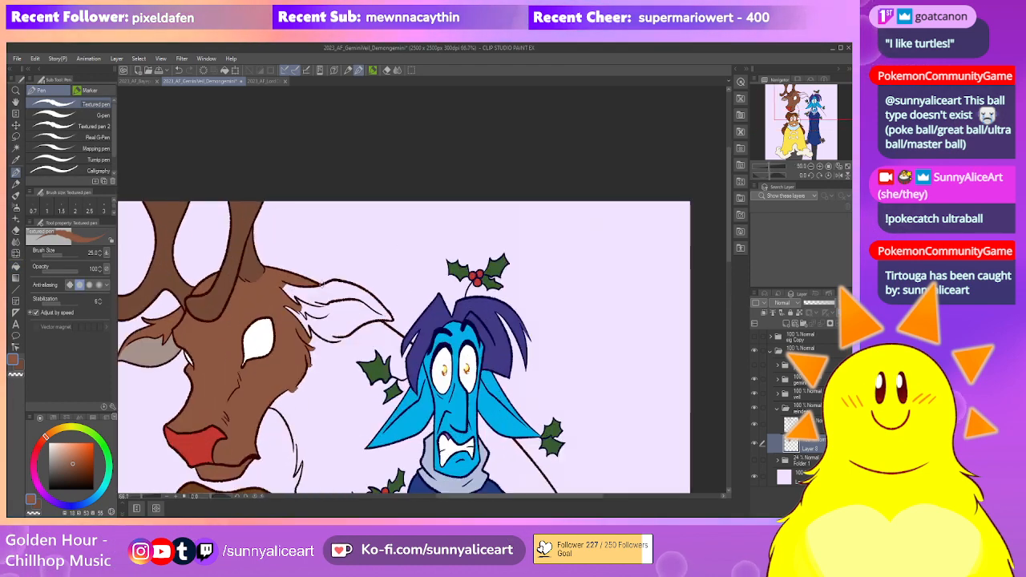
scroll(345, 319, "down", 1)
key("g")
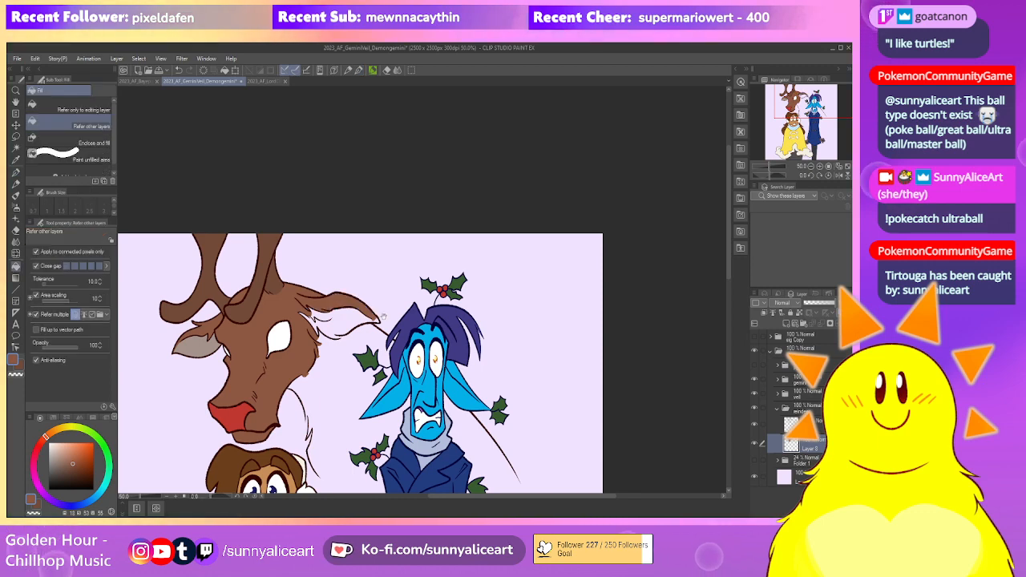
Fill the inside of that ear with the greyish brown sampled from the opposite ear
scroll(382, 316, "up", 1)
left_click(148, 358, "alt")
left_click(347, 319)
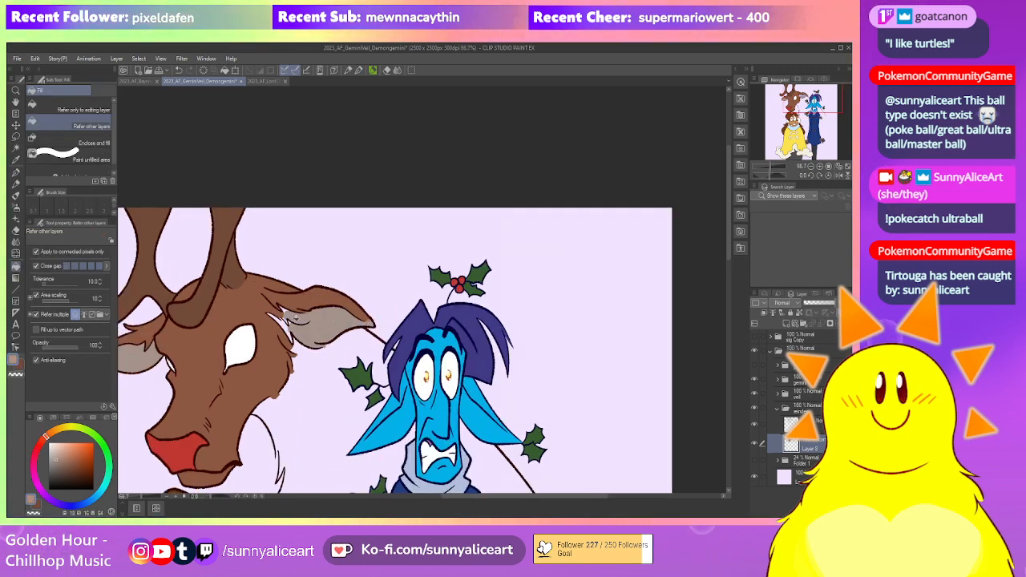
Touch up the uncoloured gaps among the fur tufts at the base of that ear with the Textured pen
scroll(285, 319, "up", 3)
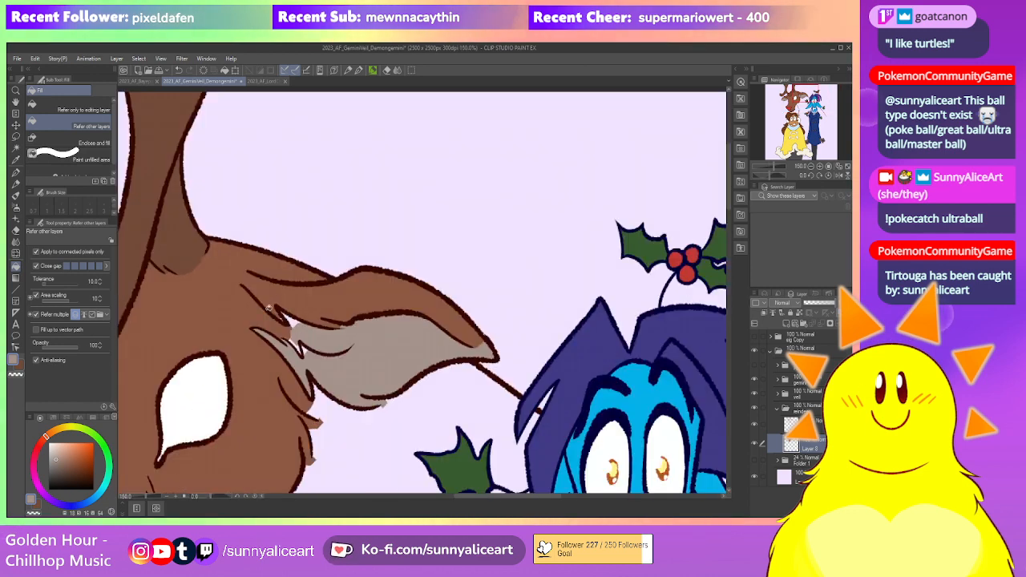
key("p")
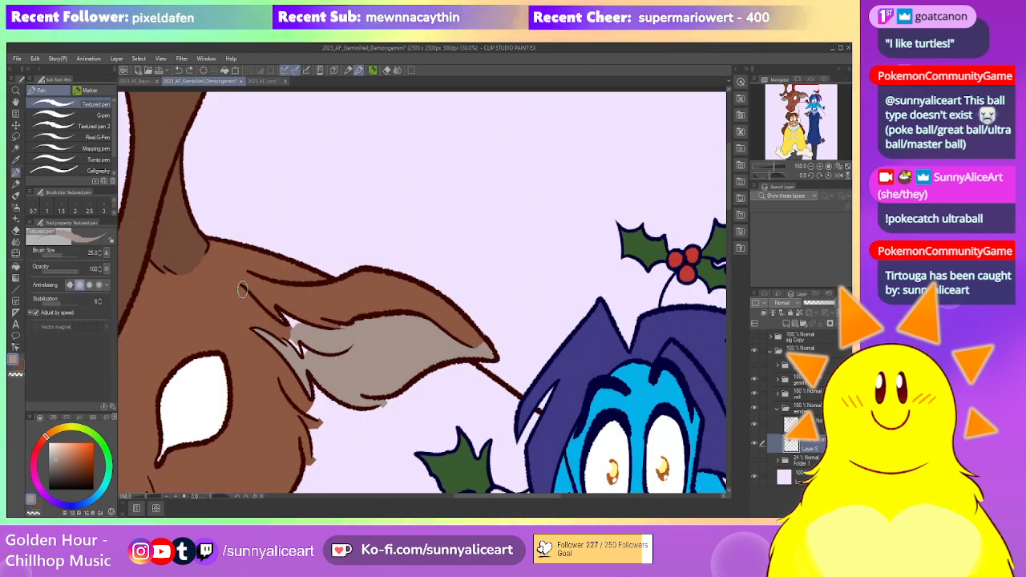
Paint the inside of the reindeer's ear nearest the blue character grey up to its fur lines and touch up the edges with brown
mouse_move(259, 319)
left_mouse_down()
mouse_move(297, 345)
mouse_move(294, 331)
left_mouse_up()
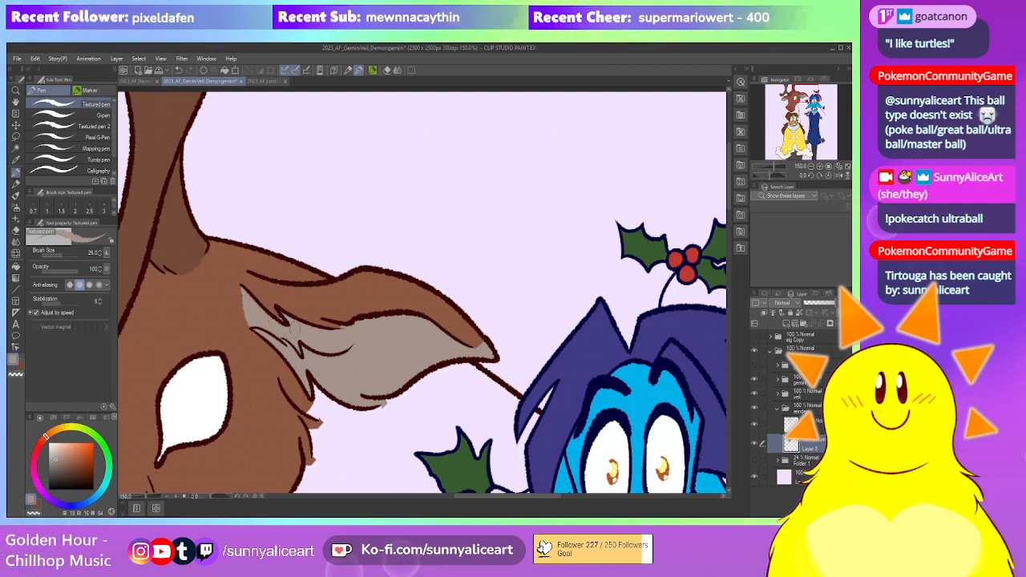
left_click(273, 294, "alt")
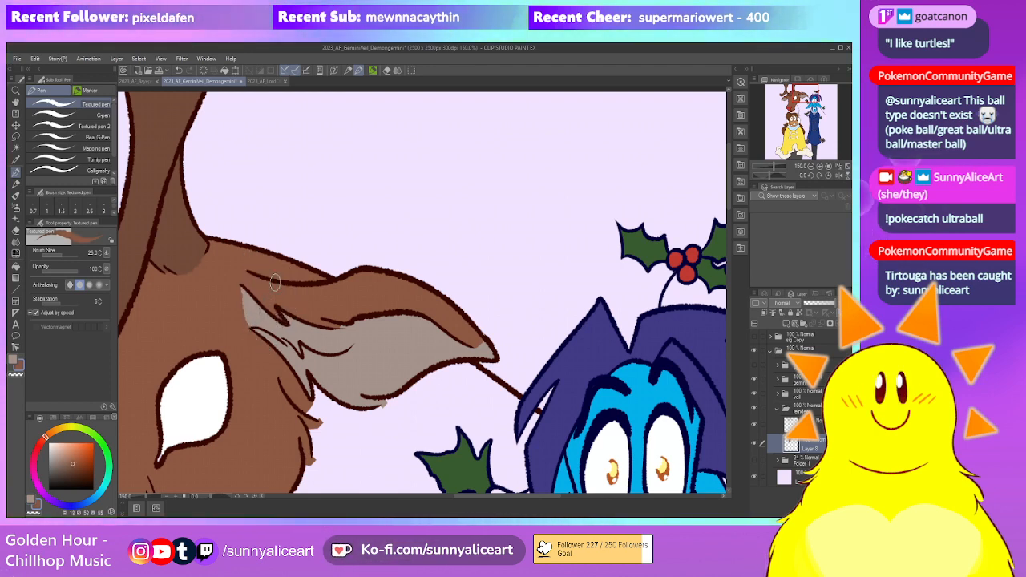
left_click_drag(415, 287, 398, 284)
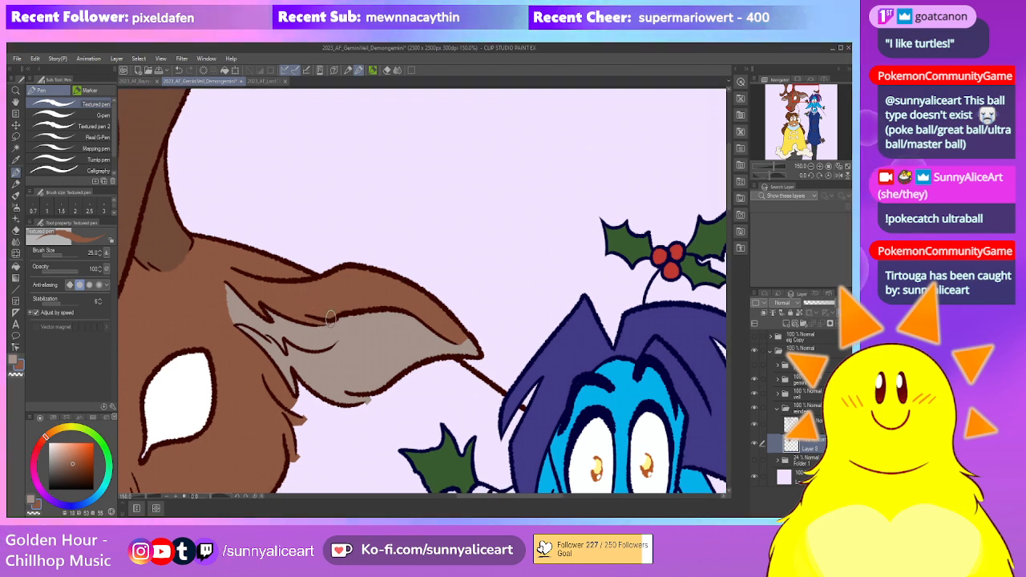
left_click_drag(389, 320, 341, 298)
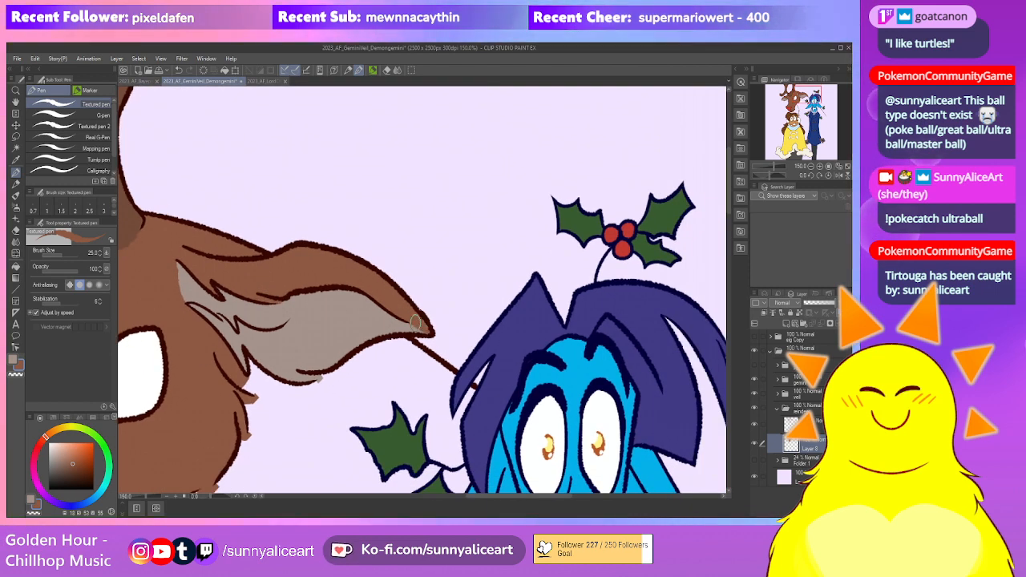
key("e")
scroll(323, 381, "down", 4)
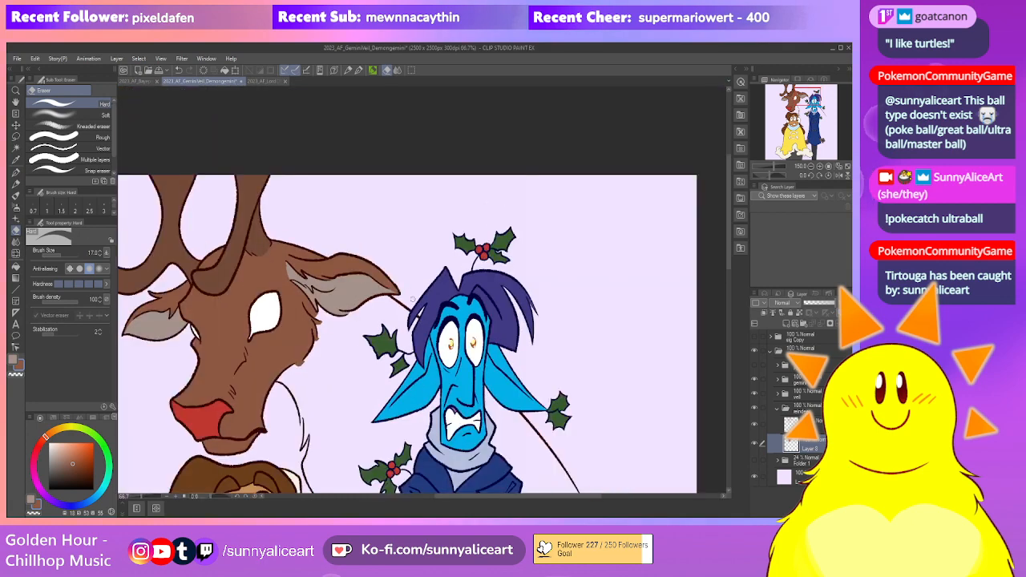
Fill the reindeer's neck with brown using the Fill tool that refers to other layers
key("g")
key("g")
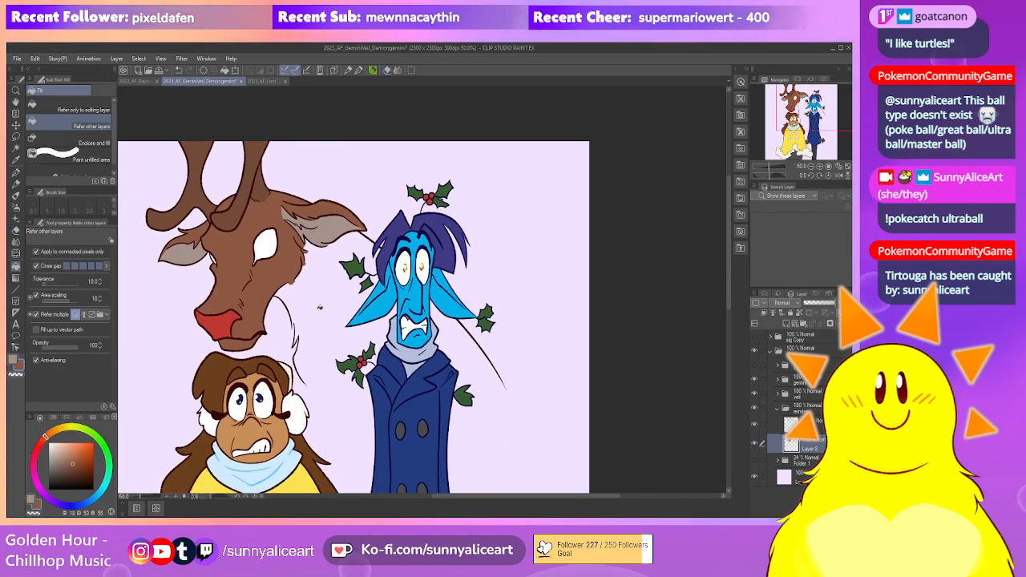
left_click(324, 341)
left_click_drag(461, 323, 408, 245)
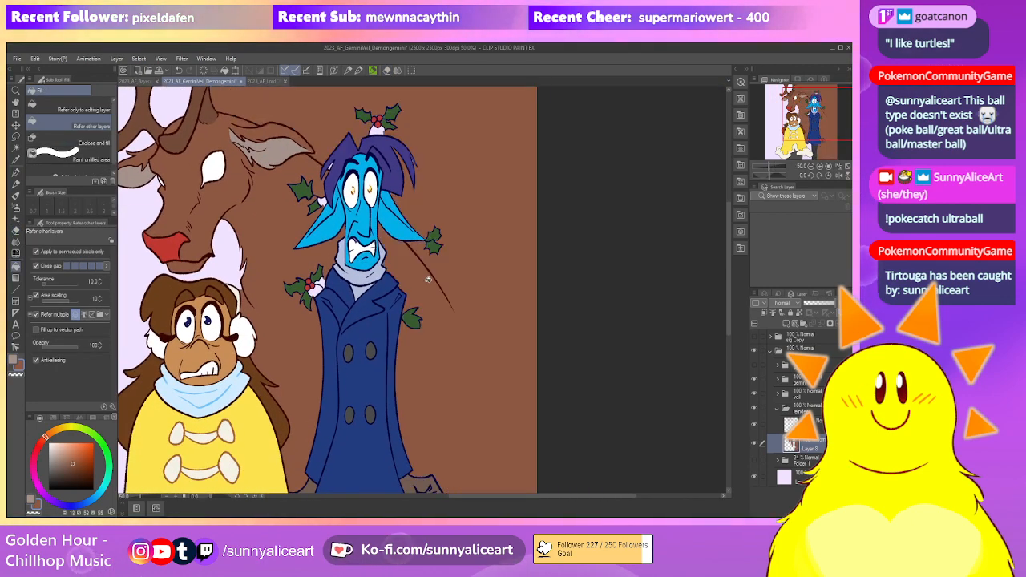
scroll(425, 277, "down", 2)
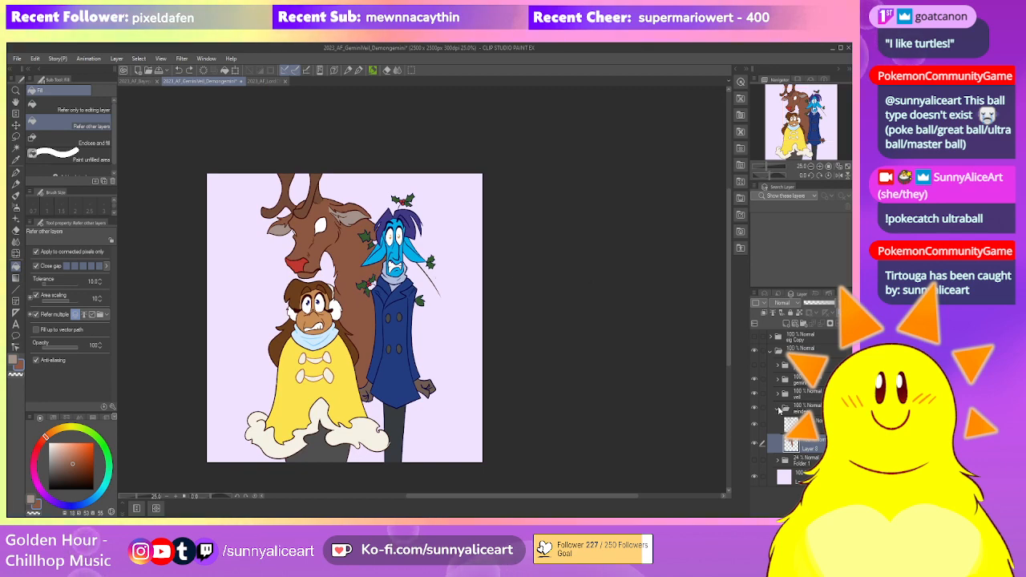
Hide the blue character's layer folder and paint a thick brown band along the reindeer's back line with the Textured pen
left_click(754, 393)
left_click_drag(429, 281, 407, 304)
scroll(406, 303, "up", 1)
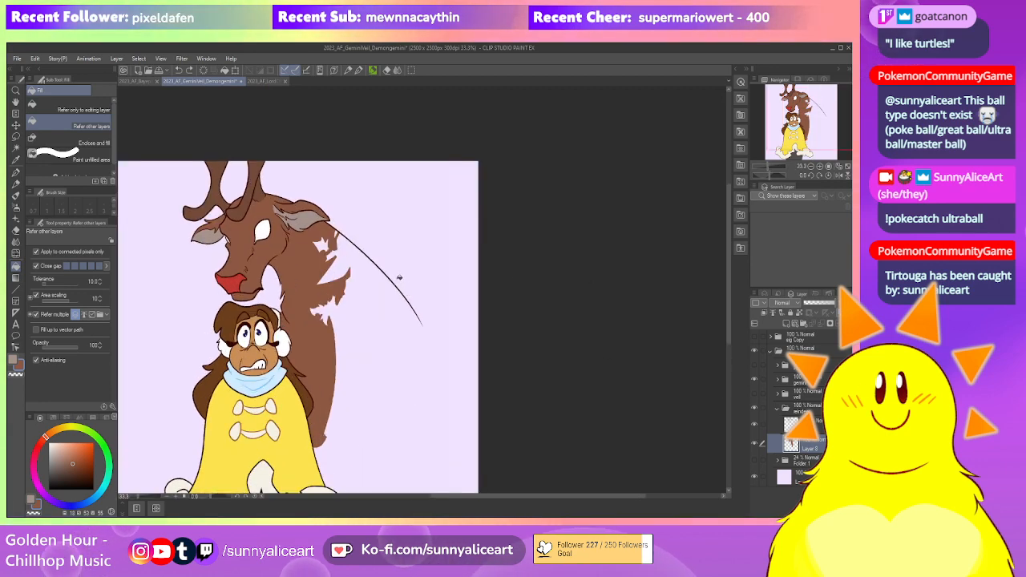
scroll(402, 282, "up", 1)
key("p")
left_click_drag(355, 260, 381, 284)
left_click_drag(404, 322, 385, 287)
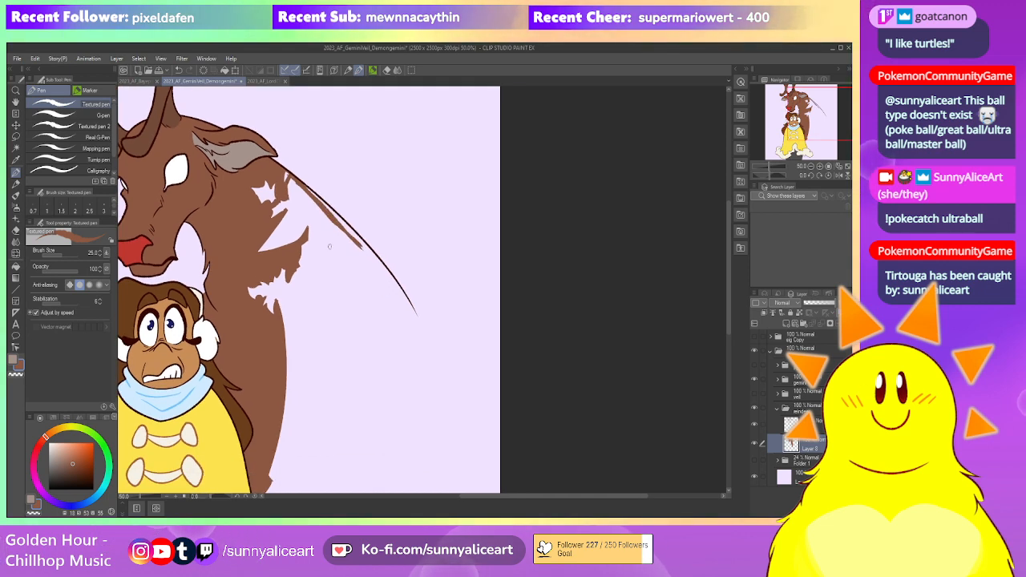
left_click_drag(301, 186, 384, 280)
key("bracketleft")
left_click_drag(334, 210, 417, 320)
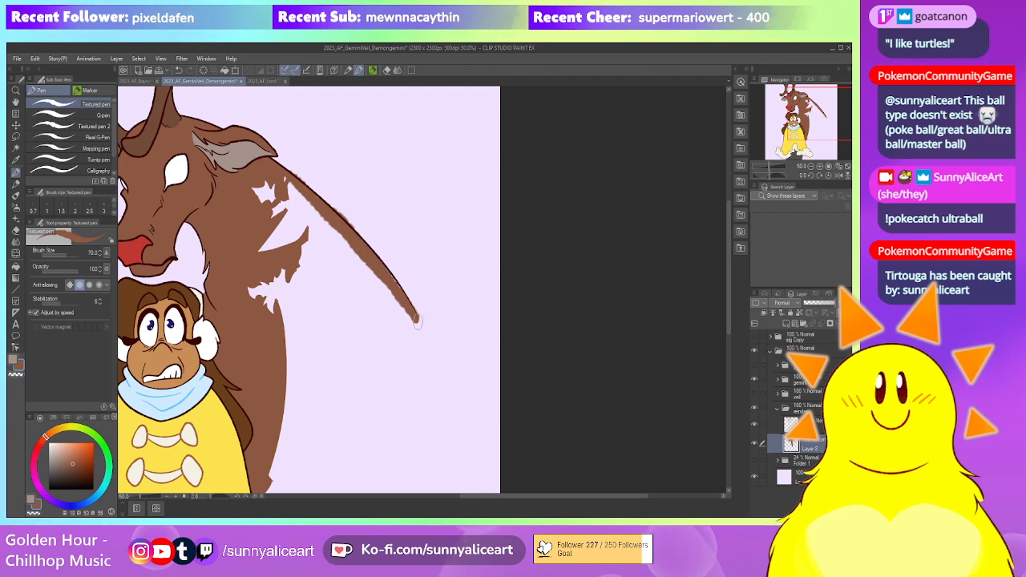
Lasso the unfilled area of the reindeer's neck and back, fill it with brown, and clear the selection
key("m")
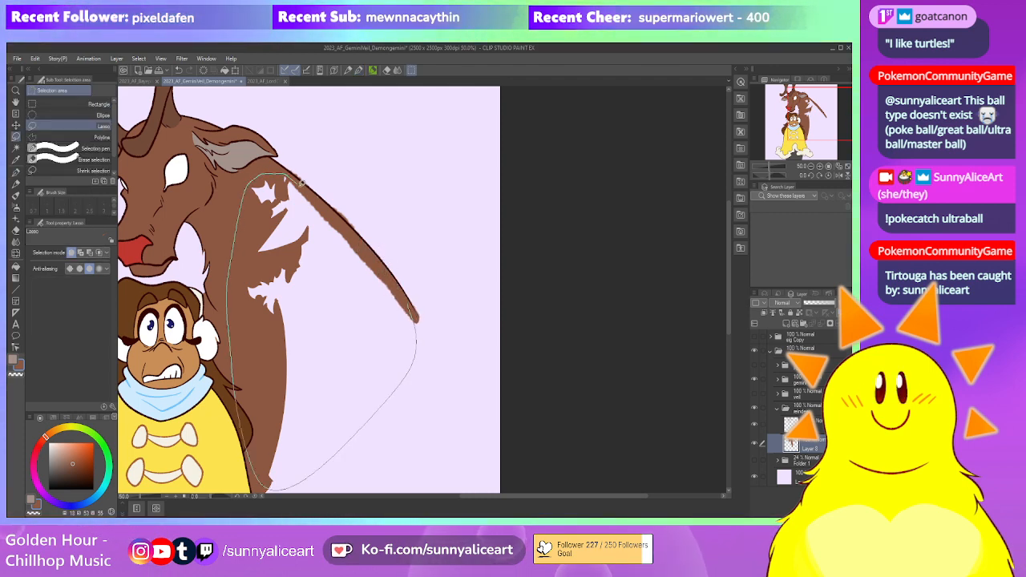
left_click_drag(383, 273, 409, 309)
left_click(371, 486)
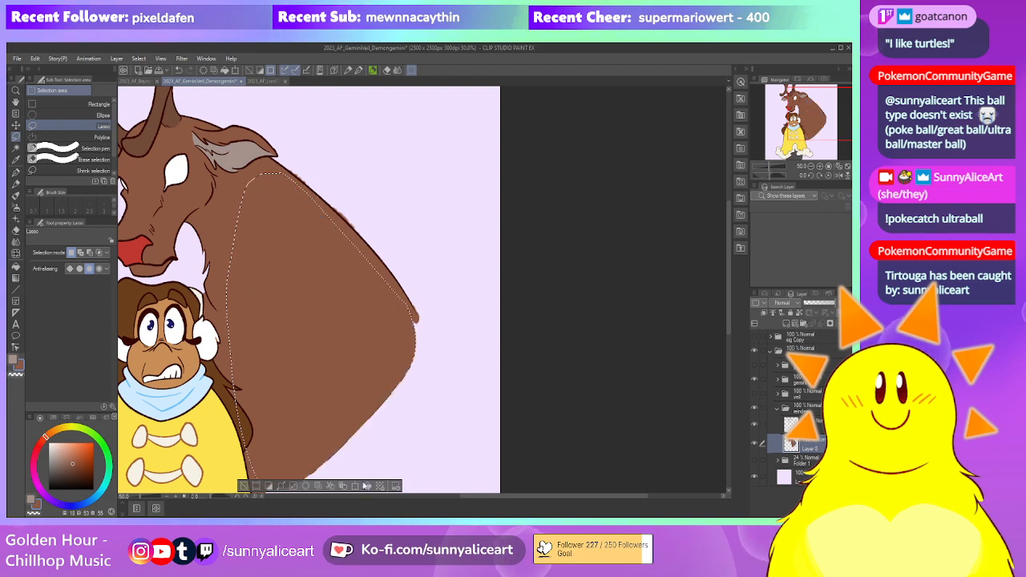
left_click(248, 486)
Clean up the brown along the reindeer's back outline, erasing the paint that spills outside the line with the Hard eraser
left_click_drag(405, 361, 461, 338)
left_click_drag(485, 264, 399, 386)
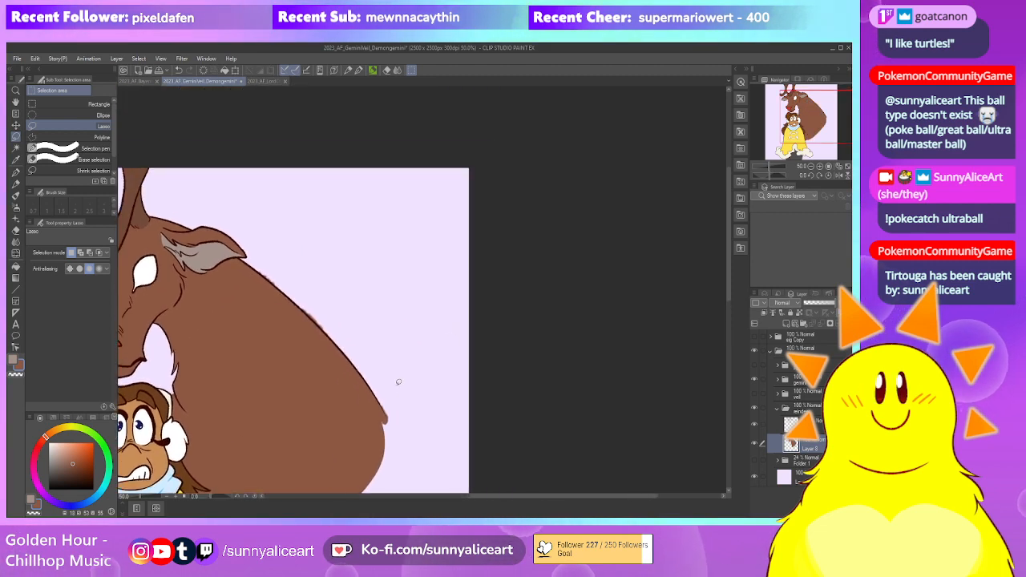
scroll(393, 365, "up", 1)
key("p")
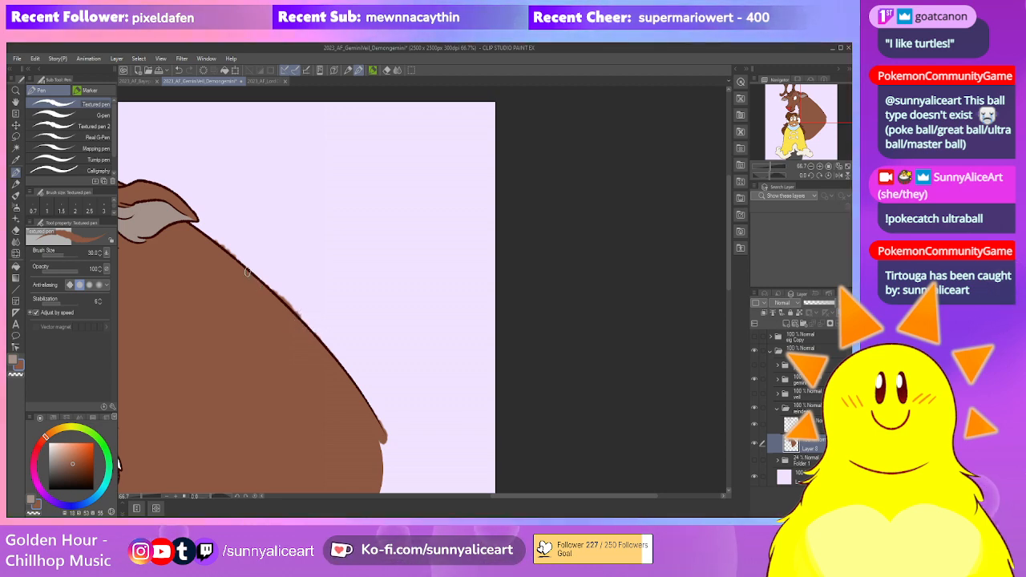
key("e")
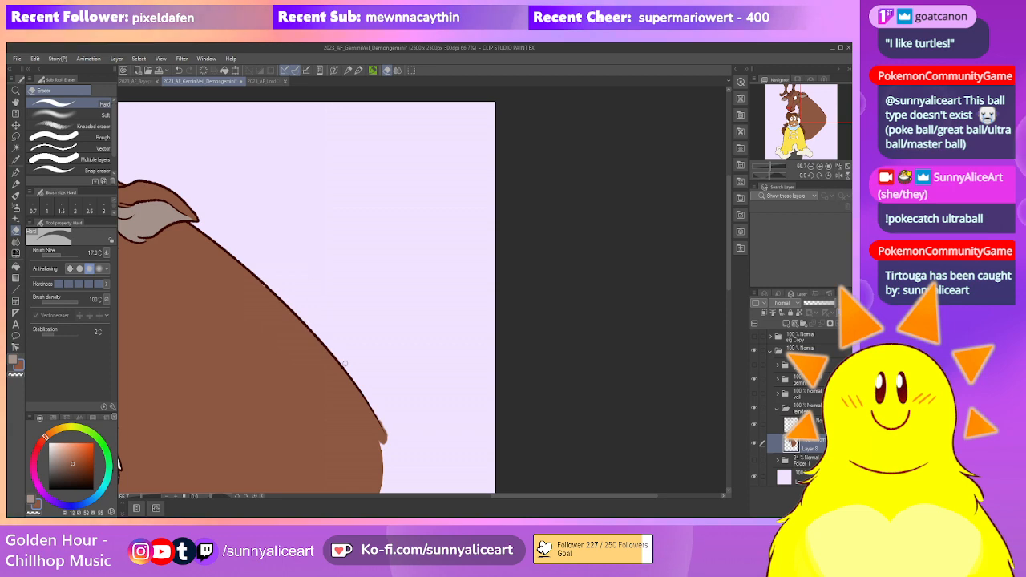
left_click_drag(382, 416, 350, 373)
Add a new layer clipped to the brown base and paint pale beige markings on the reindeer's muzzle, jaw and front of the neck
left_click_drag(300, 239, 420, 338)
scroll(420, 337, "down", 2)
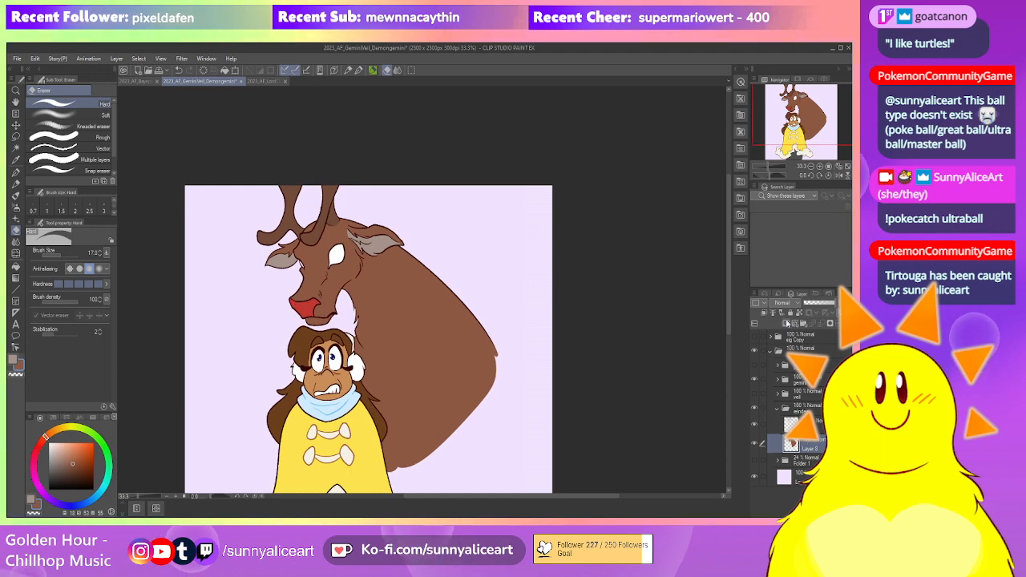
key("ctrl+shift+n")
scroll(468, 343, "up", 2)
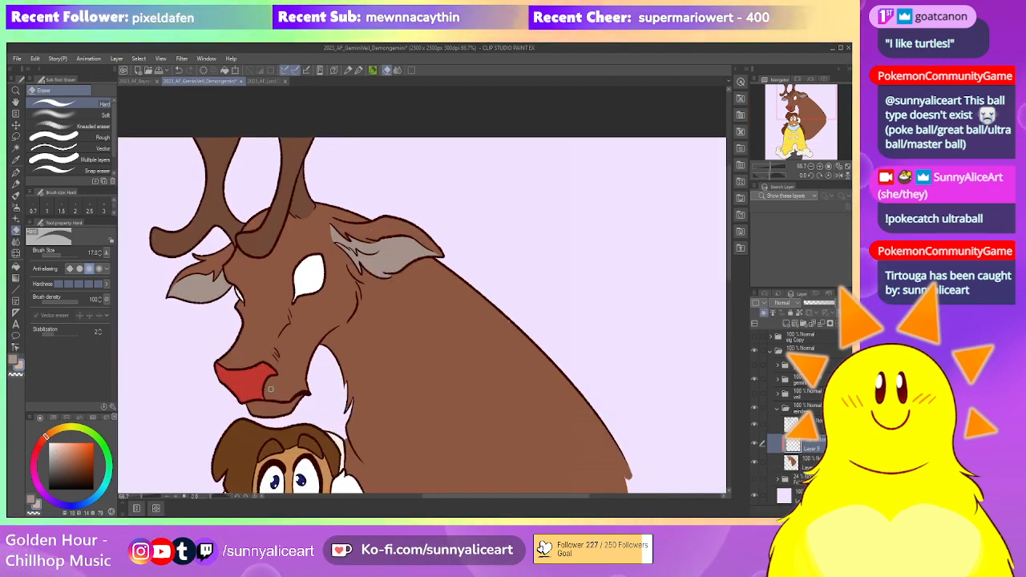
key("p")
mouse_move(276, 371)
left_mouse_down()
mouse_move(256, 397)
mouse_move(274, 408)
mouse_move(293, 383)
mouse_move(303, 392)
mouse_move(283, 353)
mouse_move(303, 339)
mouse_move(357, 349)
mouse_move(378, 376)
mouse_move(370, 393)
mouse_move(387, 356)
mouse_move(350, 380)
mouse_move(428, 426)
mouse_move(361, 396)
left_mouse_up()
scroll(369, 370, "down", 1)
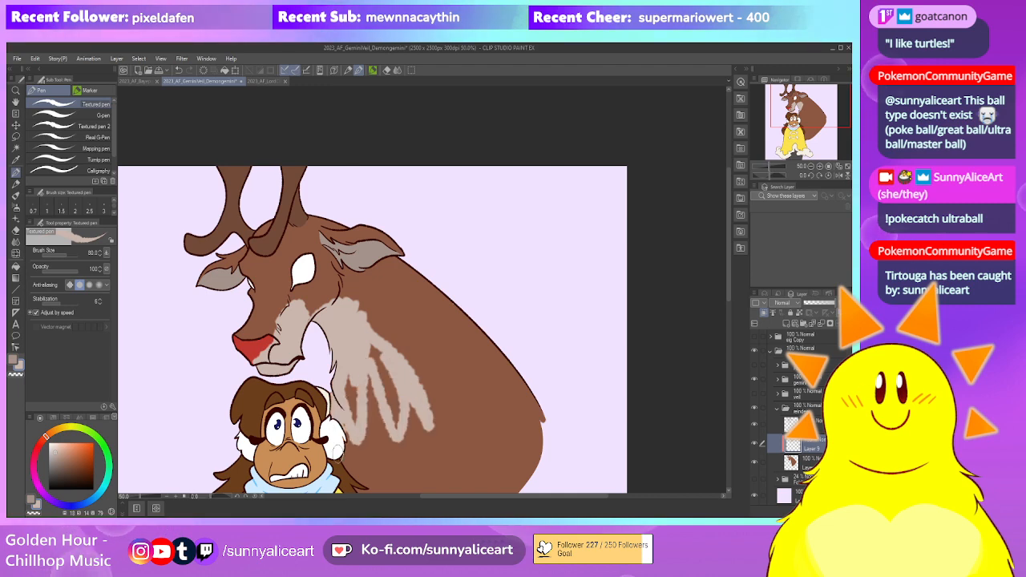
scroll(344, 369, "down", 1)
mouse_move(310, 333)
left_mouse_down()
mouse_move(303, 384)
mouse_move(325, 405)
mouse_move(341, 353)
mouse_move(359, 383)
mouse_move(335, 440)
mouse_move(314, 409)
mouse_move(344, 469)
mouse_move(351, 417)
left_mouse_up()
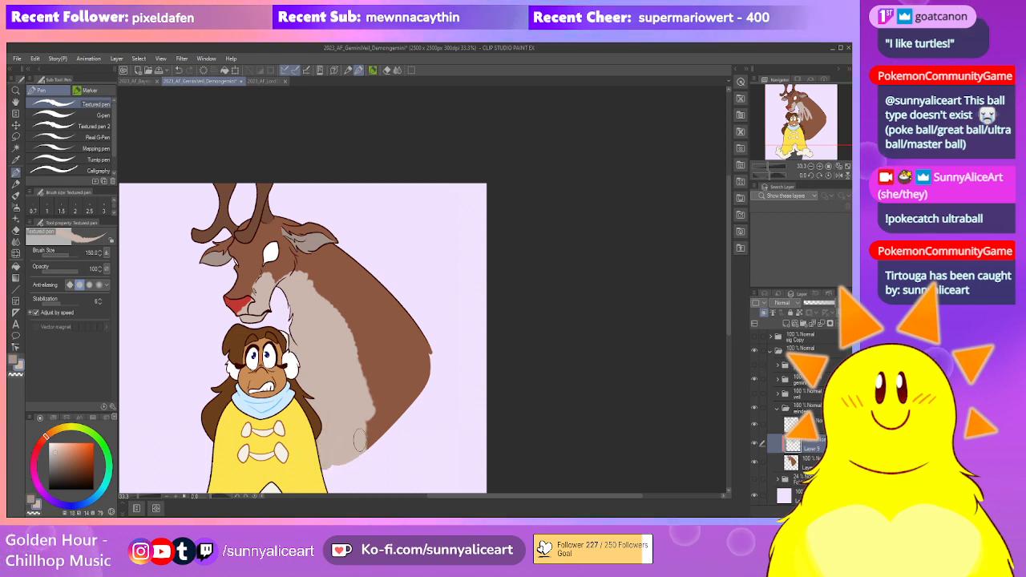
Soften the pale marking on the reindeer's muzzle and cheek with the Wet bleed blender at brush size 120
scroll(272, 272, "up", 2)
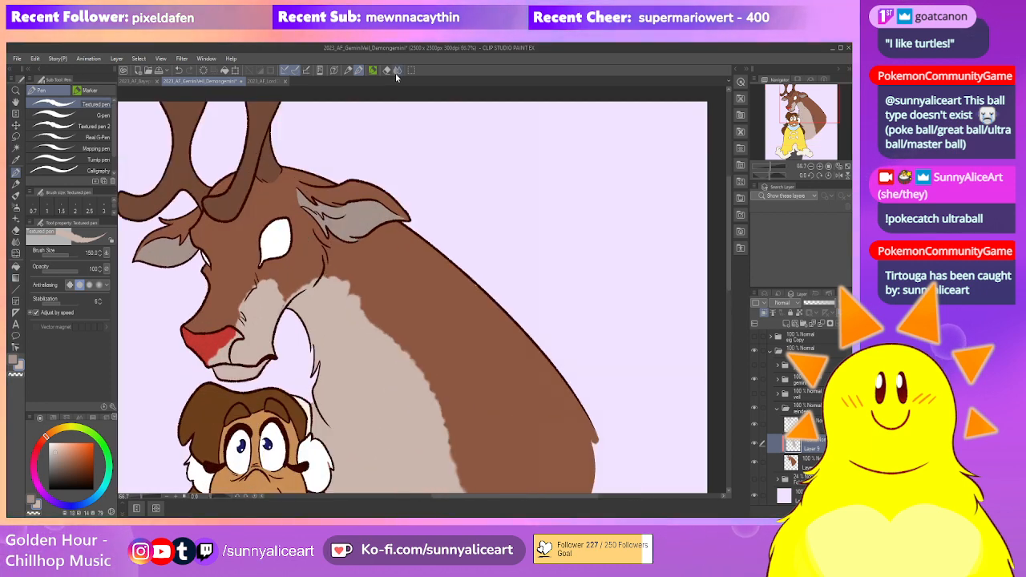
key("j")
mouse_move(288, 296)
left_mouse_down()
mouse_move(236, 341)
mouse_move(291, 319)
left_mouse_up()
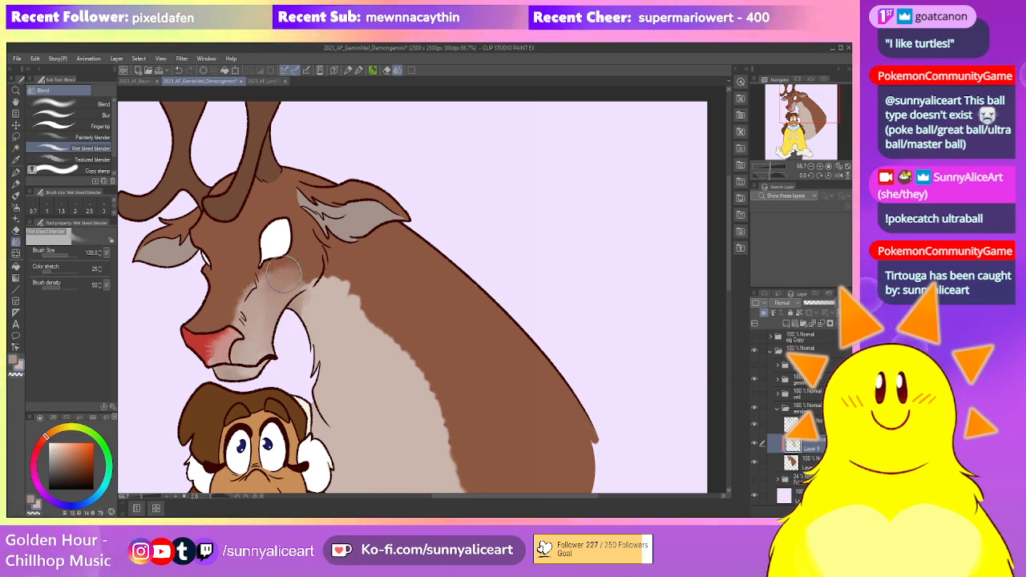
left_click_drag(255, 339, 224, 349)
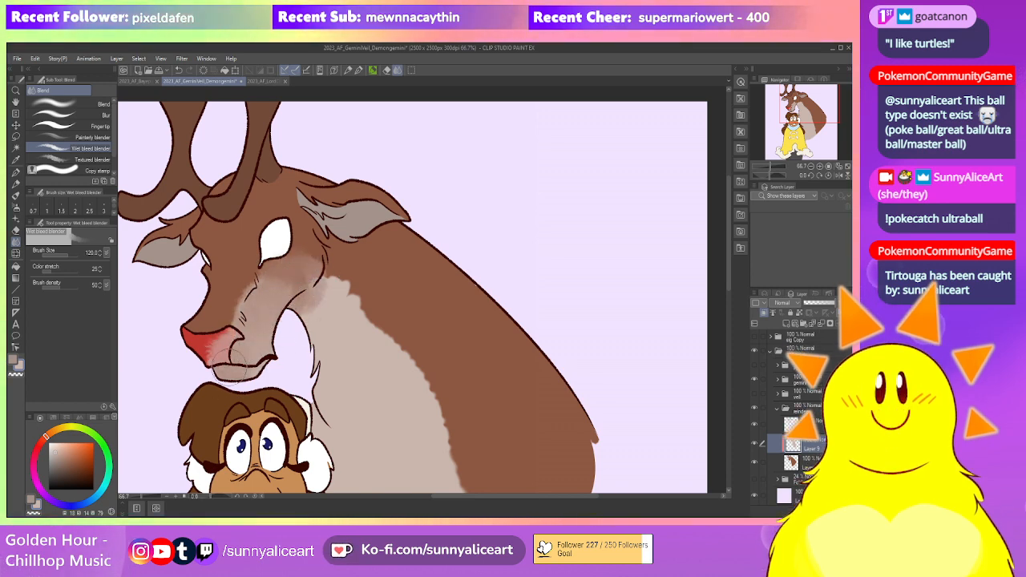
Blend the pale neck marking into the brown coat from the jaw down to the chest with the blender at size 170
mouse_move(332, 284)
left_mouse_down()
mouse_move(312, 296)
mouse_move(355, 301)
mouse_move(300, 284)
mouse_move(352, 312)
mouse_move(400, 356)
mouse_move(411, 354)
mouse_move(384, 345)
mouse_move(437, 366)
mouse_move(292, 280)
mouse_move(303, 332)
mouse_move(266, 272)
mouse_move(284, 285)
mouse_move(282, 354)
mouse_move(333, 314)
mouse_move(385, 471)
left_mouse_up()
scroll(403, 352, "down", 1)
left_click_drag(380, 422, 366, 378)
mouse_move(366, 459)
left_mouse_down()
mouse_move(360, 395)
mouse_move(351, 386)
mouse_move(344, 410)
mouse_move(328, 350)
left_mouse_up()
mouse_move(357, 409)
left_mouse_down()
mouse_move(387, 449)
mouse_move(325, 385)
left_mouse_up()
mouse_move(313, 261)
left_mouse_down()
mouse_move(337, 344)
mouse_move(325, 361)
left_mouse_up()
mouse_move(330, 315)
left_mouse_down()
mouse_move(306, 323)
mouse_move(325, 377)
left_mouse_up()
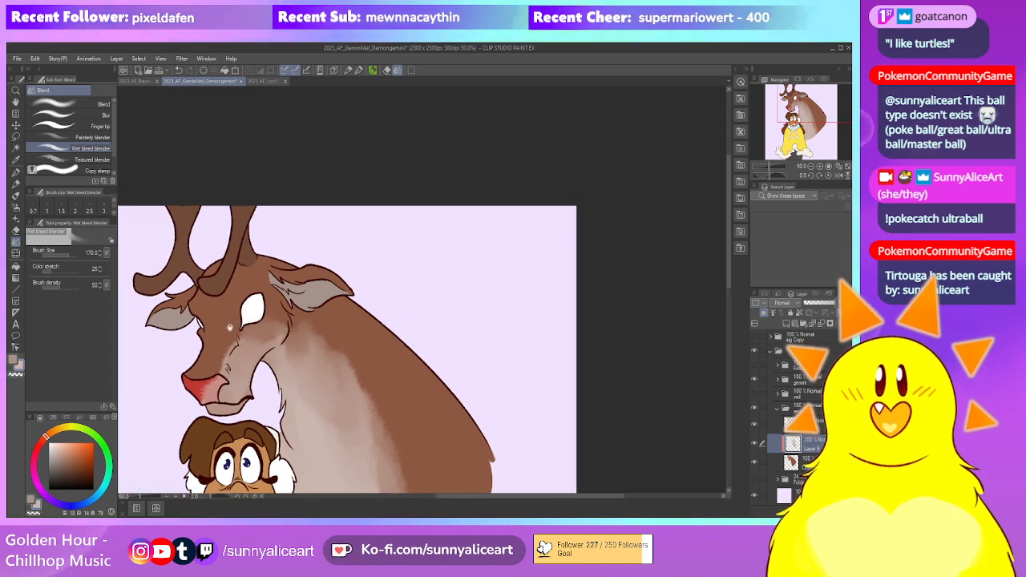
scroll(349, 274, "down", 3)
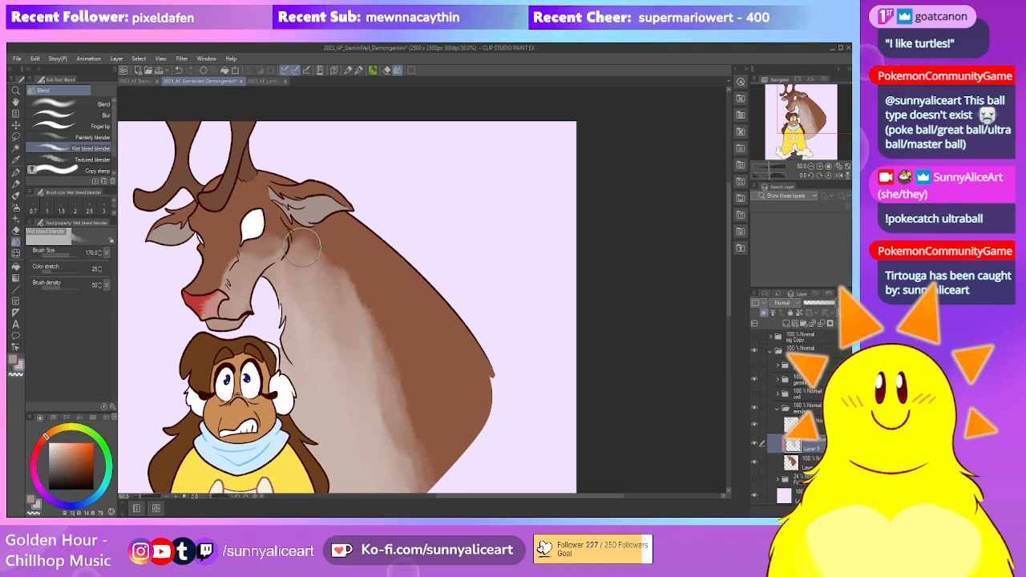
scroll(369, 417, "down", 2)
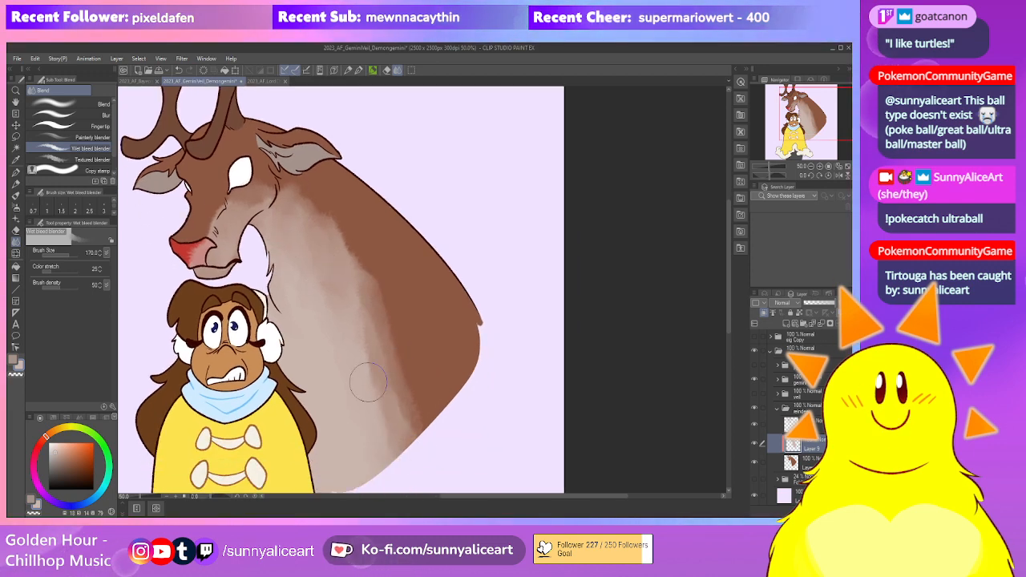
Thin out the pale marking on the reindeer's face with the Kneaded eraser at brush size 70
scroll(332, 275, "up", 2)
key("e")
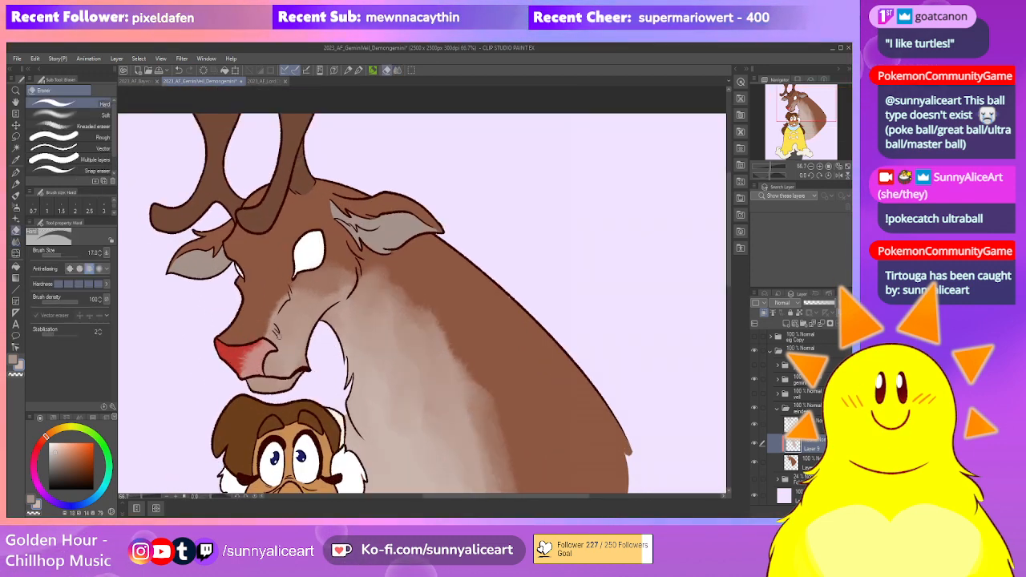
left_click(73, 126)
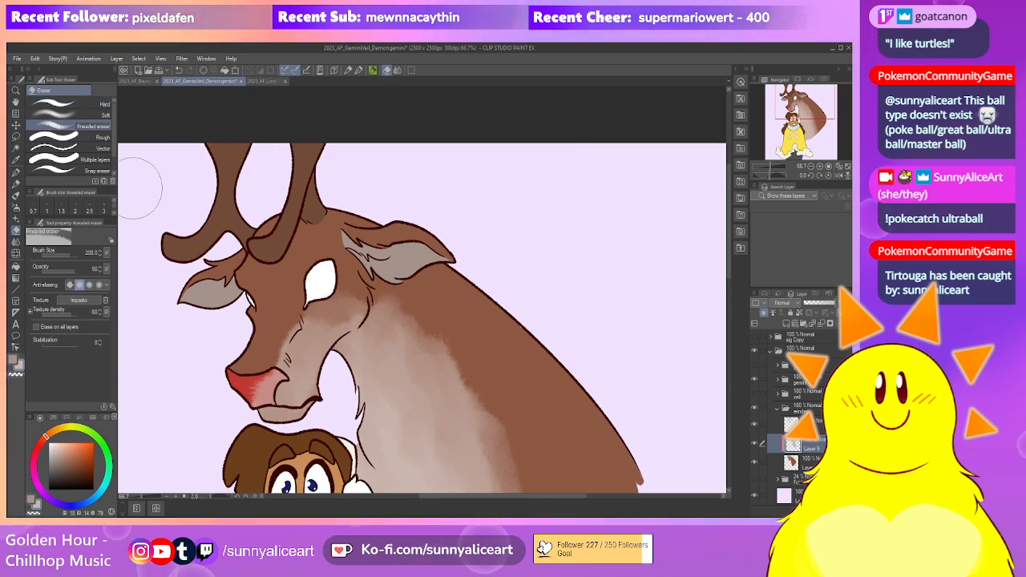
scroll(275, 275, "down", 2)
key("bracketleft")
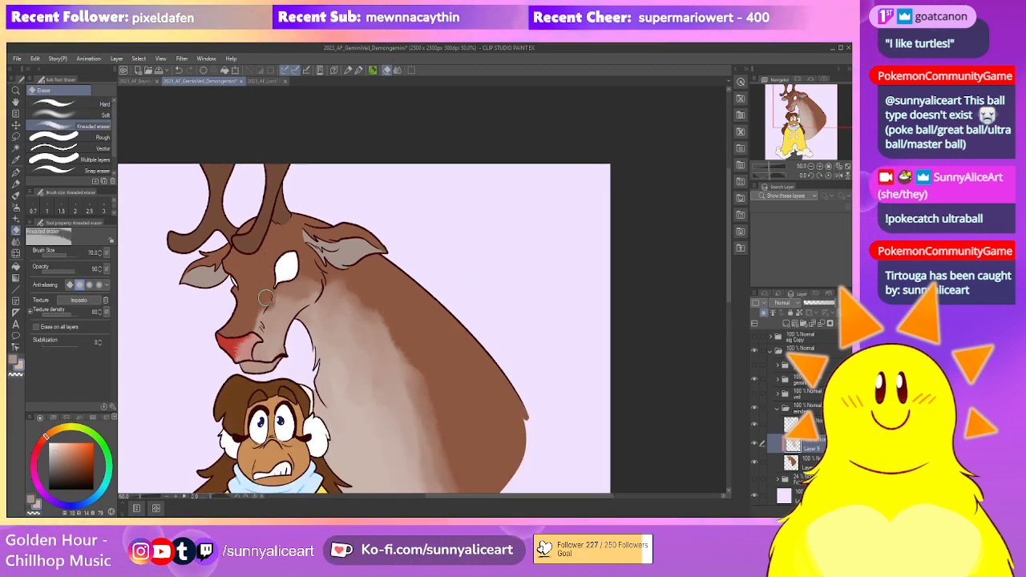
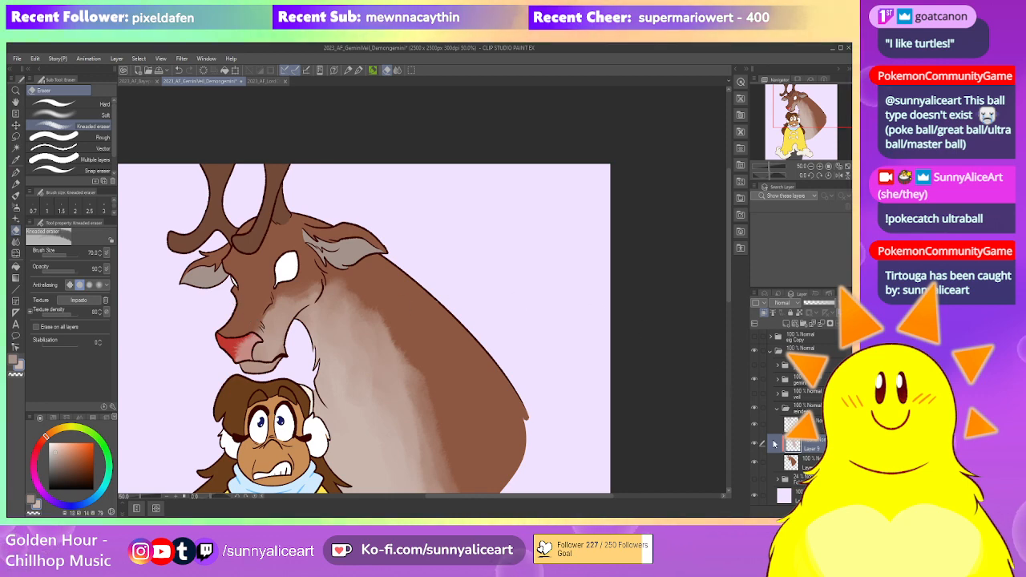
Select the red nose on the base color layer, clear the pale paint over it on the marking layer, and deselect
left_click(804, 463)
key("w")
left_click(236, 346)
left_click(801, 445)
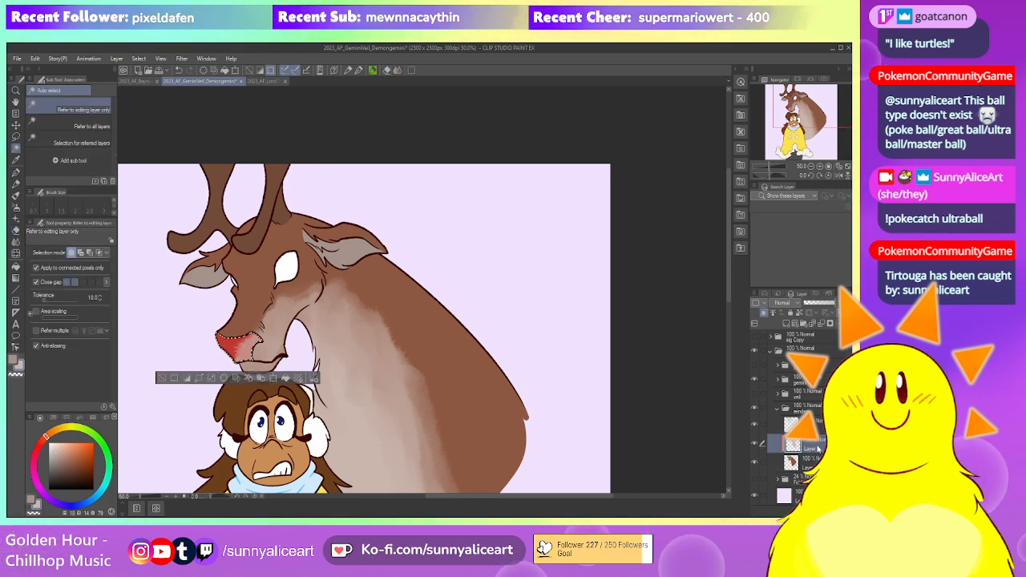
left_click(162, 378)
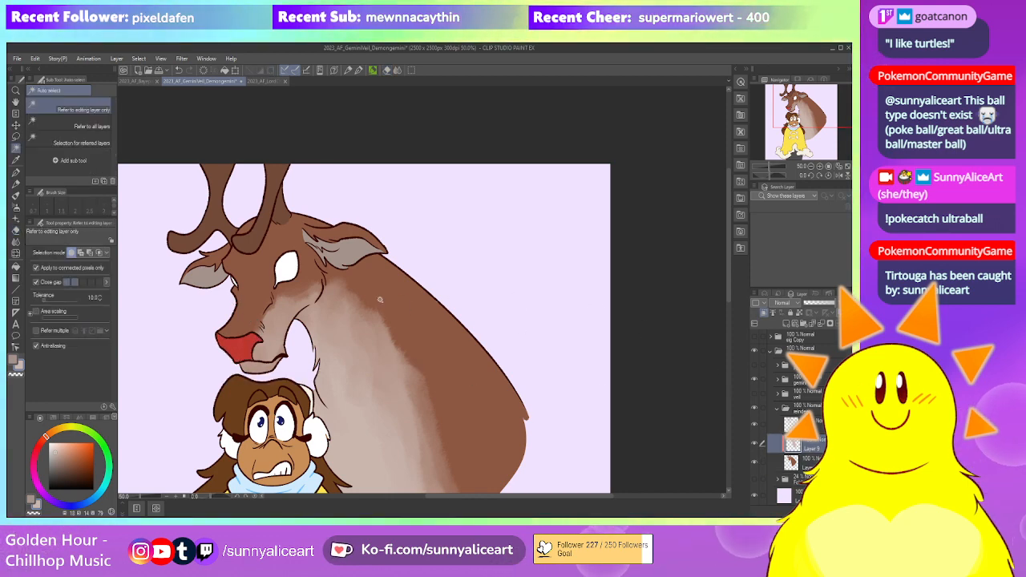
Copy both of the reindeer's eye whites from the base color layer to a separate layer above the markings, and deselect
scroll(451, 285, "down", 2)
left_click_drag(464, 343, 405, 341)
scroll(405, 341, "up", 1)
scroll(427, 330, "down", 1)
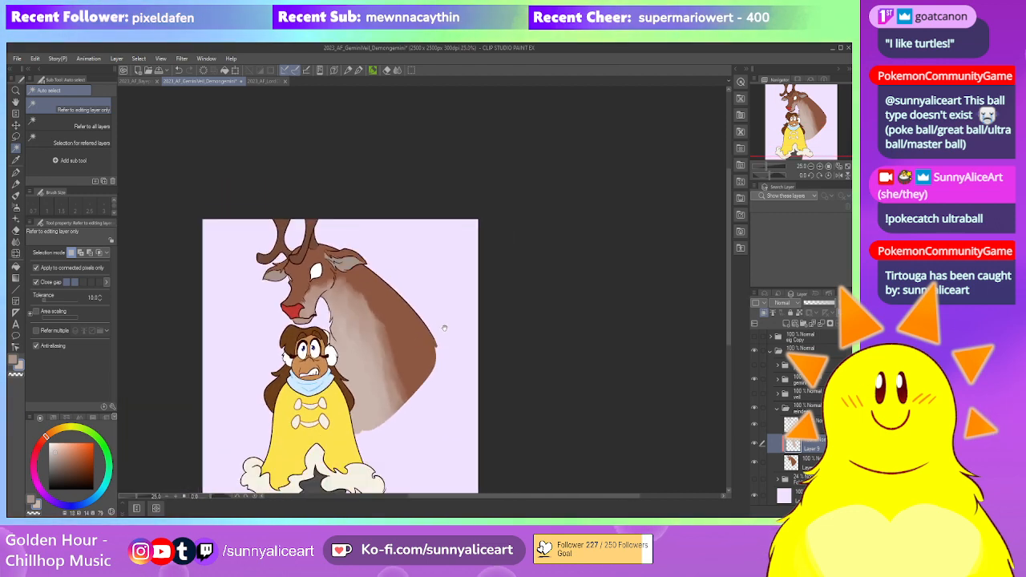
left_click(801, 463)
scroll(328, 251, "up", 3)
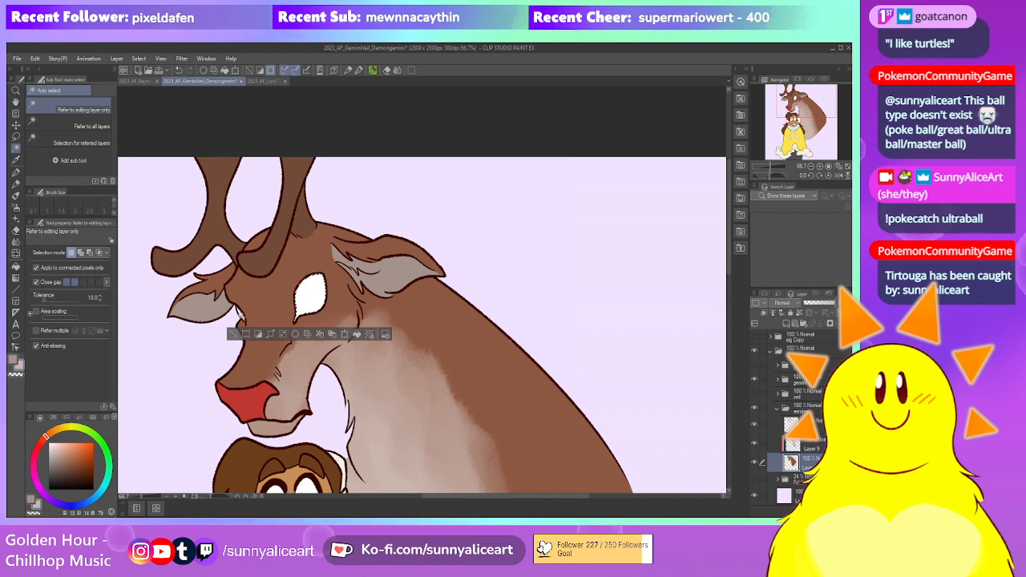
left_click(240, 316, "shift")
left_click(786, 324)
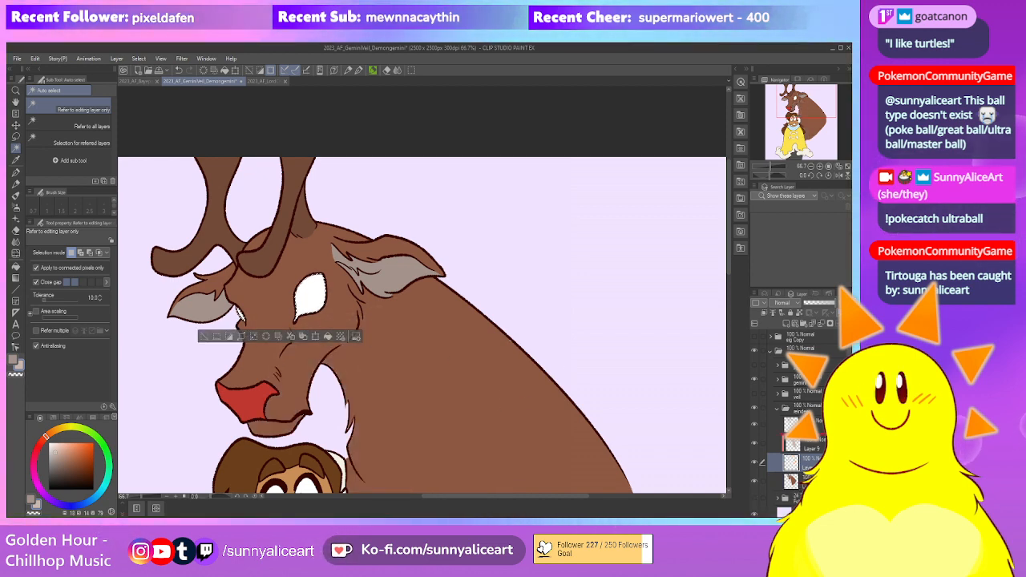
left_click_drag(811, 462, 809, 418)
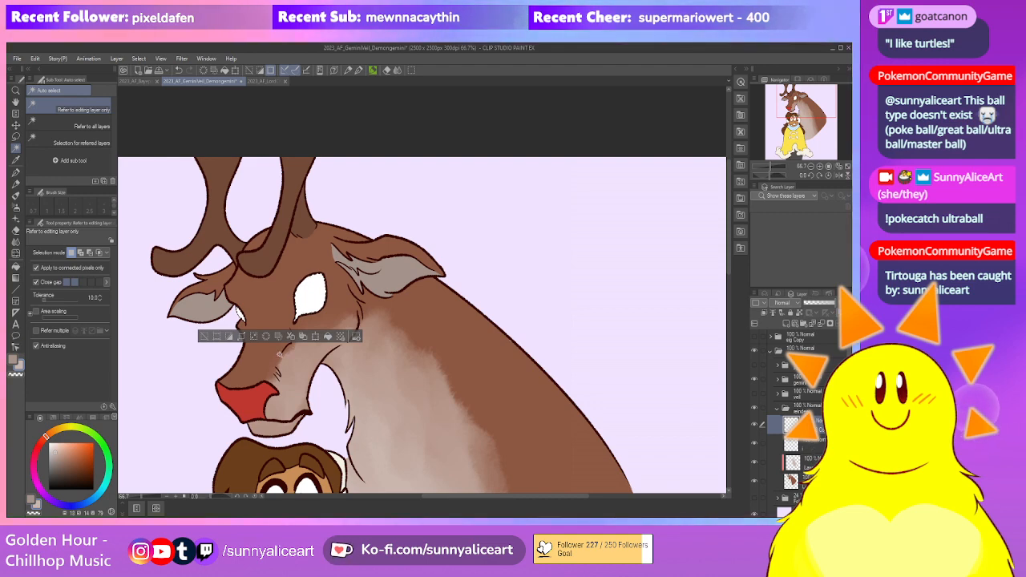
key("ctrl+d")
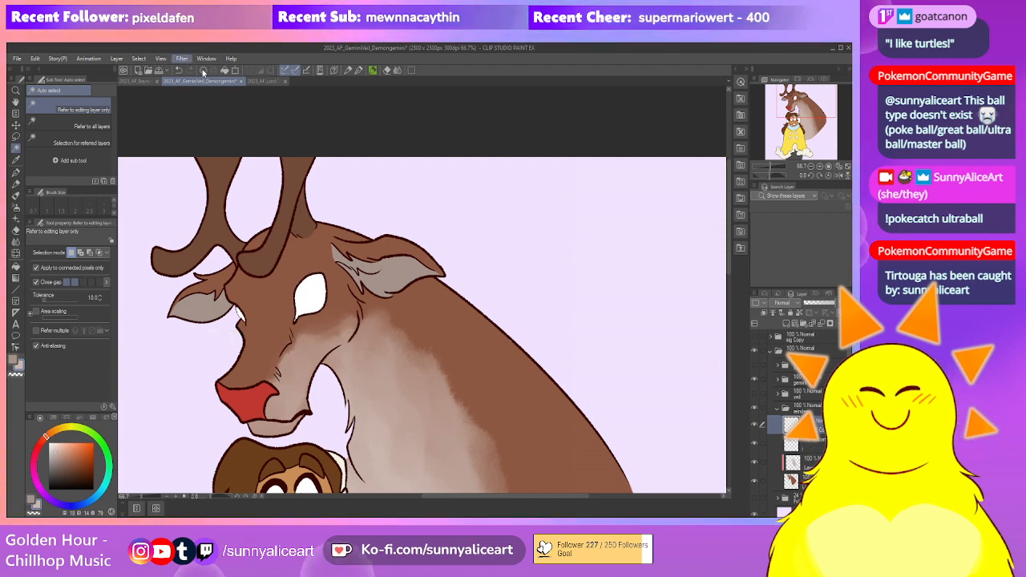
Blur the separate eye layer and duplicate it to build a white glow around the reindeer's eyes
left_click(279, 94)
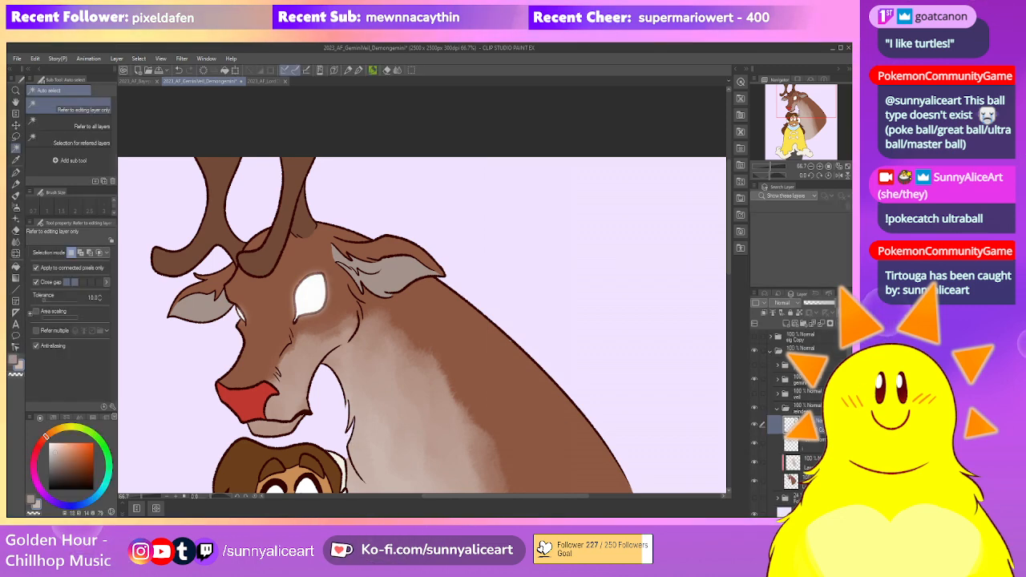
left_click(786, 324)
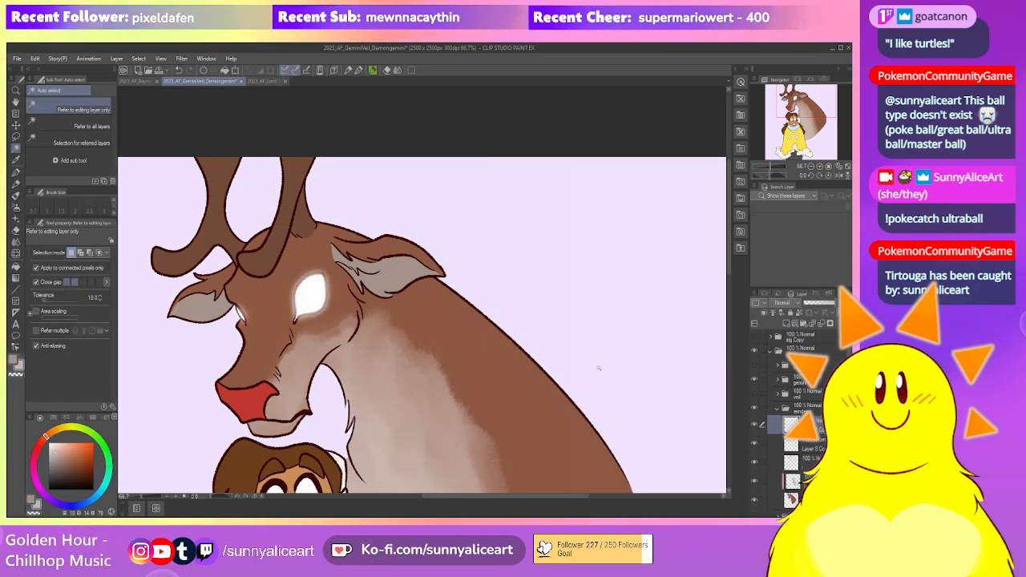
scroll(530, 318, "down", 3)
left_click_drag(572, 370, 496, 313)
scroll(494, 315, "up", 1)
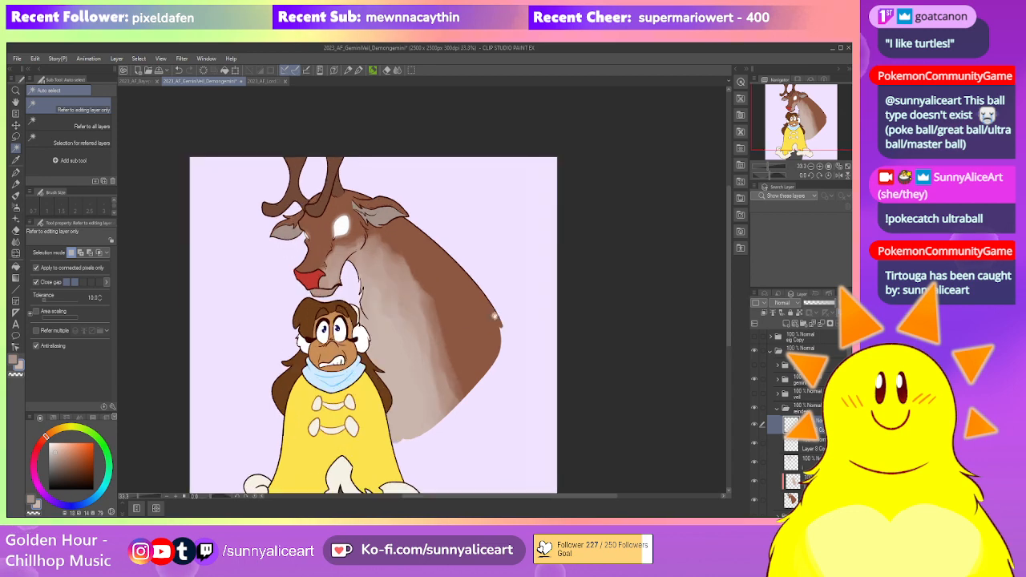
Collapse the reindeer folder and show the folder of the blue character in the coat
left_click_drag(485, 349, 477, 354)
left_click(777, 408)
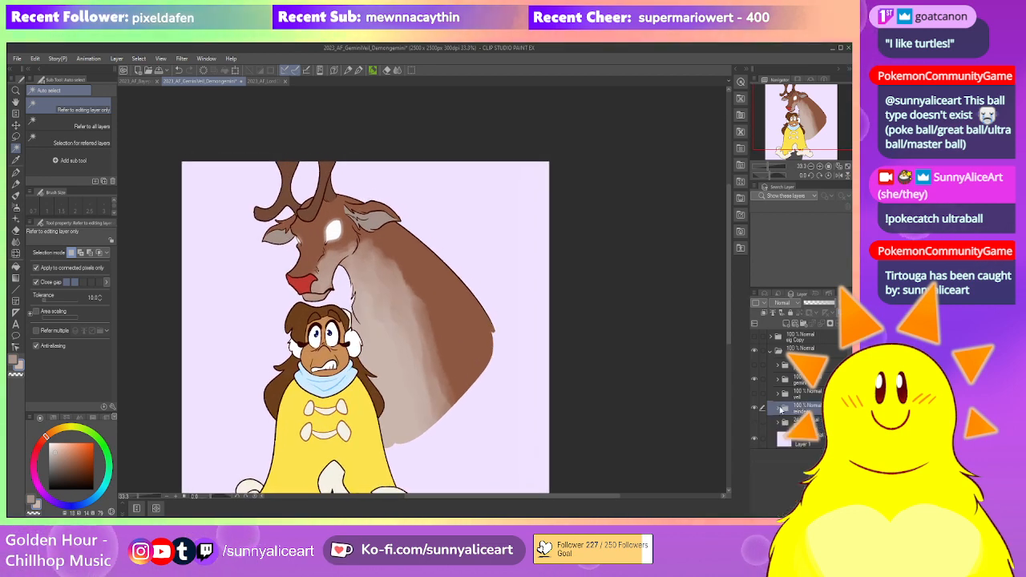
left_click(754, 393)
scroll(577, 406, "down", 1)
left_click_drag(577, 405, 532, 361)
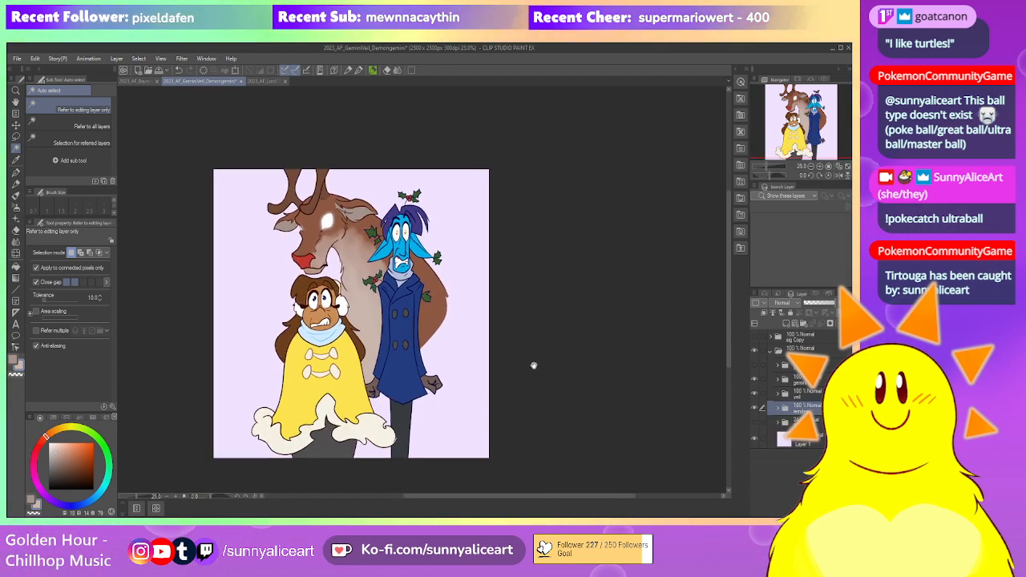
Fill the background layer with black using the Fill tool set to refer only to the editing layer
left_click(805, 422)
left_click(806, 440)
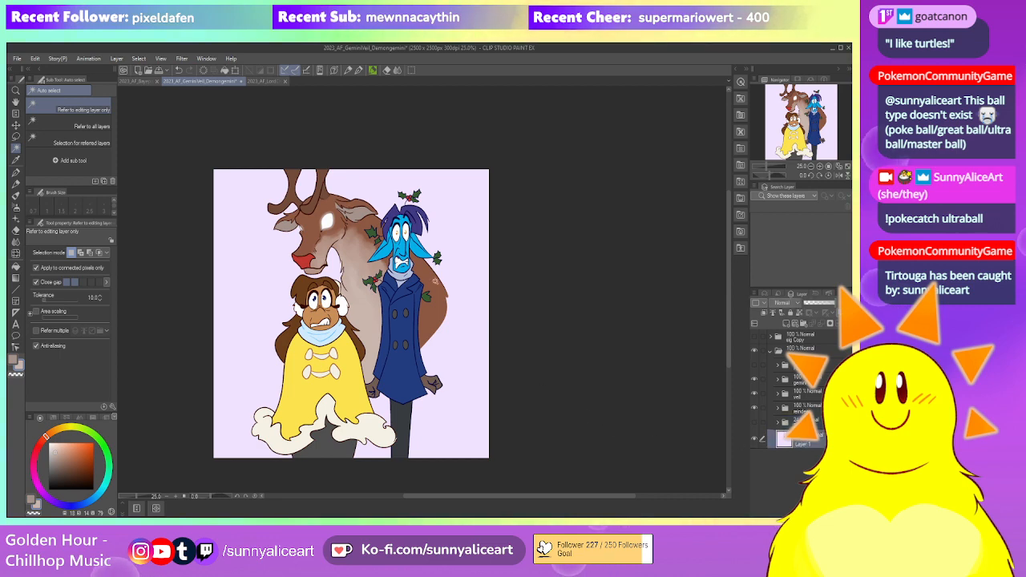
left_click_drag(54, 489, 50, 489)
left_click(16, 268)
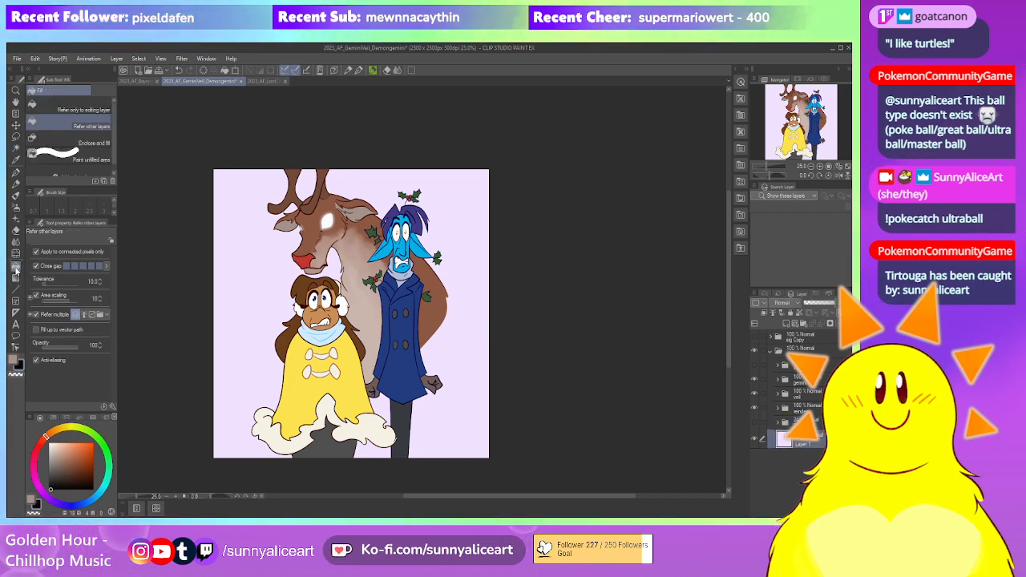
left_click(101, 109)
left_click(240, 255)
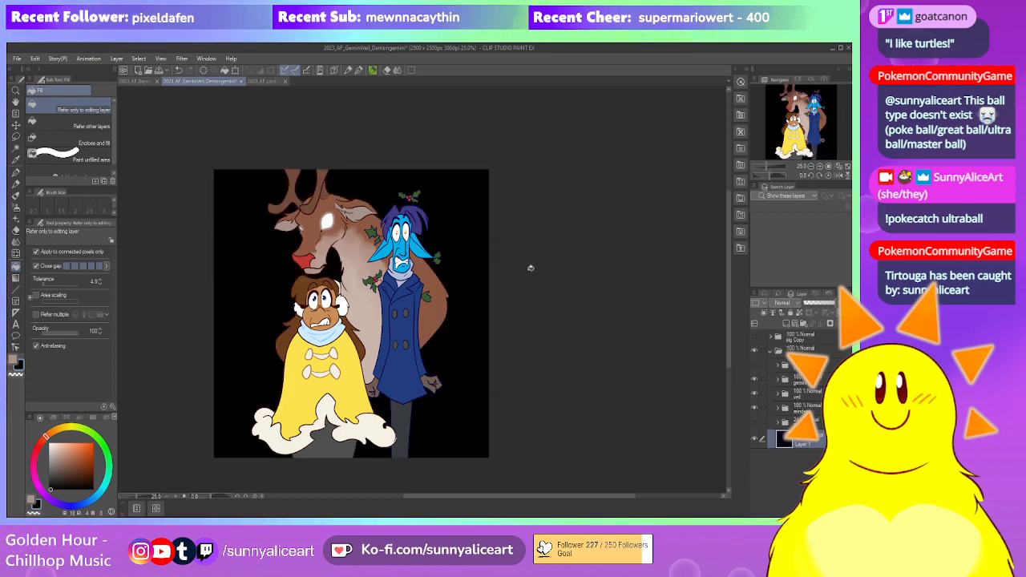
Refill the background layer with a very dark green
left_click_drag(489, 345, 484, 351)
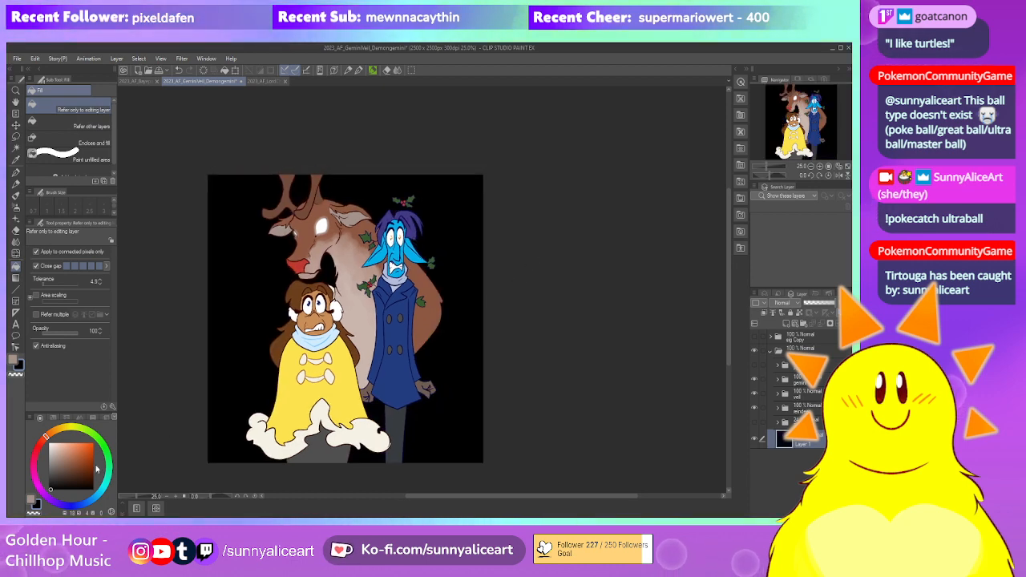
left_click(107, 455)
left_click_drag(84, 479, 86, 482)
left_click(237, 368)
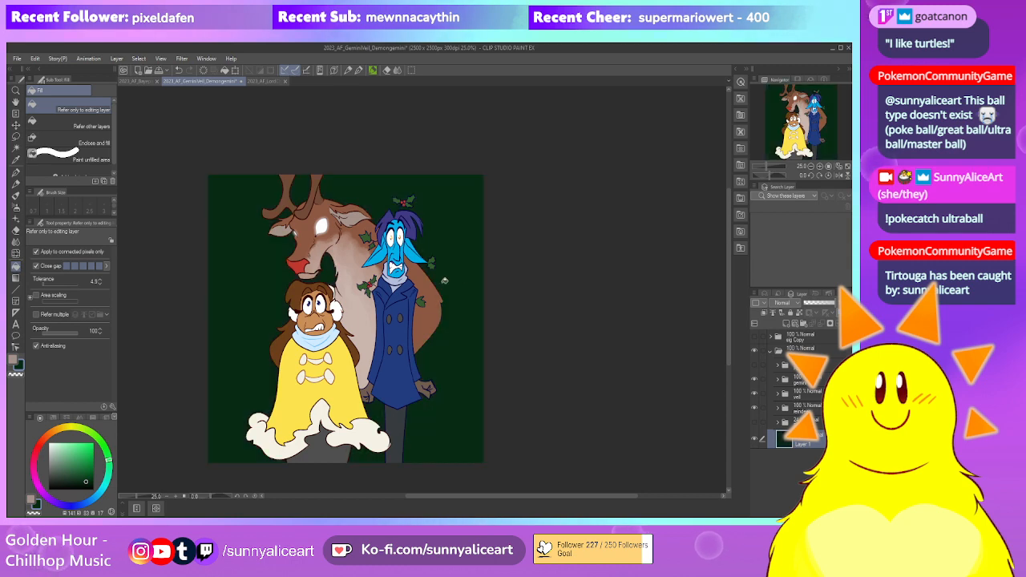
left_click_drag(499, 321, 477, 320)
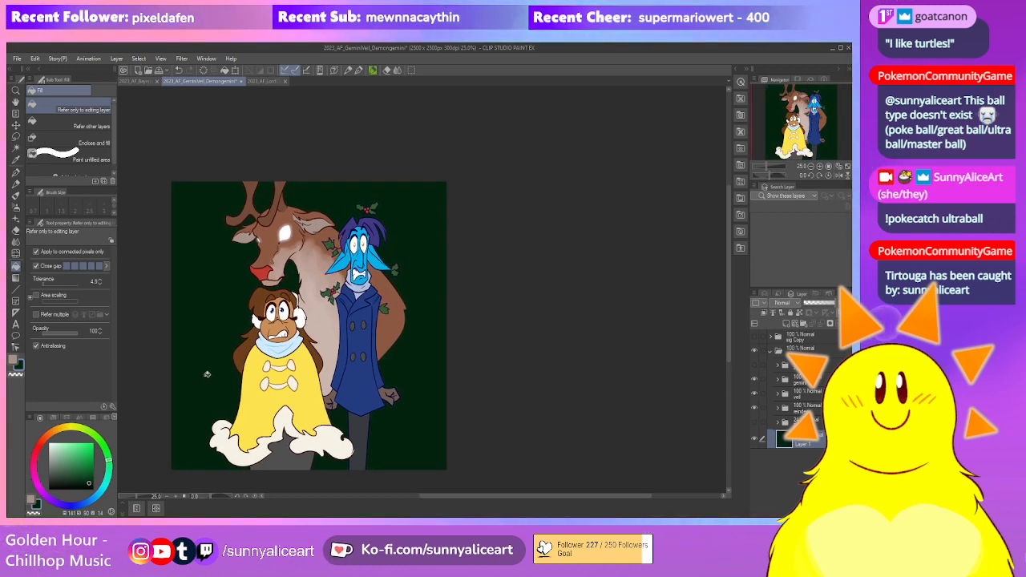
left_click_drag(504, 369, 501, 346)
Draw a near-black Foreground to transparent gradient rising from the canvas bottom on a new layer, and place the reindeer folder beneath it
key("ctrl+plus")
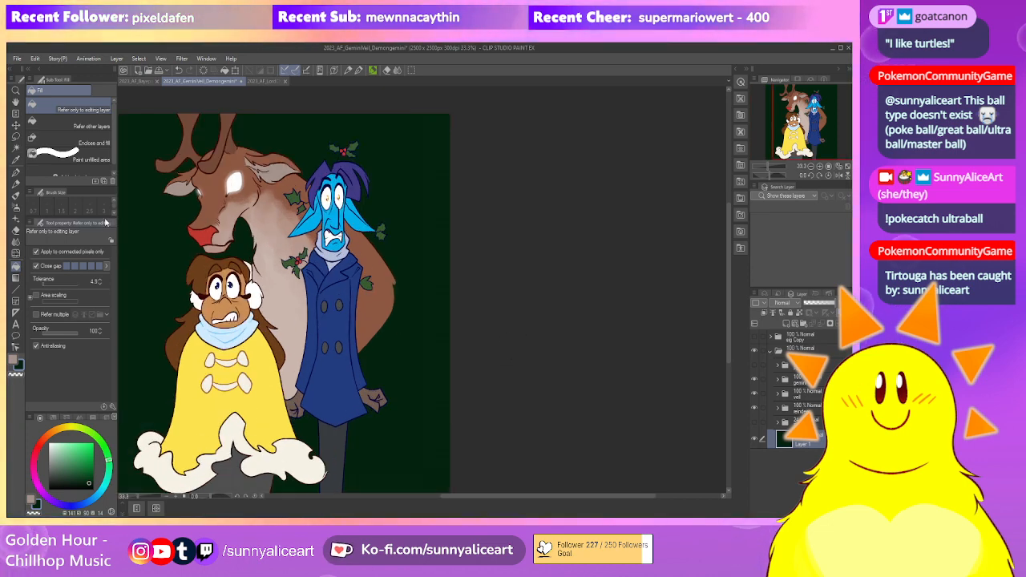
key("ctrl+minus")
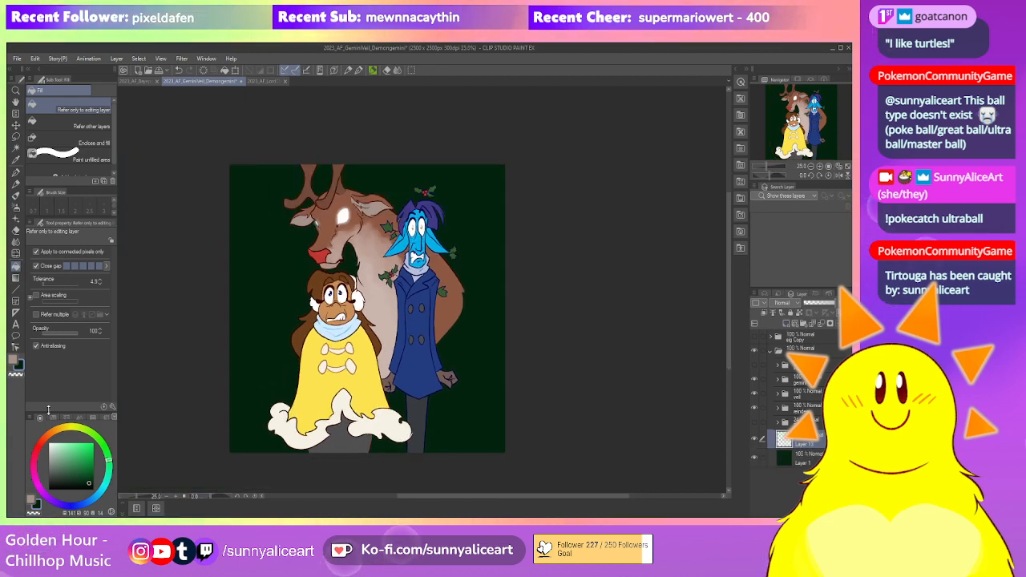
left_click(13, 359)
left_click(110, 464)
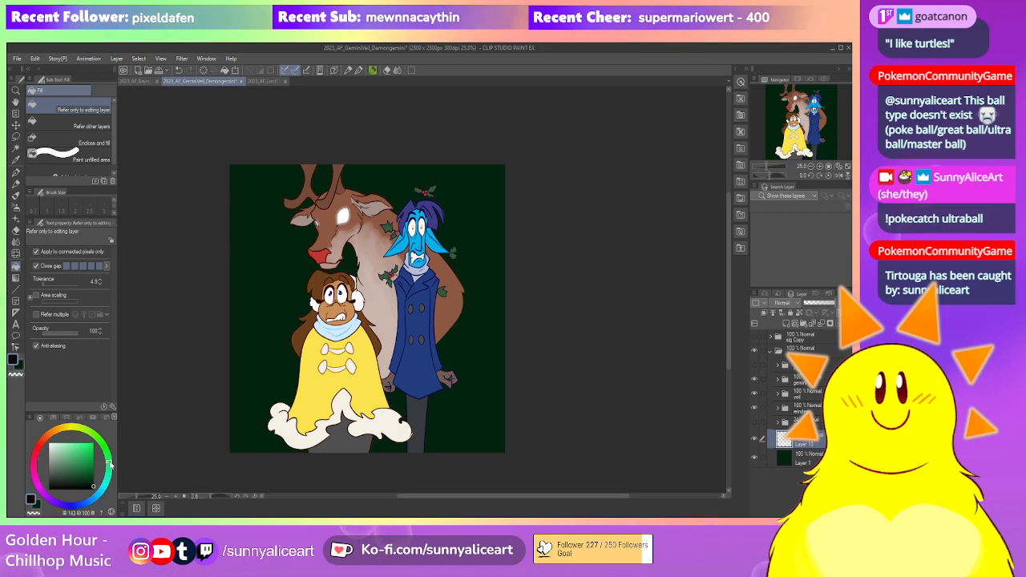
key("g")
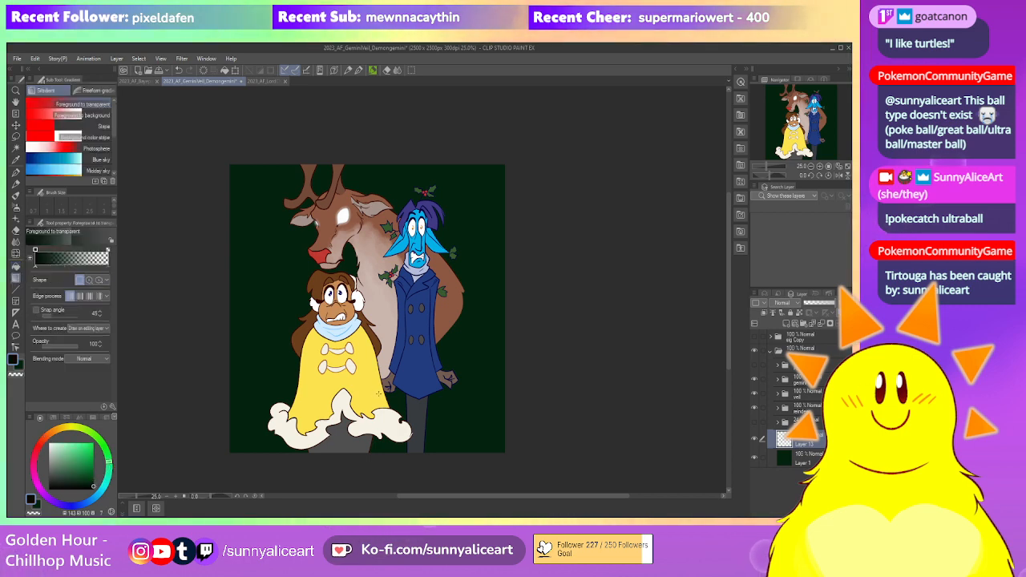
left_click_drag(368, 143, 368, 142)
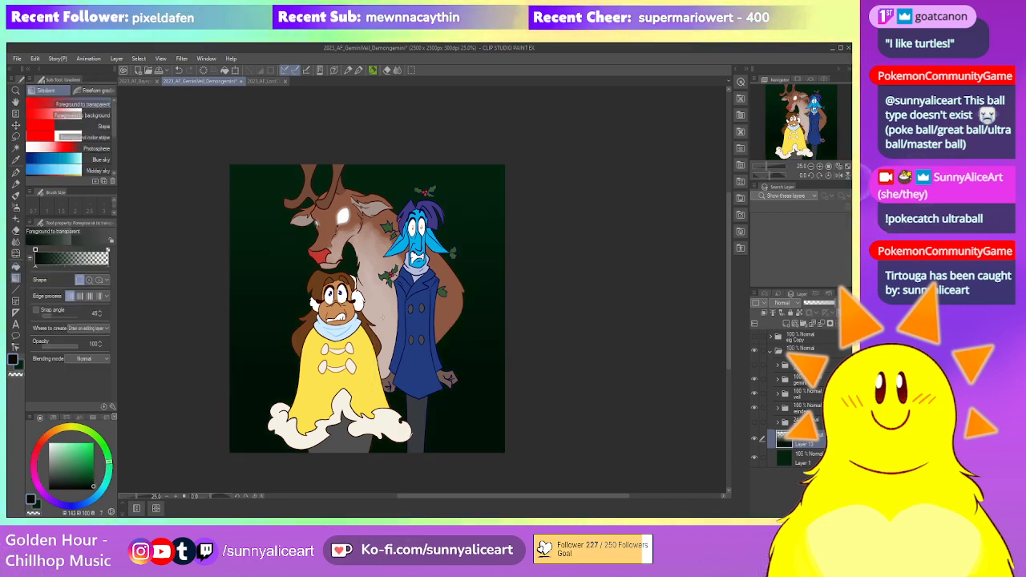
left_click_drag(805, 410, 807, 449)
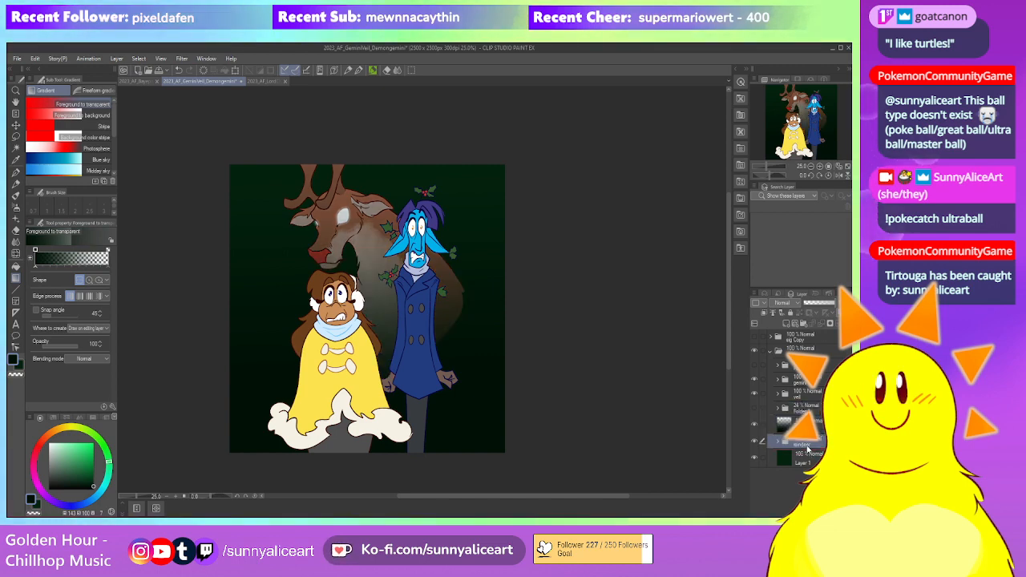
Move the two eye glow layers out of the reindeer folder to above the gradient layer and merge them into one
left_click(783, 444)
left_click_drag(811, 405, 813, 403)
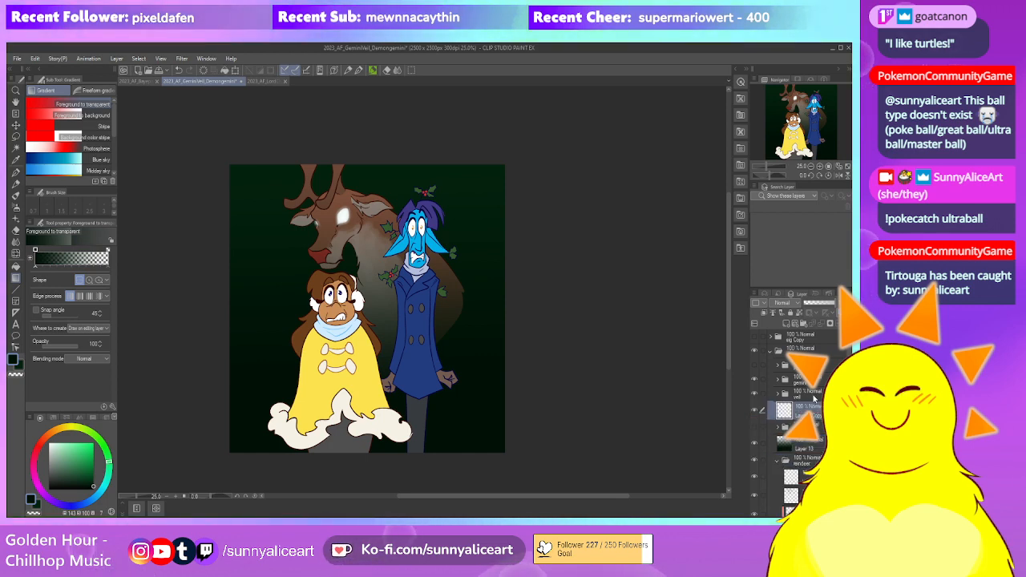
left_click(808, 476)
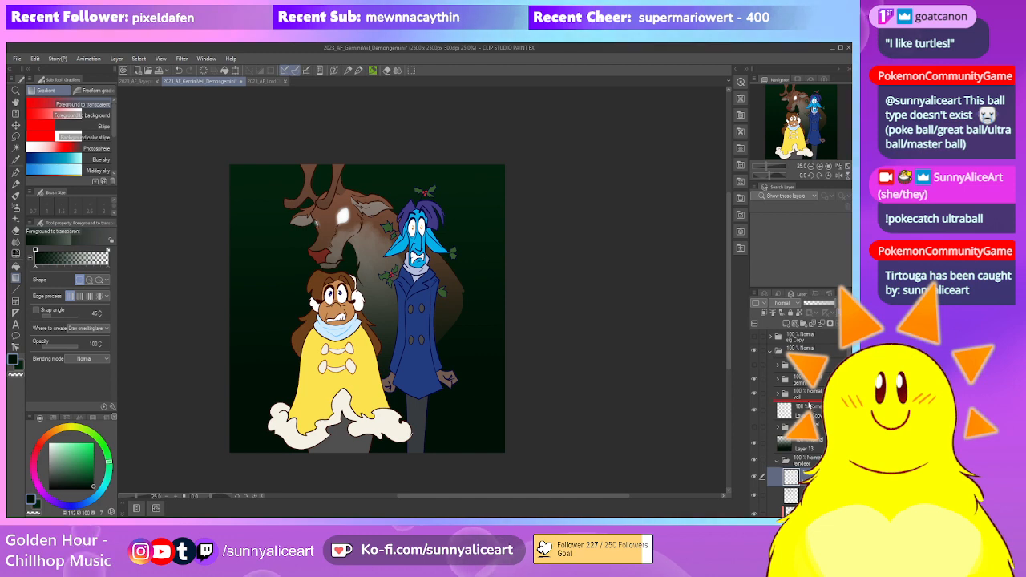
left_click(810, 409)
left_click(754, 410)
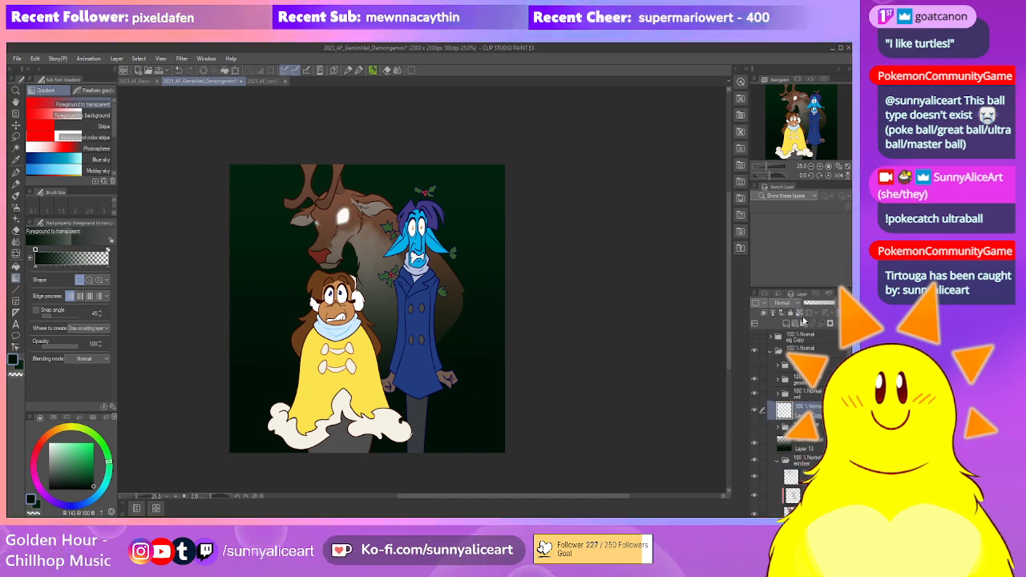
Try a different opacity on the merged eye glow layer
left_click(819, 304)
left_click_drag(820, 303, 838, 304)
scroll(799, 425, "down", 2)
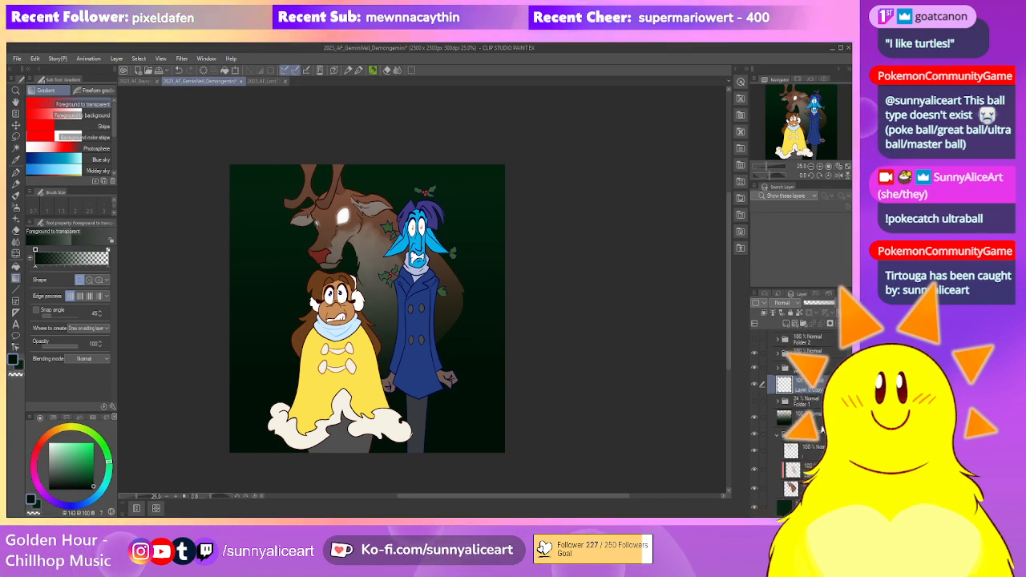
Add another dark gradient from below on the gradient layer to deepen the shadow over the reindeer's lower body
left_click(801, 417)
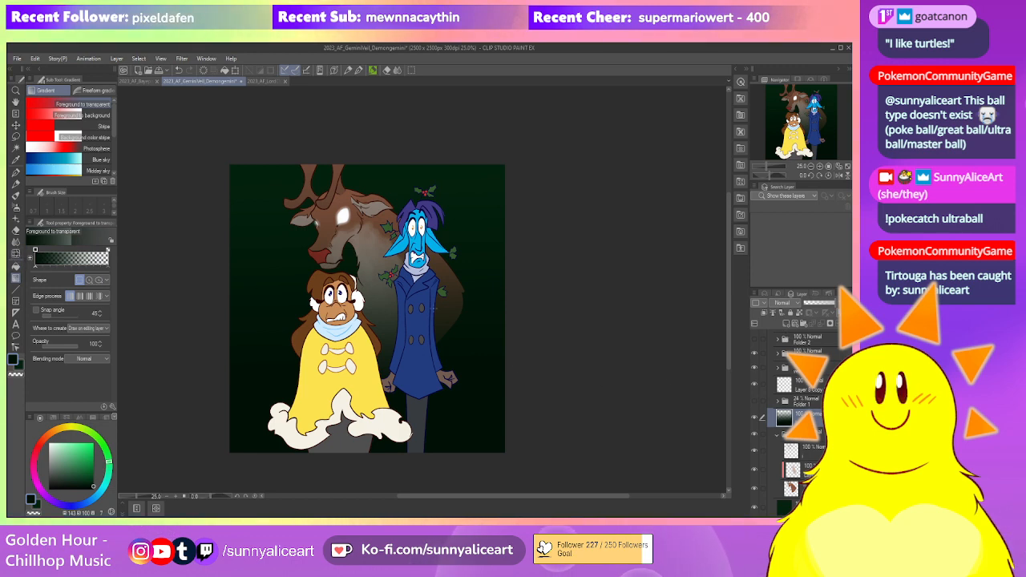
mouse_move(473, 335)
left_mouse_down()
mouse_move(467, 323)
mouse_move(478, 331)
left_mouse_up()
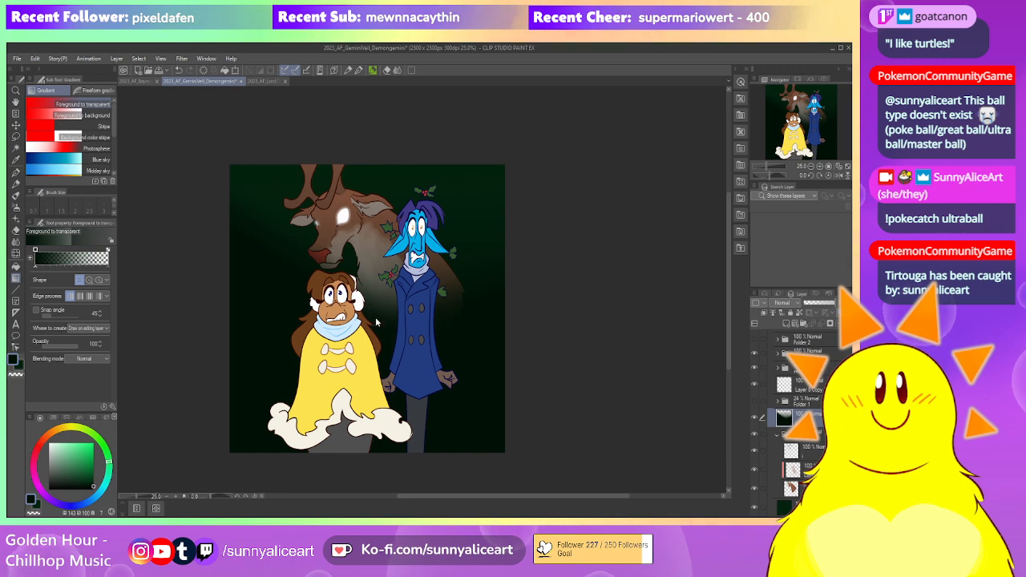
left_click_drag(545, 320, 459, 285)
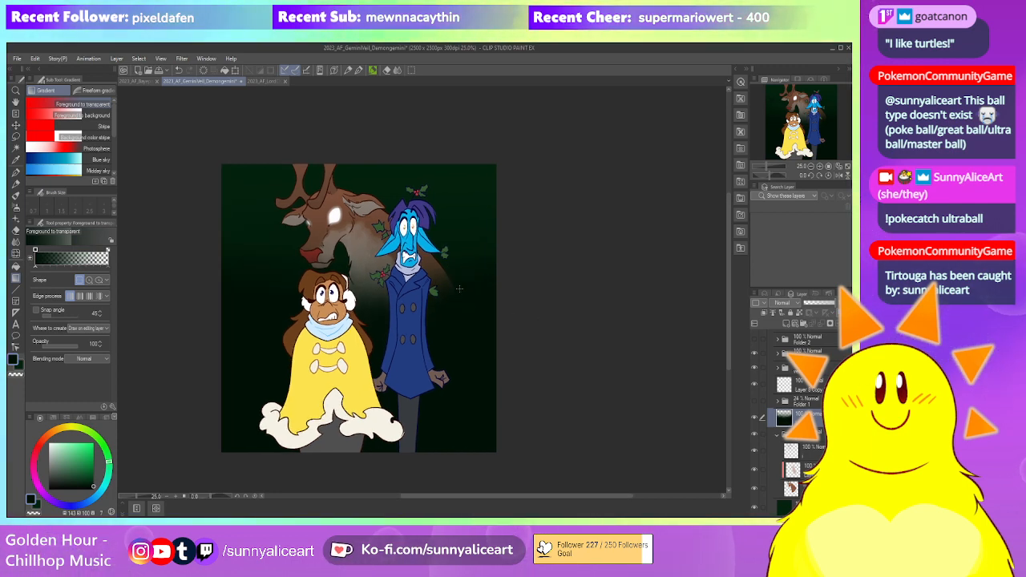
Try to fade the reindeer's body on its base color layer with the Kneaded eraser at brush size 800
left_click(808, 489)
key("e")
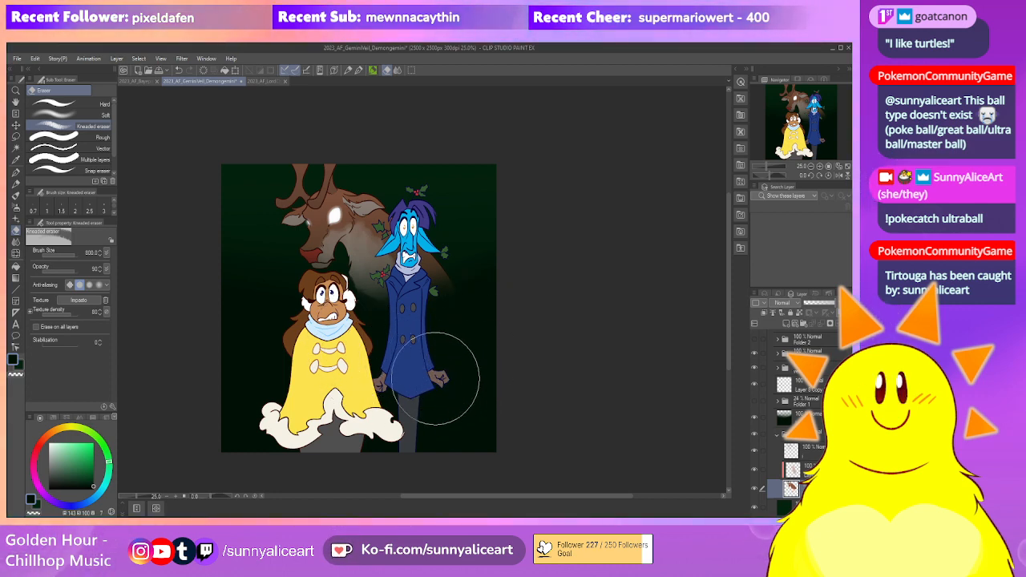
left_click(397, 70)
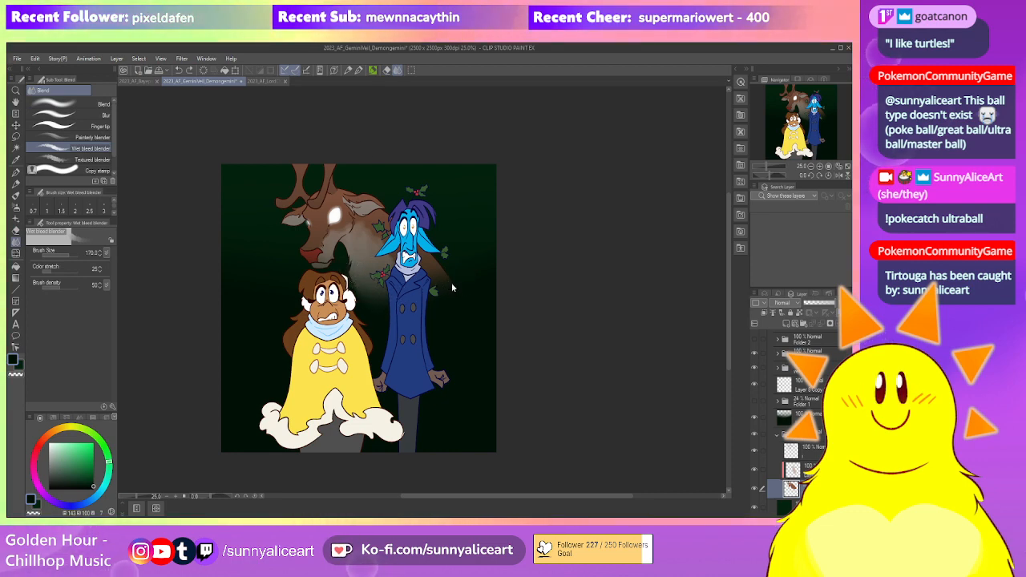
scroll(481, 342, "up", 2)
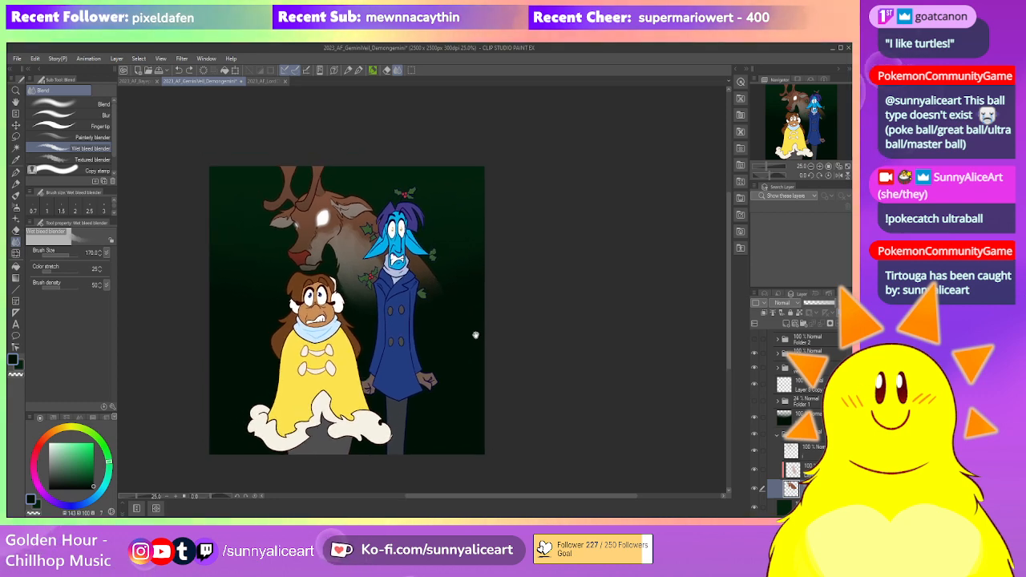
scroll(482, 347, "down", 1)
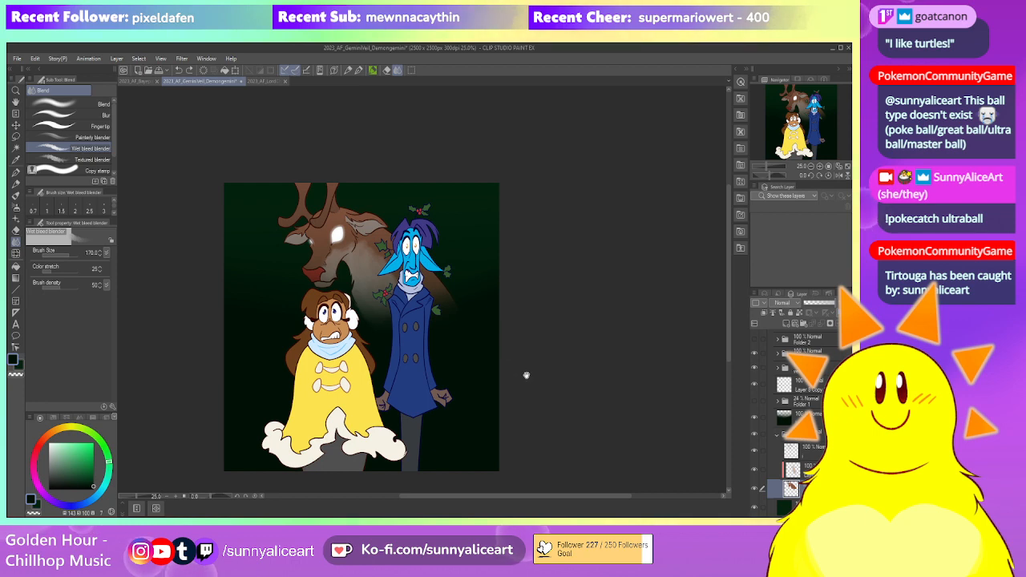
On a new layer behind the reindeer, spray dark mottled blotches across the background with the Bloodstain brush at size 1000
left_click_drag(526, 372, 528, 360)
key("ctrl+shift+n")
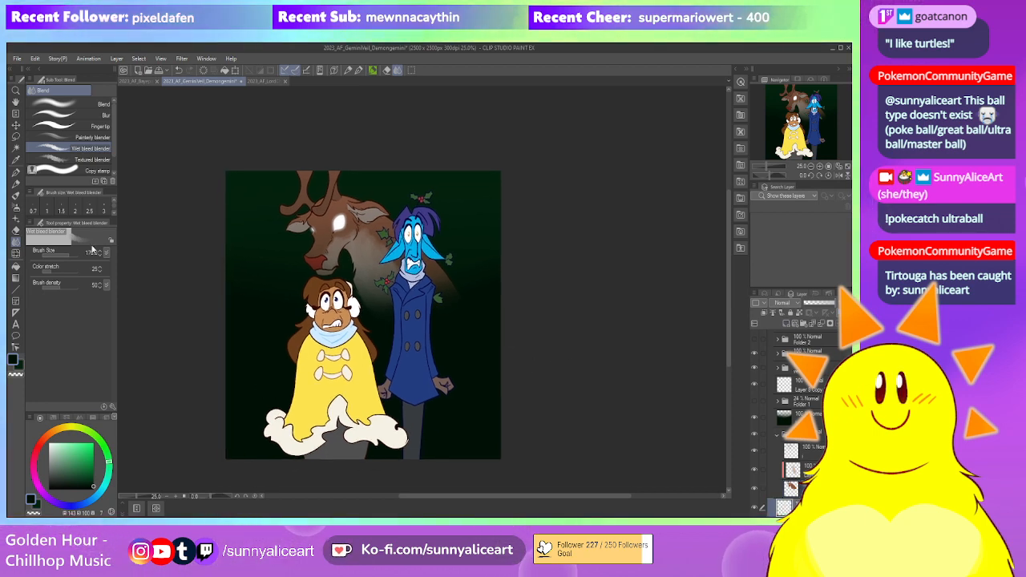
key("b")
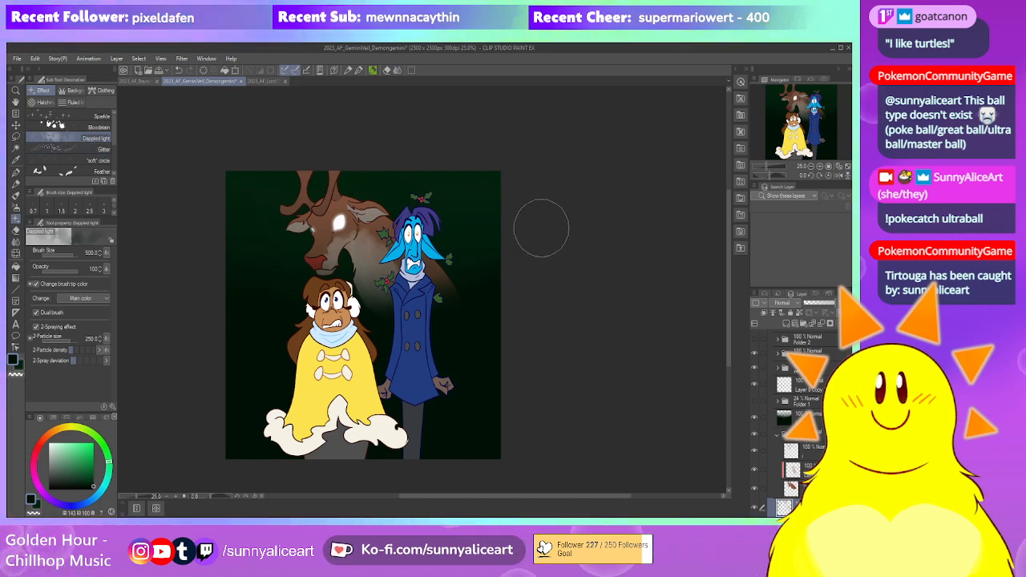
left_click(98, 126)
left_click_drag(256, 183, 295, 173)
key("bracketright")
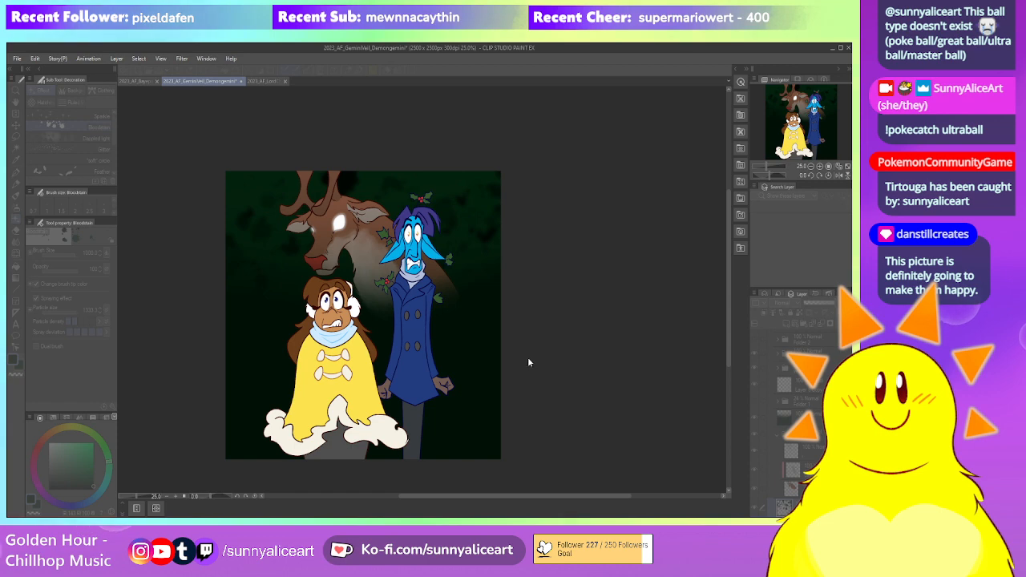
left_click(710, 338)
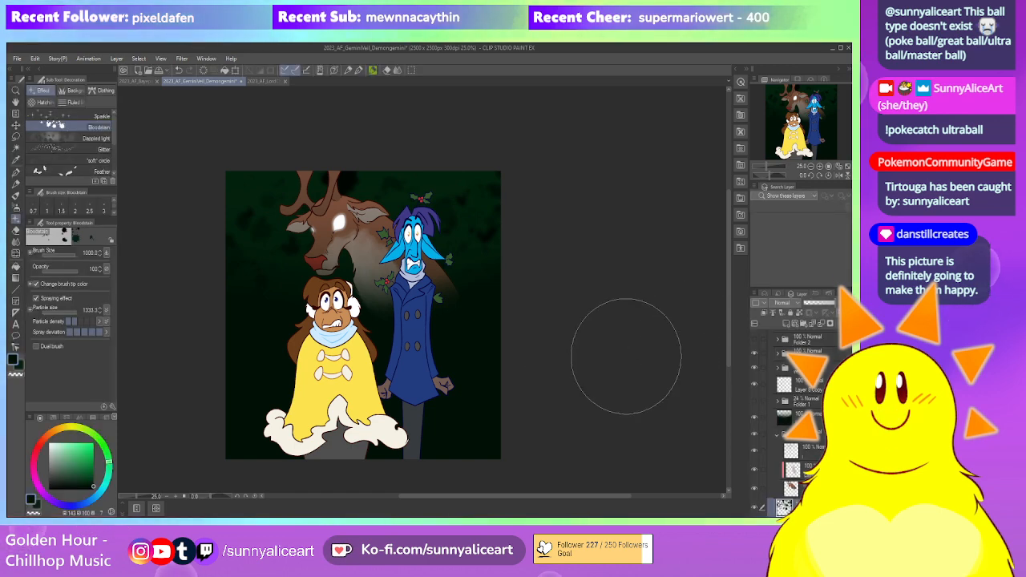
left_click_drag(510, 367, 515, 337)
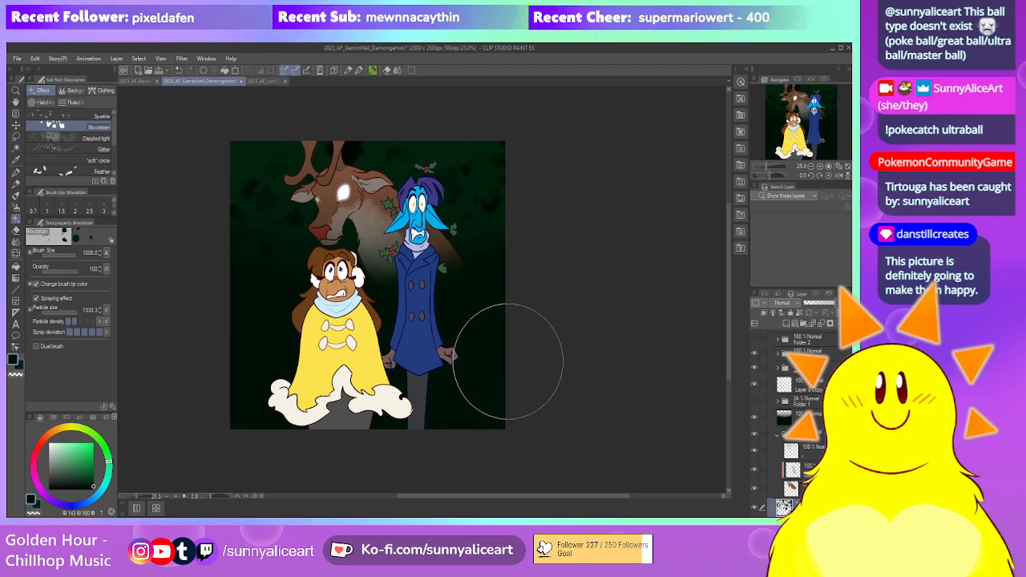
scroll(510, 362, "up", 1)
key("bracketleft")
key("bracketleft")
key("bracketleft")
key("bracketleft")
key("bracketleft")
key("bracketleft")
key("bracketleft")
key("bracketleft")
key("bracketleft")
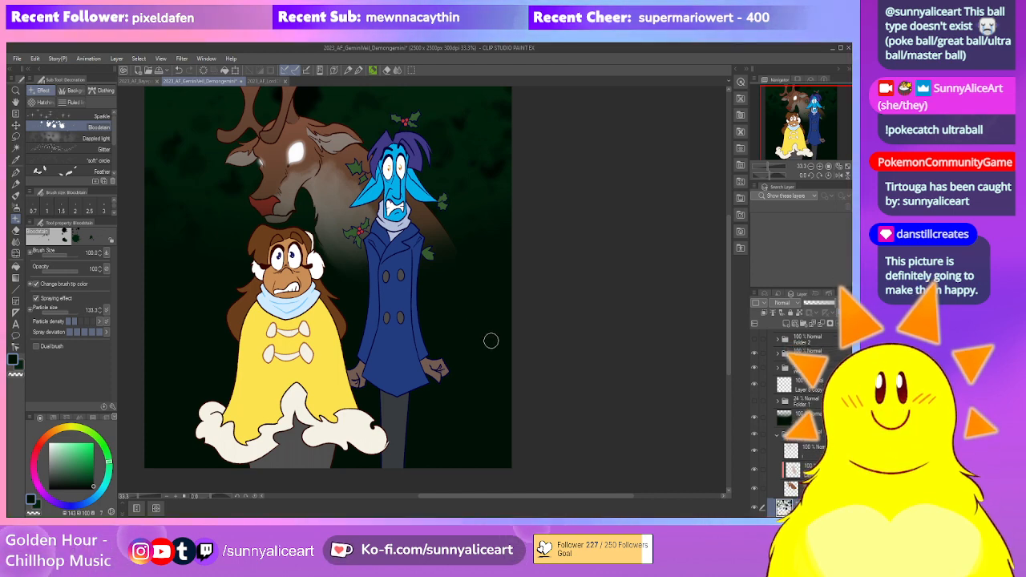
left_click_drag(518, 290, 543, 304)
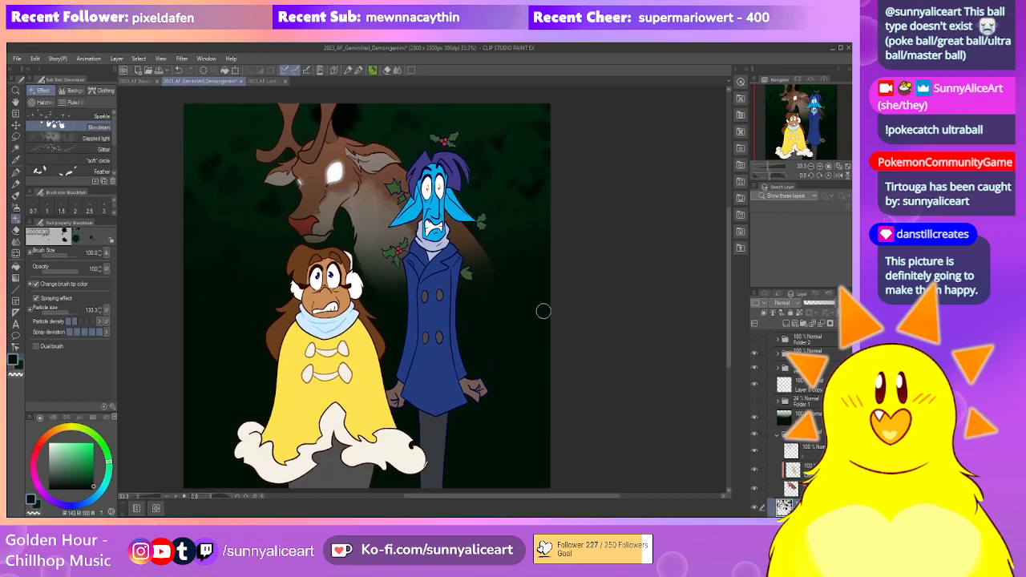
On a new layer above the character folders, add a dark foreground-to-transparent gradient rising from below and lower the layer's opacity
left_click(804, 418)
scroll(801, 417, "up", 2)
left_click(806, 350)
key("ctrl+shift+n")
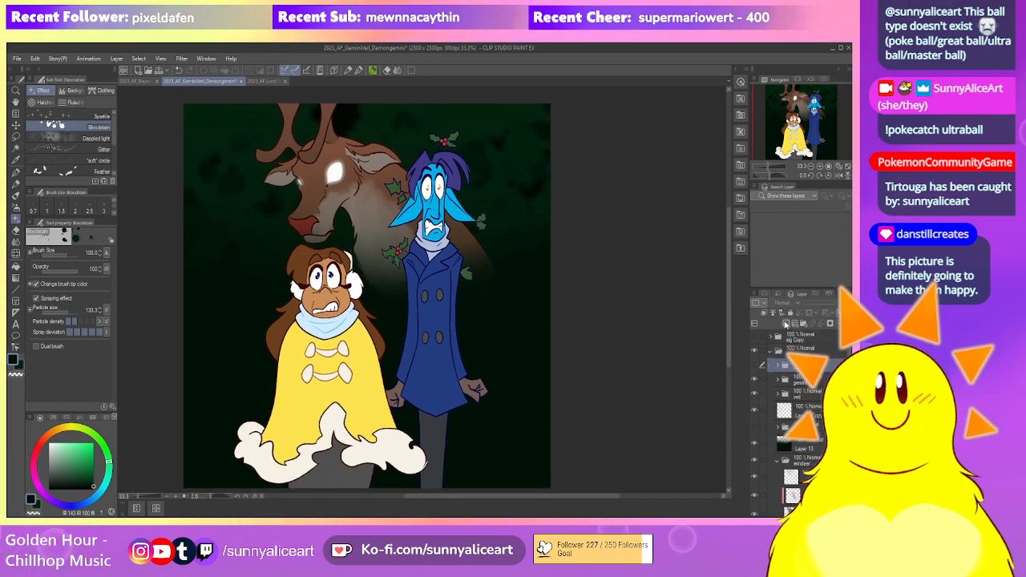
left_click(16, 278)
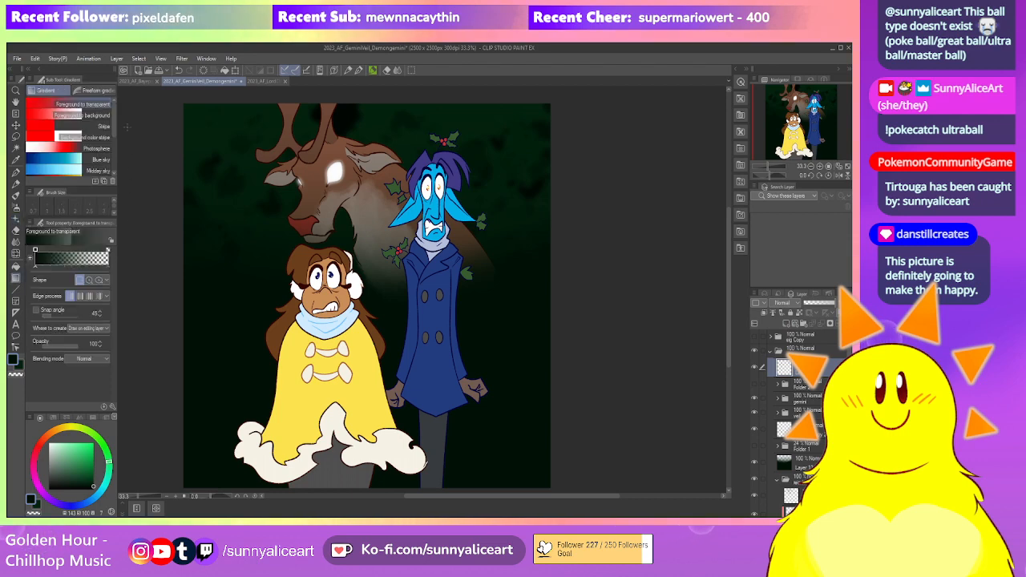
left_click_drag(356, 346, 361, 182)
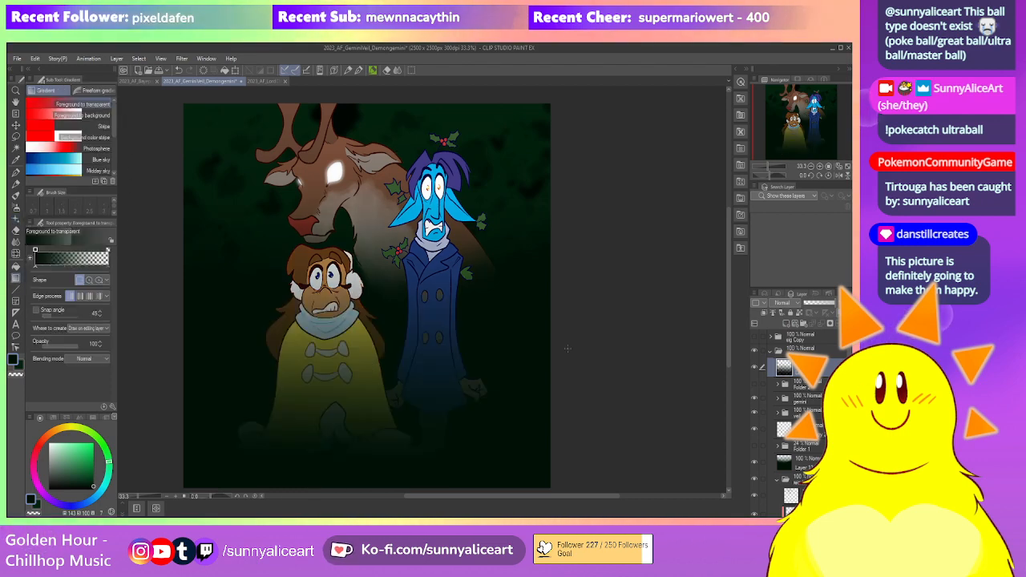
key("ctrl+z")
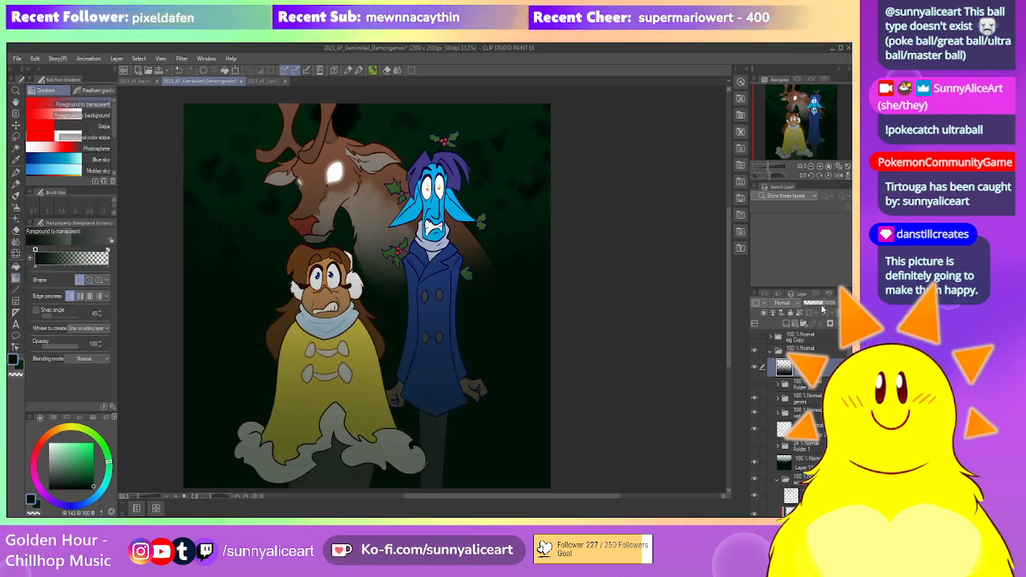
Try to erase the shadow from the yellow-caped character with the Kneaded eraser at size 600
key("e")
key("bracketleft")
mouse_move(315, 261)
left_mouse_down()
mouse_move(289, 285)
mouse_move(319, 276)
left_mouse_up()
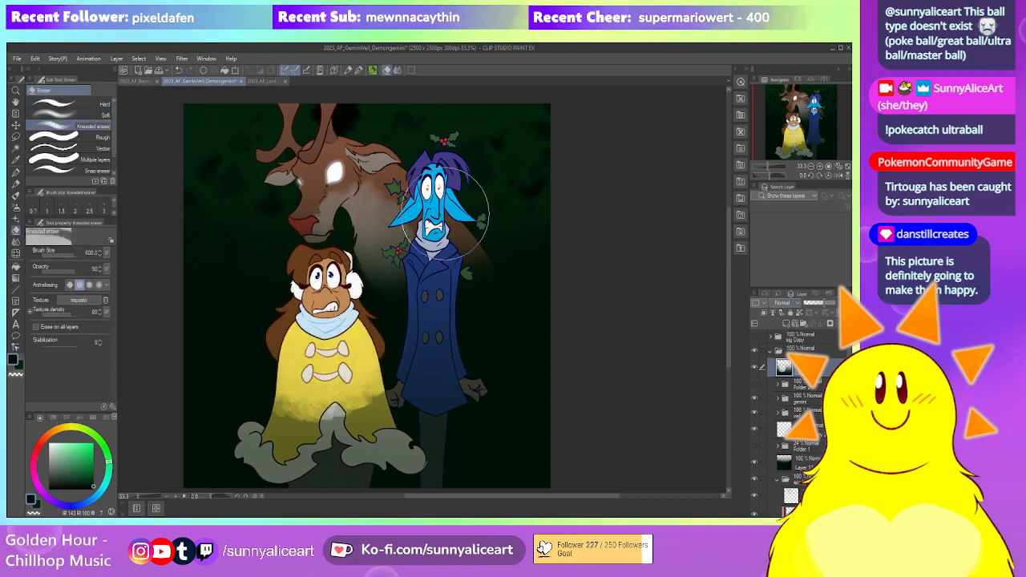
key("ctrl+z")
Clear the shadow from the two characters' upper bodies with the Soft eraser at size 600, leaving their lower parts dark
left_click(85, 114)
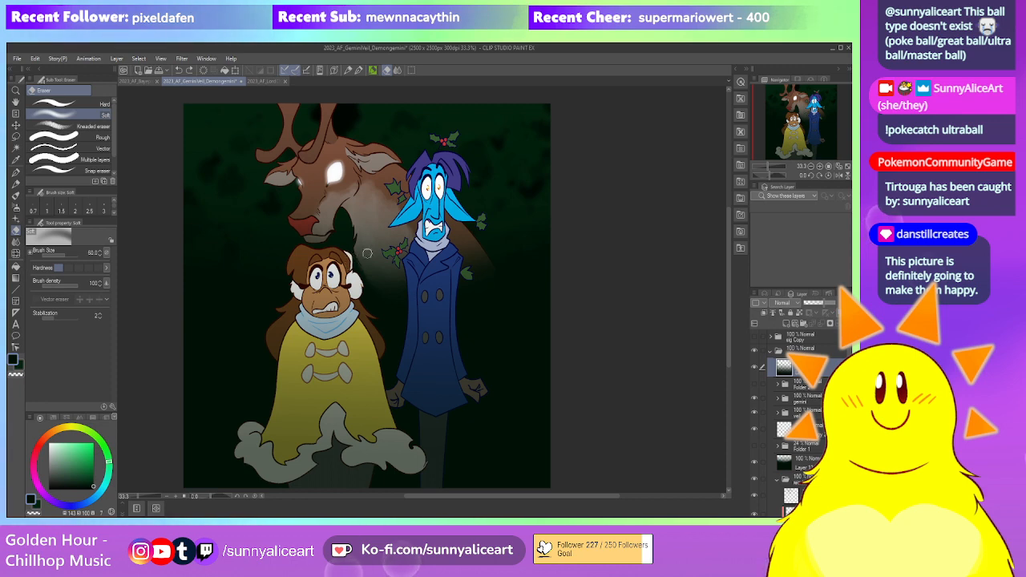
mouse_move(324, 268)
left_mouse_down()
mouse_move(333, 336)
mouse_move(348, 232)
mouse_move(337, 384)
mouse_move(353, 401)
left_mouse_up()
key("bracketright")
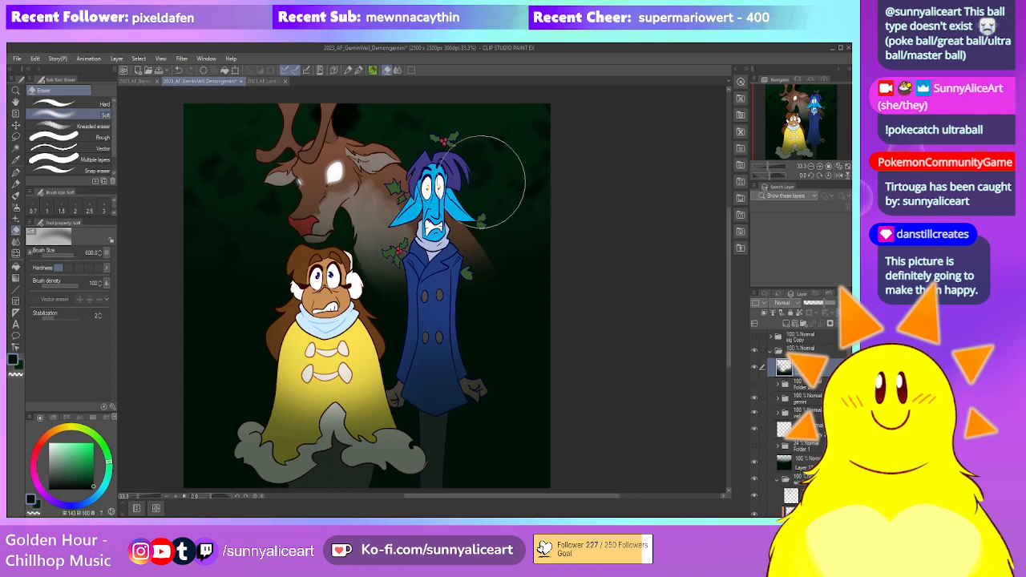
left_click_drag(612, 377, 601, 374)
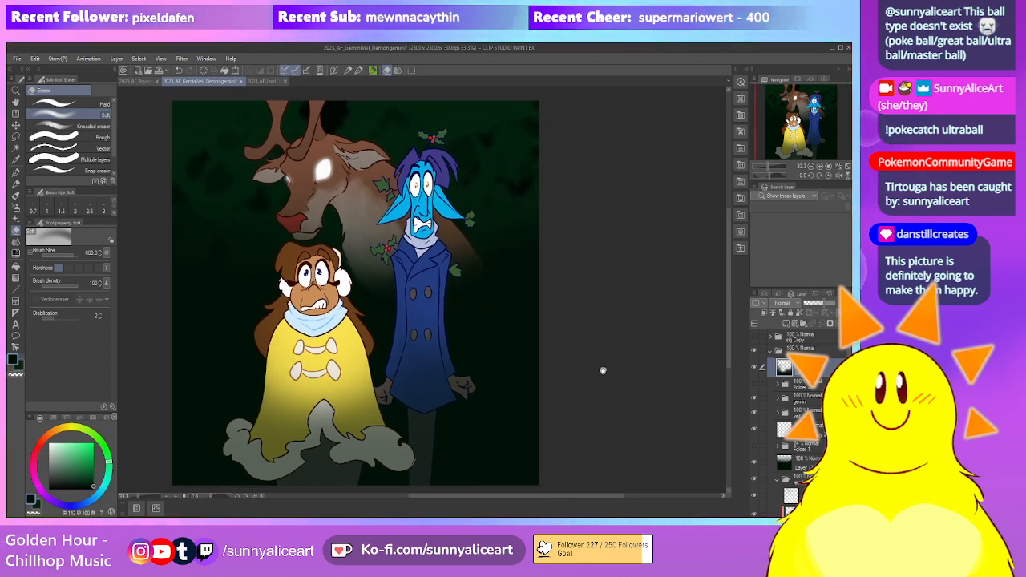
scroll(597, 357, "down", 1)
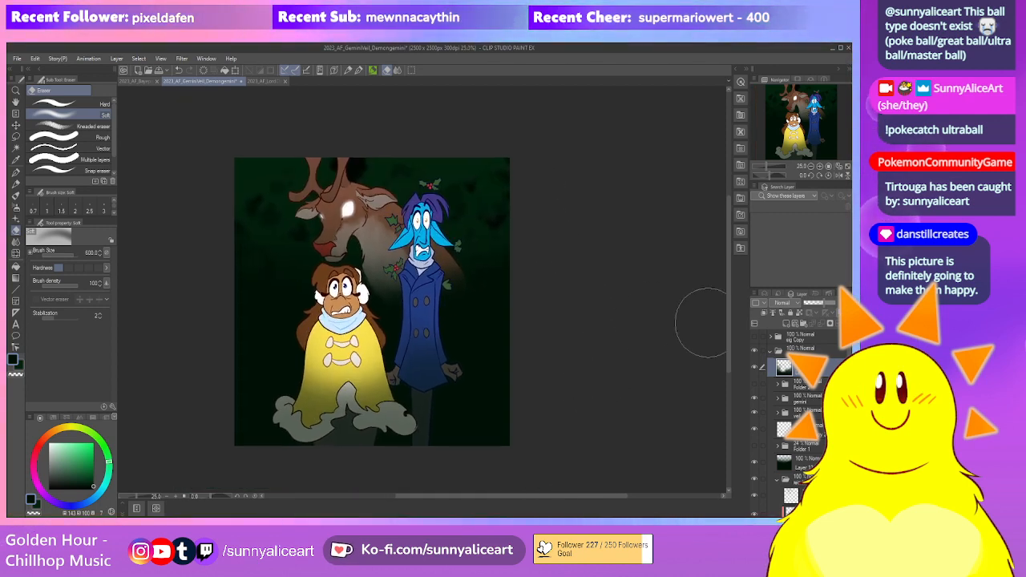
Add a clipped layer in the reindeer folder and darken the reindeer's head, antlers and body with dark gradients from several directions
scroll(793, 417, "down", 3)
left_click(793, 451)
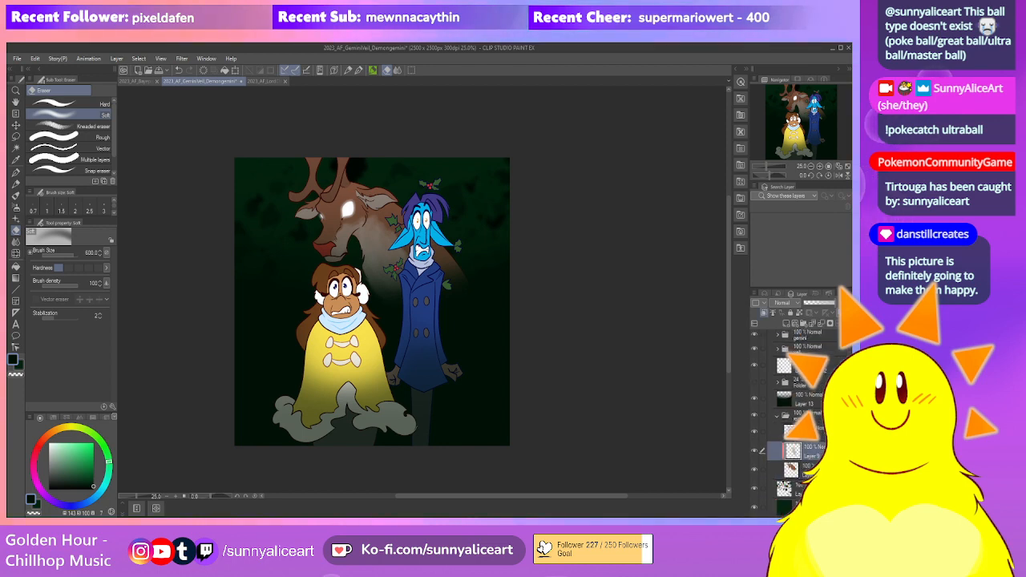
left_click(766, 314)
left_click_drag(487, 285, 472, 325)
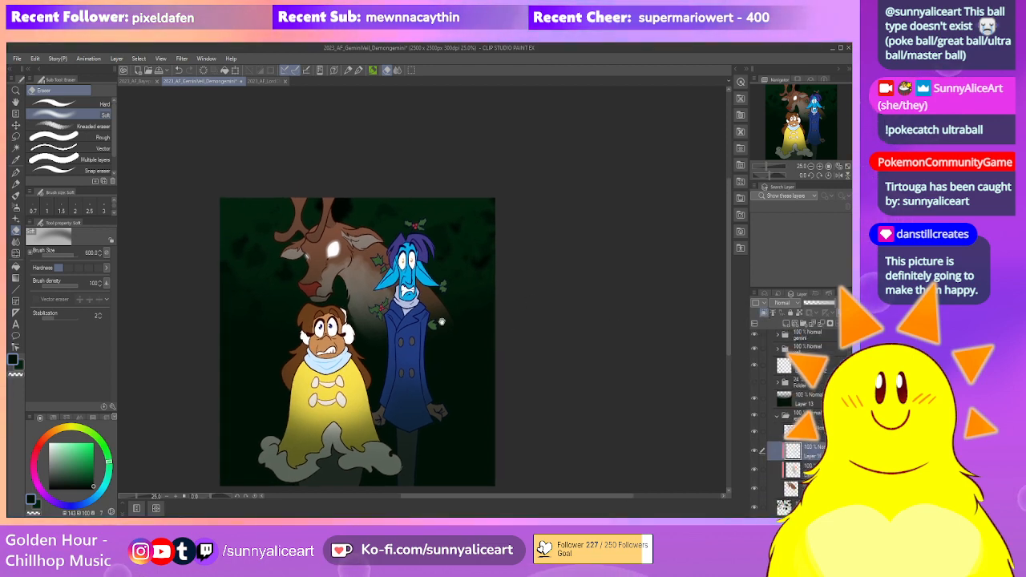
left_click(17, 278)
left_click_drag(343, 179, 343, 178)
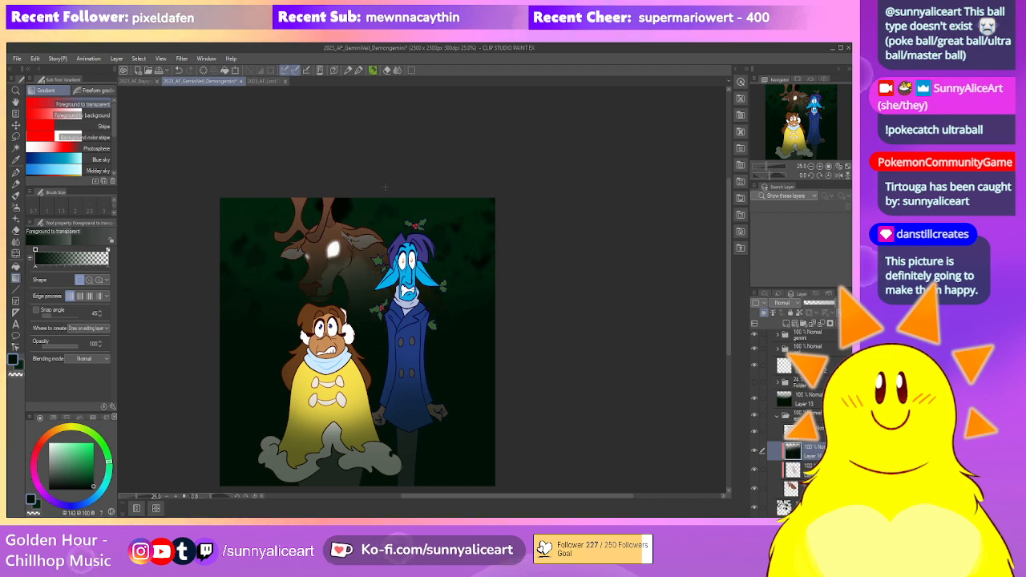
left_click_drag(404, 360, 421, 246)
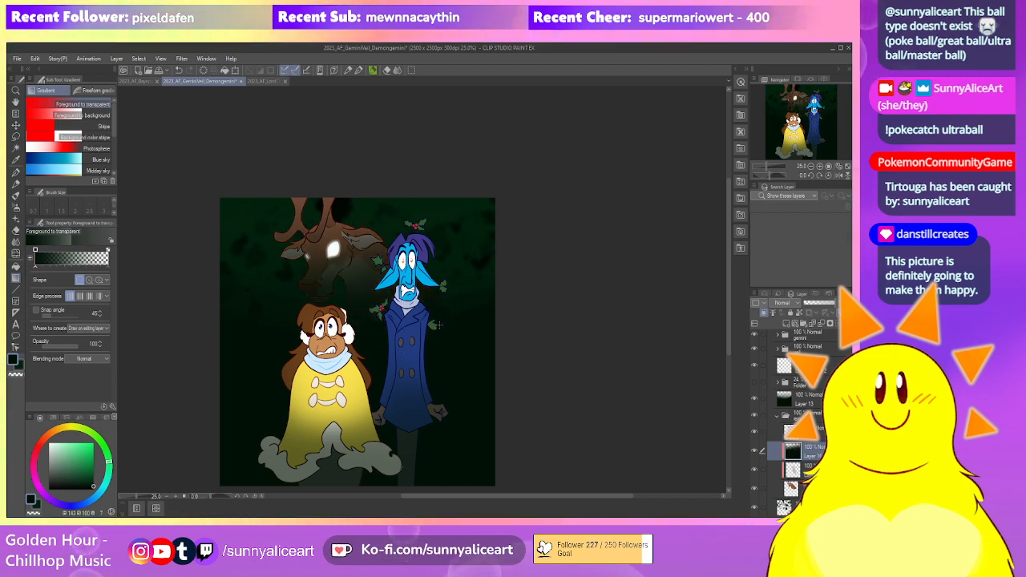
key("ctrl+z")
key("ctrl+y")
left_click_drag(315, 165, 339, 218)
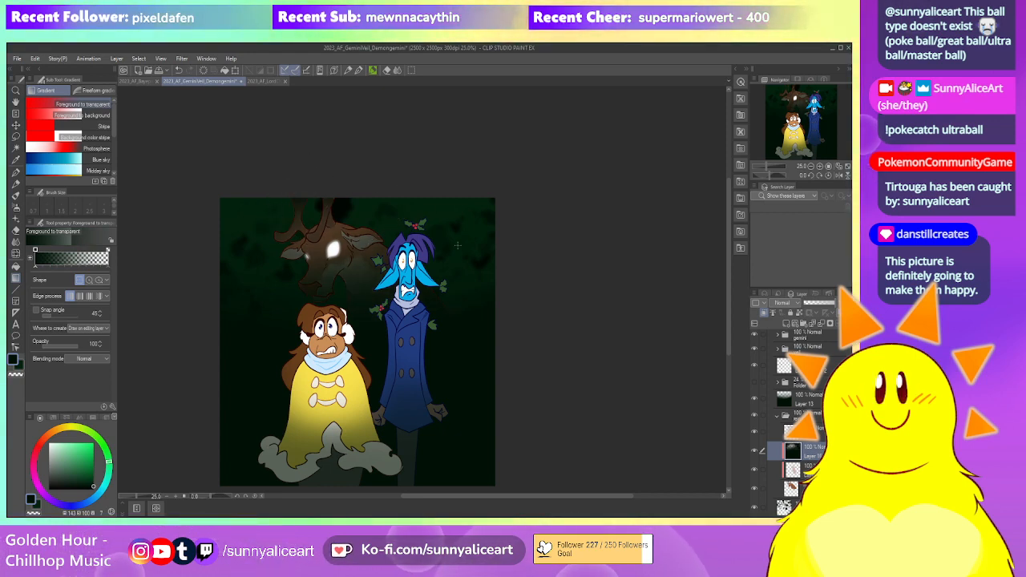
left_click_drag(474, 265, 449, 273)
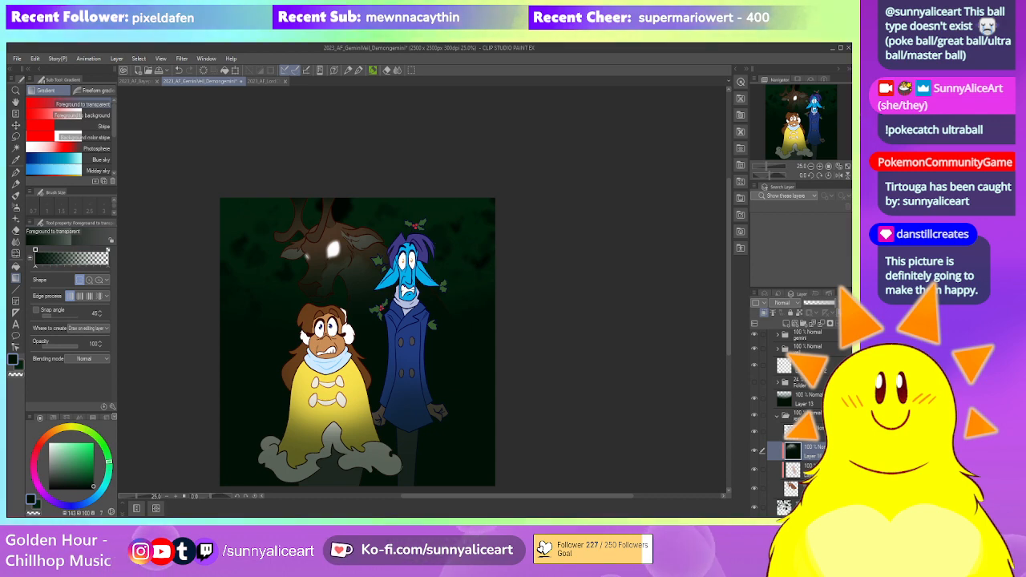
Duplicate the clipped gradient layer and move the copy above the reindeer's line art so the lines darken too
left_click_drag(808, 452, 801, 385)
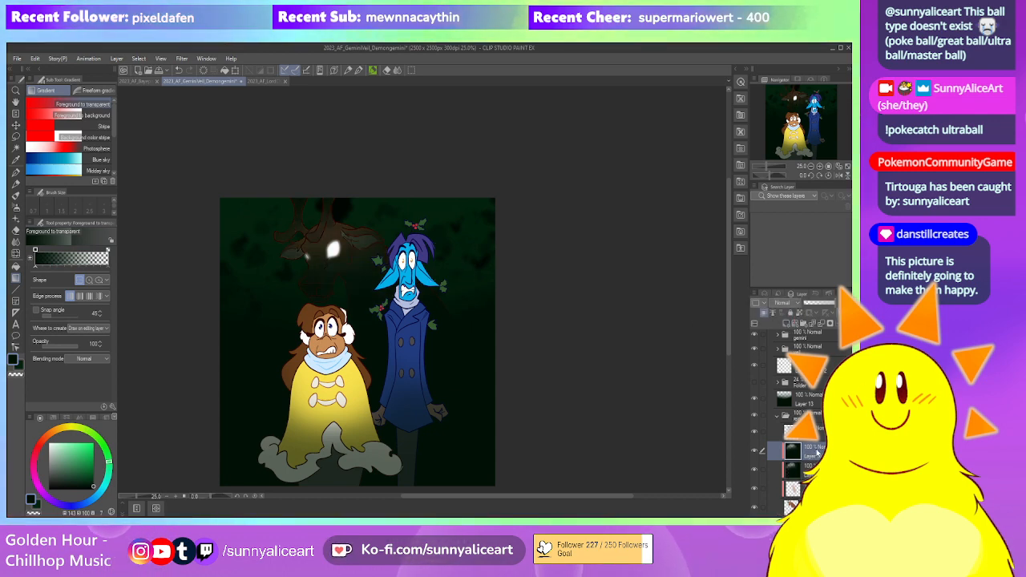
left_click_drag(793, 425, 792, 419)
left_click_drag(522, 319, 552, 327)
scroll(486, 267, "up", 1)
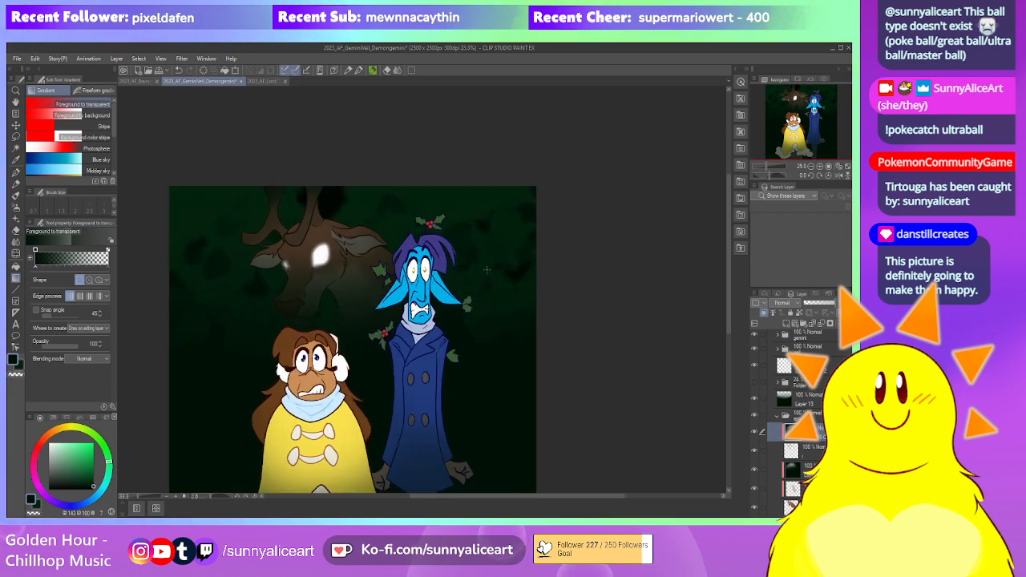
scroll(487, 324, "up", 1)
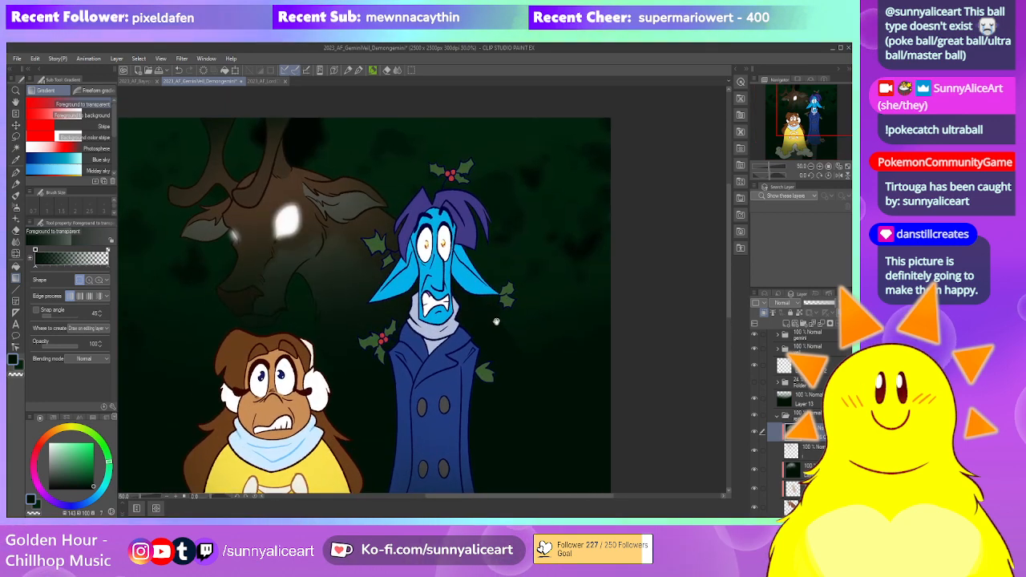
scroll(493, 312, "down", 1)
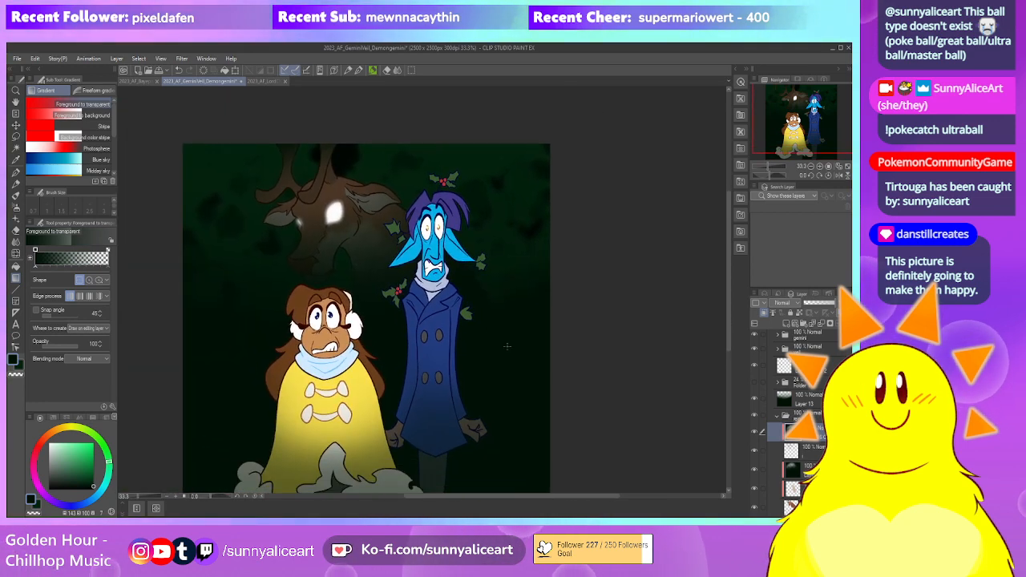
On a new layer at the top of the reindeer folder, paint pale cyan breath vapor from its muzzle with the Brush Dense (Standard) marker
left_click(786, 323)
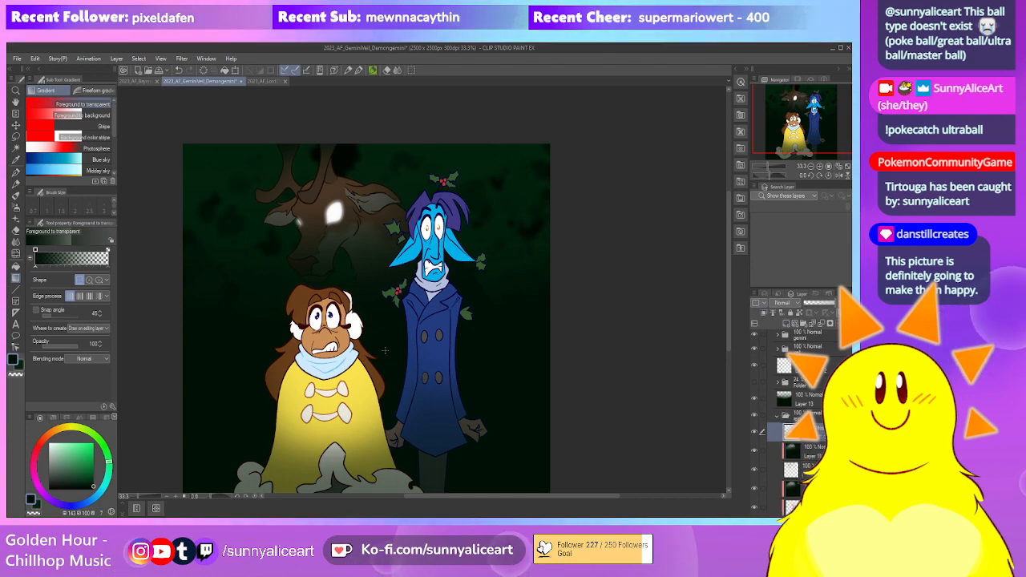
left_click(106, 479)
left_click(56, 443)
left_click_drag(219, 198, 246, 211)
key("p")
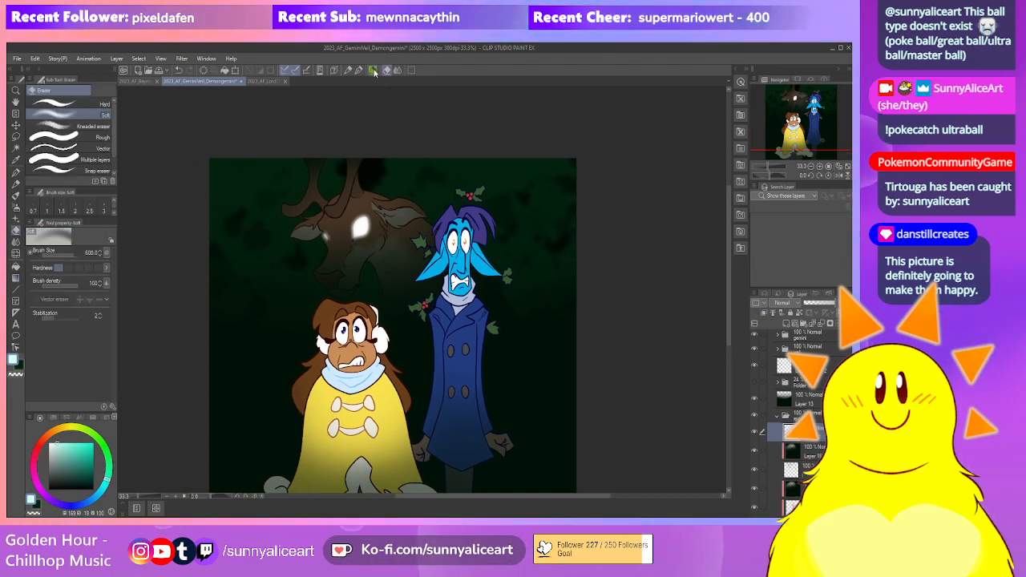
key("p")
left_click_drag(312, 286, 295, 309)
scroll(337, 286, "up", 1)
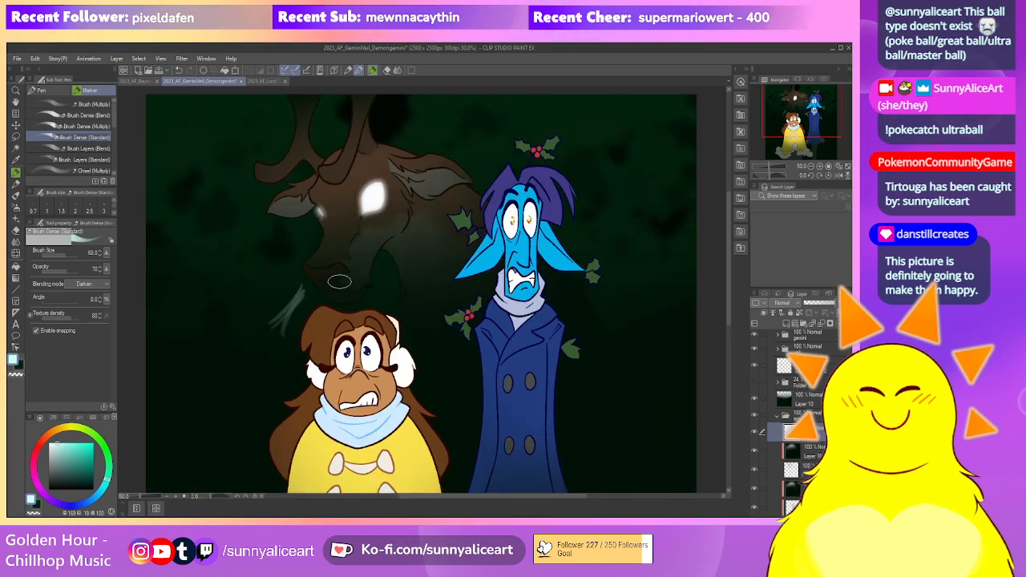
mouse_move(326, 291)
left_mouse_down()
mouse_move(294, 327)
mouse_move(213, 310)
mouse_move(255, 309)
mouse_move(281, 361)
mouse_move(297, 334)
mouse_move(269, 349)
mouse_move(298, 346)
mouse_move(236, 377)
left_mouse_up()
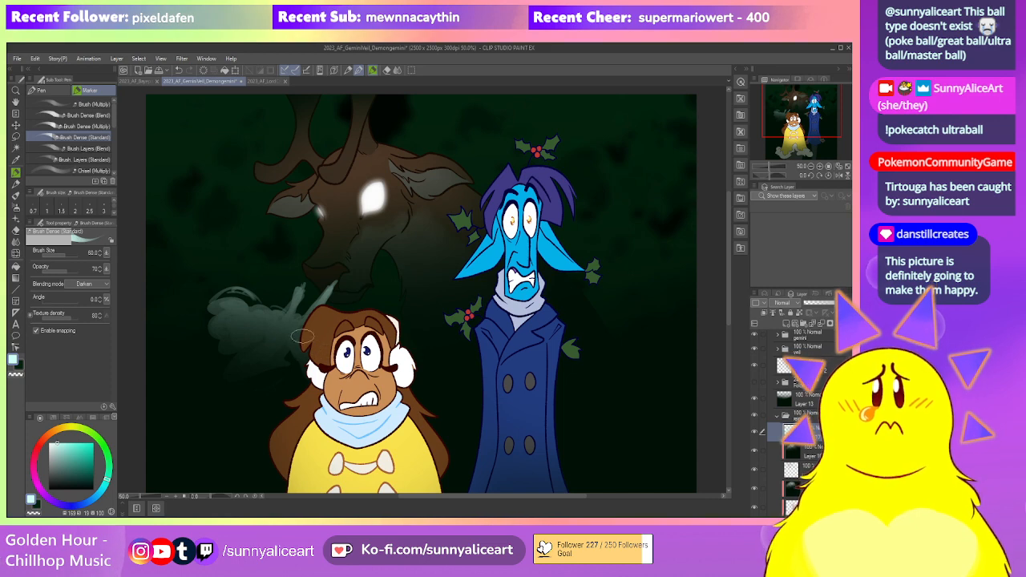
Fade the hard vapor streaks beside the reindeer's muzzle with the Kneaded eraser at size 600
left_click_drag(414, 195, 395, 206)
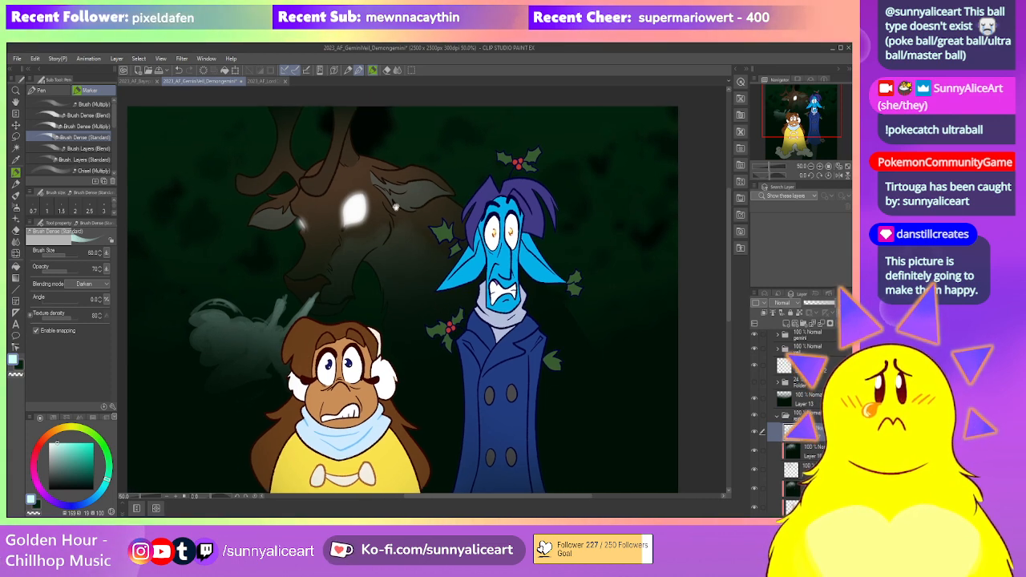
left_click(386, 71)
left_click(88, 119)
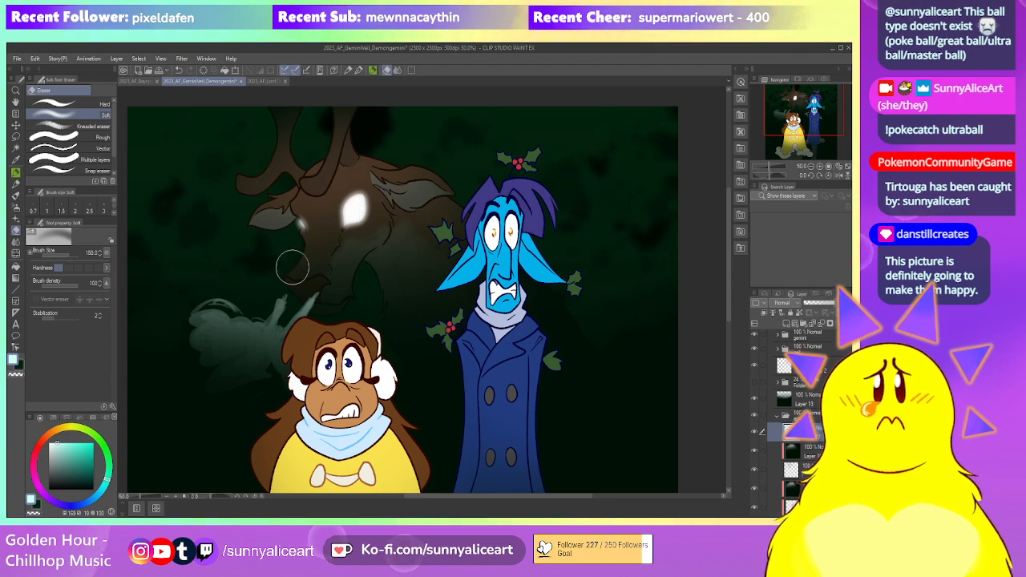
mouse_move(290, 280)
left_mouse_down()
mouse_move(325, 250)
mouse_move(312, 288)
mouse_move(357, 240)
mouse_move(310, 247)
mouse_move(330, 295)
mouse_move(284, 280)
mouse_move(299, 247)
left_mouse_up()
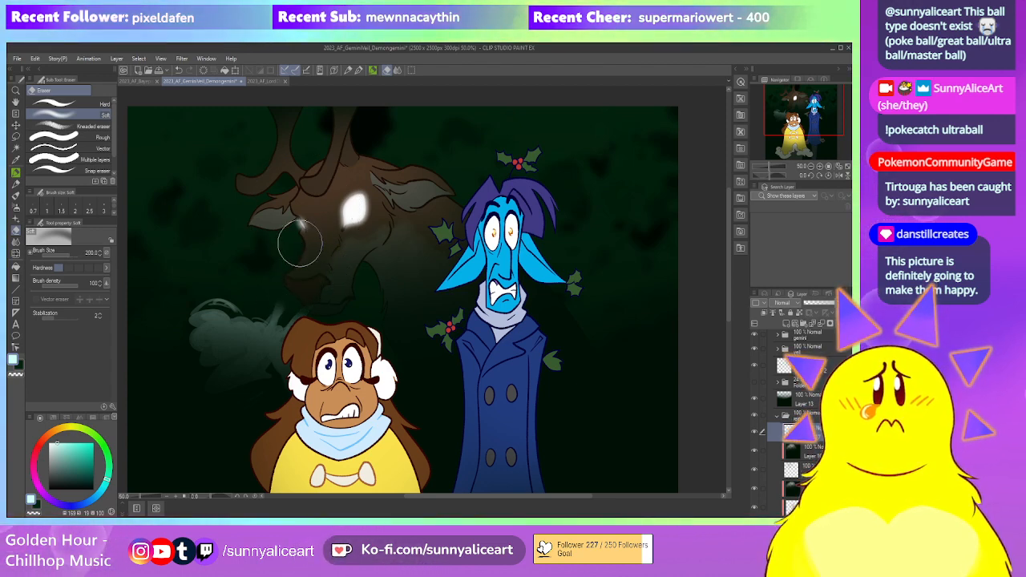
left_click(80, 107)
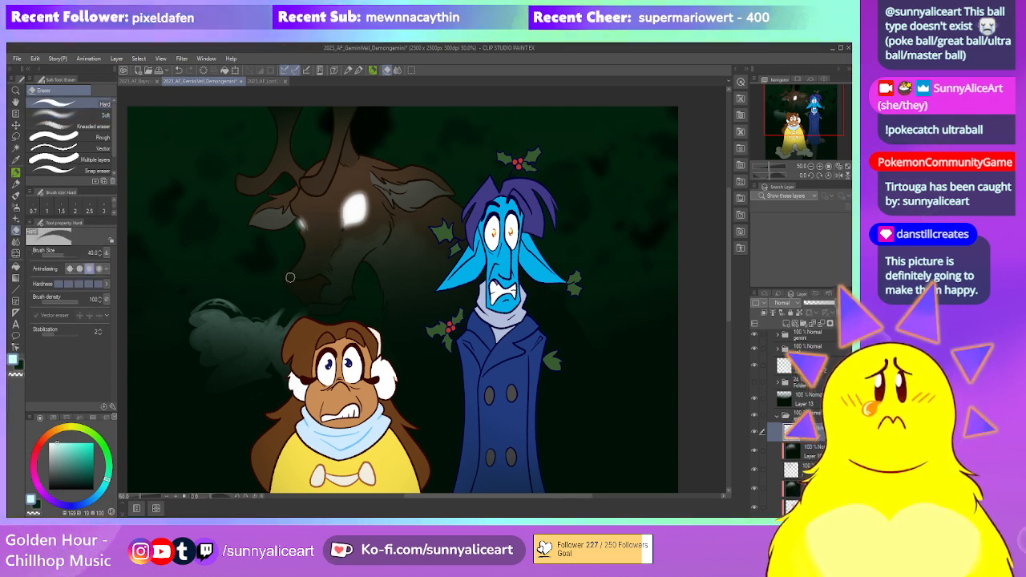
left_click(72, 126)
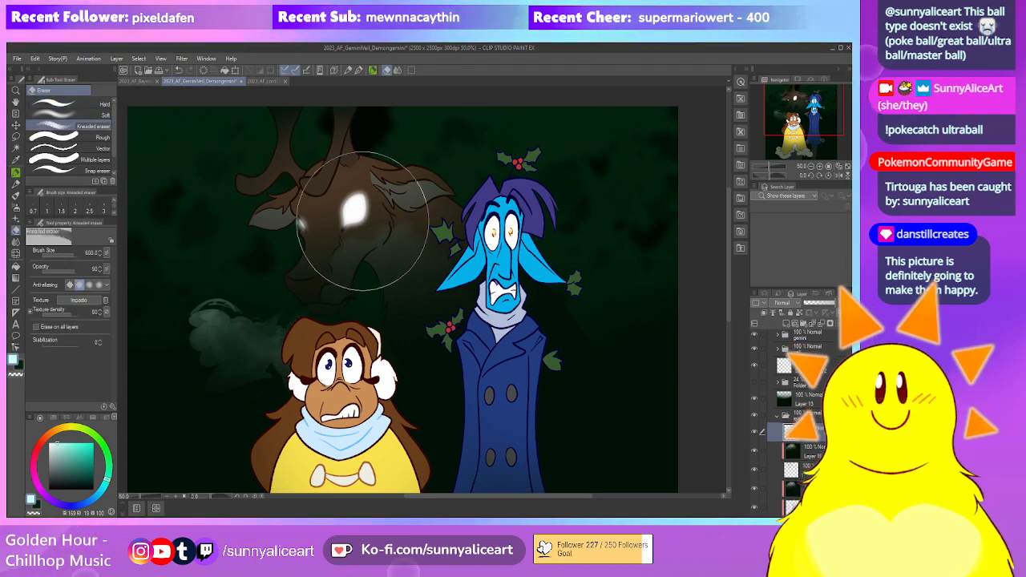
scroll(374, 234, "down", 1)
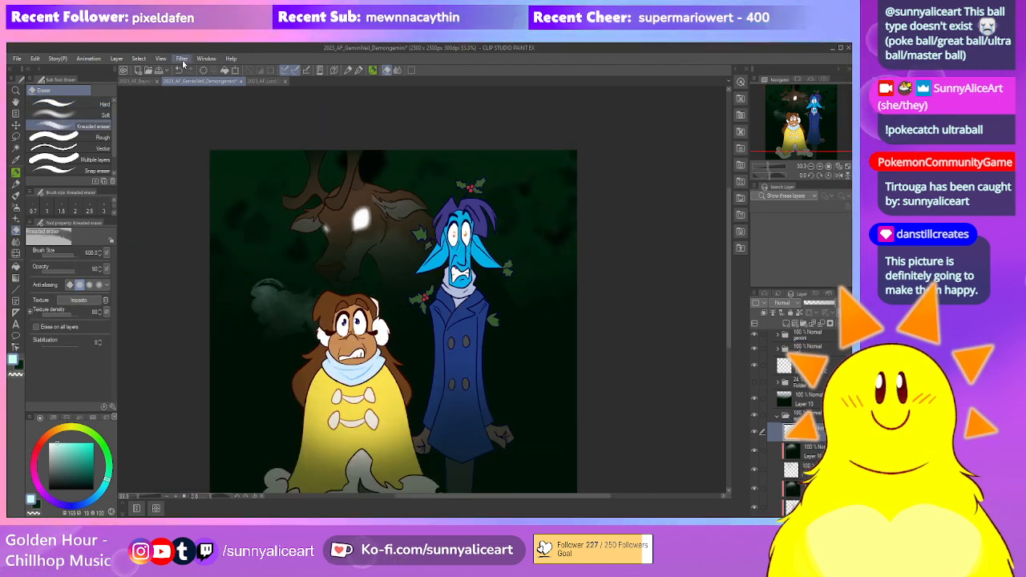
Smooth the breath vapor into soft wisps with the Wet bleed blender, reducing its size to 60
key("j")
scroll(271, 296, "up", 2)
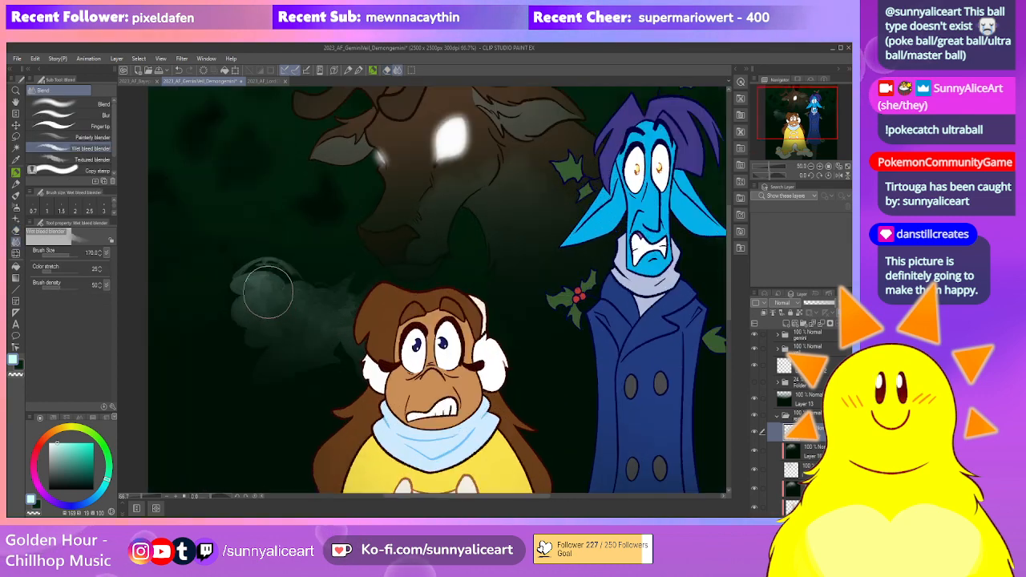
key("bracketleft")
key("bracketleft")
key("bracketleft")
key("bracketleft")
key("bracketleft")
key("bracketleft")
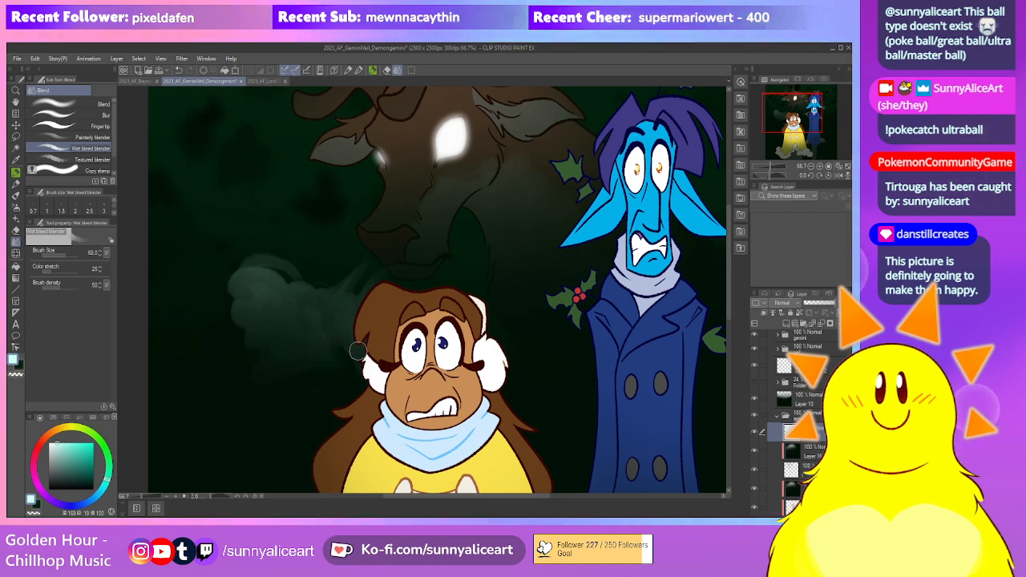
scroll(301, 282, "down", 5)
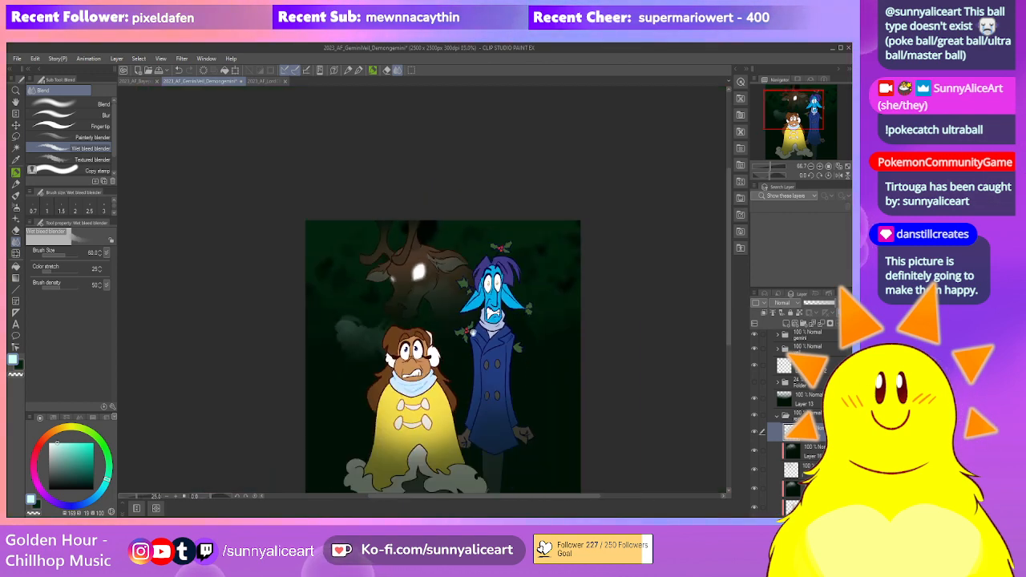
scroll(465, 281, "up", 1)
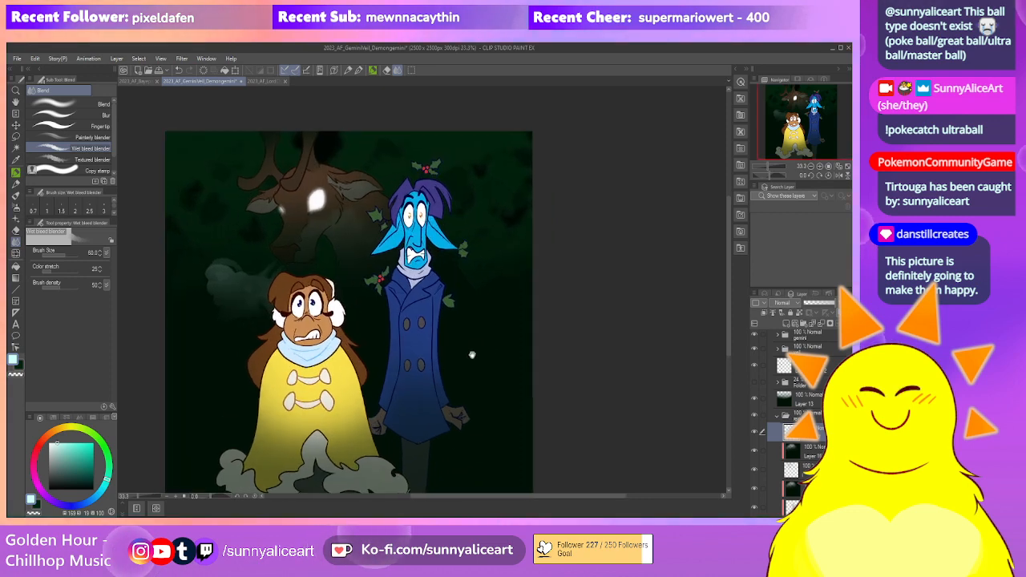
left_click(773, 454)
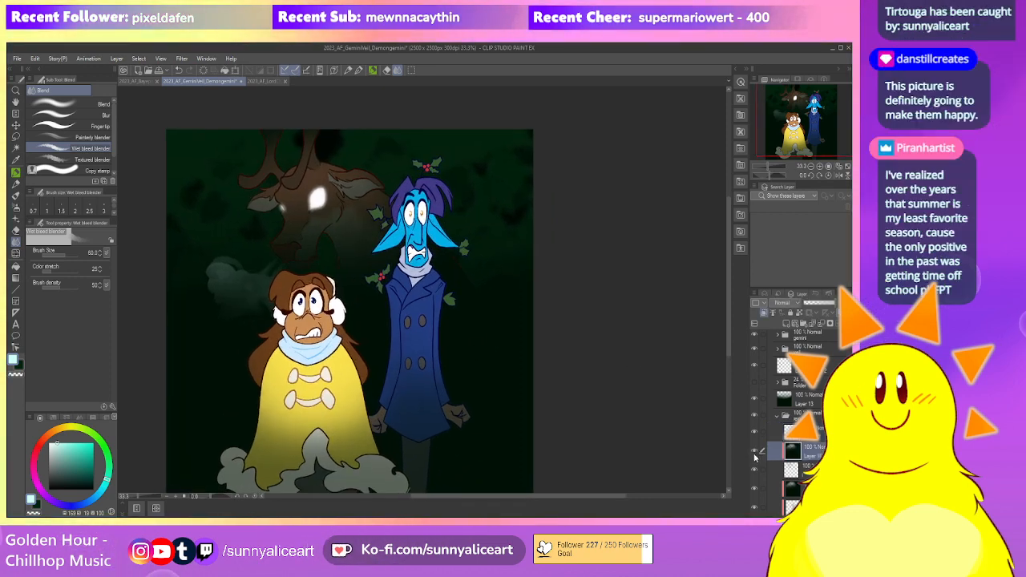
left_click_drag(569, 379, 592, 370)
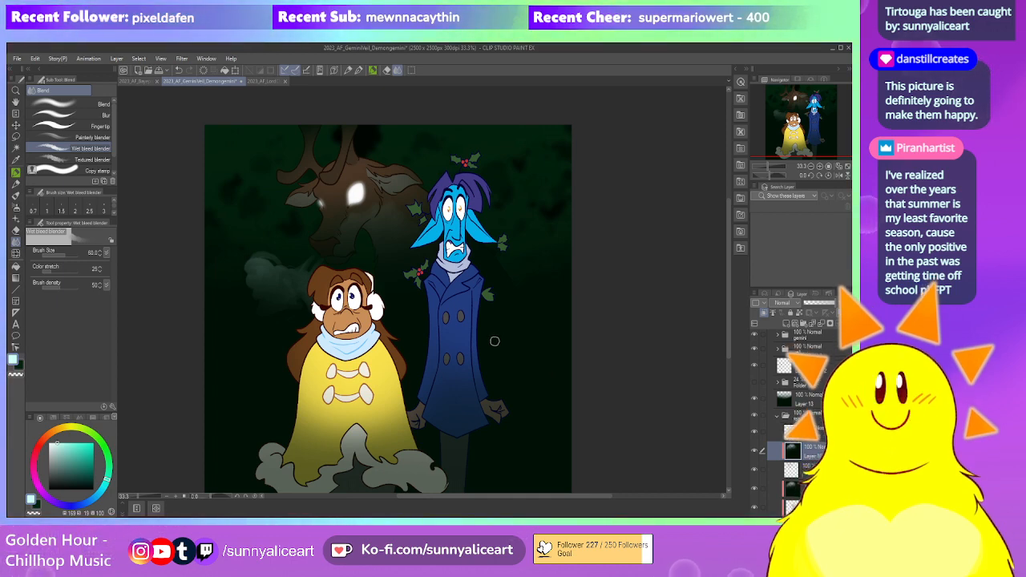
mouse_move(584, 286)
left_mouse_down()
mouse_move(580, 271)
mouse_move(567, 291)
left_mouse_up()
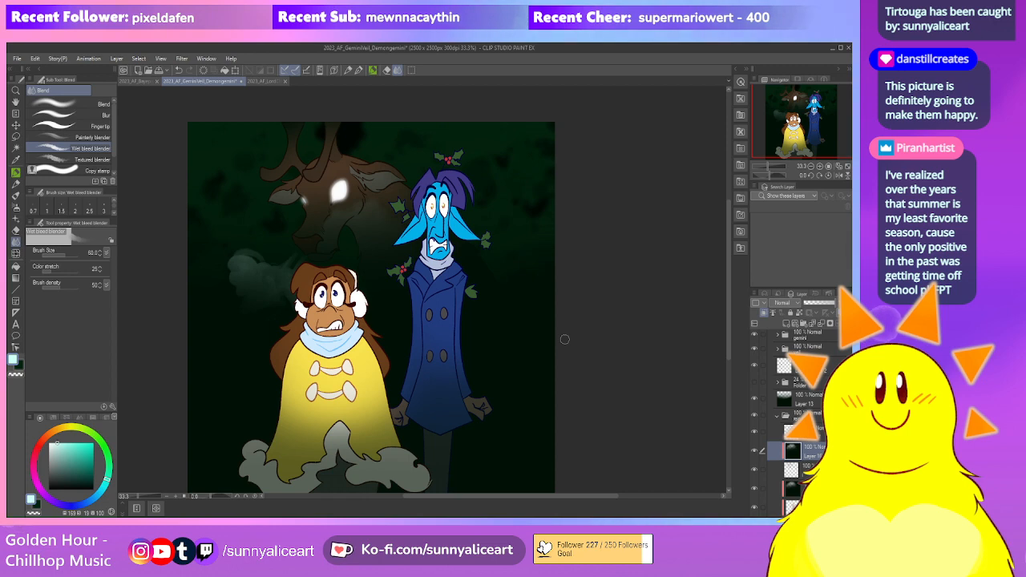
scroll(598, 351, "down", 1)
left_click_drag(609, 382, 594, 355)
scroll(593, 332, "up", 1)
On a new clipped layer beneath the reindeer's dark gradient layer, cover its head and body with dark green Foreground to transparent gradients
left_click(811, 470)
left_click(811, 488)
scroll(811, 484, "down", 1)
left_click(811, 477)
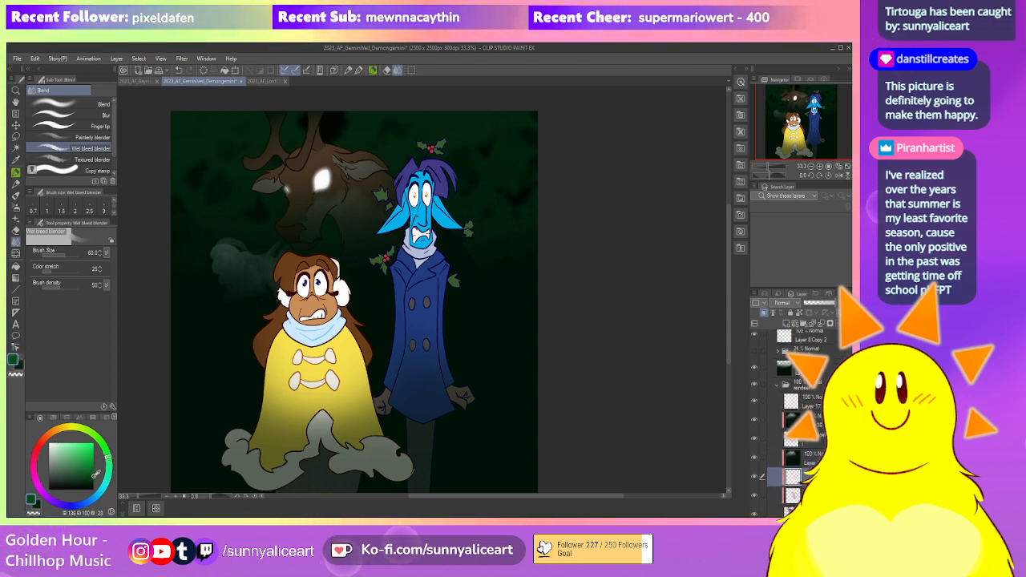
key("g")
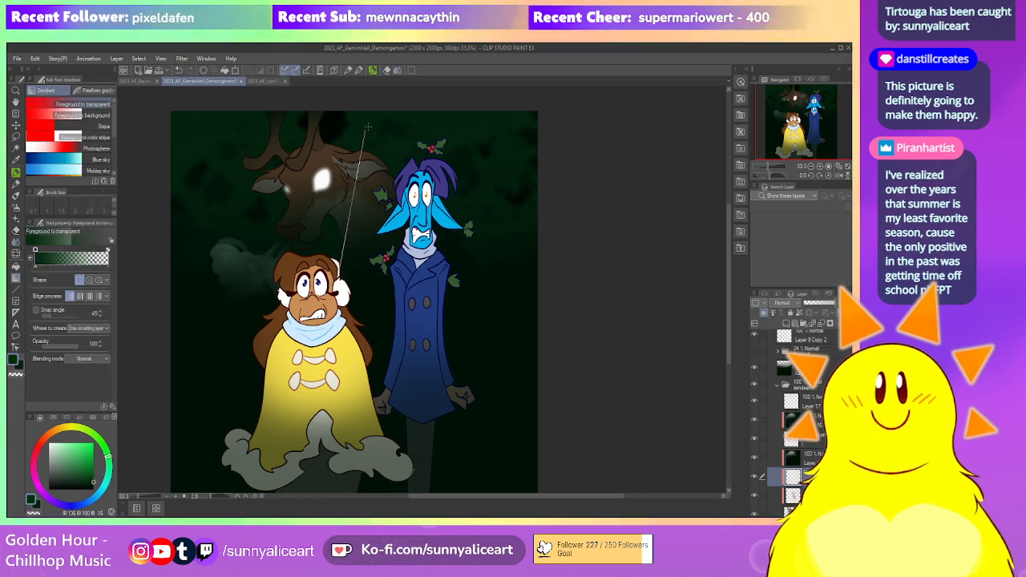
left_click_drag(365, 126, 365, 125)
left_click_drag(337, 260, 337, 261)
left_click_drag(384, 159, 374, 196)
Erase the green gradient over the reindeer's face, antlers, ears and muzzle with the Kneaded eraser at size 40 to bring out their forms
scroll(374, 196, "up", 1)
left_click(386, 71)
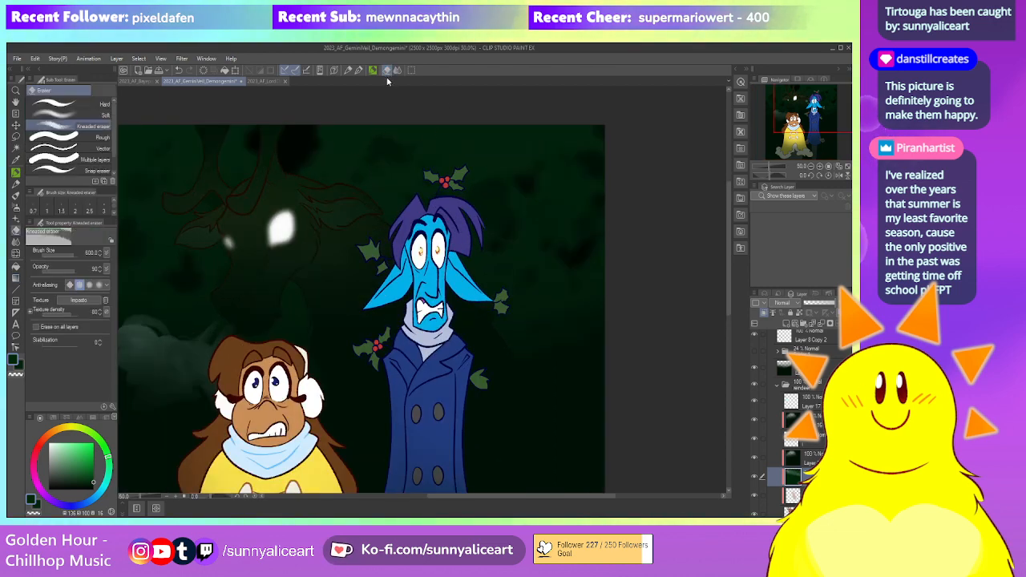
key("bracketleft")
key("bracketleft")
key("bracketleft")
key("bracketleft")
key("bracketleft")
key("bracketleft")
key("bracketleft")
key("bracketleft")
key("bracketleft")
key("bracketleft")
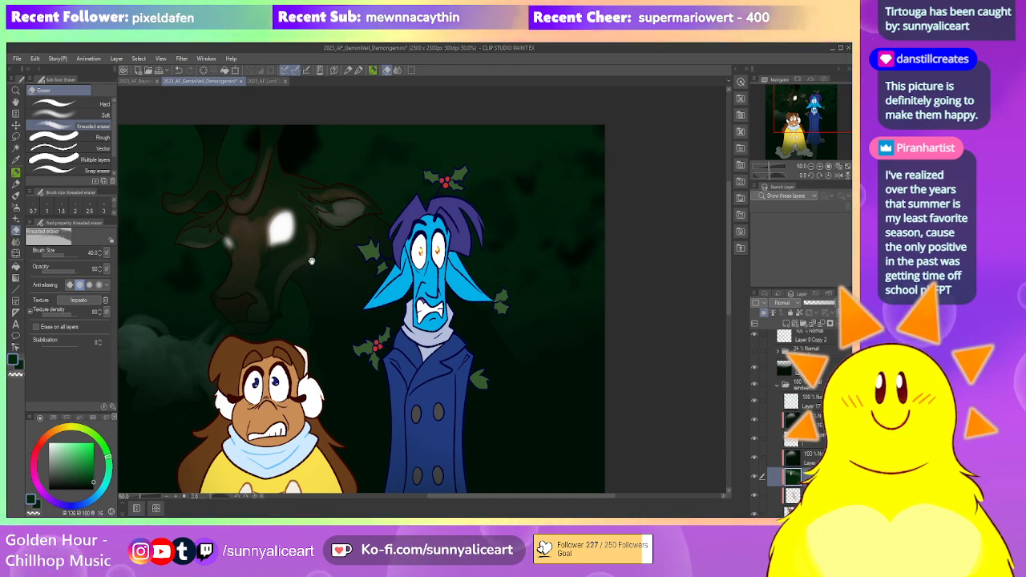
left_click_drag(311, 262, 295, 237)
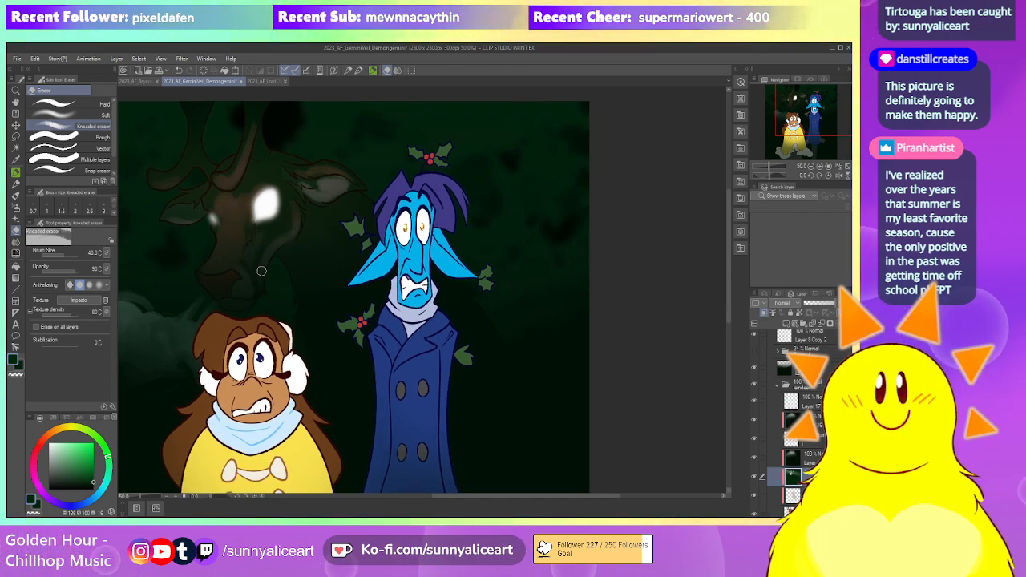
left_click_drag(263, 231, 262, 248)
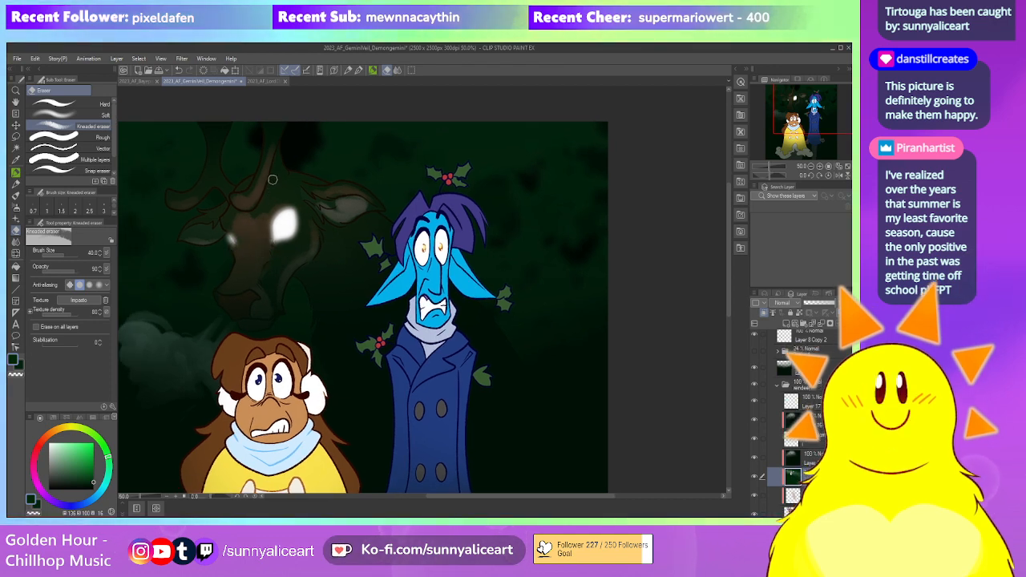
scroll(329, 230, "down", 1)
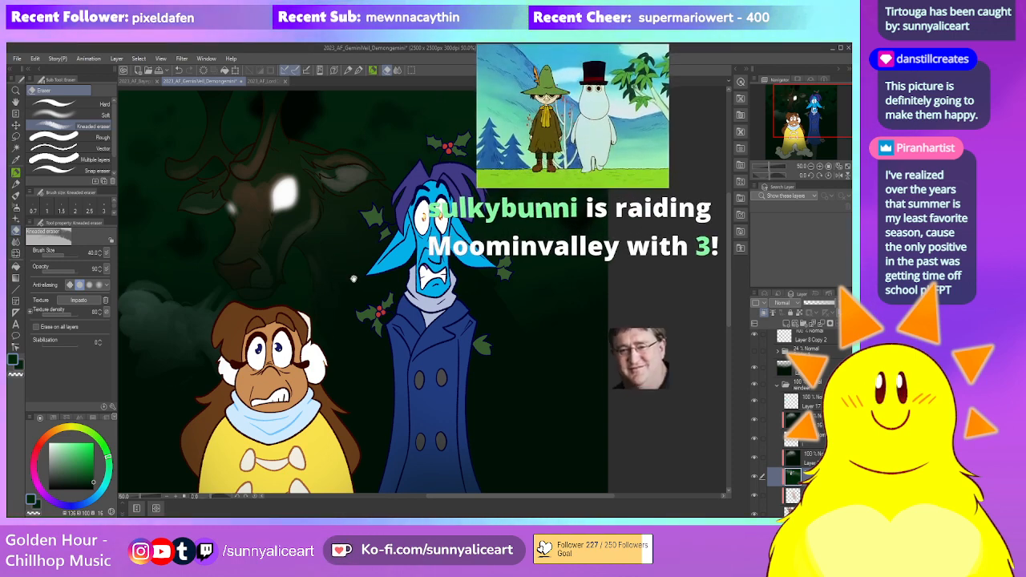
left_click_drag(355, 280, 348, 270)
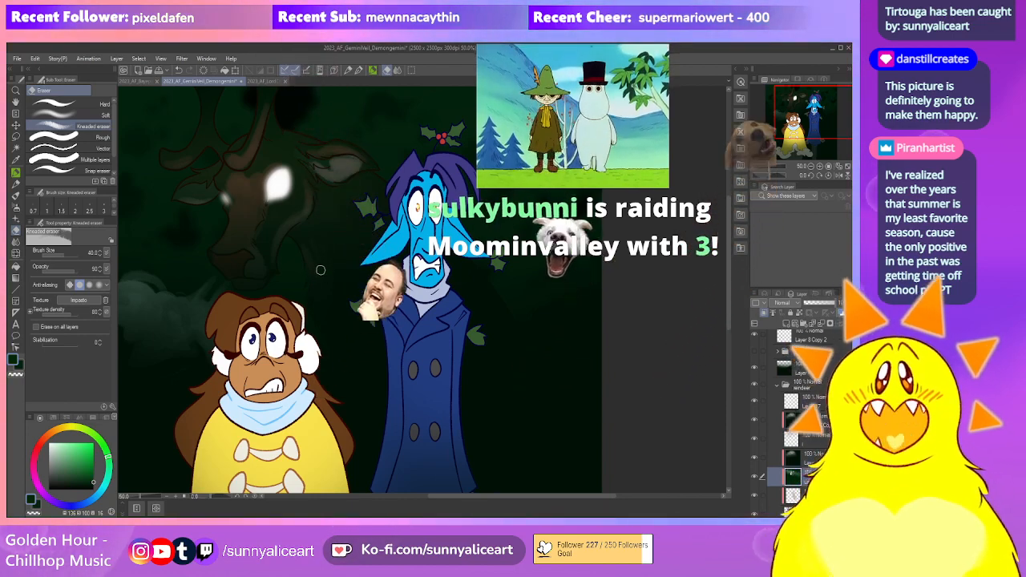
left_click_drag(360, 249, 369, 271)
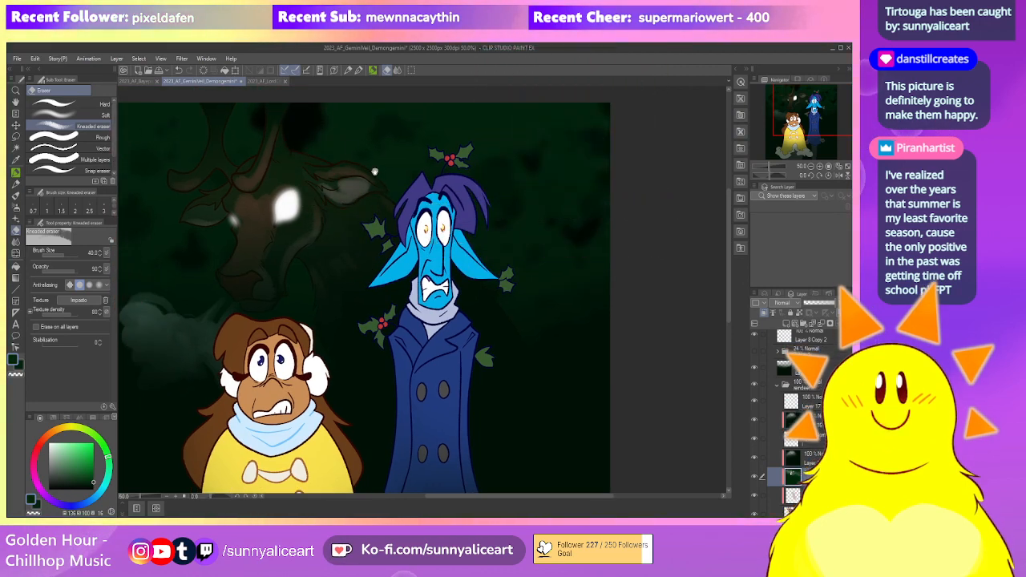
left_click_drag(370, 172, 381, 206)
Blend the erased edges of the green shadow across the reindeer's head and ears with the Wet bleed blender at size 60
left_click(397, 72)
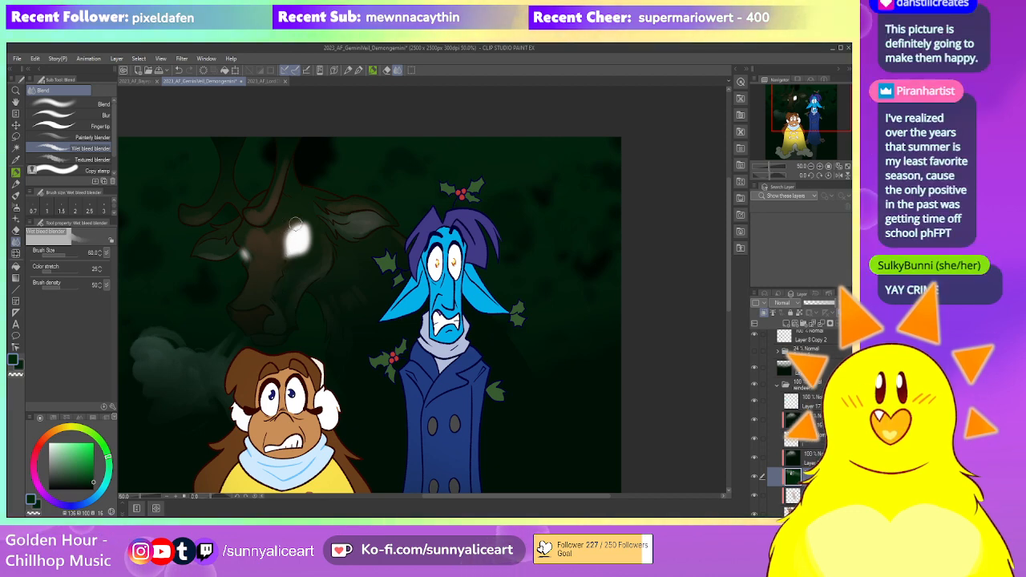
left_click_drag(285, 225, 312, 268)
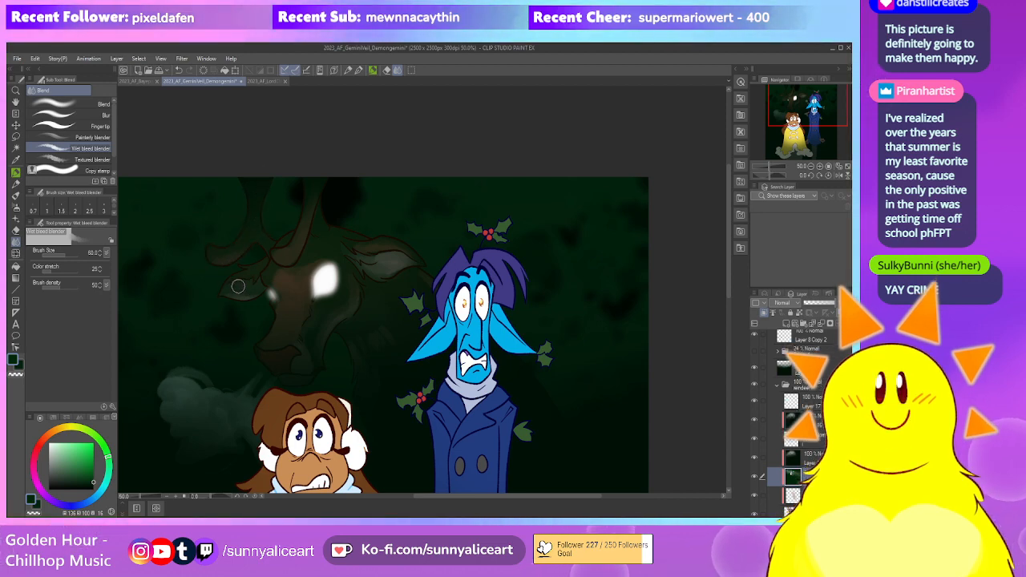
left_click_drag(370, 273, 346, 194)
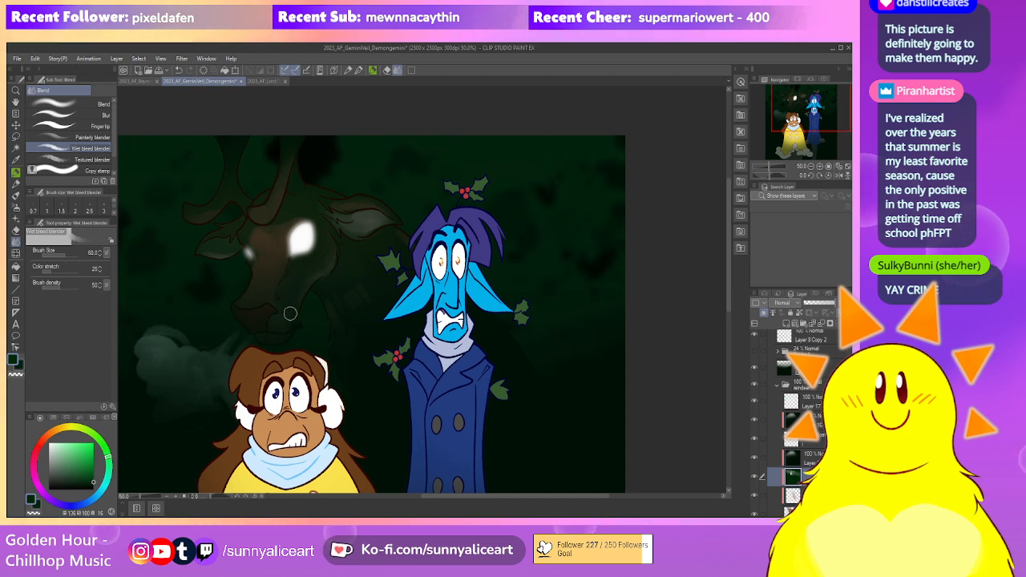
scroll(292, 284, "up", 2)
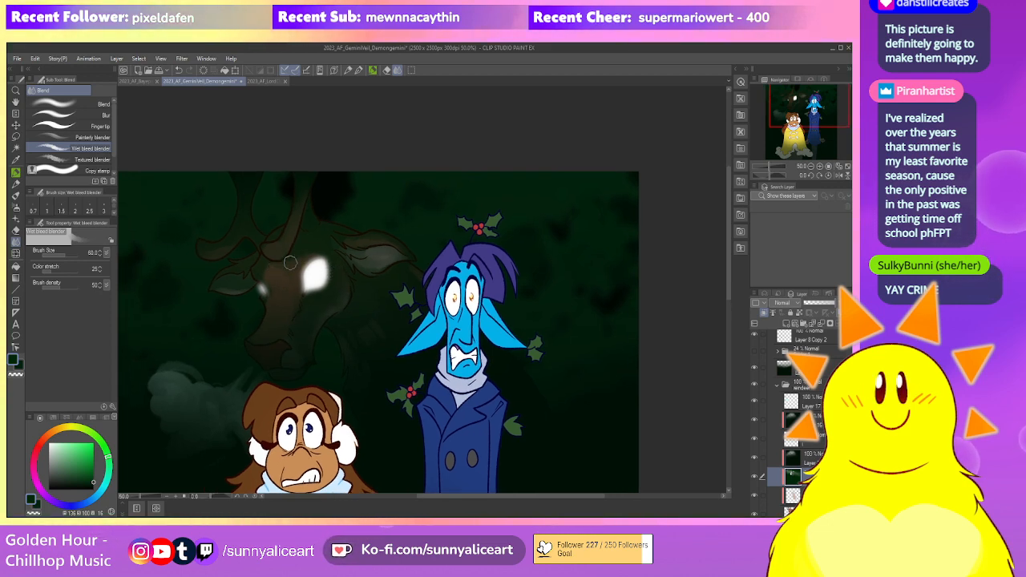
scroll(288, 259, "up", 1)
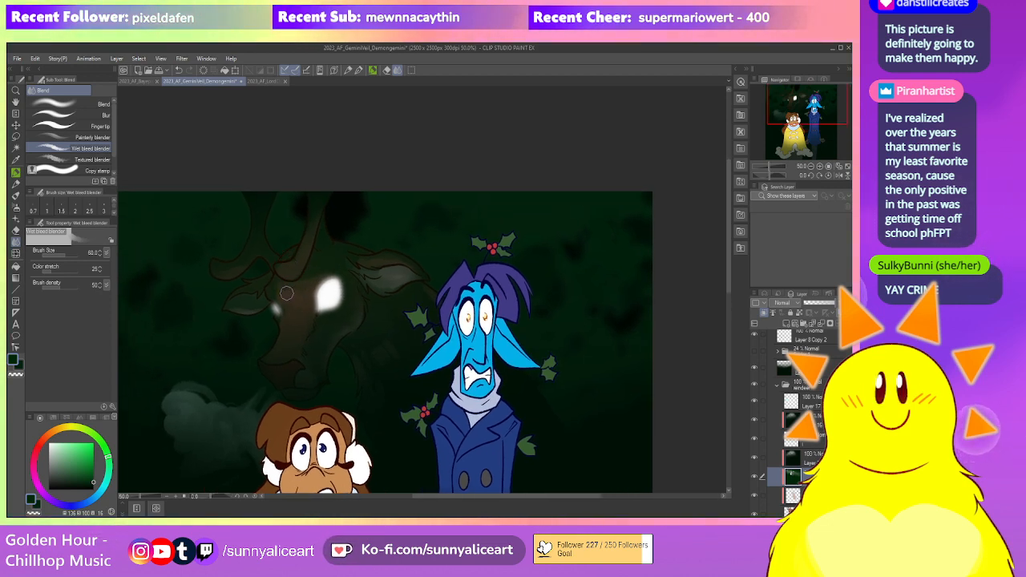
scroll(416, 290, "down", 2)
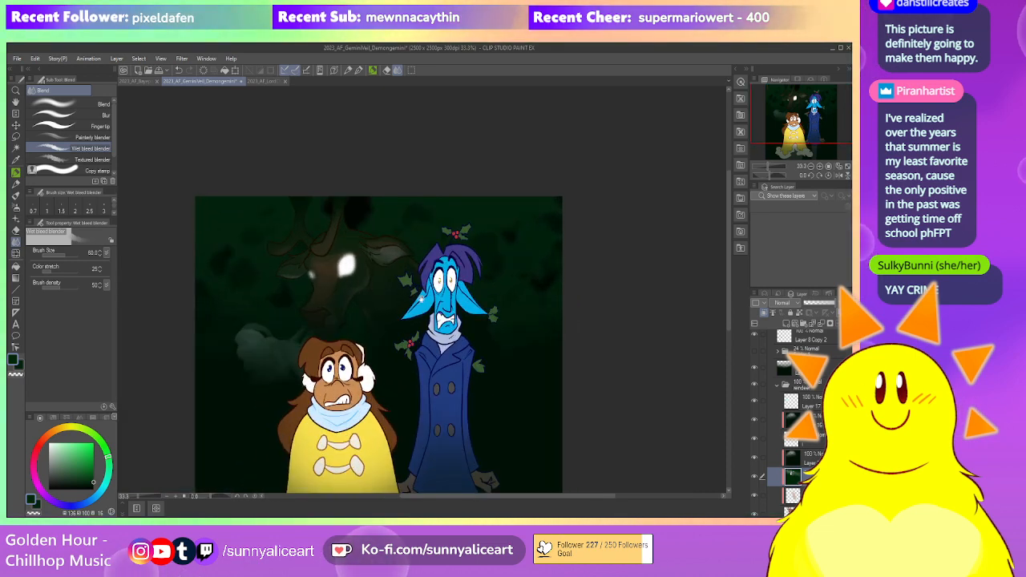
left_click_drag(314, 278, 306, 271)
scroll(306, 271, "up", 2)
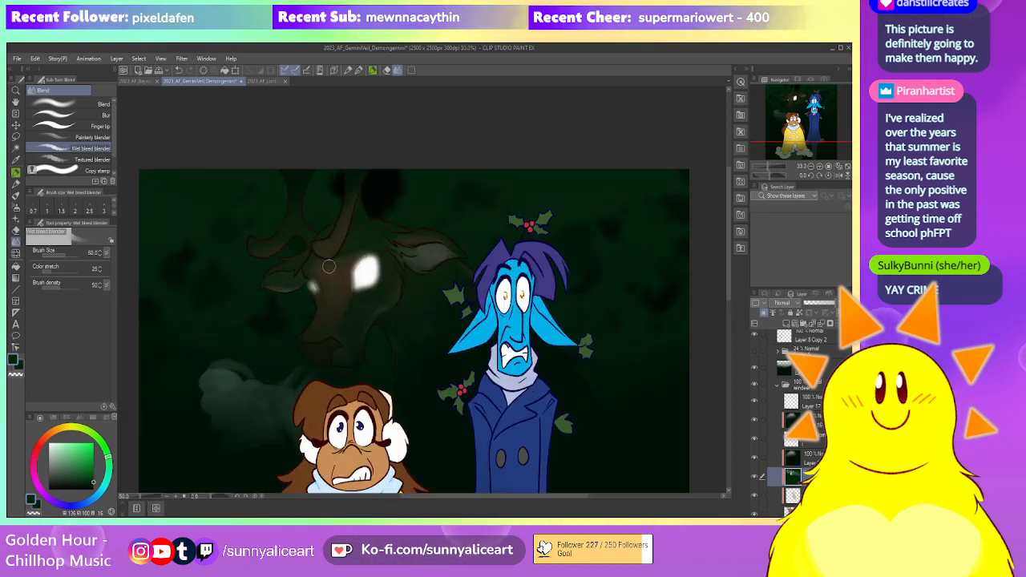
Lightly refine the green shadow around the reindeer's cheek and muzzle with the Kneaded eraser at size 40
key("e")
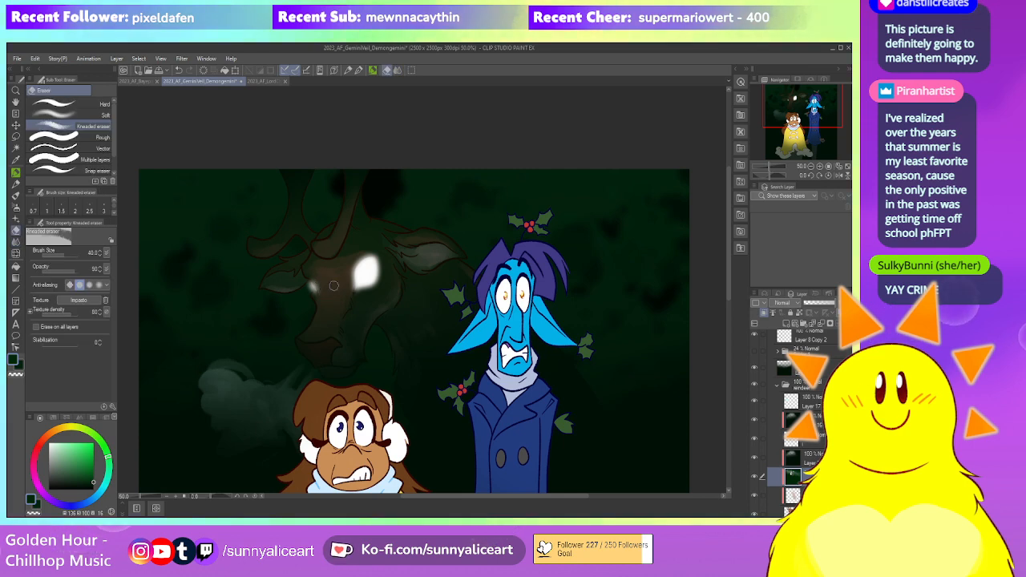
scroll(356, 281, "down", 2)
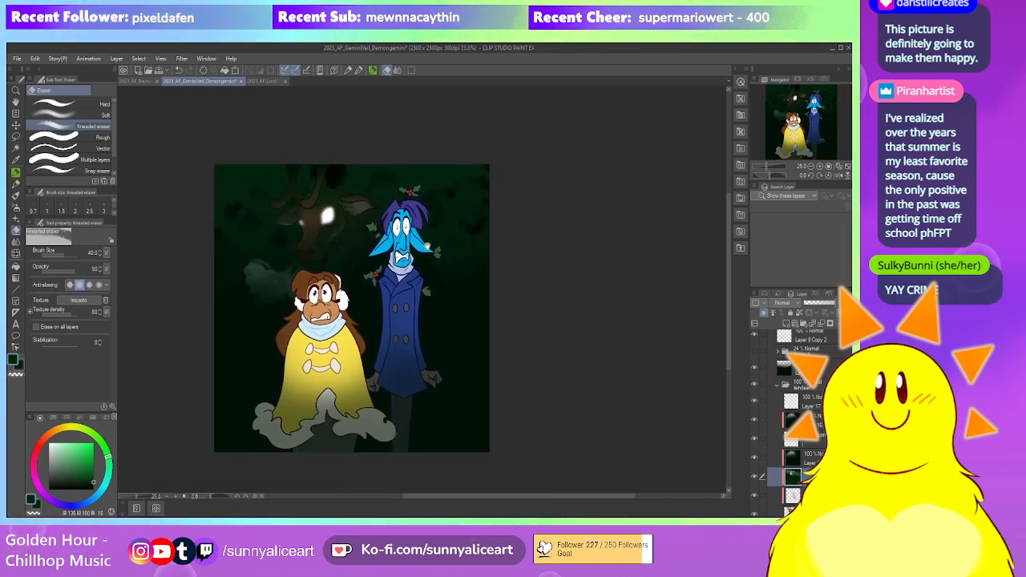
scroll(335, 229, "up", 2)
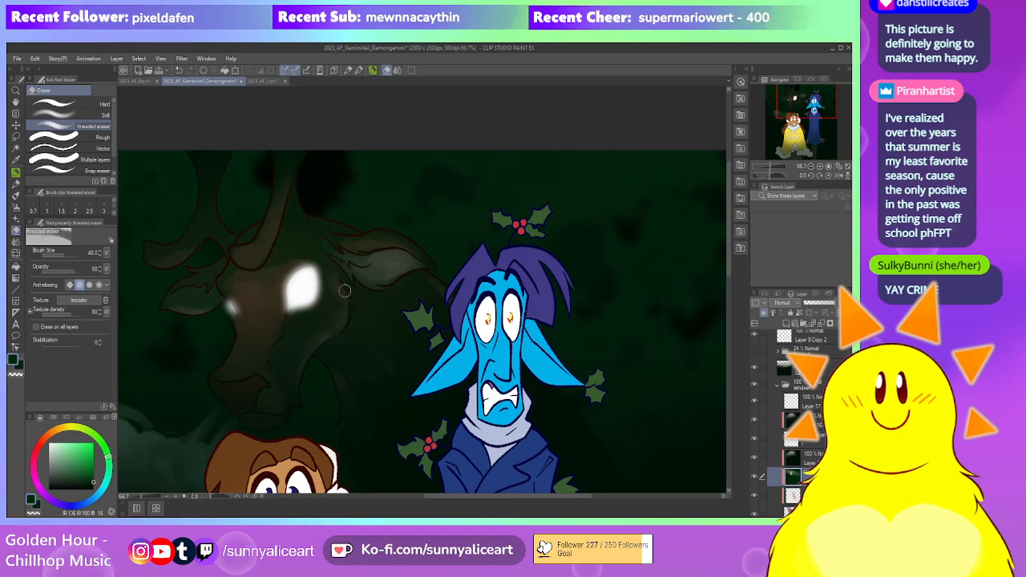
left_click_drag(347, 332, 360, 272)
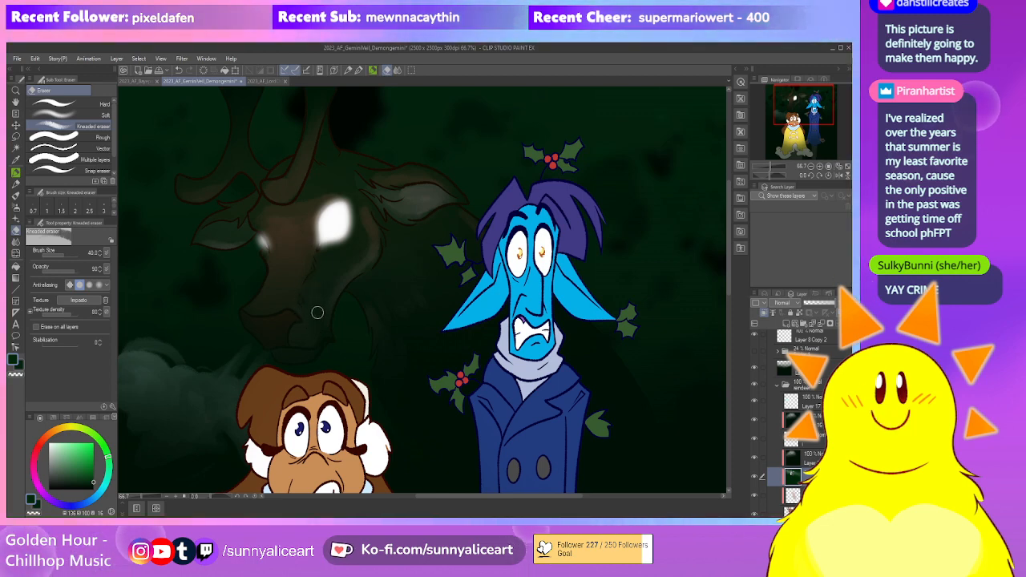
scroll(370, 310, "down", 2)
left_click_drag(408, 315, 402, 325)
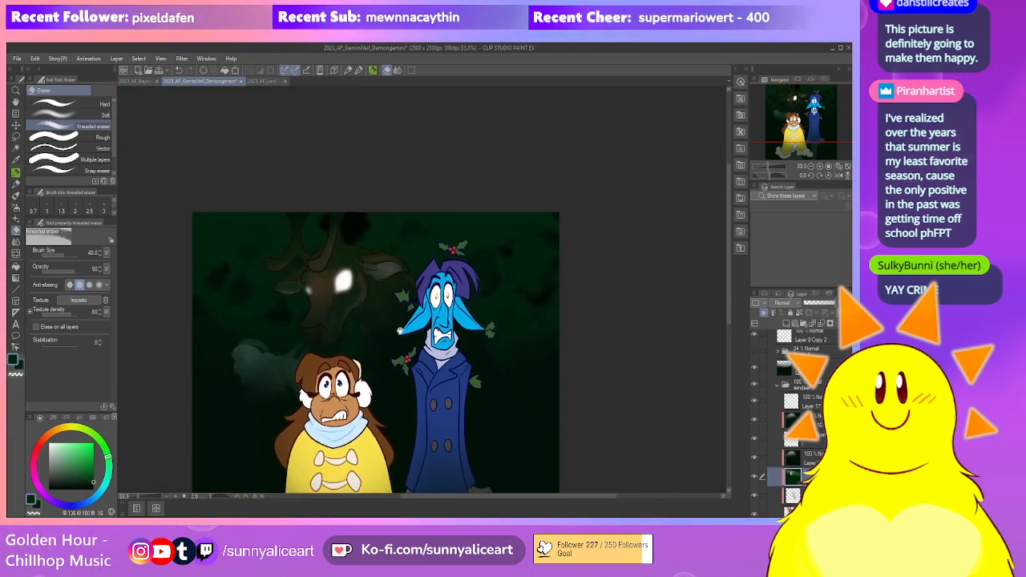
scroll(401, 326, "up", 2)
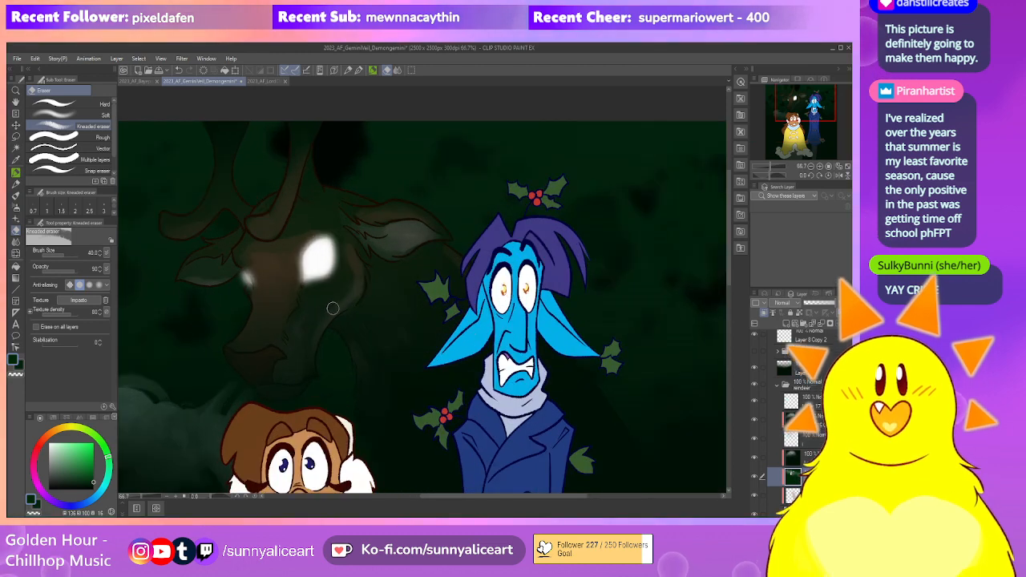
scroll(329, 310, "down", 2)
scroll(371, 304, "up", 1)
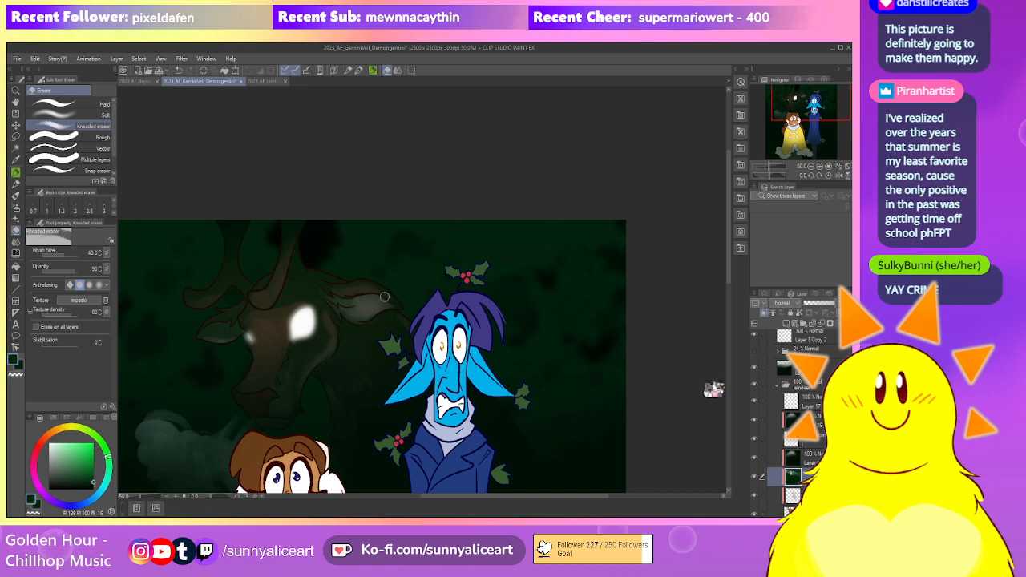
Examine the reindeer's shading and glowing eyes against the two characters and the whole illustration
scroll(325, 283, "down", 1)
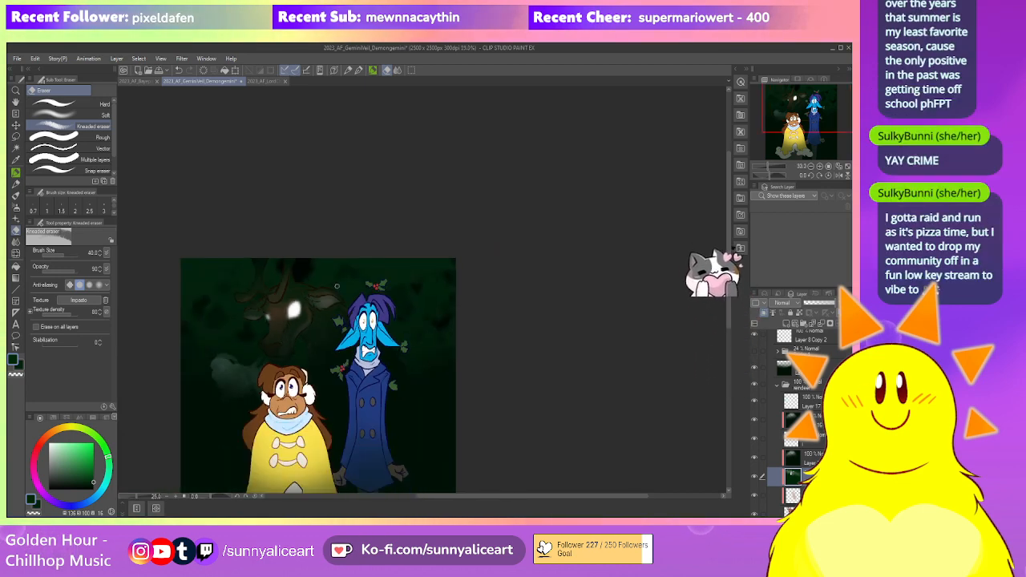
scroll(325, 284, "up", 1)
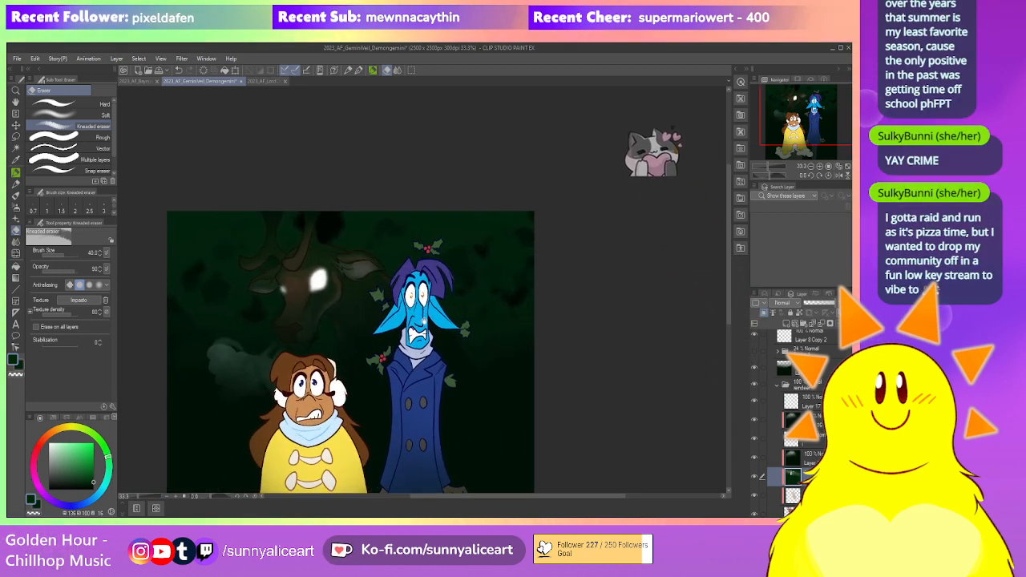
left_click_drag(420, 318, 424, 320)
scroll(341, 329, "up", 1)
left_click_drag(344, 335, 357, 347)
scroll(359, 351, "down", 1)
left_click_drag(427, 332, 413, 319)
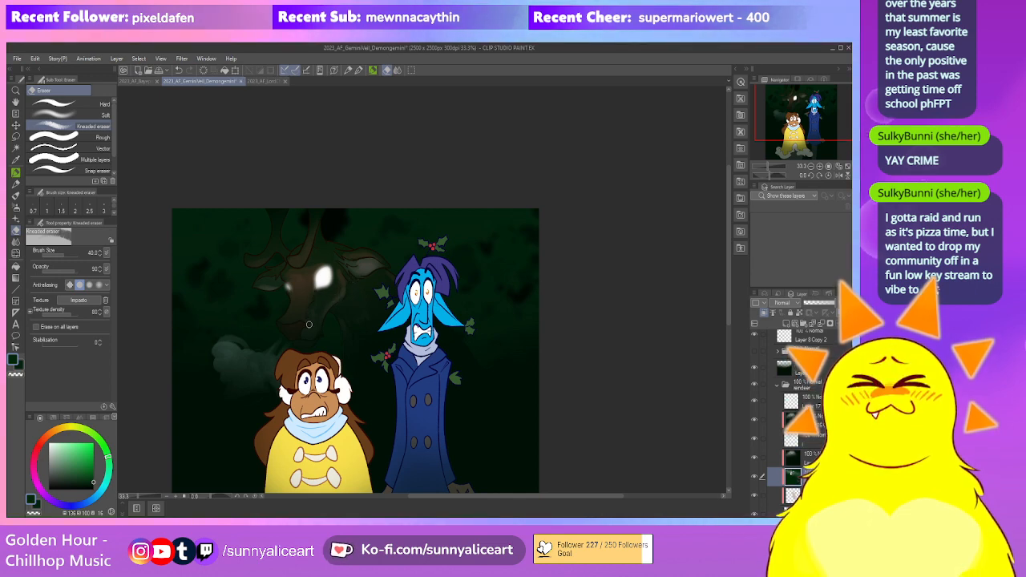
left_click_drag(434, 182, 447, 100)
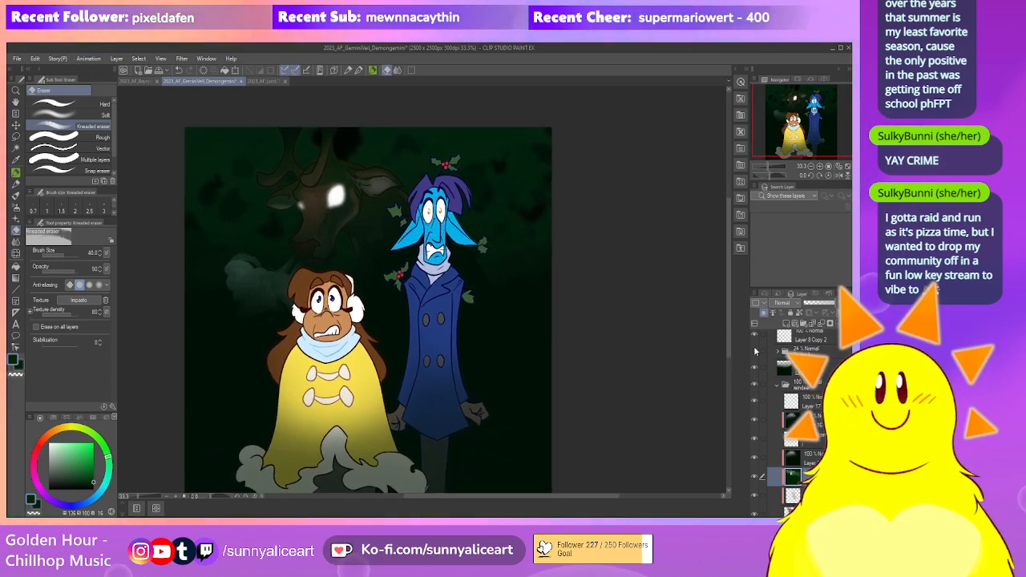
Collapse the reindeer folder, expand the veil folder and add a new clipped layer directly above the blue character's color layer
left_click(778, 387)
left_click_drag(601, 378, 585, 351)
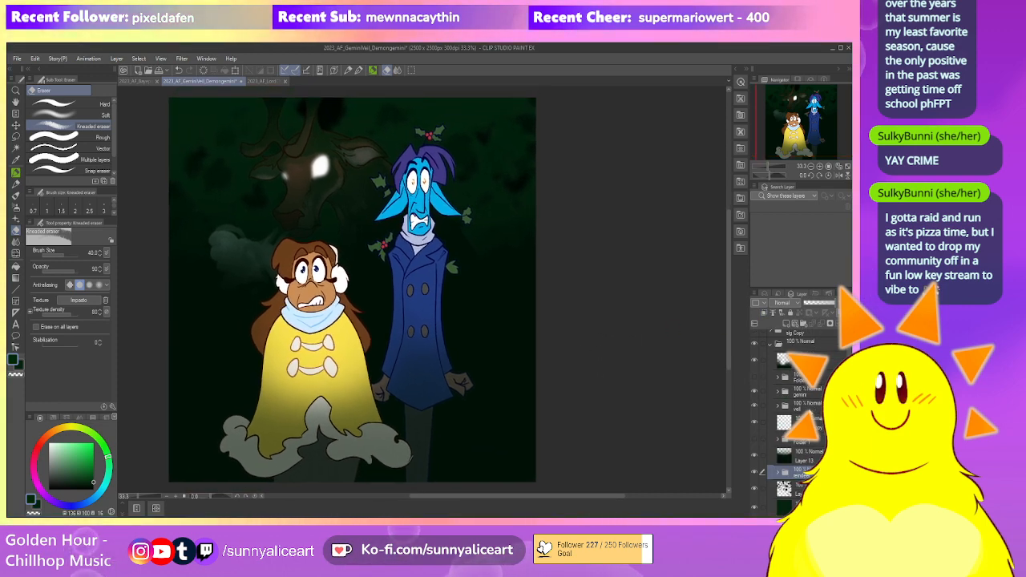
left_click(786, 408)
left_click_drag(598, 393, 588, 404)
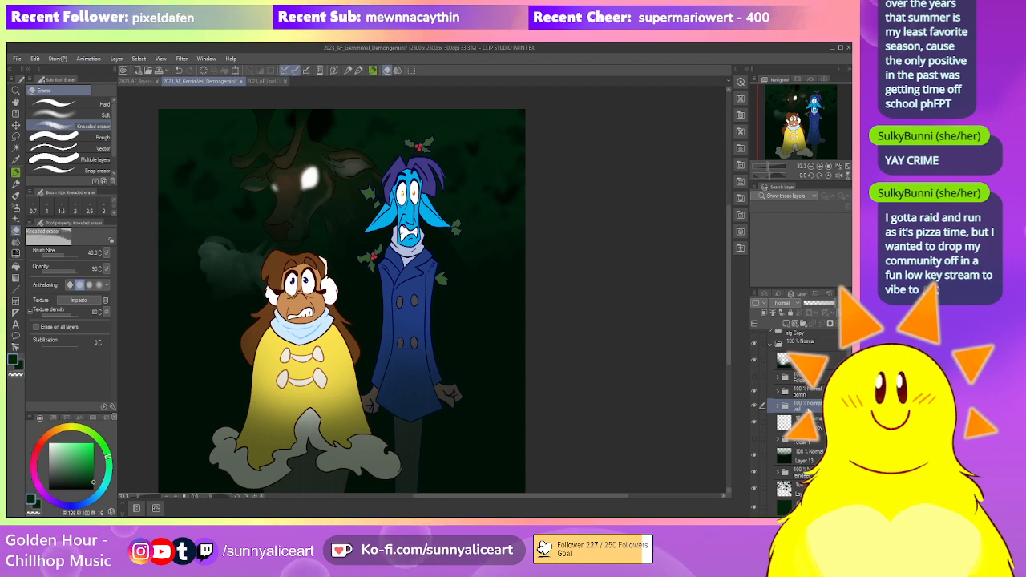
left_click(777, 406)
left_click(815, 441)
left_click(812, 459)
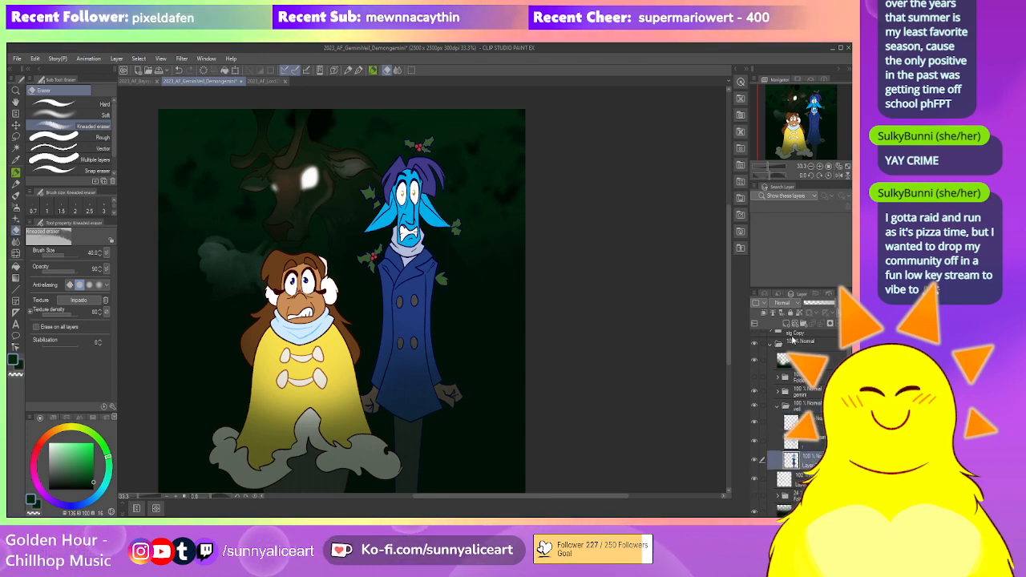
left_click(786, 324)
left_click(763, 313)
left_click_drag(424, 313, 408, 316)
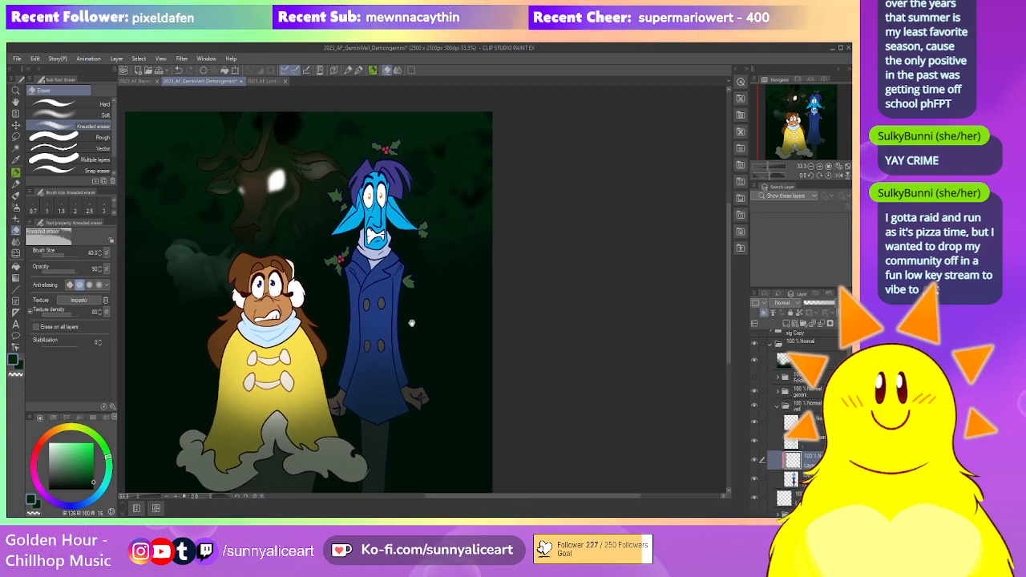
left_click_drag(464, 352, 475, 345)
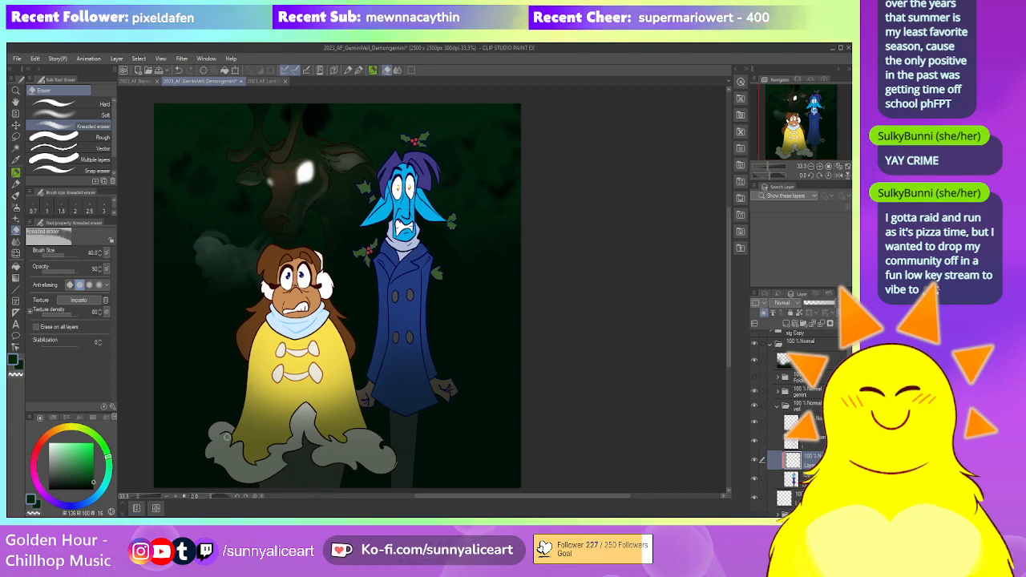
Paint bright green highlight strokes on both sides of the blue character's purple hair with the Textured pen at size 40
left_click(102, 492)
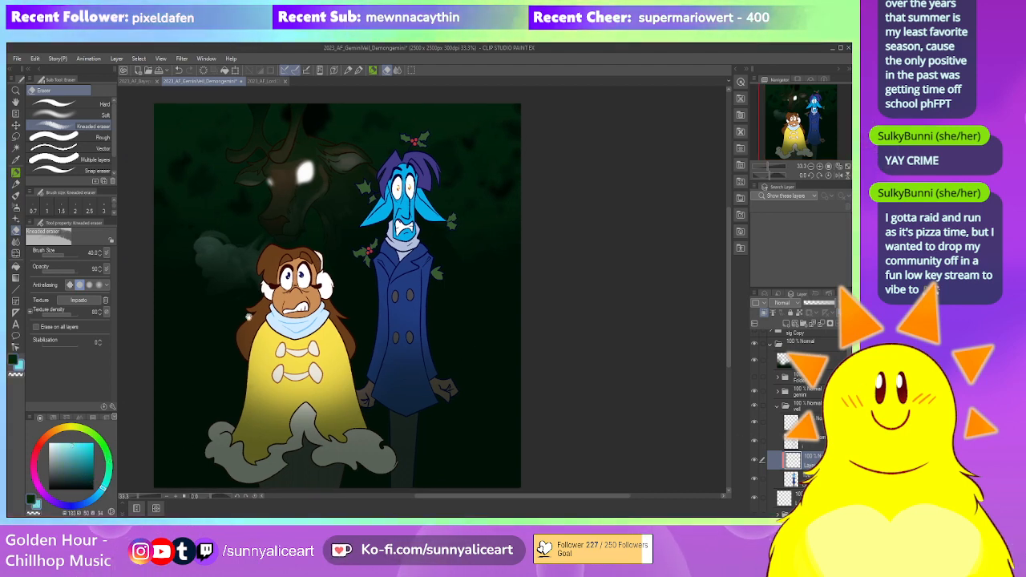
scroll(413, 120, "up", 4)
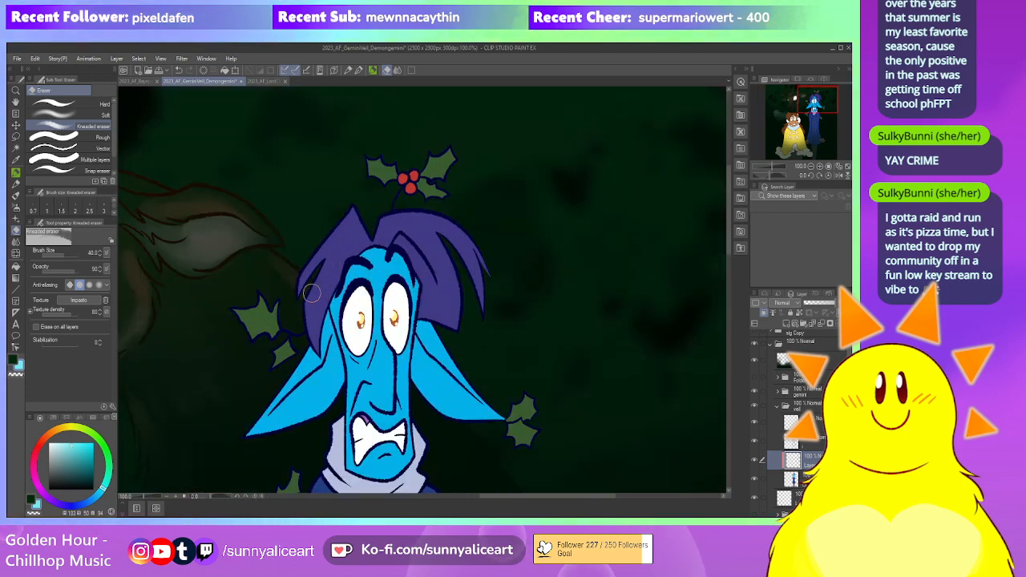
left_click(358, 70)
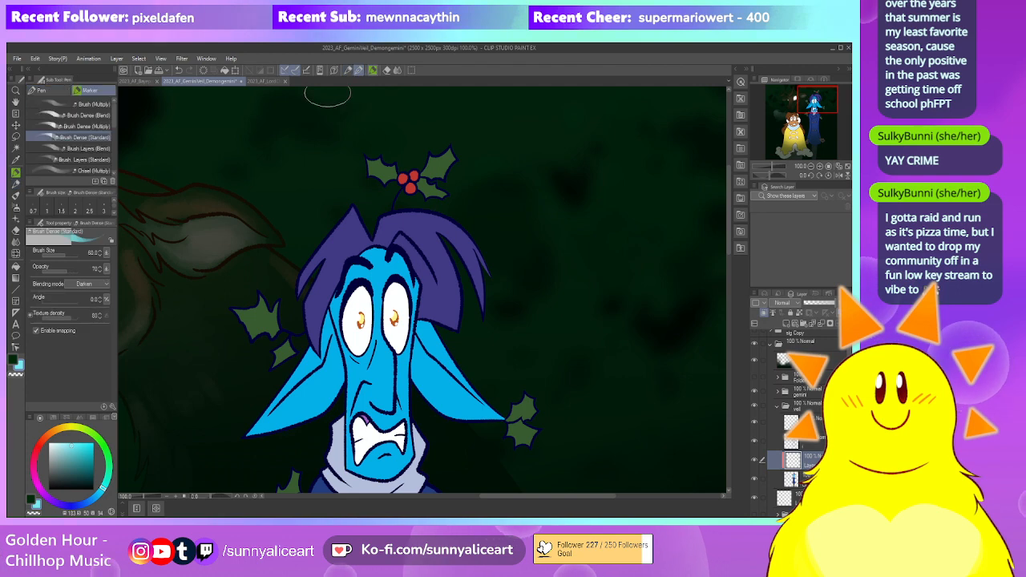
left_click(48, 93)
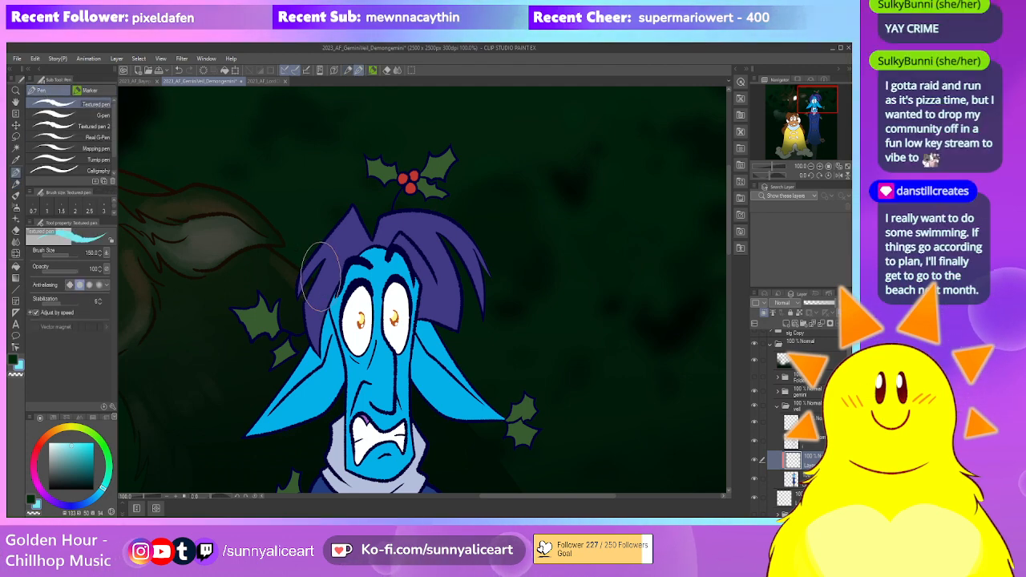
key("bracketleft")
key("bracketleft")
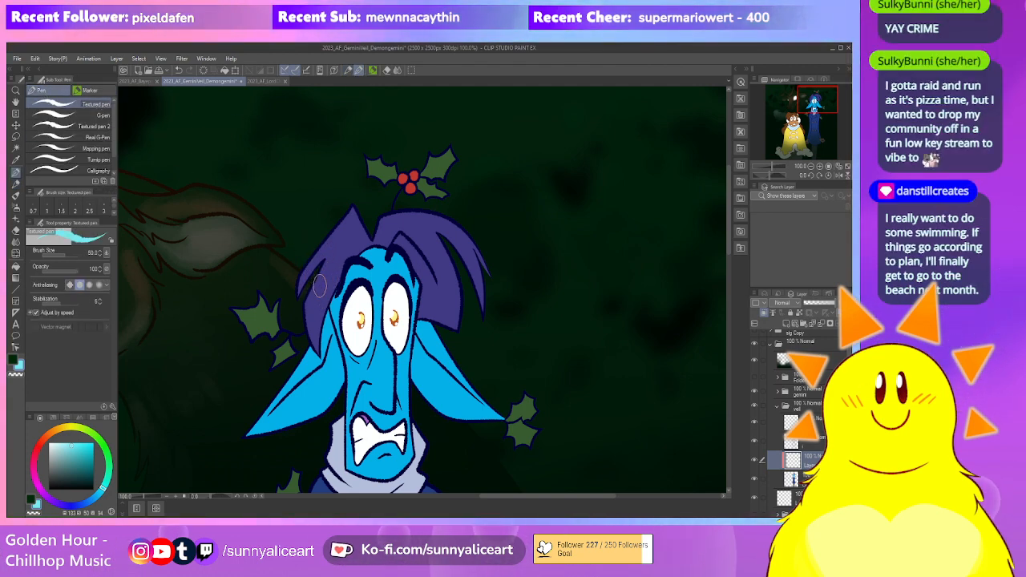
key("ctrl+z")
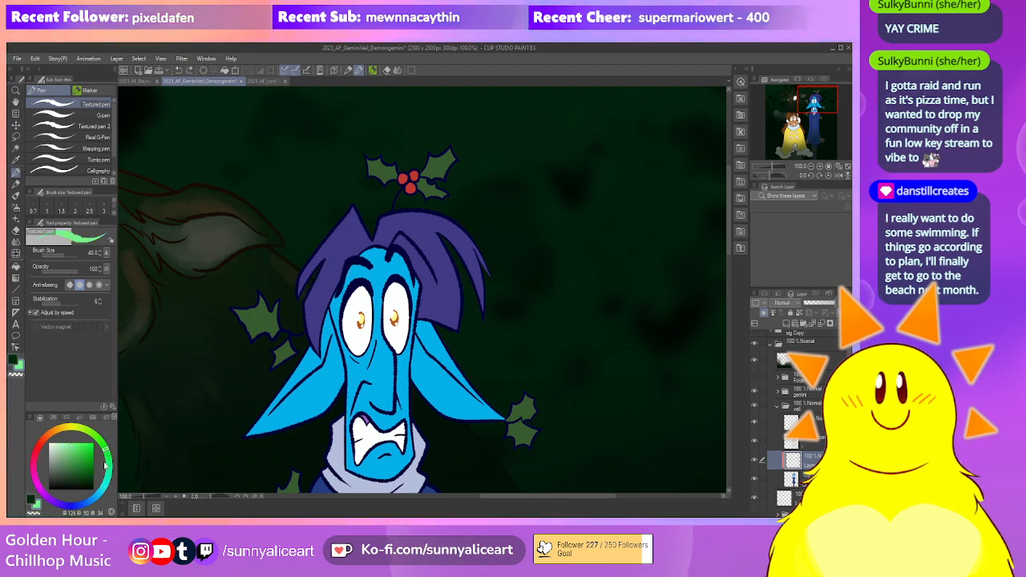
left_click_drag(331, 239, 311, 309)
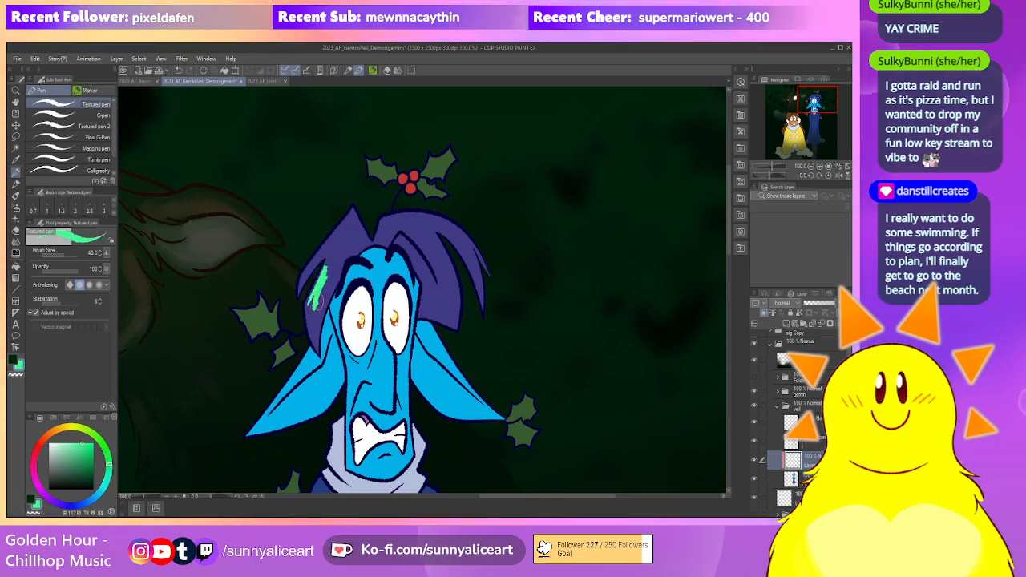
left_click_drag(341, 233, 321, 258)
mouse_move(453, 226)
left_mouse_down()
mouse_move(471, 261)
mouse_move(462, 248)
mouse_move(453, 261)
mouse_move(453, 293)
mouse_move(436, 263)
mouse_move(457, 281)
left_mouse_up()
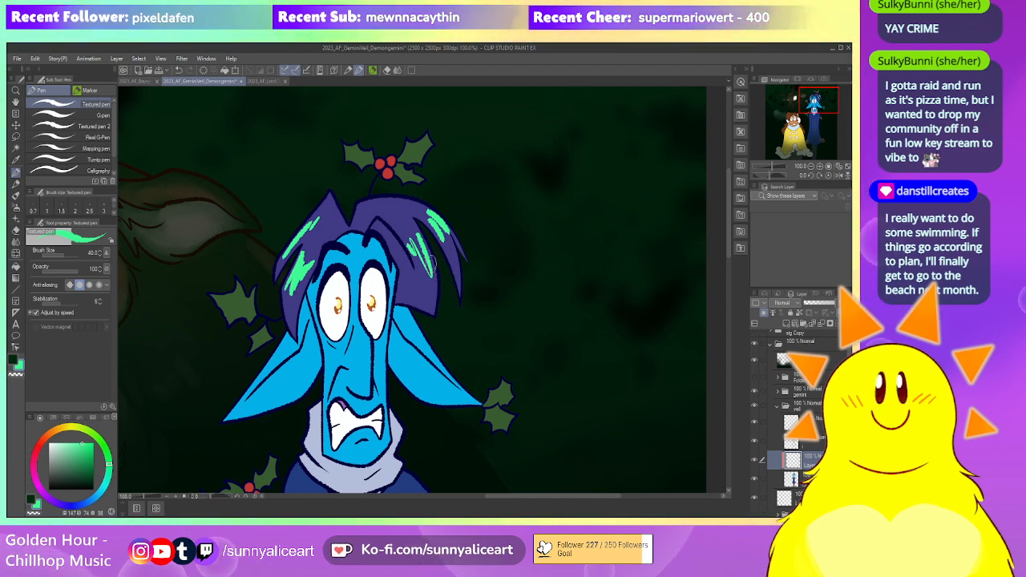
scroll(441, 285, "down", 1)
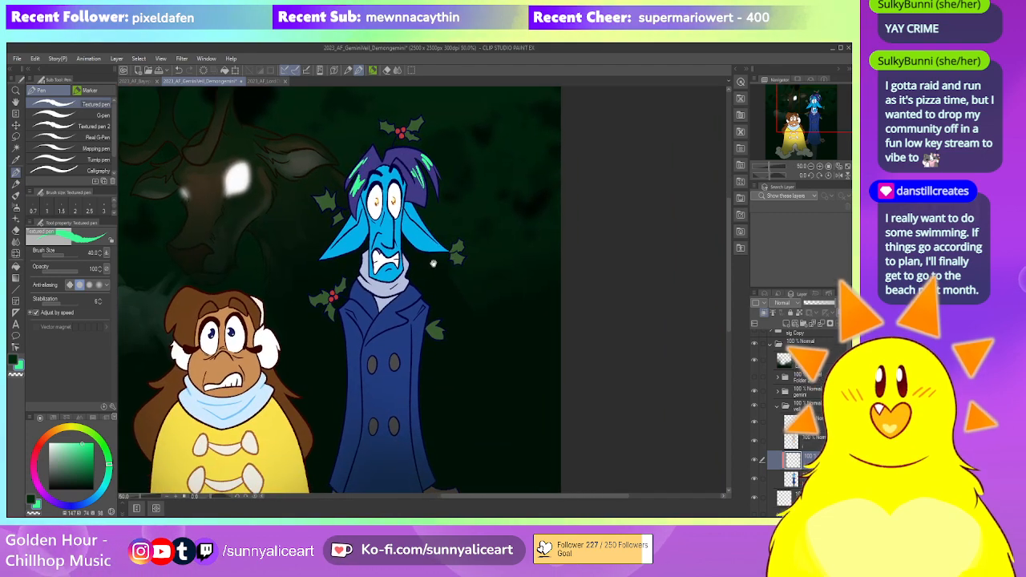
Add bright green highlights to the holly leaves beside the blue character's head and shoulder
scroll(296, 247, "up", 1)
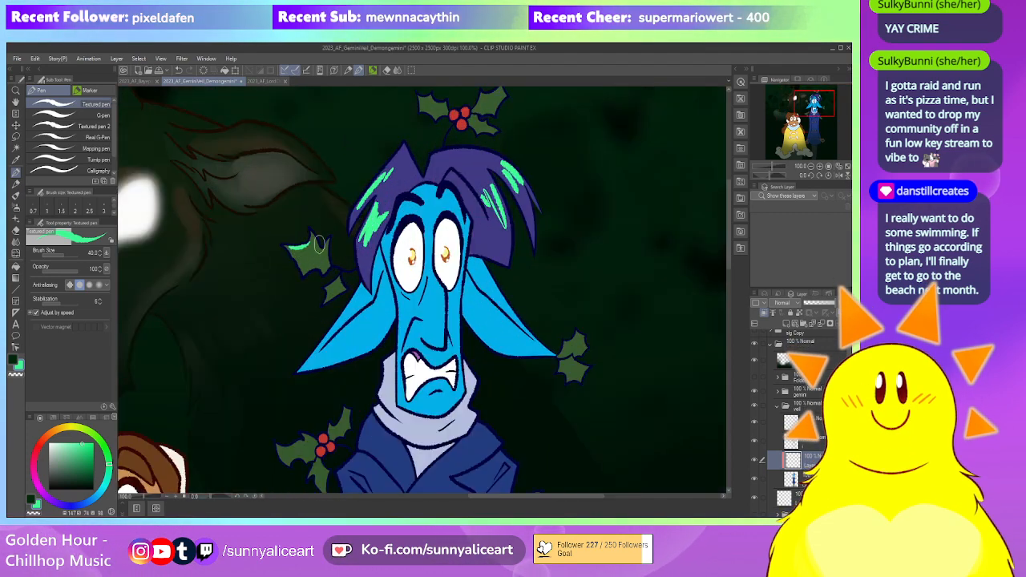
scroll(462, 250, "down", 2)
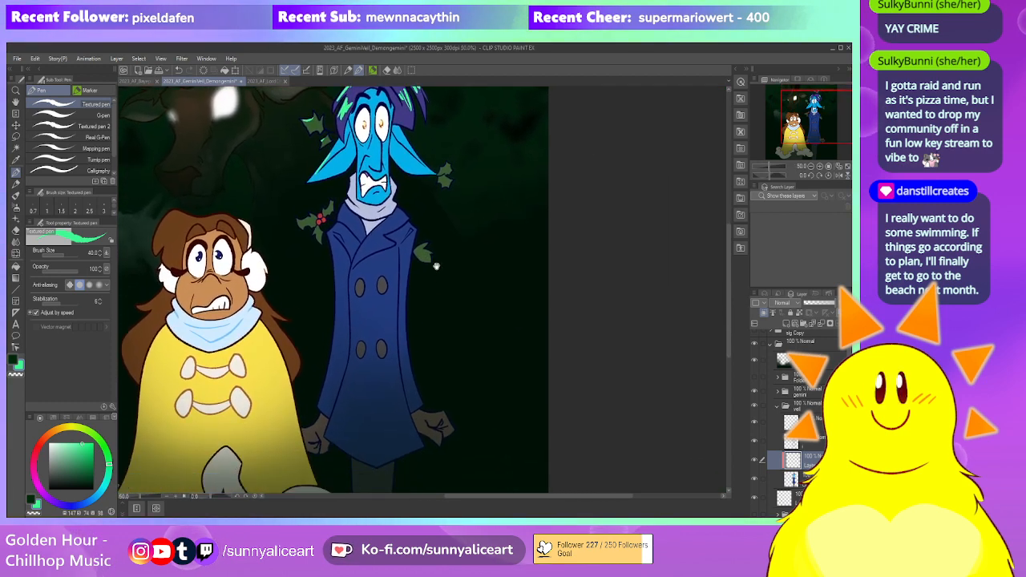
scroll(471, 269, "down", 1)
On a new clipped layer beneath the highlights, paint dark navy shadows on the blue character's hair and ear with the Textured pen
left_click_drag(465, 258, 461, 279)
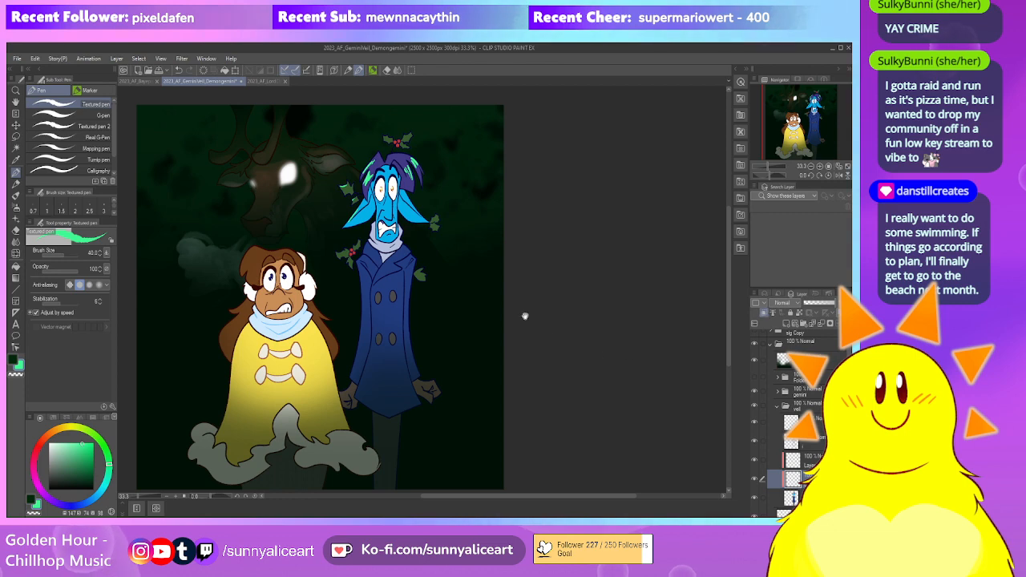
key("ctrl+plus")
left_click(67, 464)
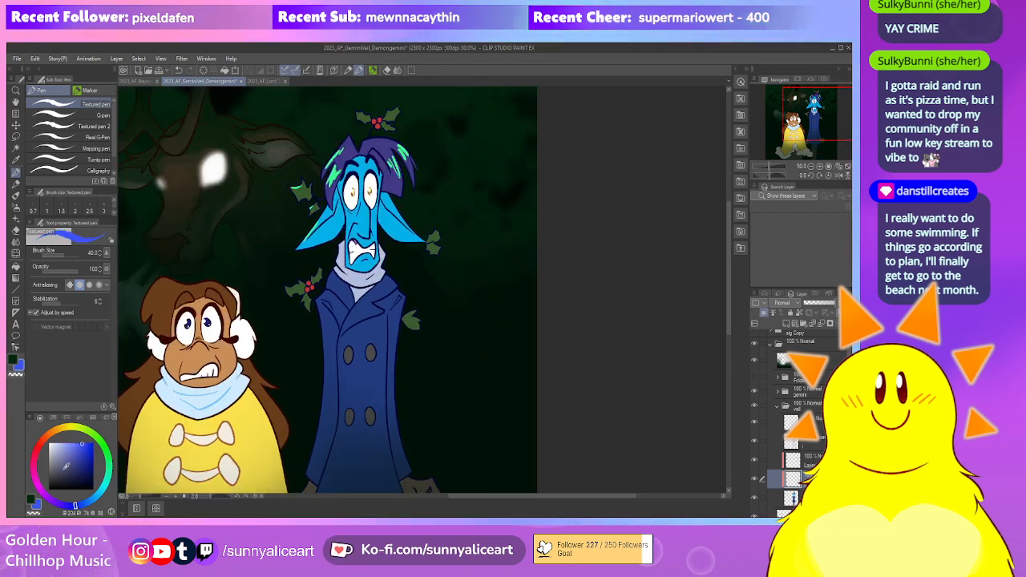
key("ctrl+plus")
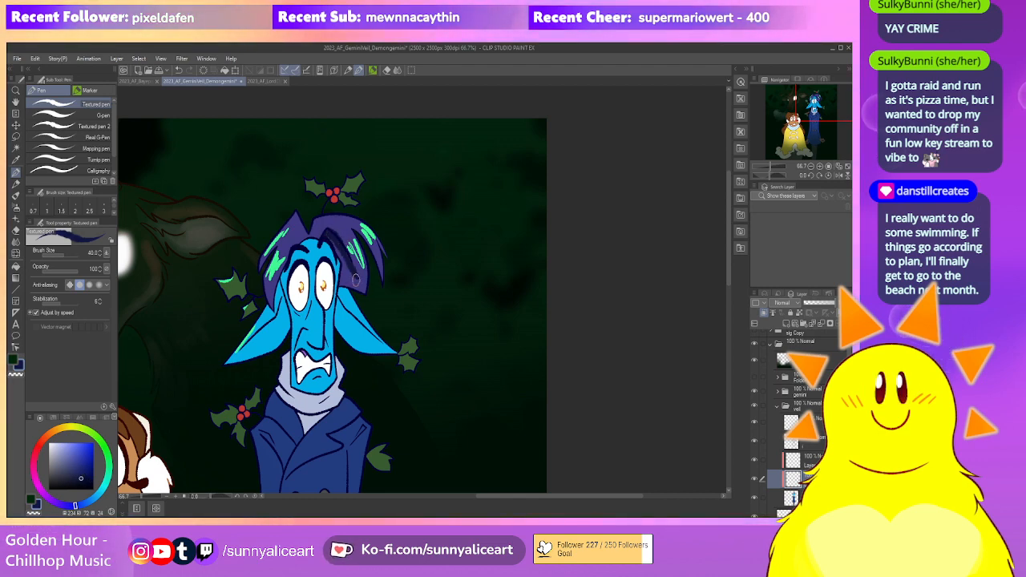
left_click_drag(340, 258, 364, 291)
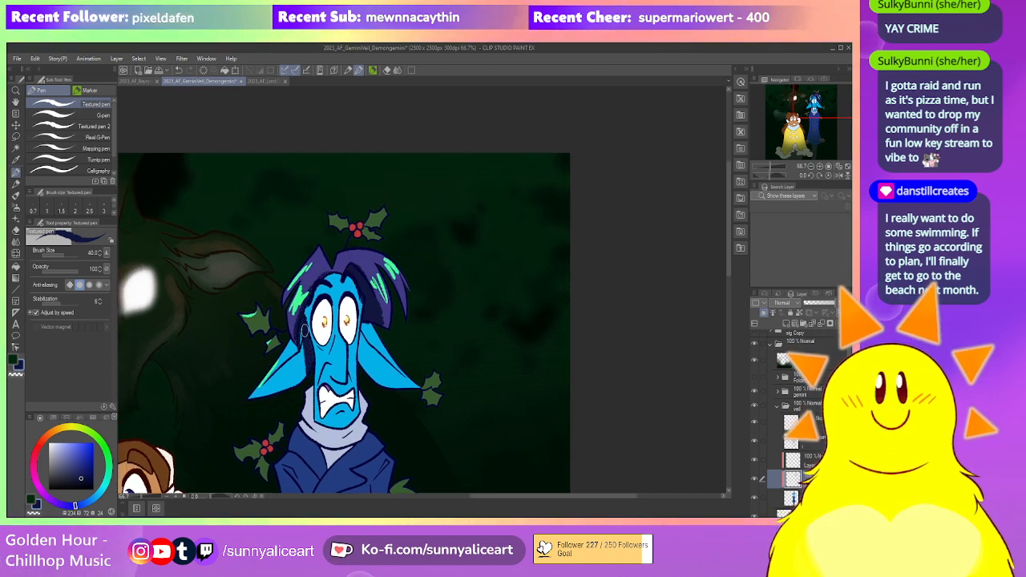
left_click_drag(273, 389, 303, 355)
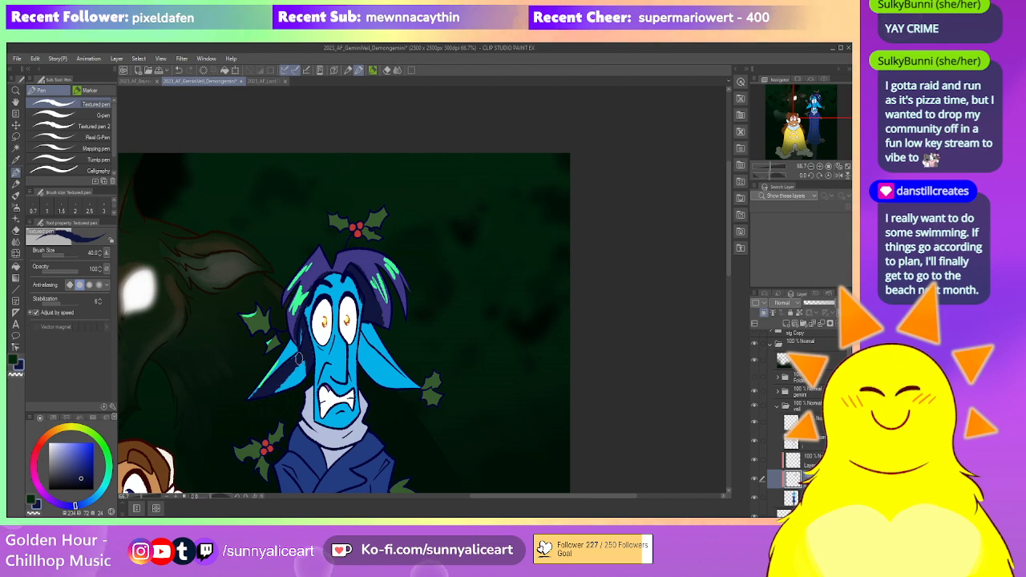
Paint dark navy shadows over the blue character's face, ears, holly leaves and scarf with the Textured pen
scroll(285, 373, "down", 1)
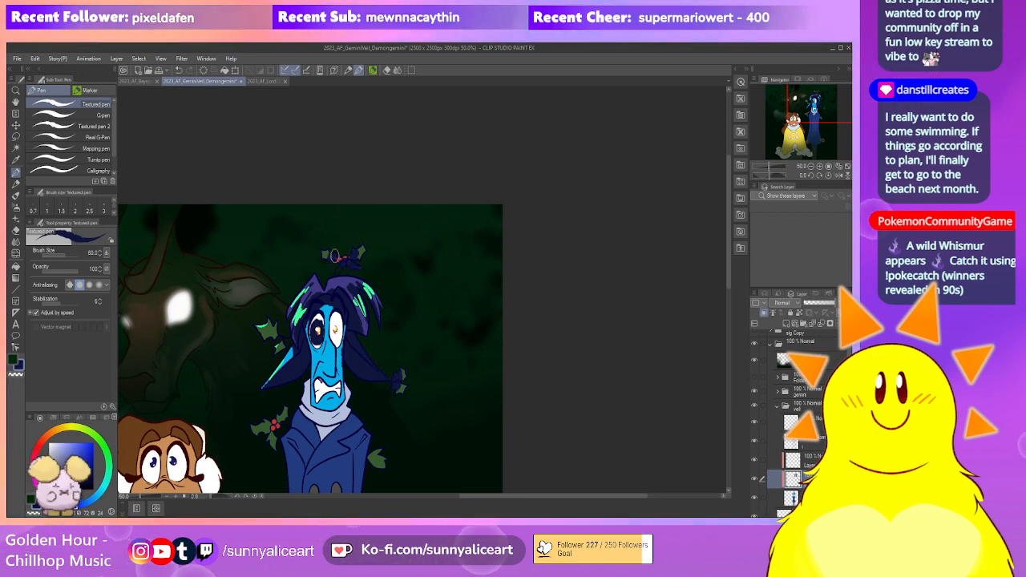
left_click_drag(401, 310, 409, 263)
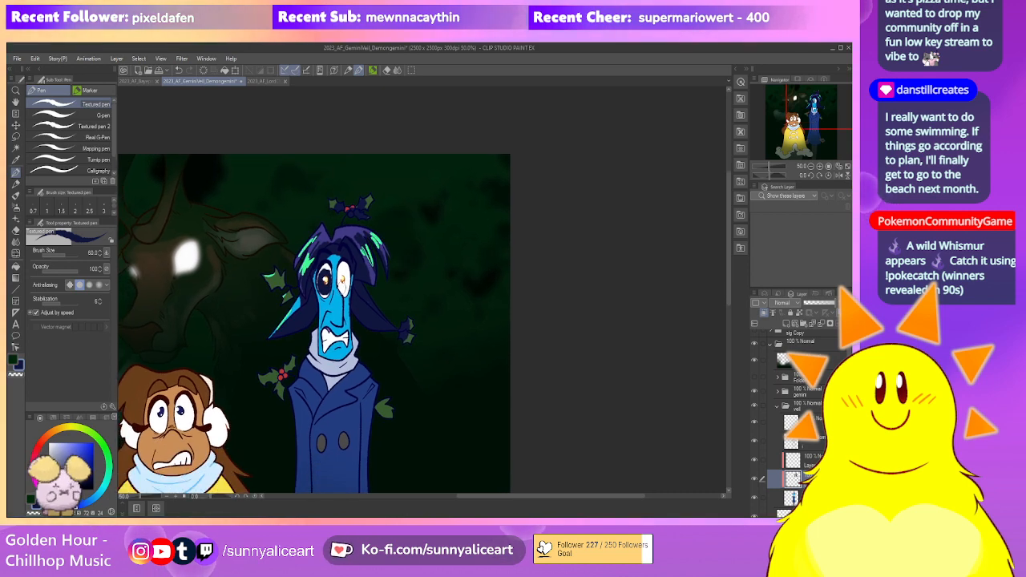
left_click_drag(343, 272, 343, 287)
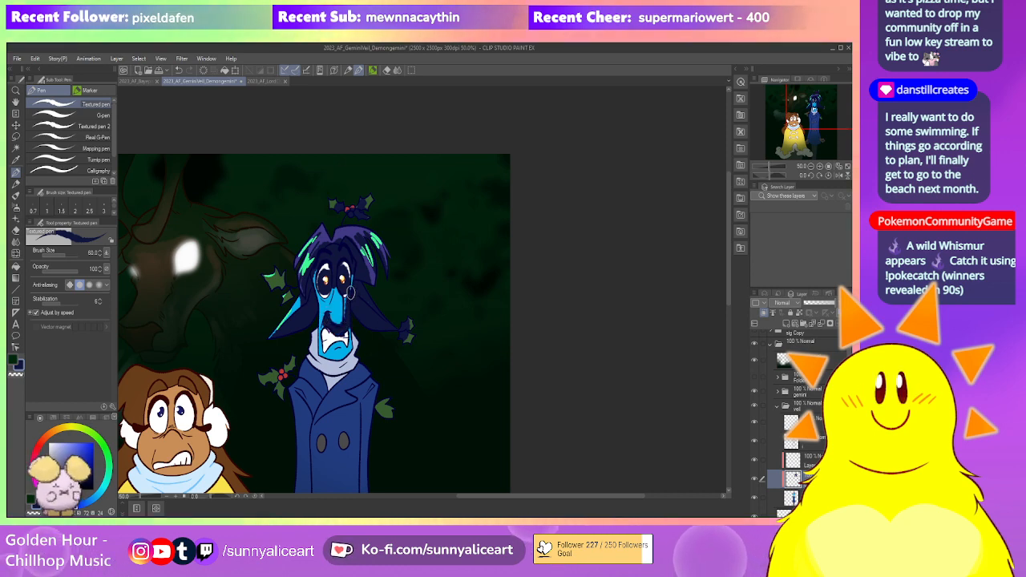
mouse_move(324, 339)
left_mouse_down()
mouse_move(347, 337)
mouse_move(341, 351)
mouse_move(346, 337)
mouse_move(325, 335)
mouse_move(345, 346)
left_mouse_up()
left_click_drag(290, 286, 310, 311)
left_click_drag(368, 328, 349, 253)
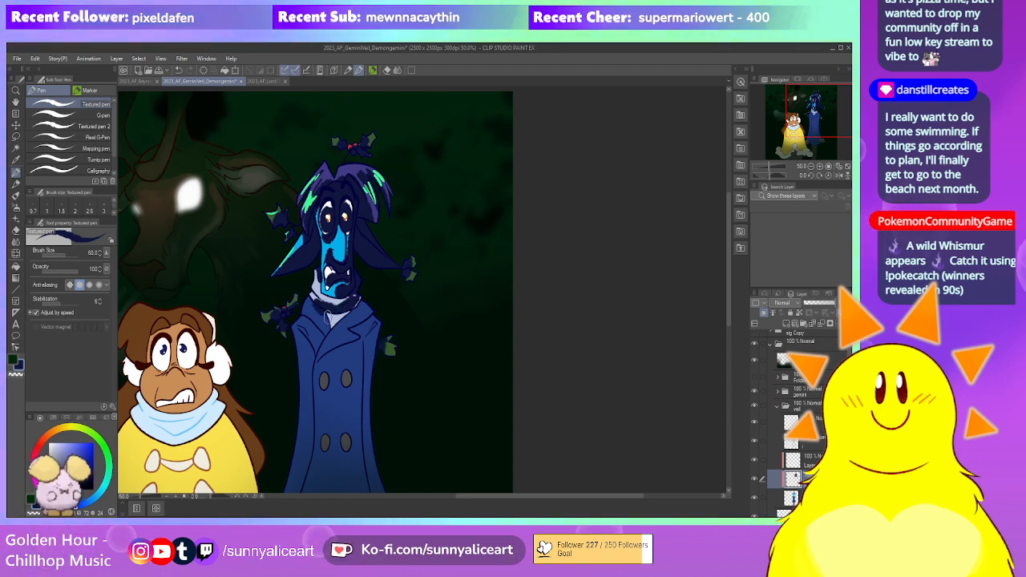
Cover the blue character's coat and legs with navy shadow strokes using the Textured pen at size 100
key("ctrl+minus")
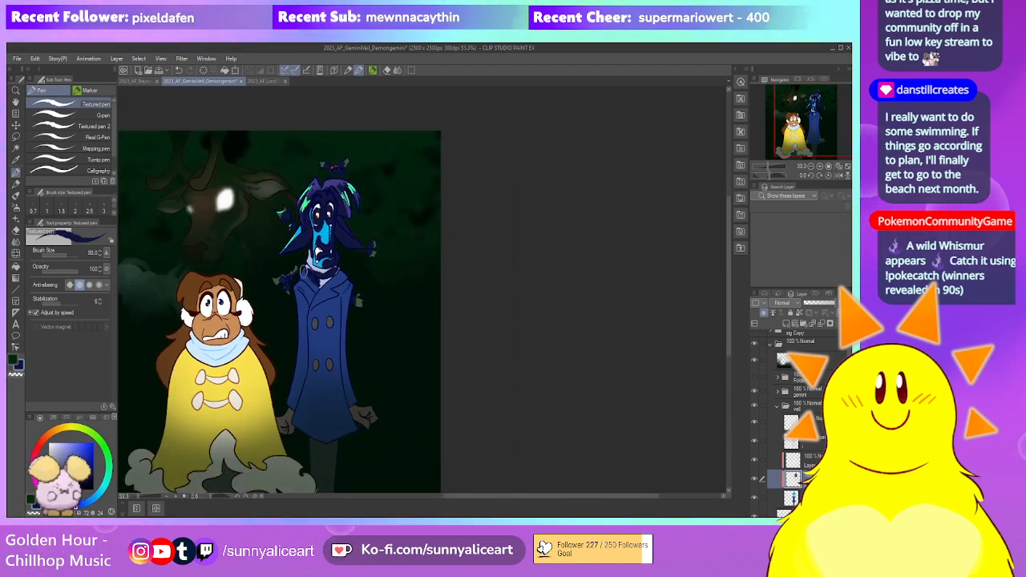
key("]")
mouse_move(321, 294)
left_mouse_down()
mouse_move(308, 291)
mouse_move(340, 308)
mouse_move(301, 439)
mouse_move(348, 441)
mouse_move(322, 379)
mouse_move(297, 439)
left_mouse_up()
mouse_move(301, 369)
left_mouse_down()
mouse_move(307, 440)
mouse_move(288, 476)
left_mouse_up()
left_click_drag(296, 332, 295, 399)
left_click_drag(301, 307, 295, 390)
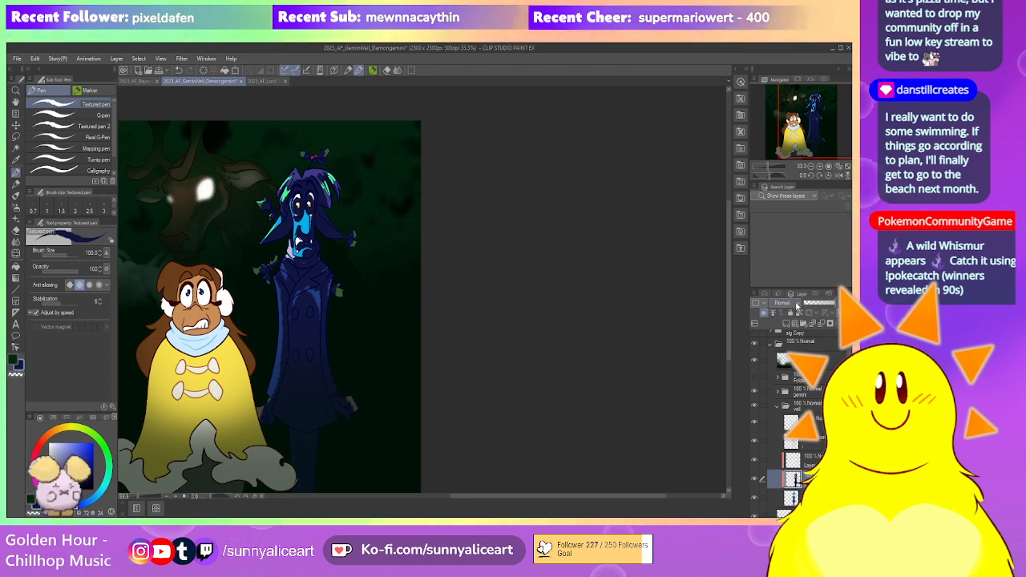
Set the shadow layer's blending mode to Hard light and lower its opacity
left_click(785, 184)
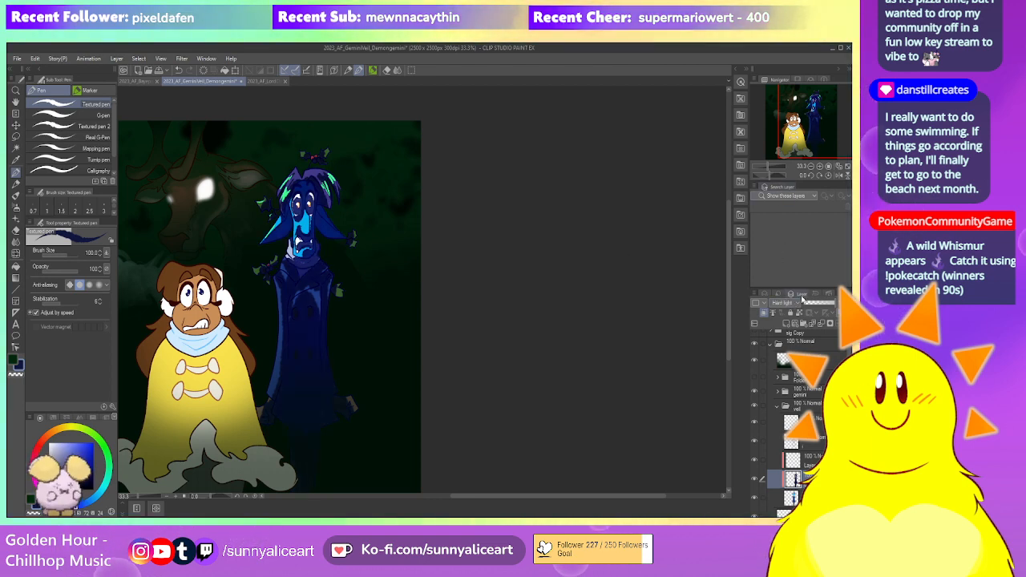
left_click(819, 304)
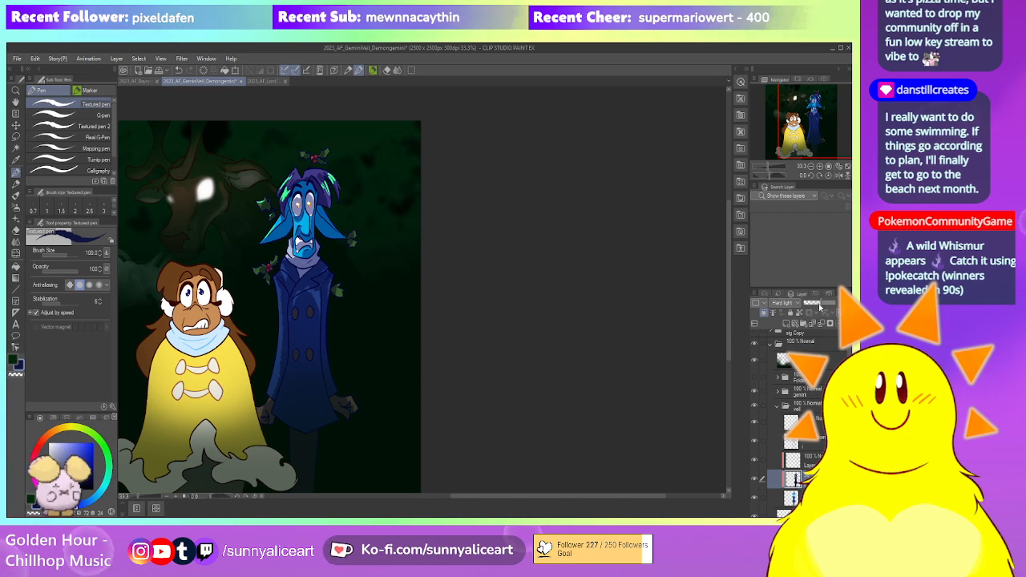
left_click_drag(560, 283, 593, 314)
Soften the shadows on the blue character's face, ears and hair with the Wet bleed blender
key("j")
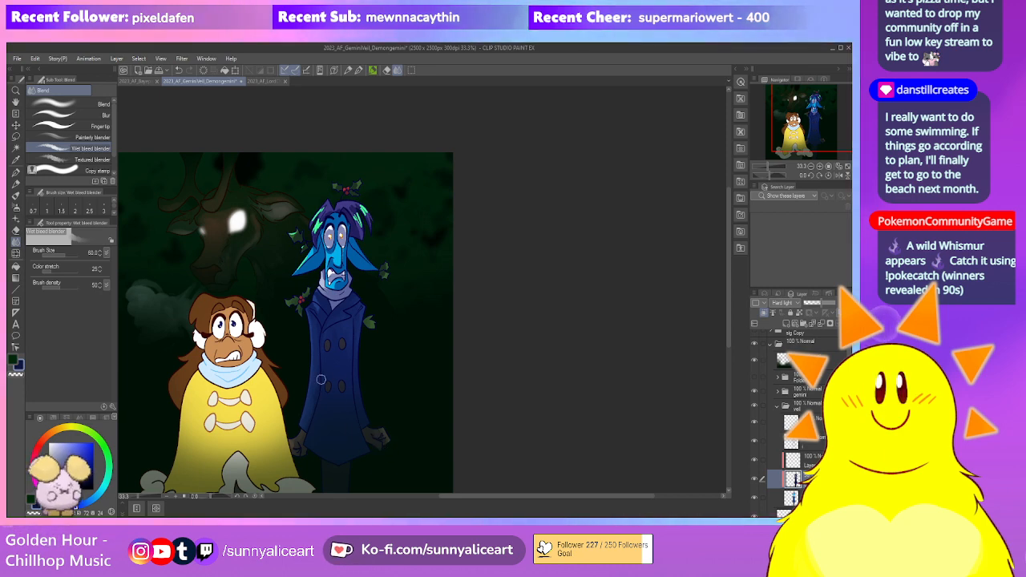
scroll(329, 240, "up", 2)
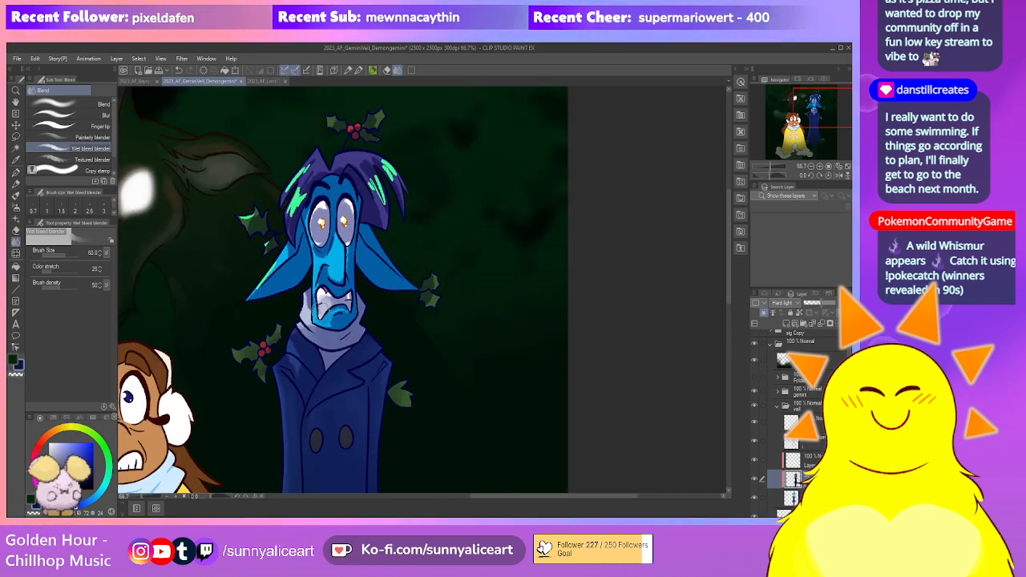
left_click_drag(327, 293, 351, 354)
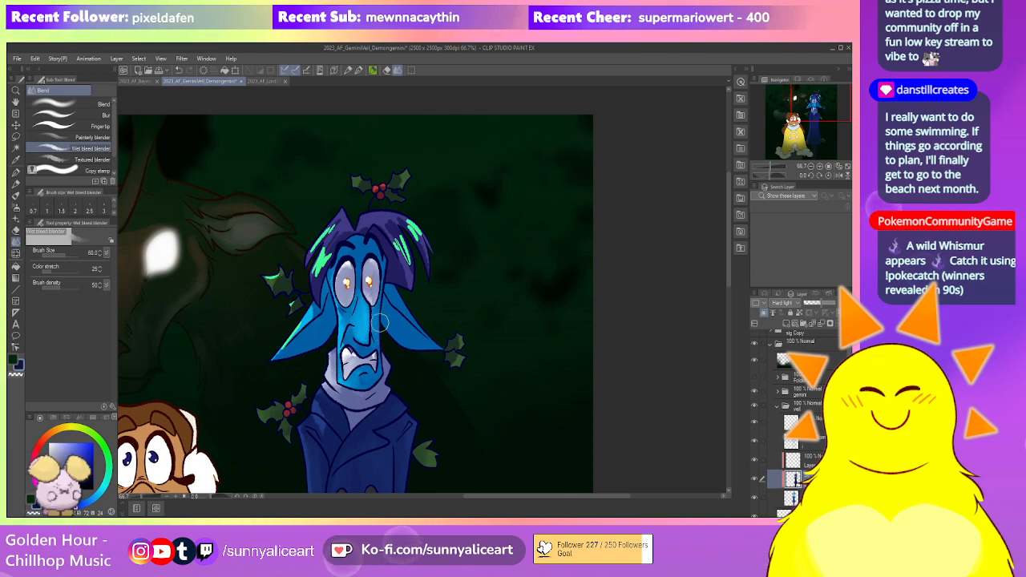
left_click_drag(343, 329, 317, 308)
left_click_drag(423, 249, 445, 323)
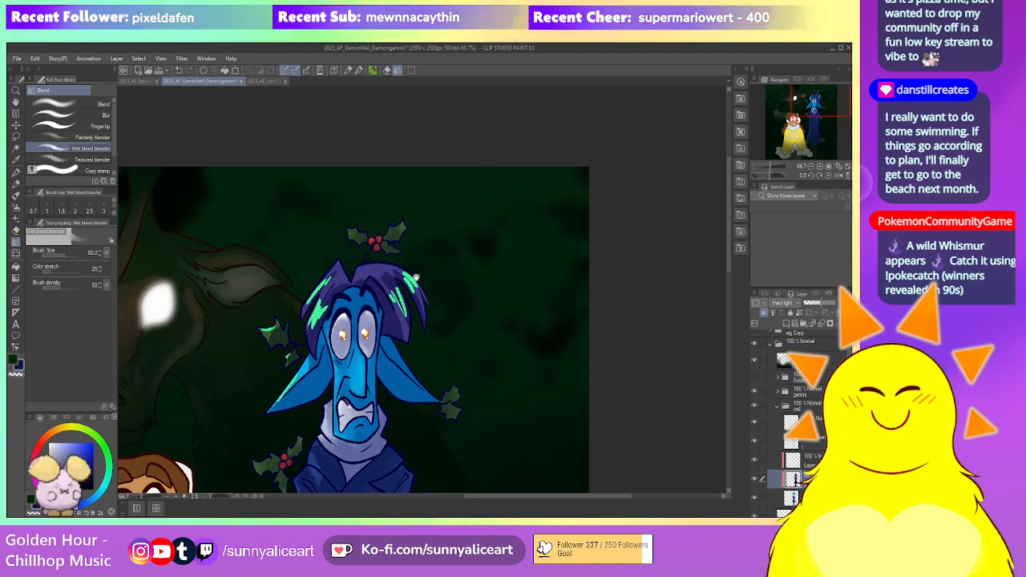
left_click_drag(414, 277, 396, 258)
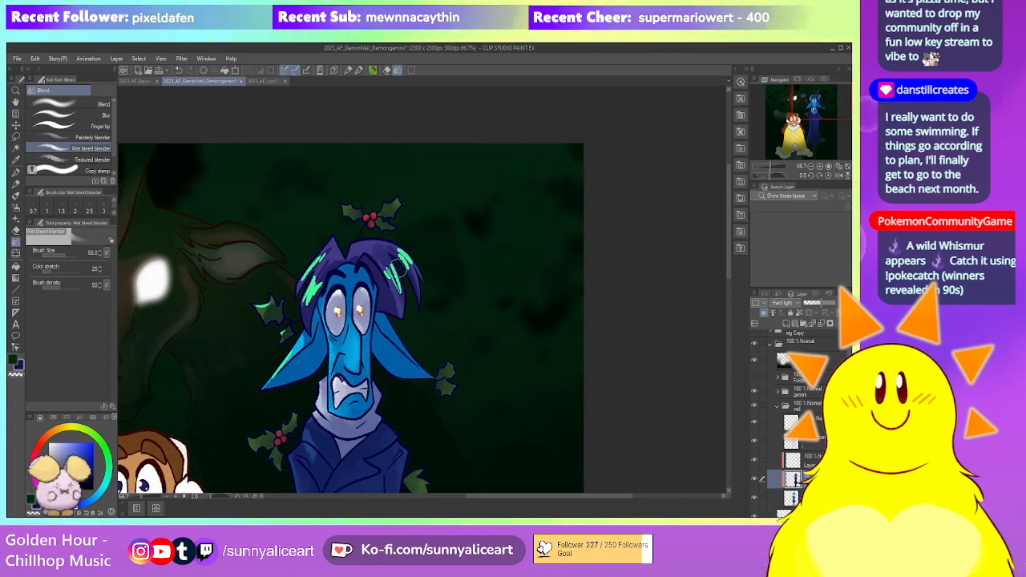
left_click_drag(403, 286, 437, 306)
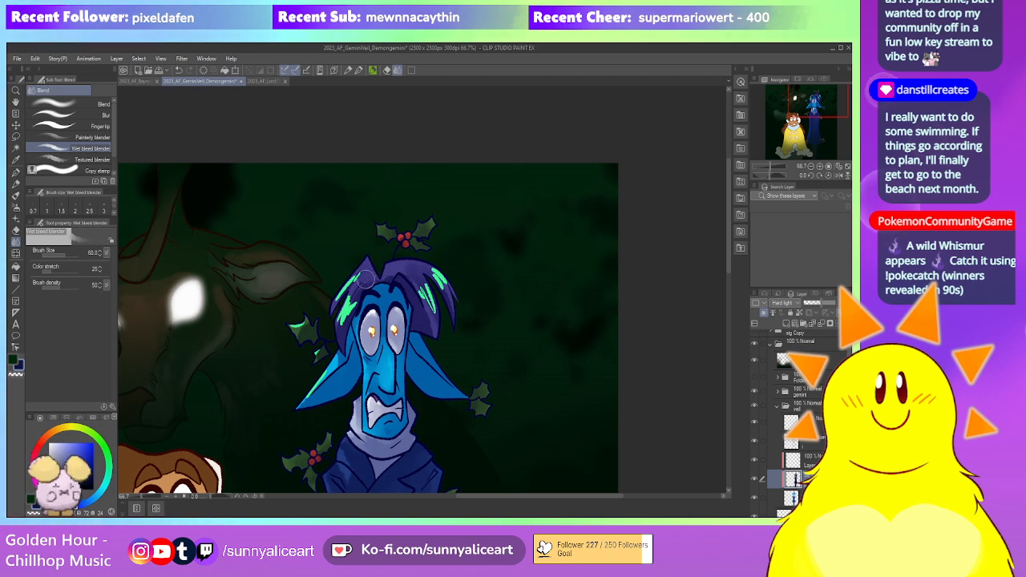
left_click_drag(307, 316, 332, 307)
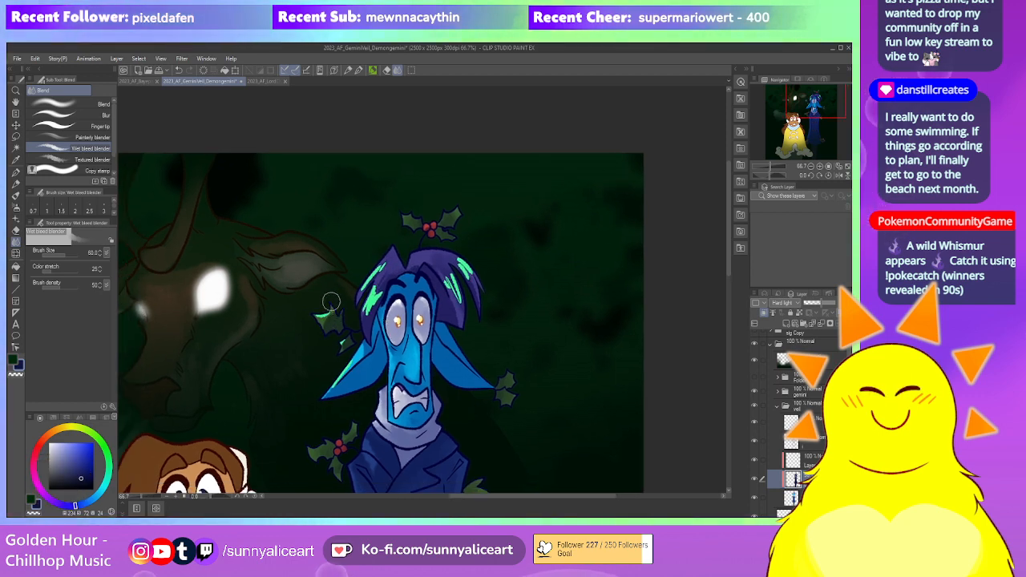
left_click_drag(471, 318, 453, 316)
Erase shadow from the blue character's face, ears and teeth with the Hard eraser at size 40, undoing the last unwanted change
key("e")
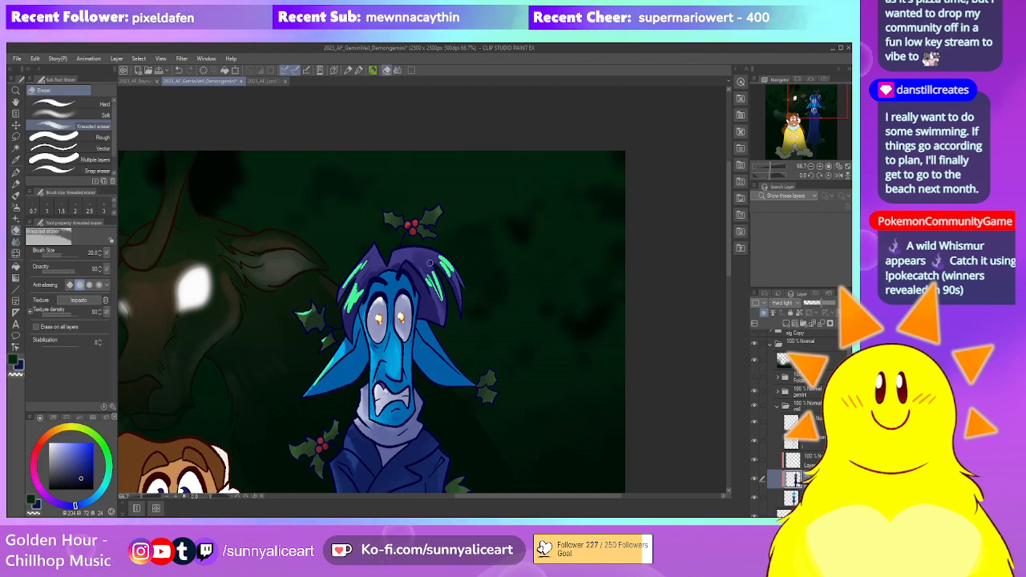
left_click(88, 115)
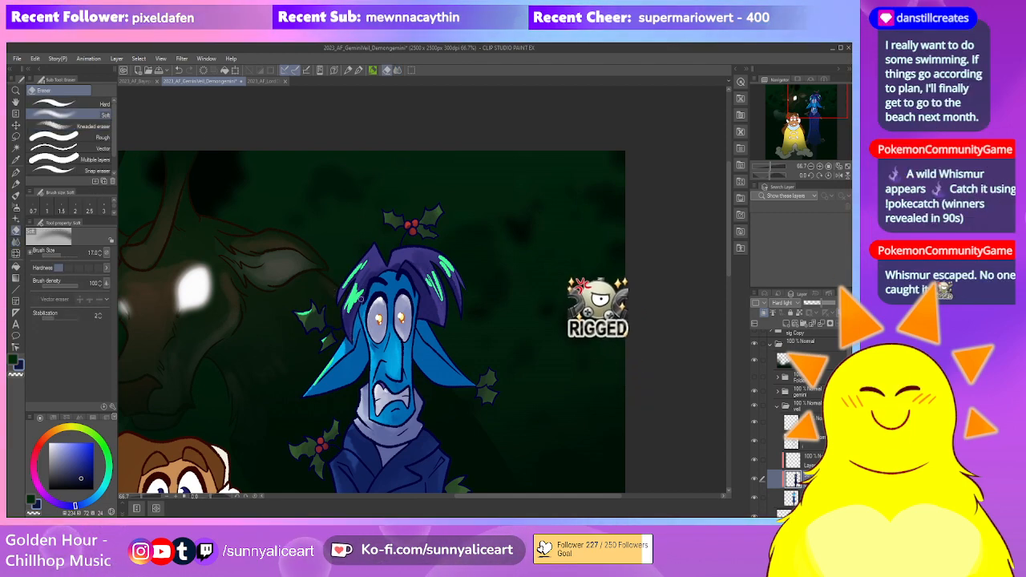
left_click(88, 103)
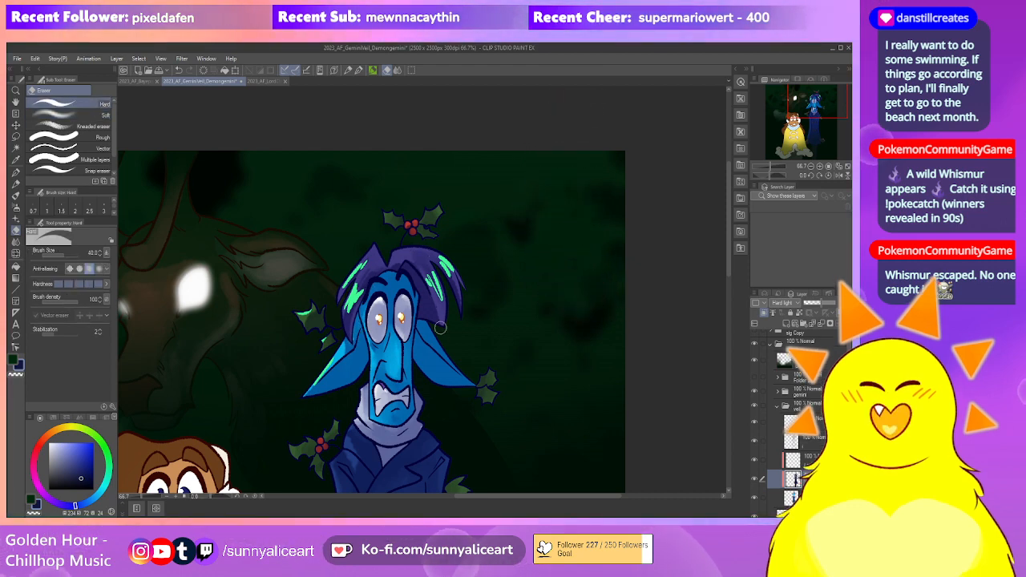
scroll(342, 317, "down", 2)
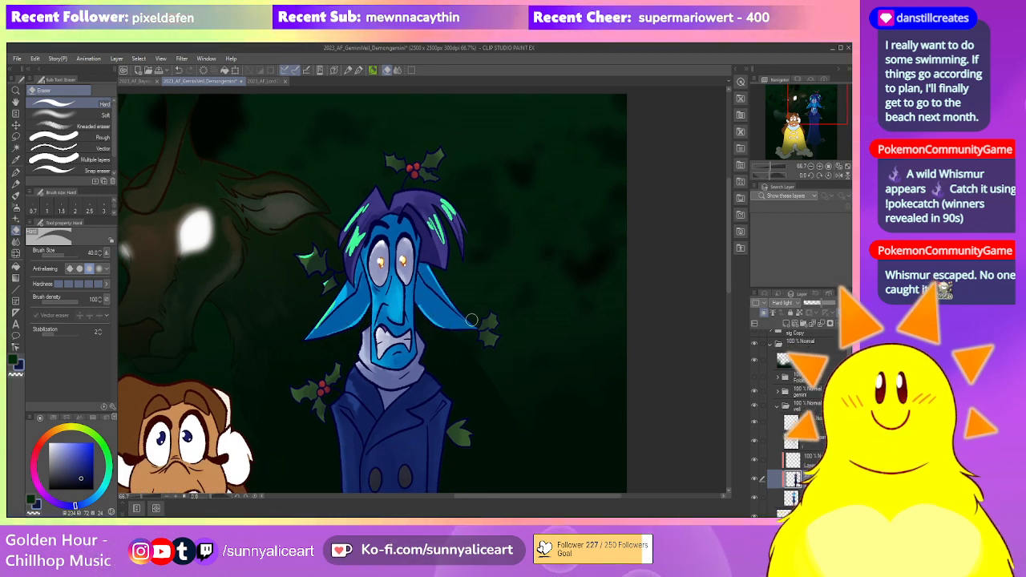
mouse_move(406, 254)
left_mouse_down()
mouse_move(390, 233)
mouse_move(362, 251)
left_mouse_up()
key("ctrl+z")
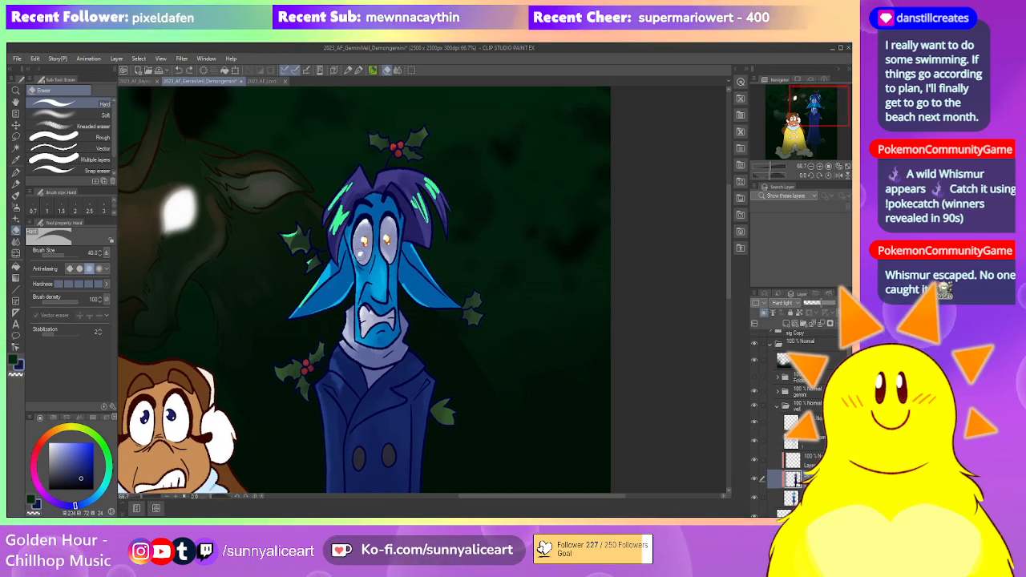
Lighten the lower part of the blue character's eyes and smooth the shadow there with the Wet bleed blender
scroll(452, 233, "down", 2)
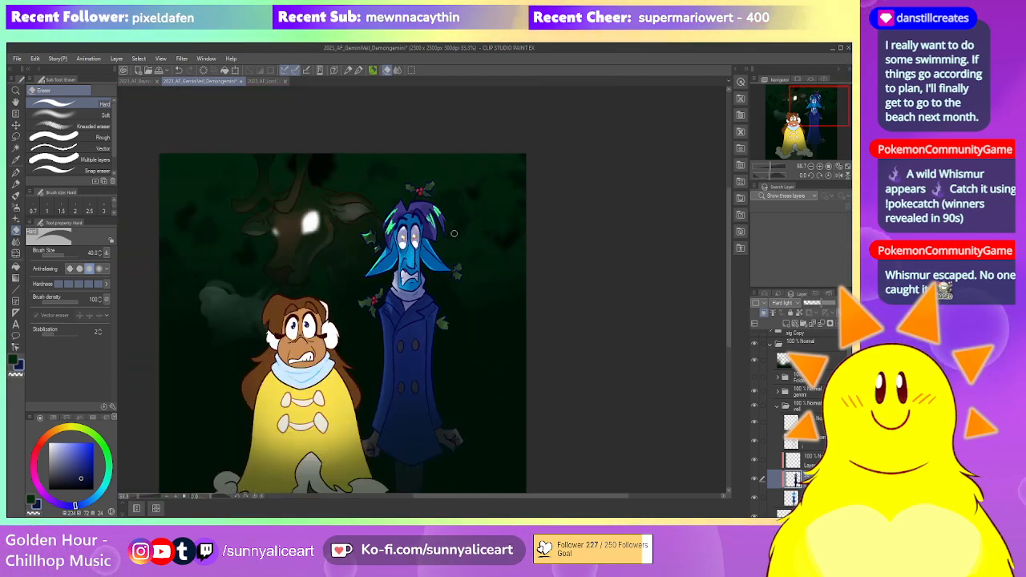
scroll(452, 234, "down", 3)
left_click_drag(453, 234, 436, 262)
scroll(439, 243, "up", 4)
left_click(397, 71)
left_click_drag(378, 329, 378, 272)
scroll(368, 286, "up", 1)
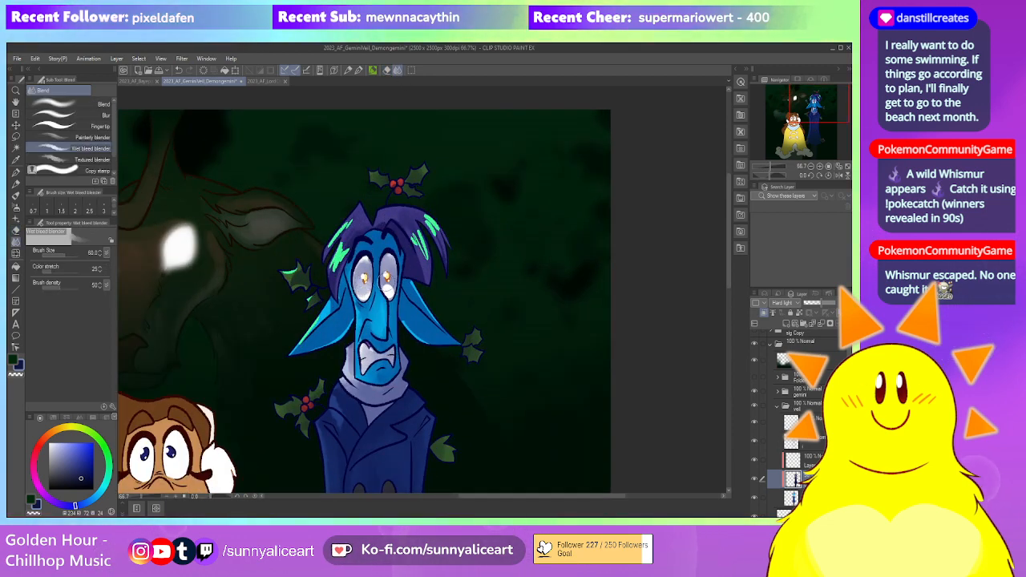
scroll(412, 237, "down", 3)
scroll(443, 230, "up", 2)
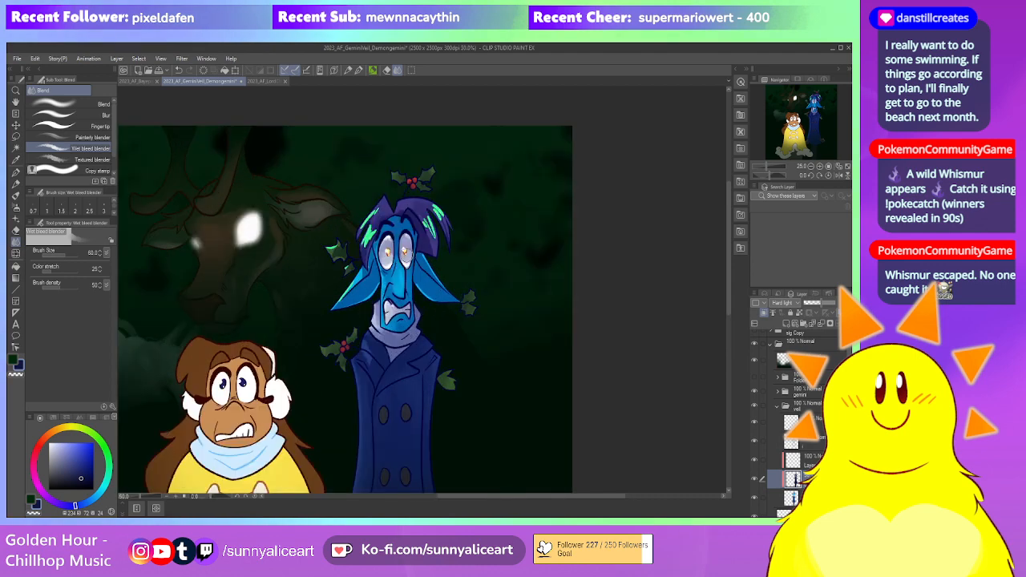
scroll(411, 234, "up", 1)
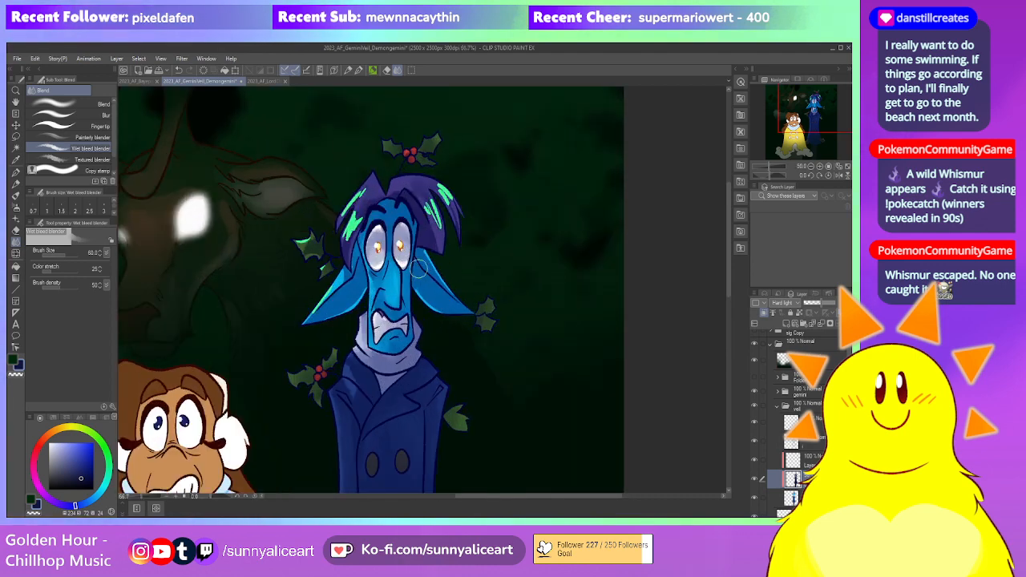
Erase more shadow from the blue character's face and the surrounding holly with the Hard eraser at size 40
left_click(387, 70)
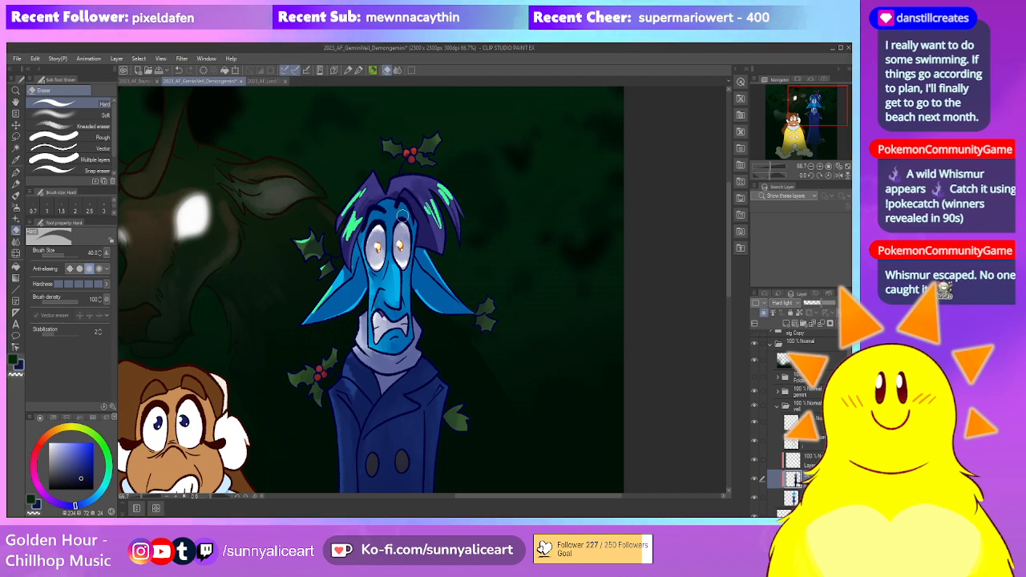
scroll(369, 288, "down", 3)
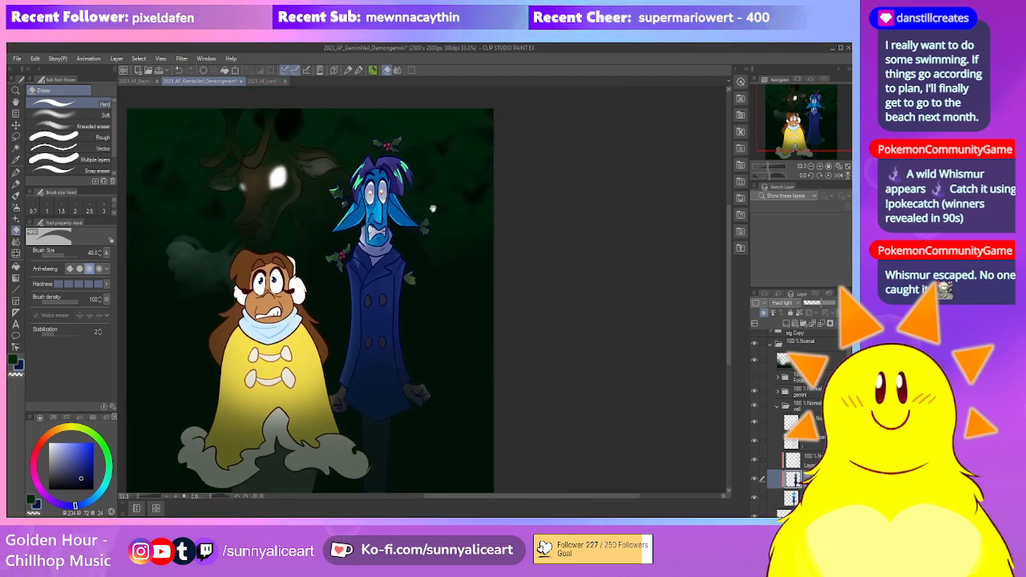
scroll(368, 289, "up", 2)
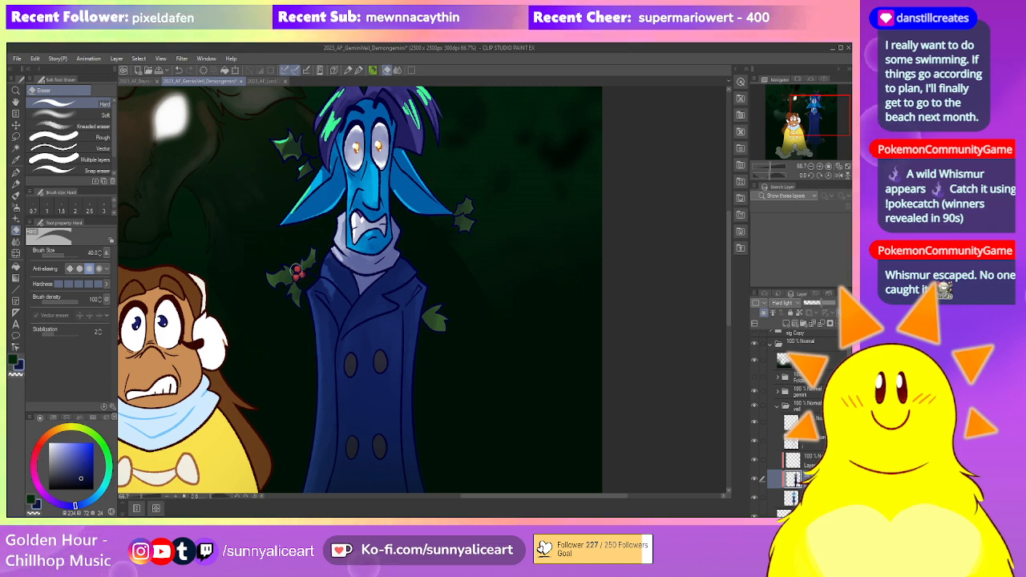
scroll(383, 197, "up", 5)
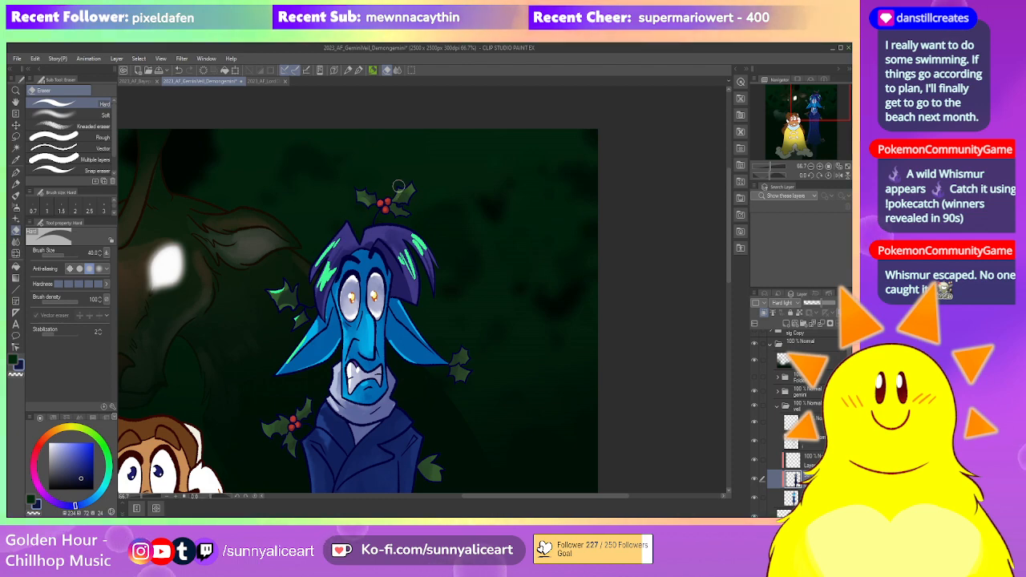
scroll(399, 184, "down", 3)
scroll(398, 183, "down", 3)
scroll(402, 294, "up", 1)
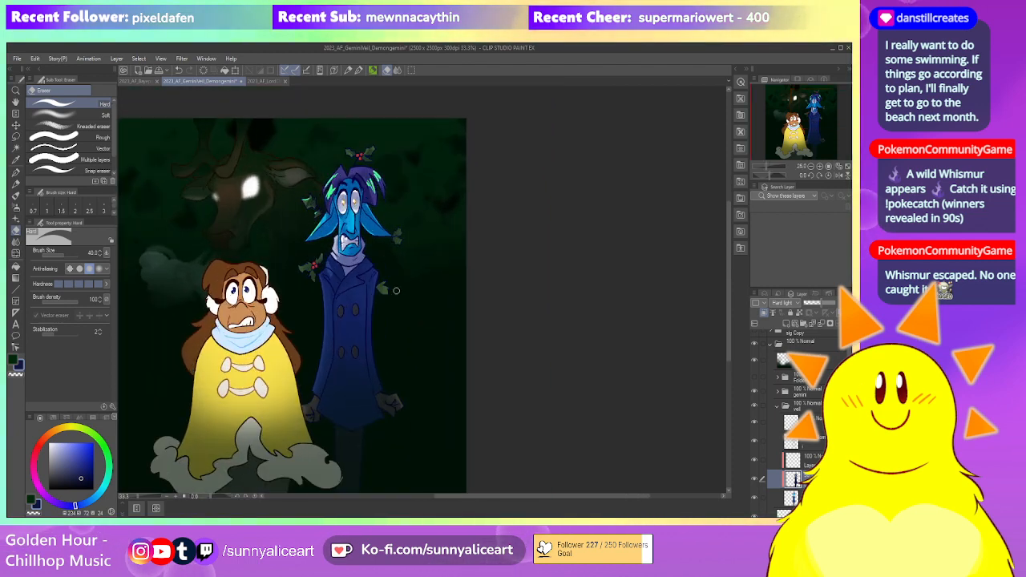
Soften and clean up the shadow on the blue character's coat with the Wet bleed blender and the Hard eraser at size 40
key("j")
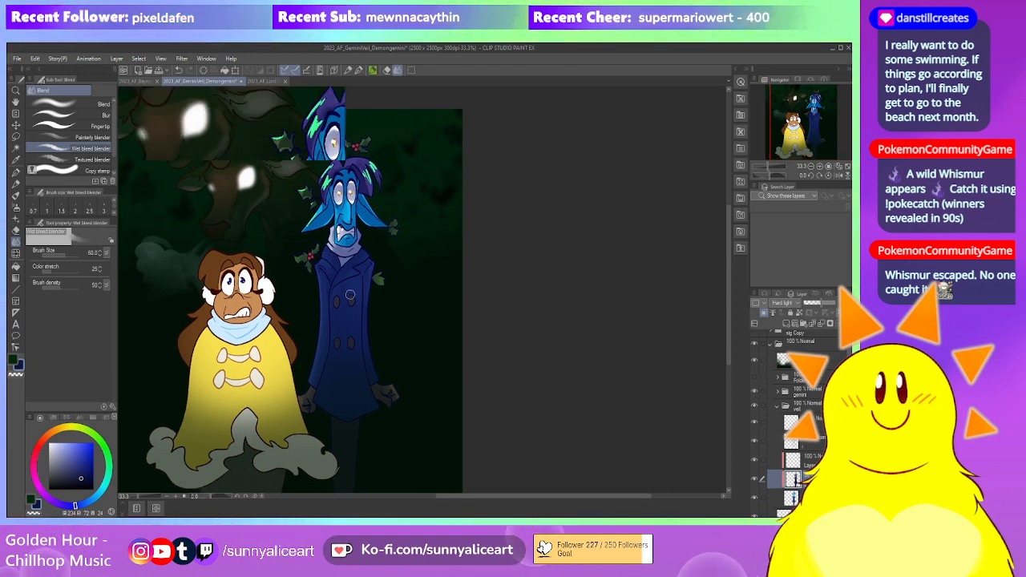
scroll(355, 279, "up", 2)
key("e")
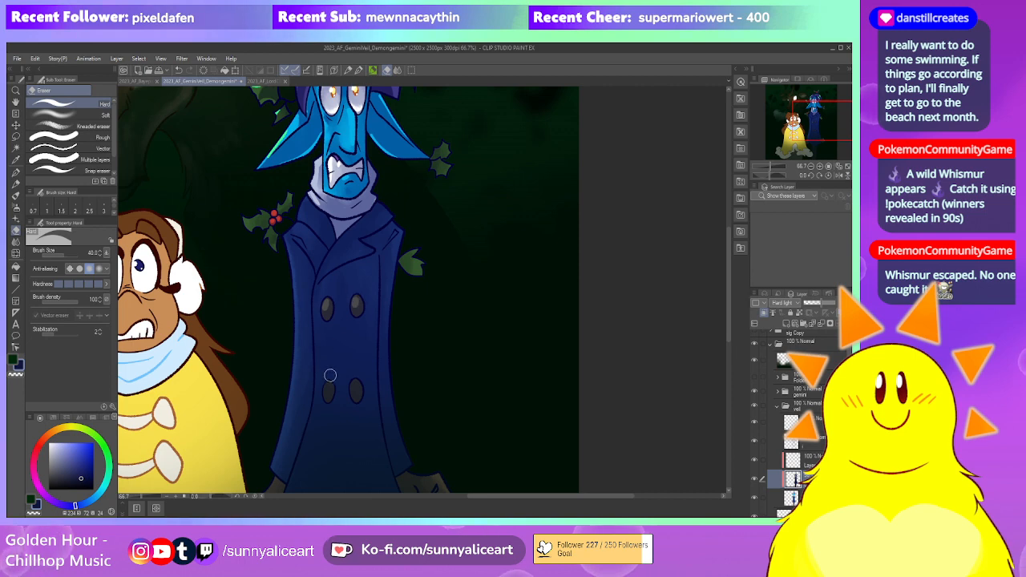
scroll(353, 377, "down", 2)
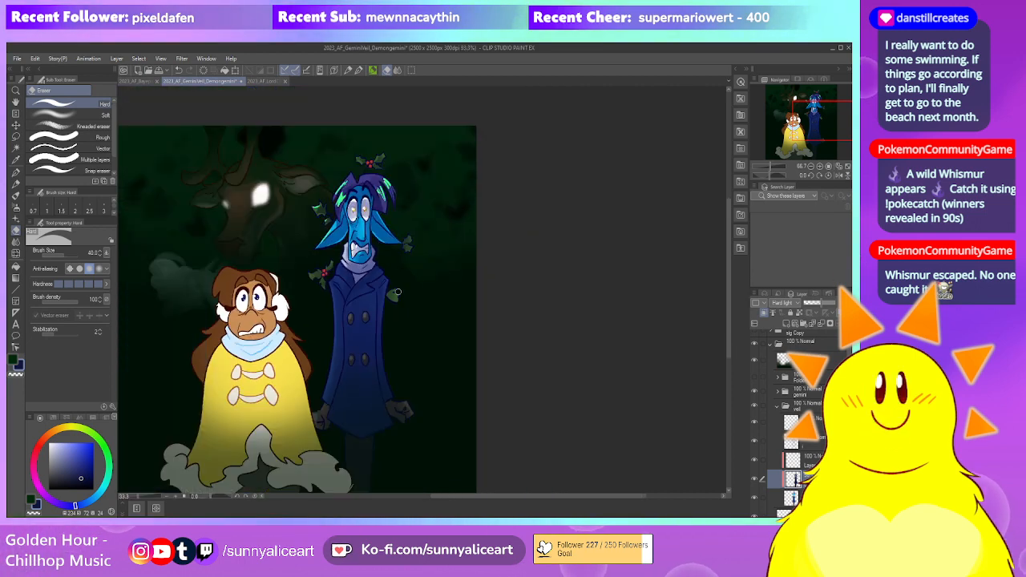
key("j")
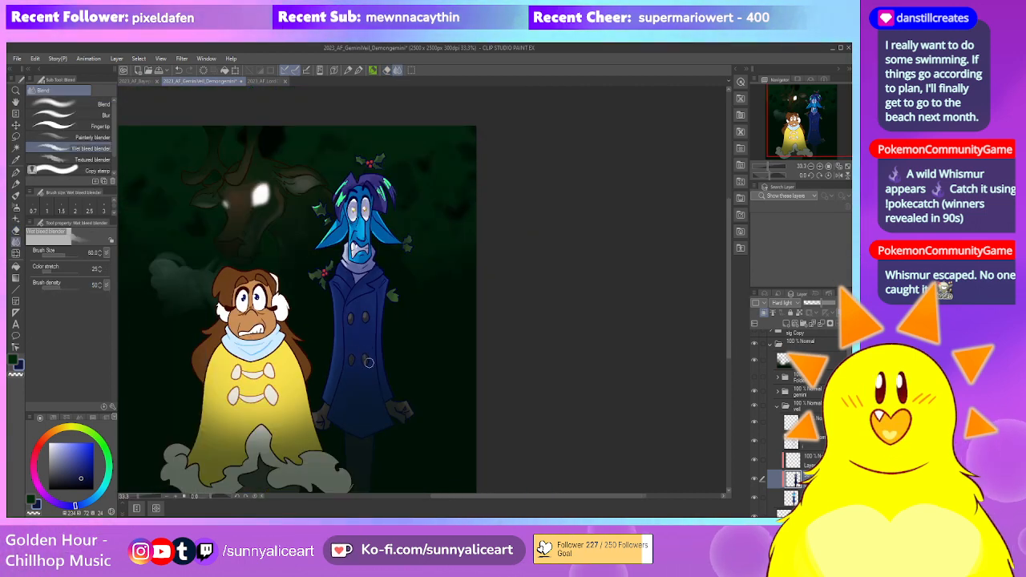
left_click_drag(374, 397, 366, 357)
key("e")
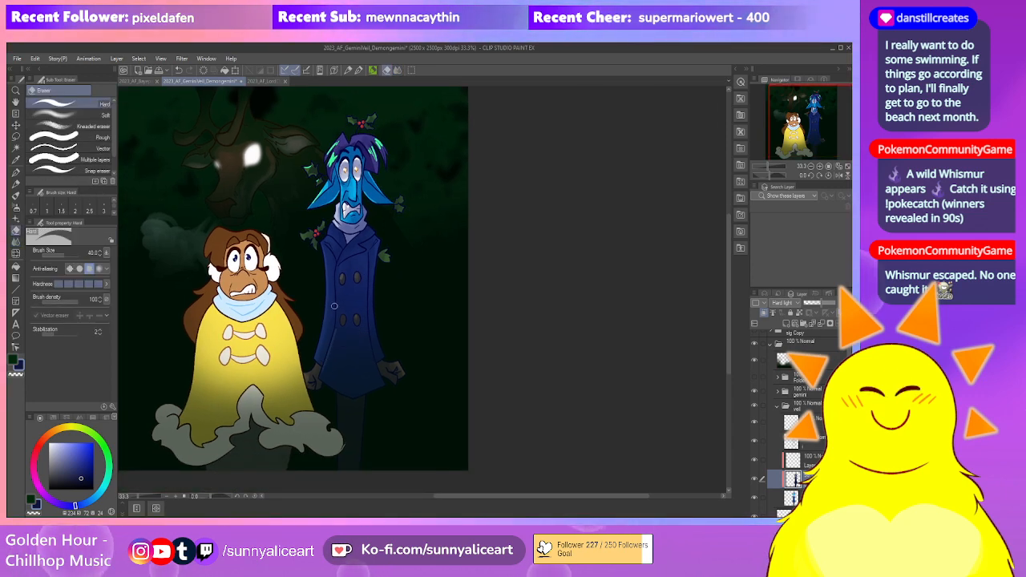
scroll(353, 278, "up", 1)
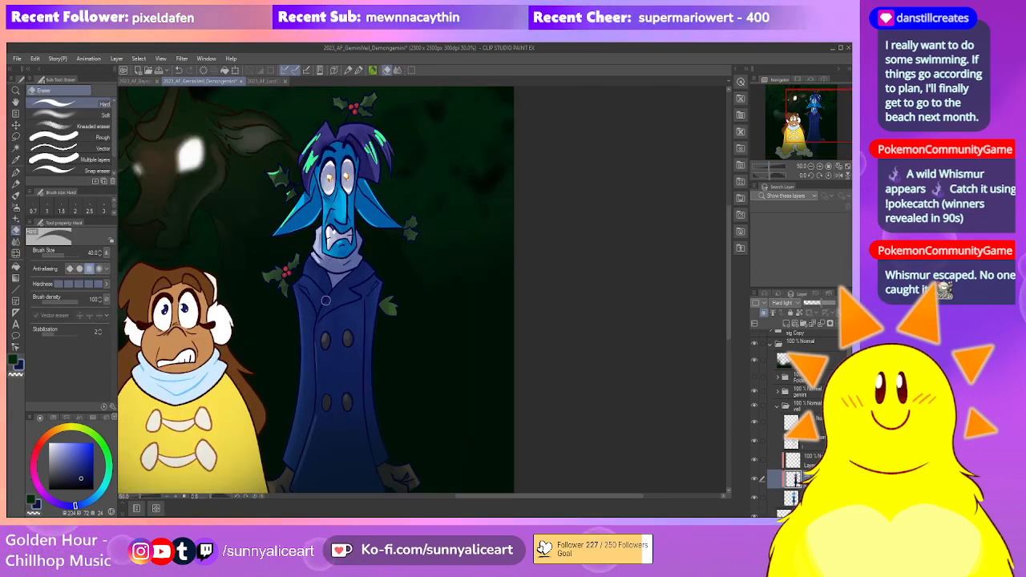
scroll(392, 249, "down", 2)
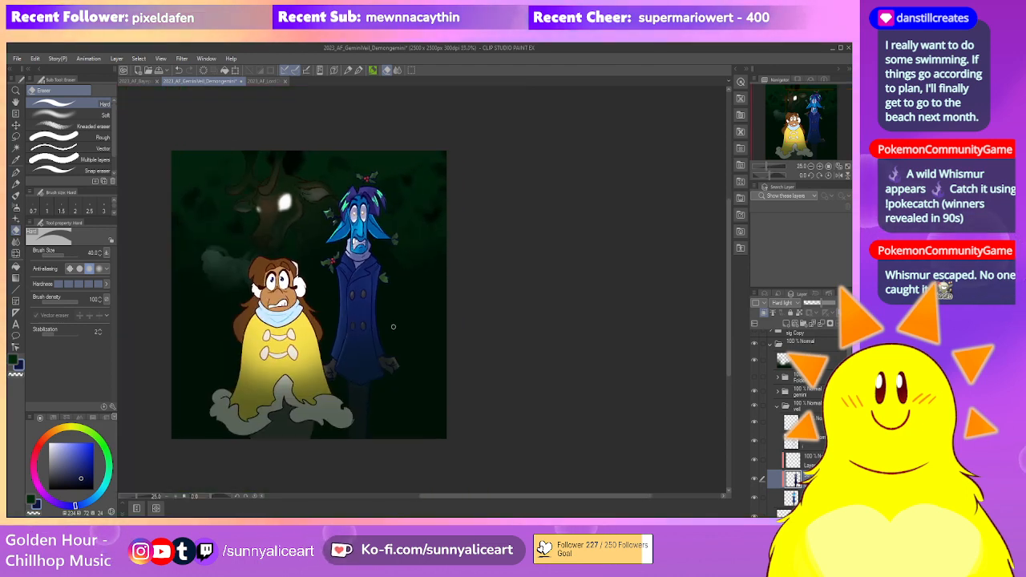
scroll(411, 274, "up", 1)
scroll(395, 324, "up", 2)
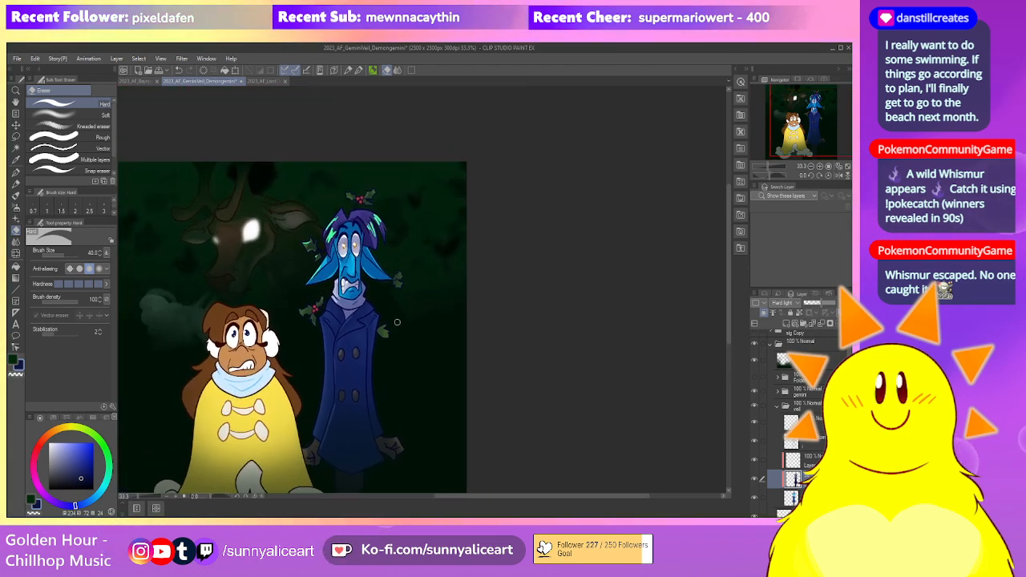
scroll(385, 268, "down", 1)
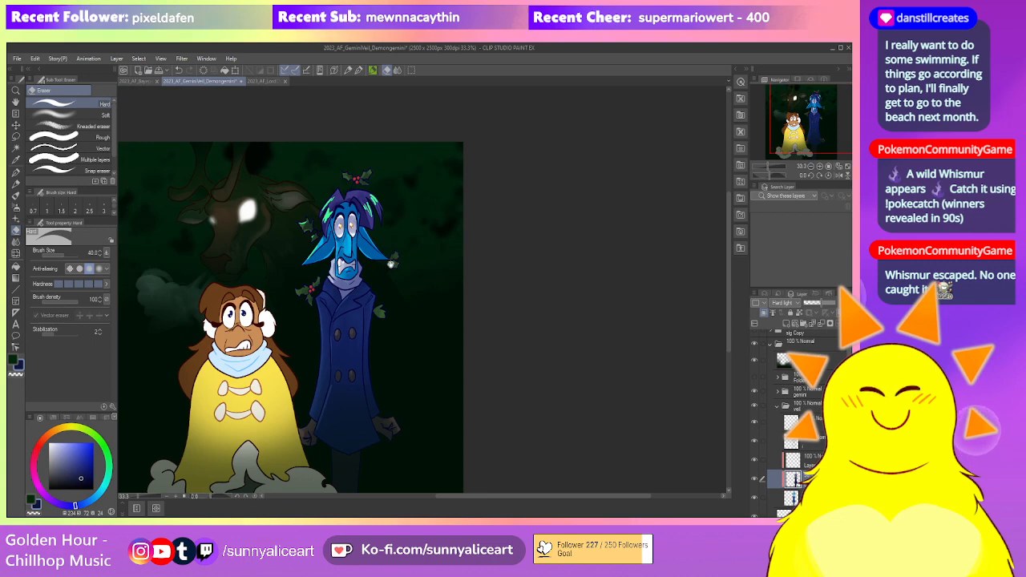
scroll(390, 264, "up", 1)
Fade the green highlights on the blue character's hair with the Kneaded eraser at size 200 on the highlight layer
left_click(811, 460)
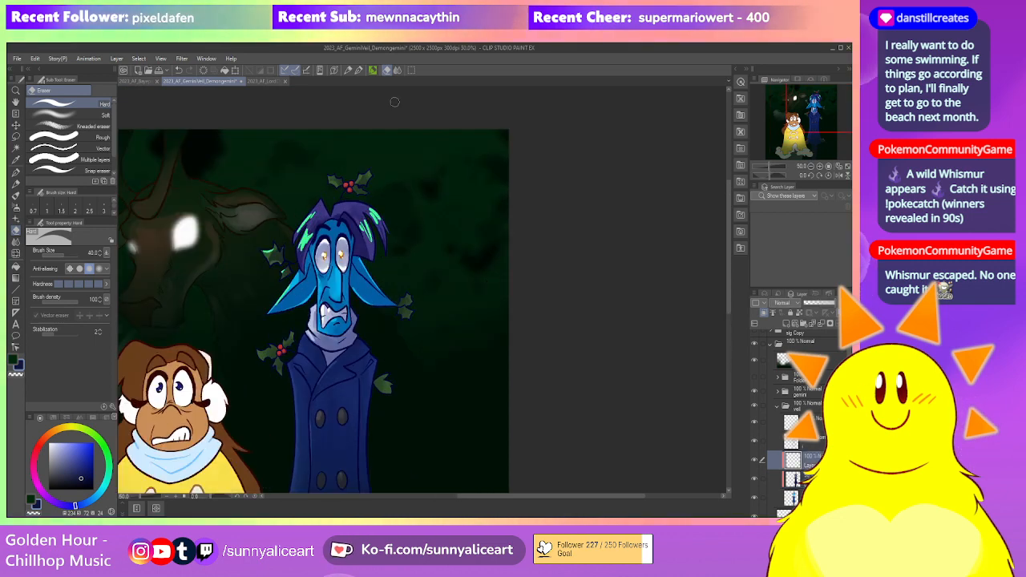
left_click(84, 126)
key("bracketright")
key("bracketright")
key("bracketright")
key("bracketright")
key("bracketright")
key("bracketright")
key("bracketright")
key("bracketright")
key("bracketright")
key("bracketright")
key("bracketright")
key("bracketright")
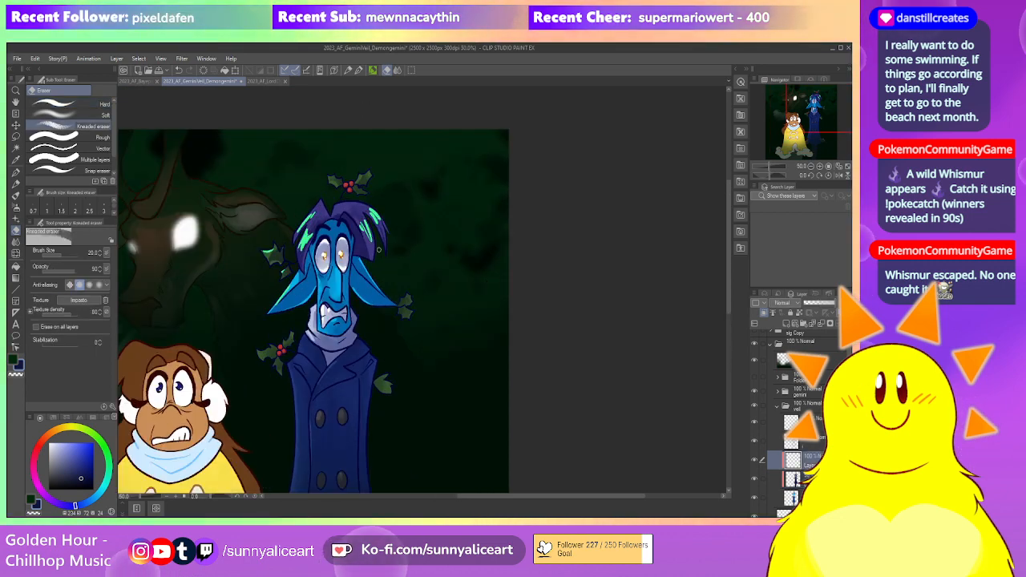
left_click_drag(383, 242, 401, 238)
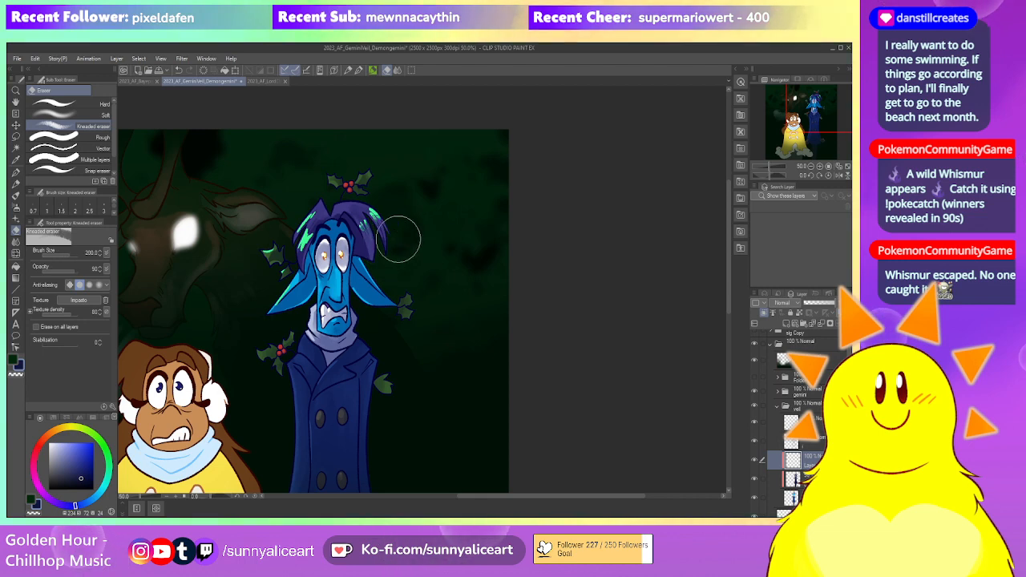
left_click_drag(308, 255, 334, 251)
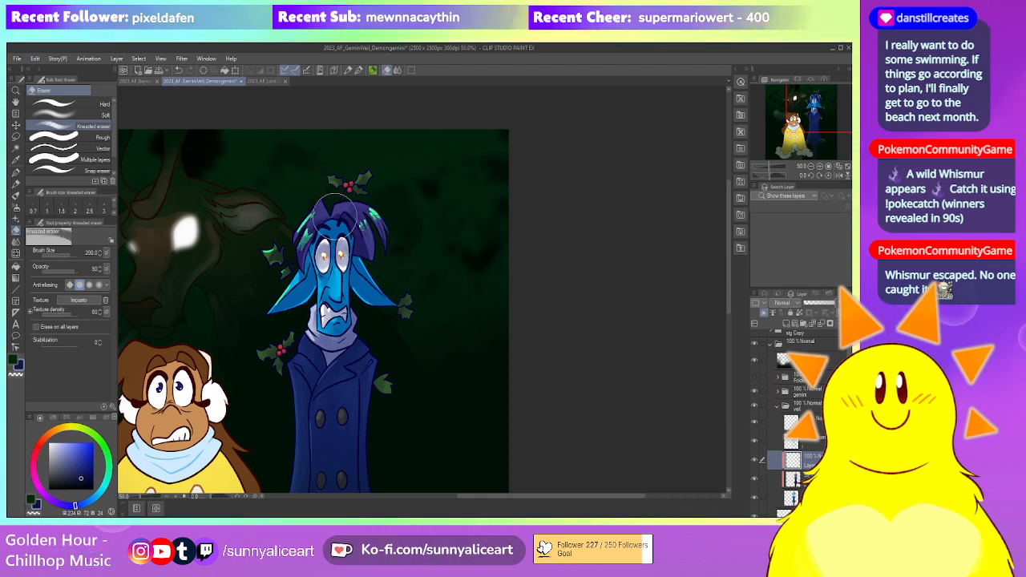
scroll(384, 213, "down", 2)
mouse_move(465, 303)
left_mouse_down()
mouse_move(449, 291)
mouse_move(458, 307)
left_mouse_up()
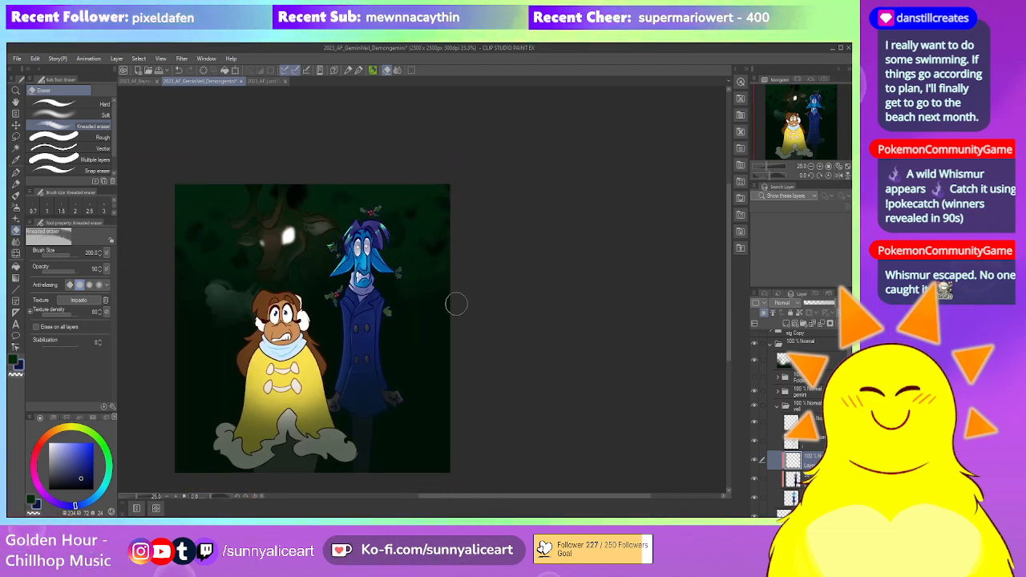
scroll(456, 303, "up", 1)
scroll(430, 286, "up", 2)
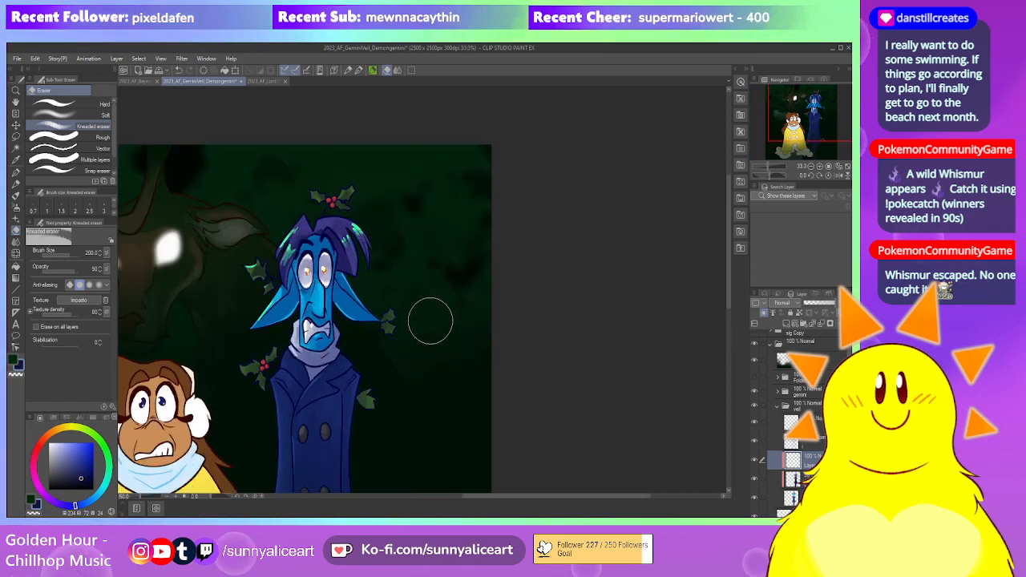
left_click_drag(408, 291, 451, 355)
scroll(433, 321, "up", 1)
scroll(401, 288, "down", 3)
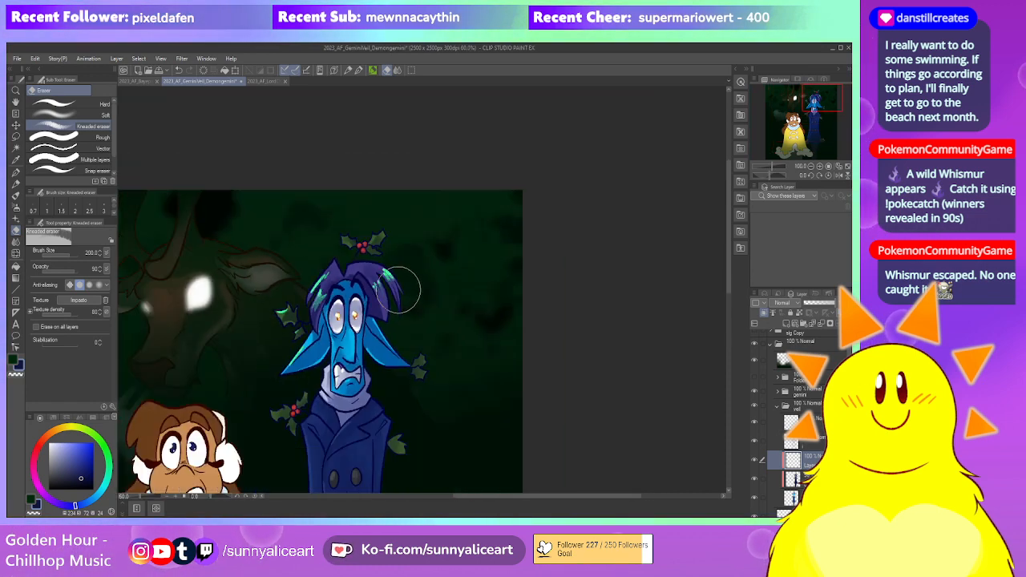
Add small green highlights to the red holly berries around the blue character with the Textured pen at size 10
scroll(405, 293, "up", 3)
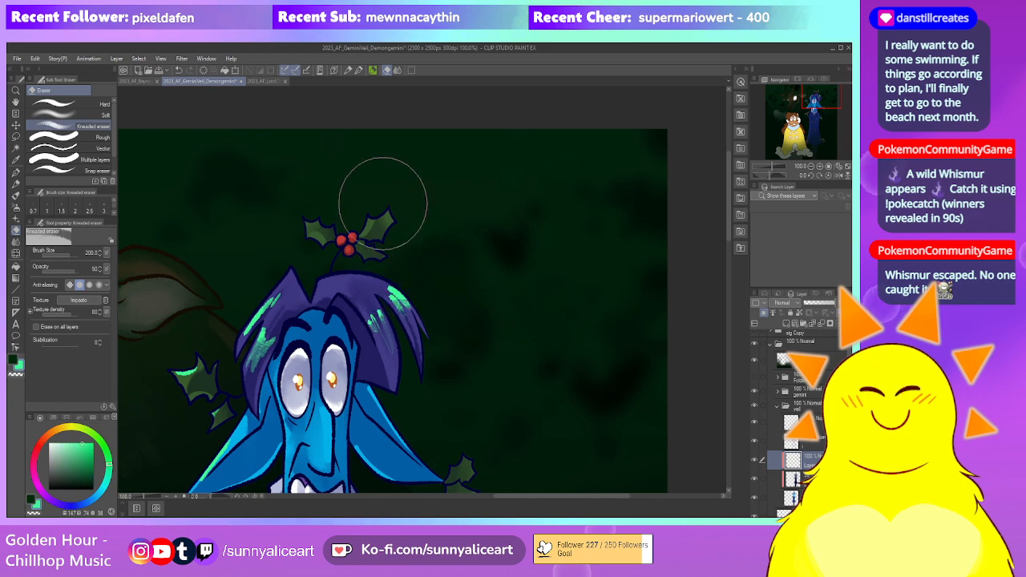
left_click(359, 72)
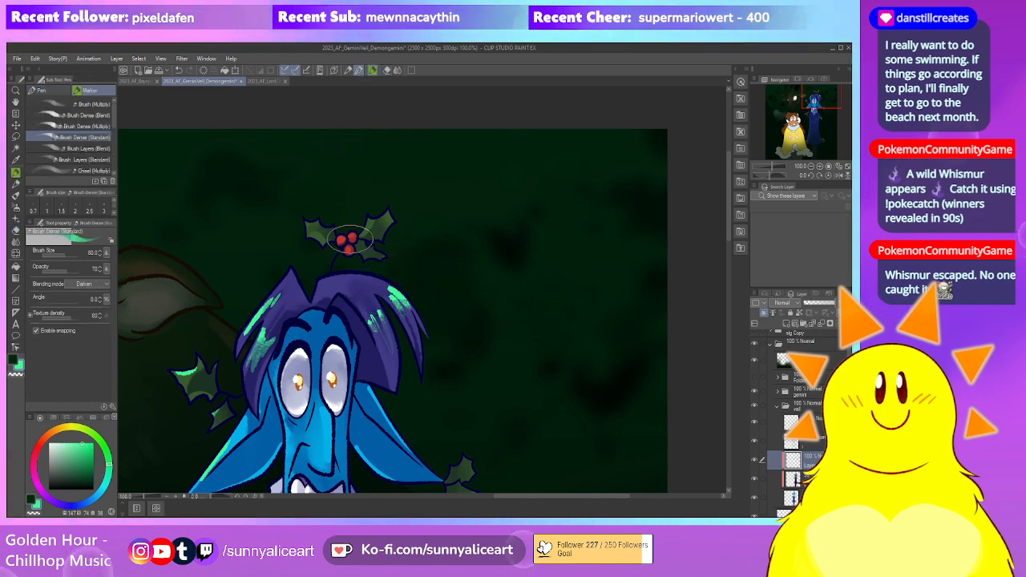
left_click(40, 90)
key("bracketleft")
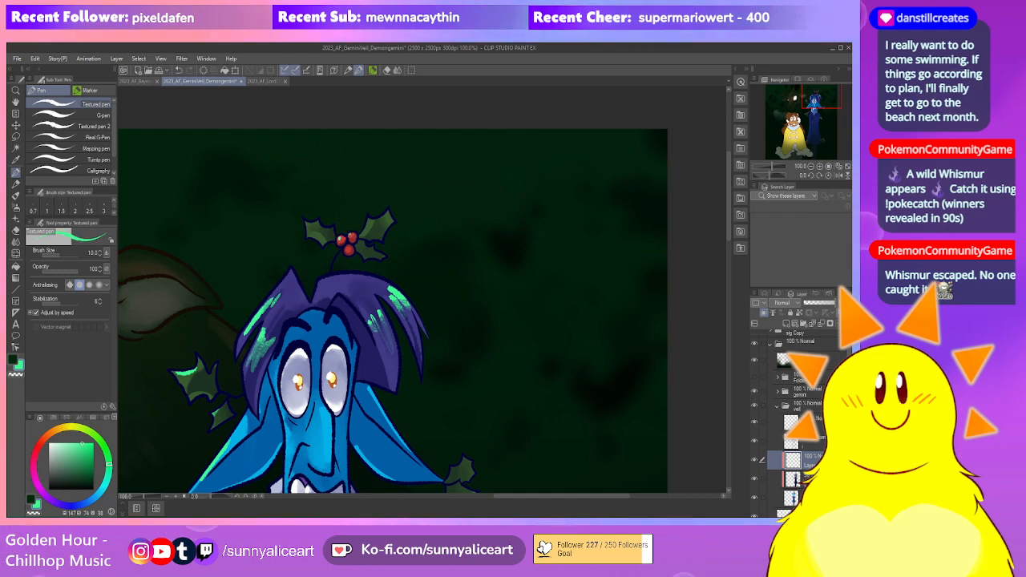
left_click_drag(399, 317, 490, 85)
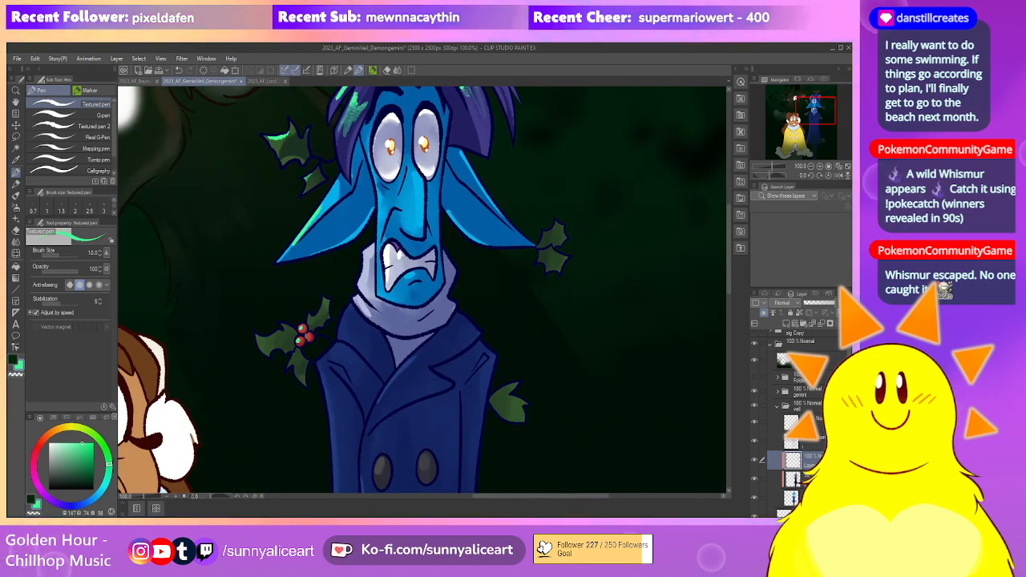
scroll(481, 344, "down", 5)
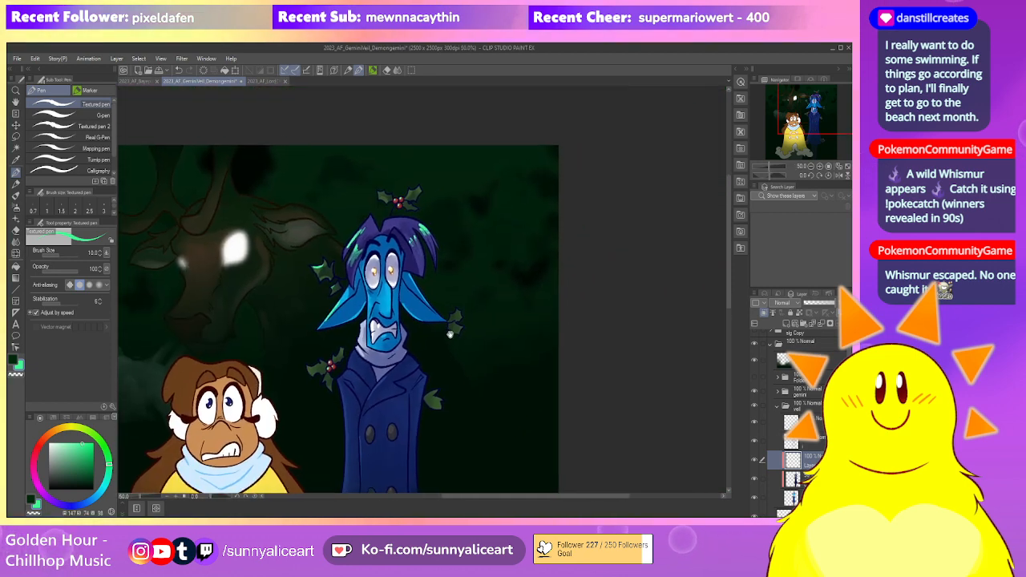
scroll(452, 329, "down", 3)
left_click_drag(452, 341, 433, 327)
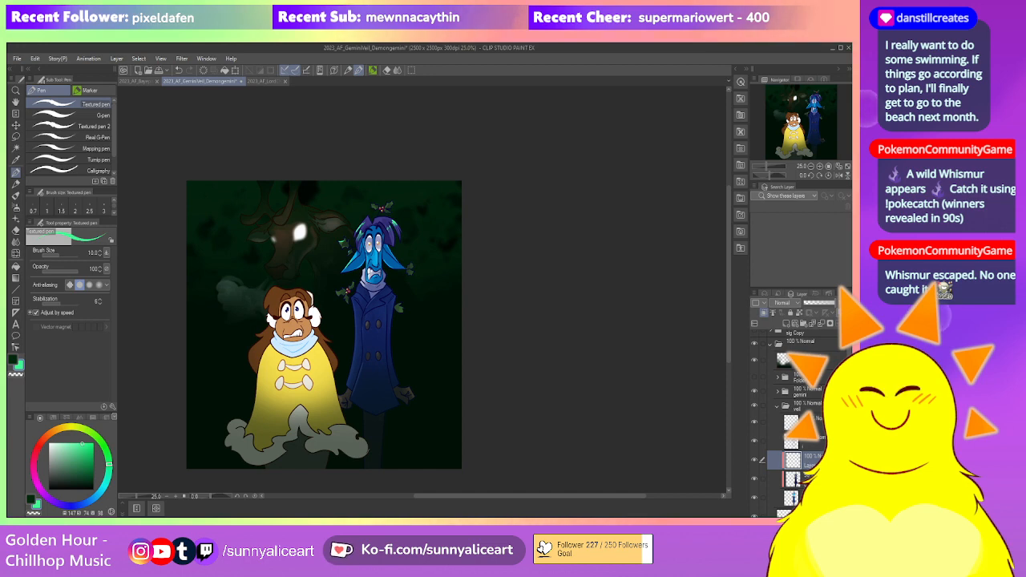
Deepen the blue character's shadows with a second Hard light shadow layer and lighten them around the face with the Soft eraser at size 500
left_click(774, 479)
left_click(754, 479)
left_click(754, 478)
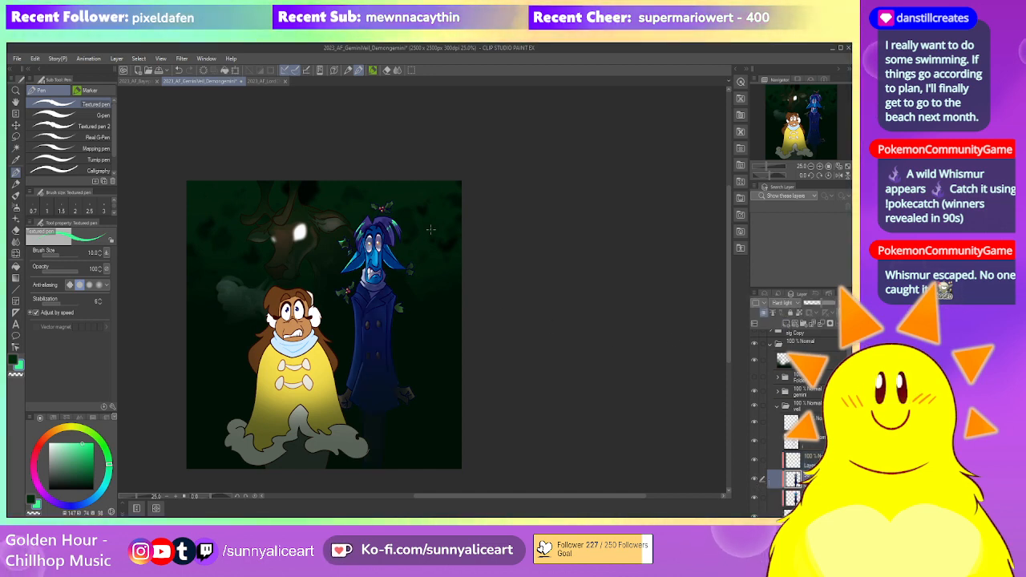
key("e")
key("bracketright")
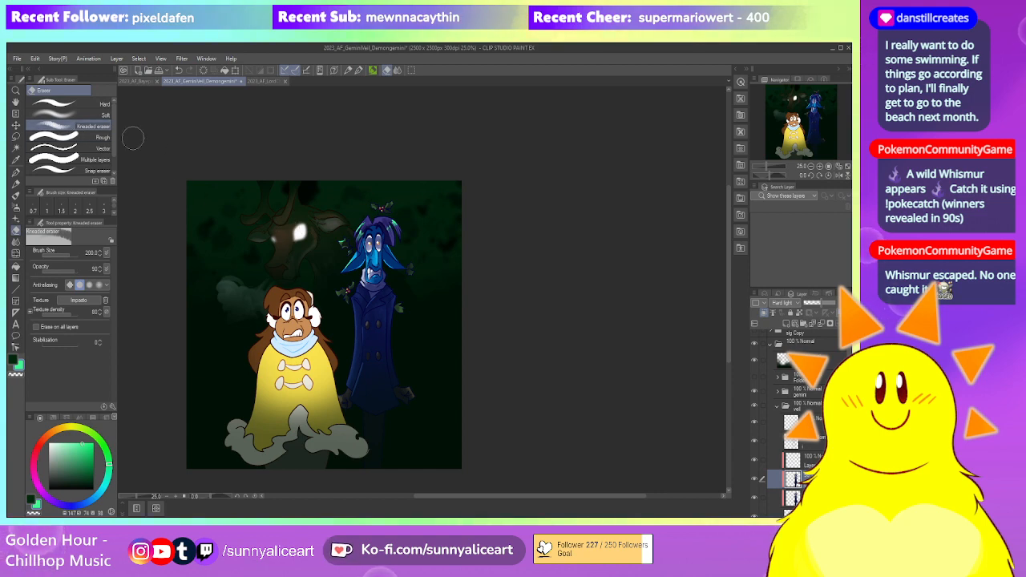
left_click(91, 116)
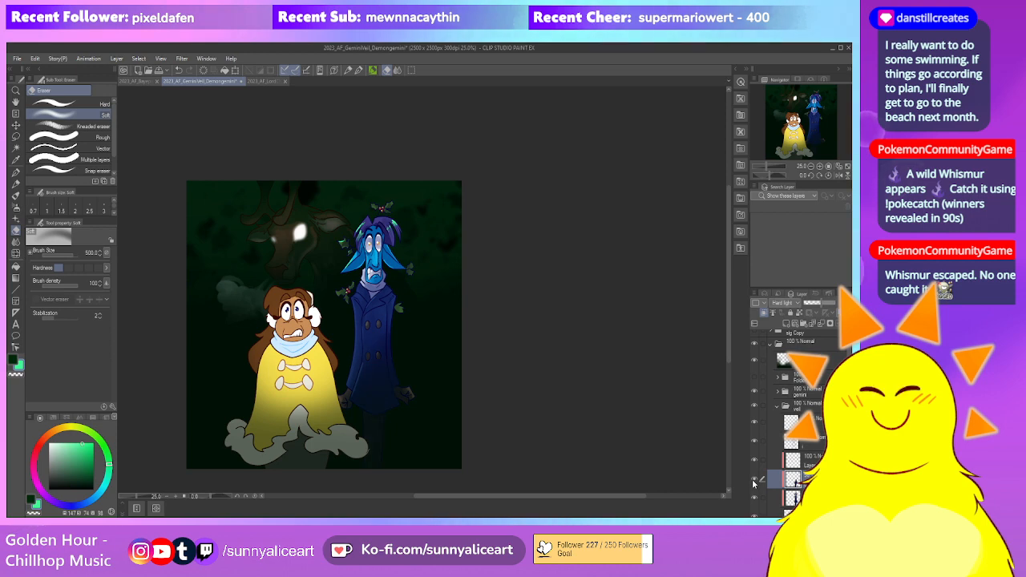
Collapse the blue character's layer folder, expand the gemini folder and add a new clipping layer above its color layer
left_click(779, 407)
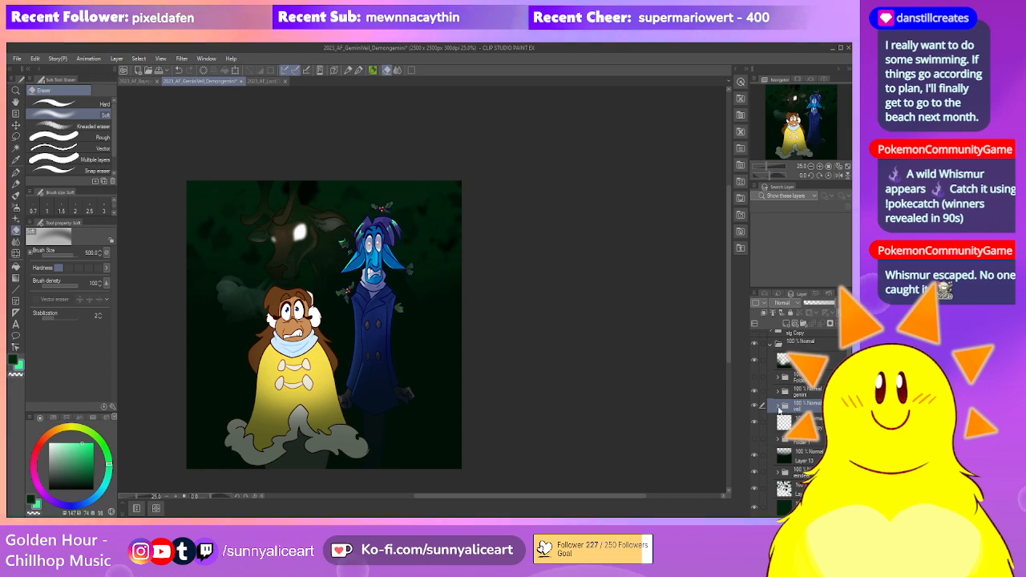
left_click(777, 391)
scroll(607, 355, "up", 1)
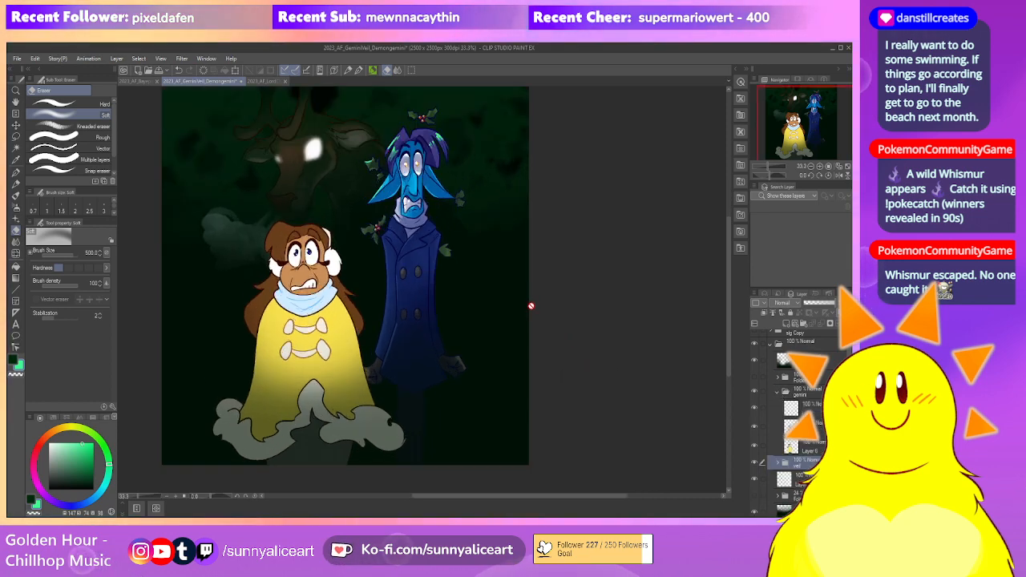
left_click_drag(519, 339, 514, 350)
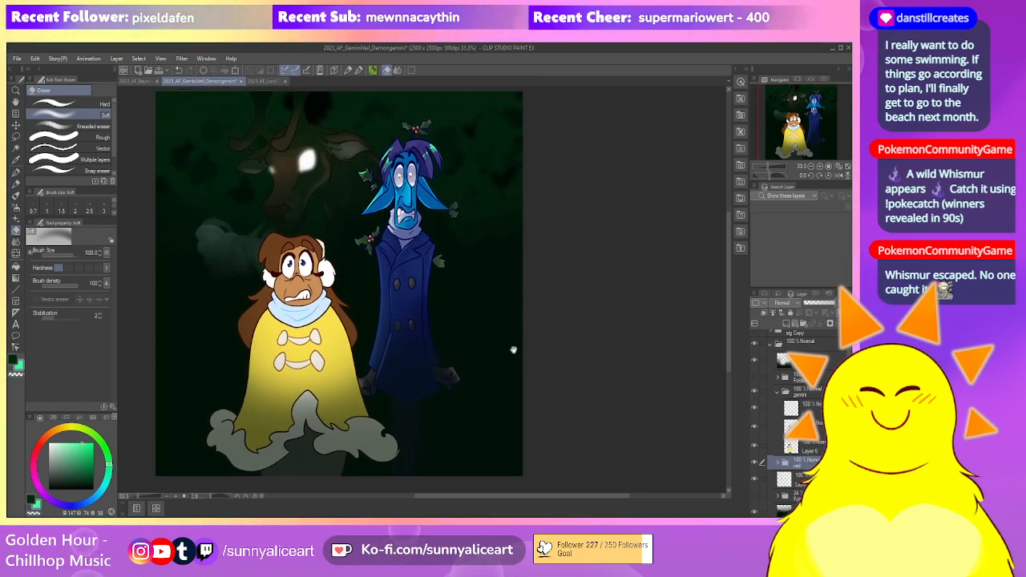
left_click(805, 409)
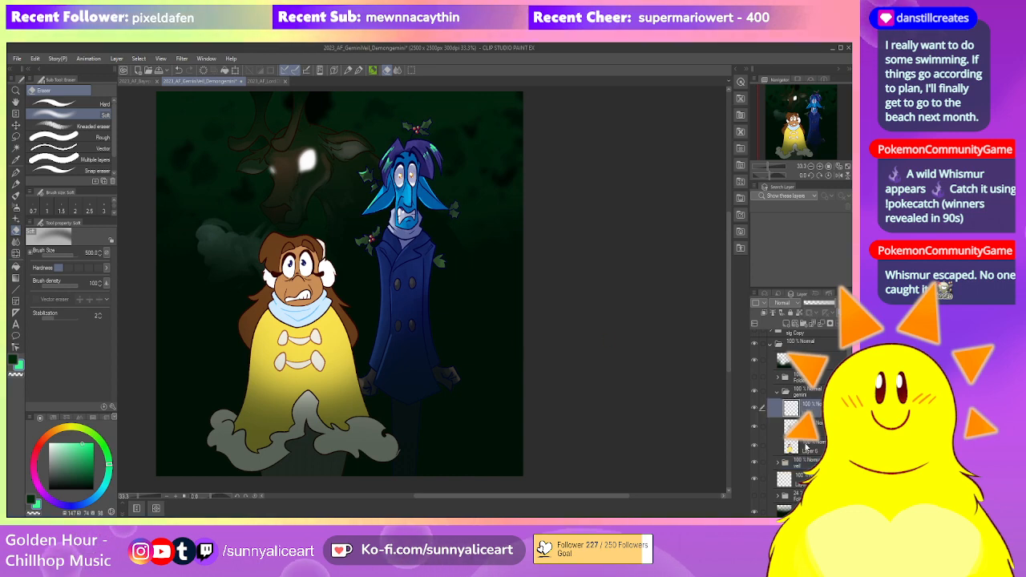
left_click(806, 446)
left_click(786, 324)
left_click(764, 313)
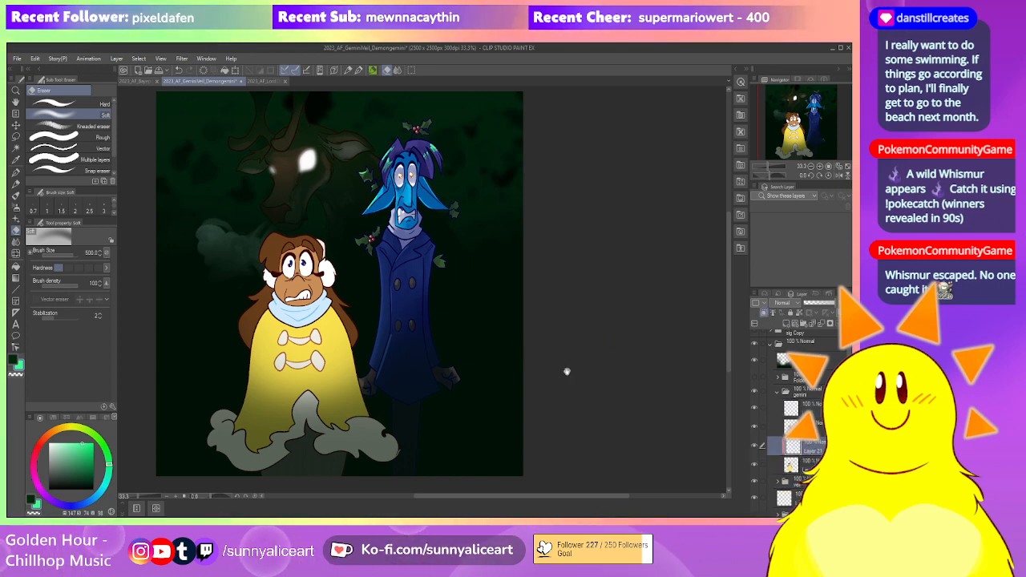
Paint bright green highlights on the yellow-coated character's hair and nose with the Textured pen at size 70
left_click_drag(456, 362, 486, 394)
scroll(367, 305, "up", 2)
left_click_drag(325, 240, 314, 381)
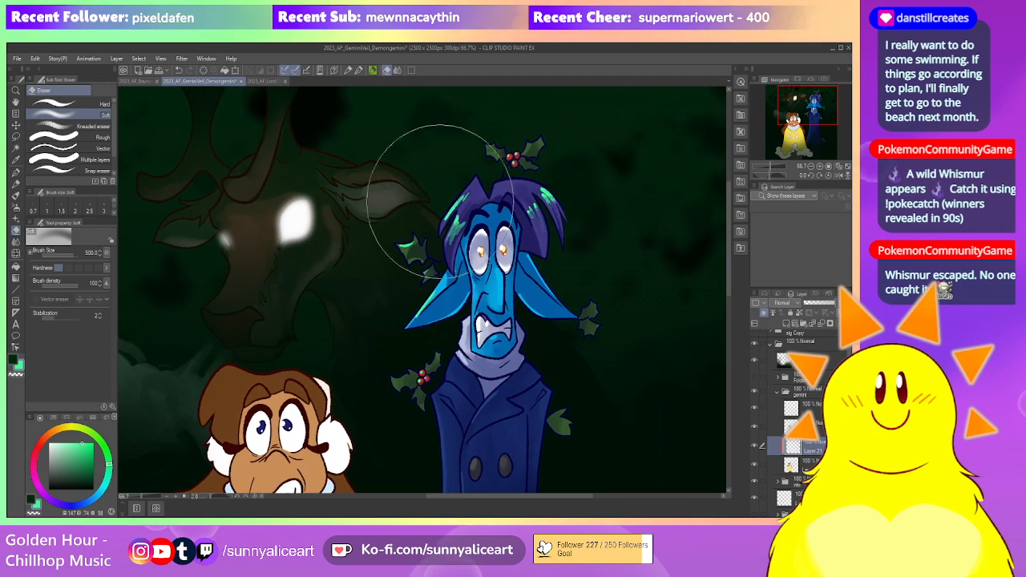
left_click(234, 332, "alt")
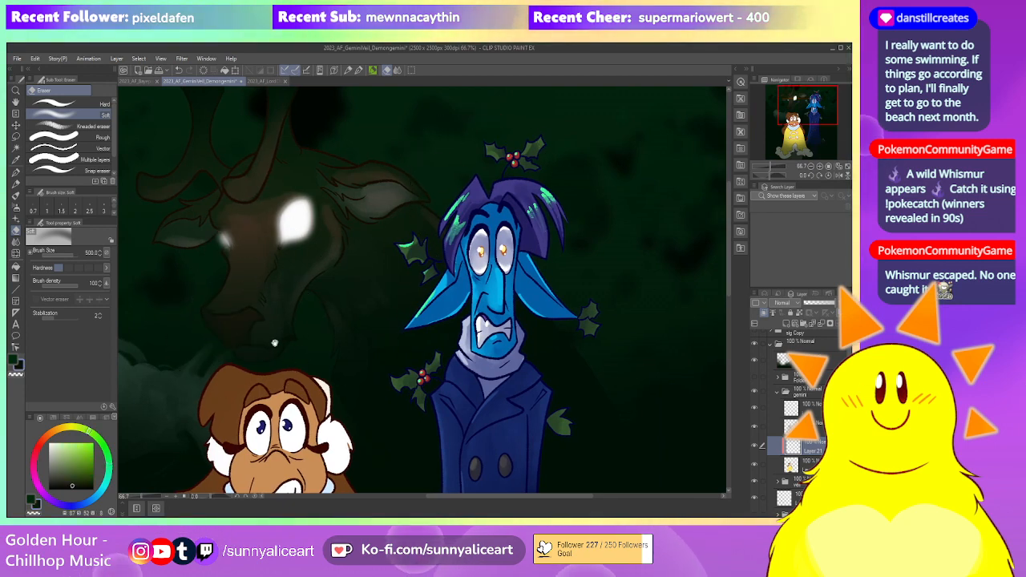
left_click(540, 184, "alt")
left_click_drag(197, 409, 272, 317)
key("bracketleft")
key("bracketleft")
key("bracketleft")
key("bracketleft")
key("bracketleft")
key("bracketleft")
key("bracketleft")
key("bracketleft")
key("bracketleft")
key("bracketleft")
key("bracketleft")
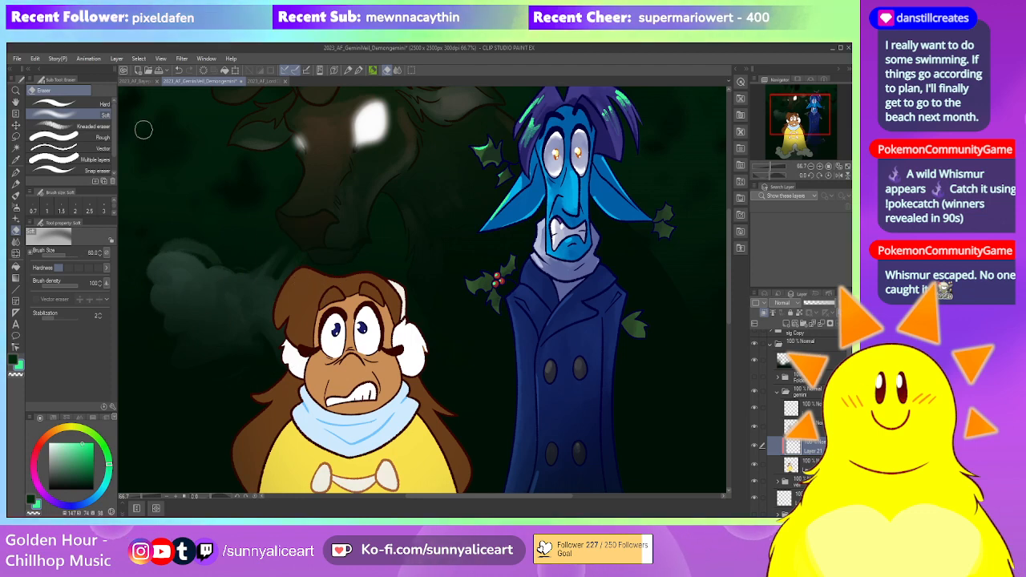
left_click(361, 73)
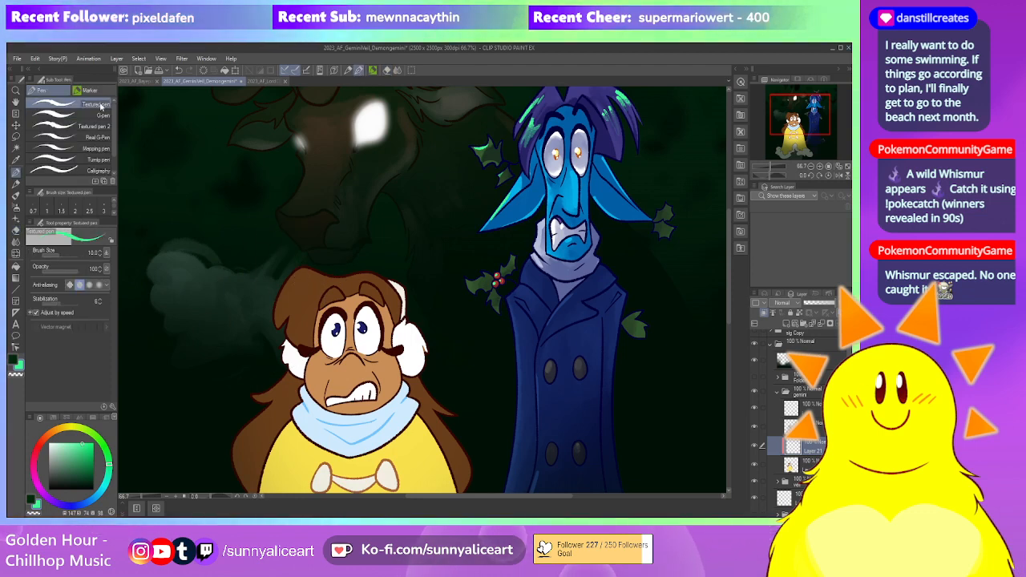
mouse_move(282, 304)
left_mouse_down()
mouse_move(293, 277)
mouse_move(328, 290)
mouse_move(278, 307)
mouse_move(315, 290)
left_mouse_up()
mouse_move(383, 282)
left_mouse_down()
mouse_move(396, 298)
mouse_move(348, 299)
left_mouse_up()
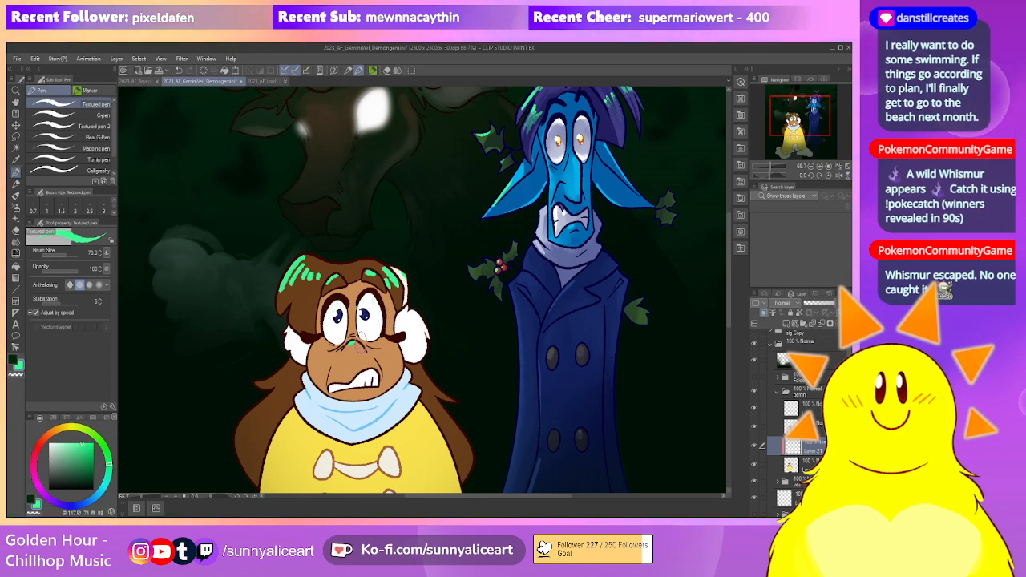
Add a clipped layer between the yellow-coated character's highlights and colors and cover it with a dark green foreground-to-transparent gradient rising from below
scroll(407, 297, "down", 1)
scroll(409, 295, "down", 1)
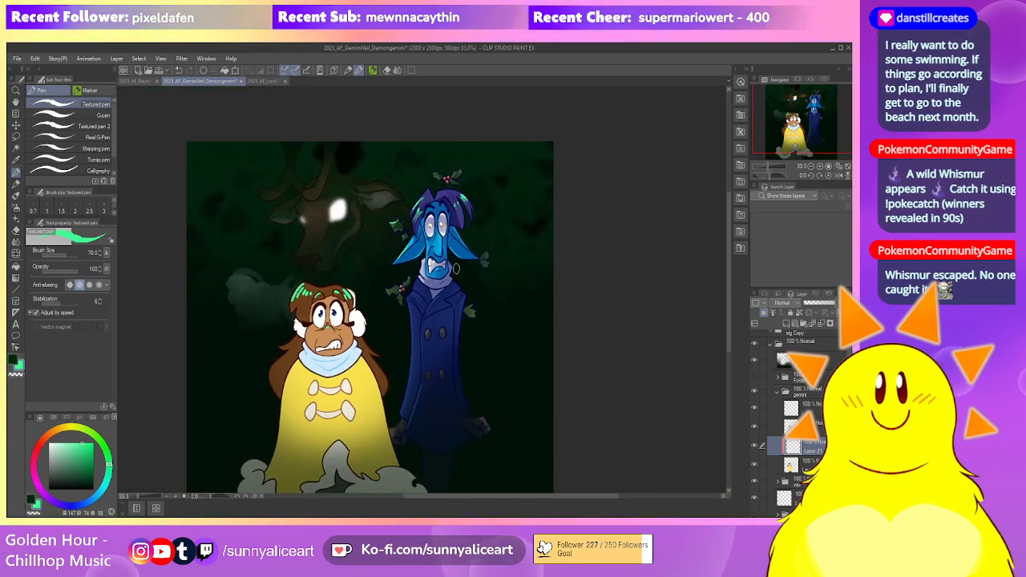
left_click(810, 464)
left_click(787, 324)
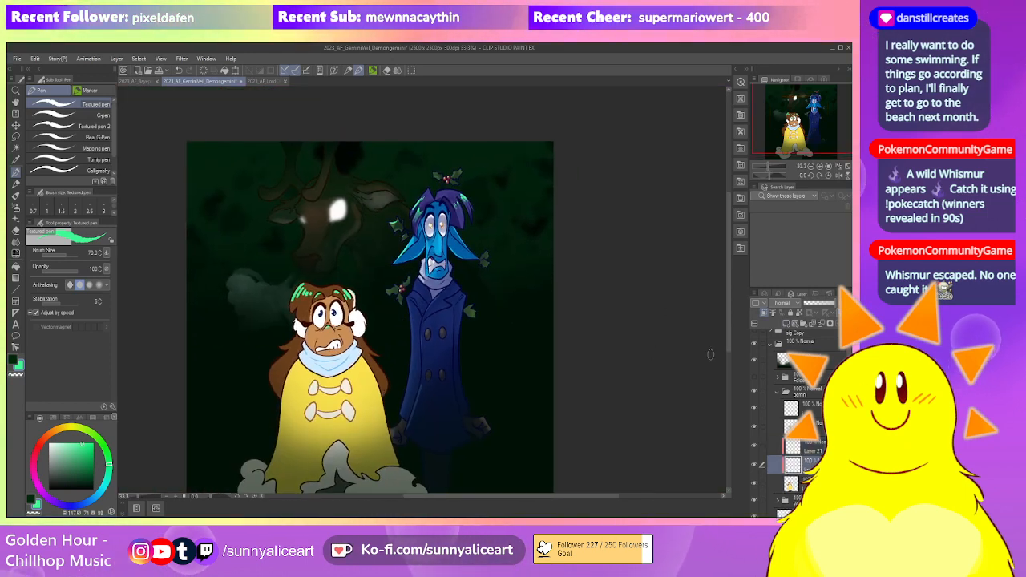
left_click_drag(487, 390, 486, 356)
key("x")
left_click(16, 278)
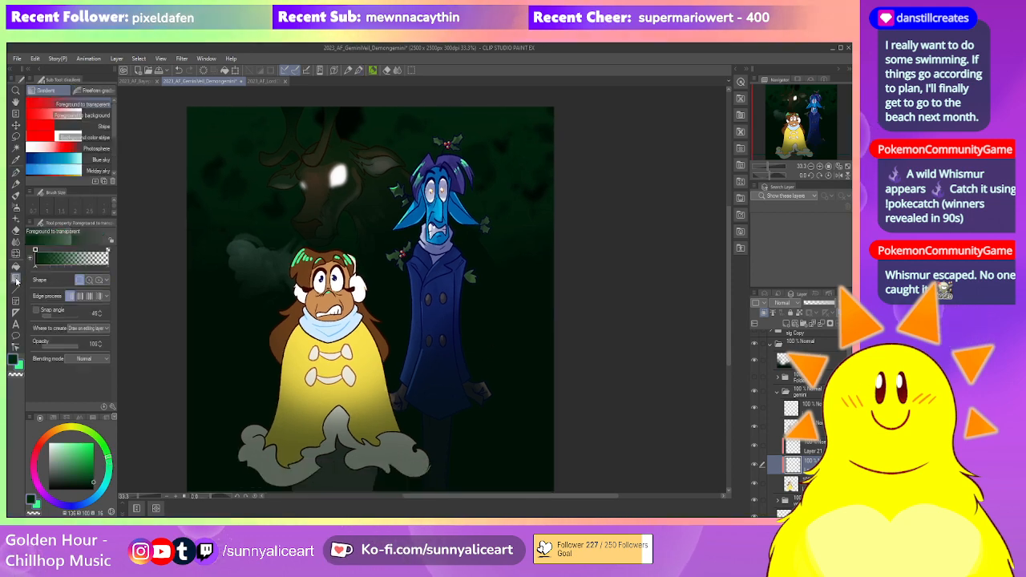
left_click_drag(340, 432, 338, 255)
left_click_drag(329, 379, 372, 296)
Erase the dark gradient from the yellow-coated character's eyes, earmuffs, front hair, cheeks and nose with the Kneaded eraser at size 40
scroll(365, 257, "up", 1)
key("e")
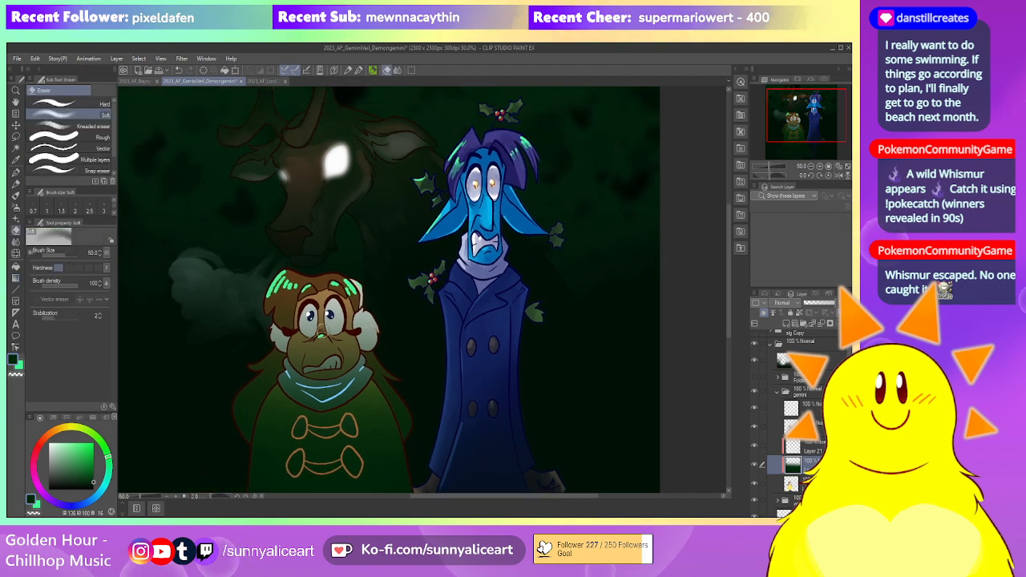
scroll(311, 321, "up", 1)
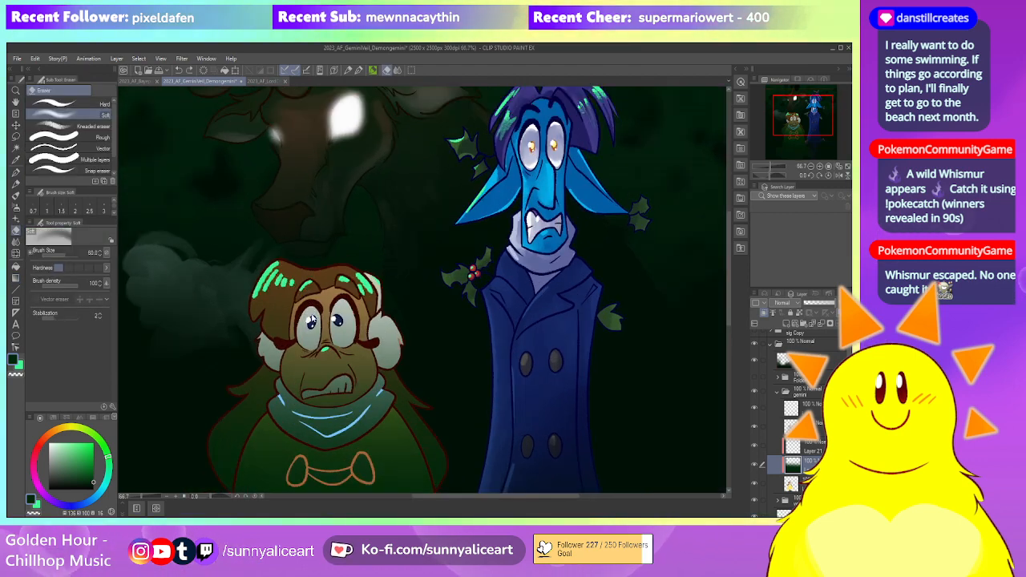
left_click(64, 126)
key("bracketleft")
key("bracketleft")
key("bracketleft")
key("bracketleft")
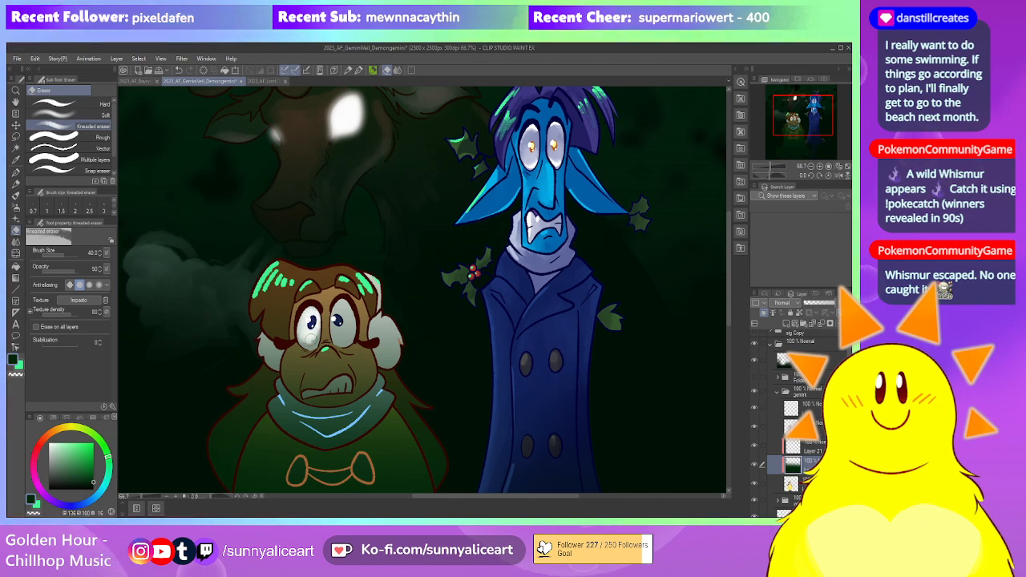
key("ctrl+z")
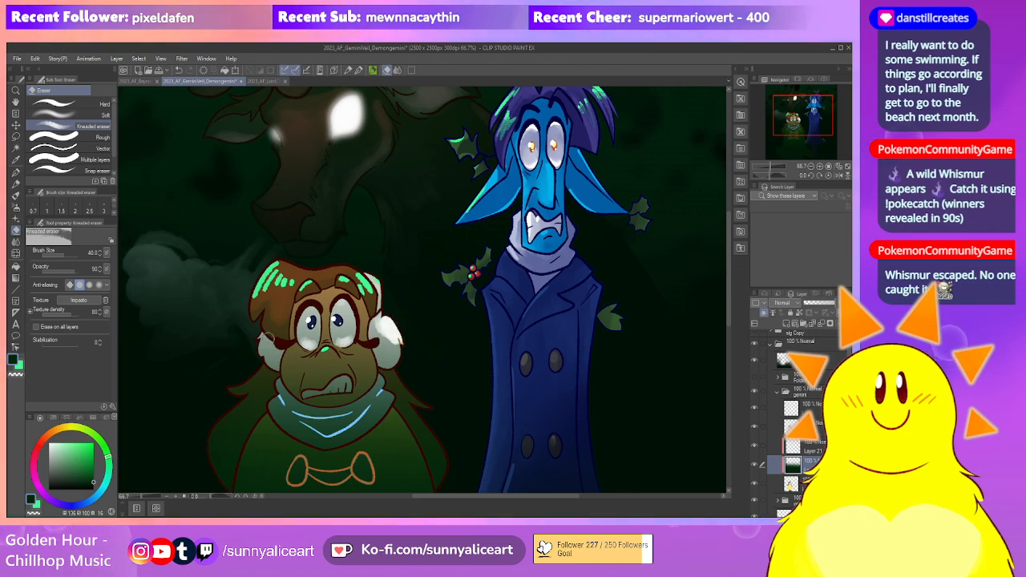
left_click_drag(289, 353, 302, 380)
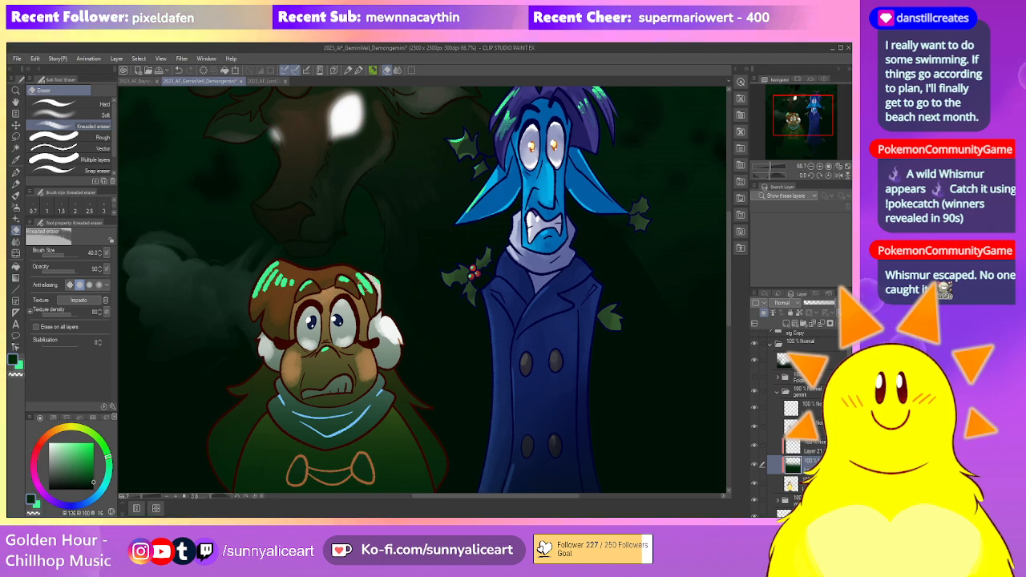
left_click_drag(331, 341, 334, 335)
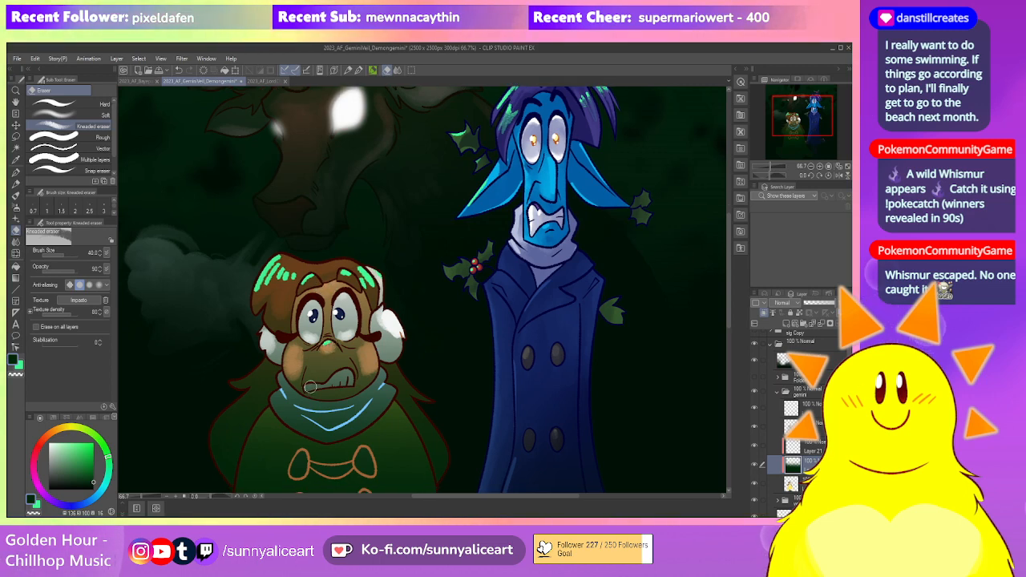
Erase the dark gradient from the long hair, scarf, coat front and fur trim with the Kneaded eraser
scroll(324, 345, "down", 2)
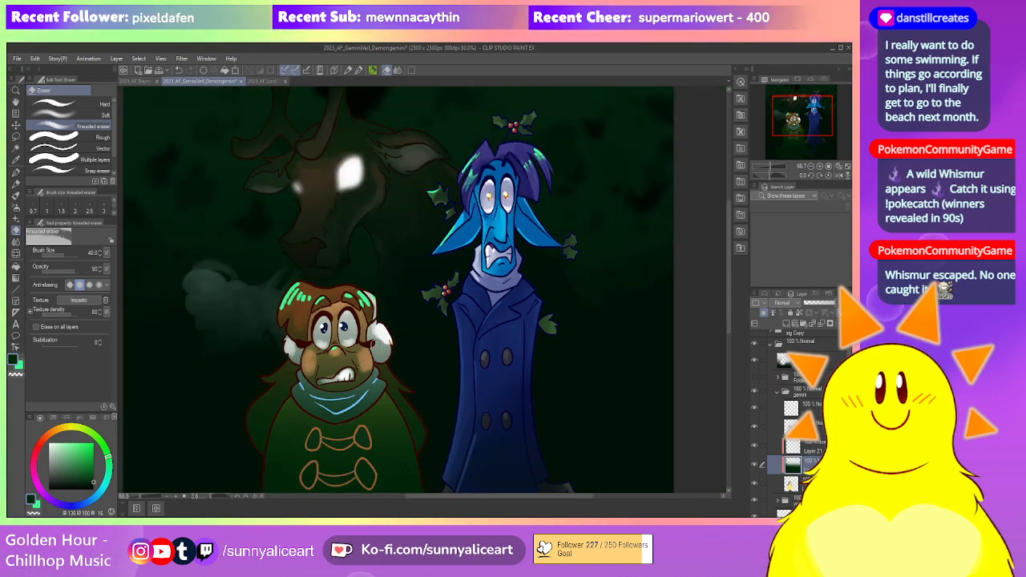
scroll(301, 335, "up", 1)
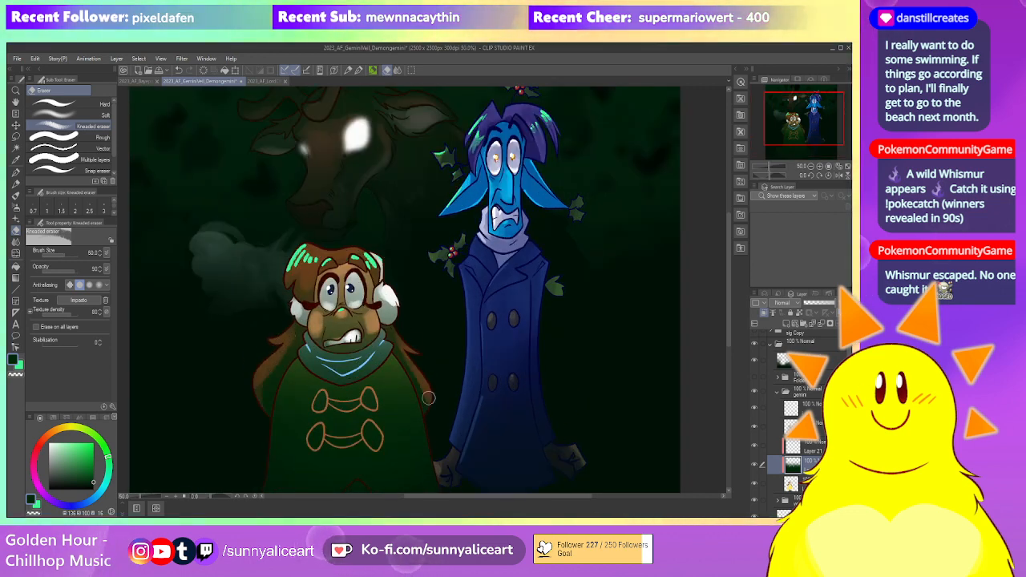
mouse_move(328, 362)
left_mouse_down()
mouse_move(372, 357)
mouse_move(317, 359)
mouse_move(317, 373)
mouse_move(352, 361)
mouse_move(364, 377)
mouse_move(345, 389)
mouse_move(327, 356)
left_mouse_up()
scroll(317, 359, "down", 1)
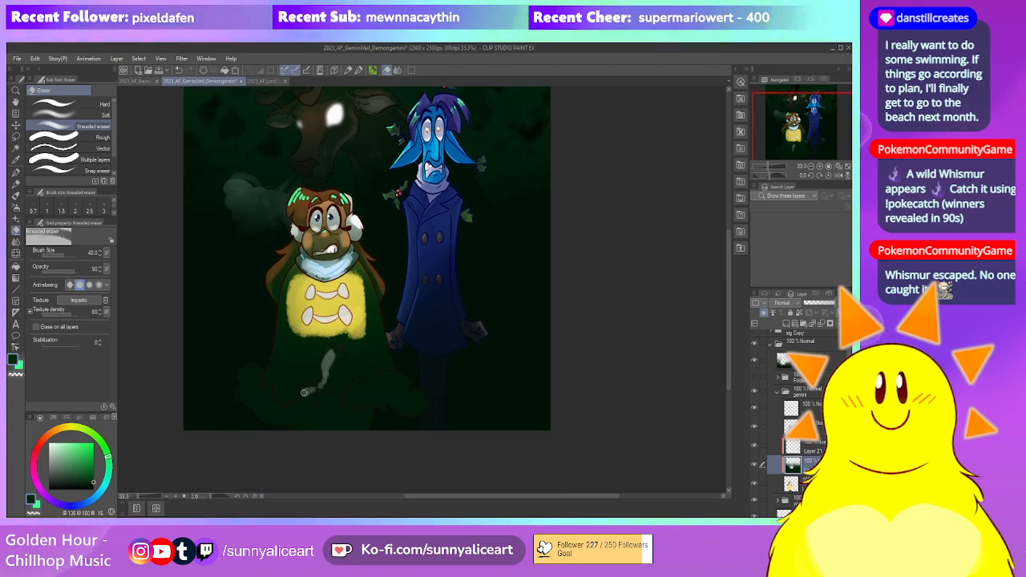
left_click_drag(299, 401, 259, 397)
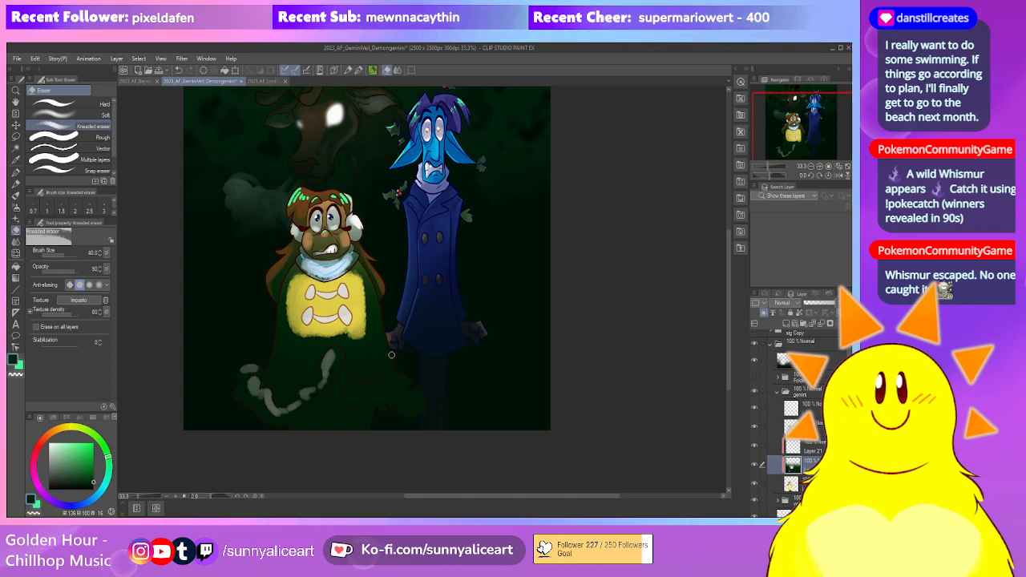
left_click_drag(337, 355, 352, 381)
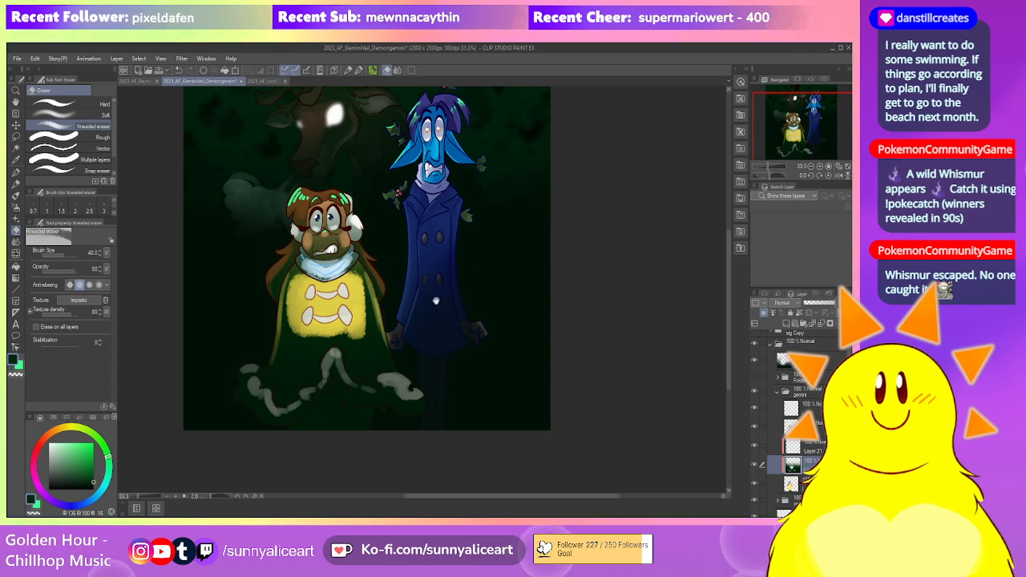
Set the yellow-coated character's shadow layer to Hard light blending and lower its opacity
left_click_drag(436, 305, 412, 324)
scroll(413, 312, "down", 1)
left_click_drag(430, 260, 422, 282)
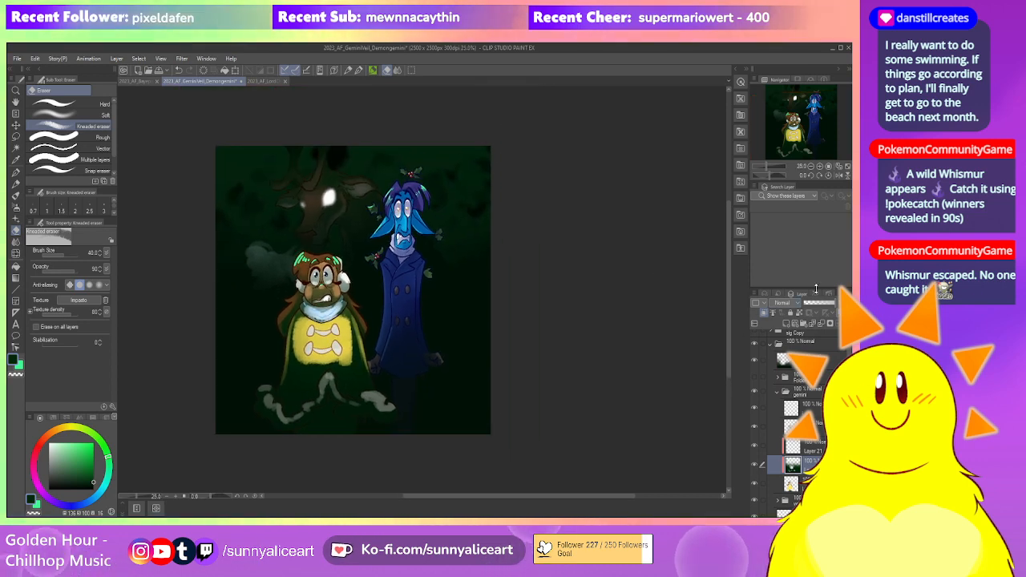
left_click(790, 195)
left_click_drag(827, 304, 816, 304)
Try a hue, saturation and luminosity adjustment on the blue character's lower Hard light shadow layer
scroll(814, 455, "down", 3)
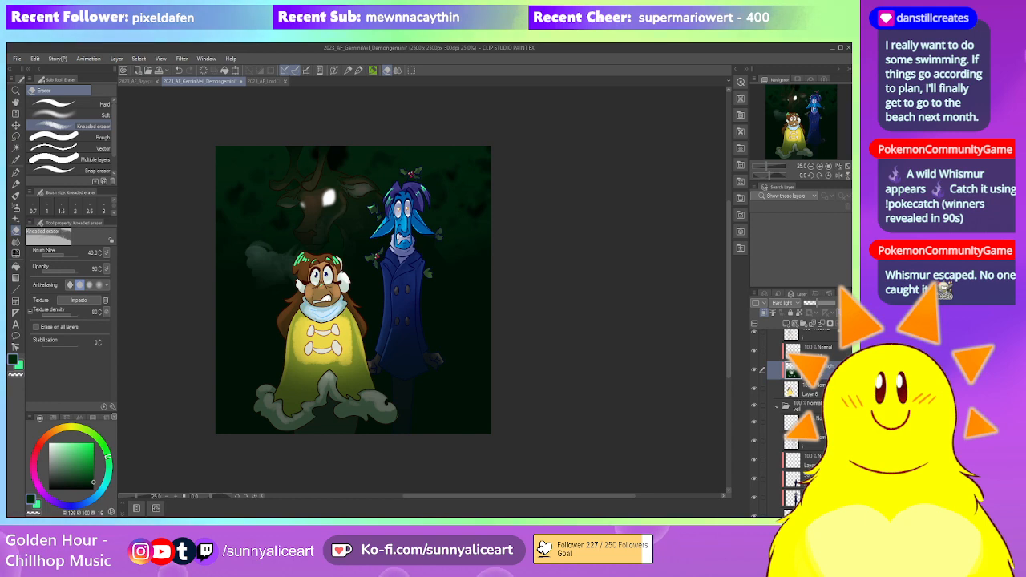
left_click(768, 480)
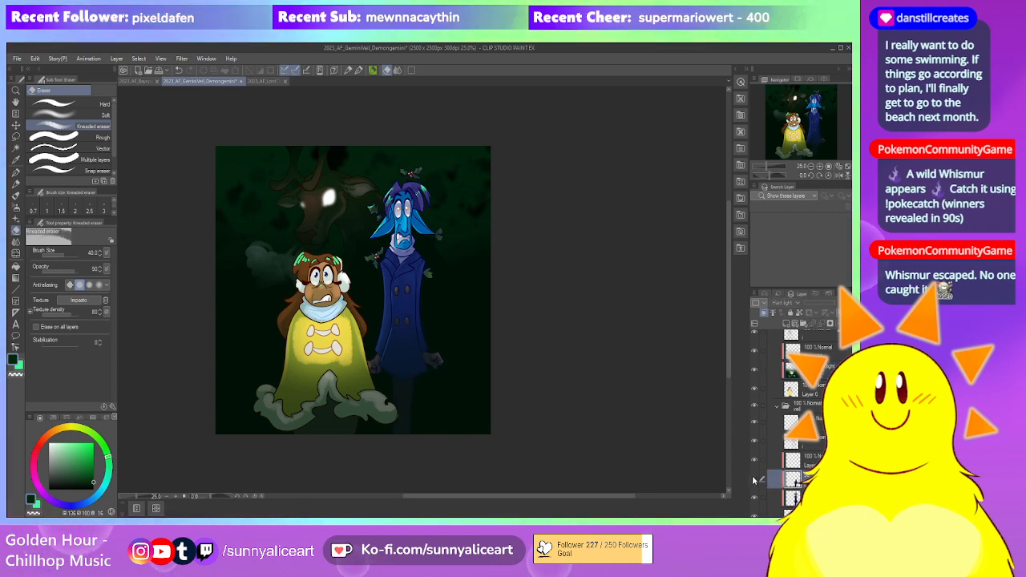
left_click(768, 497)
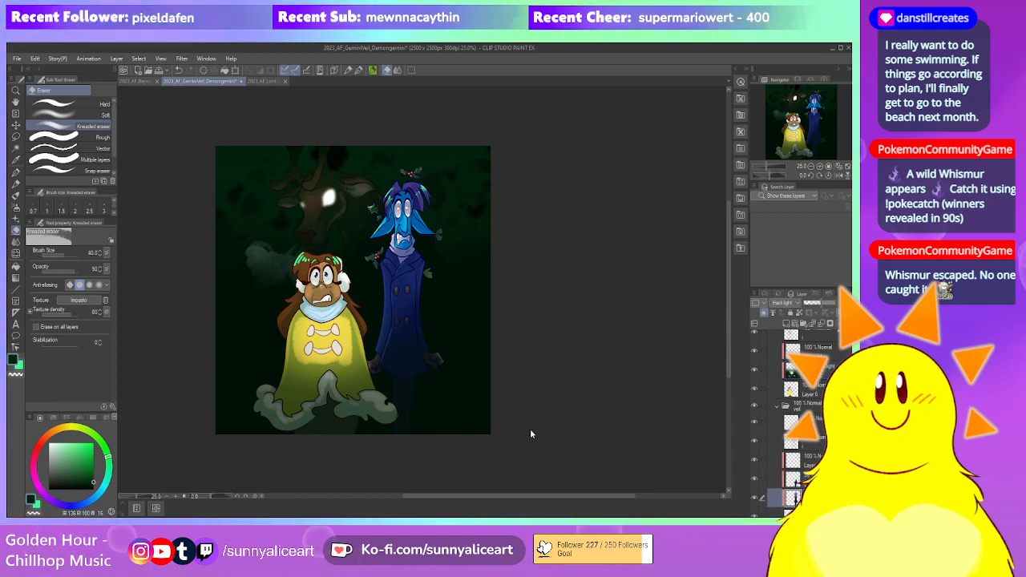
key("ctrl+u")
left_click_drag(593, 295, 486, 291)
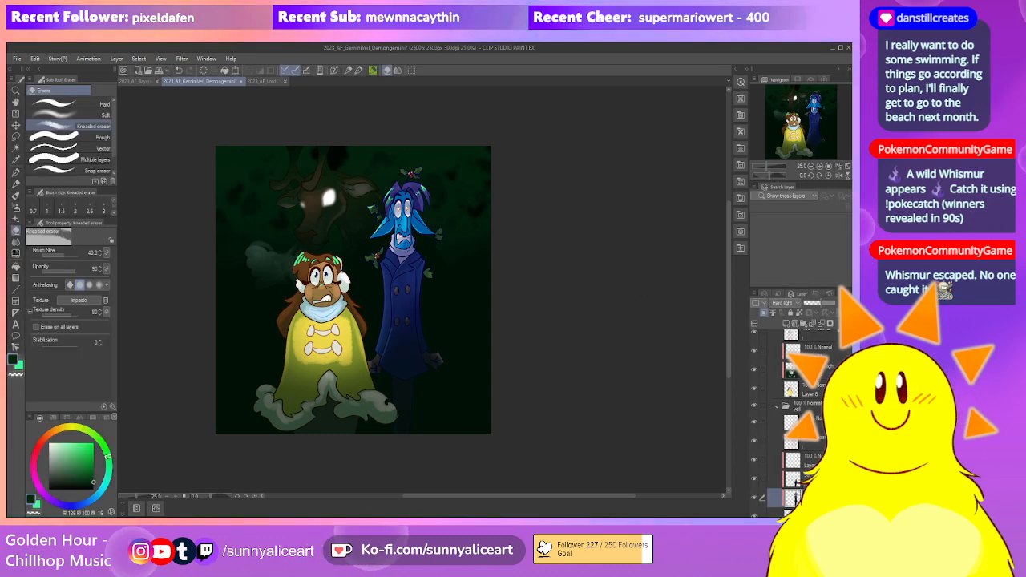
Collapse the blue character's layer folder and reselect the yellow-coated character's Hard light shadow layer
left_click(814, 371)
left_click_drag(522, 370, 532, 348)
scroll(379, 314, "up", 1)
left_click_drag(379, 320, 400, 347)
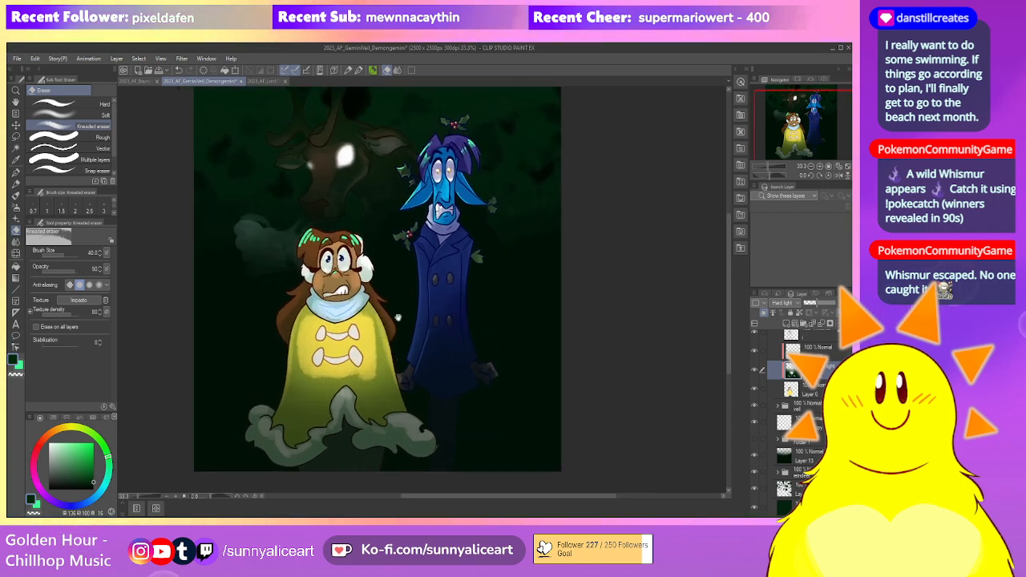
Try to lighten the shadows on the yellow coat with the Kneaded eraser at size 200
key("bracketright")
key("bracketright")
key("bracketright")
key("bracketright")
key("bracketright")
key("bracketright")
key("bracketright")
key("bracketright")
mouse_move(361, 380)
left_mouse_down()
mouse_move(376, 359)
mouse_move(374, 328)
left_mouse_up()
key("ctrl+z")
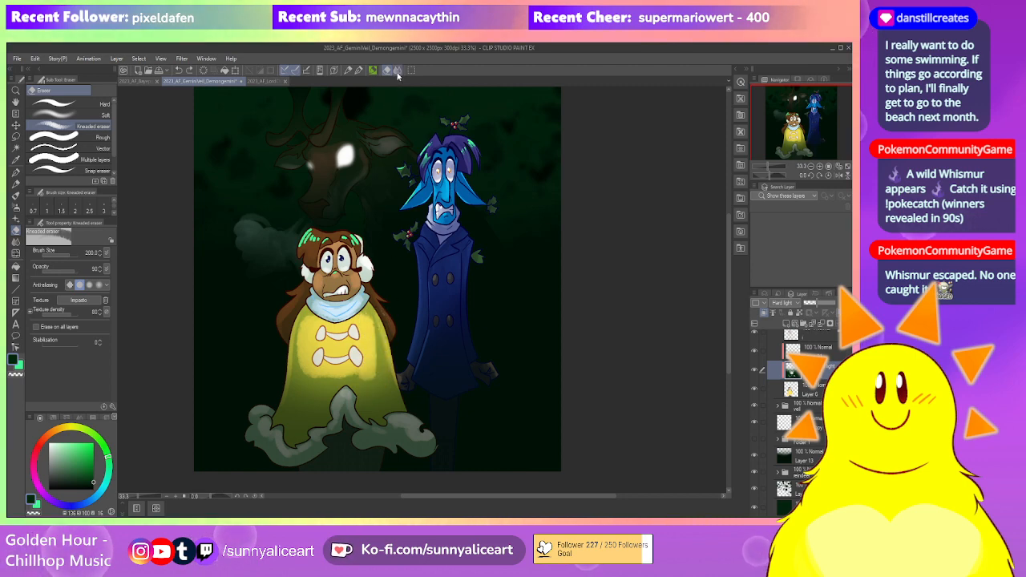
Blend the hard shadow edges on the yellow coat with the Wet bleed blender at size 170, reducing it to 150
left_click(398, 71)
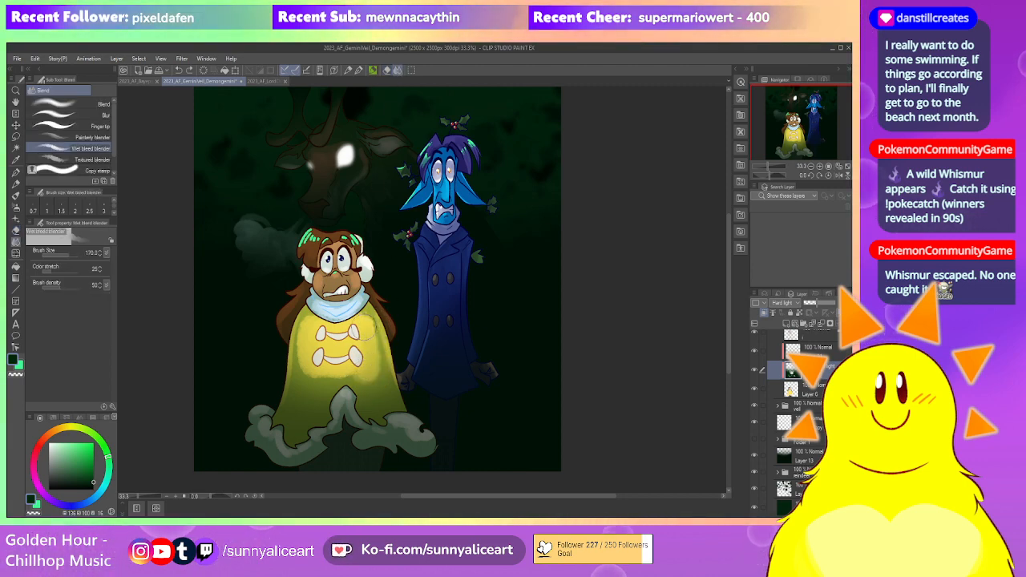
left_click_drag(307, 341, 293, 397)
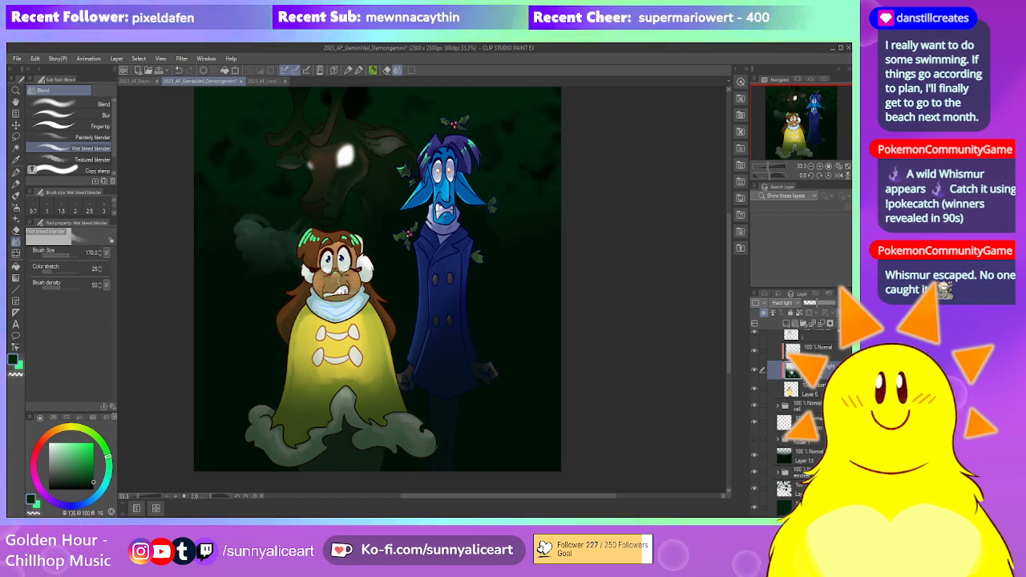
key("bracketleft")
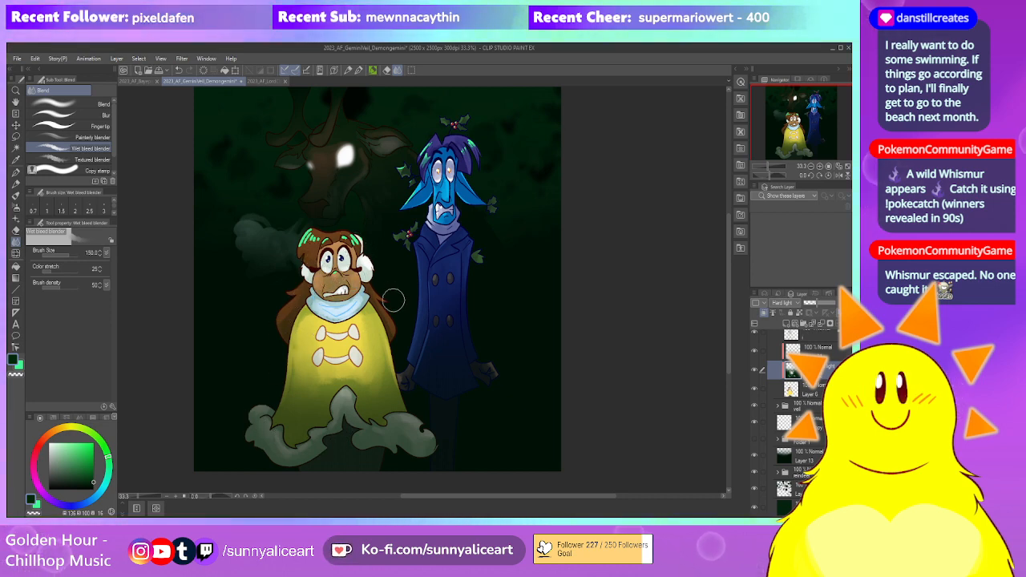
scroll(393, 339, "up", 1)
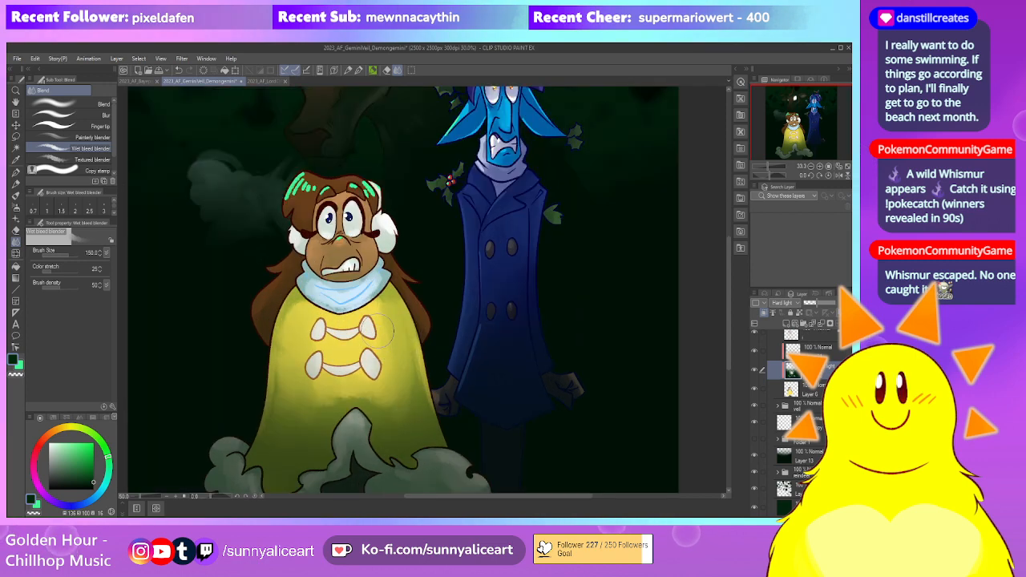
Paint dark green shadows on the yellow-coated character's scarf, toggles, coat sides and hair with the Textured pen at size 70
left_click(358, 71)
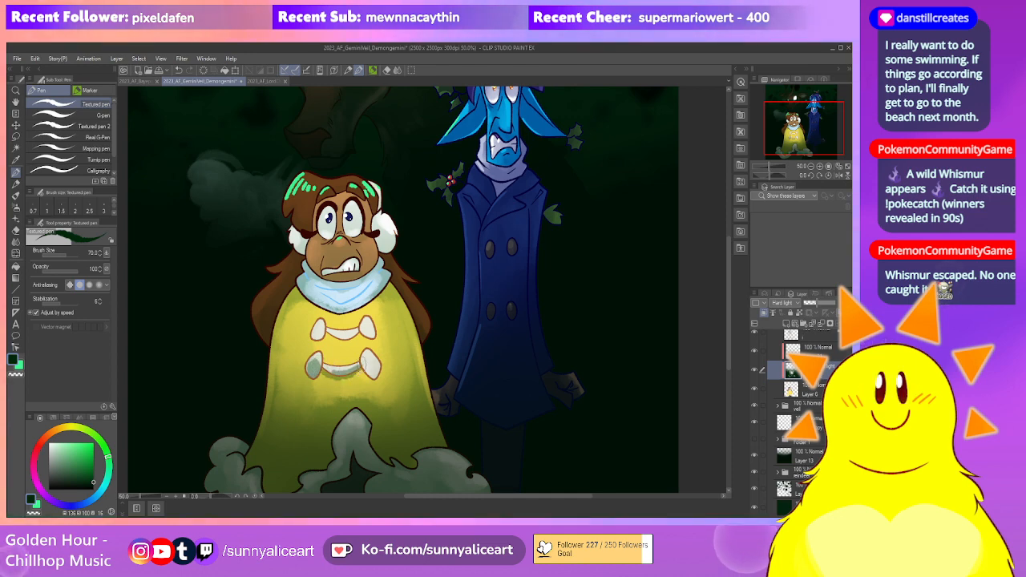
left_click_drag(362, 323, 368, 337)
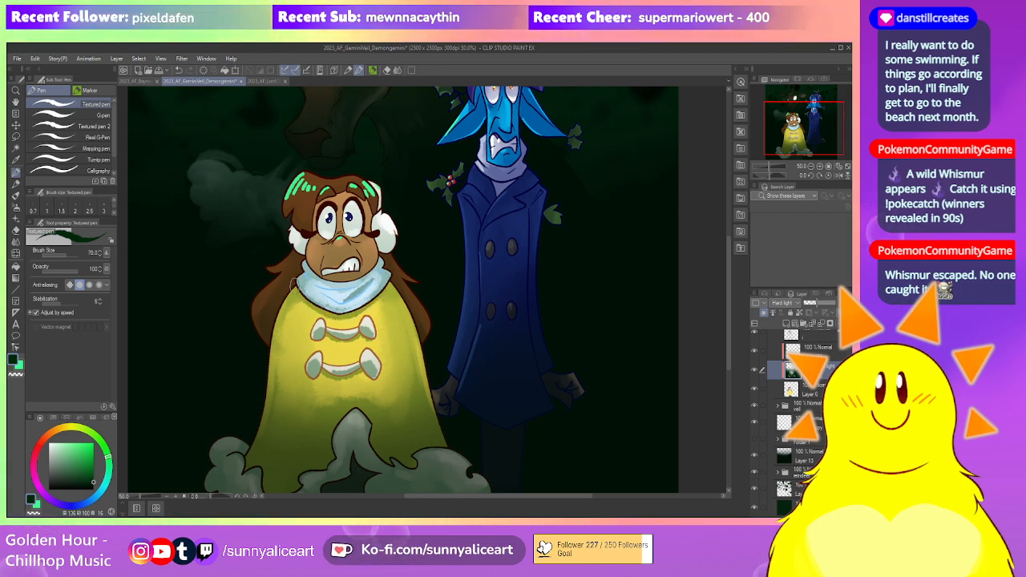
left_click_drag(257, 431, 209, 415)
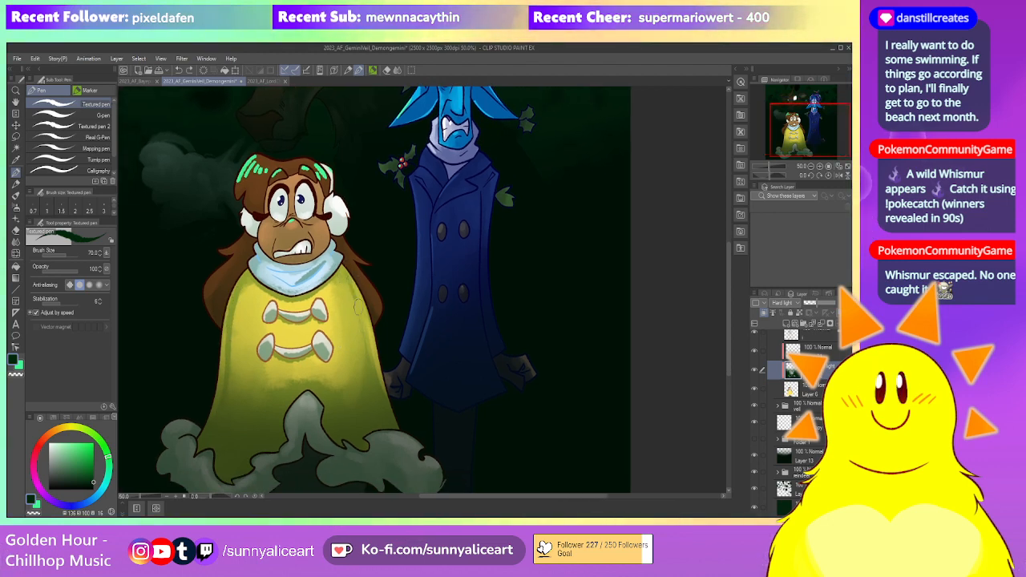
left_click_drag(349, 286, 354, 335)
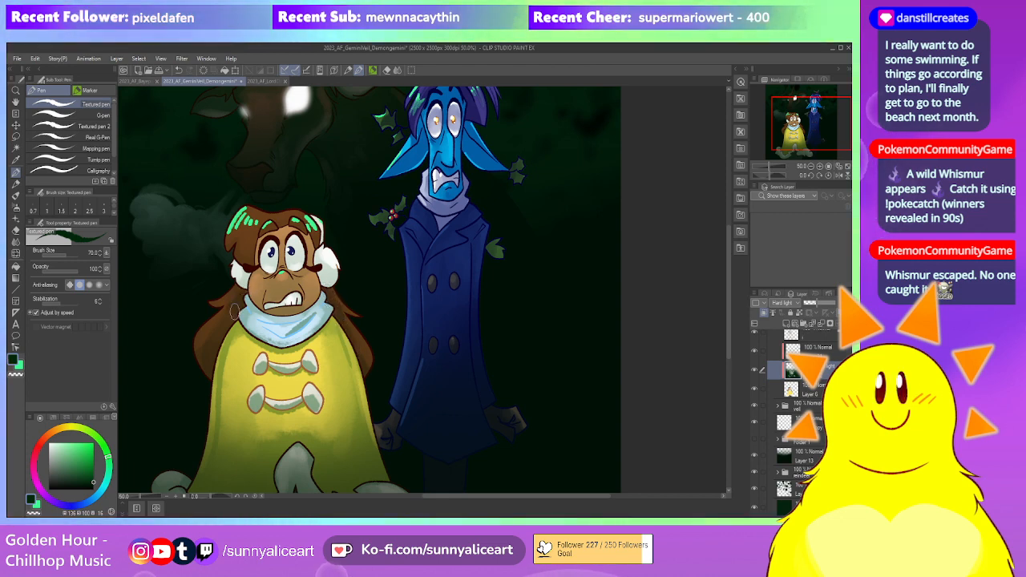
left_click_drag(230, 291, 233, 322)
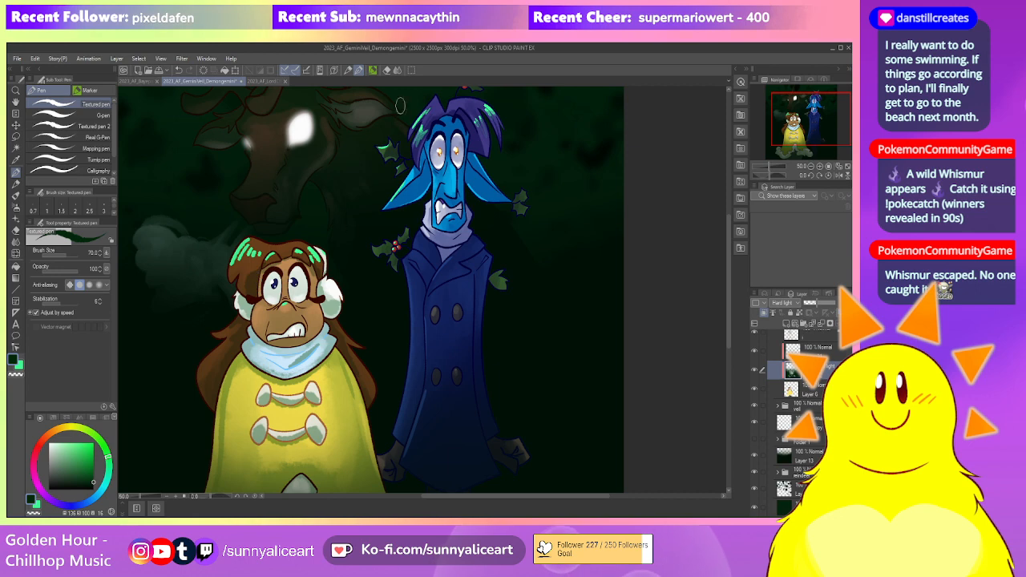
Blend the yellow-coated character's shadows with the Wet bleed blender, and shade the eyes in dark green with the Textured pen at size 70
key("j")
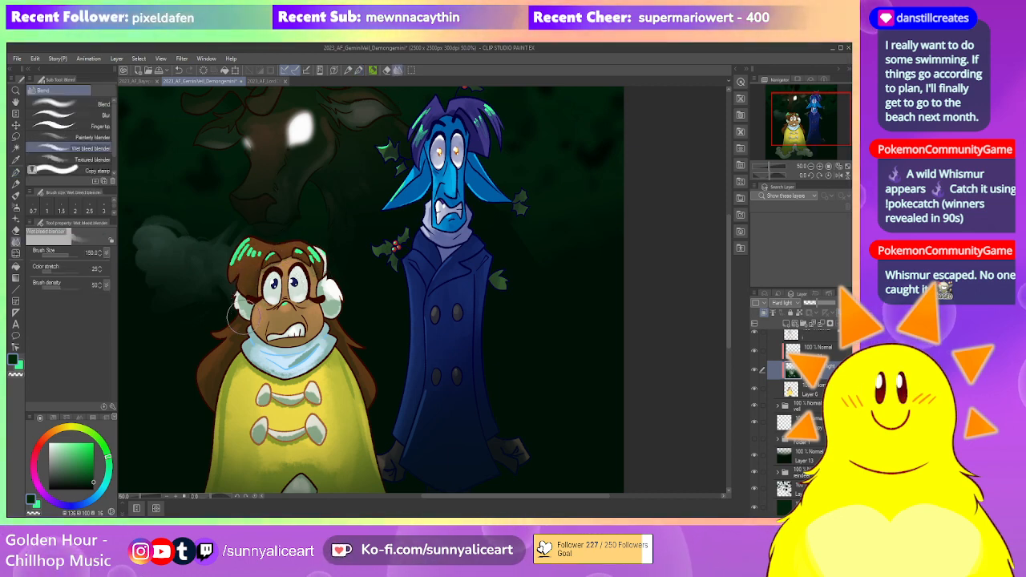
scroll(336, 277, "up", 2)
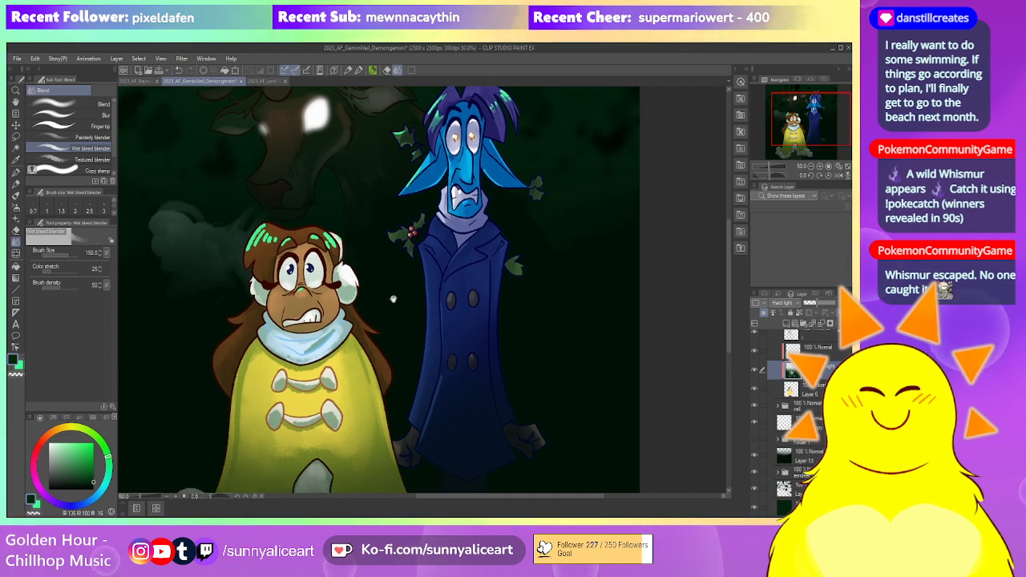
left_click(359, 71)
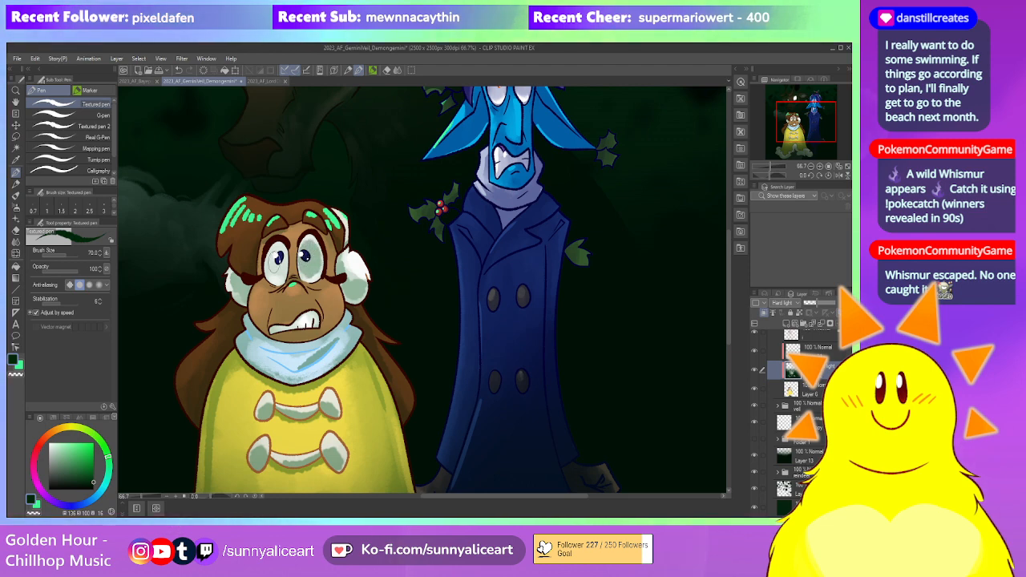
scroll(336, 240, "down", 4)
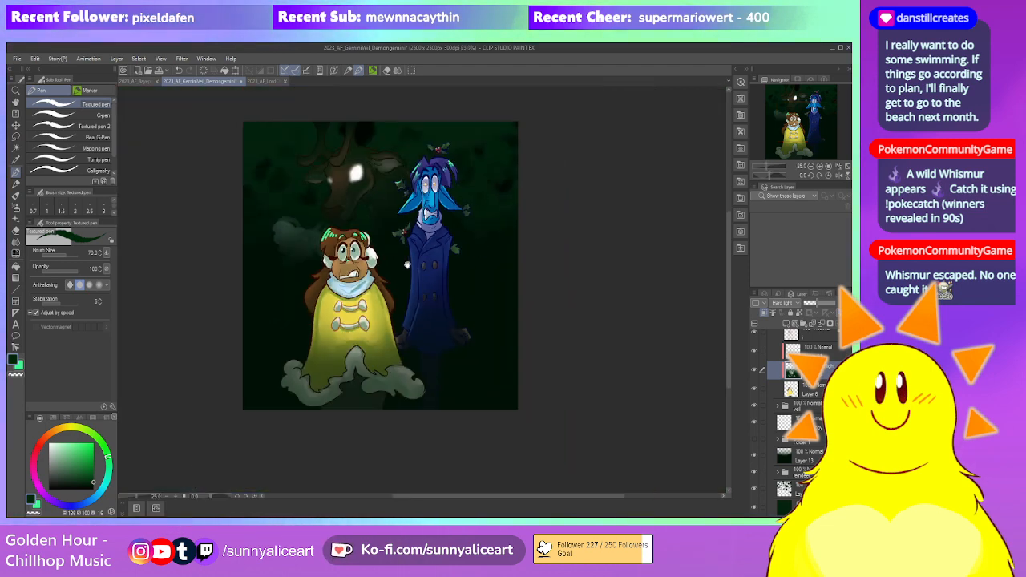
scroll(337, 241, "up", 3)
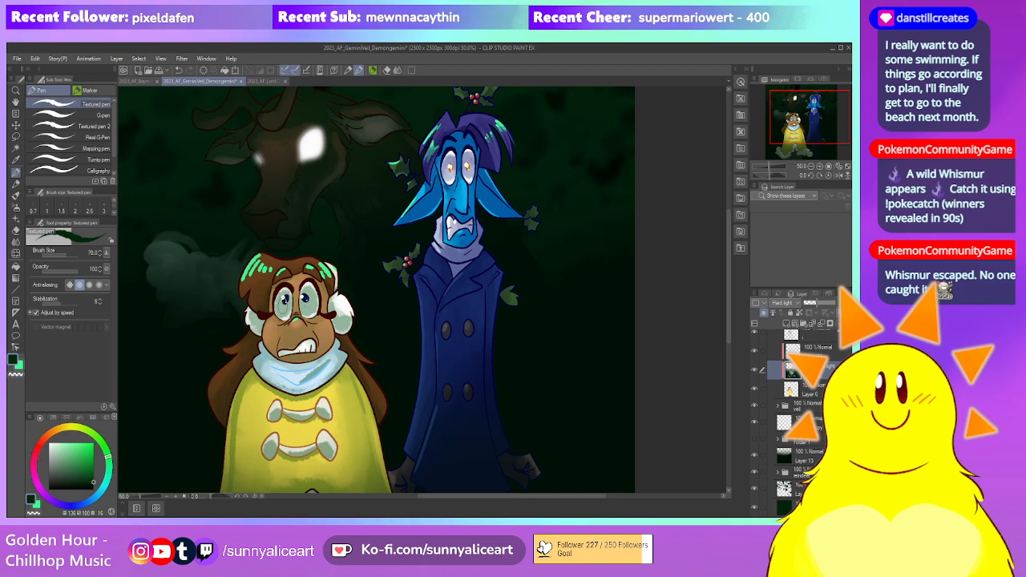
scroll(339, 269, "down", 2)
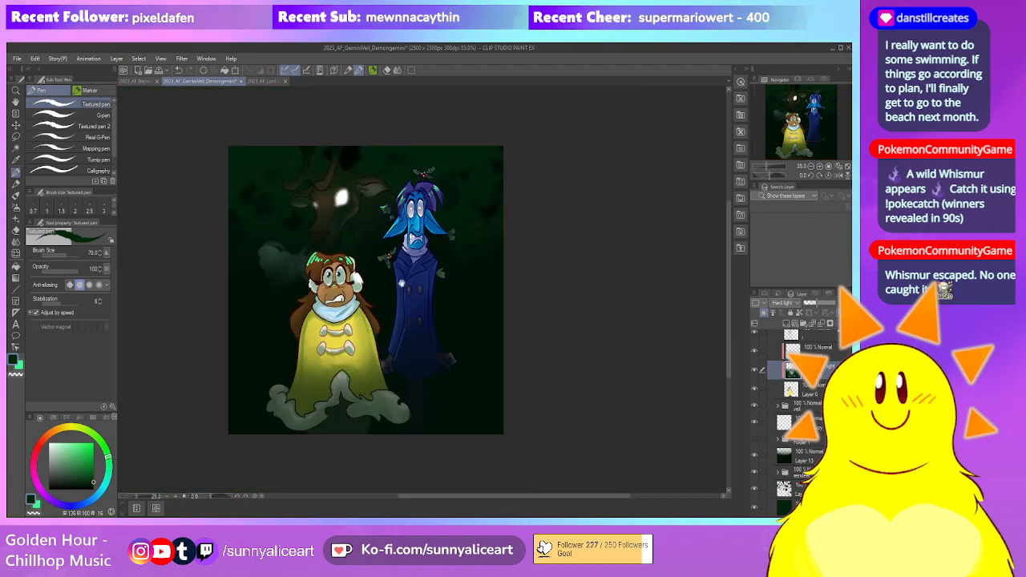
scroll(378, 329, "up", 1)
Soften the yellow-coated character's shadows with the Wet bleed blender at size 150, and lighten the scarf with the Hard eraser at size 40
key("j")
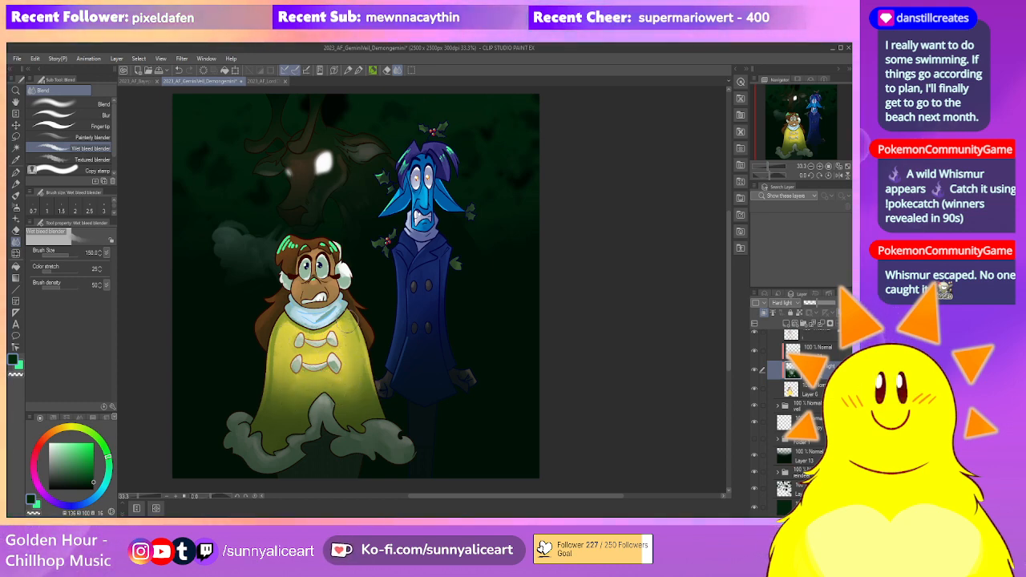
scroll(354, 308, "up", 1)
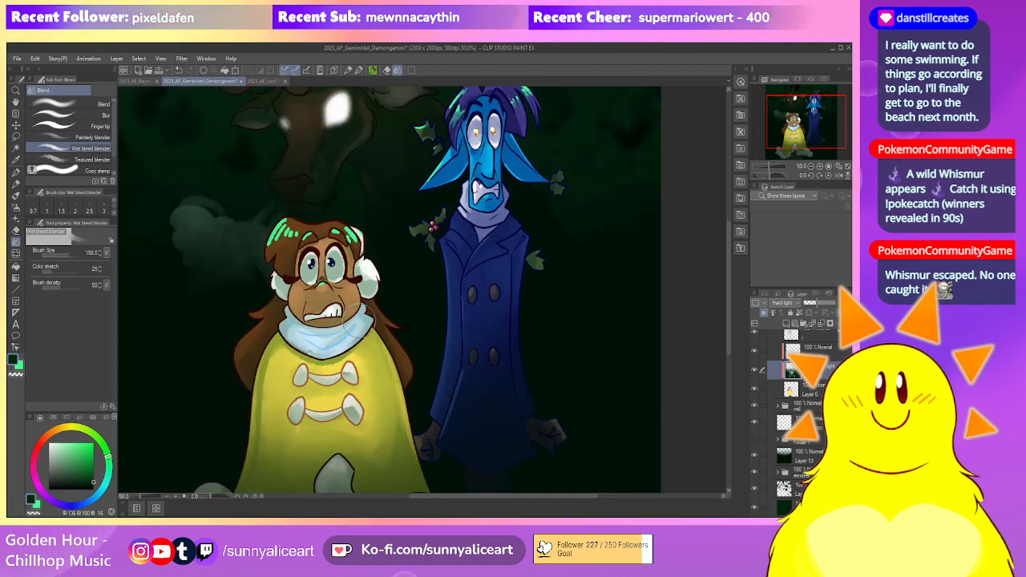
key("e")
left_click(84, 104)
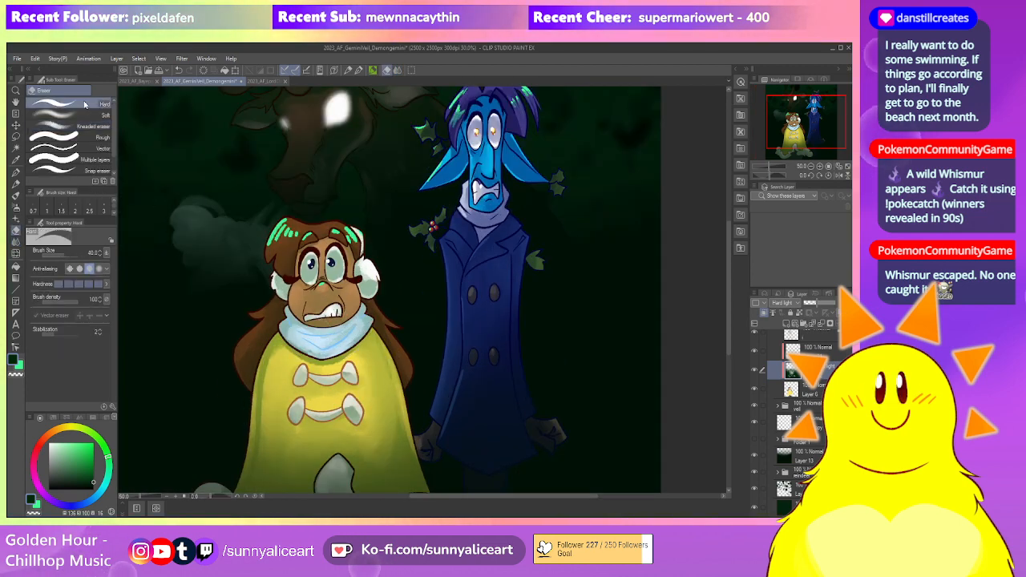
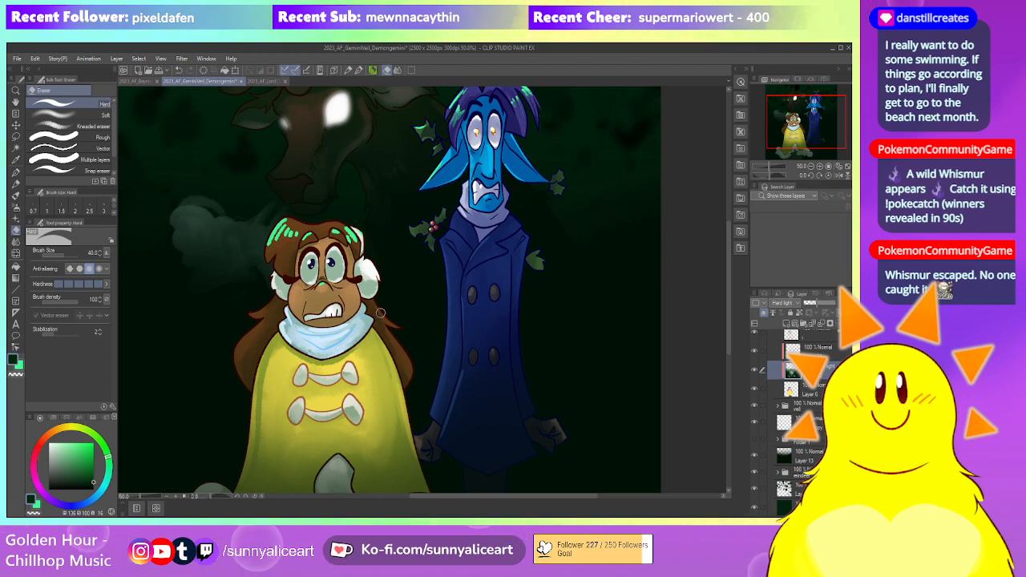
left_click_drag(421, 327, 391, 322)
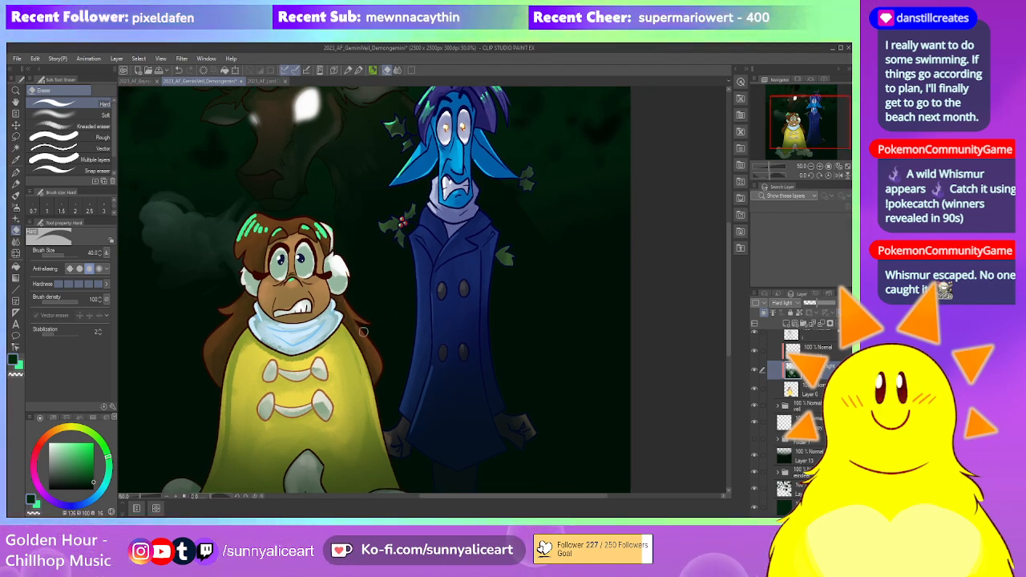
scroll(396, 307, "down", 2)
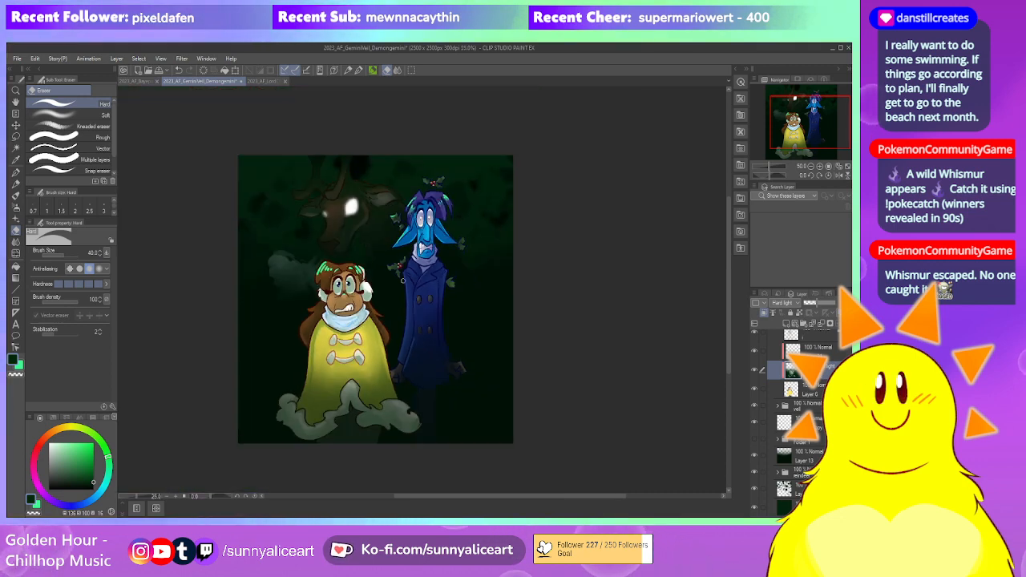
mouse_move(455, 368)
left_mouse_down()
mouse_move(425, 354)
mouse_move(432, 344)
left_mouse_up()
scroll(425, 353, "up", 1)
scroll(441, 323, "down", 1)
scroll(433, 344, "up", 1)
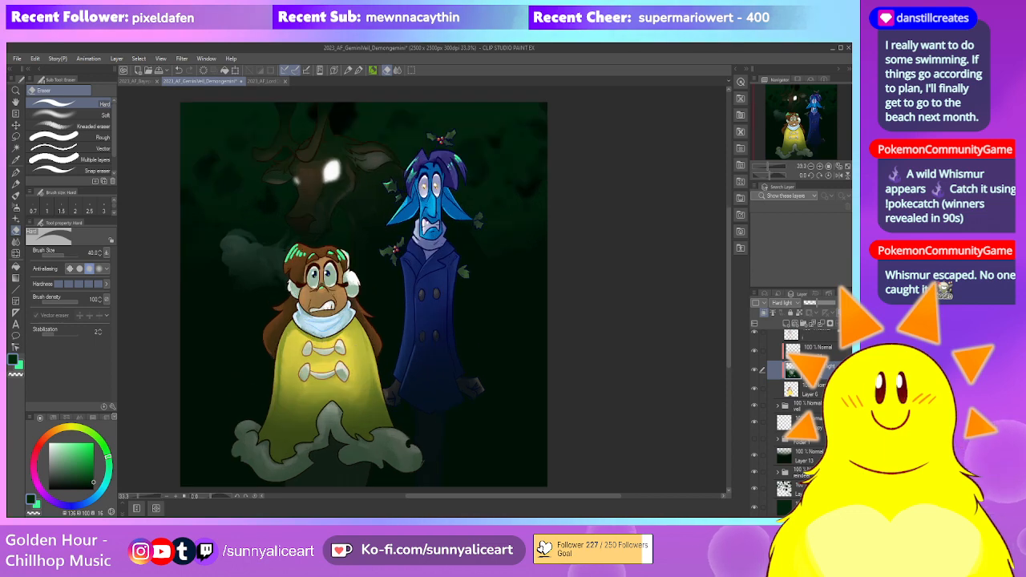
Paint more dark green shadows on the sides and lower part of the yellow coat with the Textured pen at size 70
key("p")
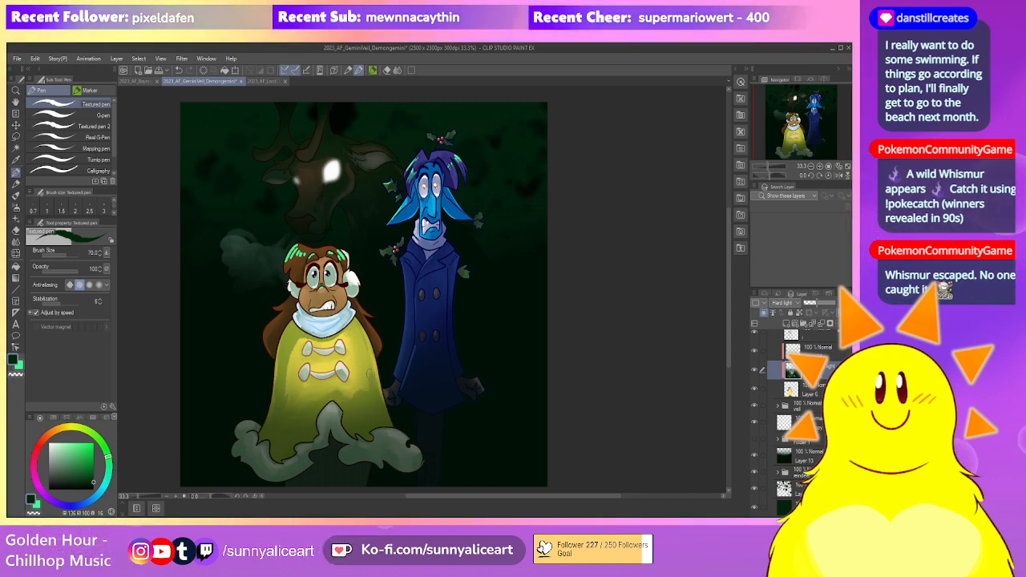
left_click_drag(416, 394, 407, 384)
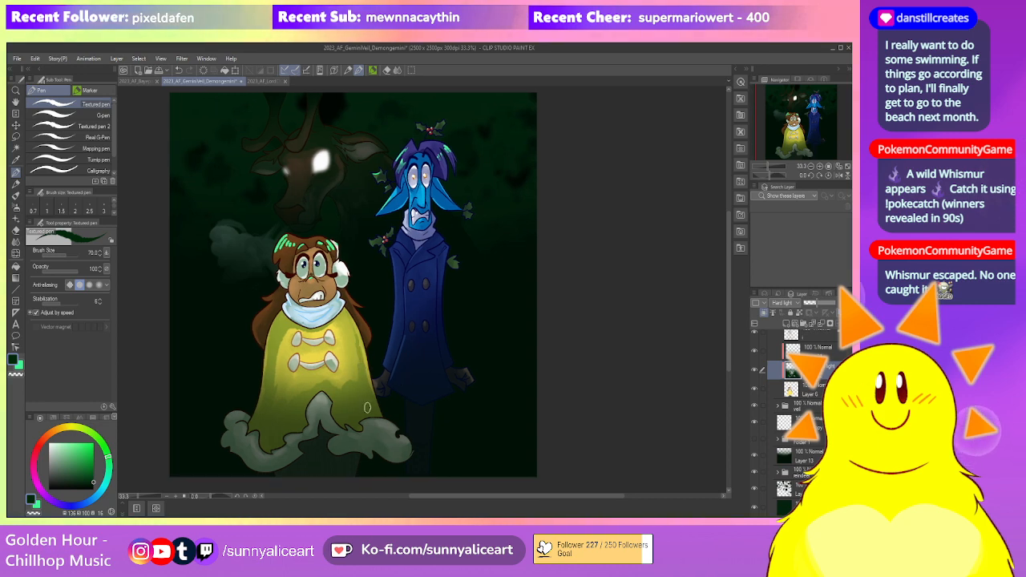
mouse_move(419, 344)
left_mouse_down()
mouse_move(408, 319)
mouse_move(405, 351)
mouse_move(429, 342)
mouse_move(407, 349)
mouse_move(417, 392)
mouse_move(419, 364)
left_mouse_up()
scroll(409, 313, "down", 3)
scroll(412, 313, "up", 3)
scroll(412, 343, "down", 1)
scroll(421, 318, "up", 1)
scroll(413, 318, "up", 1)
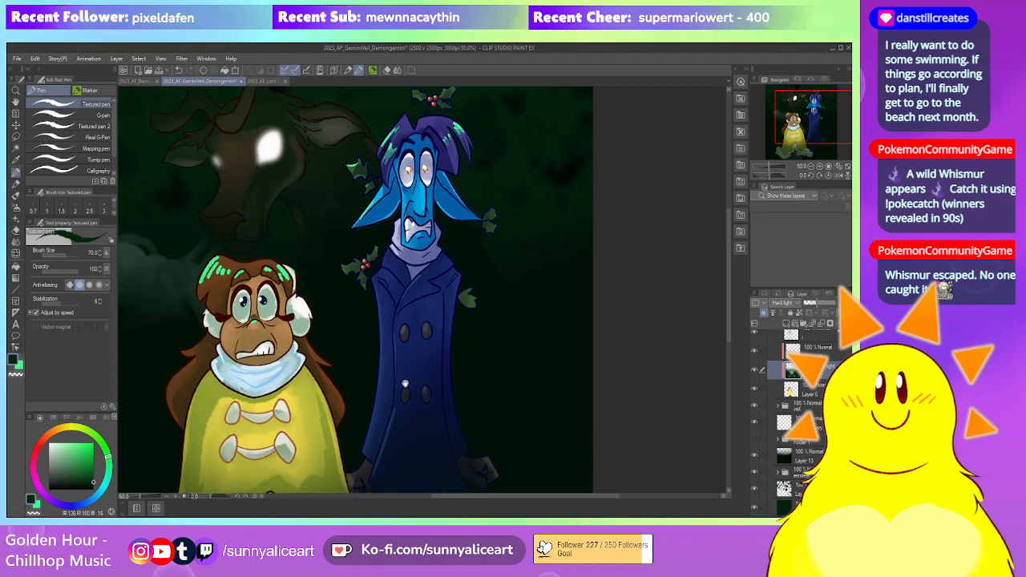
Shade the yellow-coated character's teeth in dark green with the Textured pen at size 70
scroll(405, 384, "up", 1)
mouse_move(264, 330)
left_mouse_down()
mouse_move(309, 333)
mouse_move(289, 328)
mouse_move(313, 317)
left_mouse_up()
scroll(312, 317, "down", 5)
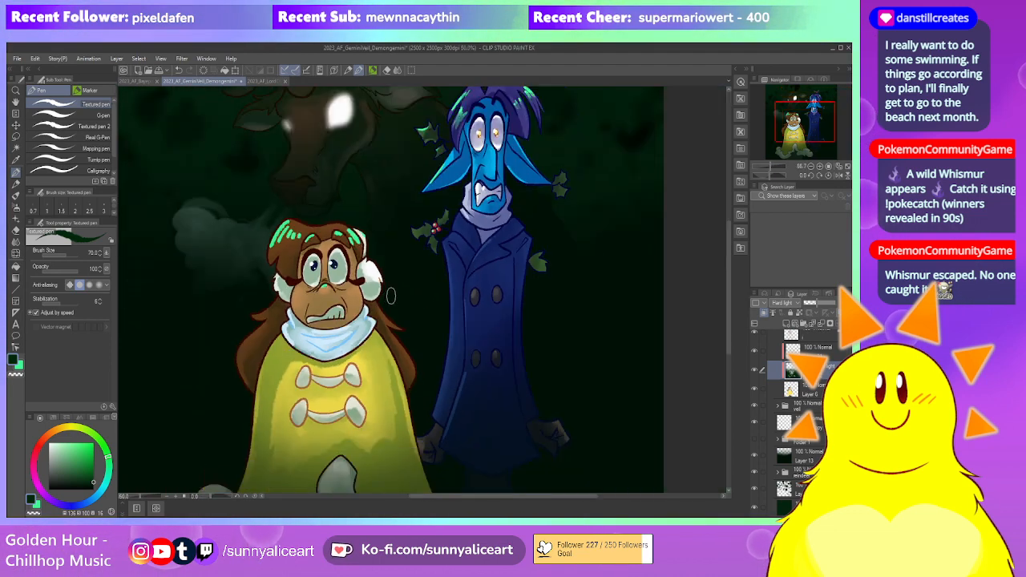
scroll(344, 312, "down", 1)
scroll(344, 312, "up", 4)
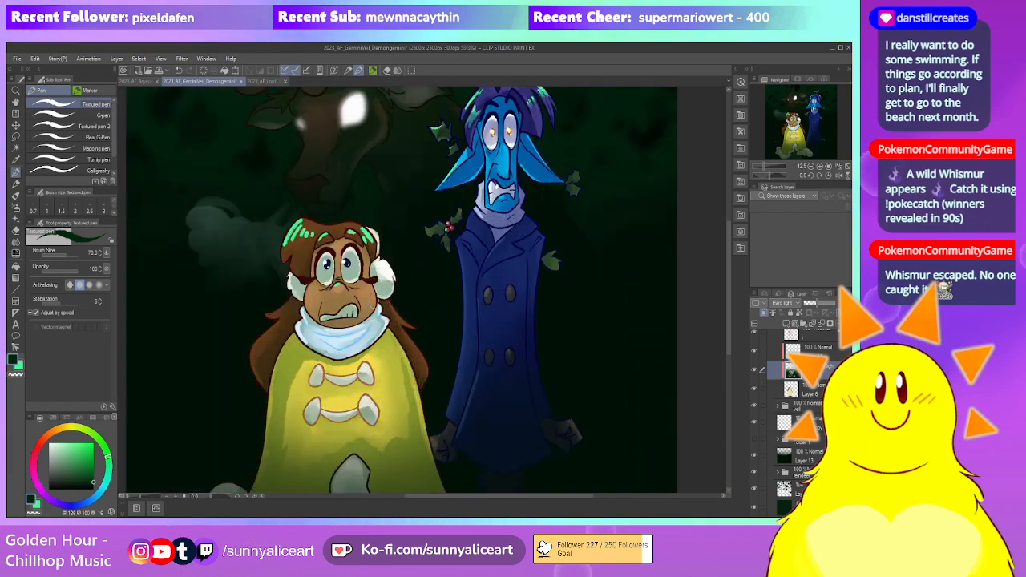
Clean up the shadow around the yellow-coated character's mouth with the Hard eraser at size 40
key("e")
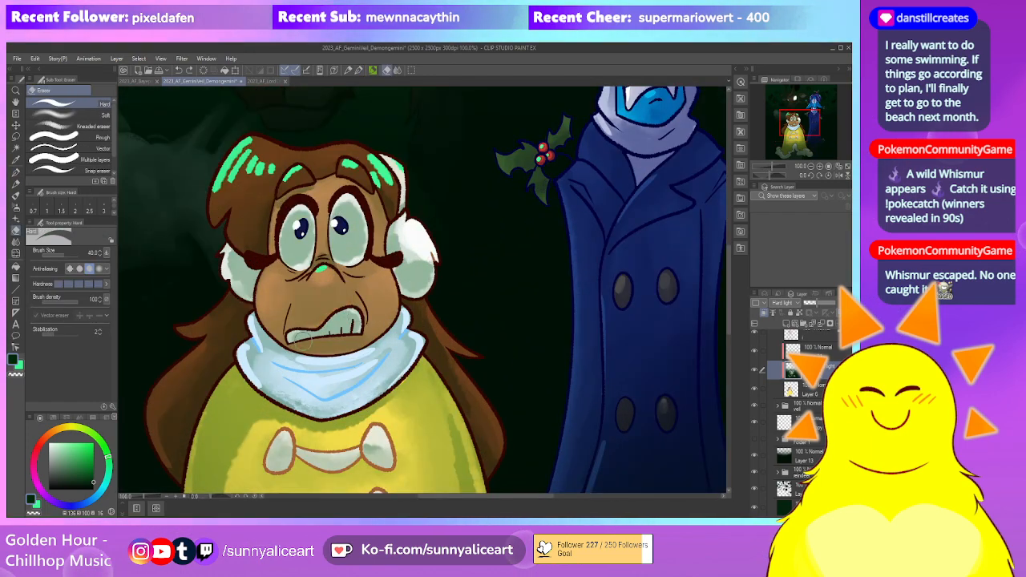
scroll(438, 353, "down", 5)
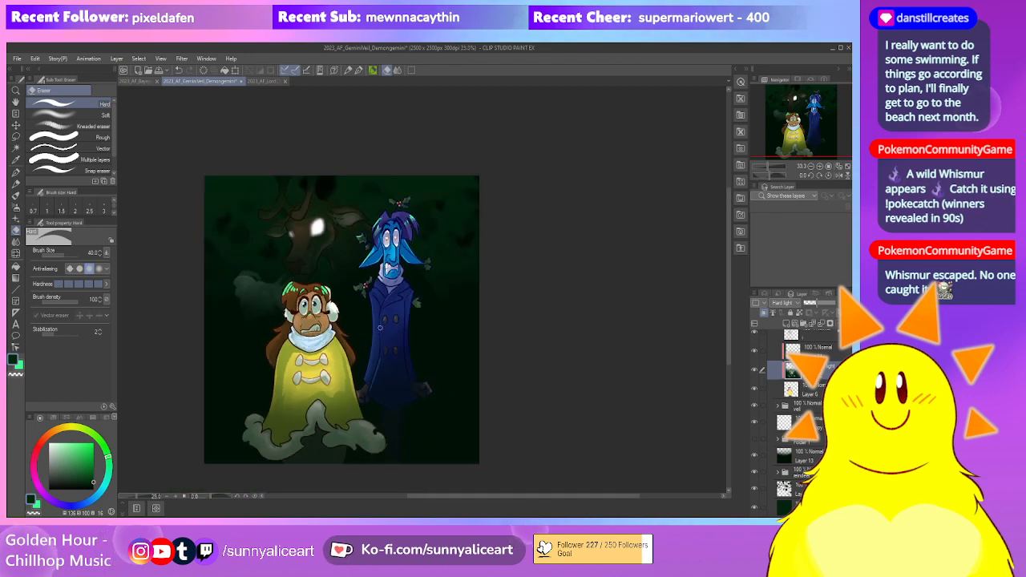
scroll(441, 352, "up", 2)
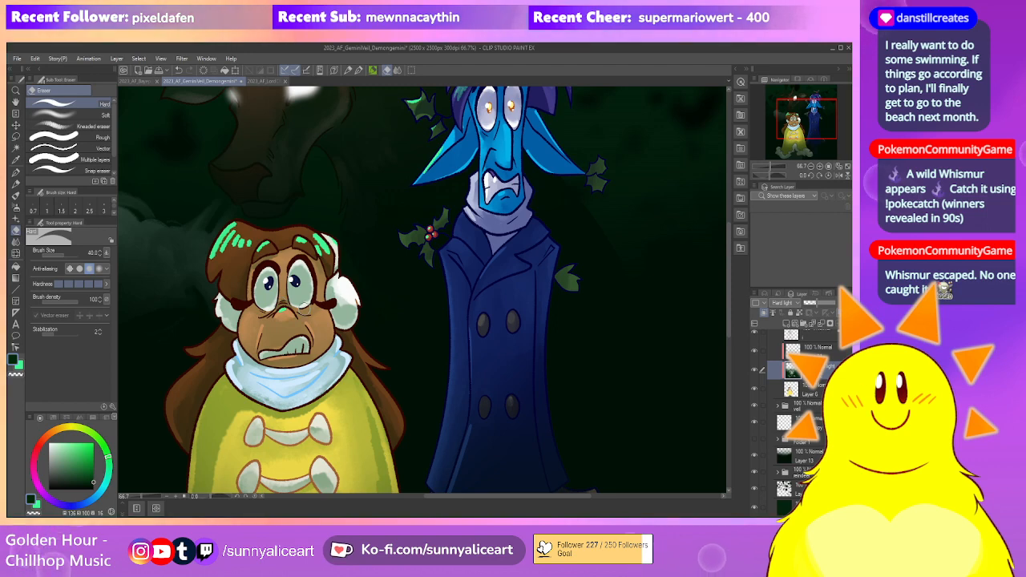
scroll(346, 271, "down", 2)
scroll(385, 252, "down", 1)
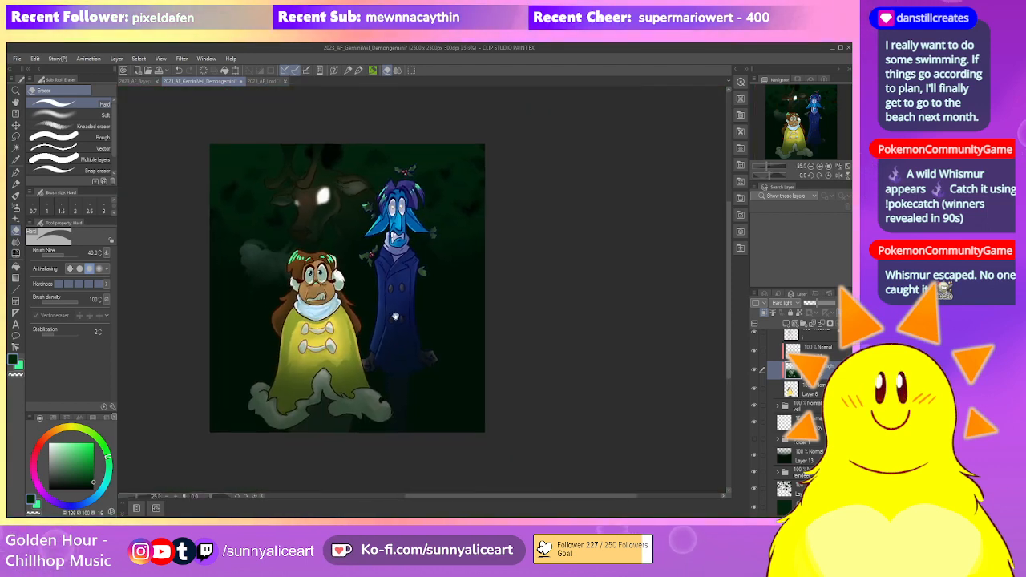
scroll(394, 324, "up", 5)
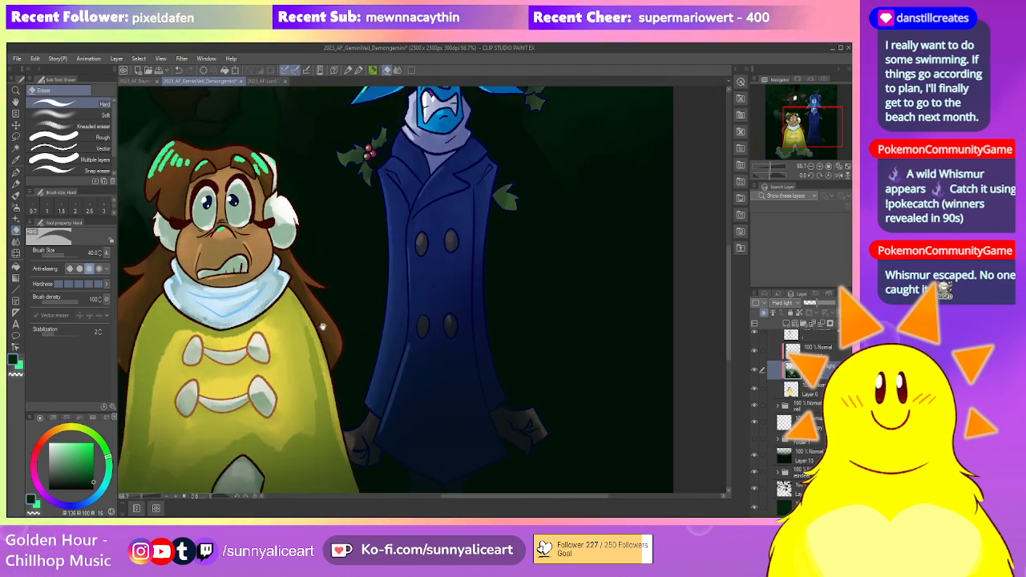
Blend the shadows on the yellow-coated character's scarf with the Wet bleed blender at size 150
scroll(327, 337, "down", 1)
key("j")
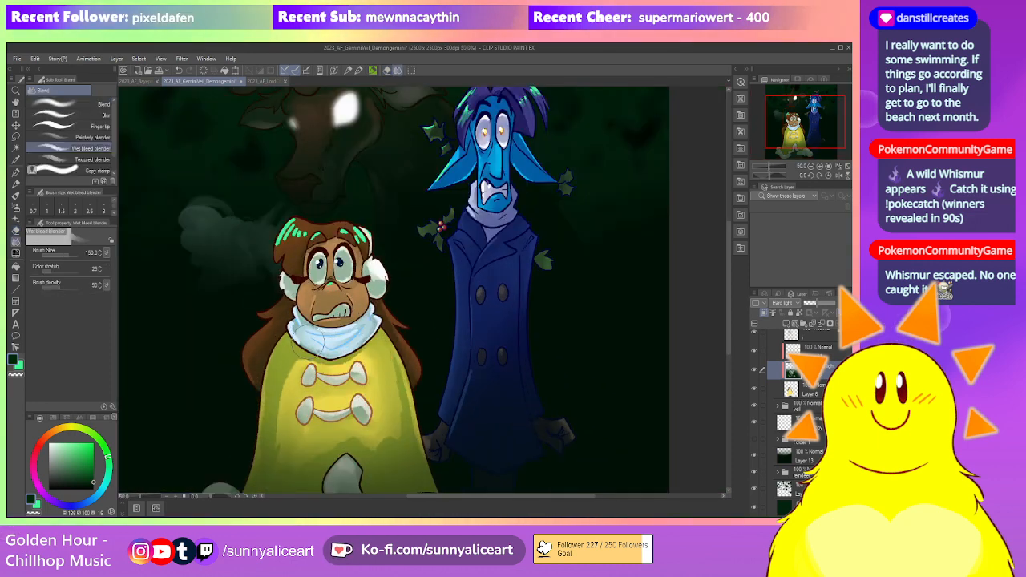
scroll(327, 347, "down", 2)
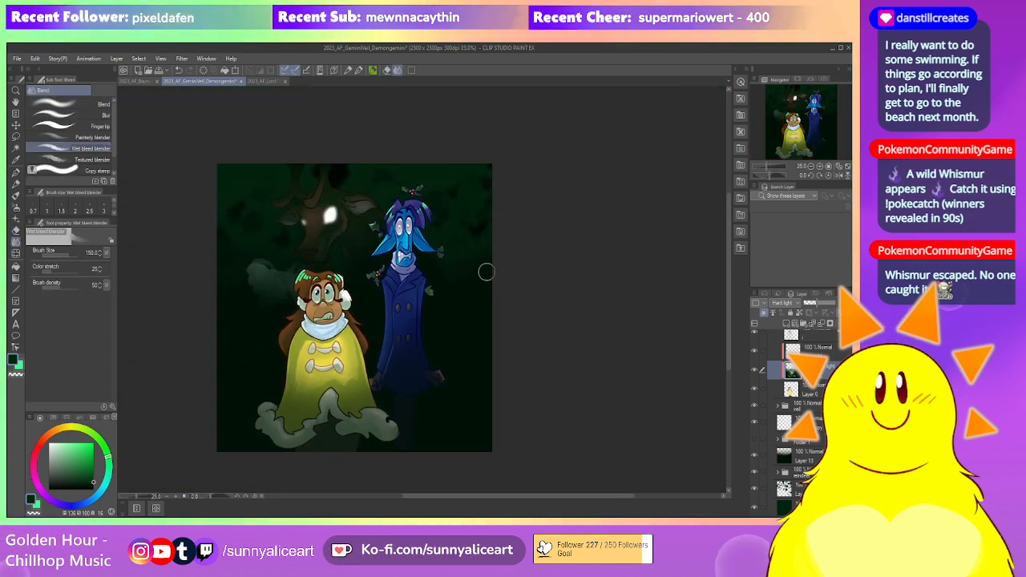
Auto select the scarf from Layer 6, adjust the hue, saturation and luminosity of its shadows on the Hard light layer, and deselect
left_click(808, 389)
scroll(260, 279, "up", 1)
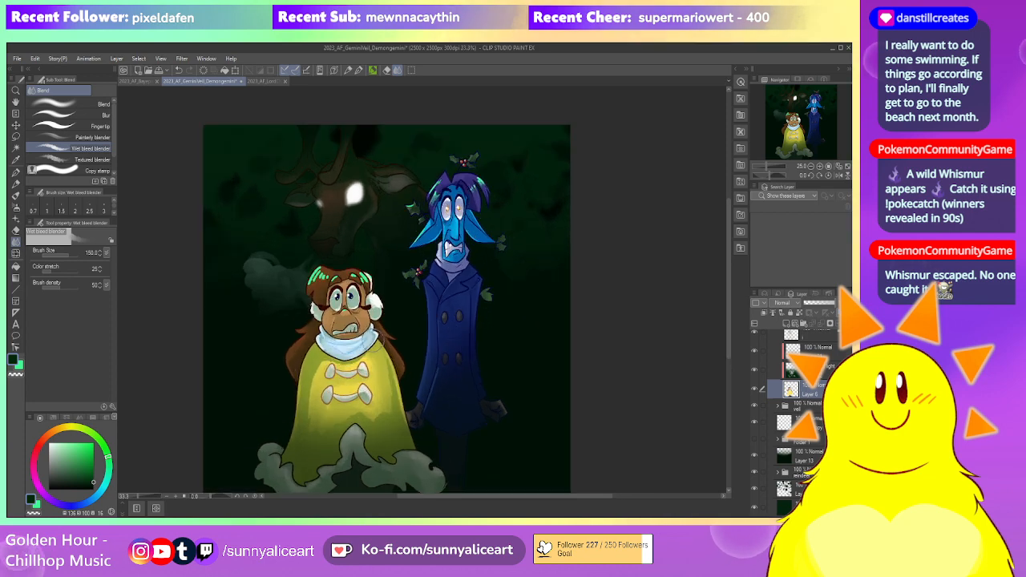
key("w")
left_click(390, 287)
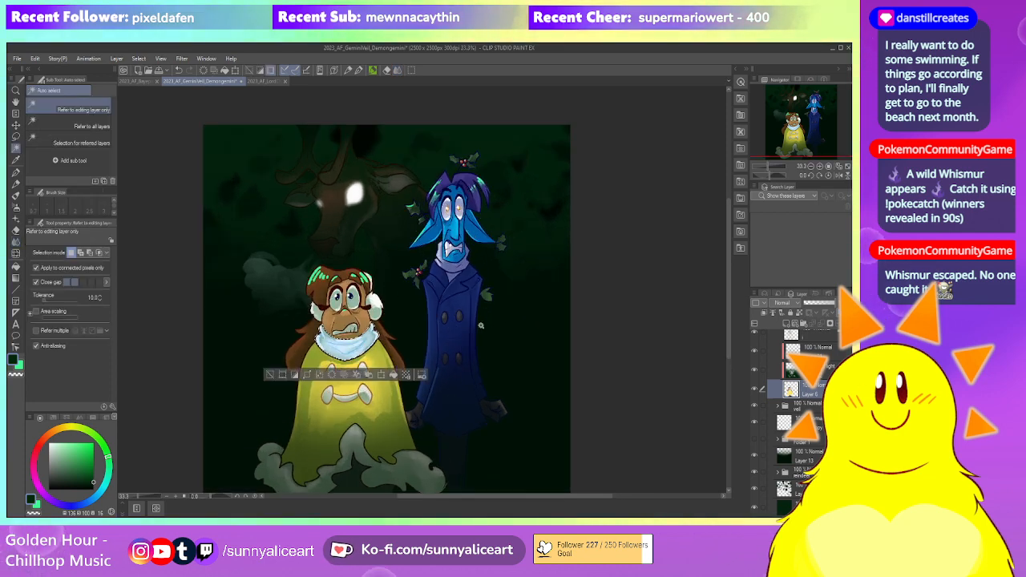
left_click(797, 369)
key("ctrl+u")
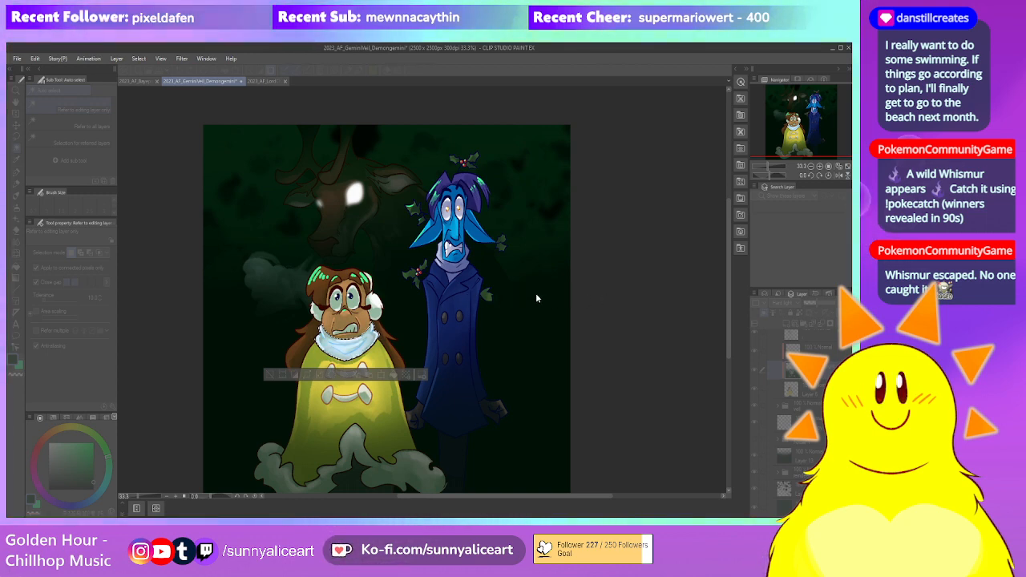
left_click(645, 285)
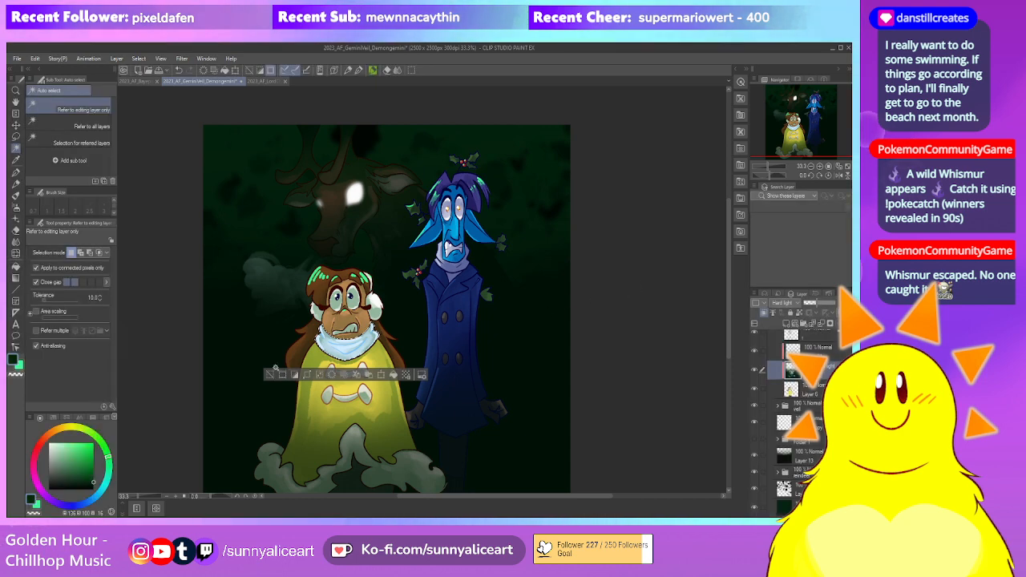
scroll(521, 347, "down", 3)
scroll(546, 372, "up", 3)
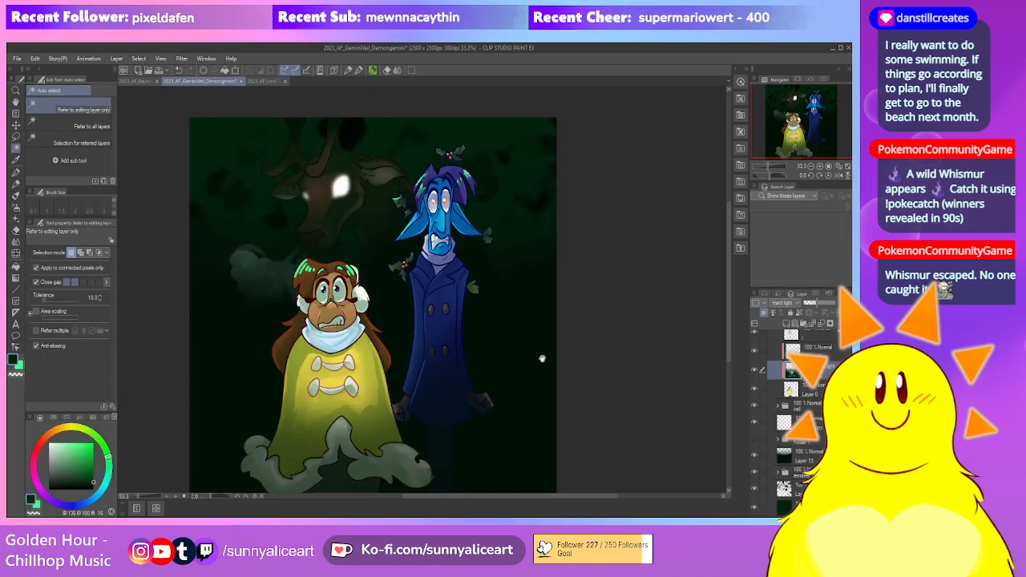
left_click_drag(537, 354, 551, 351)
Examine how the yellow-coated character's shading fits with the blue character and the dark forest background
left_click(397, 72)
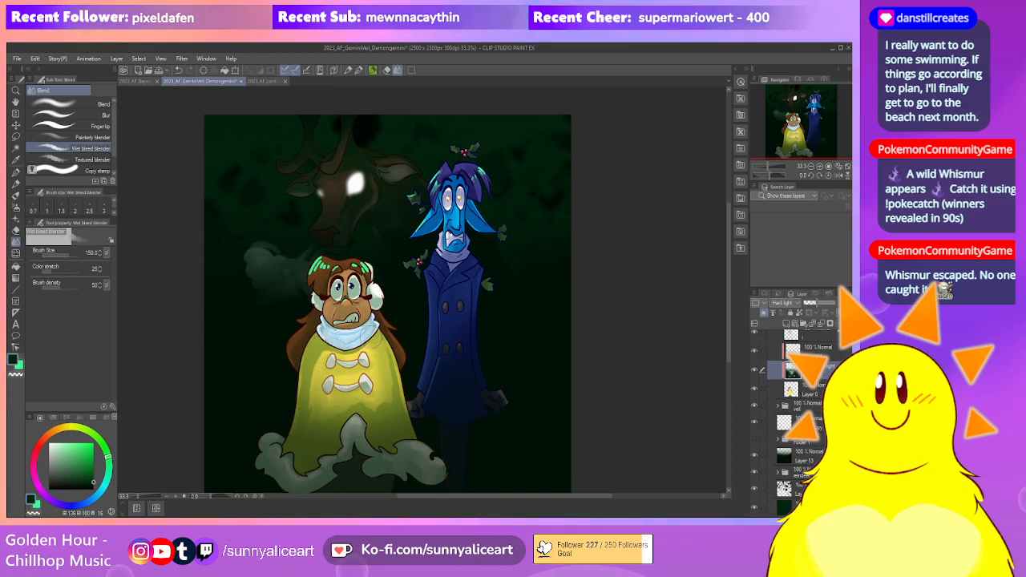
scroll(460, 311, "down", 2)
scroll(472, 303, "up", 1)
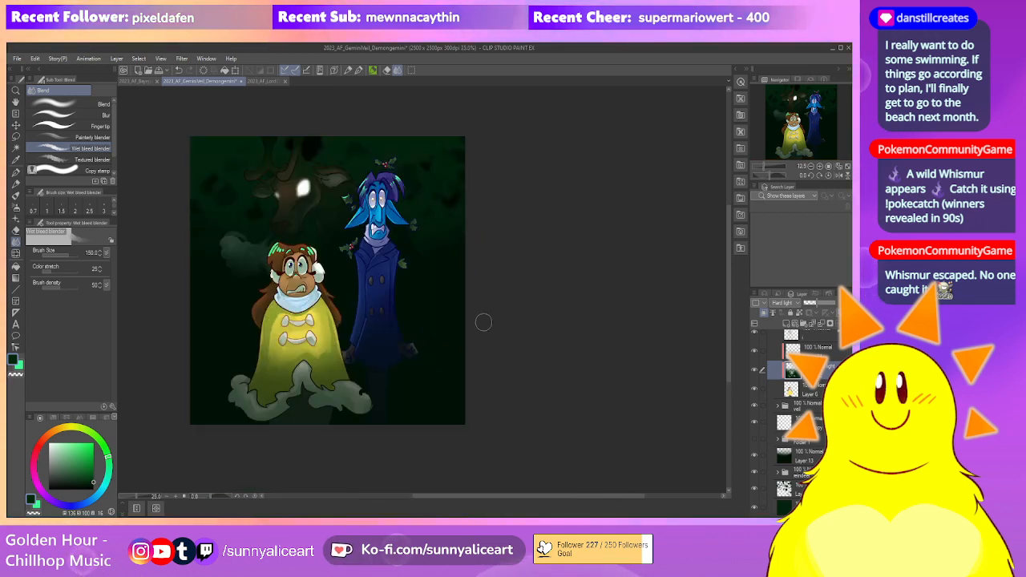
left_click_drag(472, 321, 495, 363)
scroll(497, 363, "up", 1)
scroll(481, 341, "down", 1)
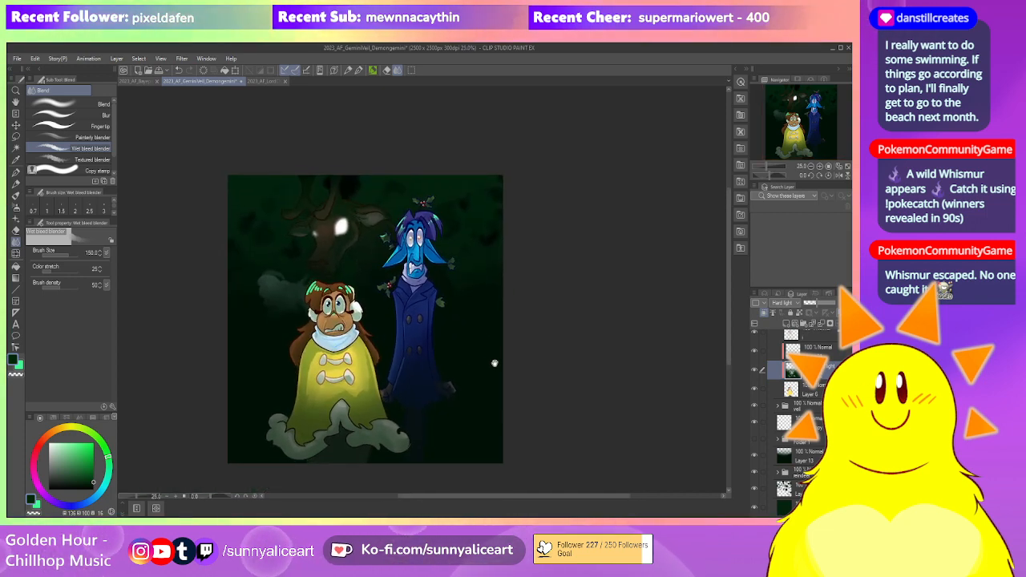
scroll(381, 279, "up", 3)
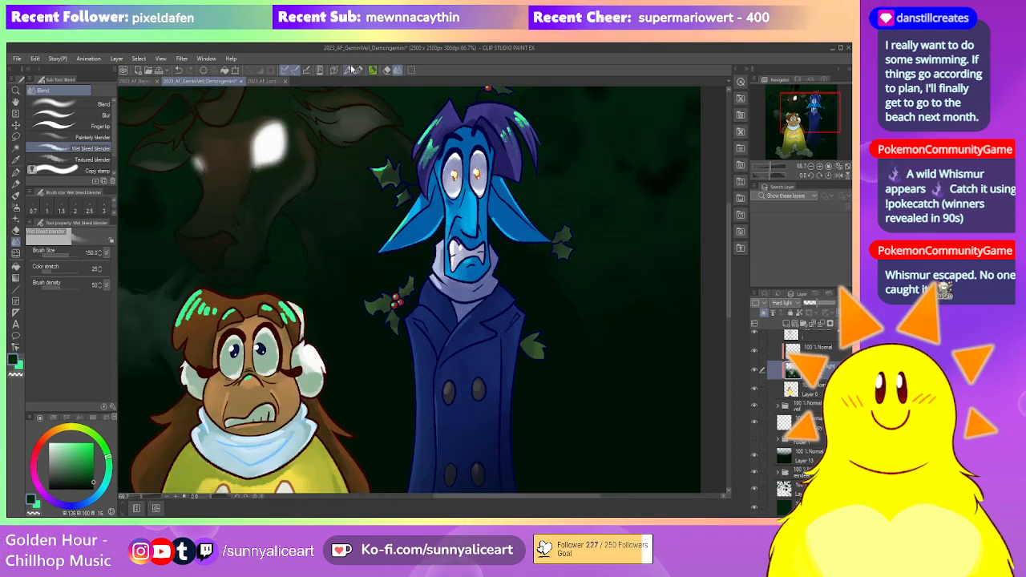
key("p")
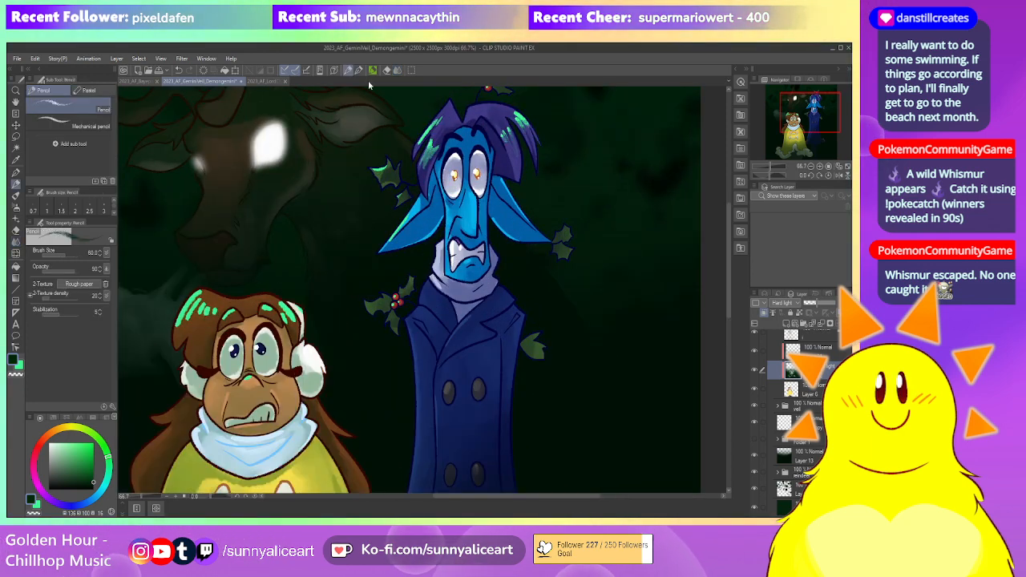
Review the whole illustration and compare it with and without the yellow-coated character's Hard light shadow layer
key("p")
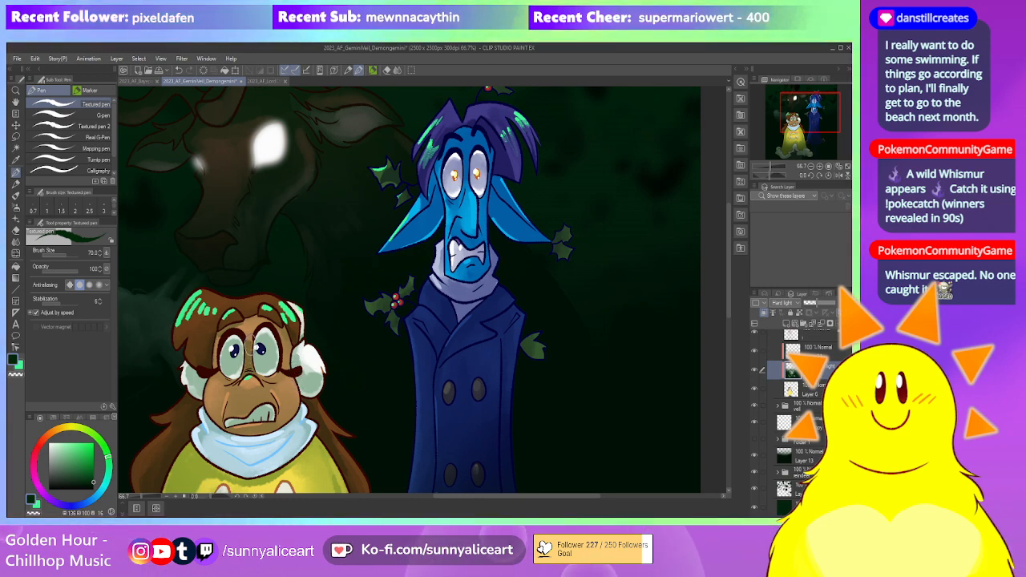
scroll(292, 296, "down", 3)
scroll(289, 321, "up", 3)
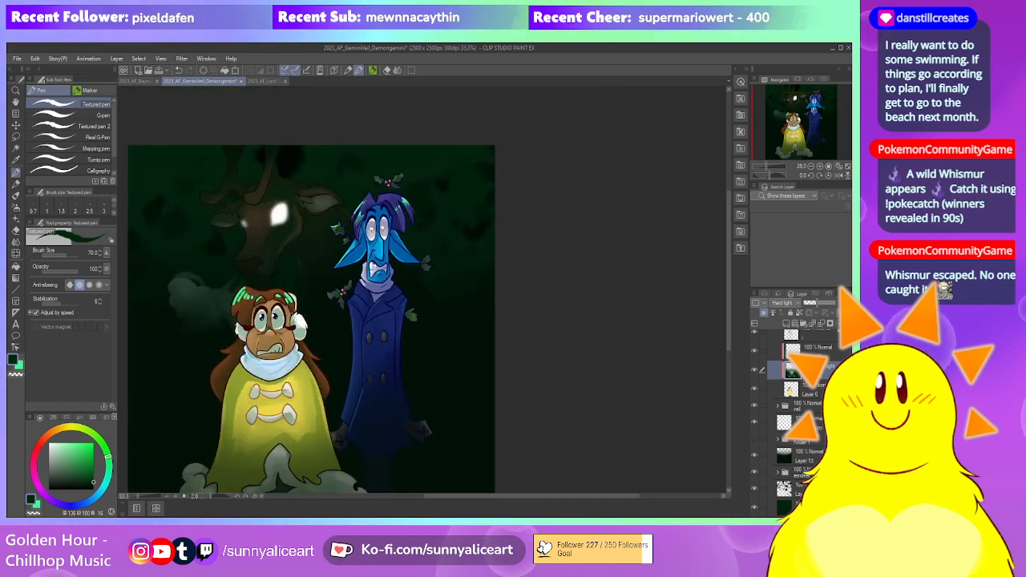
scroll(281, 337, "up", 1)
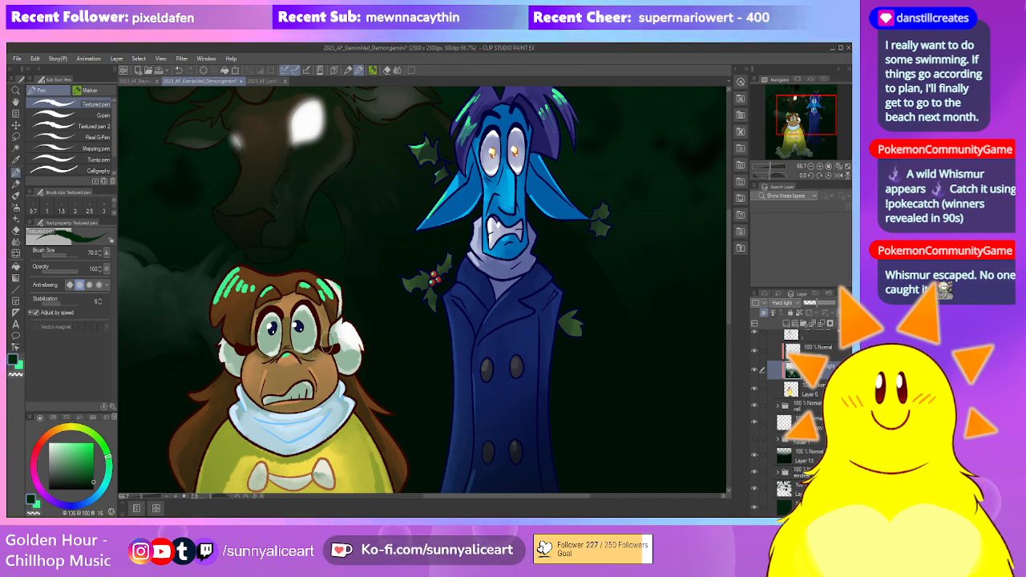
scroll(328, 337, "down", 3)
scroll(328, 327, "up", 4)
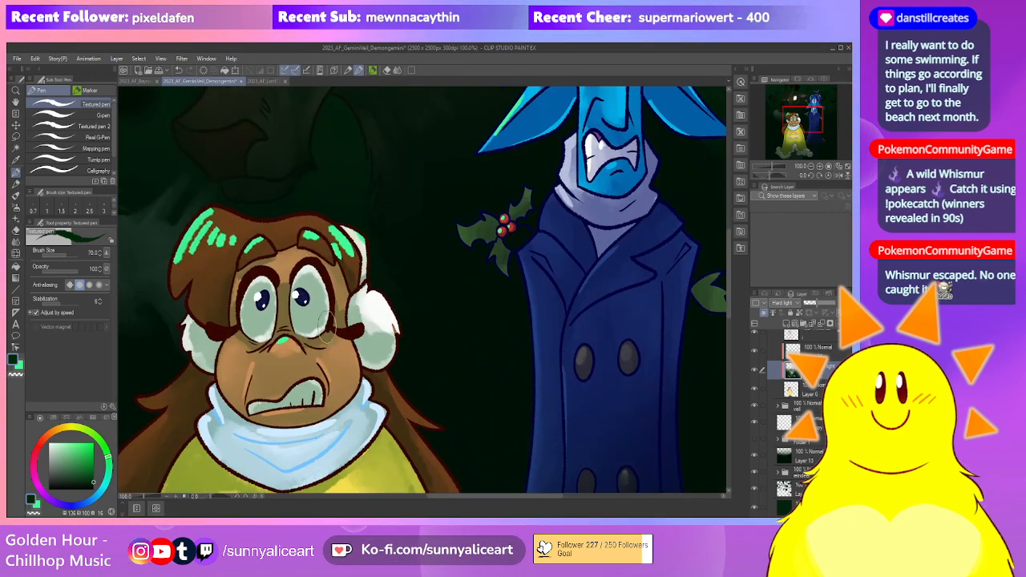
key("e")
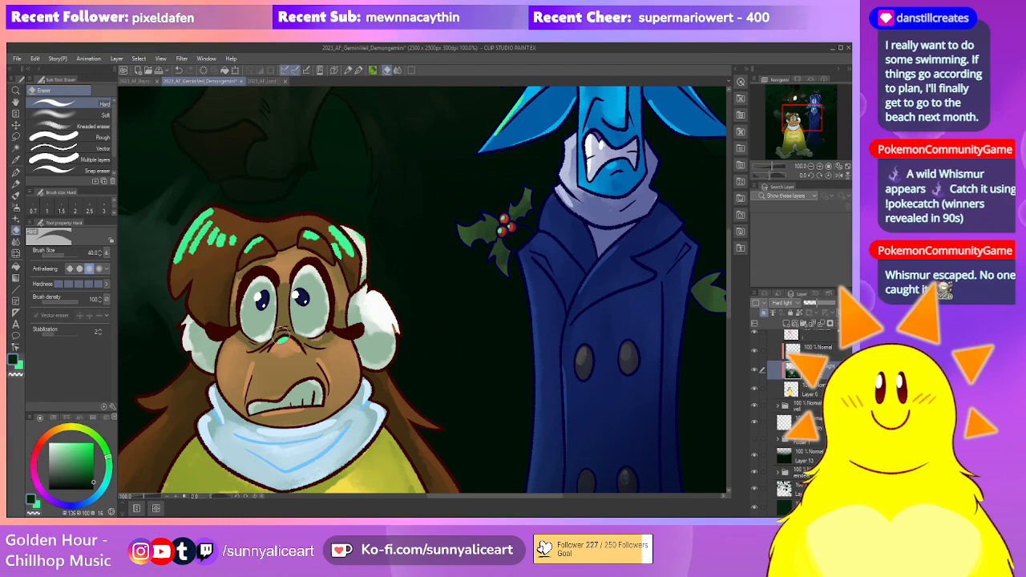
scroll(249, 341, "down", 2)
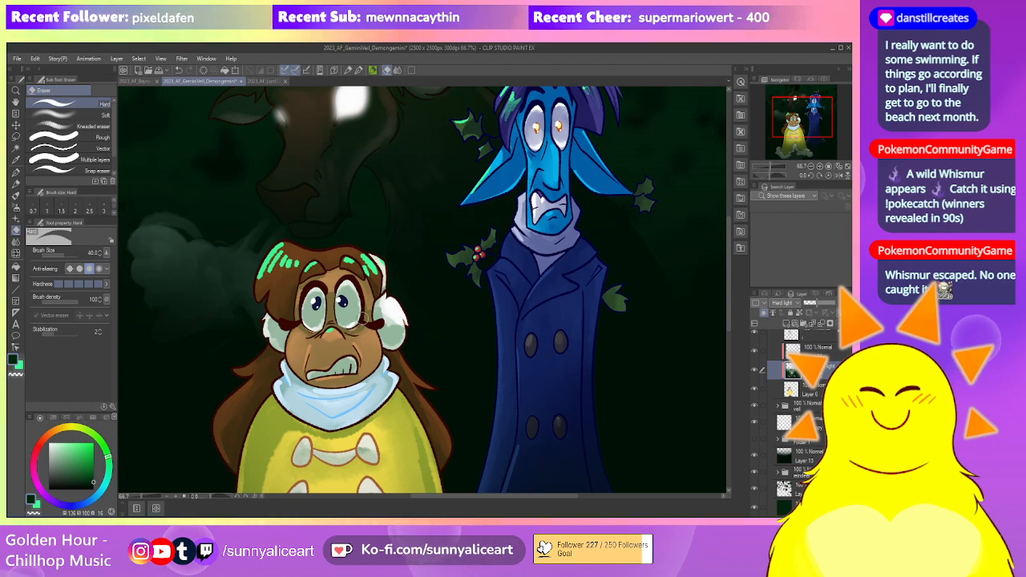
scroll(460, 368, "down", 3)
left_click_drag(460, 368, 423, 346)
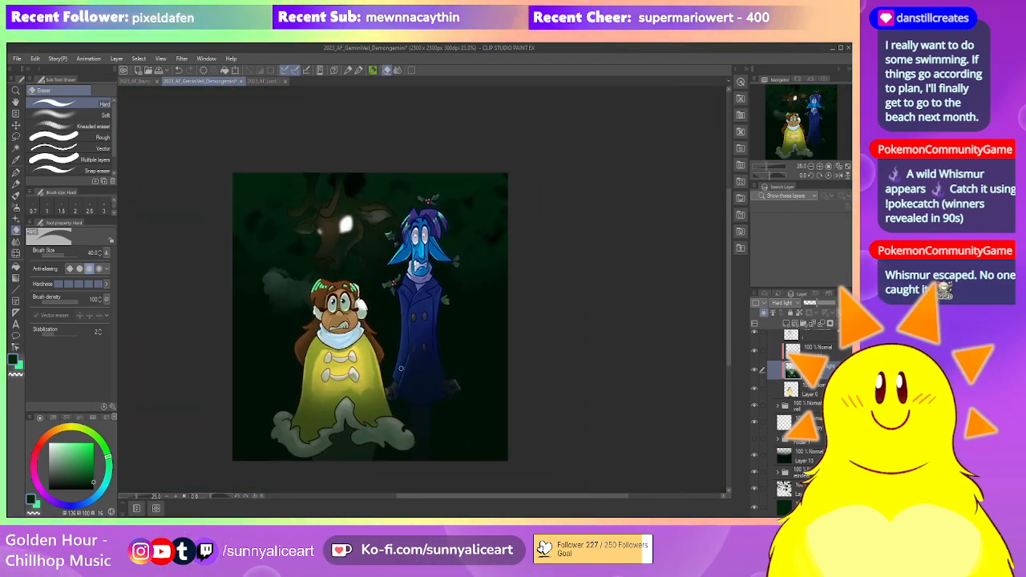
scroll(401, 368, "up", 1)
left_click_drag(433, 399, 418, 391)
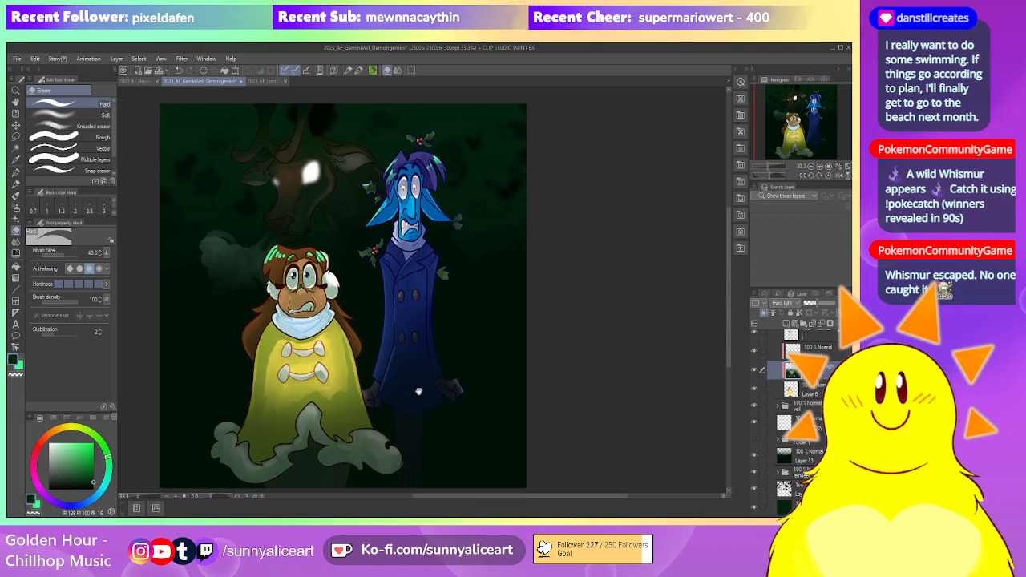
left_click(754, 369)
left_click(754, 372)
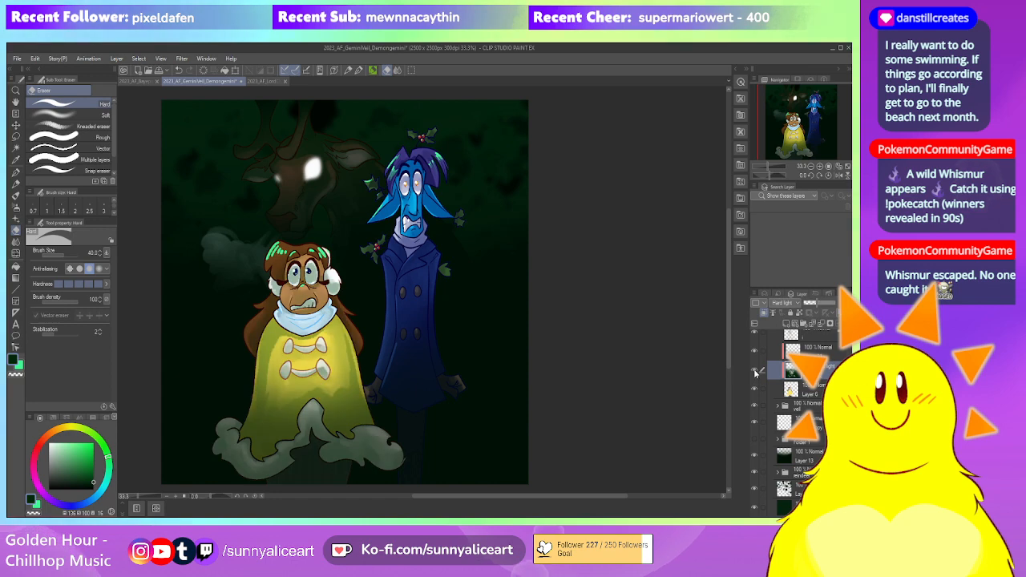
Duplicate the yellow-coated character's Hard light shadow layer, soften the copy around the head with a large Soft eraser, and compare the effect
scroll(587, 365, "down", 1)
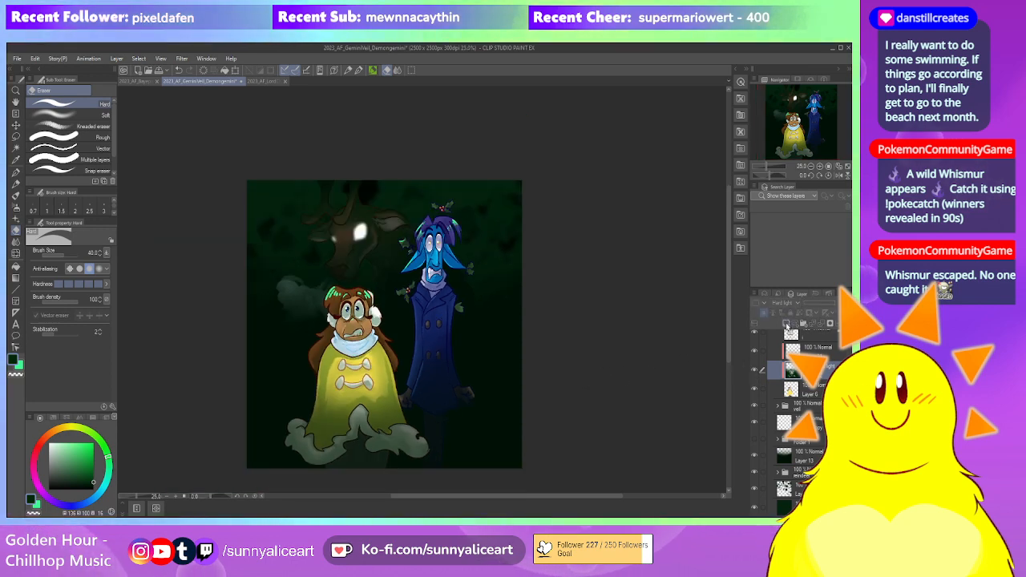
left_click_drag(696, 315, 682, 333)
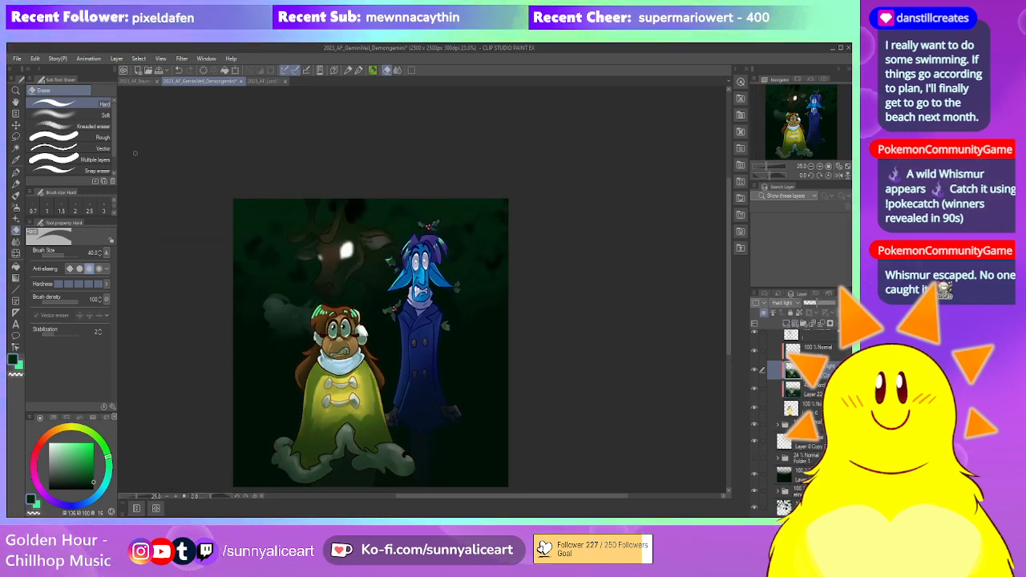
left_click(60, 114)
left_click(75, 255)
mouse_move(338, 330)
left_mouse_down()
mouse_move(335, 345)
mouse_move(348, 344)
left_mouse_up()
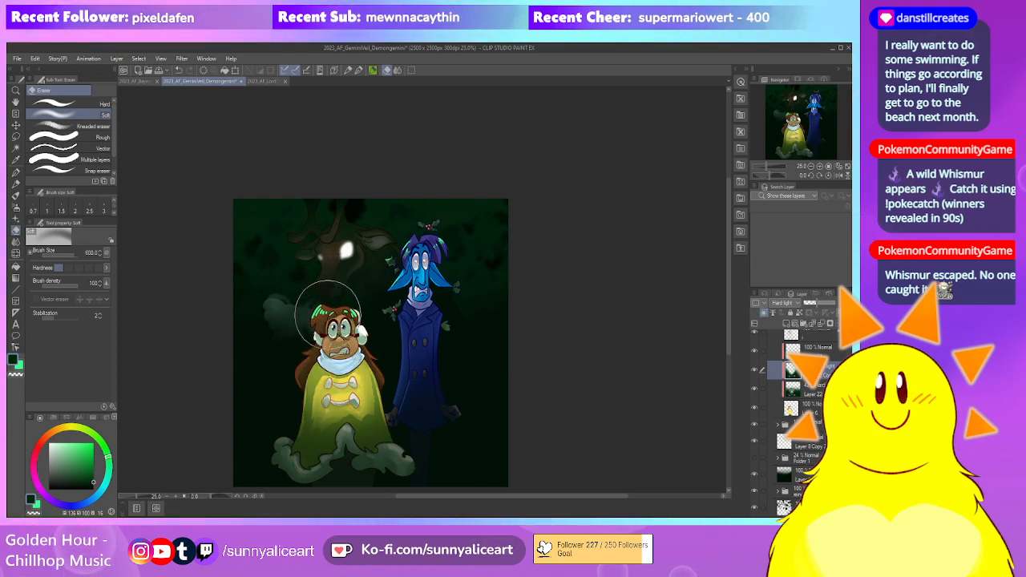
left_click(754, 371)
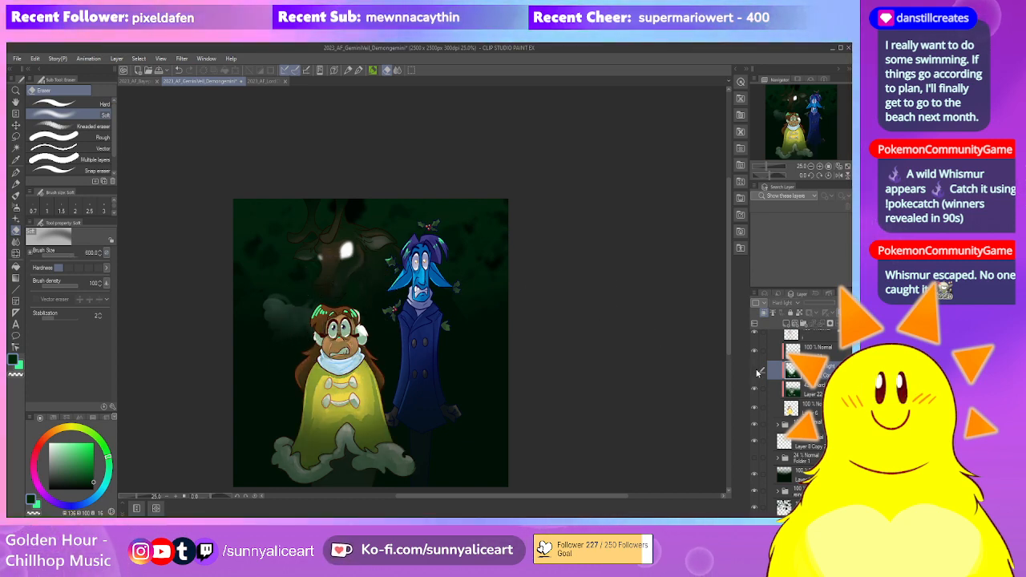
left_click(755, 372)
left_click_drag(579, 415, 572, 398)
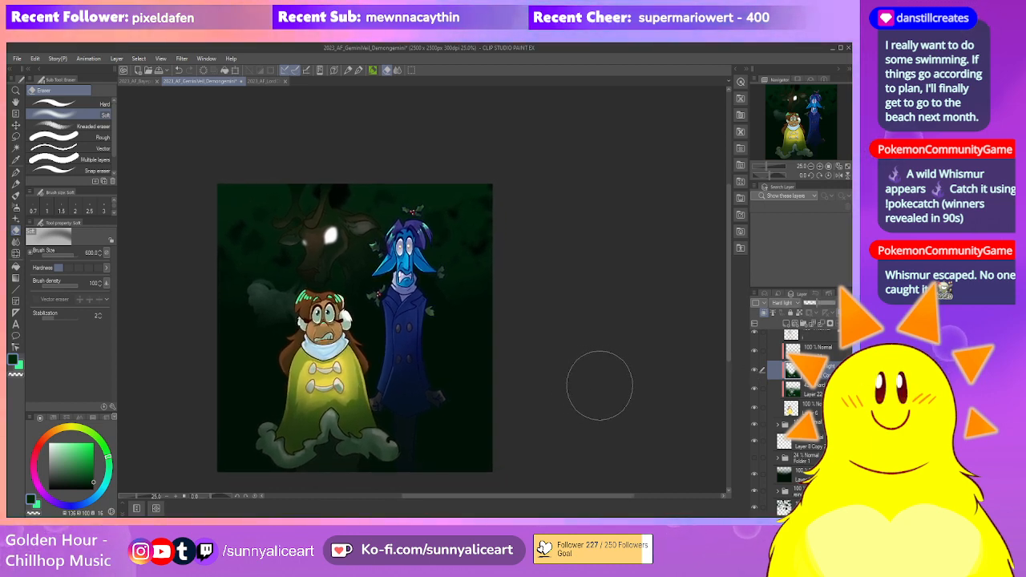
Duplicate the dark gradient Layer 15 twice to deepen the fade over the characters' lower bodies
left_click(805, 475)
scroll(834, 353, "up", 3)
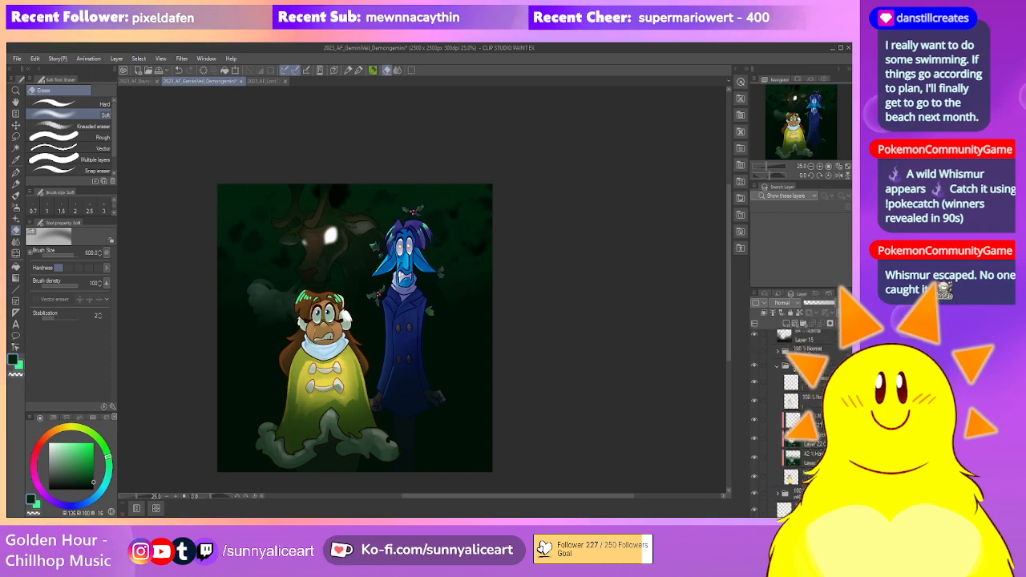
left_click_drag(788, 329, 790, 323)
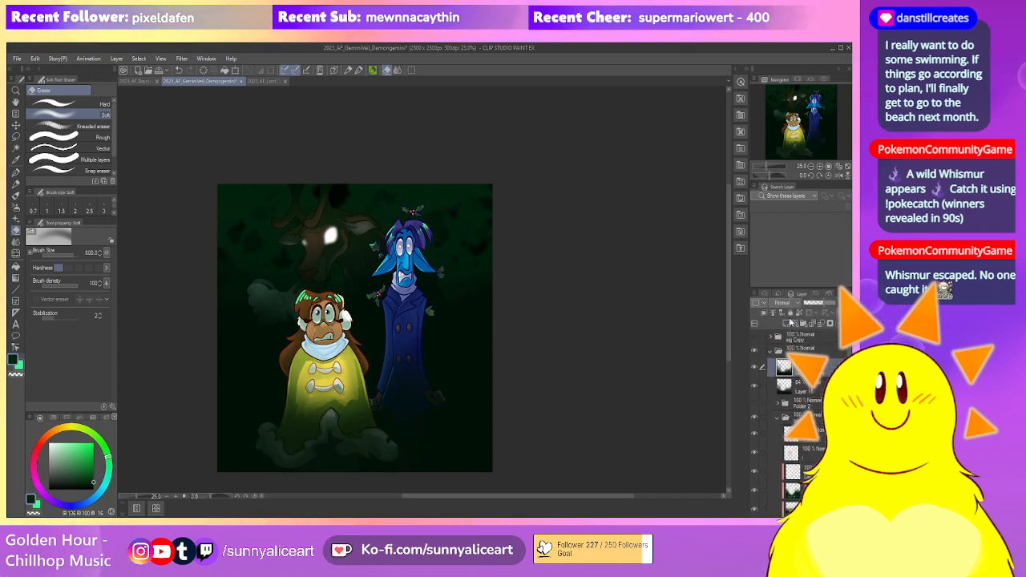
left_click_drag(801, 367, 787, 325)
key("ctrl+z")
key("ctrl+z")
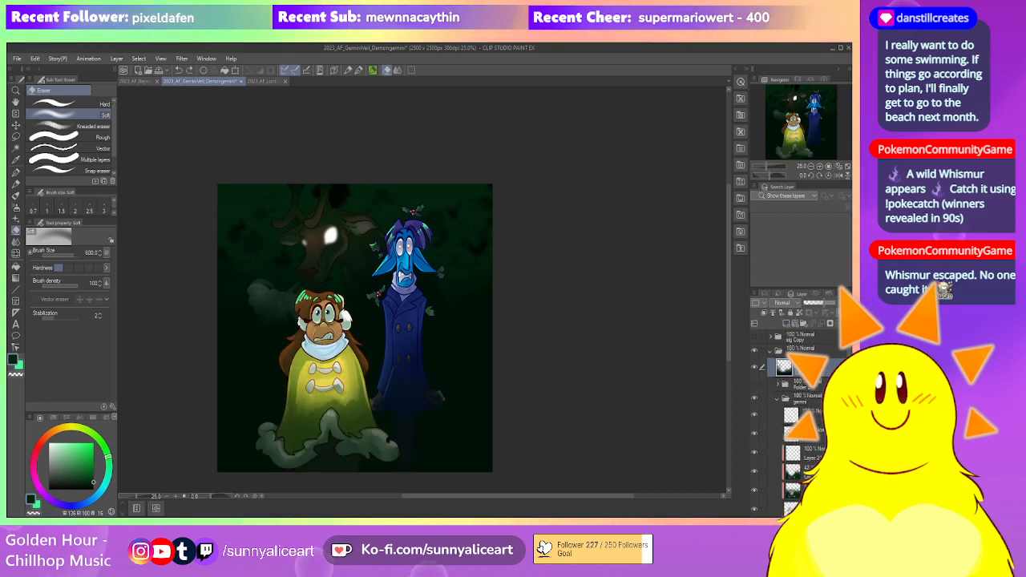
key("ctrl+y")
key("ctrl+y")
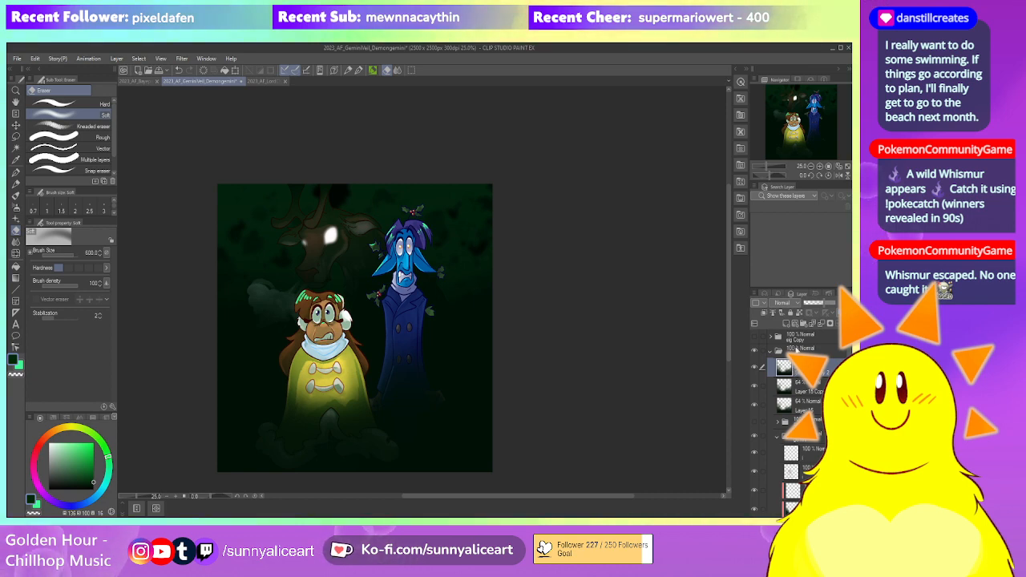
Try a dark Foreground to transparent gradient over the lower part of the picture on the new top layer, and undo it
left_click(15, 278)
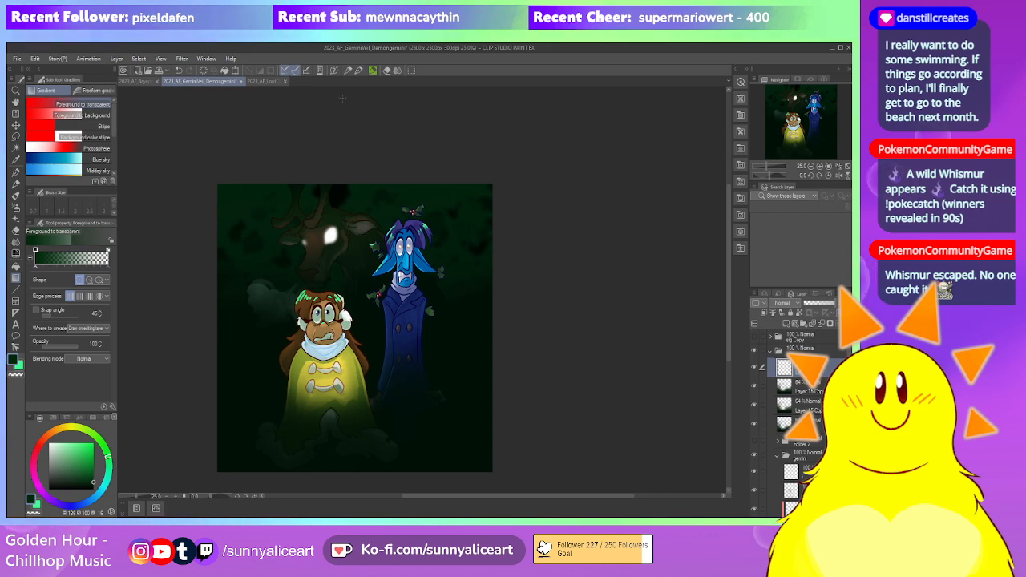
left_click_drag(329, 417, 329, 412)
key("ctrl+z")
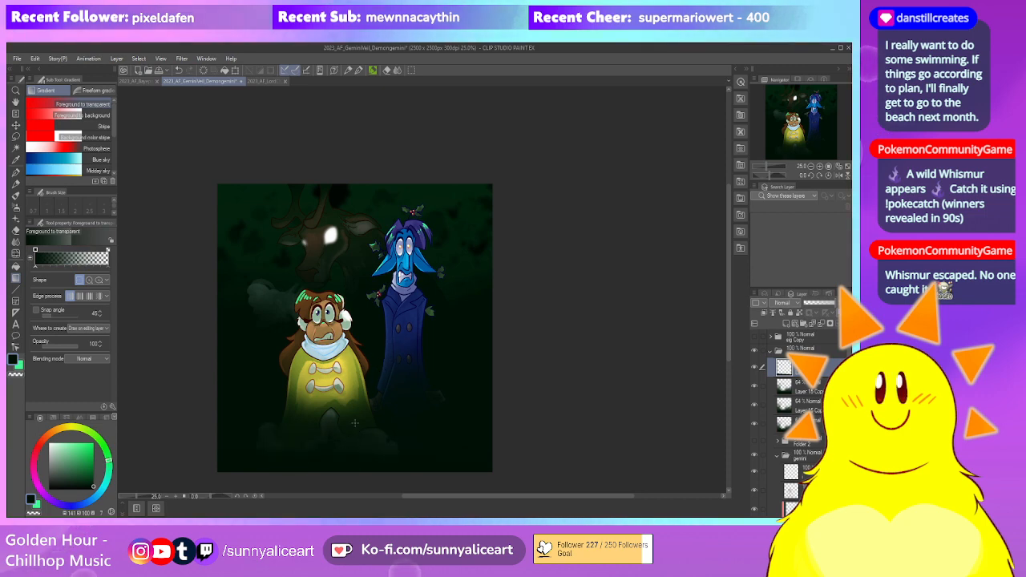
mouse_move(480, 374)
left_mouse_down()
mouse_move(455, 361)
mouse_move(470, 359)
left_mouse_up()
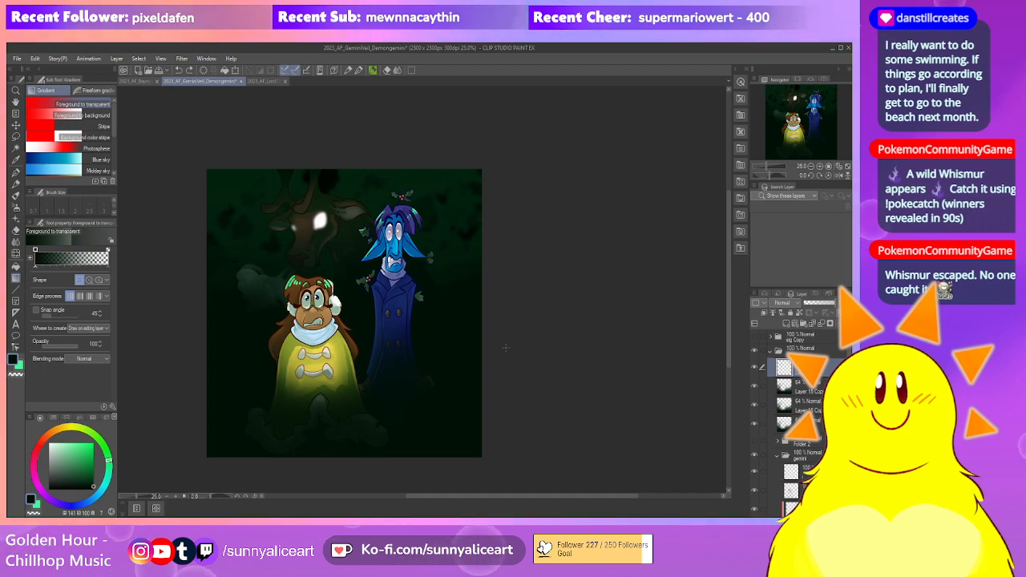
scroll(491, 349, "up", 1)
left_click_drag(491, 350, 513, 360)
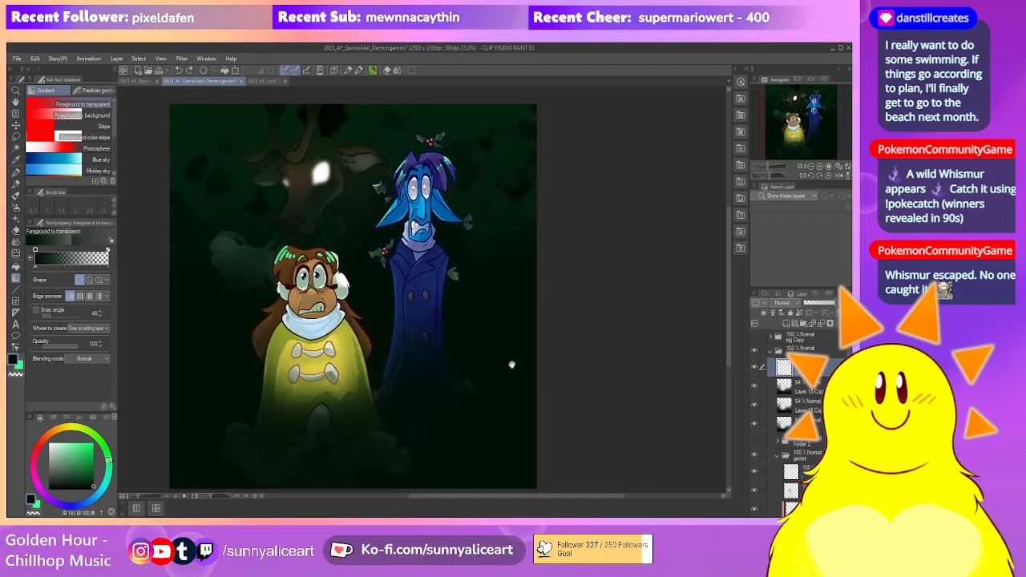
Collapse the main artwork folder, make the sig Copy folder visible and expand it
left_click(769, 352)
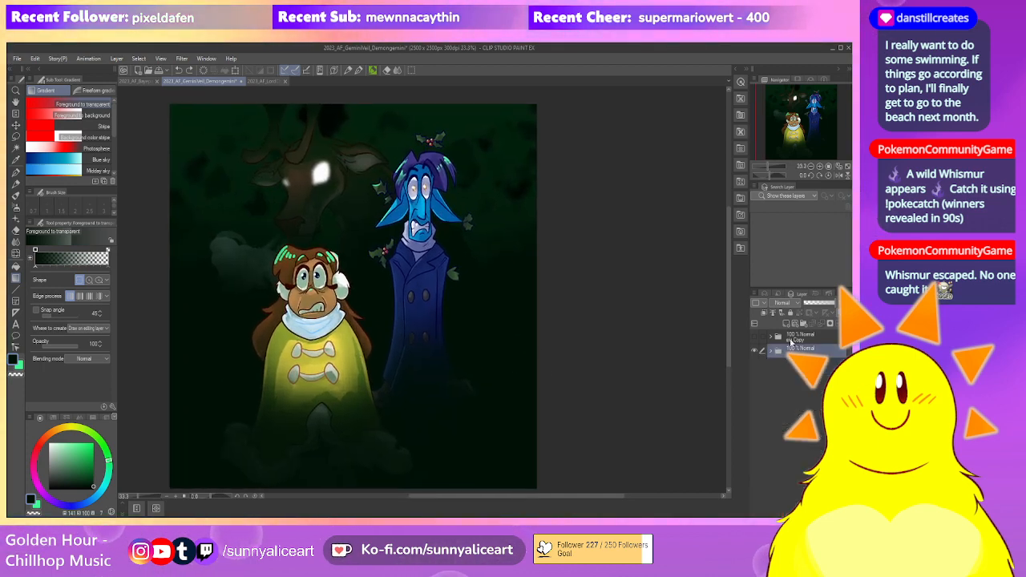
left_click(754, 337)
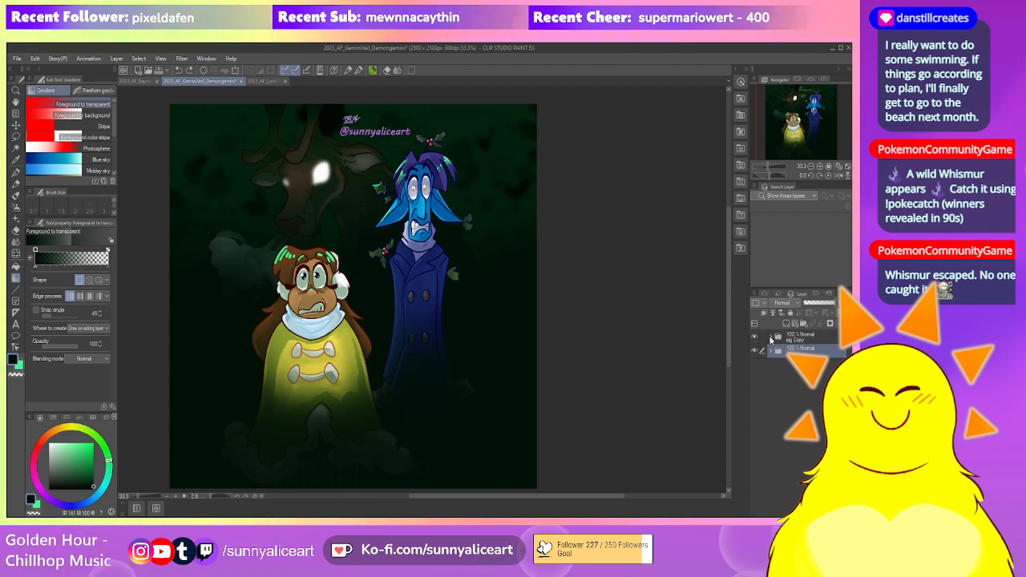
left_click(770, 337)
Recolor the artist's handle and signature with the green sampled from the blue character's hair highlight, using a lasso selection, and deselect
left_click_drag(441, 324, 411, 409)
scroll(381, 241, "up", 1)
left_click(370, 259, "alt")
key("m")
mouse_move(328, 160)
left_mouse_down()
mouse_move(433, 237)
mouse_move(330, 164)
left_mouse_up()
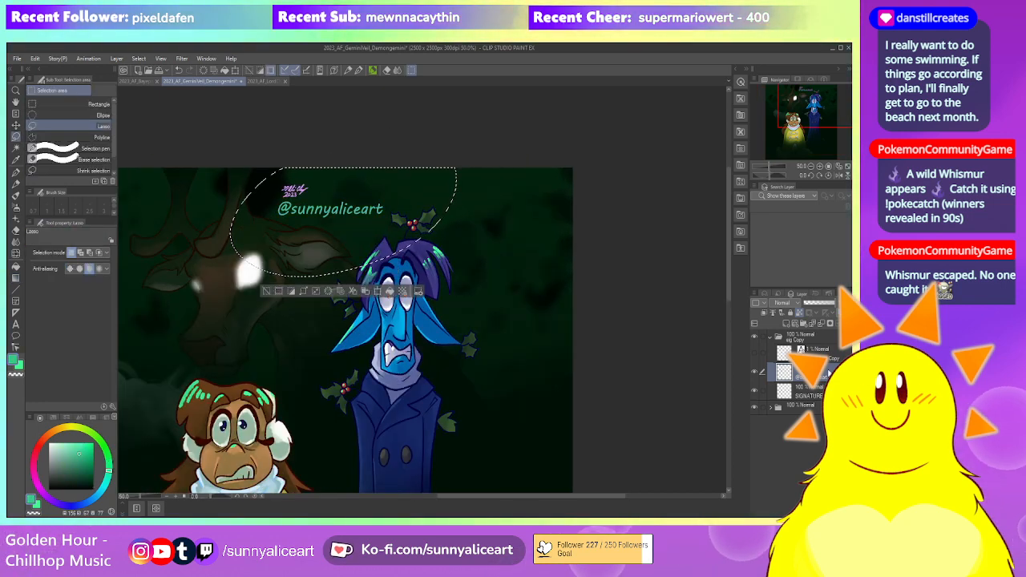
left_click(826, 391)
left_click(266, 290)
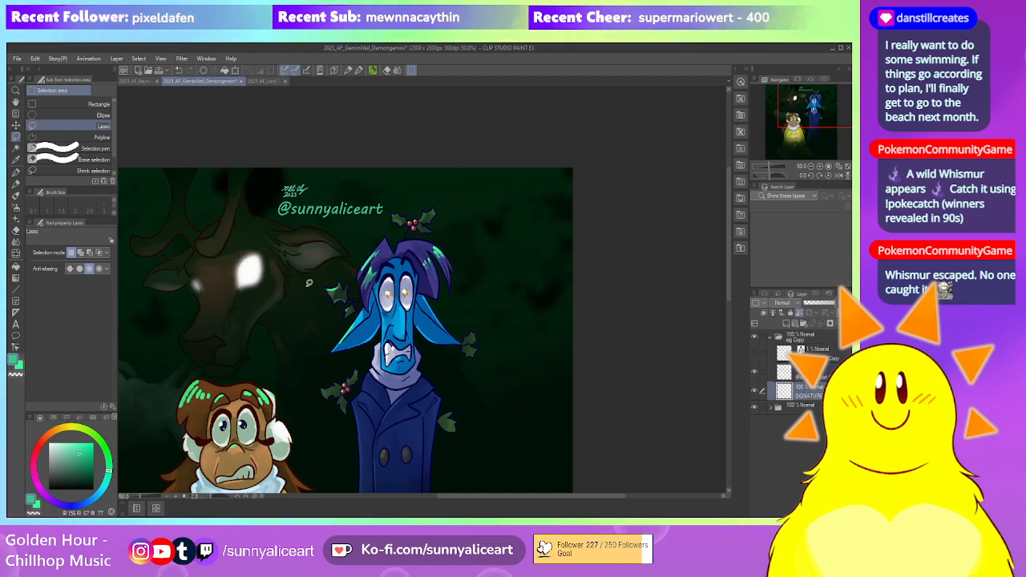
scroll(409, 263, "down", 2)
left_click_drag(522, 323, 503, 306)
left_click(811, 374)
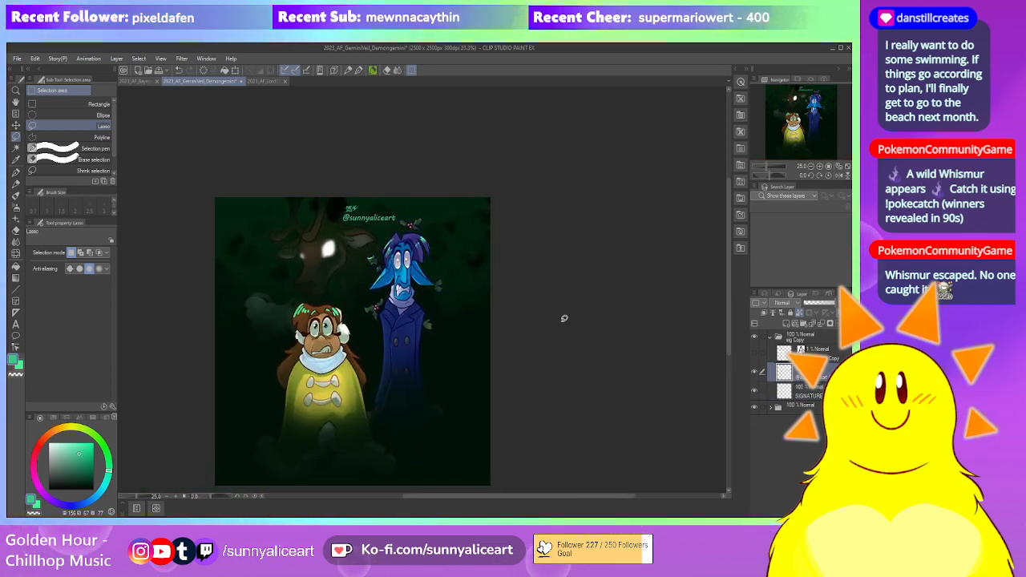
key("ctrl+t")
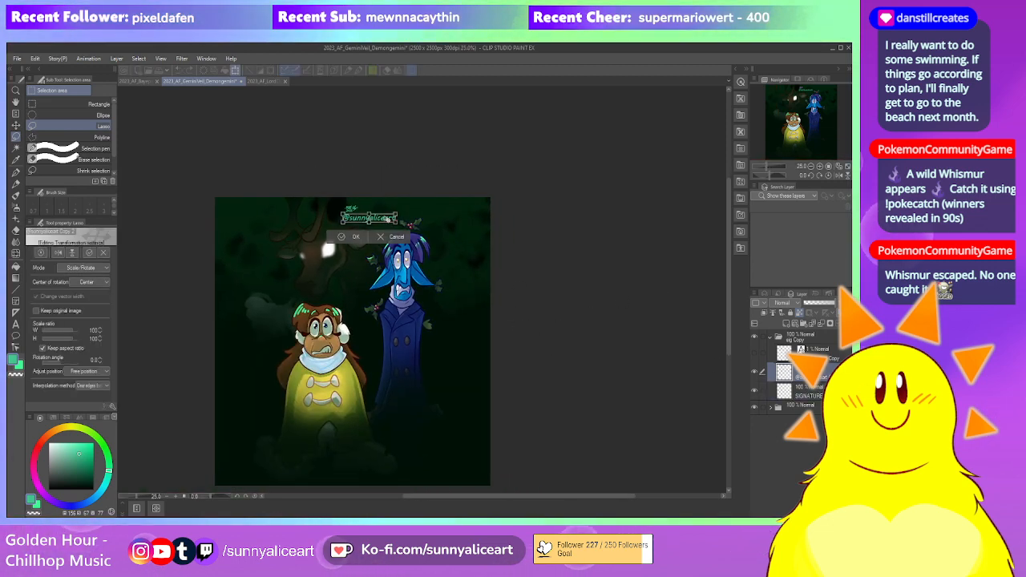
left_click(381, 238)
scroll(471, 239, "down", 2)
left_click_drag(573, 340, 552, 337)
scroll(552, 336, "up", 2)
Move the whole sig Copy folder to the dark area below the blue character's coat, beside the yellow coat's hem
left_click(776, 336)
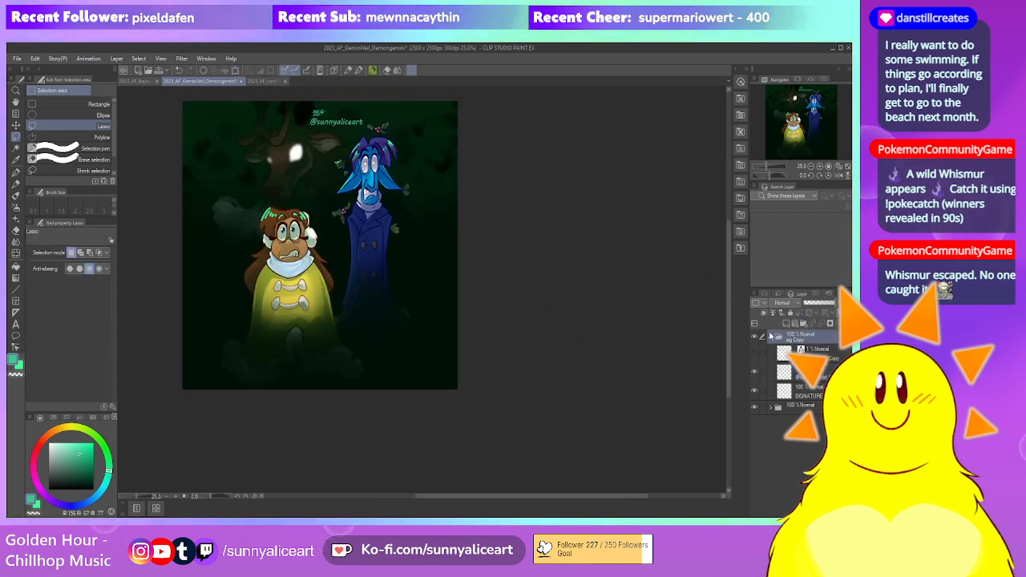
left_click(771, 336)
key("ctrl+t")
left_click_drag(367, 129, 394, 337)
key("Return")
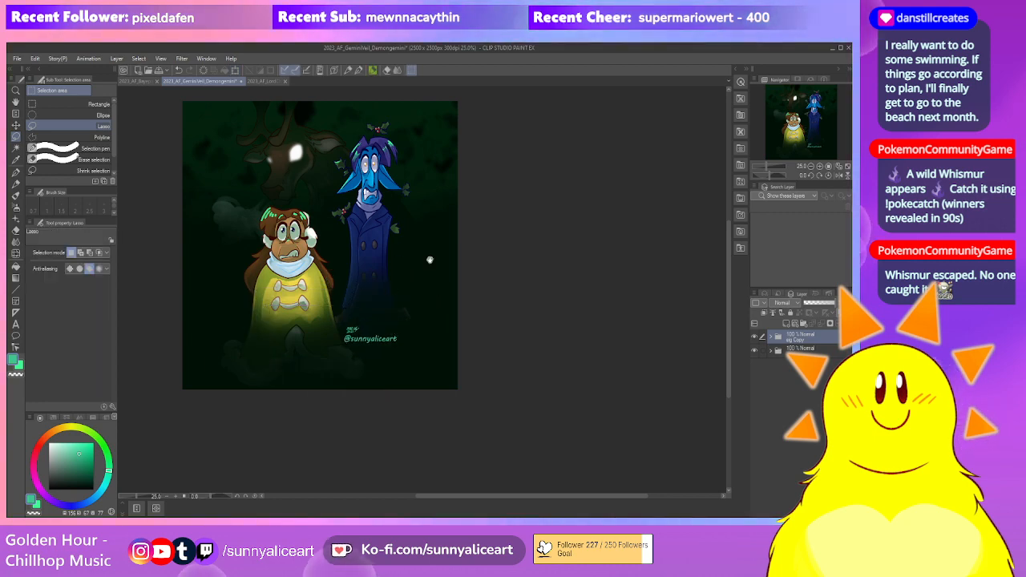
left_click_drag(433, 294, 481, 303)
scroll(483, 305, "up", 2)
scroll(489, 340, "down", 1)
left_click_drag(516, 336, 517, 370)
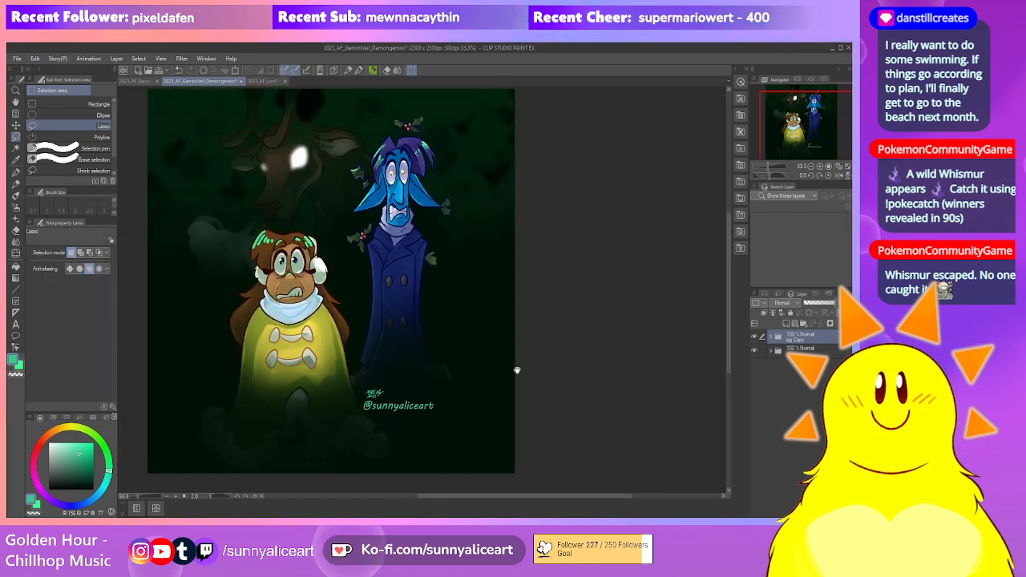
Duplicate the SIGNATURE layer inside the sig Copy folder and hide the original
left_click(770, 337)
left_click(805, 372)
left_click(809, 396)
left_click(810, 376)
left_click(810, 393)
key("ctrl+c")
key("ctrl+v")
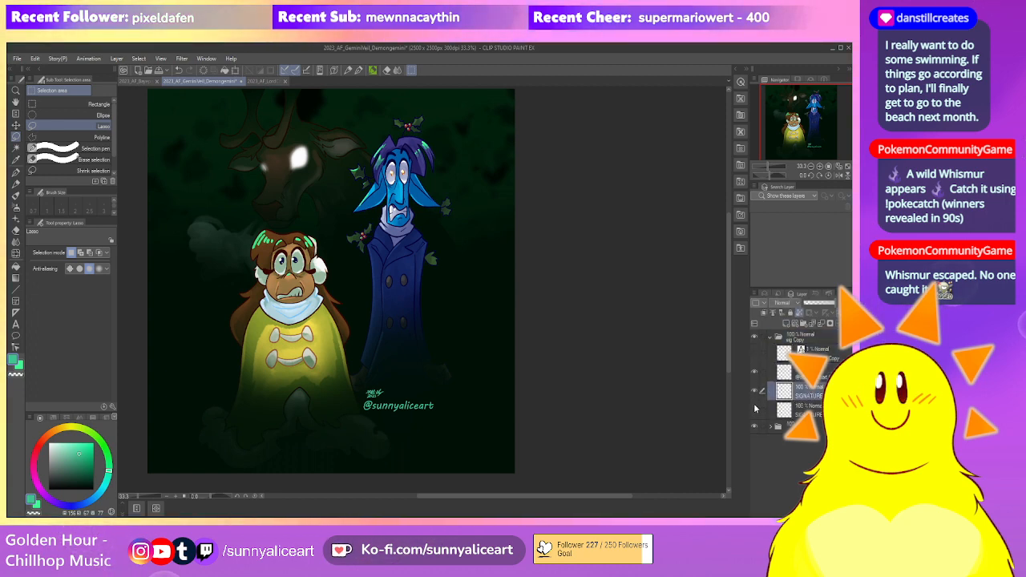
key("ctrl+t")
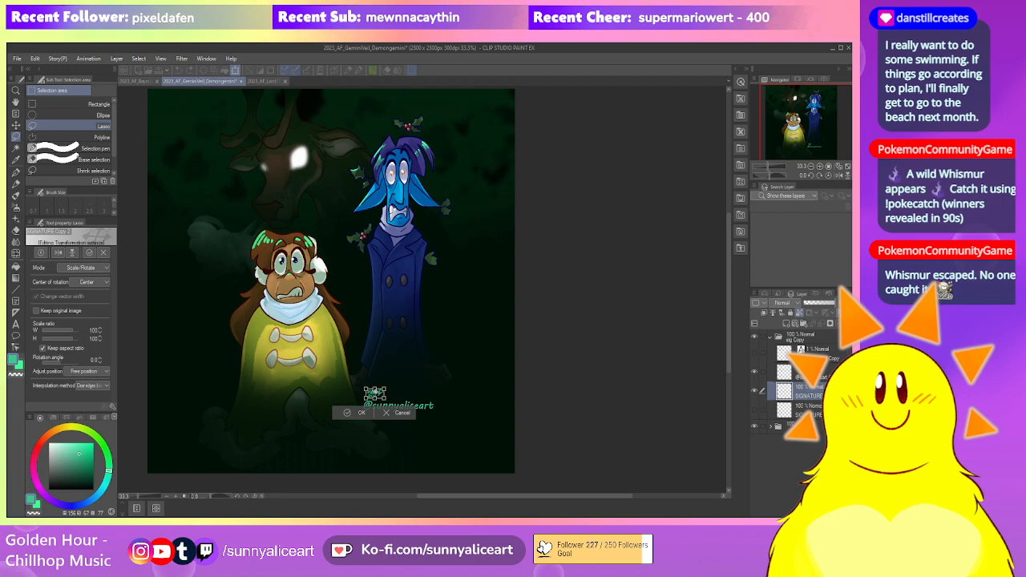
left_click_drag(374, 390, 374, 369)
key("Escape")
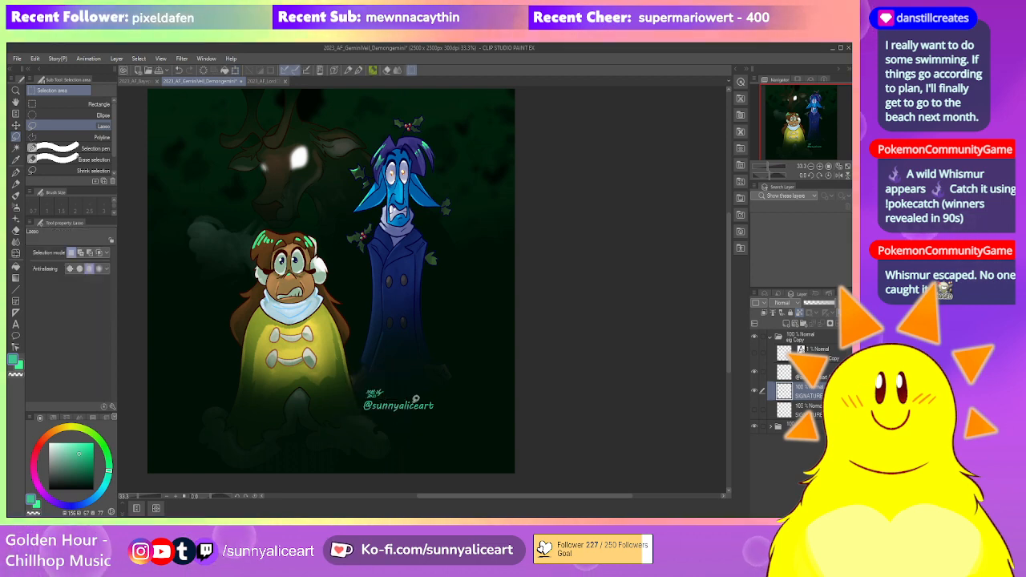
left_click_drag(450, 392, 481, 306)
left_click(482, 306)
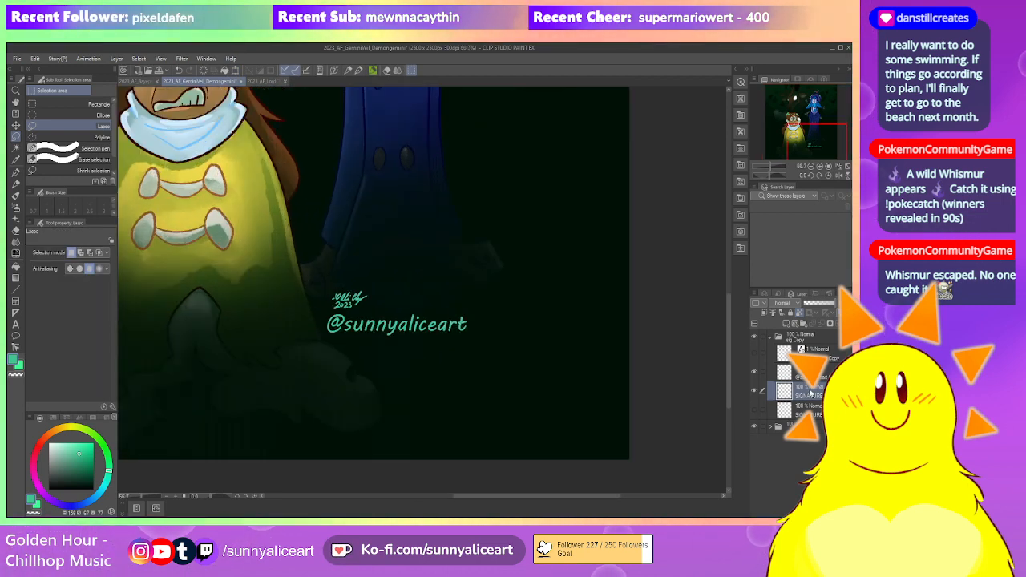
Hide the handle layer and move the duplicated signature down beside the yellow coat's hem
left_click(753, 374)
key("ctrl+t")
mouse_move(357, 303)
left_mouse_down()
mouse_move(365, 409)
mouse_move(307, 353)
left_mouse_up()
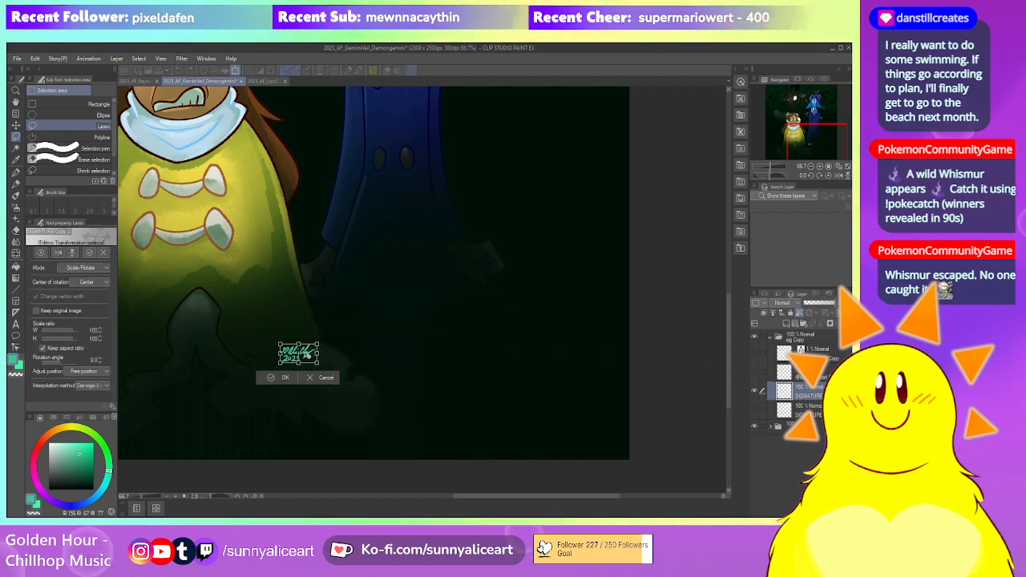
left_click(273, 377)
Lower the duplicated signature layer's opacity so the signature sits faintly in the dark background
key("ctrl+minus")
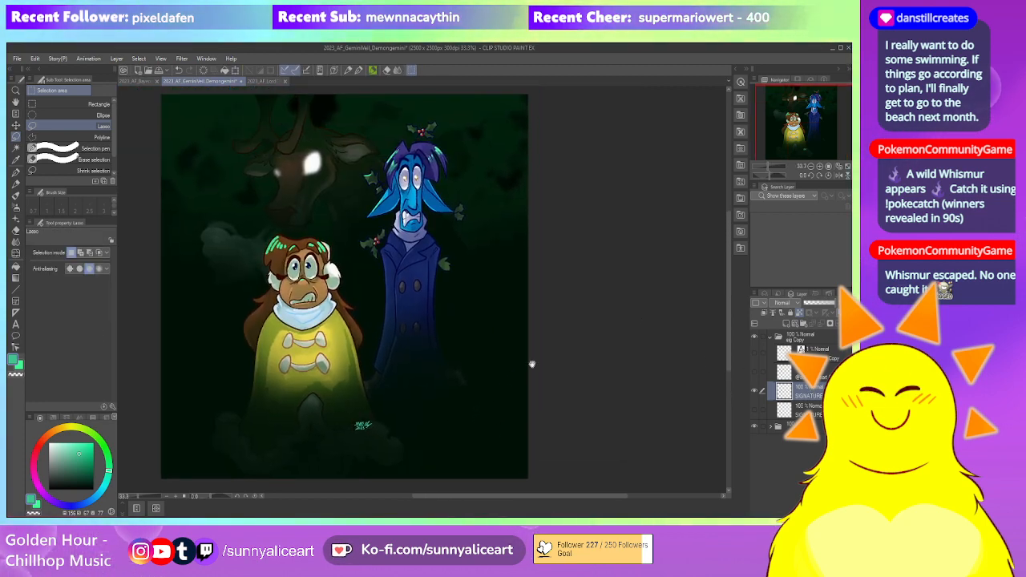
left_click(806, 306)
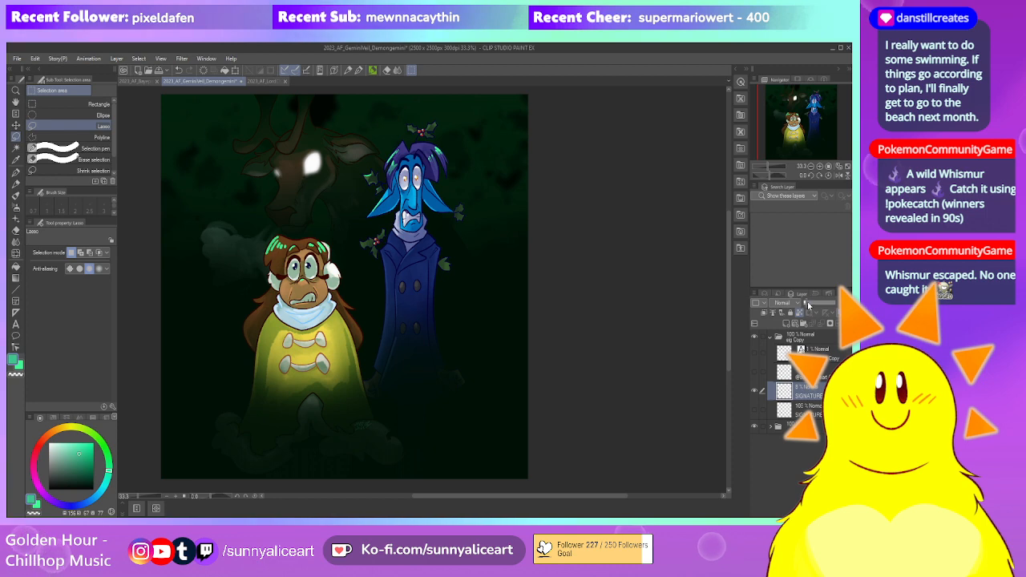
key("ctrl+minus")
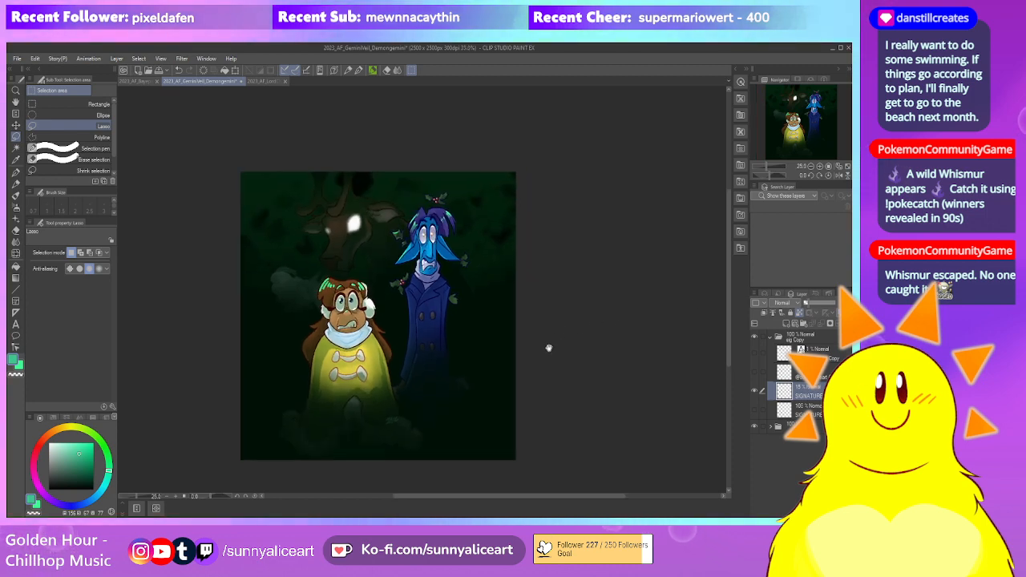
Collapse the sig Copy folder and the artwork folders, and create a merged copy of the artwork between them
left_click(768, 338)
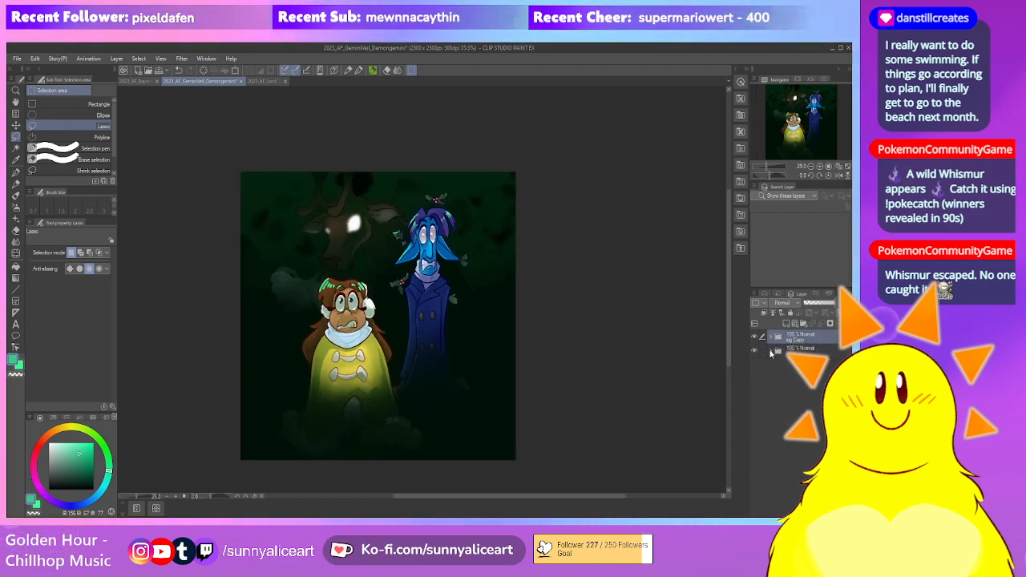
left_click(774, 350)
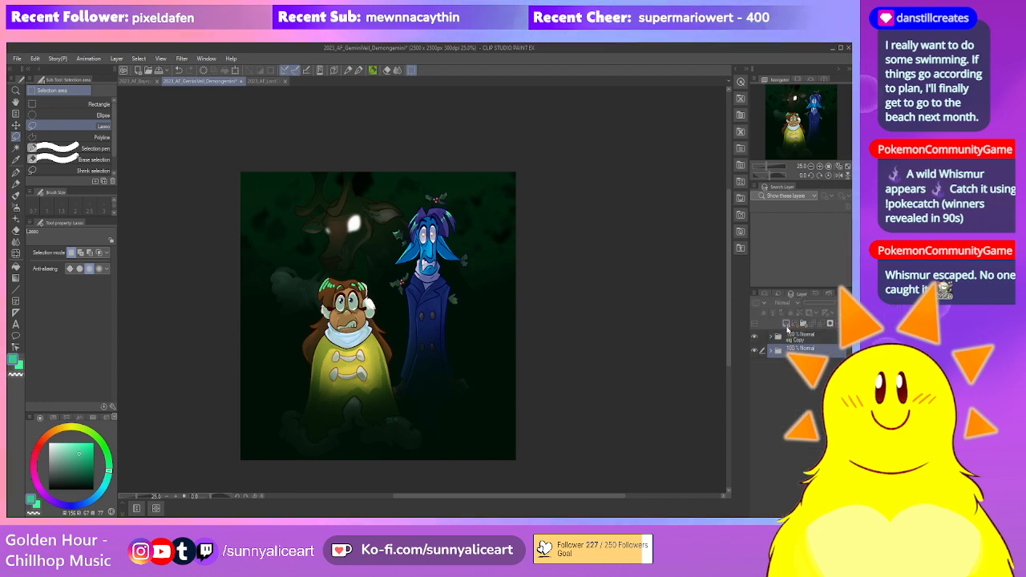
key("ctrl+v")
left_click(770, 352)
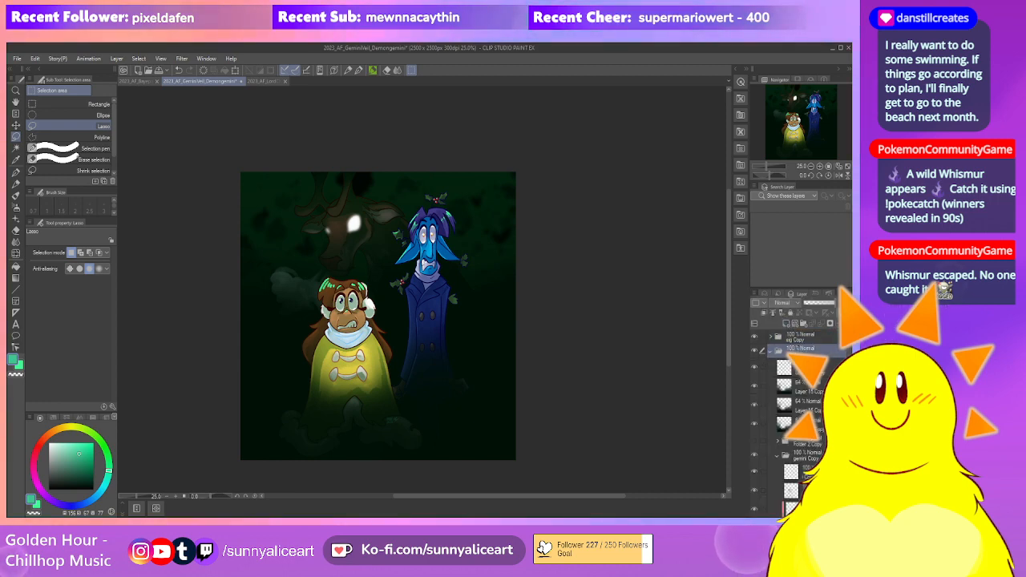
left_click(789, 454)
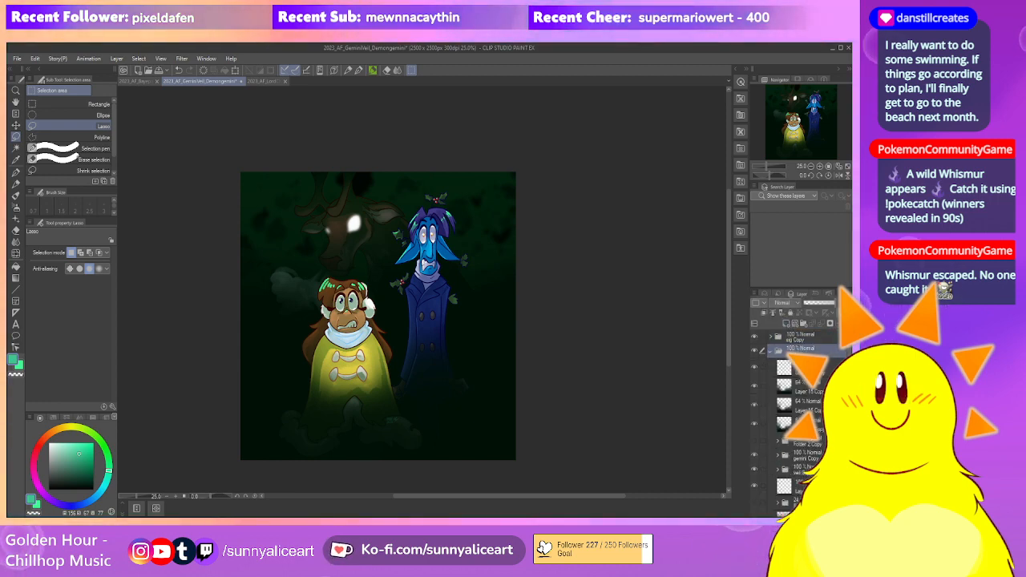
scroll(789, 455, "down", 3)
left_click(792, 494)
scroll(803, 353, "up", 5)
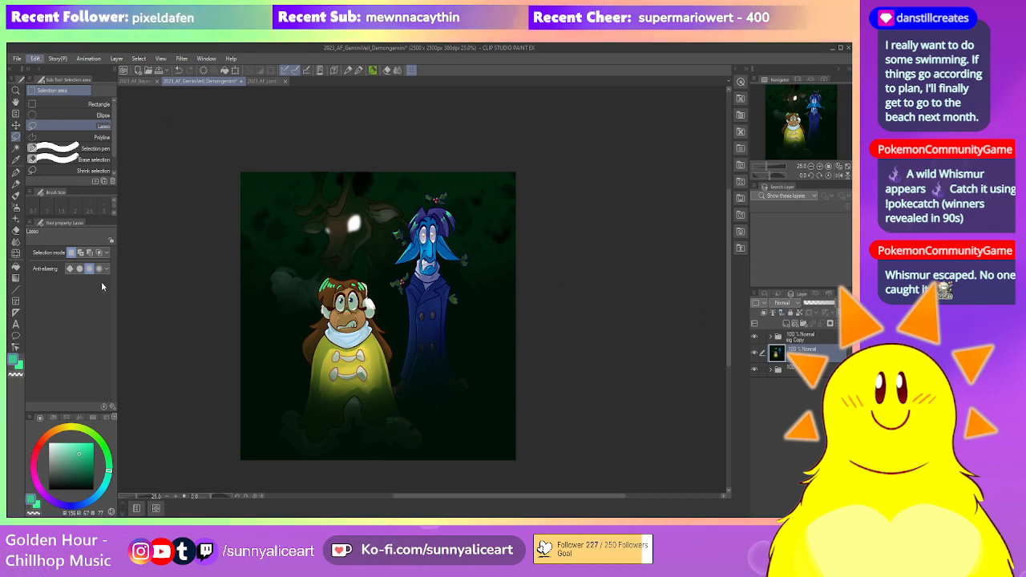
Deepen the merged artwork layer's darks with a tonal correction and toggle its visibility to compare it with the original
left_click(221, 324)
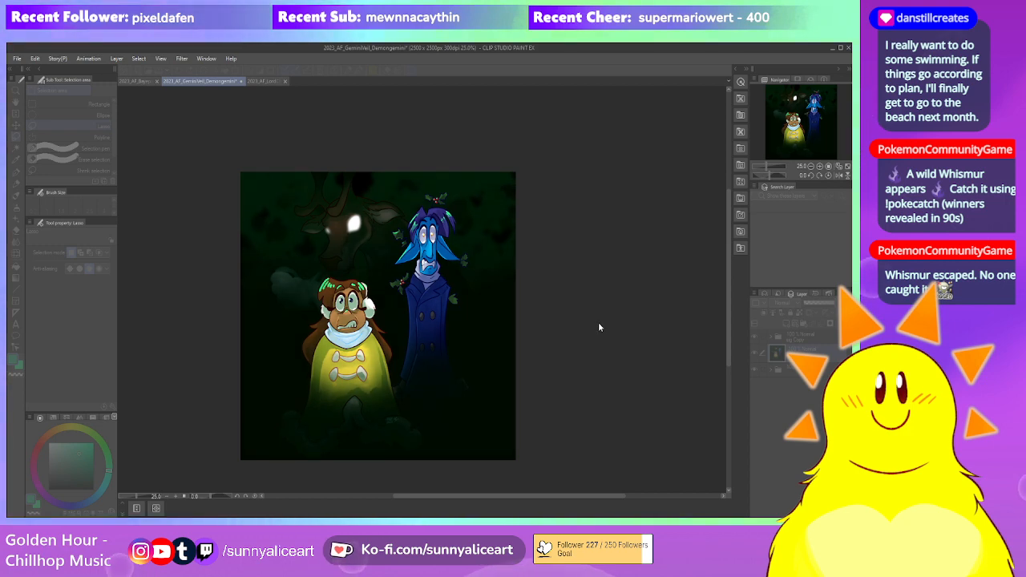
left_click(677, 239)
scroll(525, 324, "up", 1)
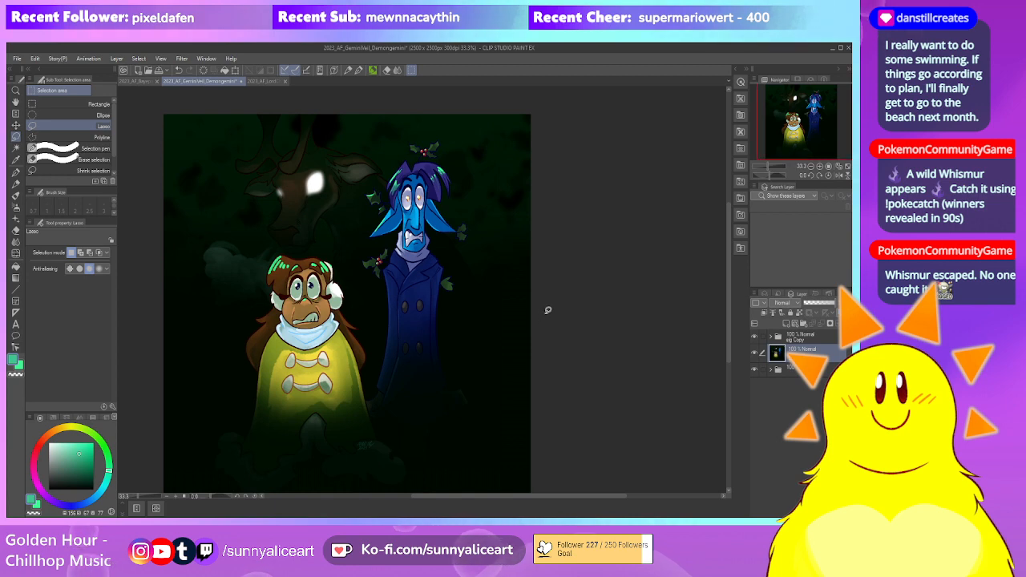
left_click(755, 354)
left_click(755, 356)
left_click(755, 356)
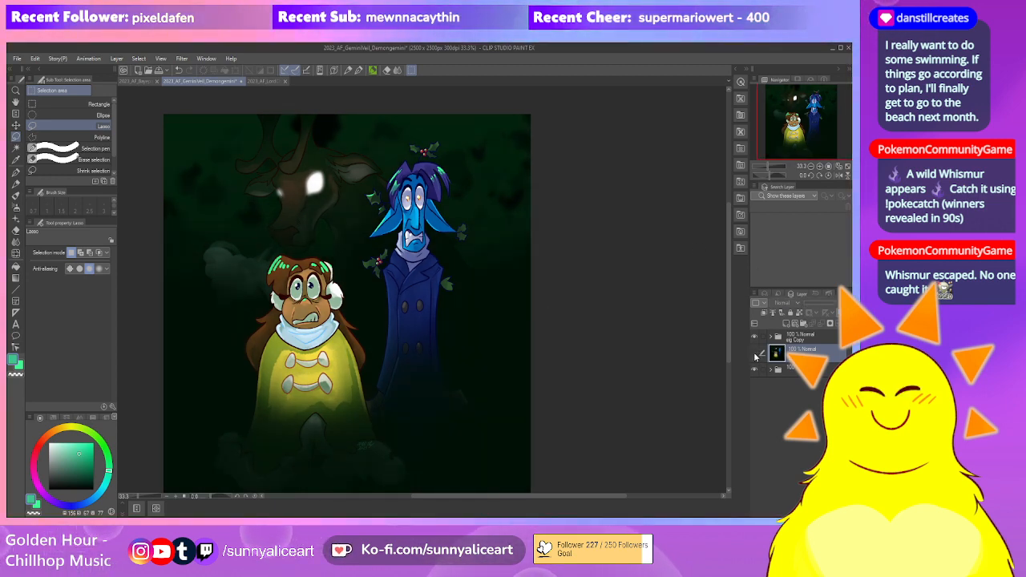
left_click(755, 356)
left_click(755, 356)
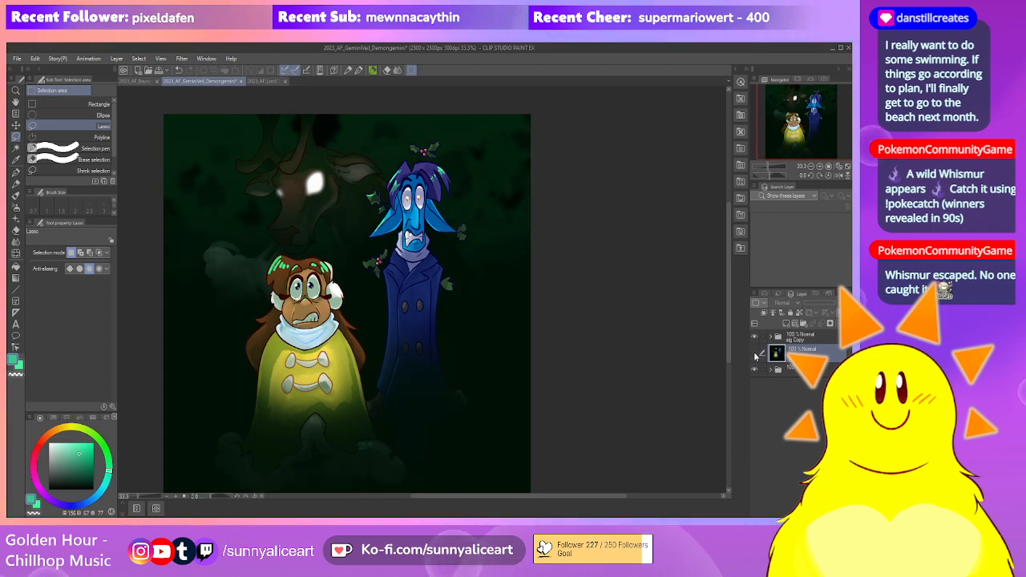
left_click(755, 356)
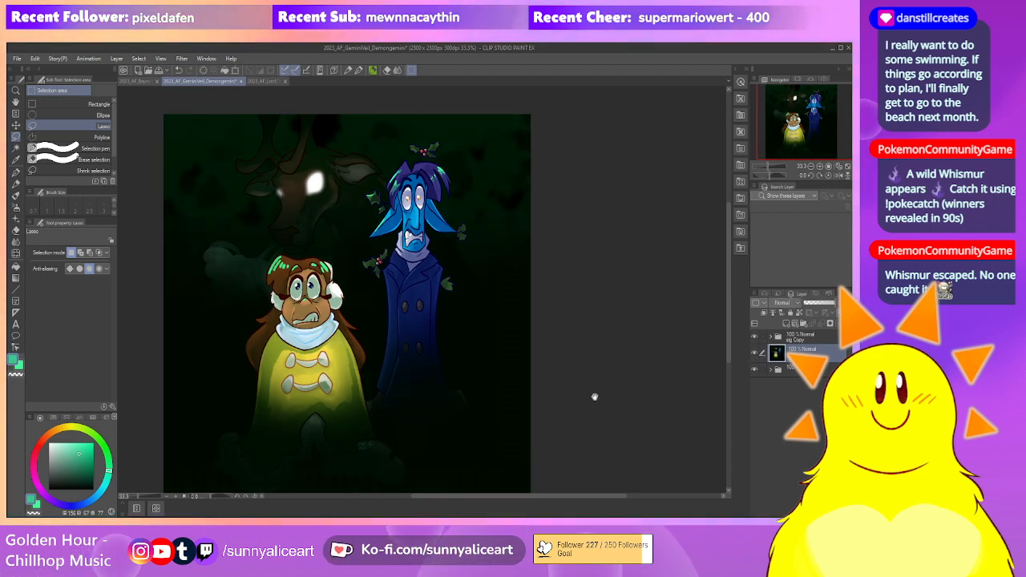
Add a layer above the merged artwork and paint highlights on the characters' hair and the holly in white sampled from the deer's eye, using Textured pen
left_click_drag(549, 410, 620, 391)
left_click_drag(486, 267, 464, 298)
scroll(464, 297, "up", 1)
left_click_drag(447, 248, 466, 299)
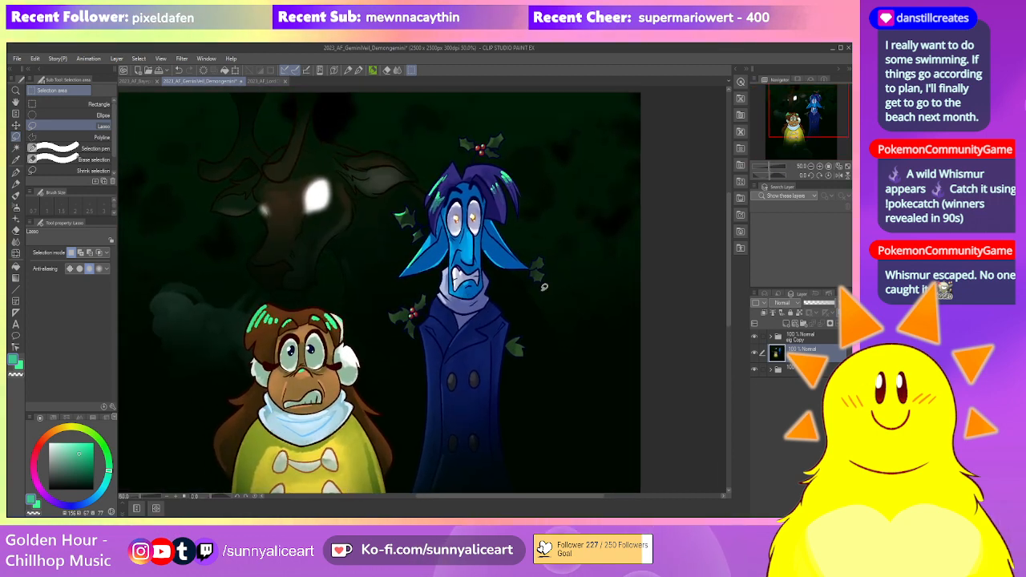
left_click(787, 323)
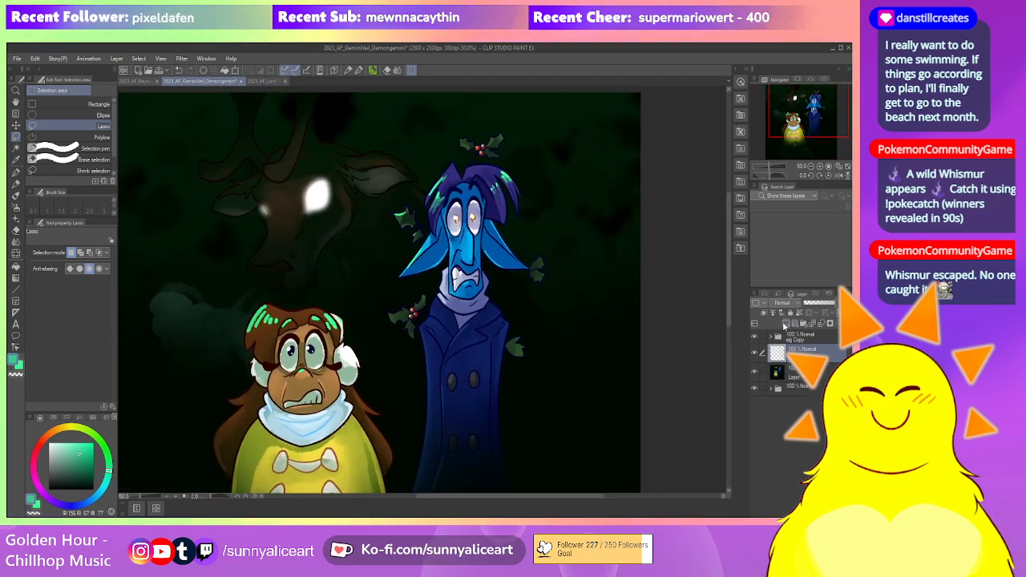
right_click(317, 194)
key("p")
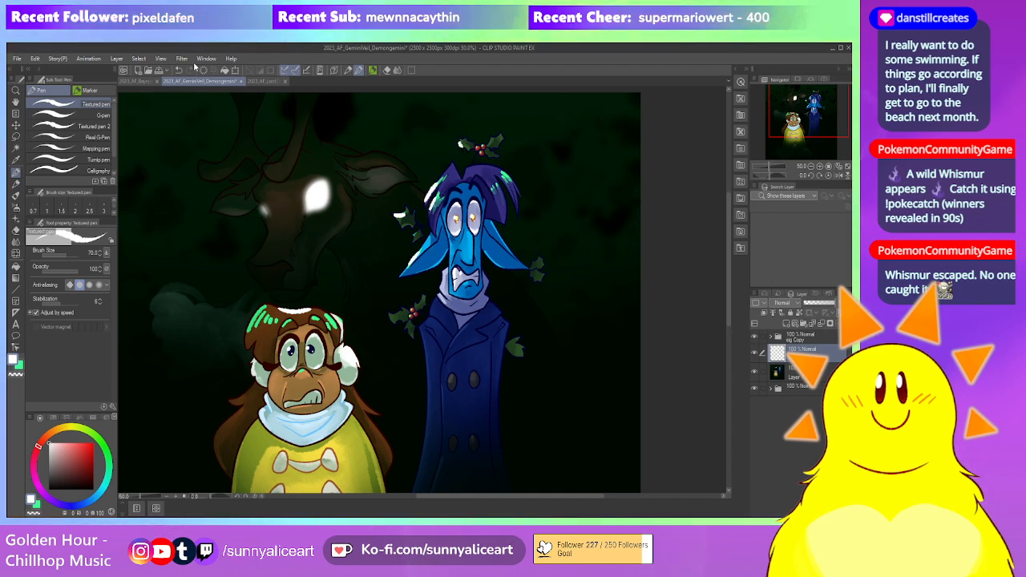
Soften the white highlights with a blur filter and check the highlight layer's effect on the whole illustration
left_click(305, 123)
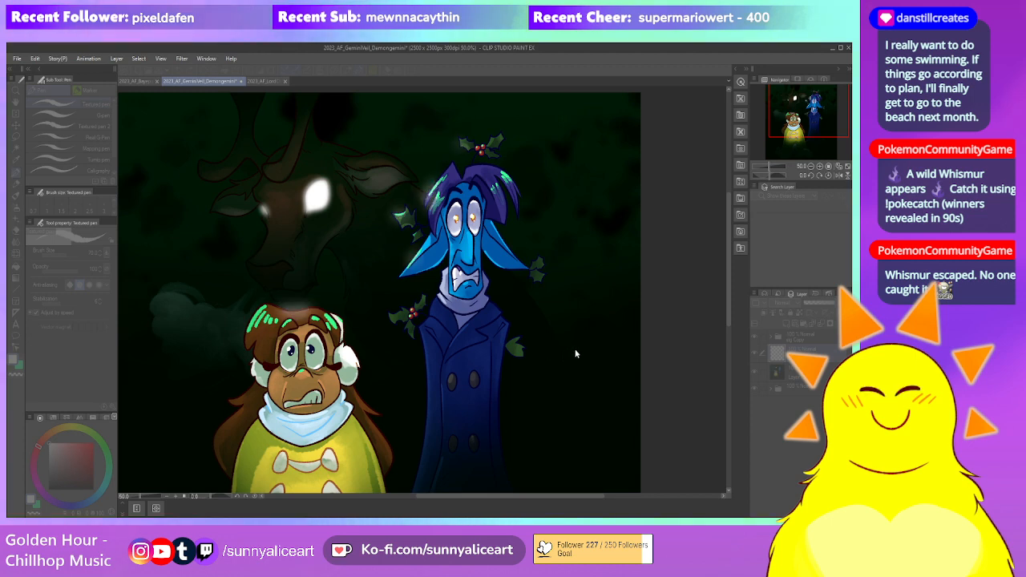
left_click(701, 333)
scroll(599, 346, "down", 2)
left_click_drag(596, 349, 514, 313)
scroll(521, 328, "down", 2)
scroll(521, 328, "up", 2)
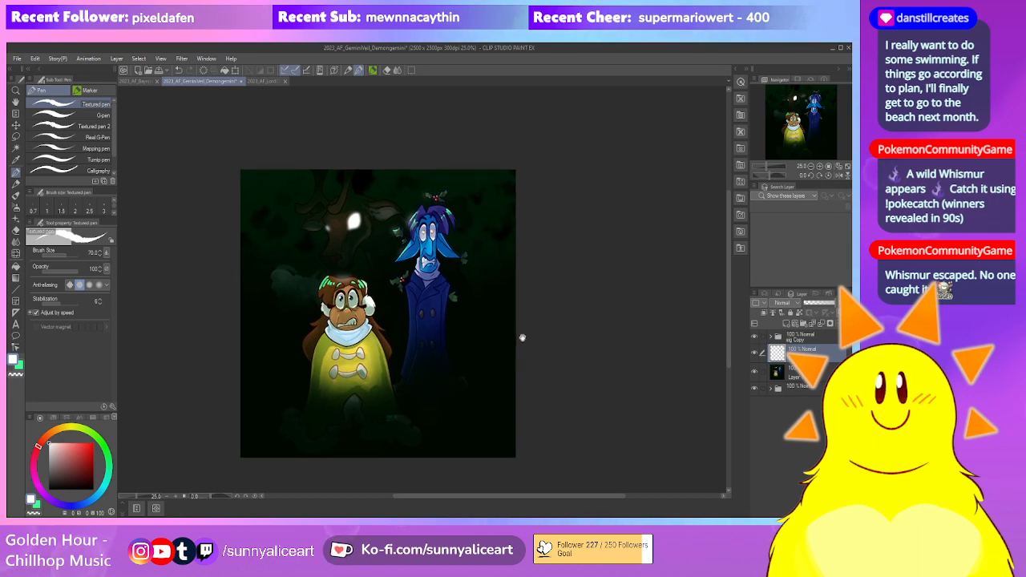
left_click_drag(523, 339, 520, 345)
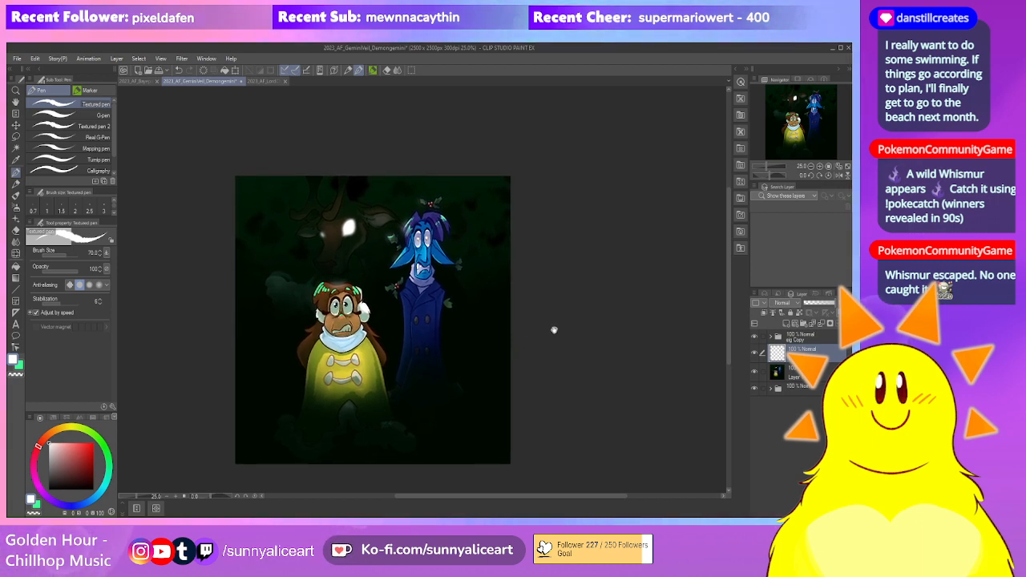
left_click(753, 355)
left_click_drag(604, 383, 586, 350)
key("ctrl+0")
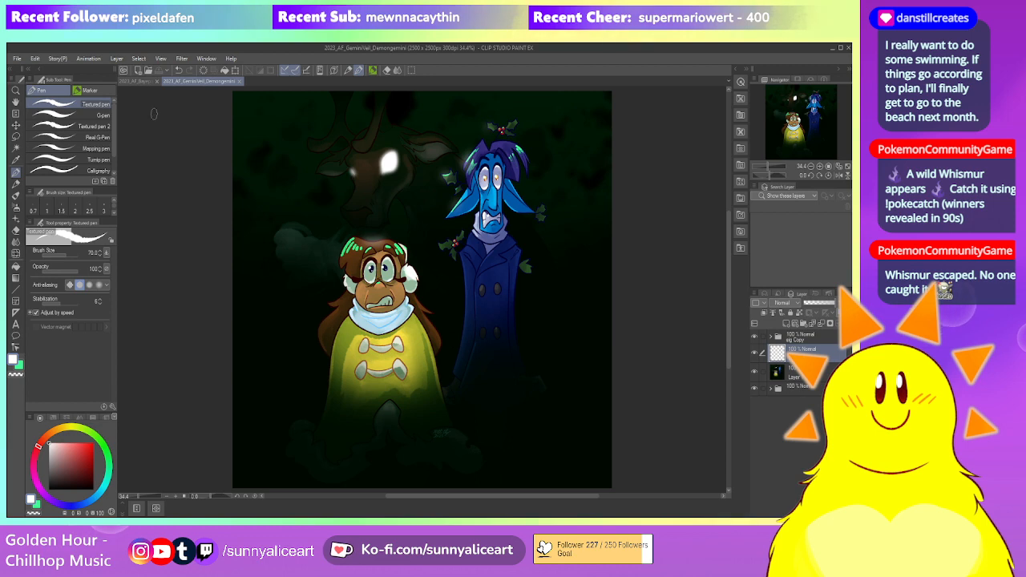
Compare the finished forest illustration with the purple-background creature illustration by switching between the two open documents
left_click(136, 83)
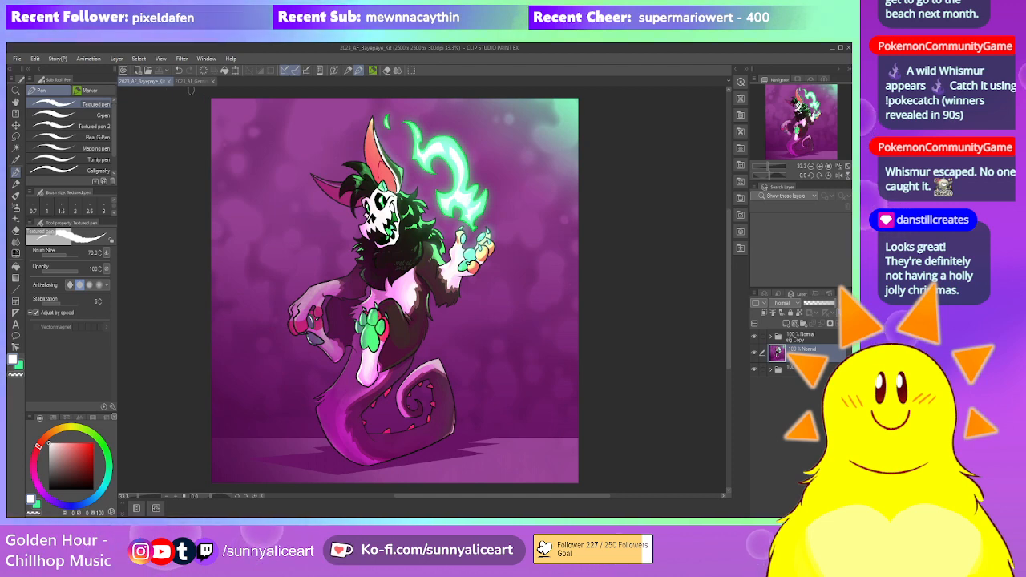
left_click(190, 83)
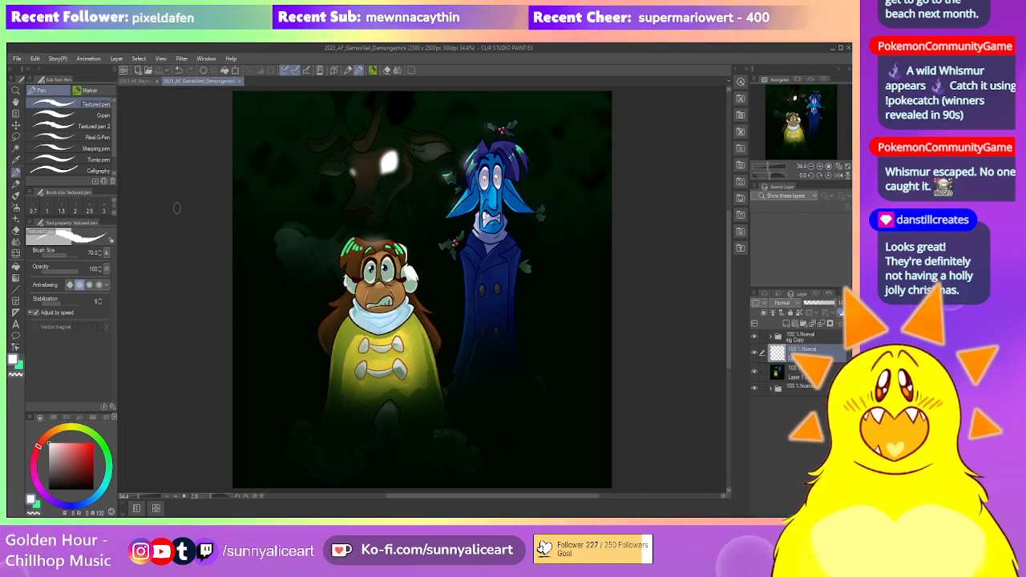
left_click(136, 82)
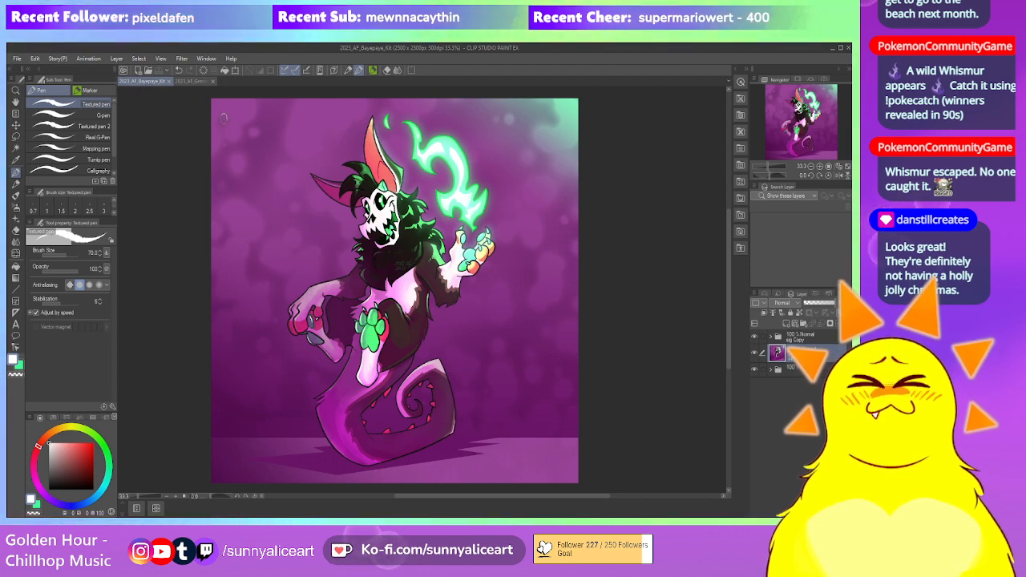
left_click(190, 81)
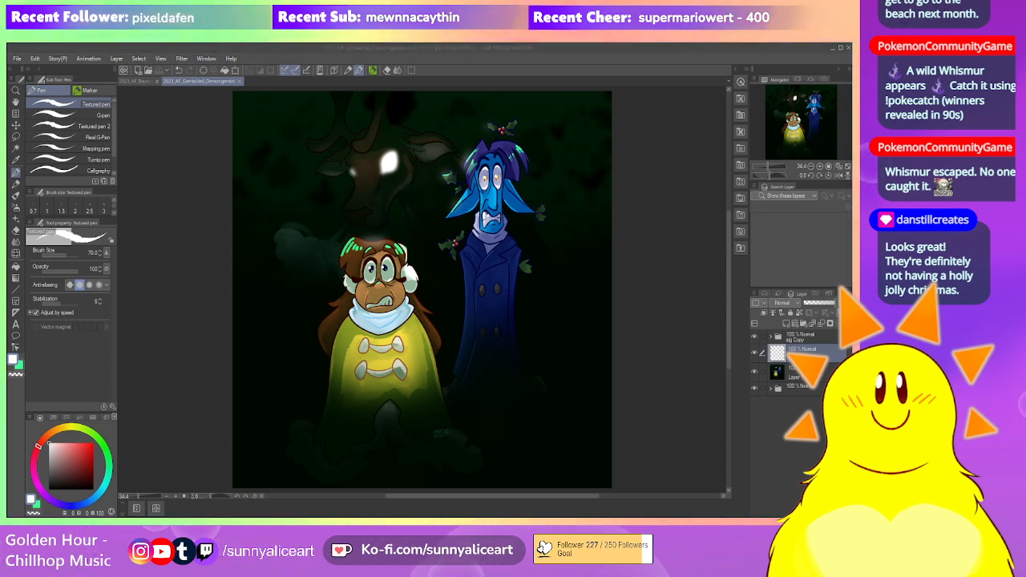
left_click(143, 81)
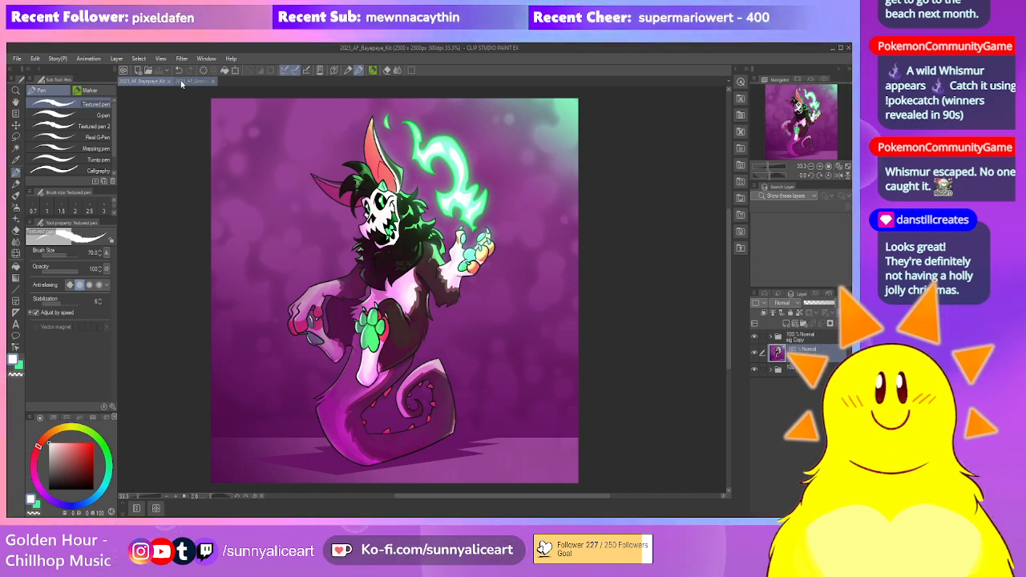
left_click(197, 82)
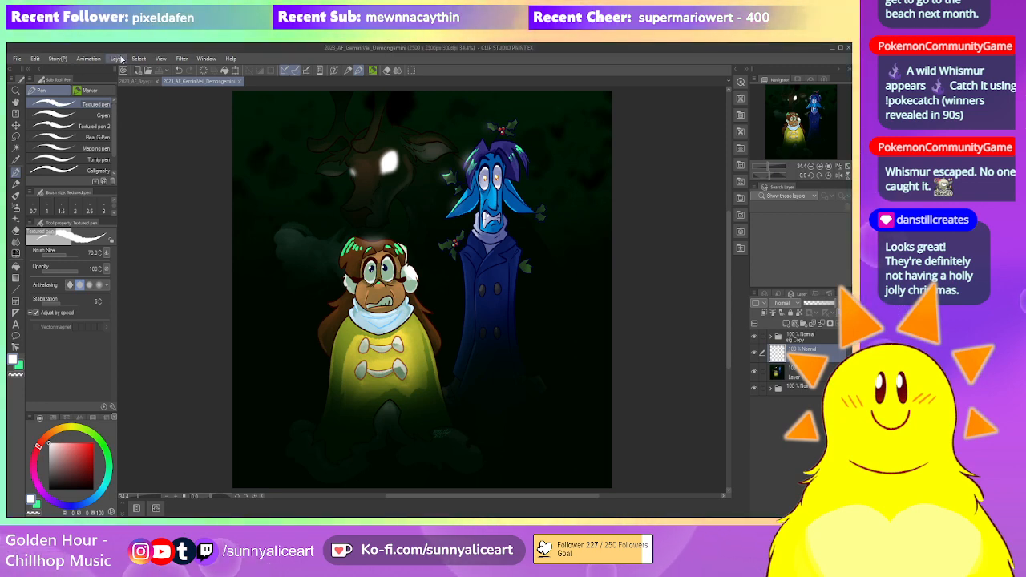
left_click(17, 58)
left_click(290, 56)
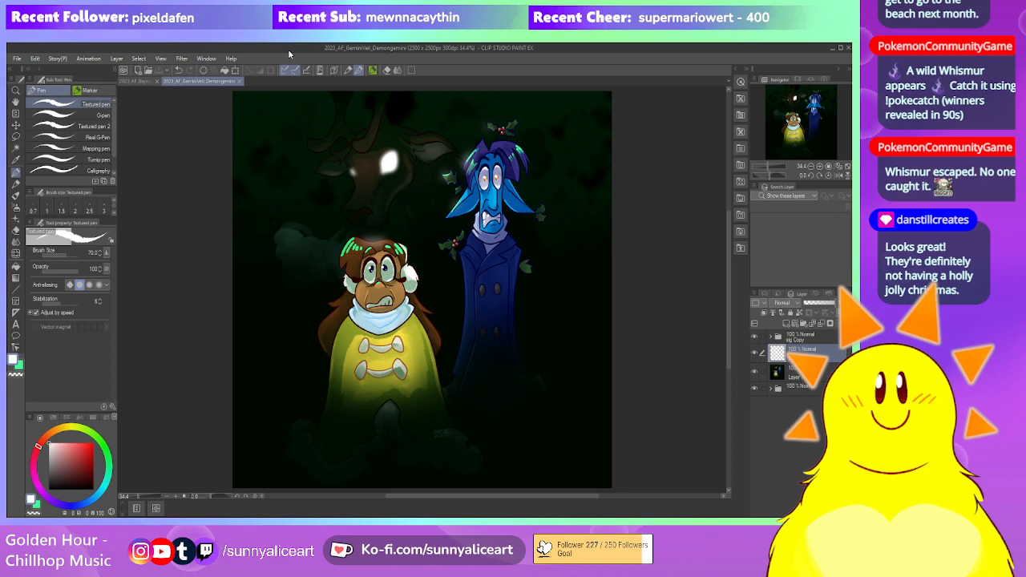
left_click(139, 81)
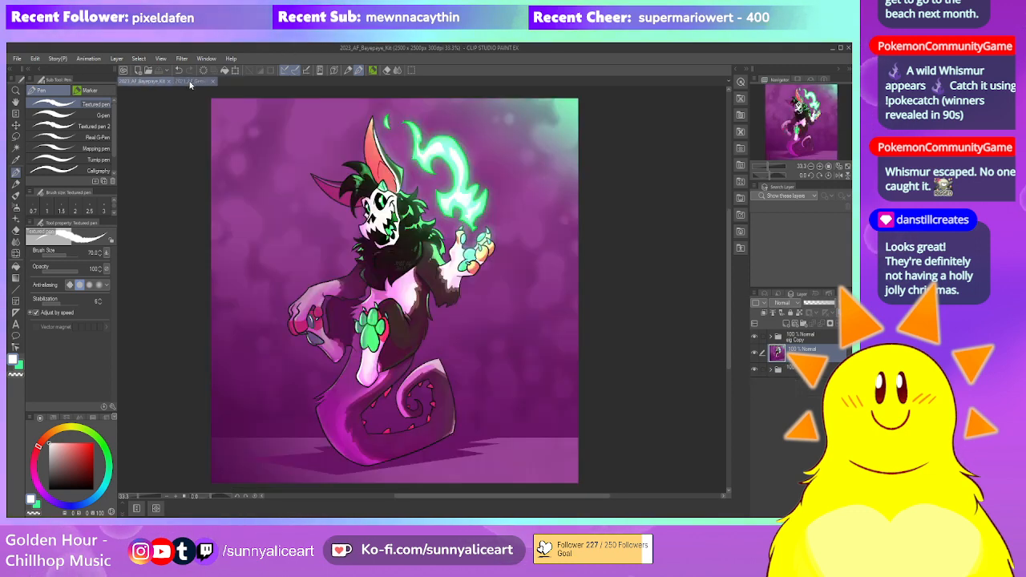
left_click(191, 82)
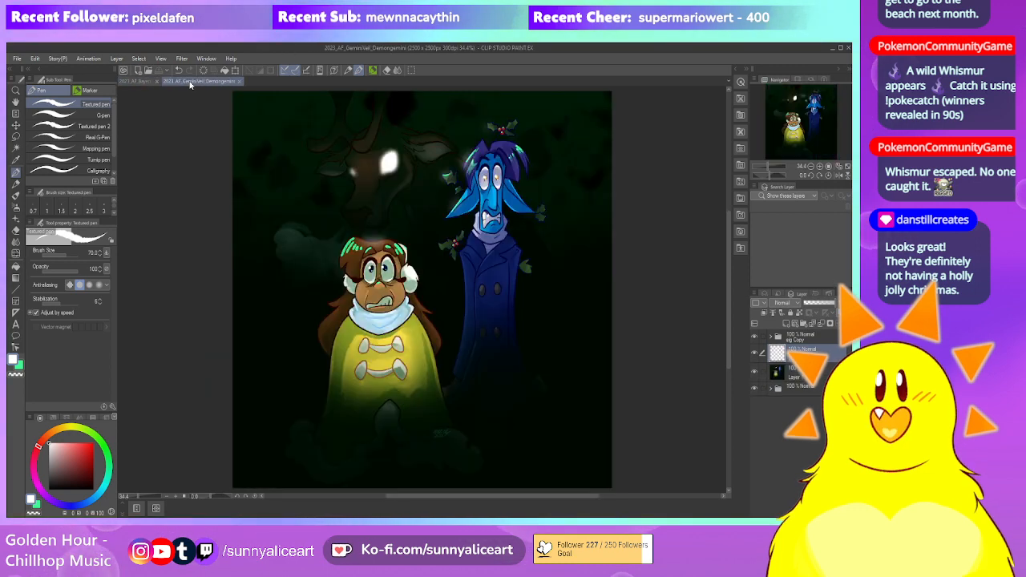
left_click(139, 81)
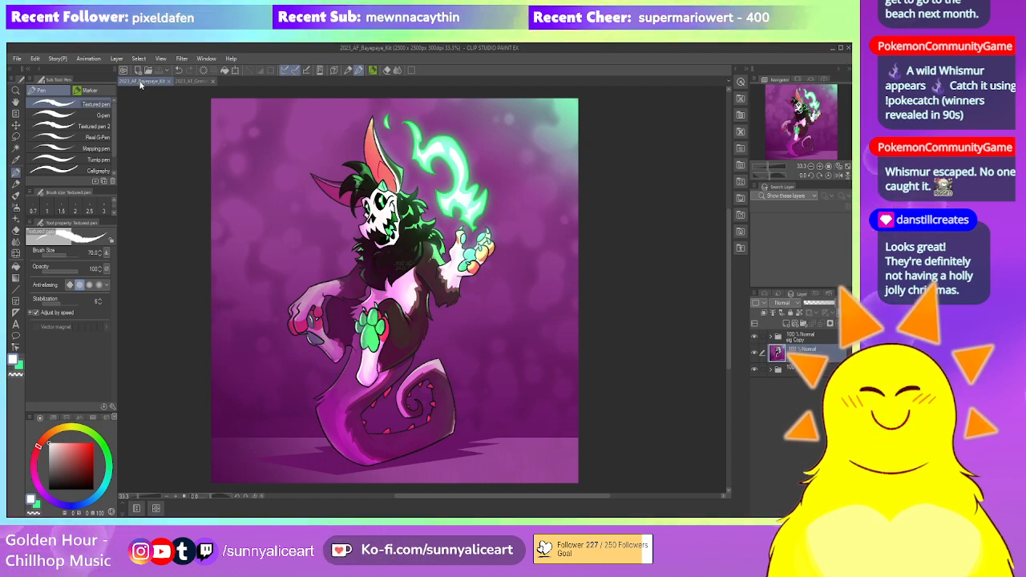
left_click(199, 82)
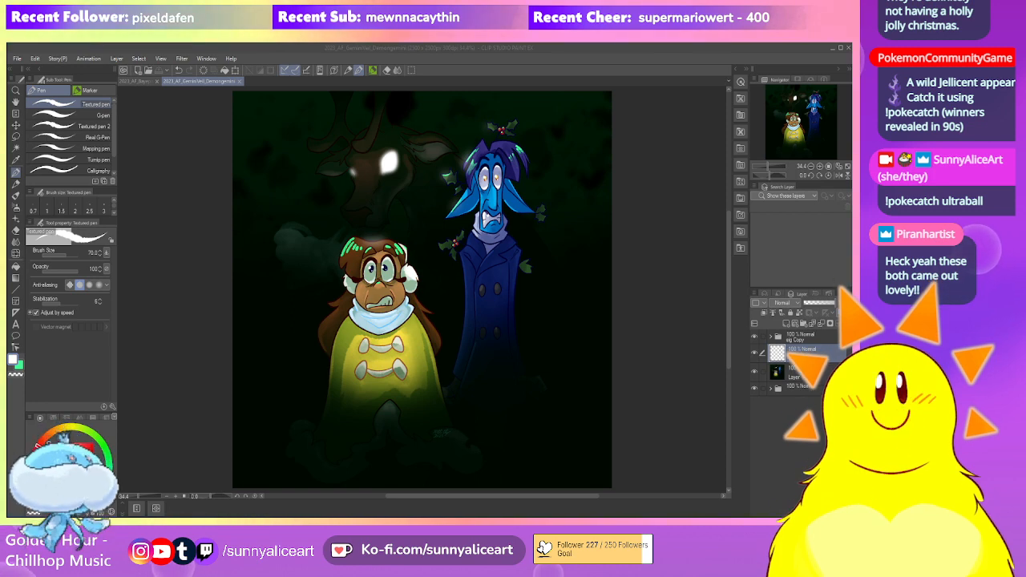
left_click(136, 81)
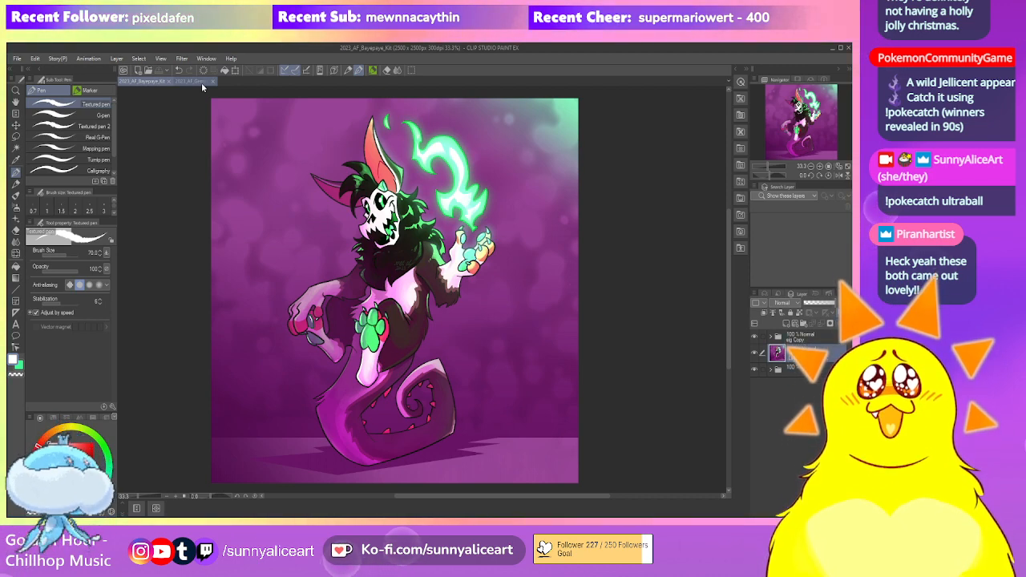
left_click(201, 82)
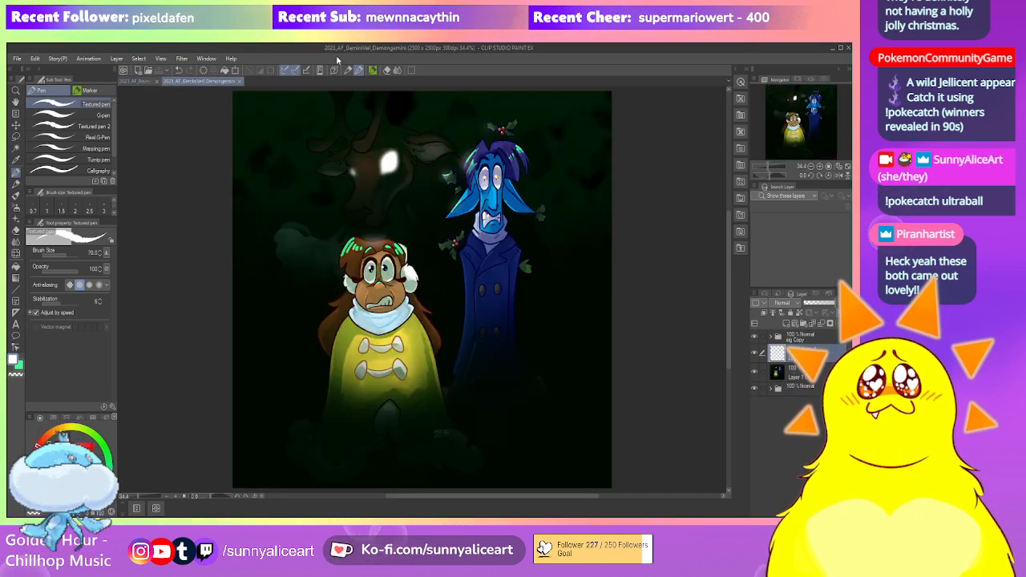